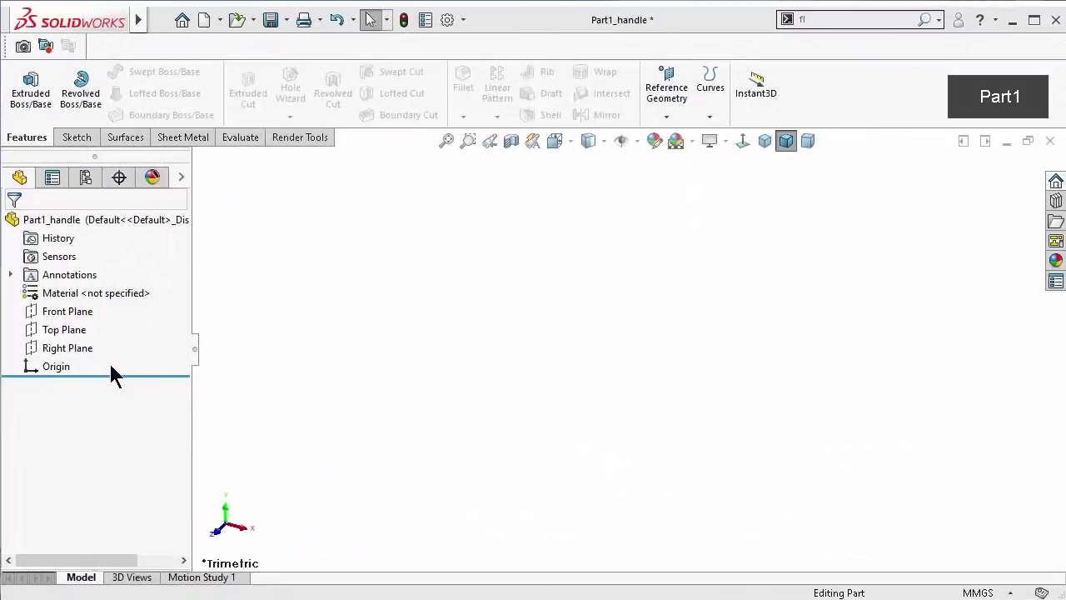
Start a sketch on the Right Plane and draw a construction circle centred on the origin
left_click(57, 346)
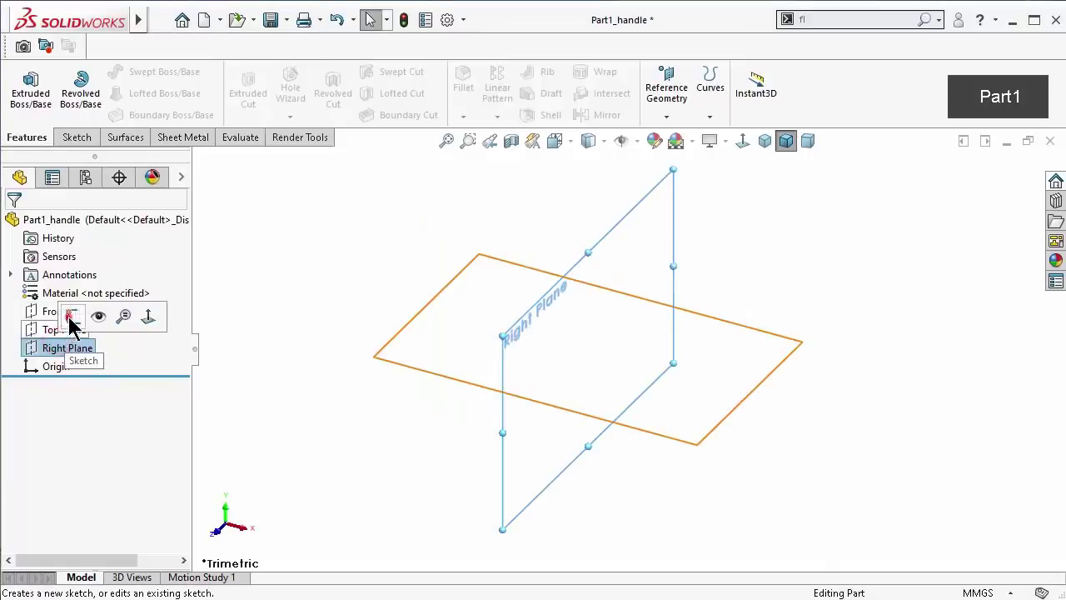
left_click(72, 318)
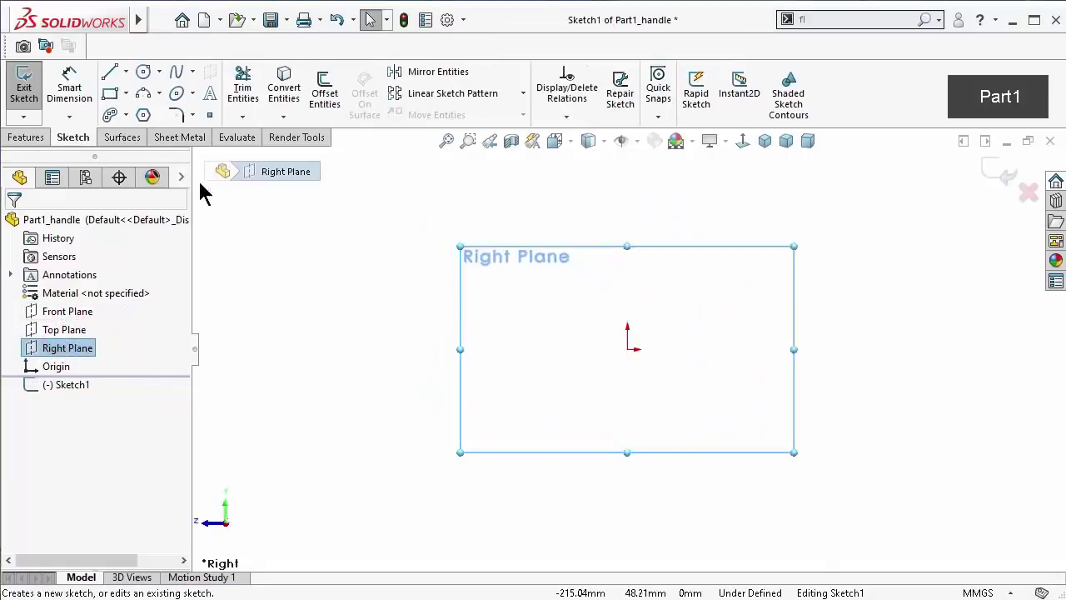
left_click(143, 71)
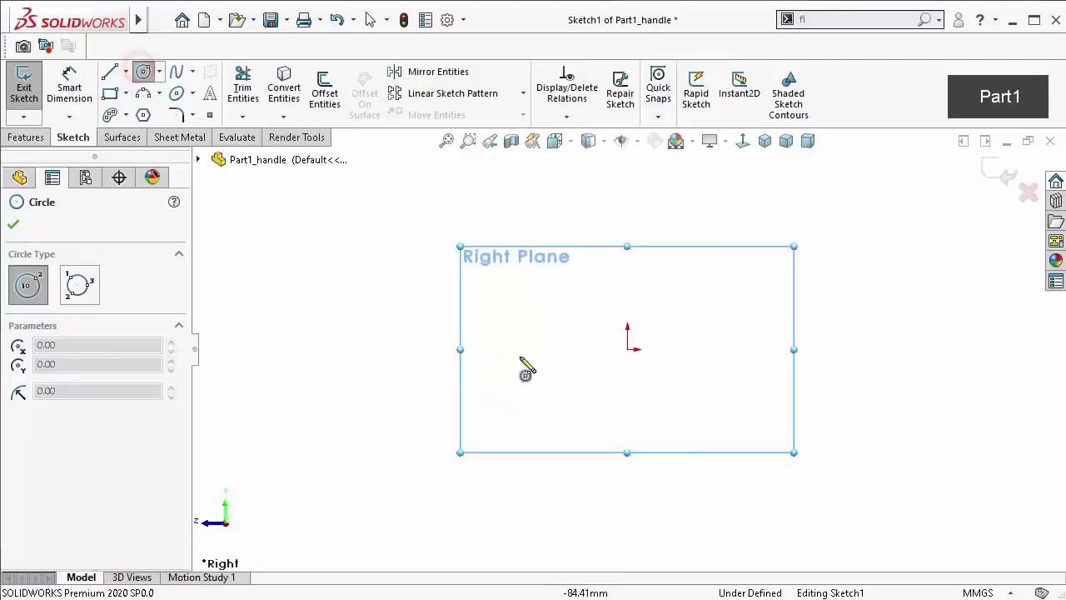
left_click(628, 349)
left_click(575, 257)
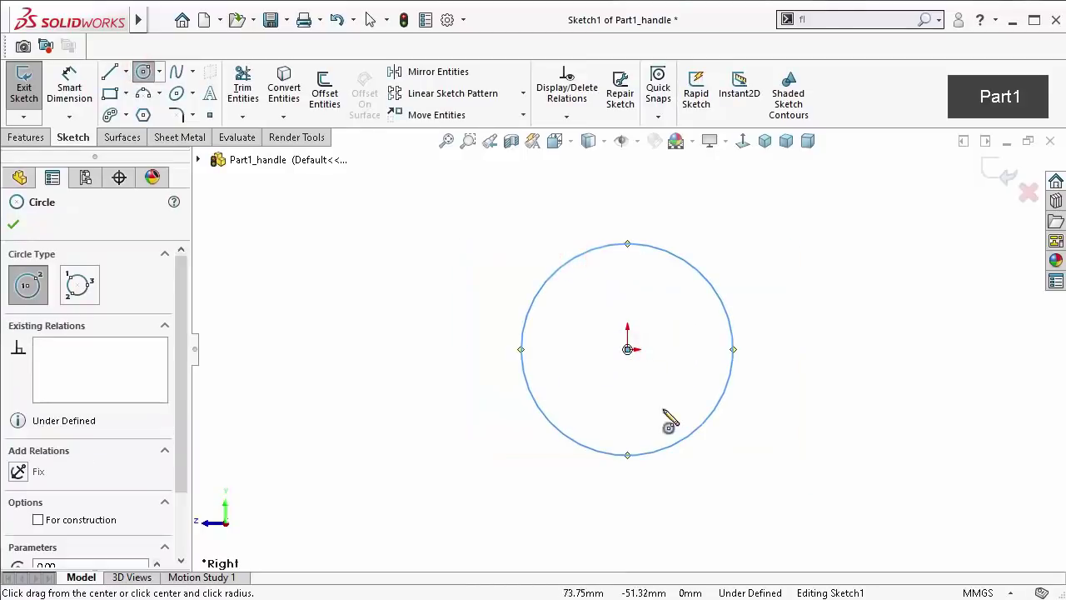
left_click(39, 520)
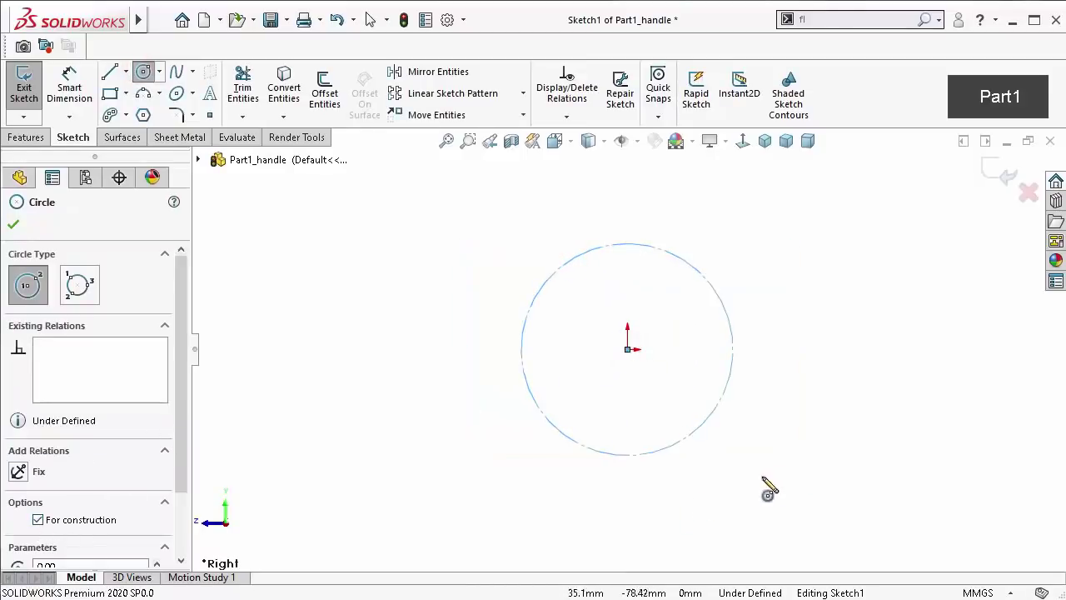
Dimension the construction circle's diameter to 29 mm
right_click_drag(776, 457, 785, 303)
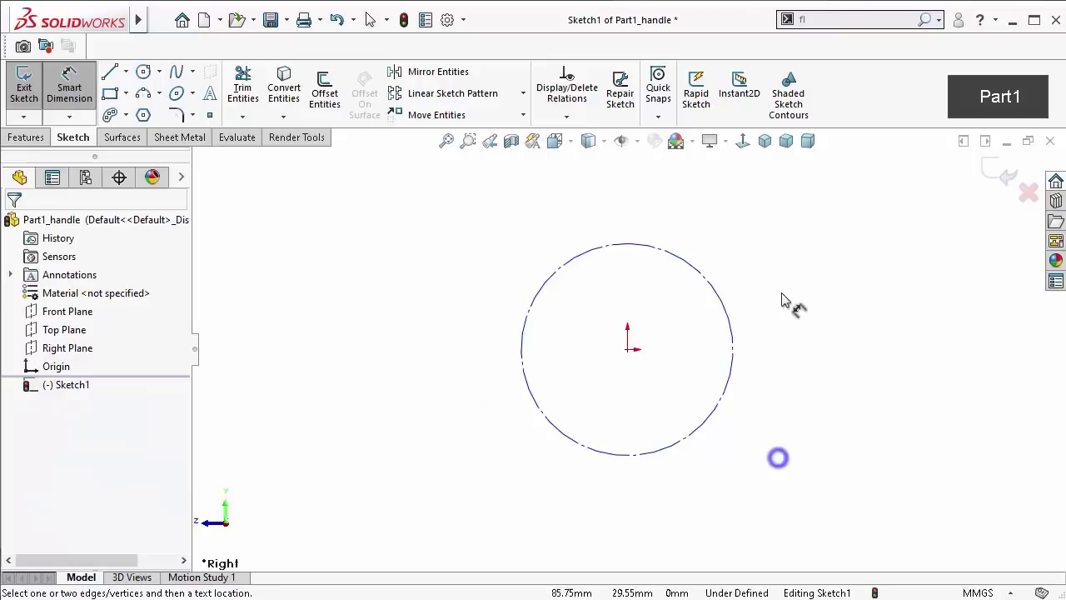
left_click(730, 327)
left_click(846, 398)
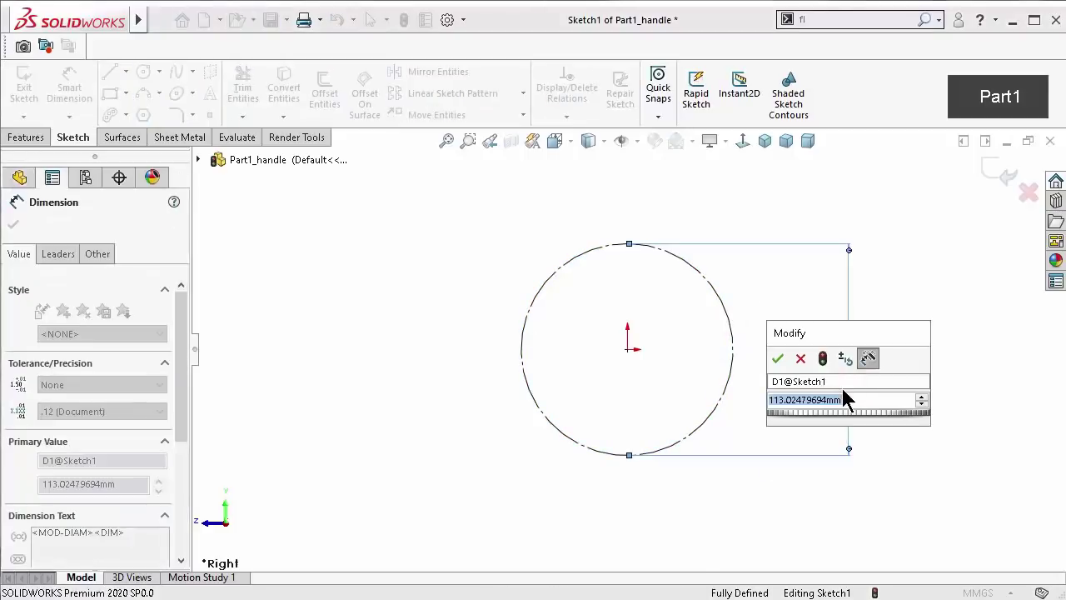
type("25")
key("Return")
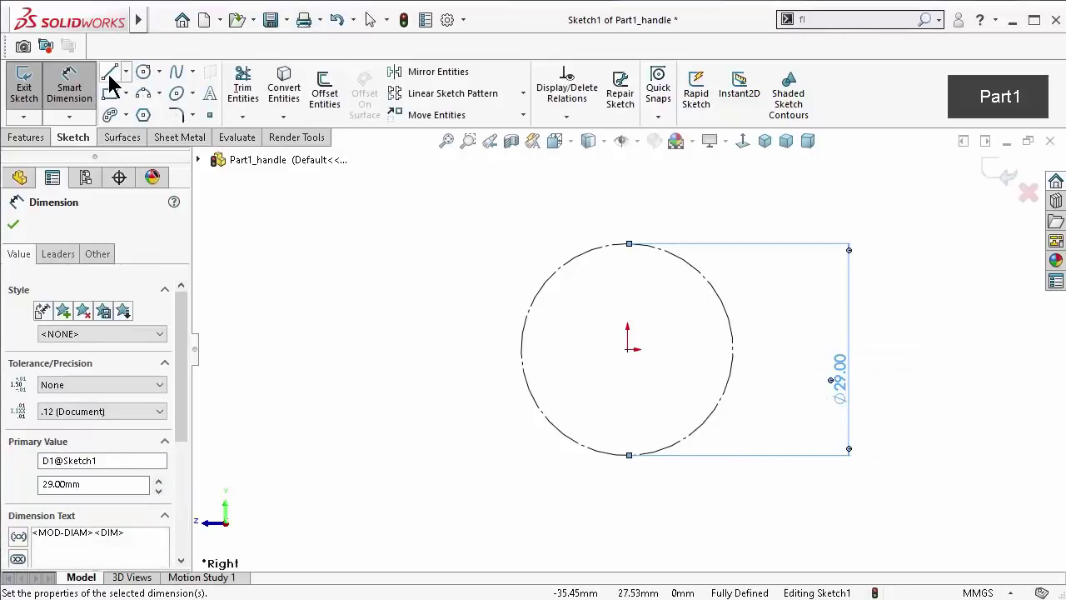
Draw a line-chain outline from the circle's bottom, around the left side and top arm, back onto the circle
left_click(110, 74)
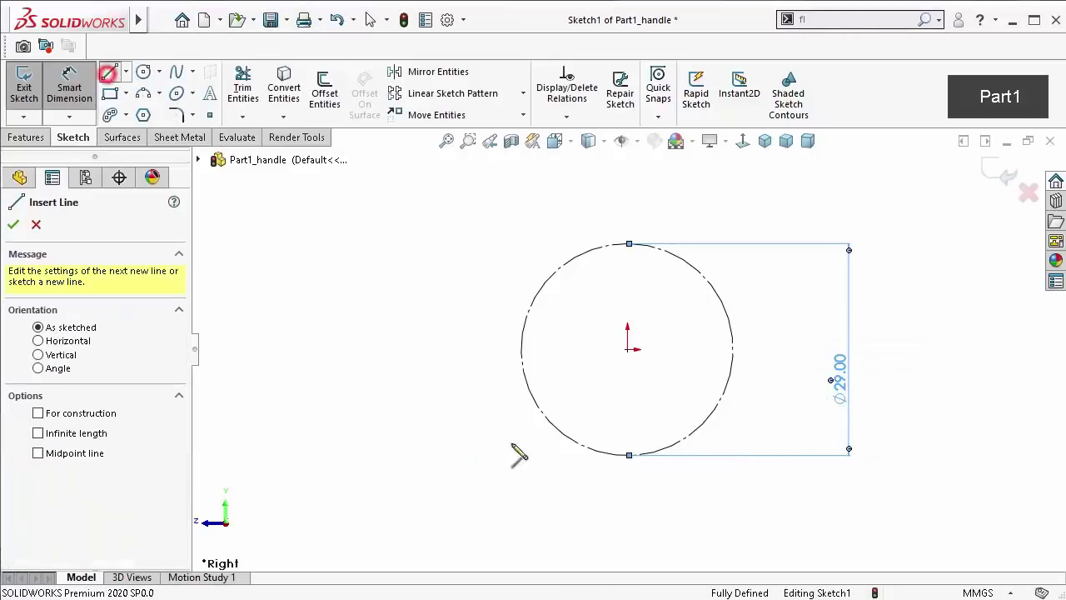
left_click(603, 456)
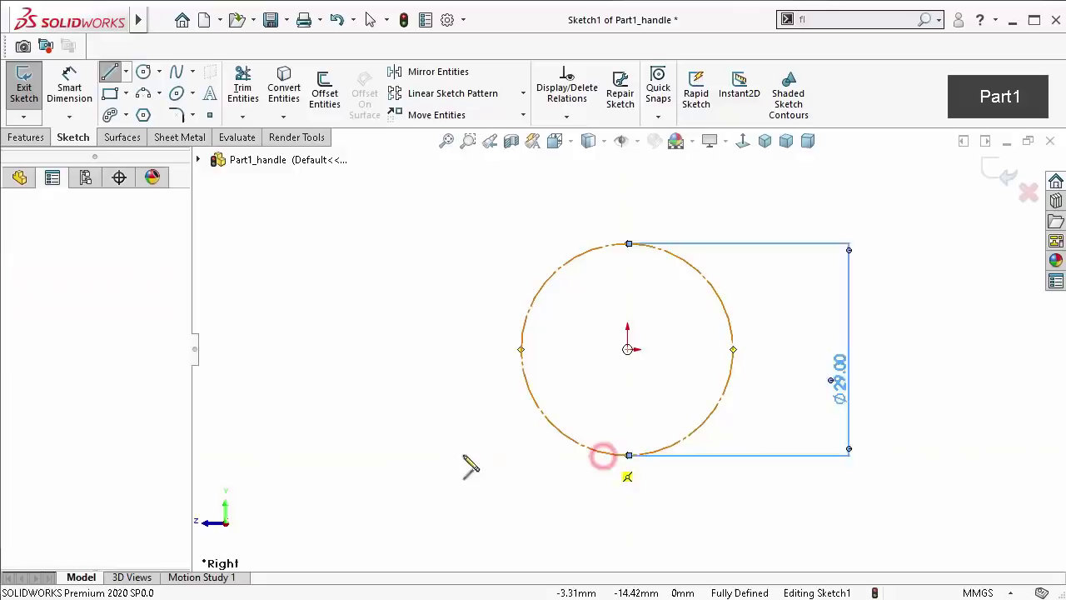
left_click(391, 455)
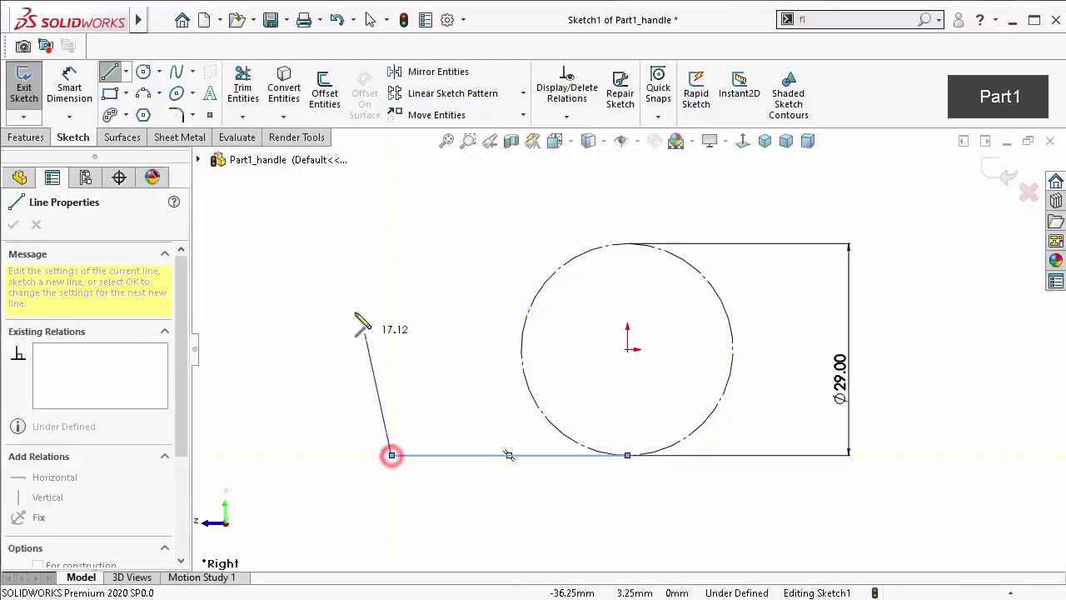
left_click(391, 301)
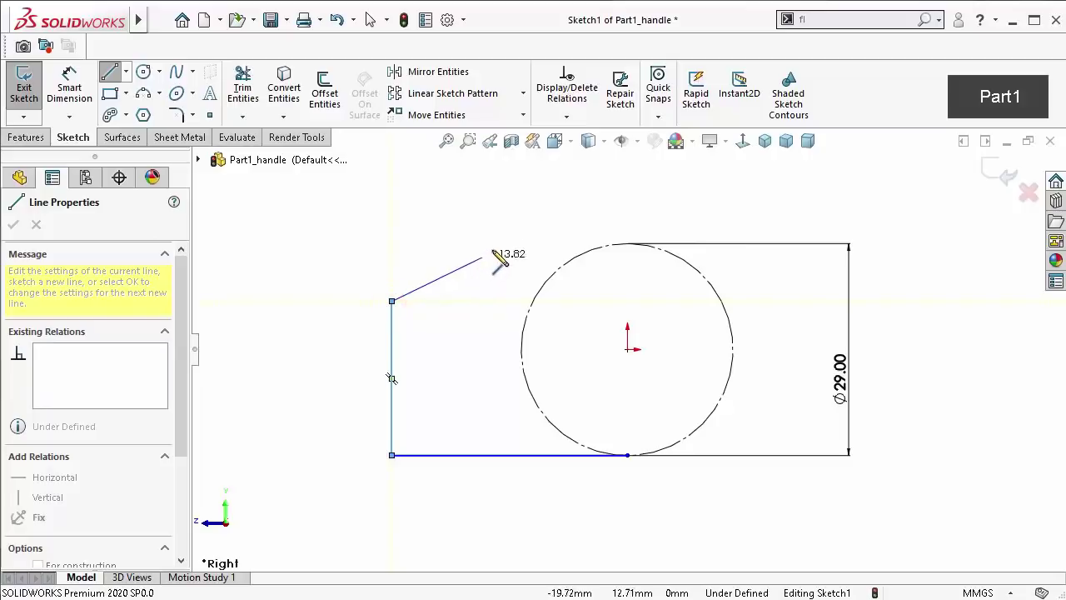
key("z")
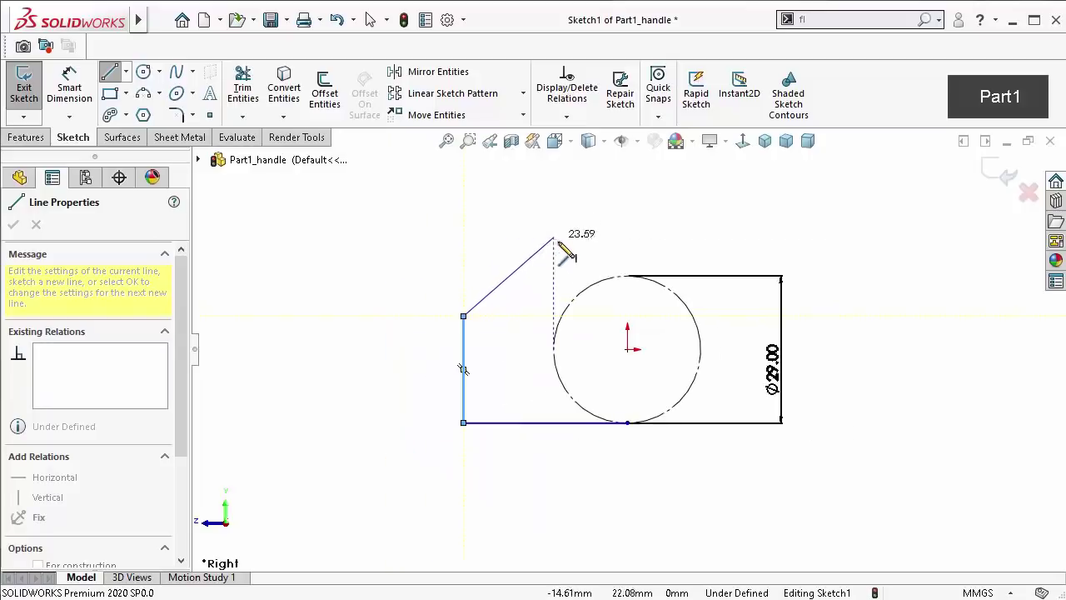
left_click(577, 247)
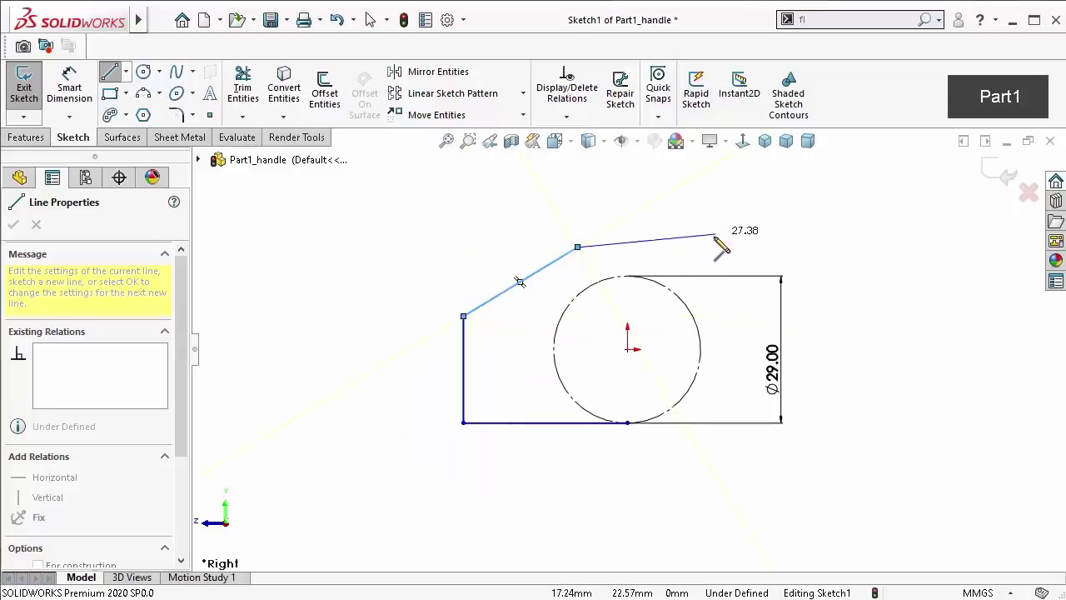
left_click(614, 177)
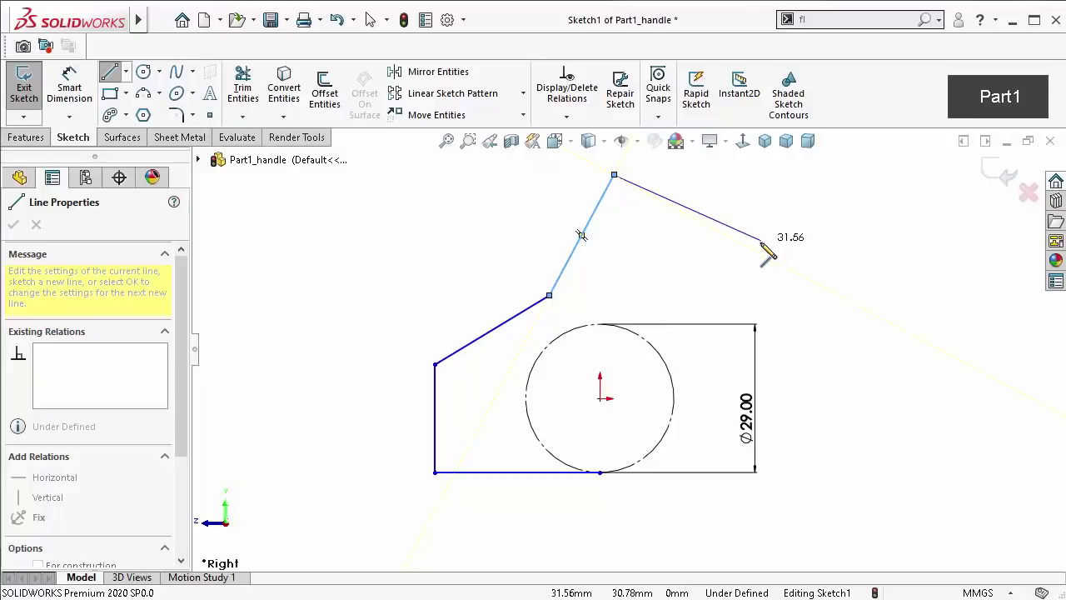
left_click(753, 247)
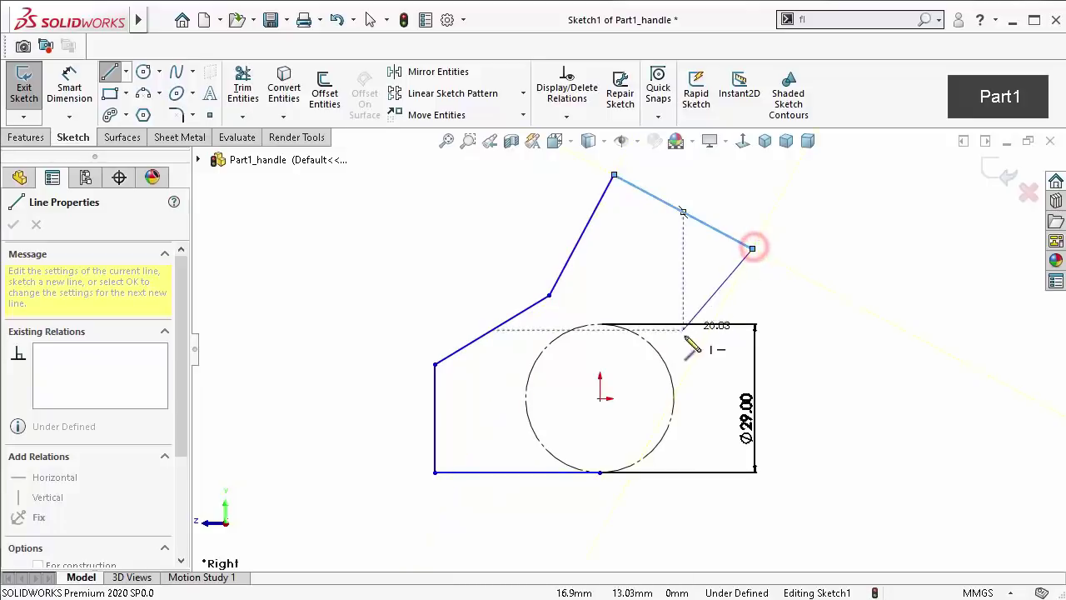
left_click(671, 372)
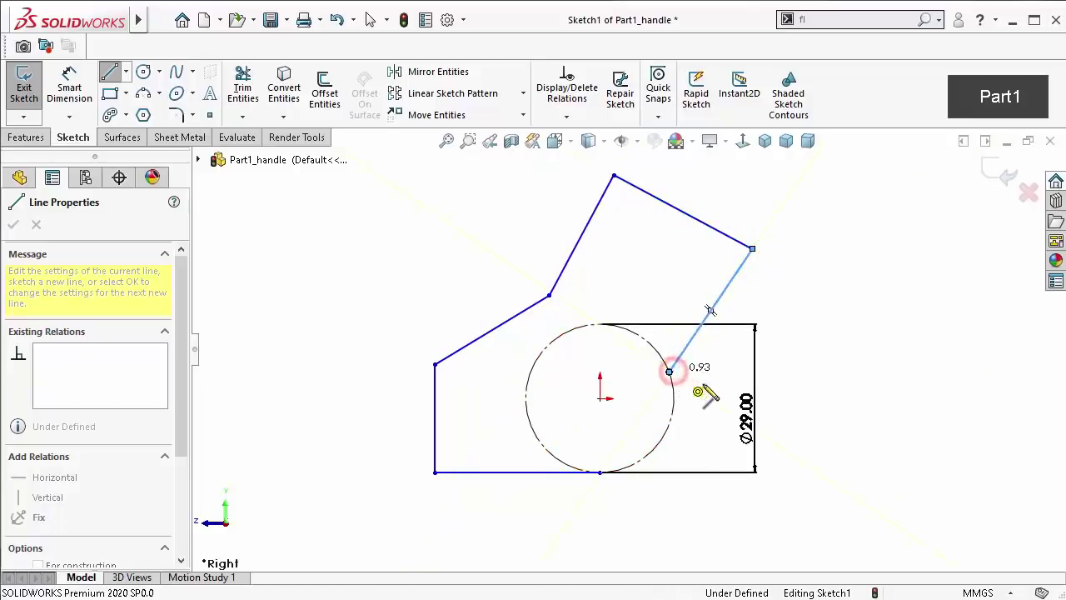
key("Escape")
key("Escape")
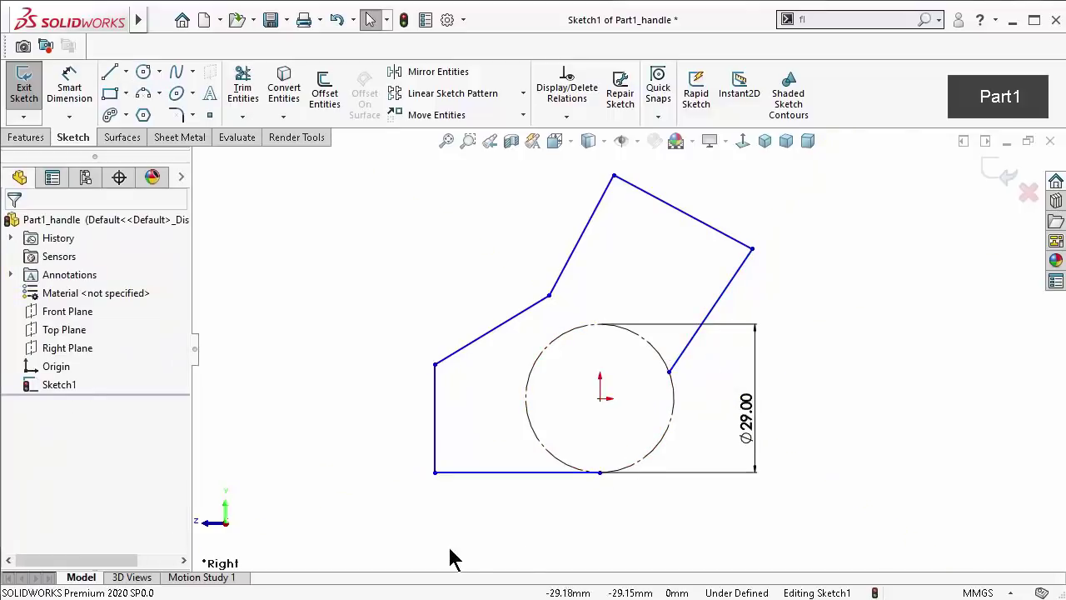
right_click_drag(436, 528, 374, 400)
Dimension the bottom edge to 24.85 mm, the left edge to 24 mm, and the sloped-to-vertical angle to 96°
left_click(486, 472)
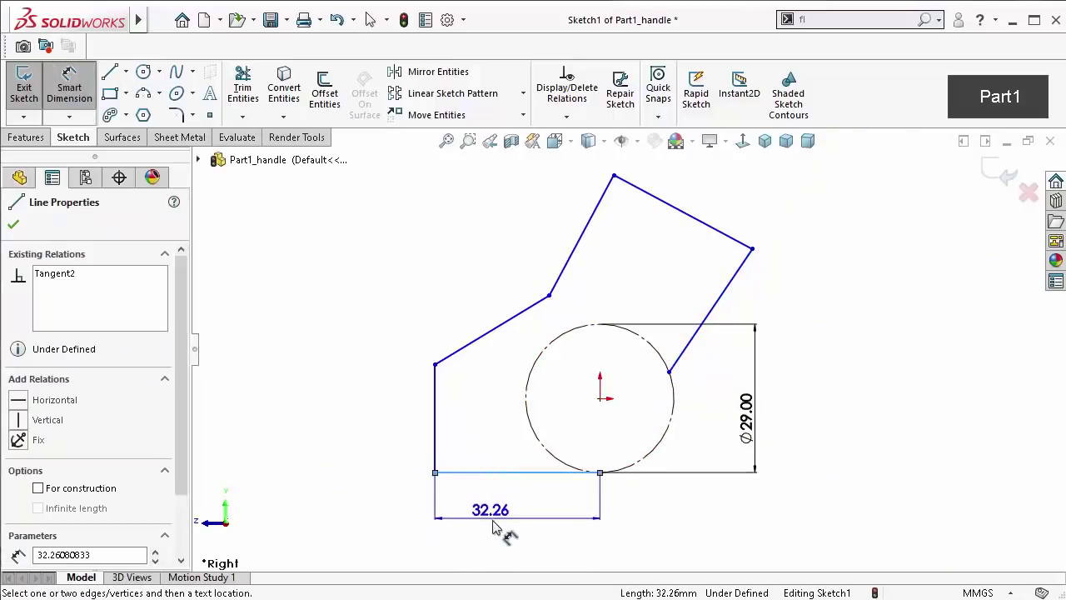
left_click(516, 529)
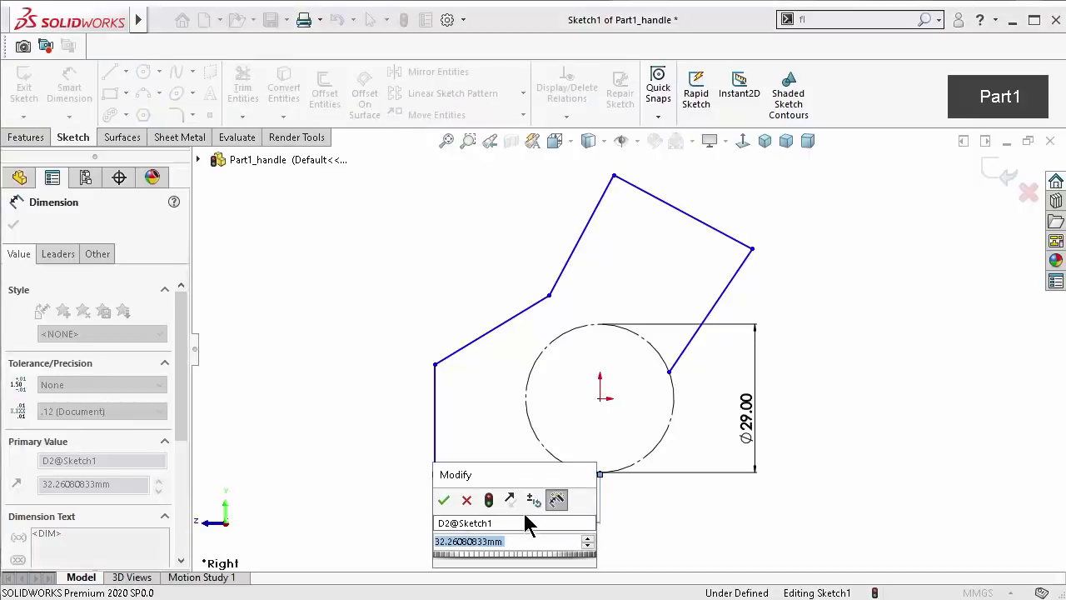
type("24")
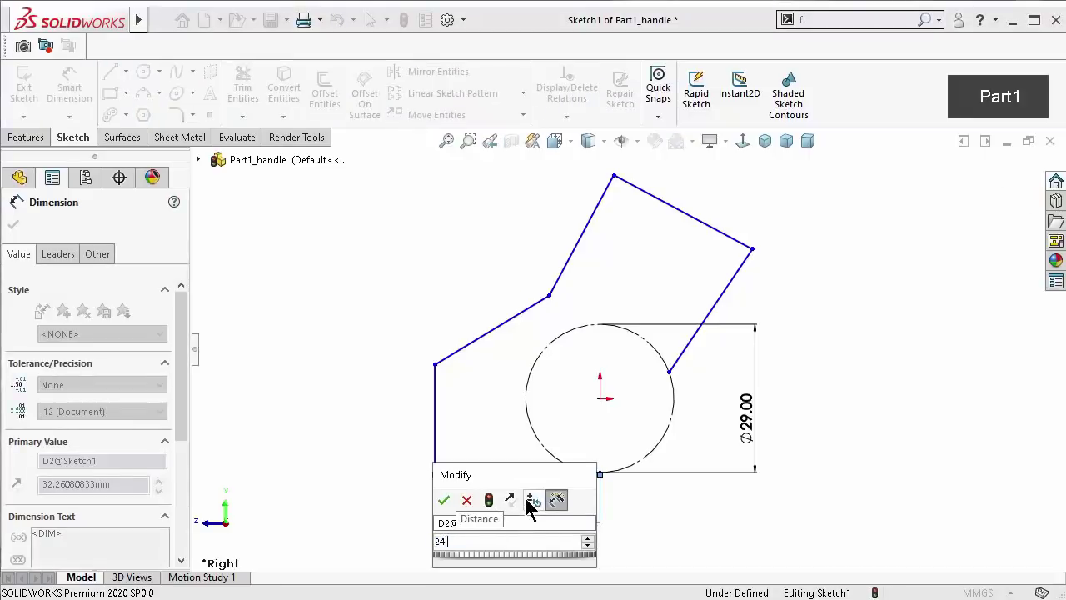
type(".85")
key("Return")
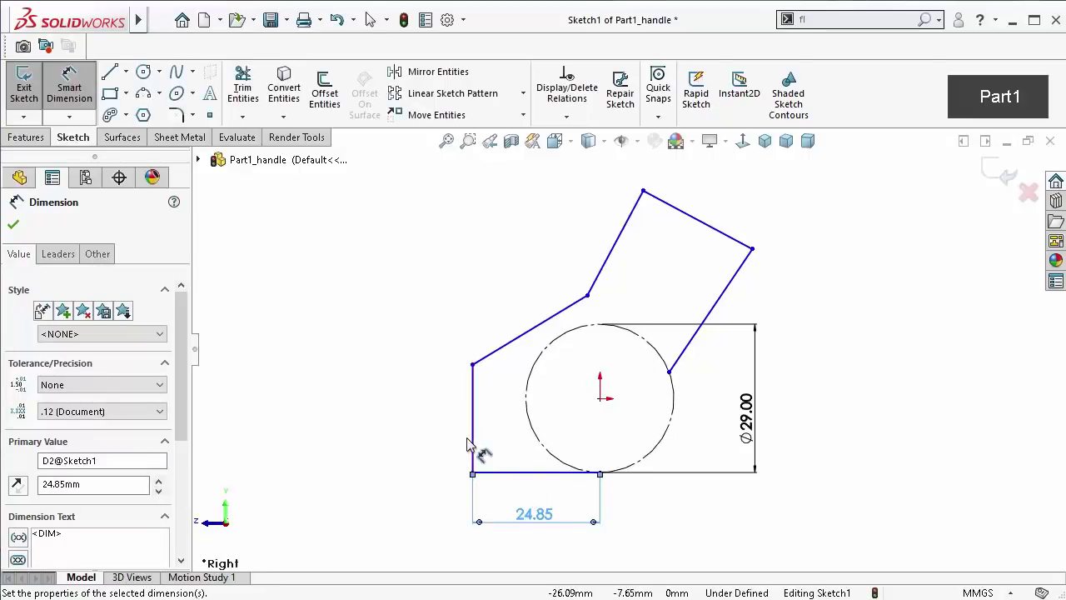
left_click(473, 441)
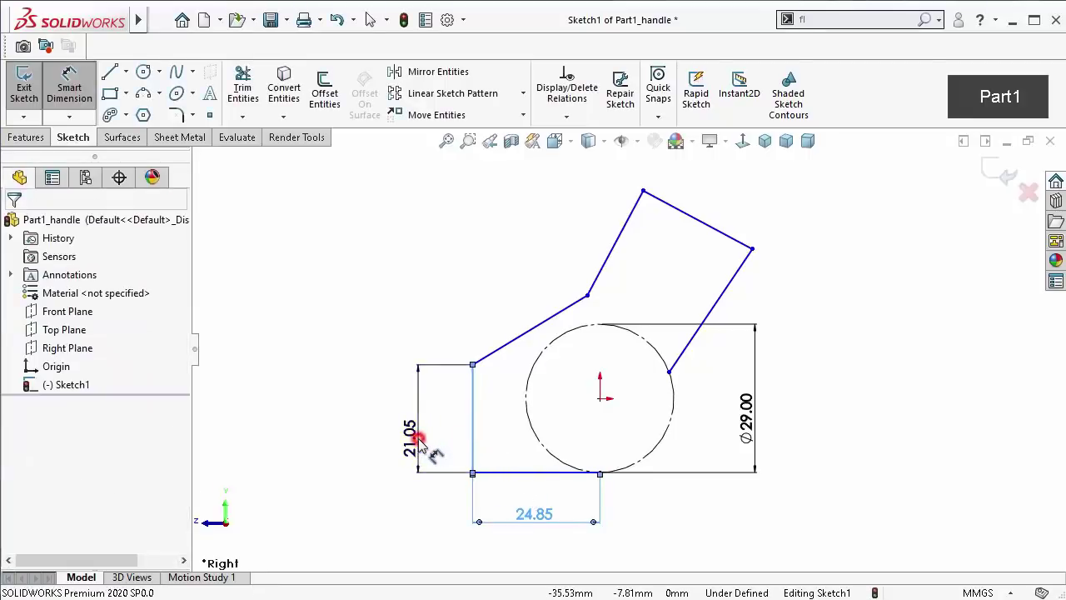
left_click(417, 437)
type("24")
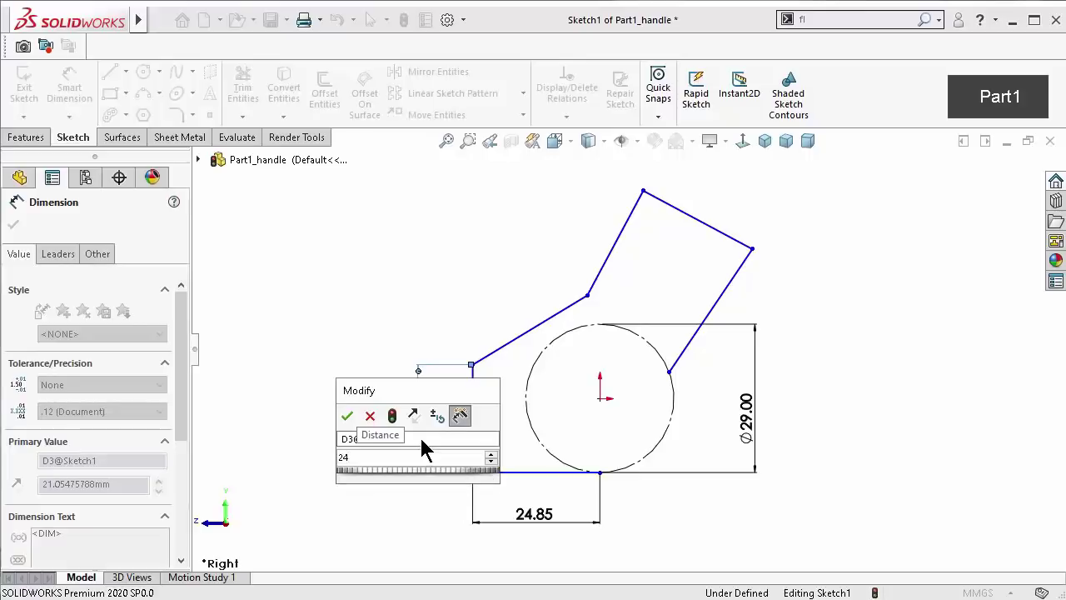
key("Return")
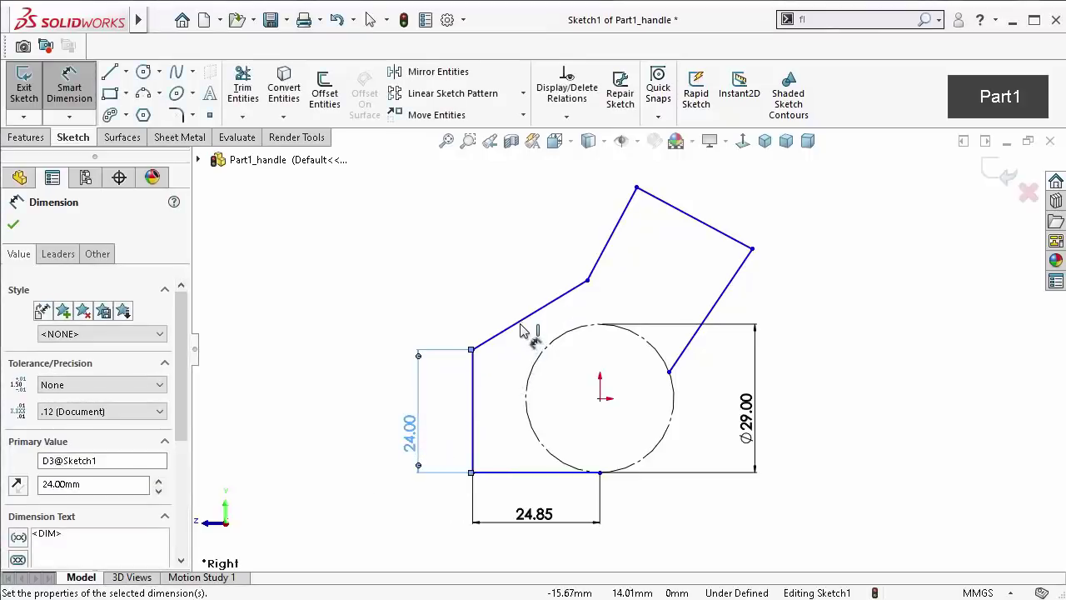
left_click(516, 323)
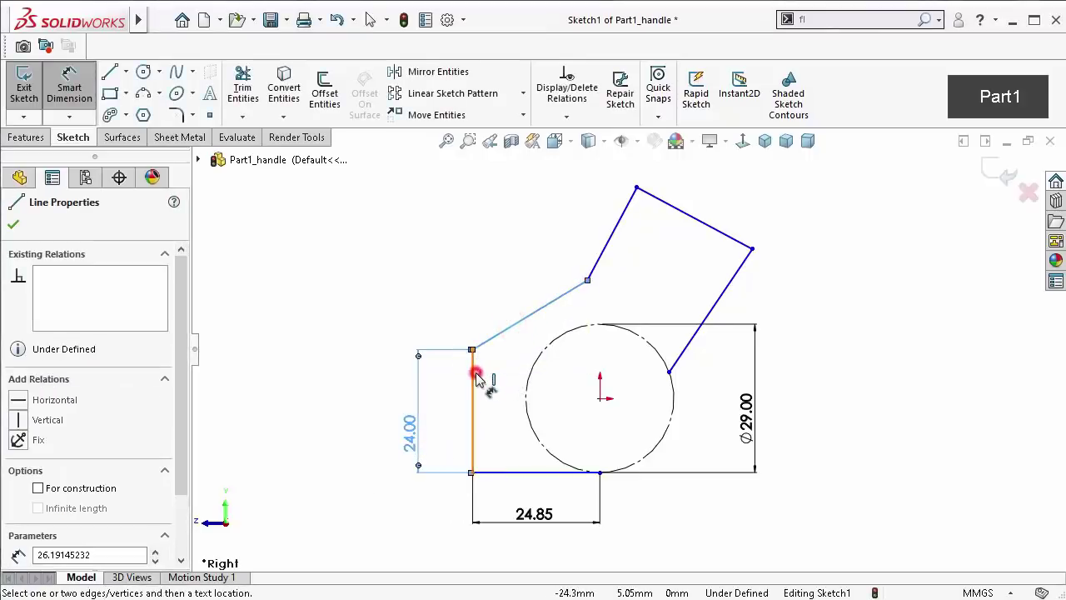
left_click(476, 377)
left_click(484, 360)
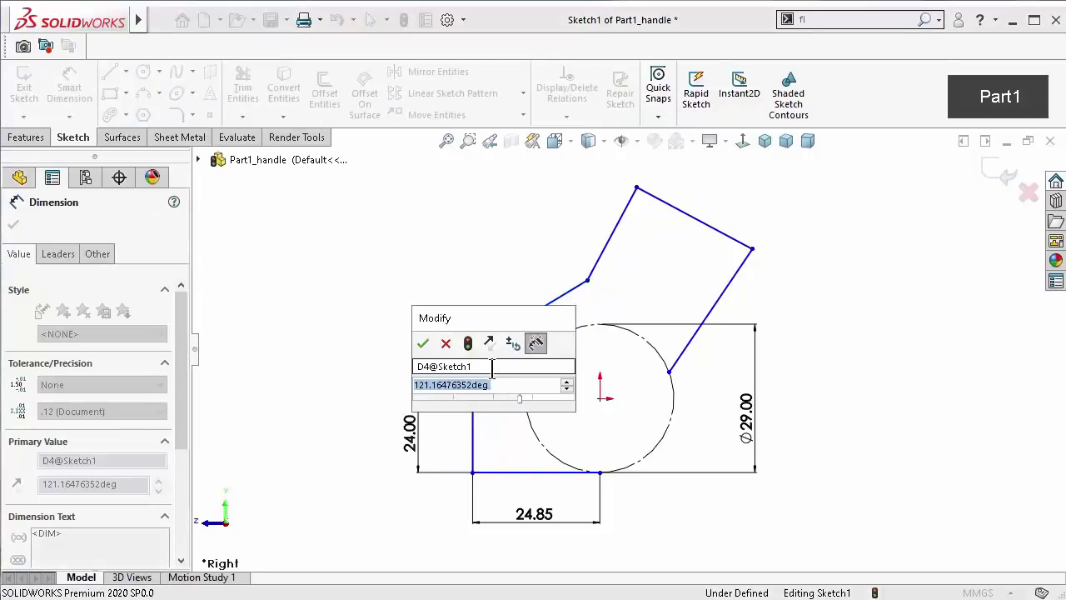
type("96")
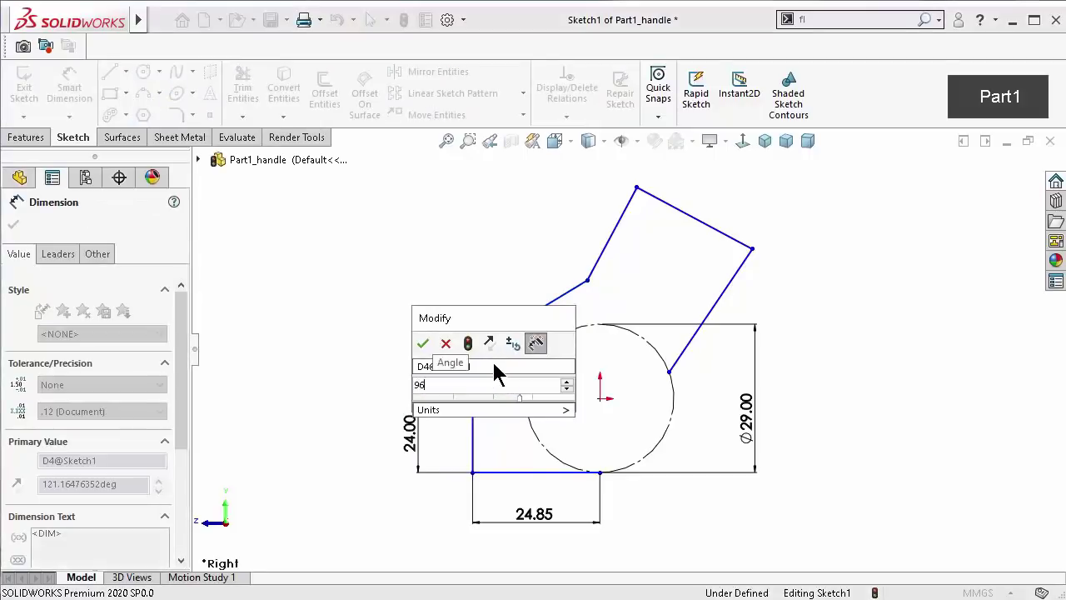
key("Return")
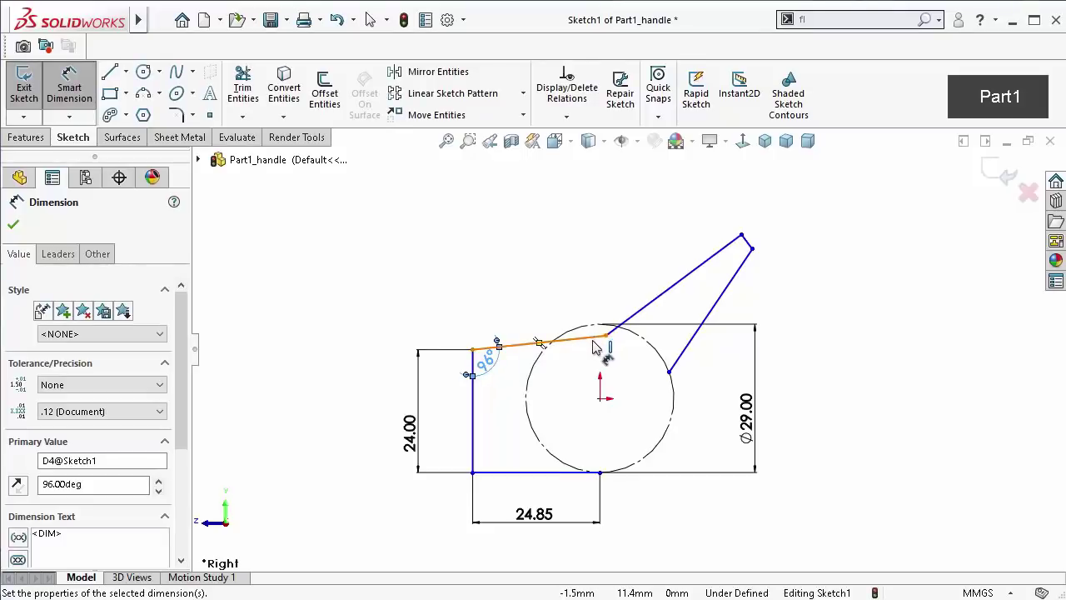
Give the short slanted line a 12.7 mm horizontal dimension
left_click(26, 136)
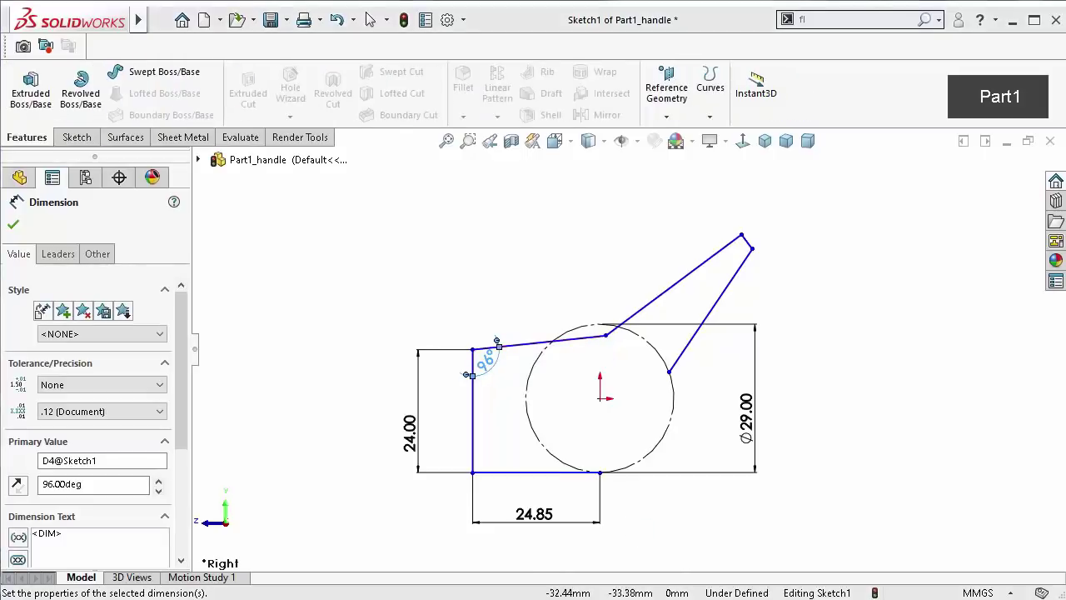
left_click(538, 344)
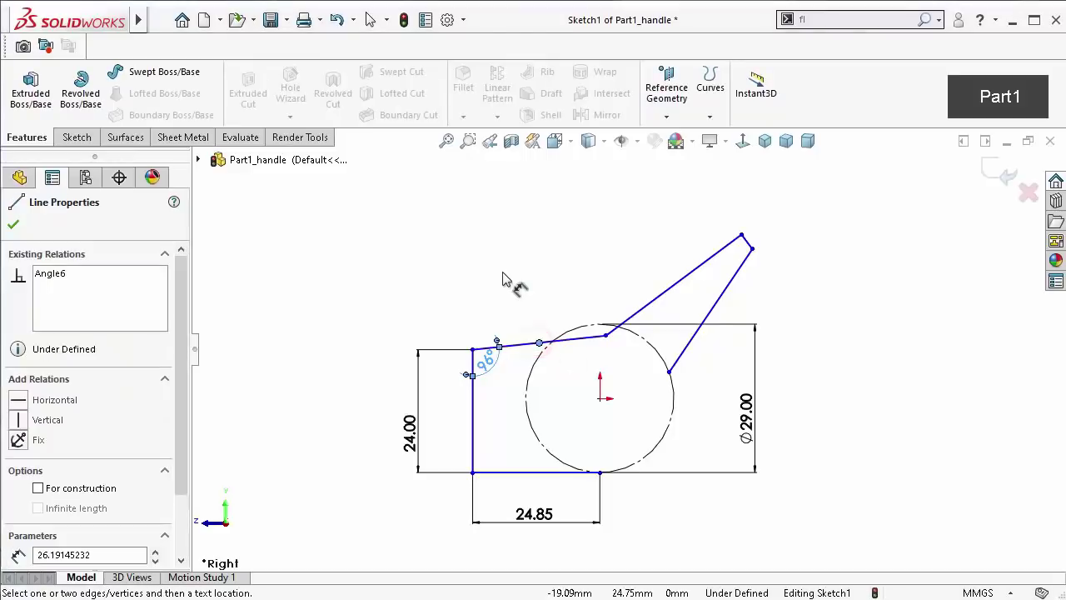
right_click_drag(425, 295, 405, 196)
left_click(520, 341)
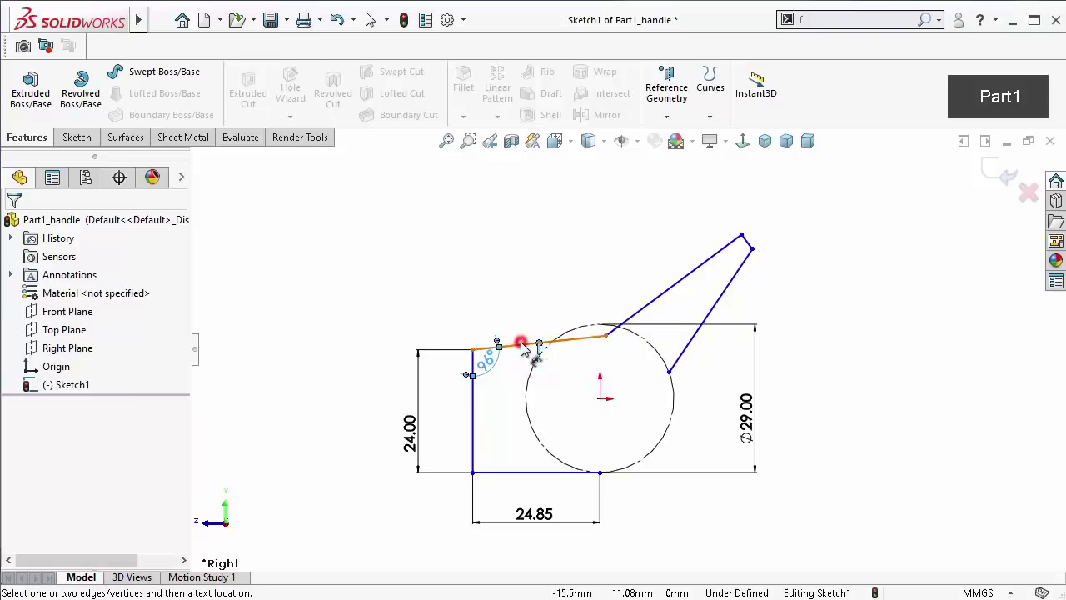
left_click(511, 251)
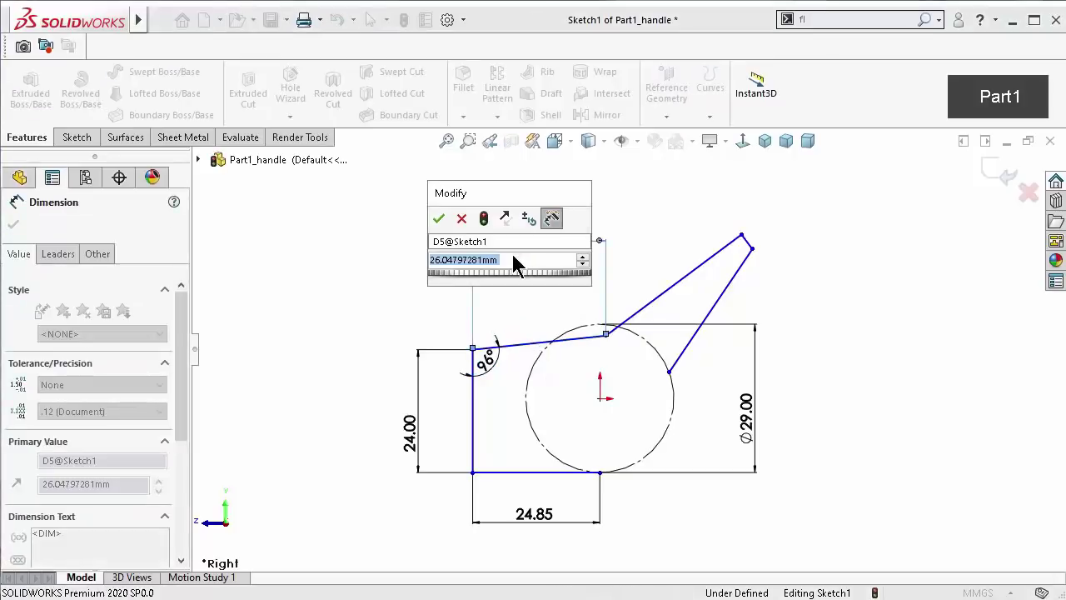
type("12.7")
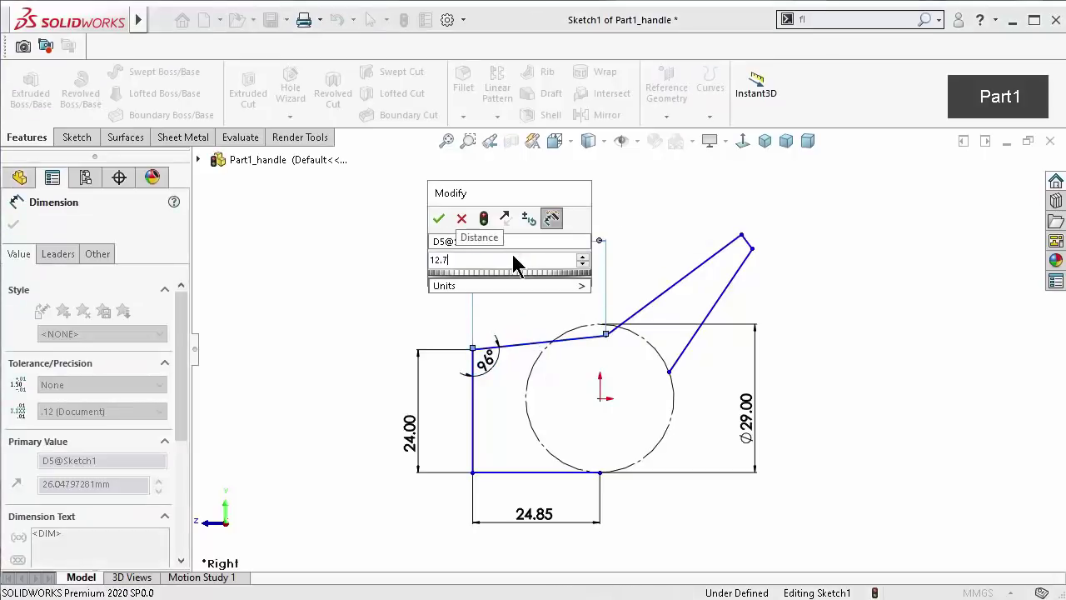
key("Return")
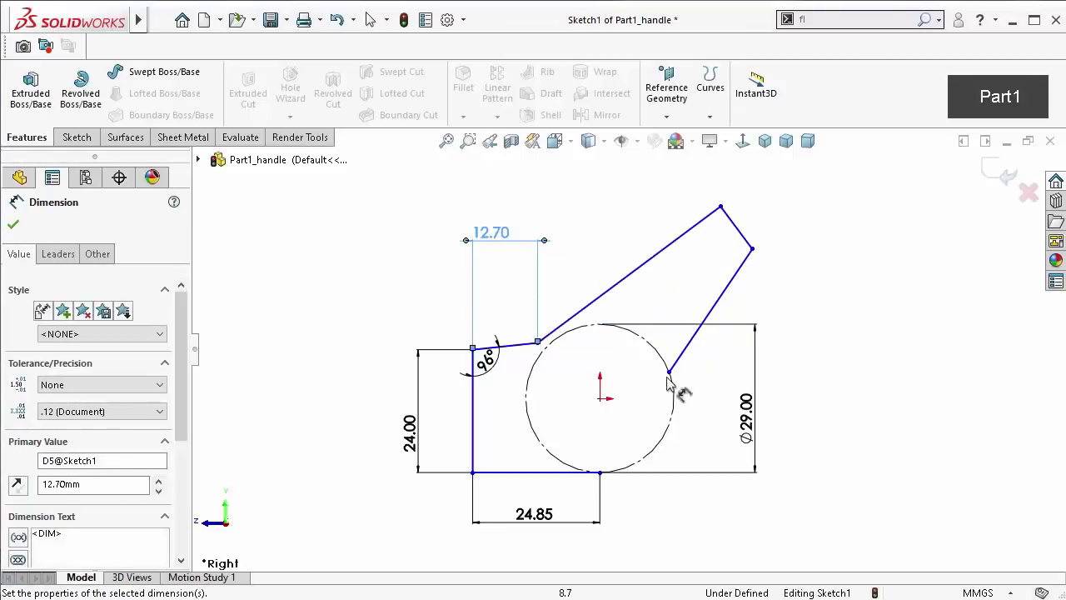
Set the angle between the short and long sloped lines to 134°
scroll(620, 274, "down", 3)
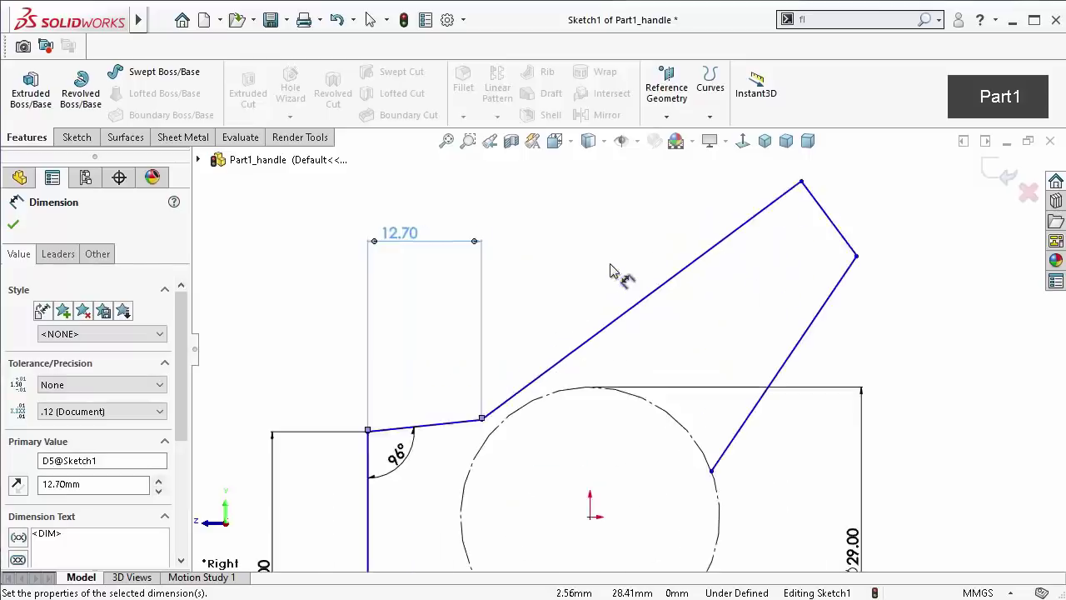
left_click(429, 456)
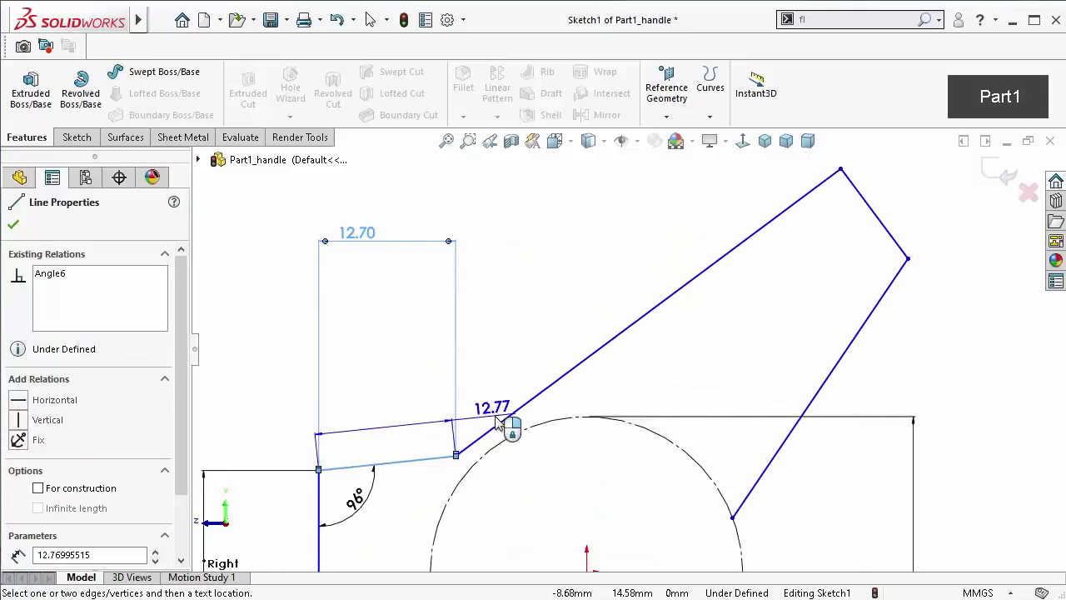
left_click(493, 426)
left_click(482, 408)
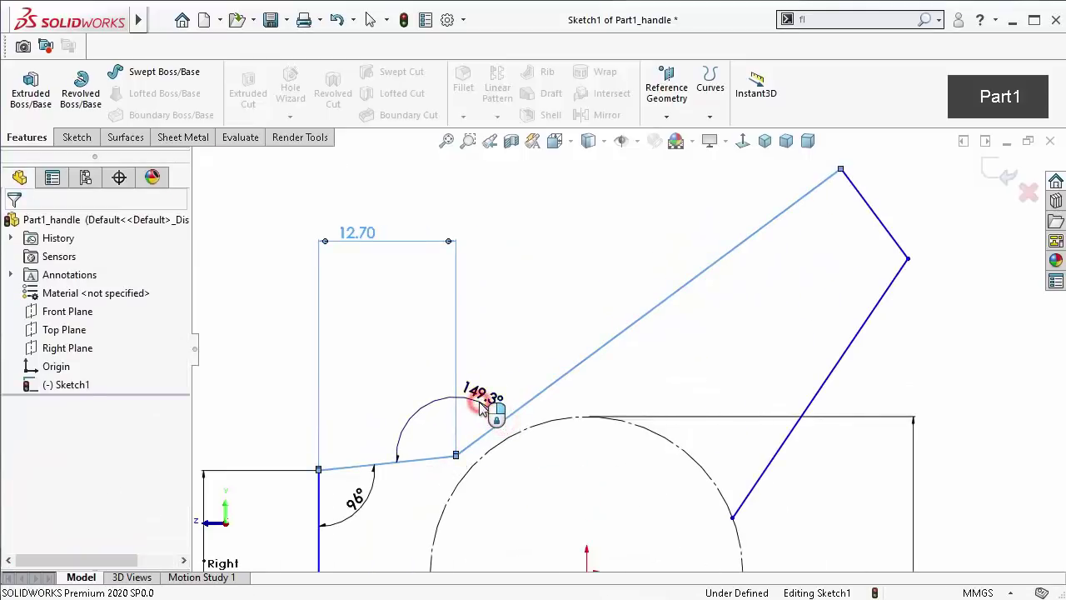
type("13")
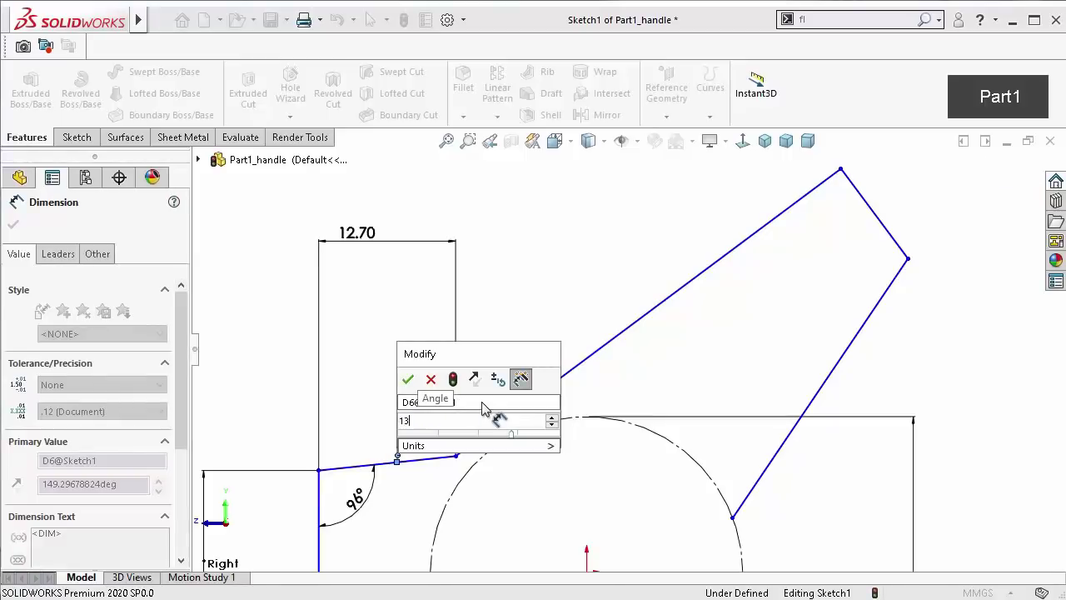
key("Return")
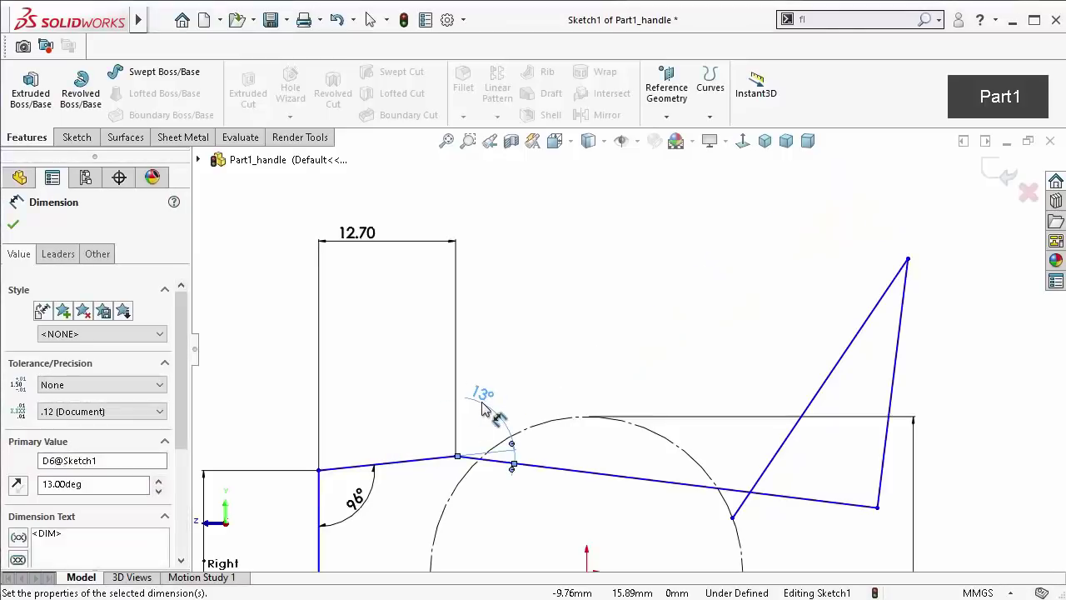
double_click(481, 405)
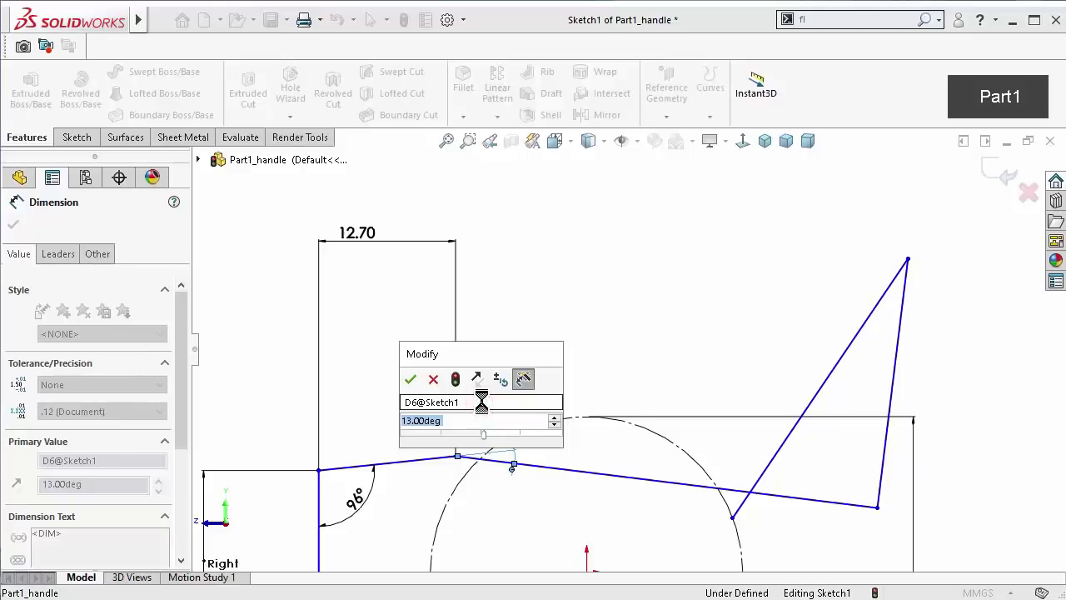
type("134")
key("Return")
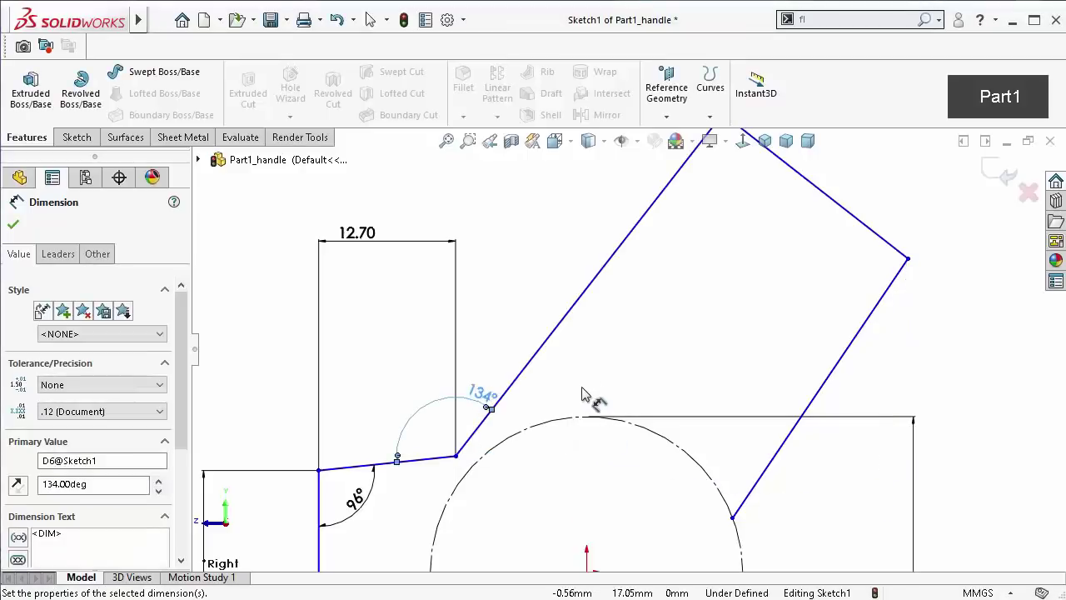
Dimension the arm edges to 21.5 mm and 23 mm
scroll(588, 385, "up", 1)
scroll(598, 383, "up", 1)
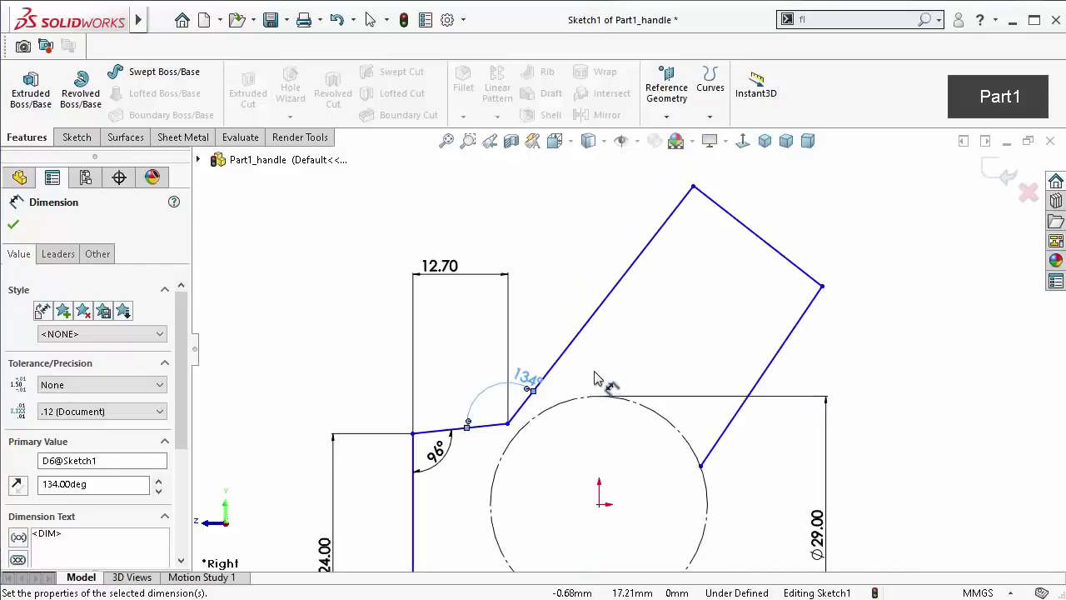
left_click(606, 298)
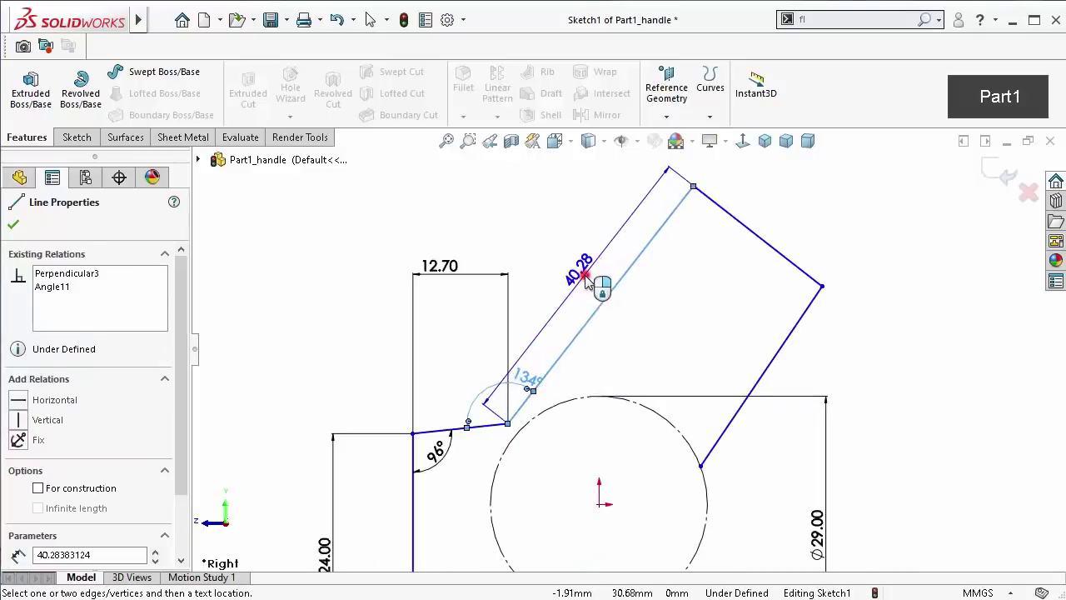
left_click(585, 283)
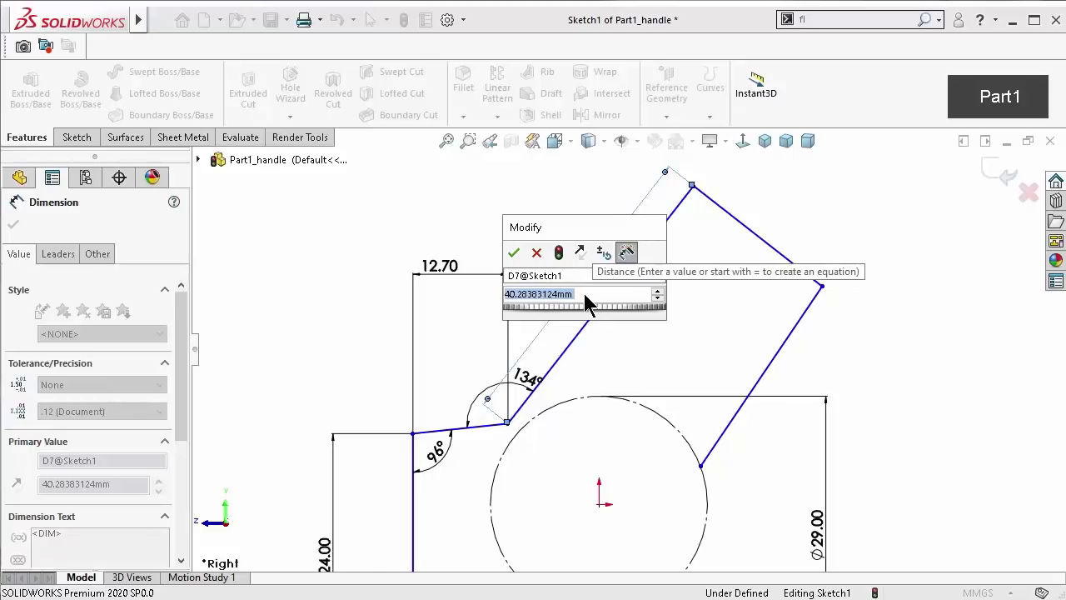
type("21.")
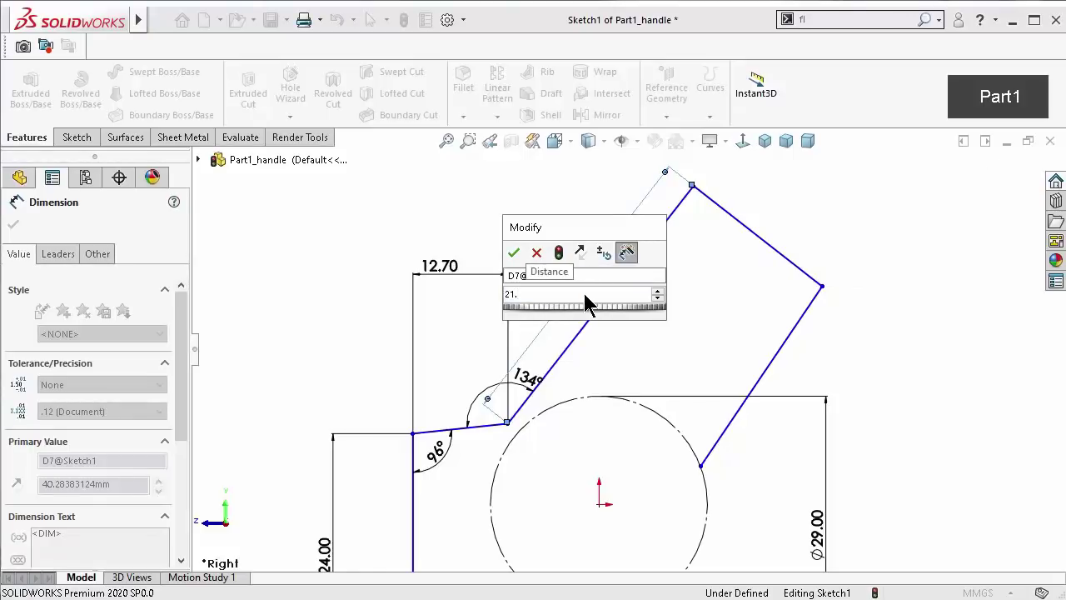
type("5")
key("Return")
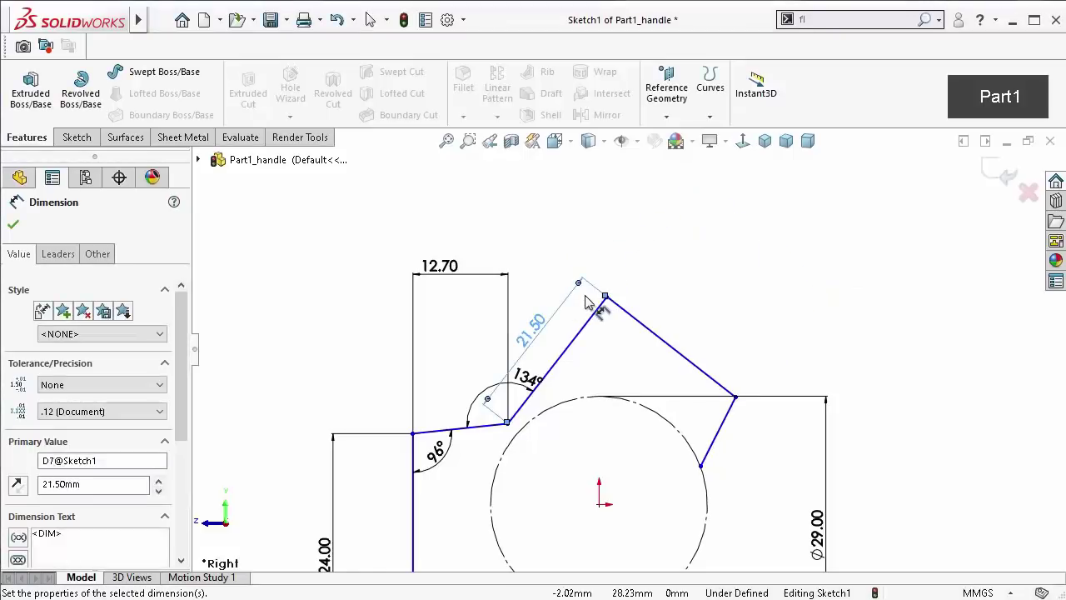
left_click(690, 361)
left_click(705, 329)
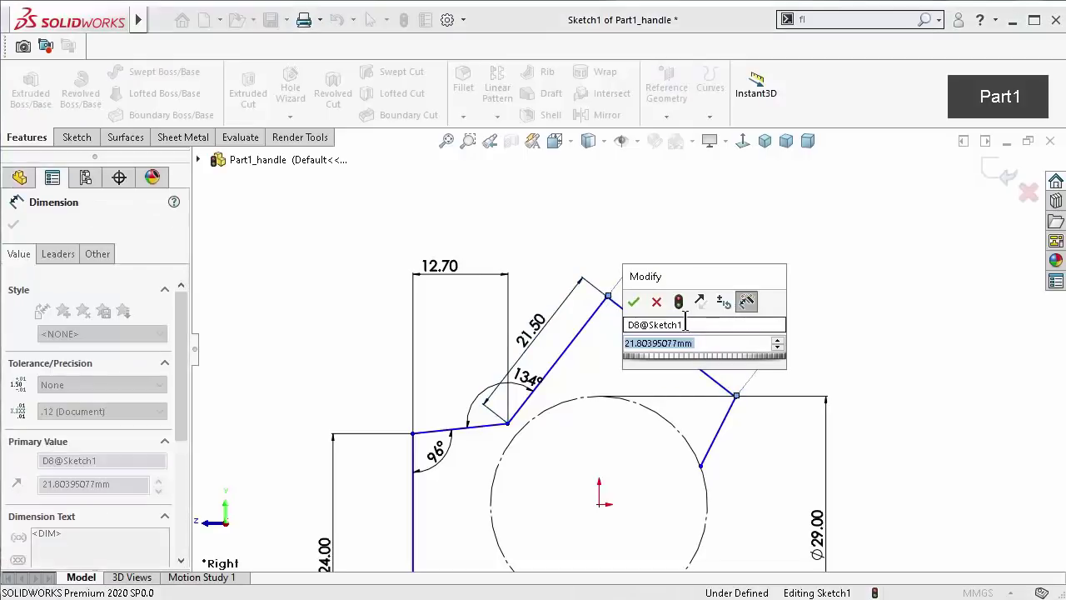
type("23")
key("Return")
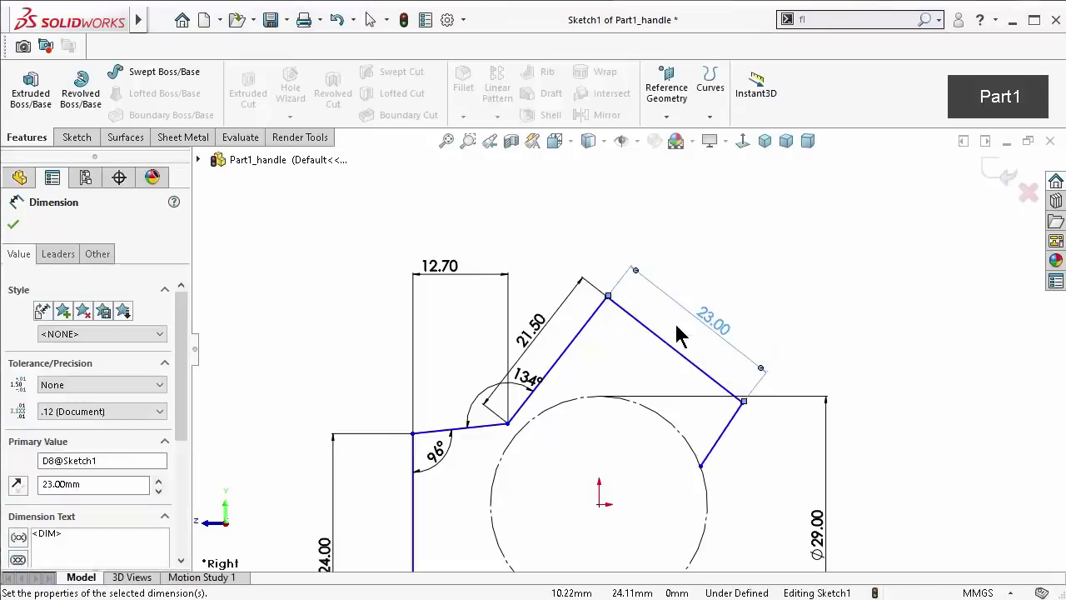
key("Escape")
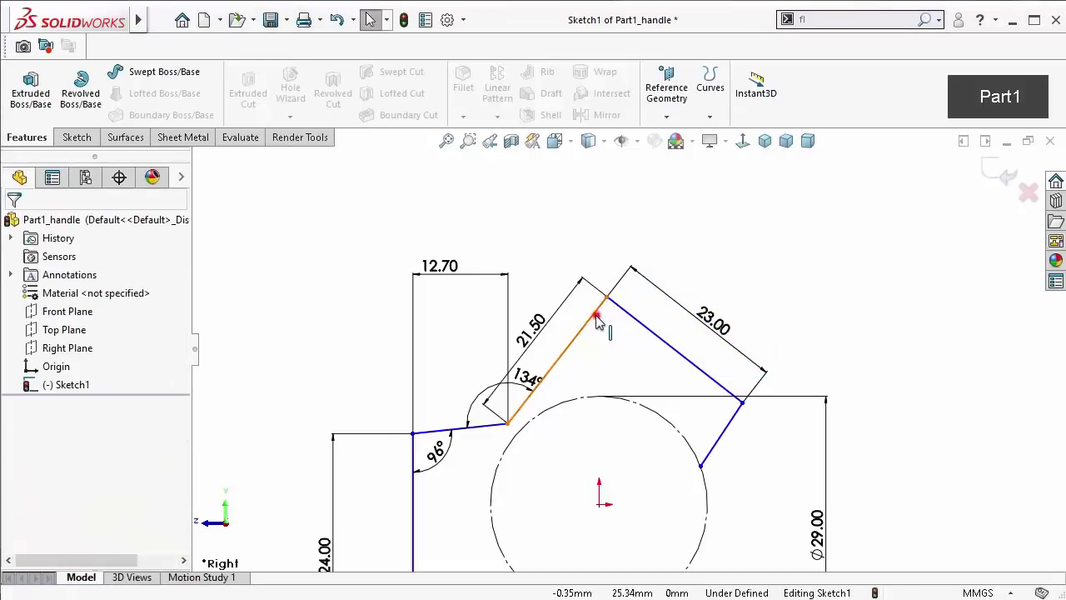
Make the 21.50 and 23.00 arm edges perpendicular, and the 23.00 edge perpendicular to the short end edge
left_click(597, 317)
left_click(630, 318, "ctrl")
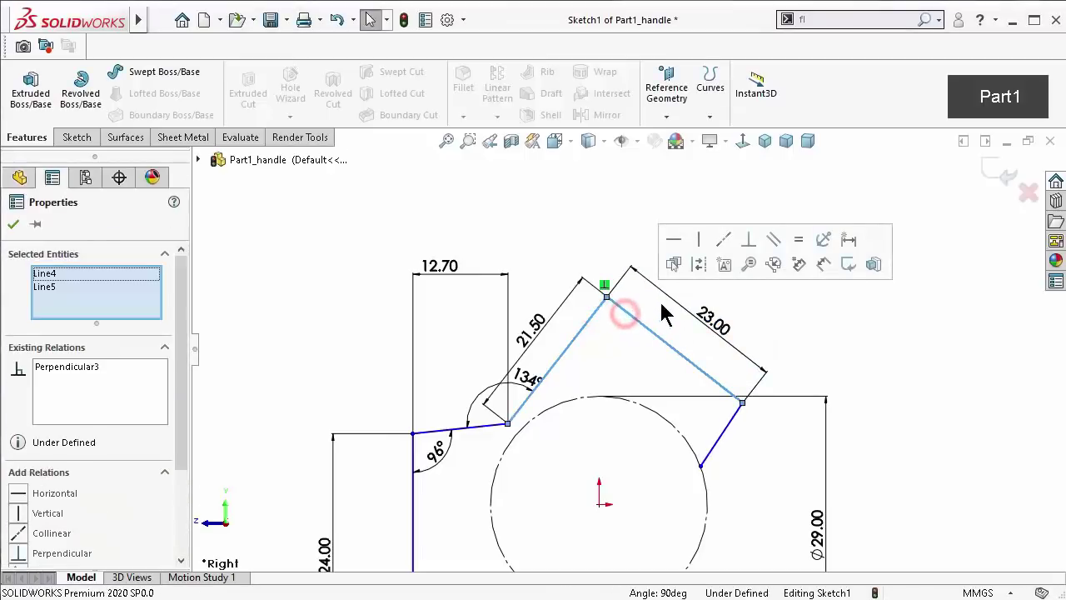
left_click(746, 239)
left_click(722, 384)
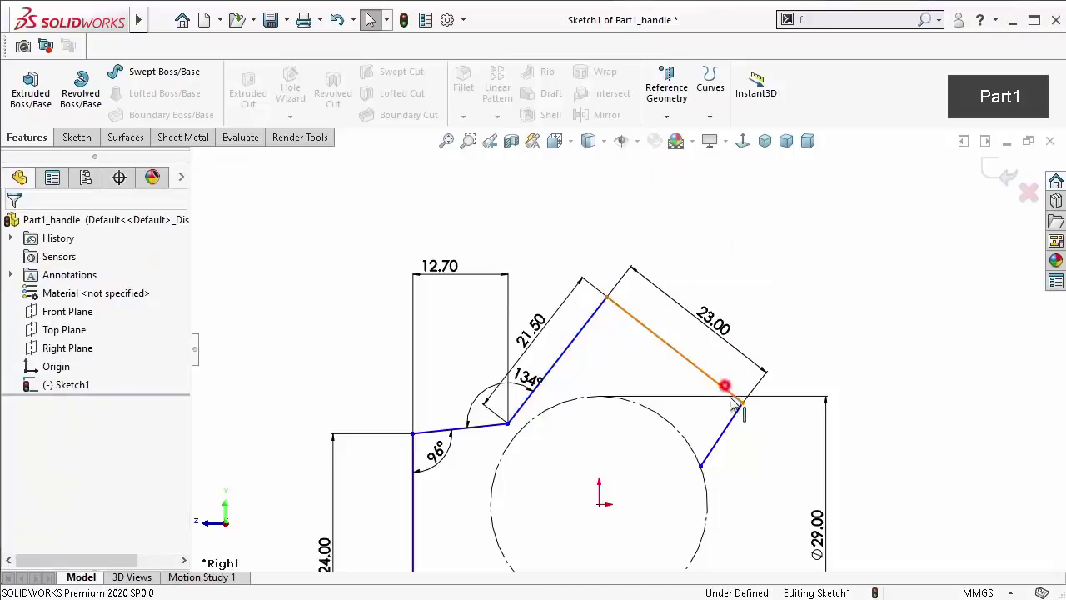
left_click(734, 414, "ctrl")
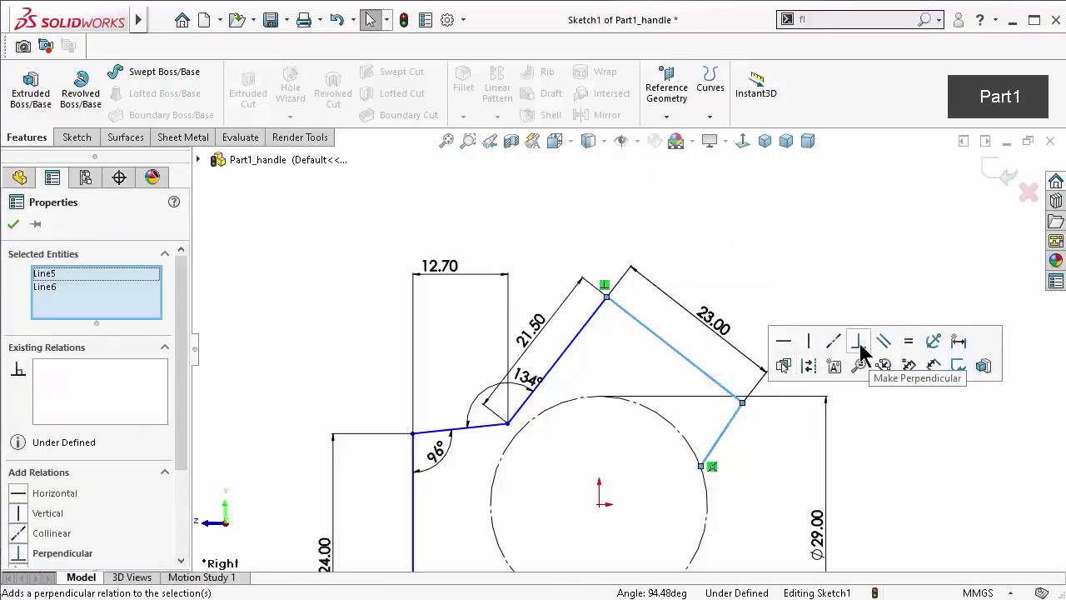
left_click(859, 344)
left_click(844, 228)
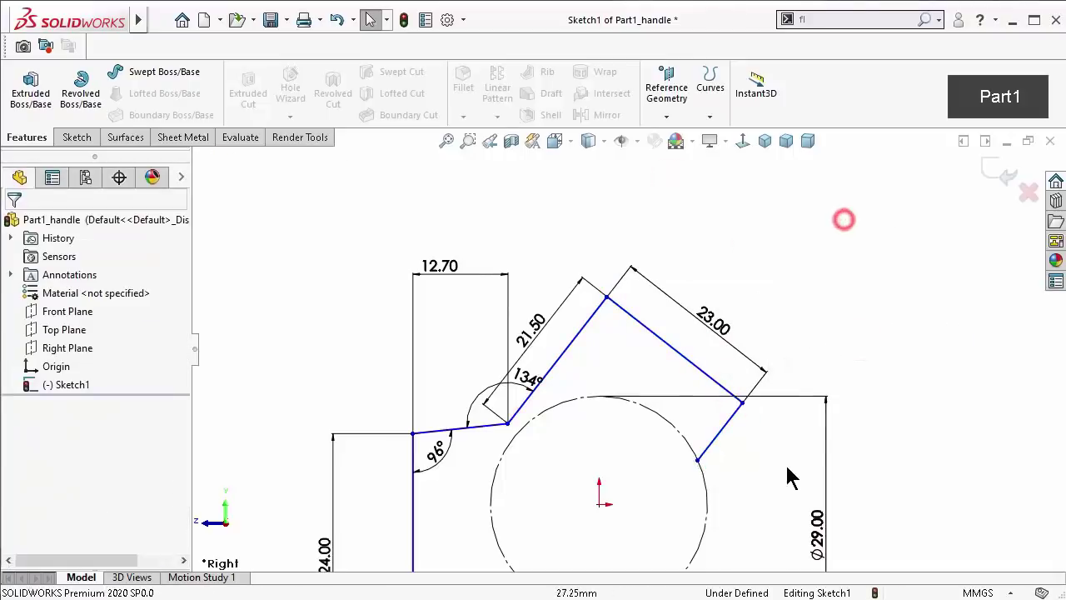
Place the short edge's lower endpoint on the circle and relate the bottom line to the circle
left_click(700, 462)
left_click(705, 479, "ctrl")
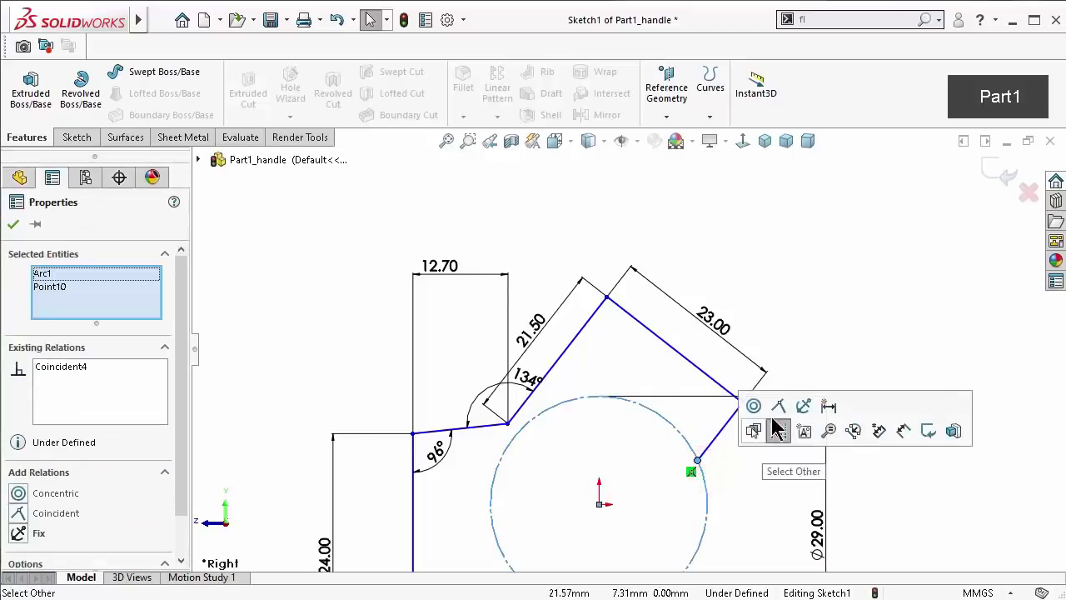
left_click(778, 406)
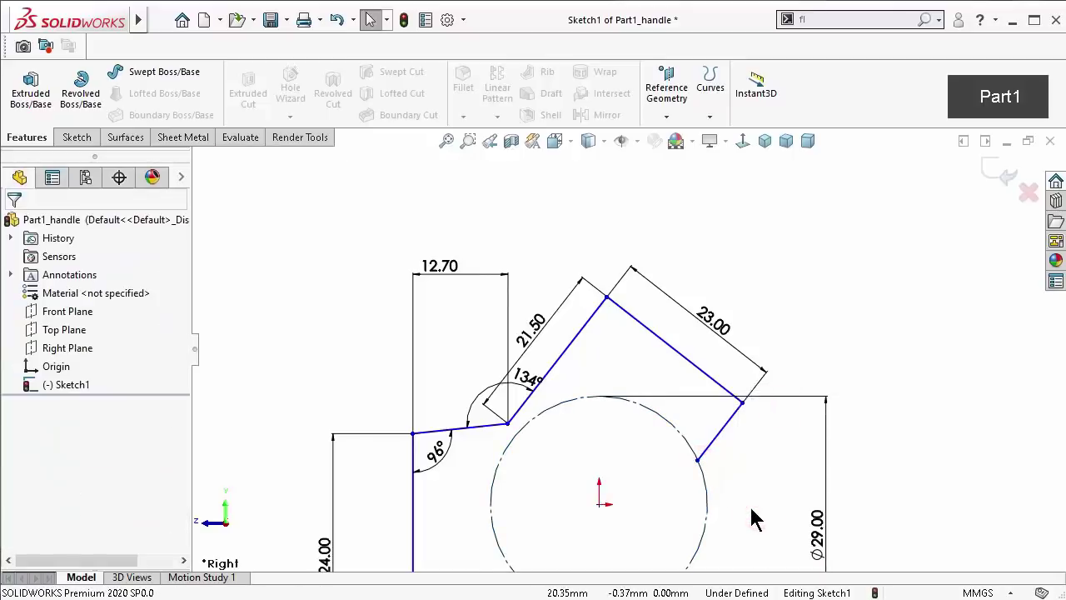
scroll(752, 519, "up", 2)
scroll(631, 520, "up", 1)
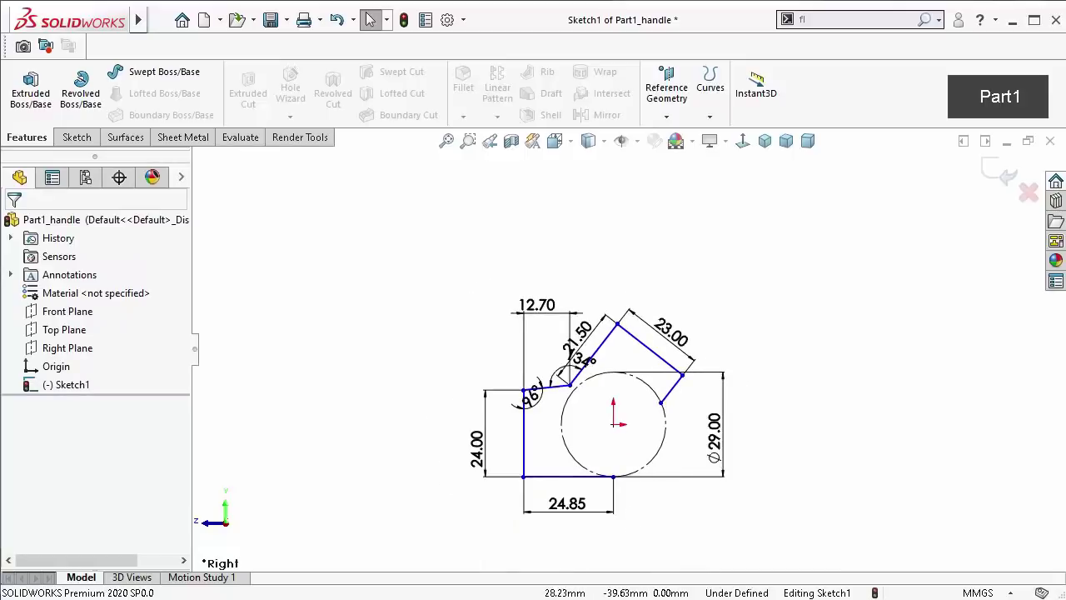
middle_click_drag(676, 503, 660, 450, "ctrl")
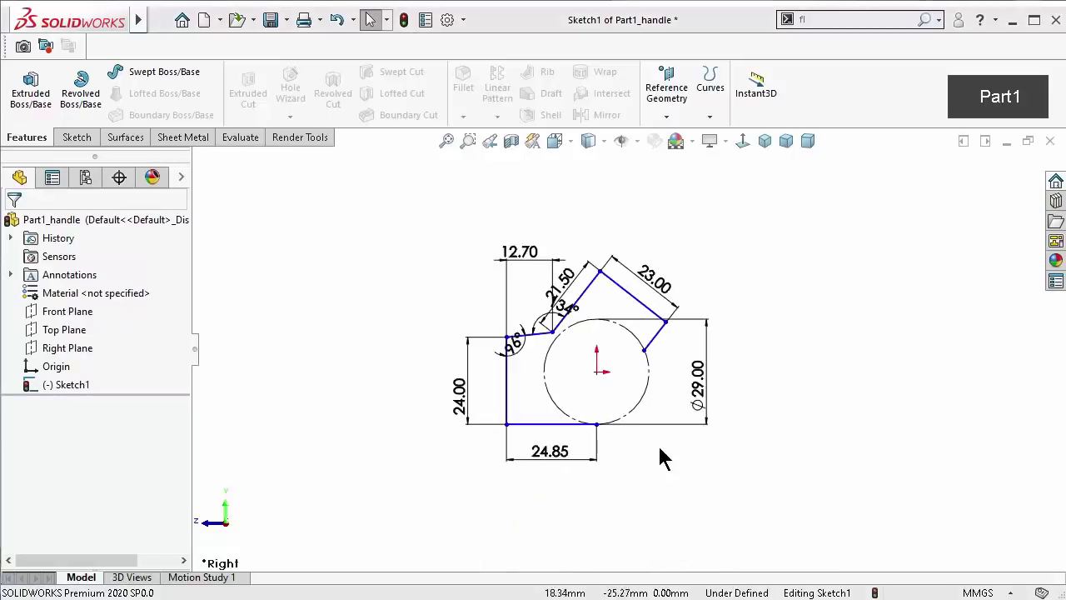
left_click(563, 425)
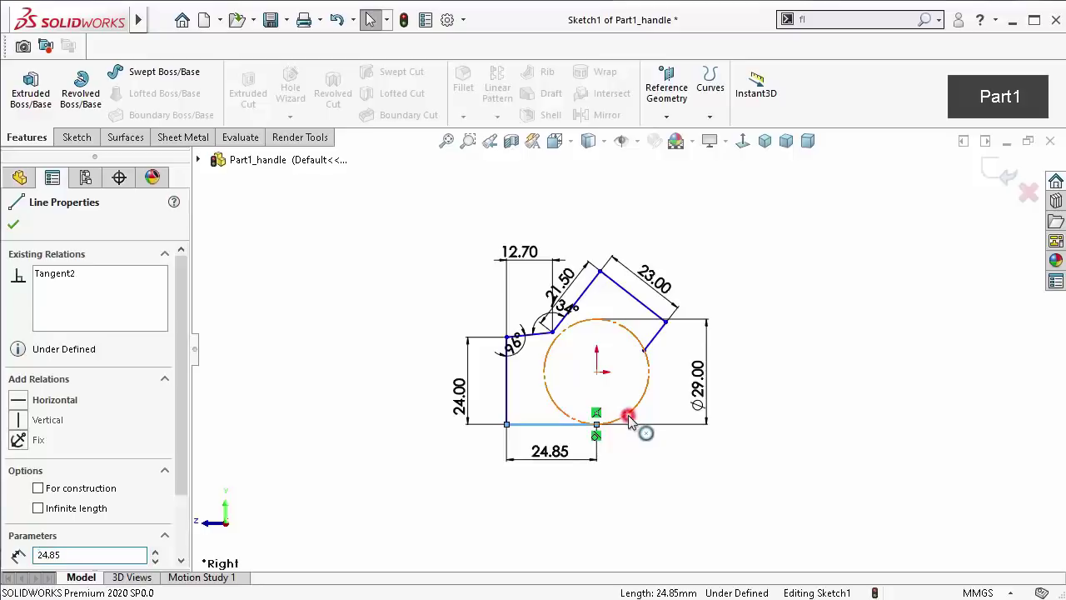
left_click(627, 419, "ctrl")
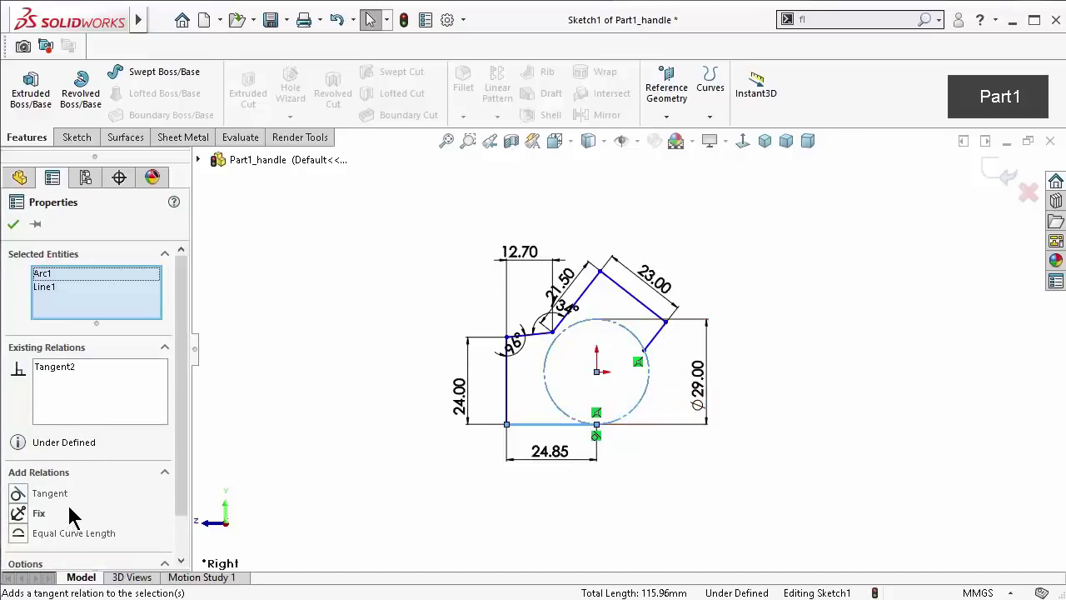
left_click(287, 490)
scroll(564, 411, "down", 2)
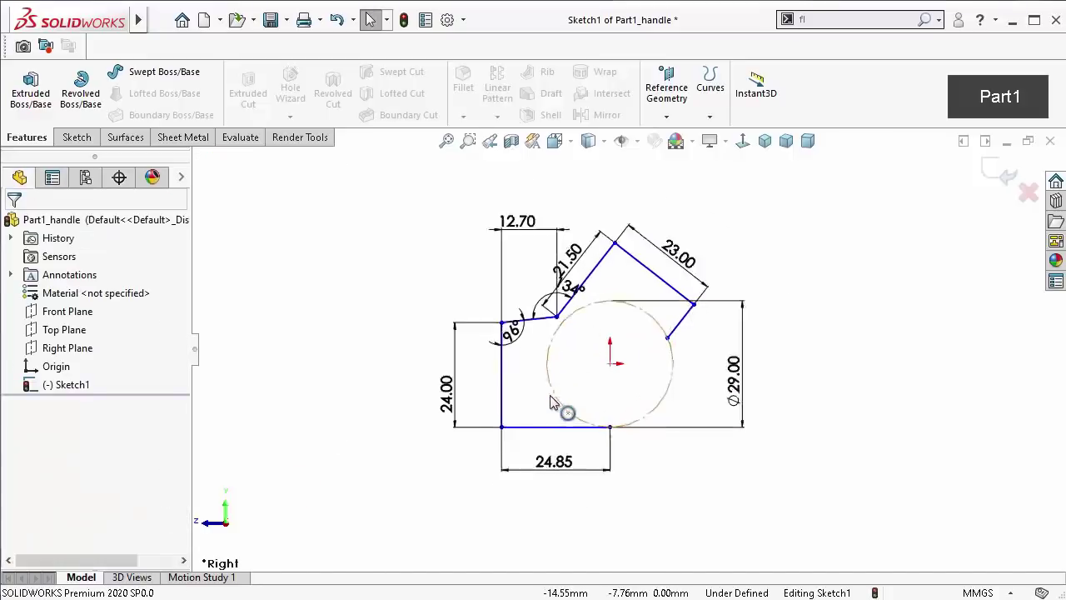
scroll(562, 404, "down", 2)
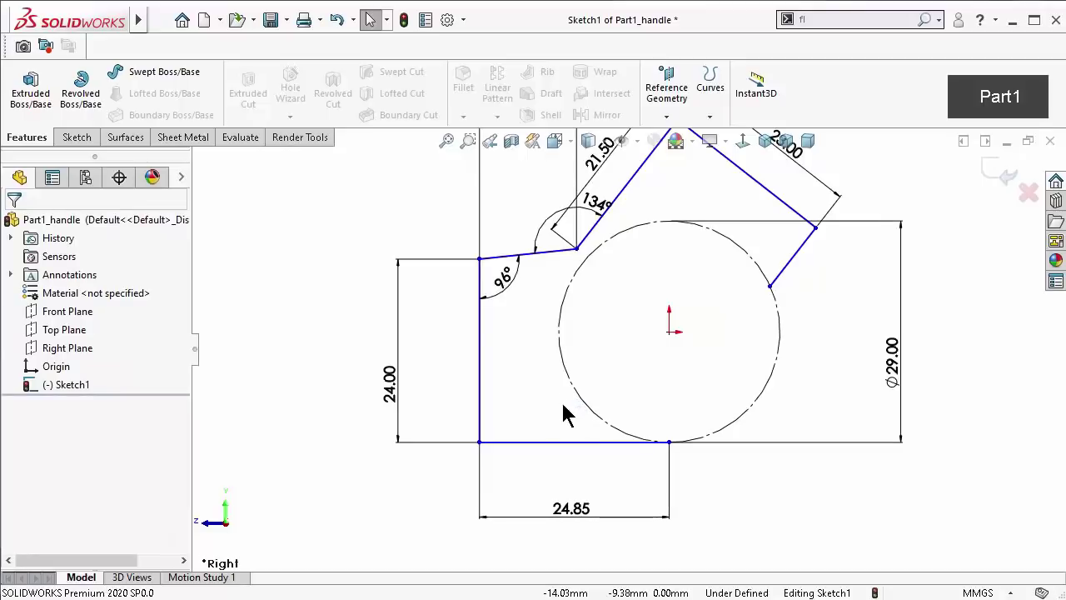
scroll(793, 466, "up", 2)
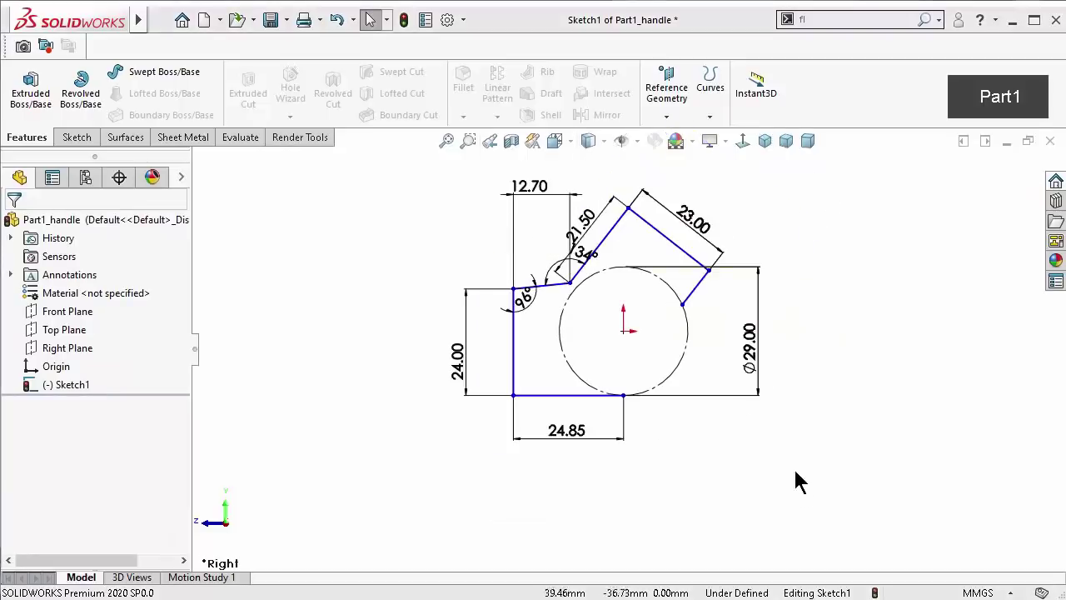
Dimension the short slanted end edge to 9.75 mm, fully defining Sketch1
scroll(704, 328, "down", 3)
right_click_drag(910, 368, 880, 228)
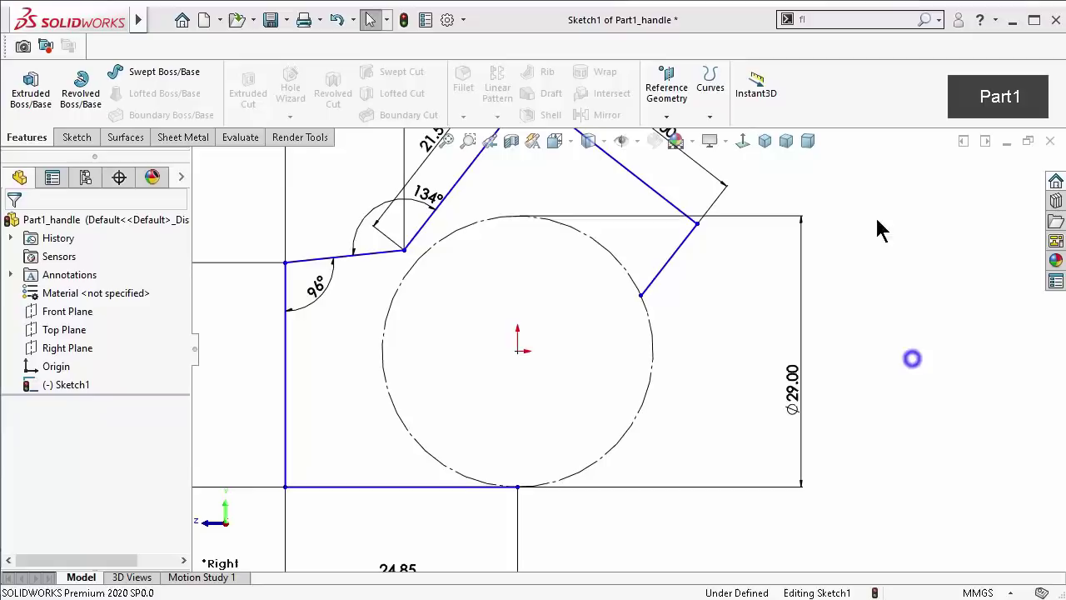
left_click(683, 242)
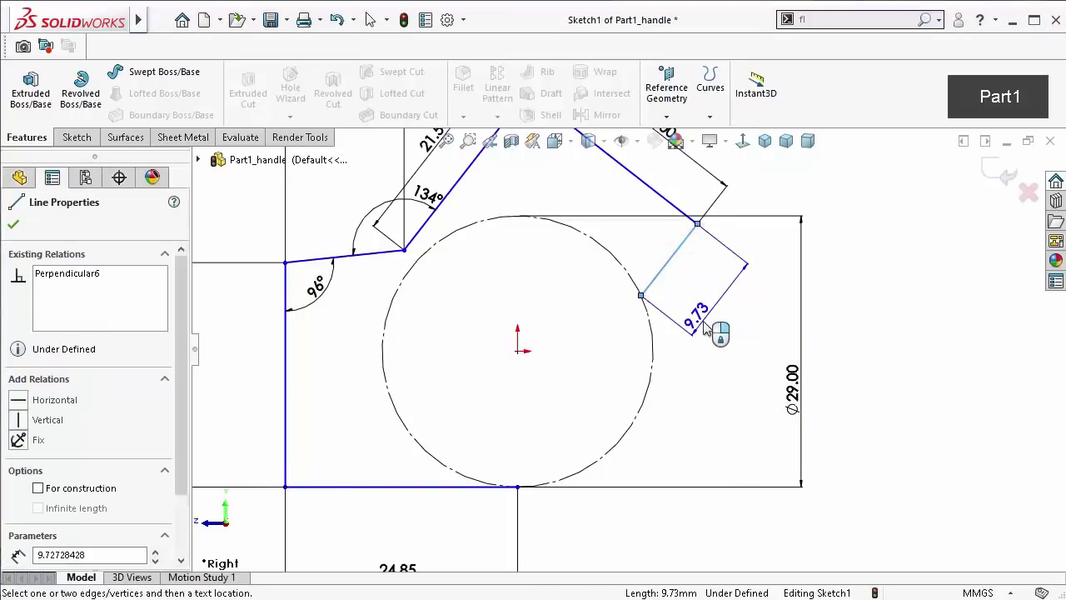
left_click(704, 328)
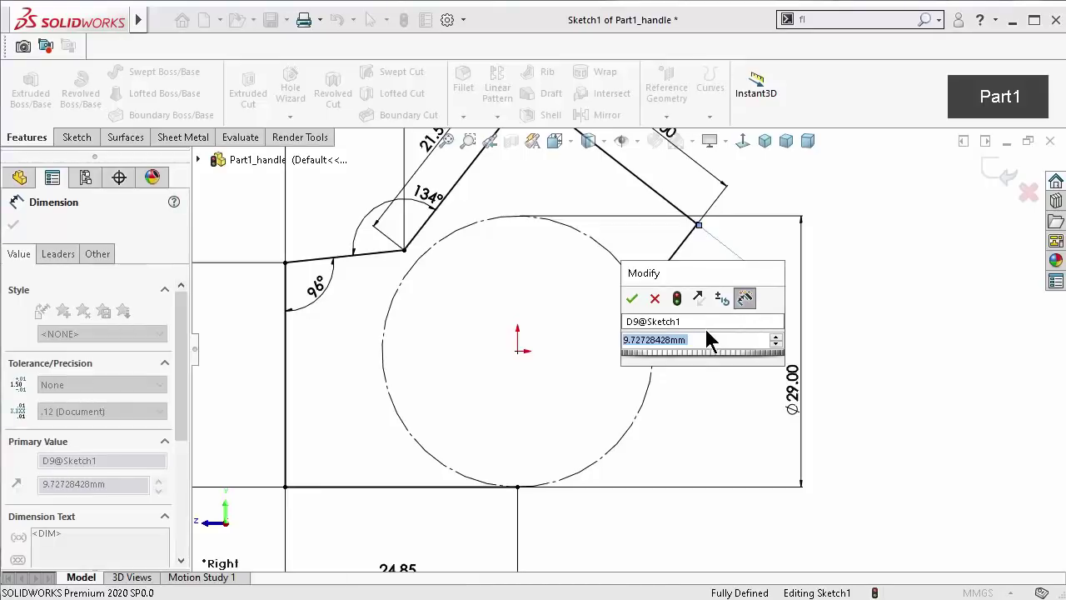
type("9.7")
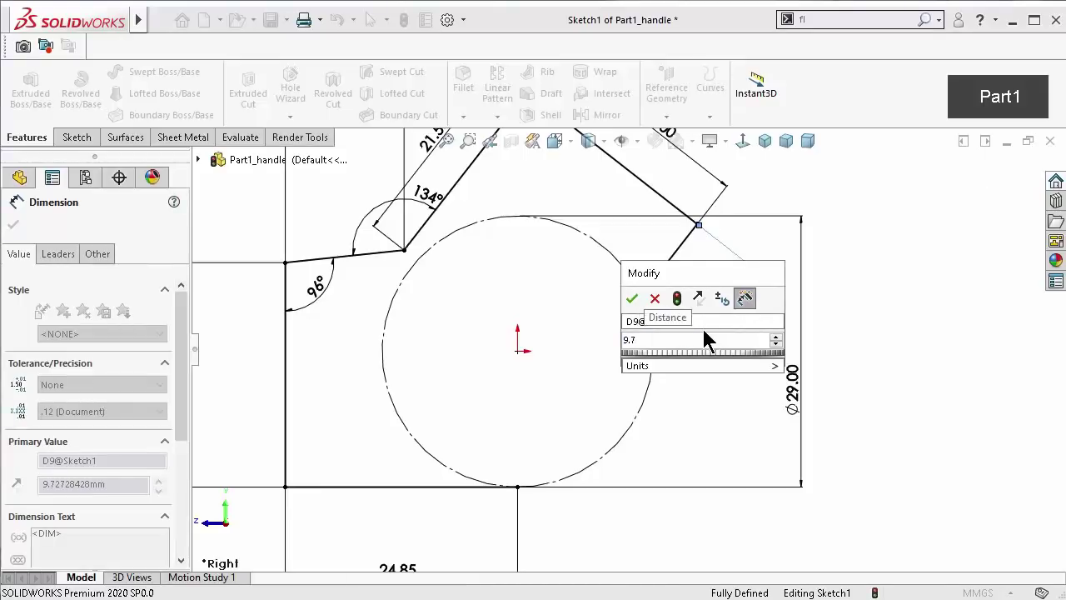
type("3")
key("Return")
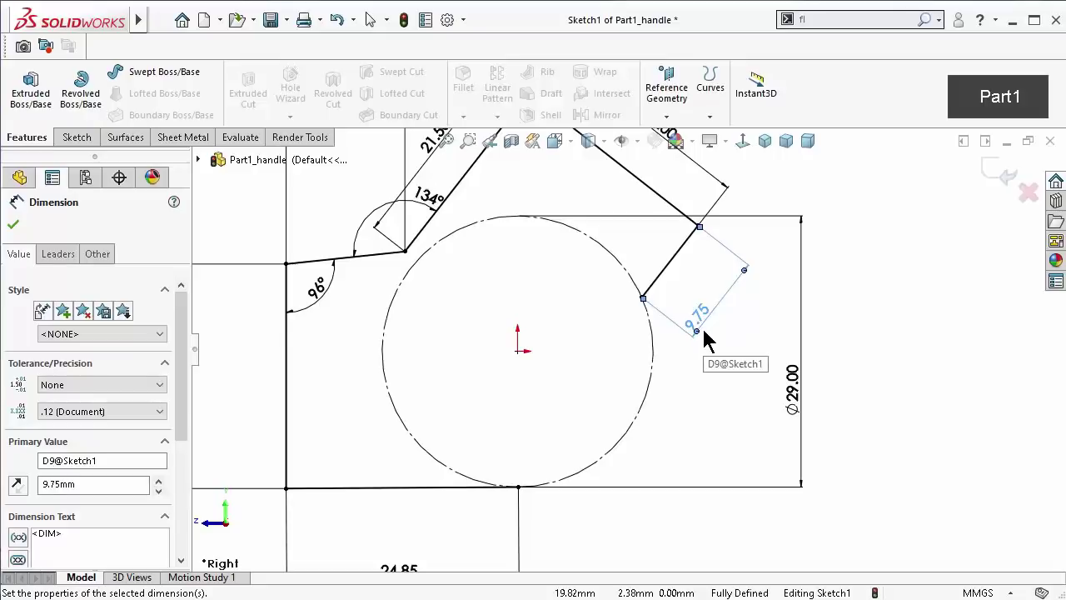
left_click(920, 314)
key("f")
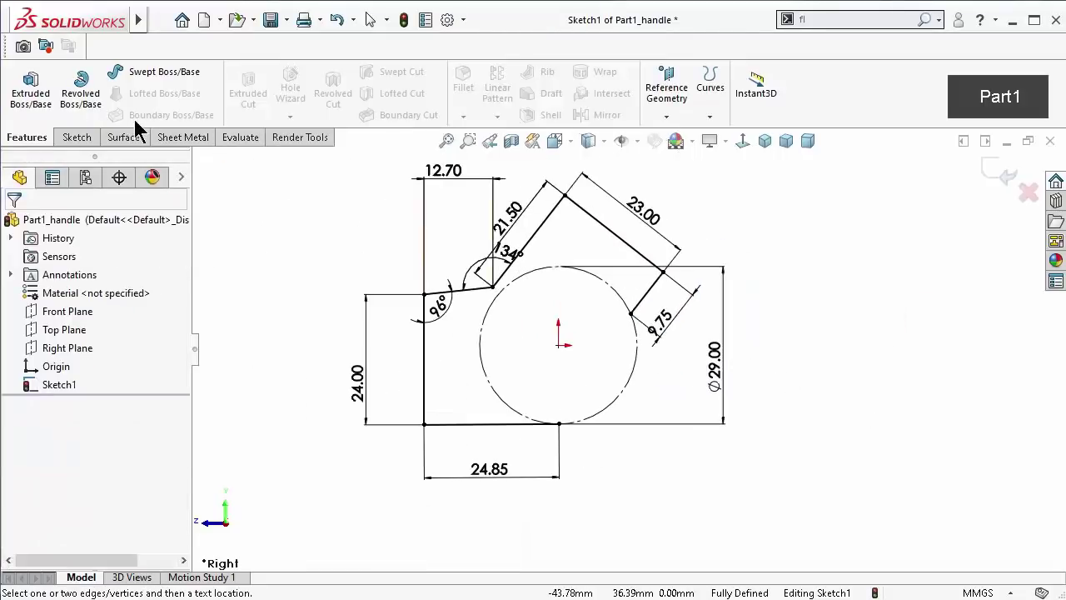
Draw a three-point arc along the circle from the short end edge to the bottom
left_click(75, 137)
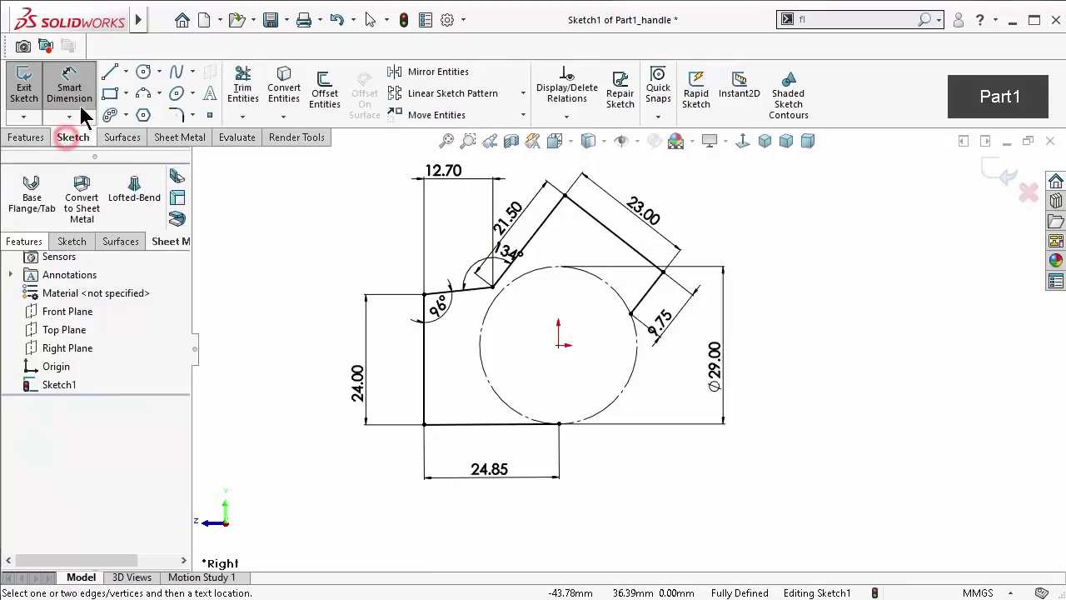
left_click(141, 94)
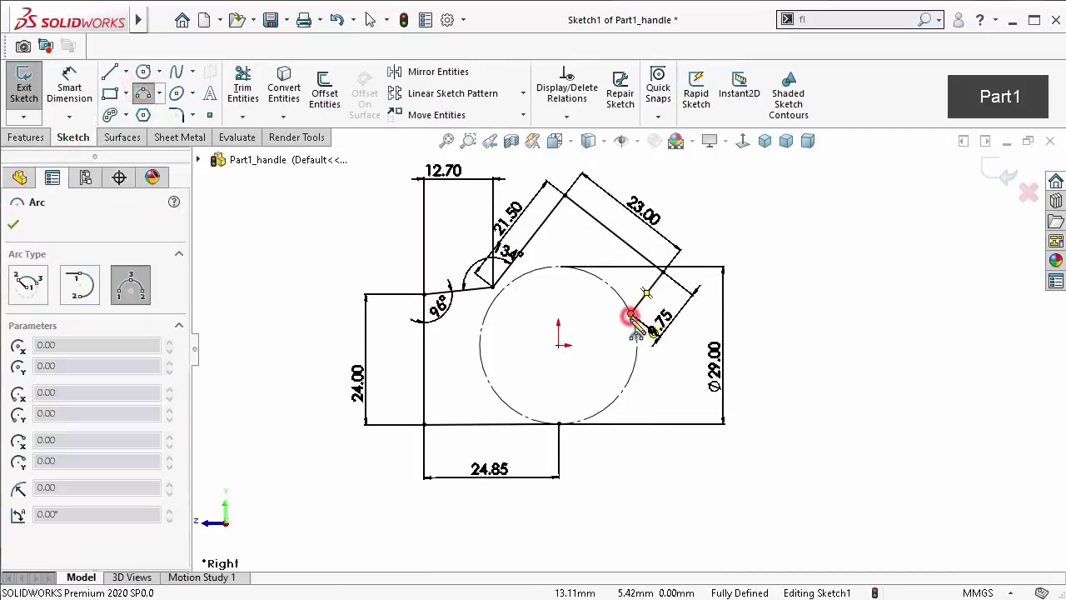
left_click(558, 423)
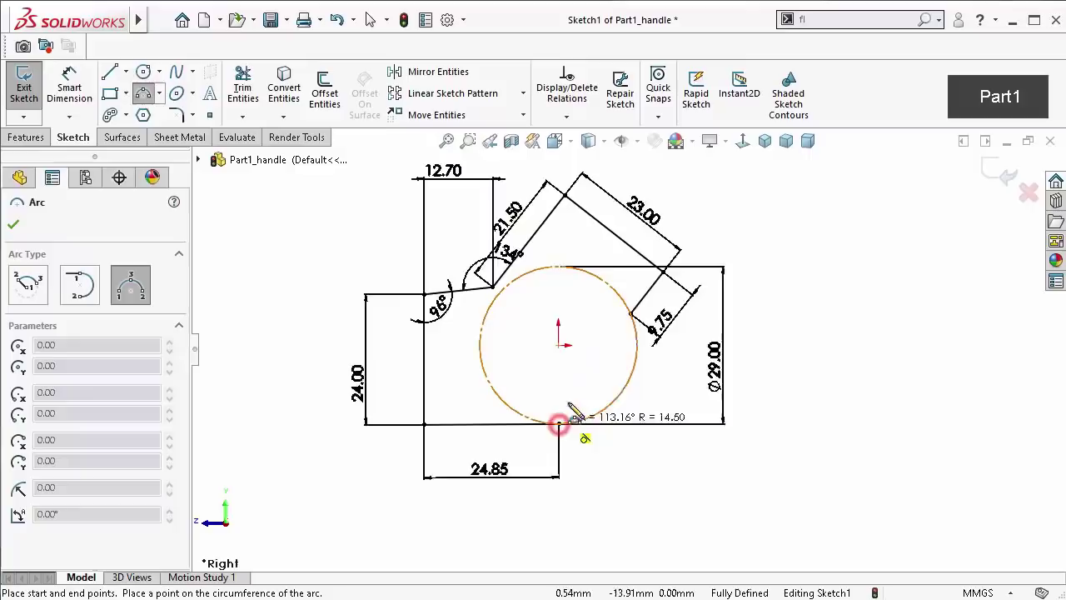
left_click(624, 387)
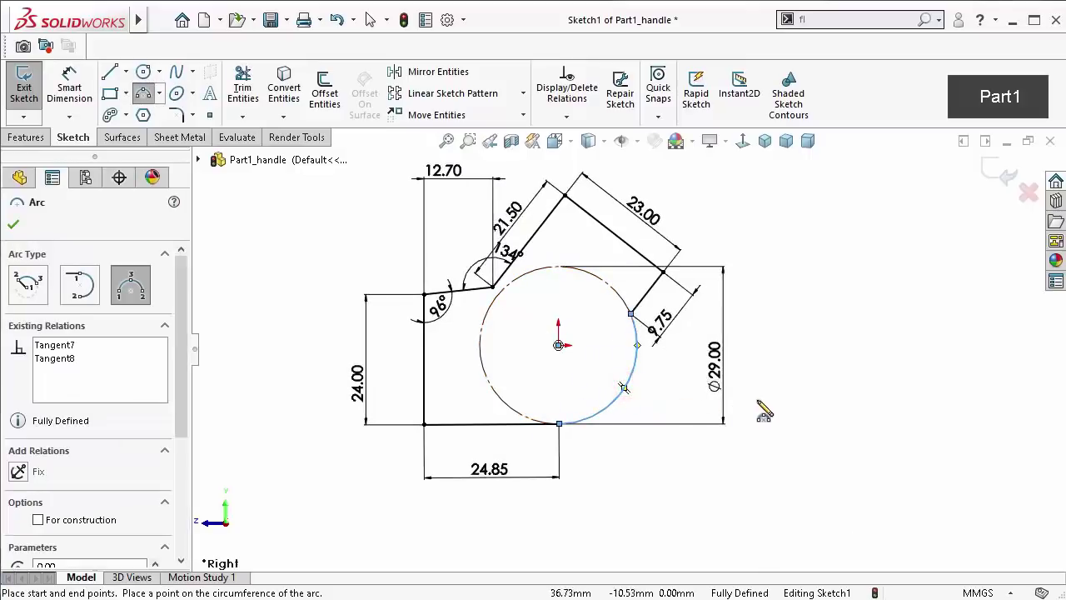
key("Escape")
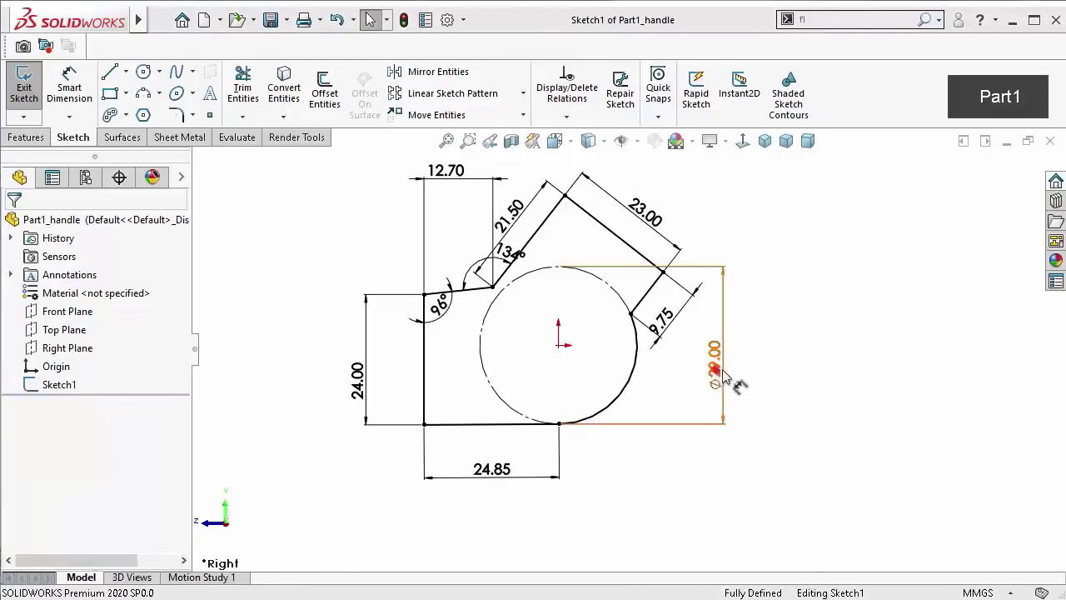
Rearrange the Ø29.00, 9.75, 23.00, 134°, 21.50, 12.70 and 24.00 dimension labels so none overlap
left_click_drag(715, 368, 775, 367)
left_click_drag(658, 329, 670, 315)
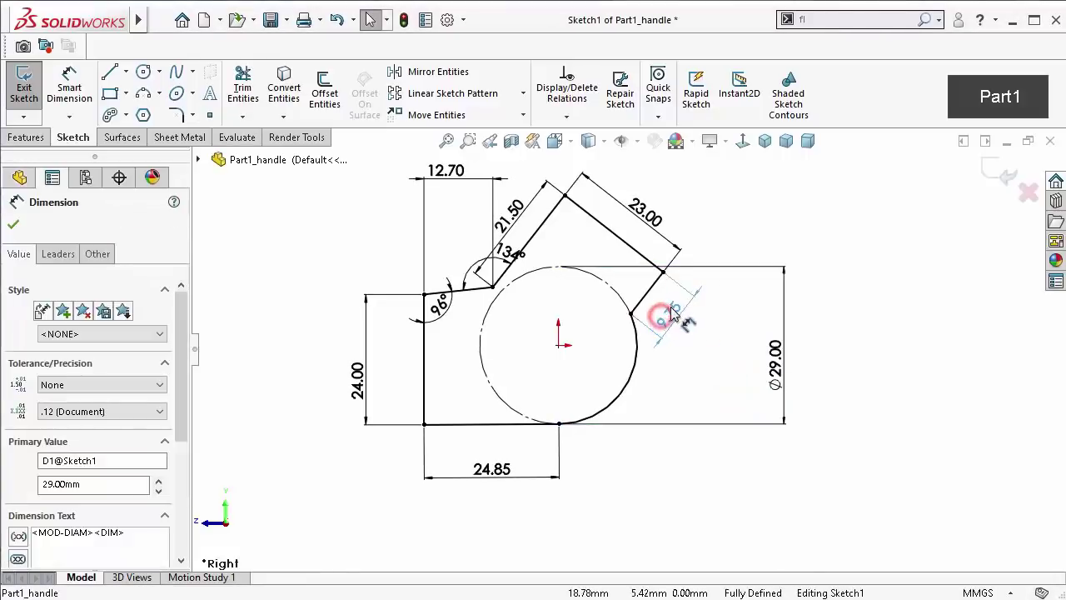
left_click_drag(673, 240, 656, 218)
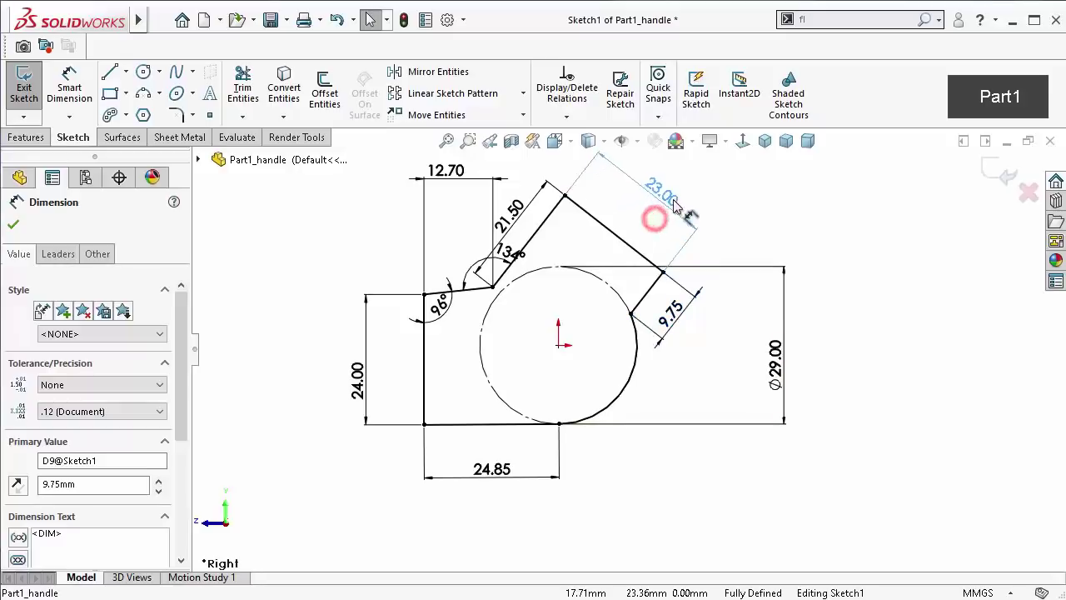
left_click_drag(508, 260, 466, 262)
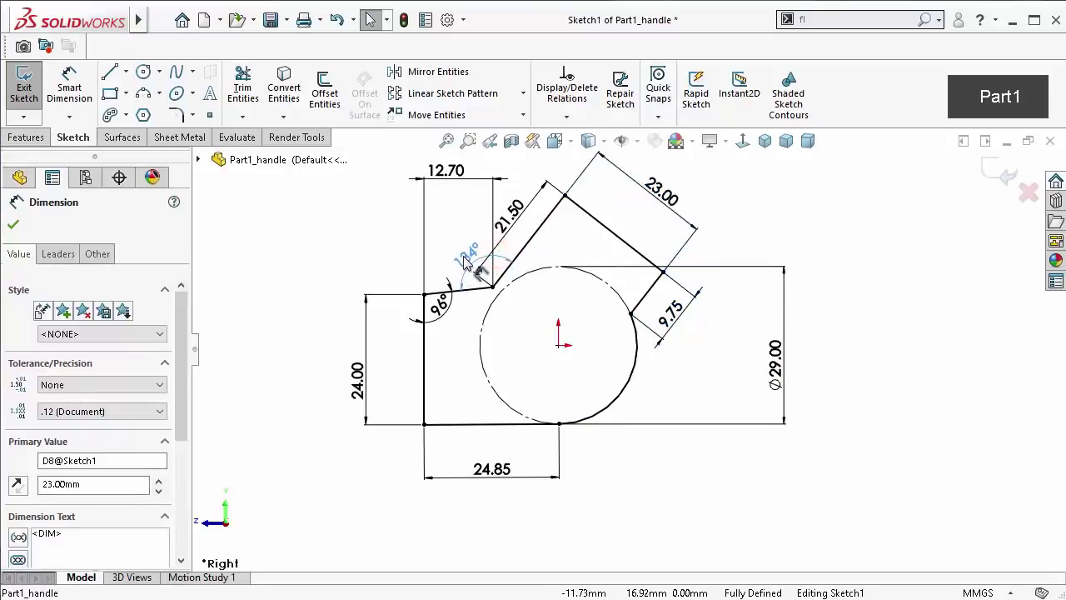
left_click_drag(510, 215, 548, 258)
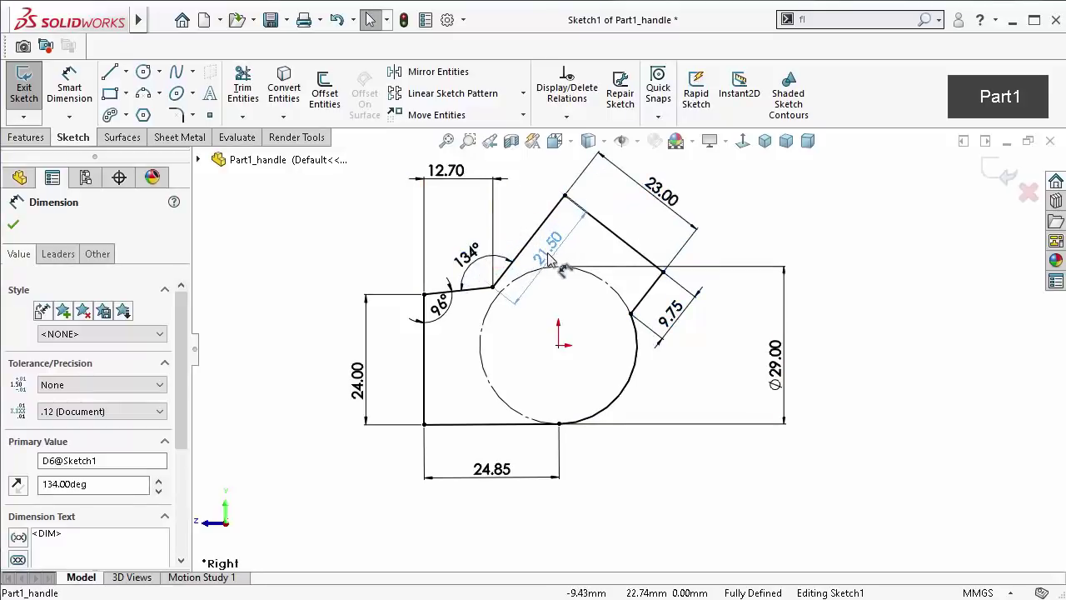
left_click_drag(449, 172, 464, 194)
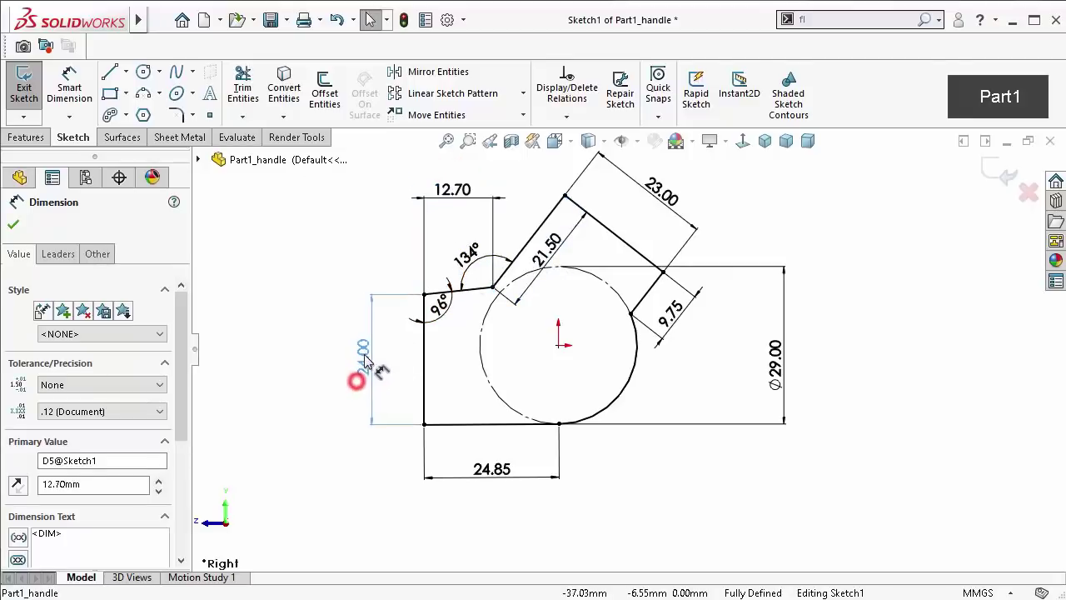
left_click_drag(359, 373, 371, 358)
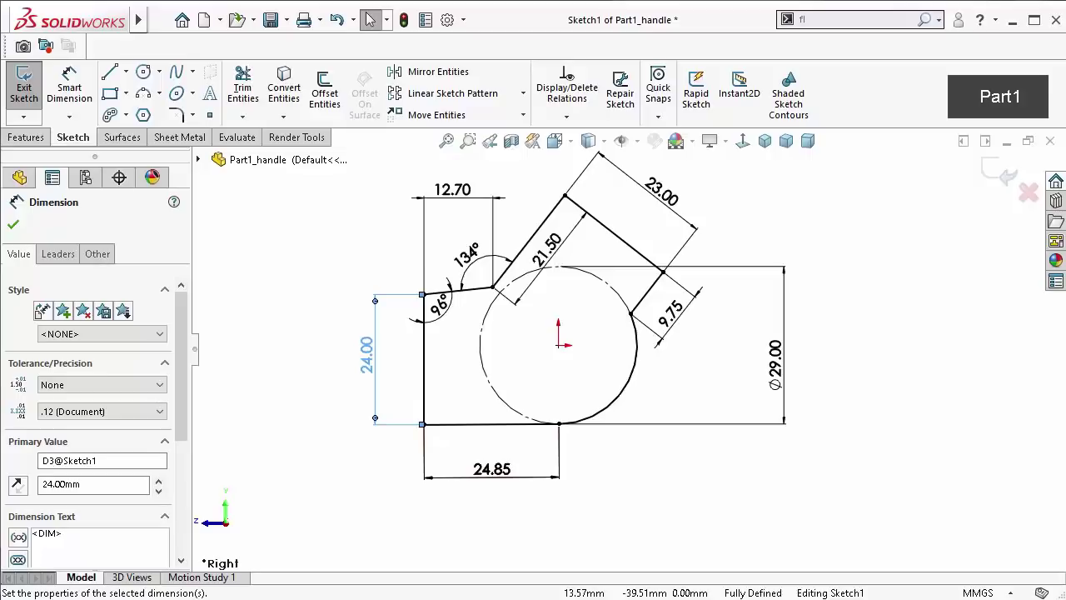
key("Escape")
type("scre")
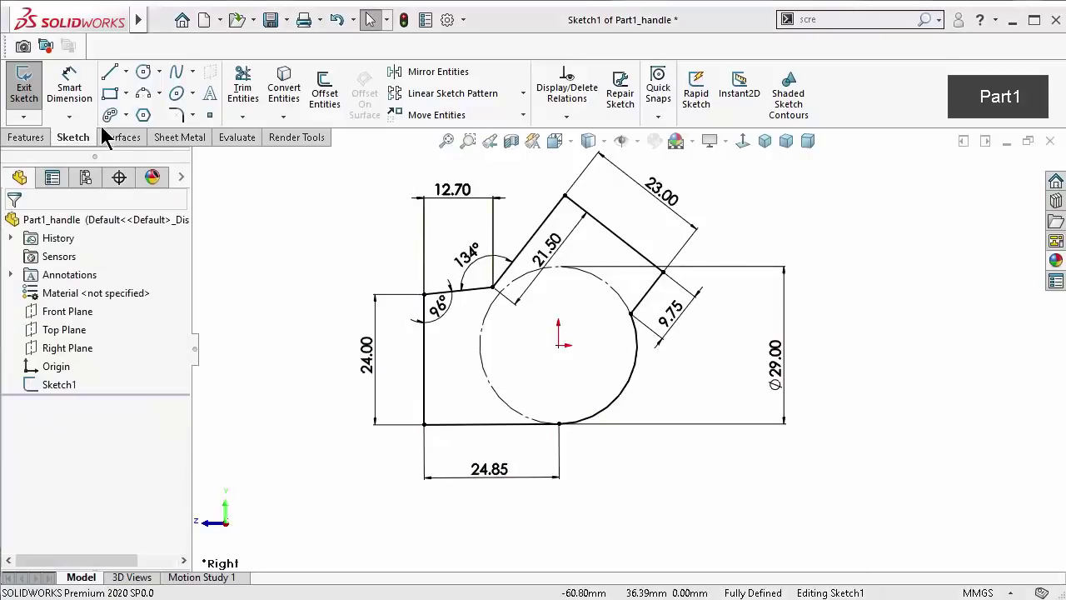
Fillet the end-edge/arc corner at R10 and the tab's inner bend corner at R15
left_click(179, 114)
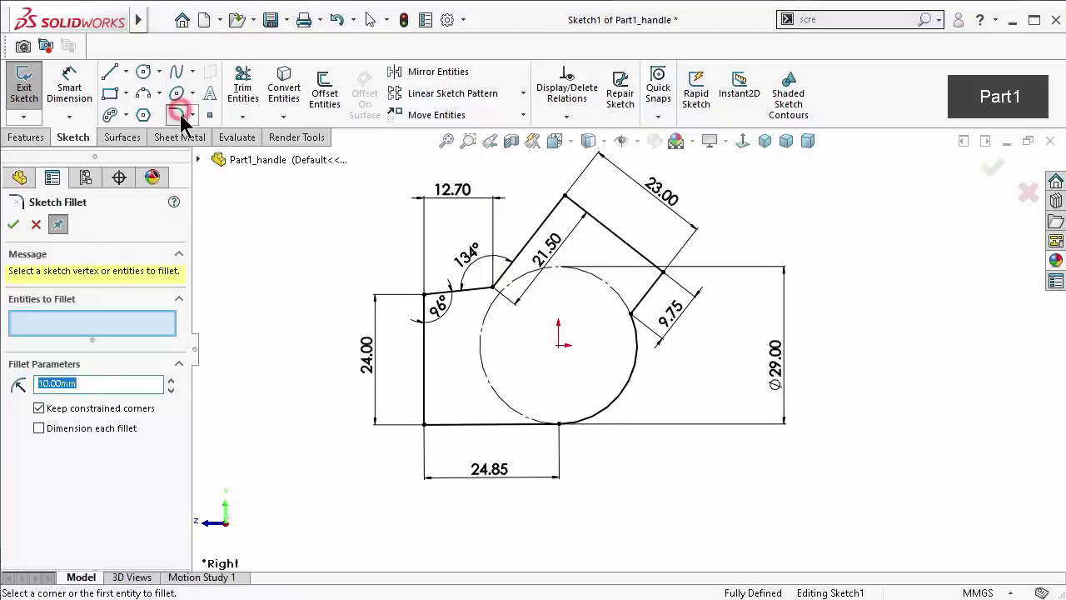
left_click(631, 314)
left_click(632, 313)
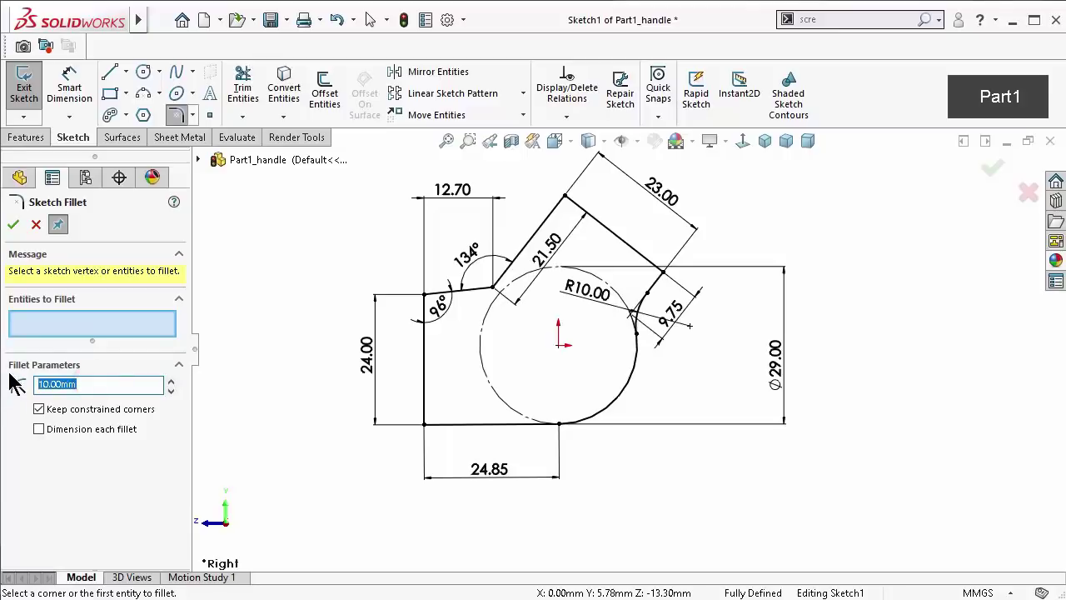
type("15")
left_click(71, 483)
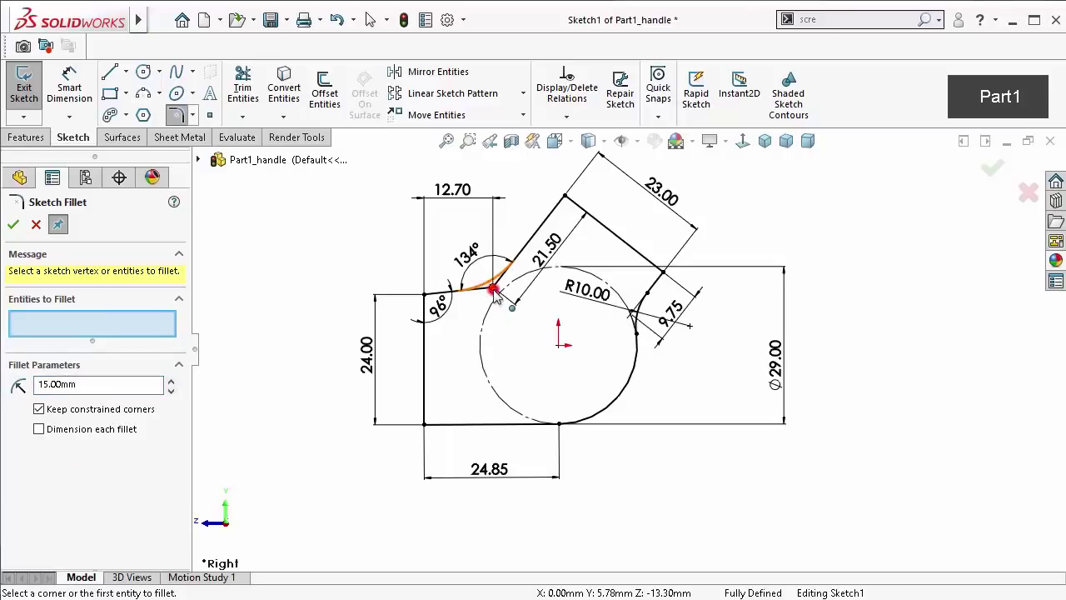
left_click(494, 291)
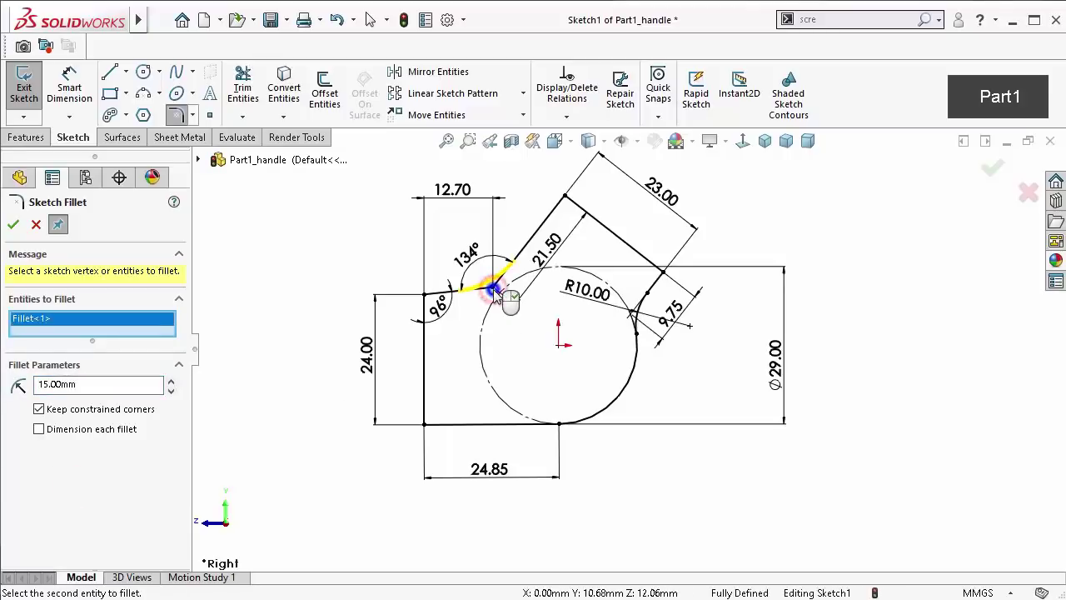
left_click(14, 227)
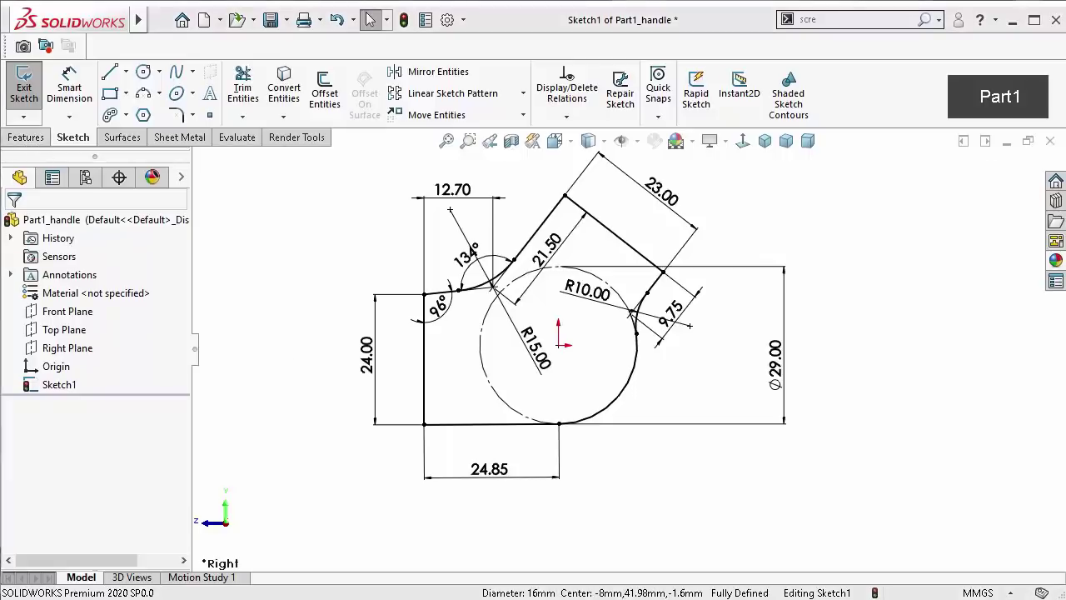
Add a Ø15 mm hole circle centred on the origin
left_click(145, 73)
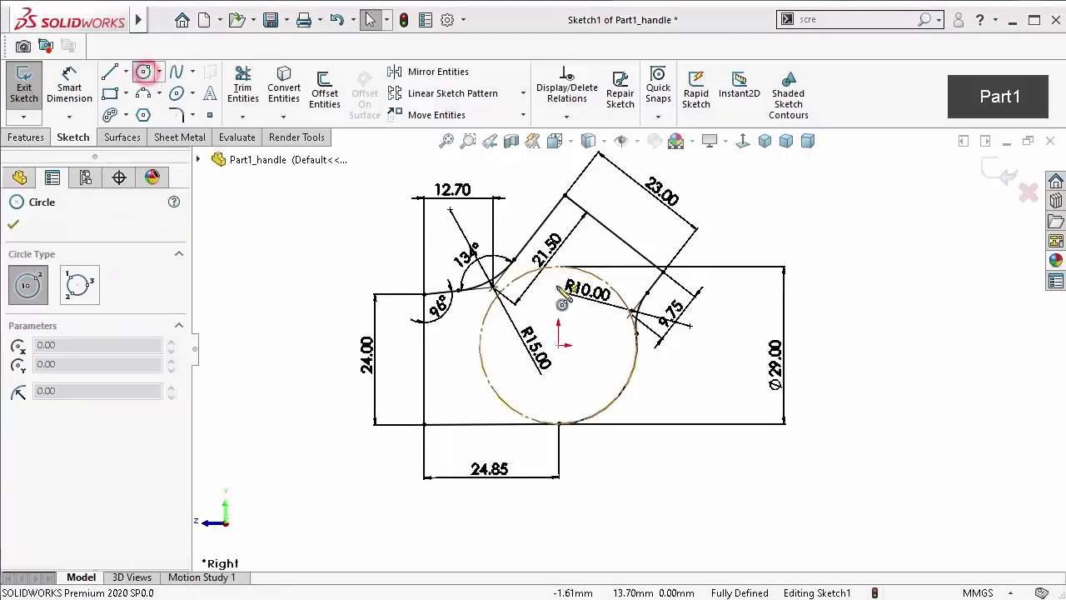
left_click(558, 345)
left_click(542, 298)
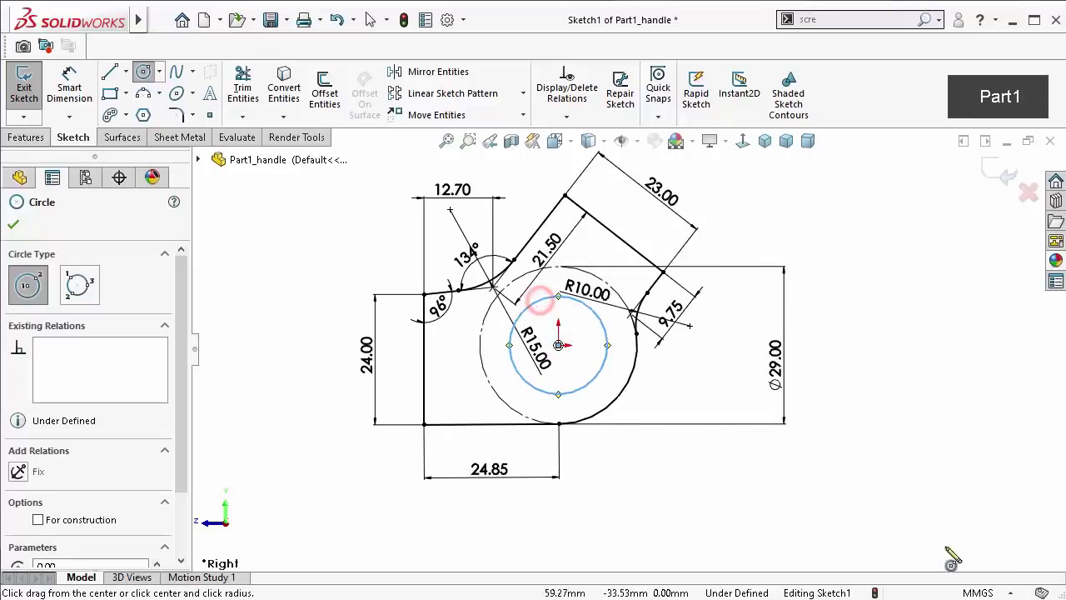
right_click_drag(983, 500, 968, 456)
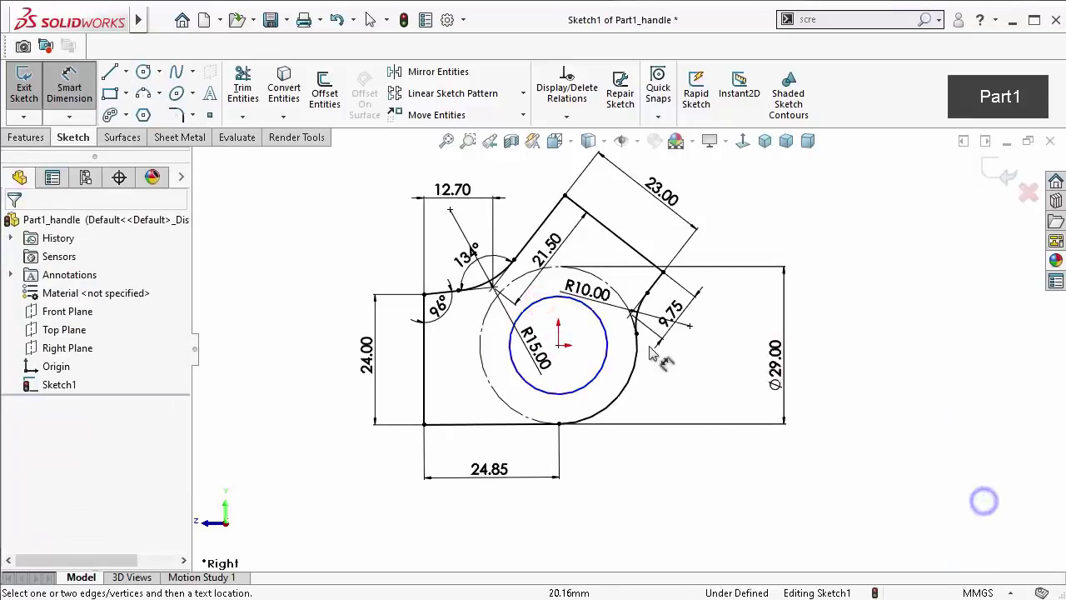
left_click(602, 361)
left_click(714, 472)
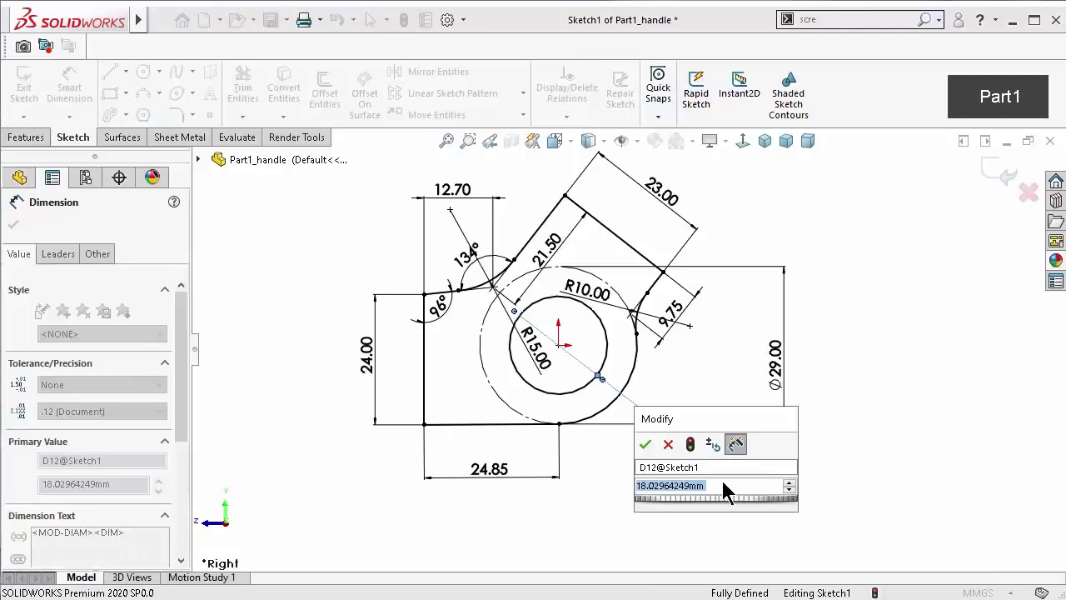
type("15")
key("Return")
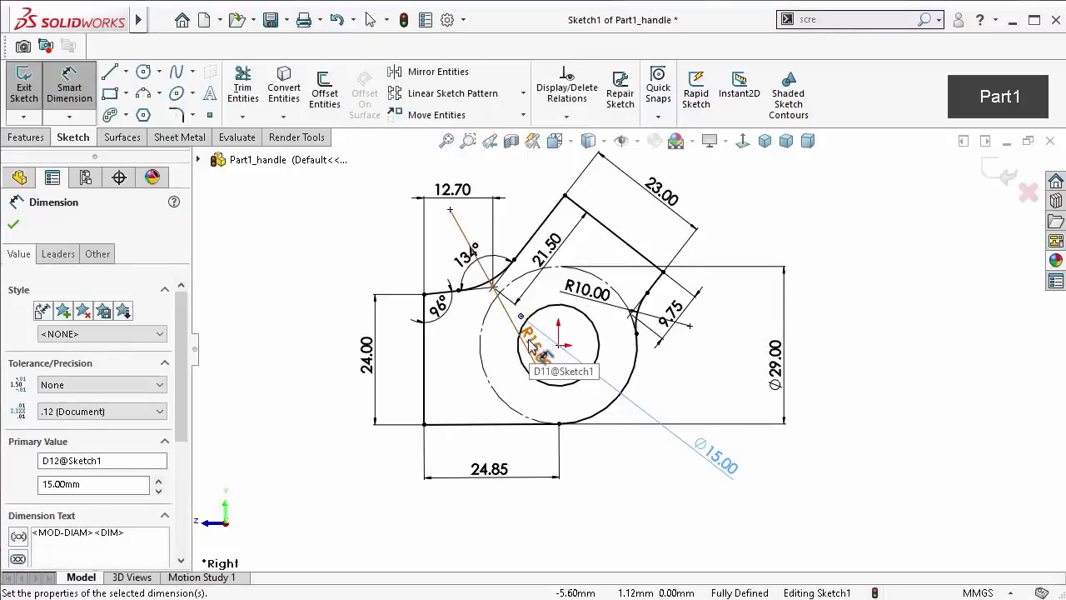
key("Escape")
Move the R15.00 label clear of the circle and accept it
left_click_drag(535, 375, 502, 381)
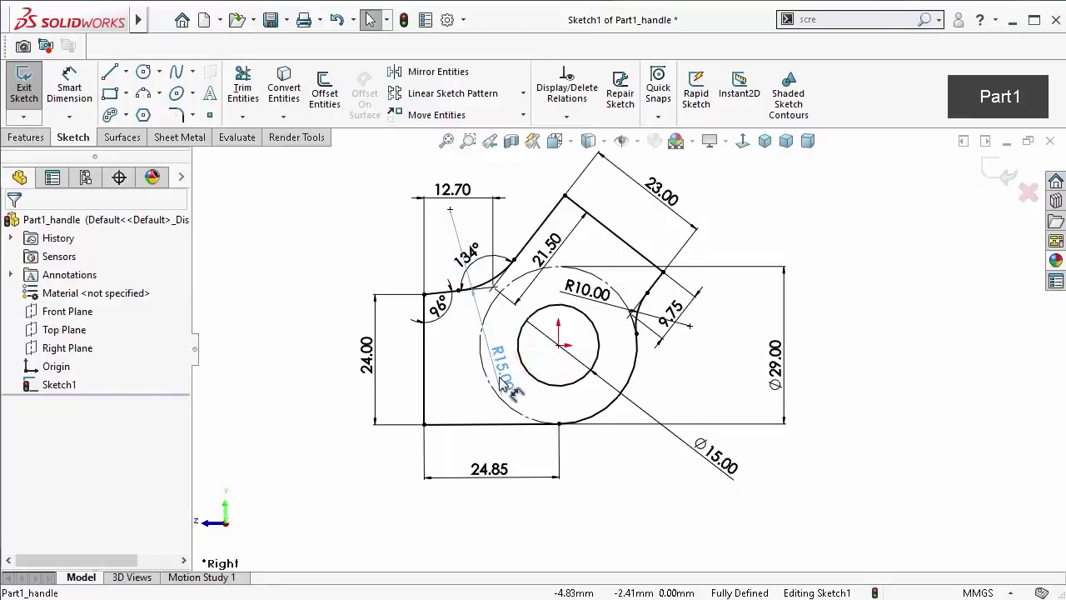
left_click(502, 382)
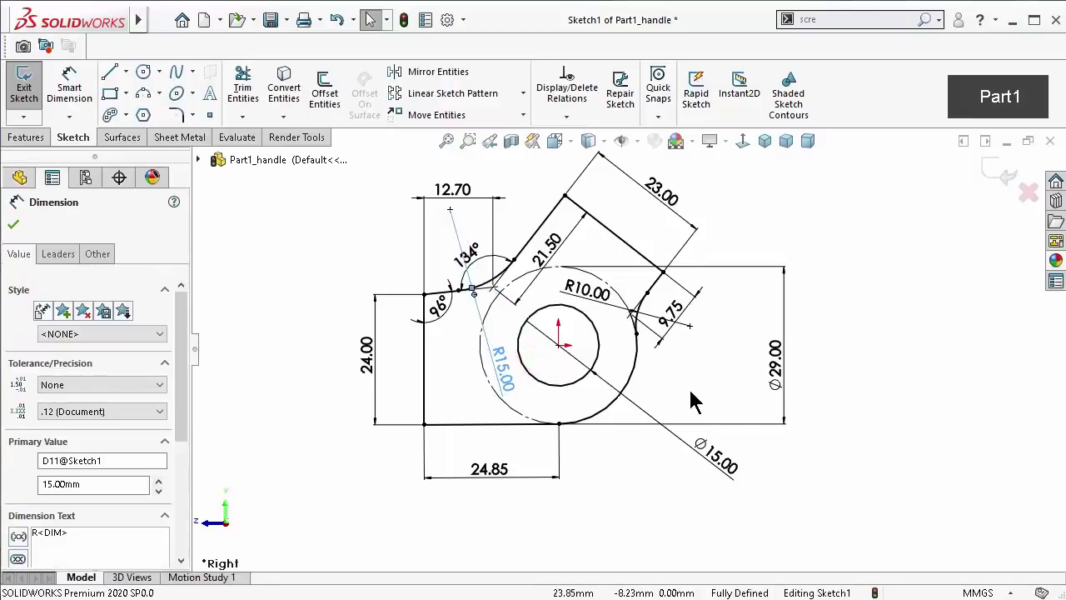
left_click(13, 226)
Create a 4.00 mm base flange from the sketch with reversed direction
left_click(182, 138)
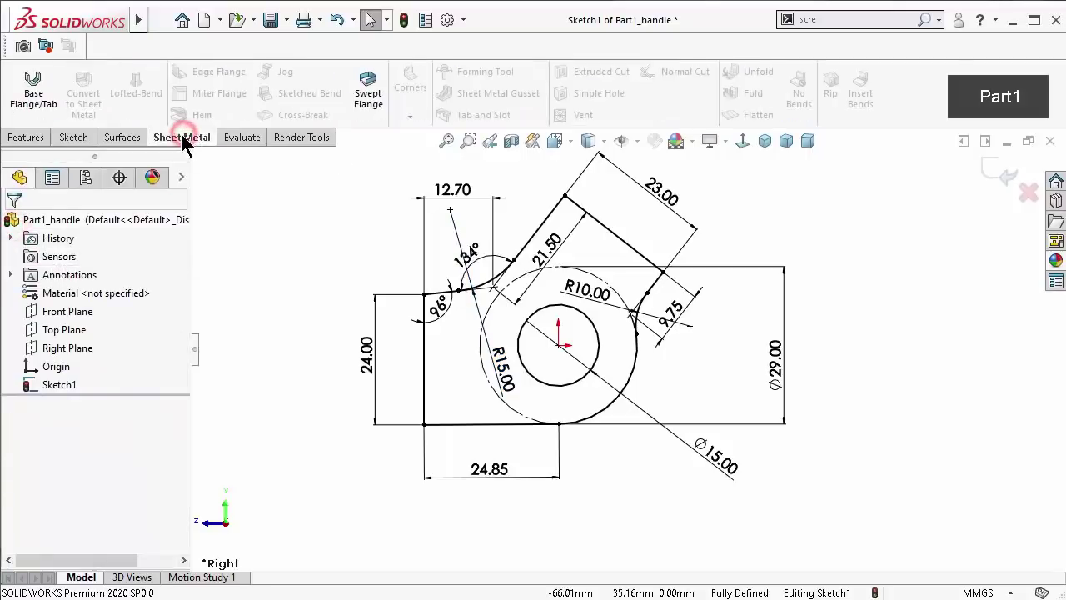
left_click(32, 98)
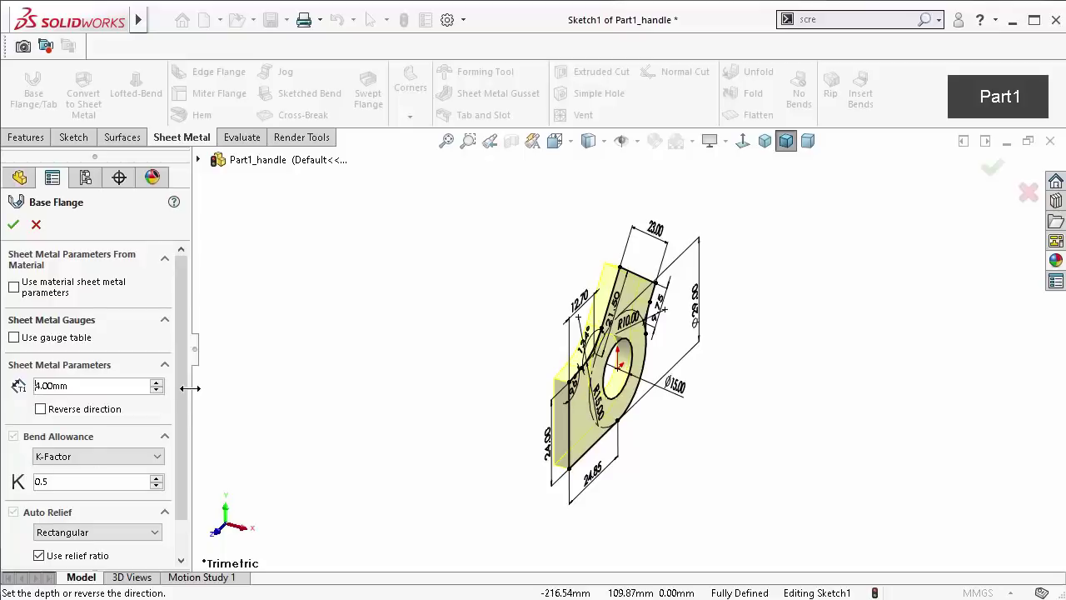
mouse_move(181, 392)
left_mouse_down()
mouse_move(178, 455)
mouse_move(175, 390)
left_mouse_up()
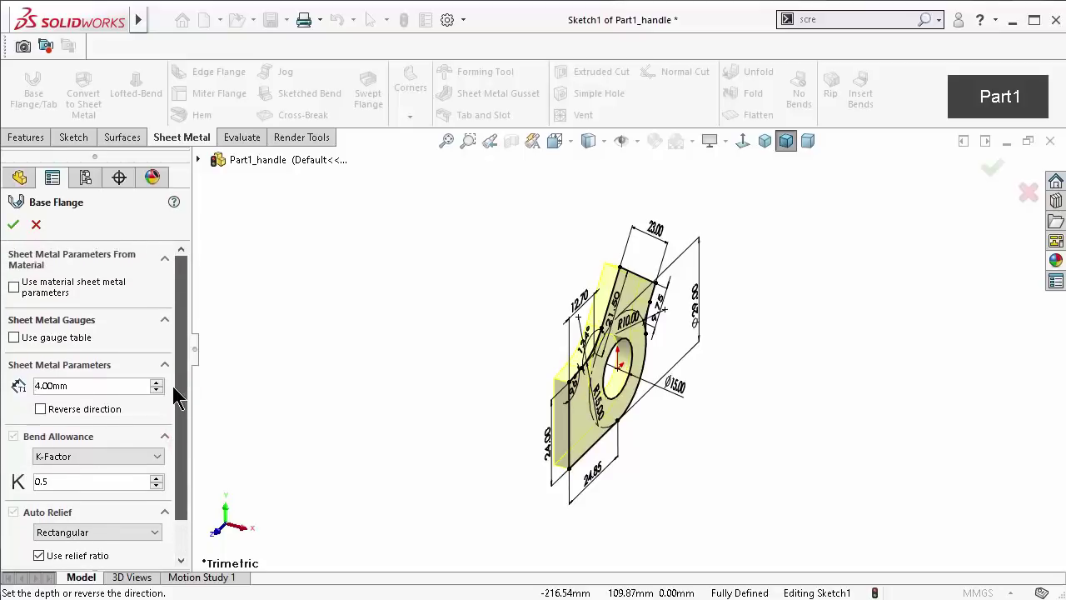
left_click(42, 409)
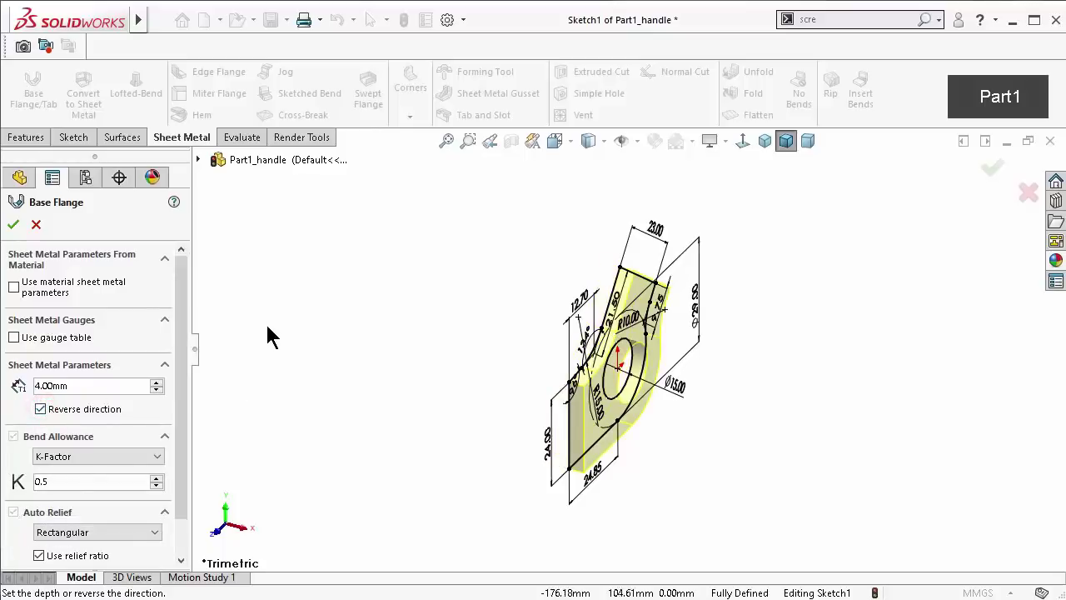
middle_click_drag(362, 321, 339, 281)
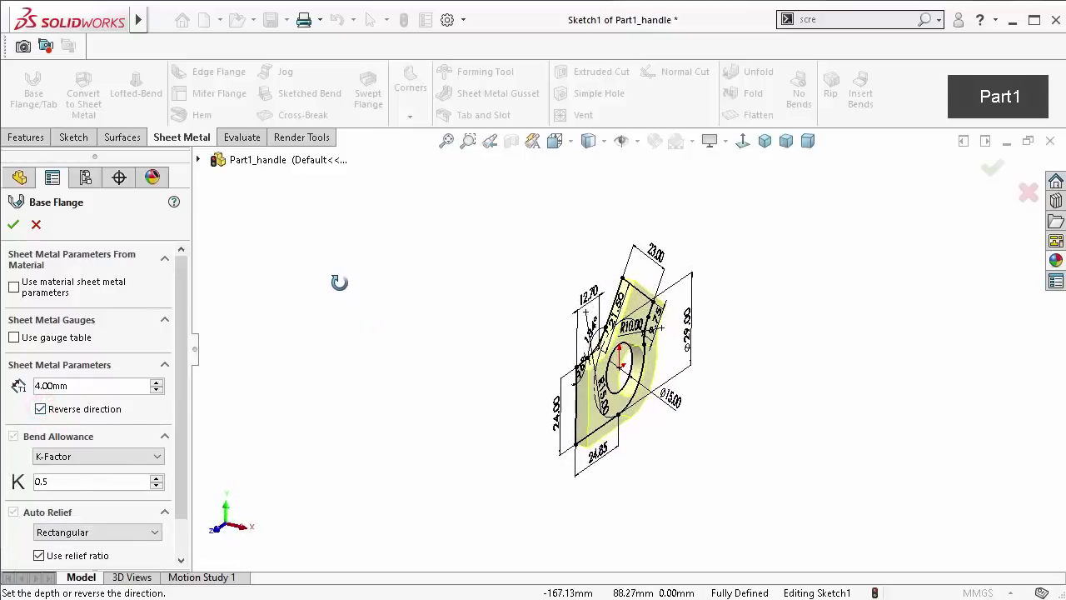
left_click(785, 142)
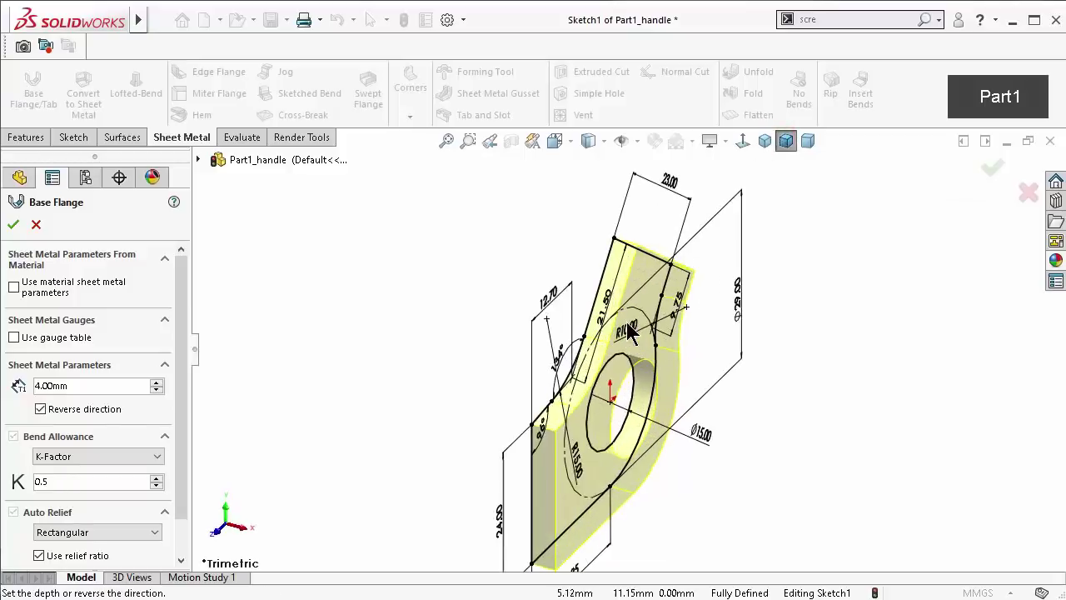
mouse_move(476, 326)
middle_mouse_down()
mouse_move(494, 321)
mouse_move(483, 314)
middle_mouse_up()
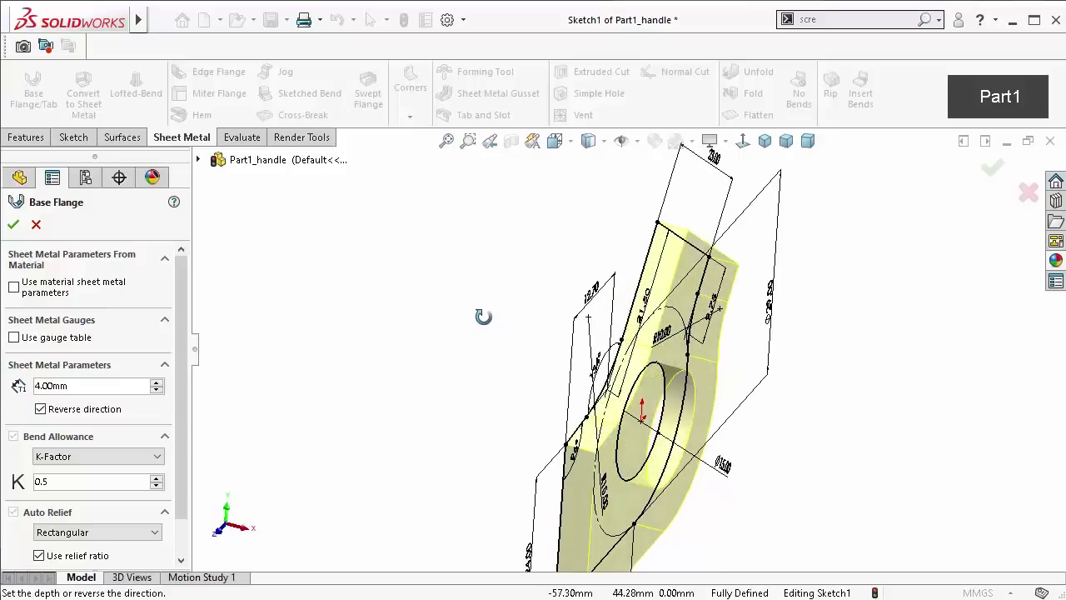
left_click(989, 171)
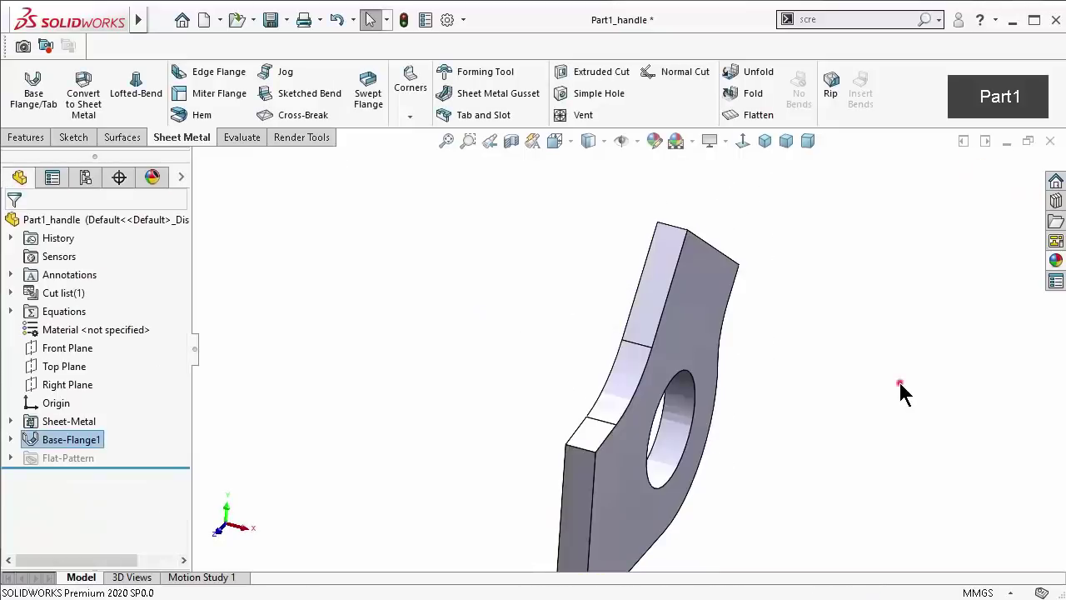
Switch to the isometric view and open the appearances library
left_click(899, 383)
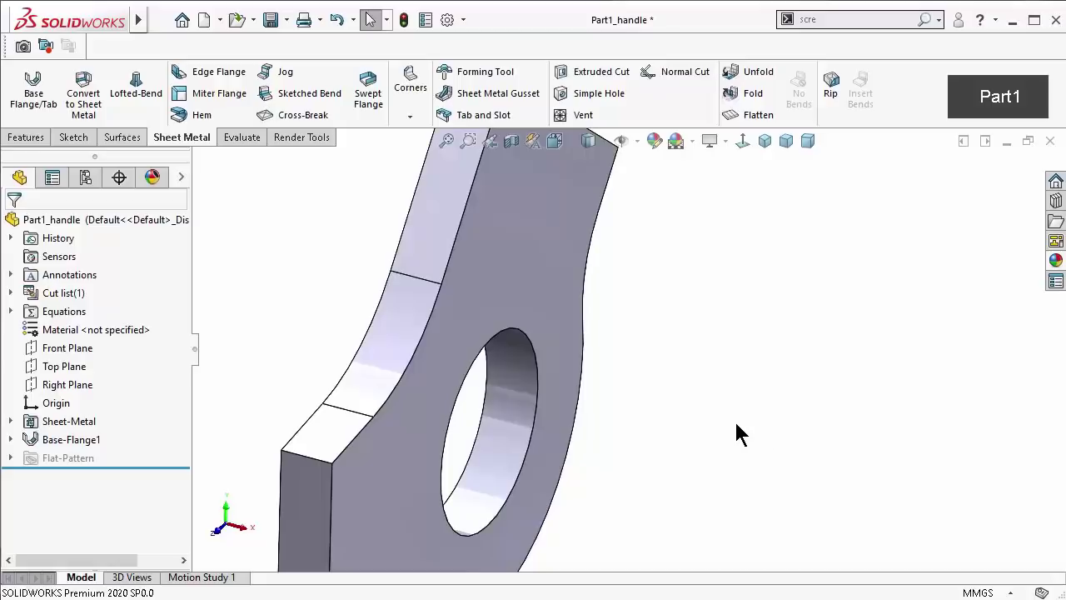
left_click(771, 142)
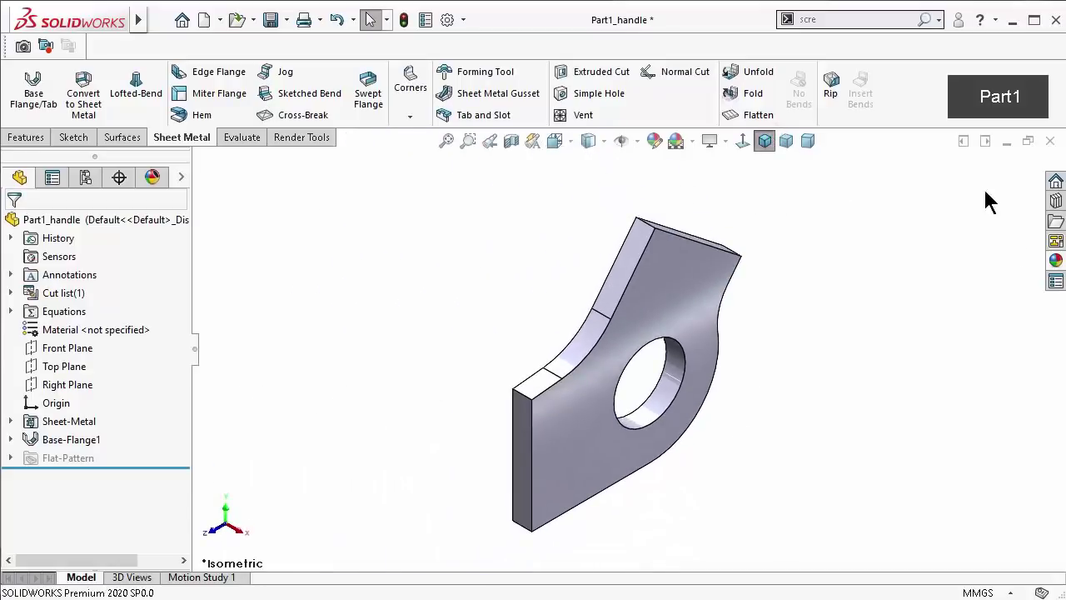
left_click(1055, 260)
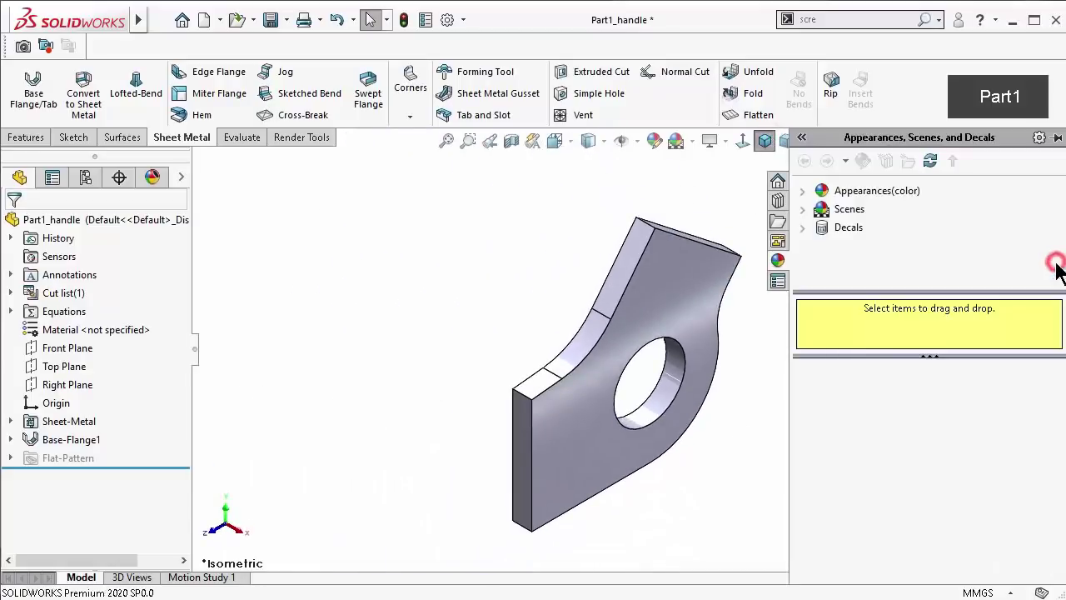
Apply the Metal > Steel polished steel appearance to the handle and save Part1_handle
left_click(802, 191)
left_click(822, 229)
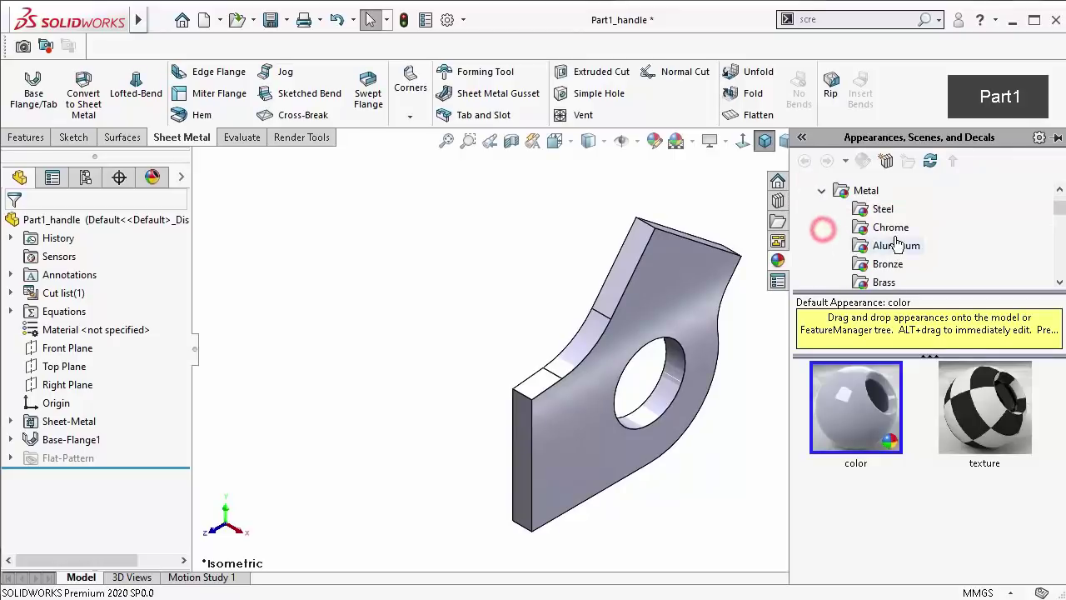
left_click(887, 209)
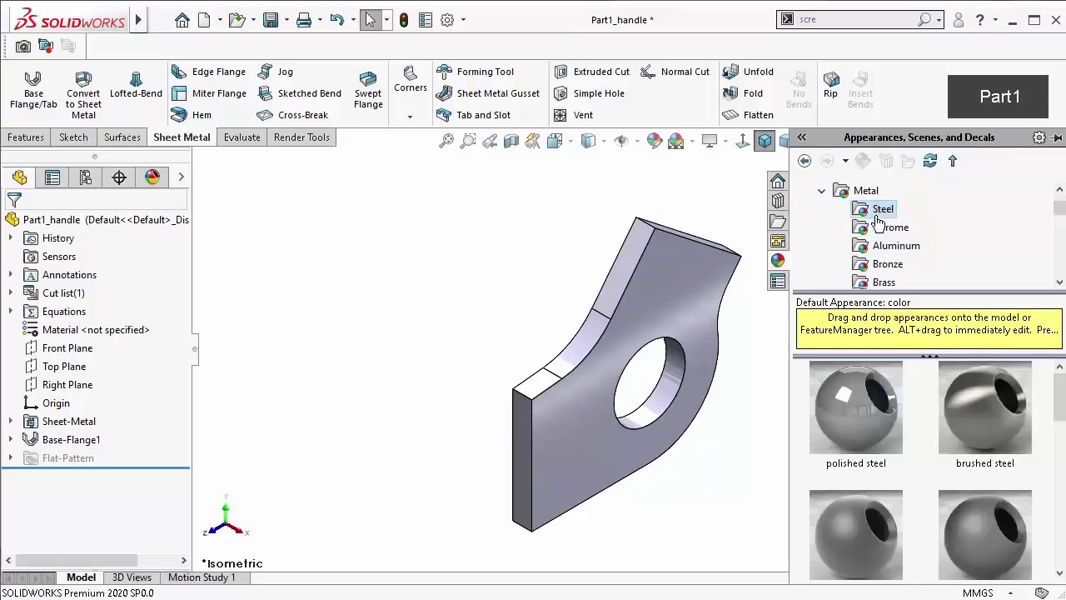
double_click(986, 408)
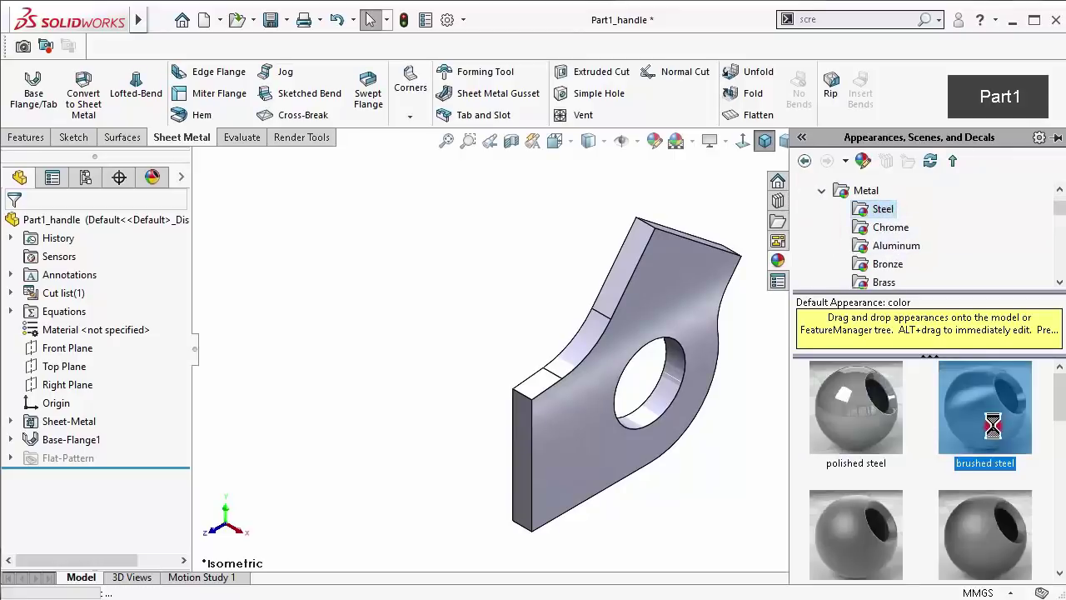
left_click(525, 276)
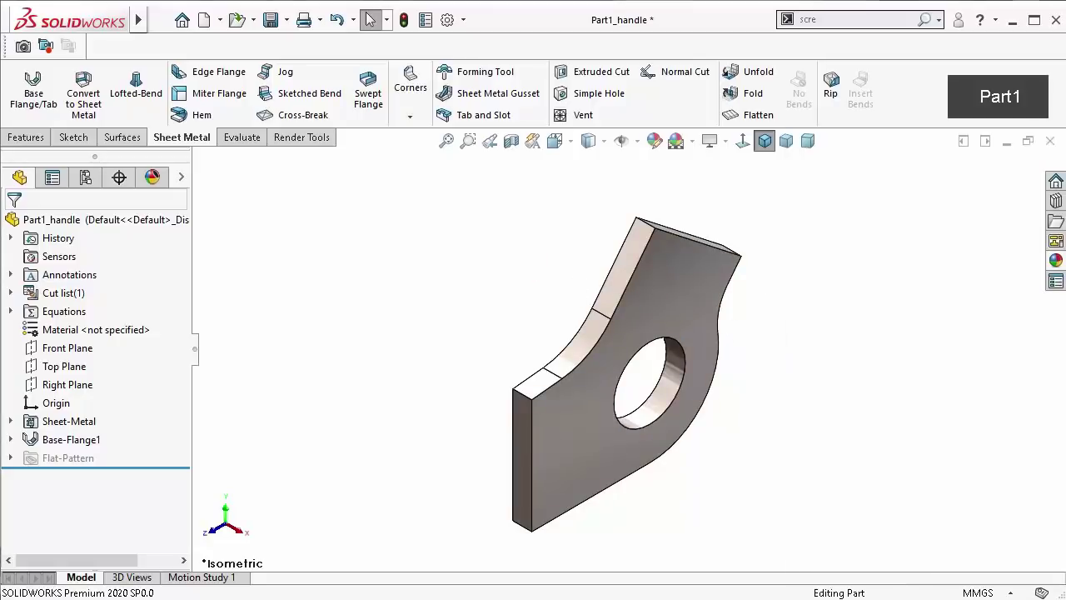
double_click(854, 423)
left_click(741, 359)
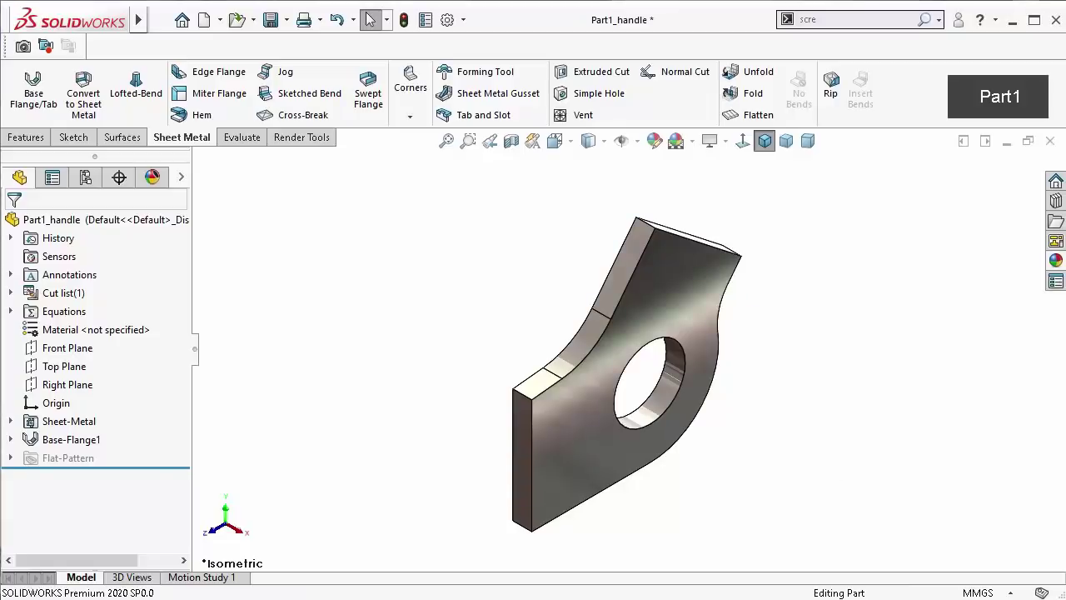
key("ctrl+s")
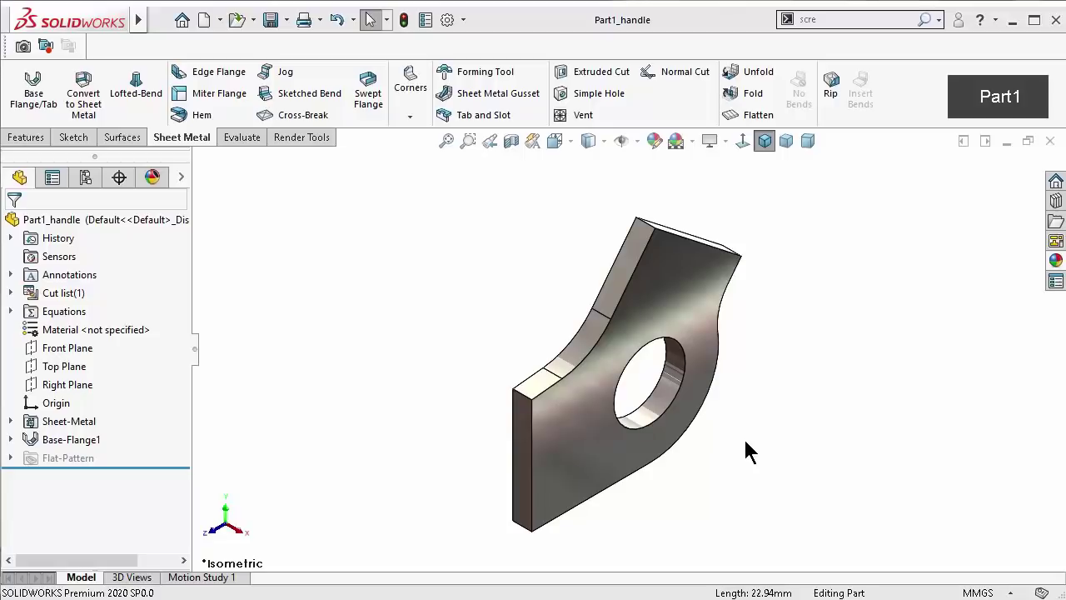
mouse_move(751, 284)
middle_mouse_down()
mouse_move(741, 314)
mouse_move(757, 284)
middle_mouse_up()
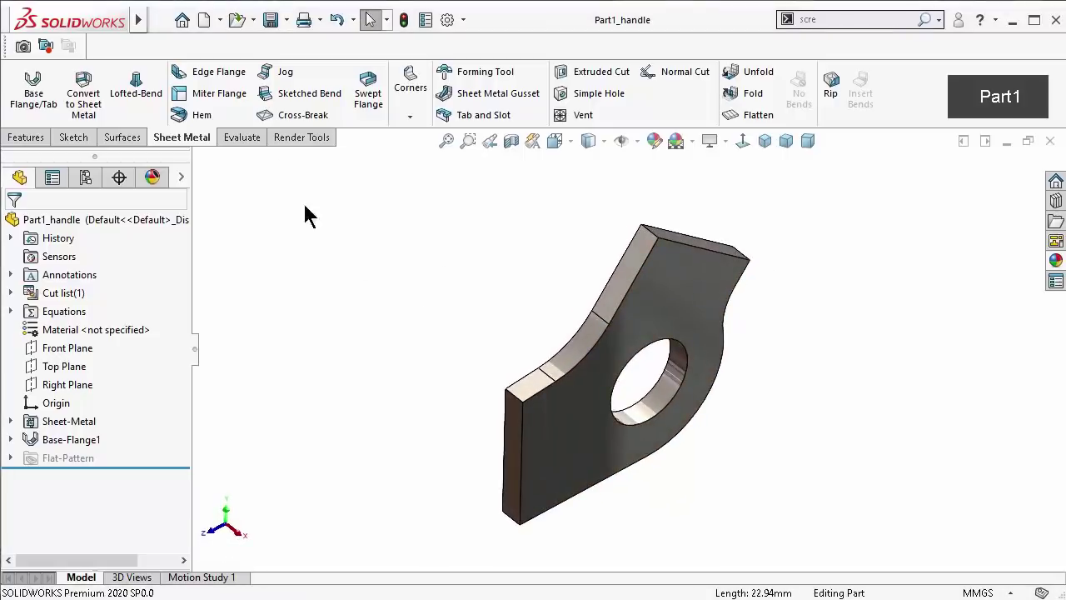
left_click(669, 237)
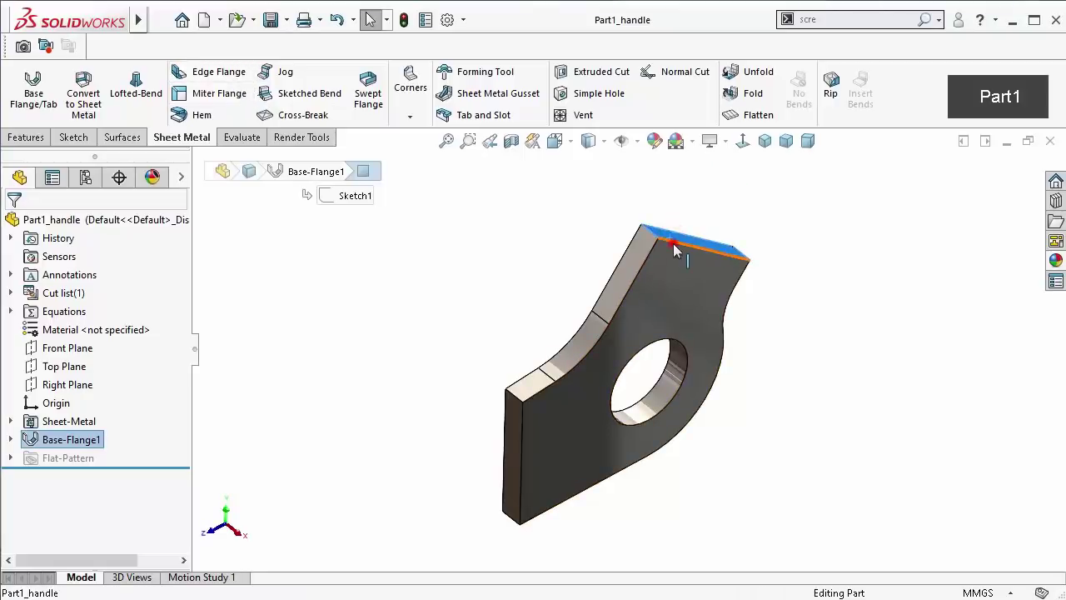
left_click(672, 243)
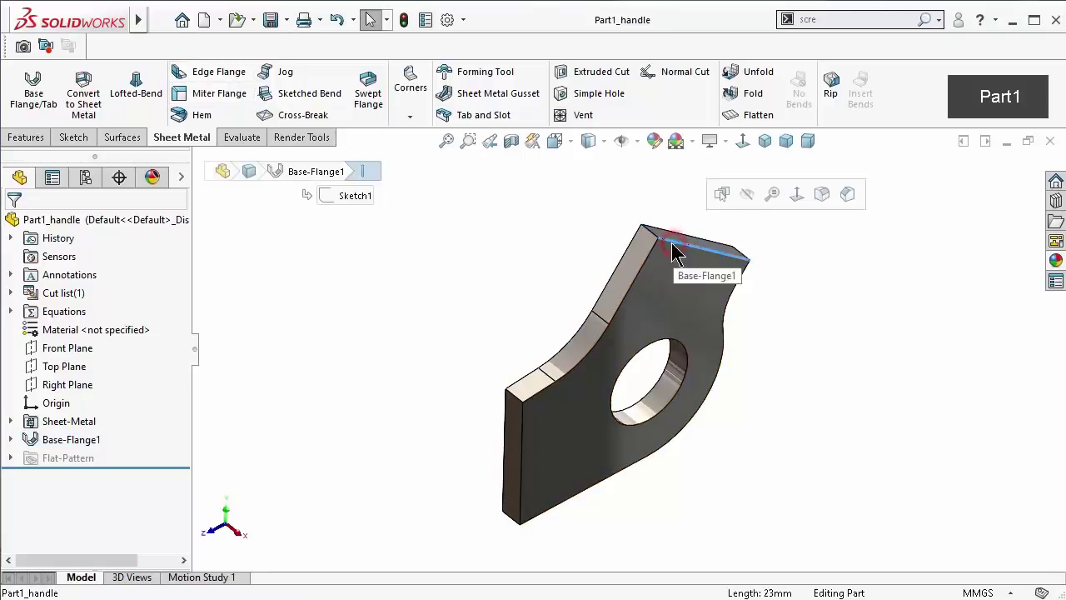
left_click(219, 75)
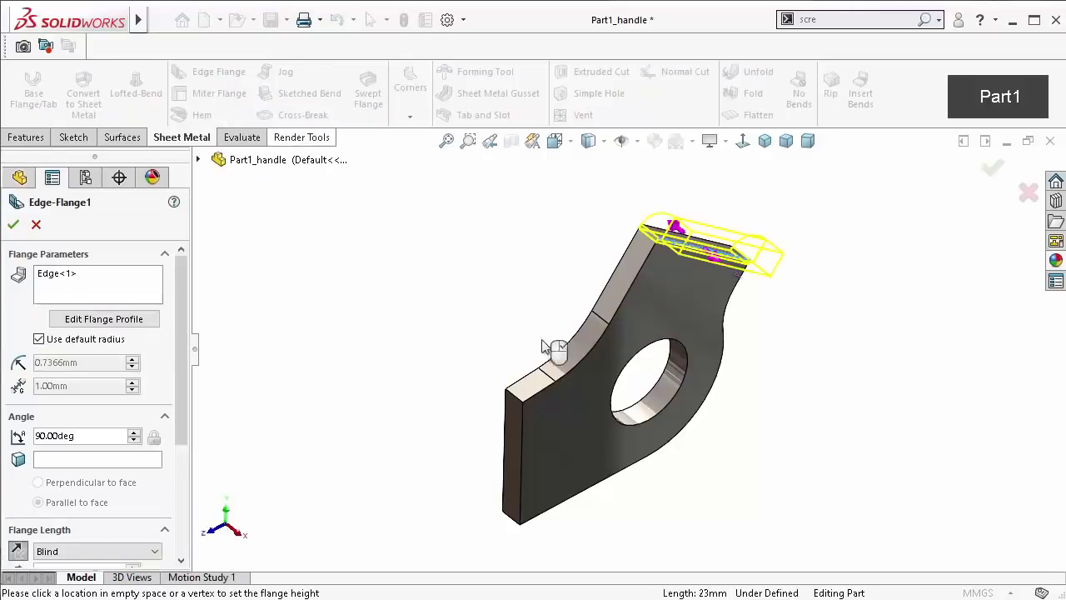
mouse_move(683, 345)
middle_mouse_down()
mouse_move(592, 345)
mouse_move(654, 425)
mouse_move(742, 326)
middle_mouse_up()
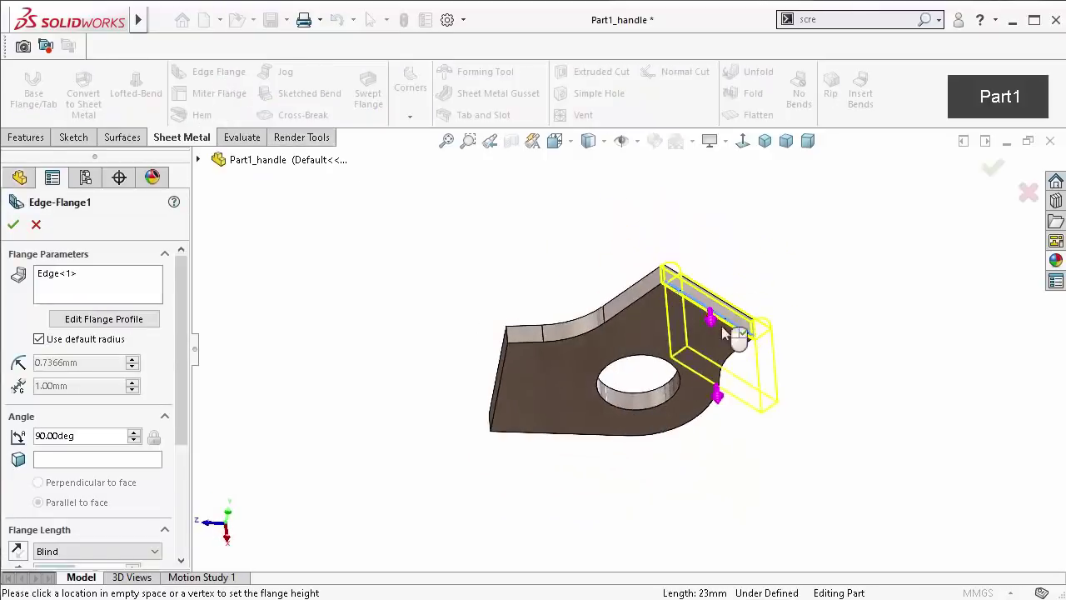
left_click(741, 236)
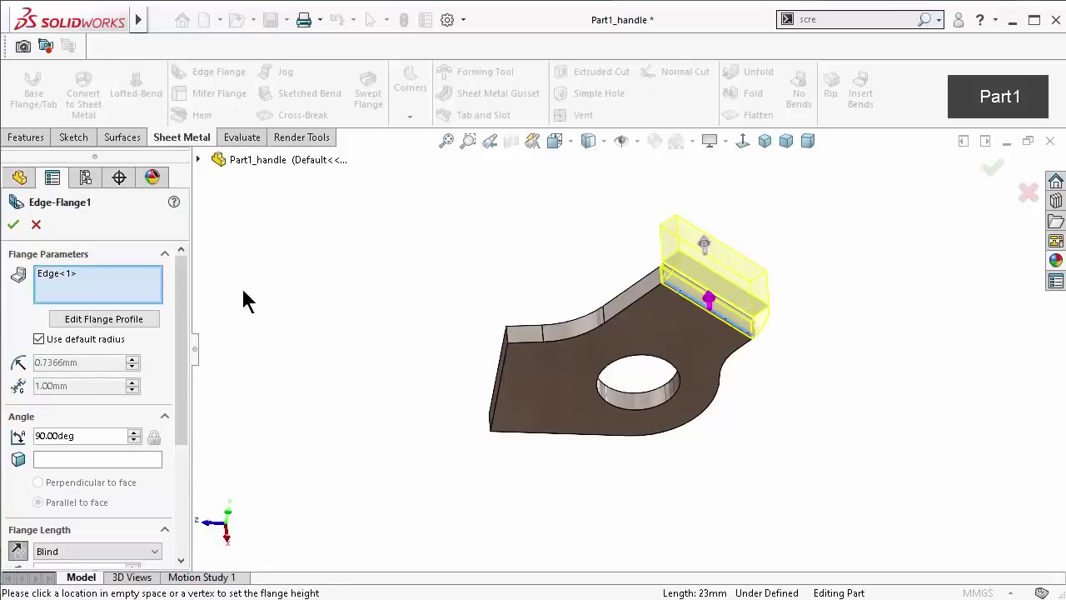
double_click(80, 436)
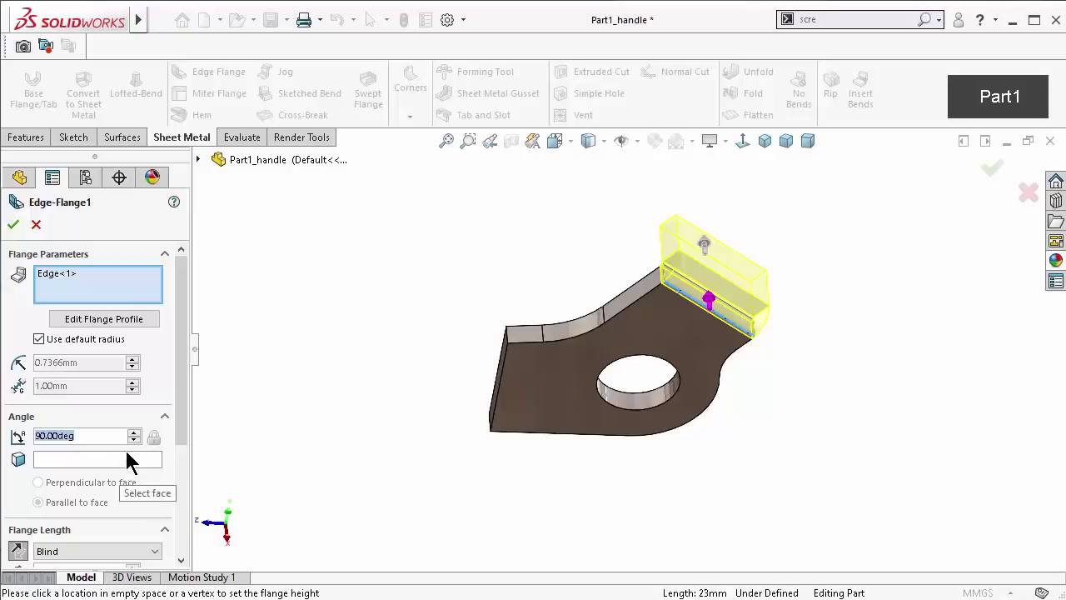
type("35")
key("Return")
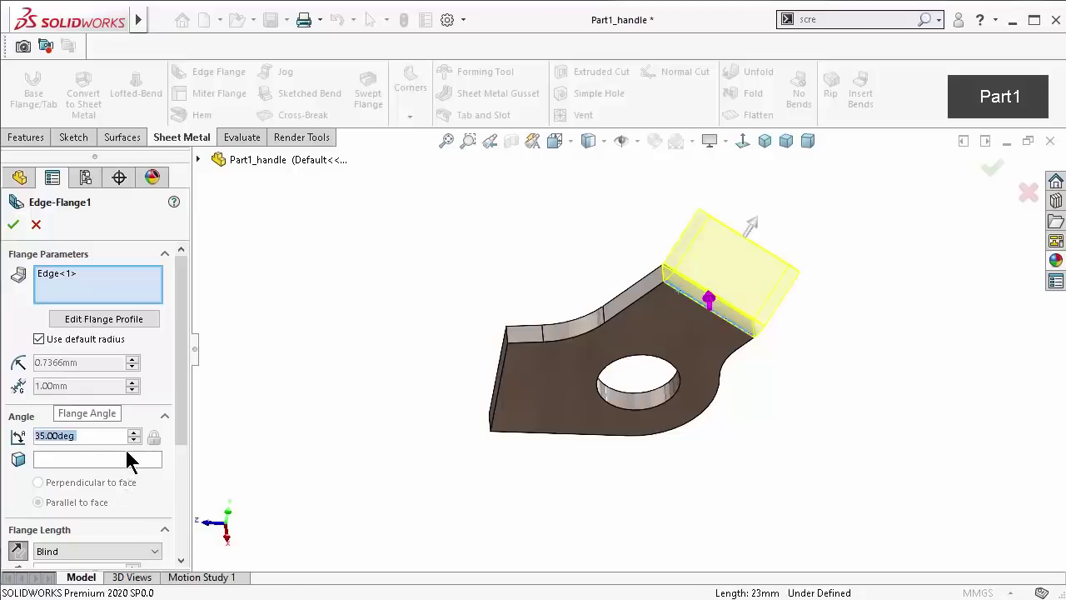
left_click_drag(174, 428, 152, 491)
double_click(67, 479)
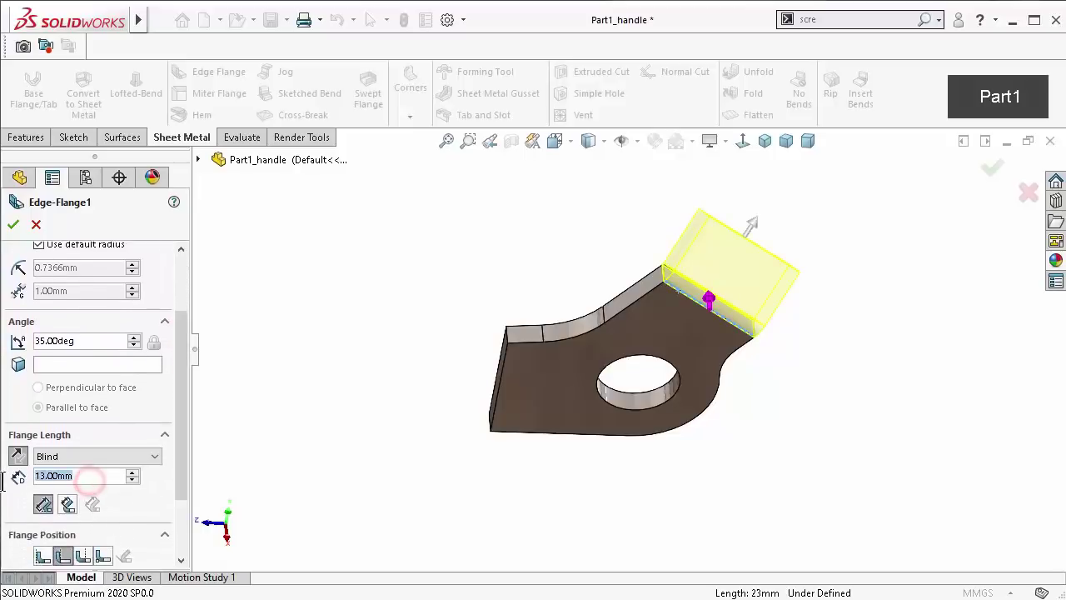
type("14")
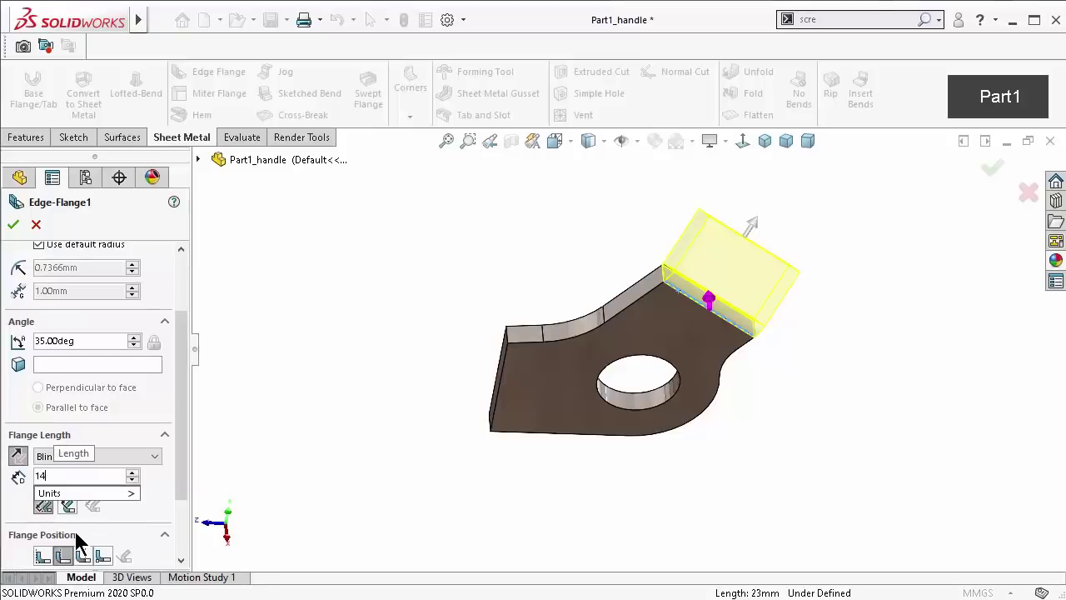
left_click(10, 505)
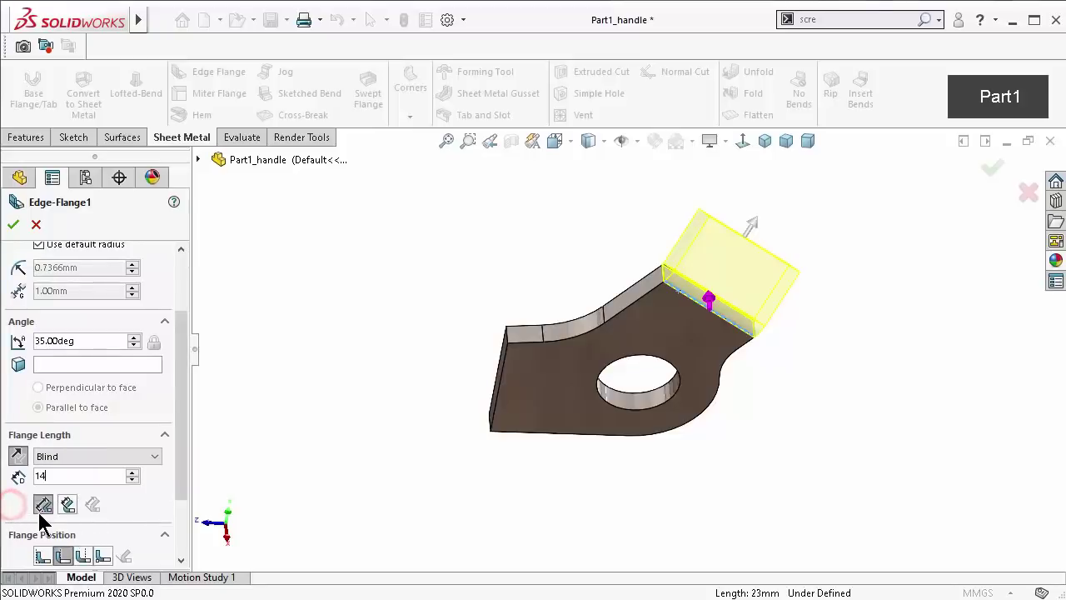
left_click(41, 505)
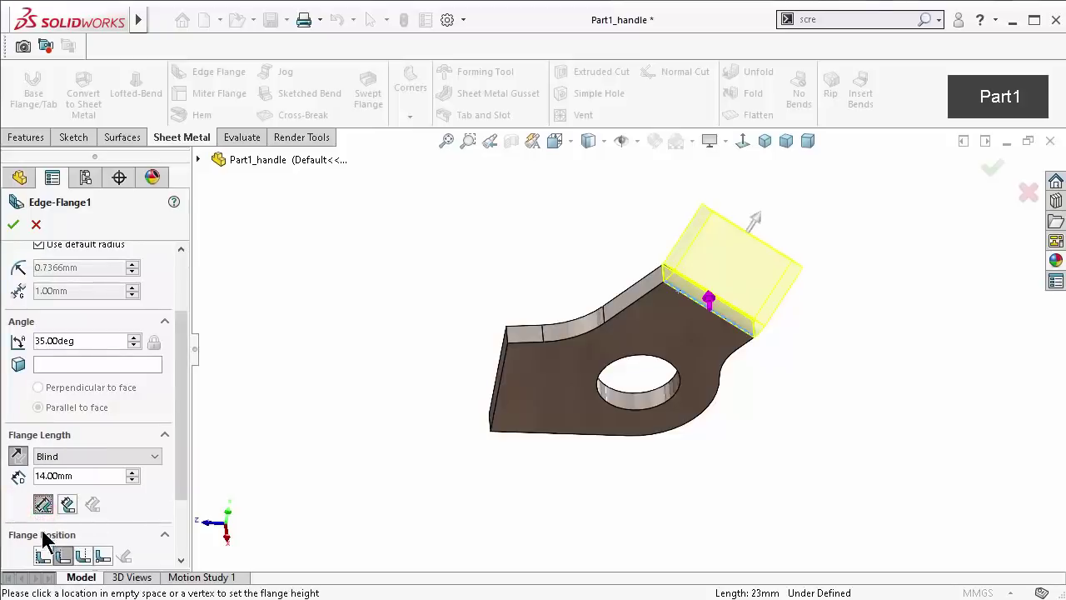
left_click(64, 557)
mouse_move(183, 458)
left_mouse_down()
mouse_move(182, 538)
mouse_move(192, 335)
left_mouse_up()
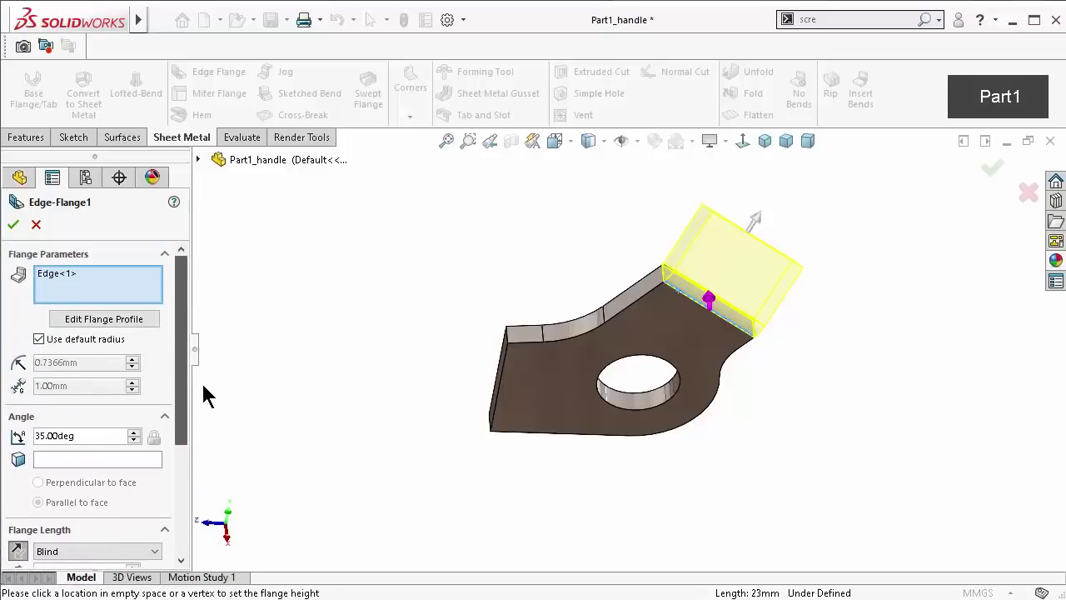
left_click(12, 225)
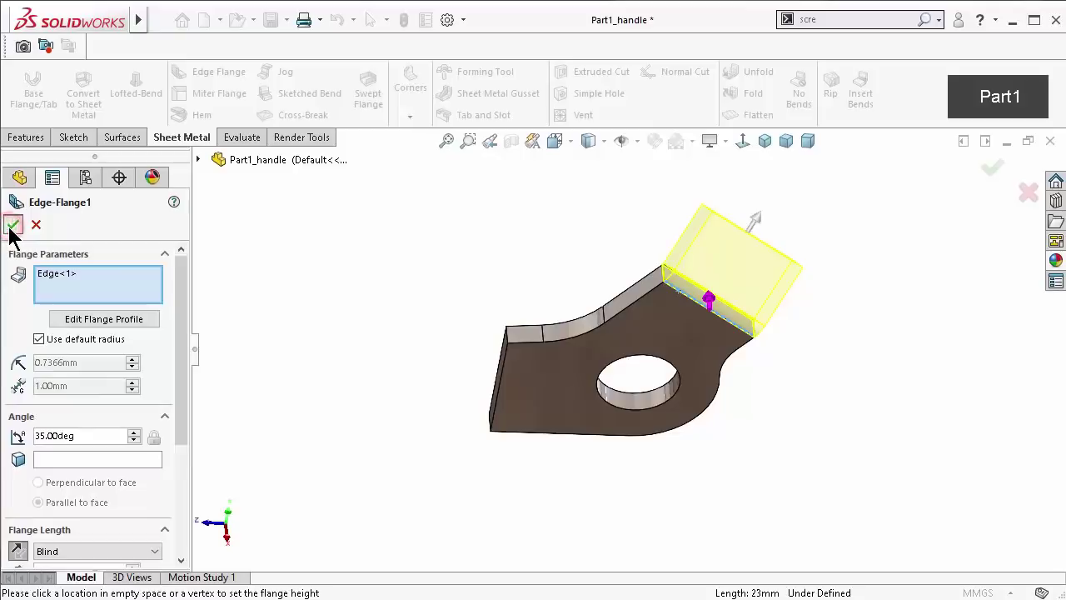
left_click(492, 289)
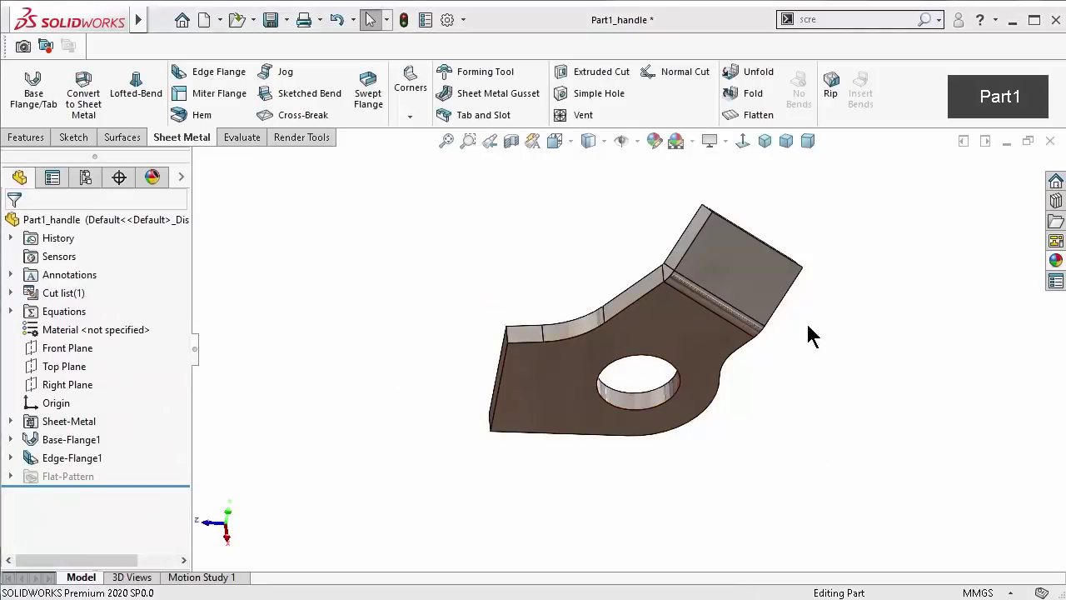
middle_click_drag(811, 335, 804, 243)
left_click(764, 140)
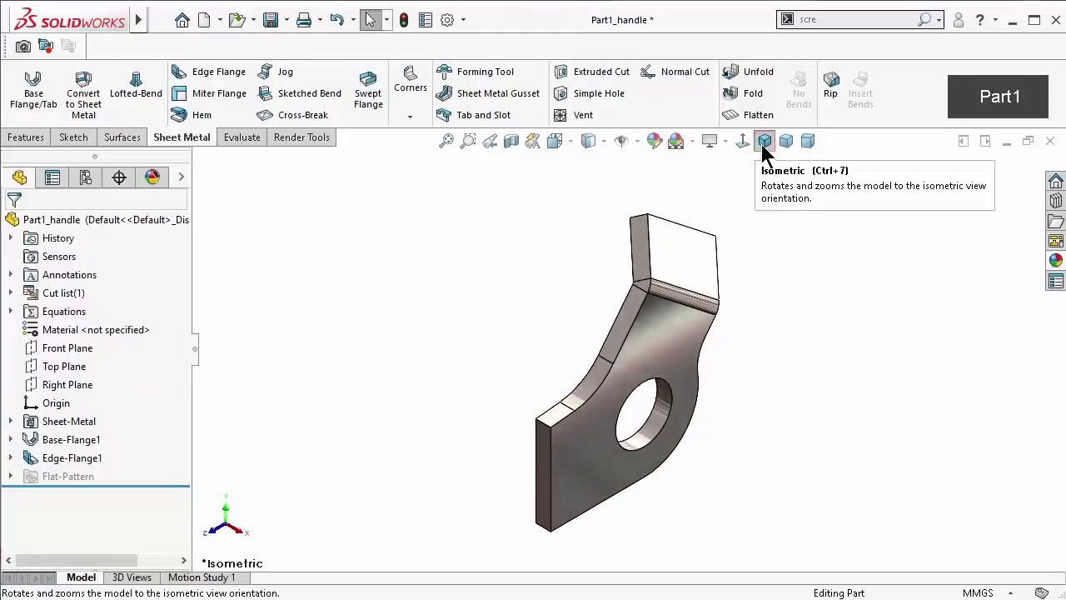
middle_click_drag(738, 225, 740, 241)
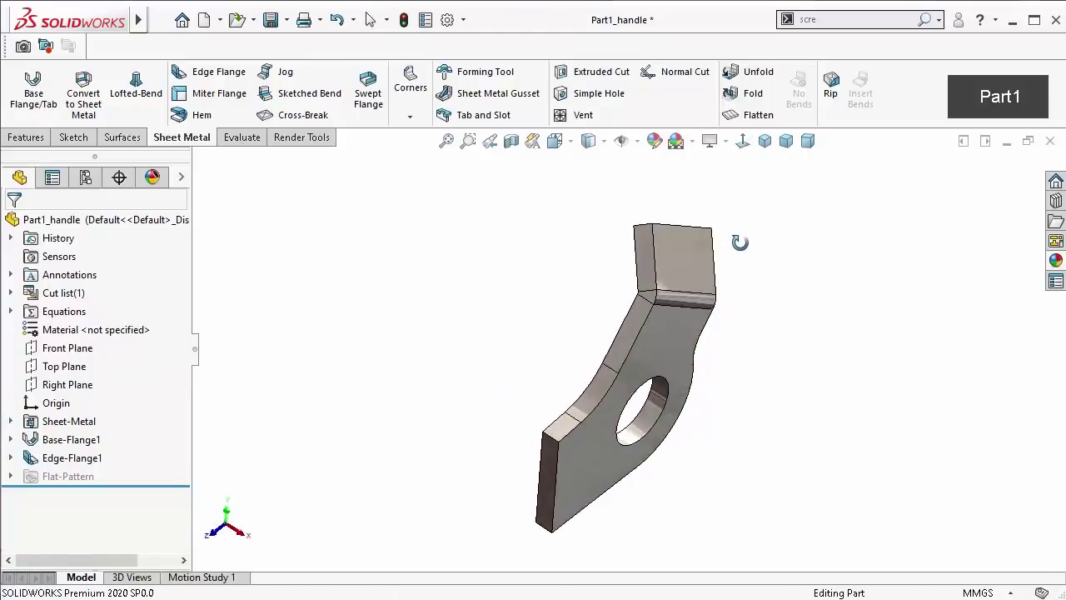
left_click(787, 153)
left_click(773, 149)
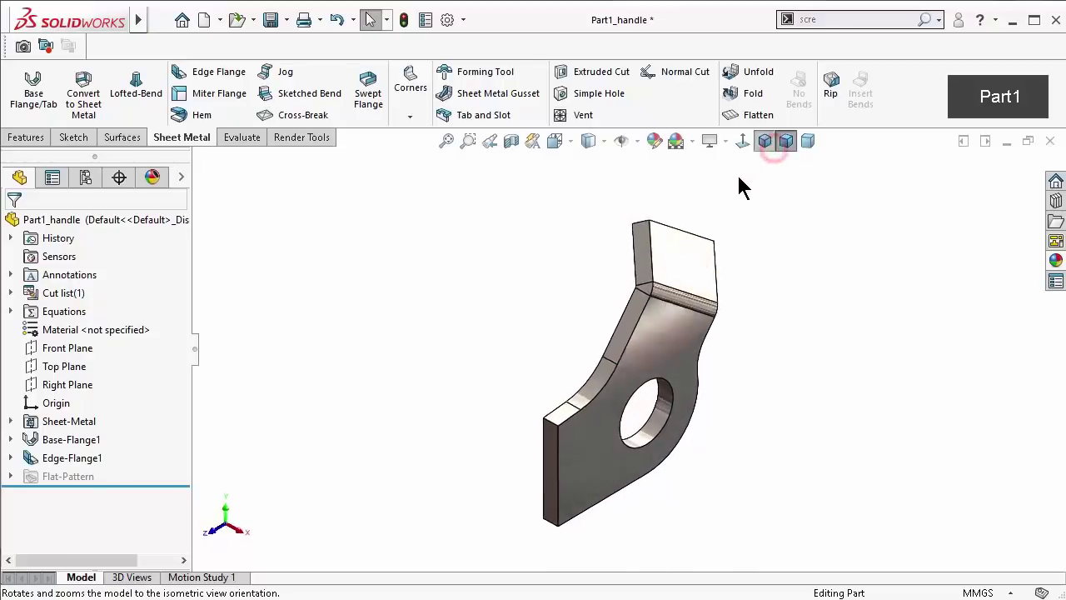
scroll(703, 200, "down", 5)
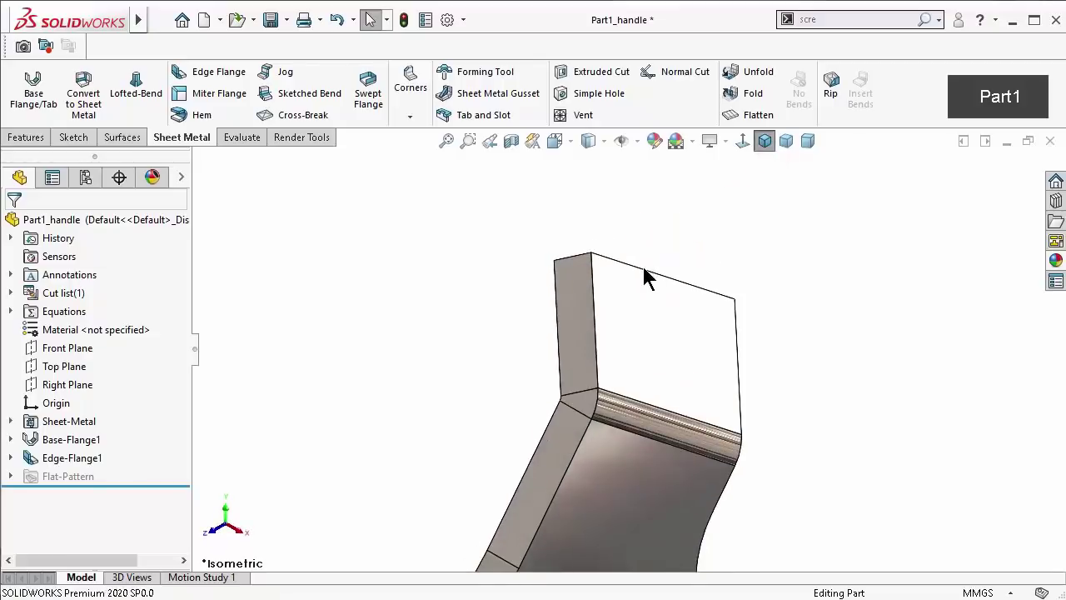
middle_click_drag(769, 362, 661, 210)
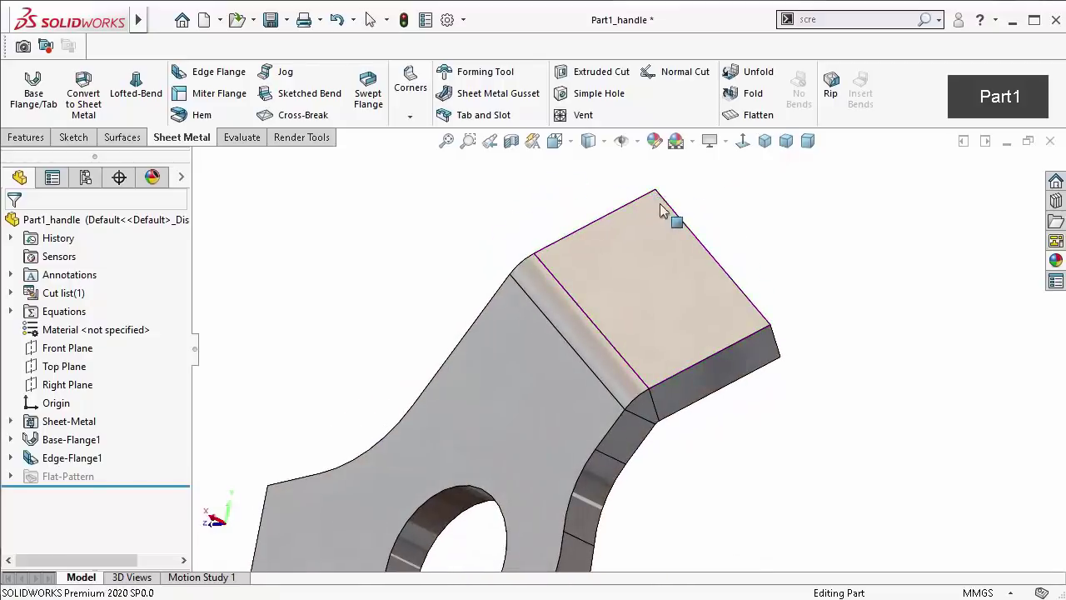
left_click(727, 277)
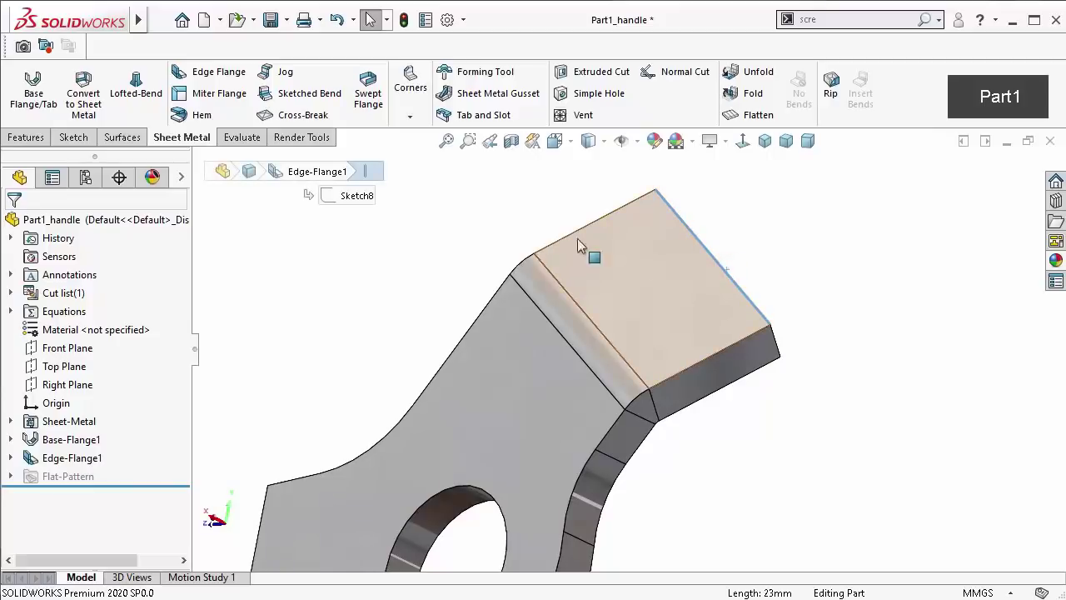
left_click(218, 74)
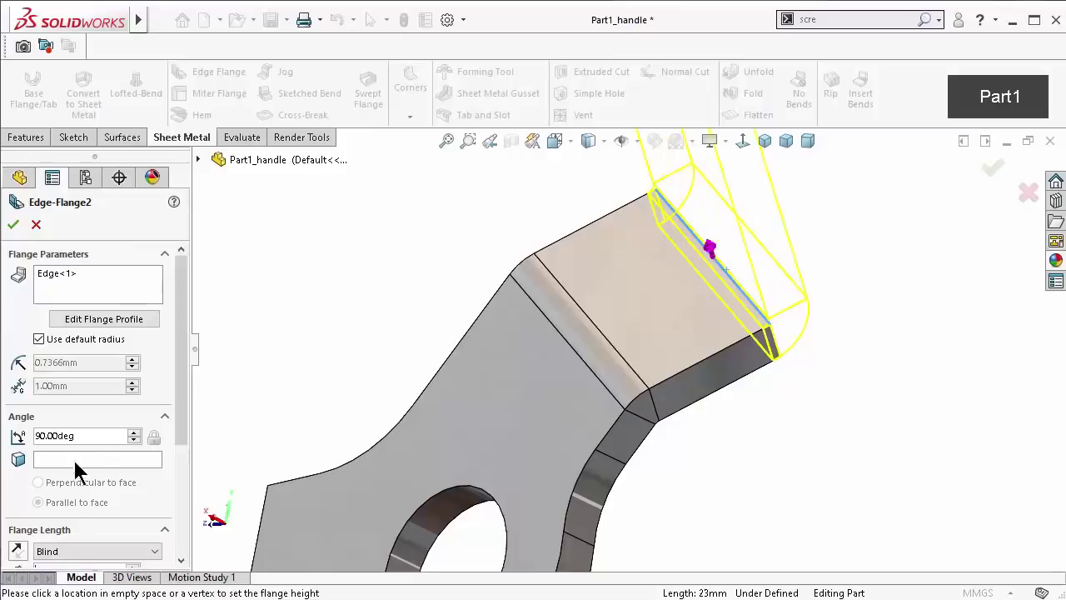
left_click(506, 431)
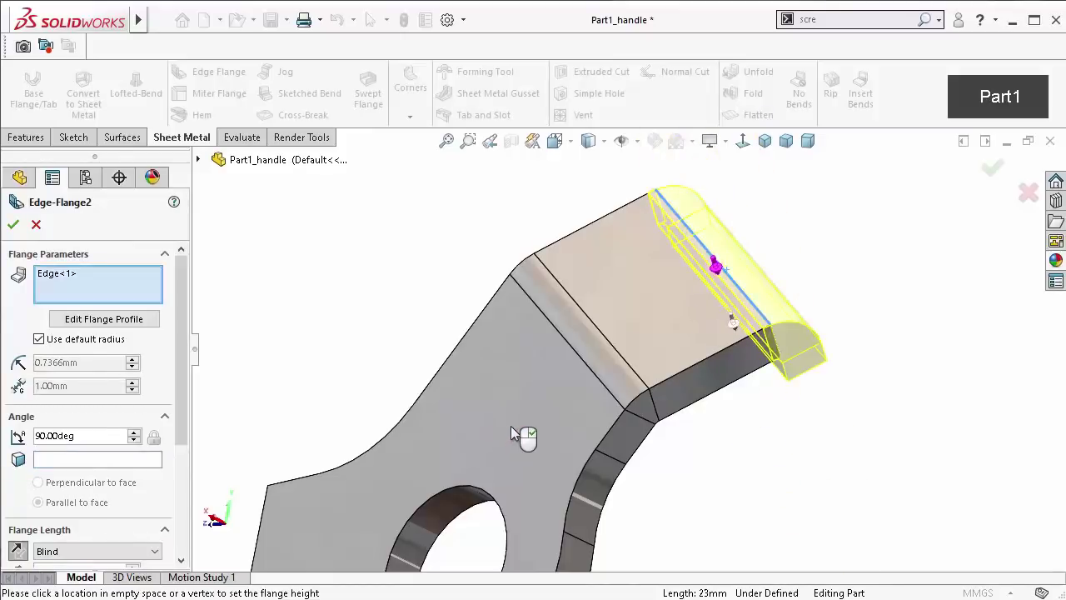
left_click(38, 459)
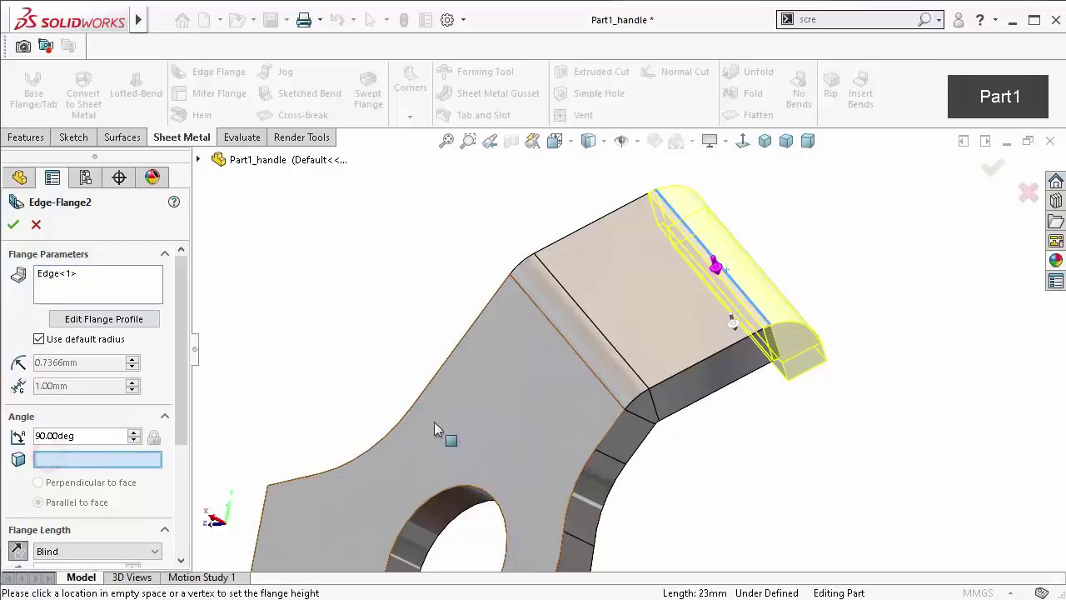
left_click(499, 408)
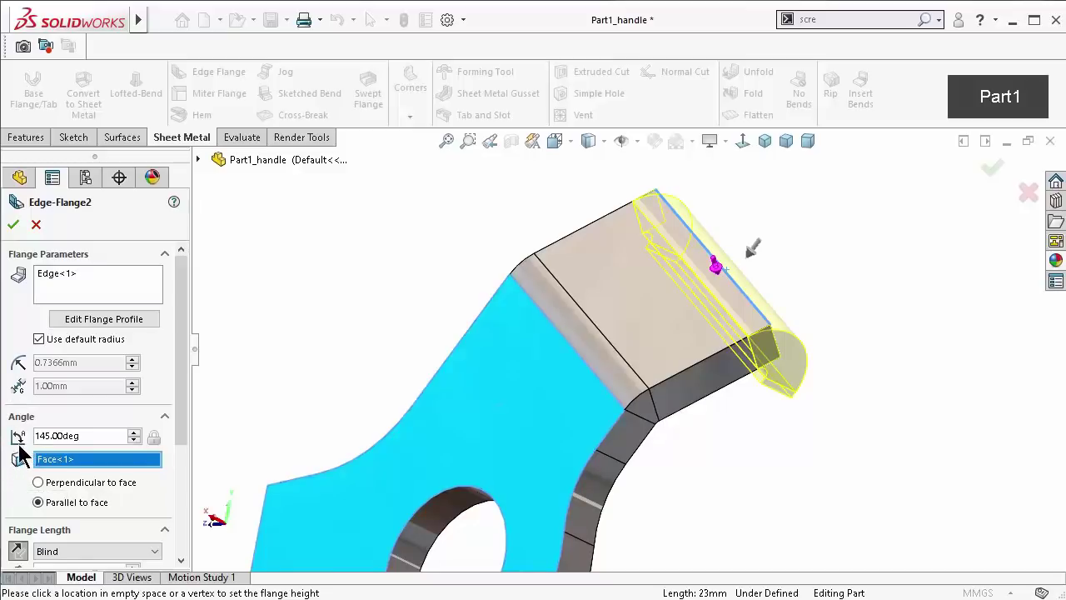
middle_click_drag(688, 447, 668, 290)
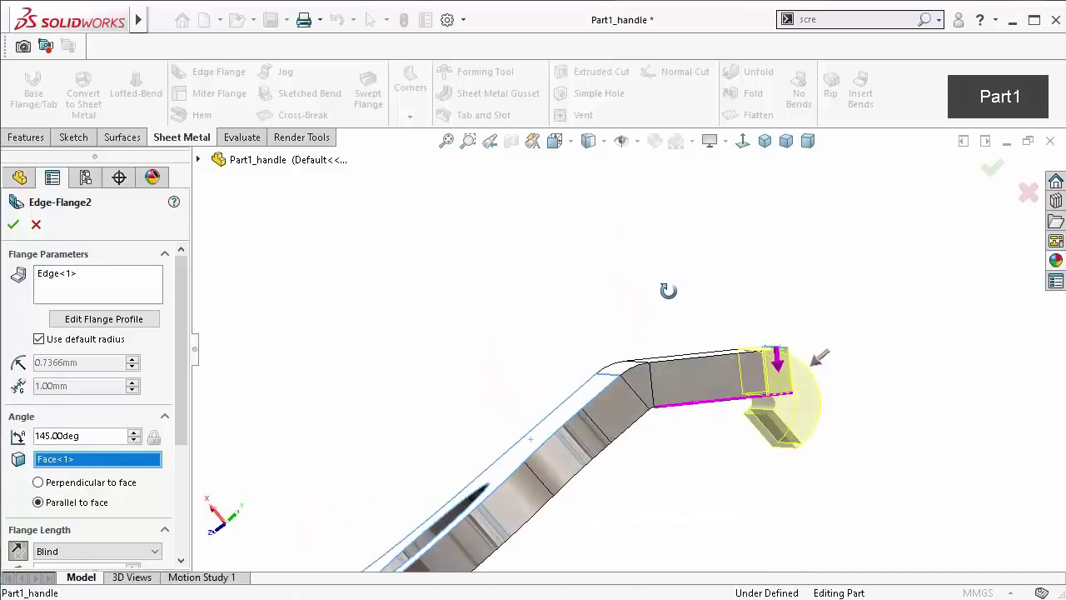
left_click(35, 225)
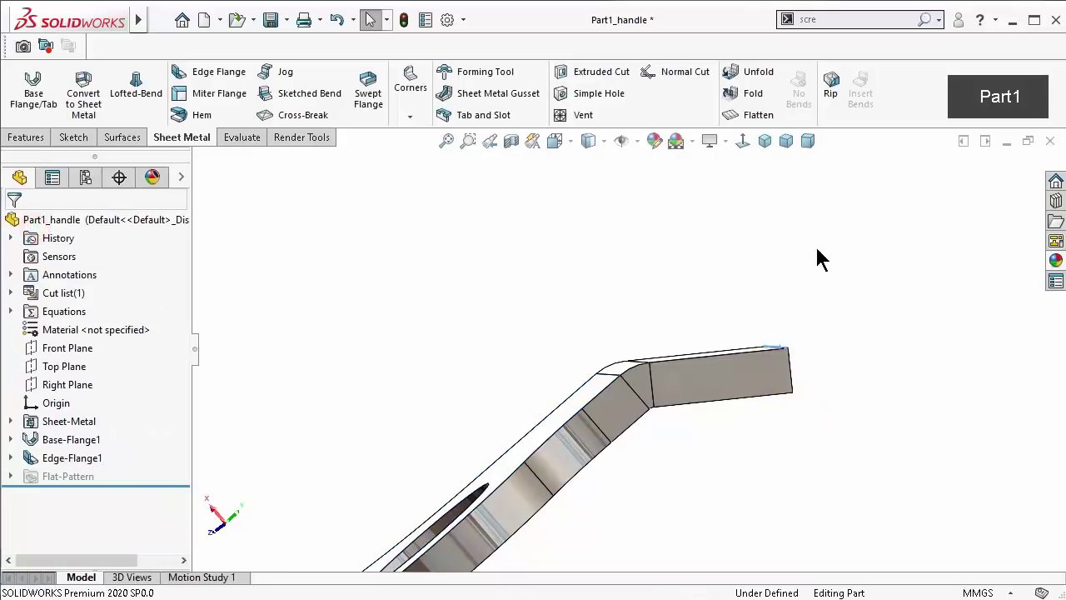
Start an edge flange on the tab's end edge, reversed to 35° parallel to the handle's top face
middle_click_drag(816, 258, 867, 342)
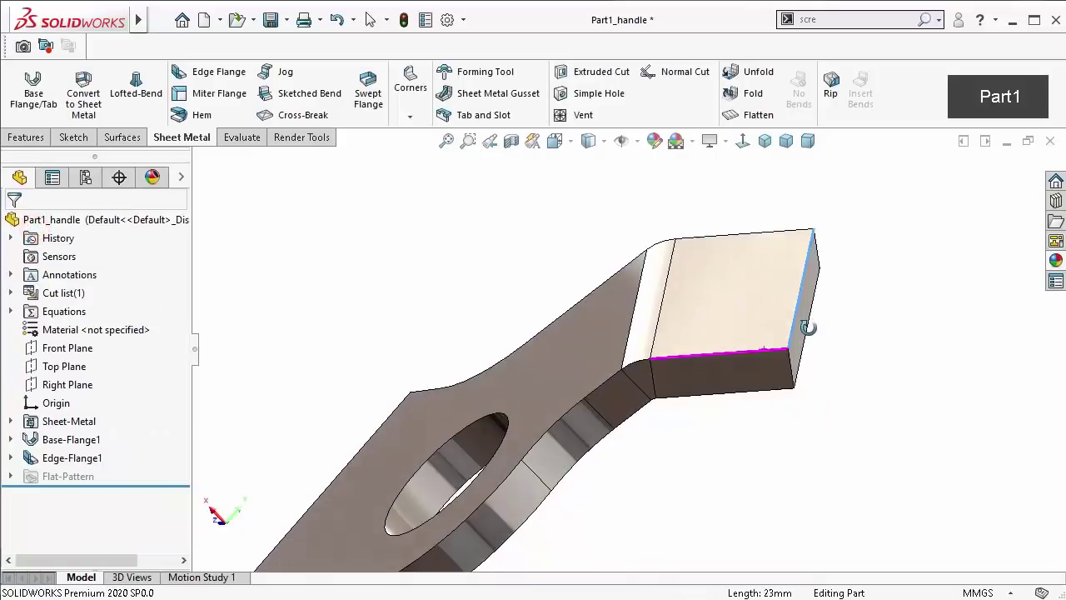
left_click(808, 274)
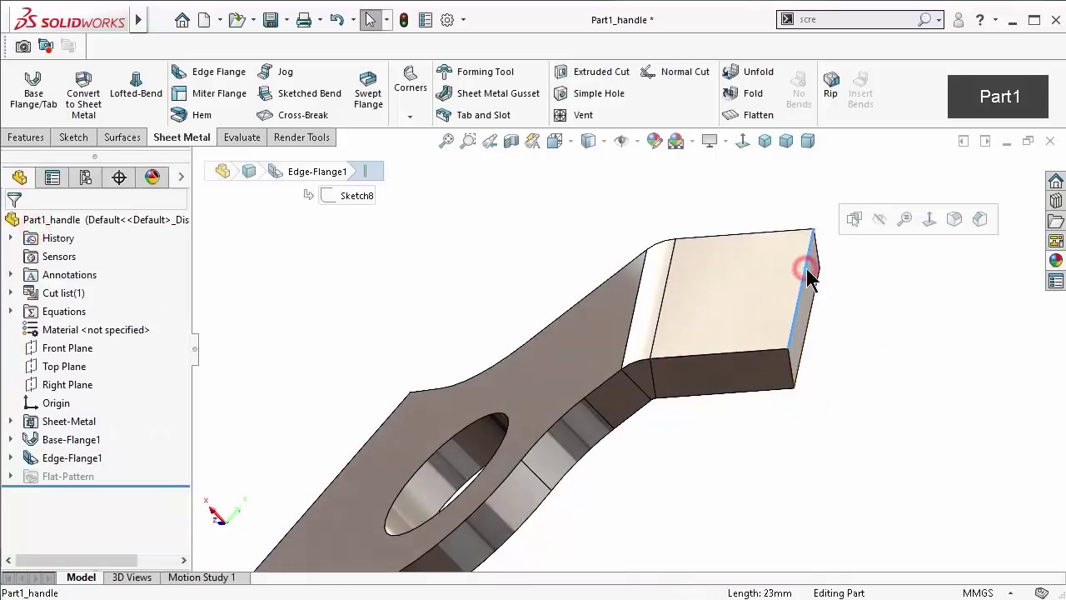
left_click(217, 71)
left_click(905, 444)
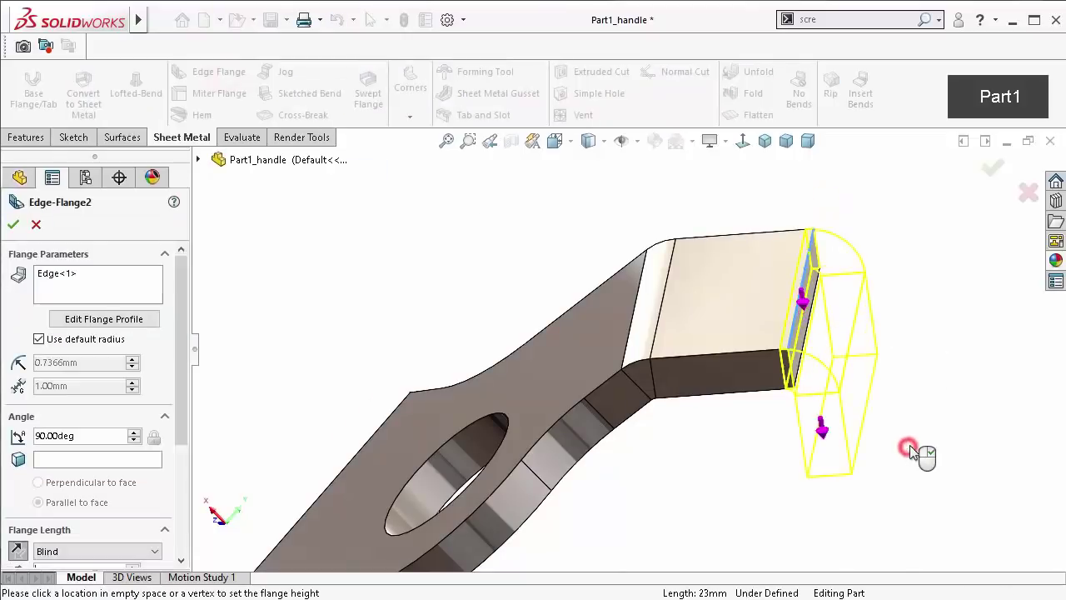
left_click(60, 460)
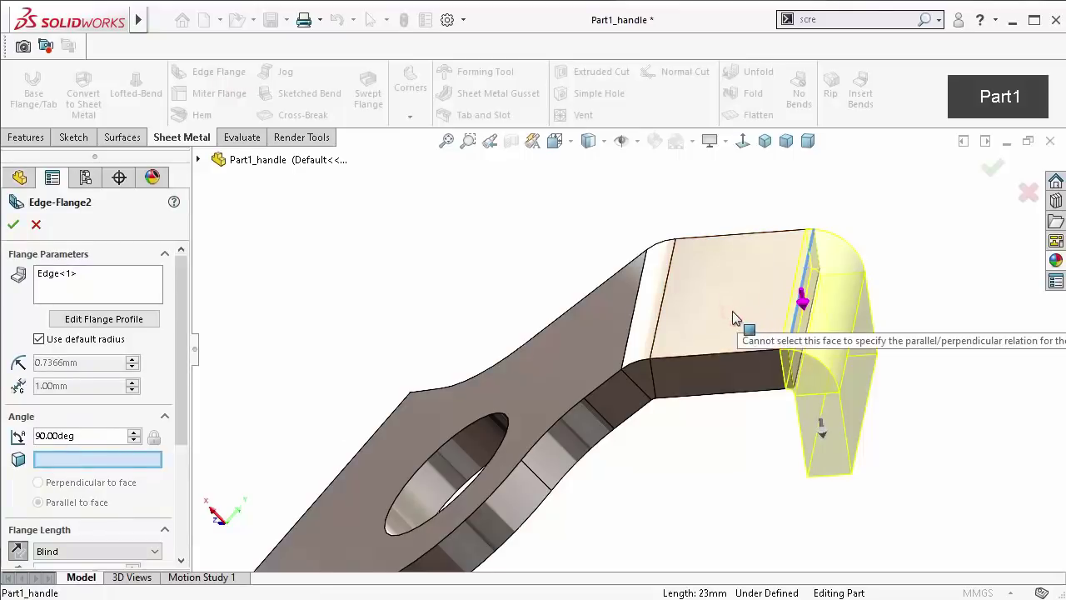
middle_click_drag(732, 354, 558, 395)
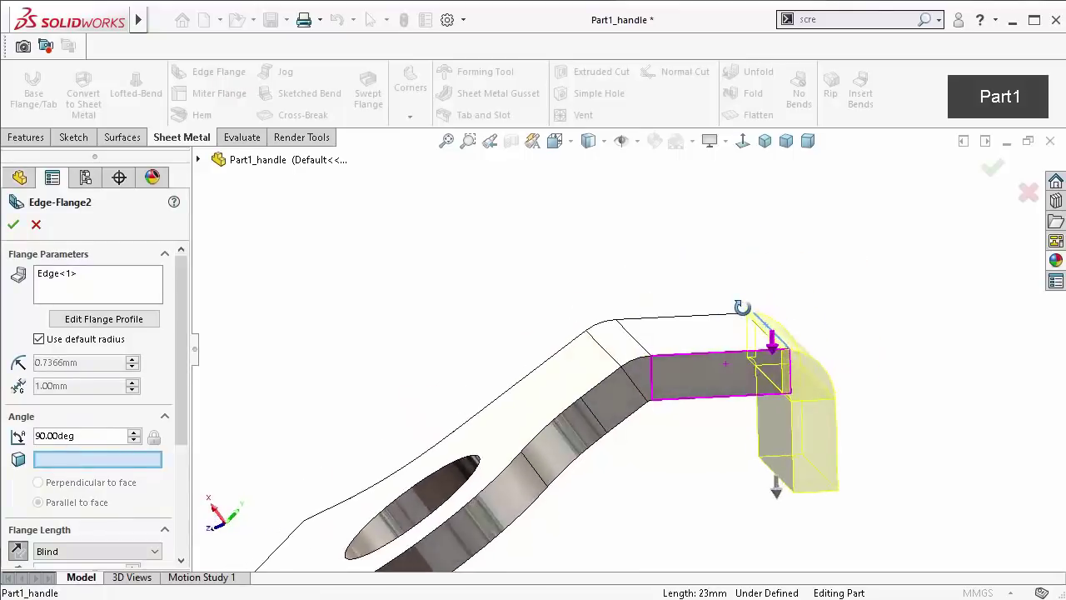
left_click(559, 393)
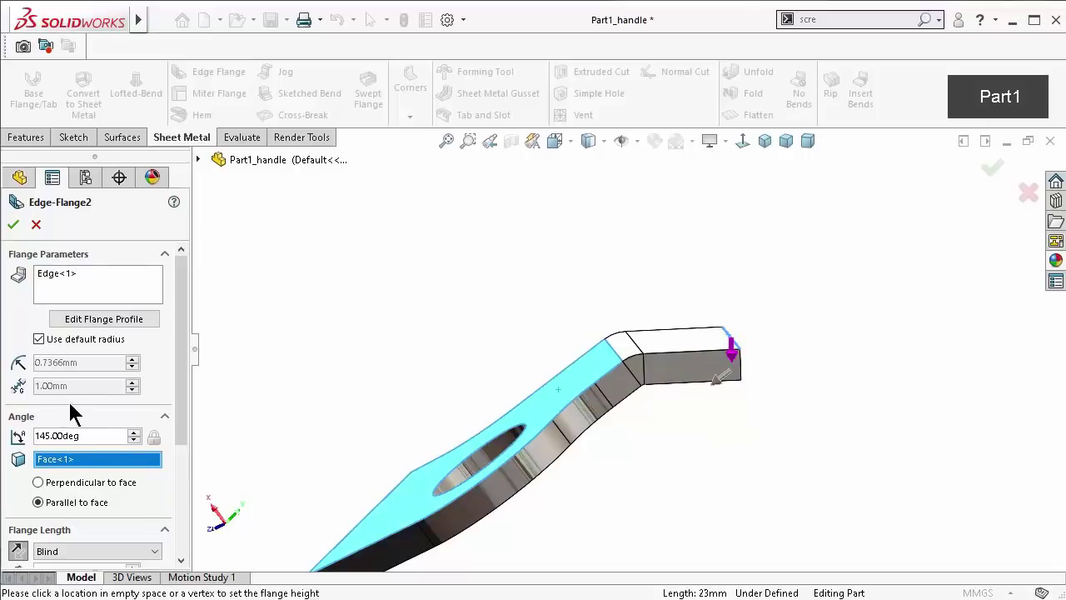
left_click_drag(182, 384, 183, 434)
left_click(16, 486)
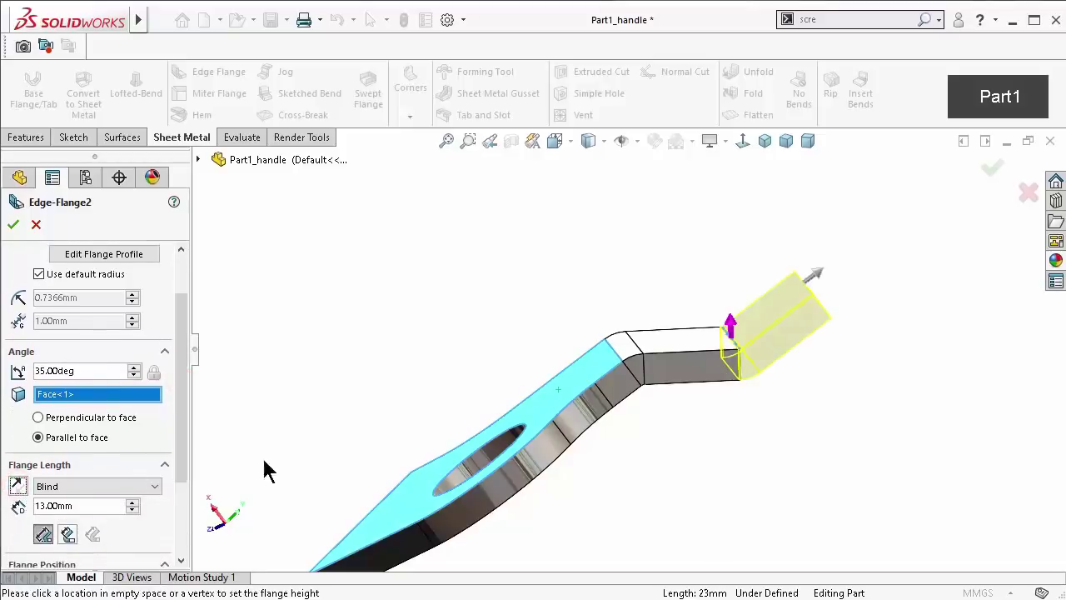
Set the flange to a 15 mm Blind length measured to Outer Virtual Sharp and confirm it
mouse_move(756, 429)
middle_mouse_down()
mouse_move(752, 402)
mouse_move(728, 407)
mouse_move(728, 436)
mouse_move(747, 421)
middle_mouse_up()
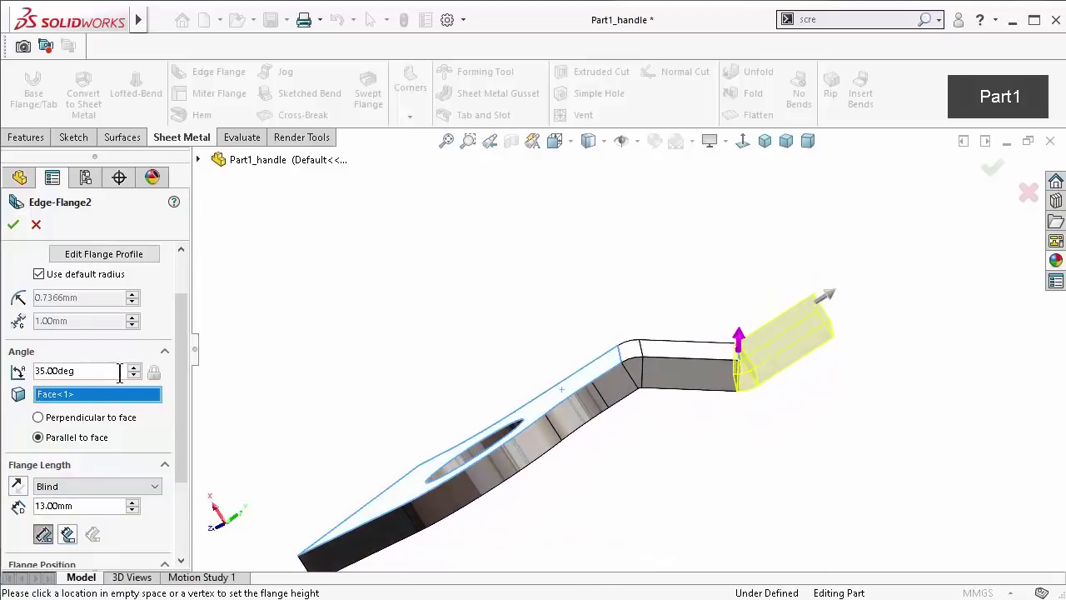
scroll(185, 361, "up", 2)
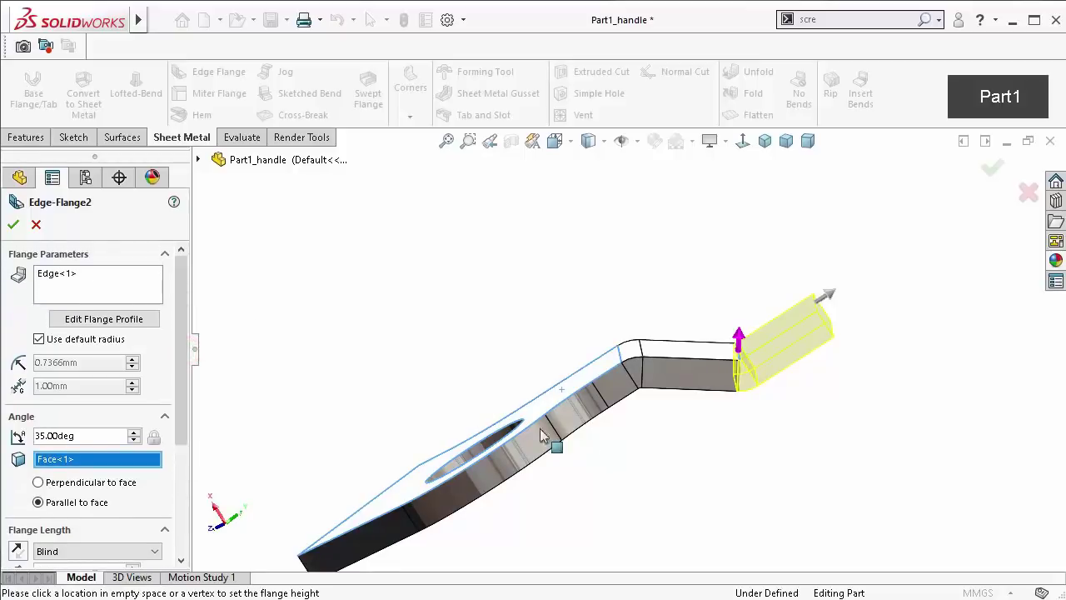
mouse_move(617, 442)
middle_mouse_down()
mouse_move(657, 576)
mouse_move(624, 379)
mouse_move(614, 387)
middle_mouse_up()
left_click_drag(182, 401, 192, 501)
double_click(86, 424)
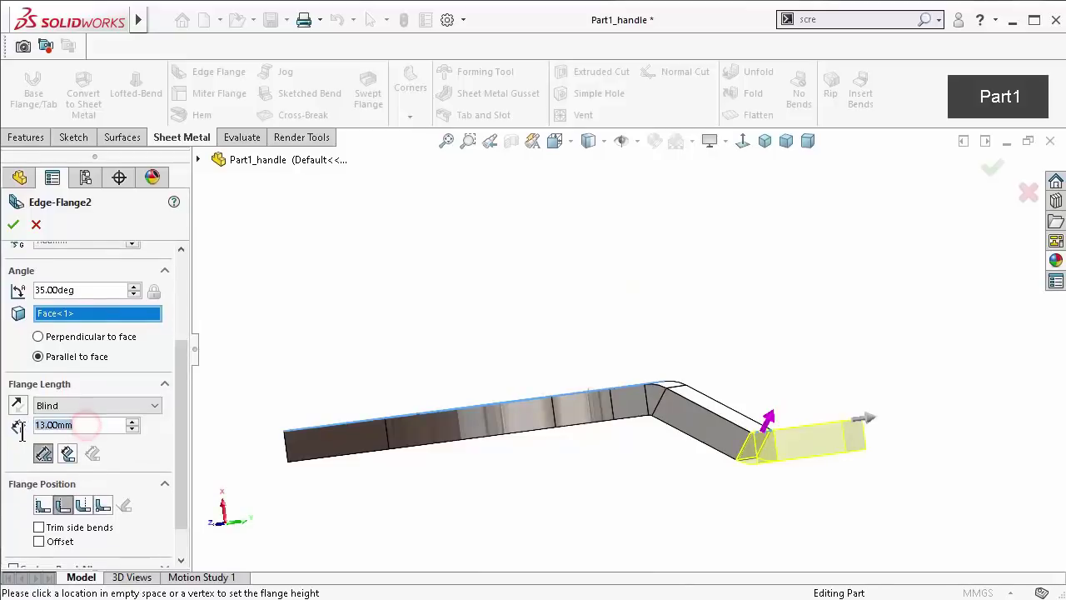
type("15")
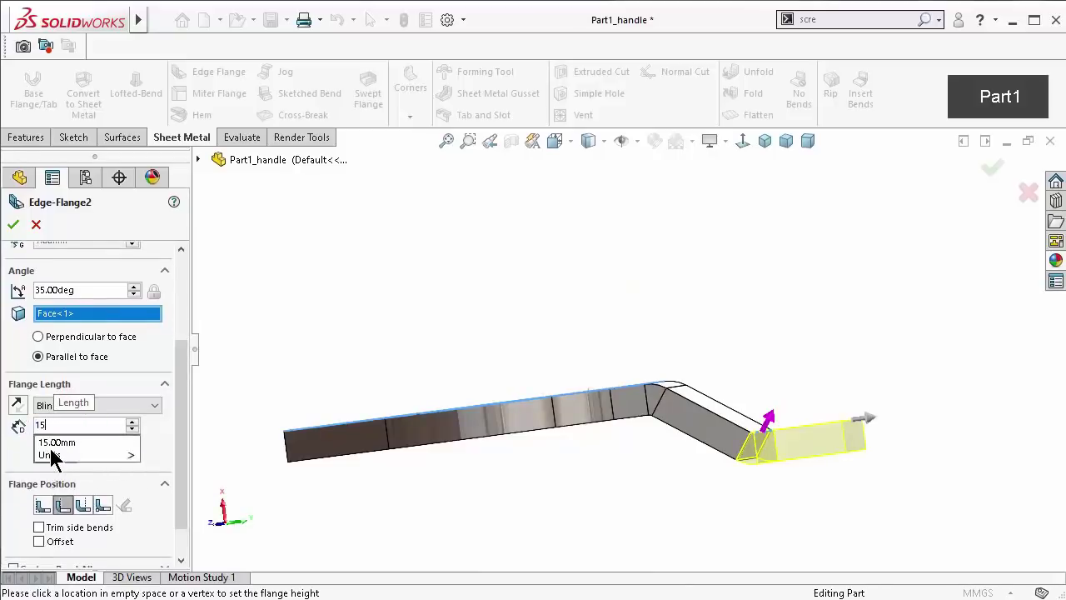
left_click(51, 455)
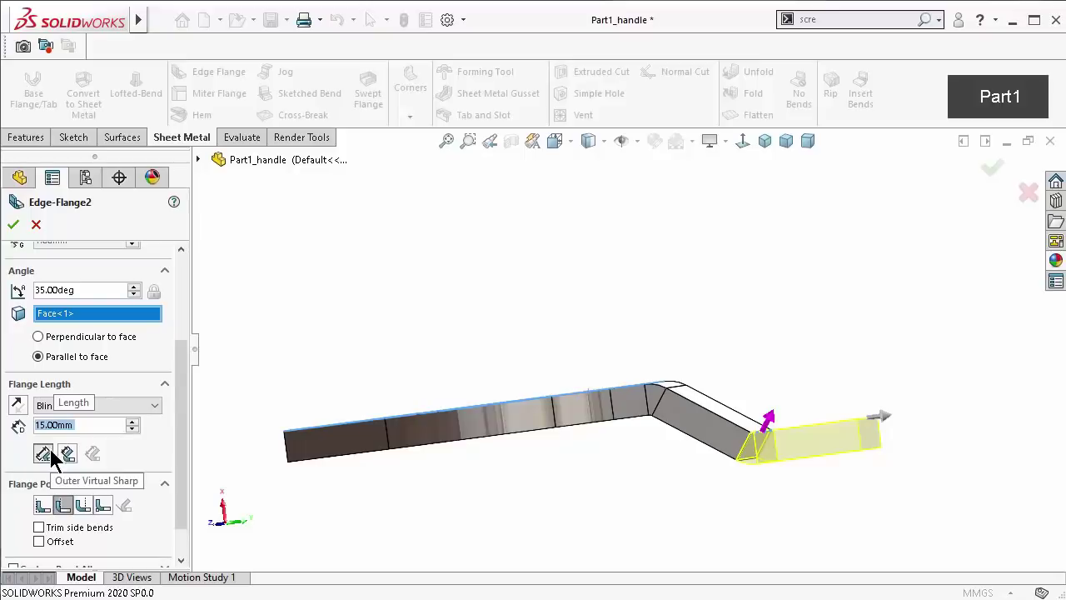
left_click(45, 451)
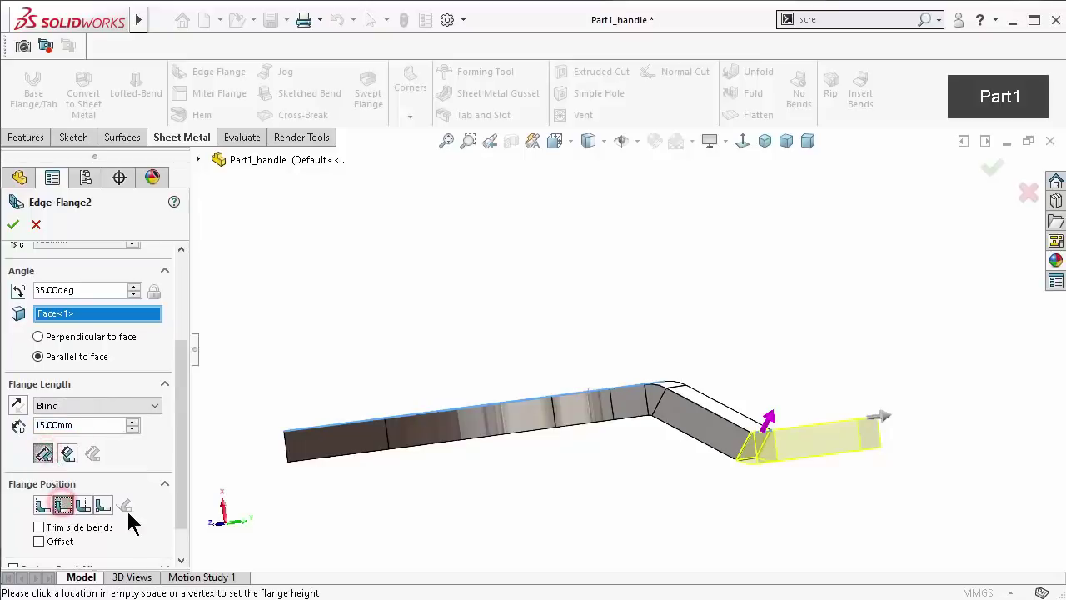
left_click_drag(182, 507, 185, 354)
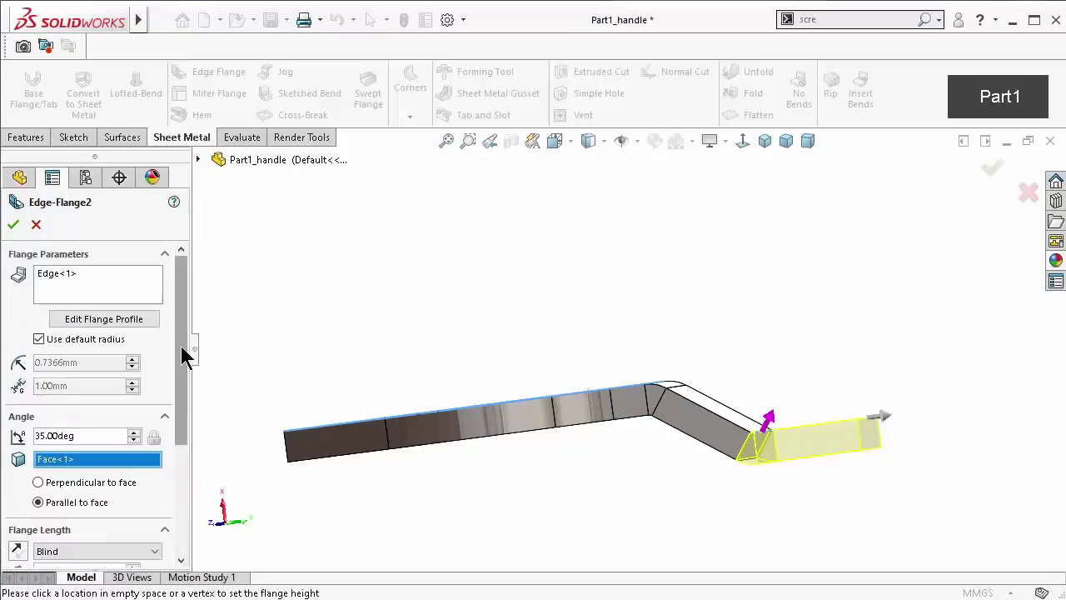
left_click(14, 223)
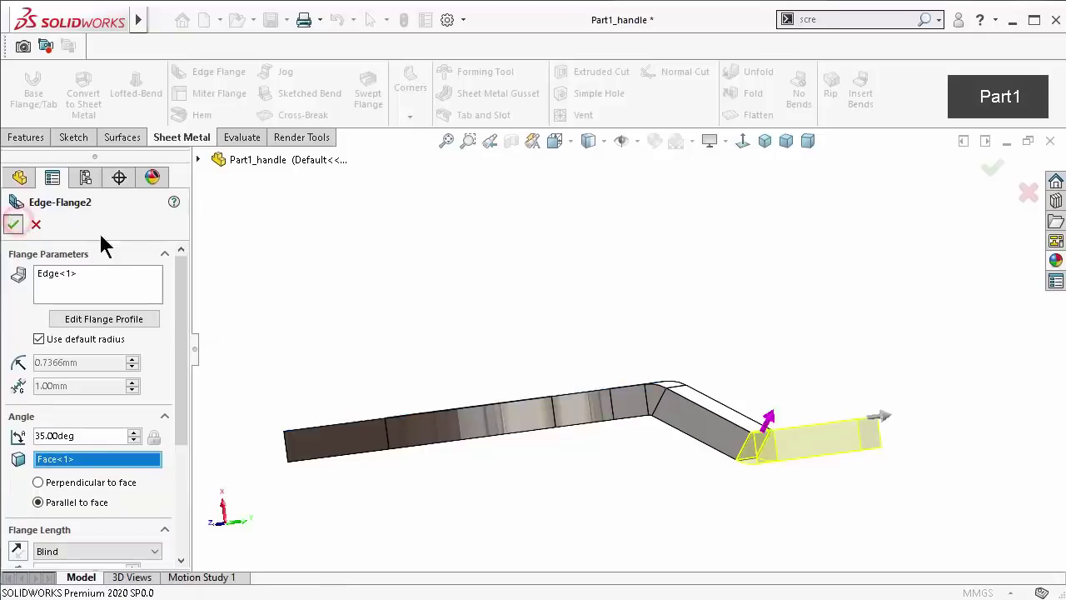
Save the part and start a sketch on the end flange's face, viewed normal to it
middle_click_drag(614, 343, 638, 467)
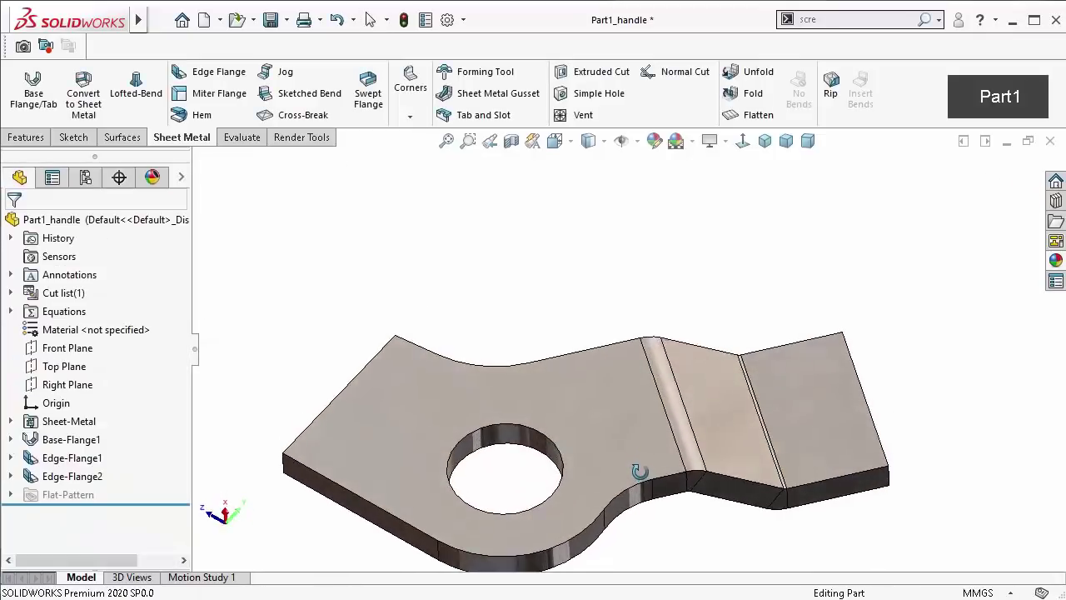
key("ctrl+s")
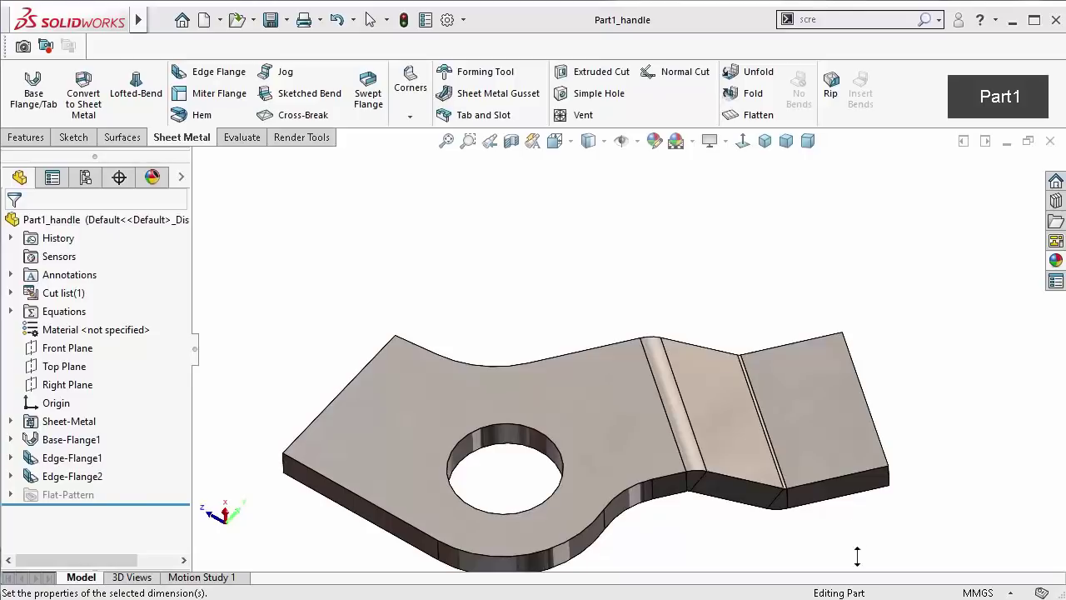
left_click(845, 428)
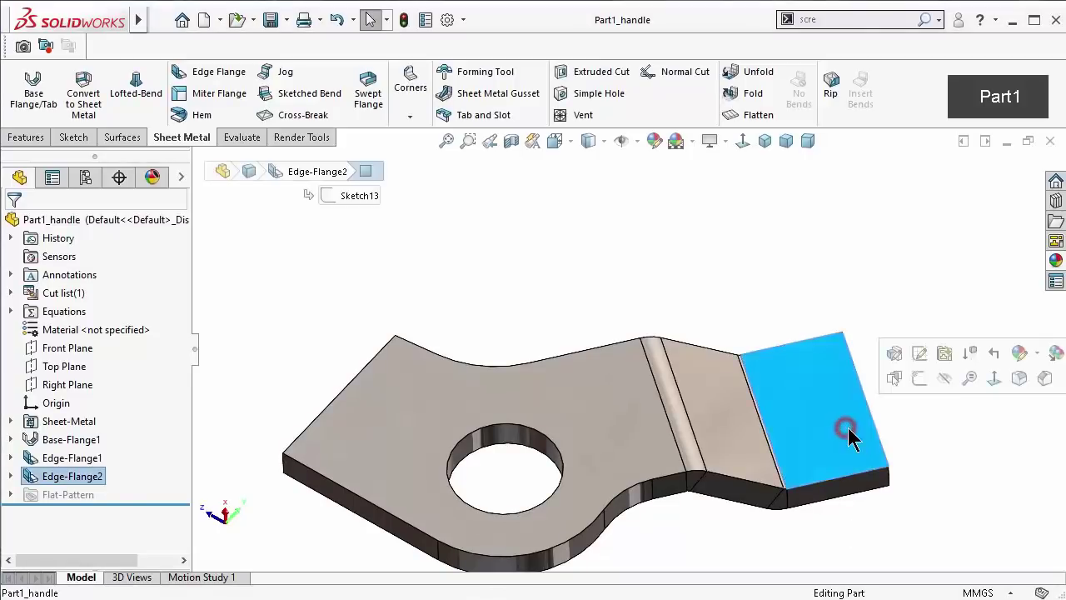
left_click(917, 380)
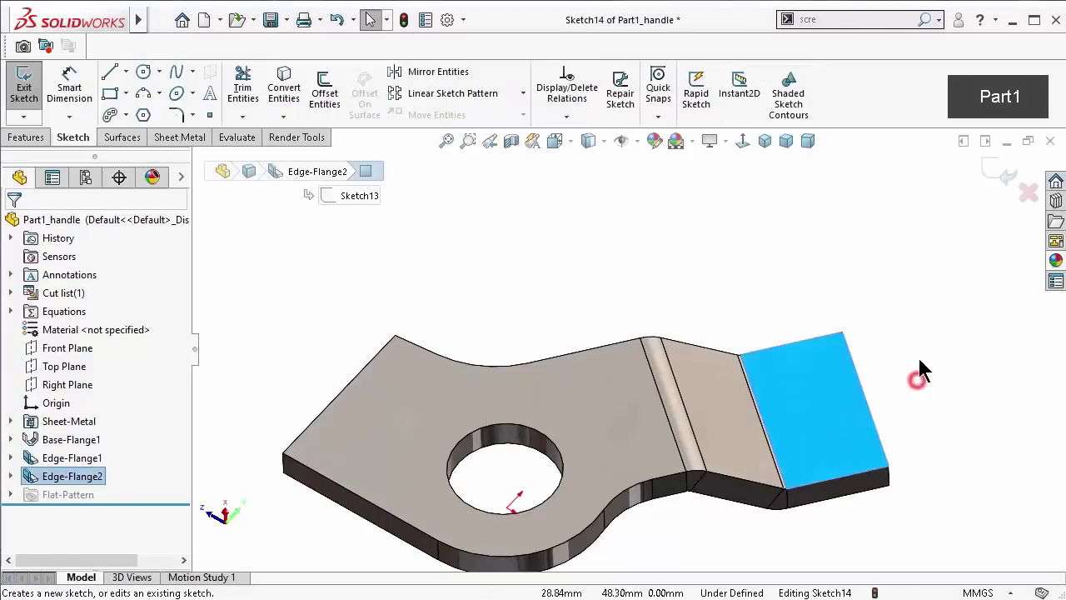
left_click(742, 142)
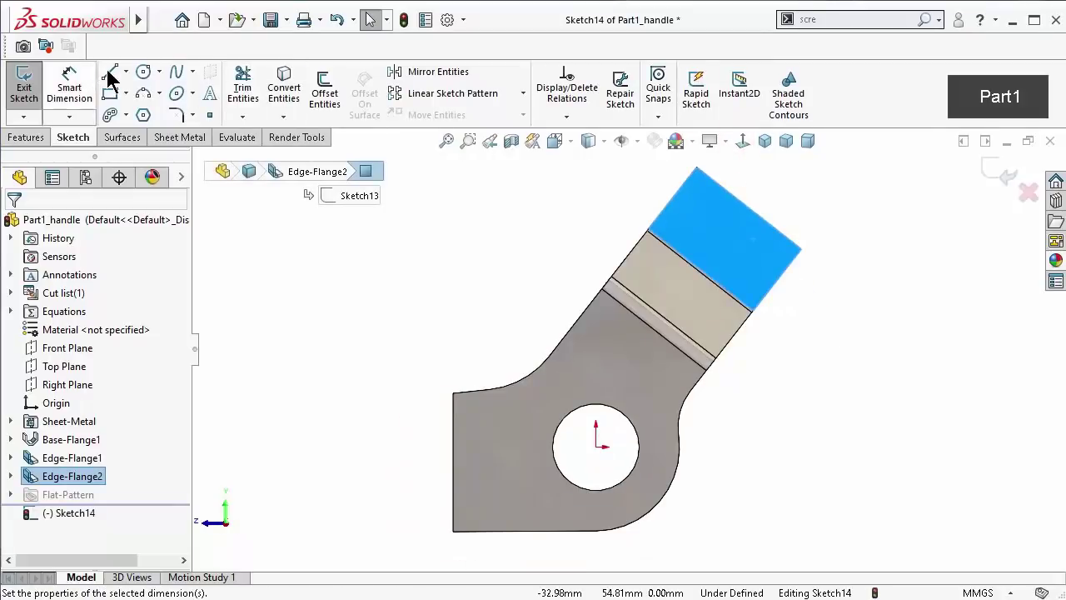
Sketch a sloped line from the flange's top corner down to its outer edge
left_click(124, 71)
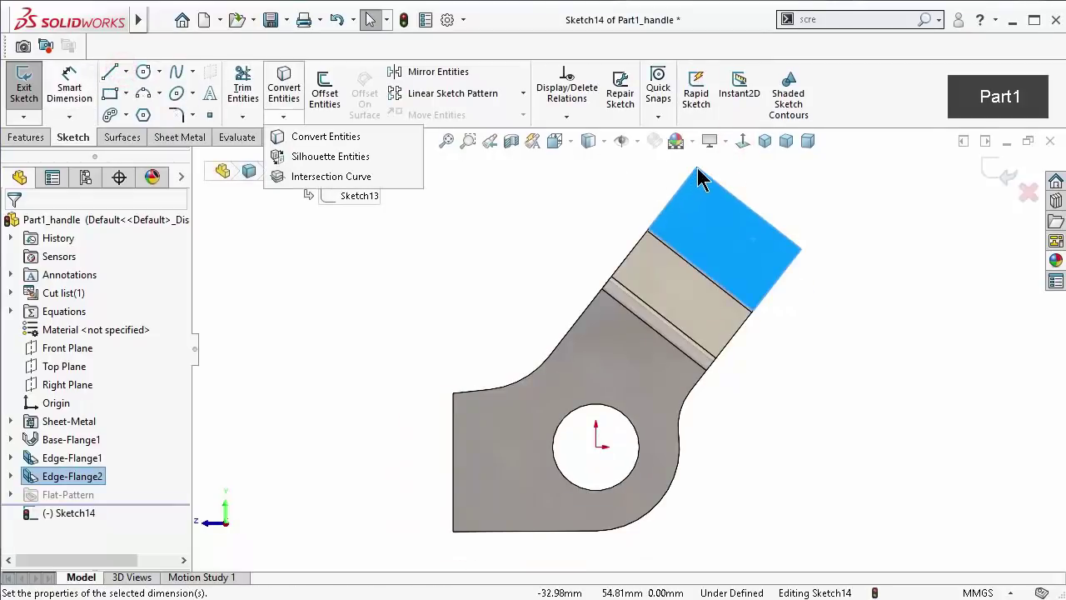
left_click(109, 72)
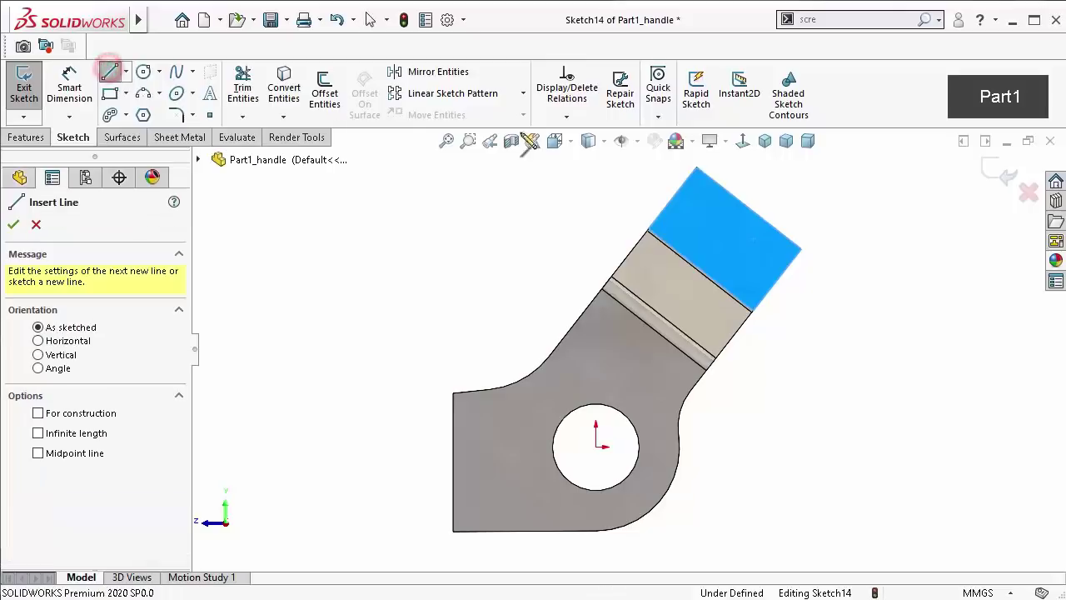
left_click(696, 170)
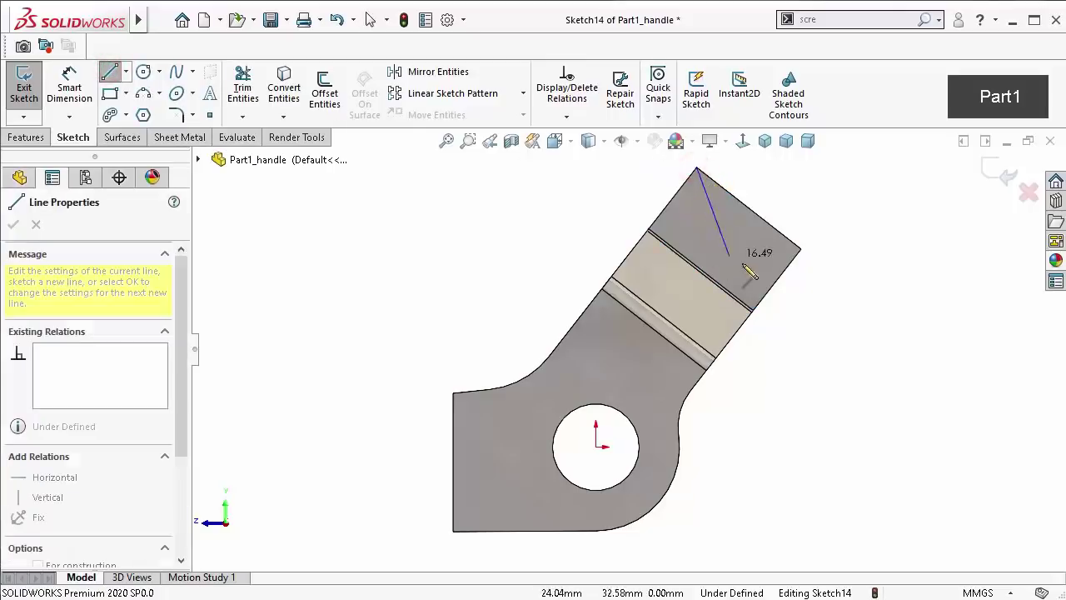
scroll(758, 300, "down", 2)
scroll(737, 320, "down", 2)
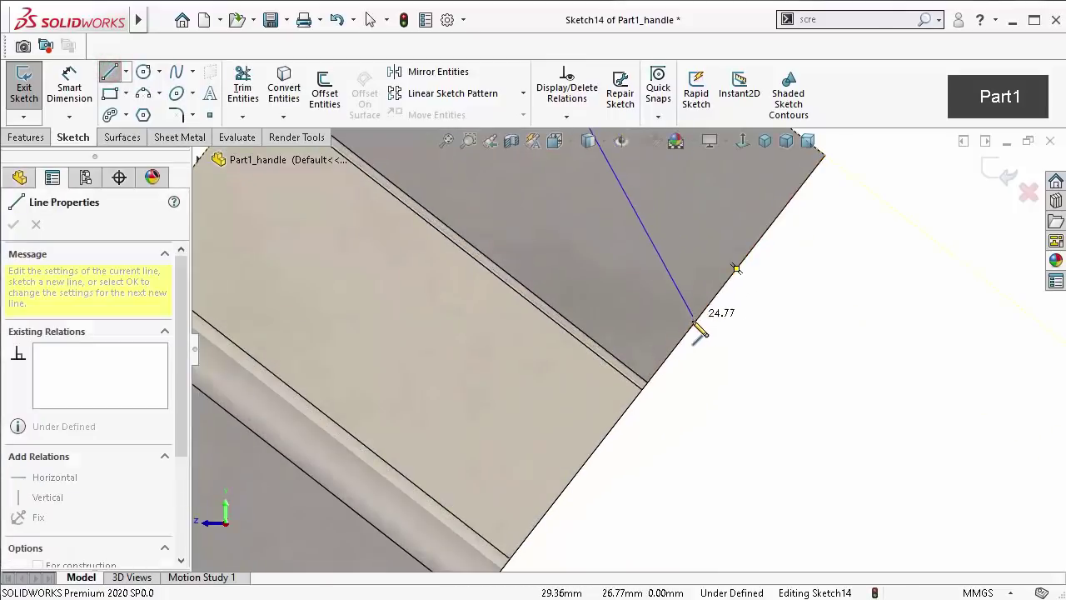
left_click(693, 325)
key("Escape")
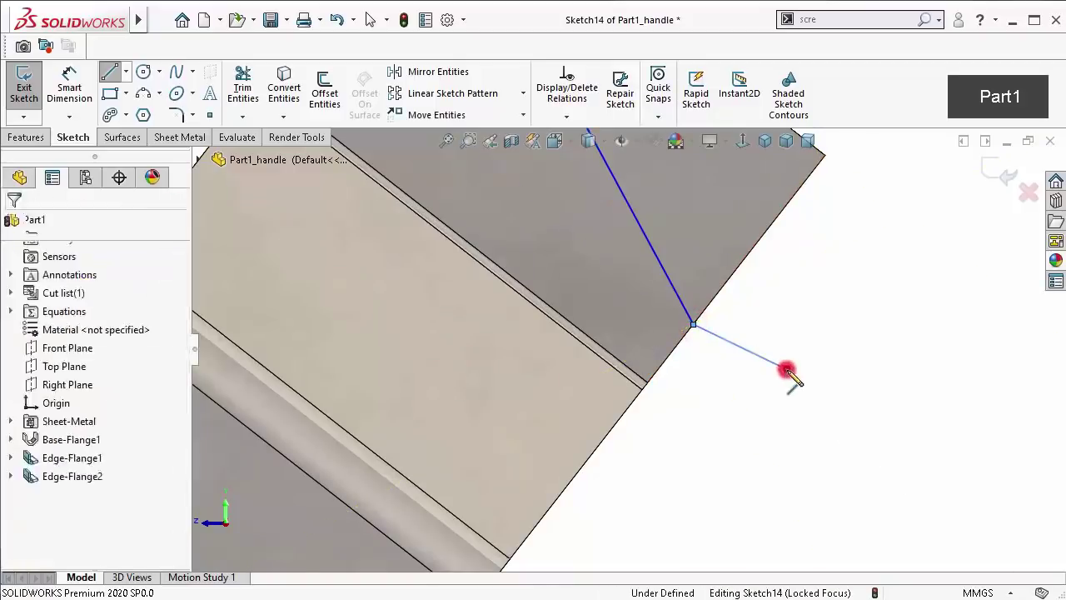
right_click_drag(819, 436, 781, 331)
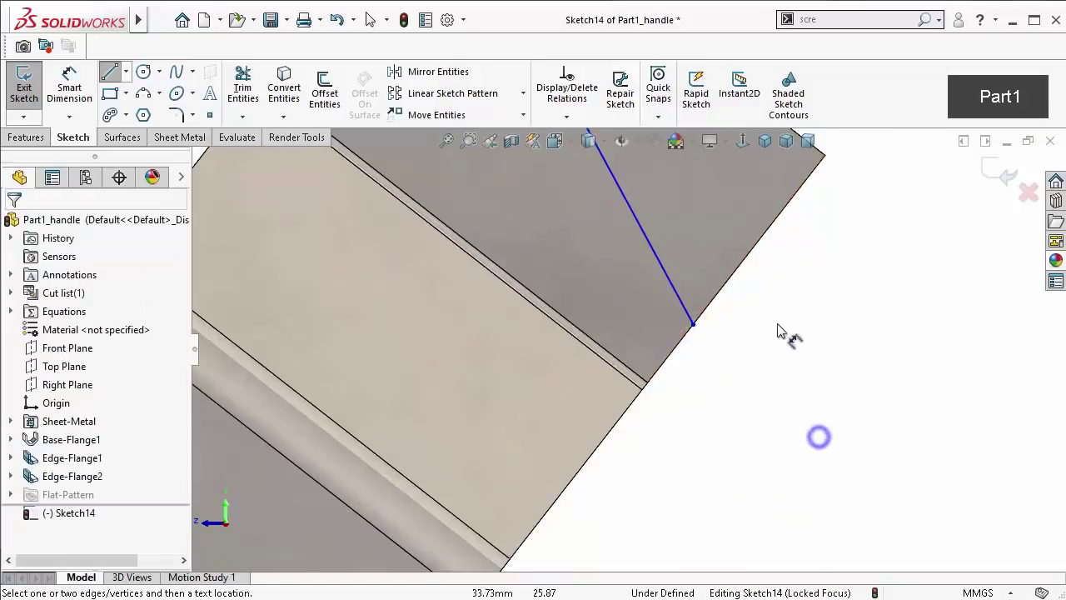
Dimension the sloped line's lower endpoint 2.82 mm from the flange's bottom corner
left_click(694, 325)
middle_click_drag(682, 374, 654, 383)
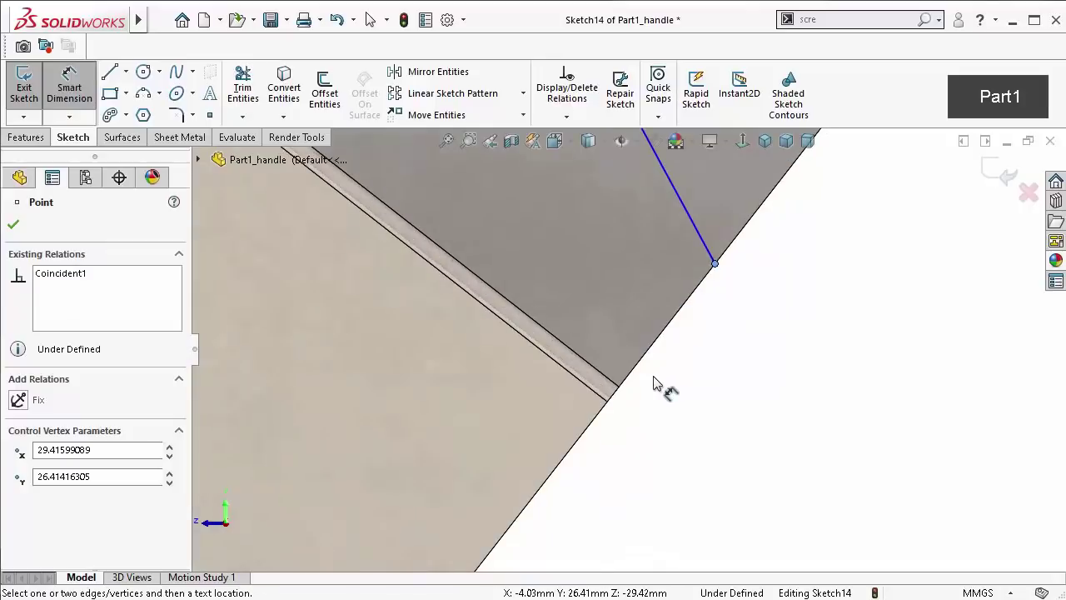
left_click(620, 388)
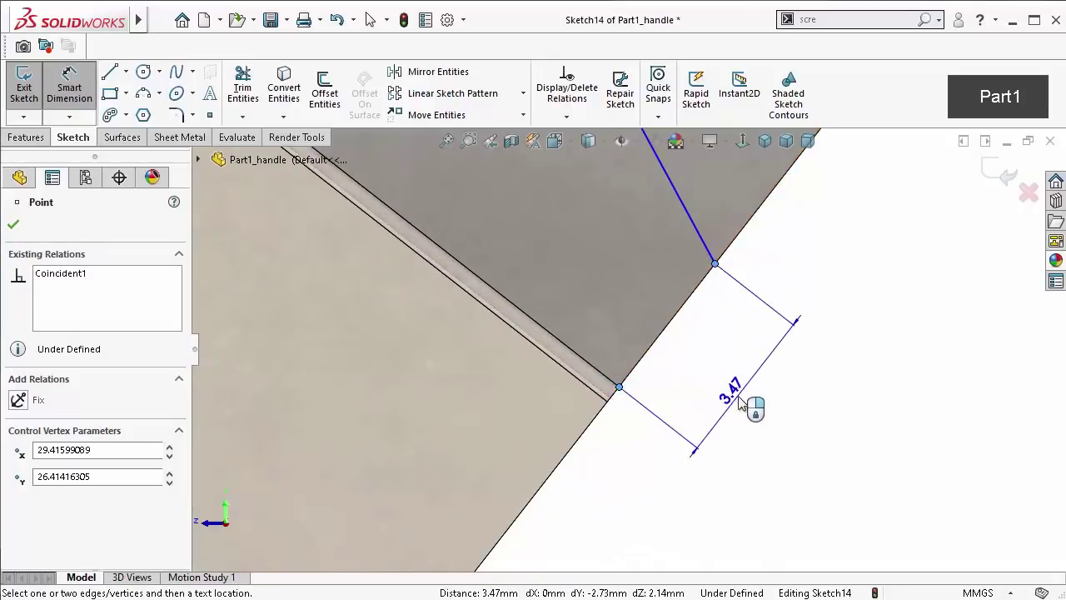
left_click(738, 398)
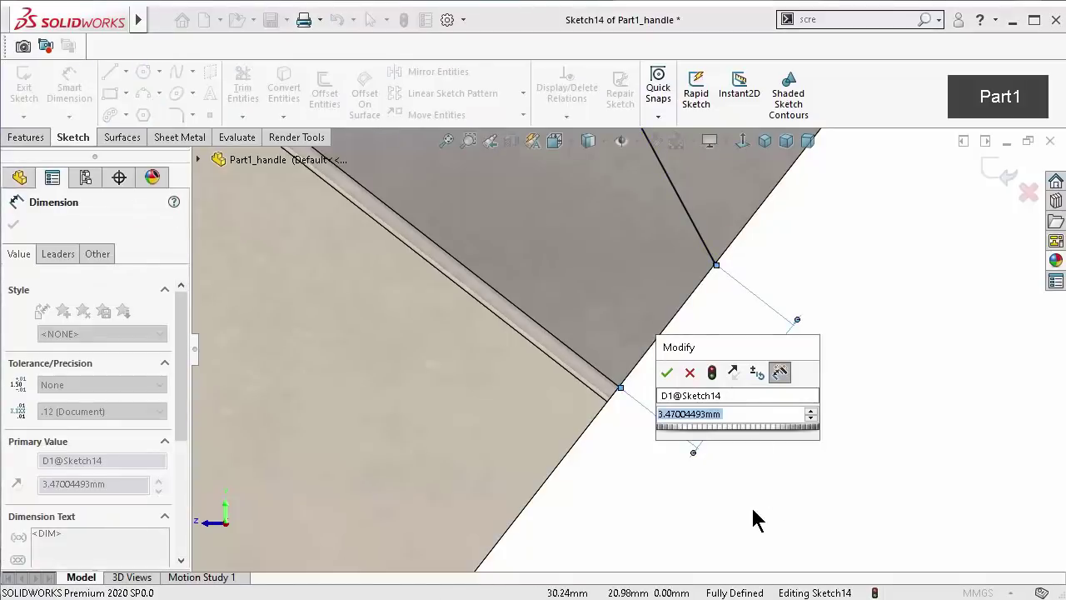
type("2.82")
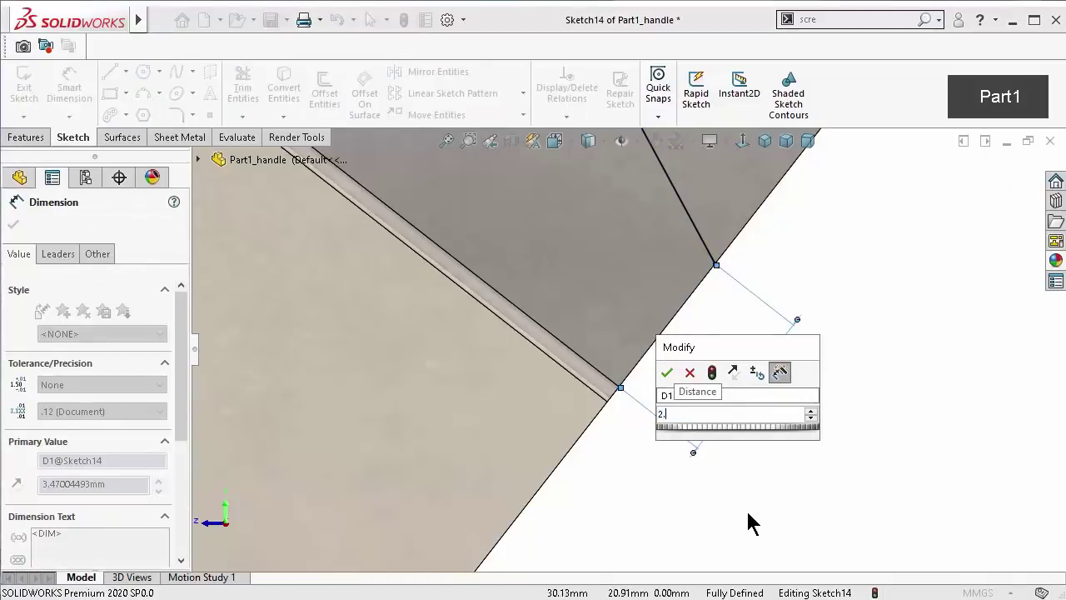
key("Return")
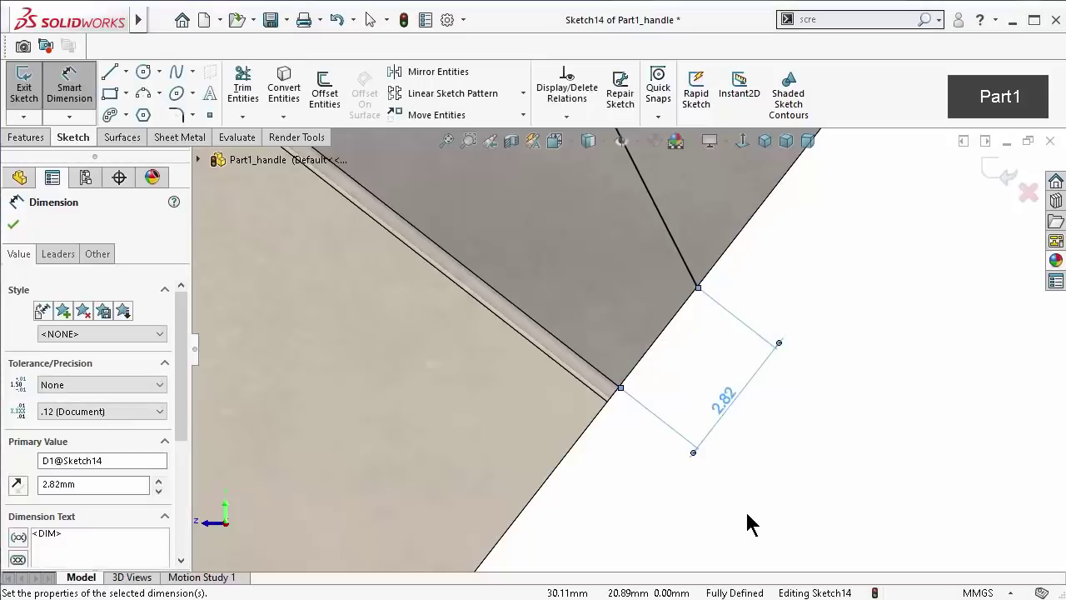
key("Escape")
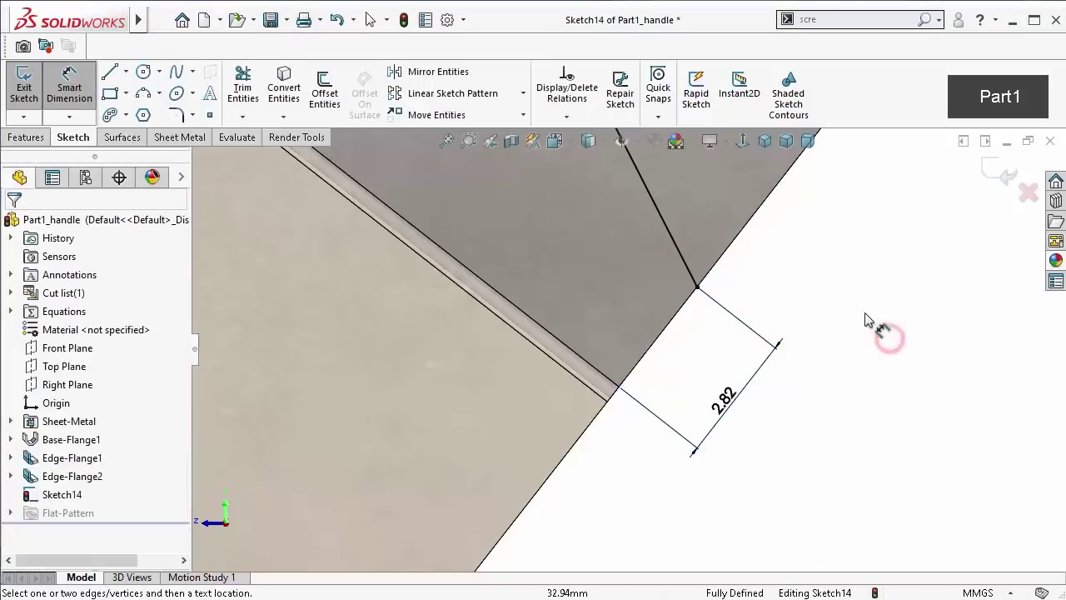
scroll(874, 316, "up", 4)
scroll(724, 184, "up", 4)
scroll(554, 179, "down", 2)
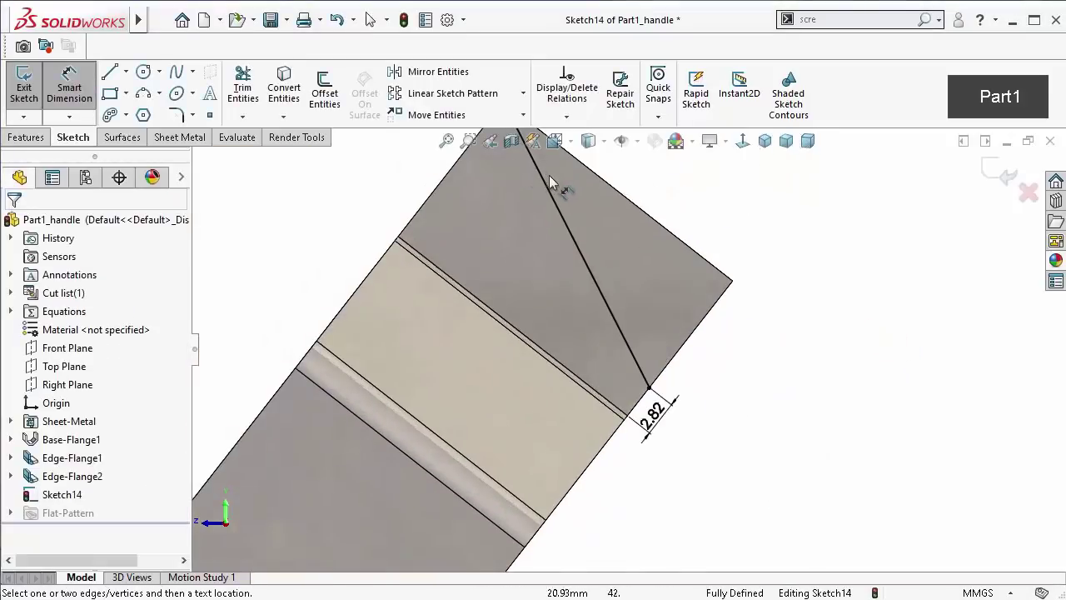
scroll(554, 183, "down", 1)
scroll(666, 236, "up", 1)
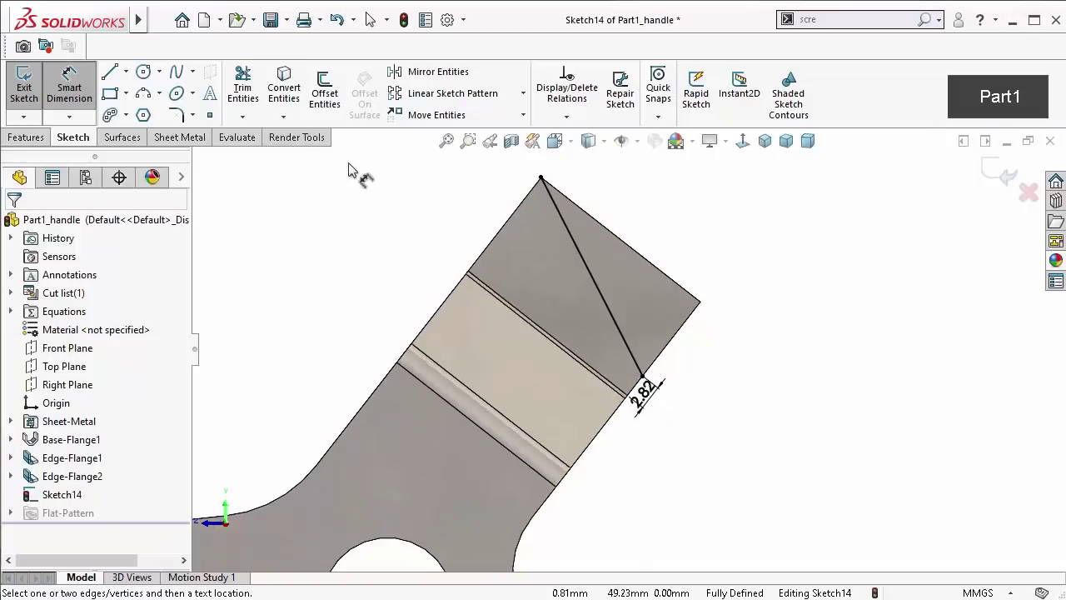
Extrude-cut the flange corner Through All along the sloped sketch line
left_click(33, 138)
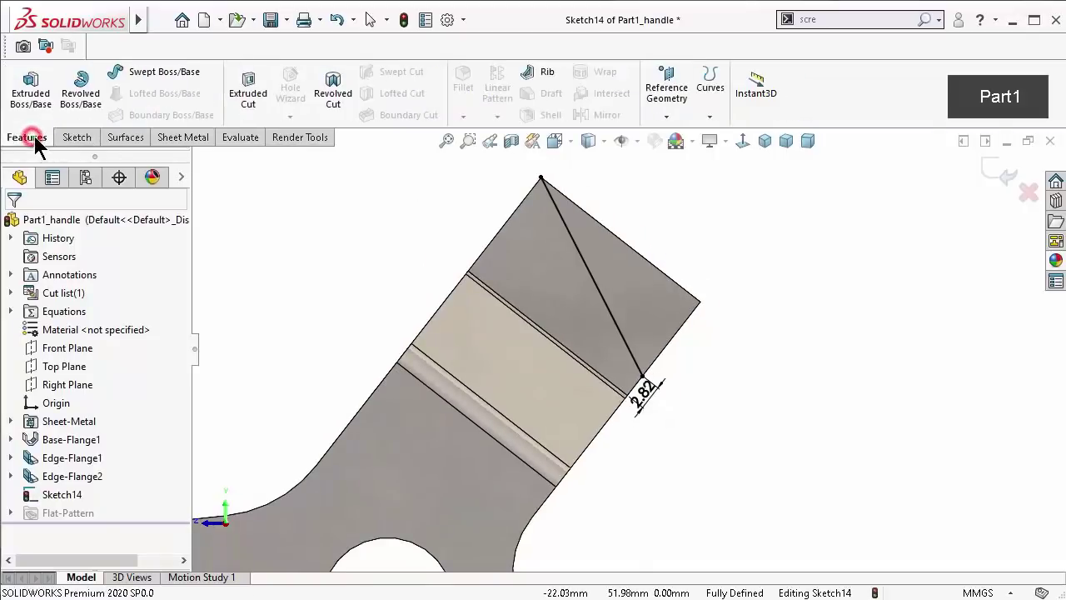
left_click(245, 101)
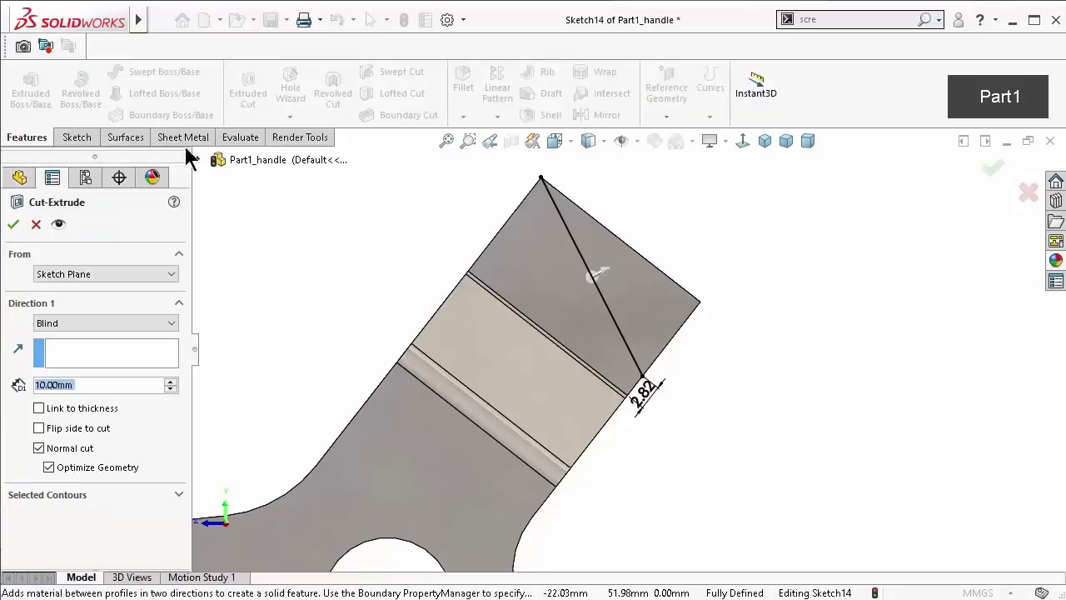
left_click(122, 324)
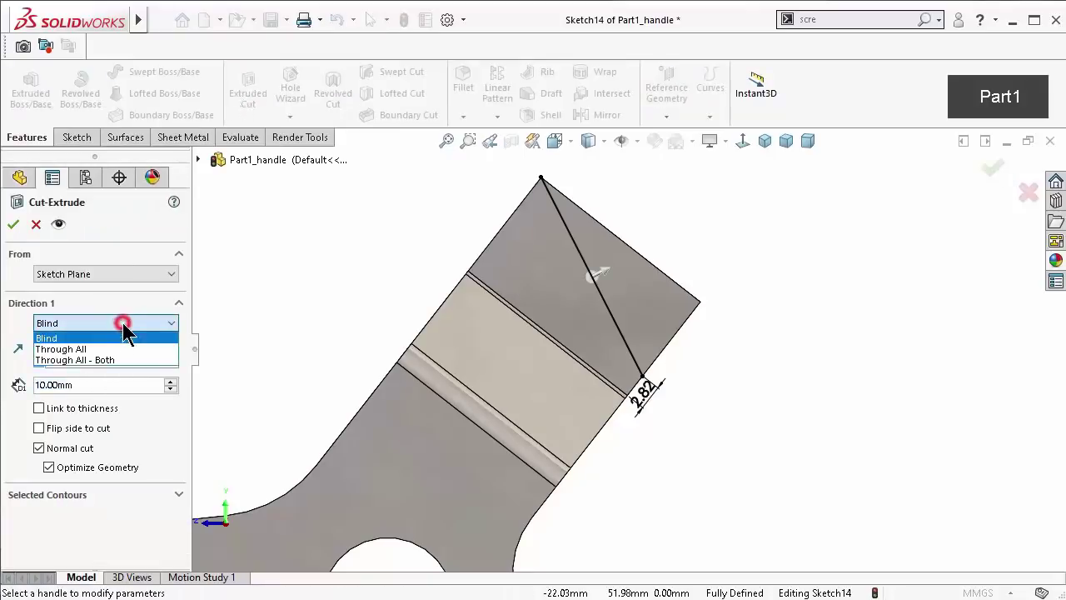
left_click(114, 349)
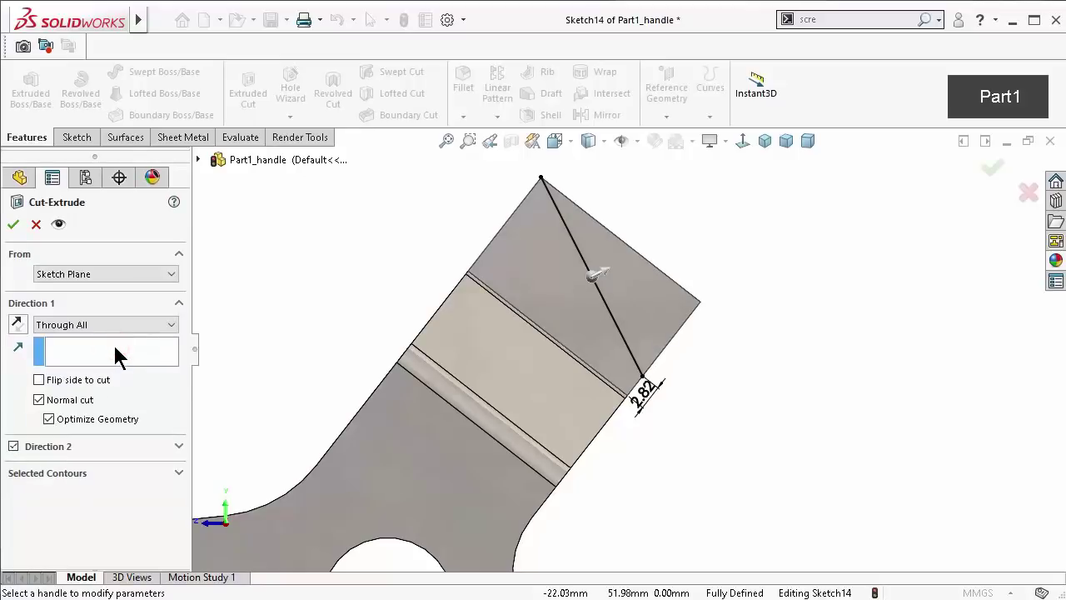
left_click(13, 225)
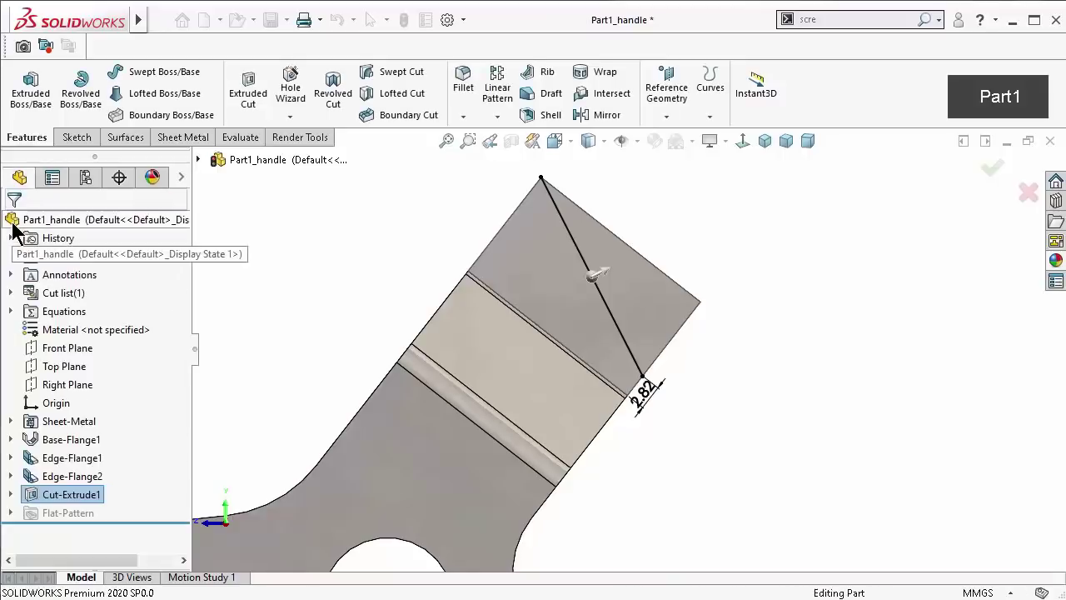
left_click(716, 365)
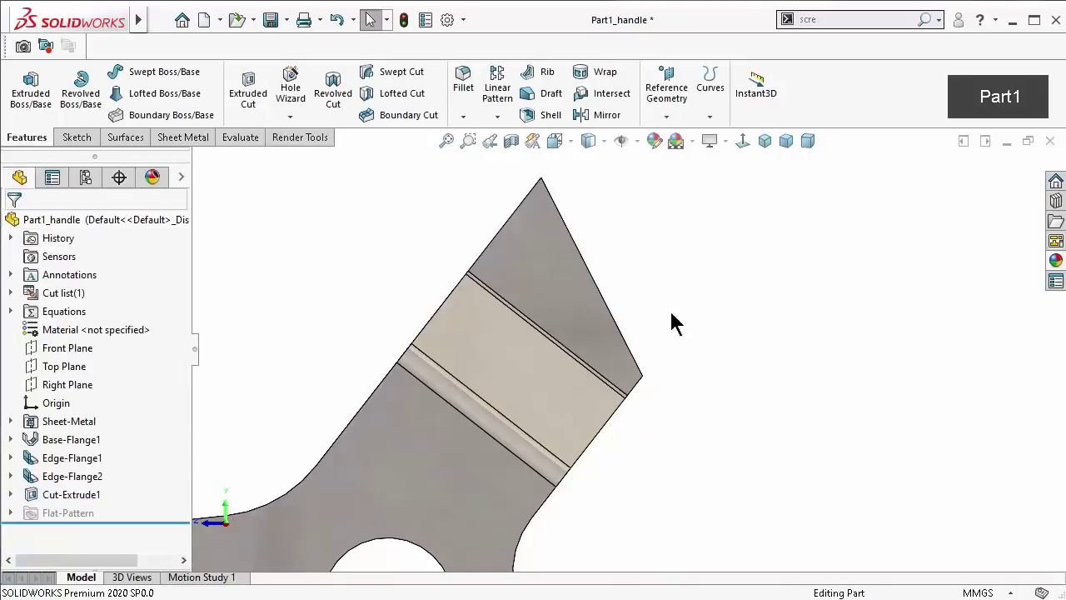
Save the part and start a new sketch on the trimmed flange face, viewed face-on
left_click(274, 25)
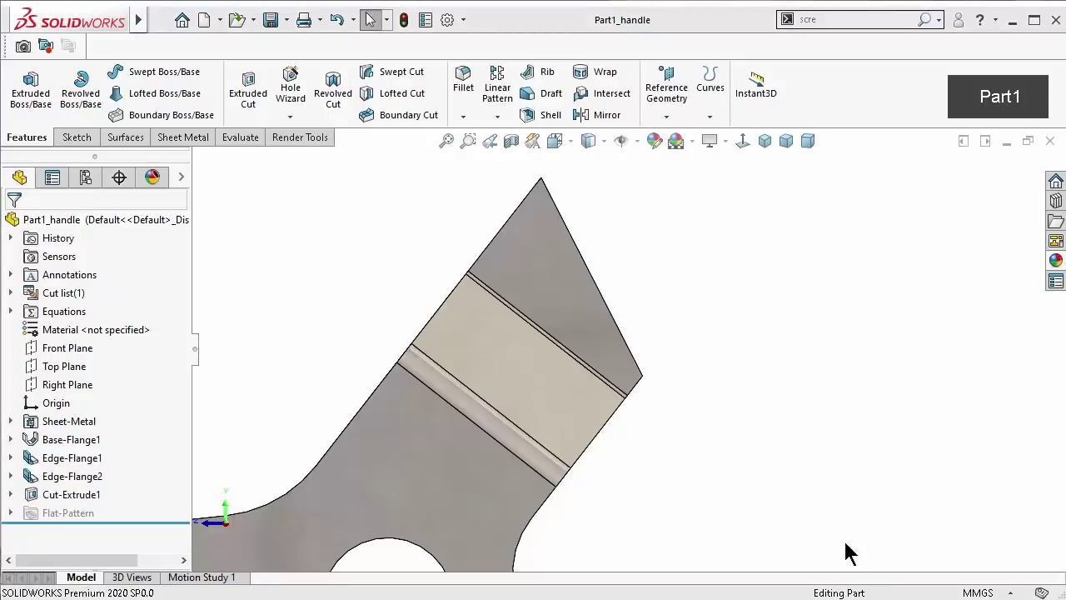
left_click(584, 318)
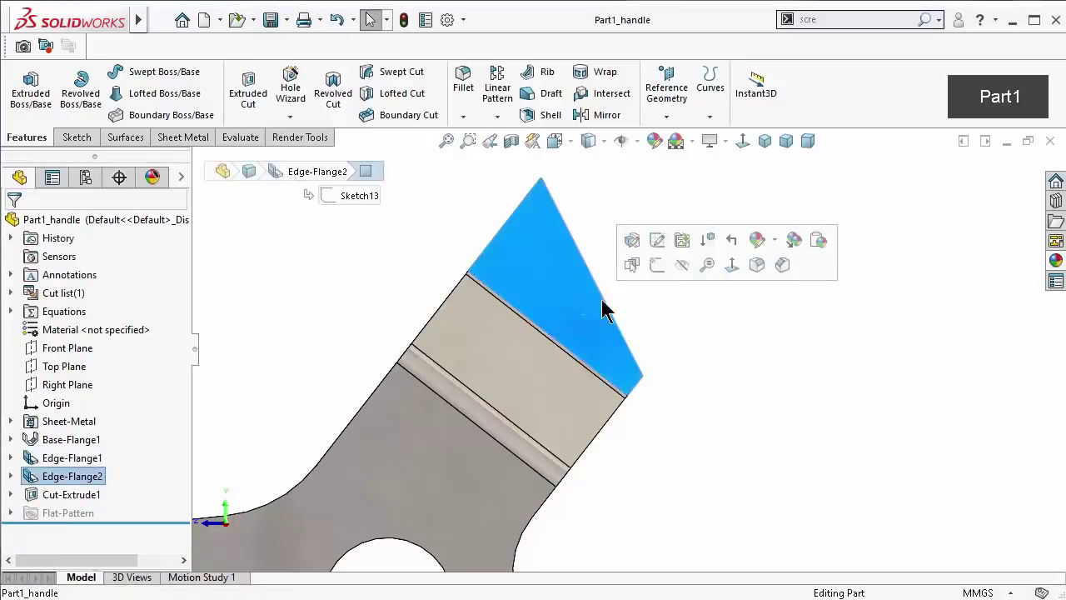
left_click(659, 268)
left_click(742, 141)
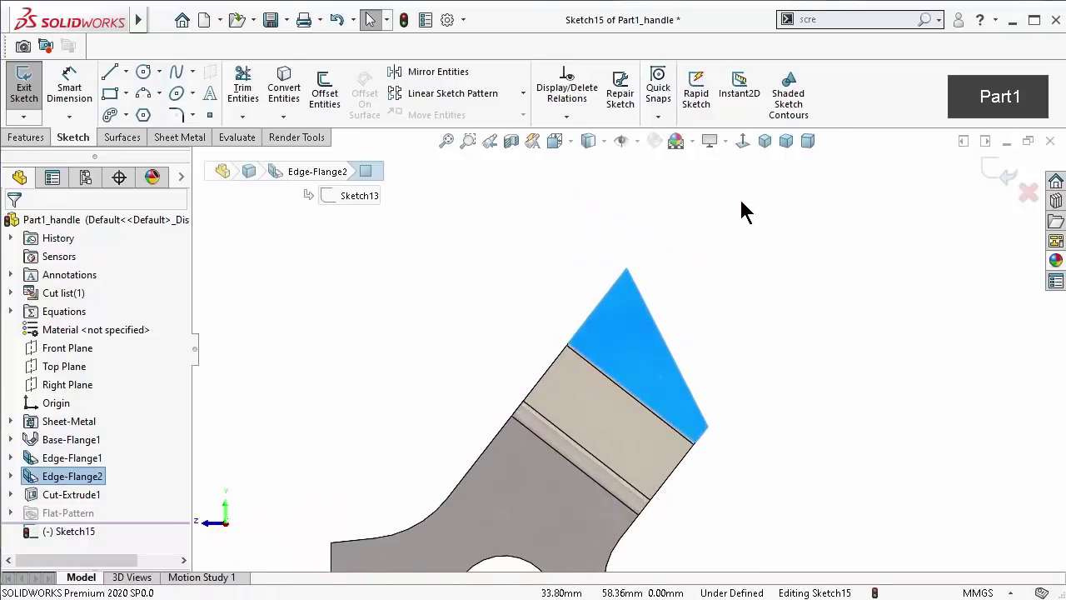
Sketch connected lines from the flange's pointed tip out to the right and back to the model edge
left_click(110, 71)
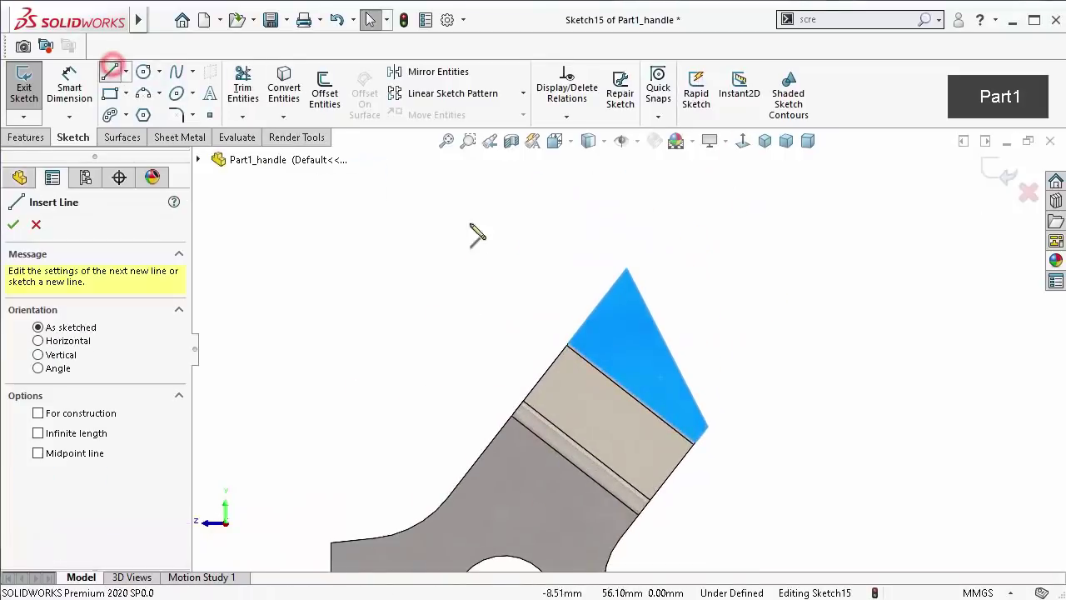
left_click(628, 270)
key("z")
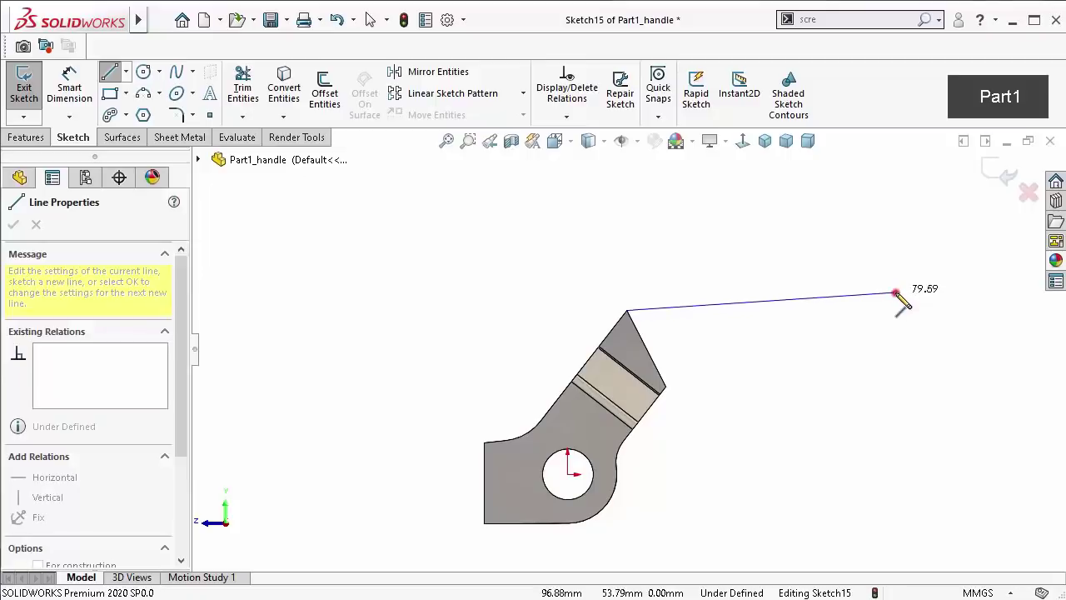
left_click(896, 292)
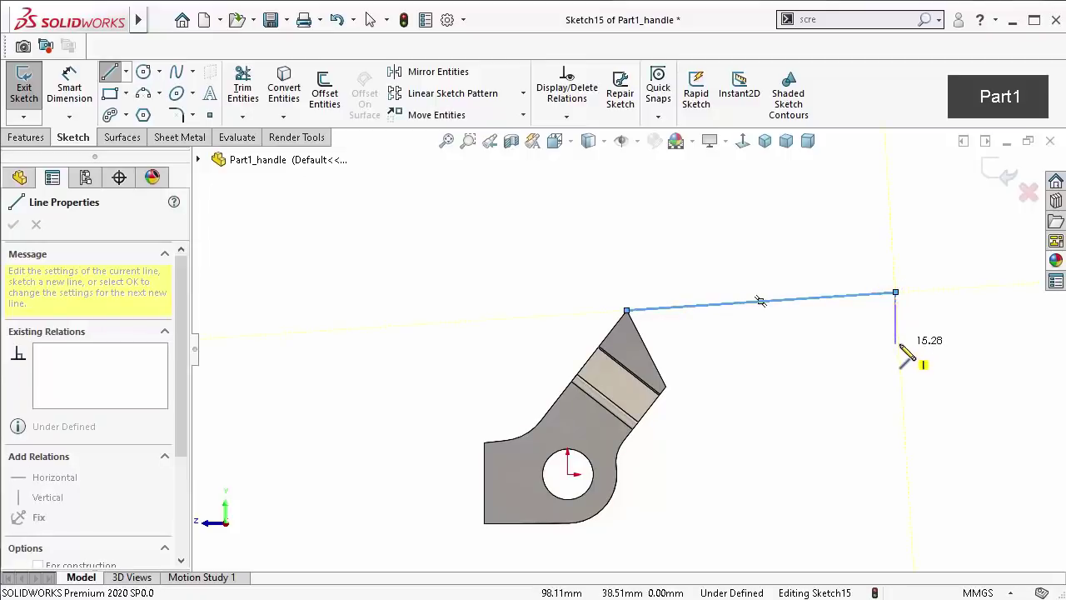
left_click(900, 345)
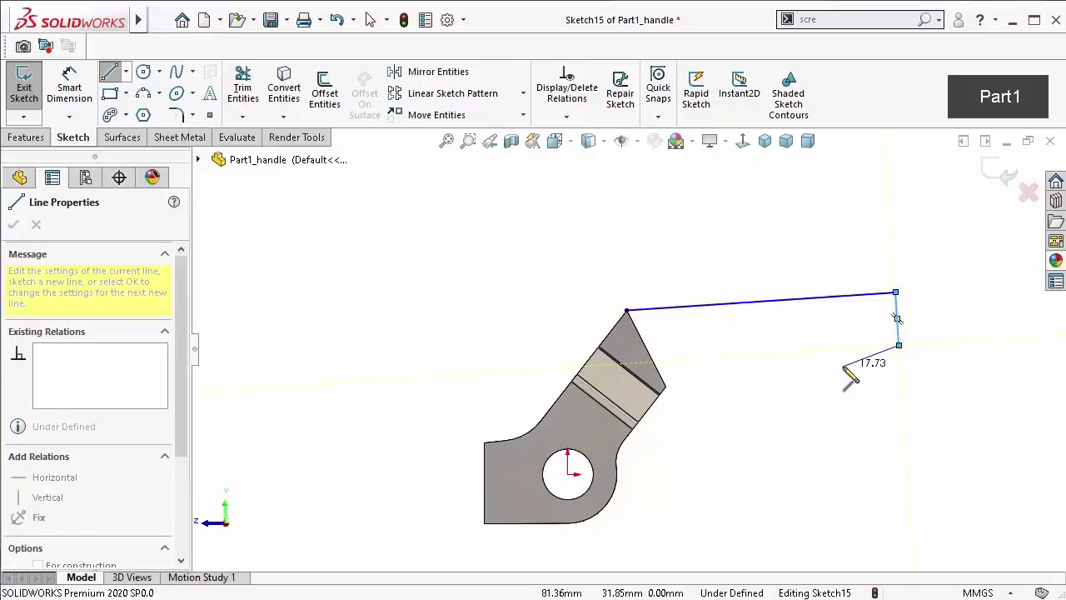
scroll(753, 354, "down", 2)
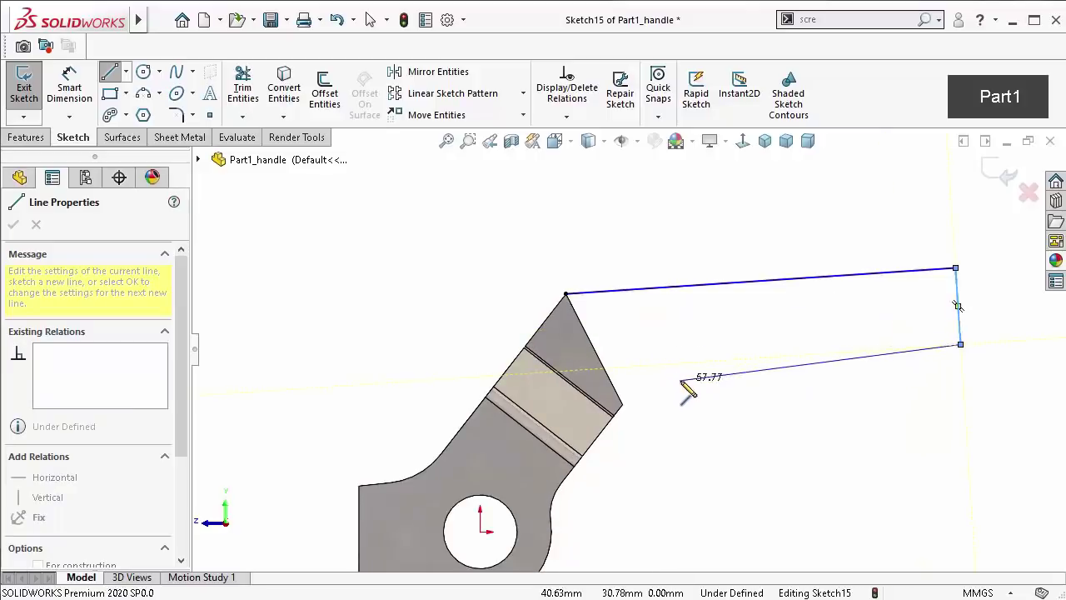
left_click(671, 377)
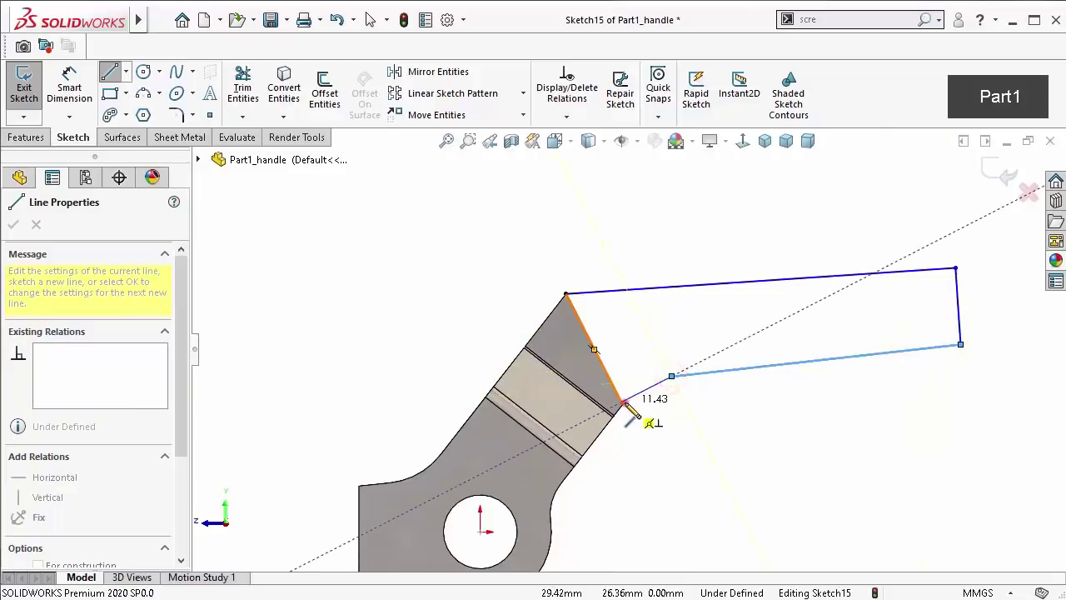
left_click(623, 403)
scroll(642, 400, "down", 1)
scroll(666, 403, "down", 1)
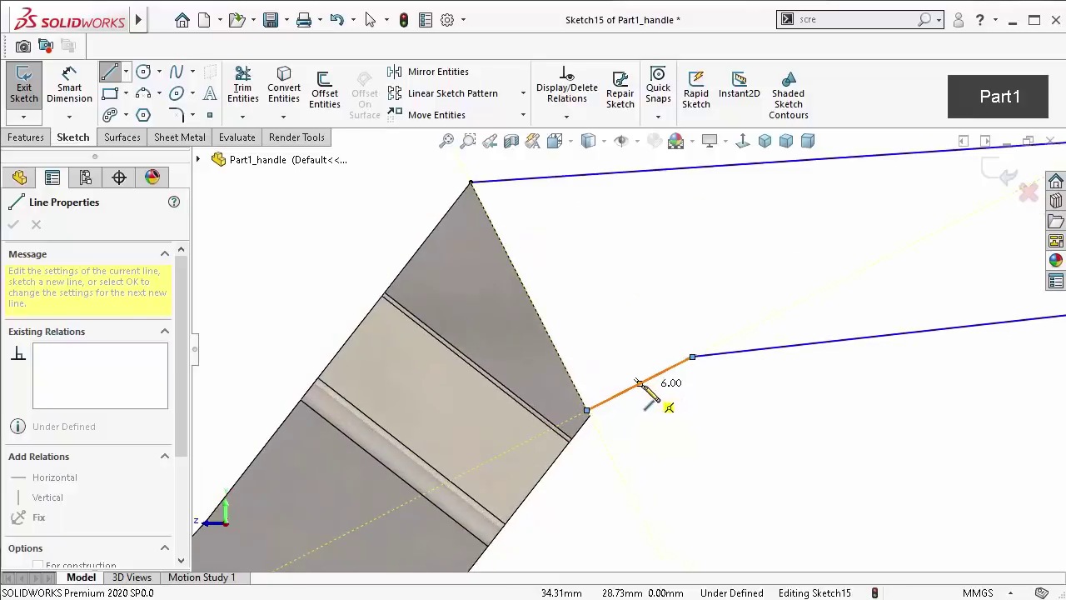
key("Escape")
scroll(642, 381, "down", 3)
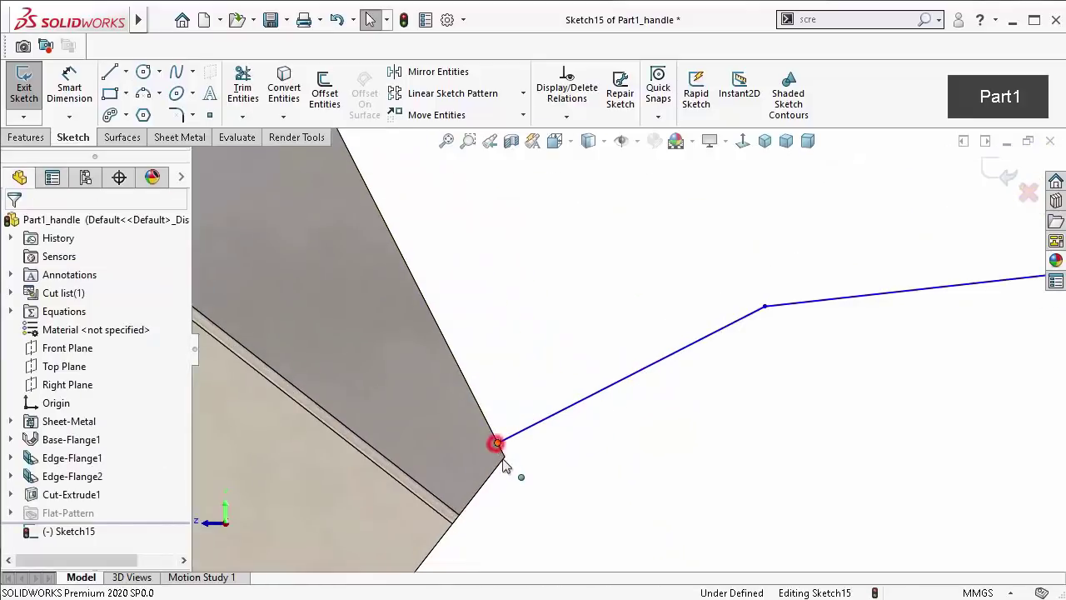
Make the short line's loose endpoint coincident with the model corner and add a line along the slanted edge
left_click(498, 445)
left_click_drag(505, 458, 504, 457)
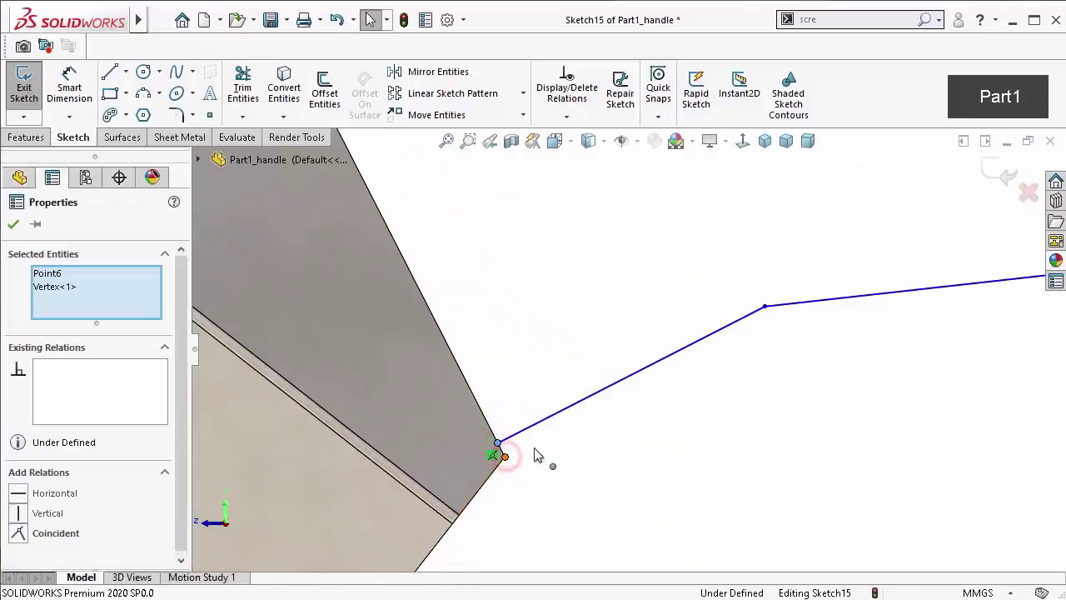
left_click(557, 300)
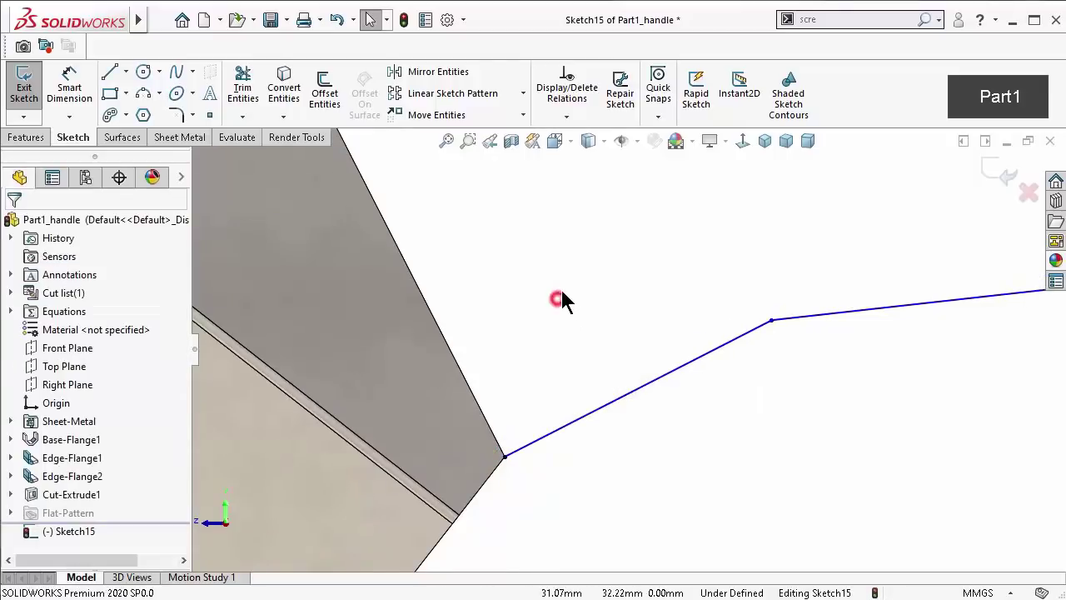
mouse_move(557, 299)
middle_mouse_down()
mouse_move(689, 421)
mouse_move(793, 491)
middle_mouse_up()
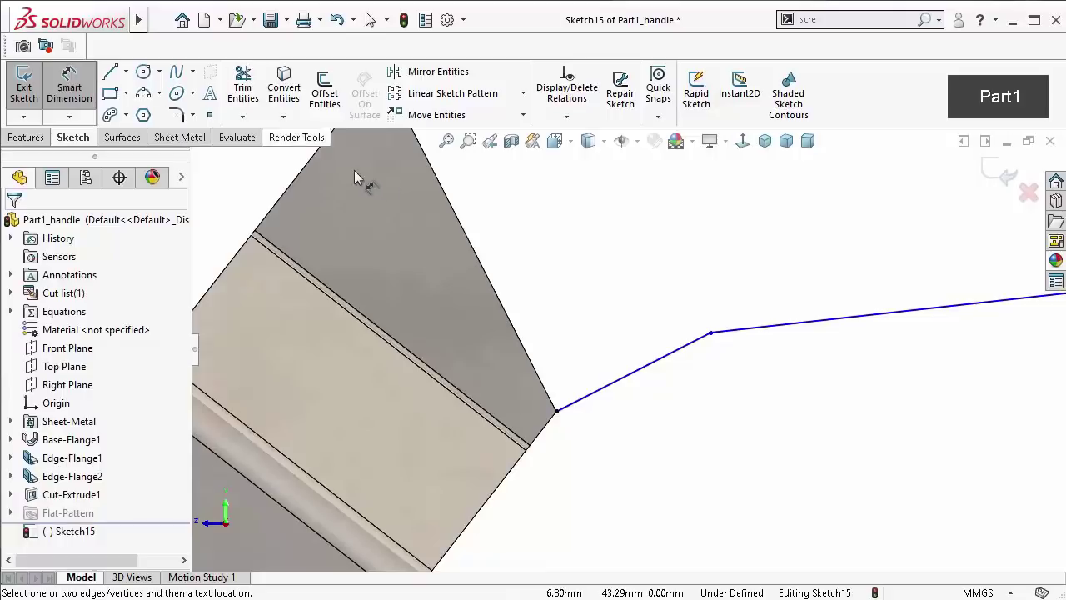
left_click(110, 75)
middle_click_drag(400, 183, 488, 216)
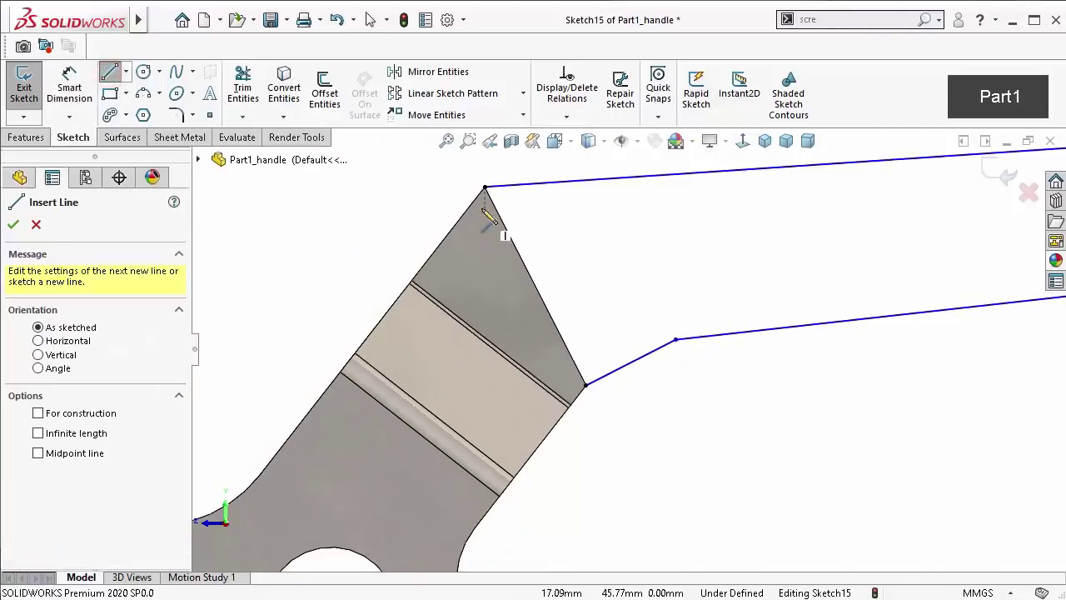
left_click_drag(485, 189, 586, 384)
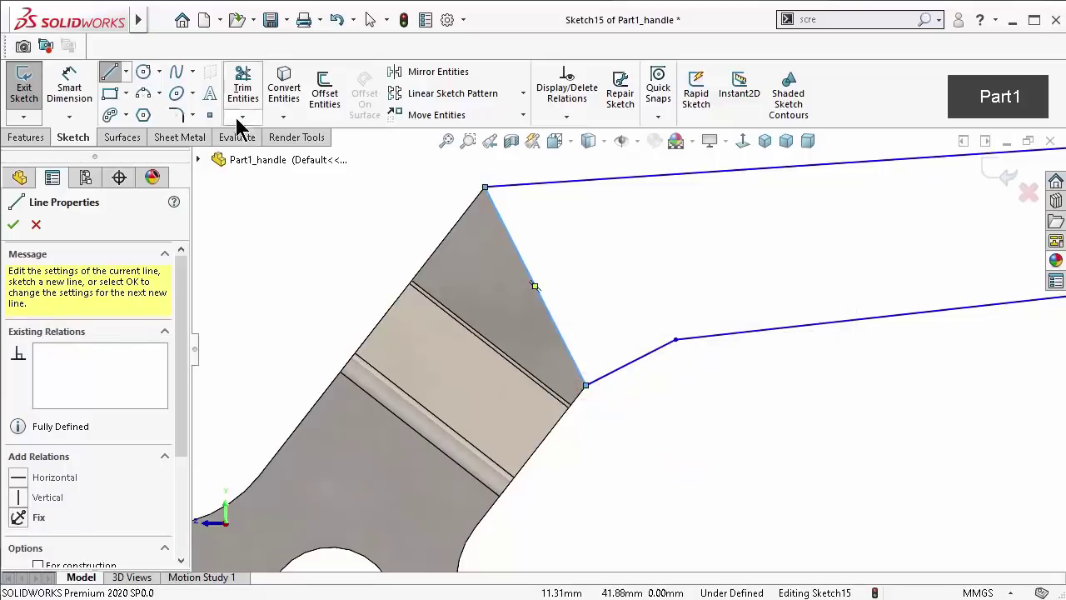
left_click(70, 83)
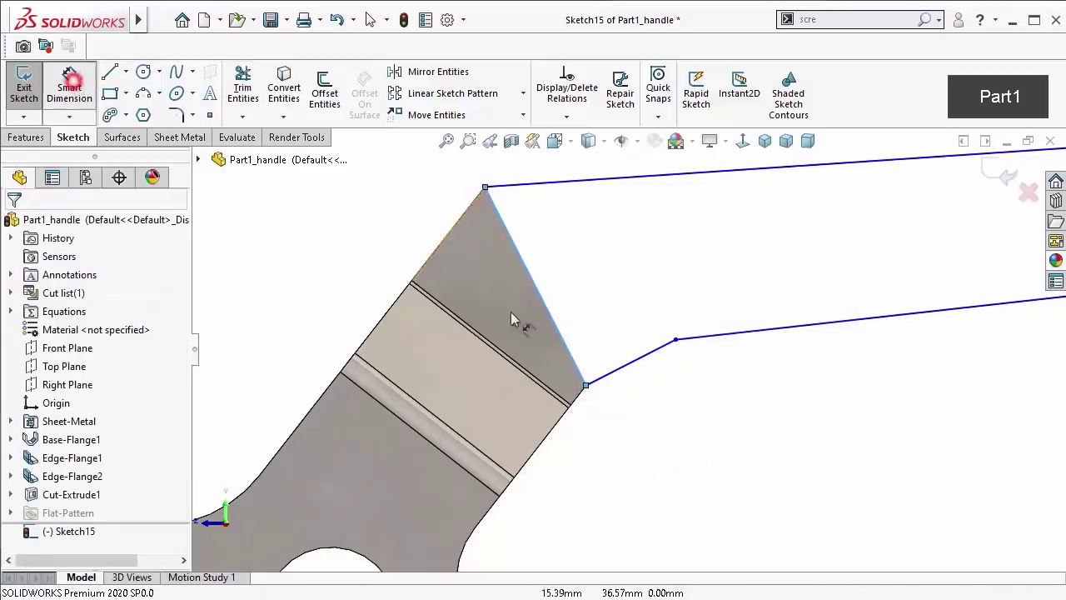
Add 65° and 142° angle dimensions between the short line and its neighbouring lines
left_click(628, 366)
left_click(564, 340)
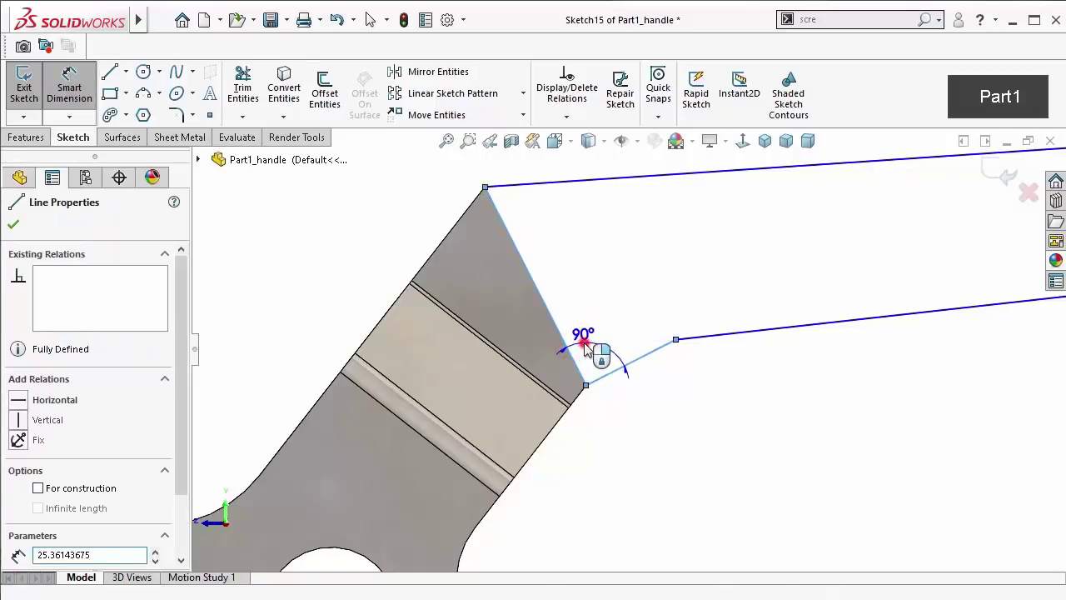
left_click(585, 344)
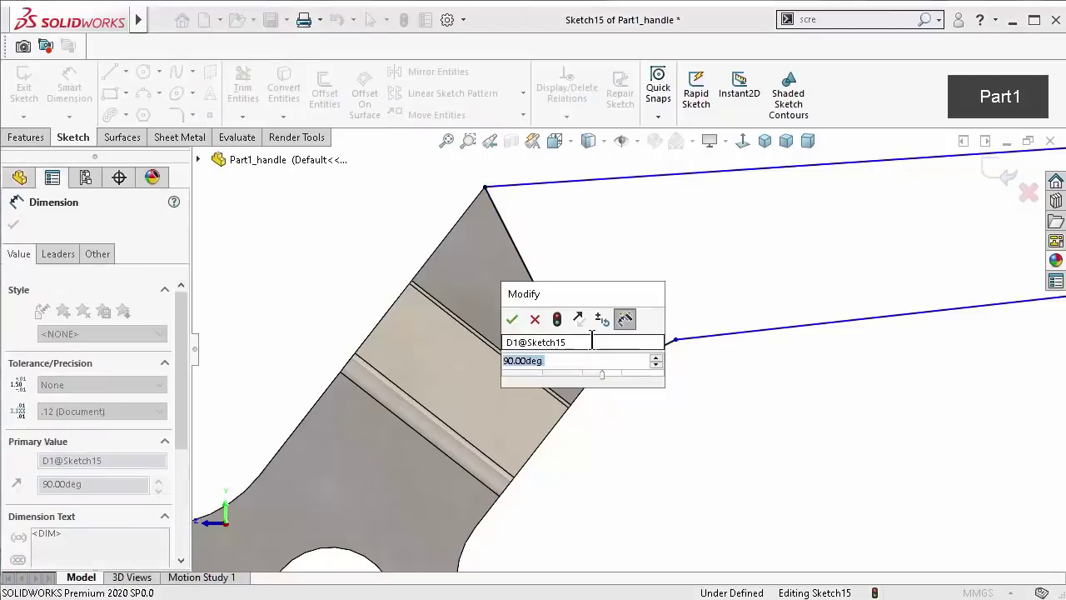
type("65")
key("Return")
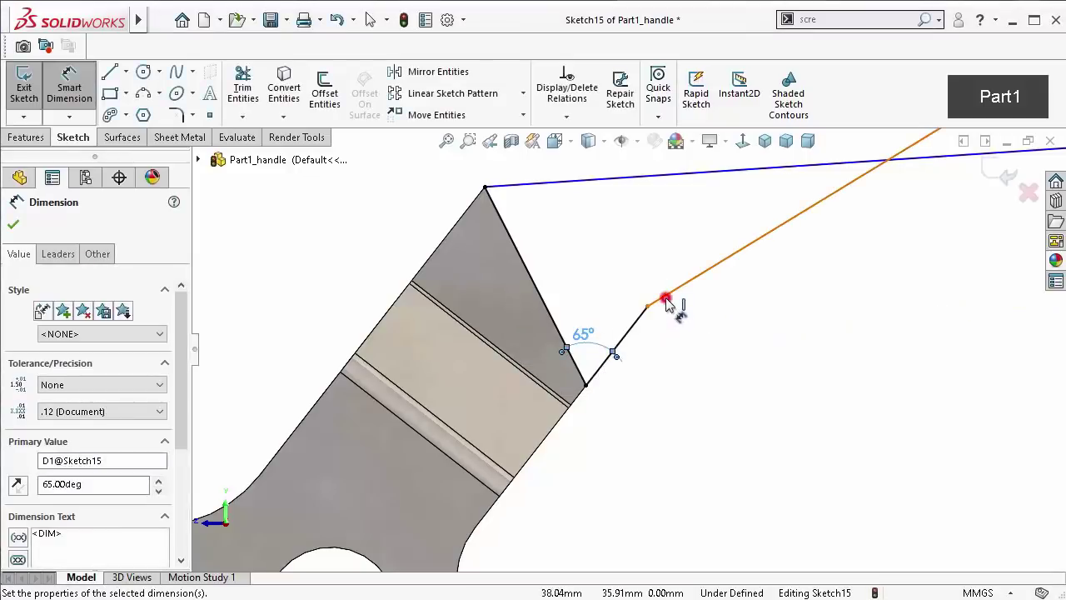
left_click(643, 313)
left_click(654, 302)
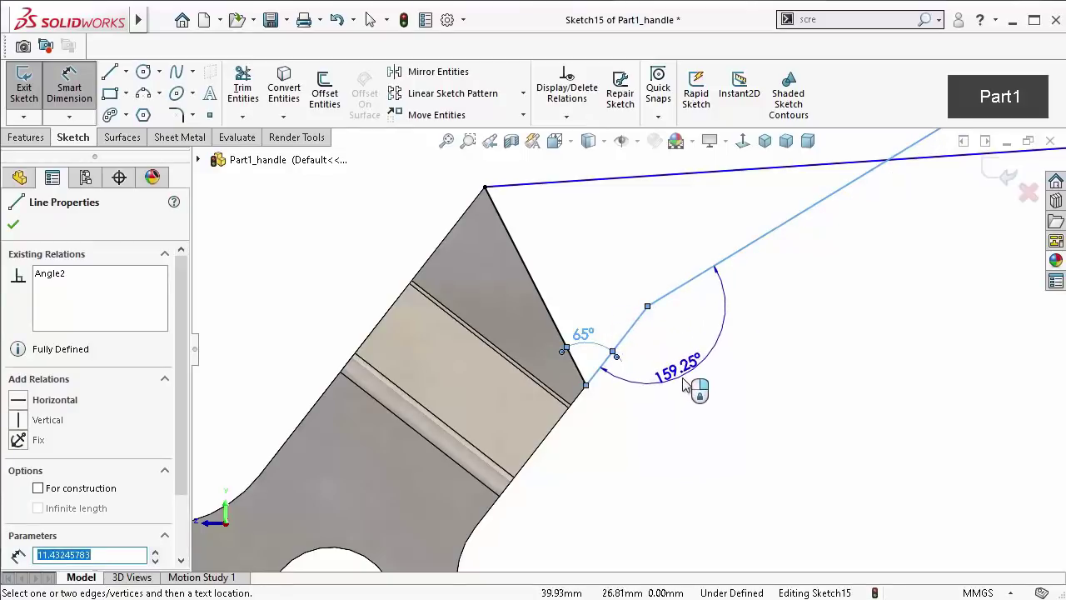
left_click(683, 370)
type("142")
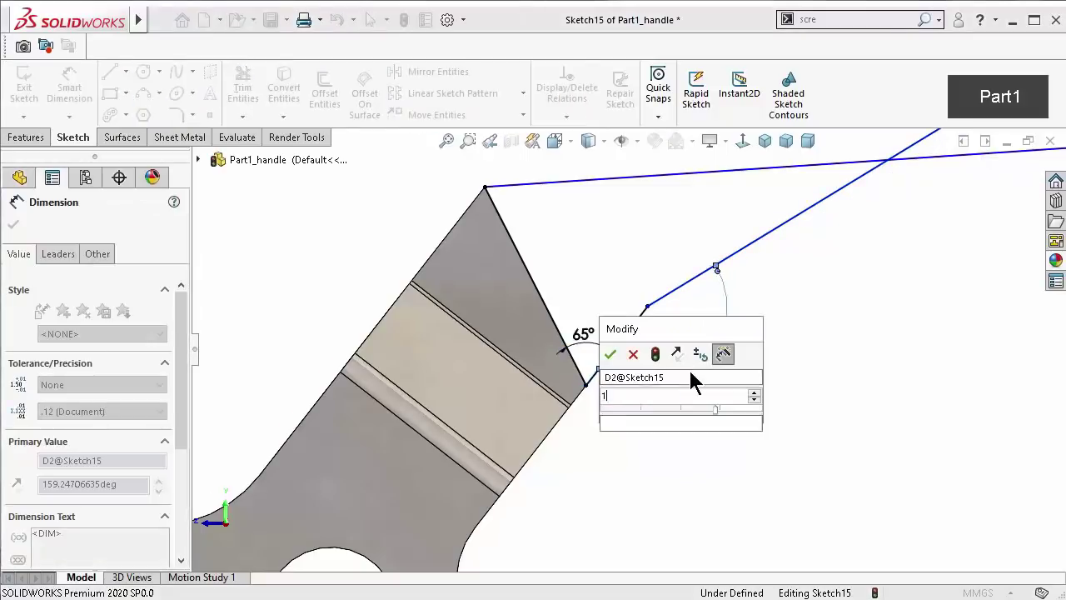
key("Return")
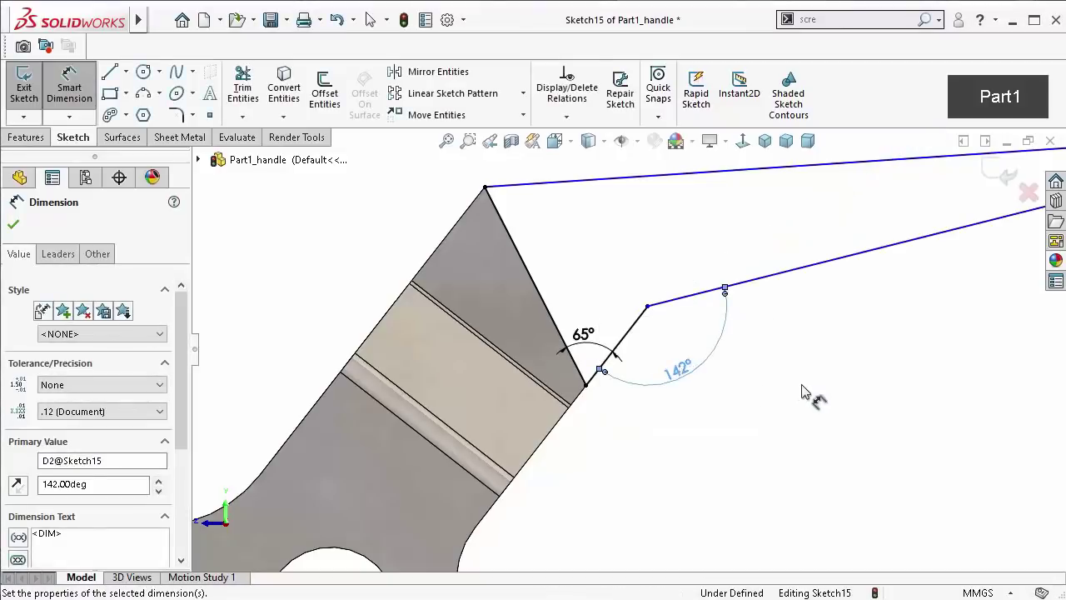
Give the long sloped line a 72.5 mm horizontal length dimension
left_click(816, 263)
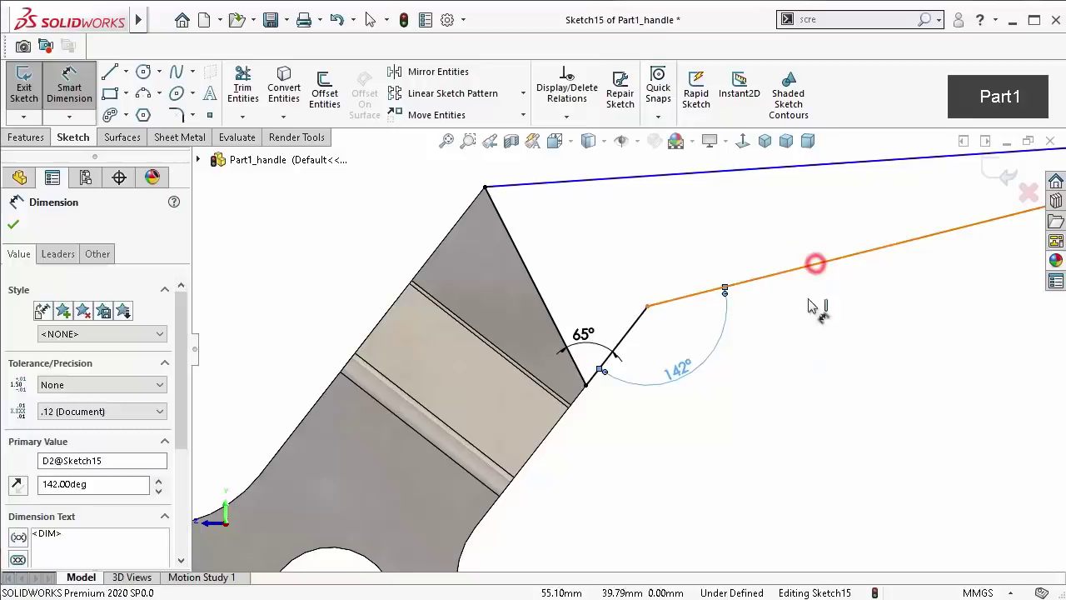
left_click(804, 466)
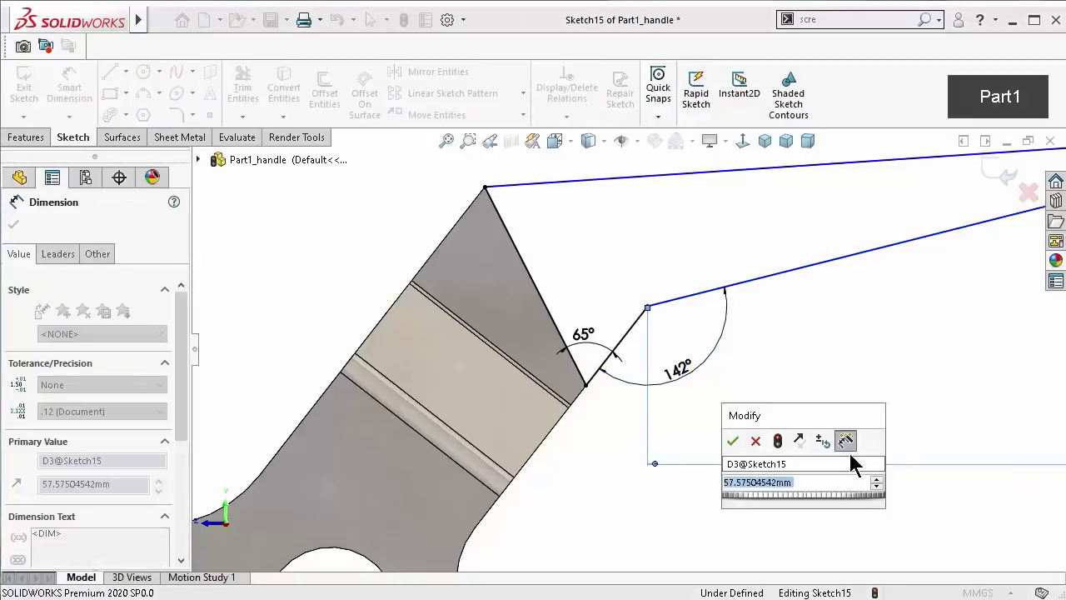
type("72.5")
key("Return")
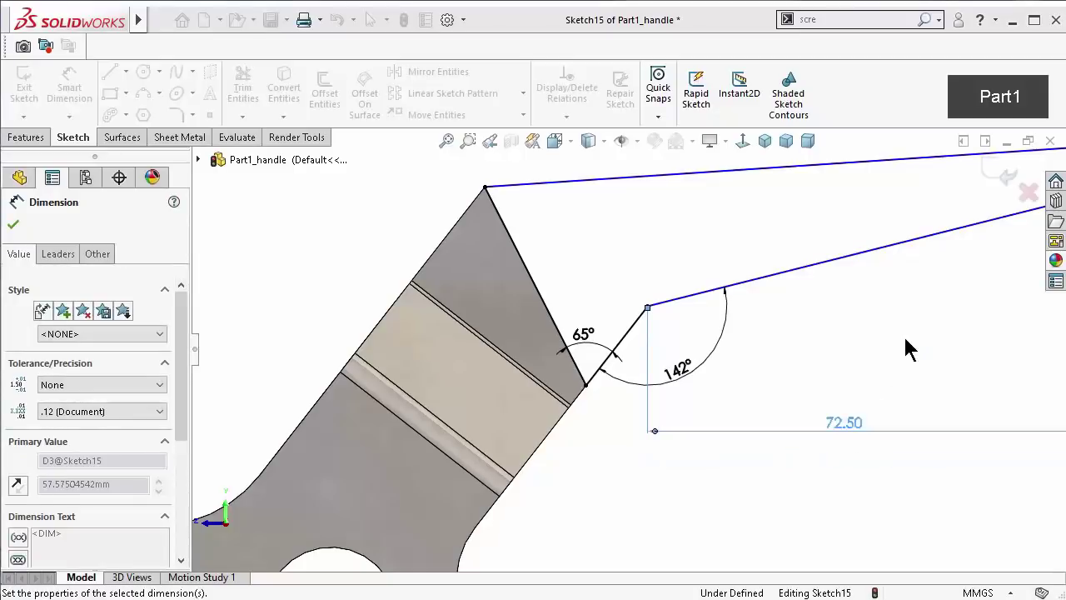
scroll(924, 266, "up", 3)
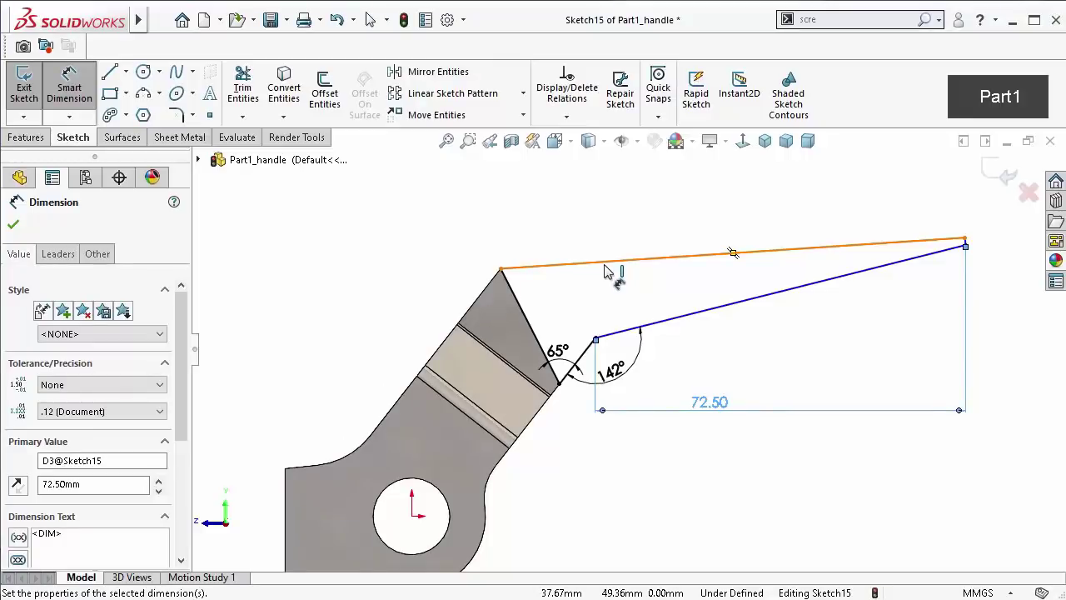
Set the upper line's angle to the slanted edge to 72.5° and its horizontal length to 85 mm
left_click(562, 265)
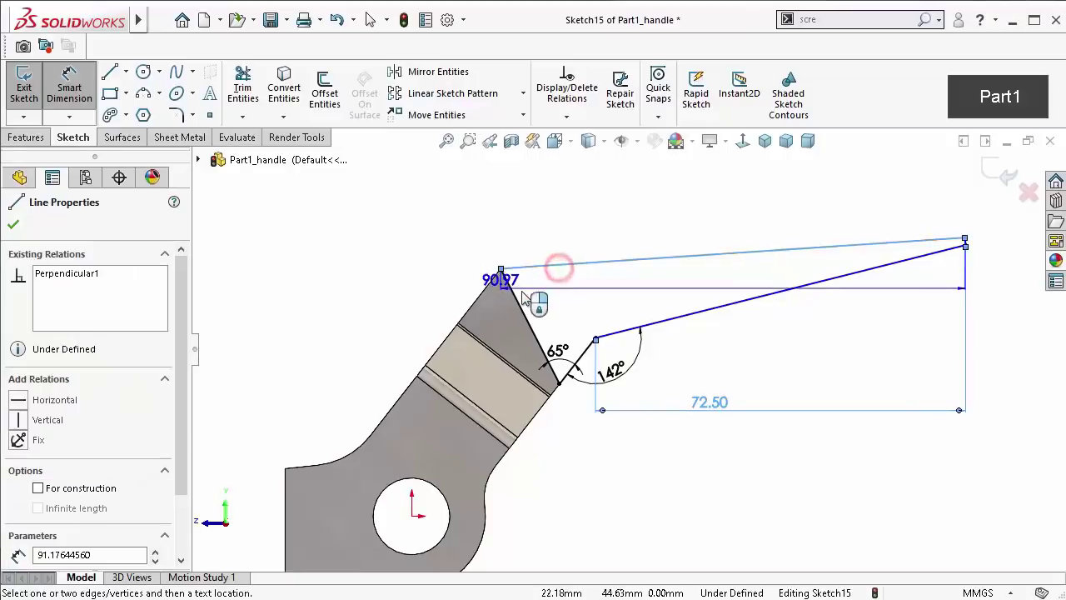
left_click(523, 311)
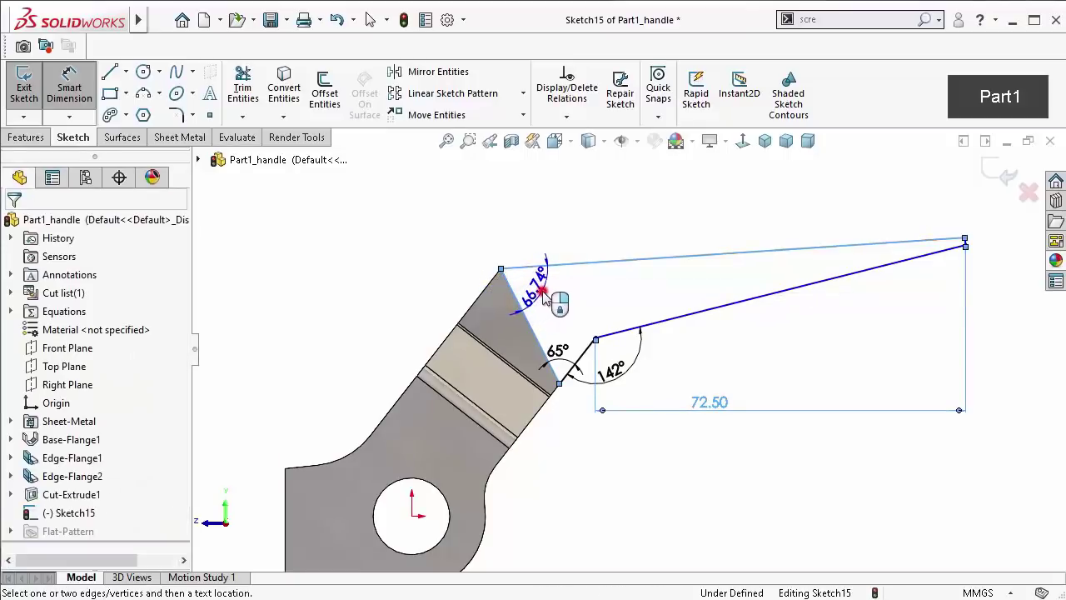
left_click(545, 300)
type("72")
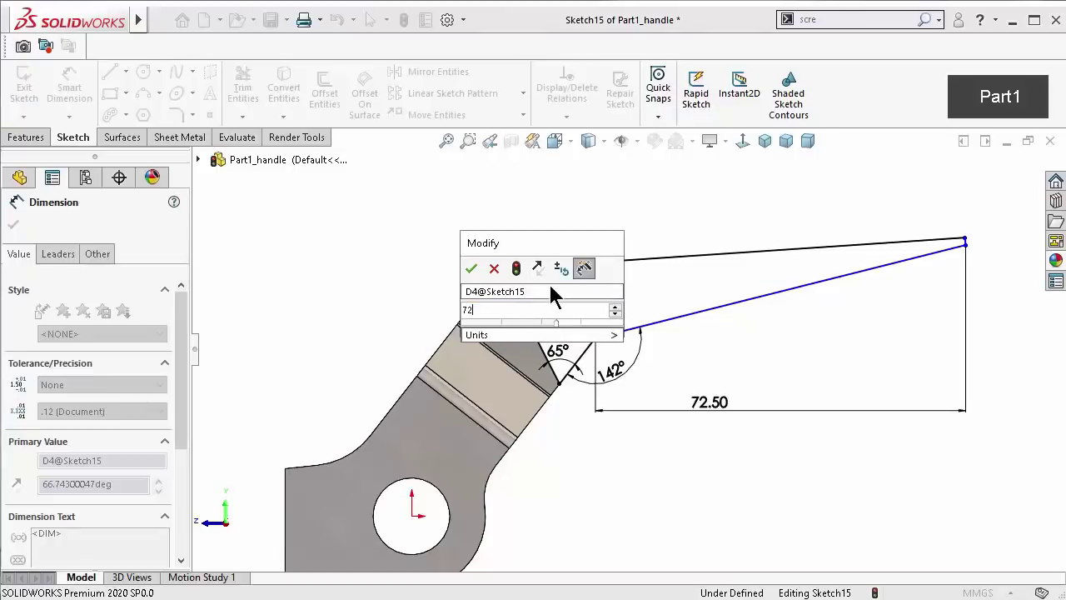
type(".5")
key("Return")
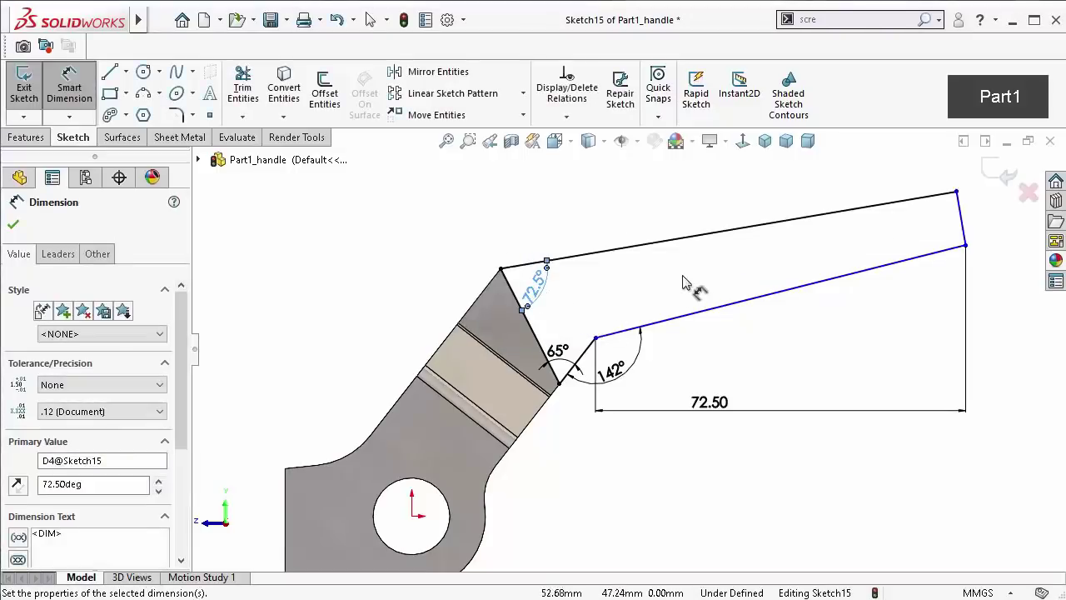
left_click(733, 230)
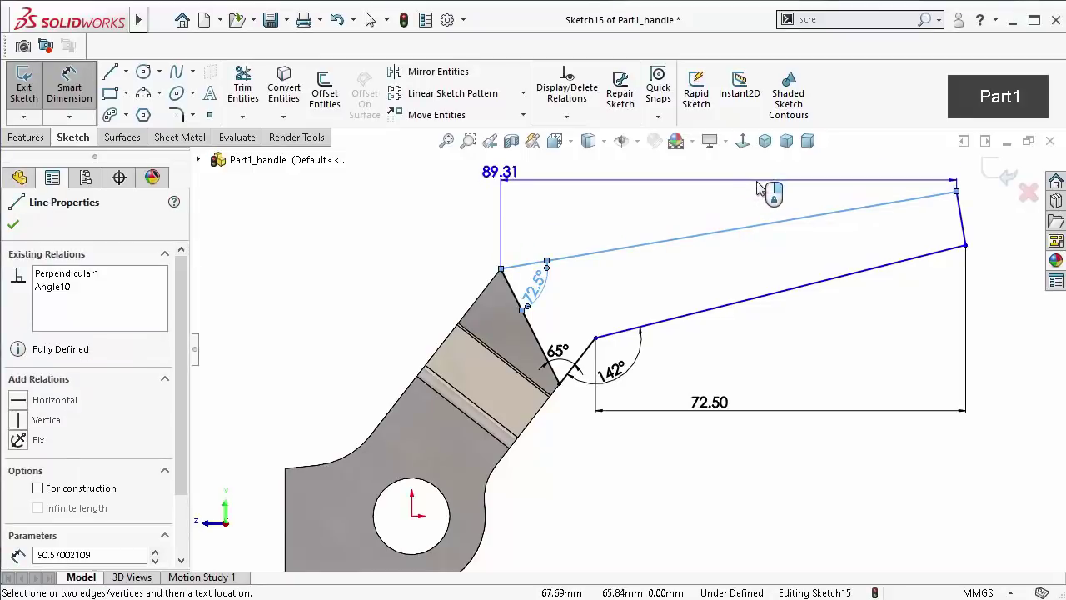
left_click(747, 185)
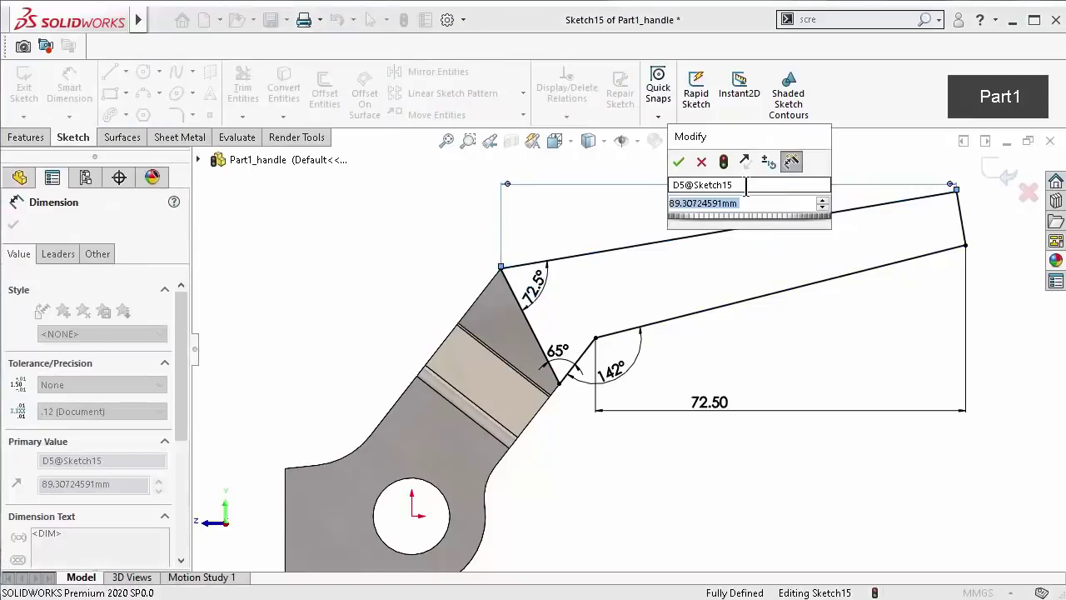
type("85")
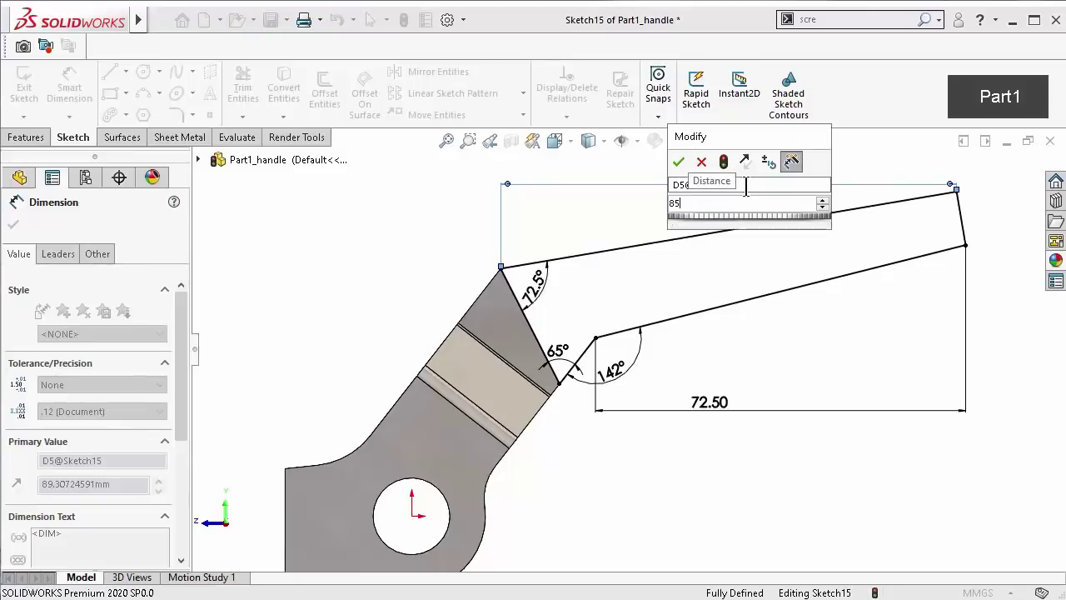
key("Return")
Reposition the 85.00, 72.50, 142° and 65° dimensions so they read clearly
left_click(423, 230)
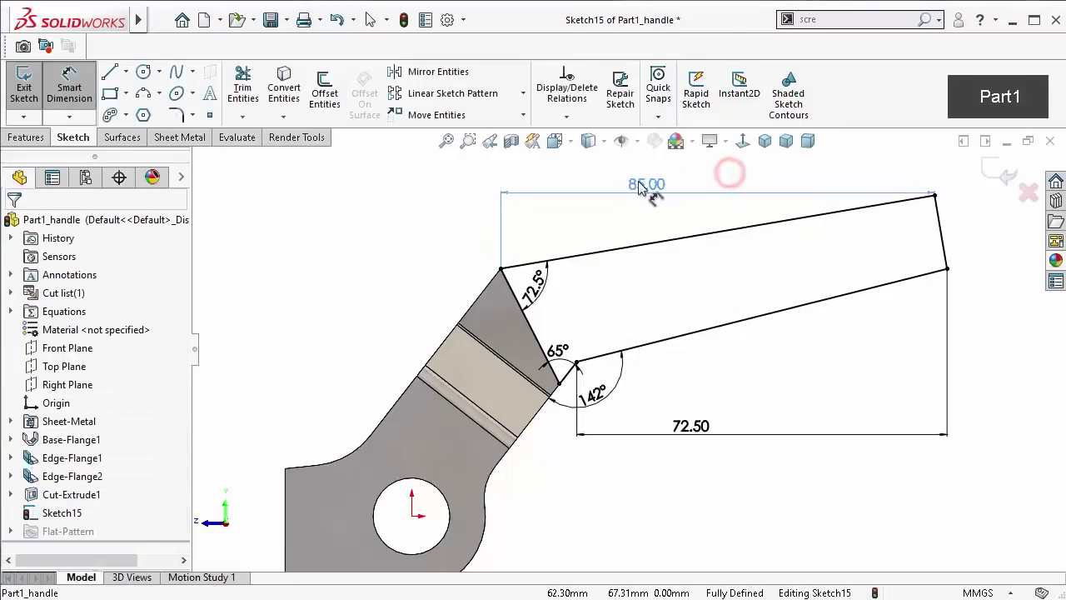
left_click_drag(722, 183, 659, 180)
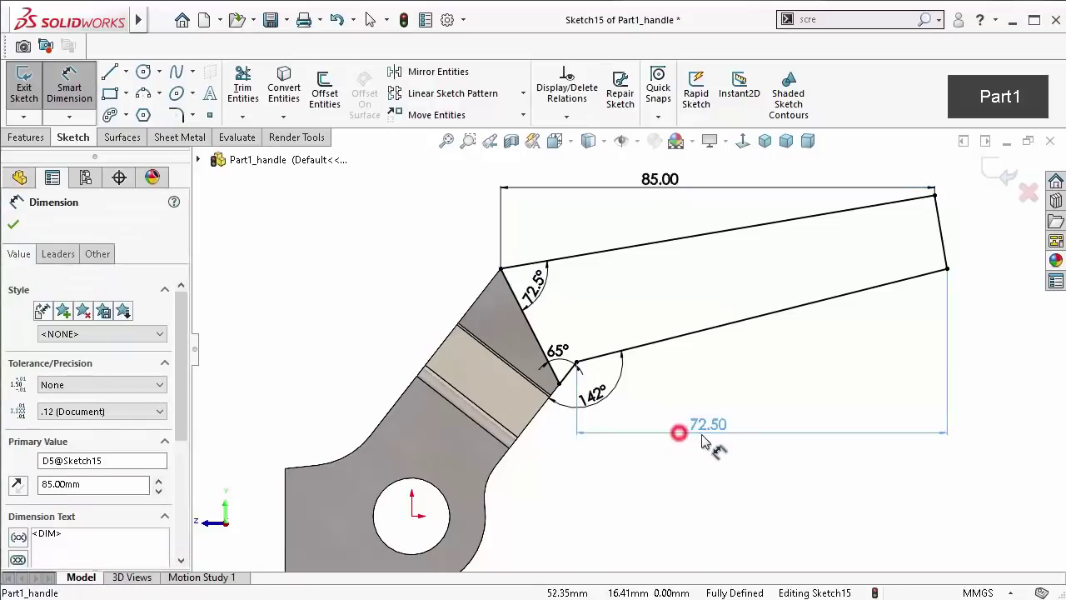
left_click_drag(691, 426, 722, 437)
left_click_drag(597, 400, 618, 390)
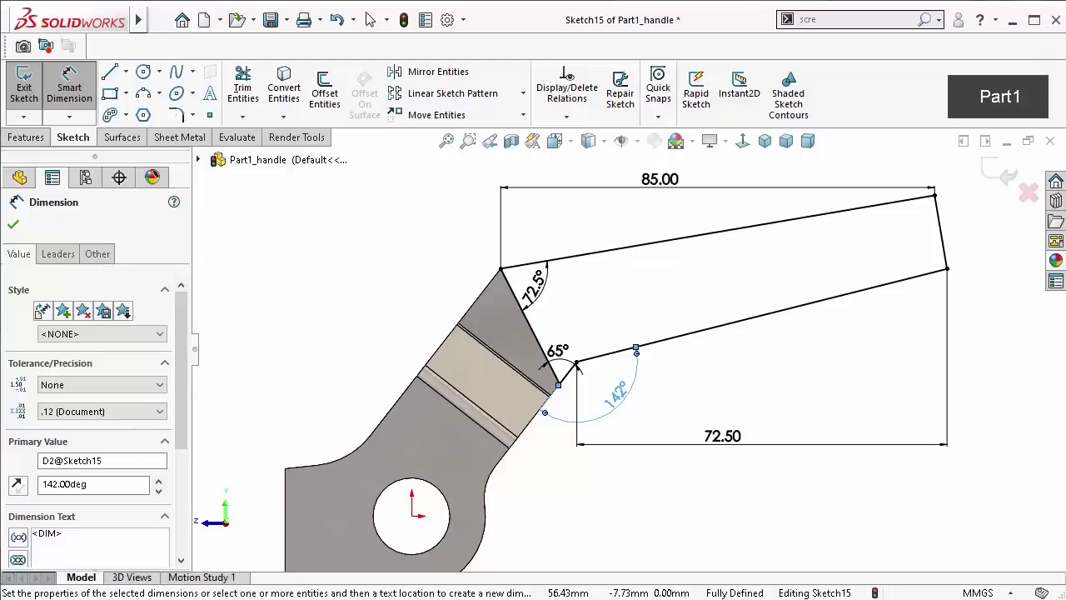
left_click_drag(558, 350, 563, 344)
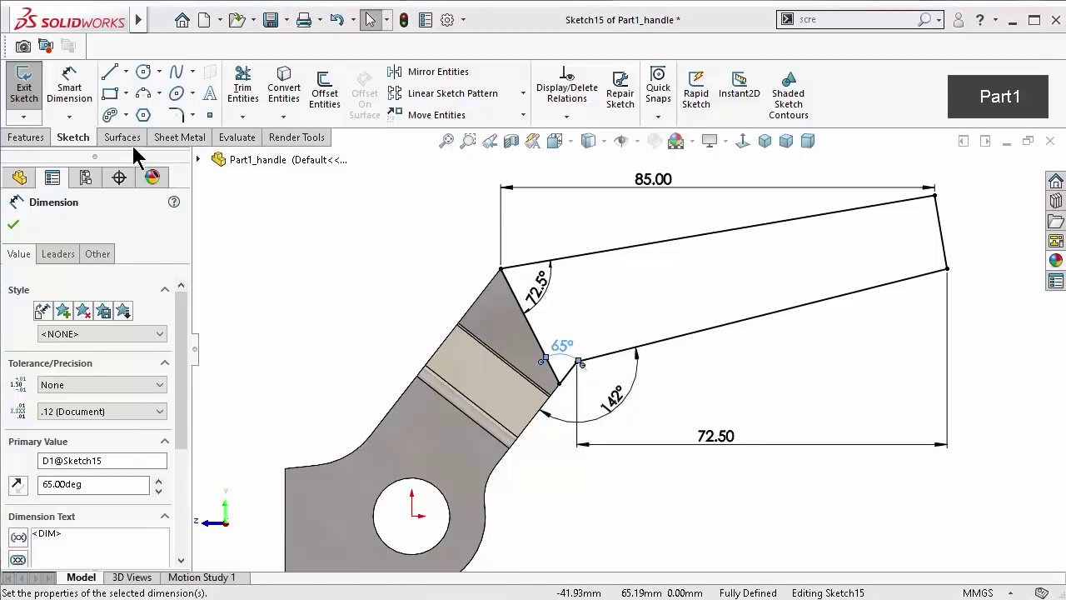
left_click(174, 138)
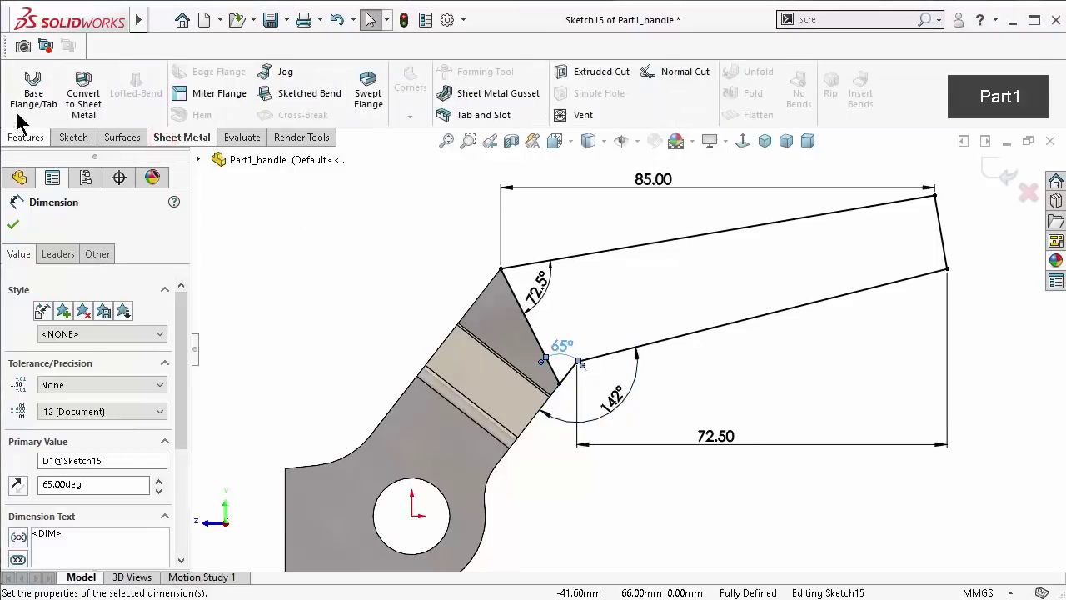
Turn Sketch15 into Tab1, merging the angled 85 mm arm with the handle
left_click(30, 83)
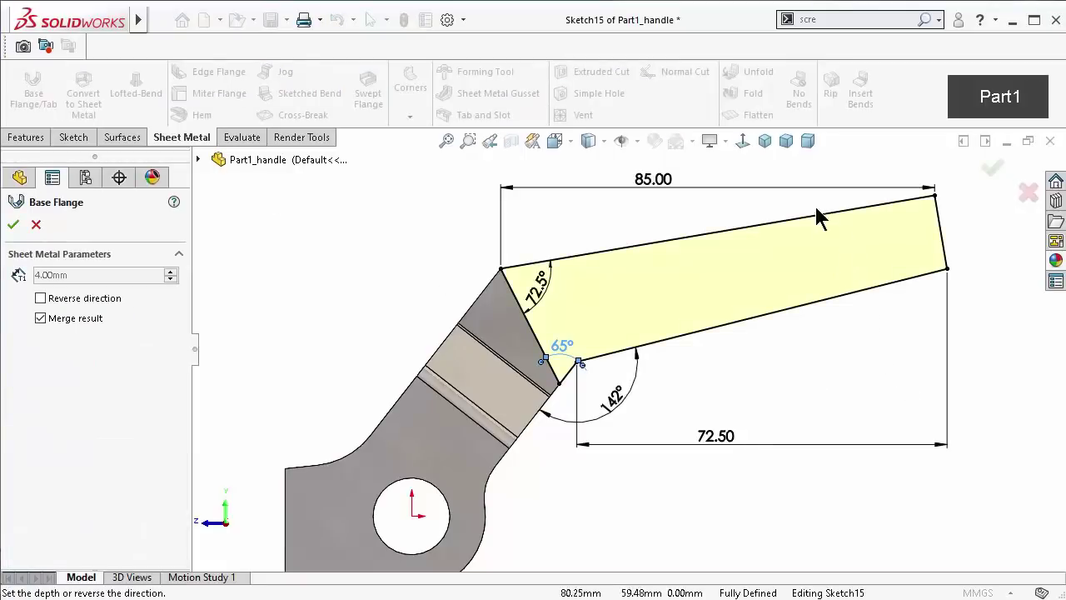
middle_click_drag(1002, 204, 976, 339)
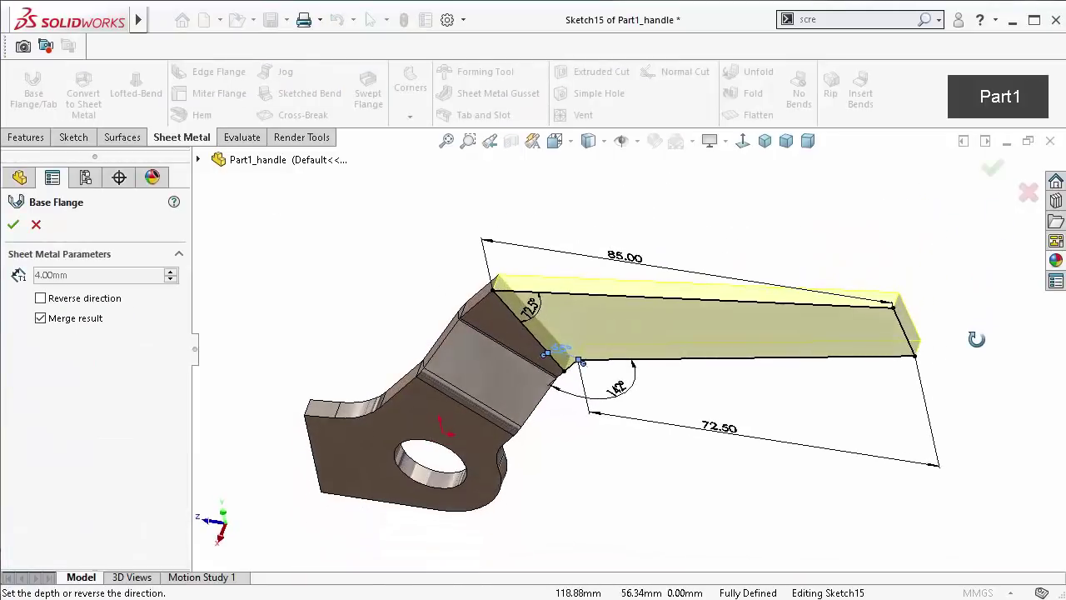
scroll(628, 350, "up", 2)
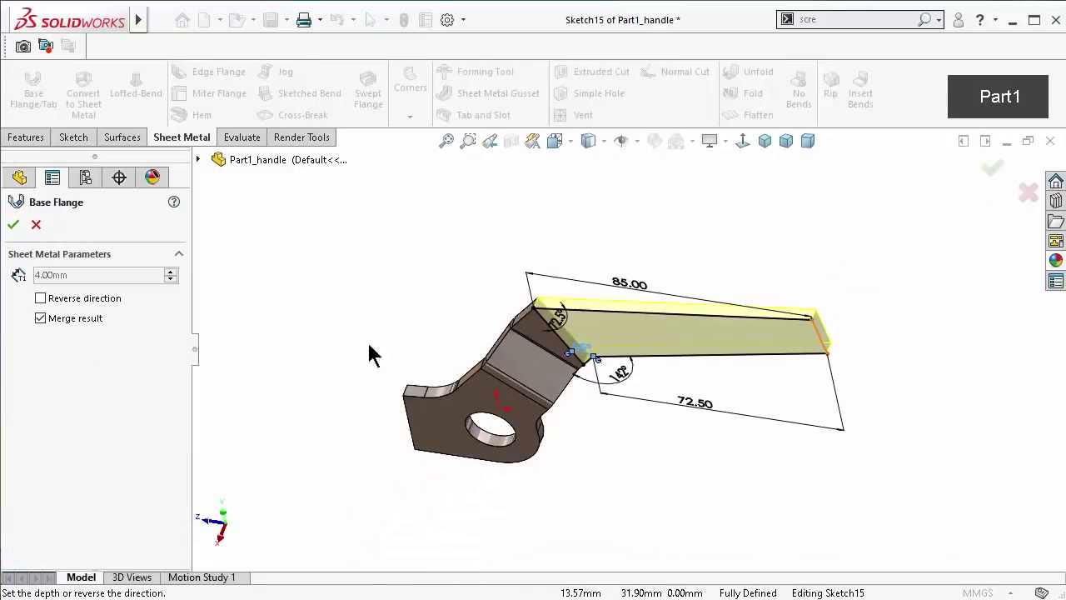
left_click(1000, 169)
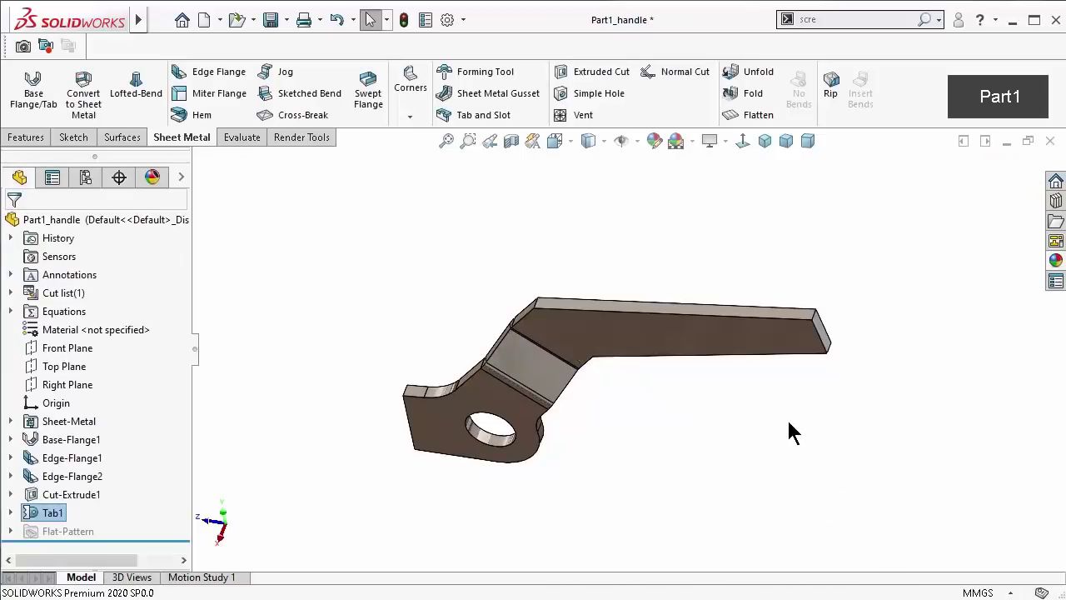
middle_click_drag(790, 431, 813, 279)
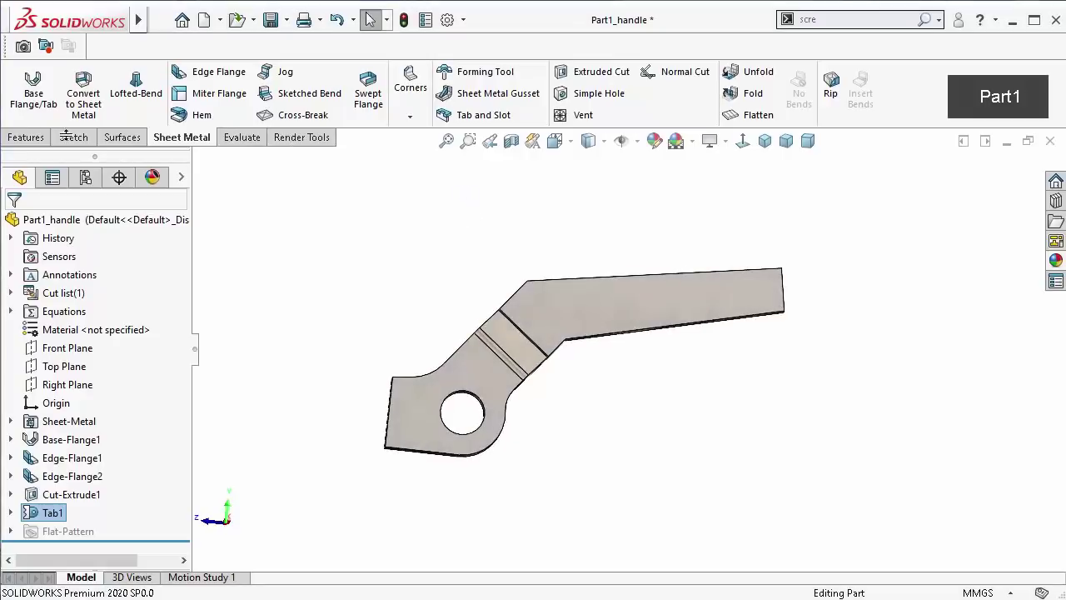
left_click(14, 138)
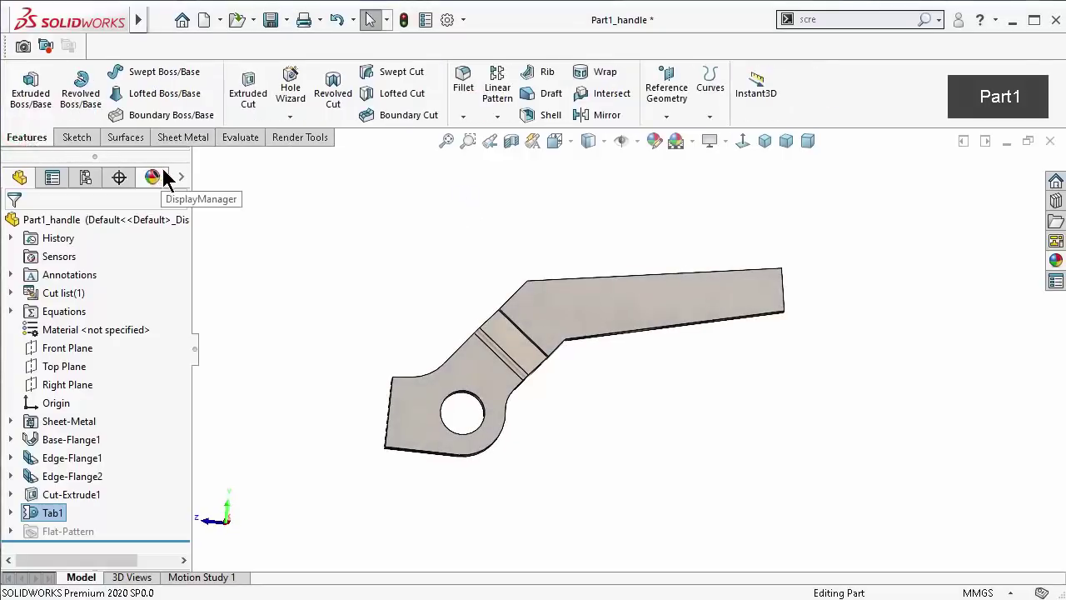
Apply a 20 mm constant-size fillet to both bend-corner edges where the arm meets the angled section
left_click(464, 83)
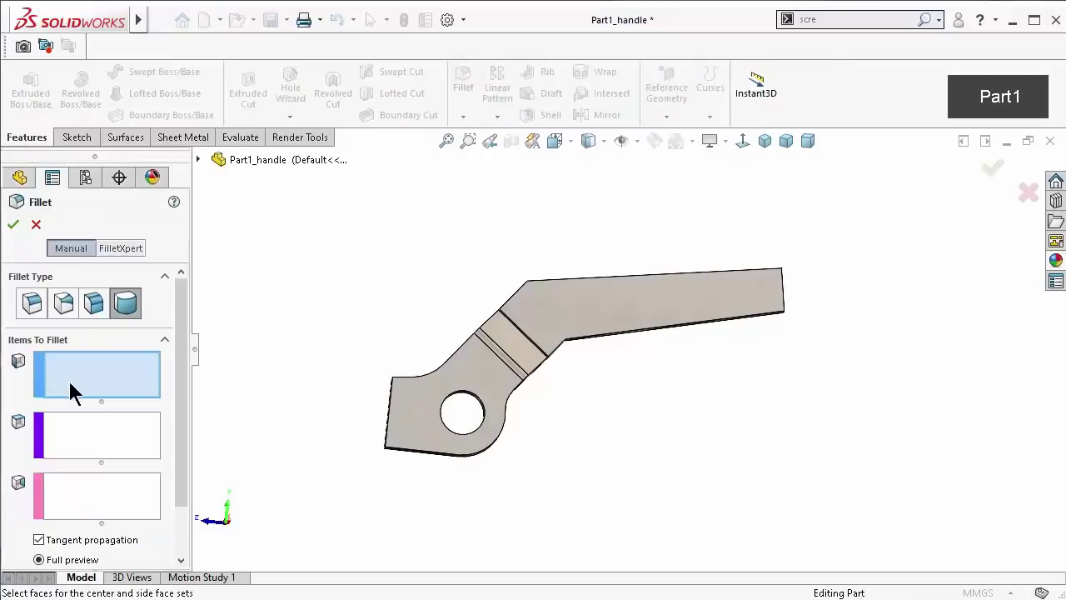
left_click(31, 304)
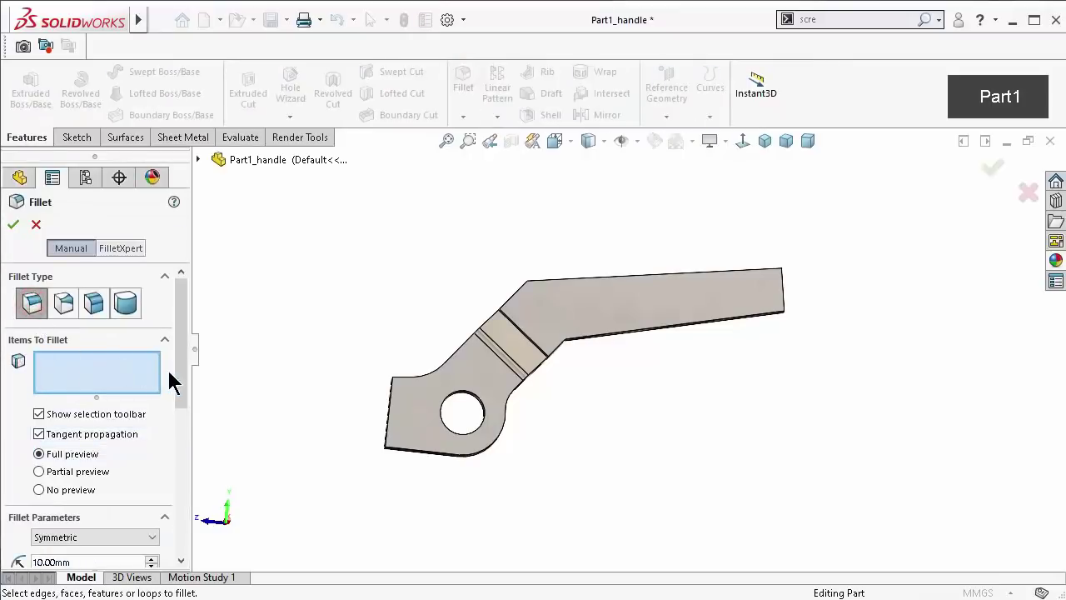
left_click_drag(182, 381, 152, 444)
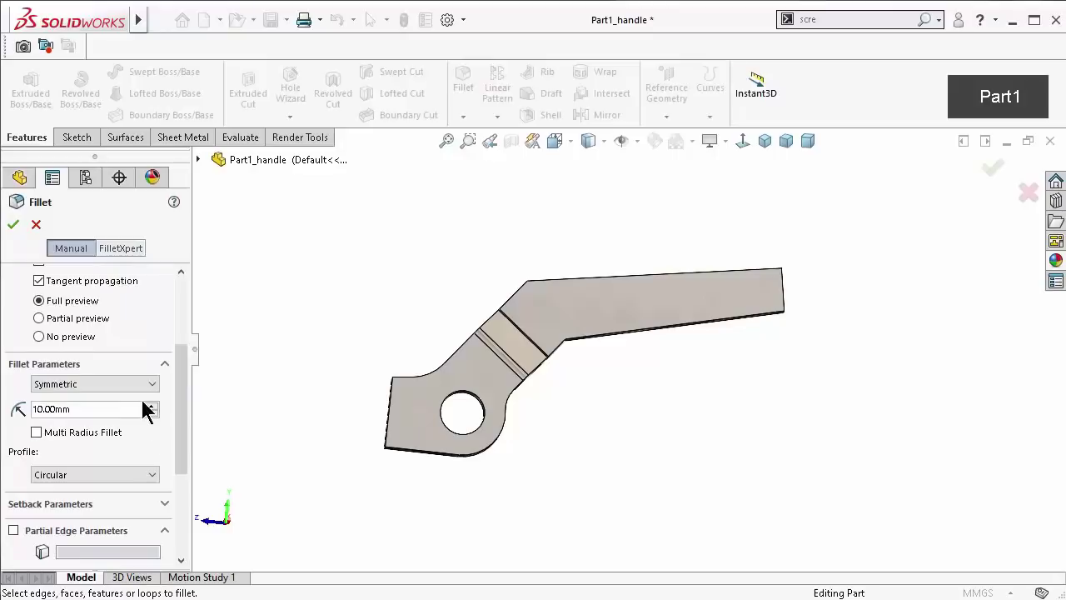
left_click(151, 406)
middle_click_drag(471, 278, 533, 274)
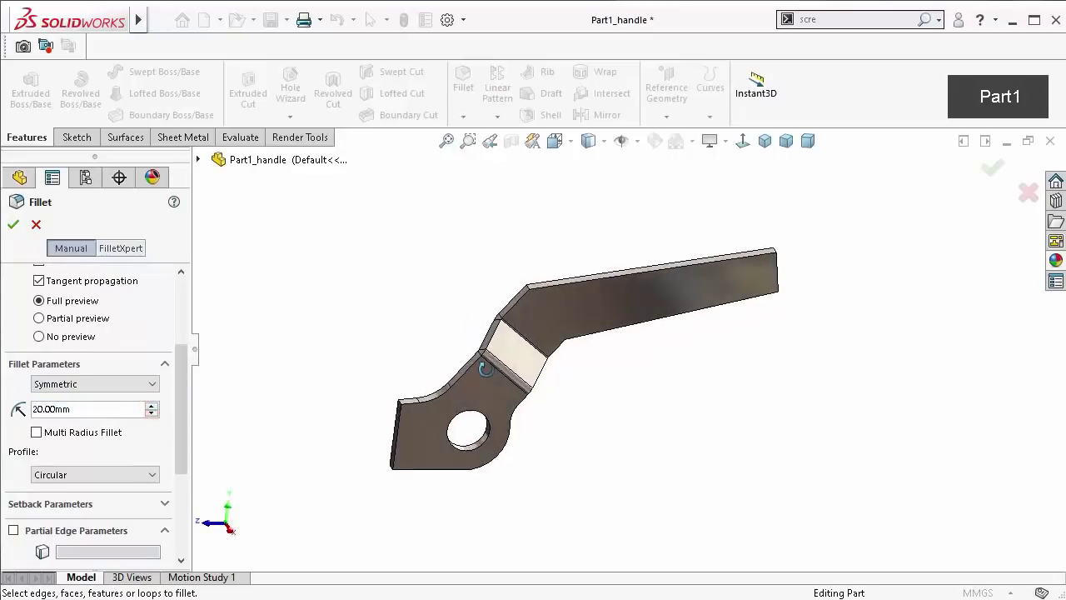
scroll(559, 275, "down", 2)
scroll(560, 276, "down", 2)
left_click(502, 353)
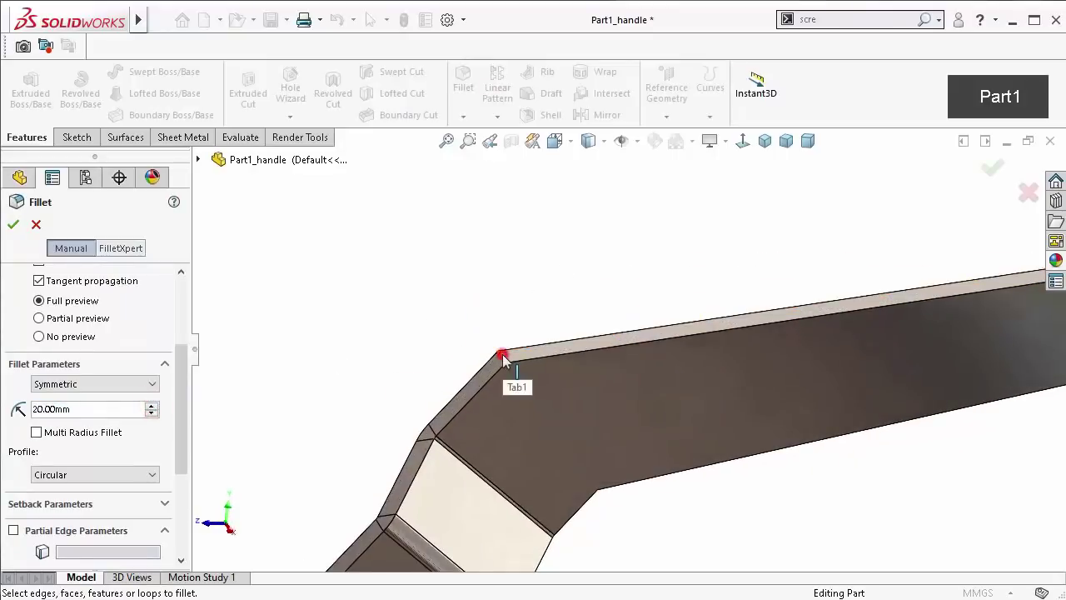
mouse_move(673, 497)
middle_mouse_down()
mouse_move(642, 350)
mouse_move(637, 411)
middle_mouse_up()
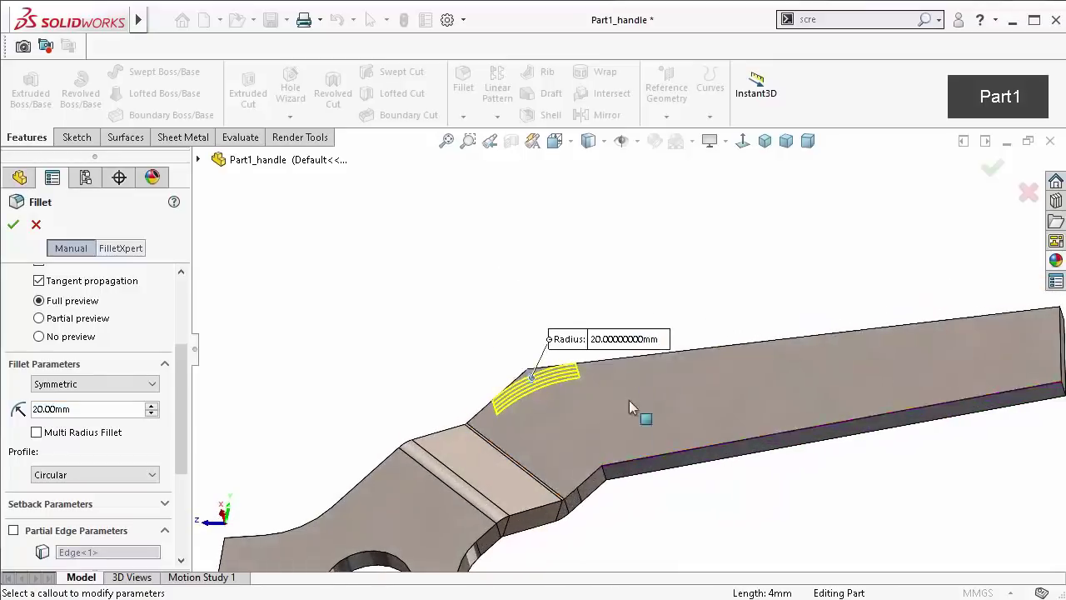
scroll(616, 483, "down", 3)
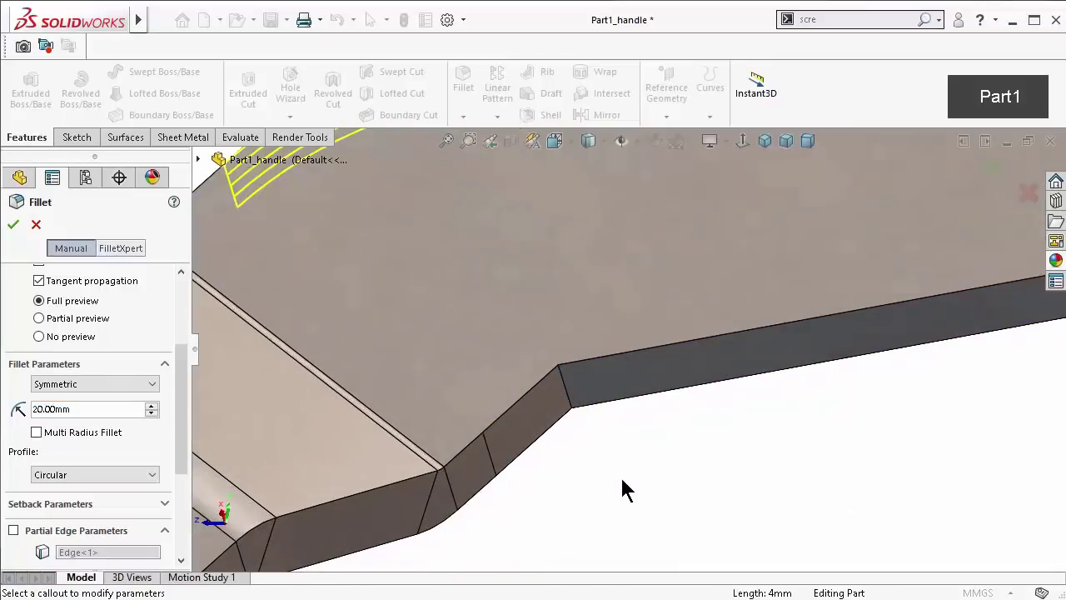
left_click(572, 405)
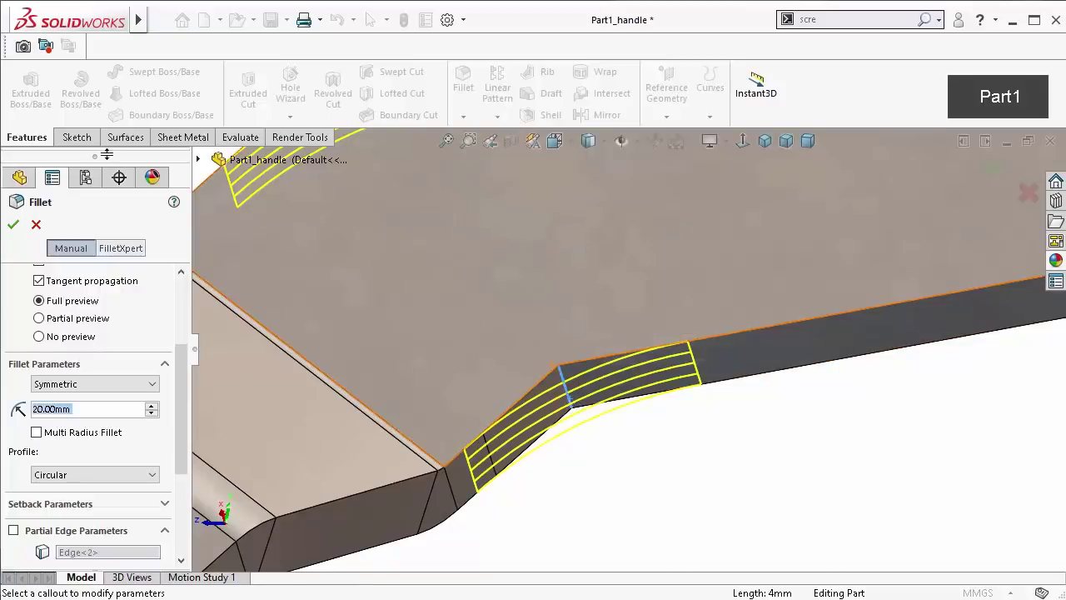
left_click(12, 225)
mouse_move(827, 383)
middle_mouse_down()
mouse_move(648, 357)
mouse_move(540, 274)
mouse_move(533, 431)
mouse_move(533, 420)
middle_mouse_up()
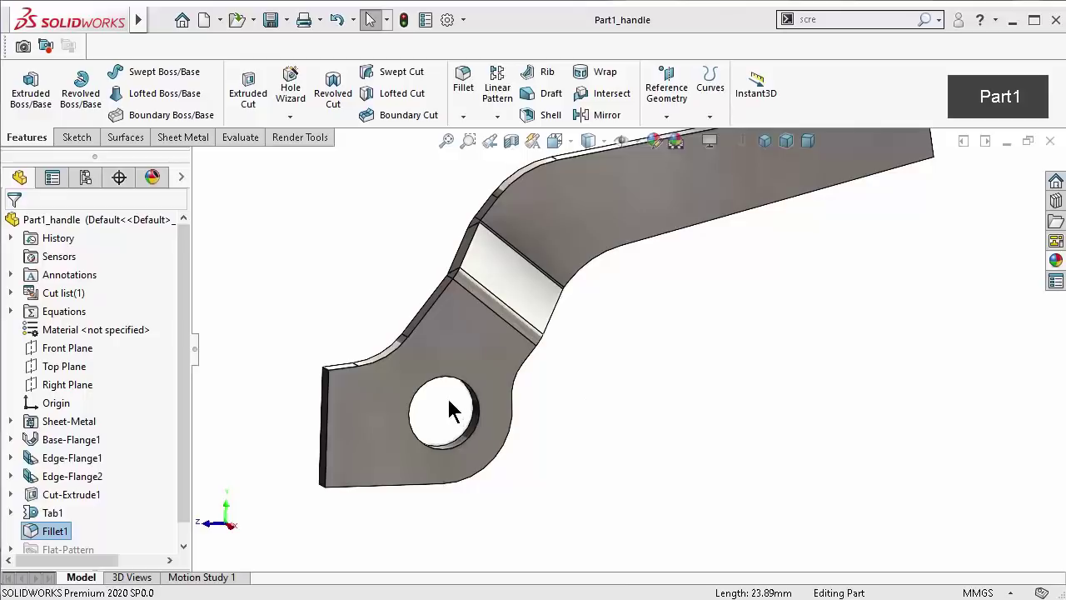
Start an edge flange on the straight end edge beside the hole, angled 37° with 5 mm length
mouse_move(452, 404)
middle_mouse_down()
mouse_move(452, 424)
mouse_move(476, 428)
mouse_move(481, 443)
middle_mouse_up()
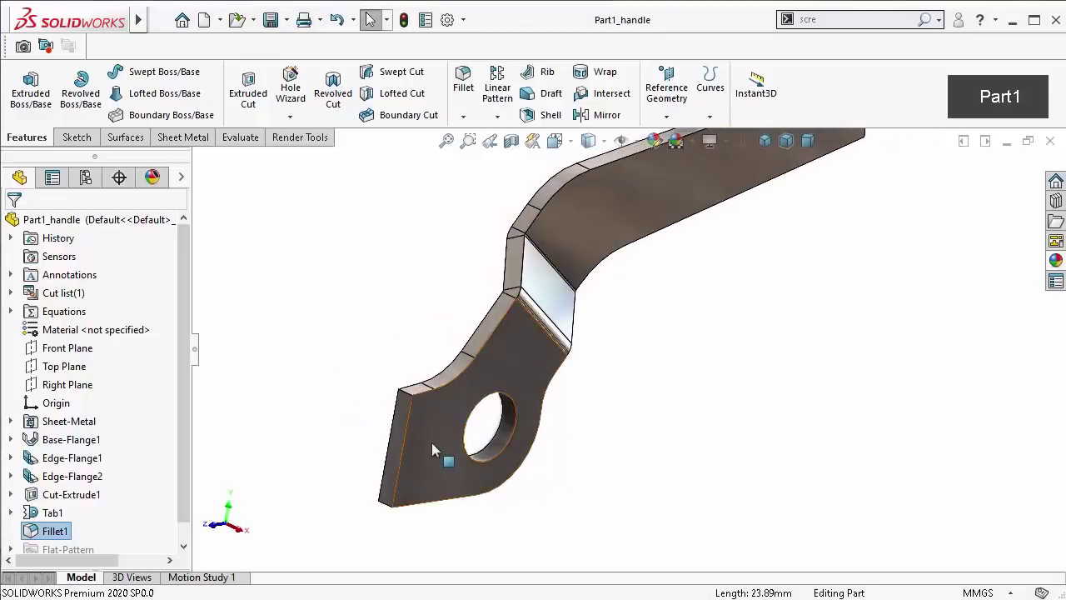
left_click(406, 423)
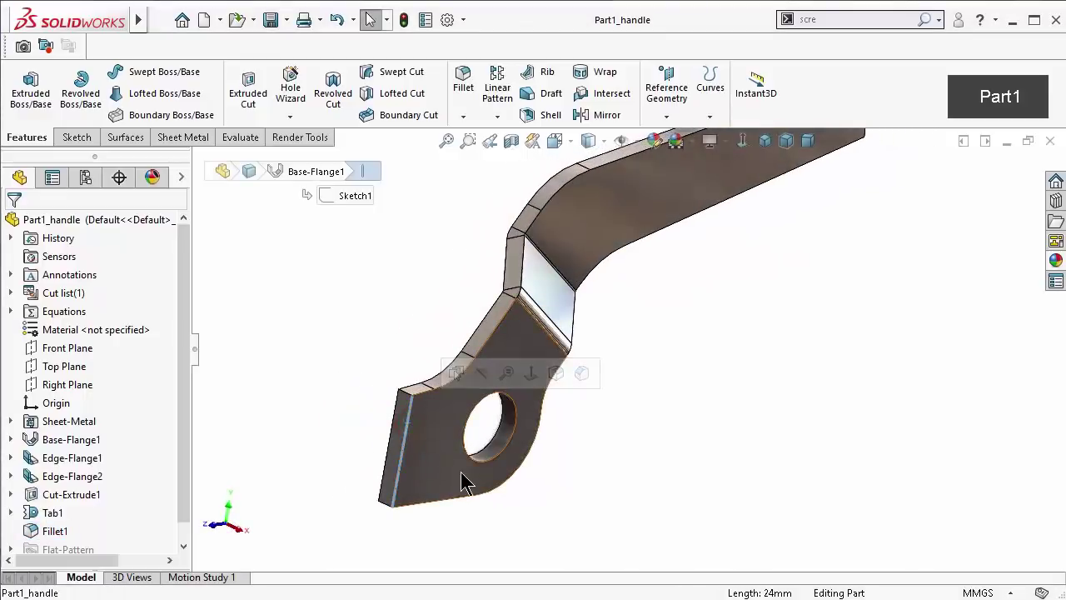
left_click(168, 137)
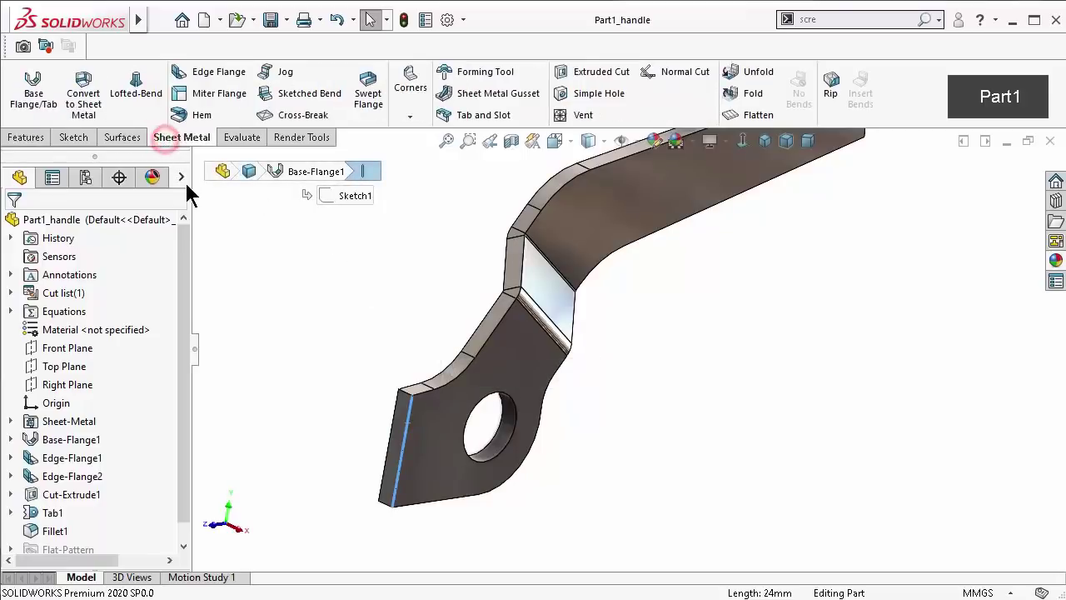
left_click(204, 71)
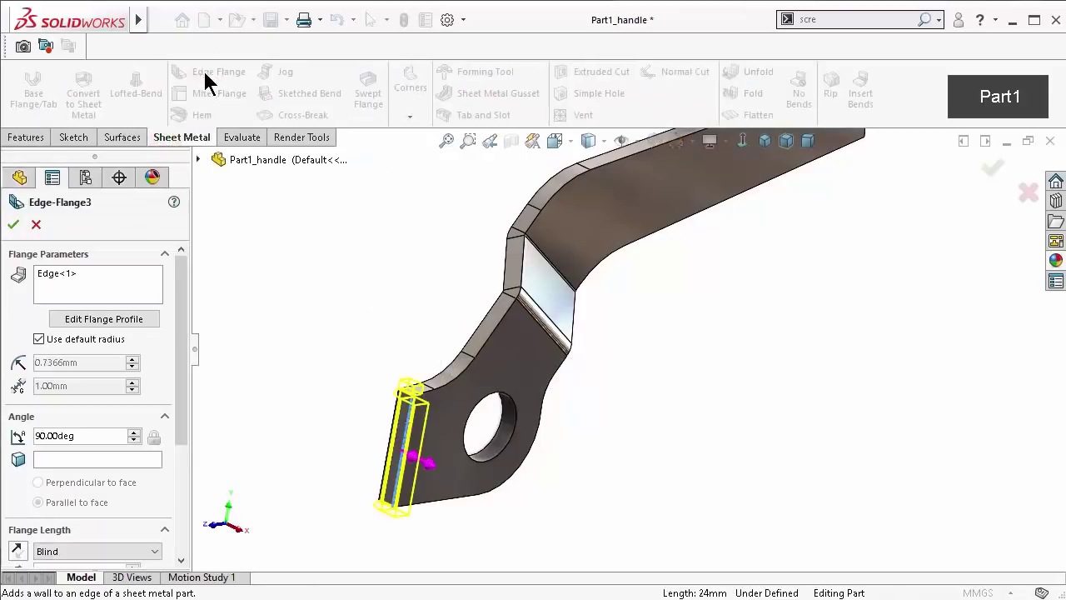
double_click(86, 437)
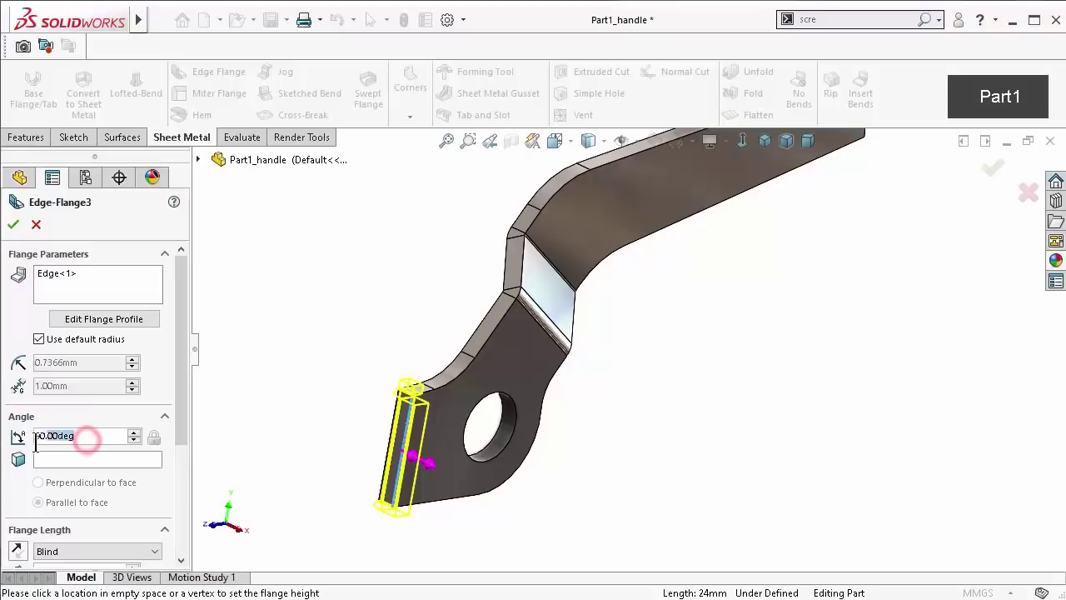
type("3")
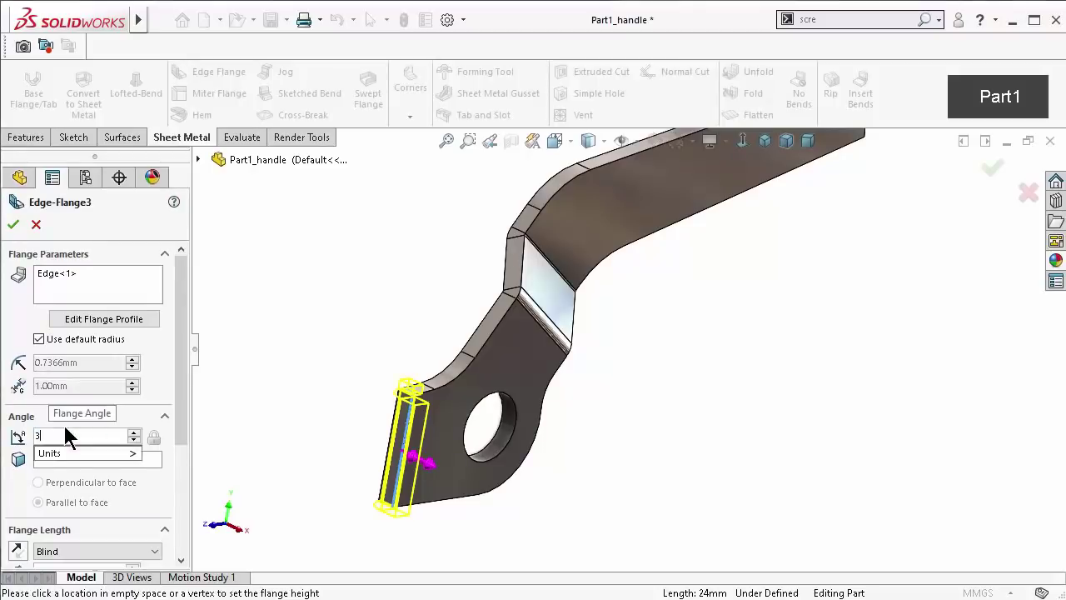
type("7")
left_click(15, 492)
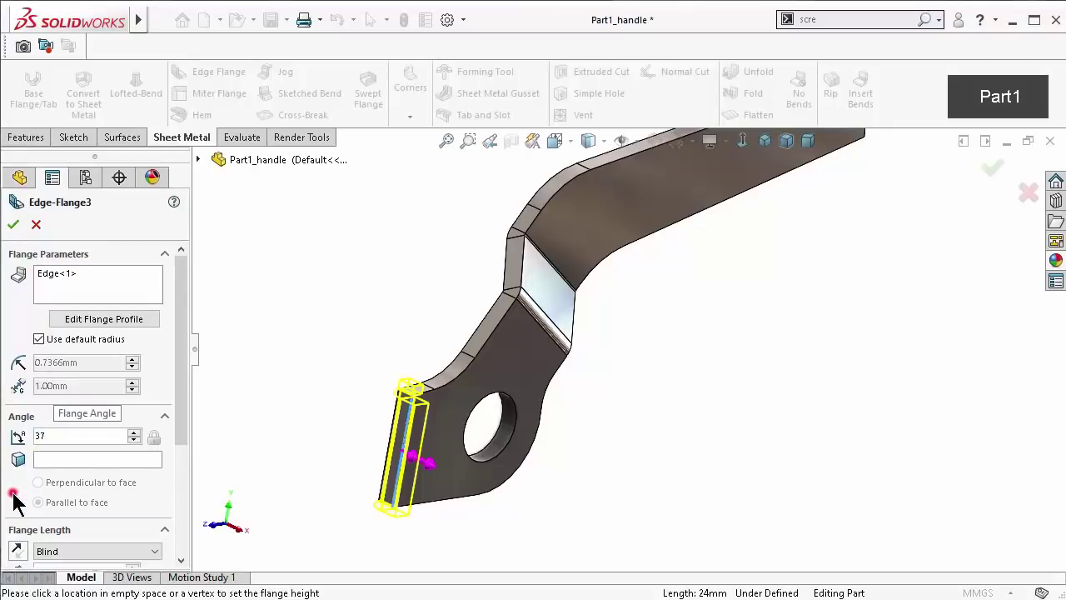
left_click_drag(183, 429, 171, 537)
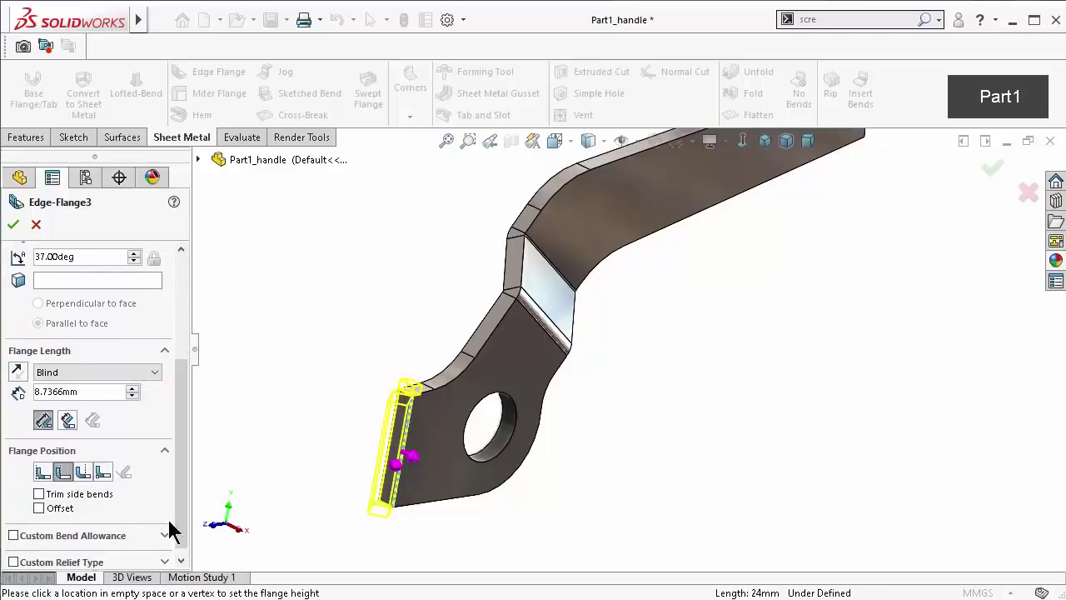
left_click_drag(100, 391, 4, 393)
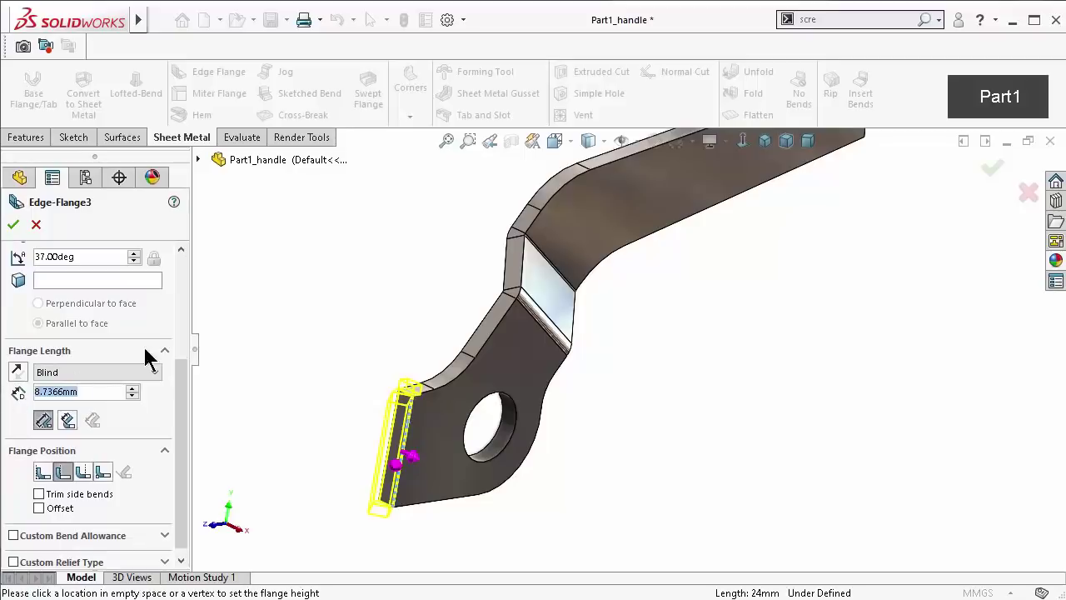
type("5")
key("Return")
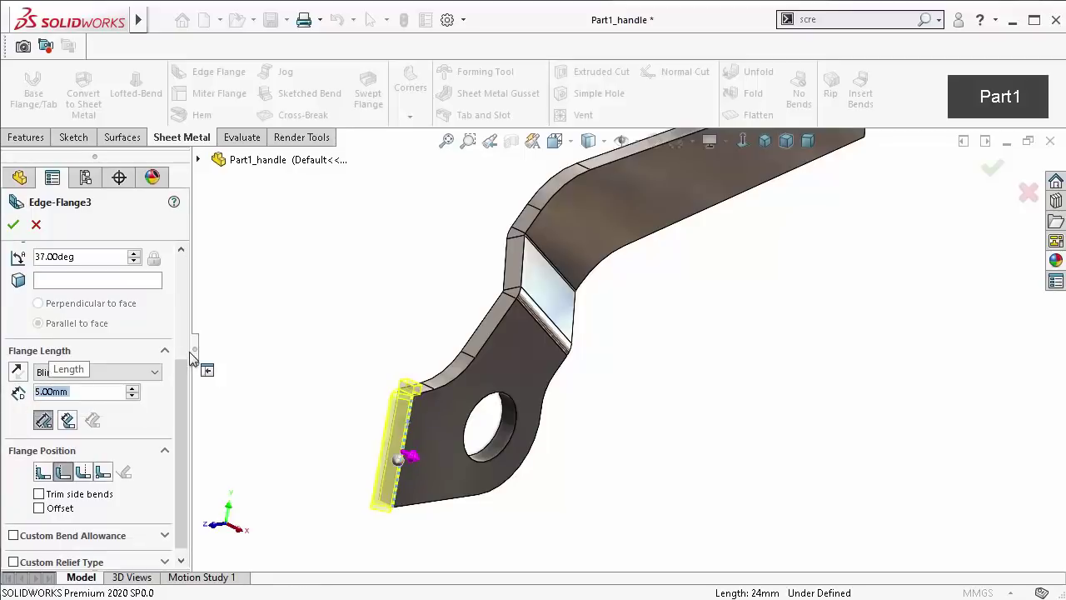
Flip the flange direction, confirm Edge-Flange3, and inspect the new angled flange
mouse_move(556, 371)
middle_mouse_down()
mouse_move(414, 379)
mouse_move(454, 496)
middle_mouse_up()
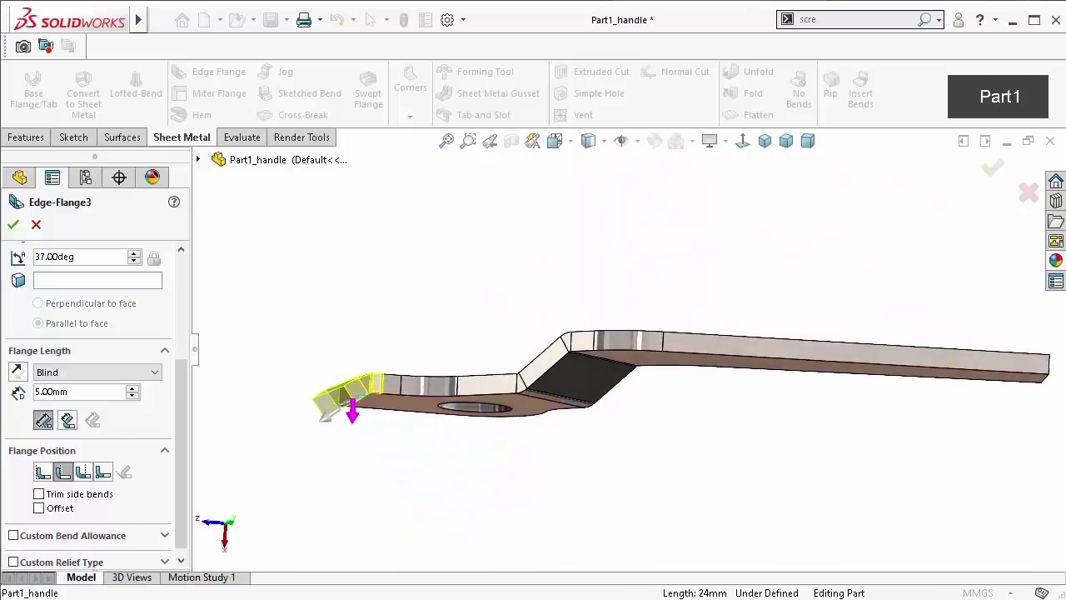
left_click(18, 372)
mouse_move(373, 445)
middle_mouse_down()
mouse_move(368, 222)
mouse_move(380, 207)
middle_mouse_up()
scroll(449, 470, "down", 2)
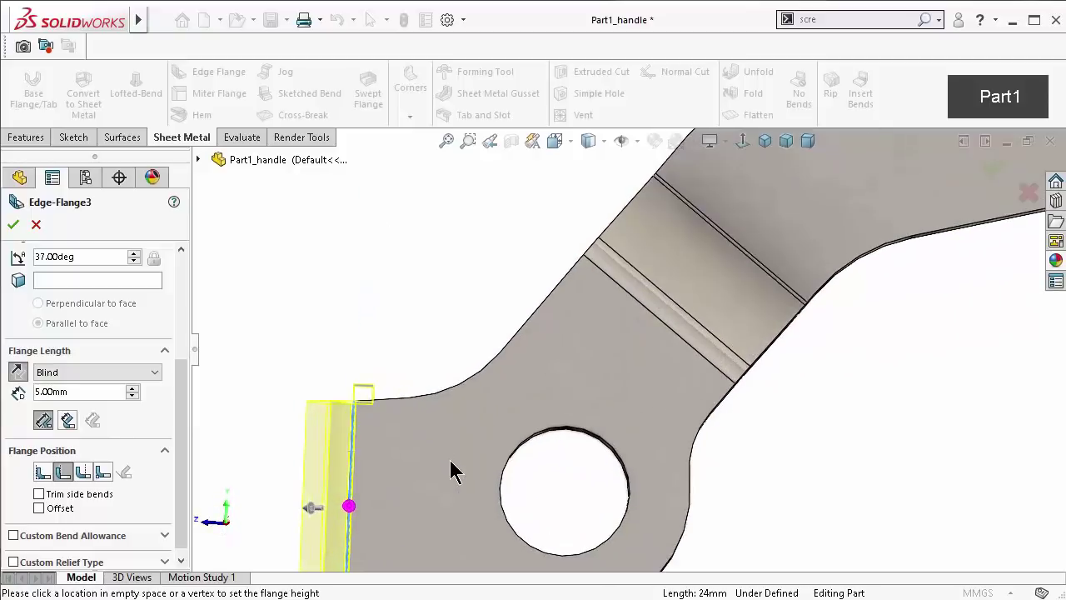
mouse_move(447, 492)
middle_mouse_down()
mouse_move(498, 532)
mouse_move(517, 526)
middle_mouse_up()
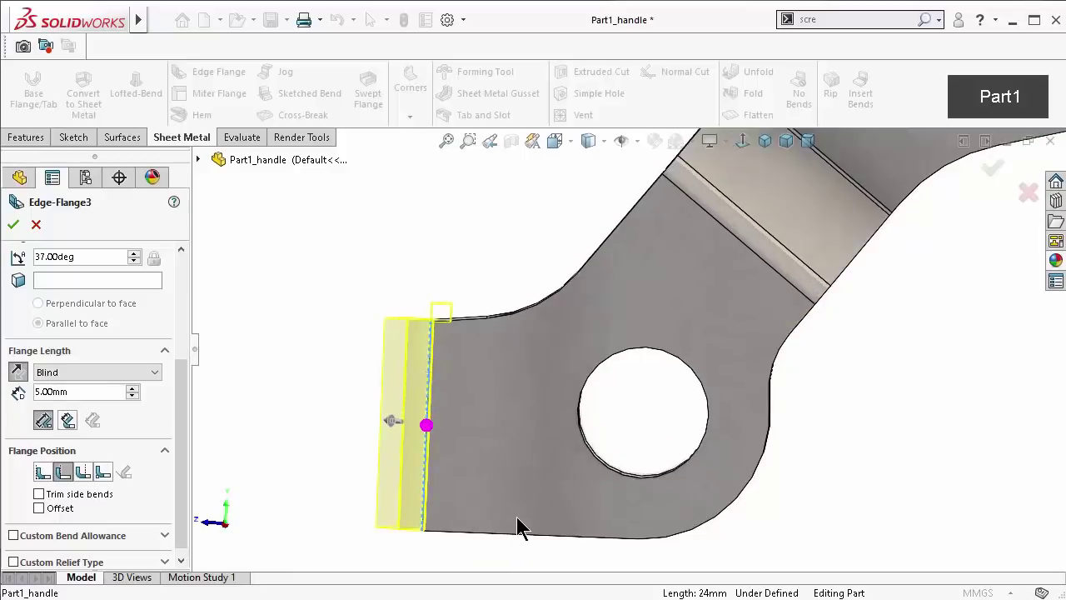
left_click(12, 225)
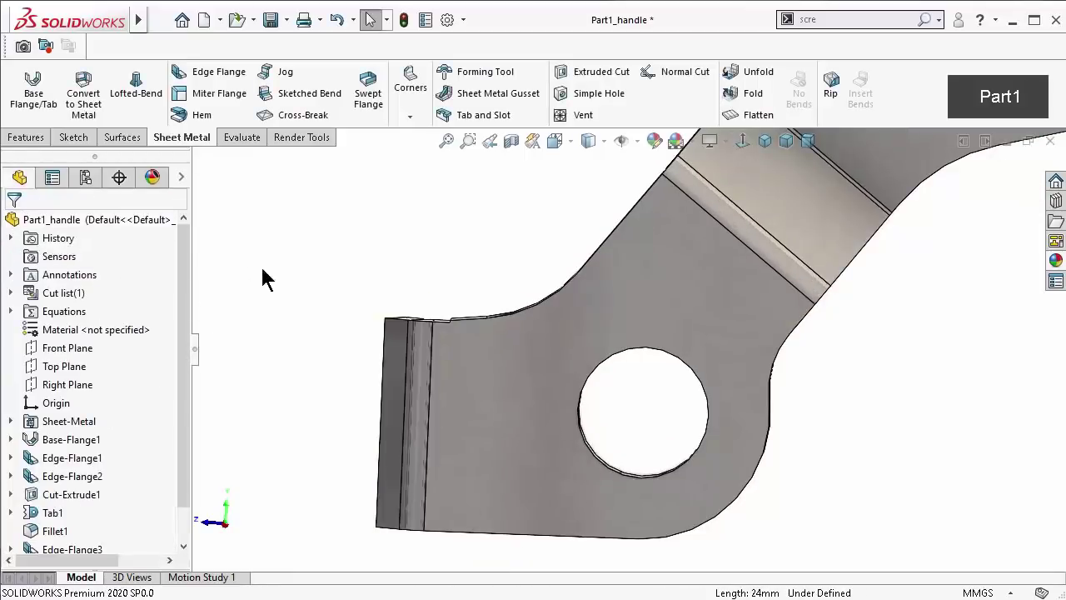
middle_click_drag(311, 238, 619, 402)
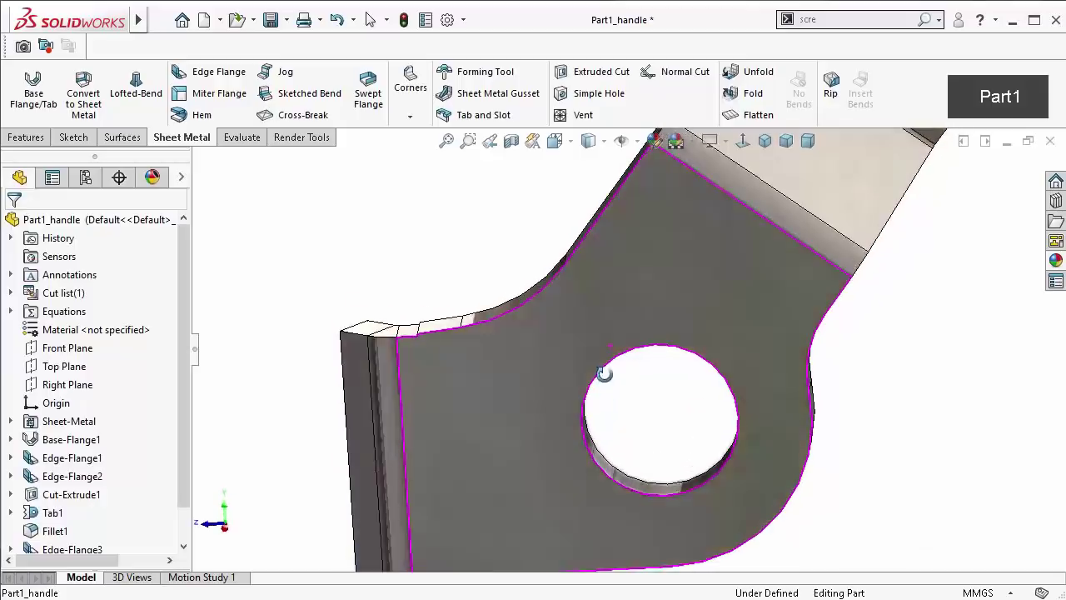
middle_click_drag(618, 454, 9, 437)
left_click(10, 421)
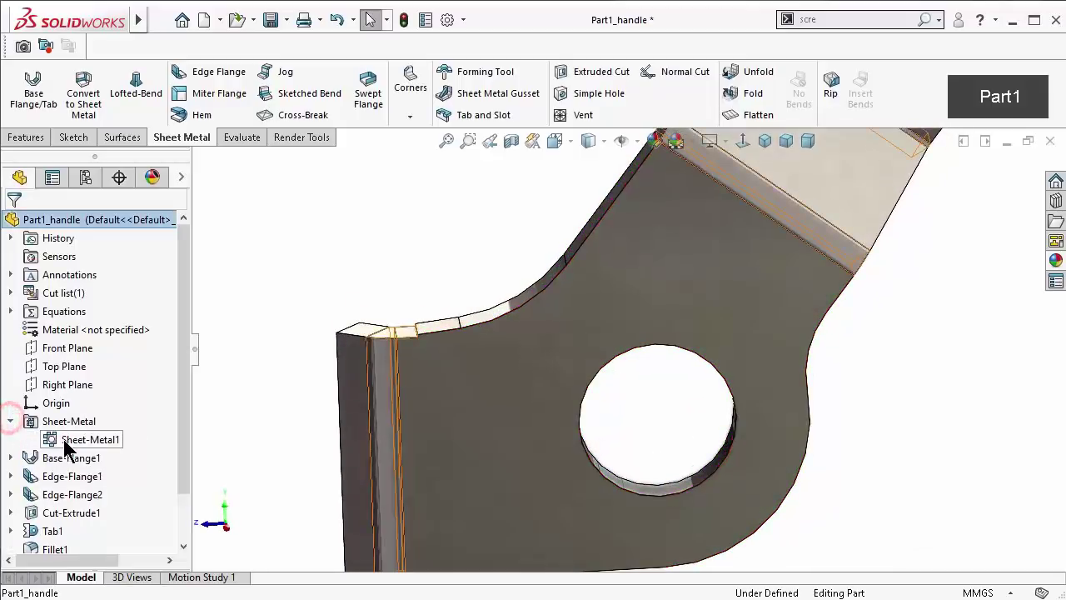
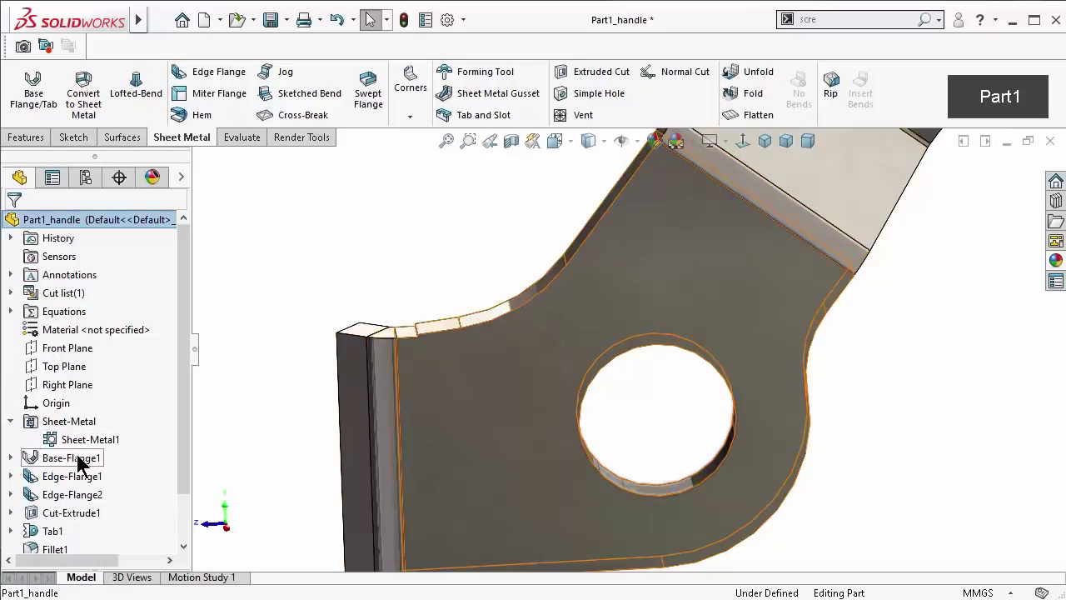
Start an edge flange on the tab's end edge, parallel to the holed face, with reversed direction
mouse_move(528, 416)
middle_mouse_down()
mouse_move(535, 378)
mouse_move(516, 372)
mouse_move(524, 400)
middle_mouse_up()
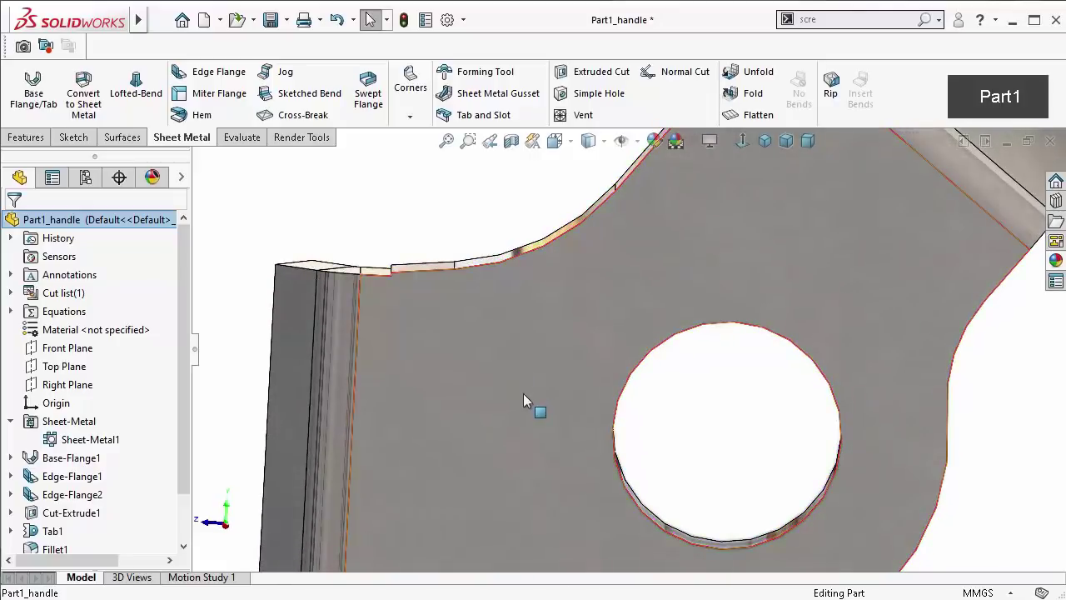
key("f")
middle_click_drag(736, 474, 558, 439)
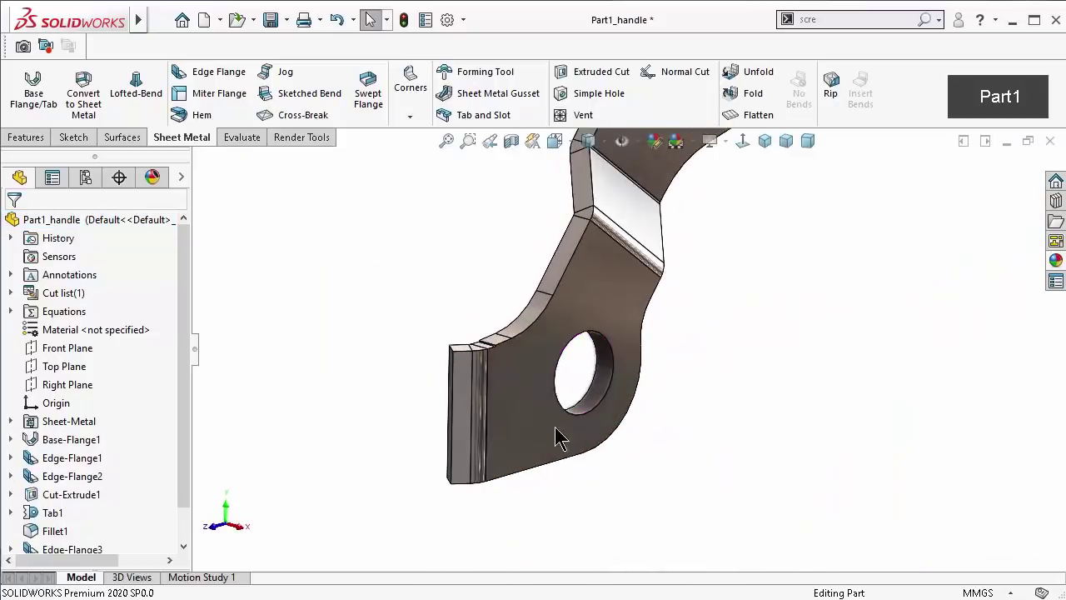
left_click(451, 369)
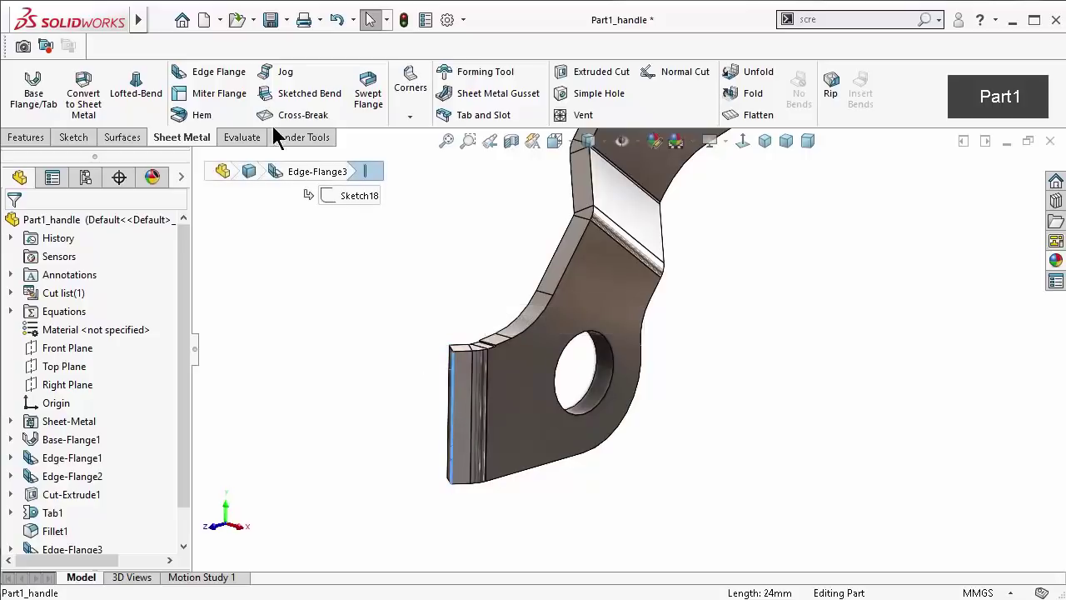
left_click(230, 73)
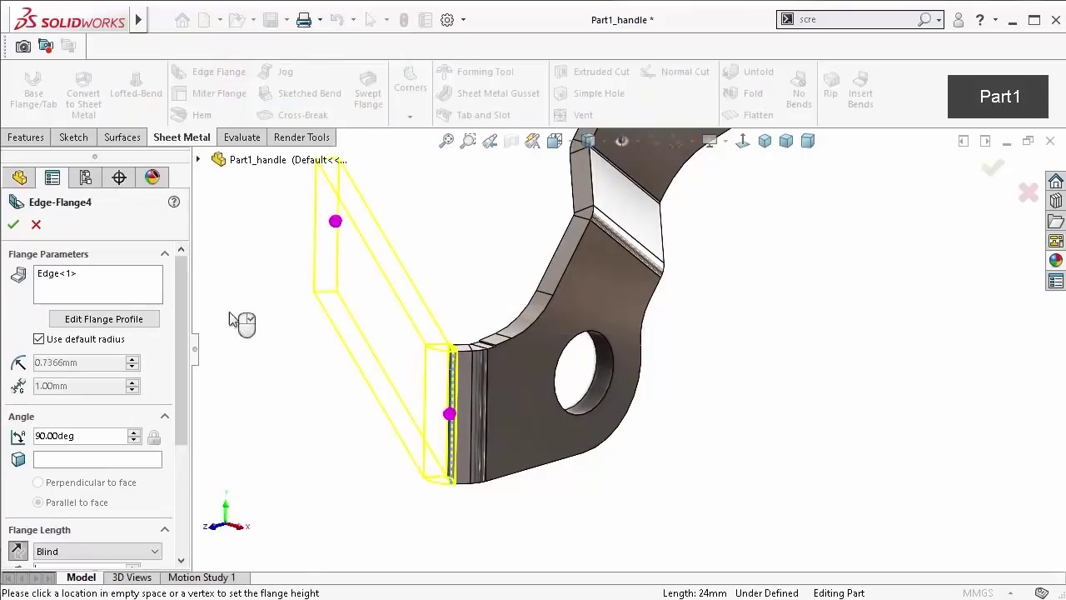
left_click(319, 355)
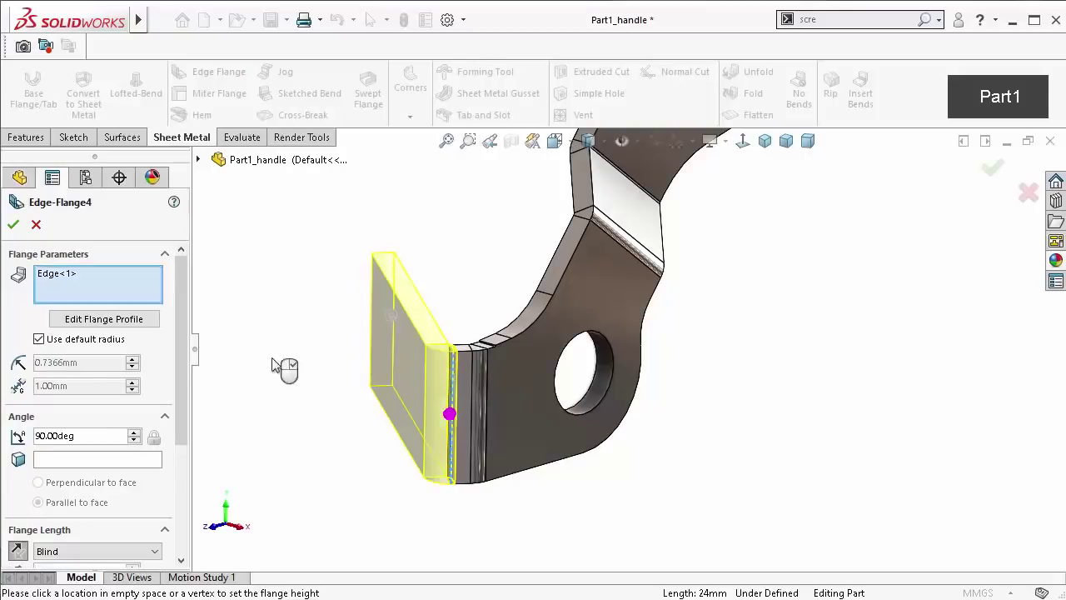
left_click(65, 459)
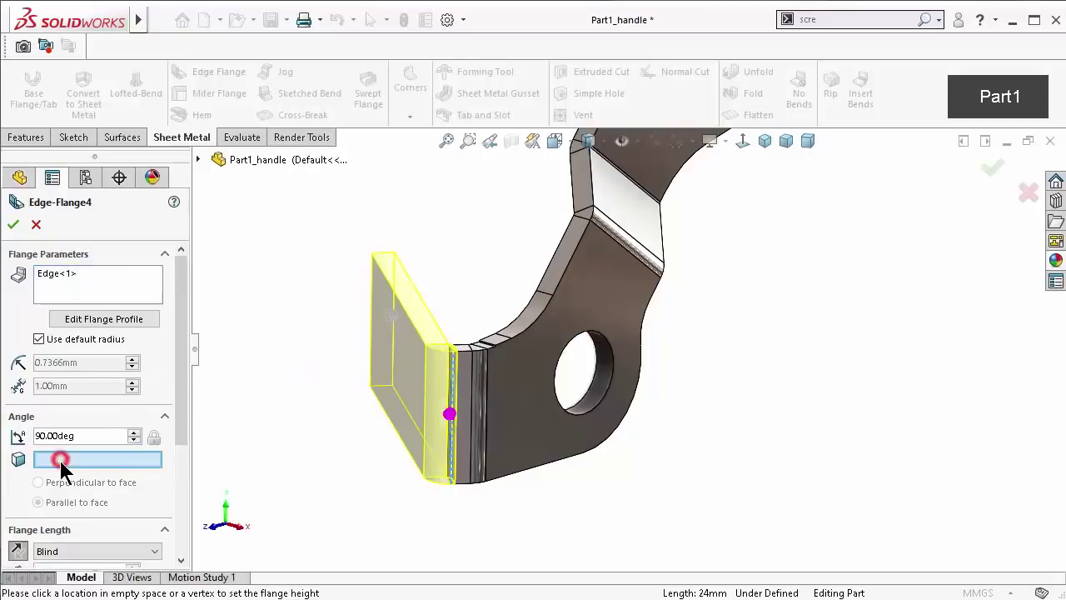
left_click(512, 422)
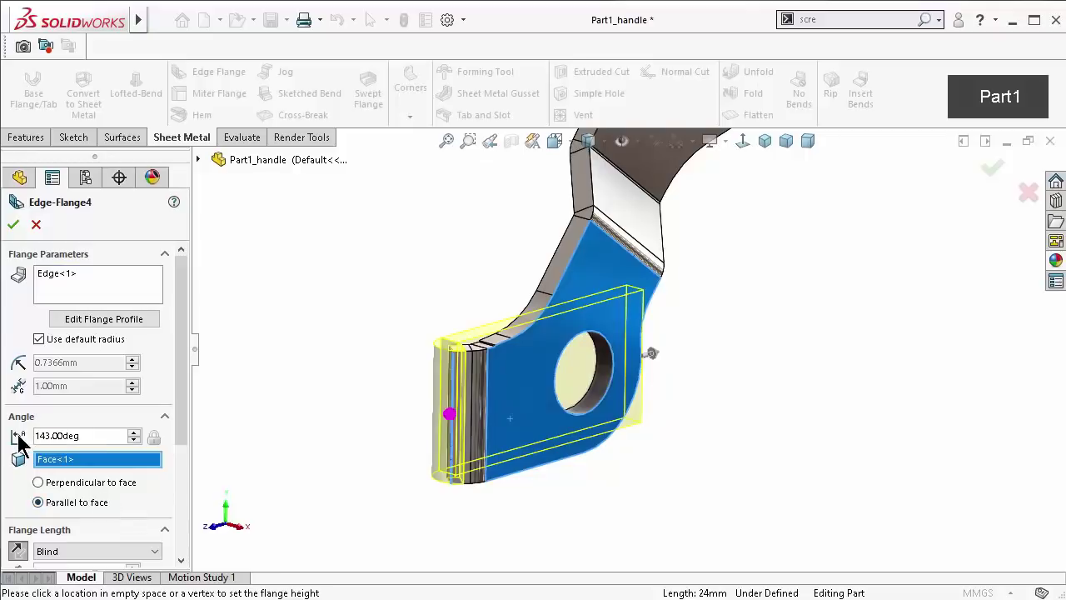
left_click(17, 550)
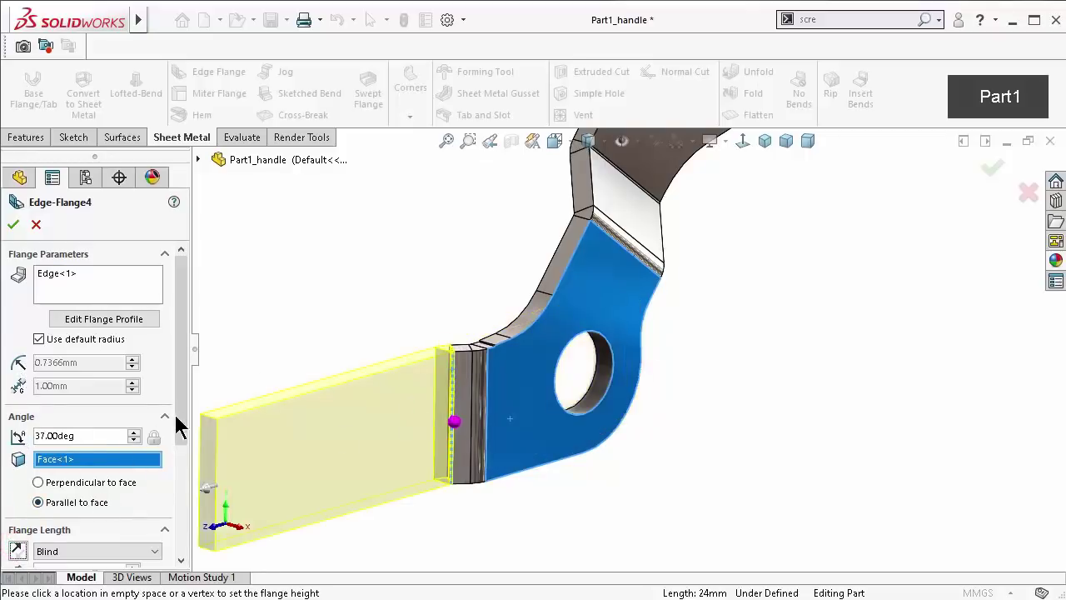
Set the flange length to 26 mm and accept Edge-Flange4
left_click_drag(181, 420, 180, 512)
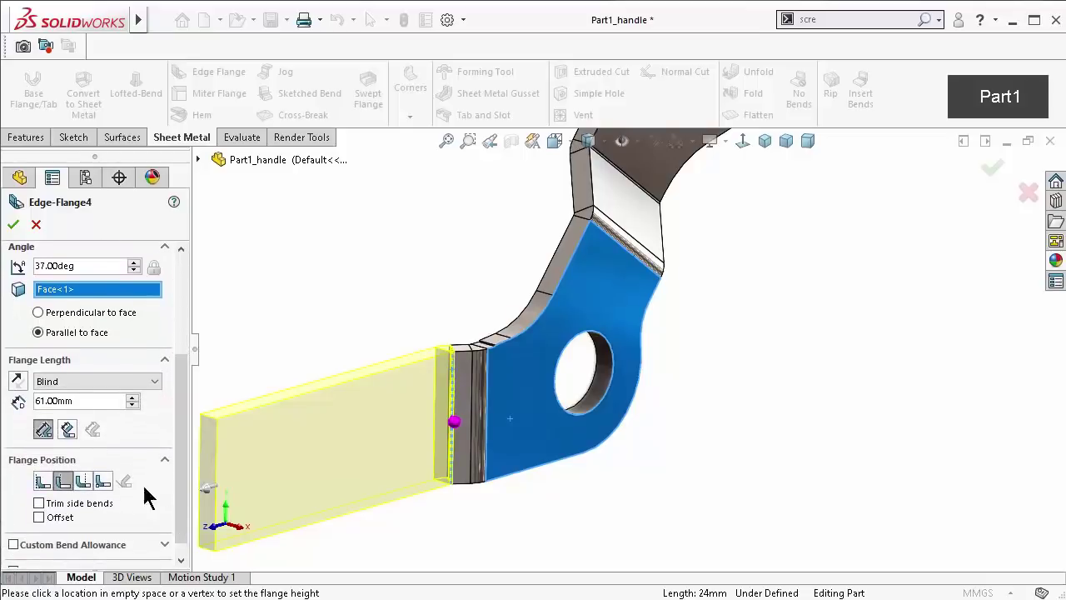
left_click(64, 481)
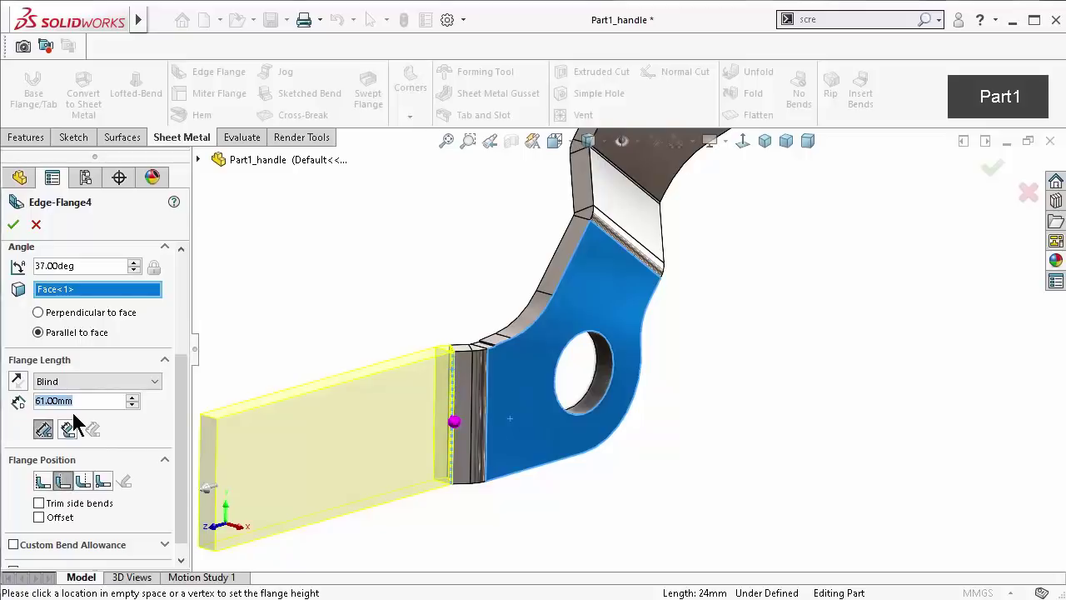
type("26")
key("Return")
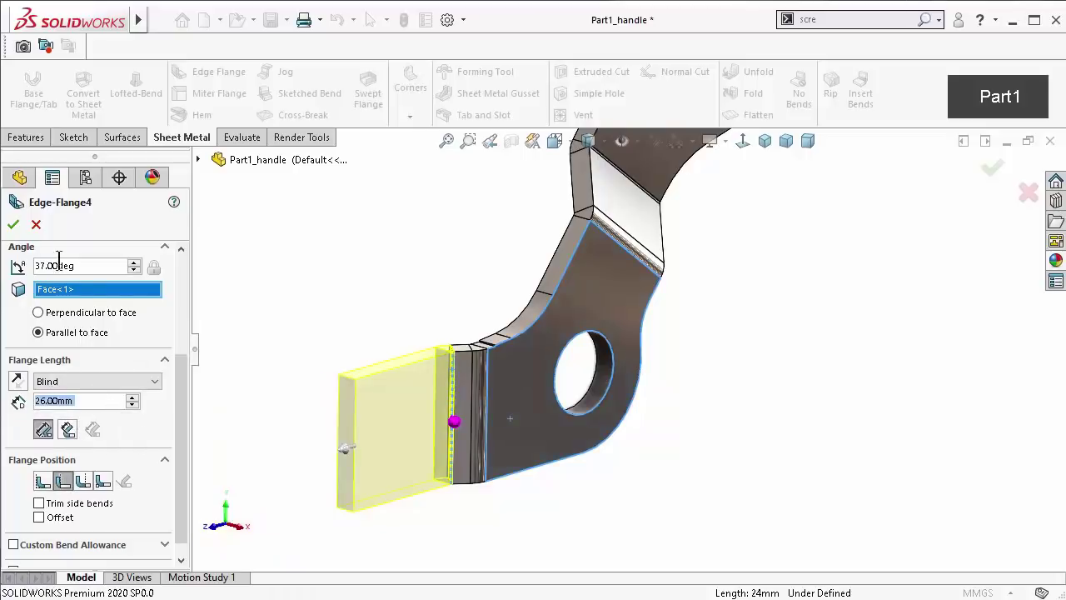
left_click(13, 224)
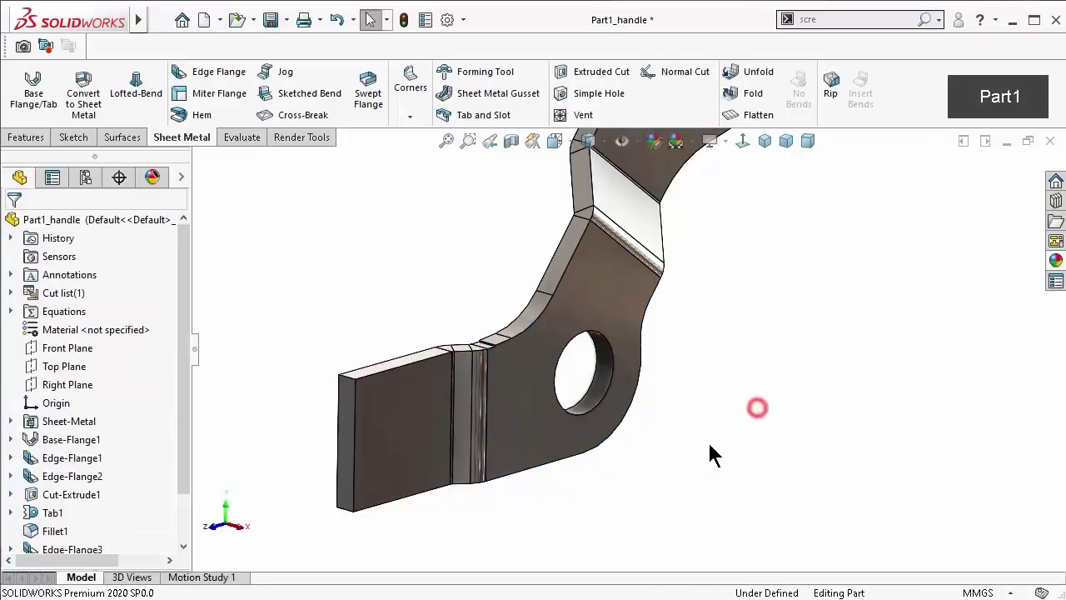
mouse_move(700, 403)
middle_mouse_down()
mouse_move(618, 369)
mouse_move(621, 400)
middle_mouse_up()
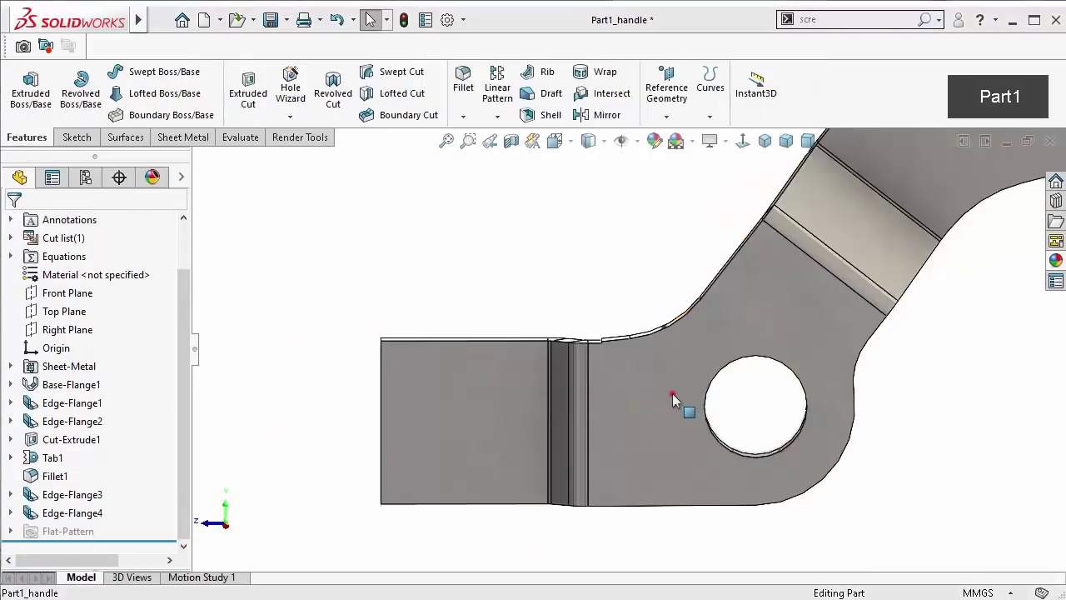
Start a sketch on the Base-Flange1 face, viewed normal to it
left_click(673, 393)
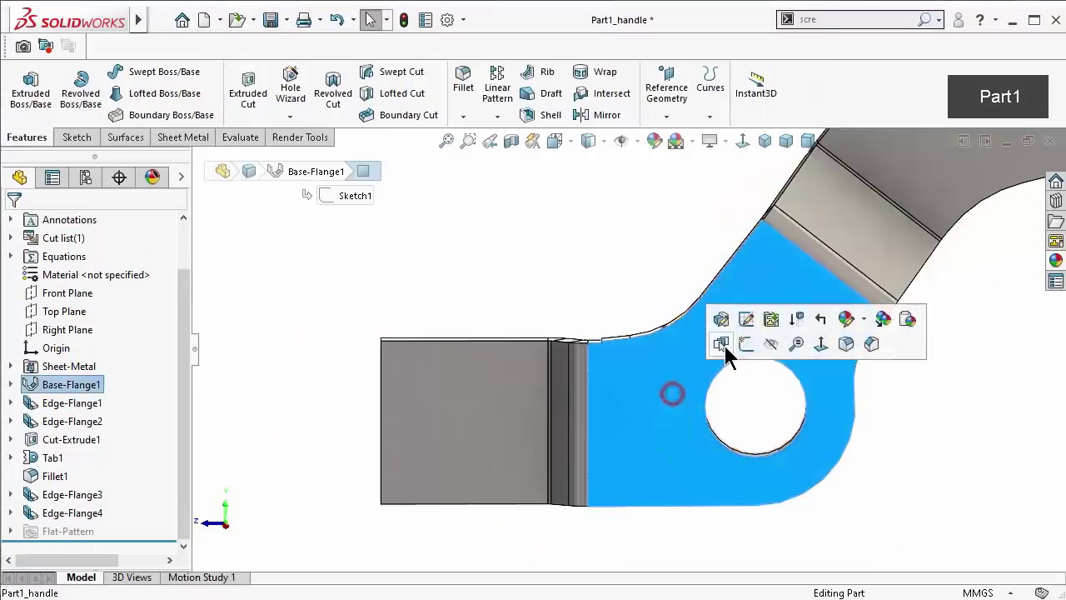
left_click(721, 344)
left_click(743, 140)
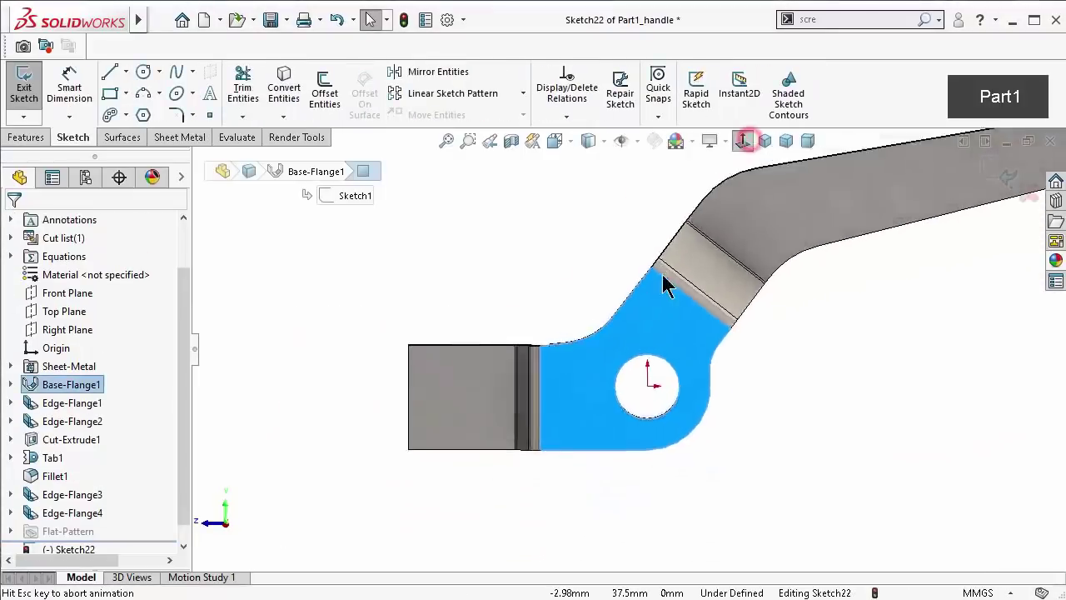
scroll(466, 431, "down", 3)
scroll(458, 357, "down", 3)
left_click(516, 250)
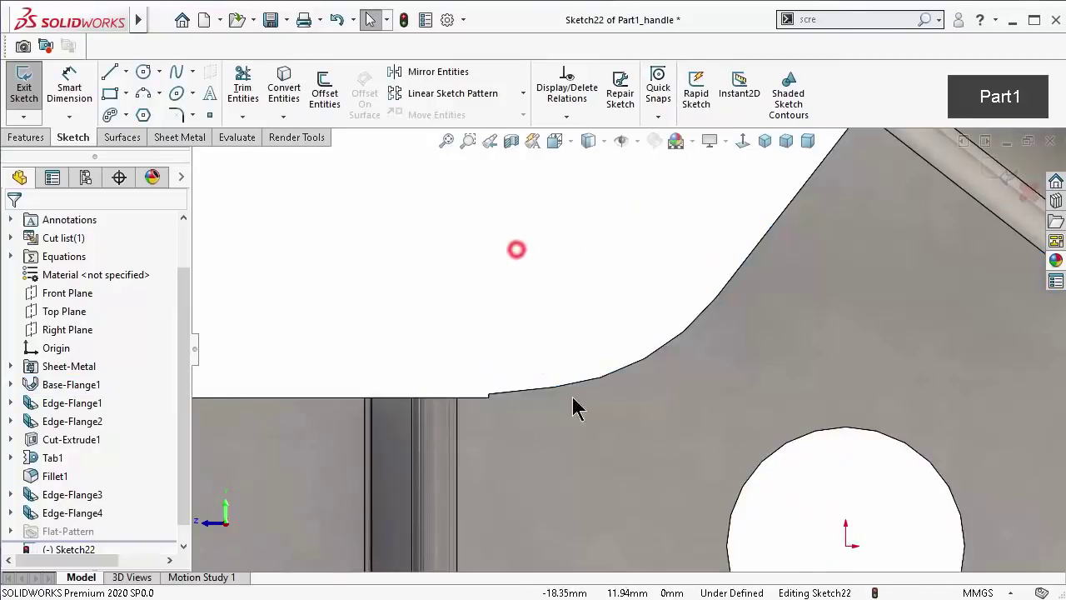
middle_click_drag(541, 422, 538, 436)
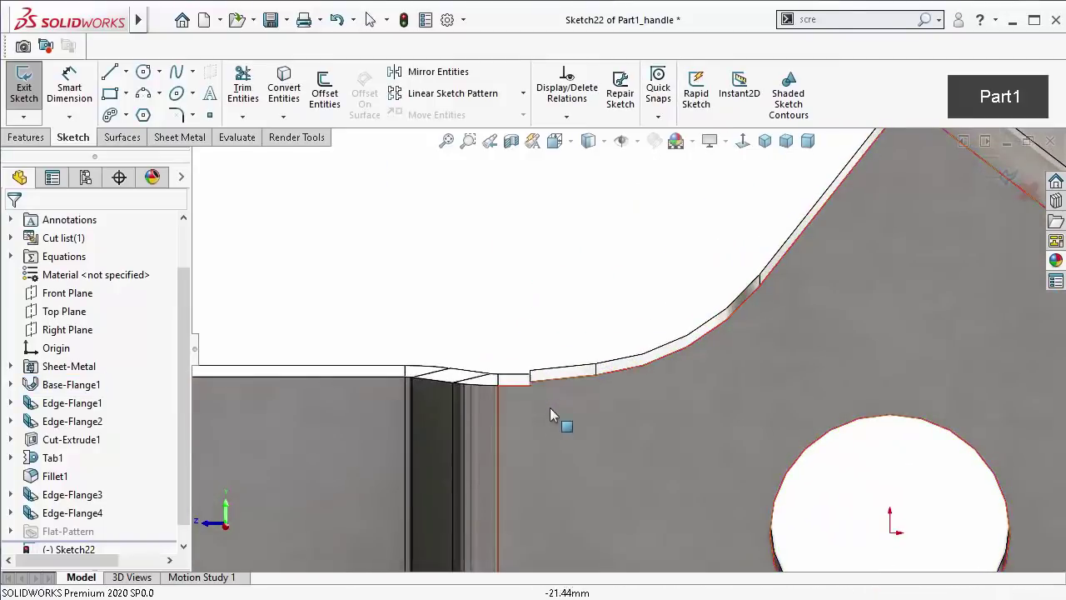
Draw a shallow 3-point arc from the plate edge to the new flange's corner
left_click(142, 92)
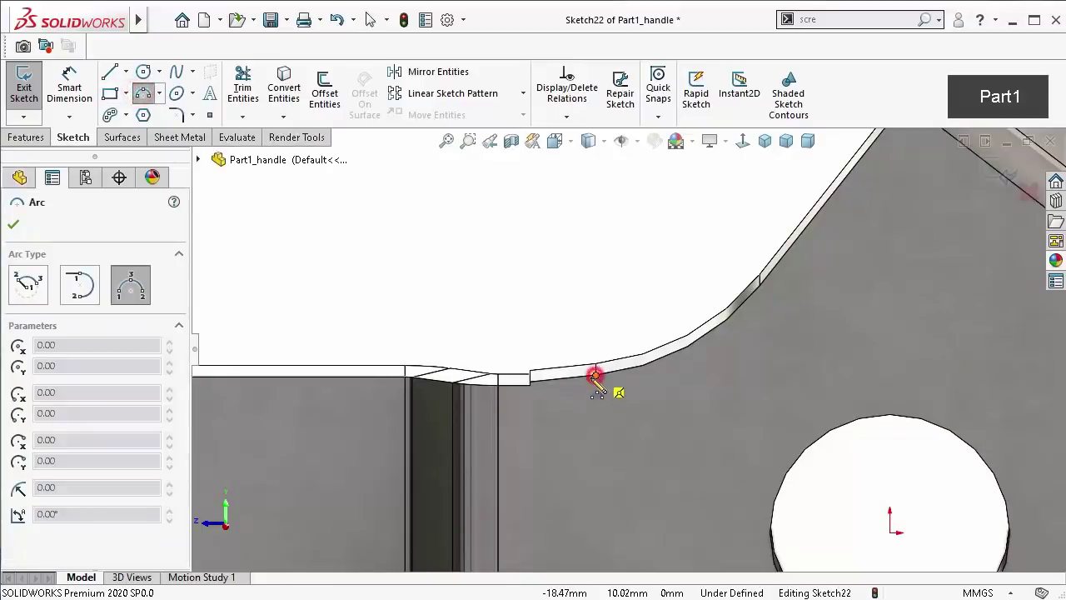
left_click(595, 378)
scroll(555, 376, "down", 3)
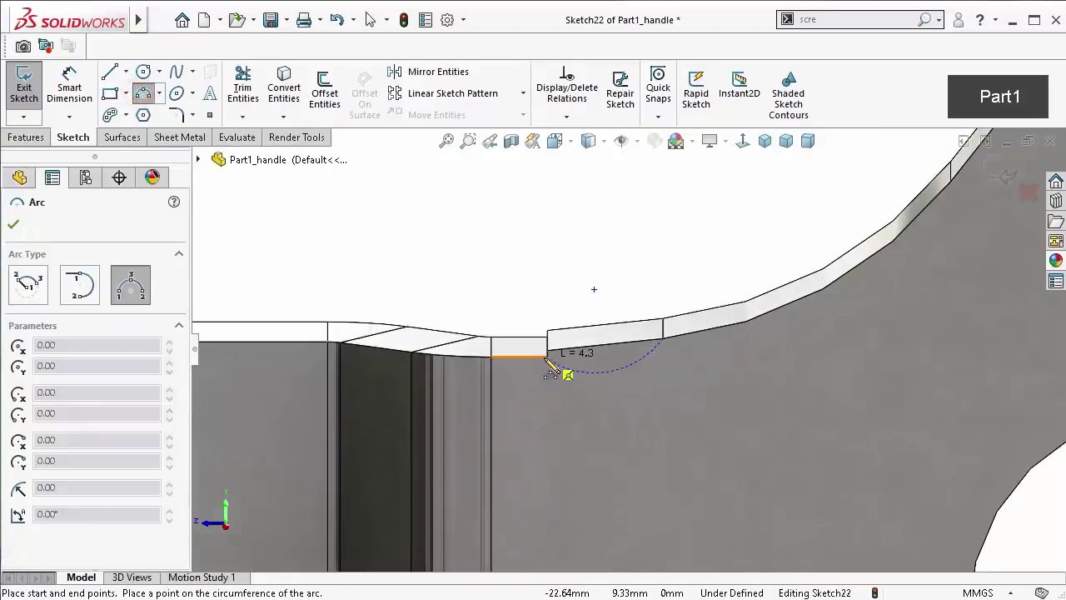
scroll(551, 367, "down", 3)
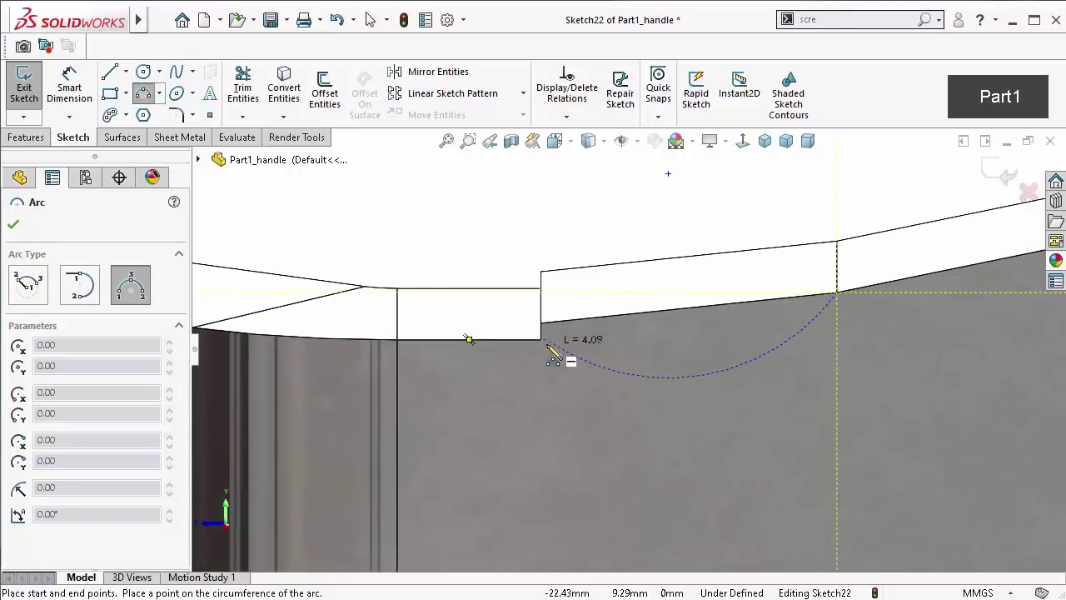
left_click(541, 341)
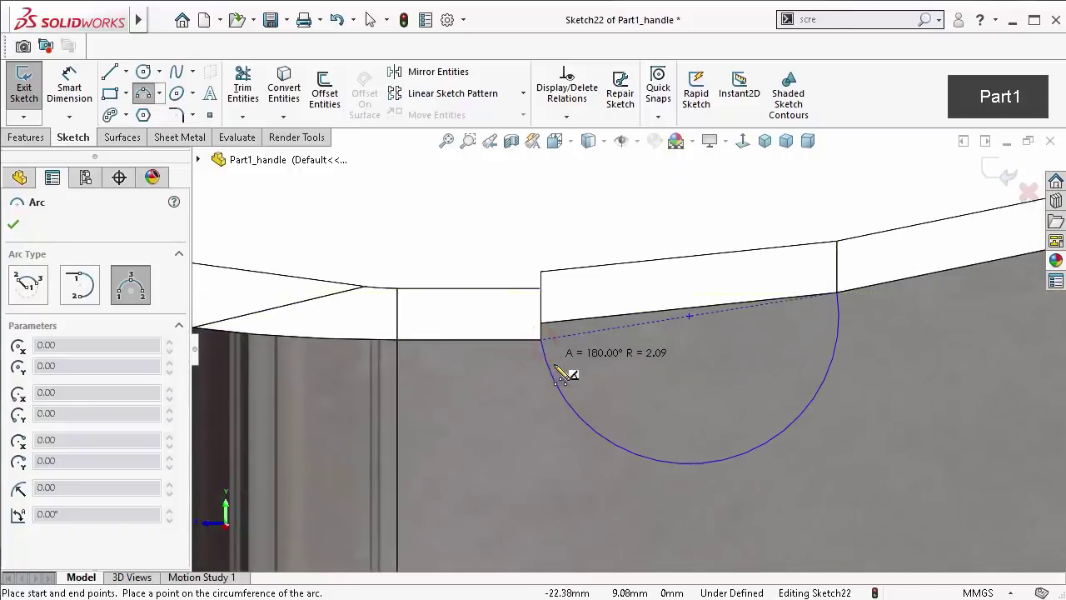
left_click(578, 340)
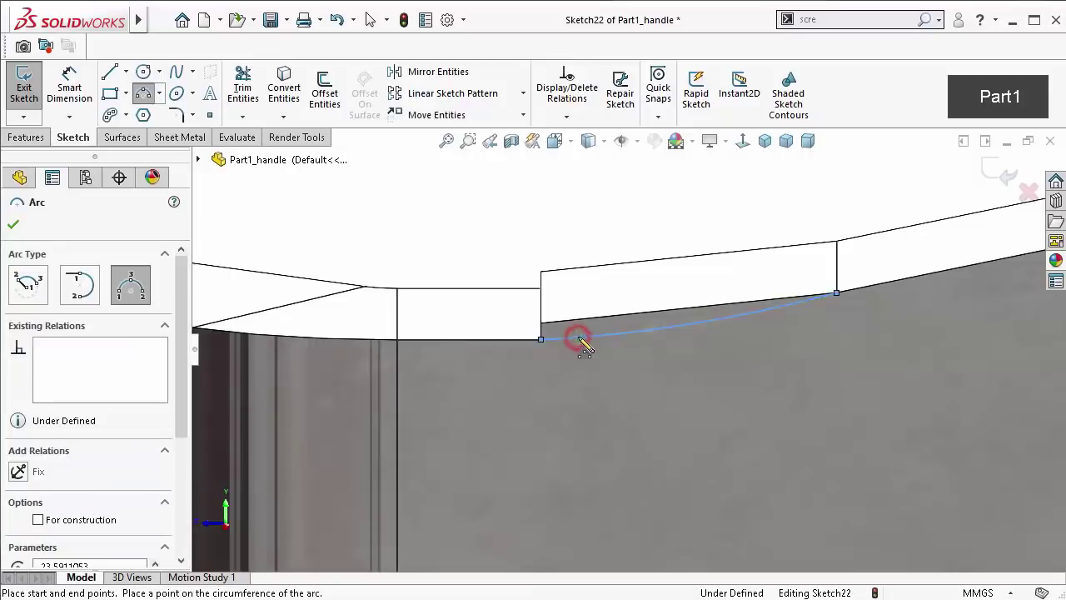
key("Escape")
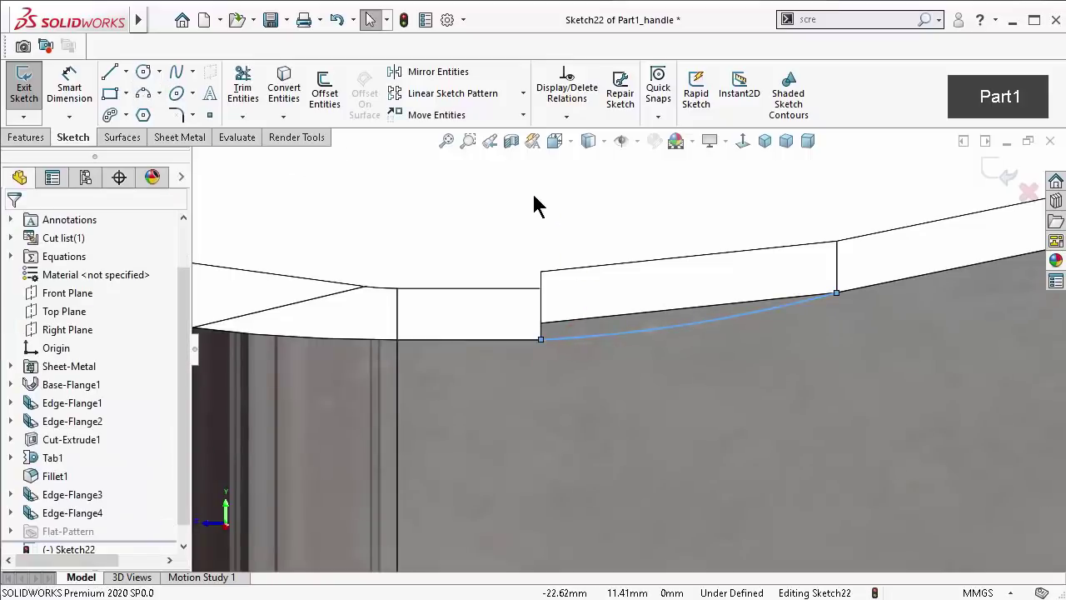
left_click(533, 191)
scroll(566, 269, "down", 2)
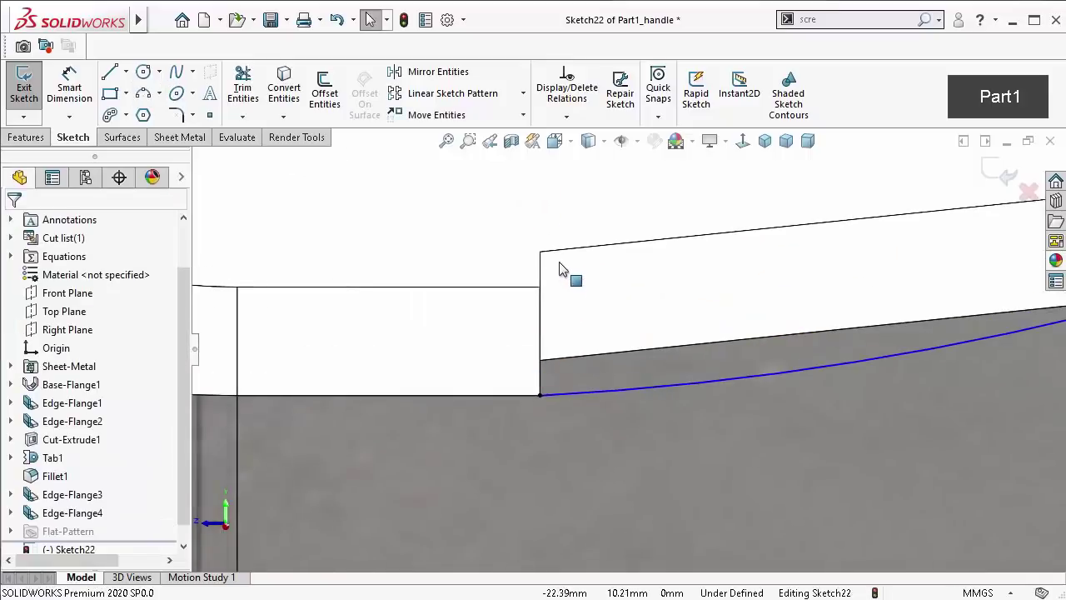
left_click(742, 141)
scroll(561, 421, "down", 3)
scroll(500, 466, "down", 2)
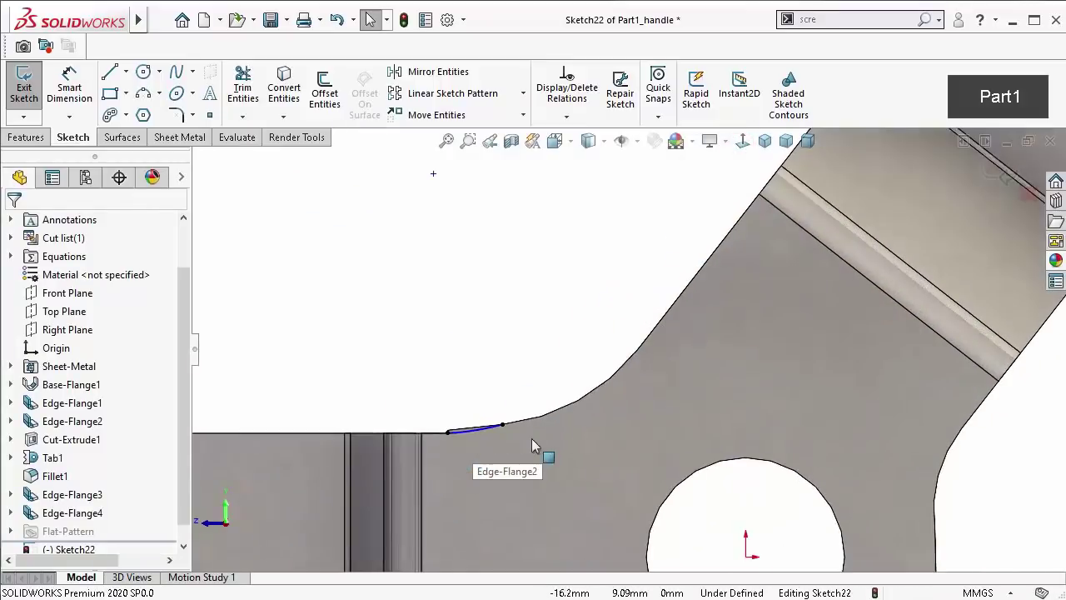
scroll(480, 436, "down", 2)
scroll(478, 428, "down", 2)
scroll(500, 349, "down", 2)
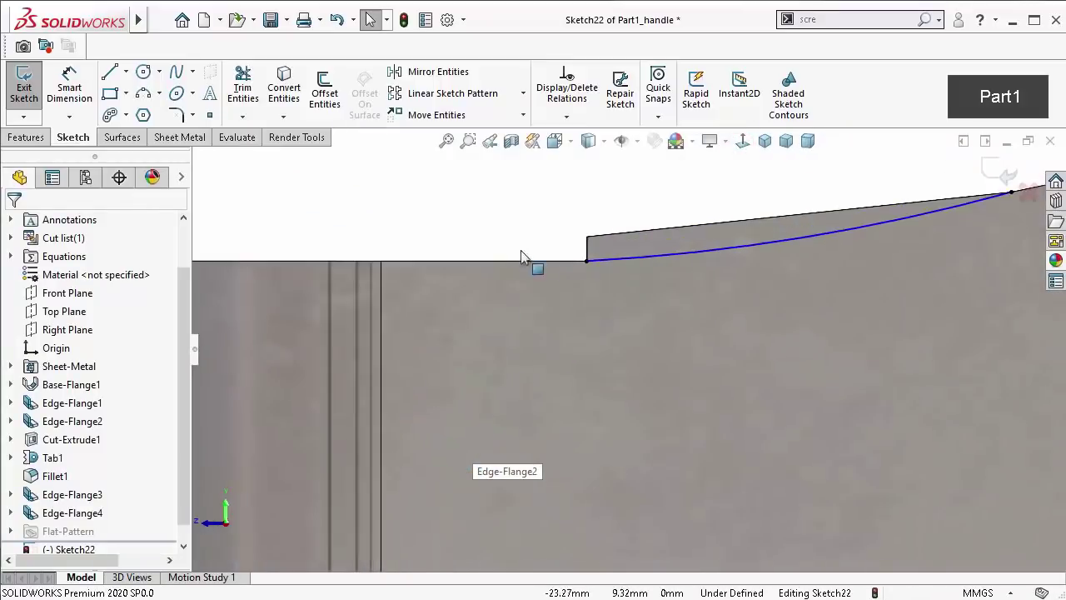
Make the arc tangent to the adjacent model edge so the sketch is fully defined
left_click(622, 259)
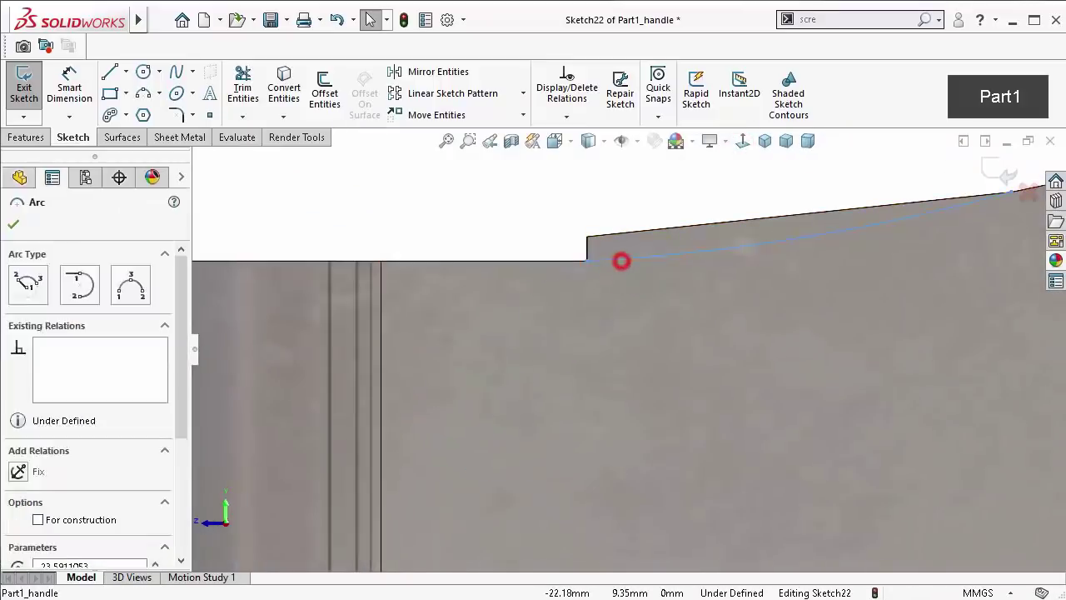
left_click(563, 262, "ctrl")
left_click(613, 190)
left_click(534, 191)
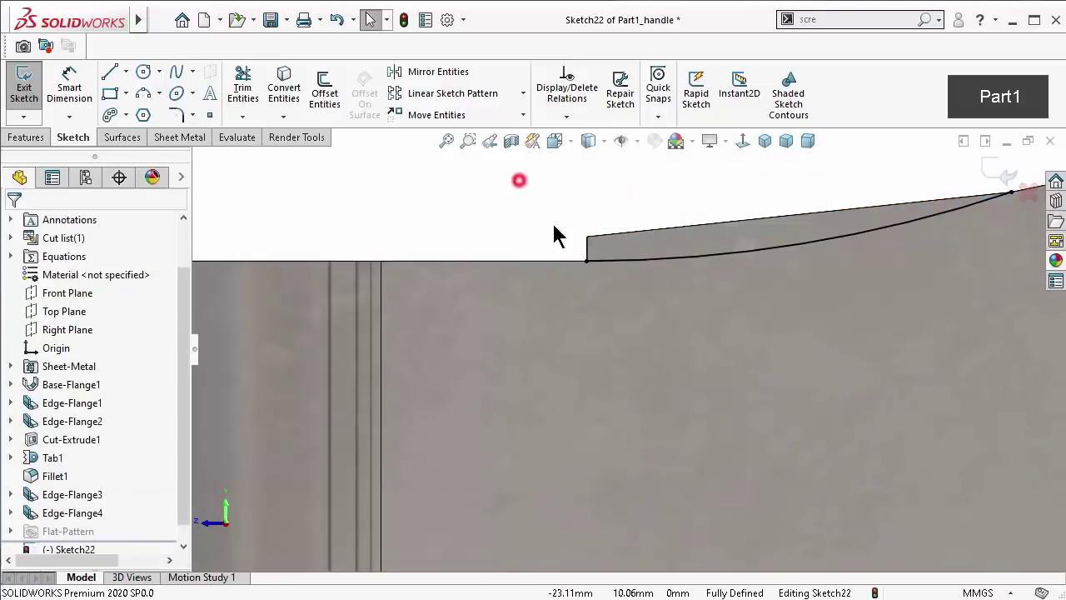
scroll(916, 229, "up", 1)
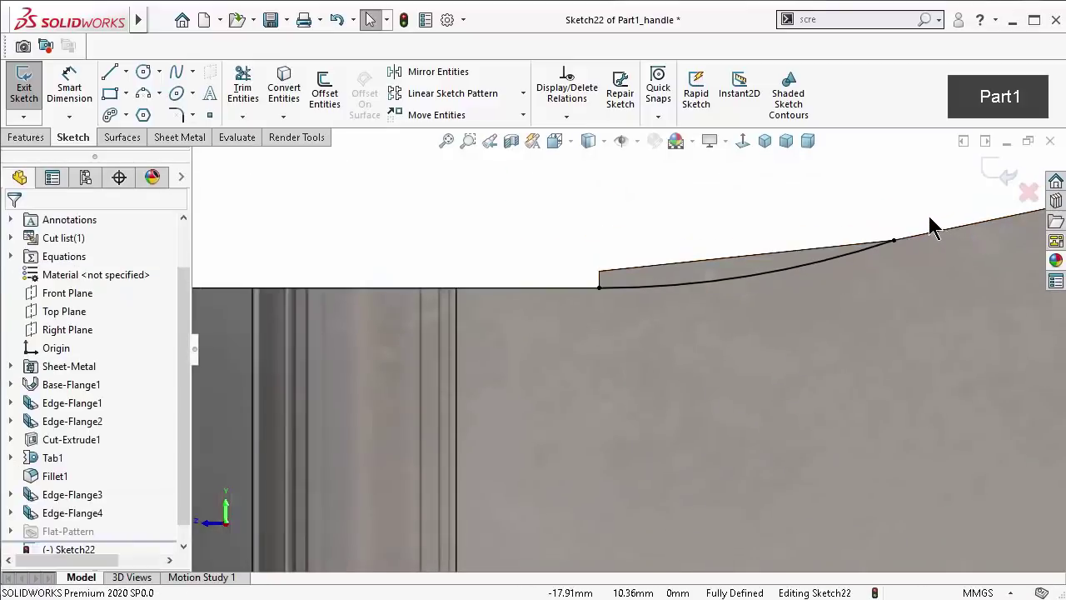
left_click(25, 138)
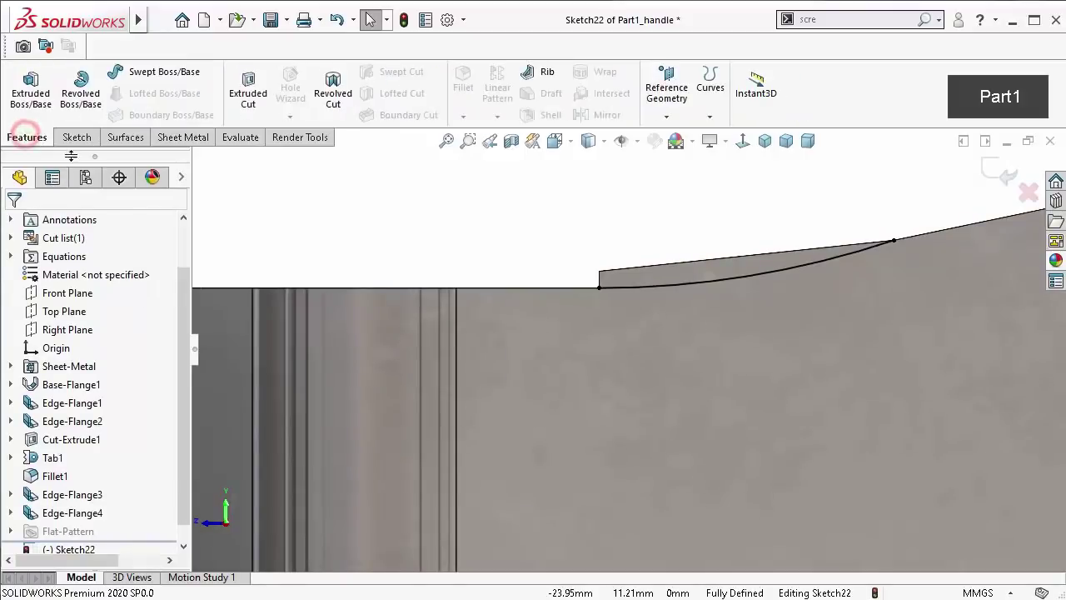
Extrude-cut the arc sketch with Flip side to cut, creating Cut-Extrude2
left_click(250, 101)
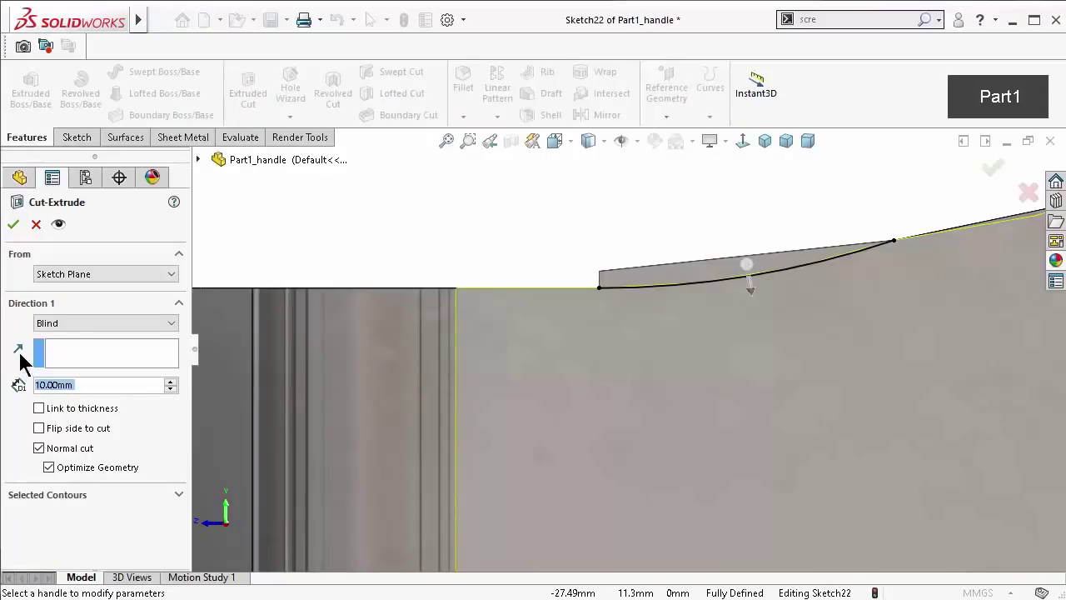
left_click(38, 428)
left_click(13, 224)
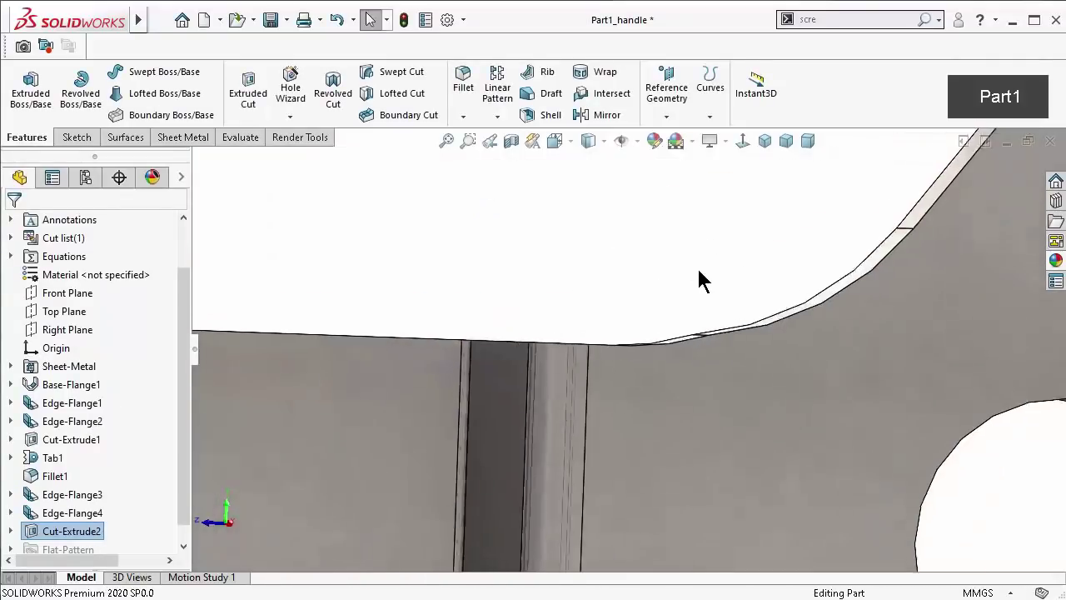
middle_click_drag(485, 246, 723, 320)
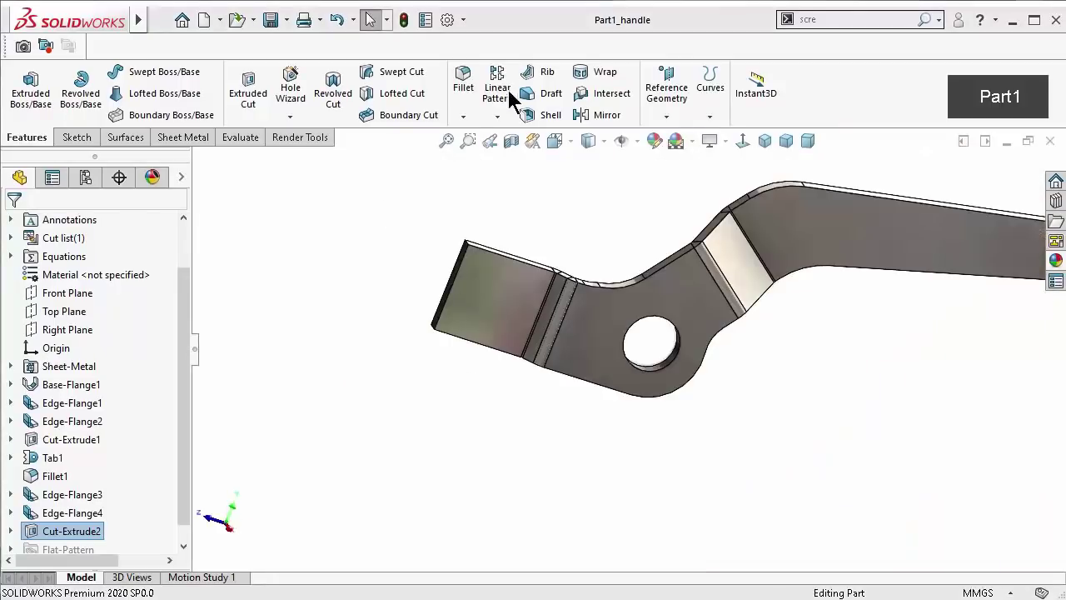
left_click(462, 81)
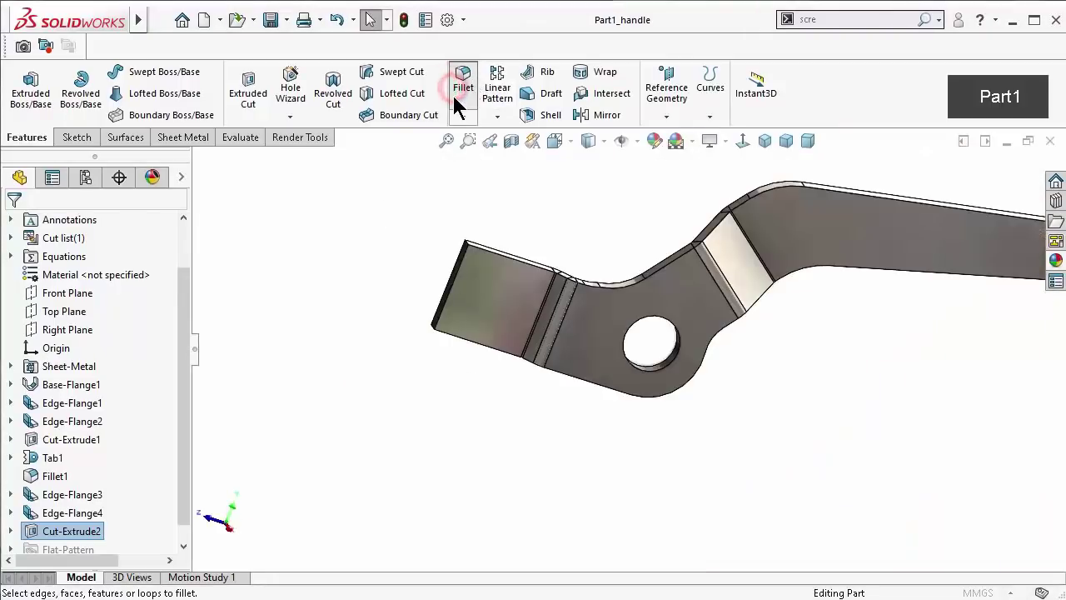
Round the handle's long end with a full-round fillet using its top, end and lower faces
left_click(126, 304)
middle_click_drag(547, 297, 524, 421)
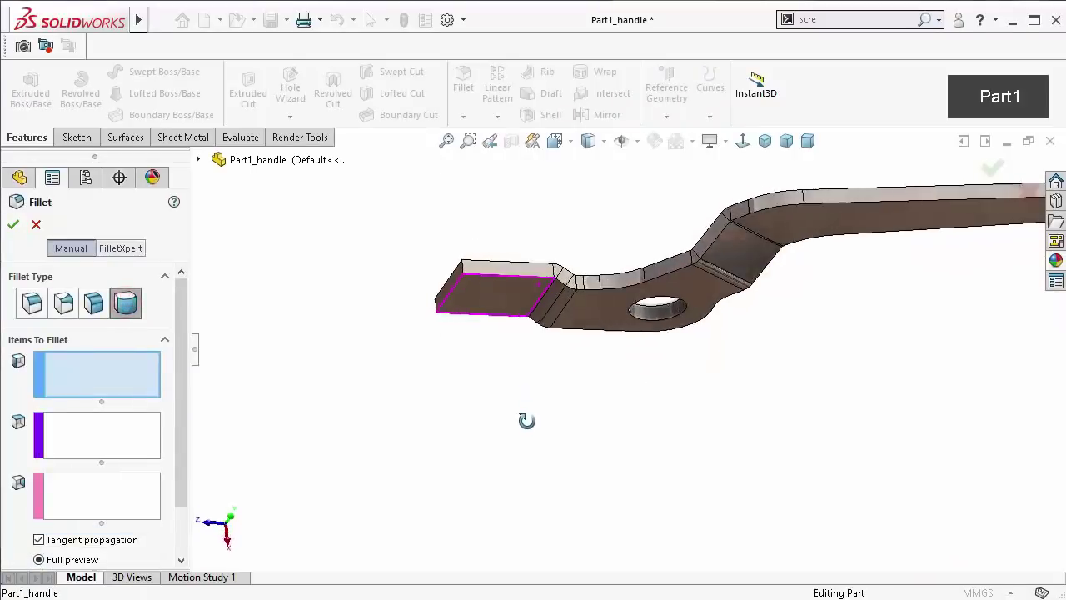
left_click(520, 272)
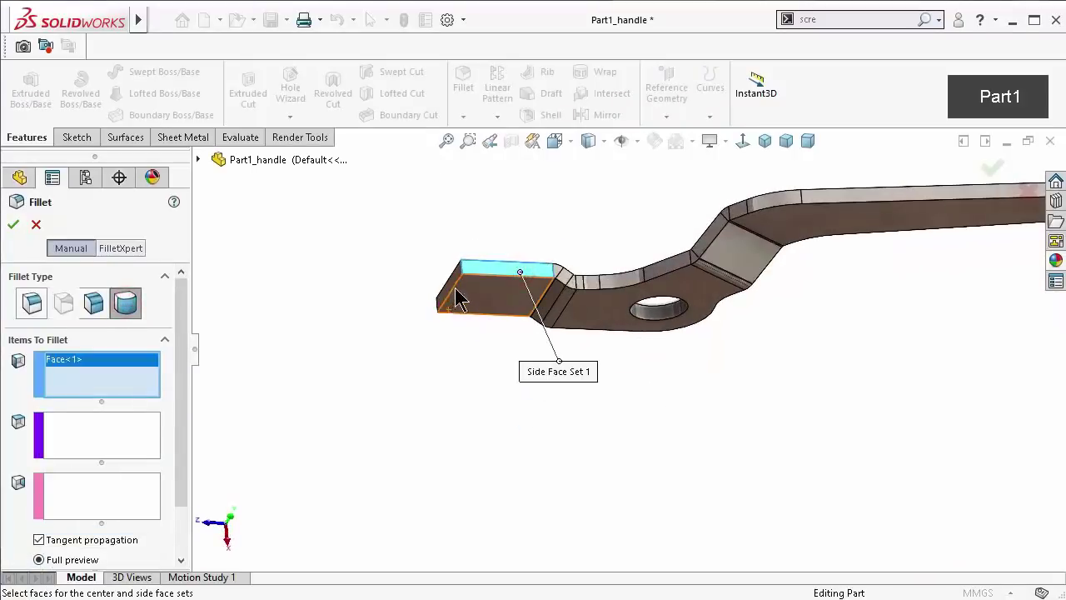
scroll(444, 340, "down", 3)
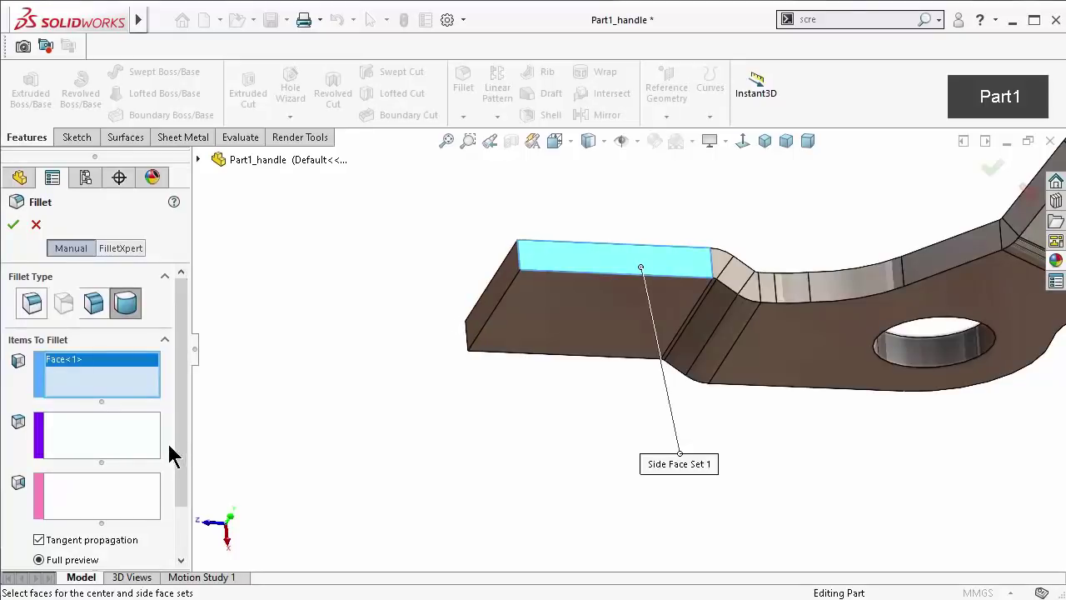
left_click(129, 436)
left_click(498, 304)
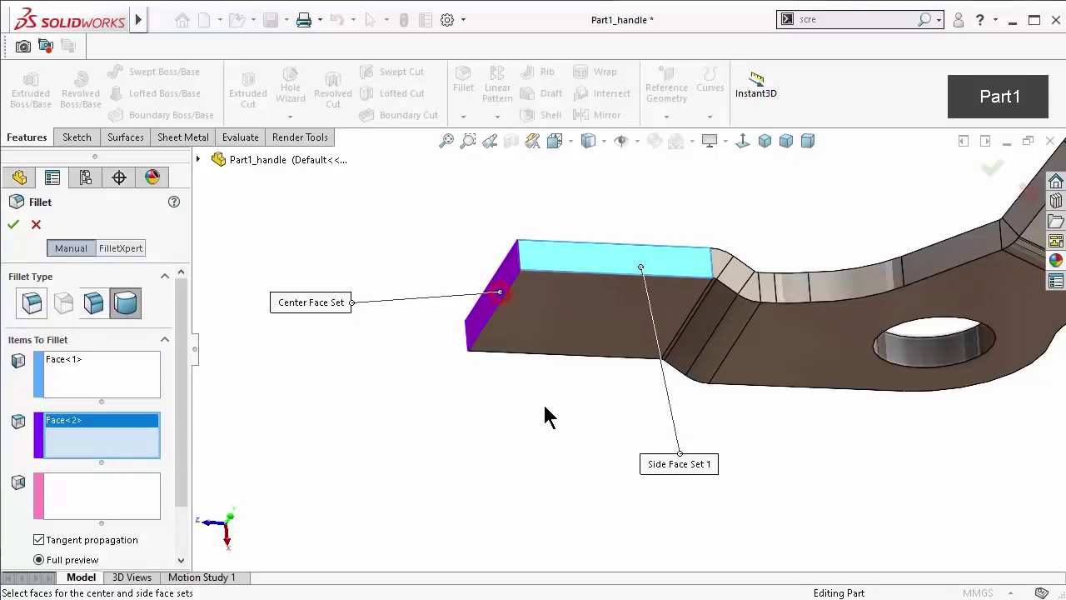
right_click(531, 410)
left_click(424, 448)
left_click(133, 493)
mouse_move(397, 483)
middle_mouse_down()
mouse_move(530, 322)
mouse_move(728, 228)
mouse_move(774, 266)
mouse_move(808, 321)
middle_mouse_up()
left_click(512, 343)
key("Return")
Add a second full-round fillet (Fillet3) on the handle's other end via top, end, bottom faces
scroll(883, 408, "up", 3)
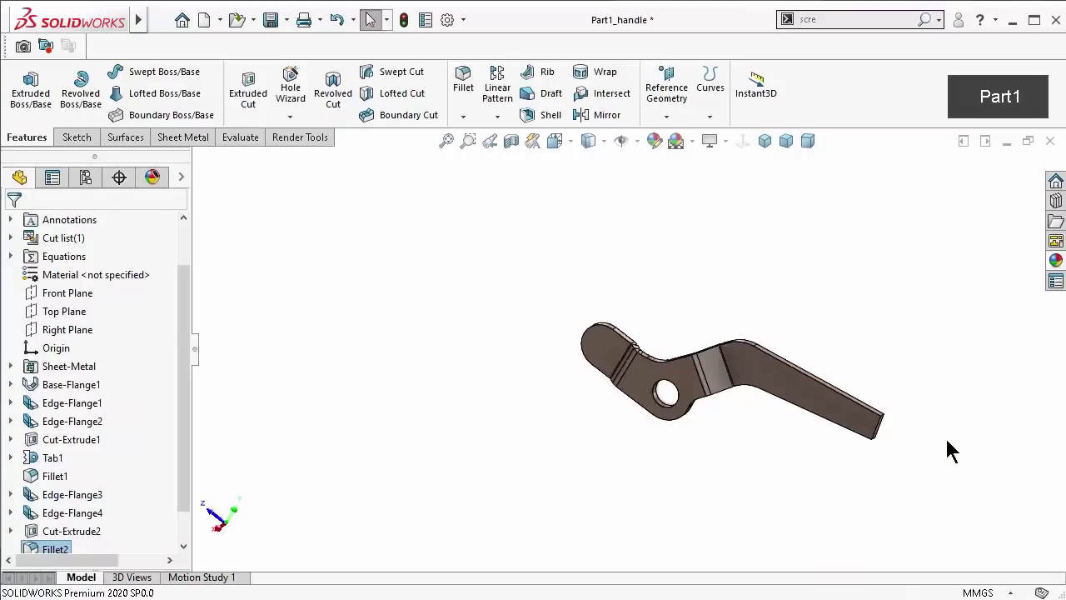
scroll(832, 437, "down", 6)
mouse_move(585, 312)
middle_mouse_down()
mouse_move(595, 302)
mouse_move(628, 344)
middle_mouse_up()
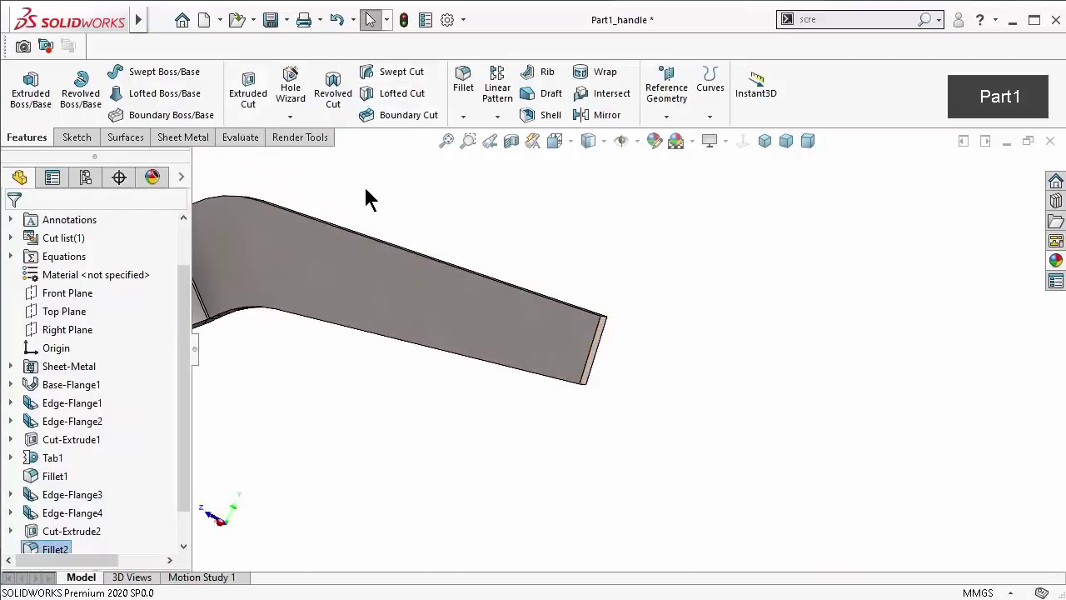
left_click(470, 85)
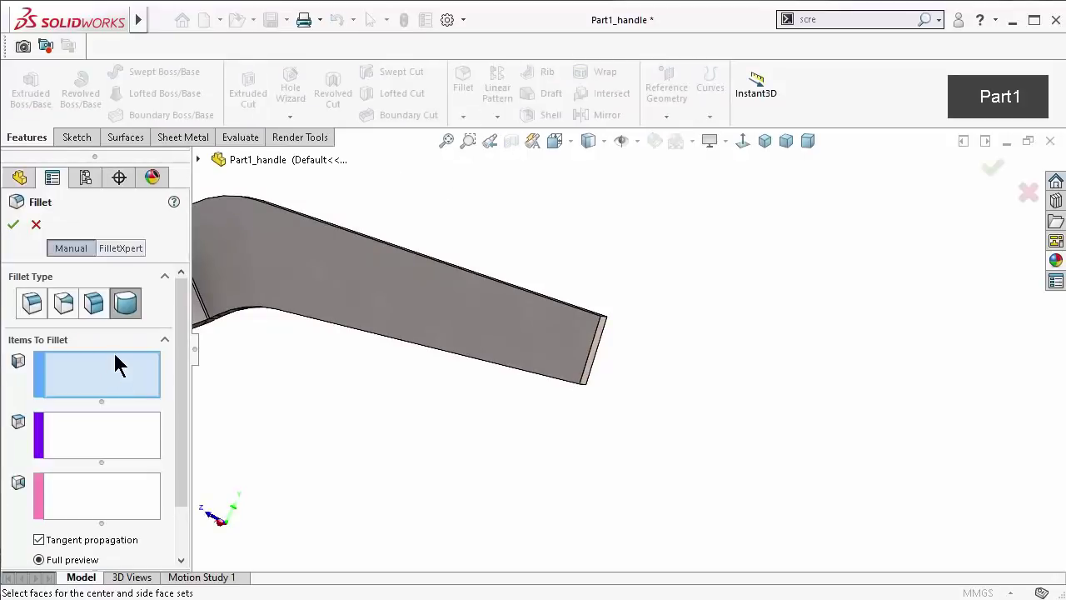
mouse_move(600, 327)
middle_mouse_down()
mouse_move(541, 357)
mouse_move(572, 352)
middle_mouse_up()
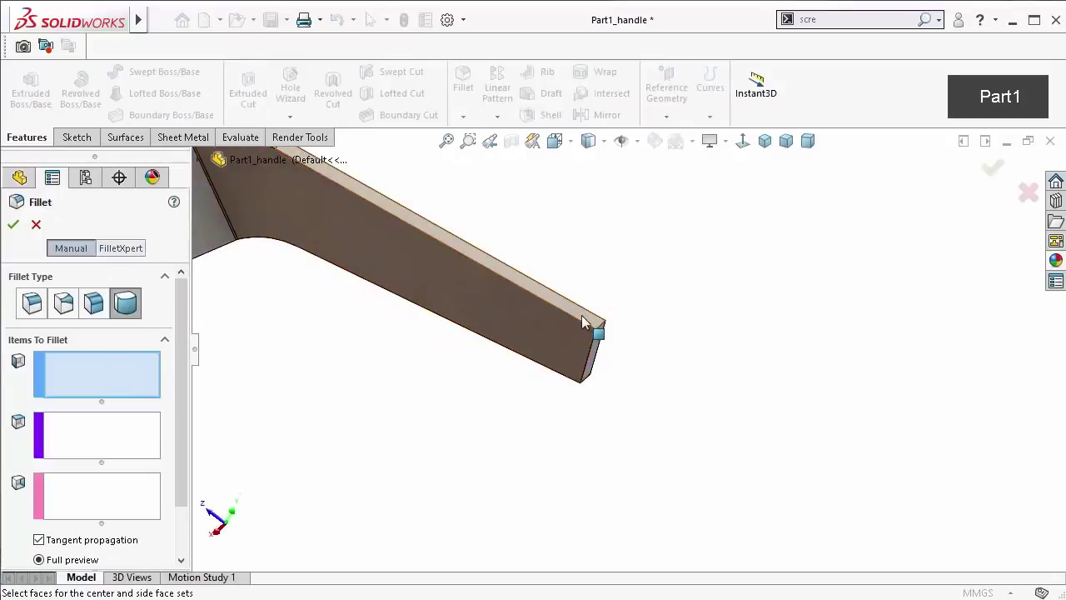
left_click(583, 315)
left_click(104, 441)
middle_click_drag(594, 445, 587, 385)
left_click(583, 367)
middle_click_drag(566, 452, 624, 281)
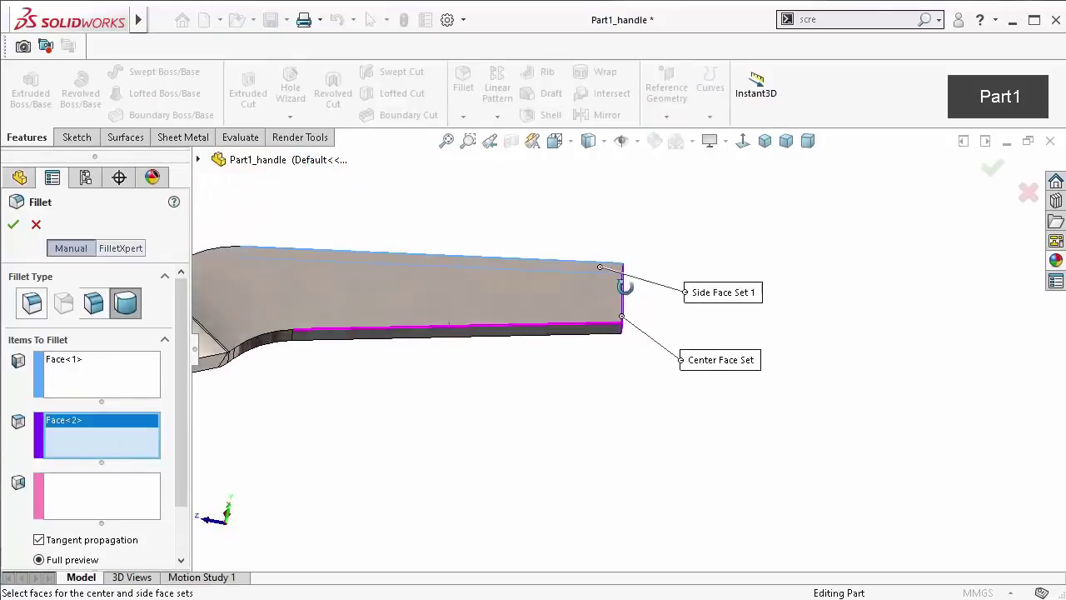
left_click(81, 490)
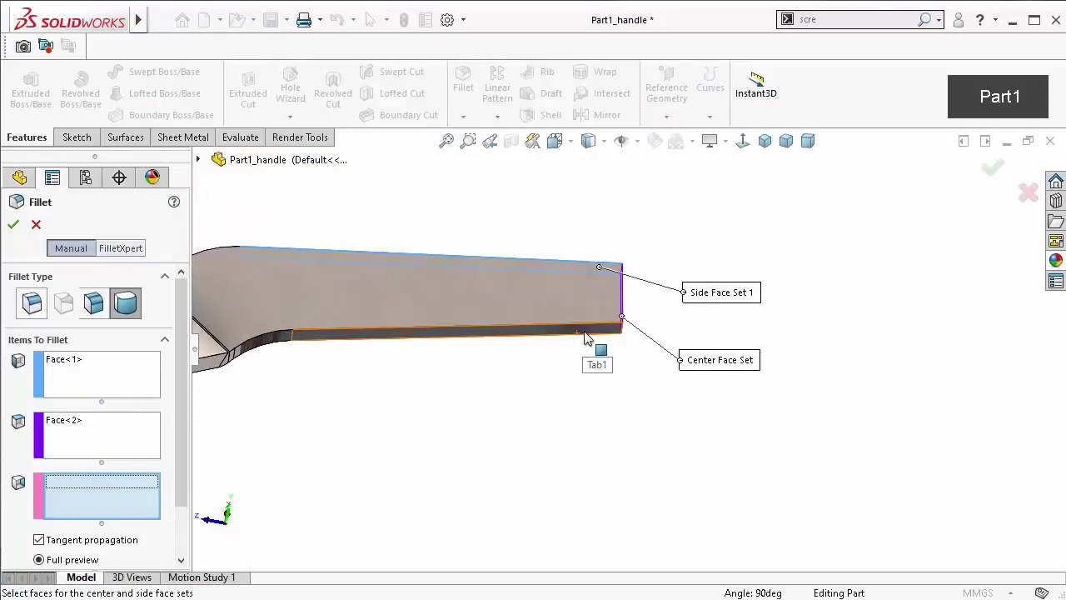
left_click(586, 335)
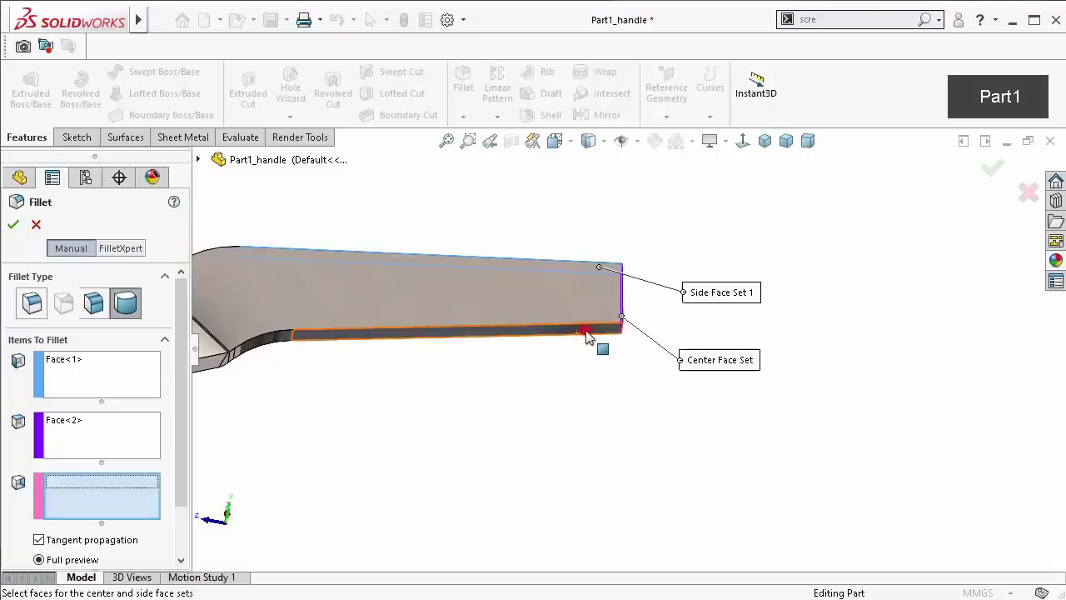
right_click(744, 269)
Save the part
scroll(535, 358, "up", 3)
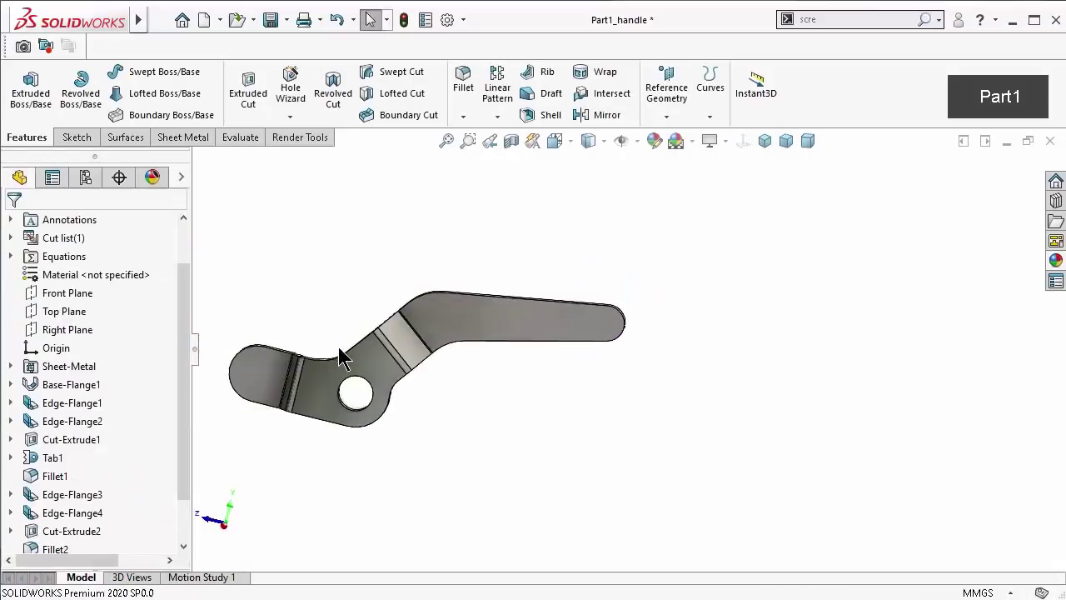
scroll(371, 381, "down", 2)
key("ctrl+s")
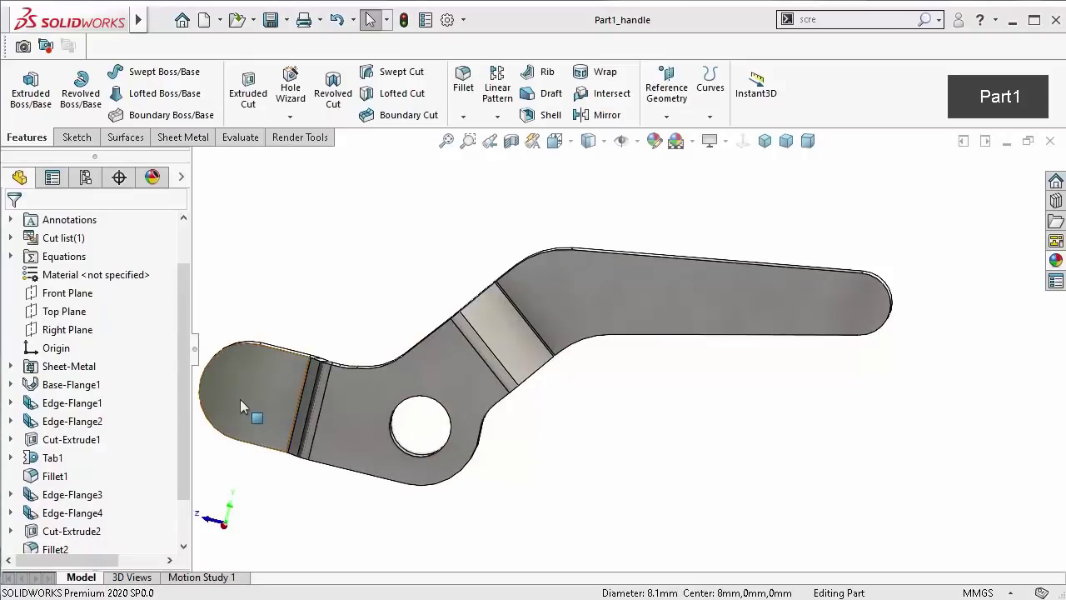
Sketch an 8 mm diameter circle at the arc centre on the left flange face
left_click(251, 394)
left_click(319, 344)
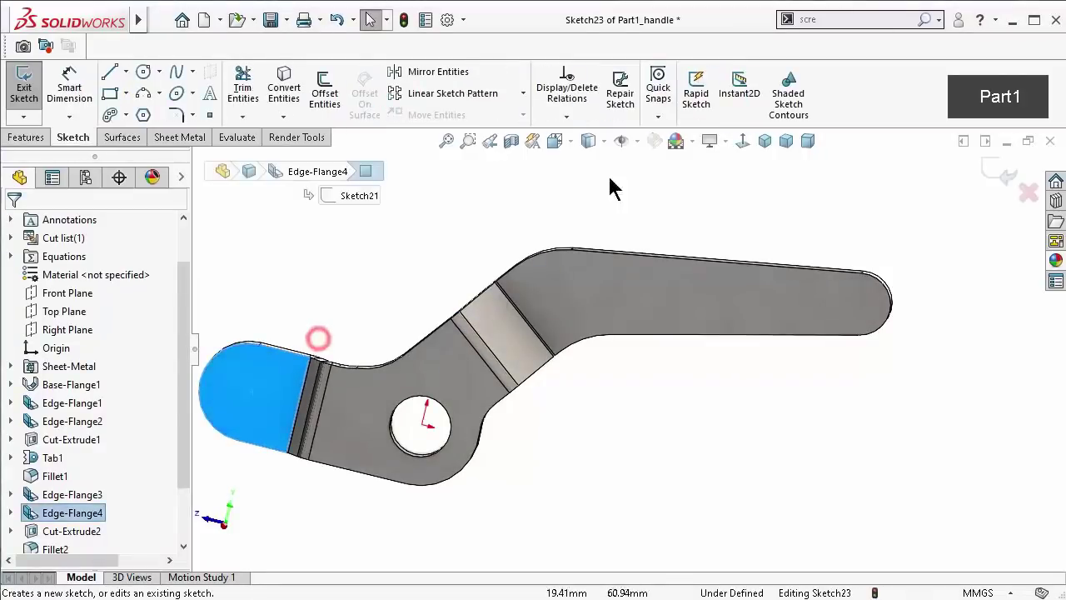
left_click(743, 142)
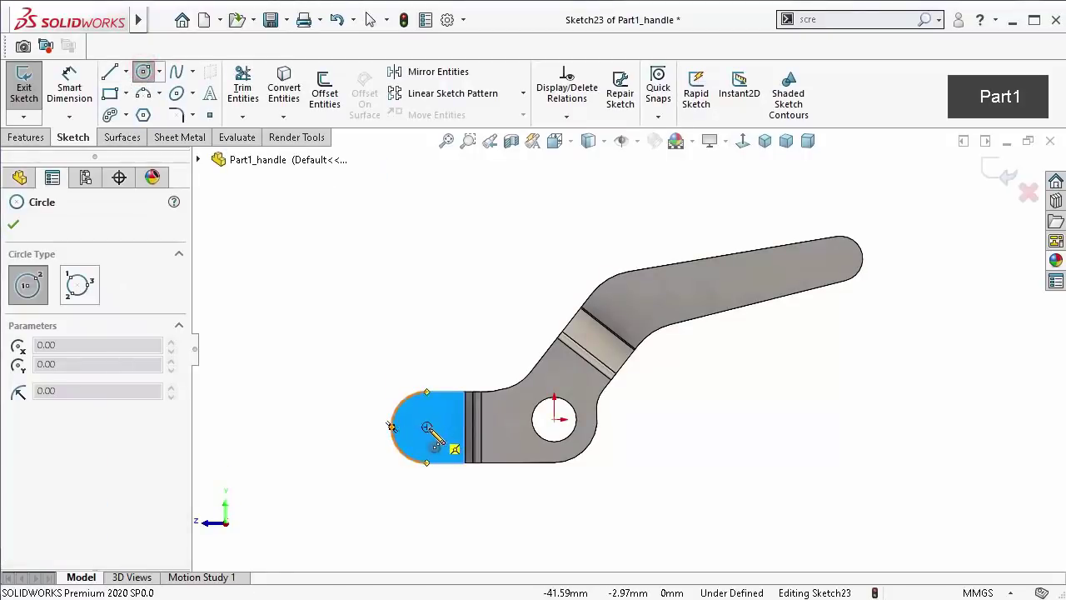
left_click(427, 428)
left_click(415, 417)
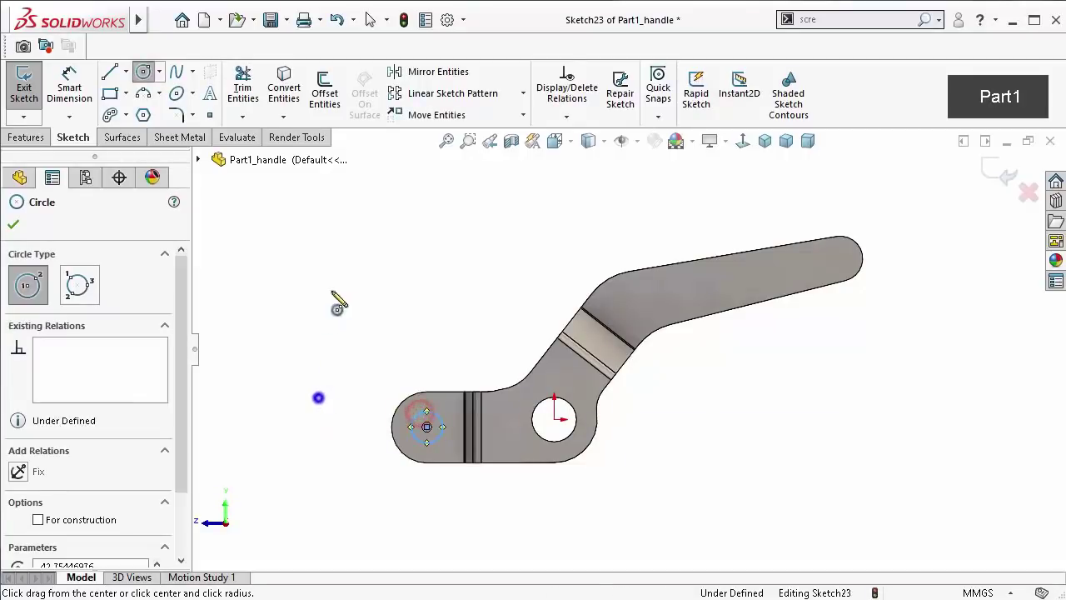
left_click(547, 398)
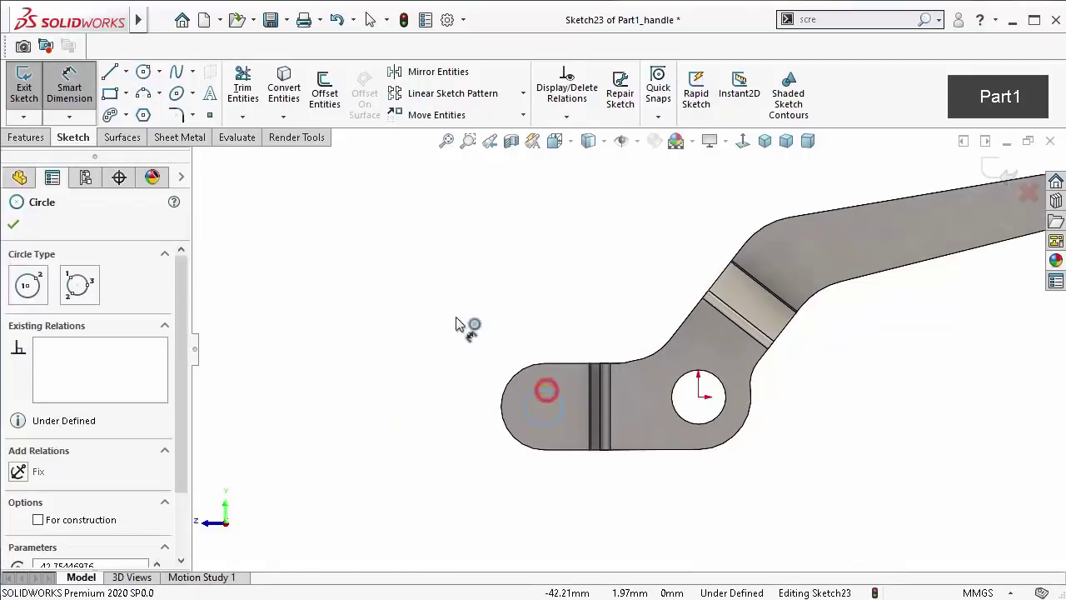
left_click(442, 312)
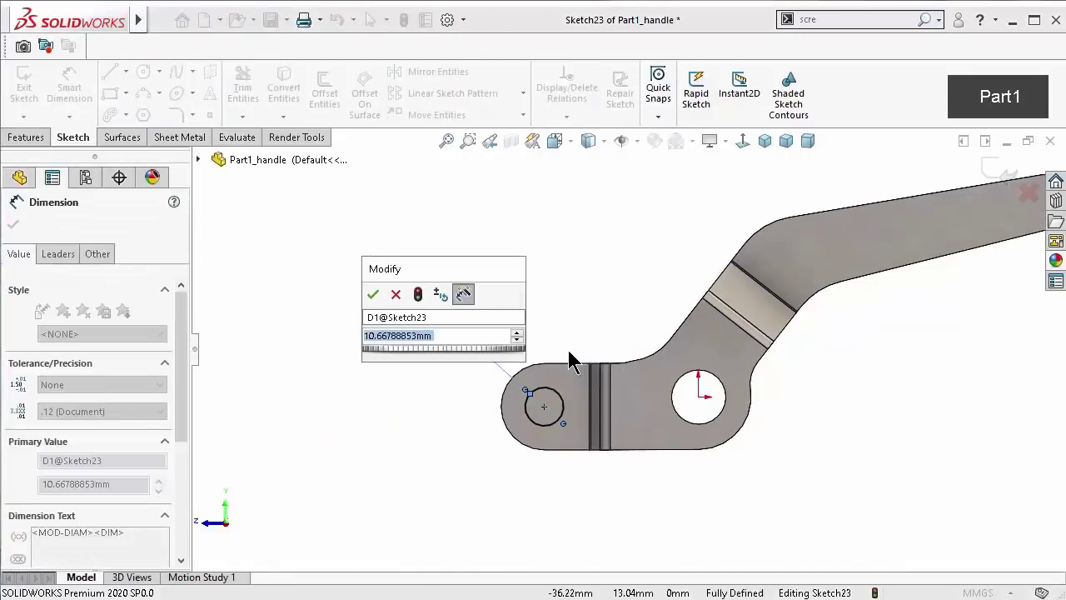
type("8")
key("Return")
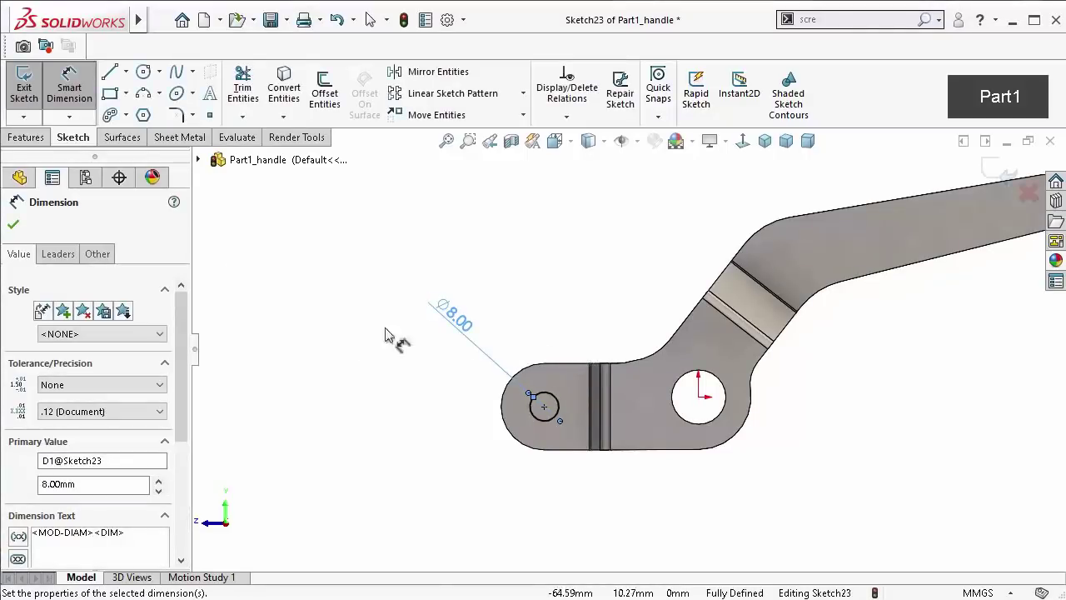
Extrude-cut the circle Through All to make the hole Cut-Extrude3
left_click(27, 139)
left_click(250, 94)
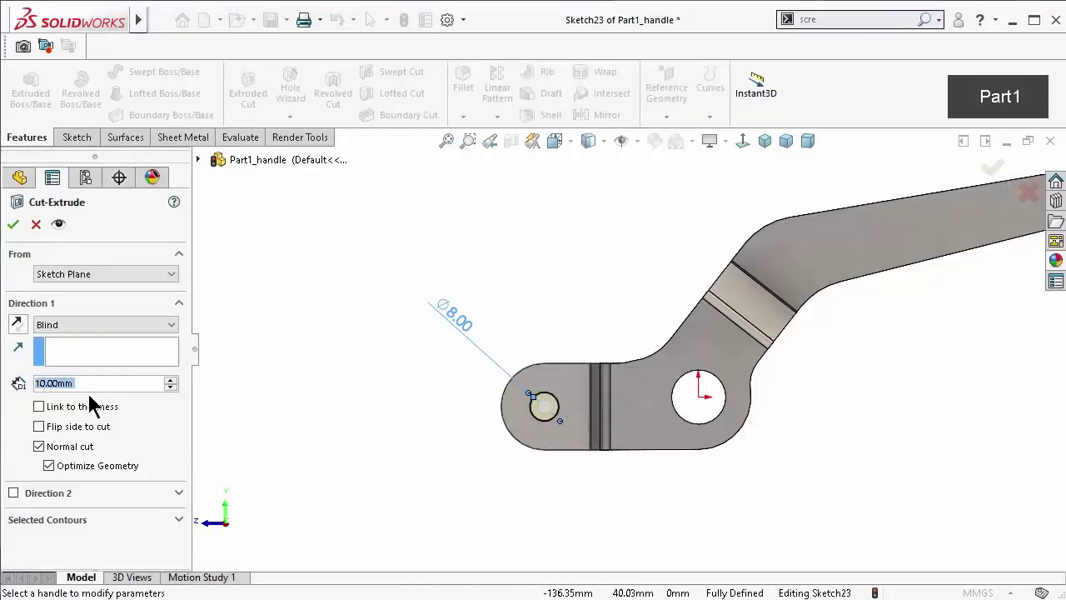
left_click(116, 325)
left_click(107, 345)
left_click(13, 224)
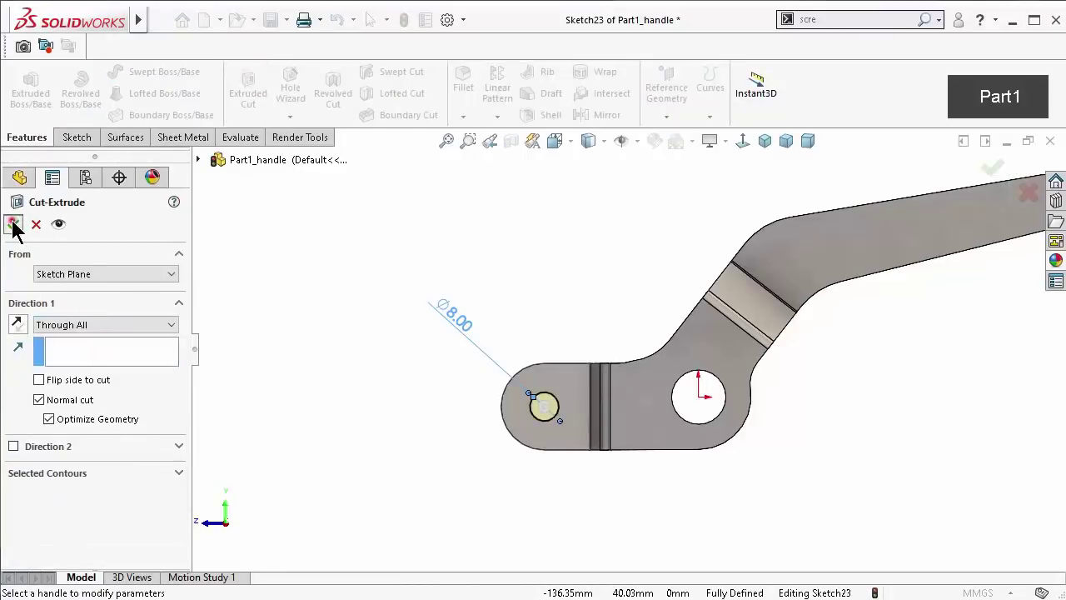
mouse_move(543, 267)
middle_mouse_down()
mouse_move(583, 261)
mouse_move(669, 299)
mouse_move(616, 276)
mouse_move(550, 271)
mouse_move(571, 276)
mouse_move(564, 305)
middle_mouse_up()
Reopen Cut-Extrude3 and confirm its end condition stays Through All
mouse_move(181, 448)
left_mouse_down()
mouse_move(181, 500)
mouse_move(64, 523)
left_mouse_up()
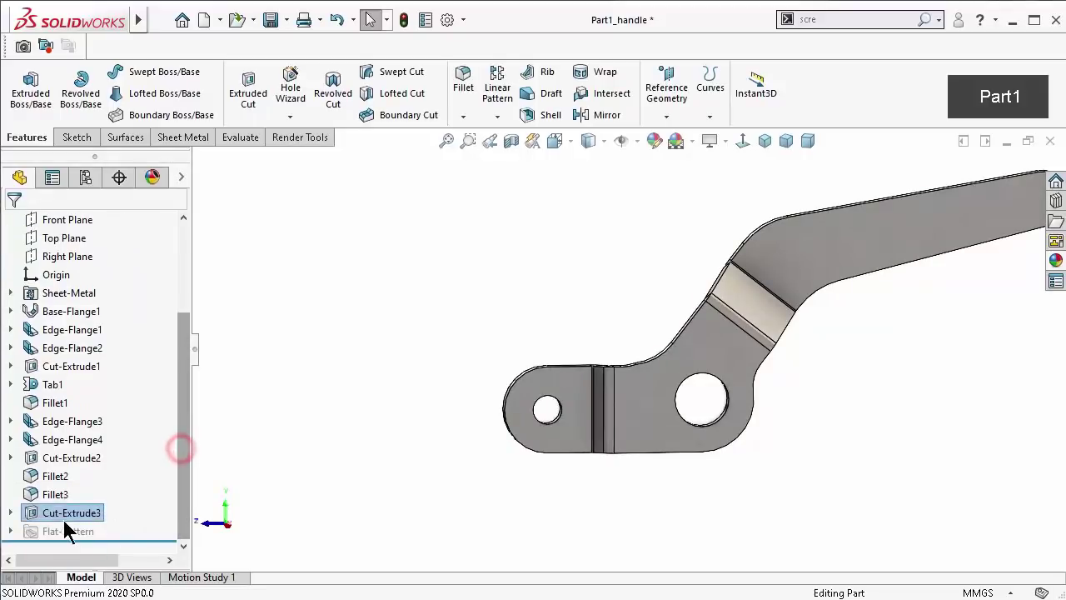
left_click(180, 140)
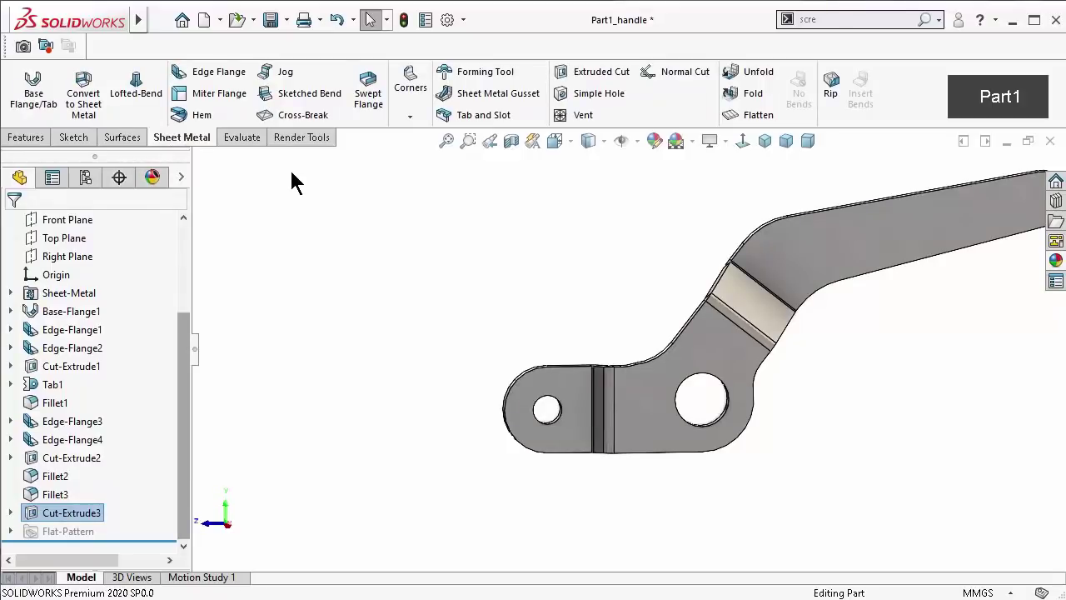
left_click(33, 512)
left_click(46, 467)
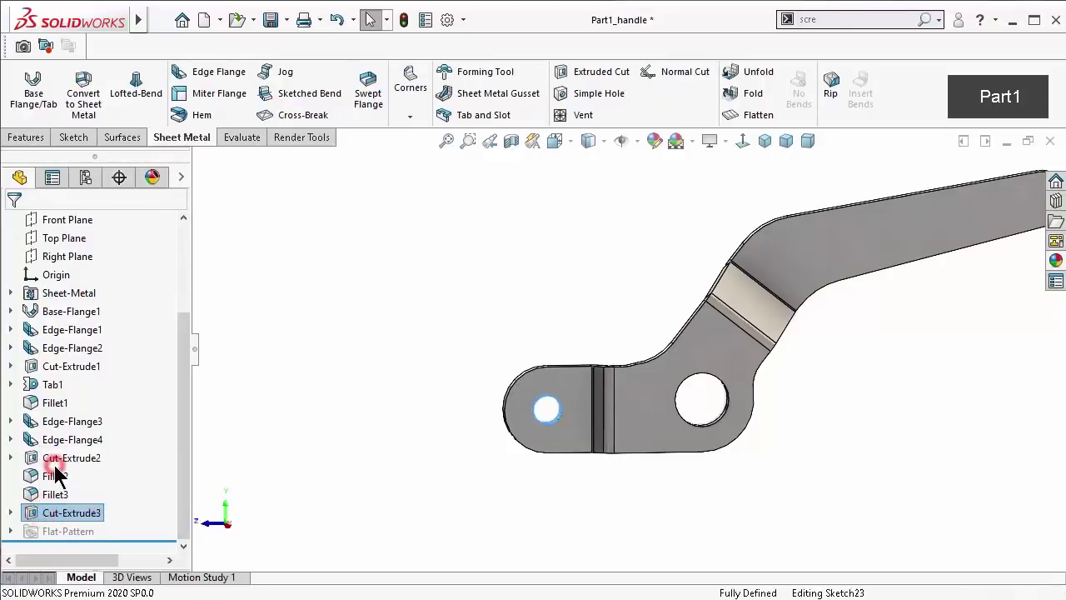
left_click(71, 325)
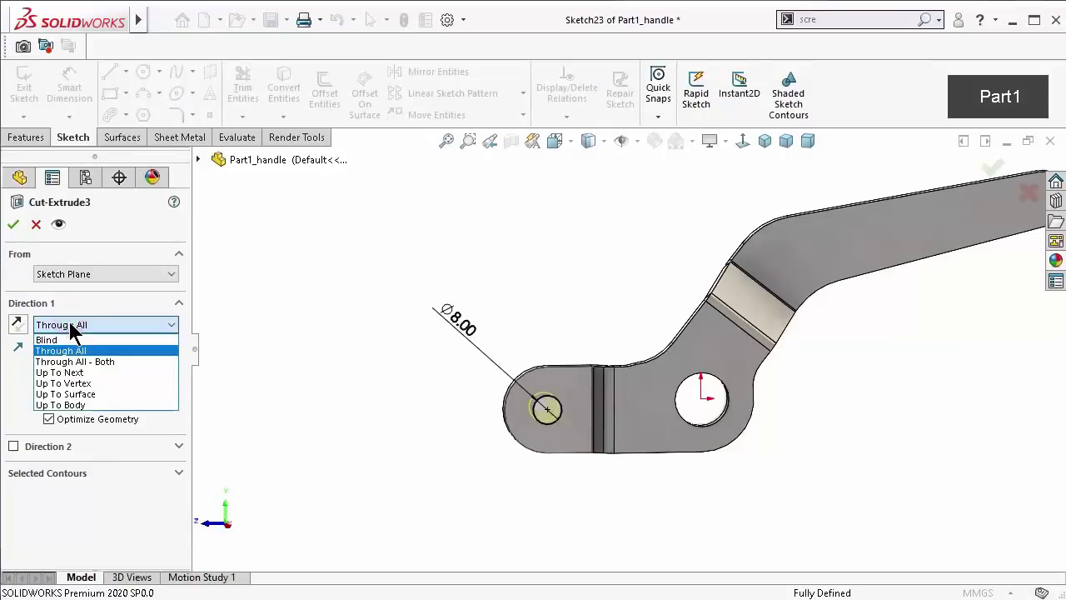
left_click(12, 409)
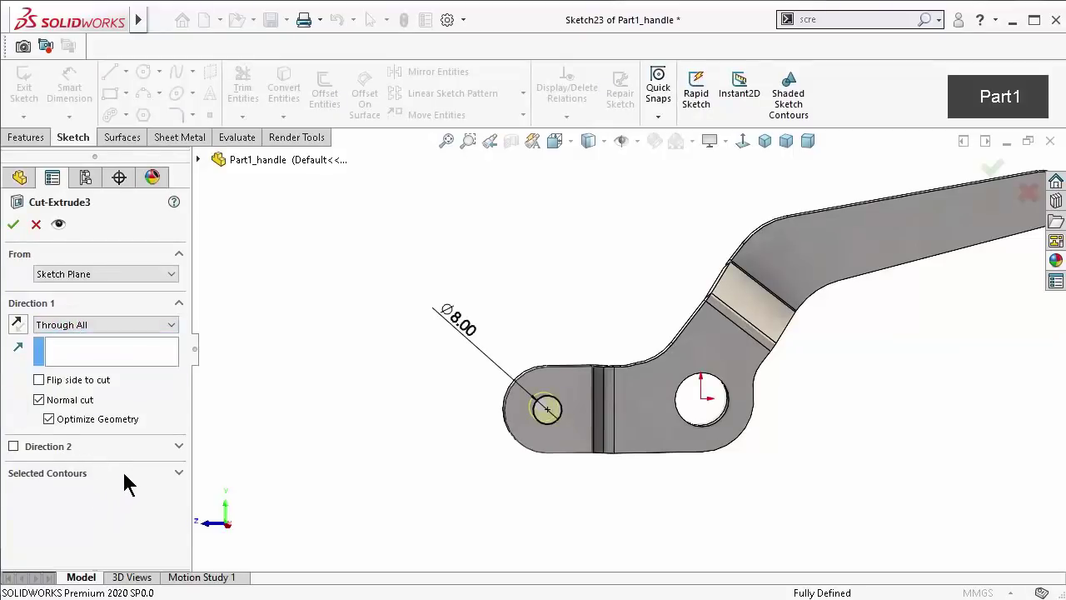
Flatten the handle to inspect its flat pattern, then fold it back
left_click(552, 228)
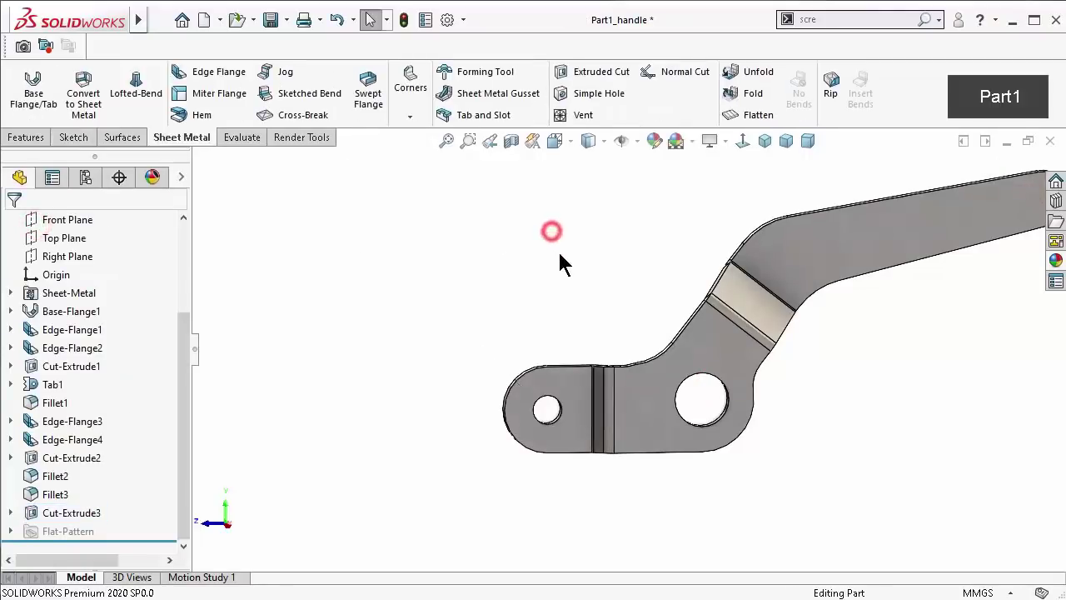
mouse_move(561, 258)
middle_mouse_down()
mouse_move(737, 295)
mouse_move(659, 269)
middle_mouse_up()
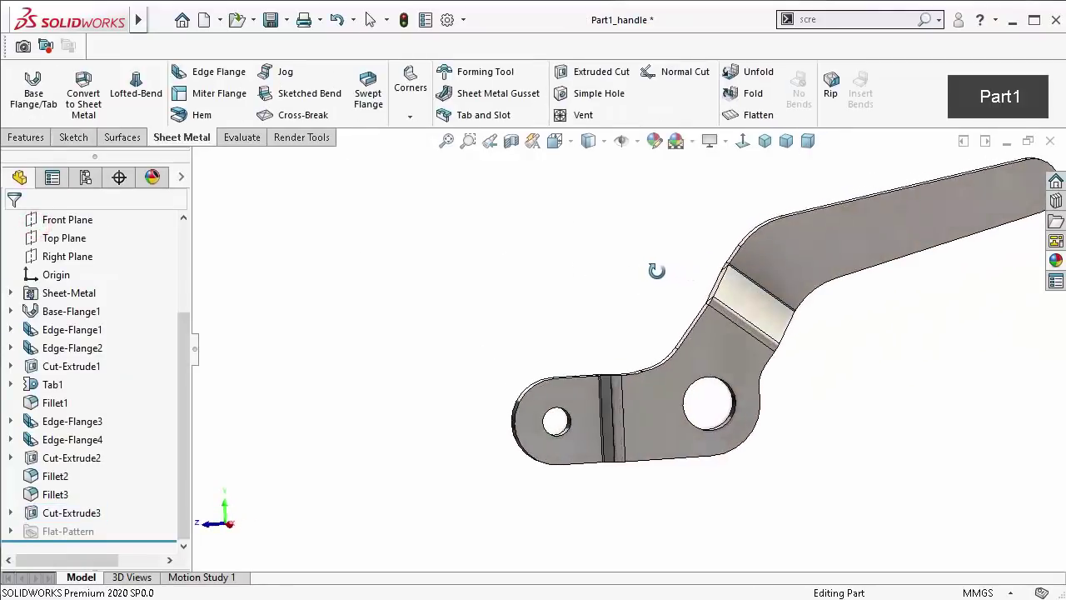
left_click(747, 117)
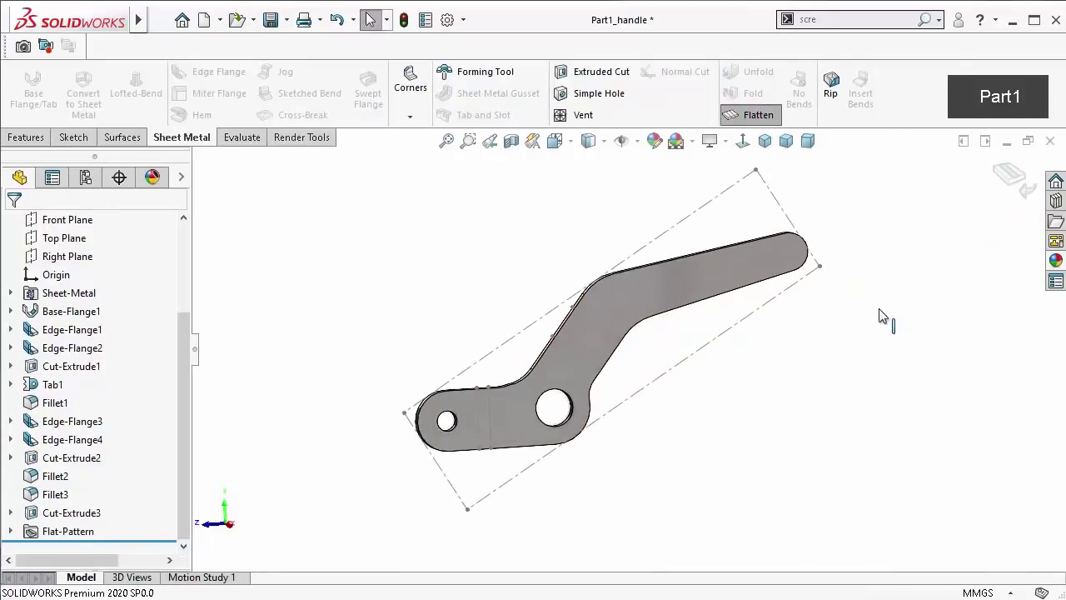
middle_click_drag(821, 241, 722, 201)
key("ctrl+shift+z")
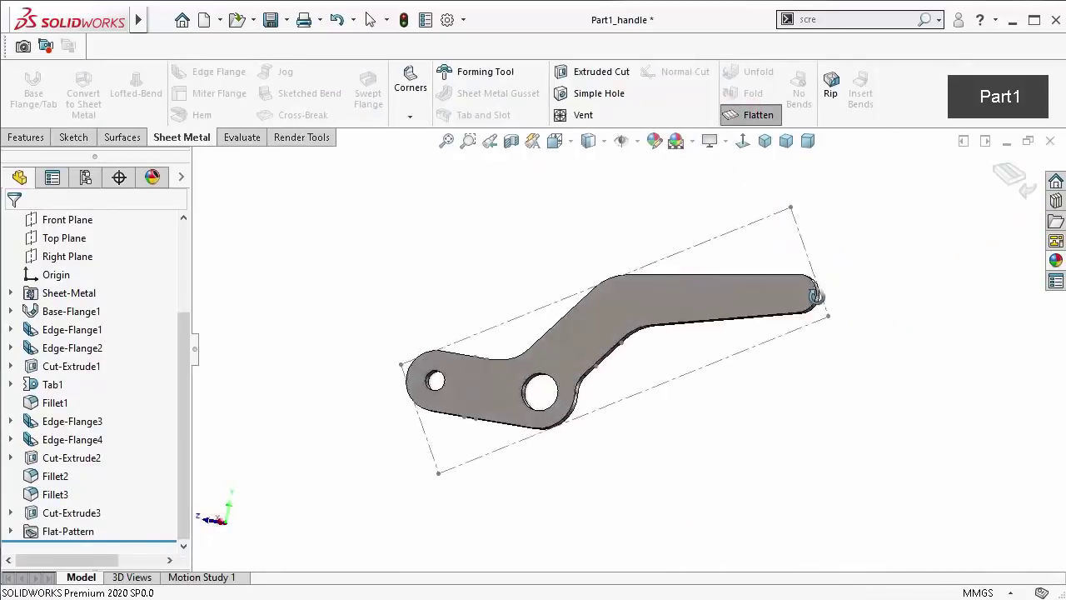
left_click(1008, 185)
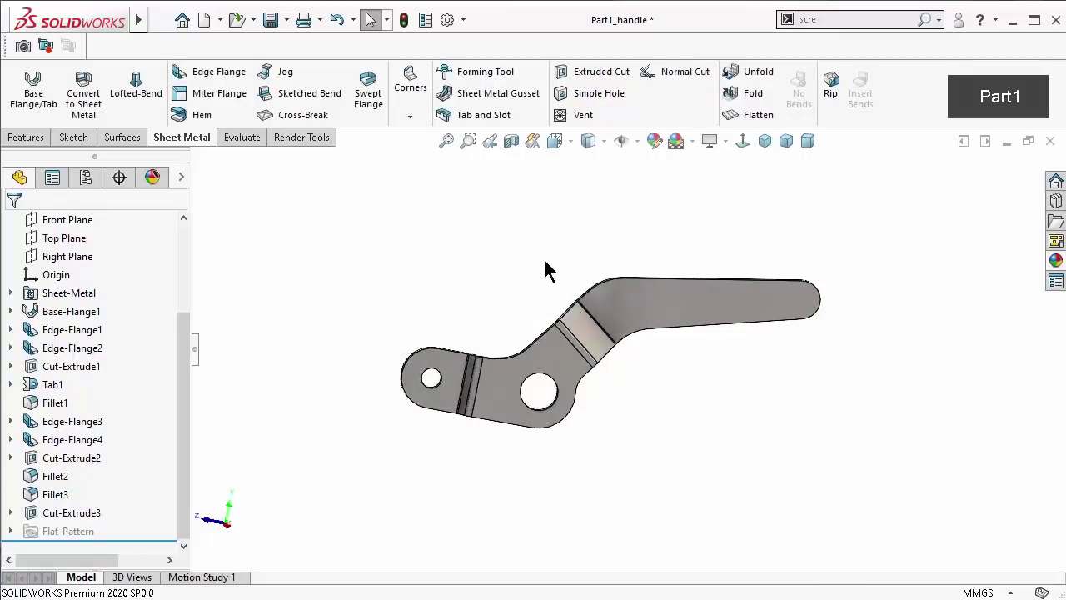
Show the bent handle in isometric orientation with perspective display turned on
middle_click_drag(571, 295, 731, 179)
left_click(761, 143)
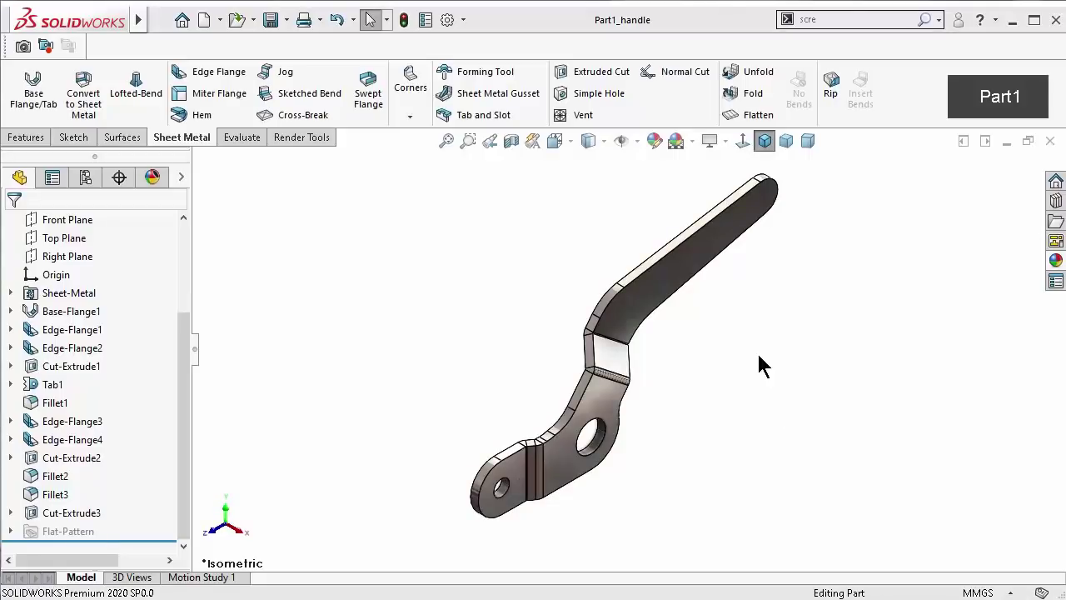
left_click(725, 142)
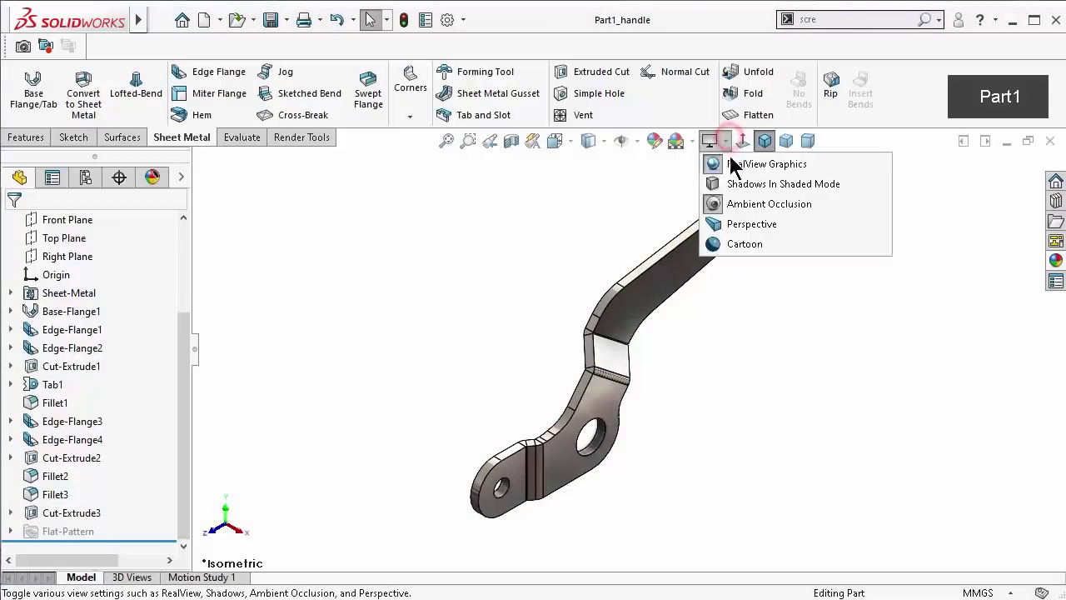
left_click(746, 225)
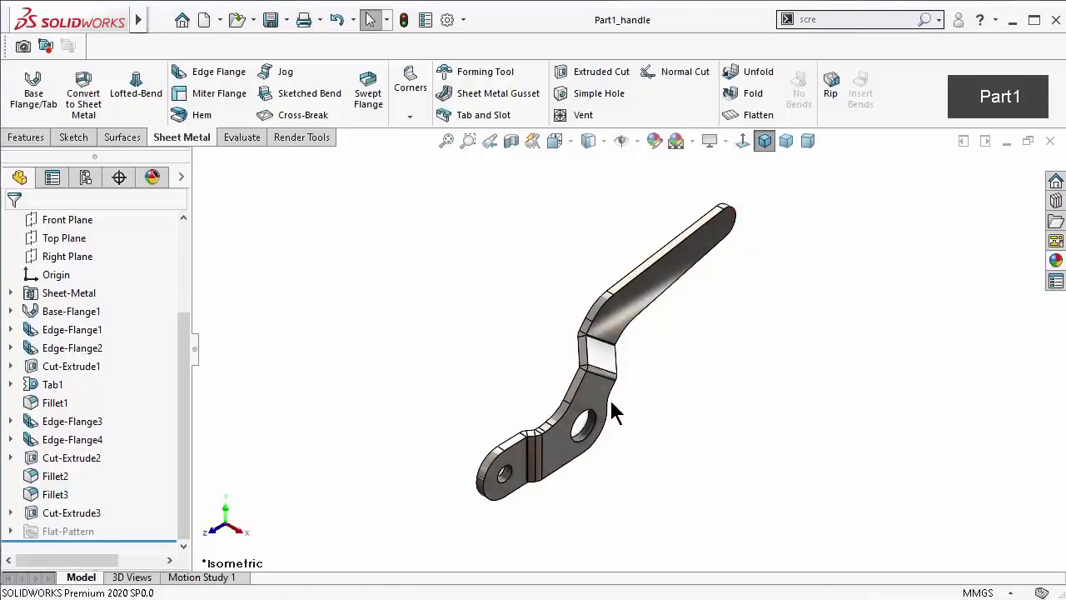
scroll(608, 392, "down", 2)
scroll(702, 214, "up", 2)
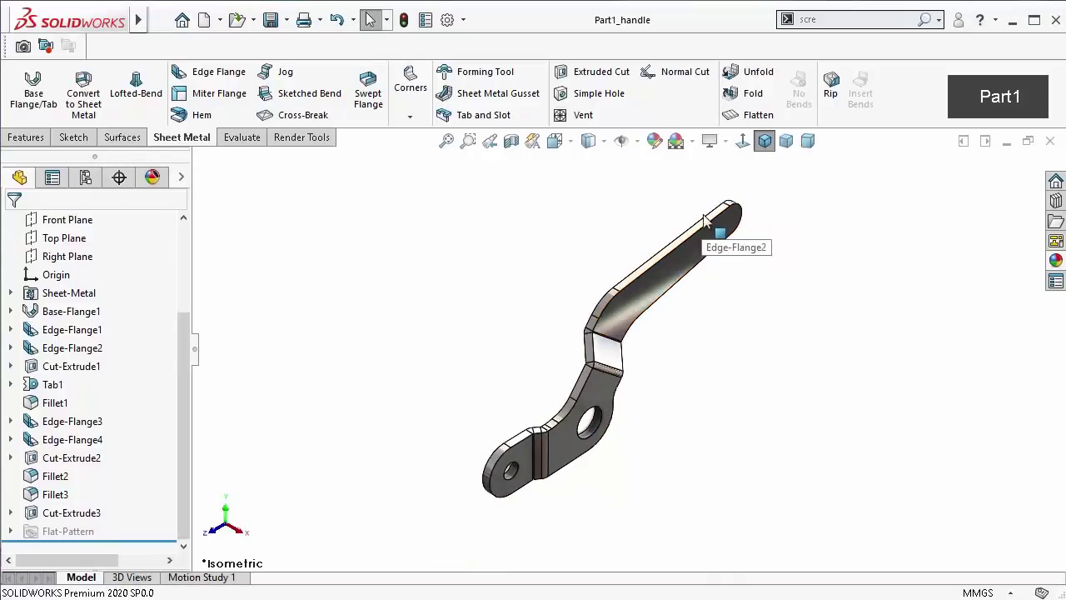
scroll(703, 218, "down", 2)
scroll(675, 416, "up", 2)
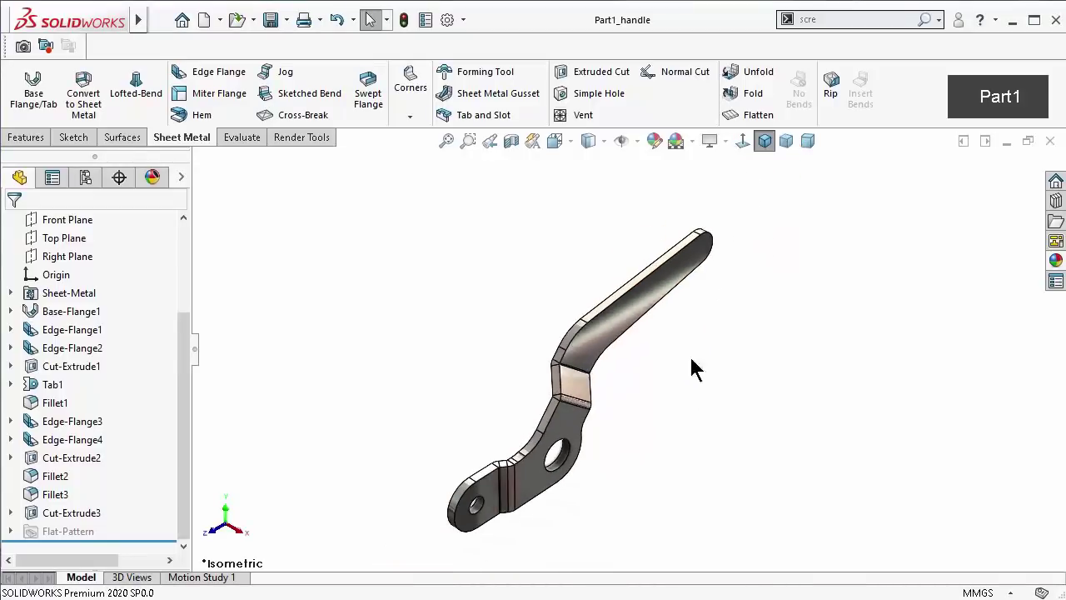
Flatten again to view the flat pattern face-on, then refold and set trimetric view
left_click(758, 117)
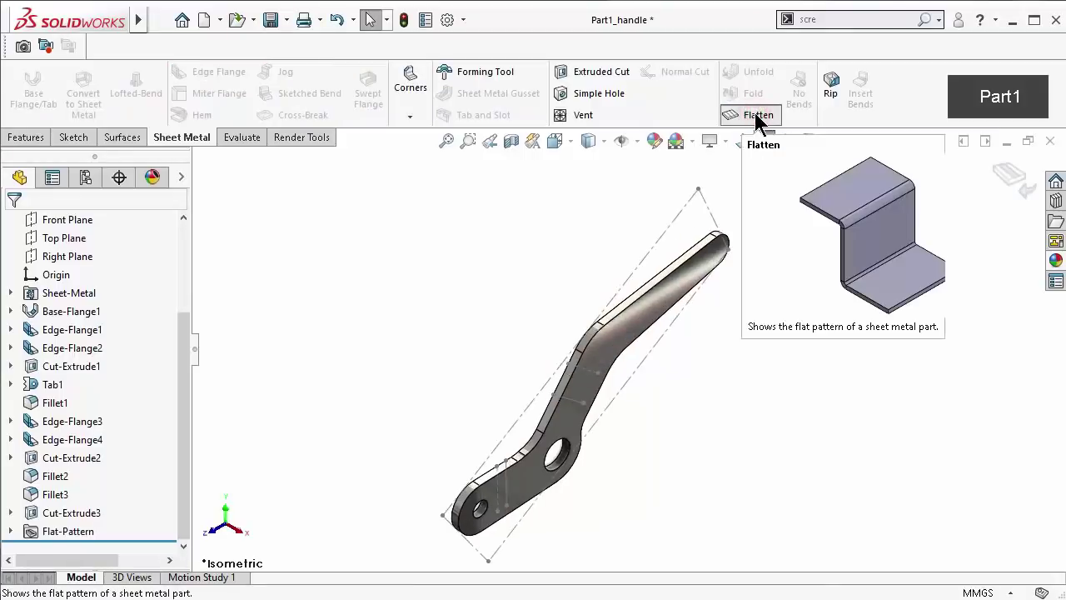
left_click(1009, 180)
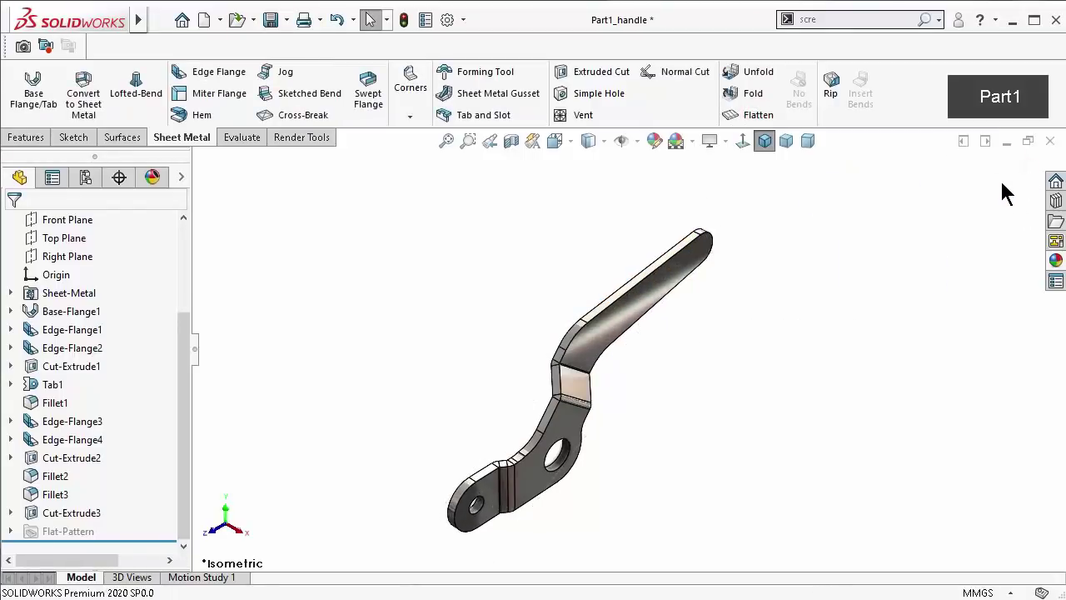
left_click(771, 121)
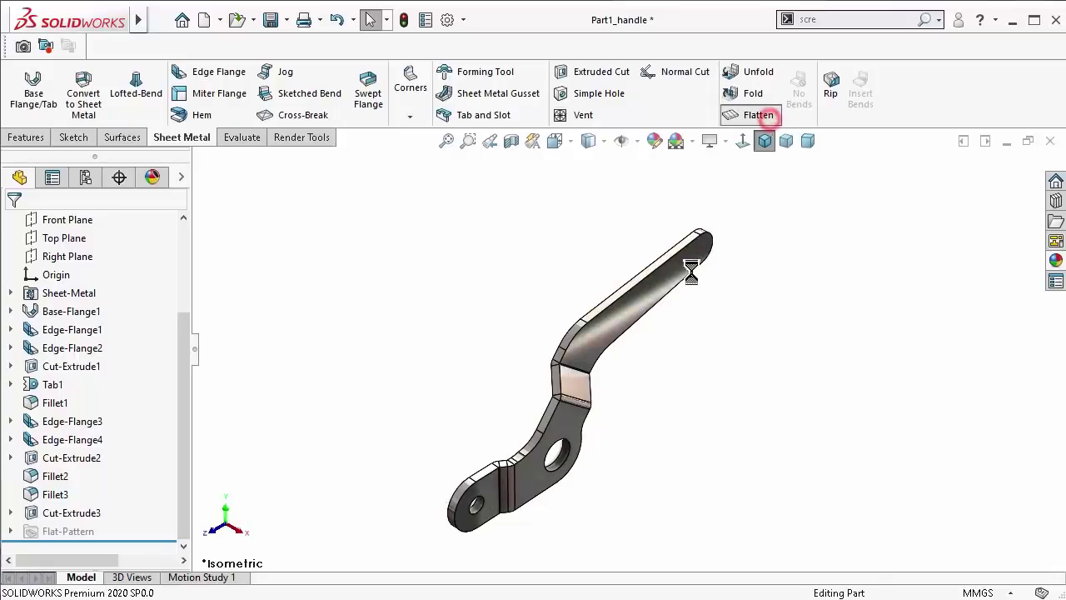
left_click(677, 293)
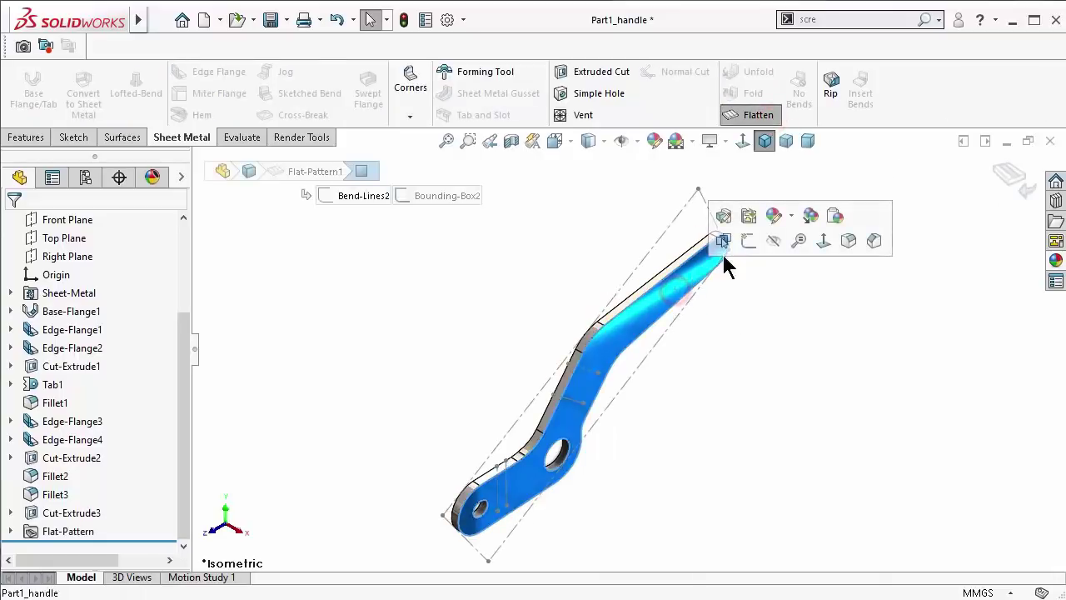
left_click(823, 241)
left_click(450, 259)
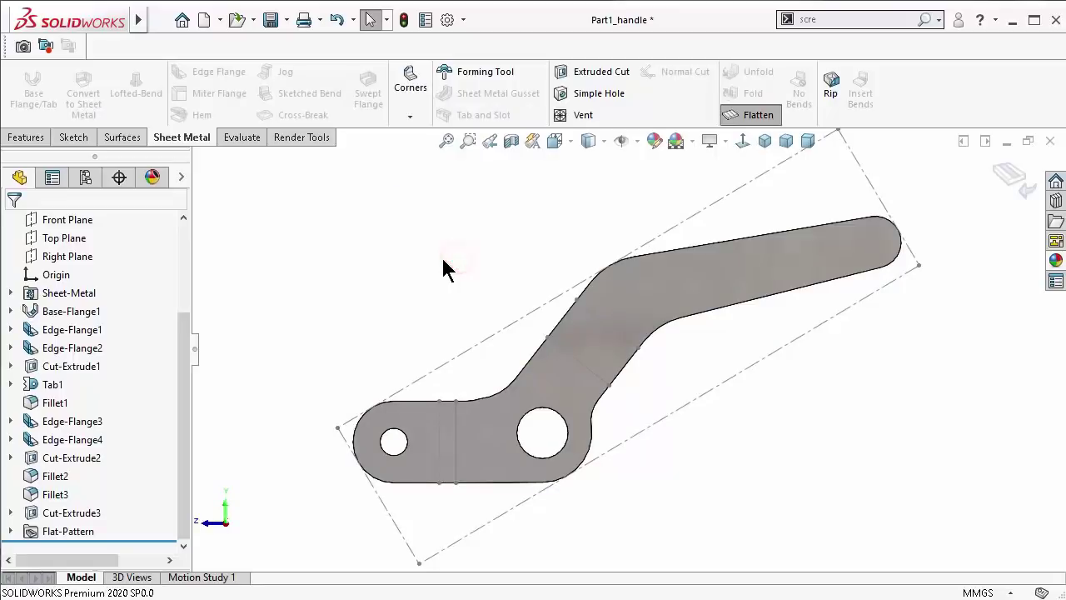
left_click(1009, 177)
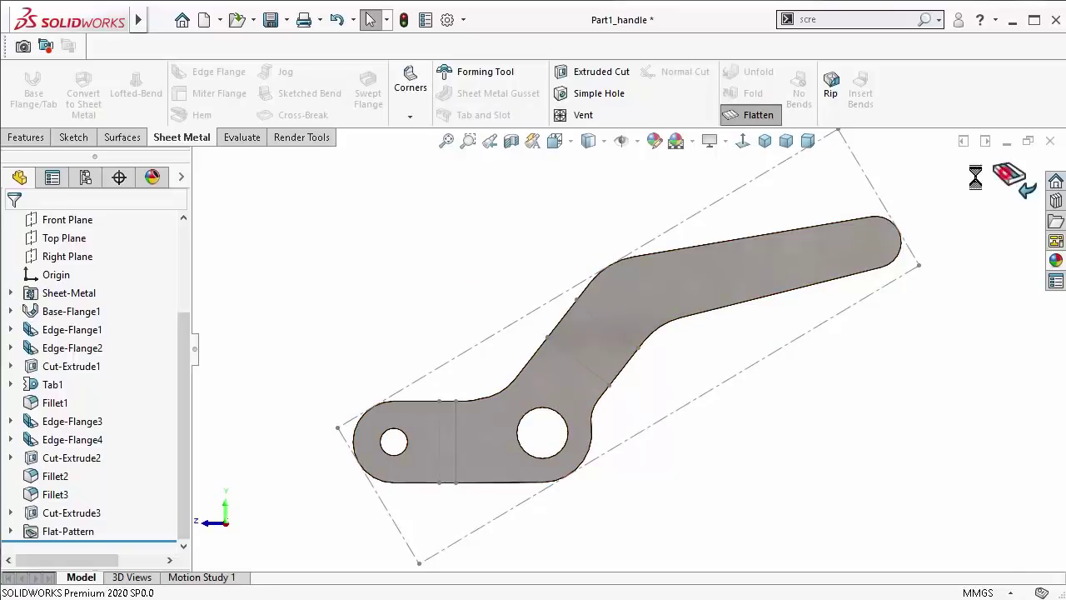
left_click(766, 141)
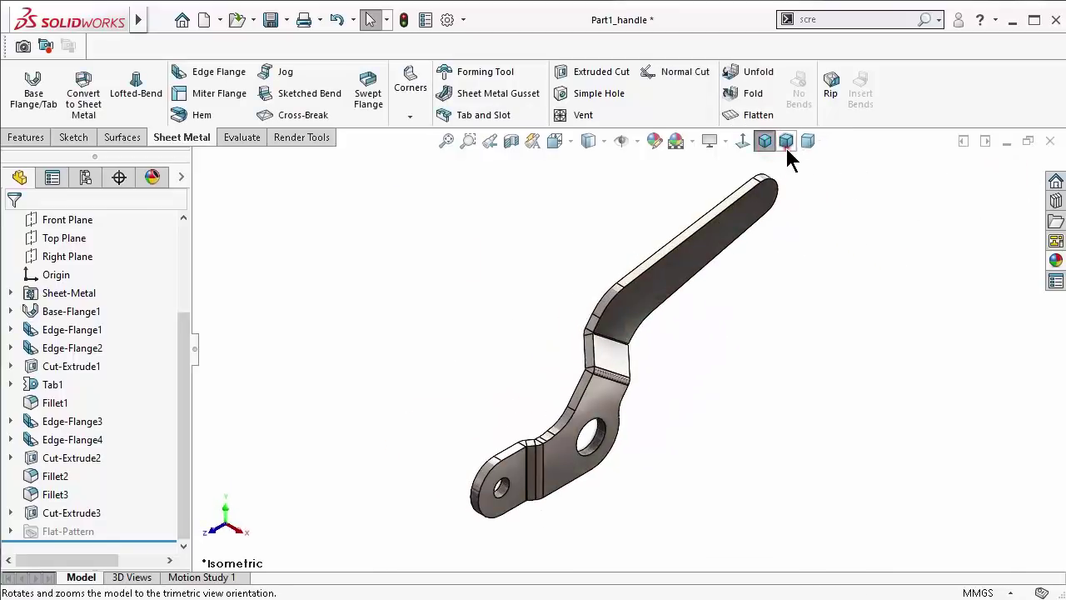
left_click(786, 142)
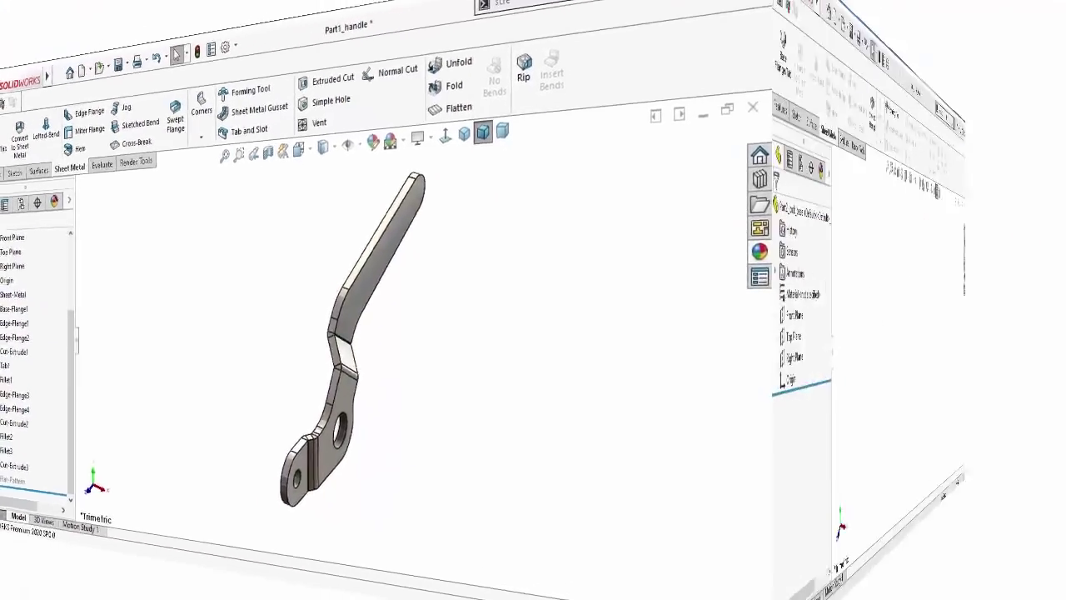
Draw a center rectangle at the origin in a new Top Plane sketch
left_click(68, 332)
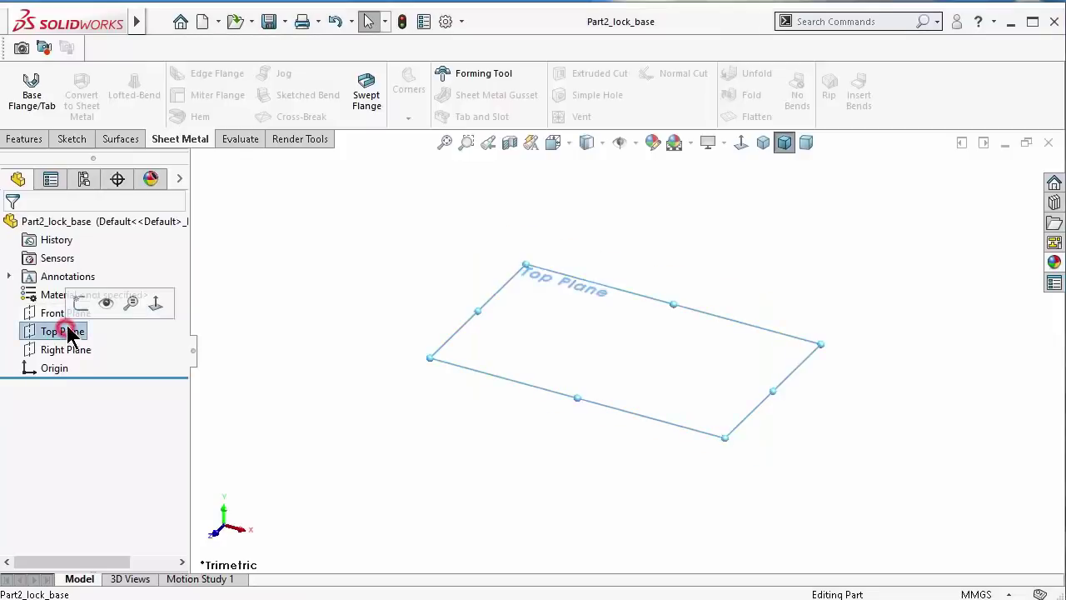
left_click(77, 303)
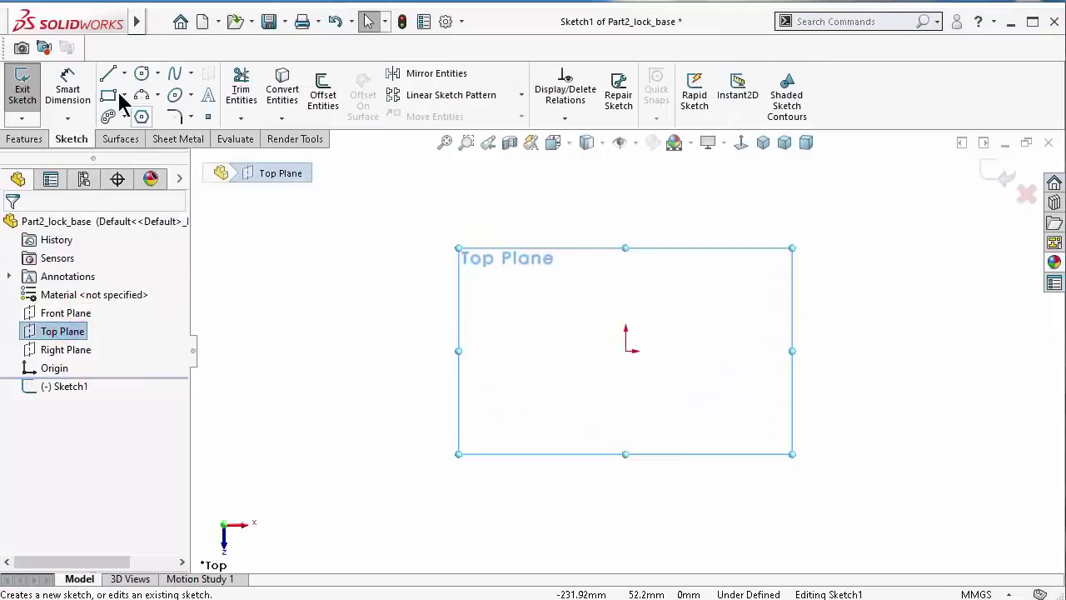
left_click(124, 95)
left_click(124, 136)
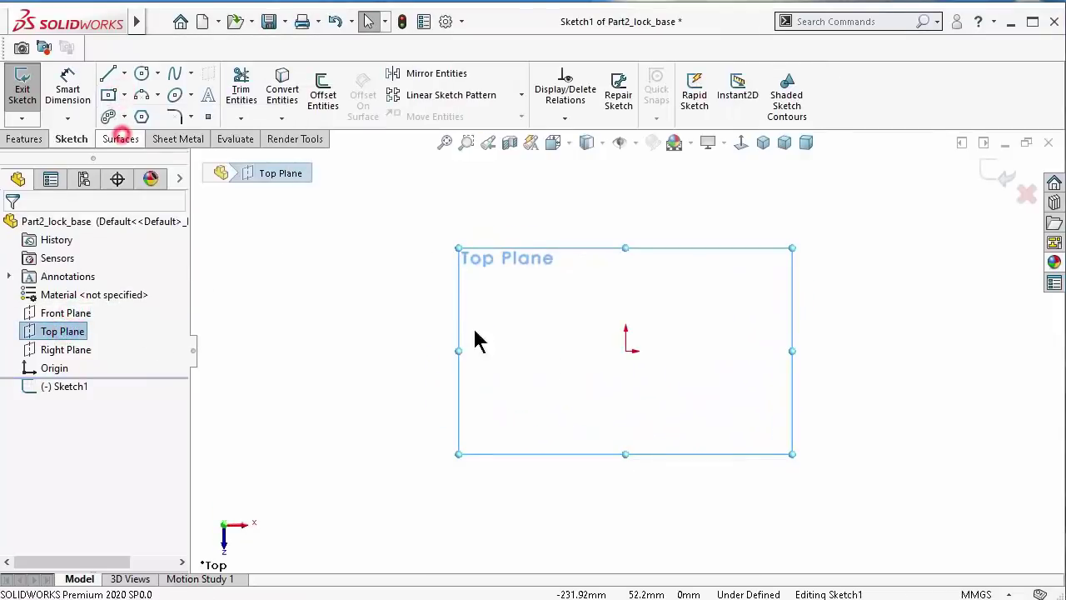
left_click(626, 352)
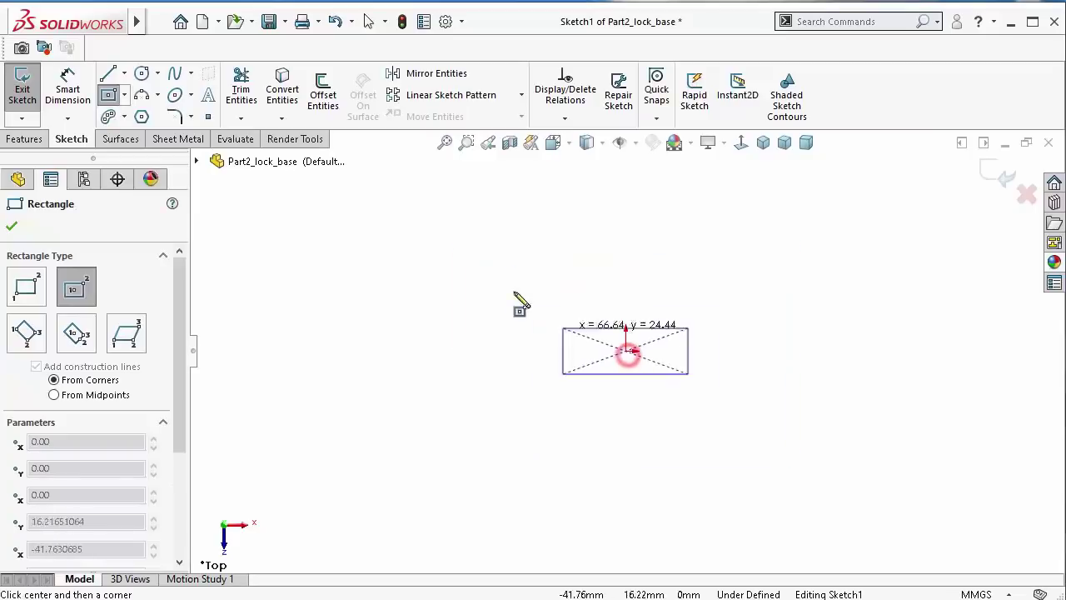
left_click(493, 189)
Dimension the rectangle 18.75 mm wide and 38 mm tall
right_click_drag(412, 441, 409, 364)
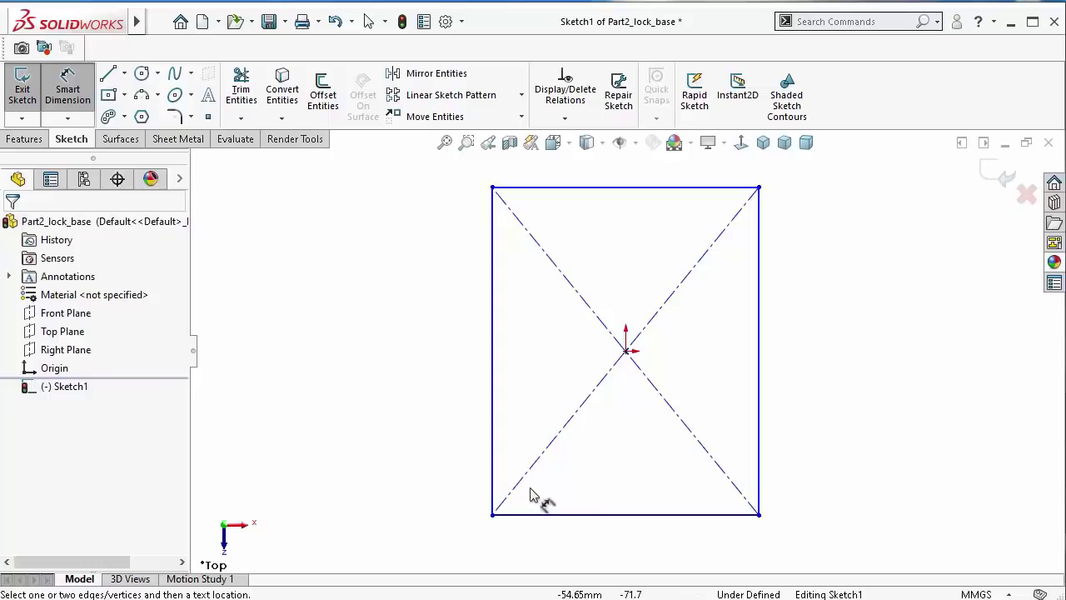
left_click(604, 515)
left_click(649, 550)
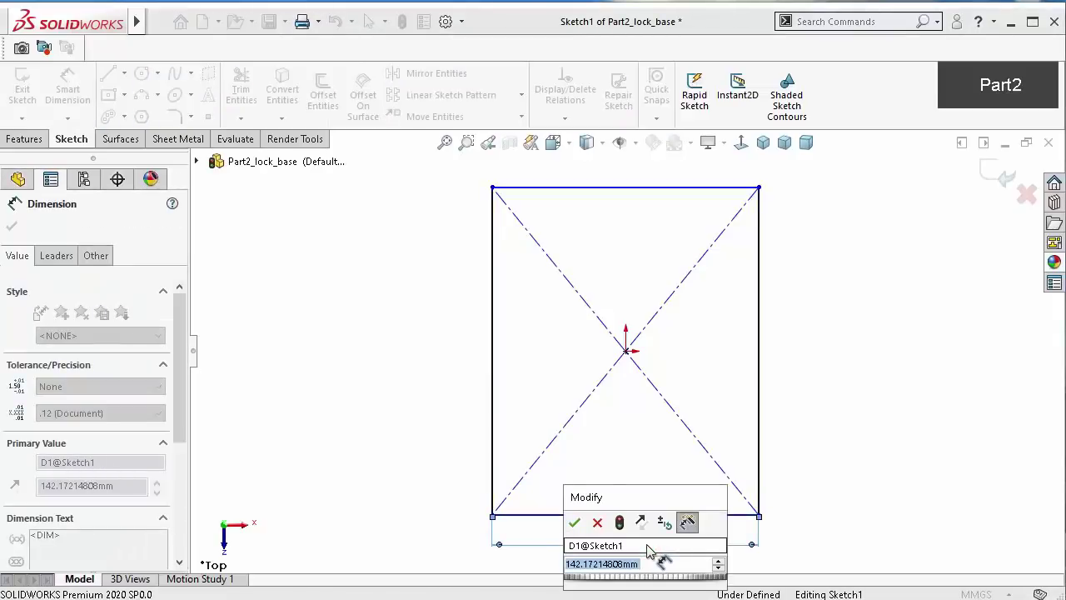
type("1")
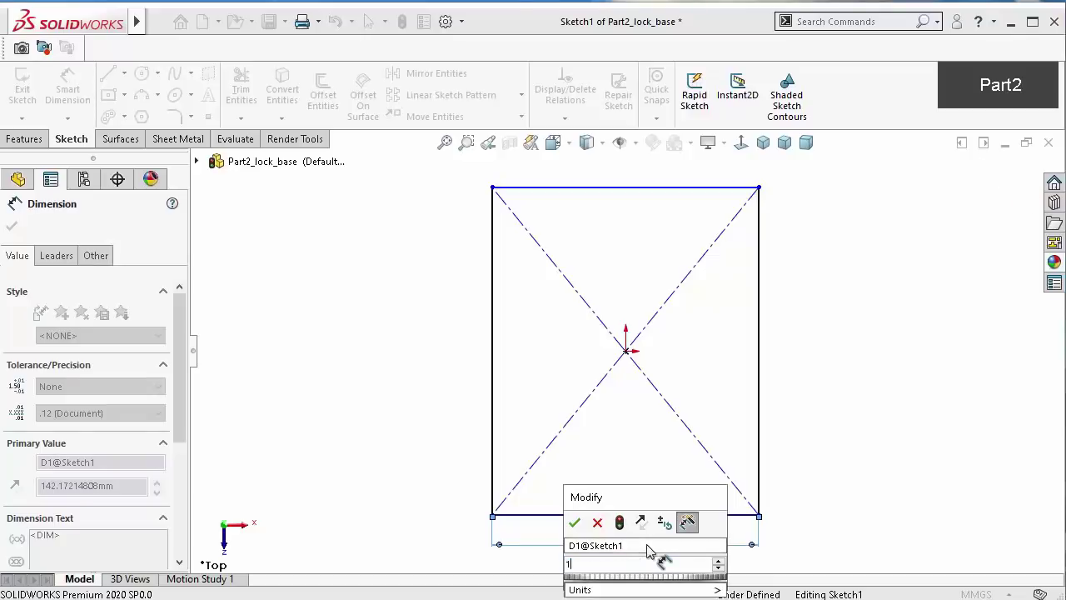
type("8.75")
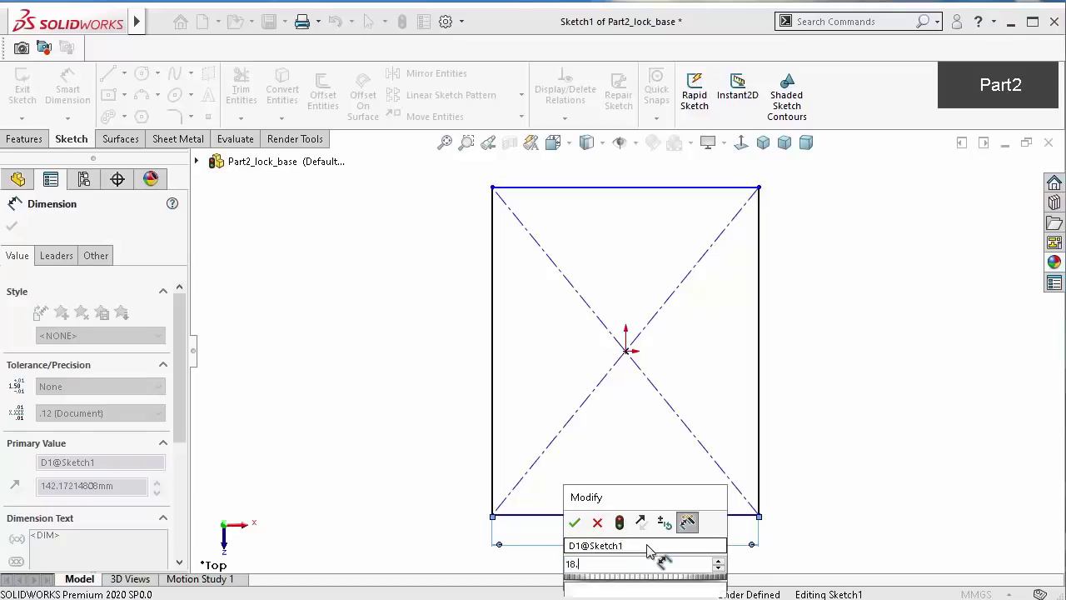
key("Return")
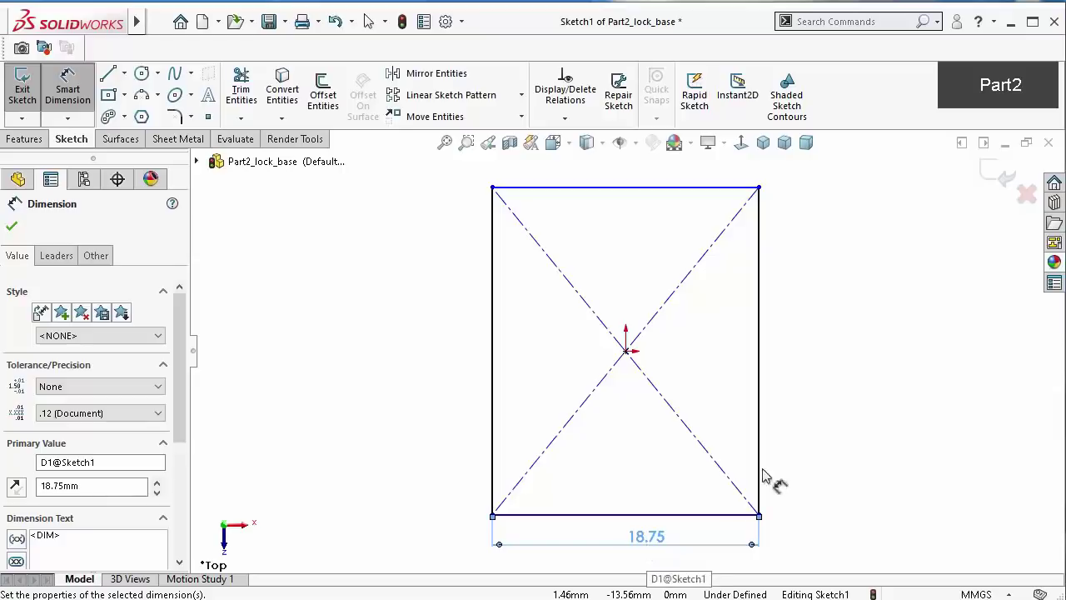
left_click(760, 321)
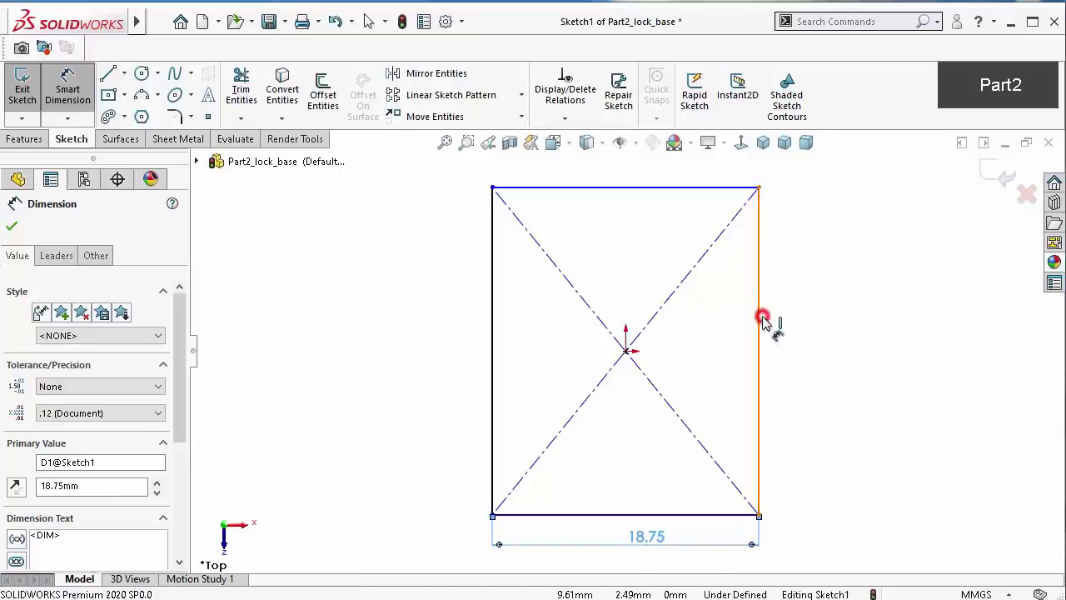
left_click(885, 356)
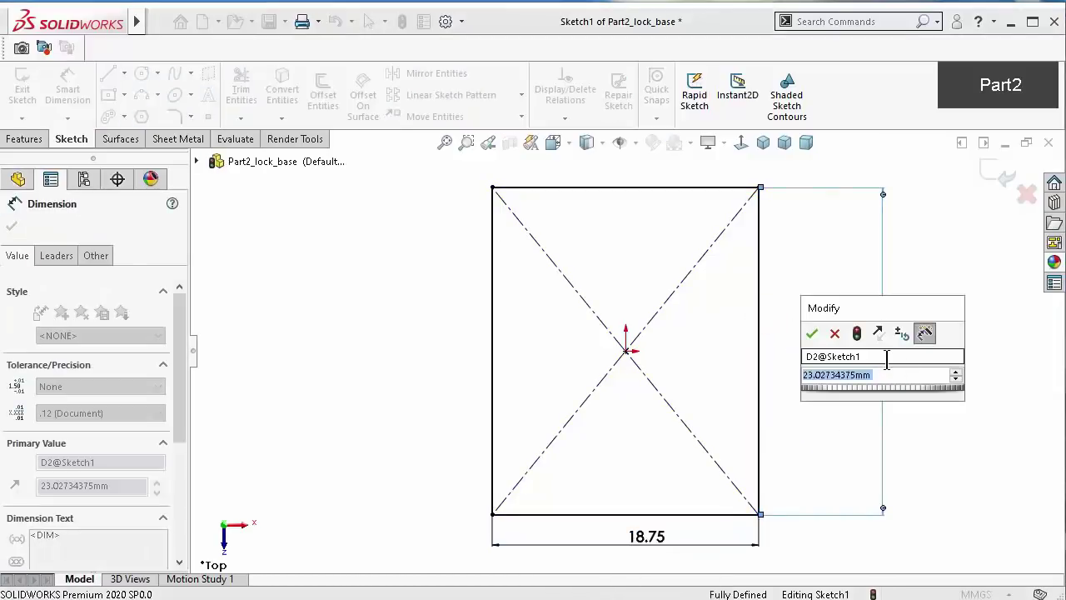
type("38")
key("Return")
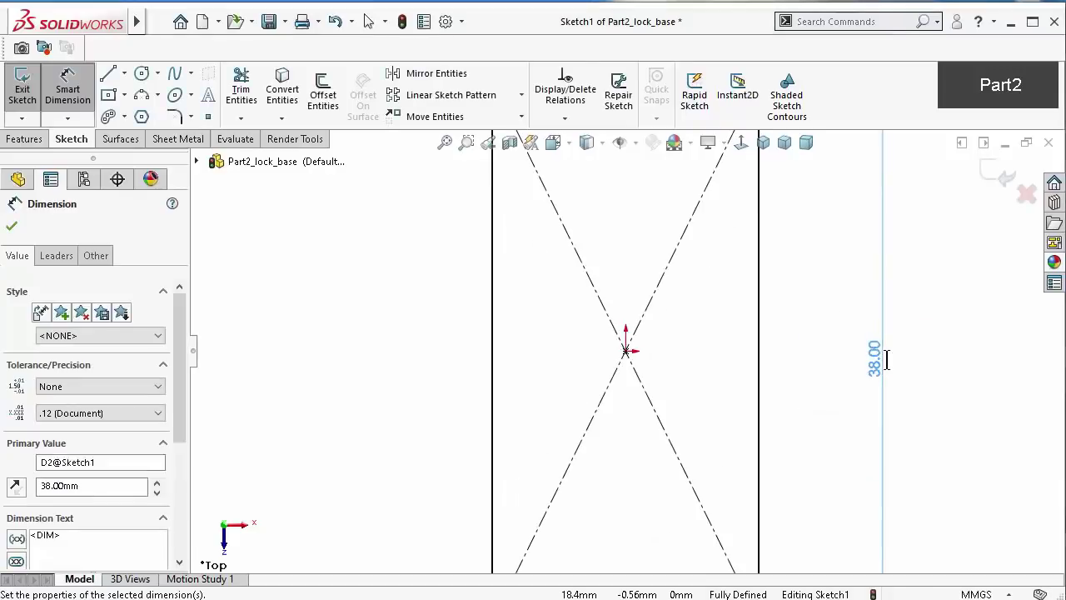
key("f")
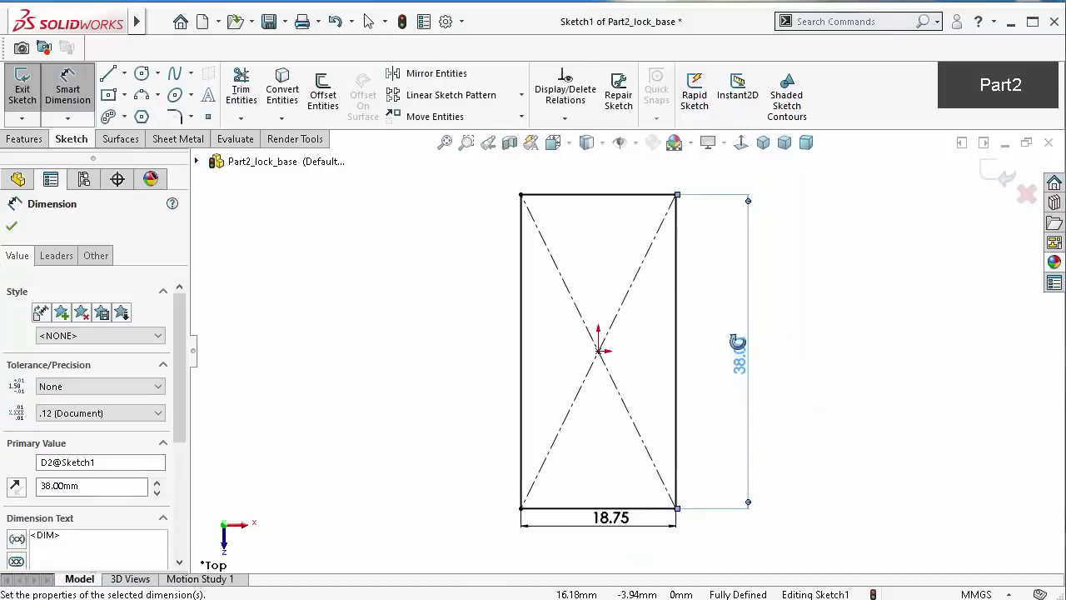
mouse_move(738, 343)
middle_mouse_down()
mouse_move(722, 172)
mouse_move(694, 209)
mouse_move(747, 221)
mouse_move(722, 158)
mouse_move(694, 171)
middle_mouse_up()
Create Base-Flange1 from the rectangle sketch with a 4.00 mm thickness
left_click(20, 142)
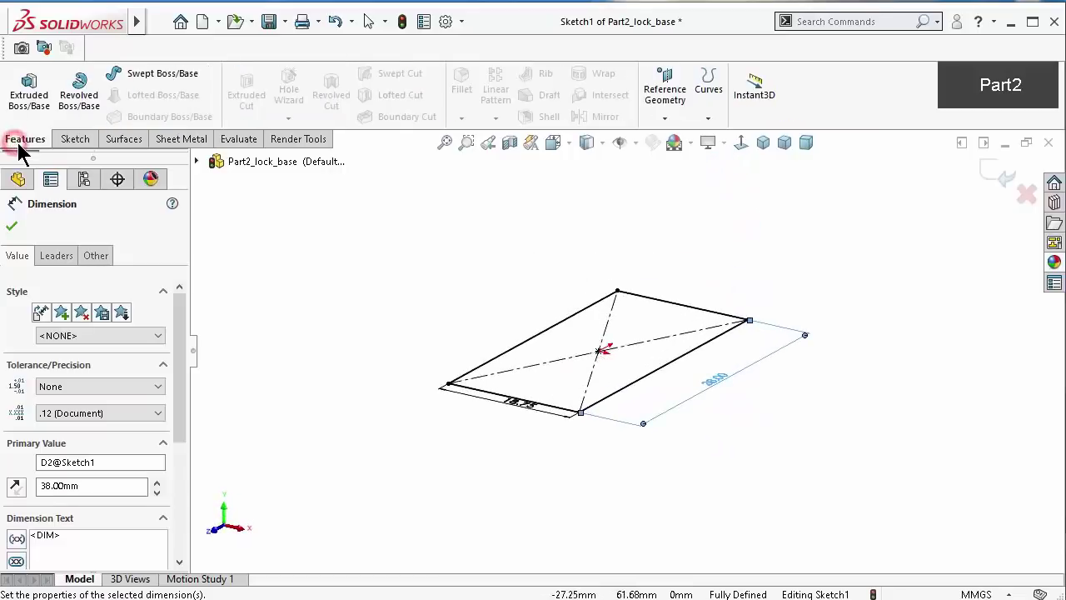
left_click(181, 139)
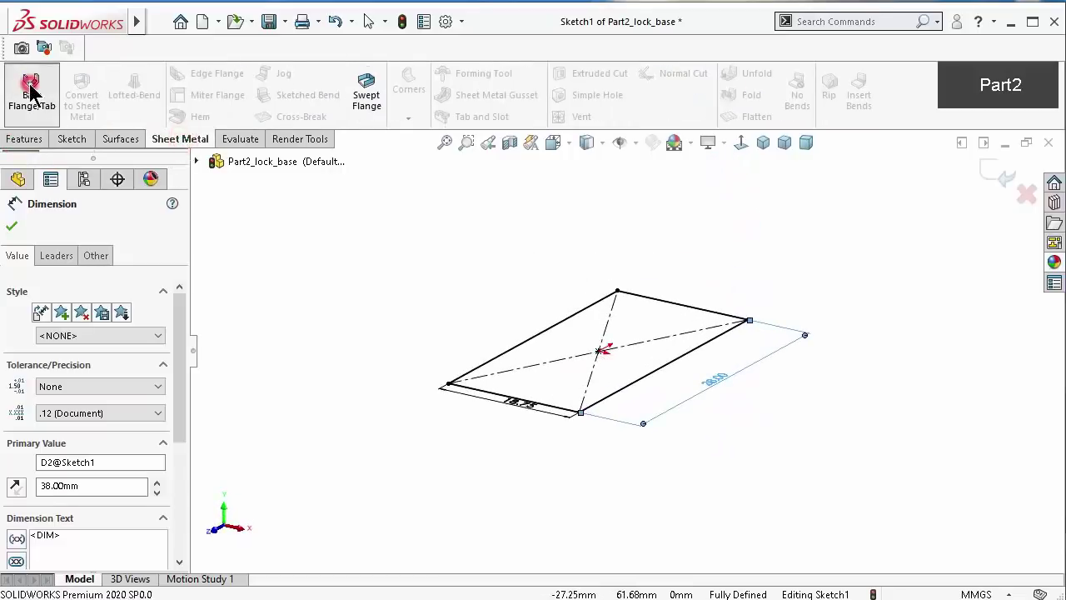
left_click(30, 92)
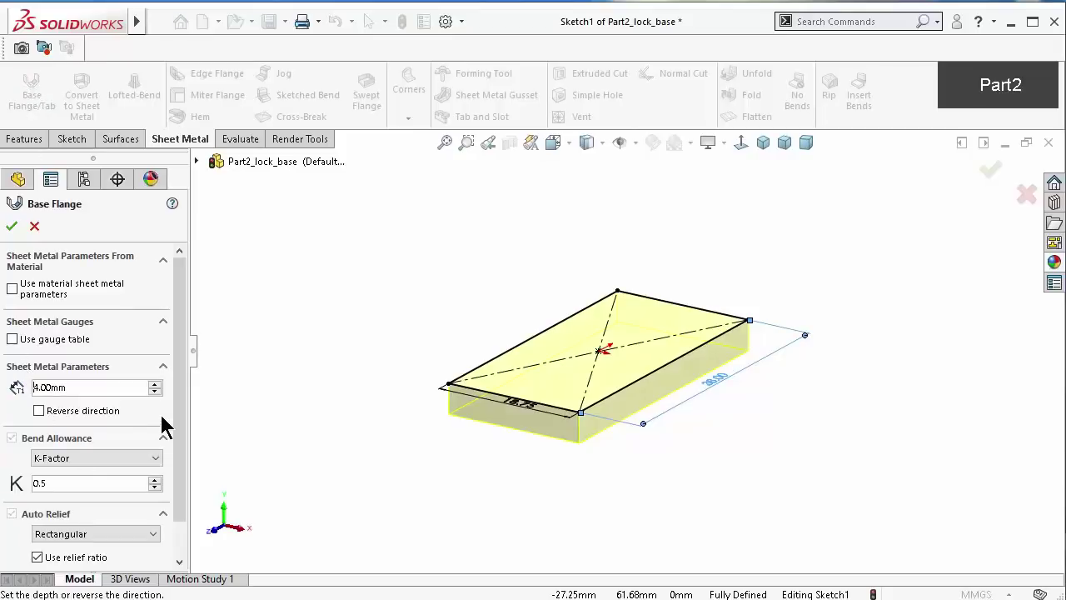
left_click_drag(179, 421, 178, 506)
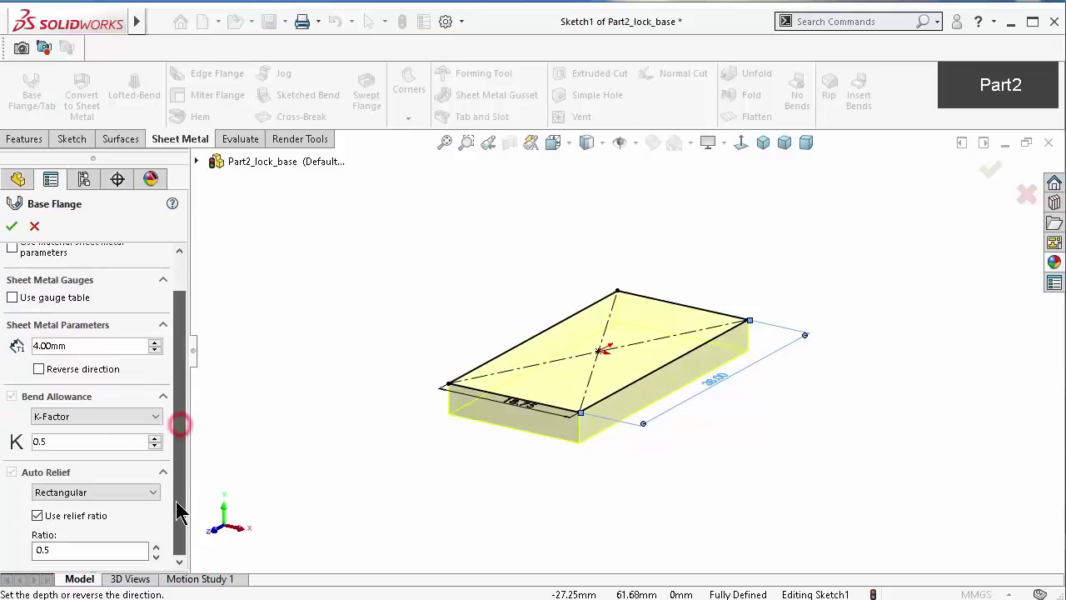
left_click(13, 227)
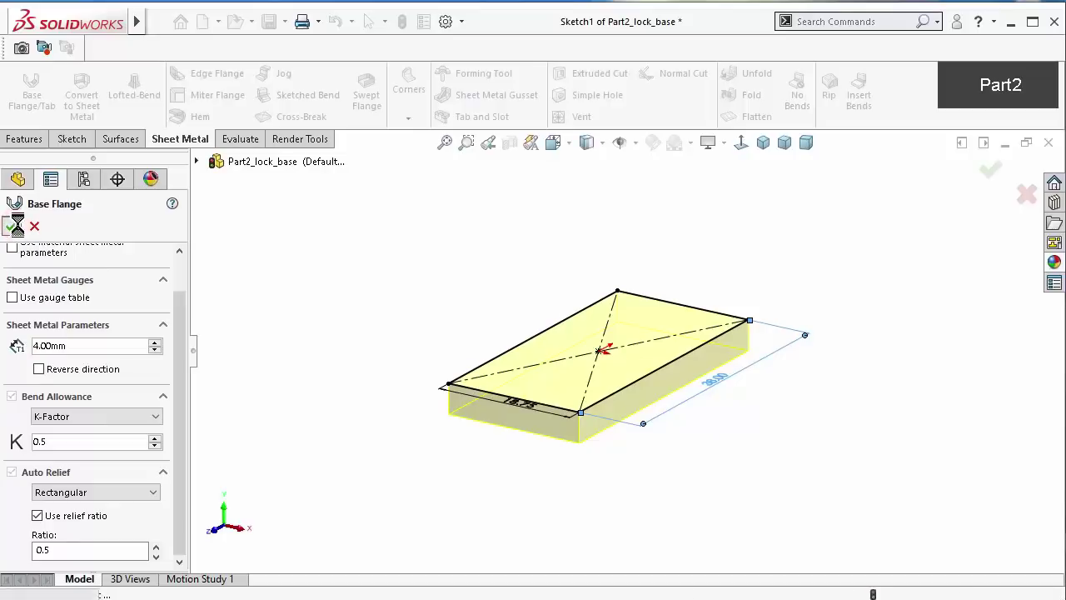
left_click(333, 270)
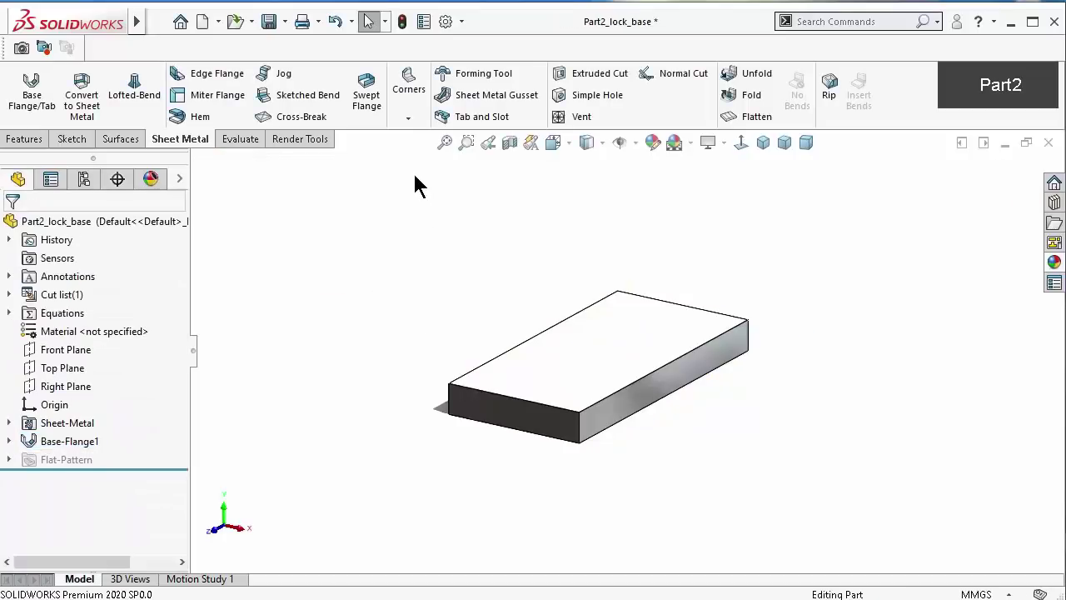
Start an edge flange on both long top edges of the plate
left_click(194, 73)
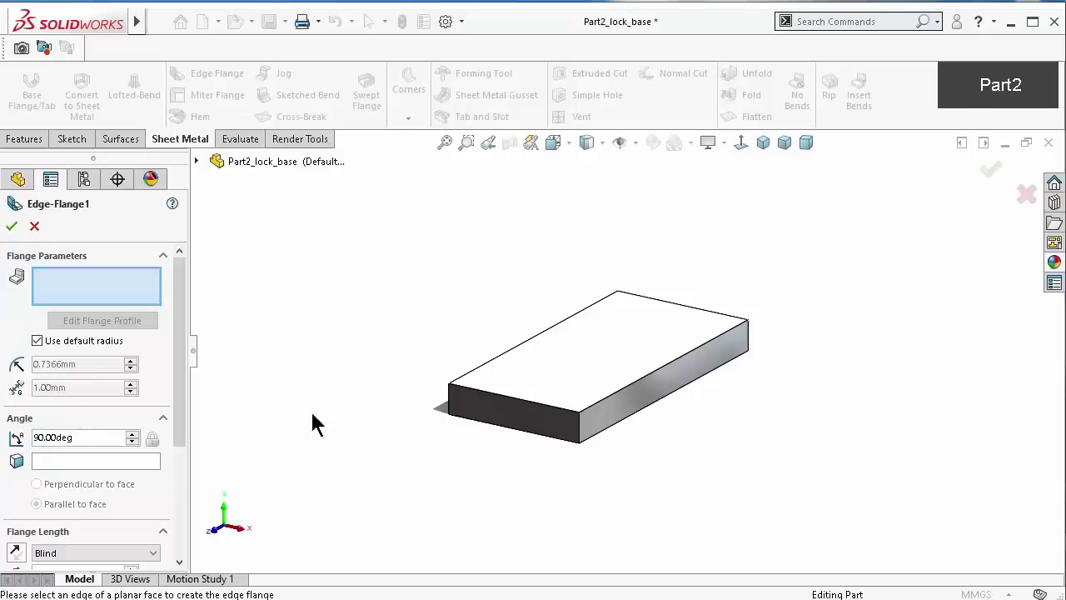
left_click(669, 368)
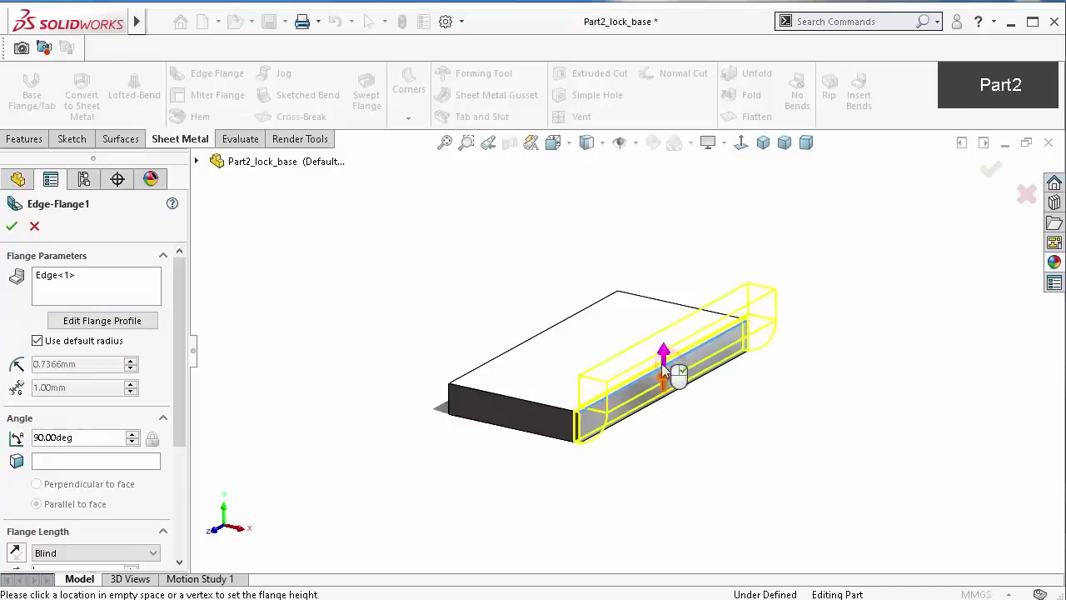
left_click(565, 278)
left_click(537, 334)
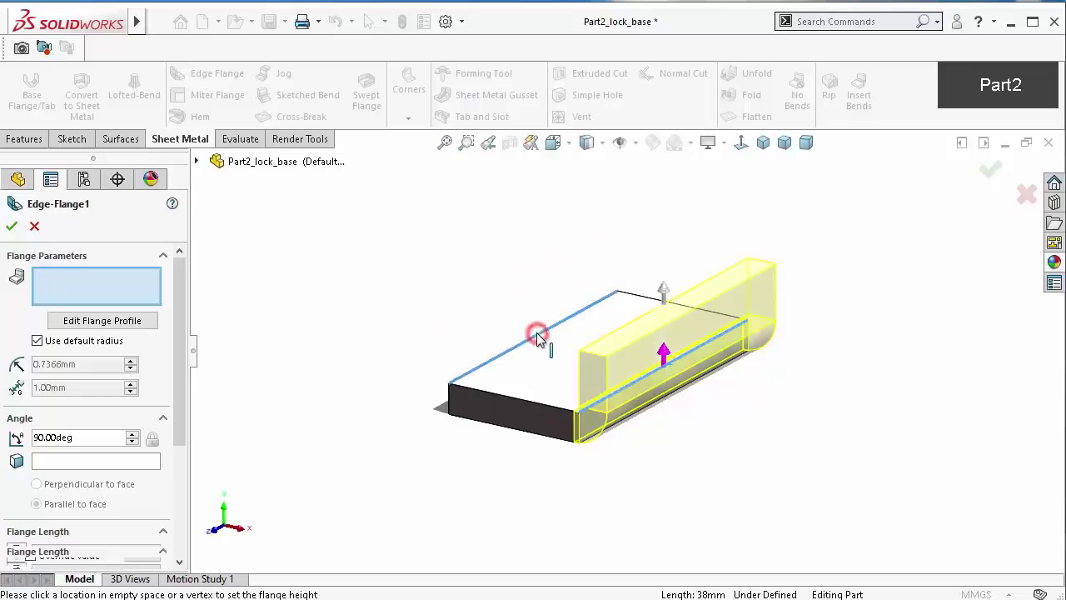
middle_click_drag(658, 442, 693, 415)
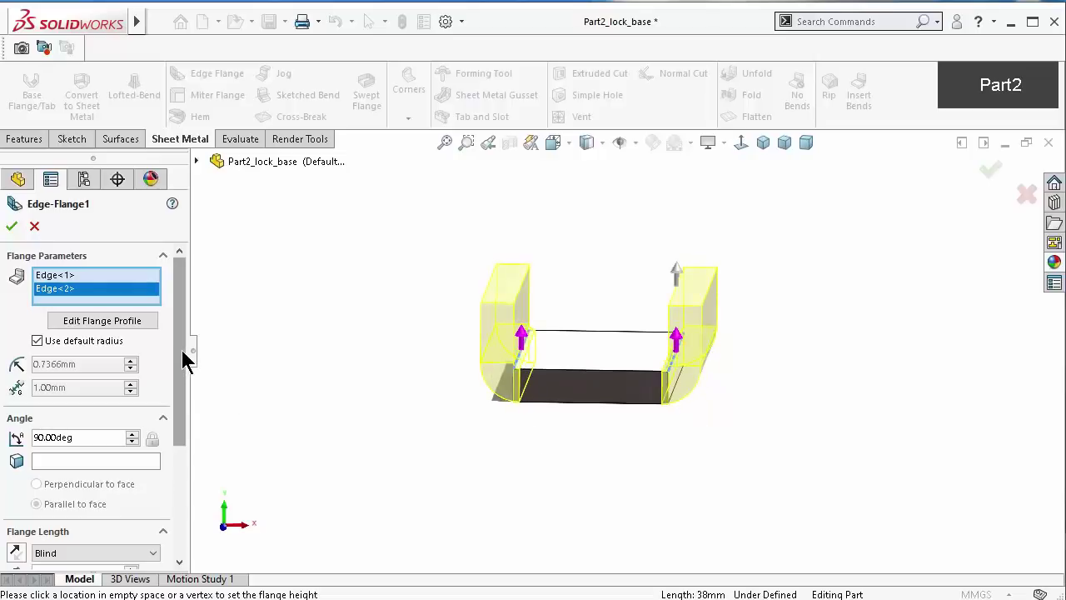
scroll(190, 376, "down", 3)
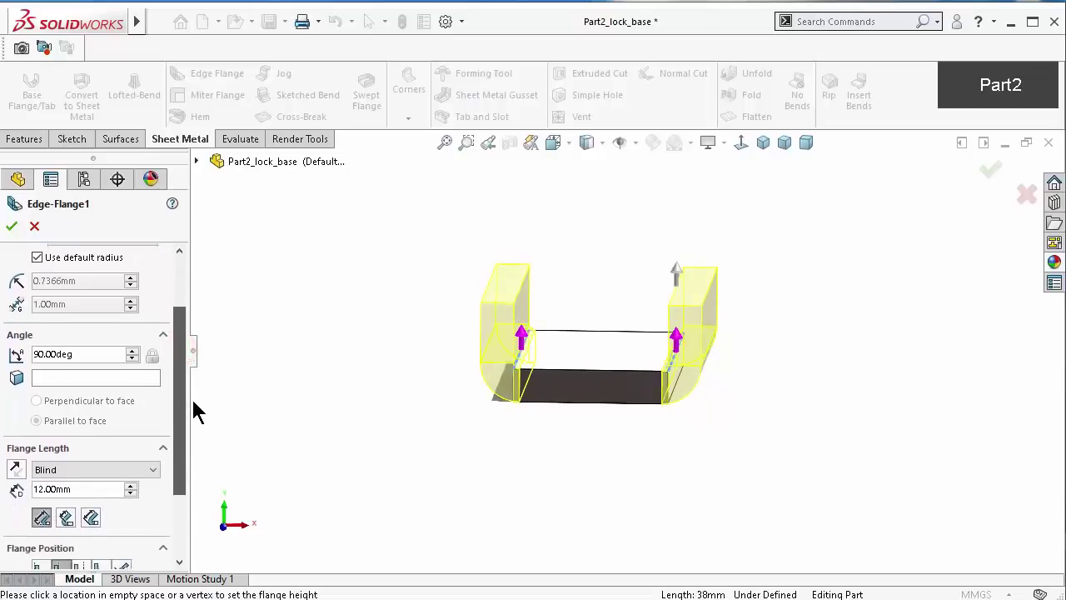
scroll(193, 408, "down", 2)
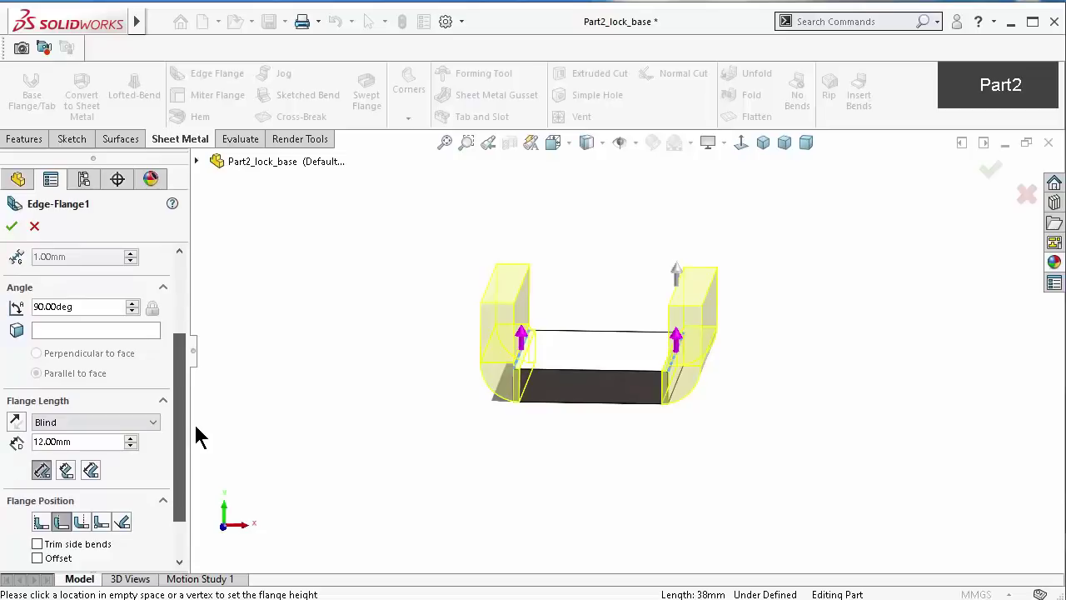
scroll(198, 435, "down", 2)
scroll(197, 453, "down", 2)
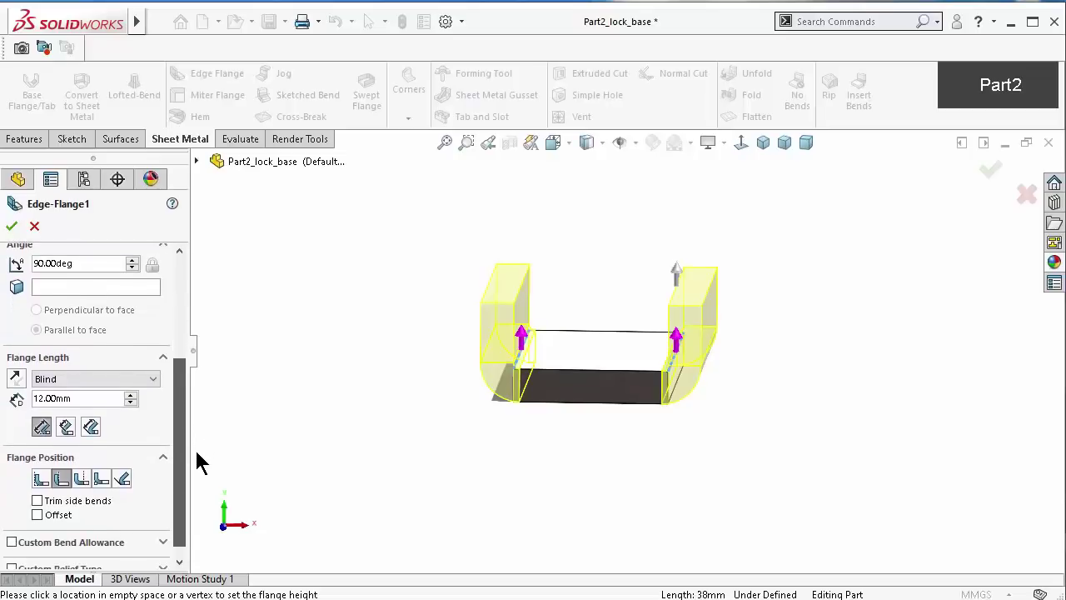
Set the edge flange position to Bend Outside
left_click(57, 474)
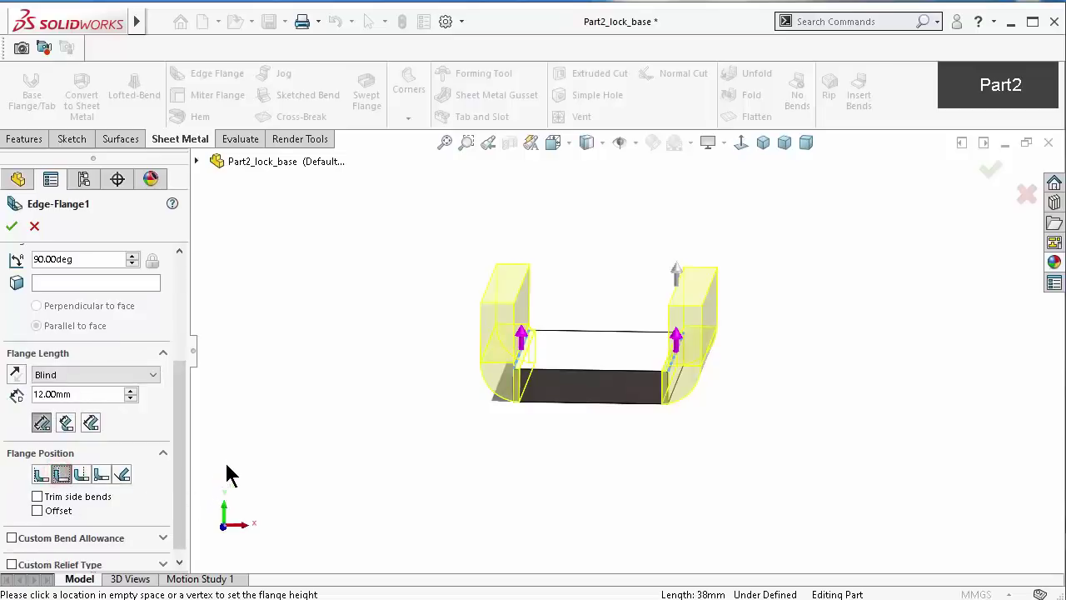
left_click_drag(180, 411, 185, 441)
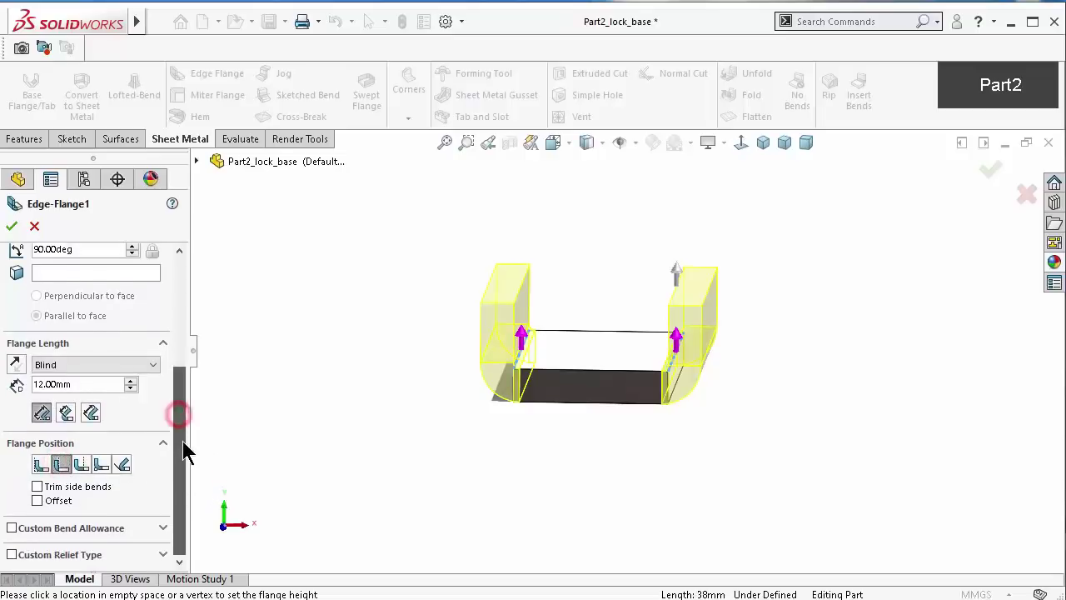
left_click(81, 464)
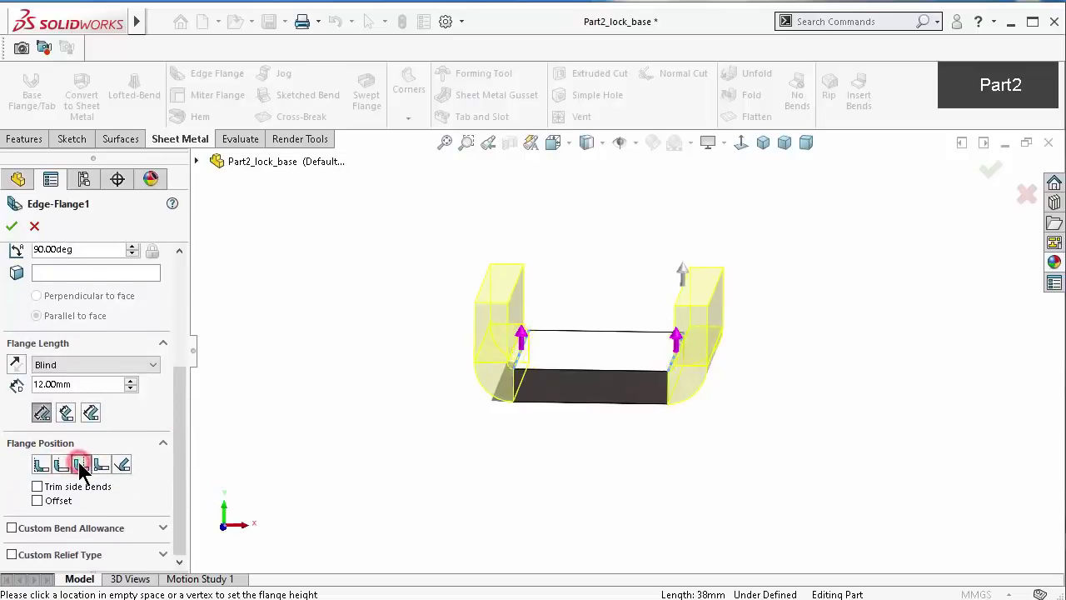
left_click(181, 408)
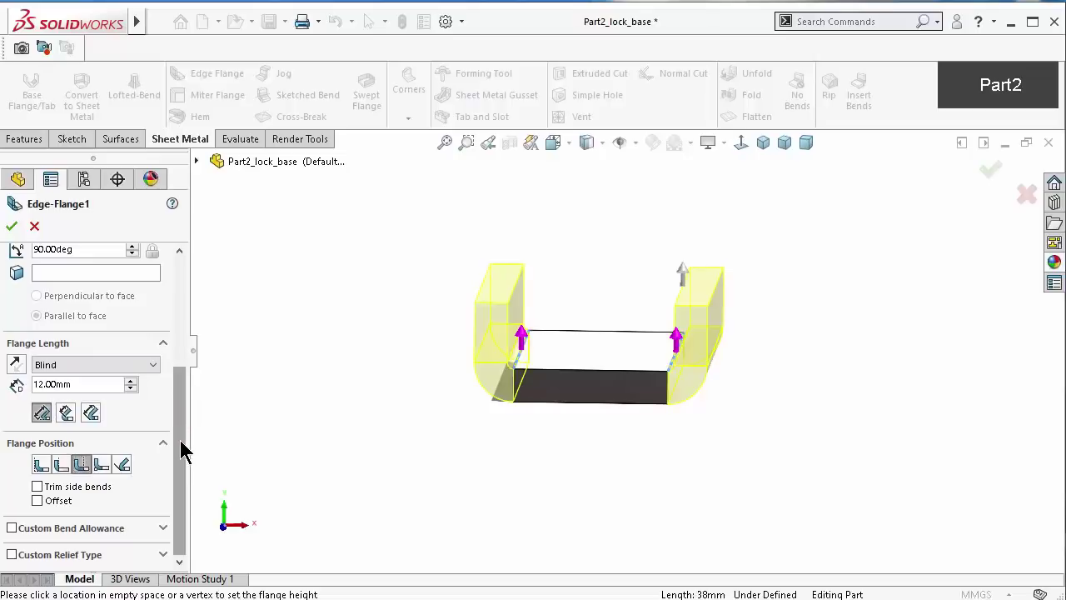
left_click_drag(179, 439, 182, 408)
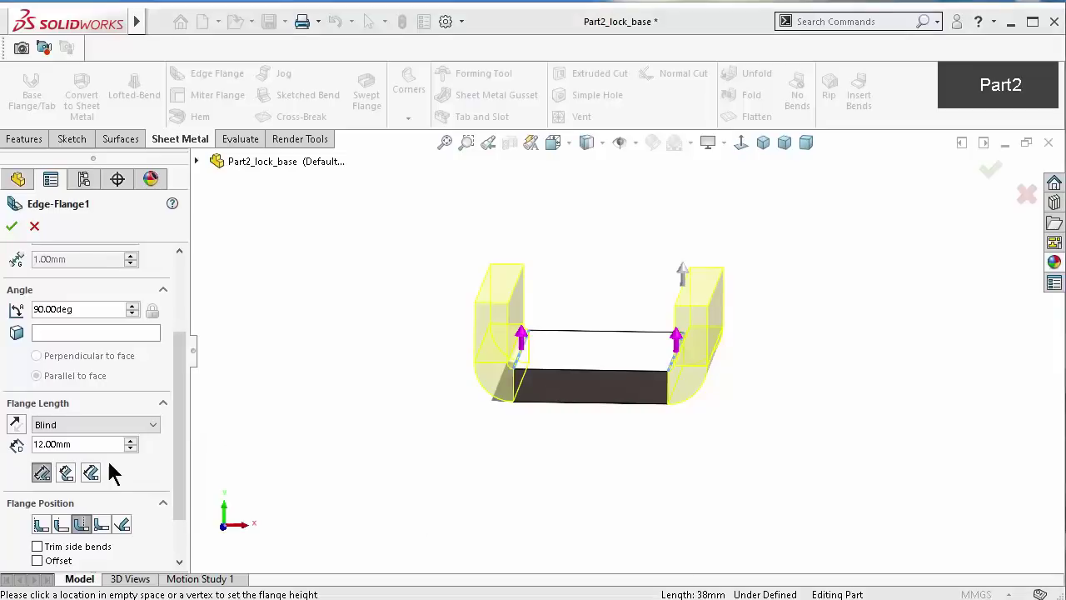
Set the flange length to 34.50 mm and confirm Edge-Flange1
left_click(84, 443)
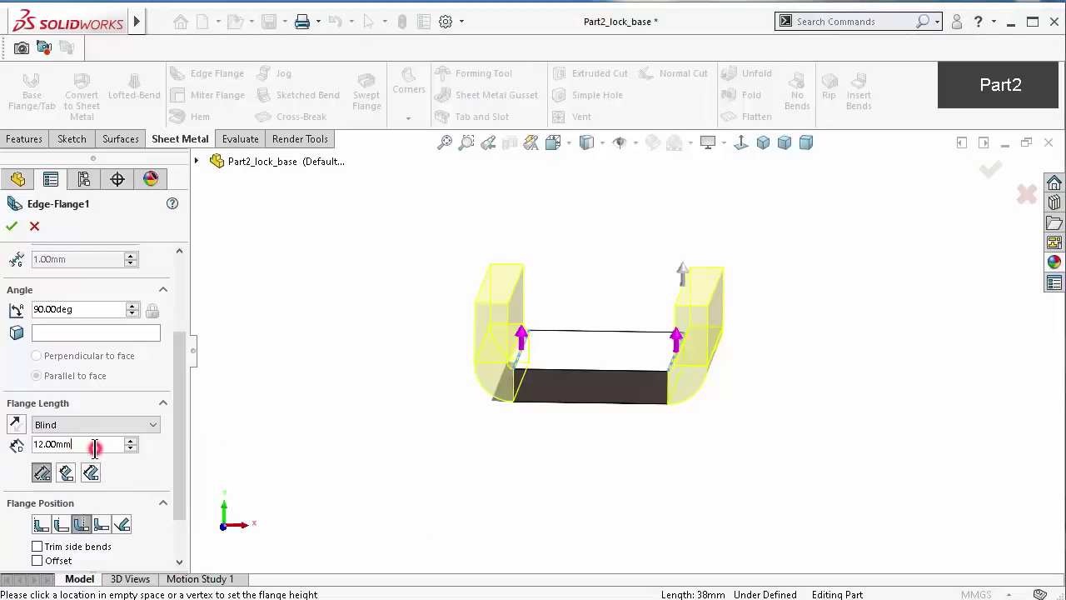
double_click(45, 446)
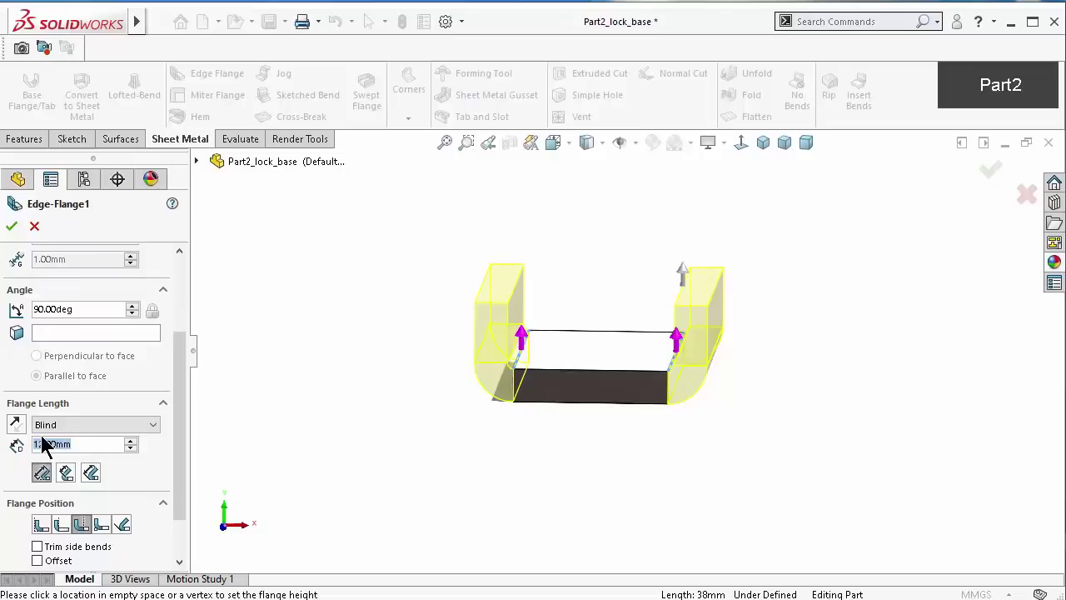
type("34.5")
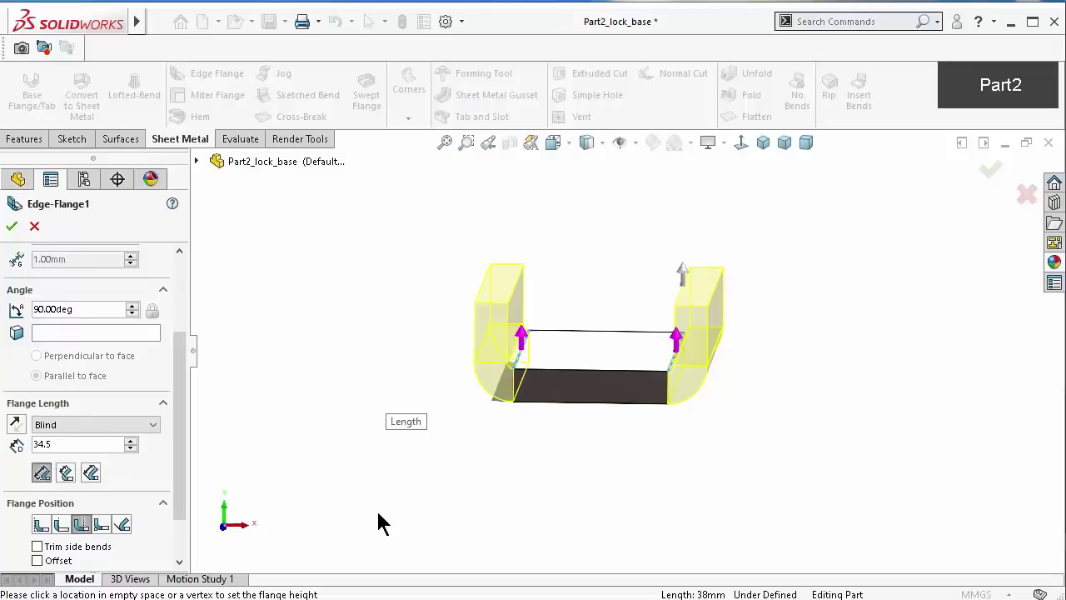
key("Return")
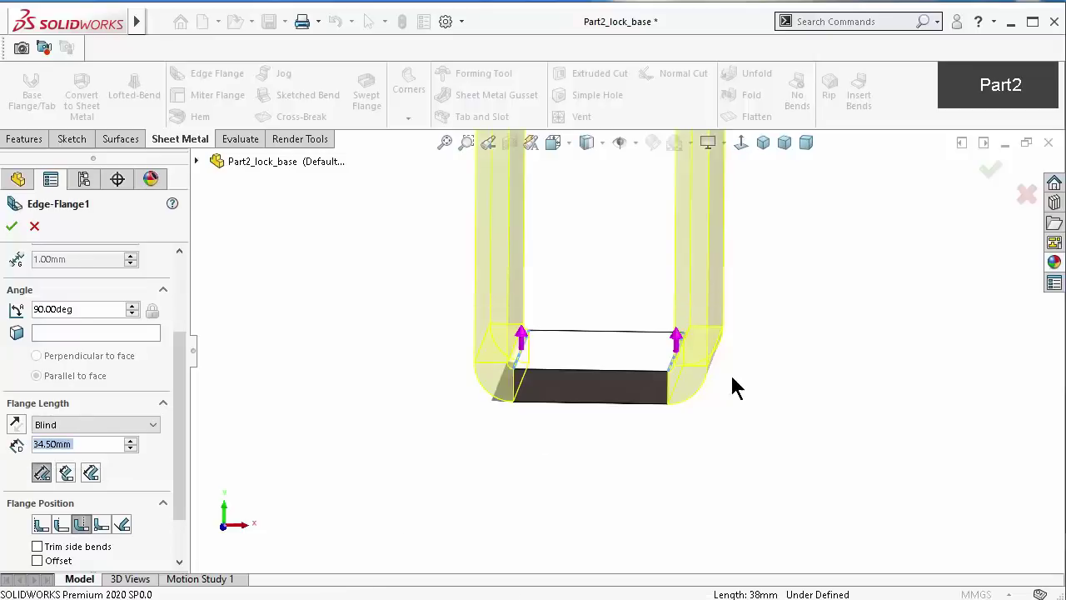
scroll(717, 265, "up", 3)
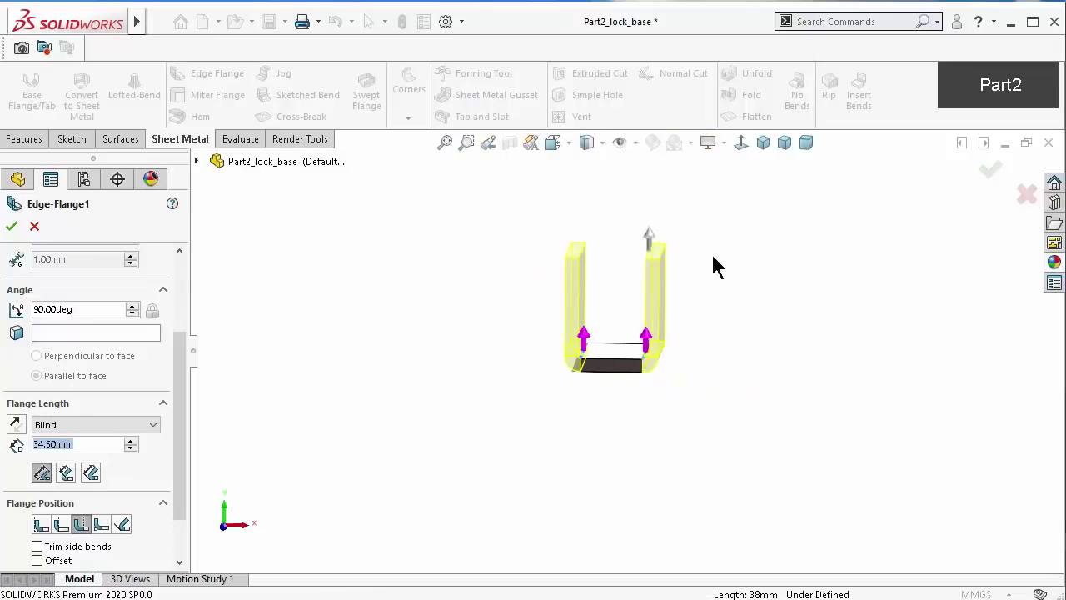
left_click(990, 170)
mouse_move(739, 283)
middle_mouse_down()
mouse_move(688, 237)
mouse_move(692, 286)
middle_mouse_up()
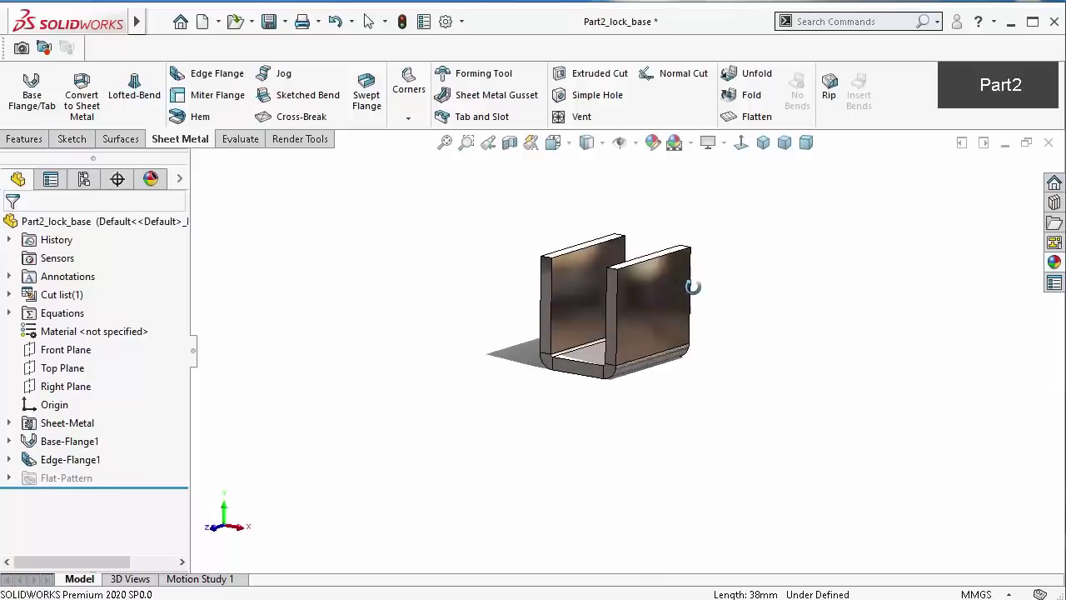
Save the part and start a sketch on the right flange's outer face, viewed head-on
scroll(667, 283, "down", 2)
scroll(641, 275, "down", 2)
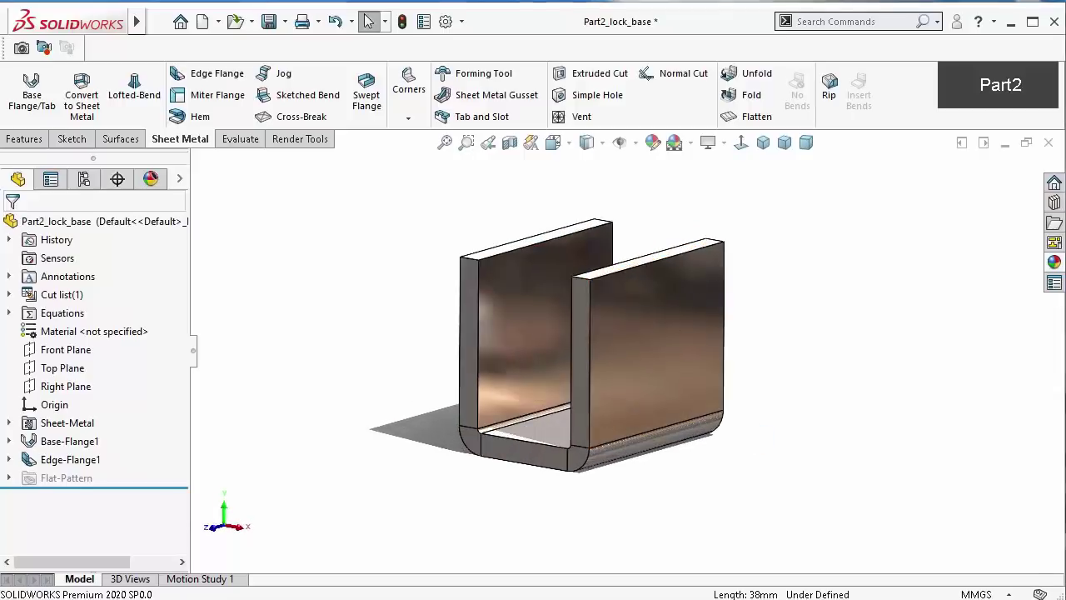
key("ctrl+s")
left_click(656, 379)
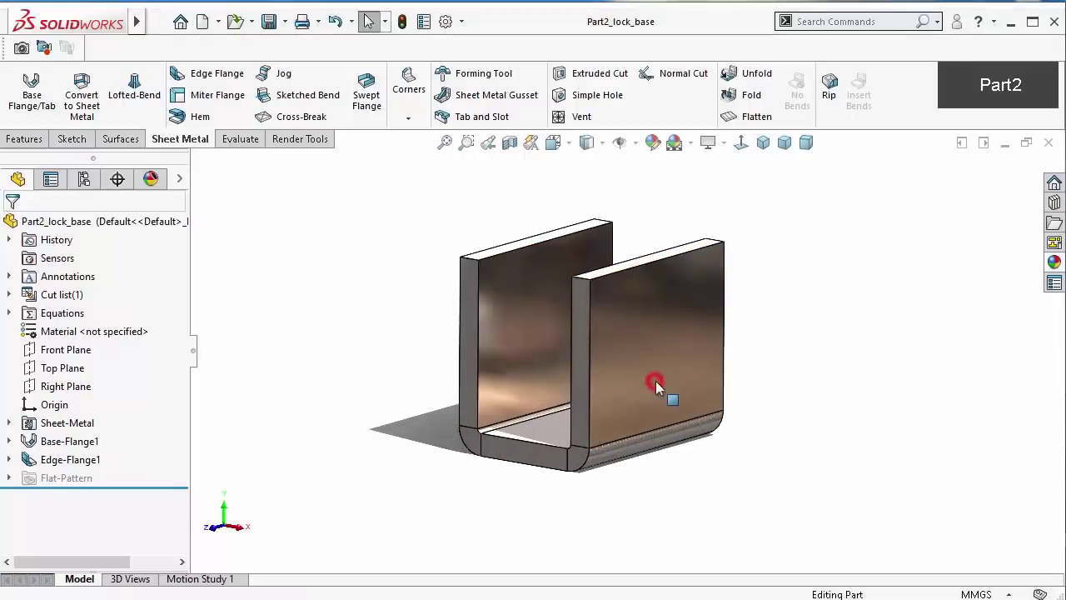
left_click(698, 358)
left_click(772, 308)
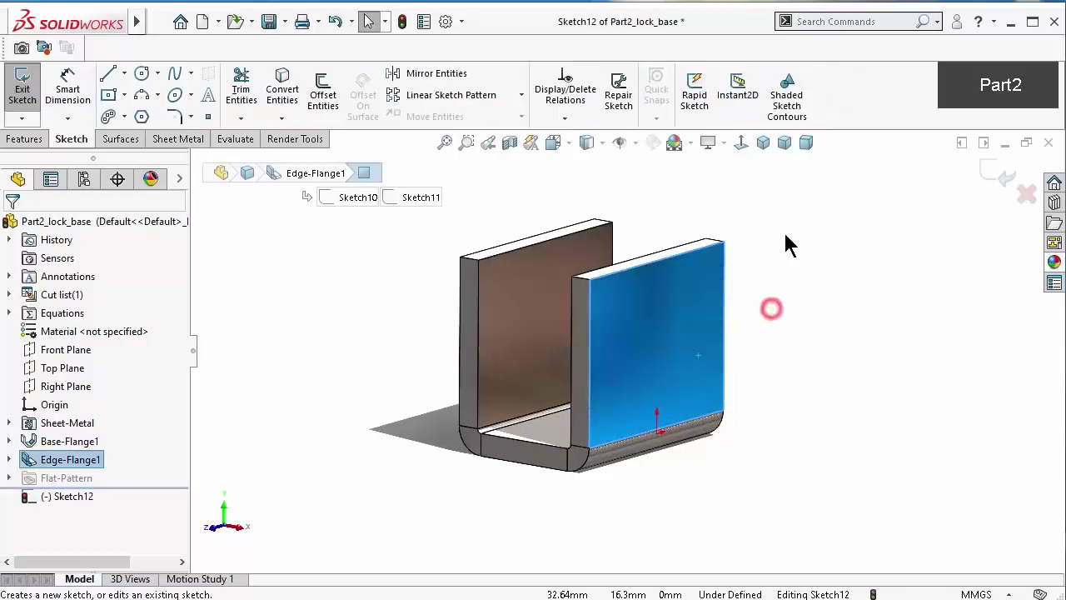
left_click(742, 142)
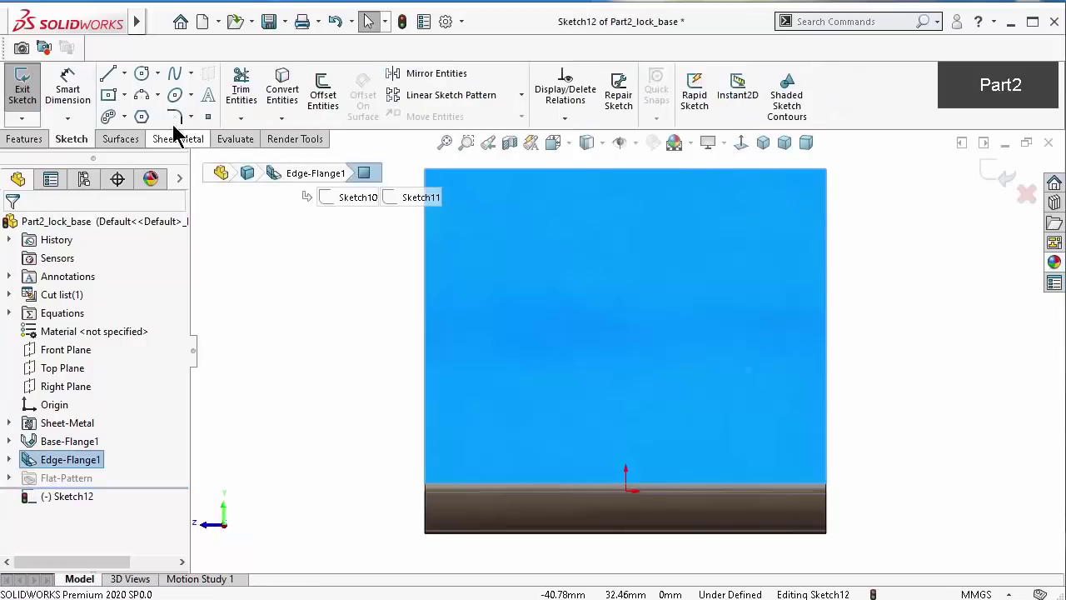
Draw the hook profile lines: bottom edge, short left edge, slanted segment and right vertical edge
left_click(107, 74)
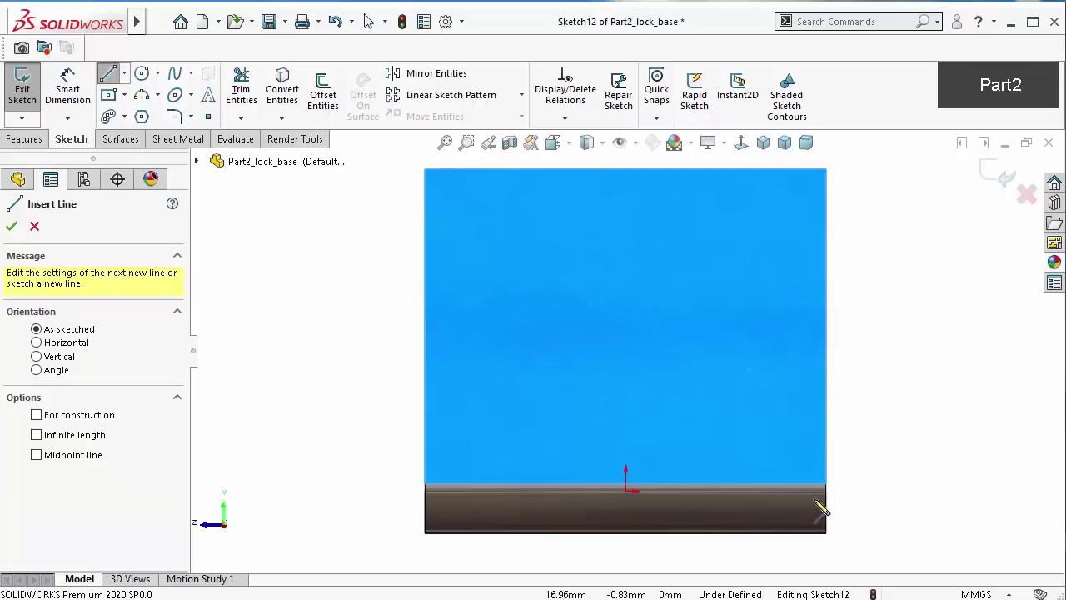
left_click(825, 484)
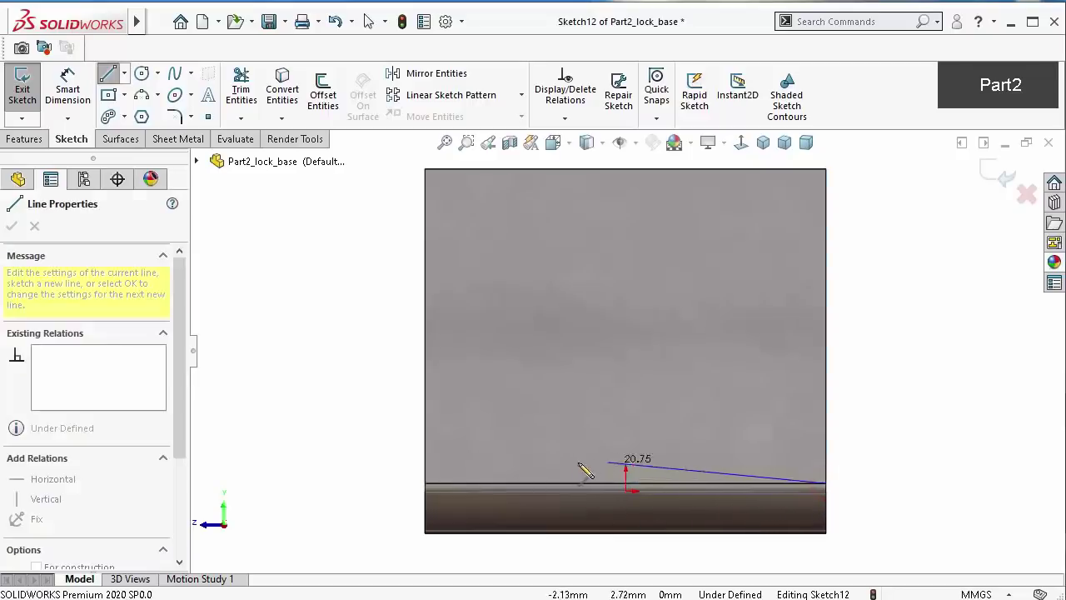
left_click(425, 483)
left_click(425, 373)
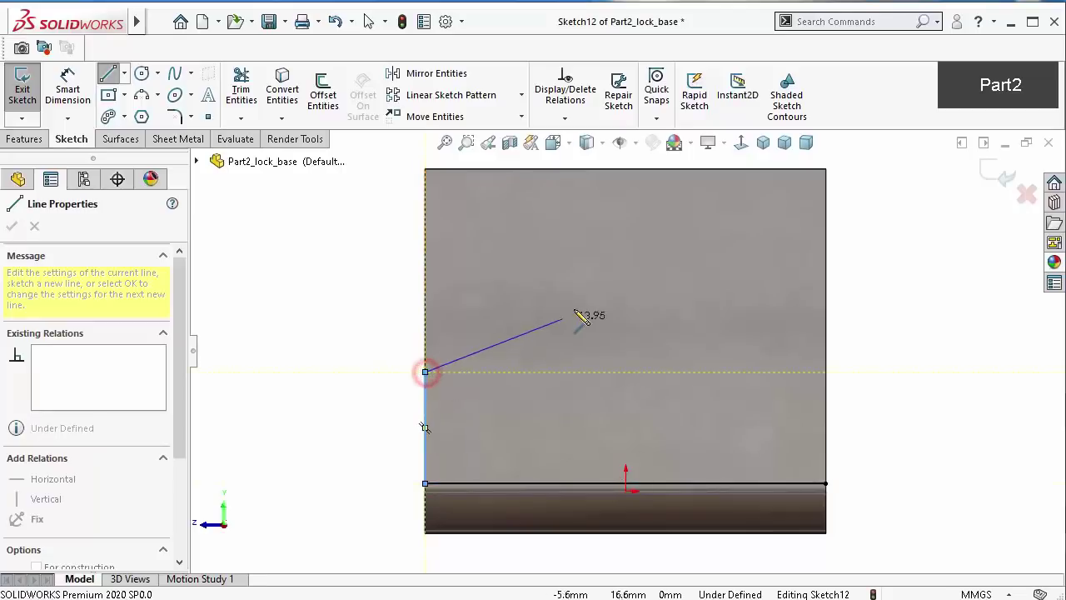
left_click(581, 300)
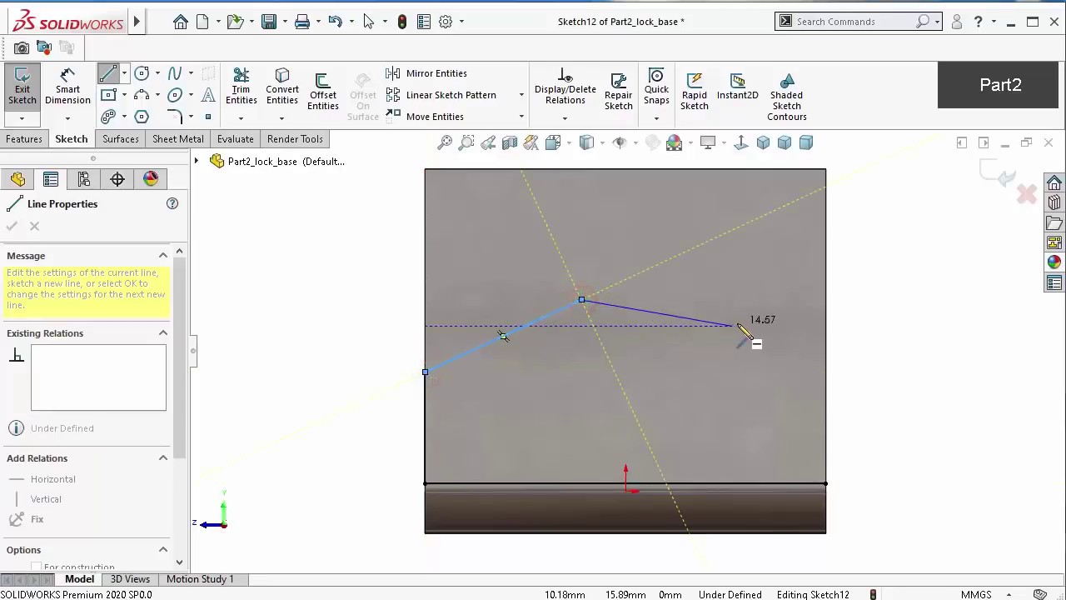
double_click(345, 305)
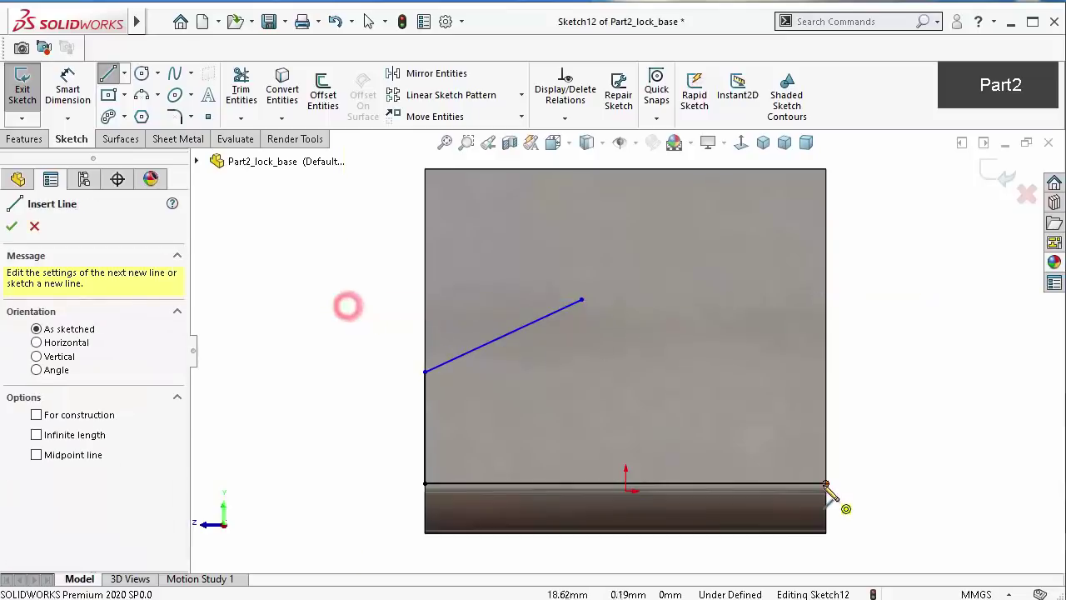
left_click(823, 483)
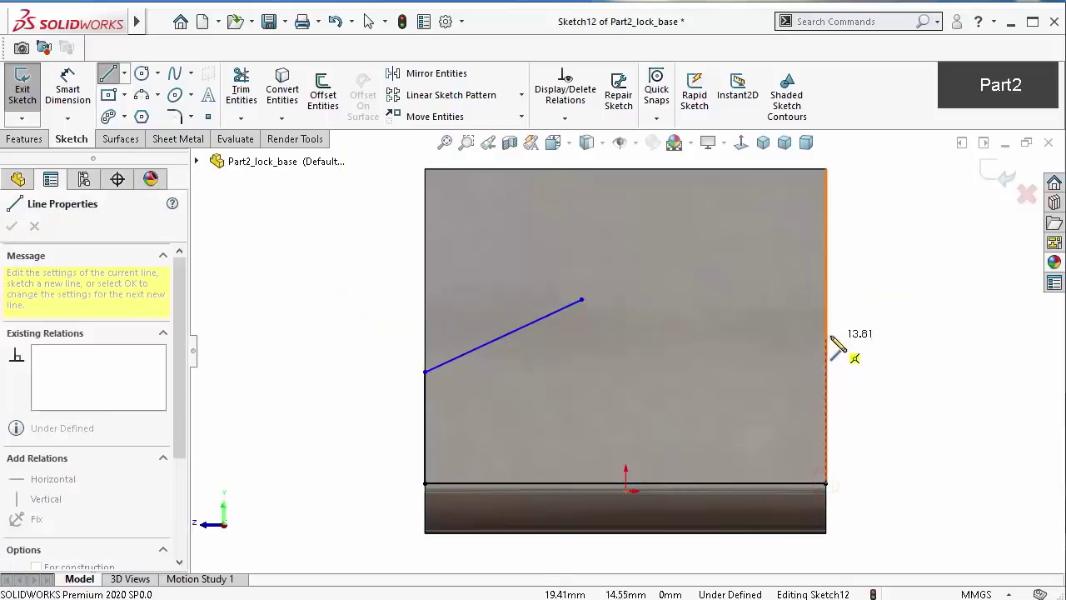
left_click(825, 325)
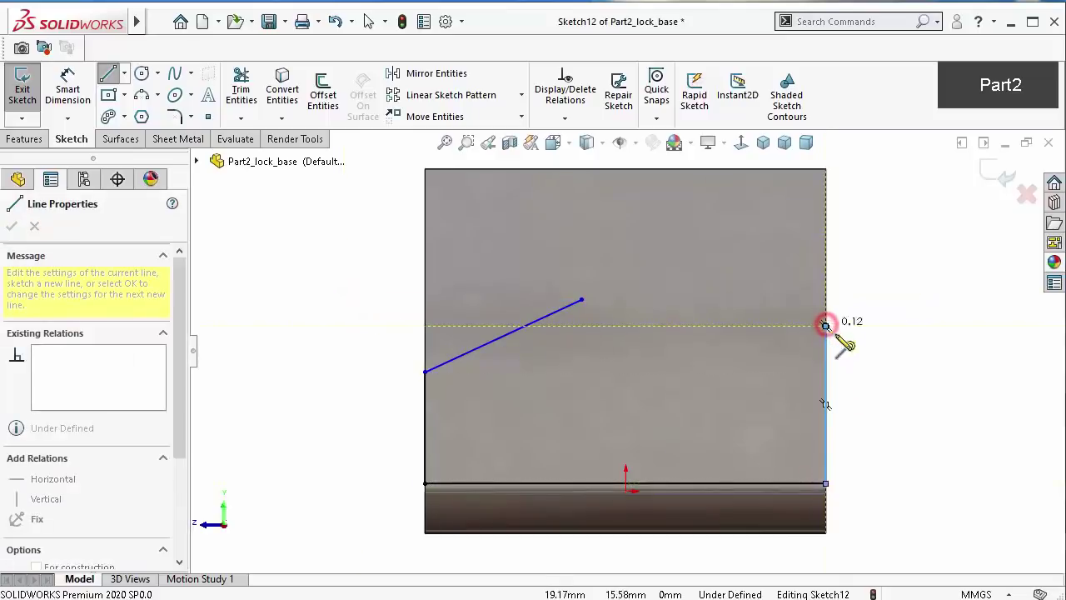
key("Escape")
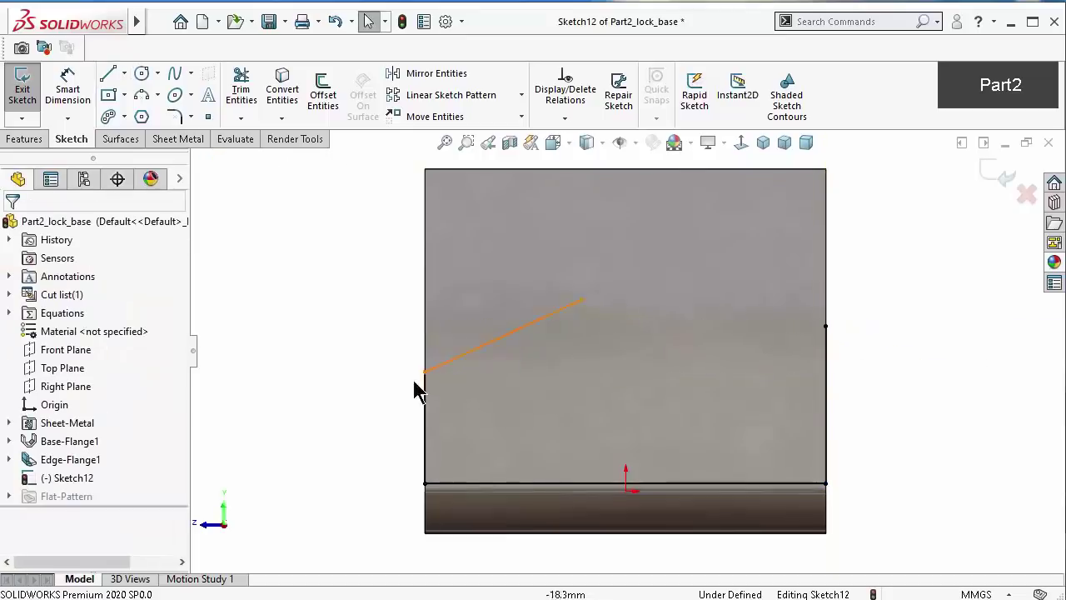
Dimension the left edge to 5 mm and the slanted line's angle to 115.75°
right_click_drag(346, 464, 355, 375)
left_click(426, 398)
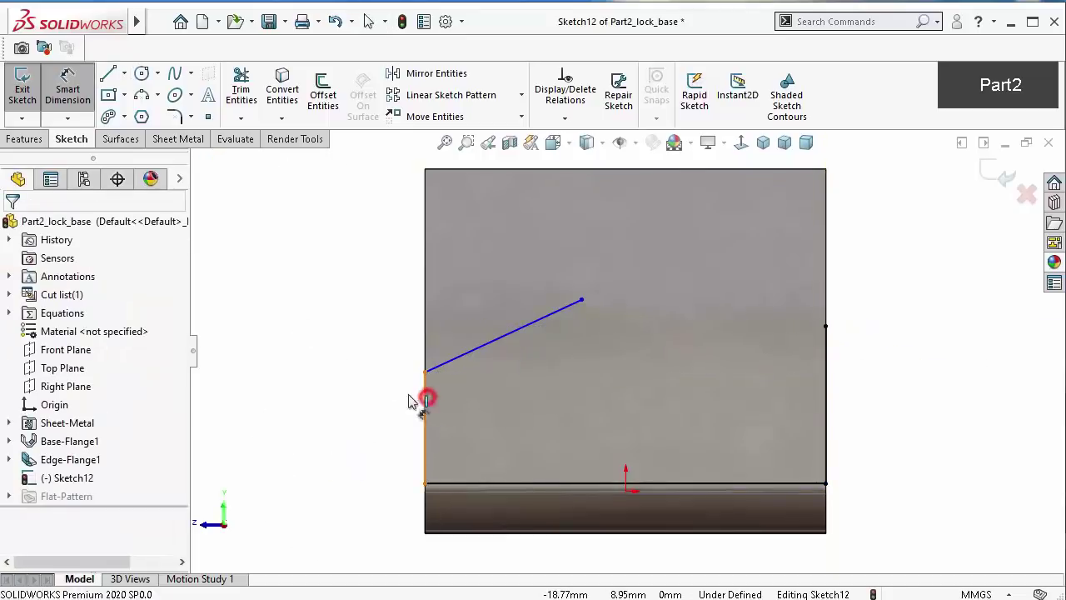
left_click(342, 407)
type("5")
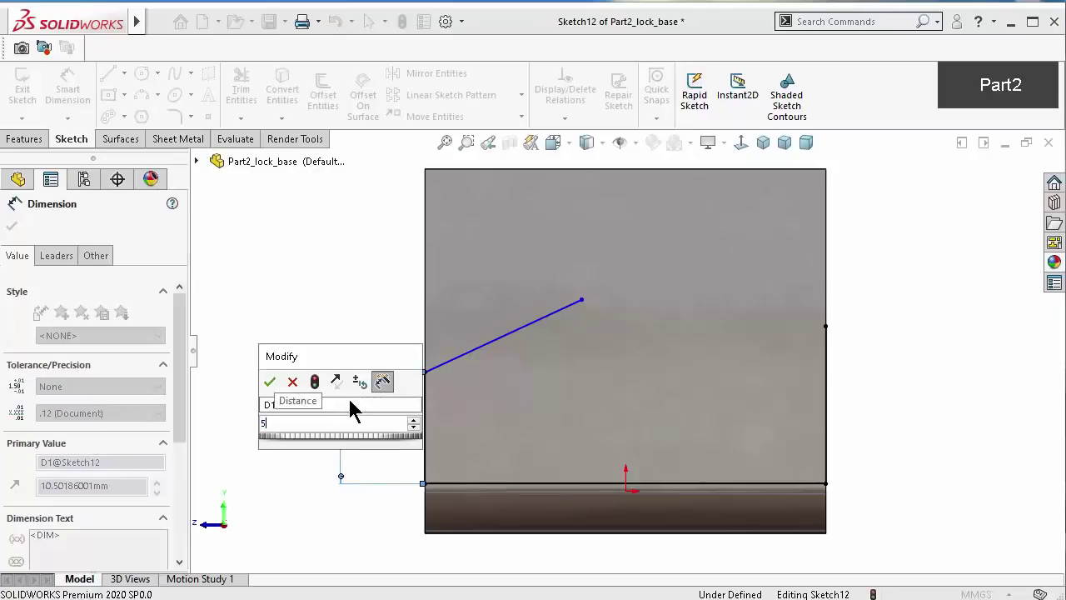
key("Return")
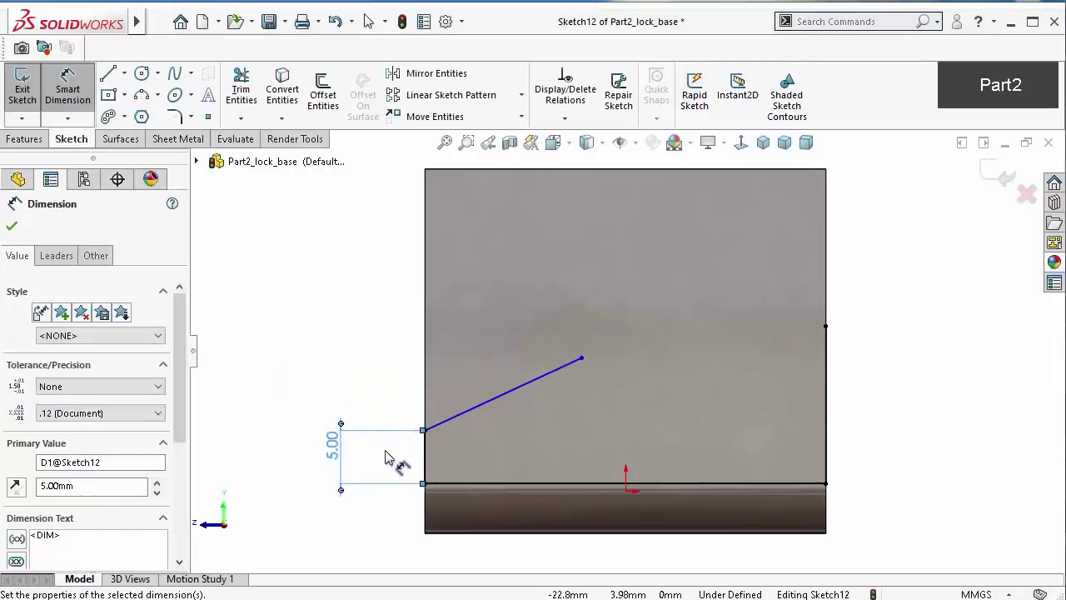
left_click(501, 405)
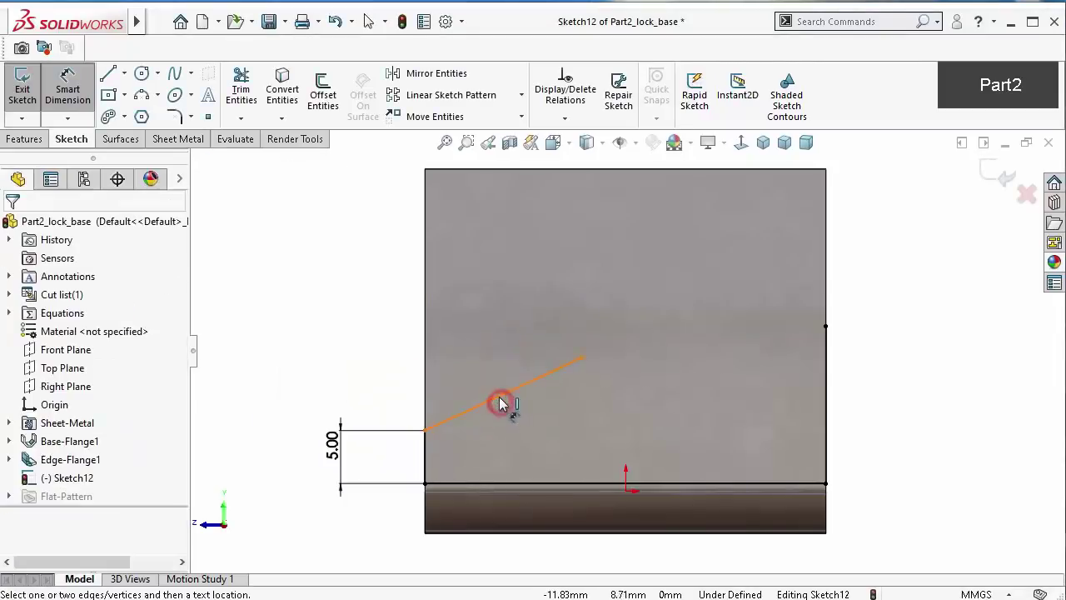
left_click(427, 451)
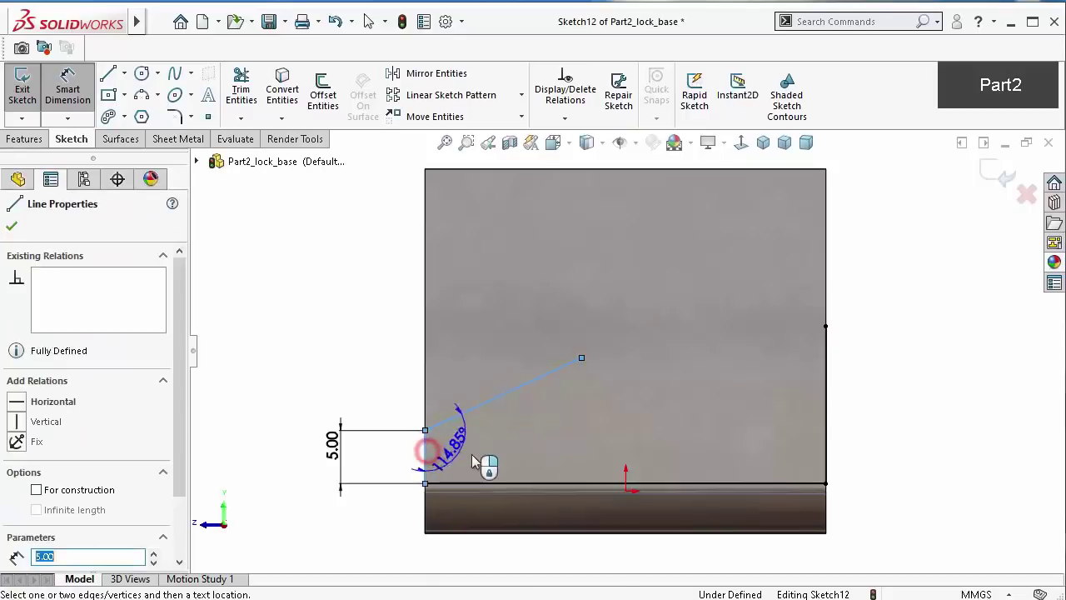
left_click(489, 464)
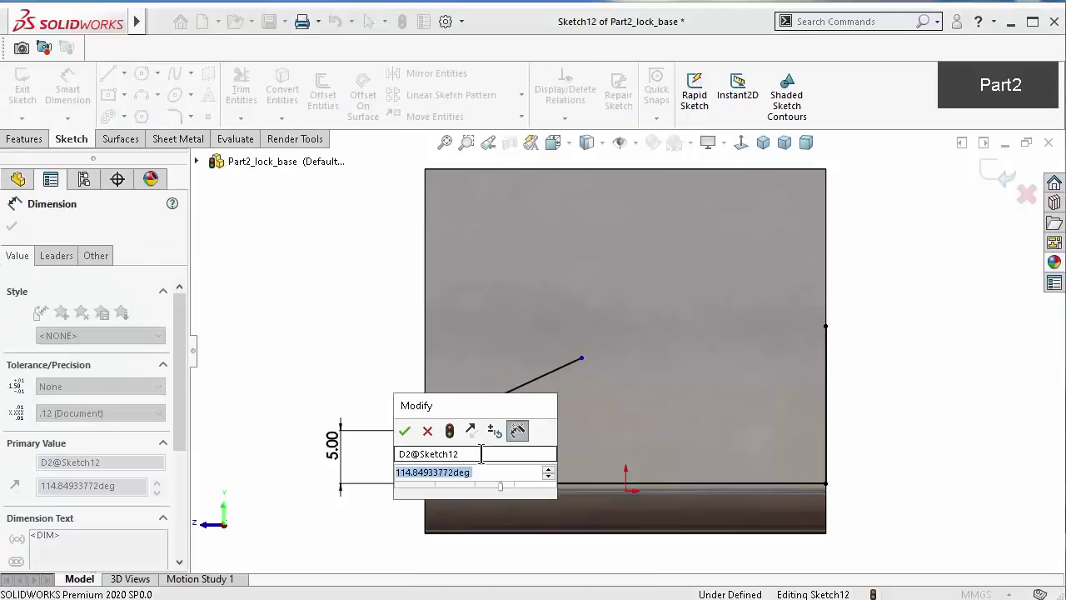
type("15")
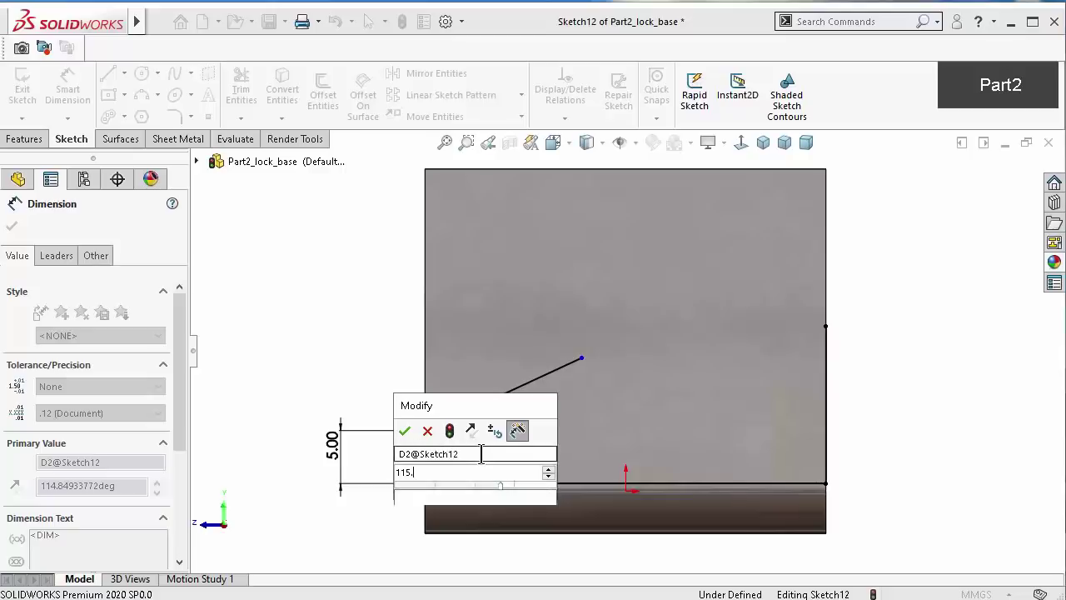
type(".75")
key("Return")
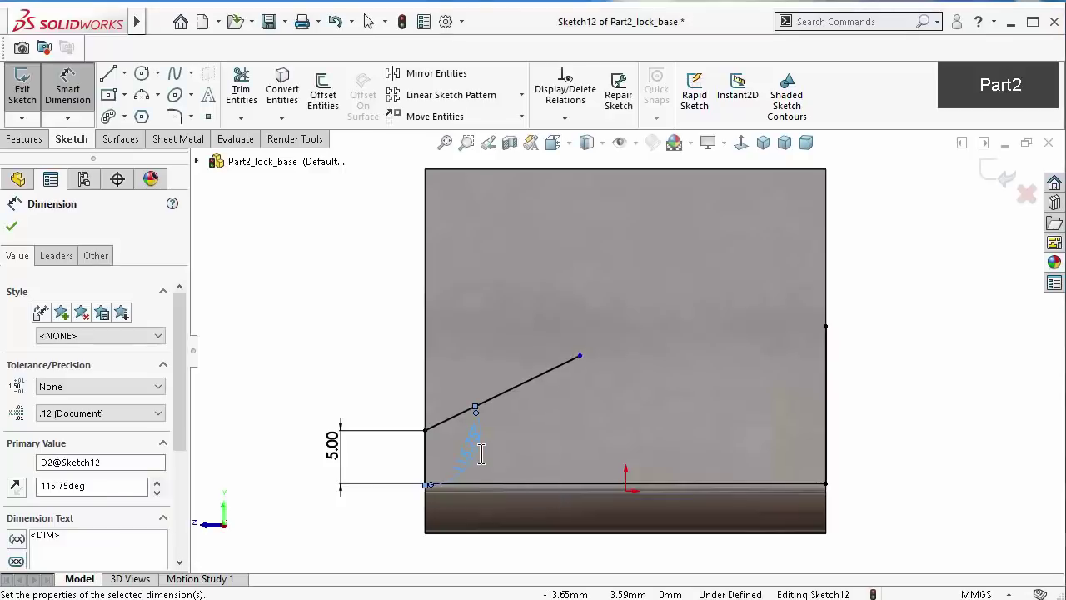
Set the slanted line's length to 22.50 mm
left_click(543, 375)
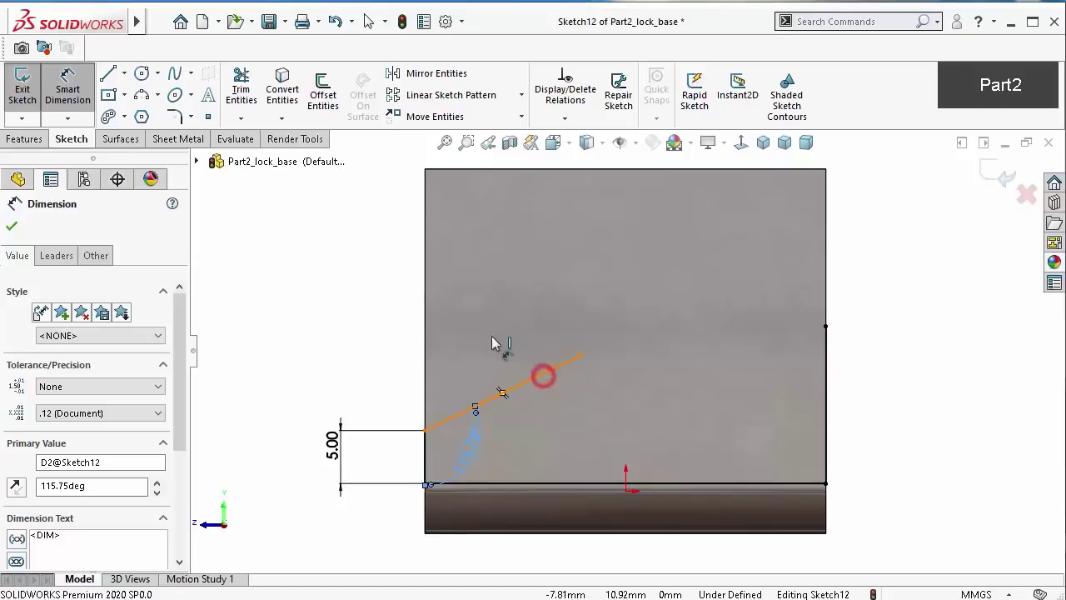
left_click(350, 343)
left_click(350, 343)
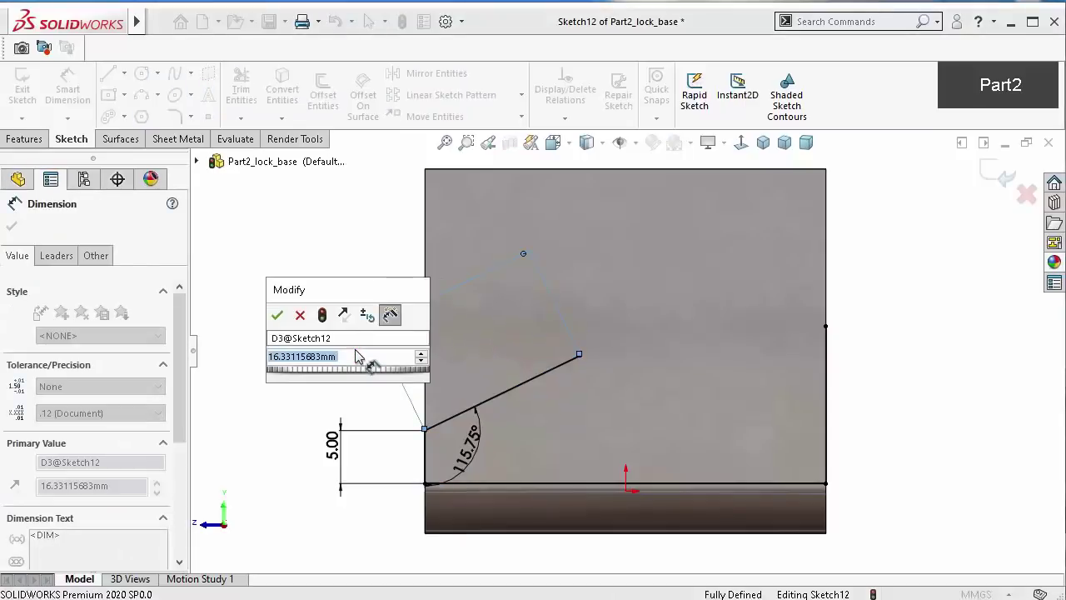
type("22.5")
key("Return")
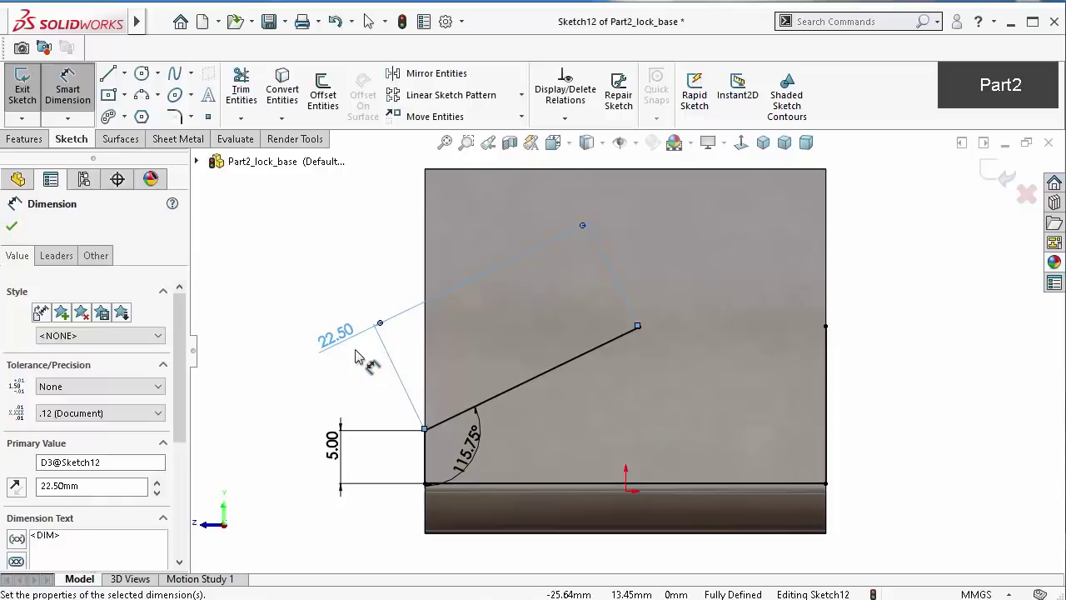
left_click(263, 220)
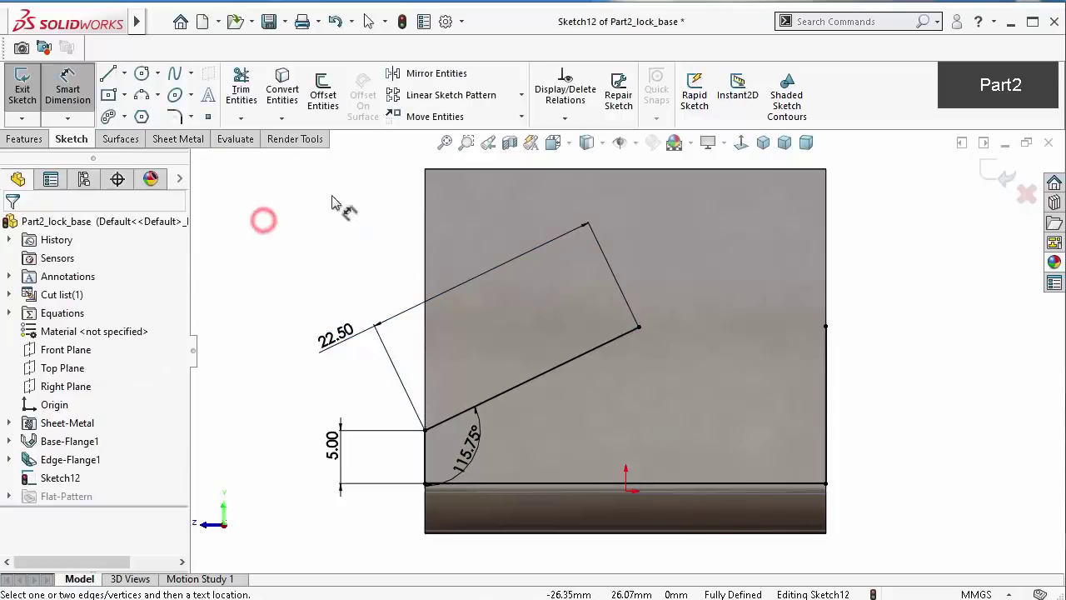
Draw two stacked construction circles at the upper end of the profile
left_click(141, 74)
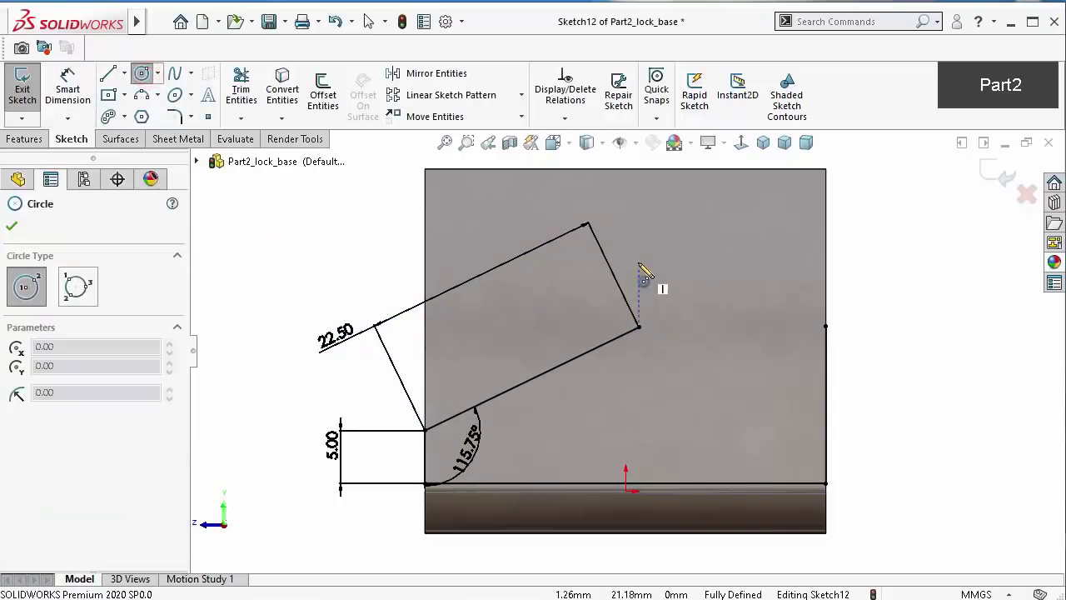
scroll(620, 264, "down", 3)
left_click(613, 273)
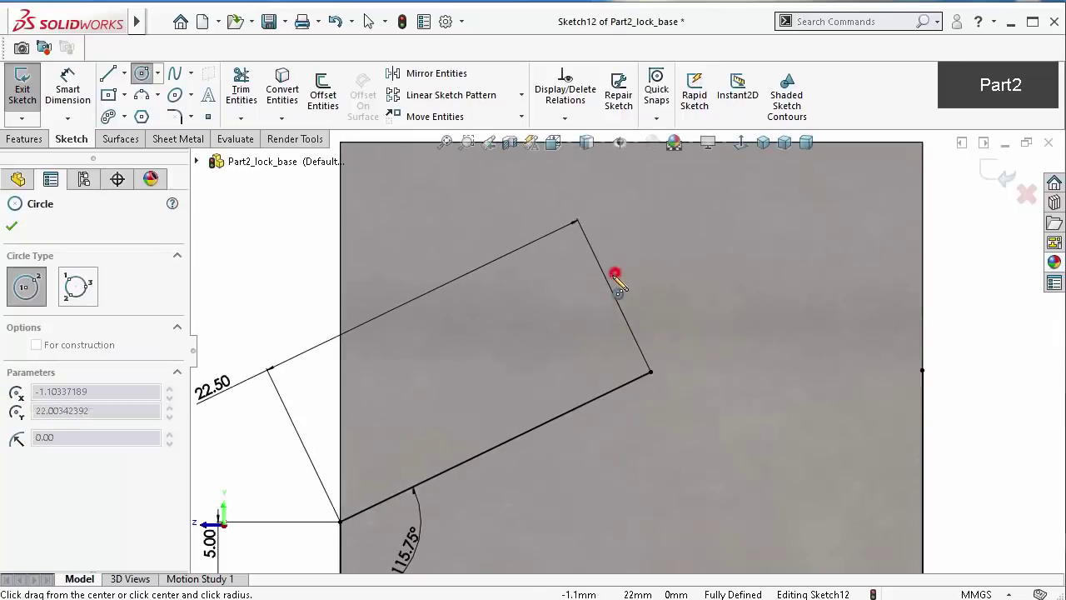
left_click(606, 314)
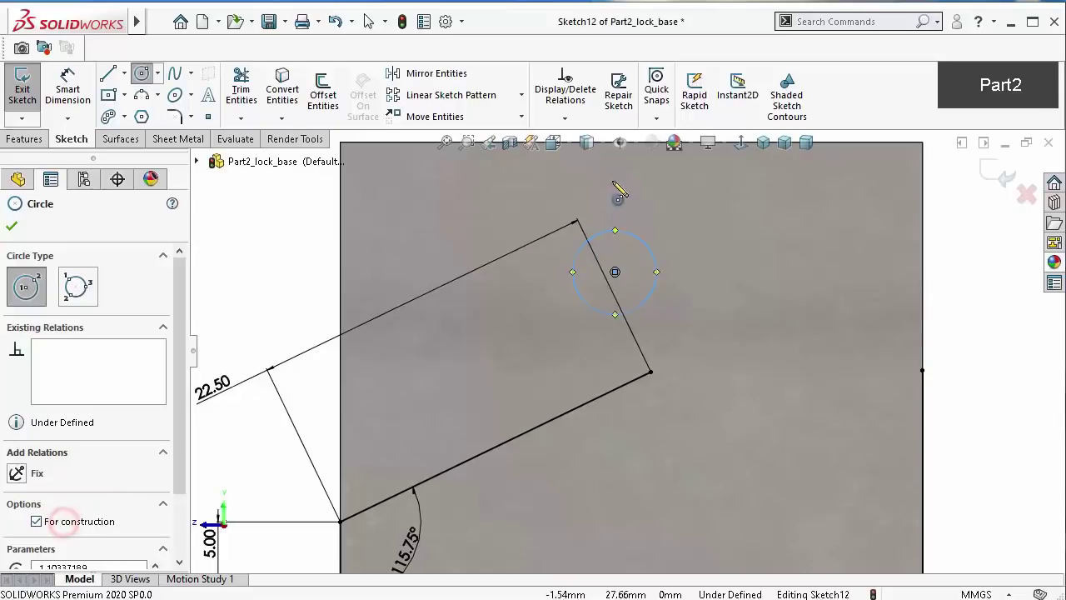
left_click(614, 177)
left_click(588, 165)
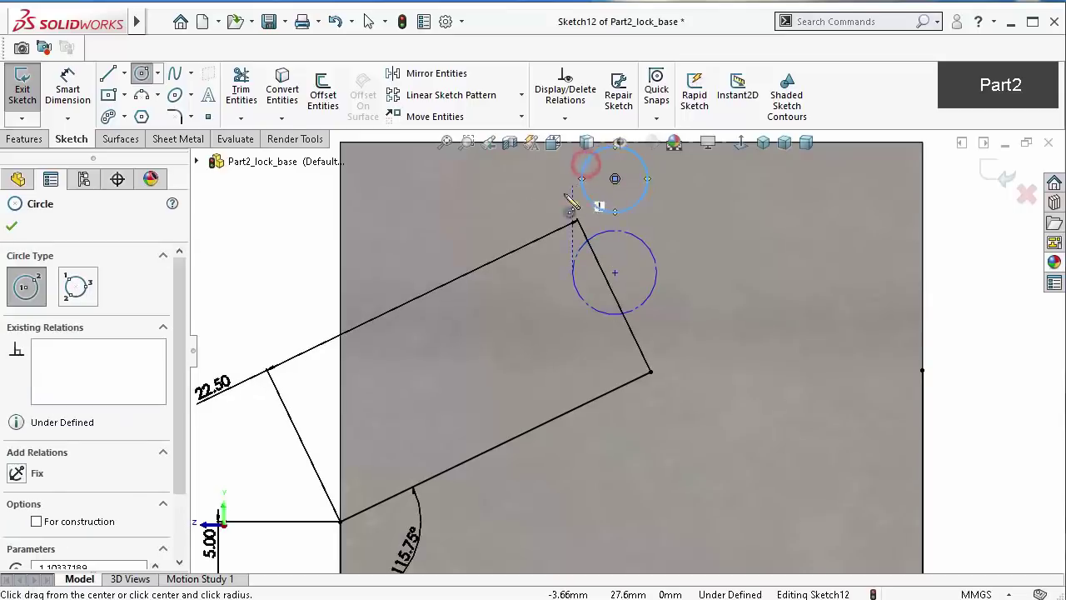
left_click(13, 226)
key("f")
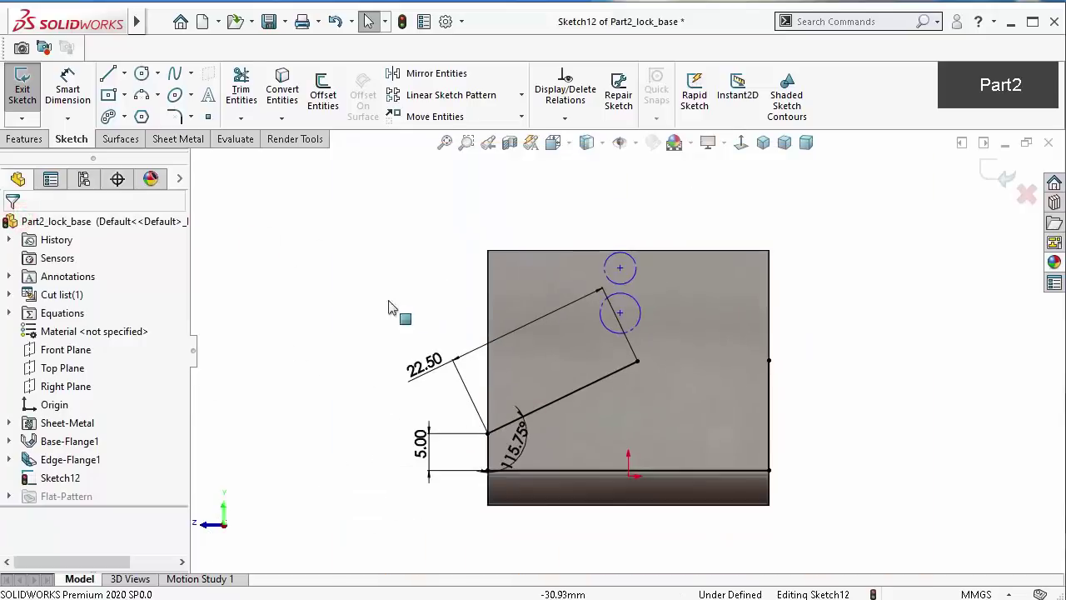
Dimension the lower circle to 8 mm diameter and the upper circle to 7 mm
right_click_drag(388, 308, 402, 273)
left_click(640, 311)
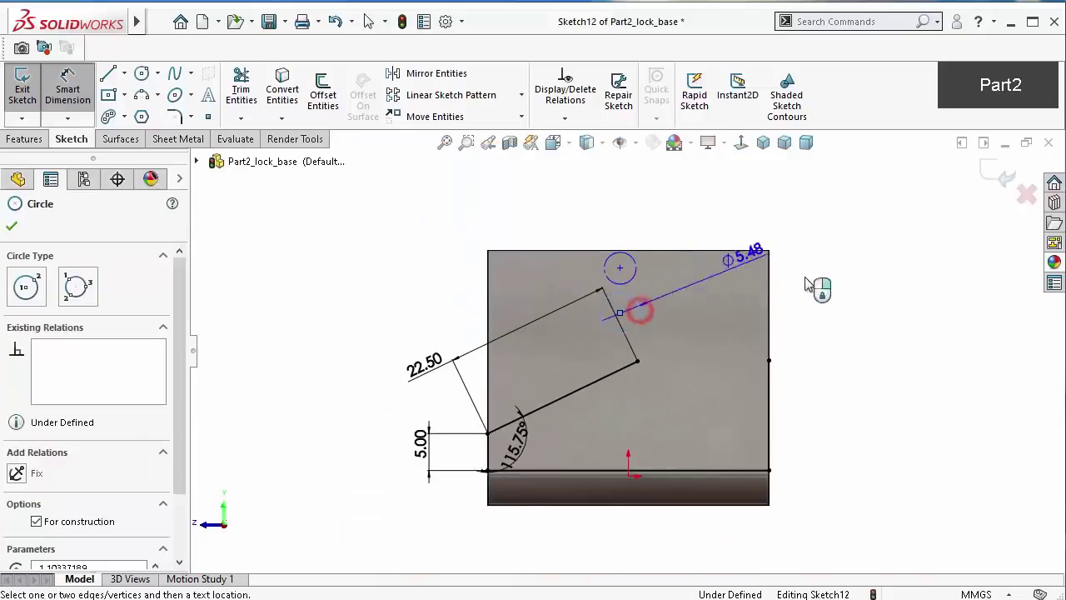
left_click(869, 303)
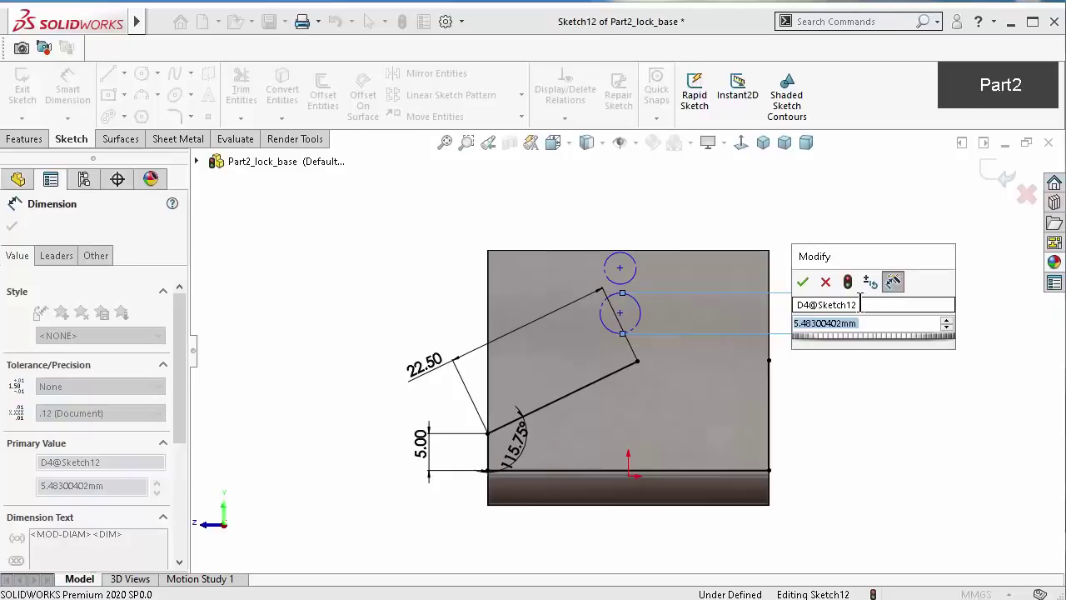
type("8")
key("Return")
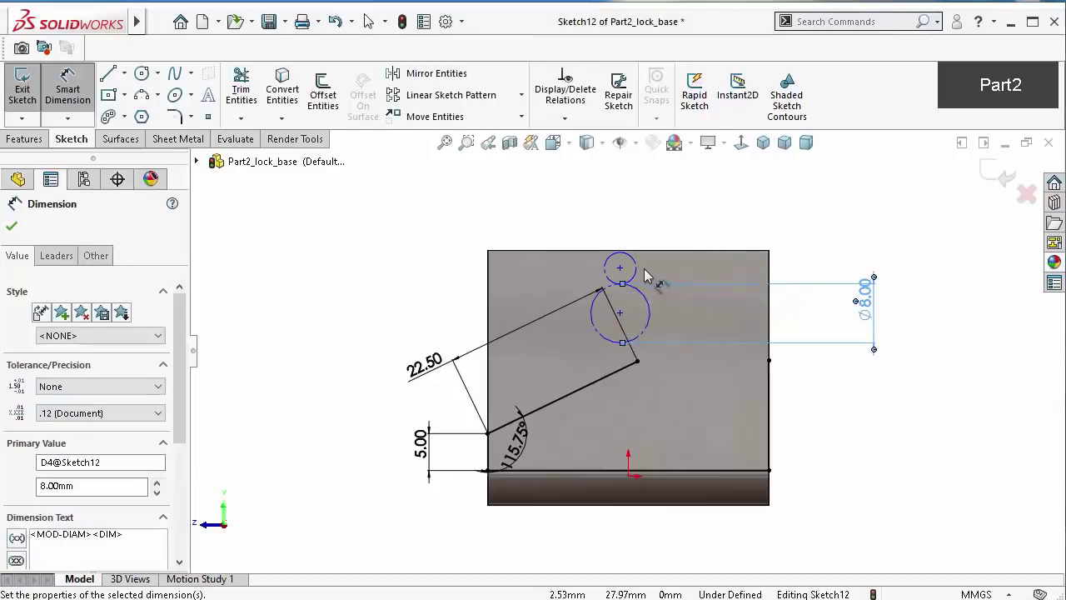
left_click(640, 271)
left_click(896, 218)
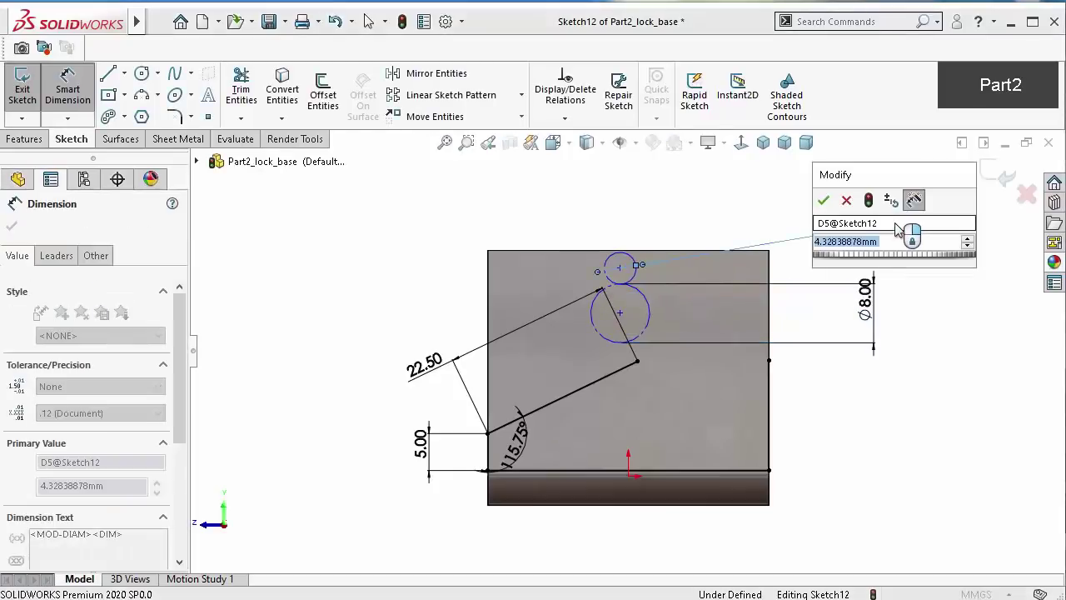
type("7")
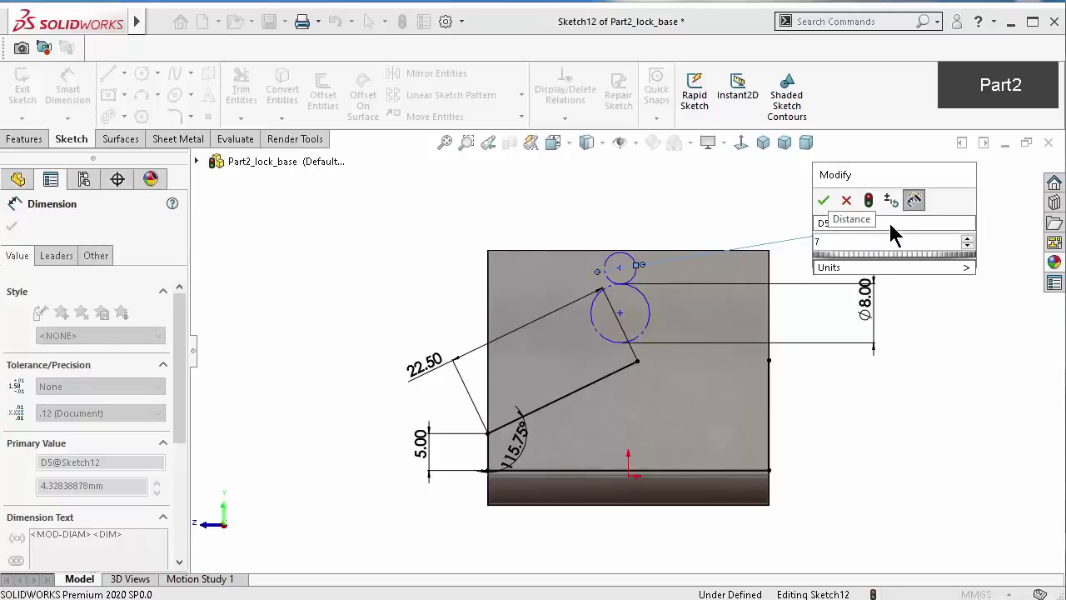
key("Return")
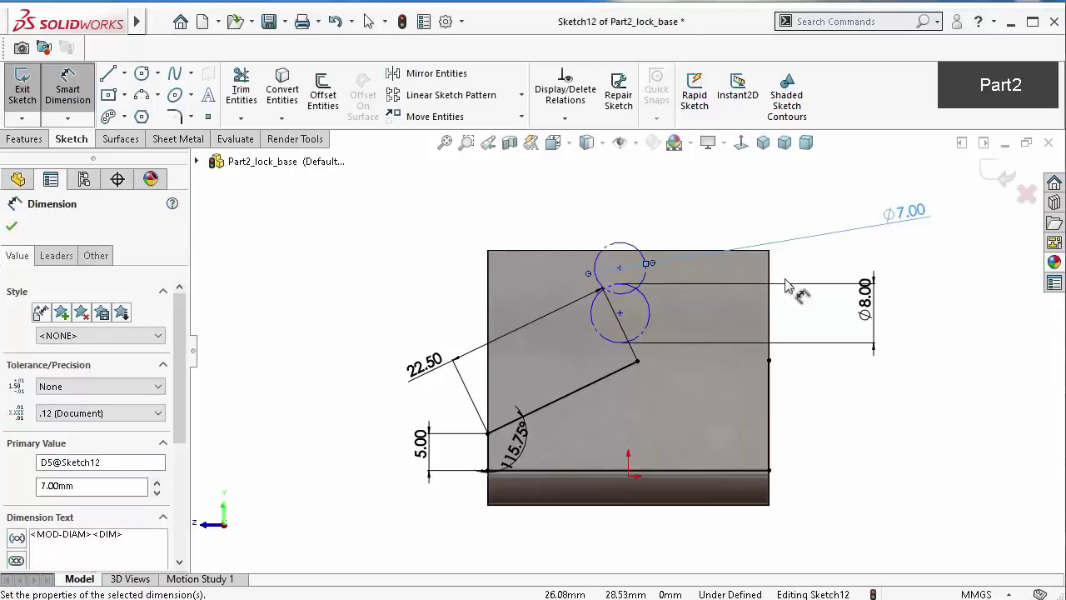
key("Escape")
Make the lower circle tangent to the slanted line
scroll(652, 310, "up", 2)
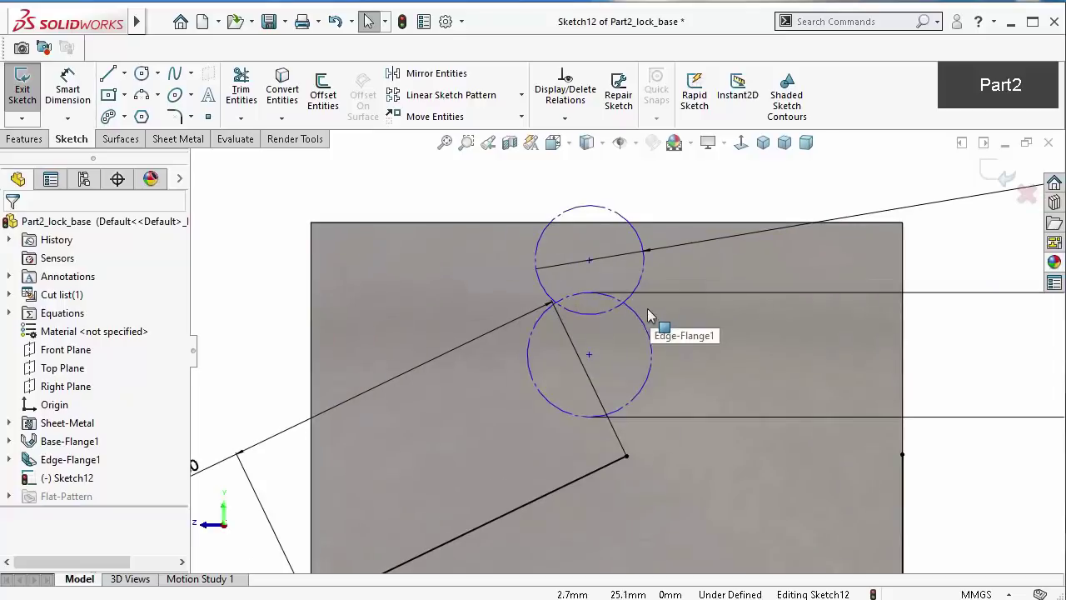
left_click(629, 407)
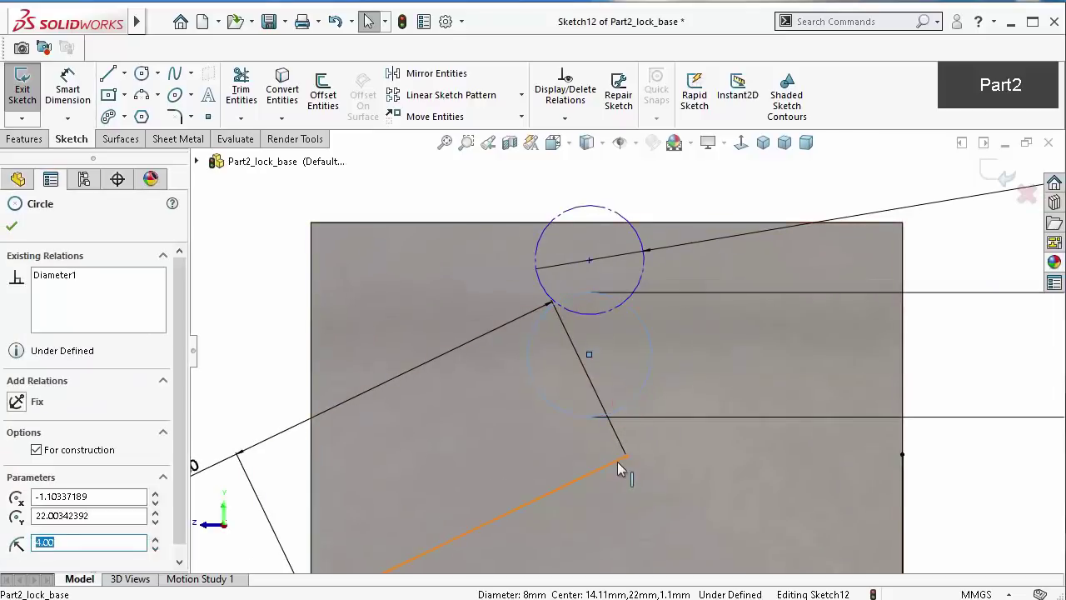
left_click(628, 456)
left_click(669, 385)
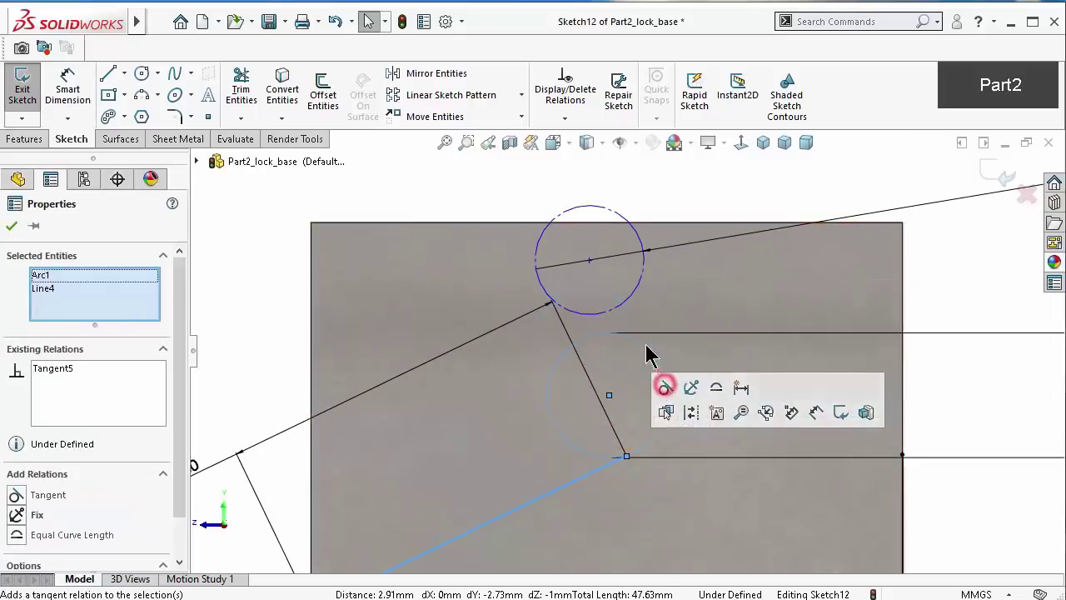
left_click(948, 273)
Make the two construction circles tangent to each other
left_click(630, 299)
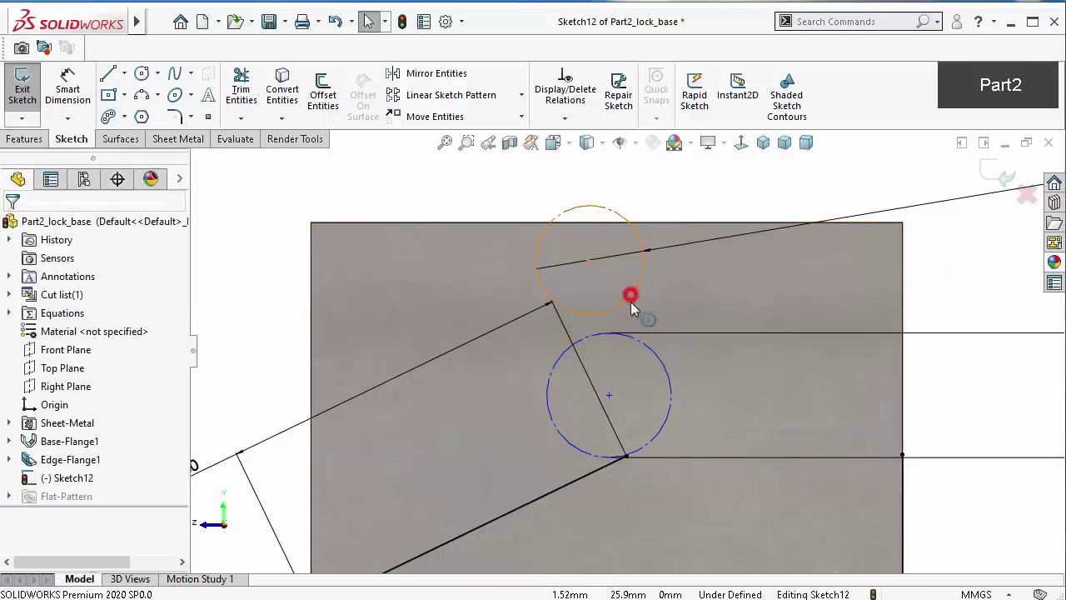
left_click(633, 344, "ctrl")
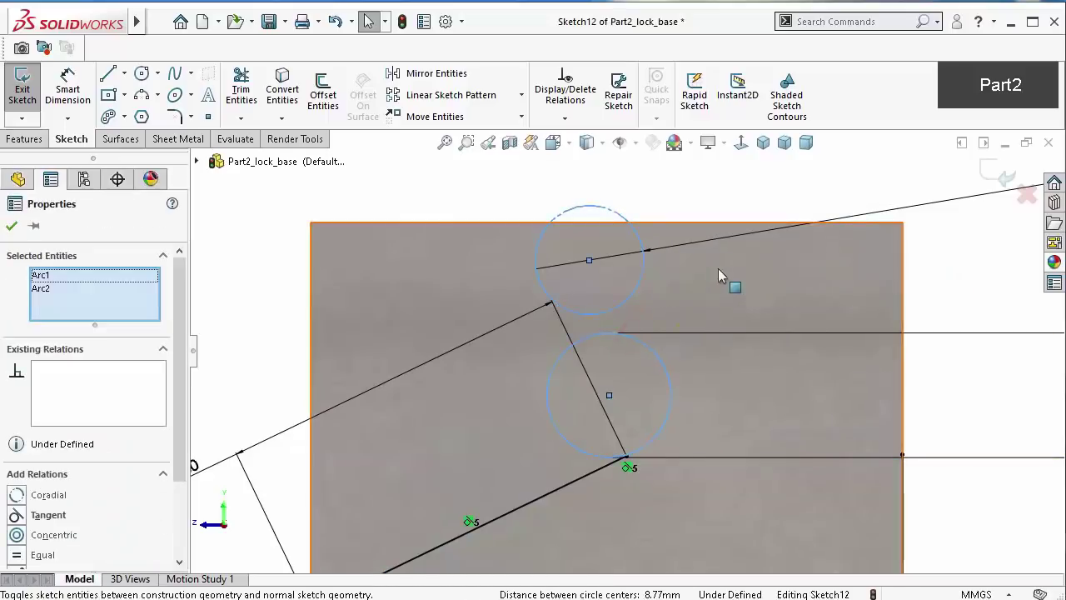
left_click(698, 175)
left_click(638, 285)
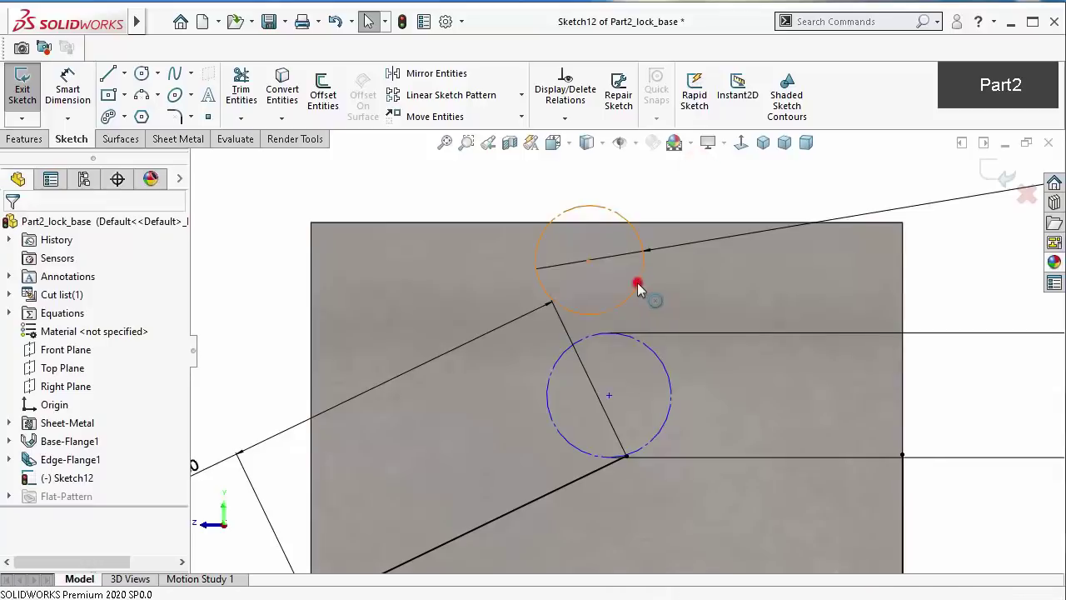
left_click(642, 343)
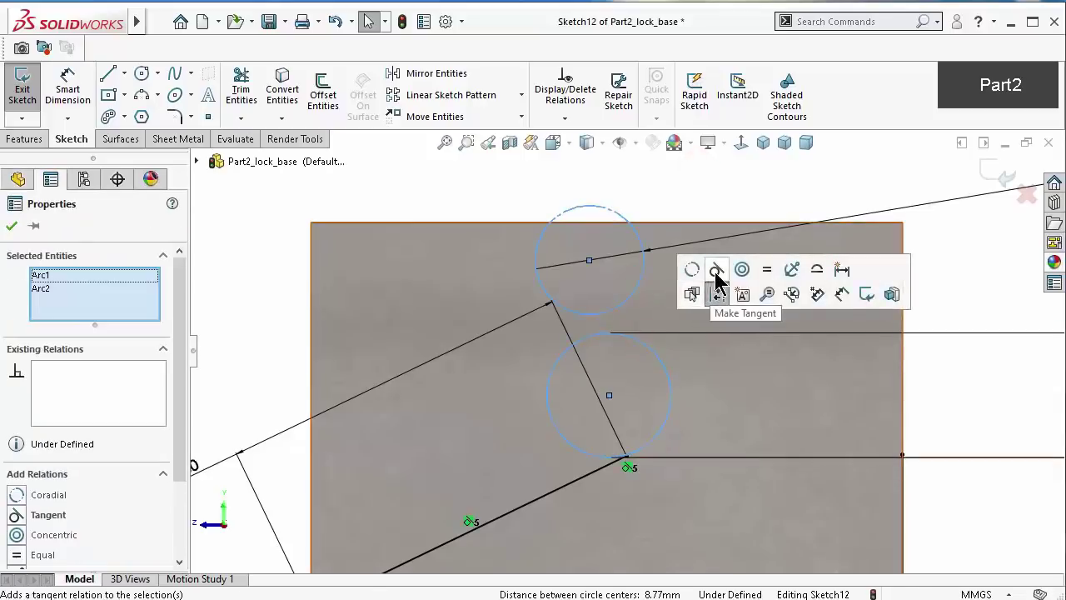
left_click(714, 271)
left_click(741, 181)
Make the upper 7 mm circle tangent to the flange's top edge
scroll(620, 233, "down", 3)
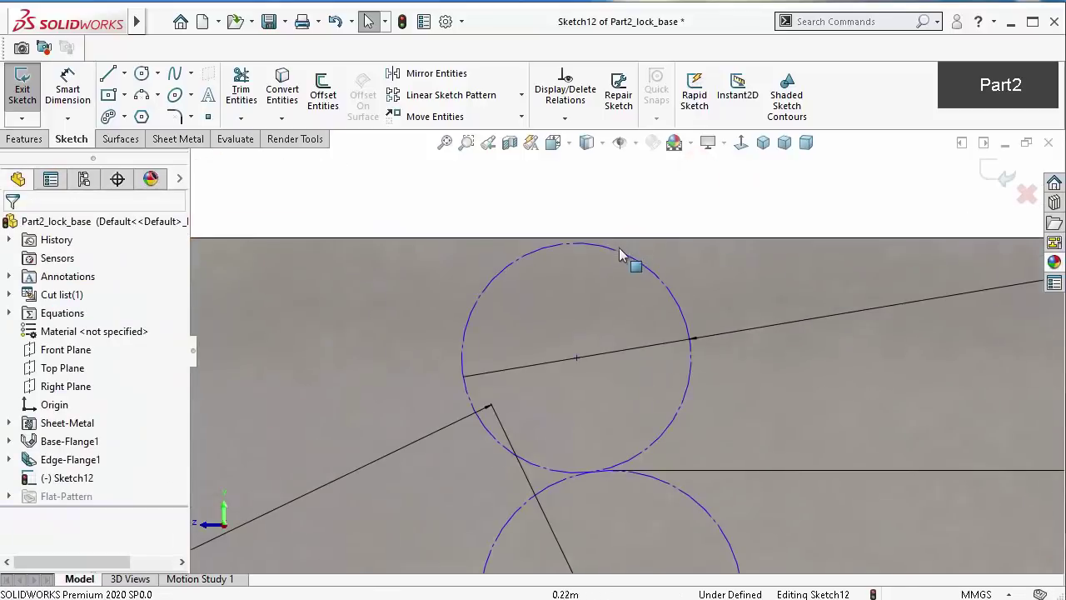
left_click(612, 250)
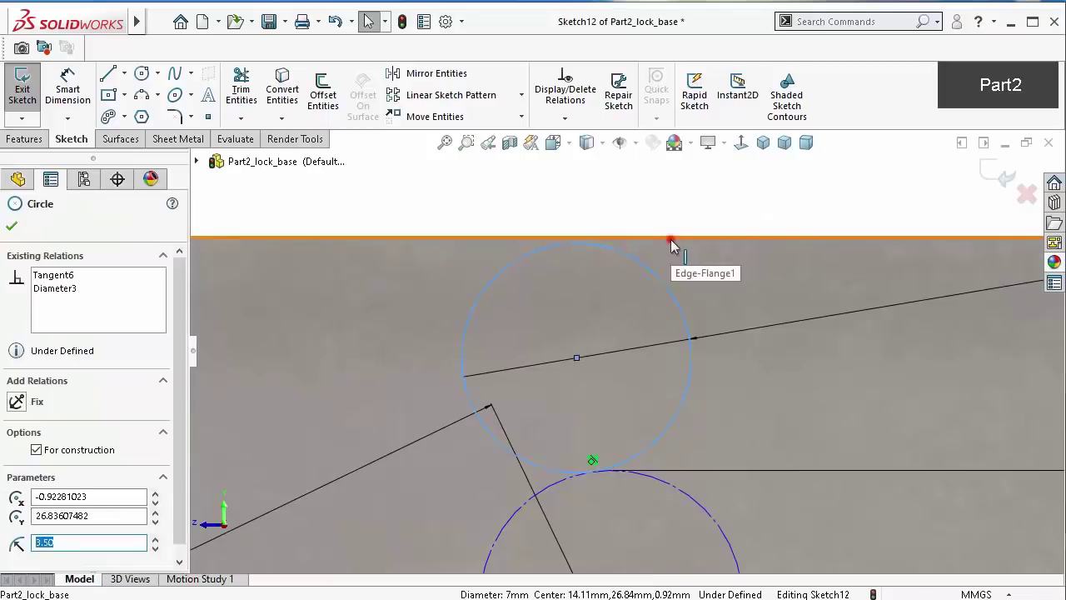
left_click(671, 241)
left_click(718, 167)
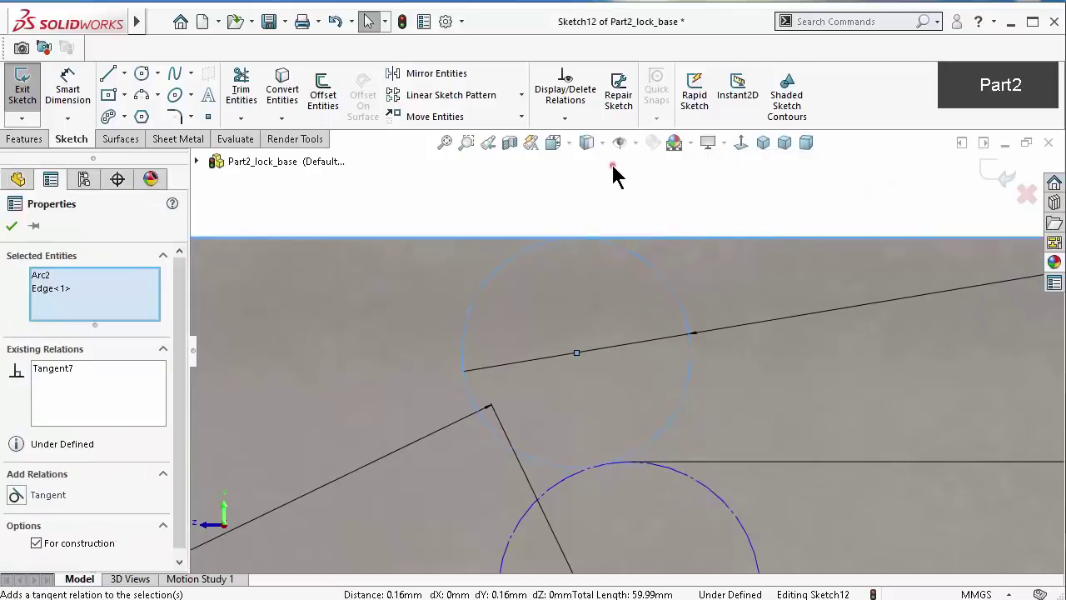
left_click(636, 312)
scroll(636, 333, "up", 2)
scroll(635, 527, "down", 3)
scroll(637, 566, "down", 2)
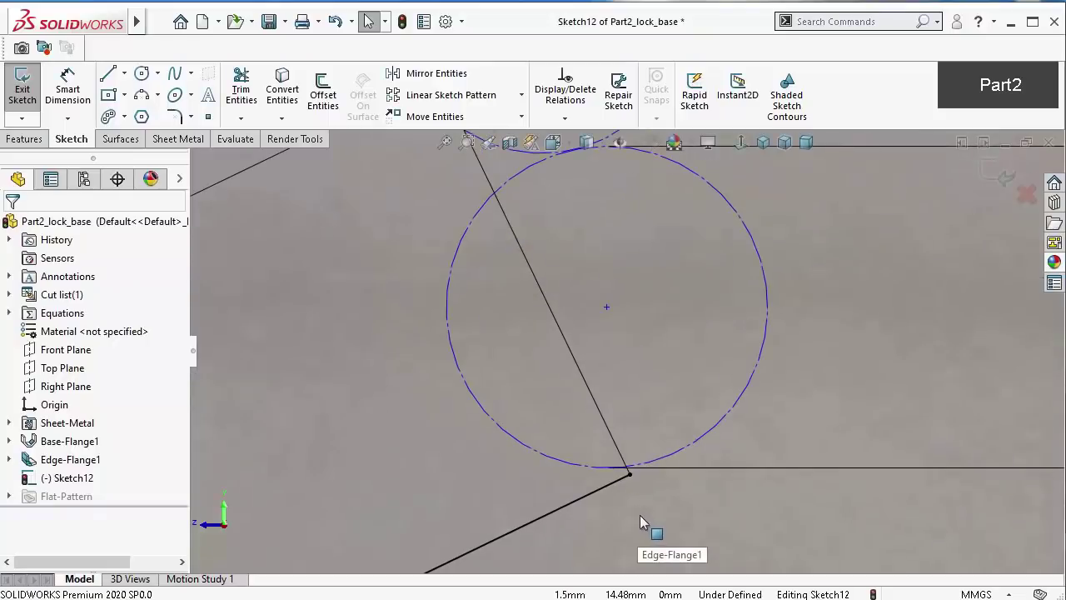
Draw a construction centerline joining the centres of the two circles
key("f")
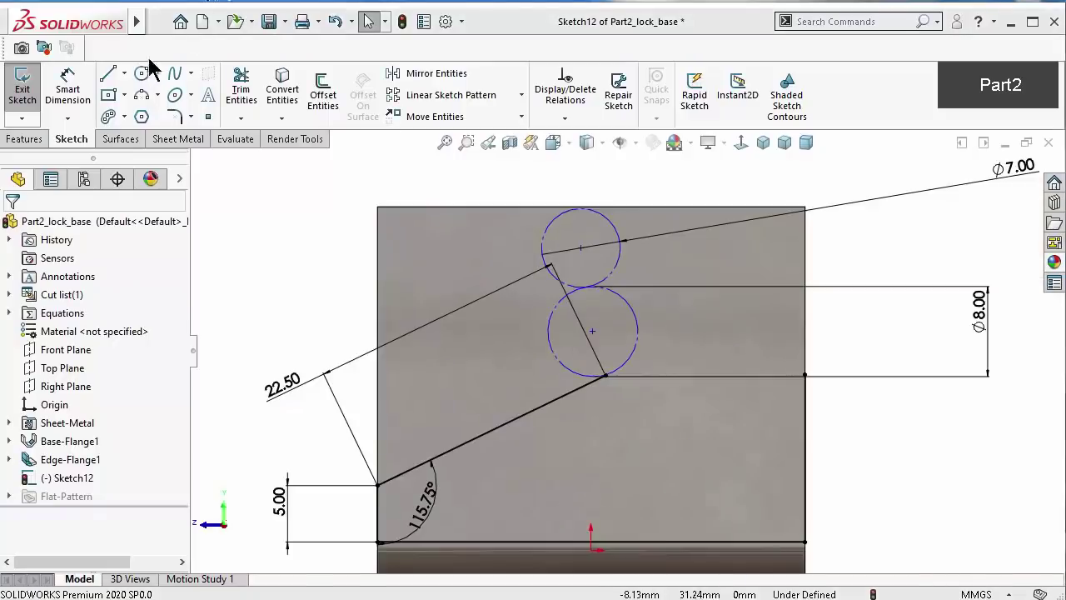
left_click(119, 74)
left_click(143, 115)
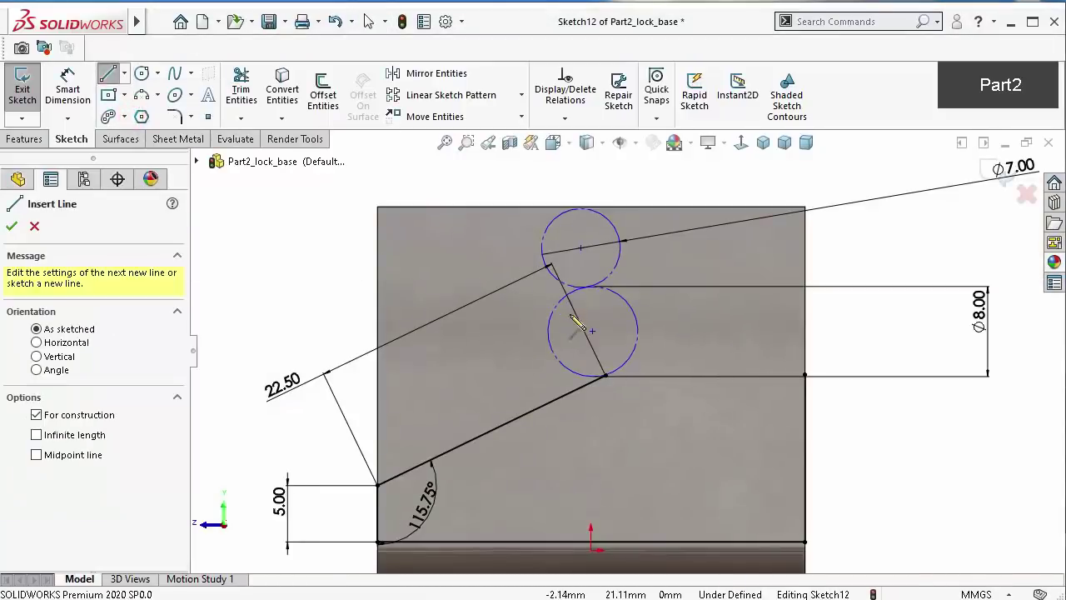
left_click(591, 331)
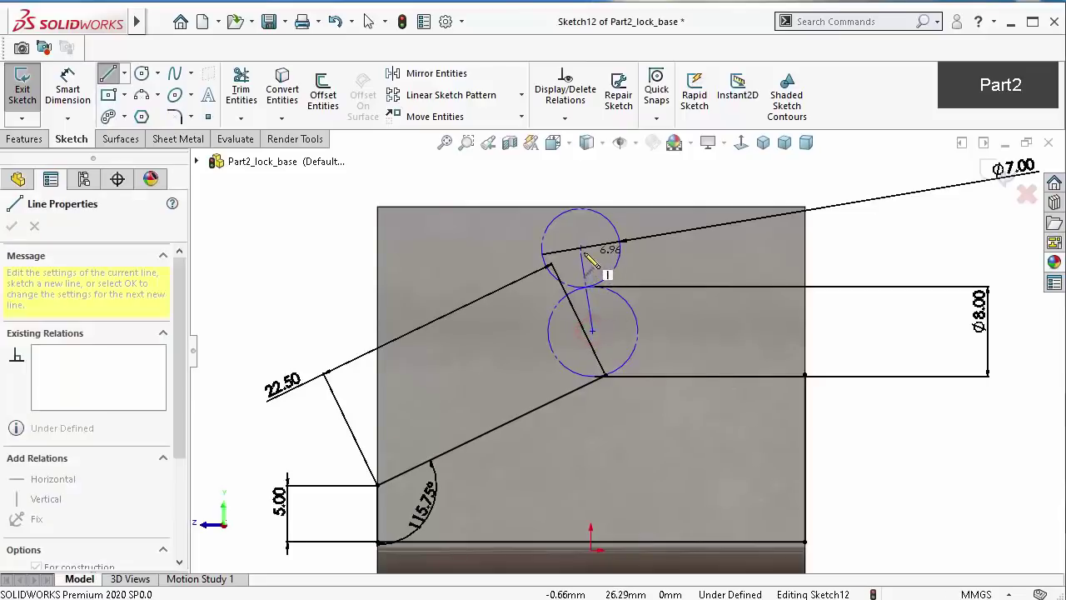
left_click(581, 249)
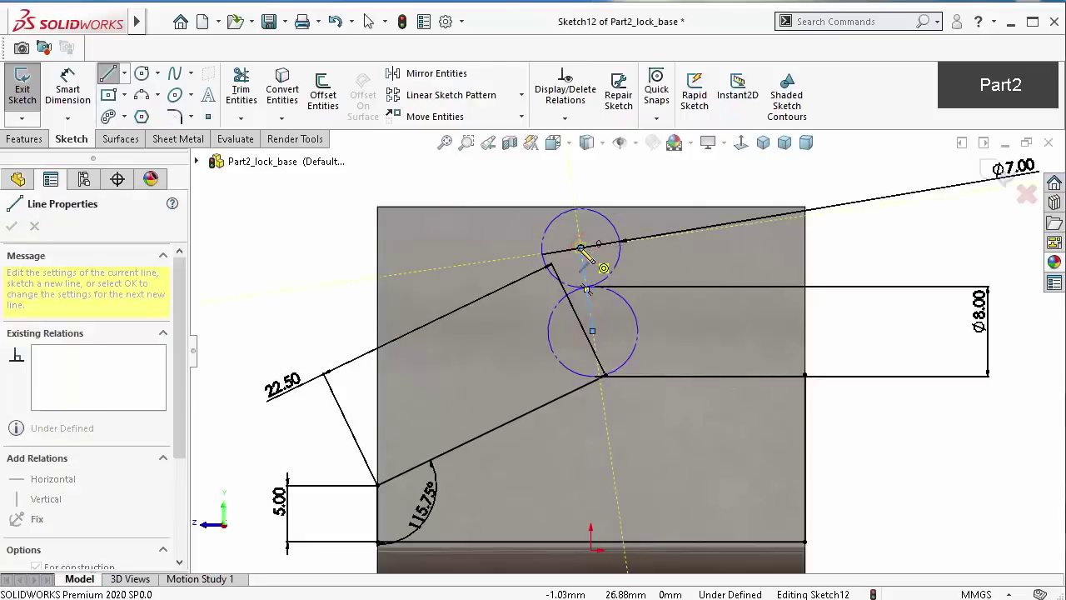
key("Escape")
left_click_drag(582, 248, 621, 249)
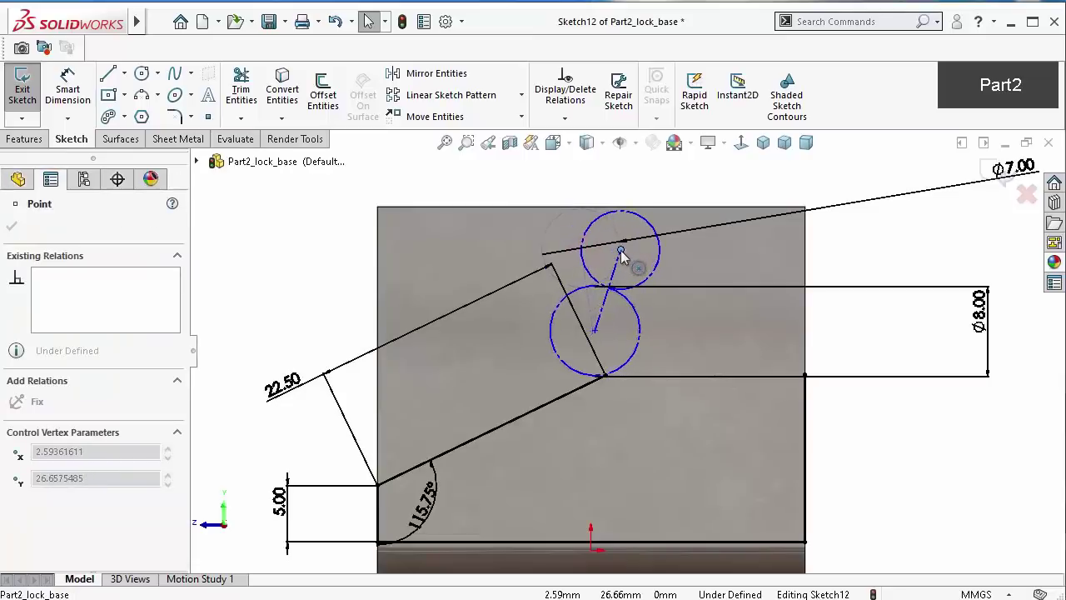
left_click(962, 473)
Dimension the centerline at 74.4° from the bottom line
right_click_drag(896, 456, 891, 400)
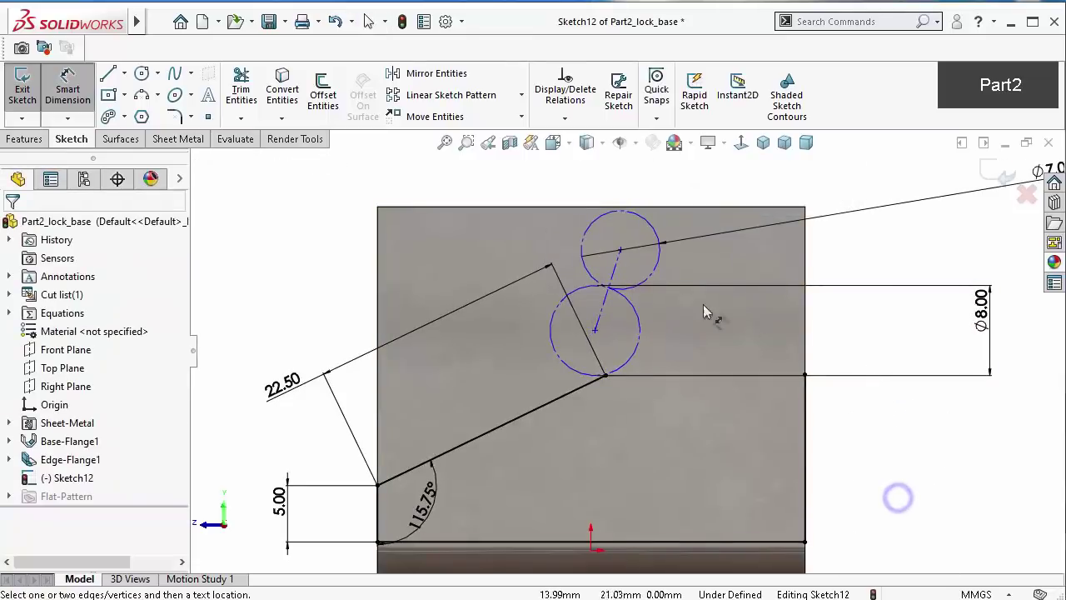
left_click(616, 284)
mouse_move(671, 512)
left_mouse_down()
mouse_move(684, 545)
mouse_move(761, 379)
left_mouse_up()
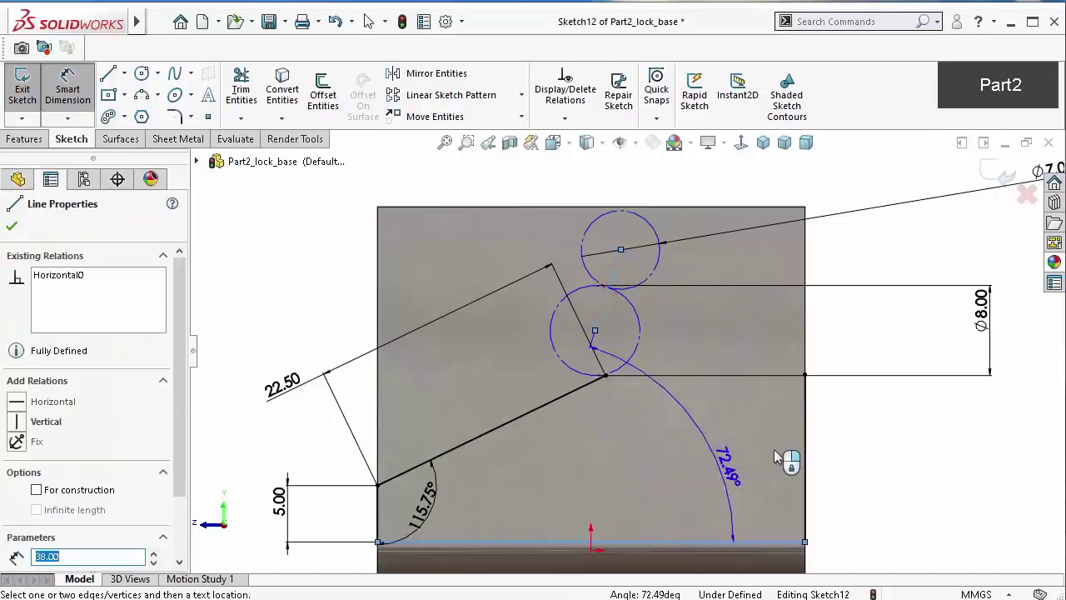
left_click(754, 344)
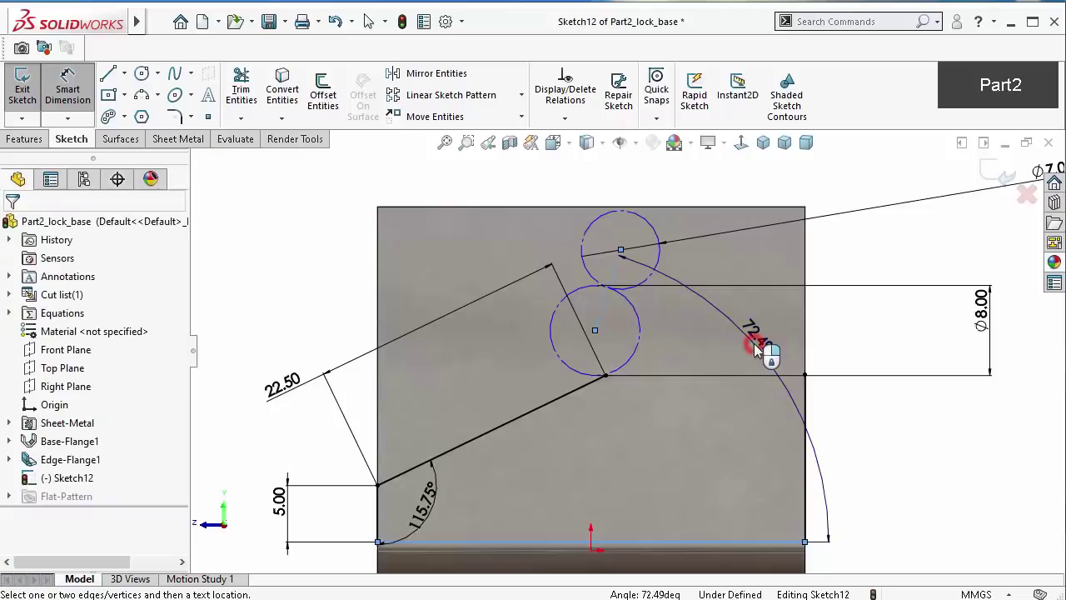
type("7")
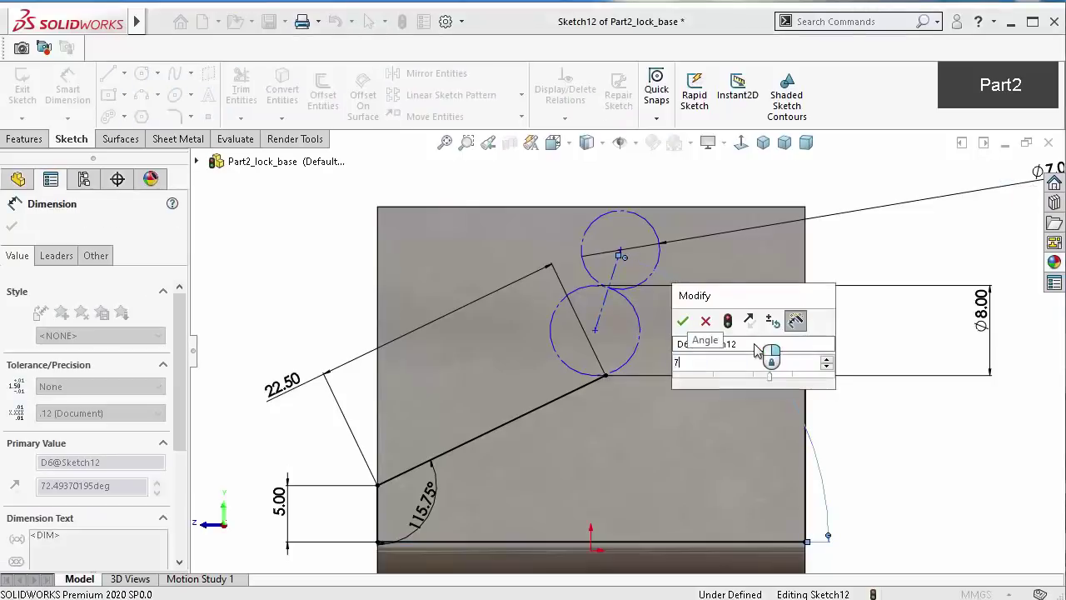
type("4.4")
key("Return")
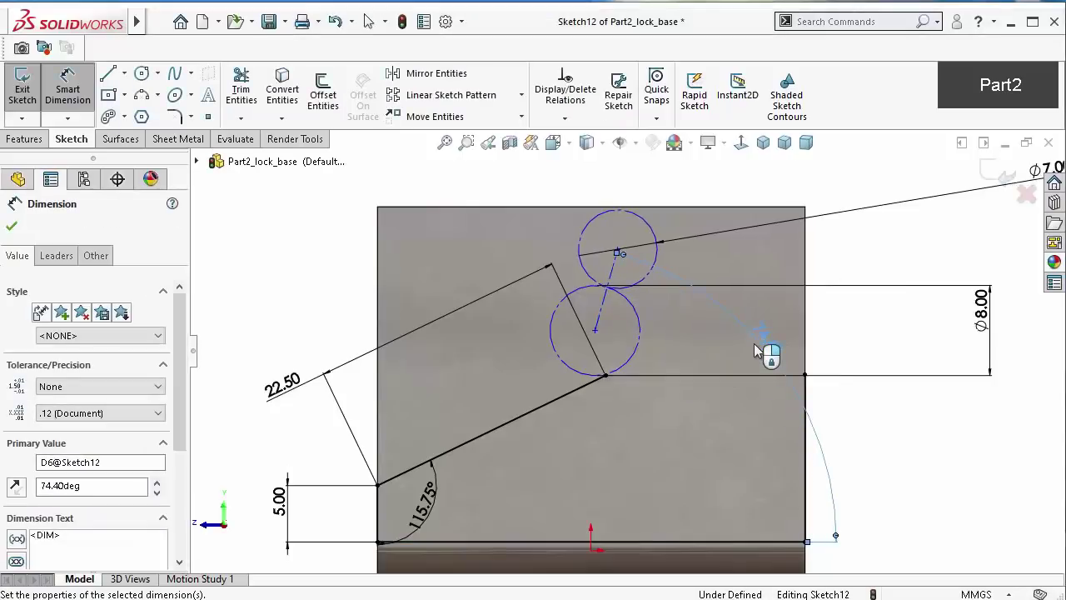
left_click(996, 504)
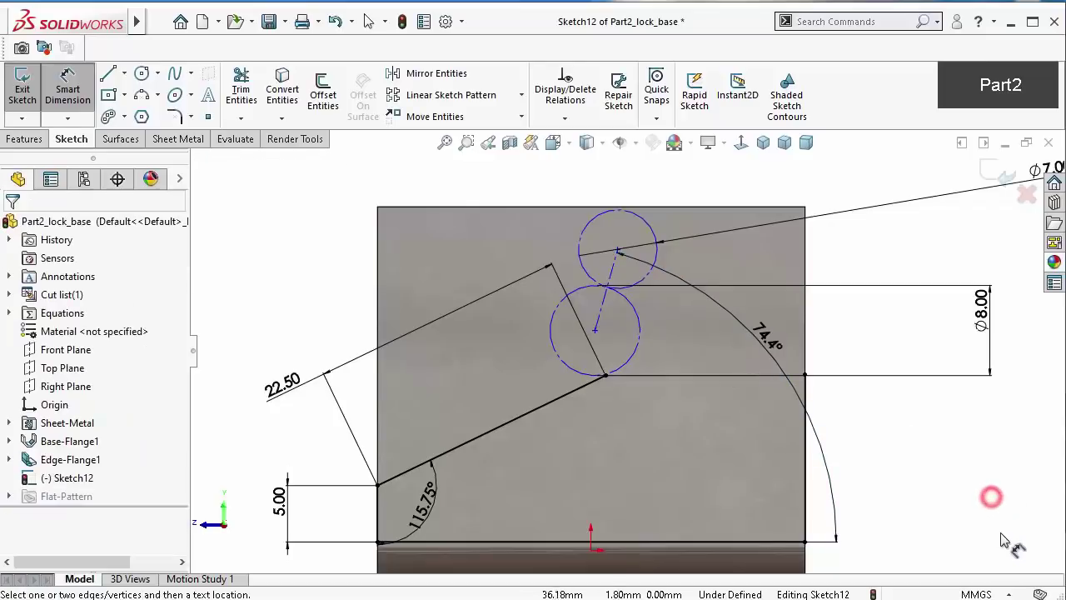
Select the lower circle's centre and the corner point beneath it, then cancel dimensioning
scroll(592, 352, "down", 3)
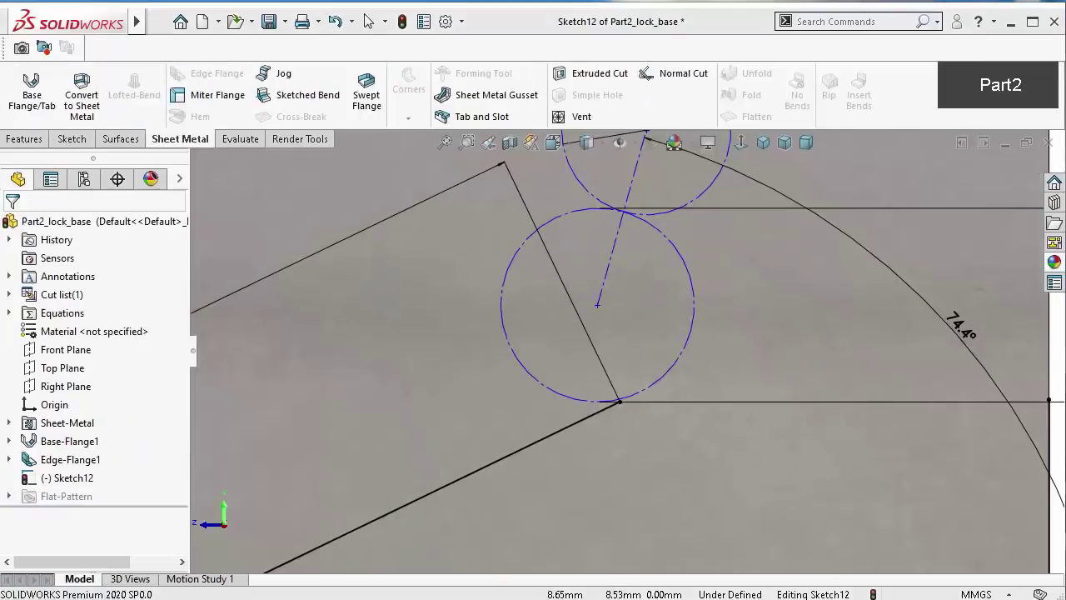
left_click(742, 516)
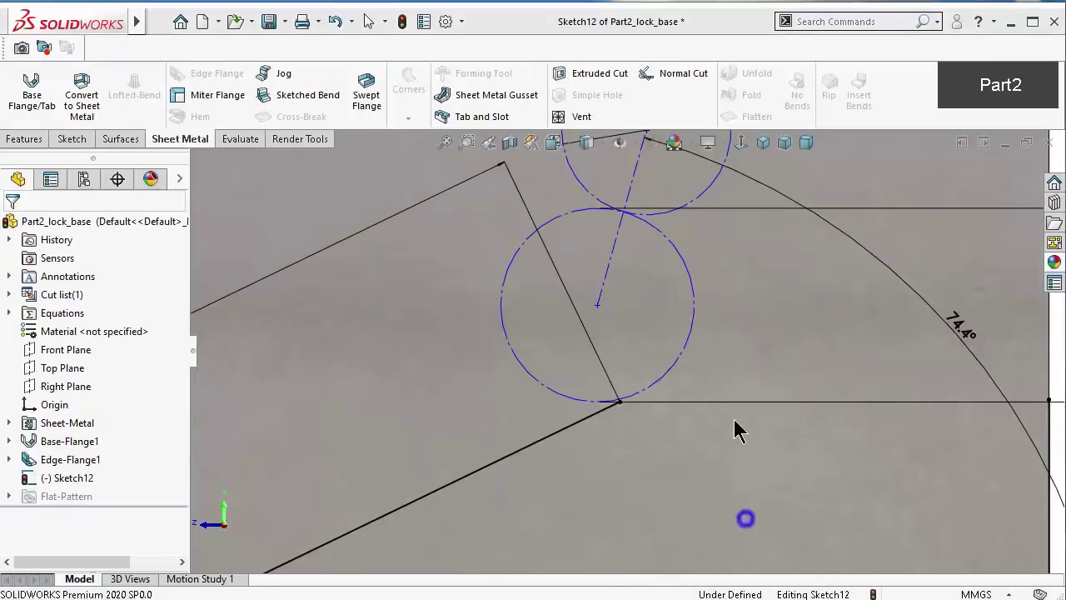
left_click(620, 401)
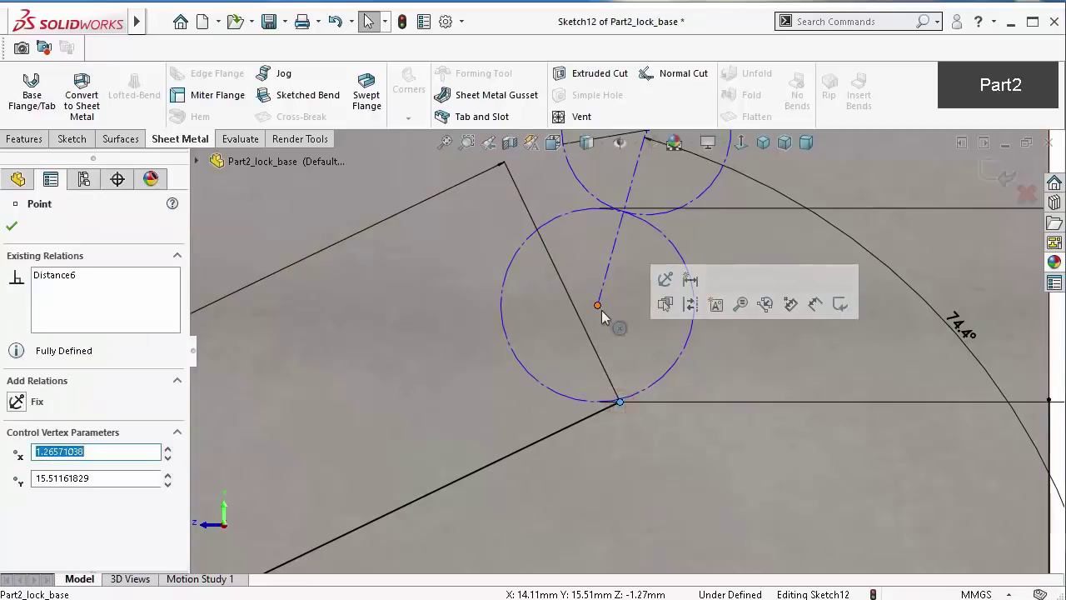
left_click(620, 401)
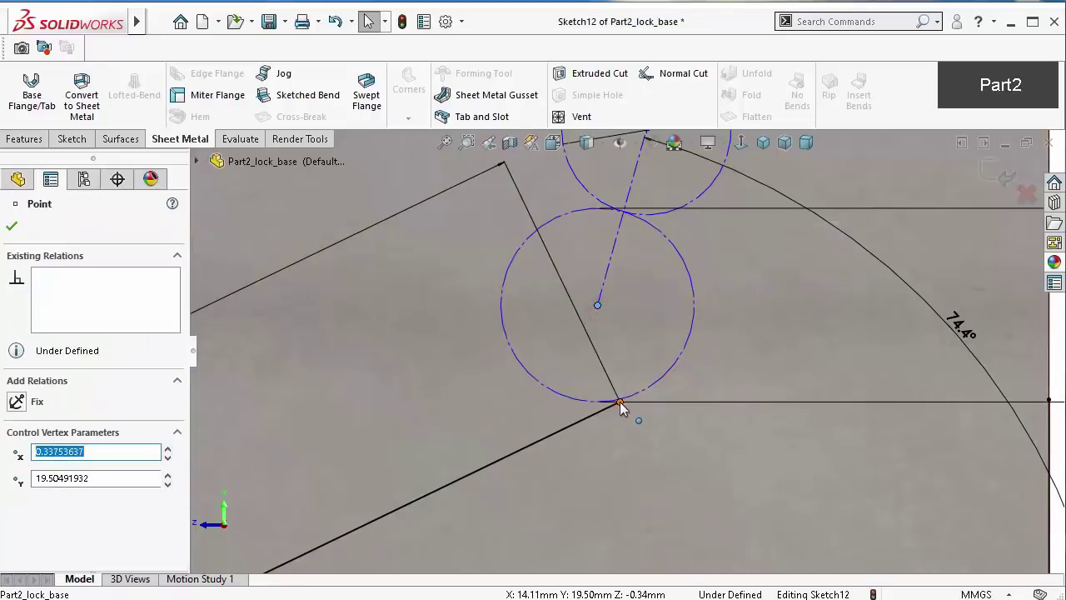
left_click(619, 401)
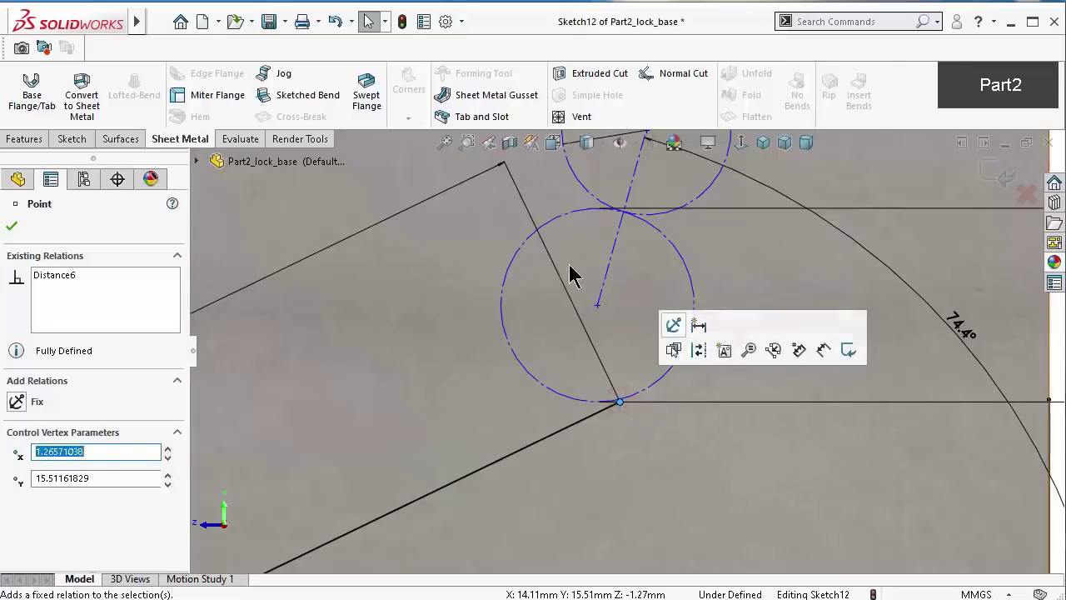
left_click(27, 138)
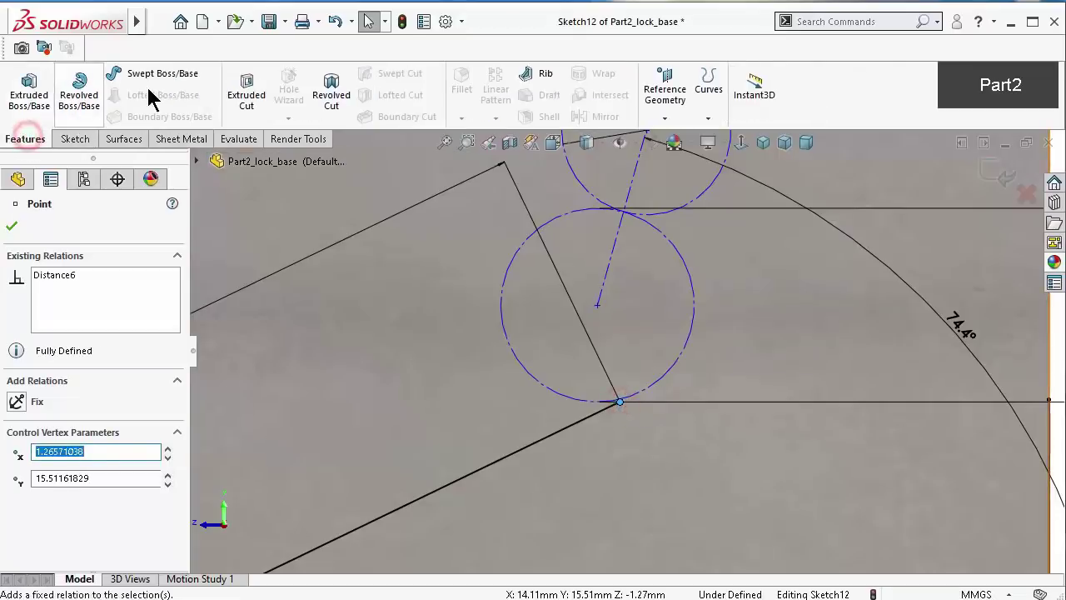
left_click(75, 138)
left_click(68, 83)
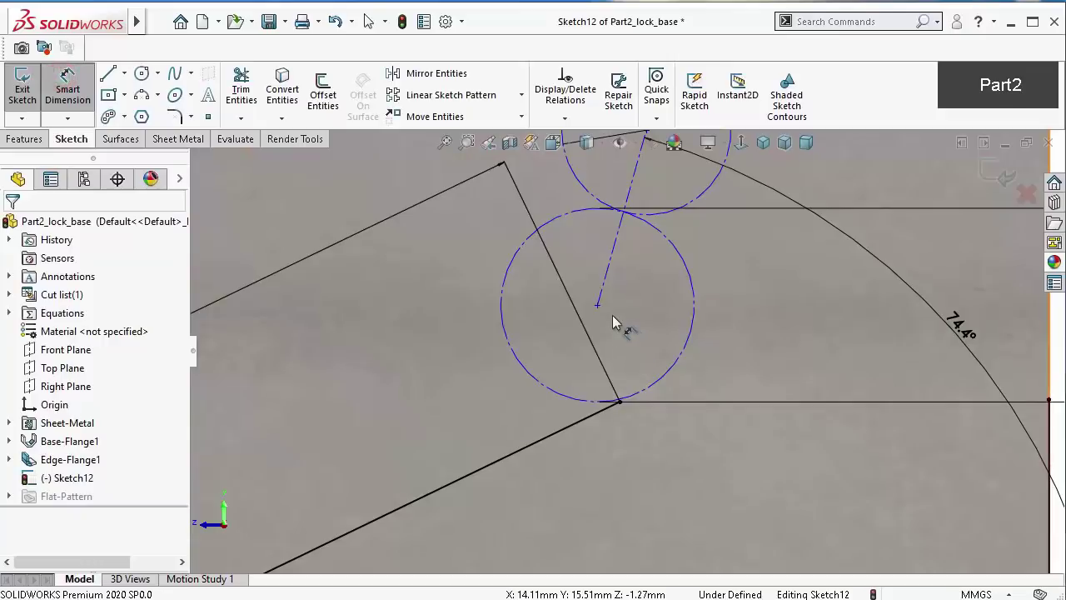
scroll(658, 392, "down", 2)
scroll(658, 392, "down", 1)
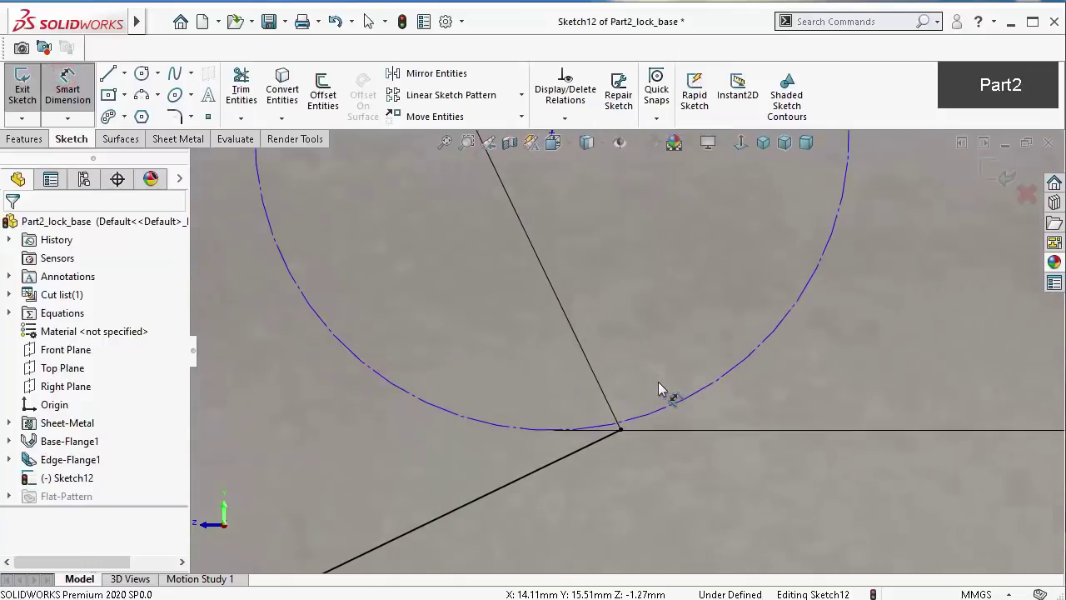
scroll(658, 391, "down", 1)
scroll(658, 391, "up", 1)
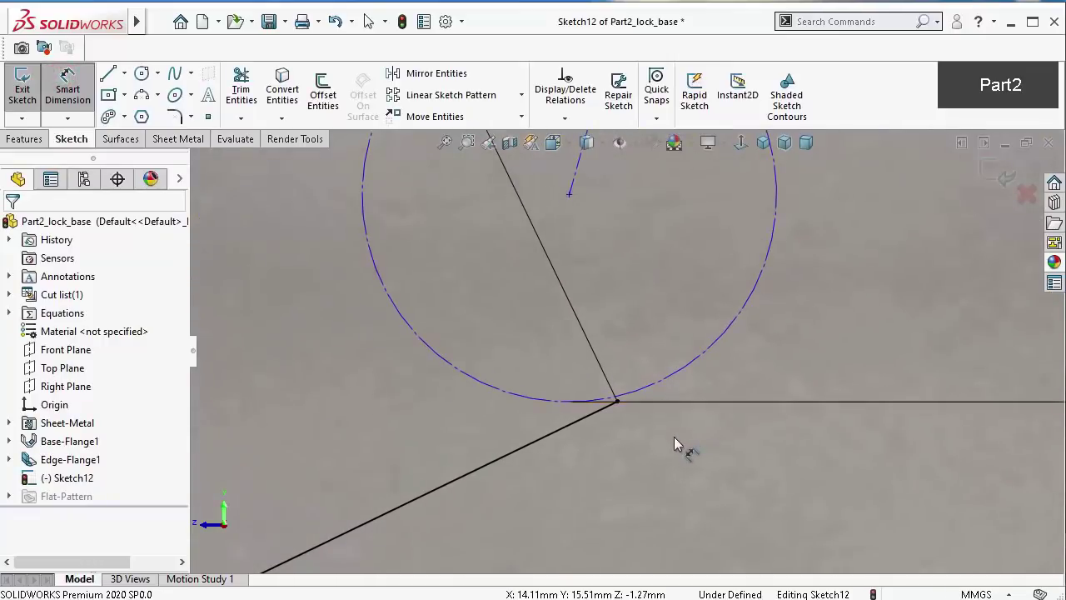
key("Escape")
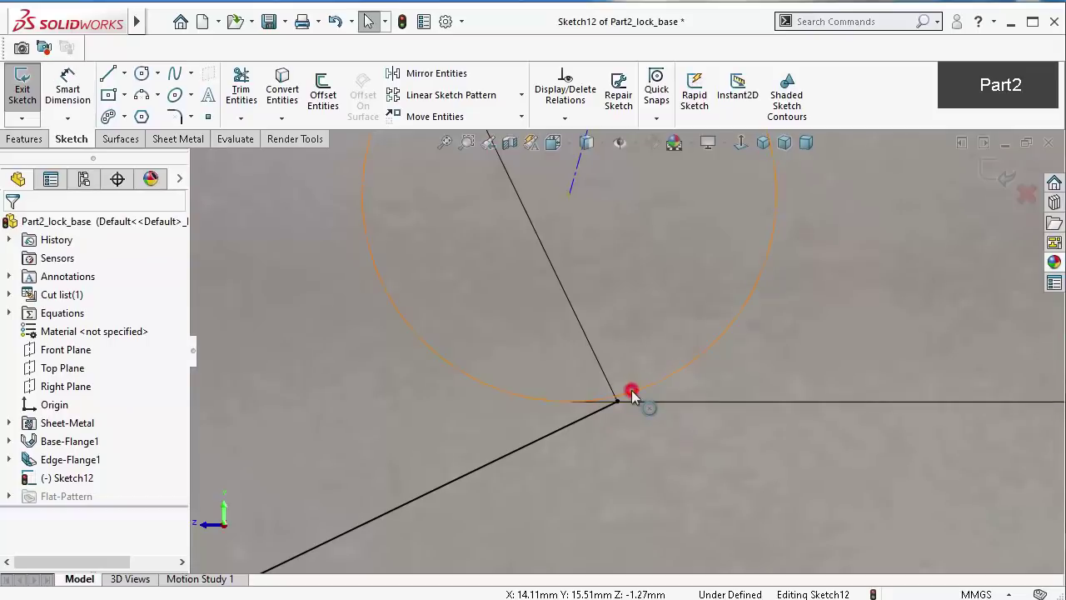
Add a coincident relation so the lower circle passes through the corner point
left_click(632, 391)
left_click(617, 402, "ctrl")
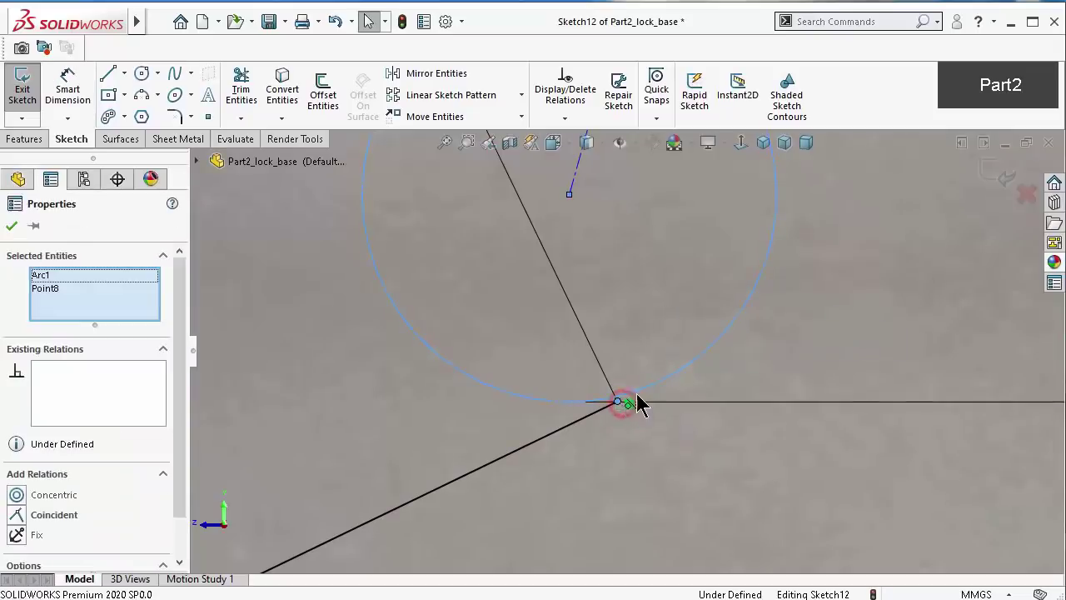
left_click(696, 330)
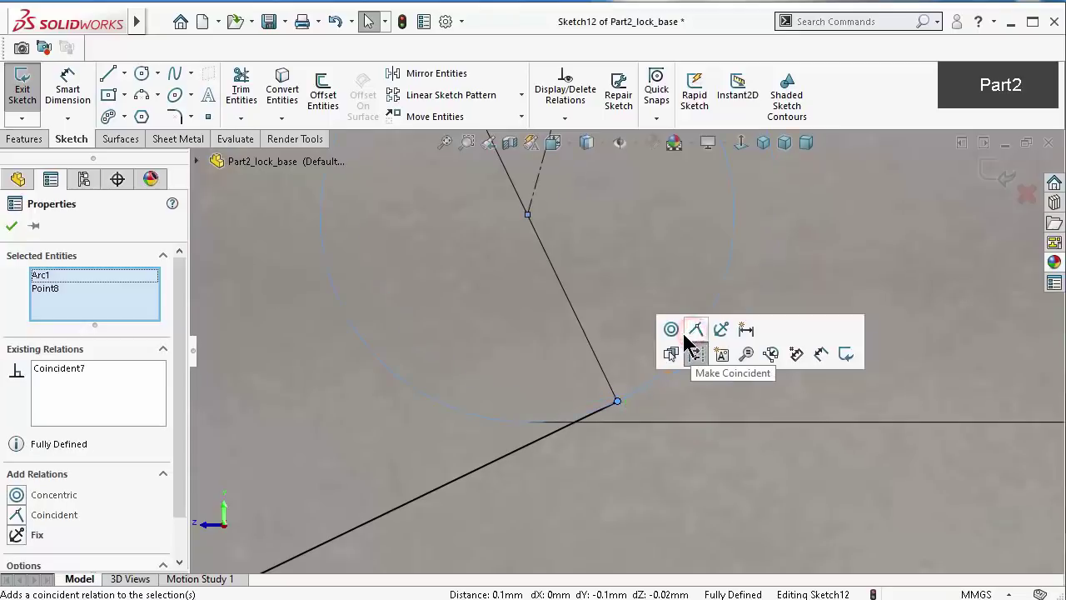
left_click(609, 301)
scroll(638, 324, "up", 1)
scroll(711, 330, "up", 2)
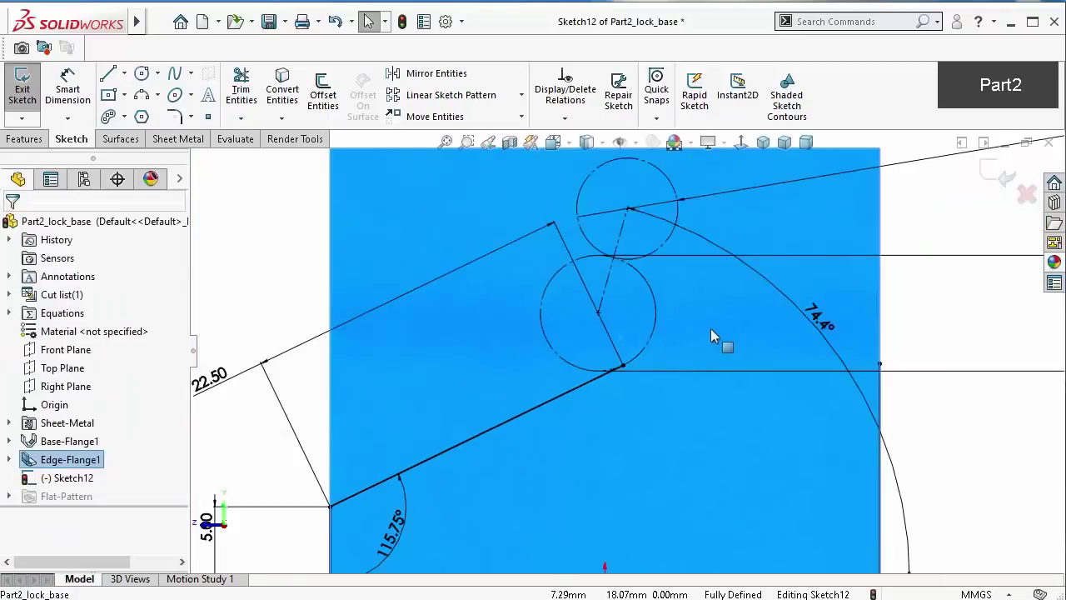
scroll(750, 300, "up", 2)
scroll(833, 275, "up", 2)
left_click(891, 250)
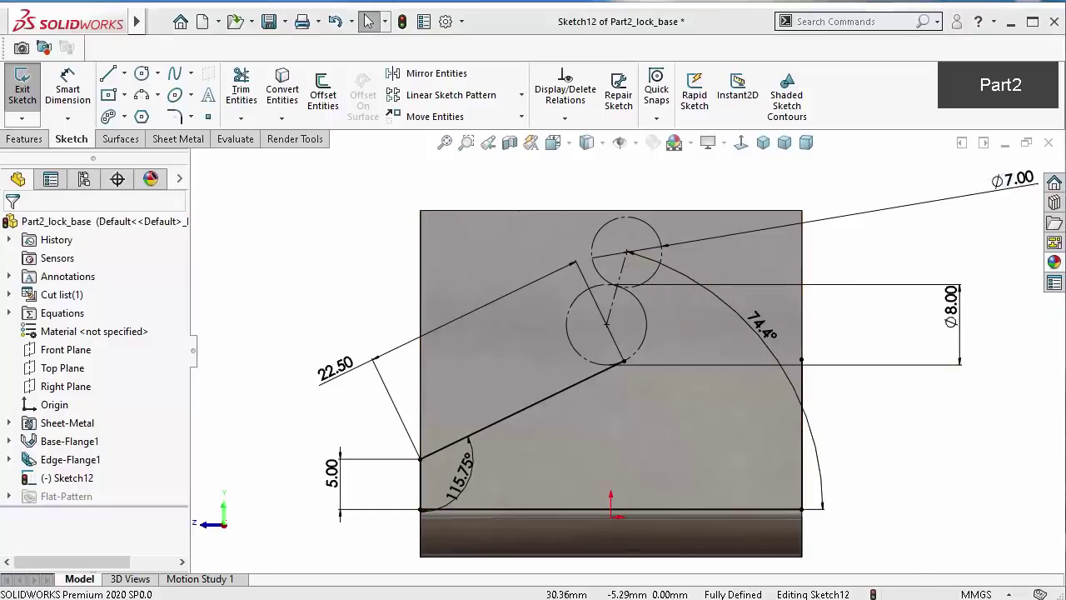
Draw a three-point arc from the Ø7 circle's top to the horizontal line's end, tangent there
left_click(144, 96)
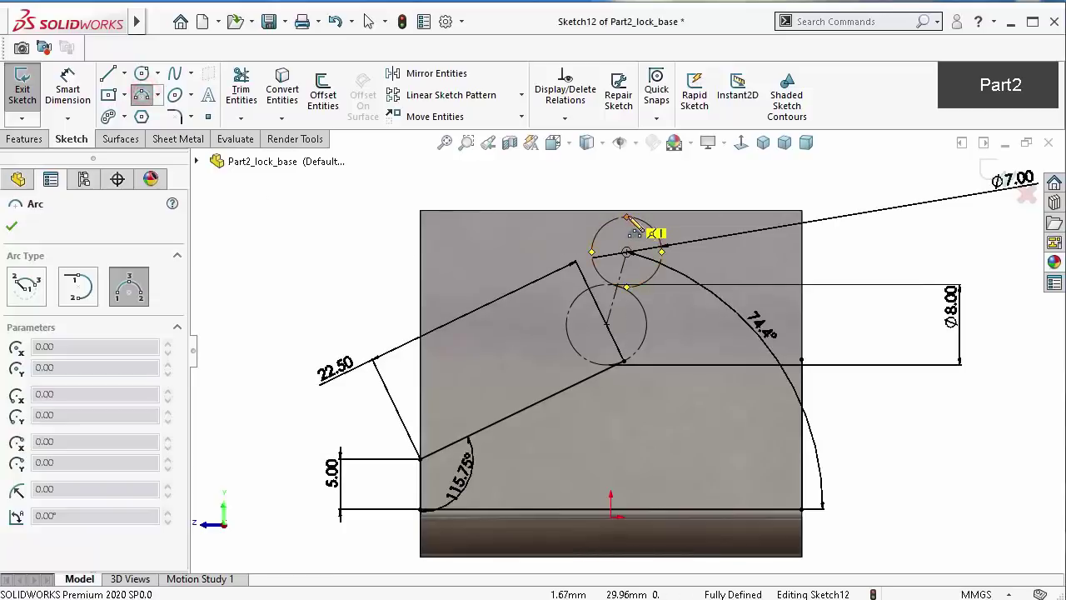
left_click(630, 217)
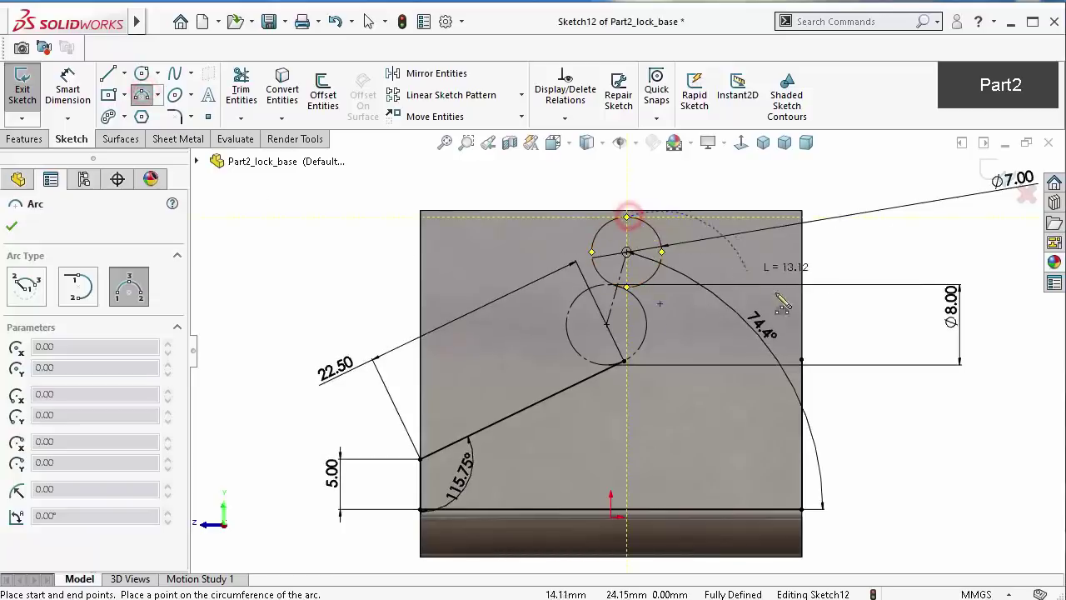
left_click(800, 362)
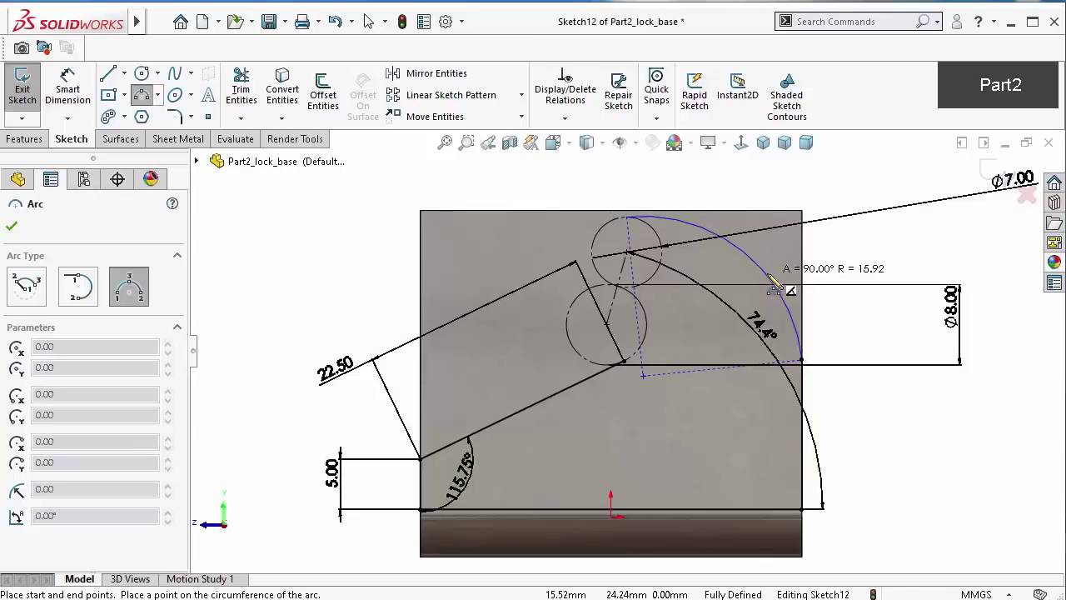
left_click(775, 273)
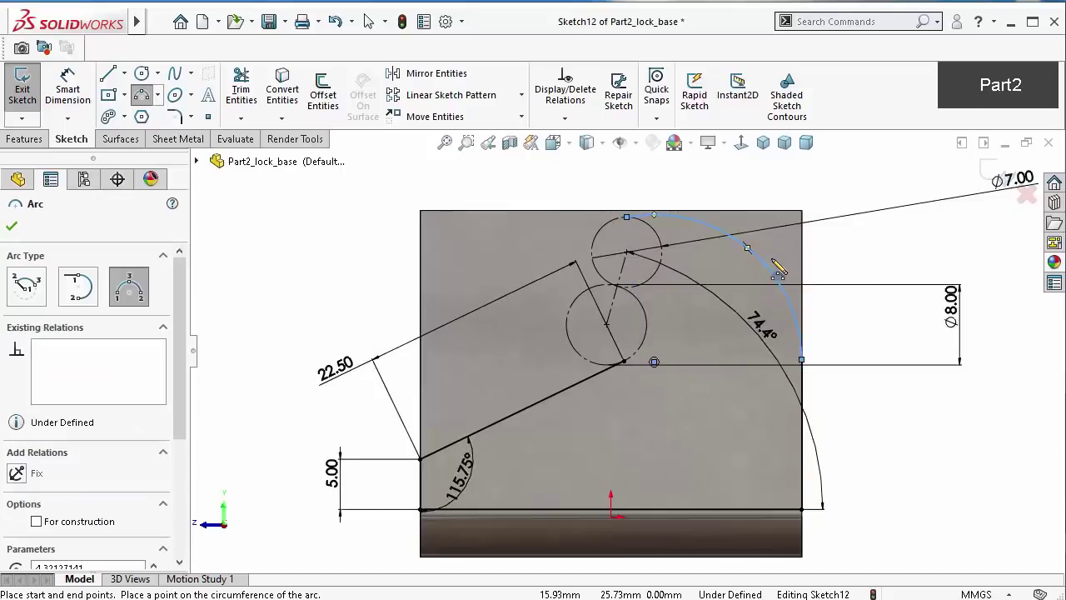
key("Escape")
left_click(801, 359)
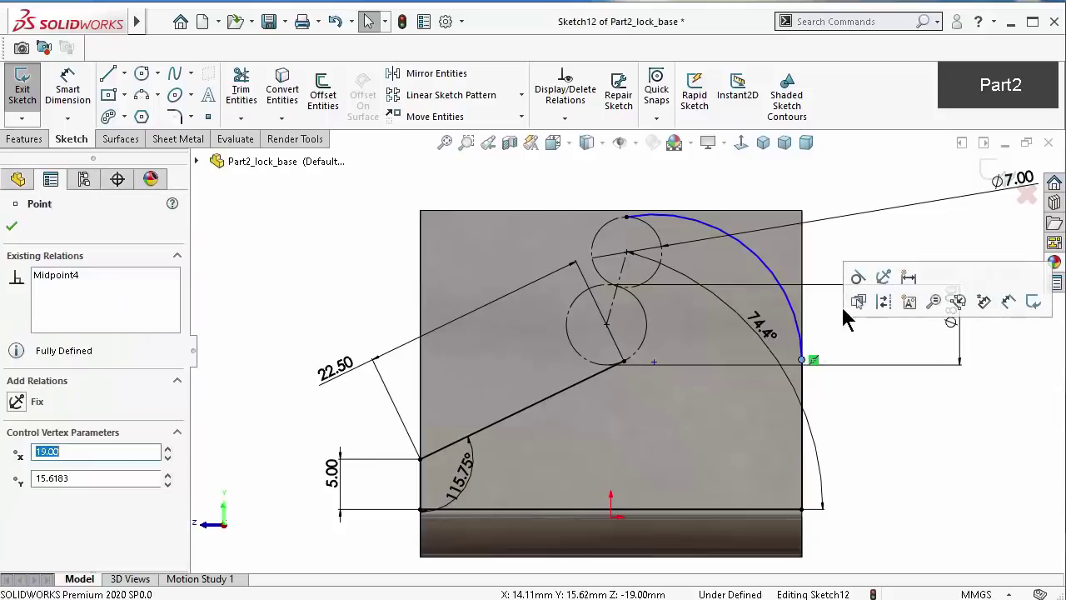
left_click(852, 278)
left_click(833, 154)
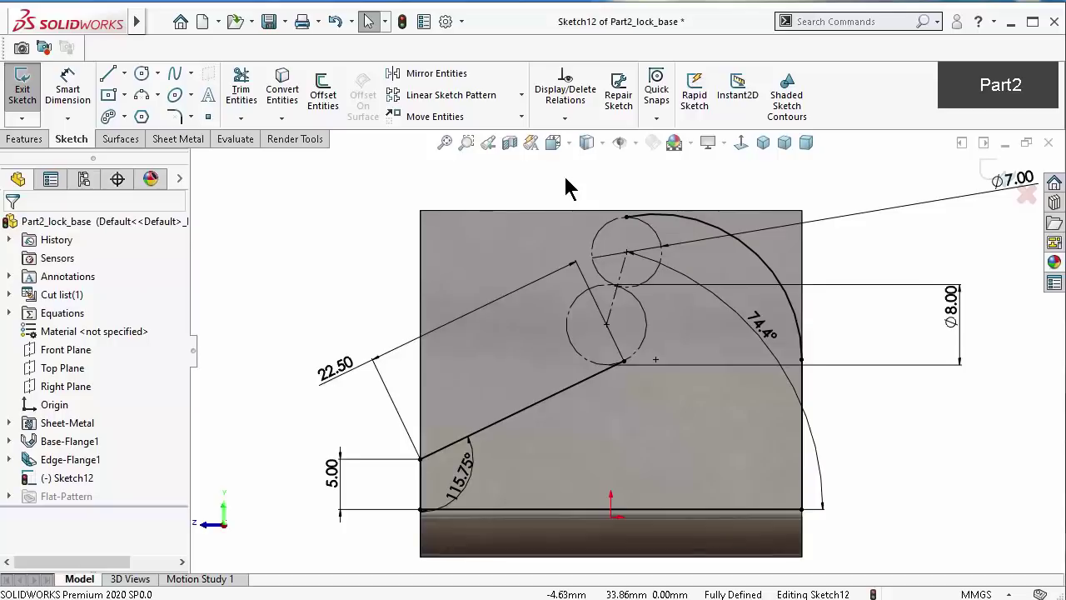
Draw a three-point arc from the Ø7 circle's top around its left side to where the circles meet
left_click(141, 75)
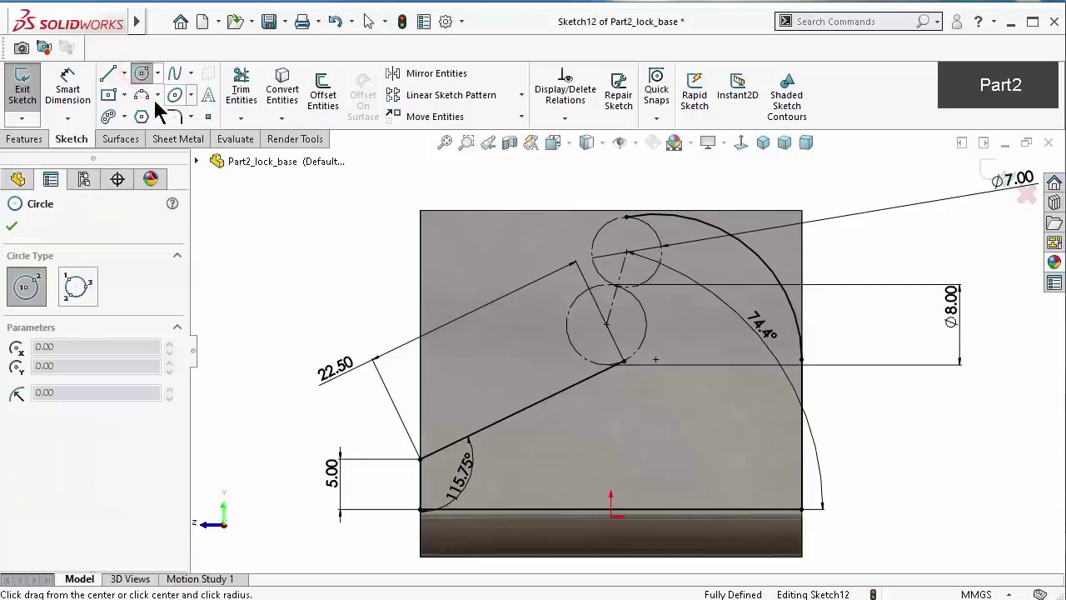
left_click(158, 95)
left_click(161, 138)
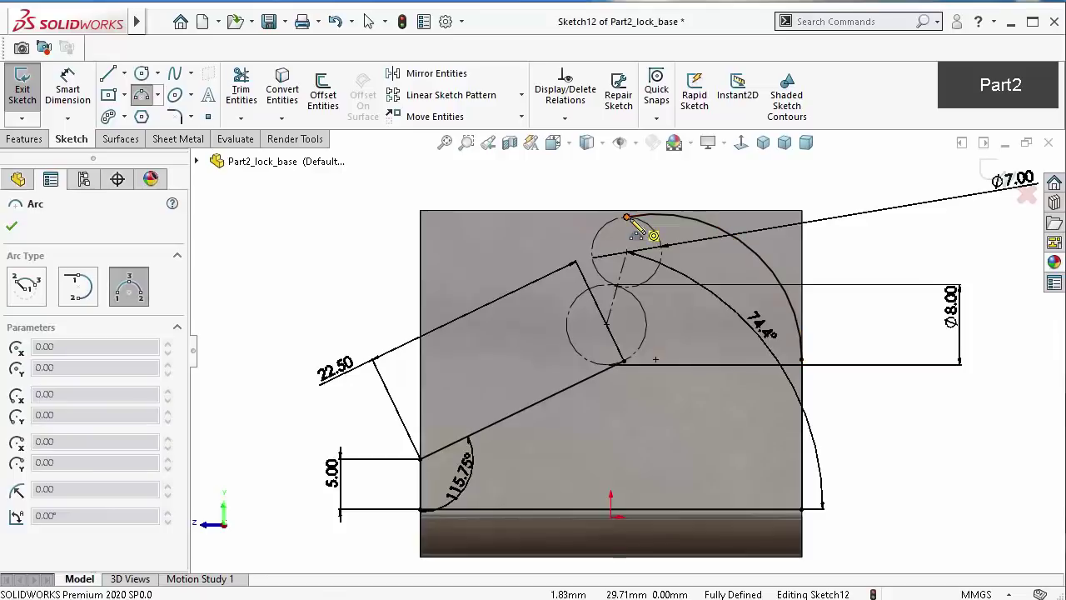
left_click(626, 218)
scroll(632, 242, "down", 4)
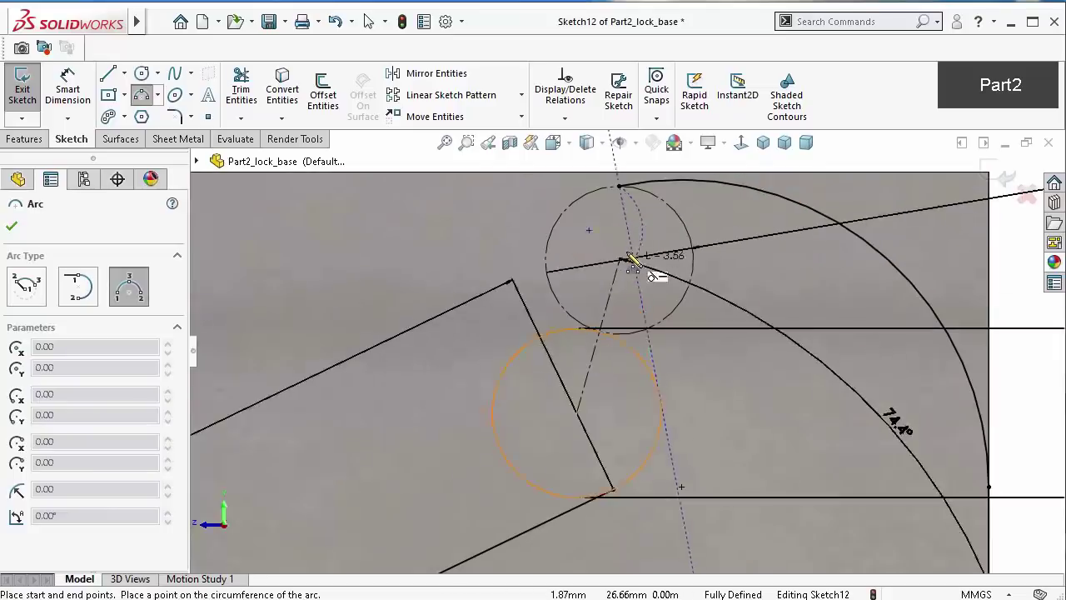
scroll(627, 267, "down", 1)
scroll(627, 279, "down", 3)
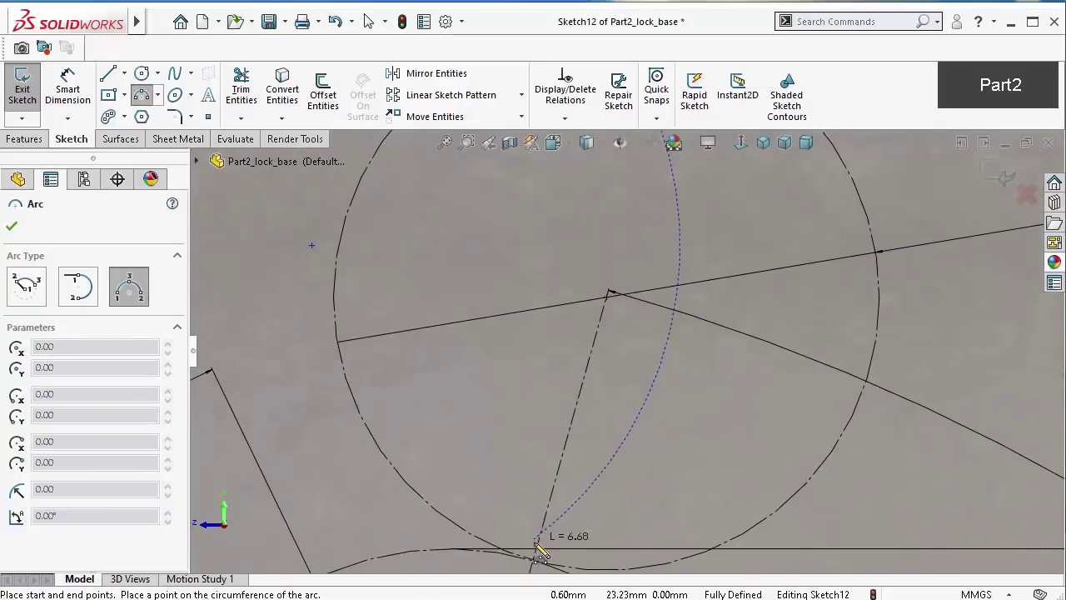
scroll(617, 505, "up", 2)
scroll(593, 493, "up", 1)
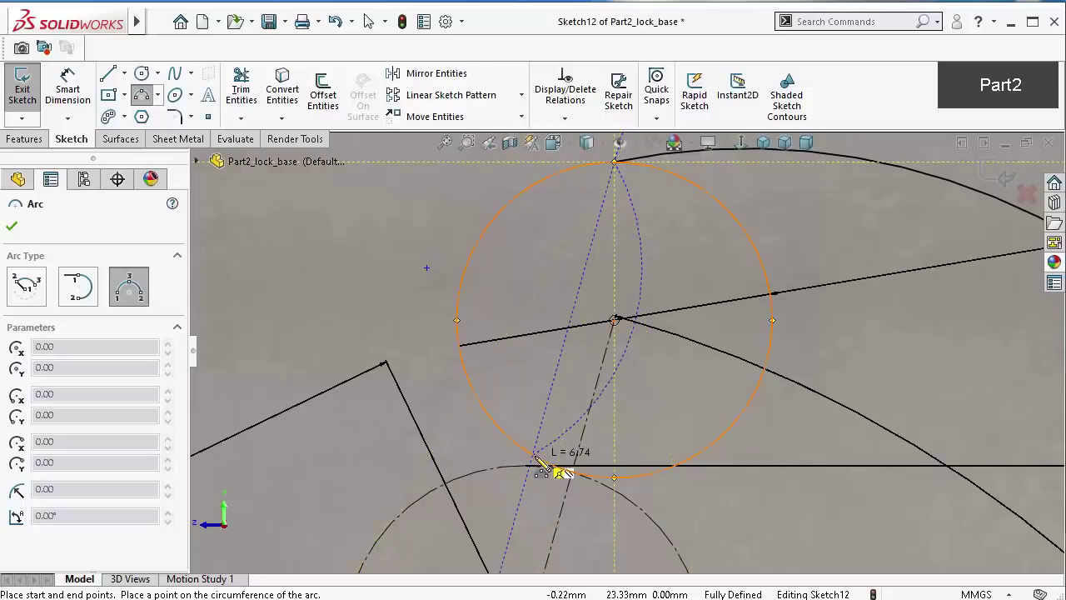
left_click(535, 456)
left_click(458, 326)
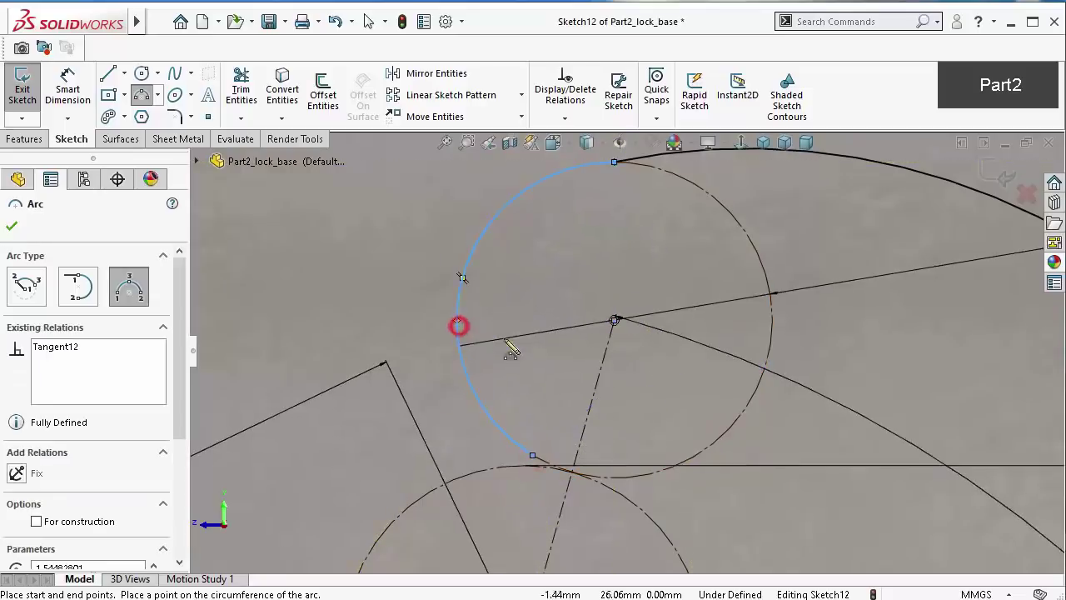
key("Escape")
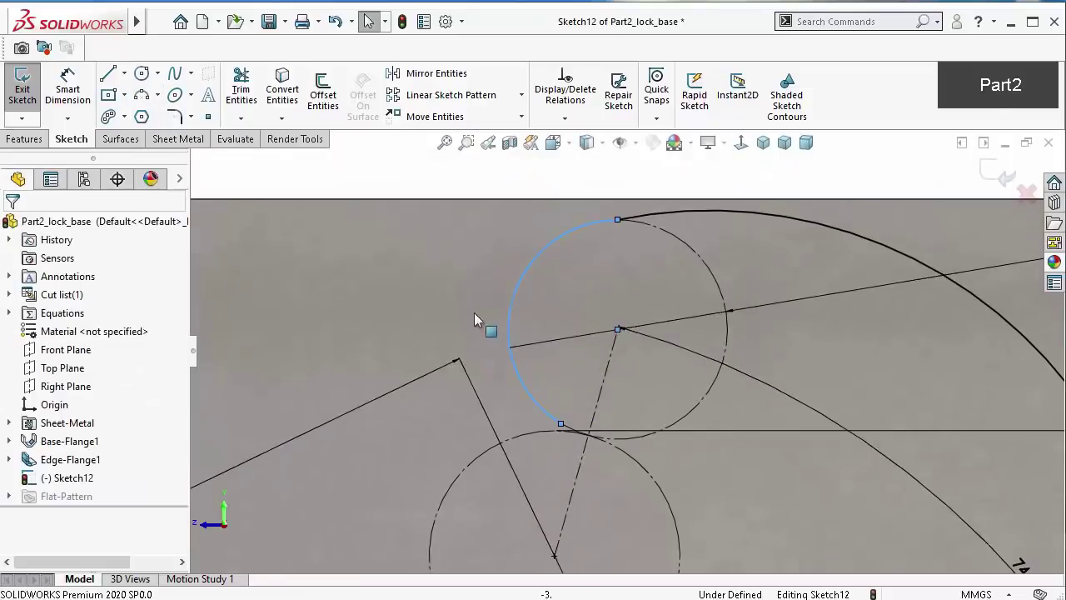
Draw a second three-point arc along the Ø8 circle's right side down to the lower line's end
scroll(475, 316, "up", 4)
left_click(141, 94)
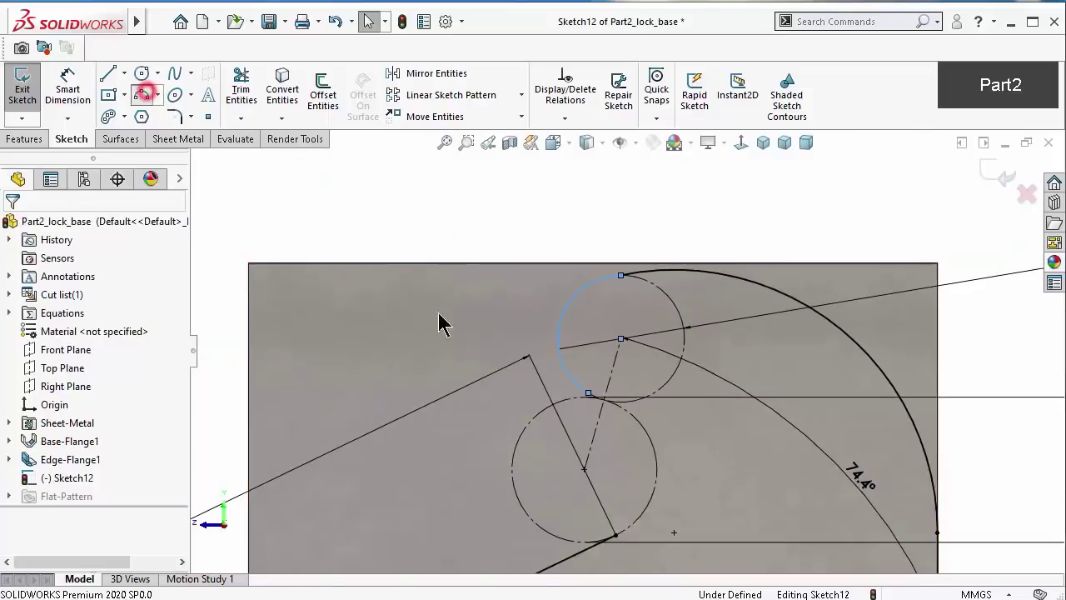
left_click(590, 394)
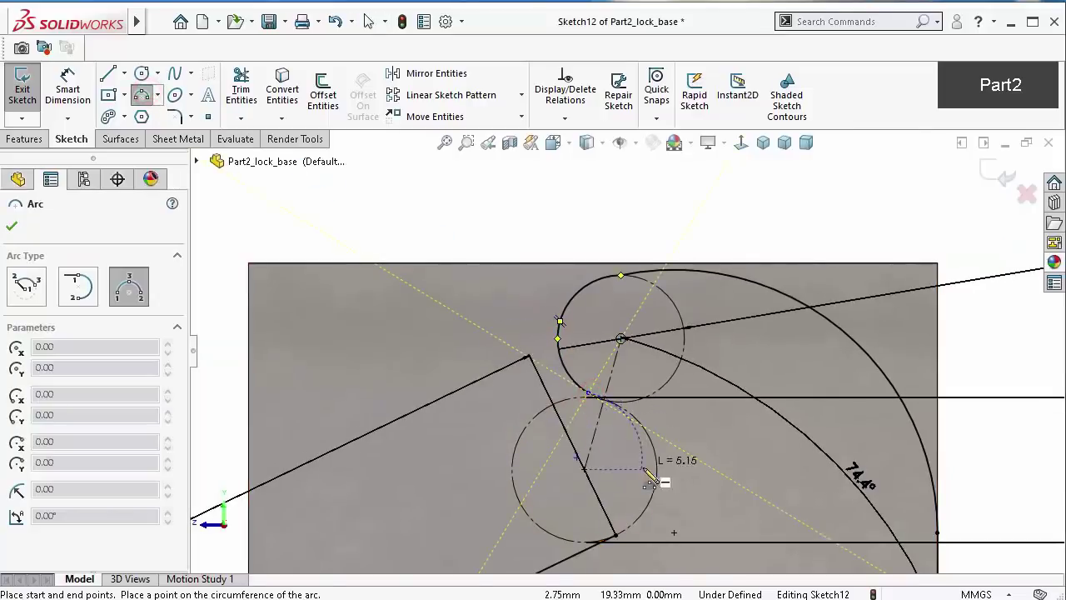
left_click(618, 531)
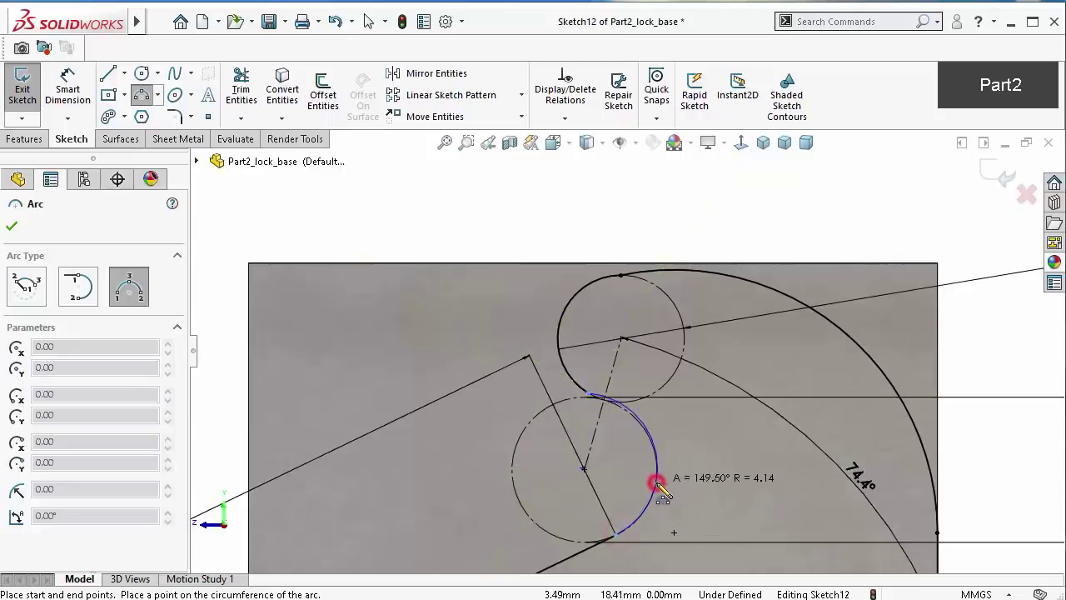
left_click(658, 486)
key("Escape")
scroll(500, 341, "down", 2)
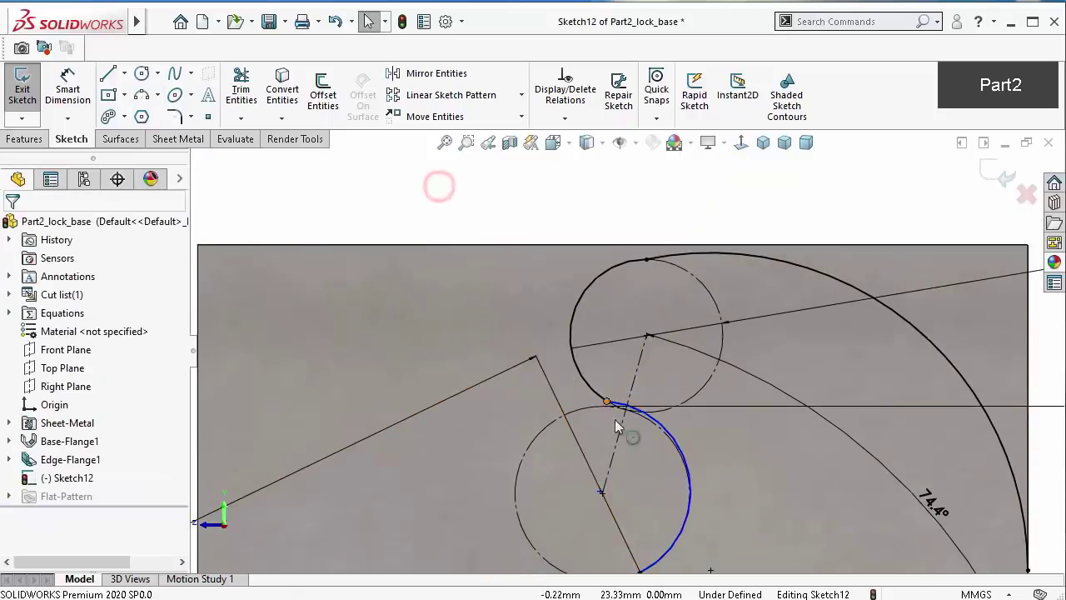
Make the two hook arcs tangent to each other
scroll(621, 418, "down", 3)
left_click(580, 283)
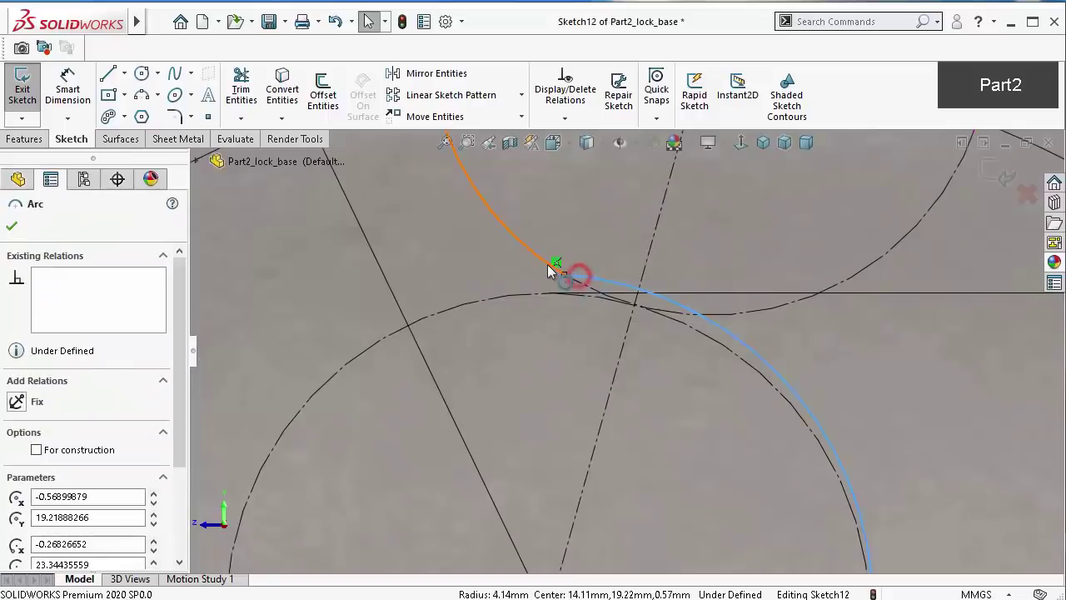
left_click(549, 275, "ctrl")
left_click(618, 191)
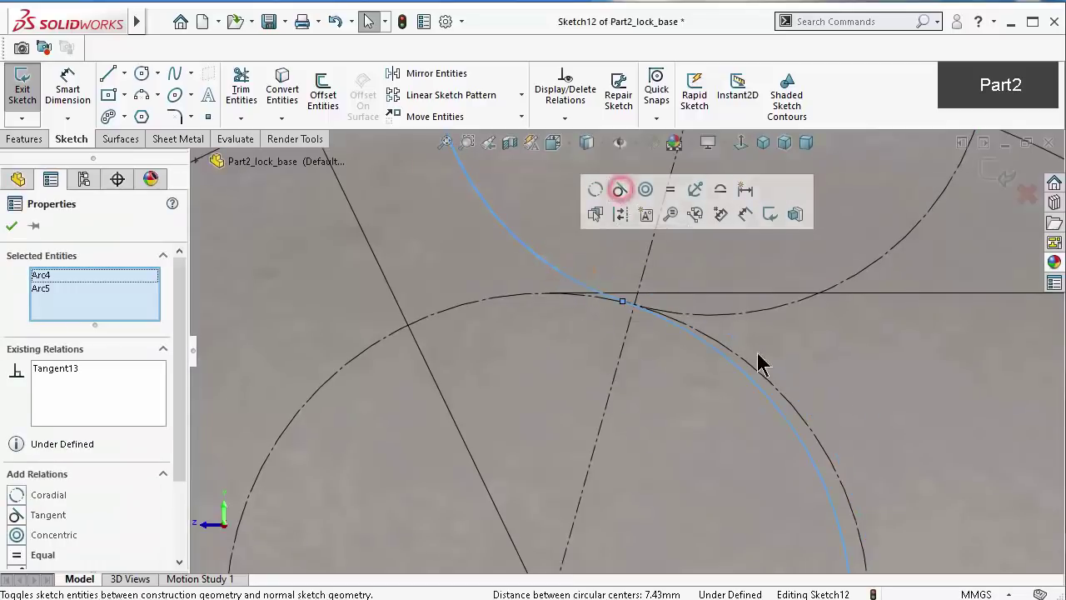
left_click(889, 420)
Make the lower hook arc coradial with the Ø8 circle, fully defining Sketch12
left_click(836, 475)
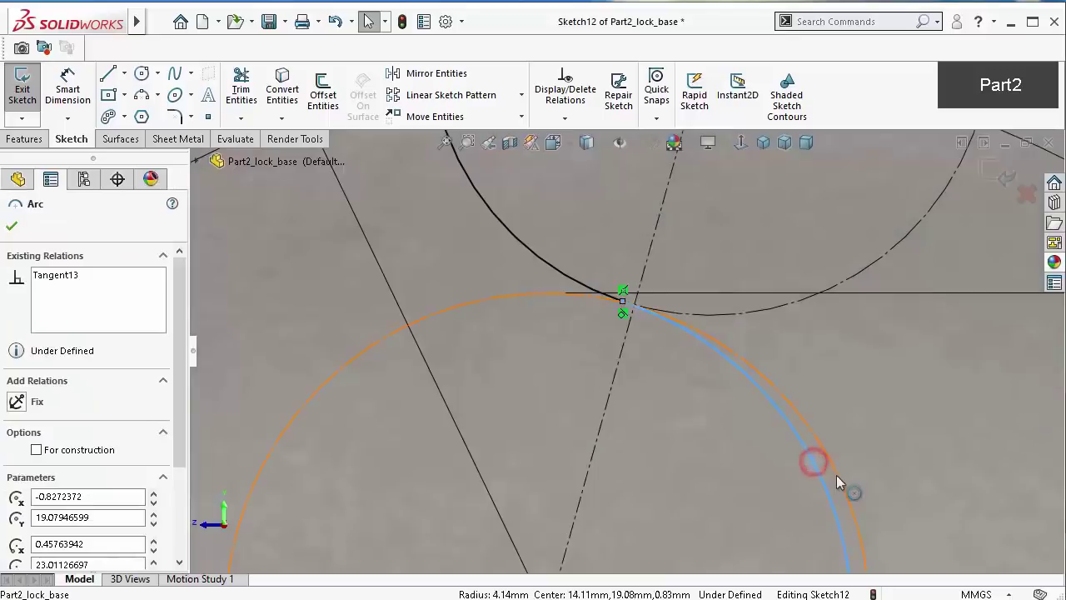
left_click(850, 471, "ctrl")
left_click(886, 405)
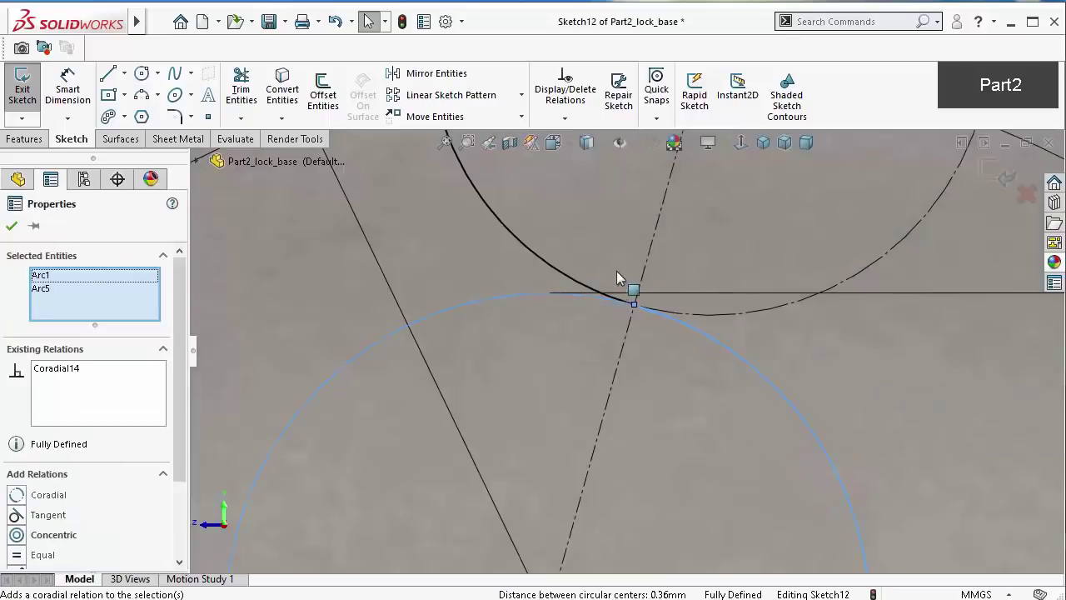
key("f")
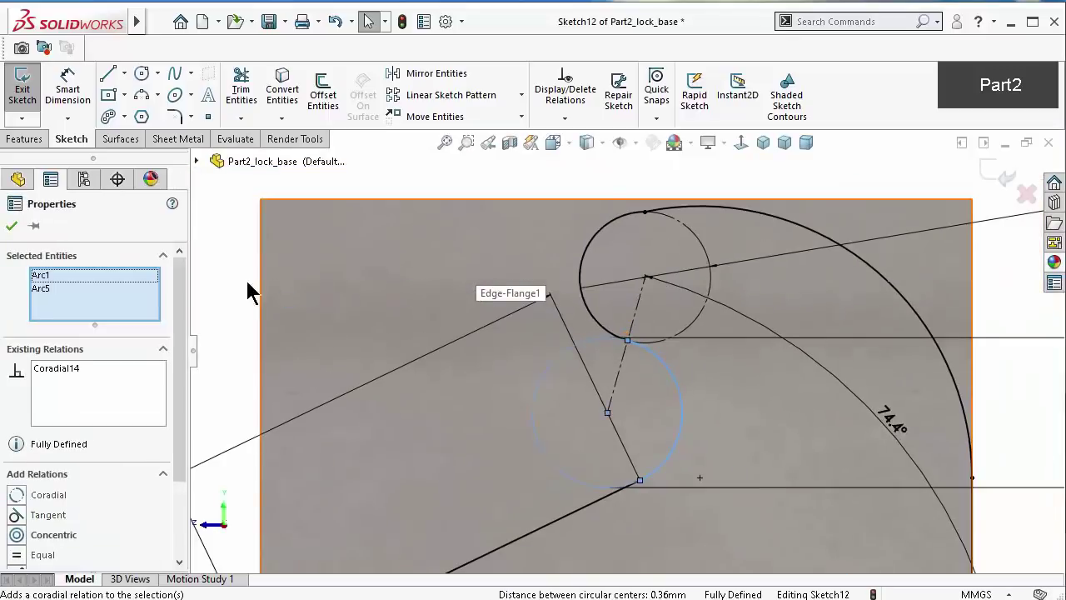
left_click(237, 287)
key("z")
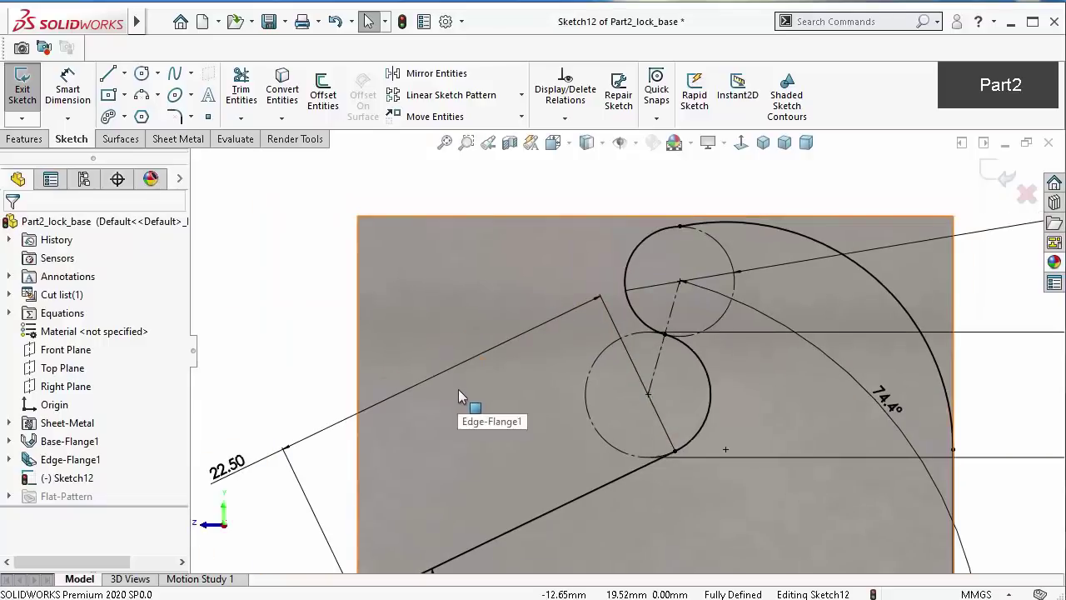
key("z")
key("z")
key("z")
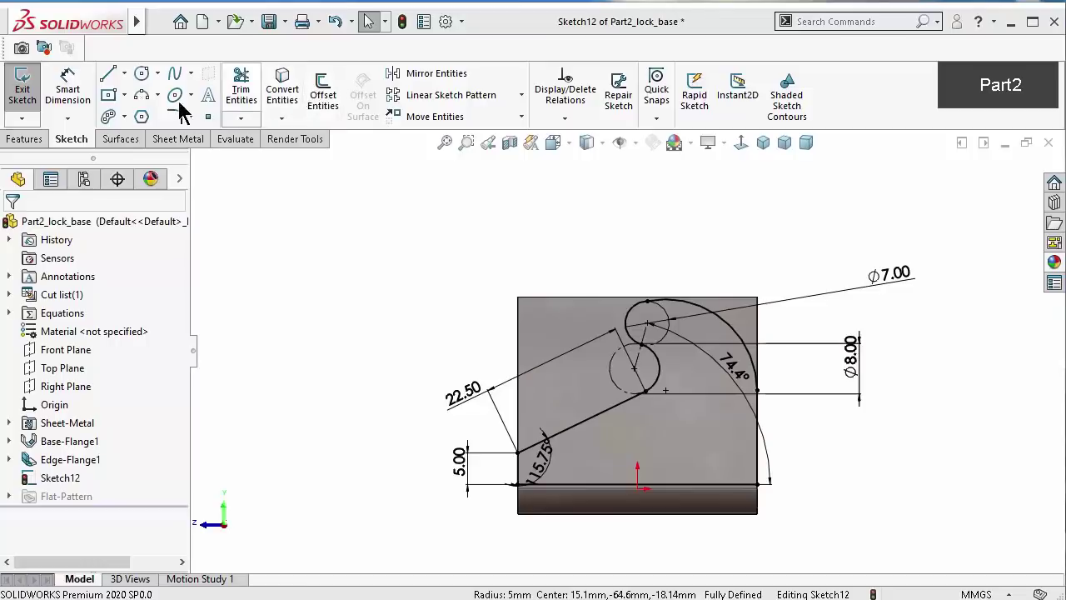
left_click(173, 103)
left_click(173, 117)
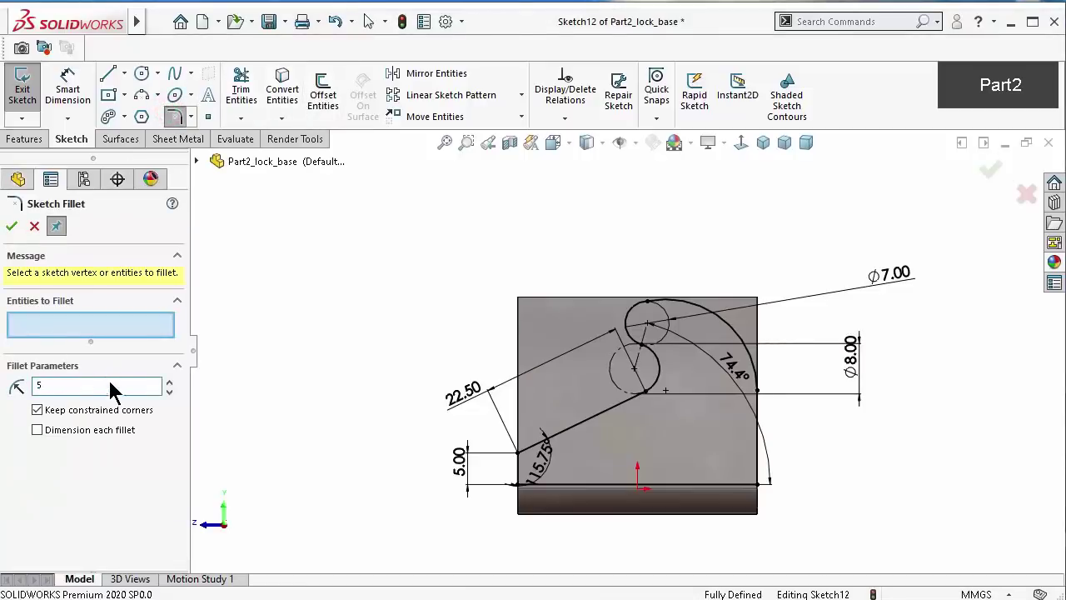
Round the profile's lower-left corner with a 5 mm sketch fillet
scroll(566, 513, "down", 3)
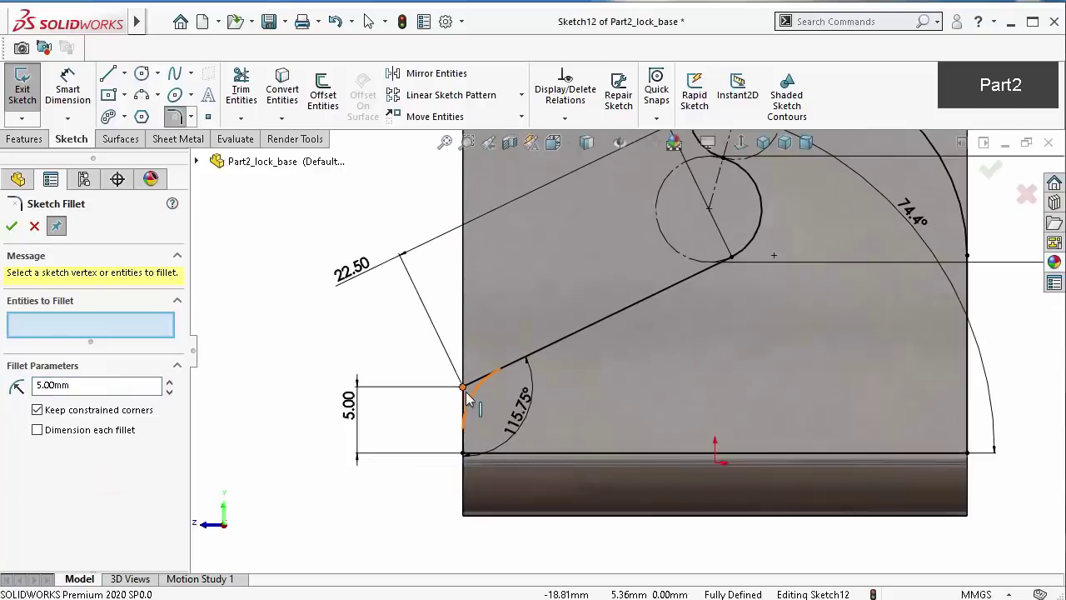
left_click(466, 390)
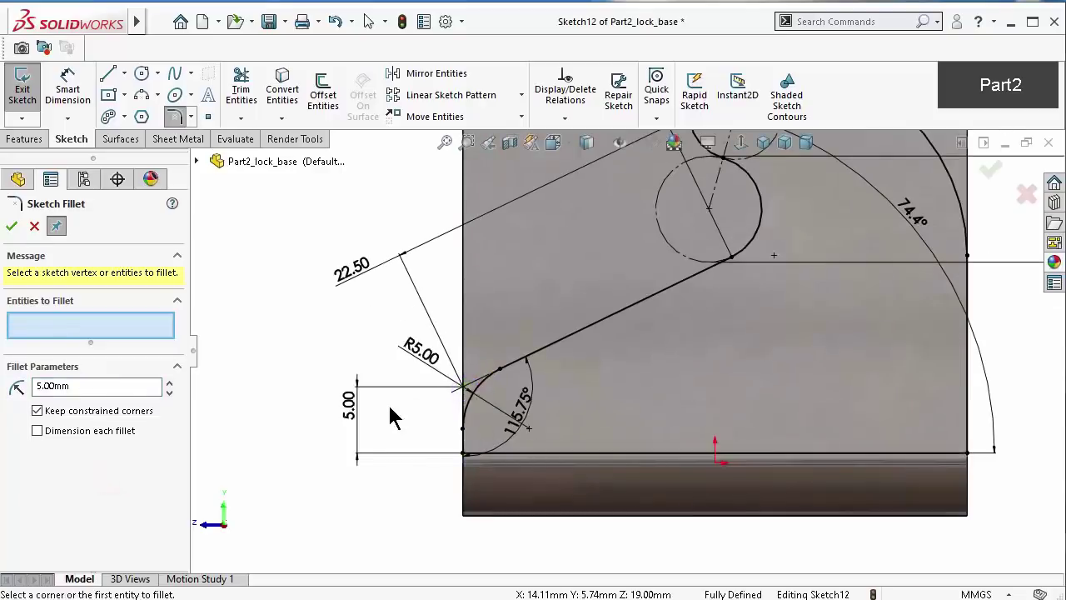
left_click(11, 226)
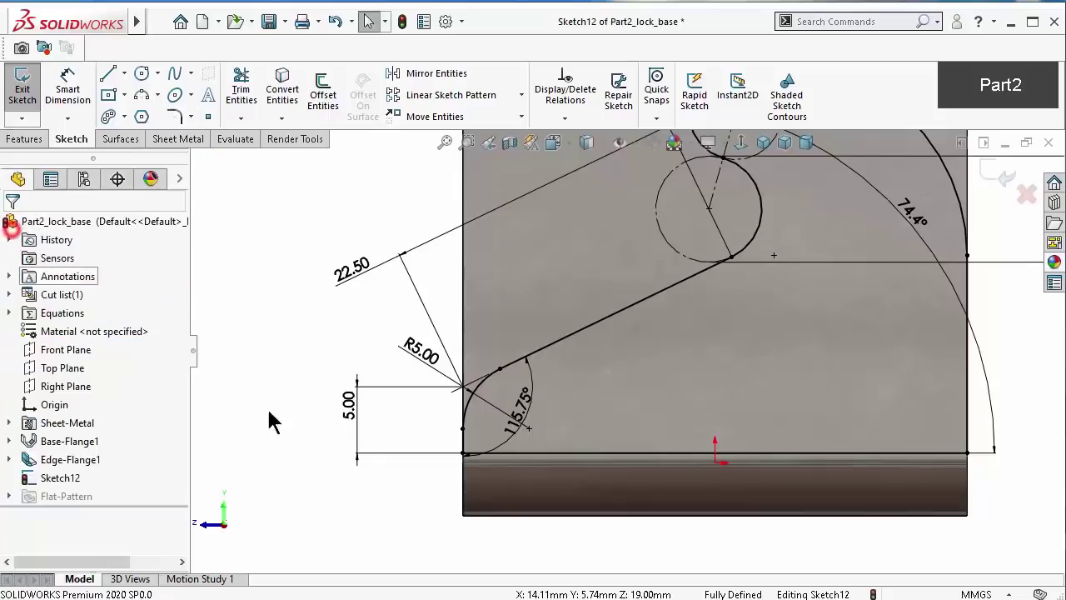
Convert the profile's bottom line to construction geometry
left_click(571, 452)
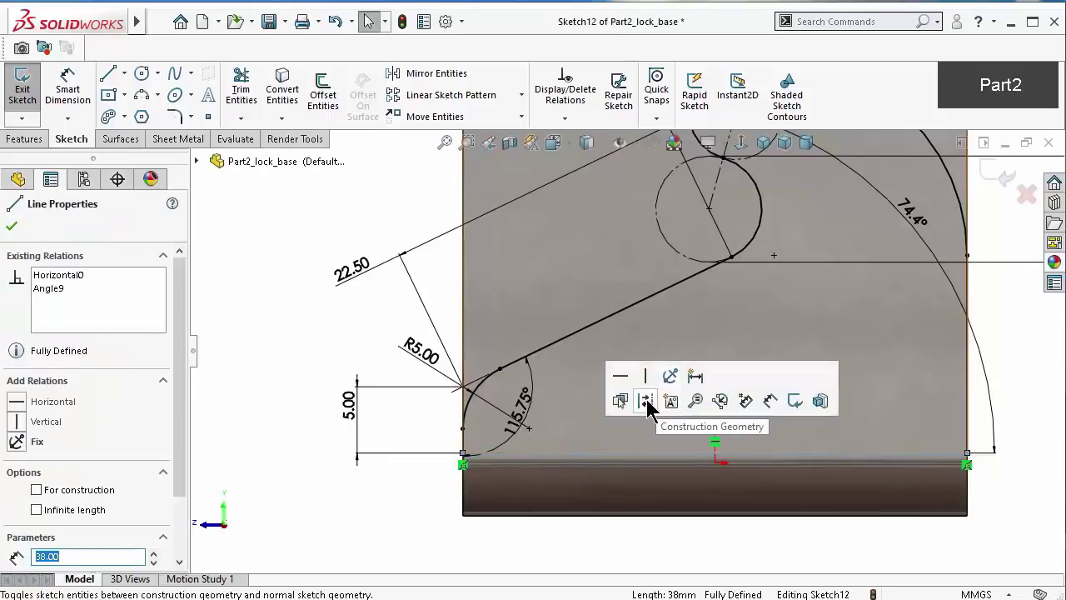
left_click(646, 402)
left_click(400, 511)
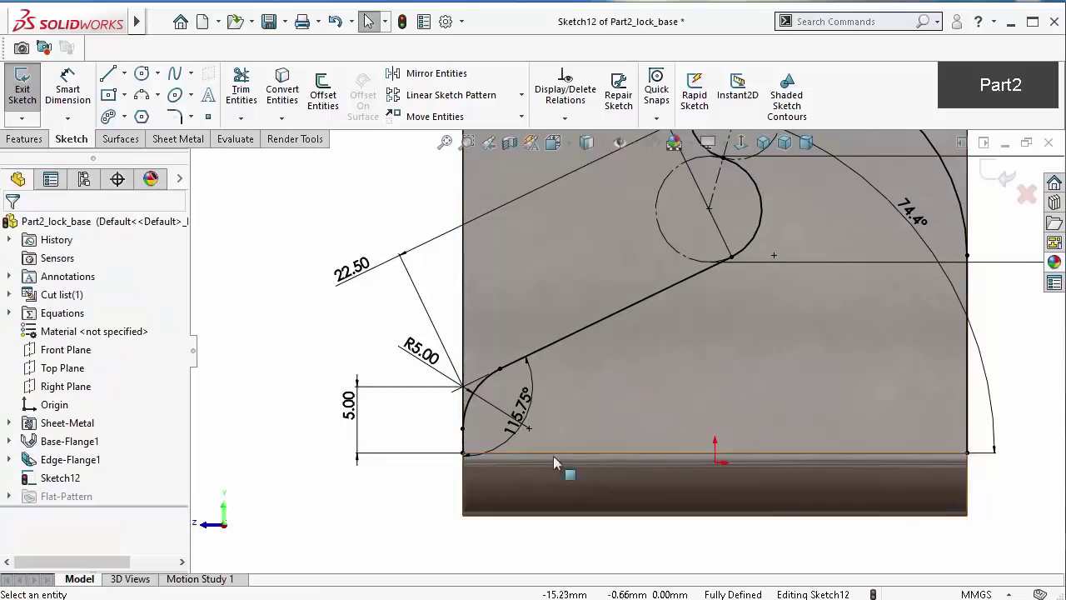
scroll(639, 380, "up", 3)
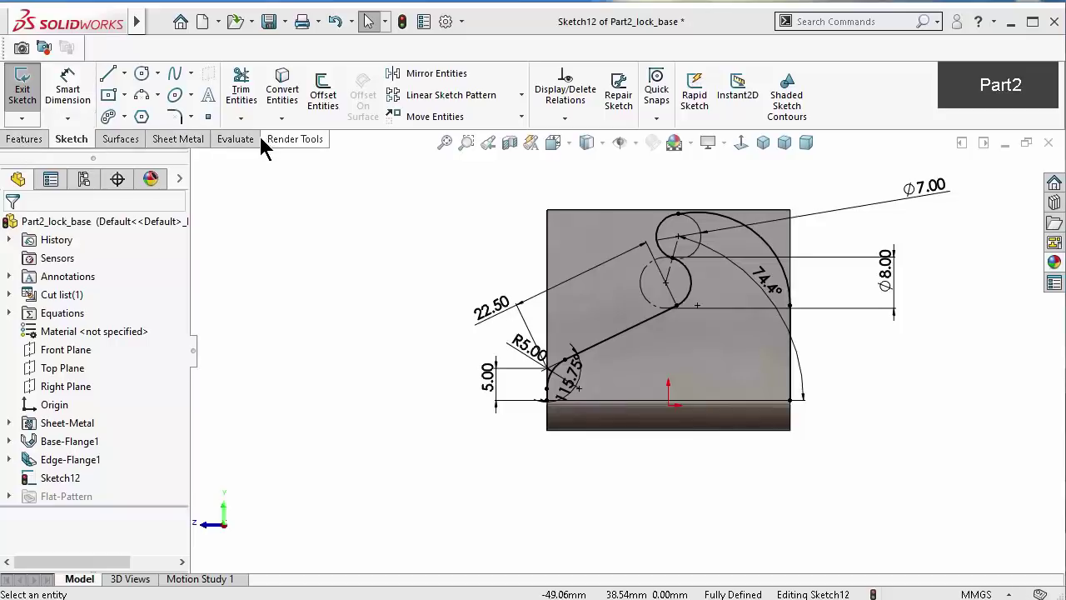
Extruded-cut the hook sketch Through All – Both with Flip side to cut unchecked, shaping both flanges
left_click(10, 139)
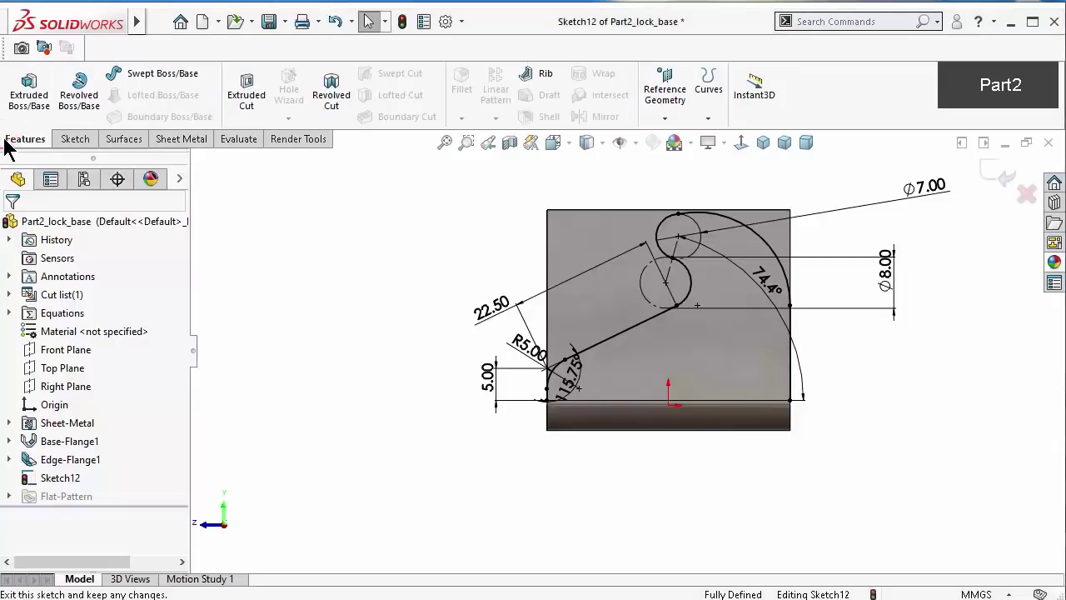
left_click(237, 98)
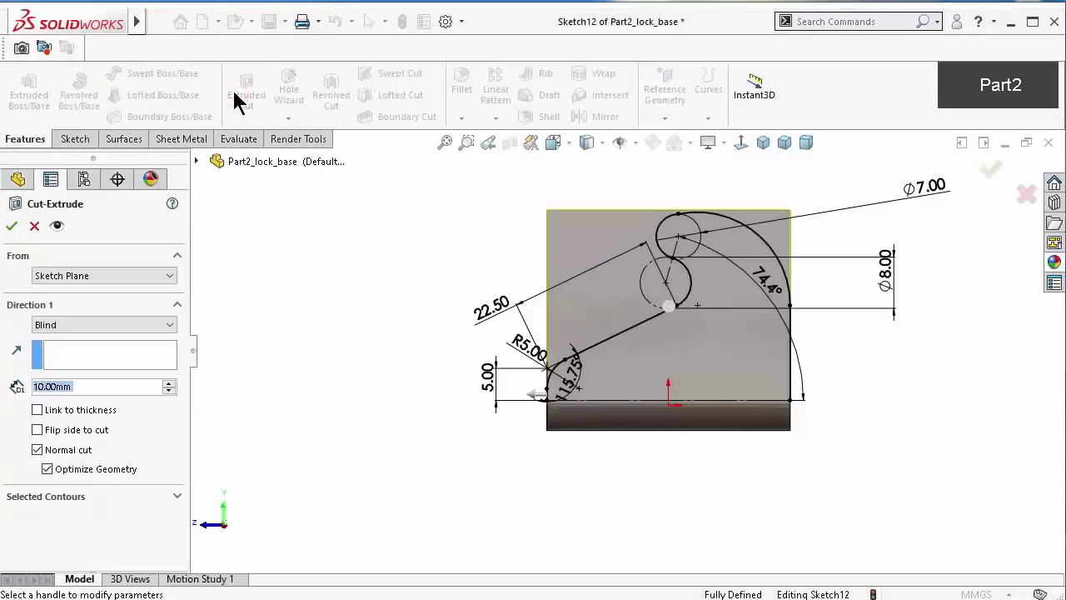
left_click(107, 324)
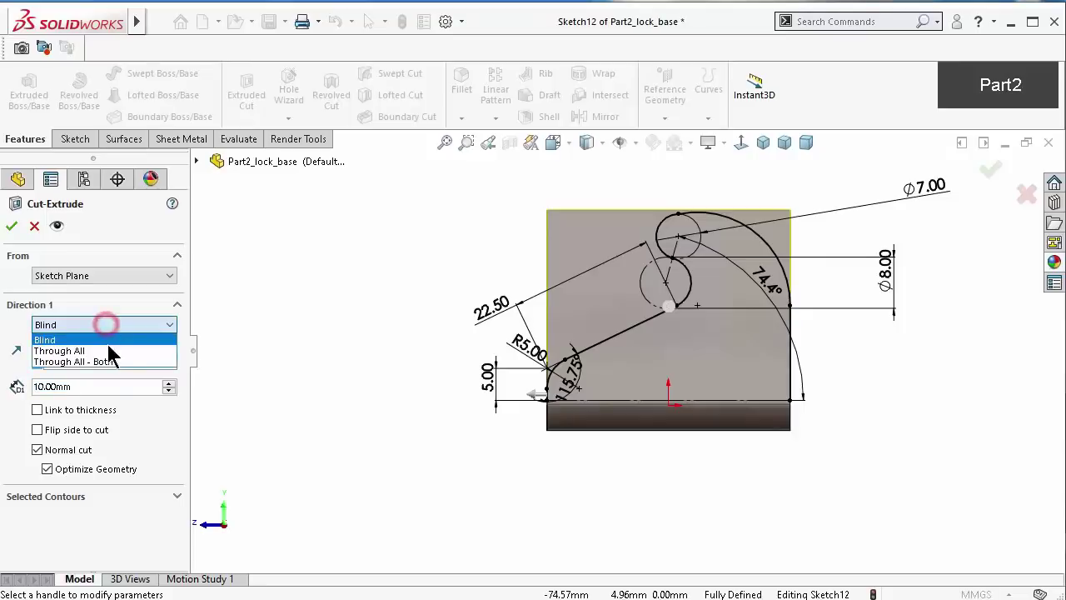
left_click(108, 349)
mouse_move(443, 257)
middle_mouse_down()
mouse_move(412, 301)
mouse_move(434, 264)
middle_mouse_up()
scroll(196, 343, "down", 1)
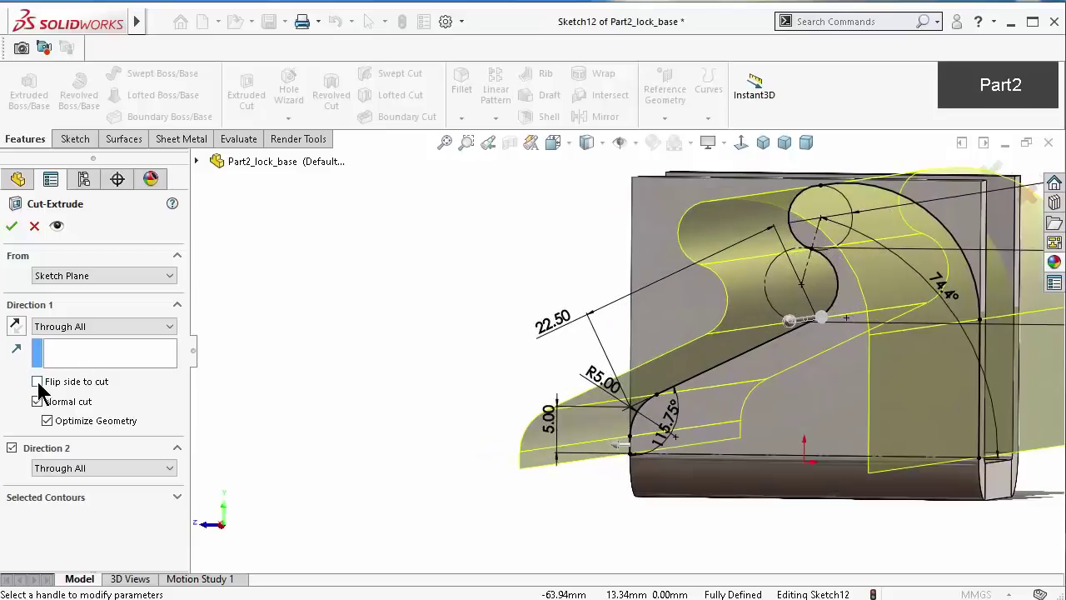
left_click(38, 382)
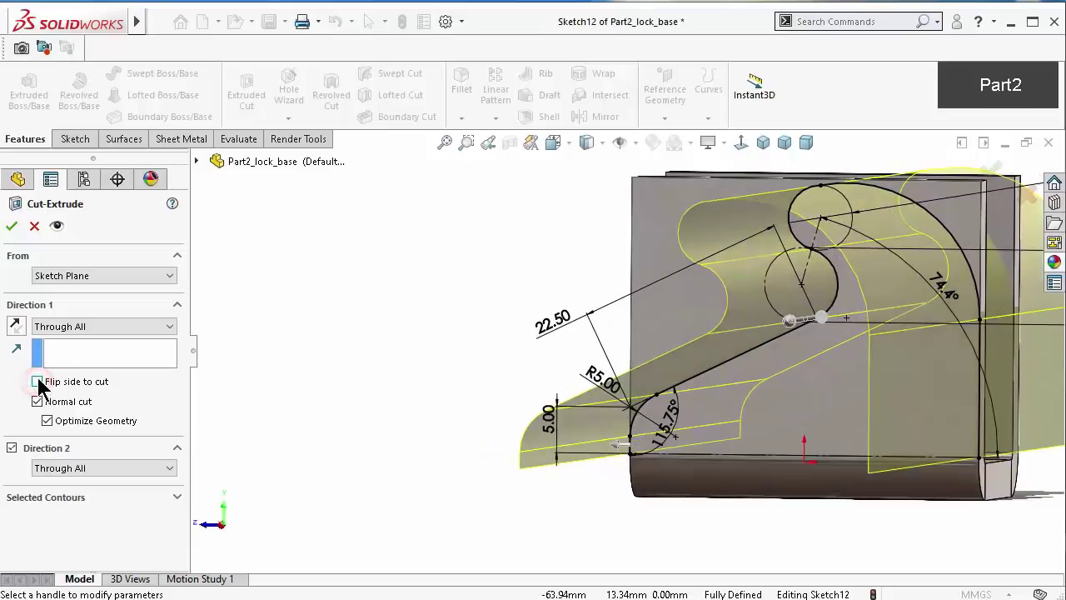
left_click(12, 224)
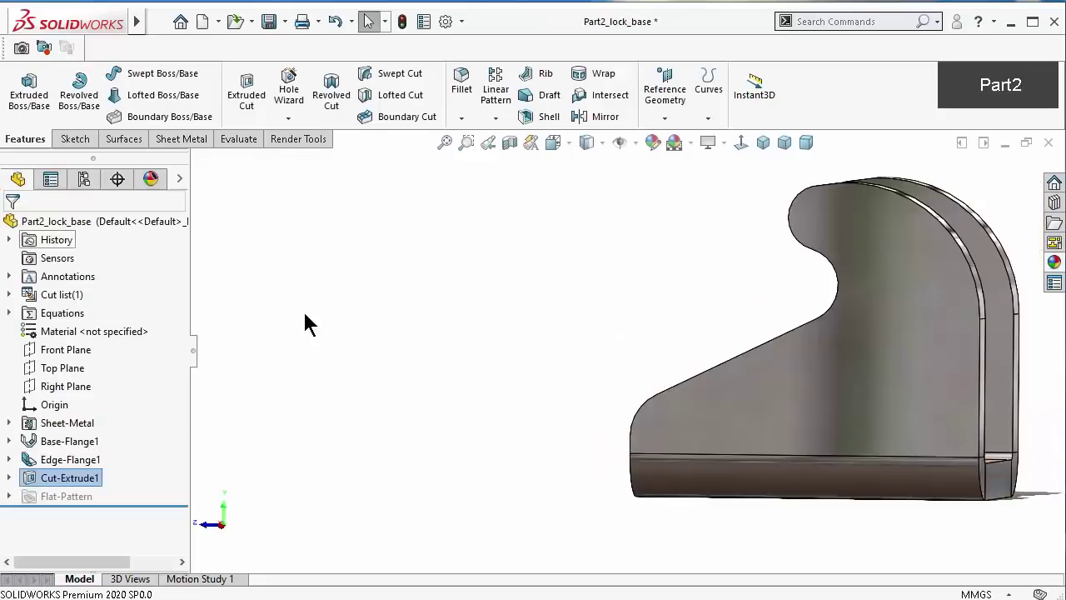
mouse_move(573, 289)
middle_mouse_down()
mouse_move(572, 240)
mouse_move(538, 267)
mouse_move(640, 278)
mouse_move(619, 316)
middle_mouse_up()
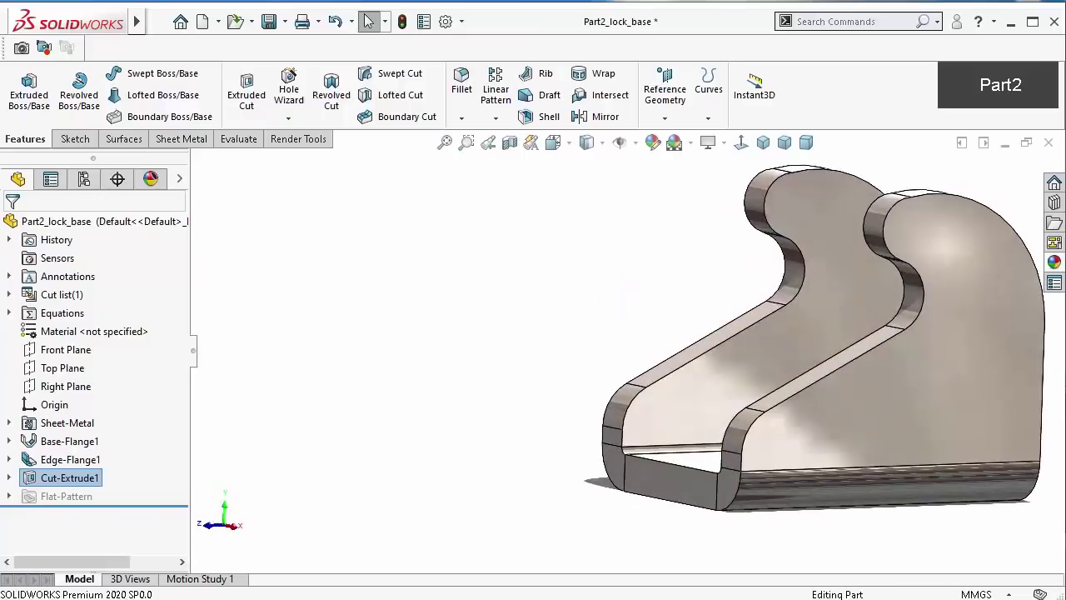
Save the part, switch to Trimetric view, and edit Base-Flange1's Sketch1 (18.75 × 38 mm rectangle)
key("ctrl+s")
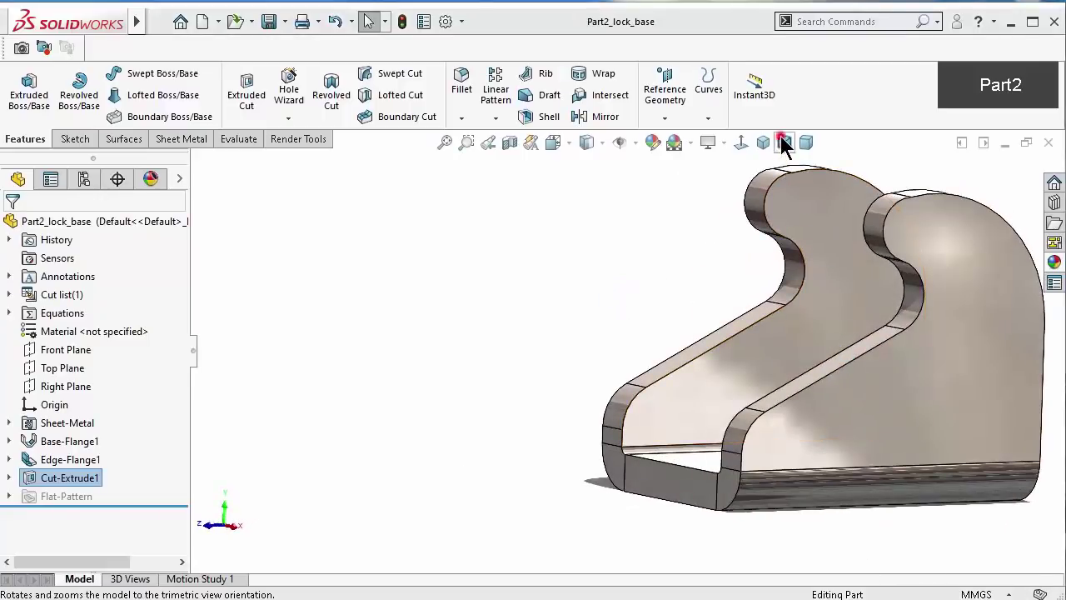
left_click(783, 143)
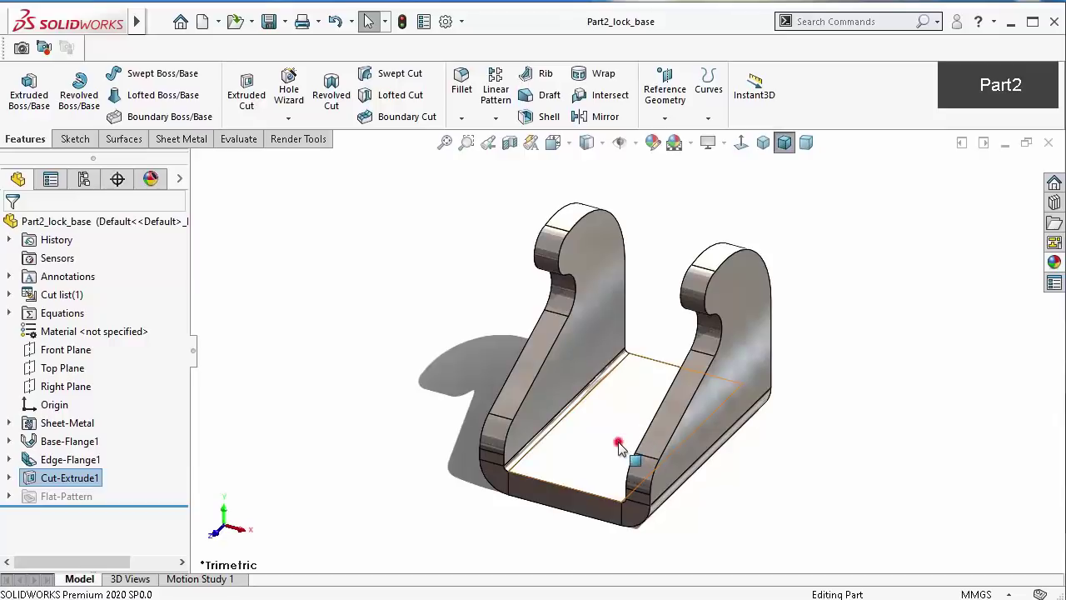
left_click(619, 447)
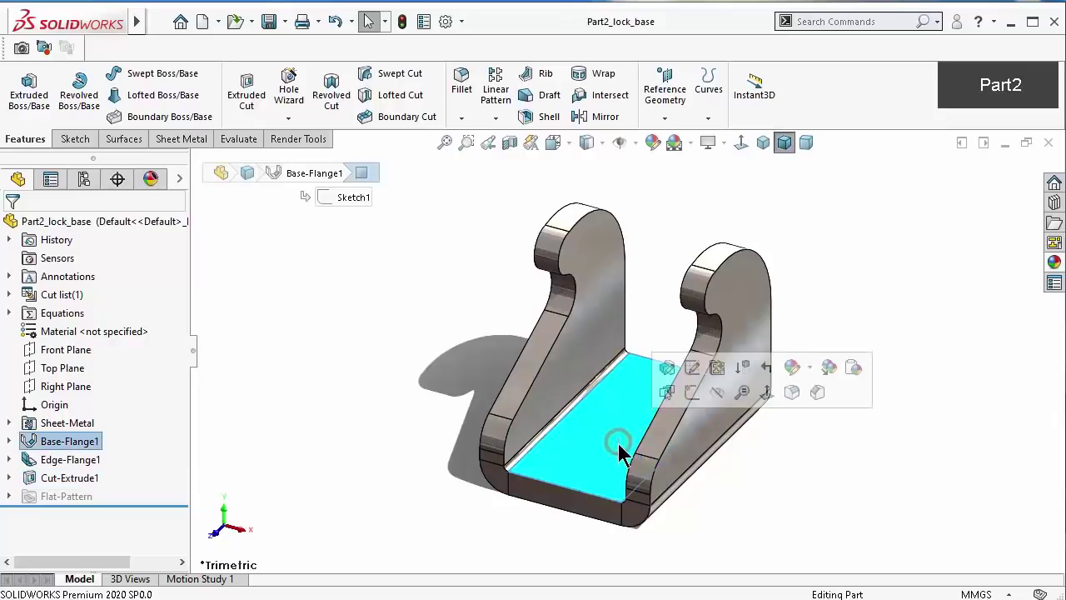
left_click(787, 491)
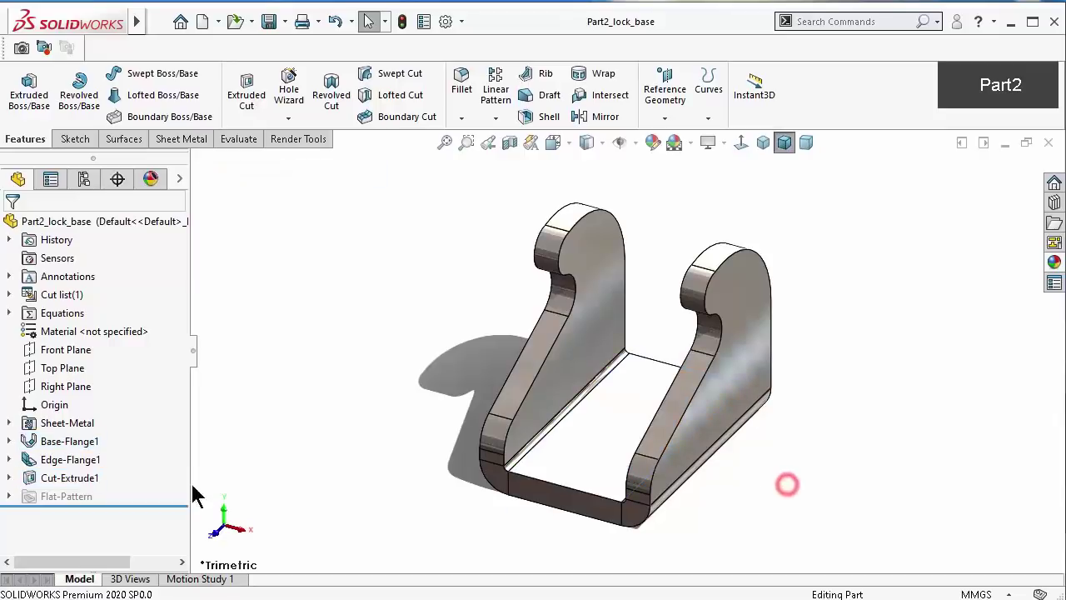
left_click(8, 441)
left_click(71, 461)
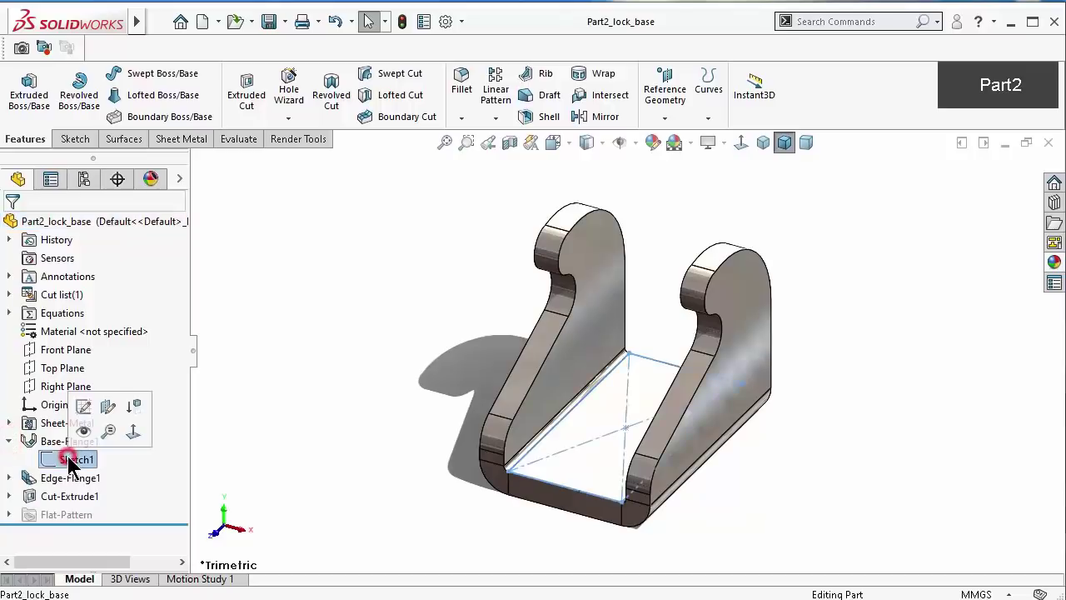
left_click(83, 409)
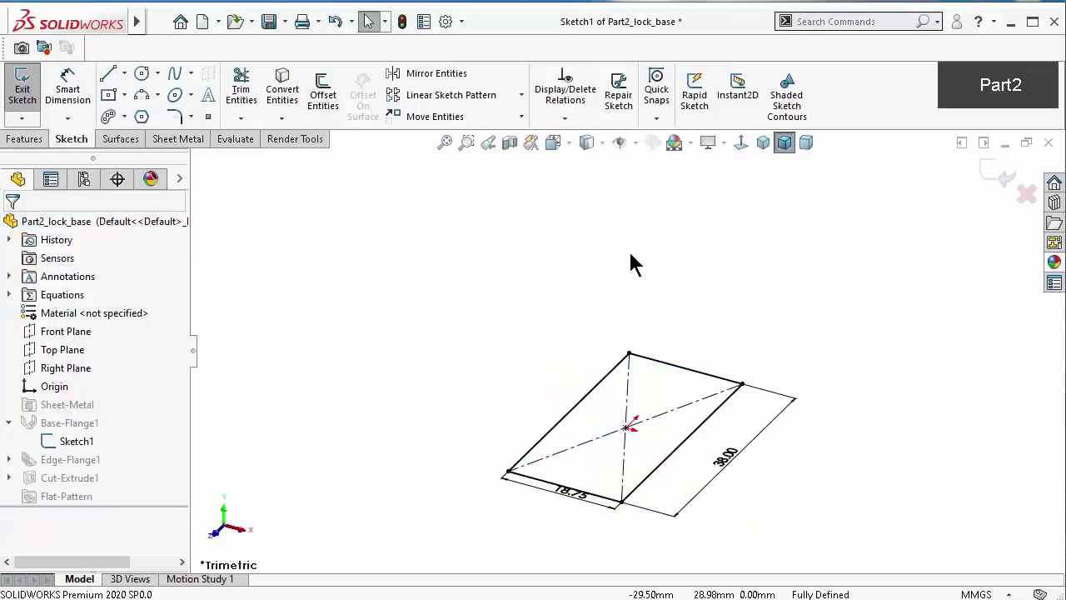
In Normal To view, draw a vertical centerline across the origin and dimension it 20 mm
left_click(747, 143)
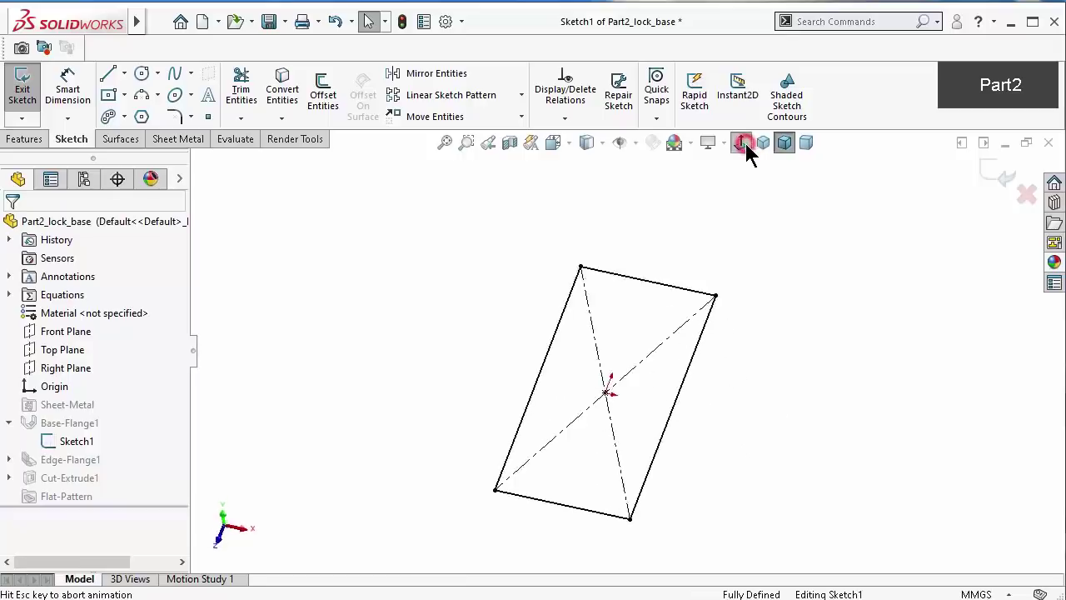
left_click(126, 75)
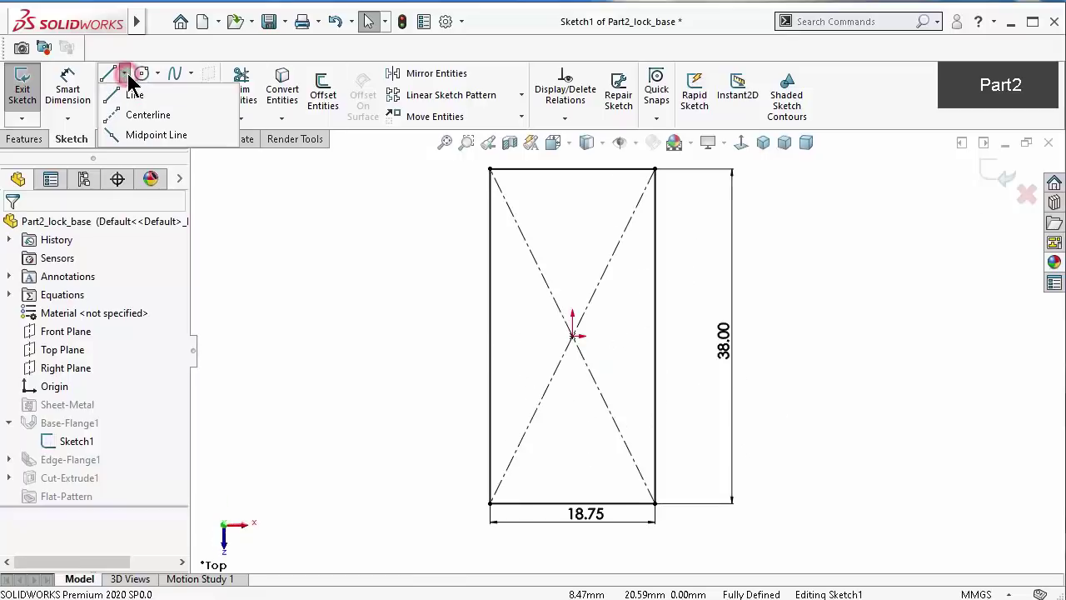
left_click(141, 117)
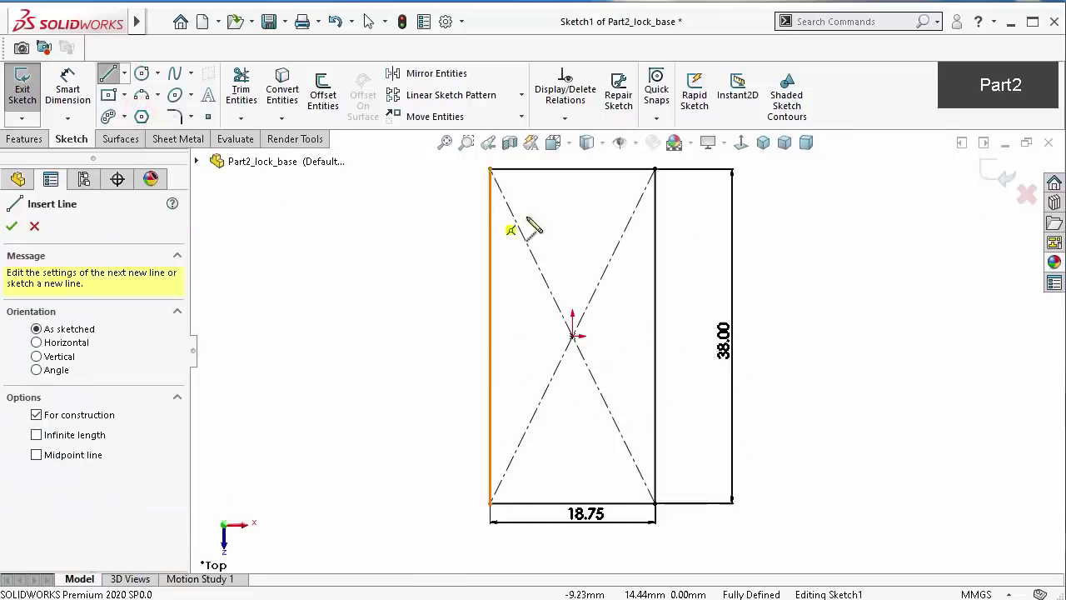
left_click(573, 241)
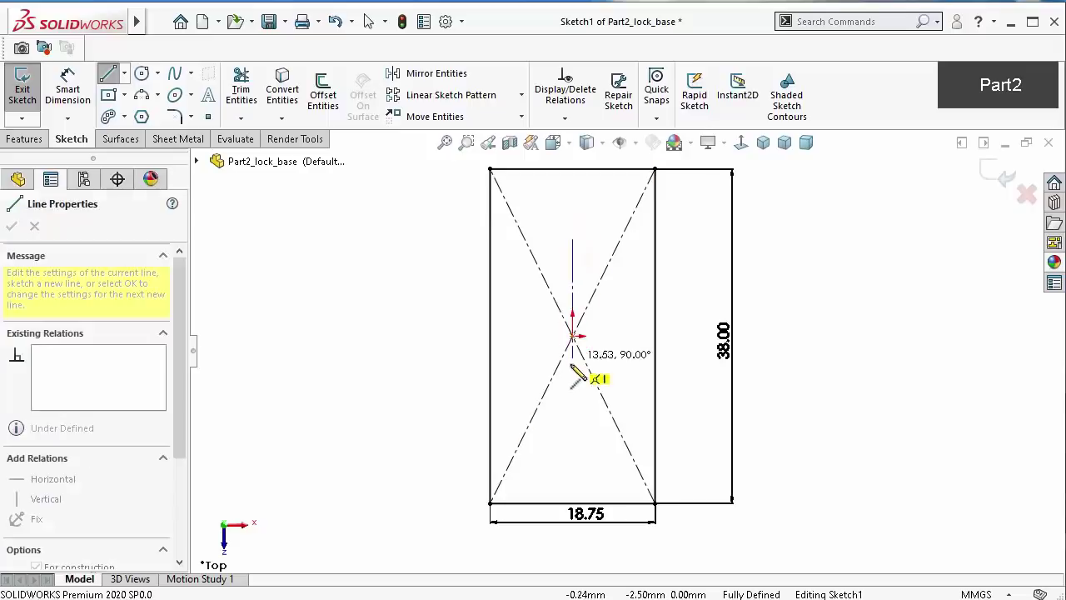
left_click(573, 441)
key("Escape")
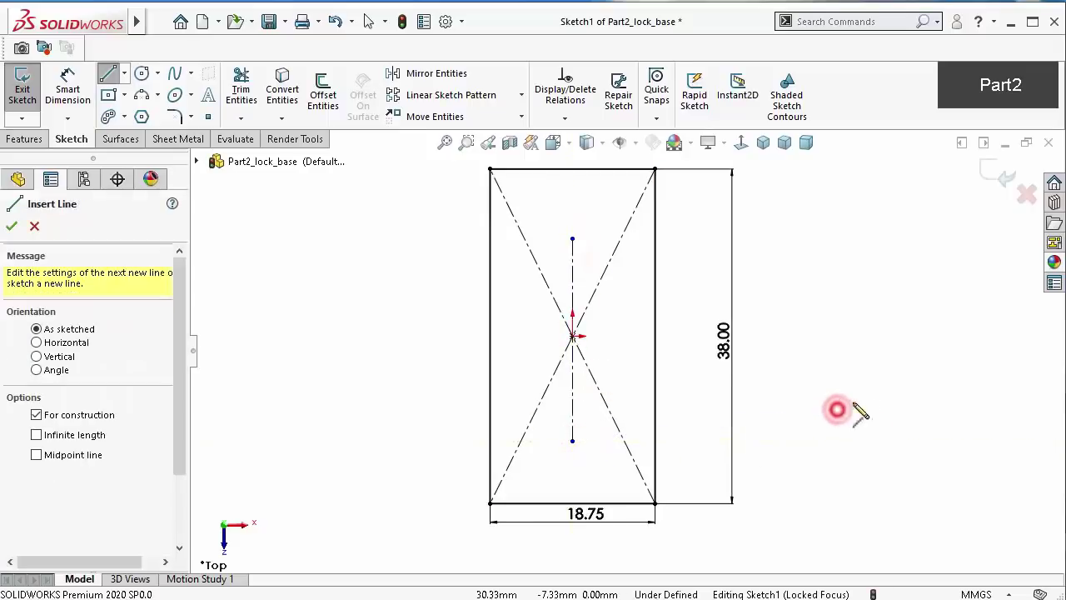
key("d")
left_click(573, 267)
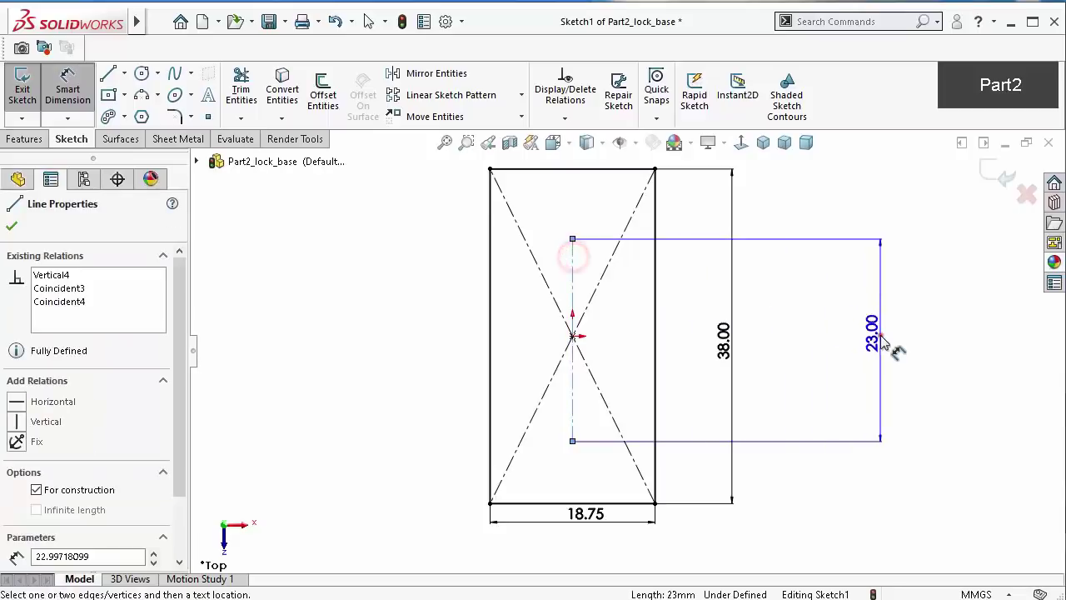
left_click(881, 334)
type("20")
key("Return")
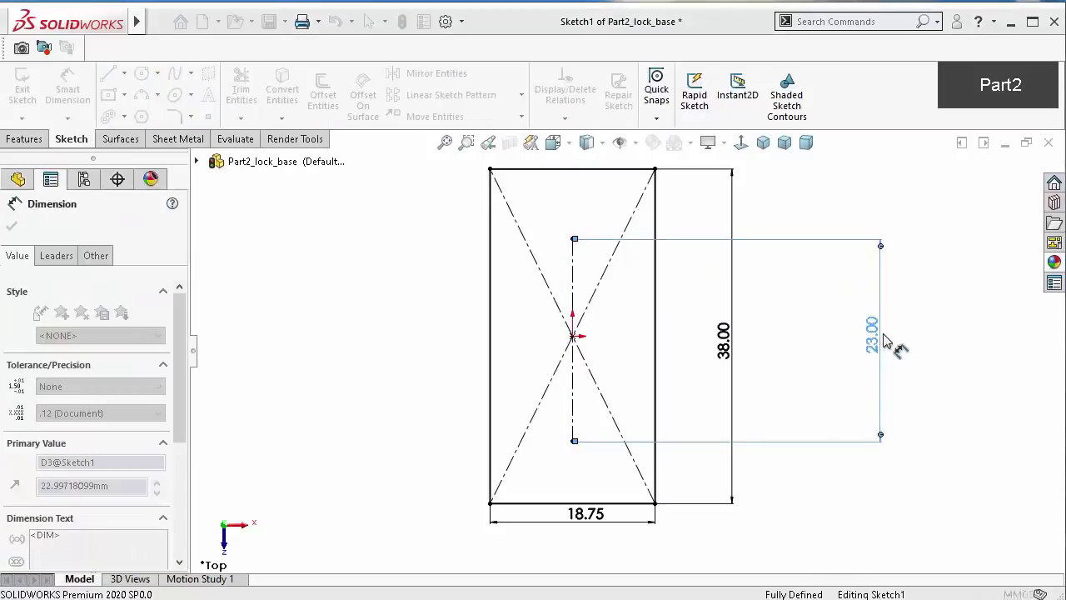
key("Escape")
key("Escape")
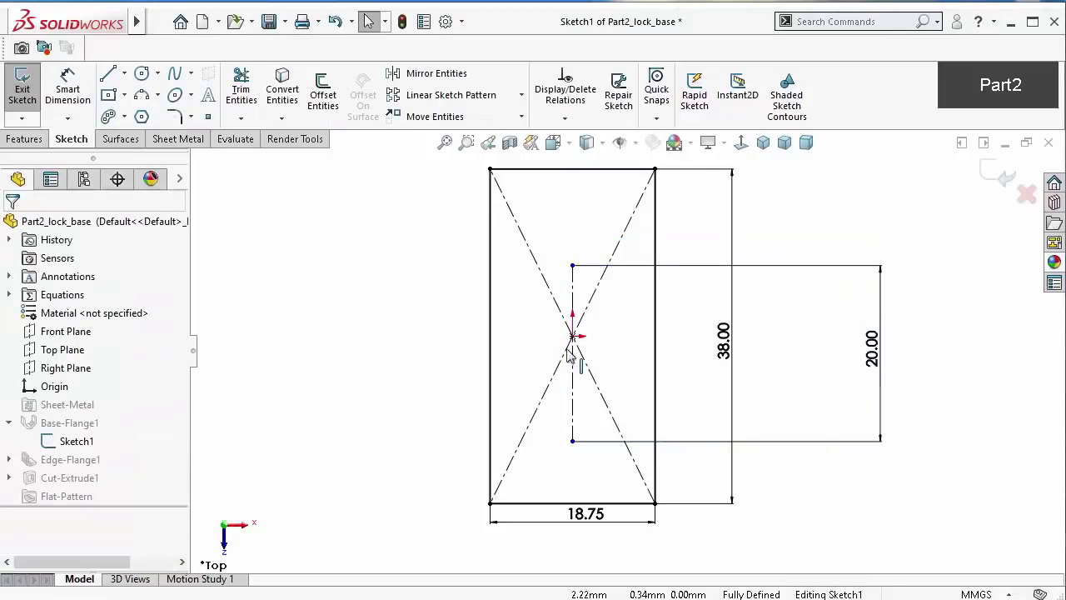
Centre the centerline on the origin with a Midpoint relation and exit the sketch
left_click(574, 302)
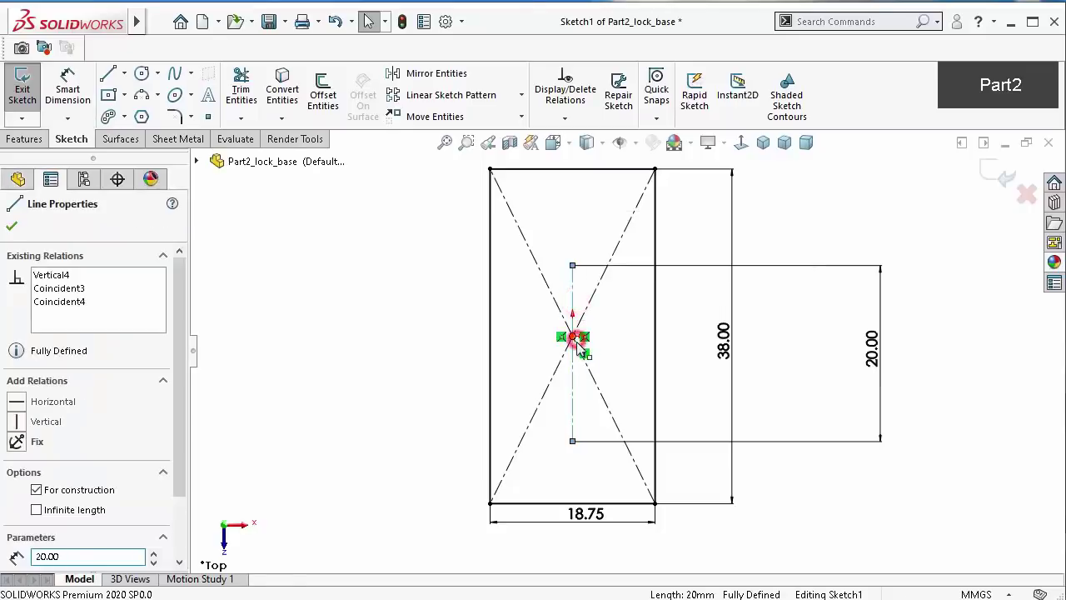
left_click(573, 336, "ctrl")
left_click(624, 264)
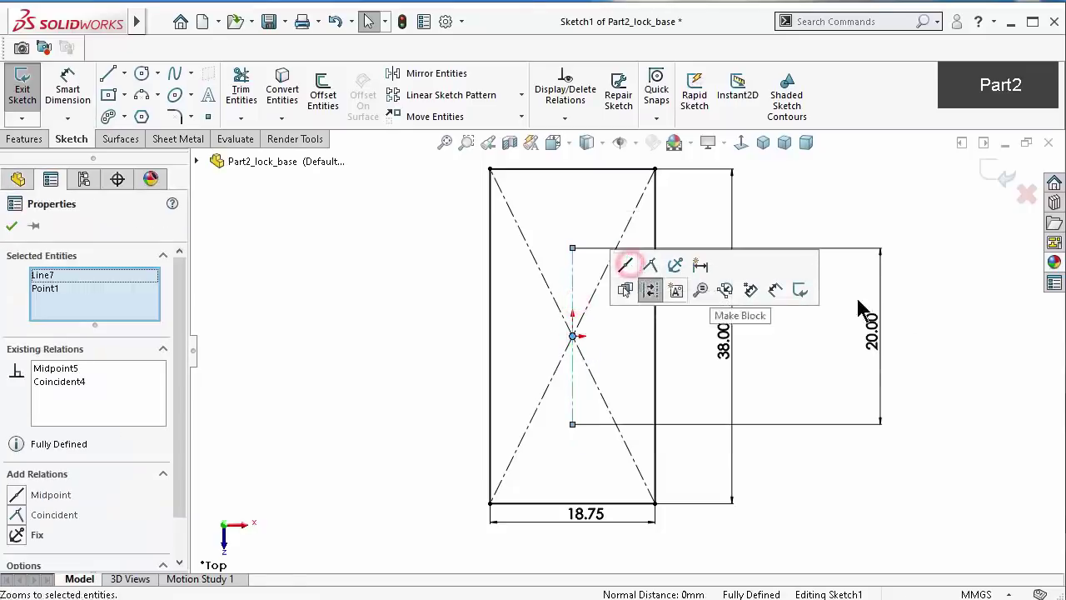
left_click(979, 350)
left_click(982, 175)
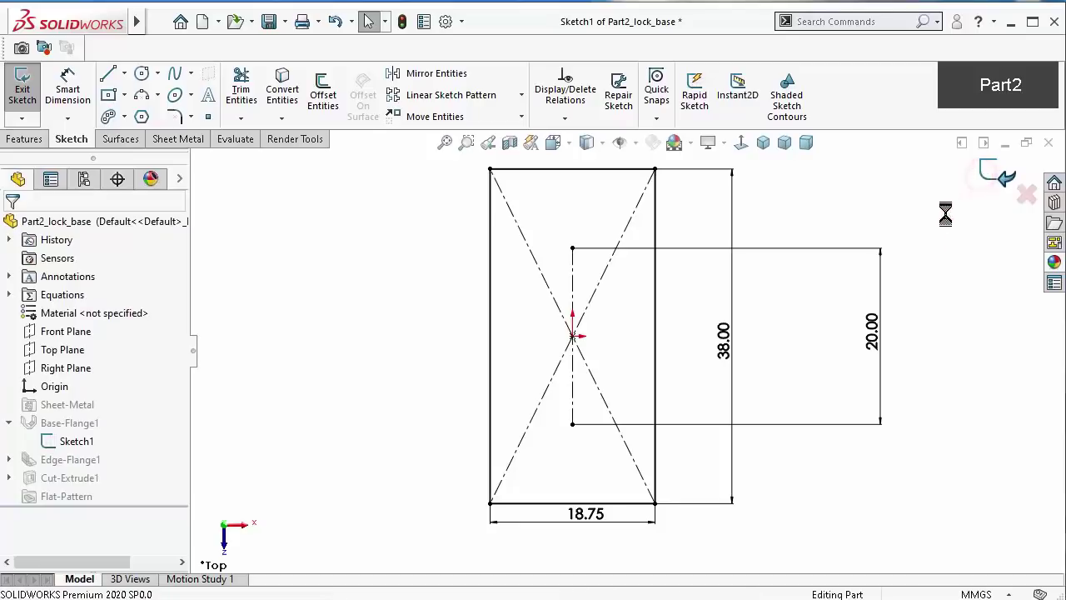
Show the base flange's Sketch1 on the model and orbit to a tilted 3D view
left_click(73, 463)
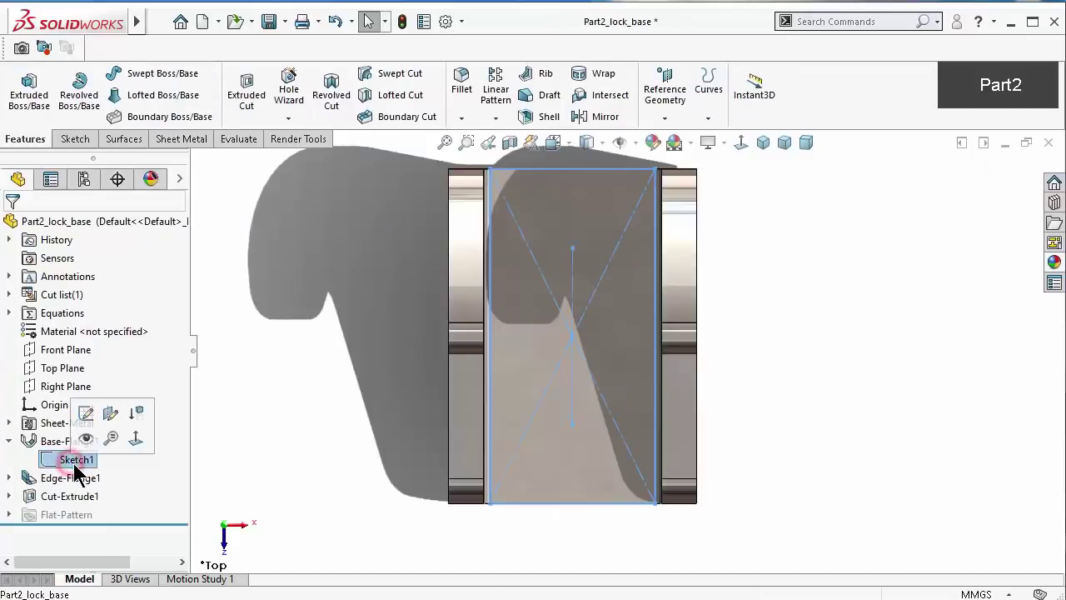
left_click(92, 434)
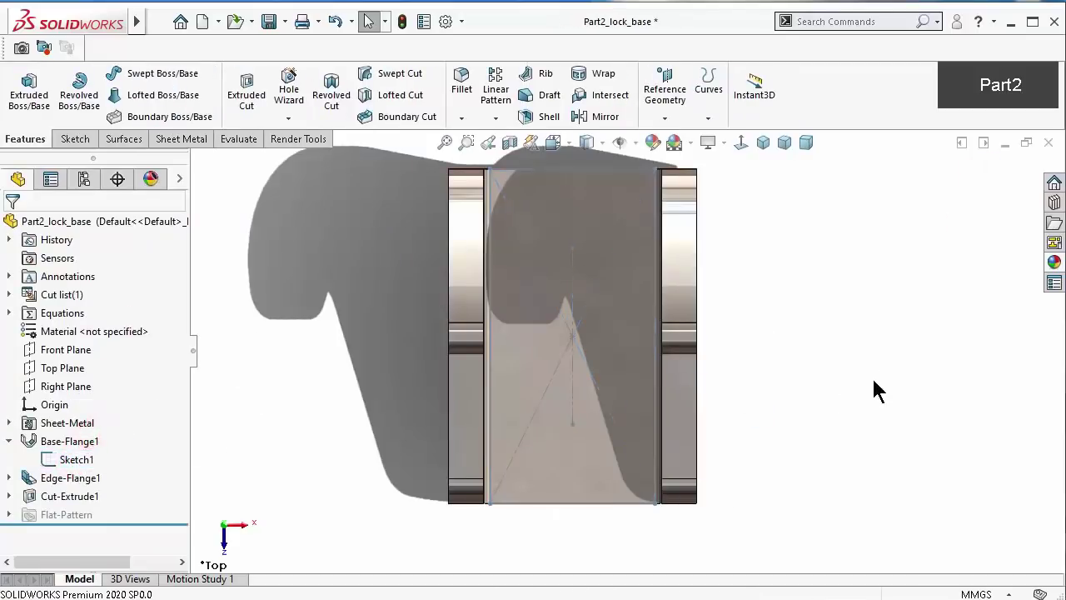
mouse_move(873, 381)
middle_mouse_down()
mouse_move(876, 170)
mouse_move(685, 274)
mouse_move(792, 339)
mouse_move(833, 428)
mouse_move(814, 348)
middle_mouse_up()
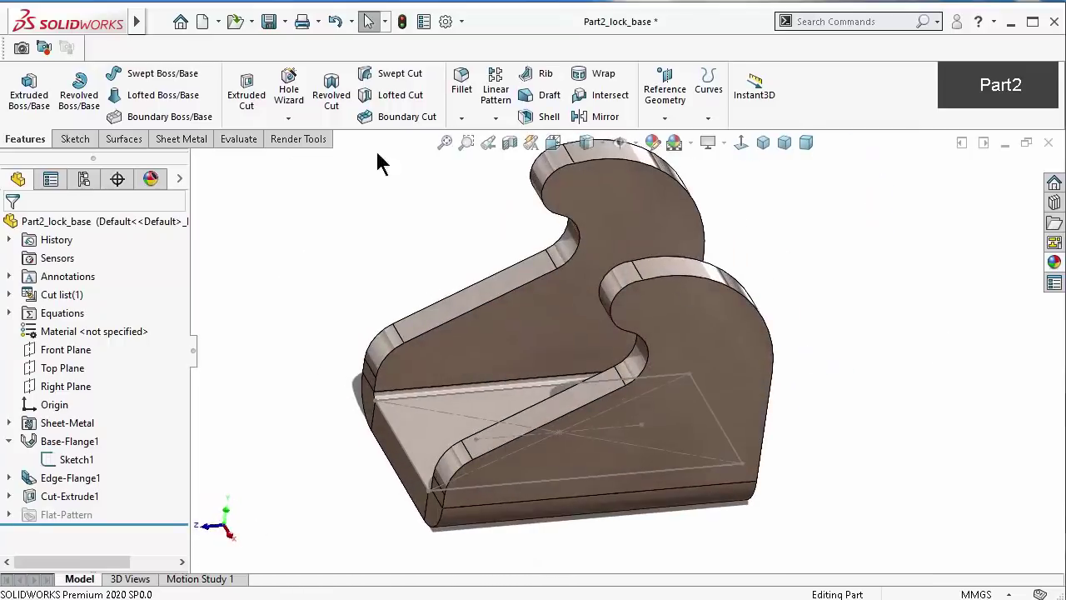
Undo the accidentally added hole and start a new Hole Wizard feature
left_click(179, 140)
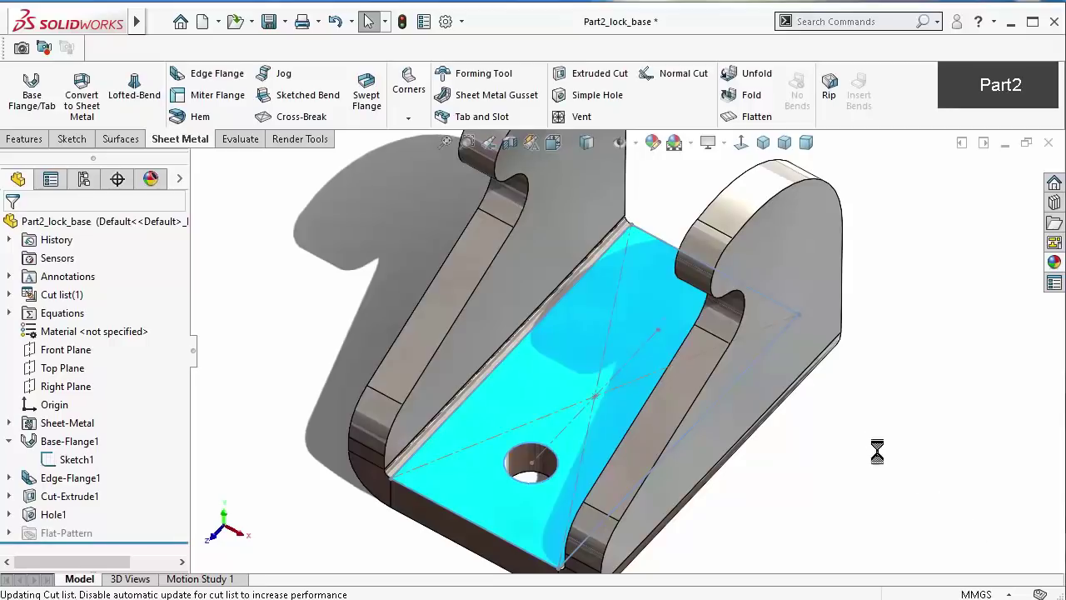
key("ctrl+z")
scroll(936, 427, "down", 2)
scroll(935, 426, "down", 2)
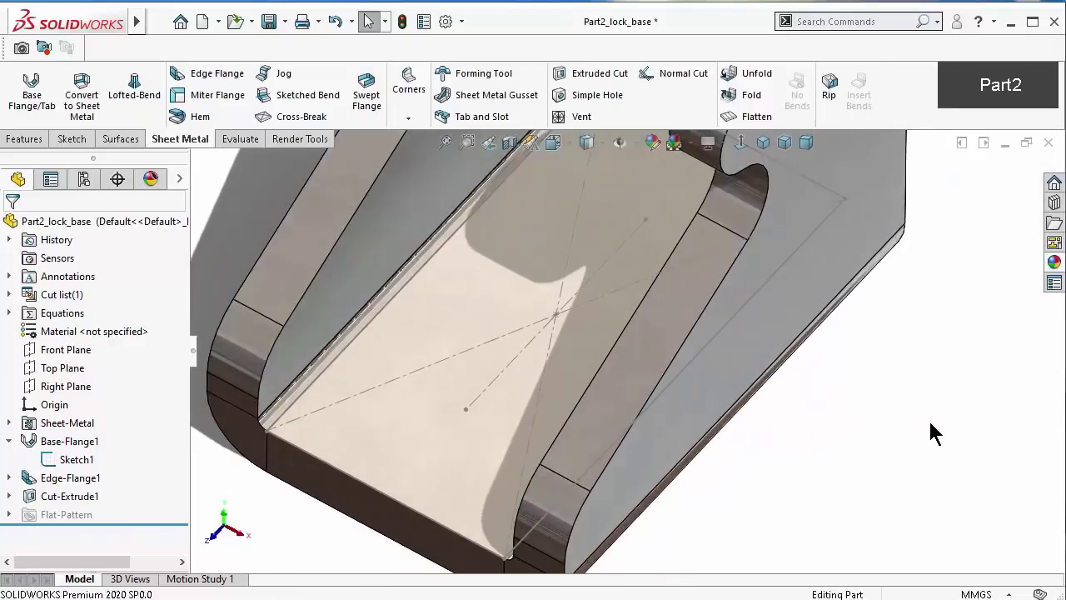
left_click(20, 140)
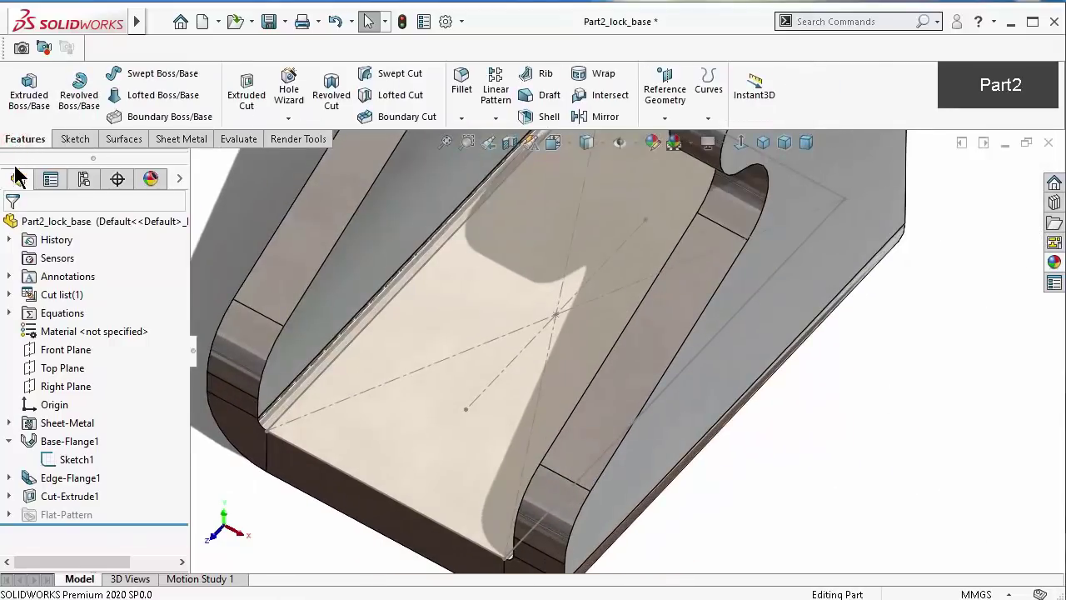
left_click(290, 87)
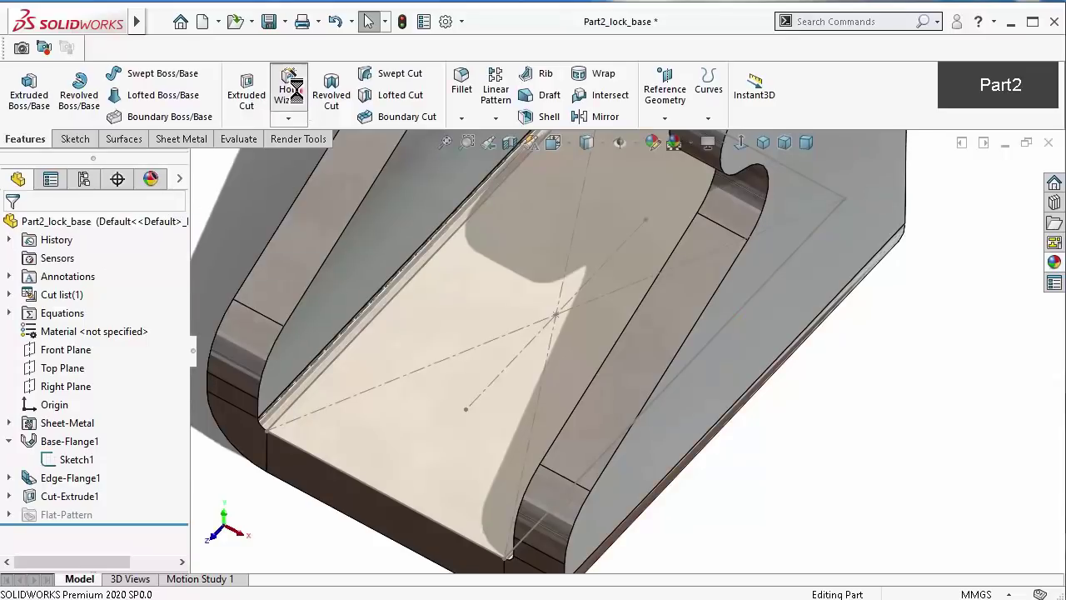
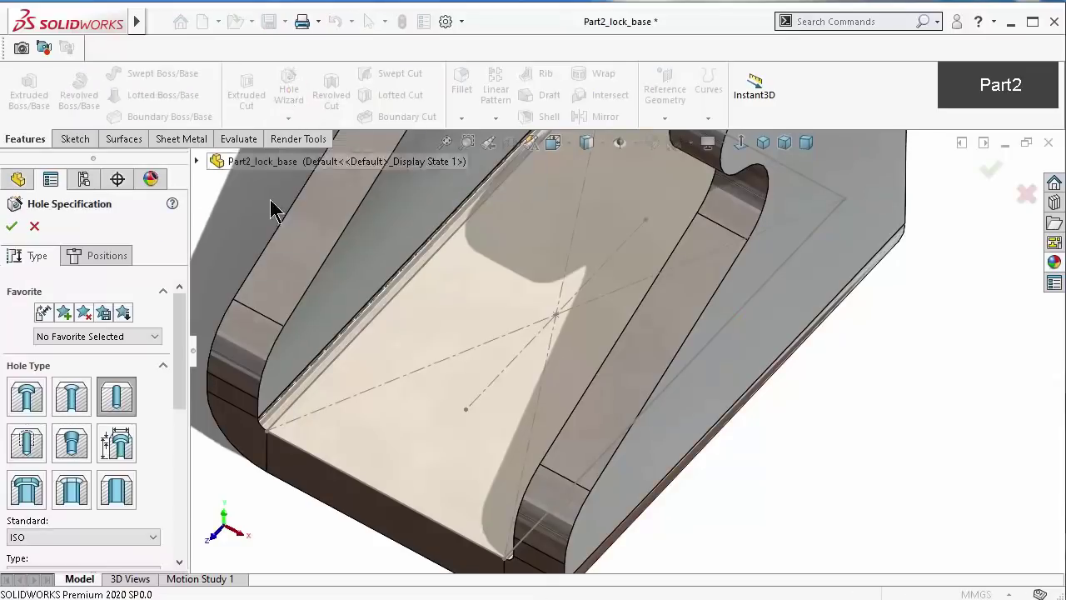
In Hole Wizard, choose a Straight hole with ISO drill size Ø5.1
left_click(116, 394)
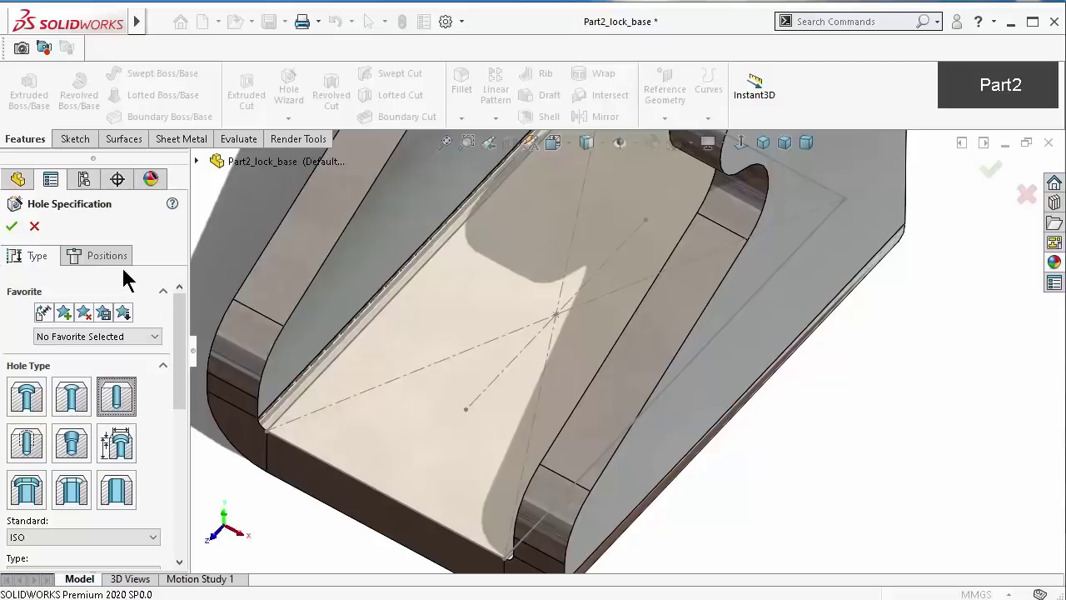
left_click_drag(174, 357, 182, 448)
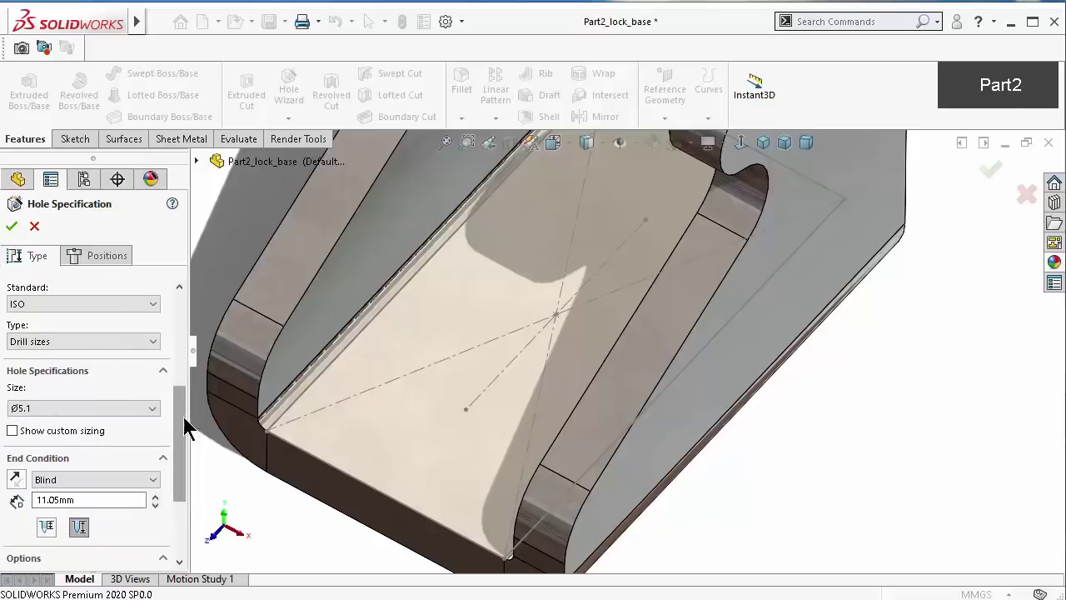
mouse_move(185, 431)
left_mouse_down()
mouse_move(187, 499)
mouse_move(185, 277)
left_mouse_up()
Place the two hole points on the base face, either side of centre, and confirm the cut
left_click(97, 252)
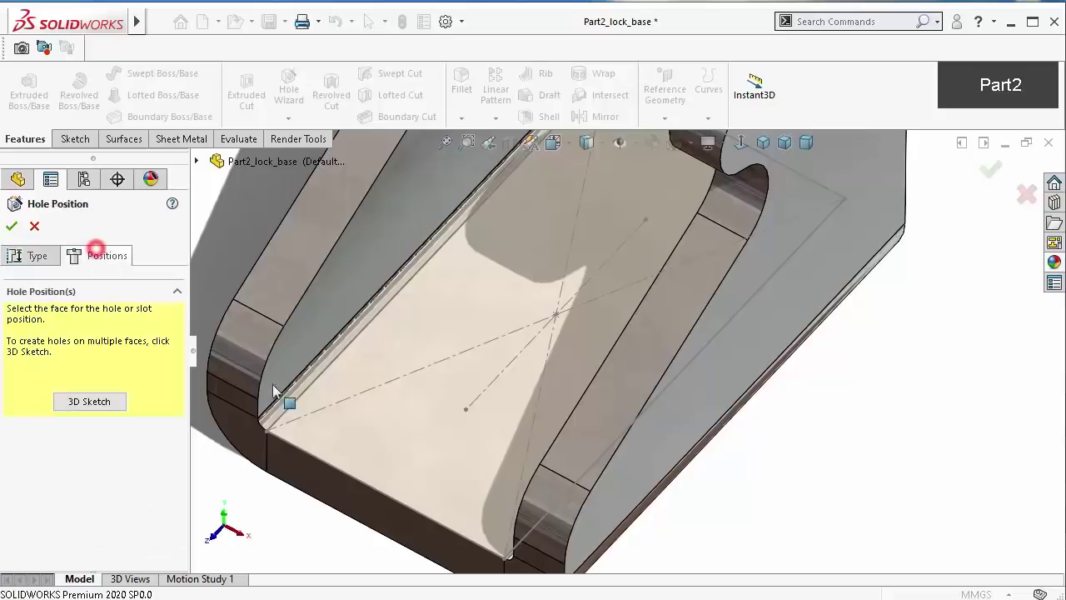
left_click(422, 444)
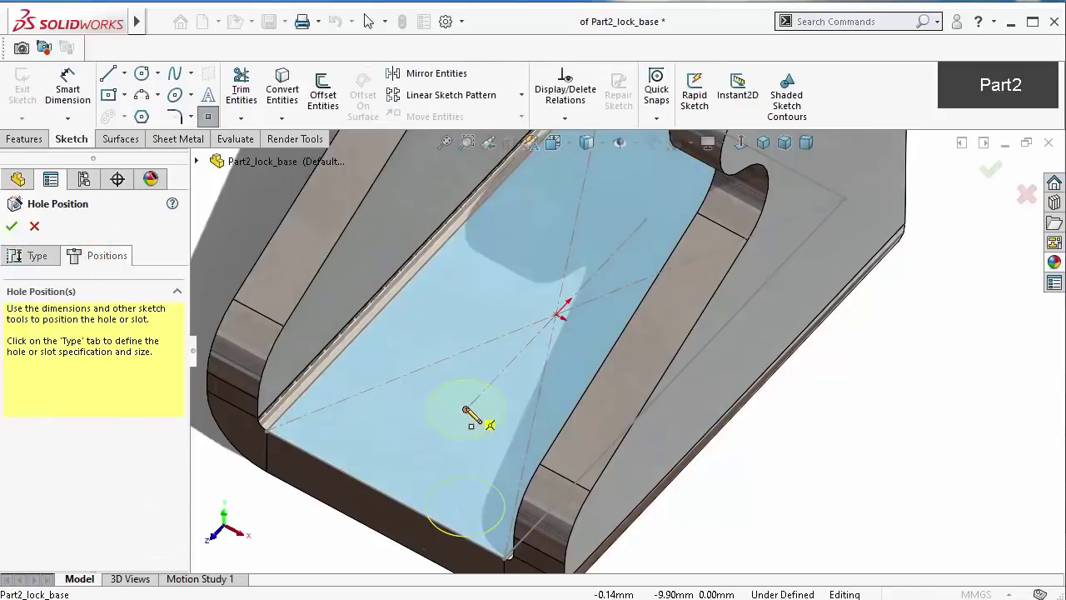
left_click(465, 408)
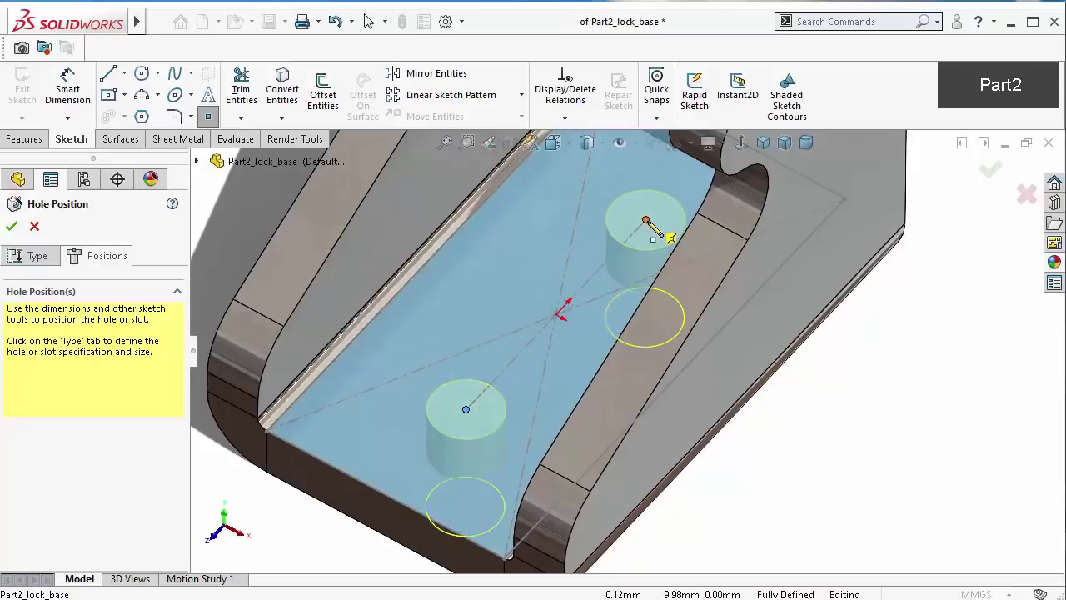
left_click(646, 221)
left_click(13, 226)
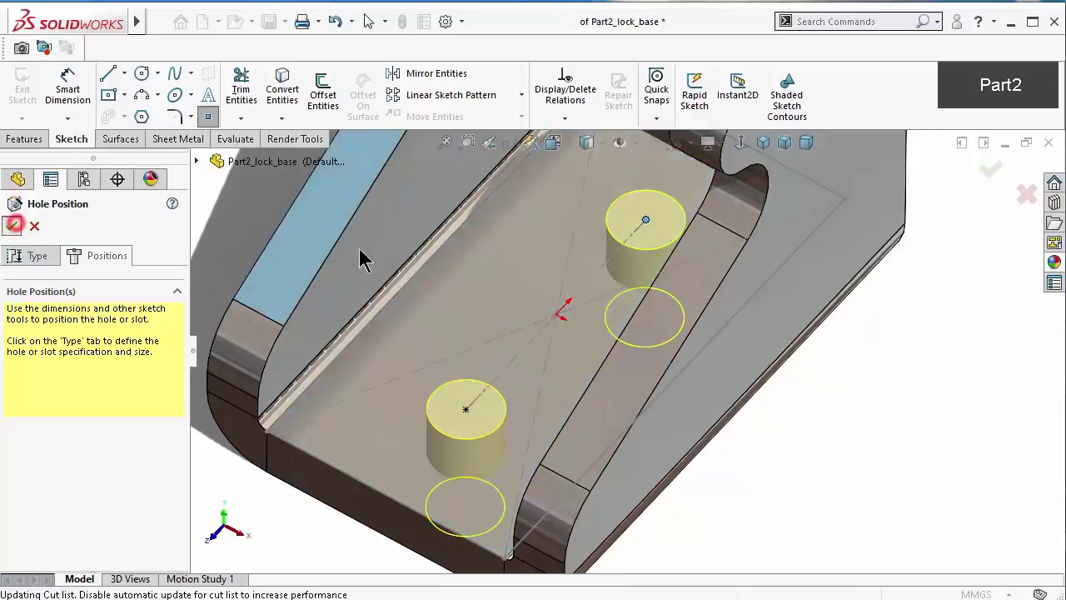
Inspect the new holes in trimetric view, then flatten and refold the sheet-metal part
middle_click_drag(895, 363, 572, 226)
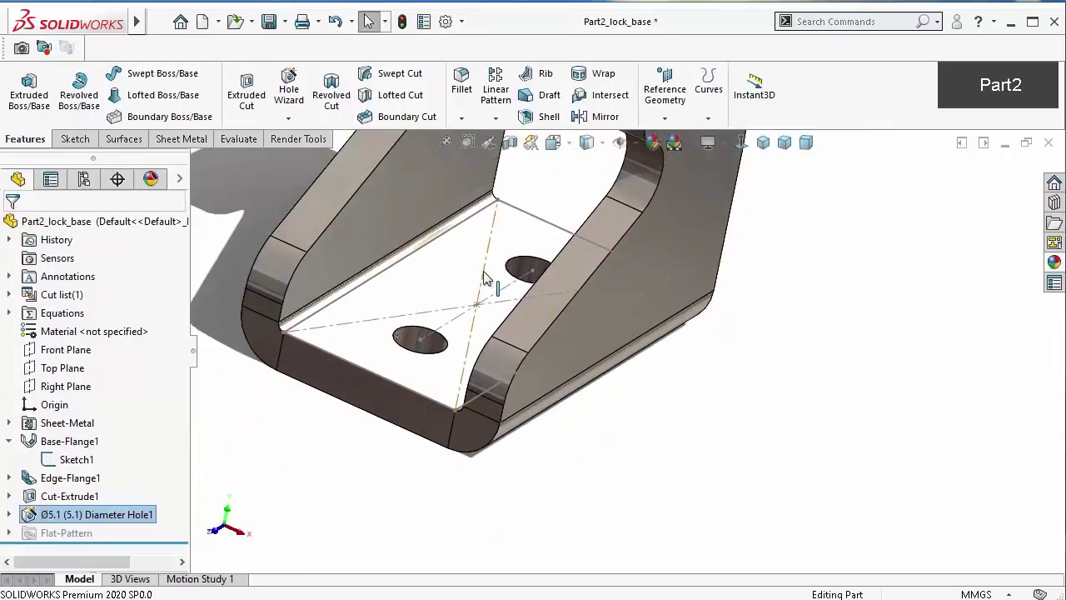
left_click(483, 271)
left_click(553, 218)
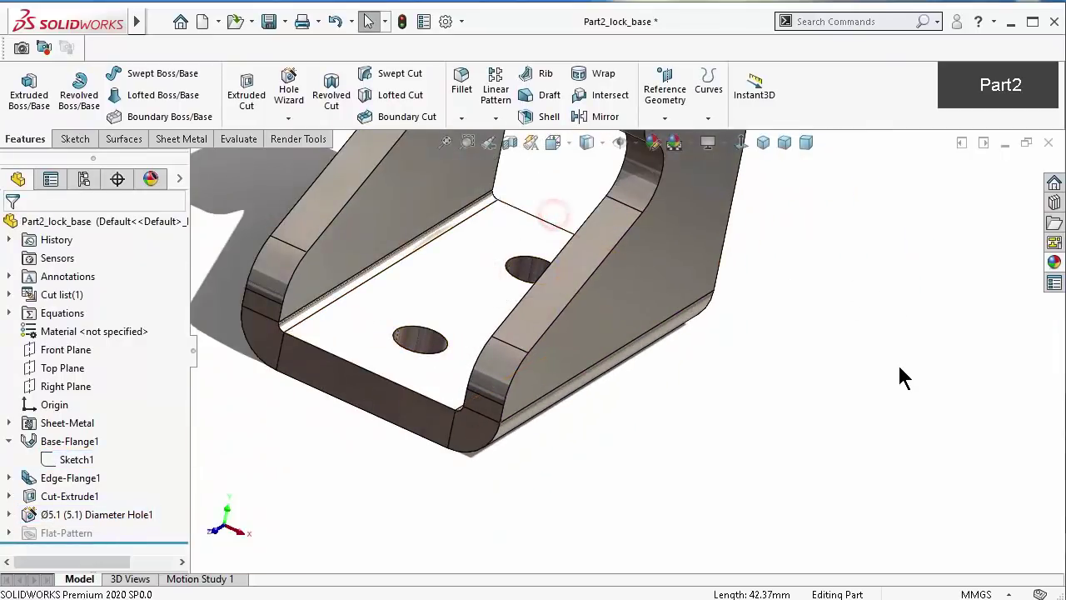
left_click(783, 142)
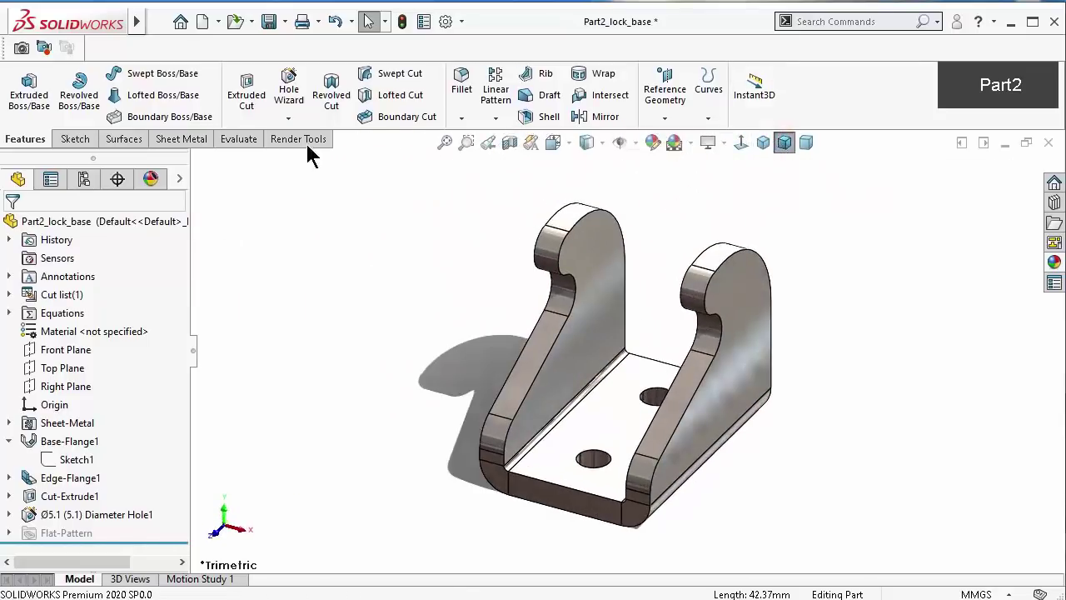
left_click(180, 139)
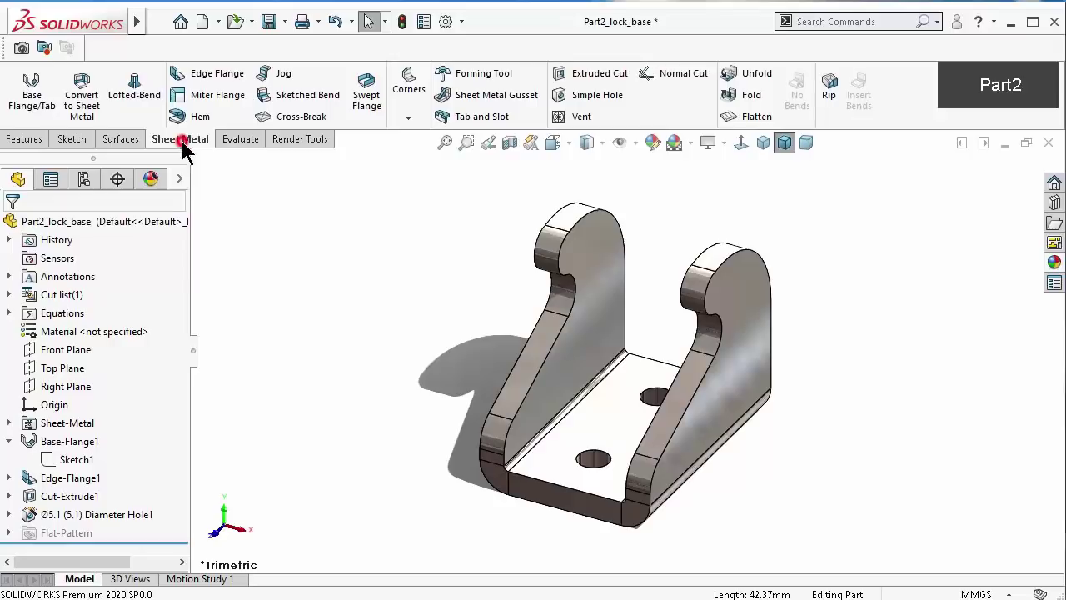
left_click(755, 117)
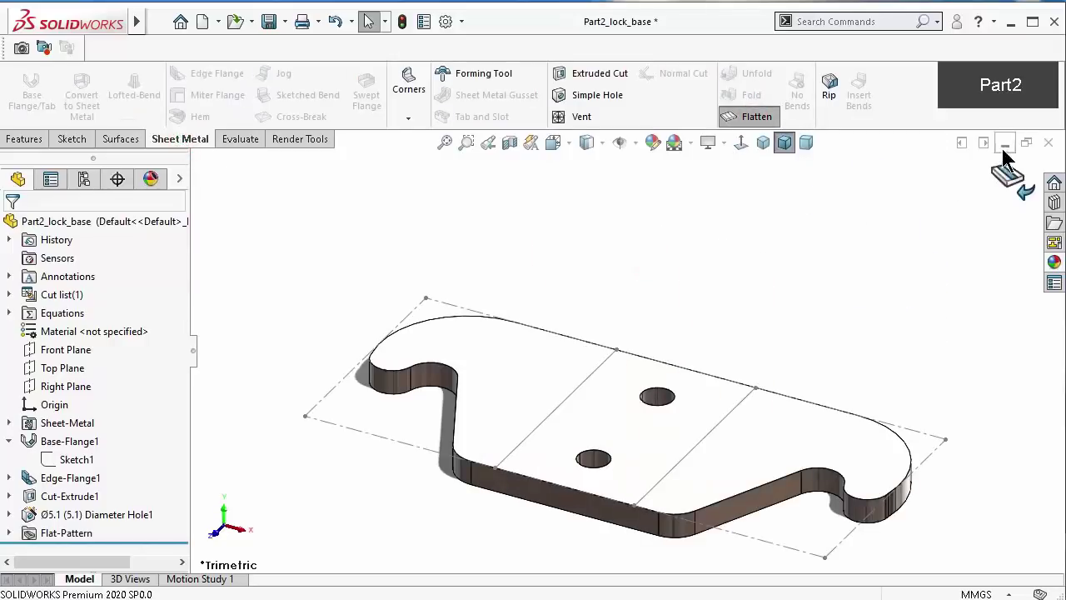
left_click(1009, 177)
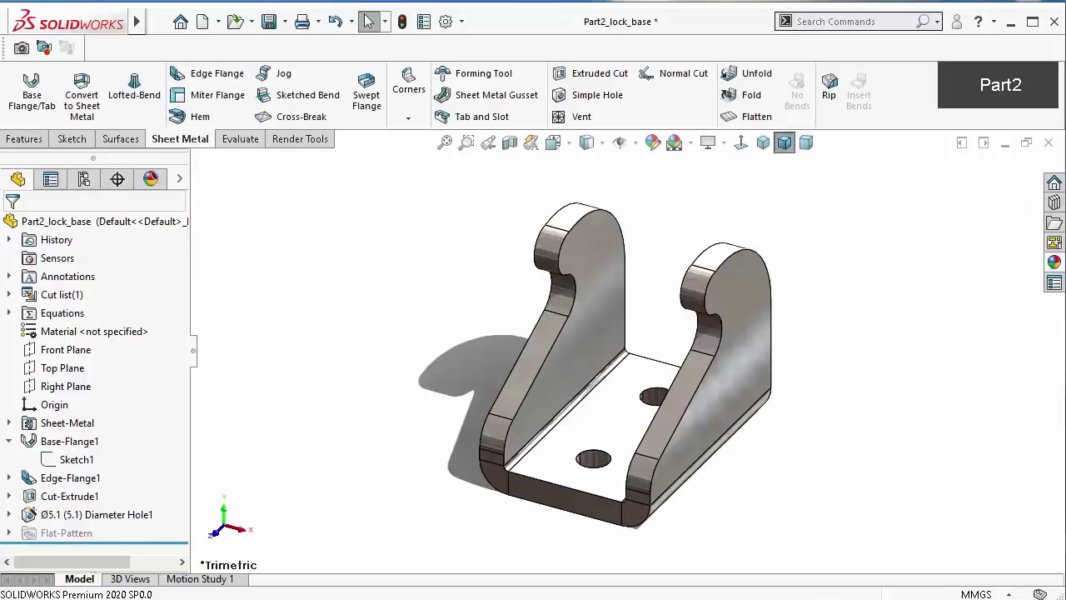
Turn on perspective display and save the lock base part
left_click(721, 143)
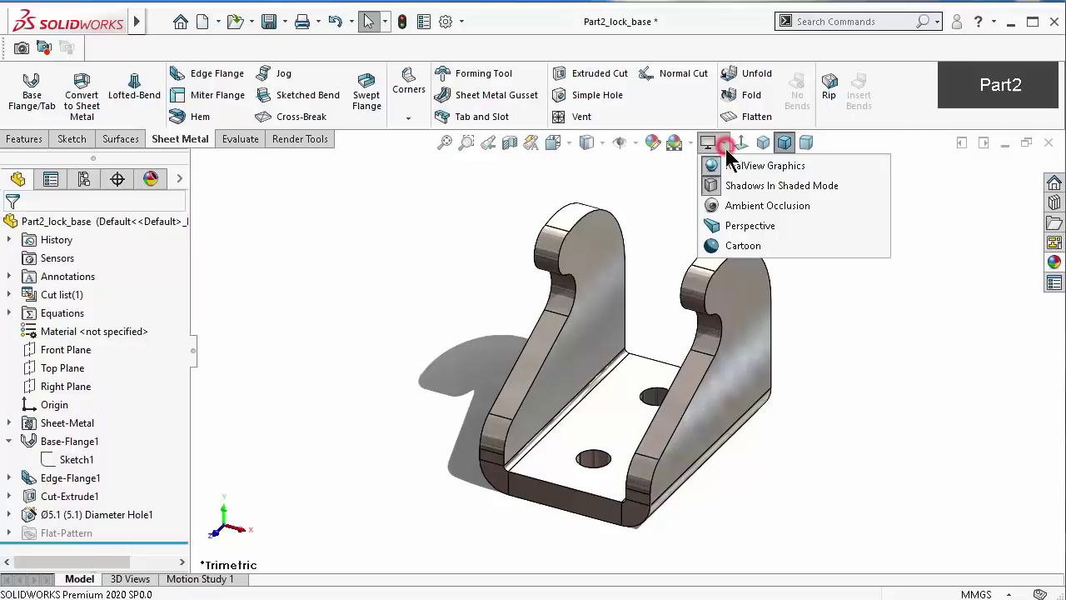
left_click(746, 227)
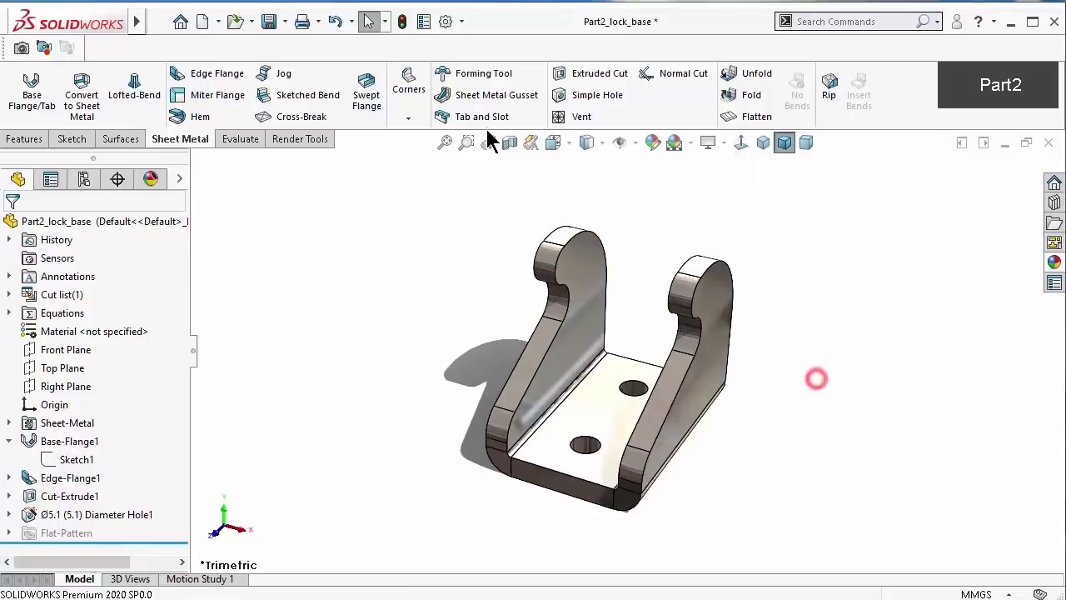
key("ctrl+s")
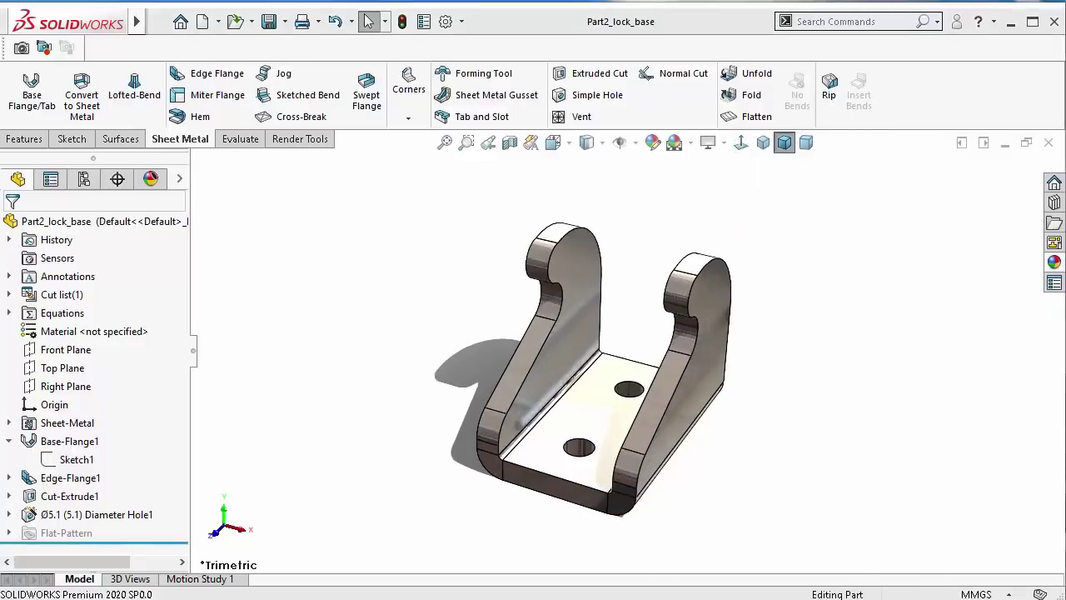
Cycle the part through isometric and dimetric views, ending back in trimetric
scroll(741, 277, "down", 2)
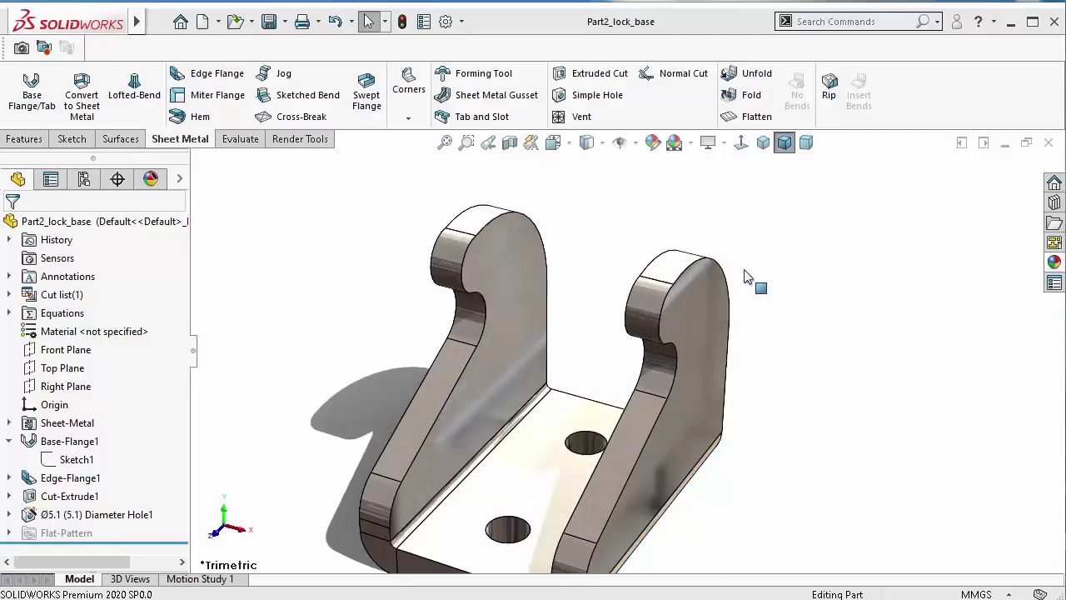
scroll(731, 283, "up", 2)
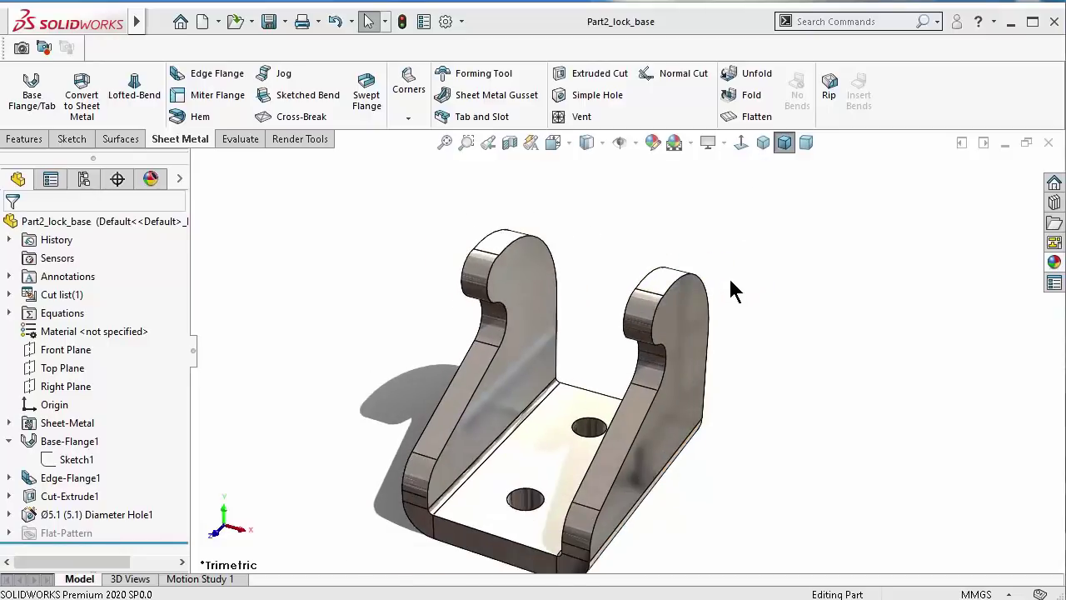
left_click(764, 142)
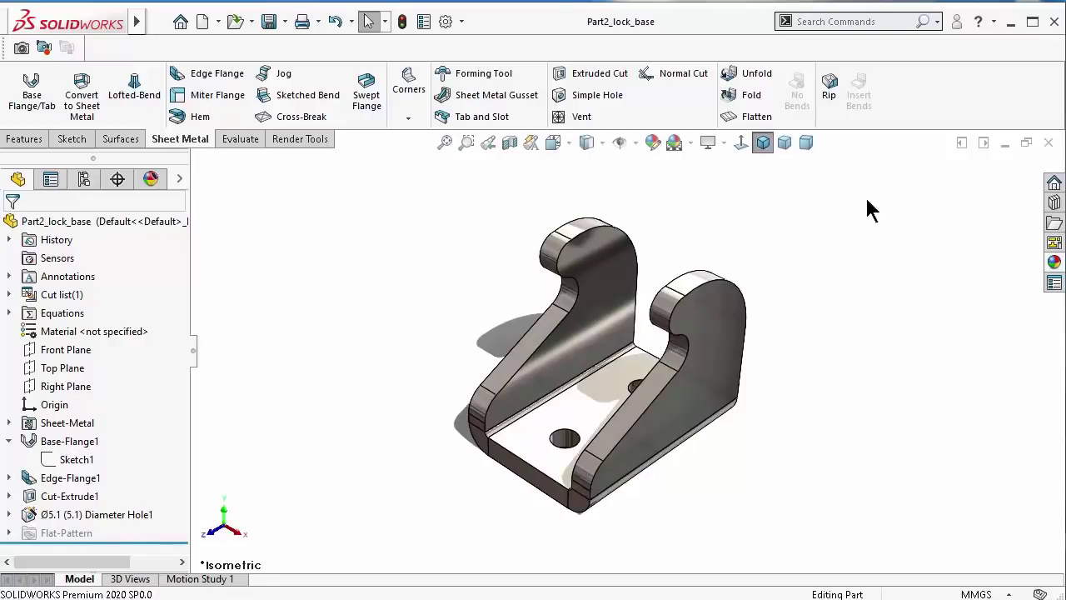
left_click(806, 143)
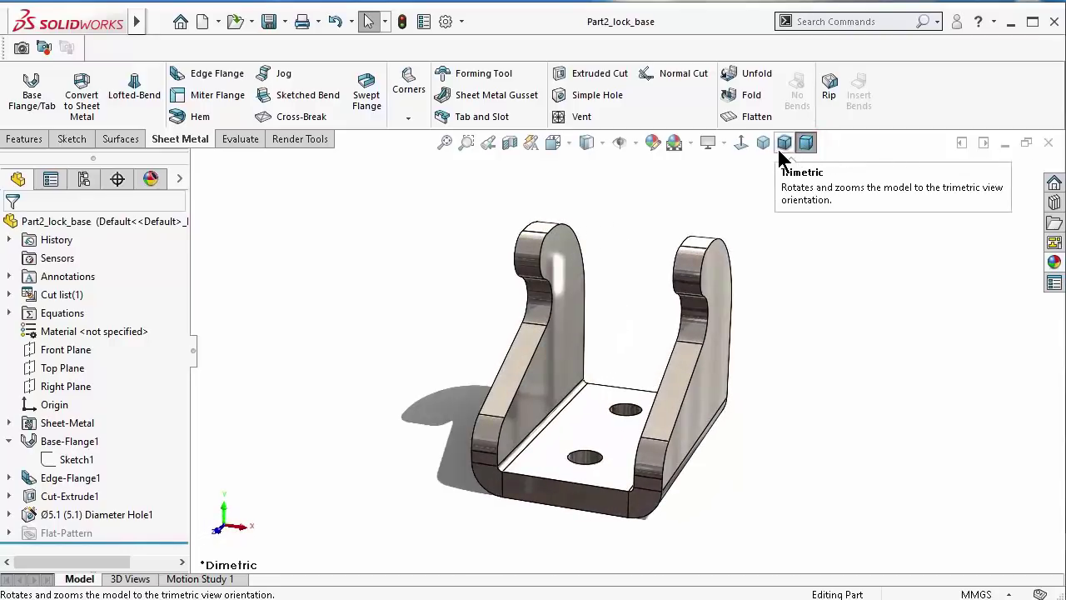
left_click(783, 147)
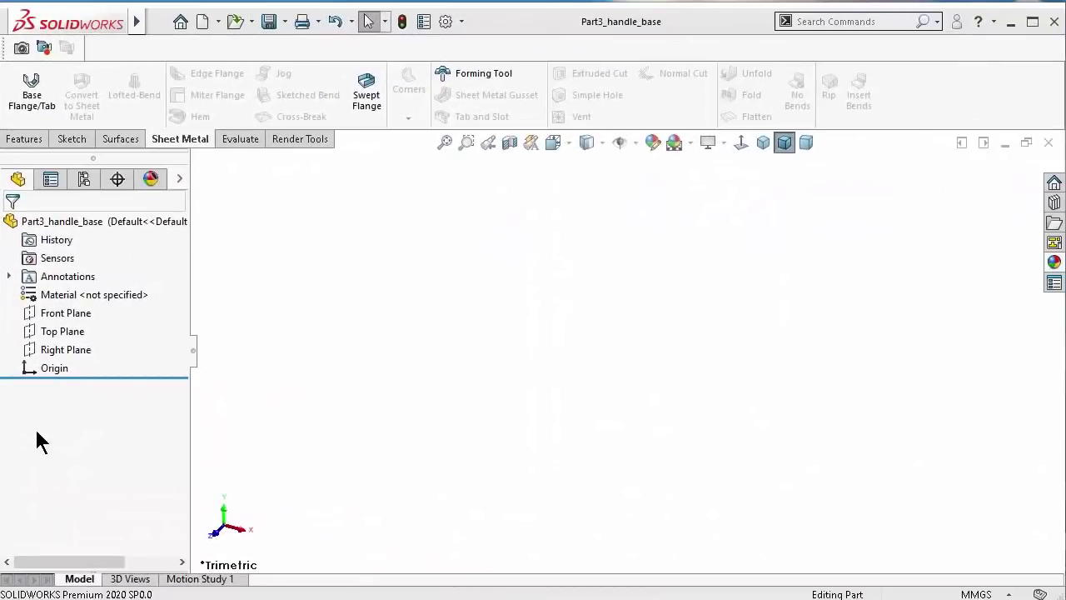
Sketch a centre rectangle about the origin on the Top Plane
left_click(38, 331)
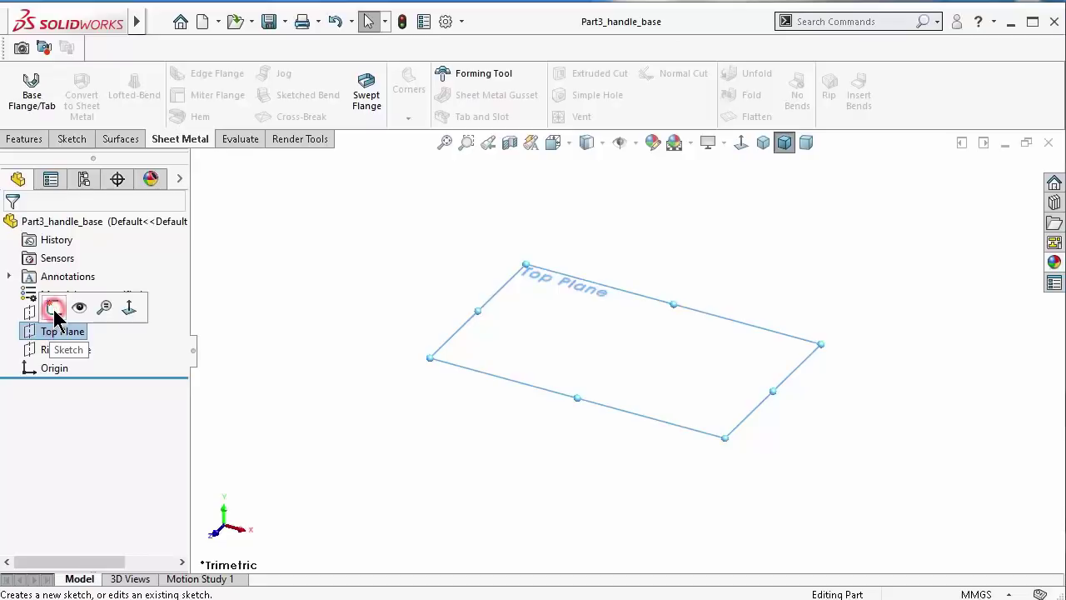
left_click(53, 309)
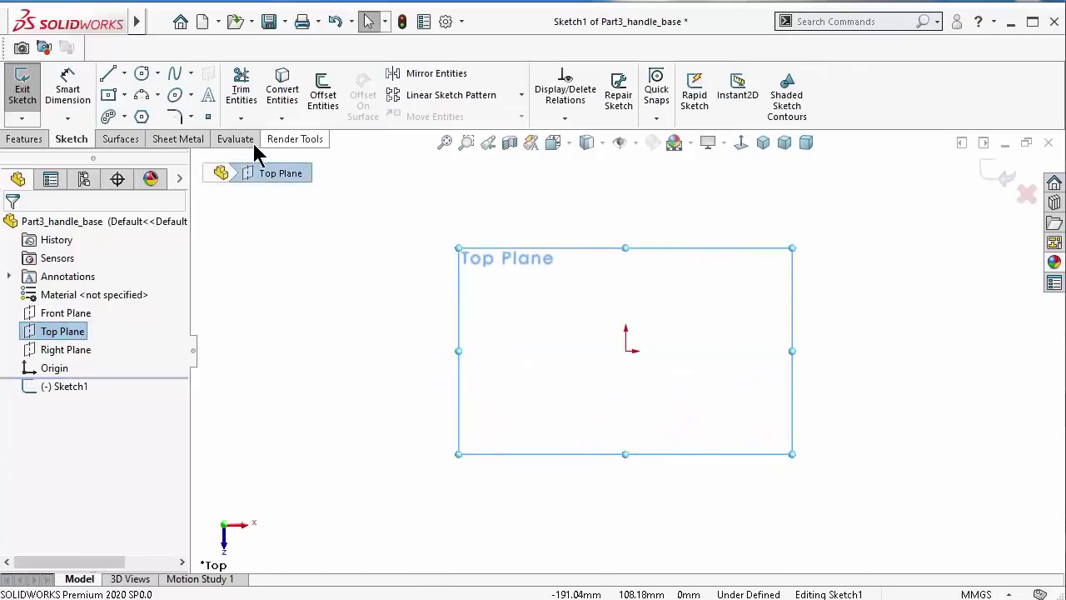
left_click(106, 90)
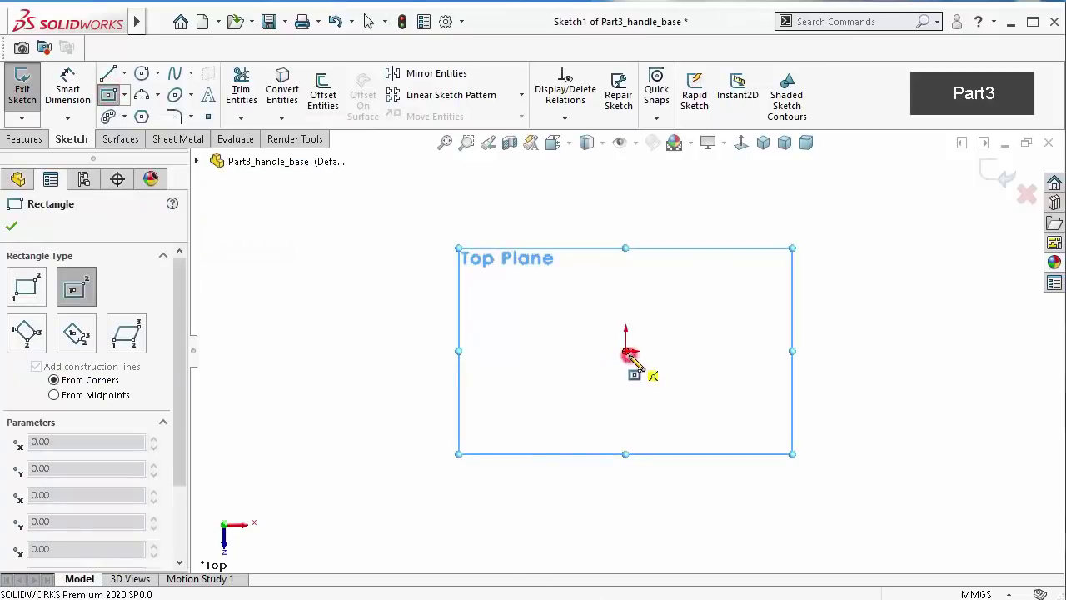
left_click(564, 216)
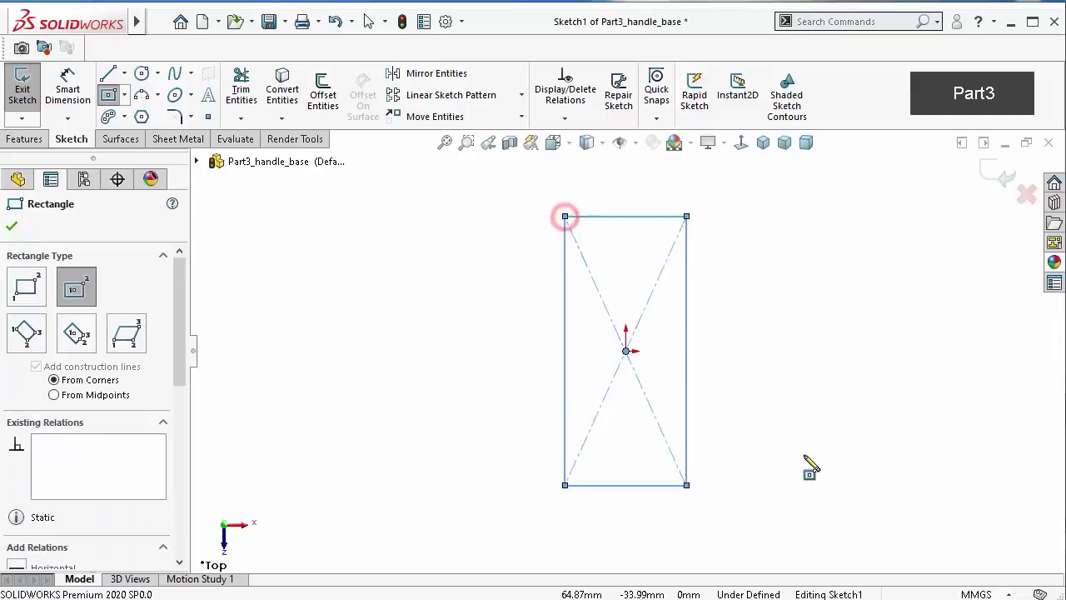
Dimension the rectangle to 22 mm wide and 60.25 mm high
right_click_drag(806, 458, 785, 316)
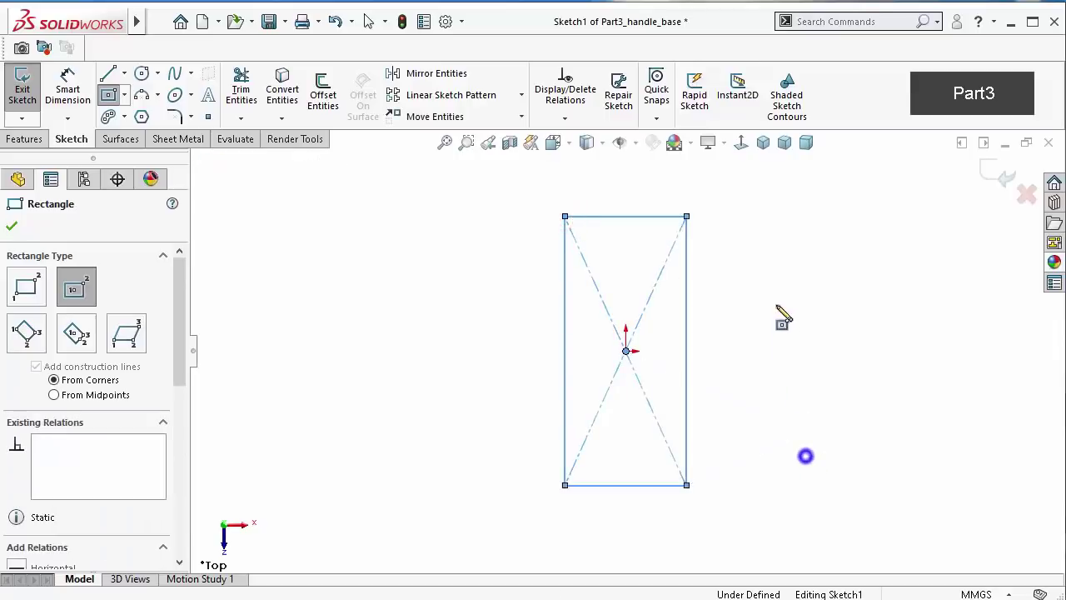
left_click(661, 484)
left_click(662, 520)
type("22")
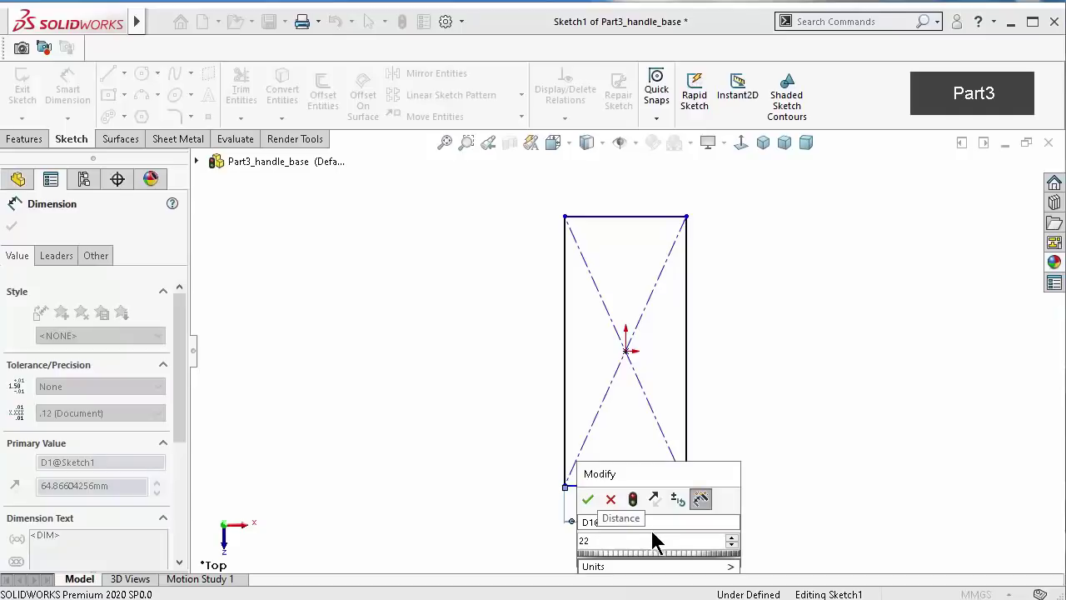
key("Return")
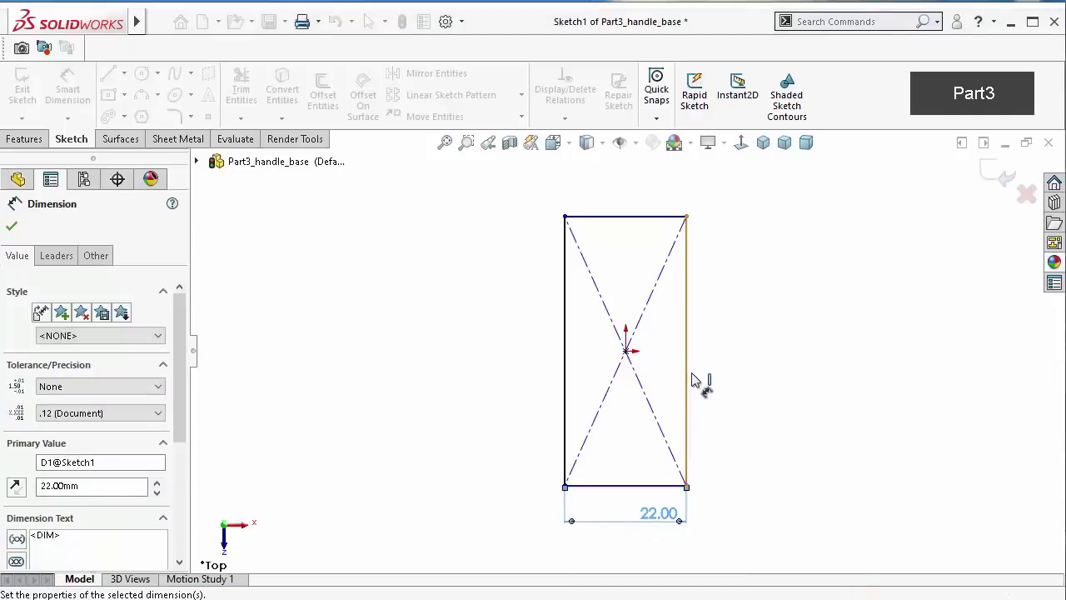
left_click(687, 375)
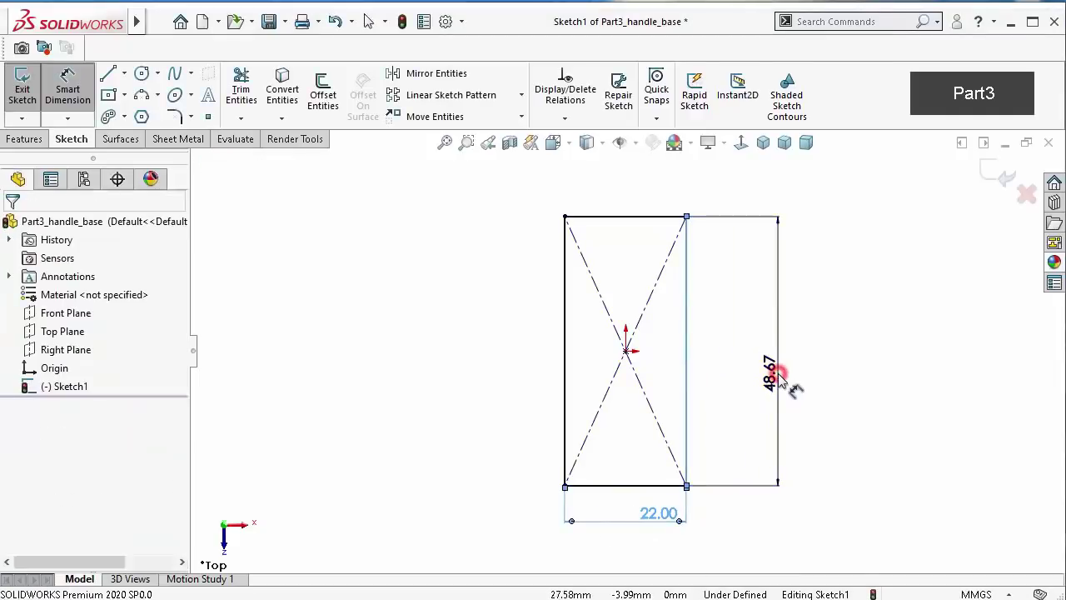
left_click(776, 378)
type("60")
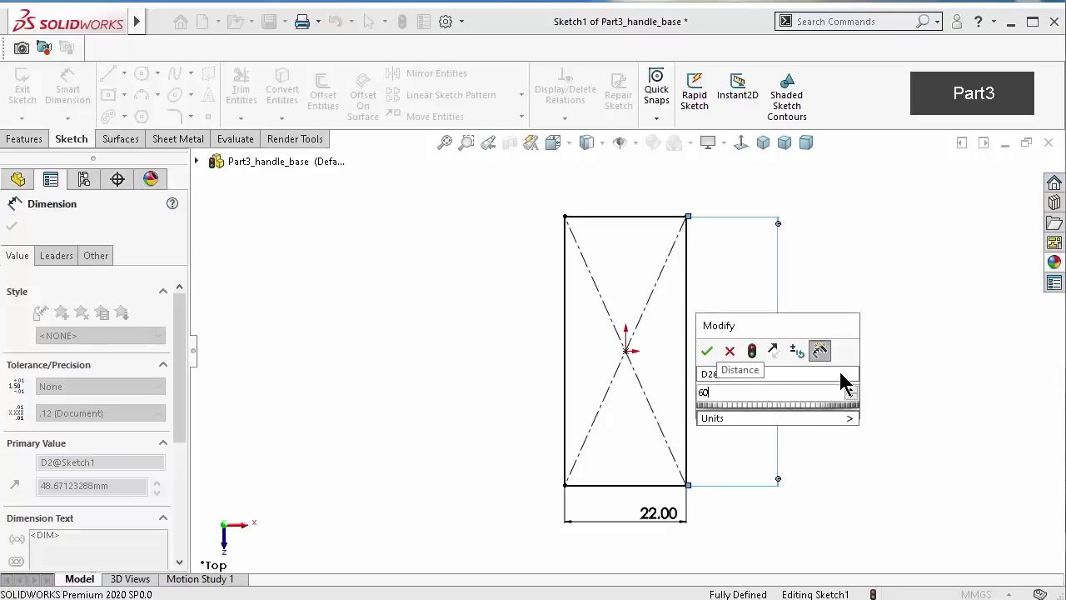
type(".25")
key("Return")
Create a 4 mm Base Flange plate from the sketch and give it a metal appearance
scroll(795, 375, "up", 3)
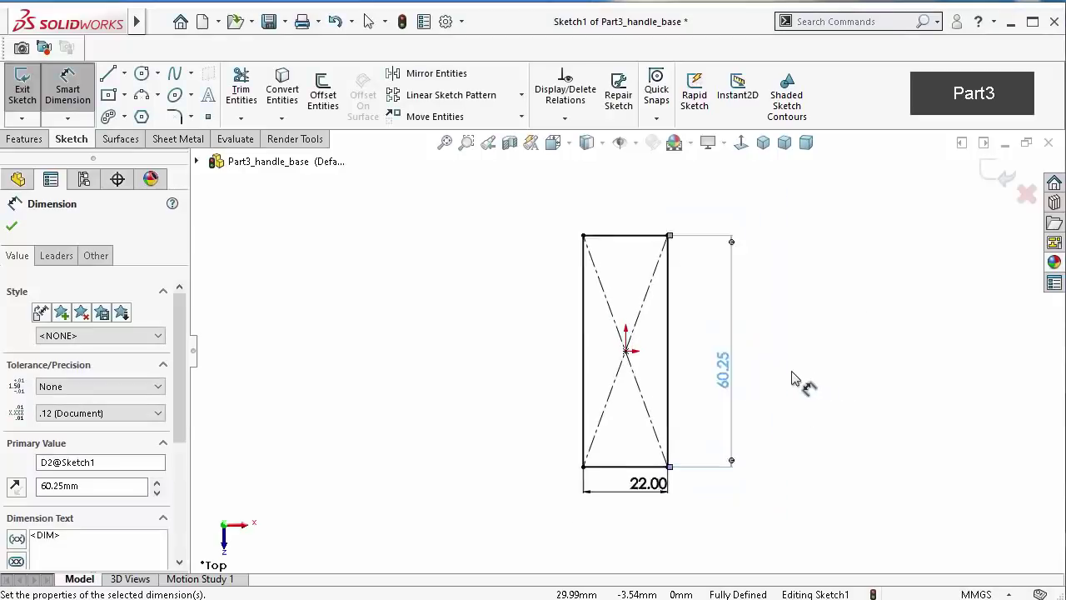
left_click(783, 142)
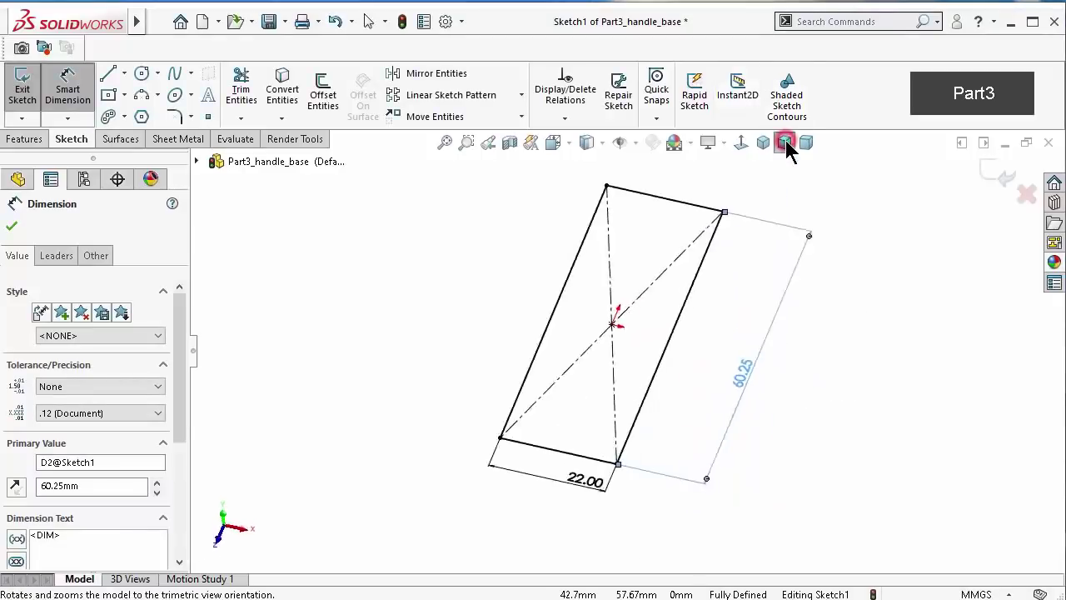
left_click(18, 139)
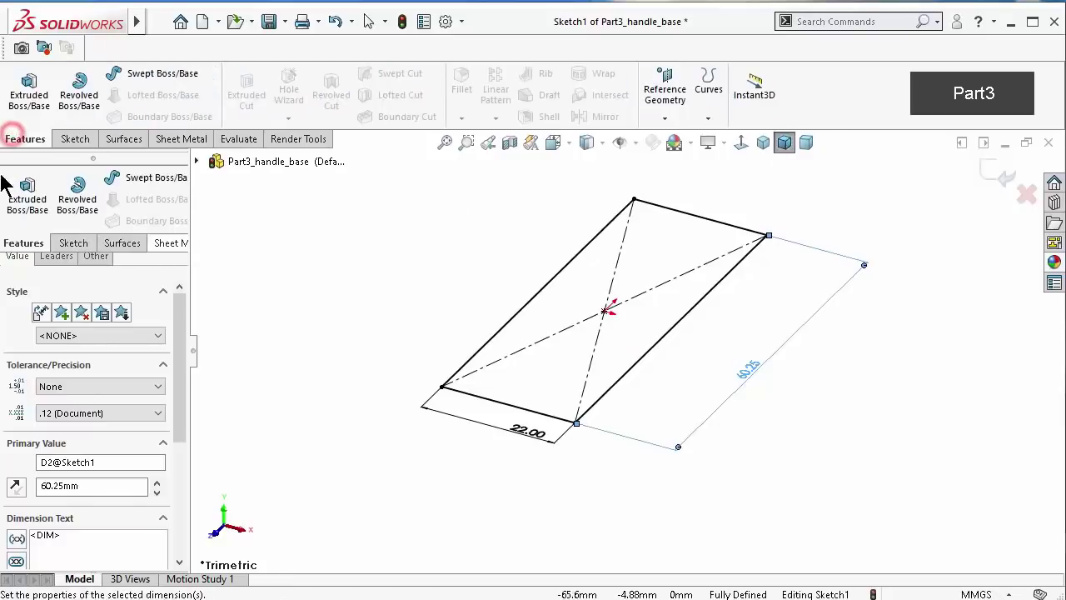
left_click(178, 139)
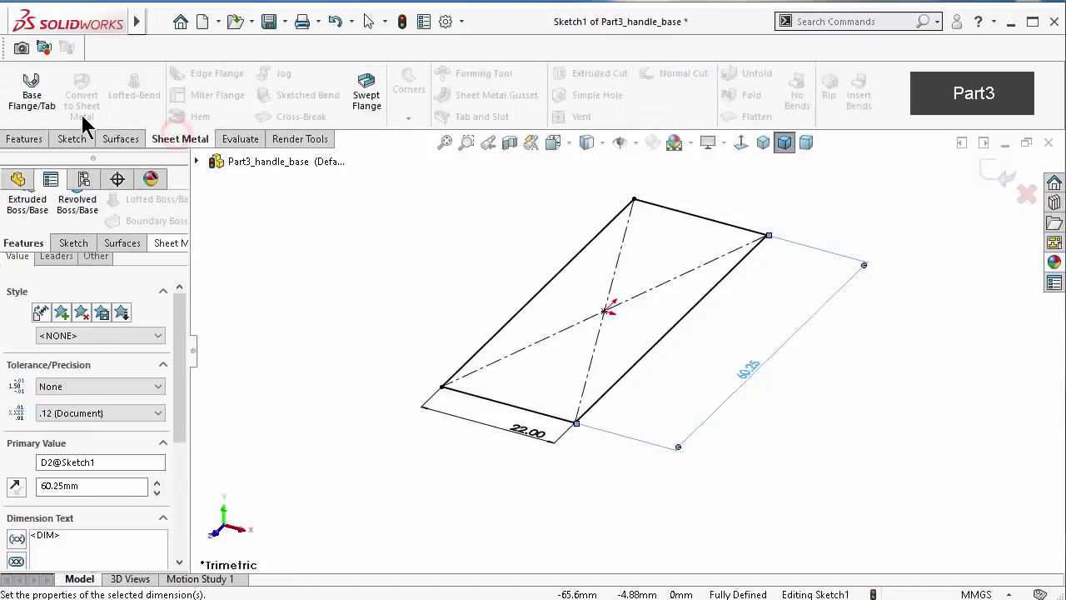
left_click(33, 100)
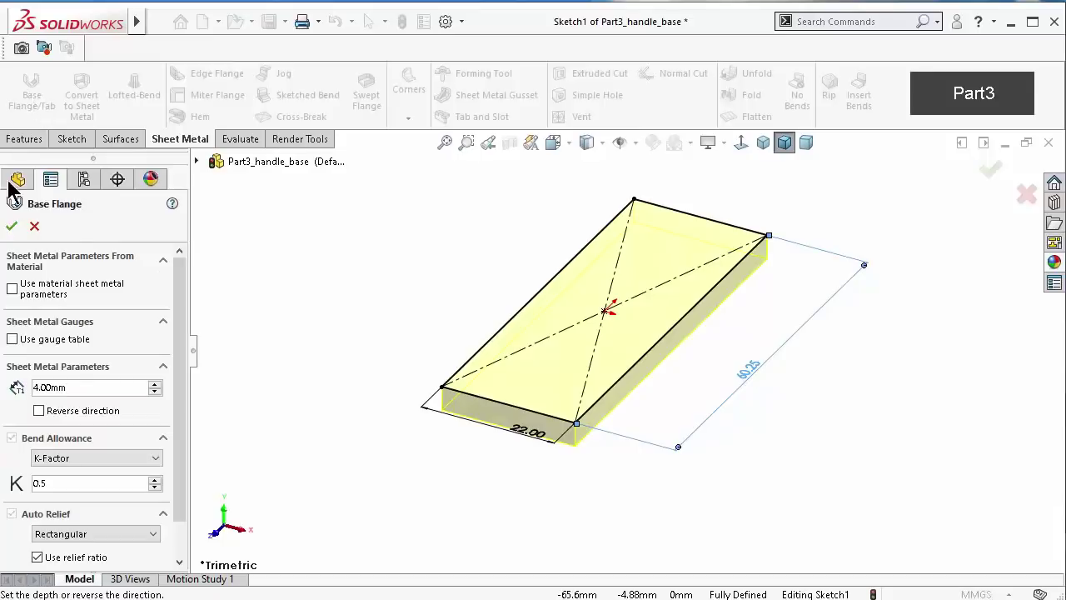
left_click_drag(179, 417, 177, 468)
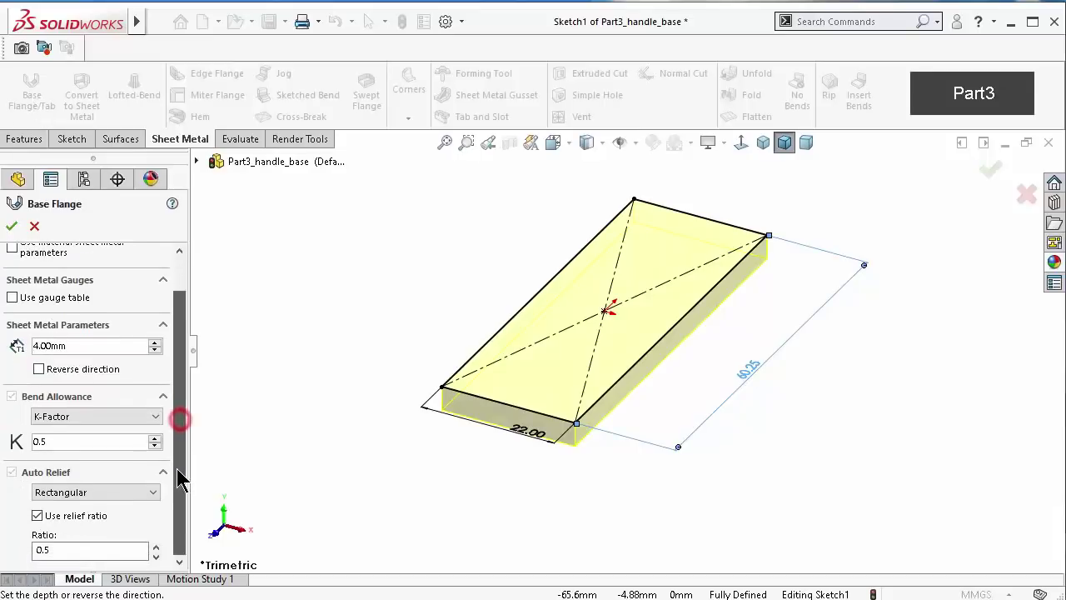
left_click(10, 226)
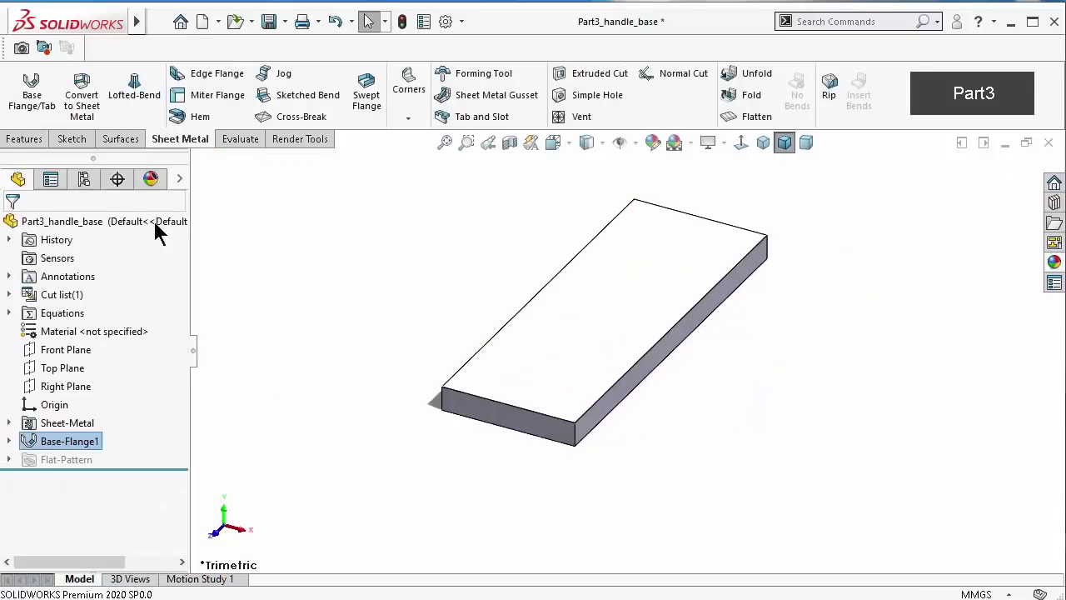
left_click(1055, 261)
left_click_drag(863, 406, 740, 418)
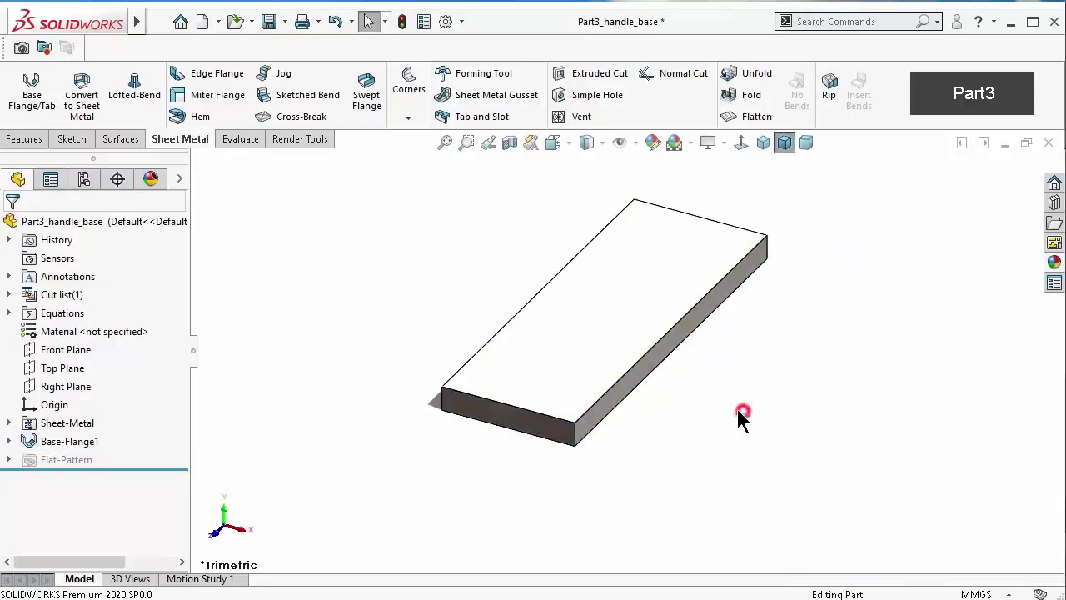
Start an Edge Flange on the plate's long top edge with 37 mm length and position options set
left_click(576, 255)
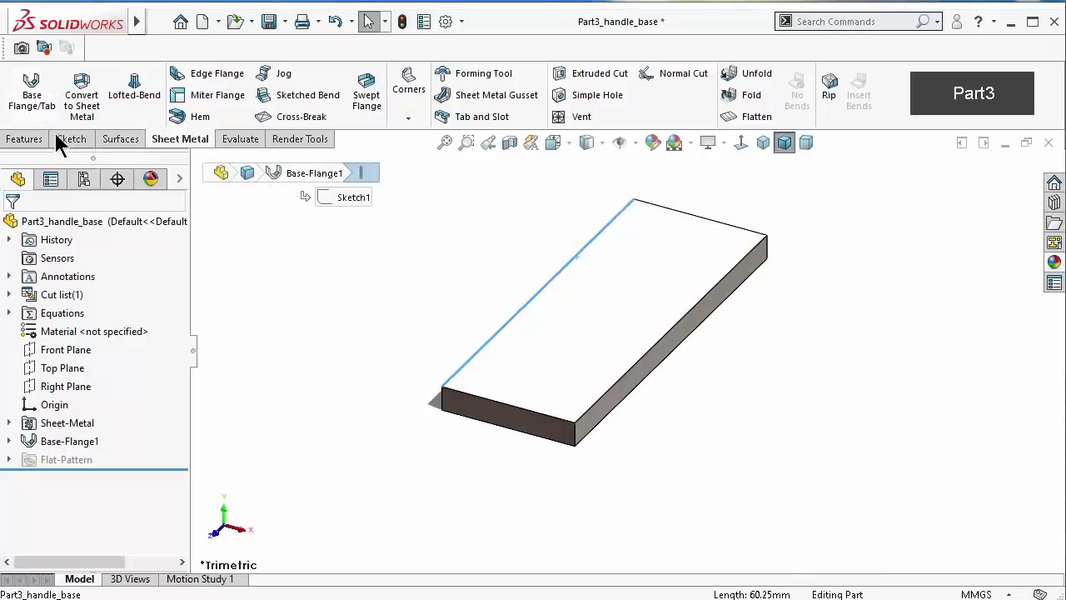
left_click(185, 75)
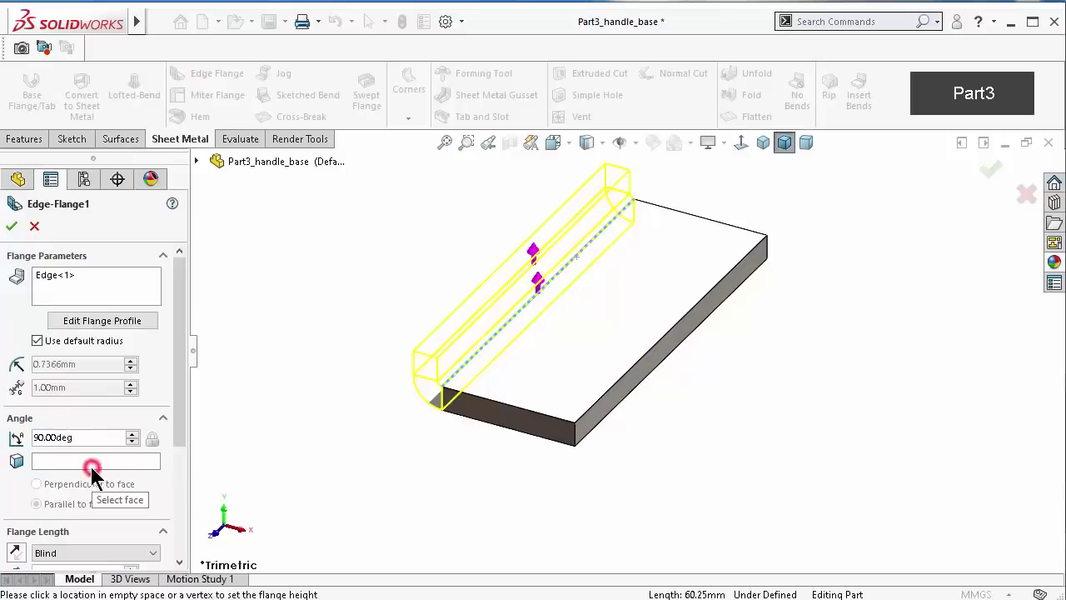
left_click_drag(177, 421, 172, 503)
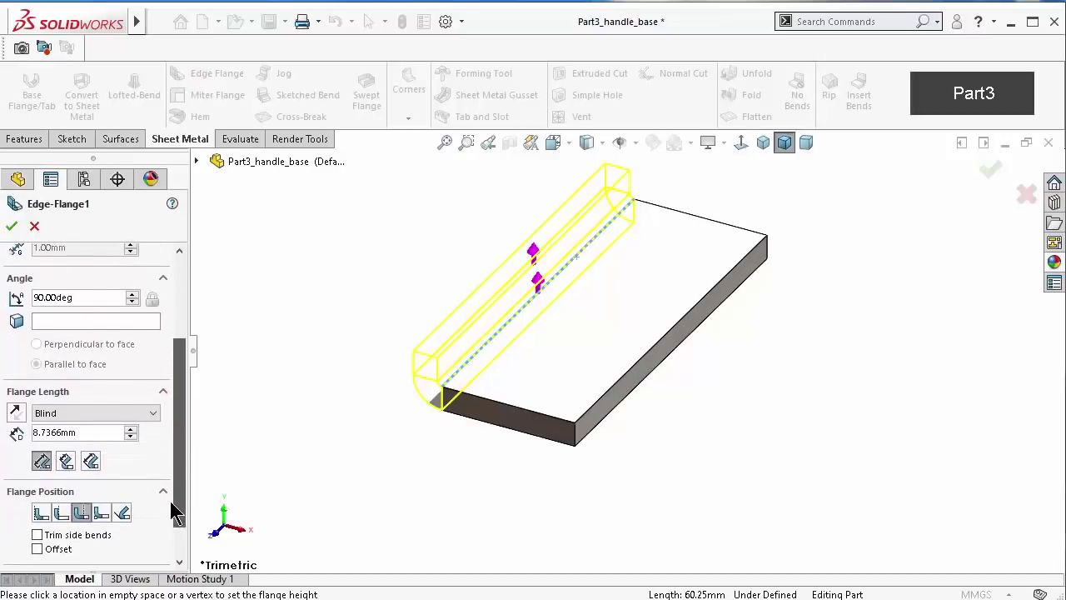
double_click(97, 431)
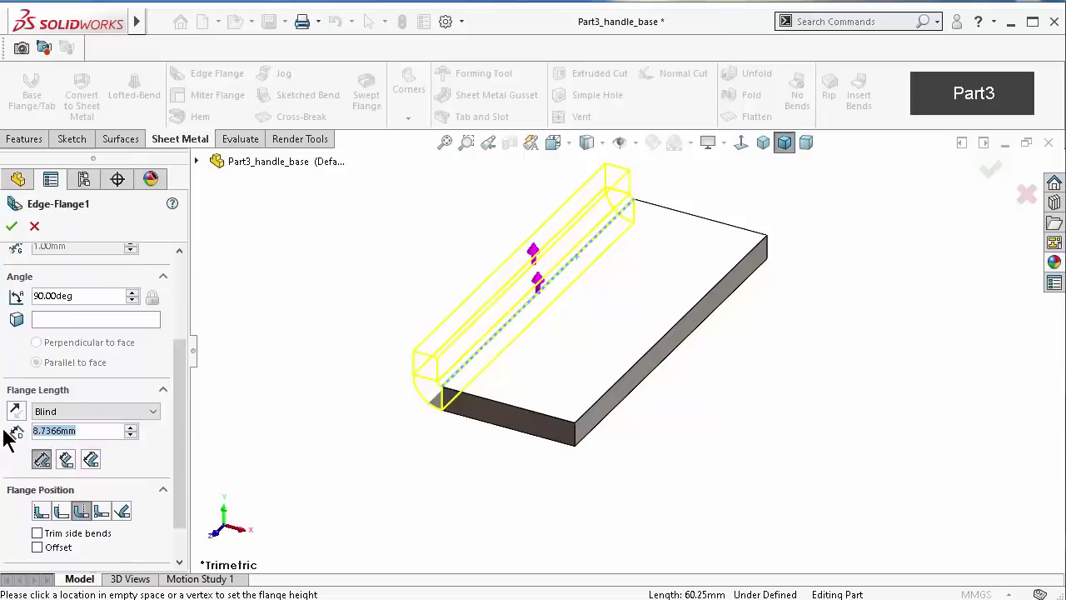
type("37")
key("Return")
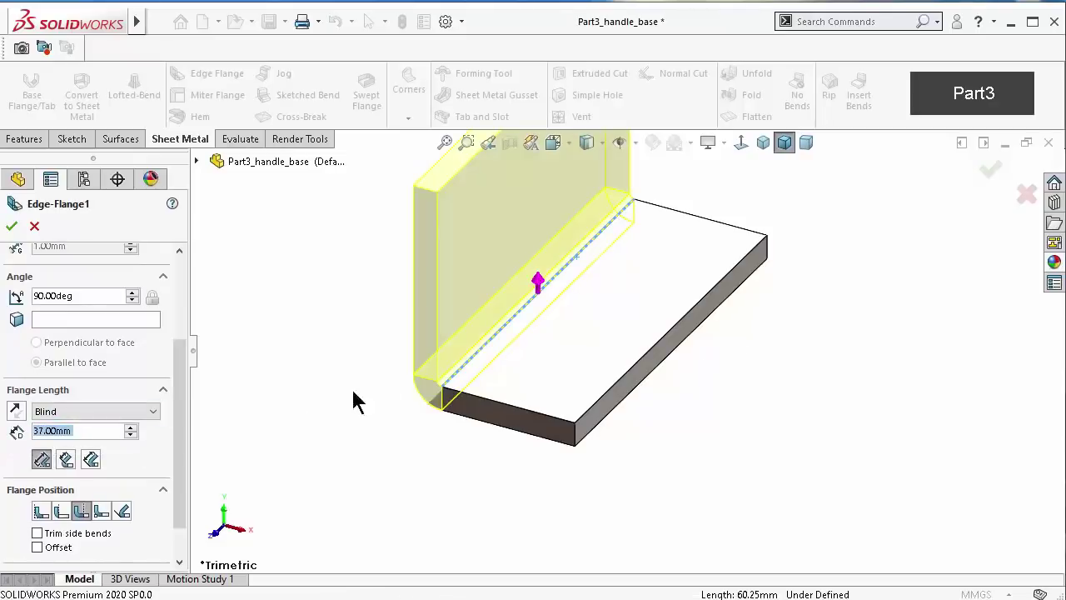
left_click(80, 512)
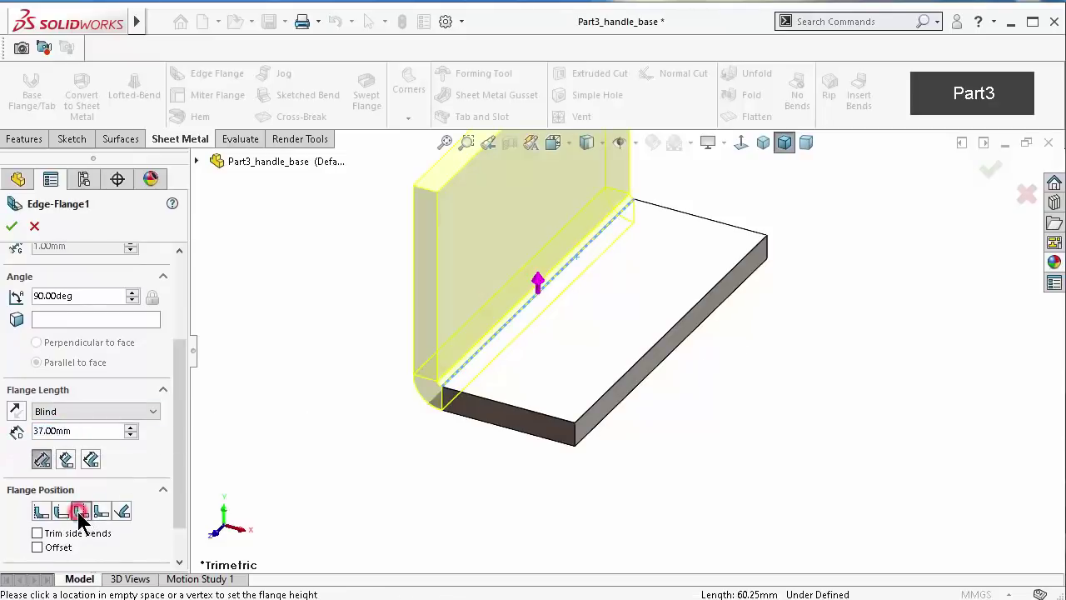
left_click(42, 467)
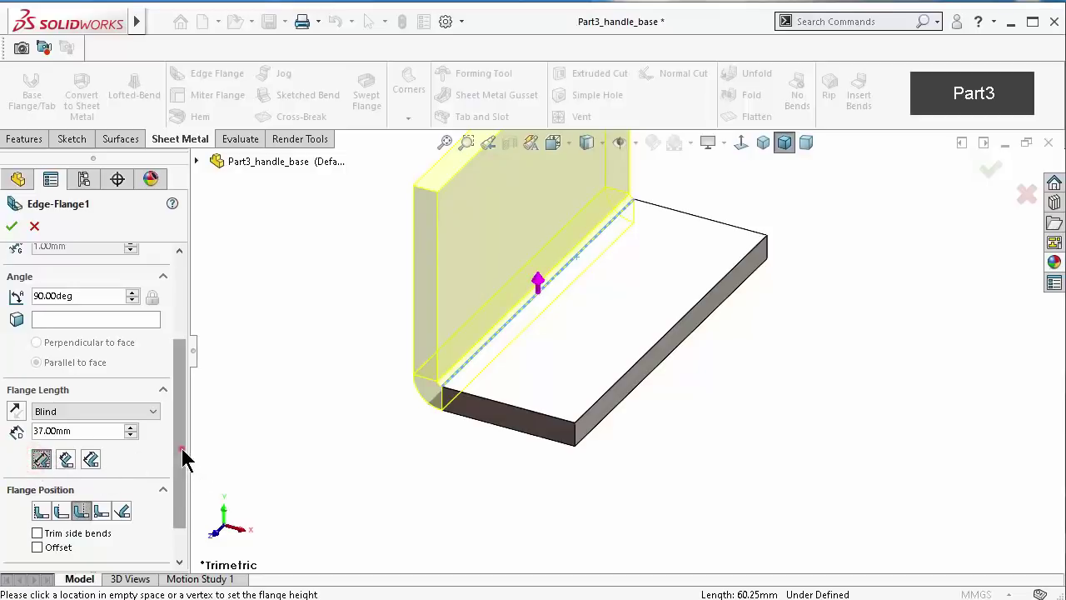
Accept Edge-Flange1, save the part, and expand Base-Flange1 to reveal its sketch
left_click_drag(181, 448, 180, 500)
left_click_drag(183, 433, 193, 333)
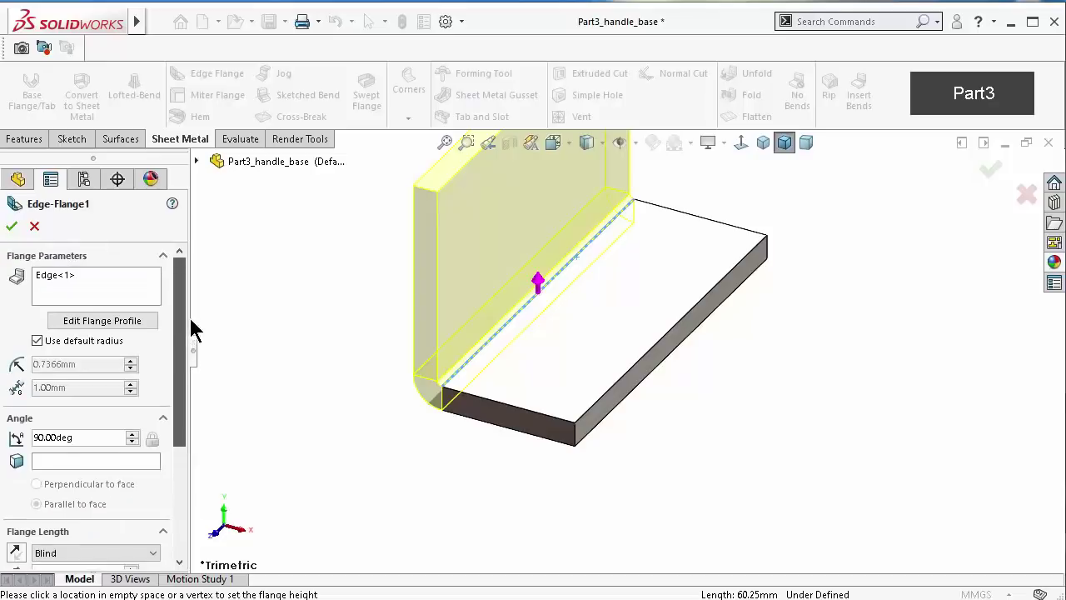
key("z")
key("z")
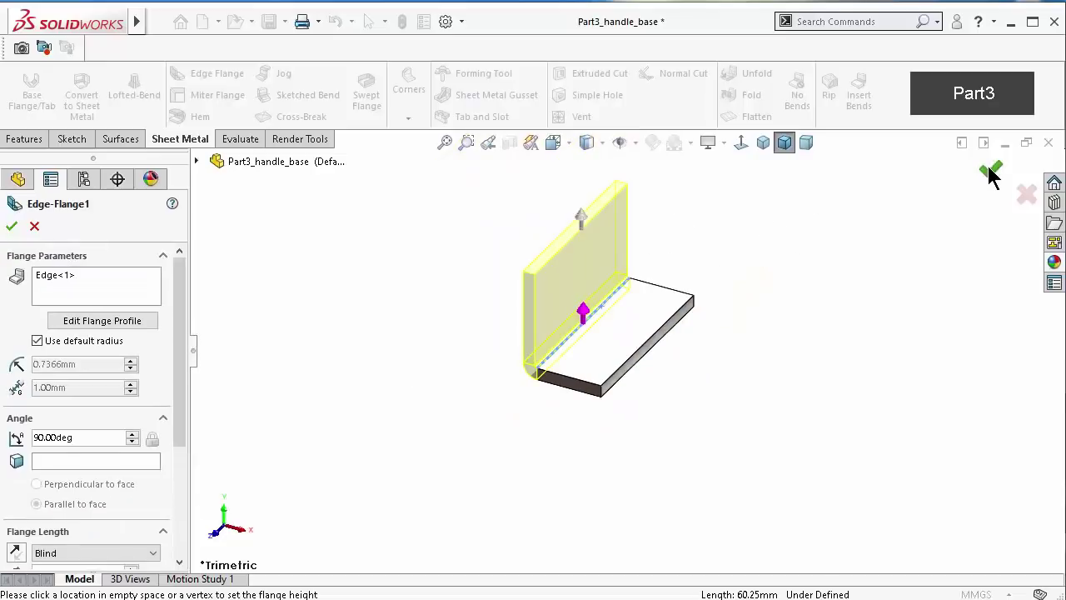
left_click(991, 172)
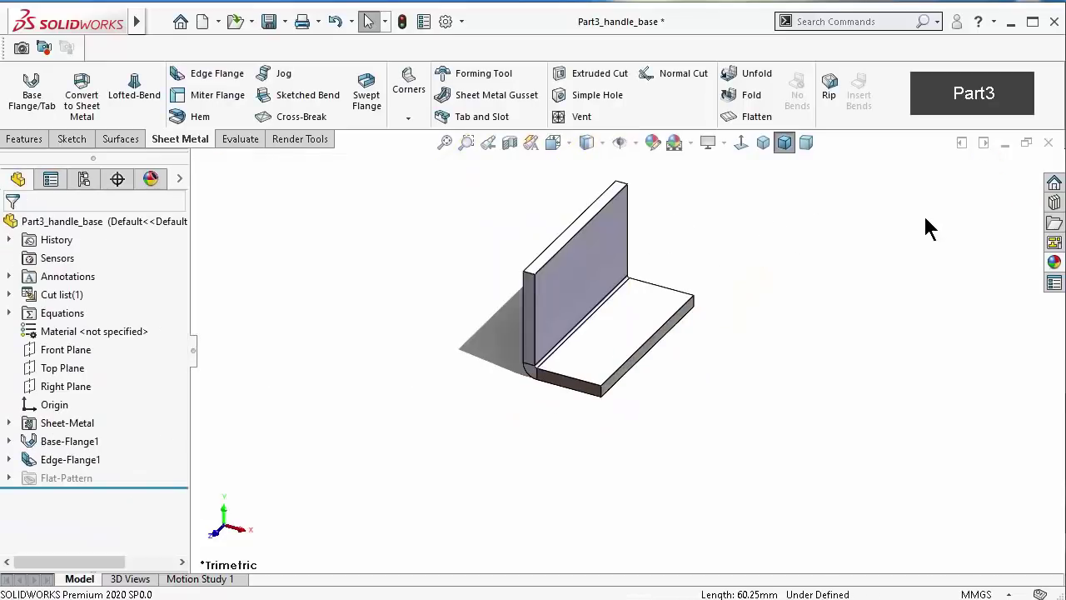
left_click(54, 460)
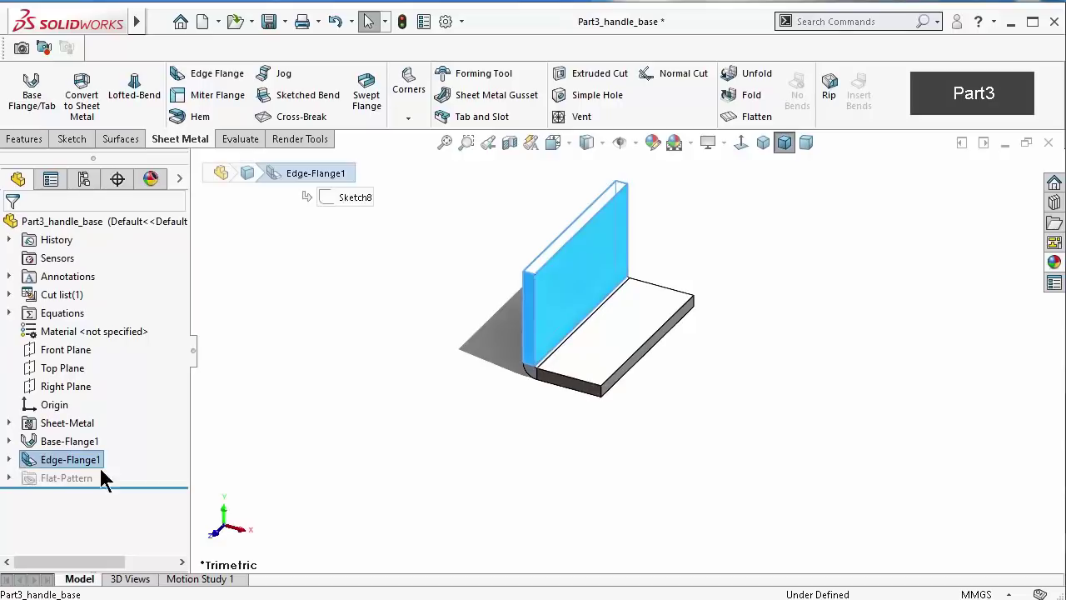
left_click(250, 445)
key("ctrl+s")
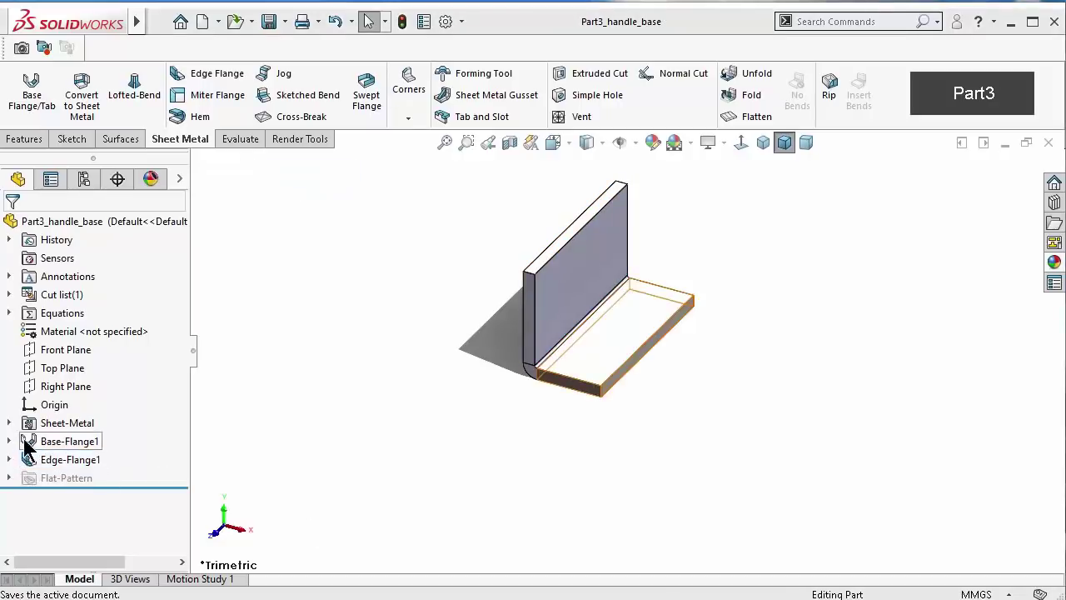
left_click(10, 439)
left_click(73, 458)
Edit Sketch1 and apply 5 mm sketch fillets to the two far rectangle corners
left_click(72, 407)
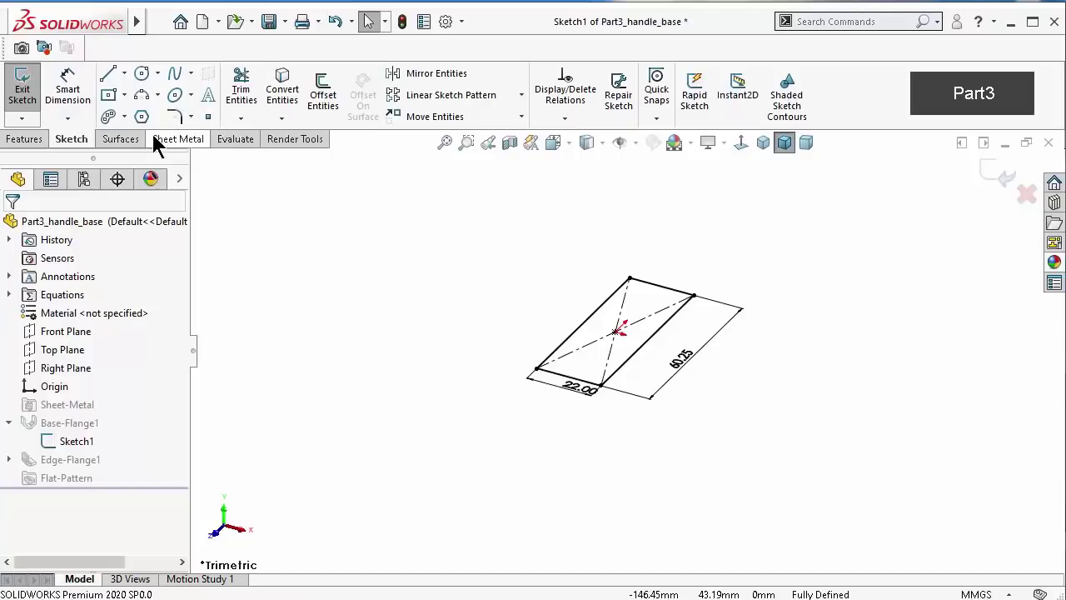
left_click(171, 117)
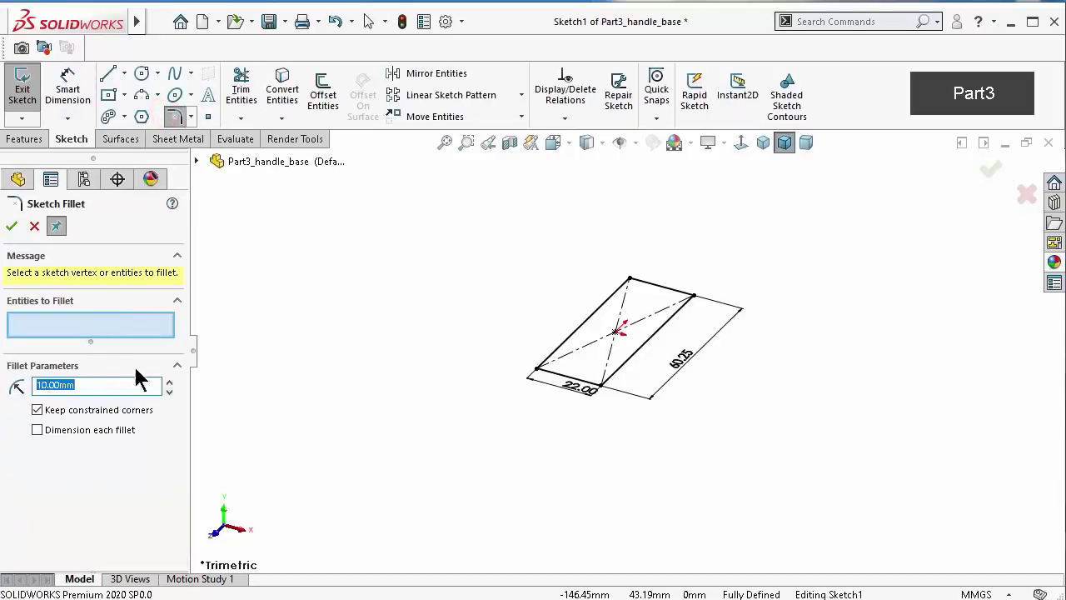
type("5")
left_click(322, 393)
left_click(602, 384)
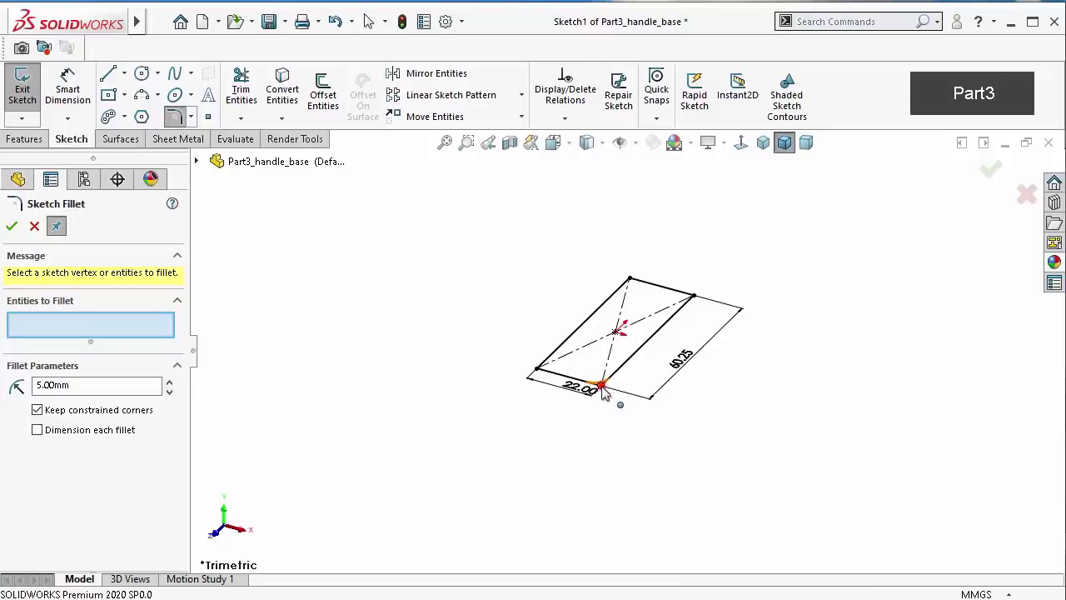
left_click(693, 297)
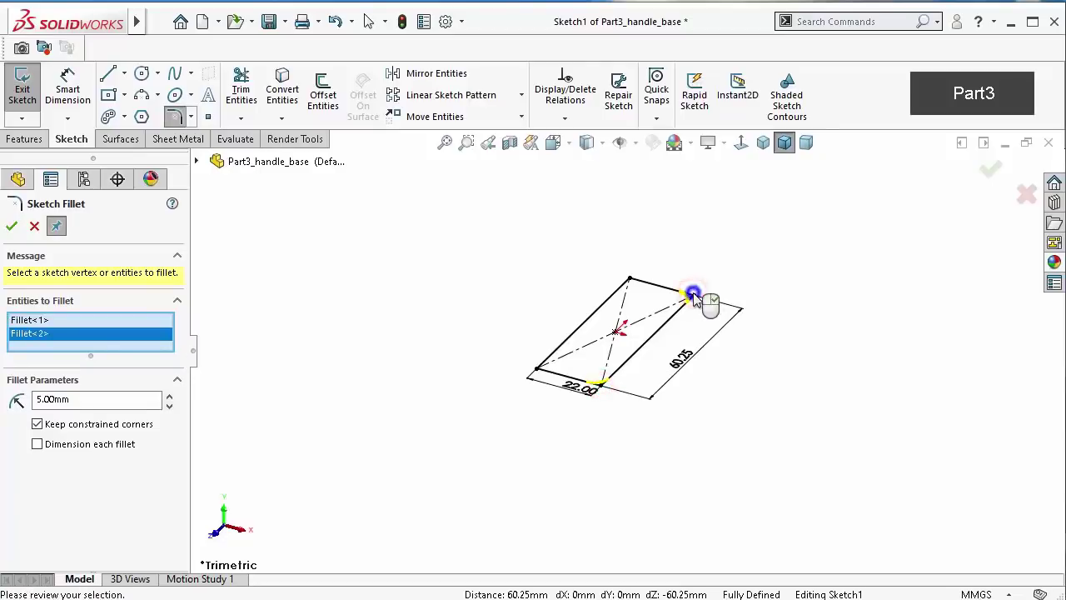
key("Return")
Exit the sketch to rebuild the bracket, zoom to fit, and save the part
left_click(987, 169)
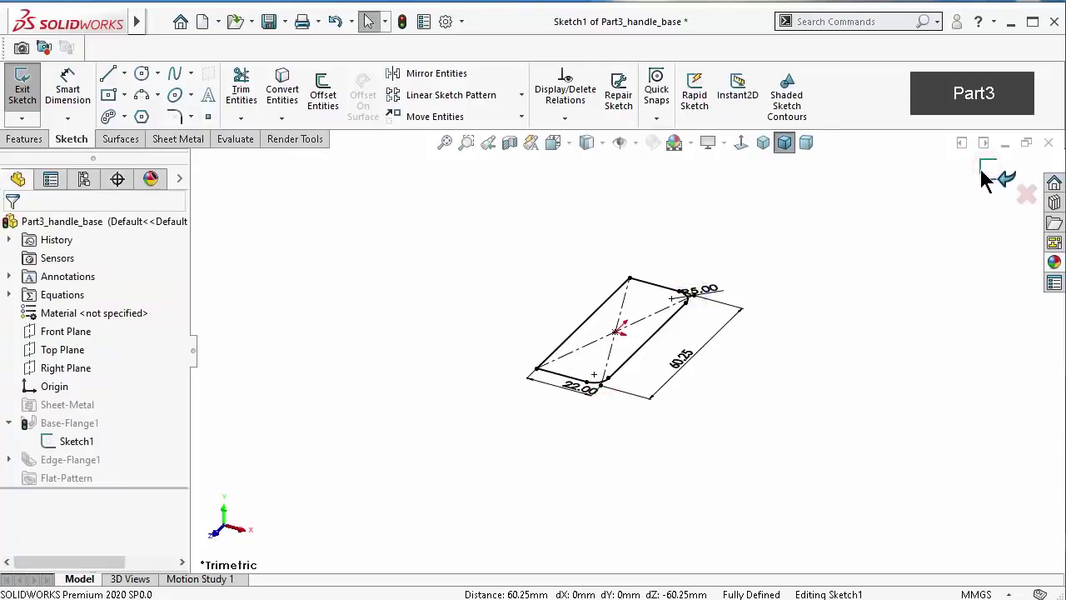
left_click(984, 176)
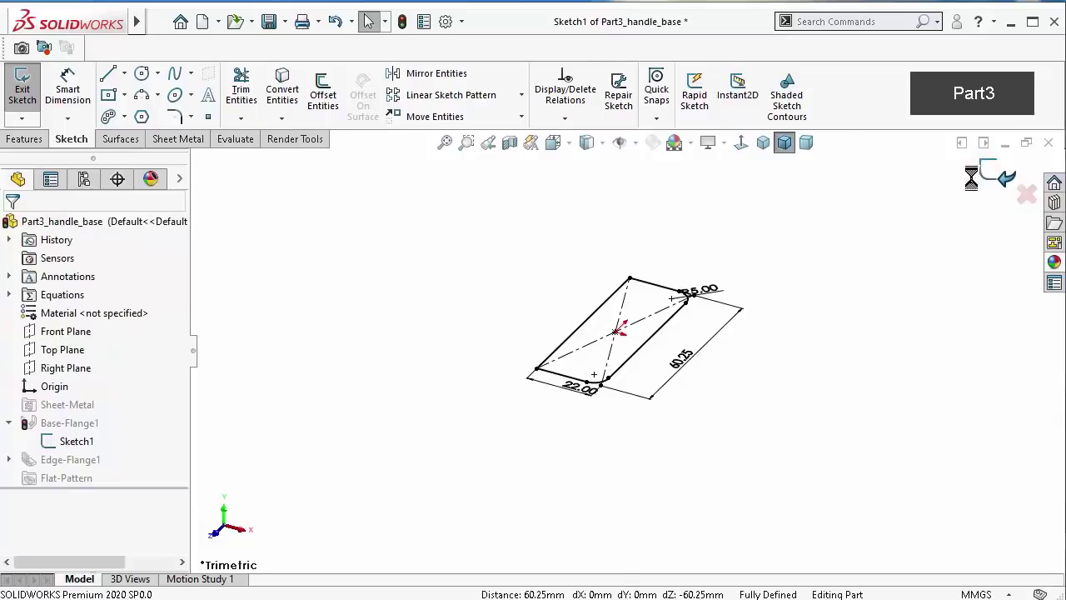
key("f")
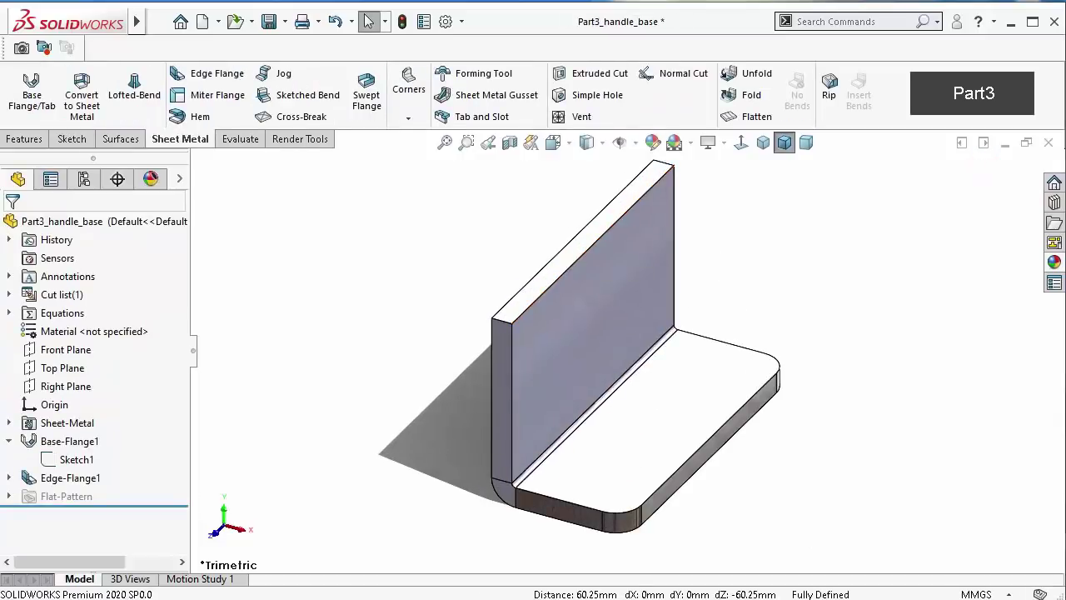
key("ctrl+s")
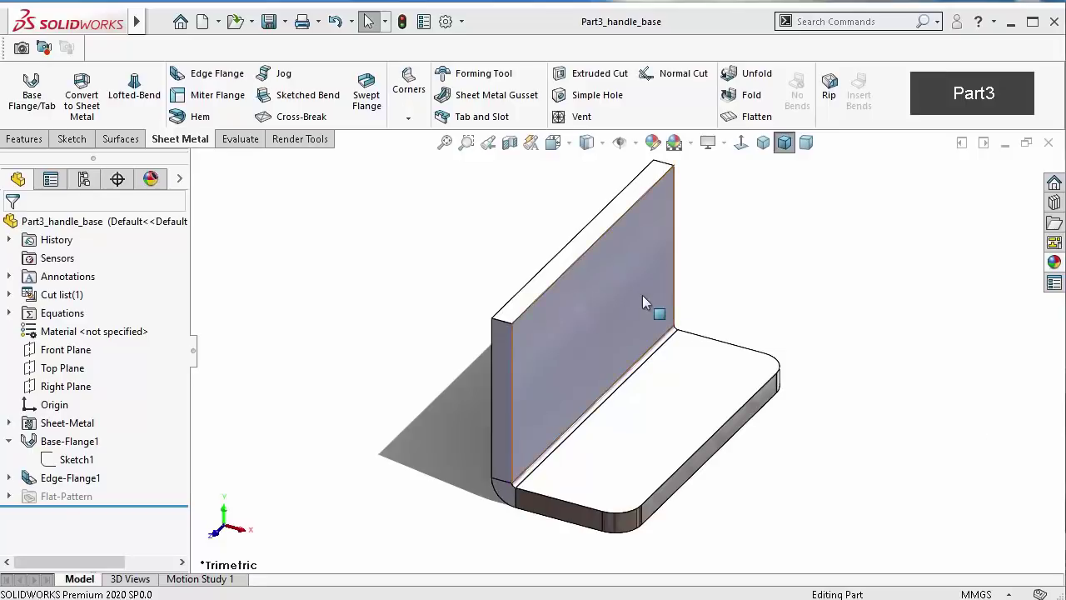
left_click(642, 295)
Start a sketch on the upright flange face, view it Normal To, and draw a circle near the upper right
left_click(715, 246)
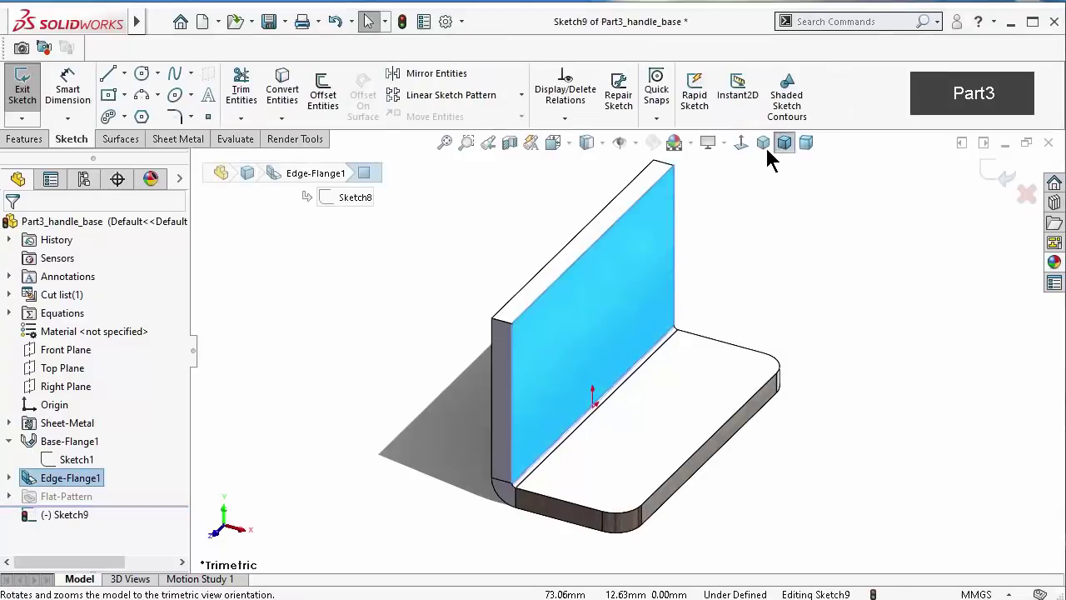
left_click(742, 143)
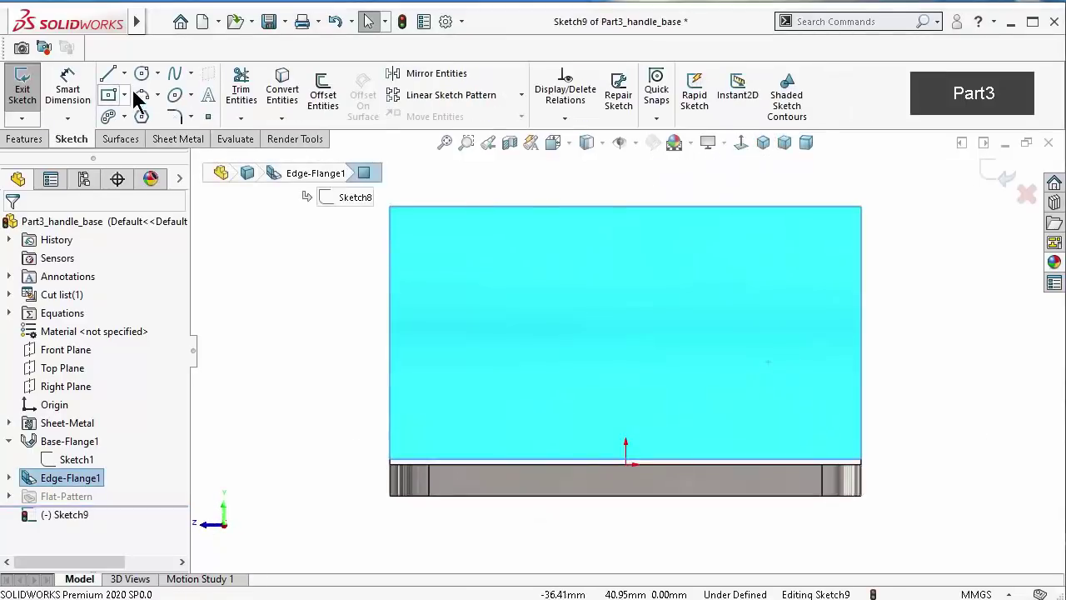
left_click(142, 75)
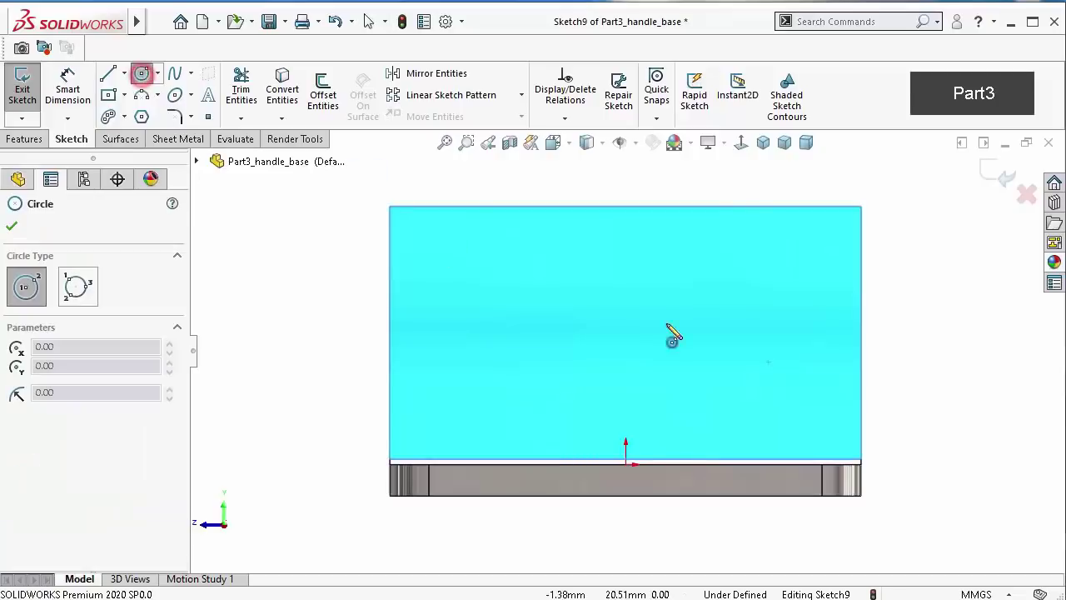
left_click(753, 299)
left_click(778, 208)
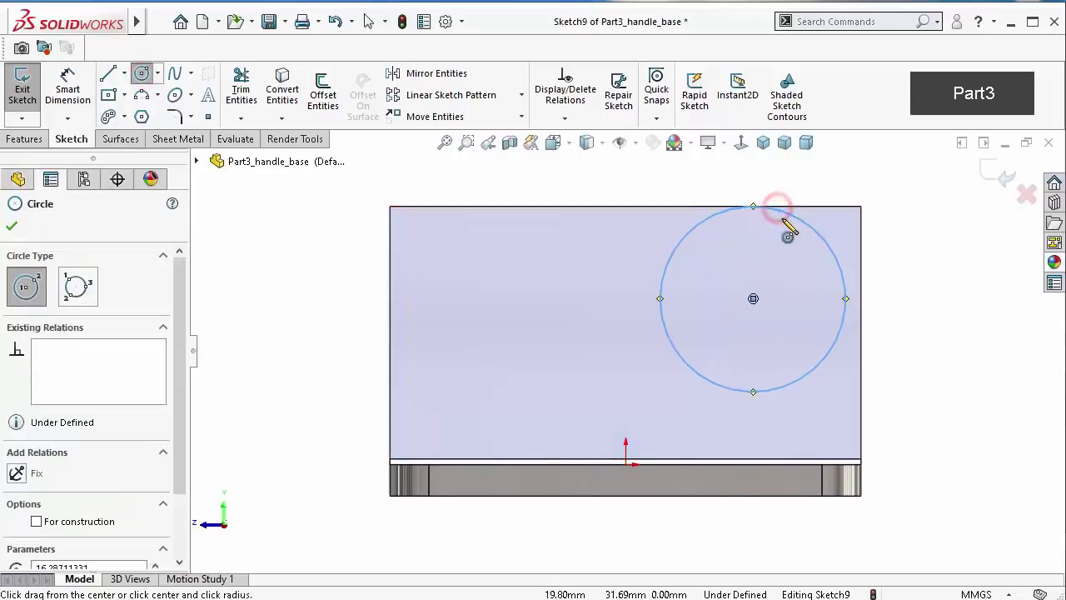
key("Escape")
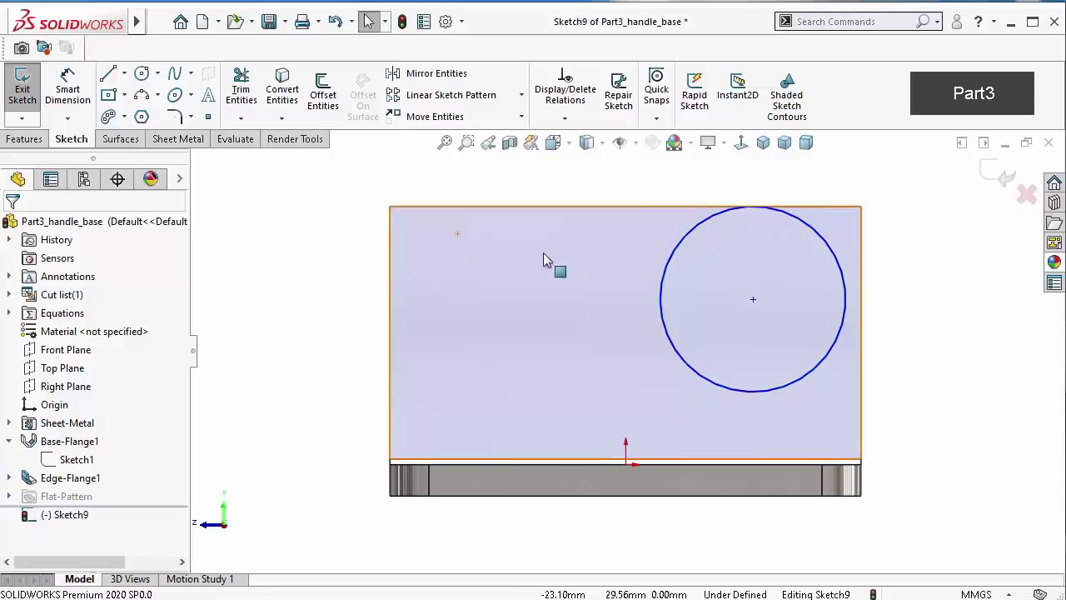
Make the circle construction geometry and tangent to the plate's right edge
left_click(672, 249)
left_click(744, 201)
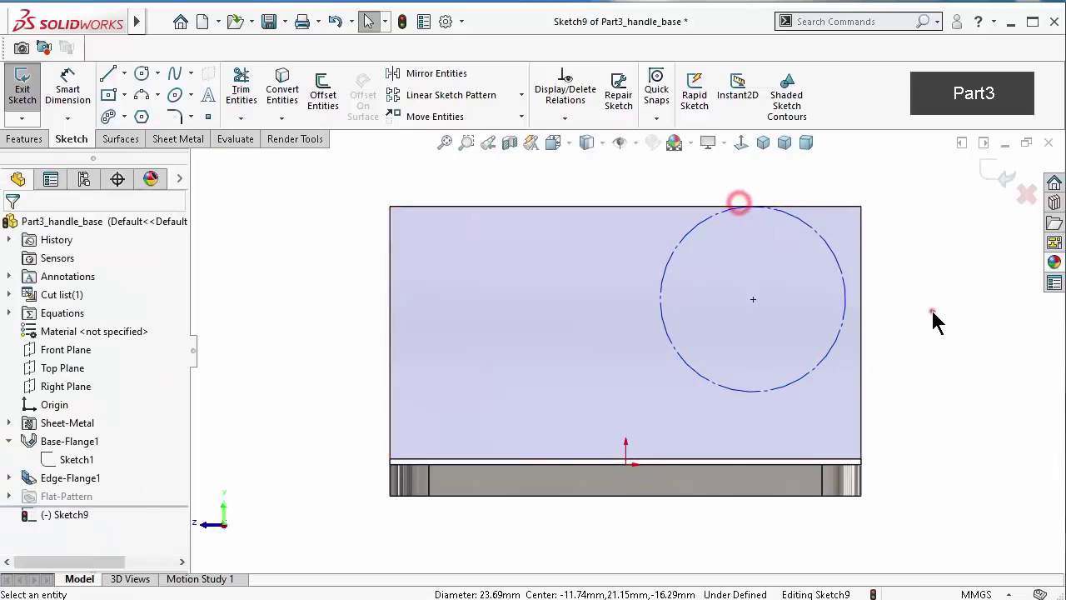
left_click(933, 312)
left_click(845, 288)
left_click(862, 314, "ctrl")
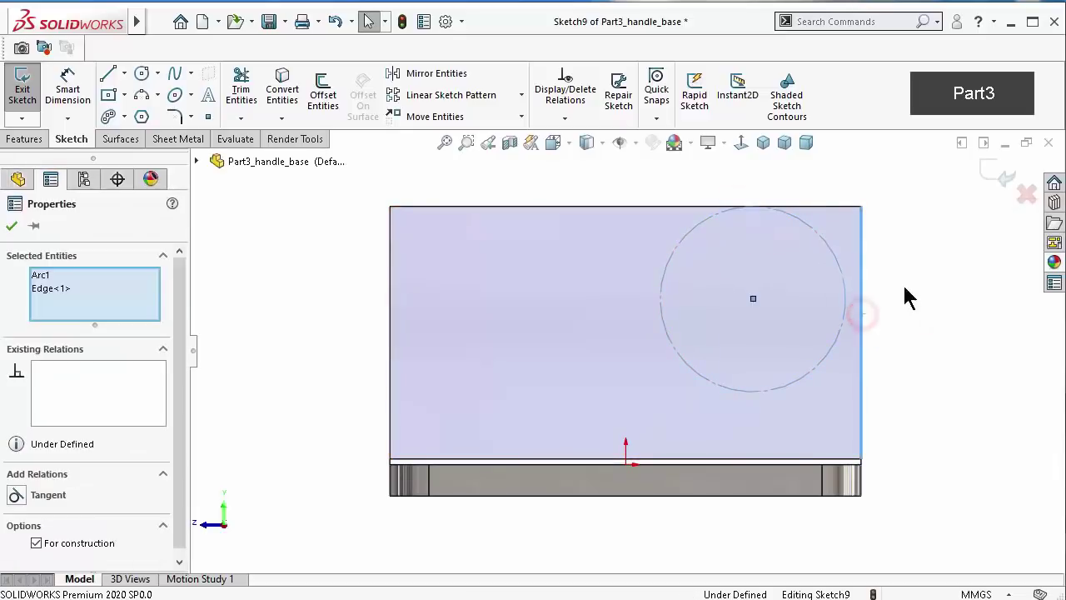
left_click(911, 238)
left_click(869, 171)
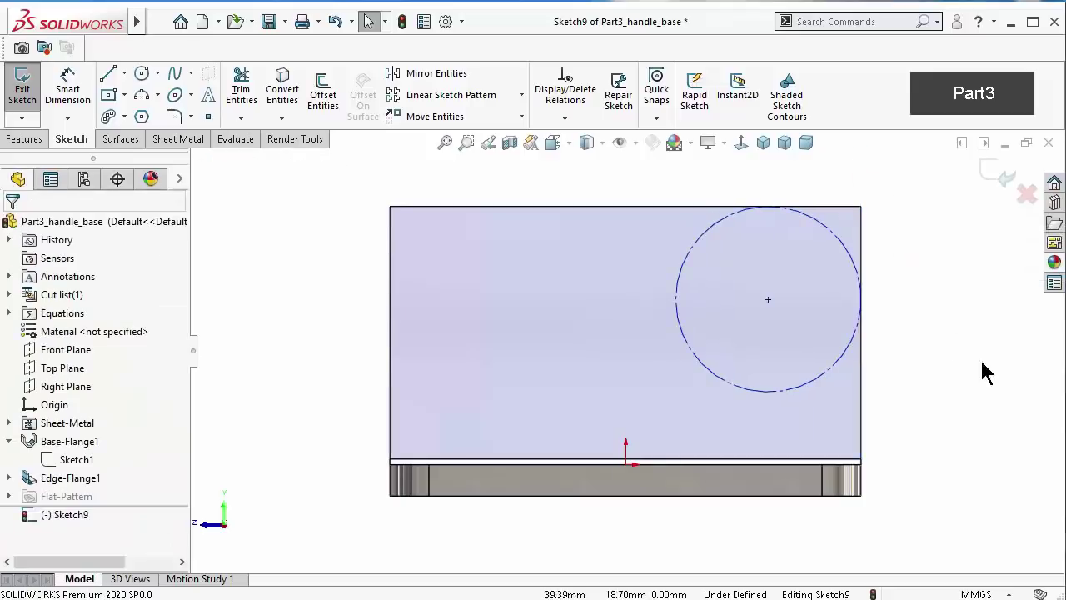
Dimension the construction circle's diameter to 24 mm
right_click_drag(976, 358, 885, 239)
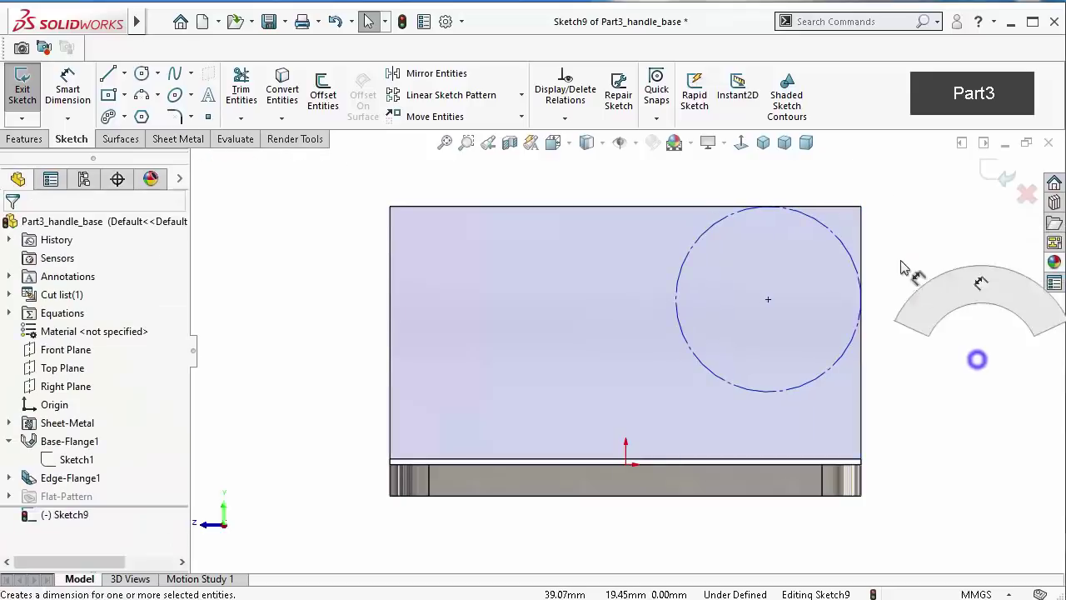
left_click(851, 257)
left_click(934, 321)
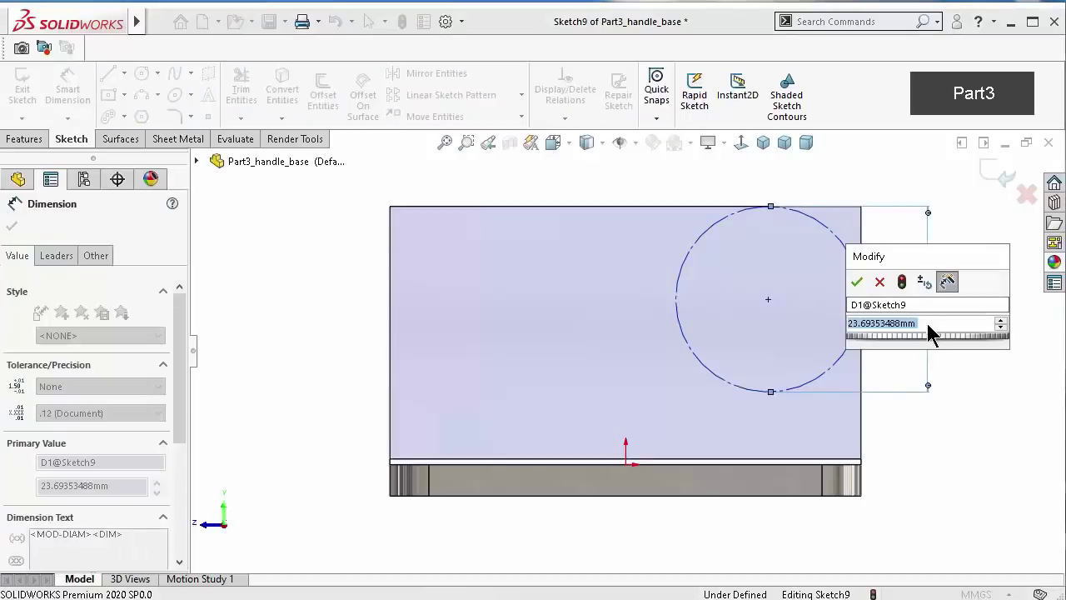
type("24")
key("Return")
left_click(1026, 383)
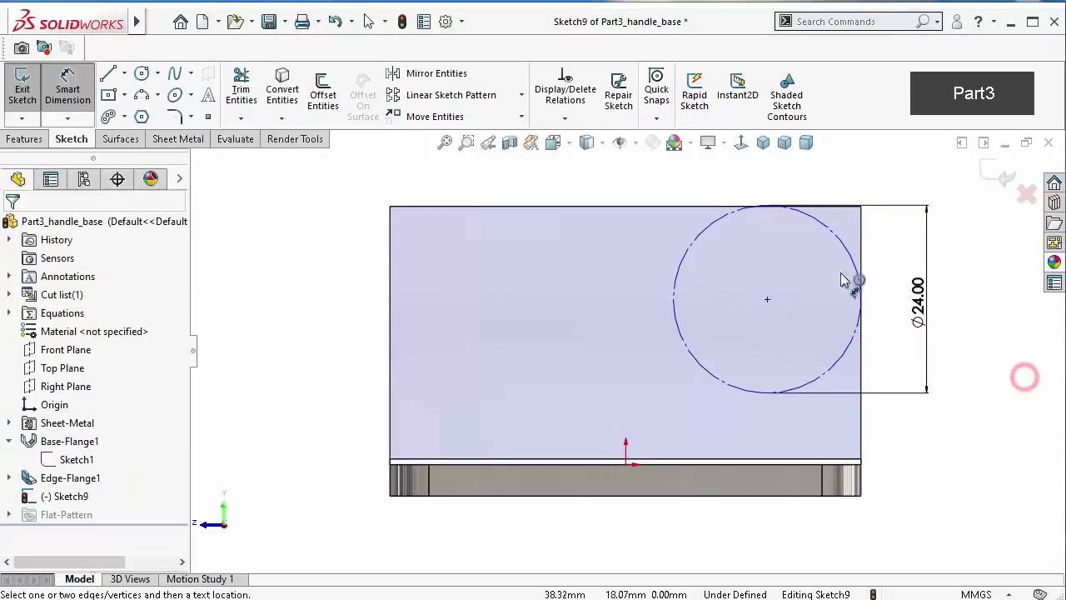
key("Escape")
Make the circle tangent to the plate's top edge and view the sketch face-on
left_click(836, 240)
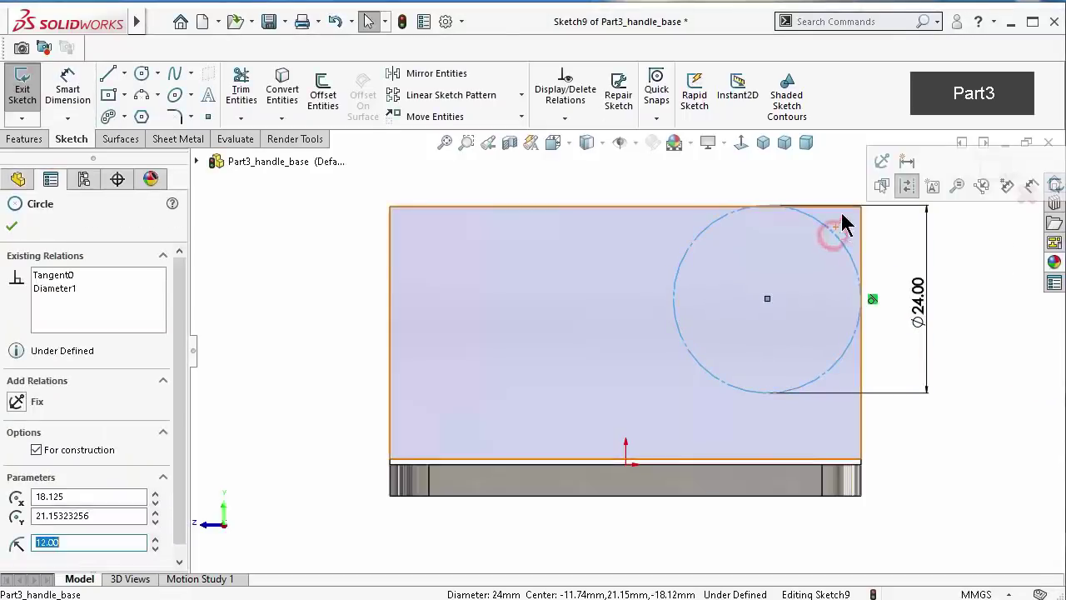
scroll(837, 208, "down", 3)
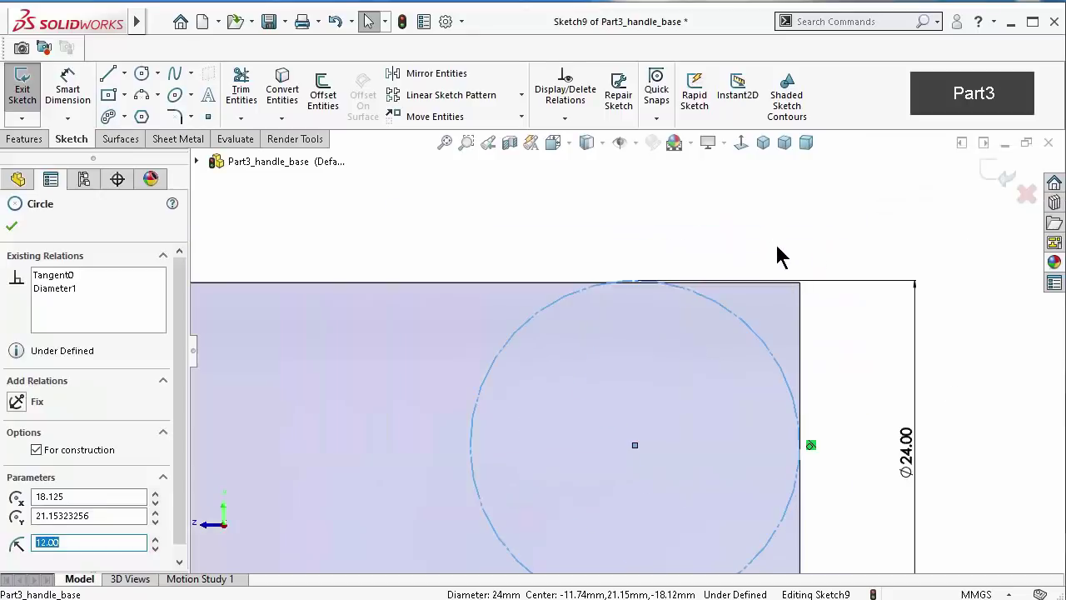
middle_click_drag(778, 254, 773, 258)
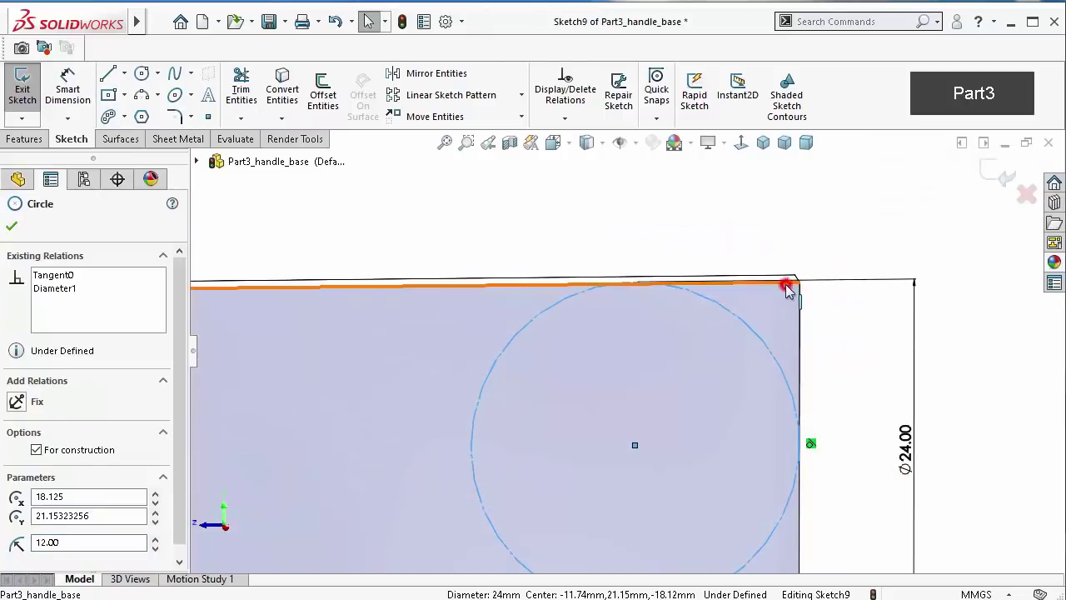
left_click(787, 287, "ctrl")
left_click(830, 211)
left_click(777, 184)
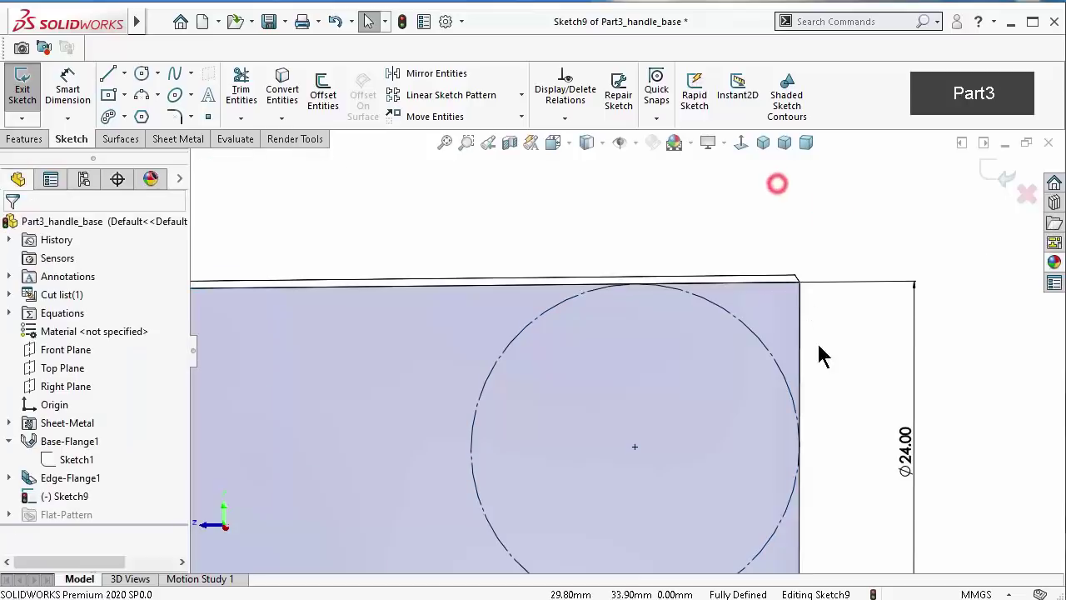
scroll(820, 354, "up", 3)
scroll(807, 408, "down", 1)
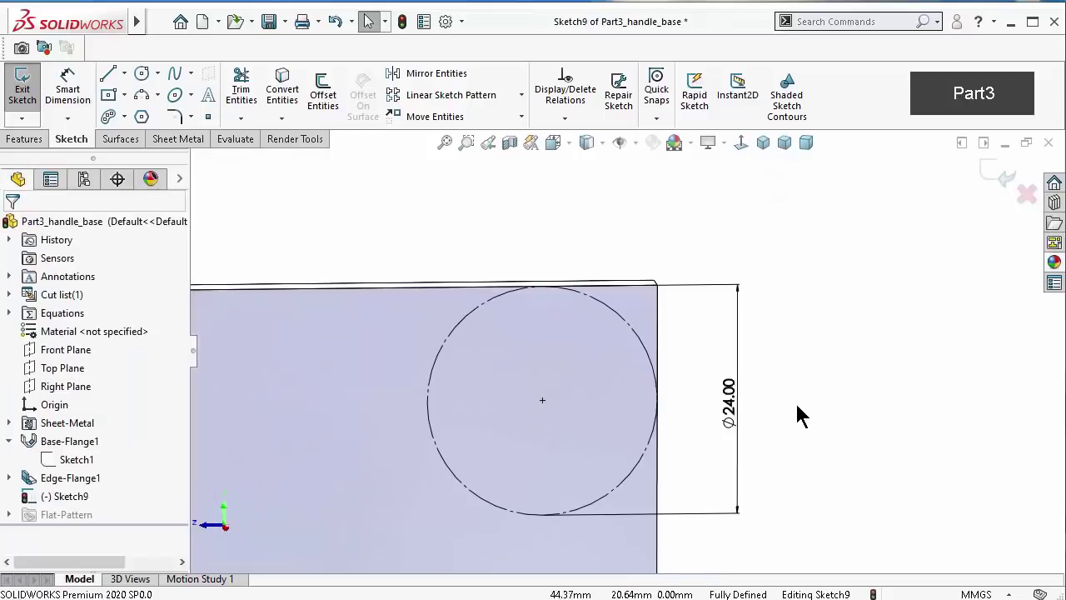
left_click(741, 142)
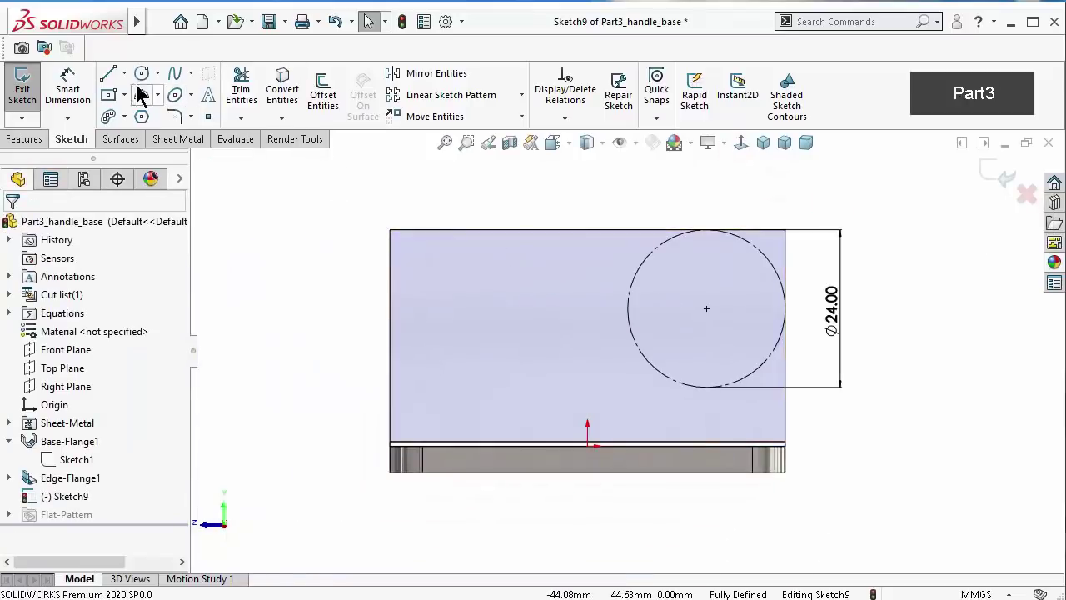
Draw a vertical, horizontal and slanted line chain from the lower-left corner up to the circle's top
left_click(108, 74)
scroll(383, 475, "down", 3)
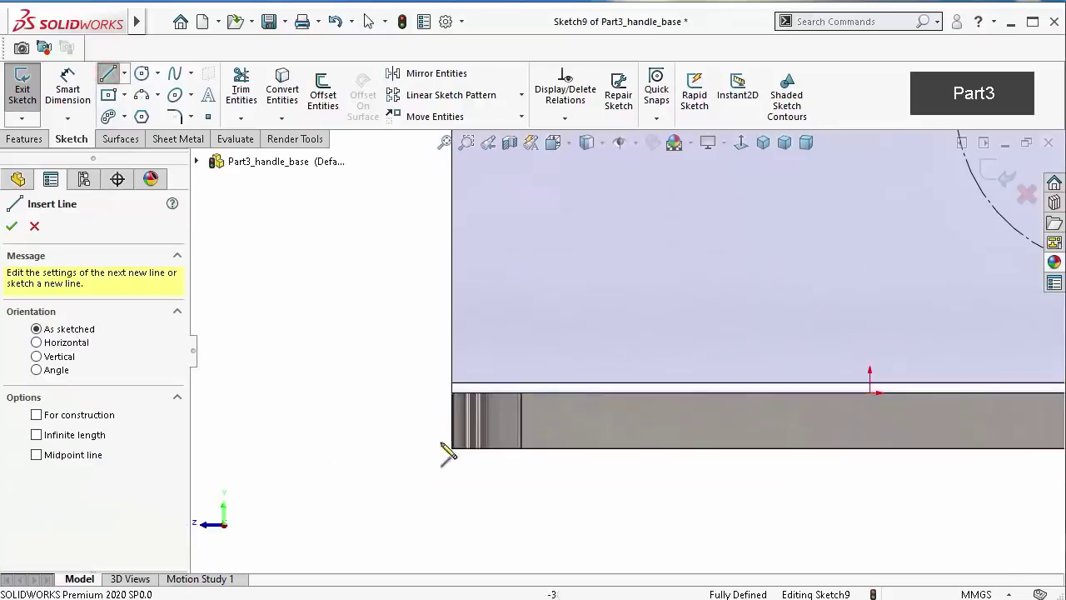
left_click(452, 393)
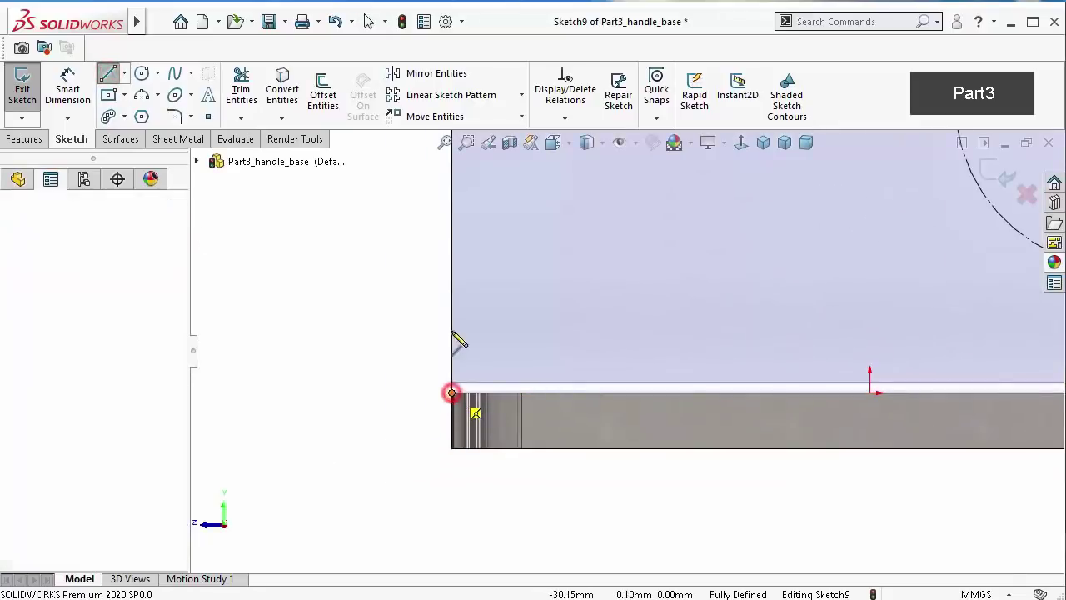
left_click(453, 262)
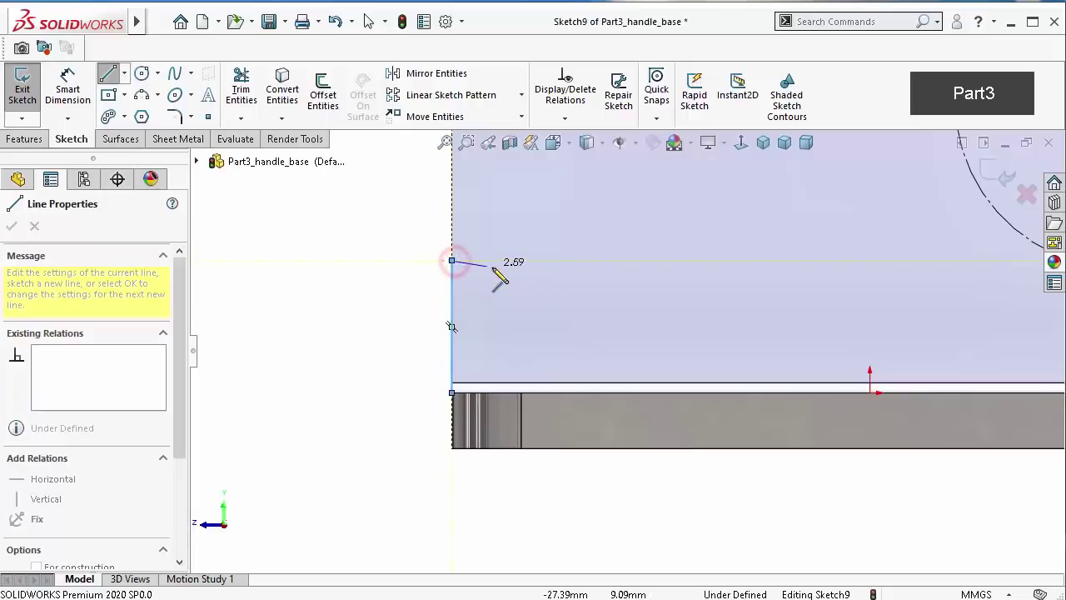
scroll(633, 337, "up", 3)
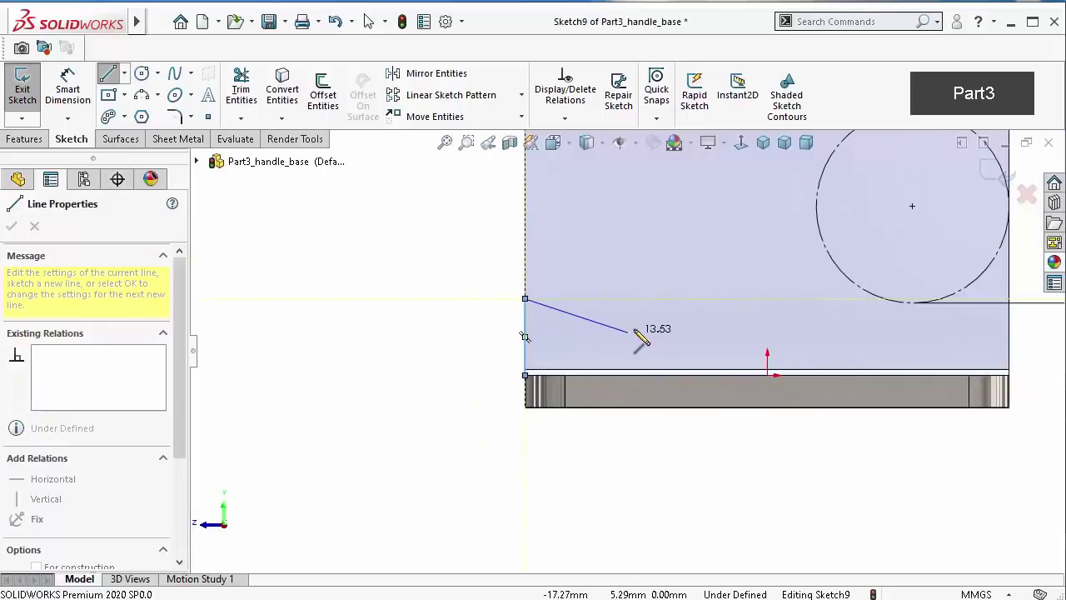
scroll(637, 338, "up", 2)
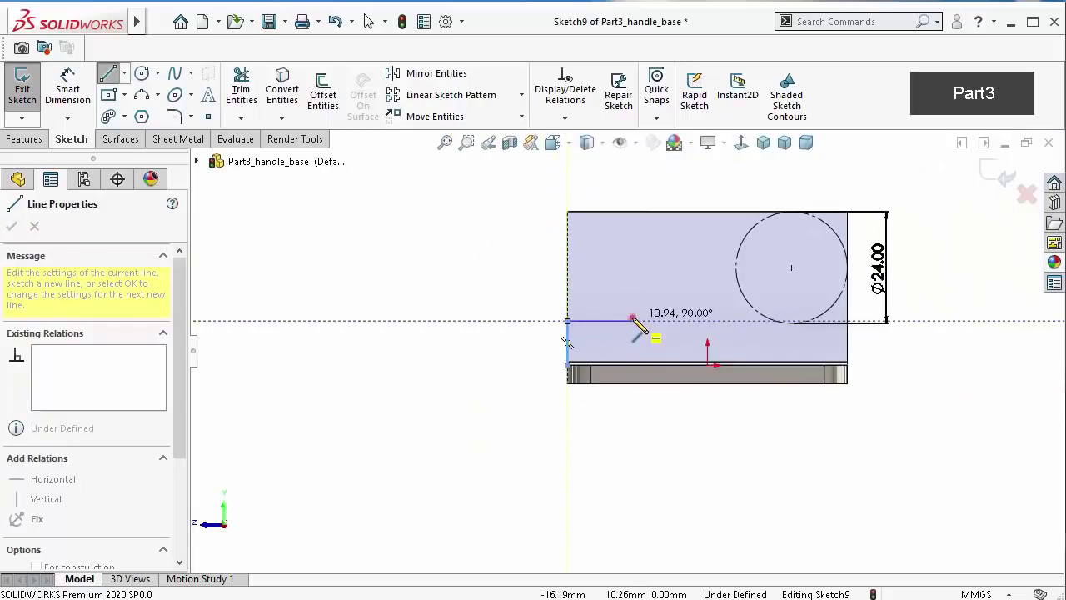
left_click(632, 321)
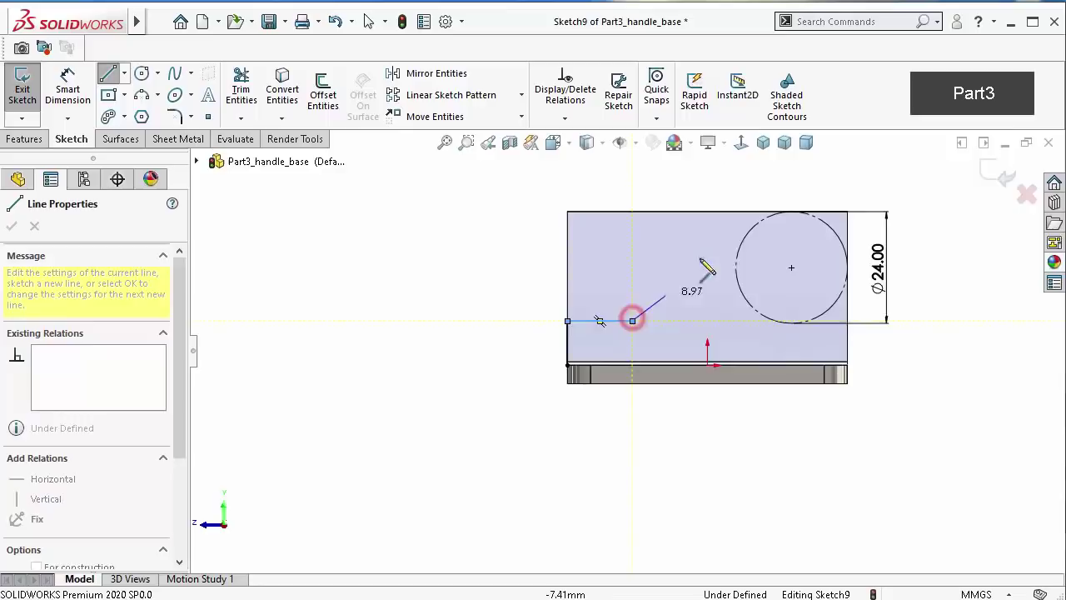
left_click(750, 229)
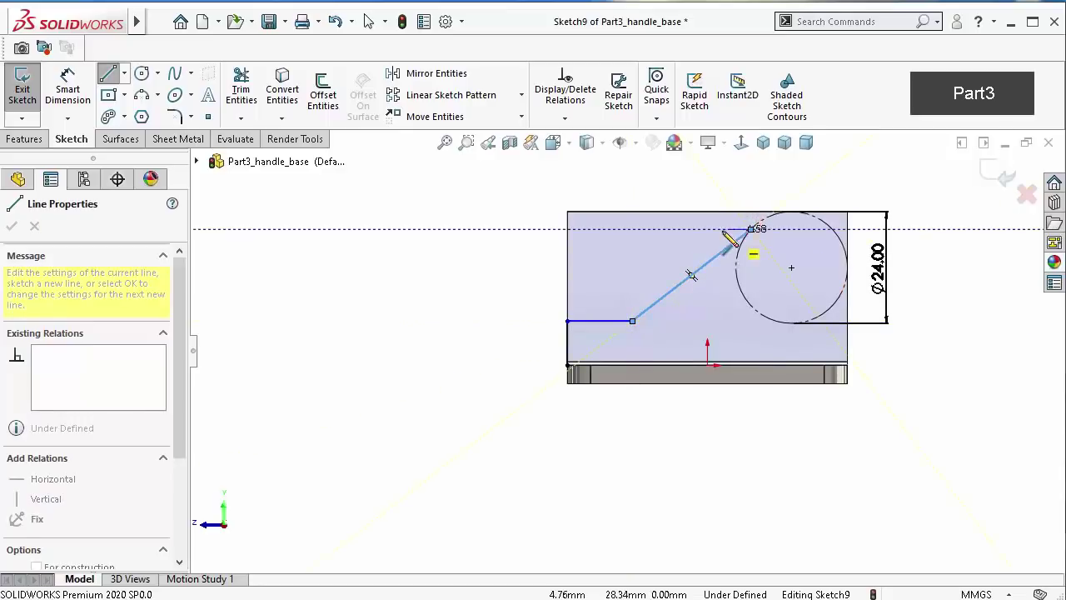
key("Escape")
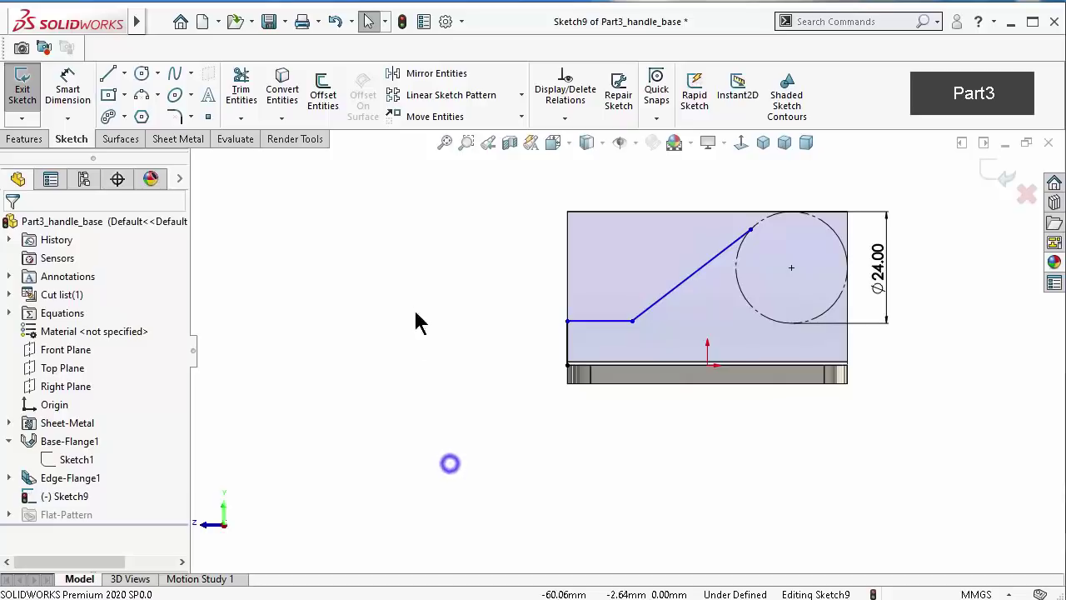
Dimension the horizontal line 11.5 mm above the bottom edge and 17 mm long
key("d")
left_click(625, 359)
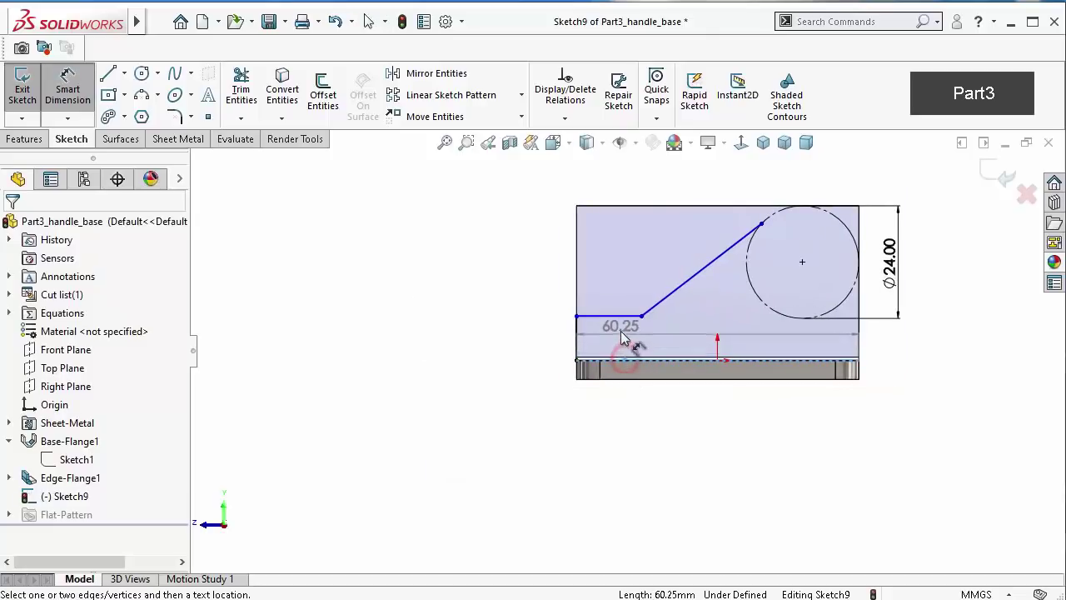
left_click(623, 316)
left_click(483, 340)
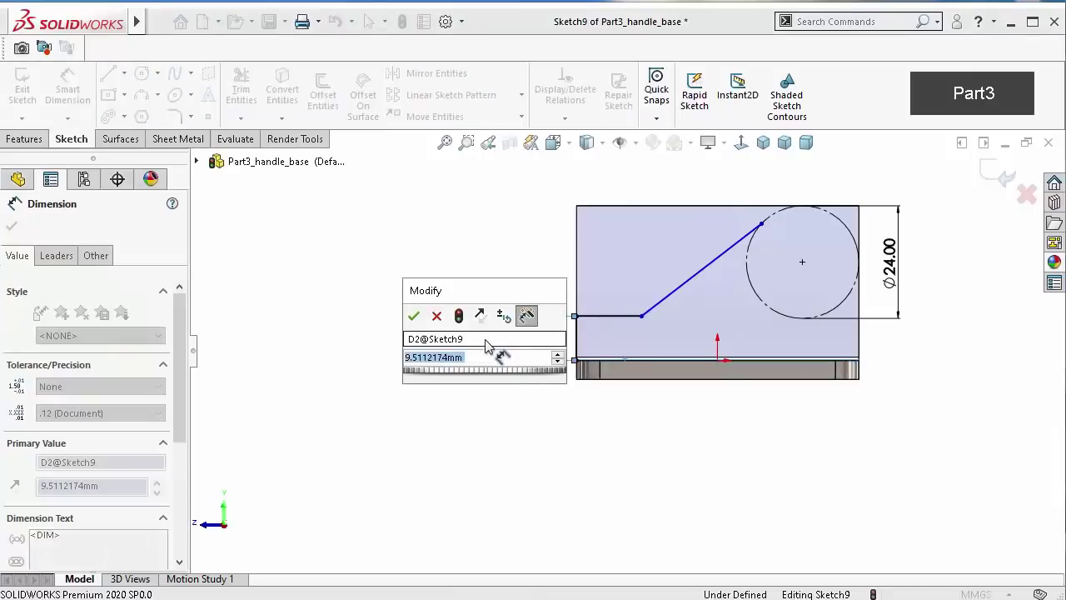
type("11.5")
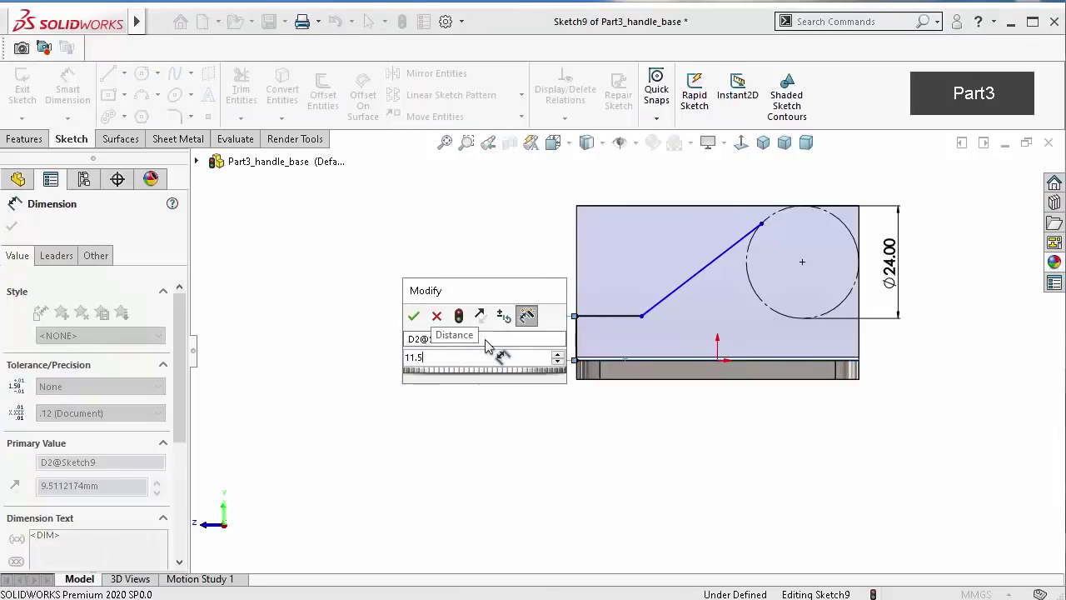
key("Return")
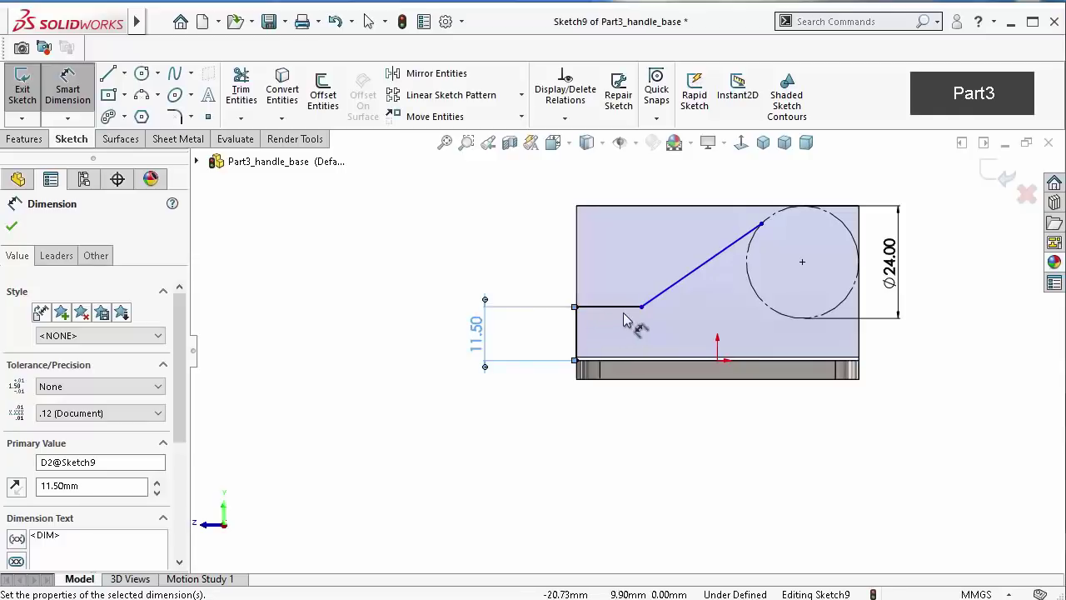
left_click(628, 308)
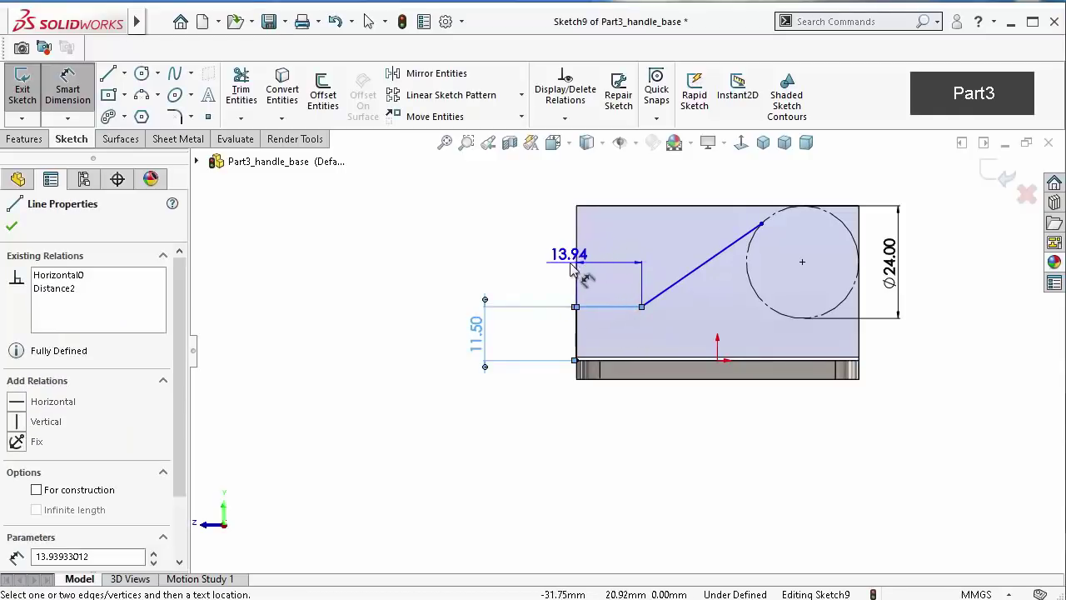
left_click(627, 190)
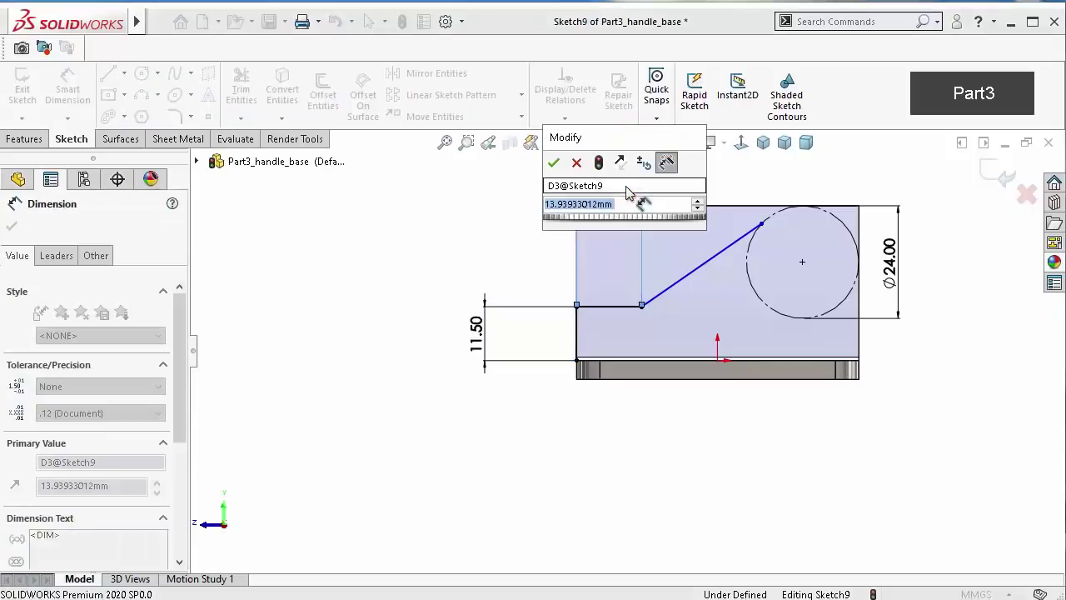
type("17")
key("Return")
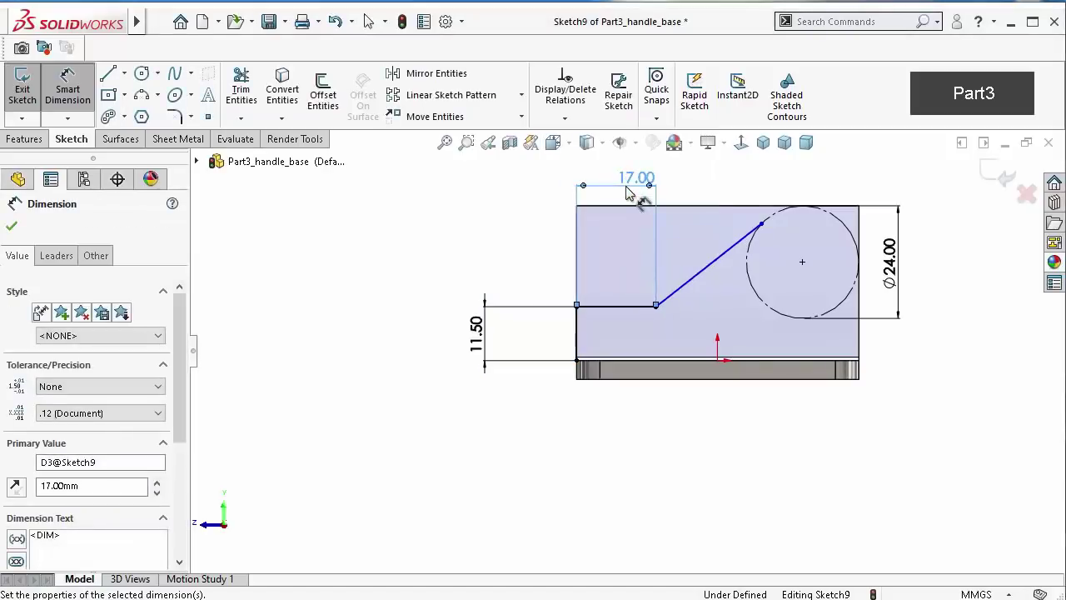
key("Escape")
key("f")
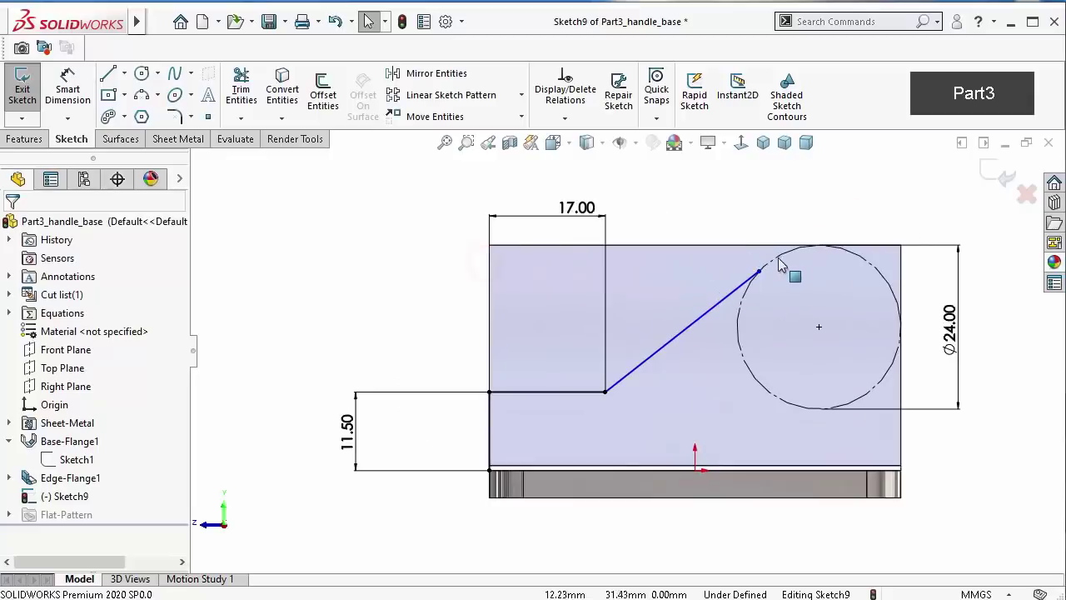
Make the slanted line tangent to the Ø24 circle
left_click(754, 282)
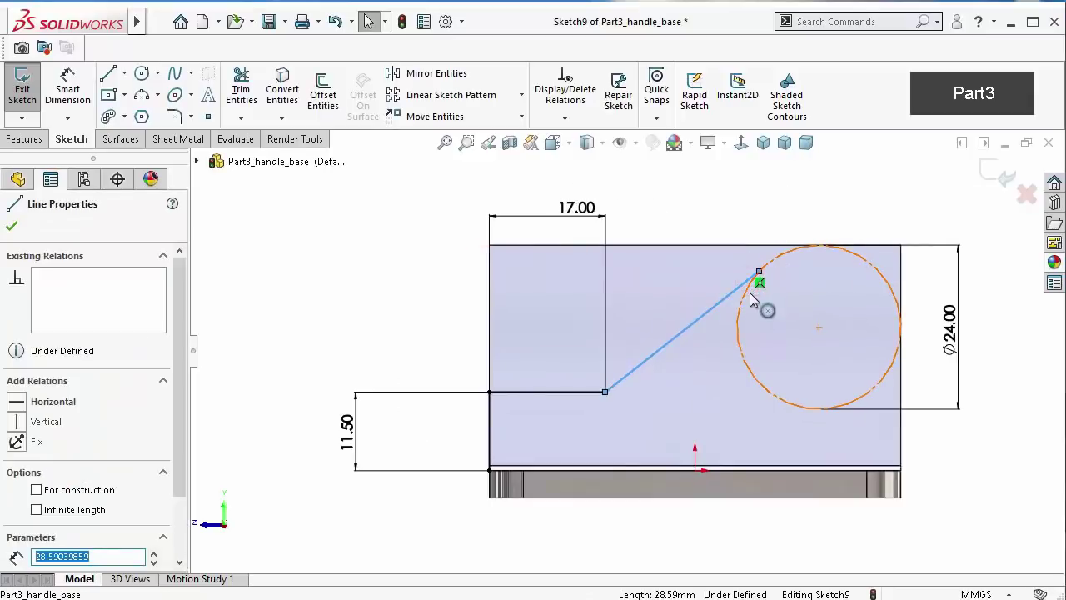
left_click(748, 293, "ctrl")
left_click(795, 219)
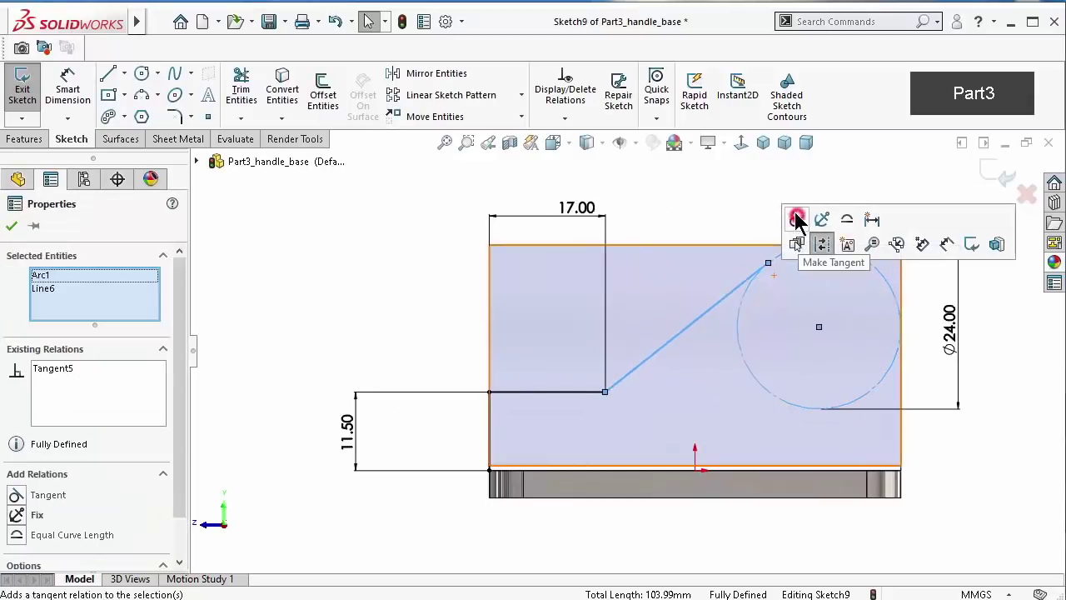
left_click(772, 183)
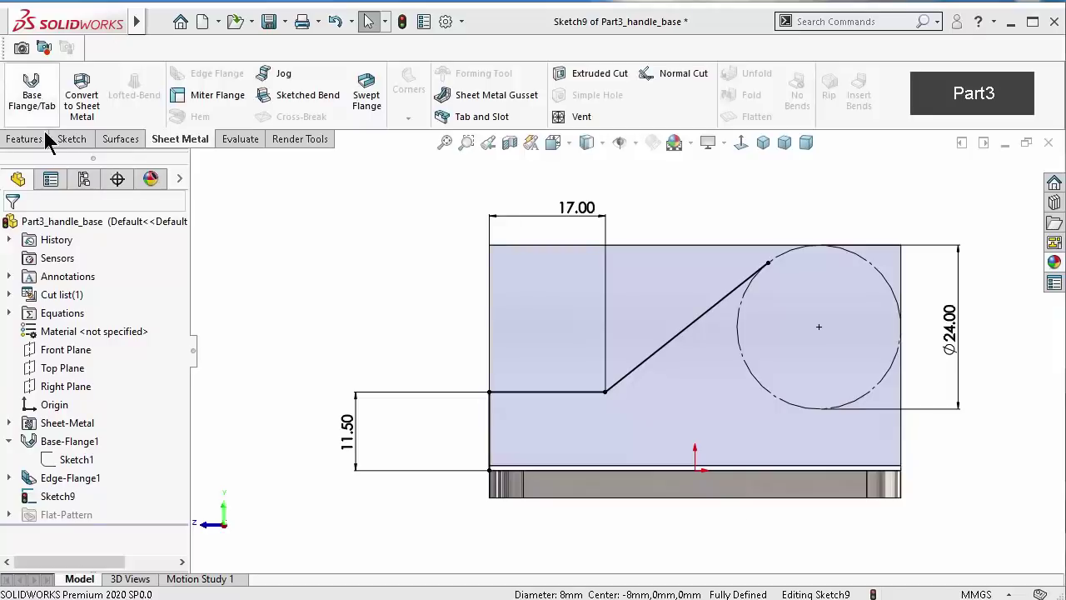
Draw a circle centred on the Ø24 circle's centre and dimension its diameter to 8.25 mm
left_click(71, 139)
left_click(141, 73)
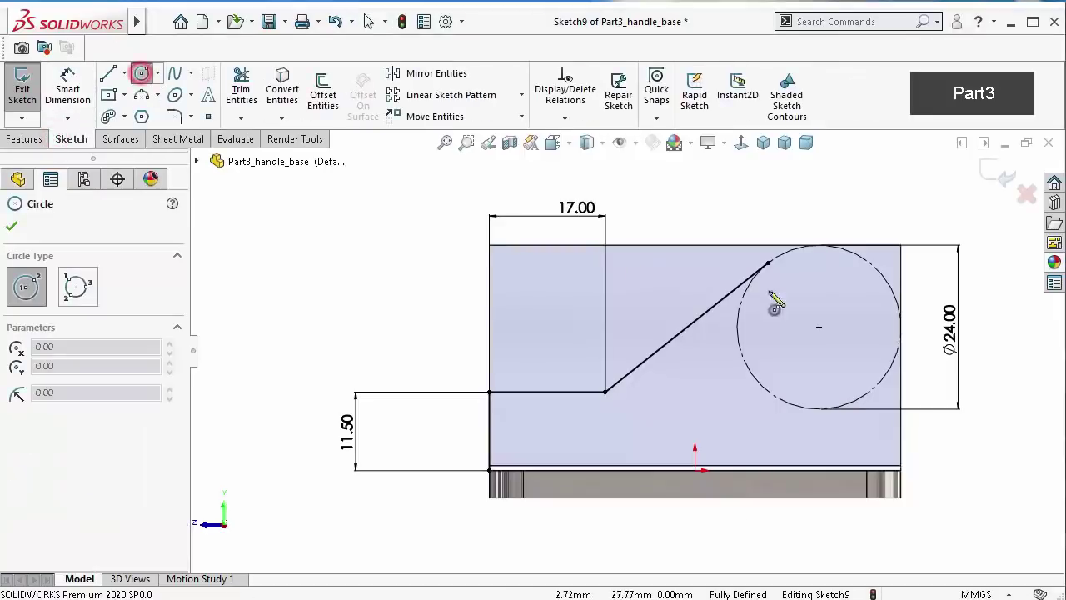
left_click(819, 329)
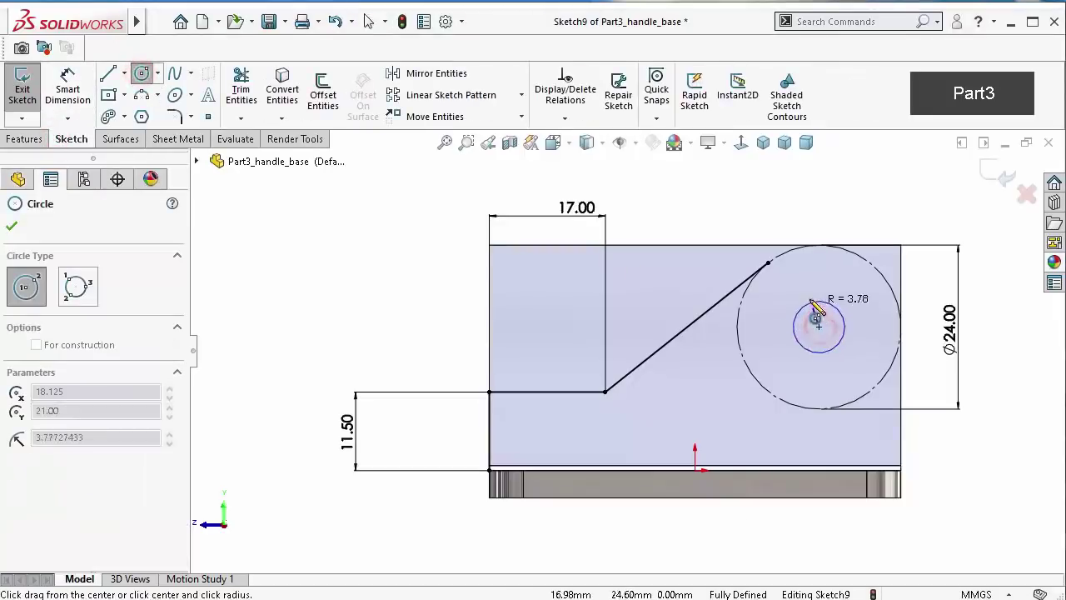
left_click(809, 295)
right_click_drag(997, 476, 995, 453)
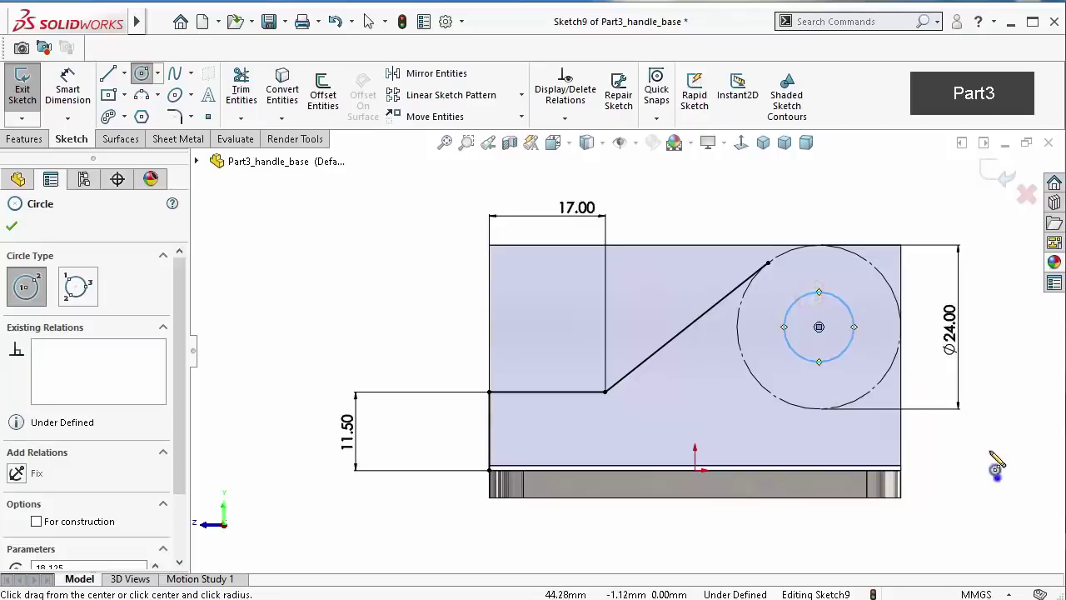
left_click(845, 350)
left_click(954, 485)
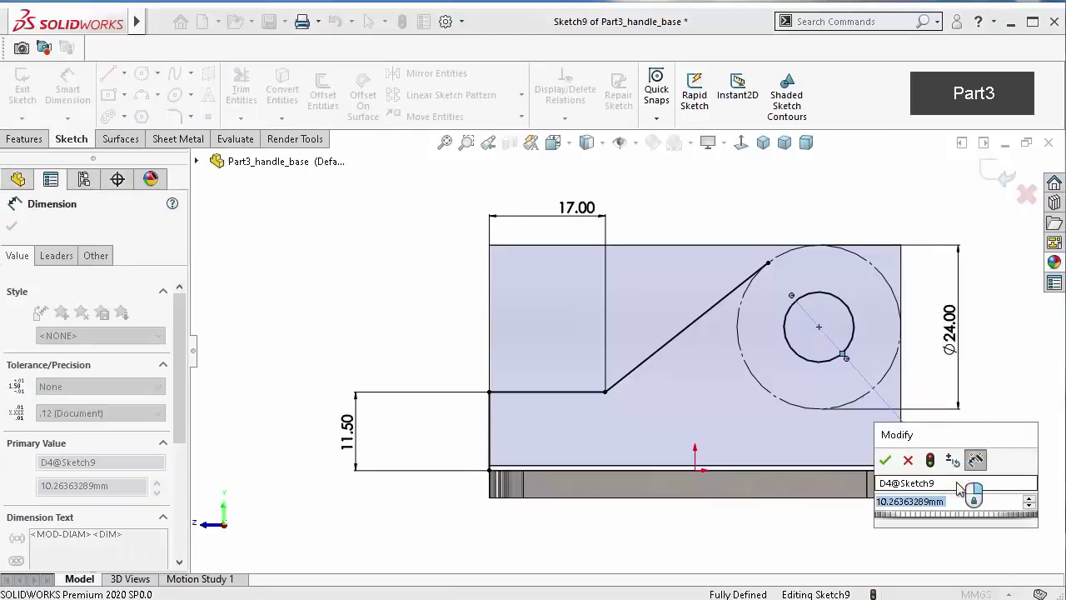
type("8.25")
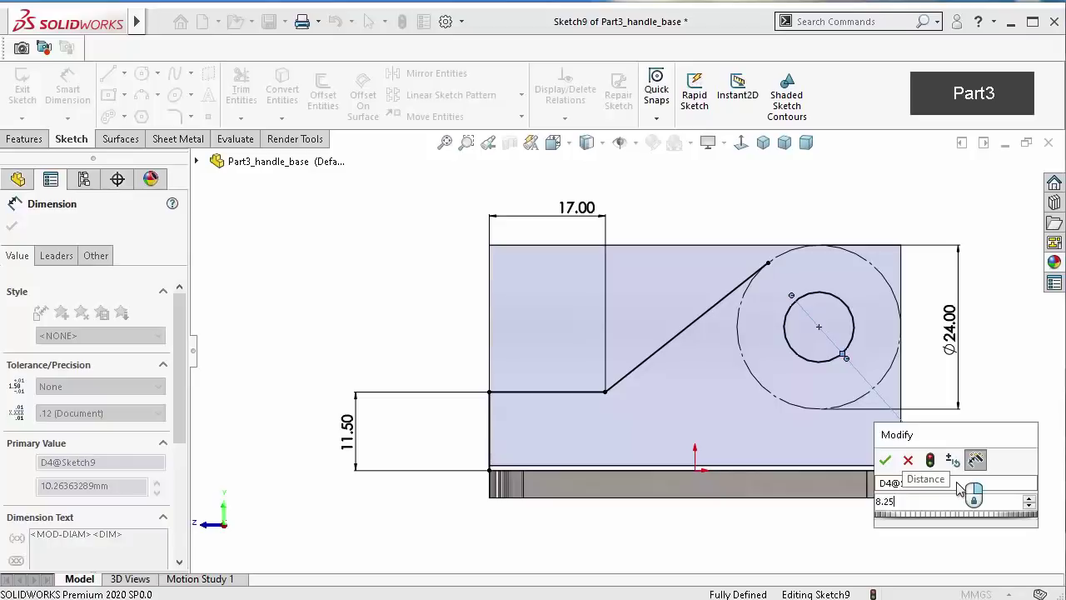
key("Return")
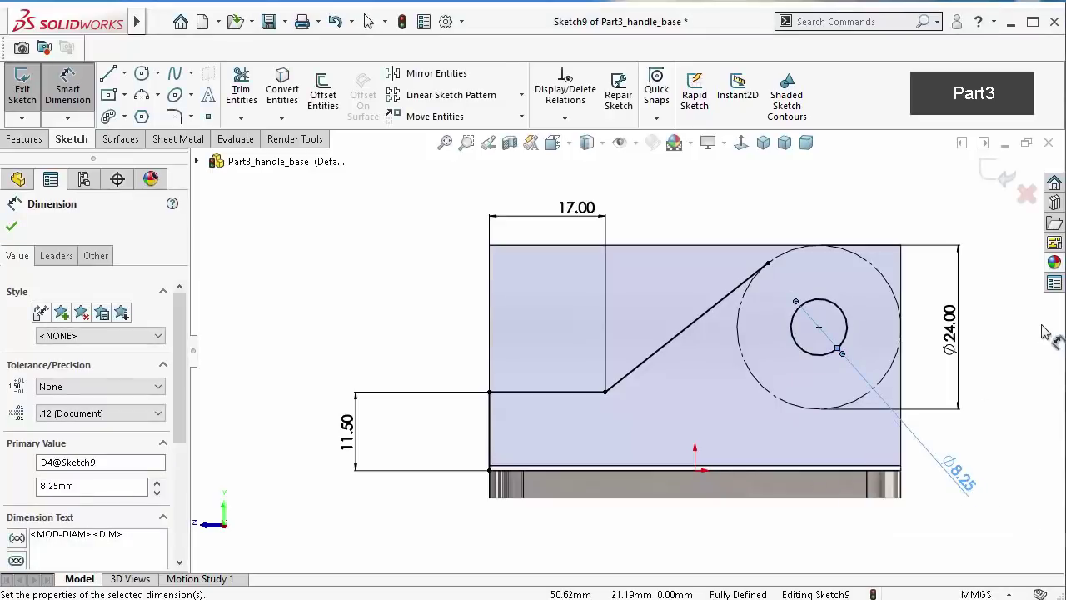
key("Escape")
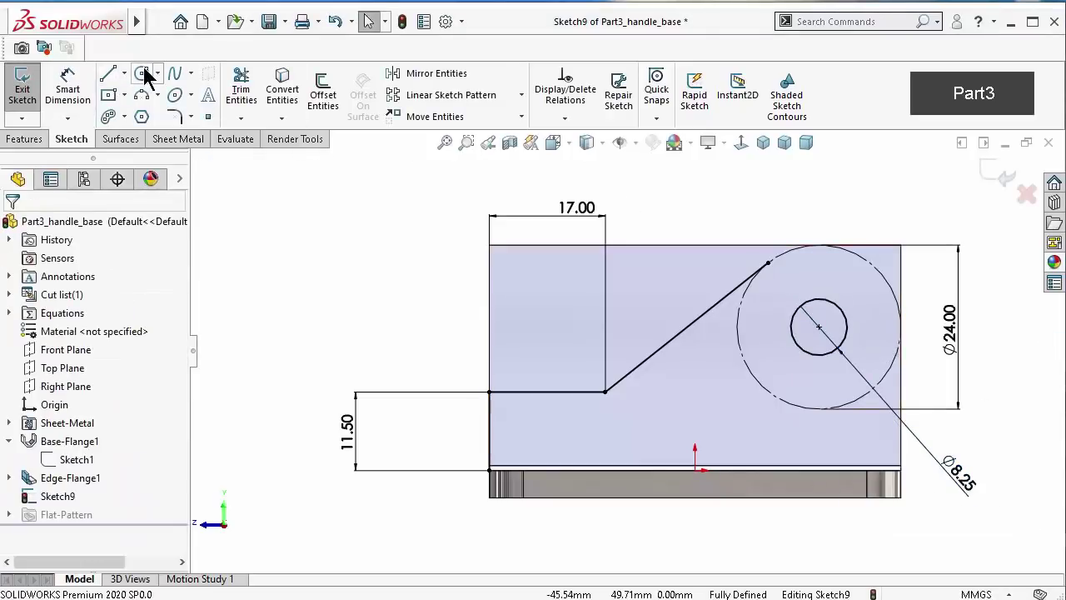
Draw a 3-point arc from the slanted line's end over the circle's top to its right quadrant
left_click(141, 95)
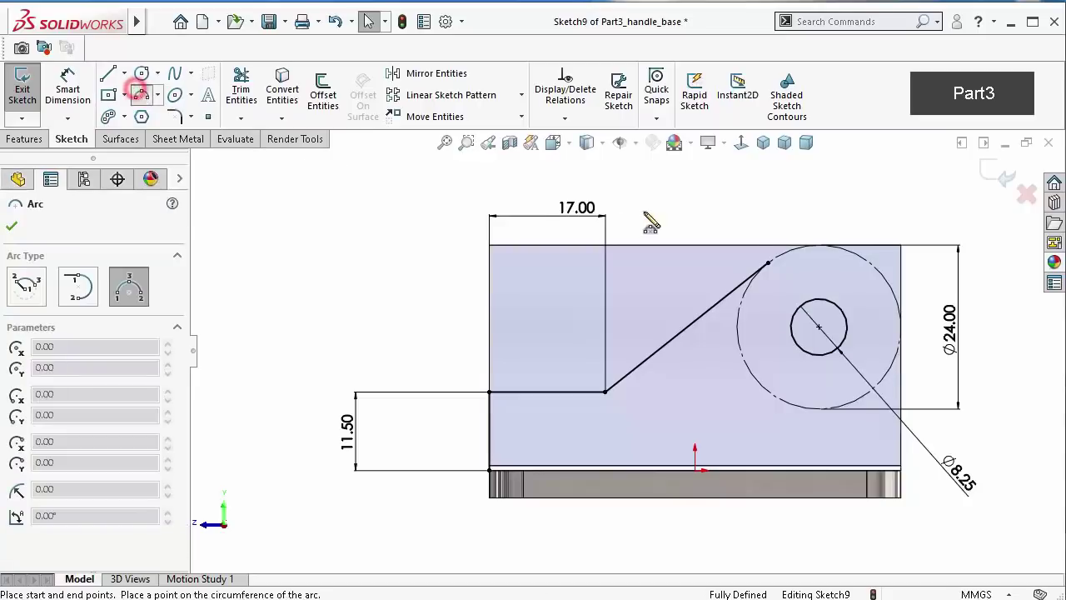
left_click(768, 264)
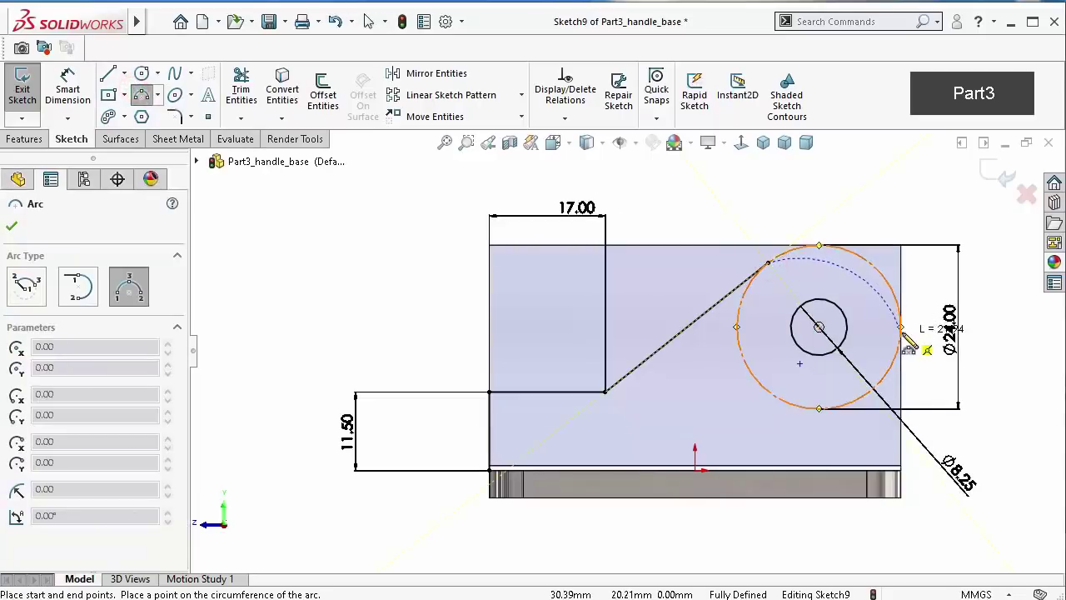
left_click(901, 326)
left_click(887, 280)
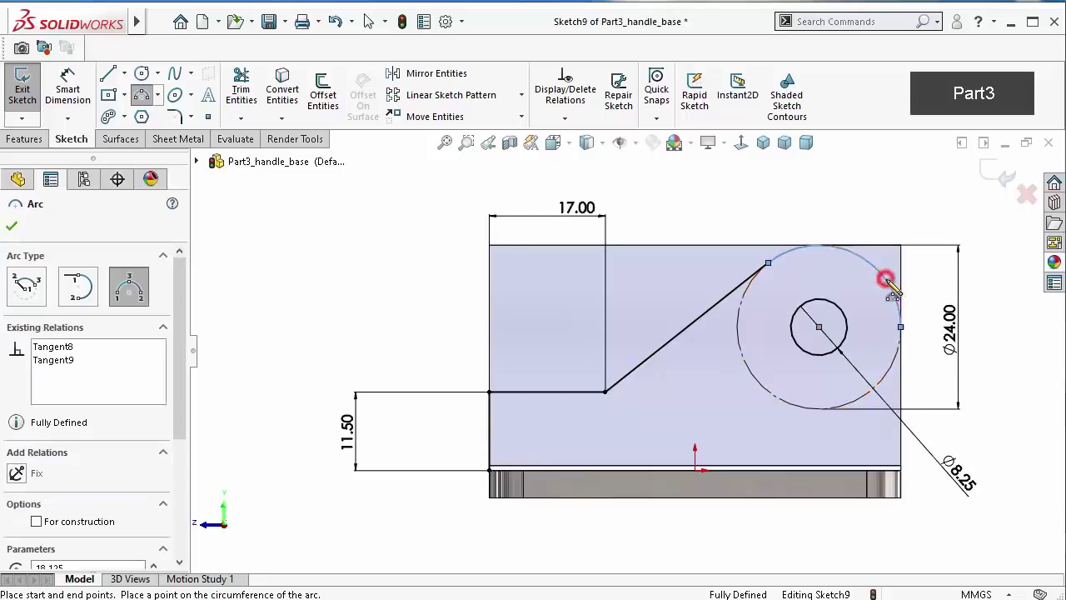
Draw a vertical line from the bottom-right corner up to the arc's end
left_click(117, 74)
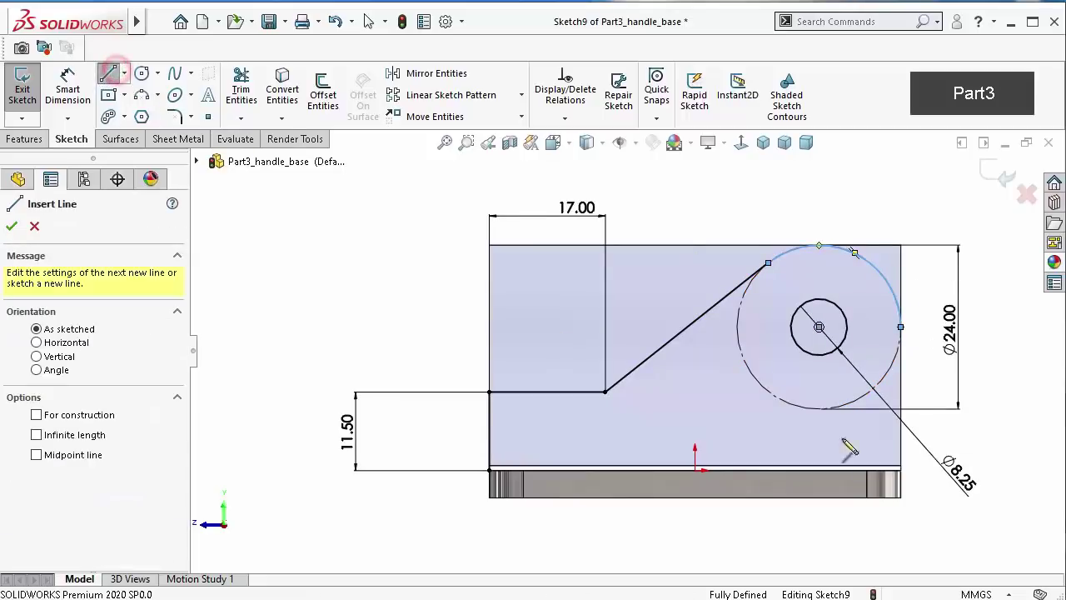
left_click(901, 471)
left_click(901, 327)
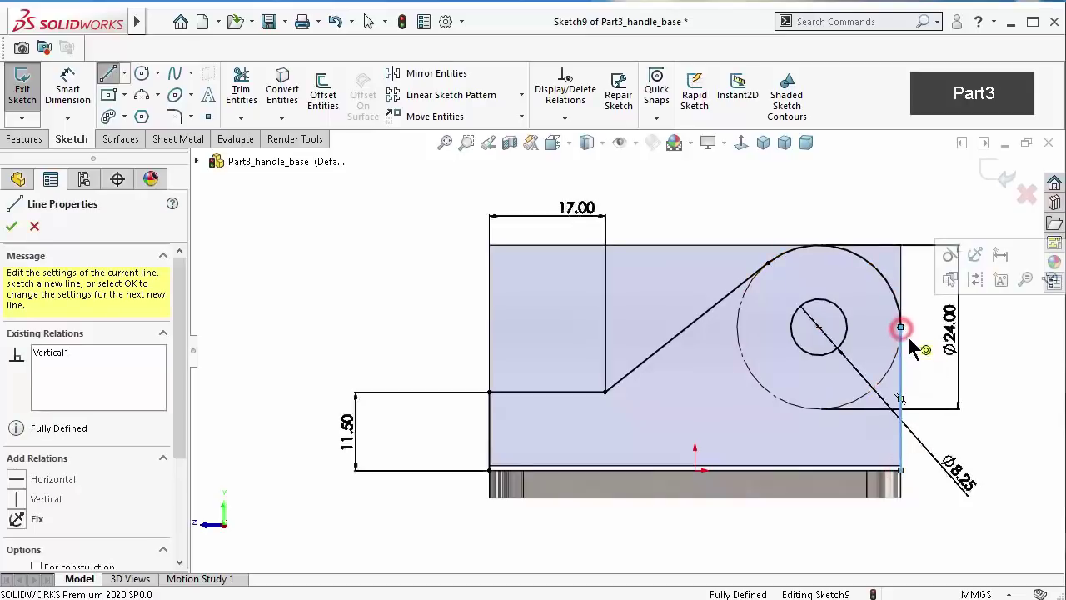
key("Escape")
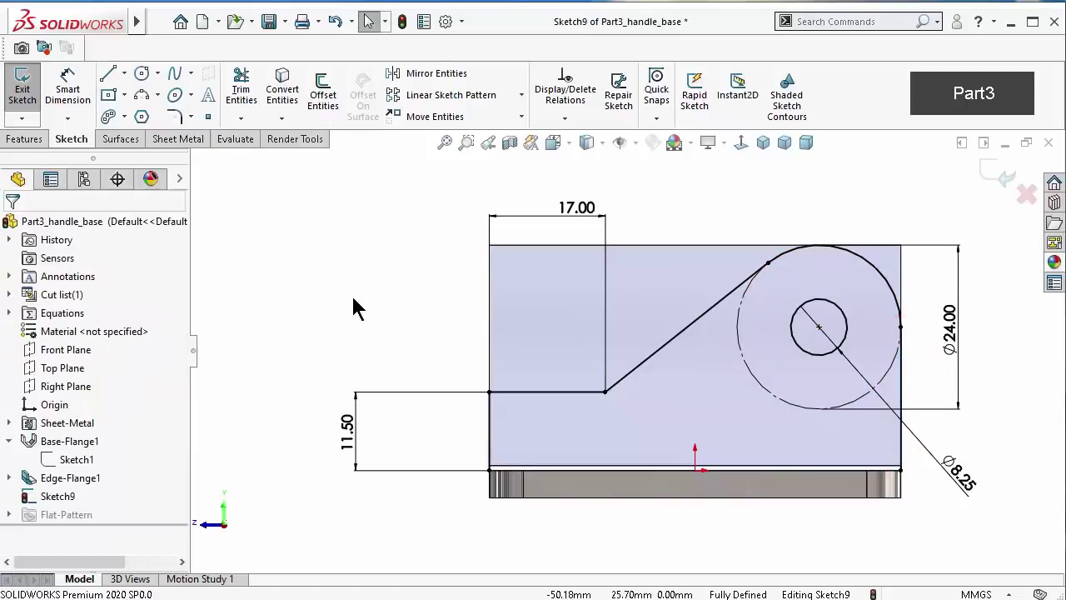
left_click(176, 116)
Fillet the step's left corner and the step-slant junction at 5 mm, then orbit to an angled view
left_click(489, 394)
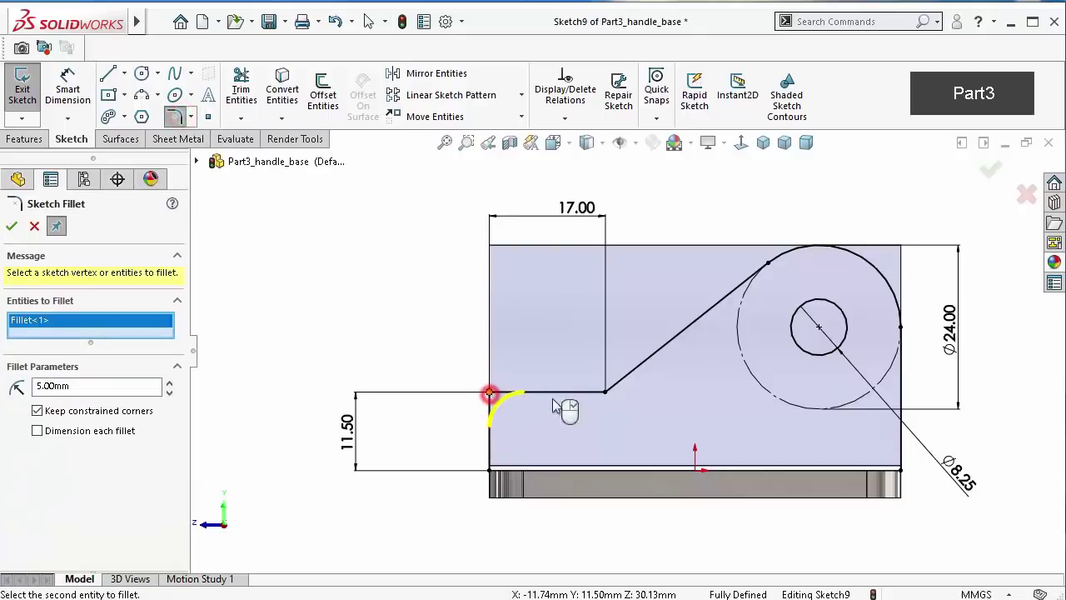
left_click(605, 392)
right_click(606, 392)
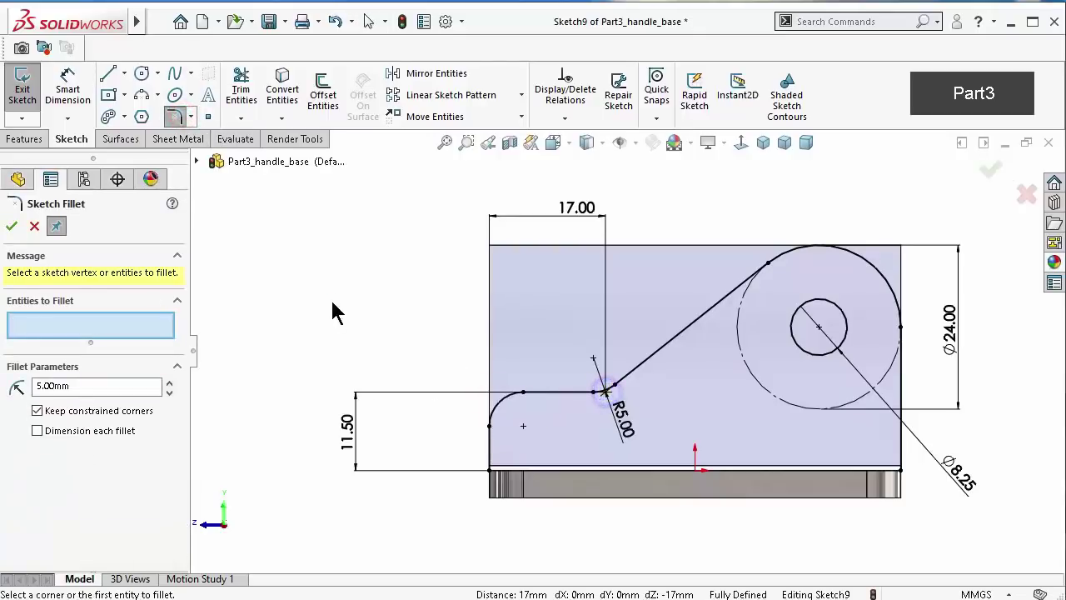
left_click(12, 226)
middle_click_drag(268, 278, 289, 326)
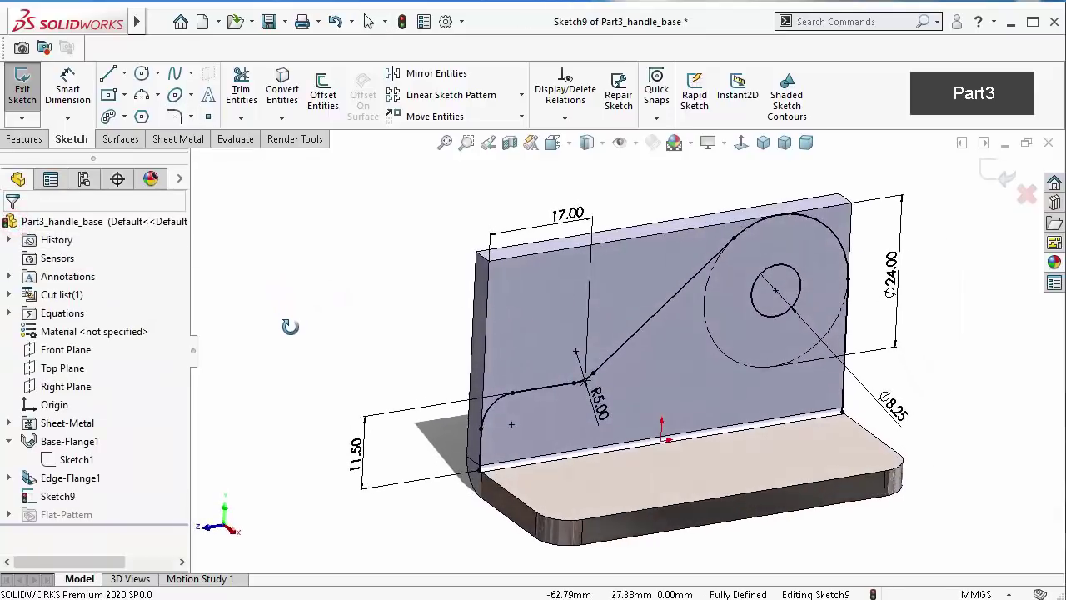
Start an Extruded Cut from Sketch9, dismissing the open-contour warnings
left_click(23, 139)
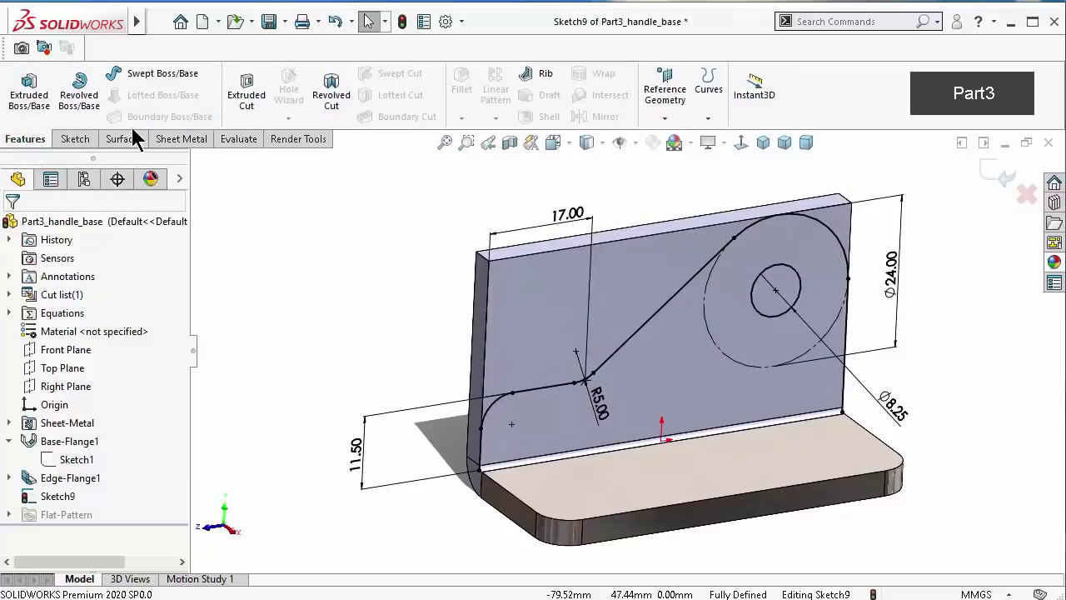
left_click(246, 97)
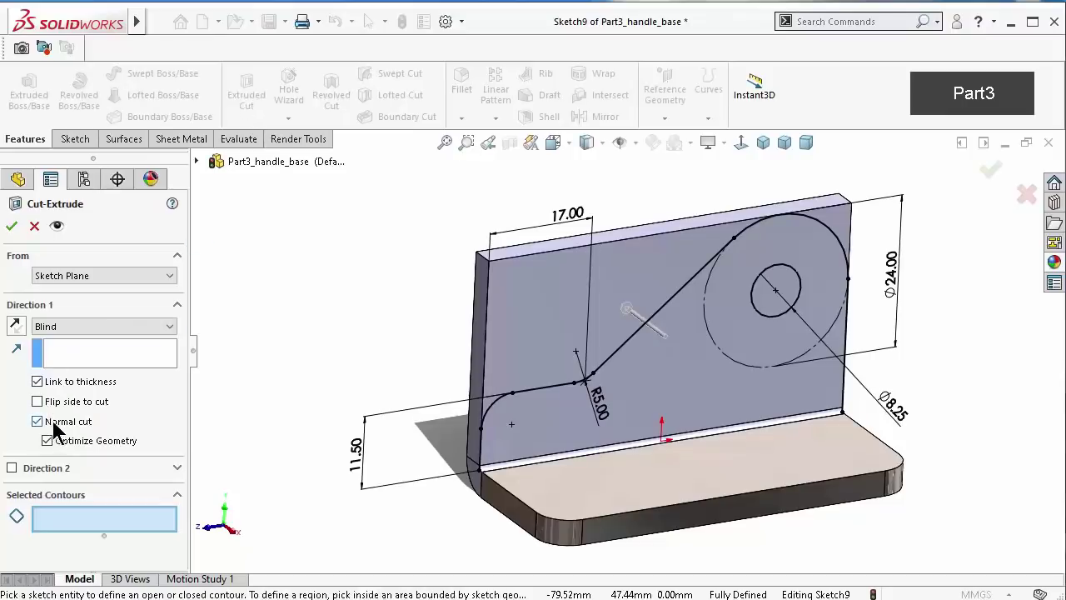
left_click(11, 226)
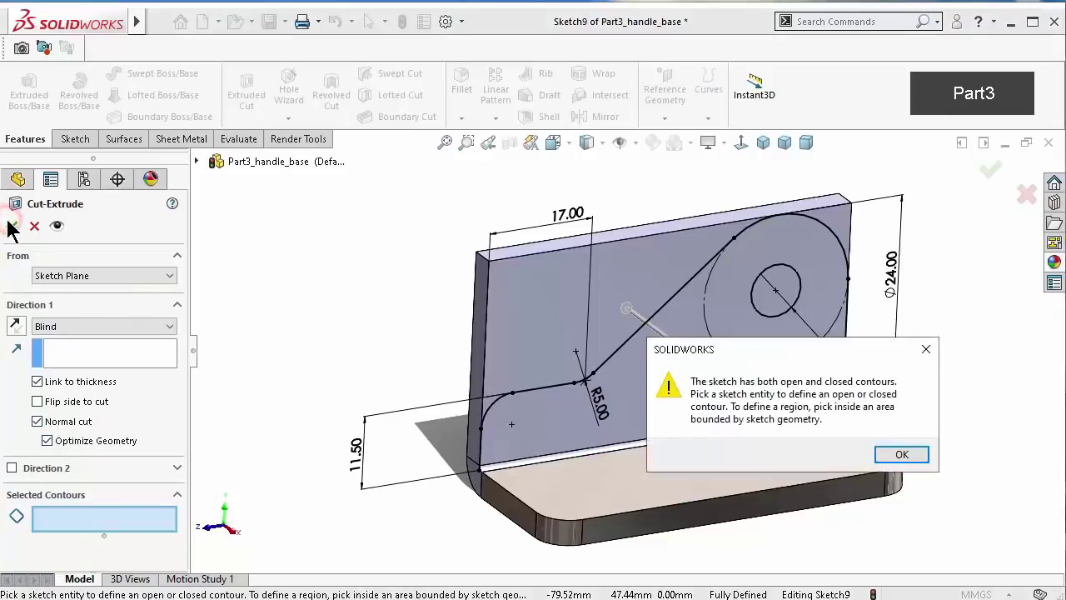
left_click(907, 454)
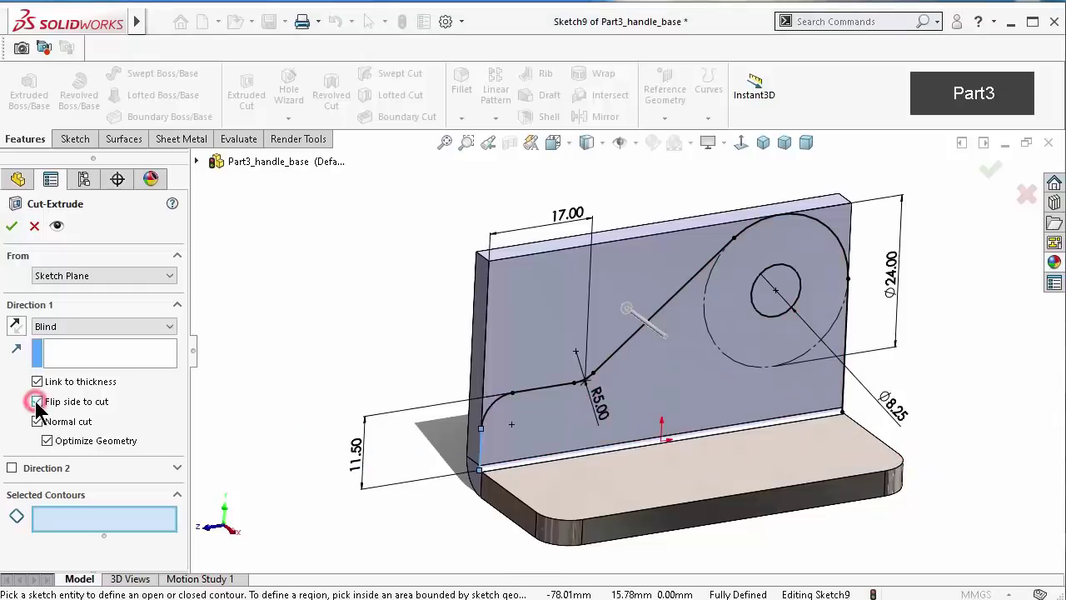
left_click(11, 225)
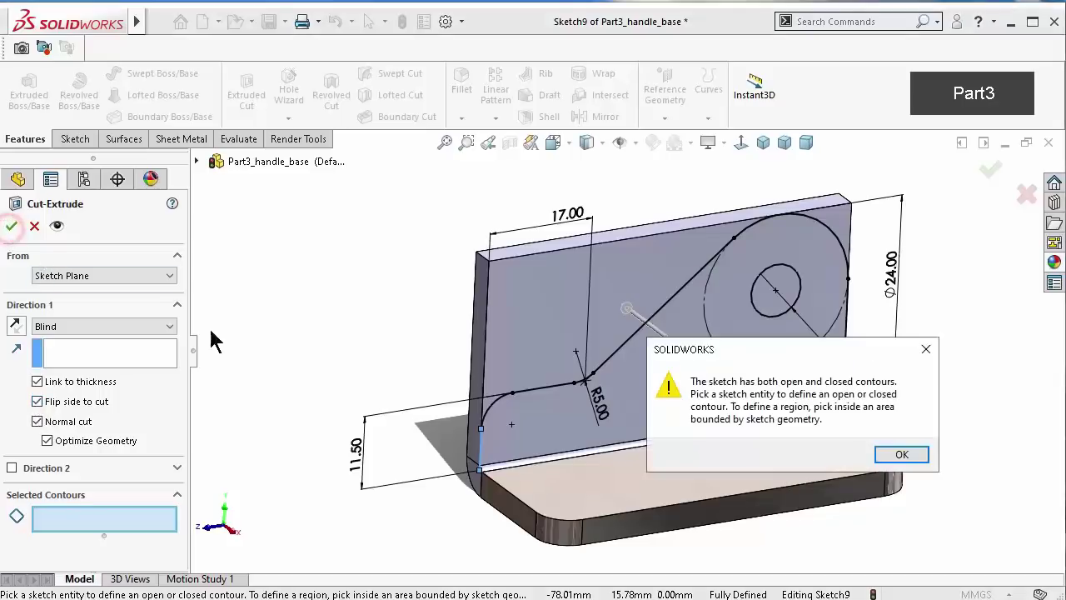
left_click(914, 454)
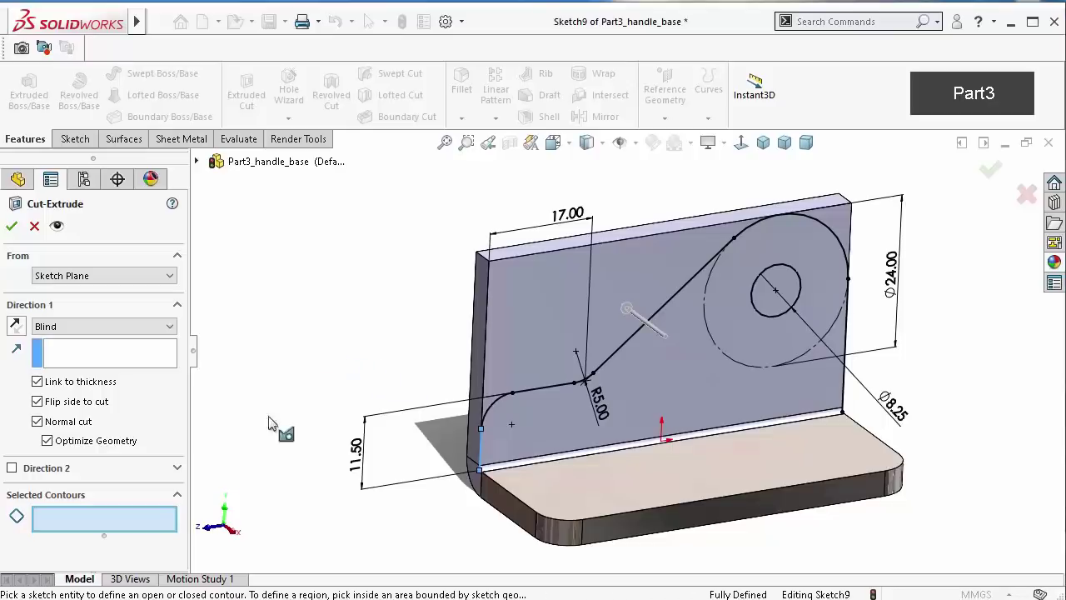
Cut the regions above the profile and at the top-right corner, with Flip side to cut off
left_click(540, 322)
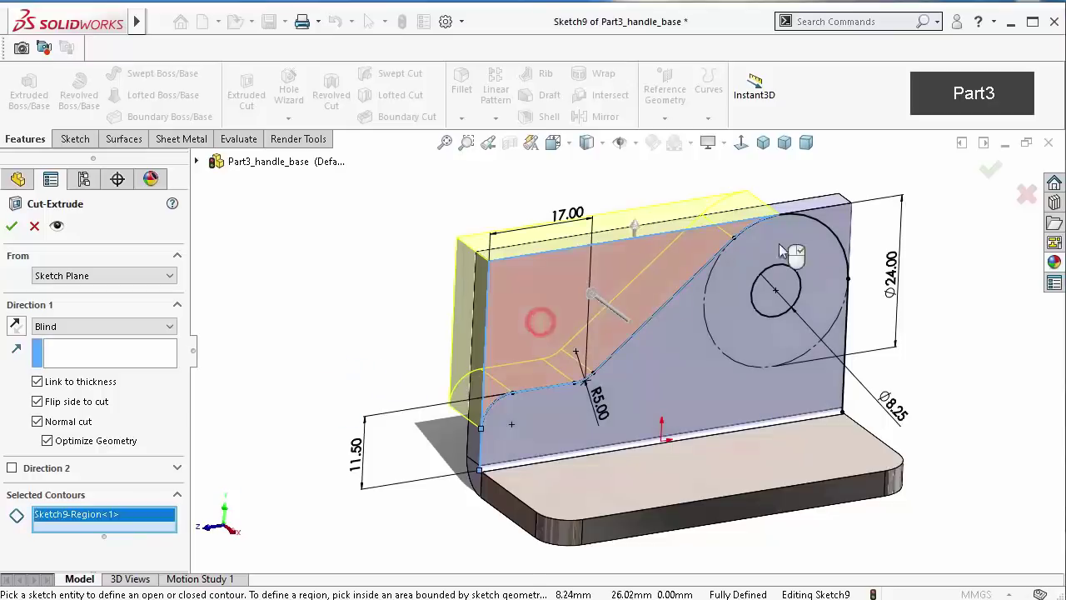
left_click(837, 219)
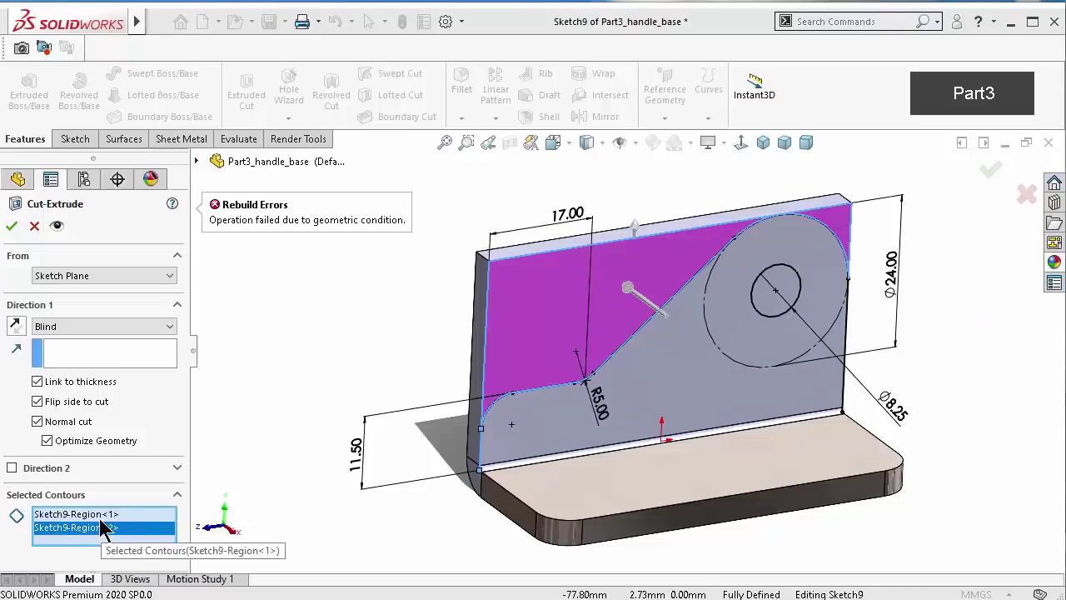
left_click(88, 403)
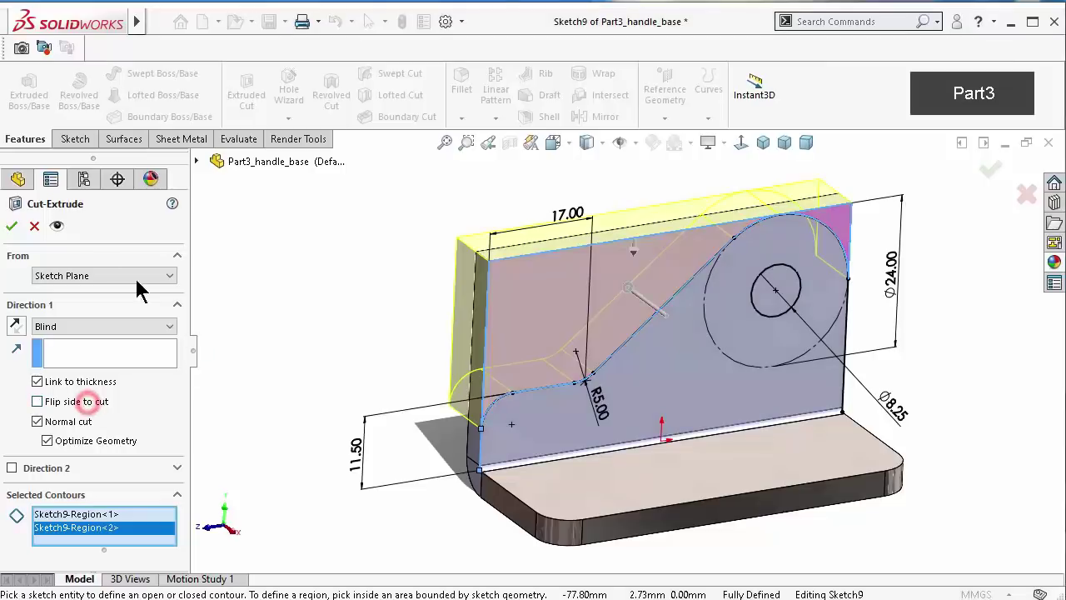
left_click(13, 224)
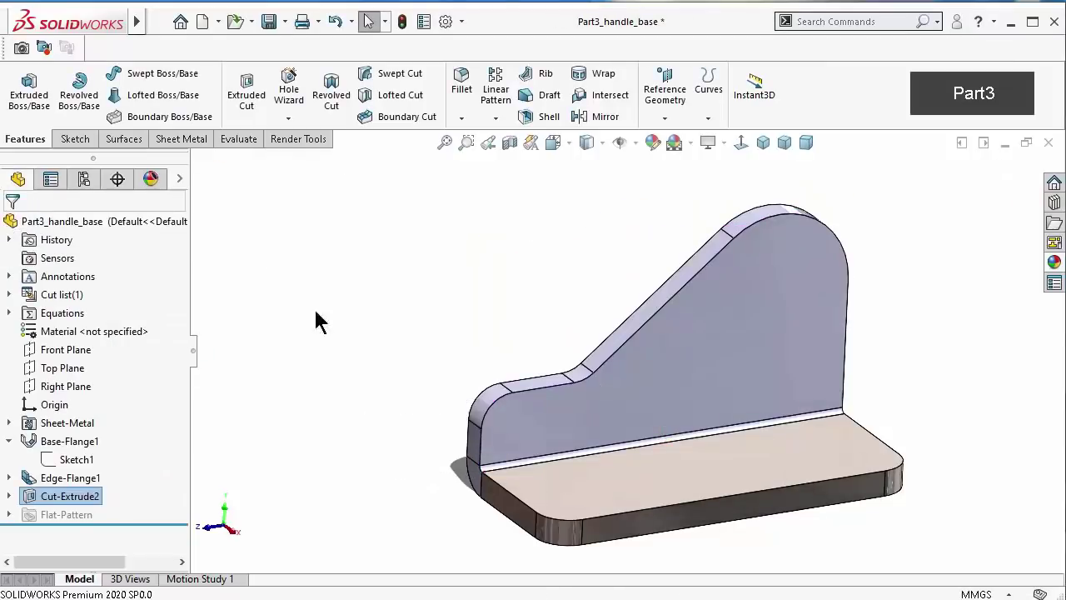
Edit Cut-Extrude2 to add the Ø8.25 circle region, punching a round hole through the upright
left_click(335, 382)
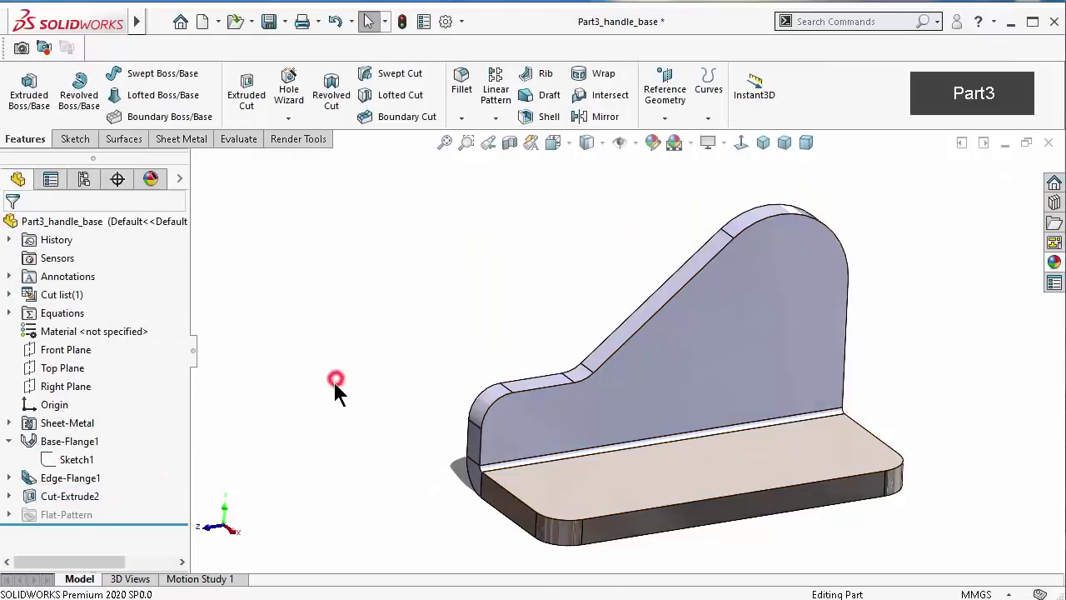
left_click(65, 506)
left_click(73, 445)
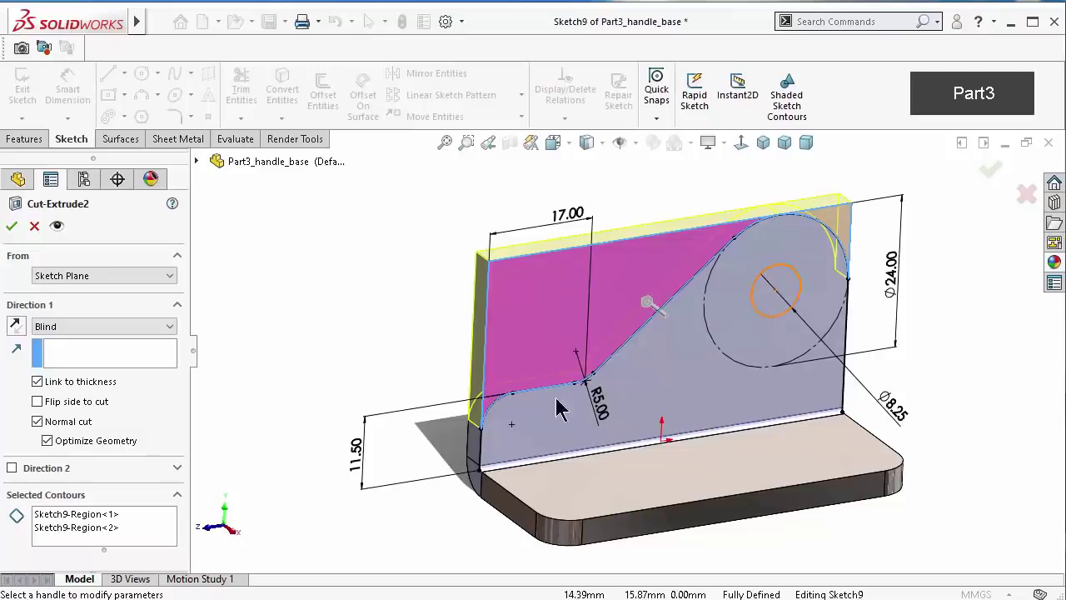
left_click(138, 535)
left_click(786, 279)
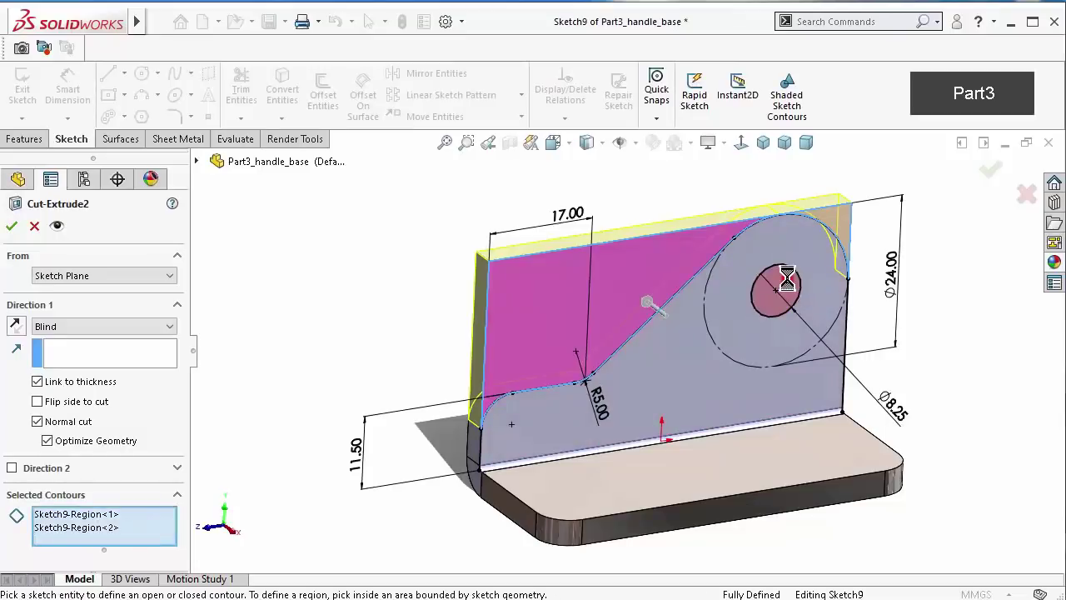
key("Return")
left_click(986, 291)
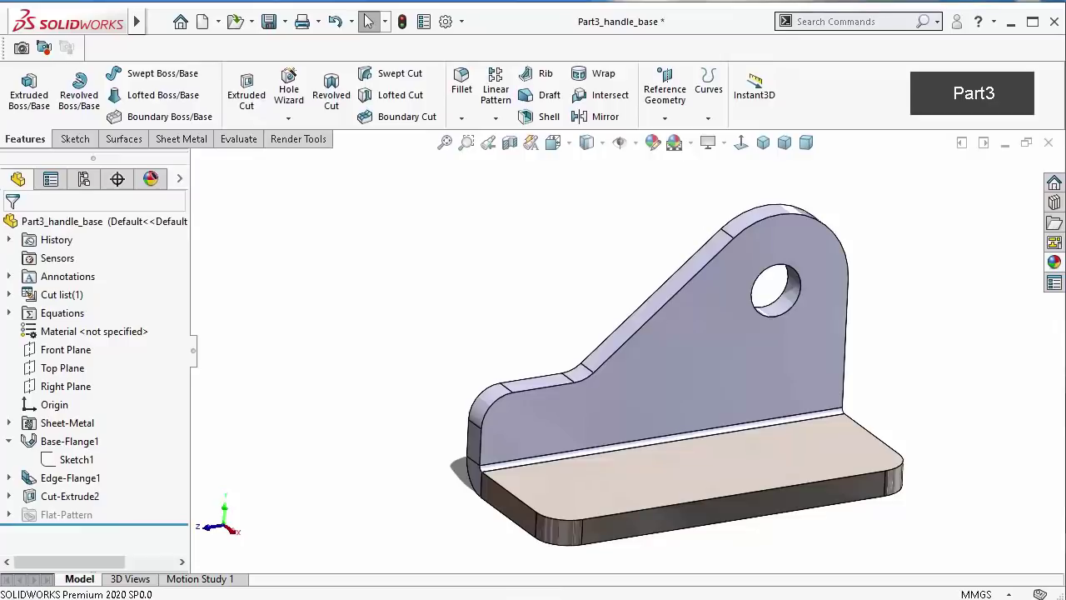
Apply the polished steel appearance to the whole Sheet<1> body and show the trimetric view
left_click(50, 496)
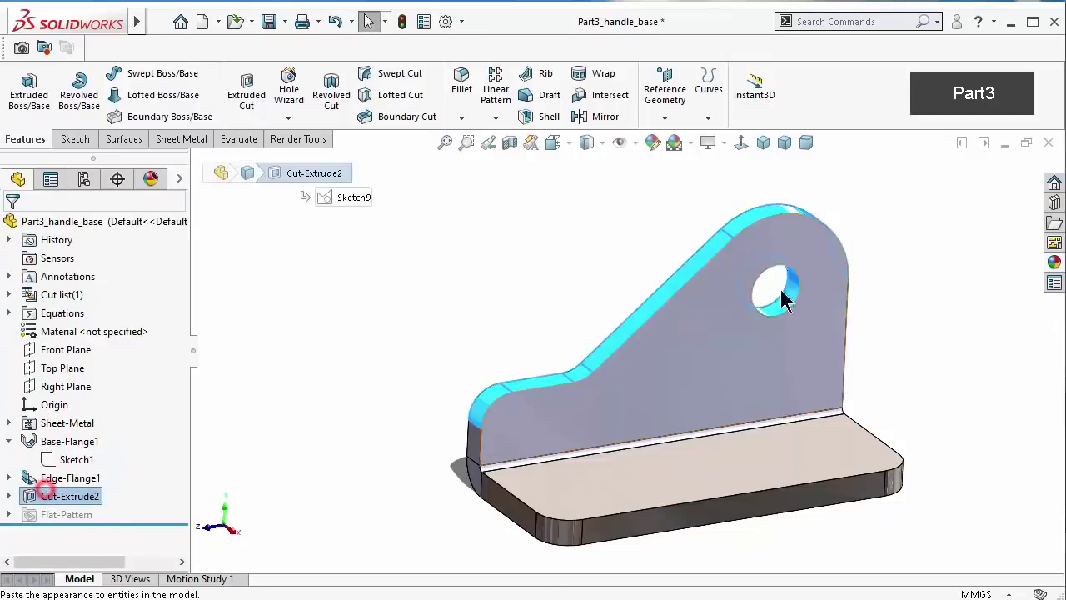
left_click(1054, 263)
left_click(881, 385)
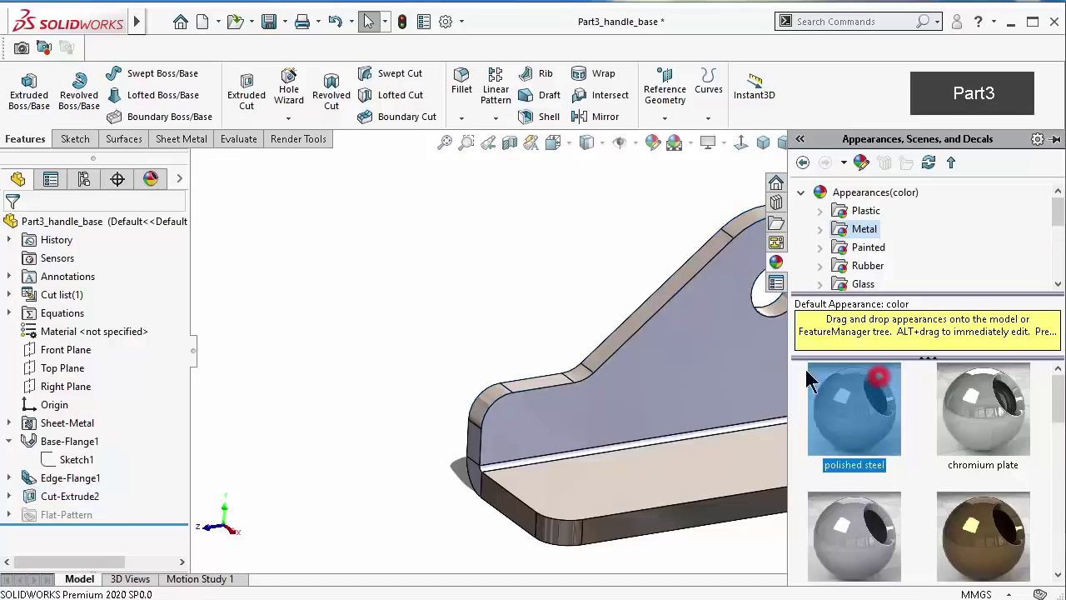
left_click(673, 342)
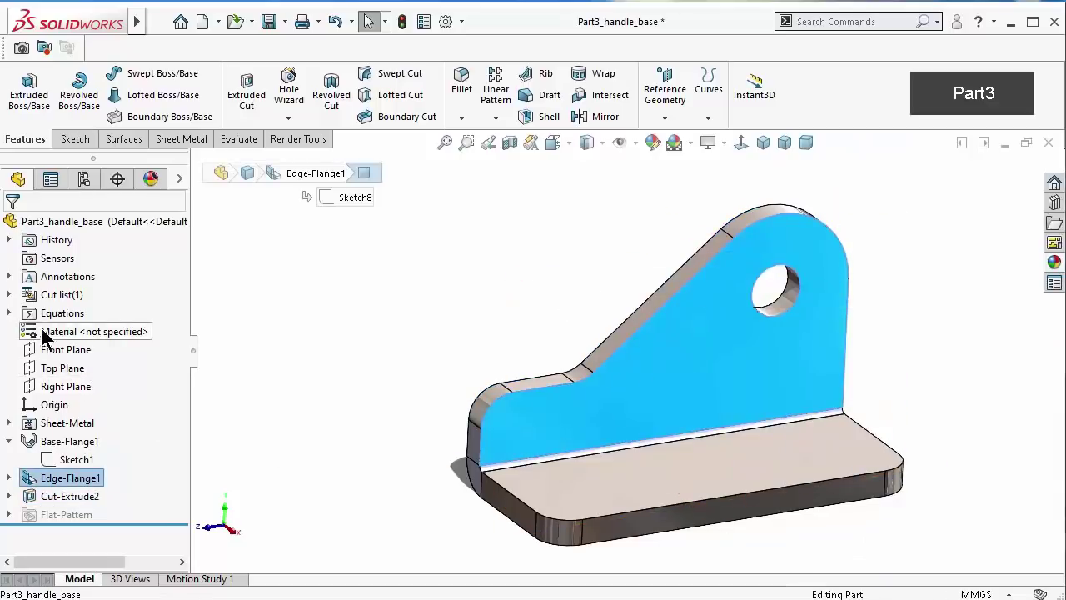
left_click(9, 294)
left_click(75, 312)
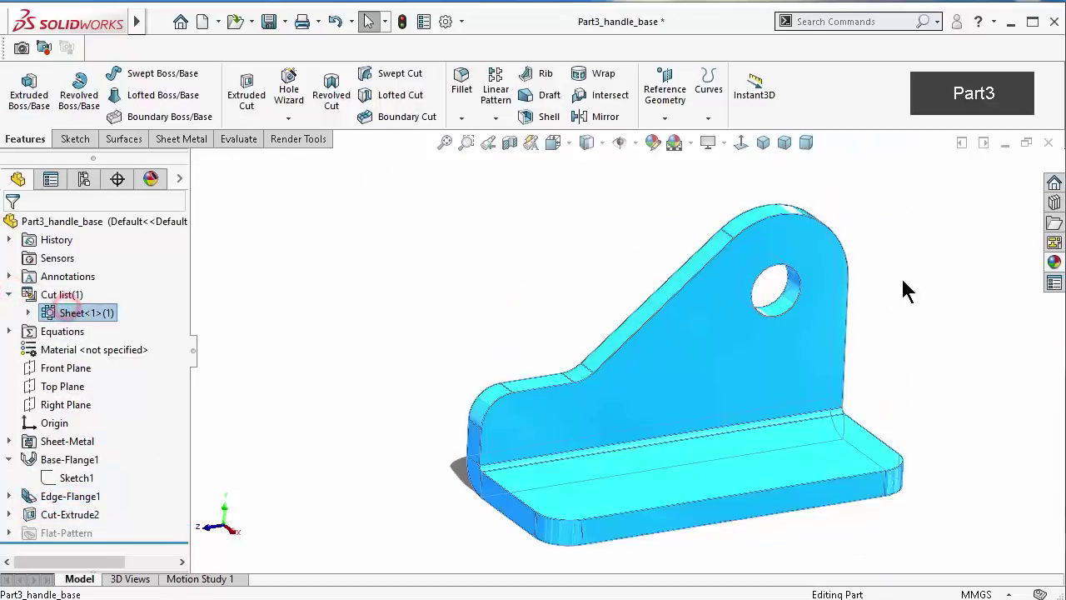
left_click(1052, 263)
double_click(858, 425)
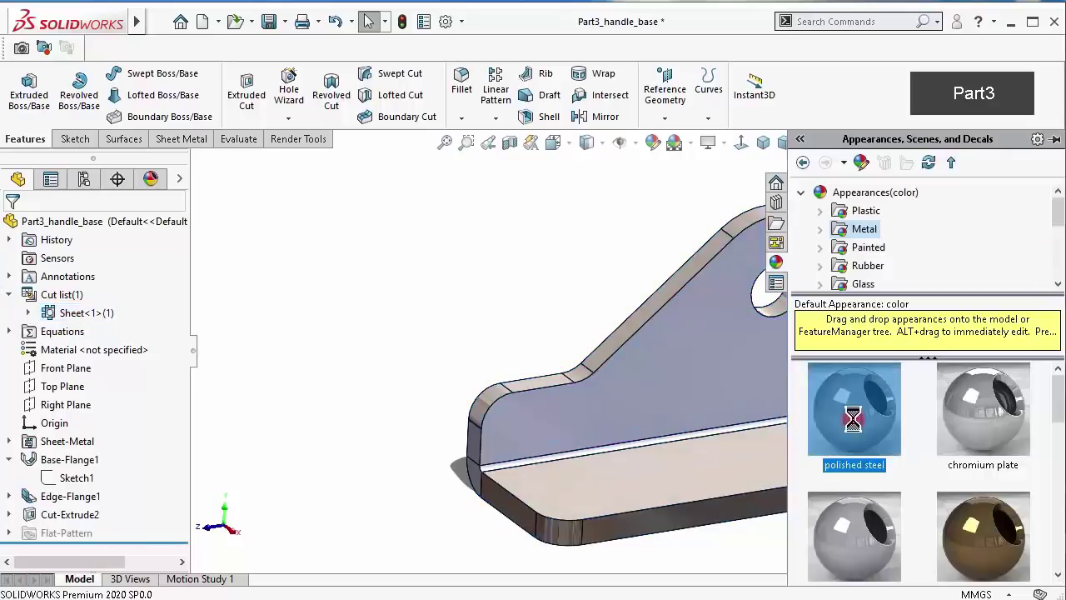
left_click(465, 297)
left_click(784, 142)
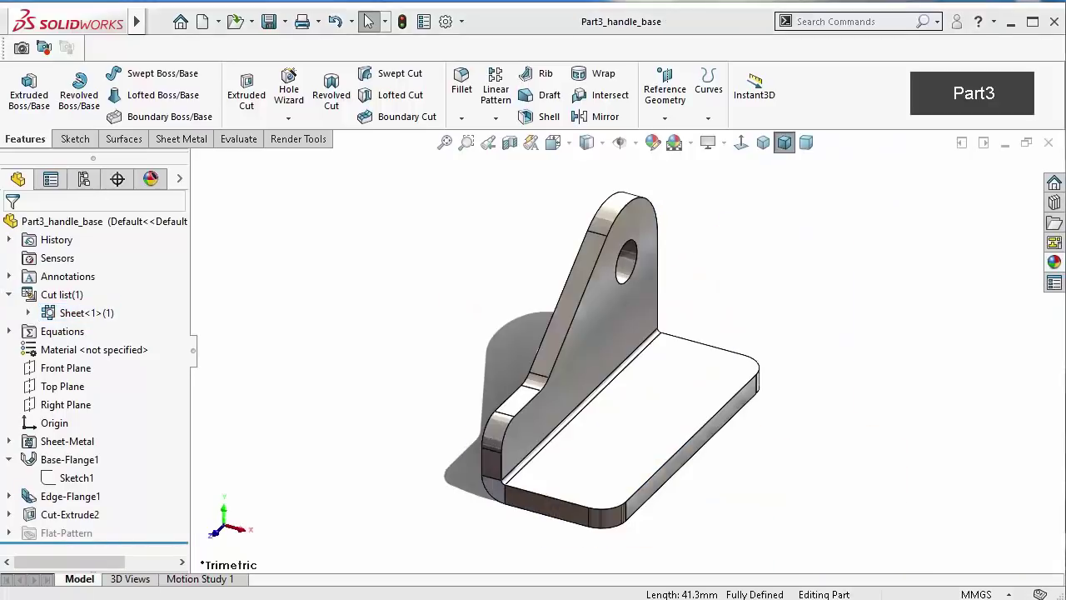
Edit the base flange's Sketch1 in top view and draw a vertical centerline inside the rectangle
left_click(75, 478)
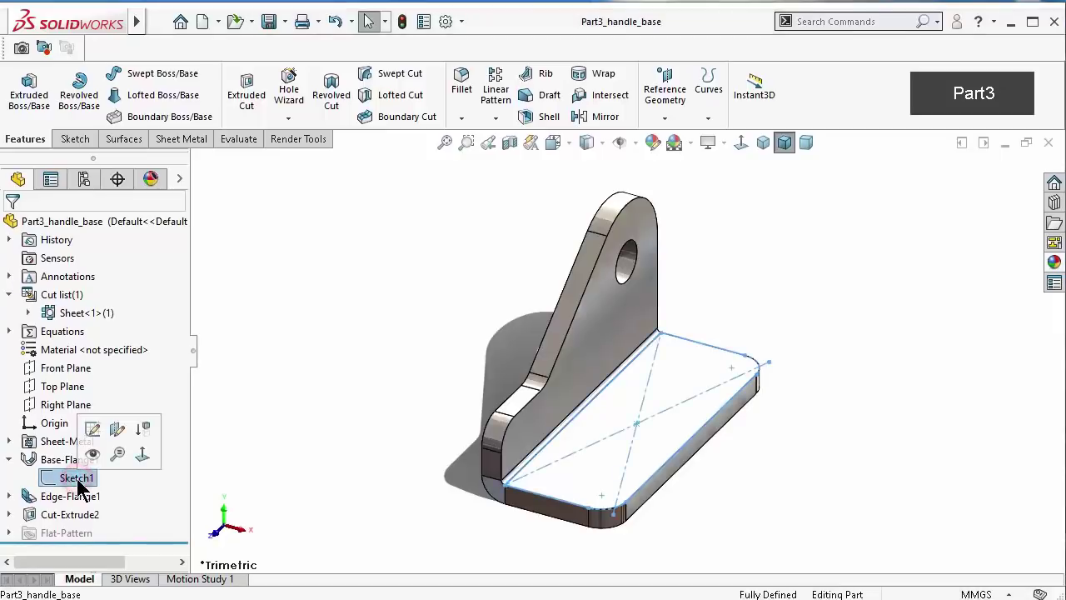
left_click(92, 429)
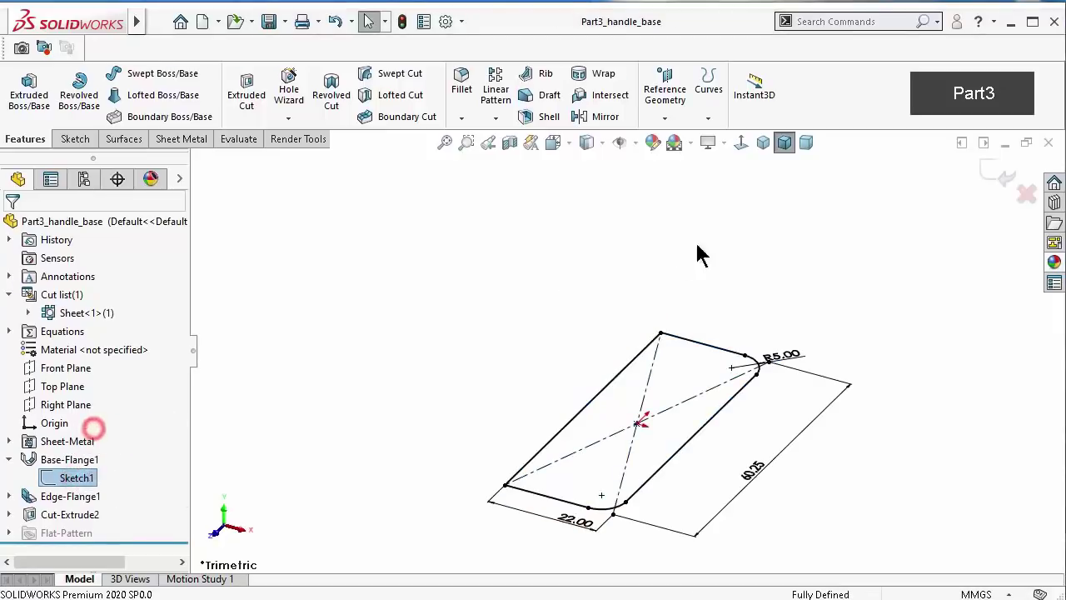
left_click(745, 146)
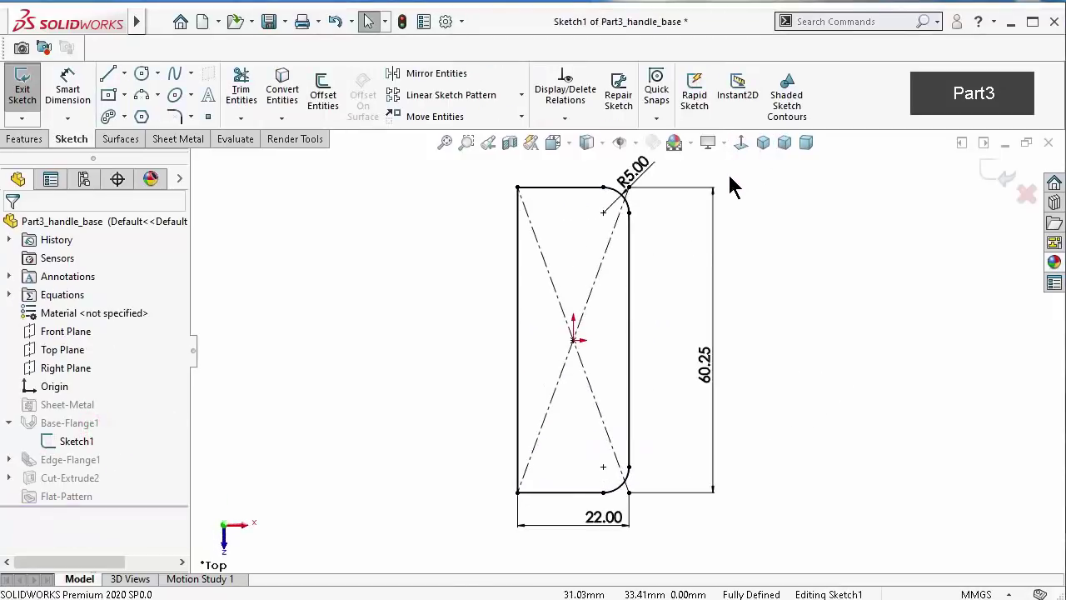
left_click(124, 73)
left_click(140, 114)
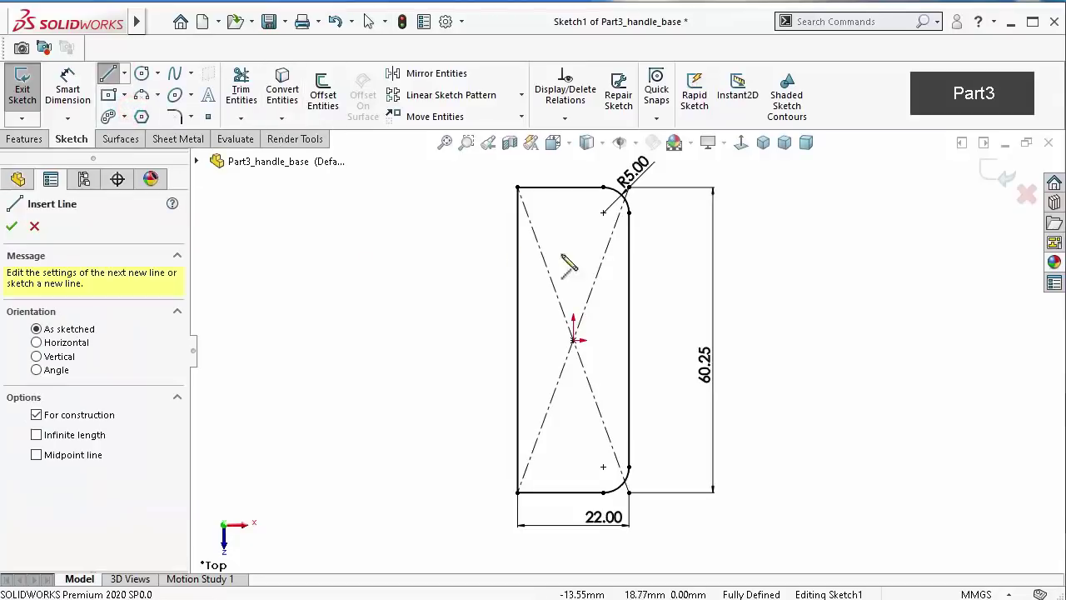
left_click(591, 234)
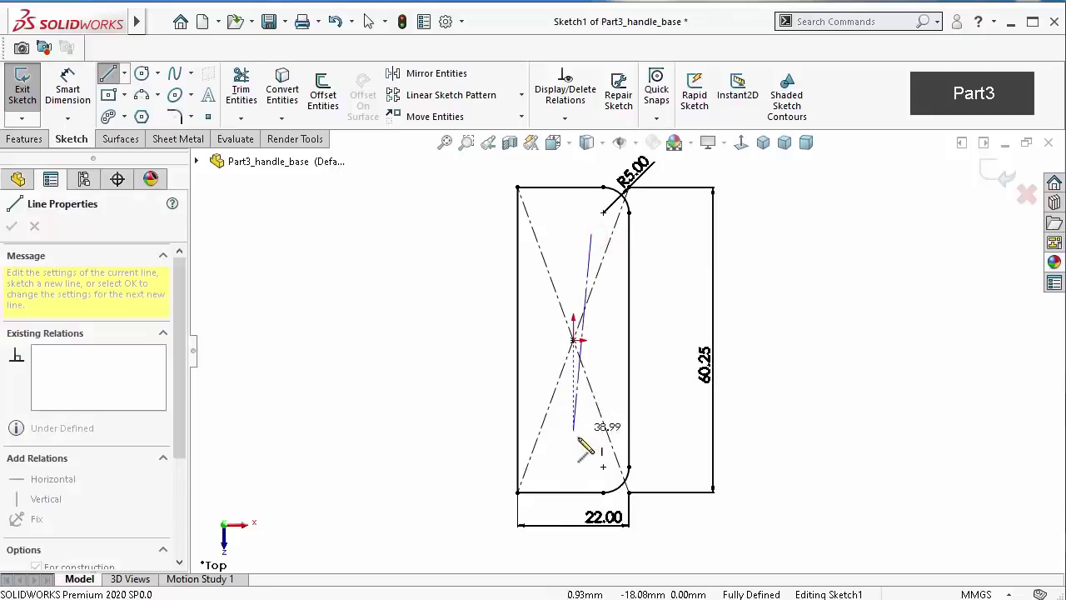
left_click(591, 462)
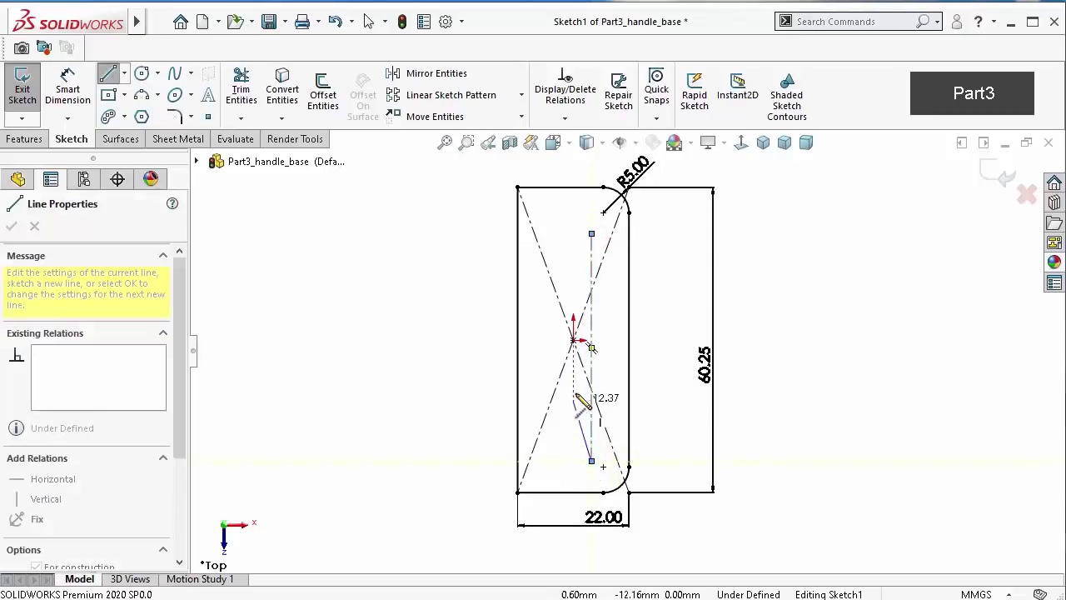
key("Escape")
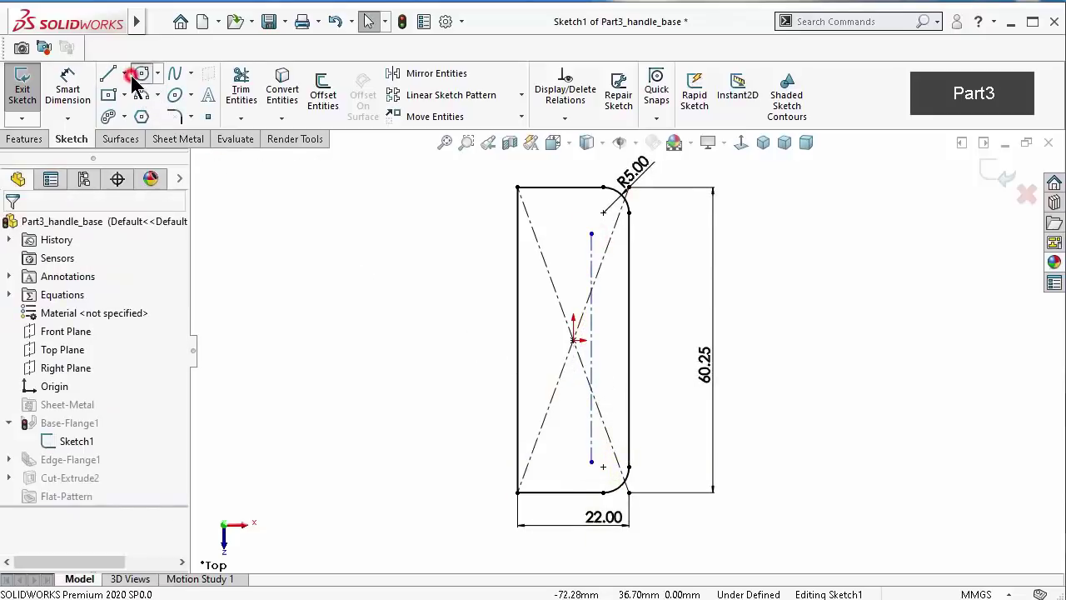
Draw a short horizontal centerline from the origin to the vertical centerline
left_click(135, 73)
left_click(124, 74)
left_click(148, 117)
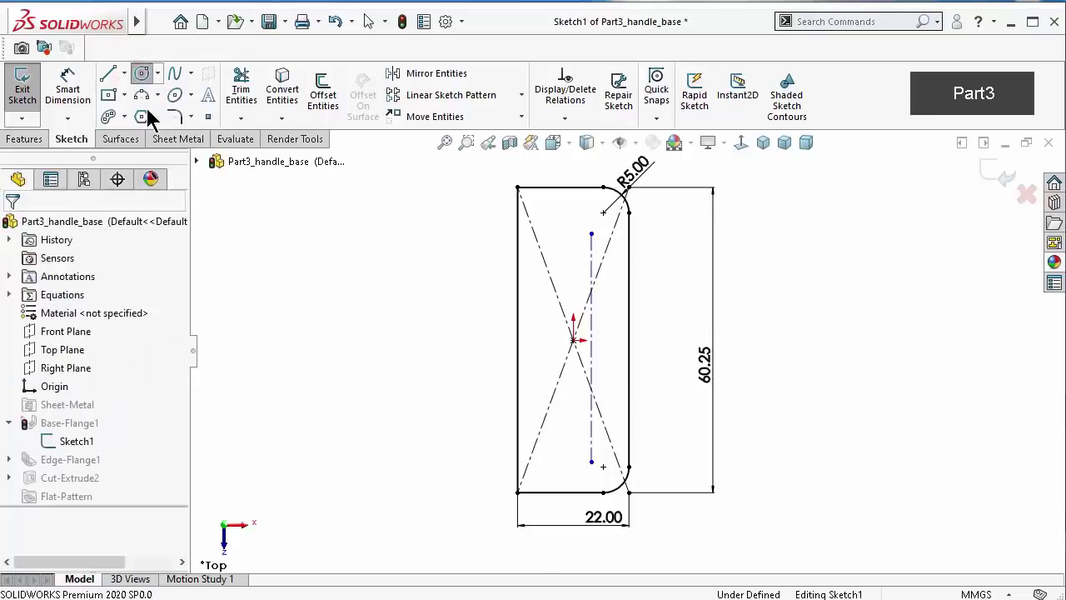
key("Escape")
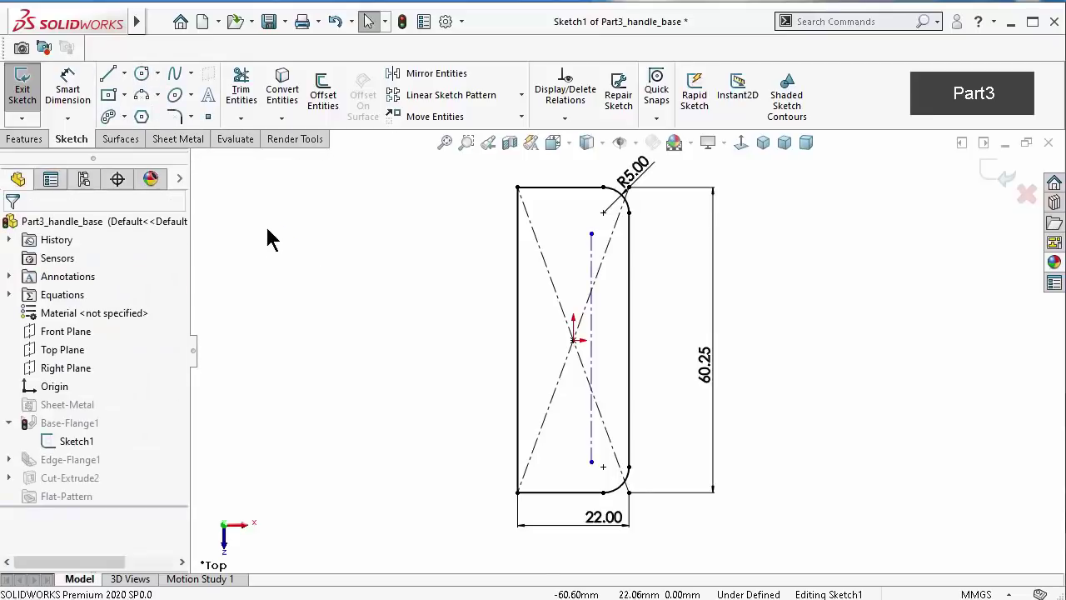
left_click(125, 73)
left_click(142, 111)
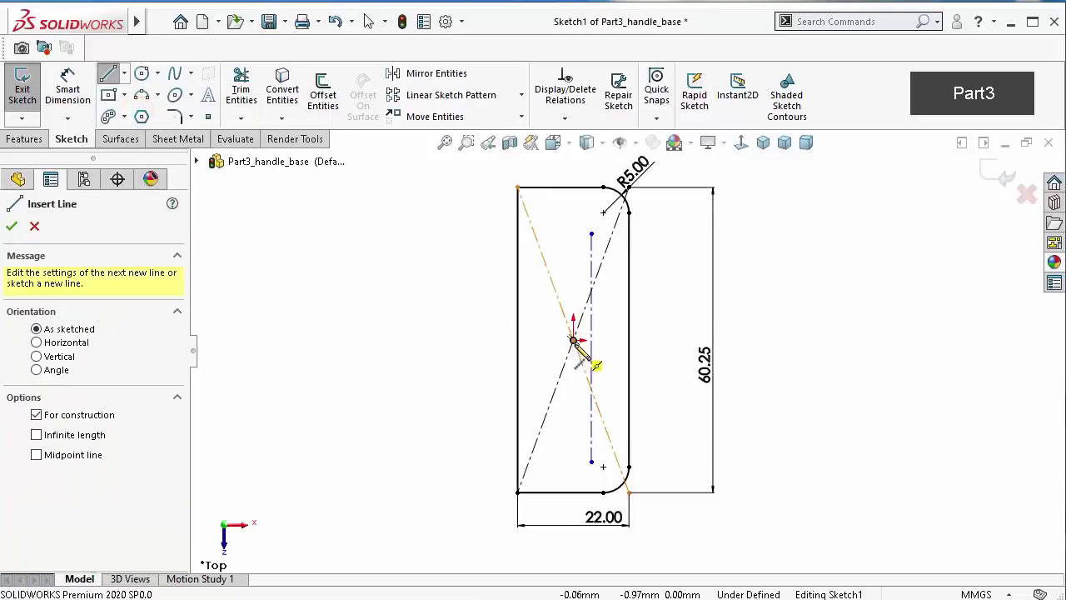
scroll(575, 342, "down", 5)
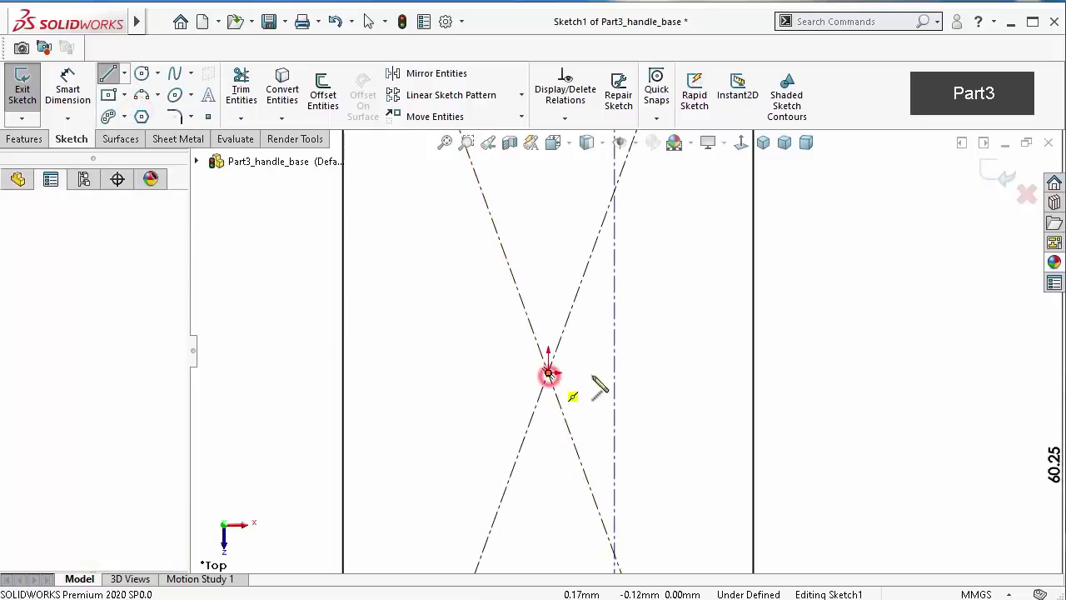
left_click(549, 375)
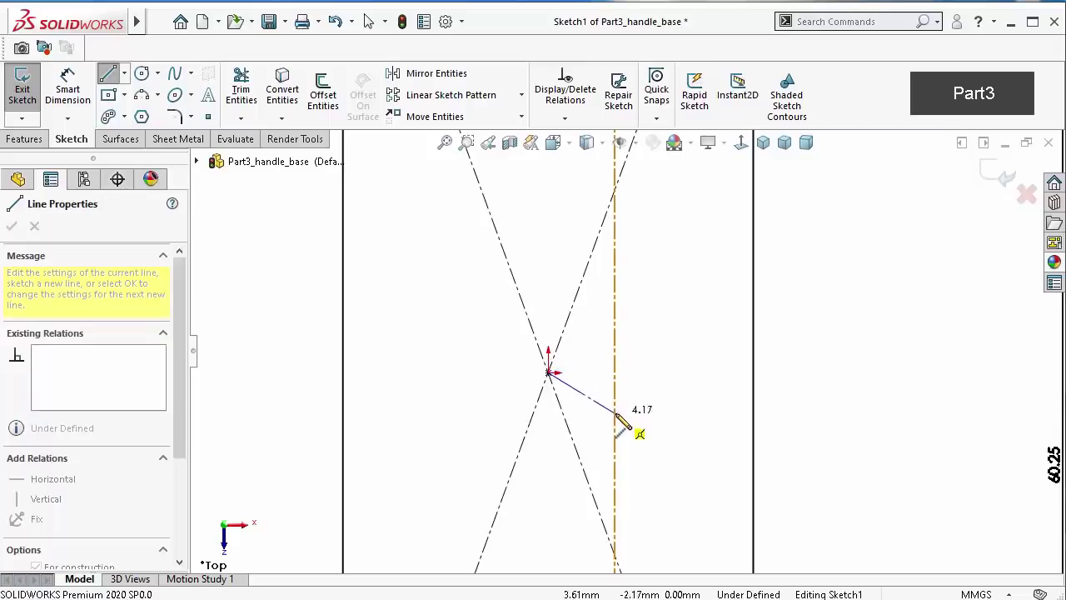
left_click(614, 401)
key("Escape")
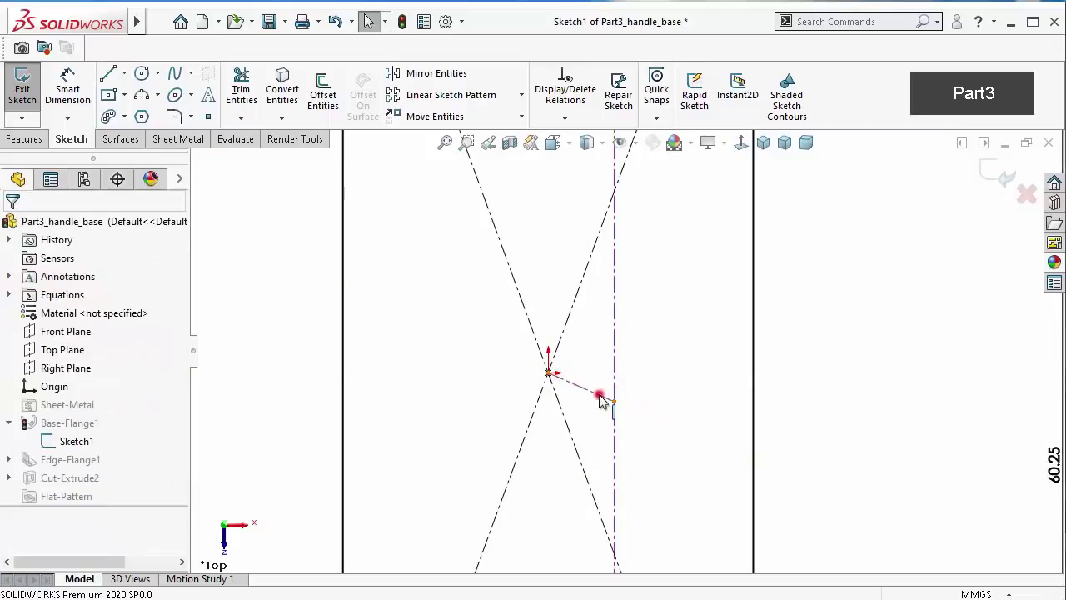
left_click(599, 396)
left_click(650, 321)
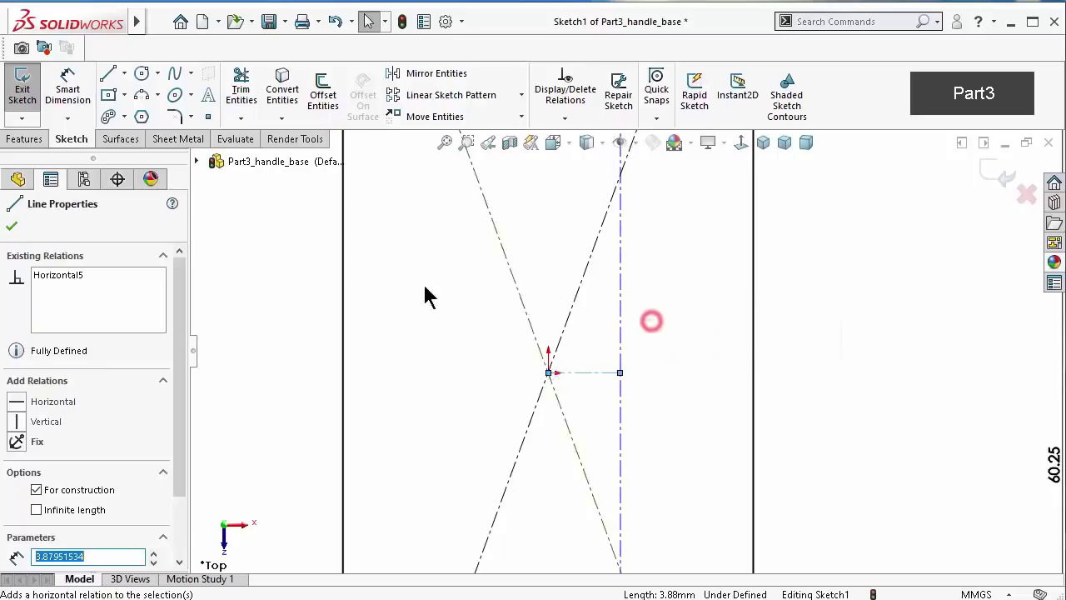
left_click(302, 310)
key("z")
Dimension the vertical construction line to 41 mm
right_click_drag(871, 406, 845, 297)
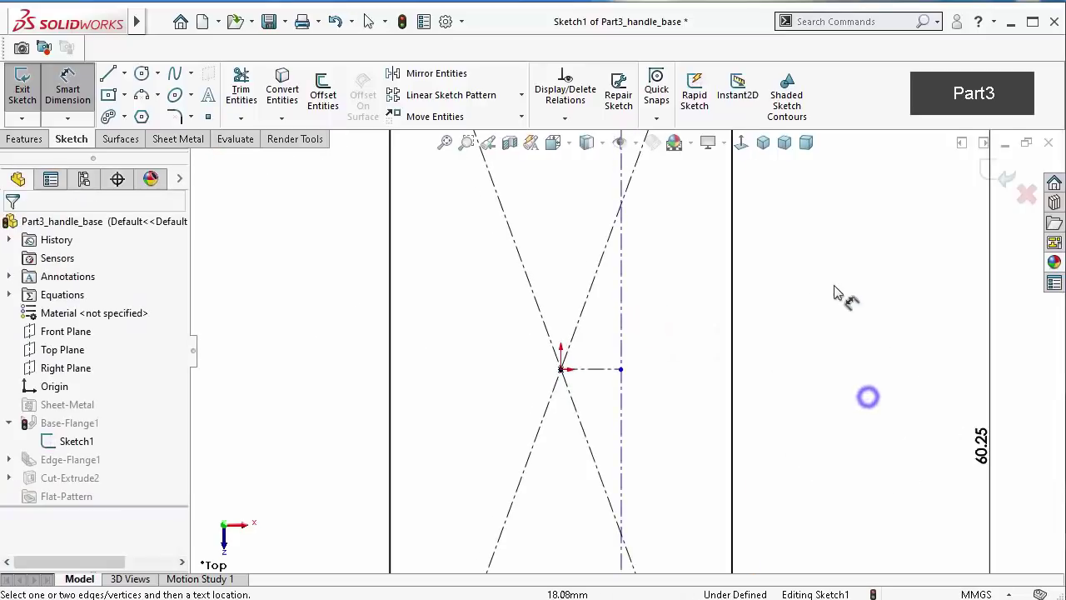
left_click(624, 290)
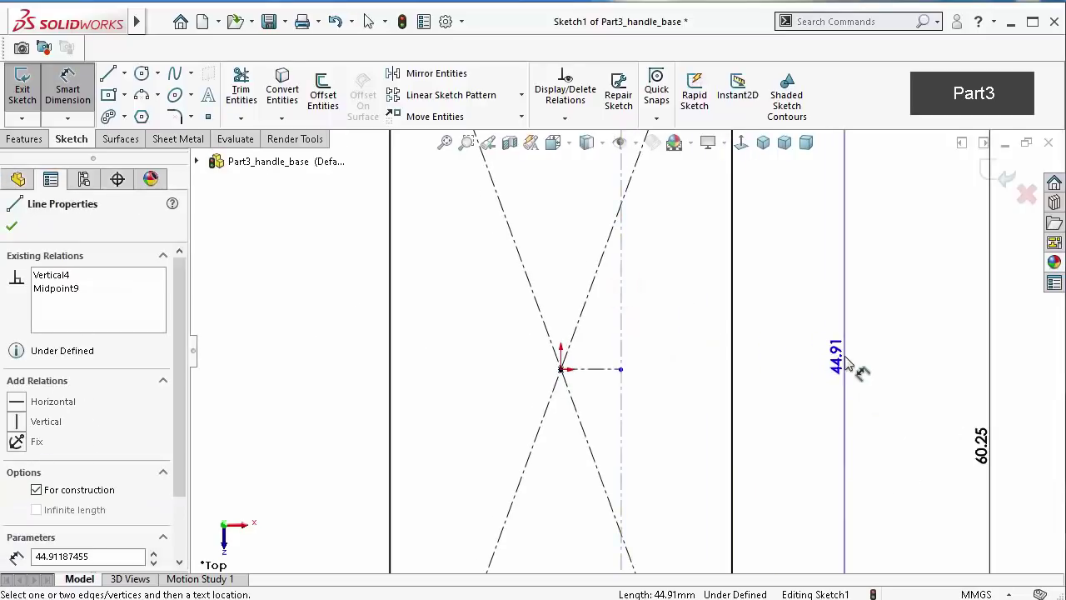
left_click(844, 356)
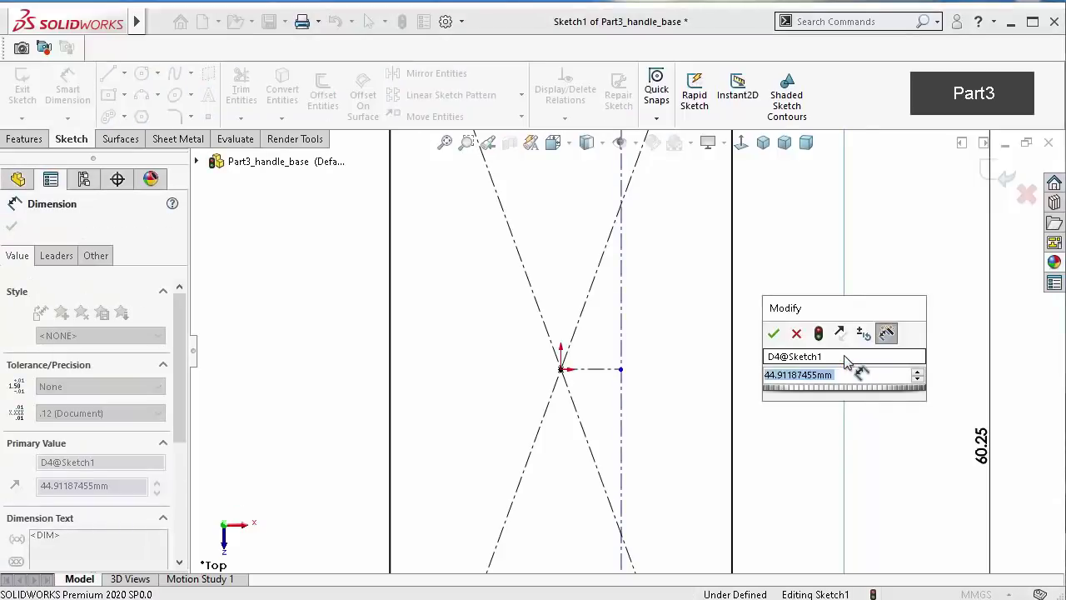
type("41")
key("Return")
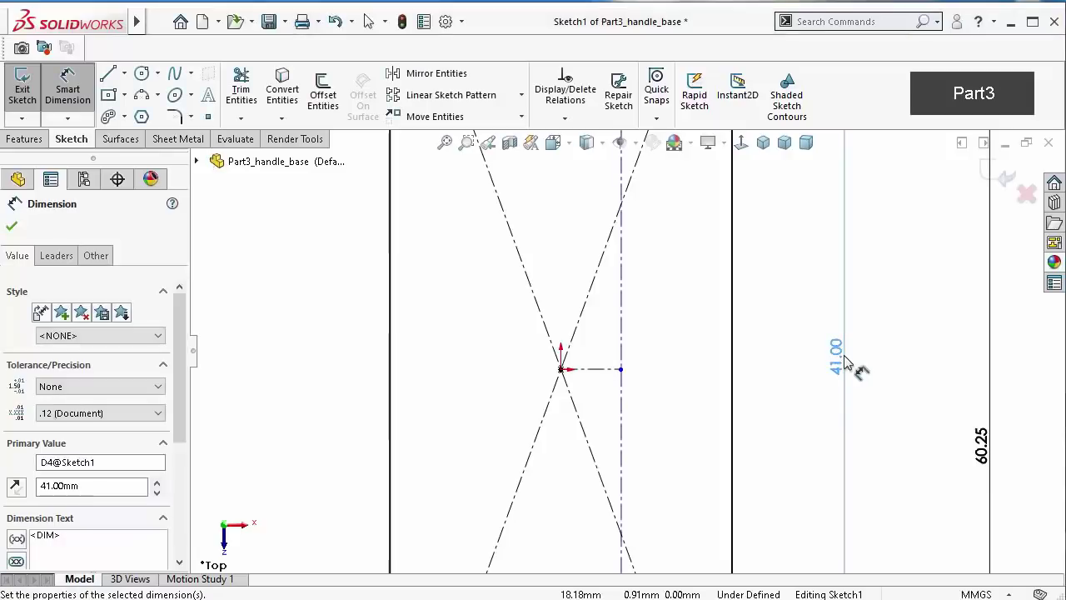
Set the vertical line's distance from the origin to 7.50 mm and exit the sketch
left_click(623, 279)
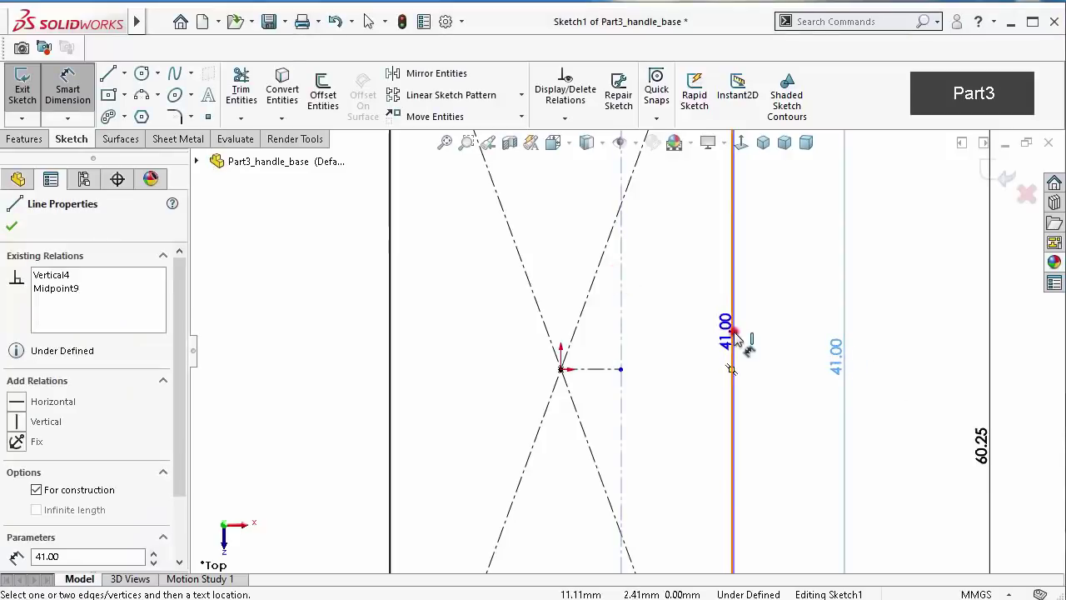
left_click(732, 333)
left_click(793, 367)
type("7.5")
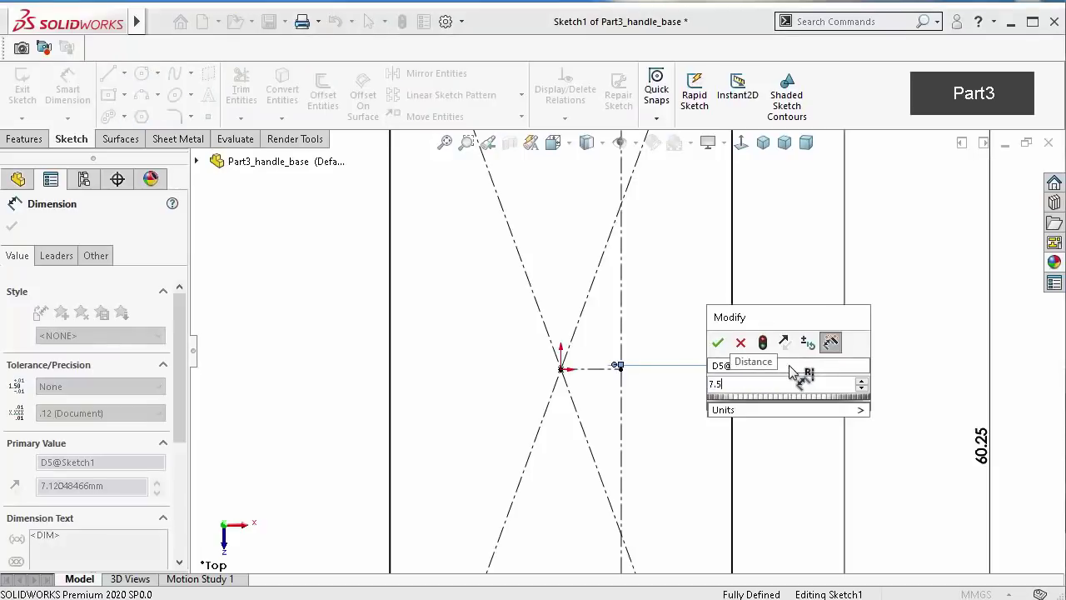
type("7.12")
key("Return")
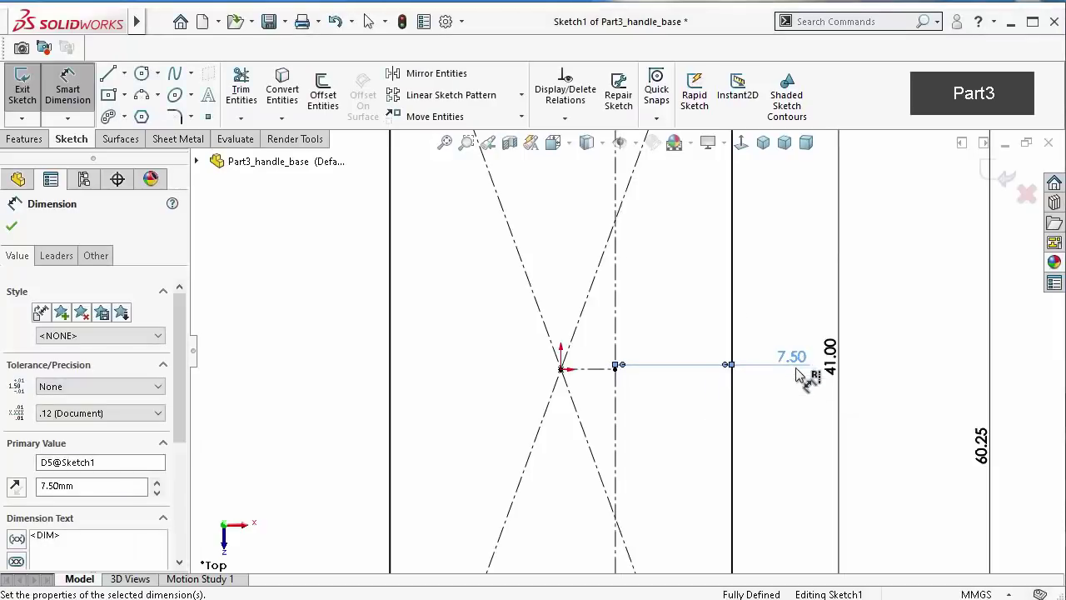
key("f")
left_click(827, 309)
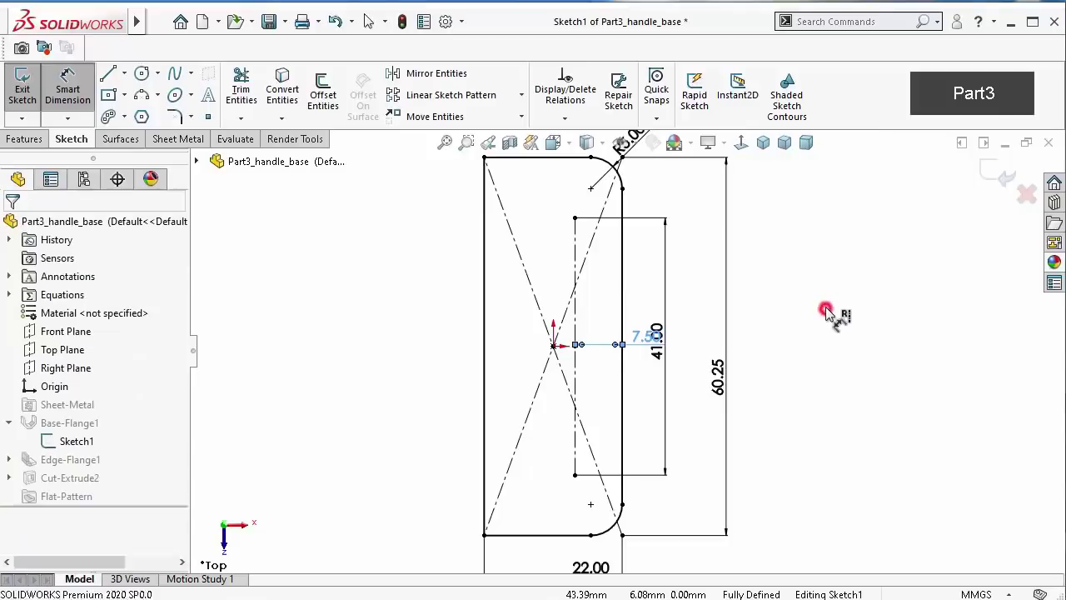
left_click(996, 170)
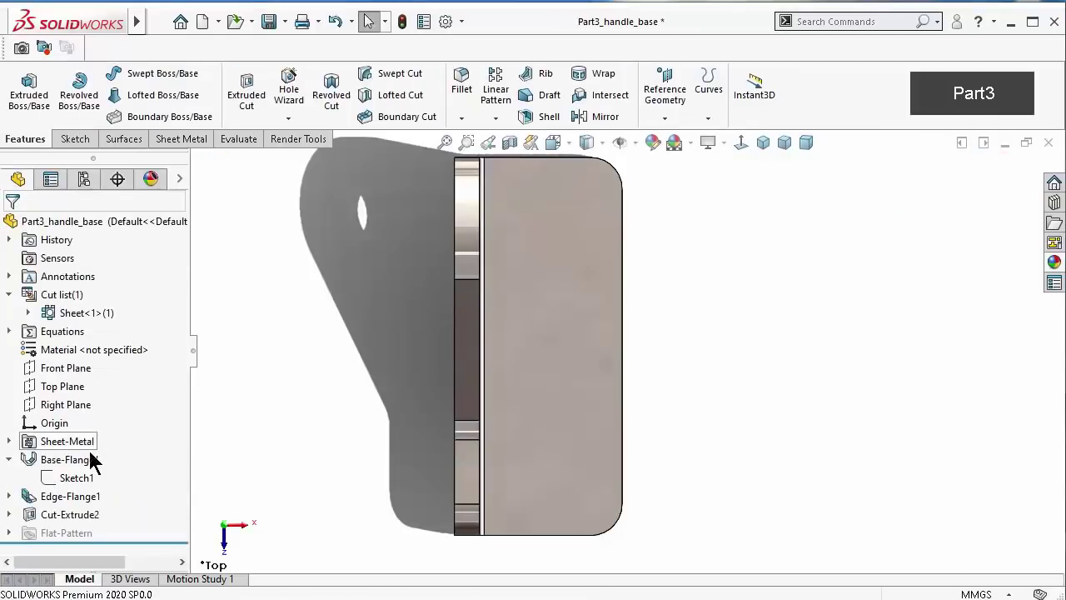
Show Sketch1 and start a straight-type Hole Wizard hole
left_click(77, 477)
left_click(86, 452)
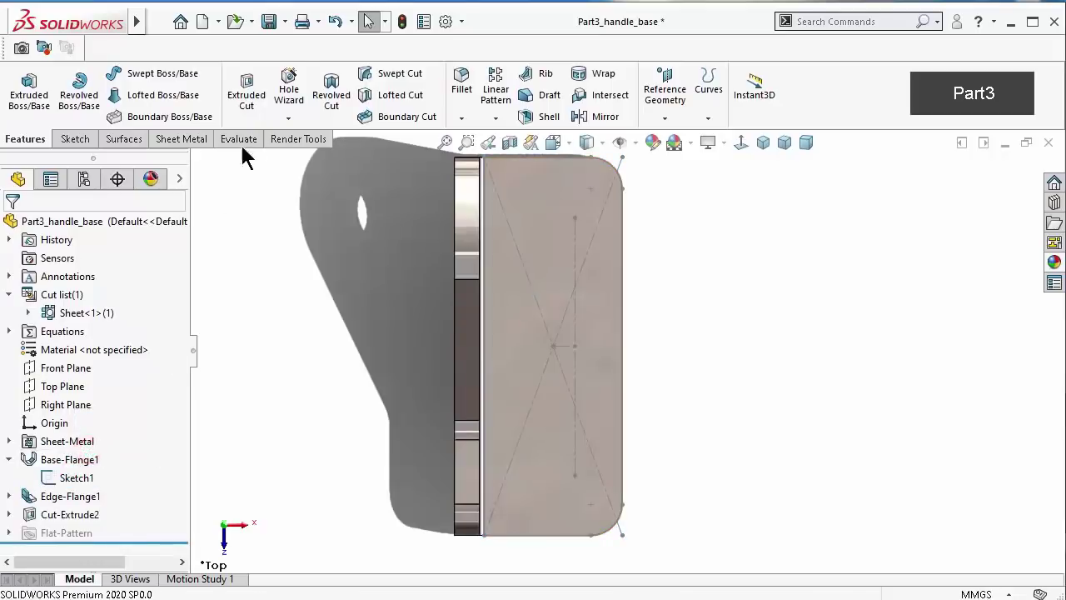
left_click(292, 96)
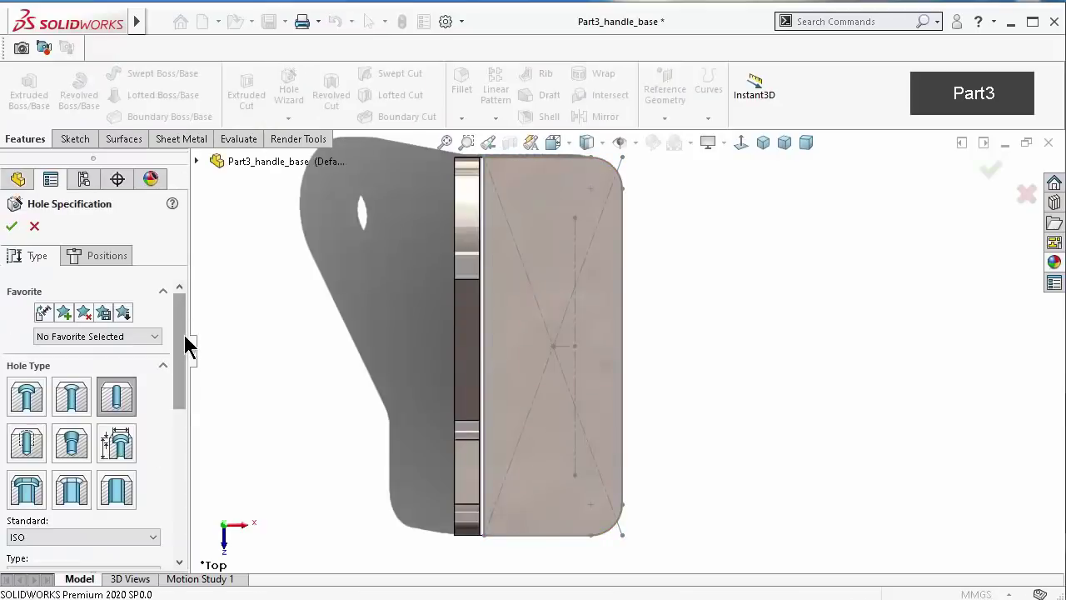
left_click(121, 399)
left_click_drag(176, 368, 177, 529)
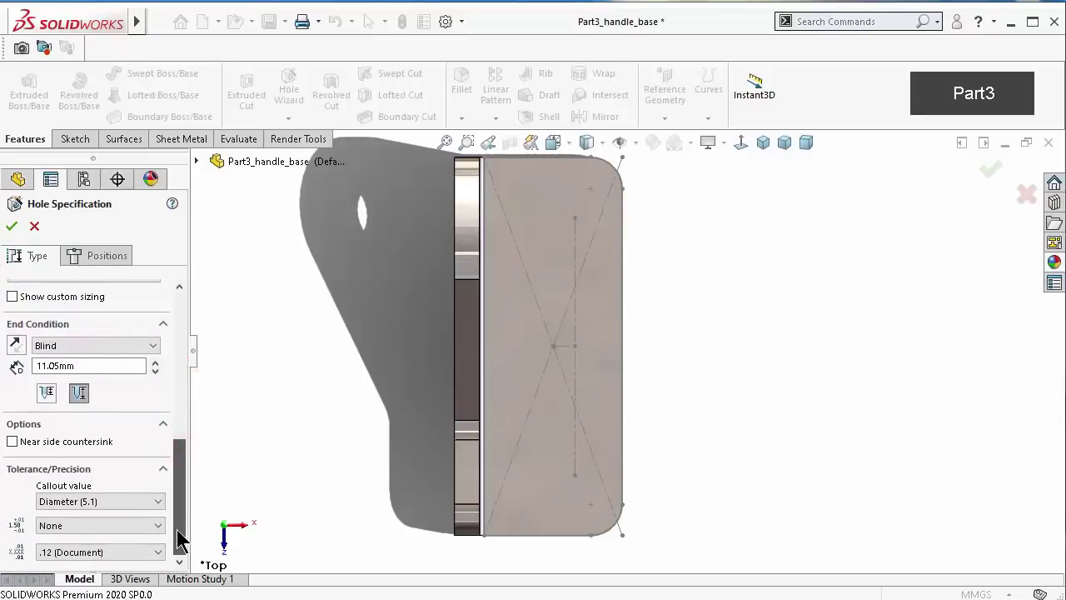
Place Ø5.1 holes at the sketch line's top and bottom points on the flat flange
left_click(93, 260)
left_click(542, 222)
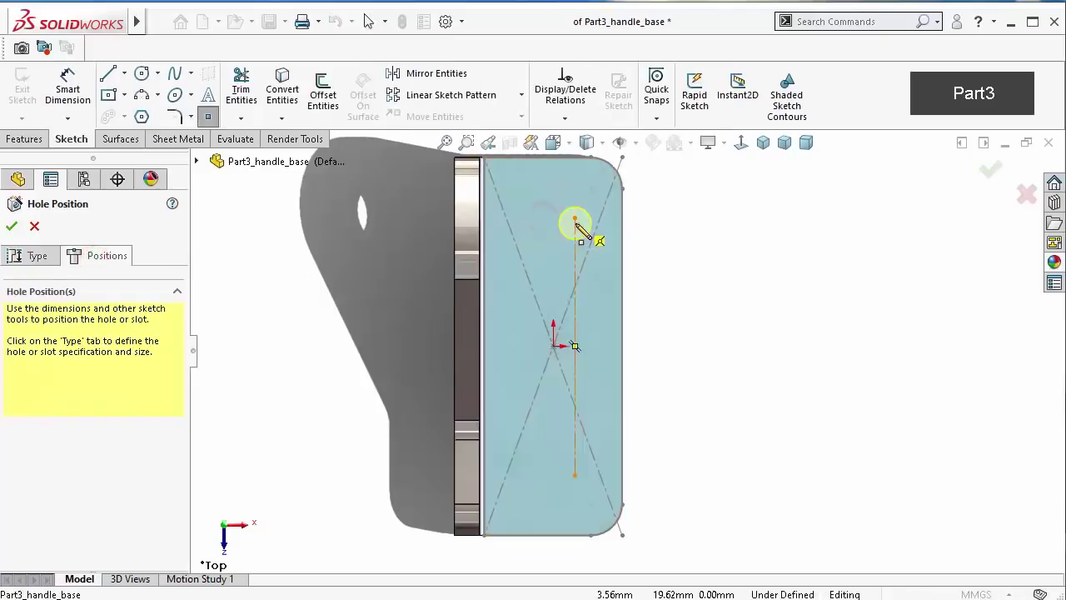
left_click(574, 219)
left_click(574, 475)
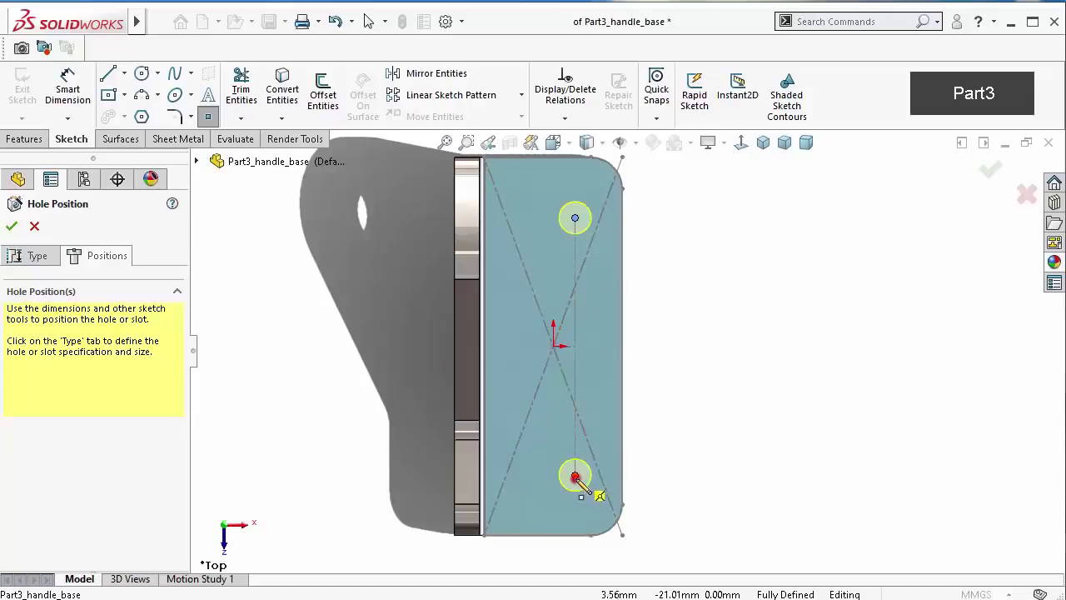
left_click(991, 172)
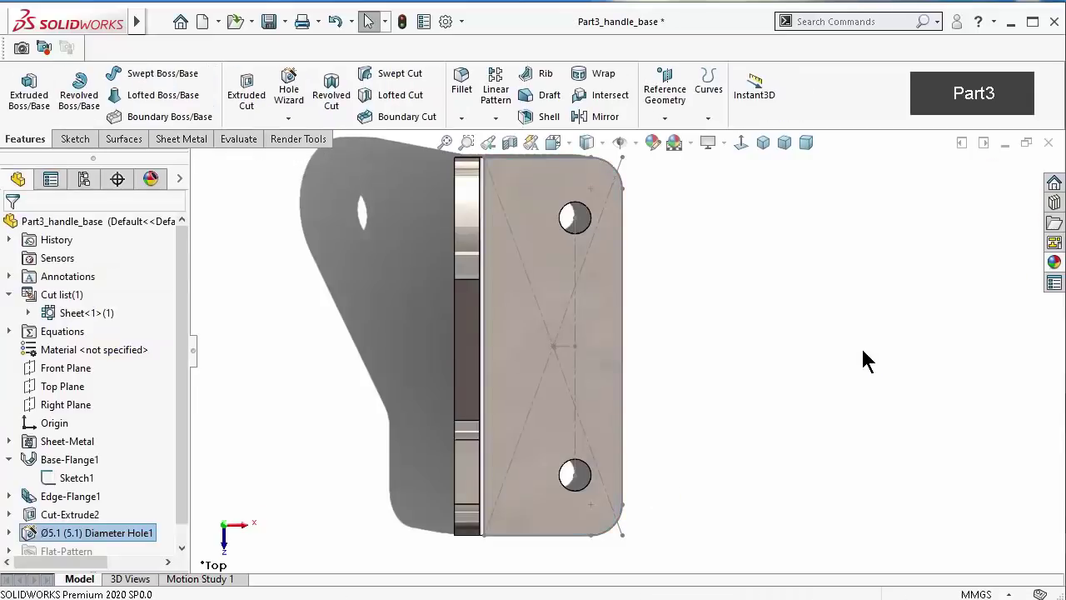
Hide Sketch1 on the model and return to the trimetric view
mouse_move(839, 346)
middle_mouse_down()
mouse_move(698, 257)
mouse_move(645, 342)
middle_mouse_up()
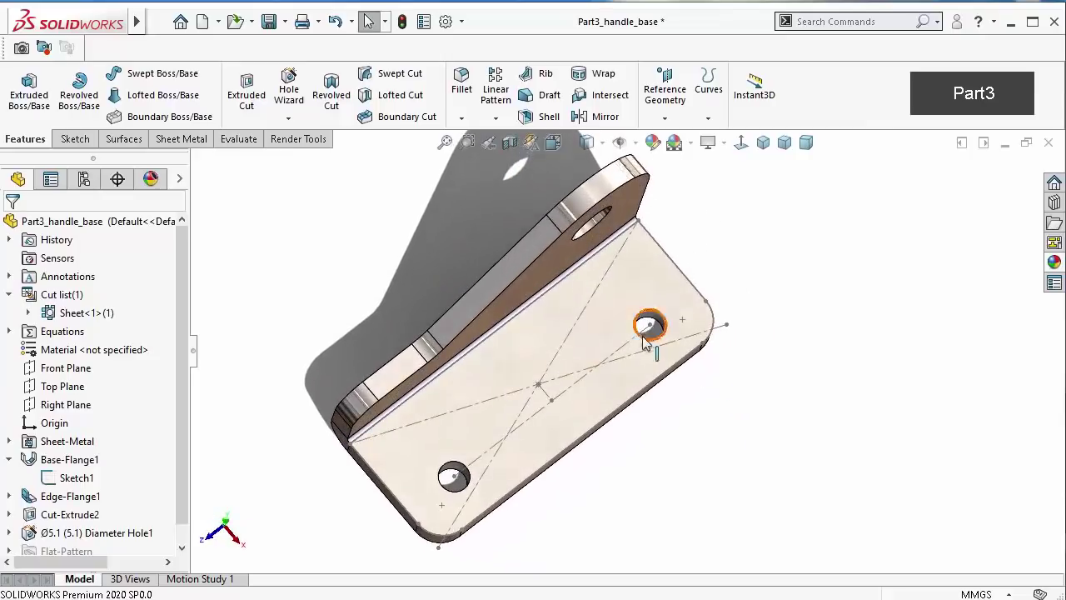
left_click(621, 354)
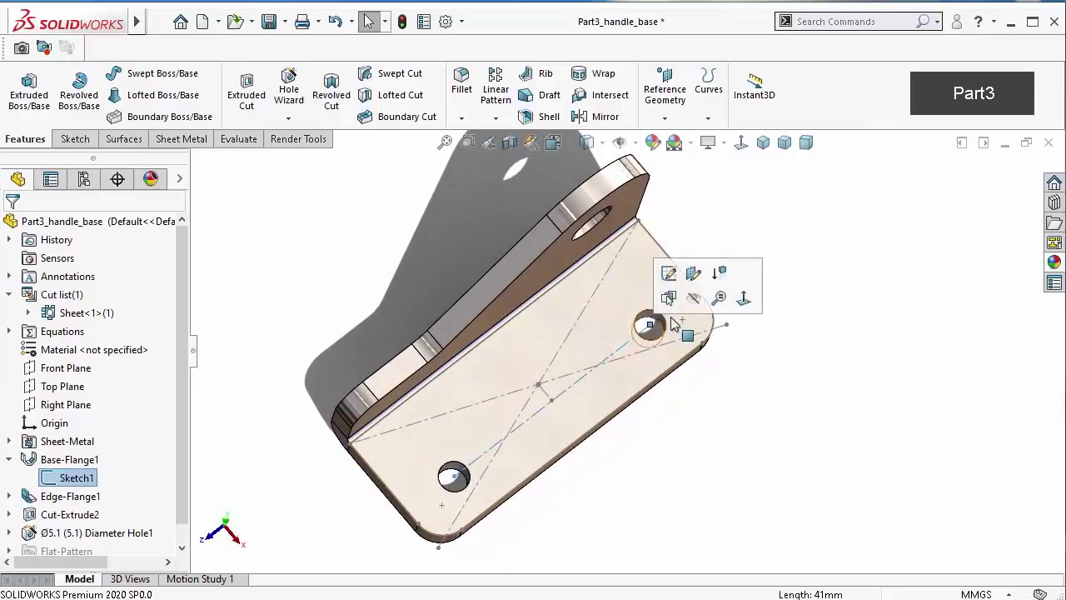
left_click(693, 278)
middle_click_drag(781, 379, 771, 350)
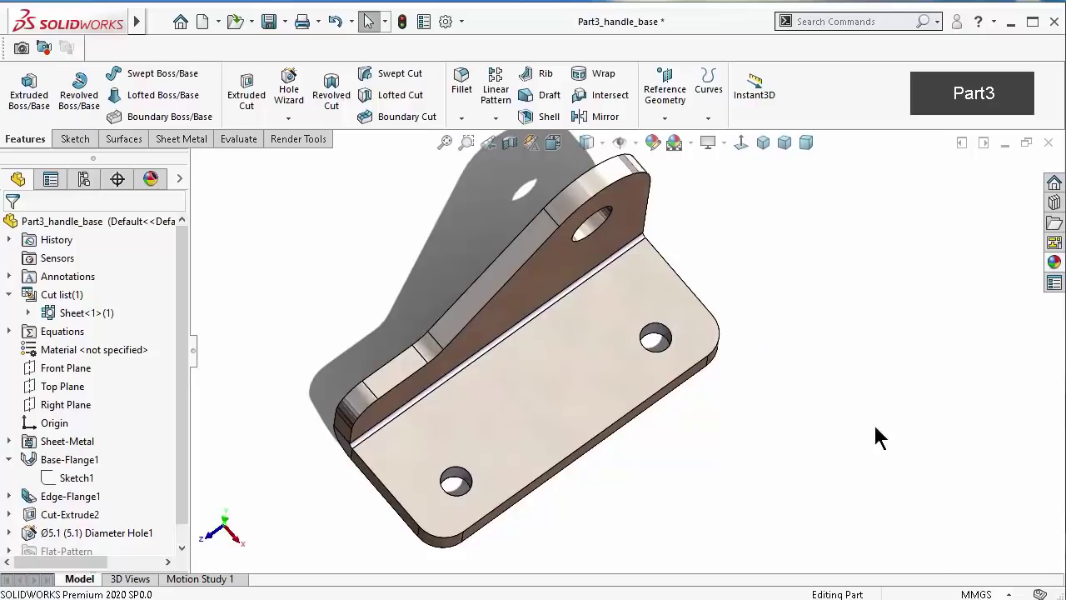
left_click(784, 142)
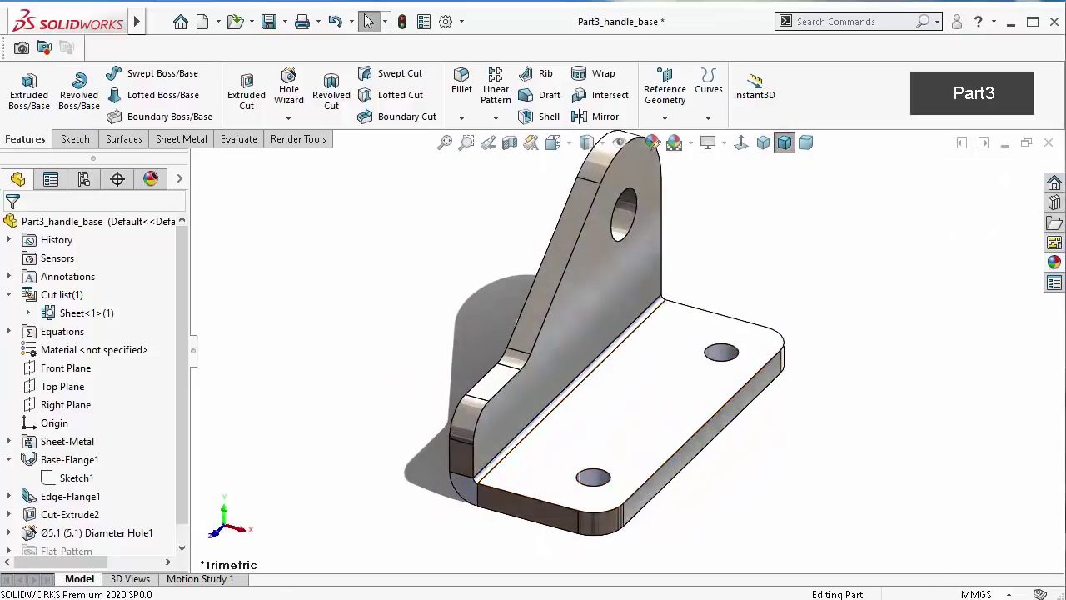
Turn off perspective, toggle ambient occlusion, and switch to the isometric view
left_click(709, 143)
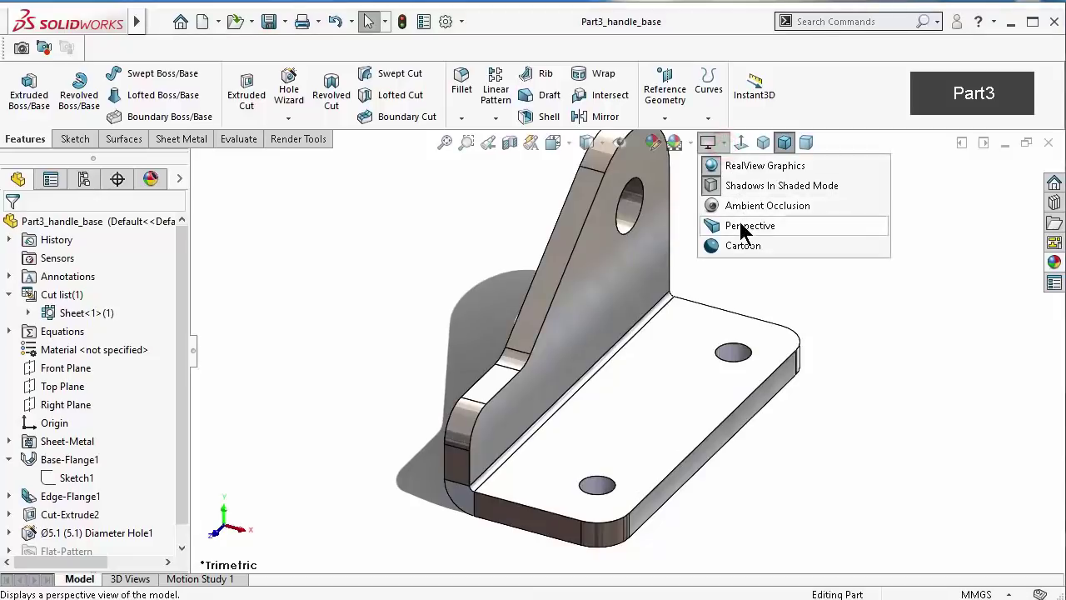
left_click(739, 226)
left_click(709, 142)
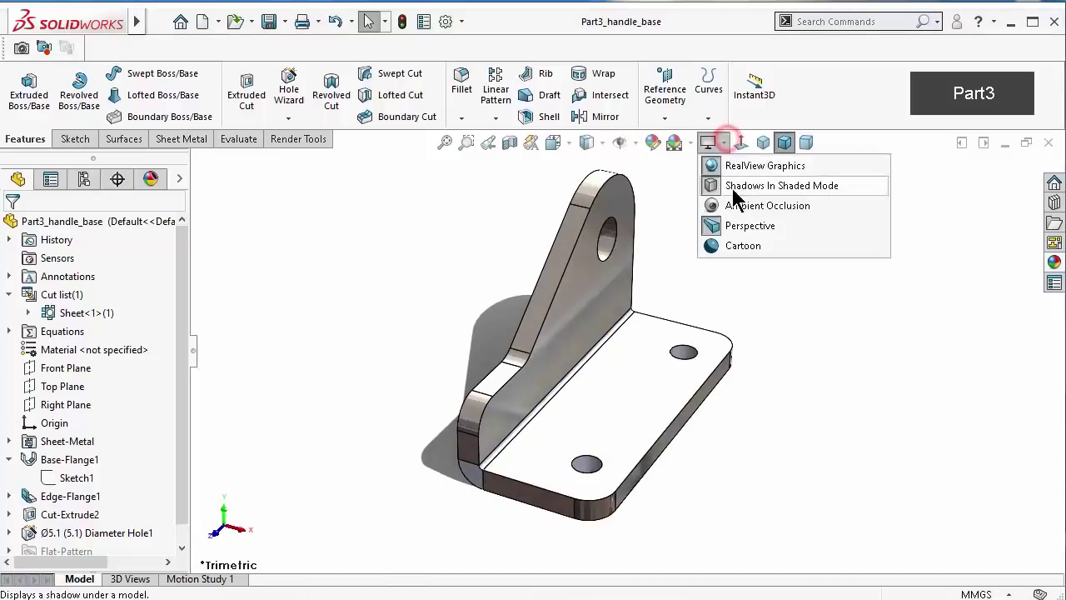
left_click(734, 205)
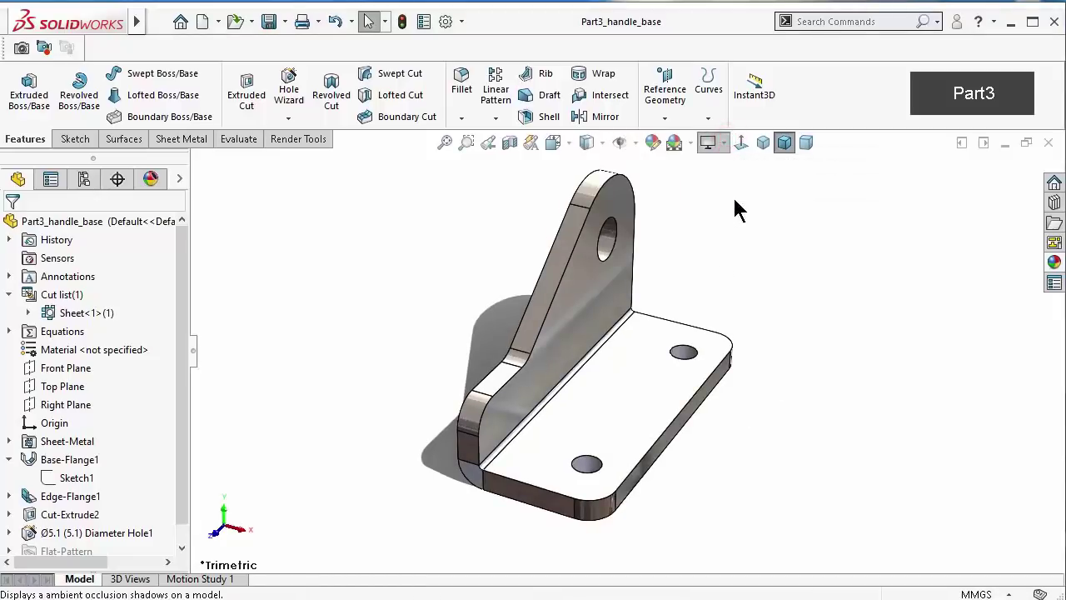
left_click(763, 144)
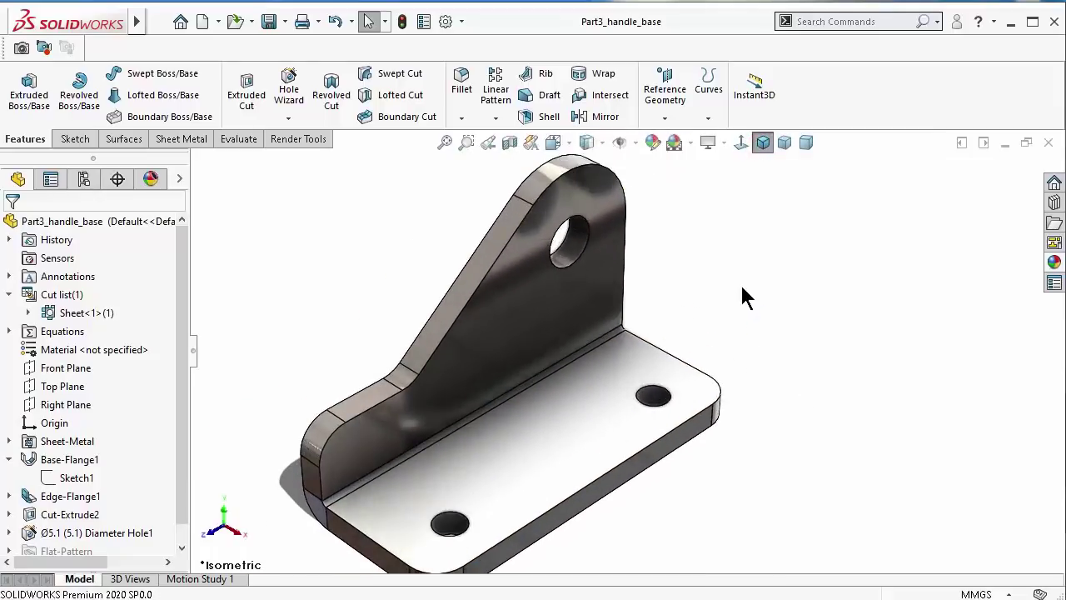
key("z")
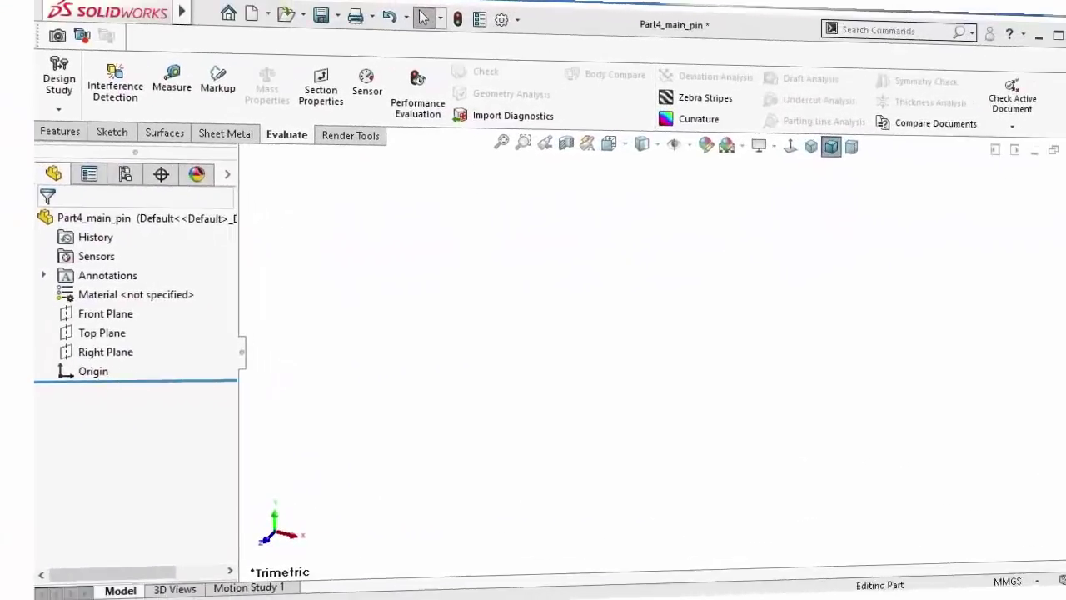
Start a sketch on the Front Plane and draw a circle centred on the origin
left_click(52, 317)
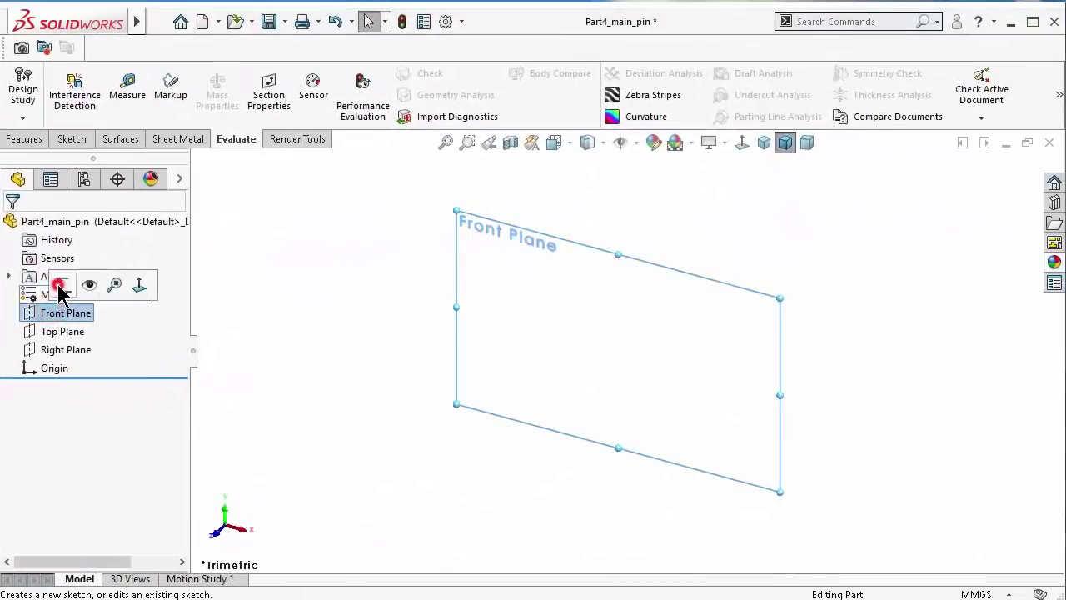
left_click(59, 286)
left_click(142, 73)
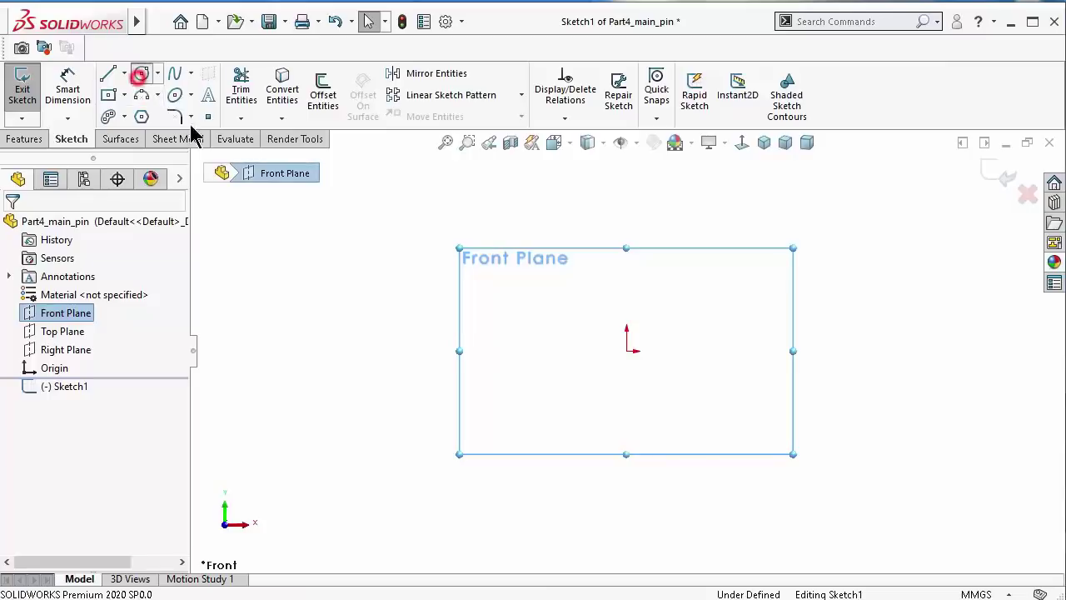
left_click(626, 350)
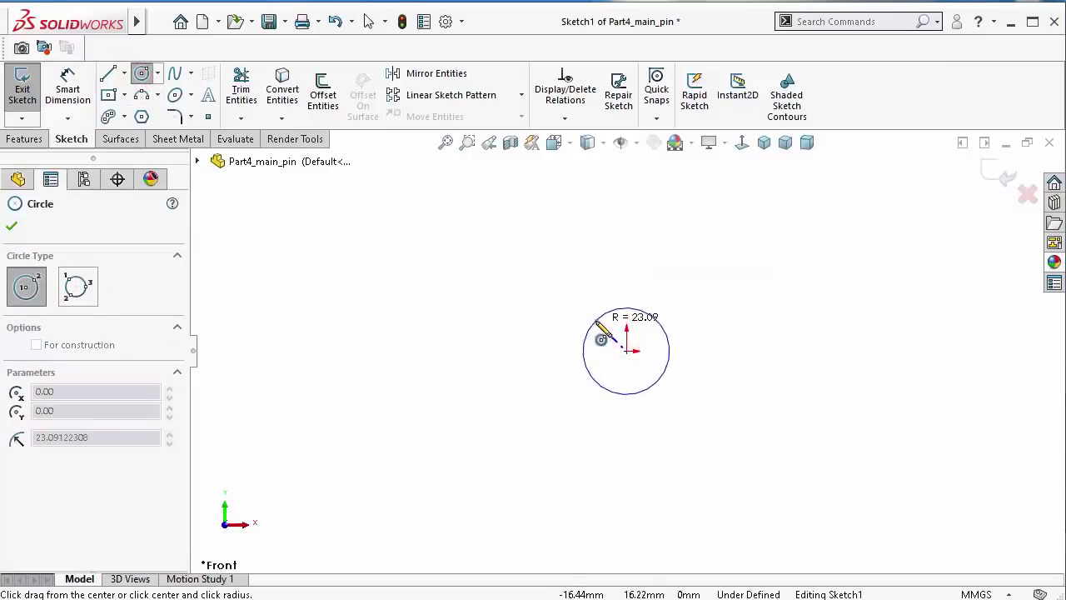
left_click(600, 330)
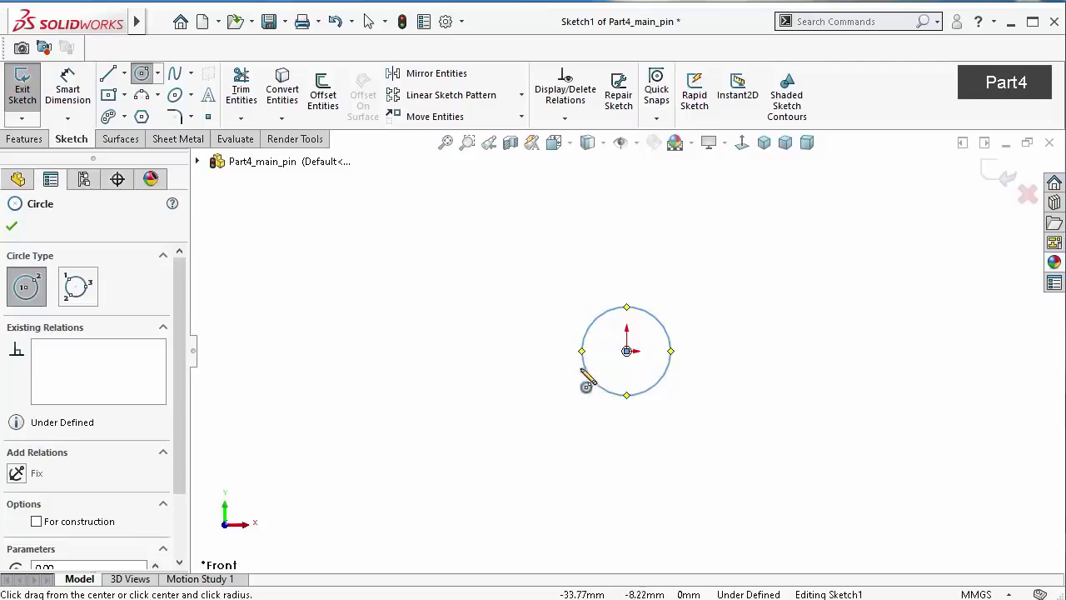
Dimension the circle's diameter to 15.75 mm
right_click_drag(737, 403, 722, 301)
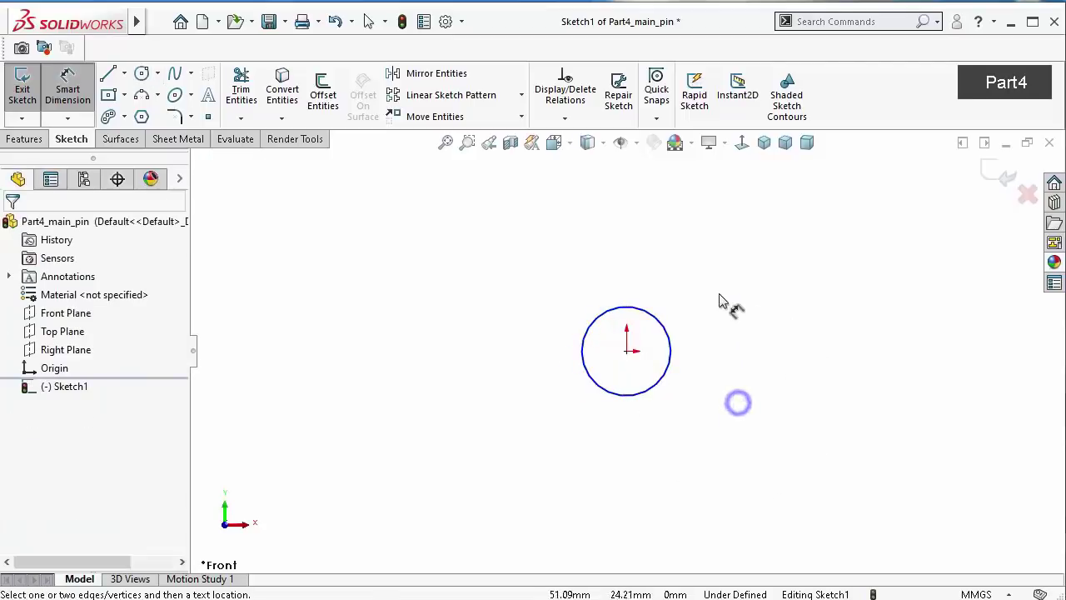
left_click(658, 321)
left_click(766, 327)
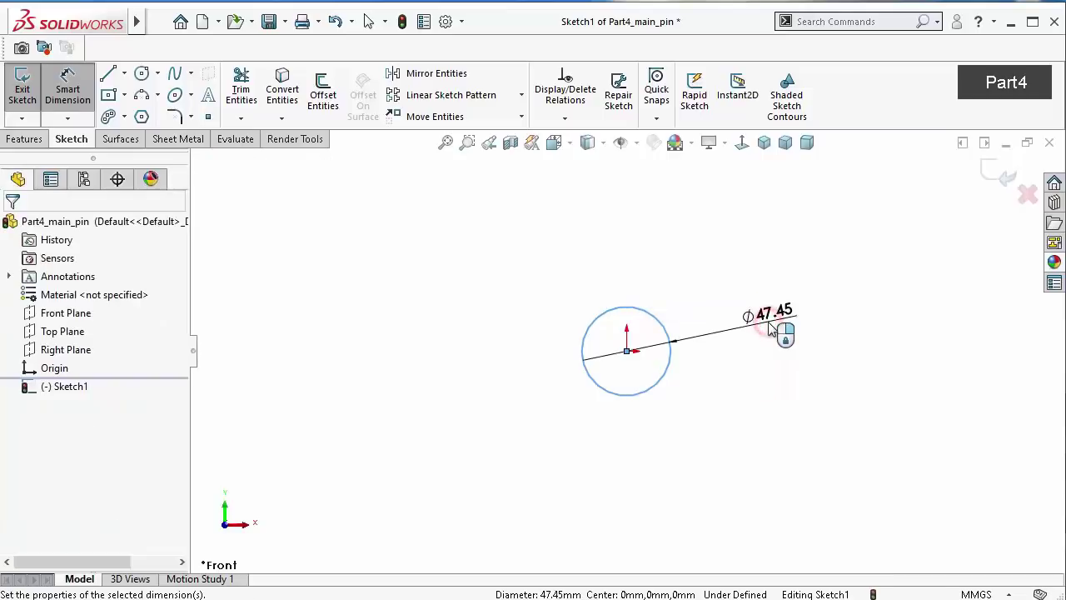
type("15.75")
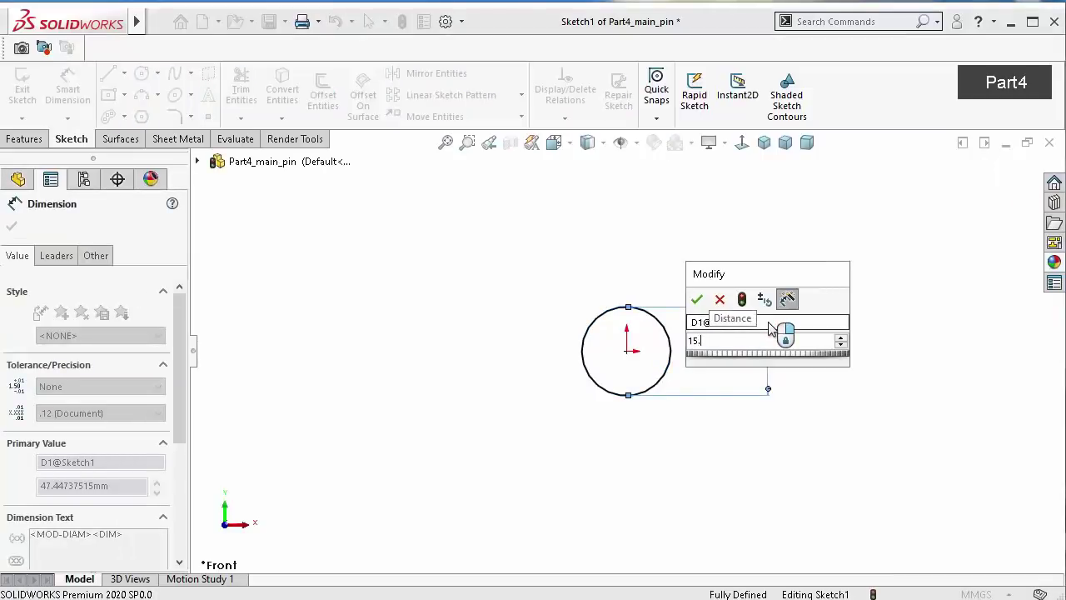
key("Return")
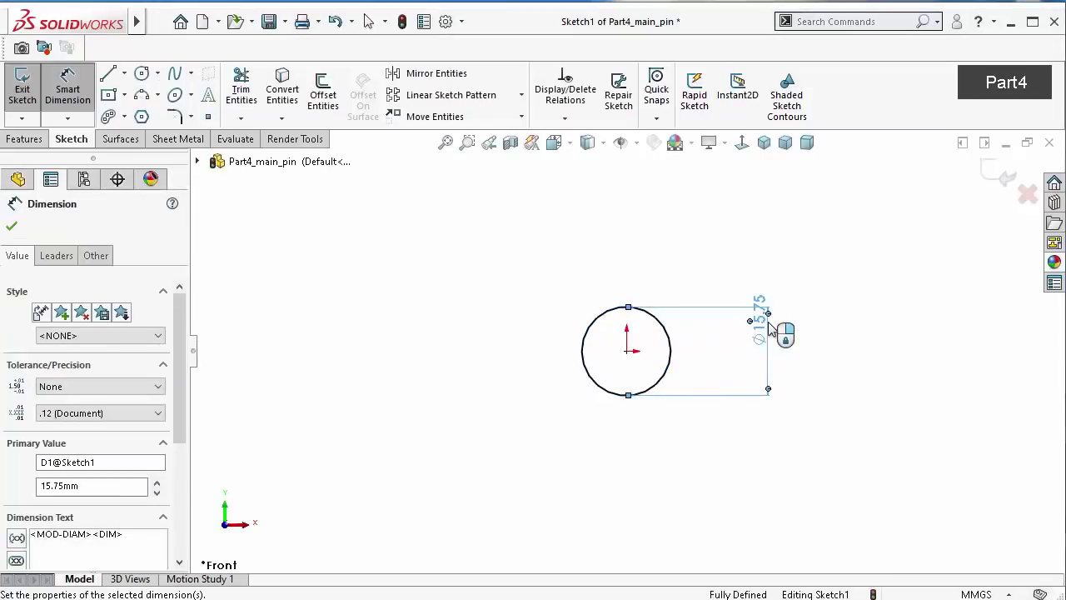
left_click(11, 142)
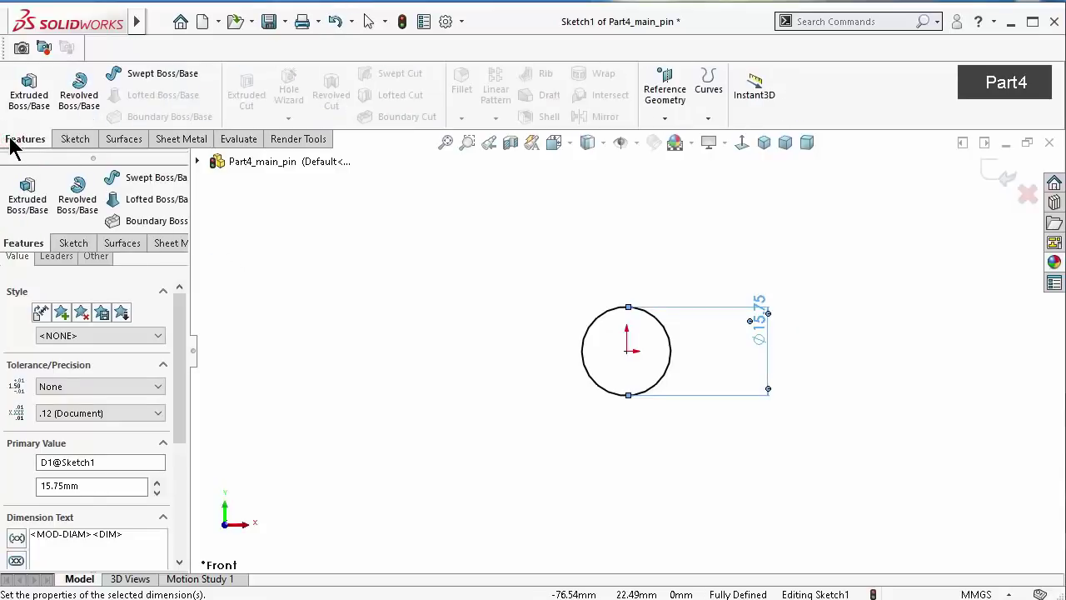
Boss-extrude the Ø15.75 circle Mid Plane to a 60 mm depth
left_click(33, 96)
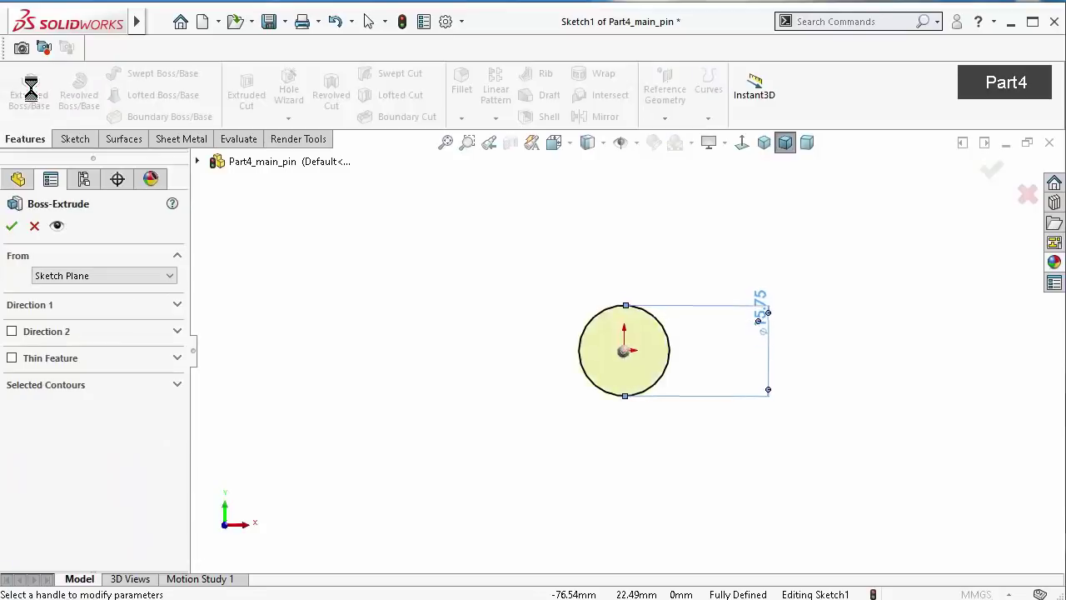
left_click(99, 276)
left_click(98, 275)
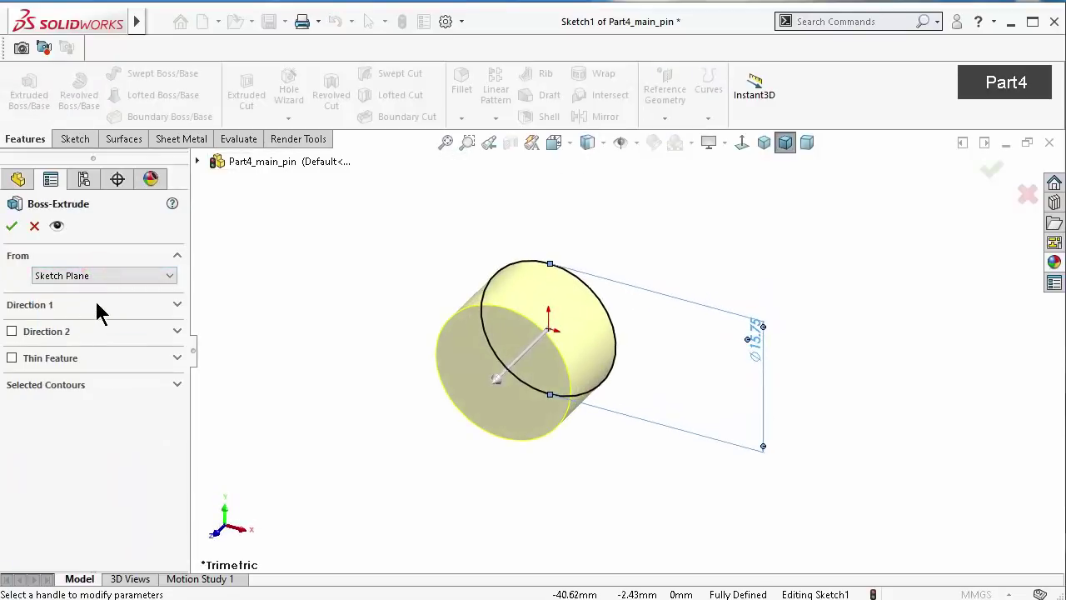
left_click(175, 306)
left_click(137, 327)
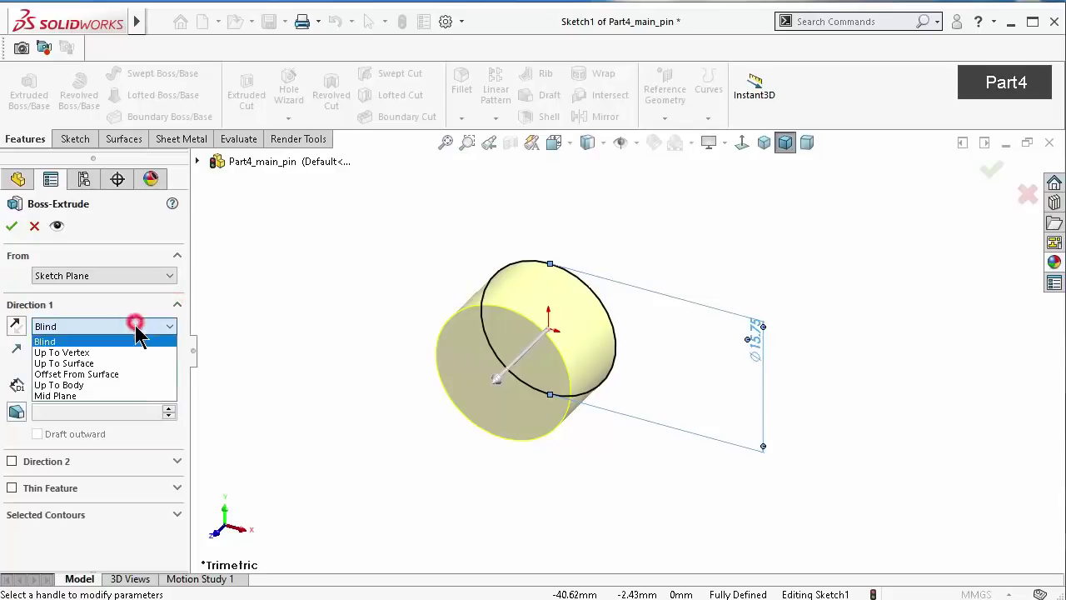
left_click(120, 396)
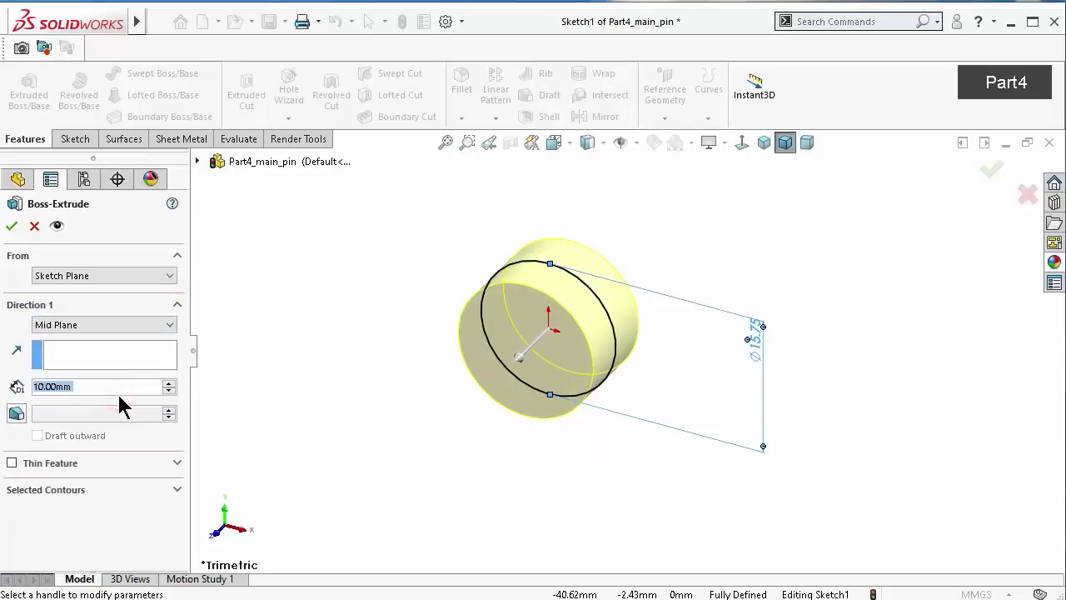
left_click(169, 384)
left_click(169, 383)
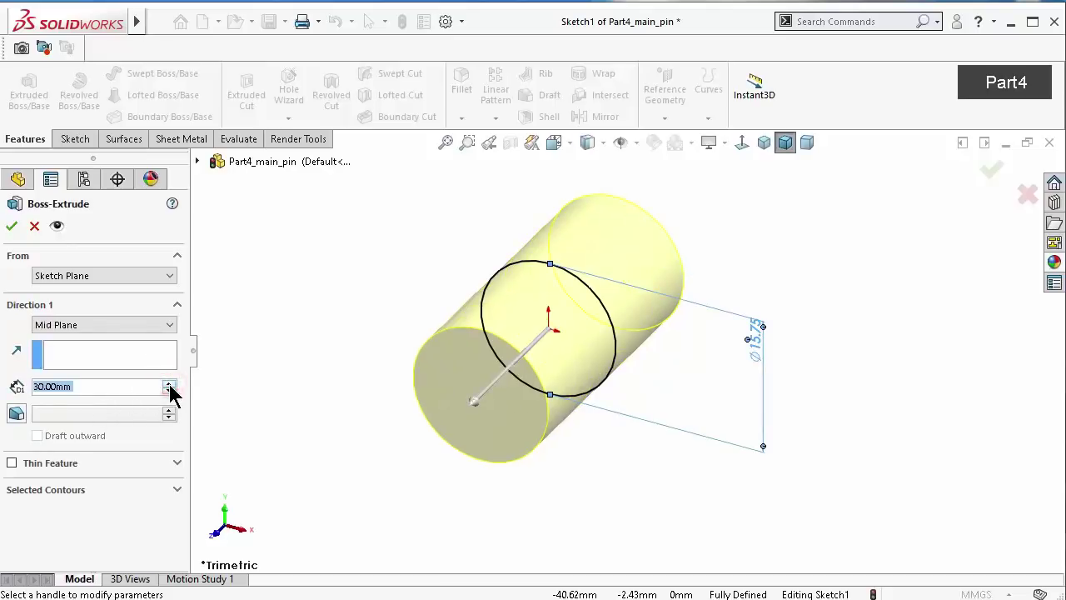
left_click(169, 384)
left_click(169, 384)
left_click(169, 384)
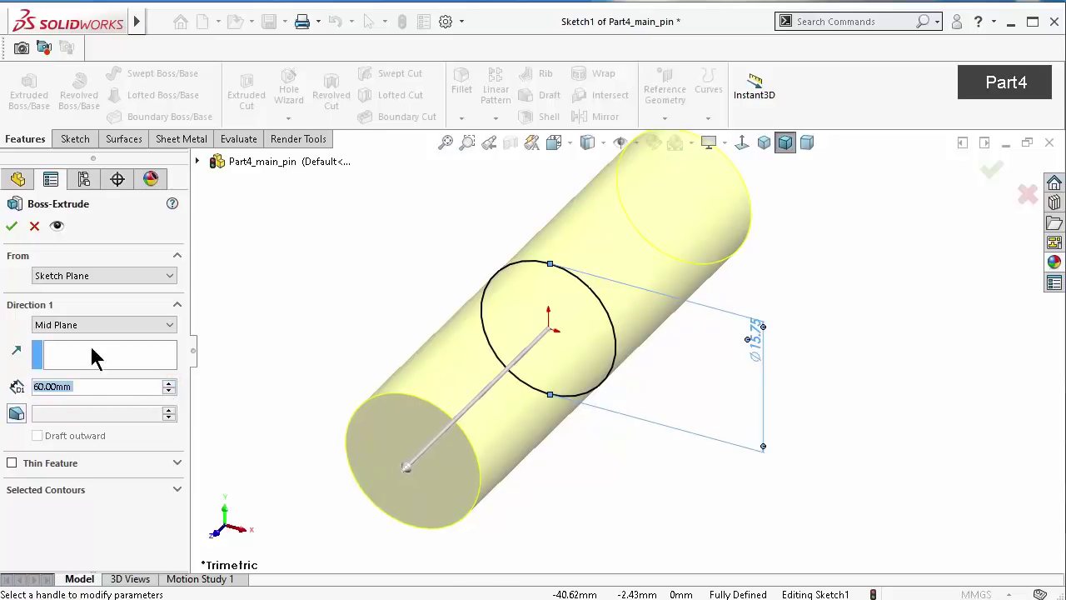
left_click(12, 226)
left_click(840, 350)
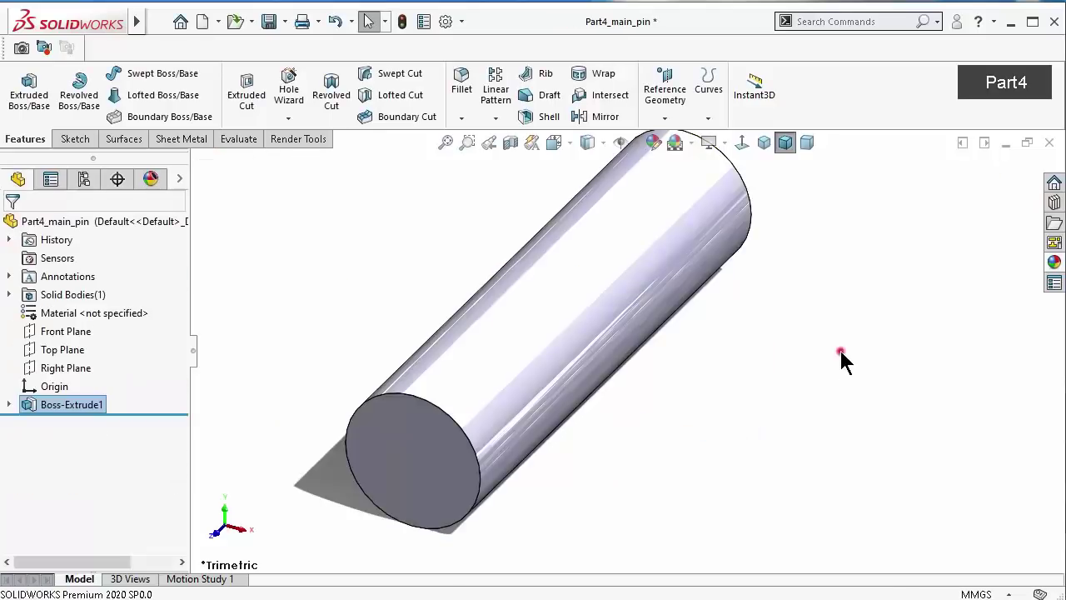
Apply the brushed steel appearance from Metal > Steel to the main pin cylinder
left_click(1053, 264)
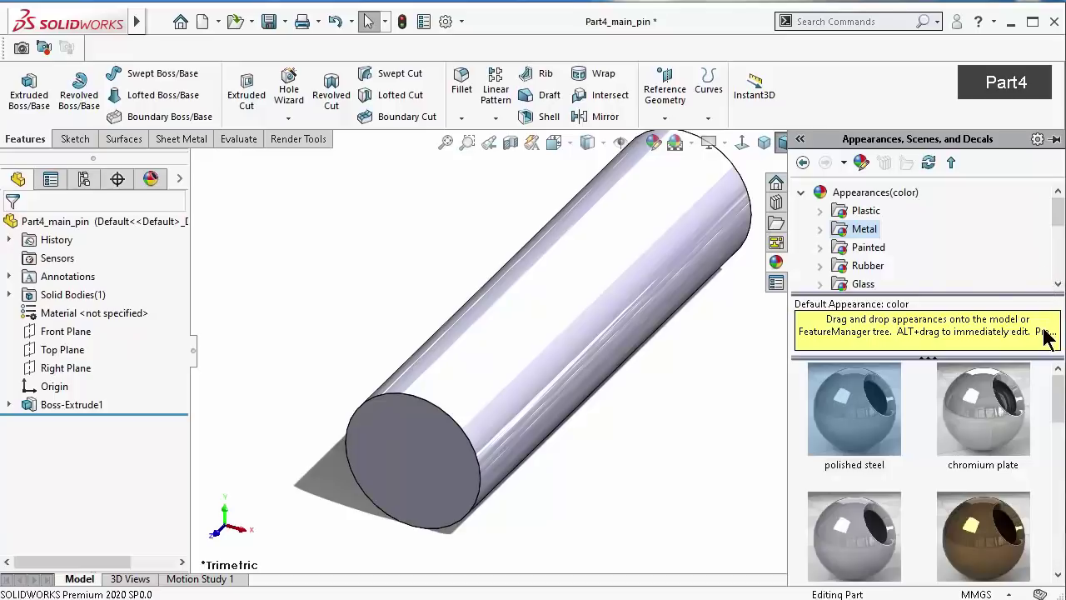
left_click(820, 229)
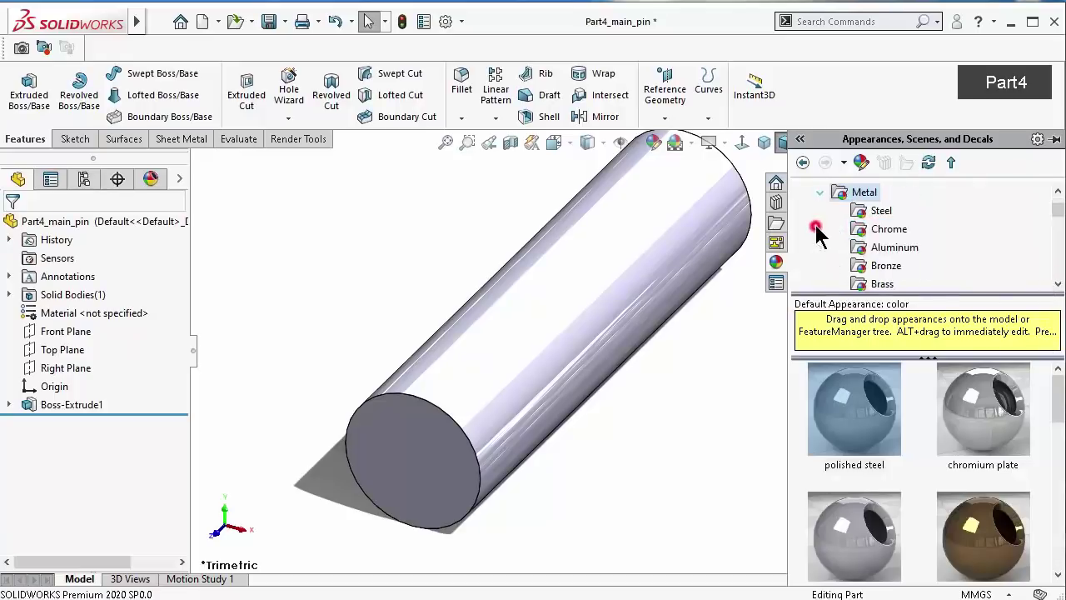
left_click(862, 211)
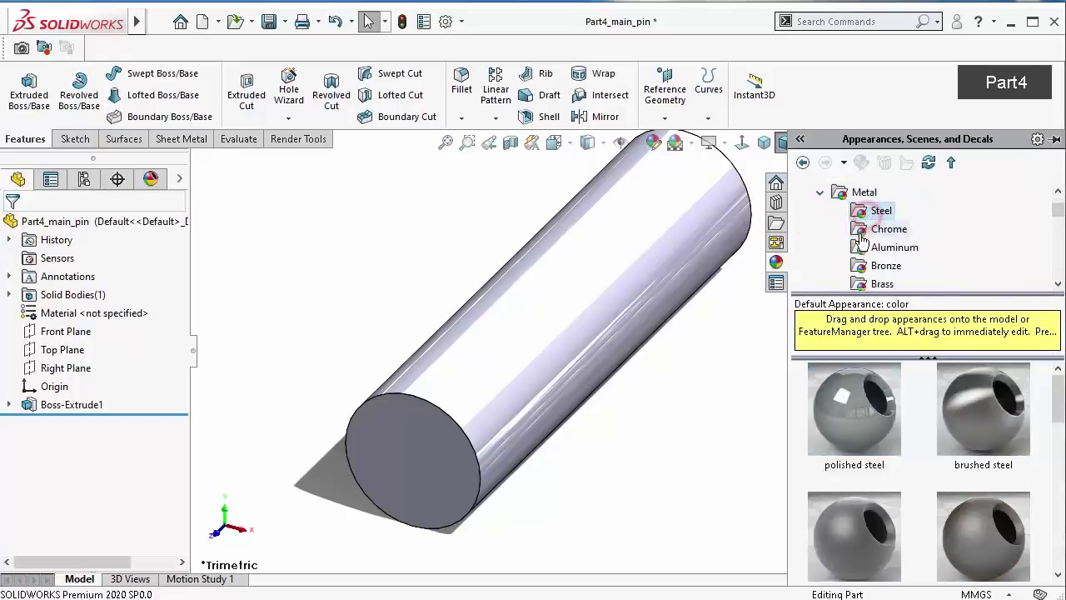
left_click(999, 433)
left_click(679, 429)
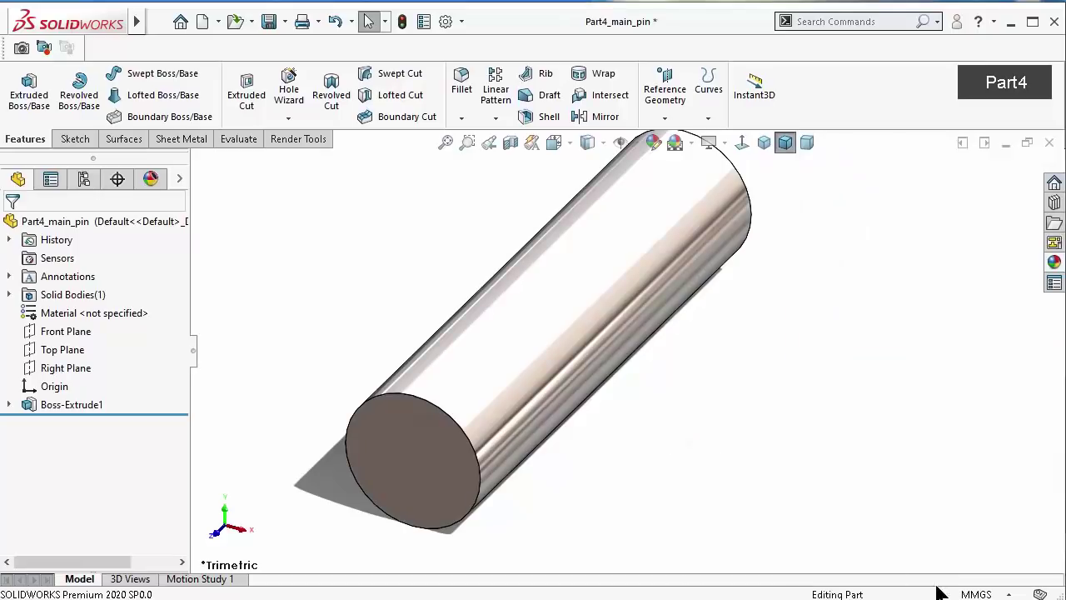
Save the pin and start a new sketch on the Right Plane, viewed normal to it
key("ctrl+s")
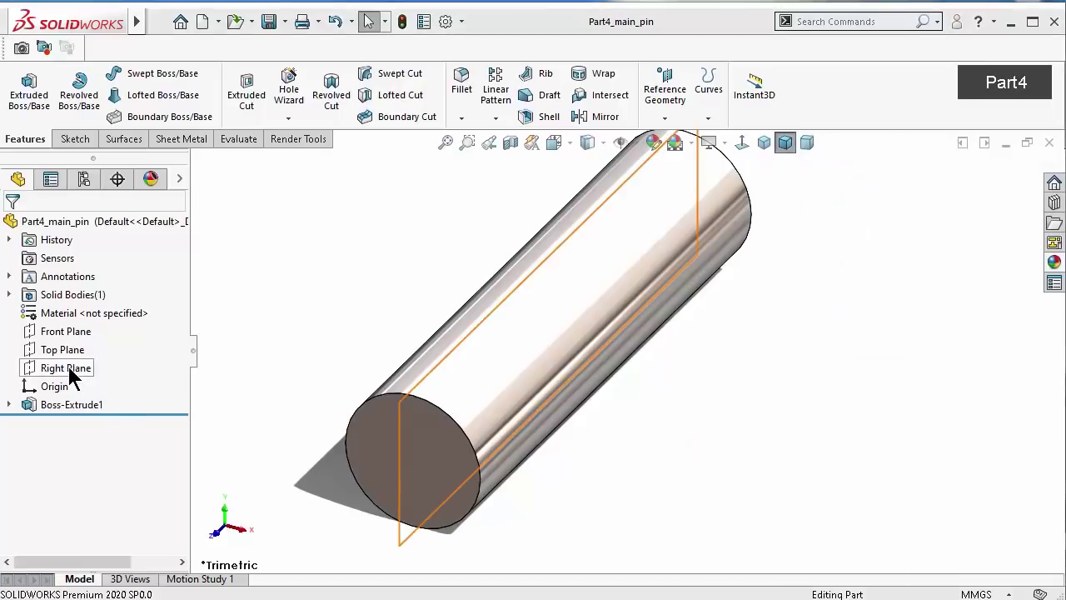
left_click(71, 369)
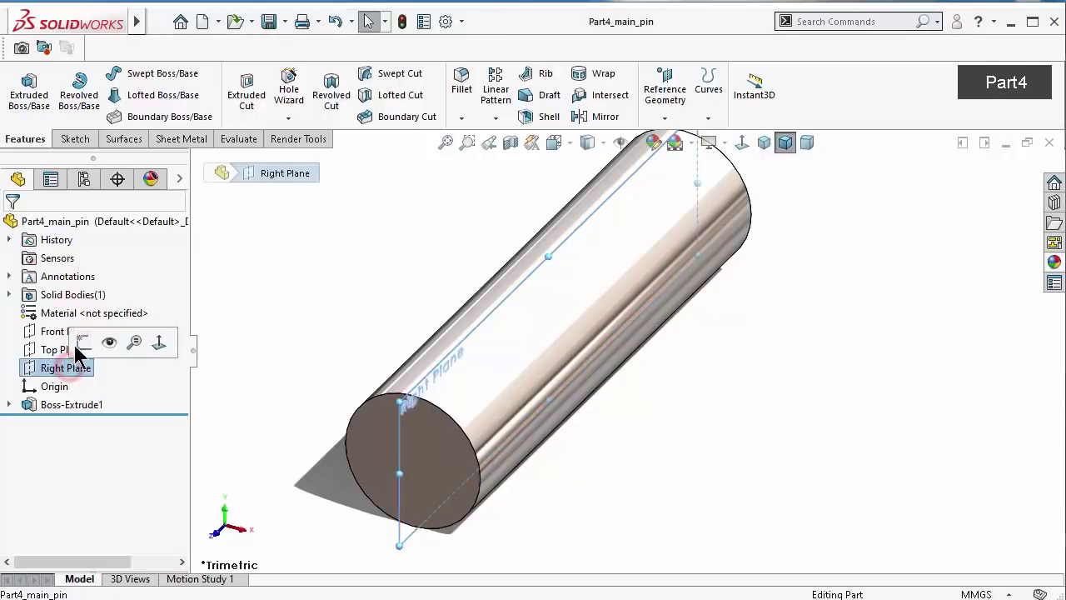
left_click(75, 340)
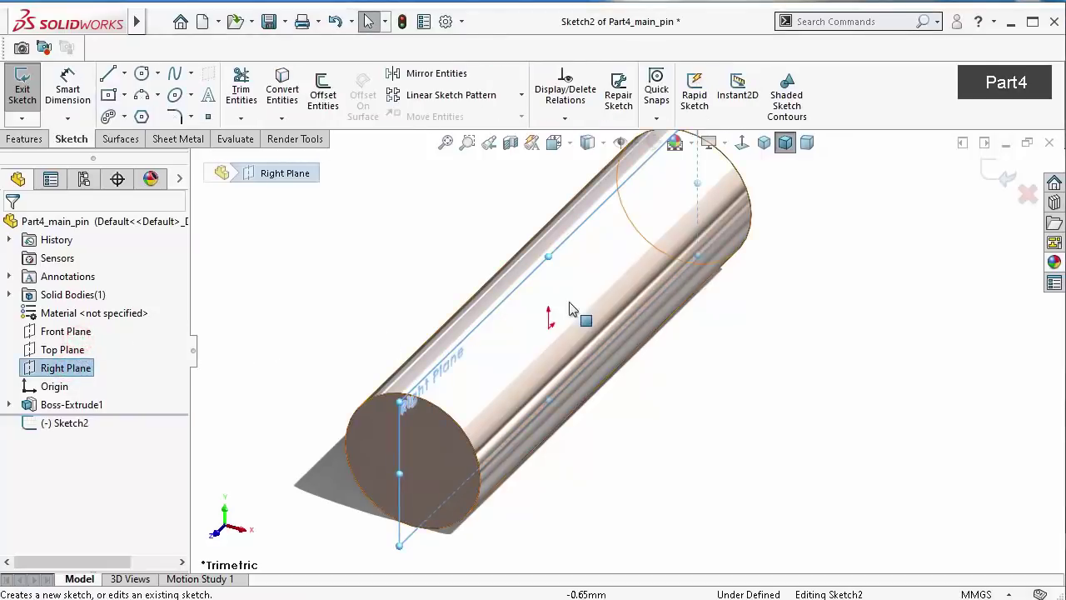
left_click(742, 142)
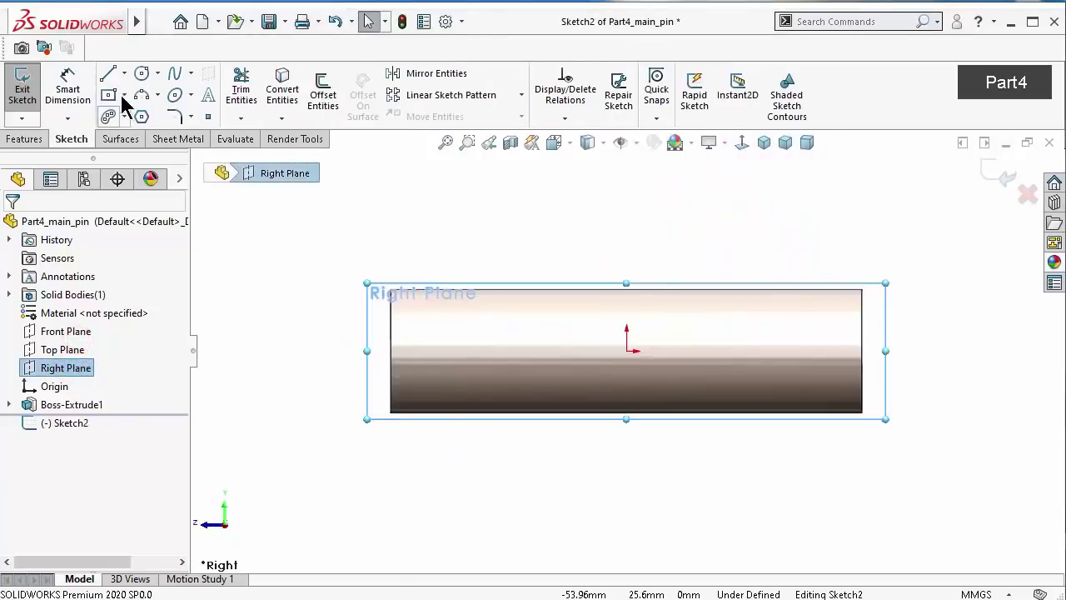
Draw a horizontal centerline spanning across the origin
left_click(123, 73)
left_click(135, 110)
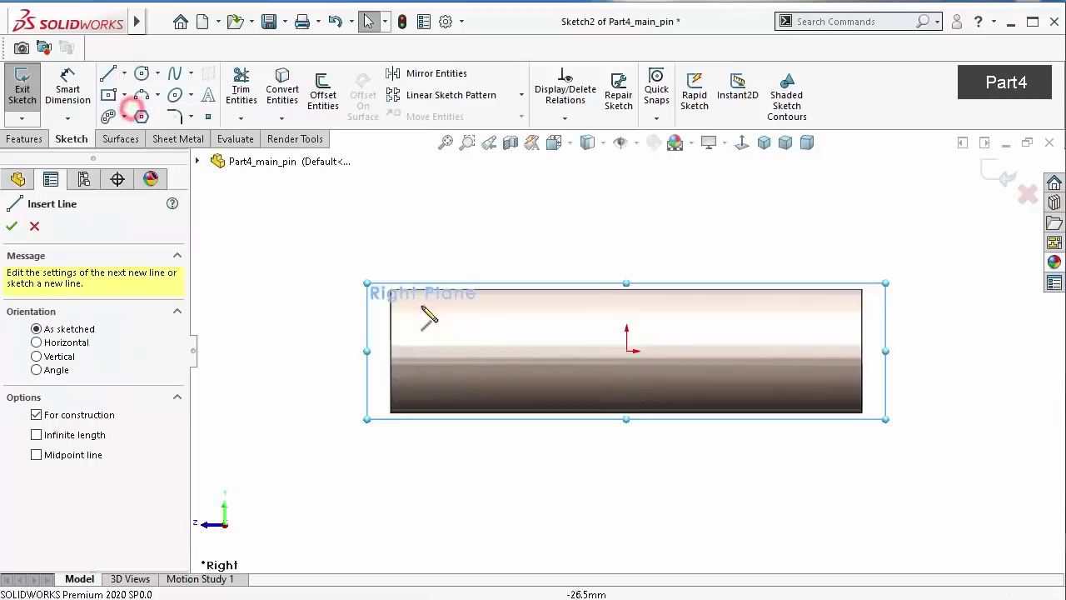
left_click(457, 351)
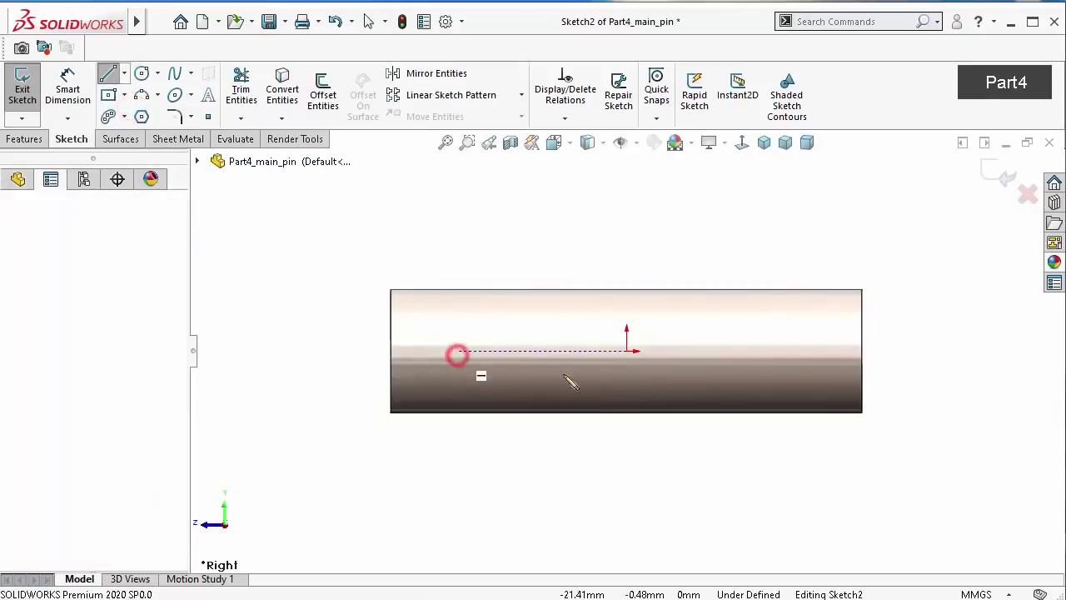
left_click(796, 351)
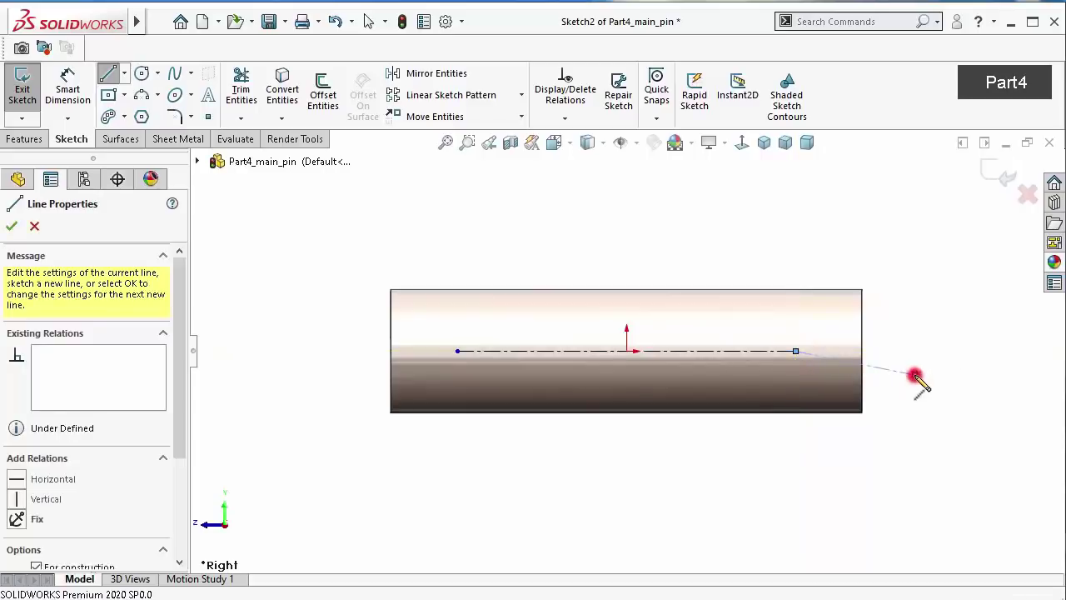
Dimension the centerline to 44.50 mm and centre it on the origin with a Midpoint relation
right_click_drag(916, 376, 866, 243)
left_click(774, 352)
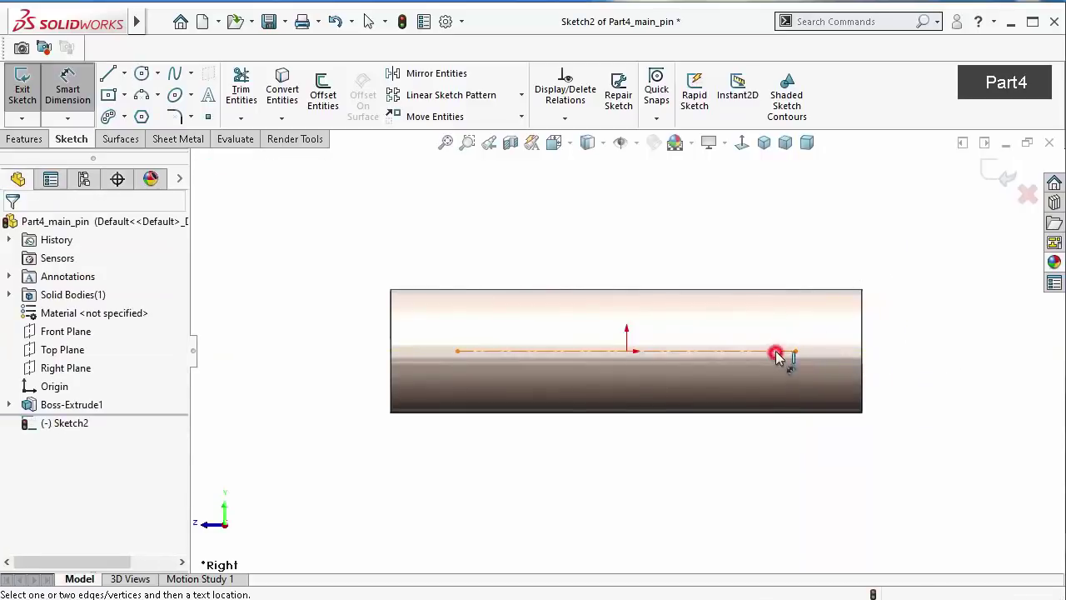
left_click(695, 218)
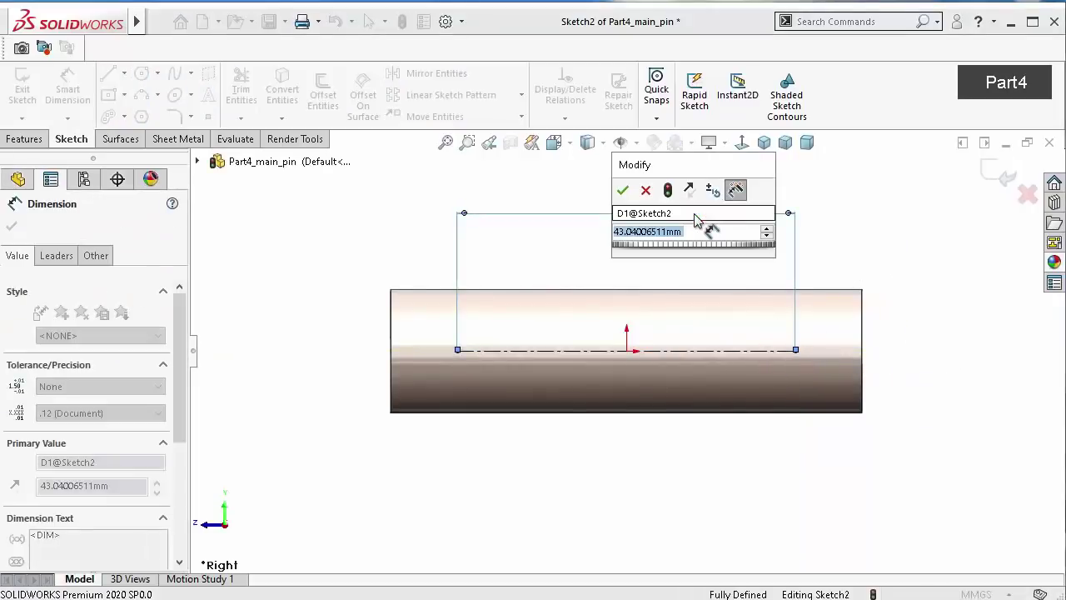
type("44.5")
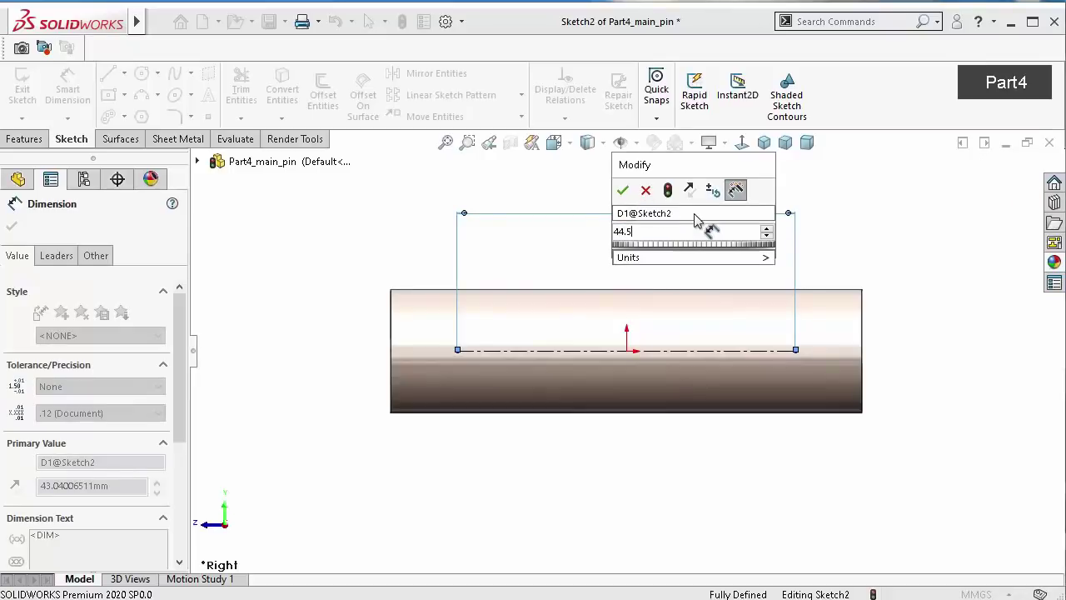
key("Return")
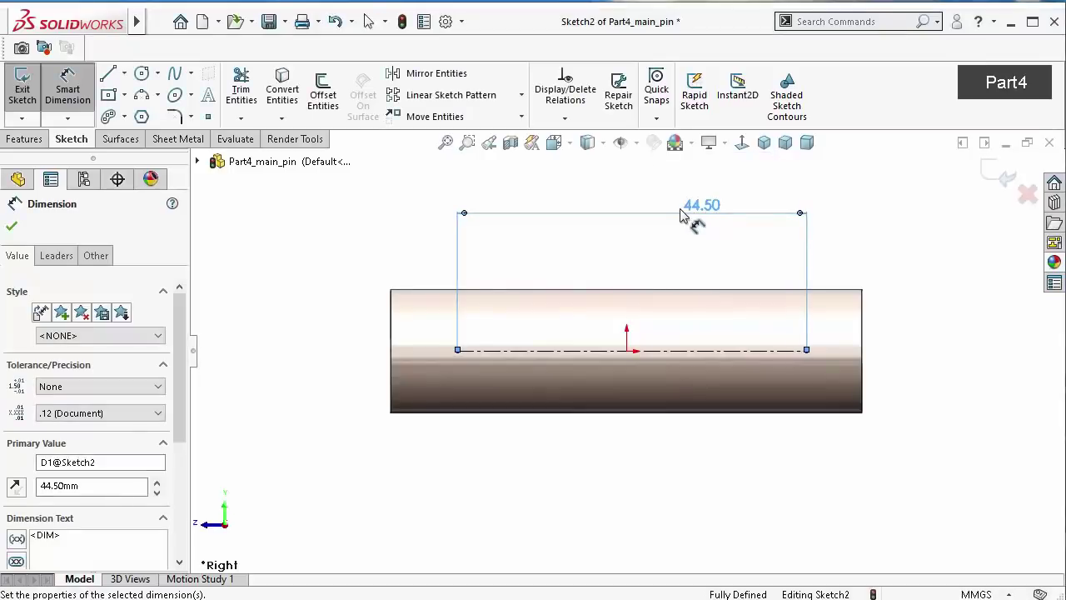
key("Escape")
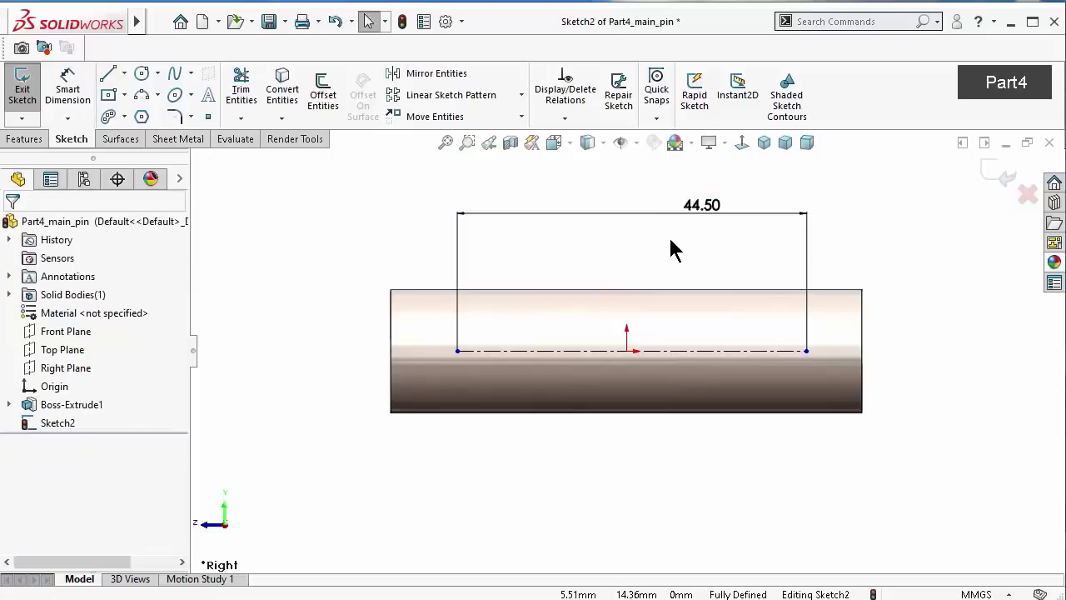
left_click(627, 349)
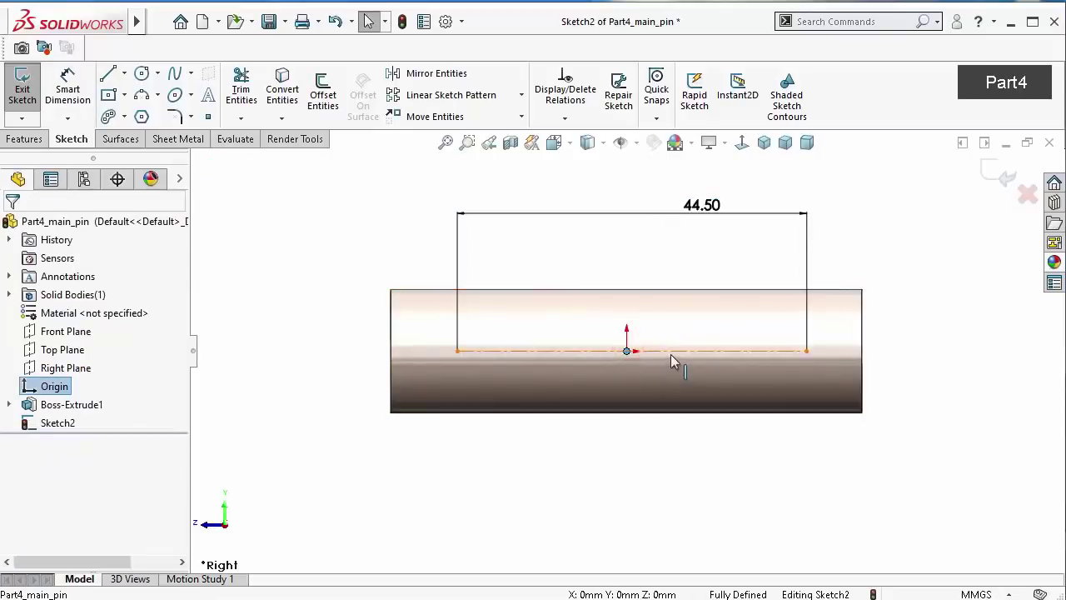
left_click(670, 350, "ctrl")
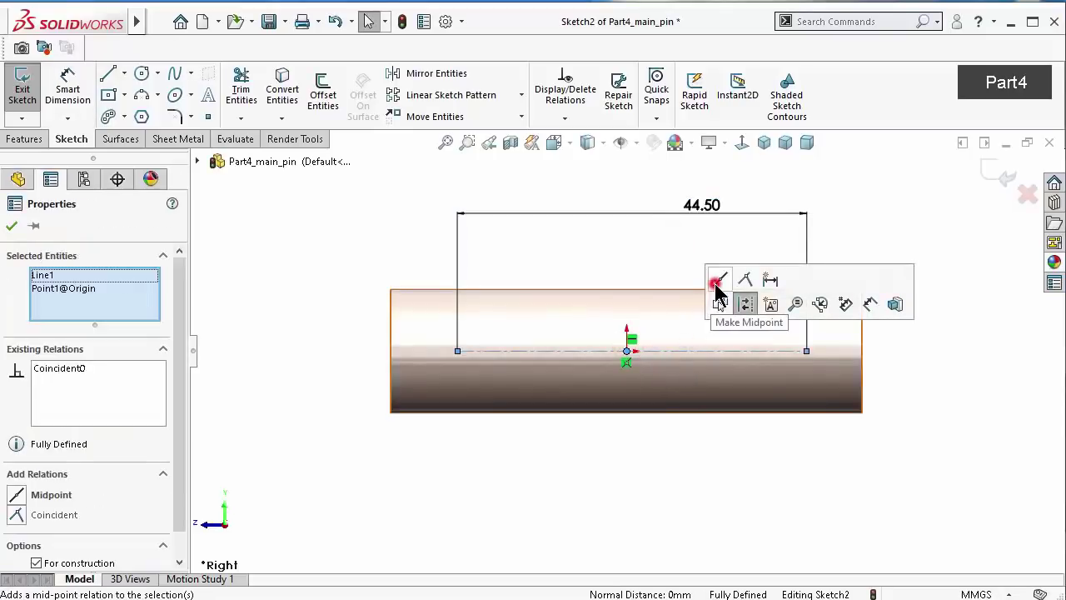
left_click(716, 284)
Draw circles at both ends of the centerline and make them equal in size
left_click(631, 246)
key("c")
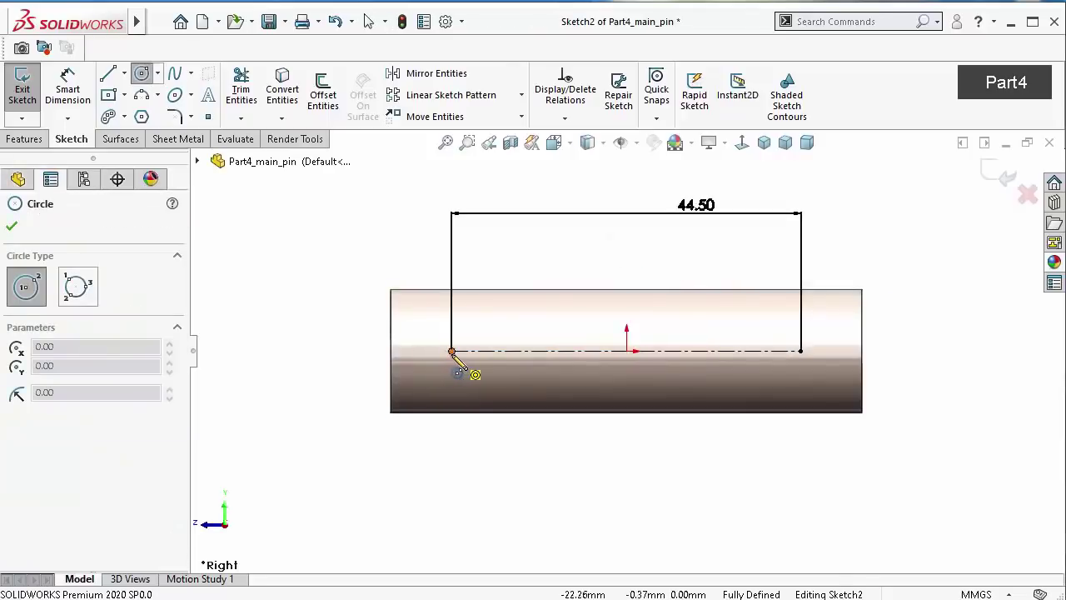
left_click(451, 351)
left_click(423, 333)
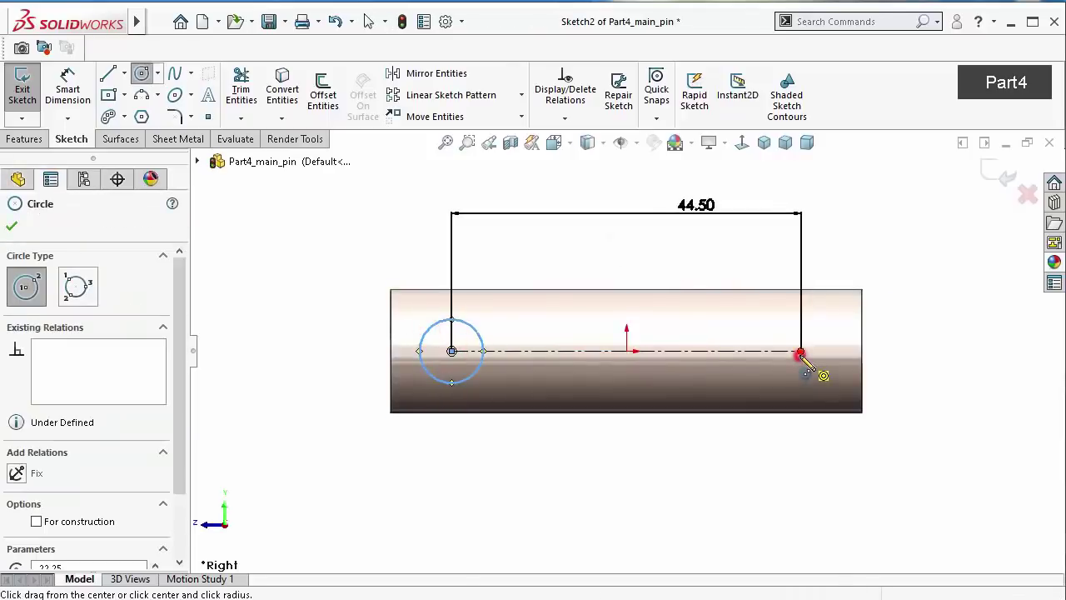
left_click(800, 350)
left_click(778, 327)
key("Escape")
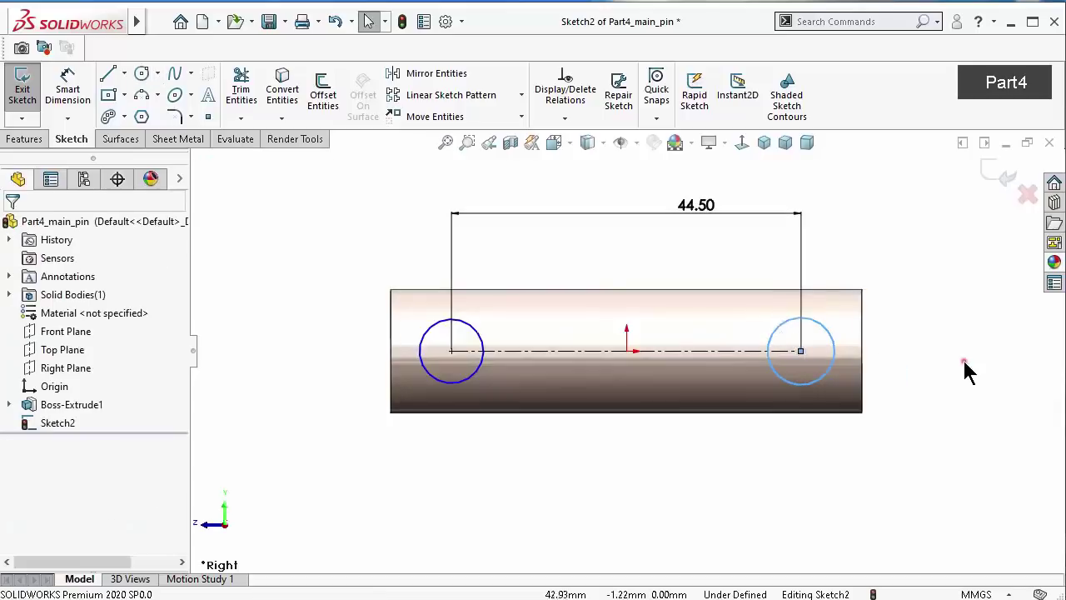
left_click(834, 353)
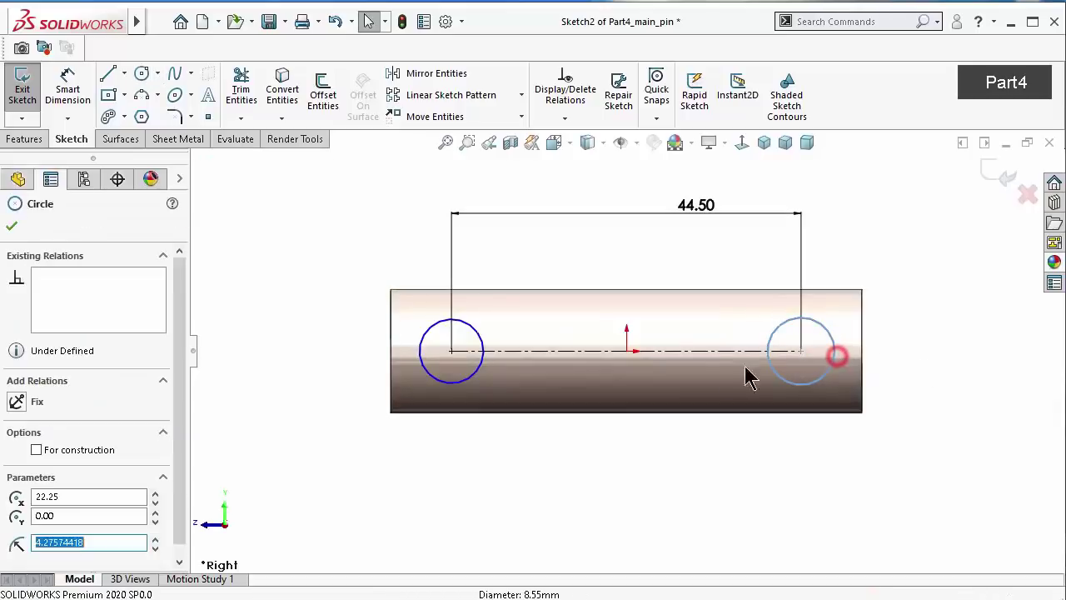
left_click(482, 361, "ctrl")
left_click(610, 288)
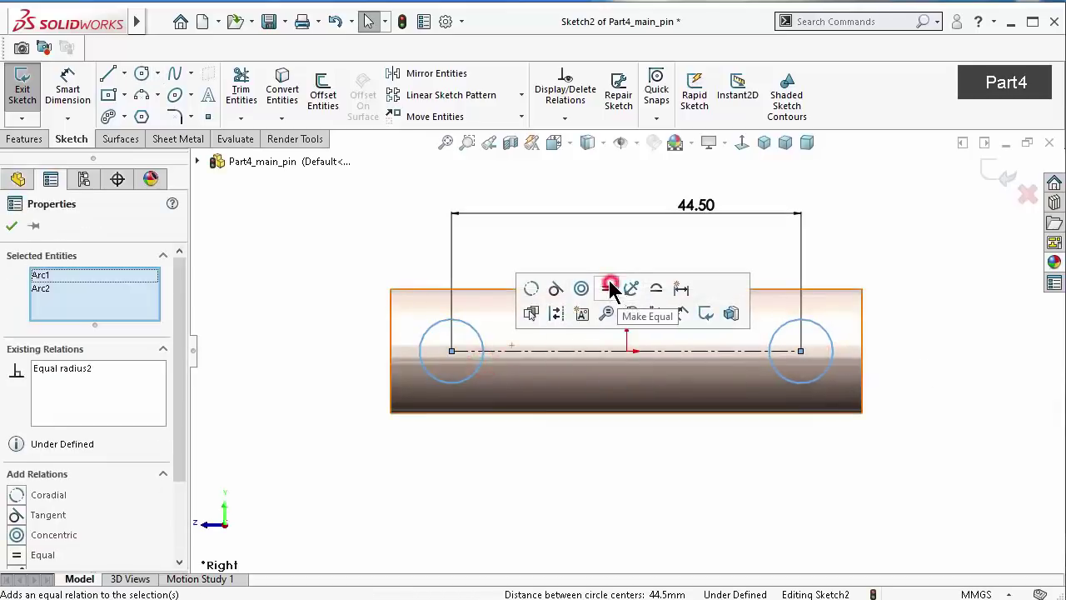
left_click(622, 230)
Dimension the circle diameter to 8.50 mm
right_click_drag(957, 375, 922, 248)
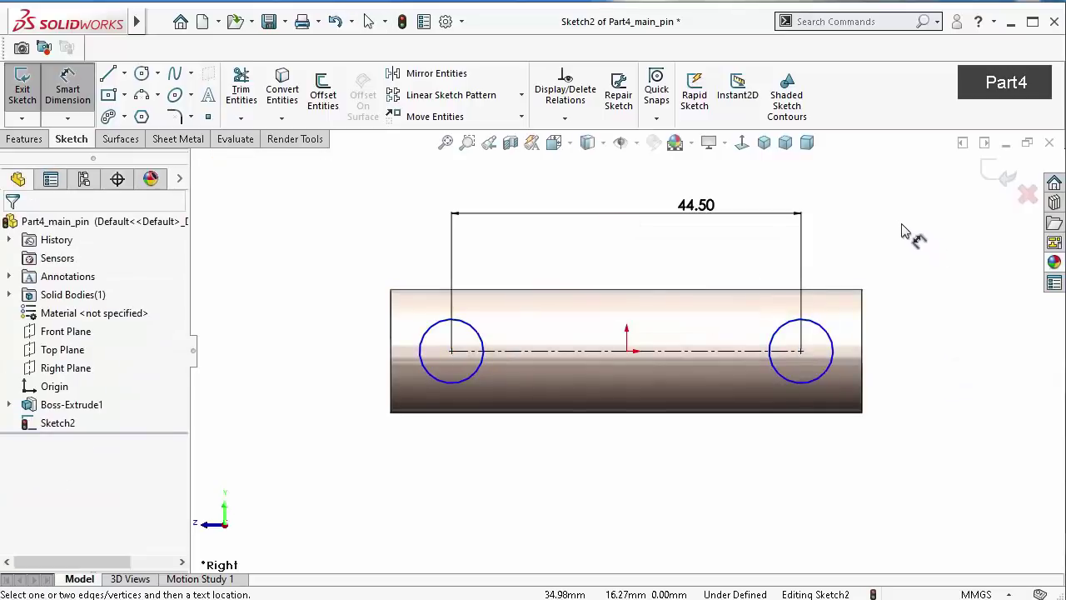
left_click(820, 326)
left_click(851, 239)
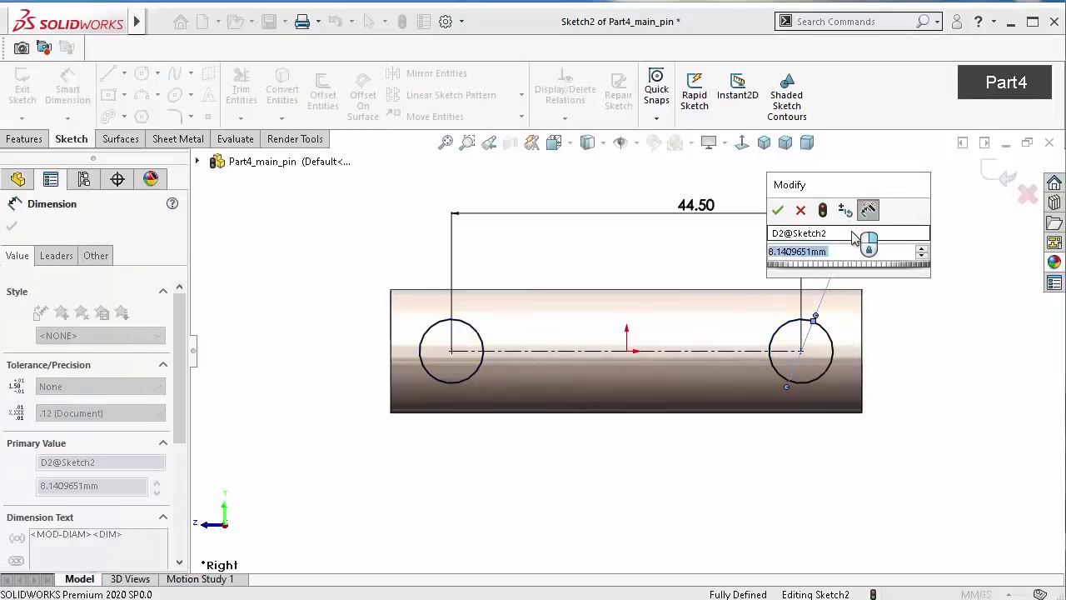
type("8.14")
key("Return")
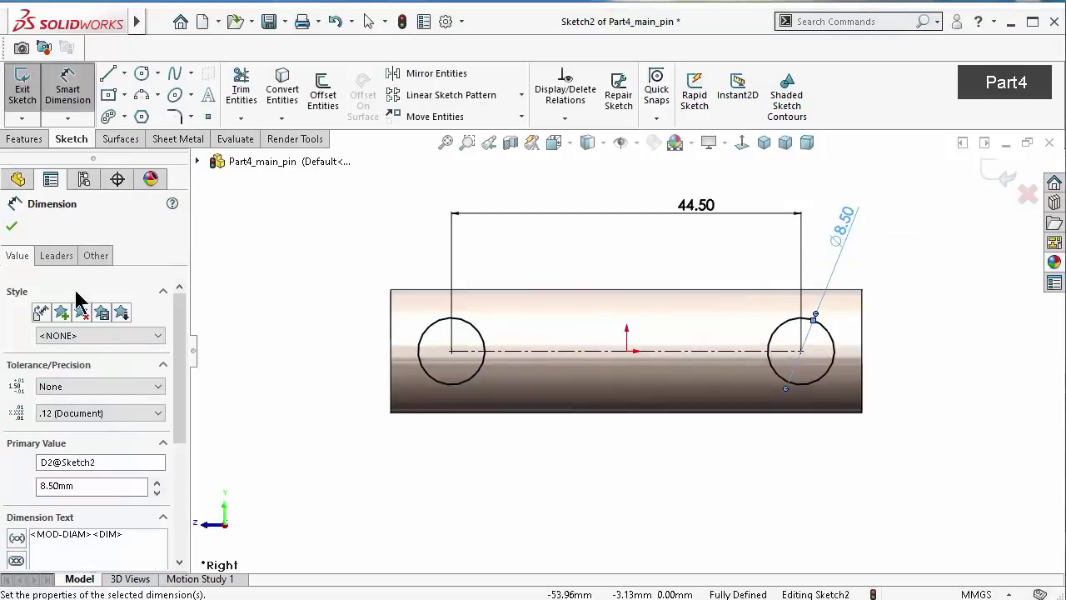
left_click(244, 250)
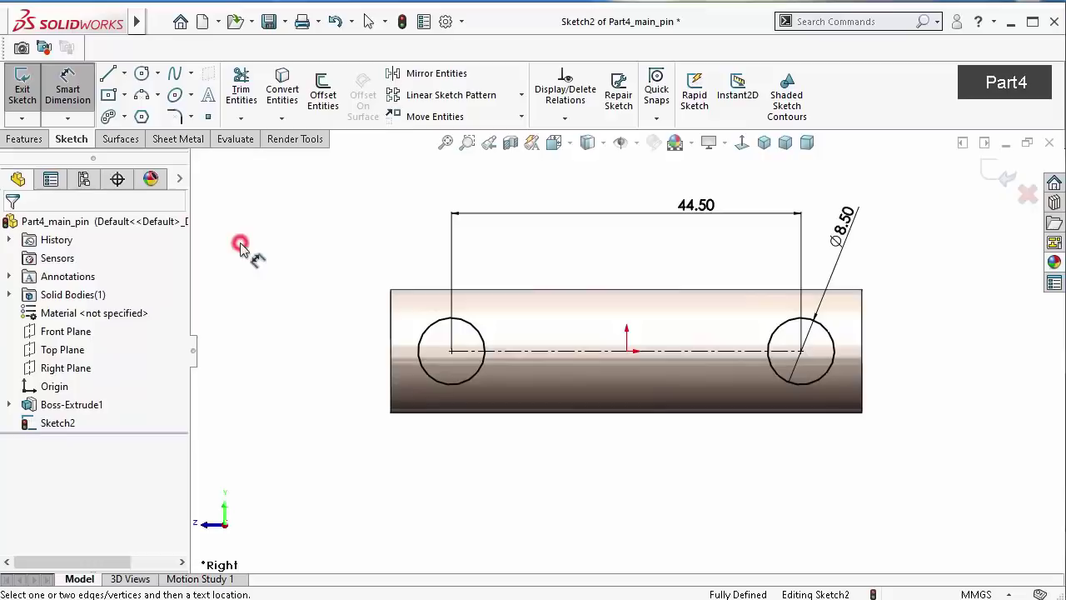
left_click(13, 140)
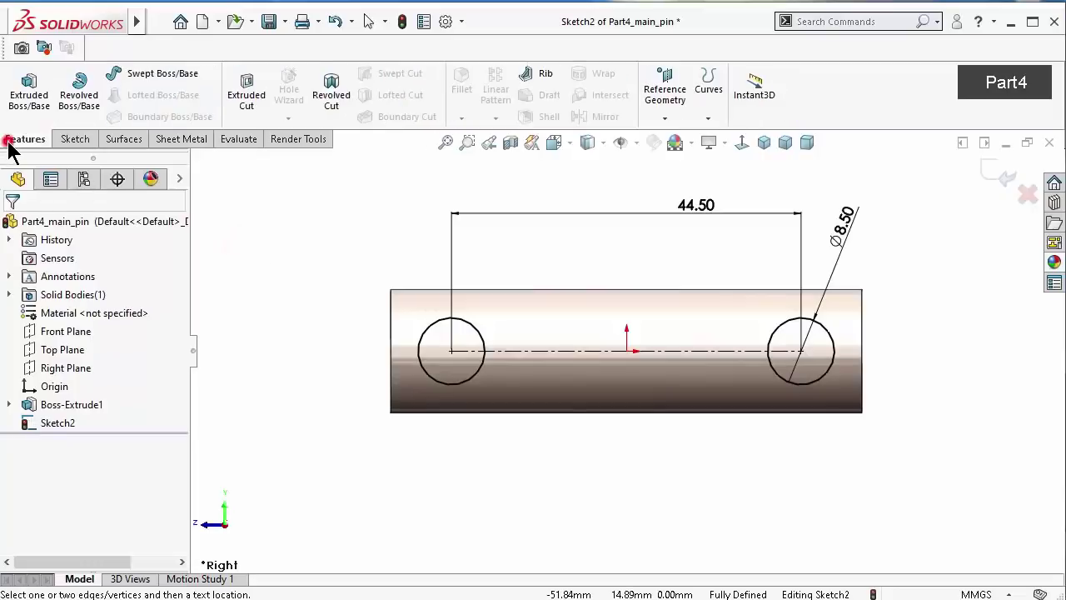
Extrude-cut both circles Through All - Both directions to bore the Ø8.50 mm cross-holes
left_click(243, 109)
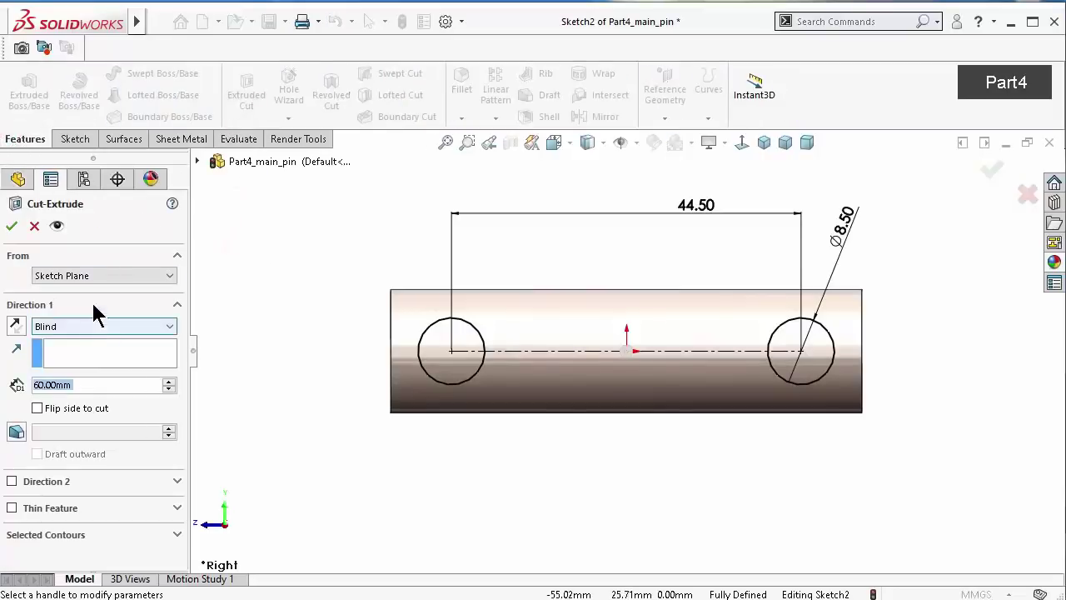
left_click(90, 324)
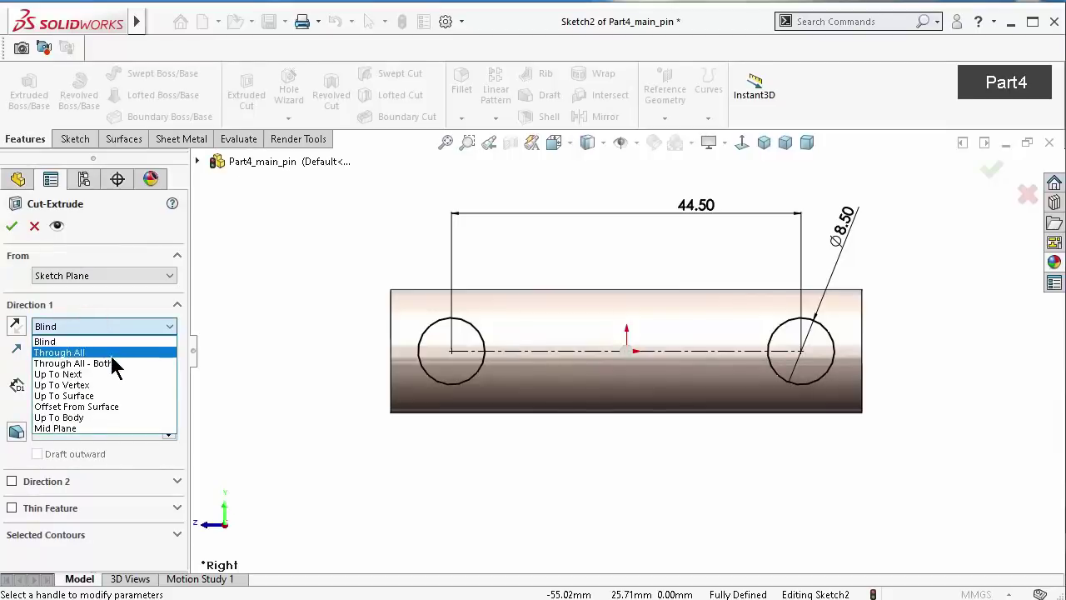
left_click(110, 363)
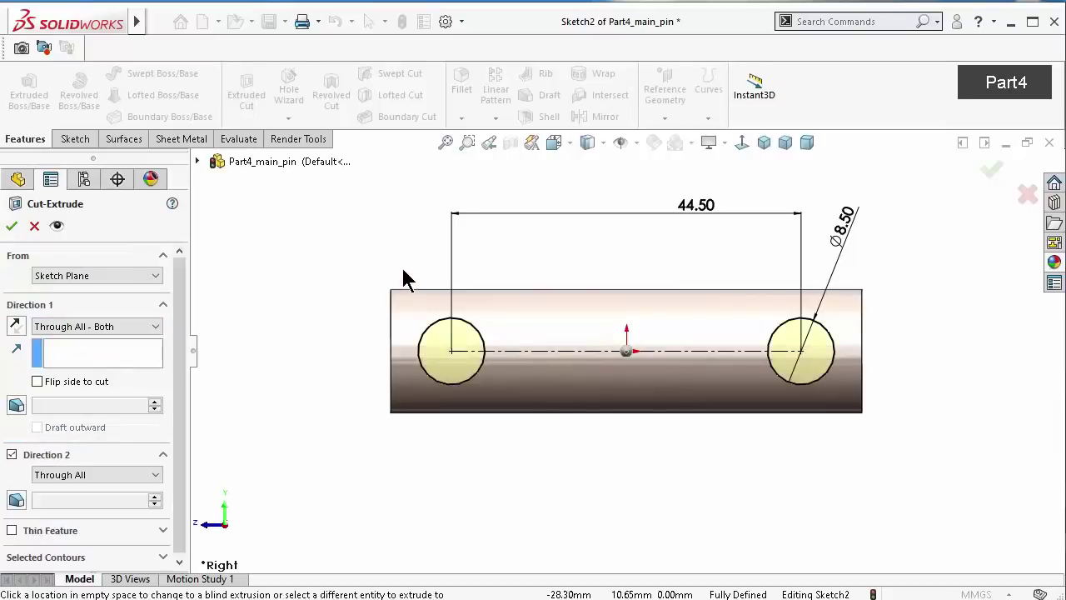
middle_click_drag(376, 280, 371, 337)
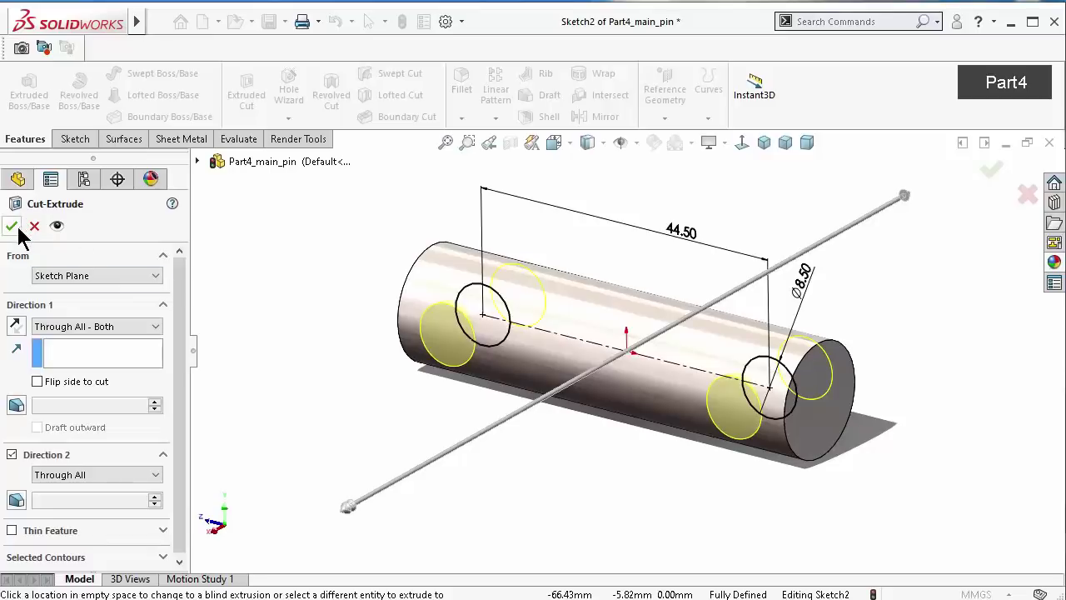
left_click(13, 227)
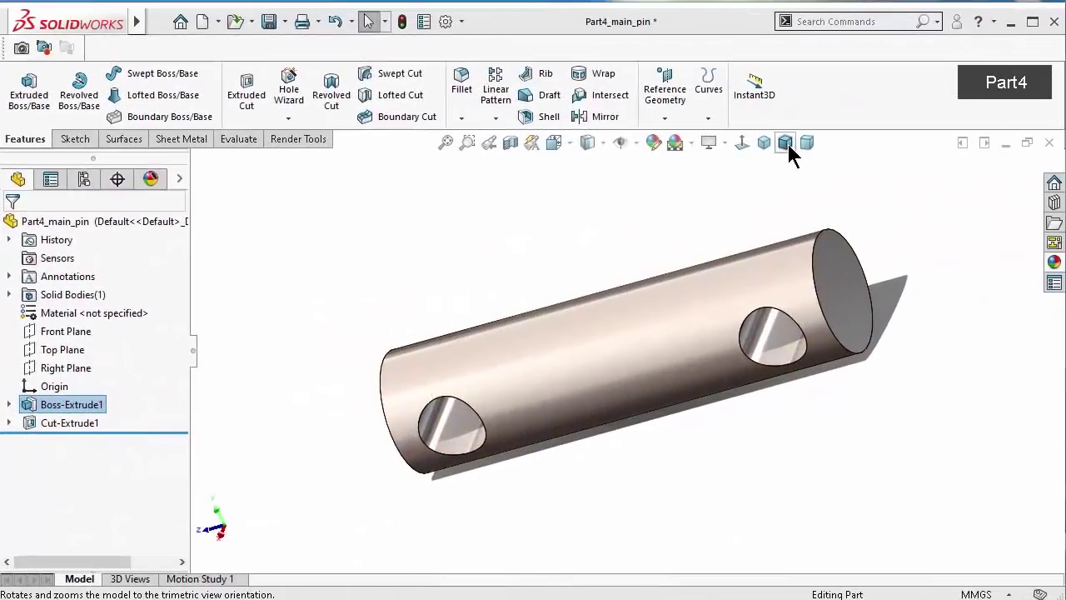
left_click(788, 144)
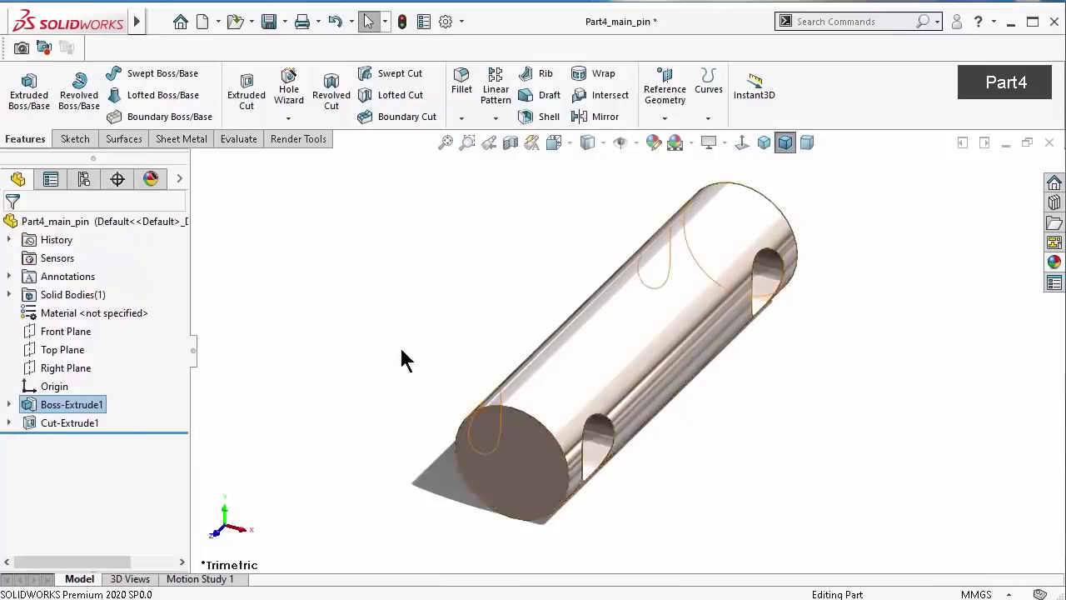
Start a sketch on the pin's end face and draw a vertical line across the circle
left_click(506, 465)
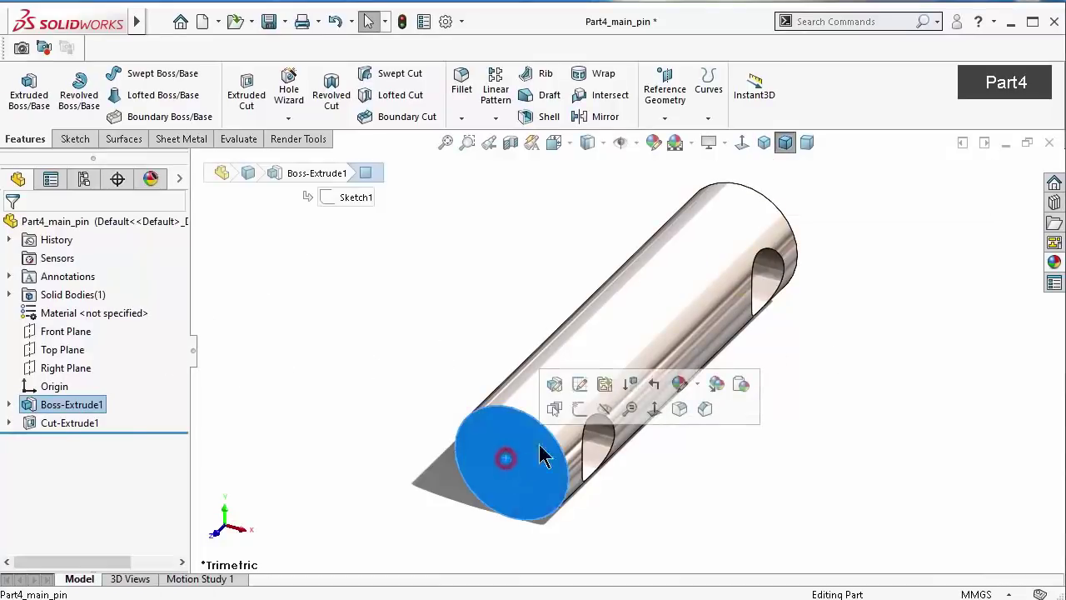
left_click(576, 408)
left_click(740, 143)
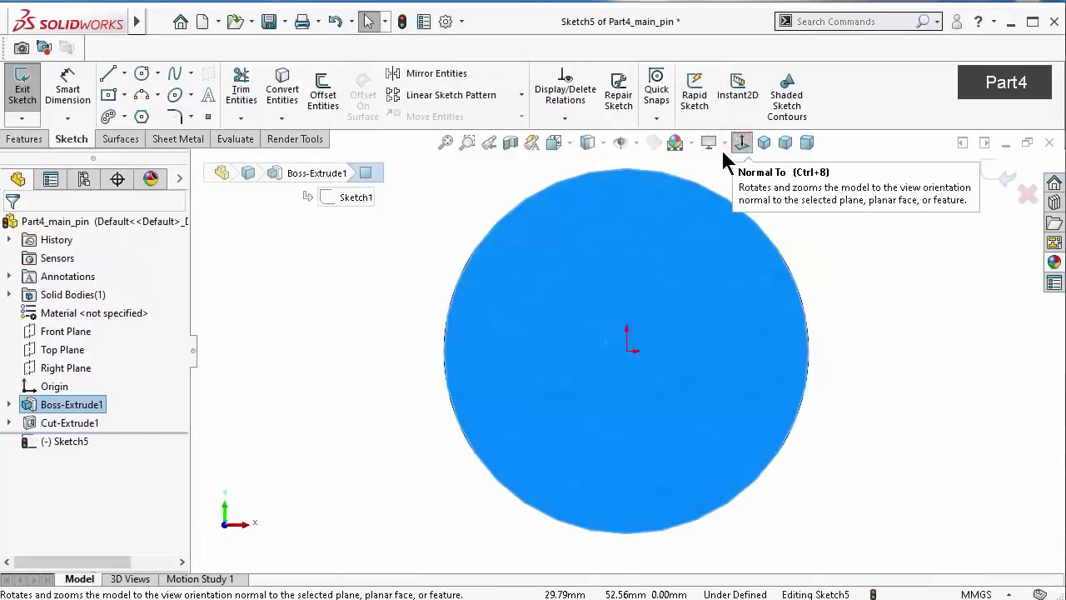
left_click(109, 75)
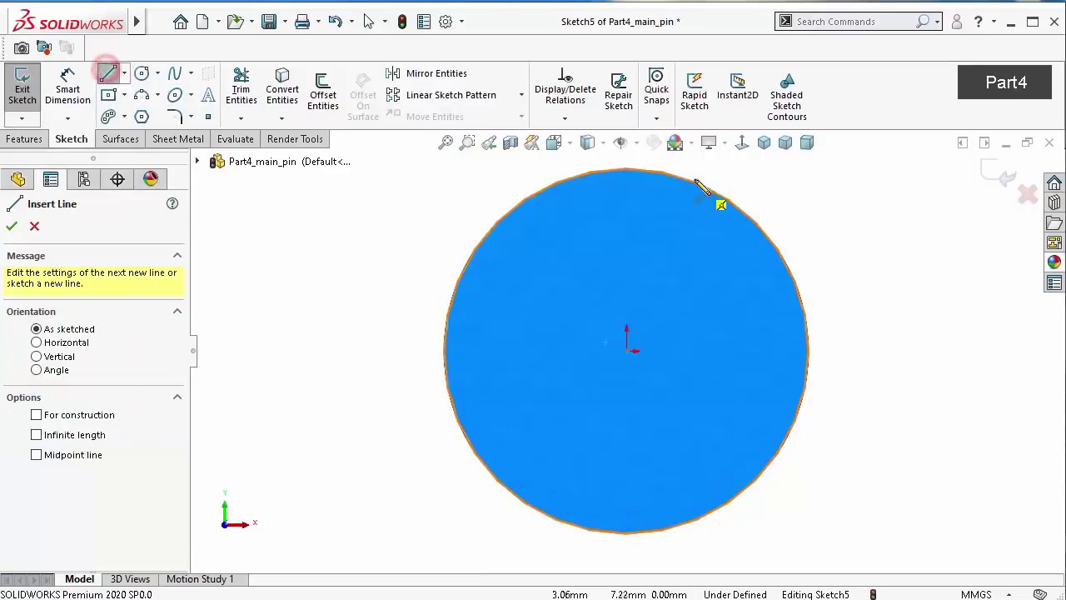
left_click(689, 180)
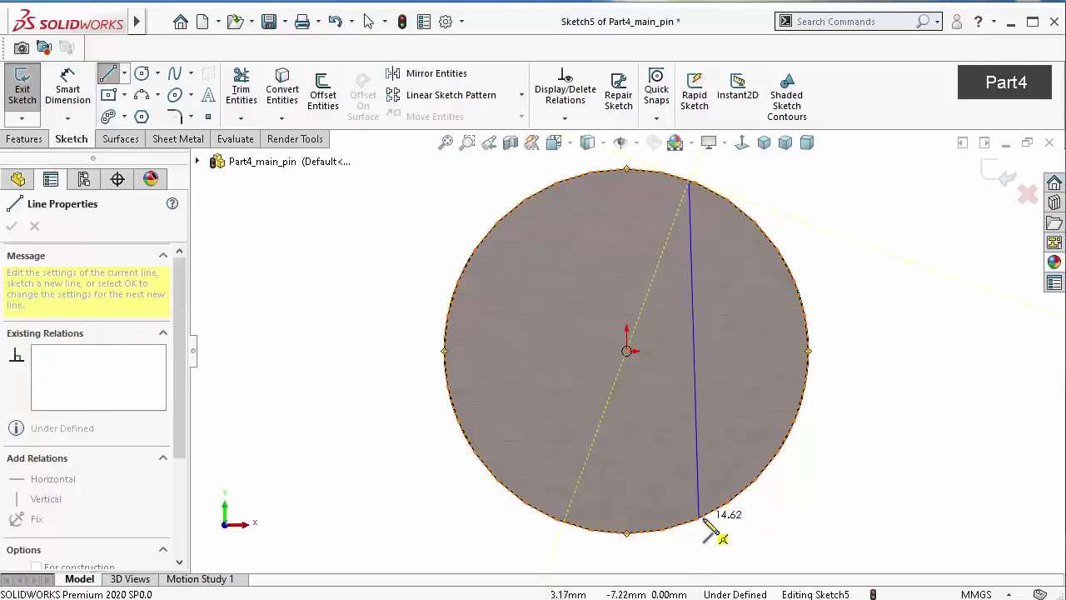
left_click(695, 519)
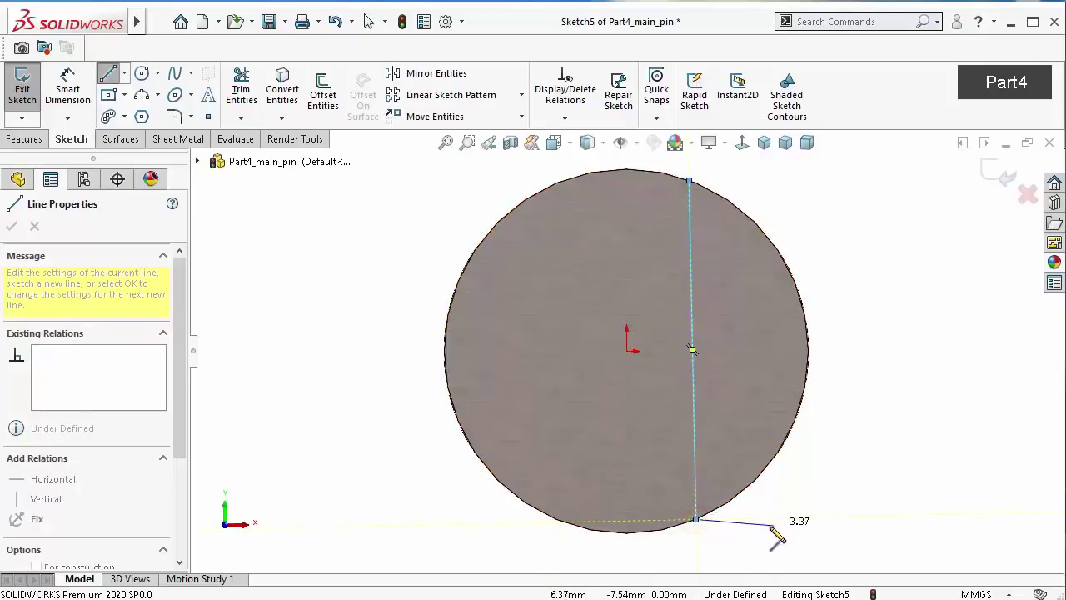
key("Escape")
left_click(696, 247)
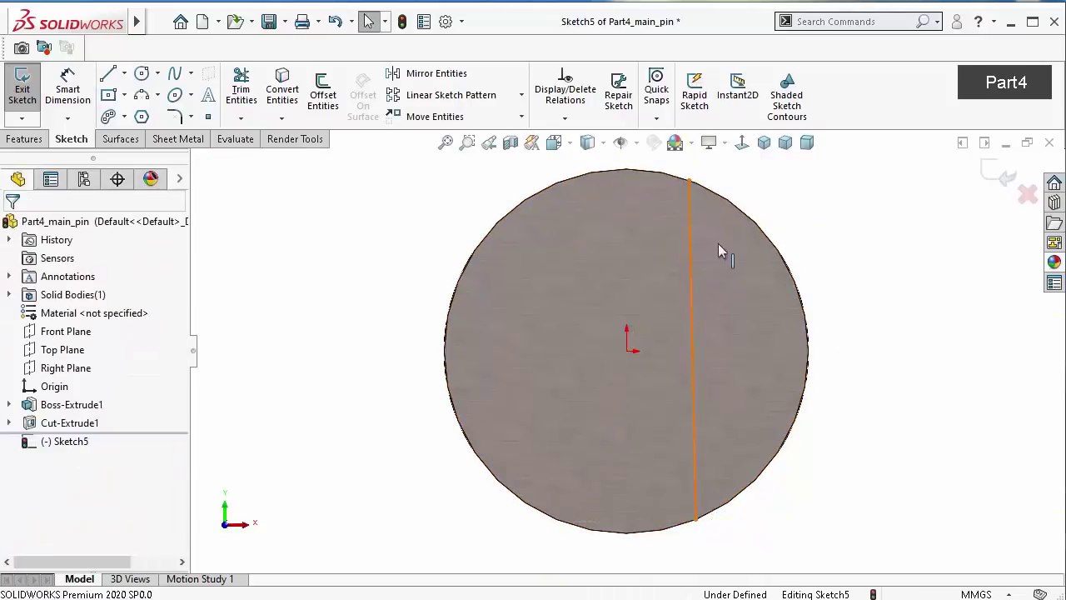
left_click(770, 174)
left_click(920, 328)
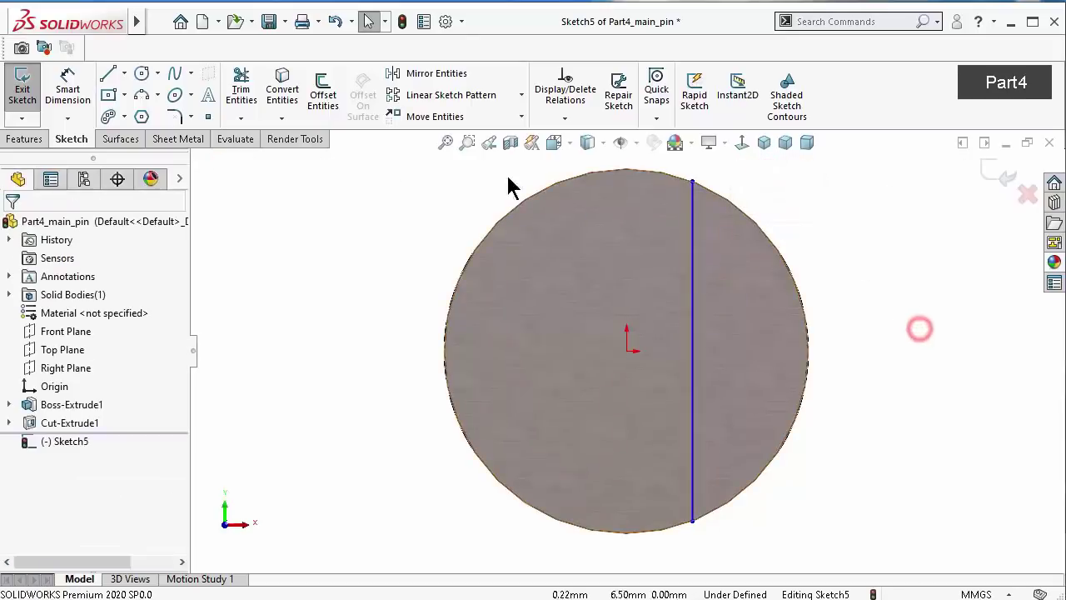
Add a three-point arc from the line's ends bulging out along the circle edge
left_click(142, 75)
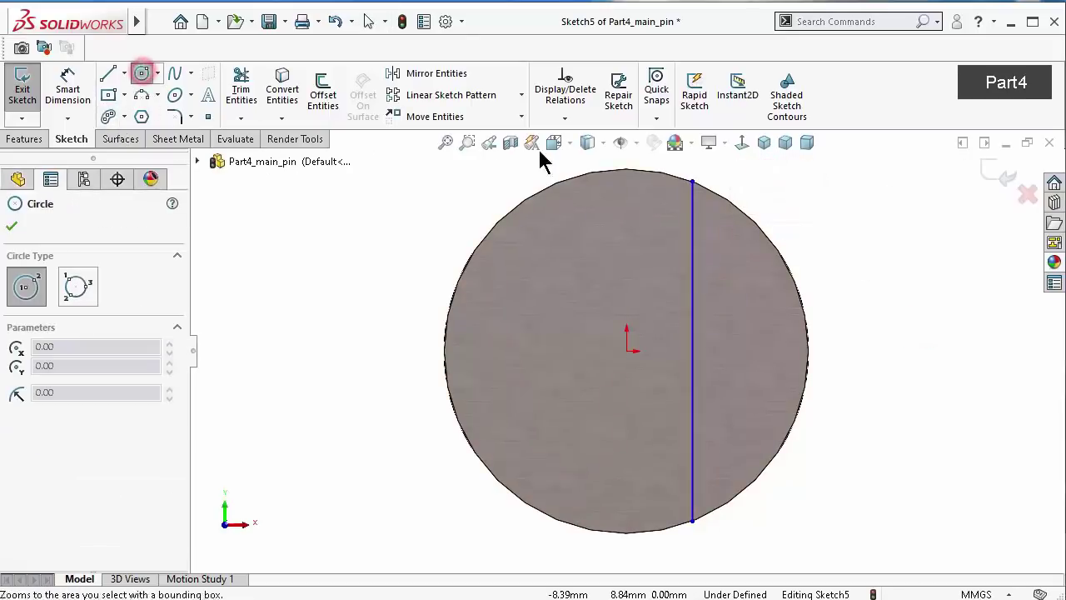
left_click(142, 95)
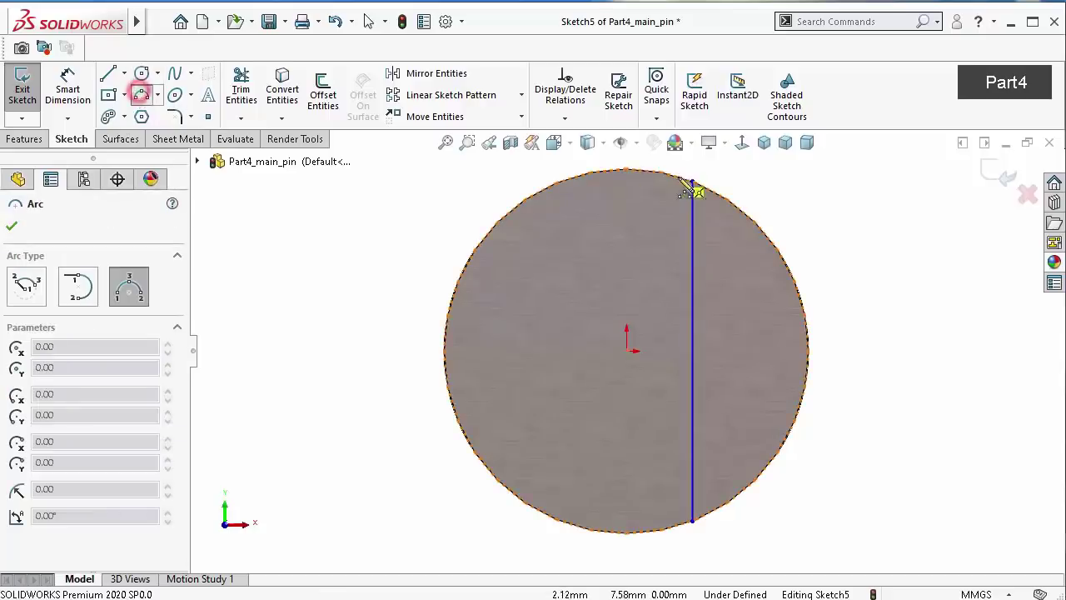
left_click(692, 180)
left_click(692, 521)
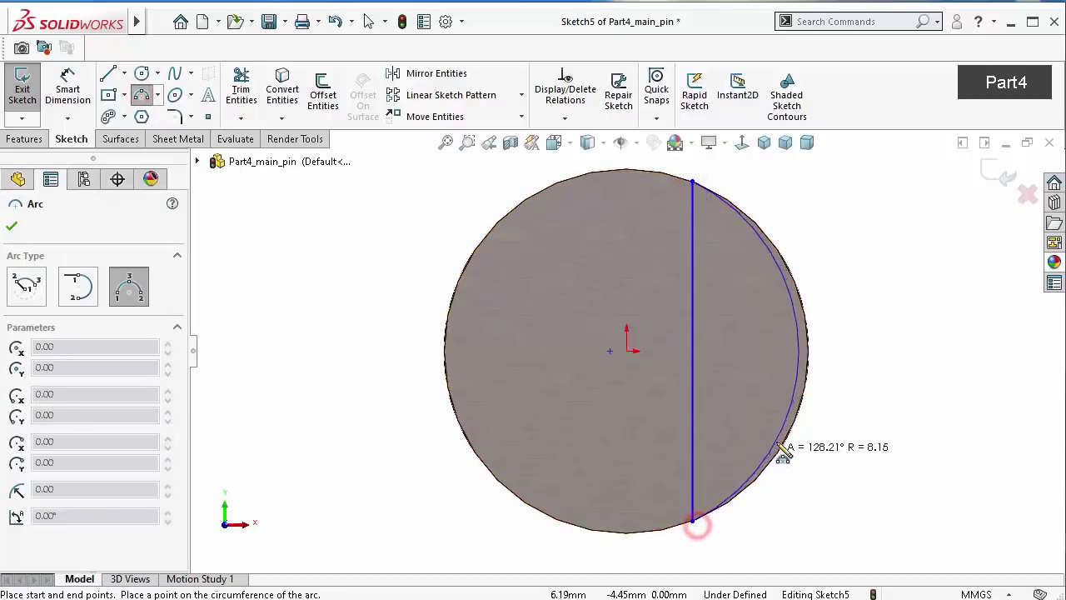
left_click(801, 428)
key("Escape")
middle_click(886, 412)
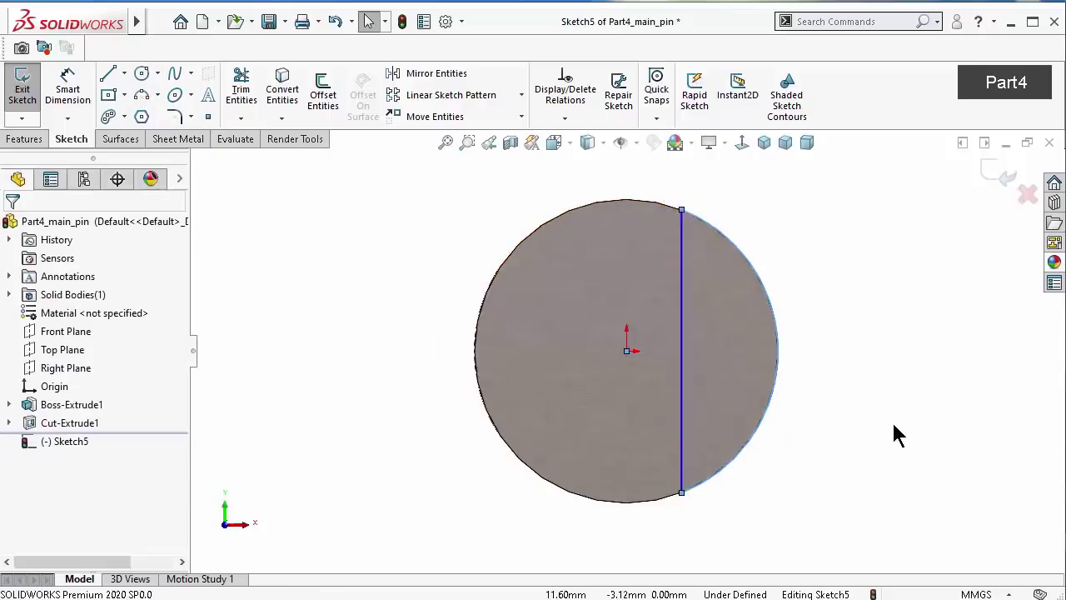
Dimension the vertical line to 10 mm
right_click_drag(875, 439, 880, 383)
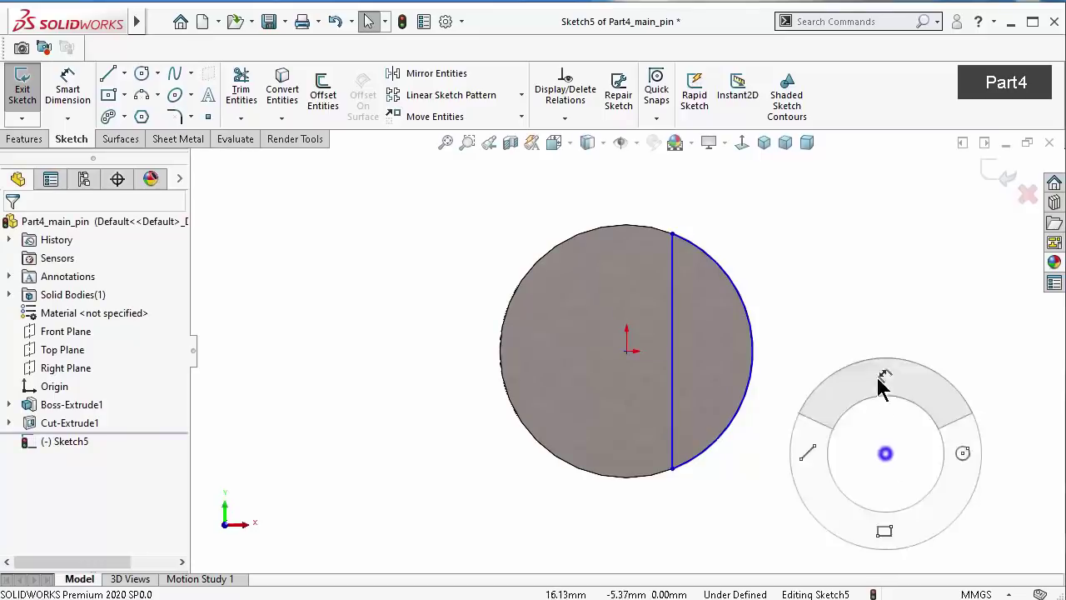
left_click(673, 270)
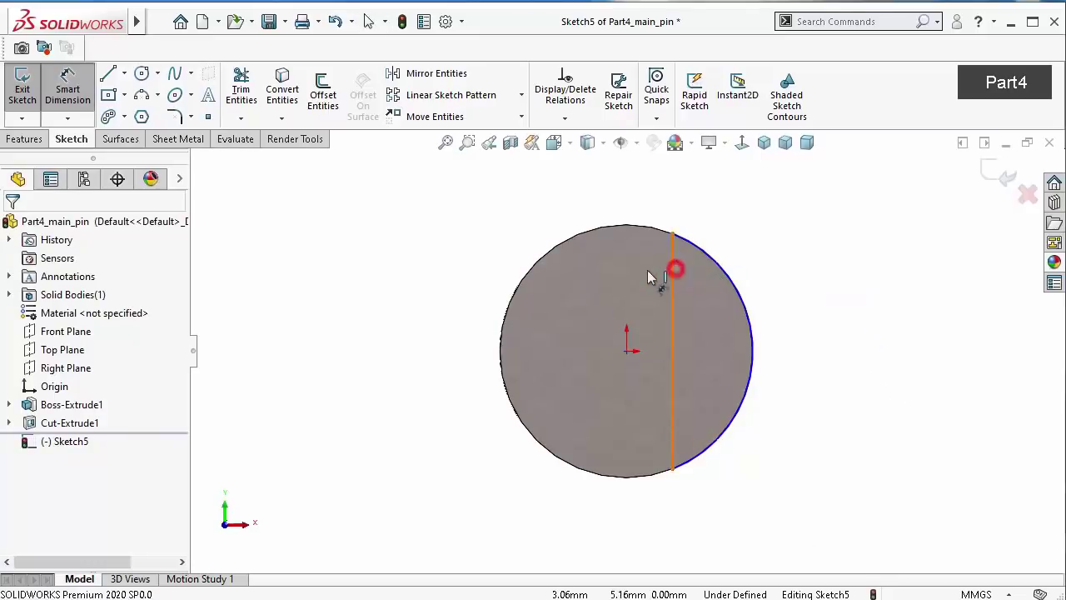
left_click(465, 309)
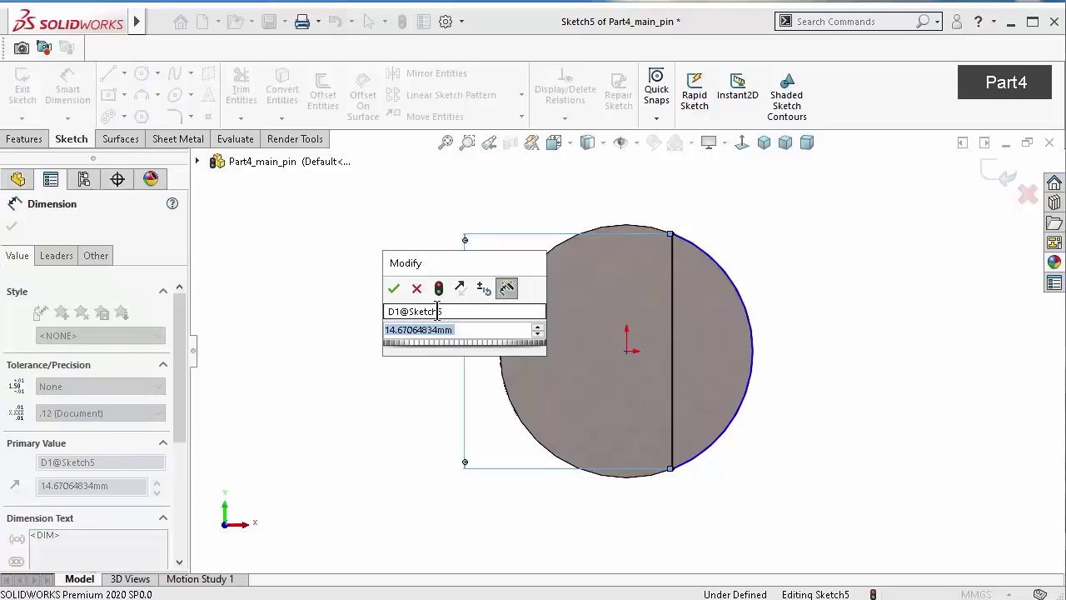
type("10")
key("Return")
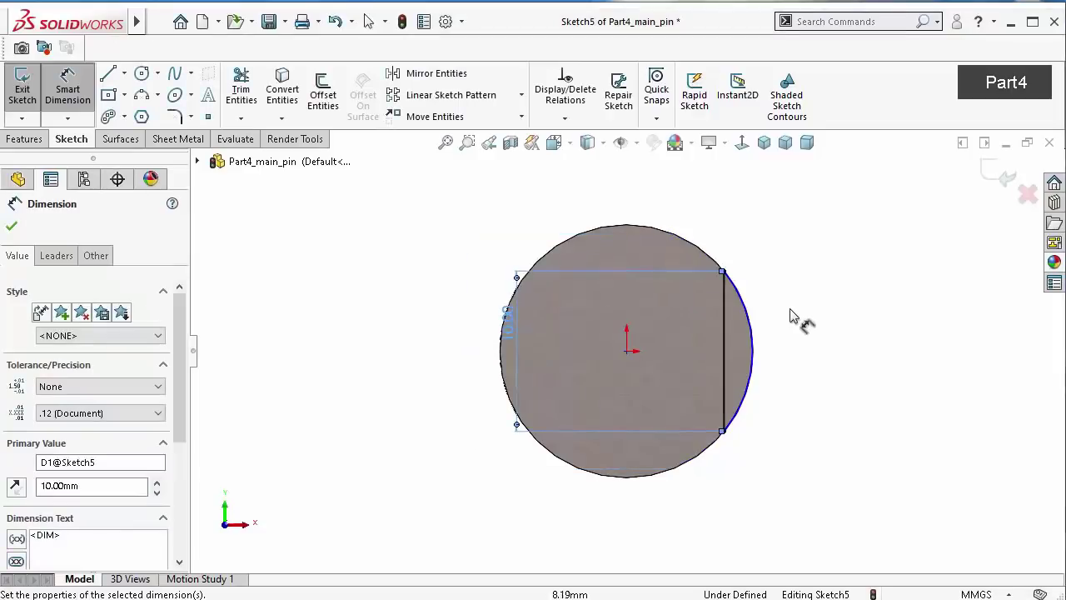
scroll(792, 316, "down", 2)
key("Escape")
Make the arc coincident with the pin's circular edge to fully define the sketch
left_click(715, 309)
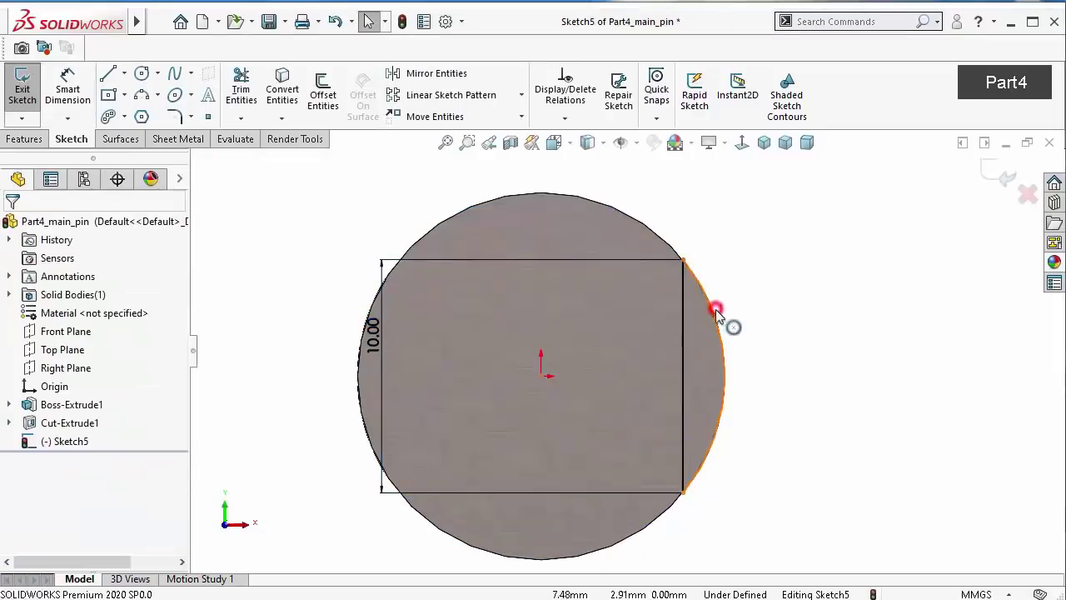
left_click(652, 233)
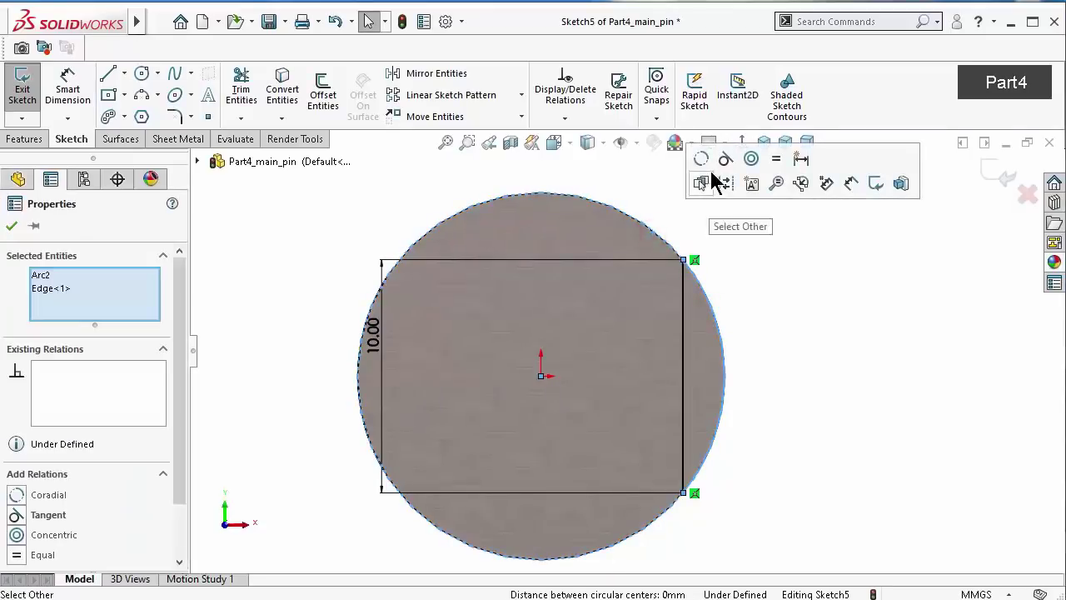
left_click(722, 184)
left_click(816, 363)
mouse_move(803, 327)
middle_mouse_down()
mouse_move(765, 297)
mouse_move(752, 311)
mouse_move(666, 324)
middle_mouse_up()
Extrude-cut the flat profile 17.50 mm deep into the pin's end
left_click(25, 140)
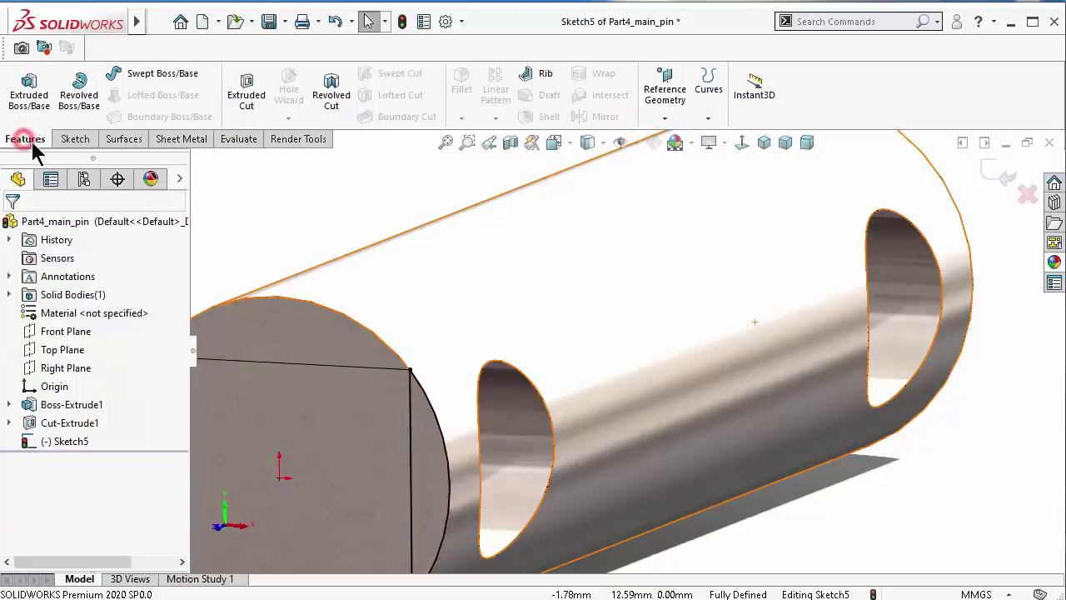
left_click(242, 90)
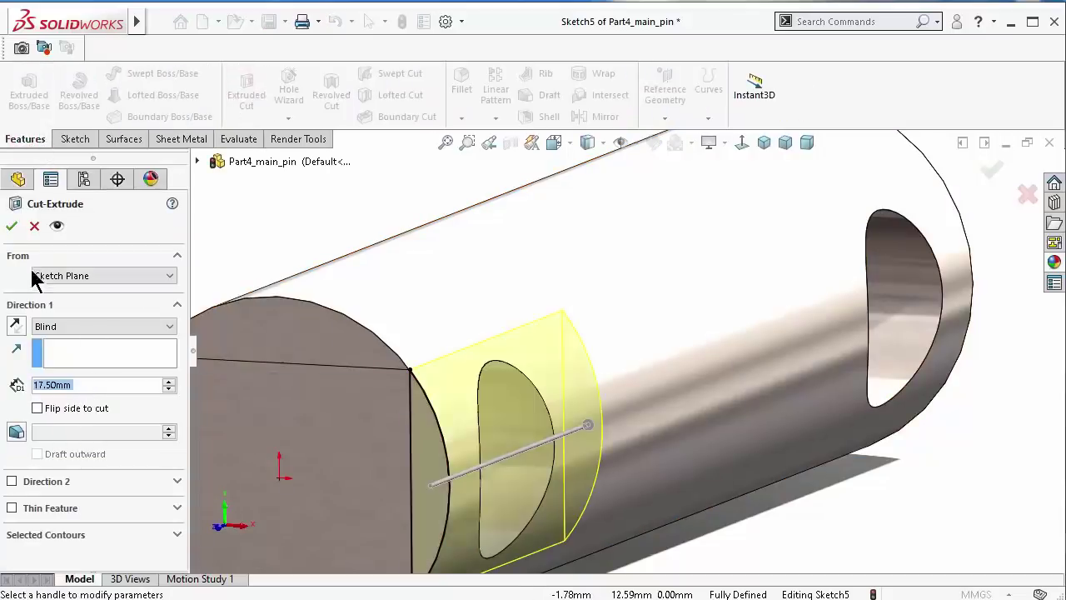
left_click(12, 226)
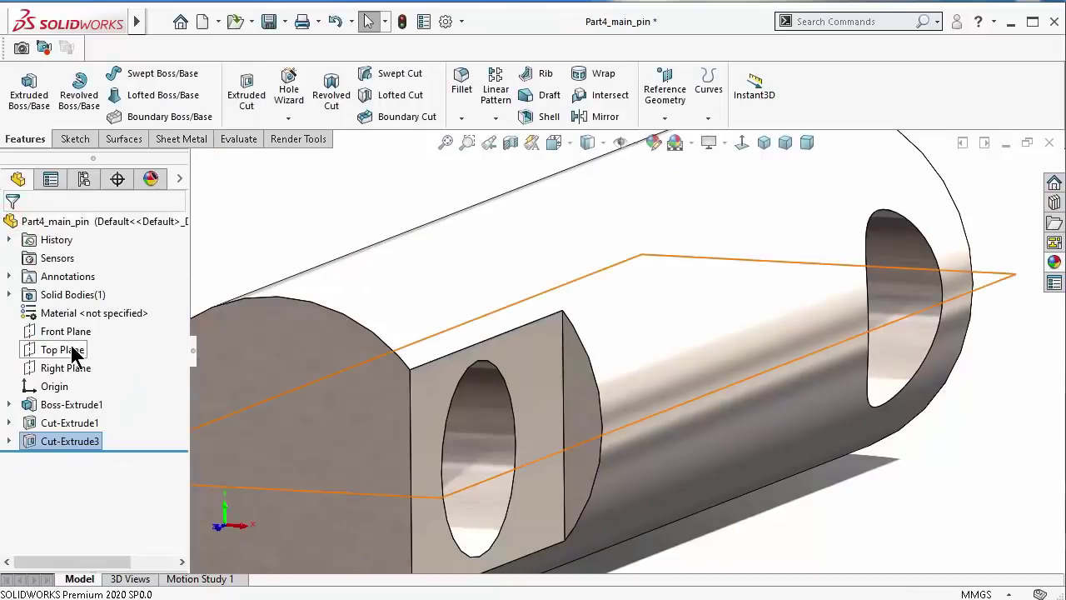
Mirror the flat cut about the Front Plane to the opposite side
left_click(70, 332)
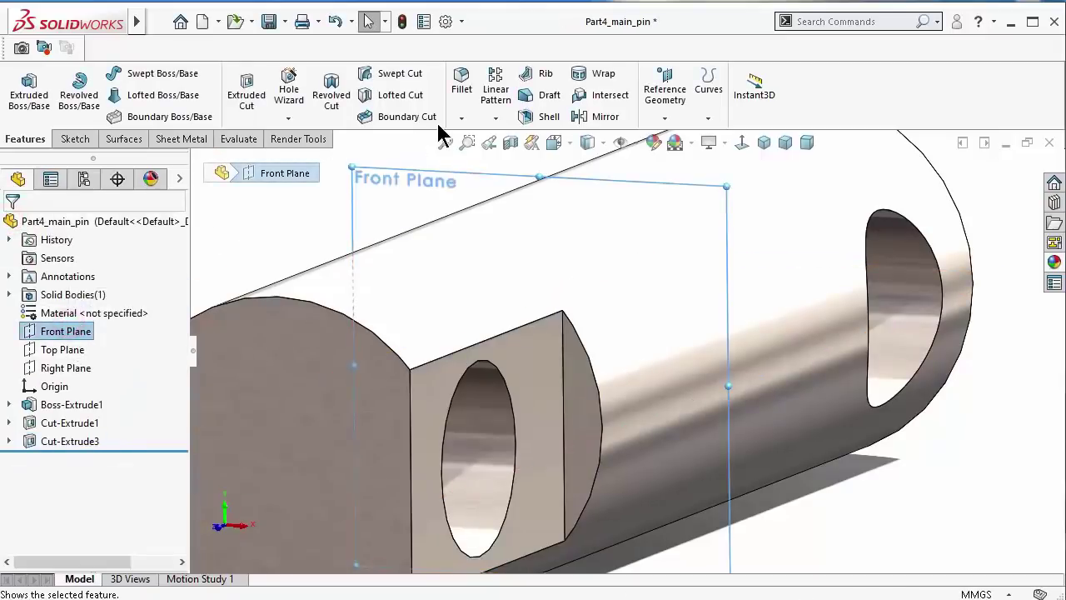
left_click(495, 120)
left_click(504, 175)
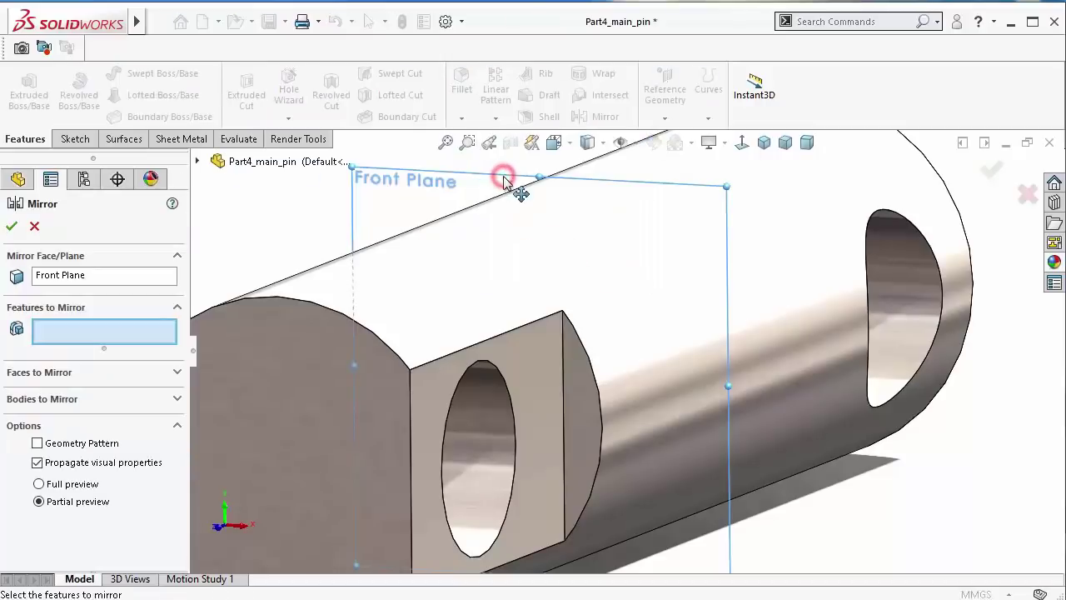
left_click(586, 409)
right_click(586, 409)
mouse_move(849, 438)
middle_mouse_down()
mouse_move(773, 417)
mouse_move(667, 450)
mouse_move(730, 442)
mouse_move(795, 461)
mouse_move(804, 500)
middle_mouse_up()
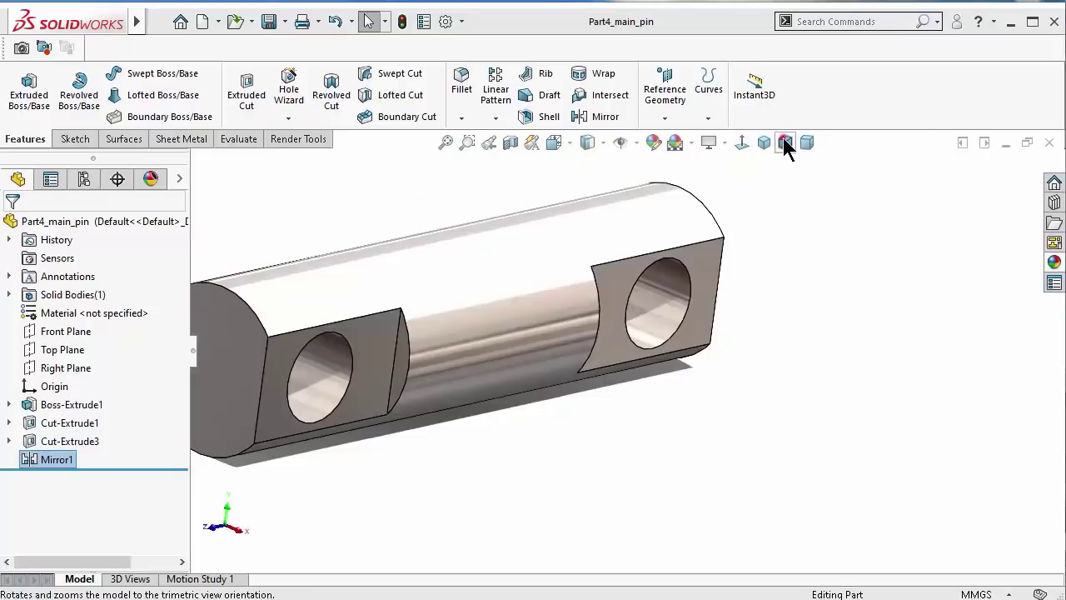
Show the pin in trimetric view with perspective and ambient occlusion turned on
left_click(785, 142)
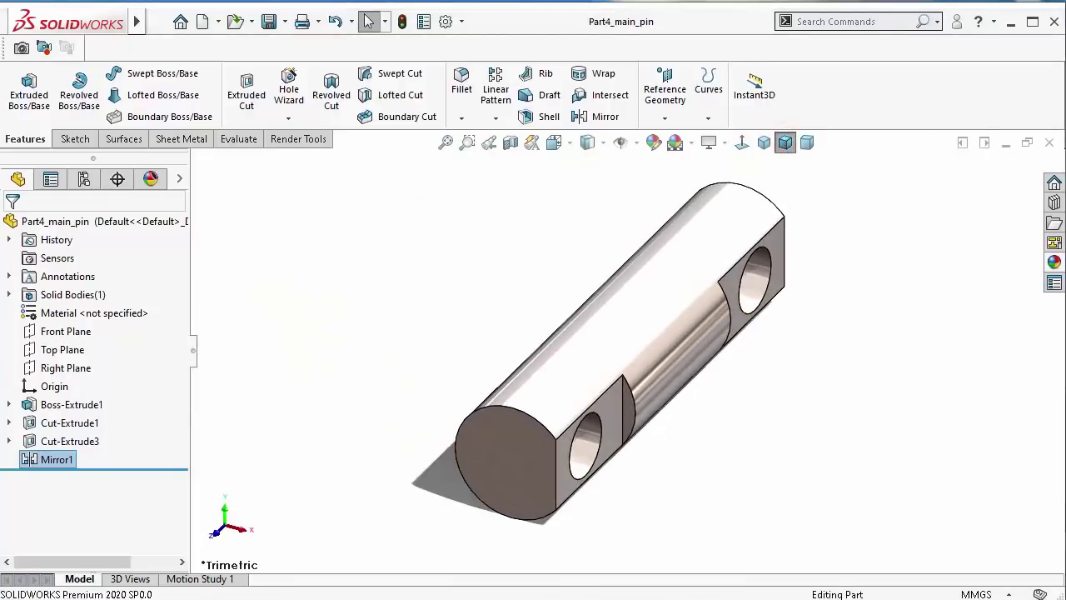
left_click(709, 142)
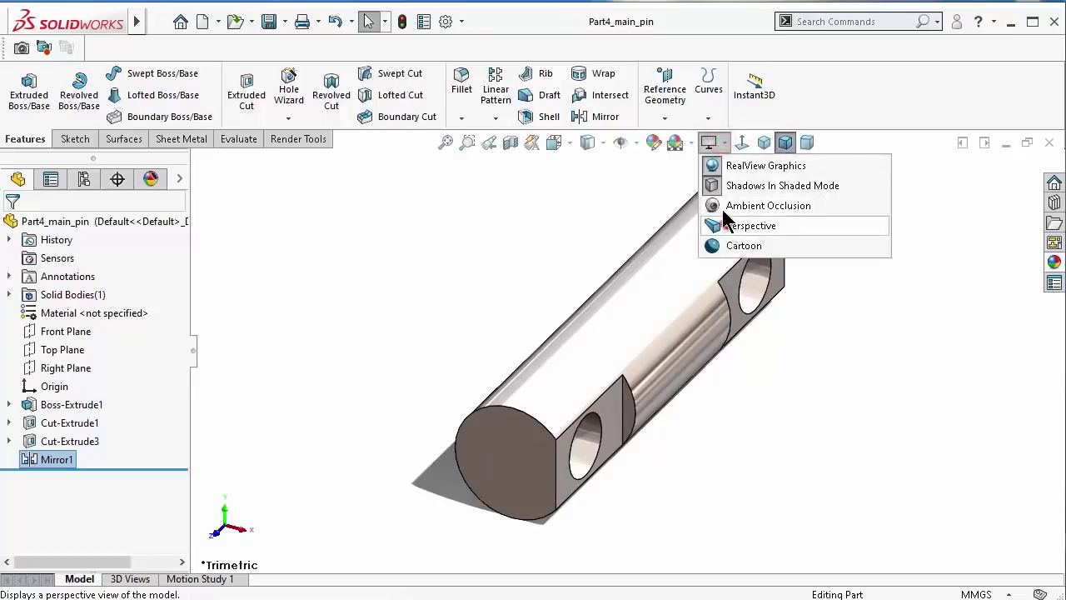
left_click(726, 222)
left_click(709, 144)
left_click(729, 204)
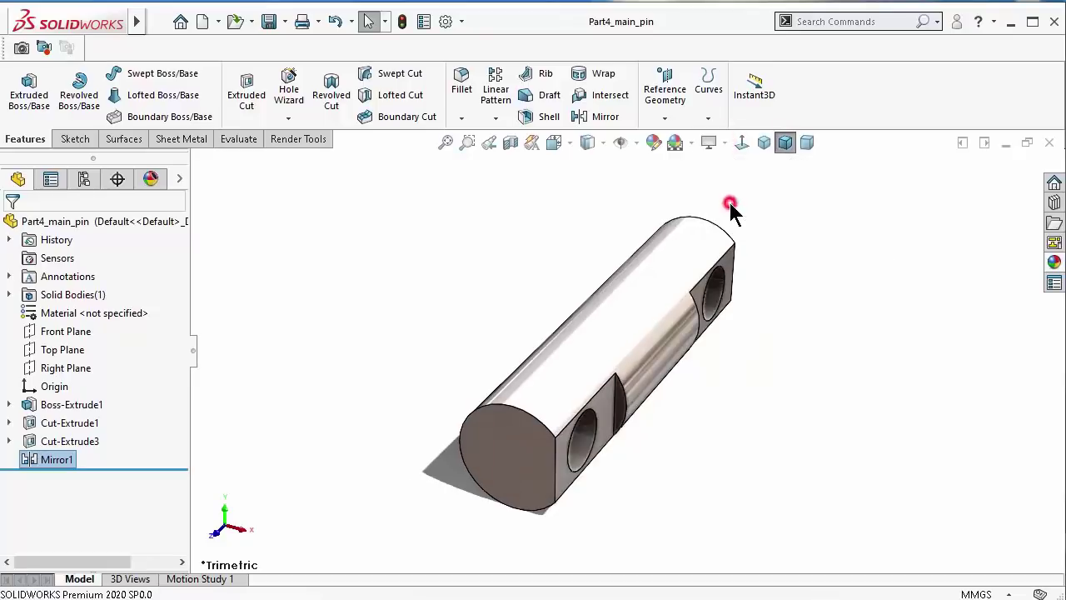
scroll(641, 239, "down", 2)
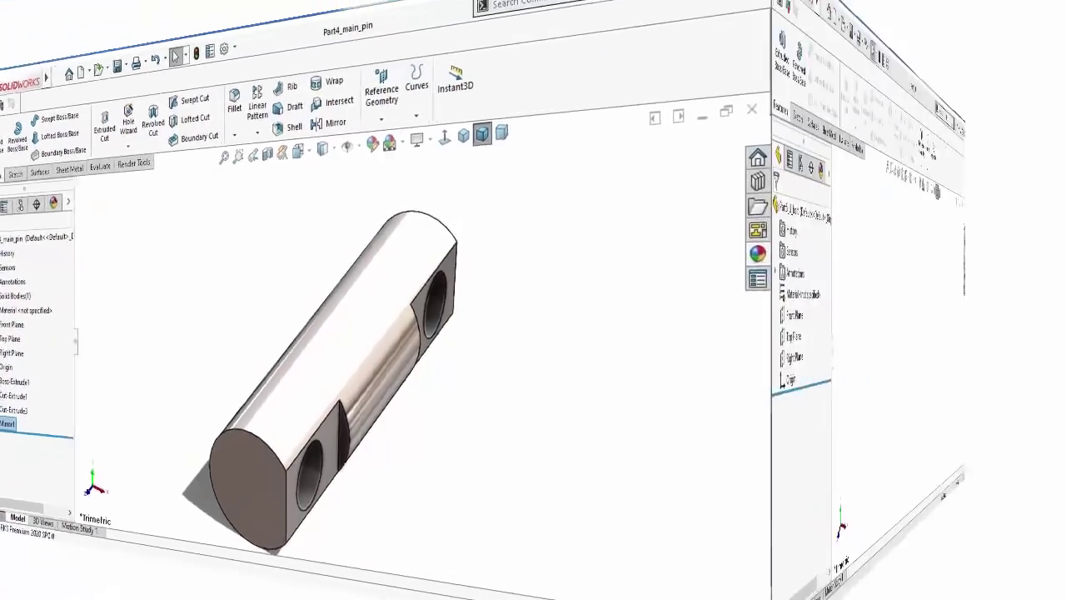
Start a Top Plane sketch in the U-bolt and draw a horizontal centerline across the origin
left_click(70, 330)
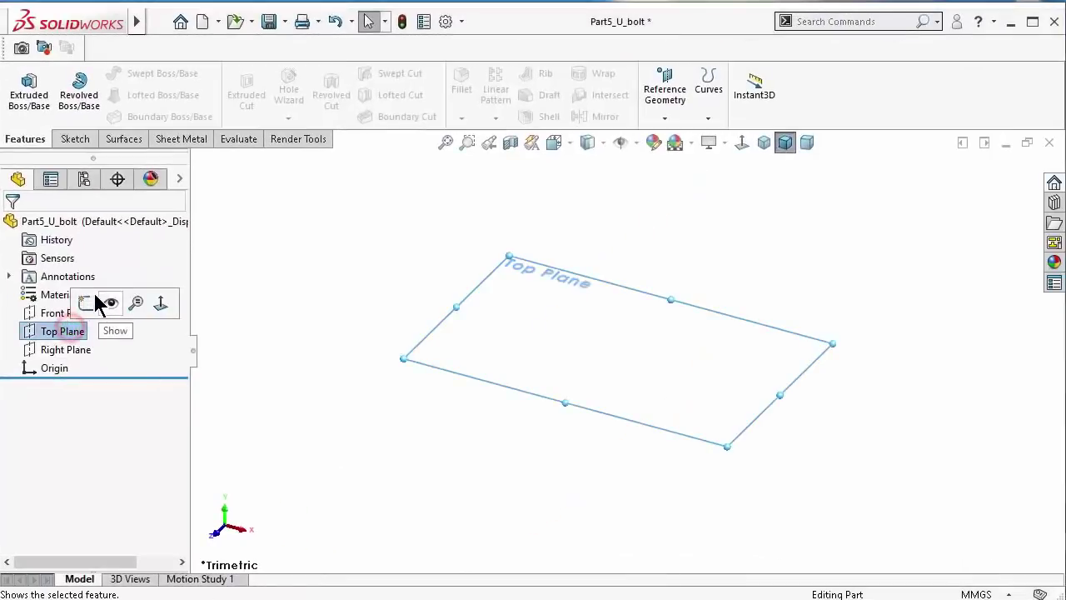
left_click(88, 294)
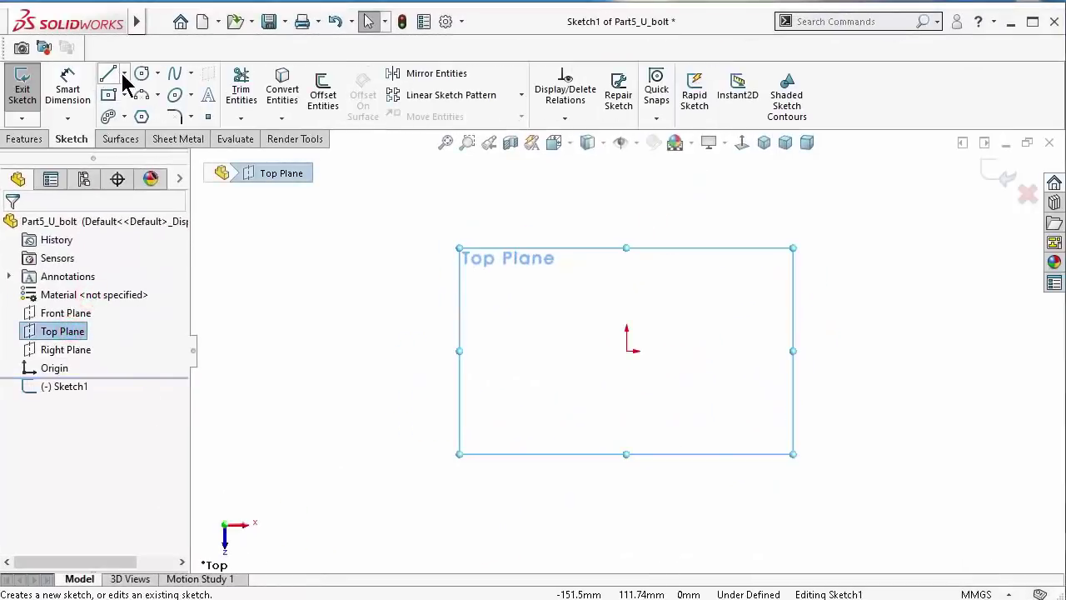
left_click(124, 74)
left_click(141, 111)
left_click(496, 349)
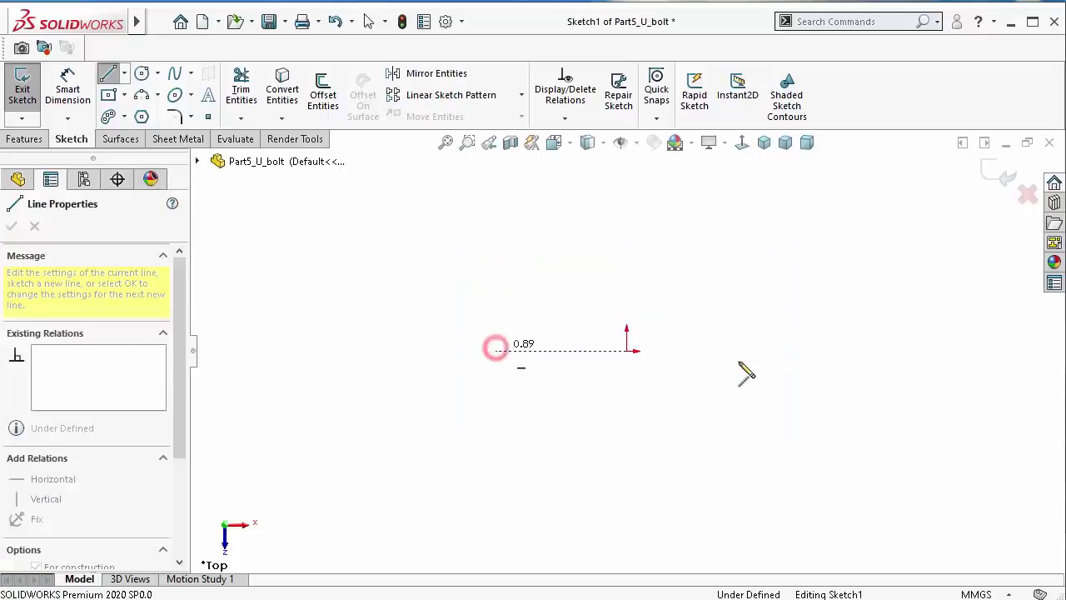
left_click(747, 350)
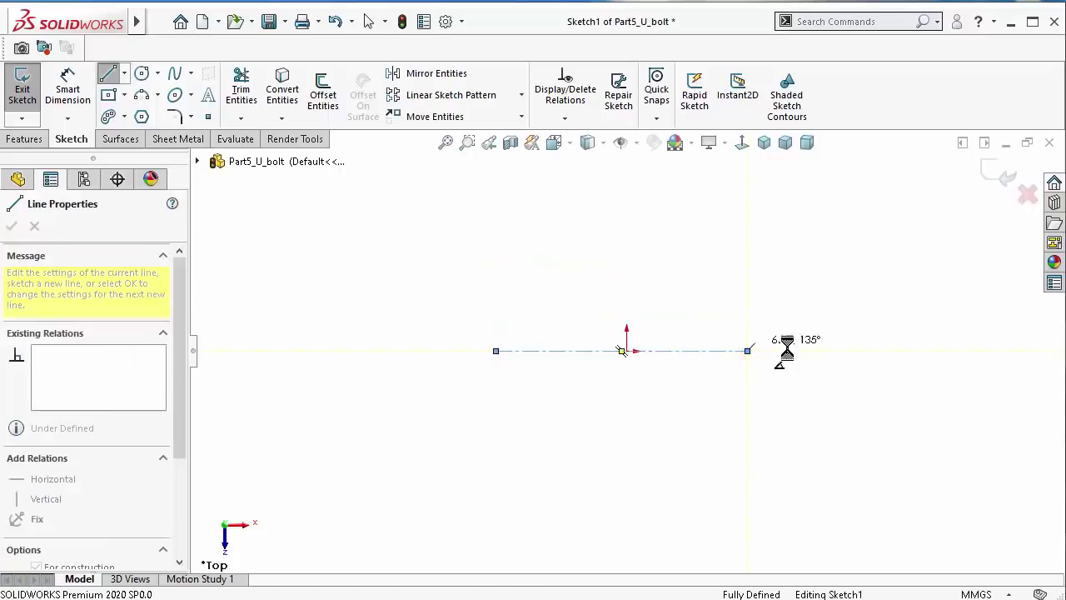
key("Escape")
Centre the centerline on the origin with a Midpoint relation and dimension it 44.50 mm
left_click(699, 350)
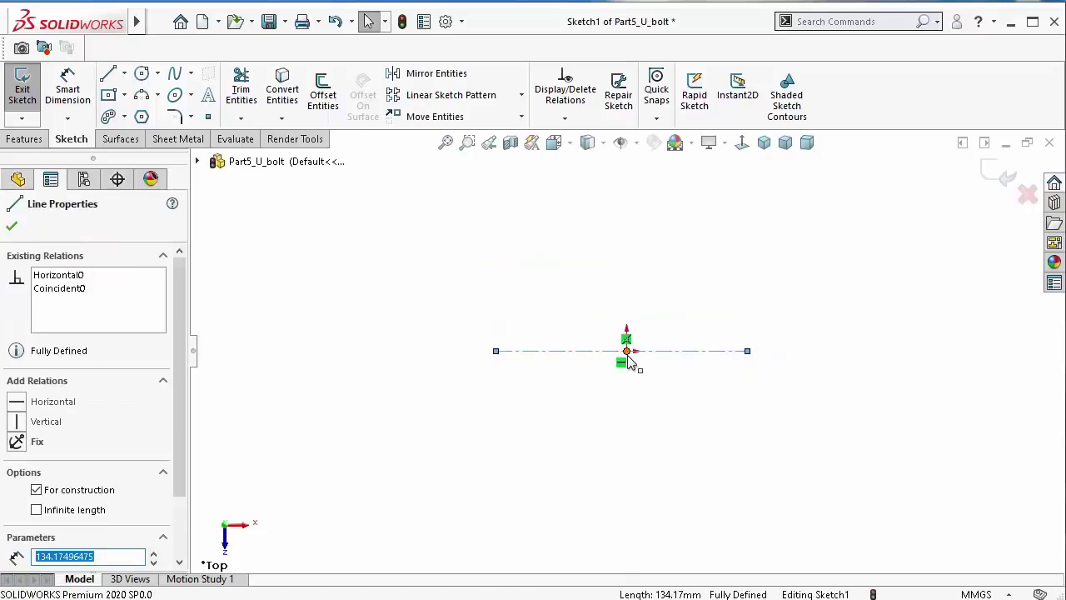
left_click(626, 351, "ctrl")
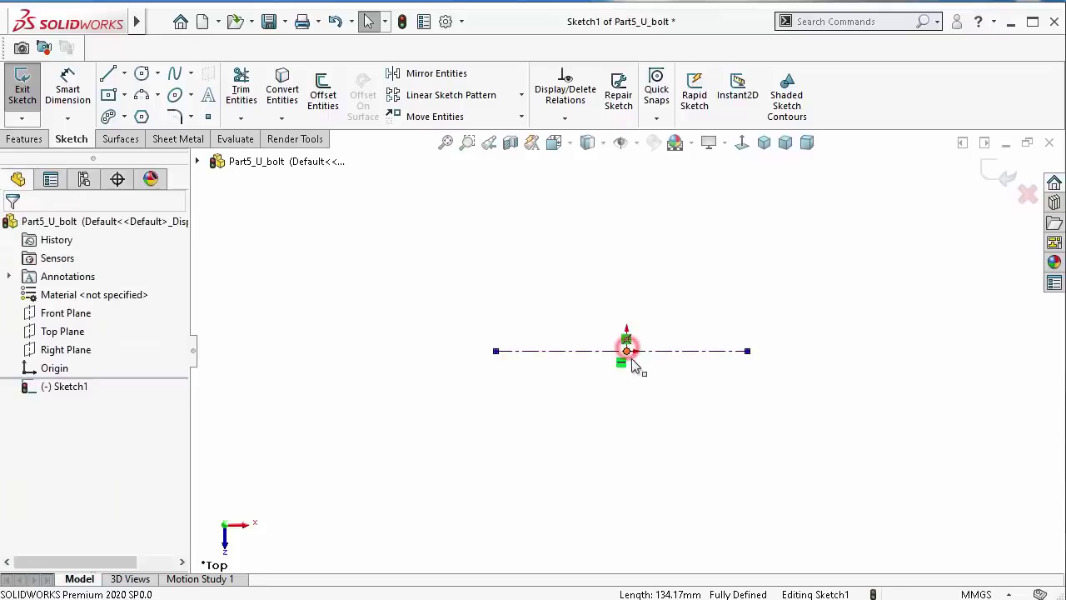
left_click(675, 273)
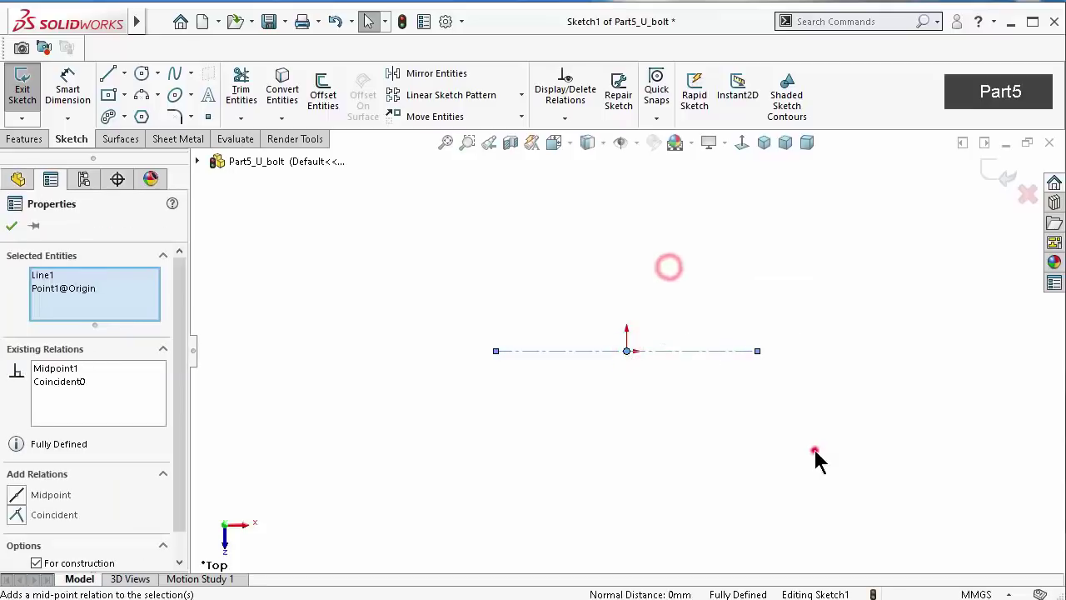
right_click_drag(815, 450, 839, 405)
left_click(731, 351)
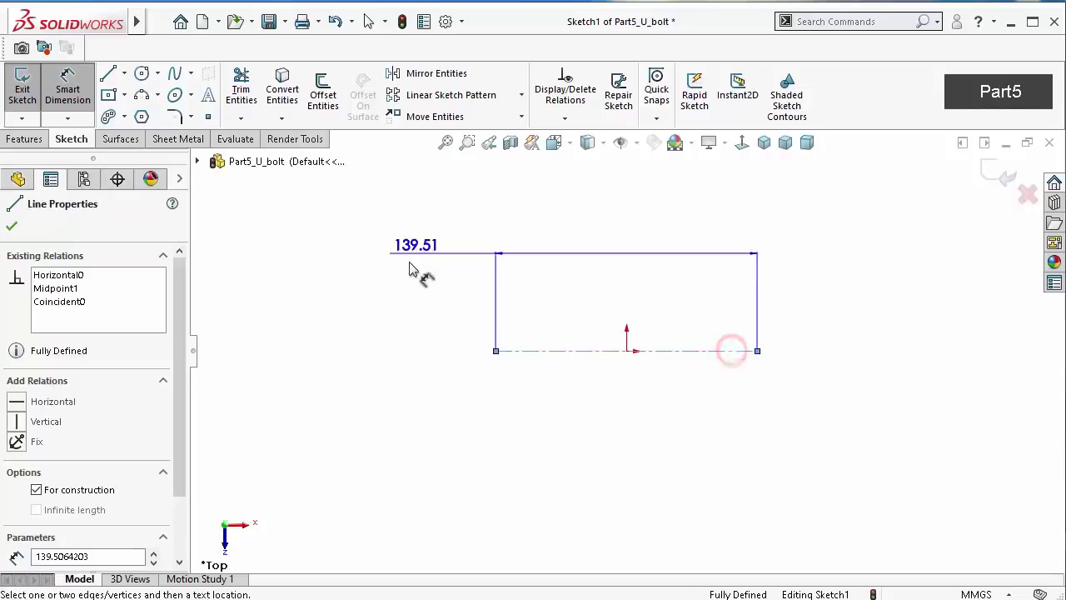
left_click(408, 265)
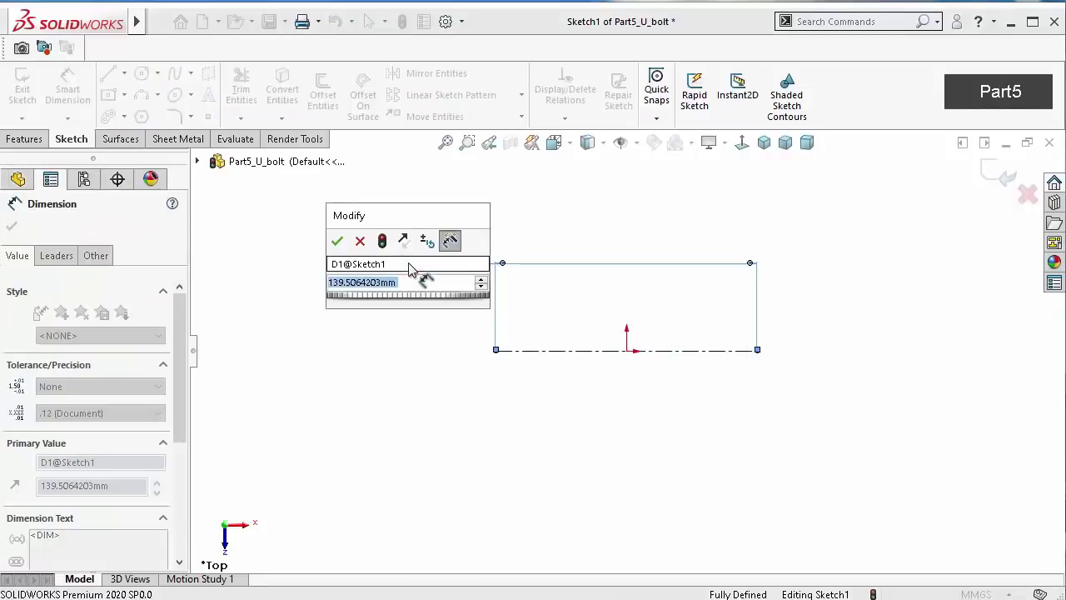
type("44.5")
key("Return")
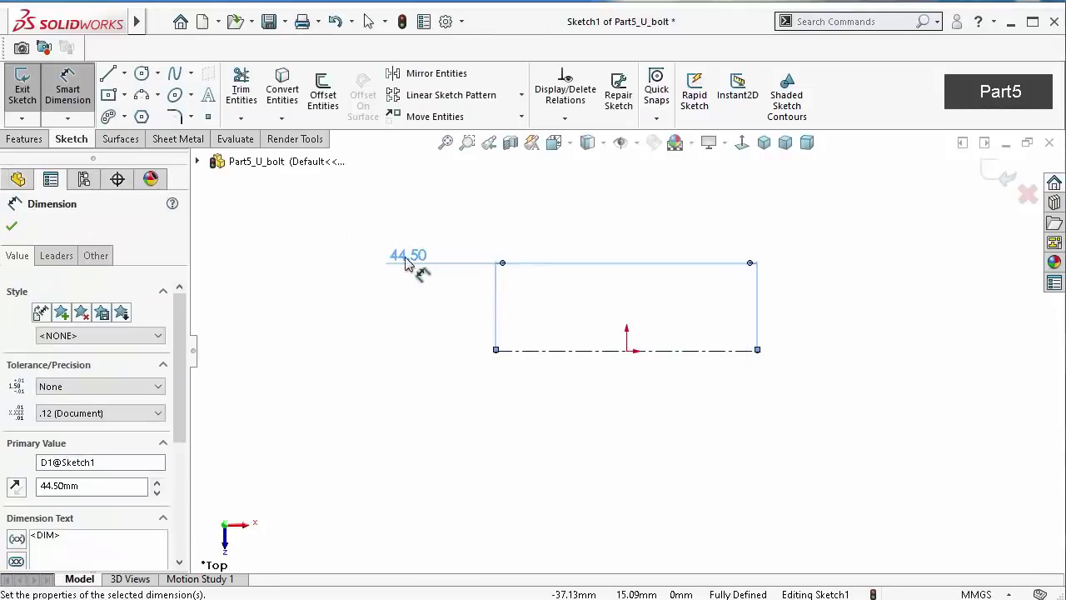
left_click(107, 75)
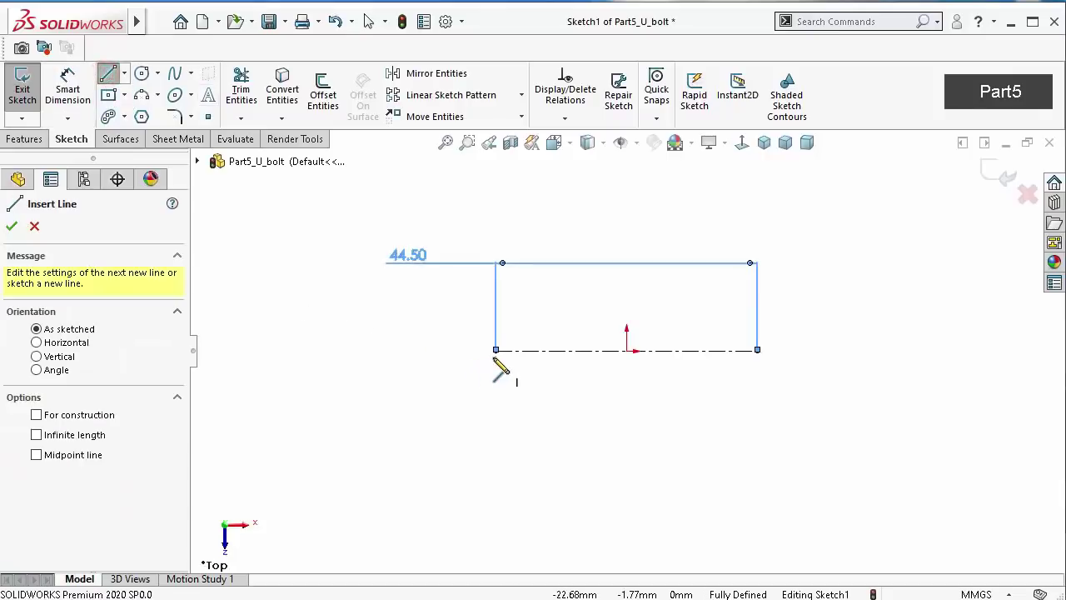
Draw two legs and a bottom line down from the centerline ends to close the rectangle
left_click(494, 352)
key("z")
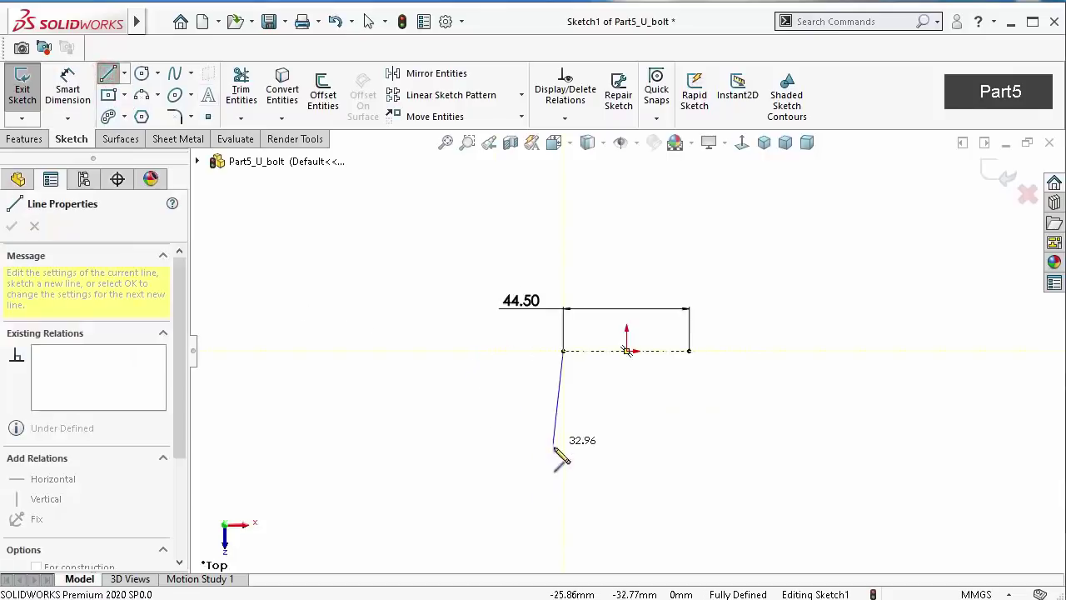
left_click(563, 539)
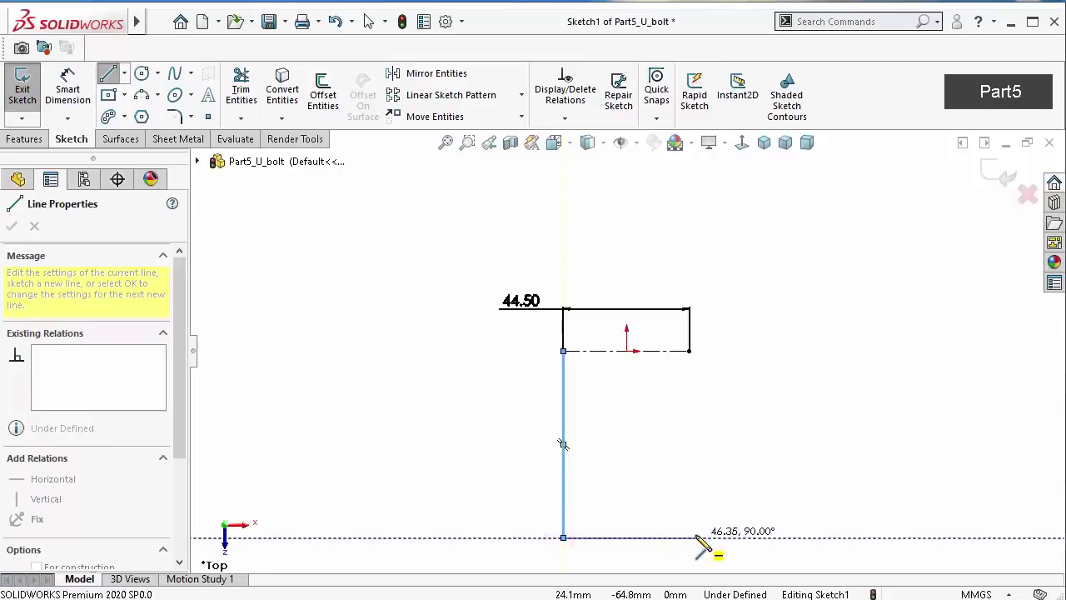
left_click(689, 538)
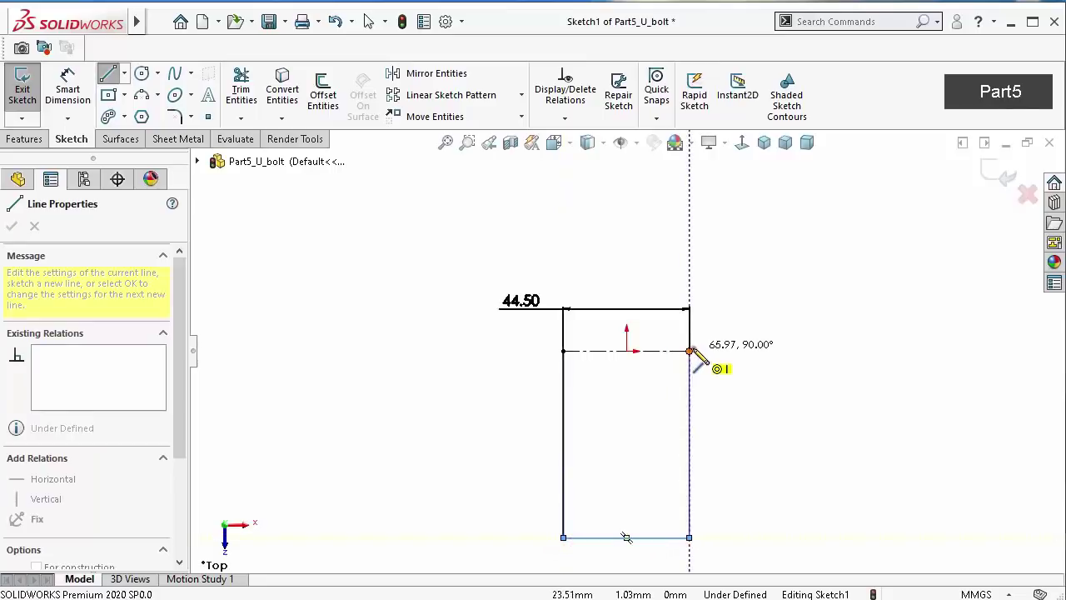
left_click(690, 351)
key("Escape")
Dimension the rectangle's height to 123 mm, skipping the redundant width dimension
right_click_drag(863, 471, 742, 381)
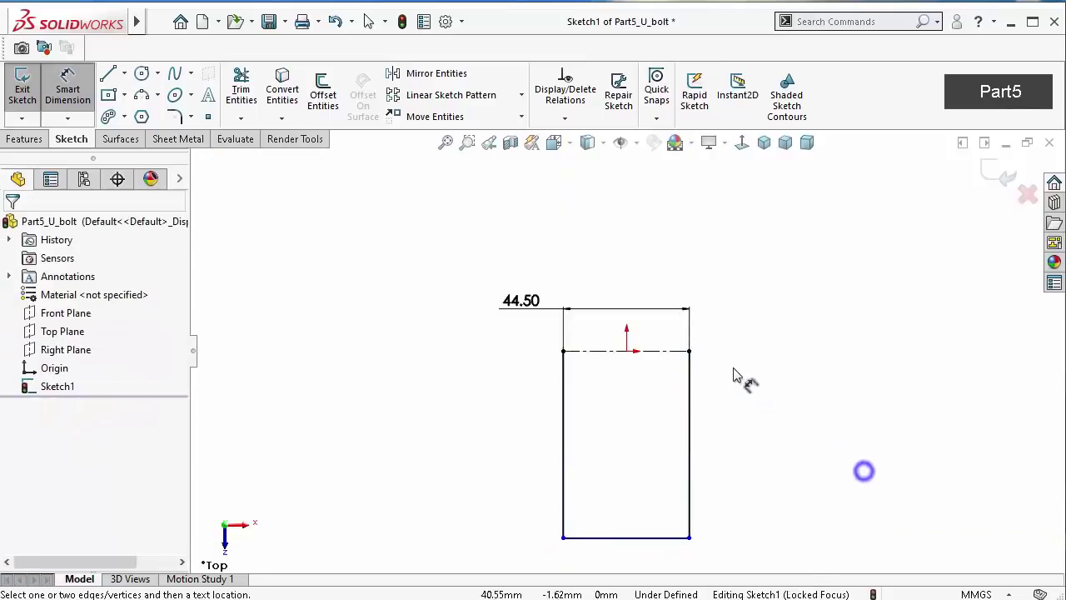
left_click(689, 388)
left_click(820, 397)
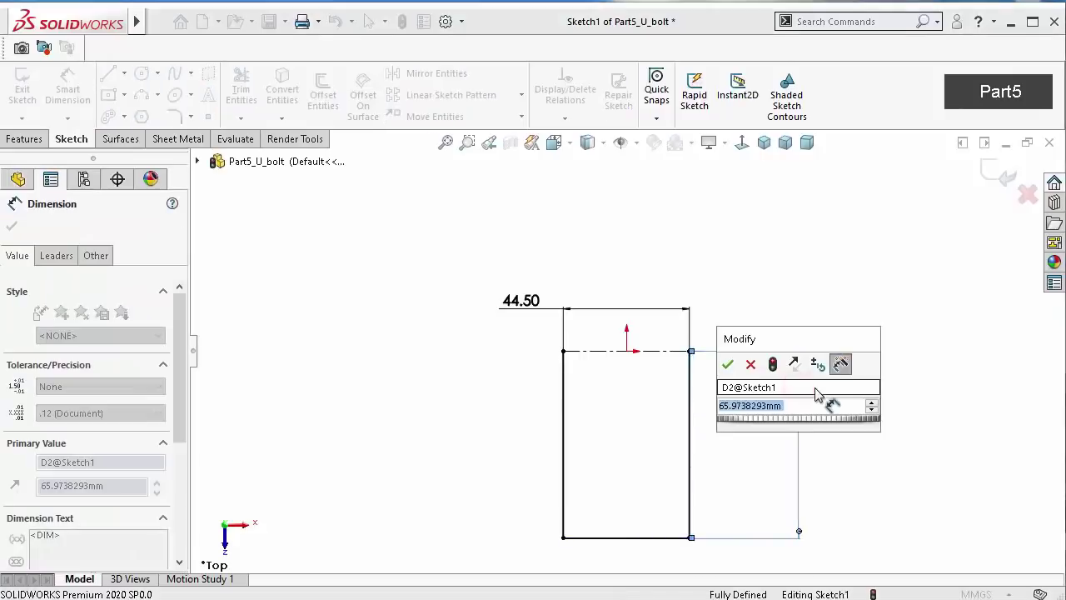
type("123")
key("Return")
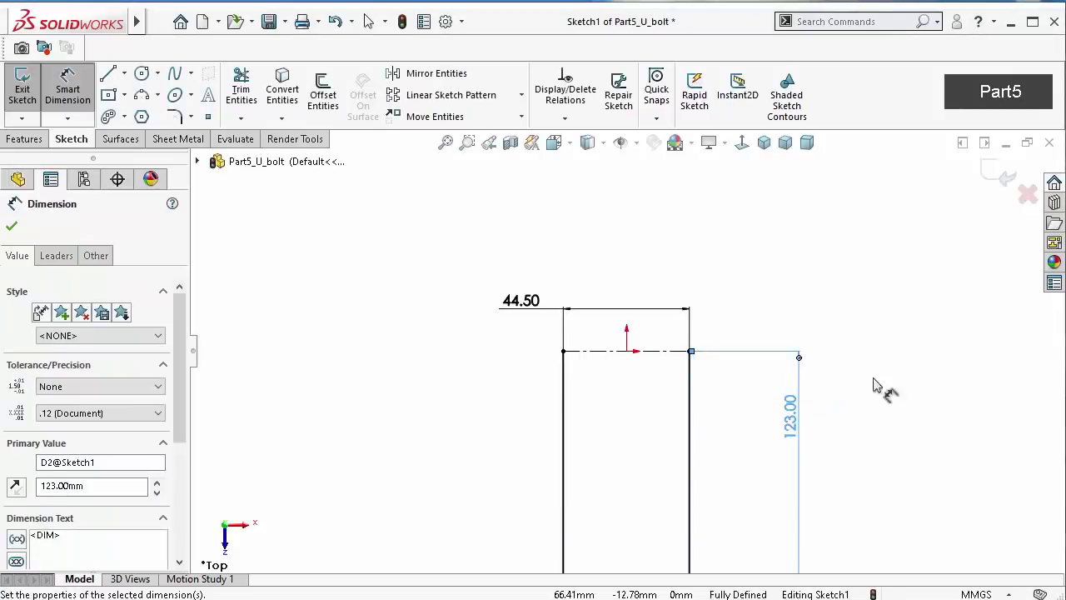
left_click_drag(664, 384, 668, 432)
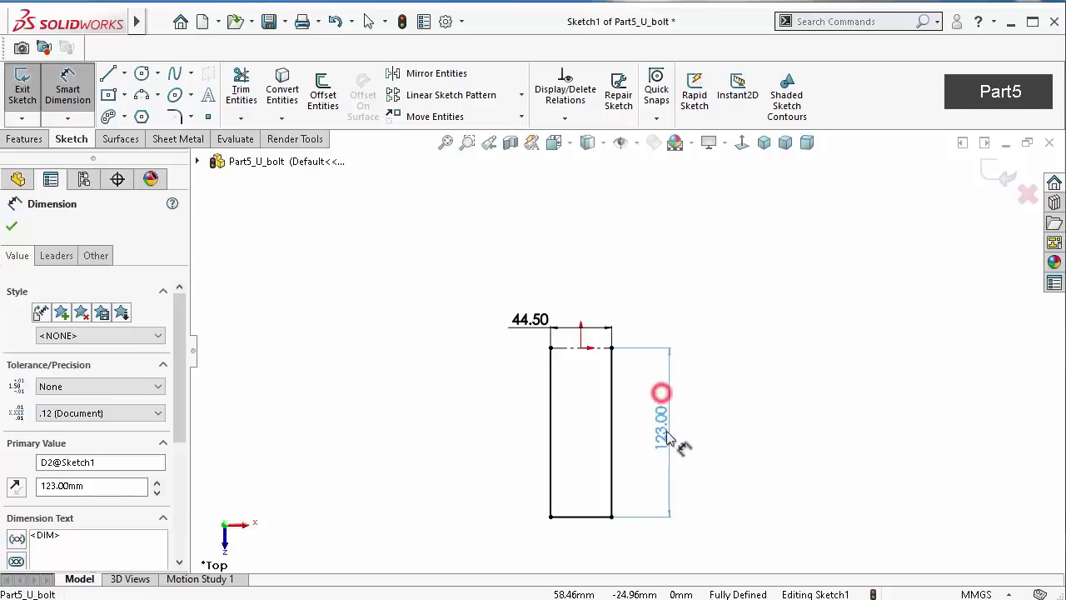
left_click(602, 517)
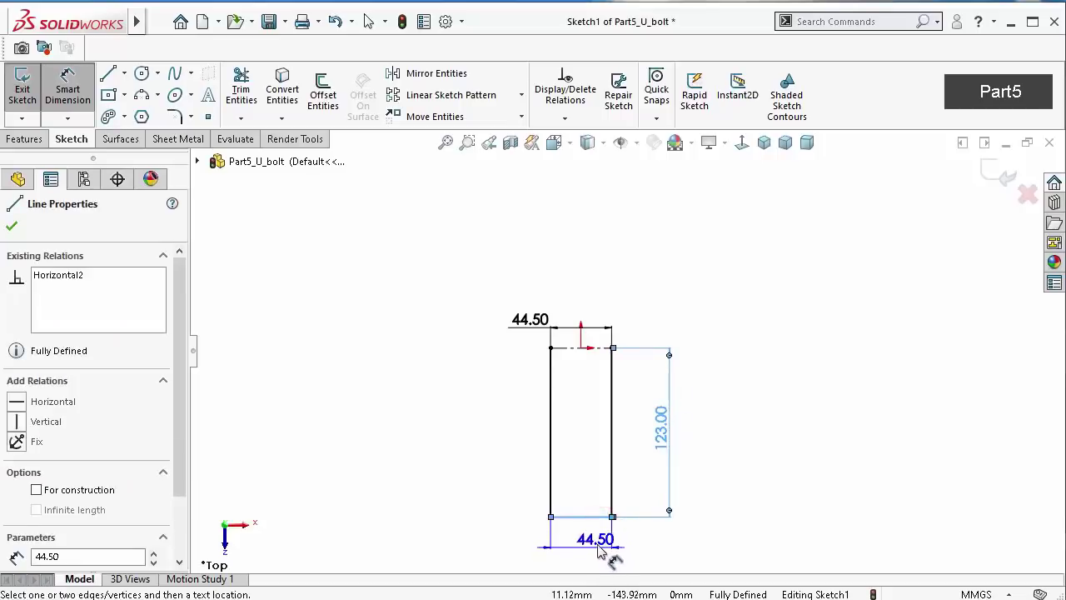
key("Escape")
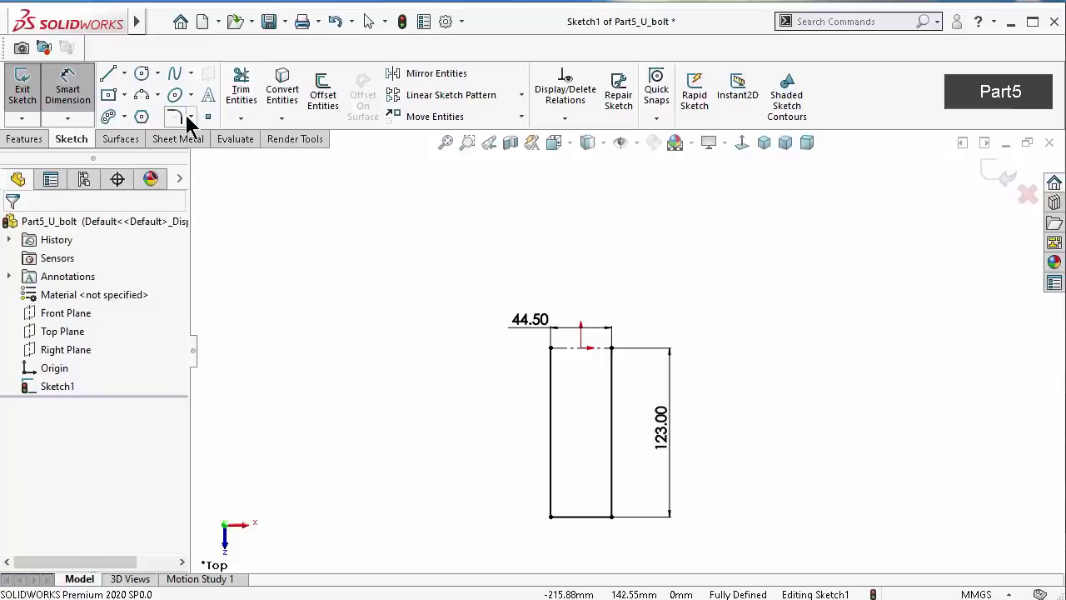
left_click(176, 118)
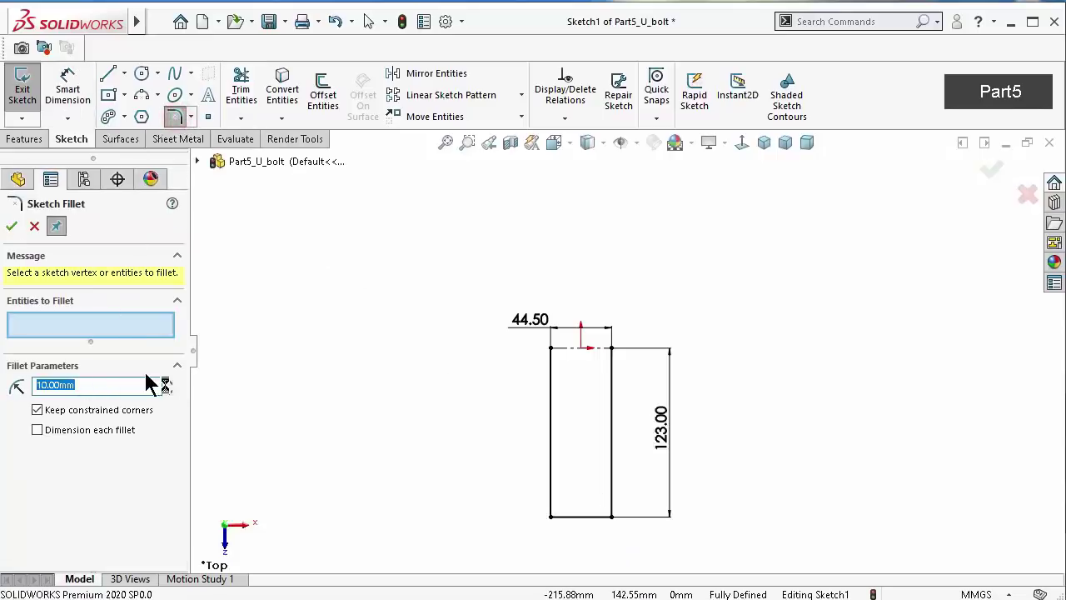
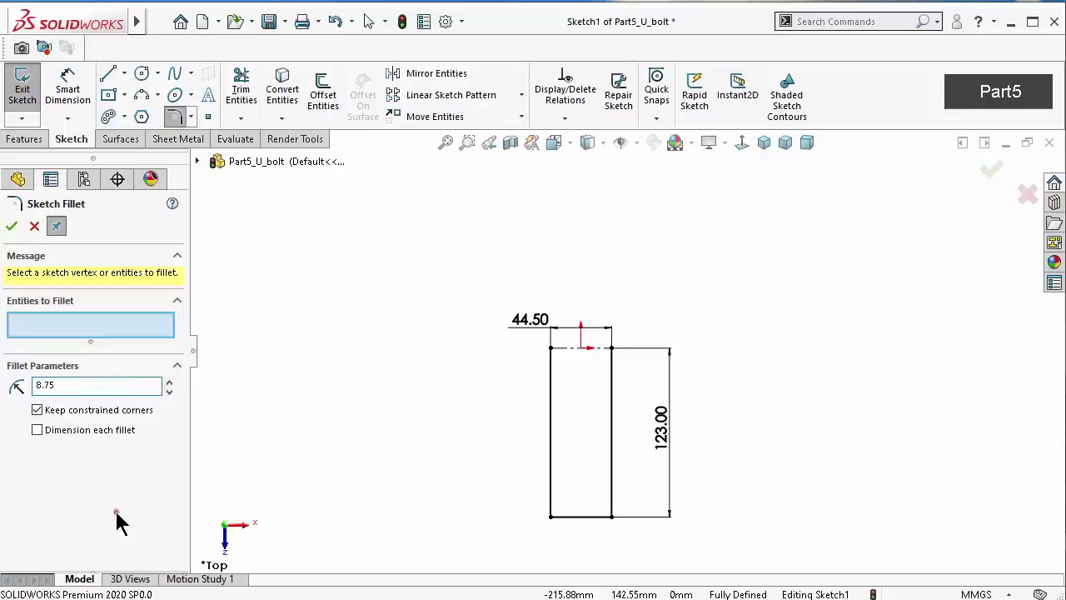
Round the two bottom corners of the U-bolt path with R8.75 sketch fillets
left_click(550, 515)
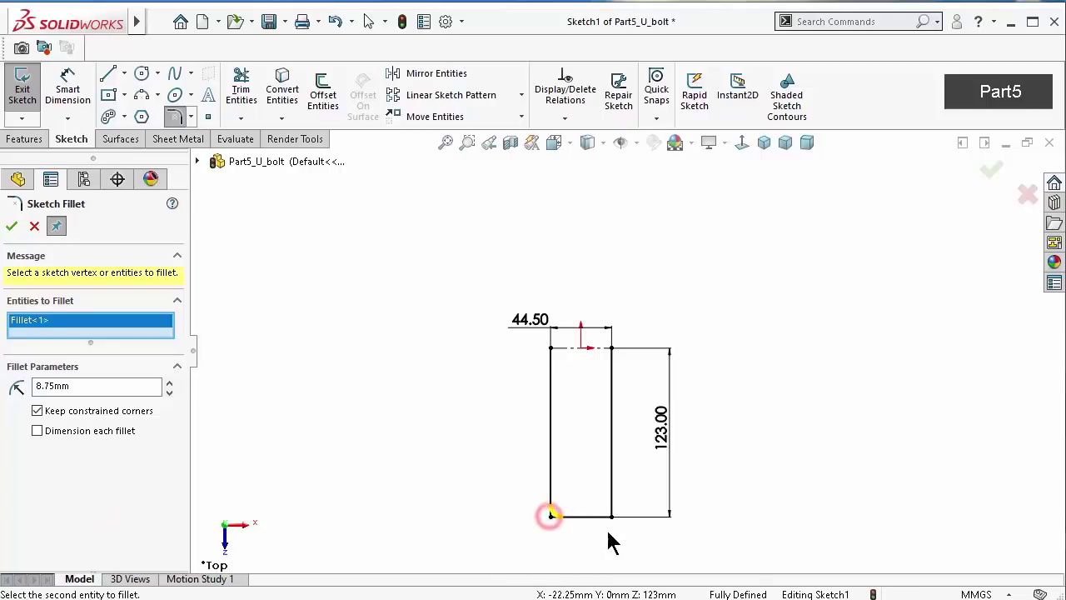
left_click(612, 516)
scroll(623, 500, "down", 5)
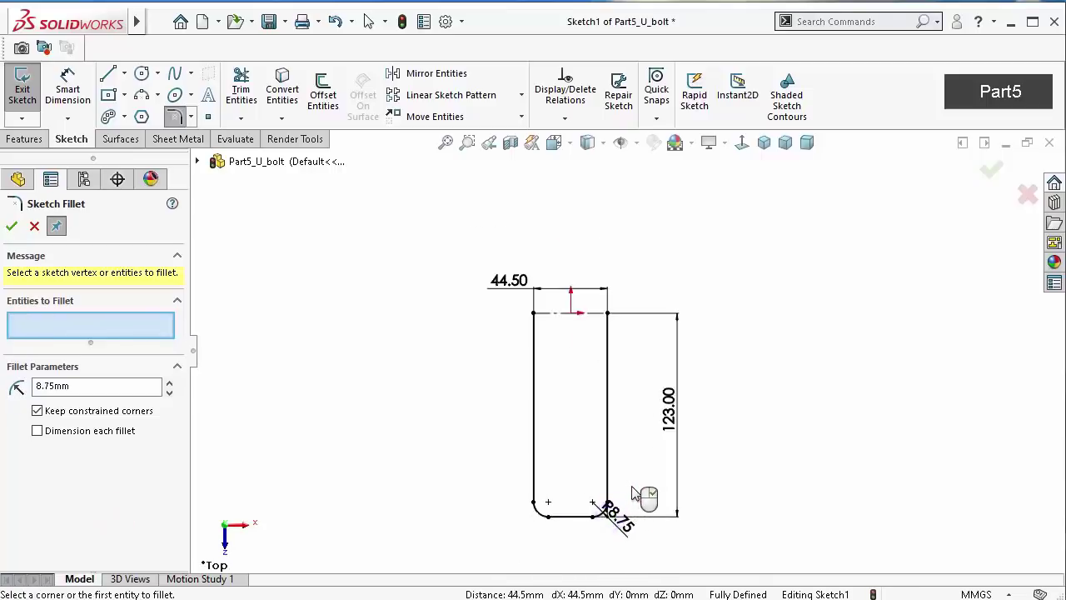
scroll(626, 475, "up", 2)
scroll(571, 333, "up", 1)
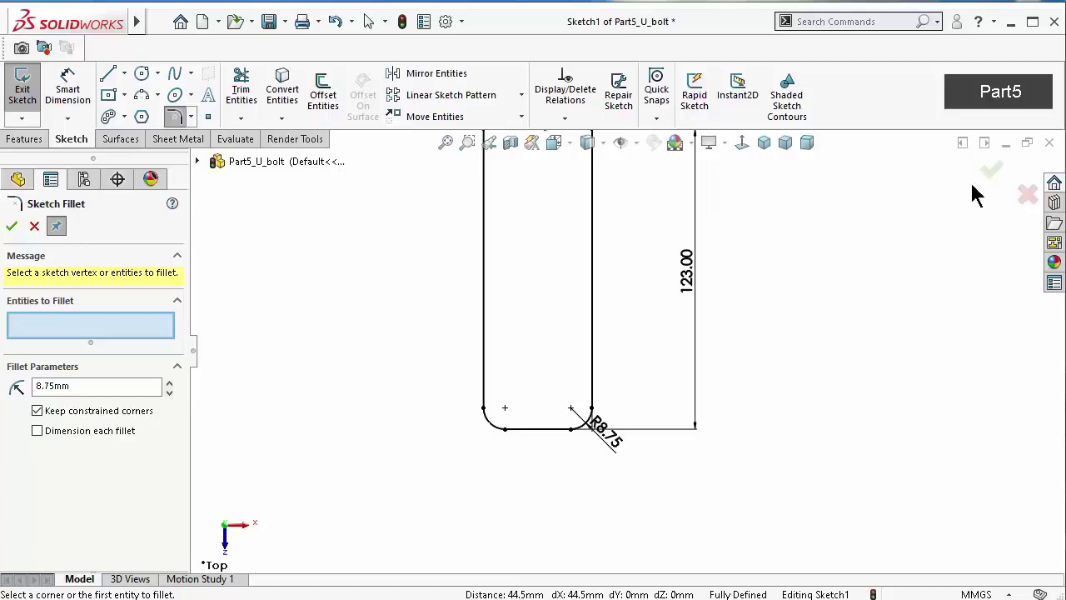
left_click(990, 170)
View the path isometrically, exit the sketch, and select the Front Plane
key("z")
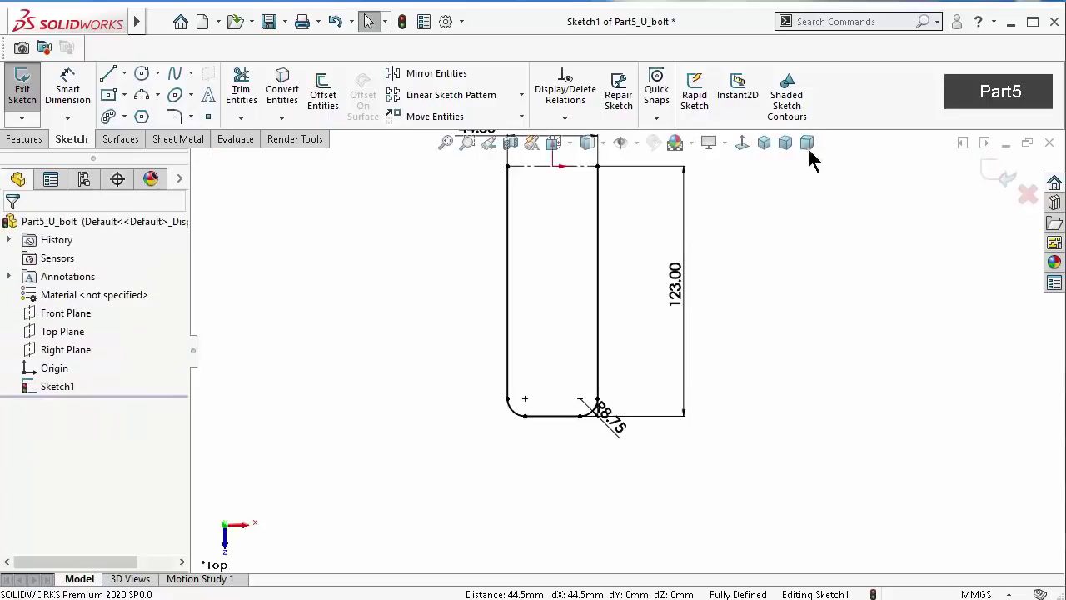
left_click(763, 143)
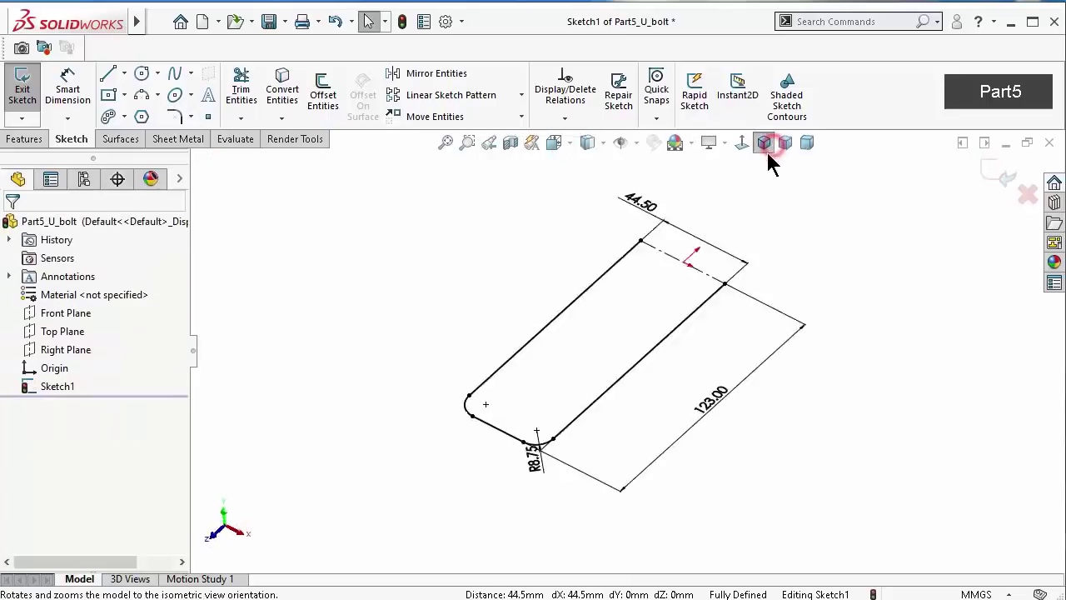
left_click(1004, 182)
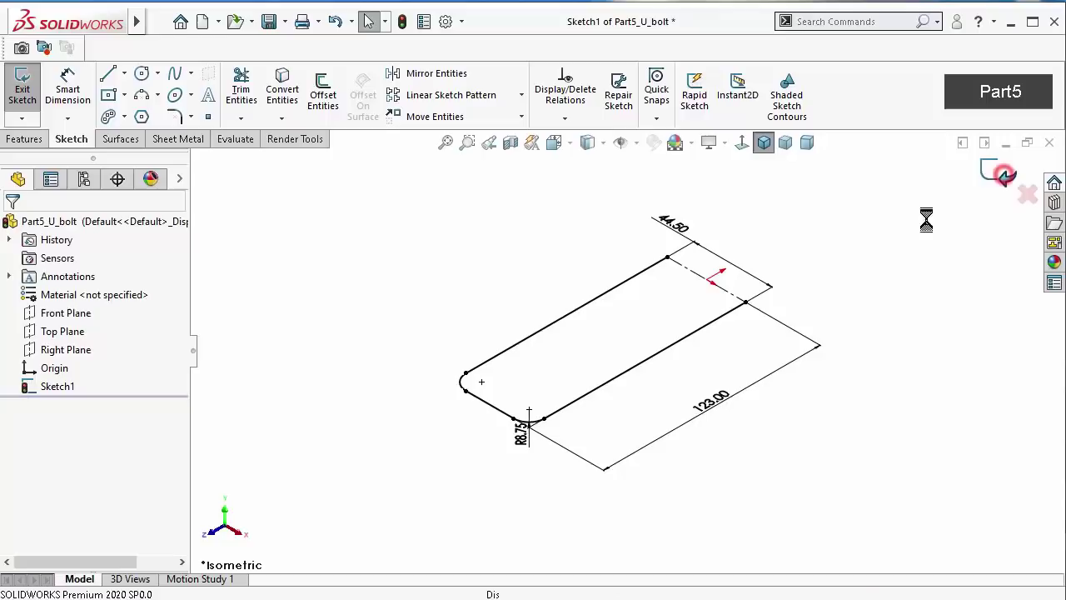
left_click(76, 313)
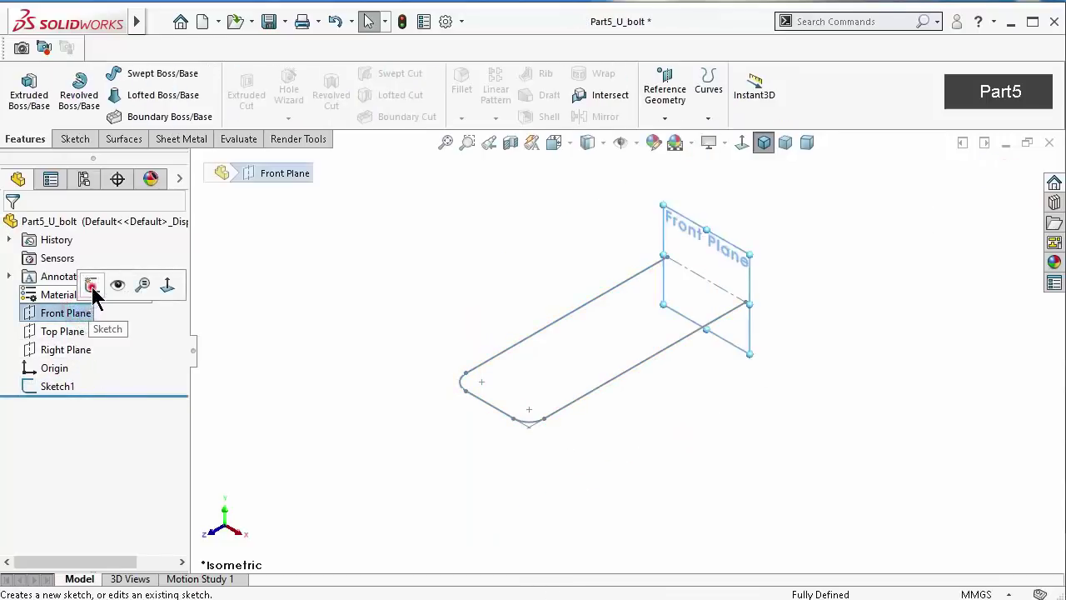
Start a Front Plane sketch and draw a circle centred on the path's end
left_click(90, 284)
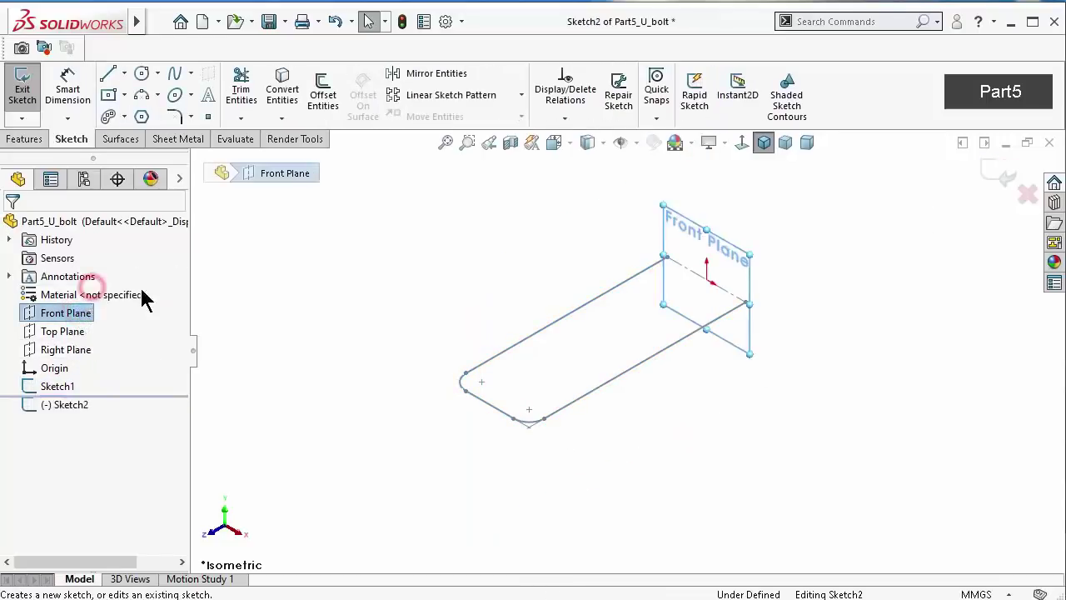
left_click(142, 74)
scroll(720, 274, "down", 5)
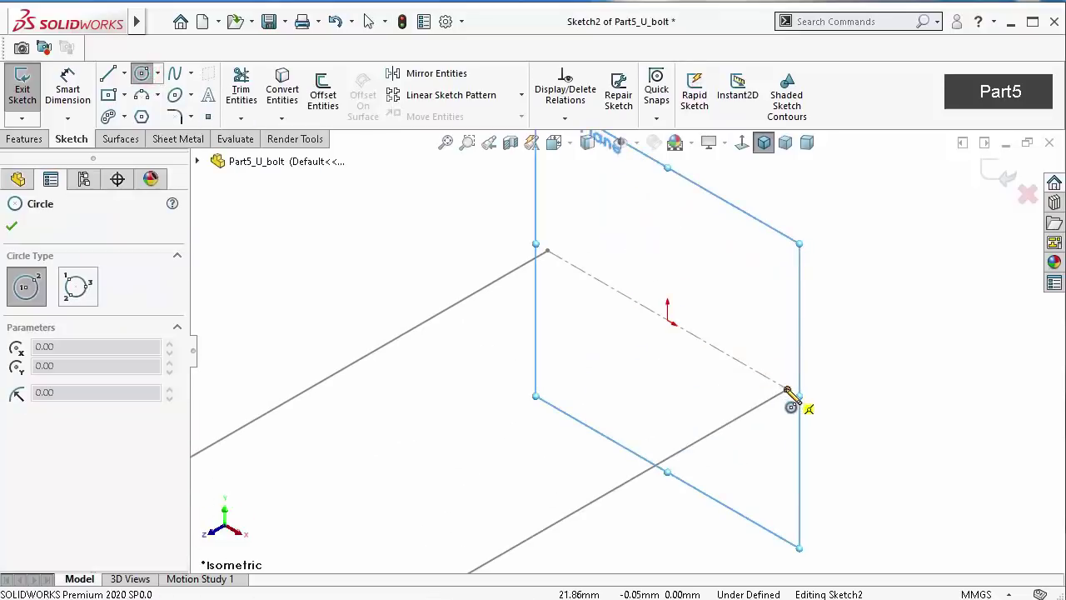
left_click(787, 388)
left_click(782, 372)
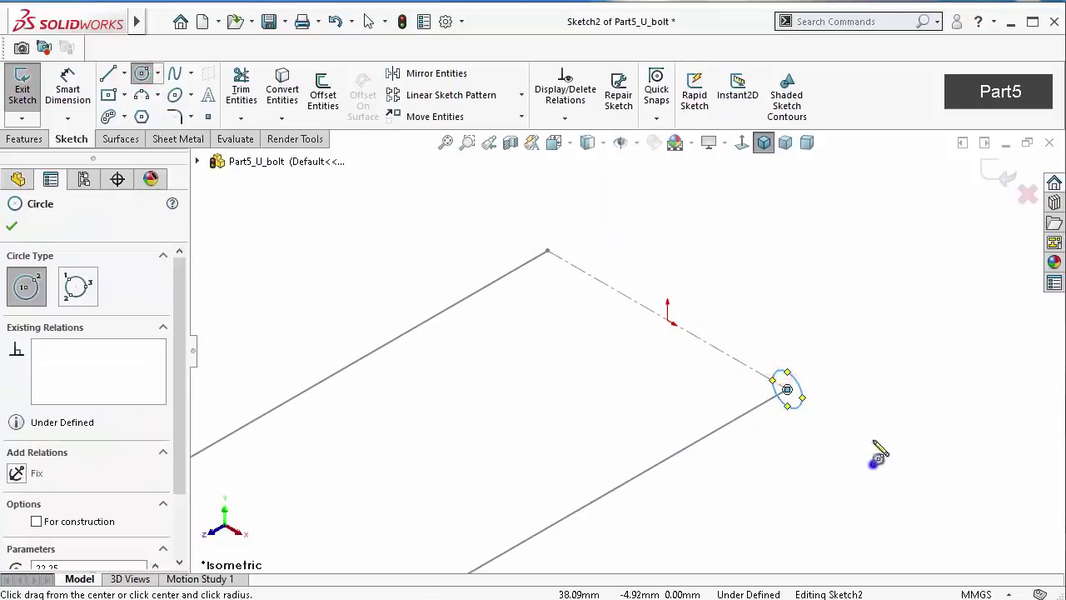
Dimension the circle to an 8 mm diameter and exit the sketch
right_click_drag(873, 462, 821, 379)
left_click(800, 392)
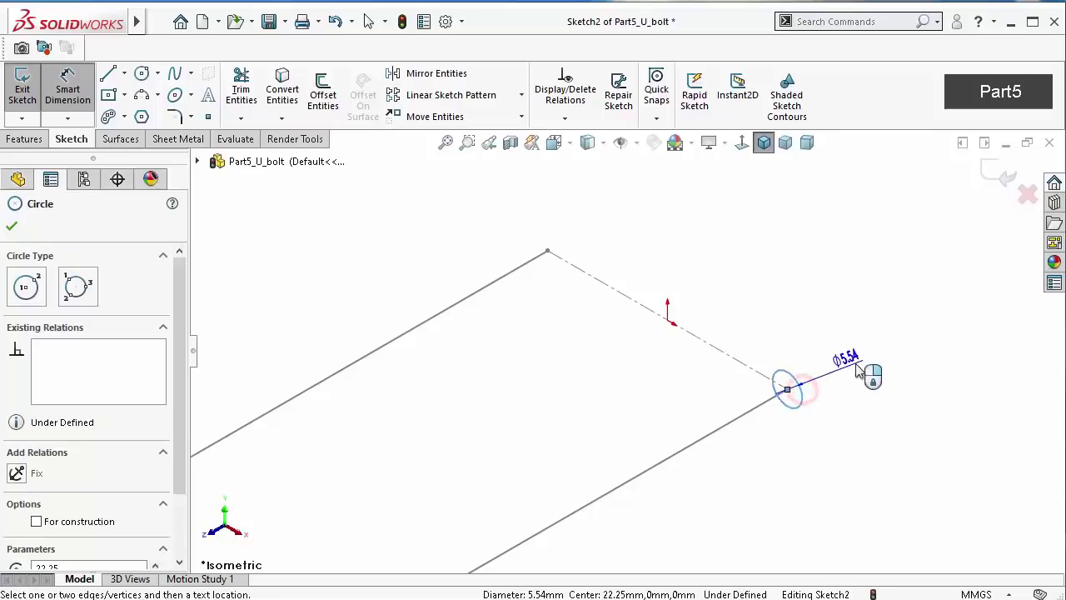
left_click(868, 369)
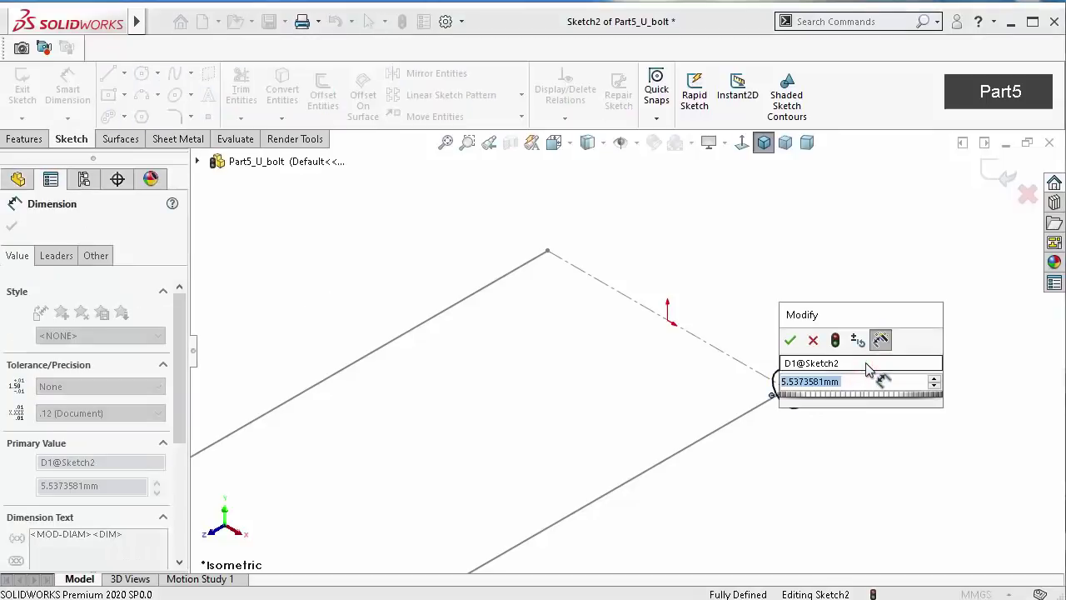
type("8")
key("Return")
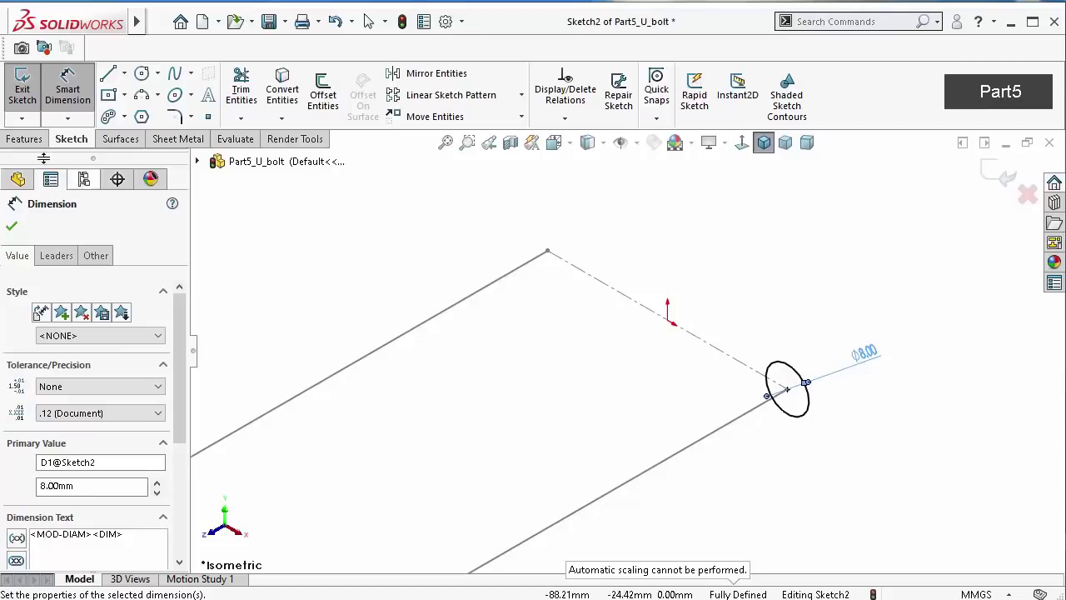
left_click(1004, 173)
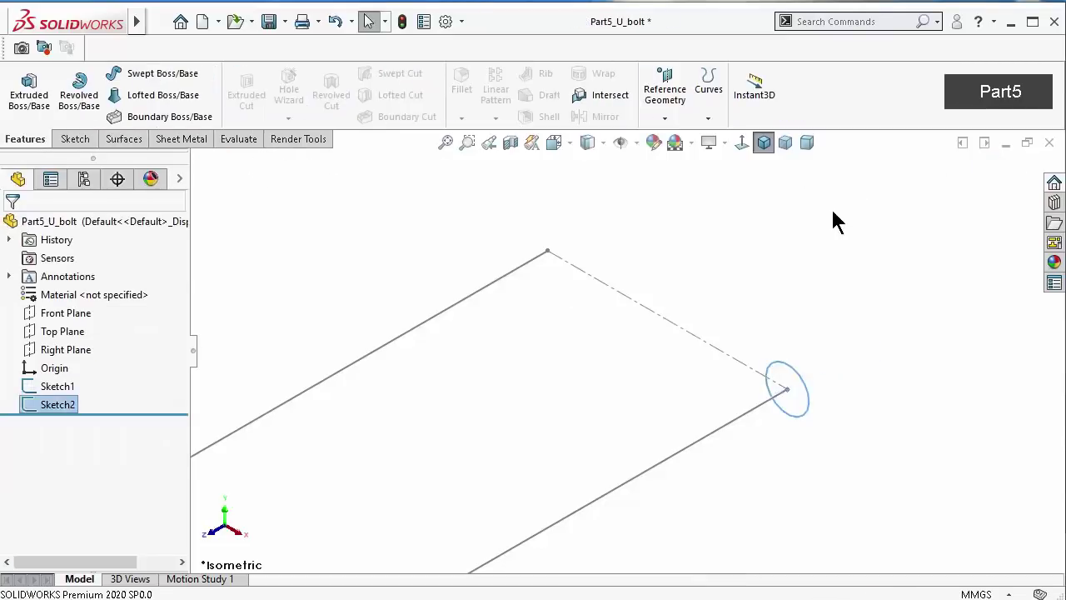
left_click(333, 225)
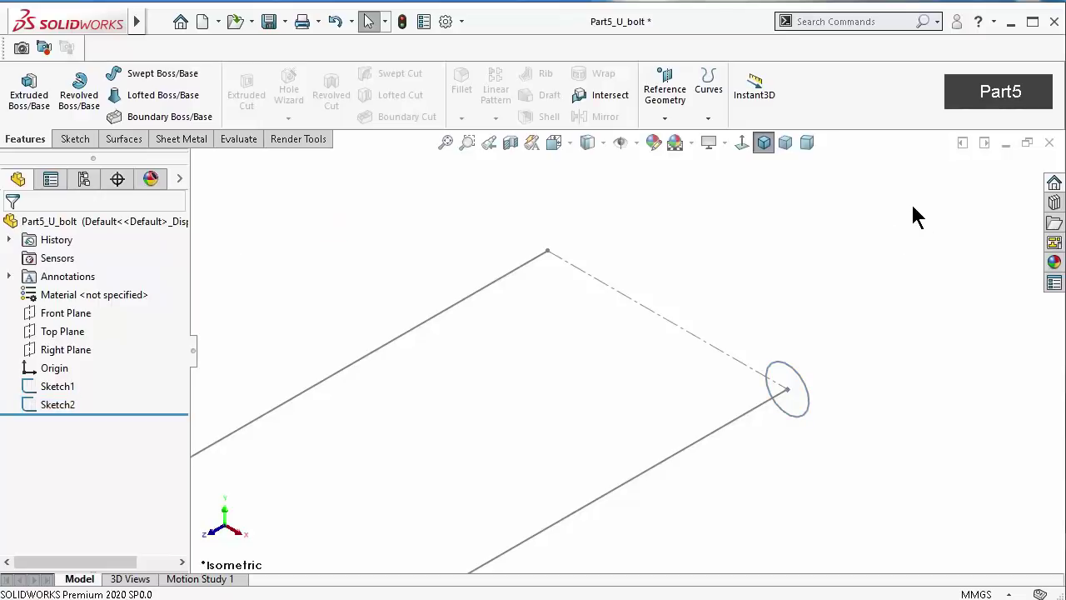
Sweep the circle profile along the U-bolt path sketch into a solid rod
left_click(154, 74)
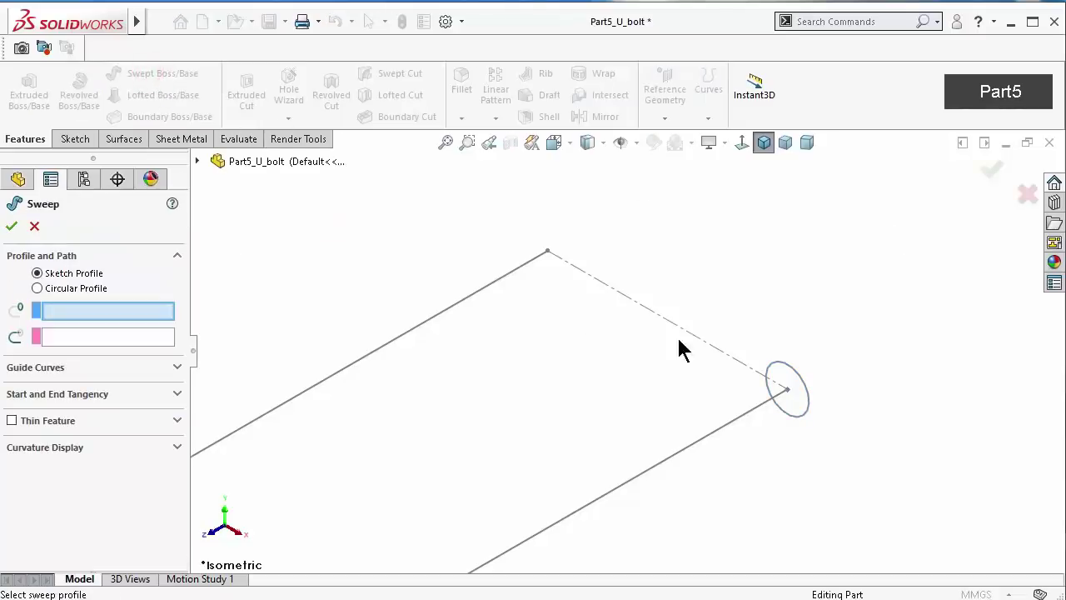
left_click(809, 396)
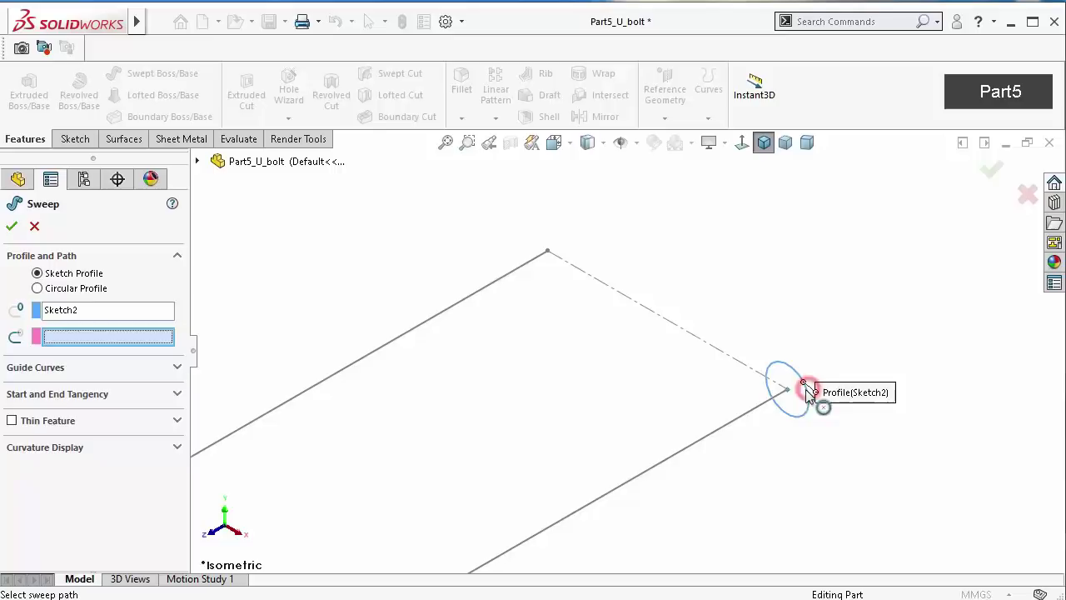
left_click(760, 409)
right_click(758, 405)
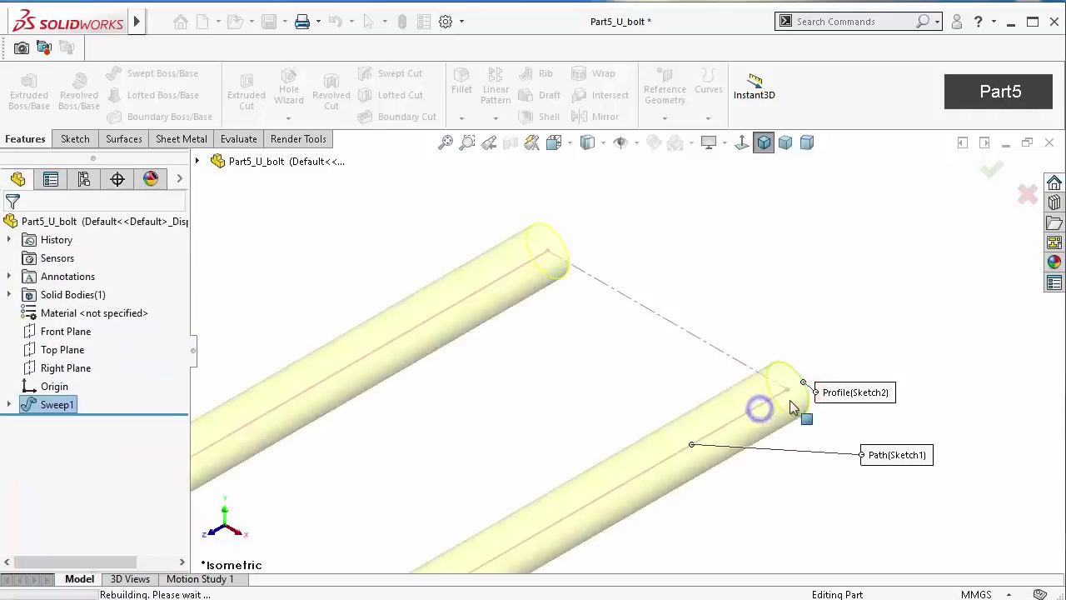
key("z")
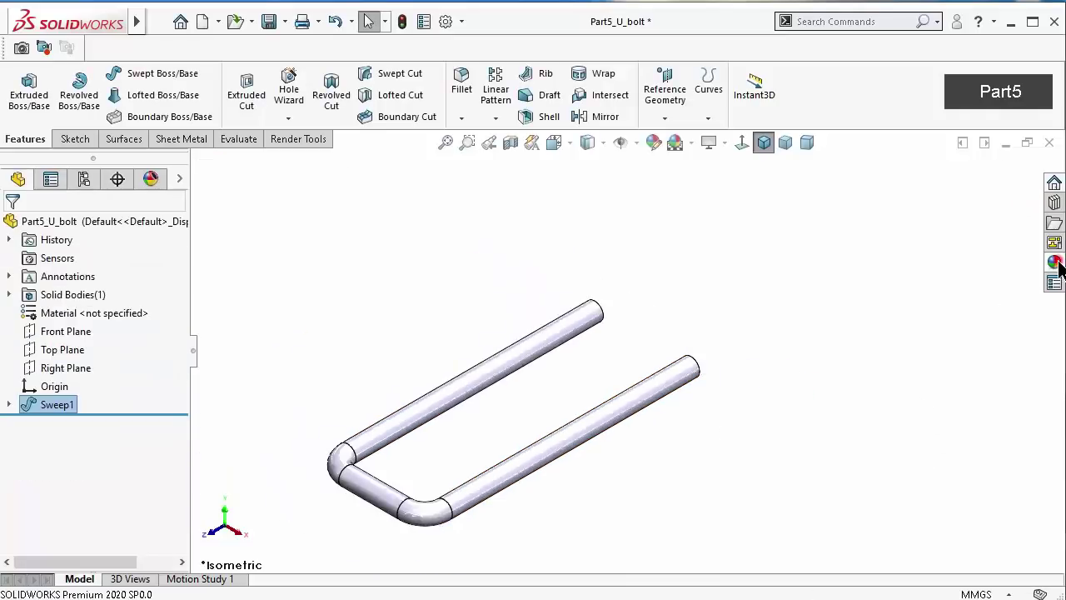
Apply the Metal > Steel brushed steel appearance to the U-bolt
left_click(1055, 262)
left_click(800, 192)
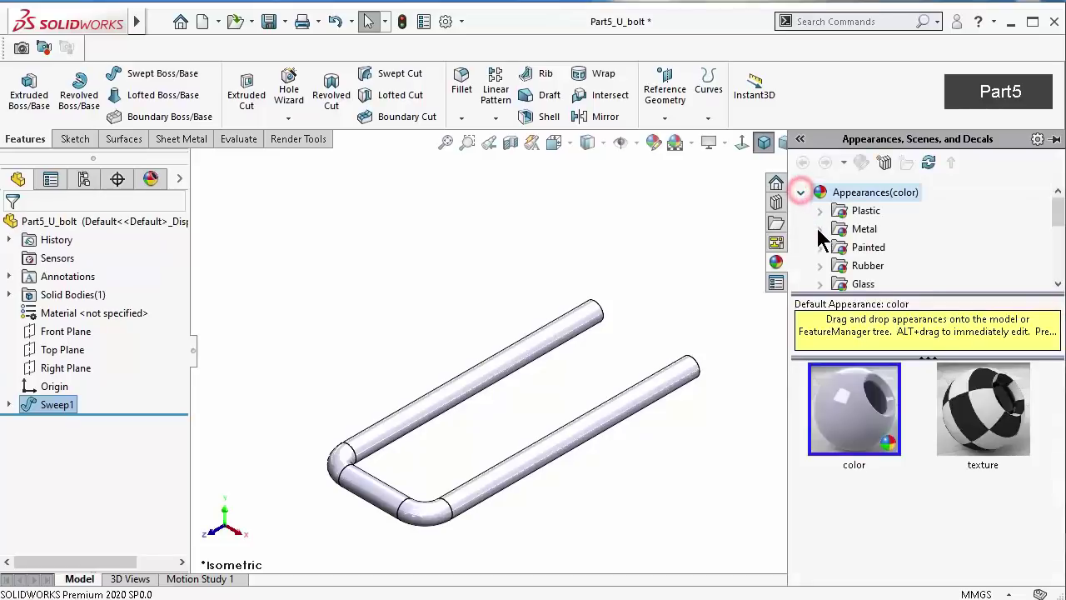
left_click(828, 232)
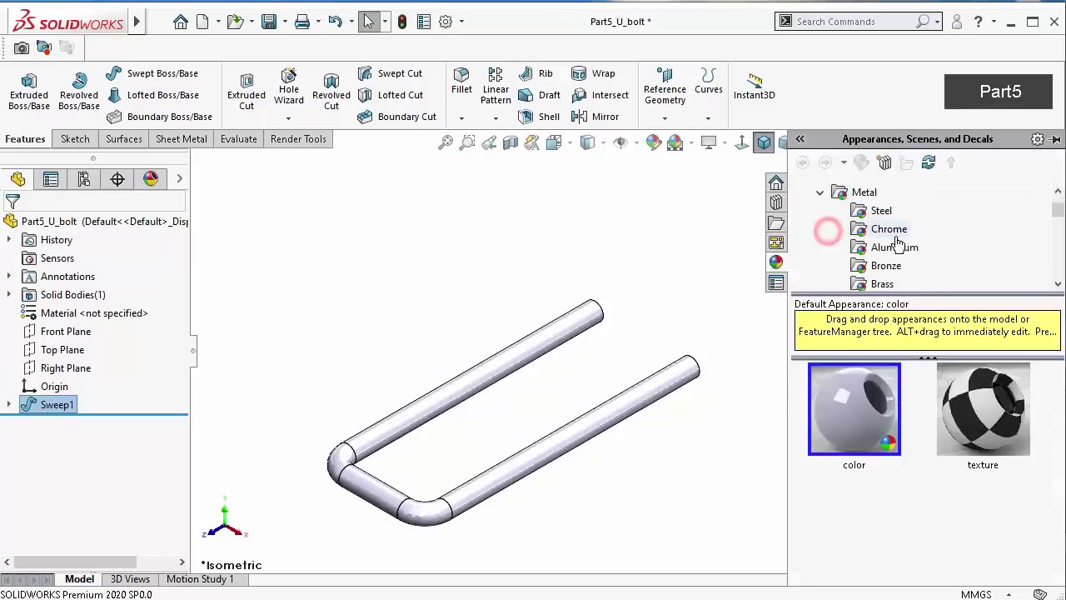
left_click(862, 210)
left_click(1012, 420)
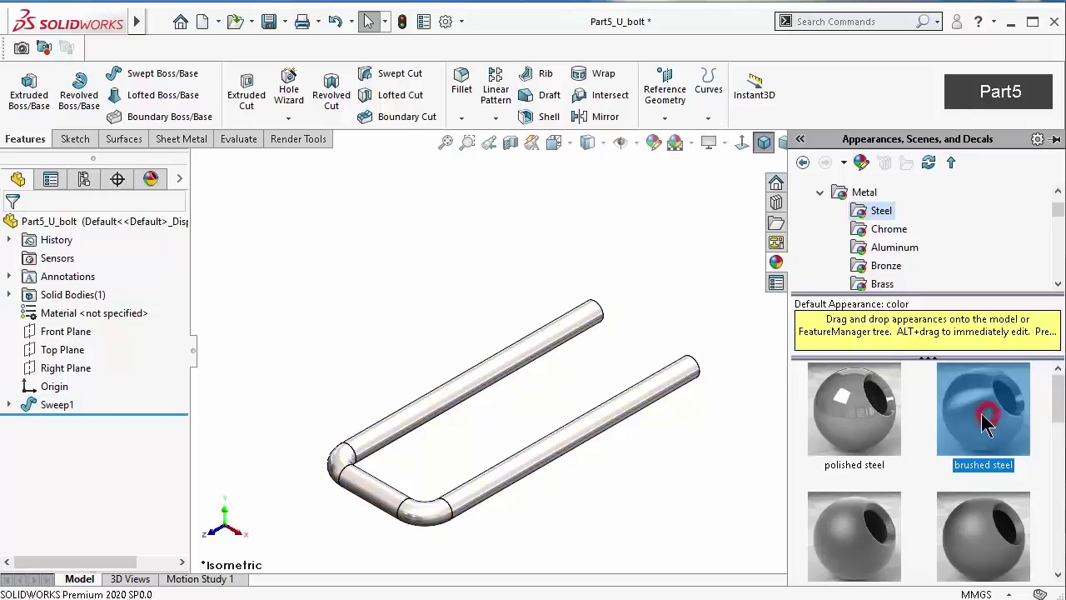
left_click(687, 297)
scroll(614, 350, "down", 5)
middle_click_drag(614, 350, 614, 350)
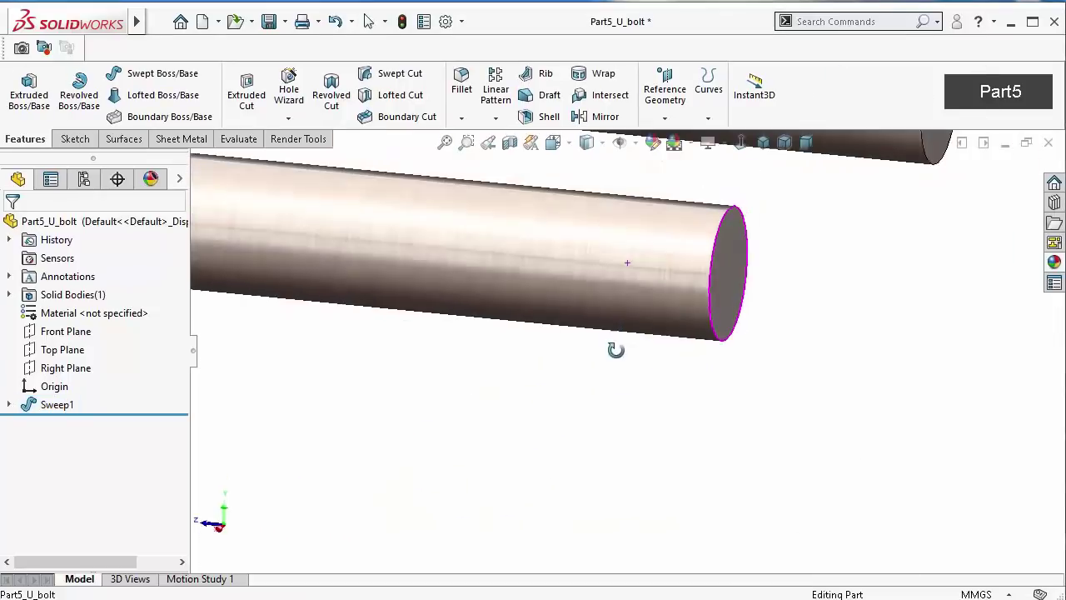
Chamfer the rod's end face at 1 mm × 45°
left_click(496, 125)
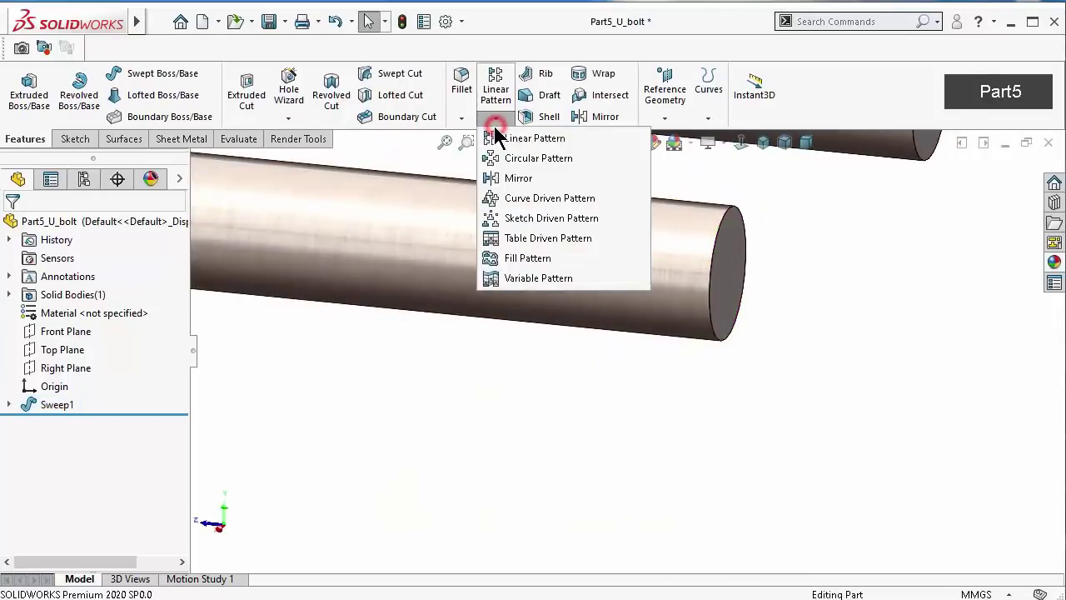
left_click(459, 122)
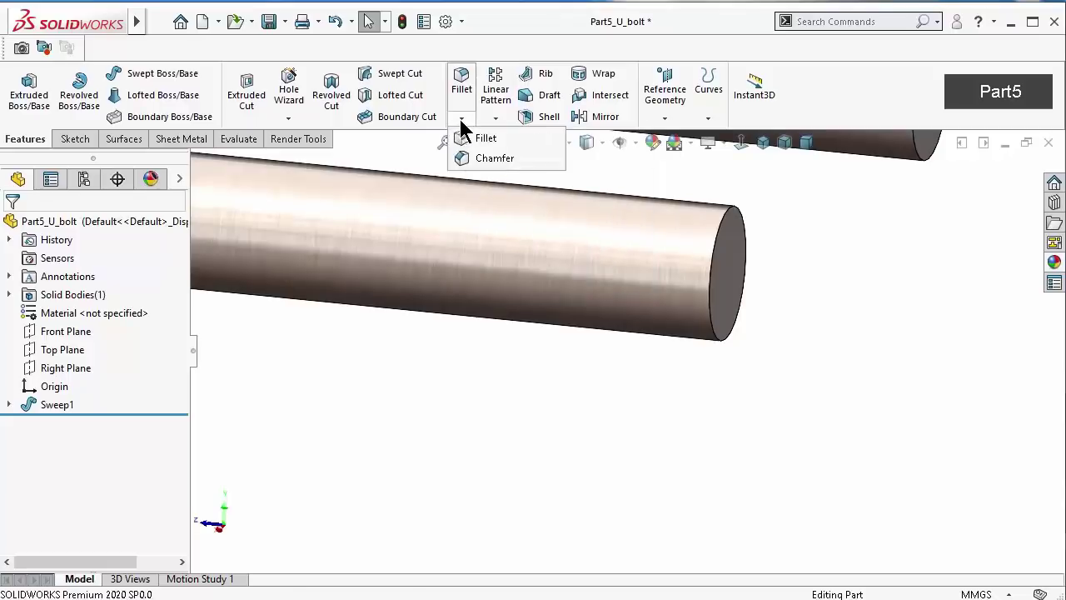
left_click(479, 157)
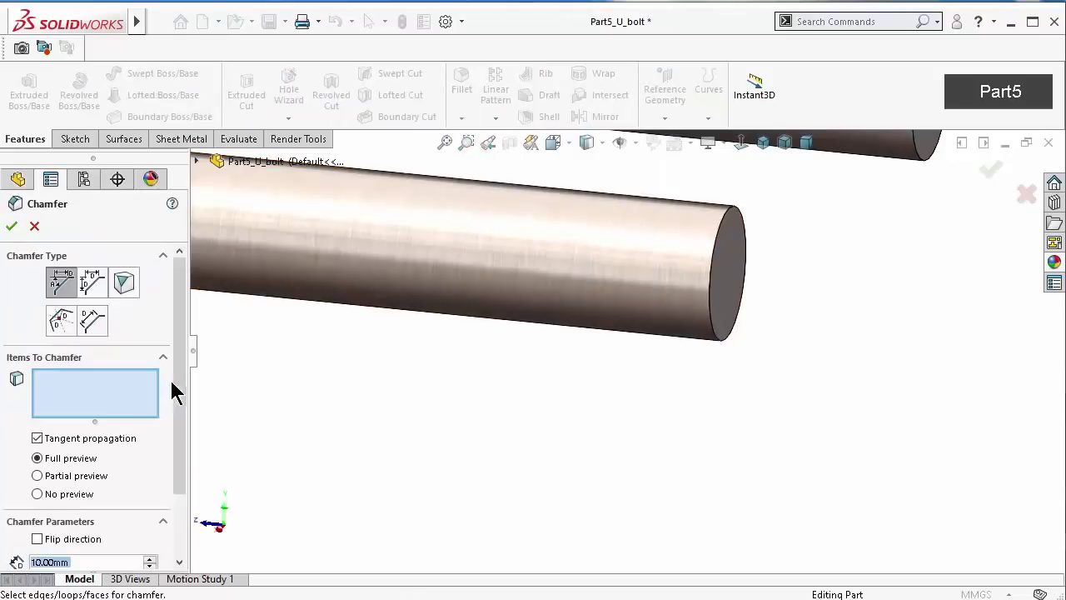
left_click_drag(181, 406, 186, 501)
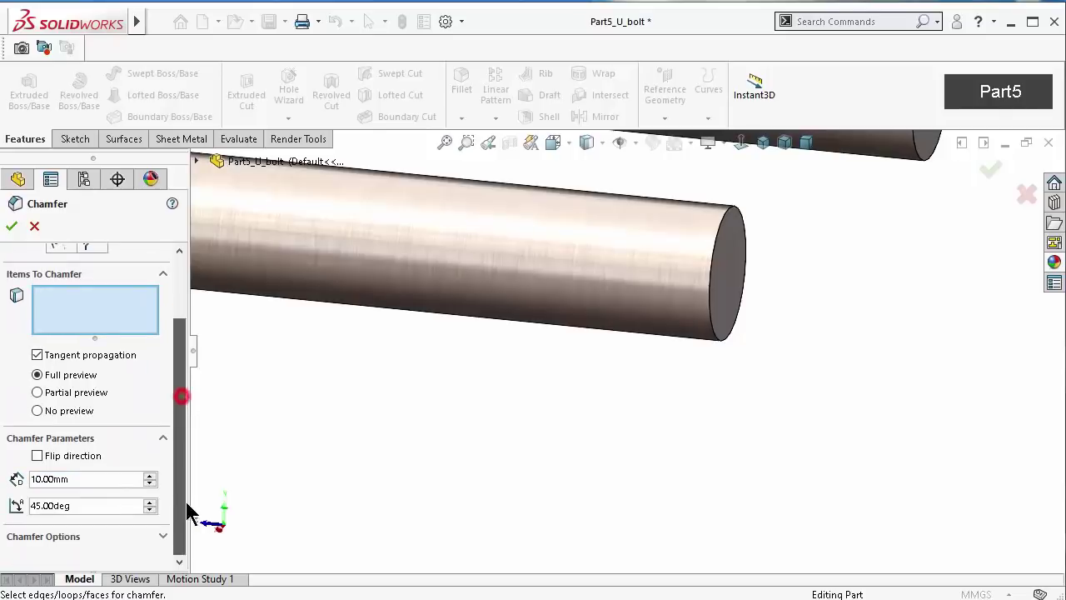
left_click(106, 477)
type("1")
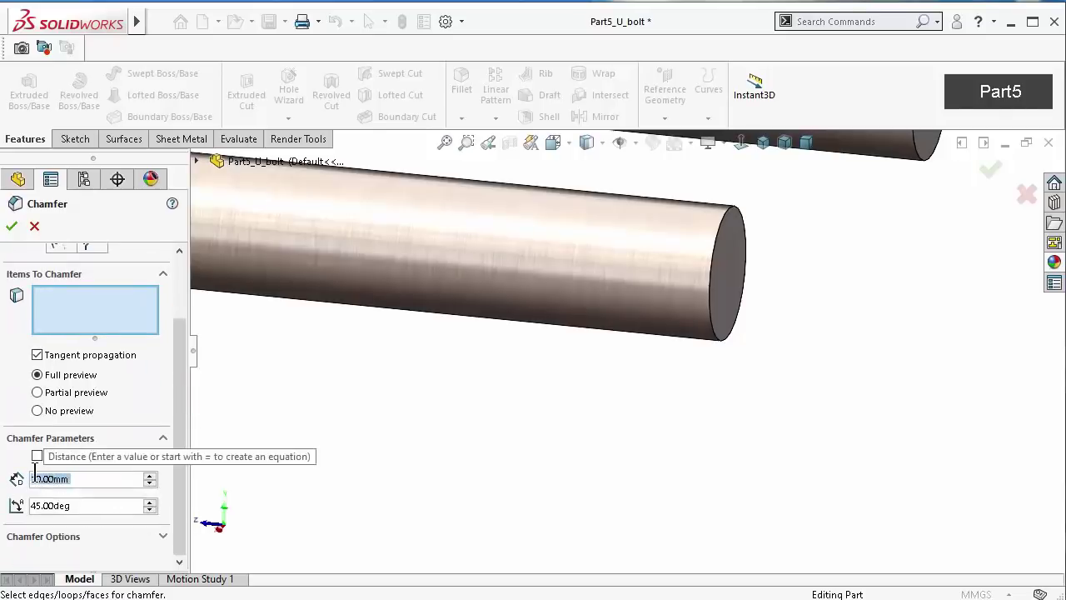
key("Return")
left_click(723, 283)
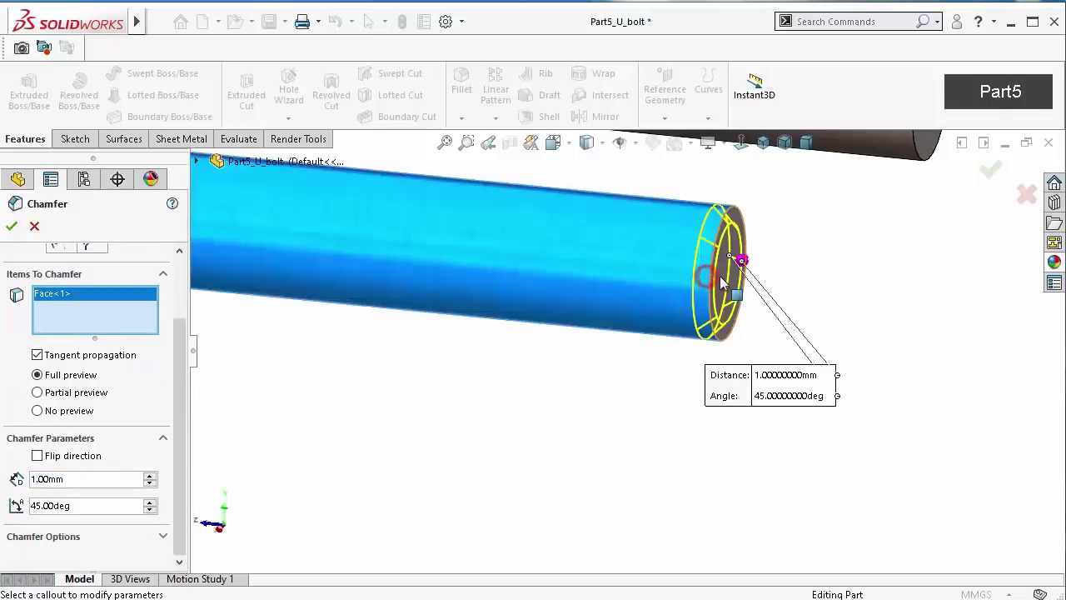
left_click(10, 226)
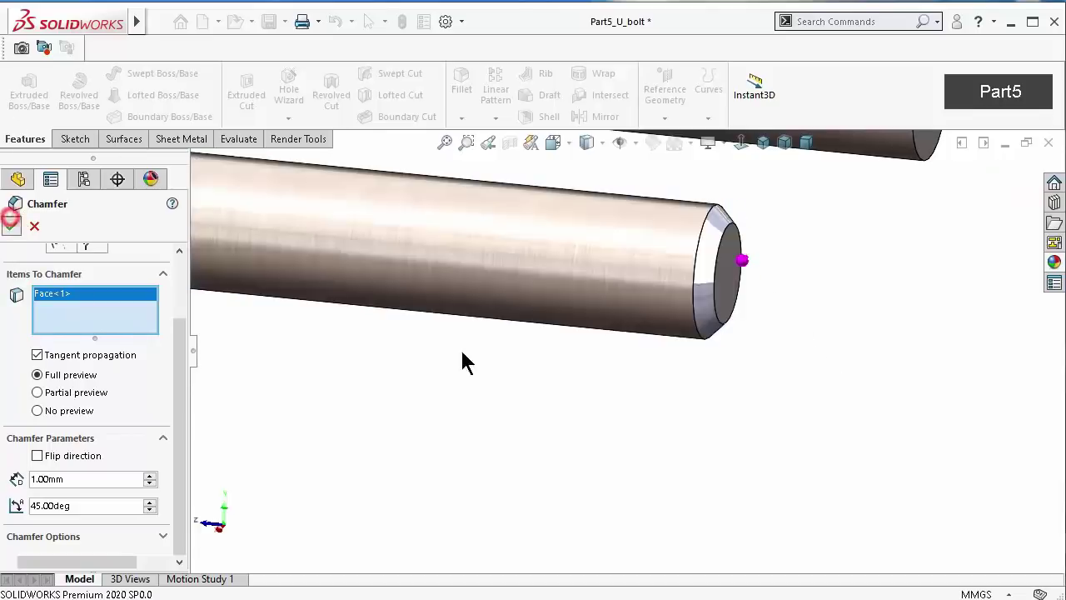
scroll(707, 214, "down", 3)
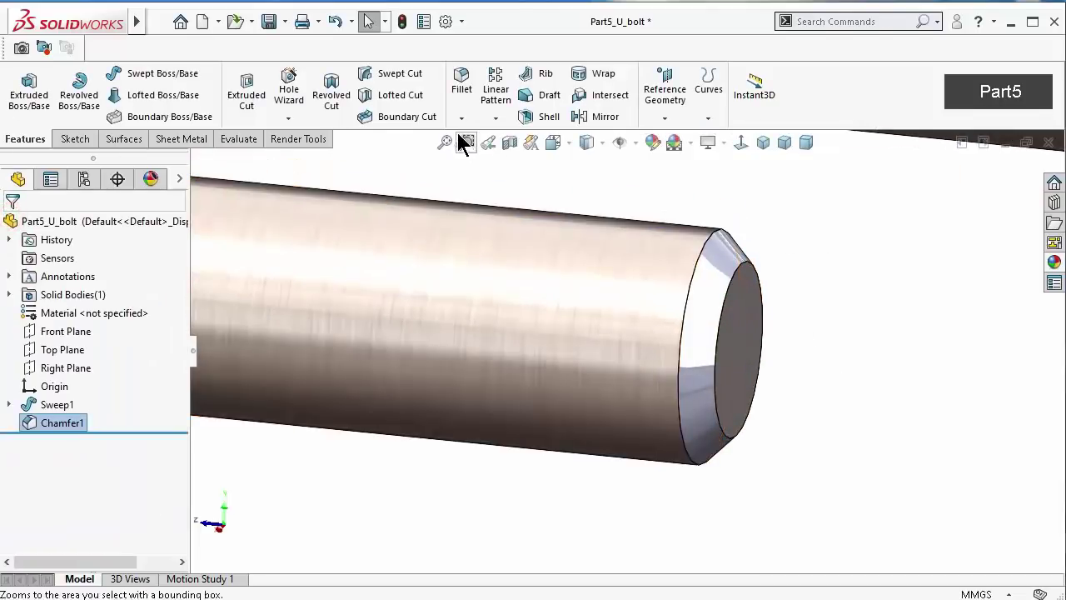
Start a Thread feature using the rod's chamfer edge as the thread start
left_click(286, 118)
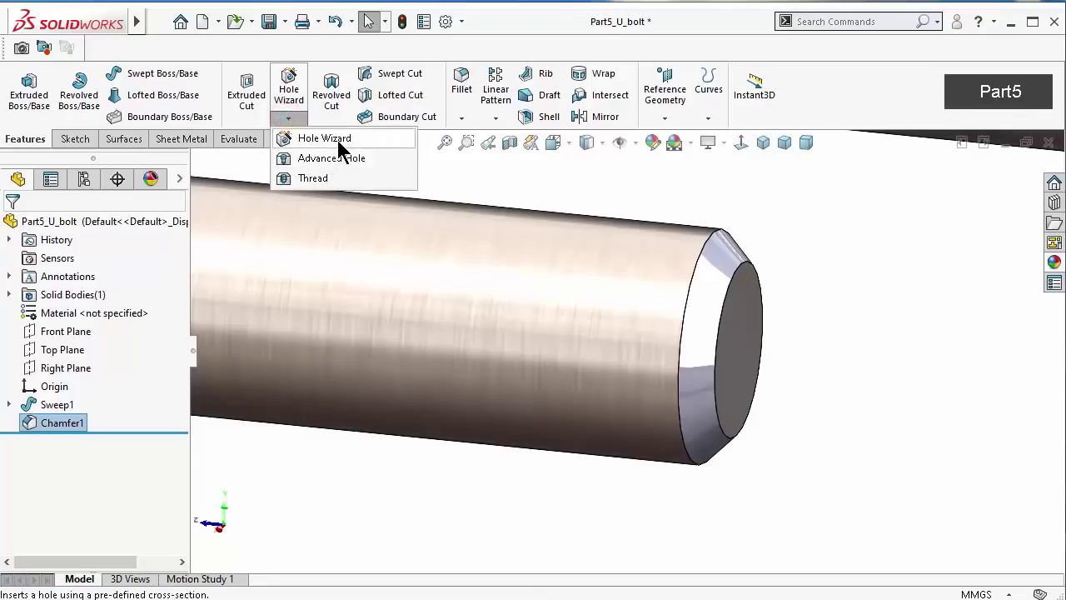
left_click(345, 140)
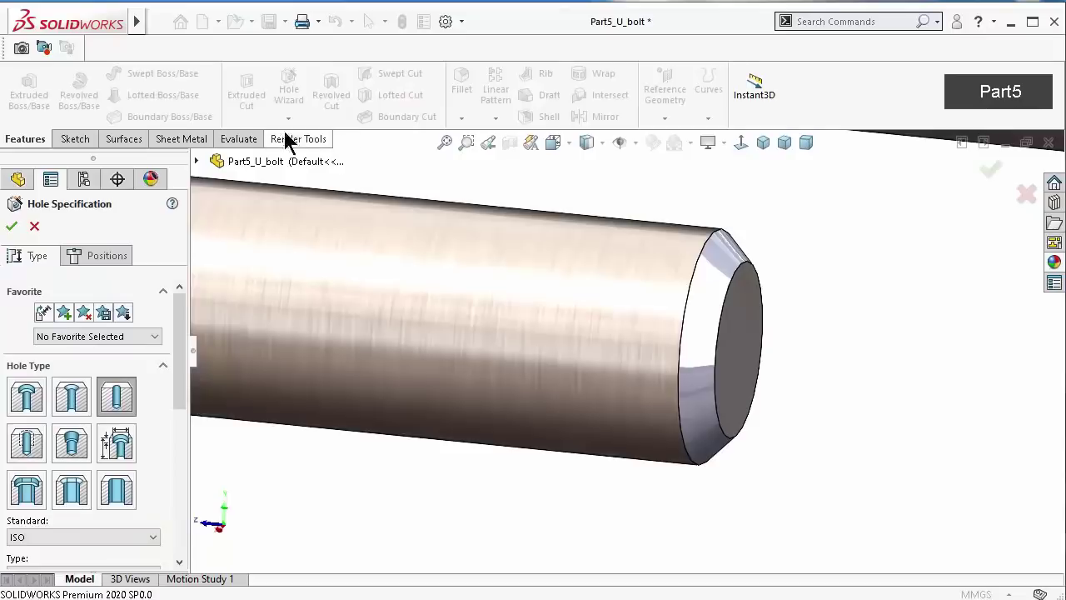
left_click(32, 227)
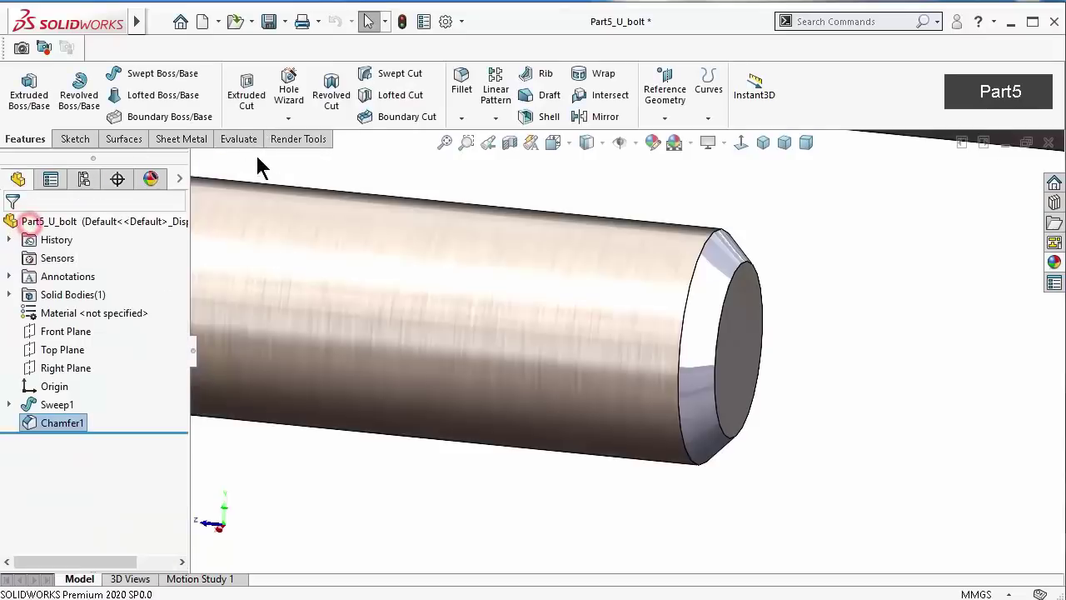
left_click(289, 119)
left_click(315, 178)
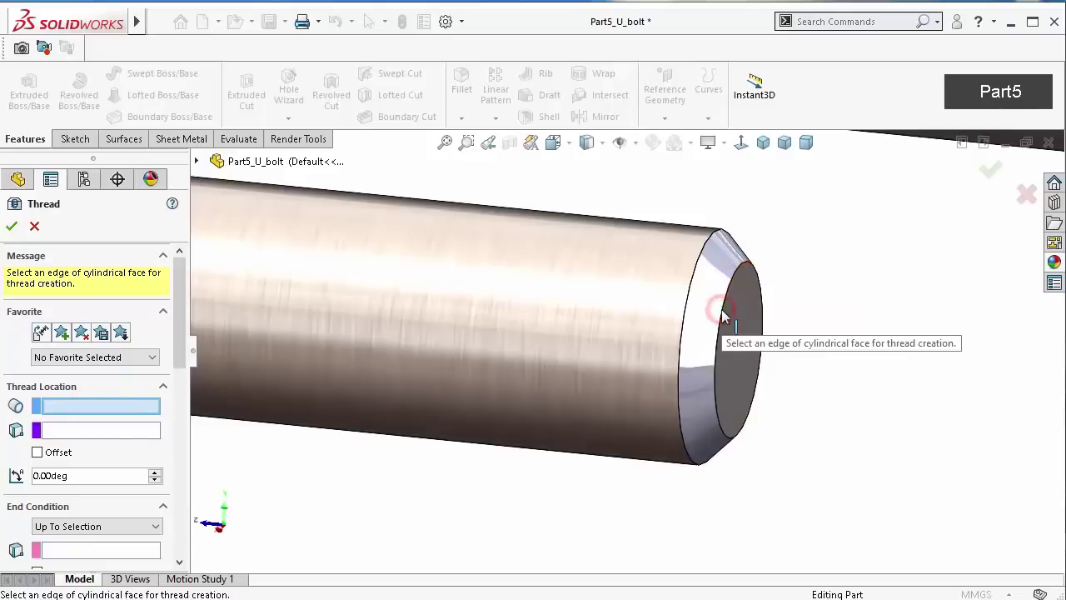
left_click(747, 338)
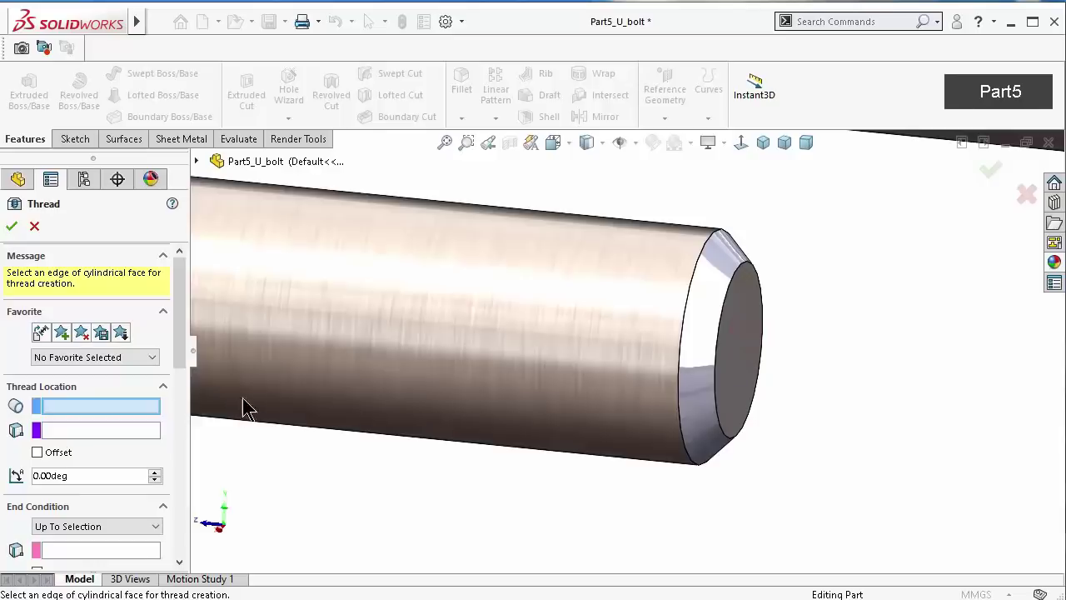
mouse_move(752, 358)
middle_mouse_down()
mouse_move(690, 399)
mouse_move(681, 277)
middle_mouse_up()
left_click(676, 242)
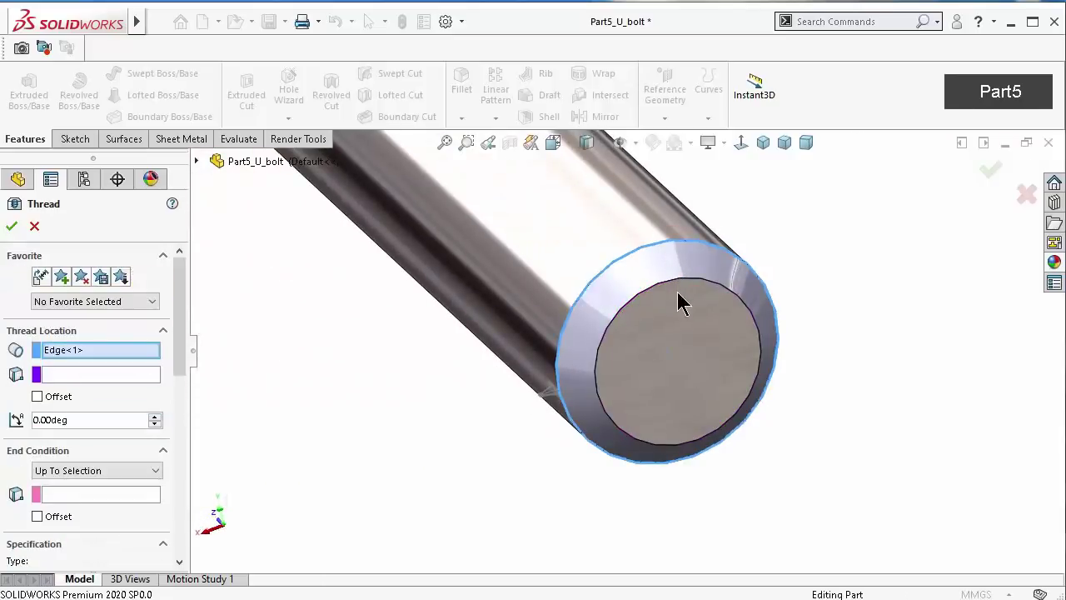
Set the thread end condition to Blind with a 50 mm length
left_click_drag(183, 335, 178, 342)
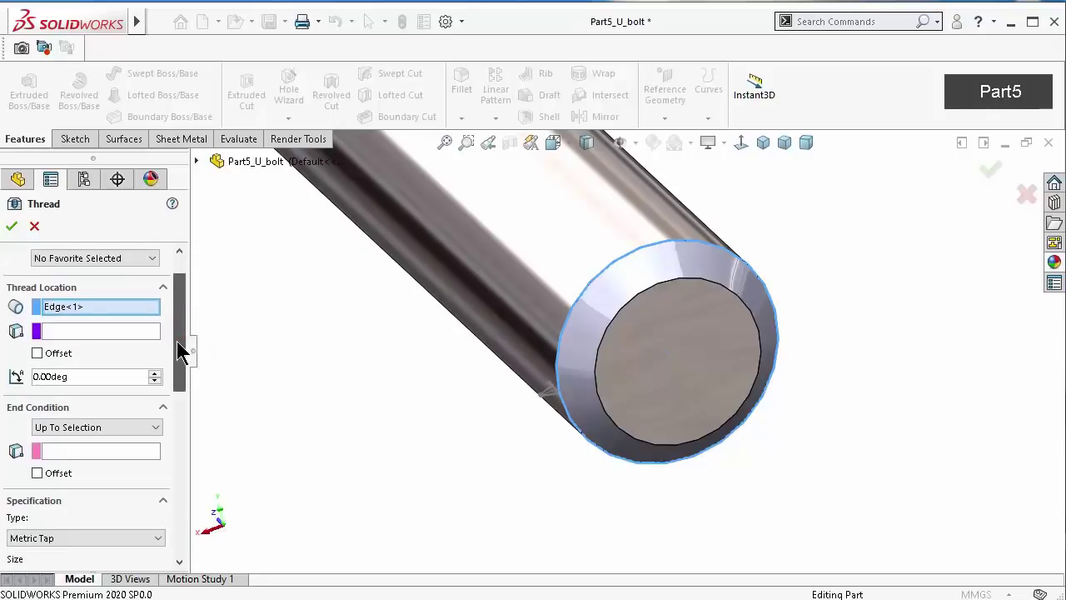
scroll(177, 353, "down", 3)
left_click(140, 342)
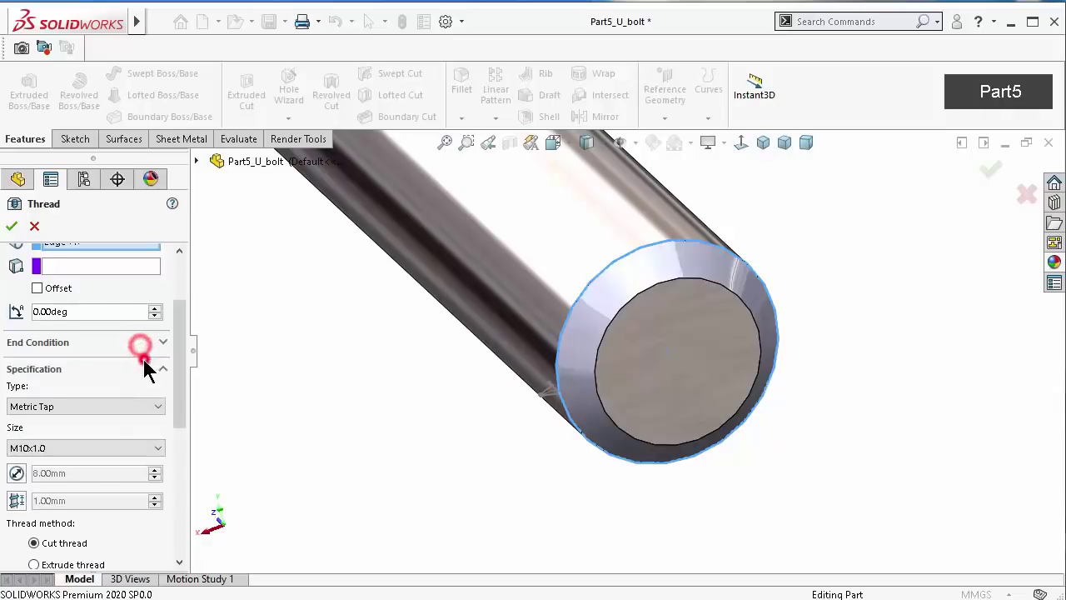
left_click(150, 344)
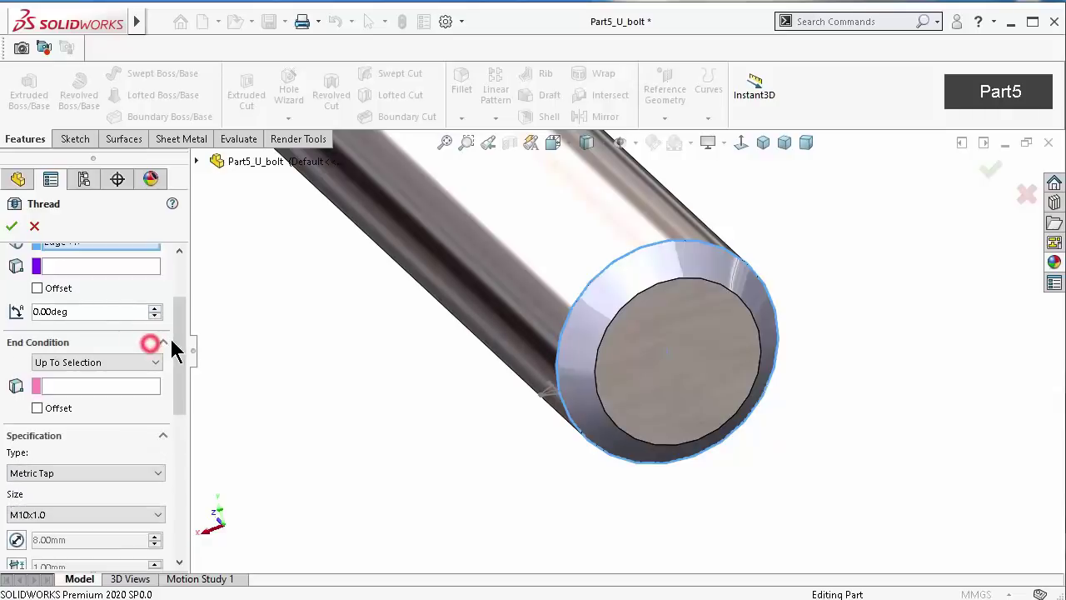
left_click(122, 363)
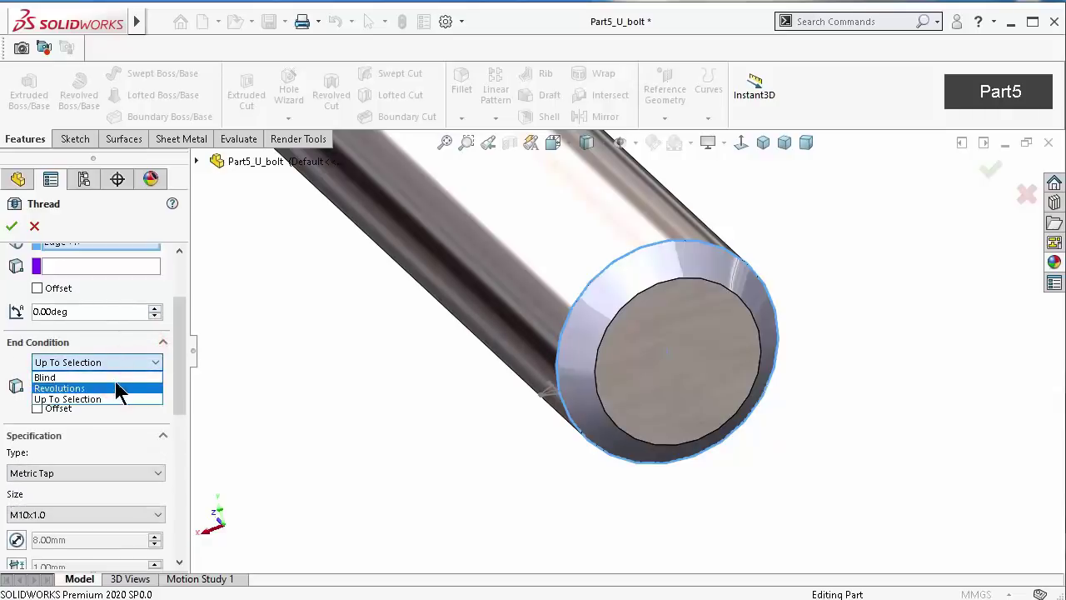
left_click(113, 376)
left_click(155, 386)
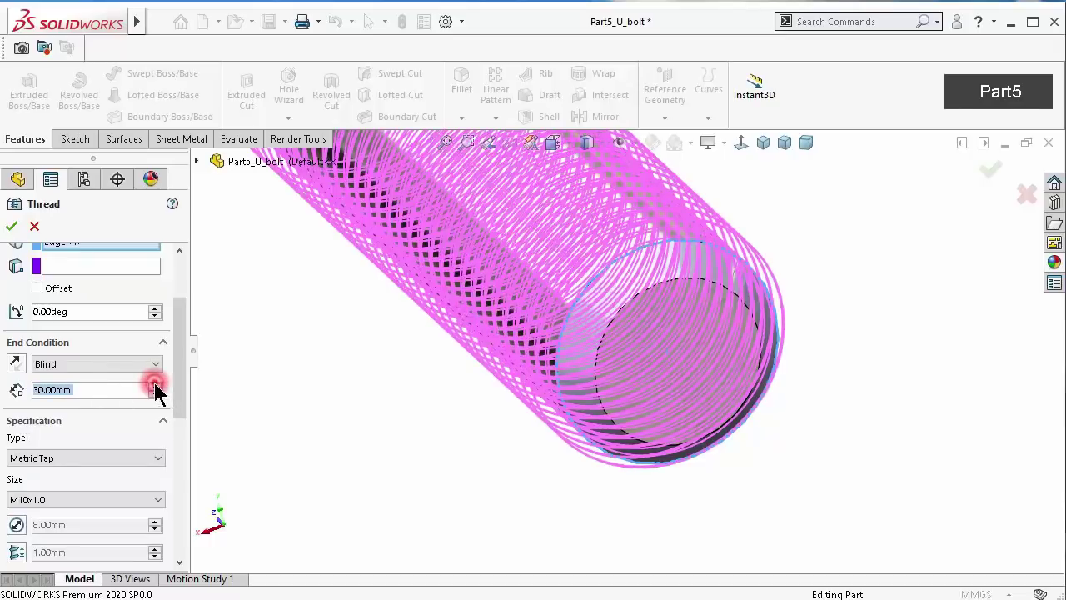
left_click(155, 386)
left_click(155, 386)
left_click(155, 385)
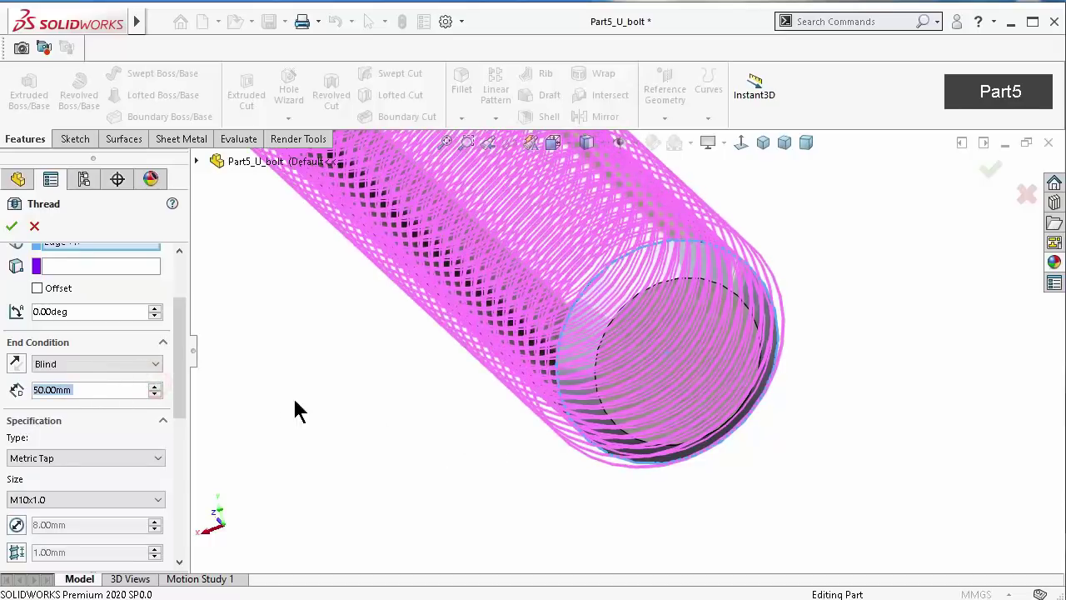
Make the thread an extruded thread instead of a cut thread
middle_click_drag(300, 410, 667, 287)
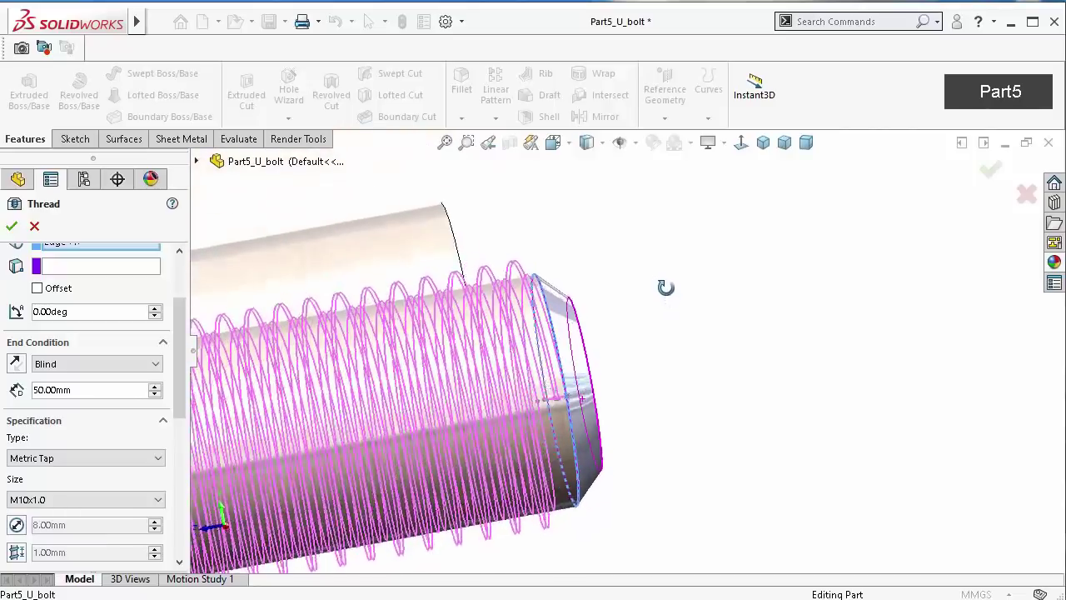
middle_click_drag(647, 309, 538, 335)
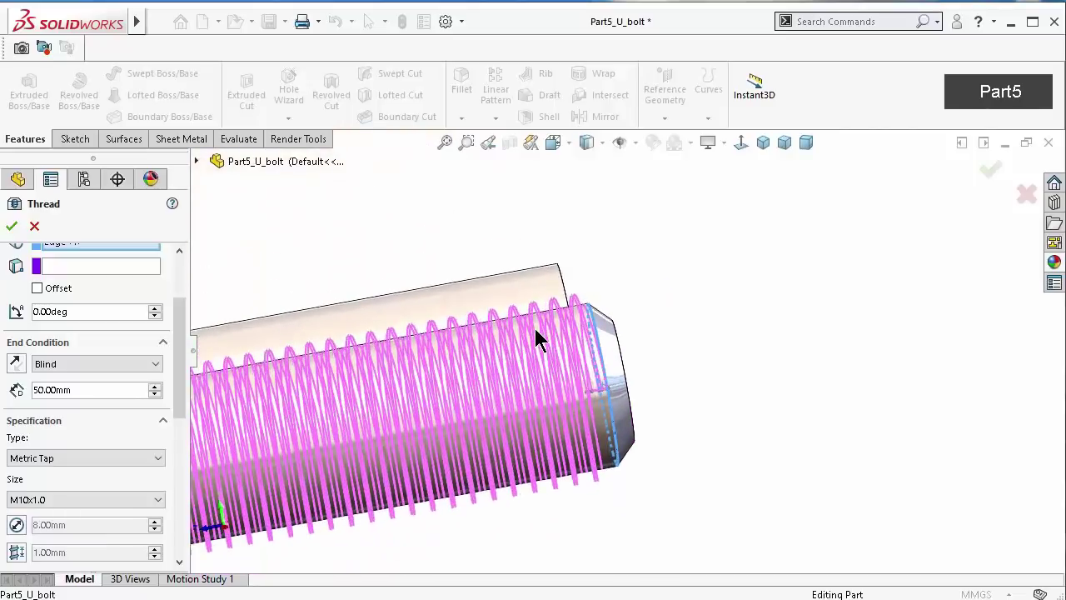
left_click_drag(179, 321, 185, 417)
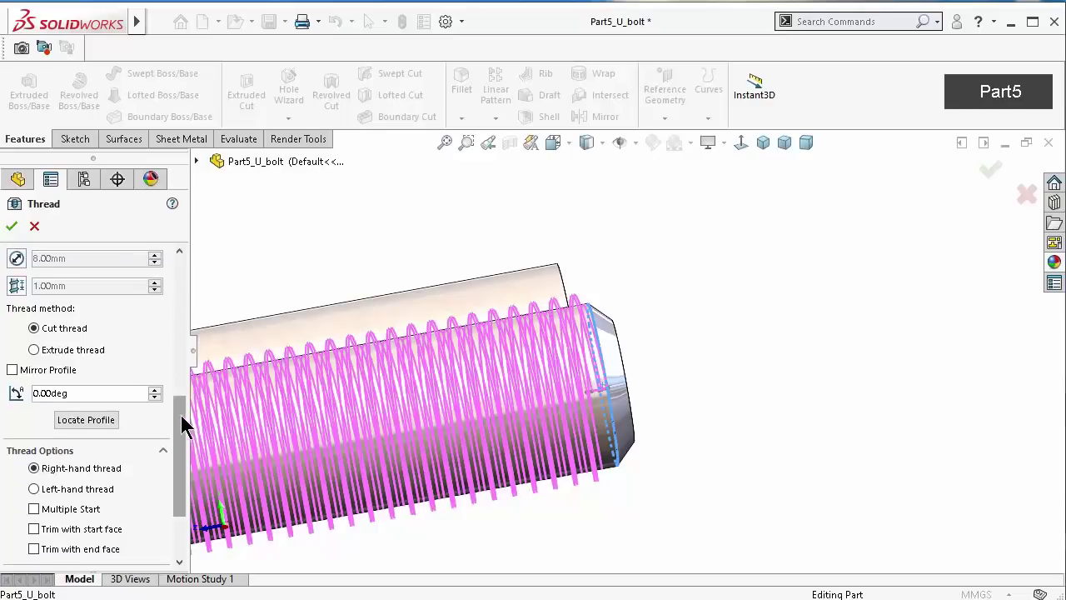
left_click(34, 349)
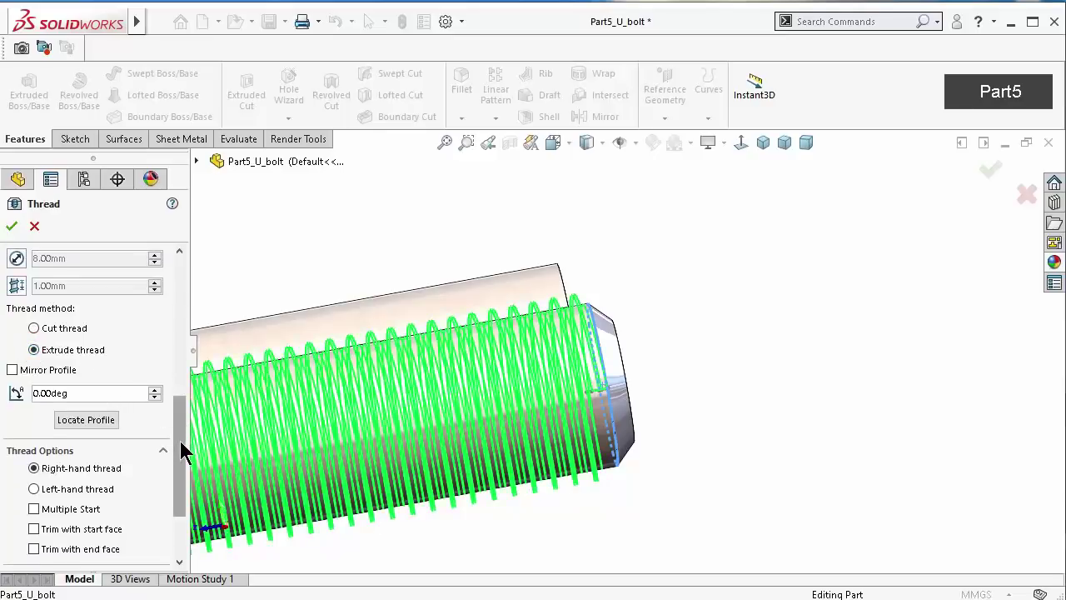
mouse_move(181, 439)
left_mouse_down()
mouse_move(171, 503)
mouse_move(173, 389)
mouse_move(188, 315)
left_mouse_up()
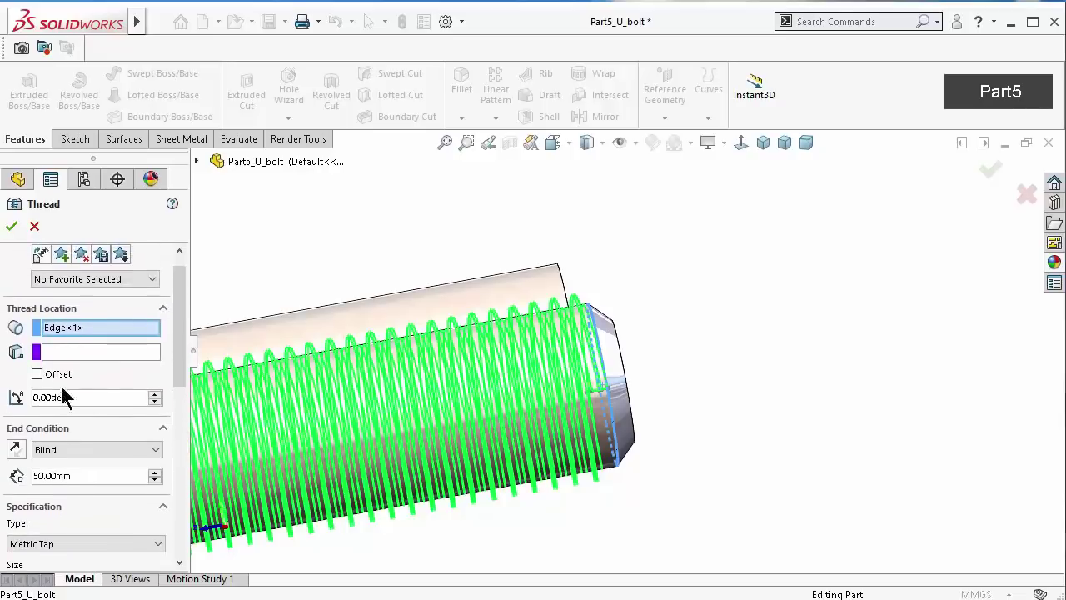
Offset the thread start 3 mm, reversed past the rod end
left_click(36, 374)
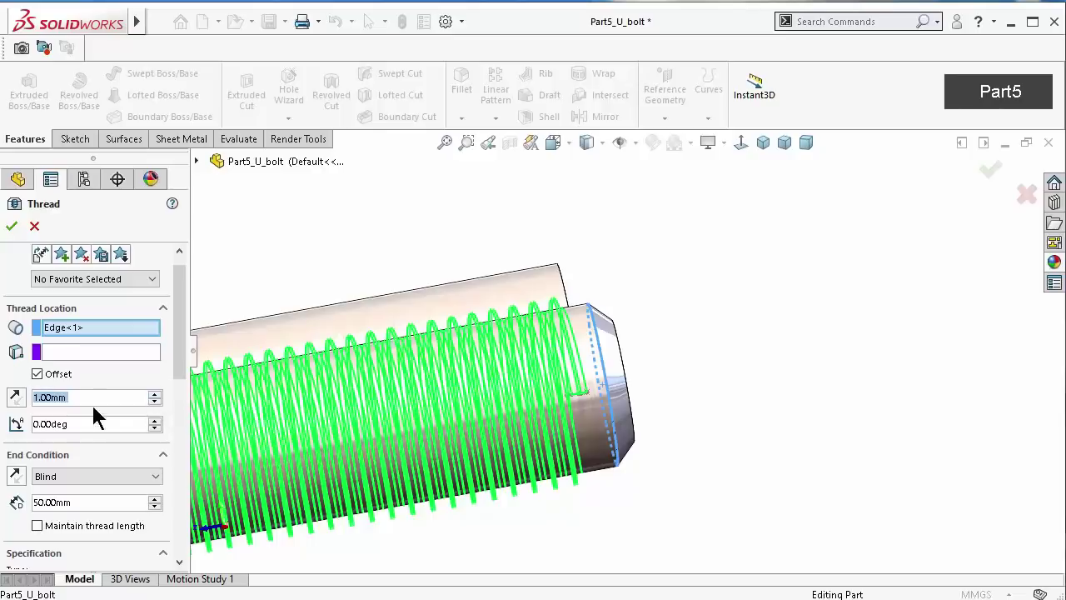
left_click(16, 396)
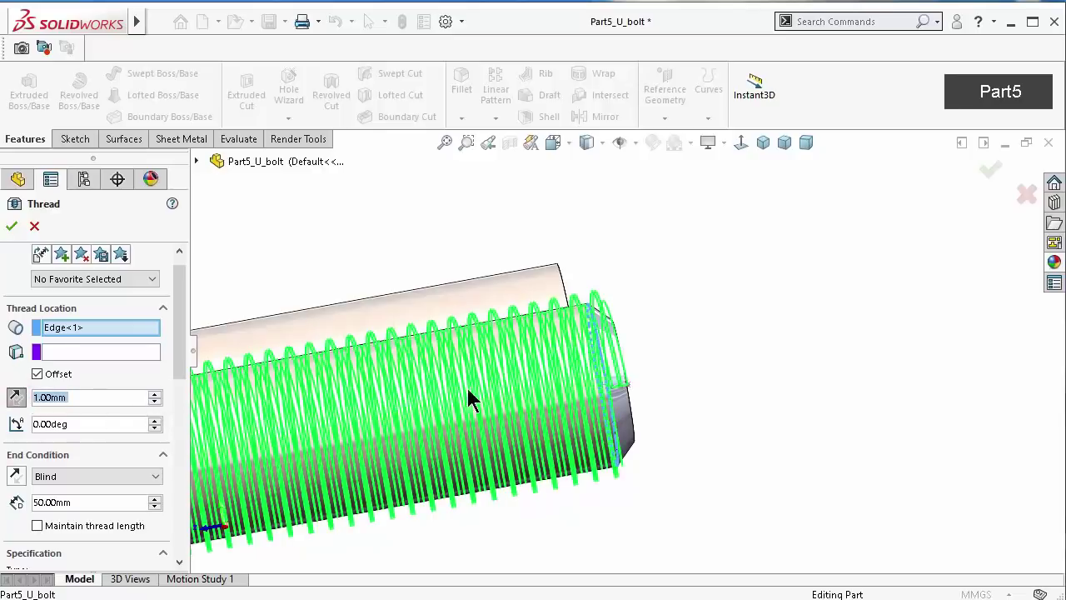
left_click(155, 393)
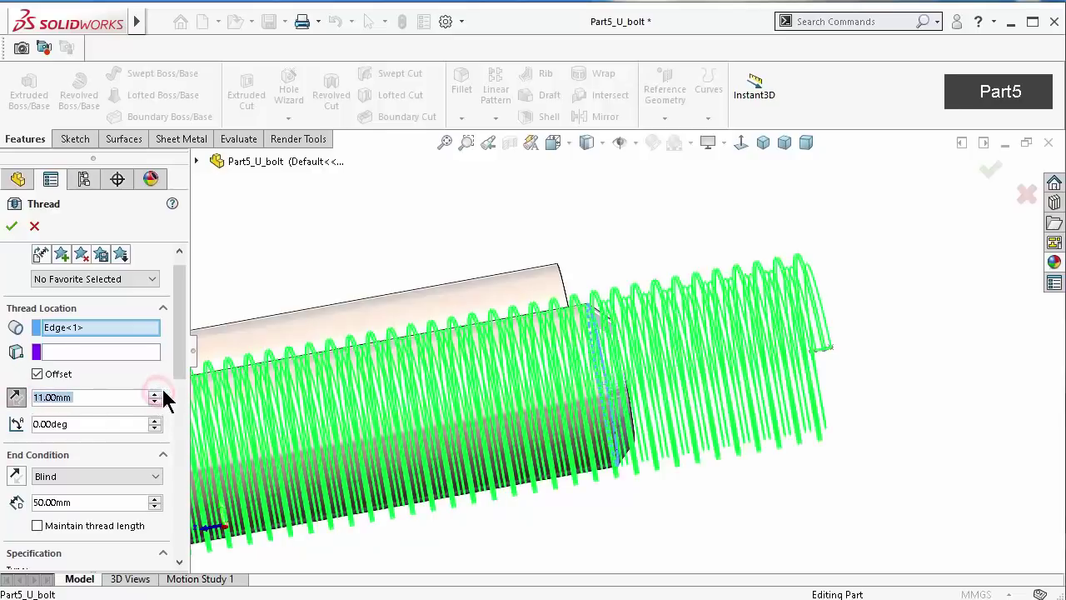
left_click(125, 396)
left_click(115, 397)
type("3")
key("Return")
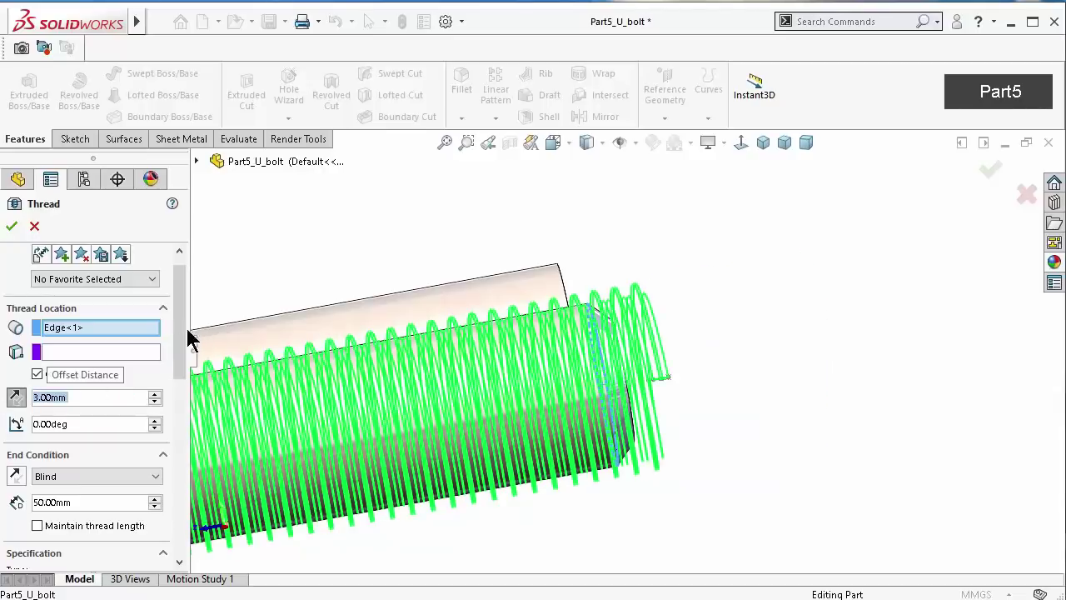
left_click_drag(177, 364, 176, 533)
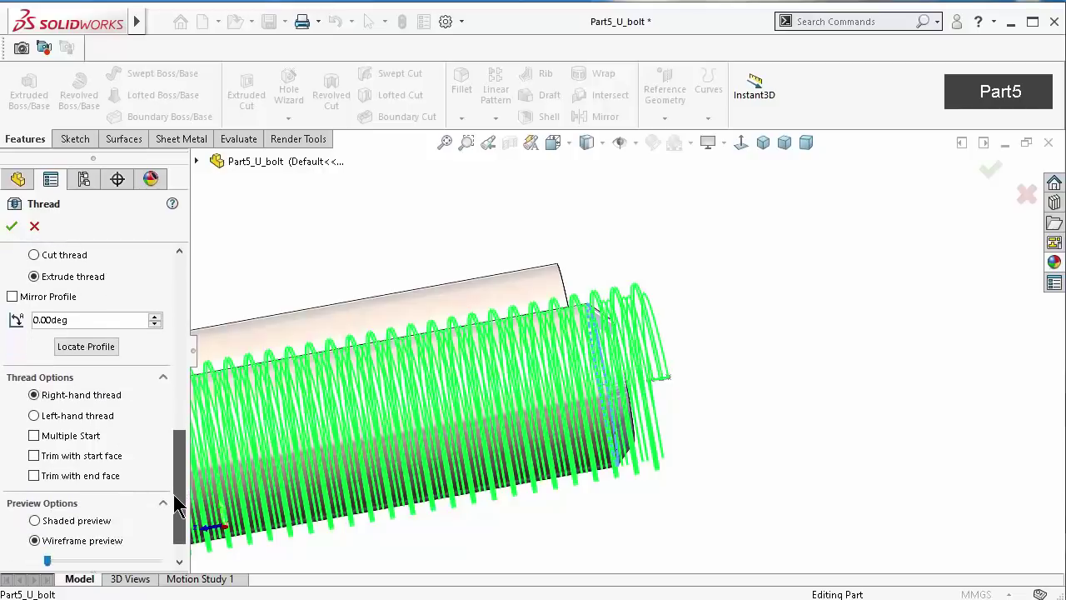
mouse_move(644, 348)
middle_mouse_down()
mouse_move(445, 299)
mouse_move(377, 331)
mouse_move(423, 344)
mouse_move(417, 338)
middle_mouse_up()
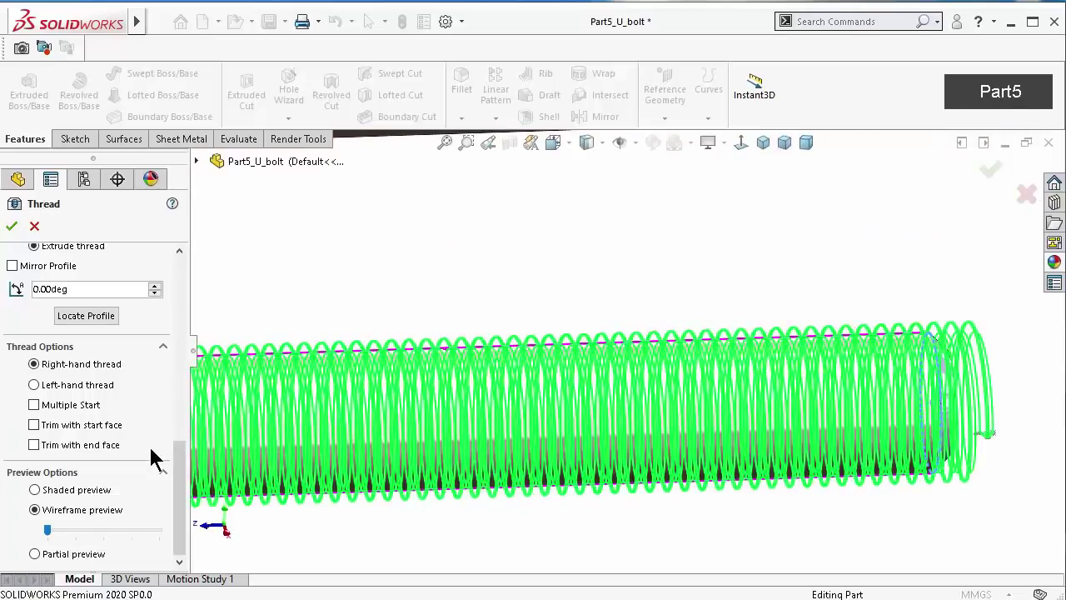
left_click_drag(178, 475, 190, 418)
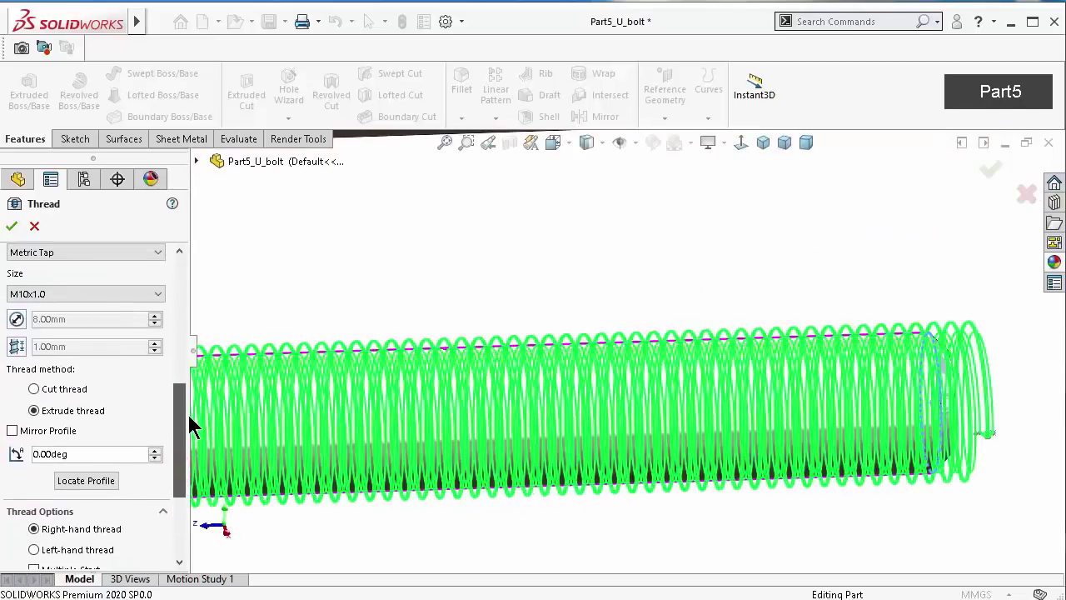
Choose the M8x1.0 thread size and create Thread1
left_click(158, 292)
left_click_drag(159, 365, 162, 543)
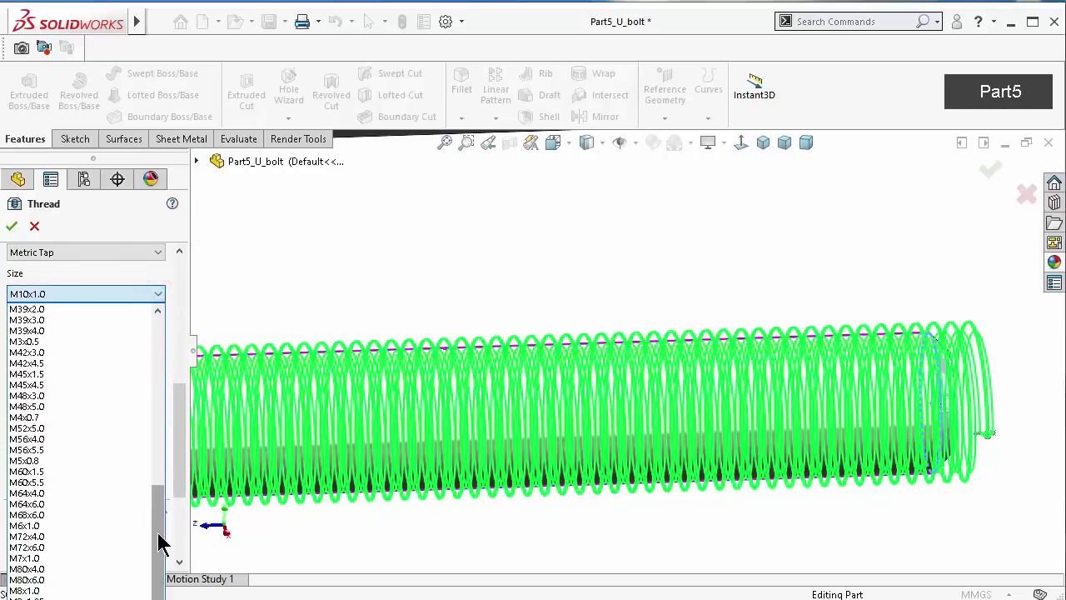
left_click(58, 591)
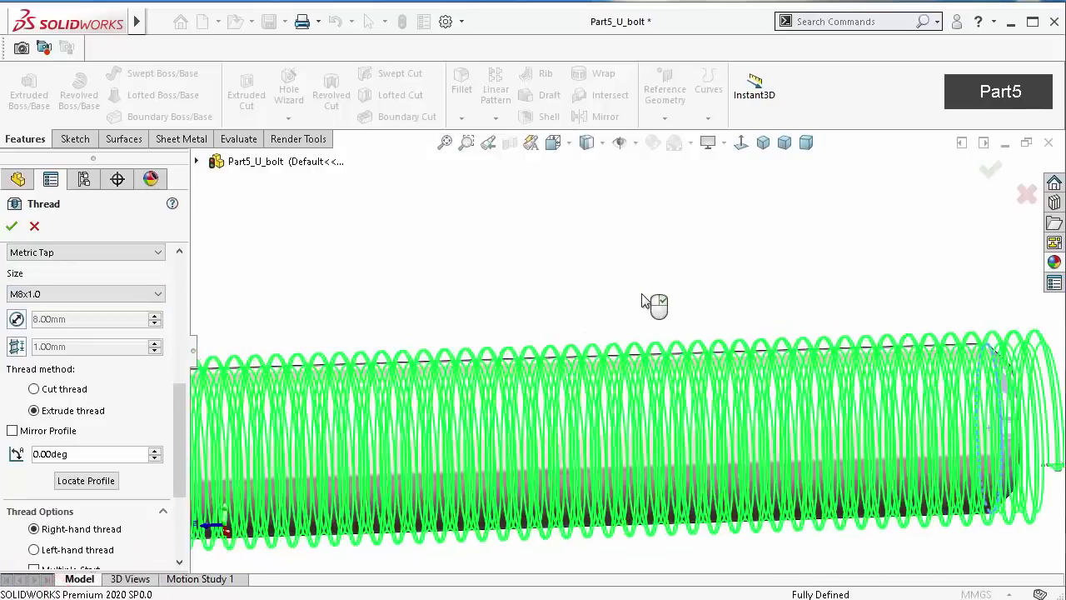
mouse_move(642, 302)
middle_mouse_down()
mouse_move(633, 281)
mouse_move(646, 293)
middle_mouse_up()
left_click(993, 170)
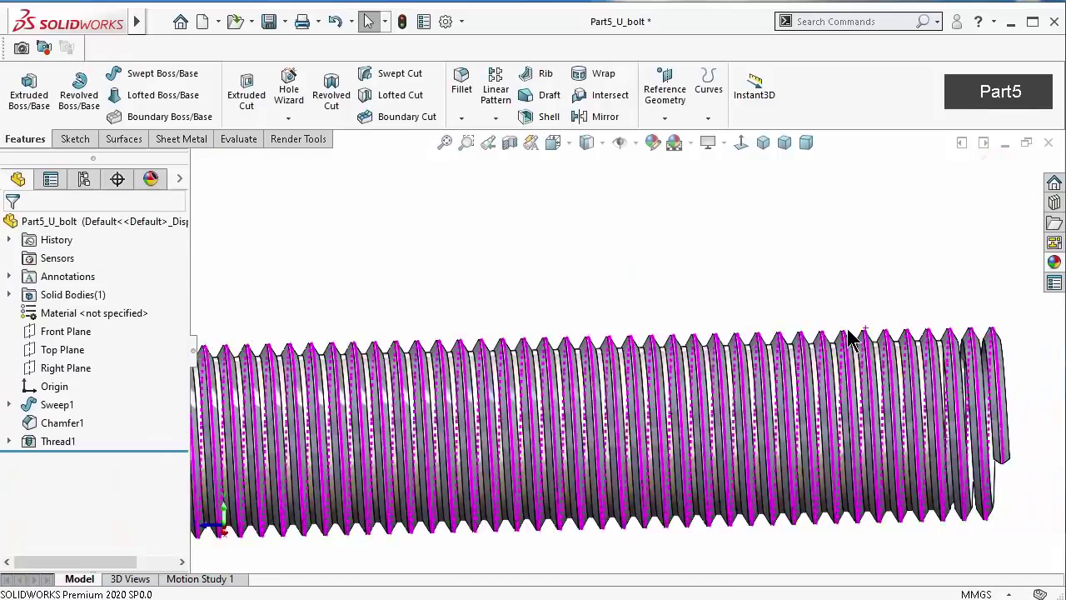
Edit Thread1 to remove the 3 mm start offset so threads begin at the chamfered end
mouse_move(853, 341)
middle_mouse_down()
mouse_move(785, 346)
mouse_move(855, 372)
middle_mouse_up()
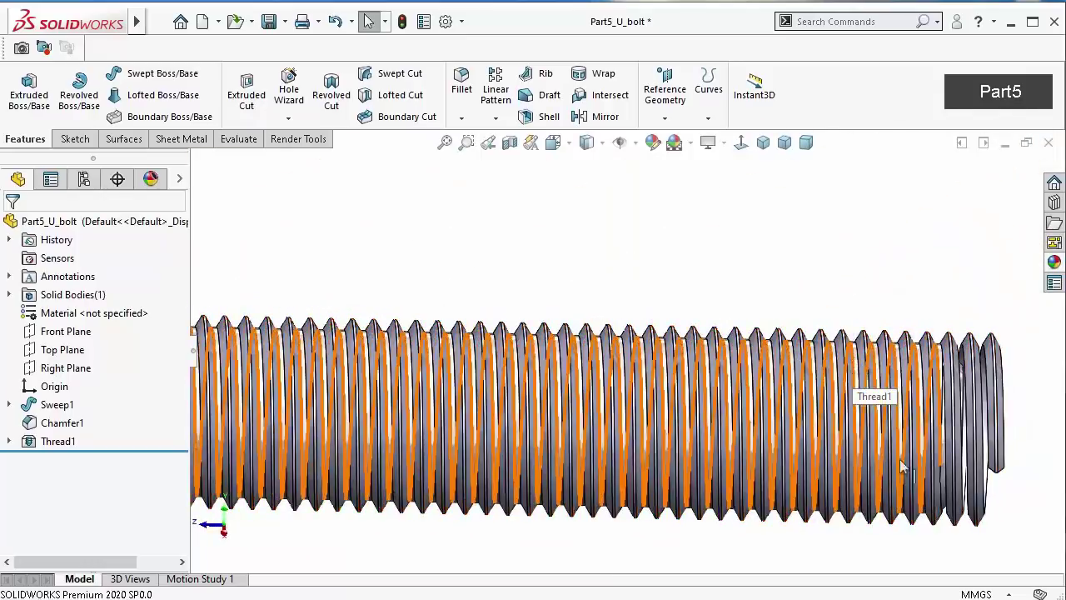
left_click(58, 441)
left_click(73, 403)
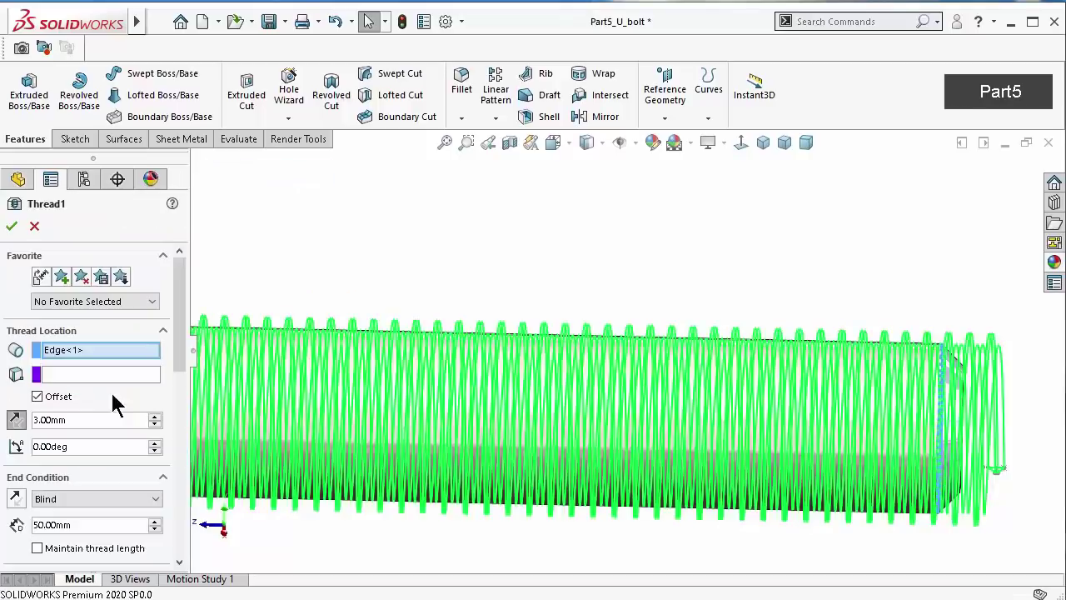
left_click_drag(177, 324, 177, 514)
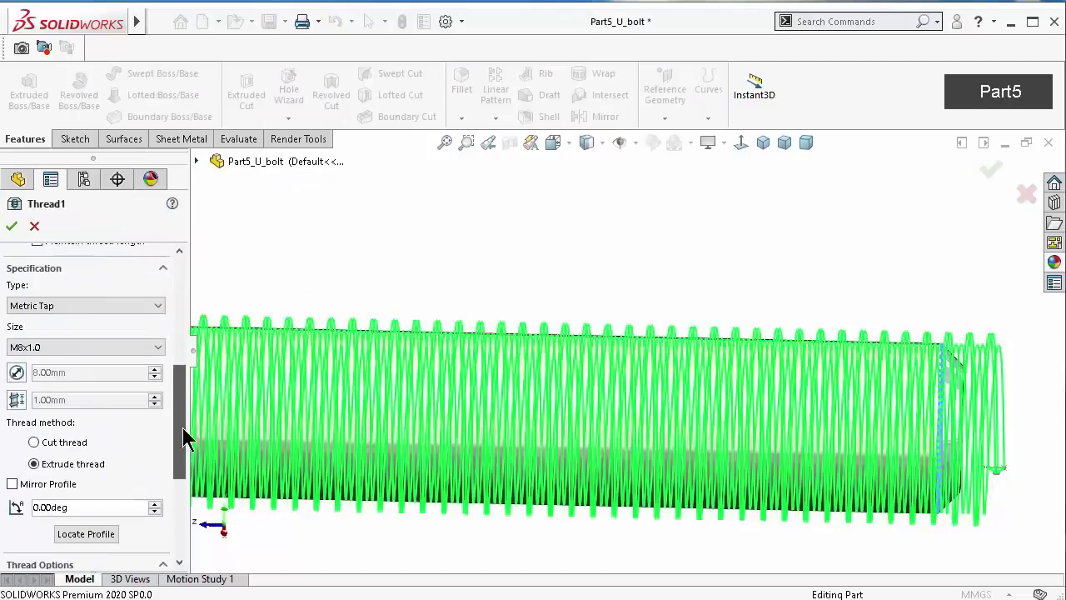
scroll(38, 420, "up", 10)
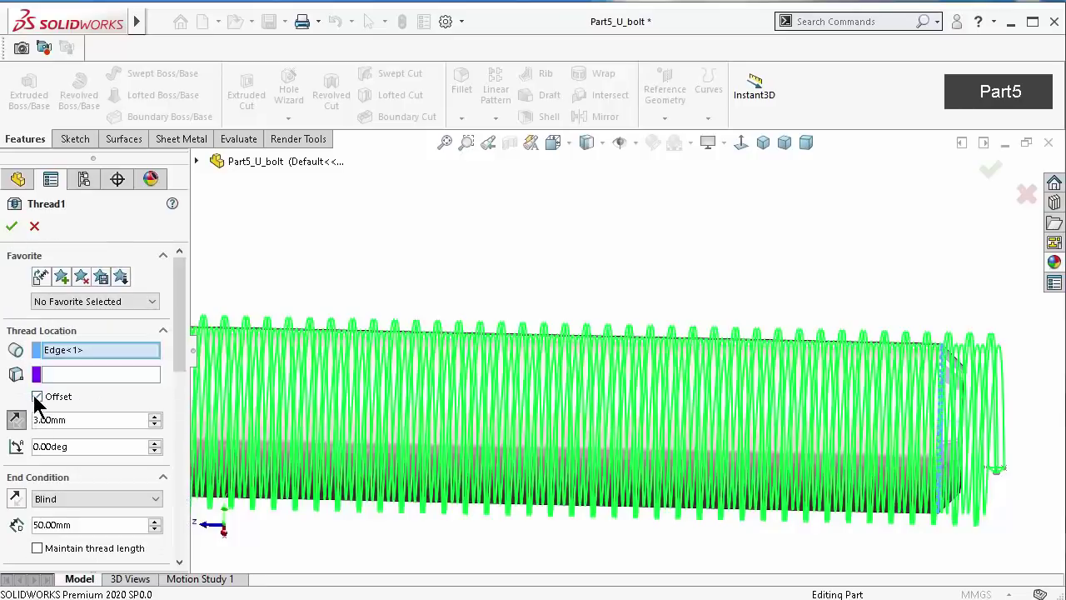
left_click(36, 397)
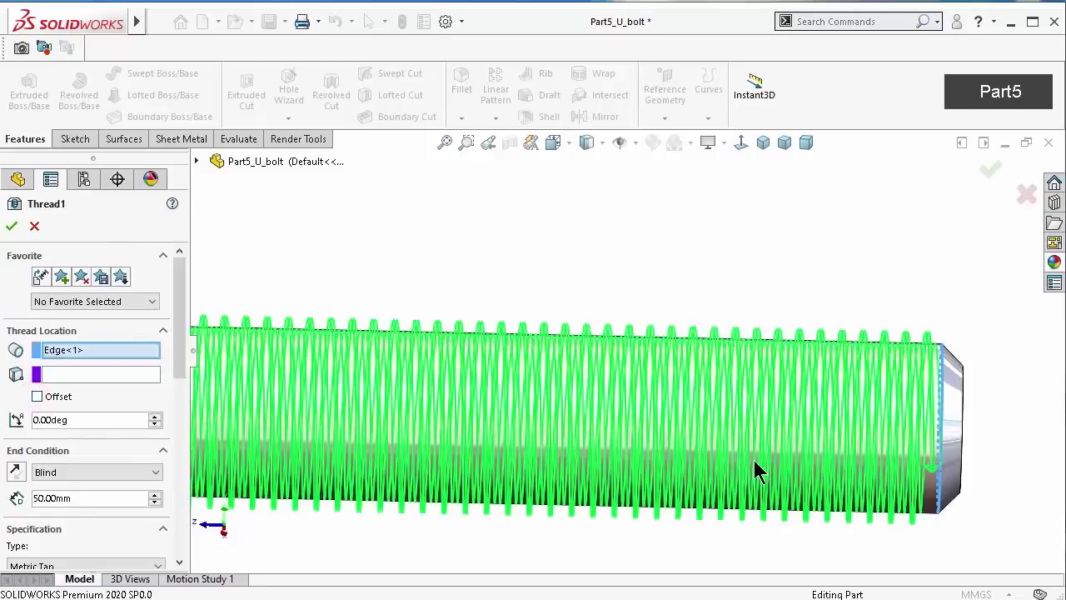
mouse_move(755, 462)
middle_mouse_down()
mouse_move(744, 369)
mouse_move(780, 397)
middle_mouse_up()
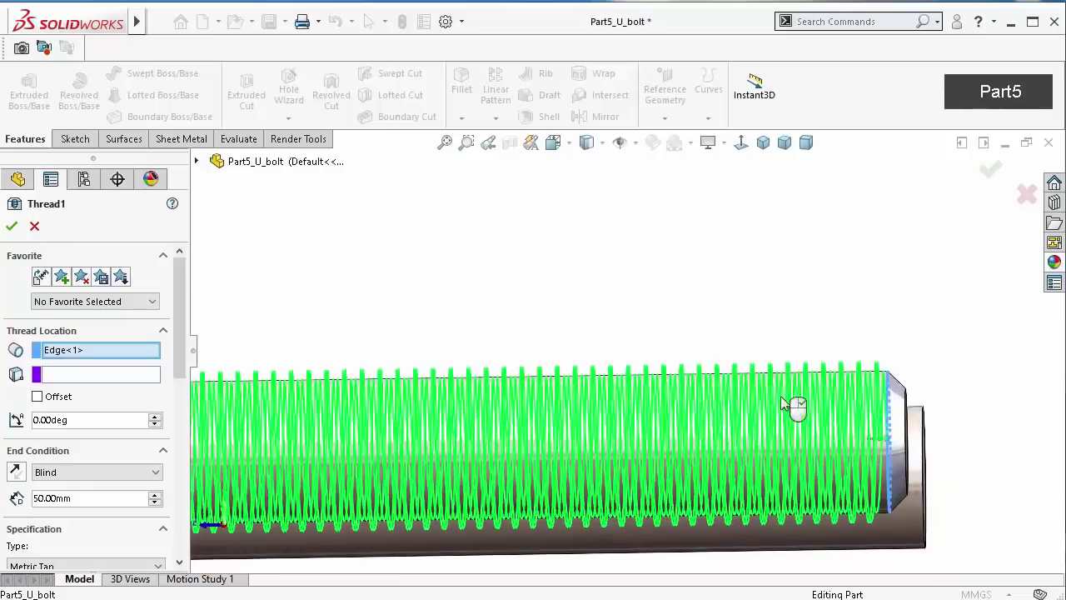
scroll(875, 439, "down", 2)
scroll(837, 444, "down", 2)
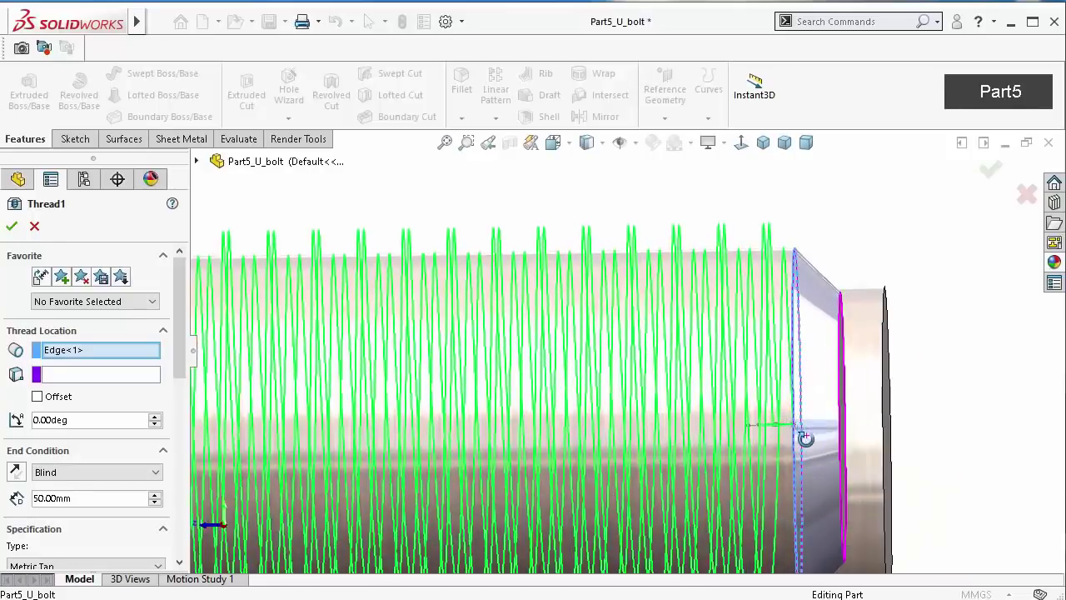
mouse_move(812, 447)
middle_mouse_down()
mouse_move(810, 512)
mouse_move(820, 492)
middle_mouse_up()
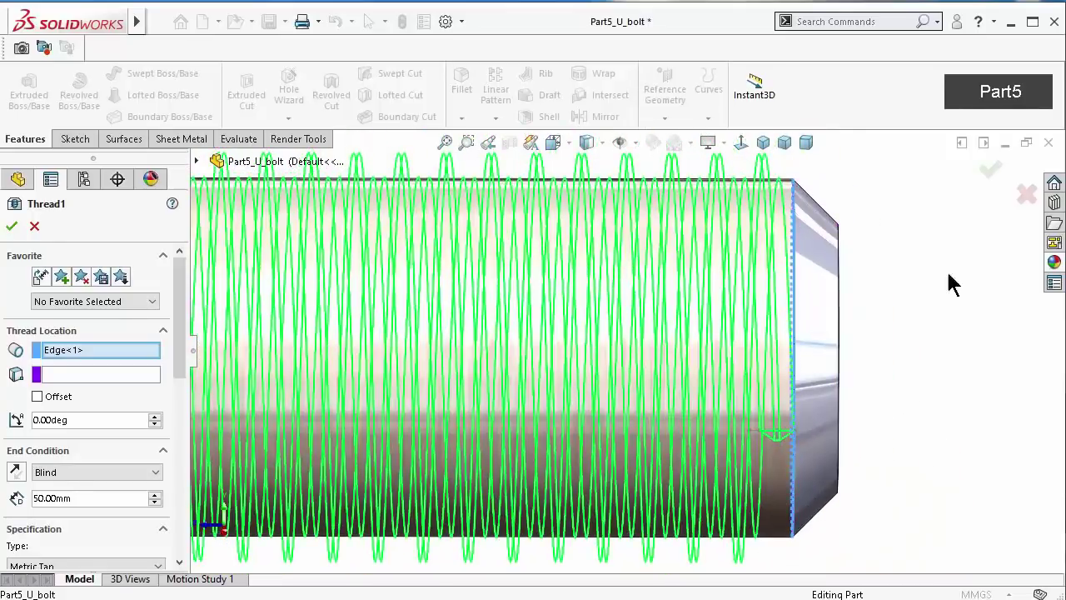
left_click(989, 180)
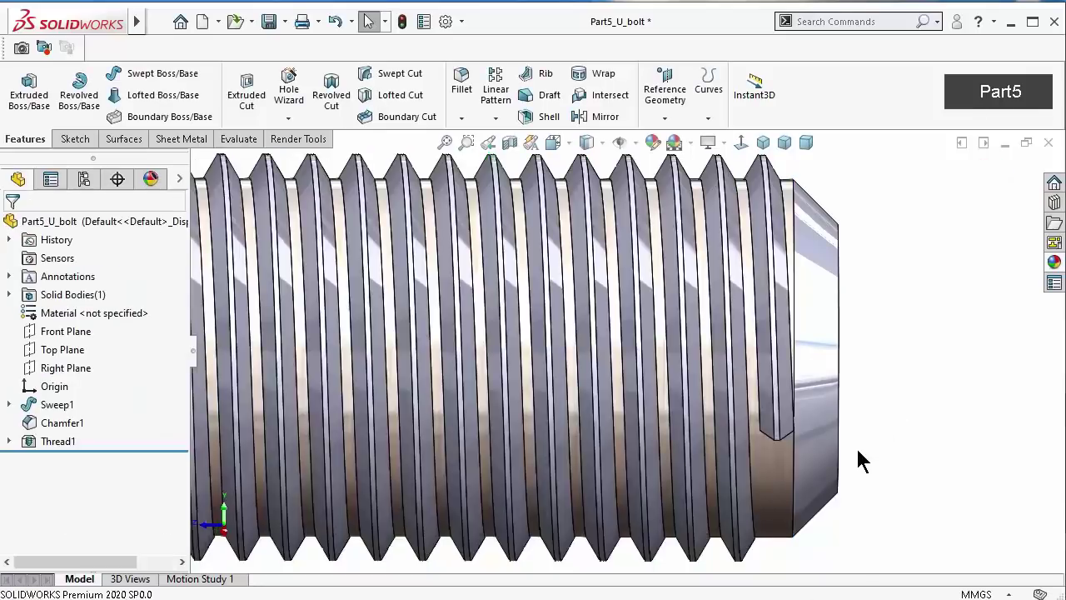
Orbit and zoom in on the finished thread's triangular end face
mouse_move(859, 457)
middle_mouse_down()
mouse_move(856, 367)
mouse_move(862, 509)
mouse_move(725, 381)
middle_mouse_up()
key("ctrl+s")
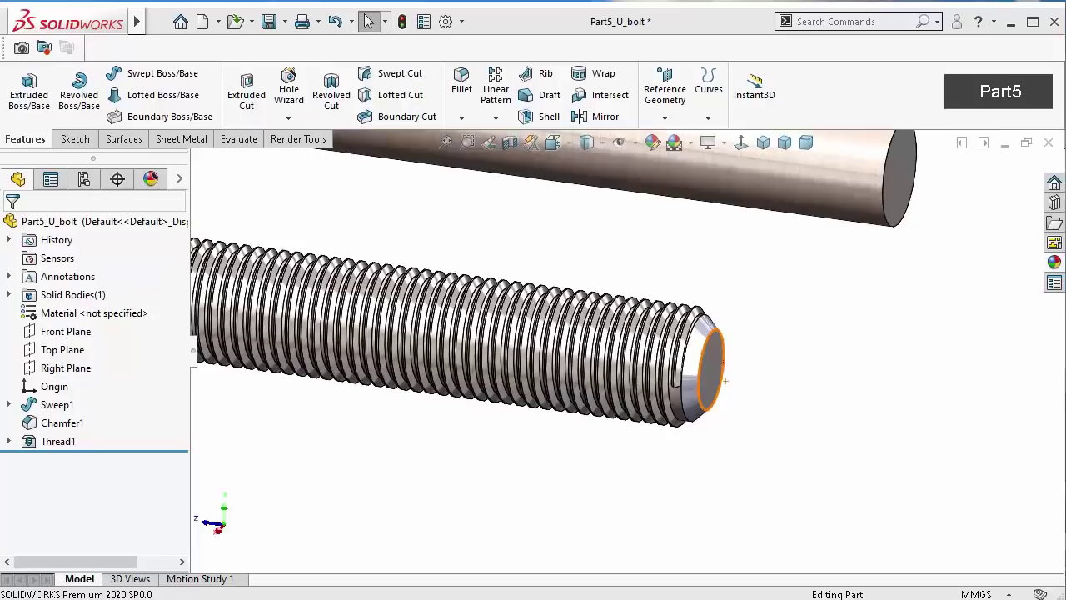
scroll(726, 381, "up", 5)
left_click(637, 142)
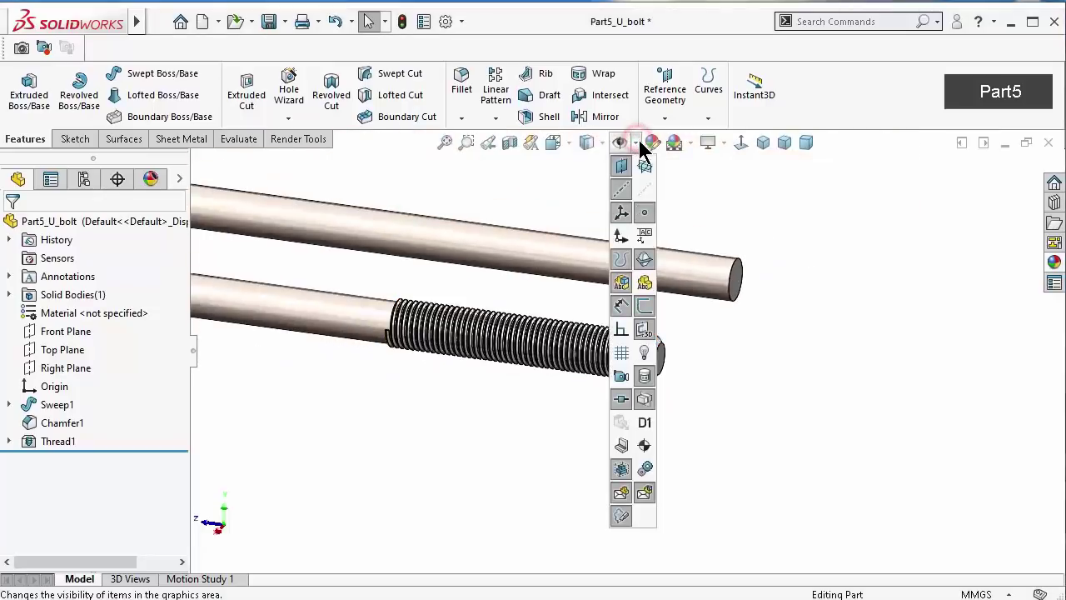
left_click(642, 188)
scroll(286, 421, "down", 3)
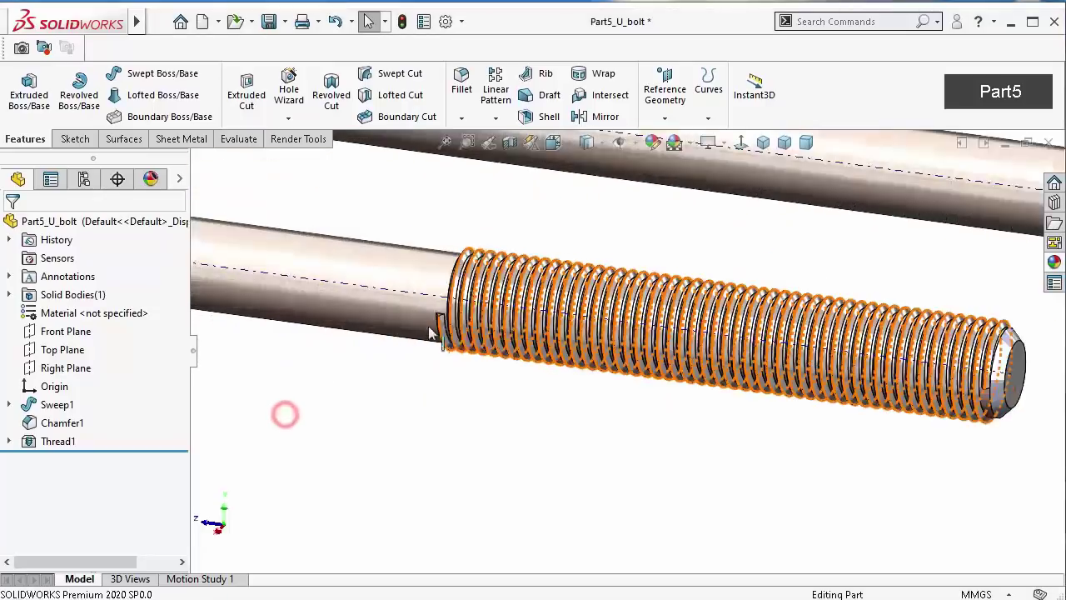
scroll(550, 350, "down", 2)
scroll(557, 391, "down", 2)
scroll(557, 392, "down", 2)
scroll(557, 389, "down", 2)
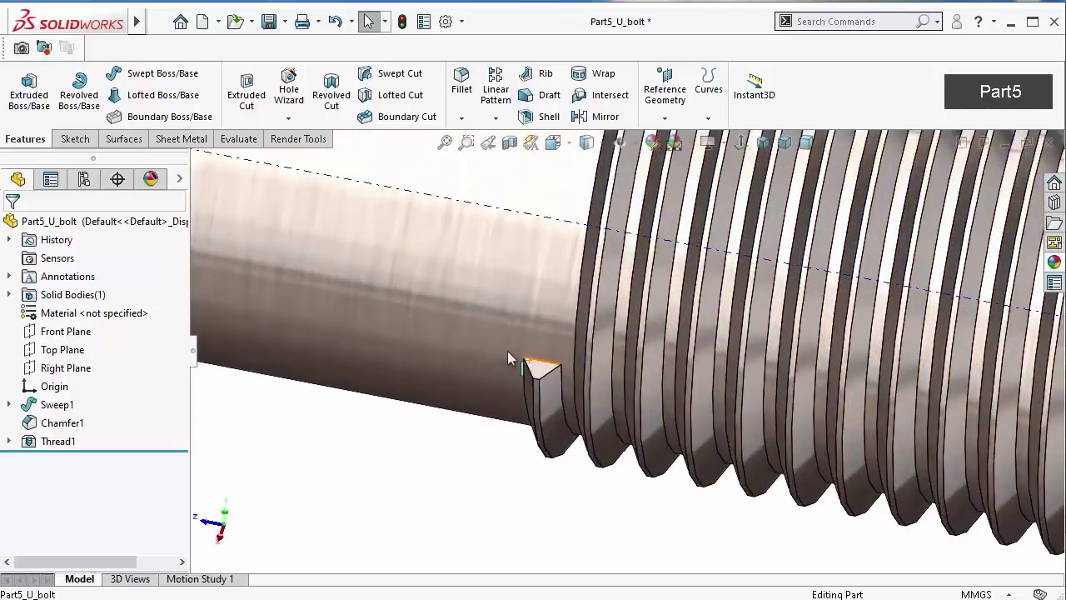
scroll(556, 385, "down", 2)
Sketch on the thread's triangular end face and convert its outline into the sketch
left_click(560, 376)
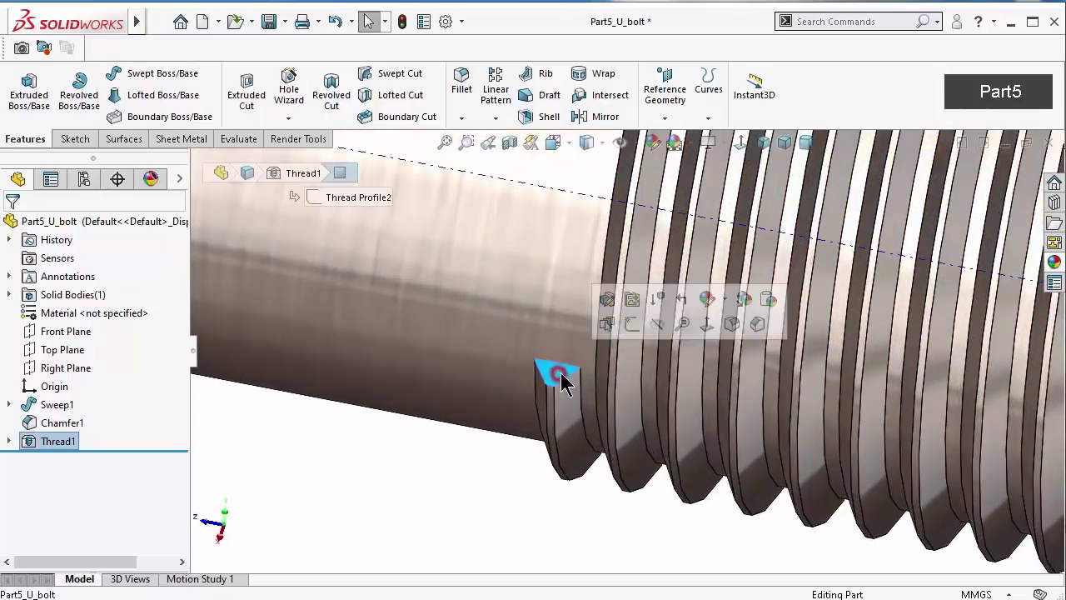
left_click(630, 325)
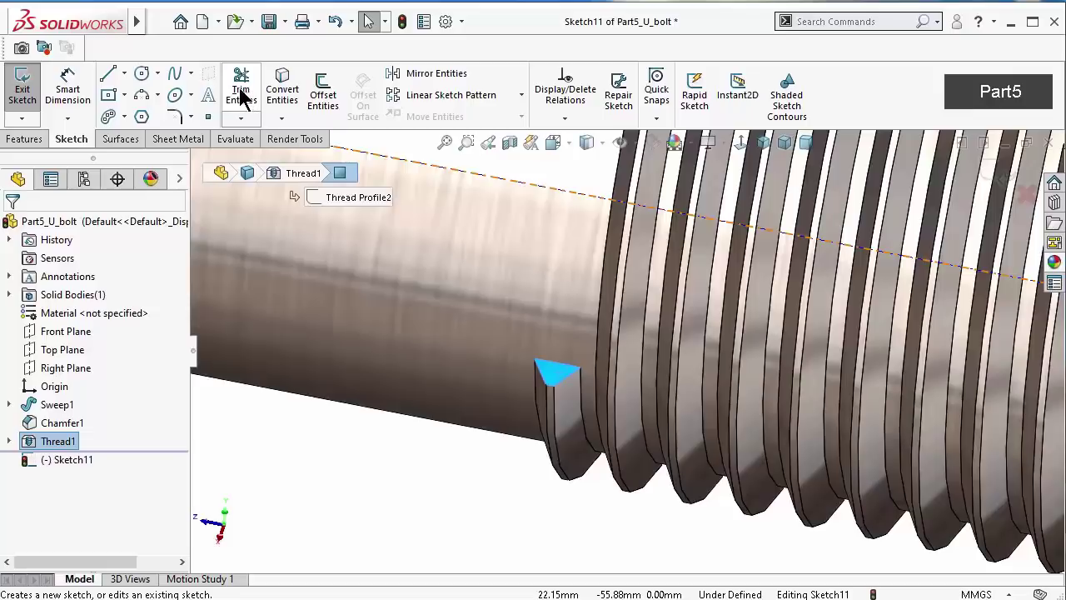
left_click(275, 97)
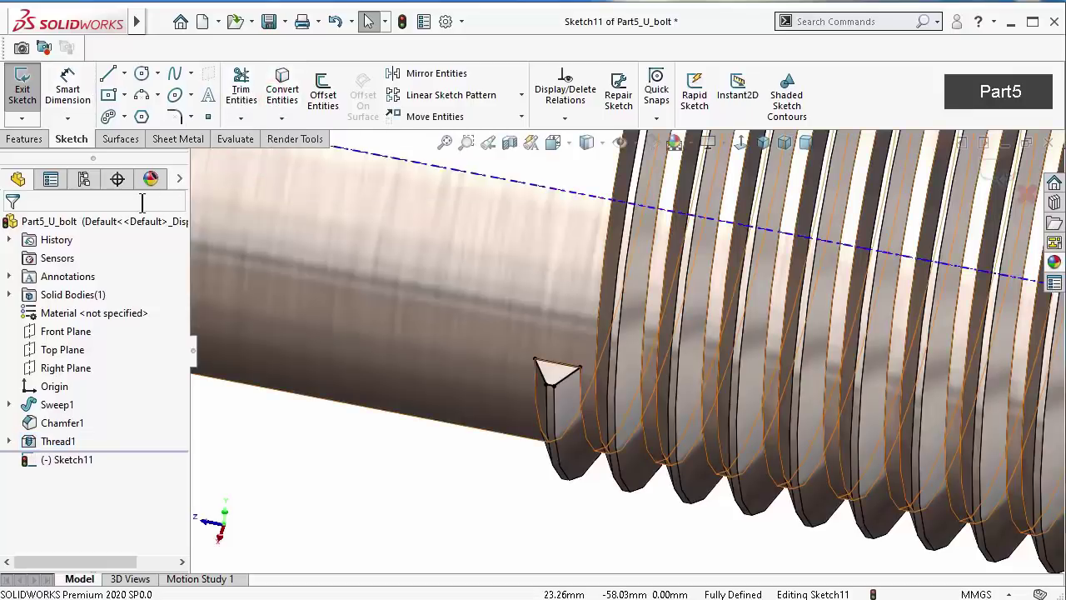
left_click(21, 139)
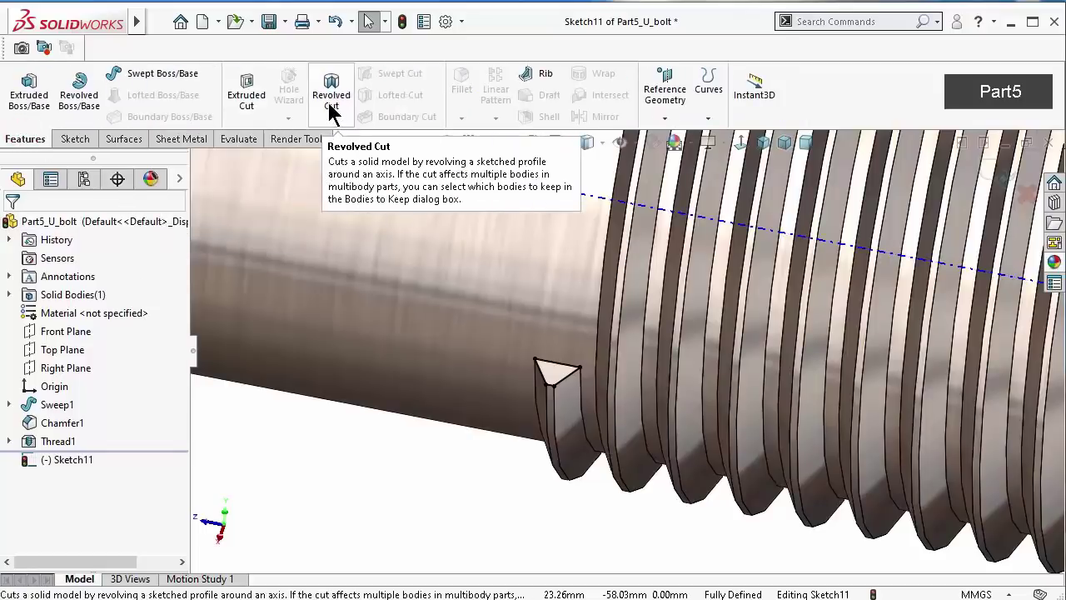
Revolve the triangular profile 360° about the bolt centerline to create Revolve1
left_click(81, 99)
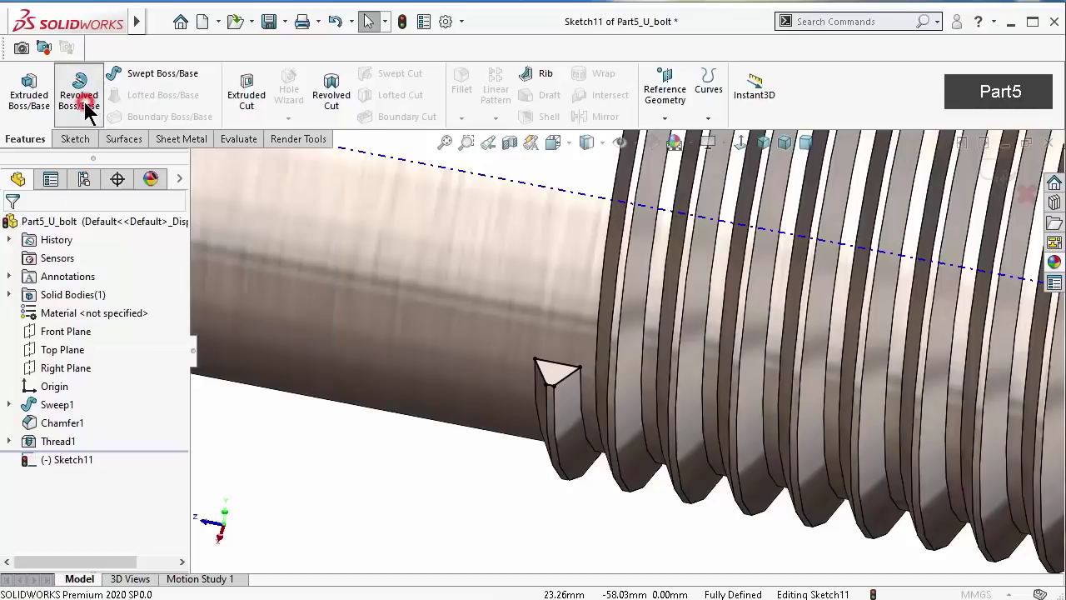
left_click(569, 193)
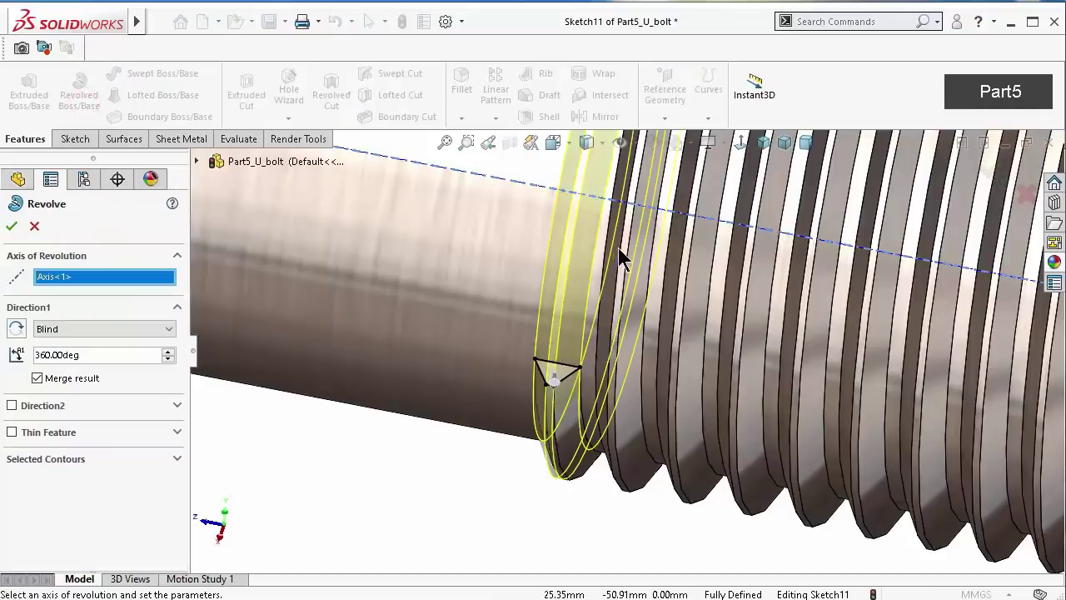
mouse_move(646, 265)
middle_mouse_down()
mouse_move(749, 352)
mouse_move(757, 305)
mouse_move(745, 274)
mouse_move(689, 209)
mouse_move(591, 234)
mouse_move(537, 167)
mouse_move(622, 75)
mouse_move(596, 346)
mouse_move(612, 197)
mouse_move(628, 353)
mouse_move(623, 283)
mouse_move(638, 258)
mouse_move(625, 375)
mouse_move(633, 392)
mouse_move(635, 265)
mouse_move(587, 457)
mouse_move(688, 251)
middle_mouse_up()
scroll(708, 216, "up", 2)
scroll(661, 231, "down", 3)
scroll(642, 366, "down", 2)
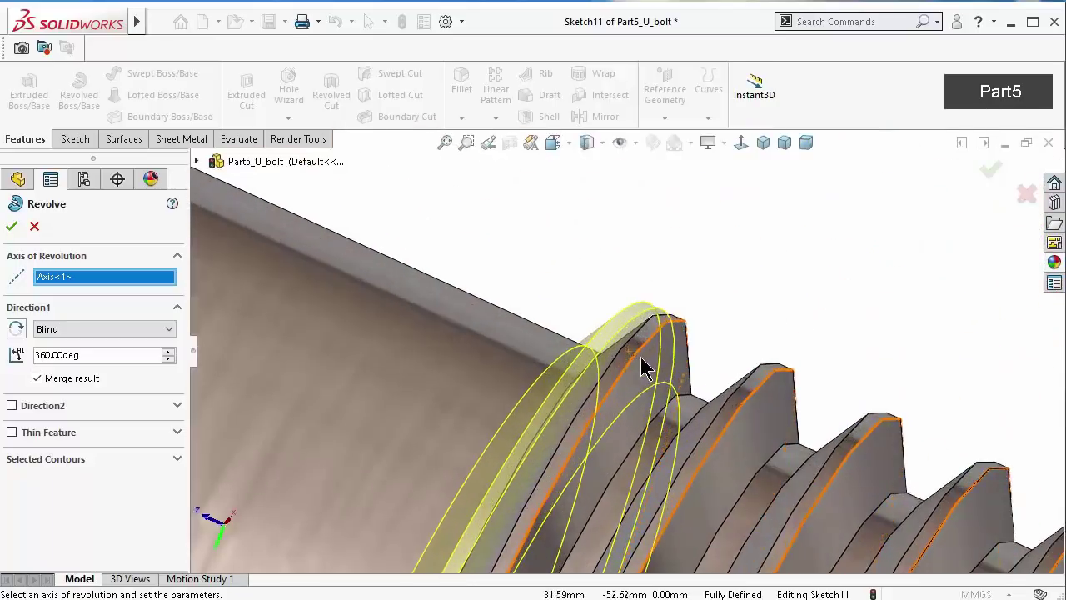
middle_click_drag(641, 367, 640, 420)
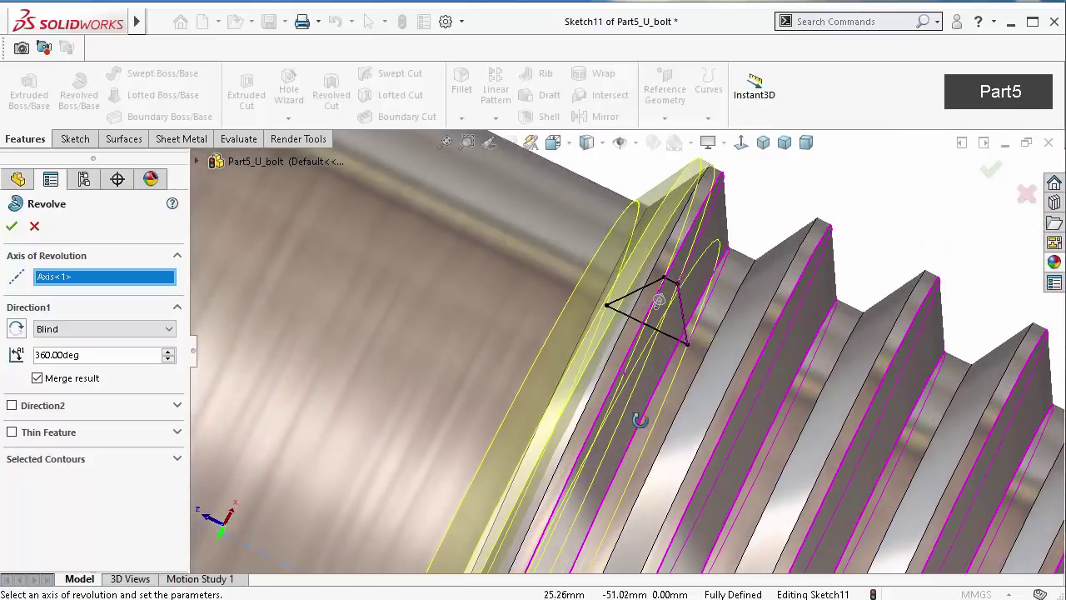
scroll(700, 219, "up", 2)
scroll(679, 259, "down", 1)
middle_click_drag(679, 259, 620, 392)
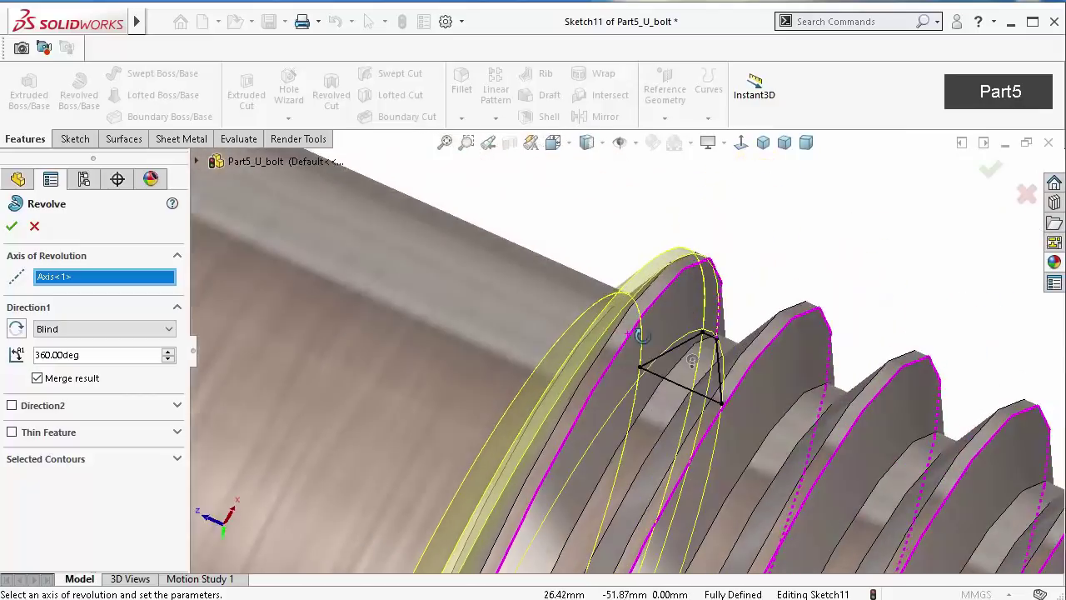
left_click(11, 226)
Orbit around the revolved thread start and reorient with the bolt standing vertical
scroll(762, 333, "up", 2)
scroll(629, 469, "up", 2)
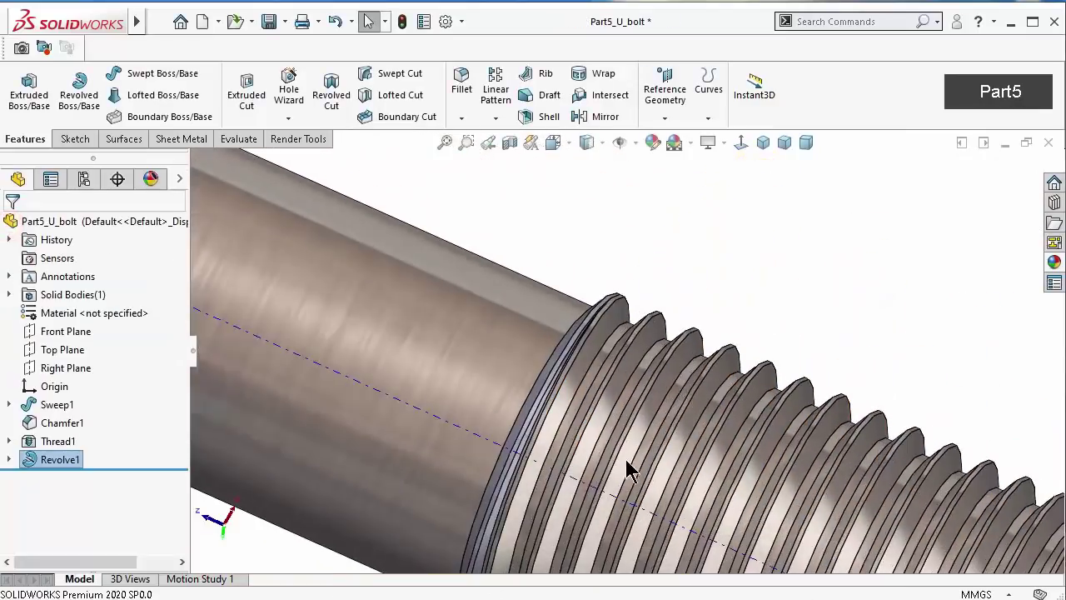
mouse_move(628, 468)
middle_mouse_down()
mouse_move(663, 333)
mouse_move(655, 290)
mouse_move(587, 414)
mouse_move(629, 319)
middle_mouse_up()
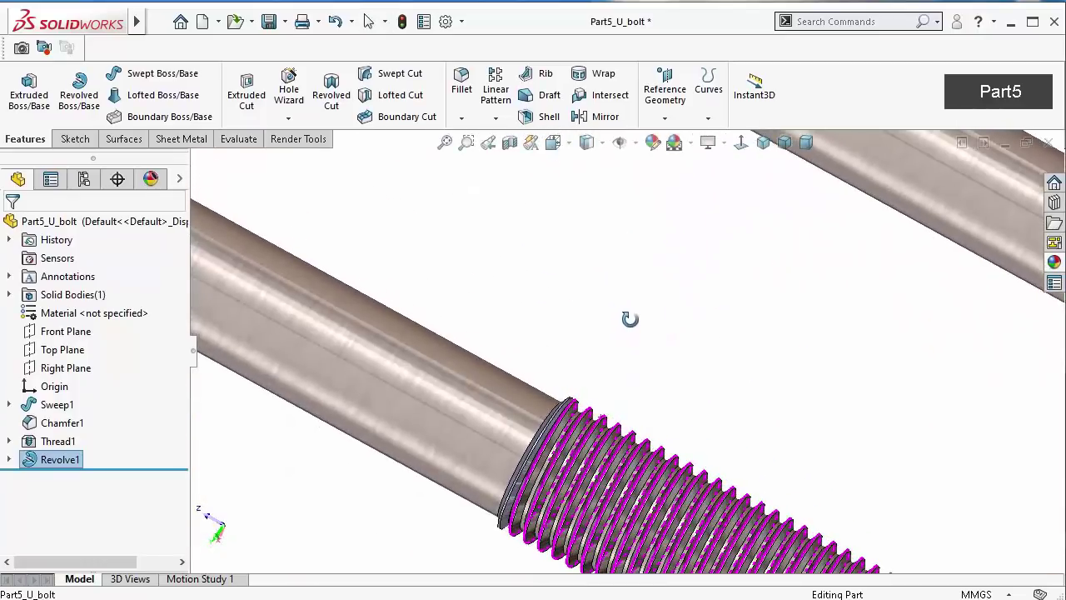
scroll(857, 386, "down", 5)
middle_click_drag(857, 386, 825, 408)
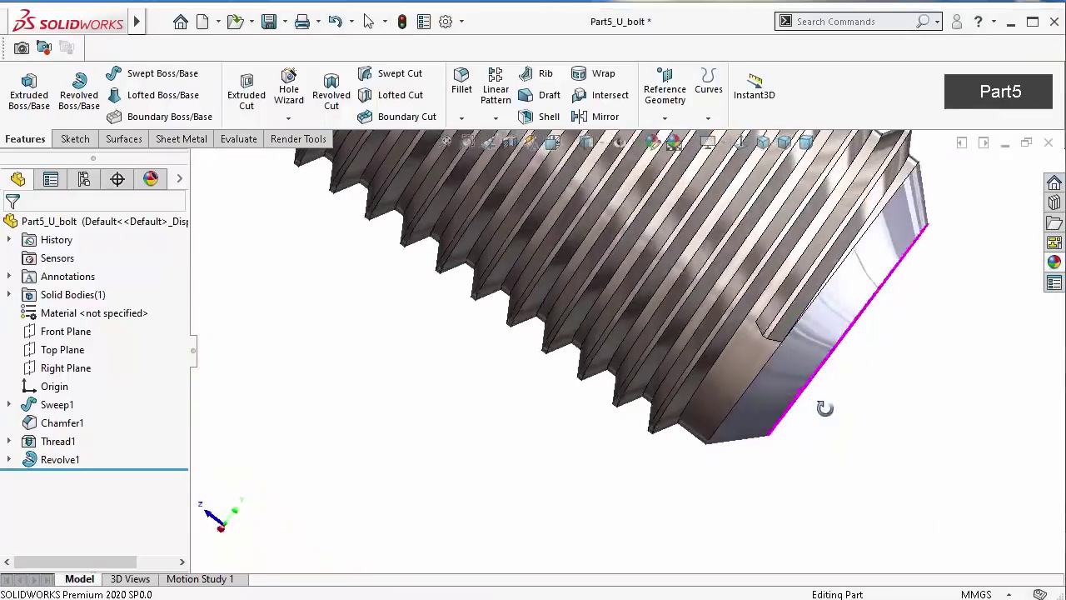
key("ctrl+1")
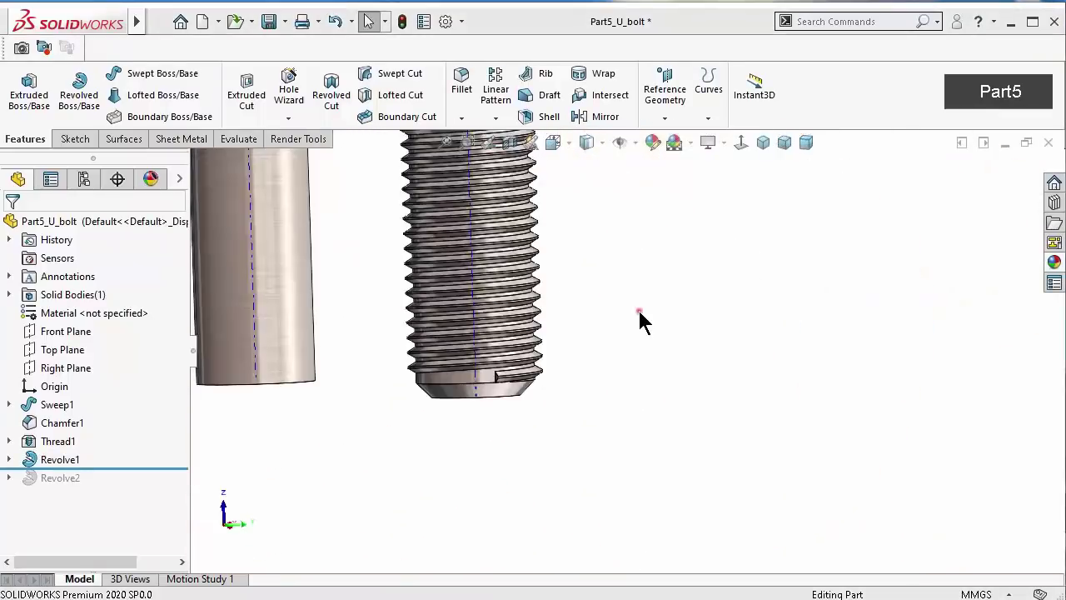
left_click(639, 310)
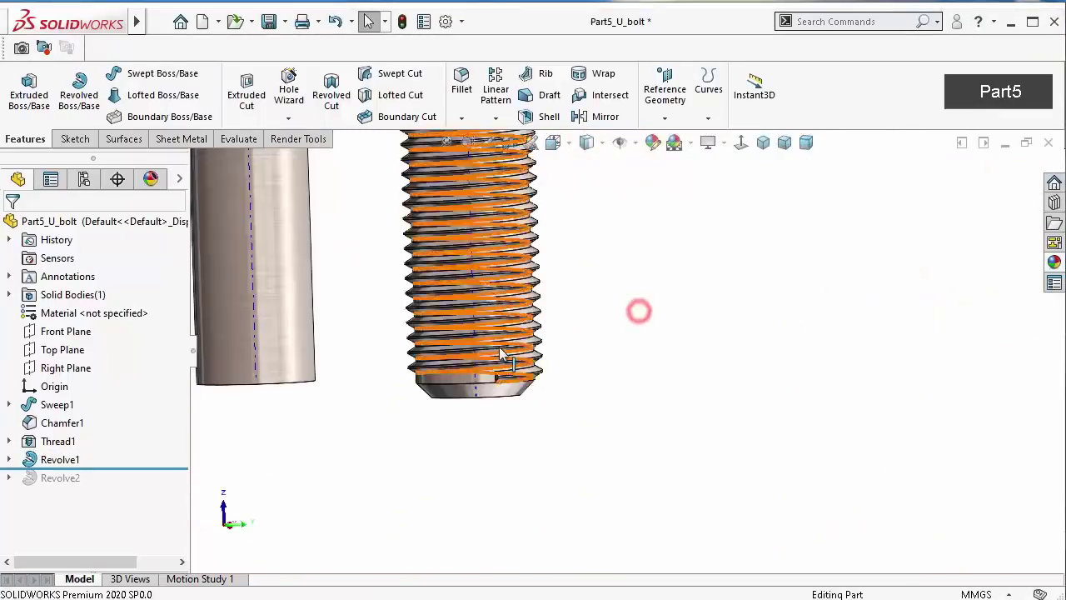
scroll(504, 348, "down", 3)
scroll(506, 340, "up", 2)
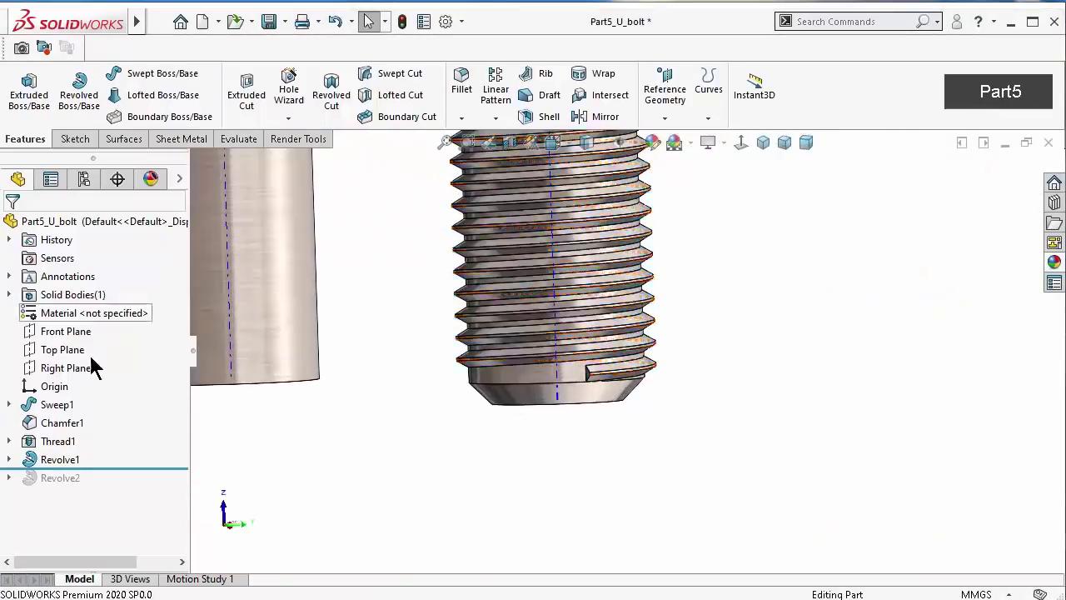
Edit Thread1 and enable a start offset, entering 0.5 mm at first
left_click(58, 442)
left_click(38, 386)
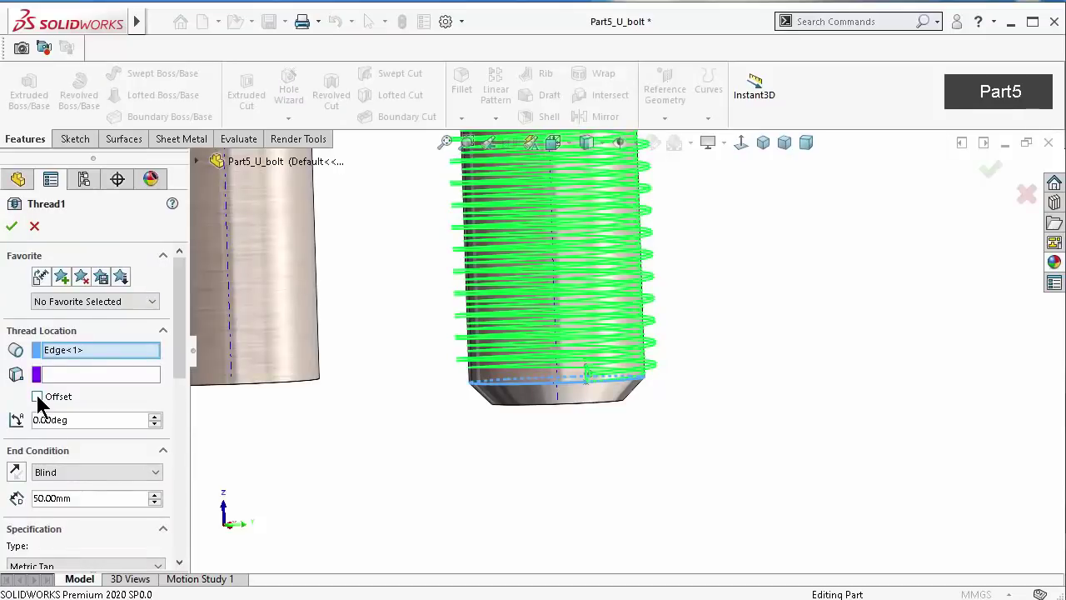
left_click(36, 396)
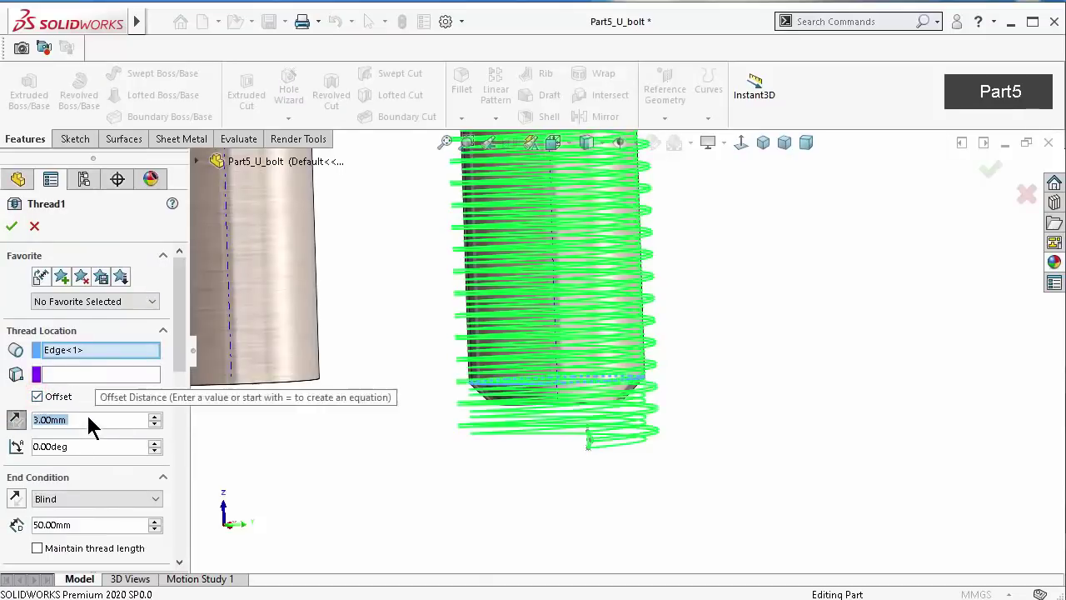
type("0.5")
key("Return")
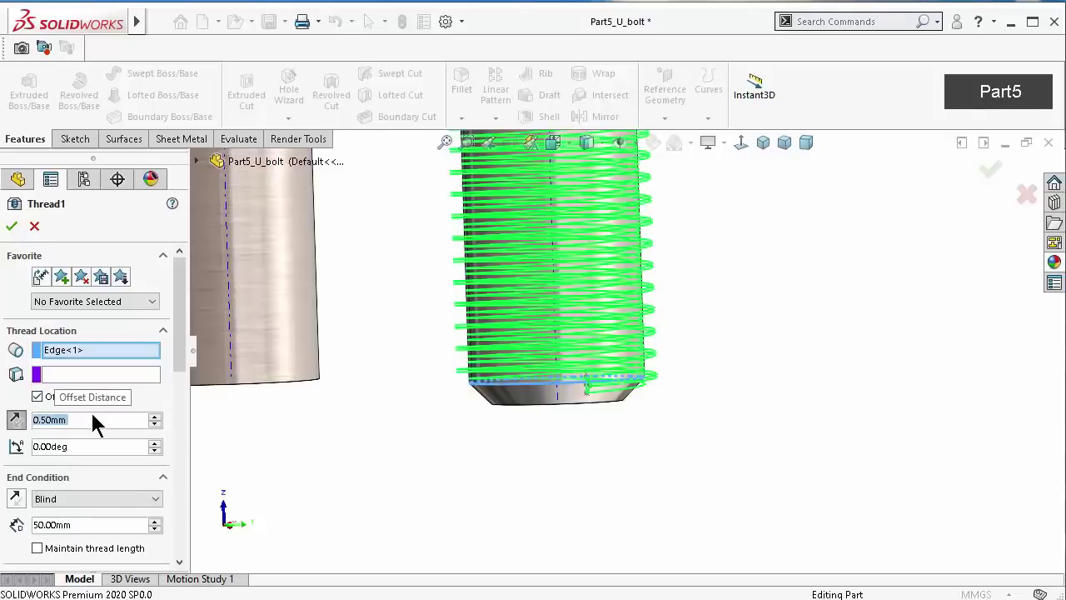
Change the Thread1 offset to 0.75 mm and confirm the rebuilt thread
scroll(649, 369, "down", 1)
scroll(613, 333, "down", 1)
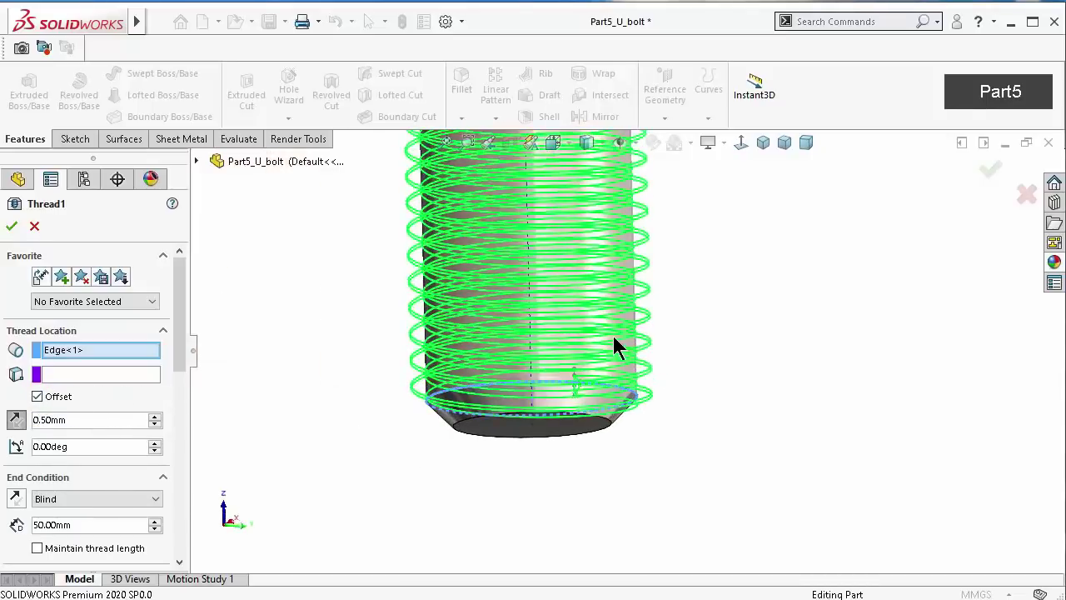
scroll(570, 354, "down", 3)
scroll(621, 385, "down", 3)
mouse_move(623, 390)
middle_mouse_down()
mouse_move(633, 461)
mouse_move(618, 509)
mouse_move(603, 511)
middle_mouse_up()
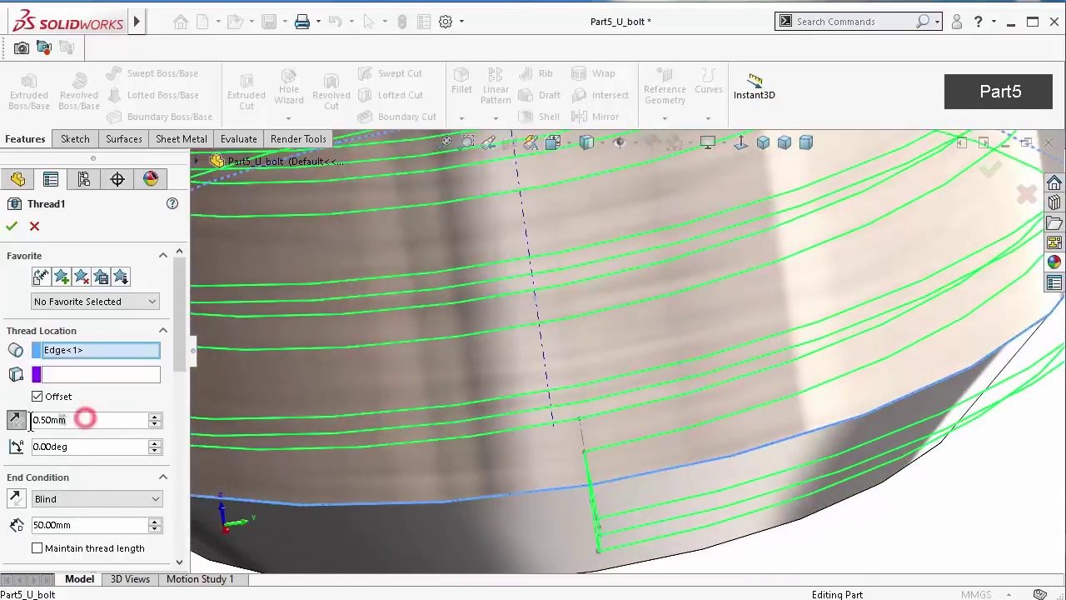
type("0")
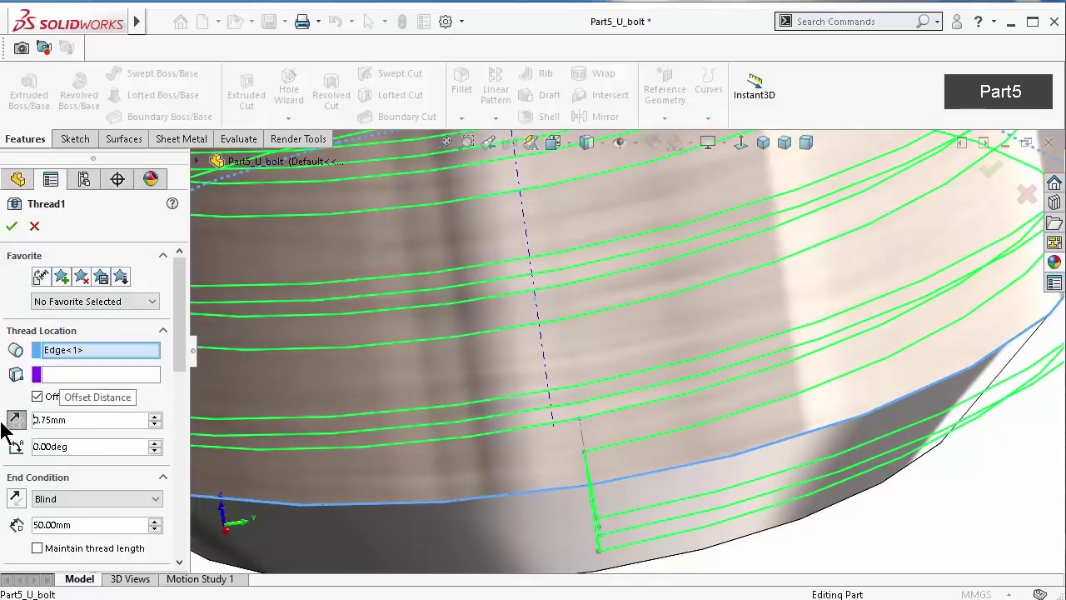
key("Return")
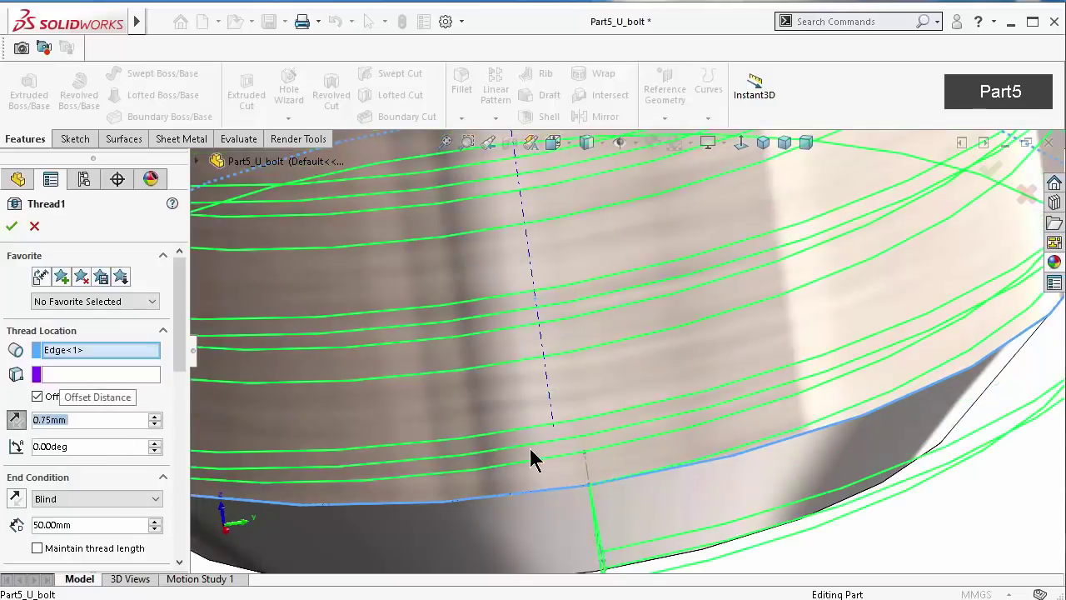
middle_click_drag(530, 450, 540, 412)
middle_click_drag(544, 385, 623, 421)
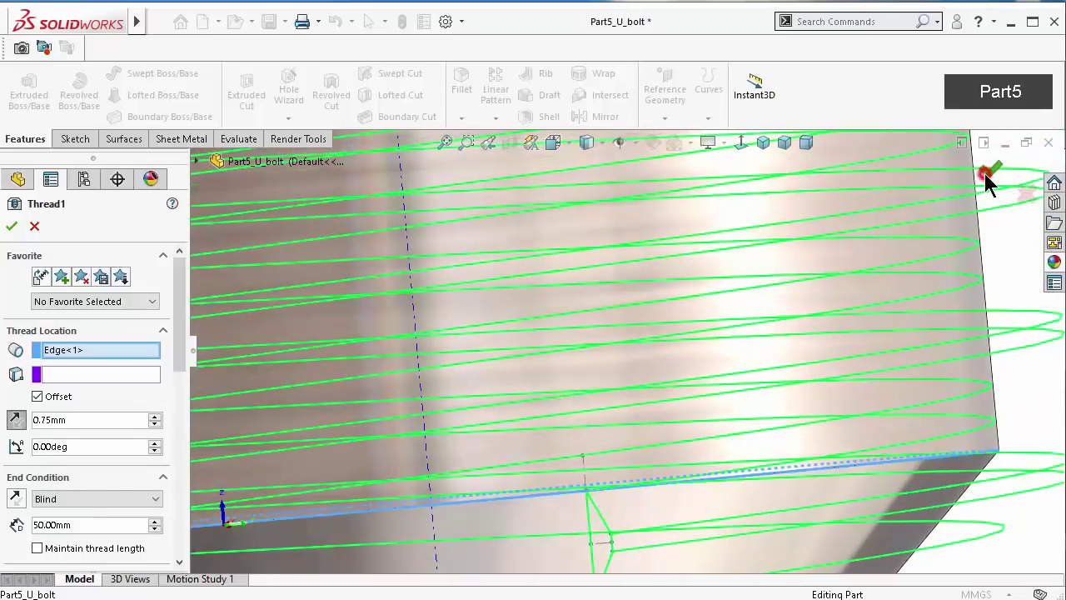
left_click(985, 172)
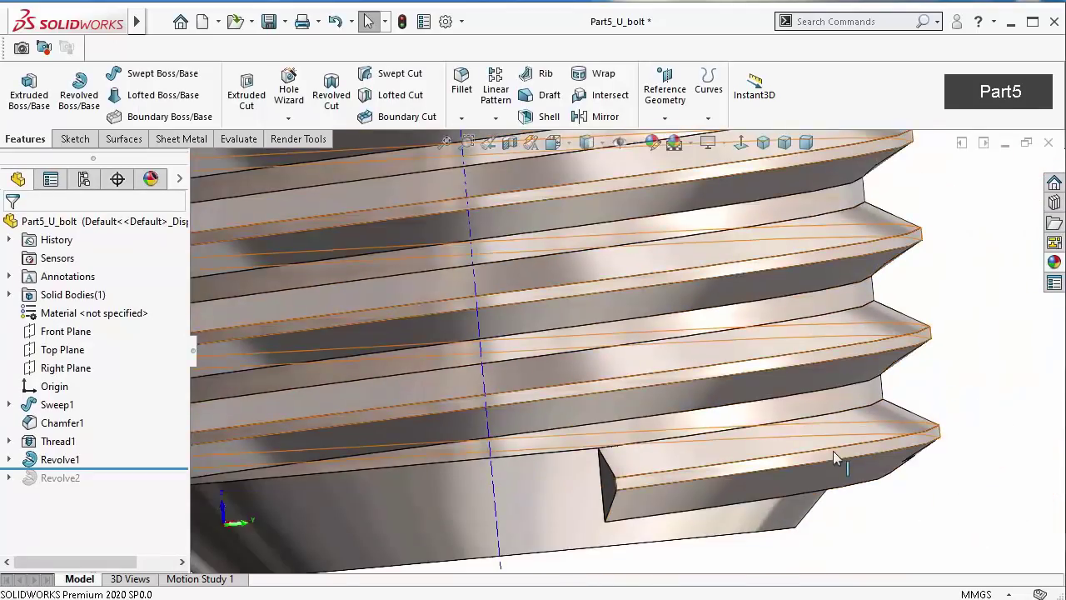
mouse_move(837, 454)
middle_mouse_down()
mouse_move(863, 419)
mouse_move(863, 397)
mouse_move(838, 471)
mouse_move(862, 468)
mouse_move(833, 583)
middle_mouse_up()
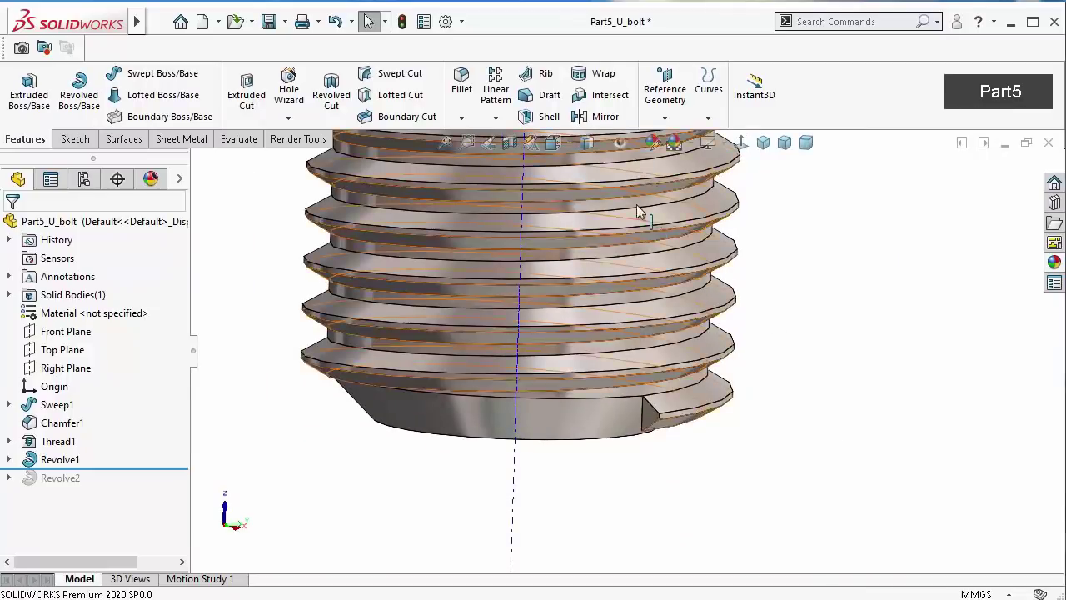
Start a new sketch on the Top Plane and view it Normal To
scroll(647, 324, "up", 1)
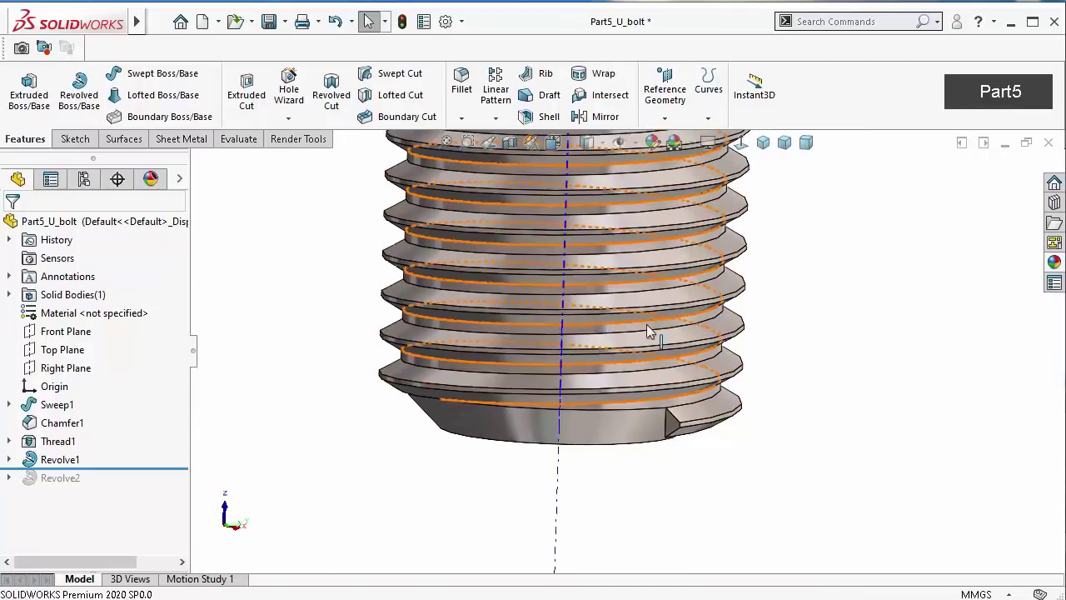
scroll(646, 324, "up", 2)
scroll(583, 325, "up", 2)
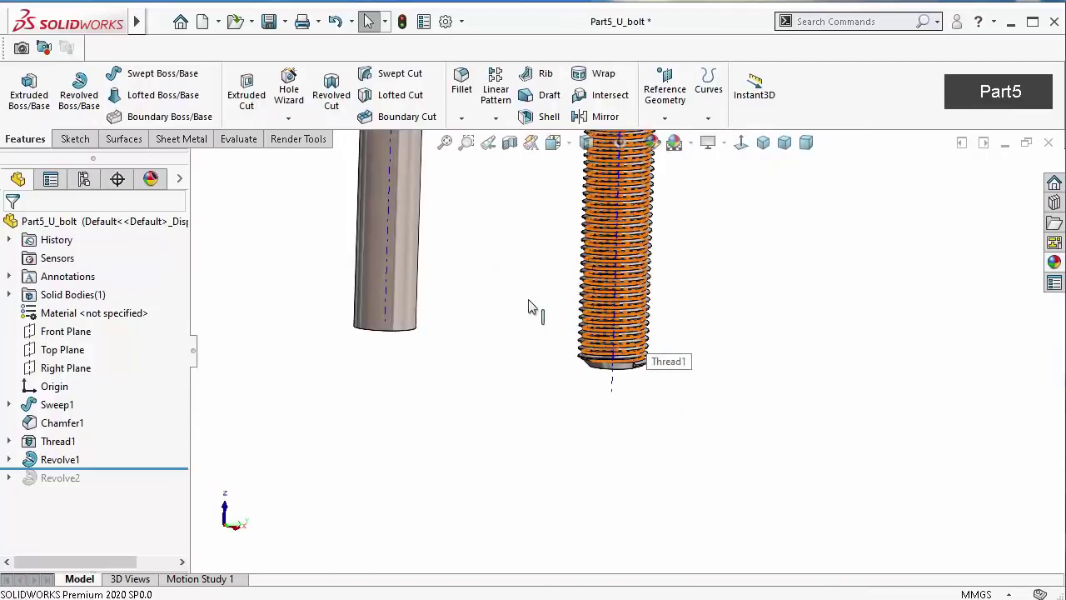
left_click(84, 352)
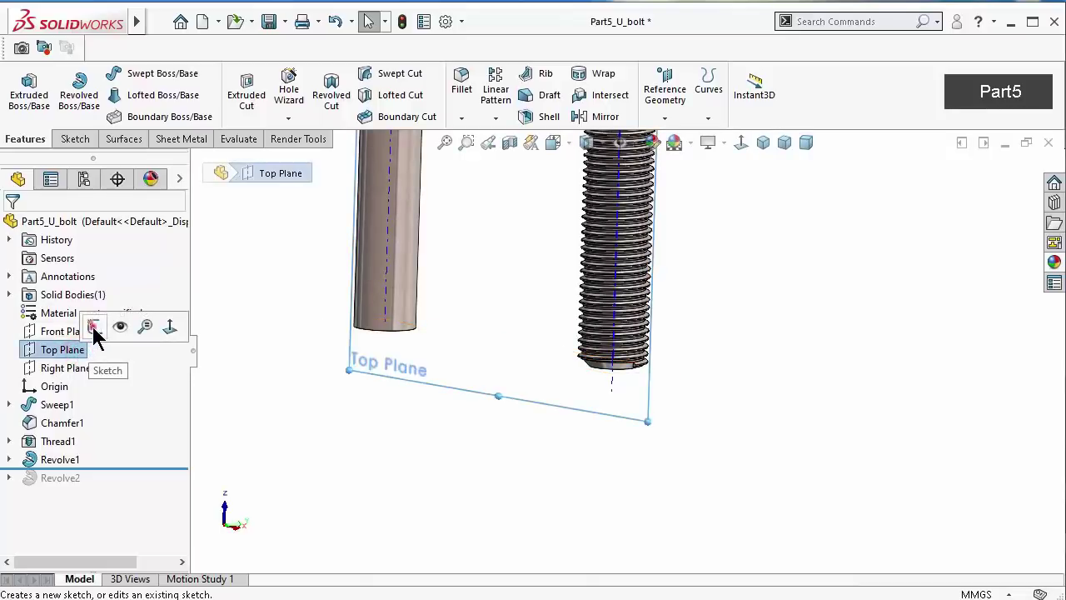
left_click(94, 328)
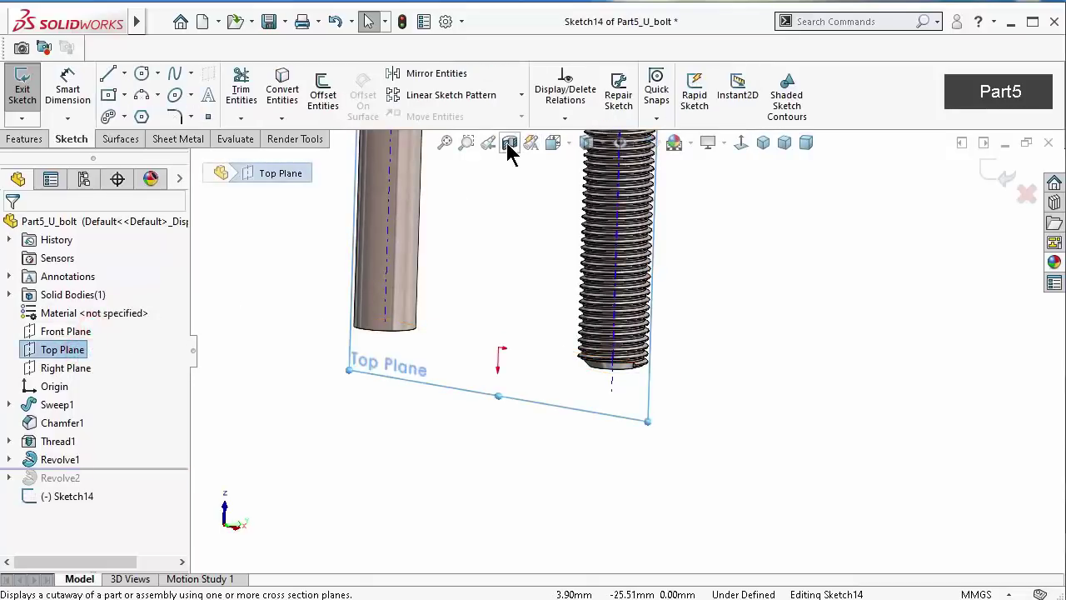
left_click(745, 142)
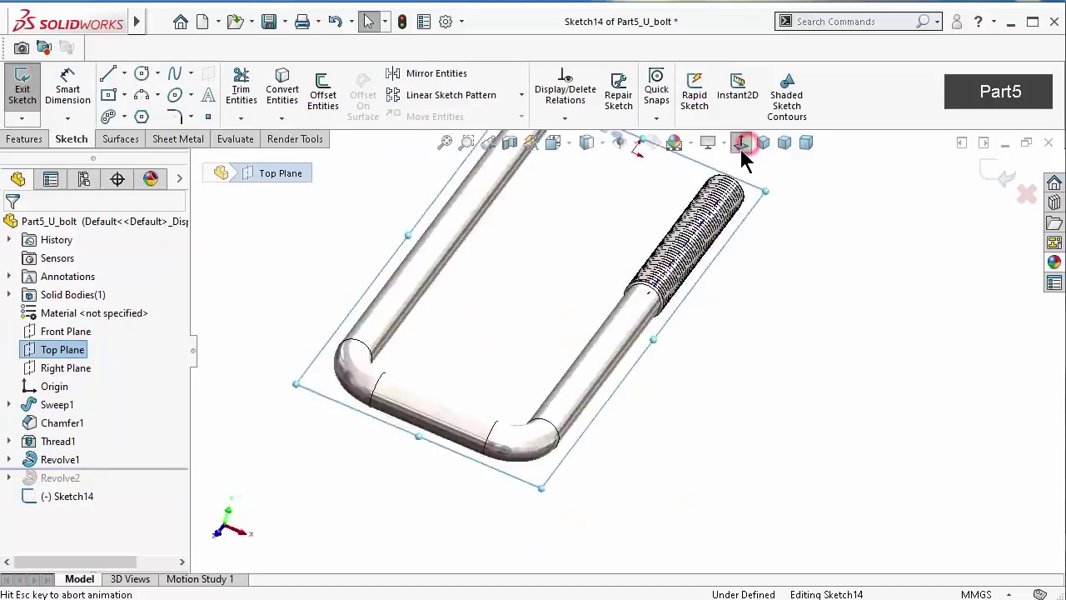
Switch the display to Hidden Lines Visible, zoom to the tip, and start the Line tool
scroll(670, 214, "down", 5)
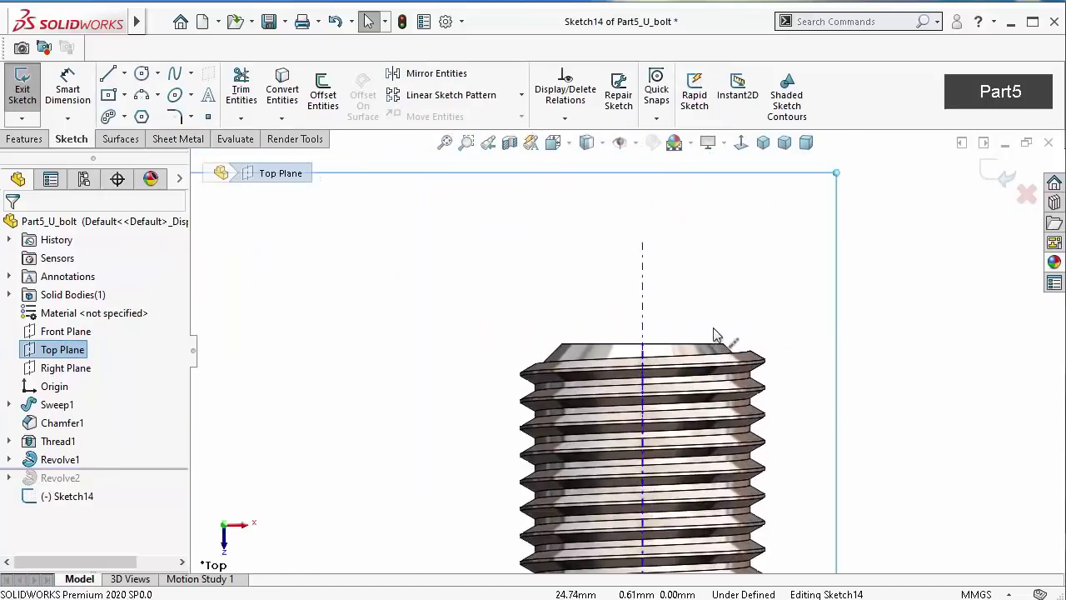
left_click(603, 145)
left_click(588, 236)
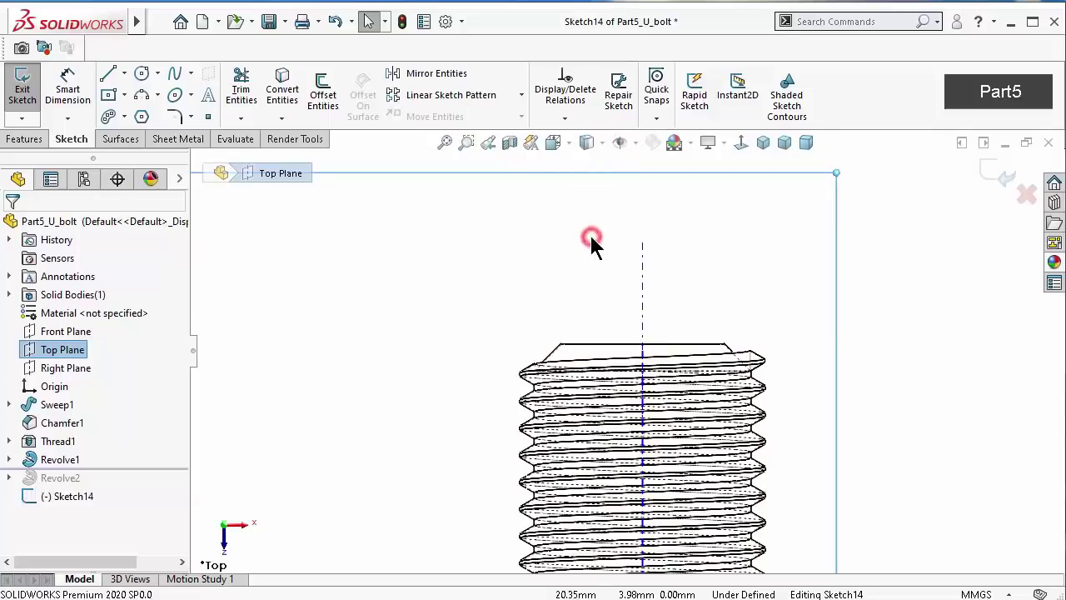
scroll(758, 351, "down", 2)
scroll(750, 367, "down", 2)
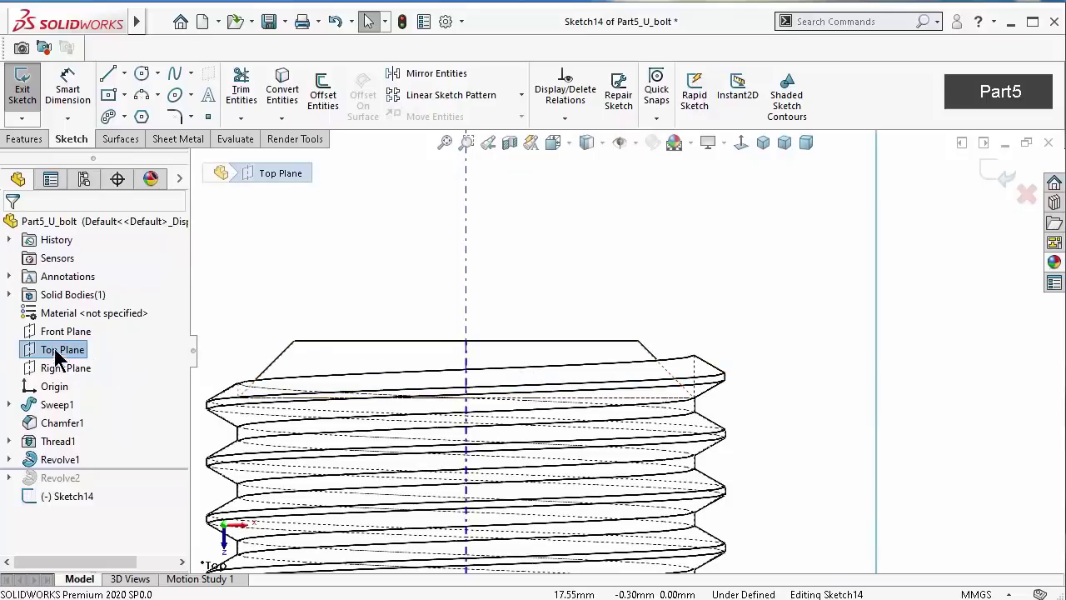
left_click(109, 83)
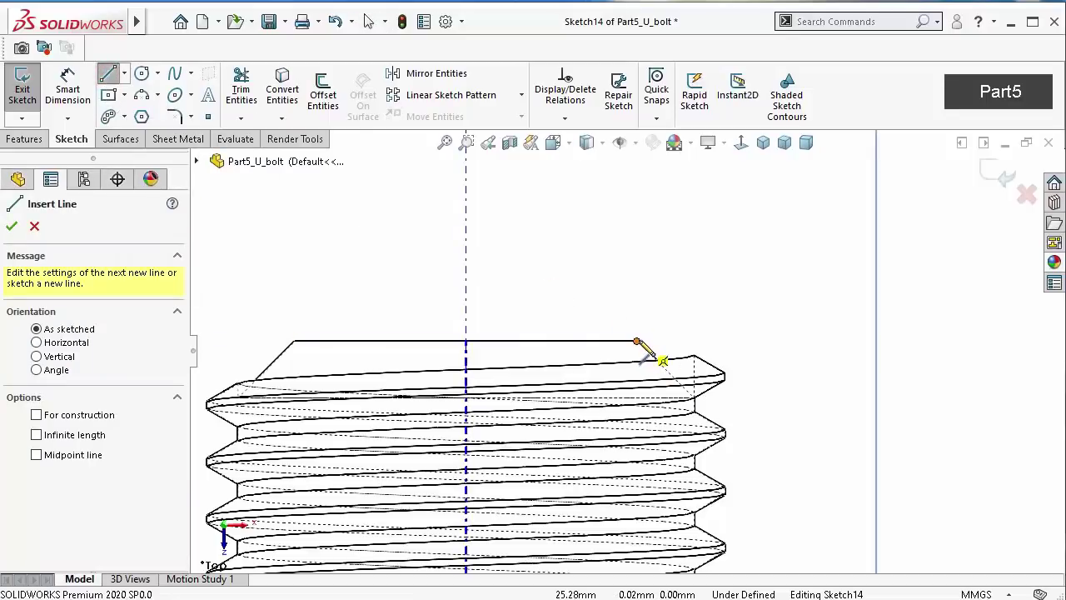
Draw the 135° angled line from the top edge corner down to the thread corner
left_click(637, 341)
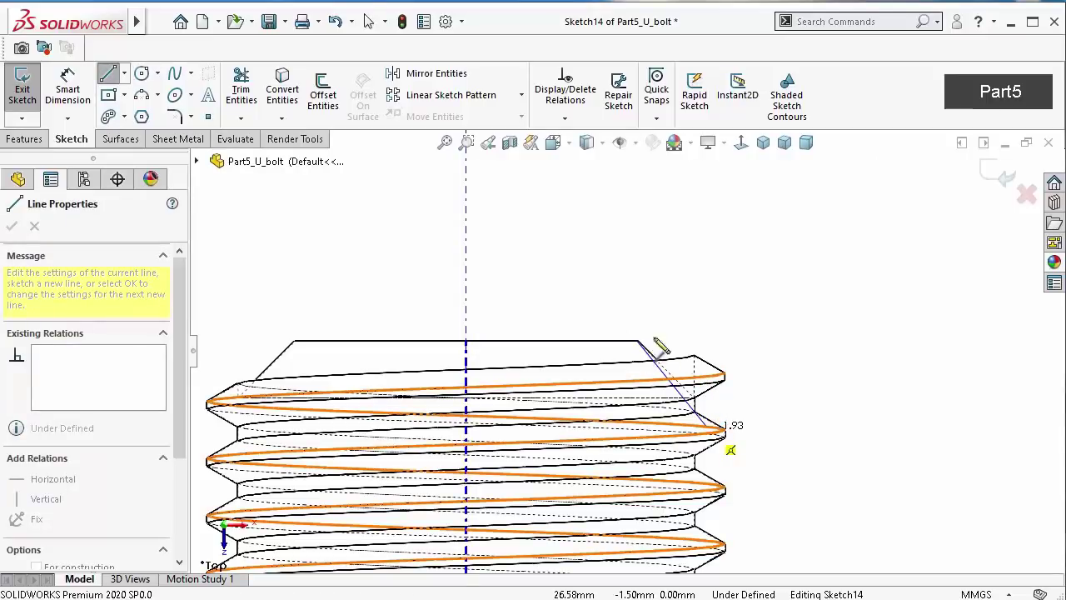
scroll(706, 408, "down", 2)
scroll(697, 405, "down", 2)
scroll(670, 366, "down", 2)
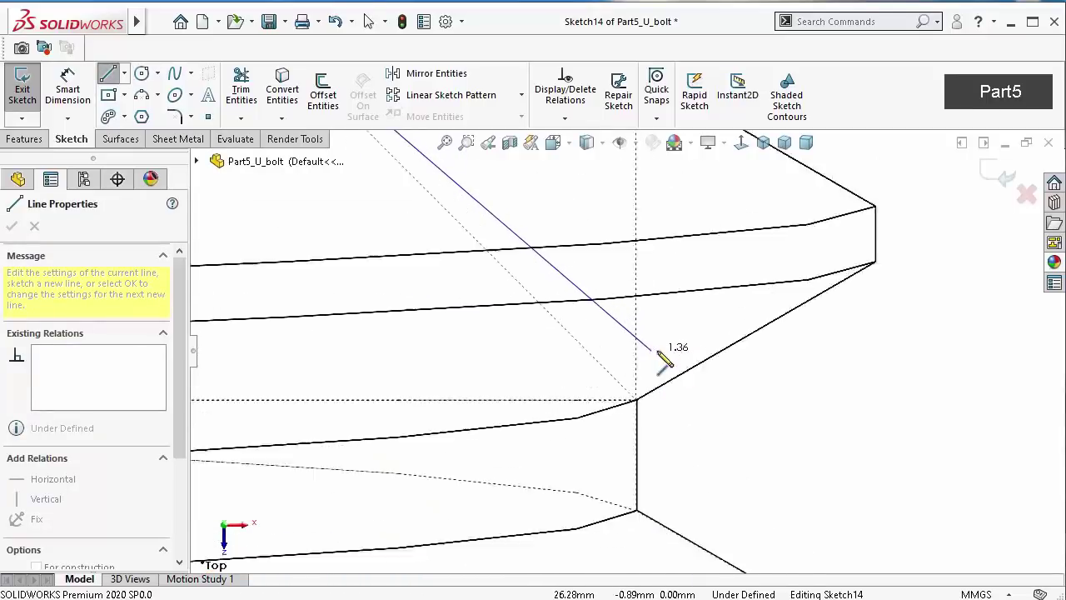
scroll(666, 361, "down", 2)
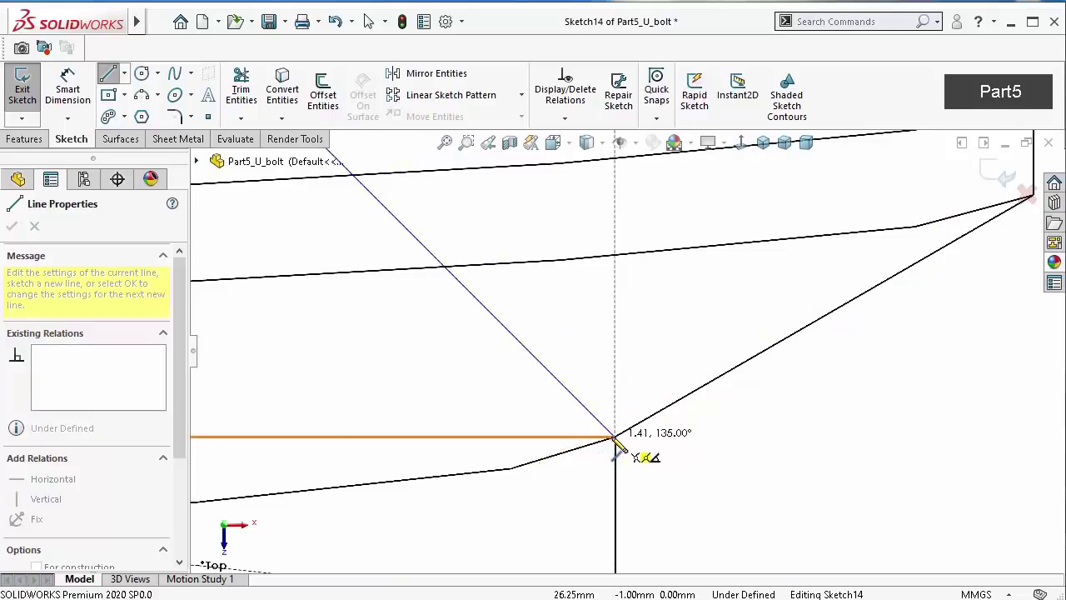
left_click(612, 436)
scroll(875, 492, "down", 1)
scroll(861, 436, "down", 2)
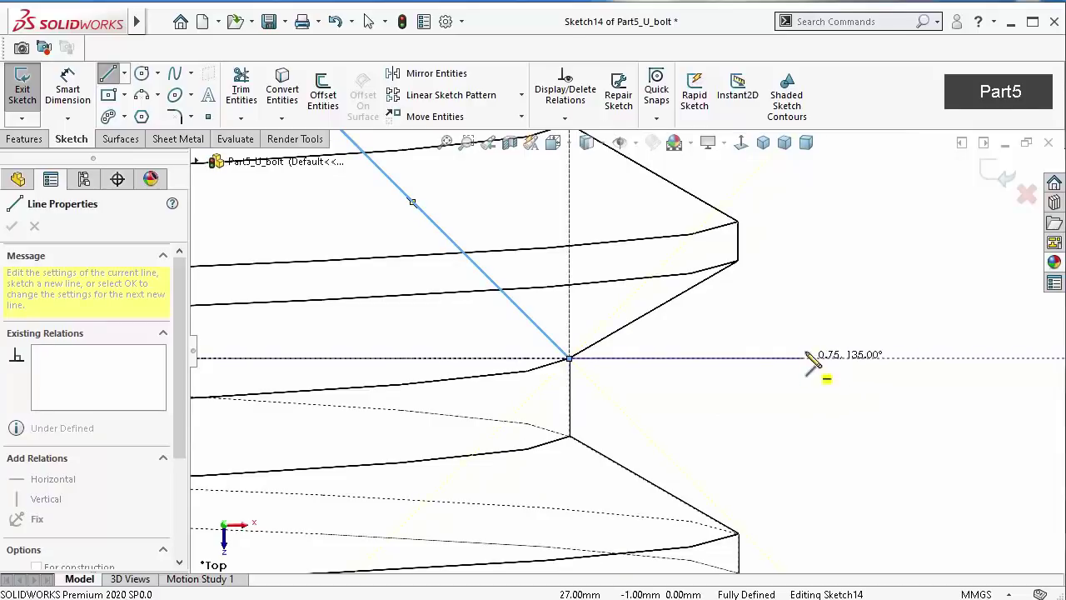
key("Escape")
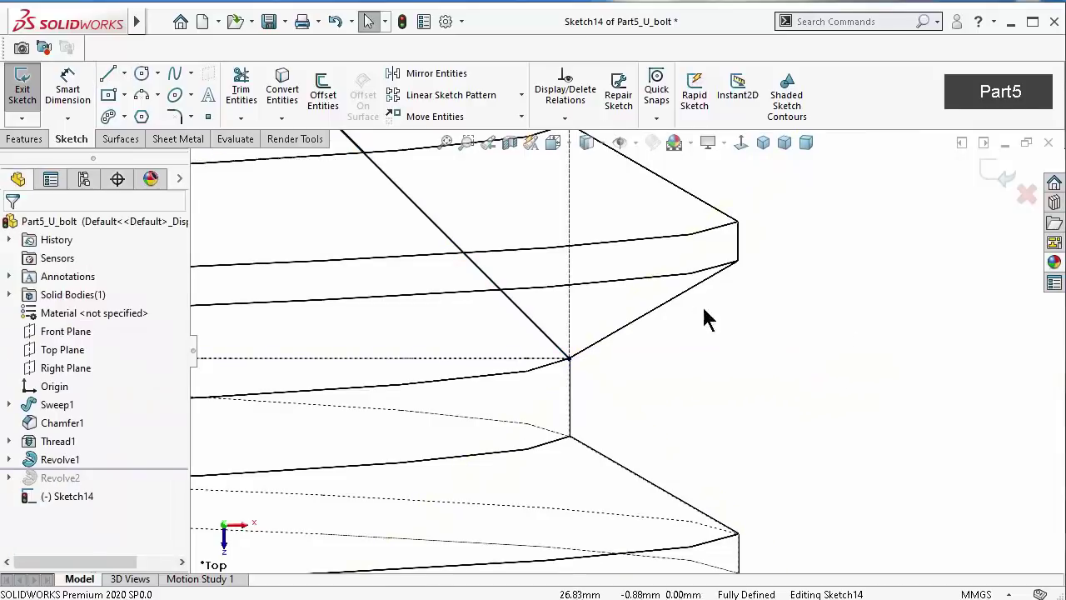
Draw the horizontal, vertical and return lines to close the profile over the tip
scroll(704, 317, "up", 1)
scroll(666, 202, "up", 1)
scroll(629, 214, "up", 2)
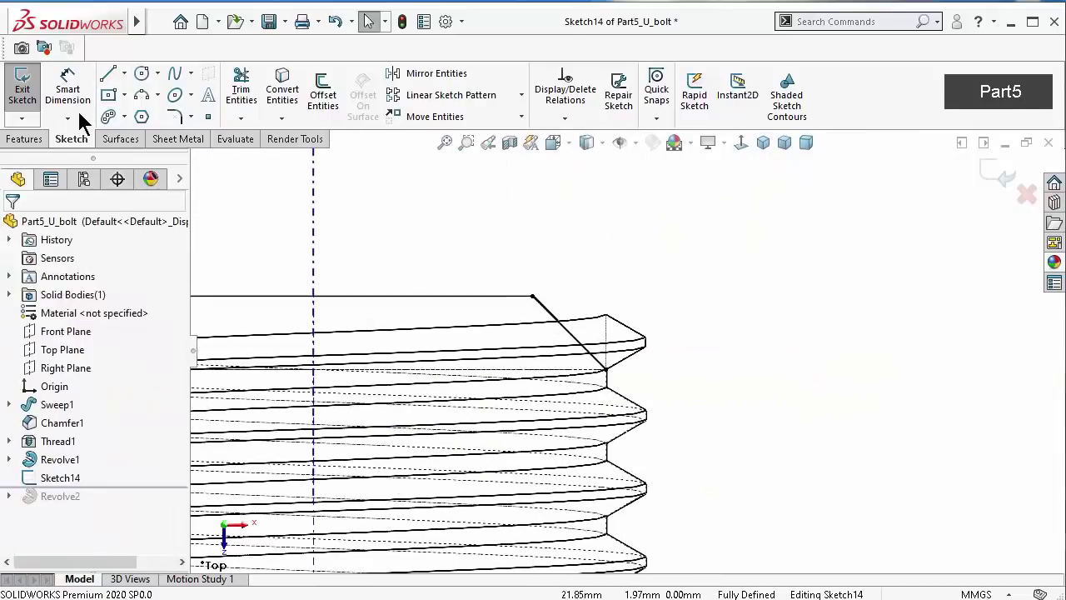
left_click(111, 75)
left_click(533, 297)
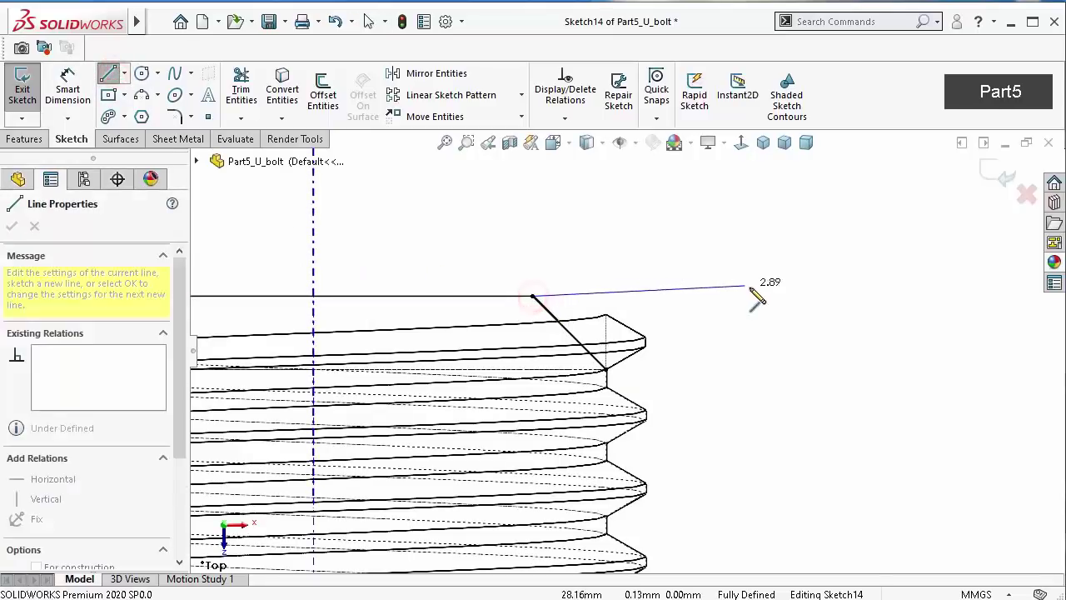
left_click(740, 297)
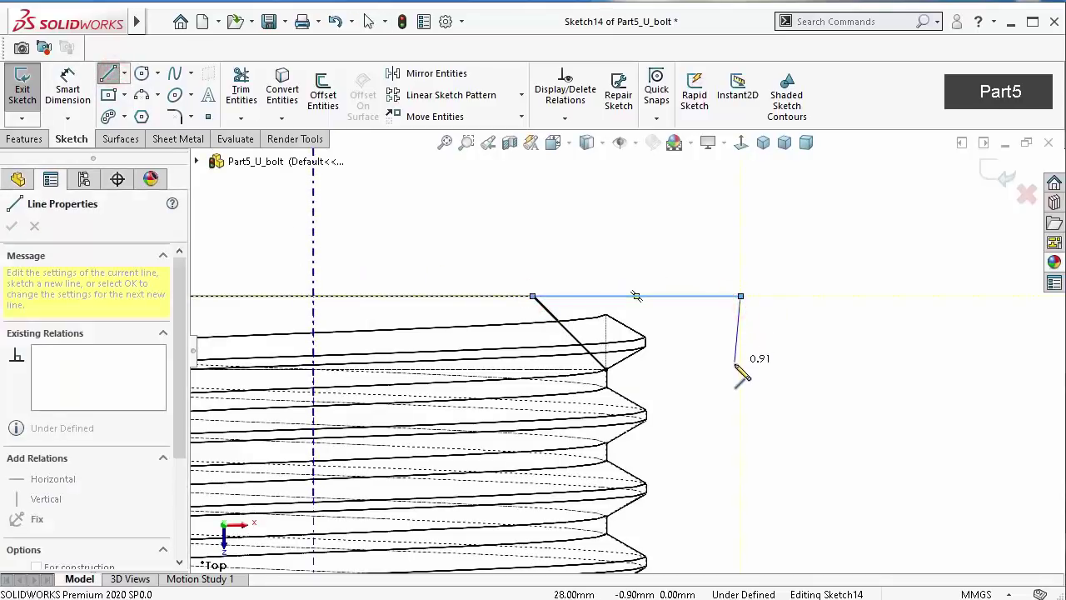
left_click(741, 368)
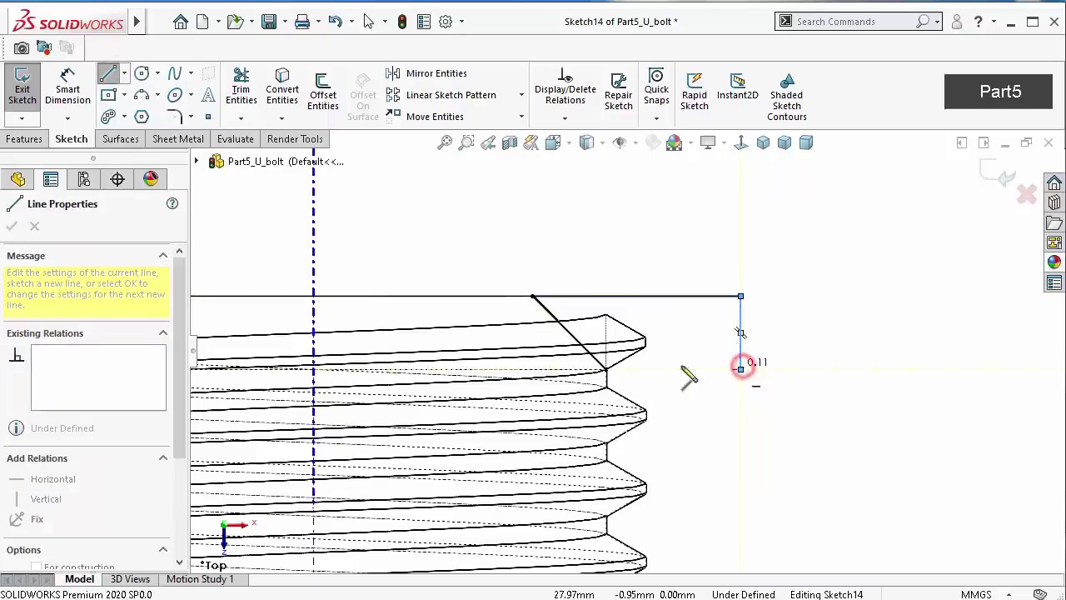
left_click(607, 368)
double_click(871, 435)
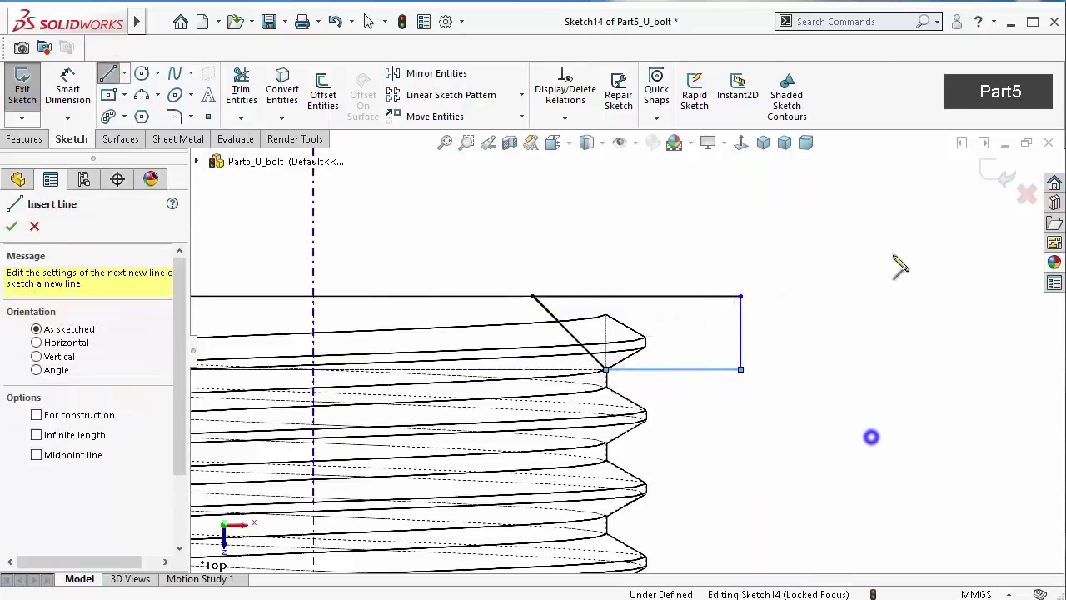
Dimension the top line of the profile to 2.5 mm
key("d")
left_click(721, 283)
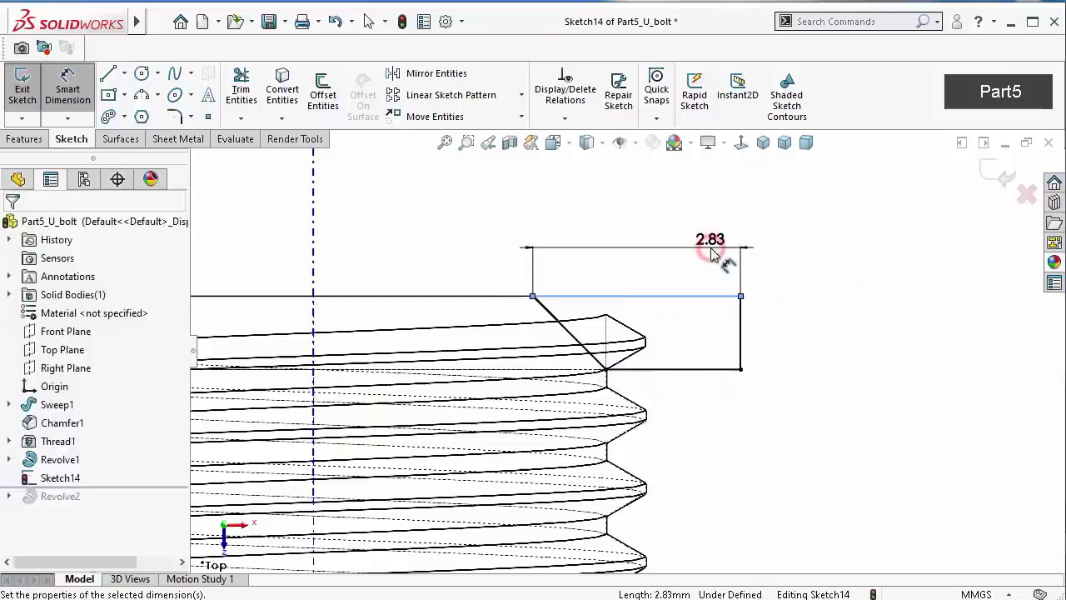
left_click(713, 248)
type("2.5")
key("Return")
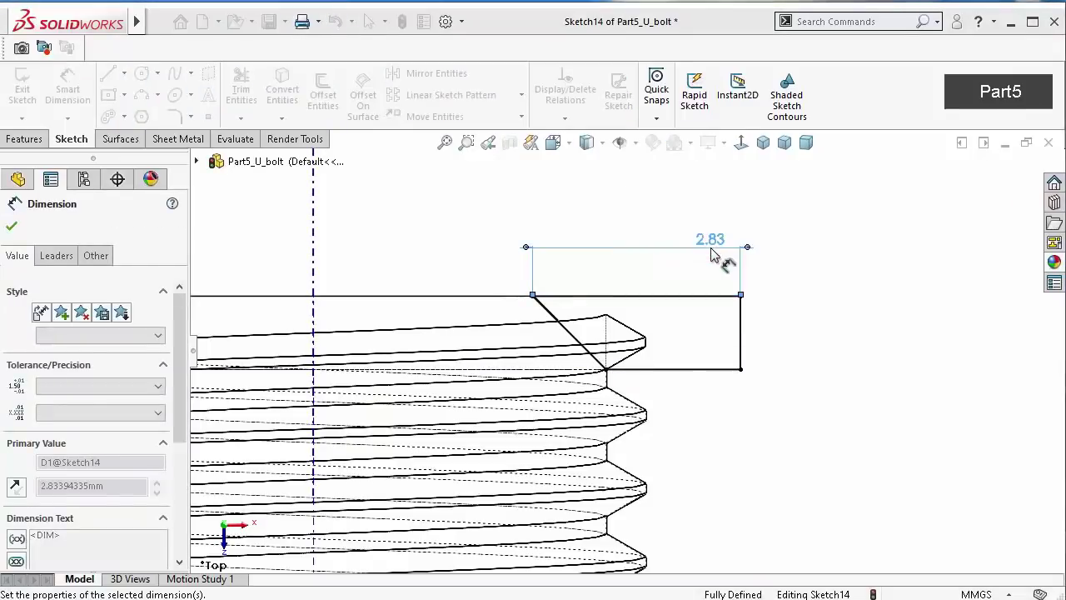
left_click(10, 136)
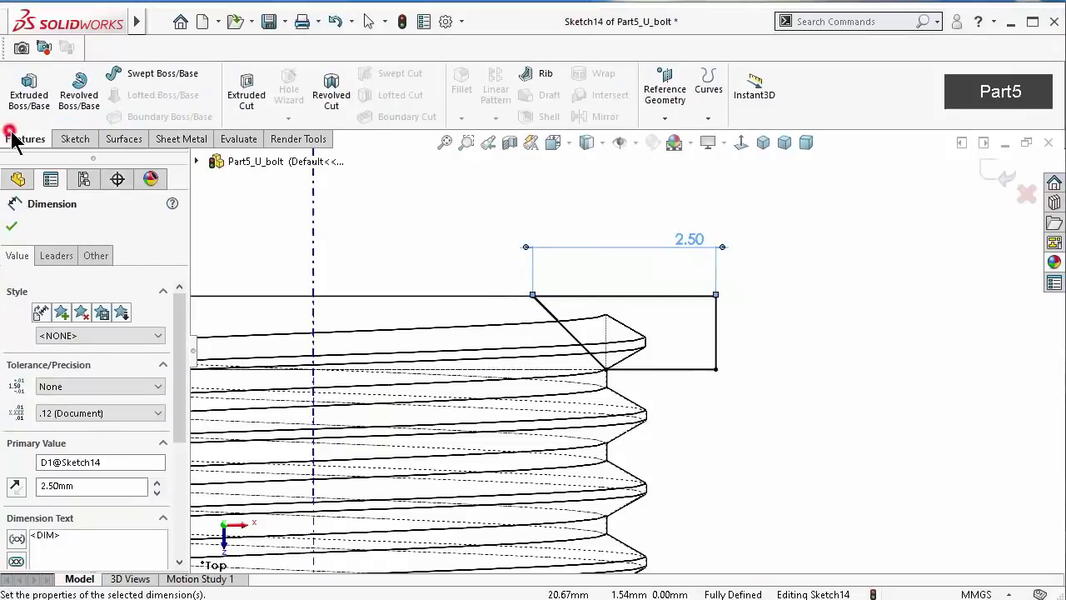
Create a revolved cut of the profile about the centerline, adding Cut-Revolve1
left_click(329, 92)
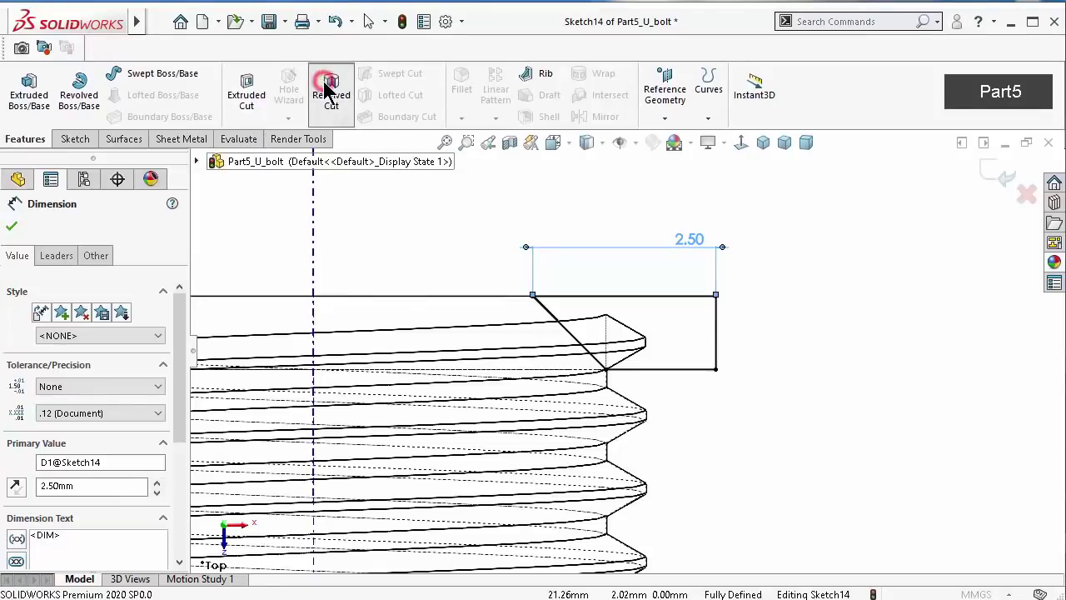
left_click(313, 214)
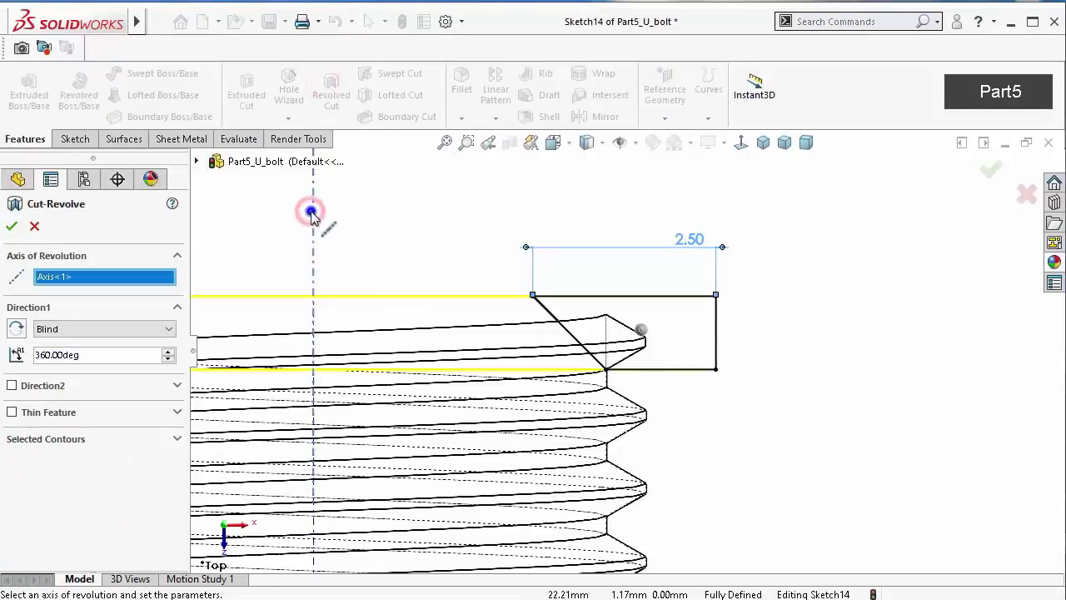
right_click(355, 215)
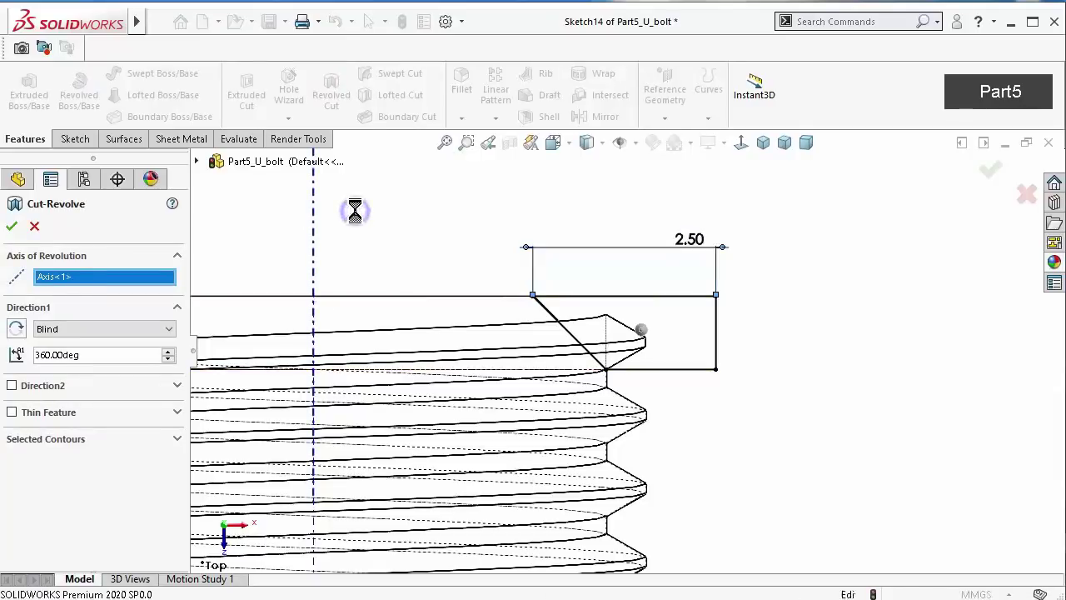
Show the U-bolt Shaded With Edges, hide the thread curves and axis, and view isometric
scroll(676, 302, "up", 1)
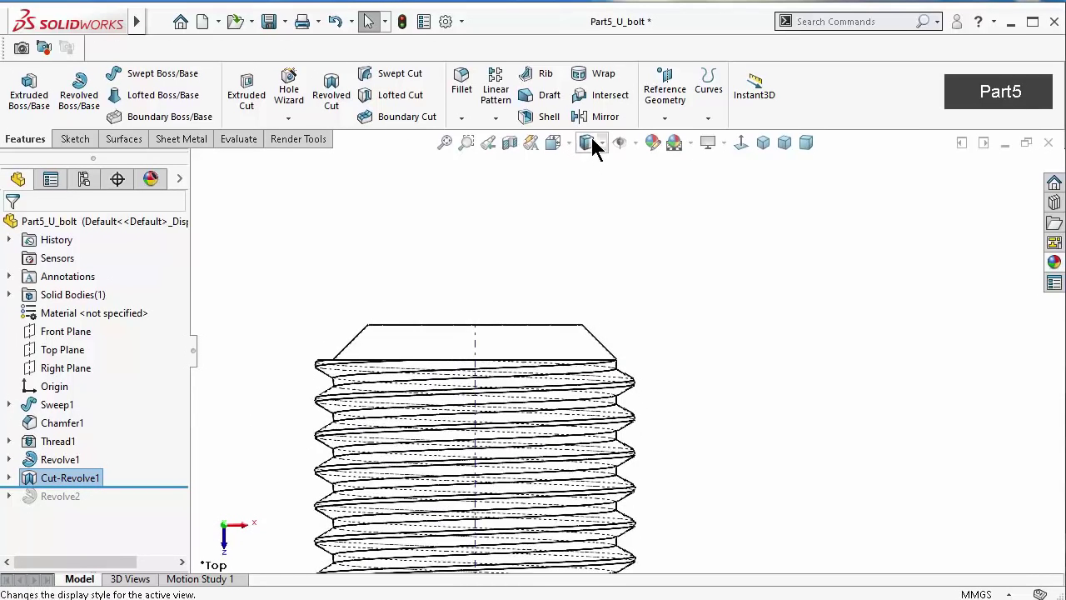
mouse_move(608, 210)
middle_mouse_down()
mouse_move(500, 419)
mouse_move(504, 308)
middle_mouse_up()
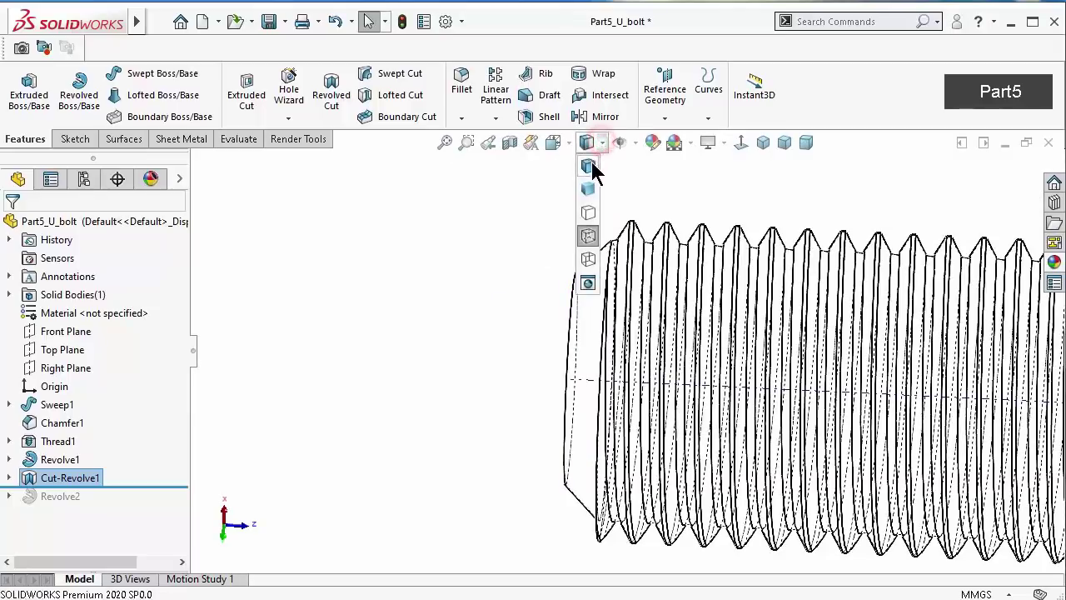
left_click(587, 164)
left_click(578, 375)
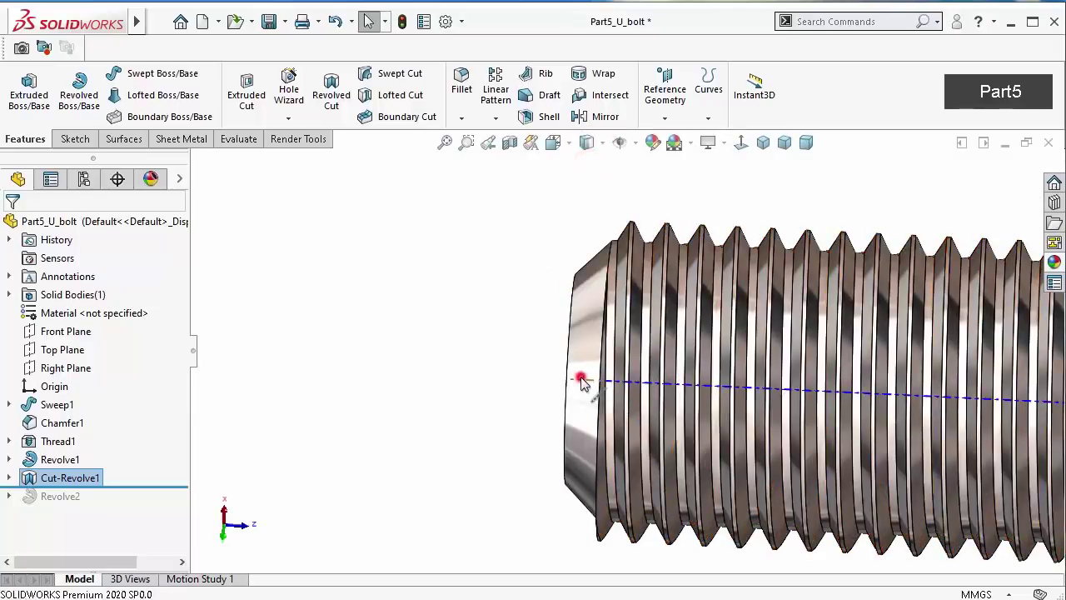
left_click(633, 328)
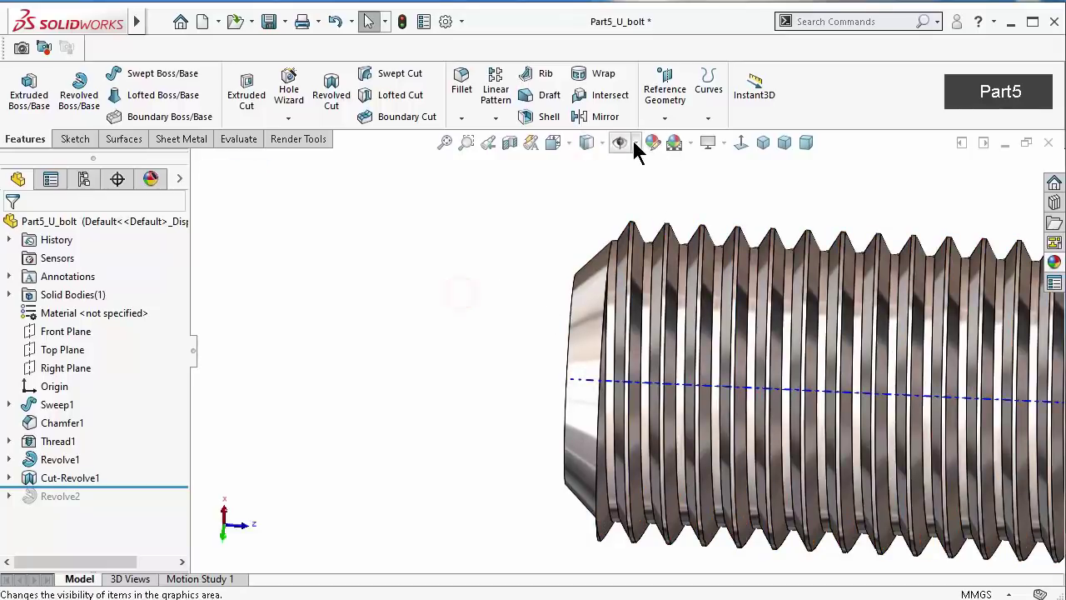
left_click(621, 142)
left_click(642, 194)
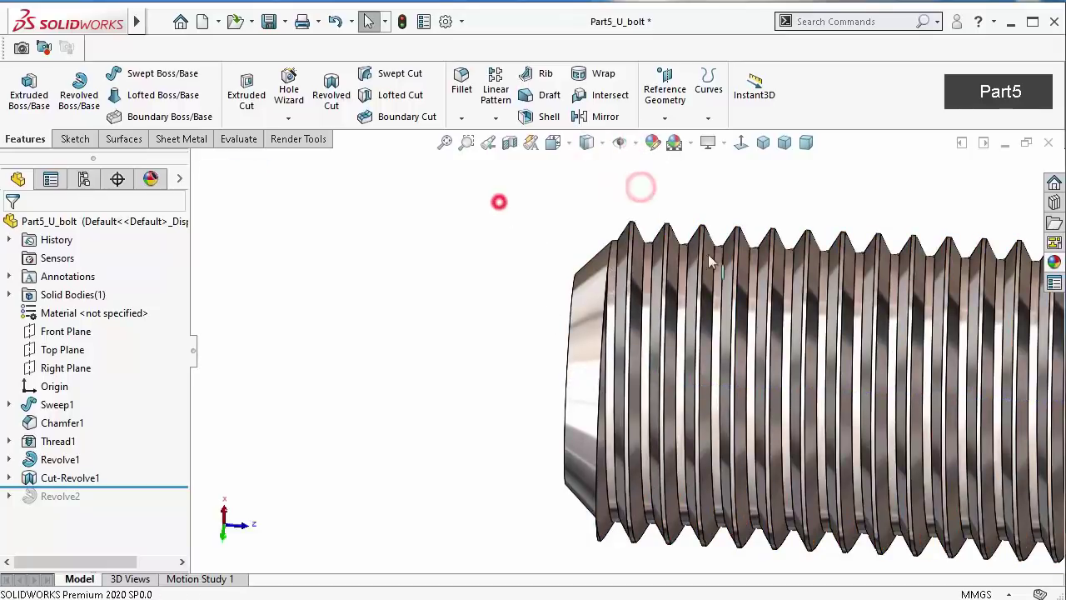
scroll(500, 200, "up", 2)
left_click(763, 143)
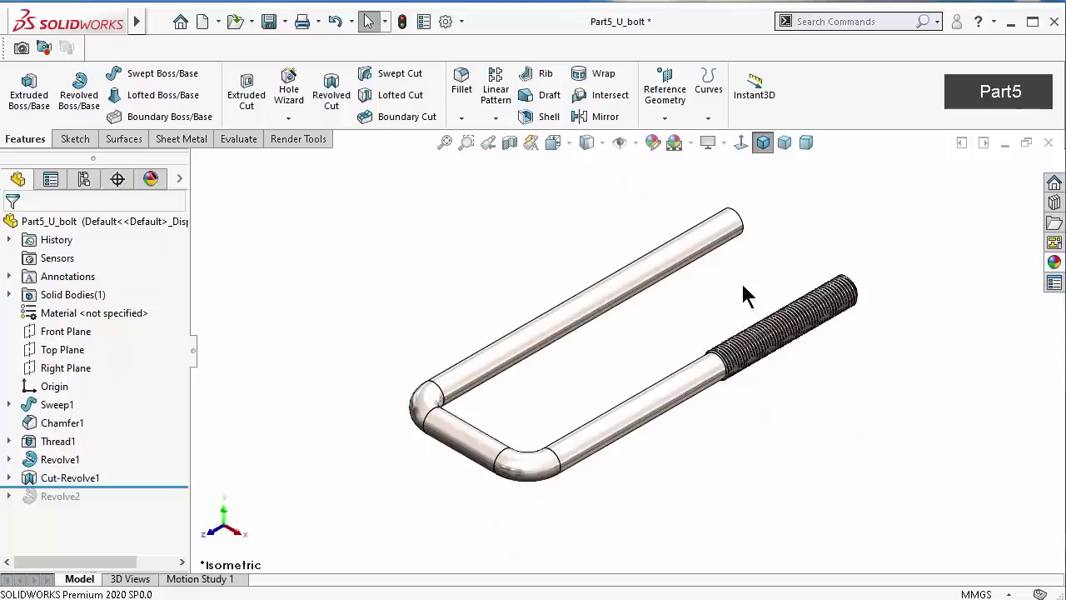
Face the bolt squarely with Ctrl+8 and inspect the thread at its end
scroll(749, 295, "down", 3)
scroll(787, 313, "down", 2)
middle_click_drag(792, 329, 772, 248)
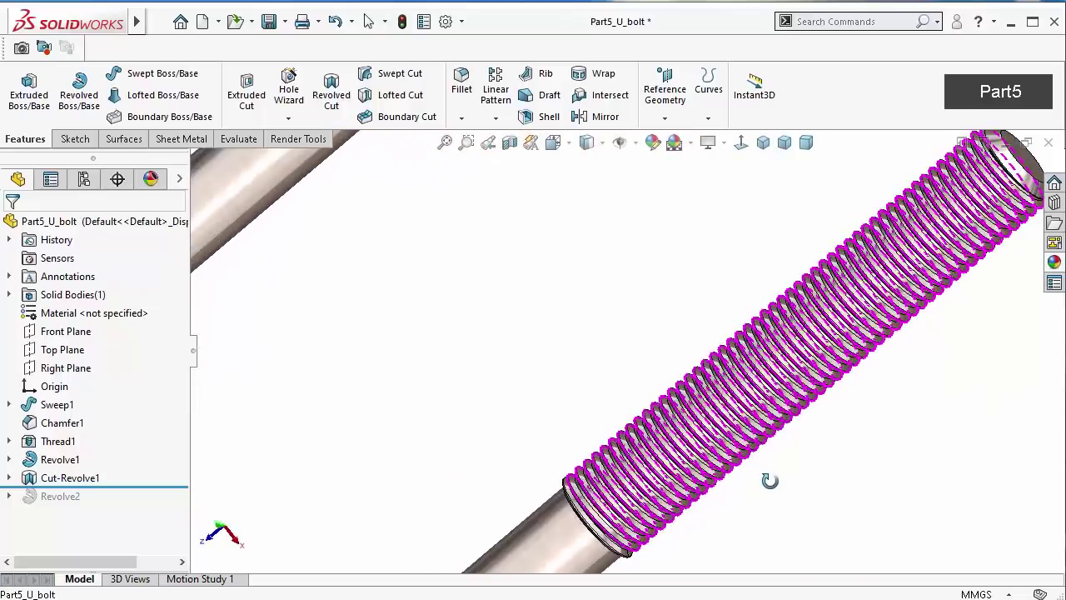
key("ctrl+8")
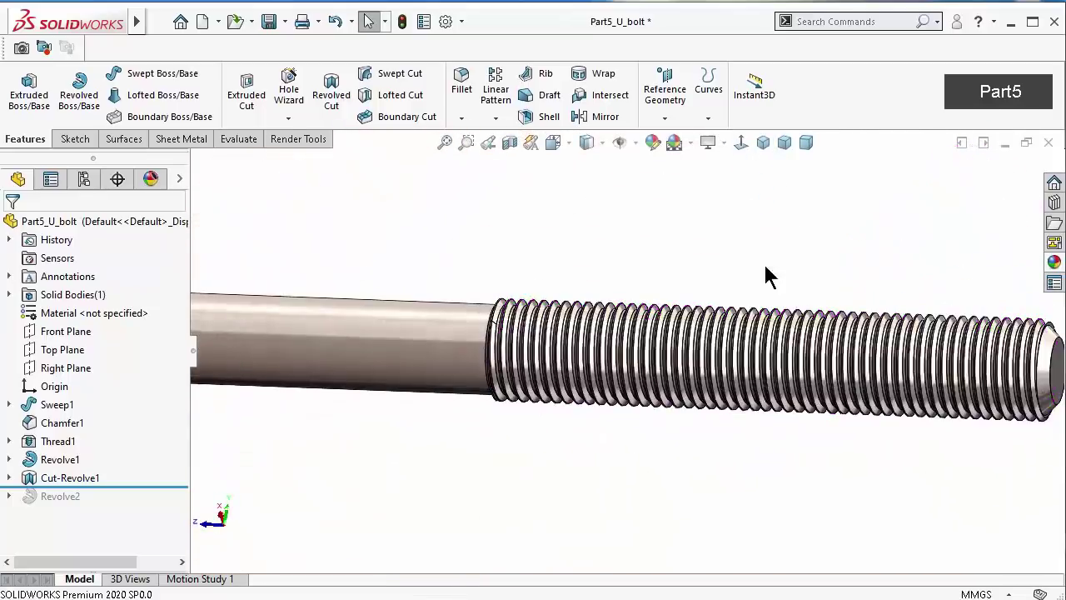
left_click(883, 392)
left_click(993, 451)
Orbit around the threaded shaft, then select the Right Plane as the mirror plane
scroll(958, 366, "down", 3)
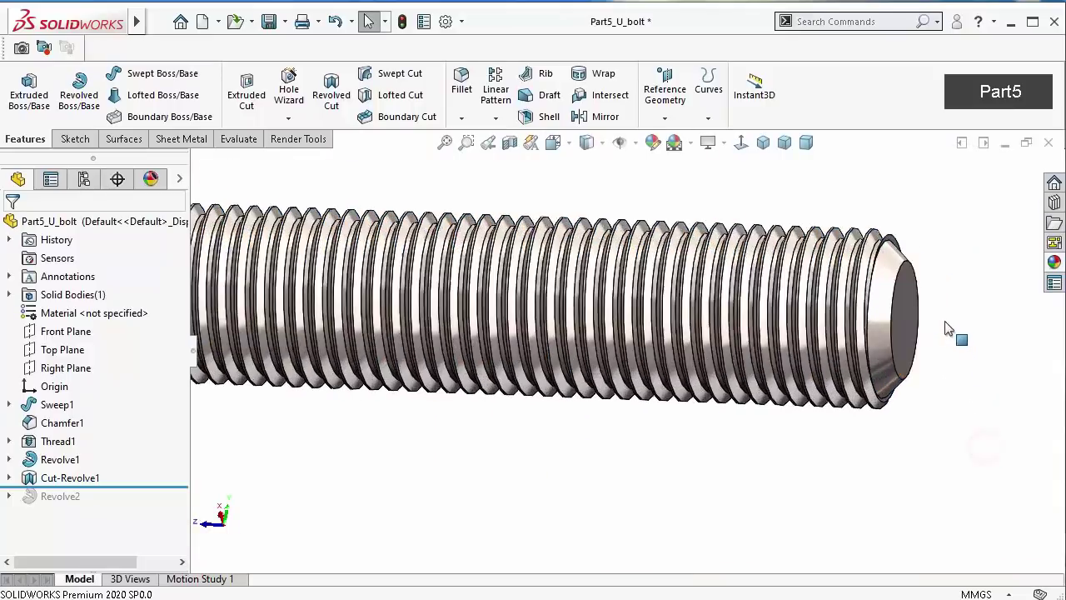
scroll(945, 338, "down", 2)
mouse_move(935, 347)
middle_mouse_down()
mouse_move(895, 398)
mouse_move(849, 423)
mouse_move(787, 581)
mouse_move(875, 457)
mouse_move(926, 441)
mouse_move(849, 222)
middle_mouse_up()
scroll(849, 221, "down", 2)
scroll(726, 247, "up", 2)
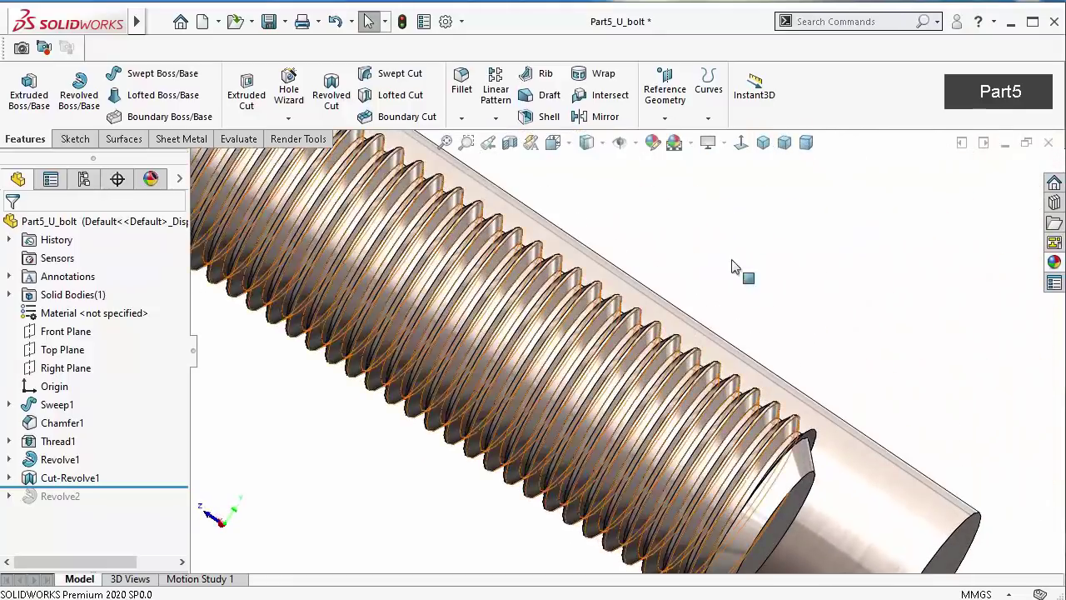
middle_click_drag(704, 305, 666, 284)
scroll(664, 283, "up", 1)
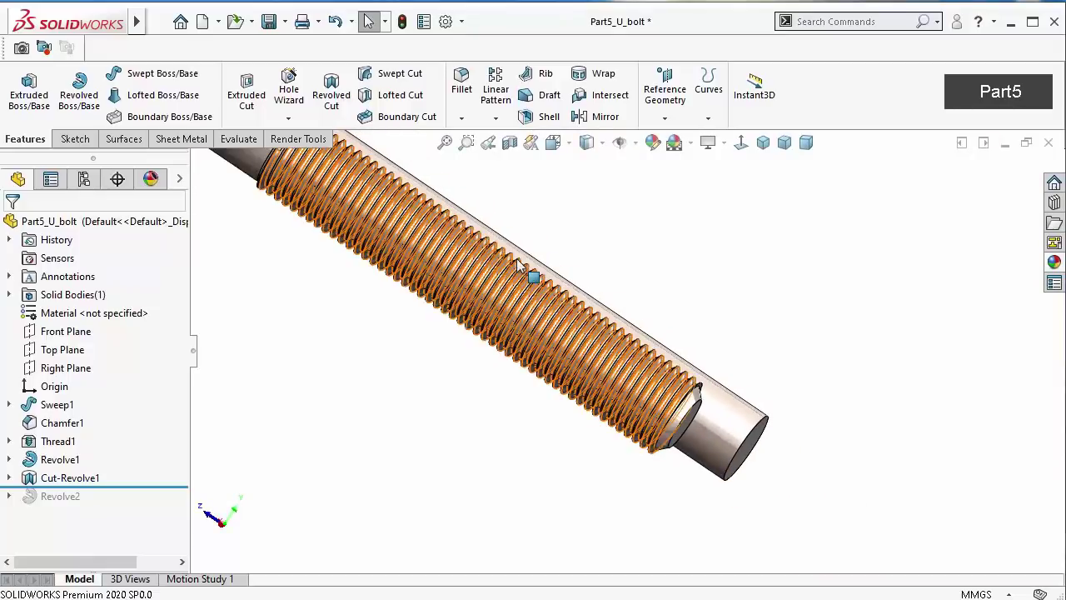
middle_click_drag(466, 268, 245, 280)
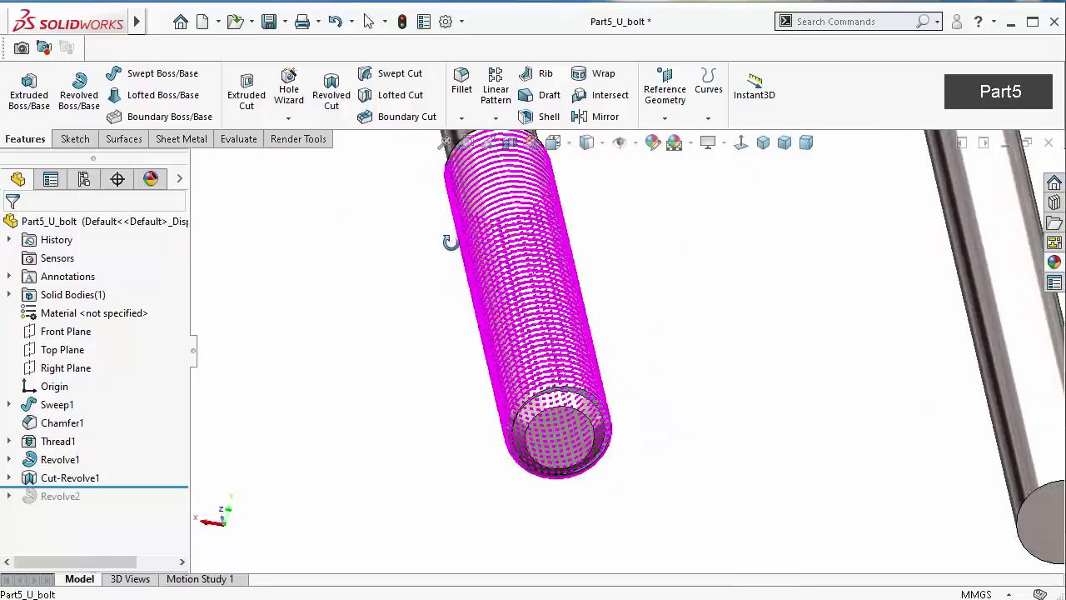
left_click(70, 363)
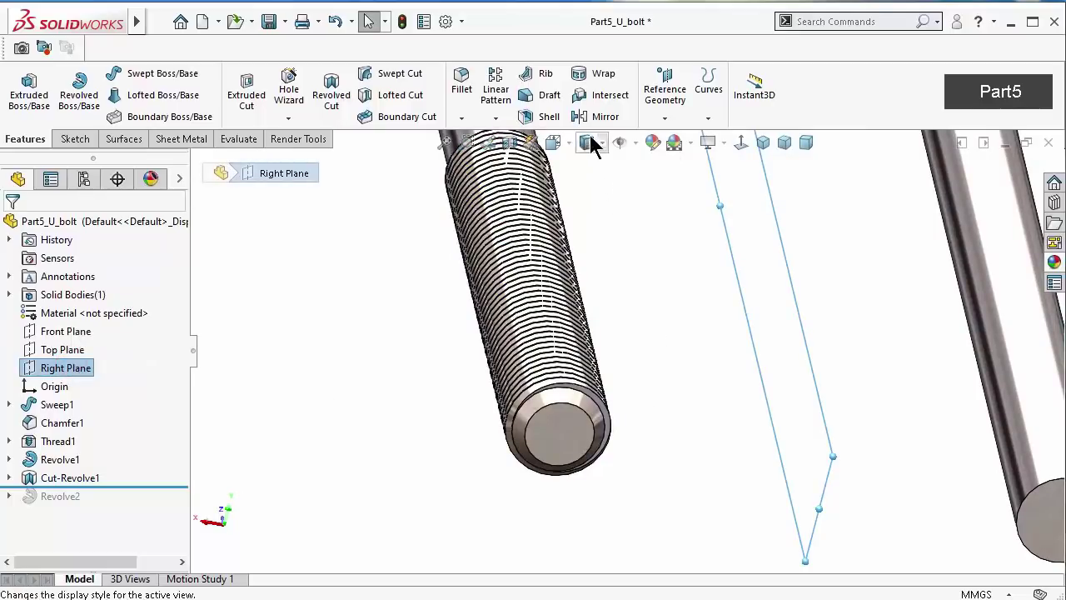
Start a Mirror about the Right Plane, adding Cut-Revolve1, Thread1 and Revolve1 as features
left_click(495, 117)
left_click(521, 175)
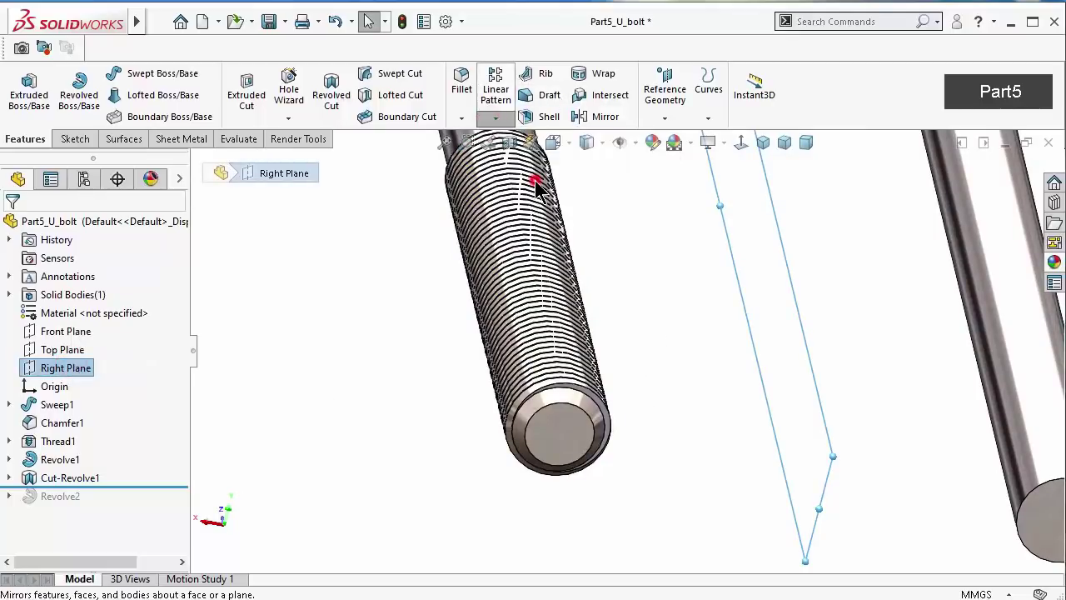
scroll(578, 392, "down", 3)
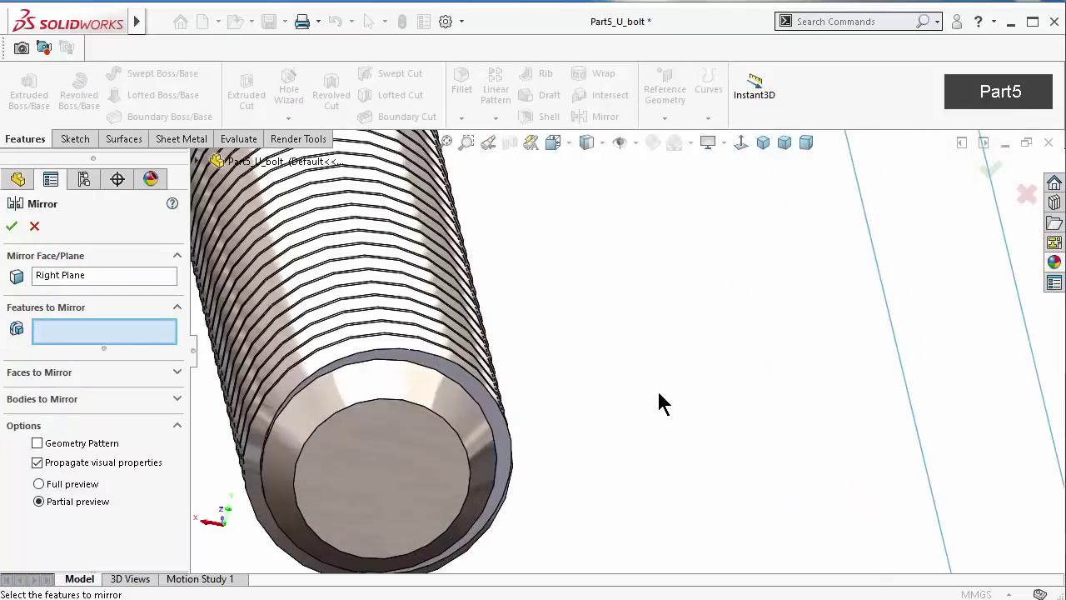
scroll(553, 402, "down", 2)
left_click(485, 418)
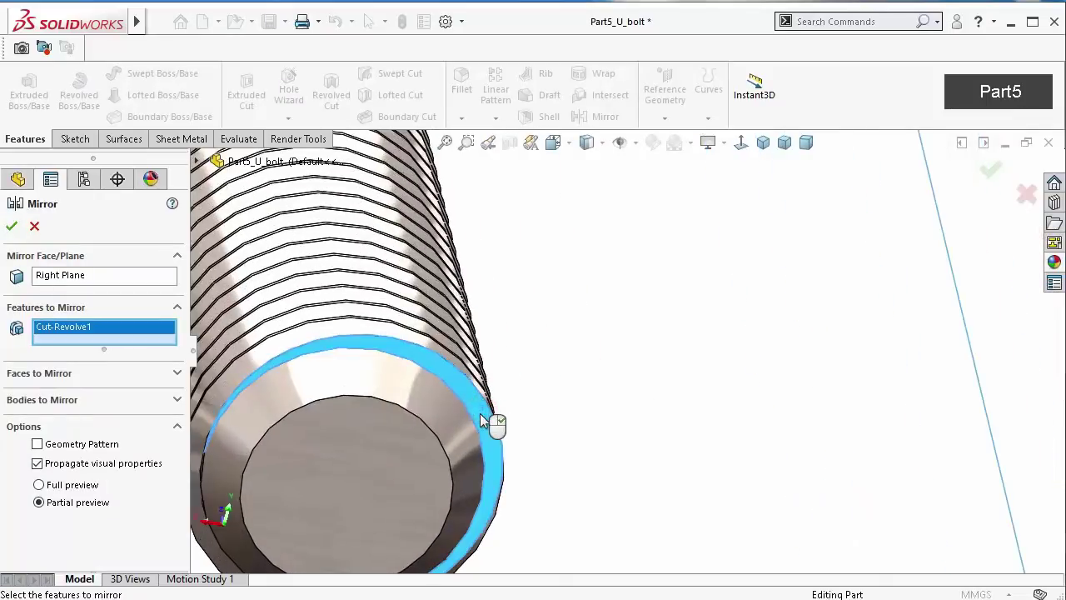
left_click(403, 335)
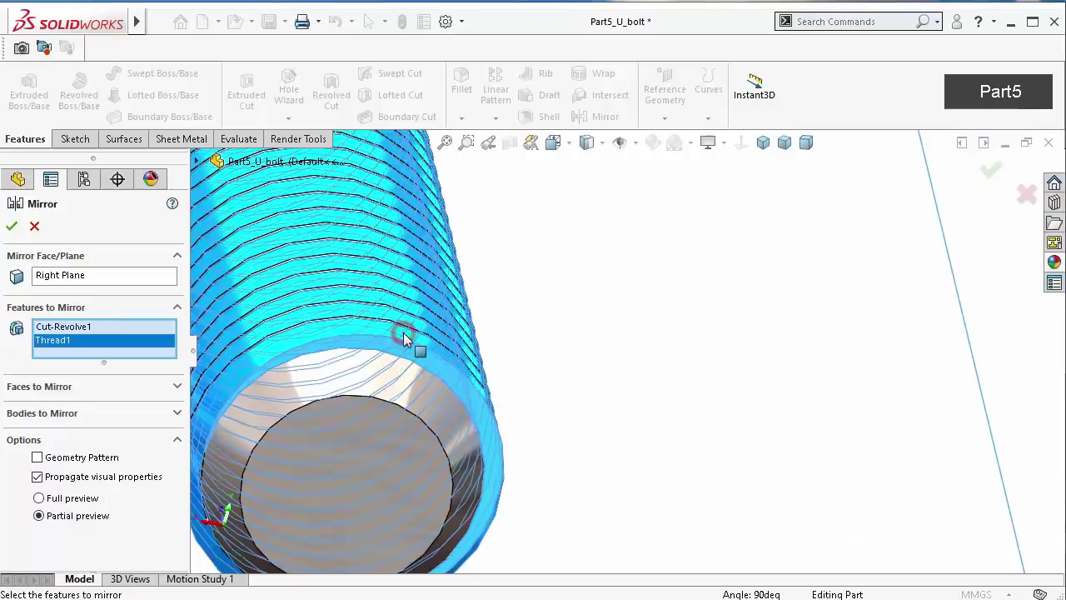
scroll(526, 226, "up", 2)
scroll(550, 216, "up", 2)
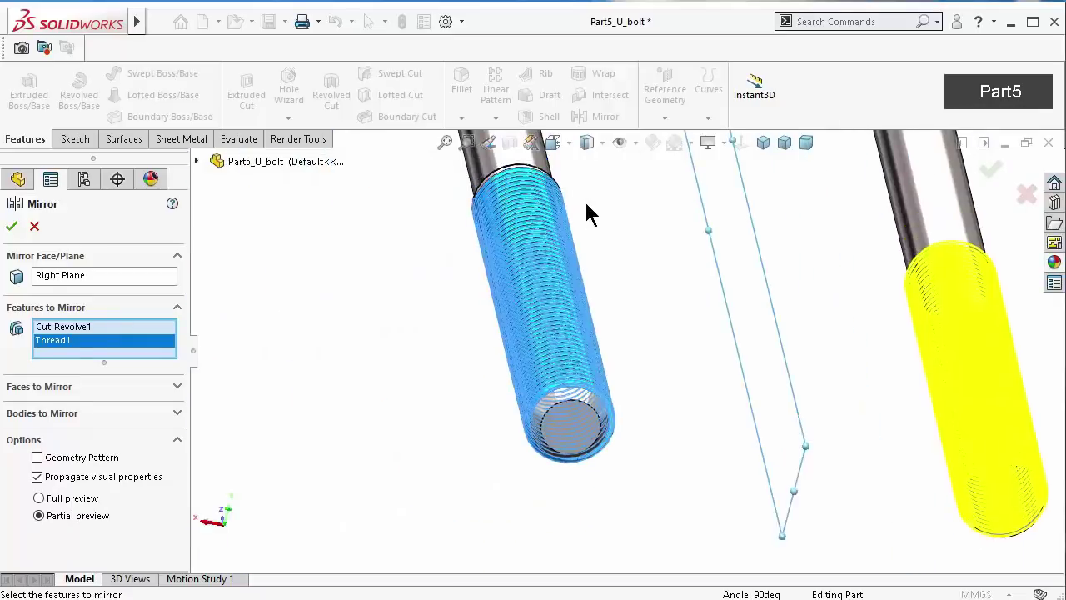
scroll(574, 275, "down", 3)
scroll(579, 366, "down", 2)
left_click(580, 377)
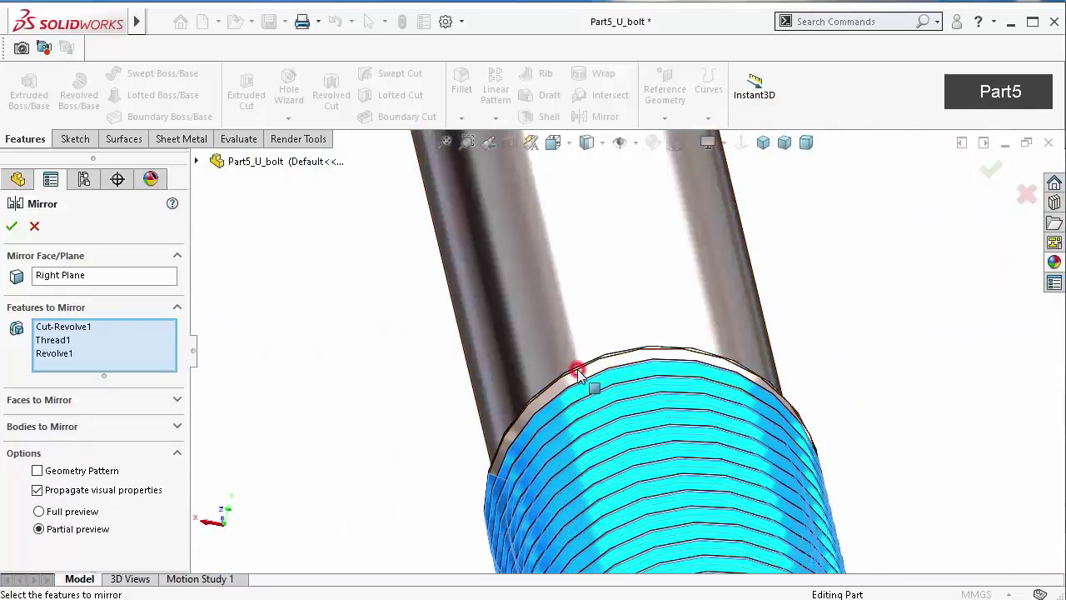
scroll(958, 312, "up", 2)
scroll(792, 488, "up", 2)
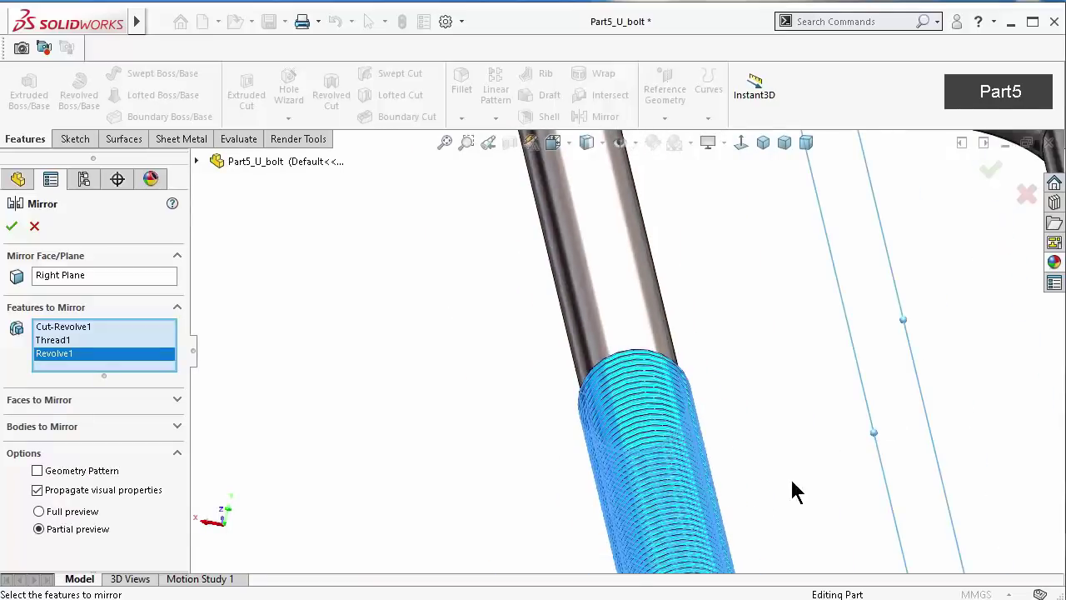
scroll(798, 504, "up", 2)
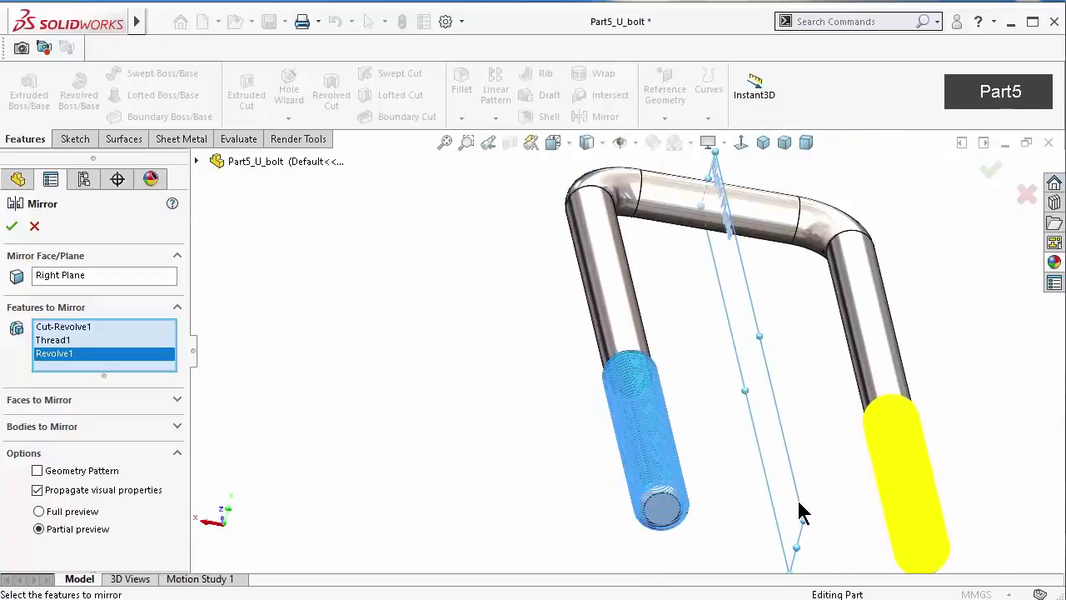
After an error, toggle Geometry Pattern and remove Cut-Revolve1 and Revolve1 from the mirror list
left_click(991, 175)
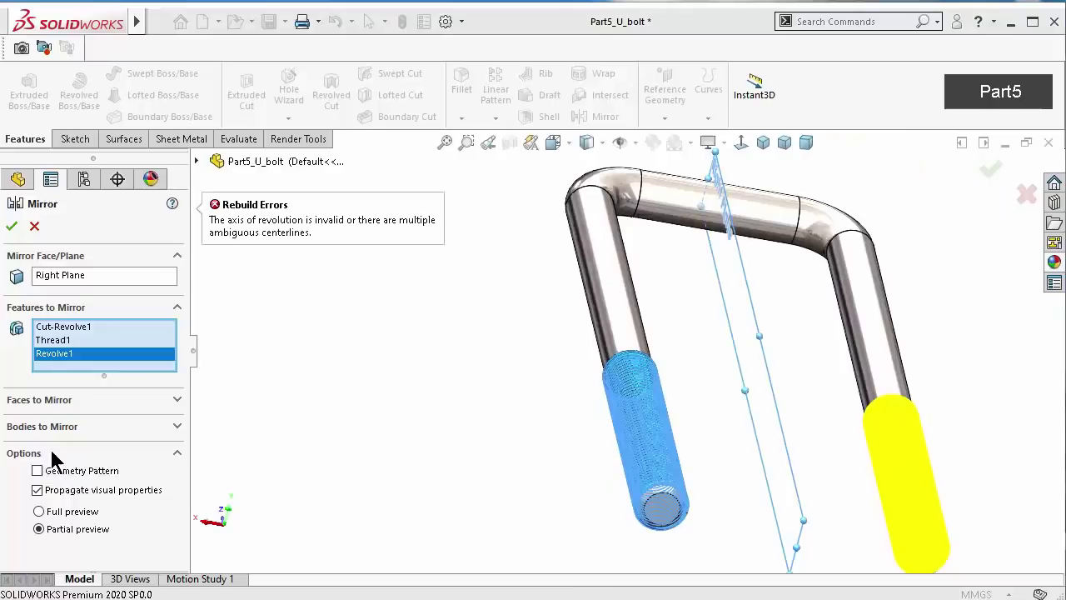
left_click(36, 470)
left_click(984, 172)
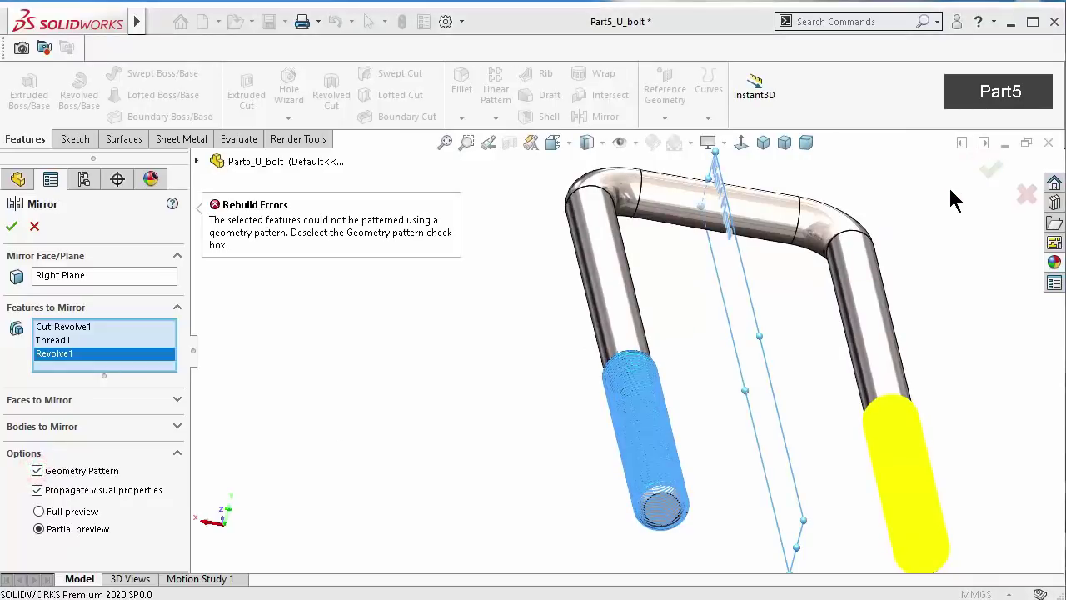
left_click(76, 326)
right_click(77, 328)
left_click(134, 360)
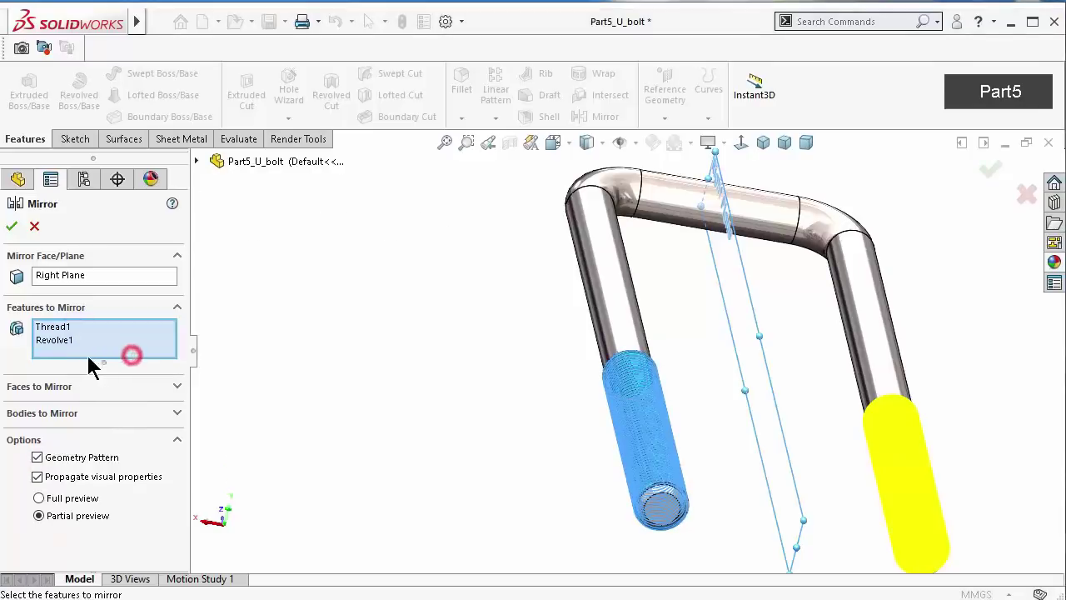
left_click(65, 341)
right_click(64, 342)
left_click(106, 375)
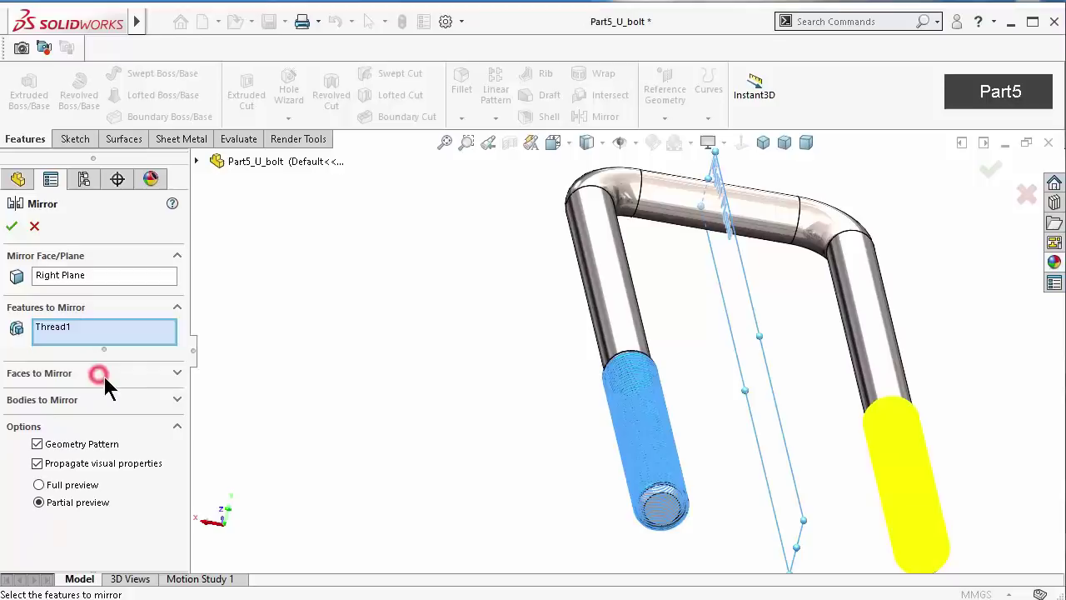
Complete Mirror4 with only Thread1 and Geometry Pattern unchecked
left_click(993, 172)
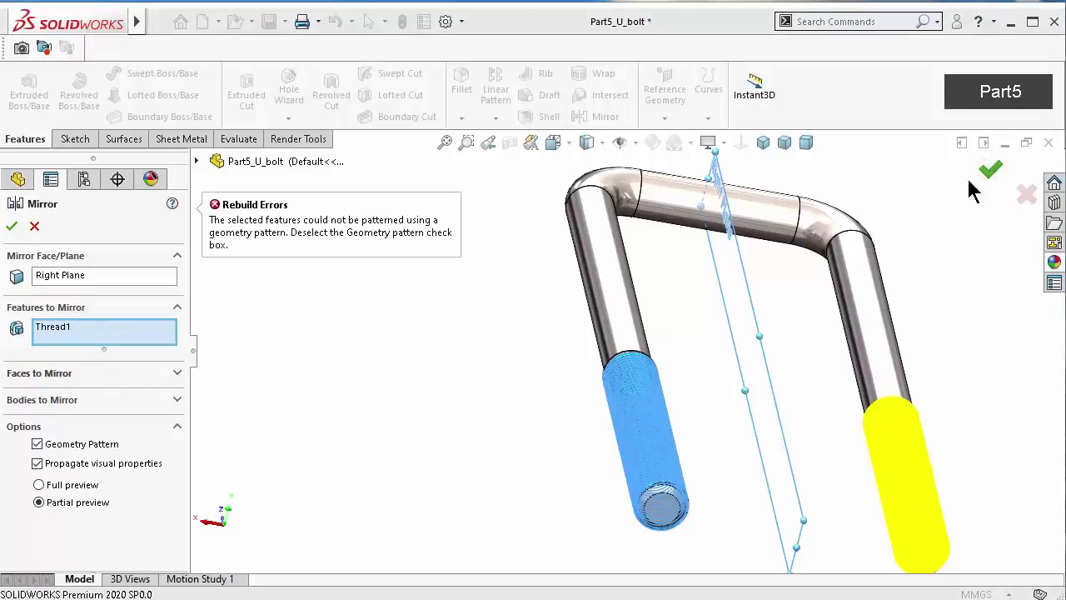
left_click(83, 444)
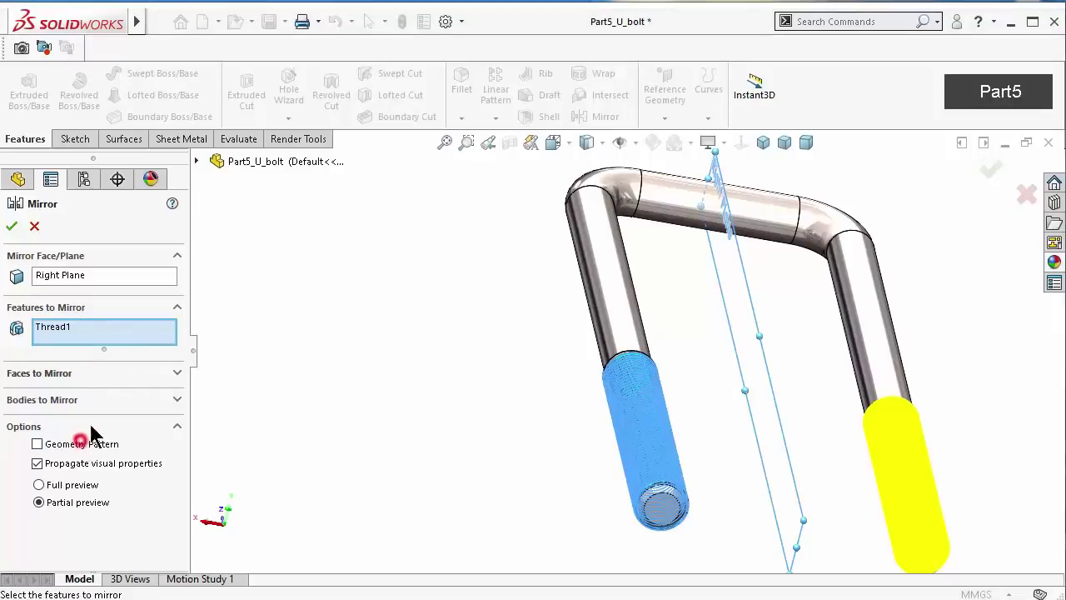
left_click(989, 169)
mouse_move(897, 354)
middle_mouse_down()
mouse_move(889, 381)
mouse_move(738, 455)
middle_mouse_up()
Edit Mirror4 to keep only Thread1 in the features to mirror and confirm
scroll(738, 456, "down", 3)
scroll(752, 440, "down", 3)
scroll(730, 488, "up", 2)
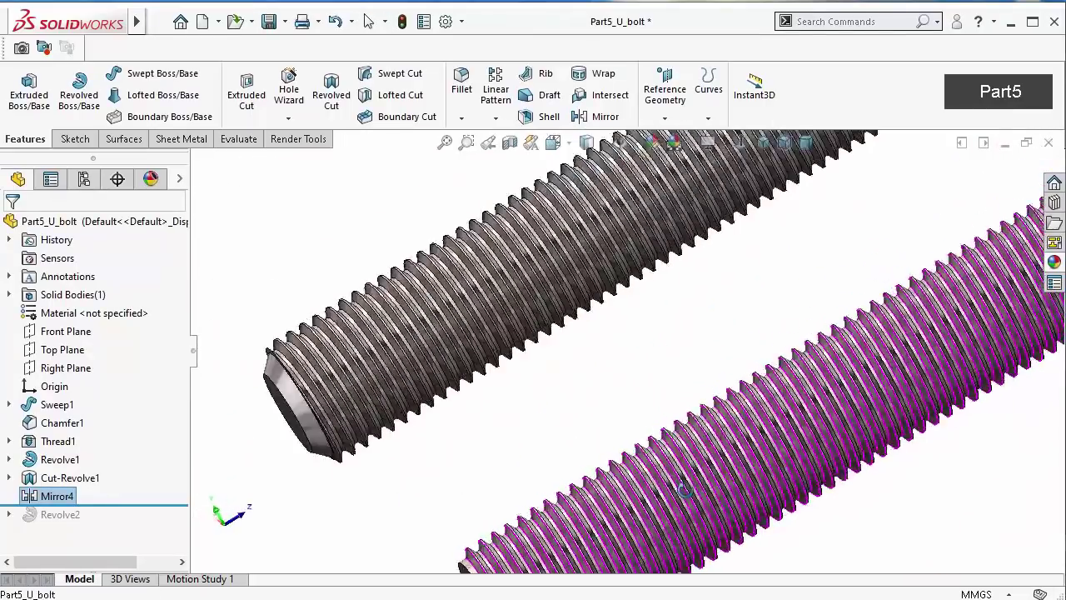
scroll(678, 492, "up", 2)
scroll(694, 499, "up", 2)
scroll(640, 523, "up", 1)
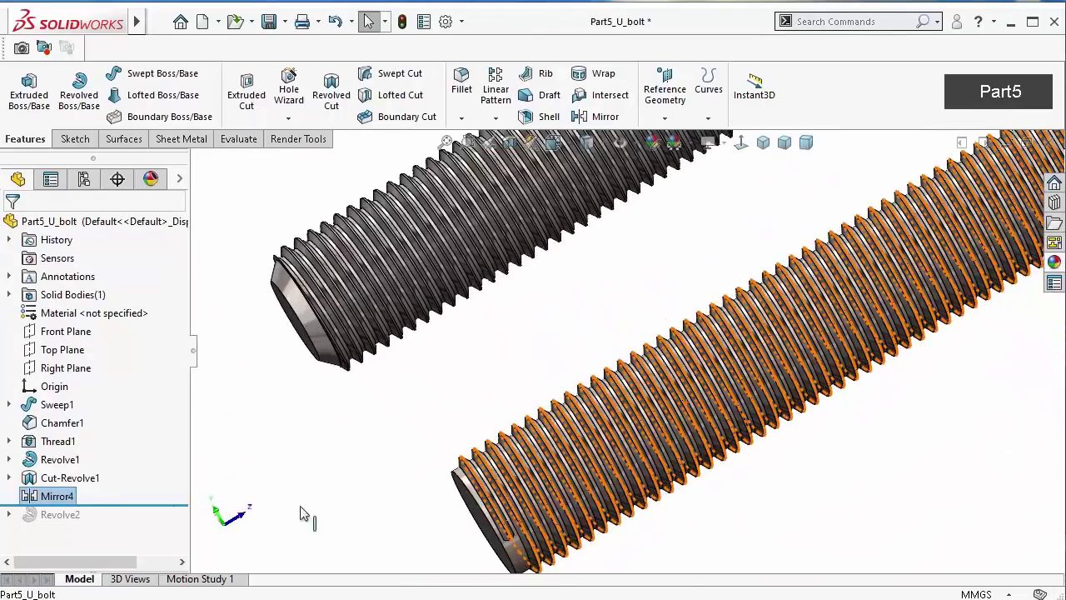
right_click(124, 340)
left_click(171, 373)
scroll(875, 241, "down", 1)
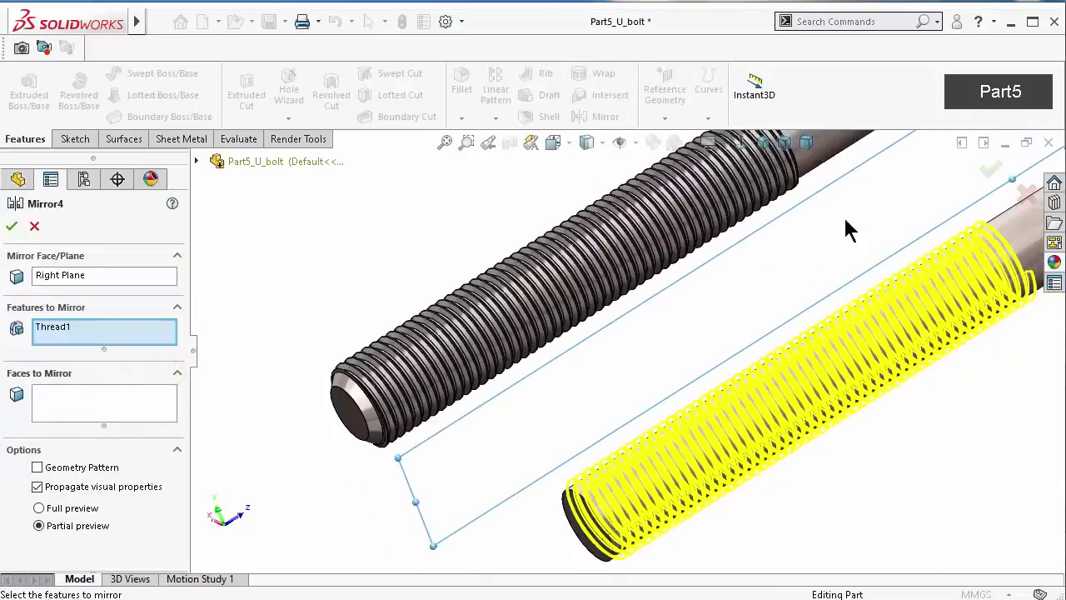
scroll(749, 227, "down", 2)
scroll(666, 179, "down", 1)
scroll(645, 204, "down", 1)
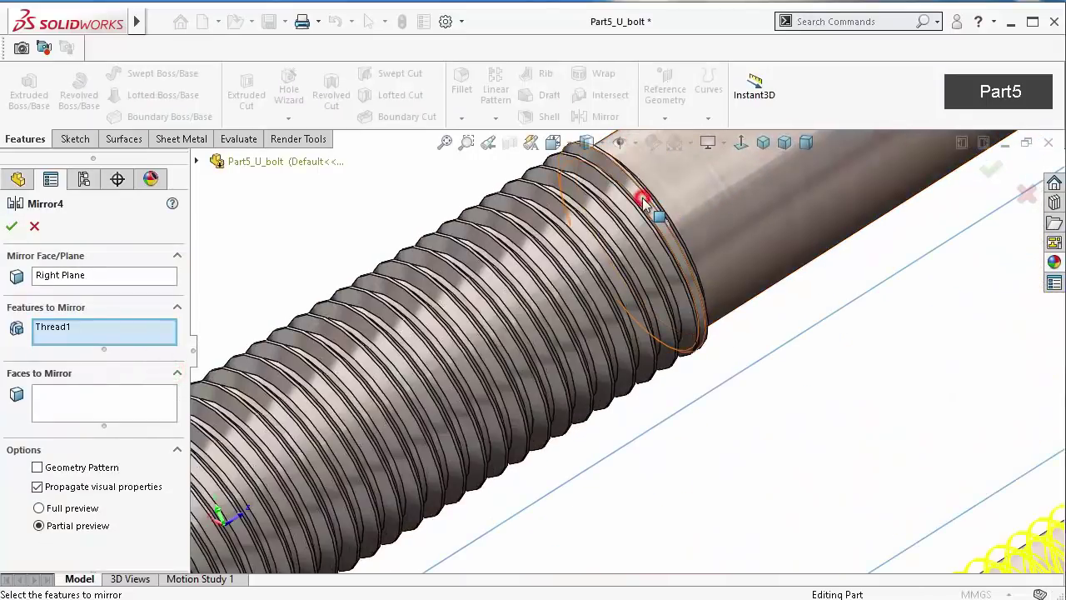
left_click(642, 200)
key("Return")
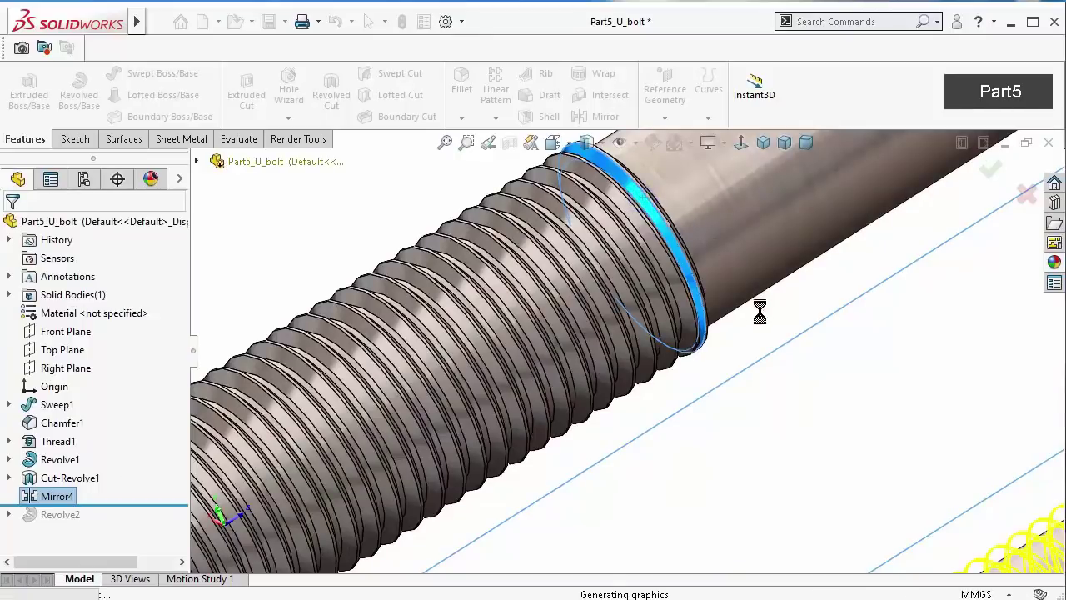
Orbit and zoom to compare the threaded ends of both U-bolt legs
scroll(733, 349, "up", 1)
scroll(733, 396, "up", 2)
scroll(700, 449, "up", 1)
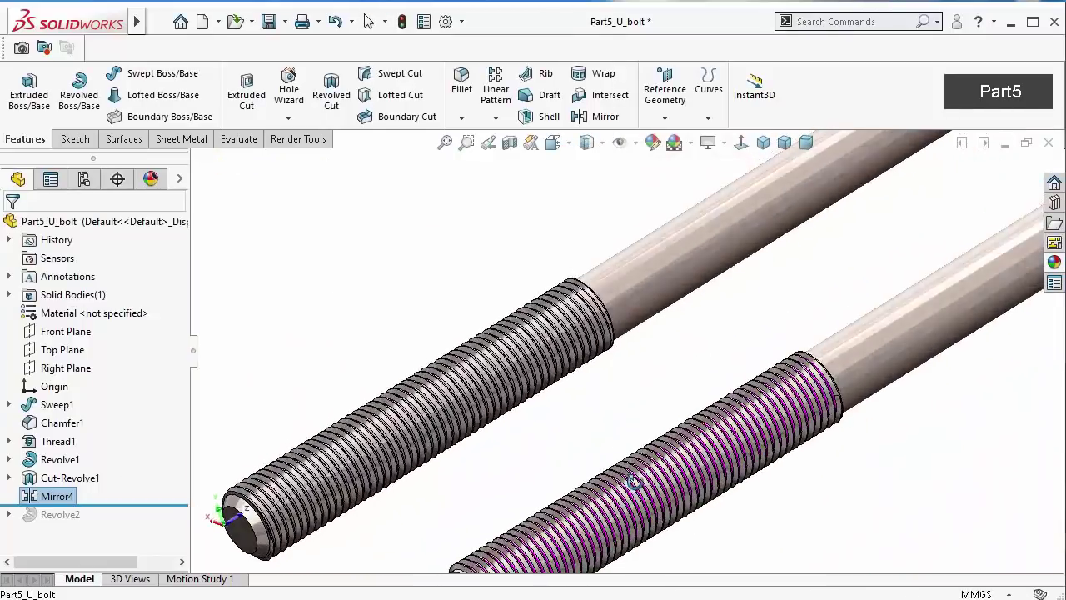
mouse_move(635, 481)
middle_mouse_down()
mouse_move(600, 315)
mouse_move(611, 395)
mouse_move(606, 356)
middle_mouse_up()
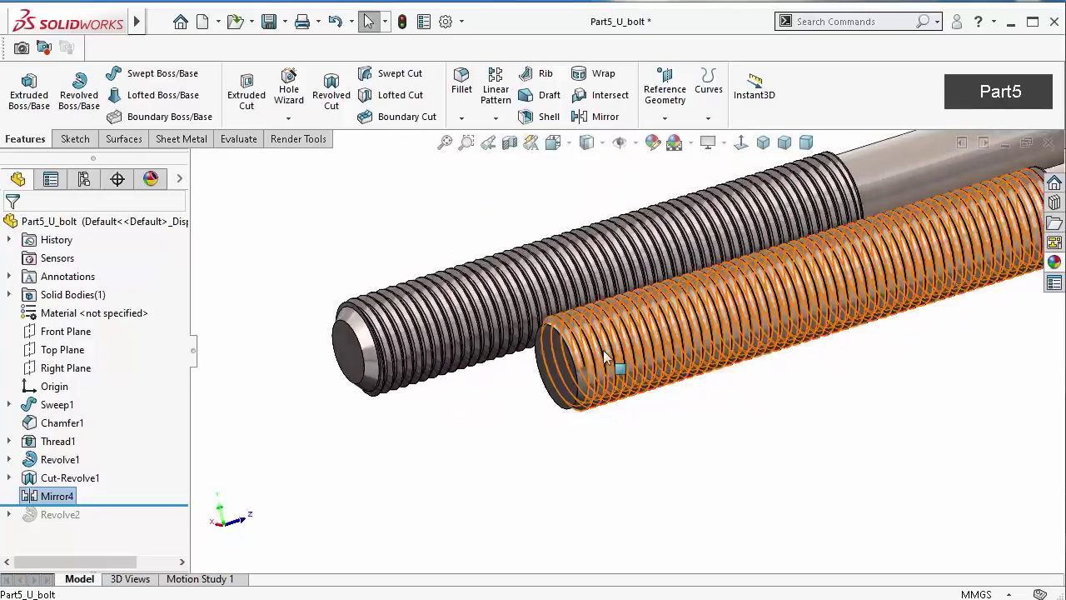
scroll(606, 356, "down", 5)
middle_click_drag(608, 433, 283, 166)
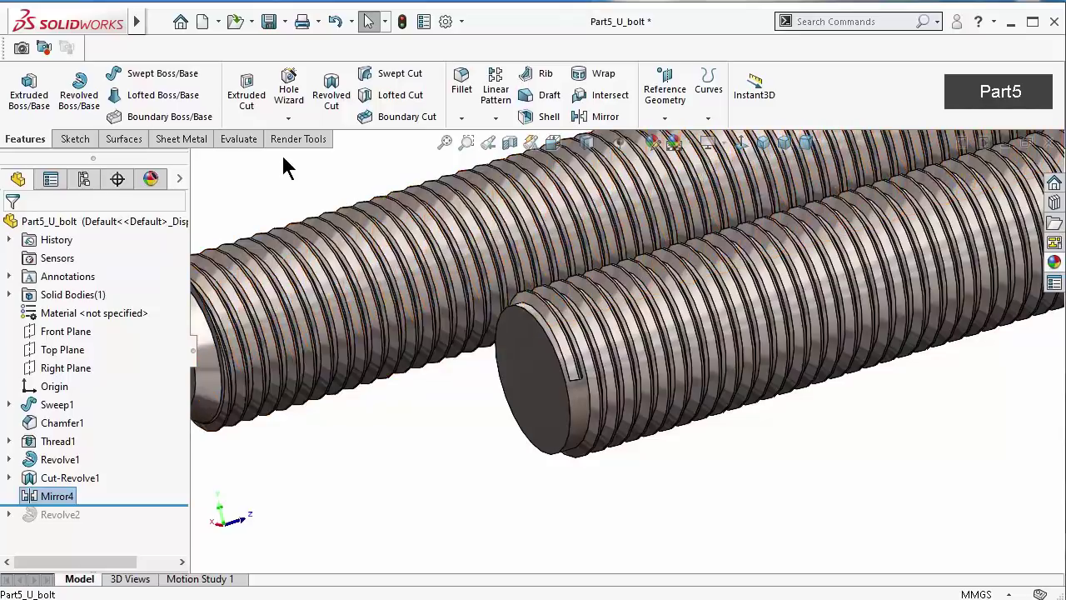
Start a new Mirror feature with the chamfered end face as the mirror face
left_click(495, 119)
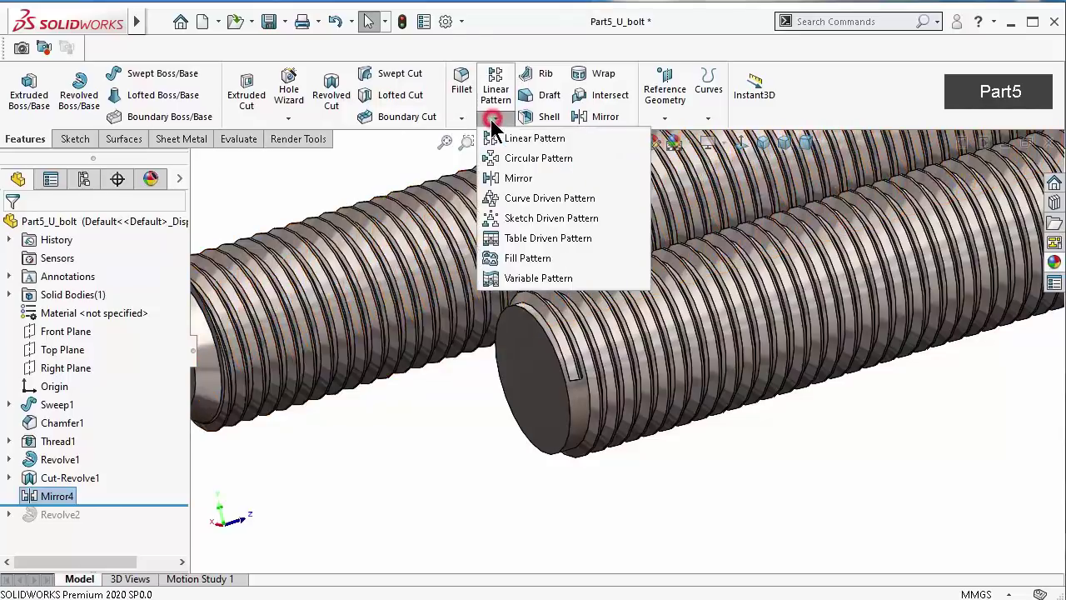
left_click(496, 179)
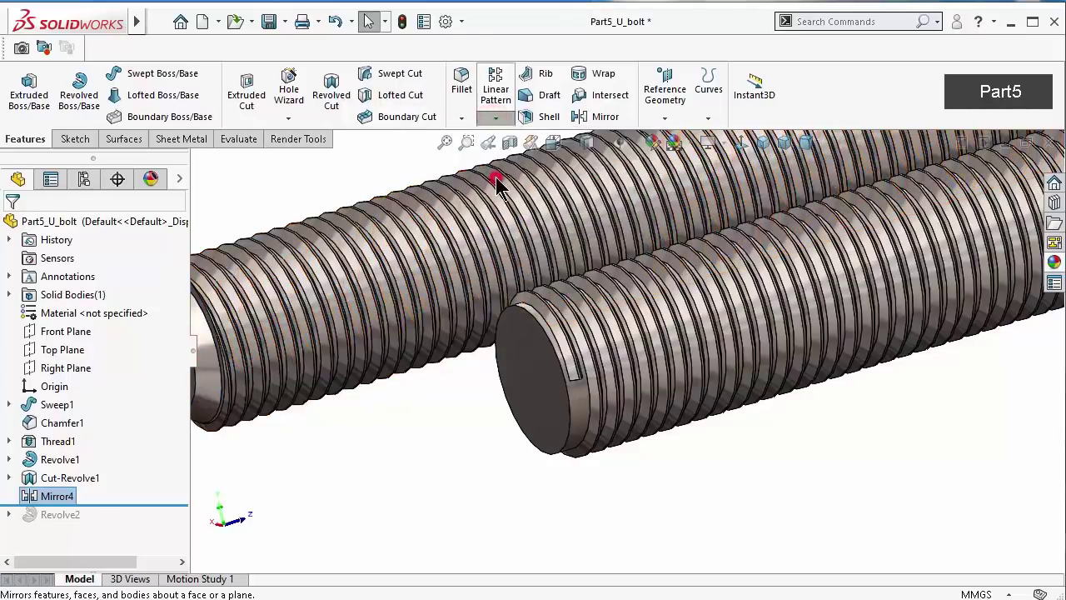
scroll(333, 392, "down", 2)
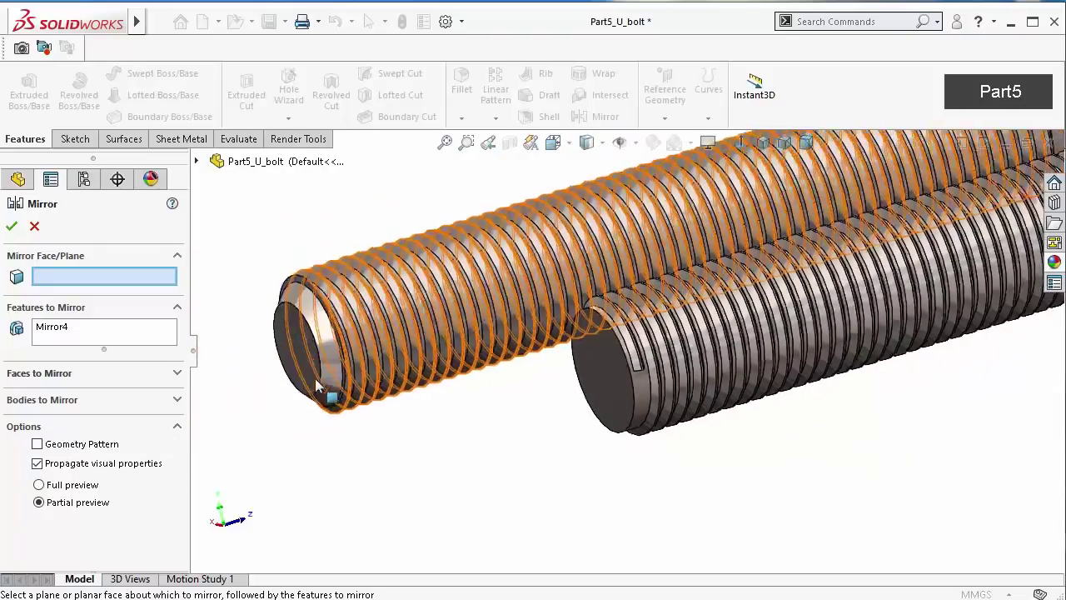
scroll(392, 353, "down", 2)
scroll(488, 309, "down", 2)
scroll(486, 312, "down", 2)
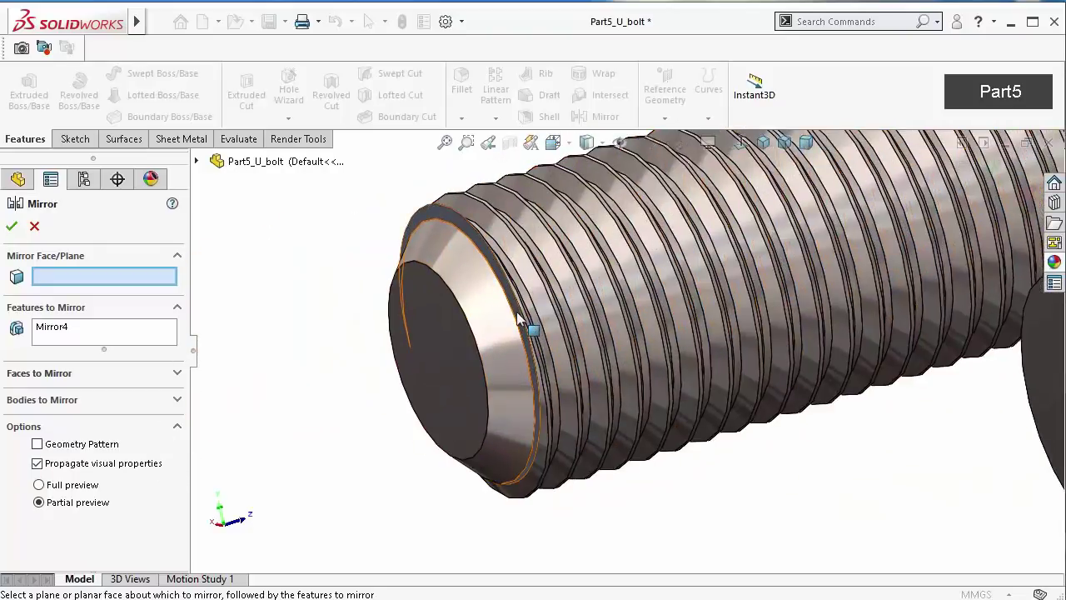
left_click(515, 317)
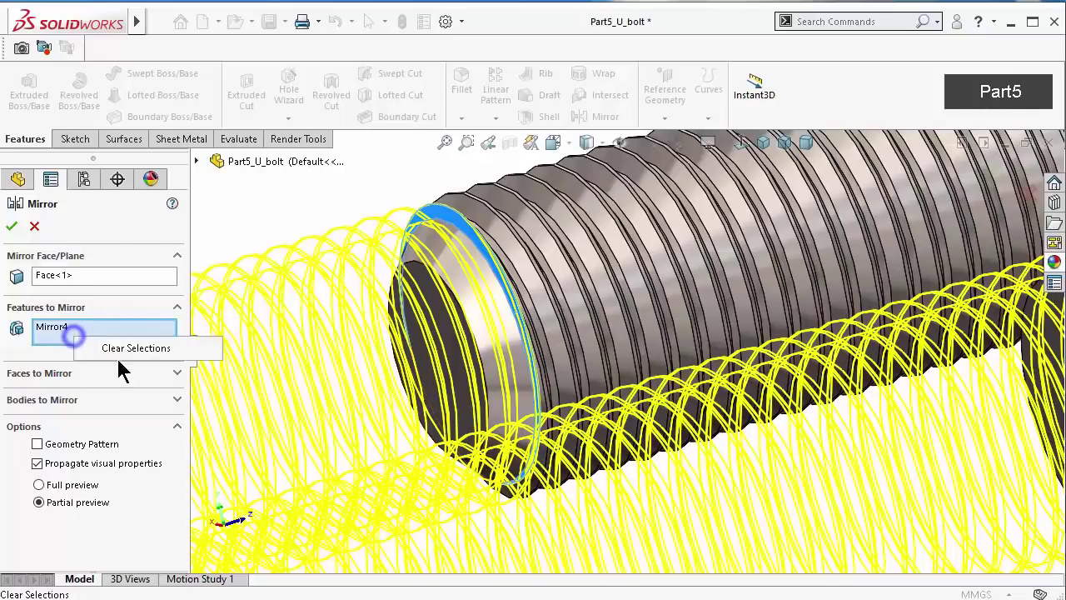
Swap the features to mirror for Cut-Revolve1, preview it, then cancel the mirror
left_click(135, 348)
middle_click_drag(624, 362, 609, 419)
left_click(196, 161)
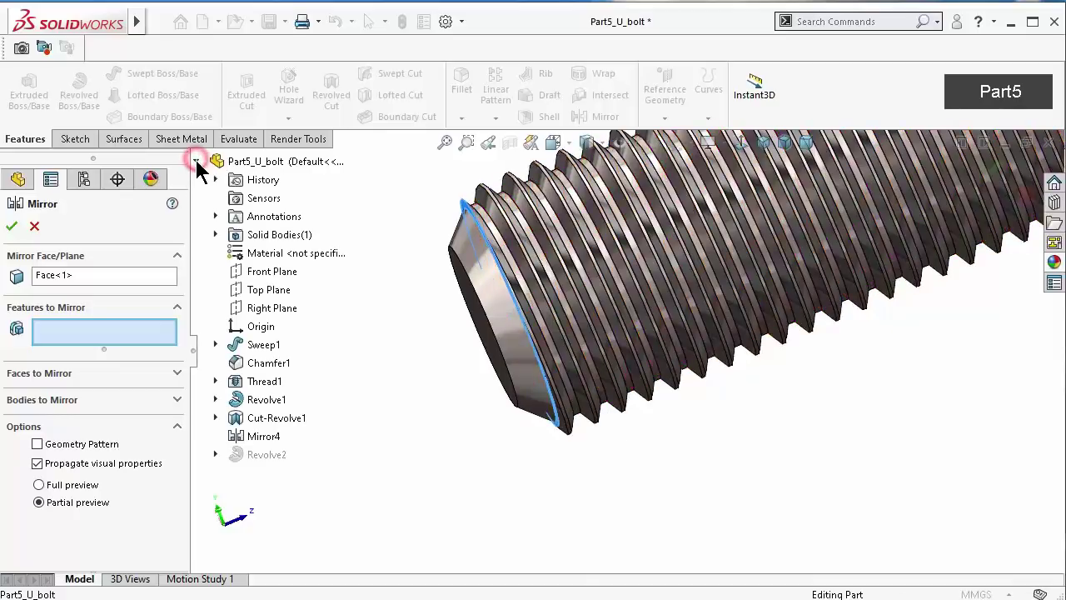
left_click(275, 419)
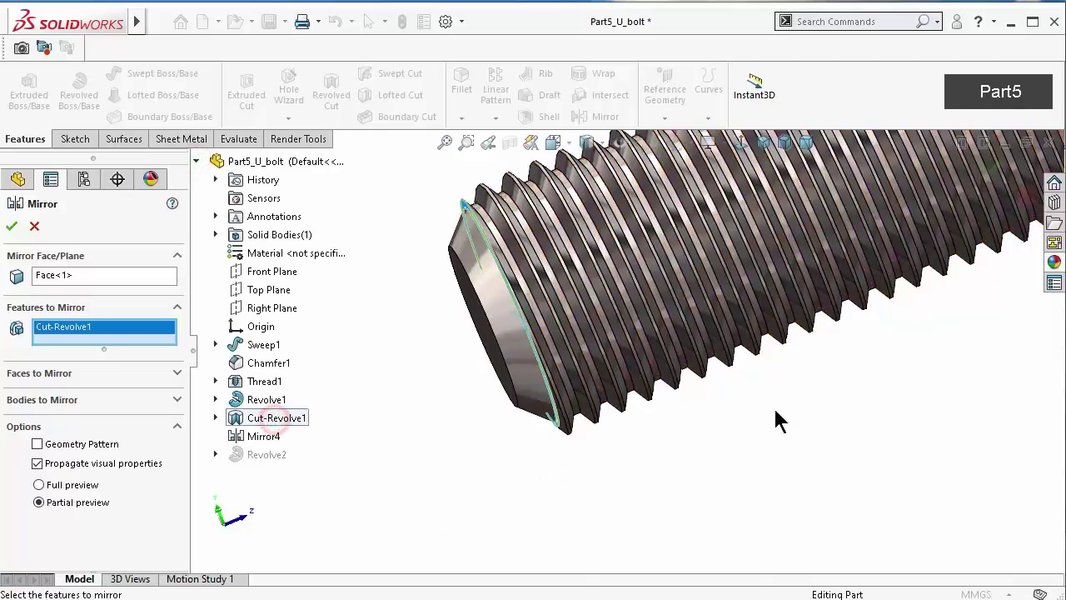
scroll(800, 433, "up", 2)
scroll(791, 474, "up", 2)
scroll(729, 467, "up", 2)
middle_click_drag(724, 450, 741, 363)
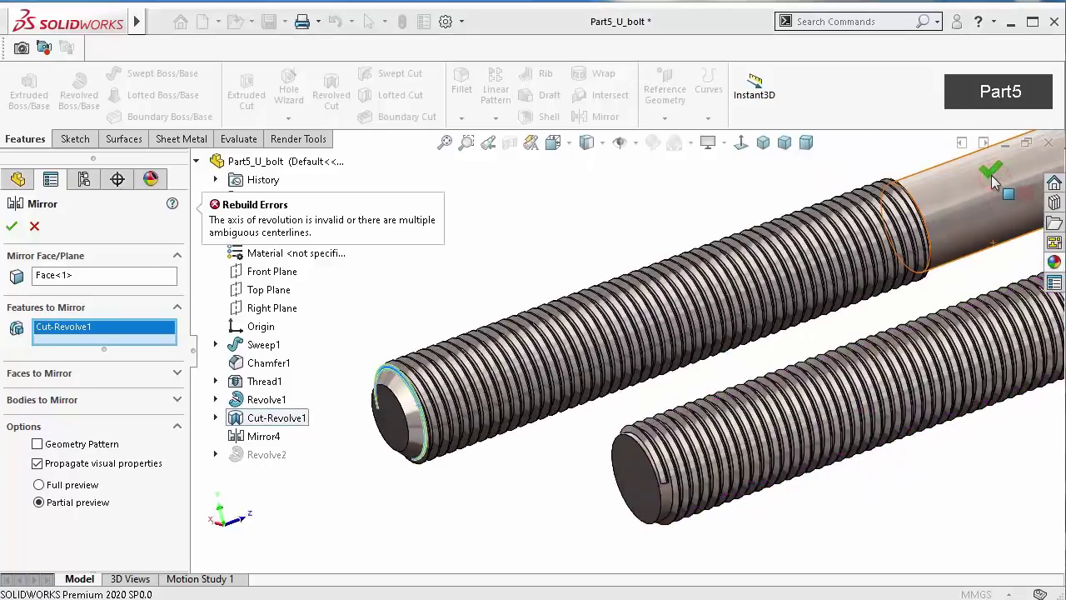
left_click(34, 226)
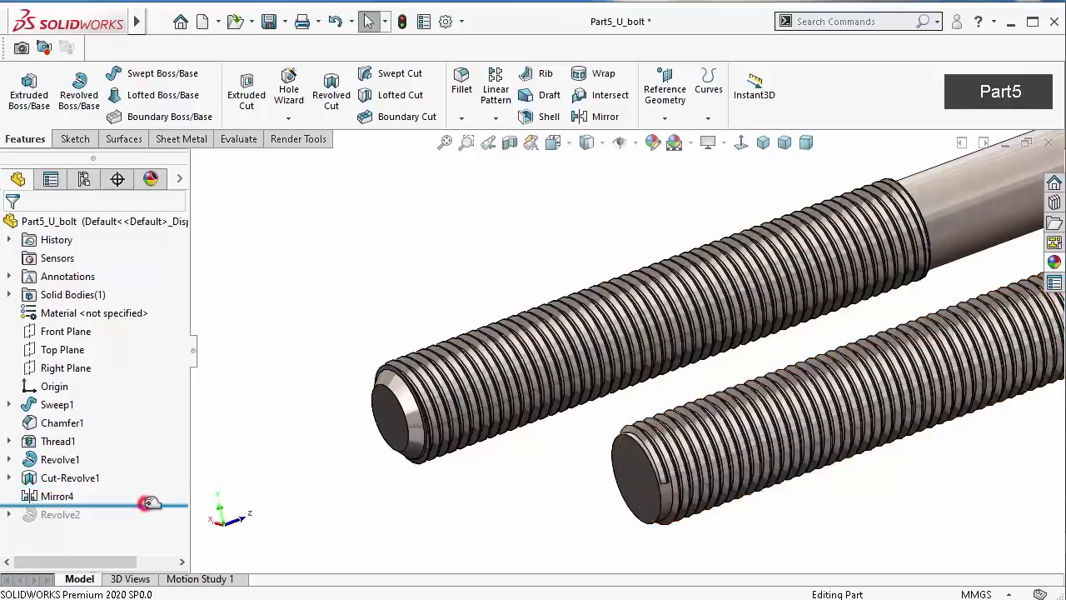
Roll back above Mirror4, chamfer the plain rod's end face 1.00 mm, then roll forward past Mirror4
left_click_drag(149, 503, 152, 491)
left_click_drag(146, 491, 164, 504)
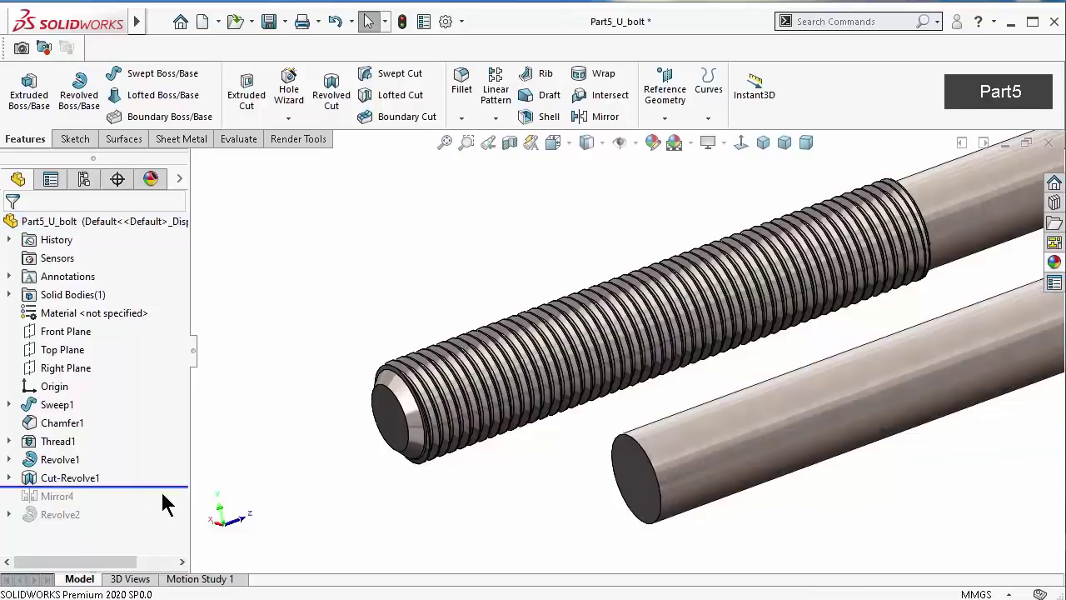
left_click(496, 118)
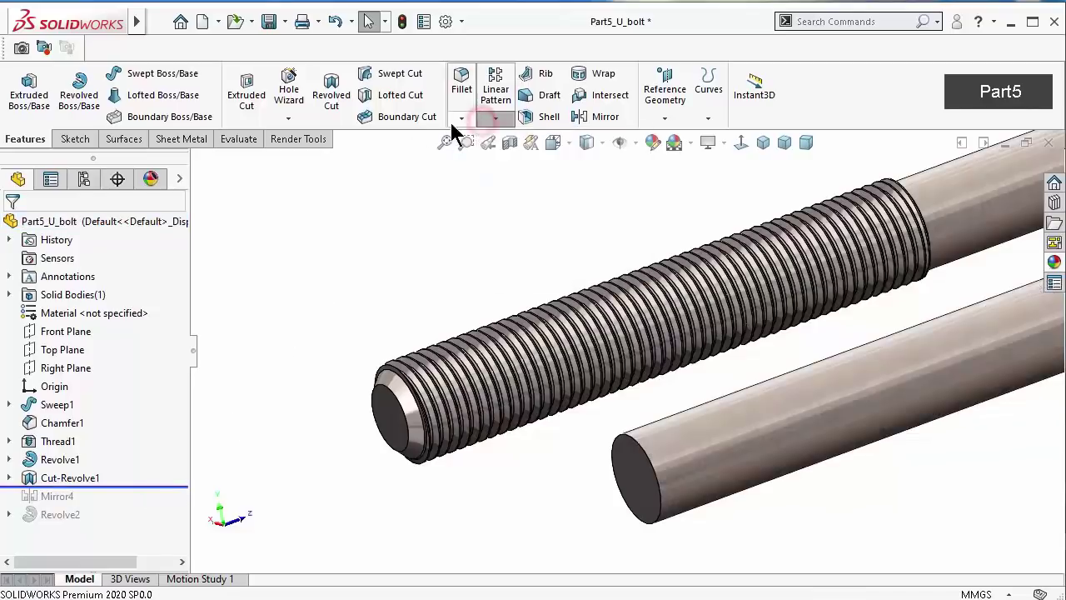
left_click(461, 117)
left_click(463, 158)
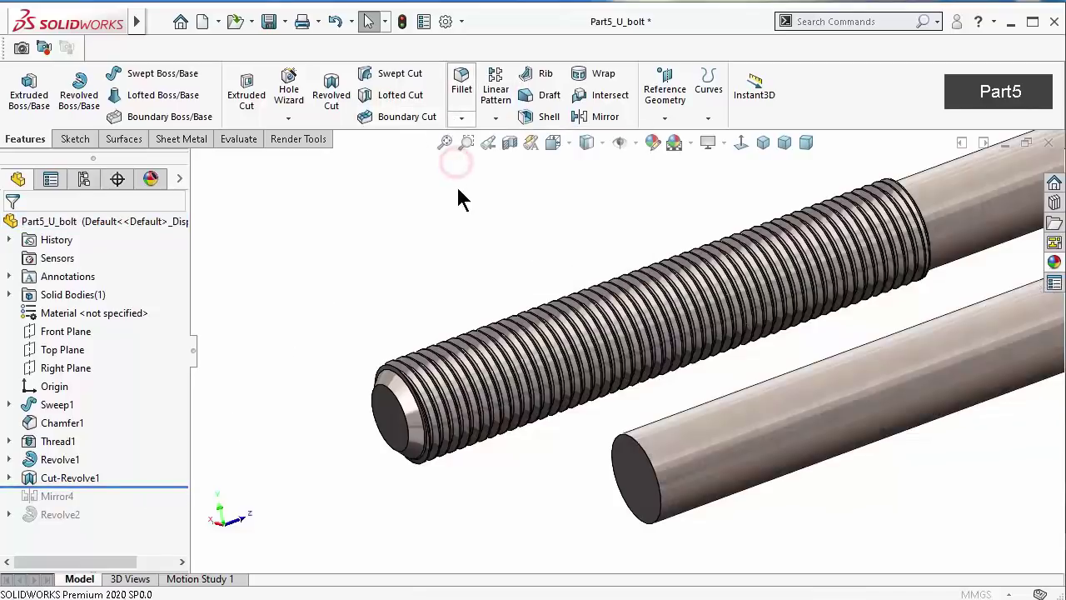
left_click(649, 511)
right_click(649, 511)
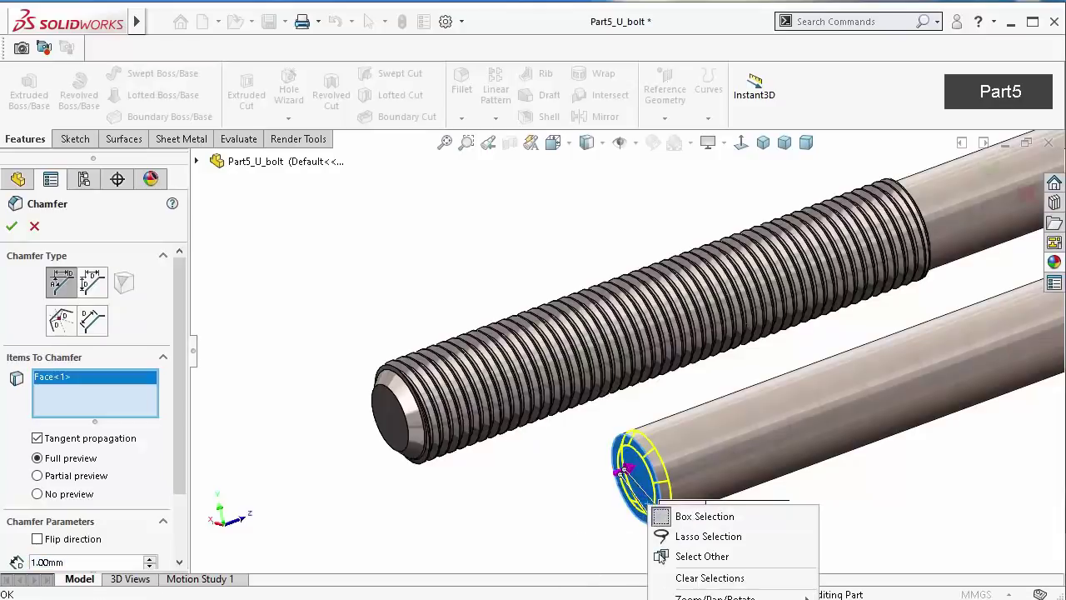
key("Return")
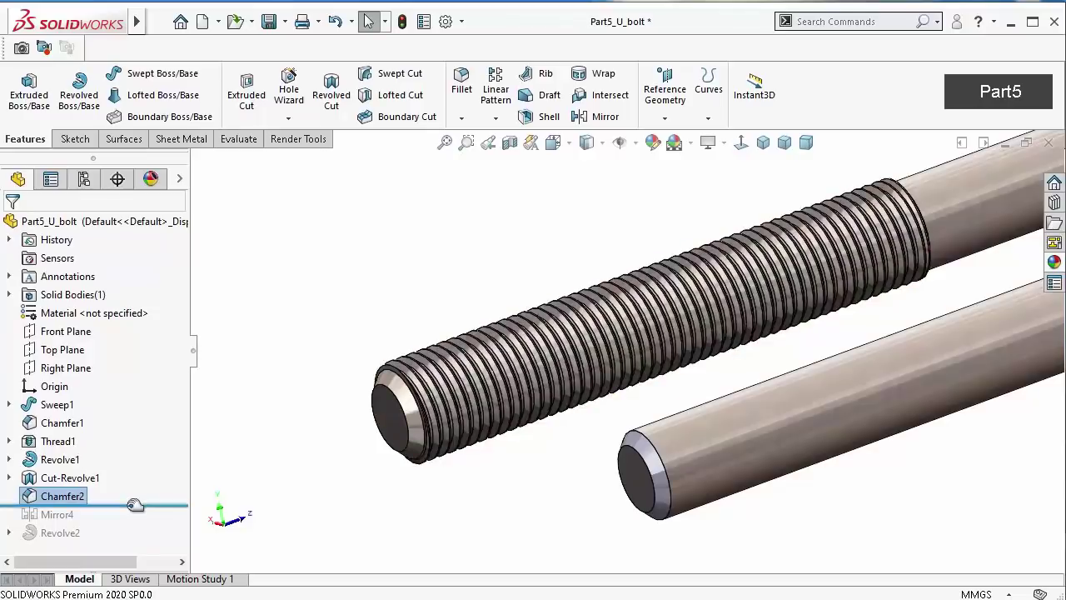
left_click_drag(134, 505, 126, 523)
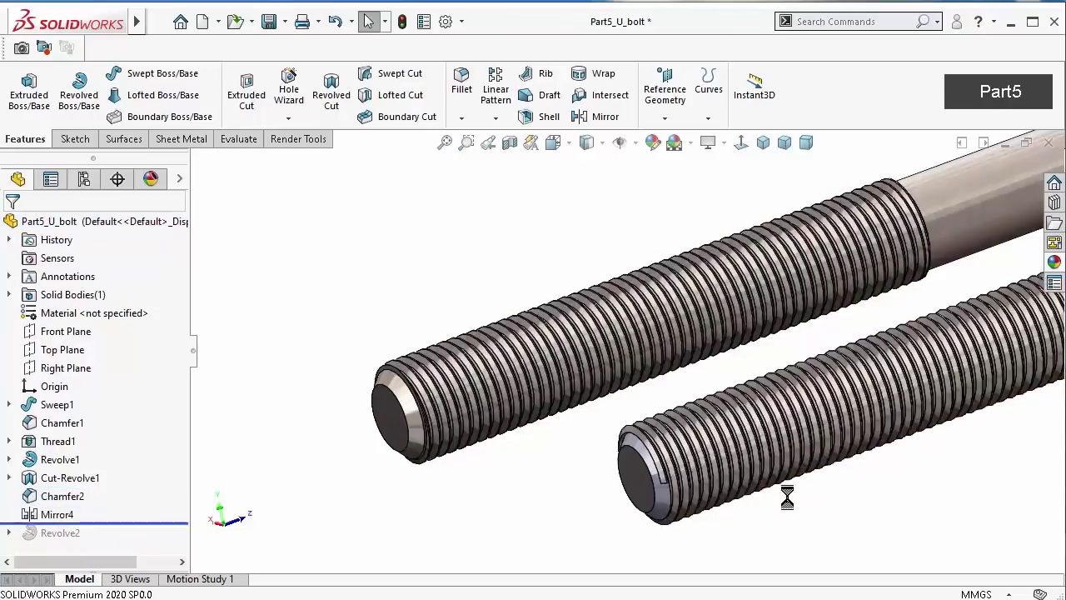
Edit Mirror4 to also mirror Cut-Revolve1, then orbit and zoom to check the second rod's tip
left_click(58, 514)
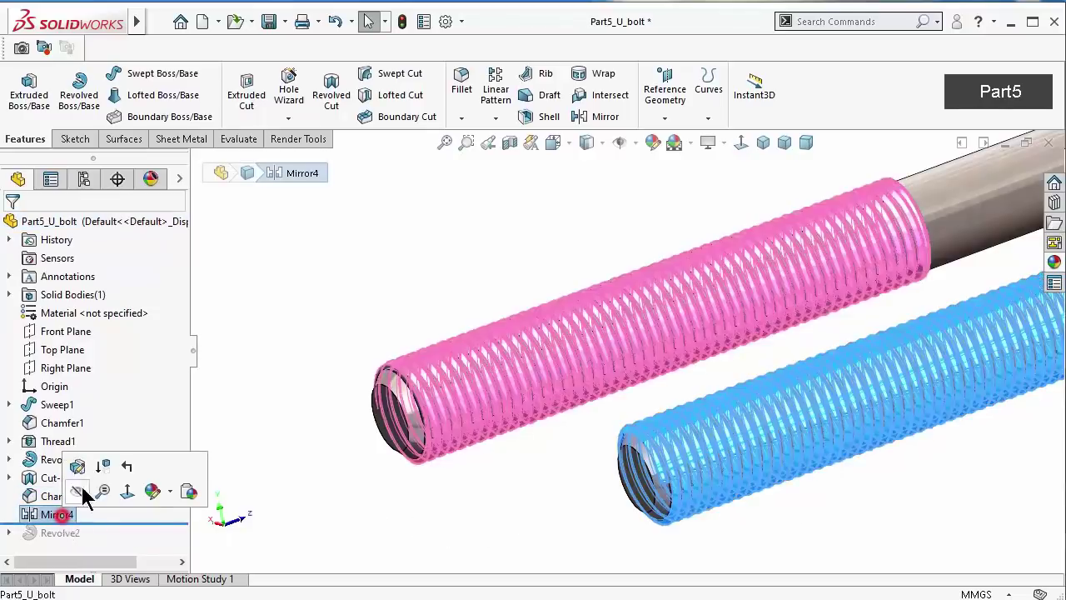
scroll(469, 405, "up", 3)
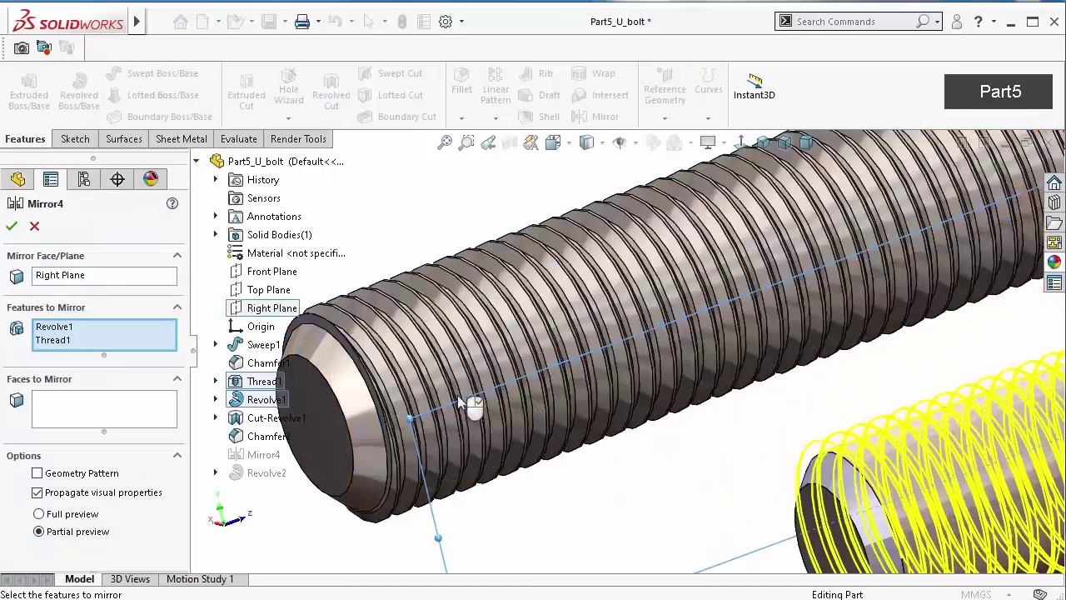
left_click(247, 416)
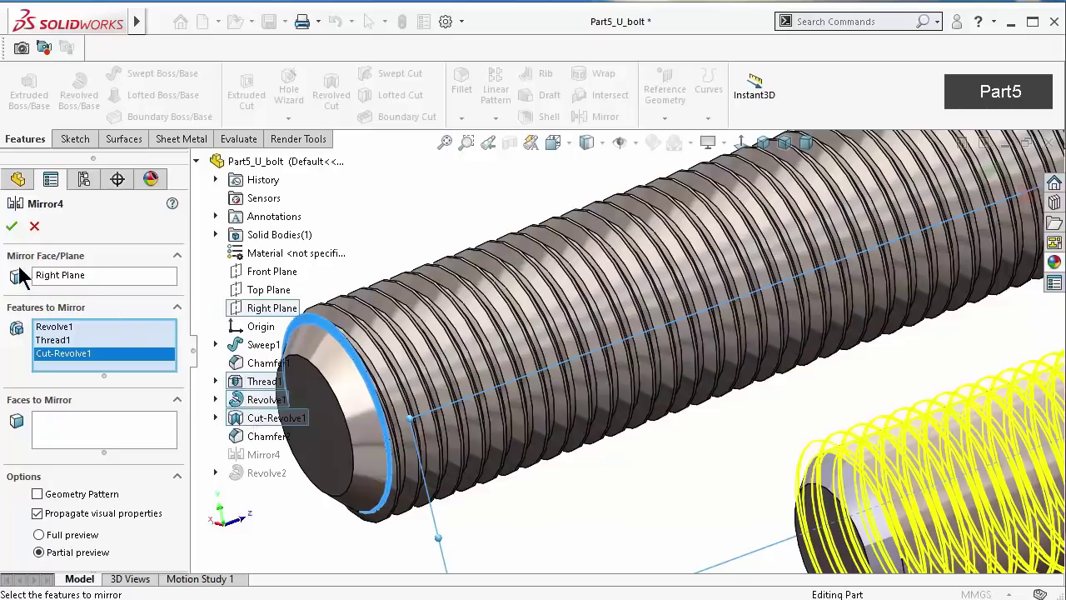
left_click(6, 232)
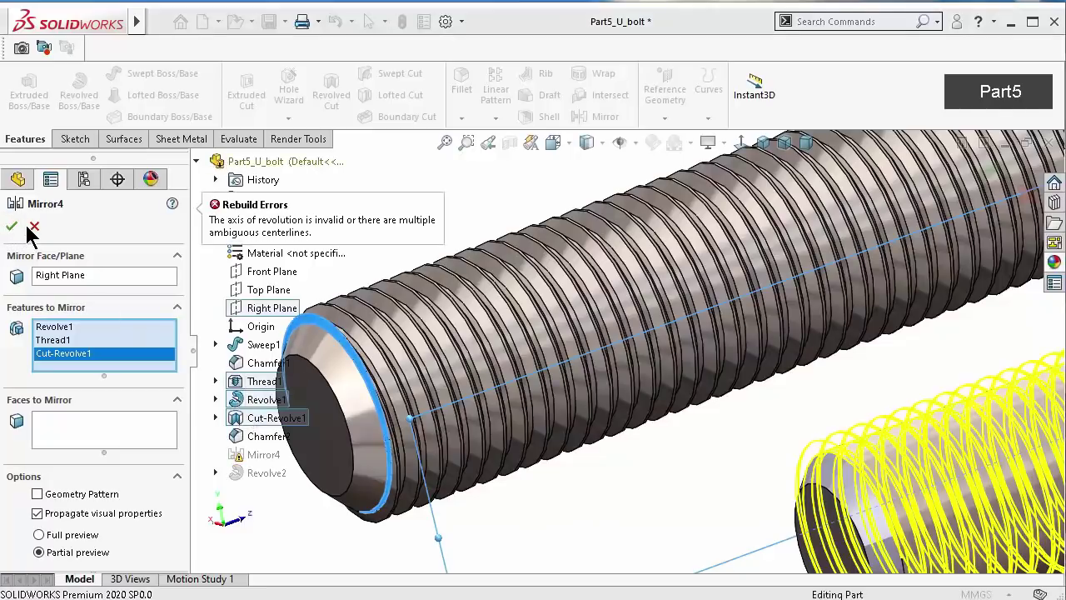
scroll(844, 472, "down", 5)
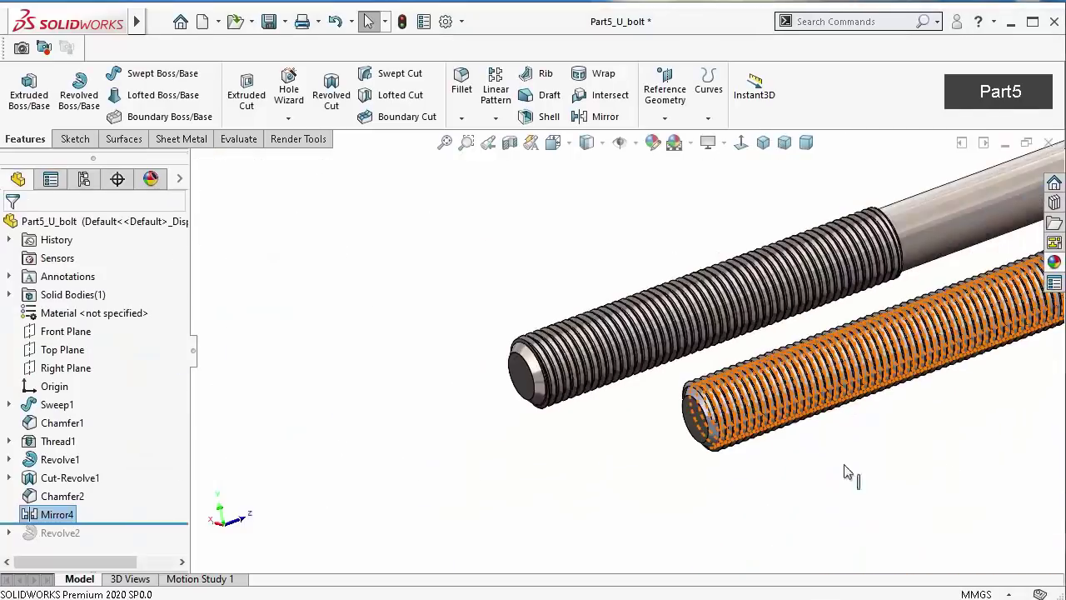
middle_click_drag(843, 472, 738, 409)
scroll(542, 413, "up", 3)
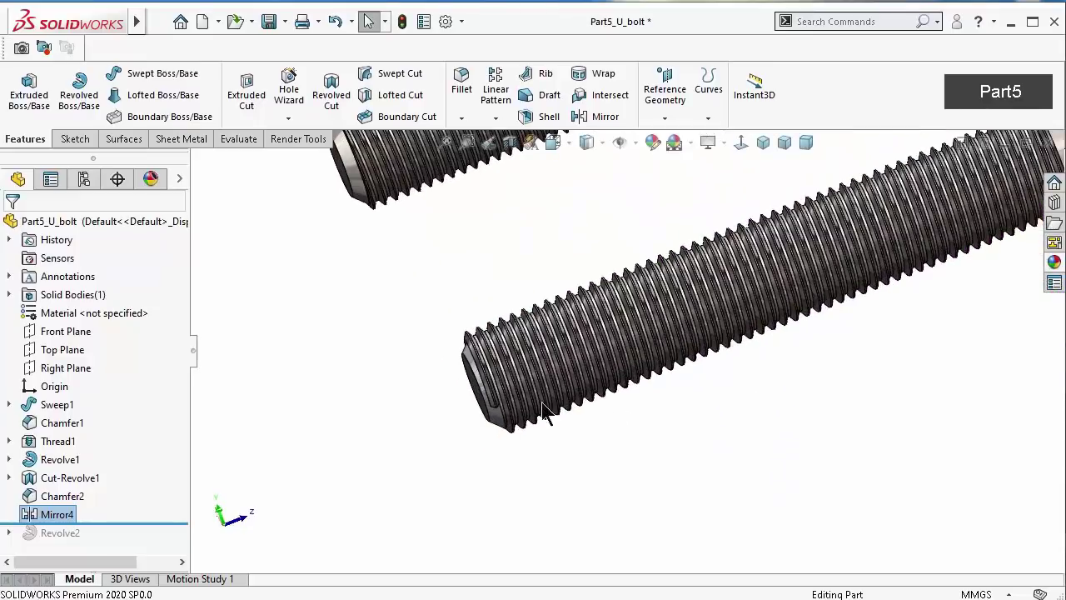
scroll(542, 412, "up", 2)
scroll(538, 410, "up", 2)
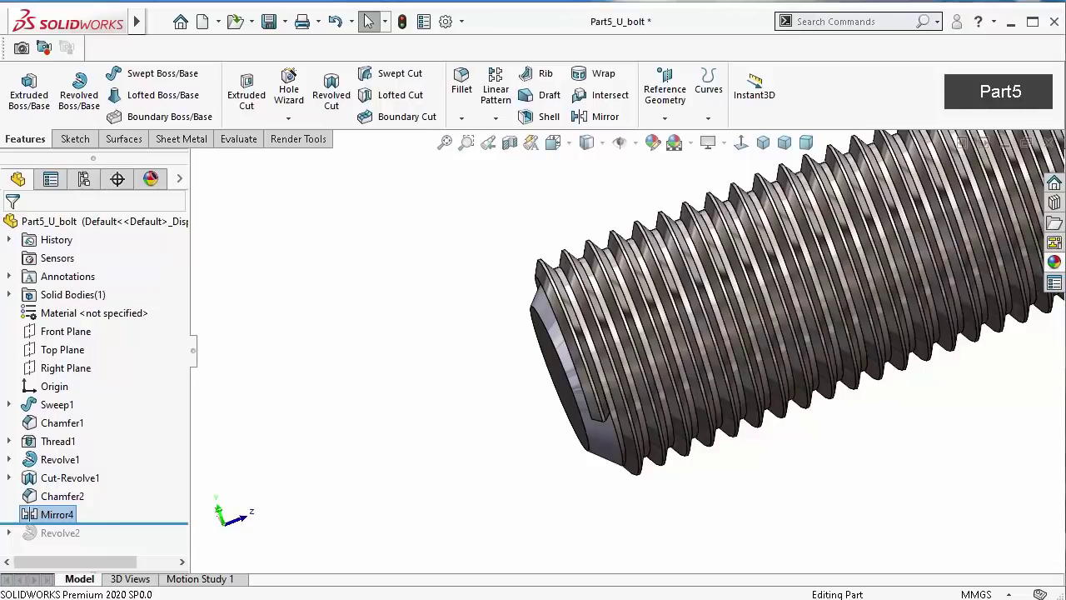
Start a new sketch on Top Plane, viewed normal with hidden edges shown dashed
left_click(567, 453)
left_click(59, 357)
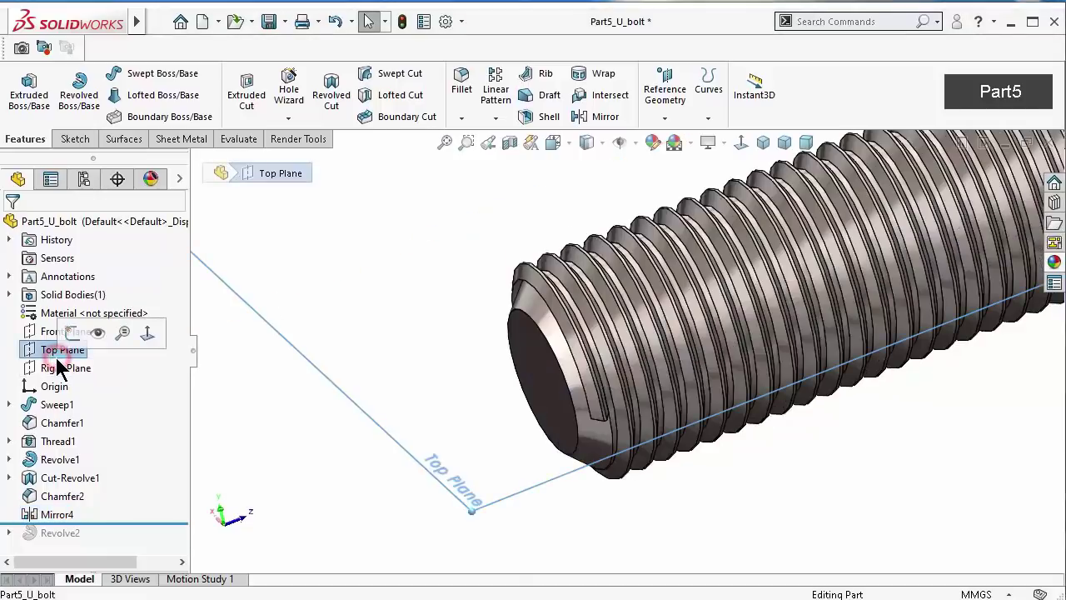
left_click(60, 336)
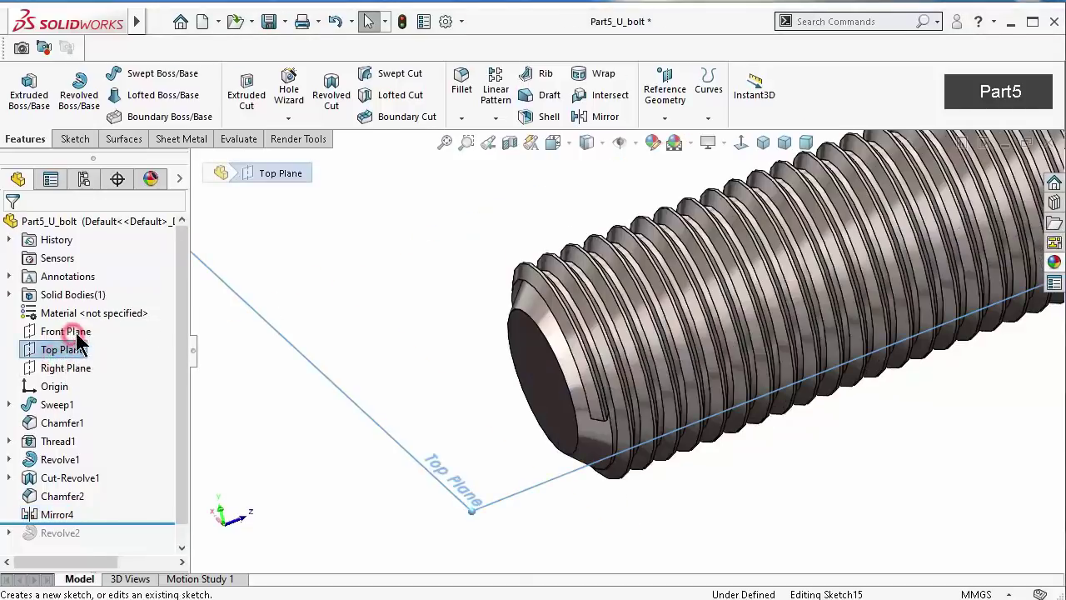
left_click(741, 143)
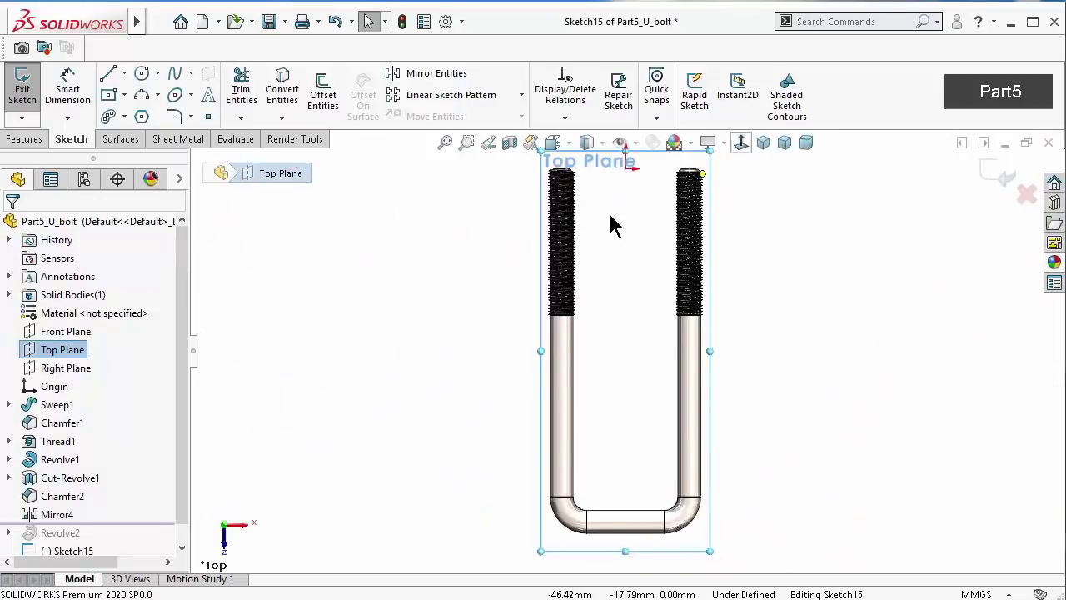
scroll(587, 225, "down", 2)
scroll(581, 195, "down", 2)
scroll(638, 328, "down", 5)
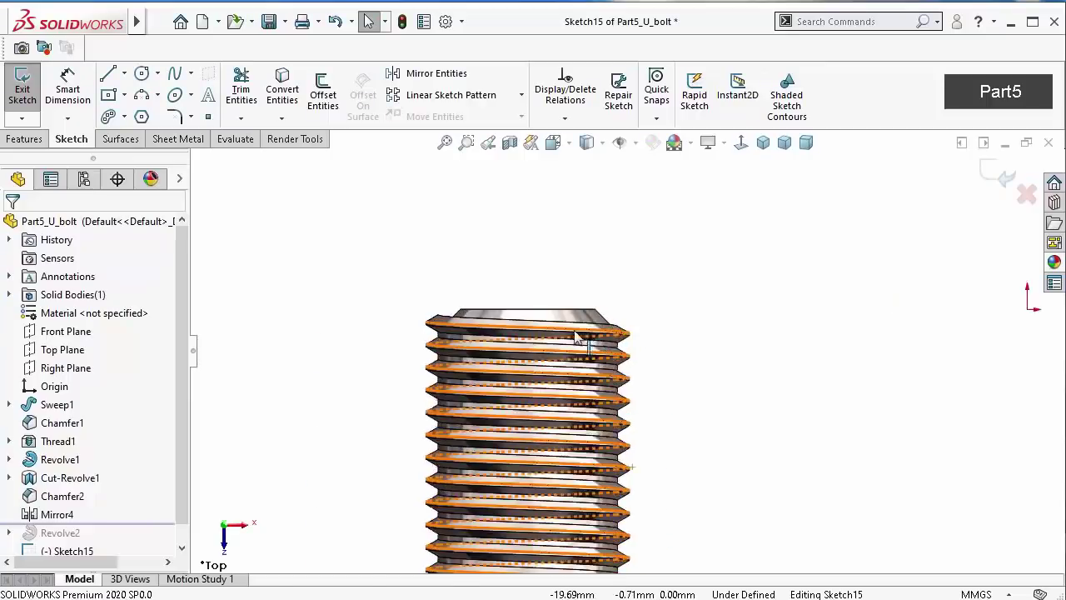
scroll(575, 335, "down", 3)
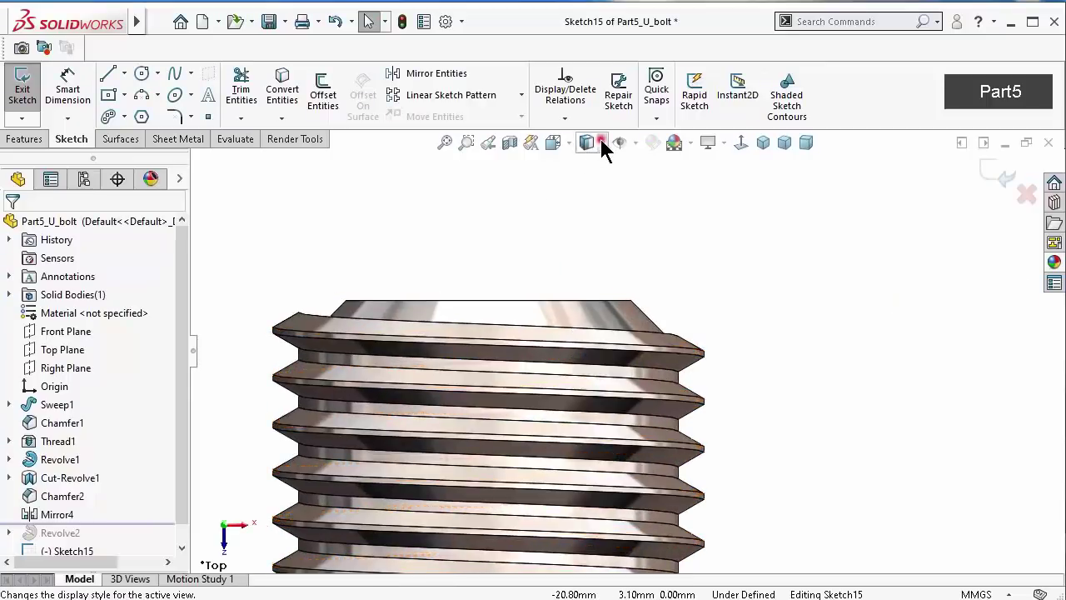
left_click(588, 236)
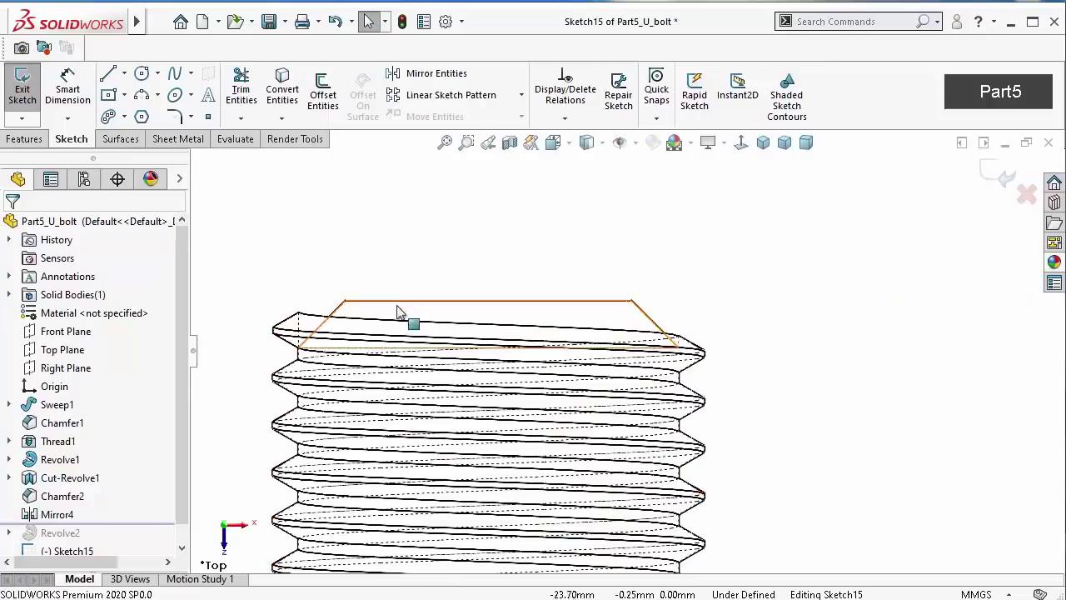
Draw lines from the thread edge endpoint around the threaded tip to close the profile
left_click(111, 73)
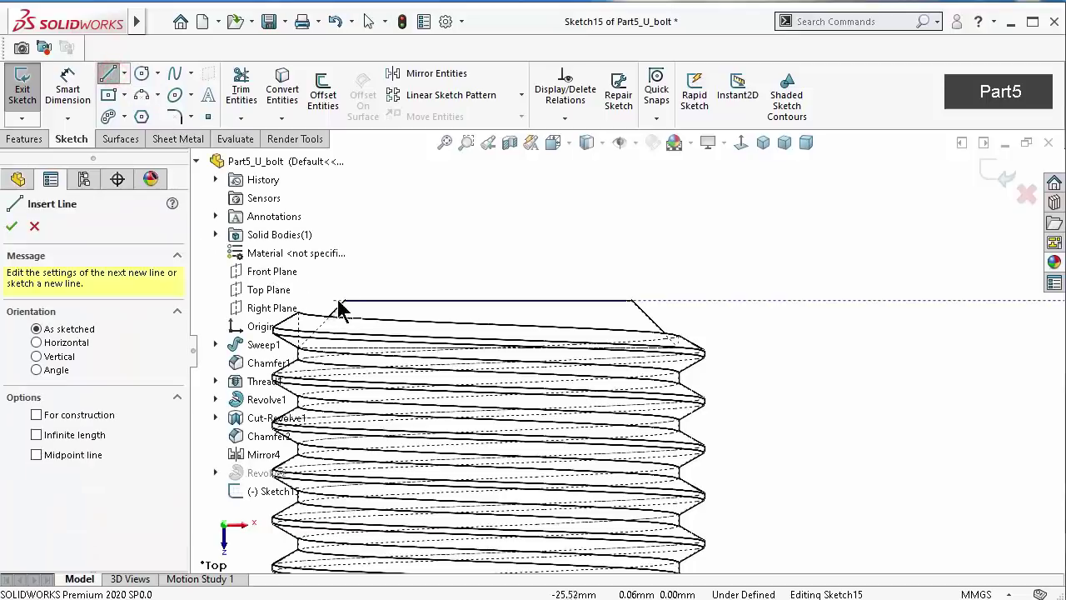
scroll(376, 316, "up", 2)
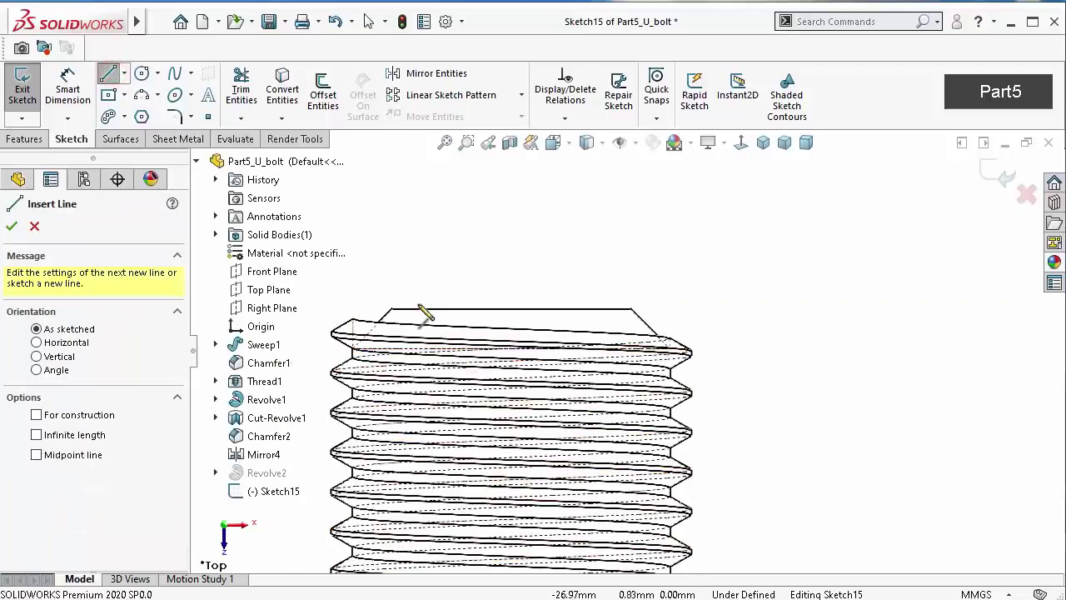
middle_click_drag(420, 311, 616, 350, "ctrl")
scroll(617, 350, "up", 1)
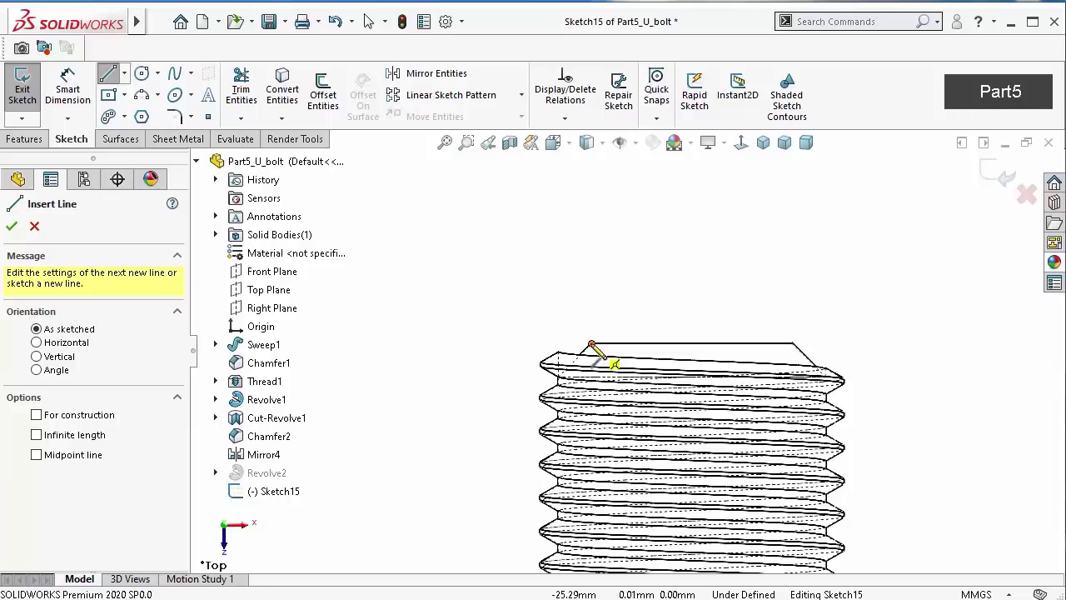
left_click(591, 343)
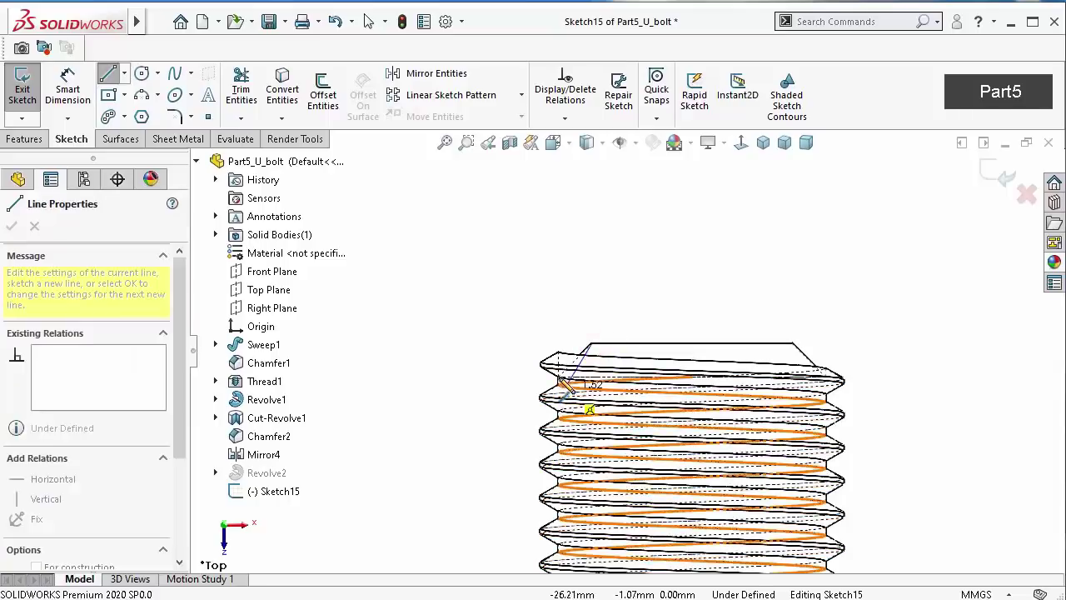
scroll(569, 375, "down", 2)
scroll(572, 381, "down", 2)
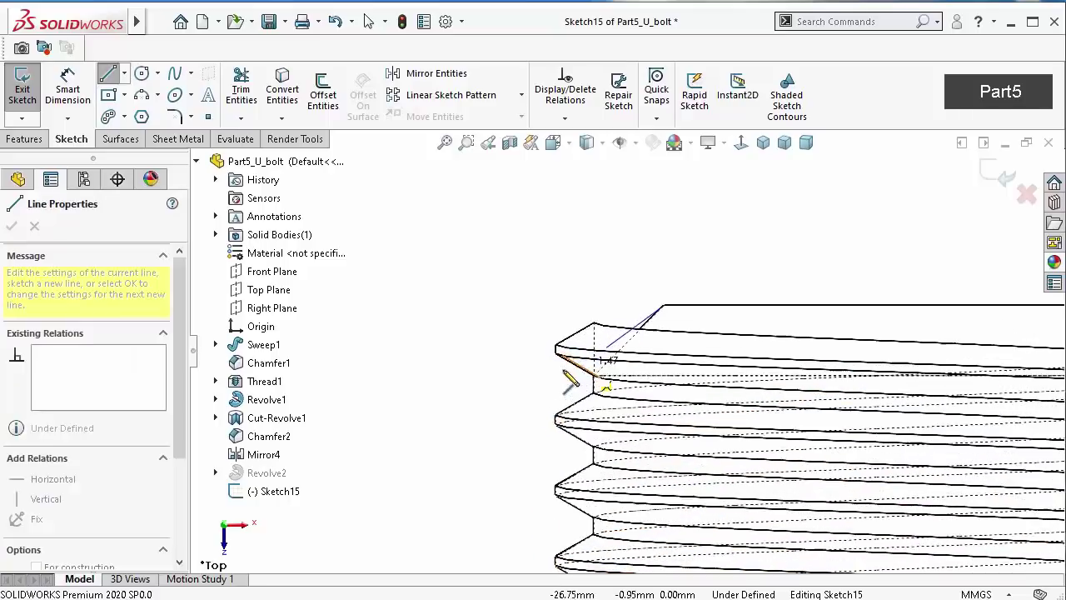
scroll(588, 367, "down", 1)
scroll(593, 366, "down", 1)
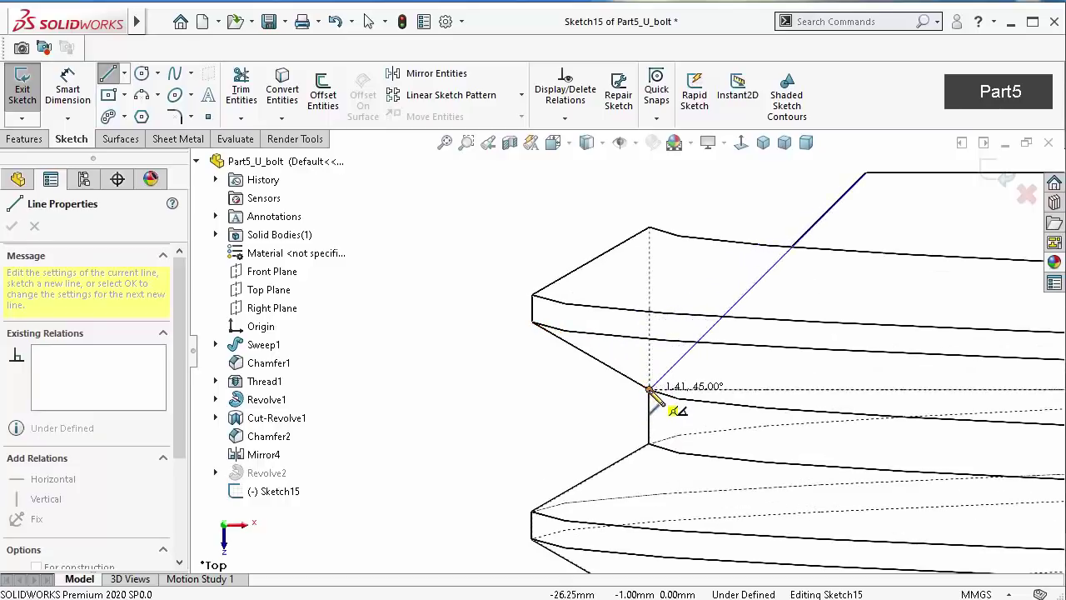
left_click(649, 389)
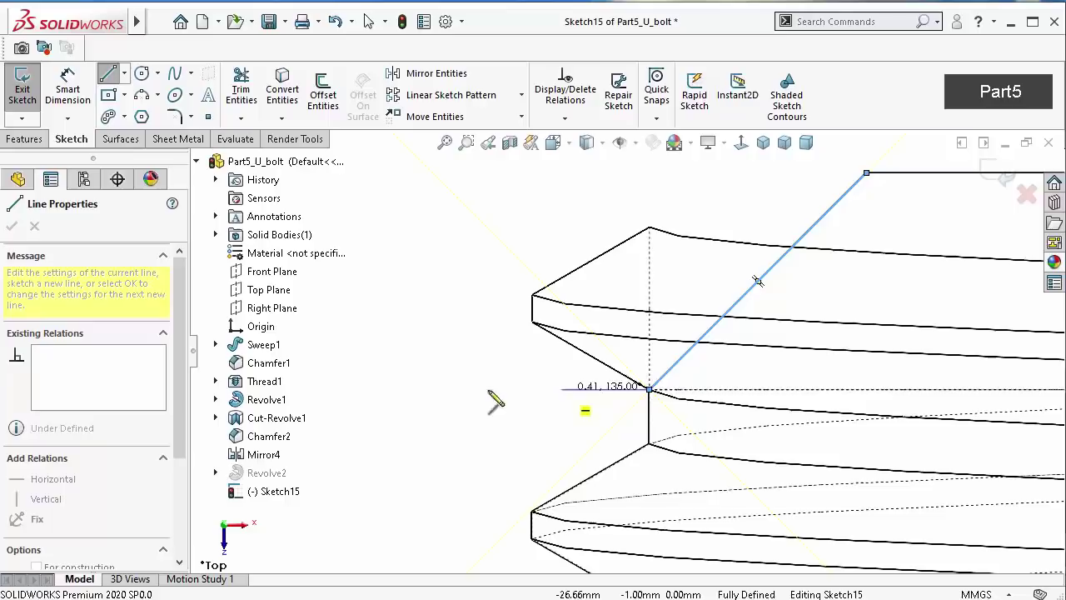
left_click(413, 390)
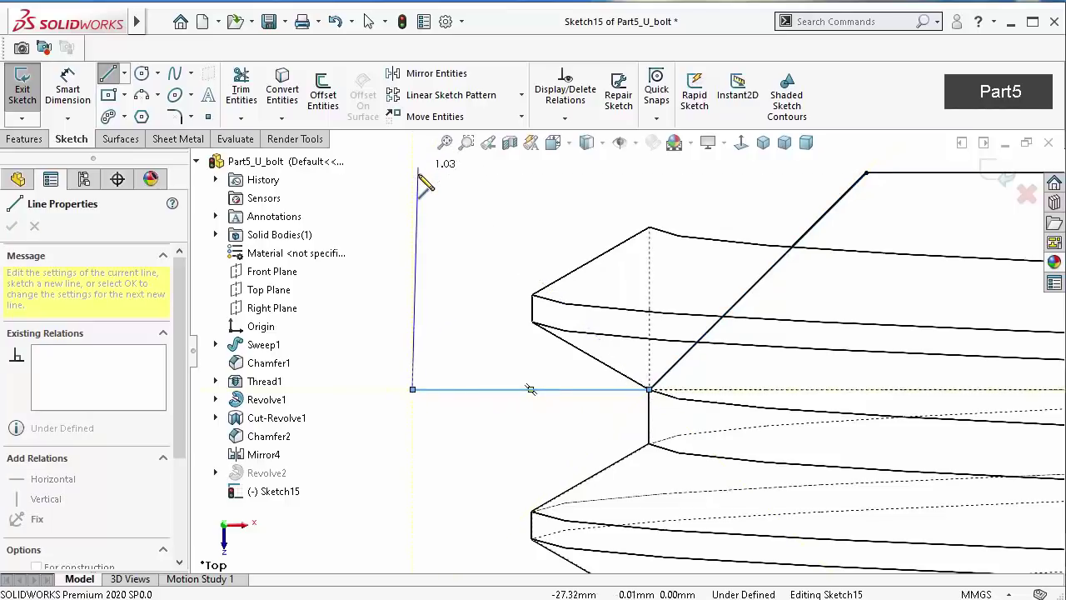
left_click(413, 174)
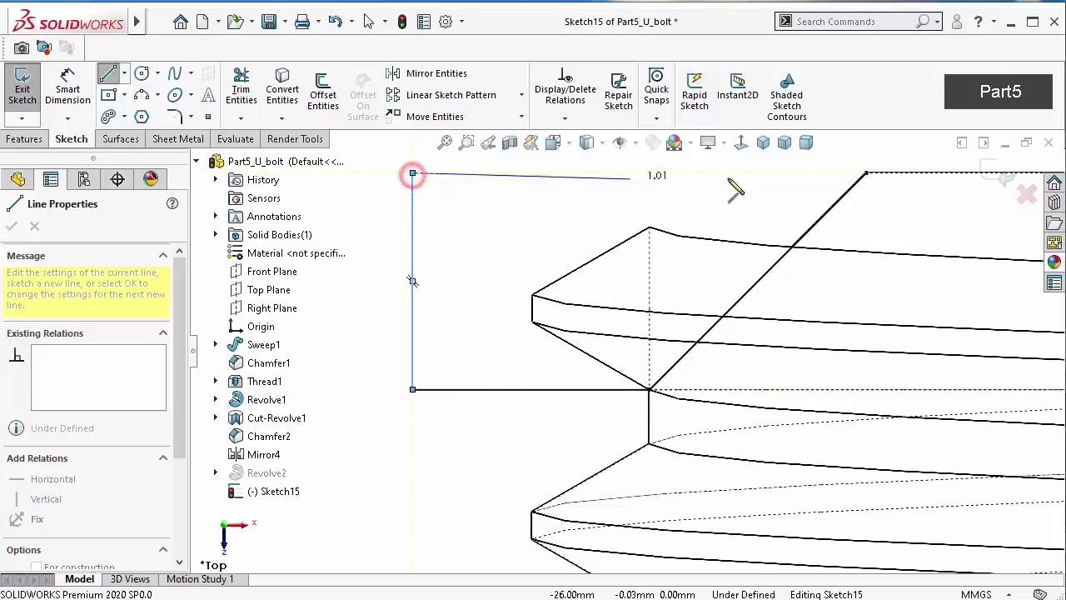
left_click(866, 173)
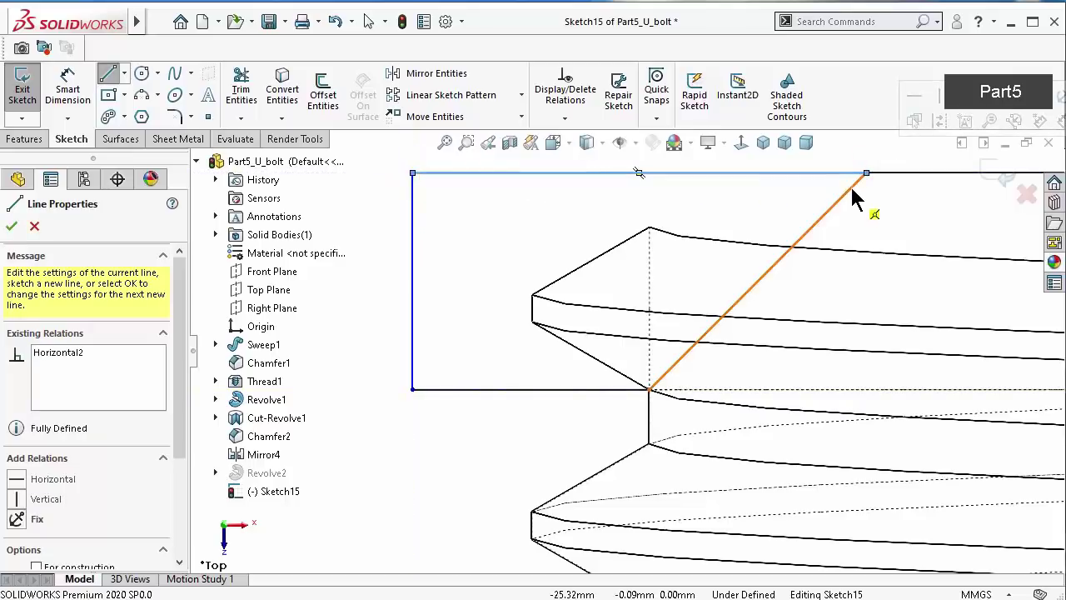
scroll(833, 209, "up", 1)
scroll(797, 209, "up", 1)
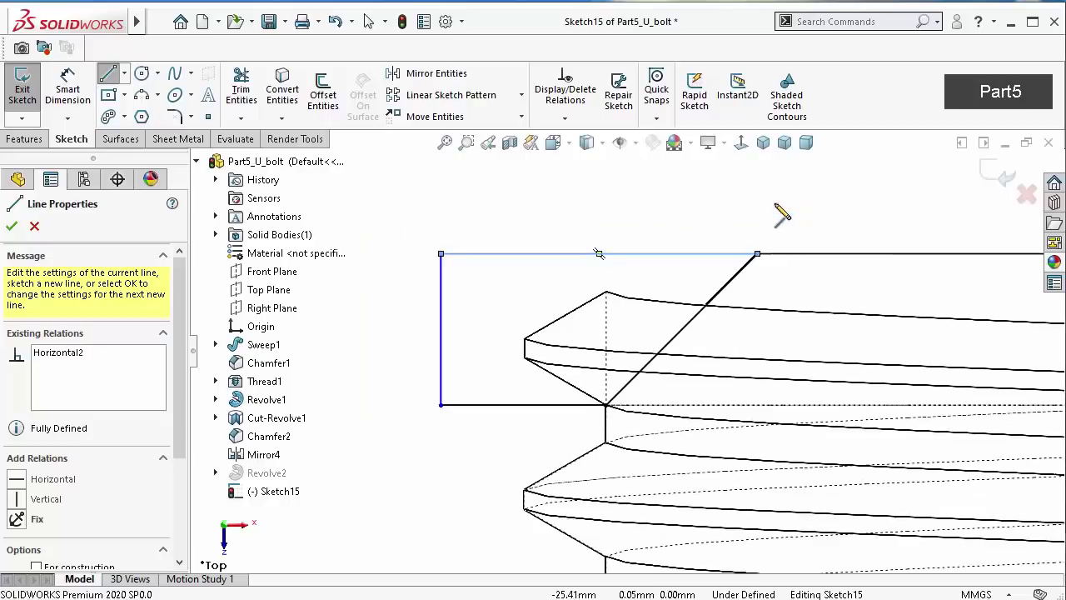
key("Escape")
key("Escape")
Dimension the profile's top edge to 2.00 mm, fully defining the sketch
right_click_drag(591, 217, 541, 161)
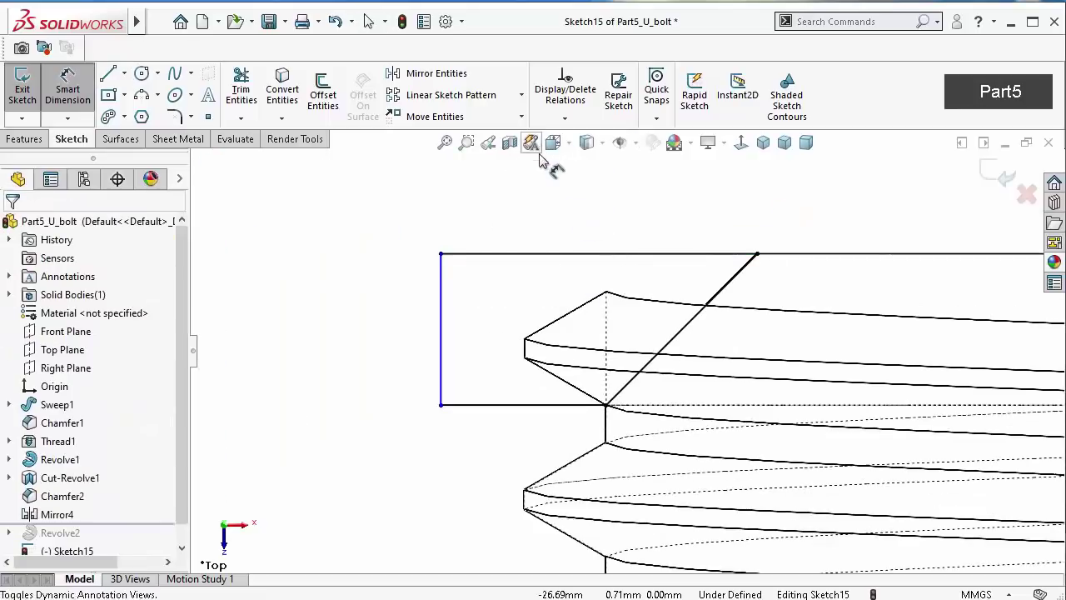
left_click(575, 254)
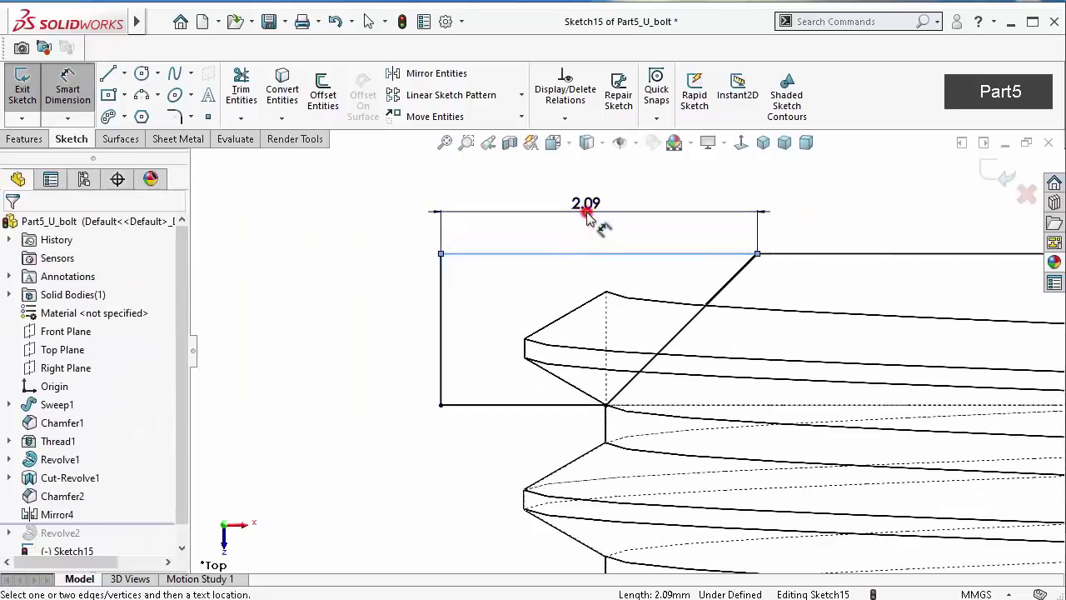
left_click(587, 212)
type("2.09415798mm")
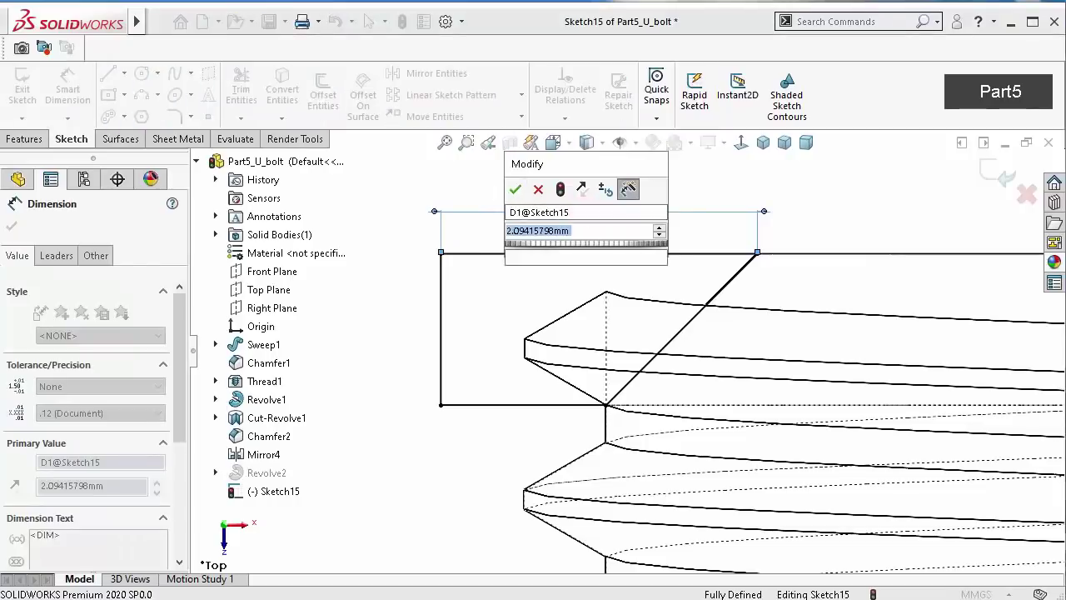
left_click(514, 191)
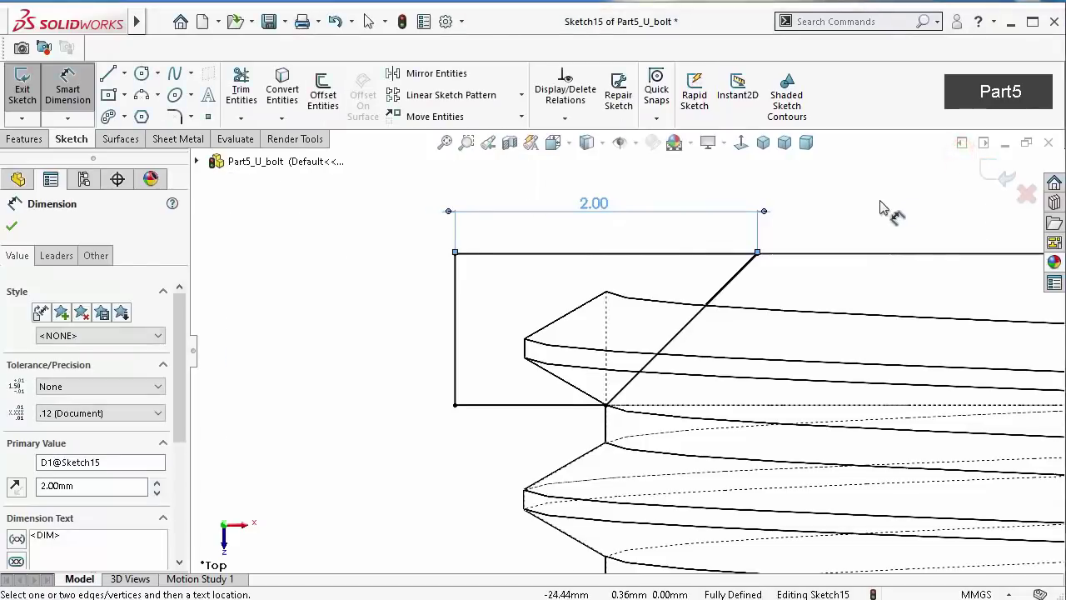
mouse_move(884, 208)
middle_mouse_down()
mouse_move(895, 238)
mouse_move(849, 214)
middle_mouse_up()
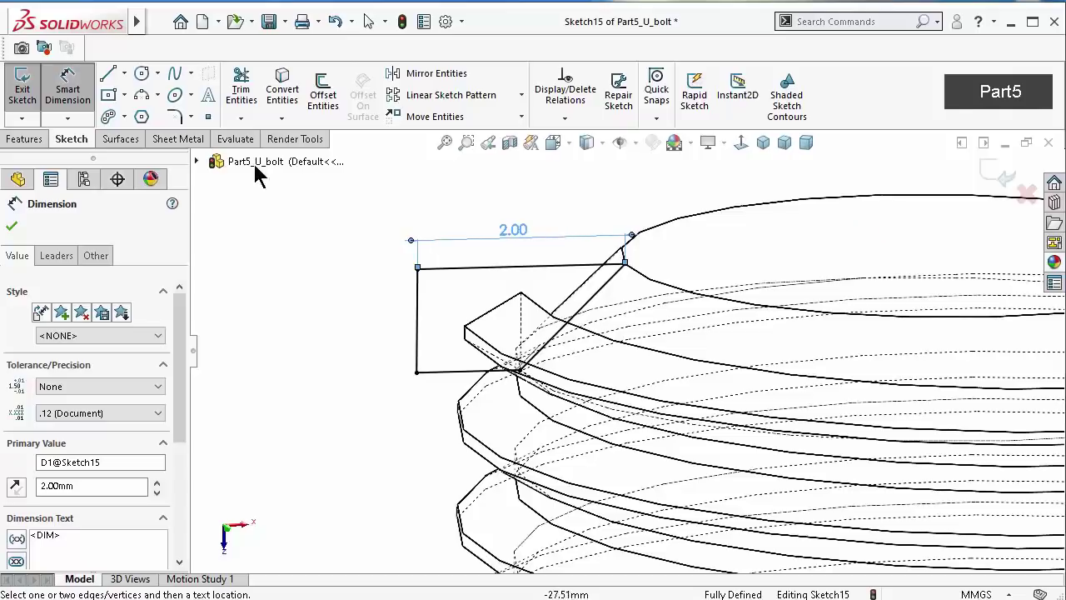
left_click(37, 140)
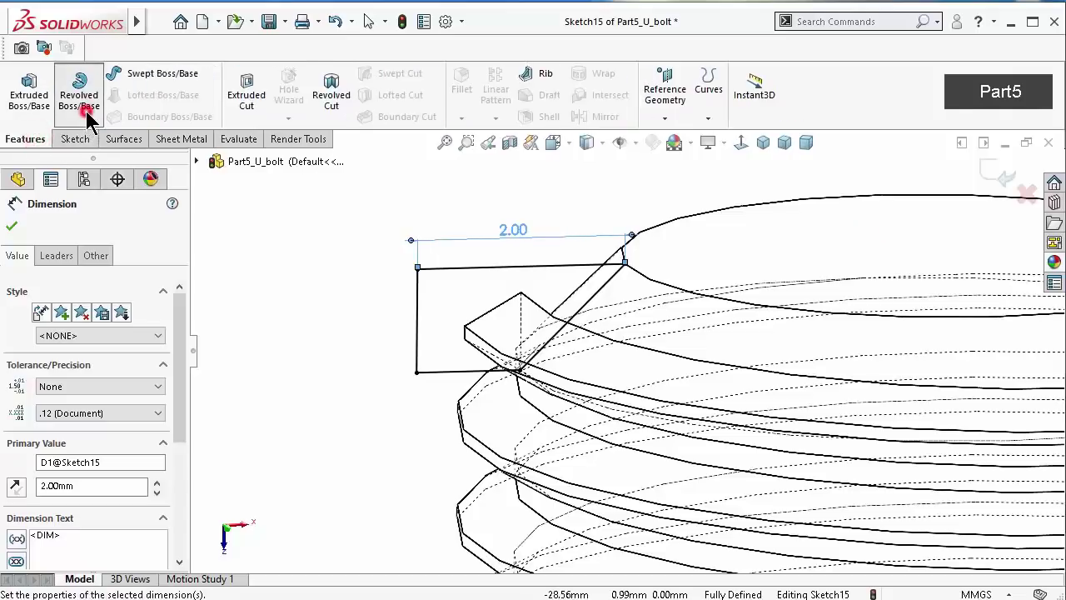
Revolve-cut Sketch15 a full 360° about the centerline to create Cut-Revolve2
left_click(332, 94)
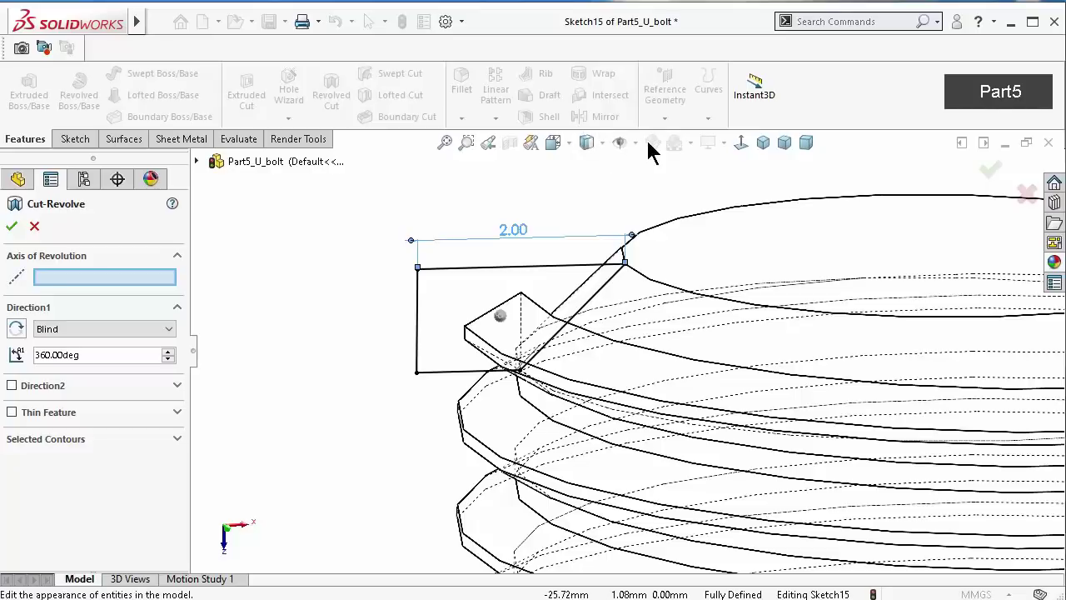
left_click(623, 143)
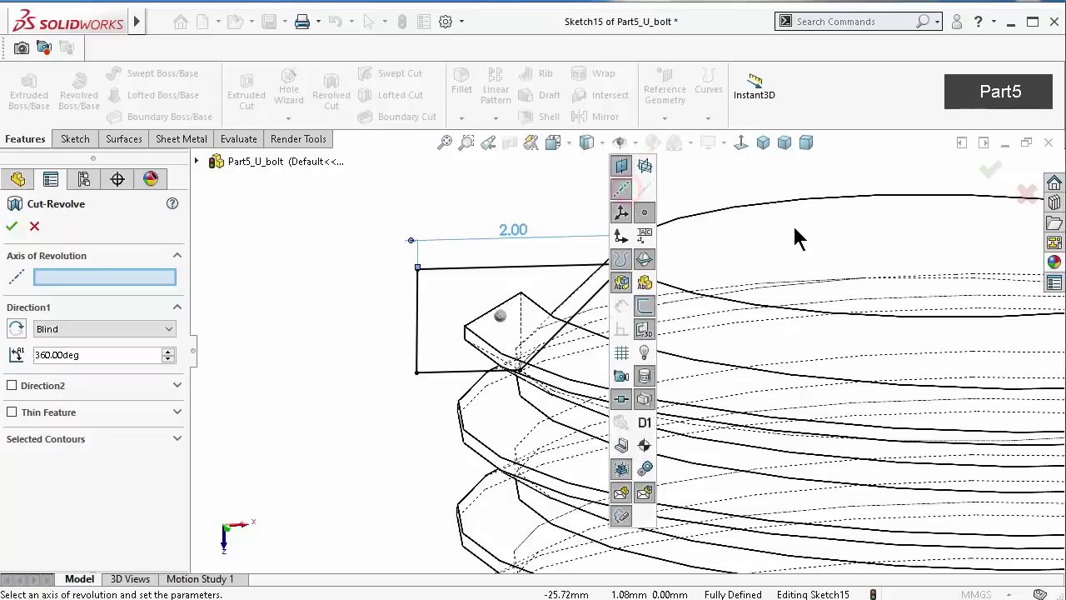
left_click(936, 268)
left_click(984, 177)
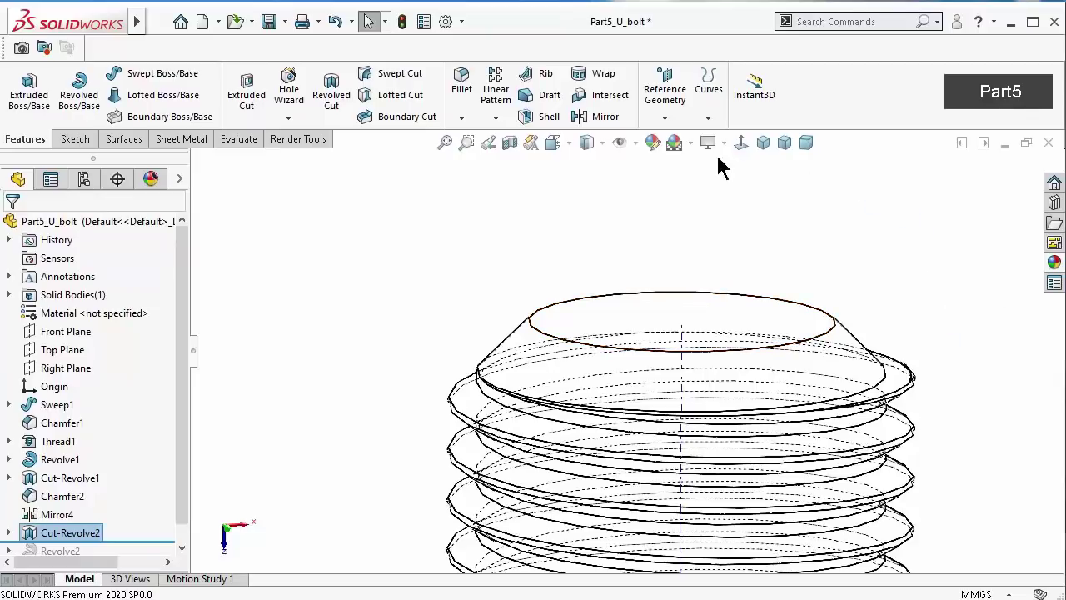
Hide the axis, shade with edges, try trimetric, dimetric and isometric views, and enable perspective
left_click(637, 145)
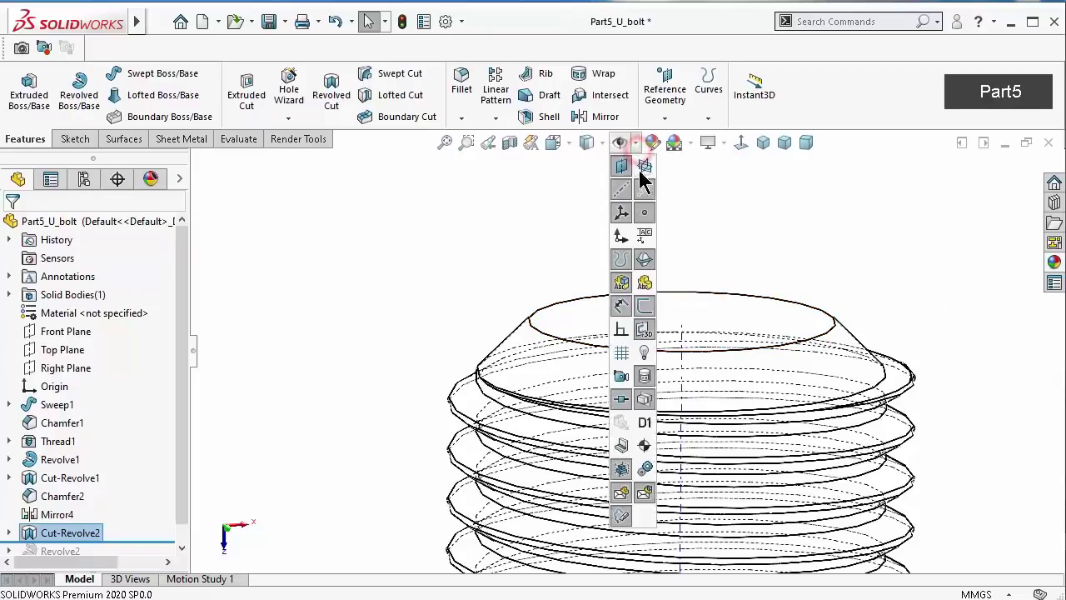
left_click(643, 188)
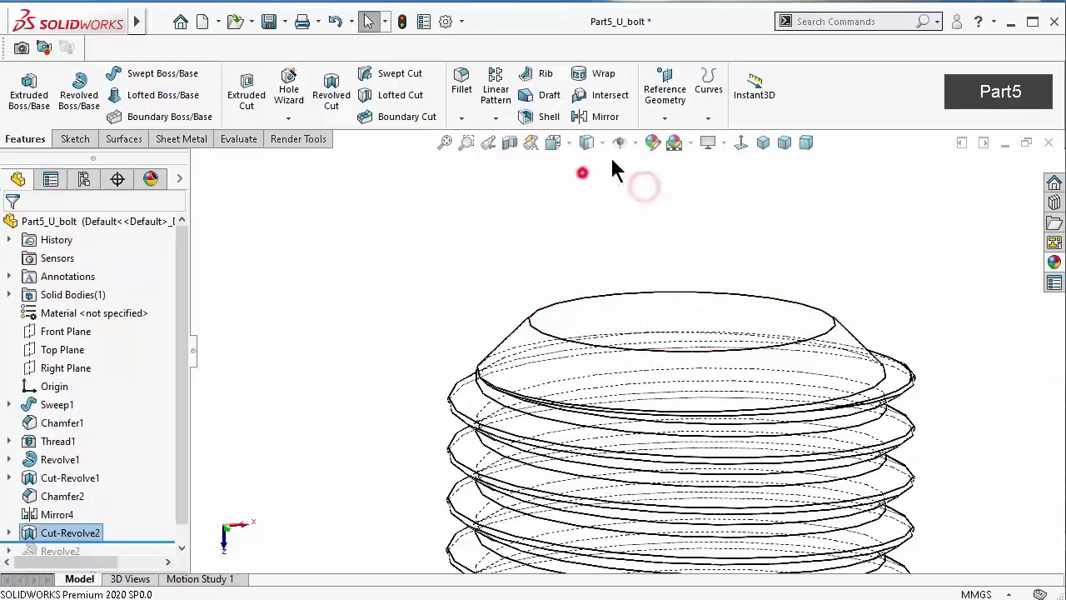
left_click(602, 145)
left_click(586, 166)
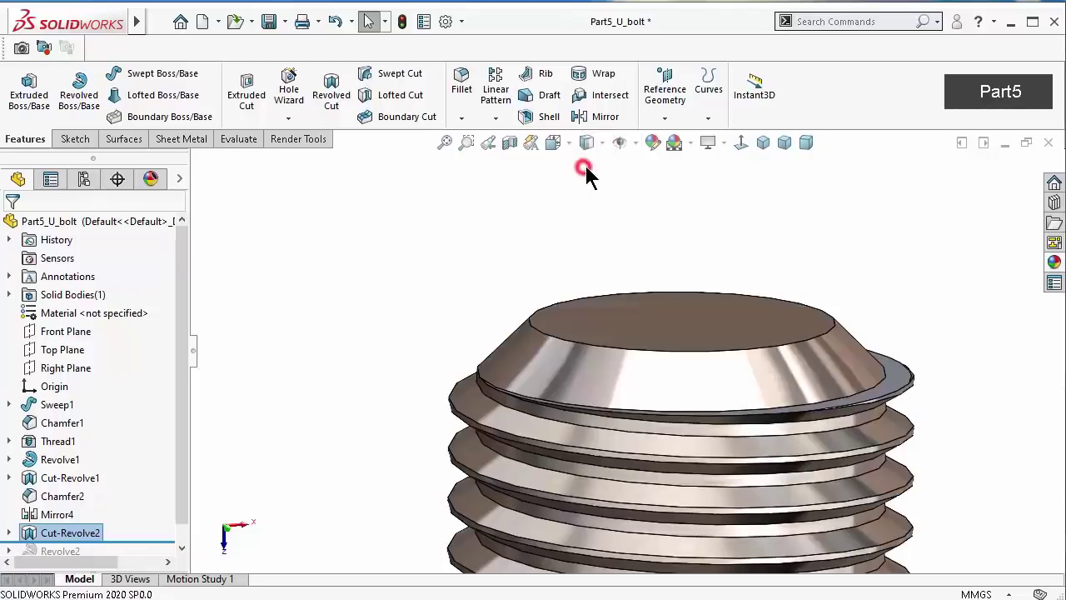
left_click(783, 145)
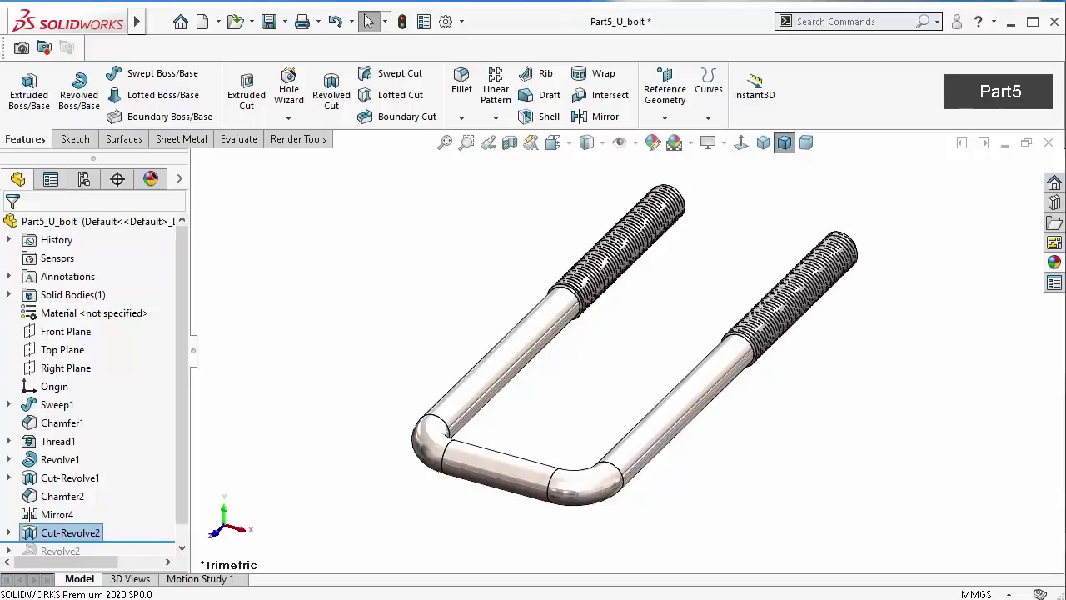
left_click(806, 143)
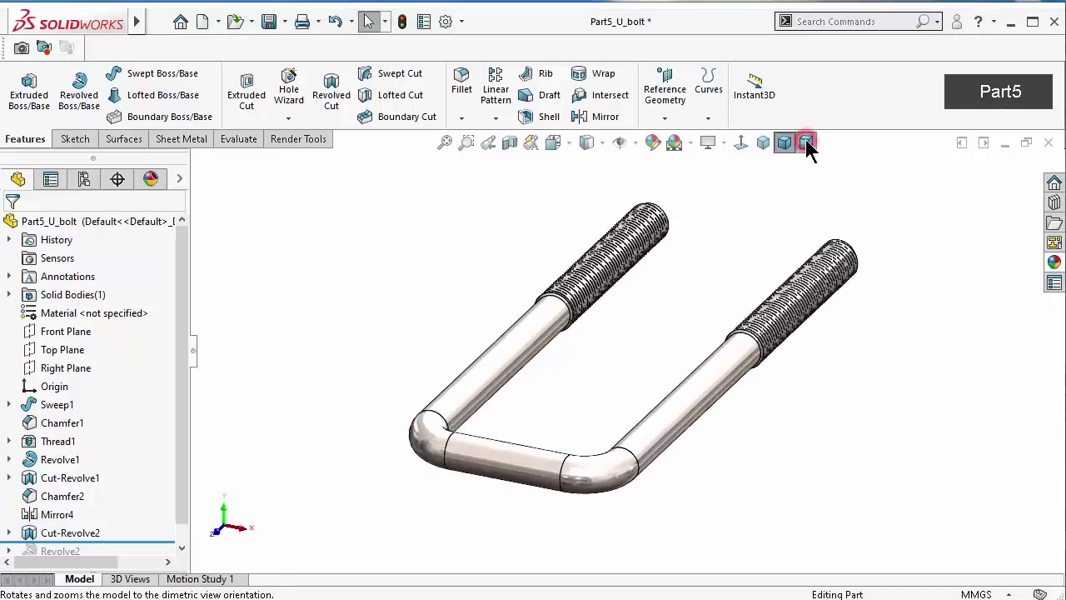
left_click(763, 141)
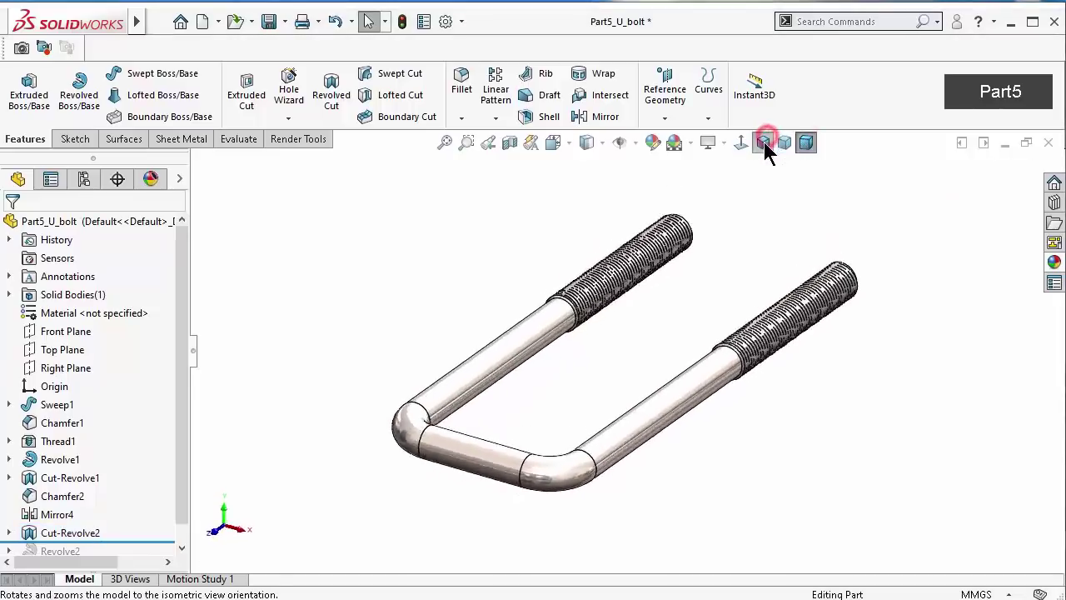
left_click(722, 146)
left_click(739, 226)
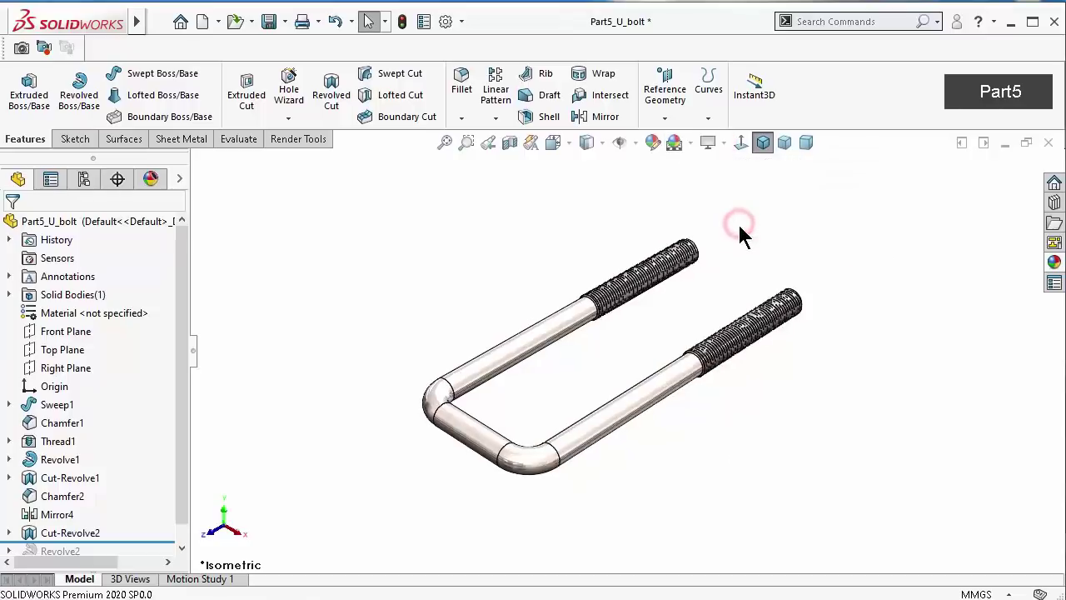
scroll(575, 383, "down", 2)
scroll(633, 317, "down", 2)
scroll(659, 298, "up", 1)
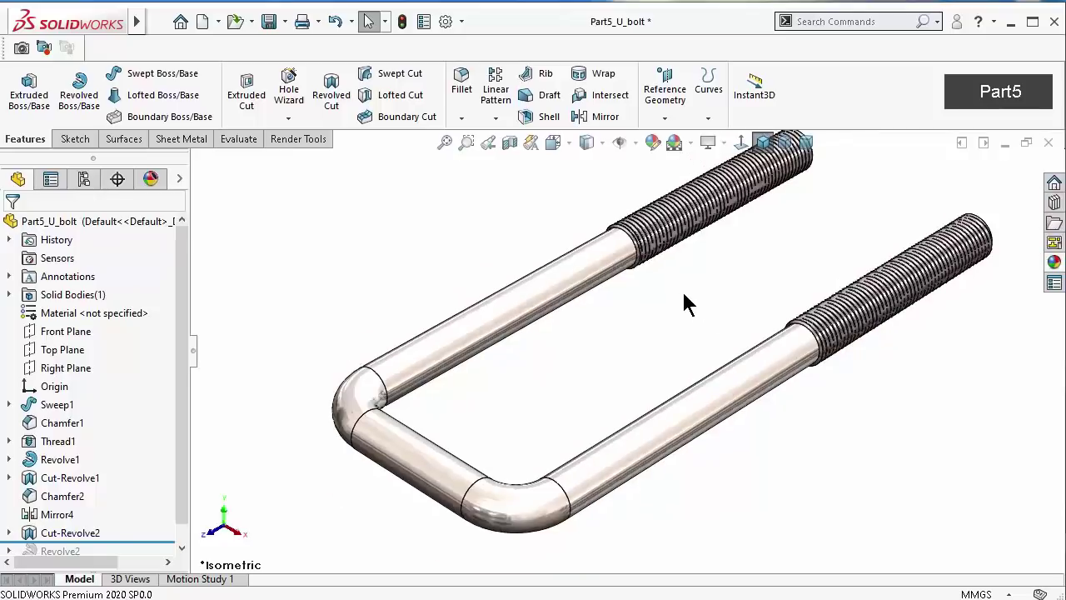
mouse_move(757, 433)
middle_mouse_down()
mouse_move(774, 267)
mouse_move(766, 241)
middle_mouse_up()
Switch to shaded without edges in trimetric view with ambient occlusion, and orbit to inspect the U-bolt
left_click(599, 141)
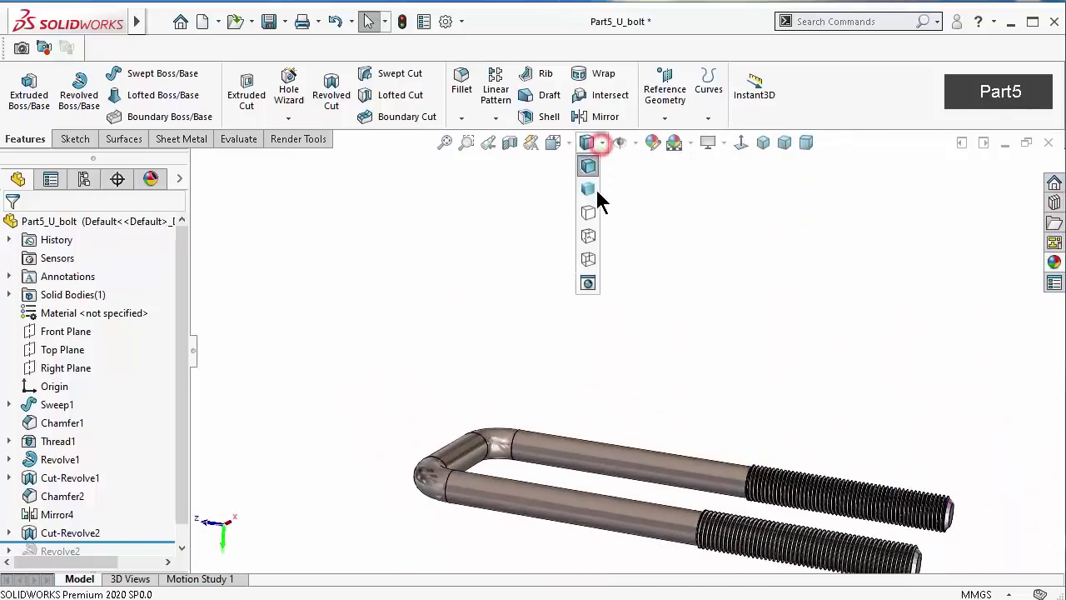
left_click(592, 188)
scroll(740, 483, "down", 2)
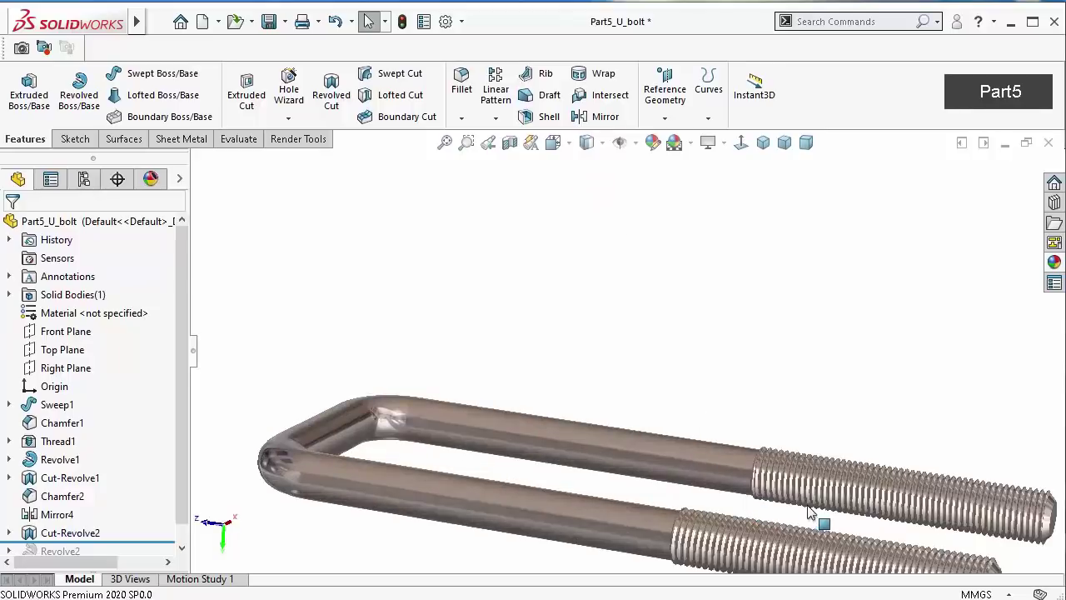
left_click(763, 145)
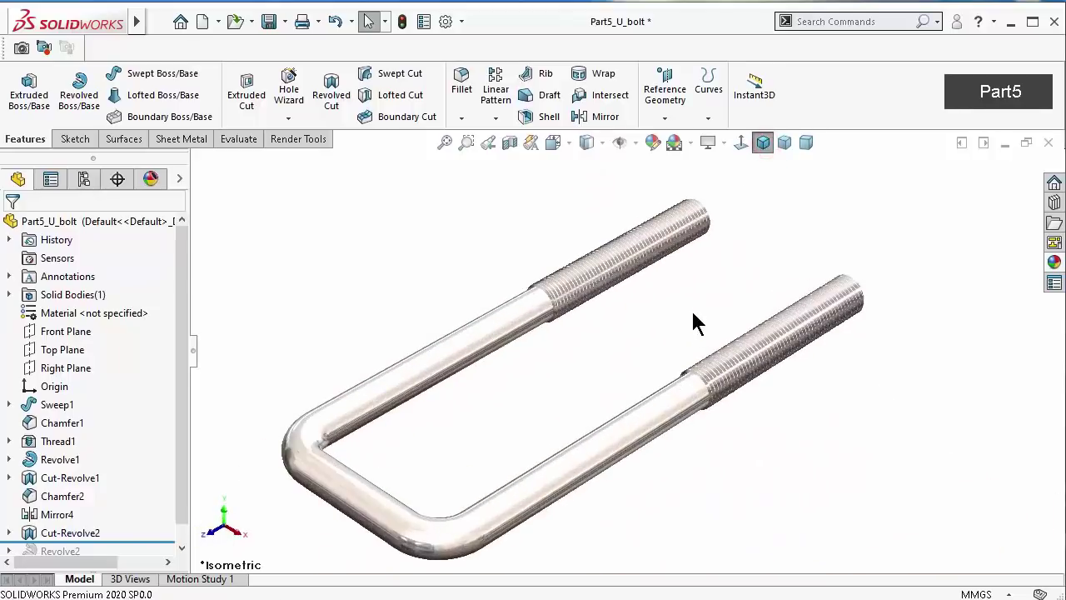
left_click(787, 142)
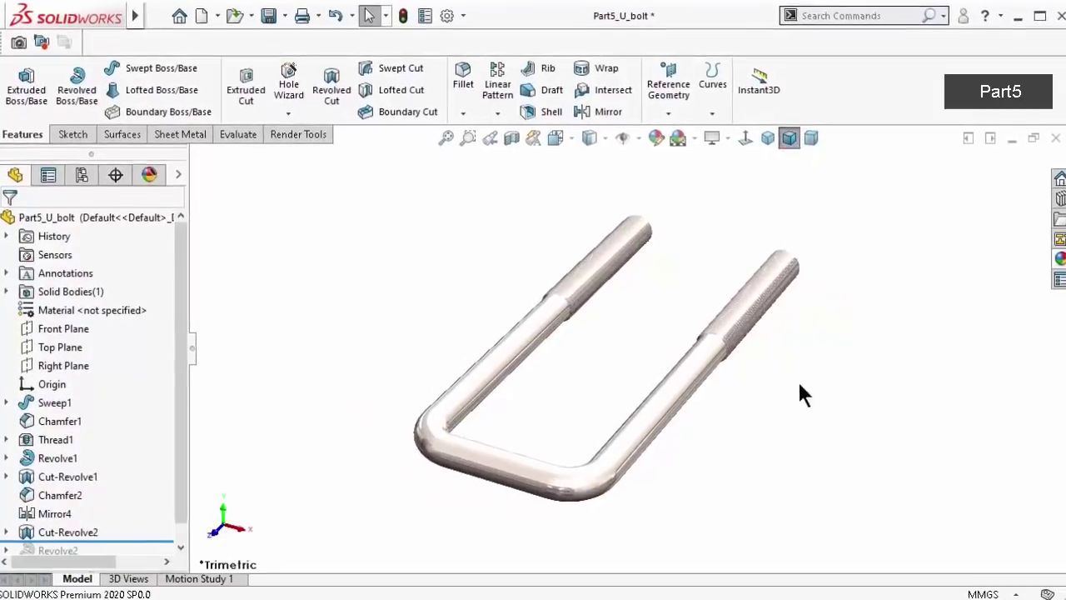
left_click(733, 134)
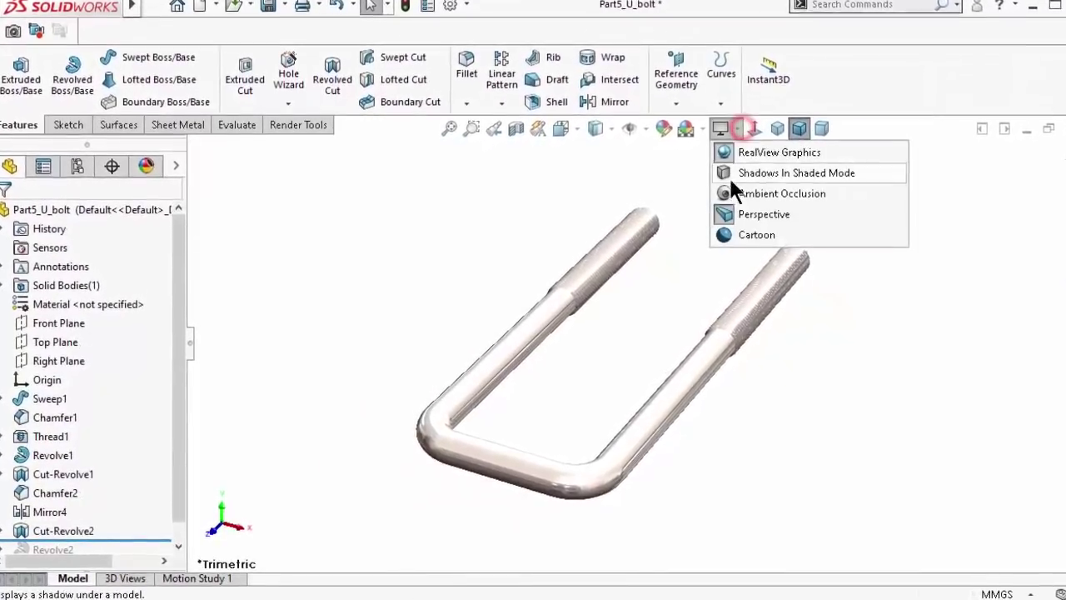
left_click(735, 193)
middle_click_drag(811, 485, 721, 109)
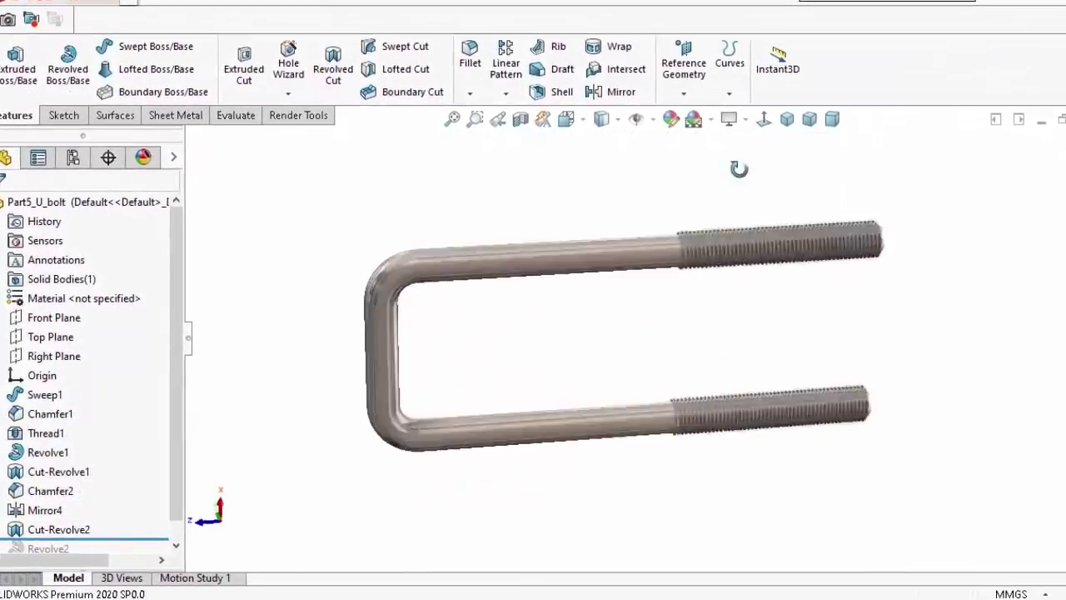
scroll(723, 364, "down", 5)
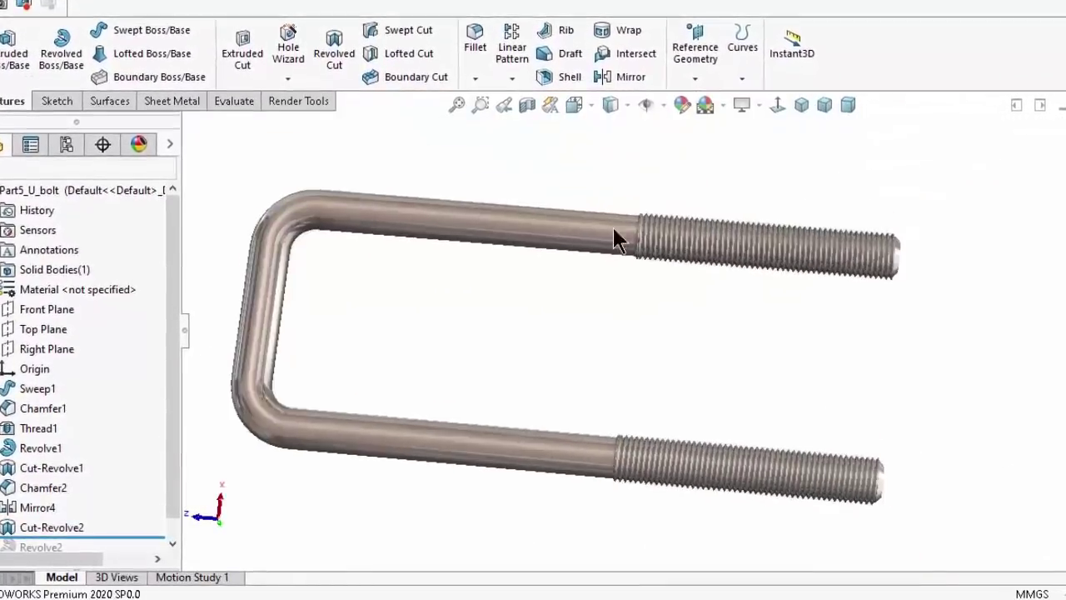
mouse_move(436, 309)
middle_mouse_down()
mouse_move(294, 219)
mouse_move(333, 347)
mouse_move(272, 226)
mouse_move(276, 288)
middle_mouse_up()
middle_click_drag(578, 319, 398, 366)
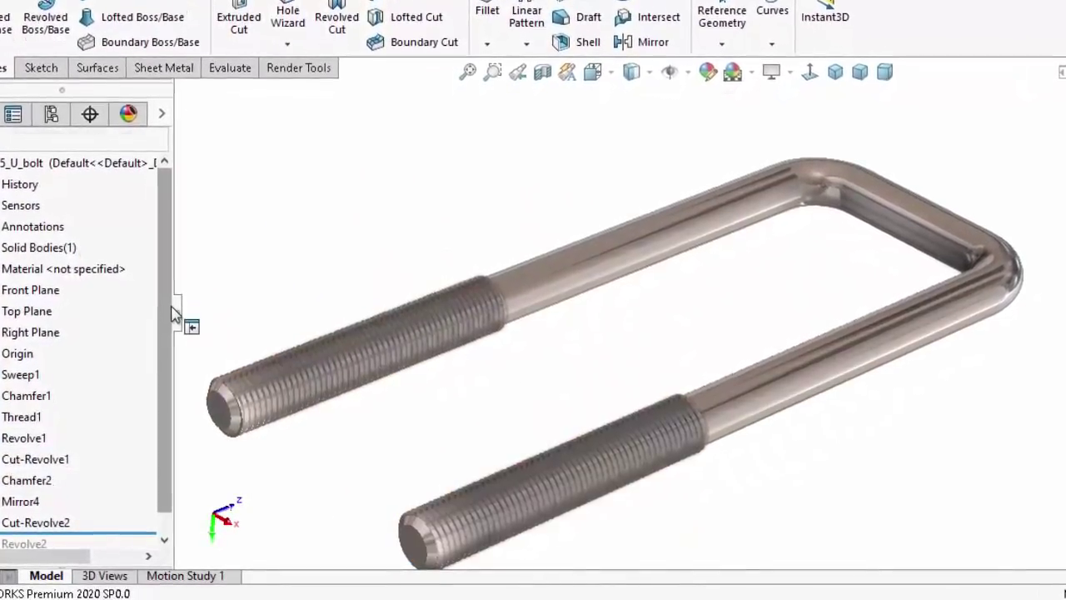
left_click(176, 312)
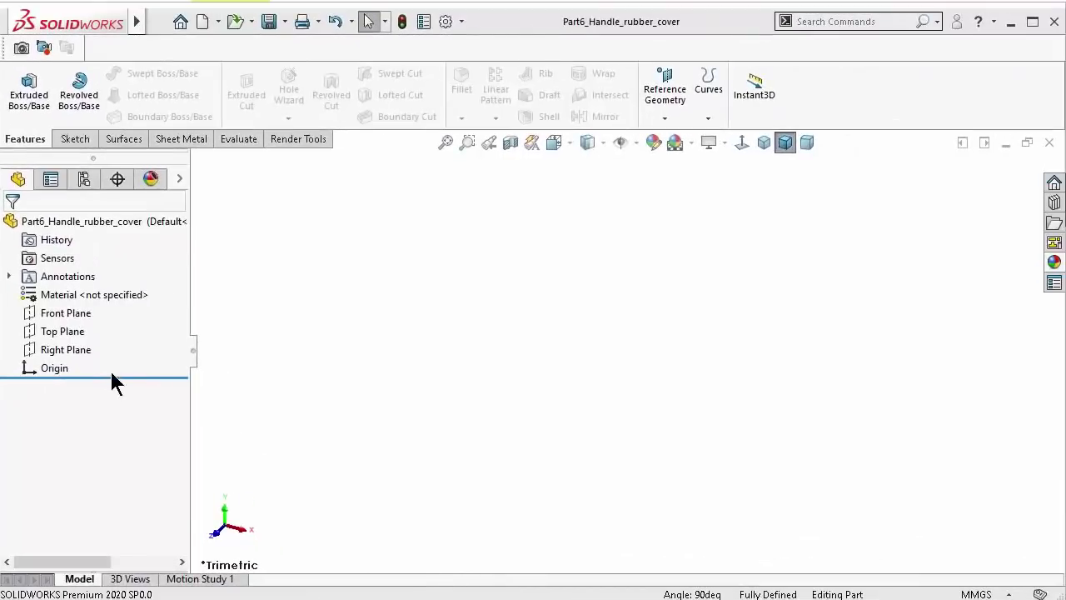
On the Right Plane, draw five lines from the origin through the upper-left, top-right, right and inner corners back to it
left_click(66, 350)
left_click(80, 326)
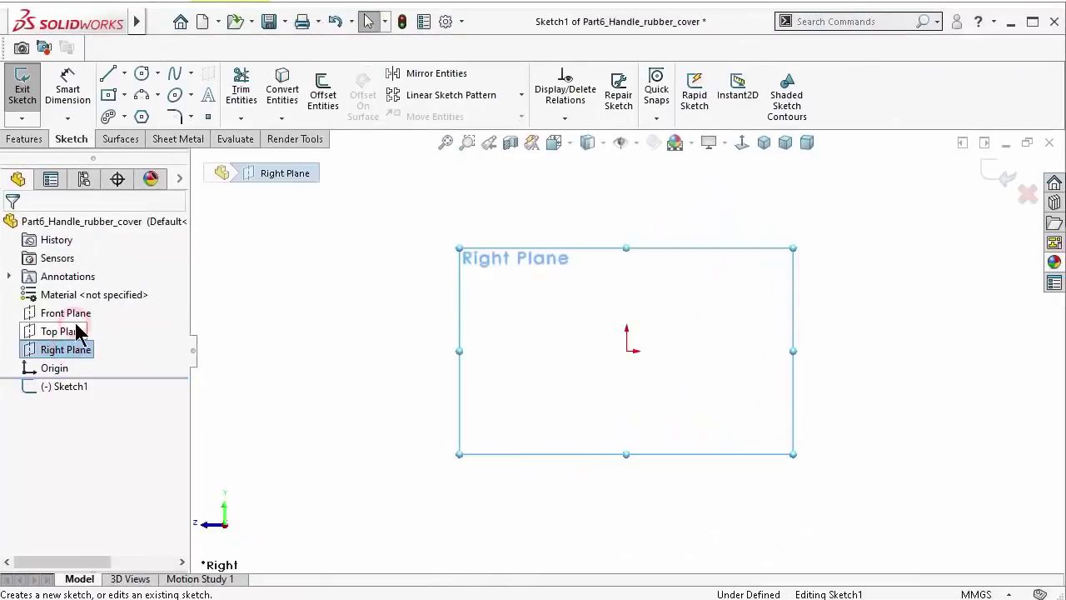
left_click(106, 76)
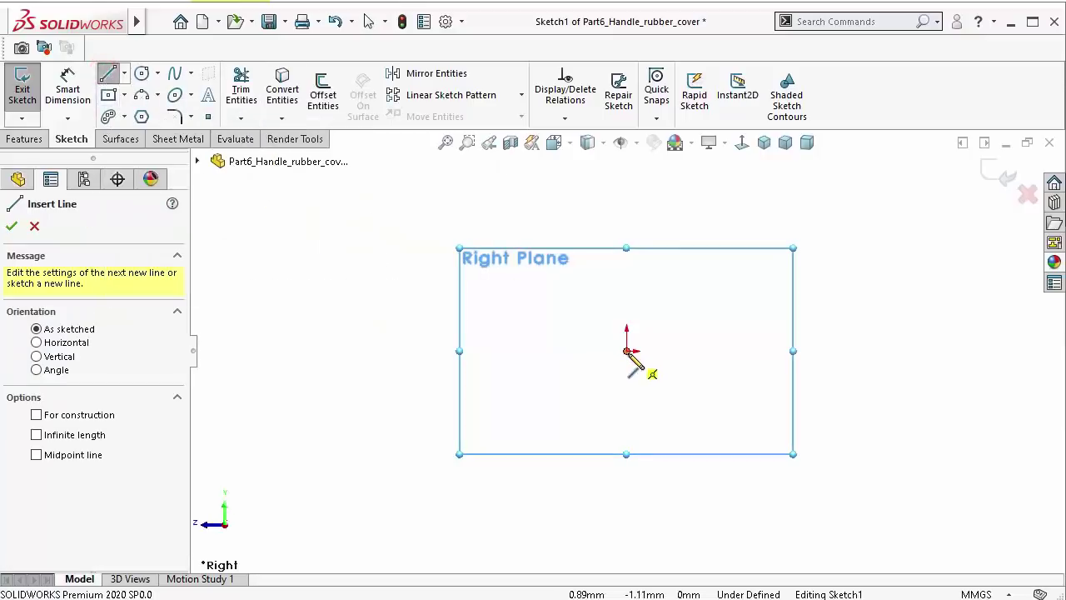
left_click(627, 351)
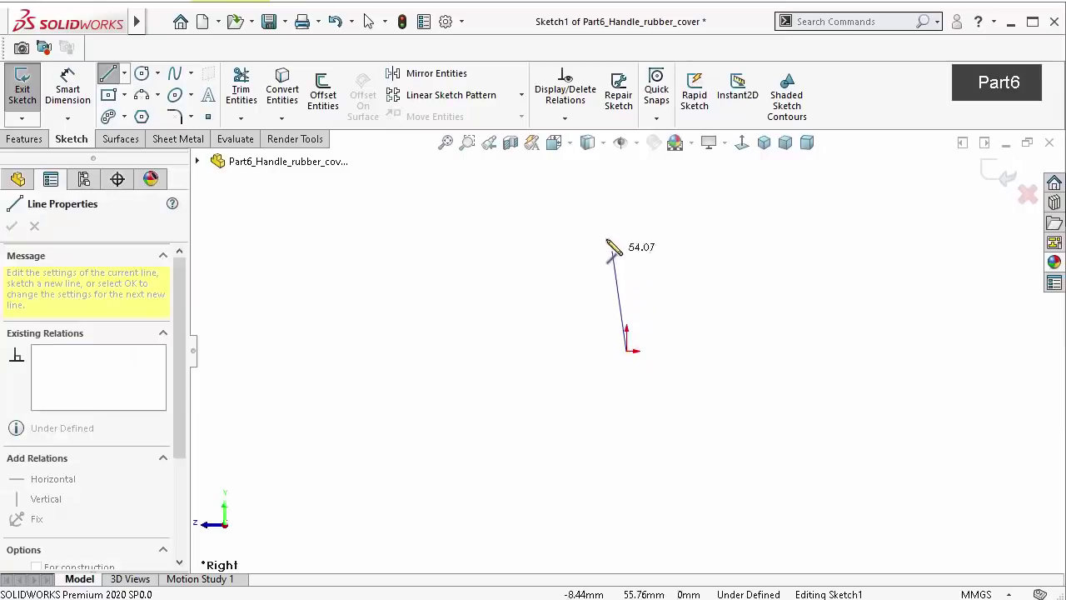
left_click(583, 228)
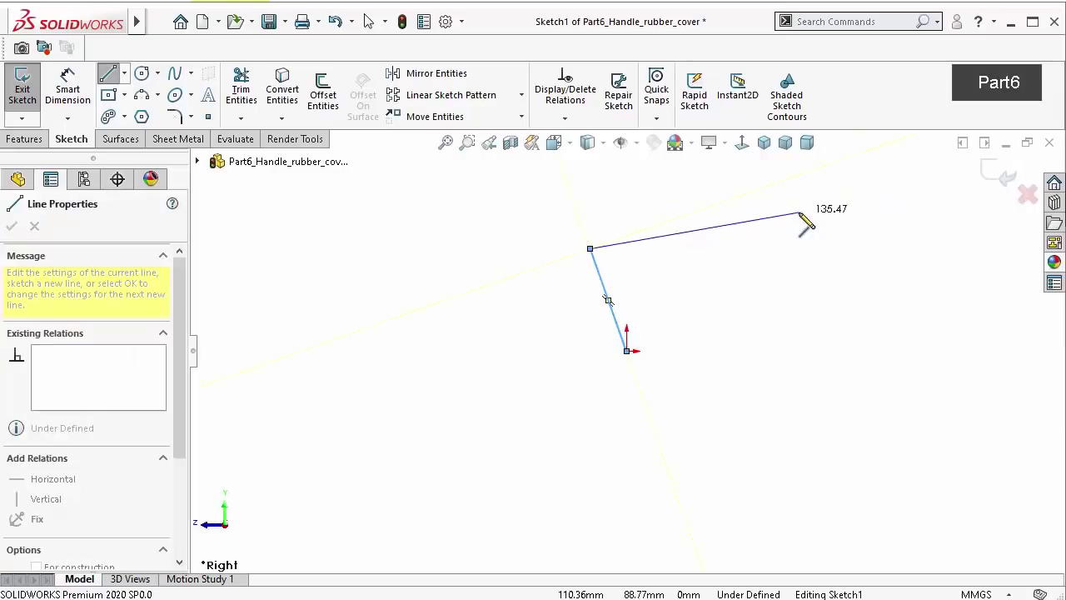
left_click(821, 168)
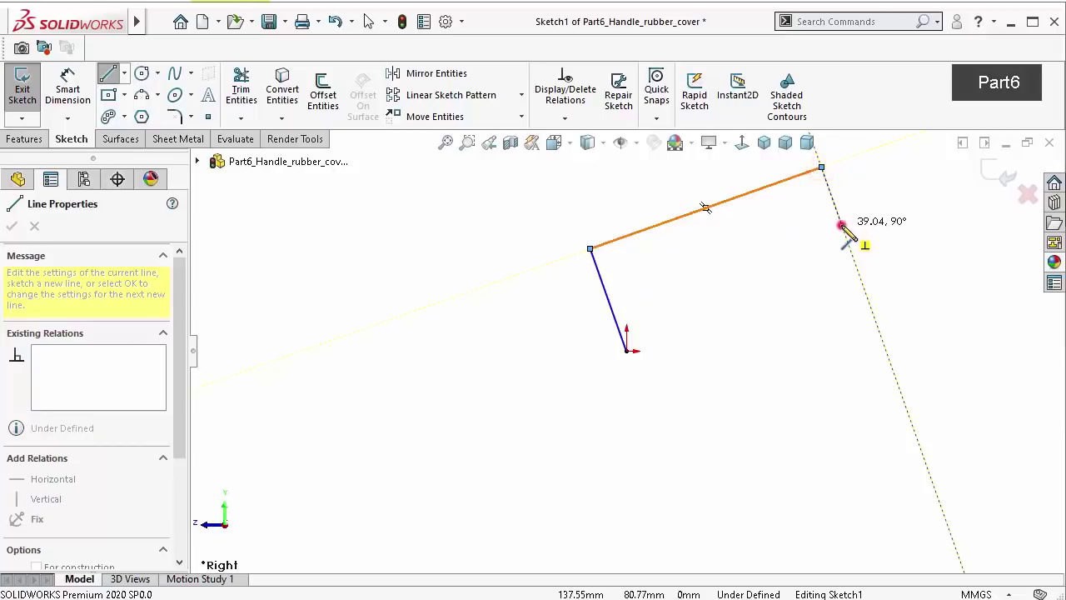
left_click(841, 225)
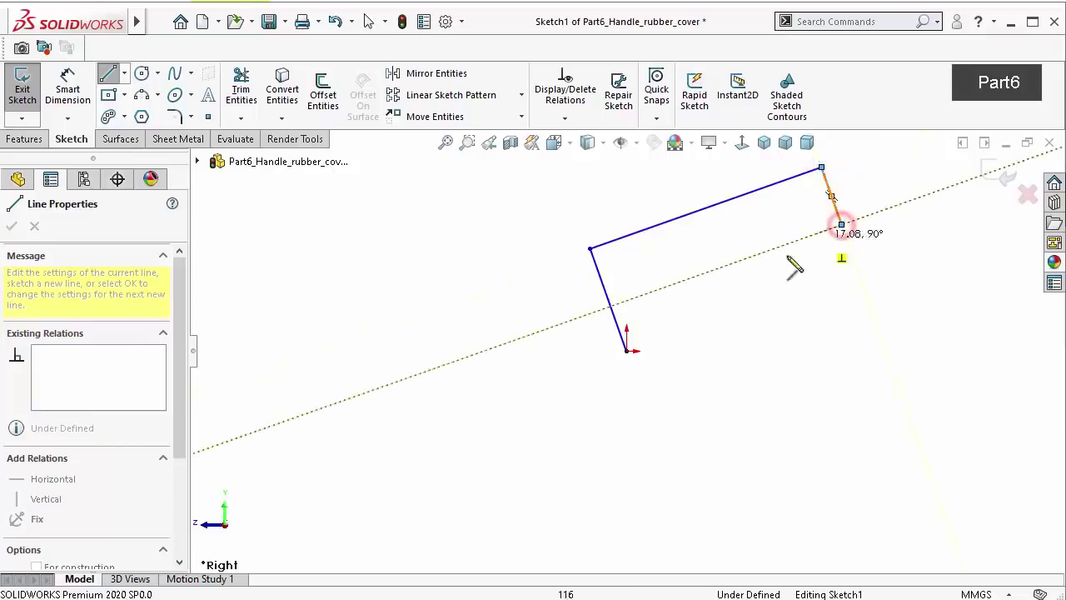
left_click(659, 314)
left_click(626, 350)
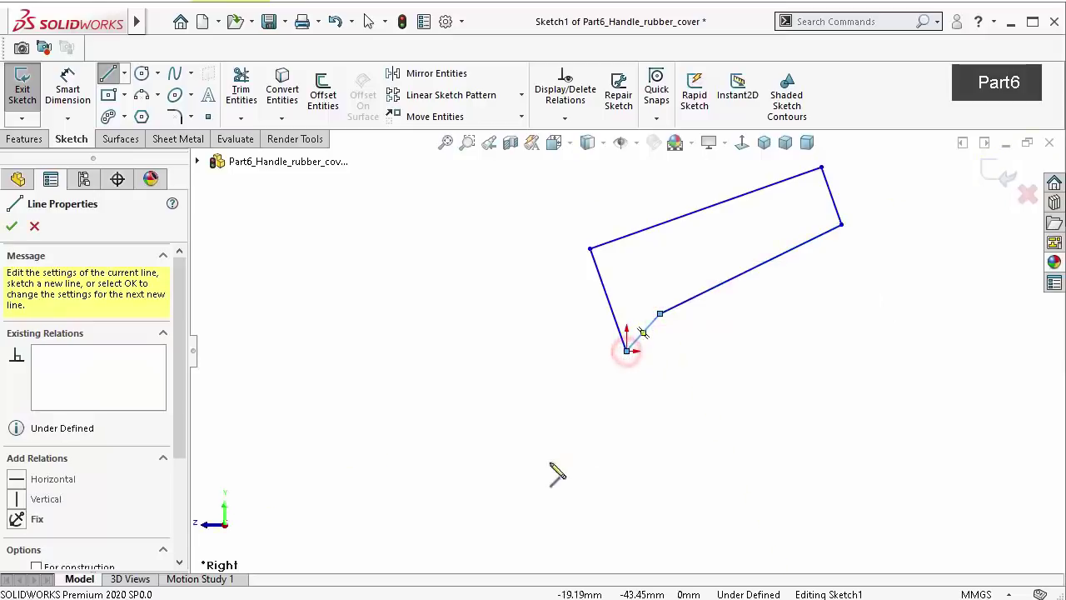
right_click_drag(516, 408, 483, 278)
Dimension the angle between the short bottom line and the left line as 65°
scroll(669, 407, "down", 1)
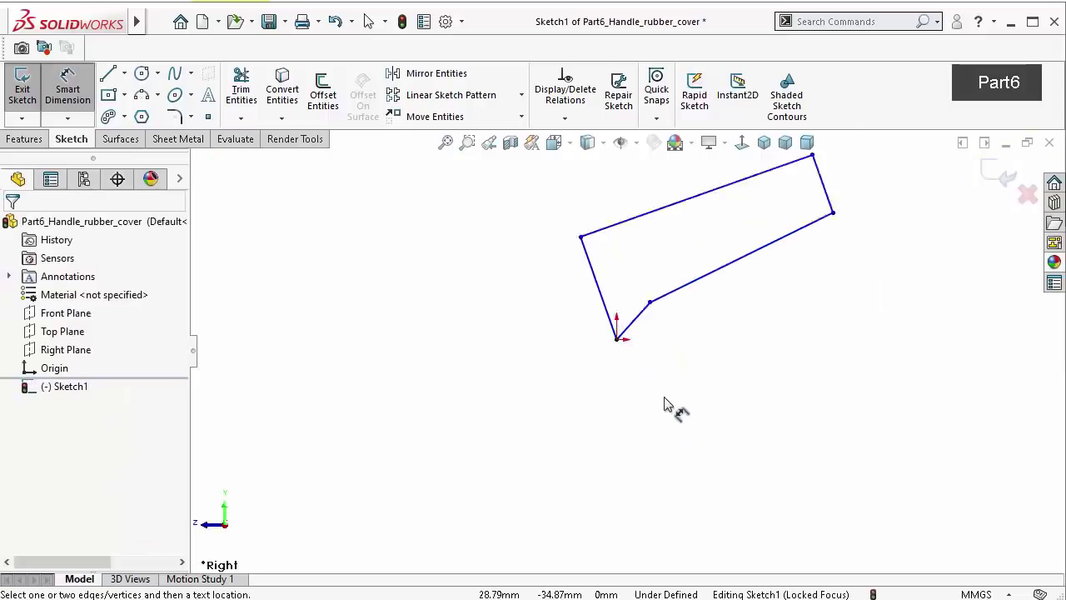
scroll(658, 367, "down", 1)
scroll(625, 295, "down", 2)
left_click(615, 276)
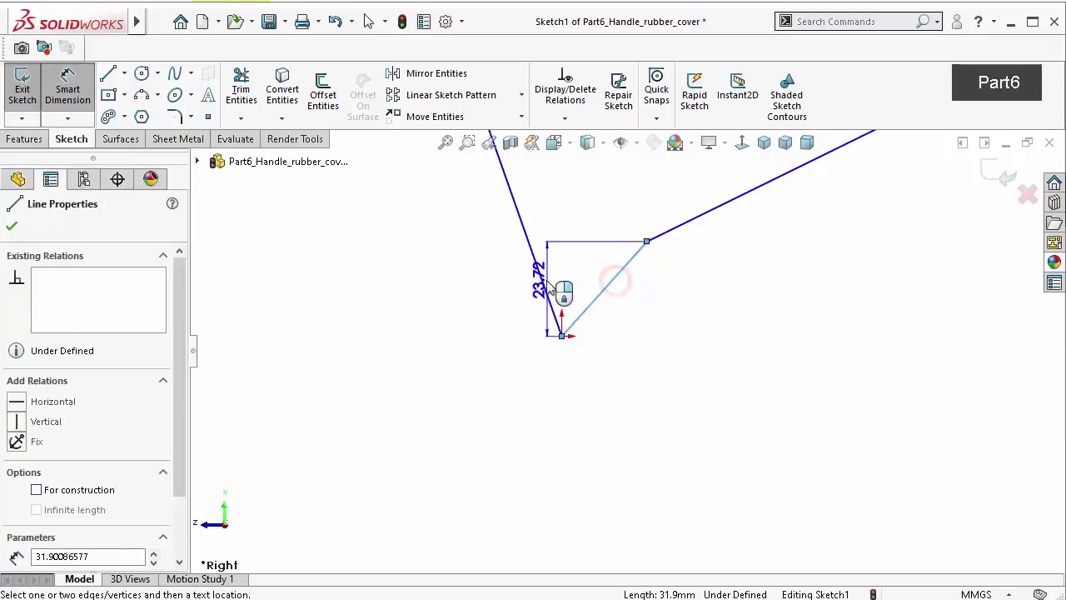
left_click(543, 288)
left_click(573, 294)
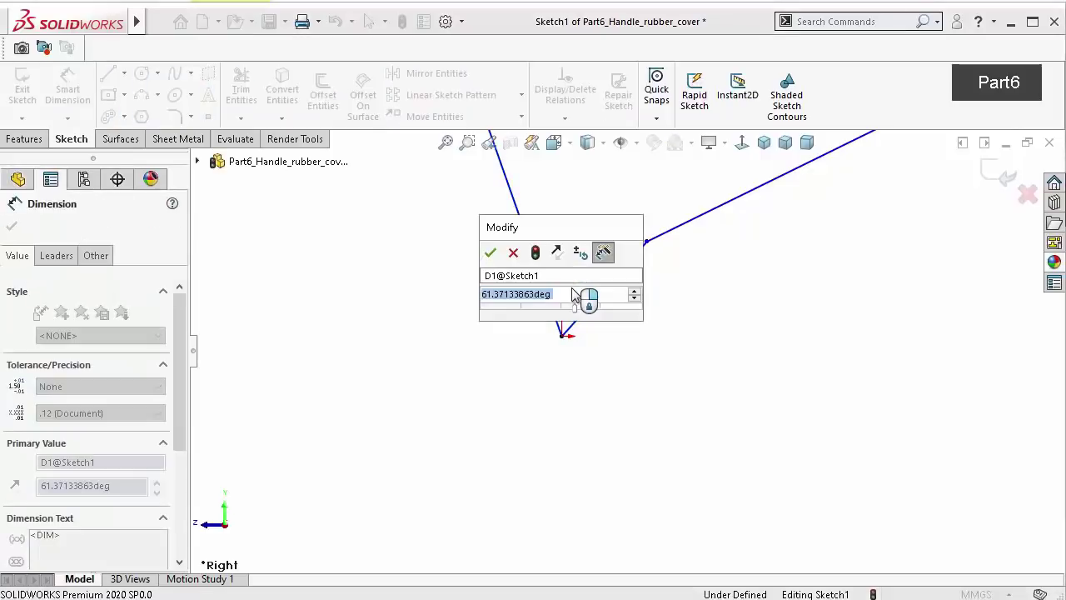
type("65")
key("Return")
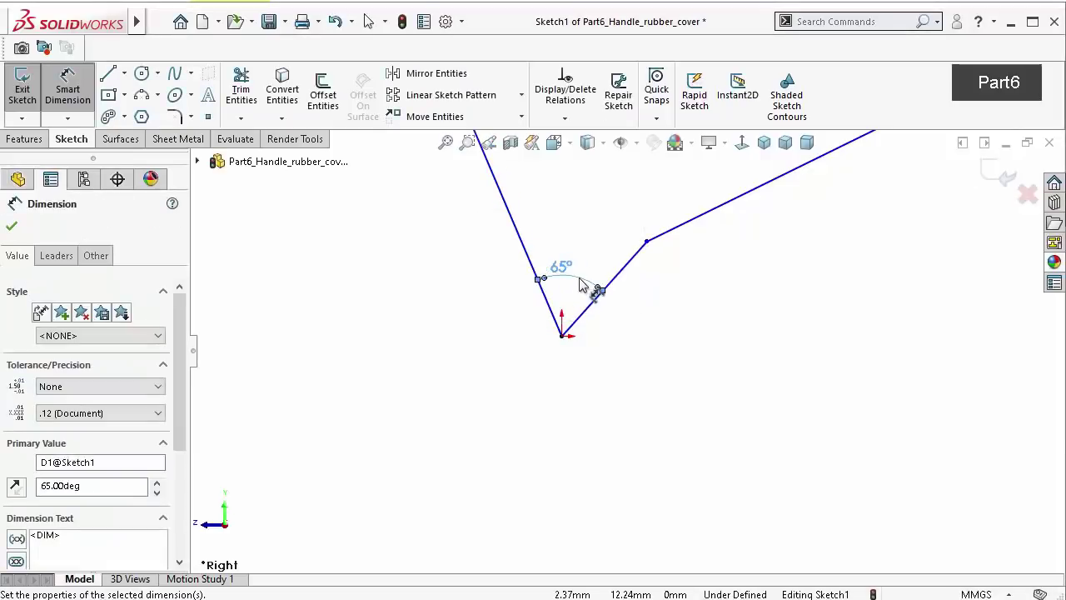
Set the angle between the long lower-right line and the short bottom line to 142°
left_click(677, 233)
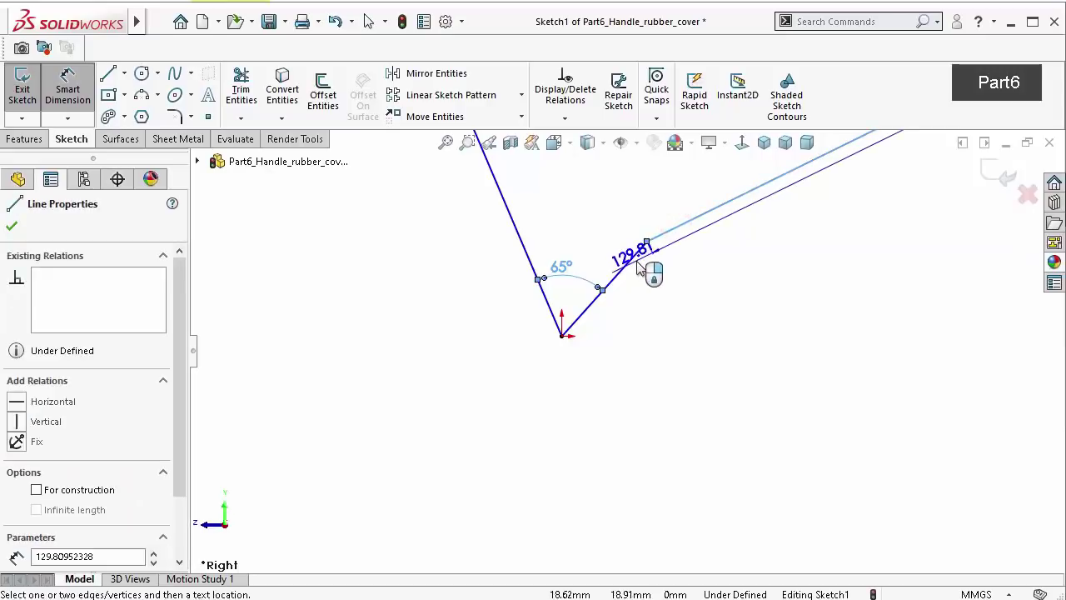
left_click(624, 263)
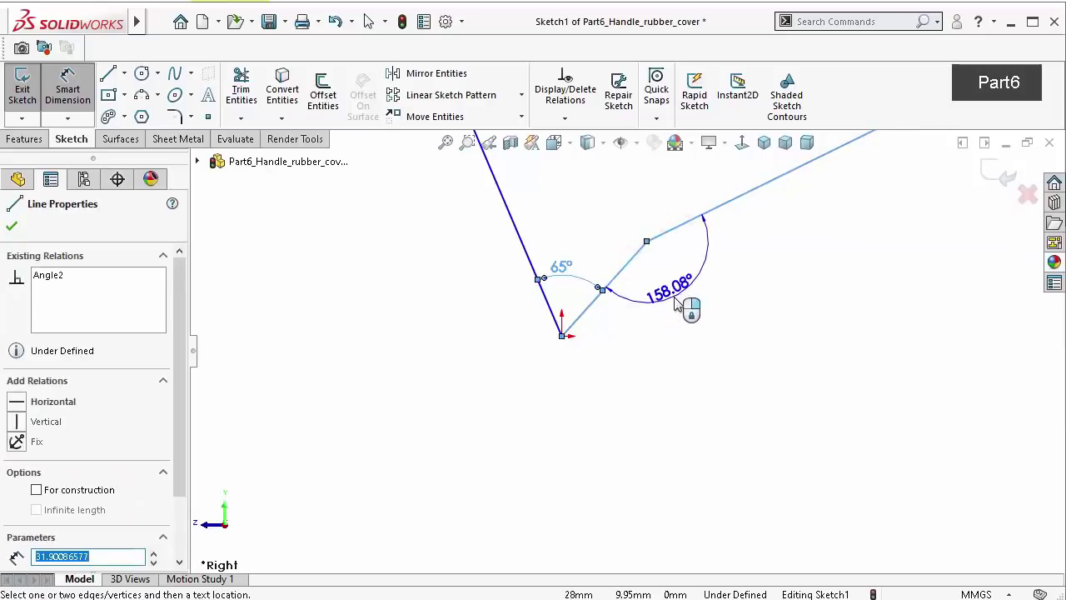
left_click(677, 301)
type("1")
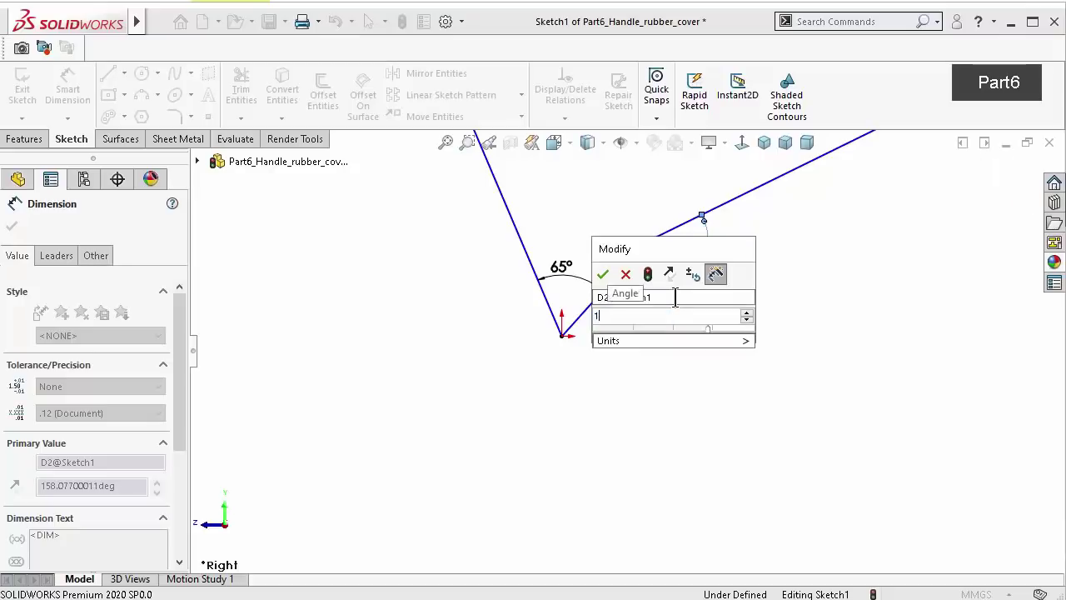
type("42")
key("Return")
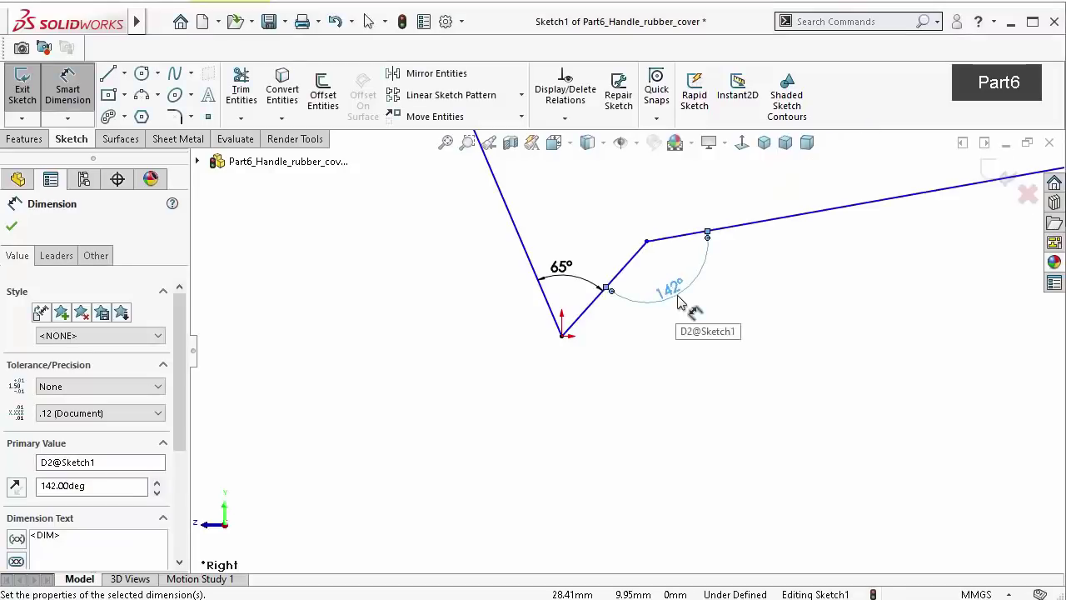
Add an 85.00 mm horizontal distance from the left corner to the top-right corner
key("f")
scroll(679, 306, "up", 1)
scroll(686, 309, "up", 1)
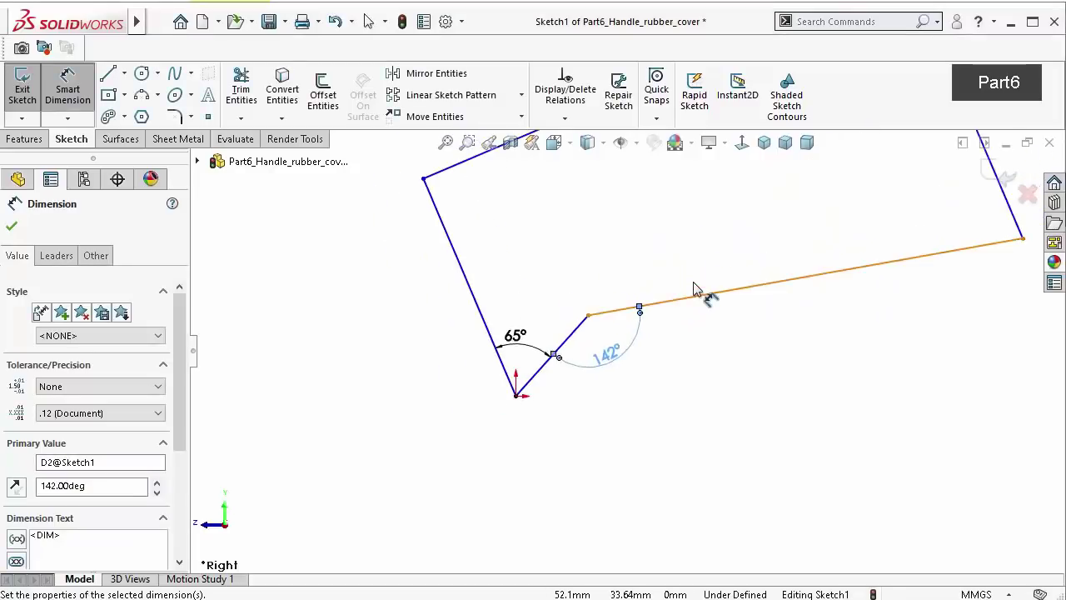
scroll(697, 291, "up", 1)
scroll(690, 300, "up", 1)
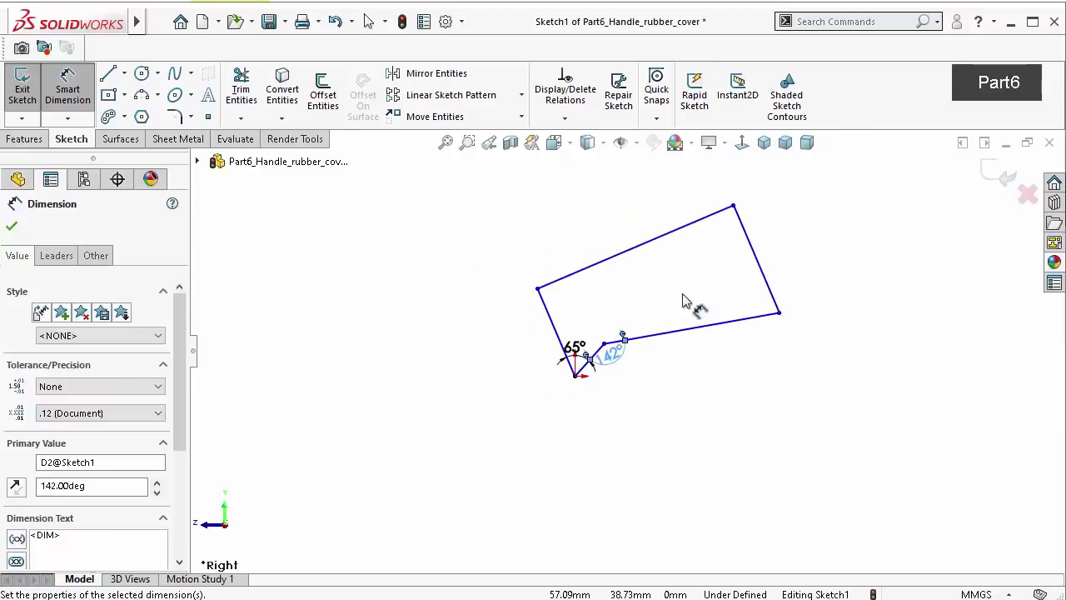
left_click(733, 207)
left_click(538, 288)
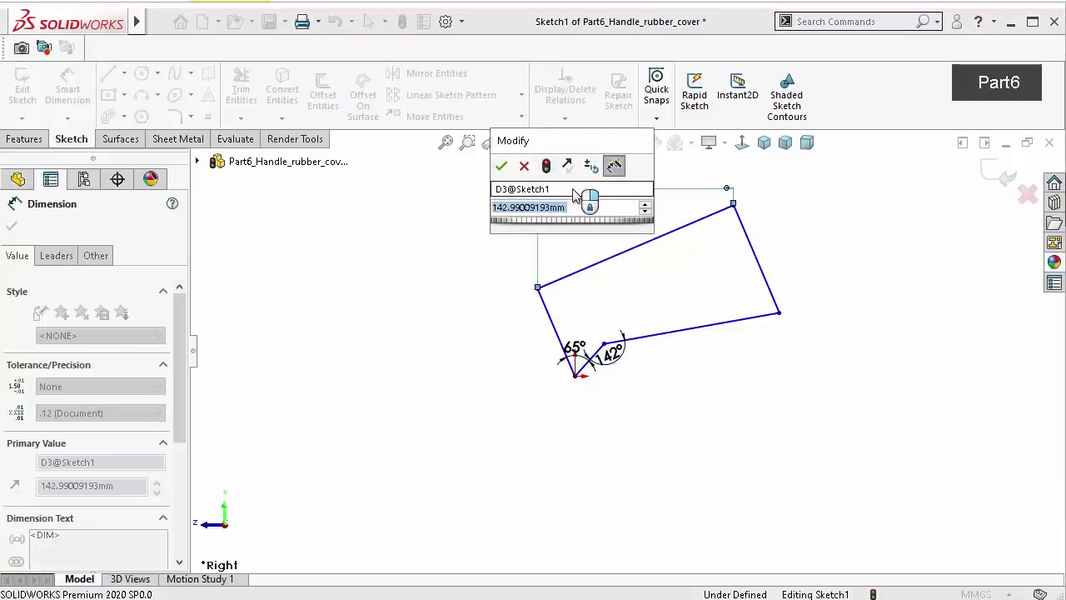
type("85+")
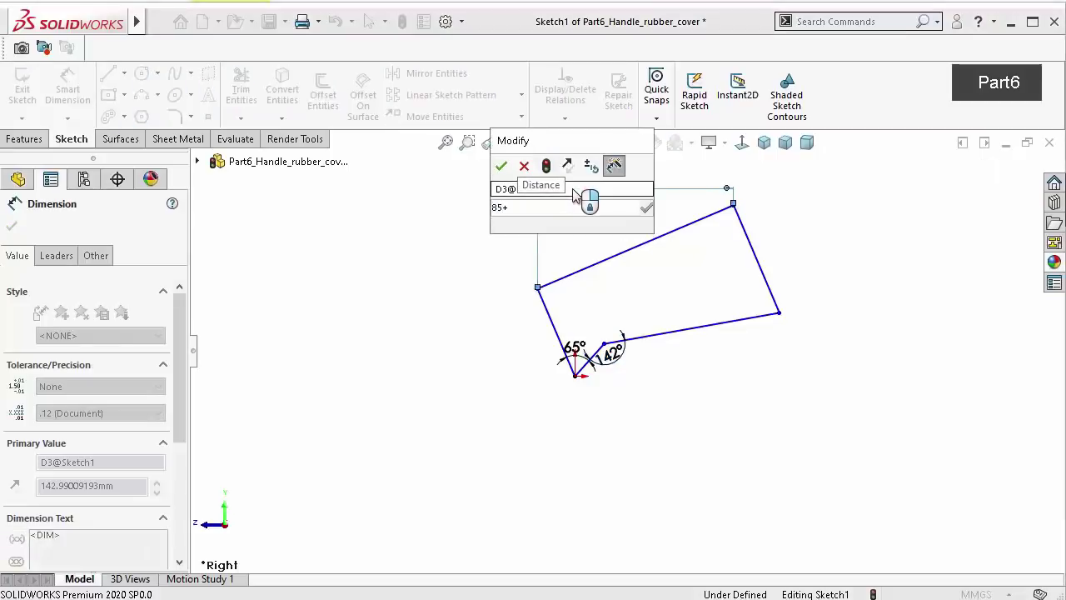
key("Return")
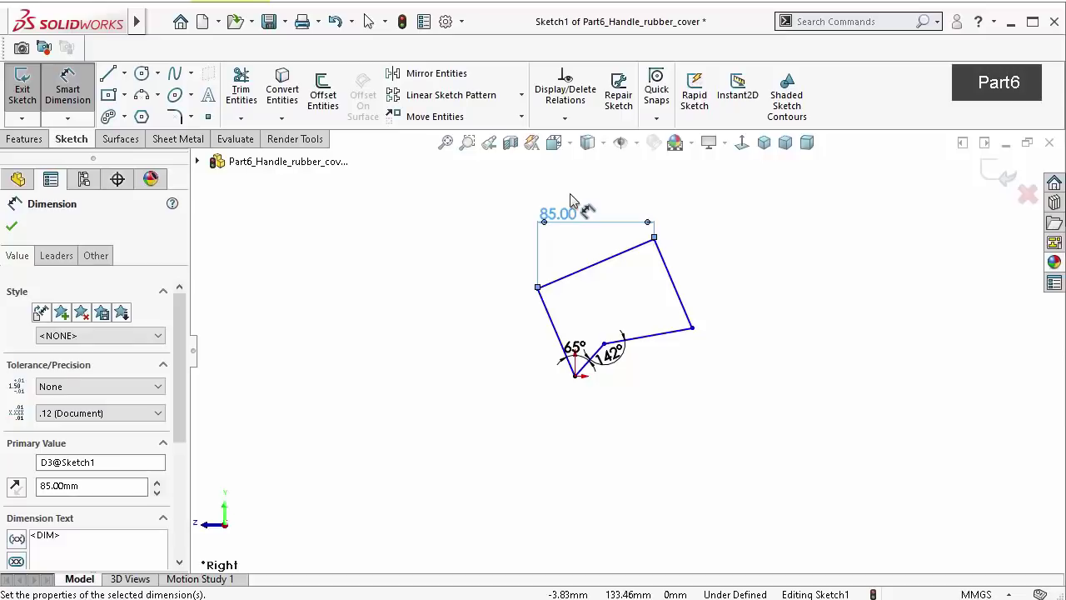
Cancel the conflicting 90° corner angle and remove the perpendicular relation at the left corner
left_click(553, 281)
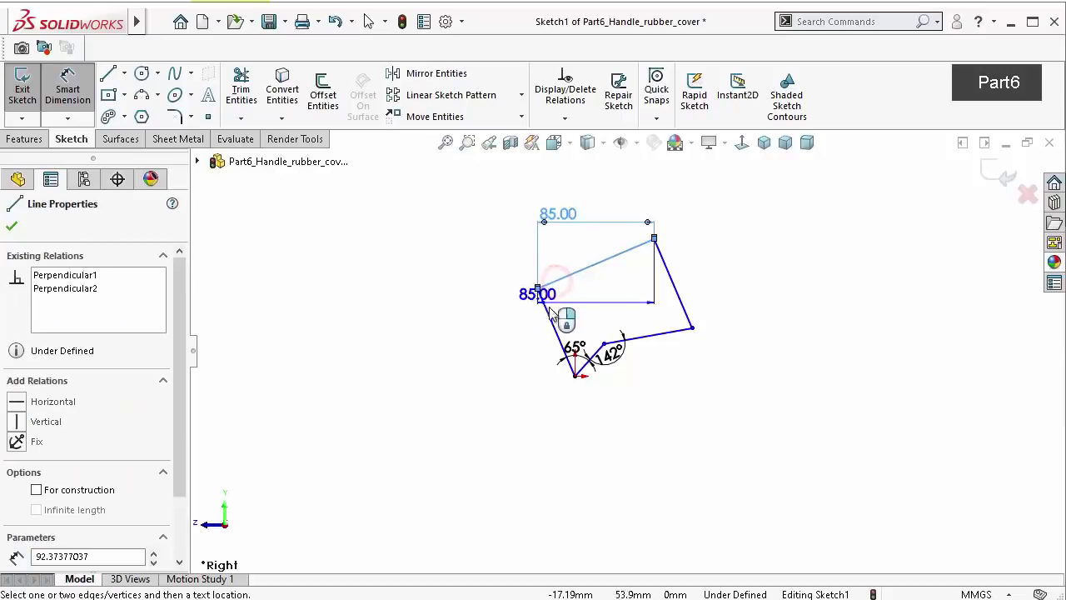
left_click(549, 316)
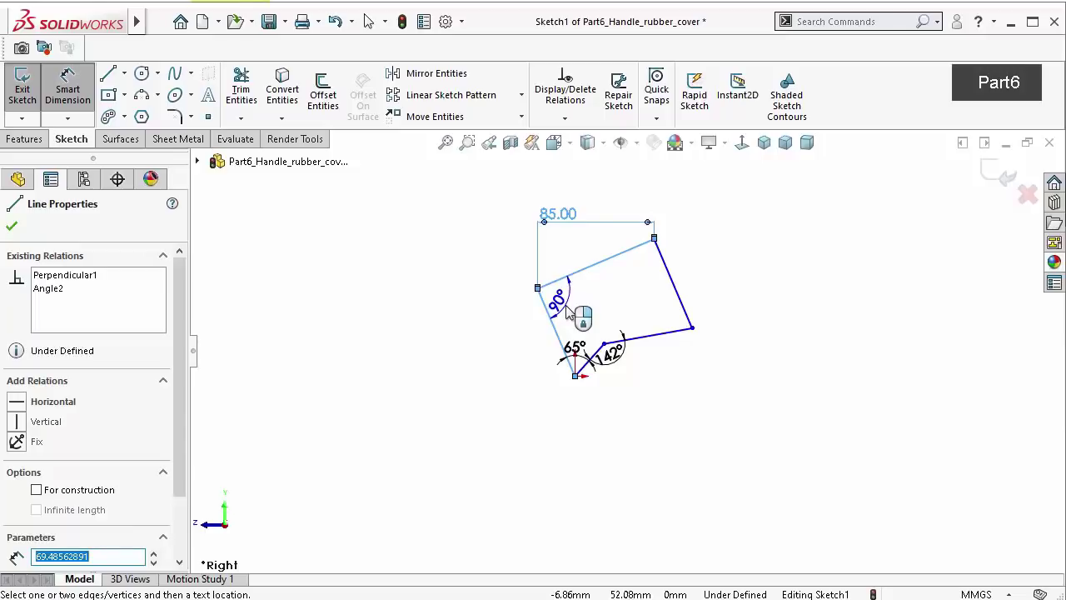
left_click(566, 306)
left_click(830, 442)
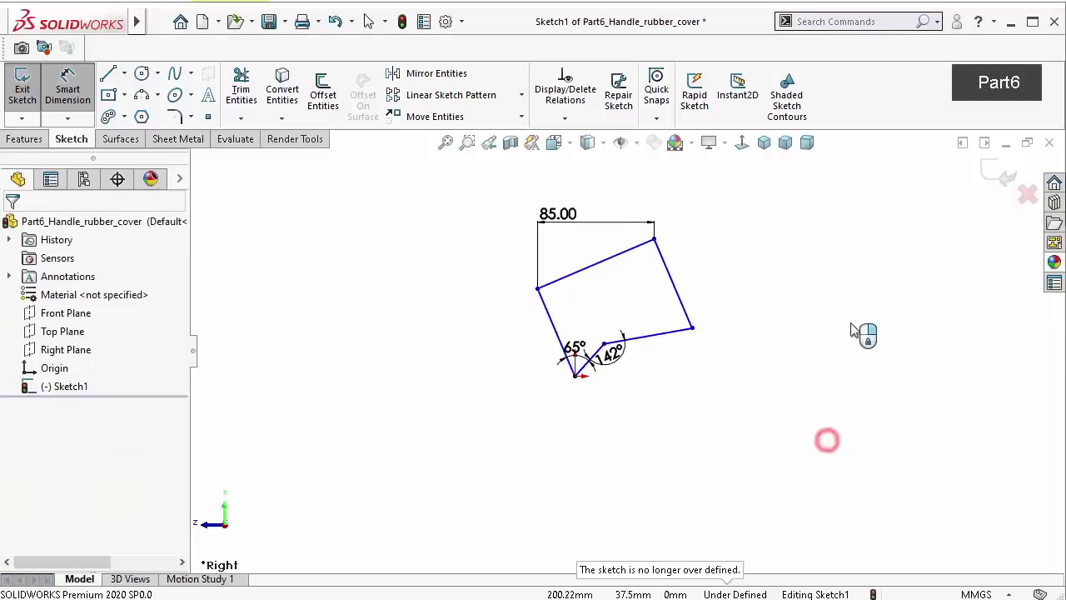
scroll(587, 312, "down", 4)
scroll(587, 312, "down", 3)
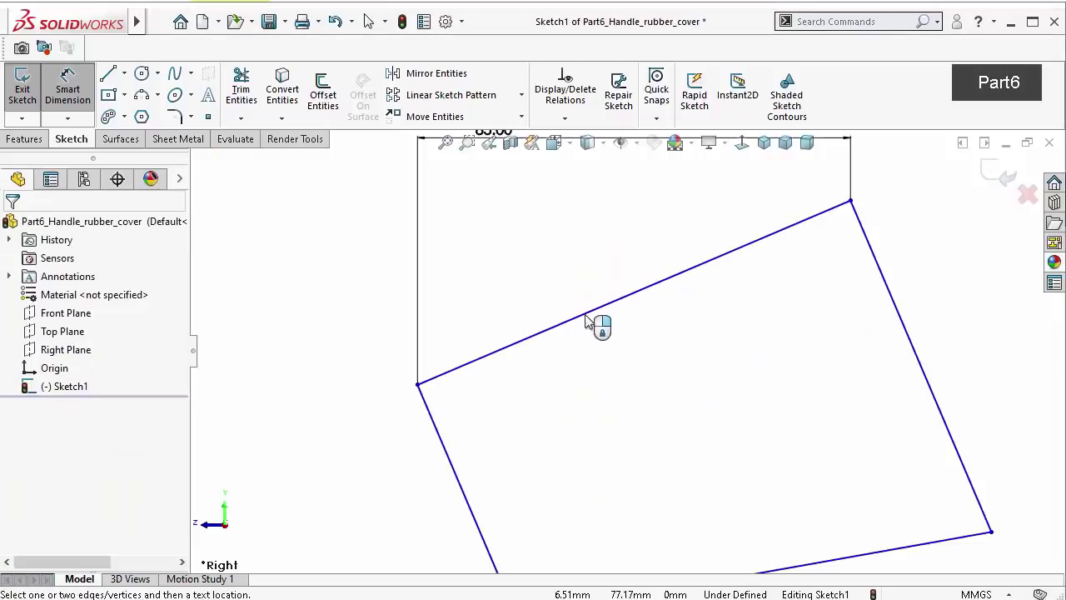
key("Escape")
left_click(475, 360)
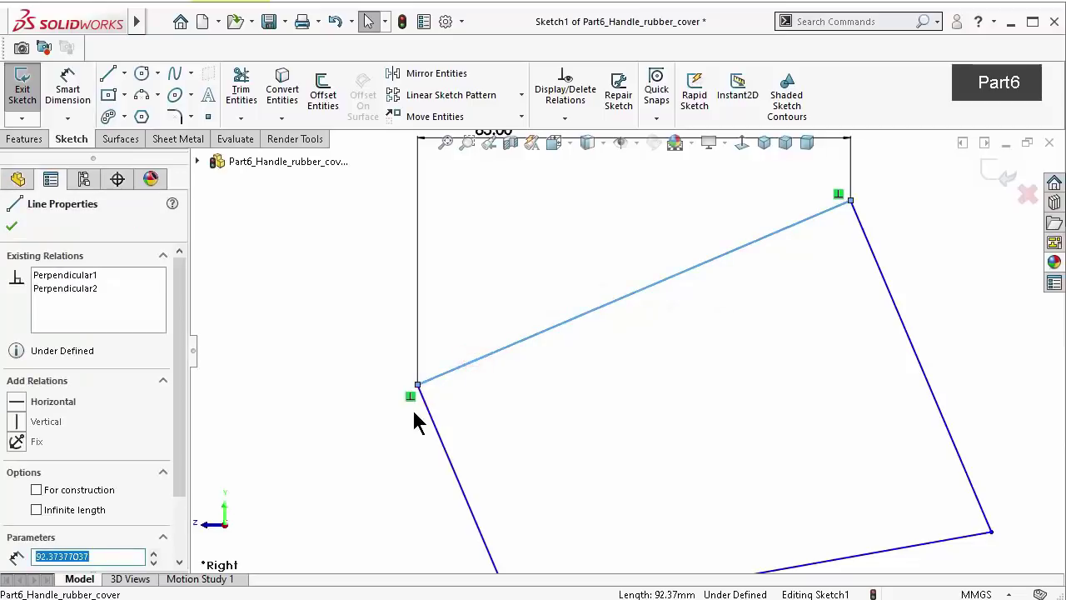
left_click(410, 395)
key("Escape")
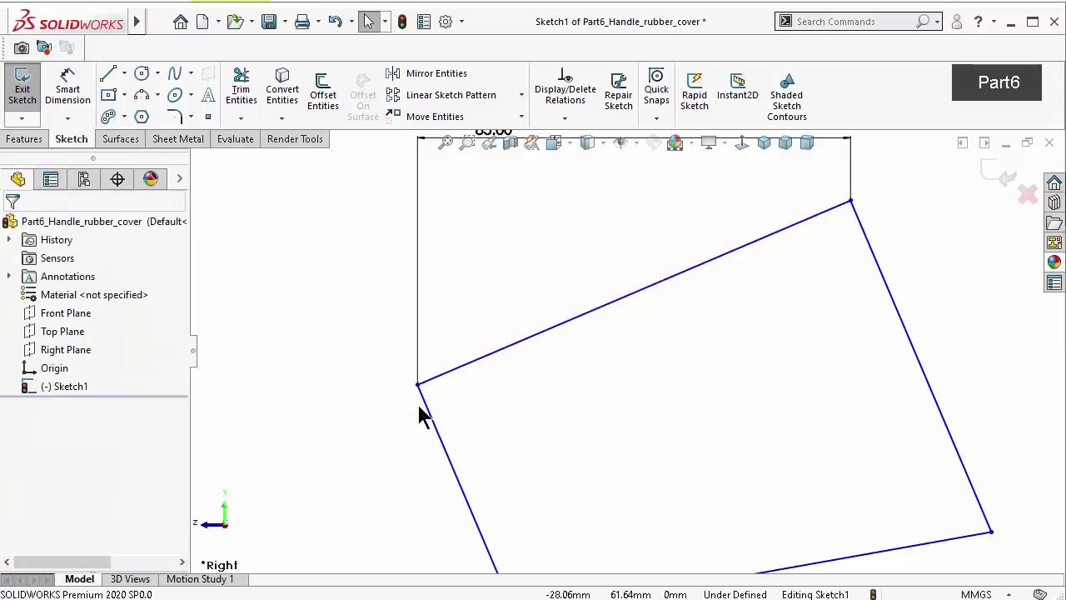
Dimension the upper-left corner angle between the top and left lines as 72.5°
right_click_drag(381, 448, 469, 374)
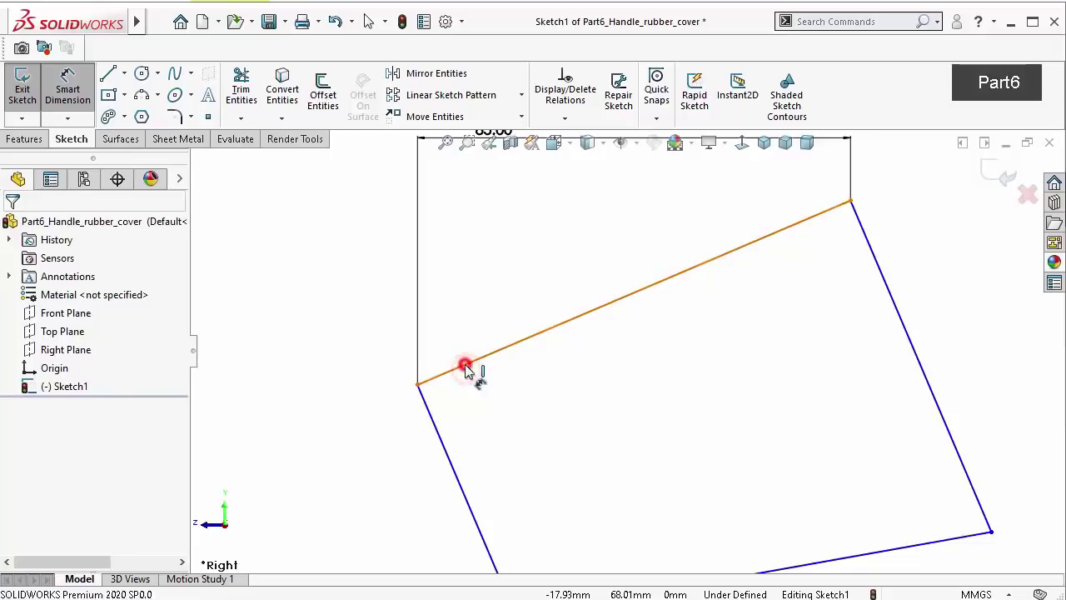
left_click(468, 372)
left_click(439, 428)
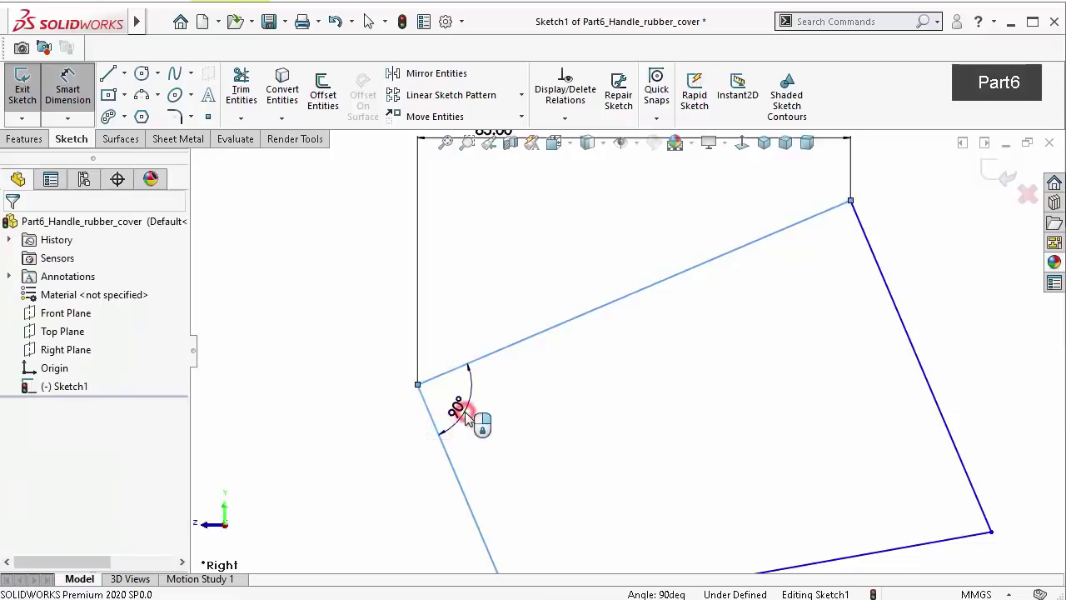
left_click(458, 409)
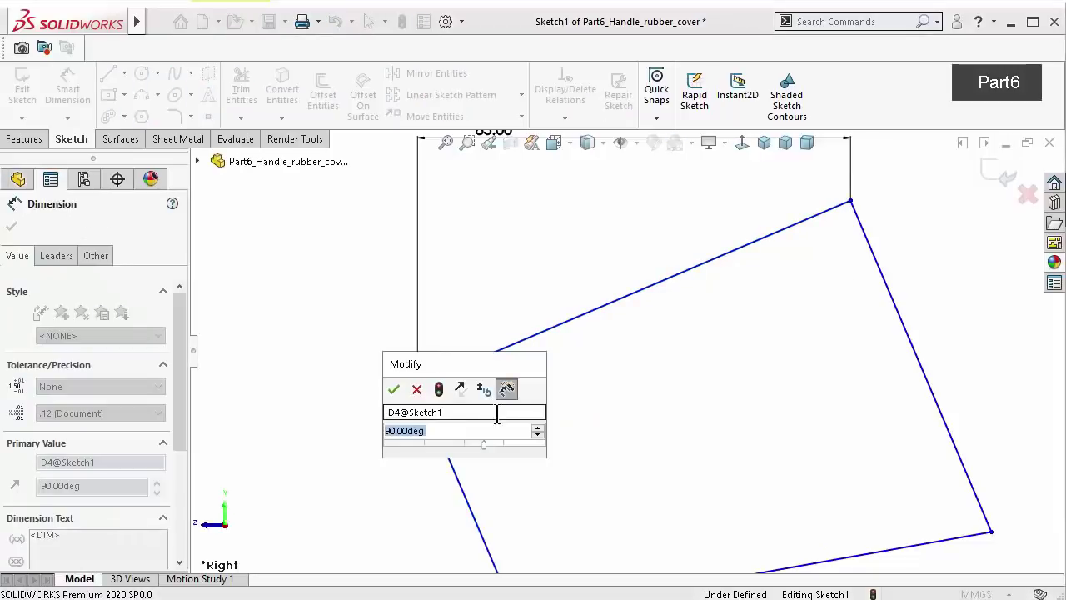
type("72.5")
key("Return")
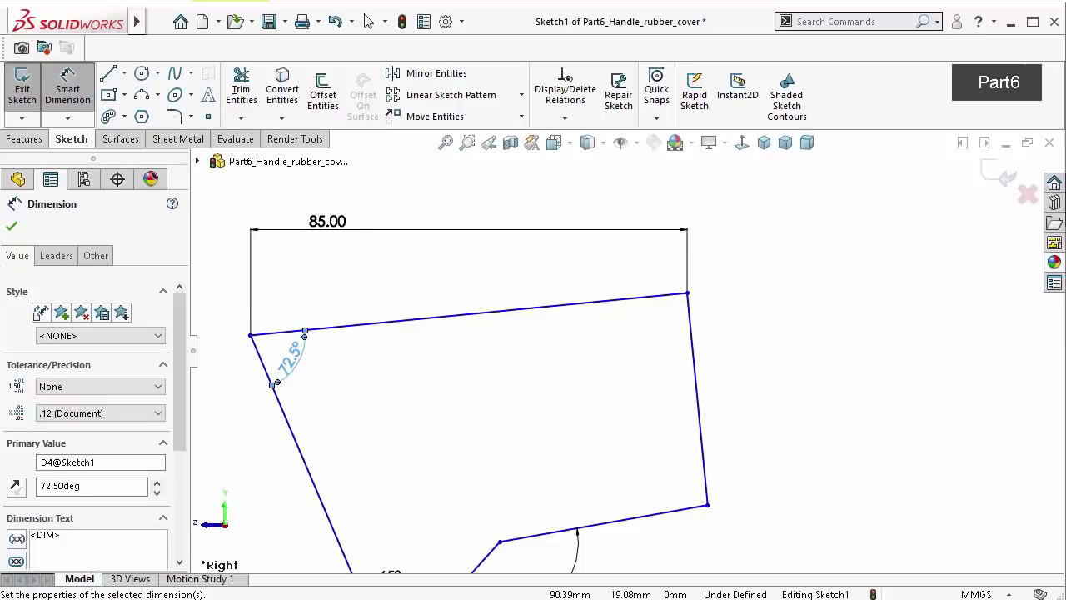
key("Escape")
scroll(629, 320, "up", 3)
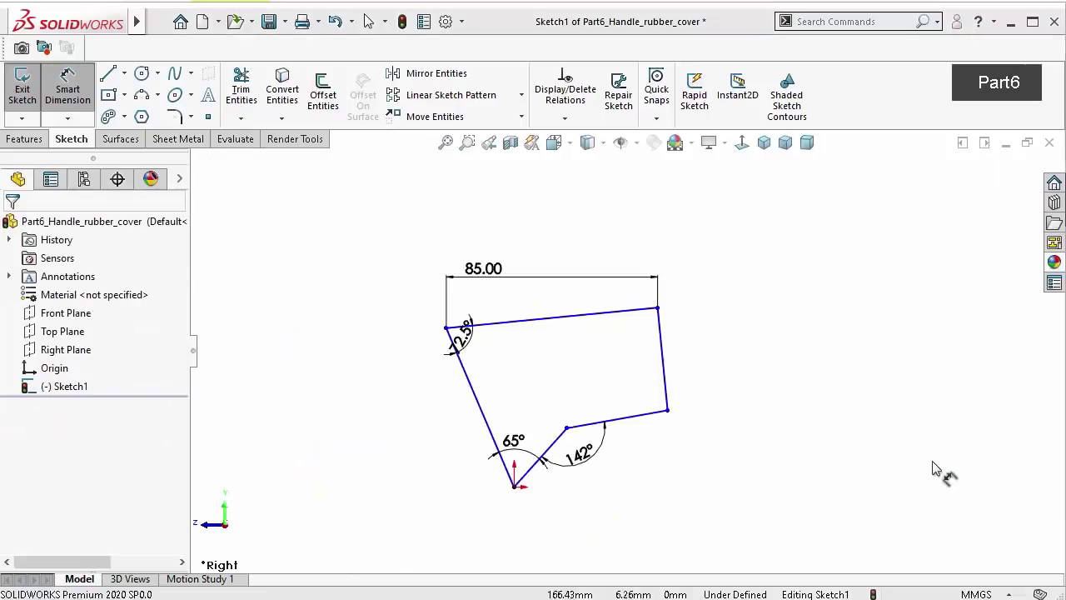
Select the top and right lines together to inspect their relations
left_click(628, 313)
key("Escape")
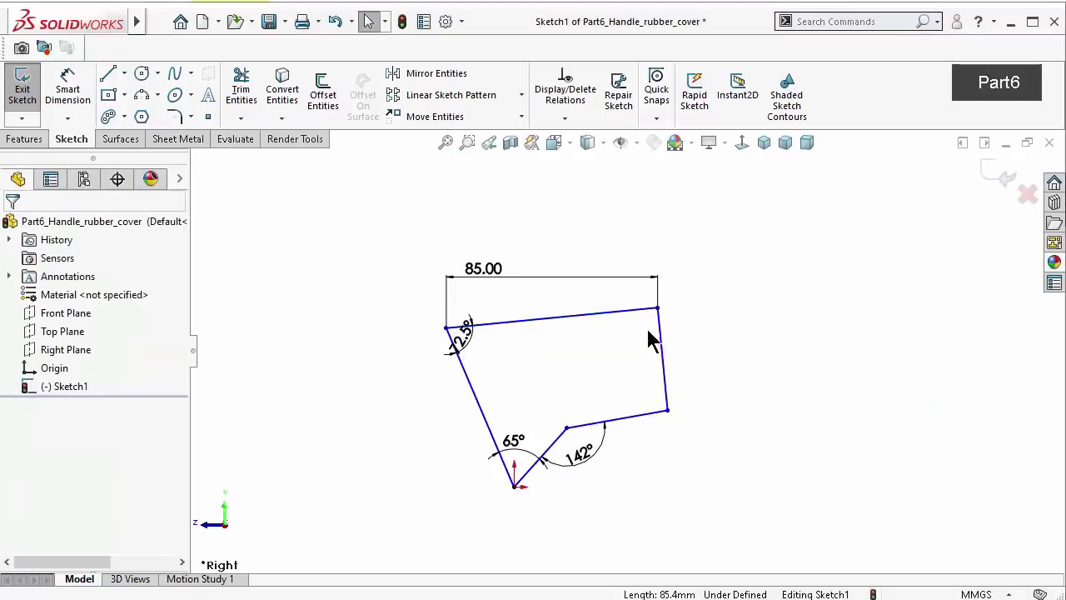
left_click(646, 310)
left_click(661, 349, "ctrl")
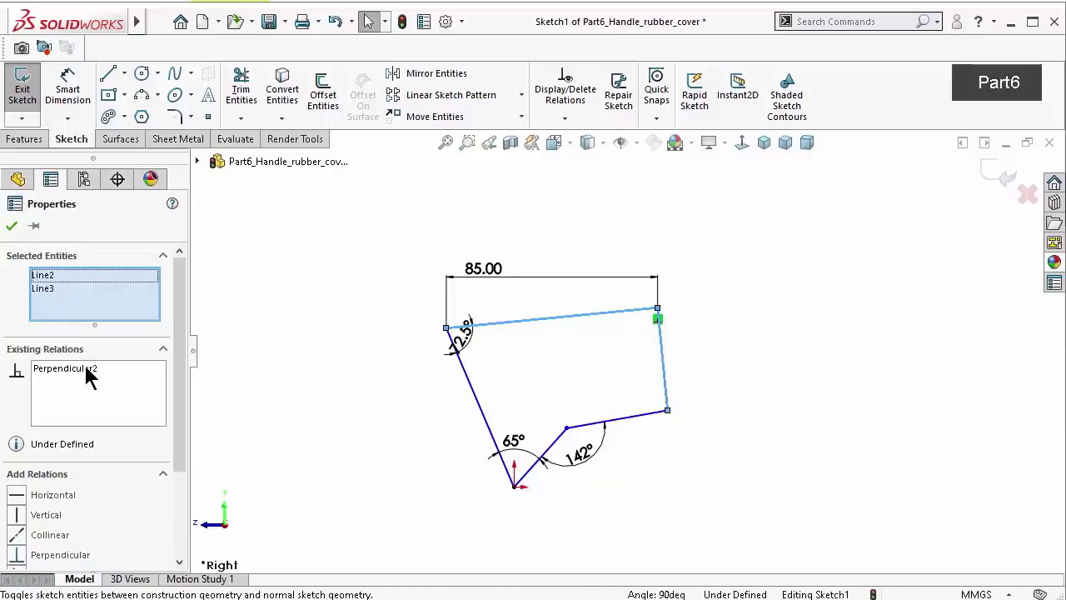
left_click(754, 351)
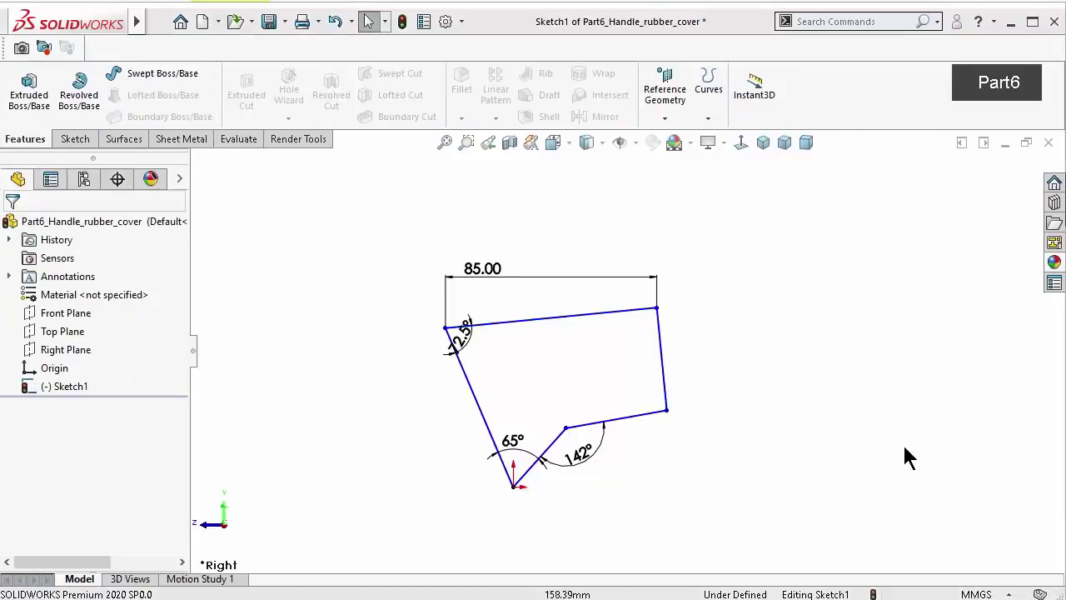
Give the lower-left edge a 25.36 mm length dimension
key("d")
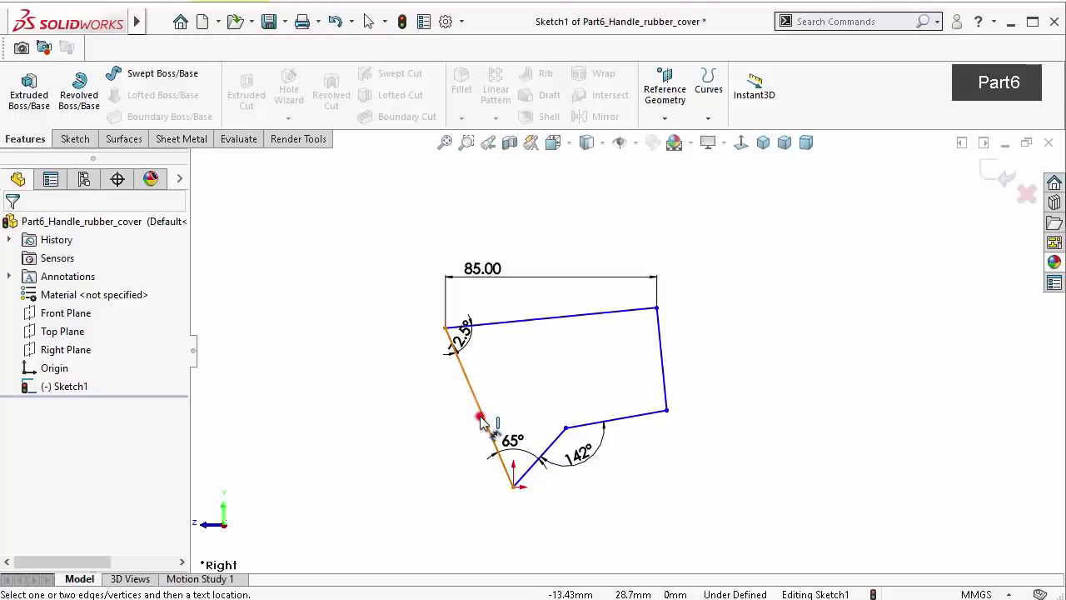
left_click(480, 419)
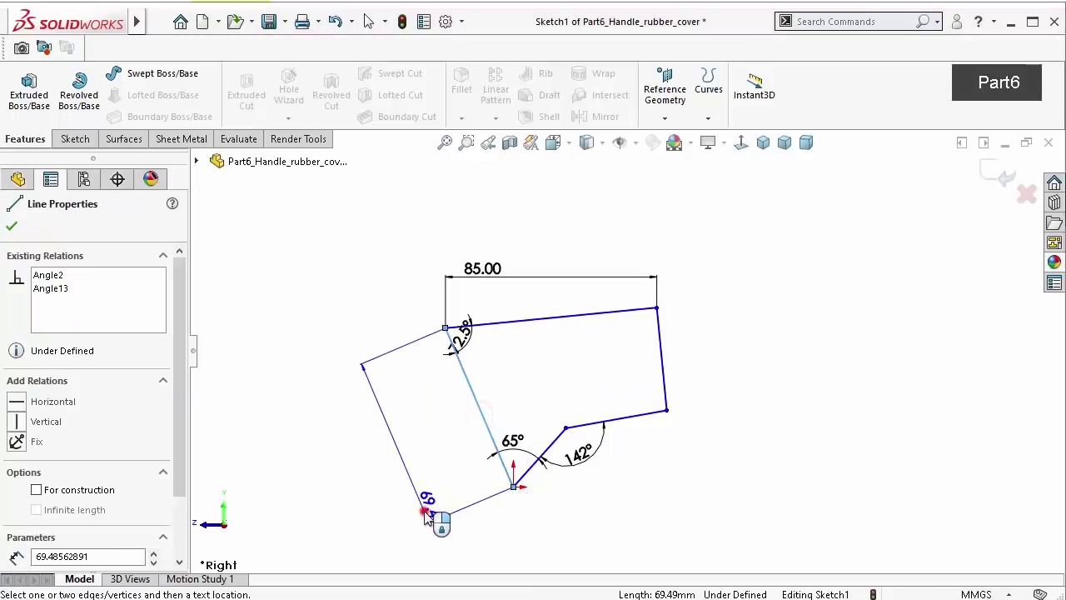
left_click(425, 514)
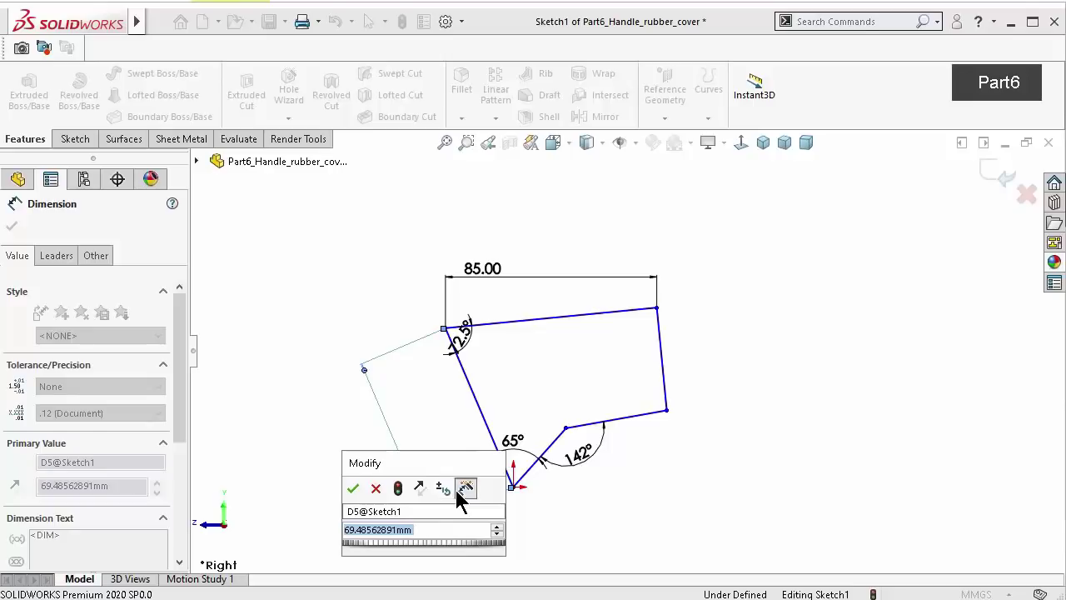
type("25")
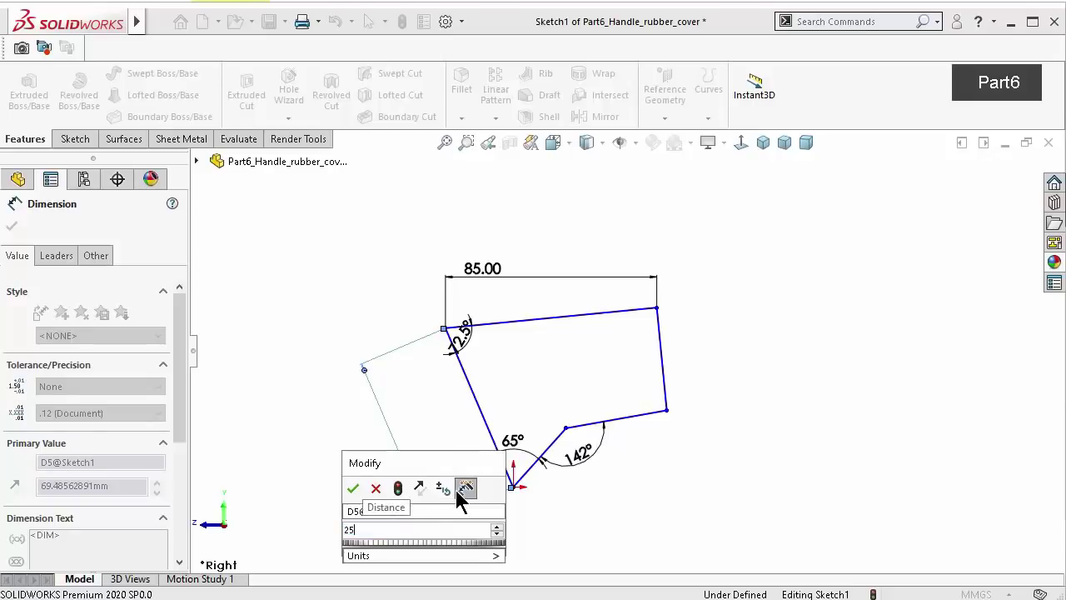
type(".36")
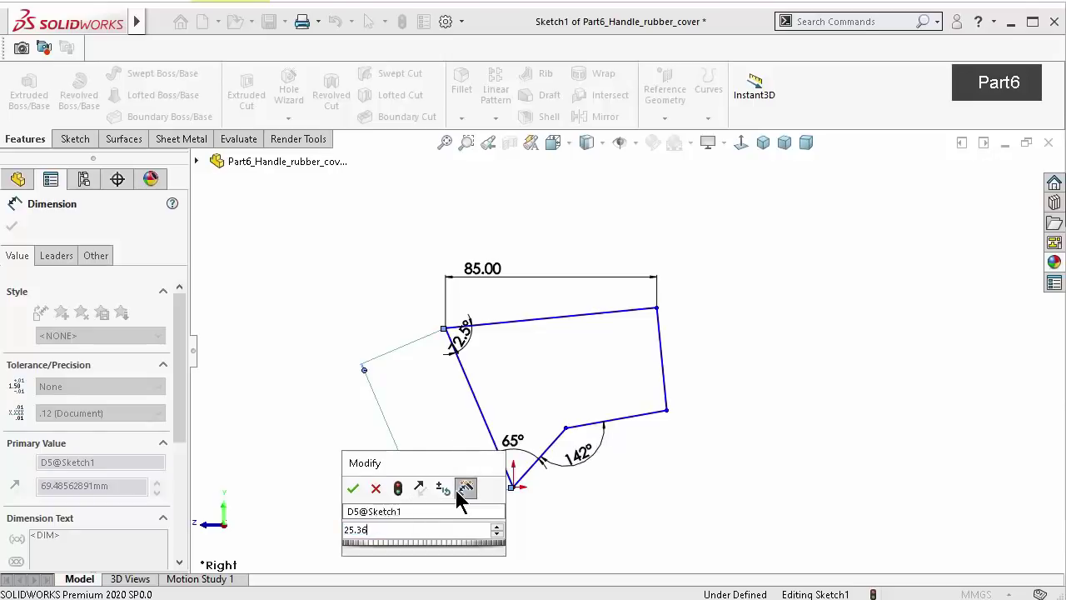
key("Return")
scroll(650, 408, "down", 3)
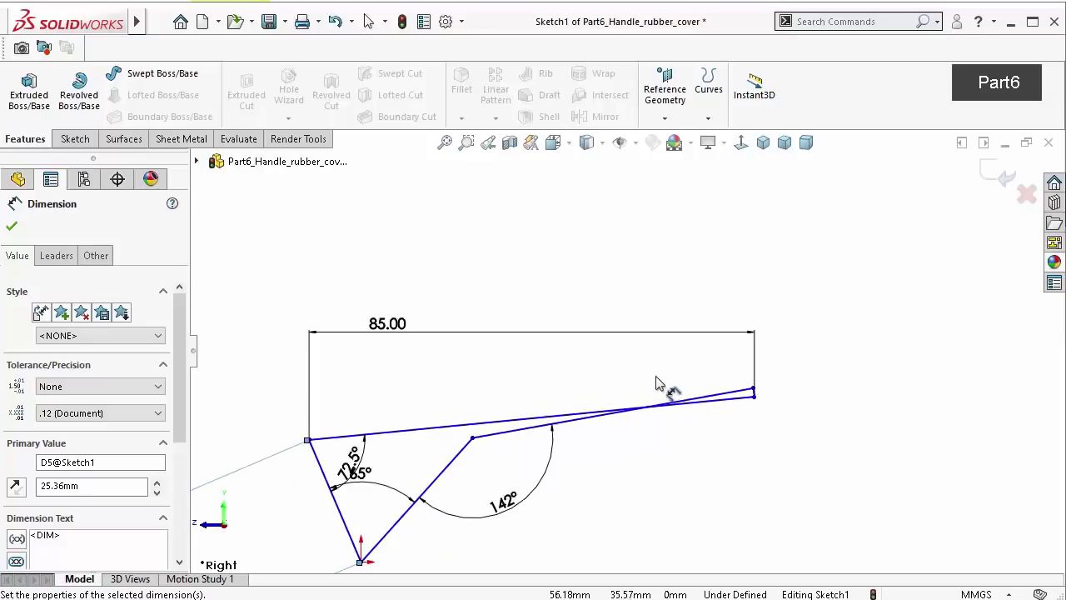
scroll(662, 383, "up", 1)
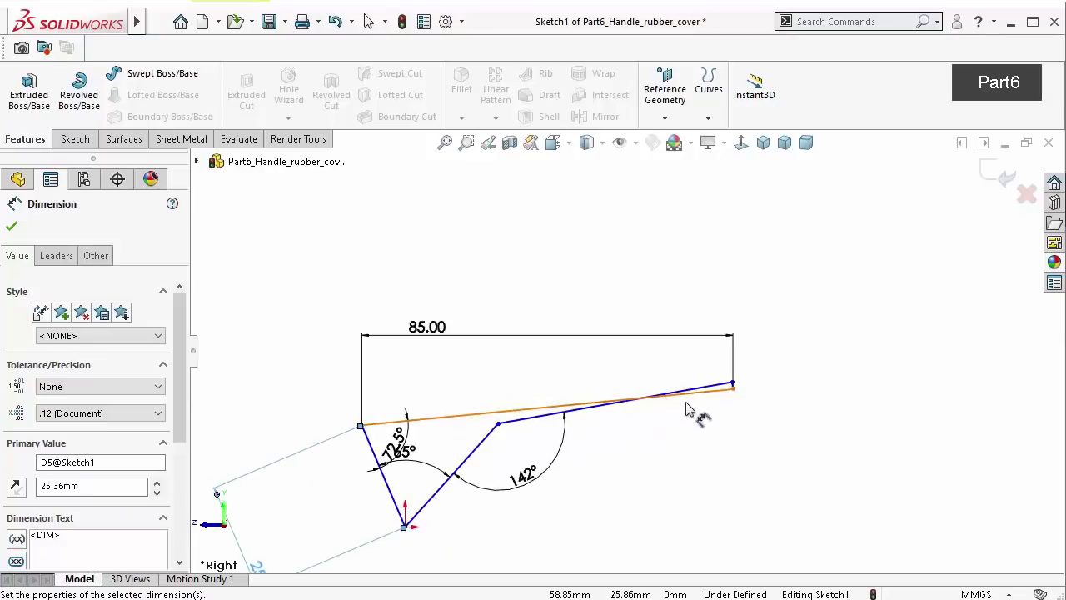
key("Escape")
Drag the right end of the profile down and to the right
left_click_drag(731, 388, 726, 365)
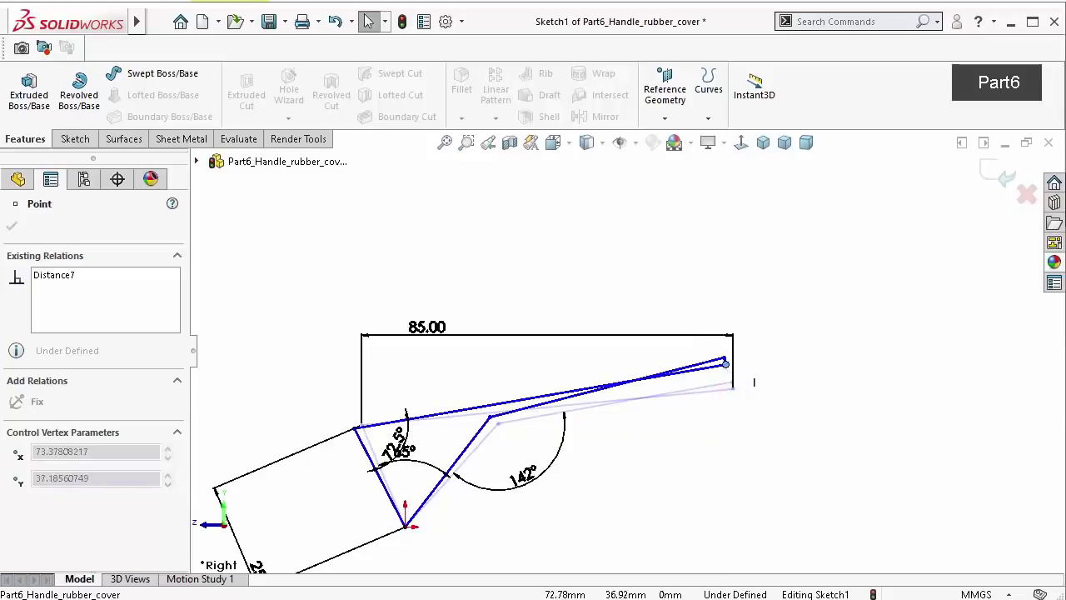
left_click_drag(492, 425, 505, 455)
scroll(757, 440, "down", 3)
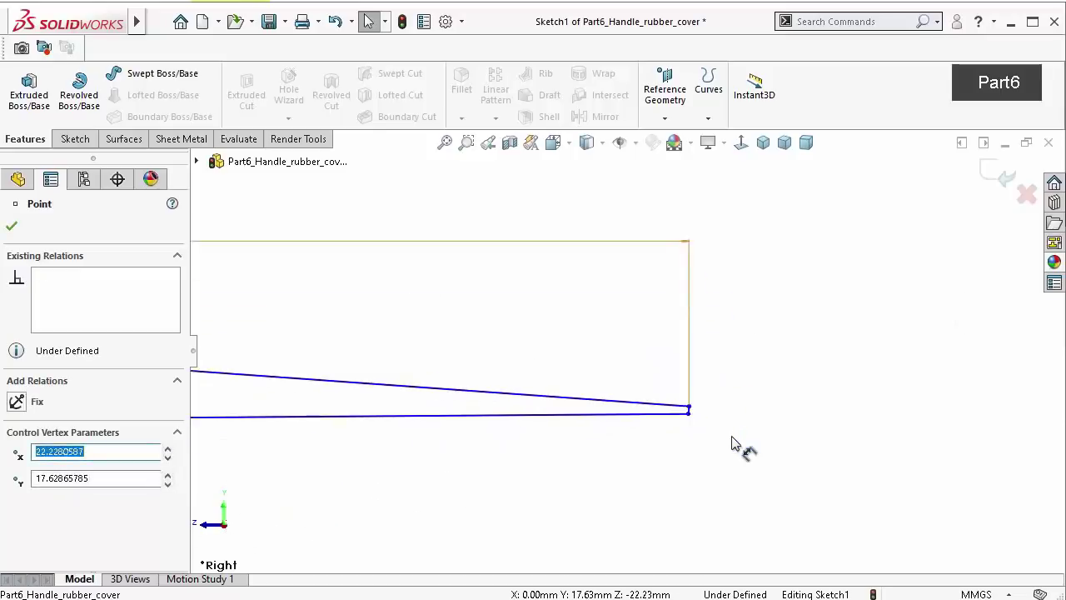
scroll(744, 444, "down", 2)
scroll(692, 414, "down", 2)
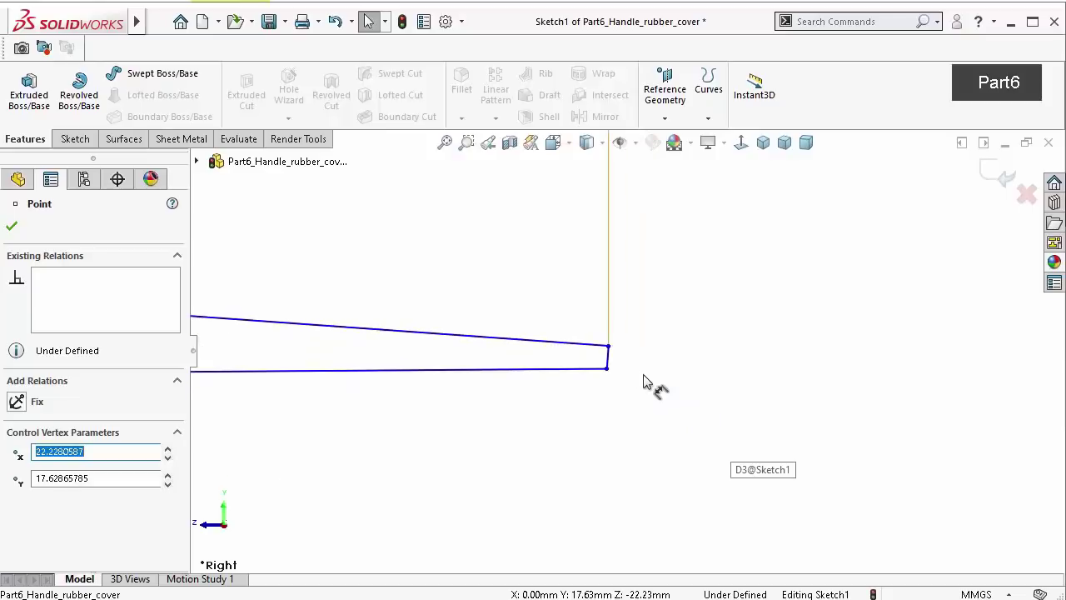
left_click(691, 408)
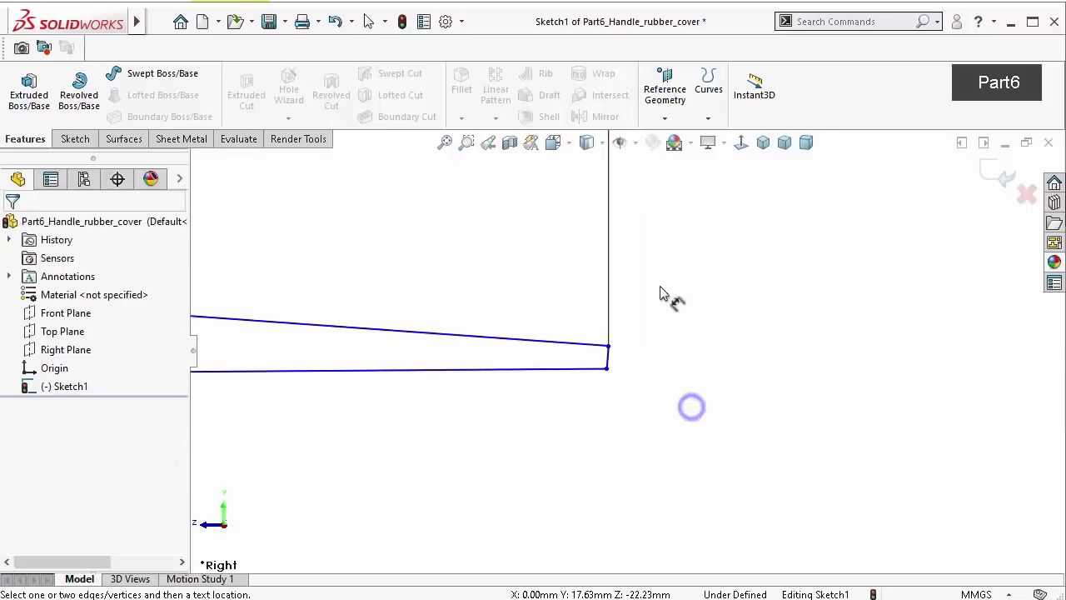
Dimension the short right end edge to 14.6 mm and move the 72.5° label clear of 65°
left_click(609, 359)
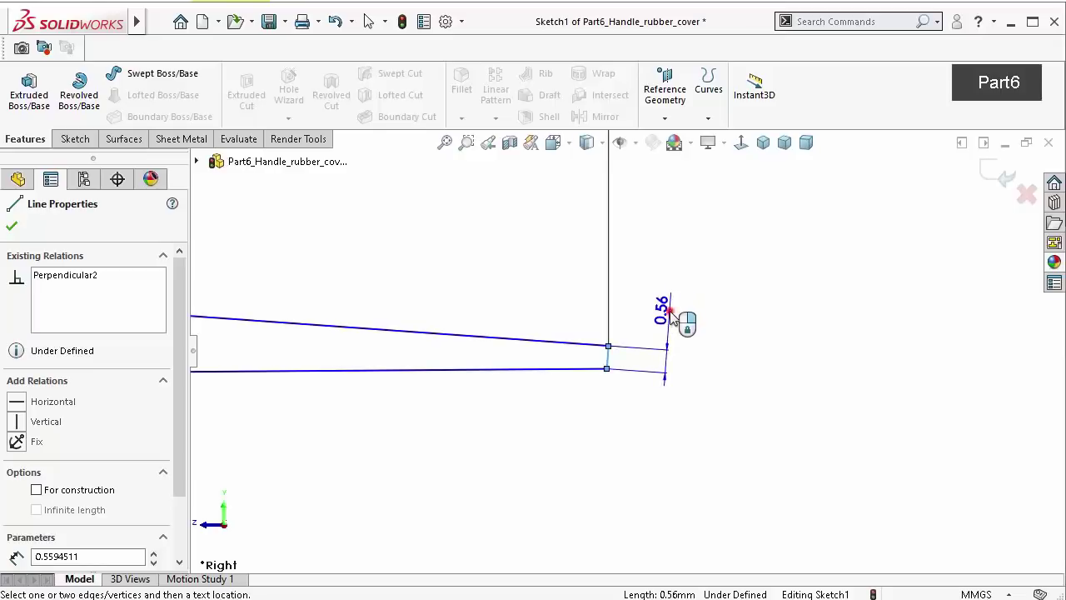
left_click(671, 317)
type("14")
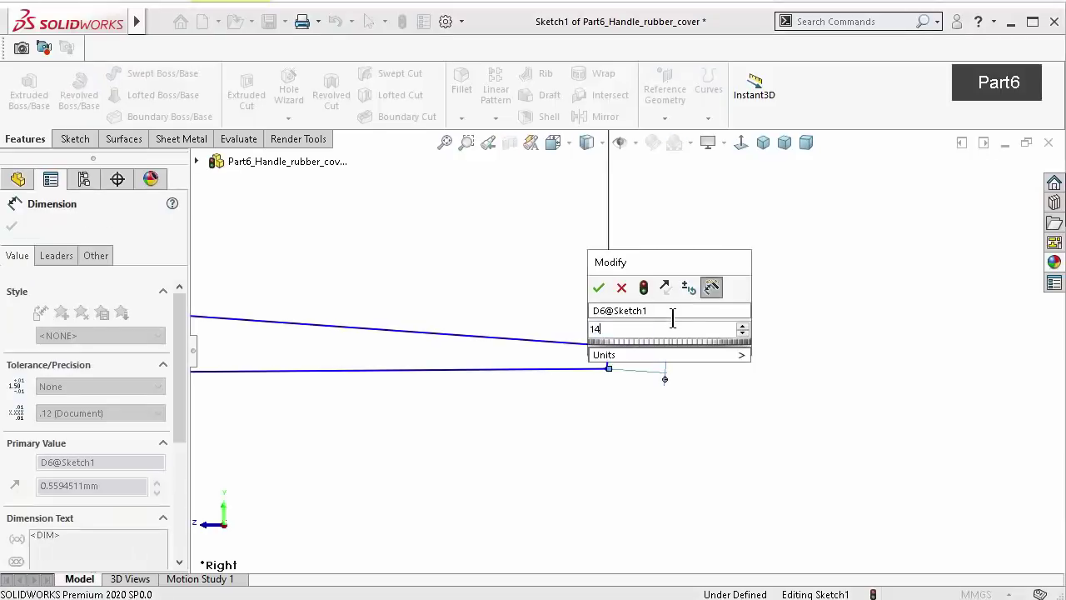
type(".6")
key("Return")
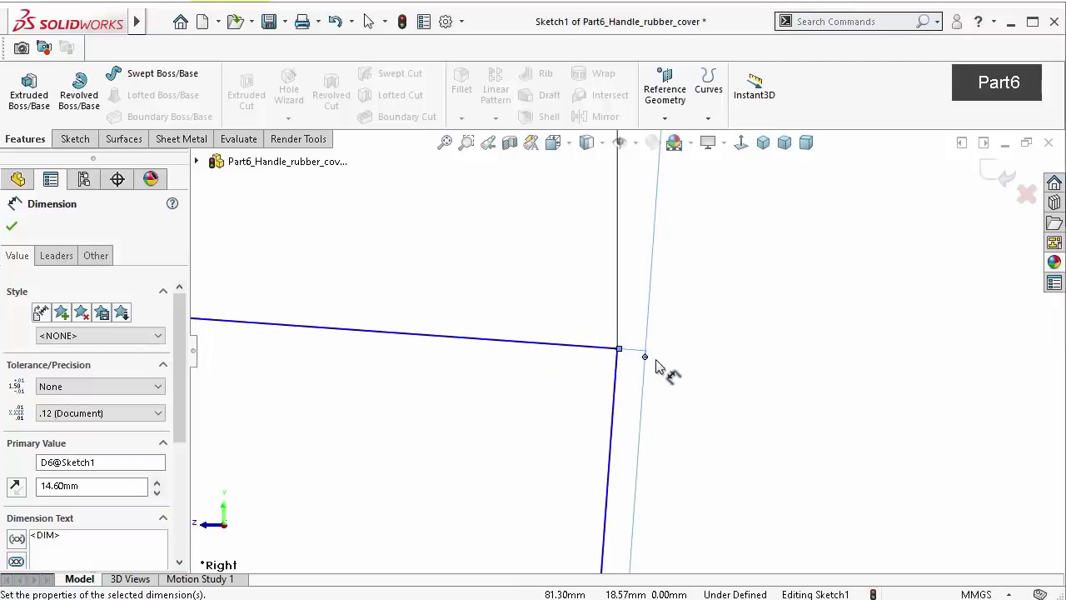
scroll(533, 449, "up", 2)
scroll(499, 462, "up", 2)
scroll(458, 446, "up", 3)
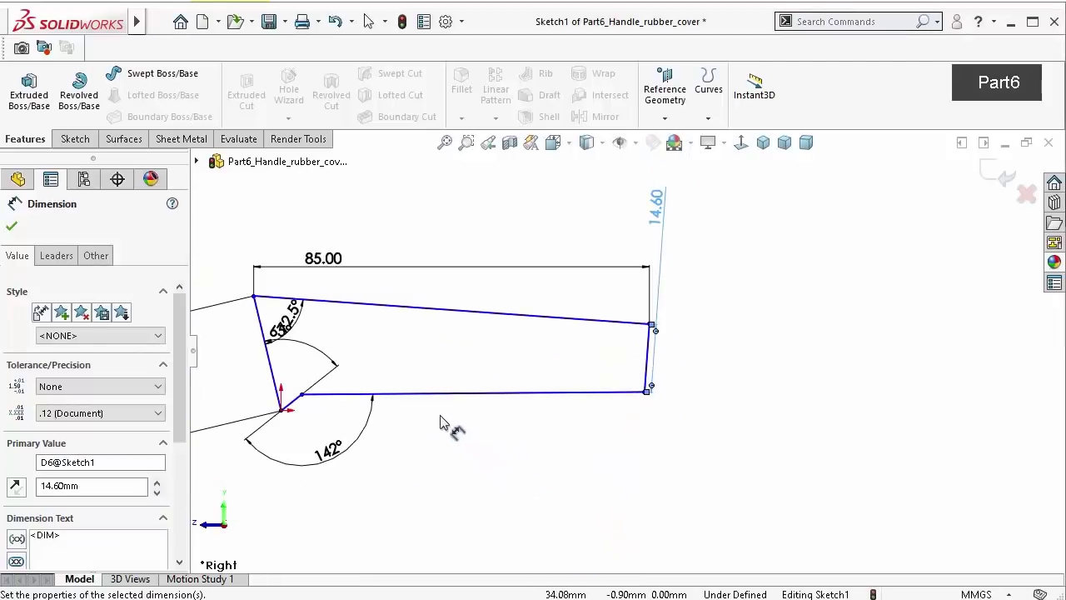
scroll(192, 335, "down", 2)
mouse_move(332, 310)
left_mouse_down()
mouse_move(310, 287)
mouse_move(317, 280)
left_mouse_up()
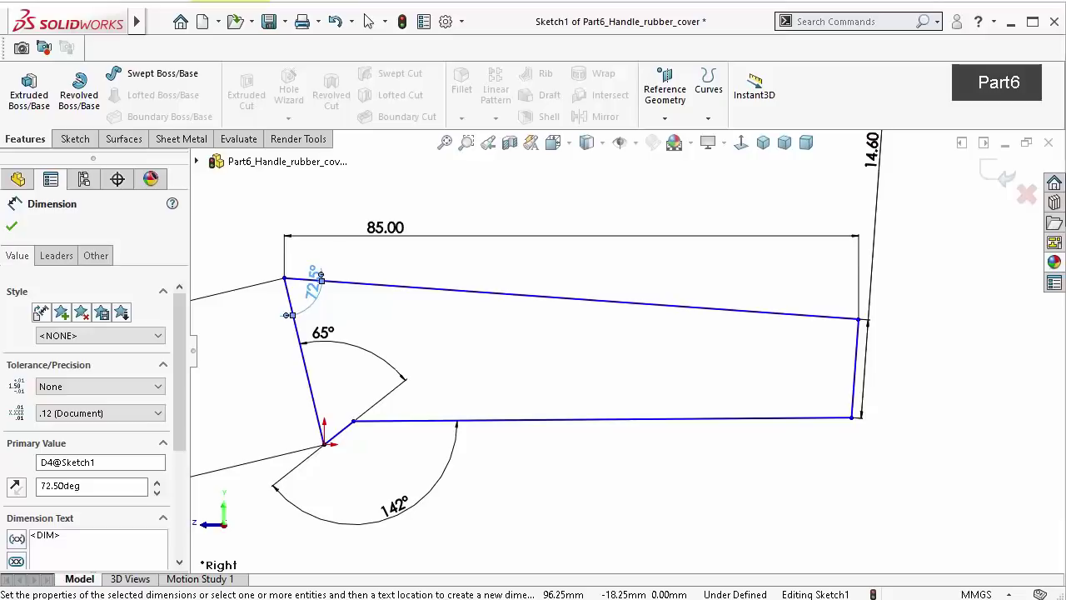
scroll(591, 397, "up", 2)
Draw a horizontal construction centerline extending left from the lower vertex
left_click(60, 140)
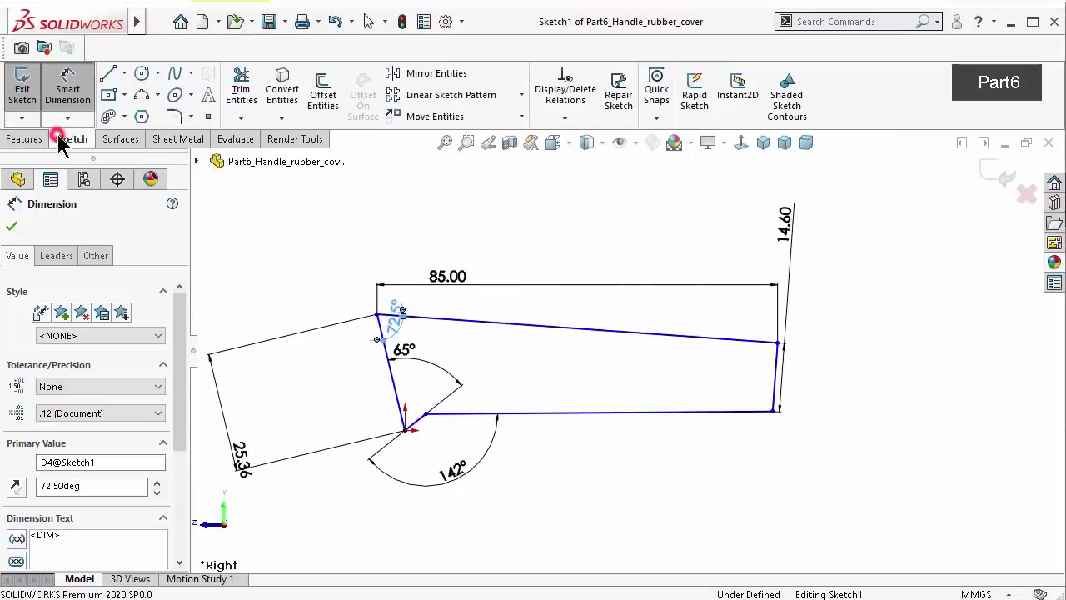
left_click(123, 73)
left_click(146, 112)
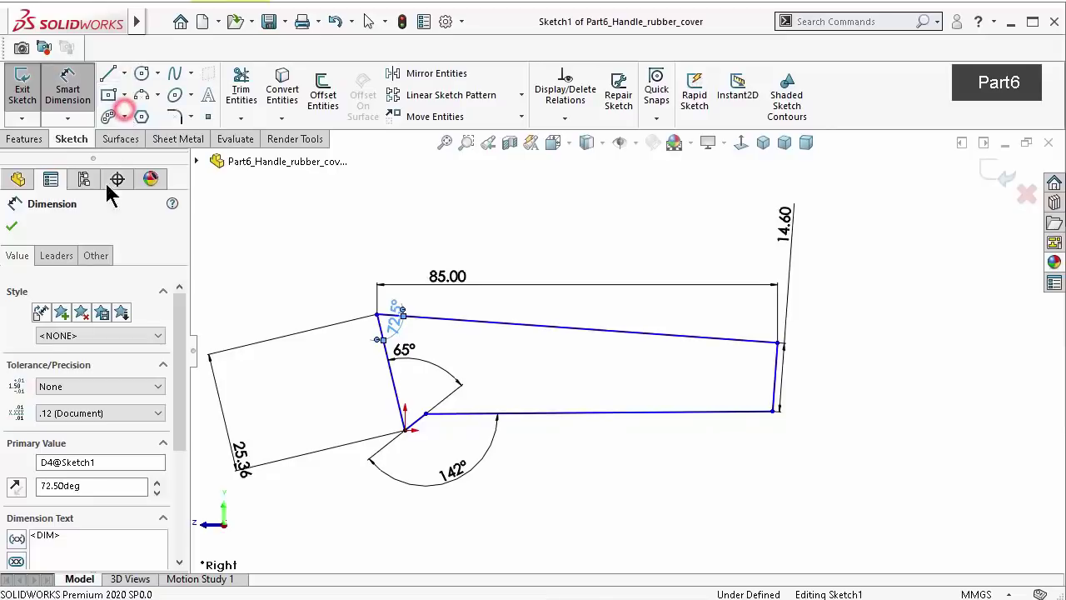
left_click(404, 431)
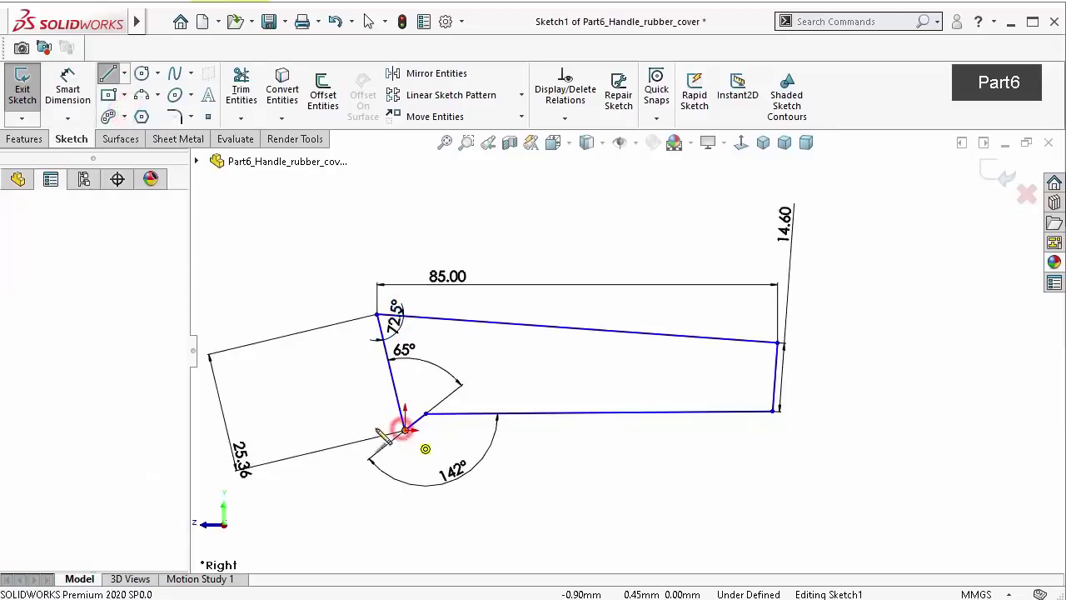
double_click(298, 430)
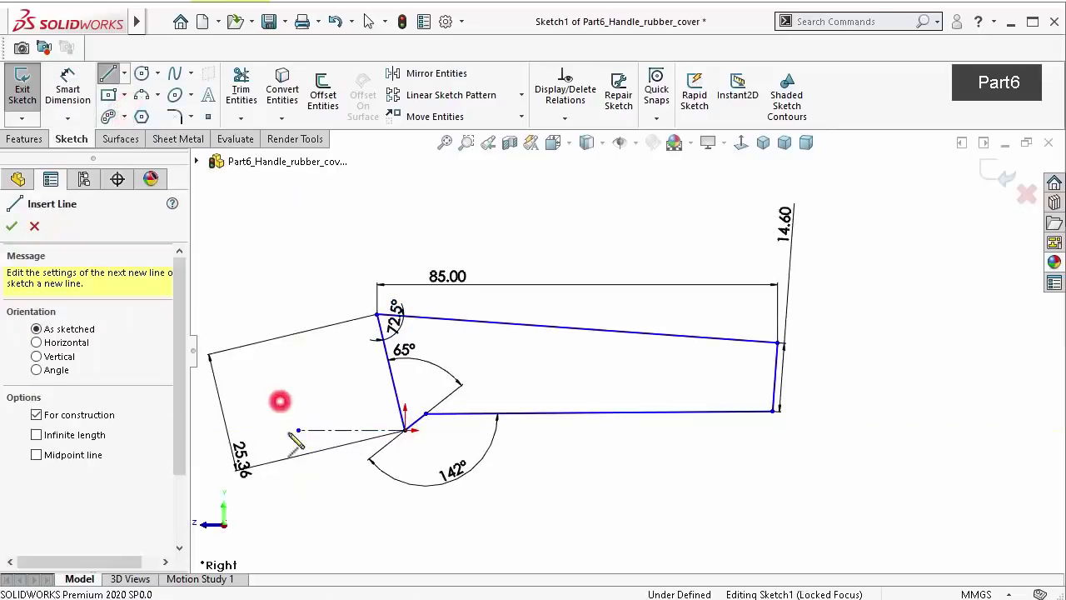
right_click_drag(329, 502, 364, 426)
Add a 24.67 vertical height dimension to the slanted edge, then delete it
left_click(393, 390)
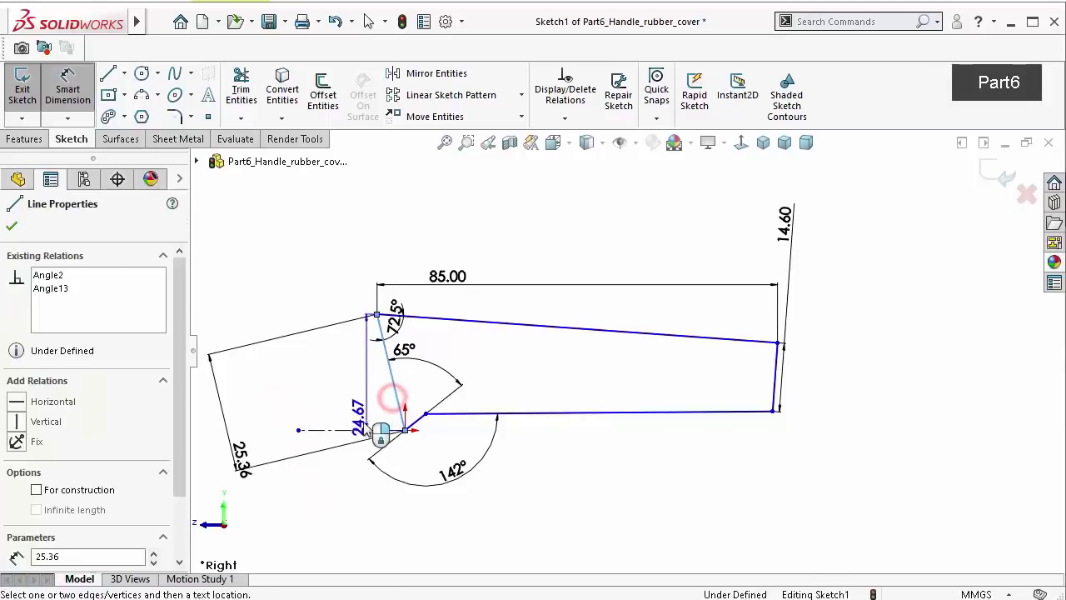
left_click(357, 429)
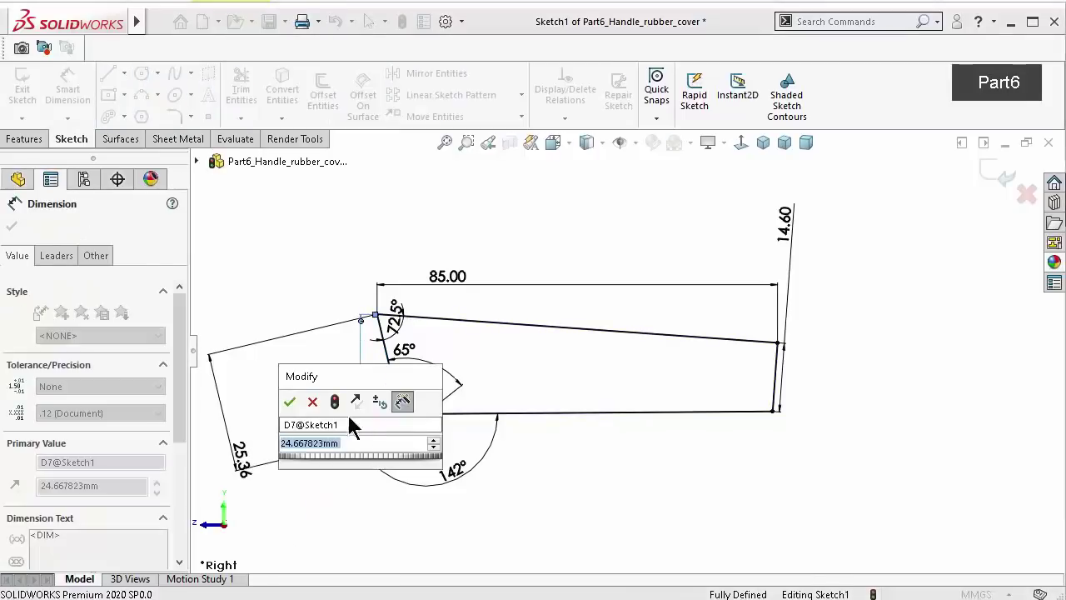
left_click(312, 403)
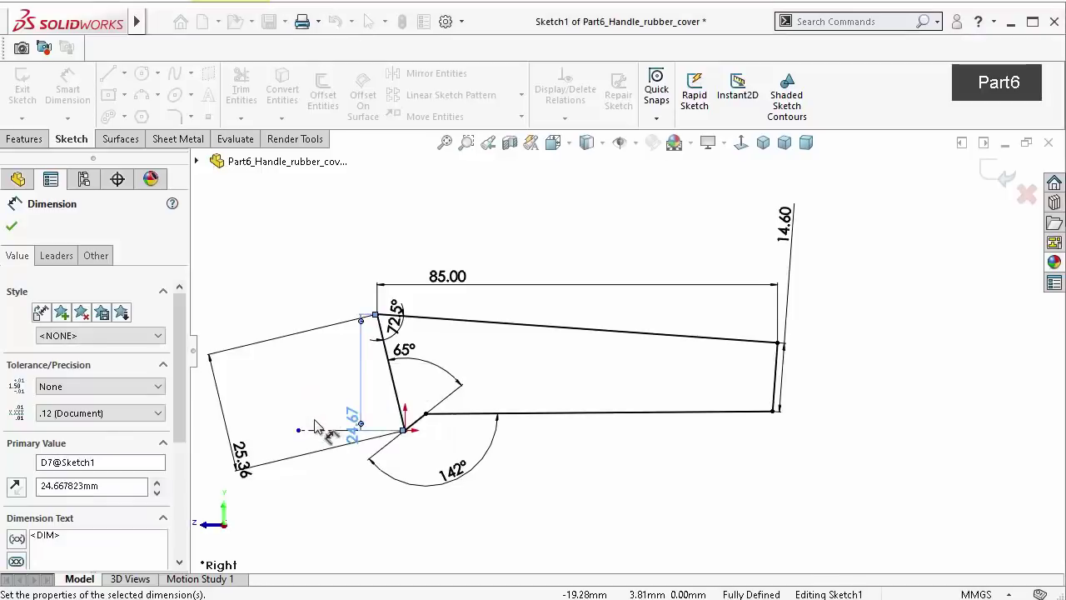
key("Escape")
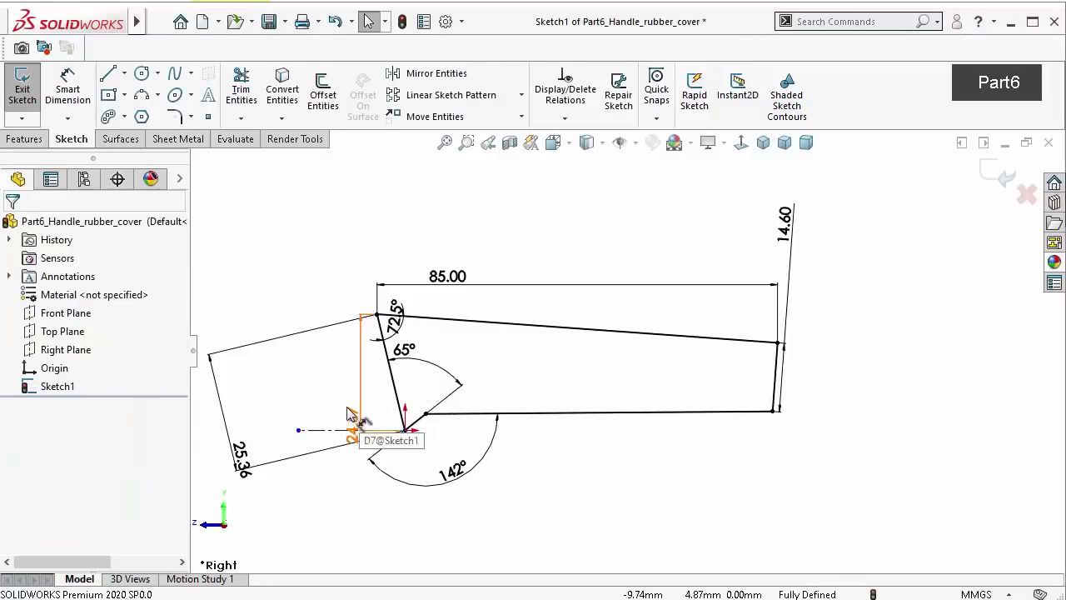
left_click(354, 417)
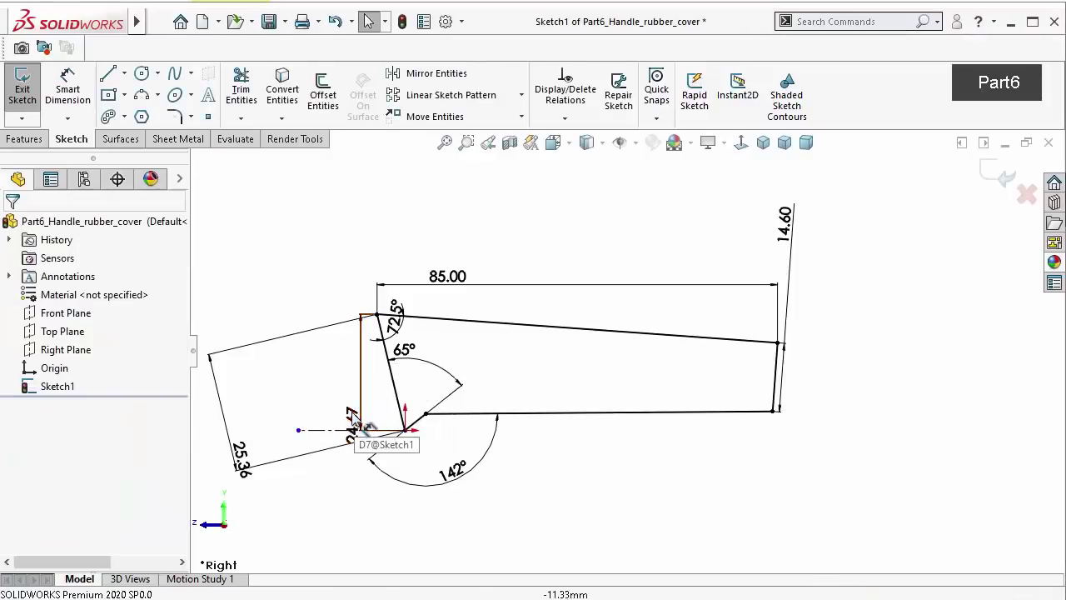
key("Delete")
Set the angle between the slanted edge and the centerline to 62.92°
key("d")
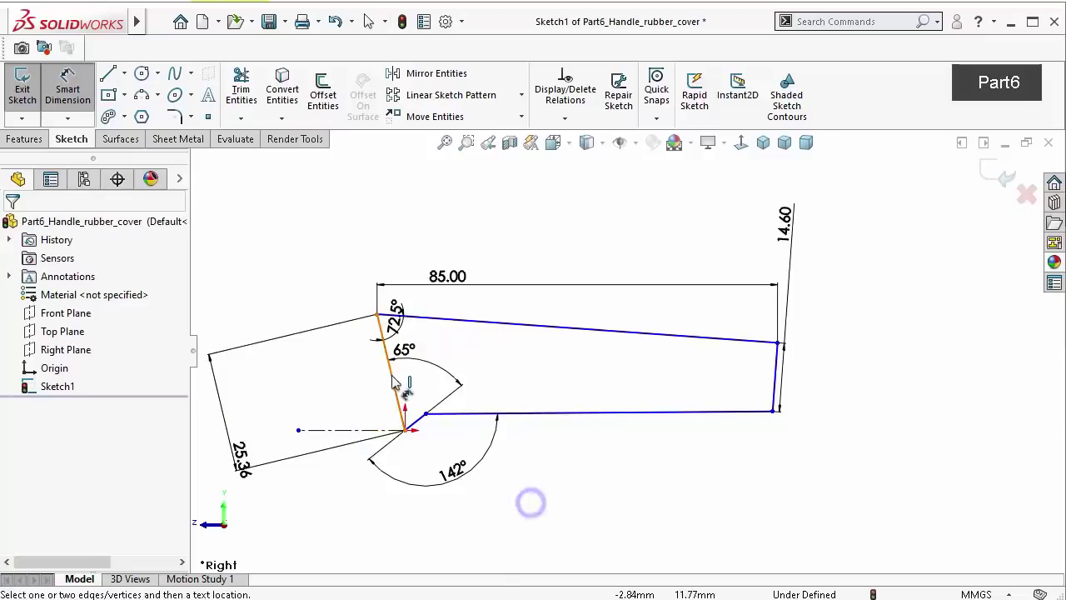
left_click(391, 381)
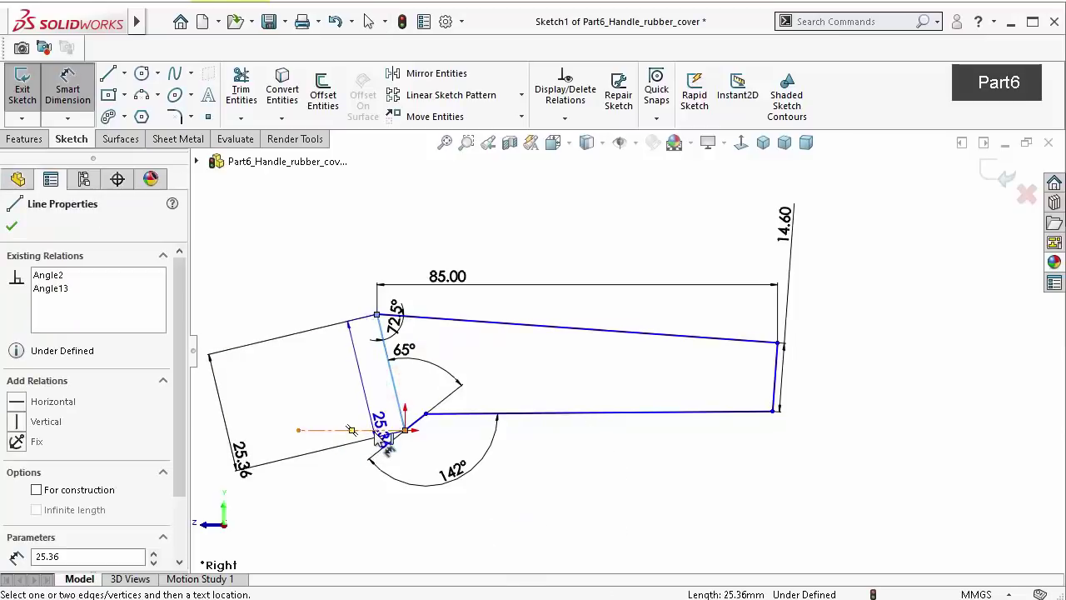
left_click(372, 430)
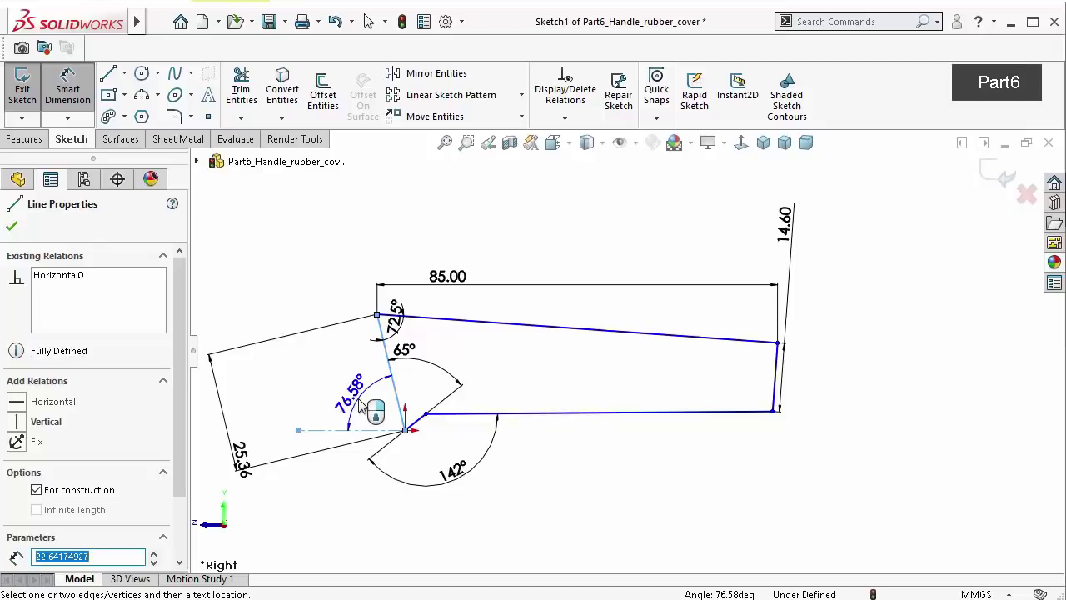
left_click(356, 398)
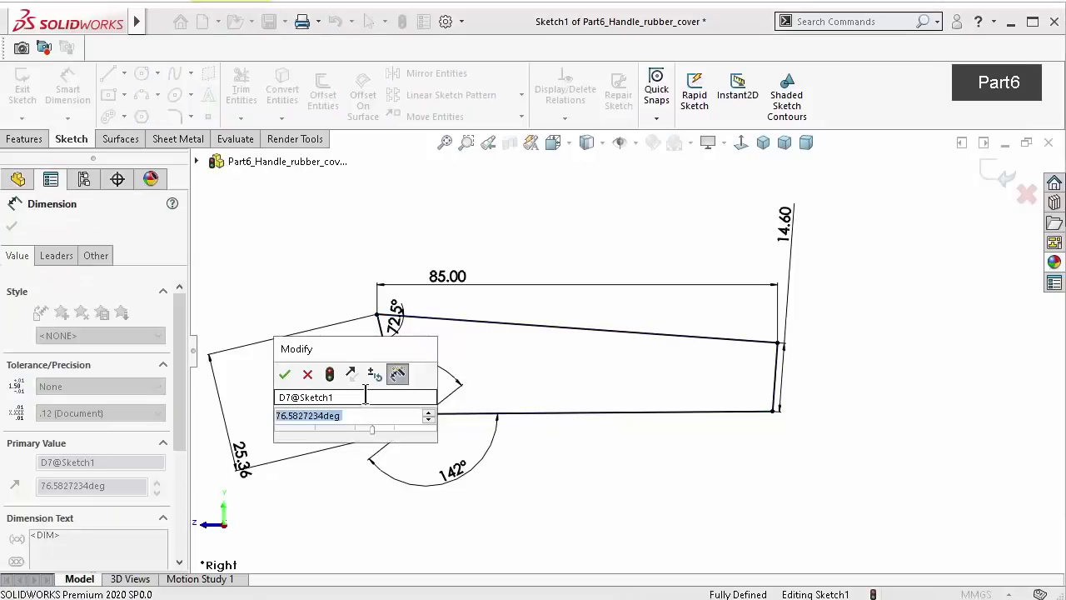
type("62")
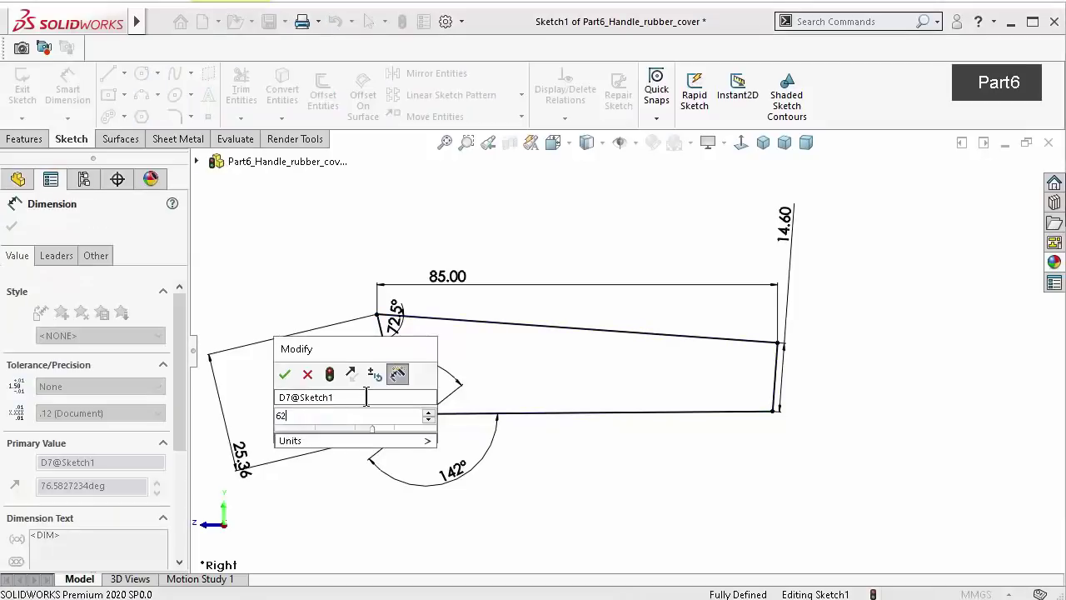
type(".")
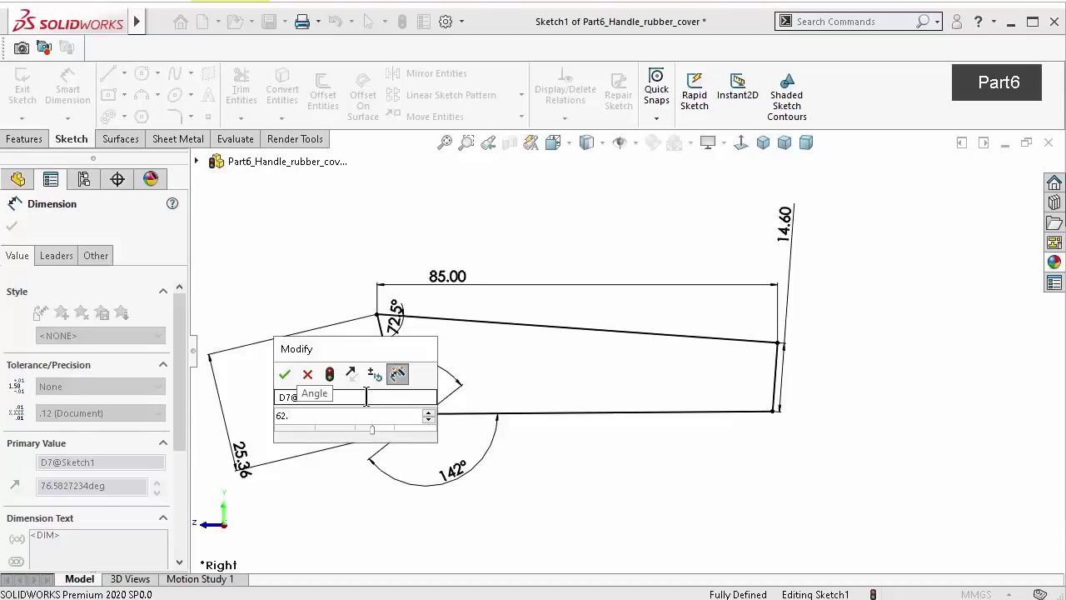
type("92")
key("Return")
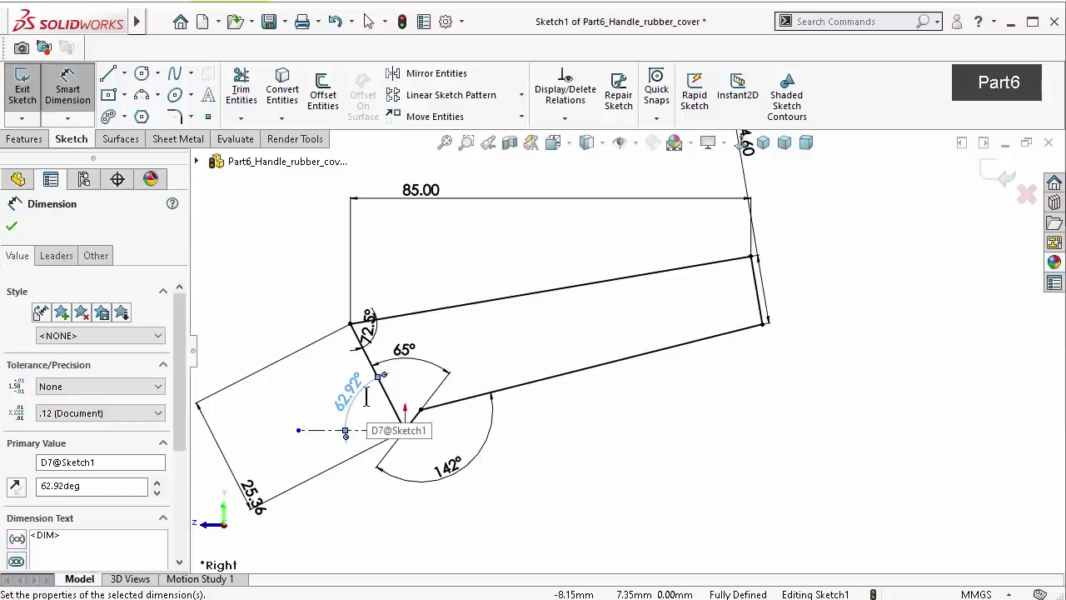
left_click(260, 333)
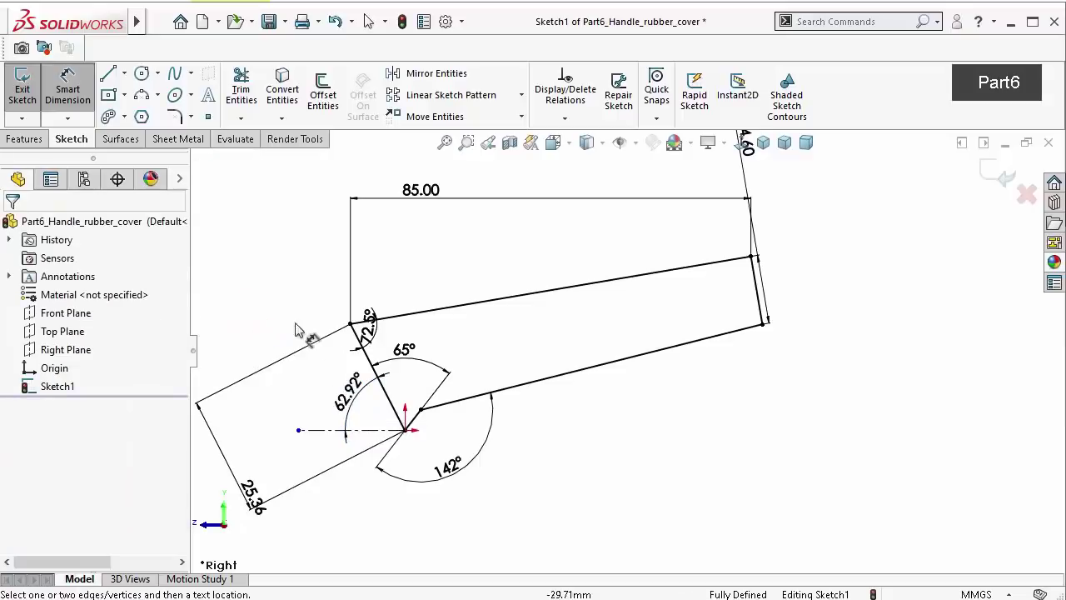
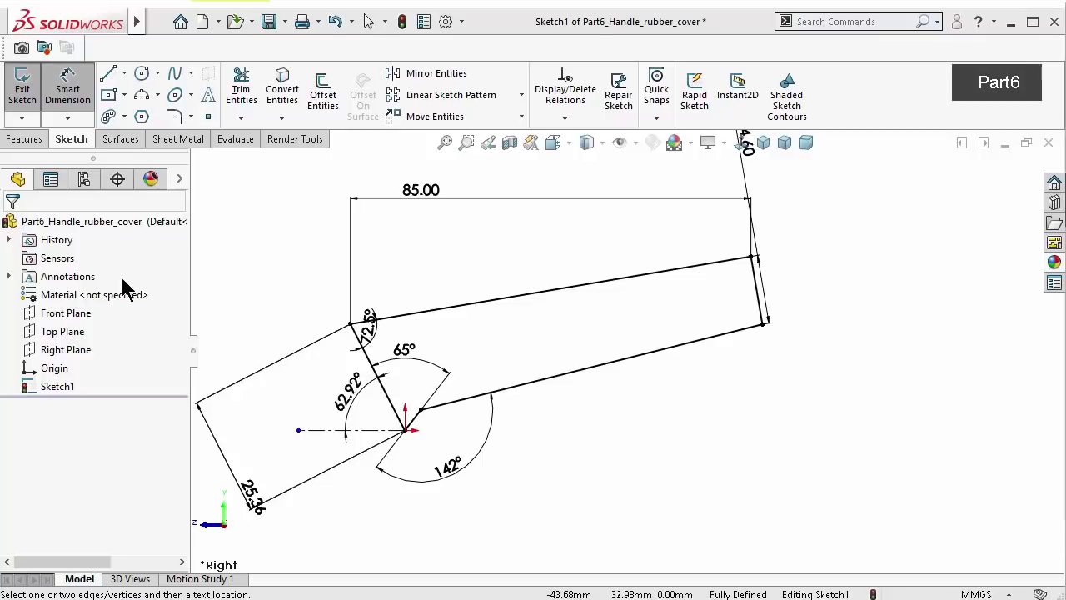
Show the Features toolbar, fit the handle profile sketch in view and tilt it slightly off the Right view
left_click(22, 139)
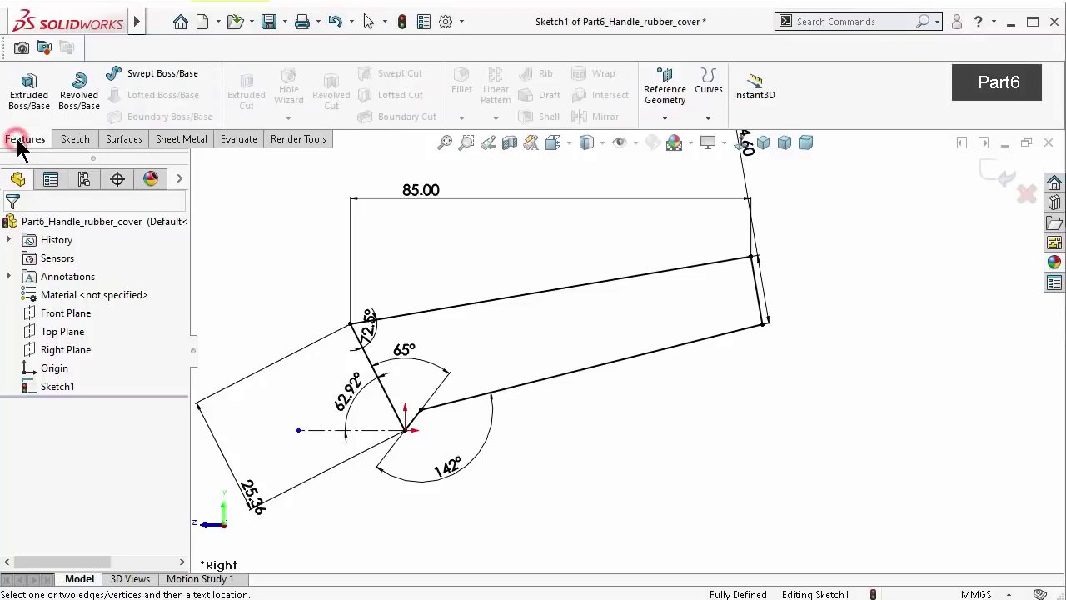
key("f")
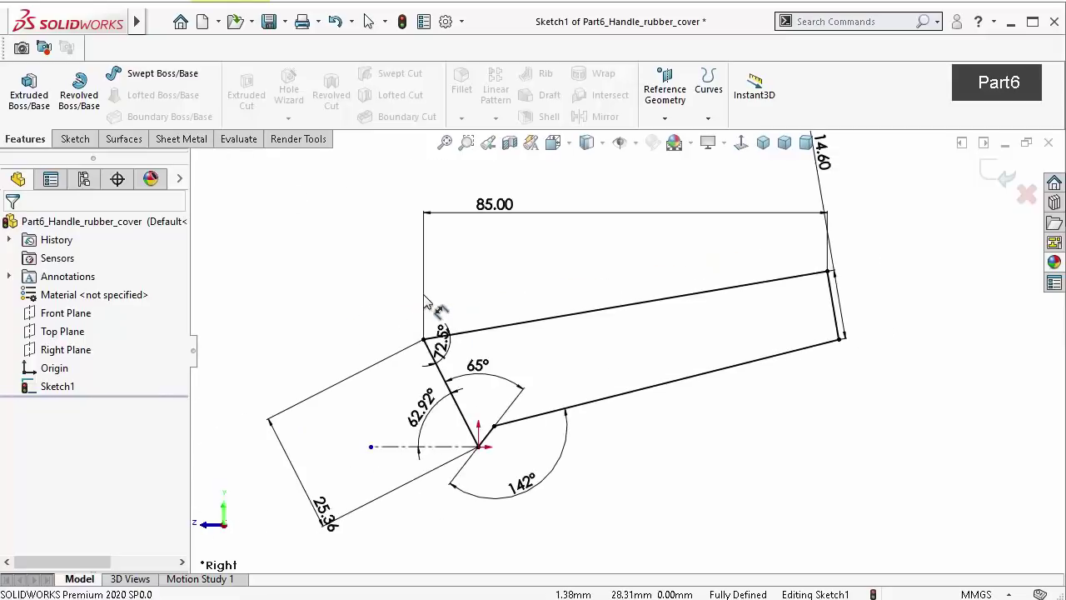
middle_click_drag(445, 302, 465, 359)
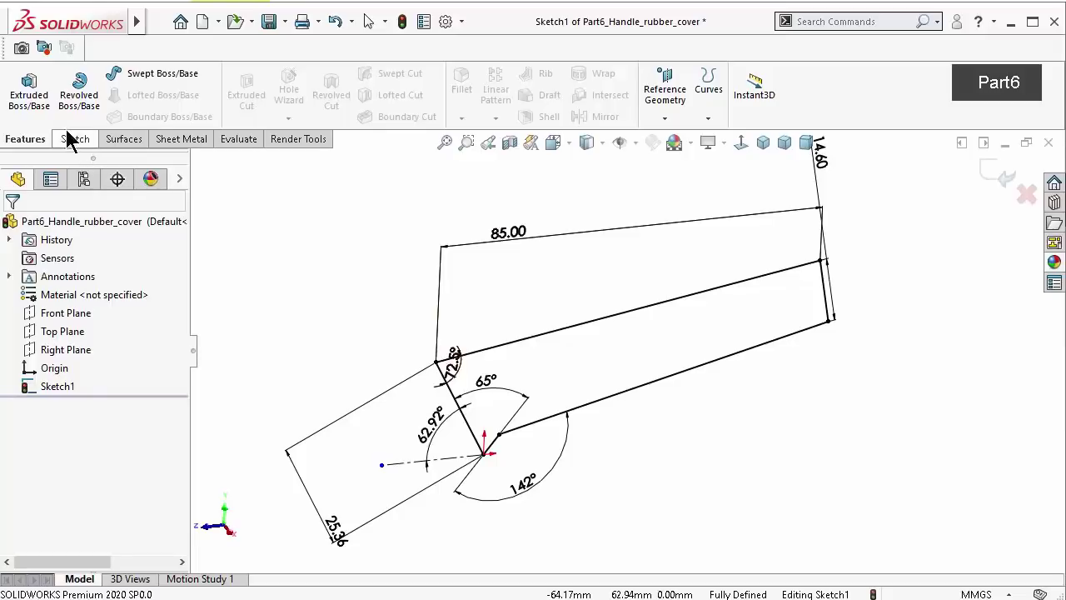
Extrude the handle profile 8 mm with the Mid Plane end condition
left_click(29, 103)
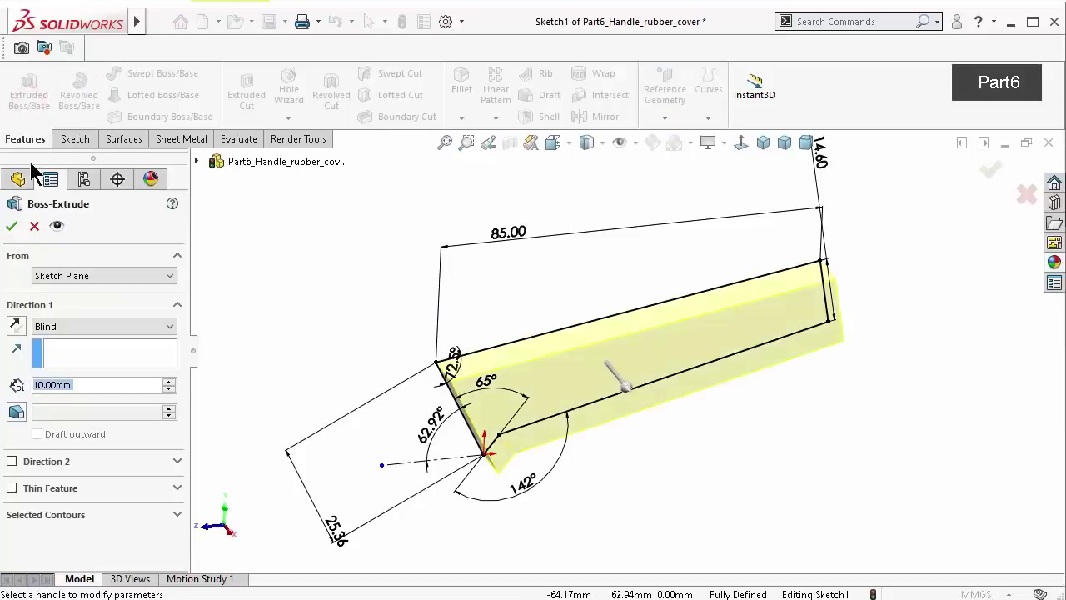
type("8")
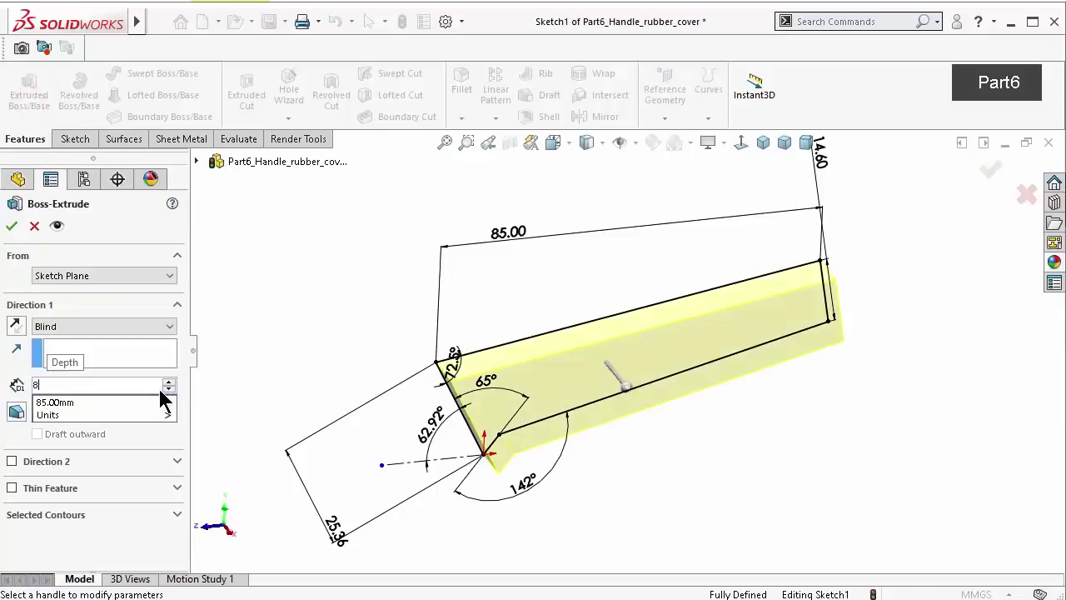
key("Return")
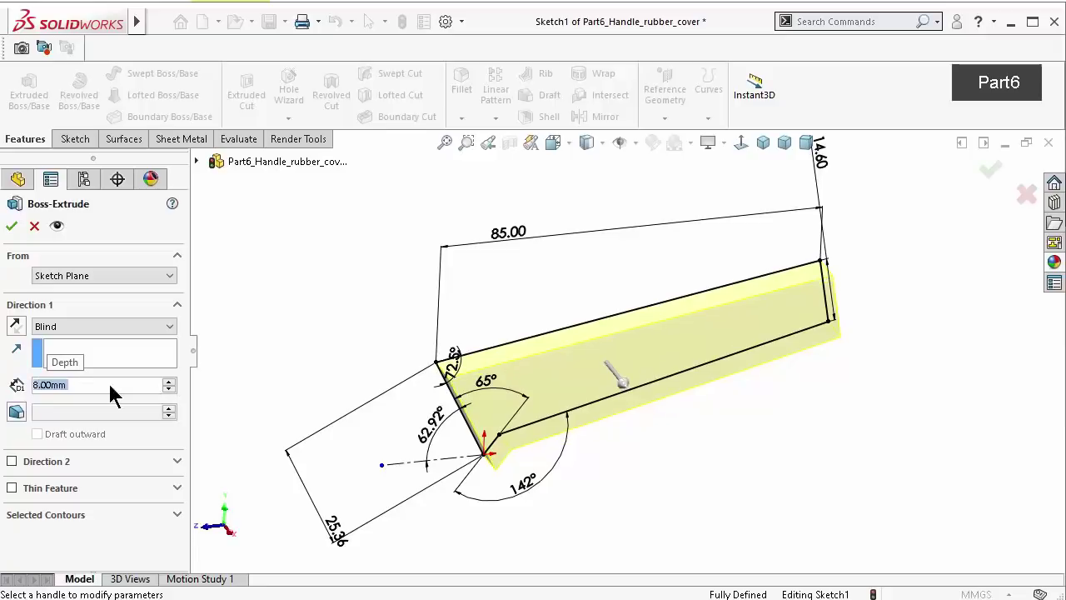
left_click(73, 317)
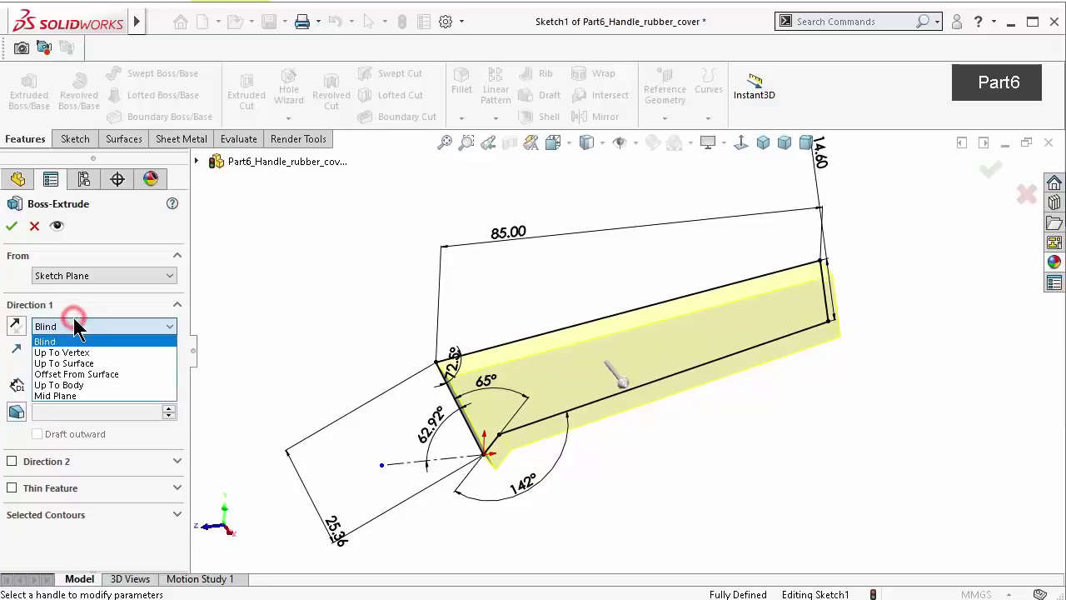
left_click(63, 396)
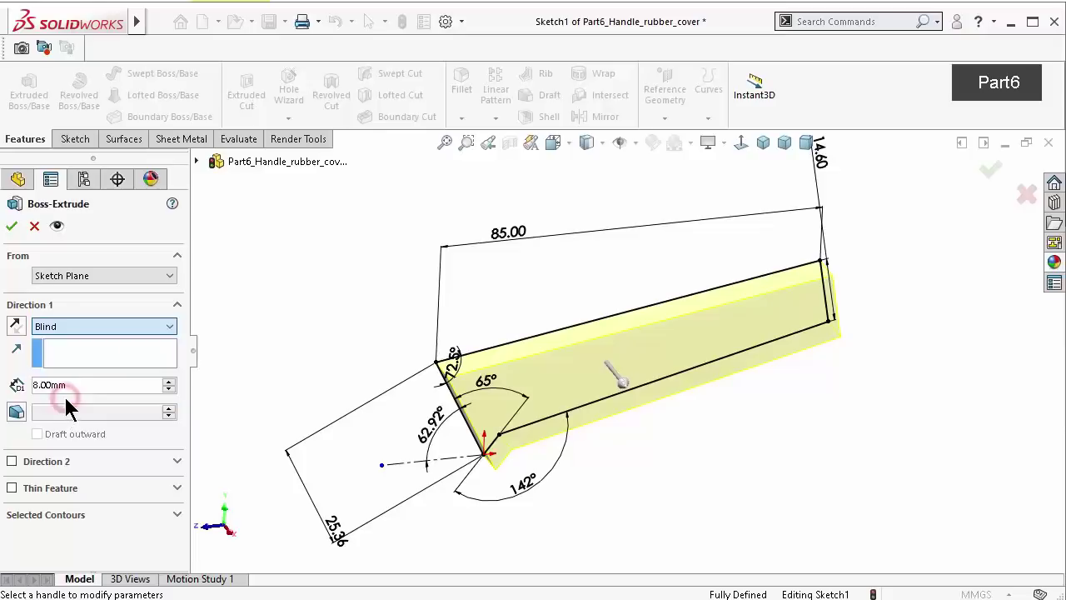
left_click(10, 227)
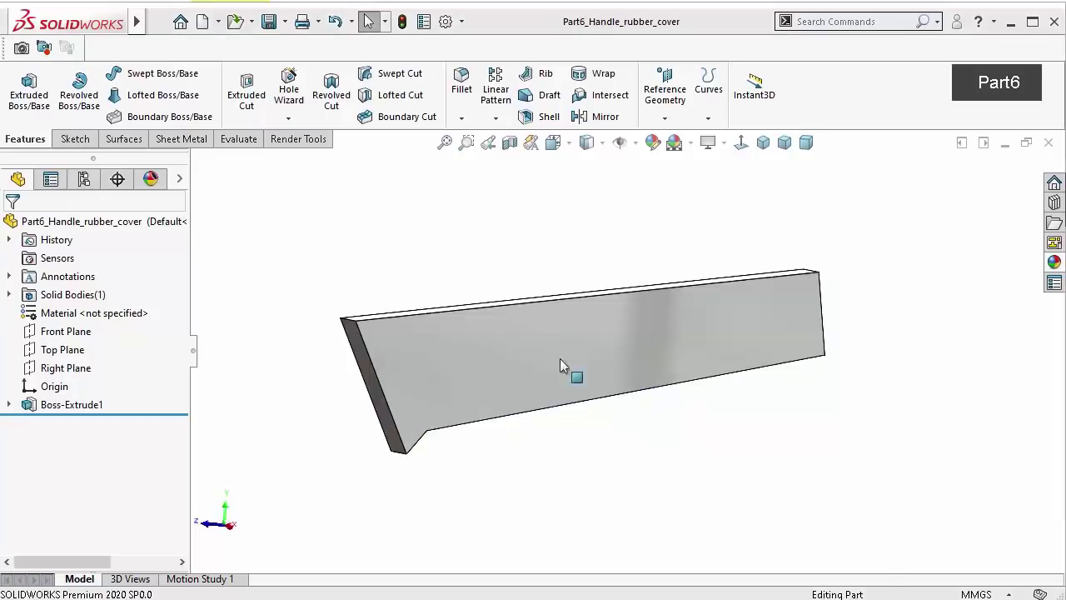
left_click(462, 87)
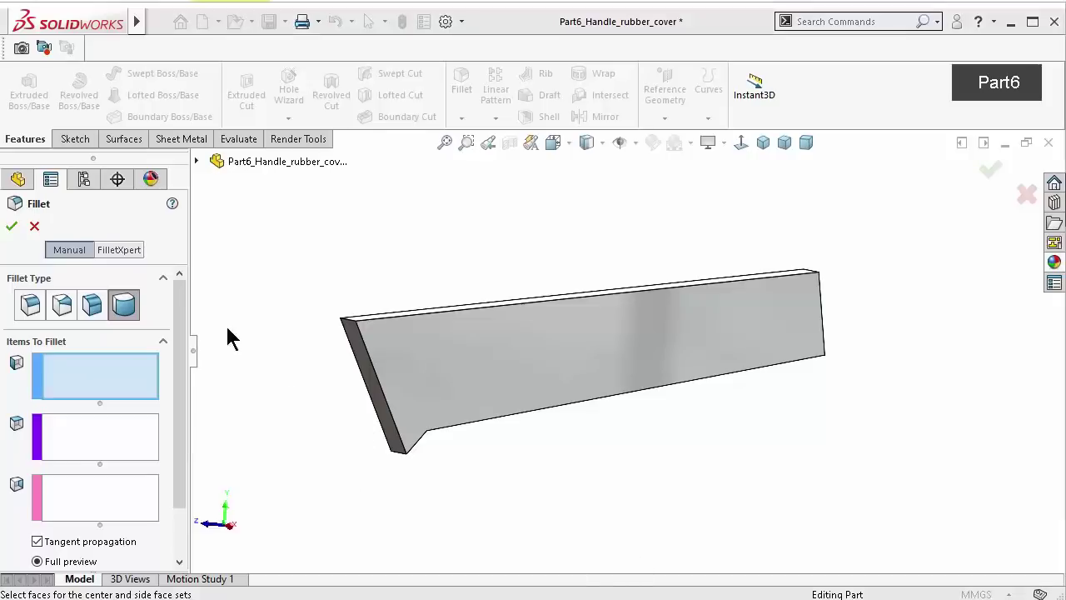
Create a Full Round fillet using both side faces and the narrow end face as the center face
middle_click_drag(225, 325, 440, 309)
left_click(776, 253)
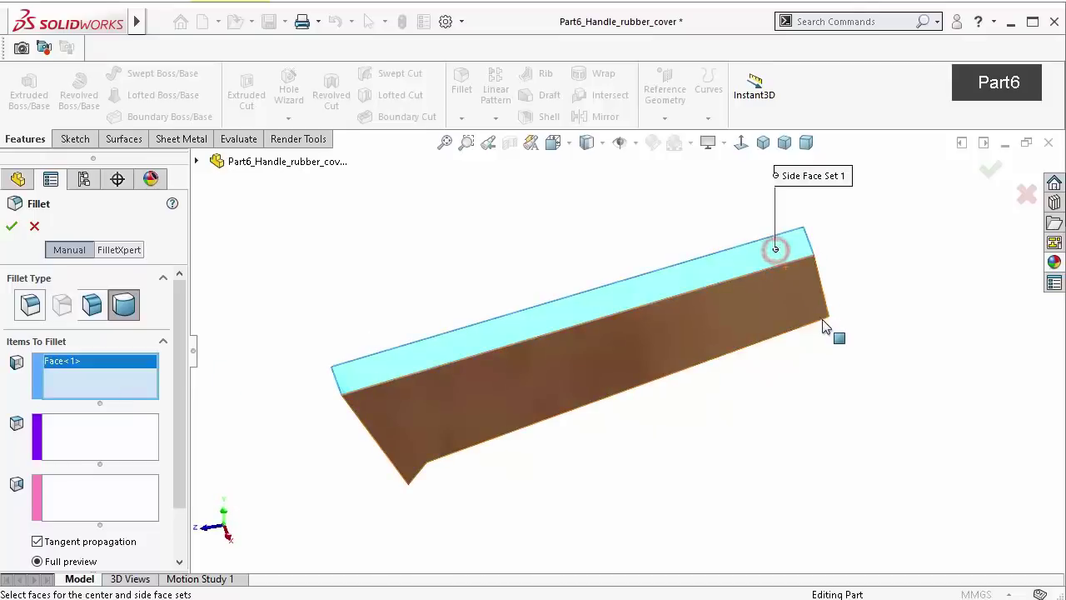
middle_click_drag(816, 305, 706, 293)
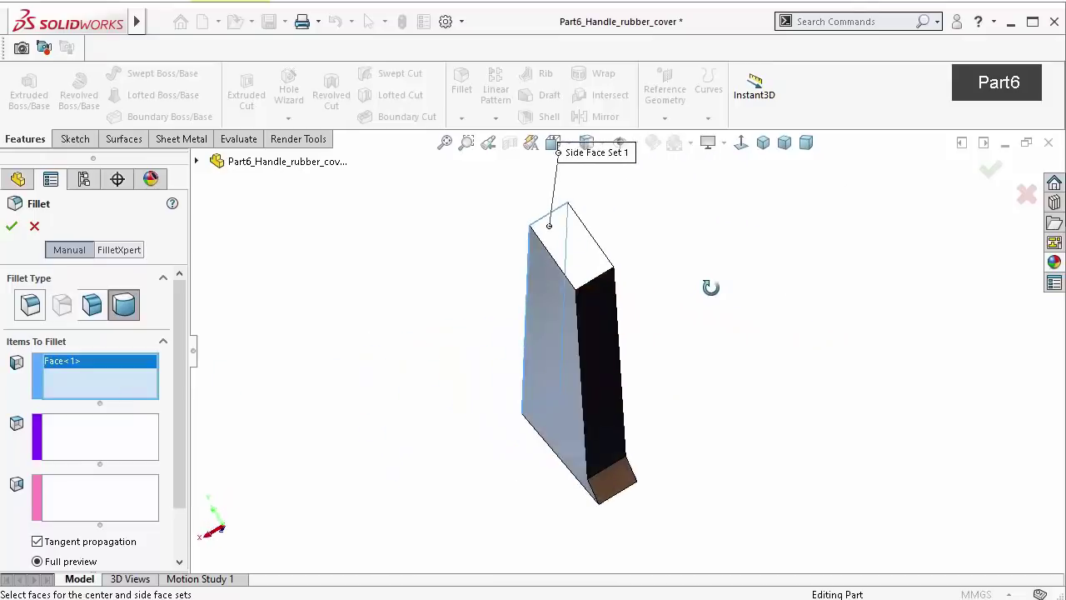
left_click(122, 425)
left_click(588, 268)
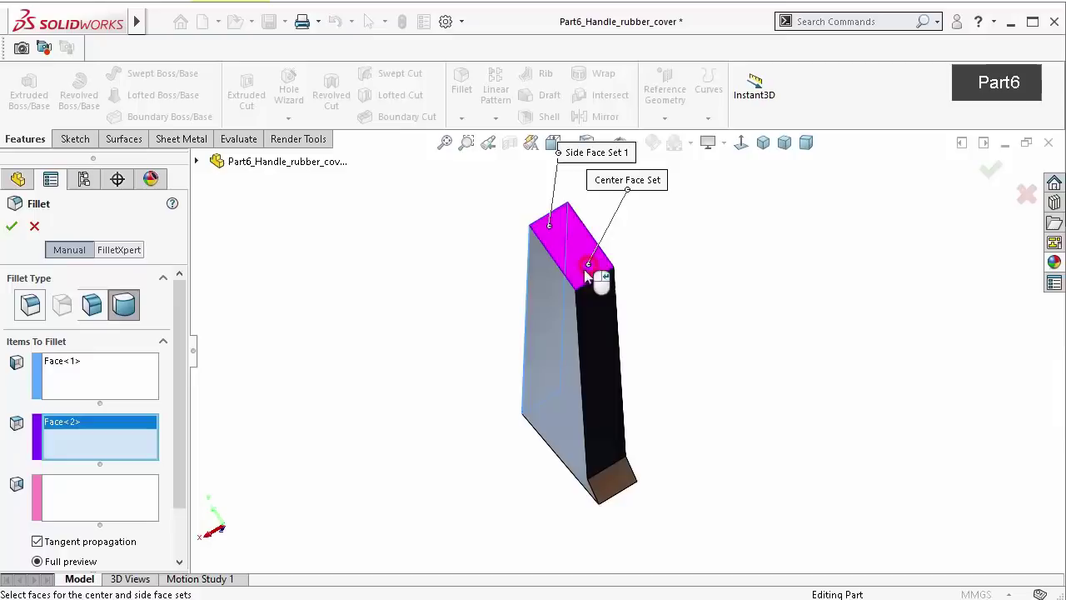
left_click(137, 500)
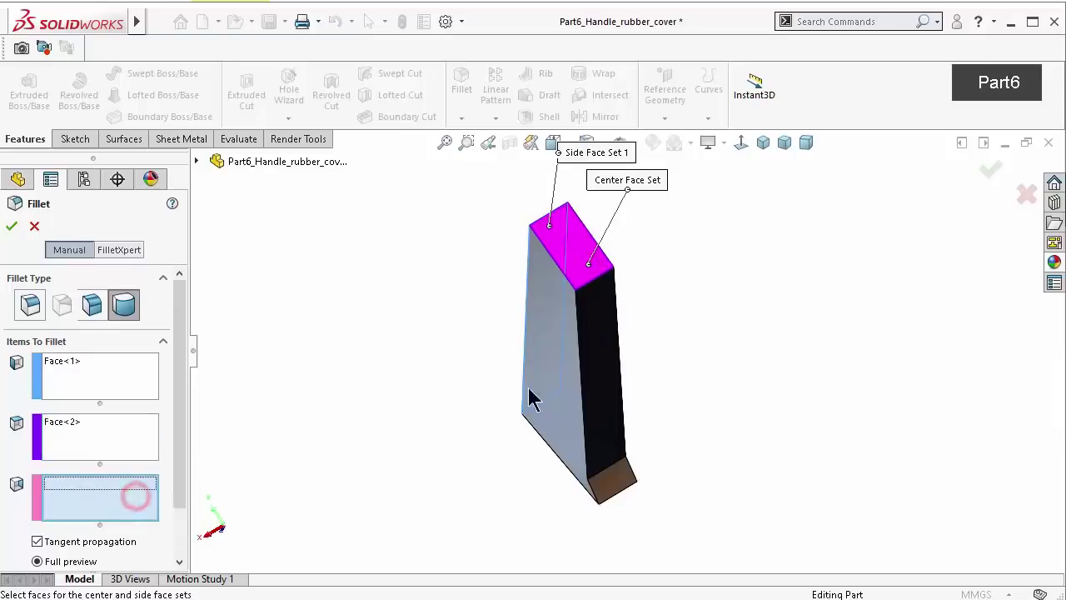
left_click(611, 367)
right_click(611, 369)
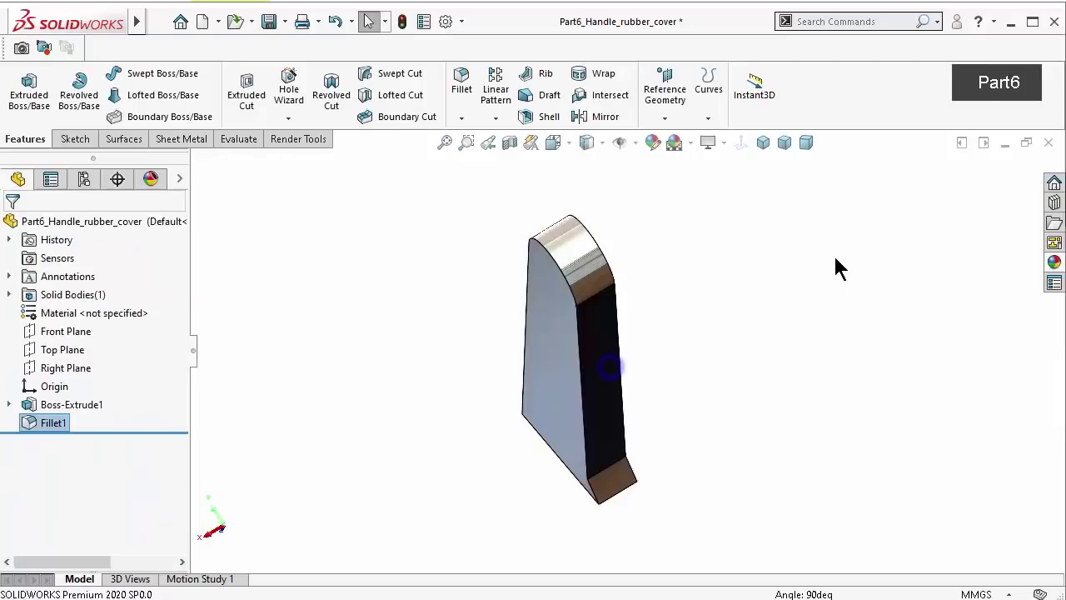
key("ctrl+7")
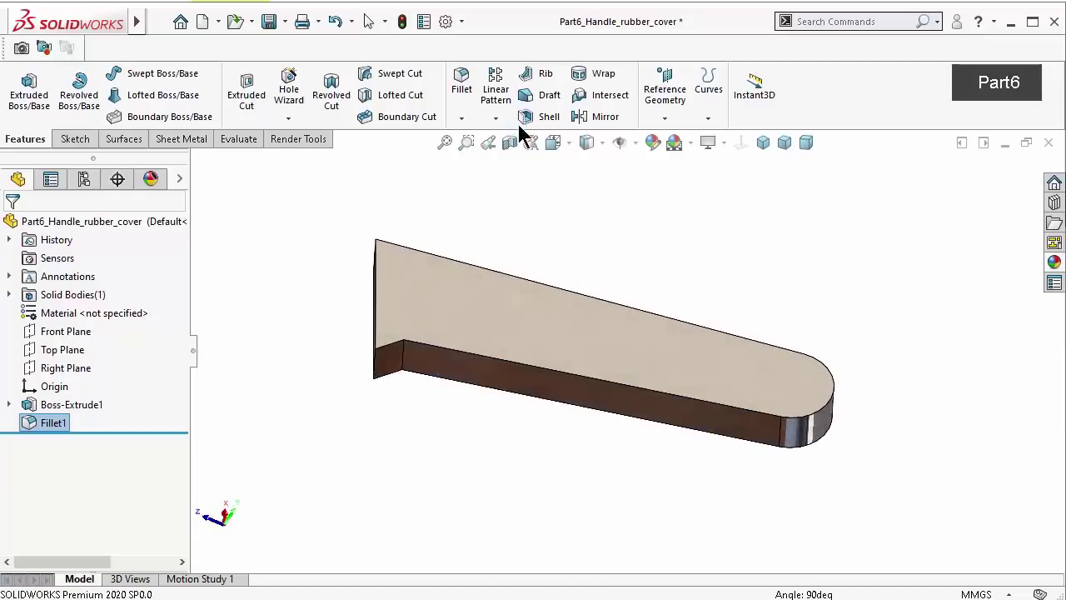
Round the inner corner edge at the wide end with a 20 mm constant-size fillet
left_click(462, 81)
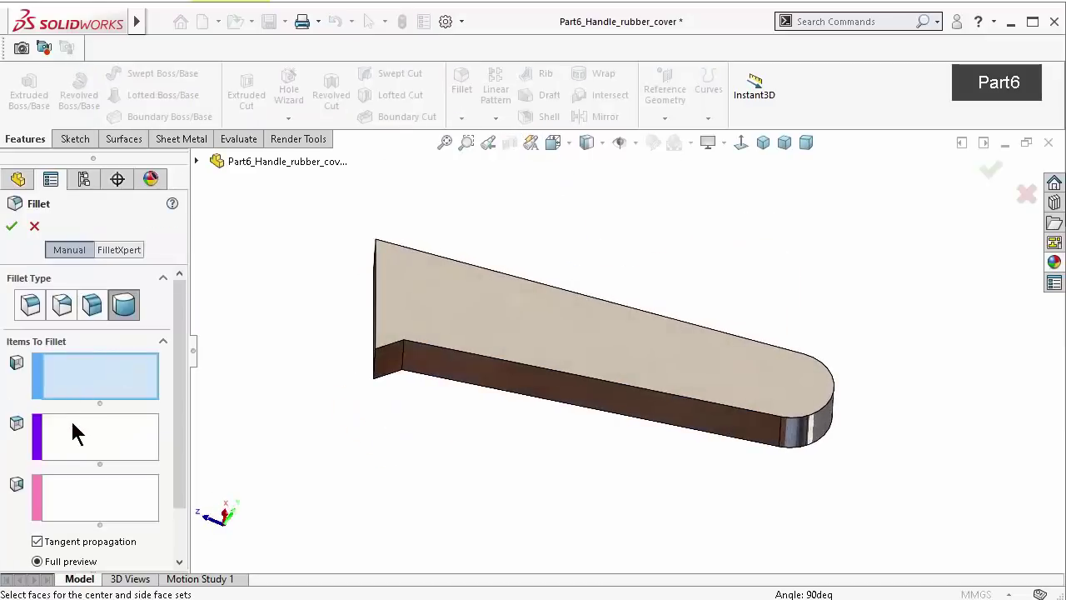
left_click(34, 305)
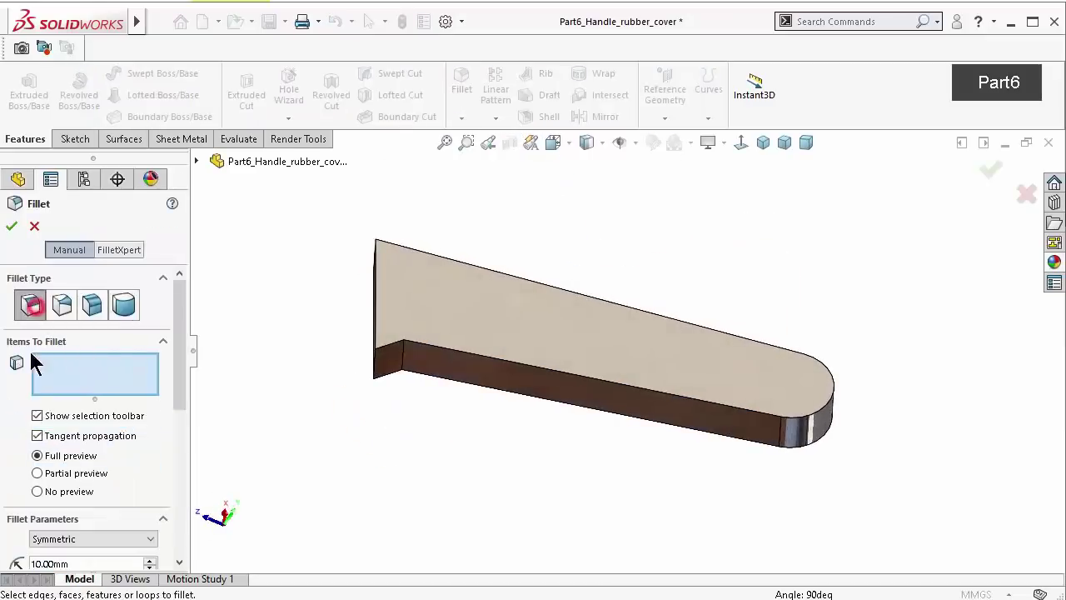
left_click(151, 560)
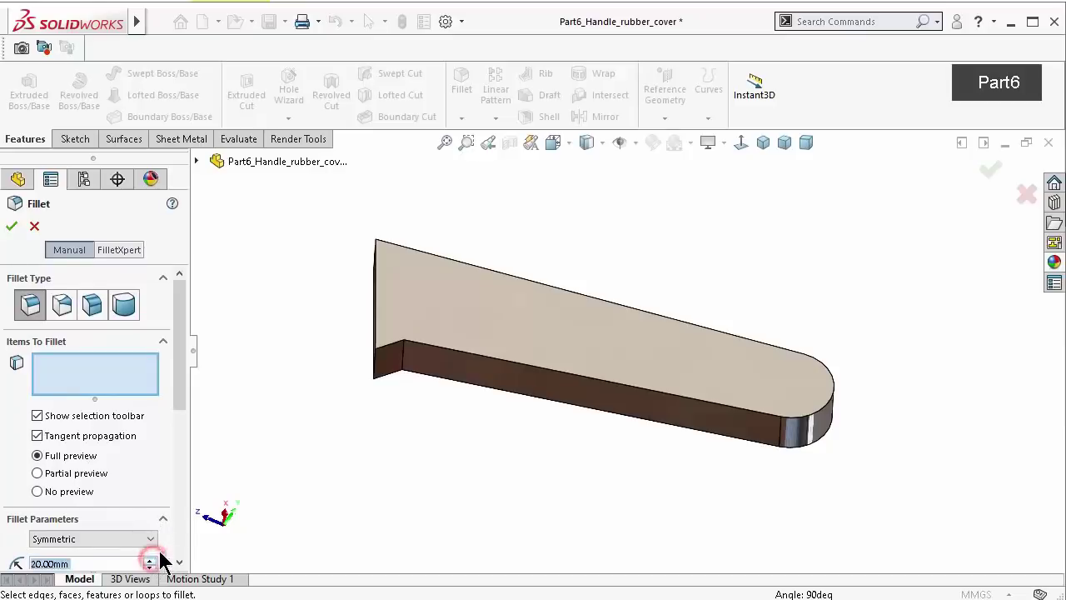
left_click(403, 354)
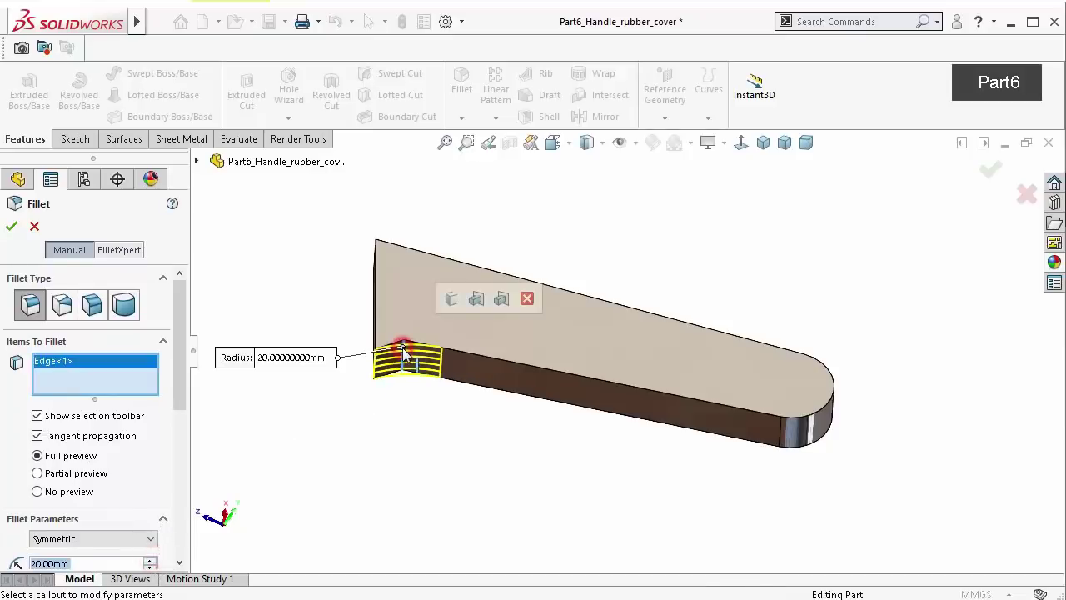
left_click(13, 225)
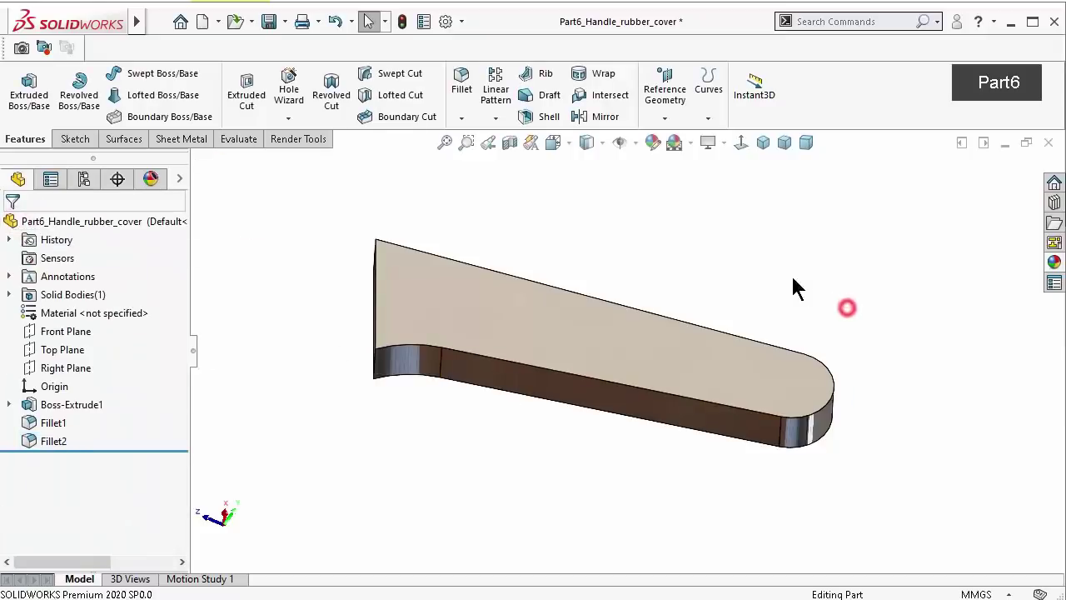
middle_click_drag(792, 286, 799, 449)
Save the part and select the large flat face for a new sketch
key("ctrl+s")
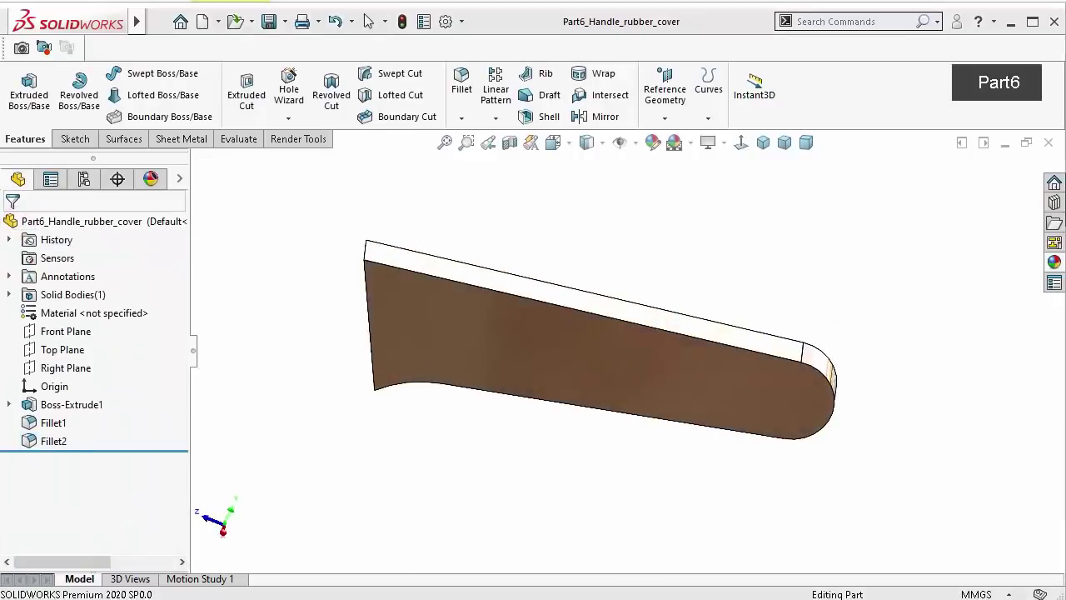
left_click(586, 373)
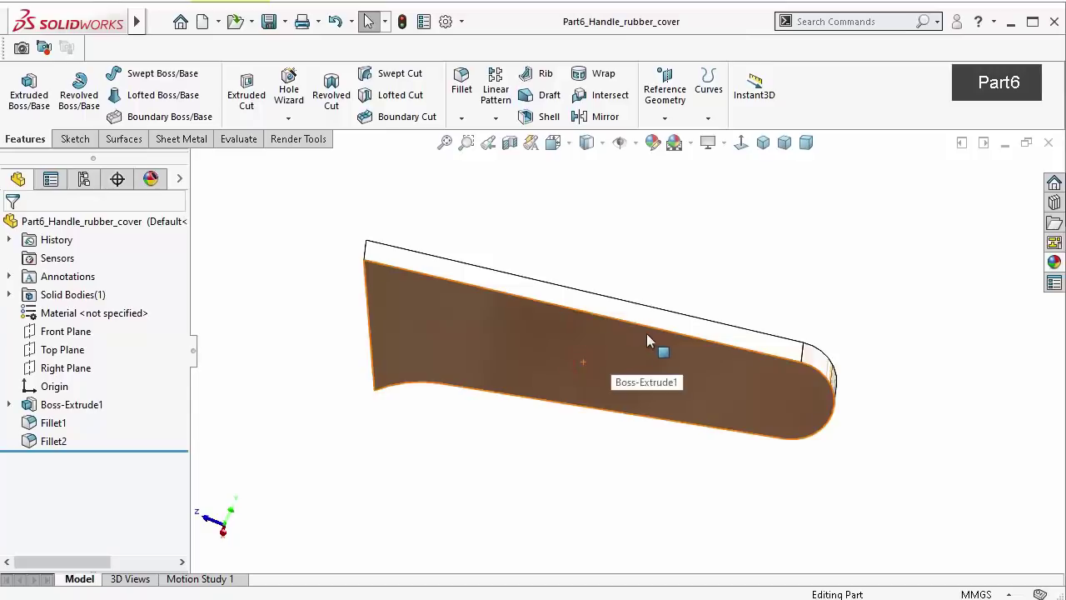
left_click(783, 247)
mouse_move(784, 246)
middle_mouse_down()
mouse_move(789, 255)
mouse_move(780, 205)
middle_mouse_up()
left_click(700, 345)
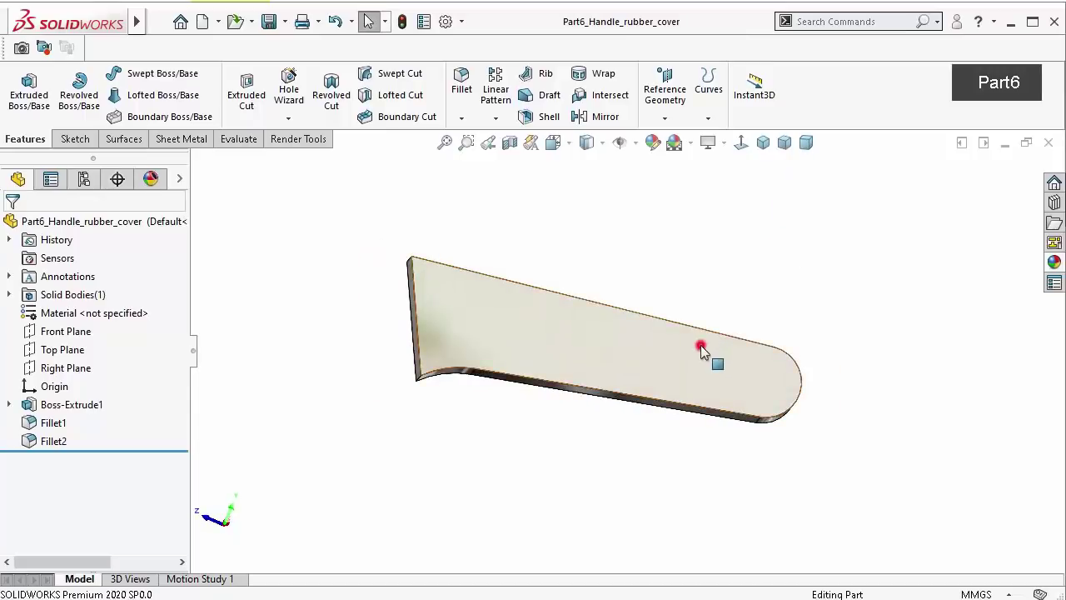
Sketch a three-point arc across the corner on the flat face, viewed normal to it
left_click(766, 295)
left_click(742, 143)
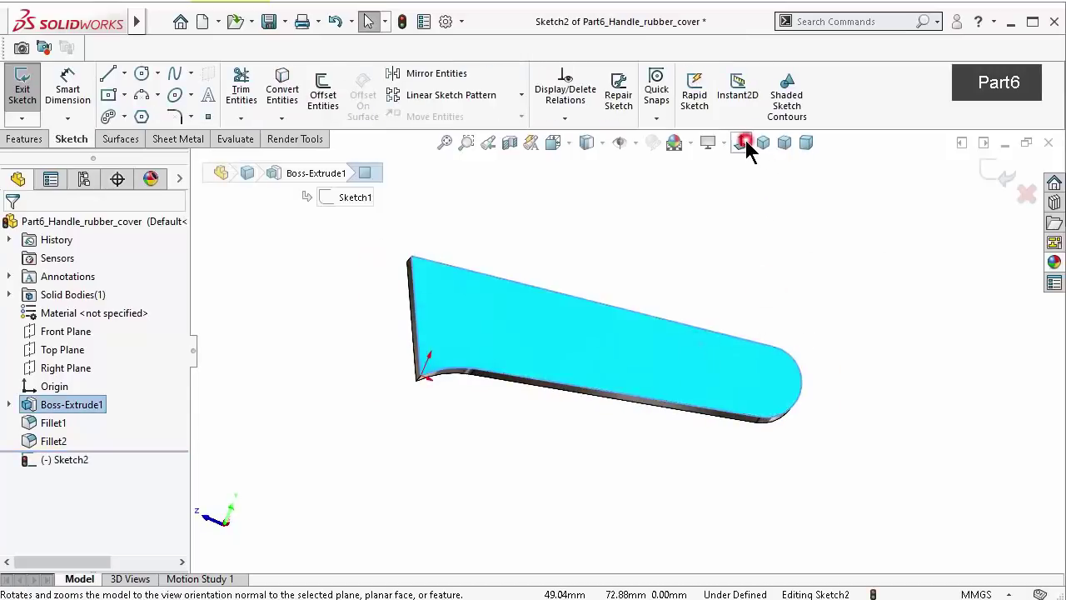
scroll(433, 298, "down", 4)
scroll(434, 289, "down", 2)
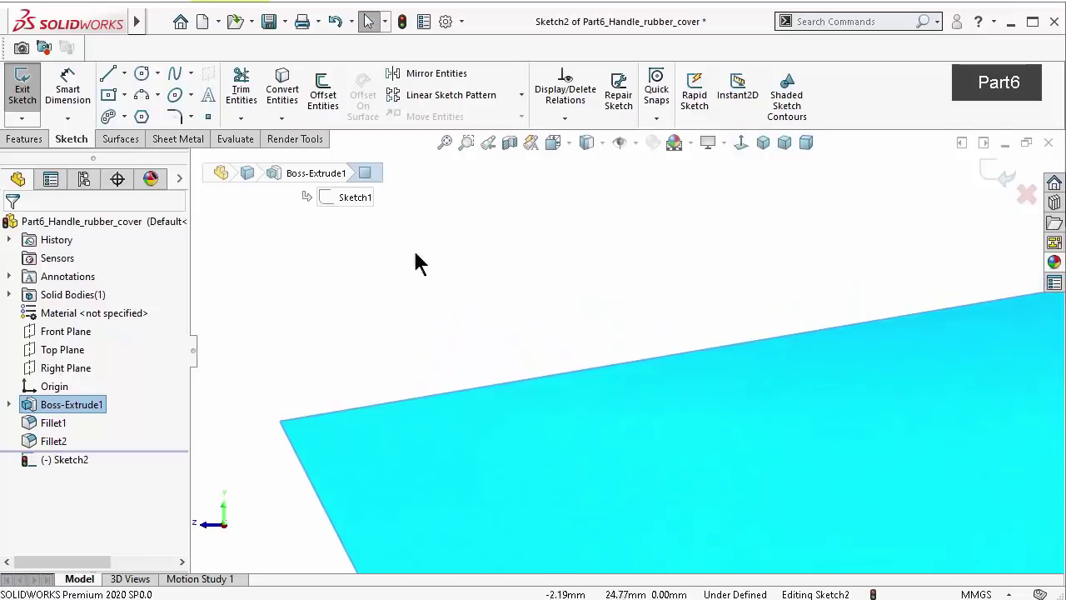
left_click(141, 94)
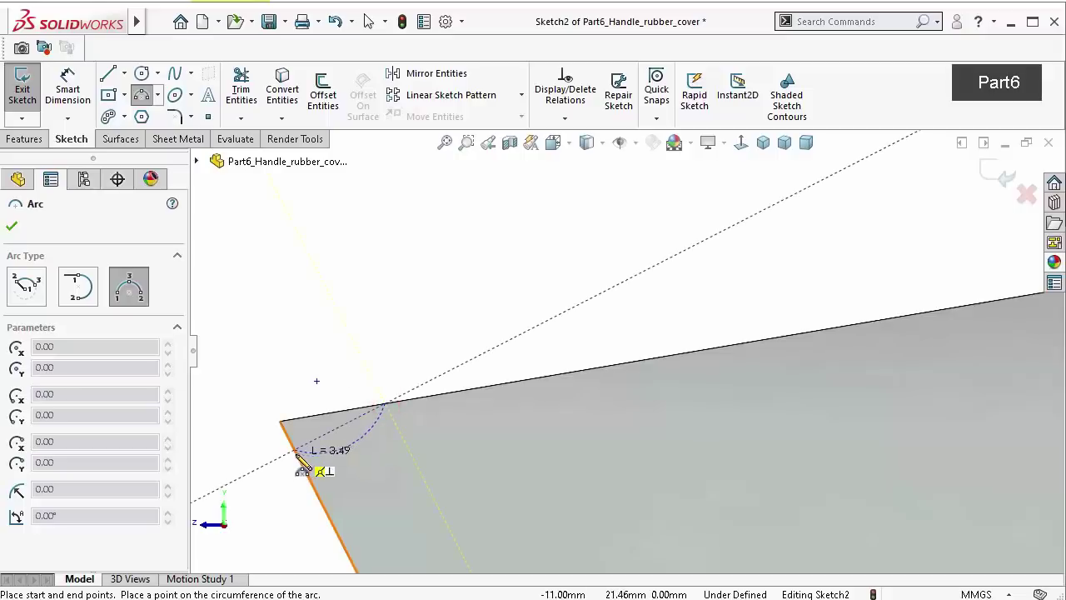
left_click(295, 450)
left_click(330, 418)
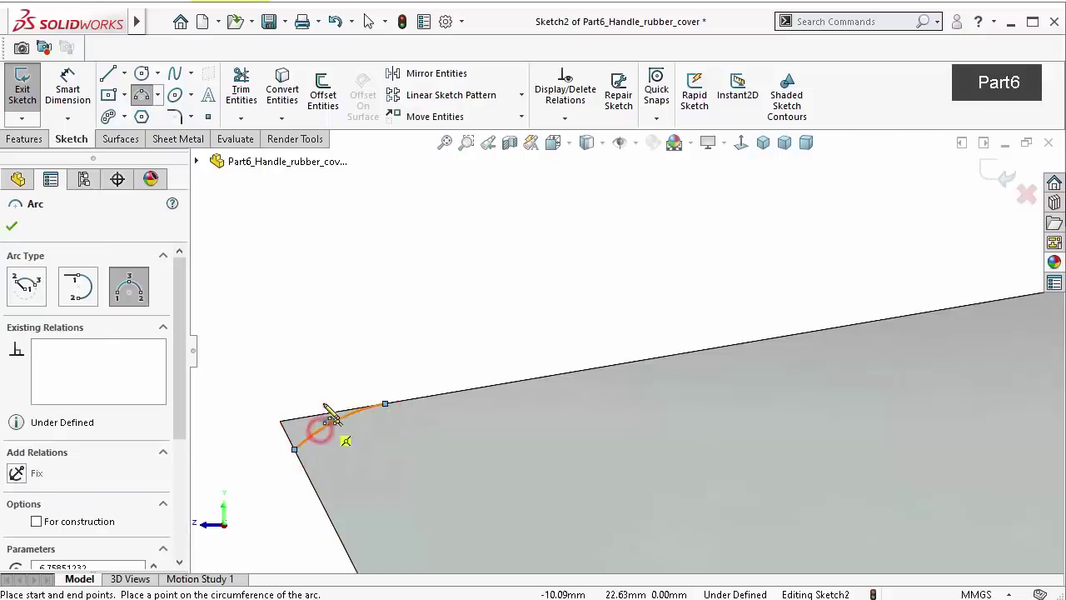
Dimension the arc with a 20 mm radius and a 7.65 mm horizontal endpoint span
key("d")
left_click(360, 412)
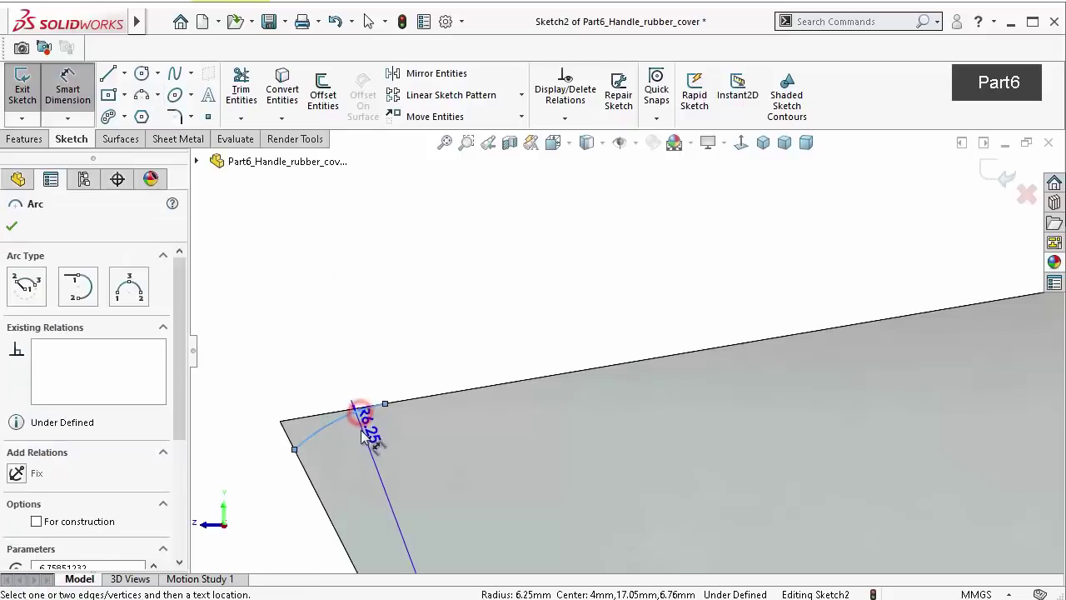
left_click(357, 439)
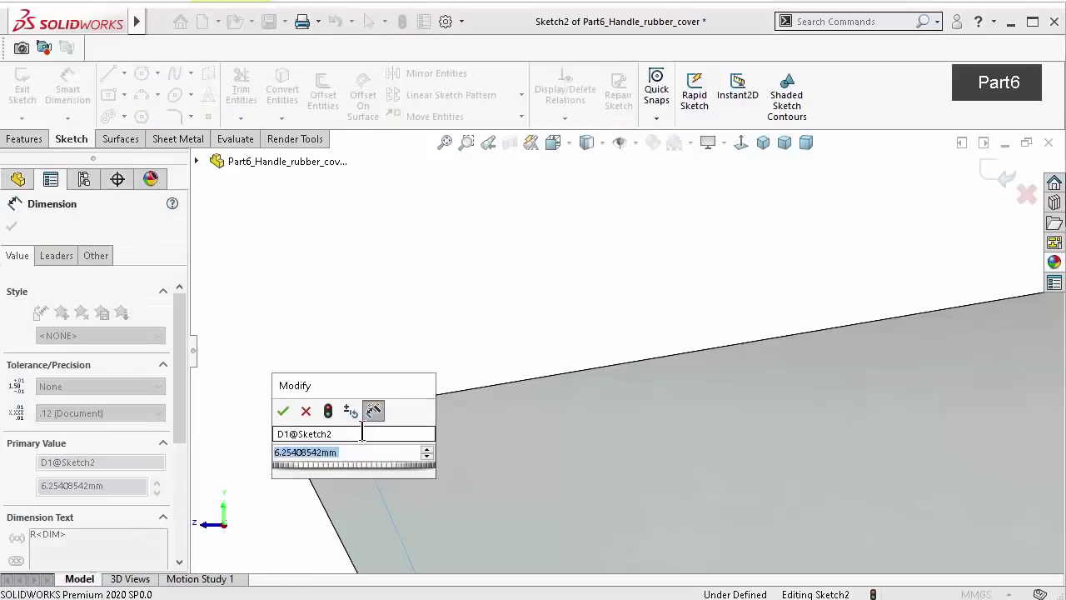
type("20")
key("Return")
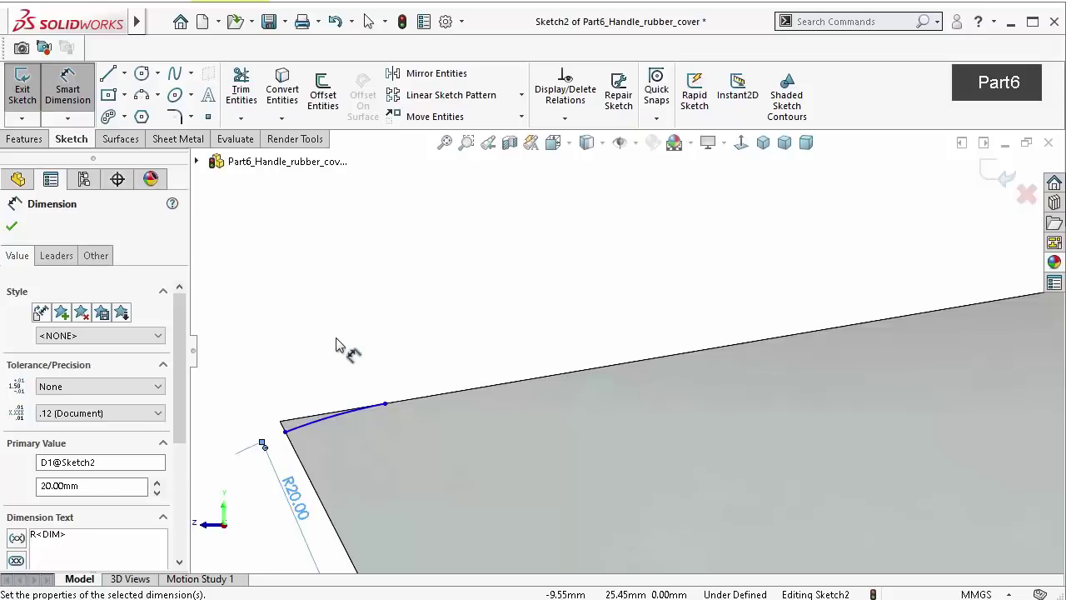
left_click(385, 406)
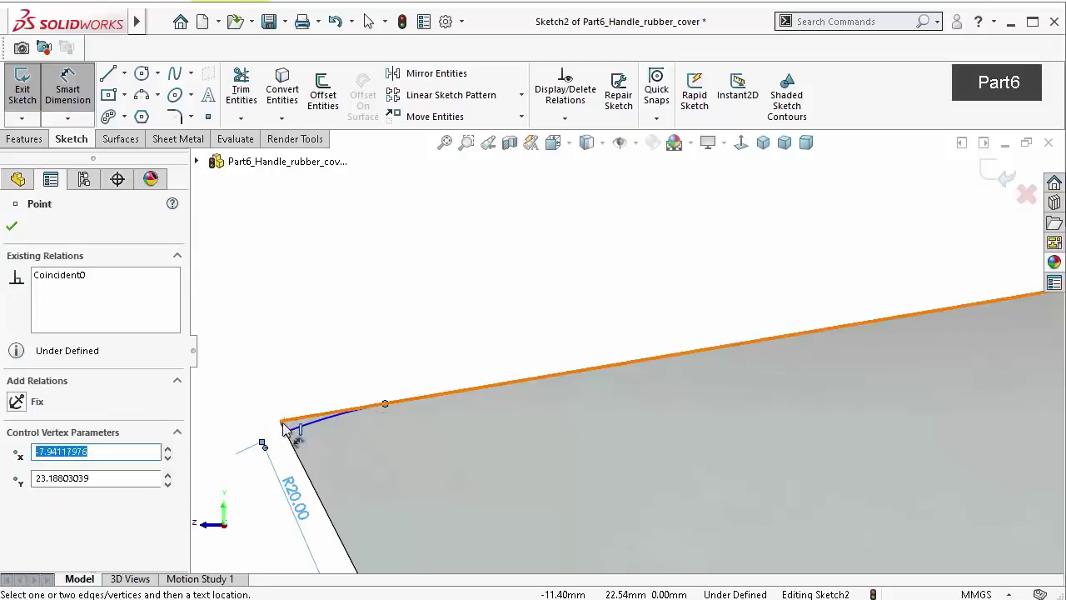
left_click(281, 423)
left_click(330, 302)
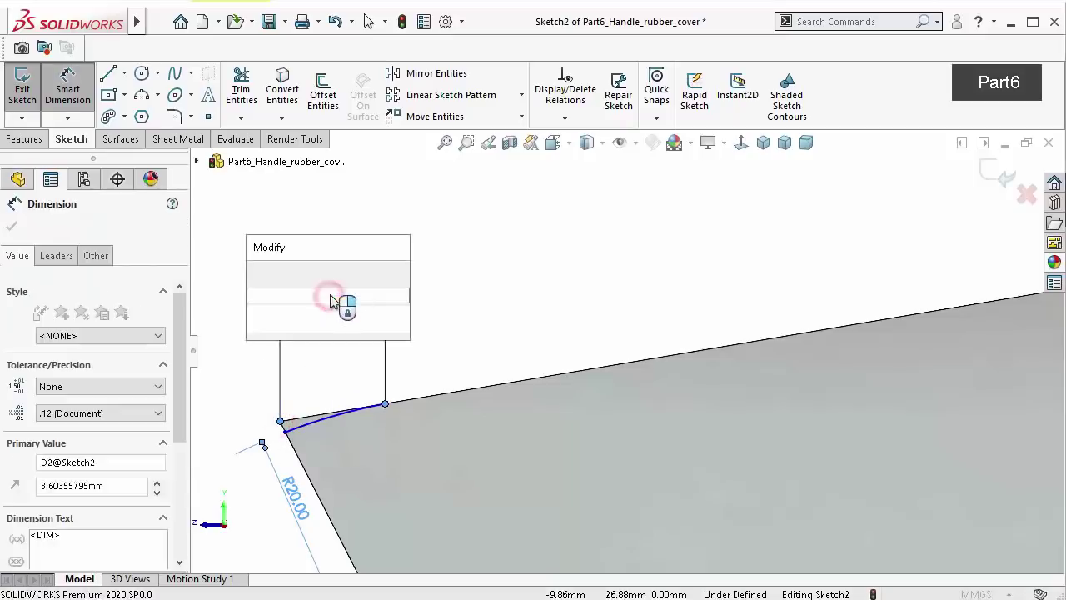
type("7.")
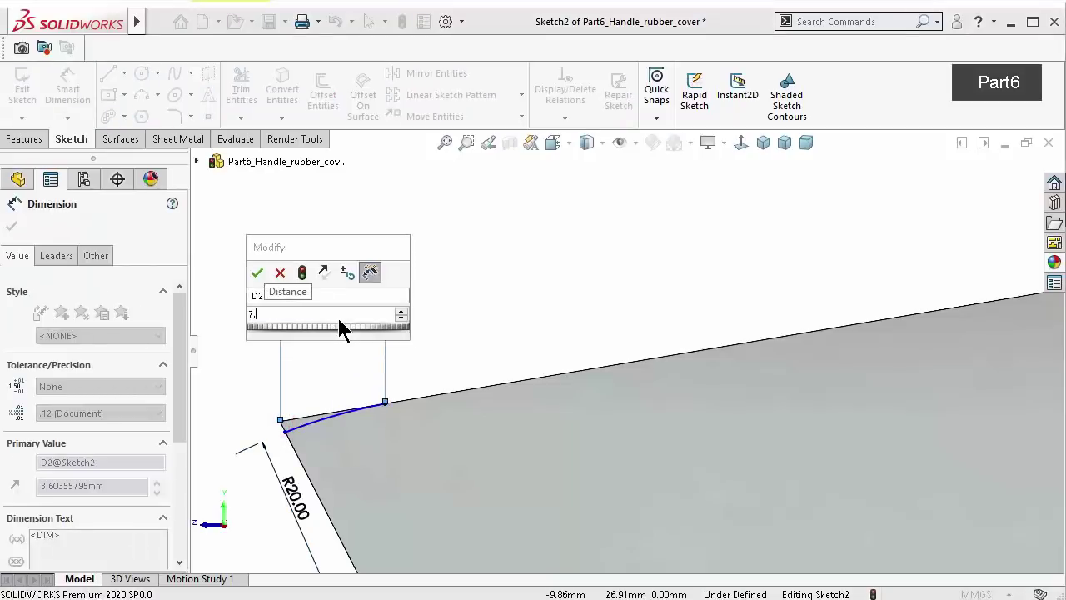
type("65")
key("Return")
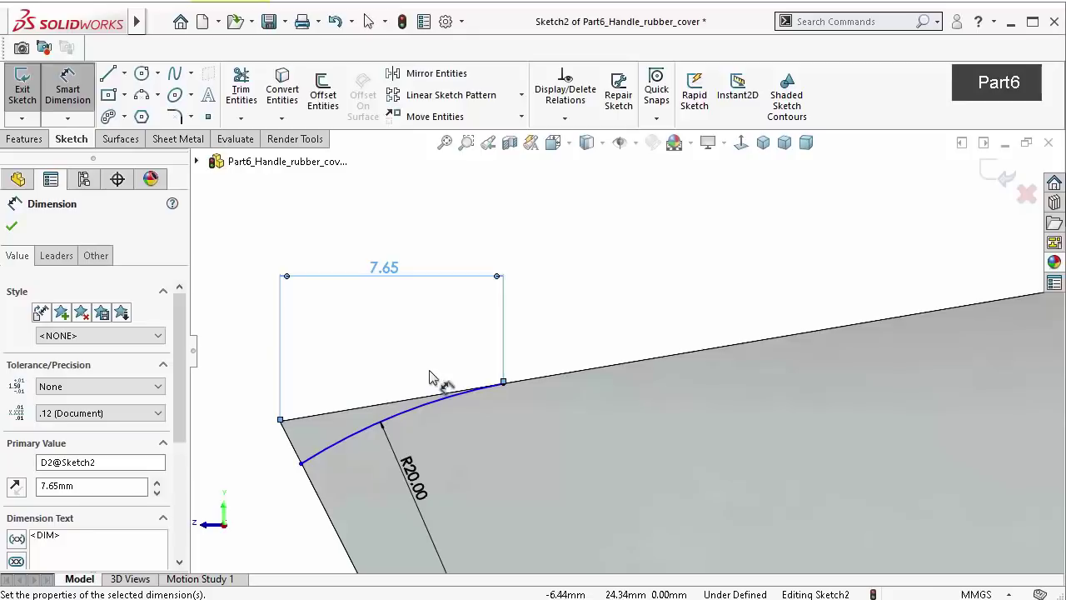
left_click(423, 327)
key("Escape")
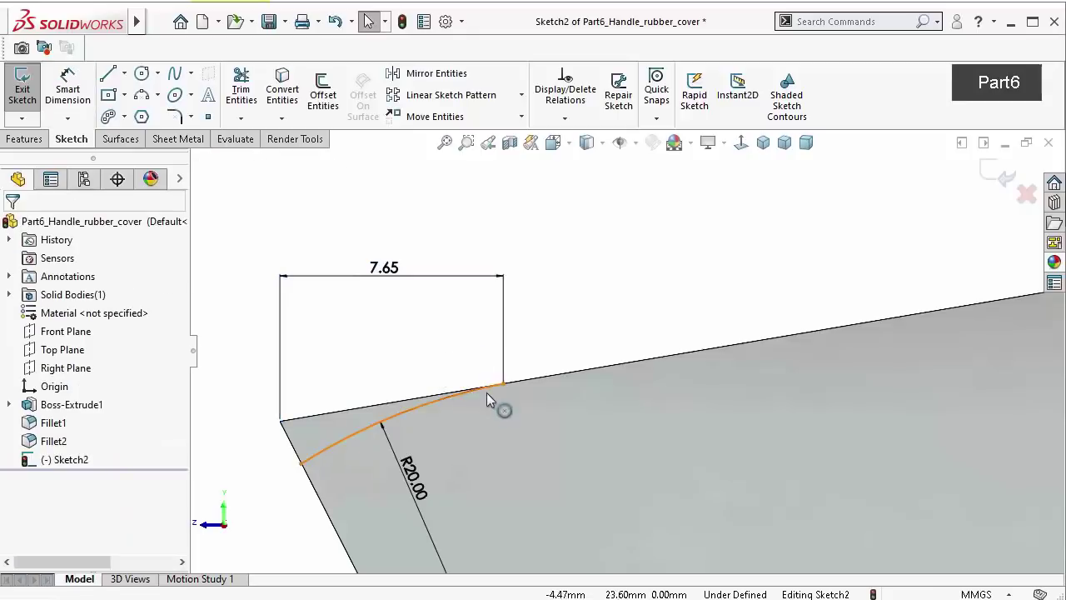
Make the arc tangent to the part's top edge to fully define Sketch2
left_click(478, 393)
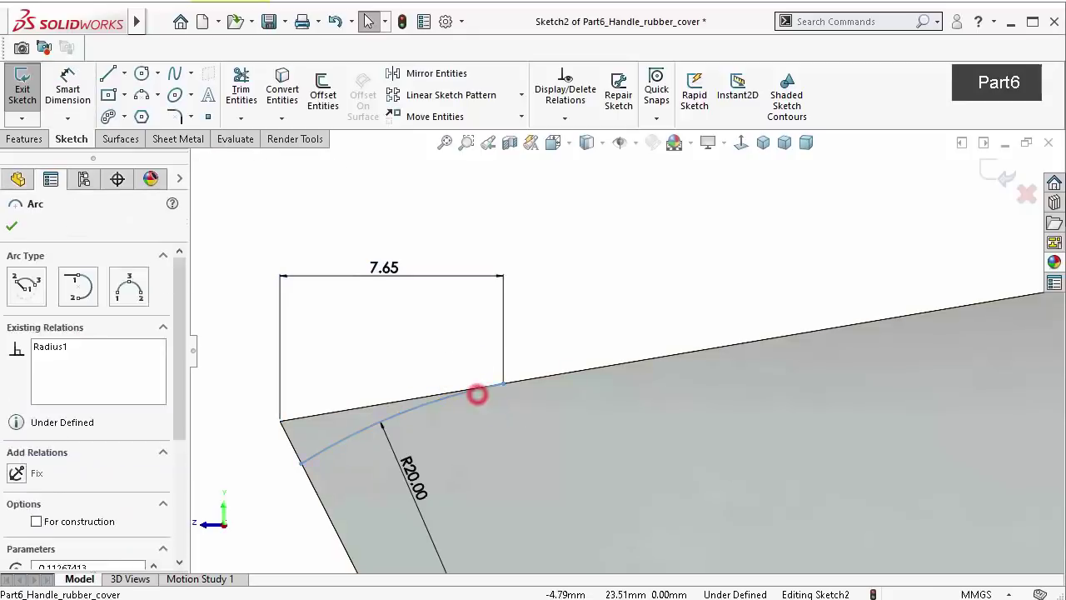
left_click(542, 376, "ctrl")
left_click(583, 302)
left_click(575, 243)
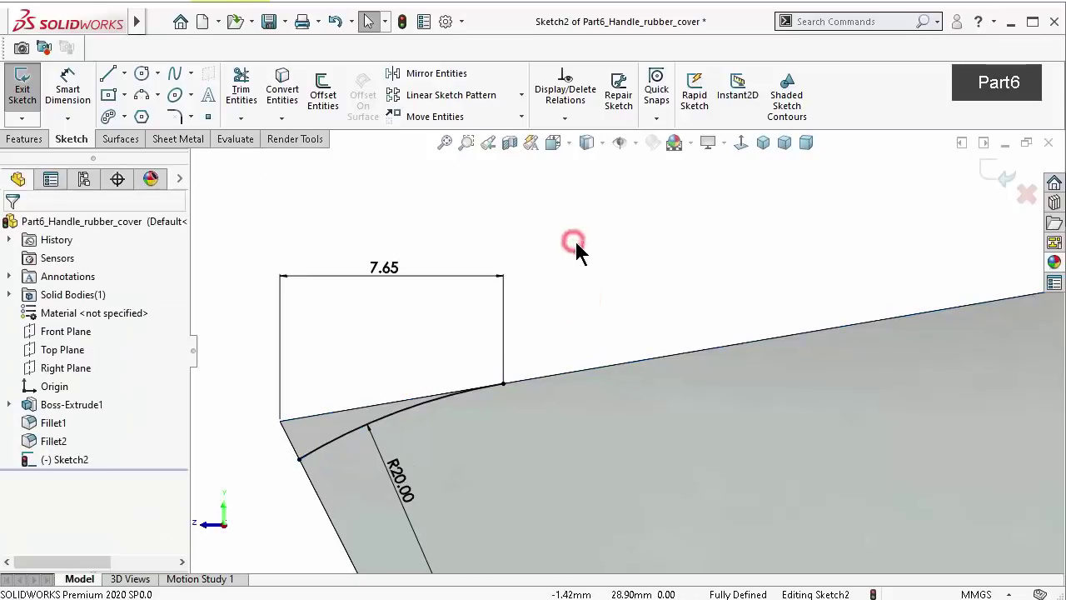
scroll(512, 361, "up", 2)
left_click(22, 139)
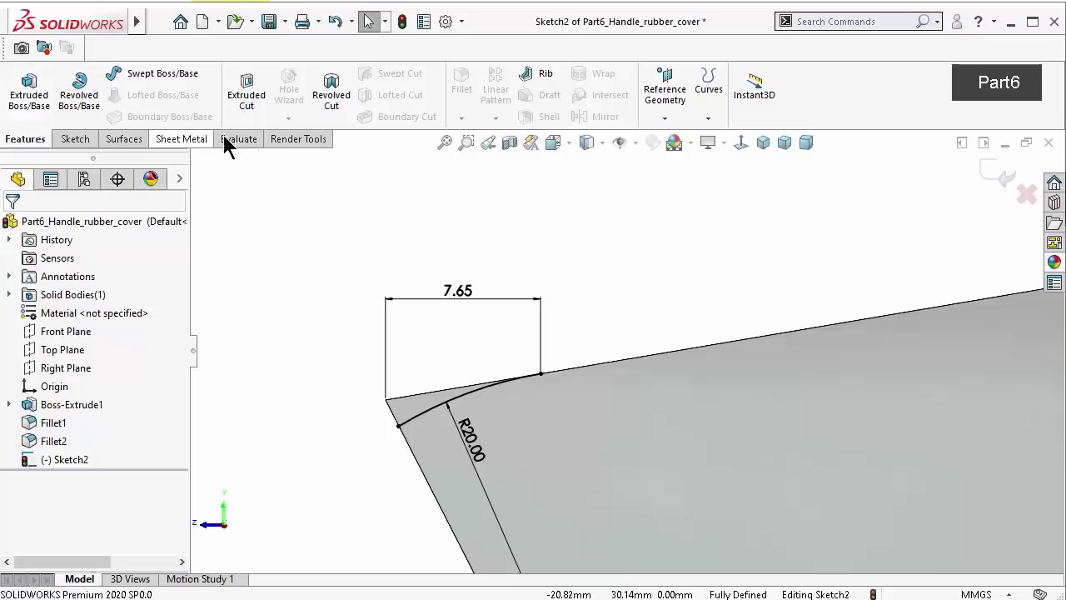
Cut away the material outside the arc, flipped side, Through All - Both
left_click(254, 100)
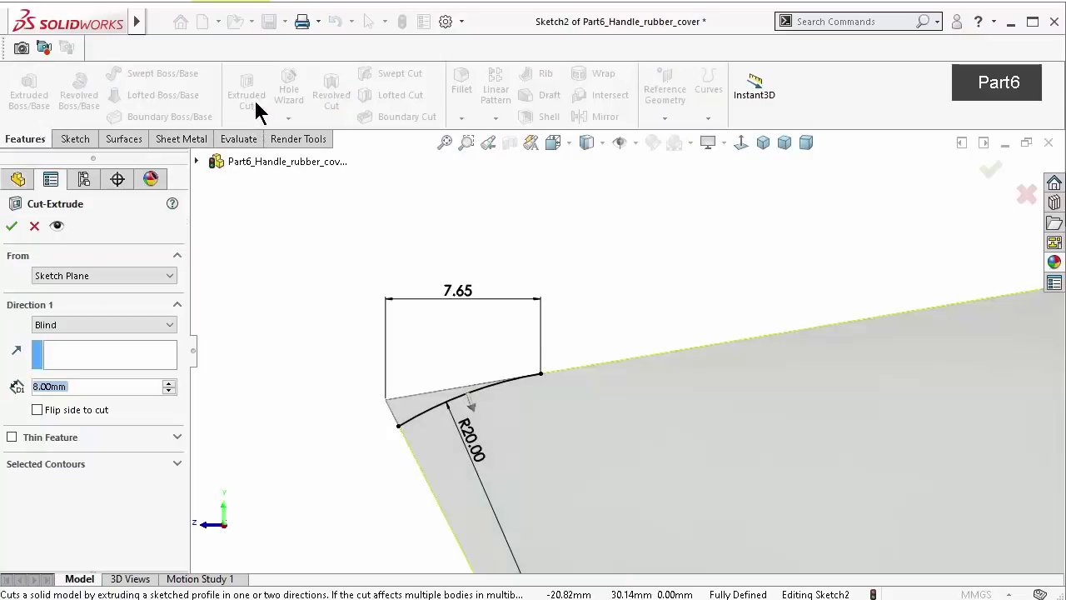
left_click(35, 410)
left_click(67, 324)
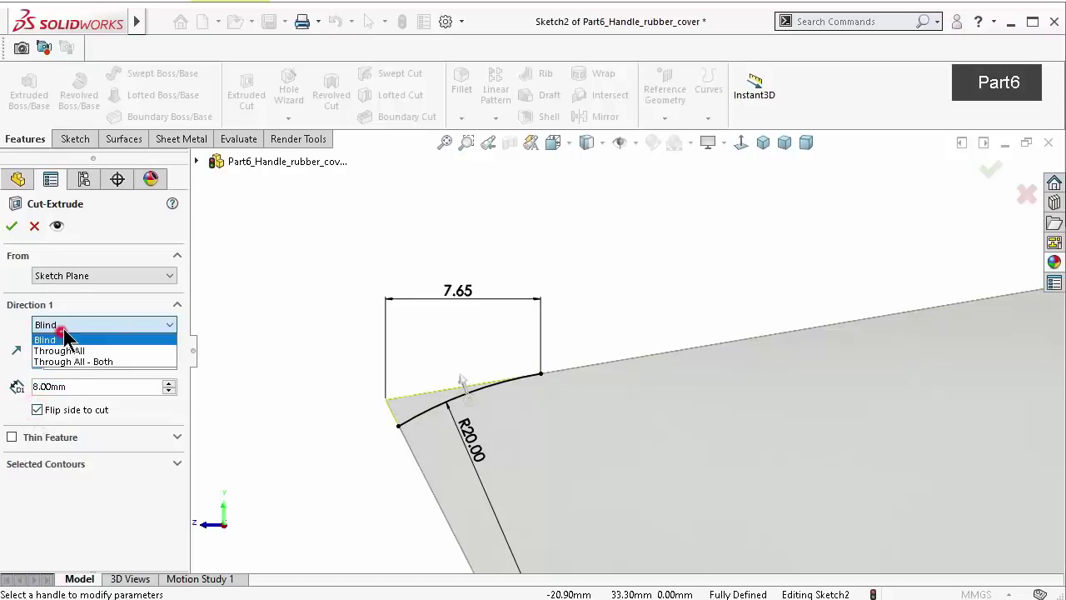
left_click(76, 349)
left_click(75, 327)
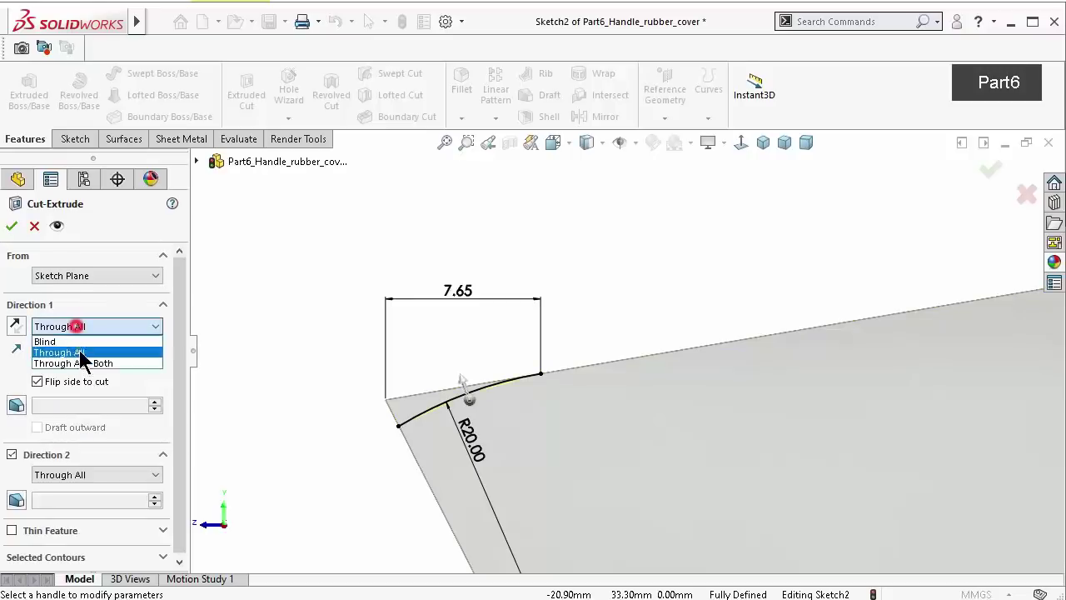
left_click(80, 360)
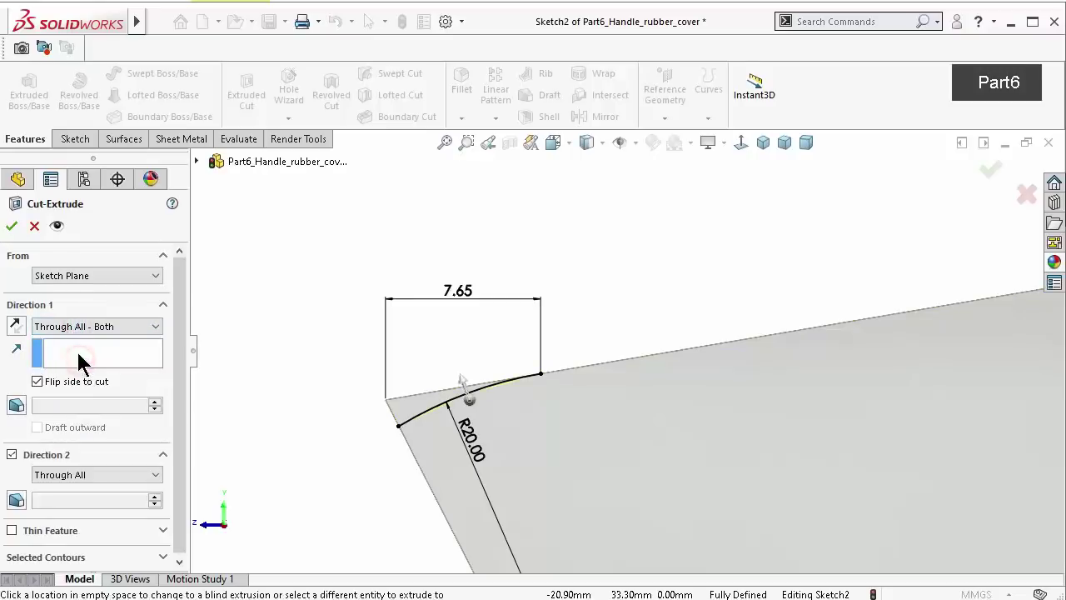
left_click(13, 229)
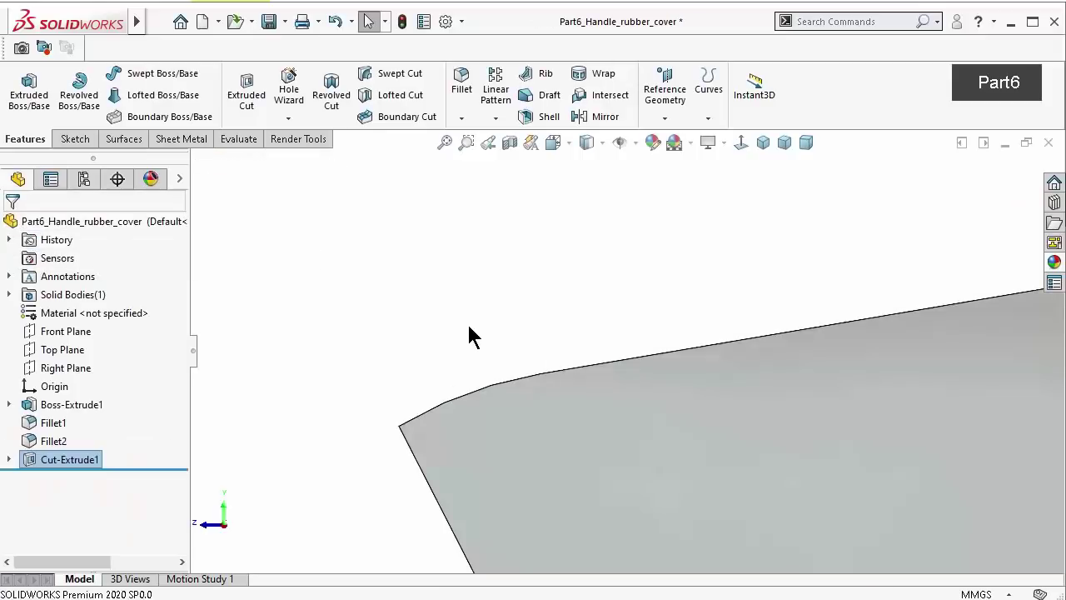
Inspect the rounded corner and save the part
mouse_move(469, 336)
middle_mouse_down()
mouse_move(488, 380)
mouse_move(680, 427)
middle_mouse_up()
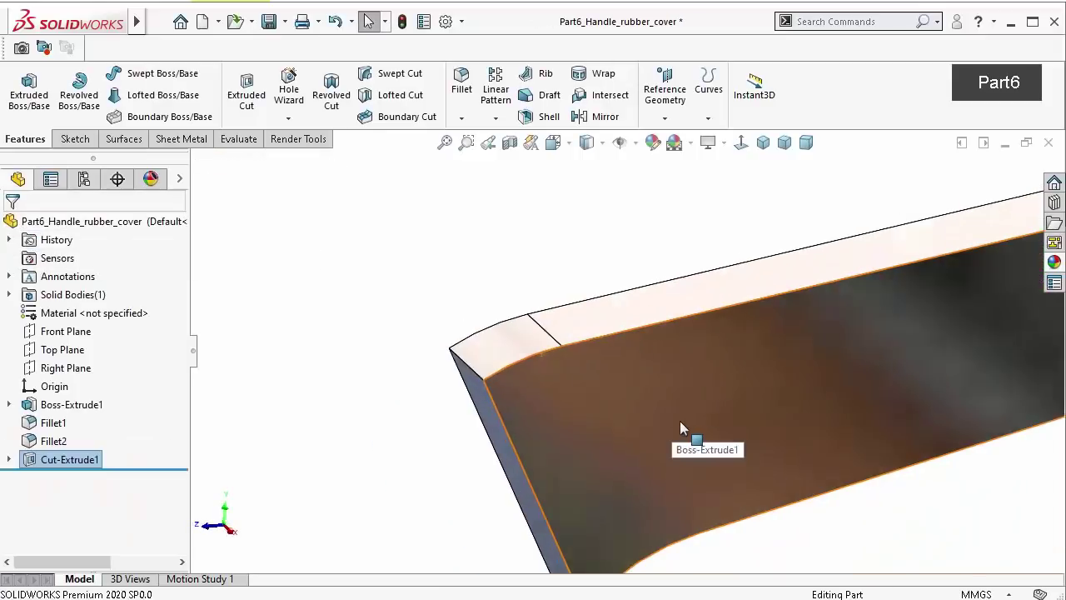
scroll(800, 454, "up", 2)
scroll(866, 466, "up", 3)
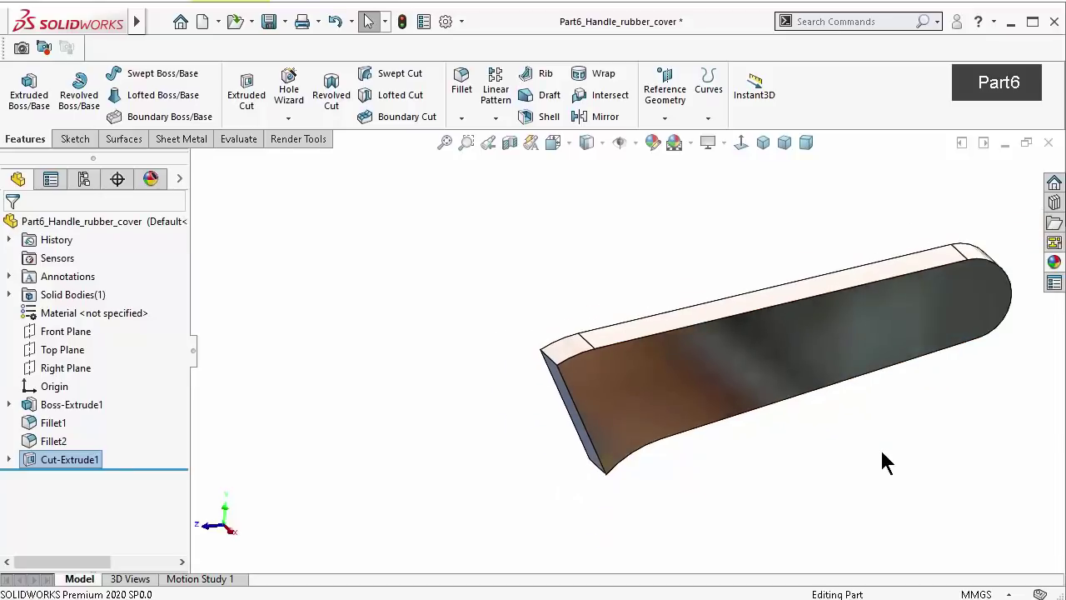
key("ctrl+s")
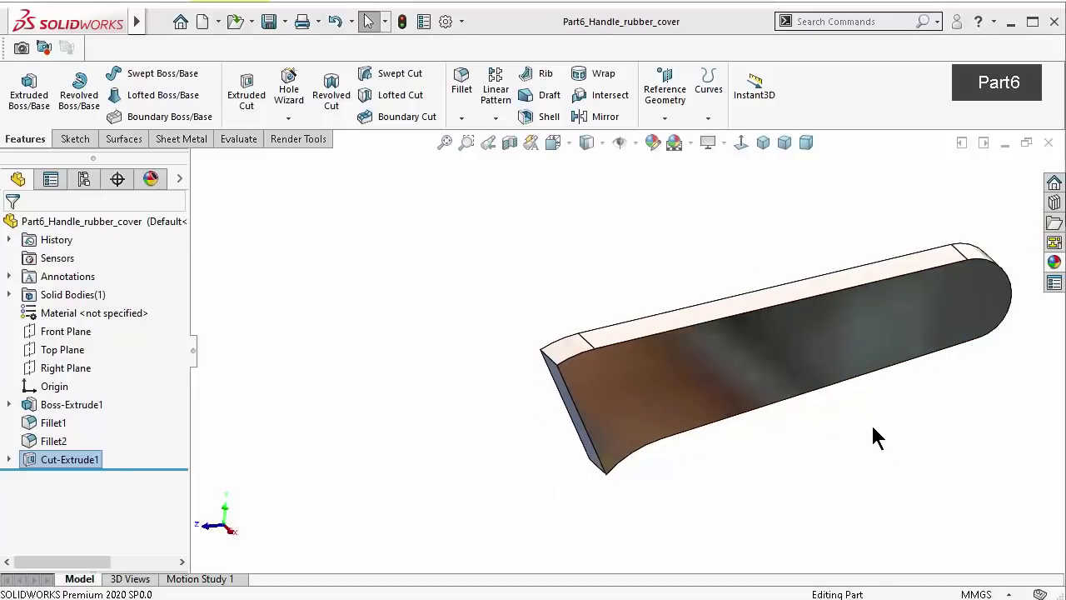
middle_click_drag(870, 422, 881, 405)
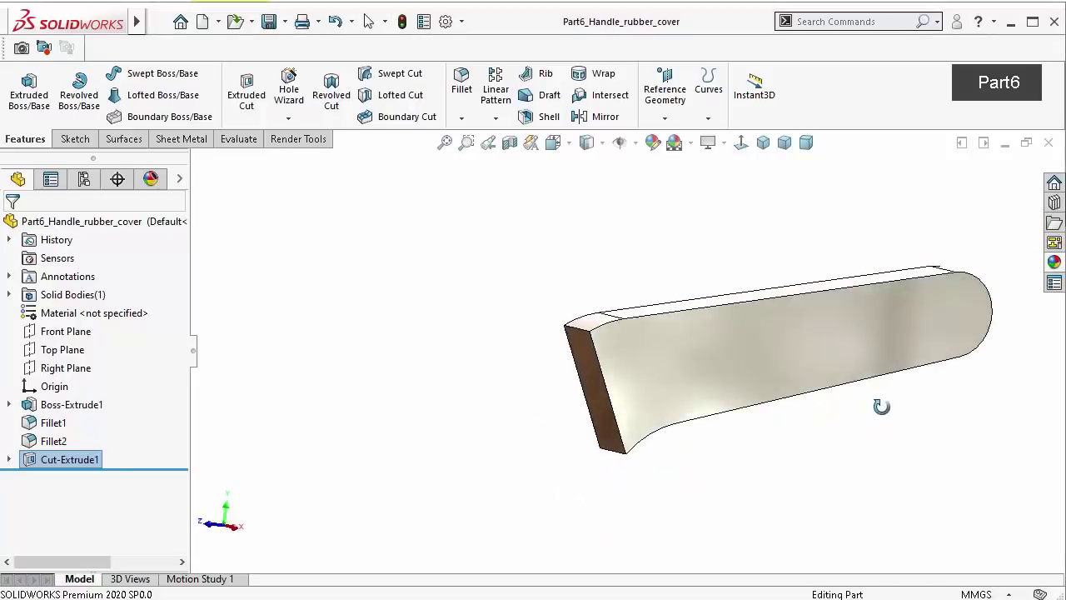
Shell the part outward 1.5 mm, leaving the flat end face open, and save
left_click(546, 121)
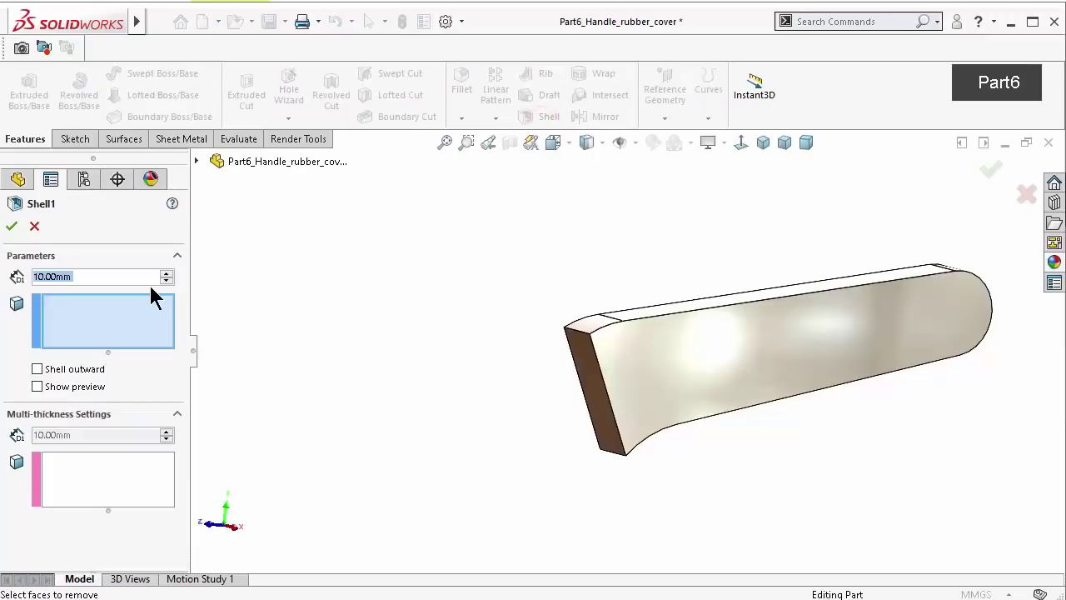
type("1.5")
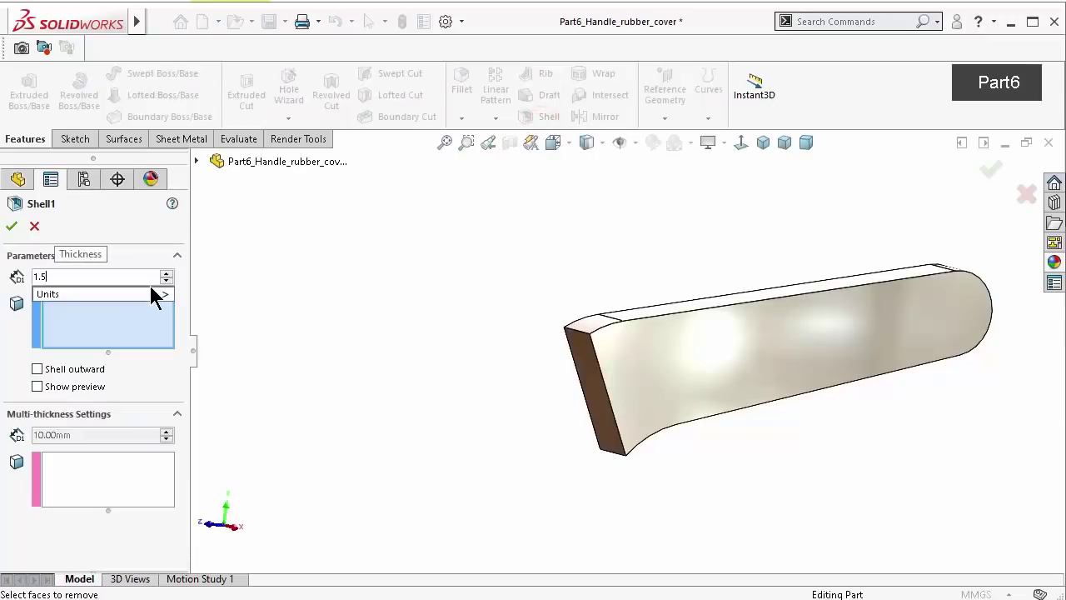
left_click(461, 429)
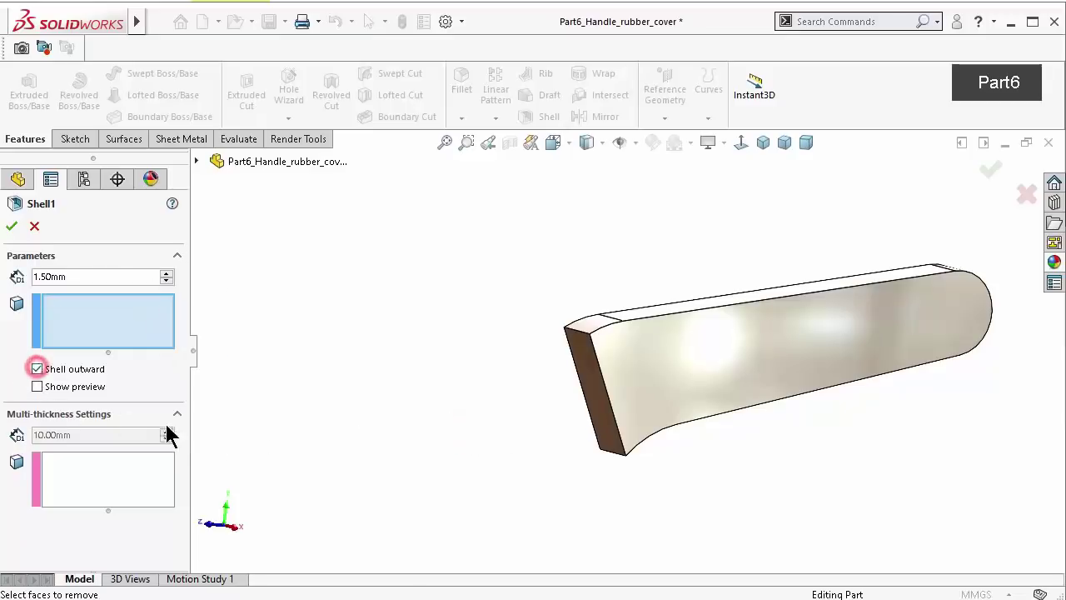
left_click(601, 406)
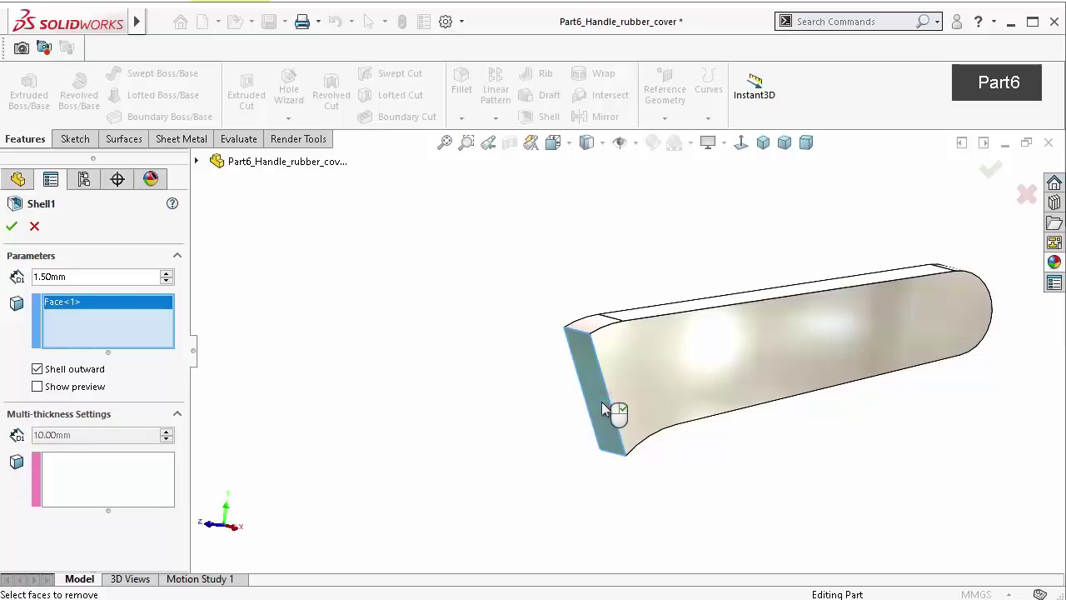
middle_click_drag(512, 349, 489, 342)
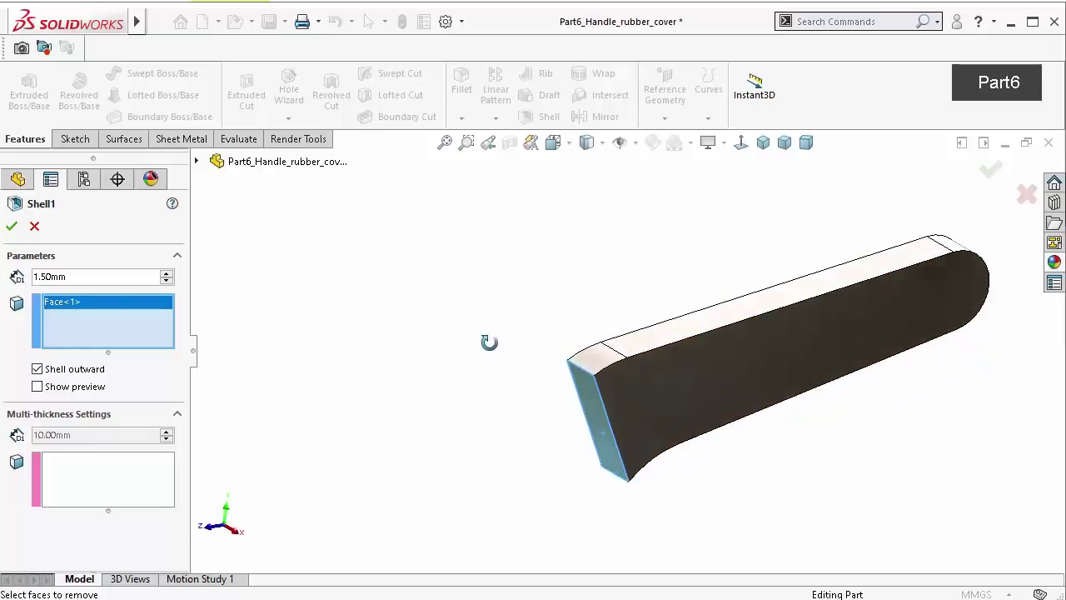
left_click(10, 228)
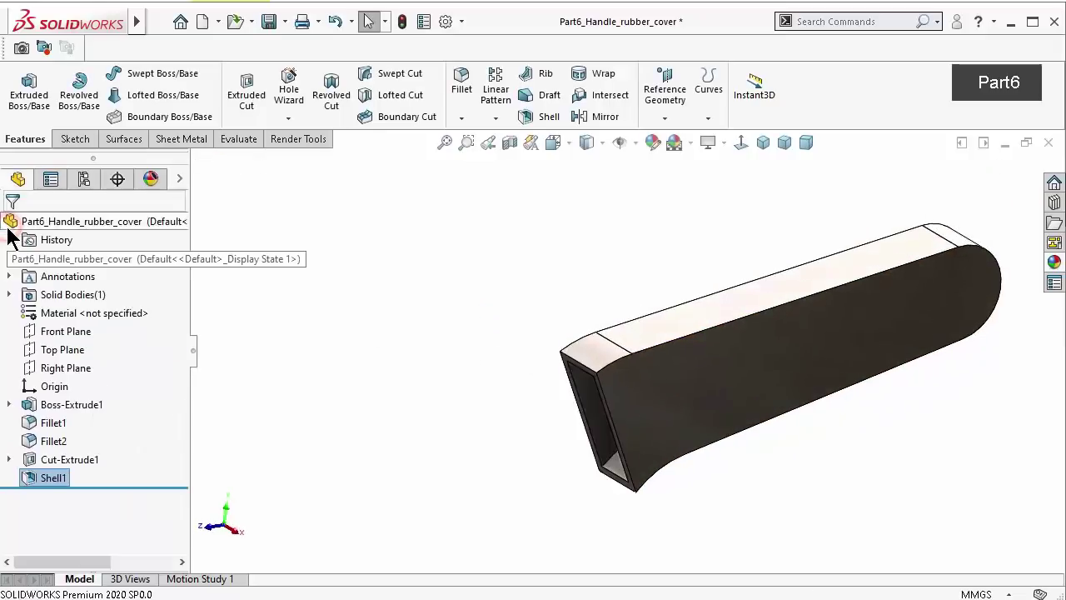
mouse_move(839, 420)
middle_mouse_down()
mouse_move(802, 354)
mouse_move(445, 592)
middle_mouse_up()
key("ctrl+s")
Edit Shell1 to reduce its thickness to 1.25 mm
left_click(38, 478)
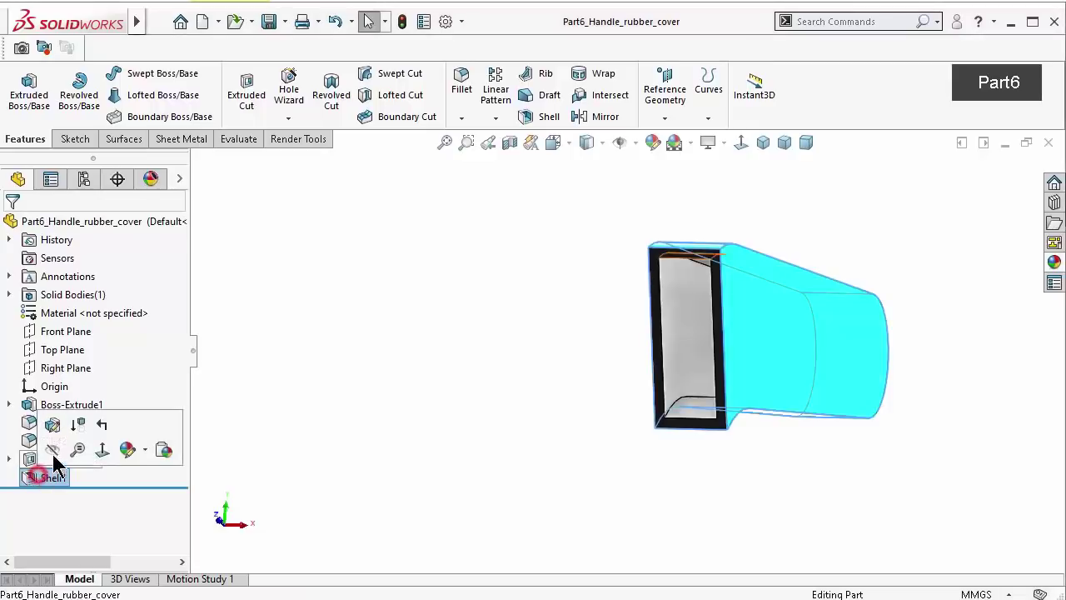
left_click(45, 423)
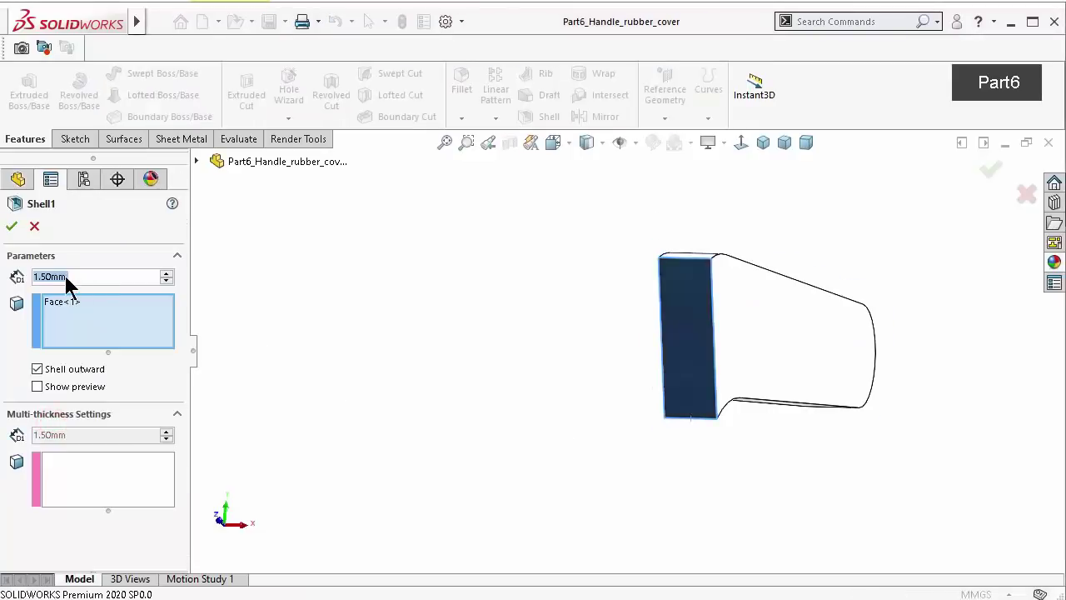
type("1.25")
key("Return")
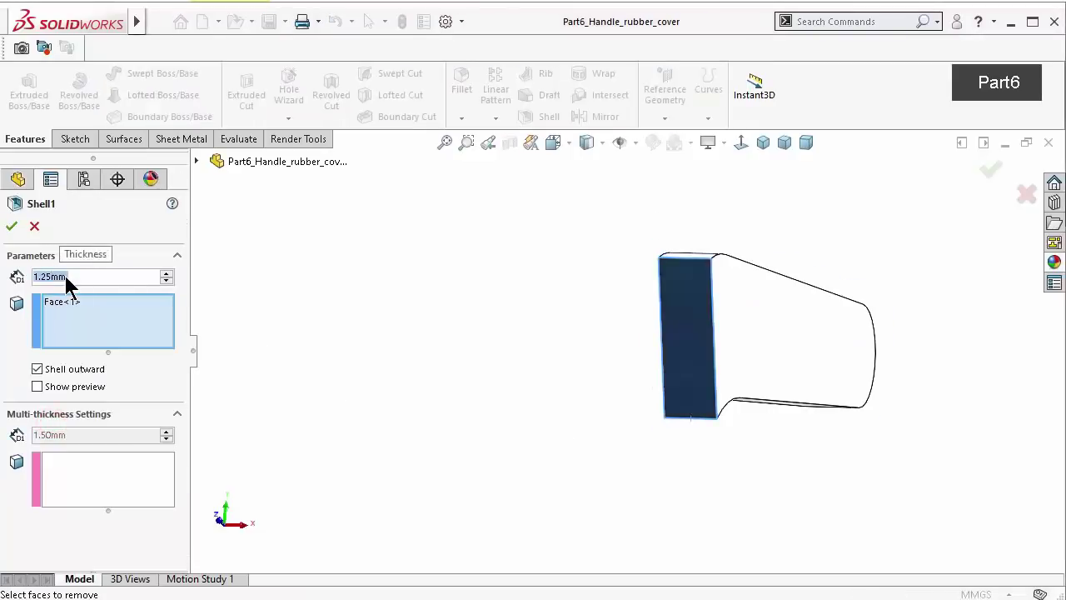
left_click(12, 227)
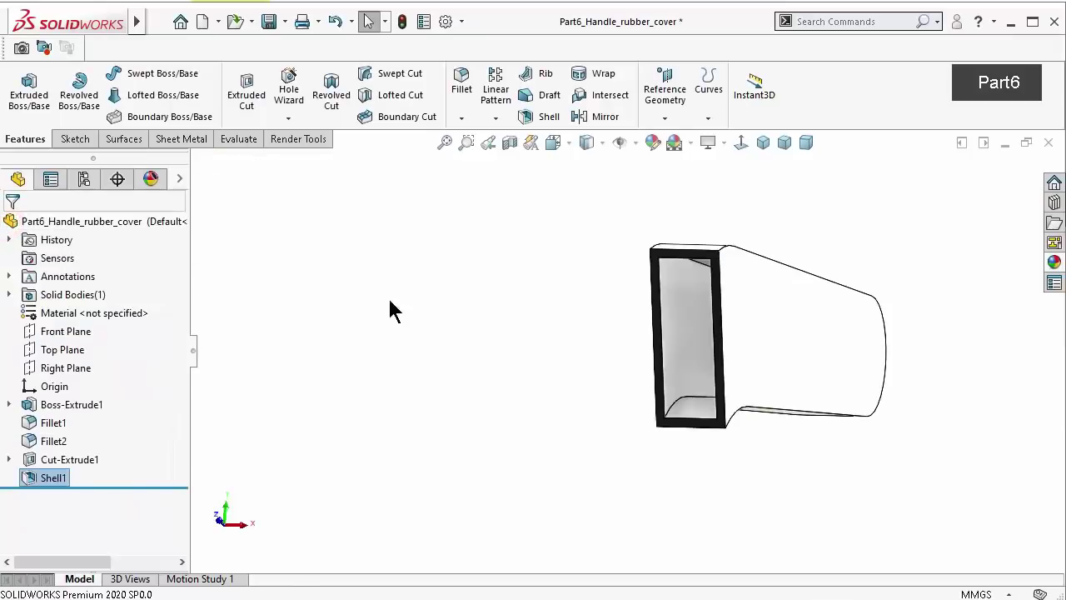
mouse_move(387, 295)
middle_mouse_down()
mouse_move(921, 374)
mouse_move(912, 366)
mouse_move(892, 412)
mouse_move(885, 391)
mouse_move(893, 394)
mouse_move(809, 444)
mouse_move(791, 488)
mouse_move(849, 424)
middle_mouse_up()
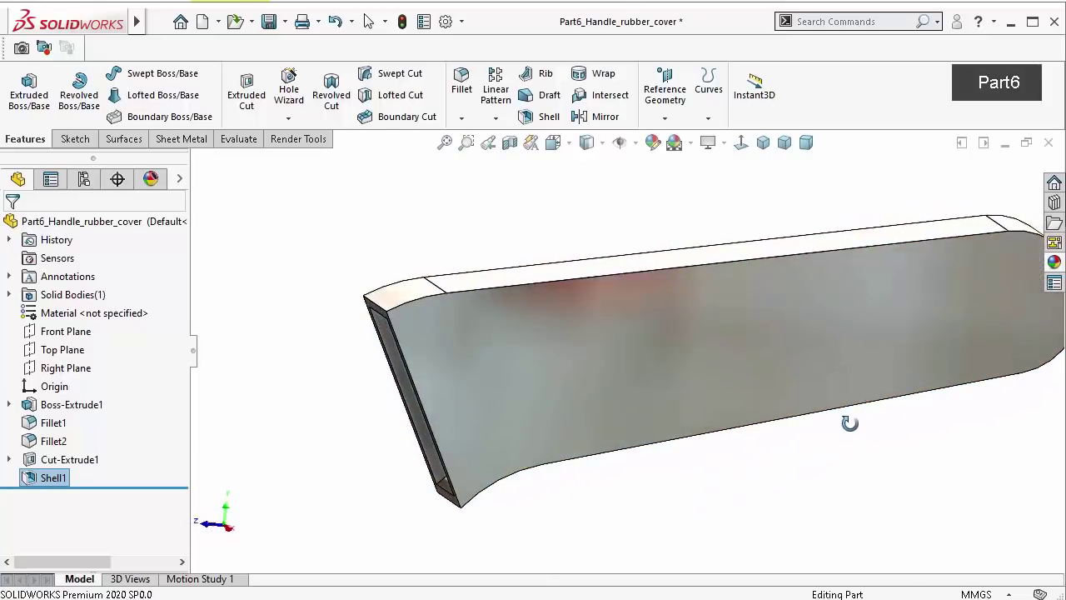
Fillet the top and side outer edges of the cover with a 1.25 mm radius
left_click(465, 92)
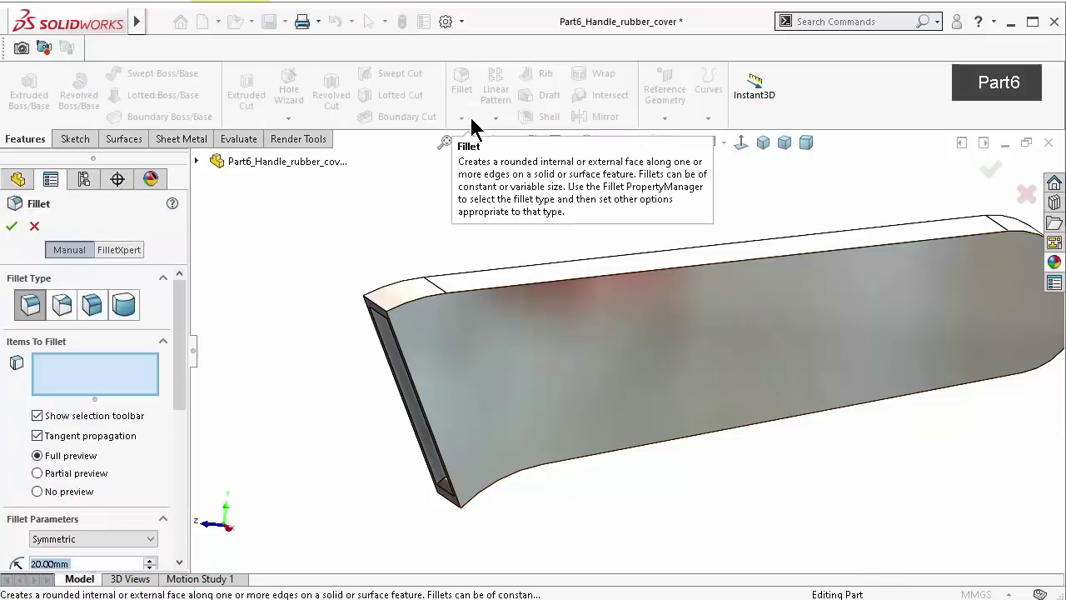
type("1.25")
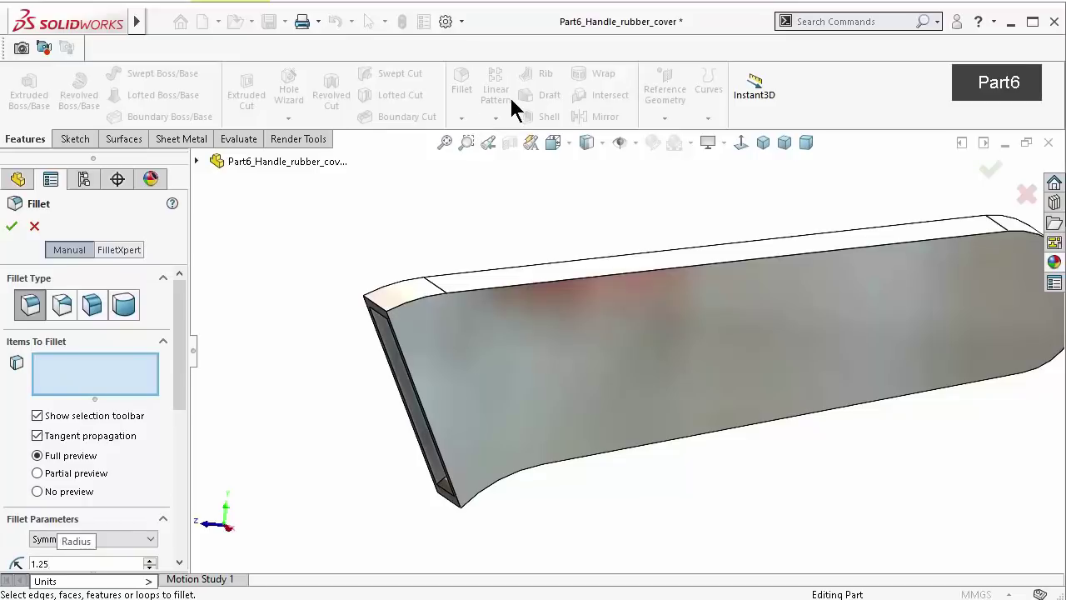
left_click(631, 274)
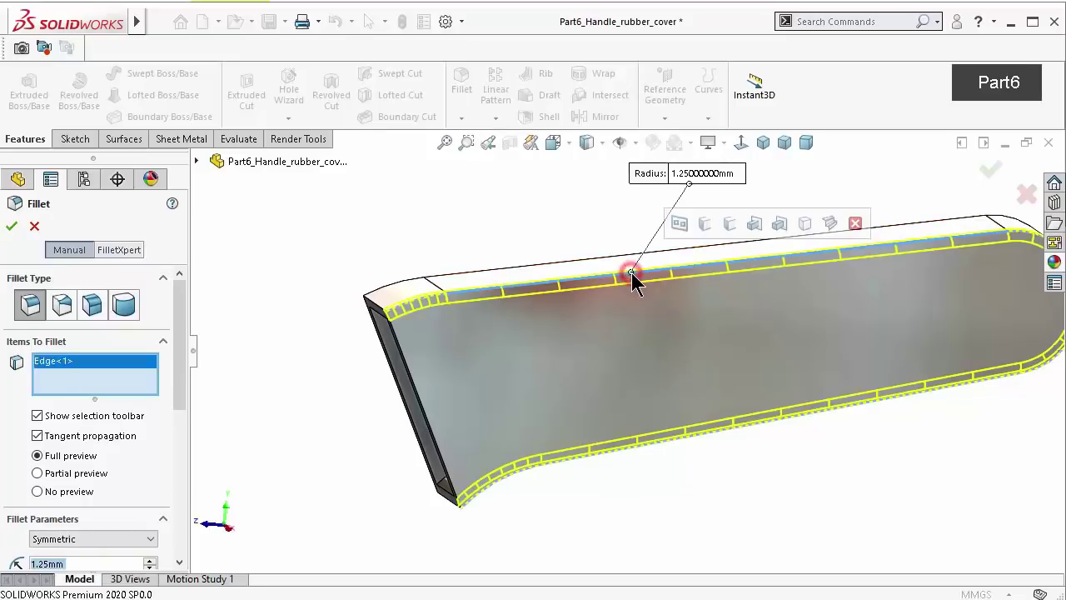
mouse_move(711, 359)
middle_mouse_down()
mouse_move(766, 380)
mouse_move(687, 300)
middle_mouse_up()
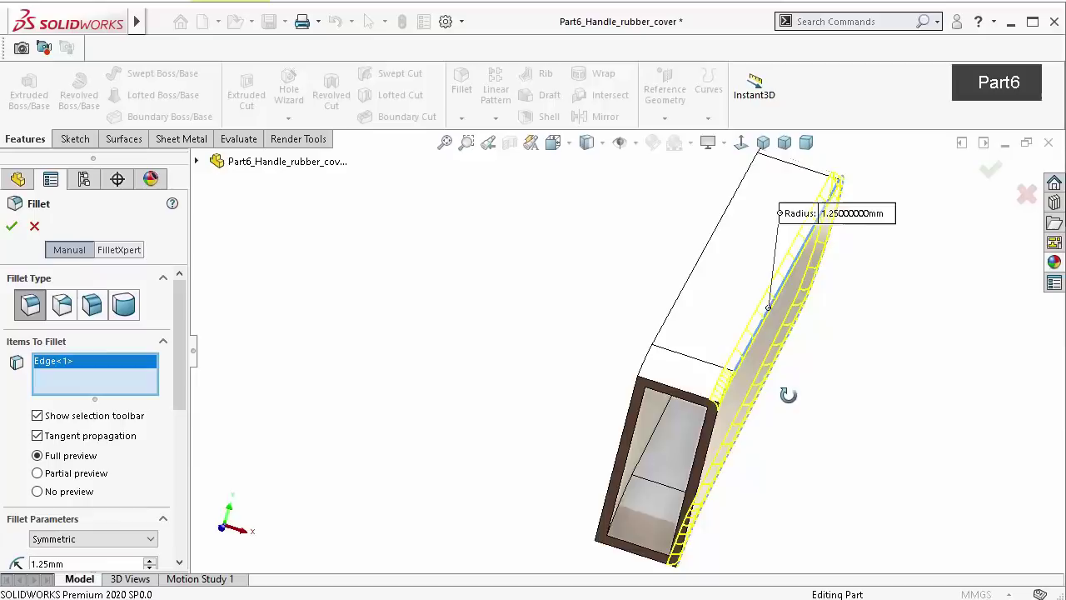
left_click(688, 291)
mouse_move(756, 390)
middle_mouse_down()
mouse_move(738, 316)
mouse_move(684, 280)
mouse_move(604, 319)
mouse_move(600, 350)
mouse_move(607, 336)
middle_mouse_up()
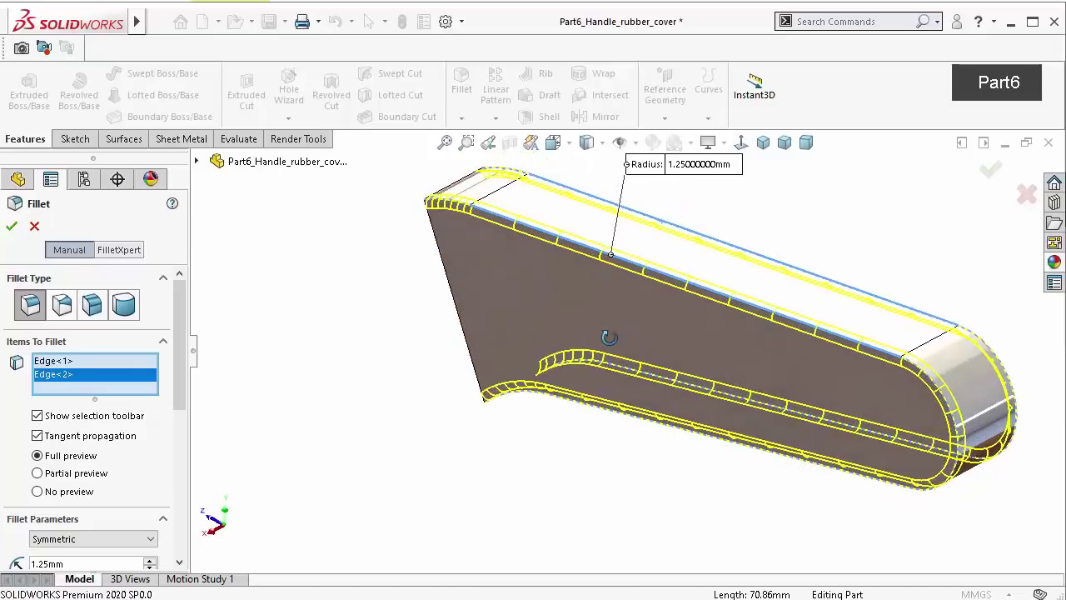
left_click(995, 171)
mouse_move(652, 357)
middle_mouse_down()
mouse_move(729, 302)
mouse_move(764, 299)
middle_mouse_up()
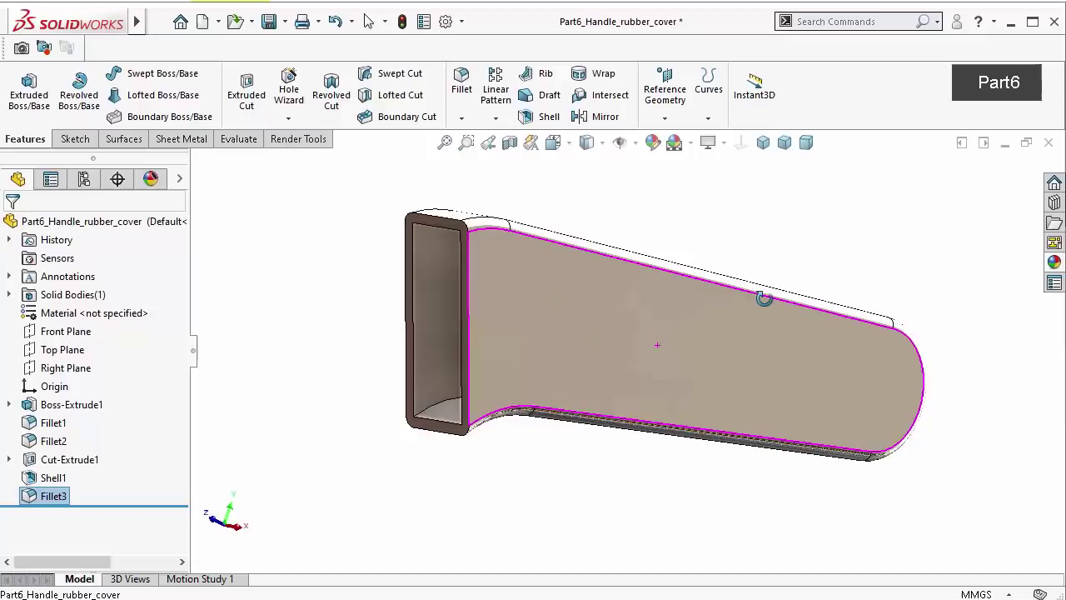
Apply a 0.25 mm face fillet to the end face and two inner faces of the open rim
left_click(469, 89)
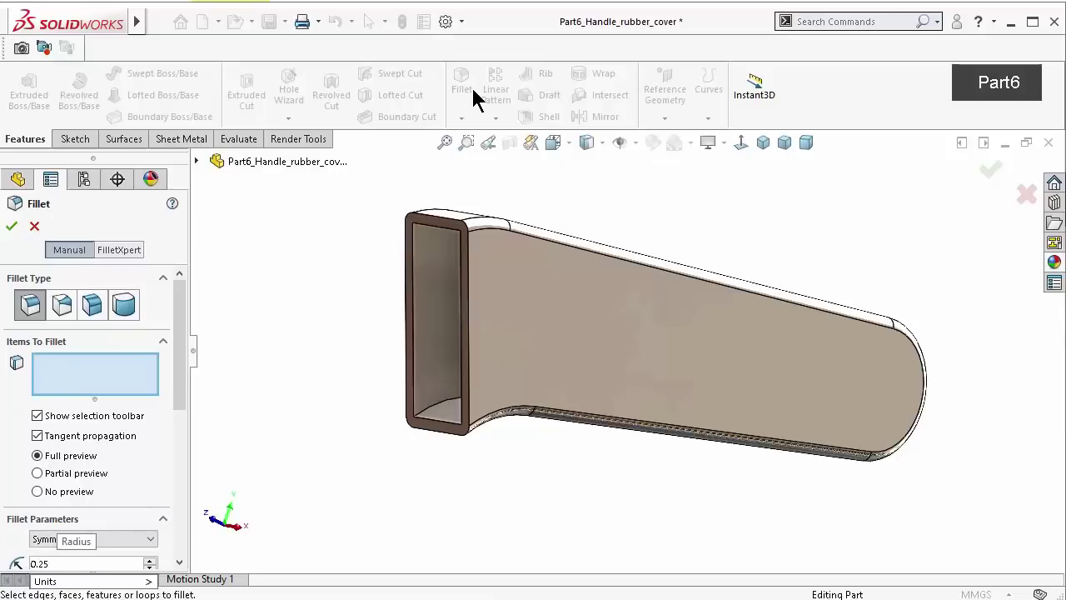
left_click(438, 226)
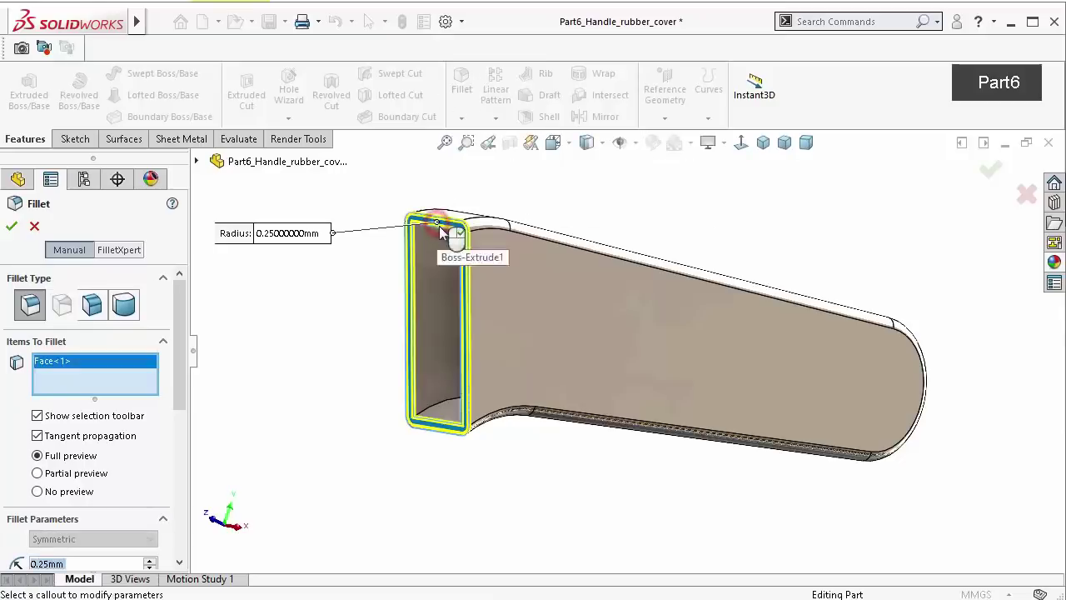
left_click(446, 341)
mouse_move(568, 518)
middle_mouse_down()
mouse_move(578, 523)
mouse_move(578, 499)
middle_mouse_up()
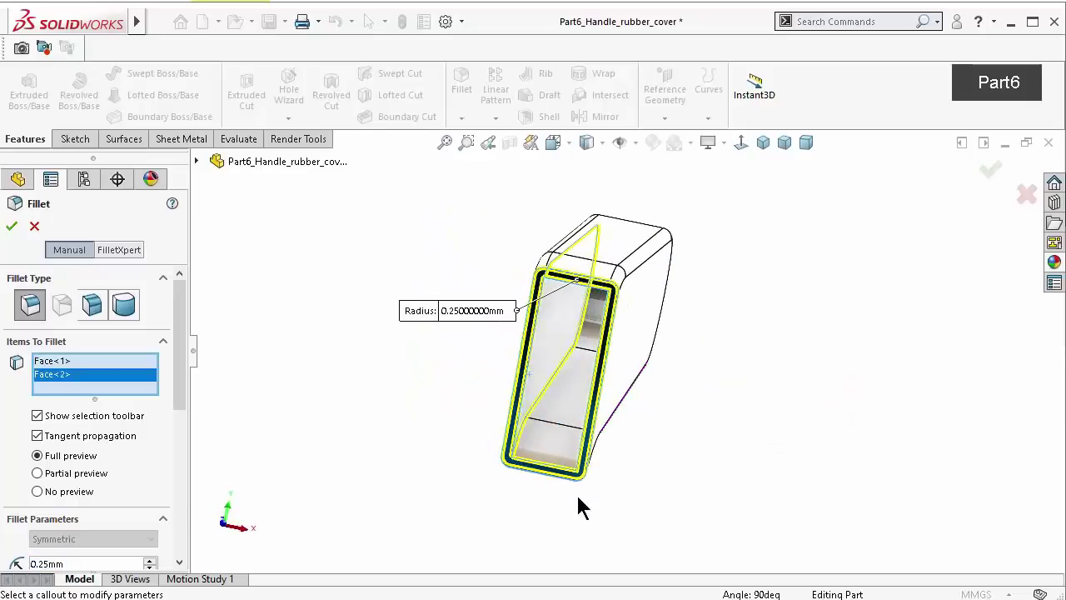
left_click(566, 415)
mouse_move(684, 464)
middle_mouse_down()
mouse_move(695, 426)
mouse_move(663, 491)
middle_mouse_up()
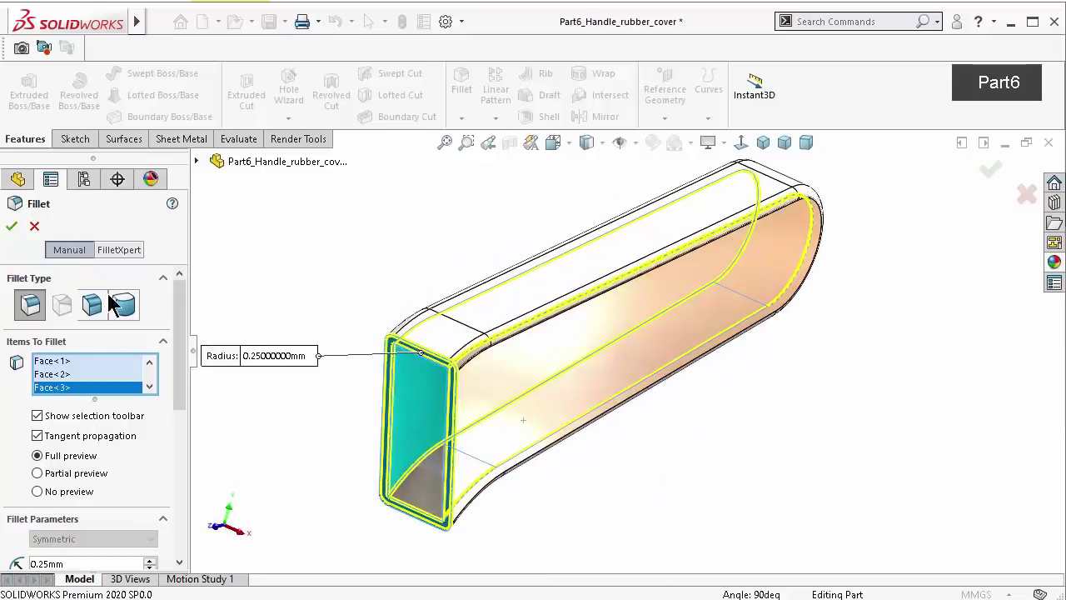
left_click(11, 228)
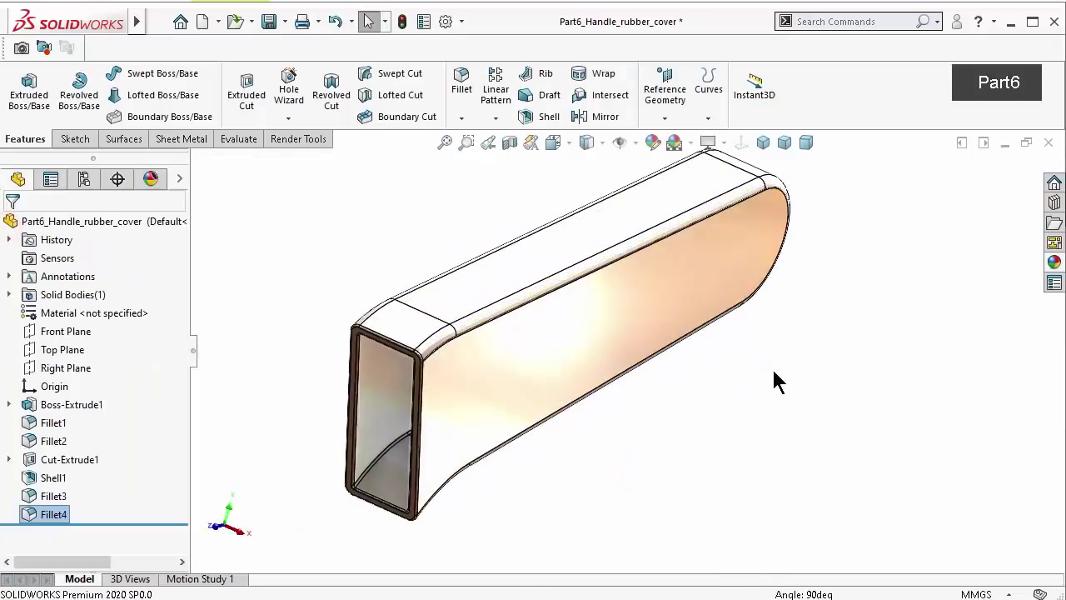
Try red appearances on the cover's body and top face, then discard the preview
mouse_move(772, 366)
middle_mouse_down()
mouse_move(723, 314)
mouse_move(753, 296)
mouse_move(654, 202)
middle_mouse_up()
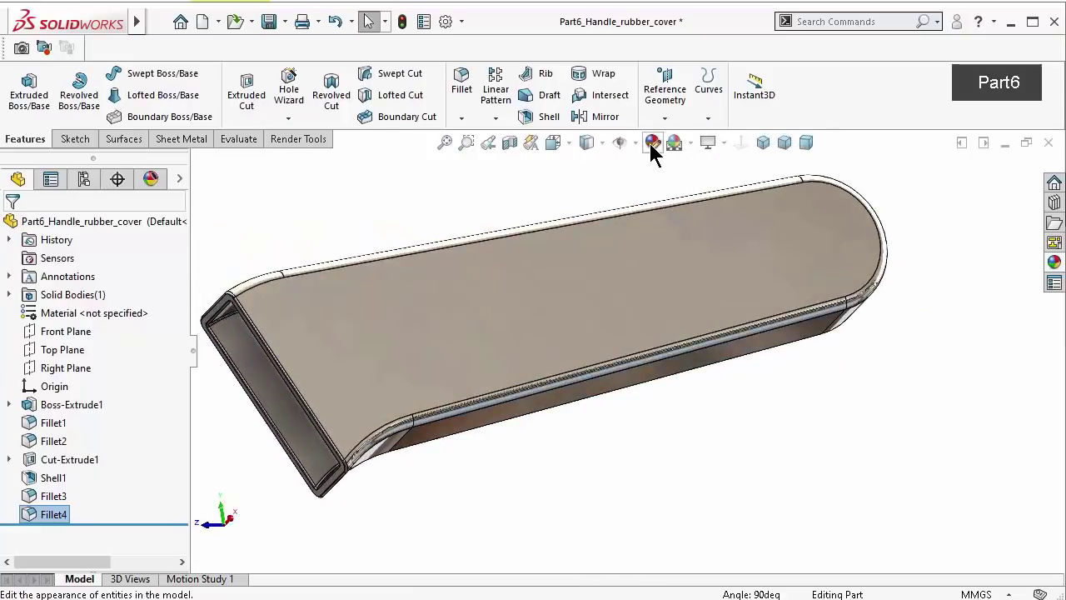
left_click(652, 141)
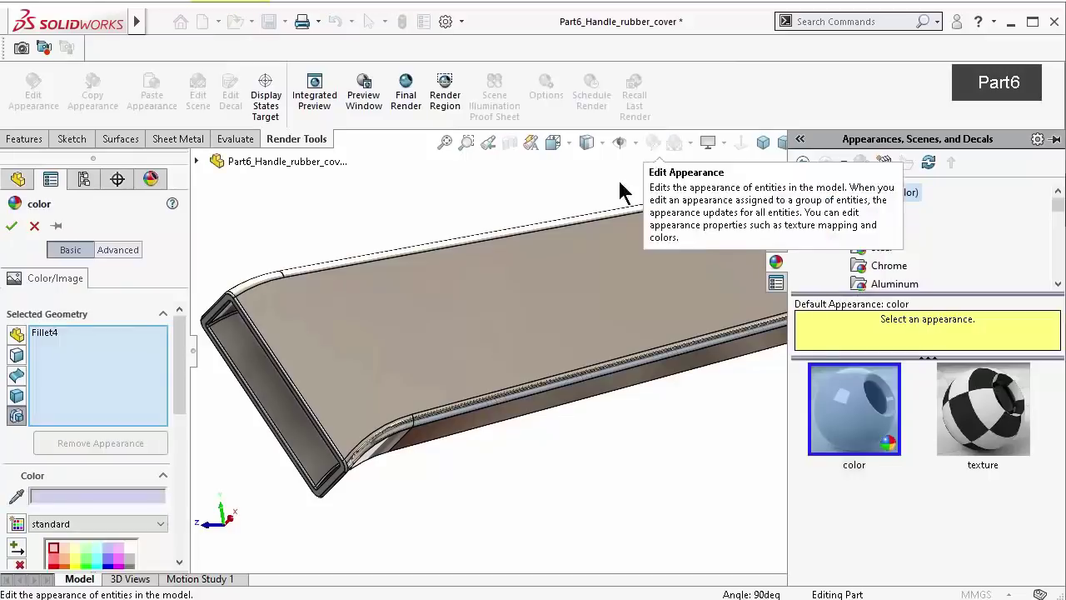
left_click(54, 556)
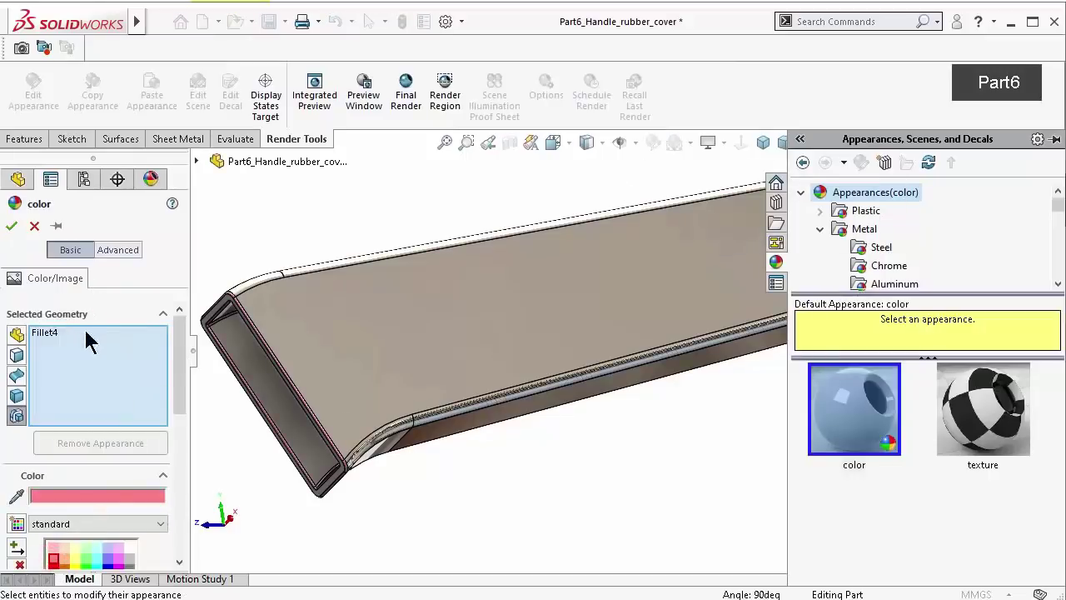
left_click(17, 357)
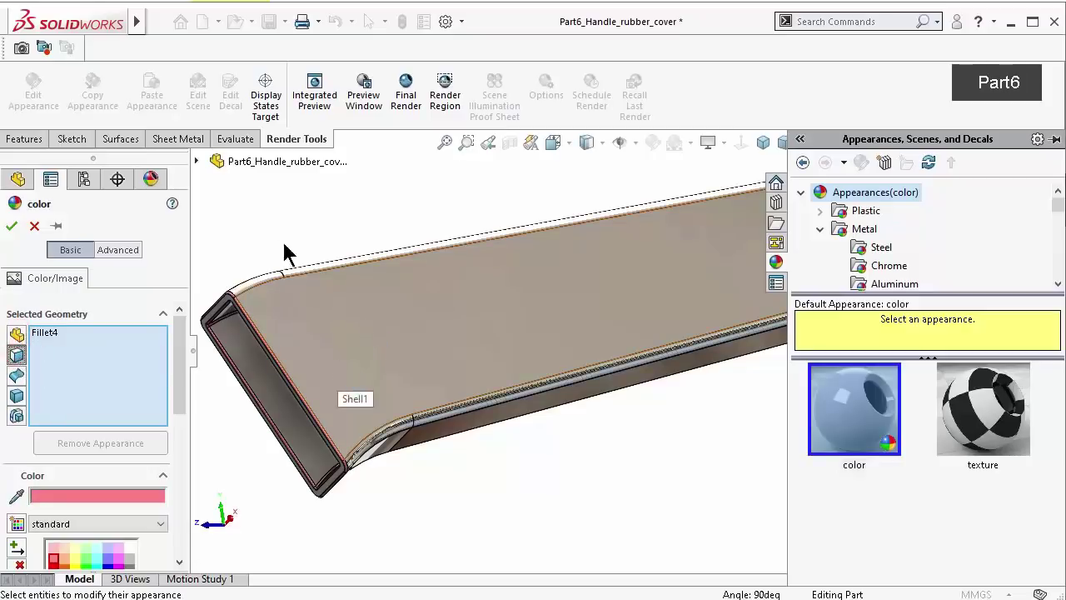
left_click(197, 161)
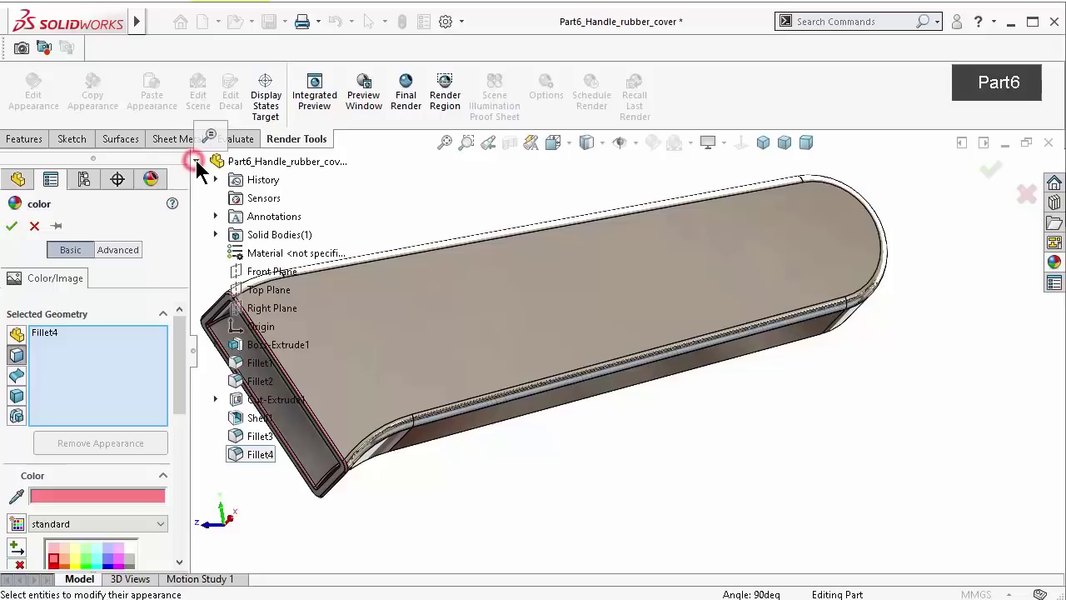
left_click(215, 234)
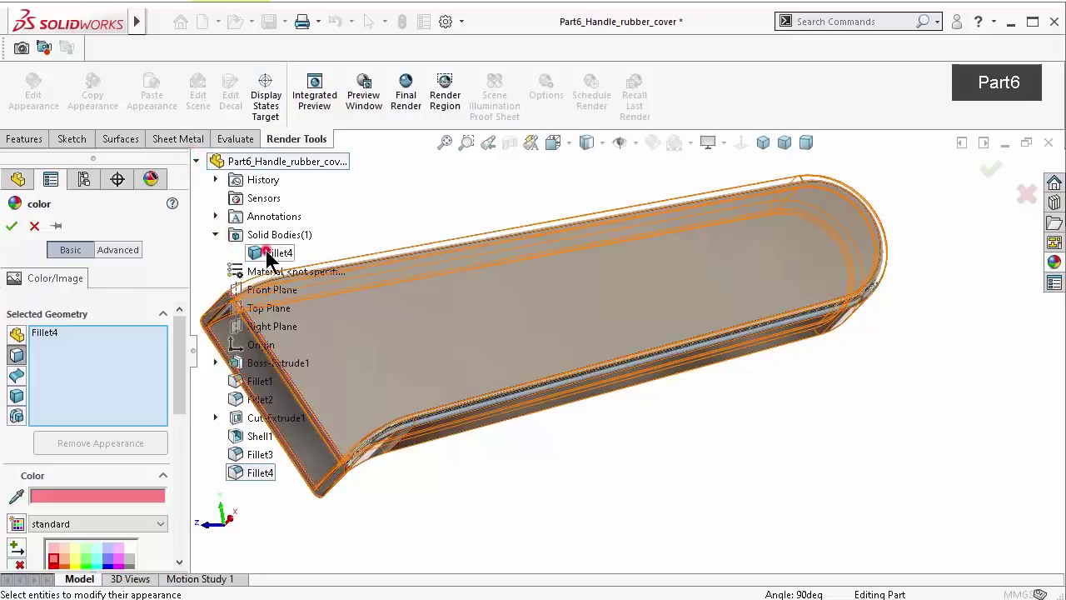
left_click(54, 558)
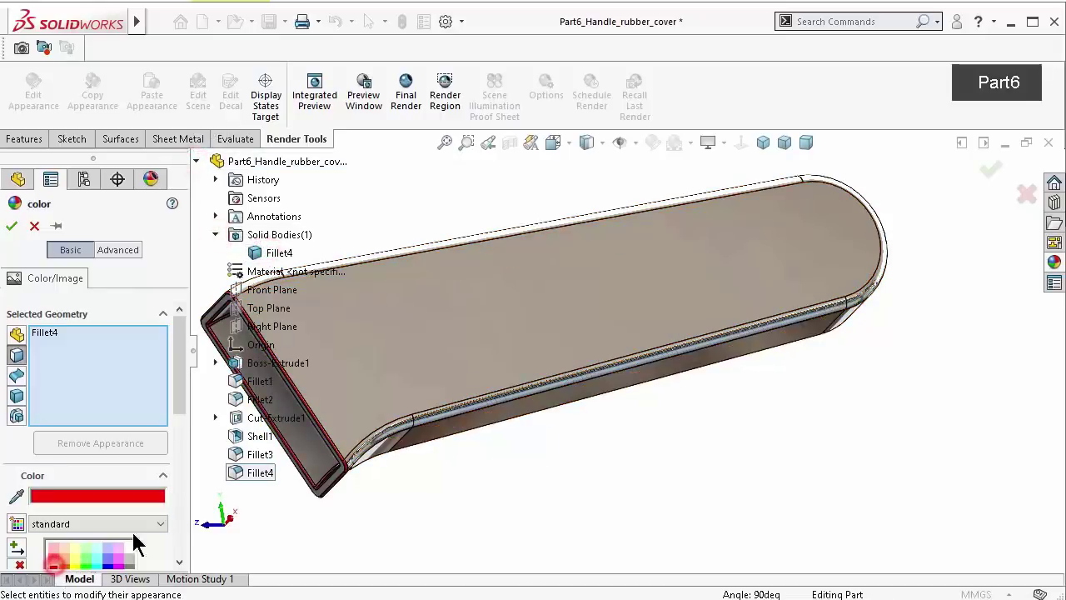
mouse_move(562, 437)
middle_mouse_down()
mouse_move(554, 367)
mouse_move(539, 382)
middle_mouse_up()
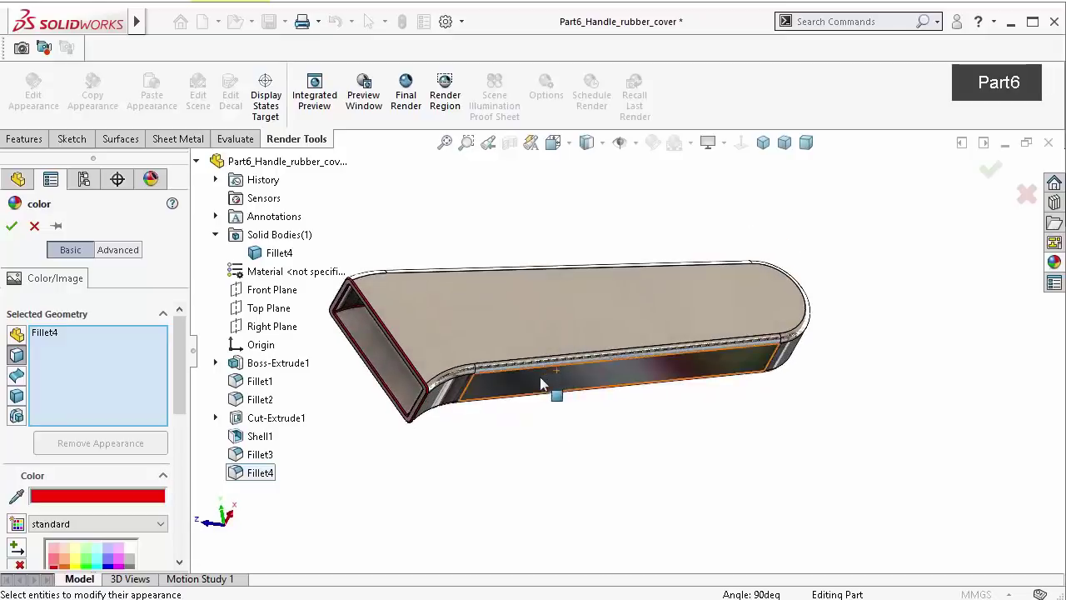
left_click(481, 357)
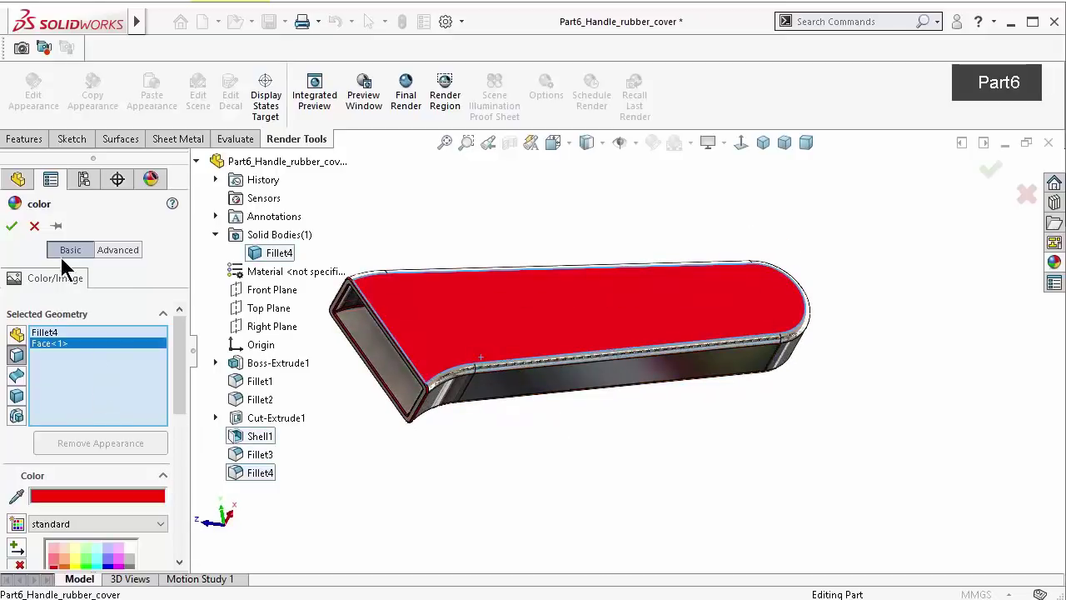
left_click(35, 226)
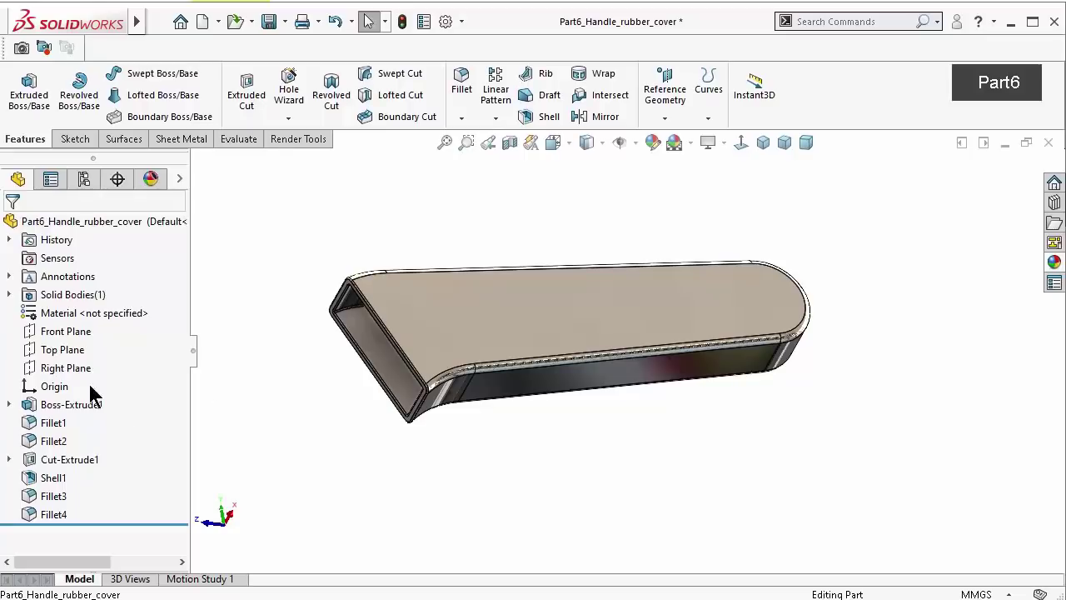
Give the Fillet4 solid body a pure red (255, 0, 0) appearance
left_click(10, 294)
left_click(71, 312)
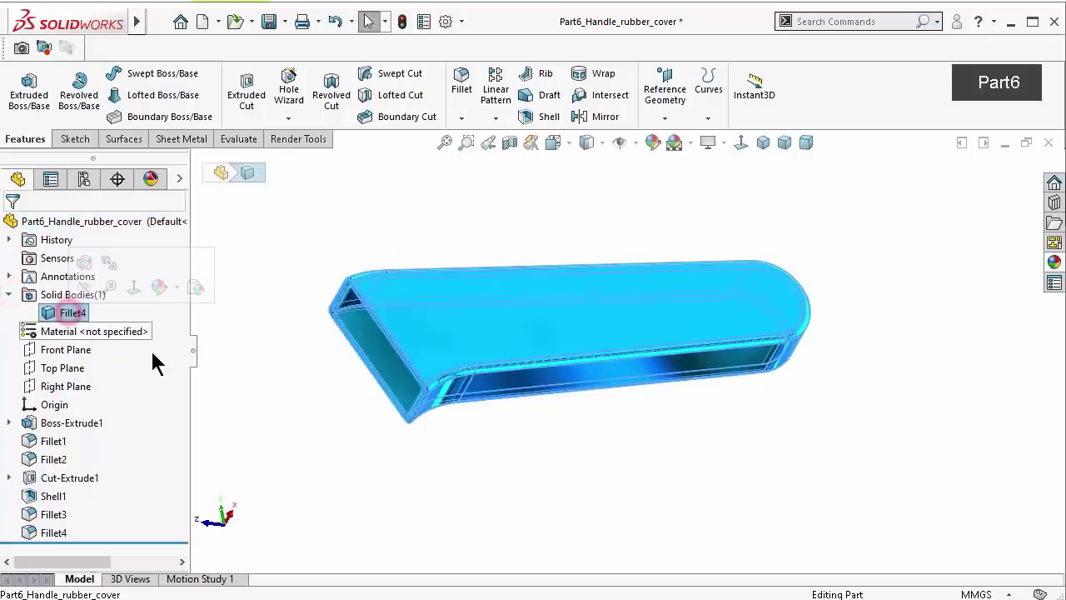
left_click(653, 142)
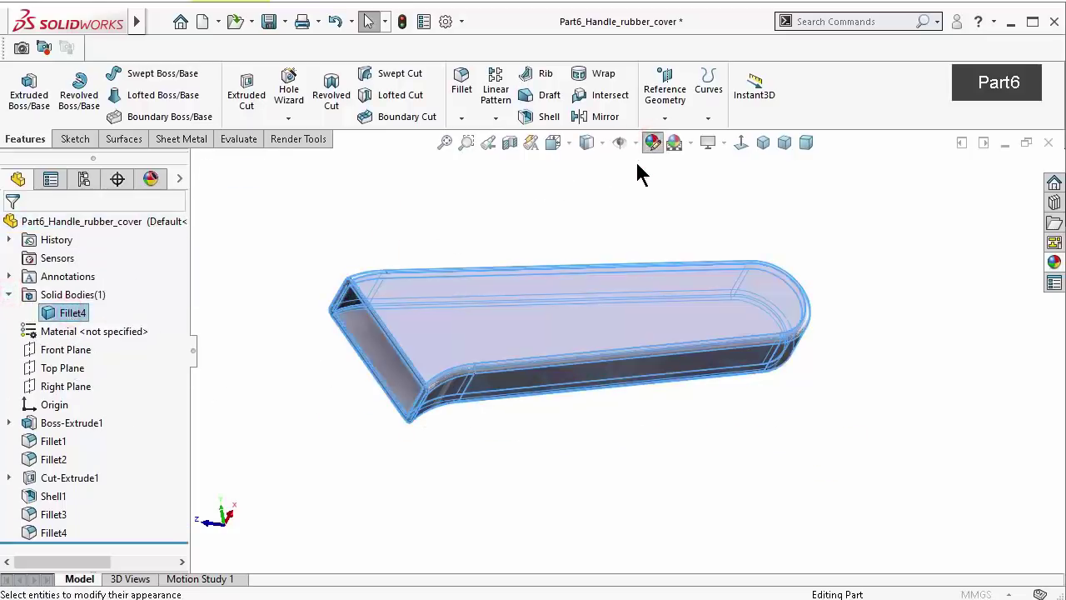
left_click_drag(179, 382, 180, 449)
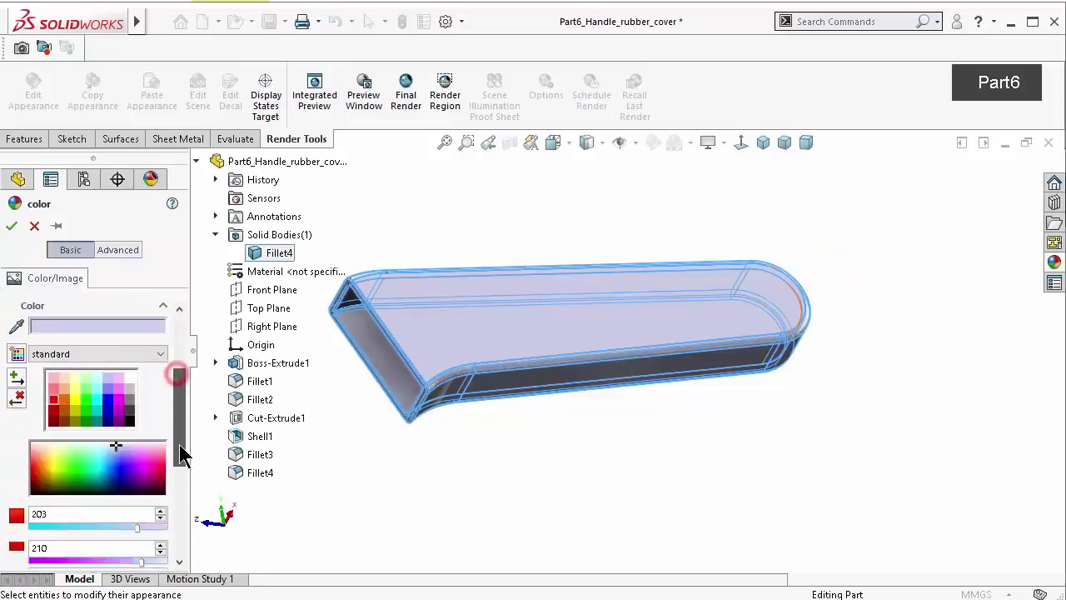
left_click(51, 377)
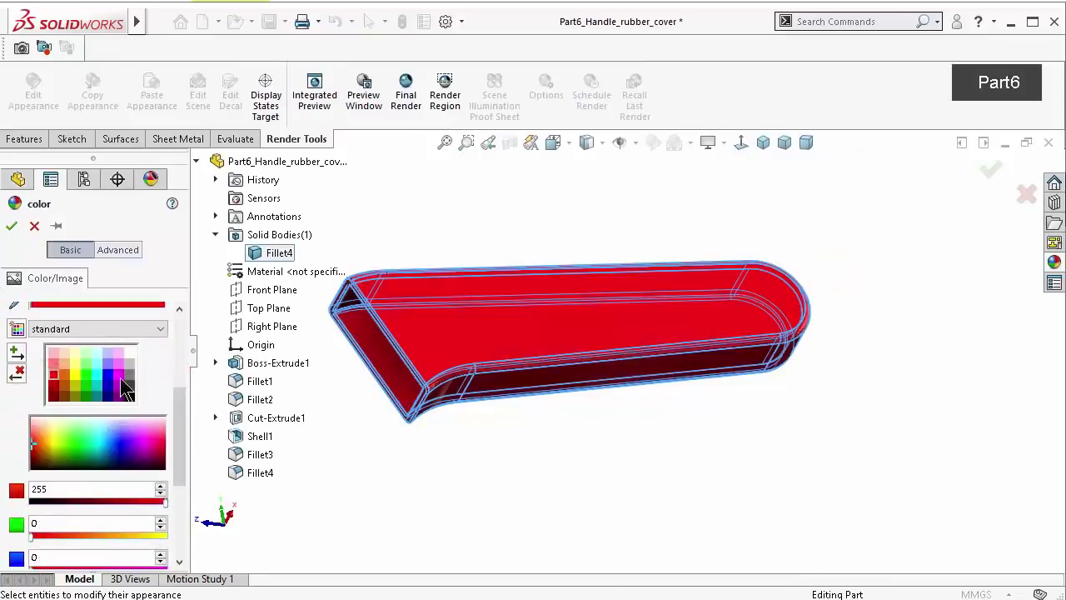
mouse_move(654, 307)
middle_mouse_down()
mouse_move(742, 418)
mouse_move(659, 357)
middle_mouse_up()
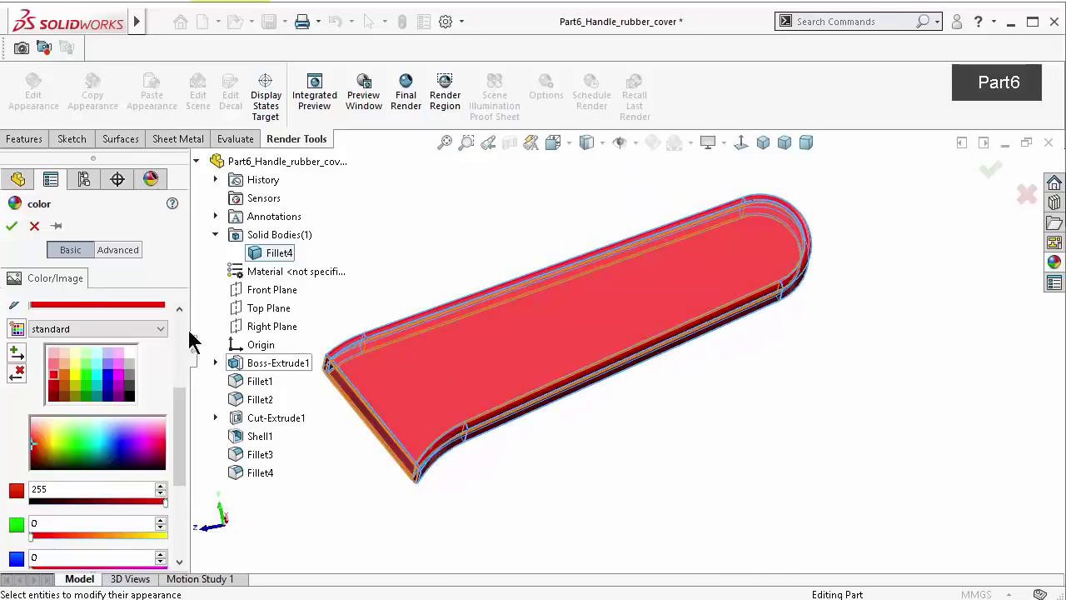
left_click(12, 225)
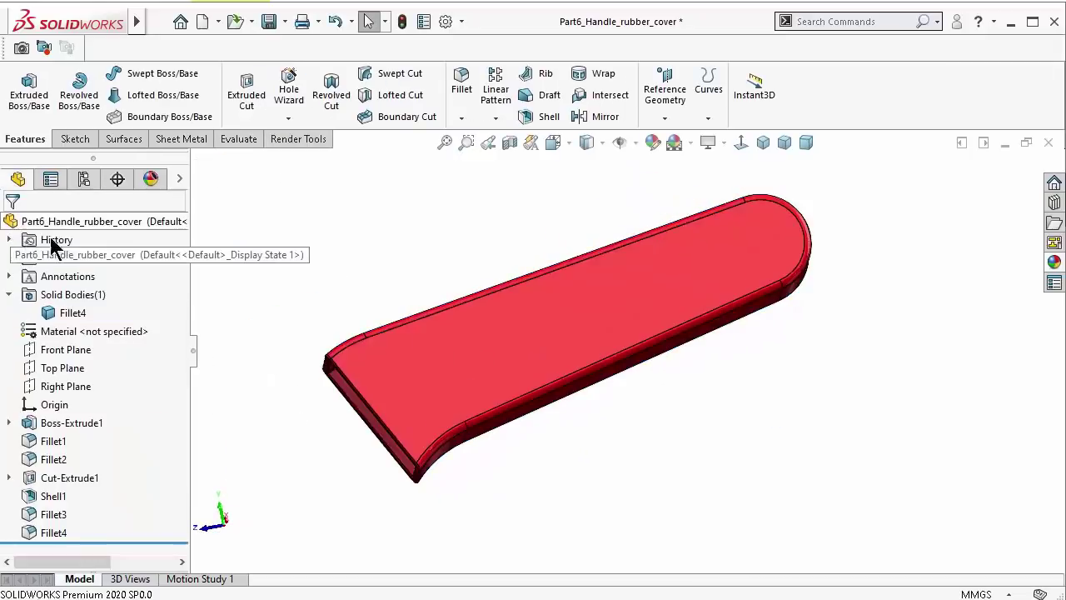
Turn on Perspective view for the red cover from View Settings
mouse_move(626, 264)
middle_mouse_down()
mouse_move(642, 226)
mouse_move(696, 177)
middle_mouse_up()
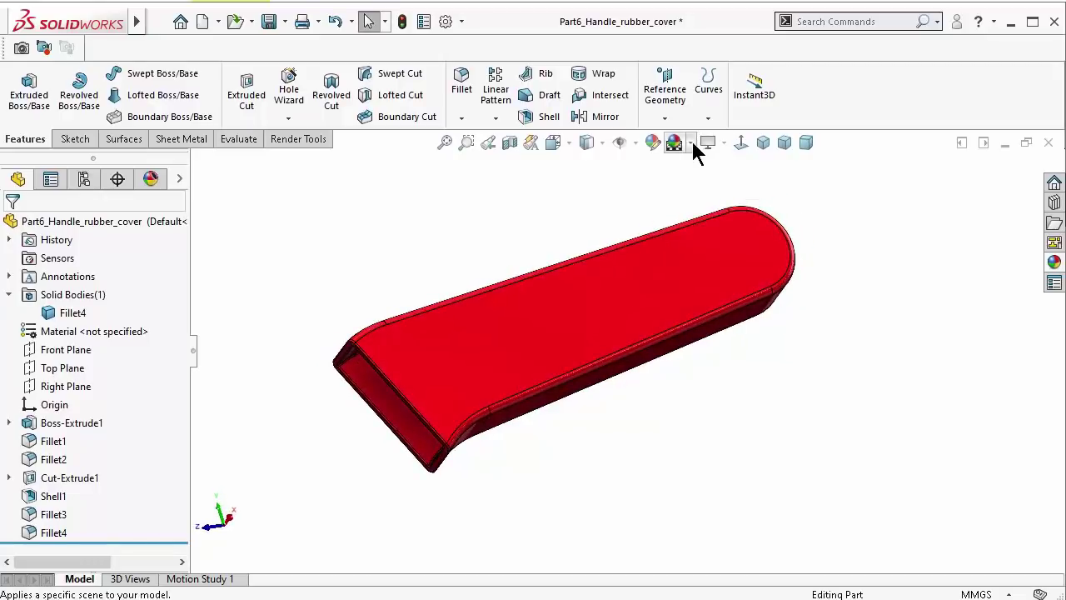
left_click(690, 143)
left_click(714, 142)
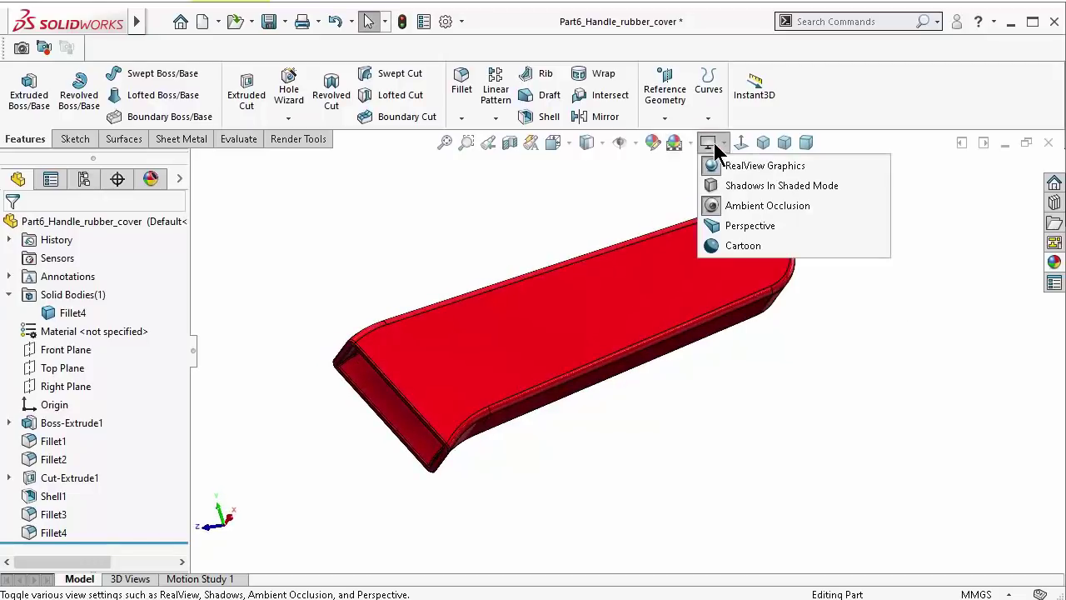
left_click(721, 224)
mouse_move(622, 315)
middle_mouse_down()
mouse_move(544, 333)
mouse_move(599, 297)
middle_mouse_up()
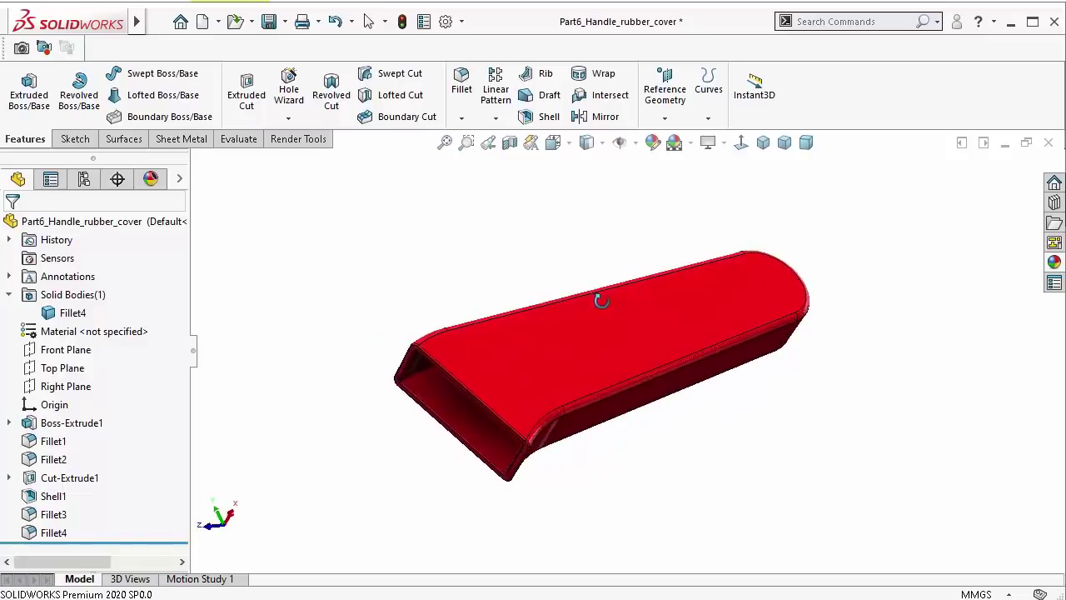
Browse the View Settings, Hide/Show Items and Display Style lists without changing anything
left_click(691, 144)
left_click(710, 143)
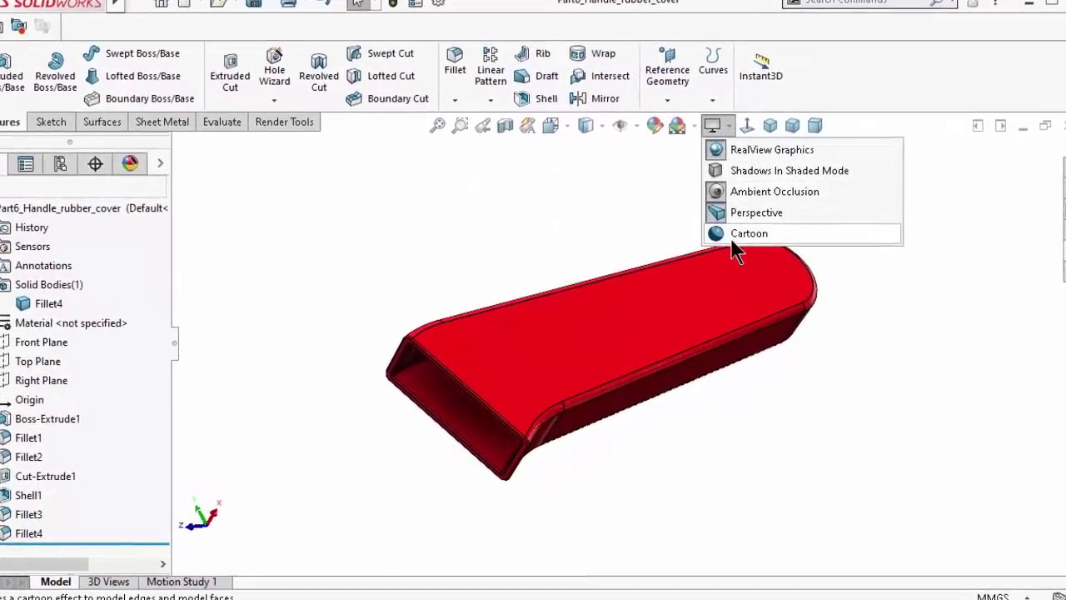
left_click(559, 211)
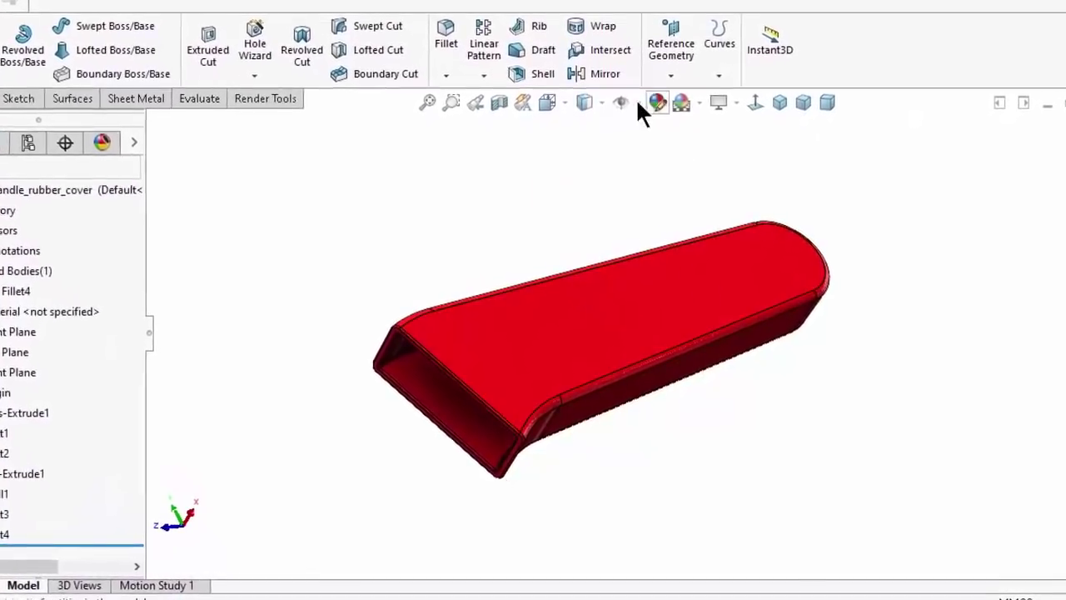
left_click(638, 108)
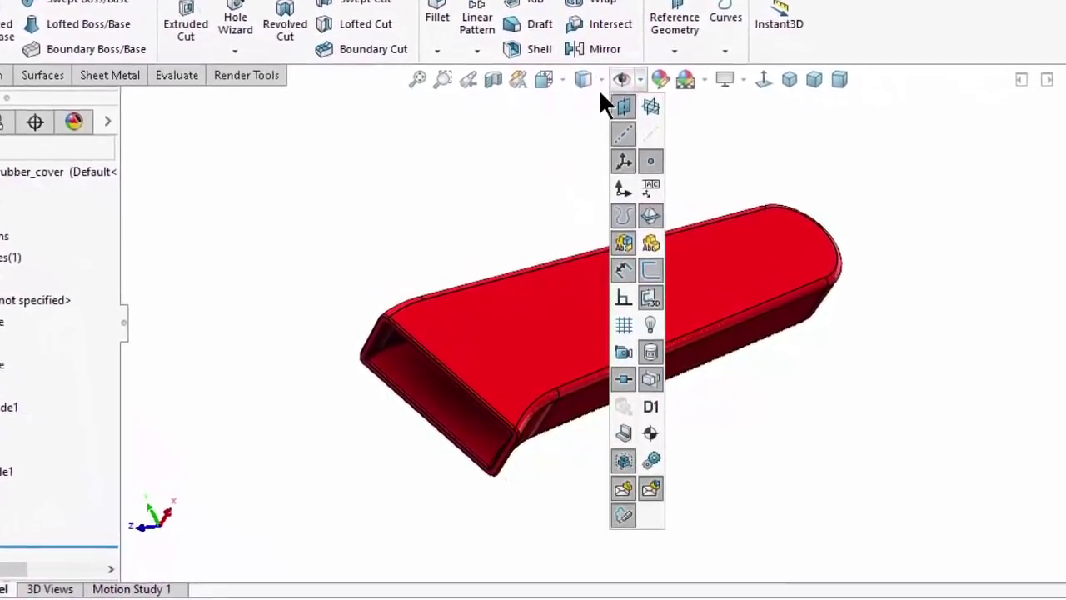
left_click(593, 125)
left_click(583, 85)
left_click(593, 139)
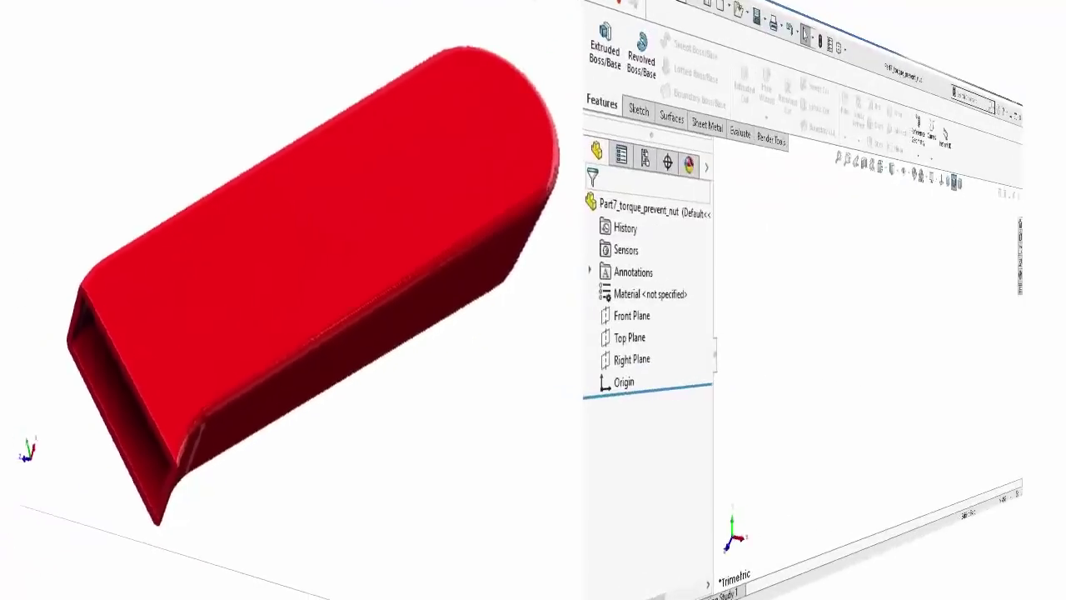
Draw a six-sided polygon on the Top Plane, centred on the origin
left_click(41, 331)
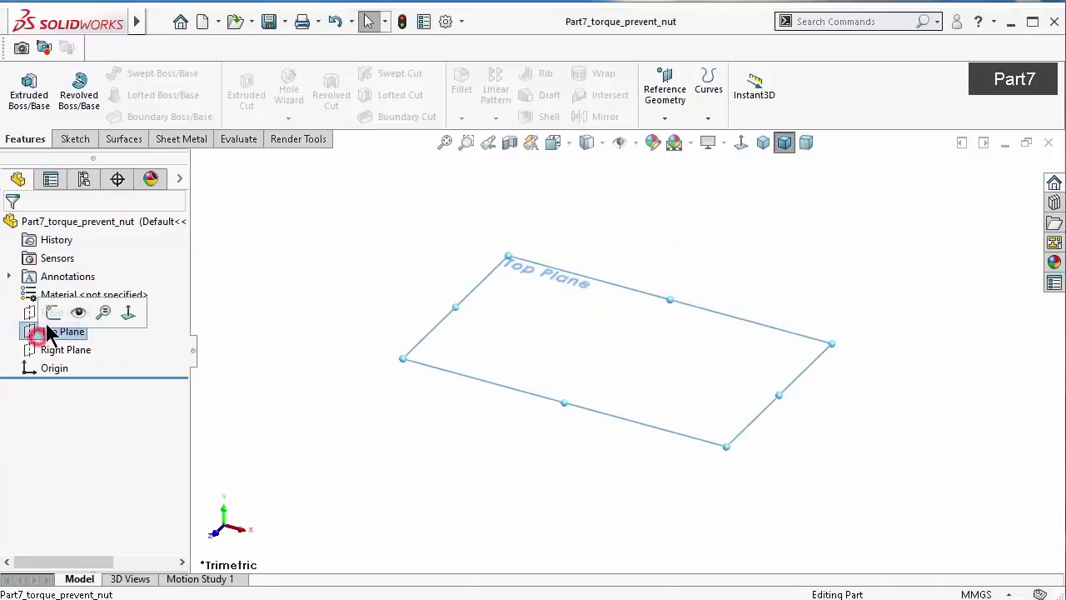
left_click(50, 310)
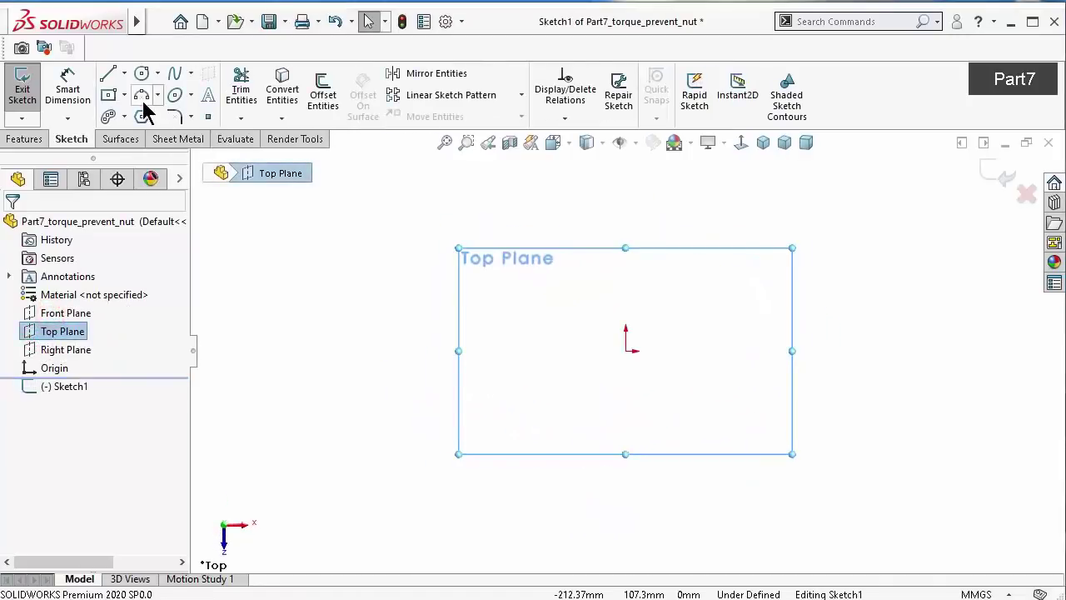
left_click(140, 117)
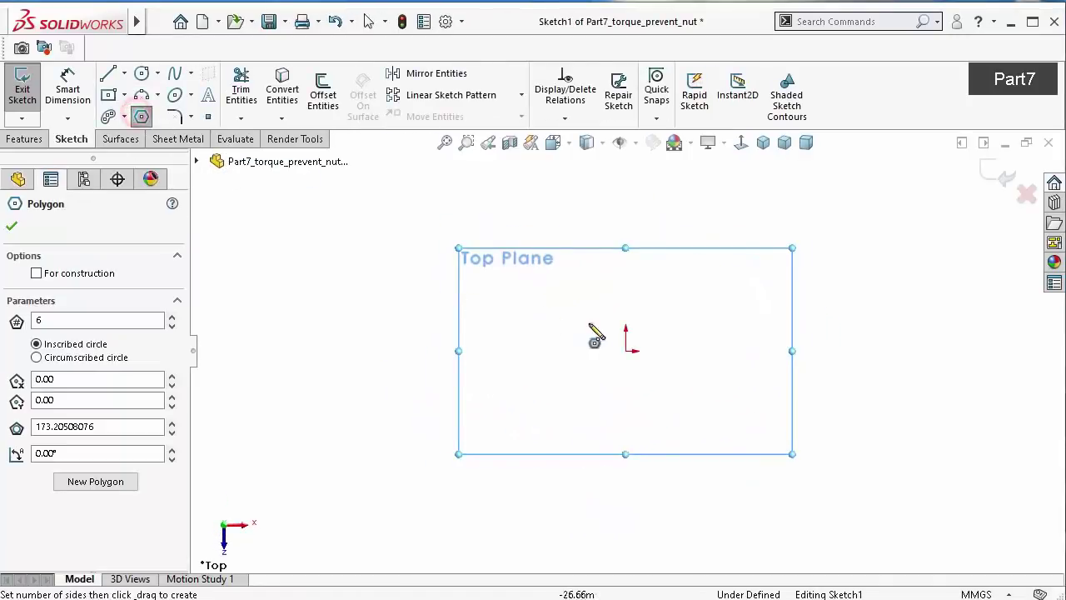
left_click(626, 350)
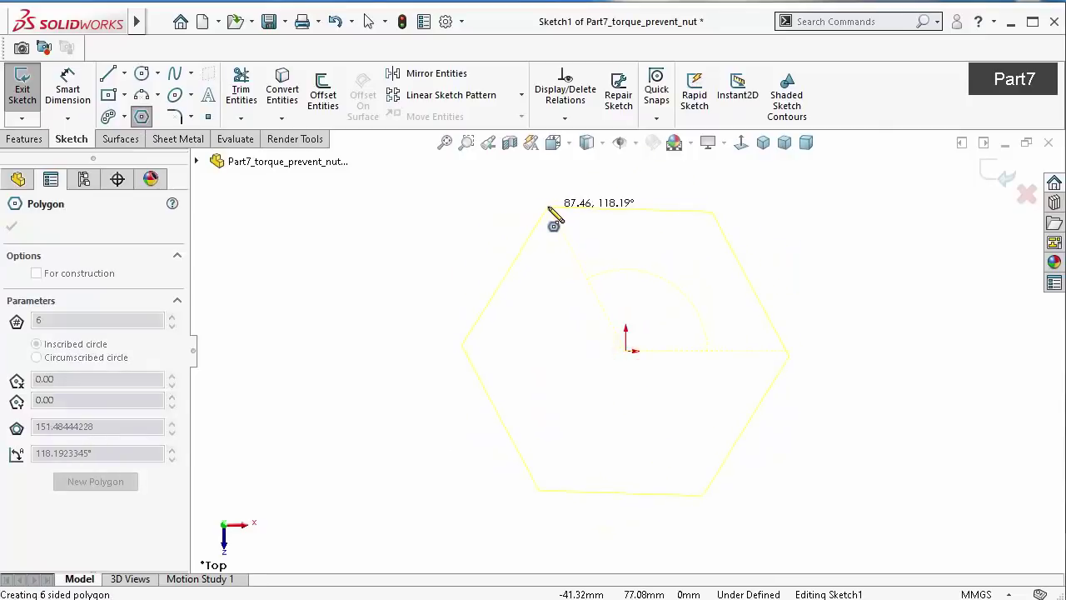
left_click(549, 208)
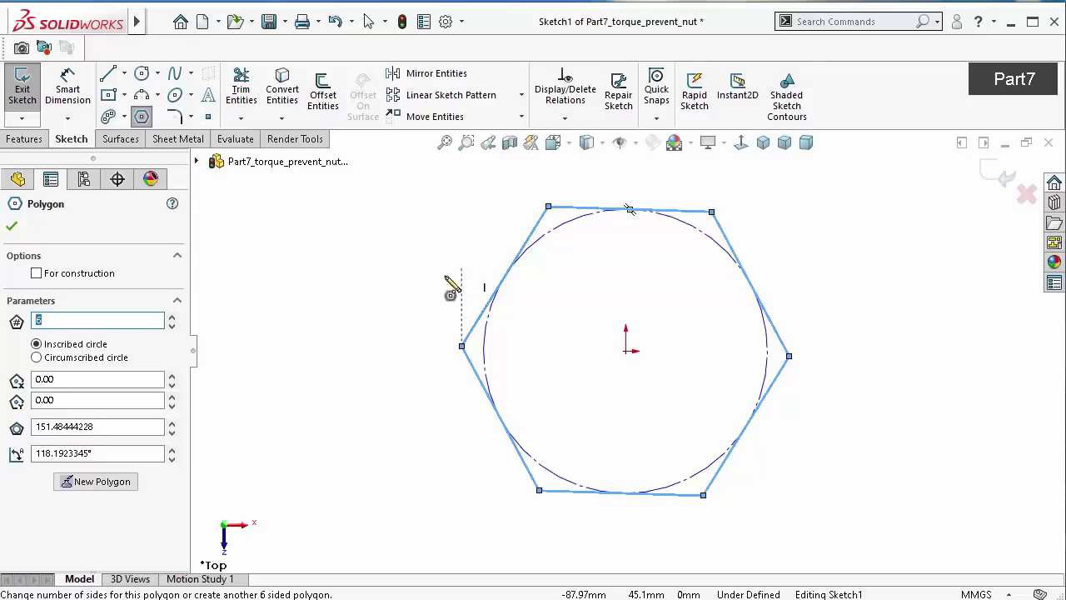
right_click_drag(337, 431, 333, 284)
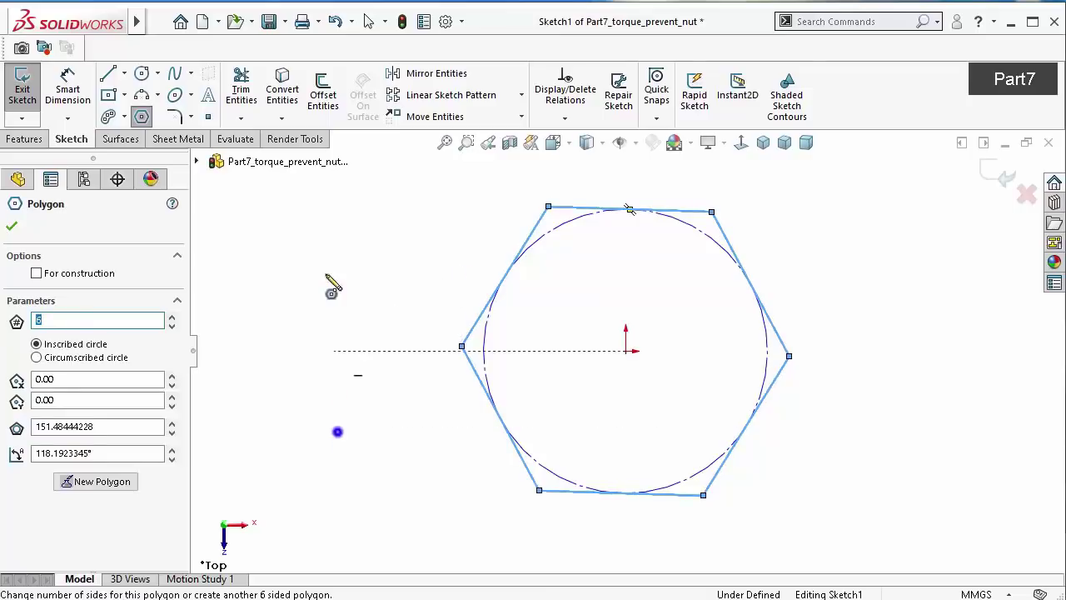
Dimension the hexagon's top edge to 7.25 mm
left_click(566, 209)
left_click(589, 184)
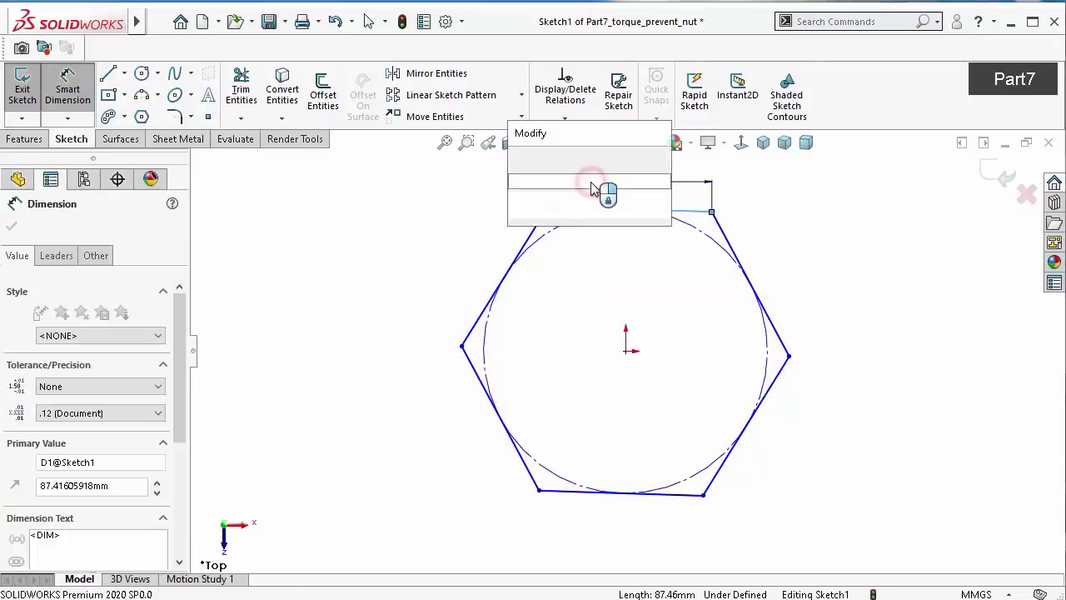
type("7")
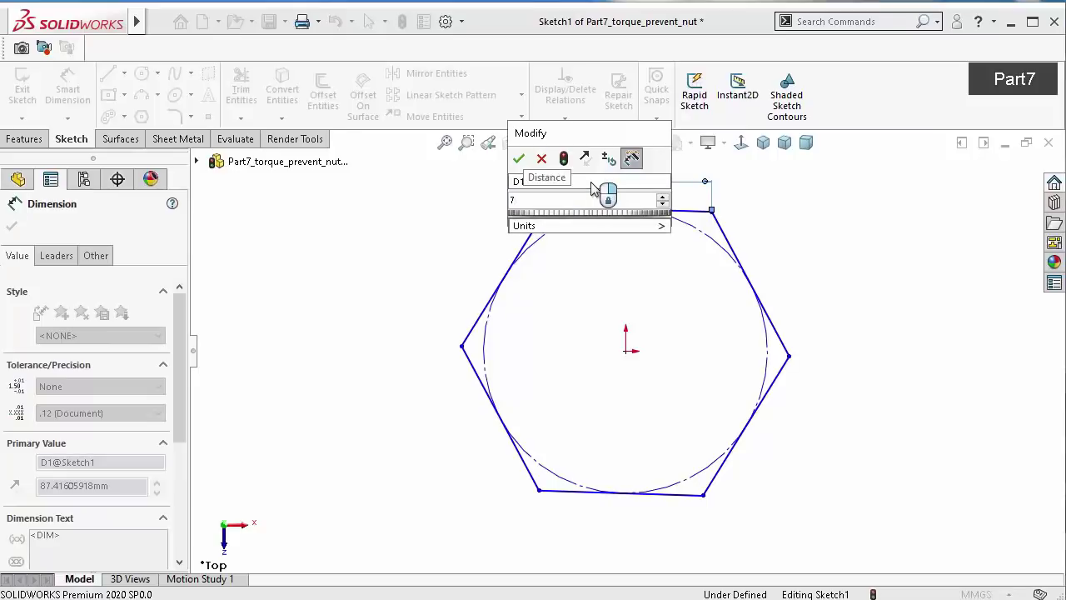
type(".25")
key("Return")
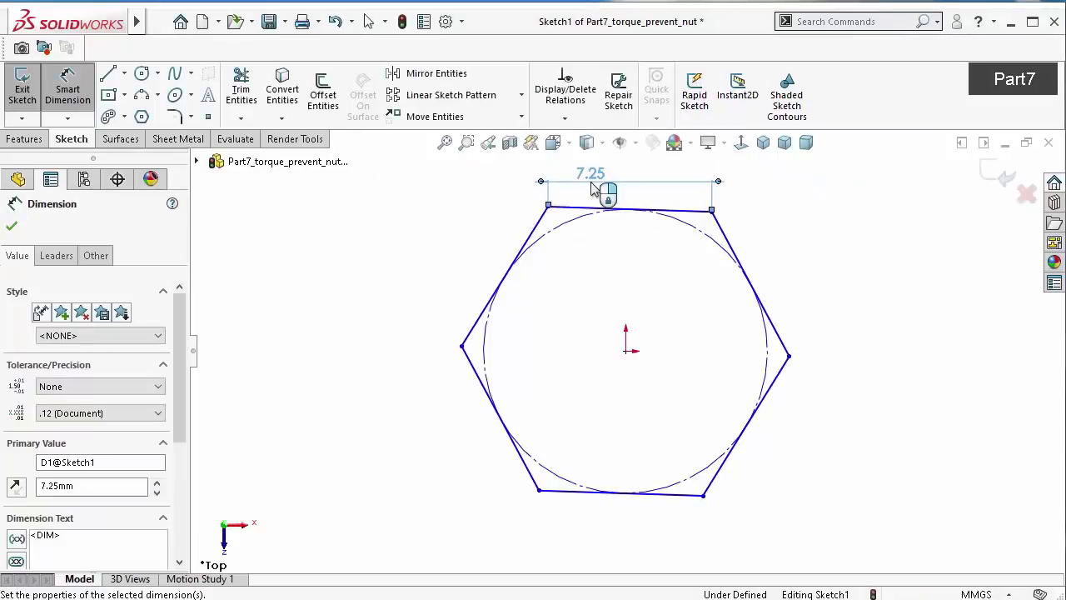
key("Escape")
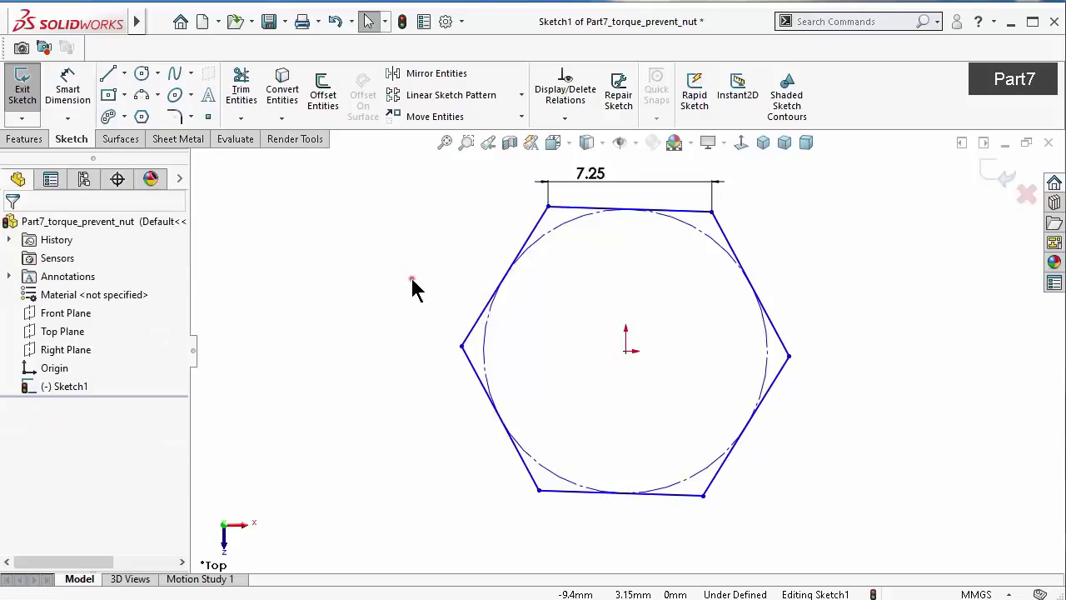
left_click(409, 278)
Make the top edge Horizontal so the hexagon sketch is fully defined
left_click(569, 209)
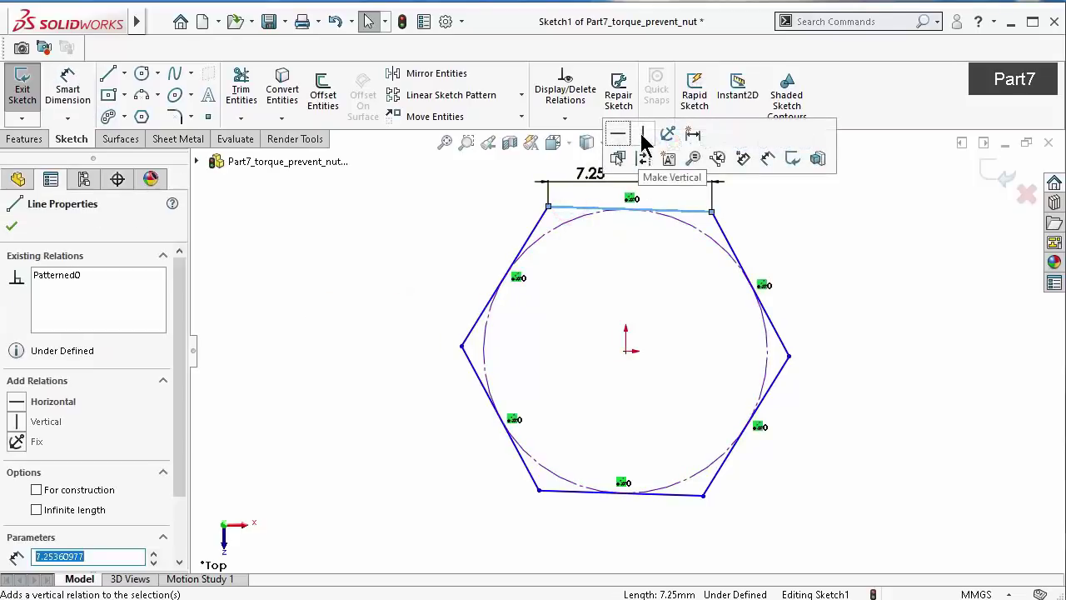
left_click(621, 134)
left_click(952, 358)
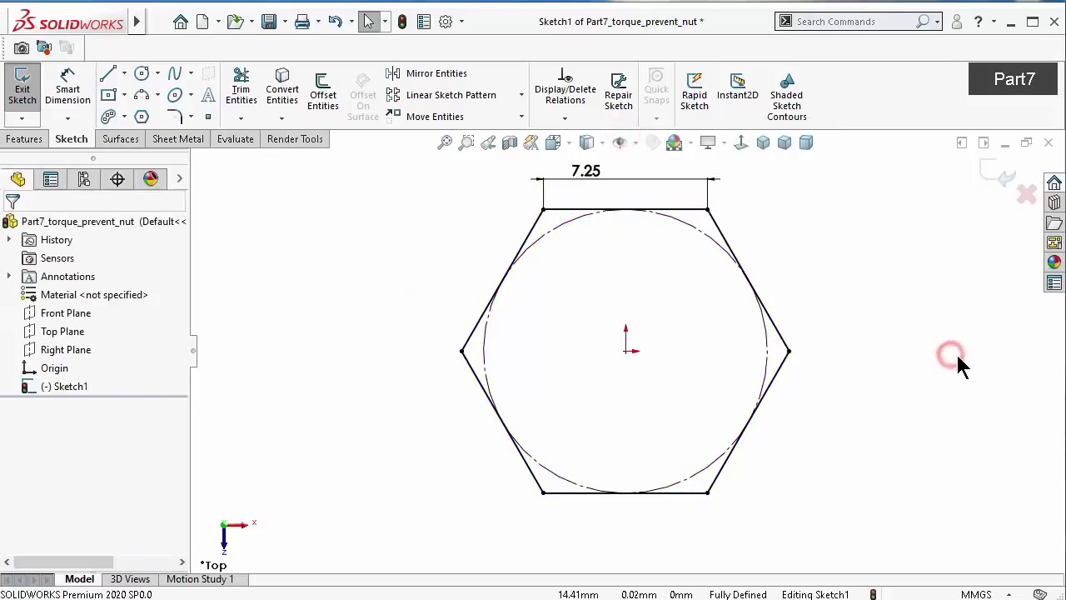
left_click(236, 138)
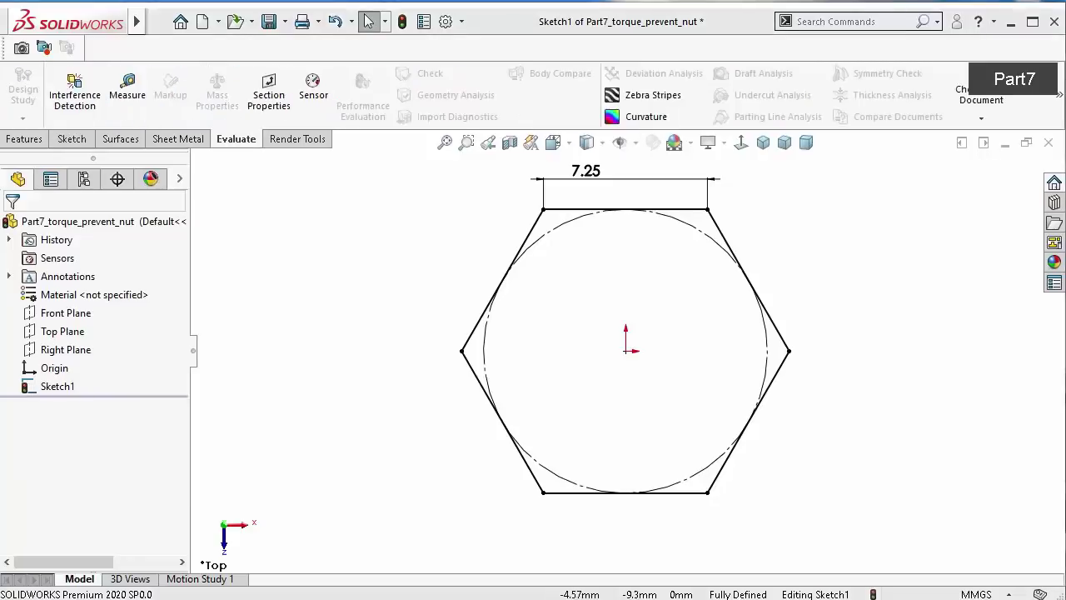
Extrude the hexagon sketch 5 mm blind, reversed to go downward below the Top Plane
left_click(24, 139)
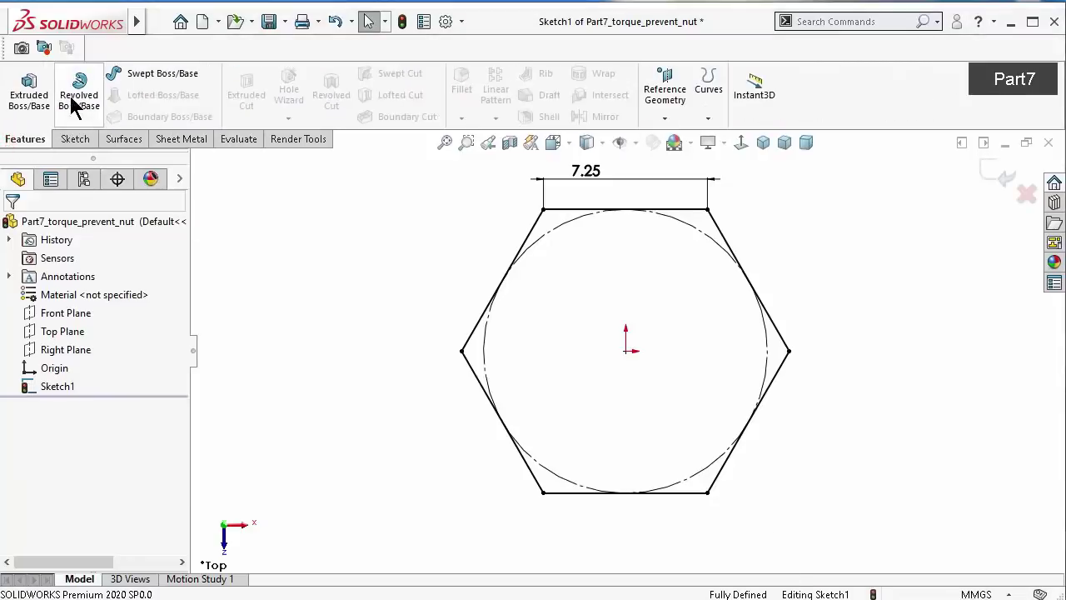
left_click(33, 95)
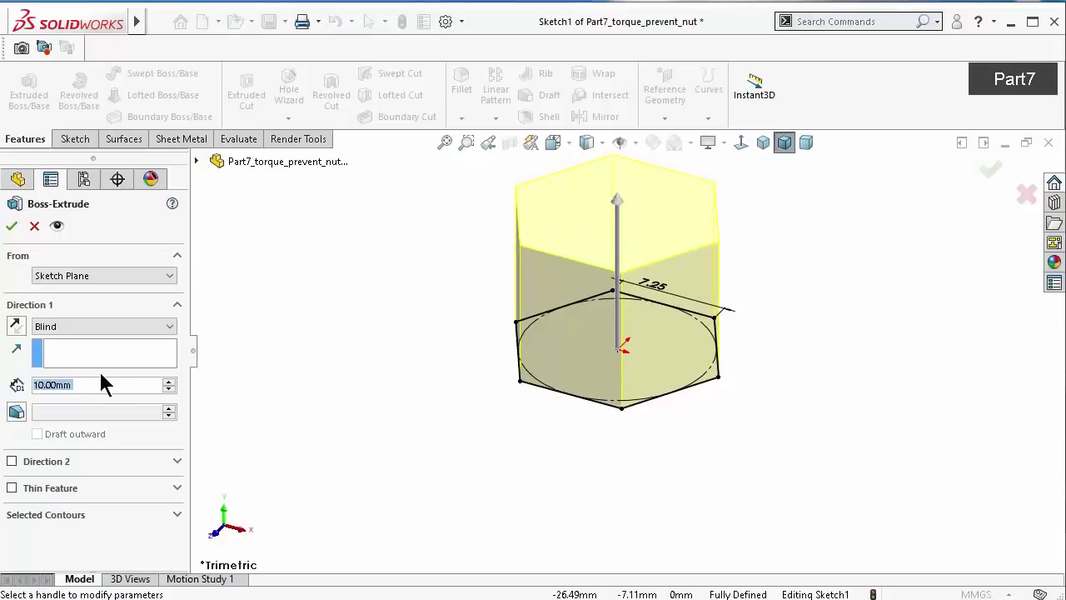
type("5")
key("Return")
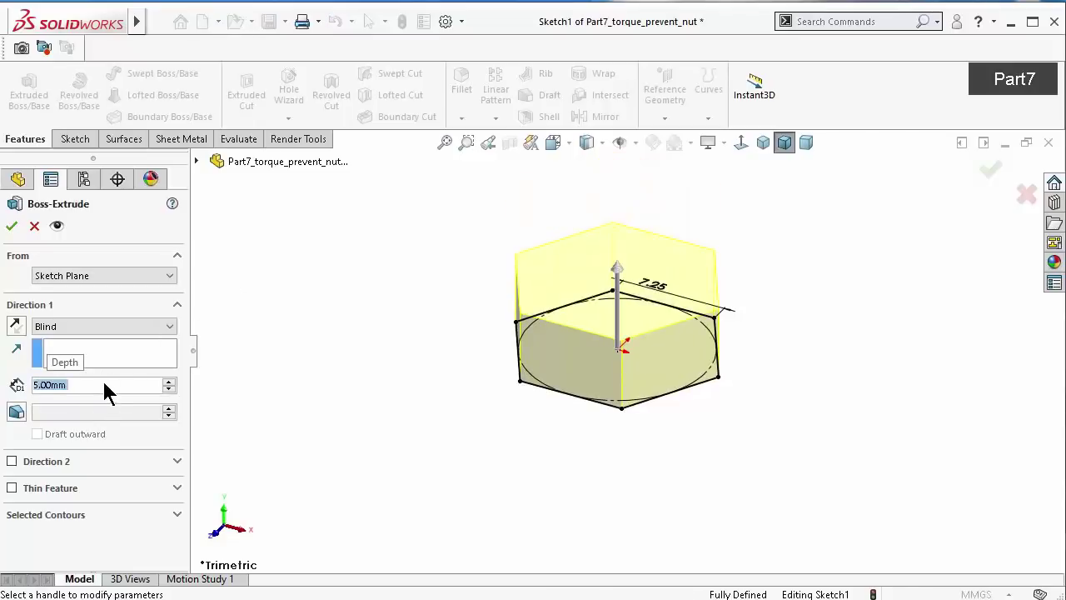
left_click(83, 275)
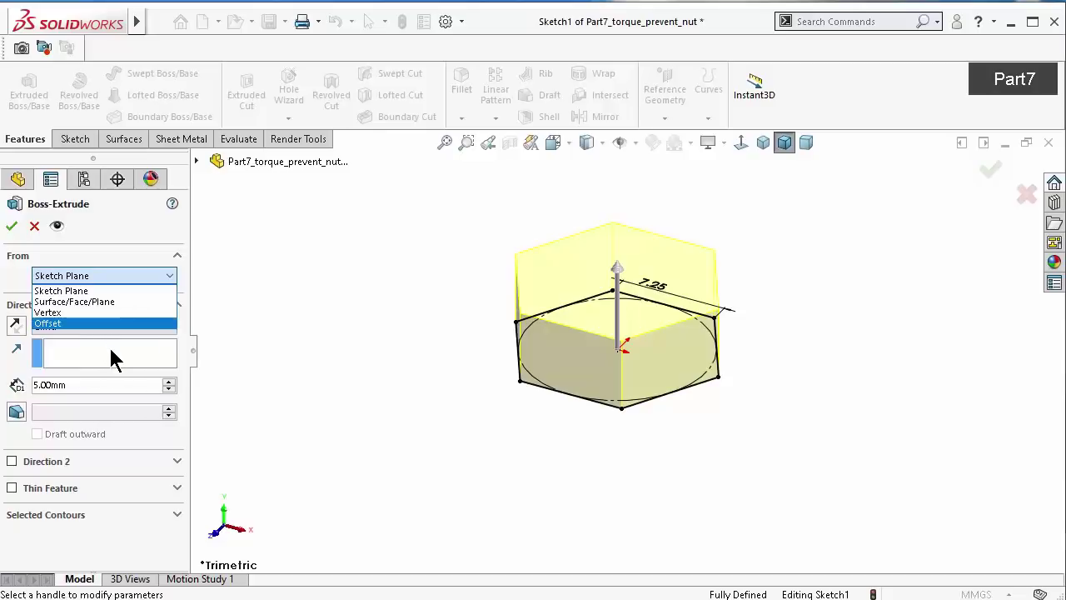
left_click(347, 343)
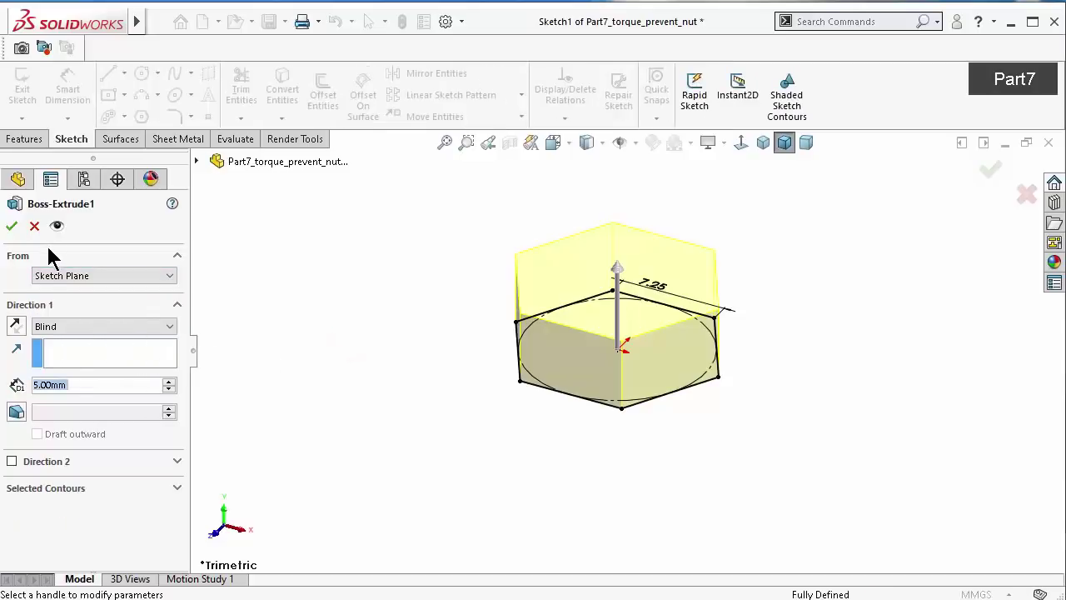
left_click(15, 326)
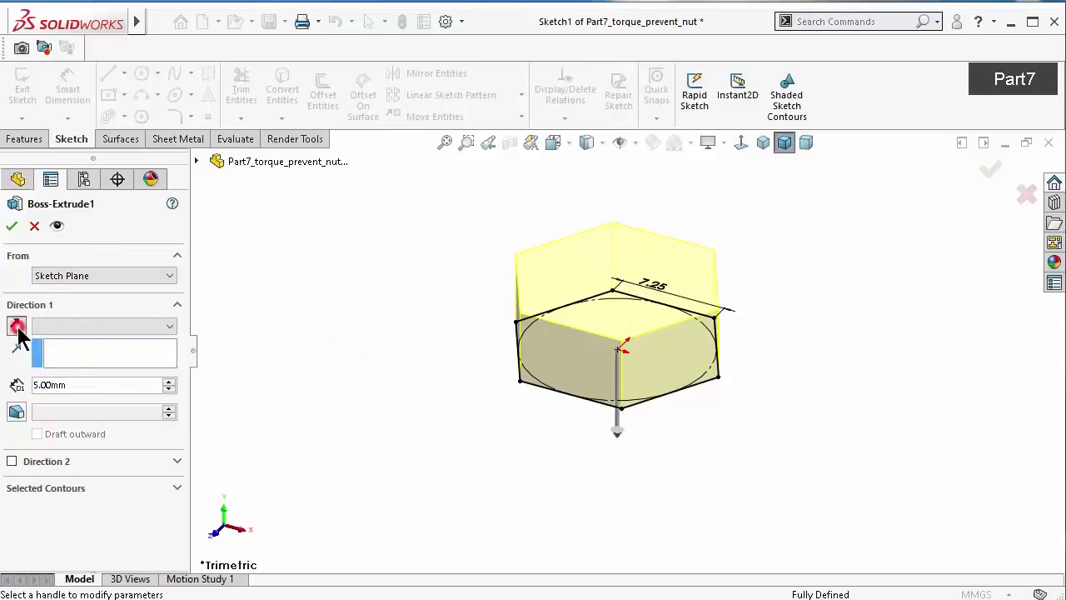
left_click(12, 225)
left_click(791, 340)
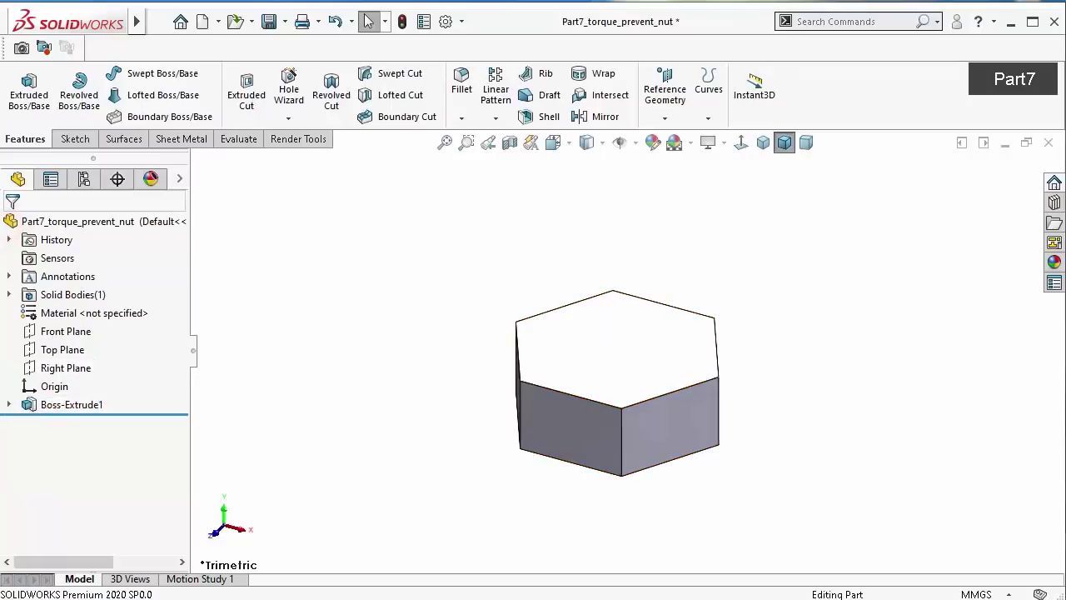
Apply the machined steel appearance from Metal > Steel to the hexagonal body
left_click(1054, 262)
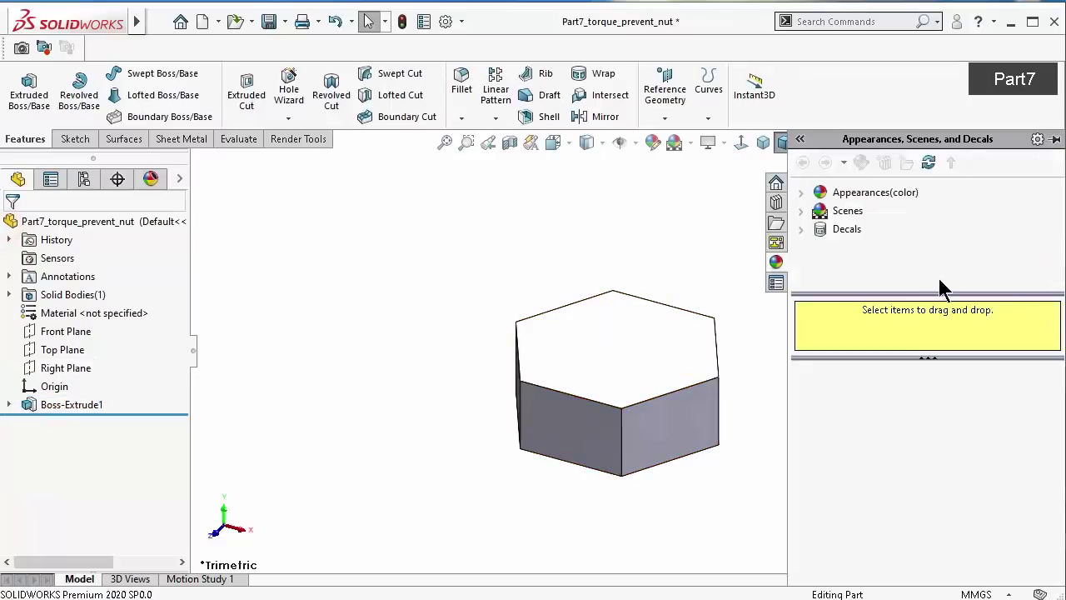
left_click(801, 194)
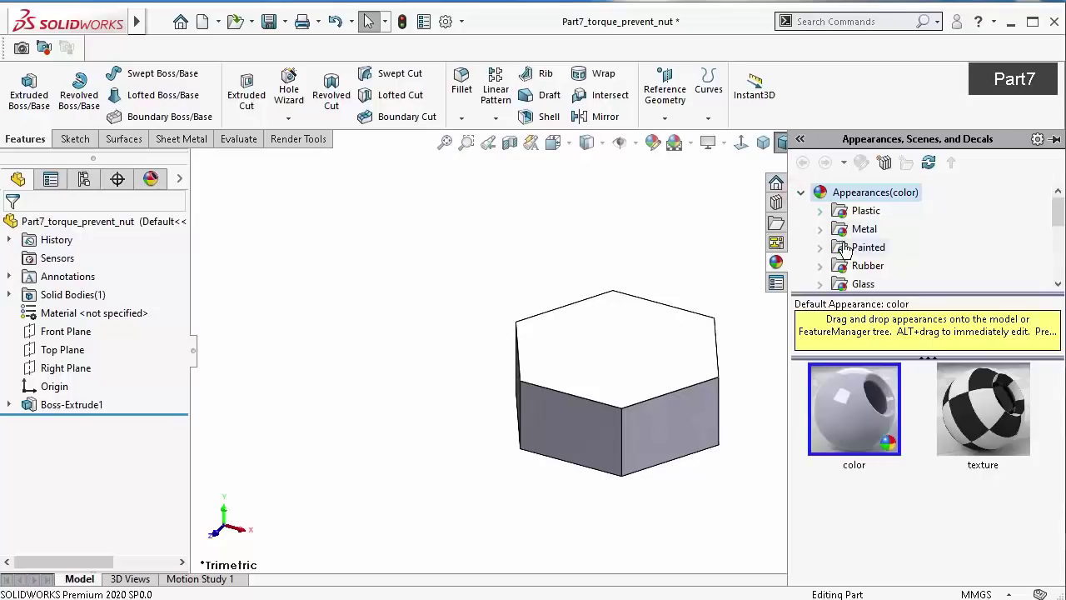
left_click(839, 233)
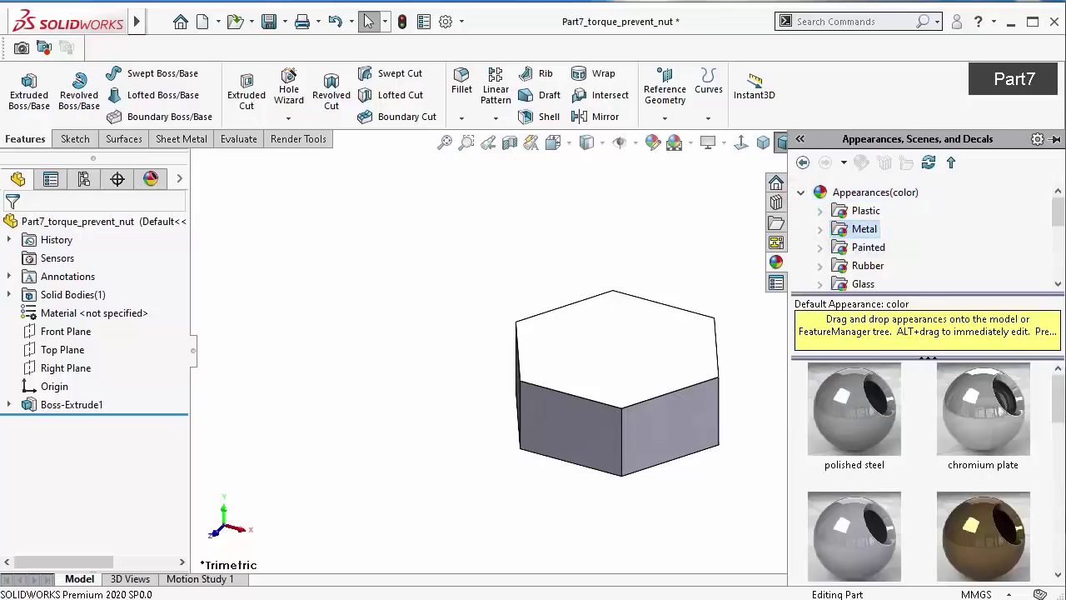
left_click(823, 230)
left_click(866, 211)
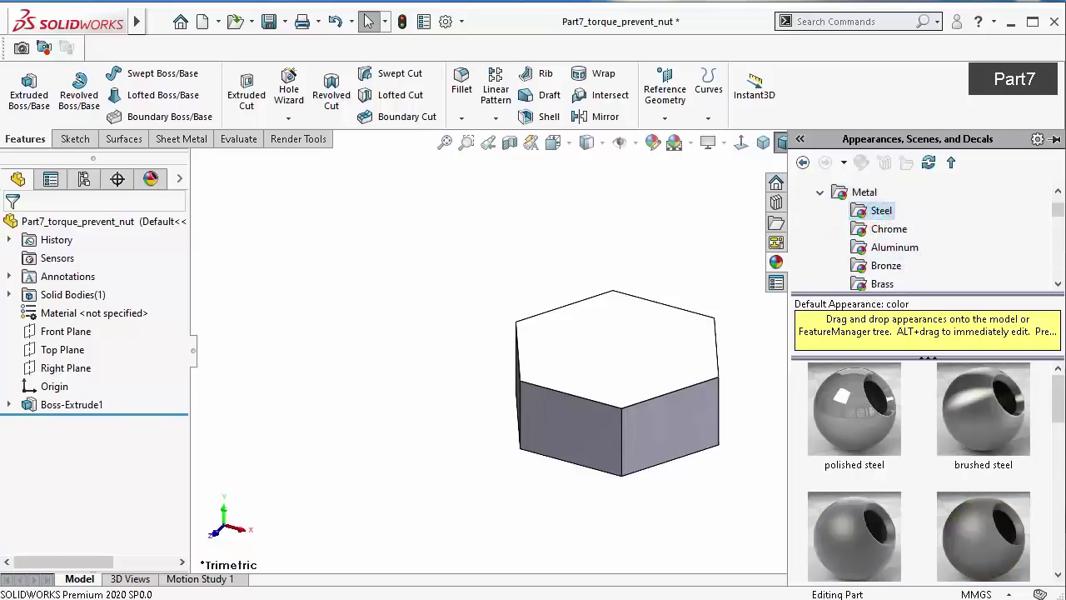
left_click_drag(1058, 399, 1047, 542)
double_click(858, 473)
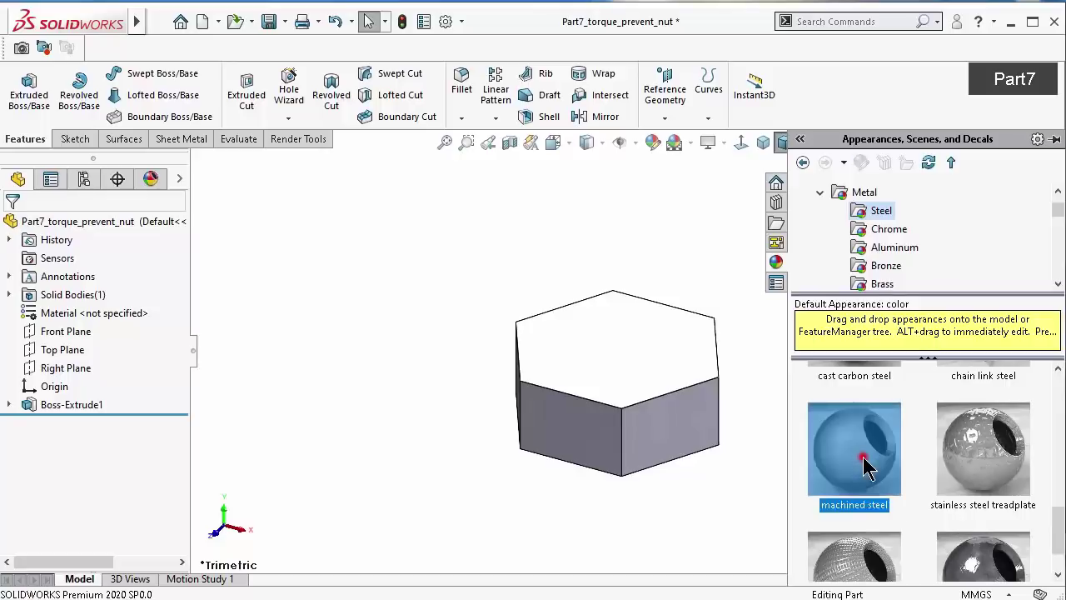
left_click(587, 244)
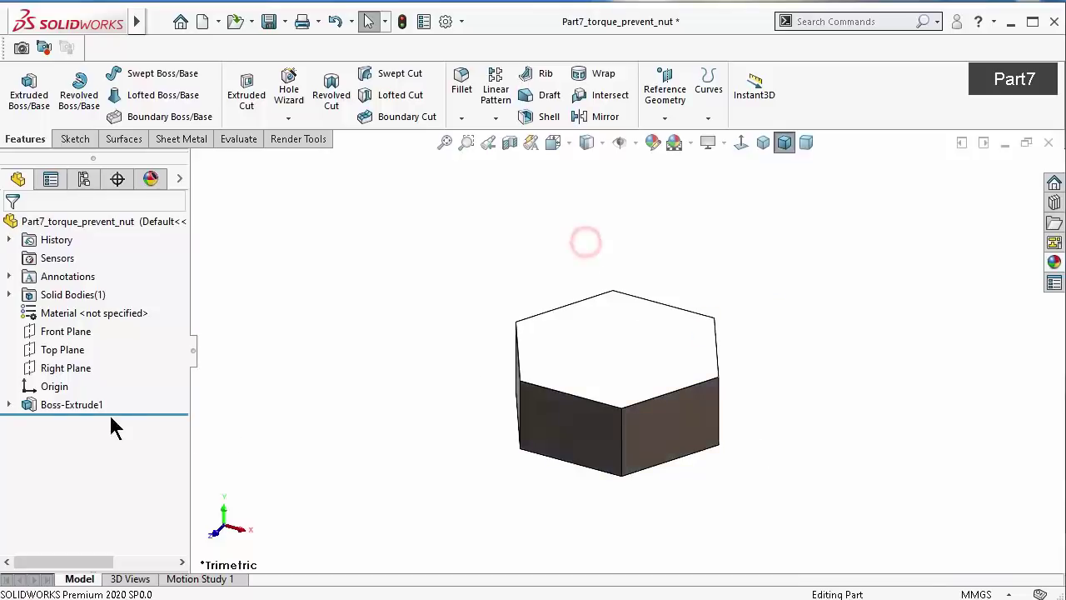
Convert Sketch1's inscribed circle into a new Sketch2 on the hexagon's top face
left_click(6, 406)
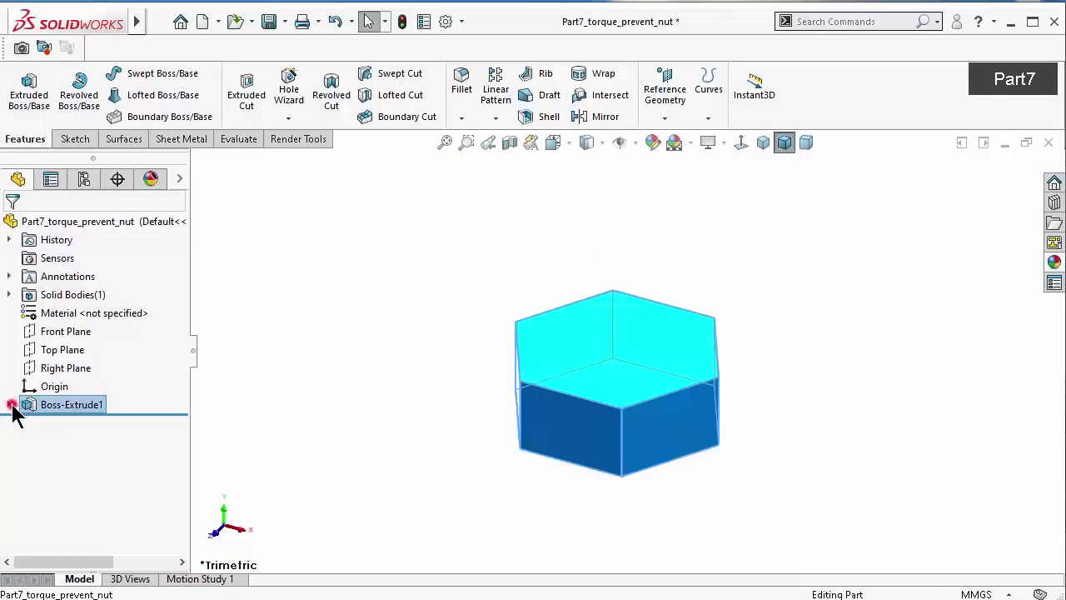
left_click(79, 423)
left_click(94, 397)
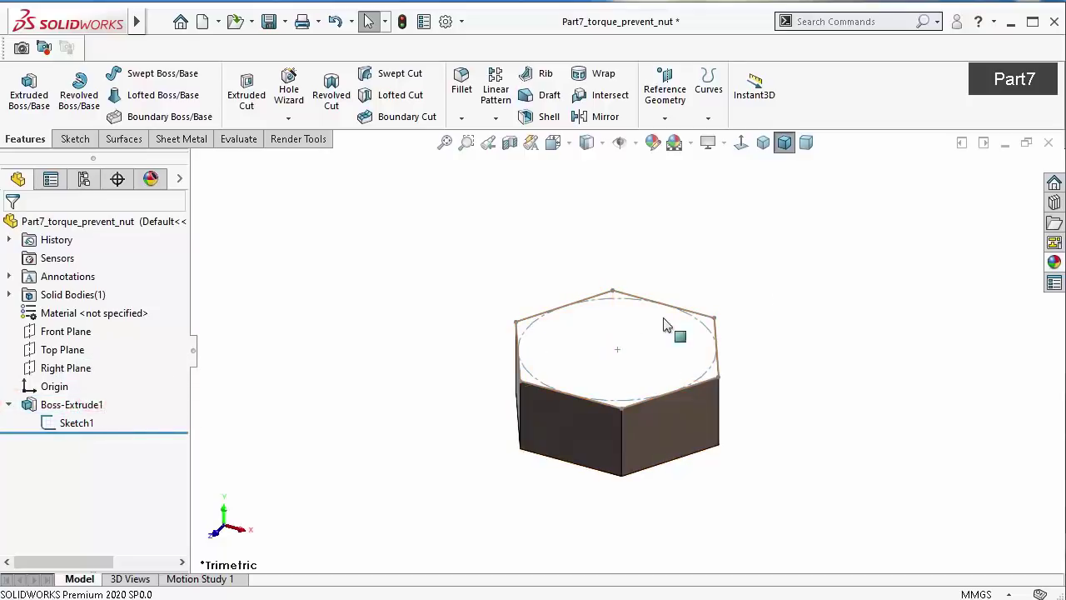
left_click(676, 337)
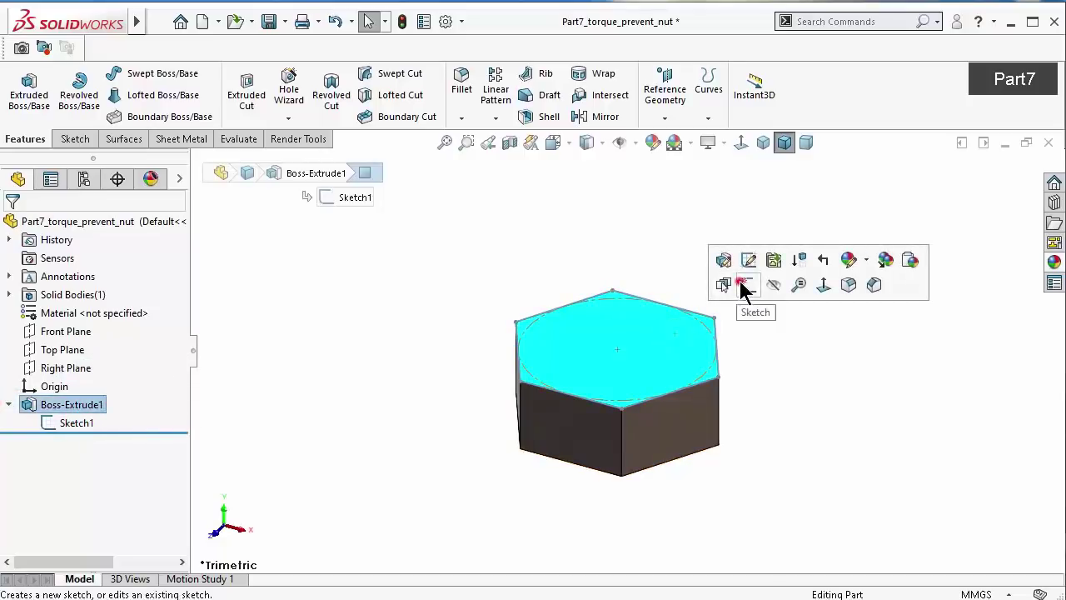
left_click(741, 282)
left_click(708, 333)
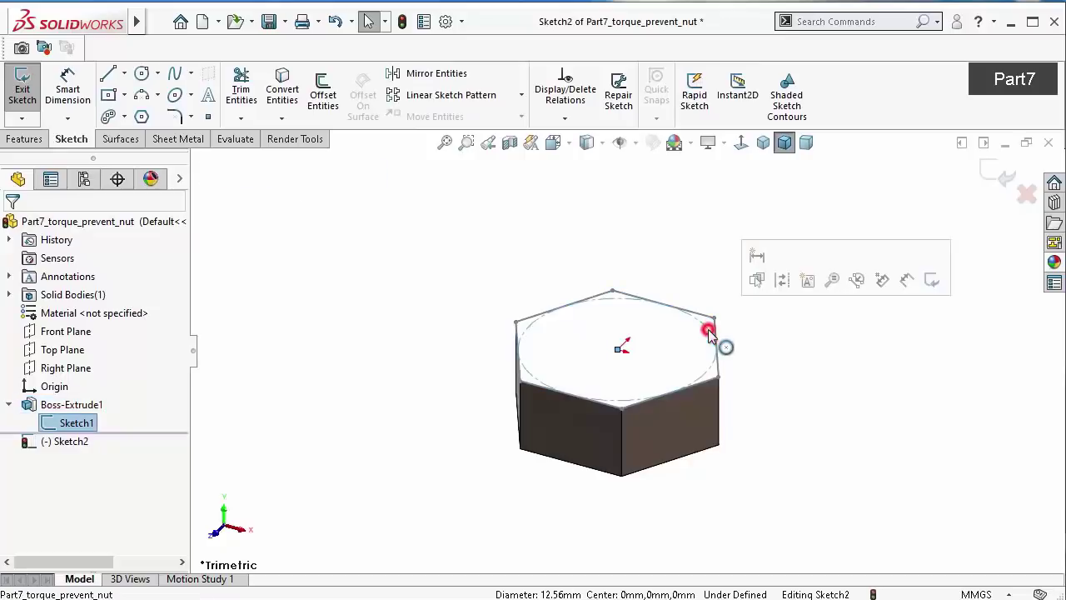
left_click(296, 93)
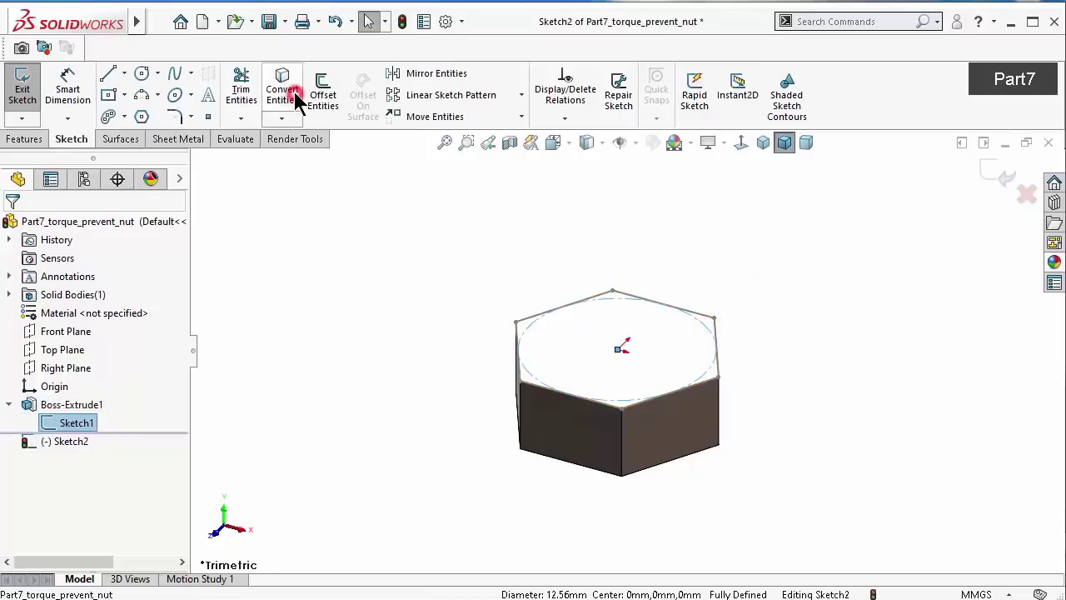
left_click(32, 141)
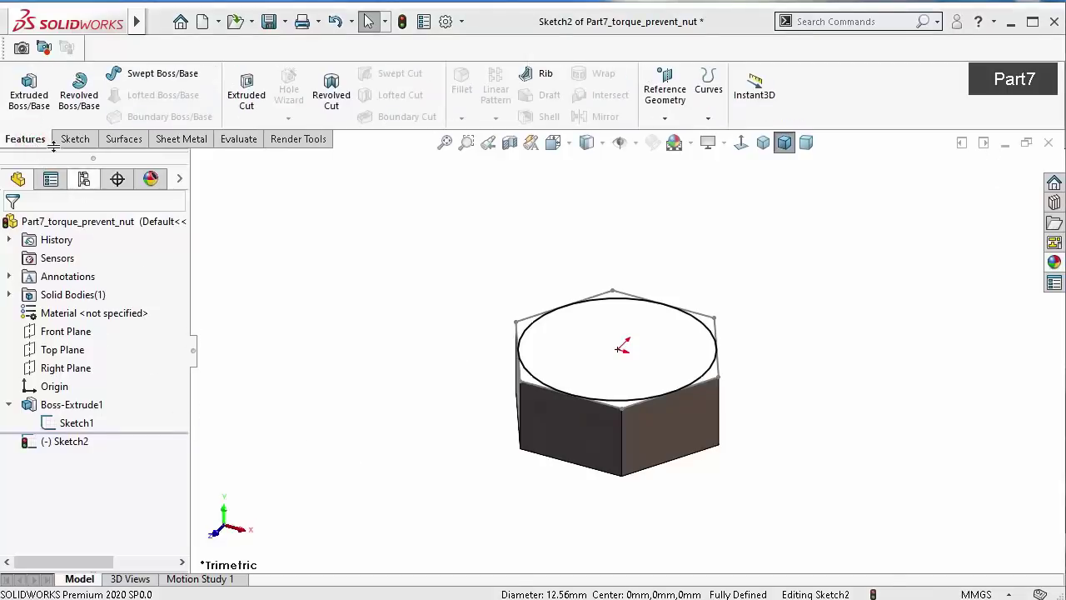
Create a 5 mm extruded cut outside the circle with a 30° draft
left_click(245, 104)
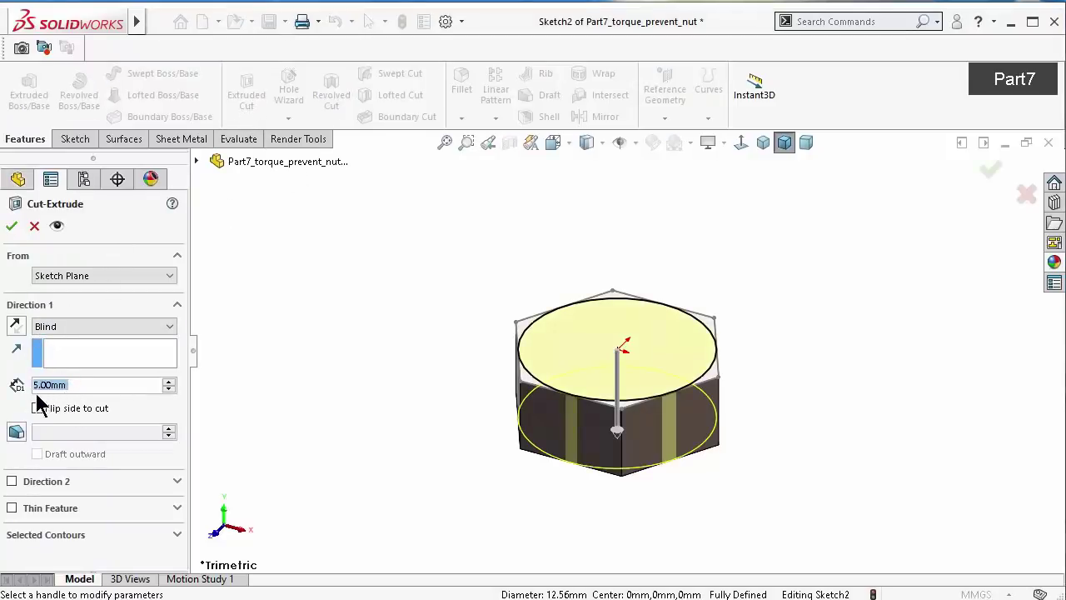
left_click(17, 432)
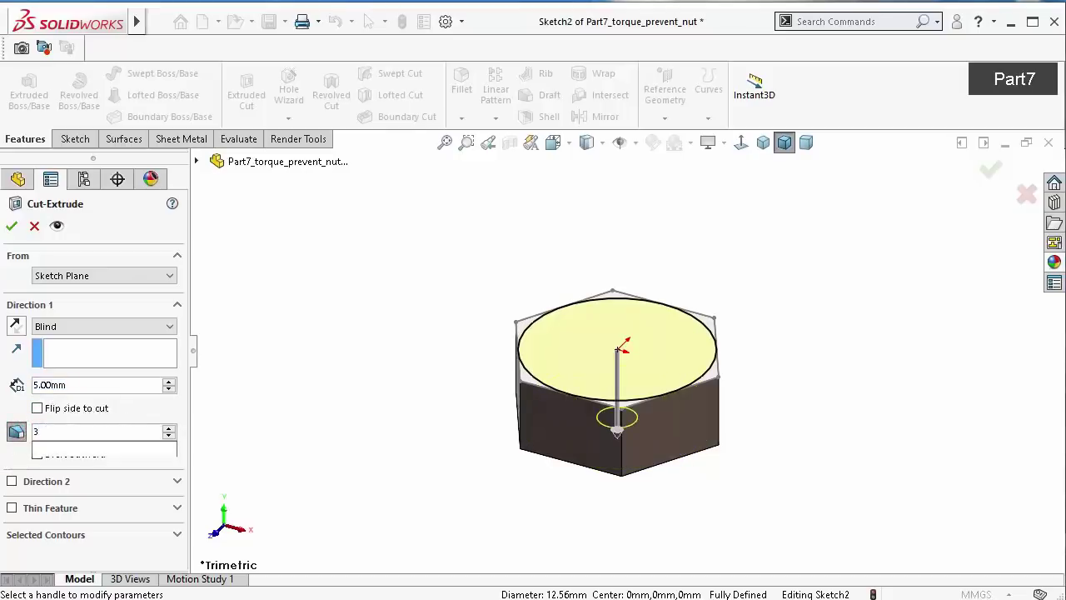
type("30")
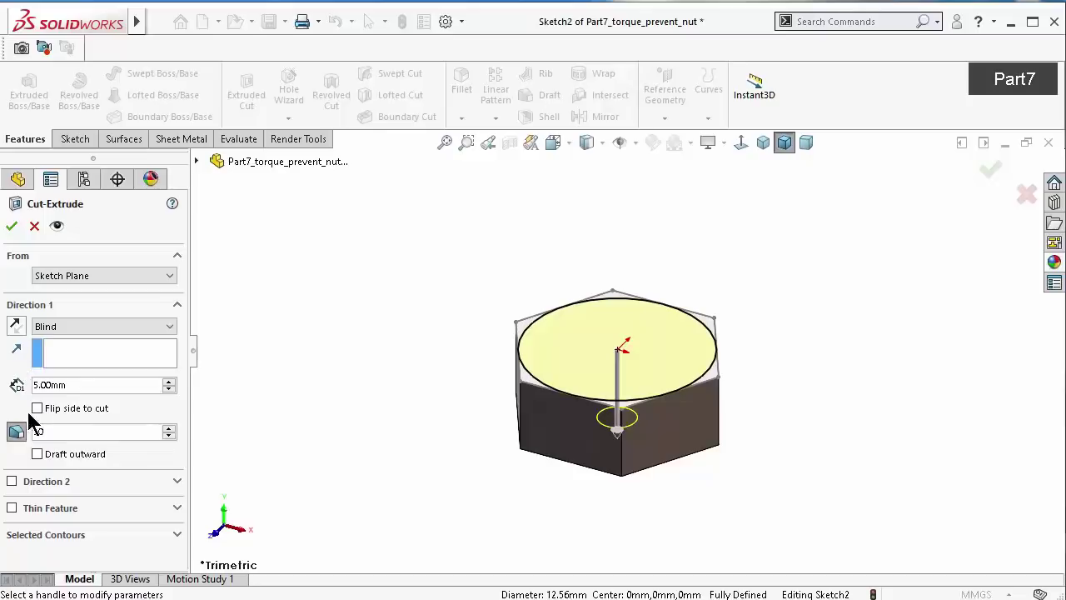
left_click(37, 408)
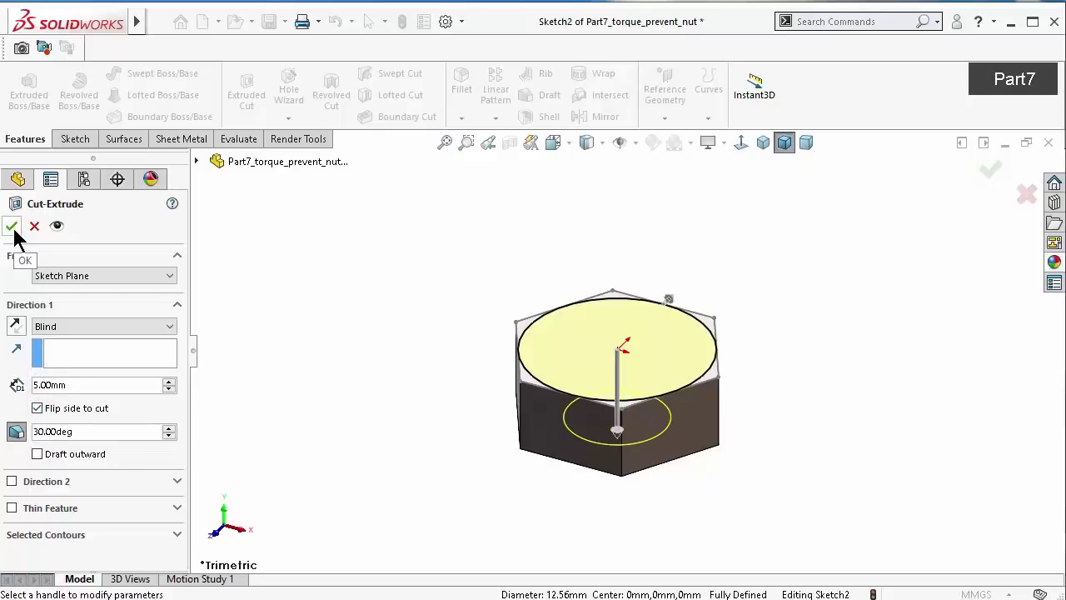
left_click(38, 455)
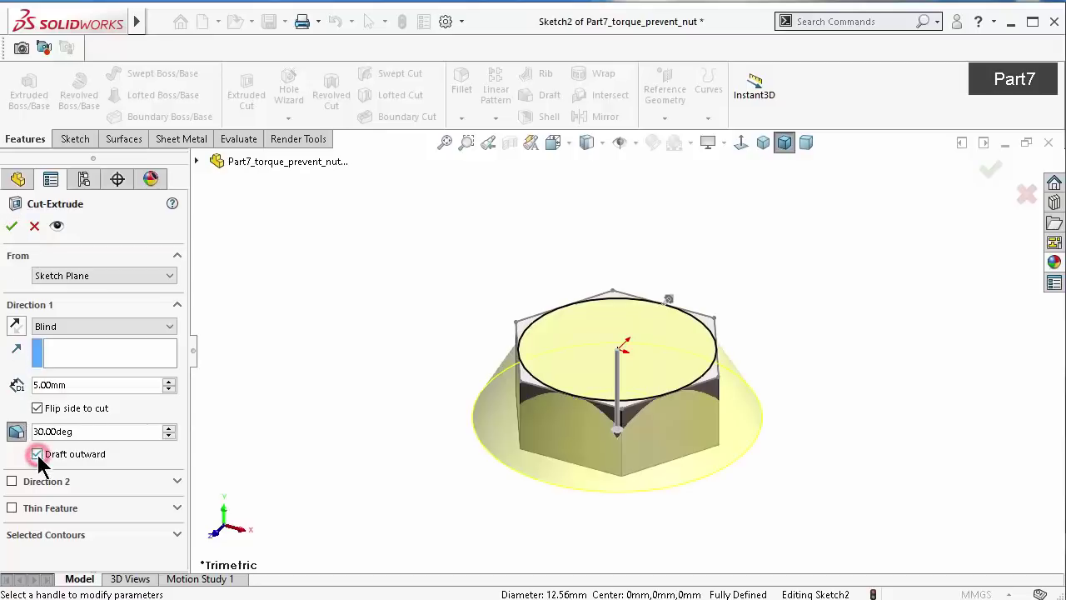
left_click(15, 326)
left_click(16, 327)
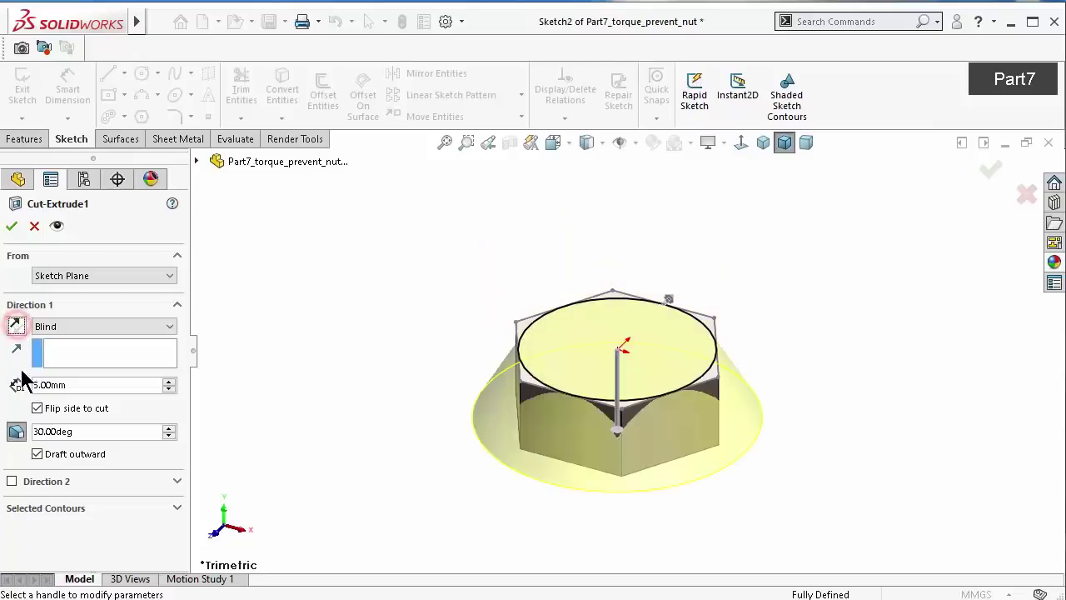
left_click(36, 408)
left_click(12, 227)
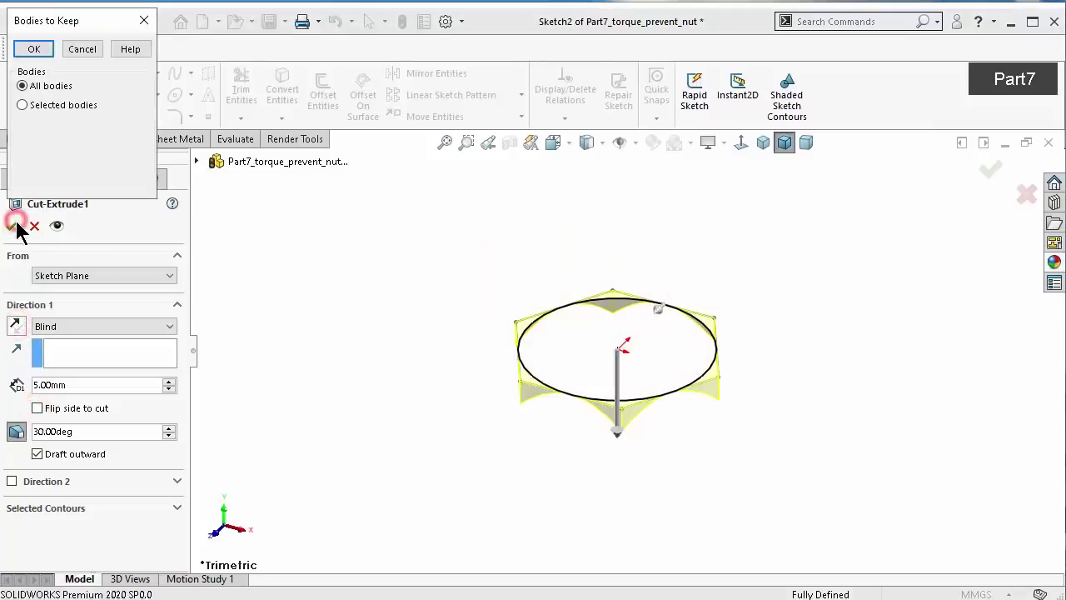
Turn off Draft outward and reapply the 30° chamfering cut
left_click(83, 50)
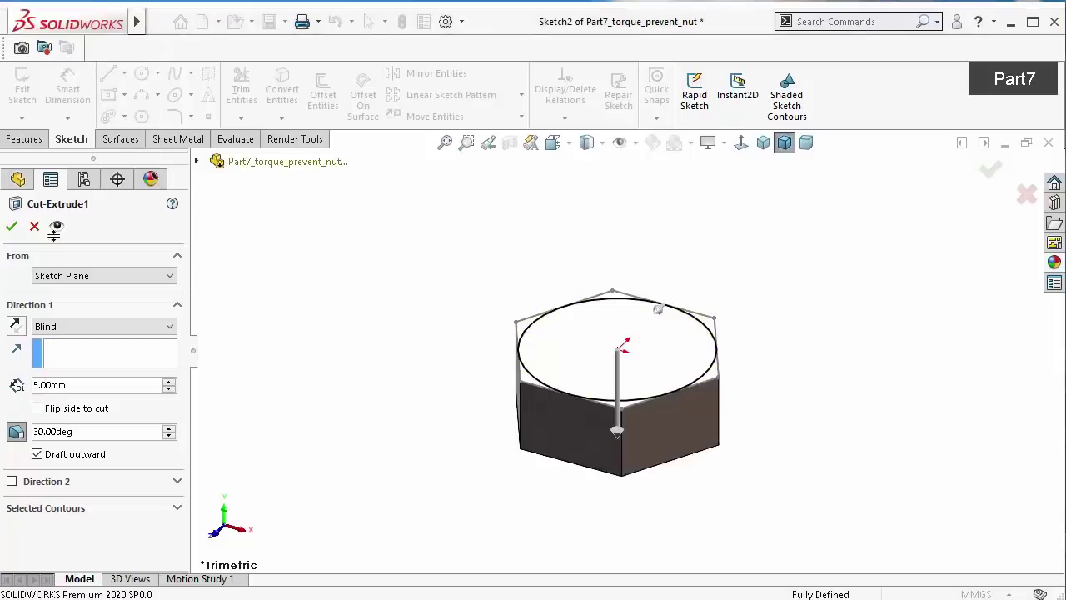
left_click(37, 454)
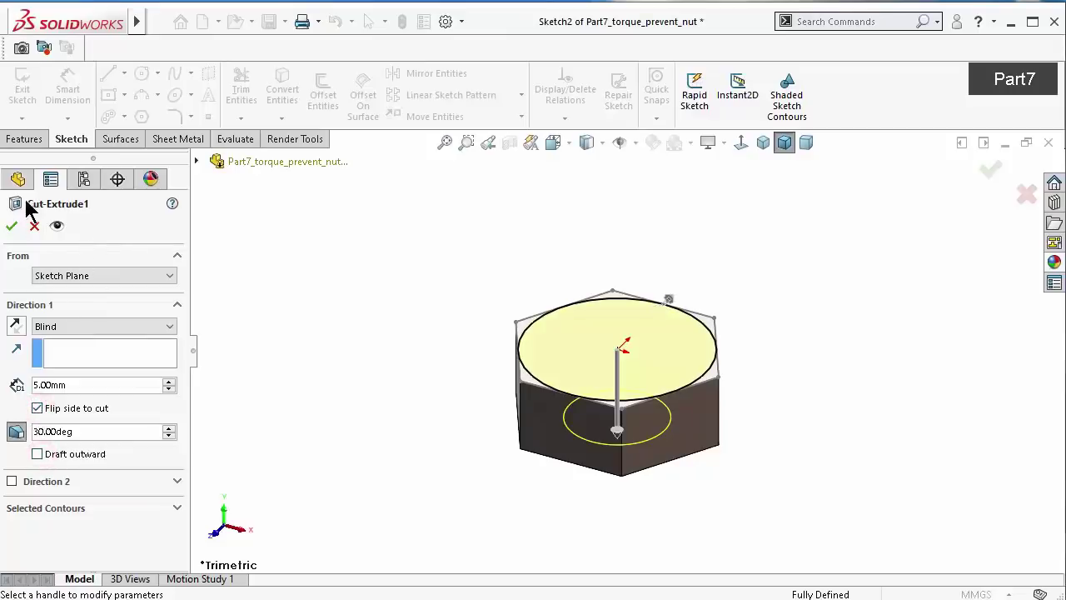
left_click(10, 225)
left_click(409, 312)
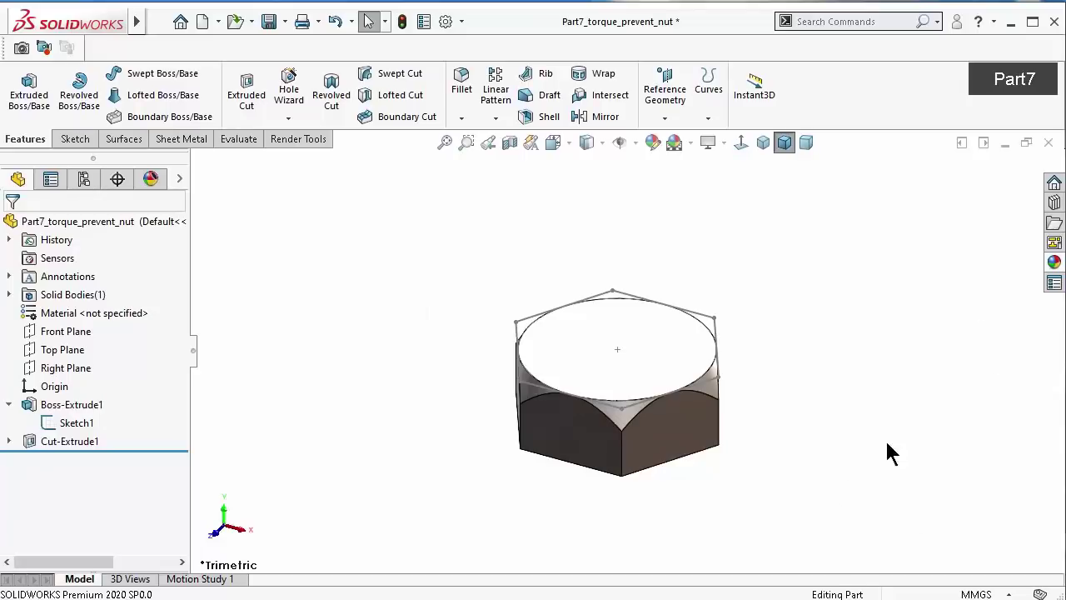
Reuse Sketch2 from under Cut-Extrude1 for a second extruded cut
mouse_move(759, 448)
middle_mouse_down()
mouse_move(754, 367)
mouse_move(757, 418)
middle_mouse_up()
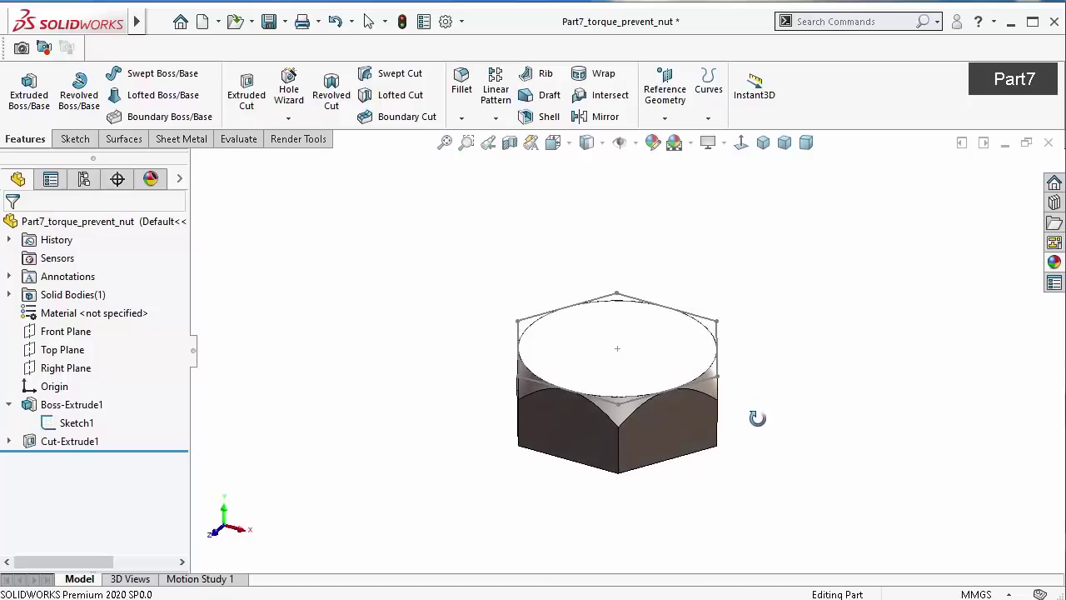
key("Escape")
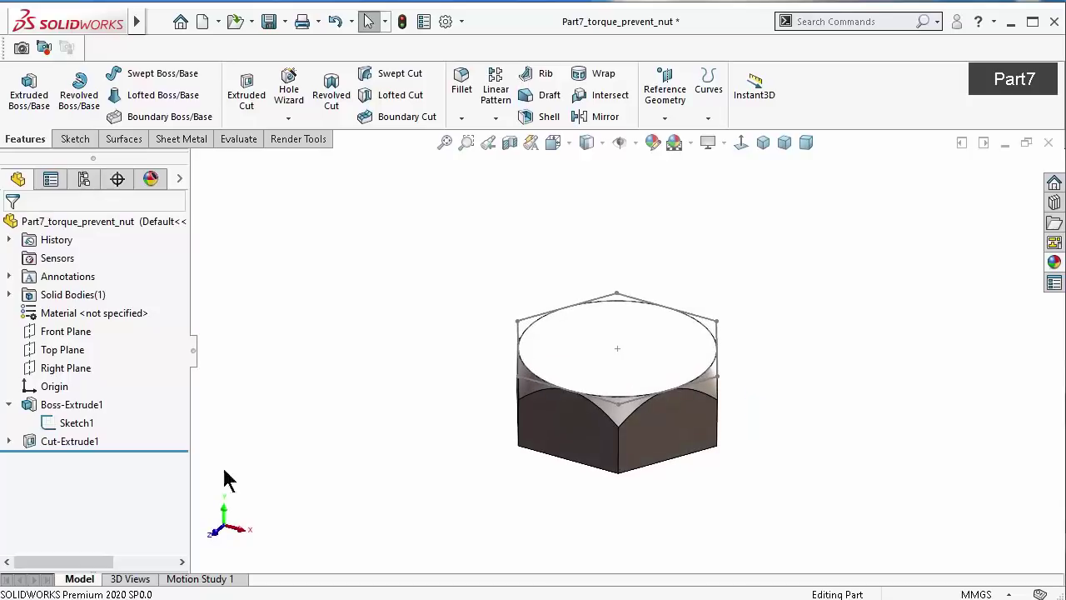
left_click(10, 440)
left_click(76, 459)
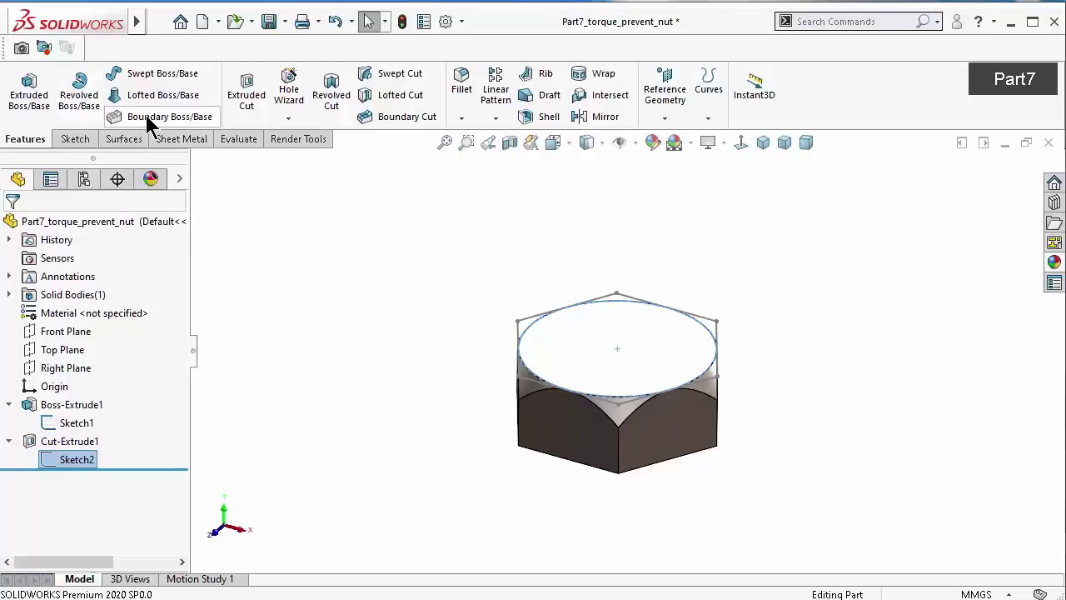
left_click(250, 100)
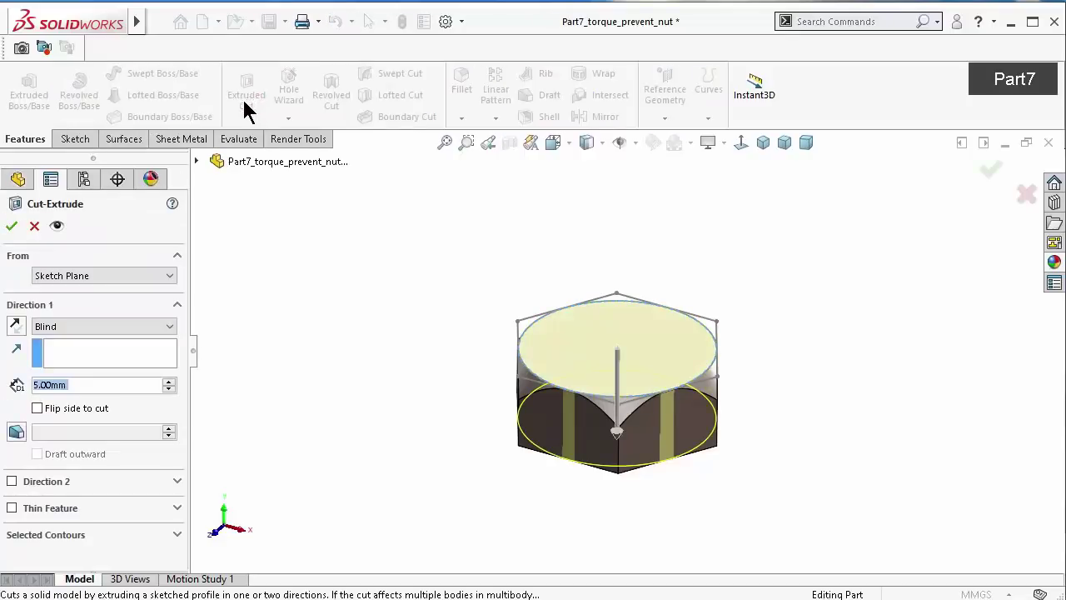
Start the cut from a 5 mm offset below the sketch, cutting up into the nut
left_click(69, 276)
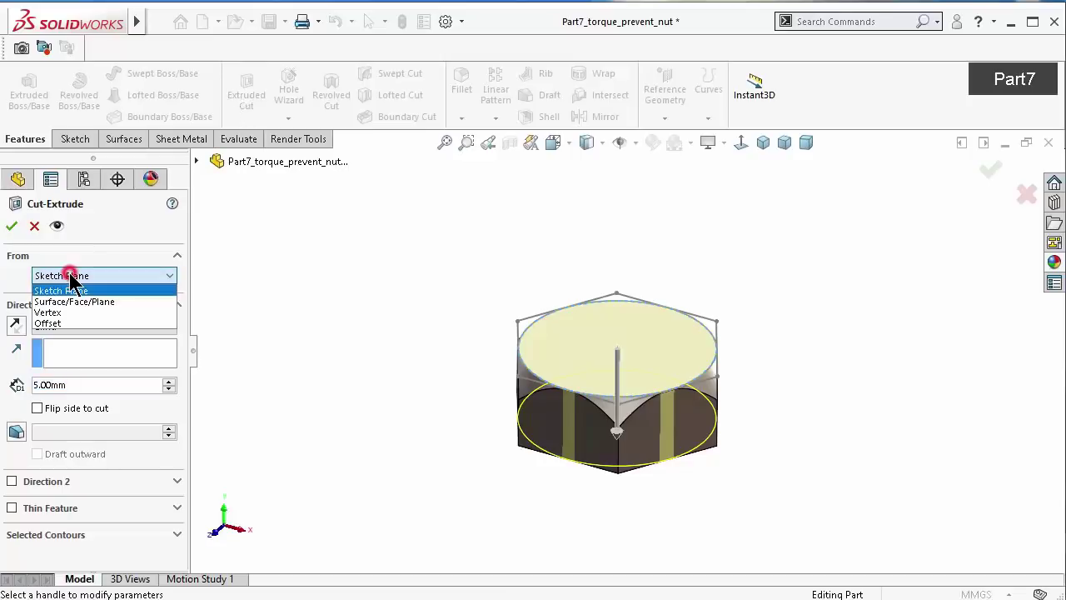
left_click(60, 324)
double_click(119, 303)
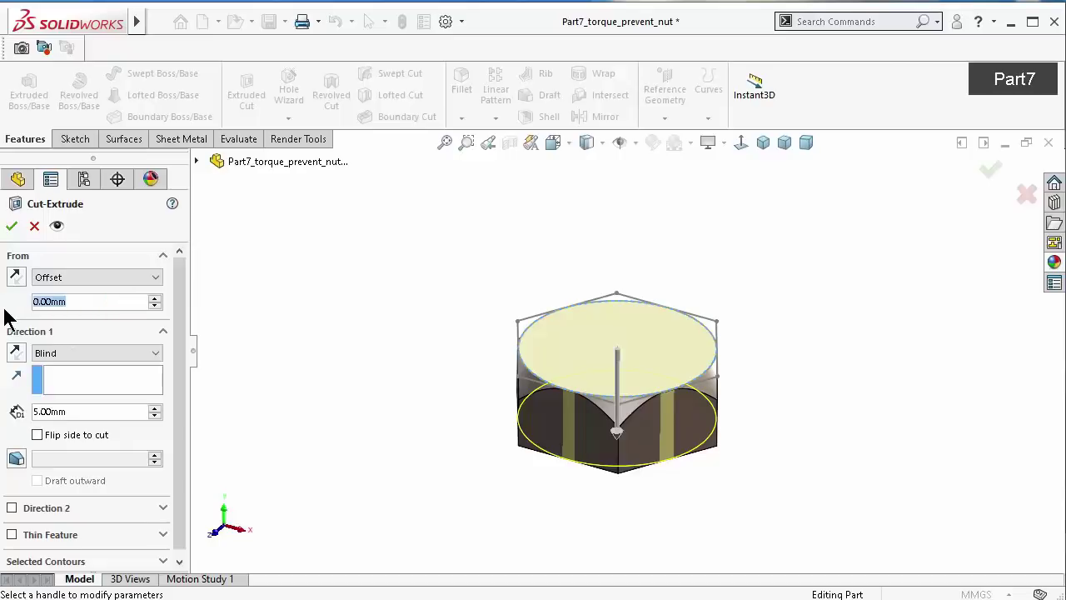
type("5")
key("Return")
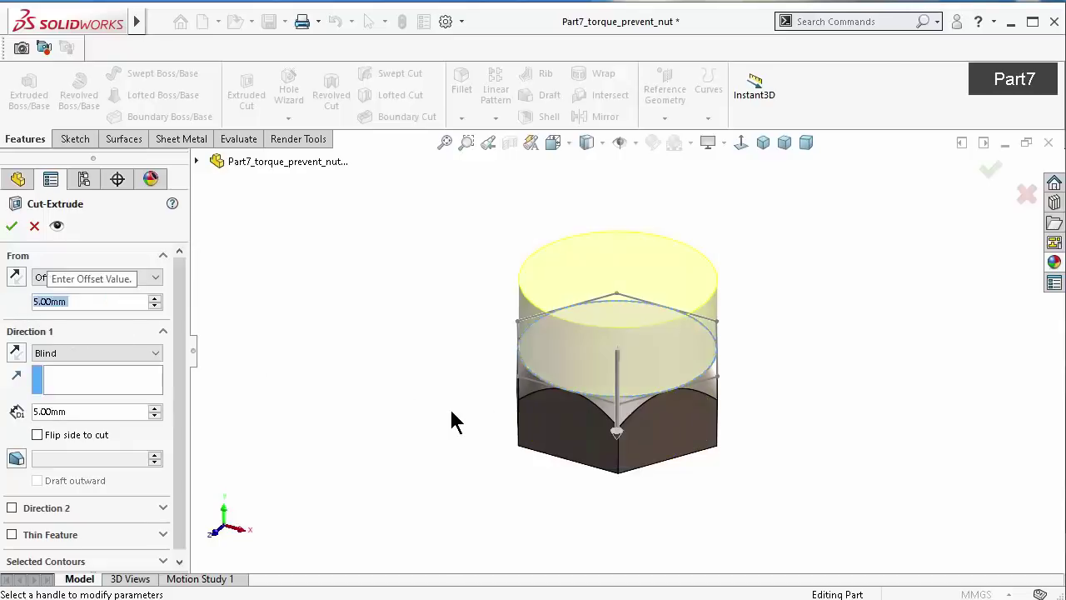
left_click(15, 278)
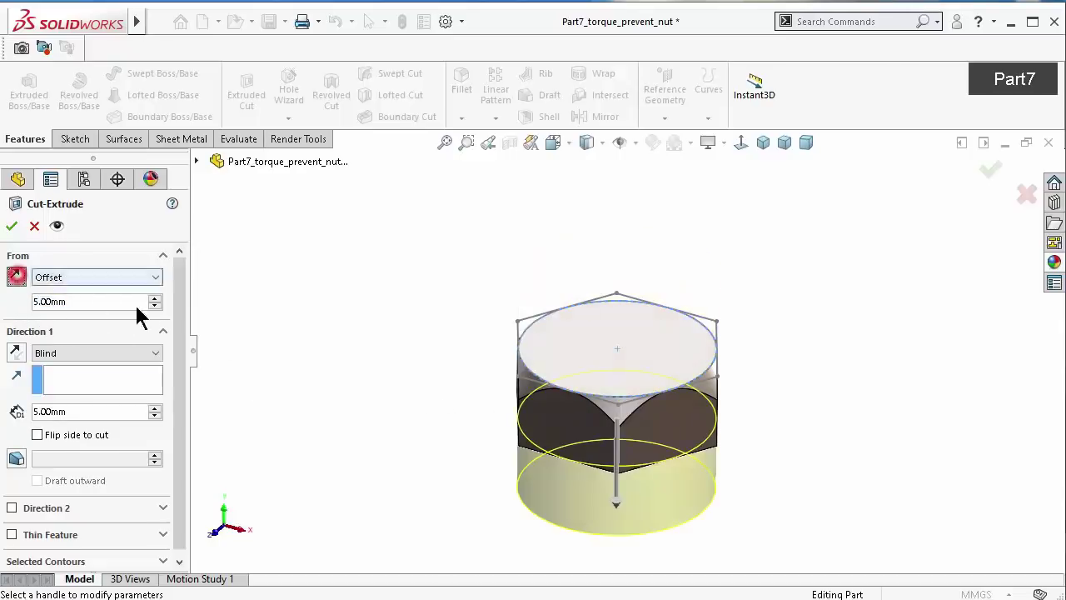
mouse_move(395, 409)
middle_mouse_down()
mouse_move(384, 283)
mouse_move(393, 286)
middle_mouse_up()
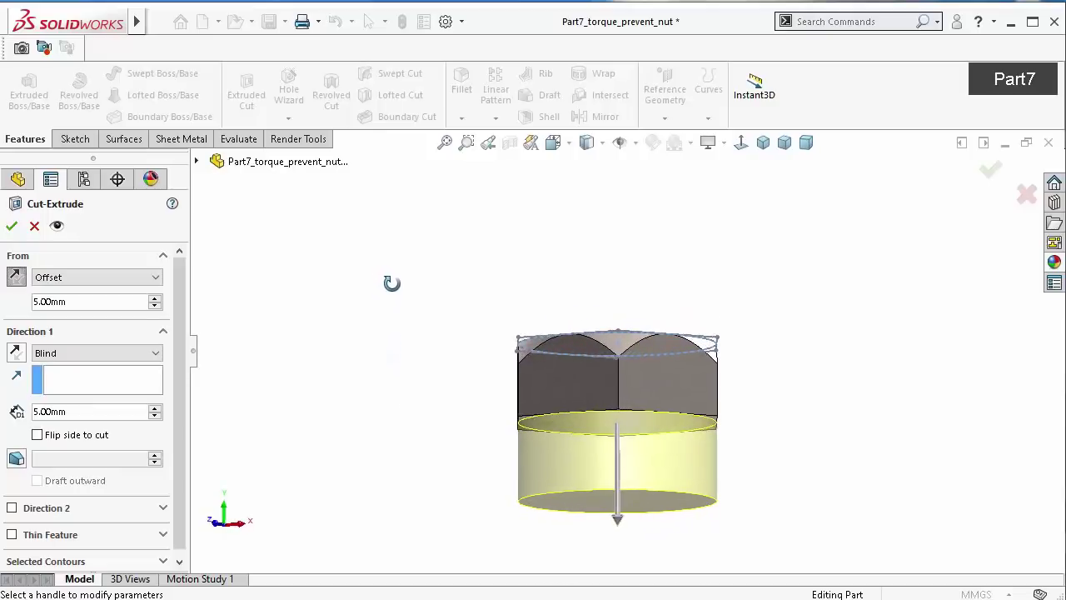
left_click(16, 352)
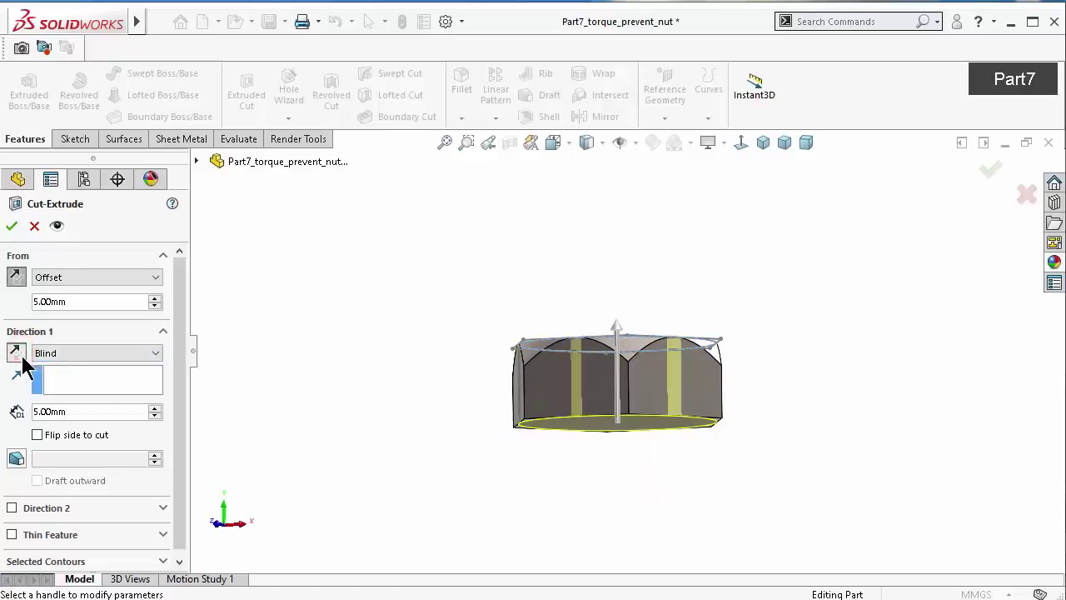
Give the second cut a 45° draft and apply it
left_click(18, 459)
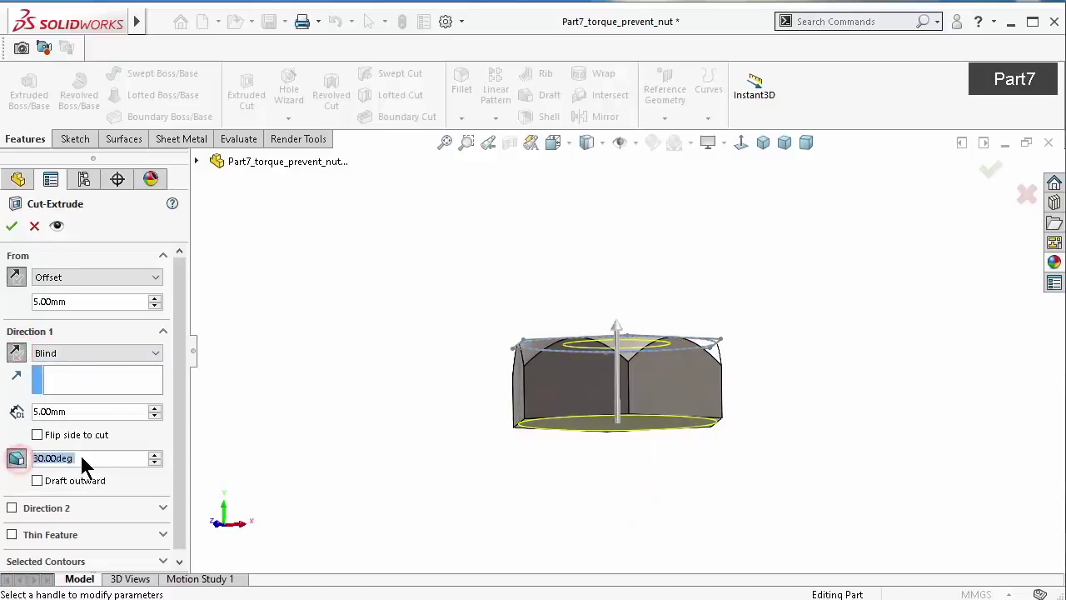
left_click(94, 455)
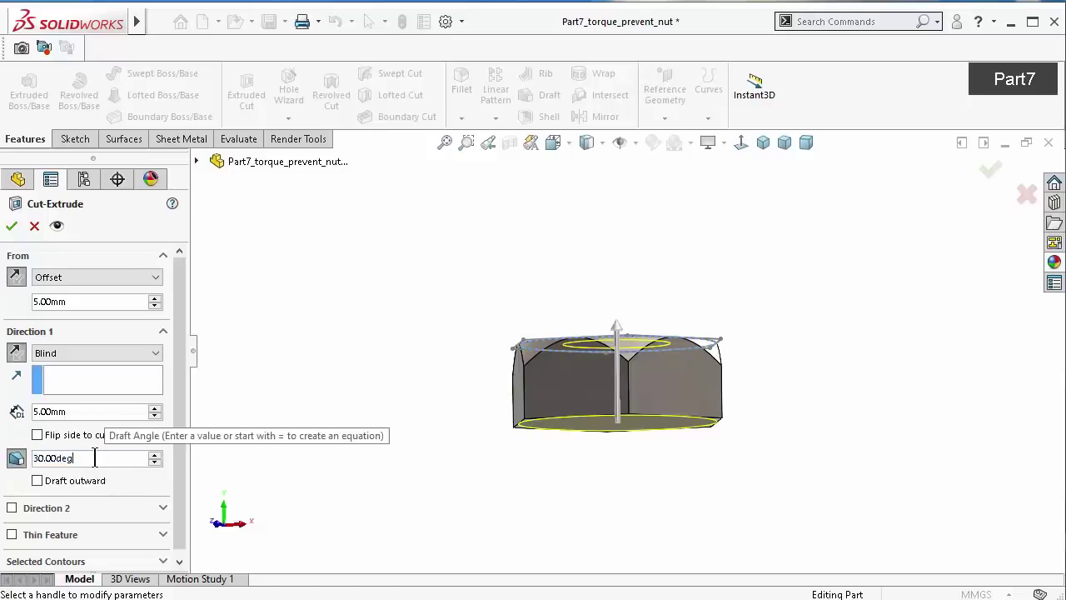
type("+45")
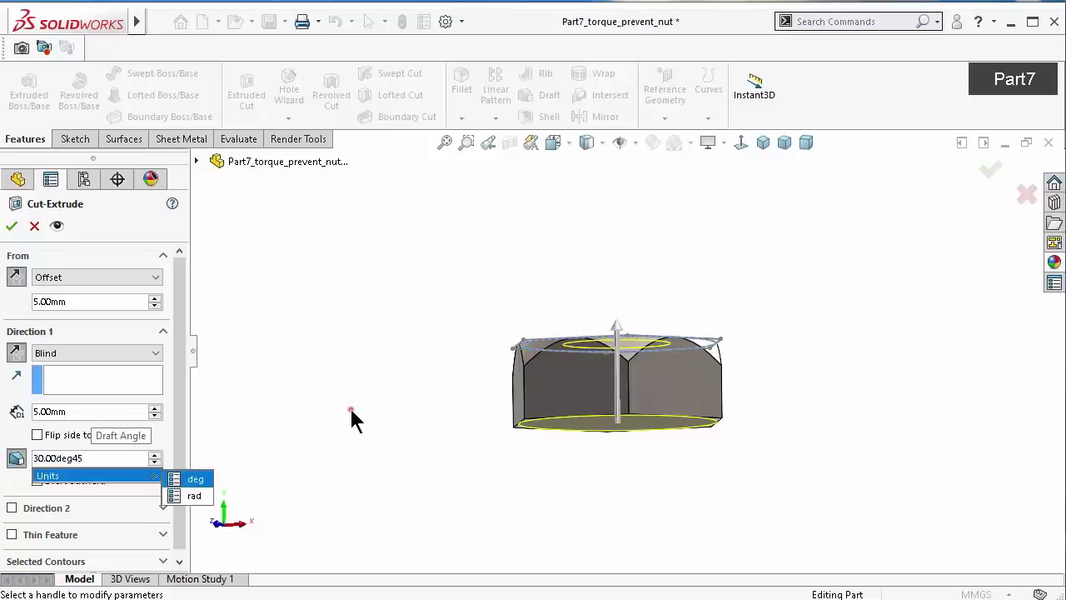
left_click(351, 408)
double_click(95, 457)
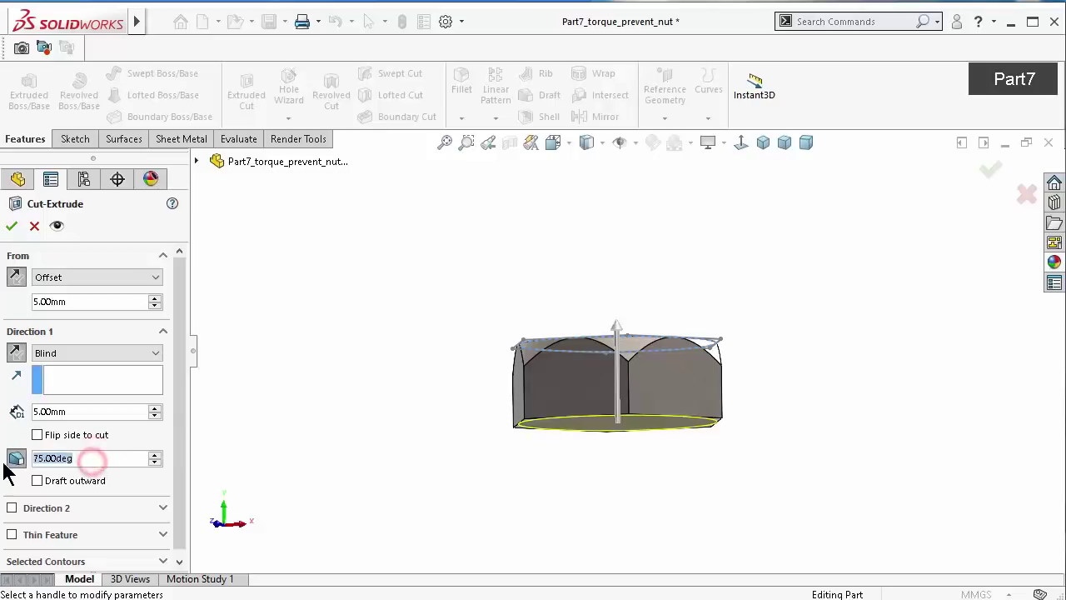
type("45")
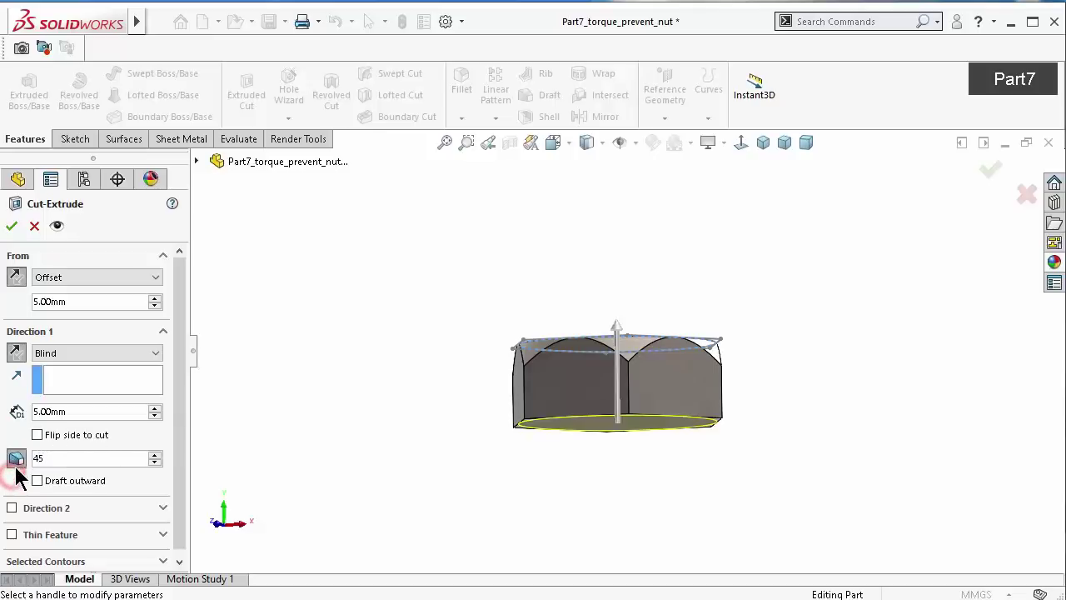
left_click(12, 226)
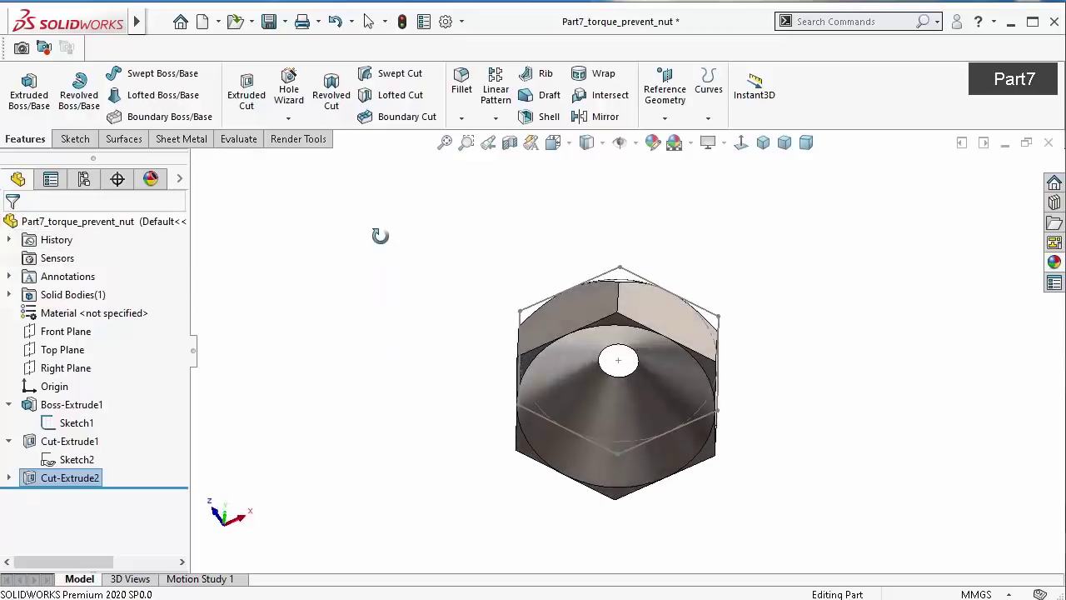
Edit Cut-Extrude2 to cut outside the circle, bevelling the nut's lower corners
middle_click_drag(384, 307, 149, 456)
left_click(23, 481)
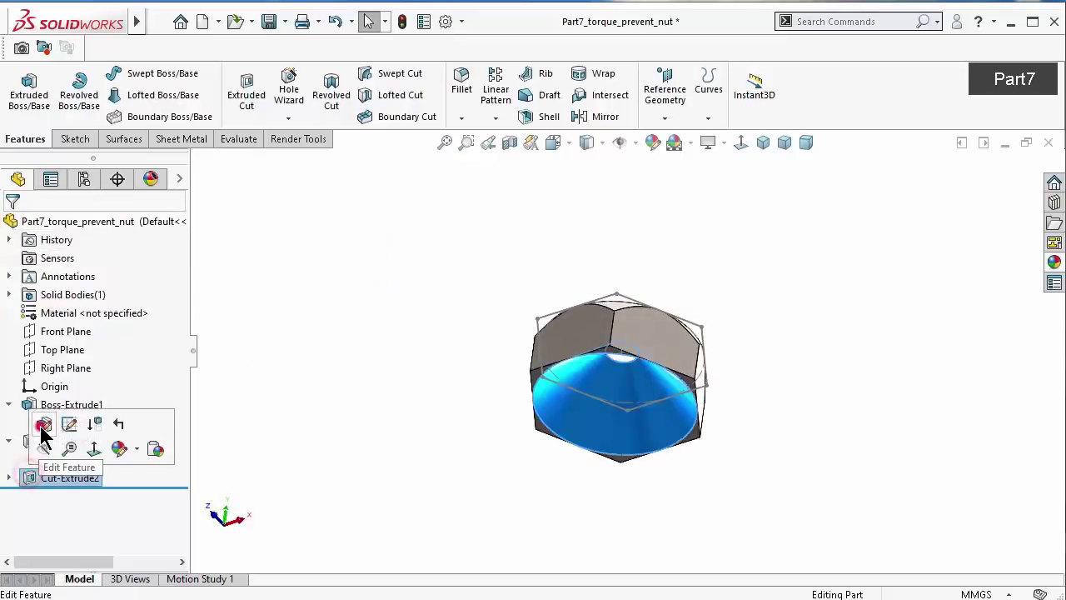
left_click(40, 423)
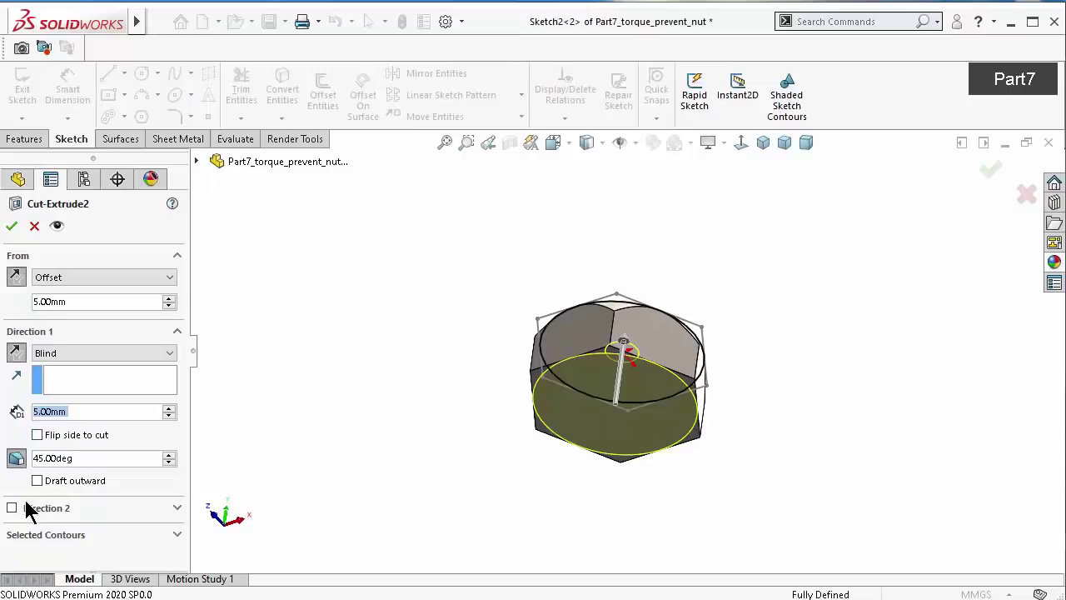
left_click(36, 435)
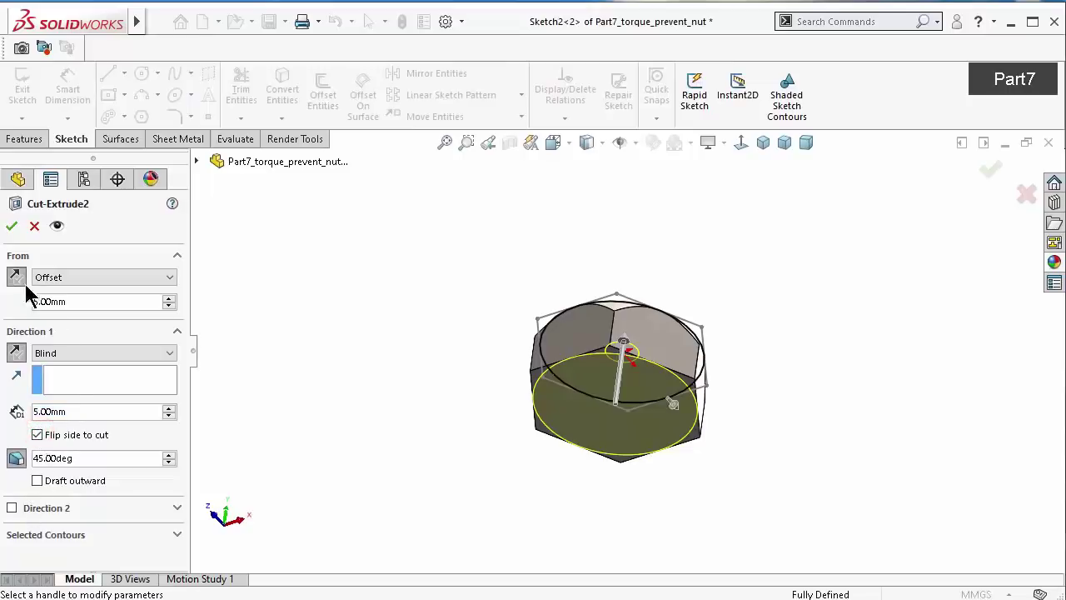
left_click(12, 227)
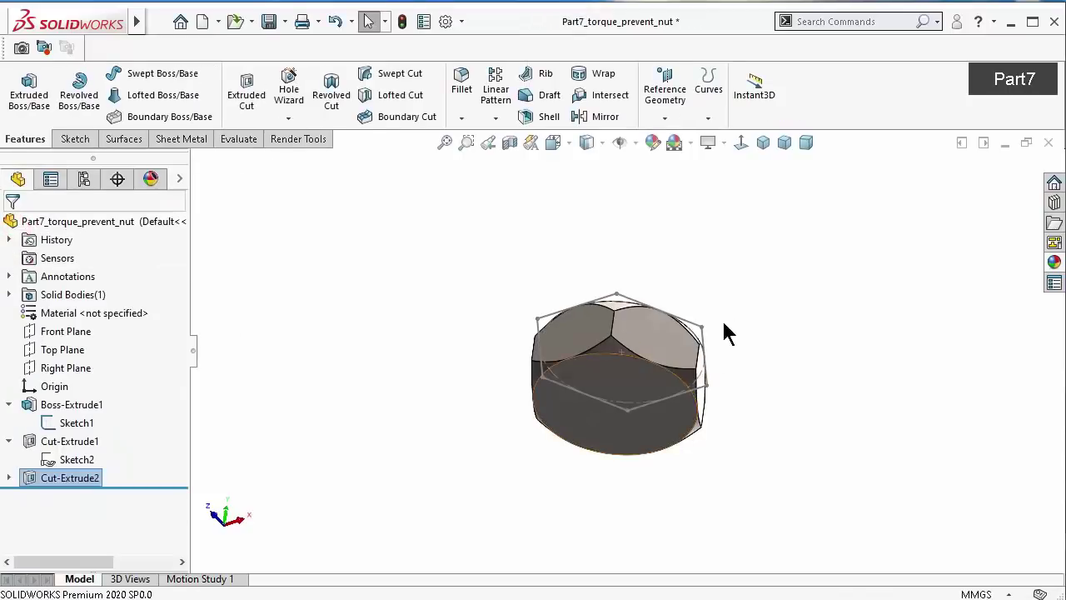
Hide the hexagon sketch lines shown on the model
mouse_move(746, 269)
middle_mouse_down()
mouse_move(690, 418)
mouse_move(707, 376)
middle_mouse_up()
left_click(708, 373)
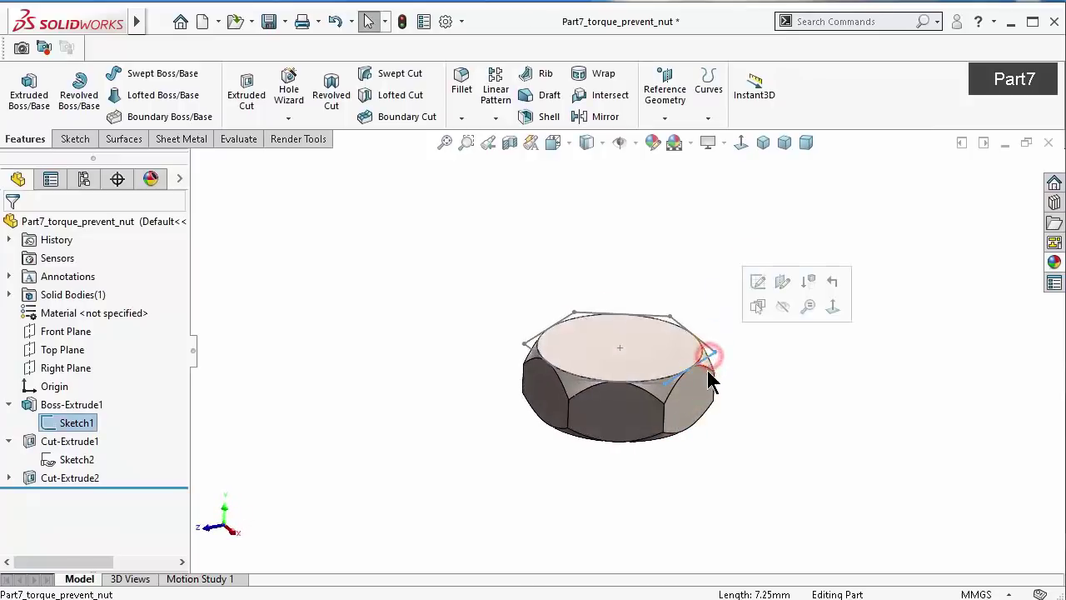
left_click(783, 307)
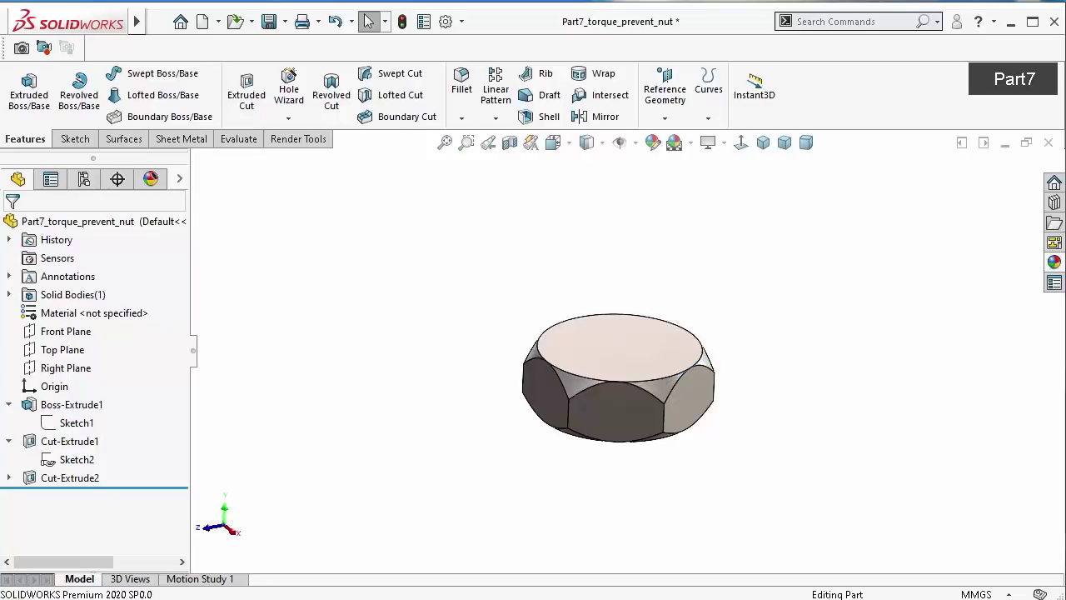
Add an 8 mm diameter circle at the origin of Sketch1 to bore the nut through
left_click(71, 422)
left_click(75, 367)
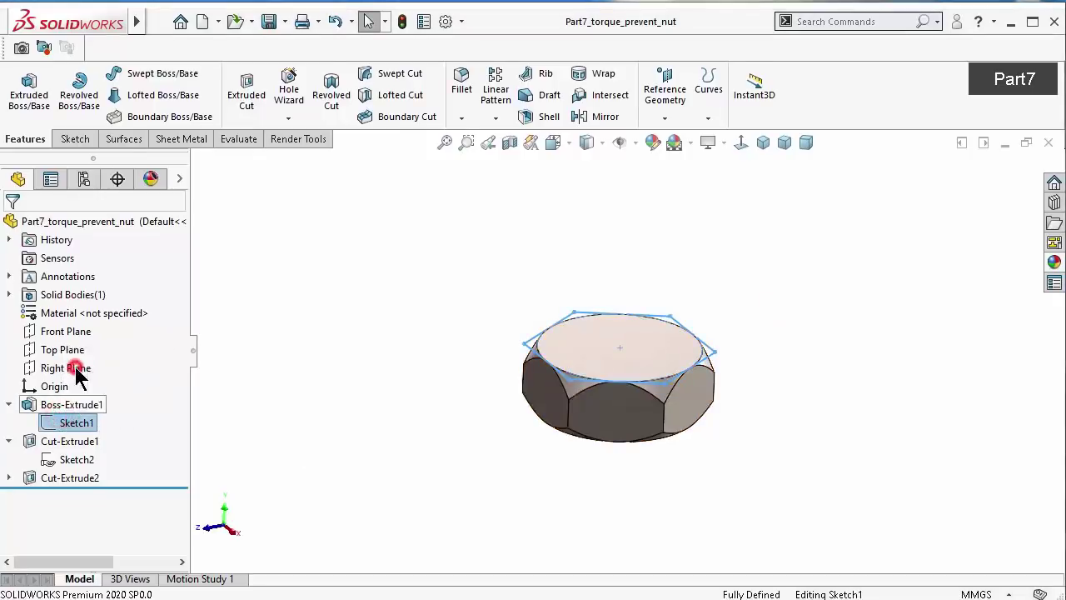
left_click(142, 73)
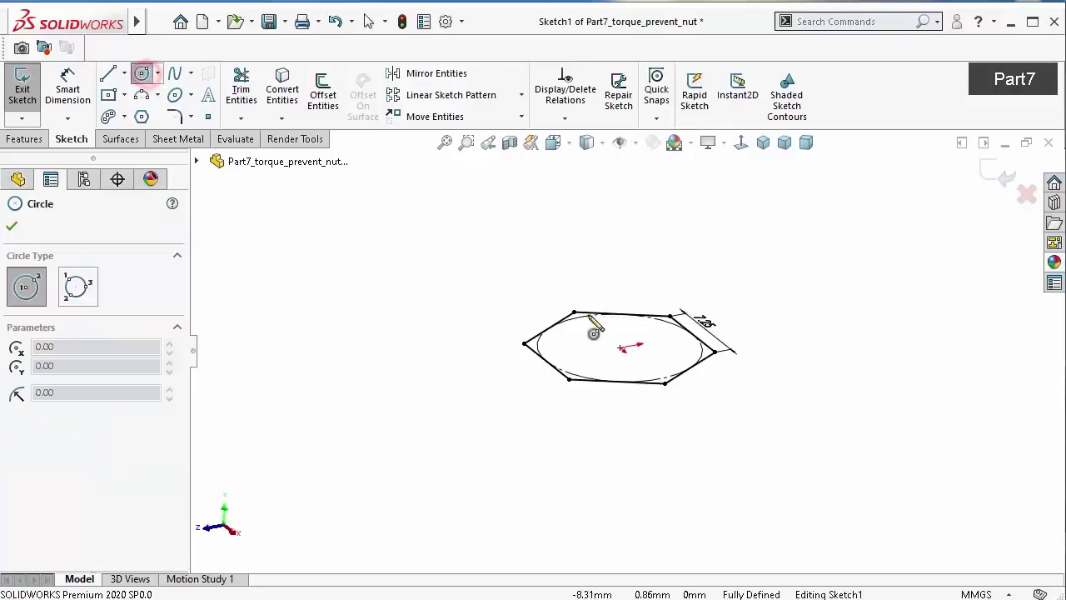
left_click(622, 348)
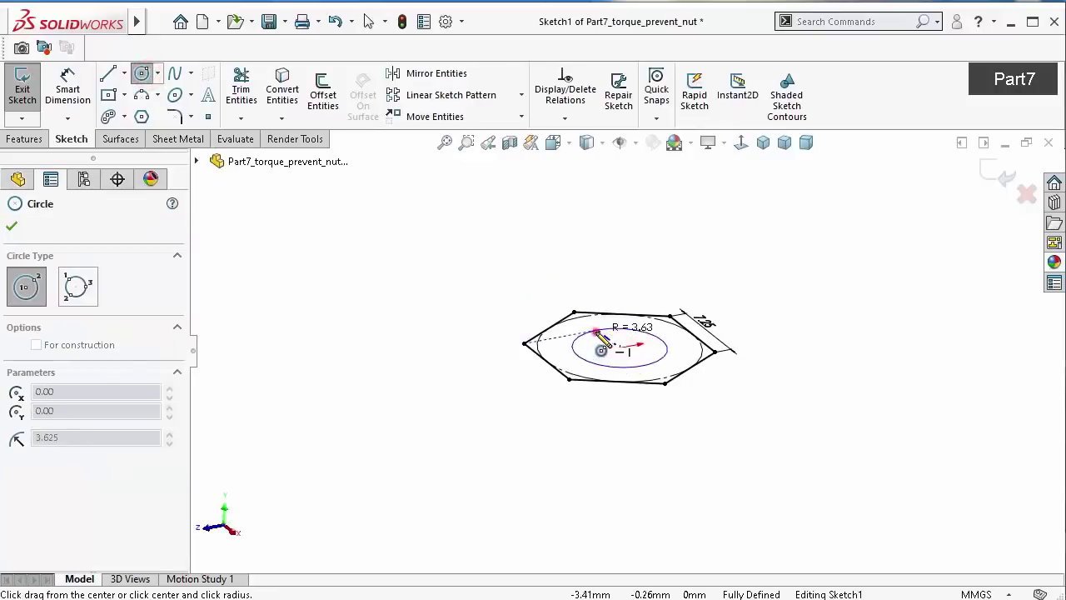
left_click(597, 334)
right_click_drag(436, 374, 417, 295)
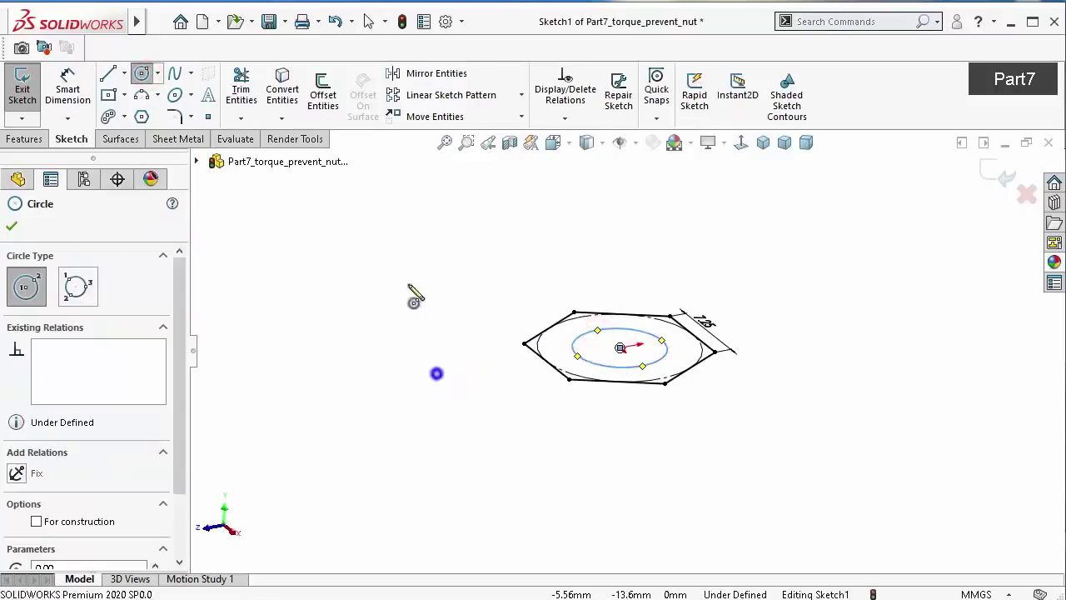
left_click(574, 356)
left_click(511, 223)
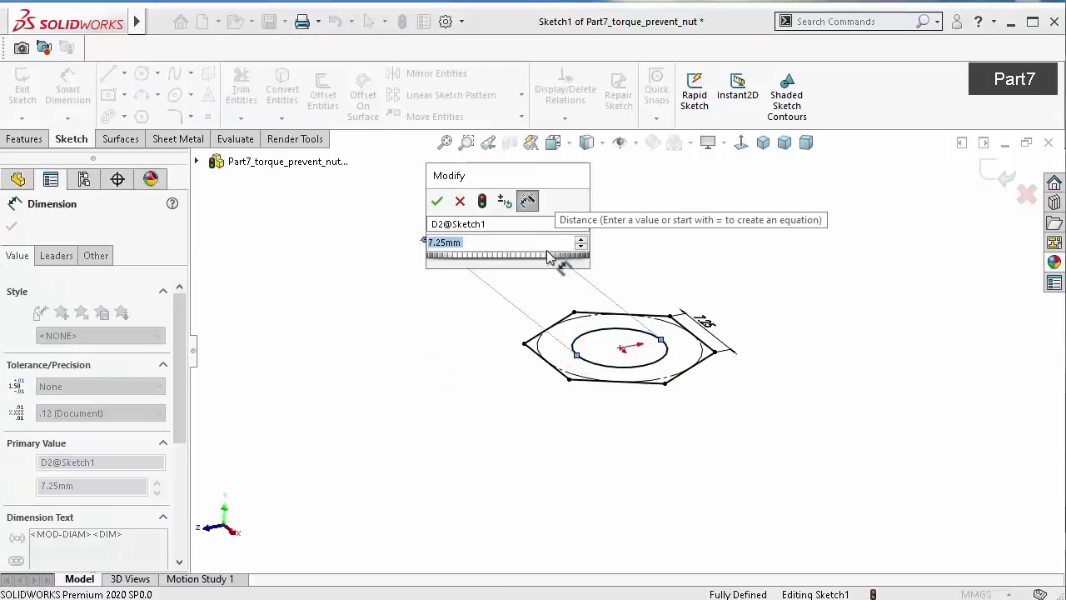
type("8")
key("Return")
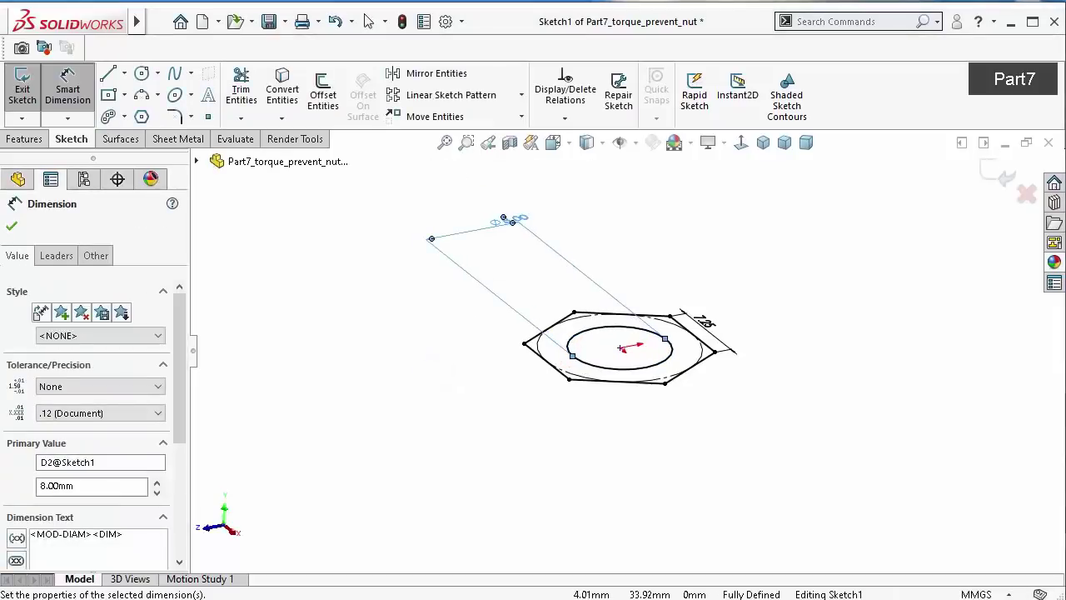
left_click(989, 169)
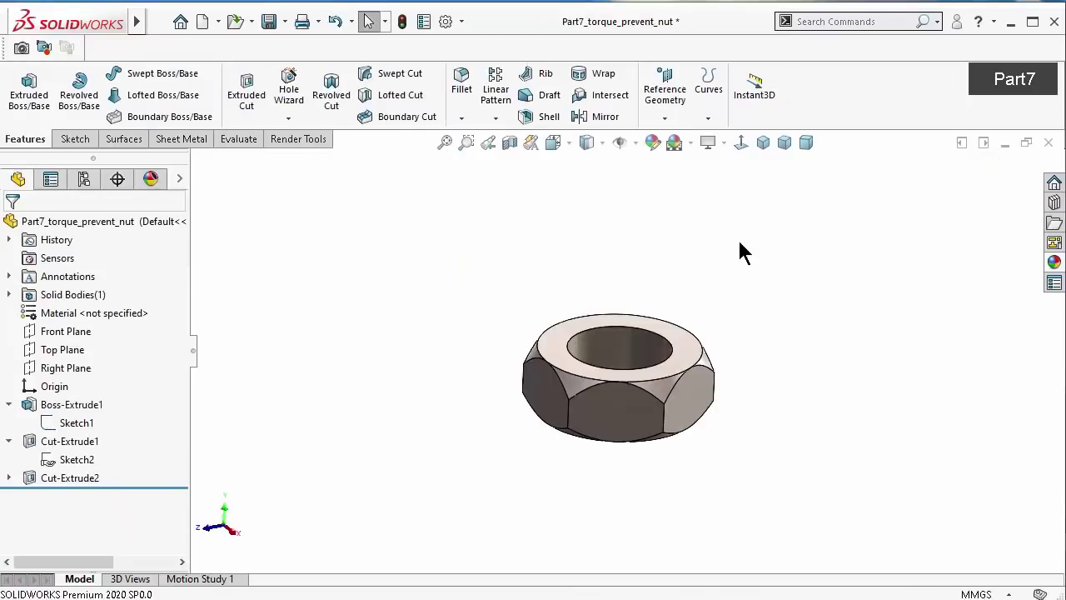
Save the part and start a new sketch on the Right Plane
mouse_move(743, 253)
middle_mouse_down()
mouse_move(755, 483)
mouse_move(730, 124)
mouse_move(718, 258)
middle_mouse_up()
key("ctrl+s")
left_click(239, 139)
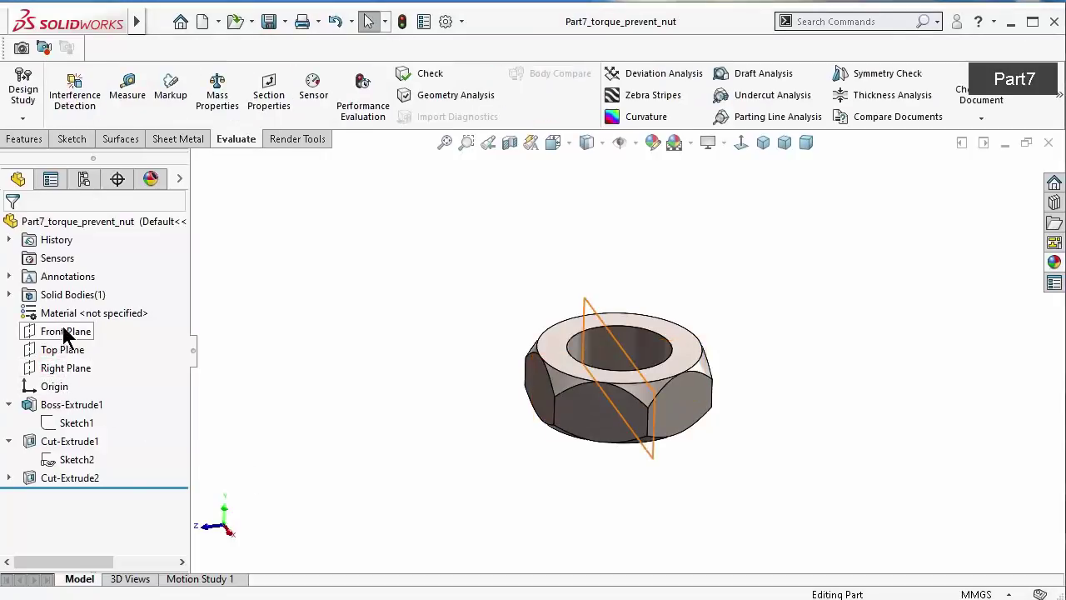
left_click(60, 352)
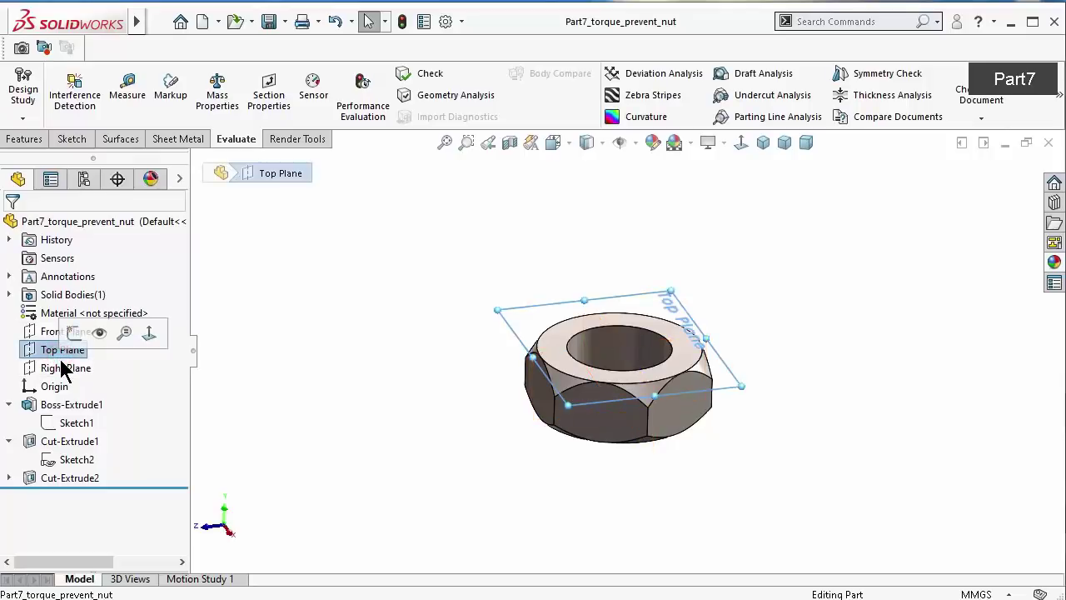
left_click(61, 367)
left_click(79, 351)
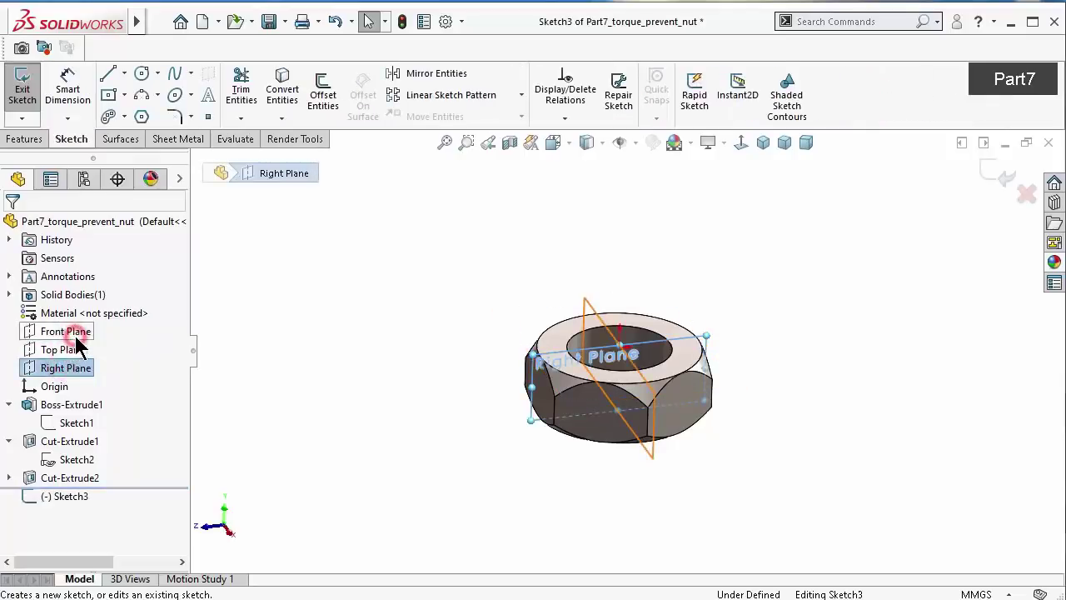
Show the nut in Section View, viewed normal to the sketch plane
left_click(510, 145)
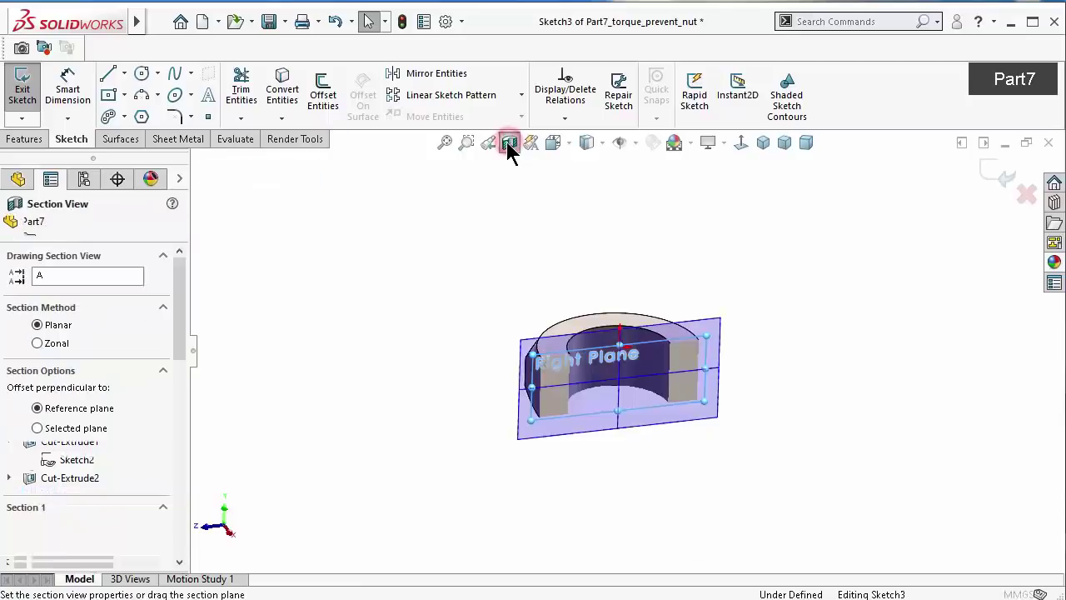
left_click(989, 169)
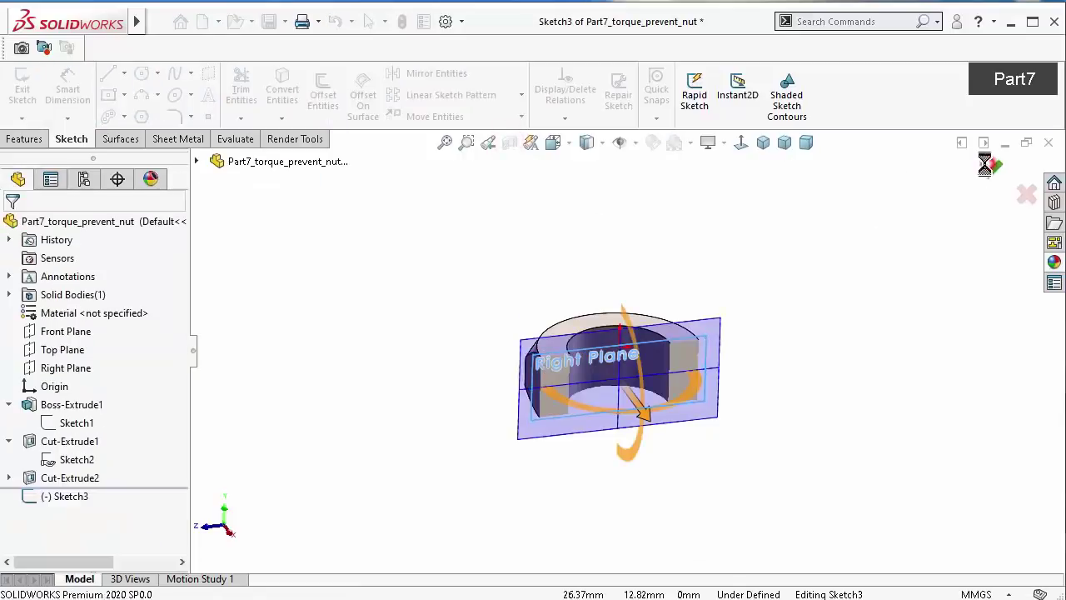
left_click(741, 144)
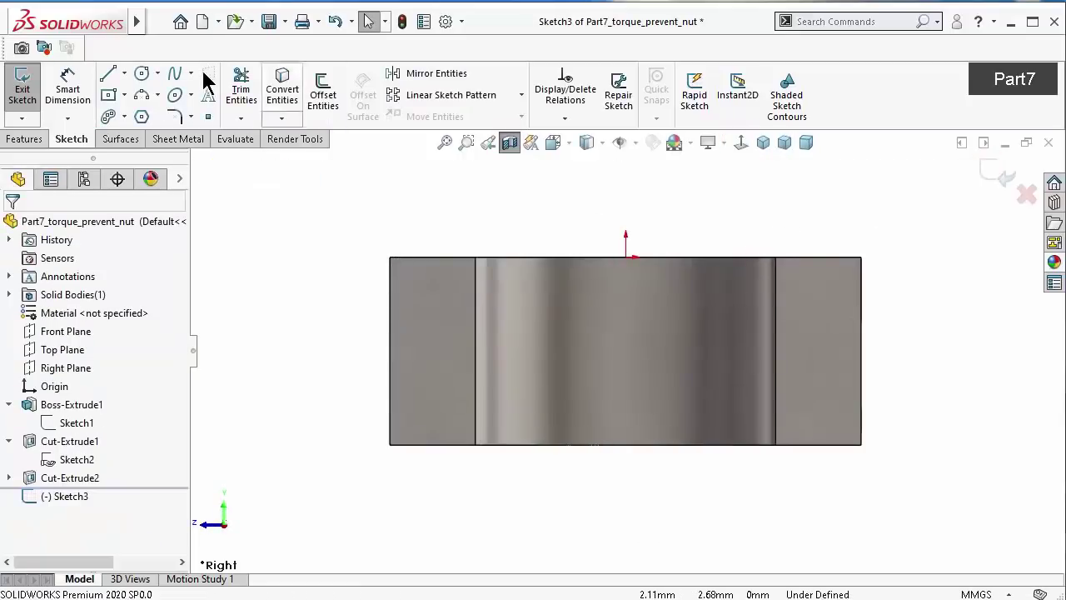
left_click(125, 95)
left_click(108, 115)
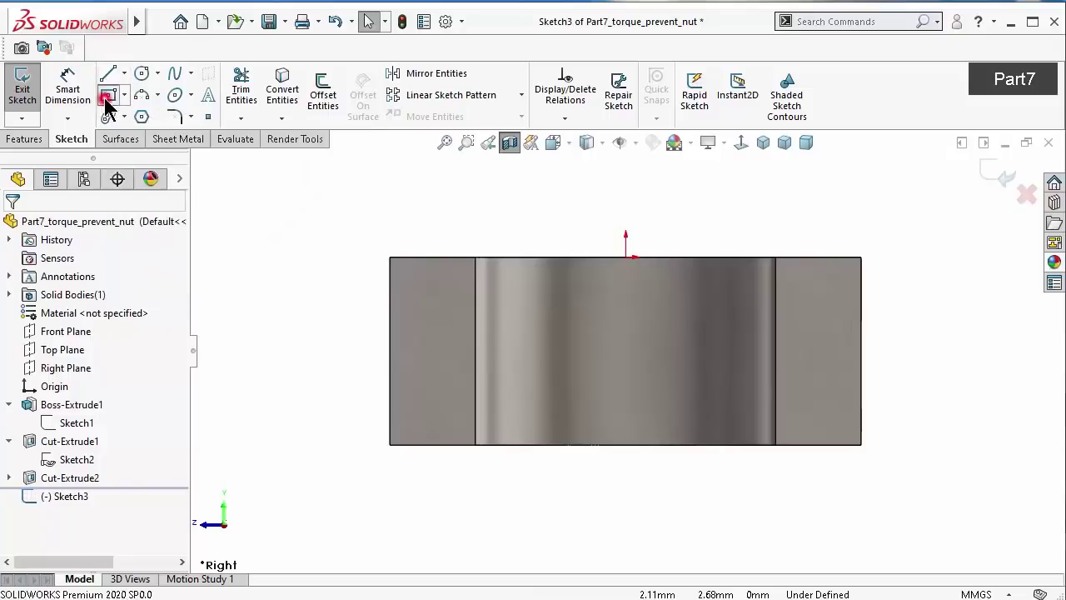
Draw a corner rectangle from the nut's top edge at the bore wall up above the nut
left_click(124, 95)
left_click(134, 114)
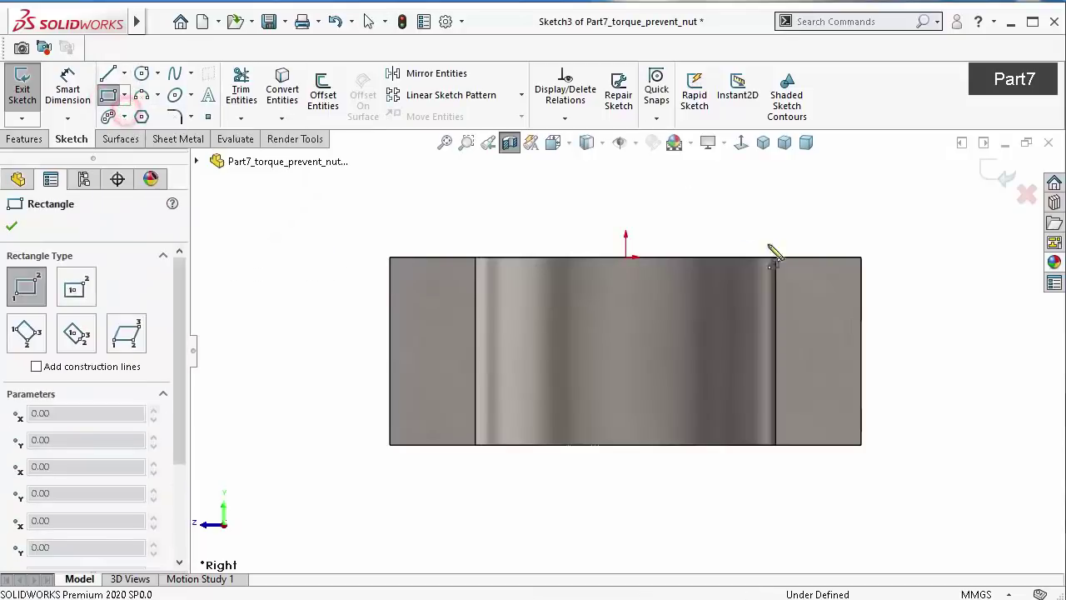
scroll(783, 265, "down", 3)
scroll(749, 287, "down", 3)
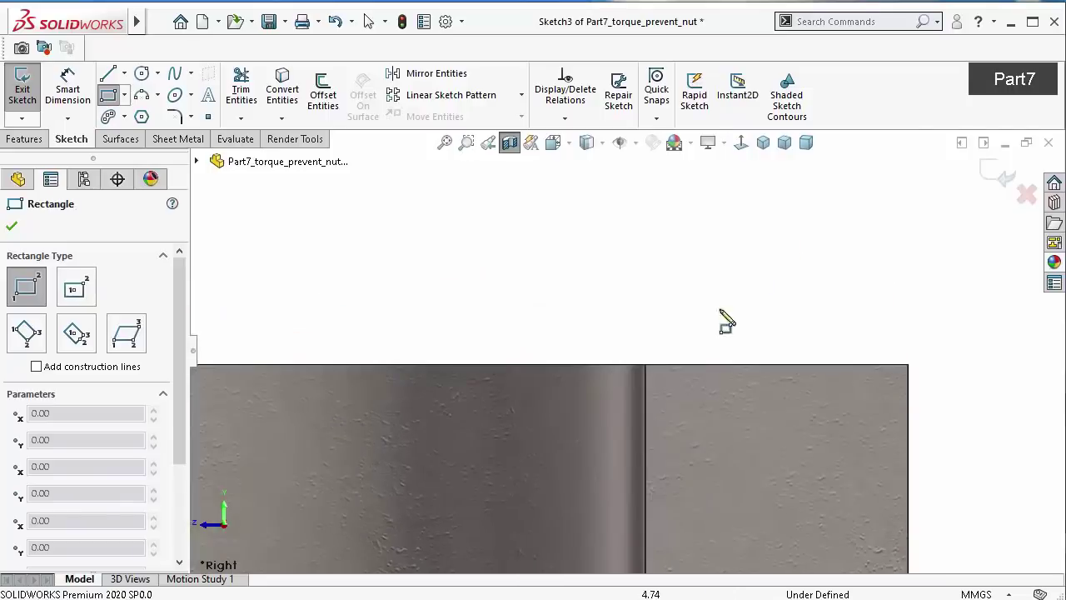
left_click(646, 365)
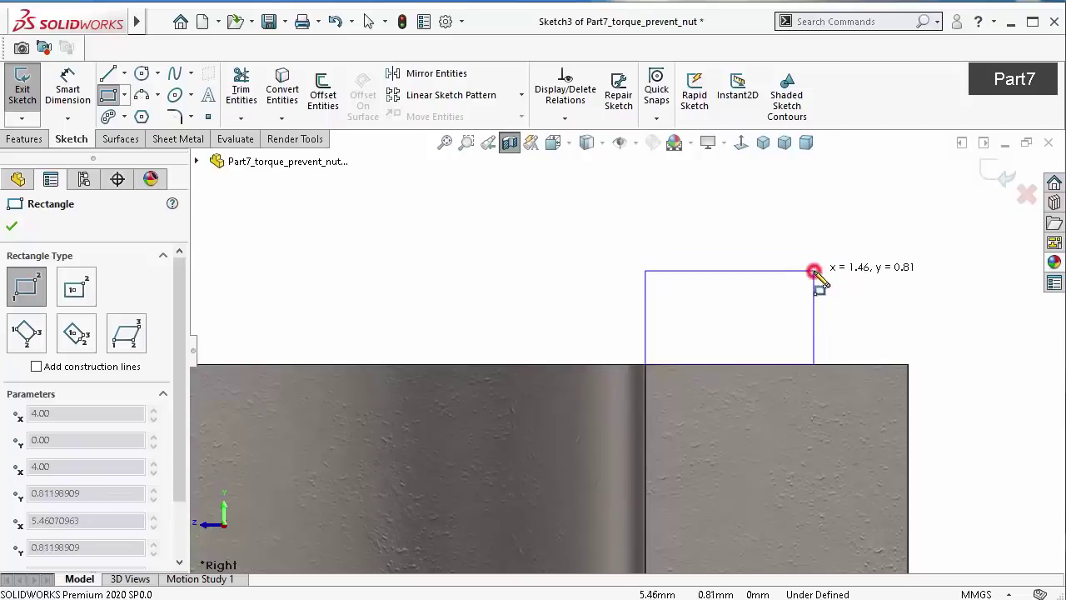
left_click(814, 271)
Dimension the rectangle 1.6 wide and 0.8 high
right_click_drag(533, 335, 491, 198)
left_click(724, 272)
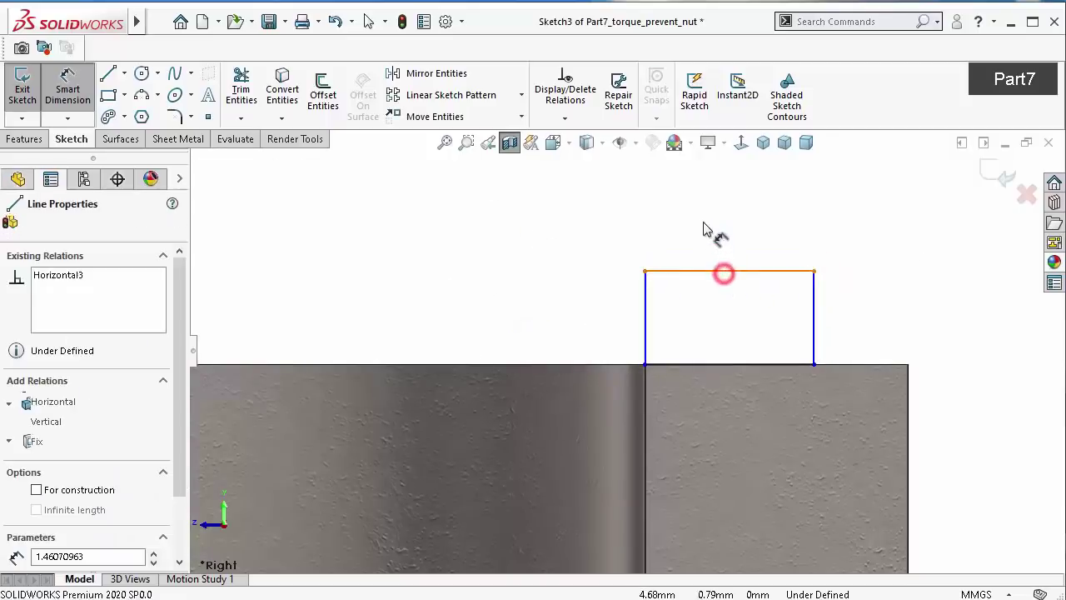
left_click(702, 213)
type("1.6")
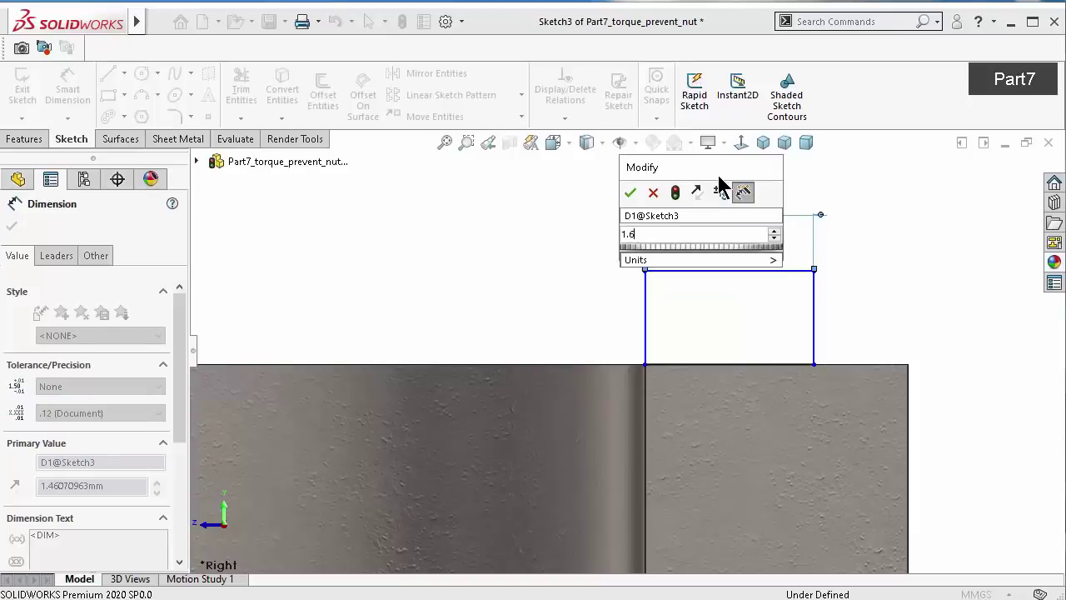
key("Return")
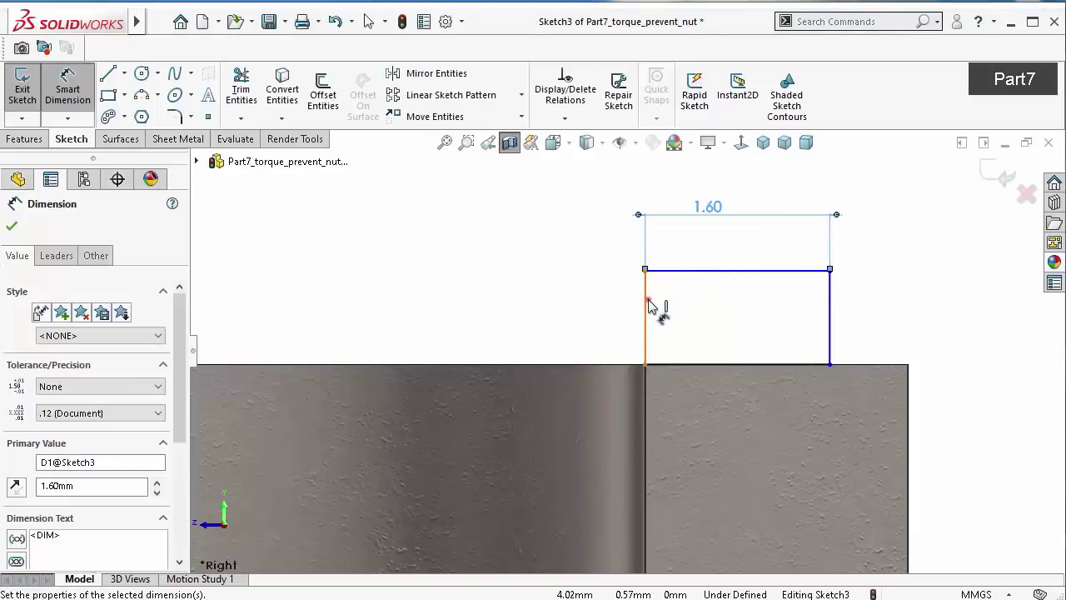
left_click(646, 307)
left_click(593, 308)
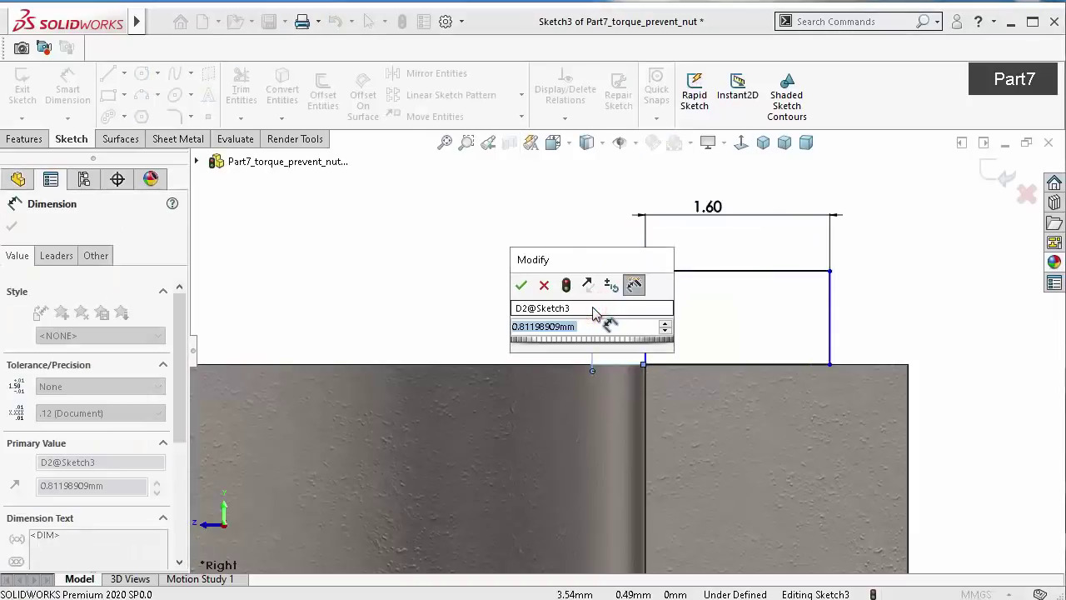
type("0.8")
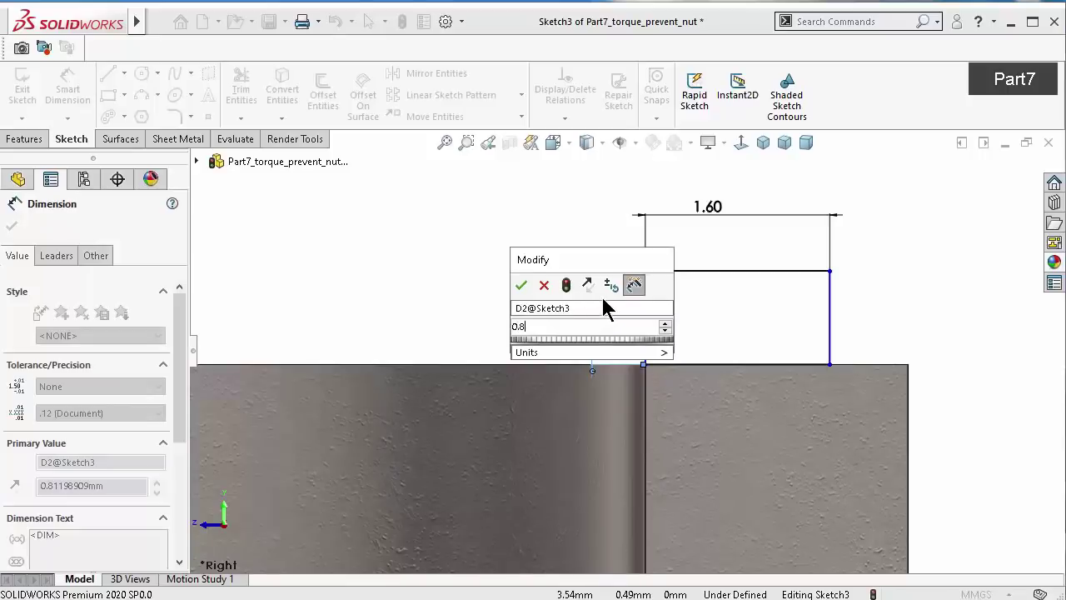
key("Return")
left_click(397, 228)
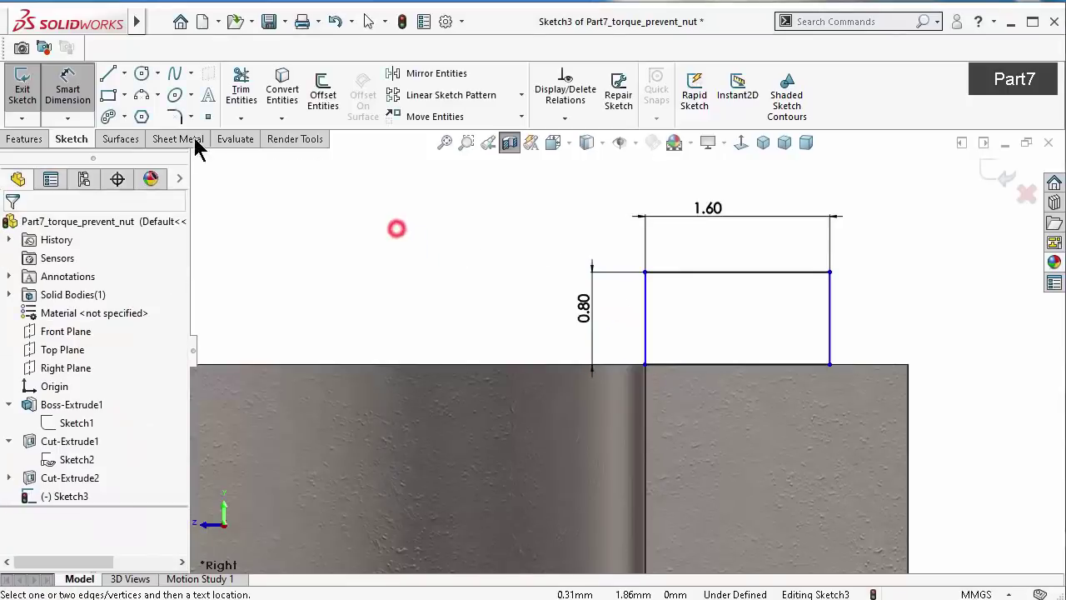
left_click(176, 117)
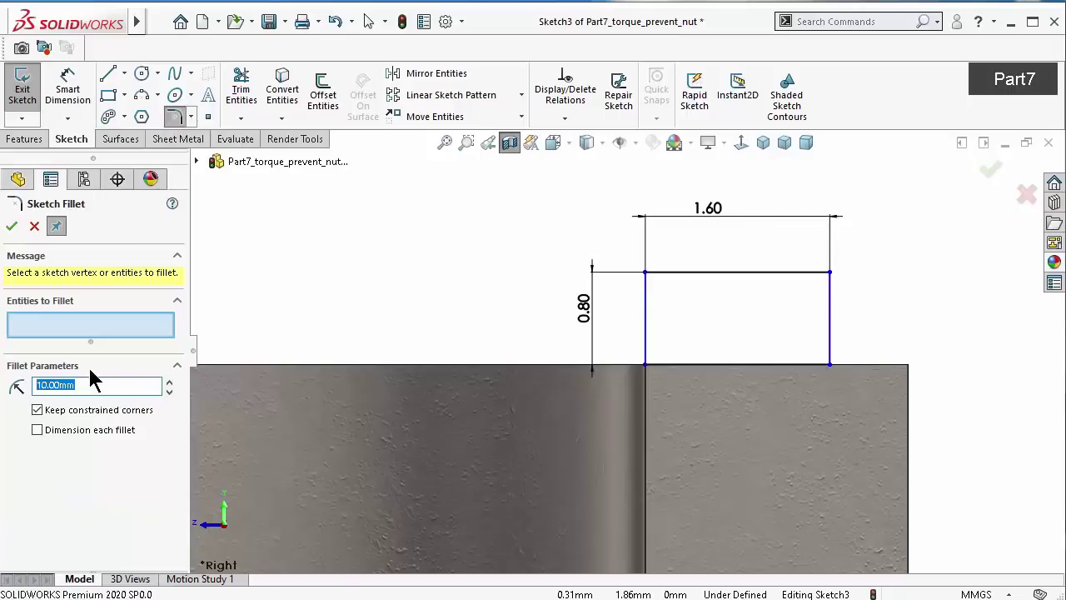
type("0.5")
Round the rectangle's outer top corner with an R0.50 sketch fillet
left_click(831, 275)
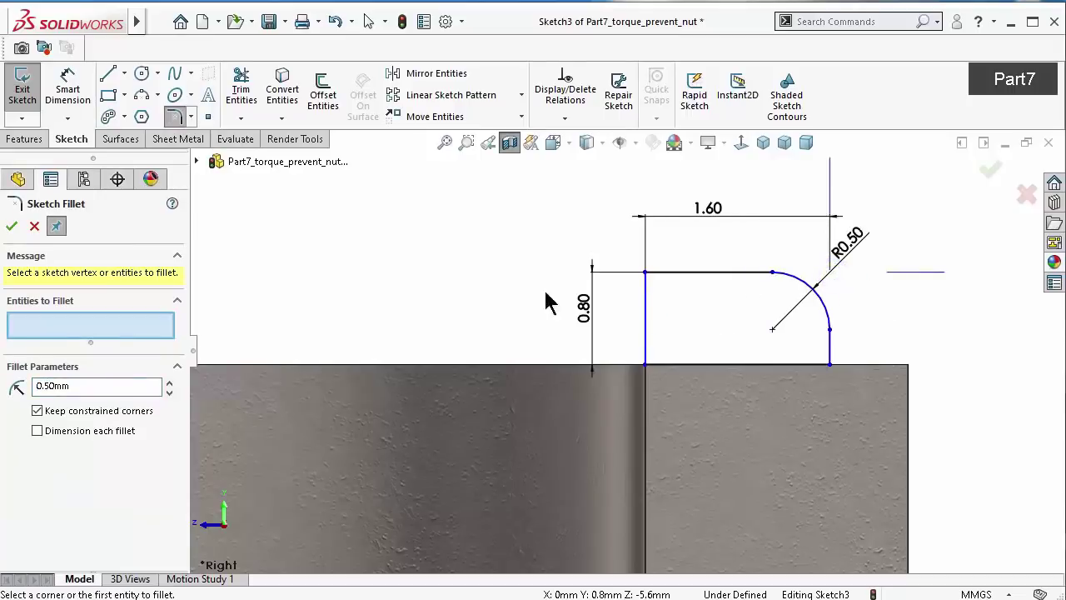
middle_click_drag(515, 227, 535, 214)
key("Escape")
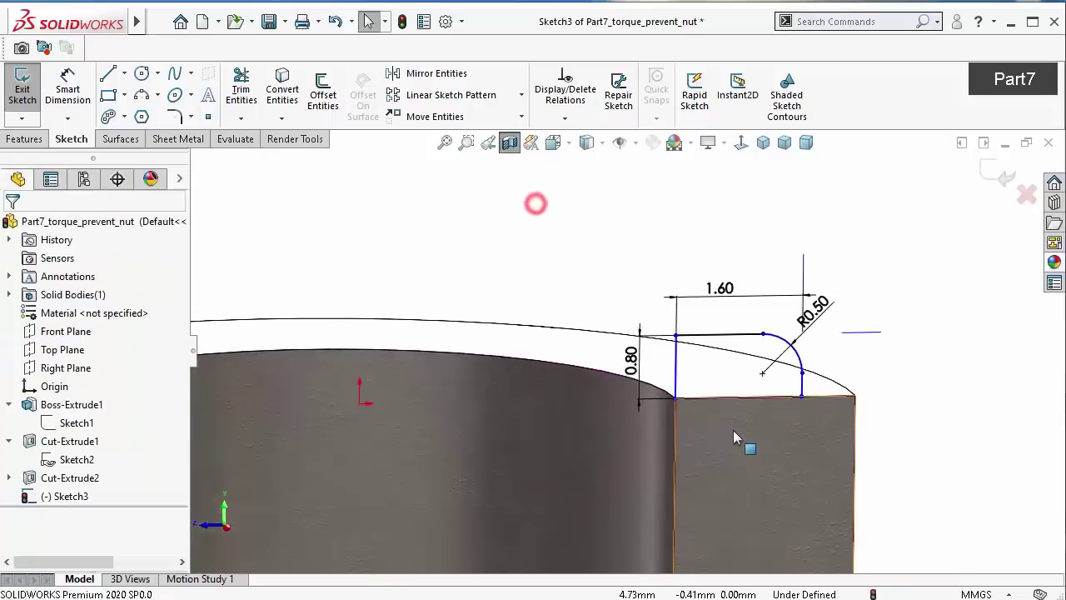
Pierce the profile's lower corner point onto the nut's top circular edge to fully define the sketch
left_click(674, 398)
left_click(587, 369, "ctrl")
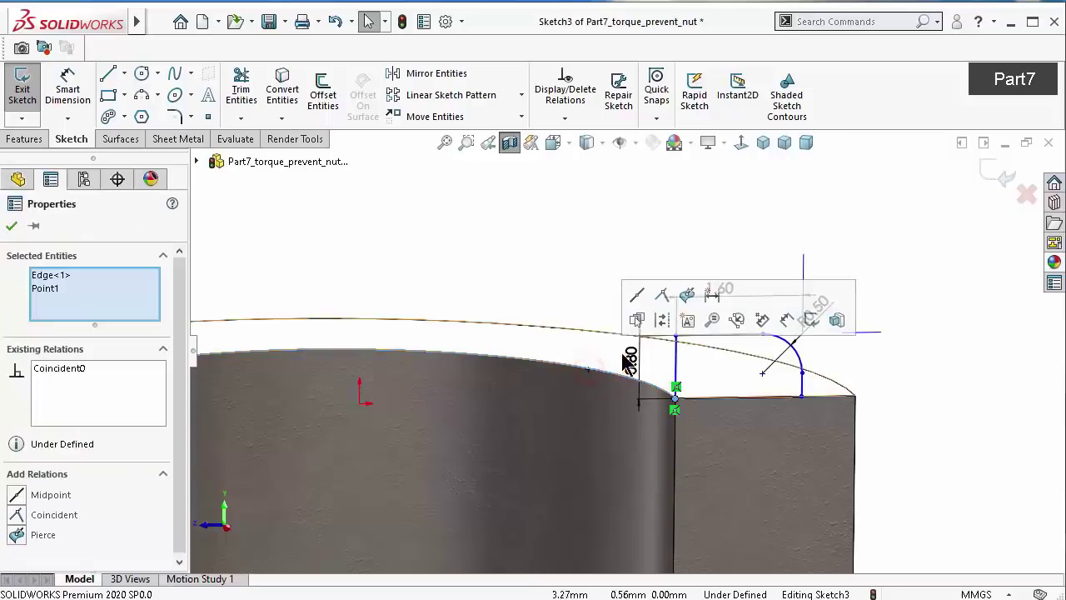
left_click(658, 296)
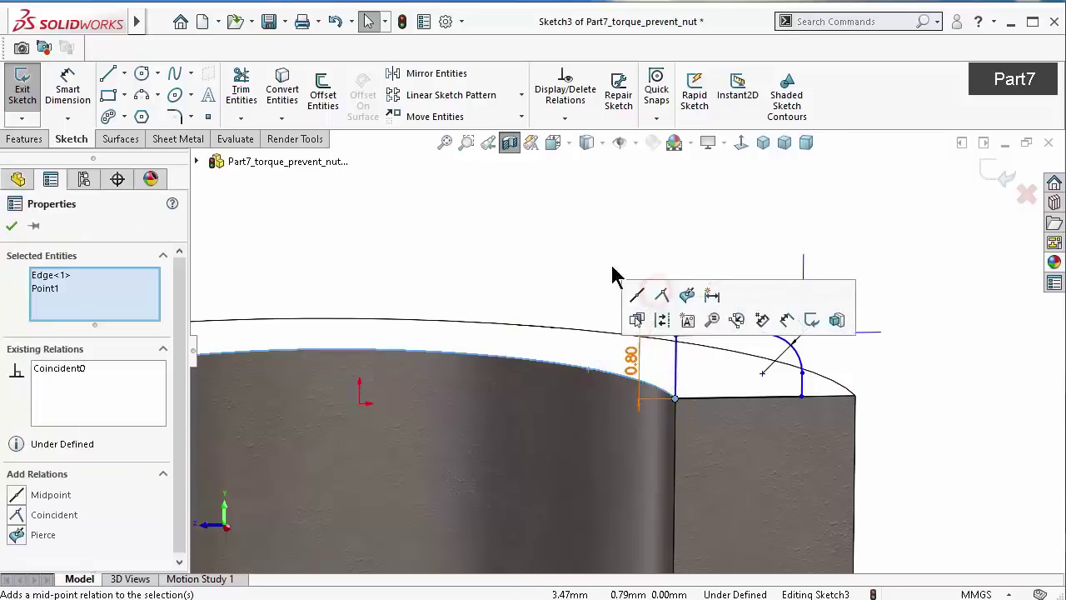
left_click(513, 230)
left_click(676, 401)
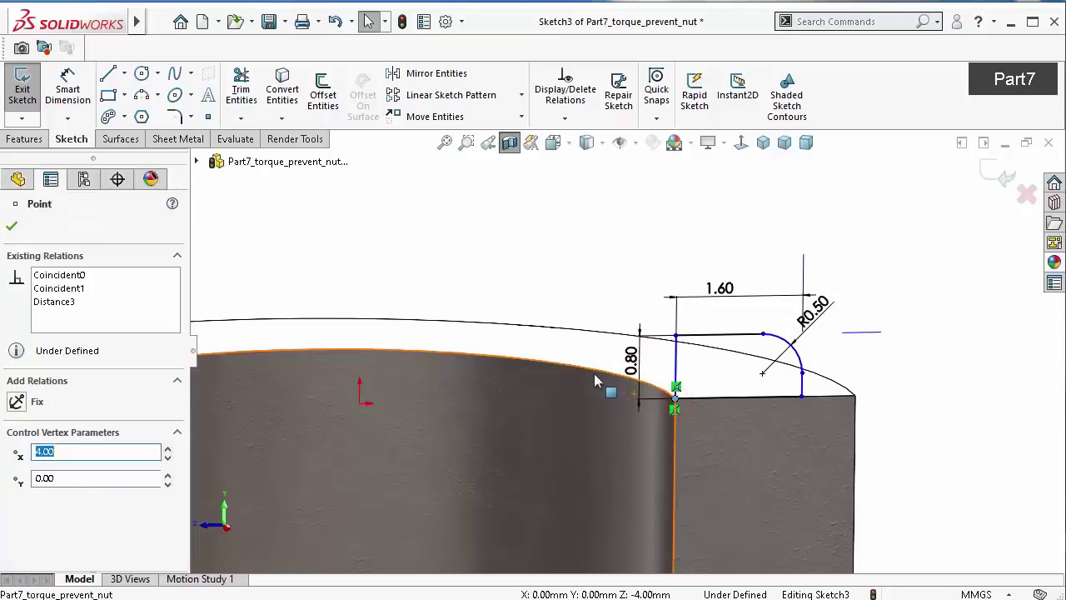
left_click(596, 371, "ctrl")
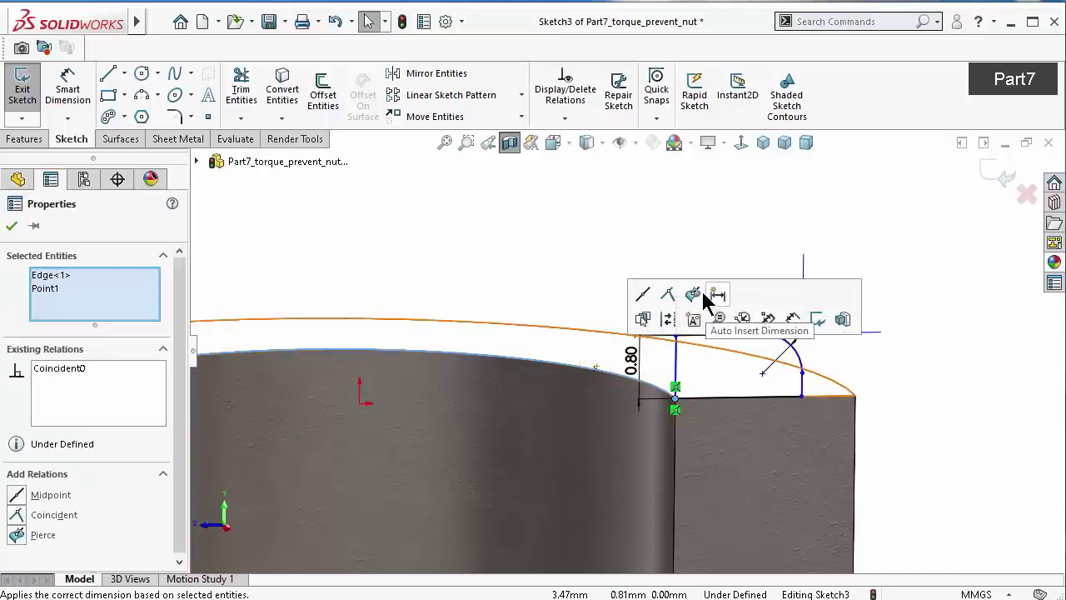
left_click(693, 295)
left_click(576, 237)
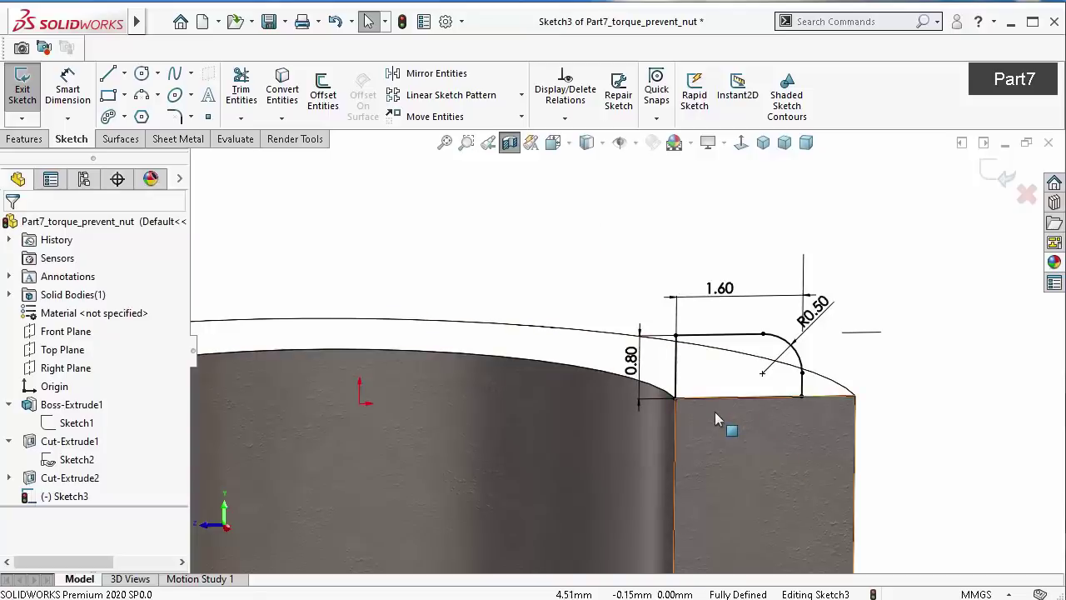
scroll(715, 413, "up", 3)
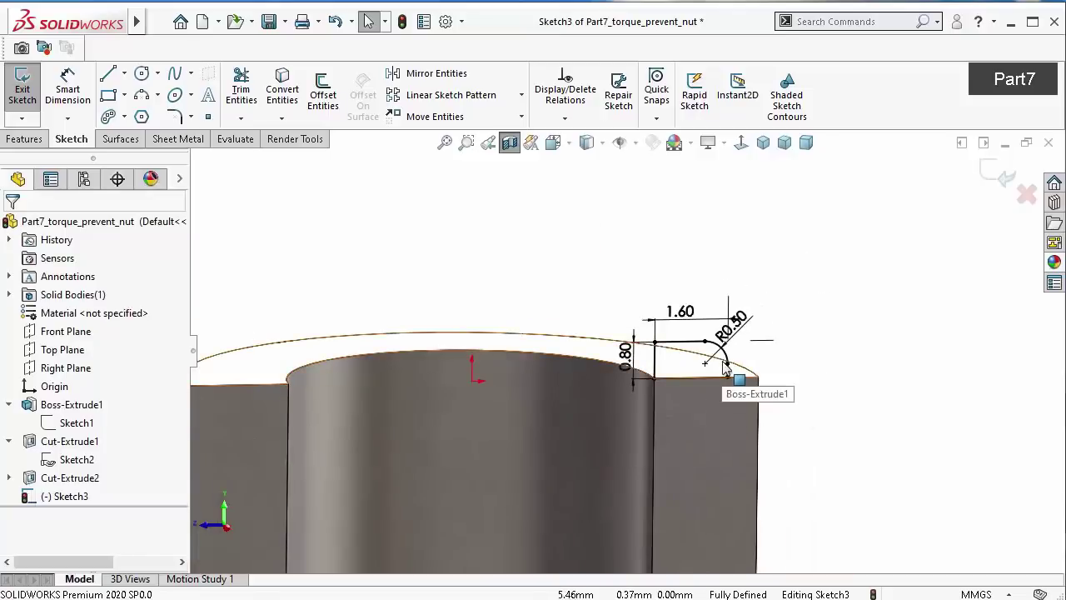
Show the temporary axes and revolve the collar sketch around Axis<1> as Revolve1
left_click(638, 146)
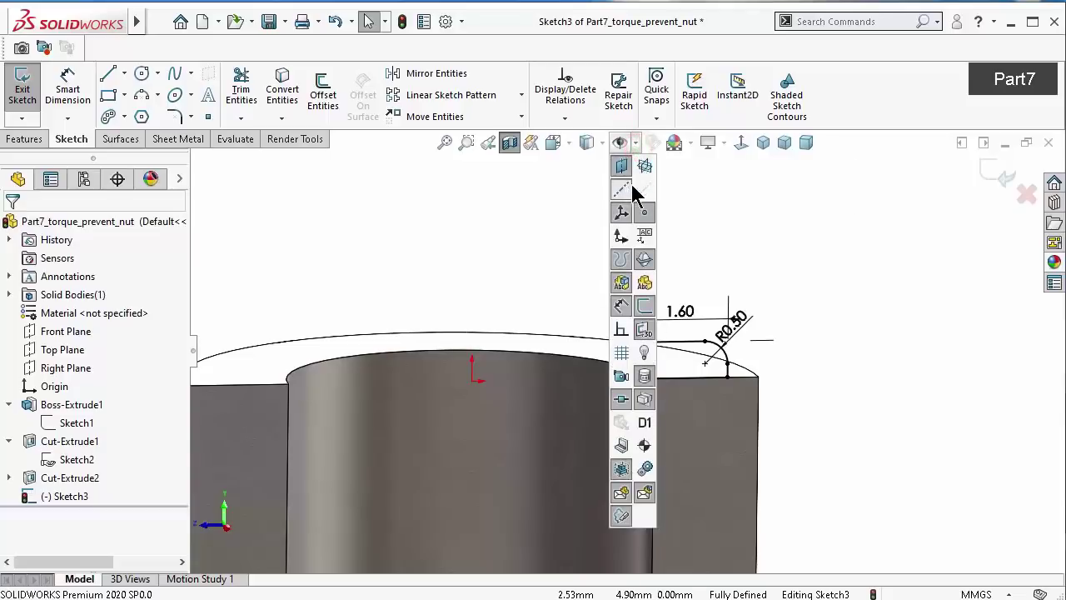
left_click(641, 190)
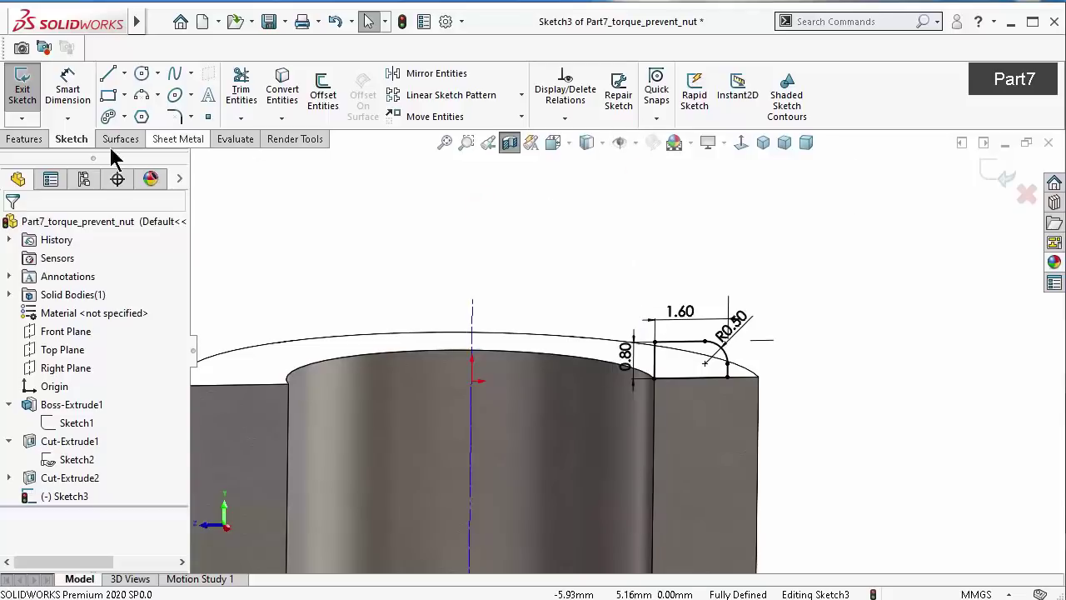
left_click(30, 141)
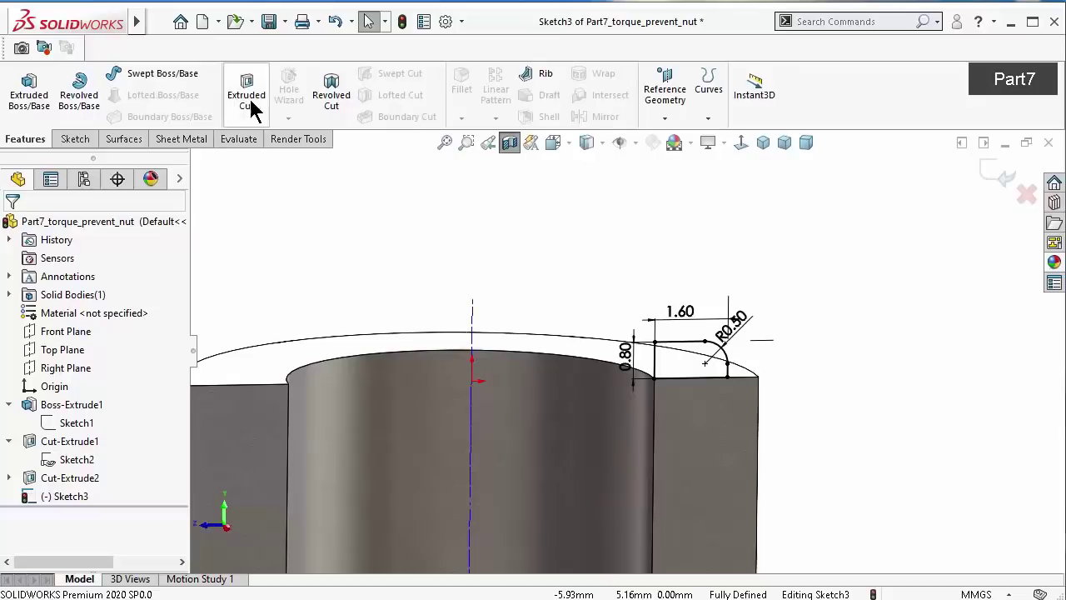
left_click(90, 100)
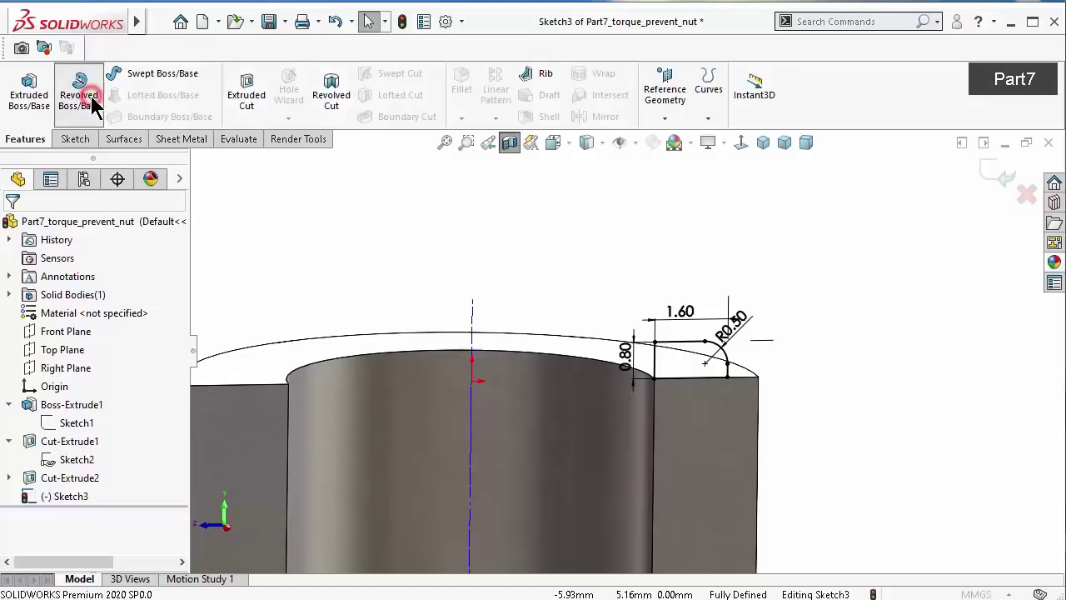
left_click(473, 323)
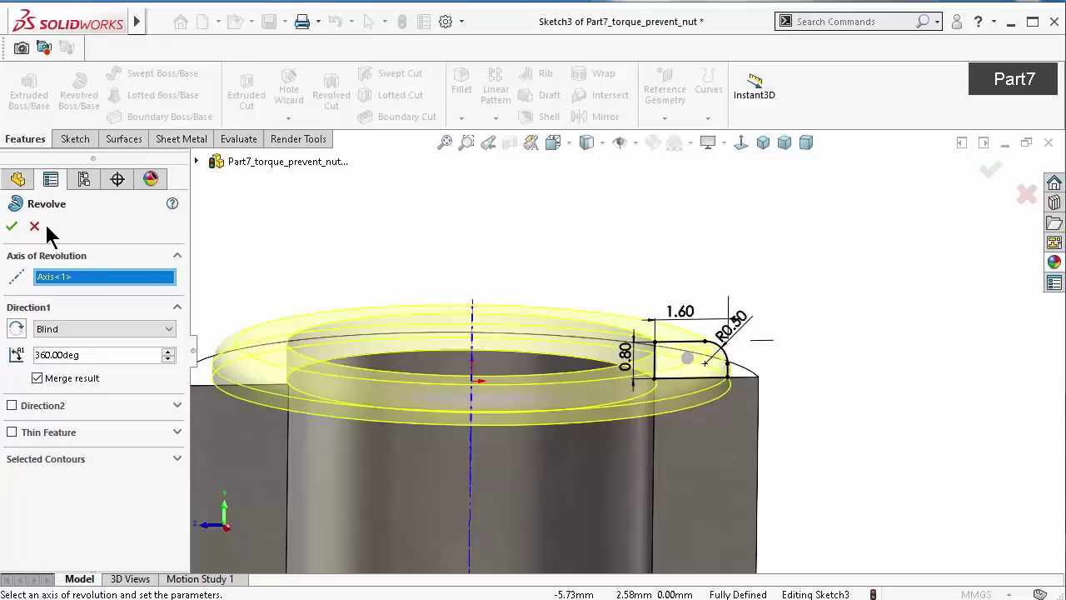
left_click(10, 225)
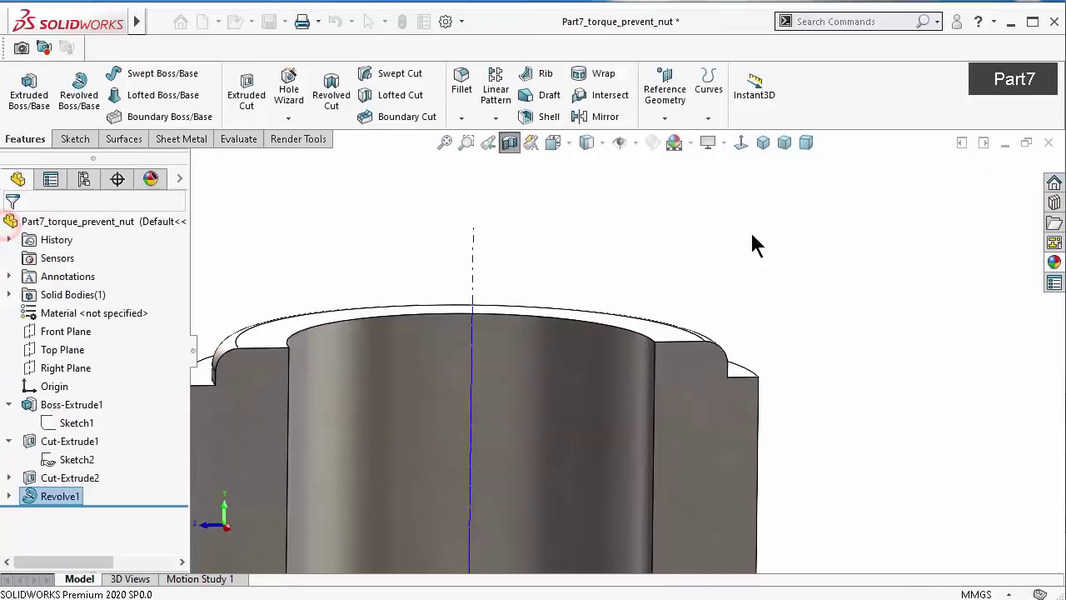
Inspect the new collar from several angles and save the part
middle_click_drag(857, 255, 747, 280)
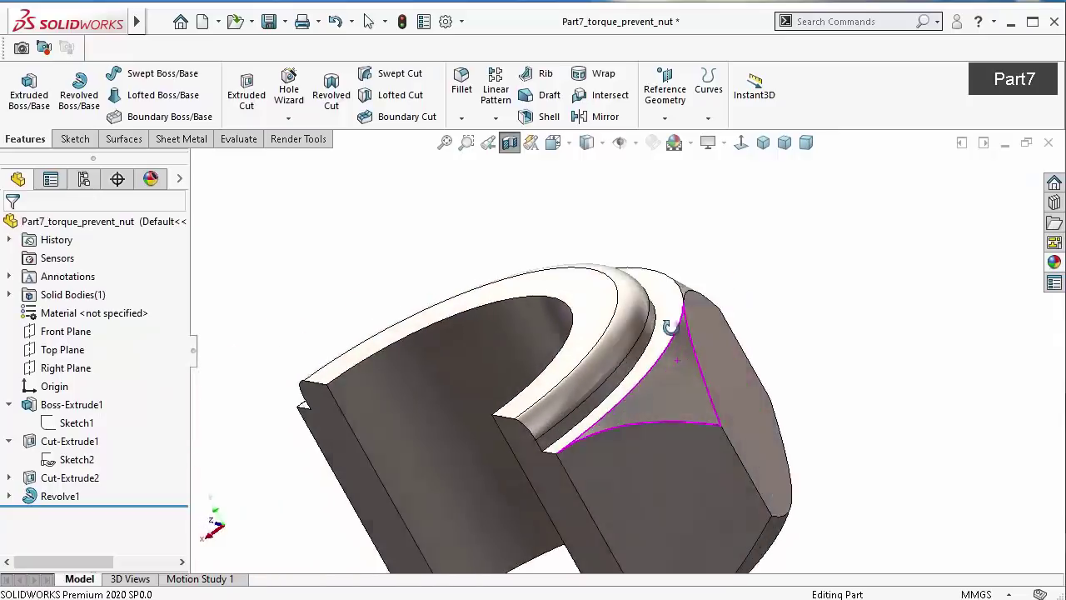
middle_click_drag(747, 281, 709, 239)
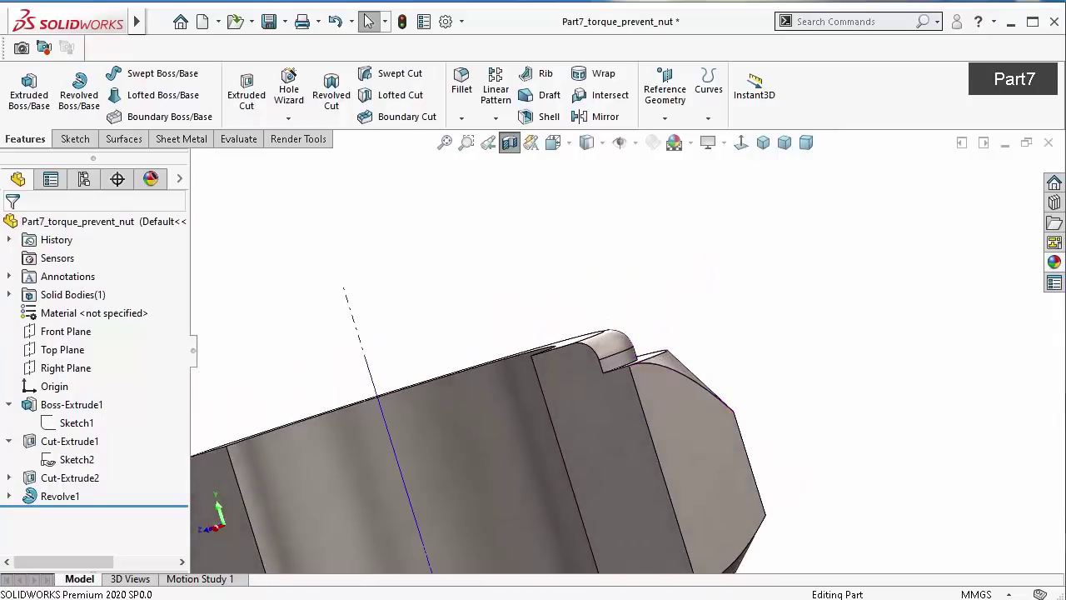
key("ctrl+s")
middle_click_drag(764, 334, 821, 357)
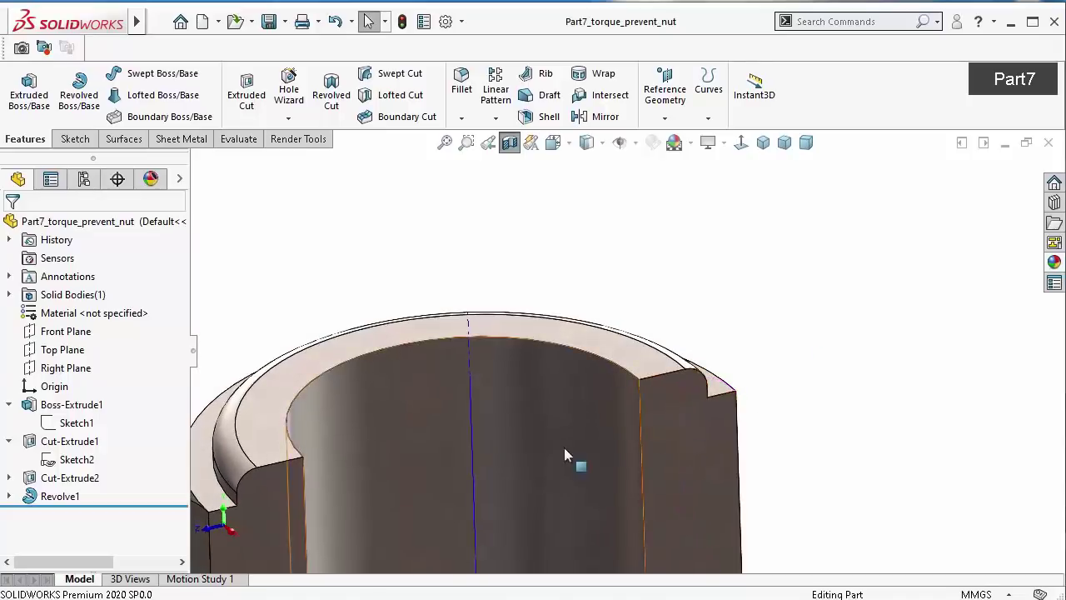
scroll(559, 447, "up", 2)
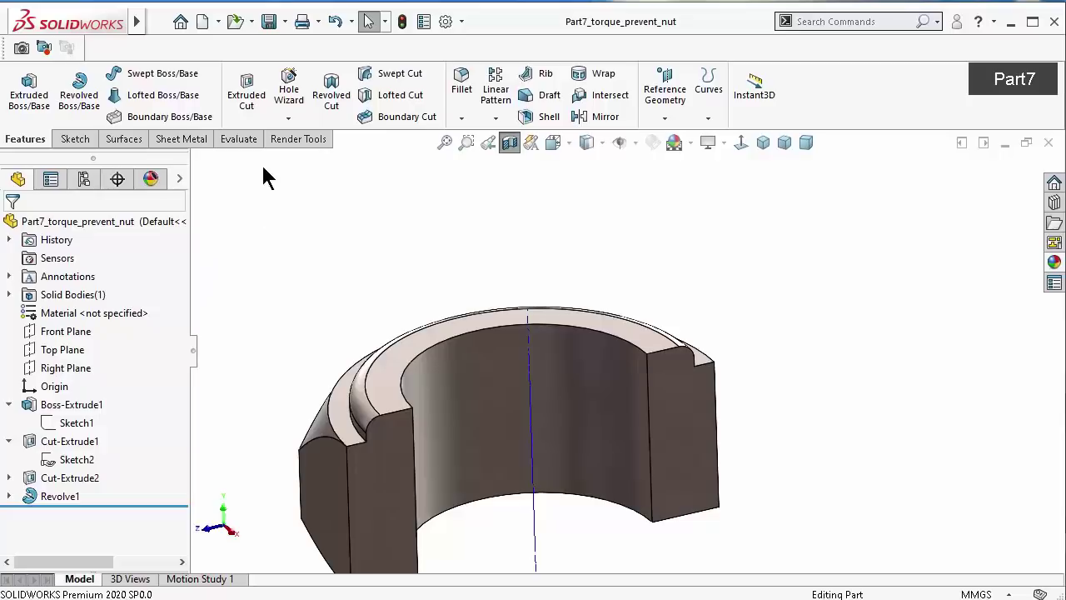
left_click(288, 118)
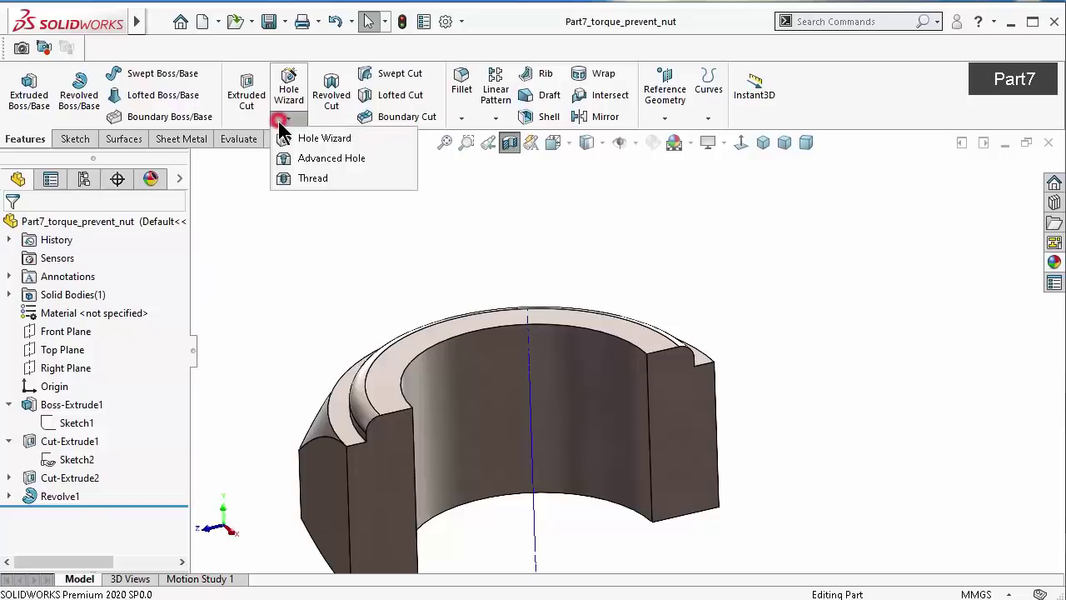
Start a thread feature on the bore's top edge and preview it
left_click(288, 179)
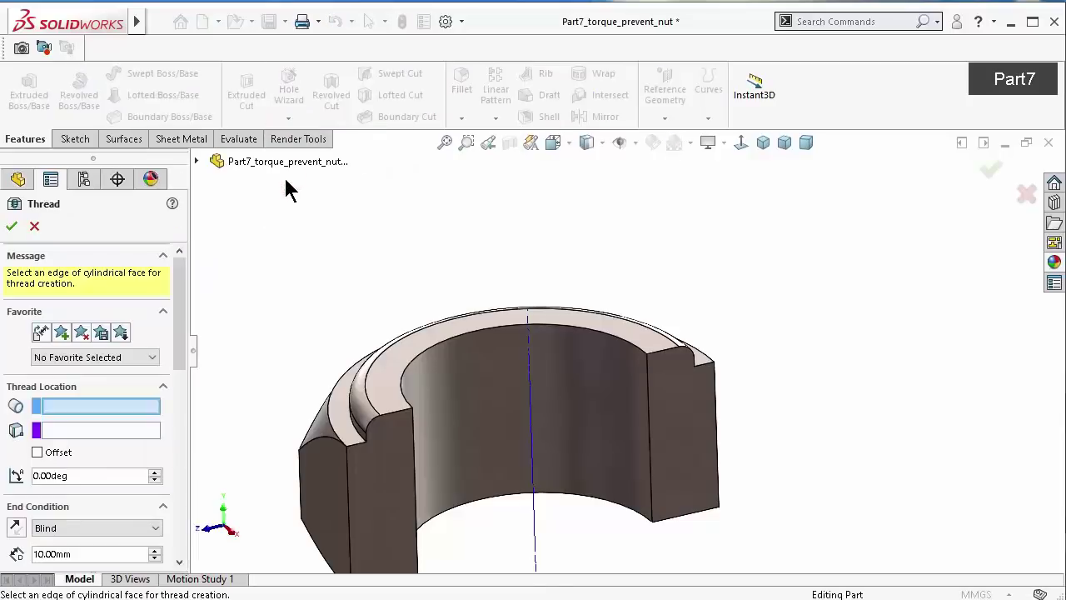
left_click(482, 335)
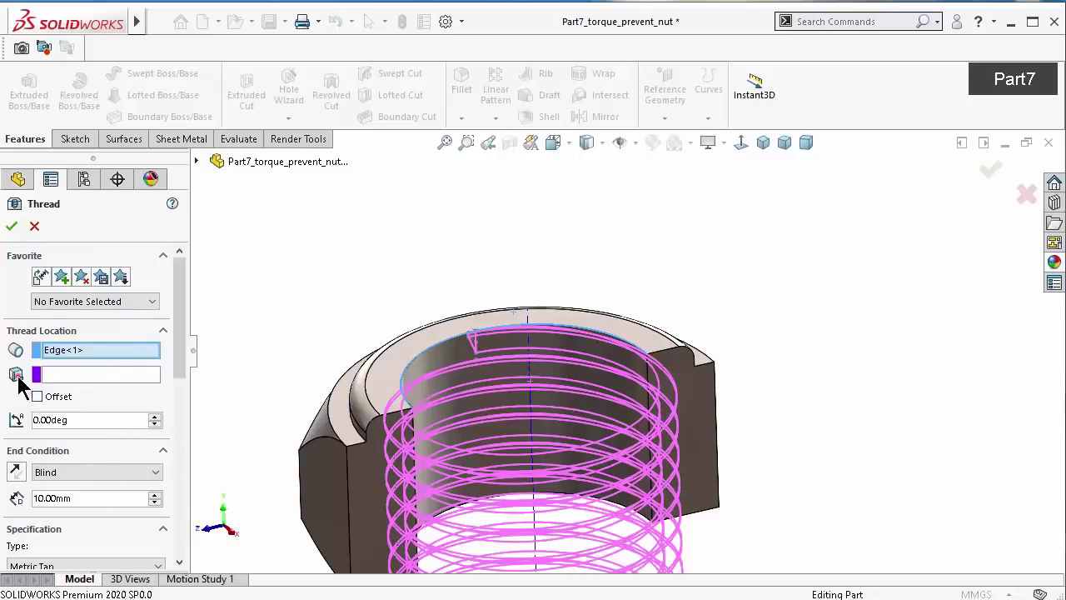
scroll(575, 499, "down", 2)
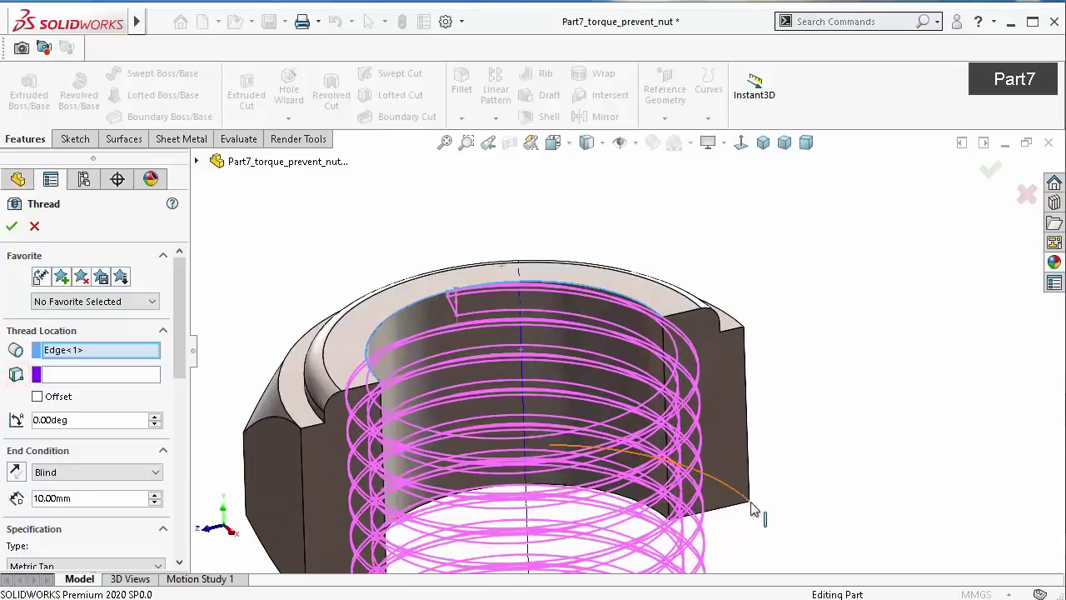
middle_click_drag(750, 510, 727, 473)
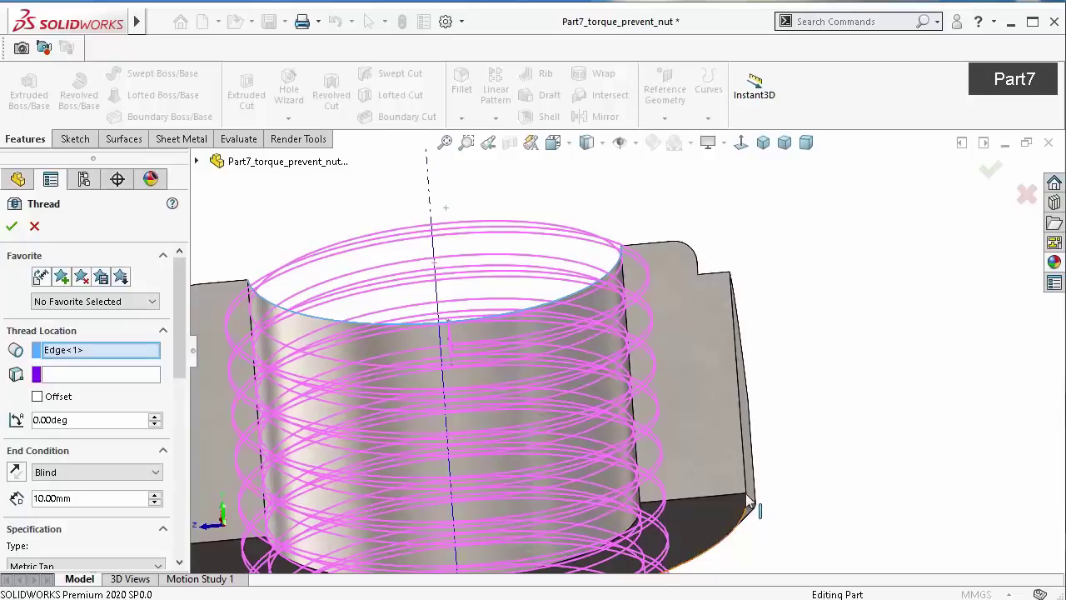
left_click(736, 500)
middle_click_drag(630, 286, 642, 369)
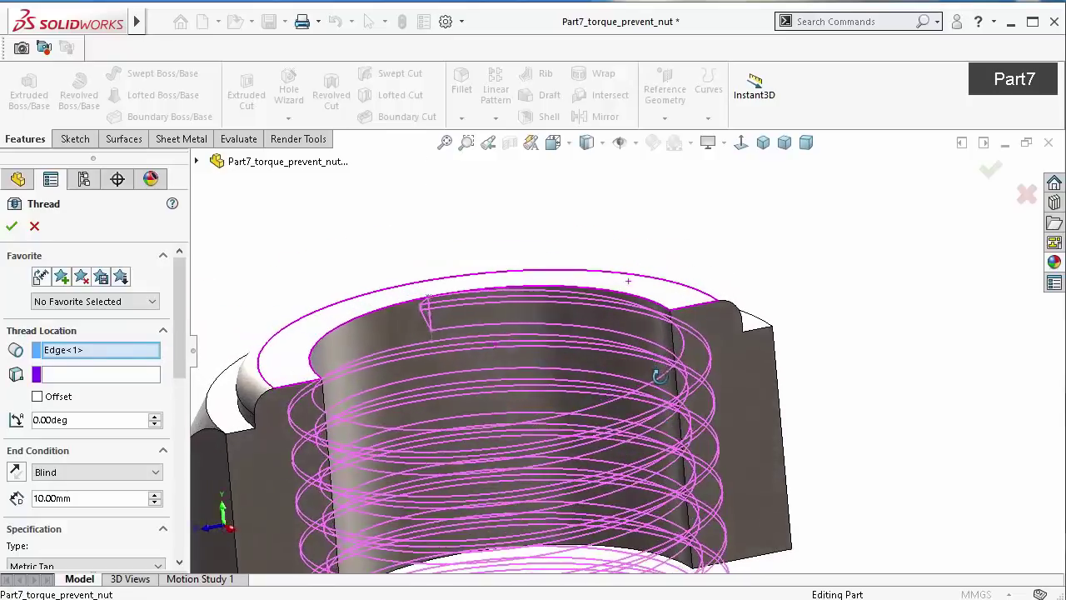
Offset the thread start 1.00 mm in reverse and create the M8x1.0 metric tap Thread1
left_click(37, 397)
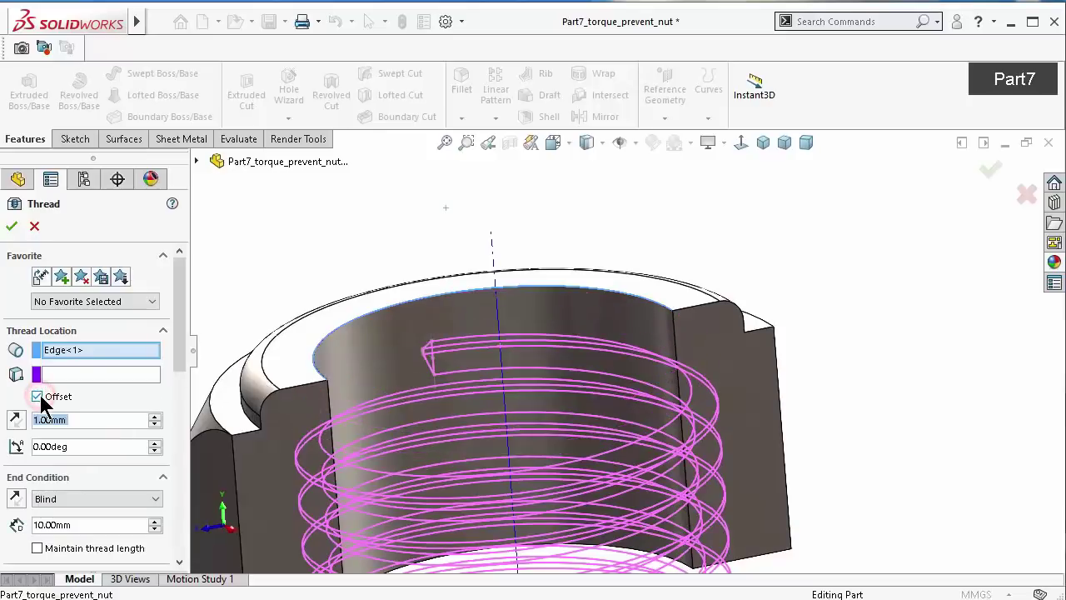
left_click(18, 421)
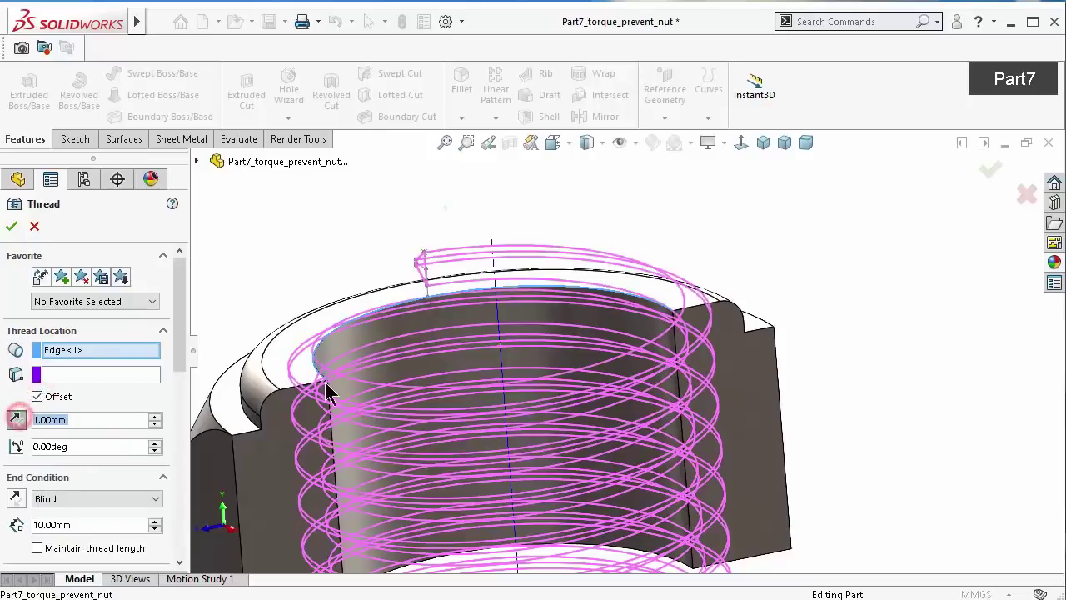
mouse_move(497, 360)
middle_mouse_down()
mouse_move(488, 326)
mouse_move(428, 300)
mouse_move(391, 322)
mouse_move(455, 367)
mouse_move(452, 424)
mouse_move(481, 452)
middle_mouse_up()
scroll(480, 453, "up", 3)
scroll(529, 477, "up", 2)
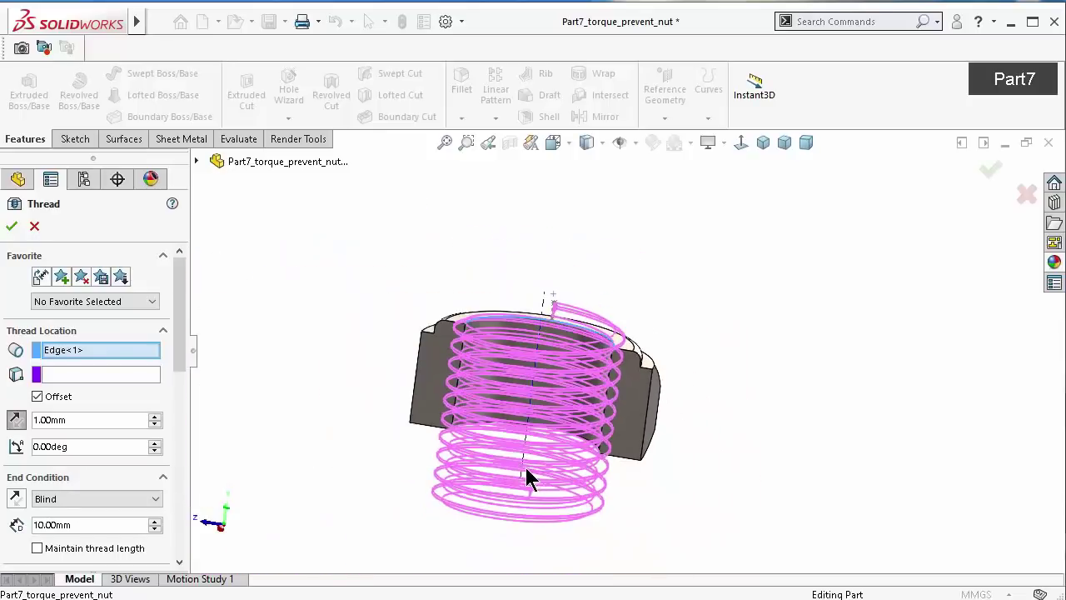
mouse_move(549, 473)
middle_mouse_down()
mouse_move(533, 395)
mouse_move(522, 393)
middle_mouse_up()
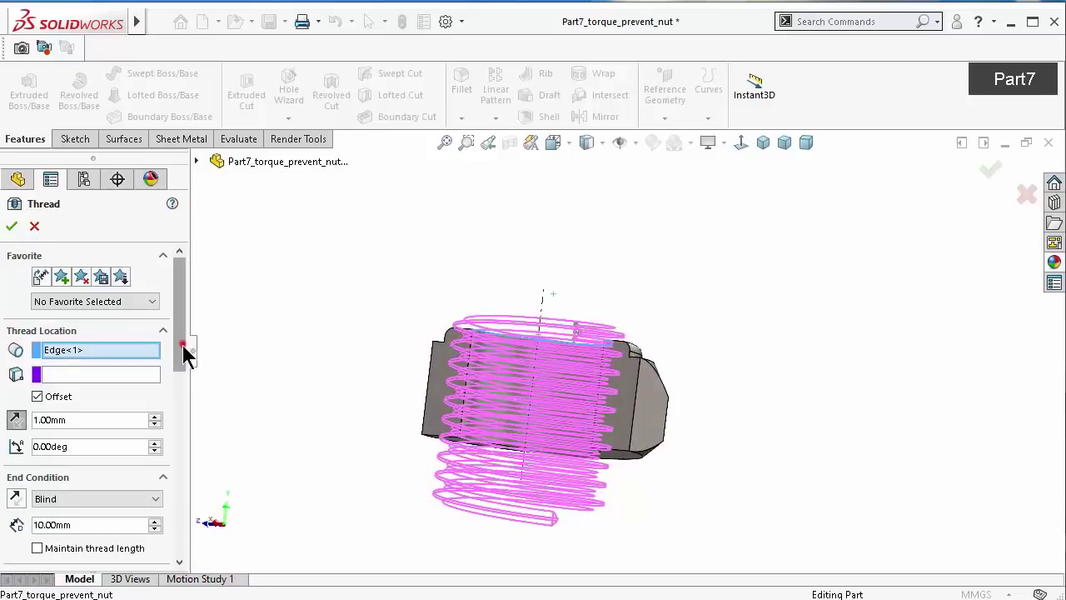
left_click_drag(182, 345, 185, 411)
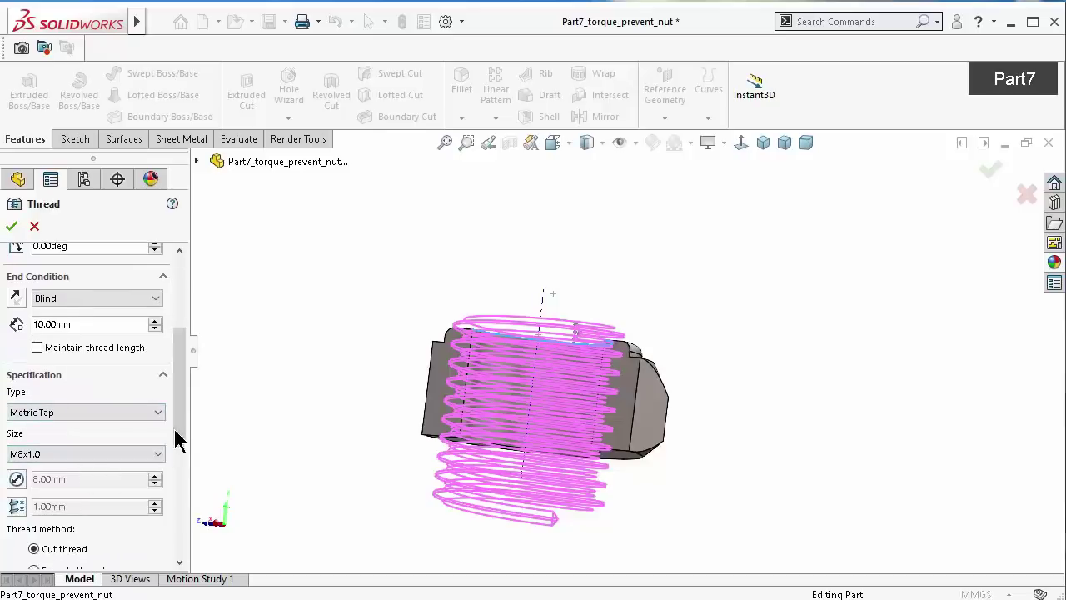
left_click_drag(177, 411, 183, 546)
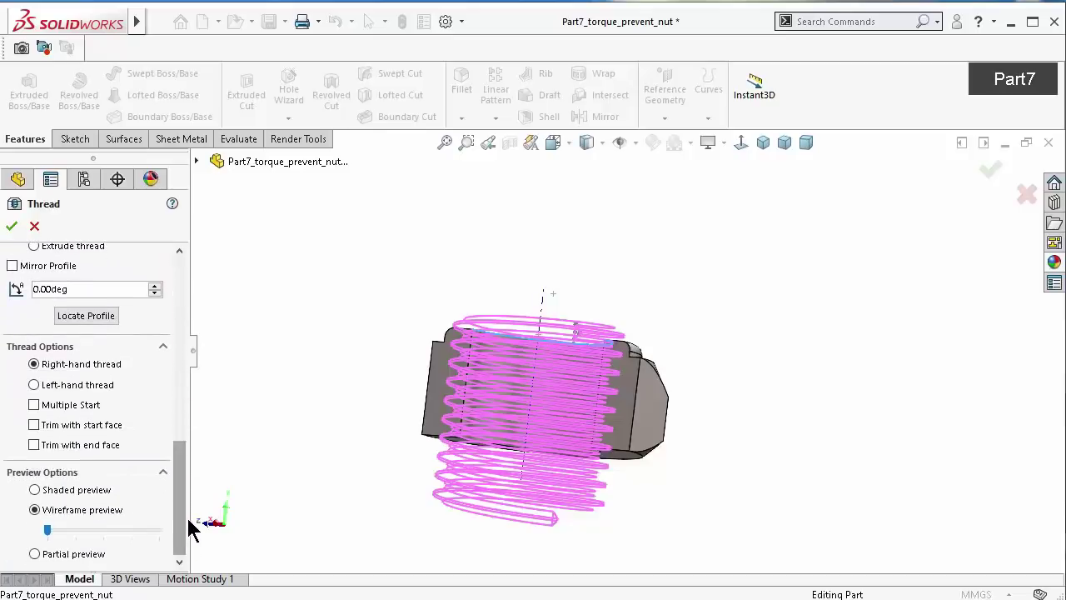
left_click(14, 225)
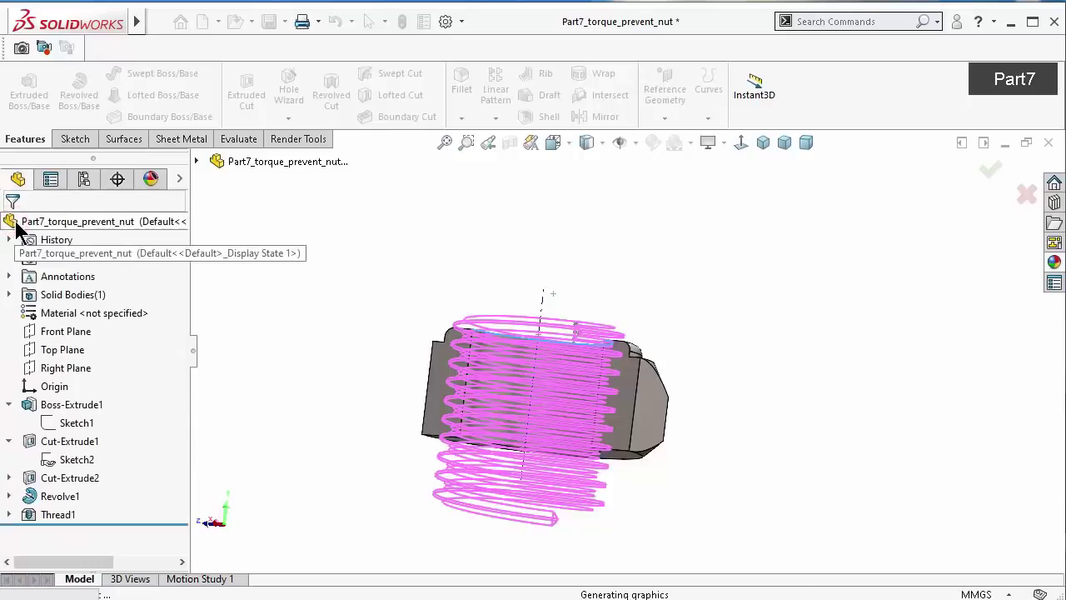
middle_click_drag(664, 316, 702, 317)
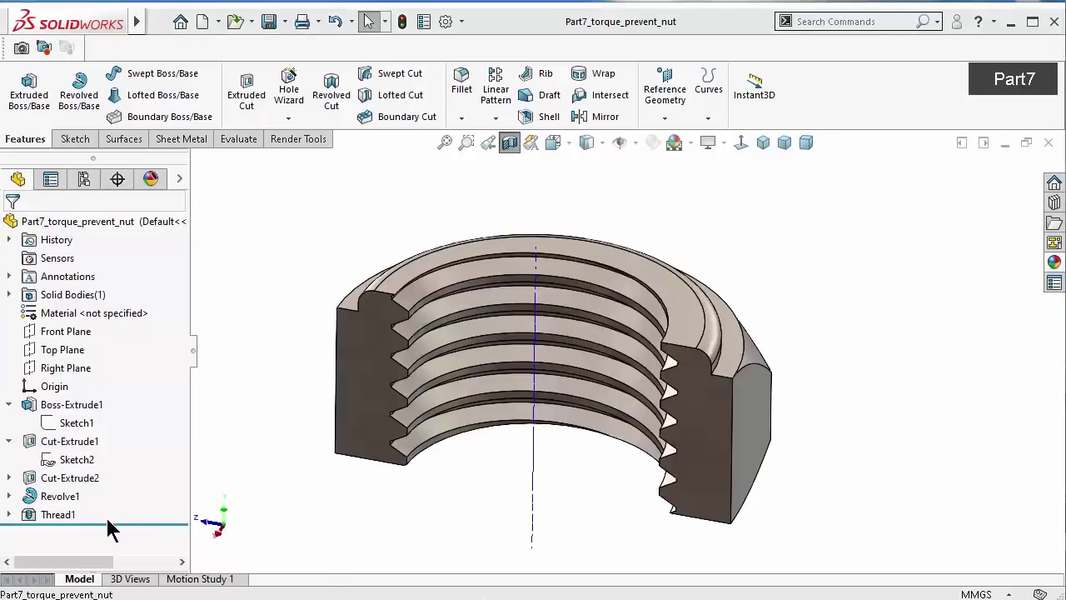
left_click(111, 523)
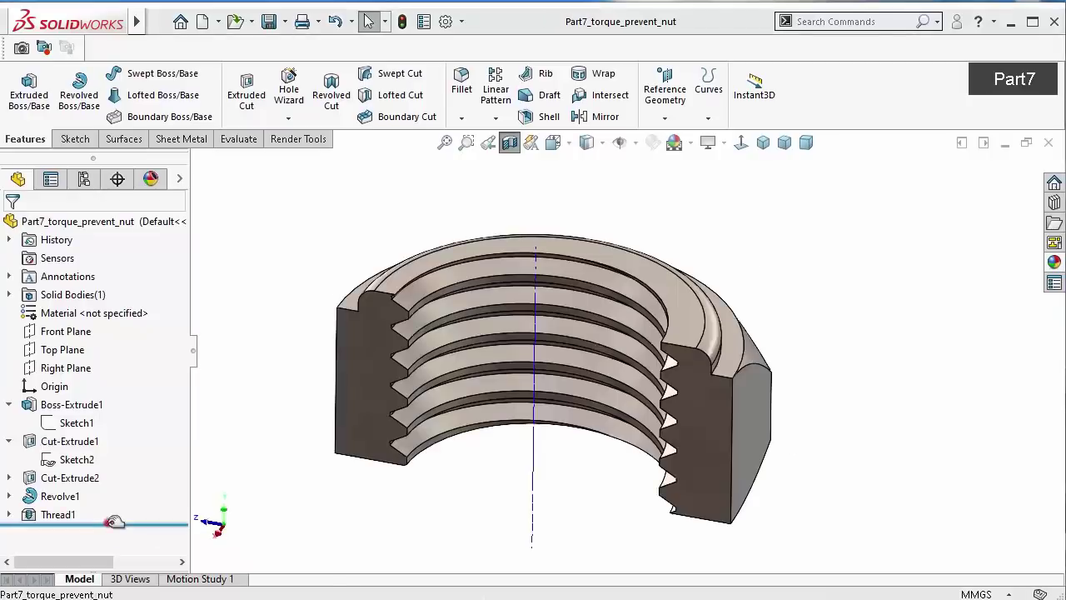
left_click(458, 116)
Start a chamfer and clear the mistakenly picked collar edge from its selection
left_click(471, 158)
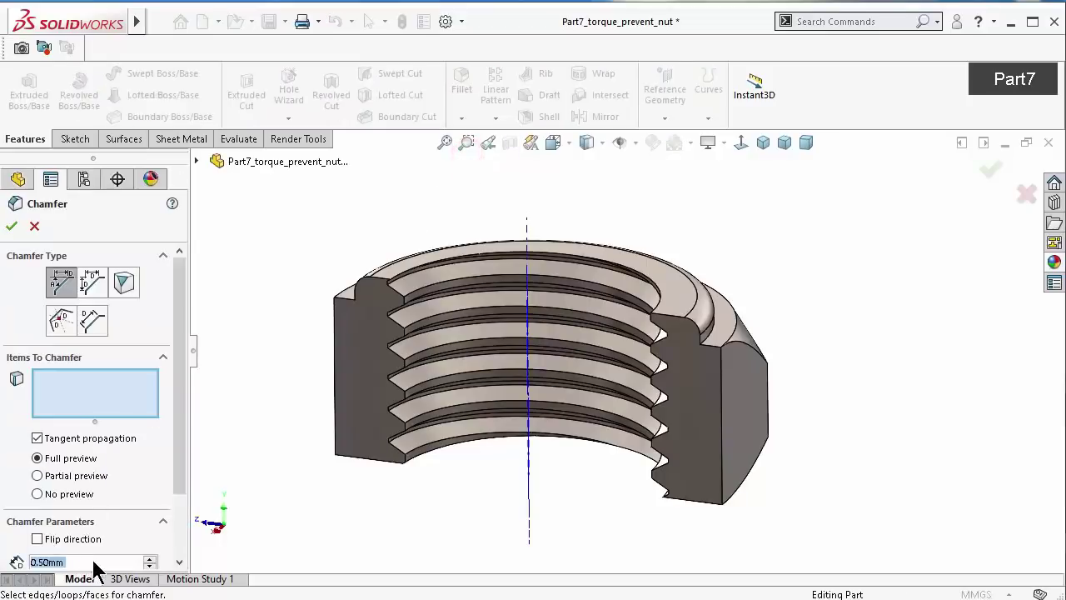
type("0.2")
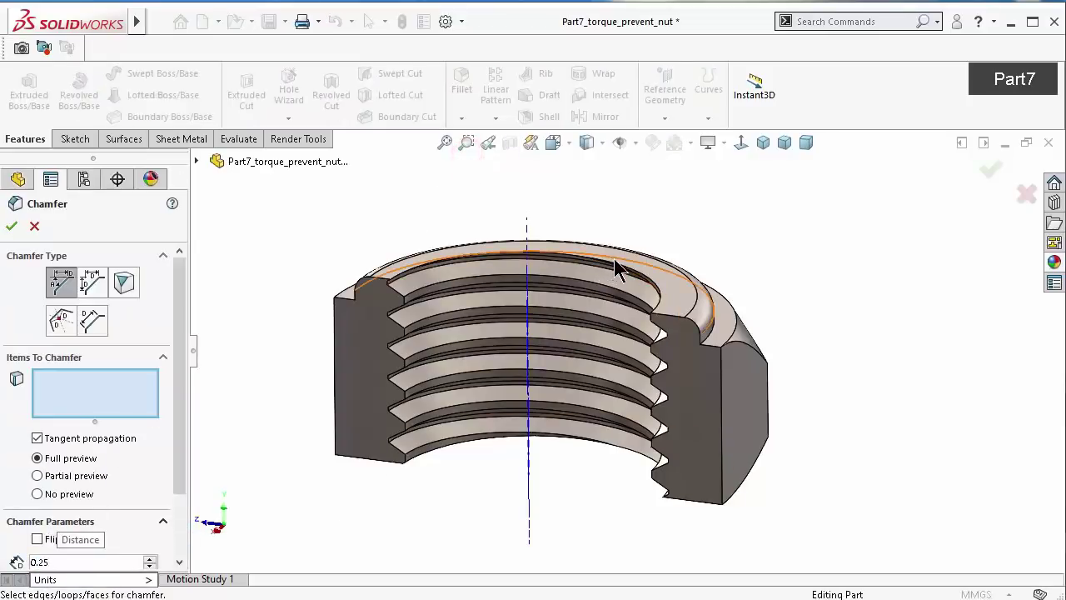
mouse_move(613, 268)
middle_mouse_down("ctrl")
mouse_move(648, 292)
mouse_move(610, 302)
middle_mouse_up("ctrl")
left_click(612, 300)
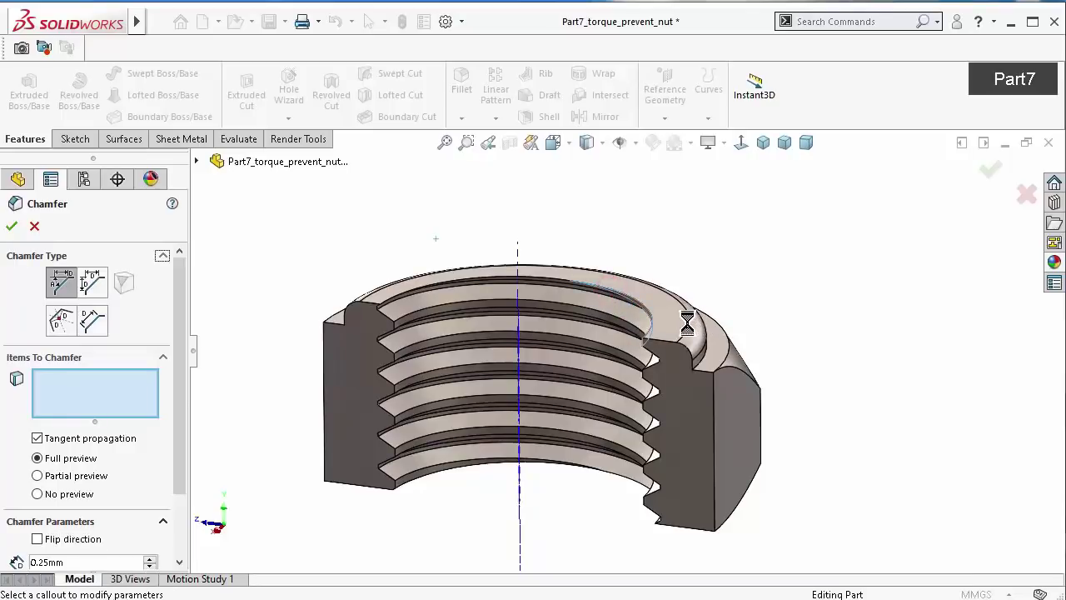
right_click(101, 405)
left_click(166, 412)
scroll(563, 342, "down", 3)
scroll(558, 269, "down", 2)
scroll(617, 226, "up", 2)
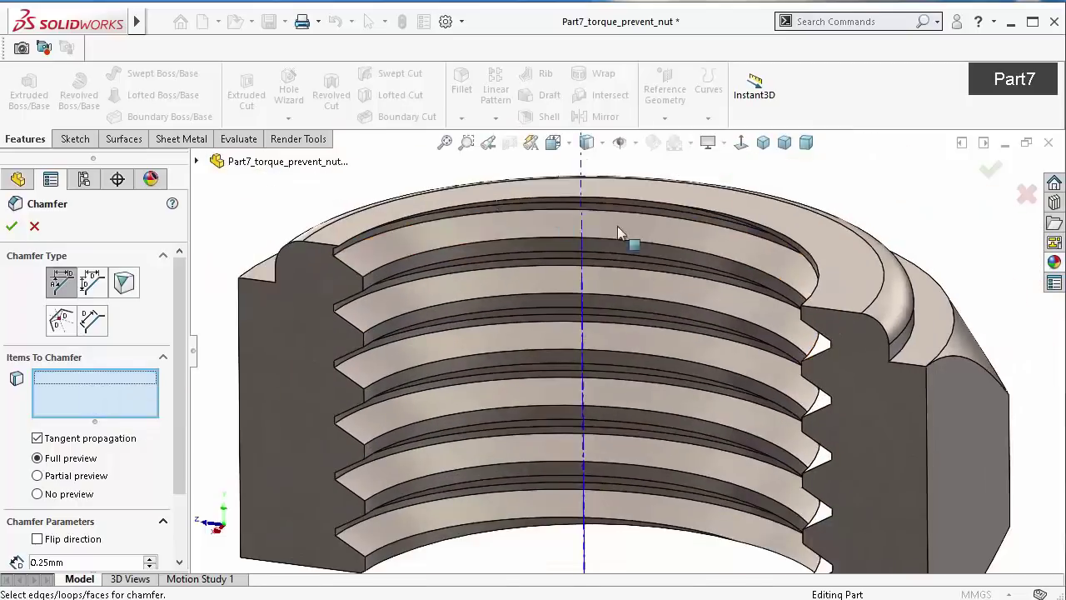
scroll(691, 227, "down", 2)
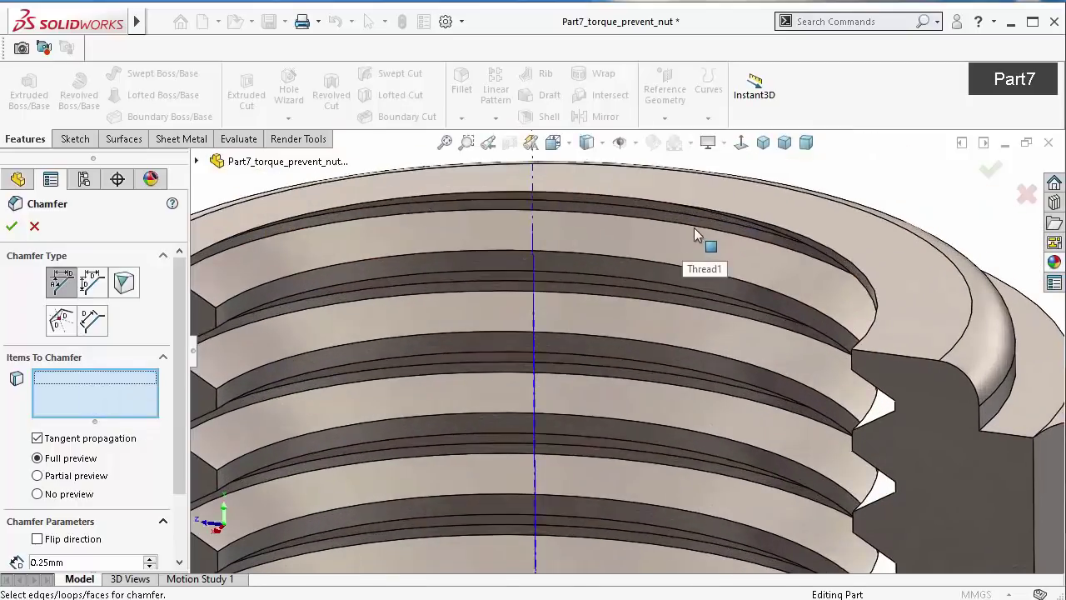
Select the thread's top and bottom edges for the chamfer
left_click(780, 231)
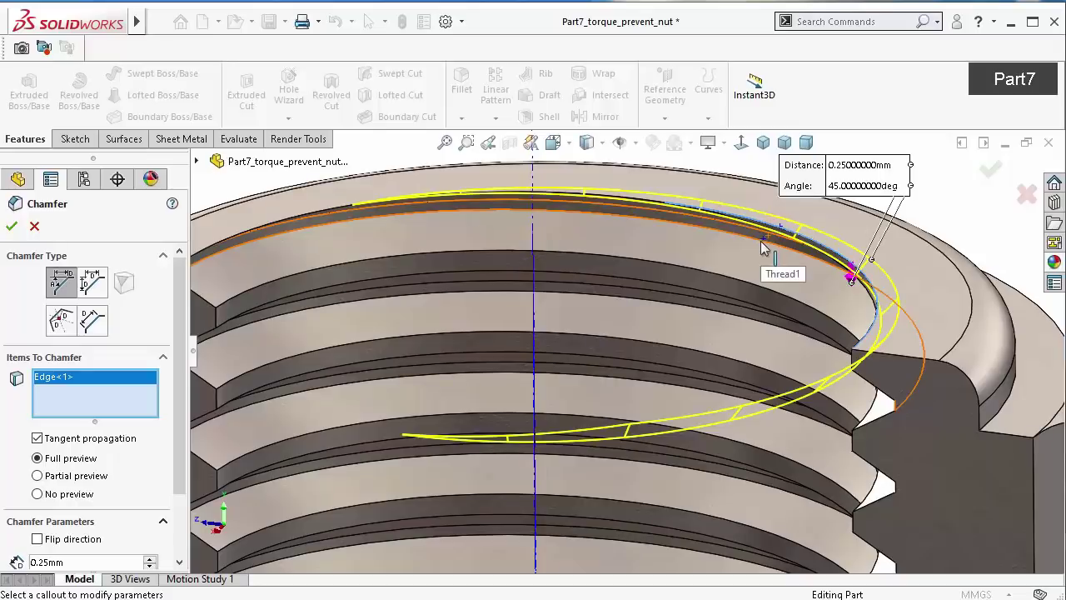
scroll(728, 249, "up", 3)
scroll(726, 374, "up", 1)
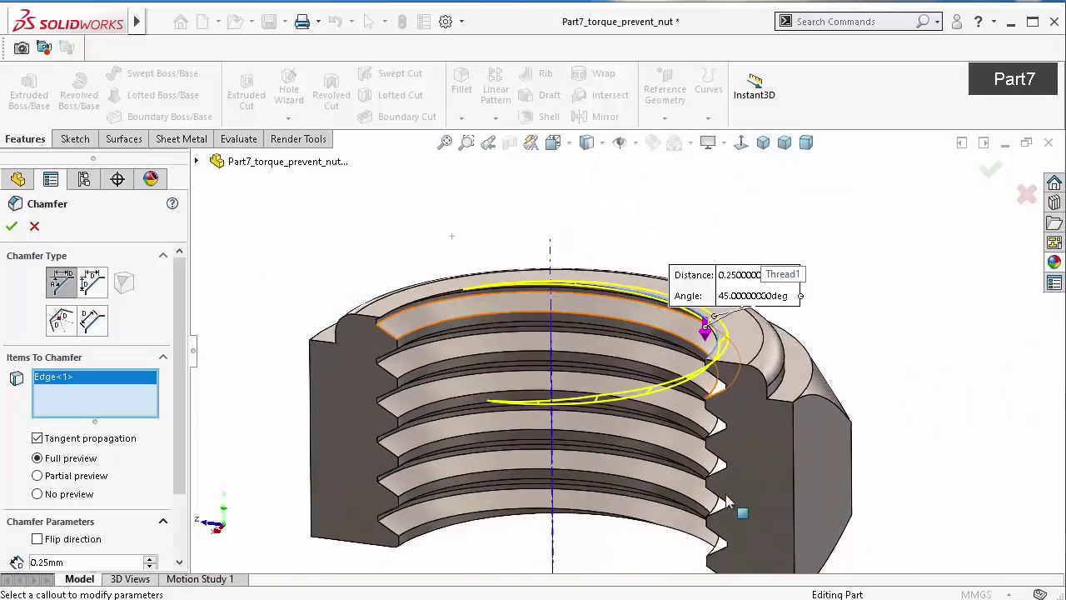
mouse_move(726, 500)
middle_mouse_down()
mouse_move(726, 489)
mouse_move(707, 494)
mouse_move(749, 441)
mouse_move(782, 458)
mouse_move(654, 383)
middle_mouse_up()
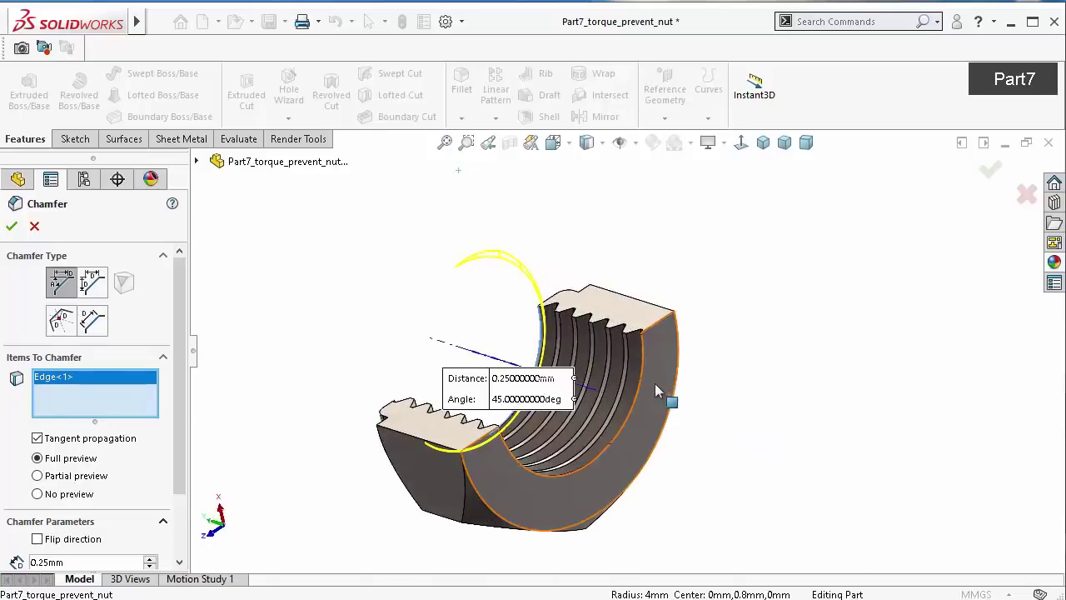
scroll(614, 535, "down", 1)
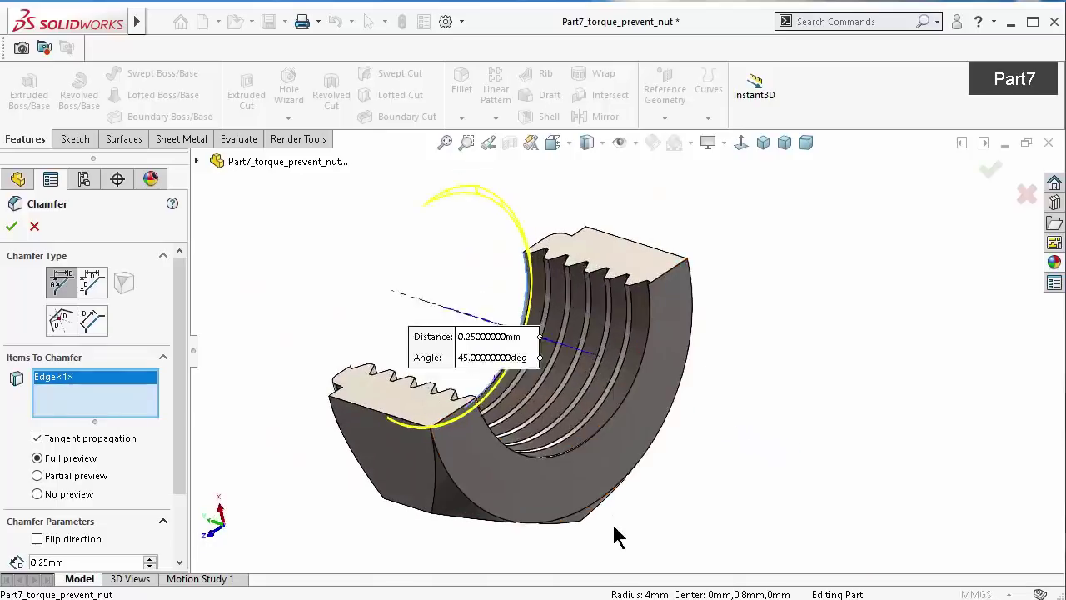
scroll(587, 398, "down", 3)
scroll(587, 398, "down", 1)
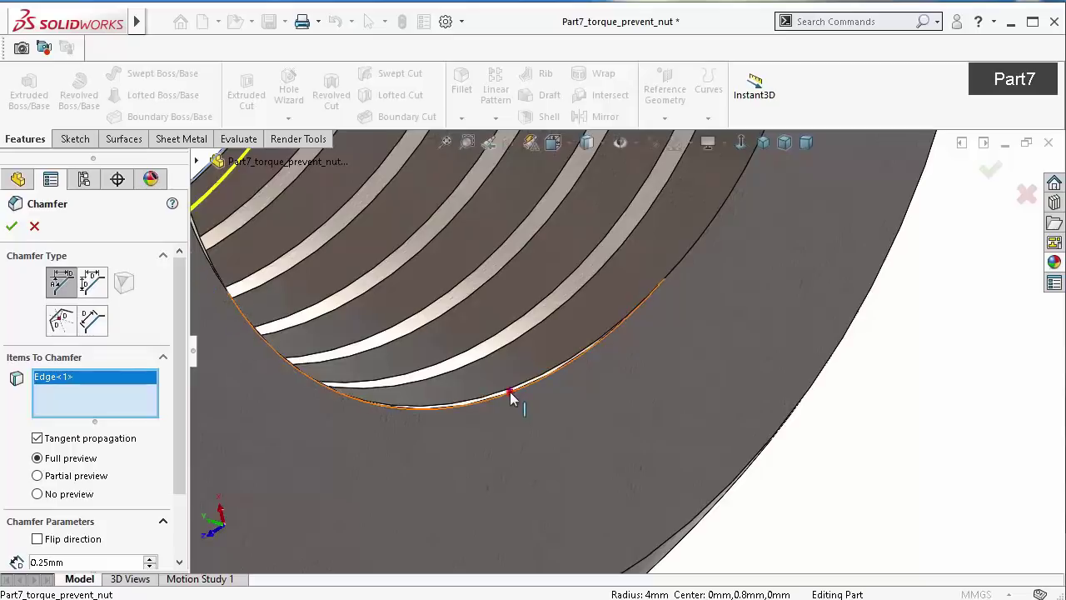
left_click(510, 391)
scroll(650, 417, "up", 3)
scroll(733, 375, "up", 3)
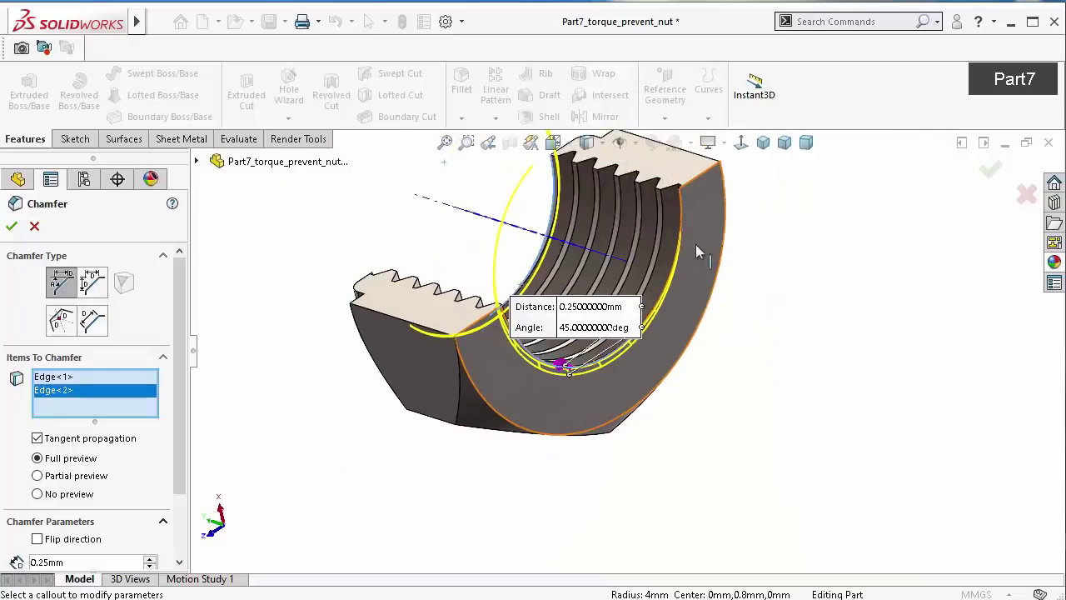
Set the chamfer to 0.5 mm at 45° and create Chamfer2
middle_click_drag(695, 244, 725, 400)
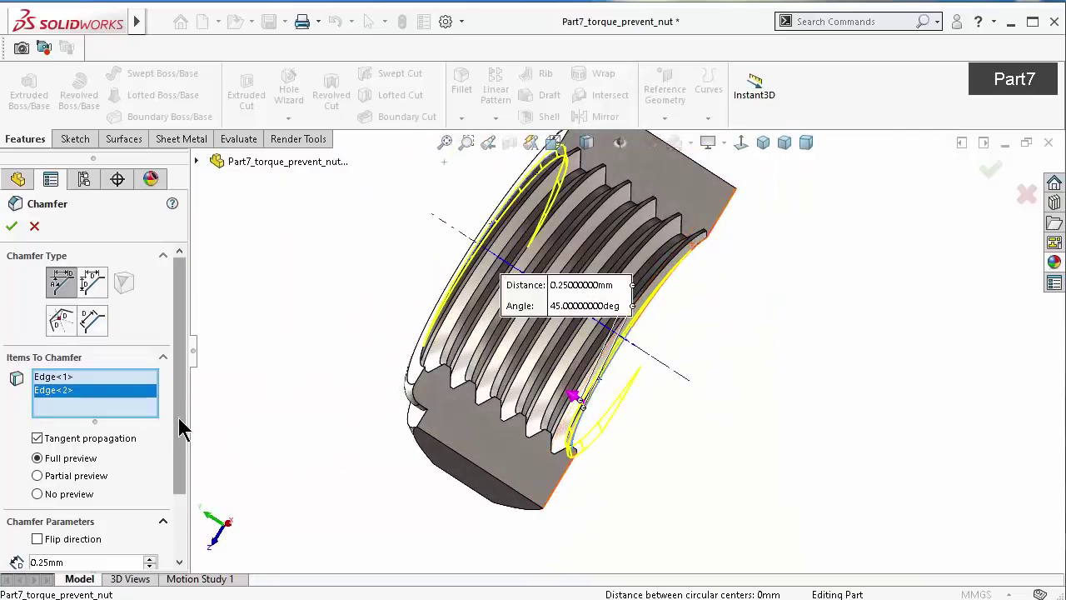
left_click_drag(179, 423, 177, 495)
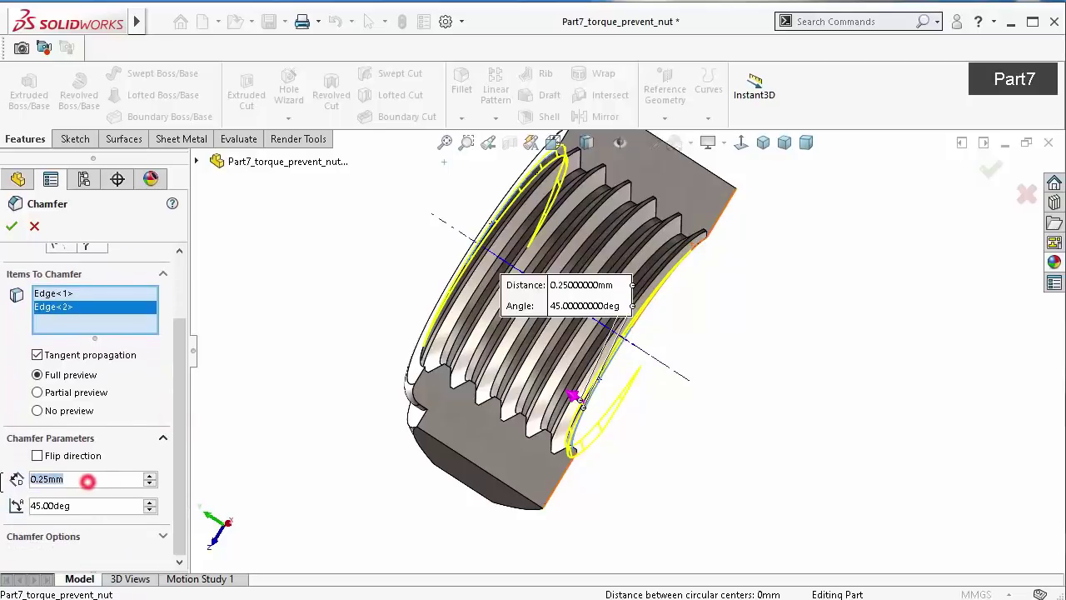
type("0.")
key("Return")
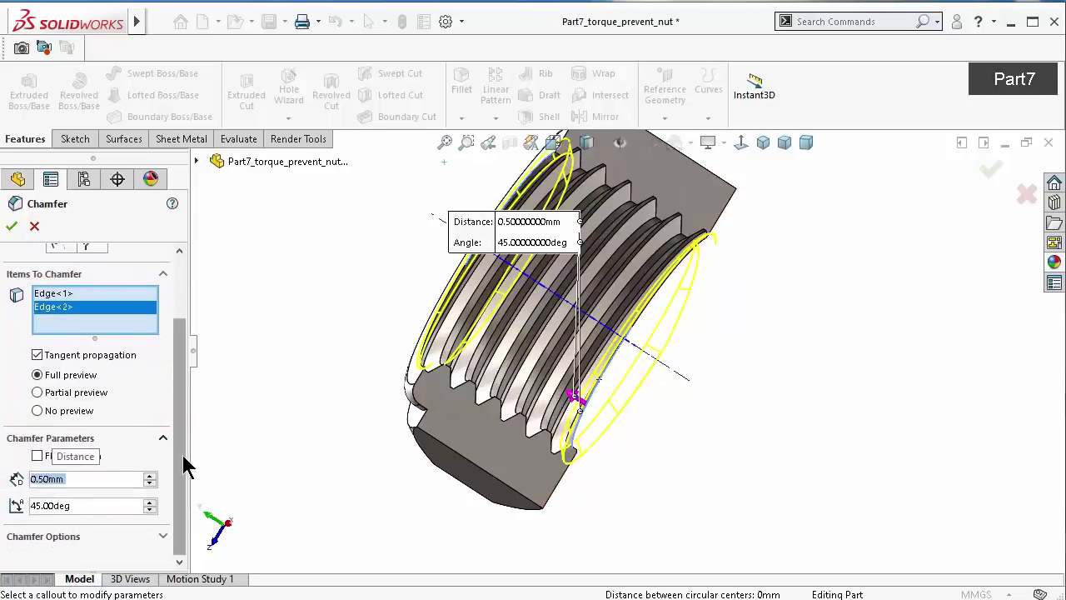
left_click(10, 231)
mouse_move(723, 361)
middle_mouse_down()
mouse_move(756, 372)
mouse_move(766, 431)
mouse_move(675, 211)
mouse_move(659, 352)
mouse_move(651, 252)
middle_mouse_up()
scroll(658, 353, "down", 2)
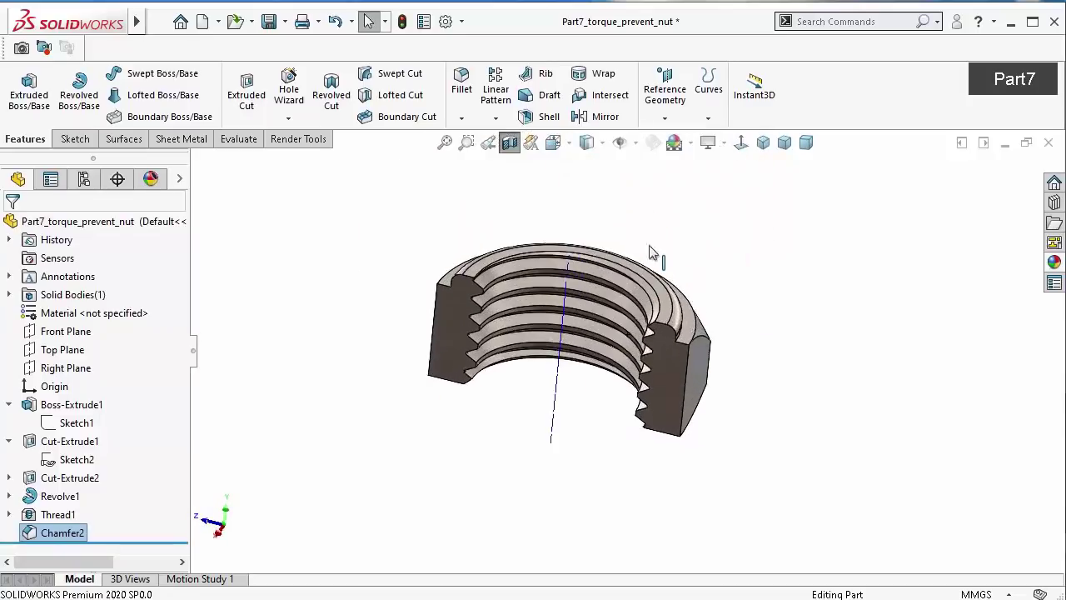
Turn off the section view and hide the temporary axis
left_click(508, 144)
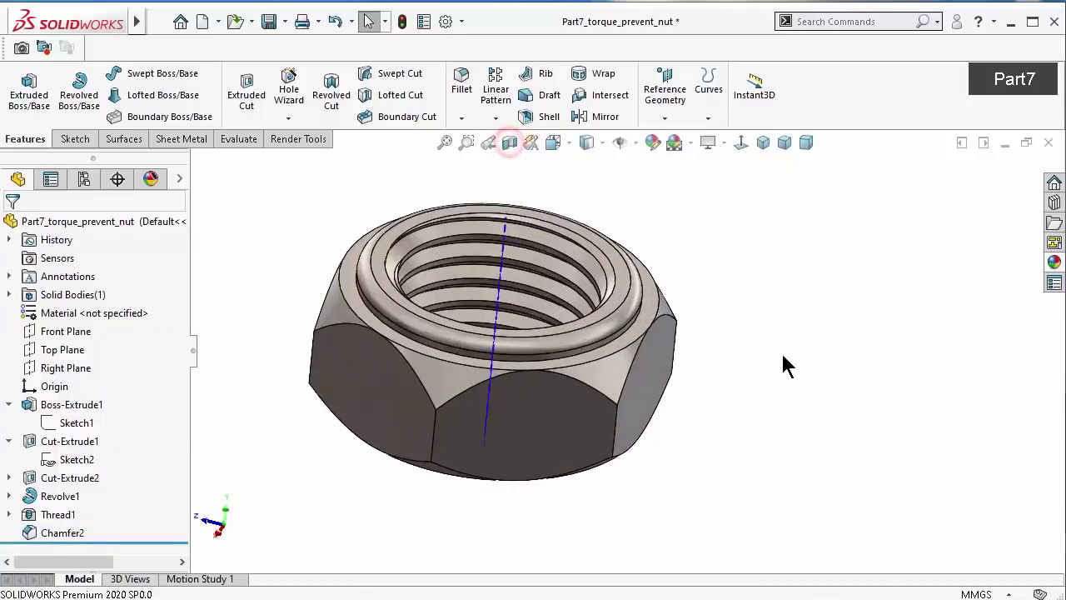
mouse_move(696, 287)
middle_mouse_down()
mouse_move(658, 275)
mouse_move(573, 162)
middle_mouse_up()
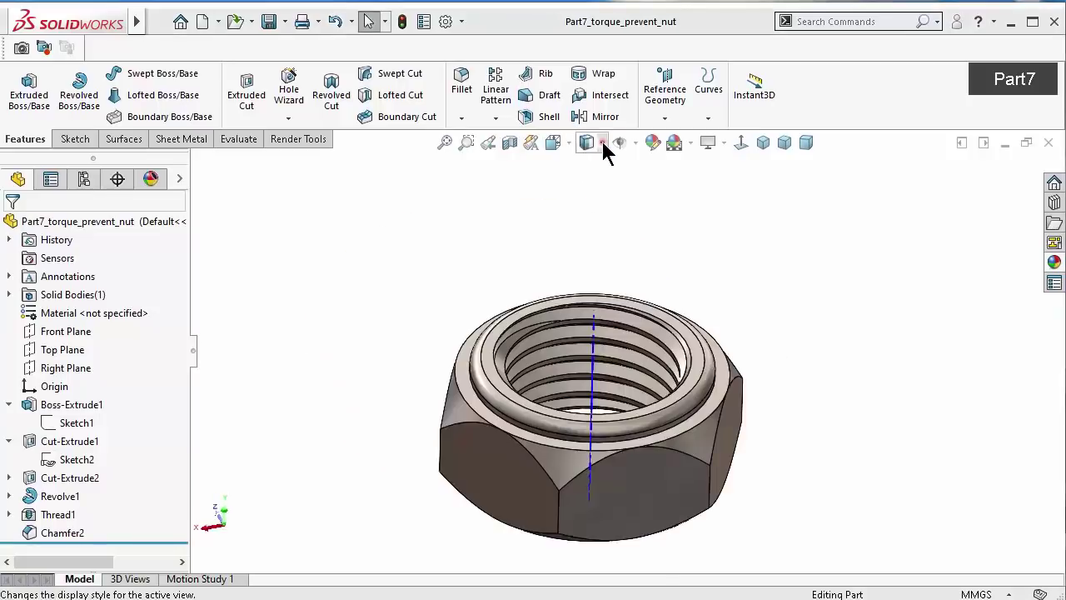
left_click(602, 142)
left_click(635, 142)
left_click(641, 187)
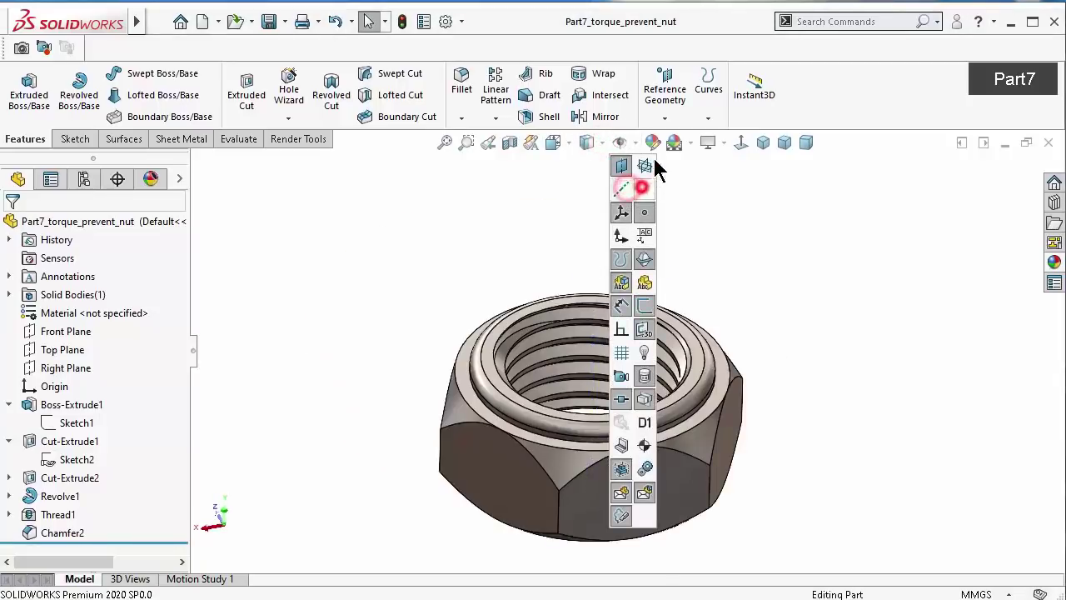
left_click(635, 143)
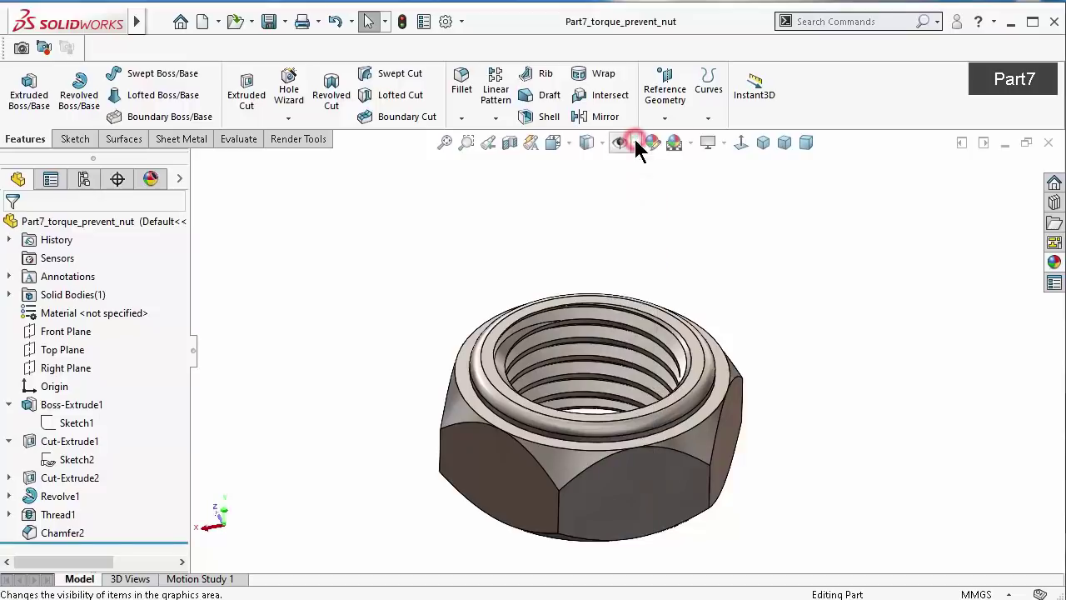
left_click(707, 142)
left_click(733, 230)
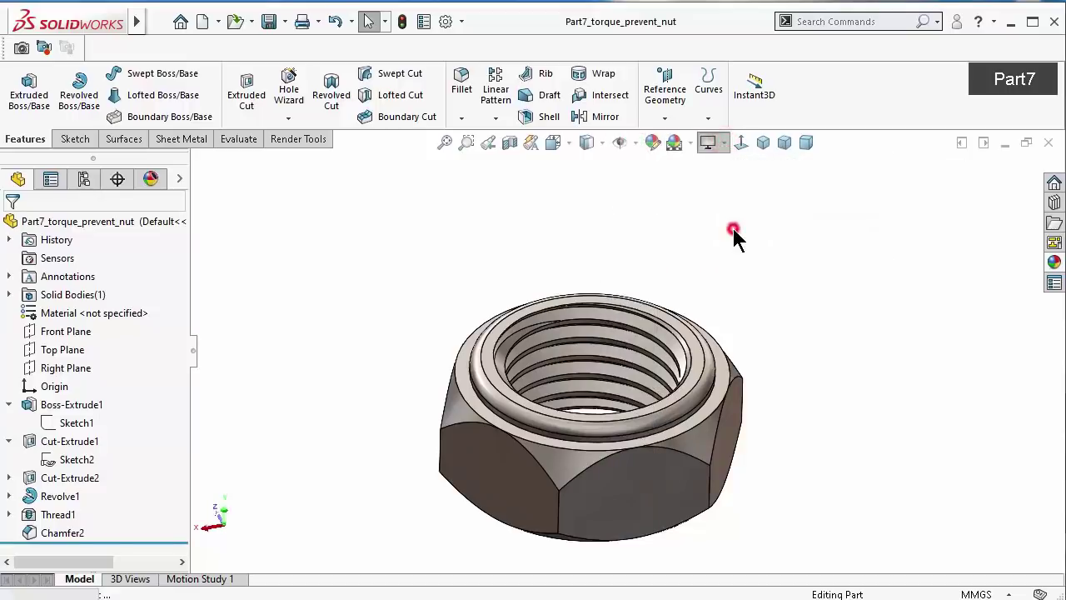
Turn the nut to the trimetric orientation
left_click(784, 142)
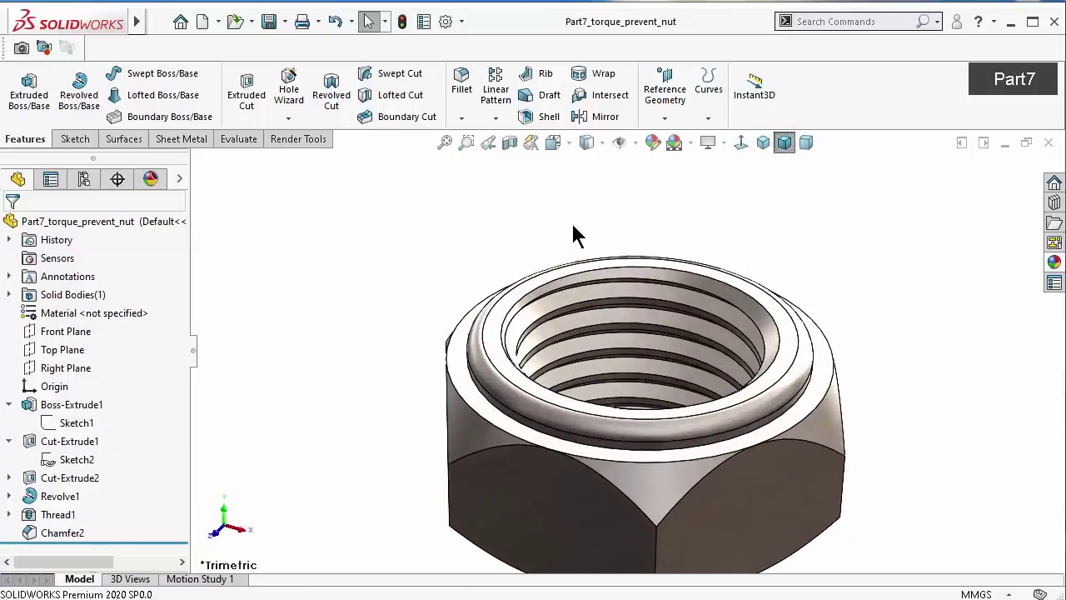
scroll(667, 458, "down", 3)
scroll(677, 474, "up", 3)
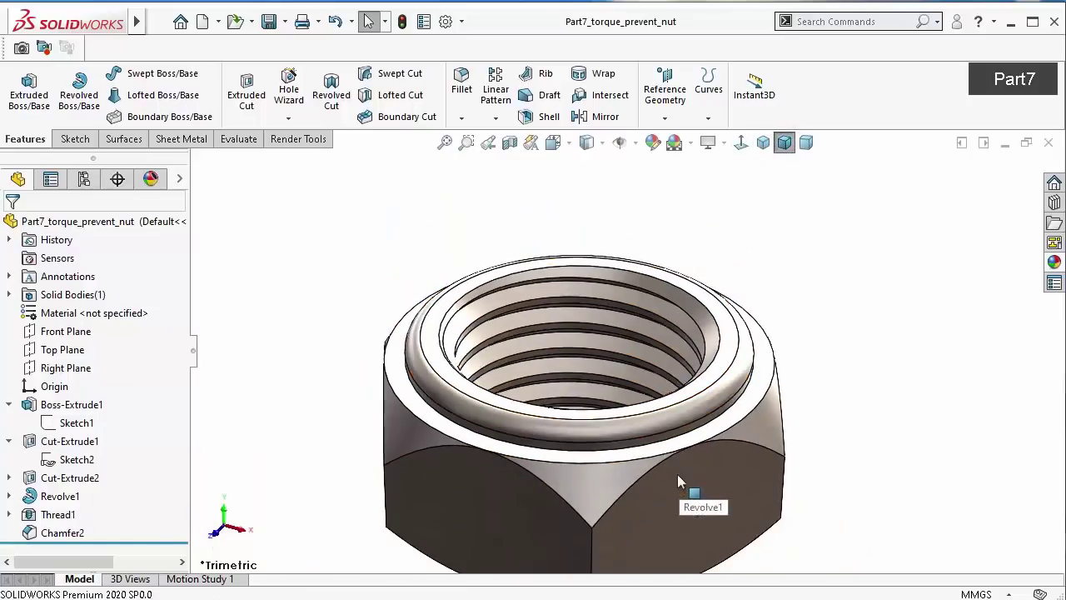
scroll(670, 476, "up", 2)
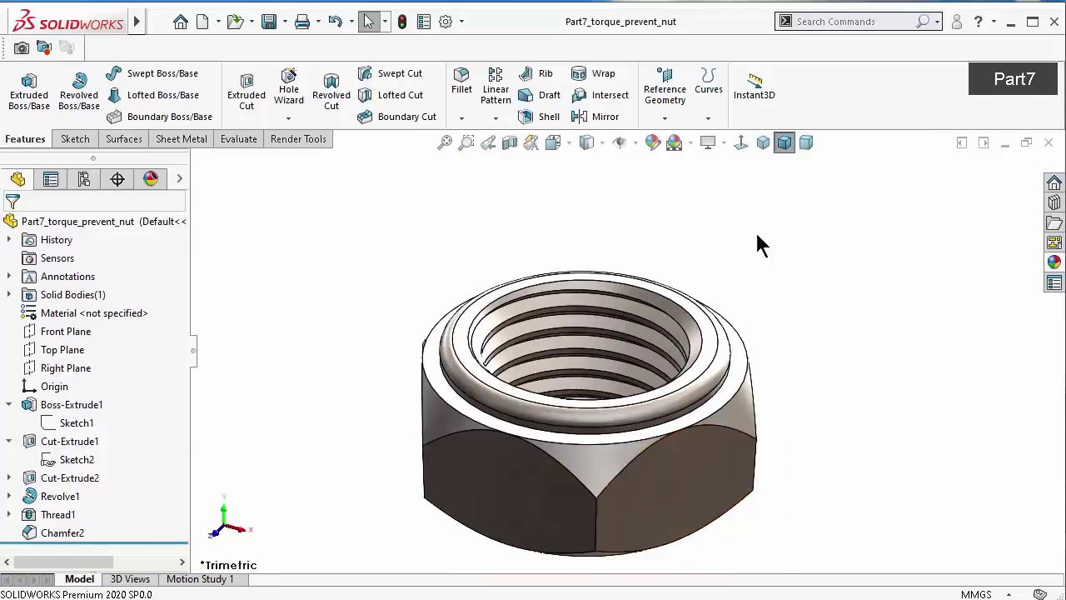
Display the nut shaded without edges and enable ambient occlusion
left_click(724, 143)
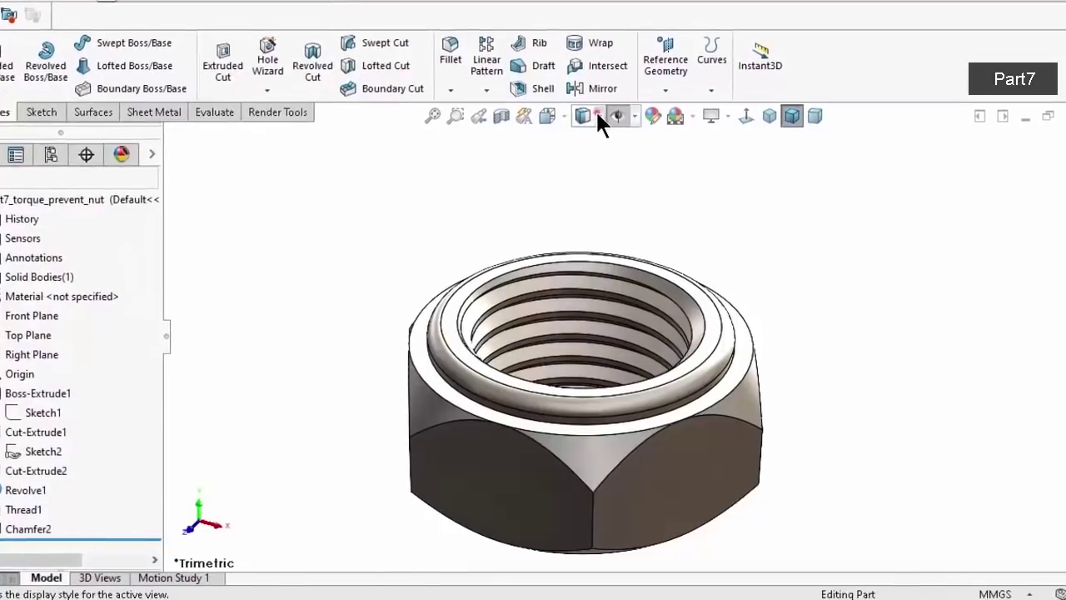
left_click(616, 119)
left_click(584, 159)
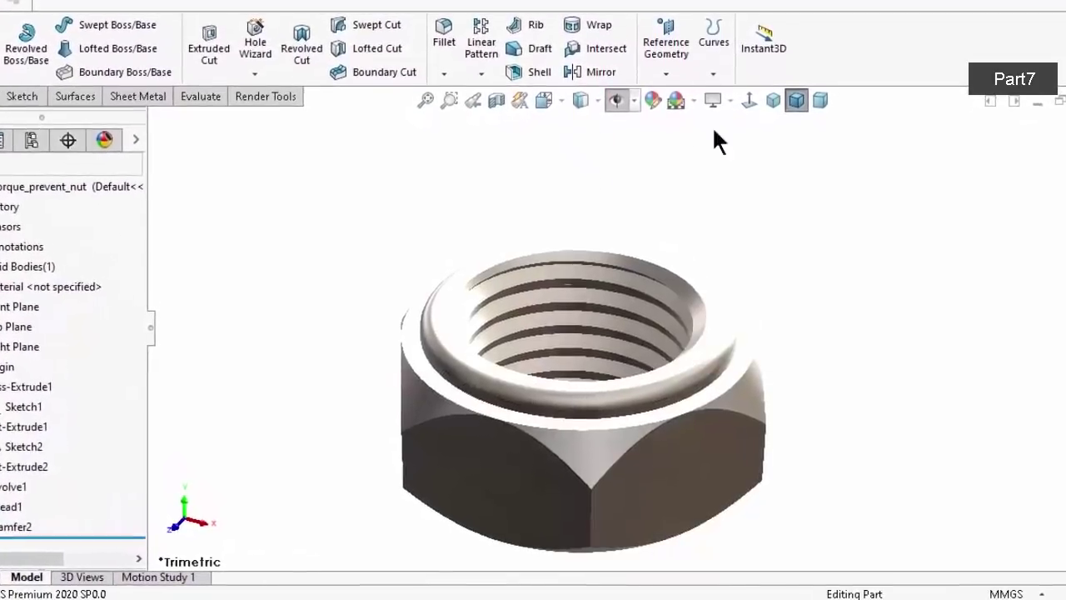
left_click(731, 104)
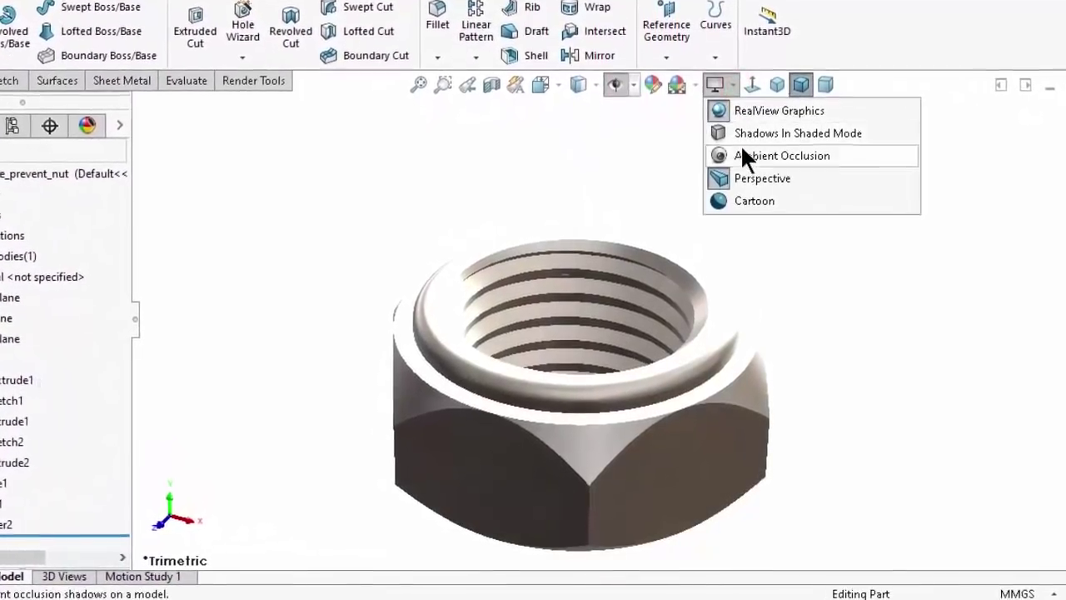
left_click(743, 159)
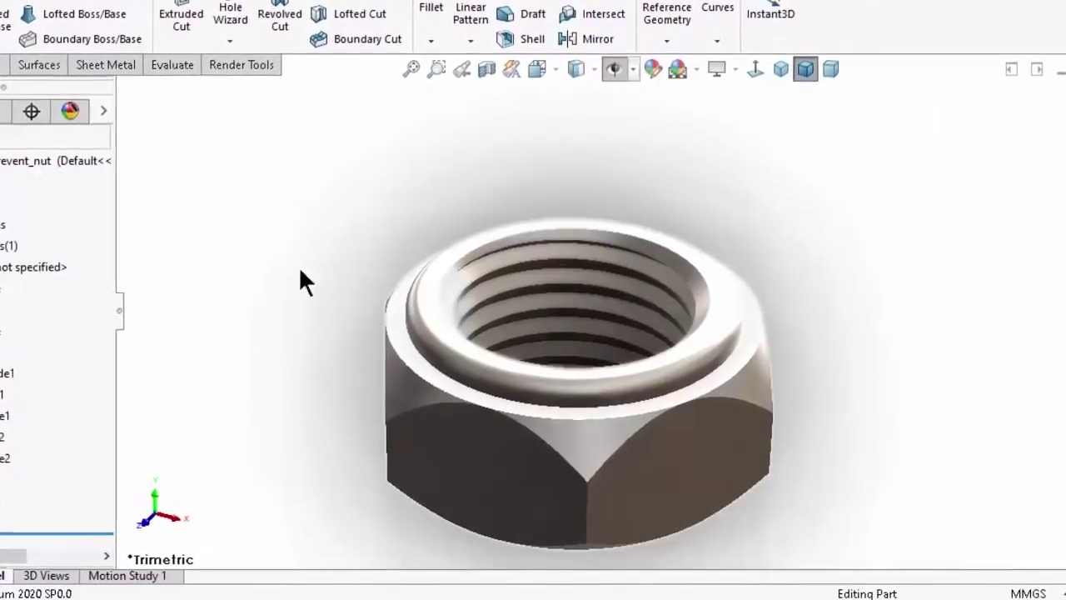
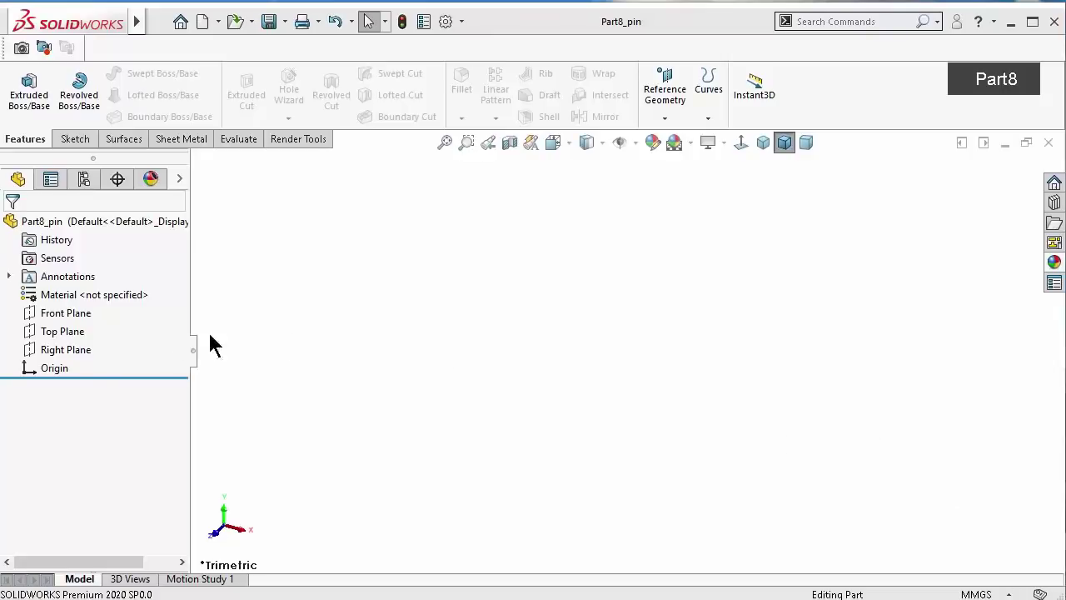
Start a sketch on the Front Plane and draw a corner rectangle
left_click(65, 314)
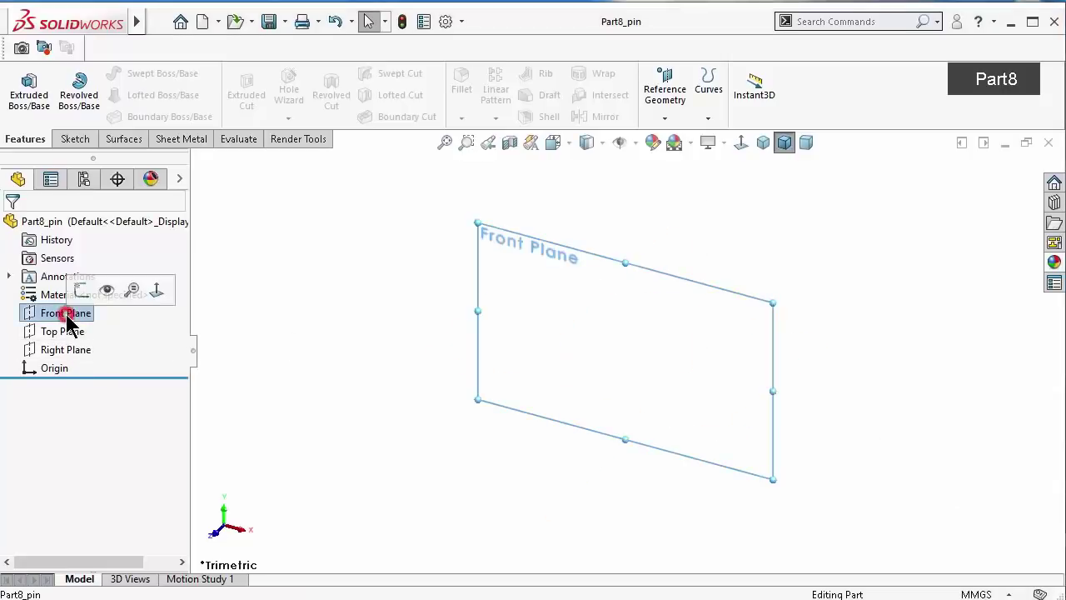
left_click(81, 288)
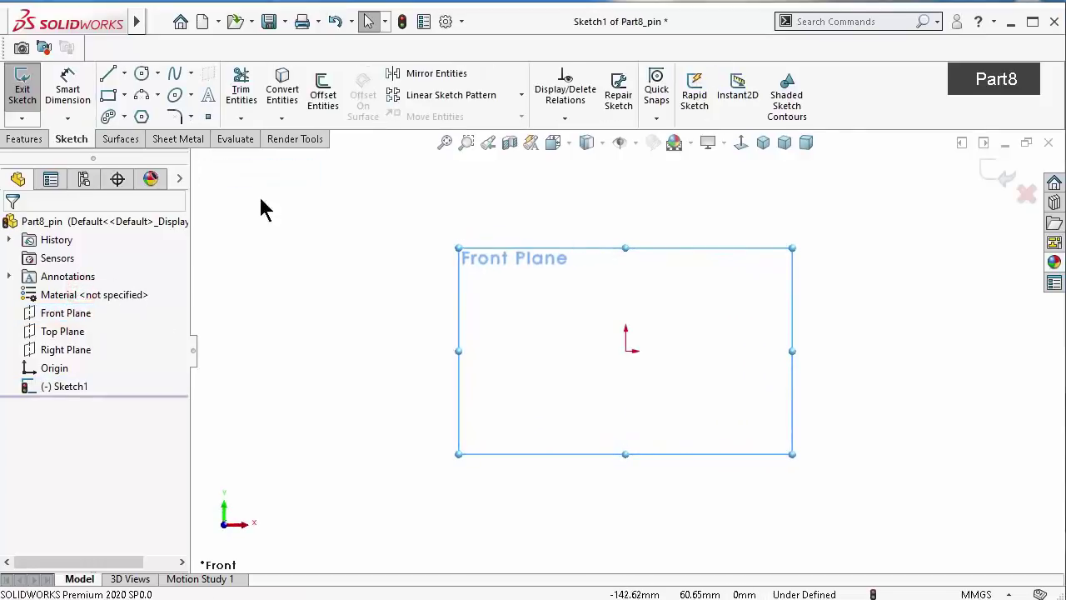
left_click(108, 96)
left_click(518, 350)
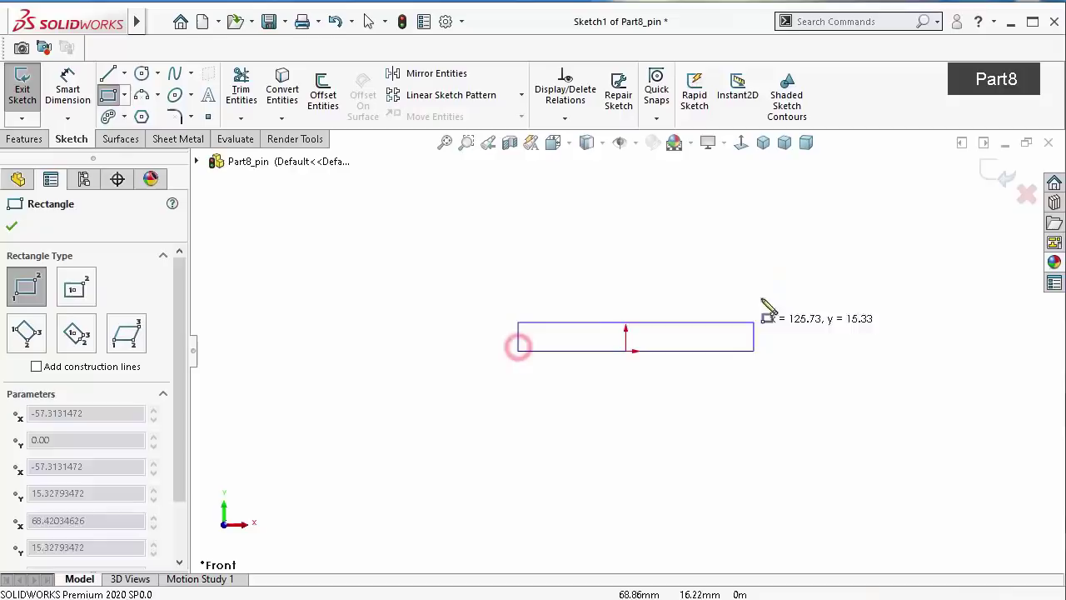
left_click(737, 231)
Dimension the rectangle 4 mm high and 8 mm wide
right_click_drag(916, 378, 916, 325)
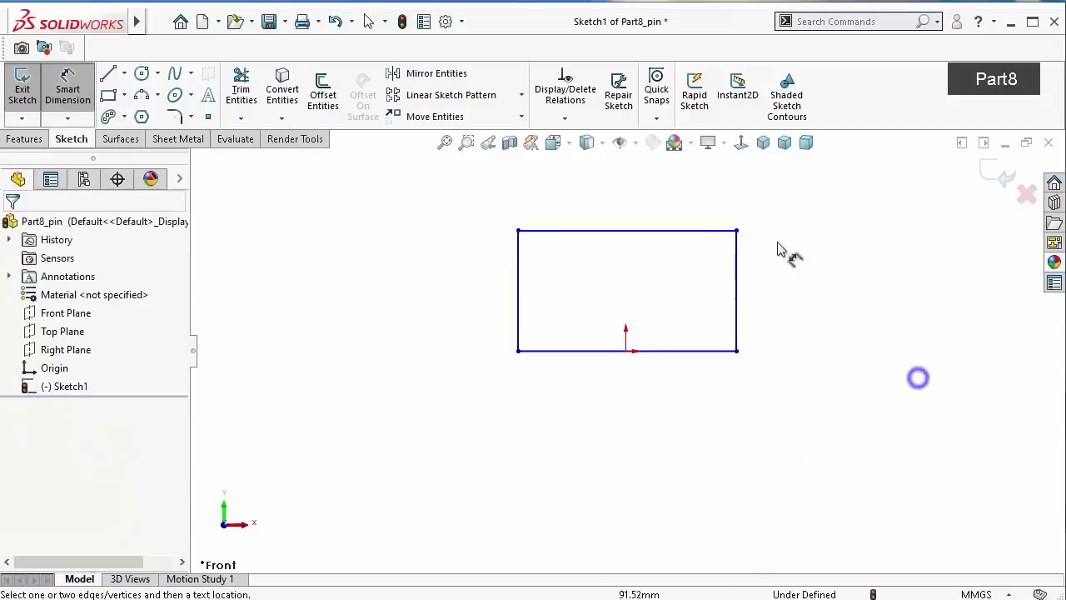
left_click(736, 279)
left_click(835, 305)
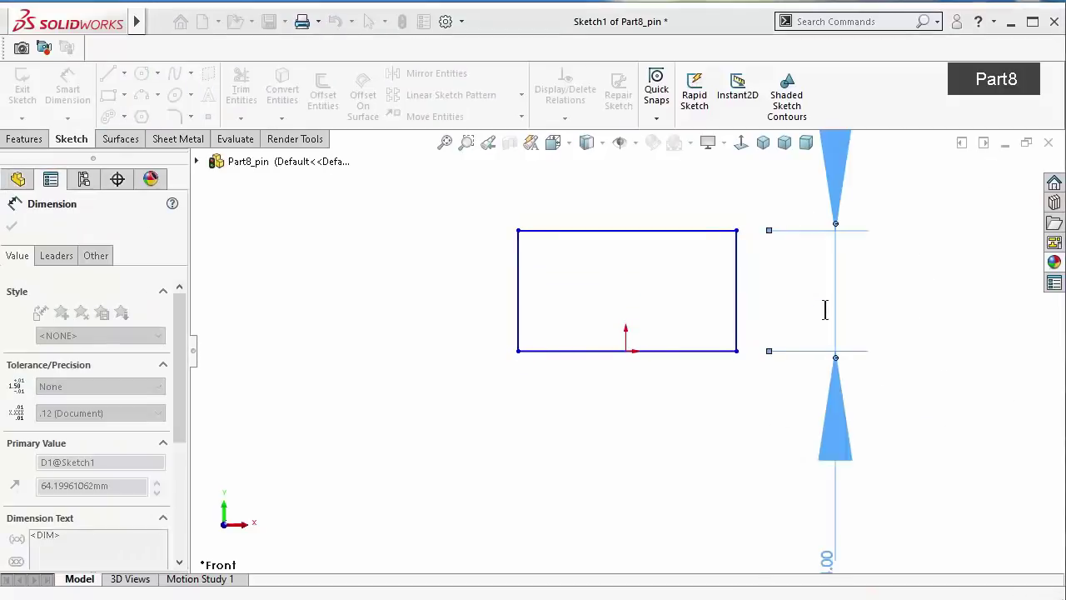
type("4")
key("Return")
left_click(702, 352)
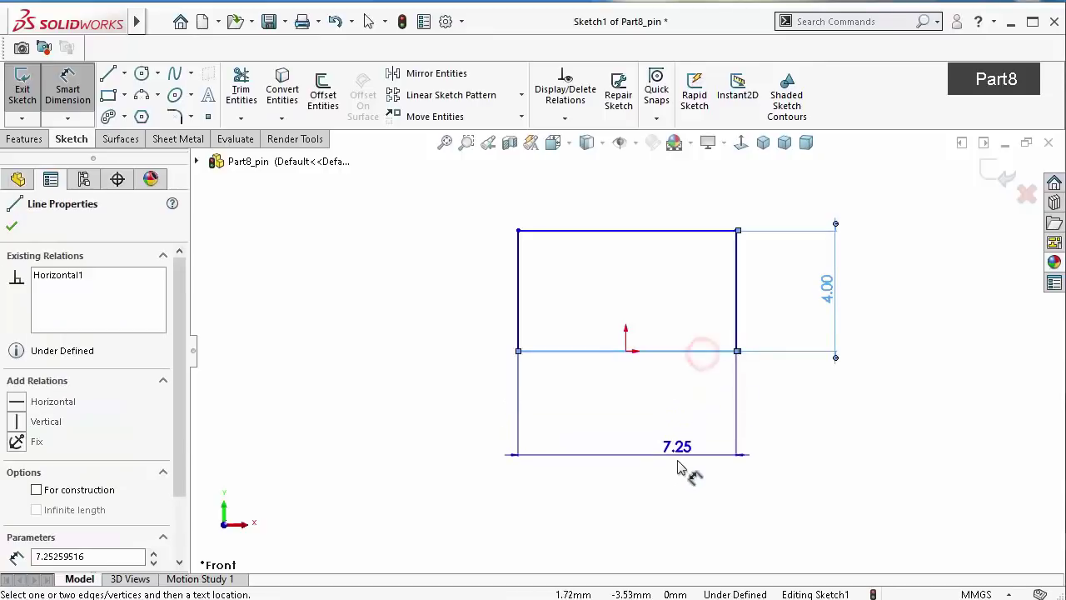
left_click(677, 459)
type("8")
key("Return")
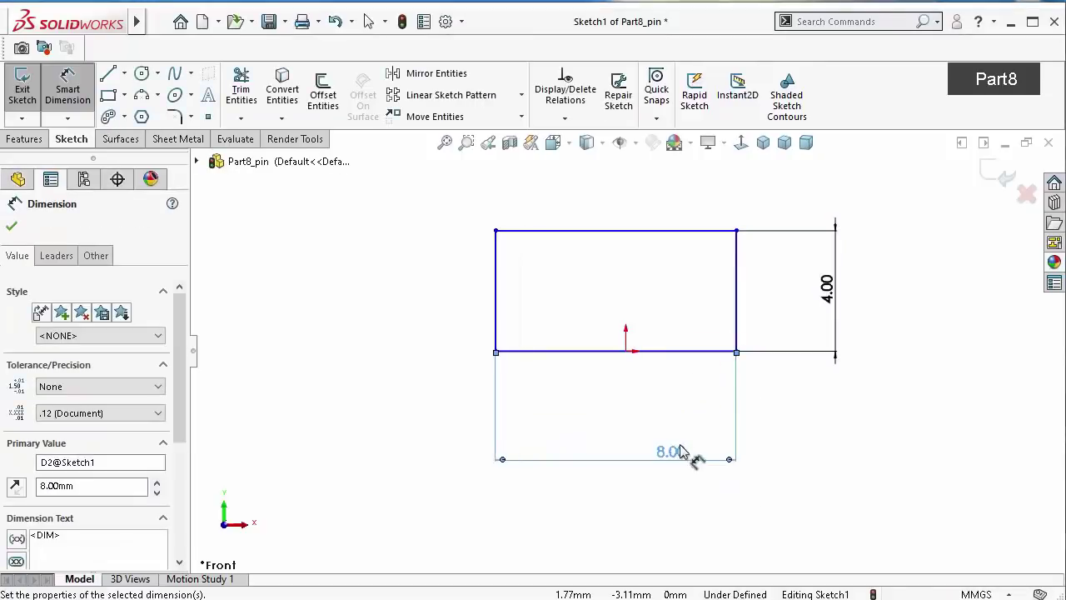
left_click(654, 404)
Add a Midpoint relation centring the rectangle's bottom edge on the origin
key("Escape")
left_click(626, 350)
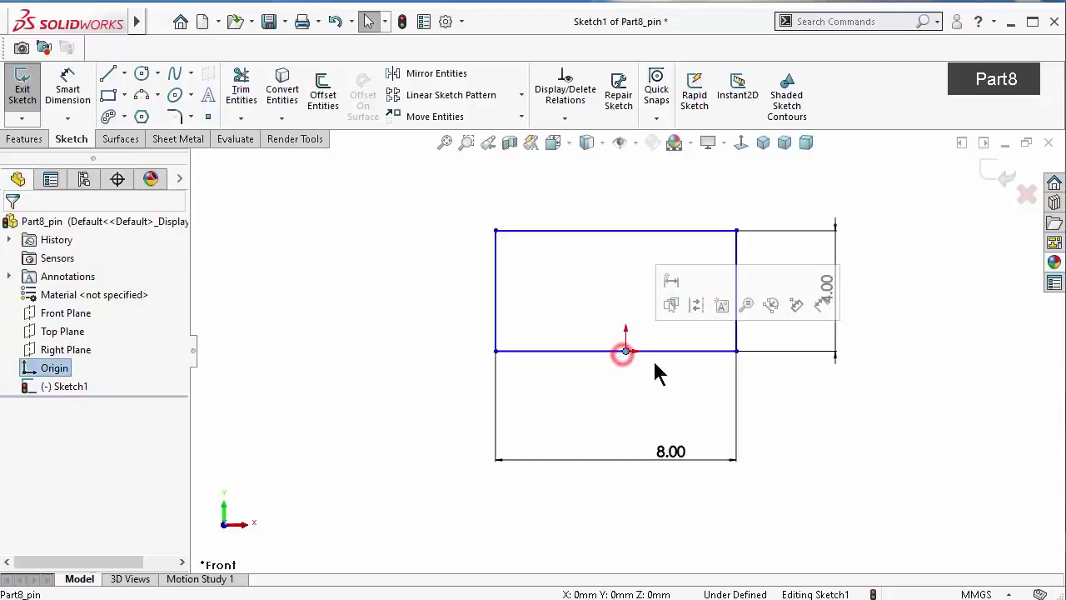
left_click(668, 352)
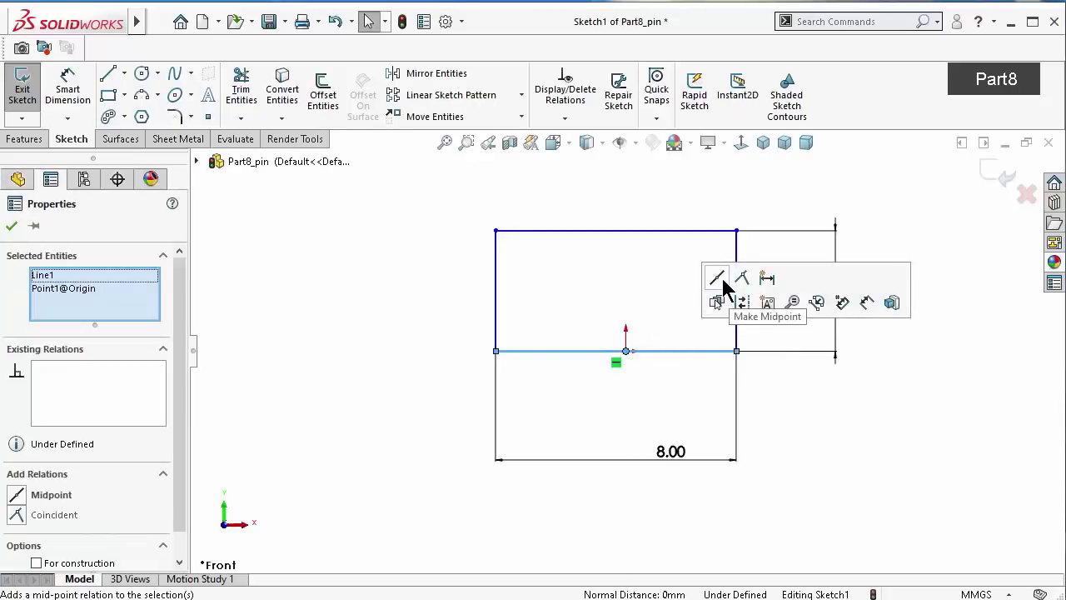
left_click(717, 279)
left_click(361, 305)
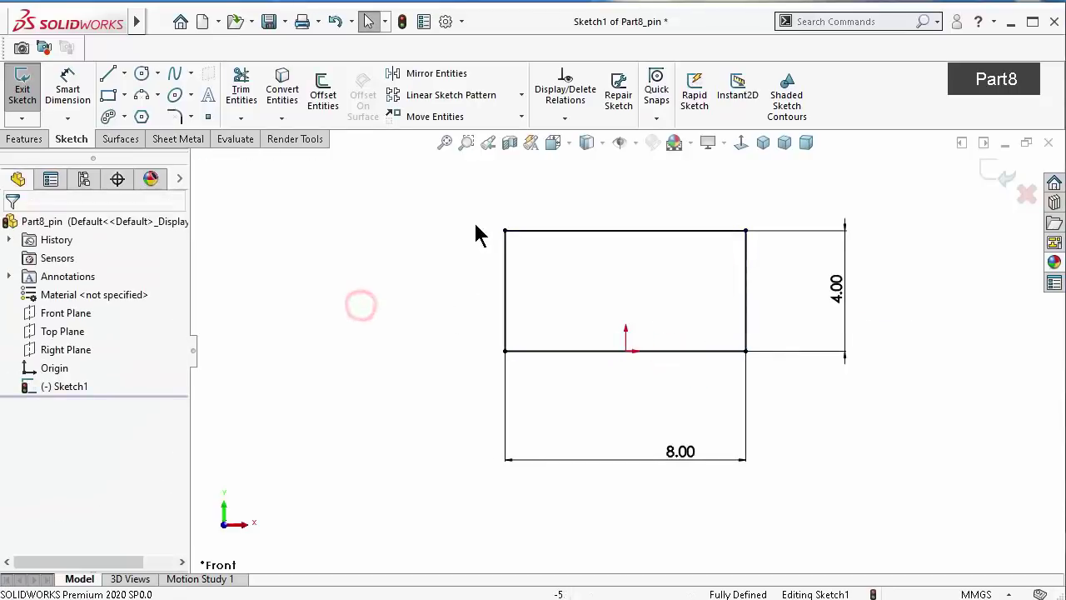
Draw two narrow rectangles at the left and right ends of the block
left_click(108, 96)
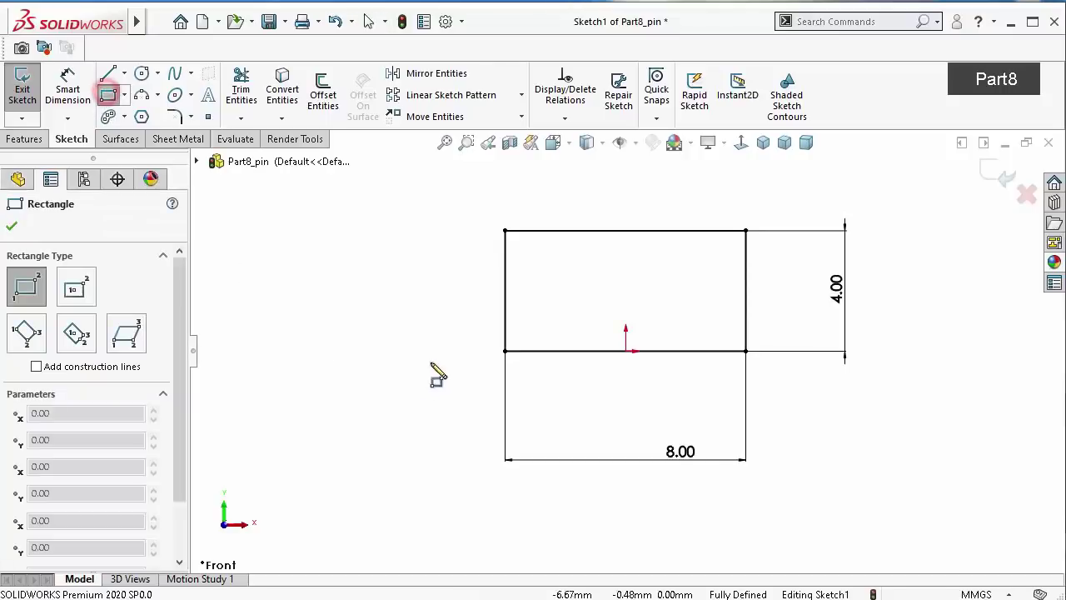
left_click(505, 351)
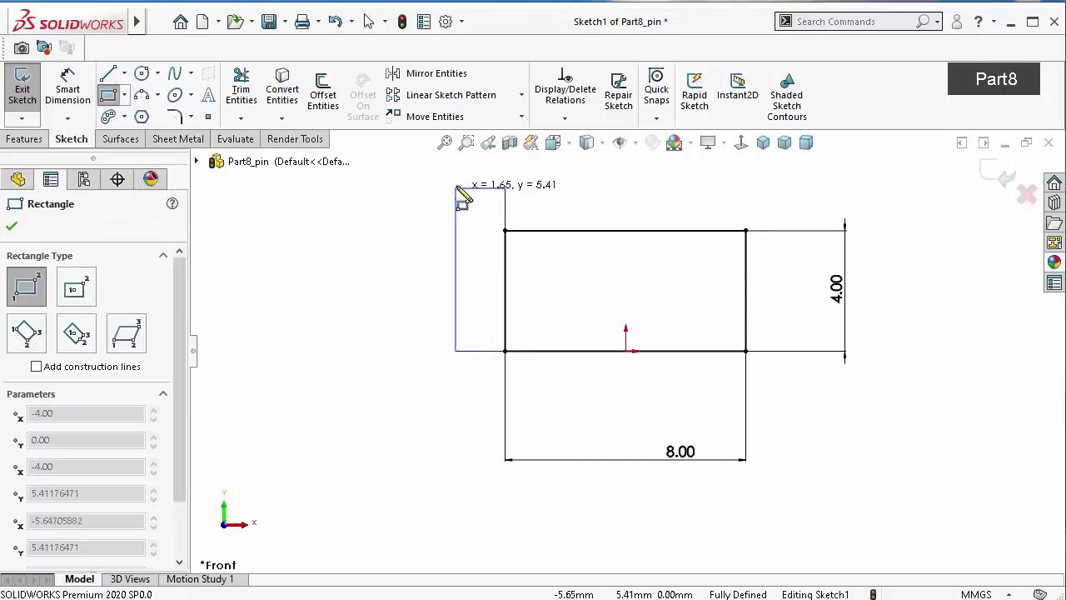
left_click(467, 184)
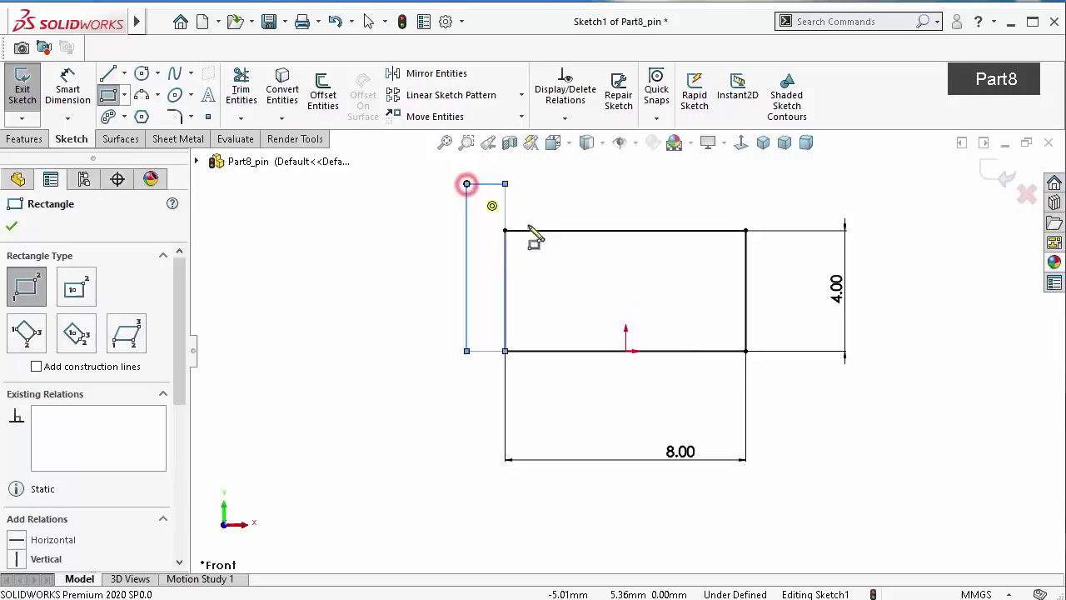
left_click(746, 350)
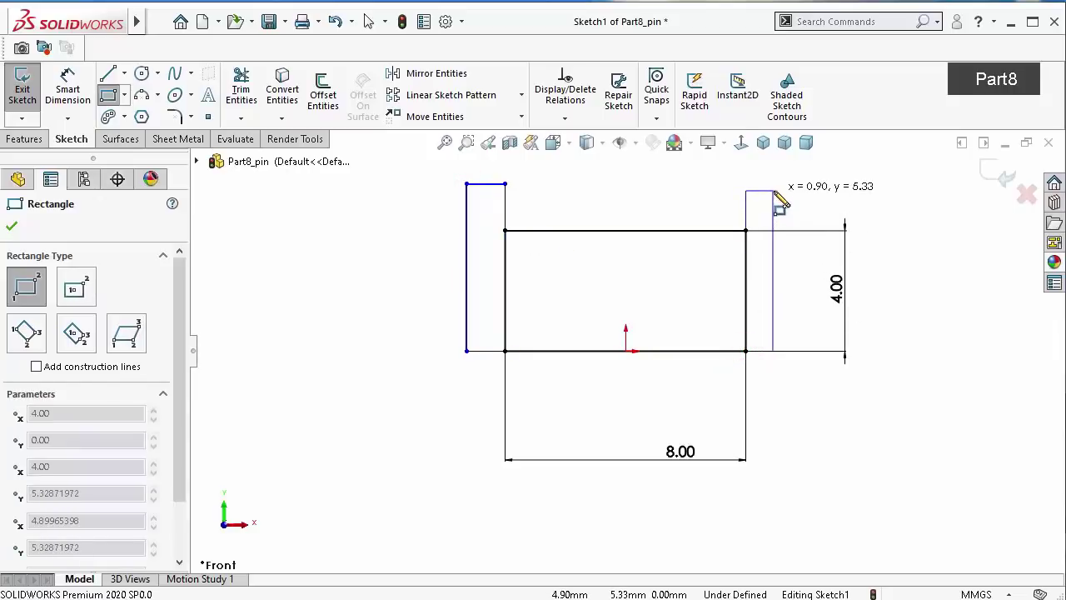
left_click(774, 192)
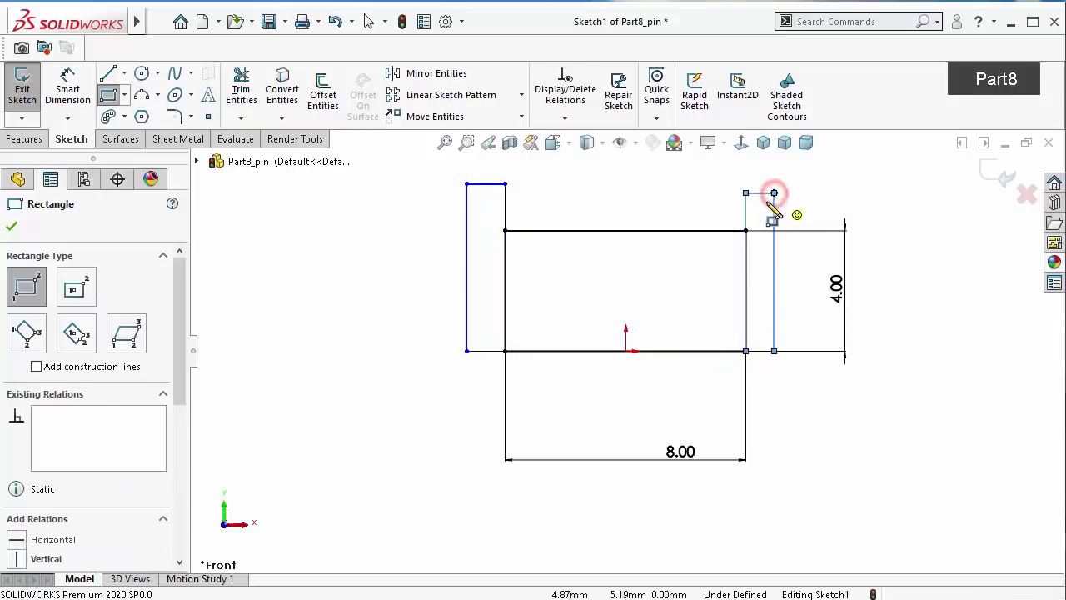
Dimension the right rectangle's top edge to 1.50 mm, correcting the mistaken 15.00
right_click_drag(878, 463, 857, 413)
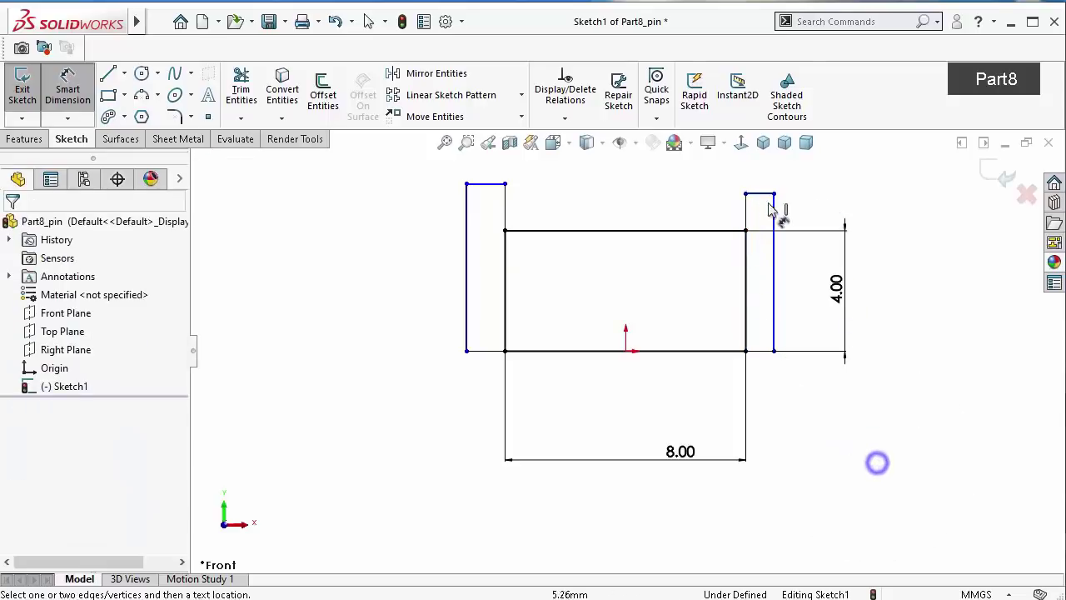
left_click(758, 194)
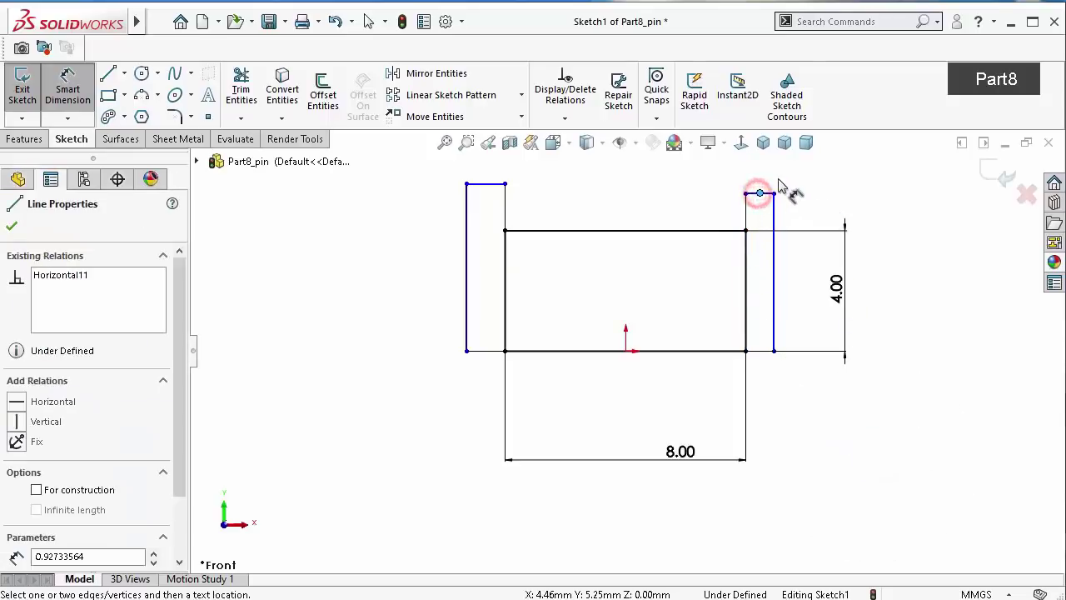
scroll(800, 225, "up", 1)
left_click(778, 230)
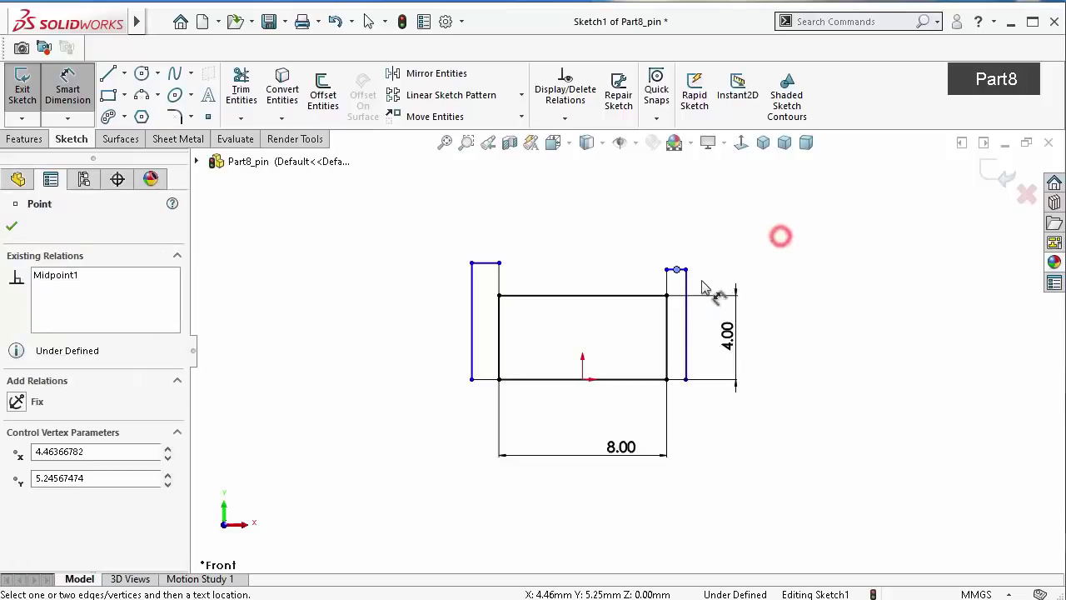
scroll(702, 285, "up", 1)
left_click(679, 258)
left_click(681, 236)
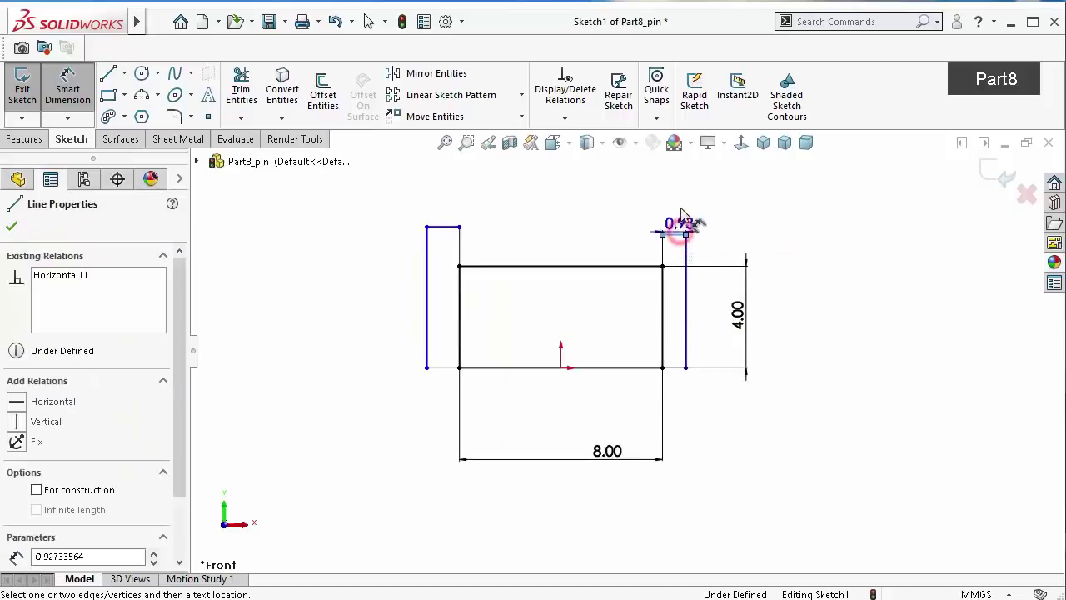
left_click(687, 219)
type("15")
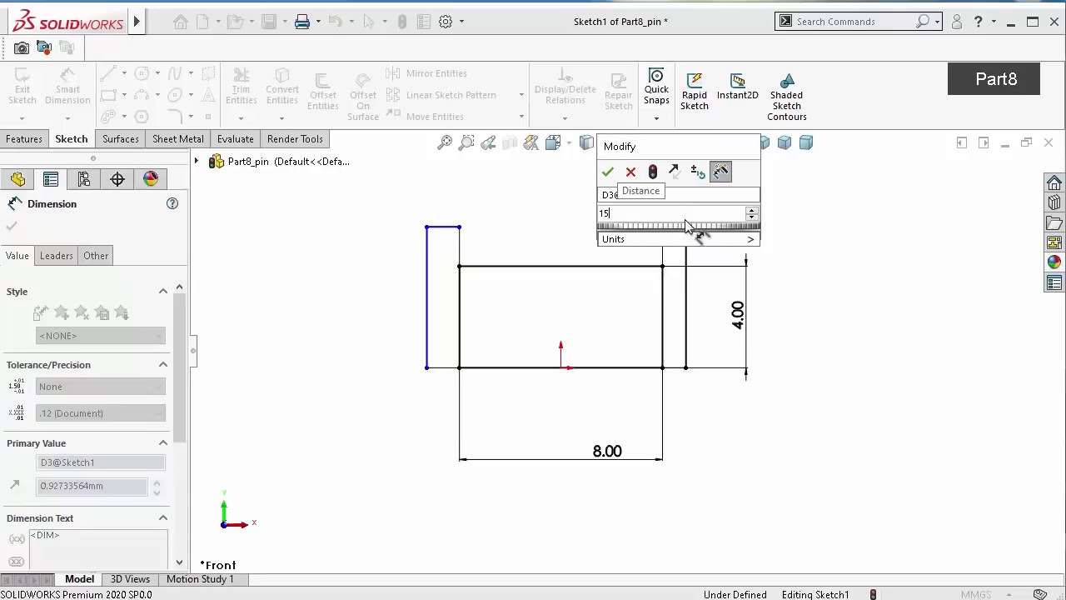
key("Return")
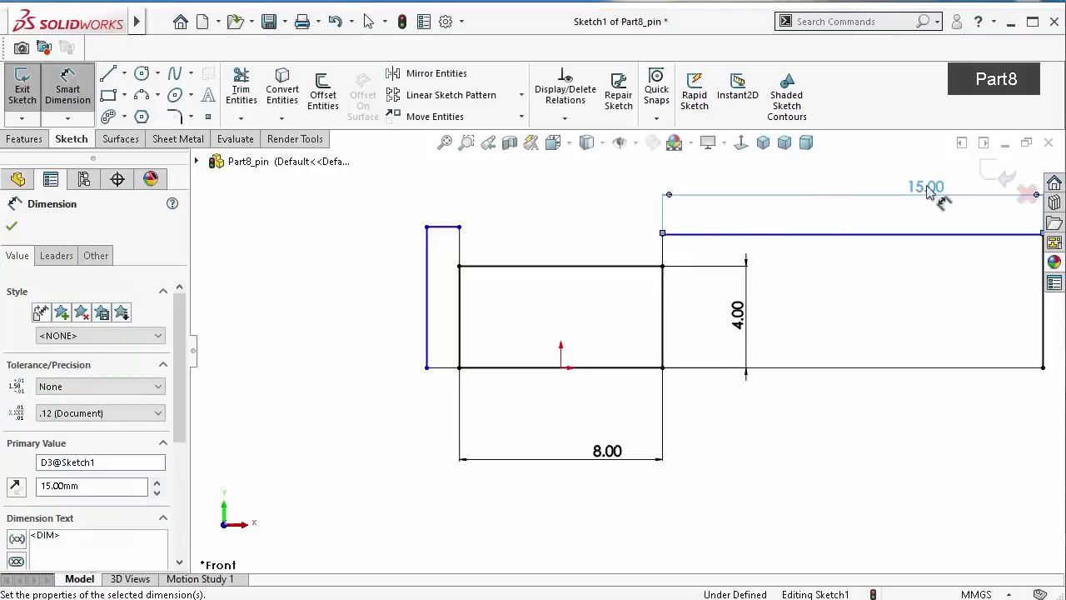
double_click(916, 190)
type("1")
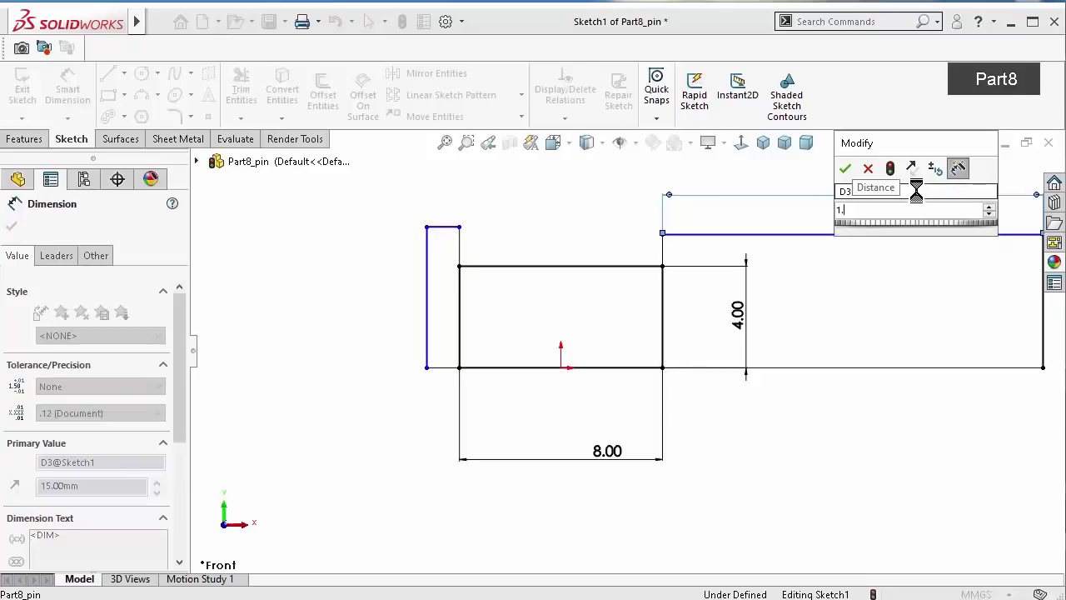
type(".5")
key("Return")
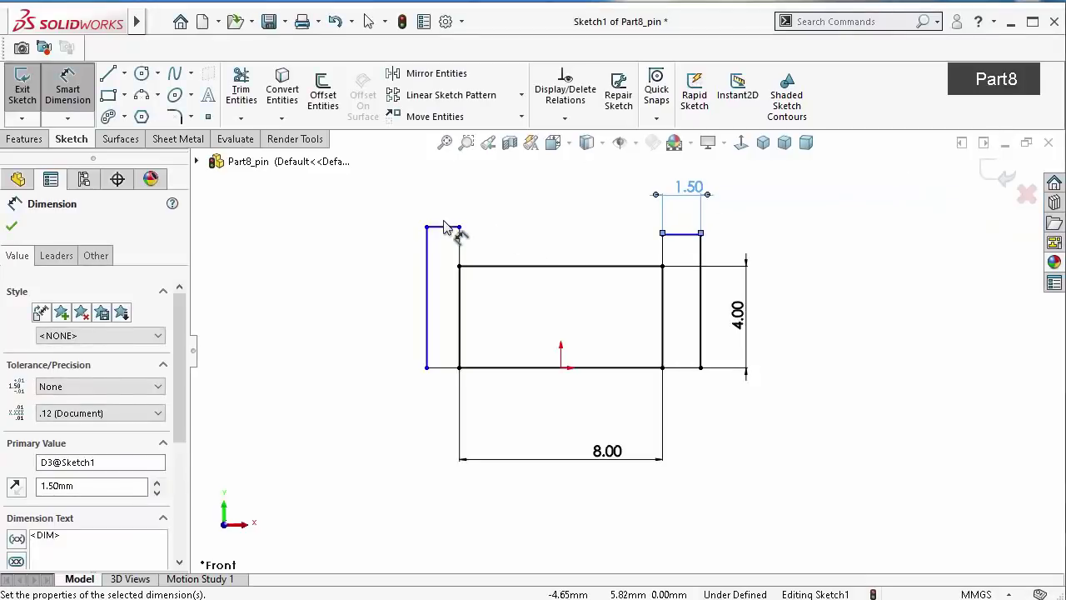
Give the left rectangle a 2.00 mm width and the right rectangle a 6.00 mm height
left_click(448, 229)
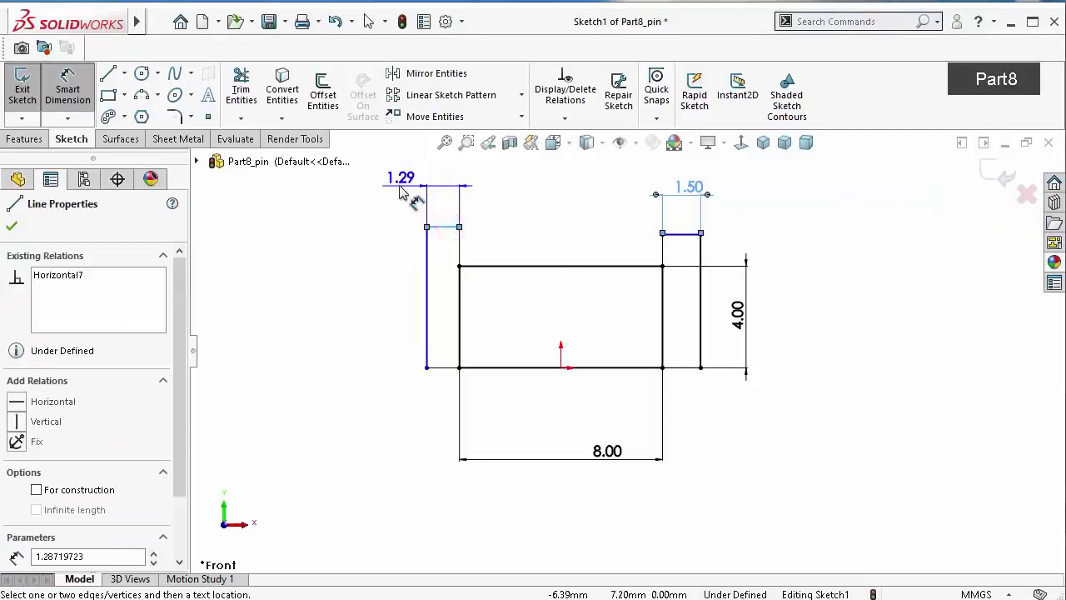
left_click(399, 187)
type("2")
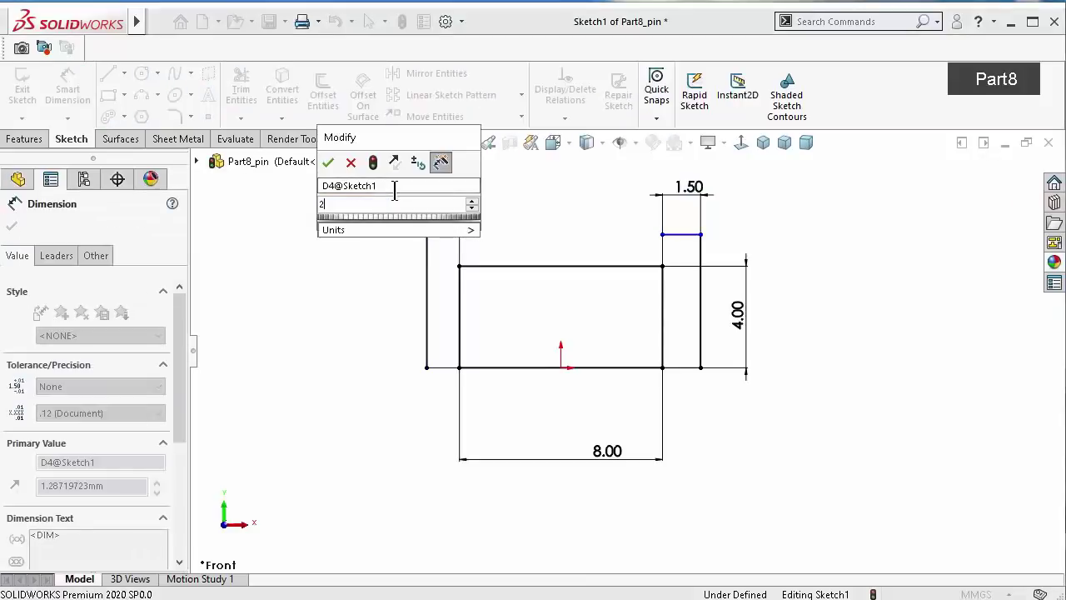
key("Return")
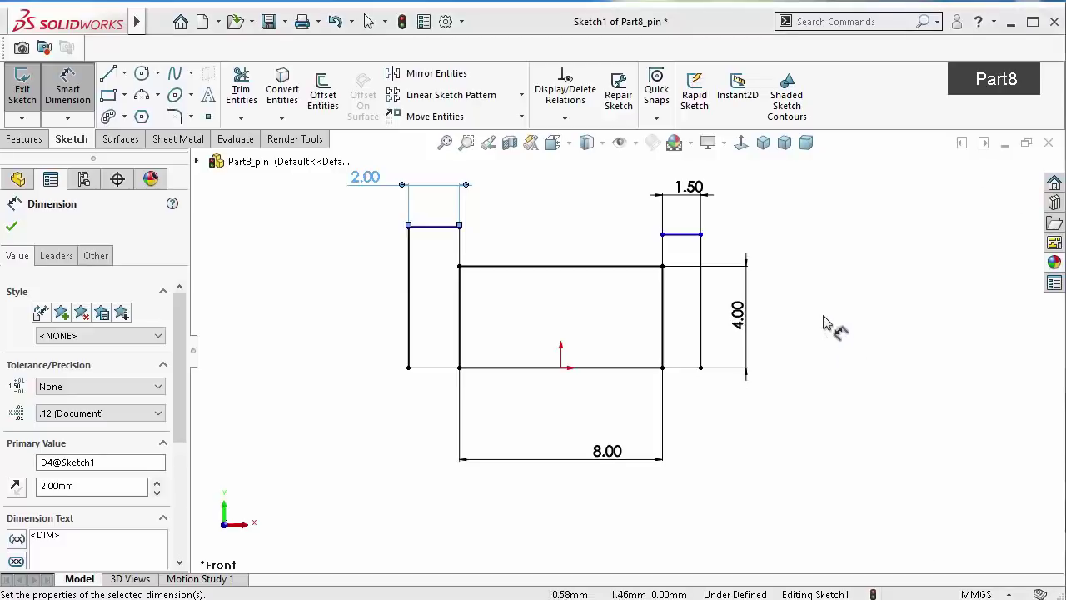
left_click(704, 252)
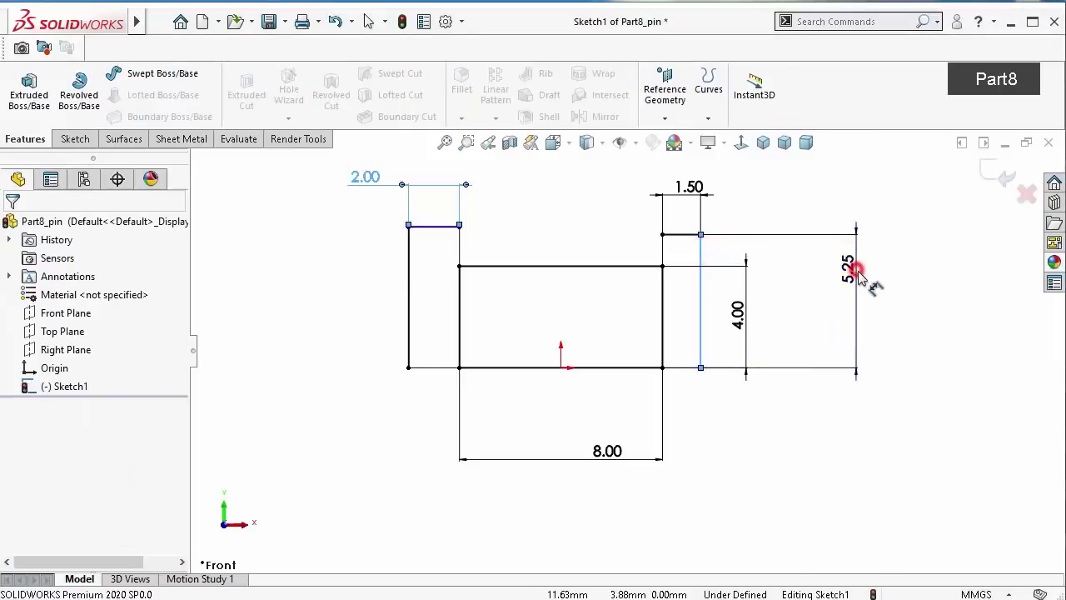
left_click(862, 283)
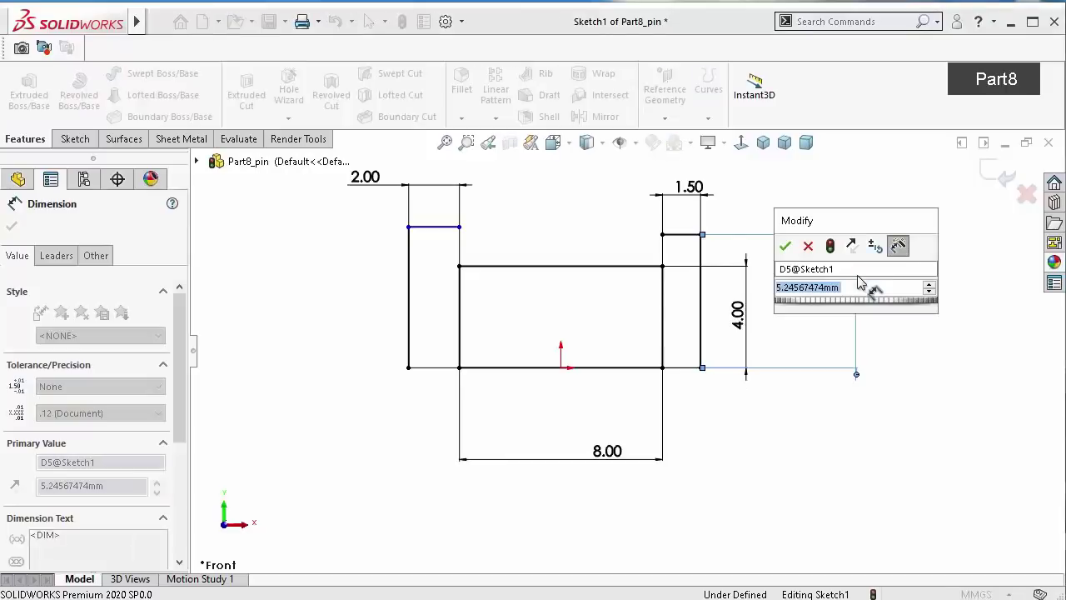
type("6")
key("Return")
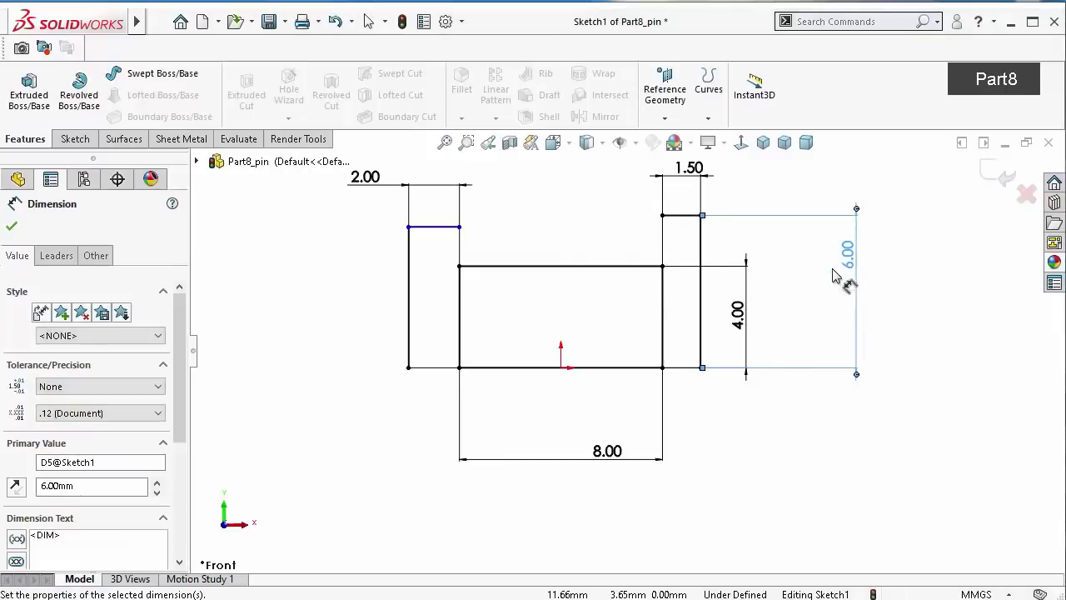
Dimension the left rectangle's vertical side to 6.50 mm, fully defining the sketch
left_click(409, 250)
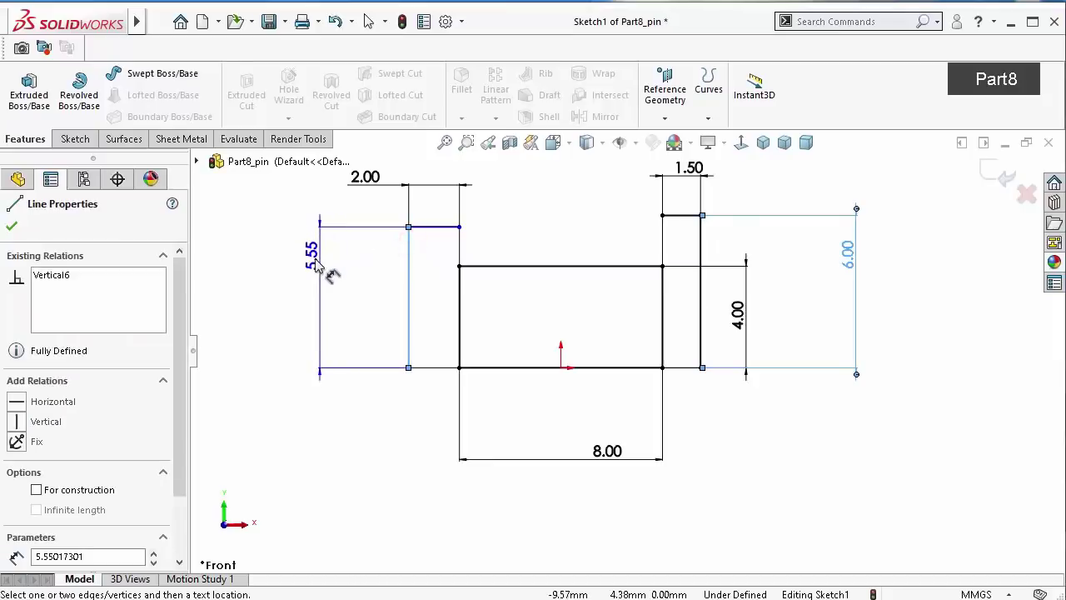
left_click(317, 264)
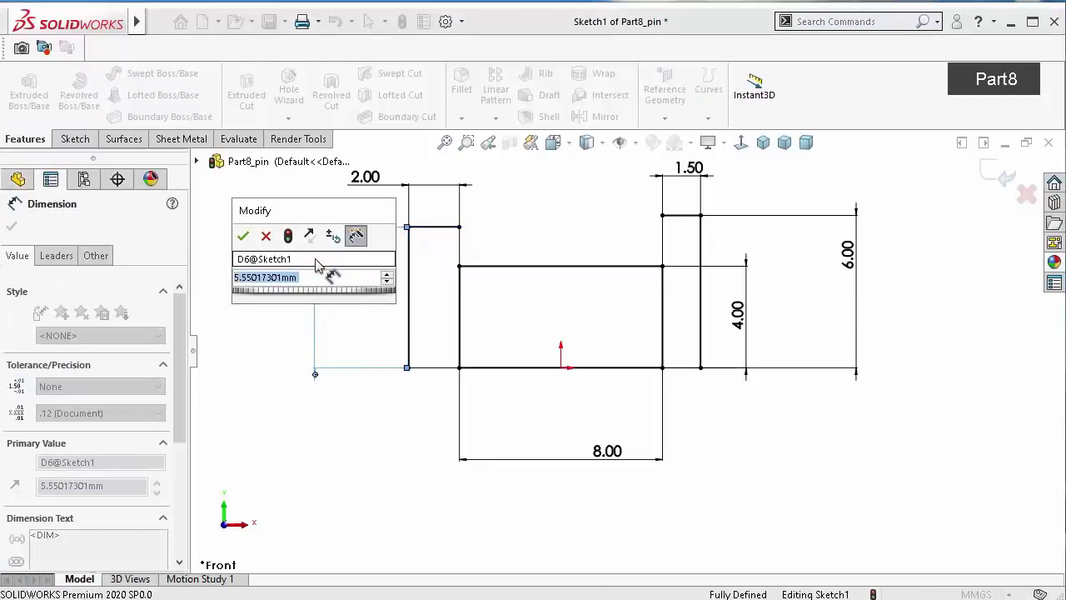
type("6.5")
key("Return")
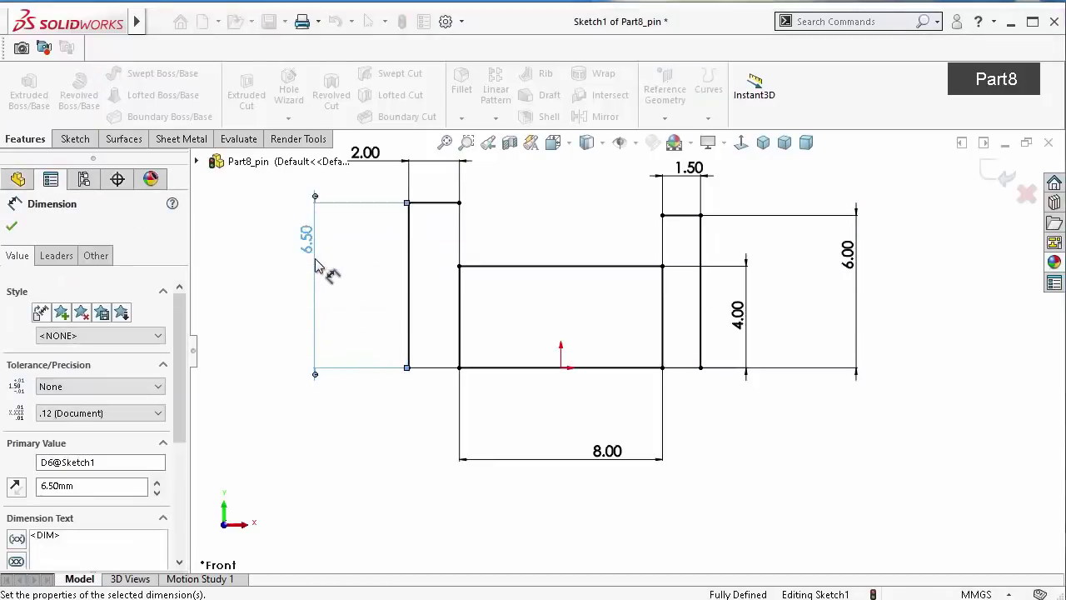
left_click(536, 234)
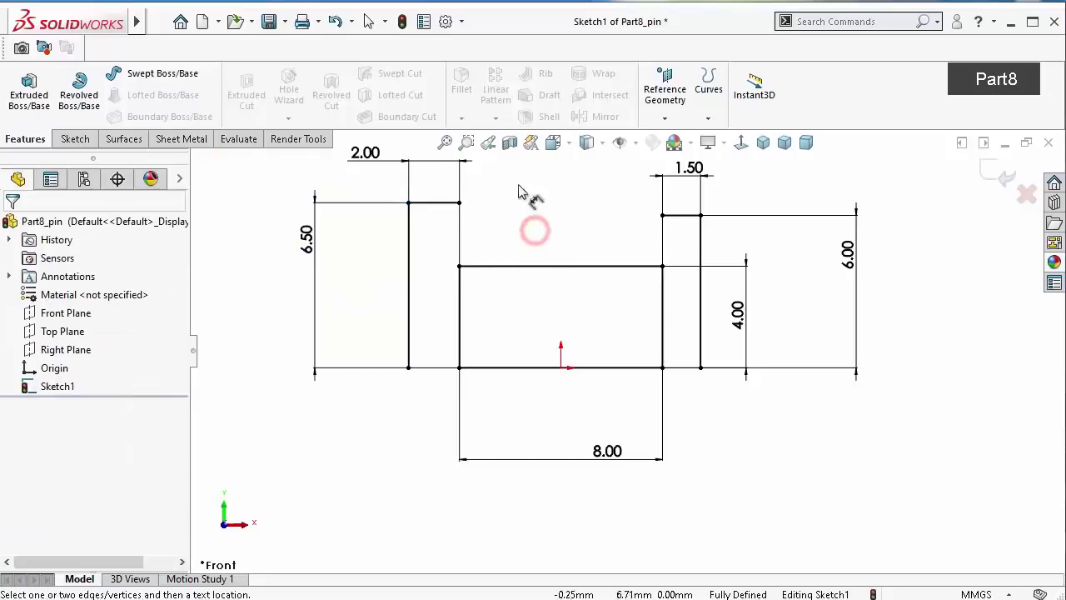
left_click(75, 138)
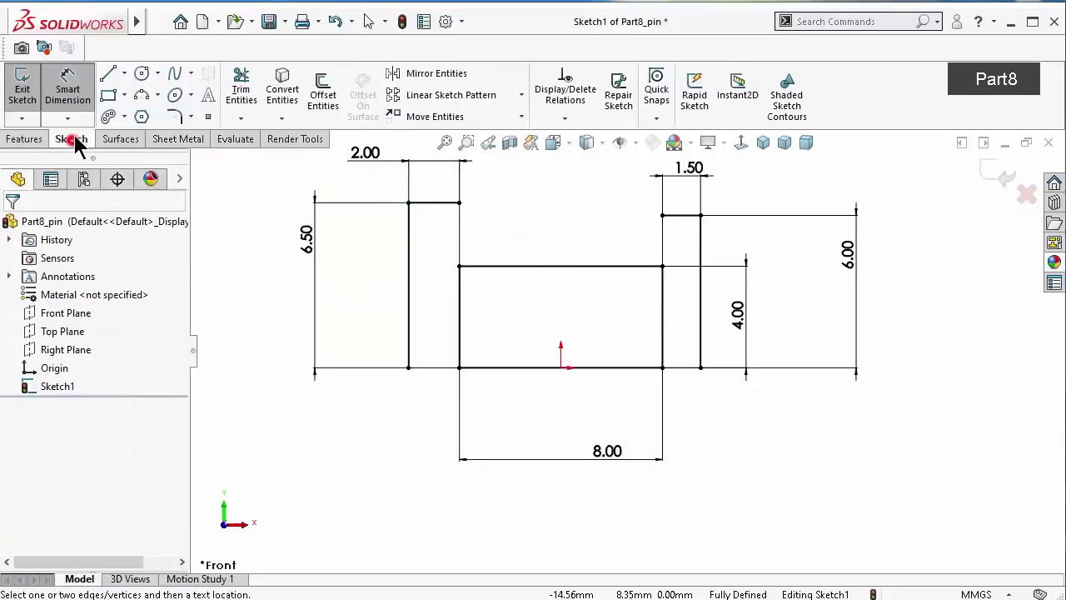
Round the right flange's top corner with an R1.25 sketch fillet
left_click(190, 116)
left_click(207, 139)
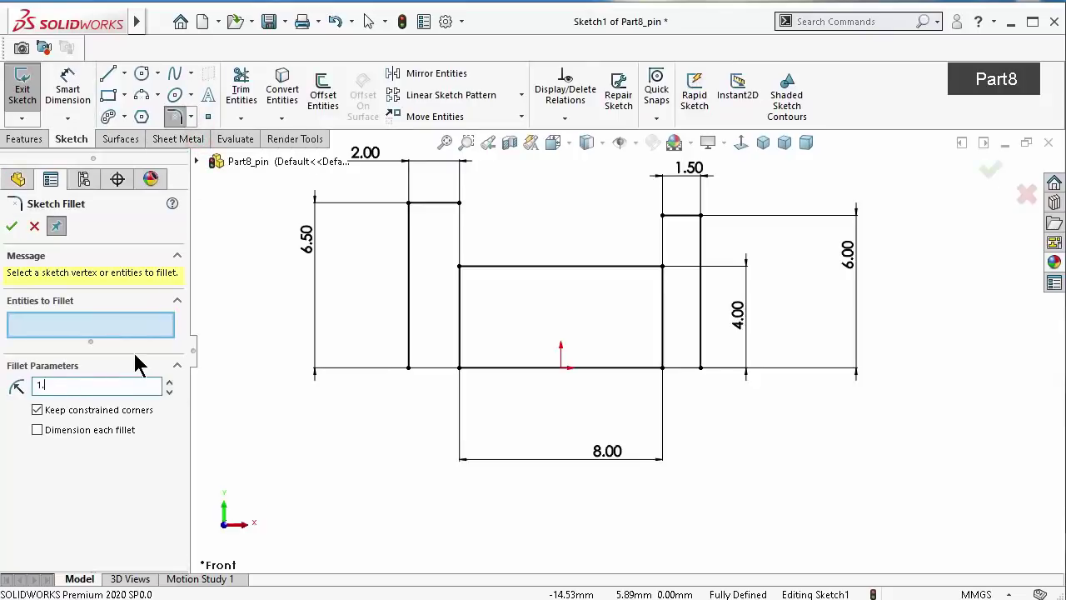
left_click(702, 218)
key("Return")
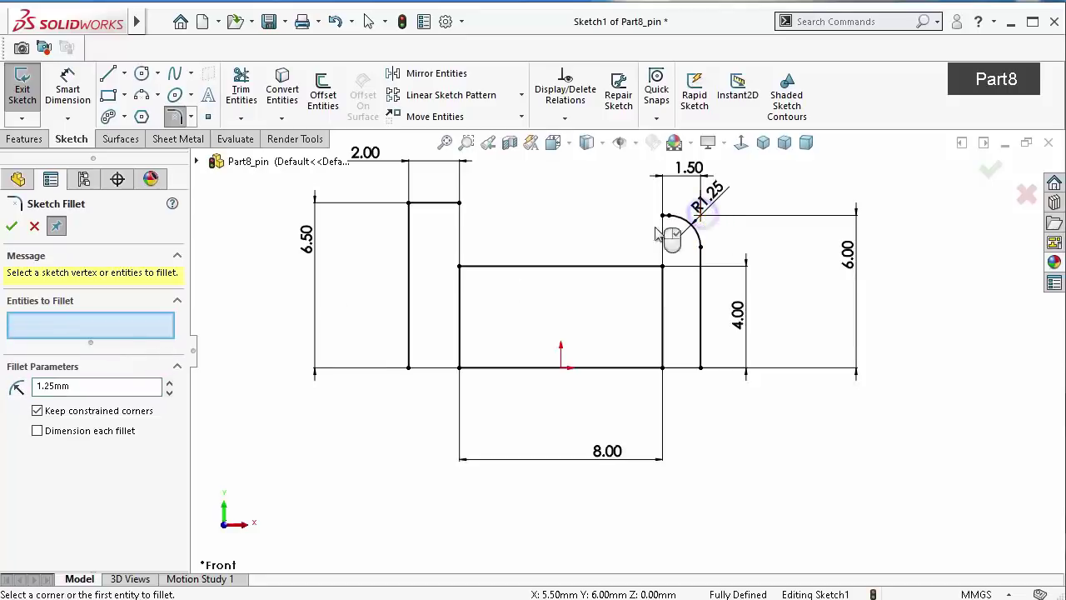
Chamfer the left flange's top corner by 0.25 mm equal distance
left_click(193, 118)
left_click(220, 158)
type("0.25")
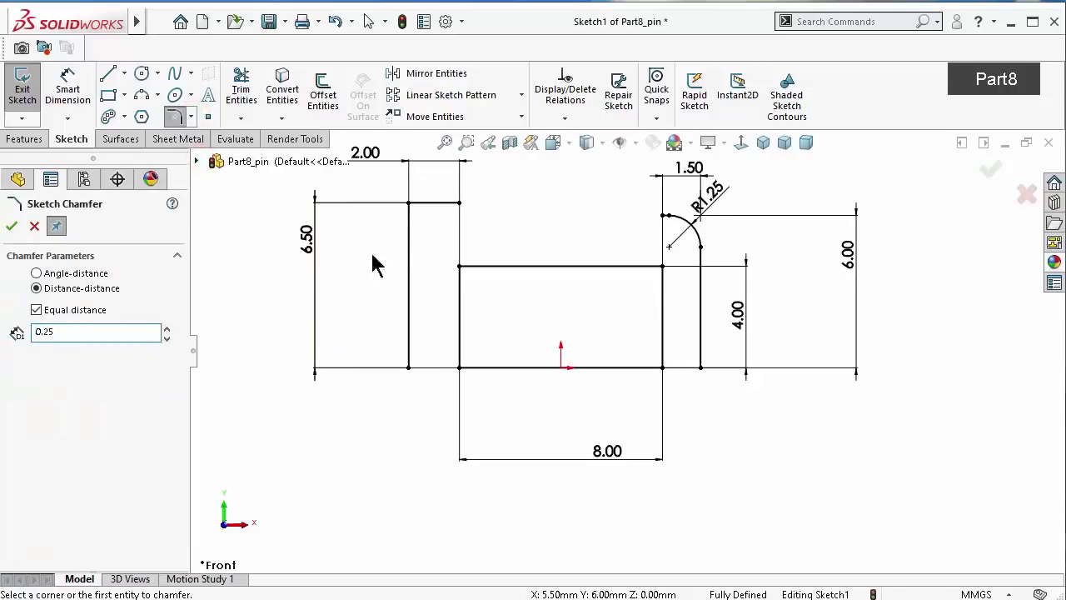
left_click(408, 202)
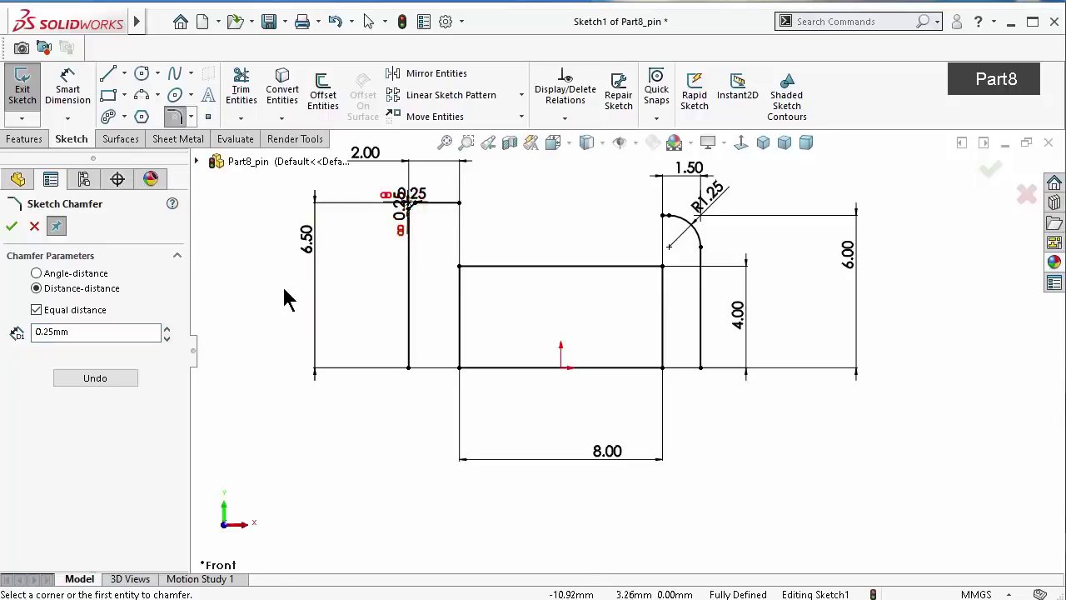
left_click(12, 225)
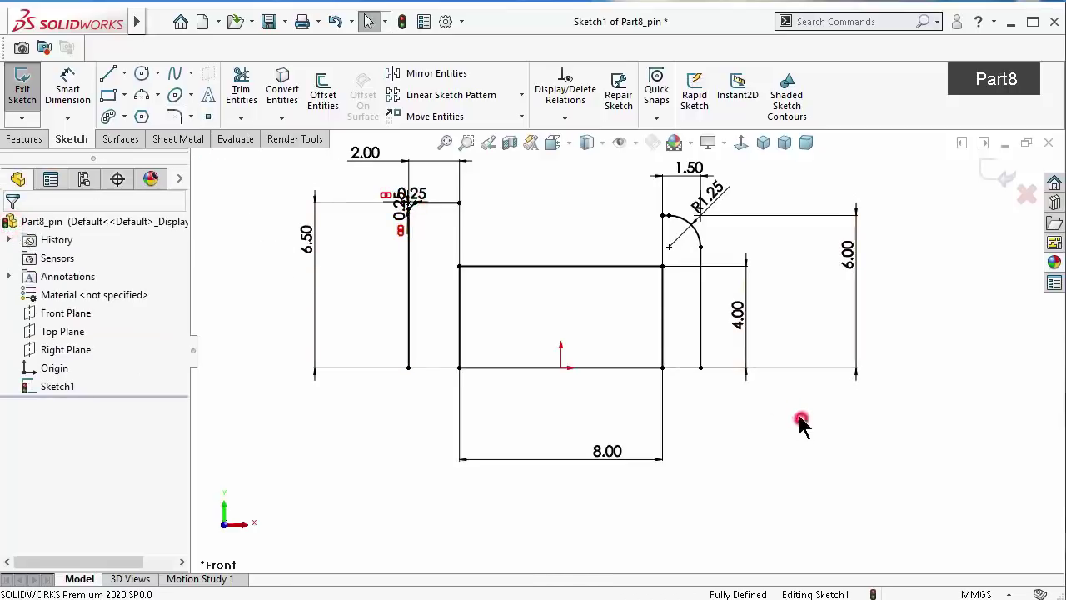
Zoom in to inspect the shaft's vertical lines, then zoom back out to the full profile
scroll(724, 309, "down", 3)
left_click(581, 277)
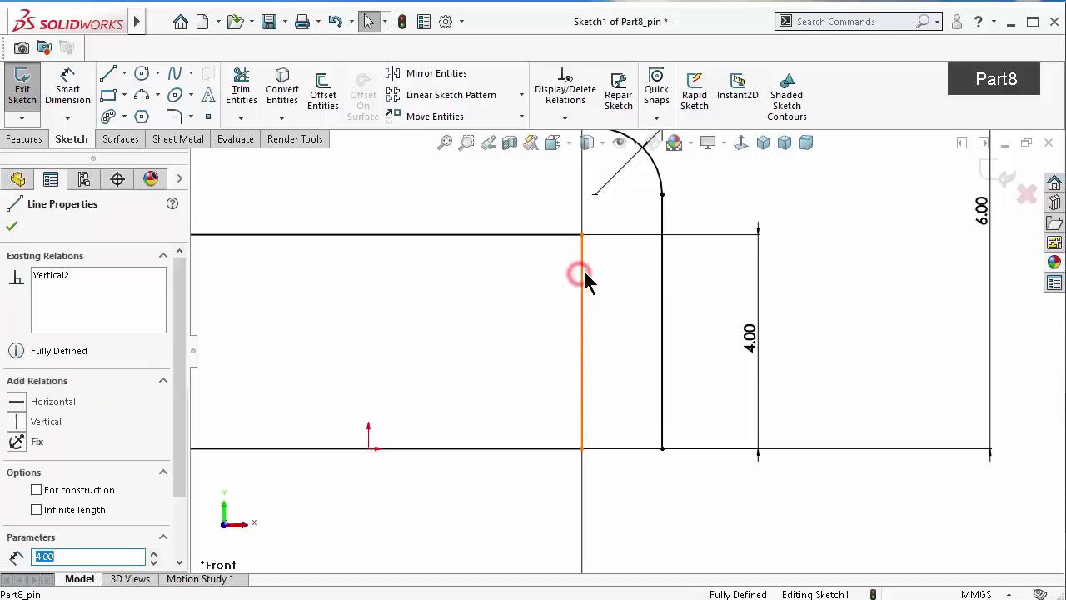
left_click(648, 221)
left_click(880, 261)
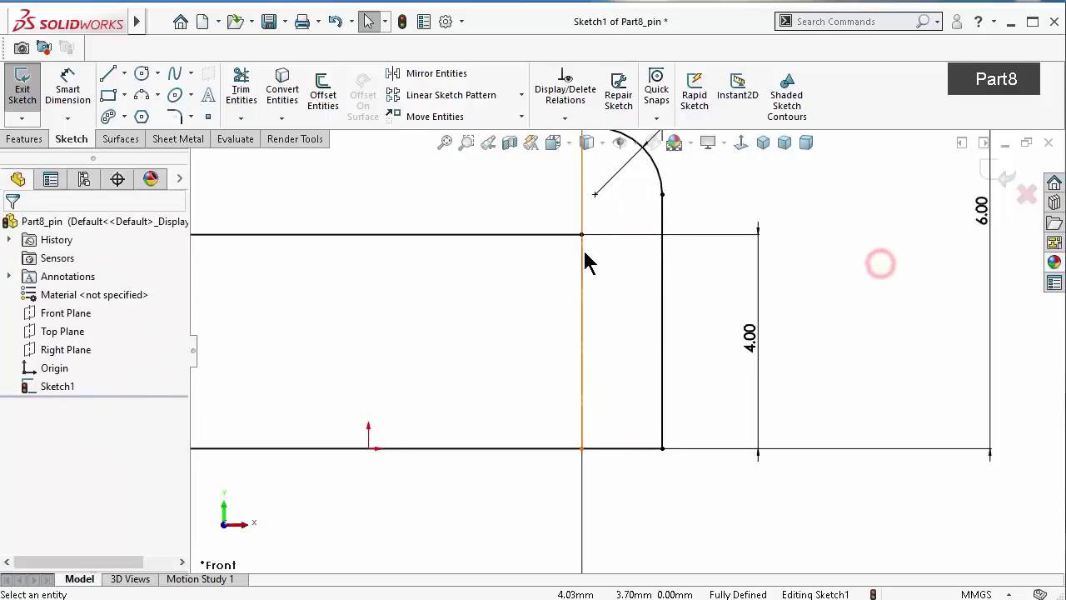
scroll(497, 340, "up", 3)
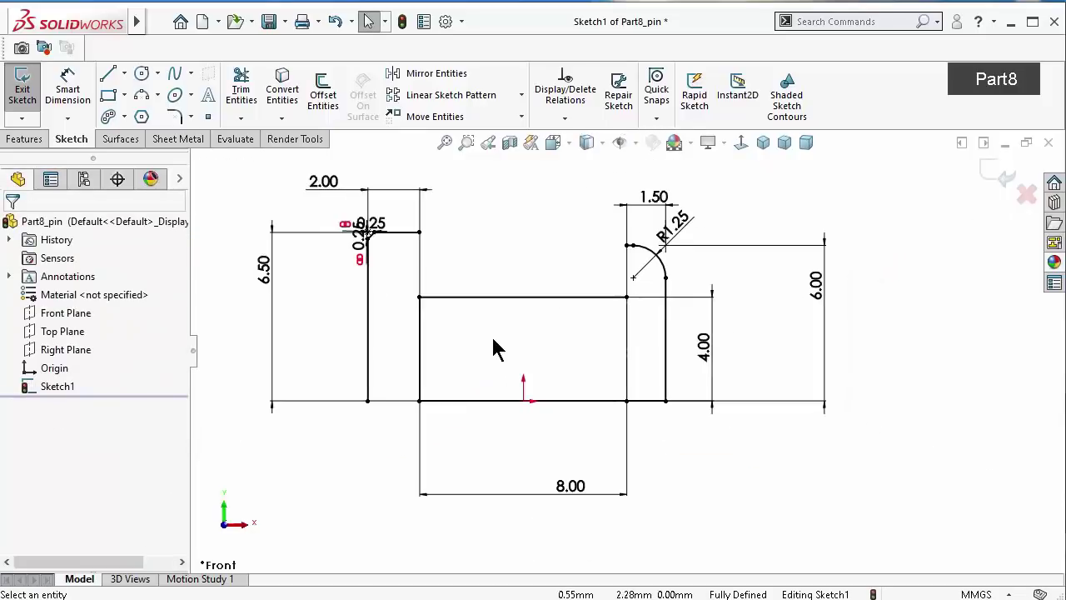
left_click(419, 321)
left_click(494, 271)
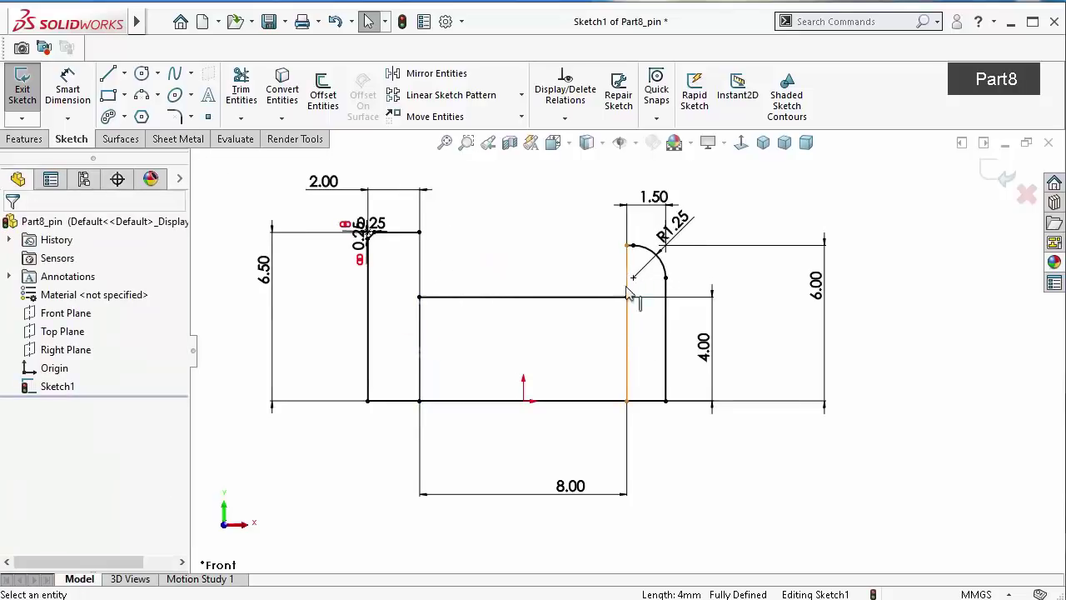
scroll(630, 293, "down", 1)
scroll(629, 299, "down", 2)
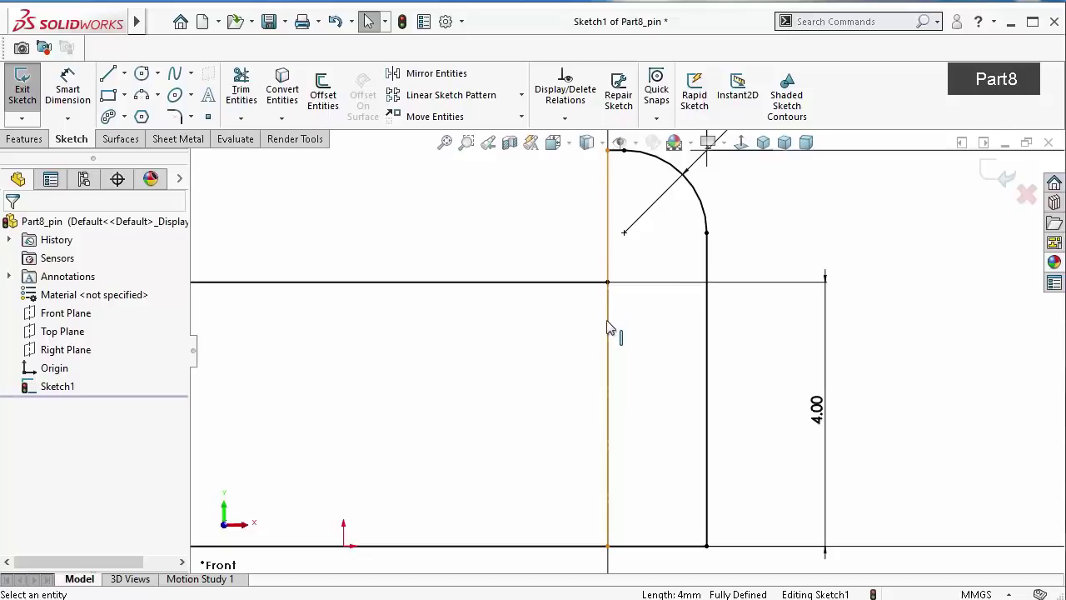
scroll(566, 263, "up", 1)
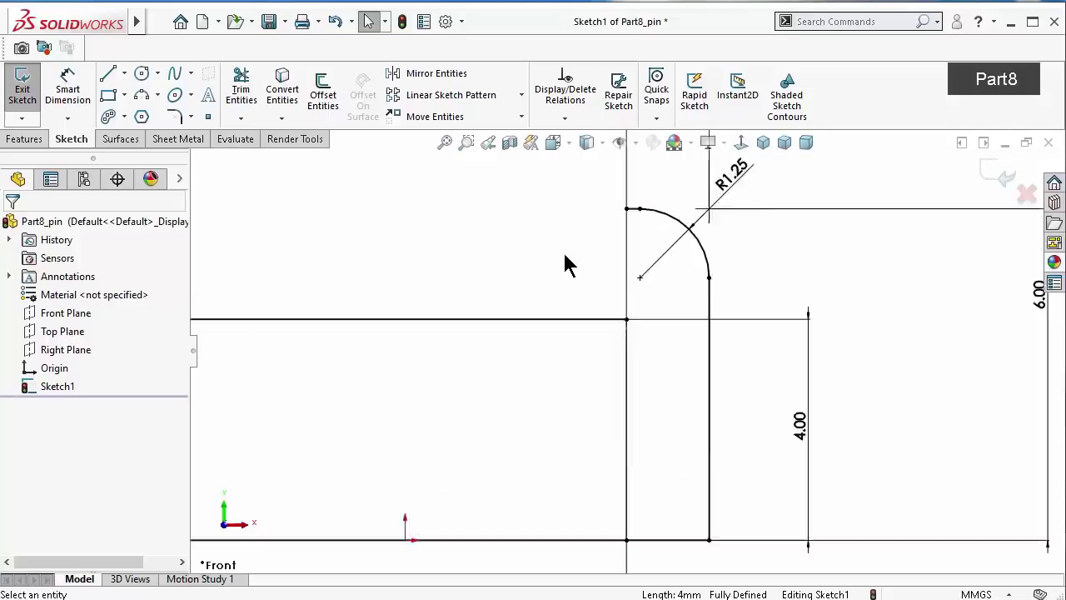
scroll(566, 263, "up", 2)
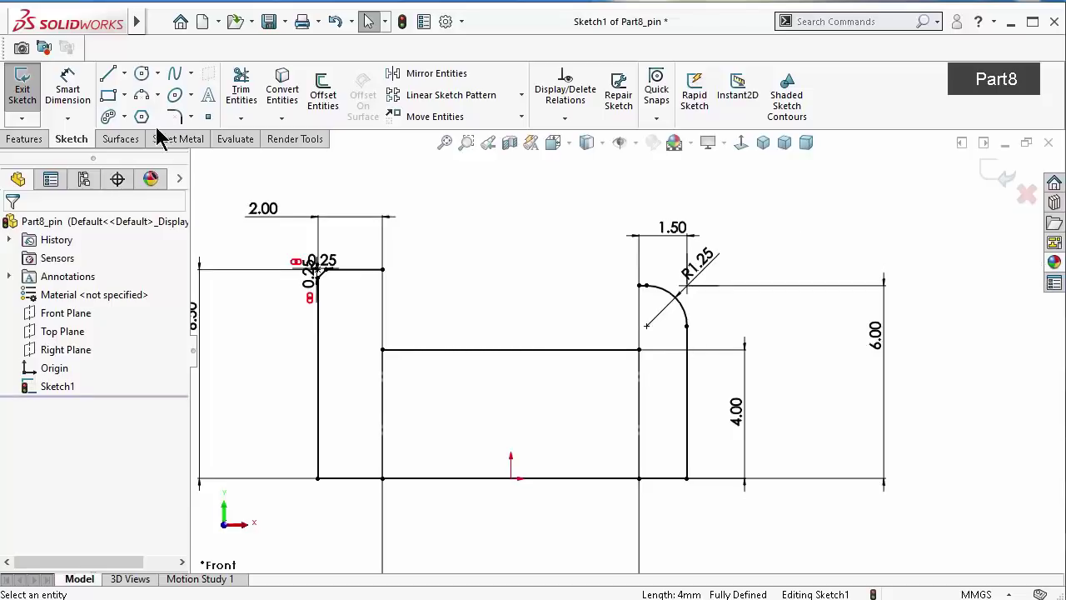
left_click(25, 142)
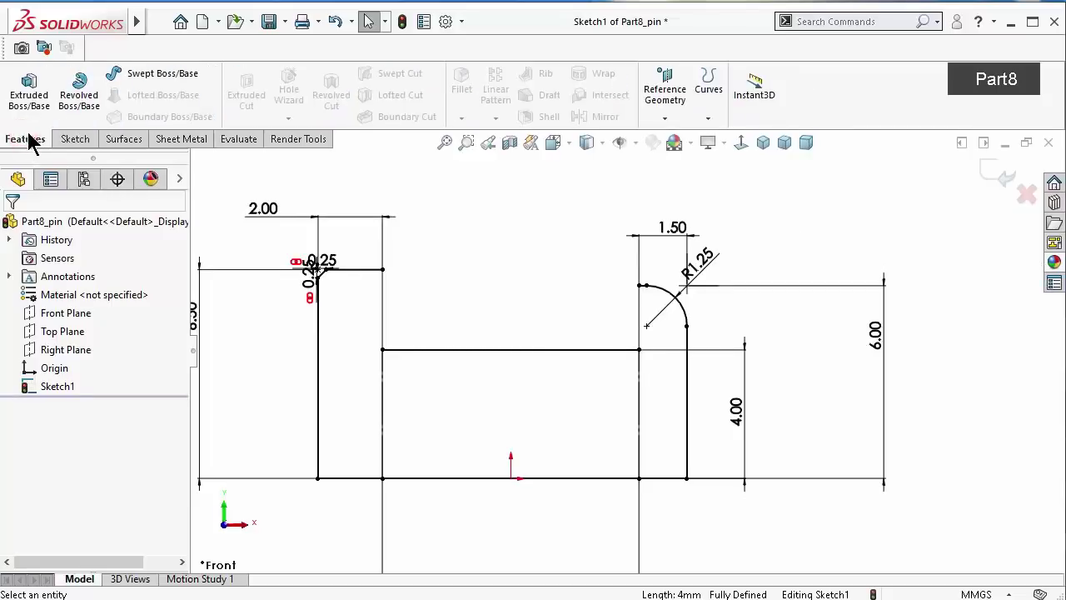
Start a revolve with the bottom 8.00 line as the axis, clearing the wrongly picked contour
left_click(79, 90)
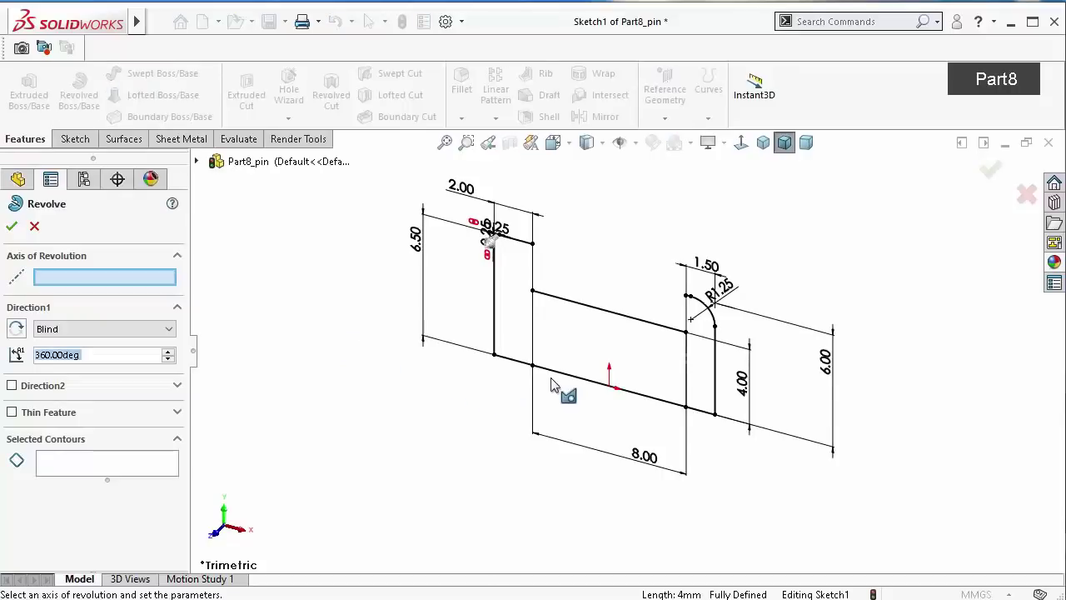
left_click(555, 374)
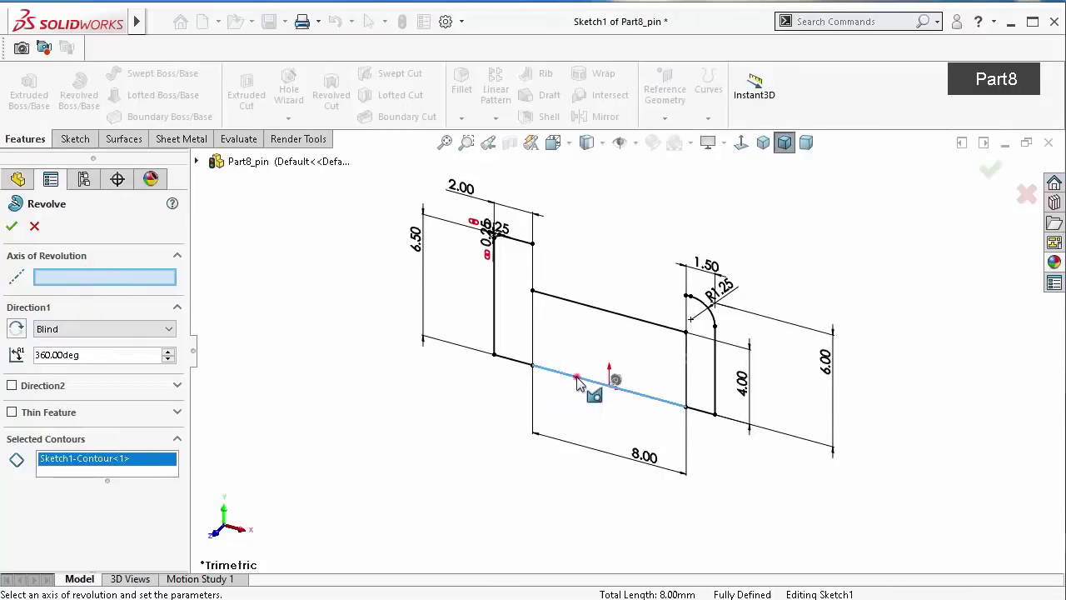
left_click(127, 469)
left_click(146, 476)
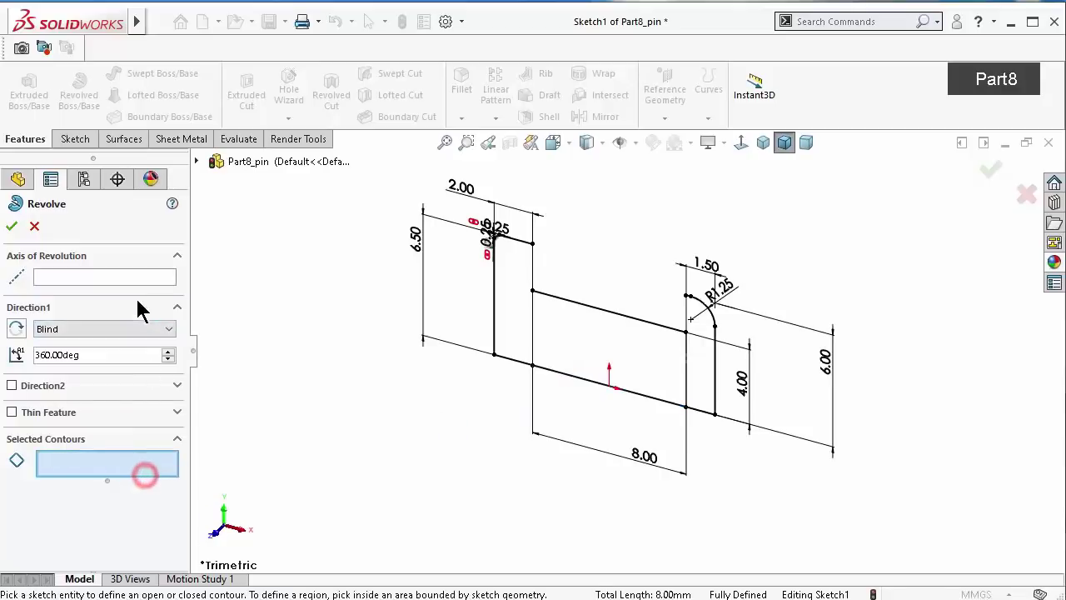
left_click(143, 276)
left_click(552, 374)
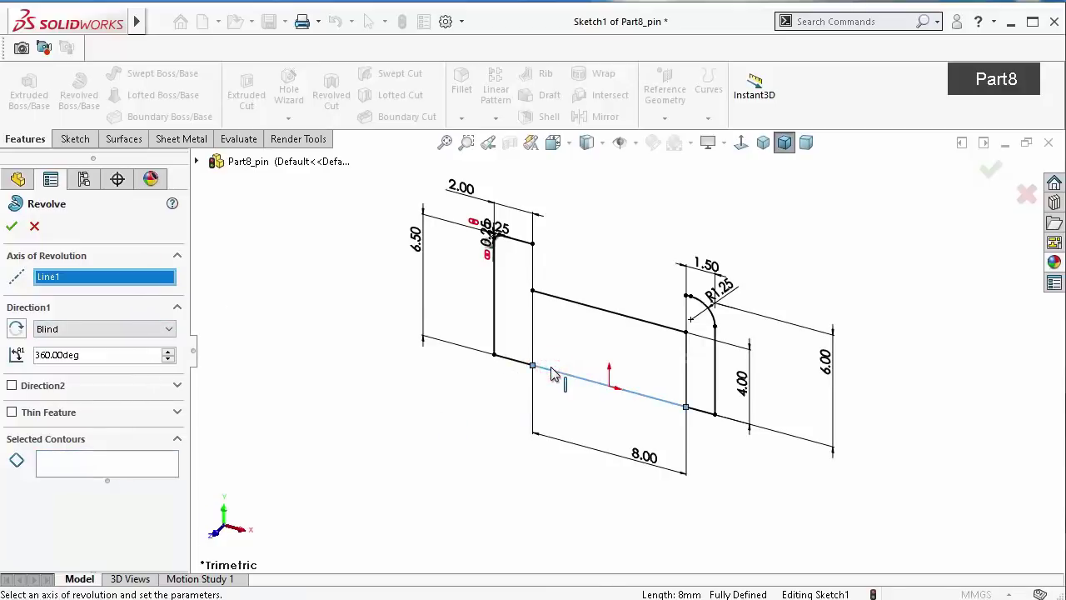
Select the left flange, shaft and rounded right flange regions and confirm the 360° revolve
left_click(50, 469)
left_click(507, 305)
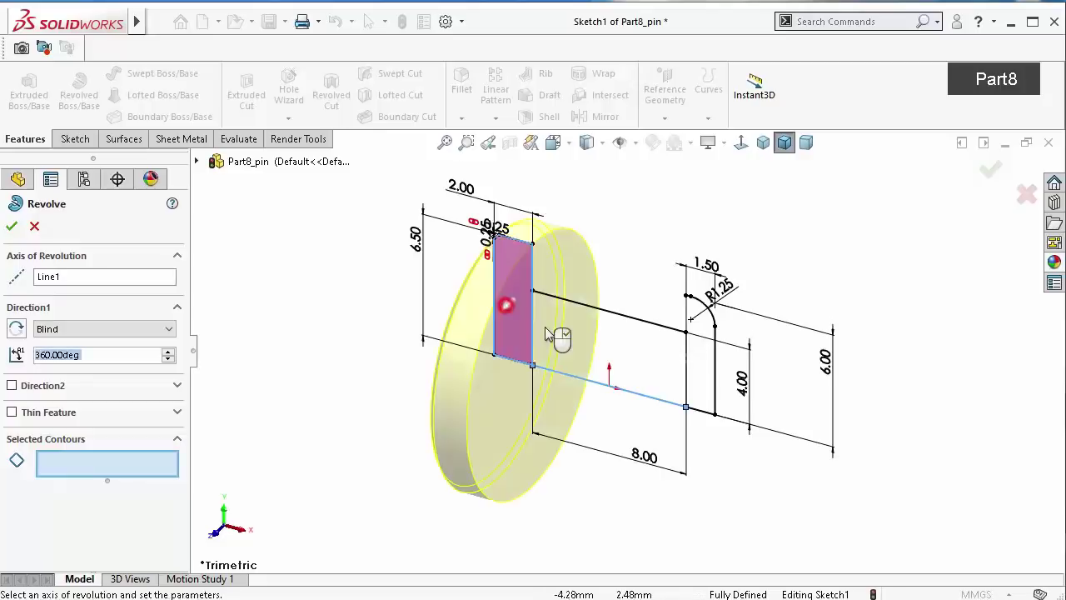
left_click(623, 337)
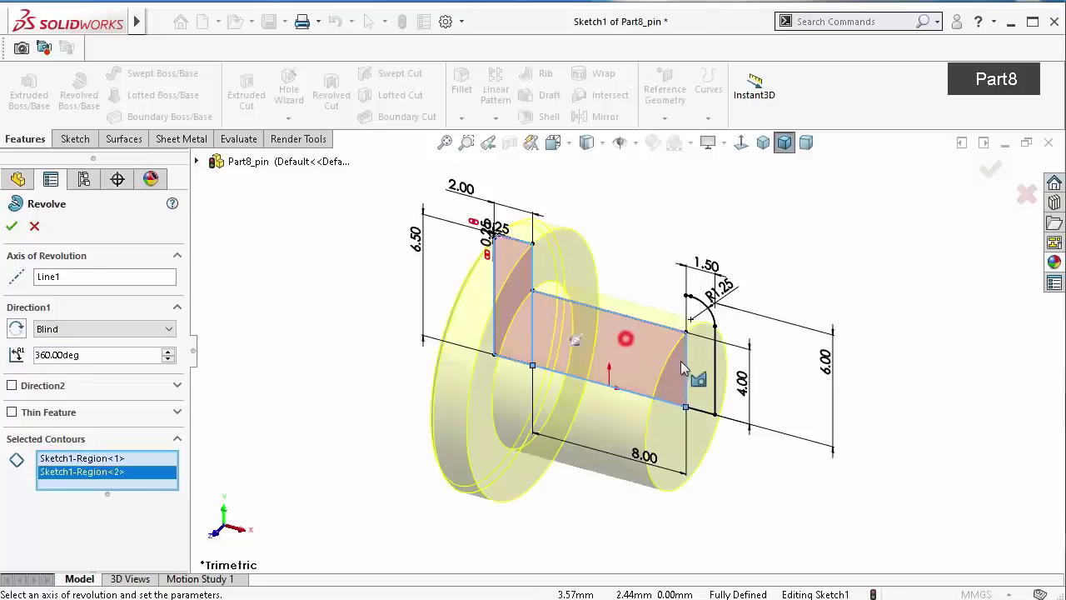
left_click(704, 319)
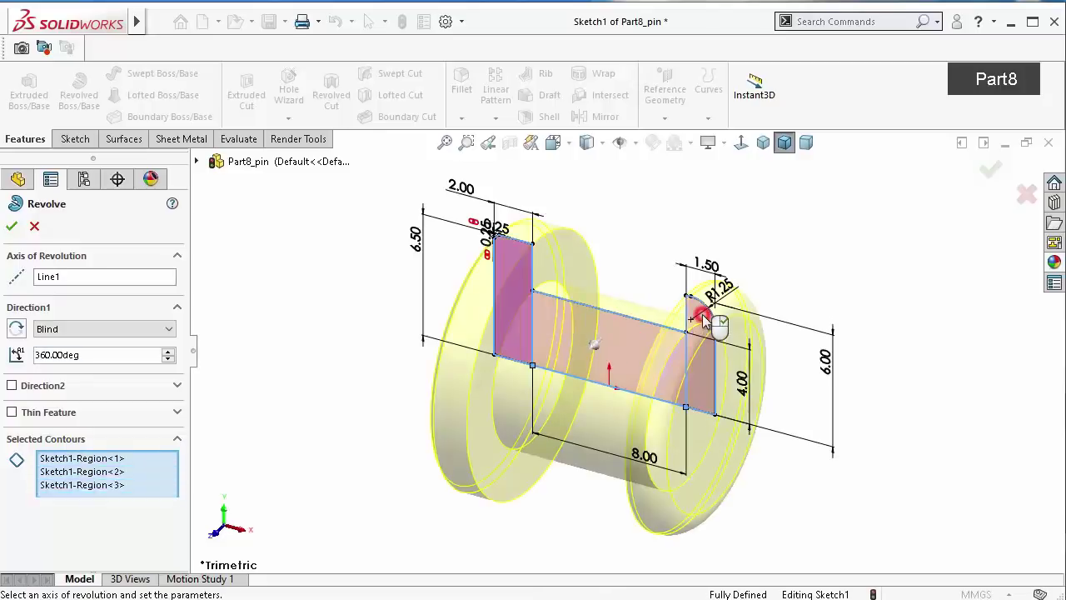
left_click(990, 170)
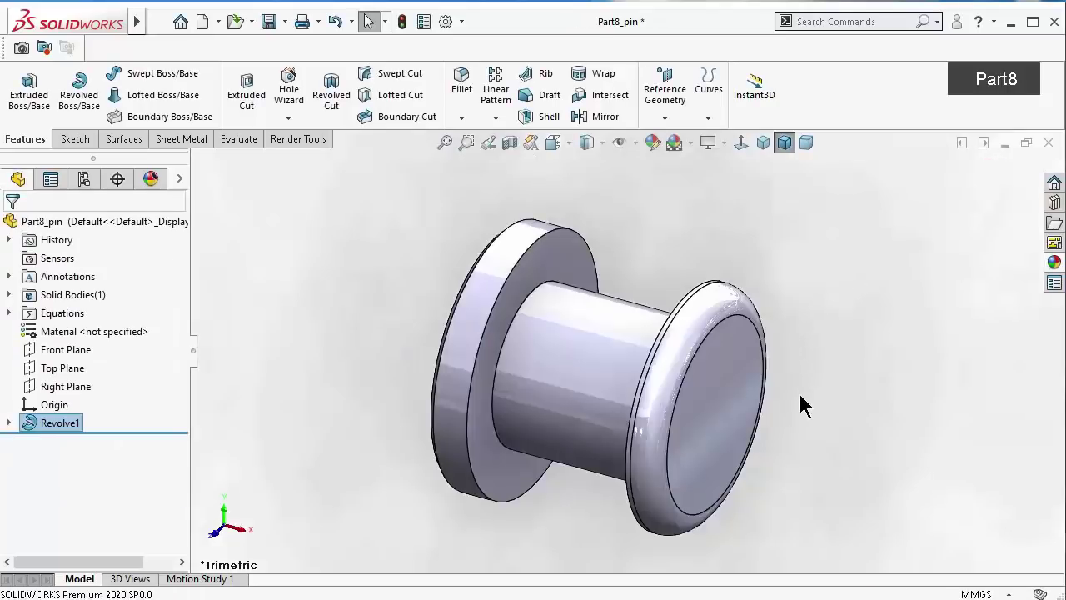
Apply a brushed steel appearance to the pin, save Part8_pin, and show it trimetric
mouse_move(799, 395)
middle_mouse_down()
mouse_move(775, 302)
mouse_move(791, 264)
middle_mouse_up()
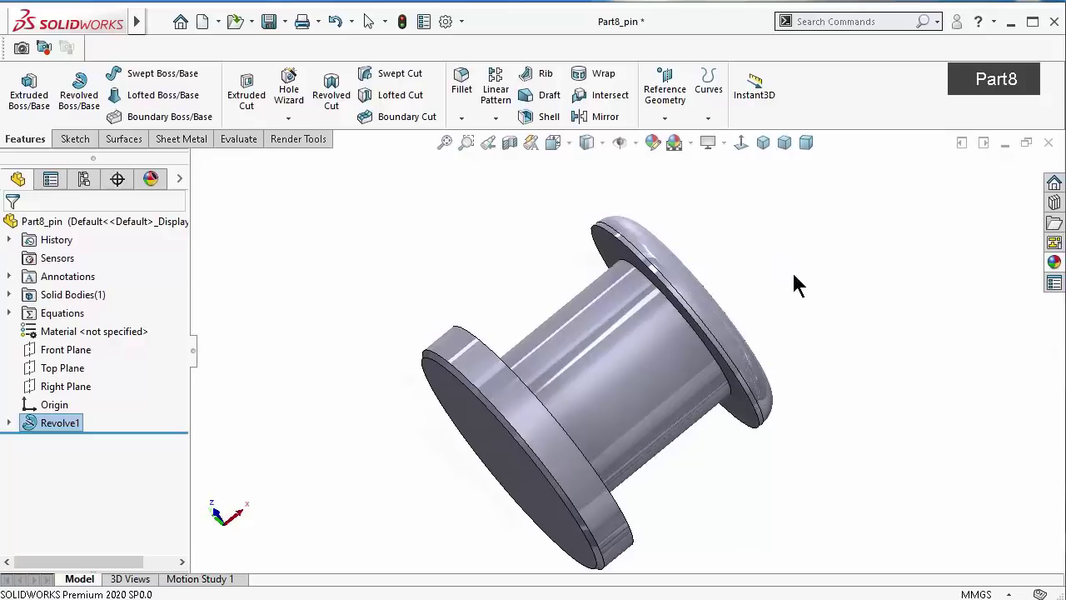
left_click(1054, 260)
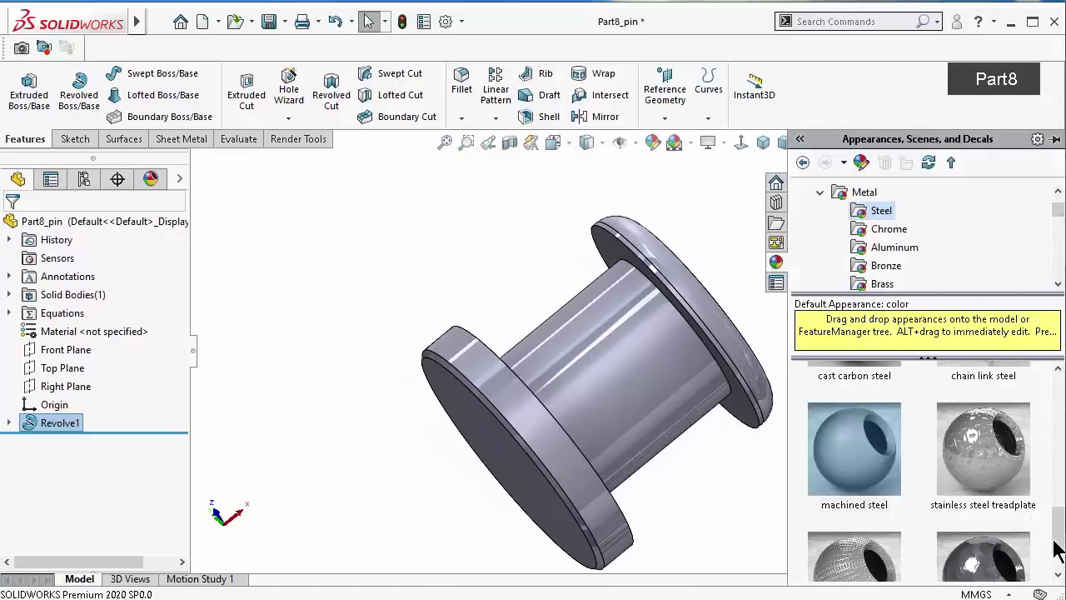
left_click_drag(1055, 533, 1039, 388)
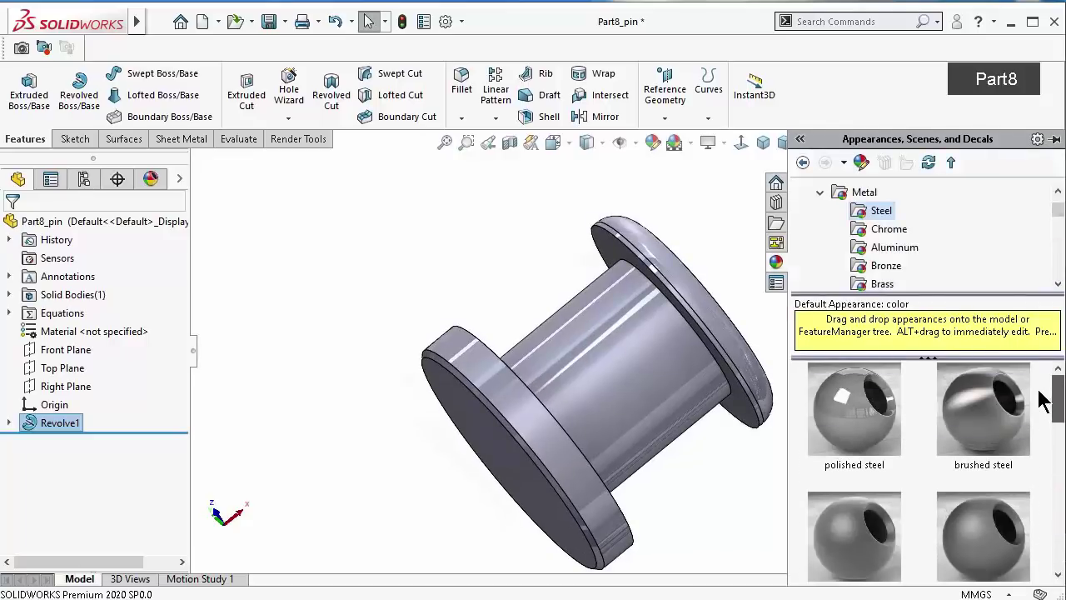
double_click(983, 438)
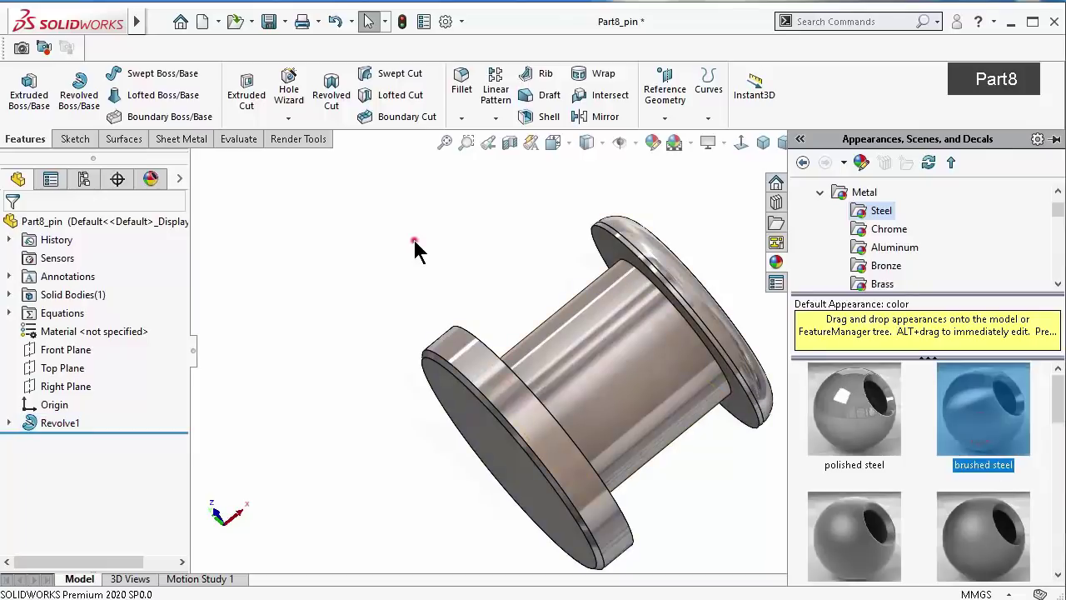
left_click(271, 23)
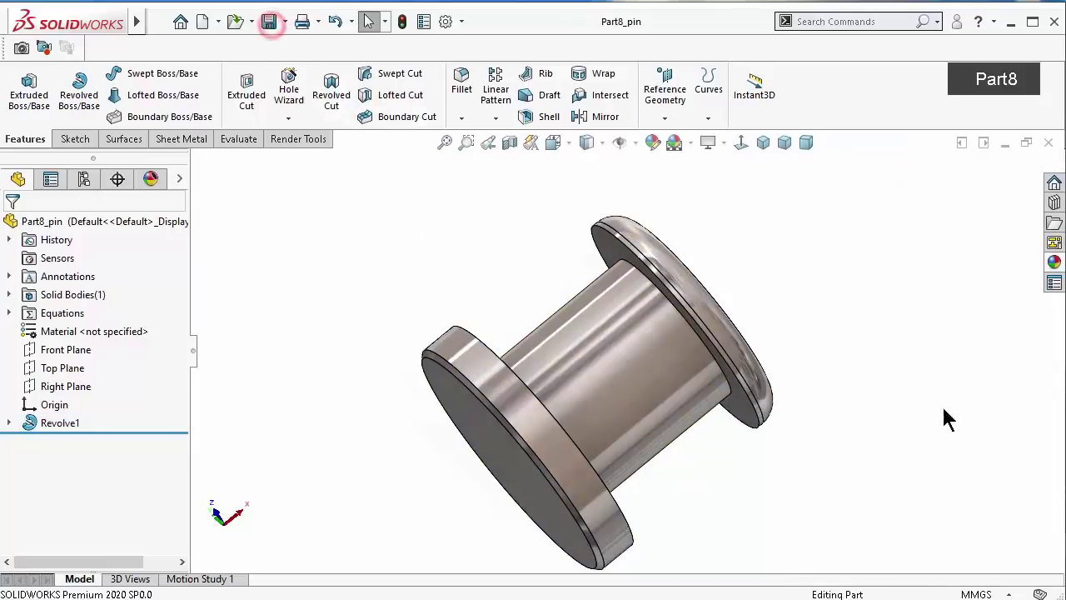
left_click(784, 143)
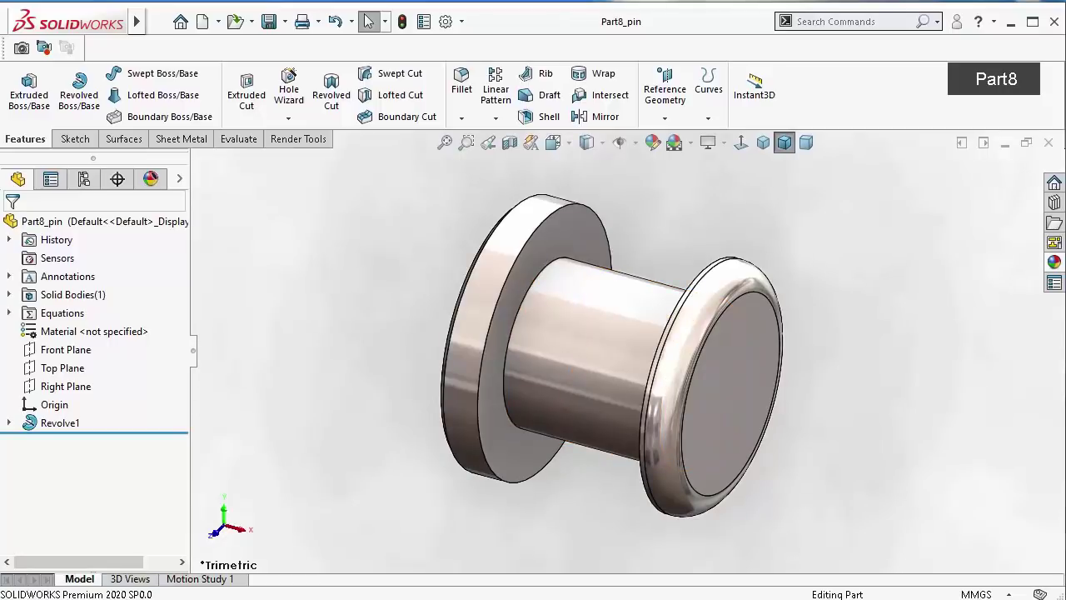
Edit Revolve1's Sketch1, change the 8.00 shaft length to 16, rebuild and save
left_click(8, 422)
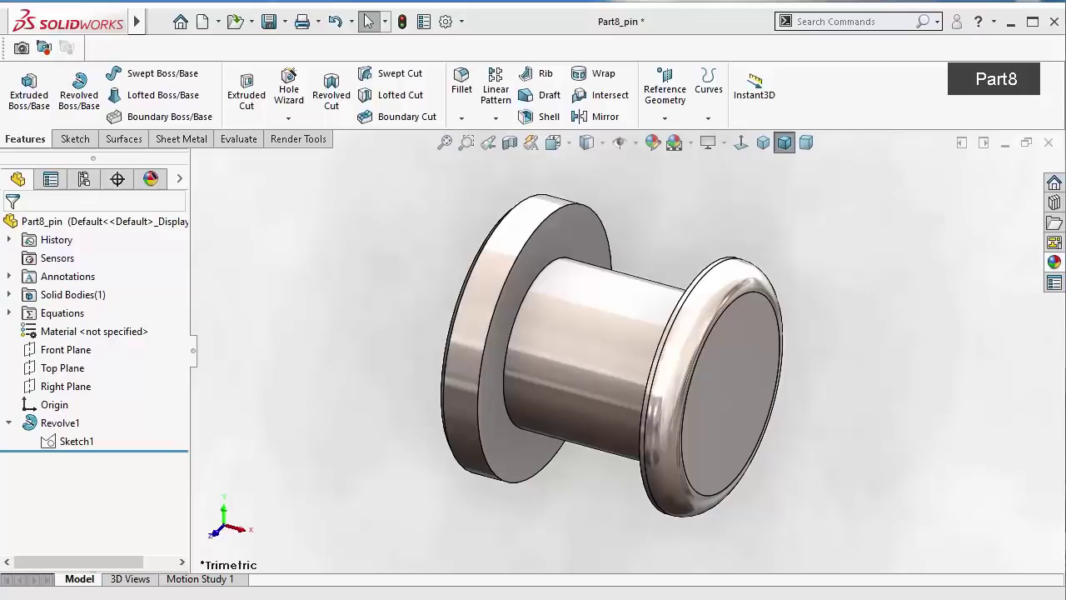
left_click(50, 441)
left_click(83, 385)
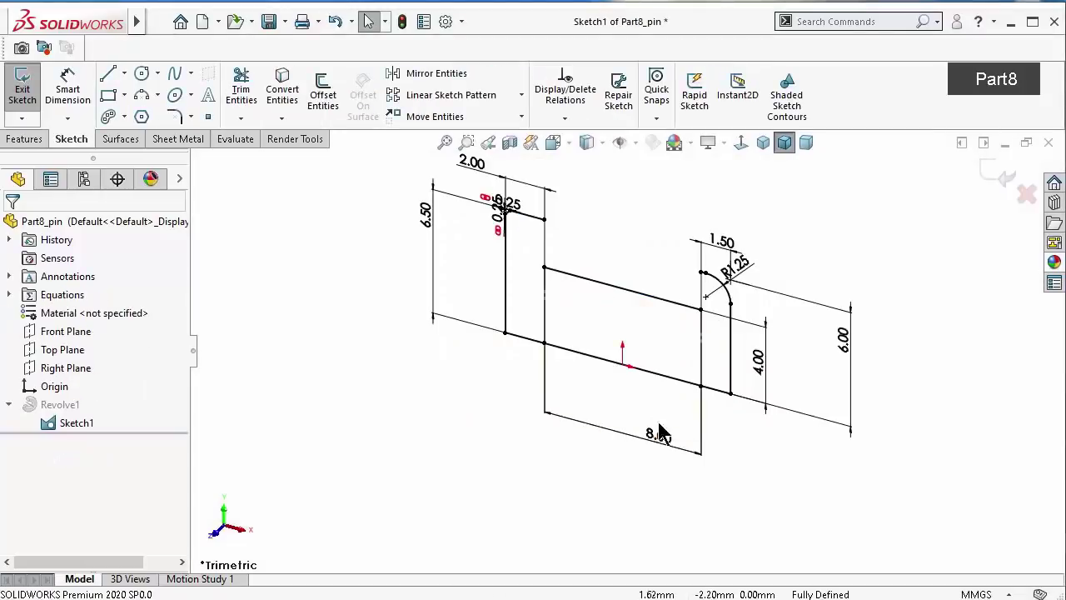
left_click(661, 435)
double_click(662, 436)
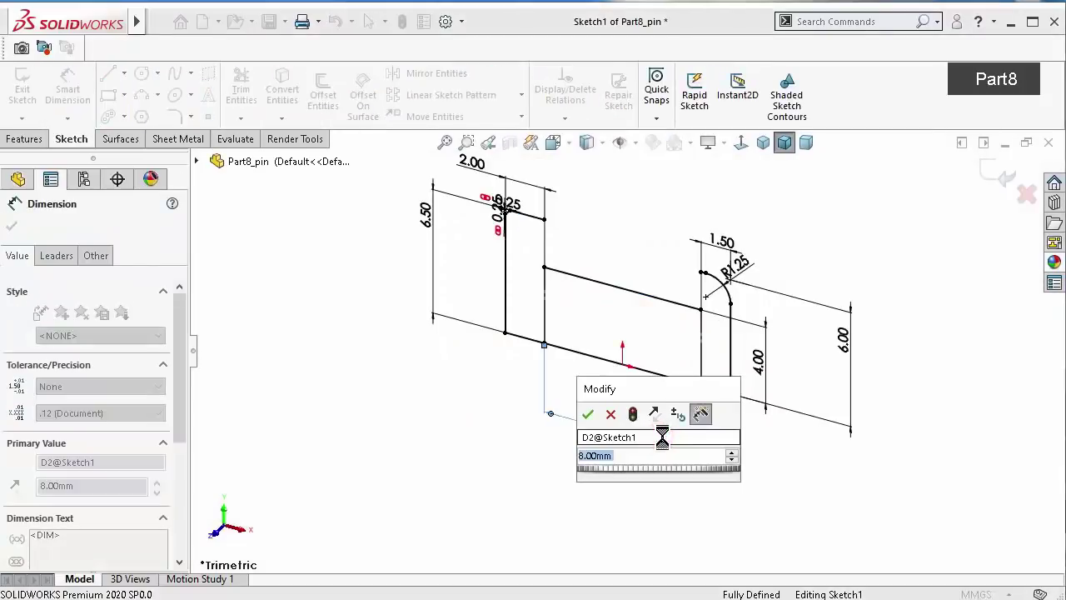
type("16")
key("Return")
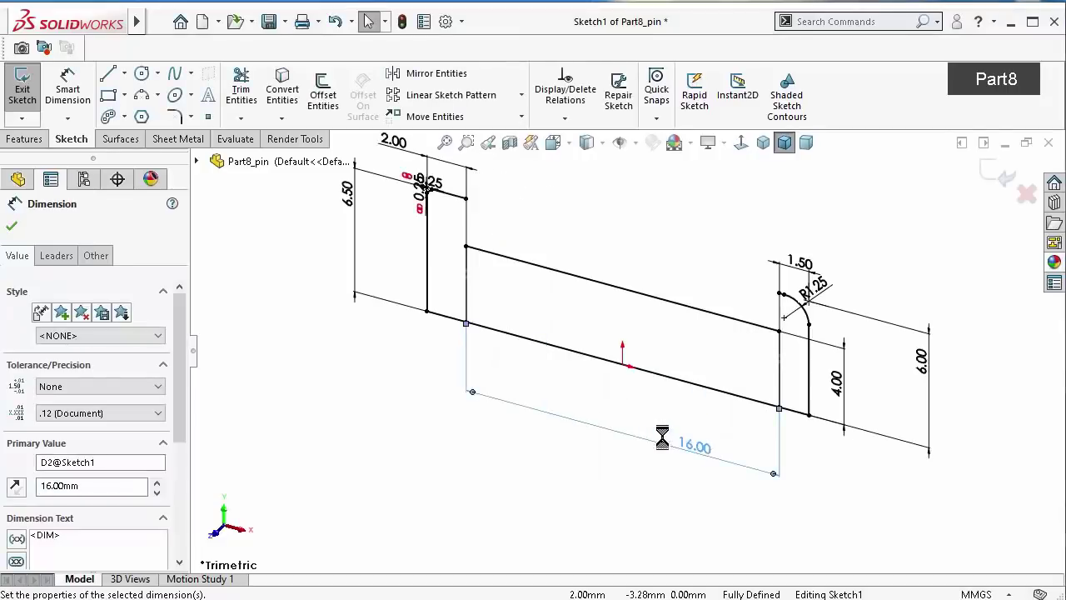
left_click(996, 169)
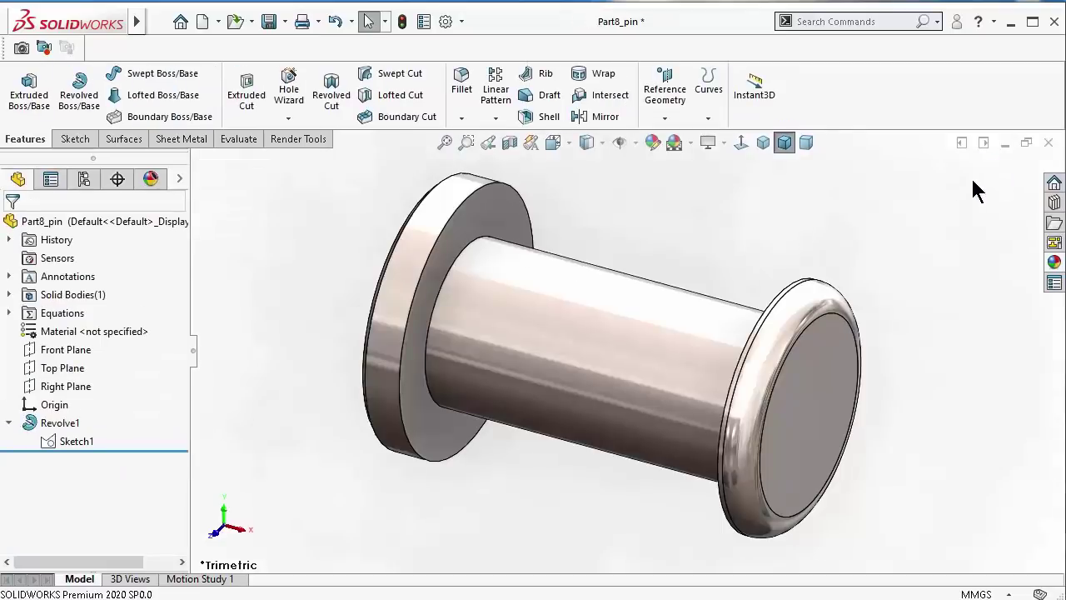
left_click(267, 23)
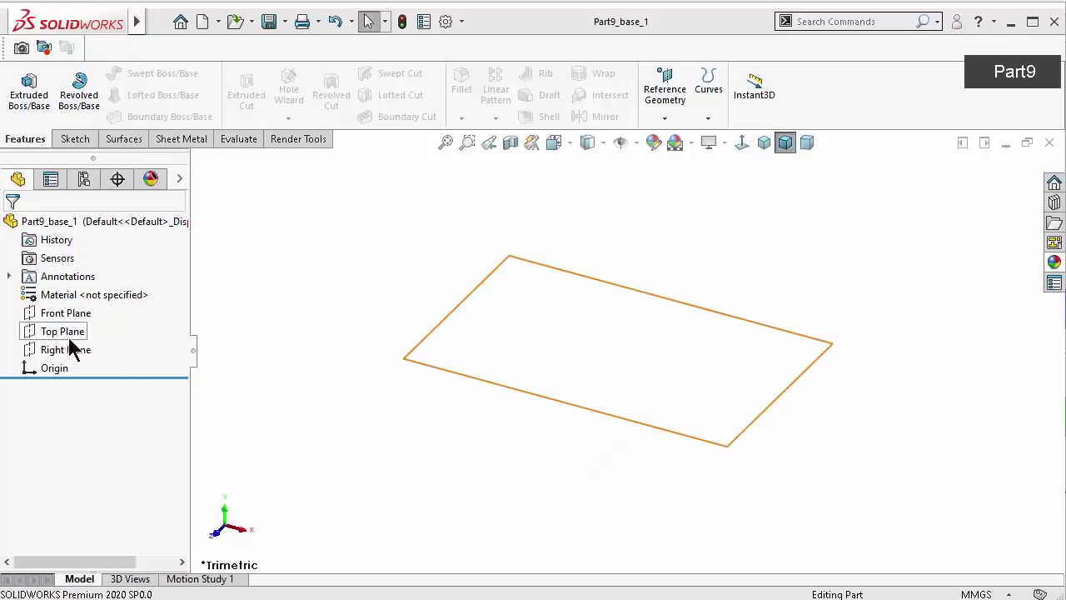
Sketch a centre rectangle on the Top Plane centred at the origin
left_click(66, 337)
left_click(76, 309)
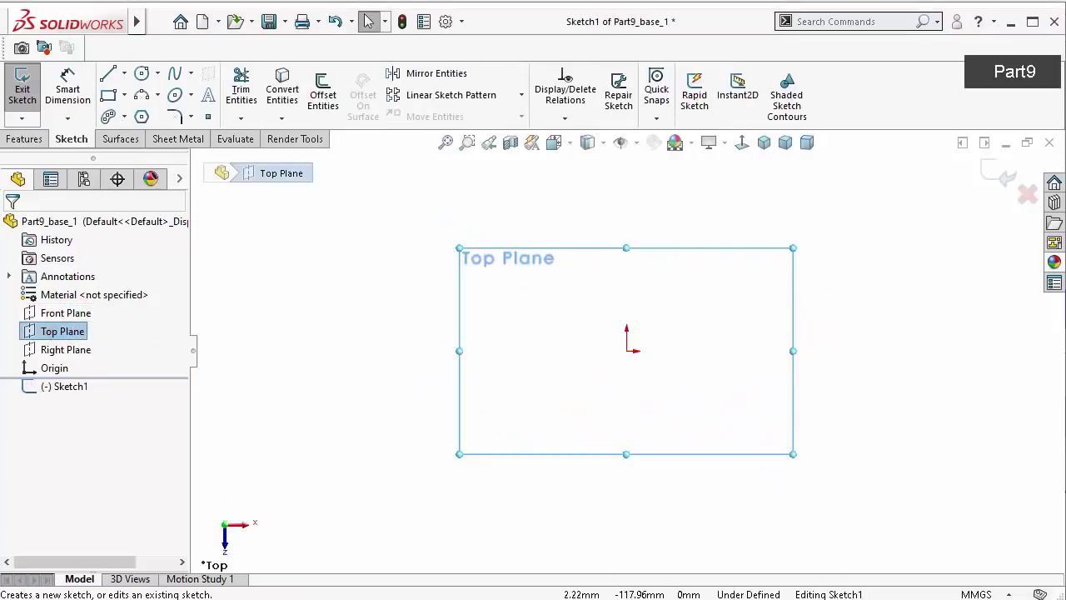
left_click(124, 96)
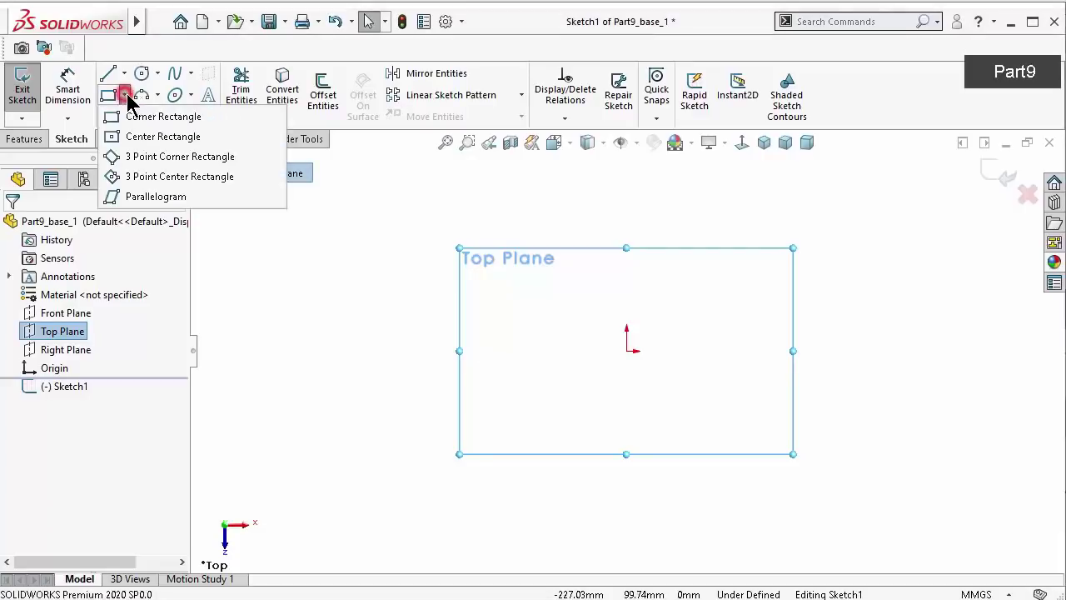
left_click(142, 137)
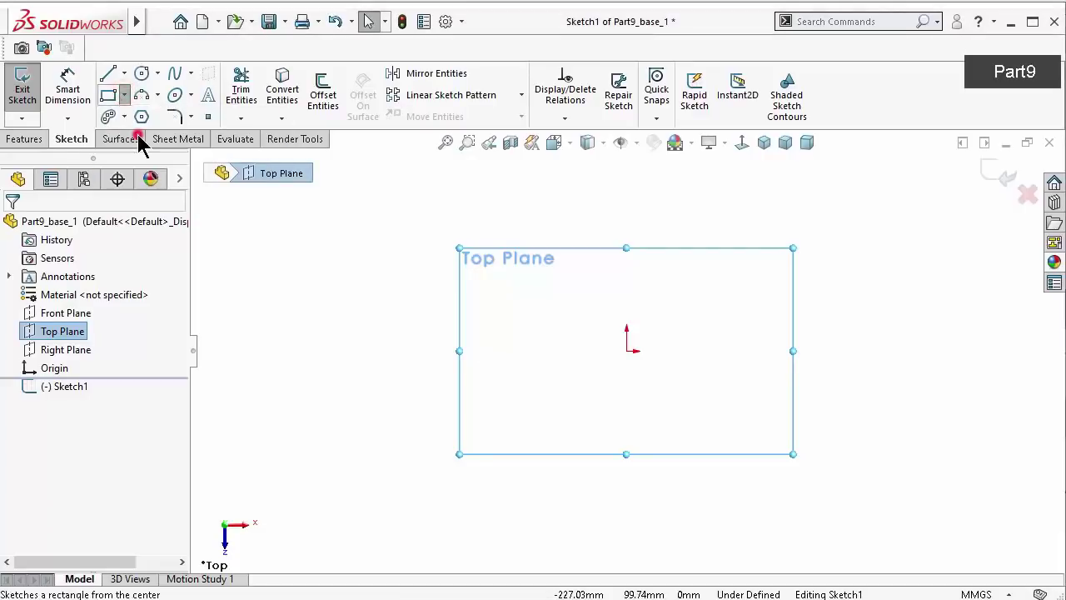
left_click(627, 351)
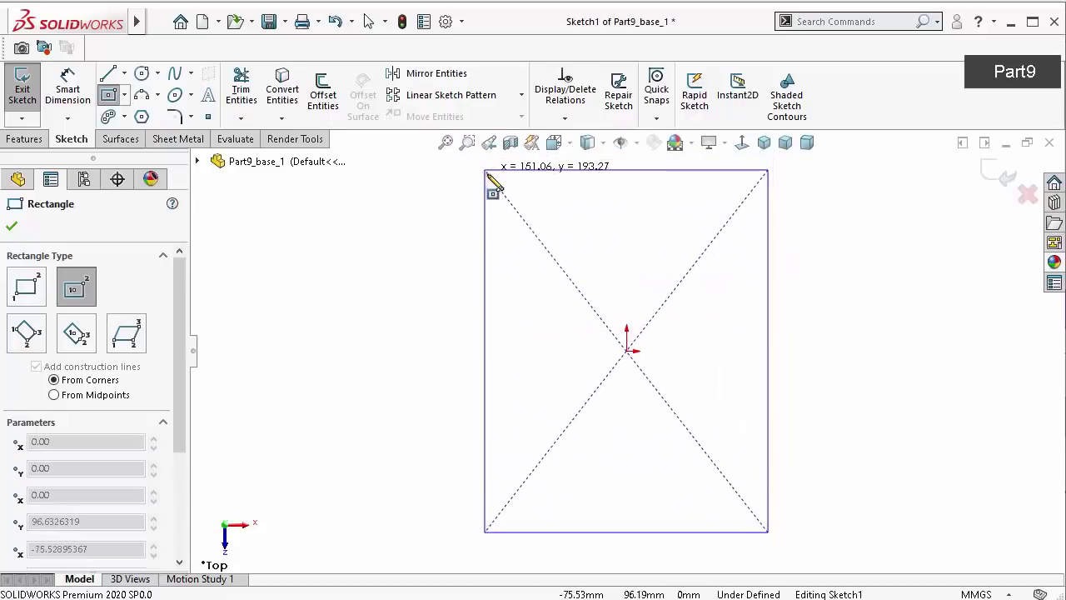
left_click(489, 174)
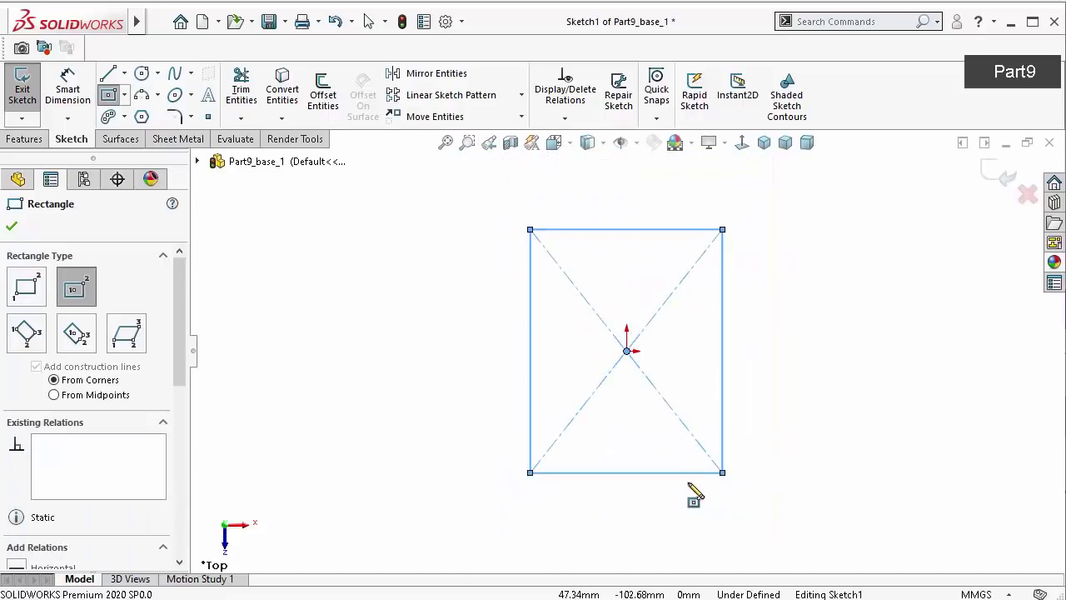
Dimension the rectangle 60 mm wide and 65.25 mm tall
right_click_drag(888, 458, 891, 367)
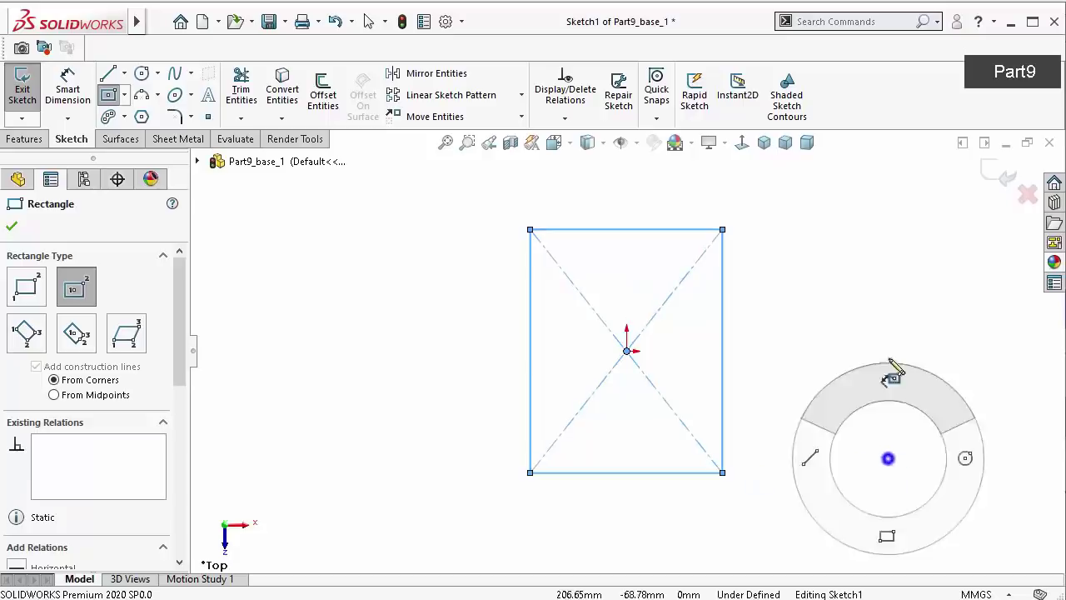
left_click(701, 471)
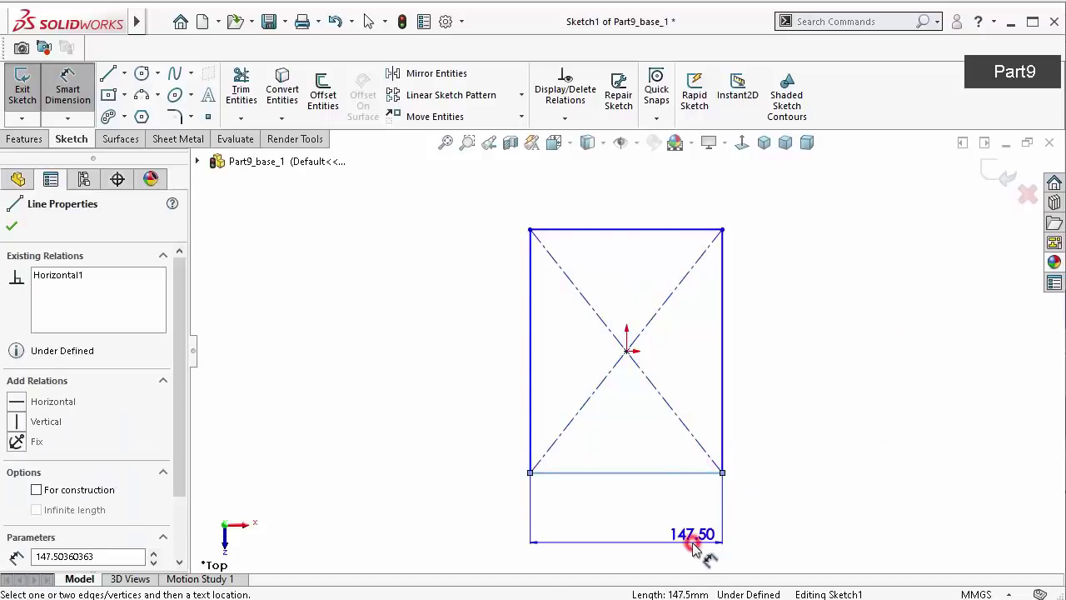
left_click(692, 543)
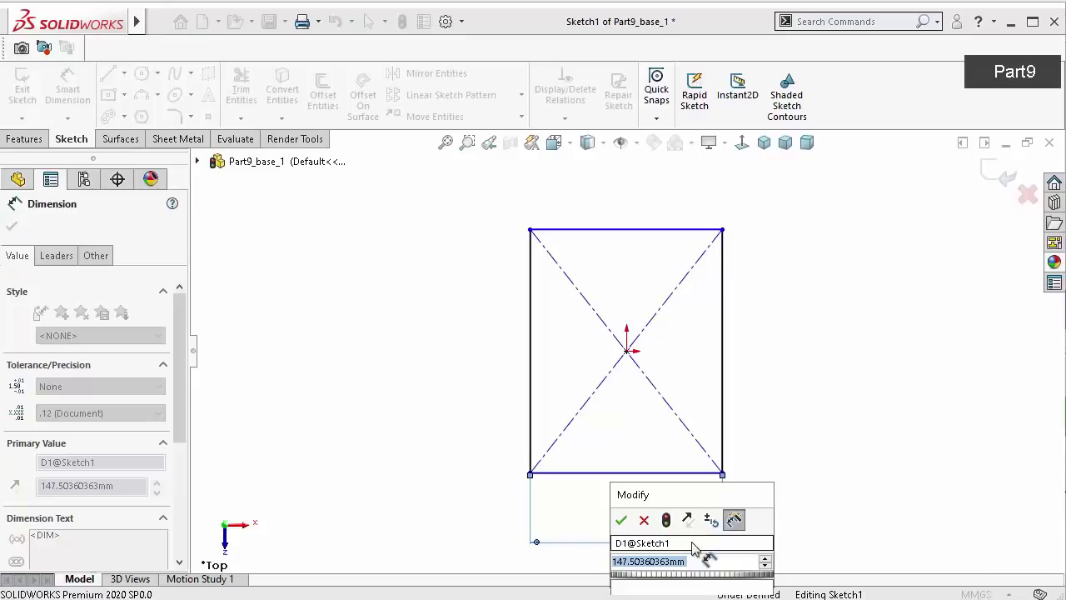
type("60")
key("Return")
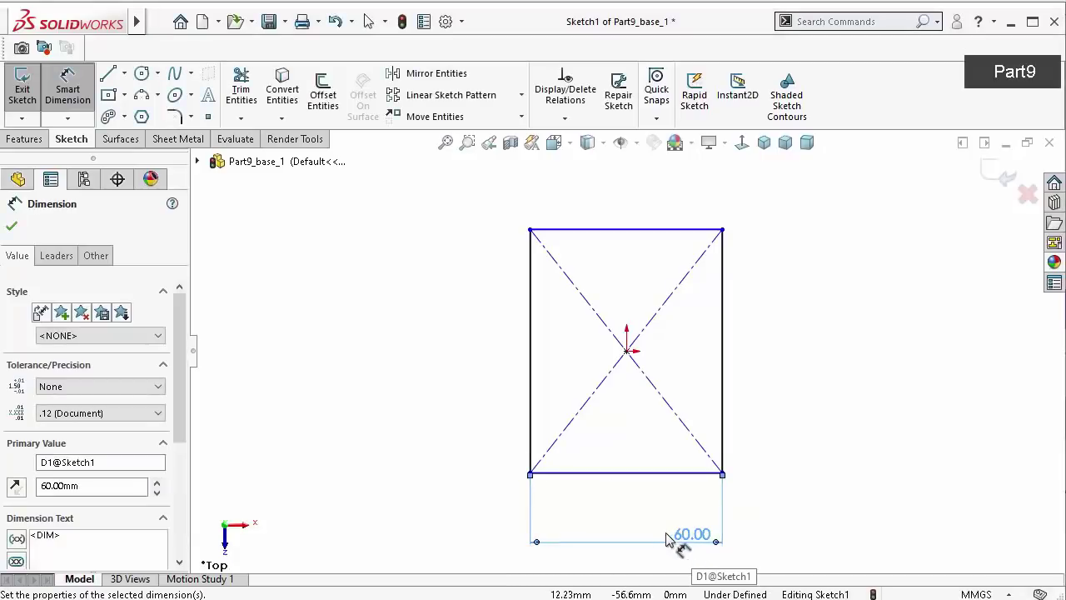
left_click(723, 363)
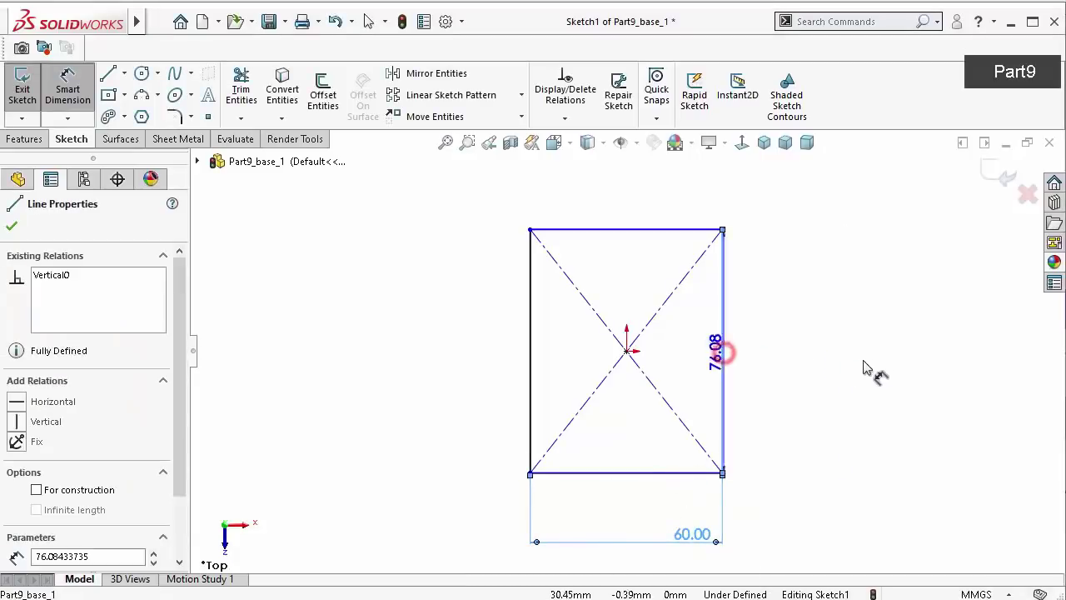
left_click(886, 387)
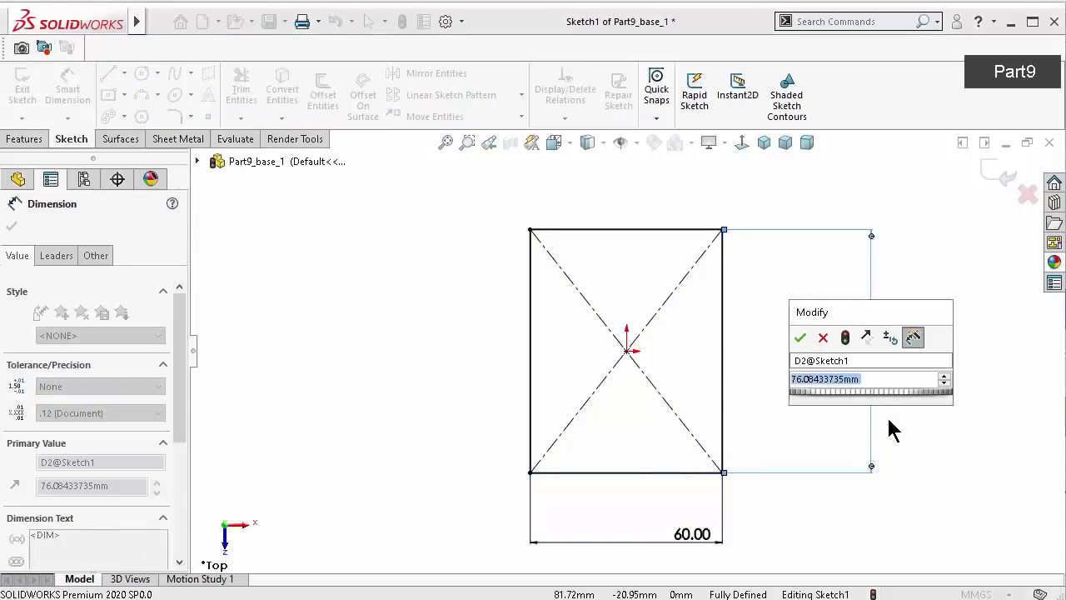
type("65,25")
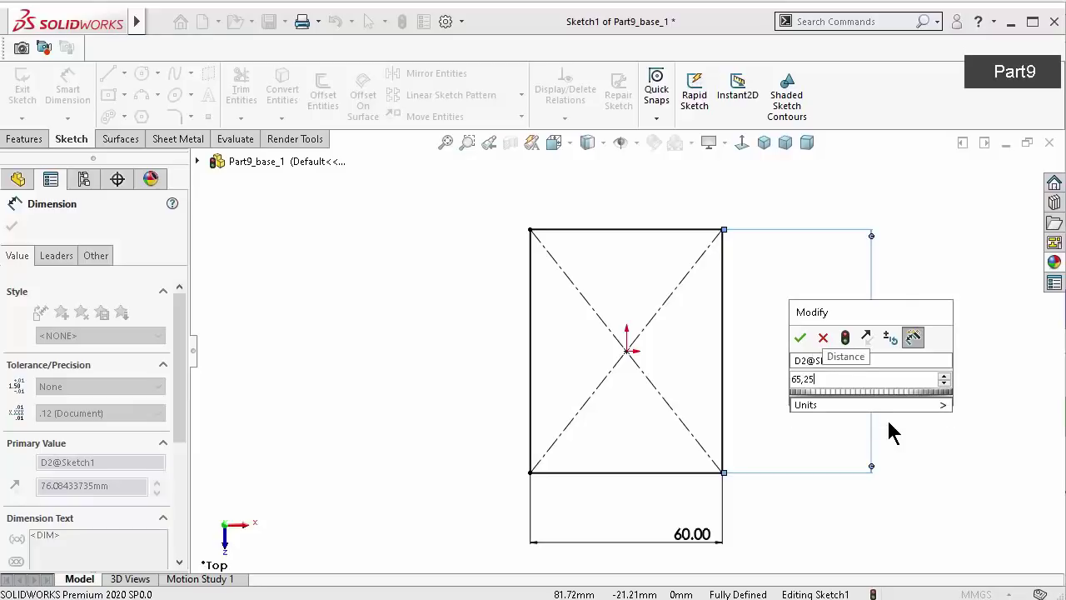
key("Return")
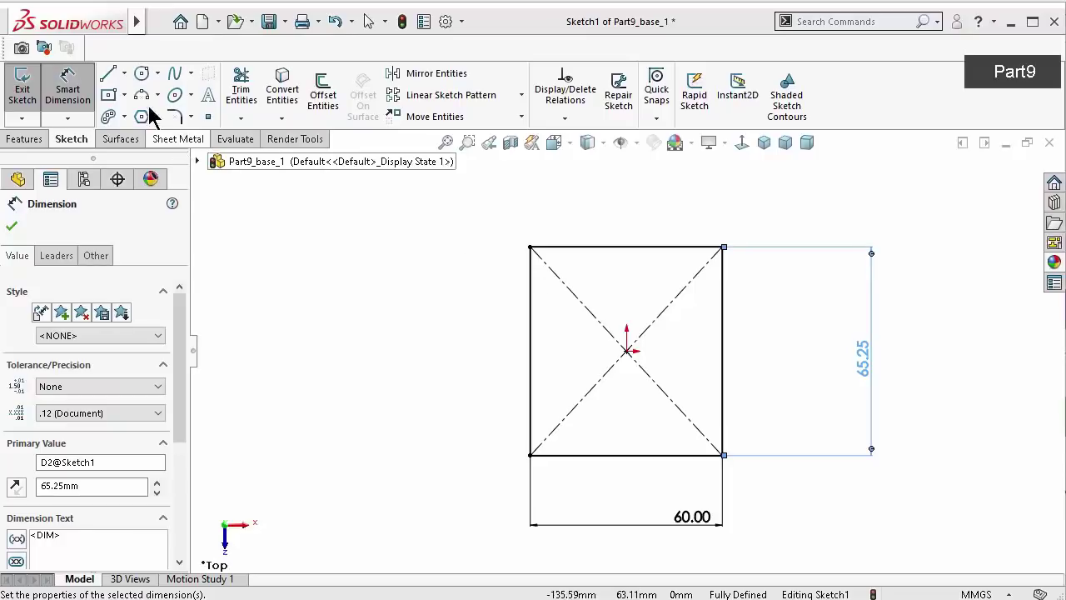
Draw a vertical centreline between the top and bottom edge midpoints
left_click(123, 73)
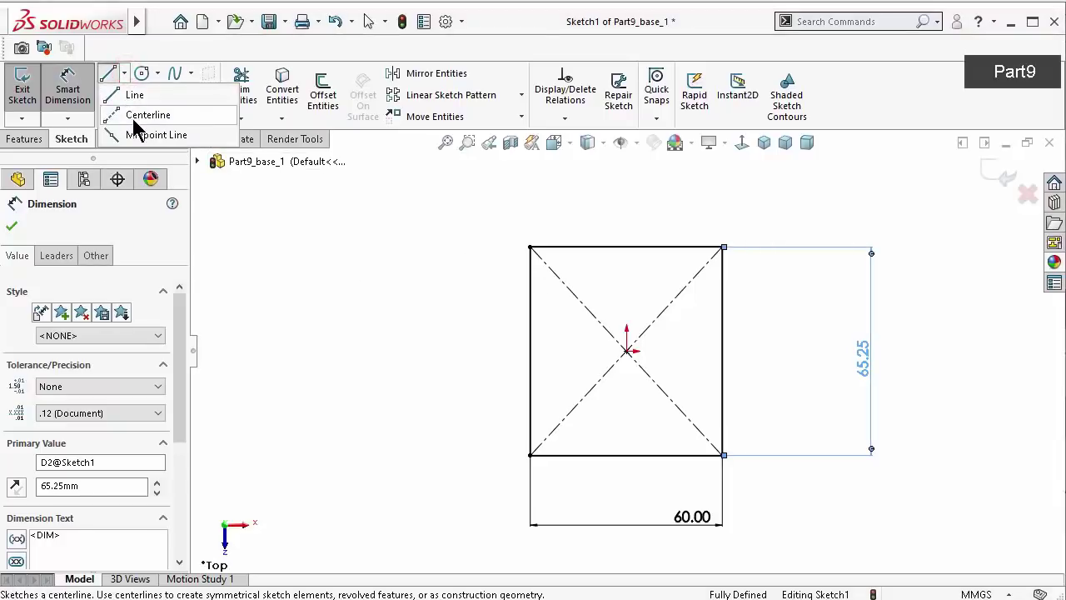
left_click(141, 115)
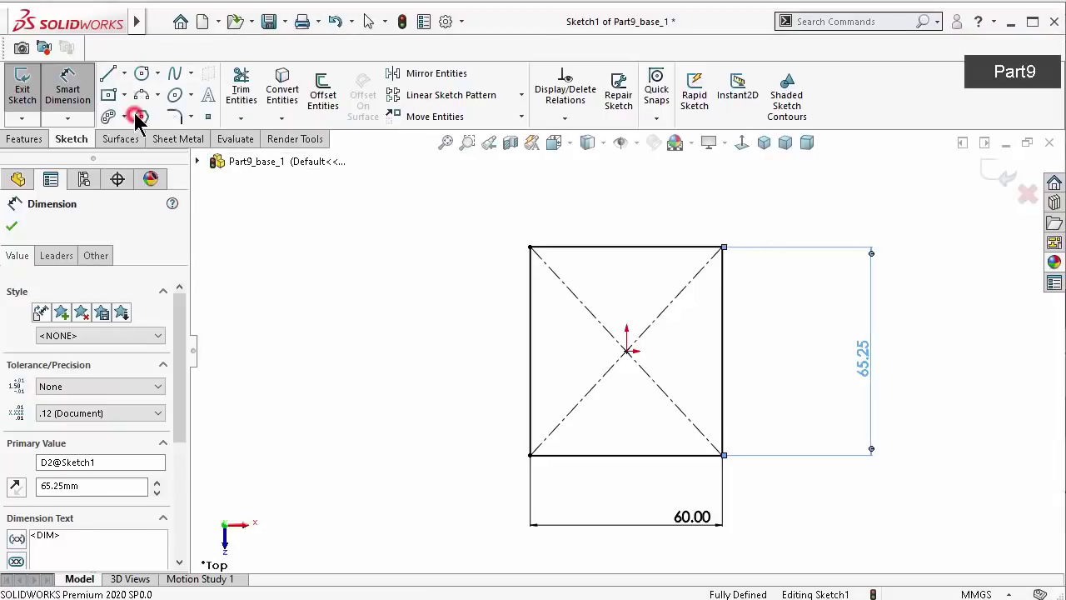
left_click(626, 246)
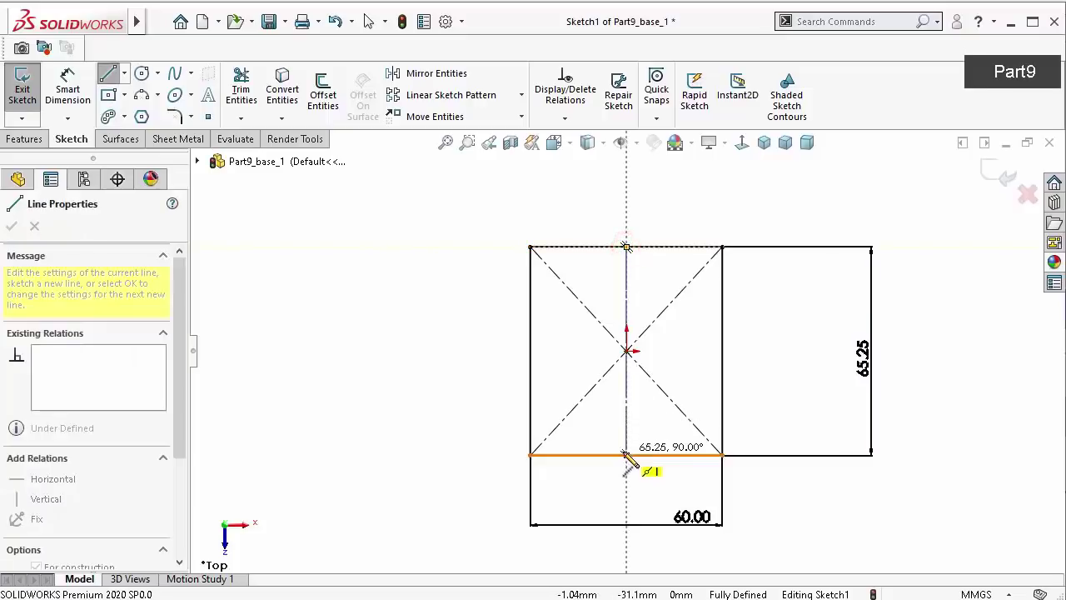
left_click(626, 455)
key("Escape")
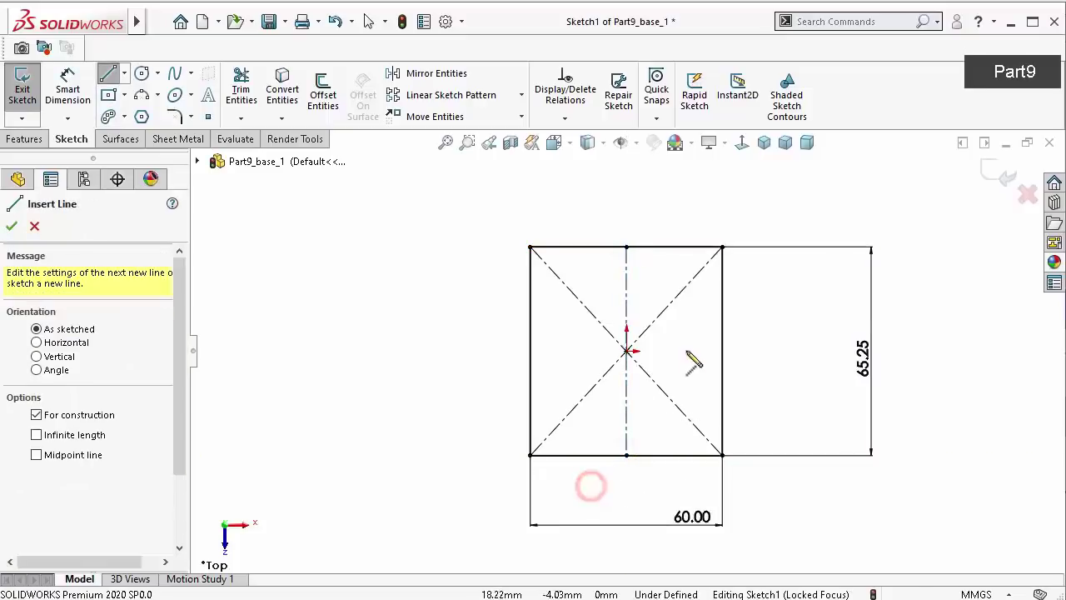
Draw a vertical construction line right of centre and delete the stray diagonal segment
left_click(680, 271)
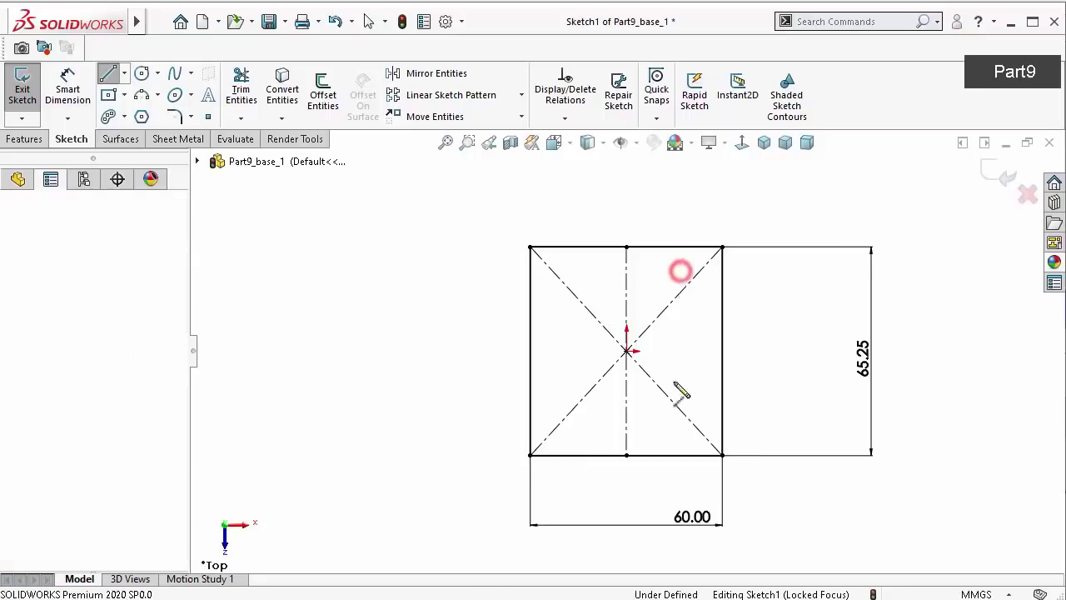
left_click(680, 428)
left_click(730, 472)
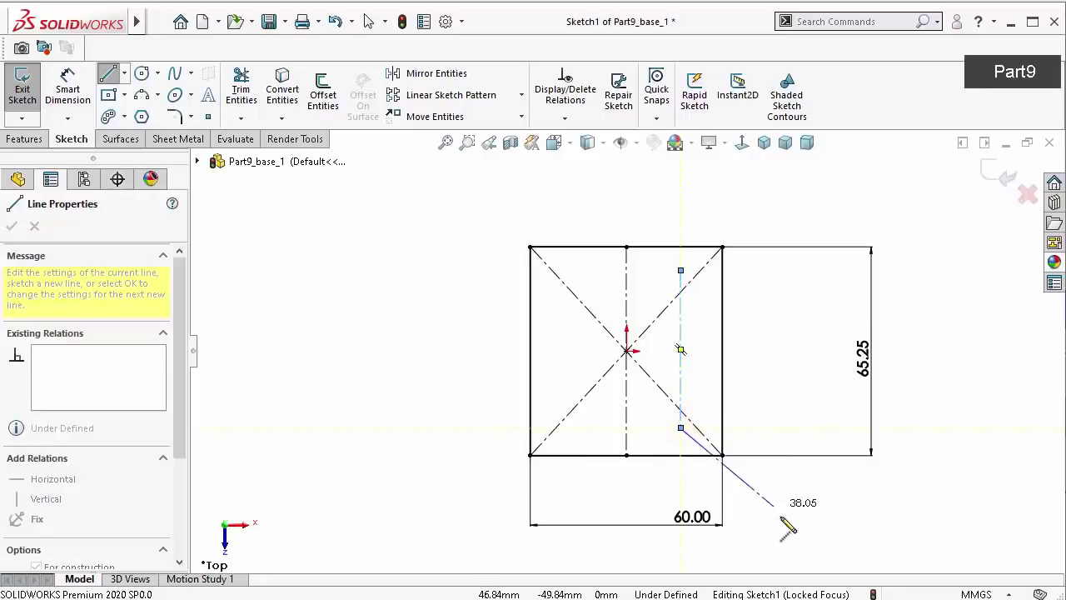
left_click(781, 517)
key("Escape")
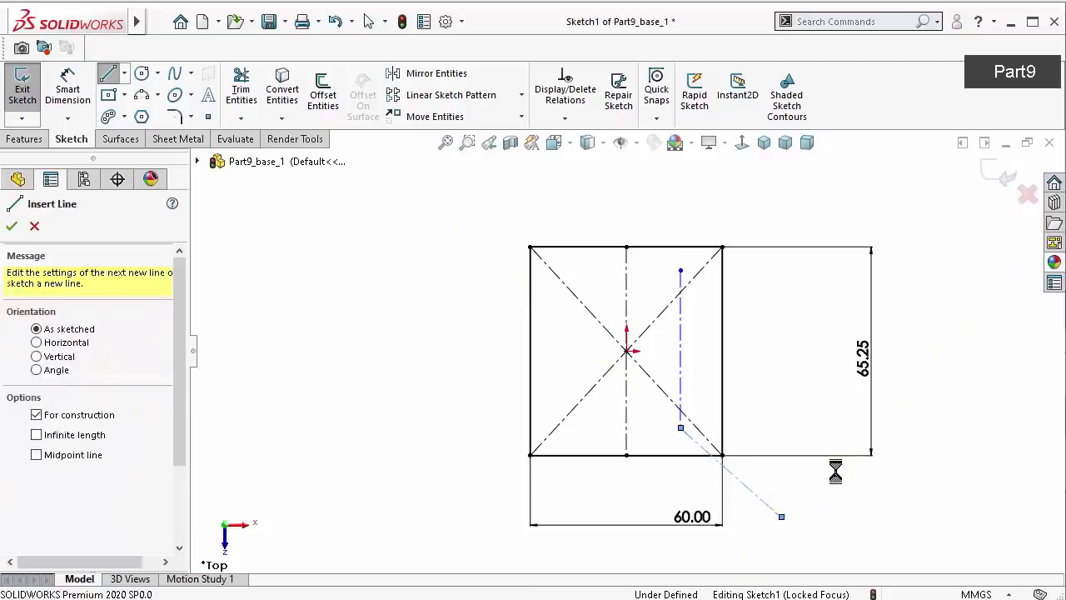
key("Escape")
left_click(766, 504)
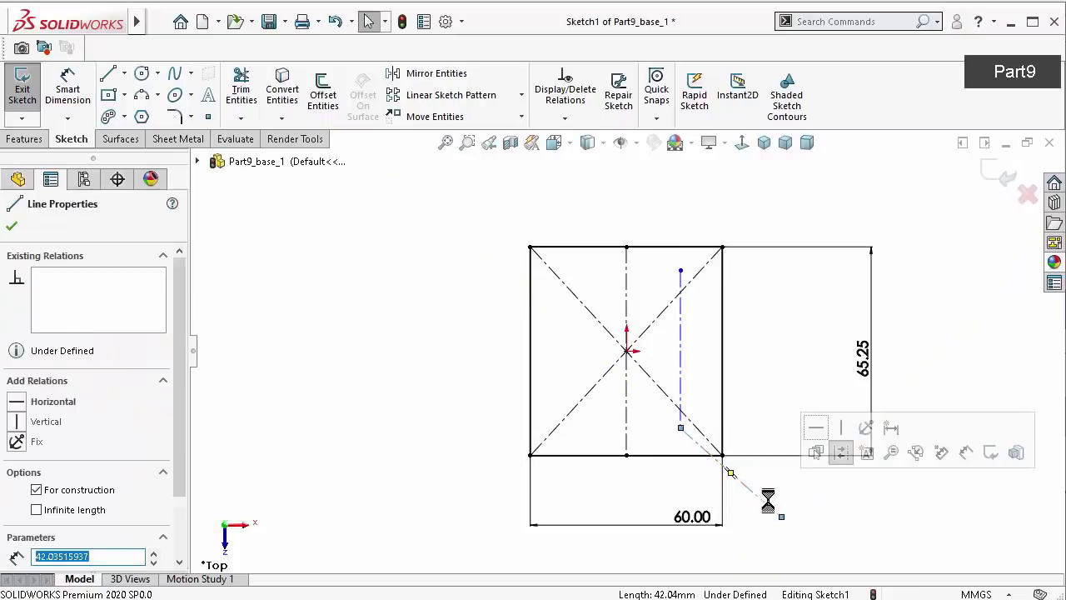
key("Delete")
Dimension the vertical construction line to 41 mm long
right_click_drag(814, 350, 809, 285)
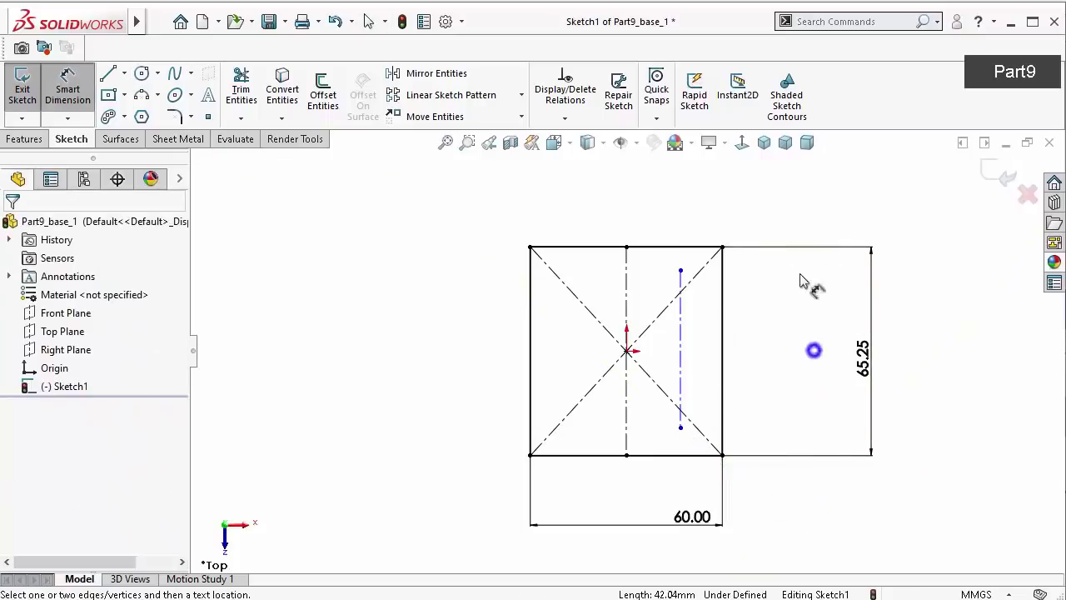
left_click(681, 317)
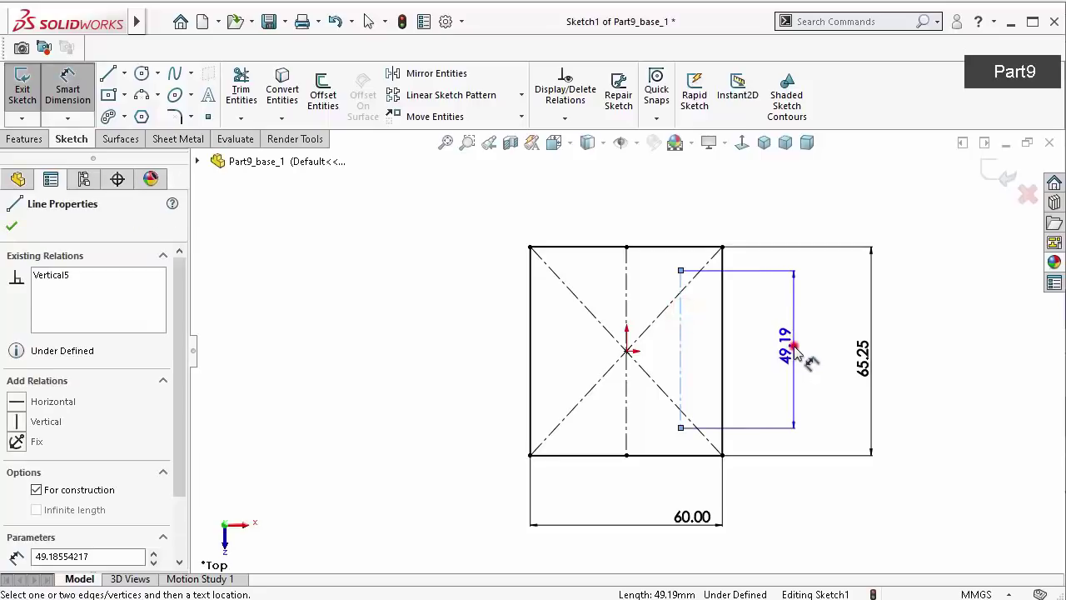
left_click(798, 354)
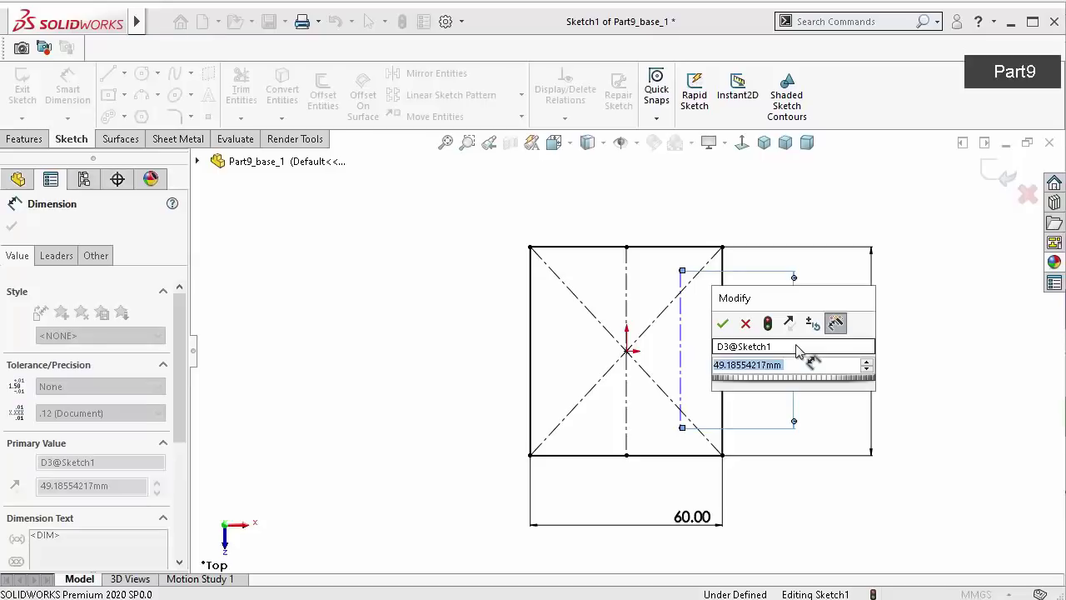
type("41")
key("Return")
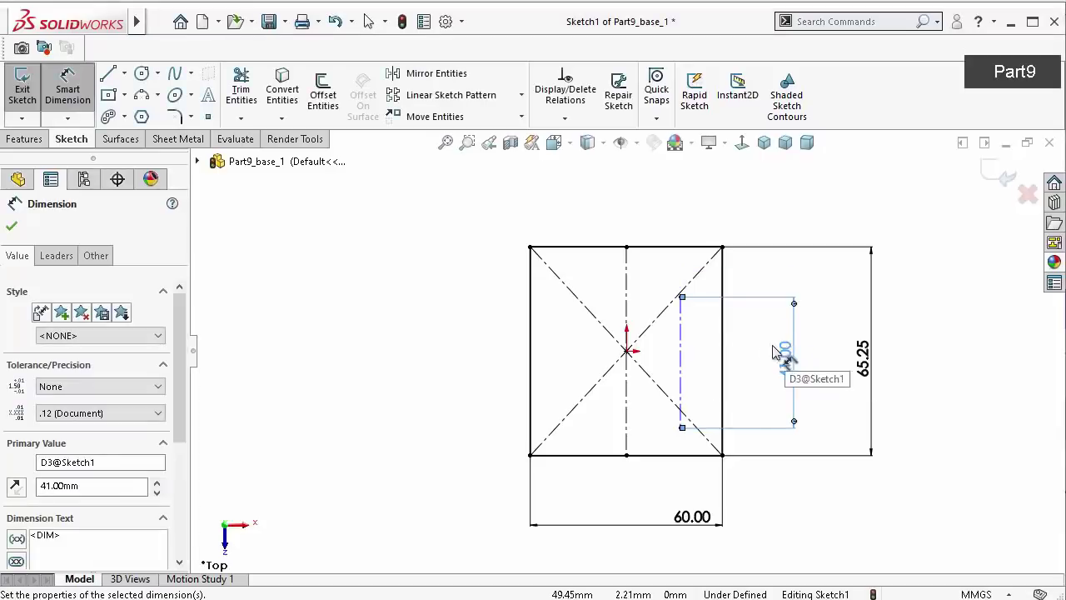
Set the construction line's offset from the vertical centreline to 19.24 mm
left_click(682, 343)
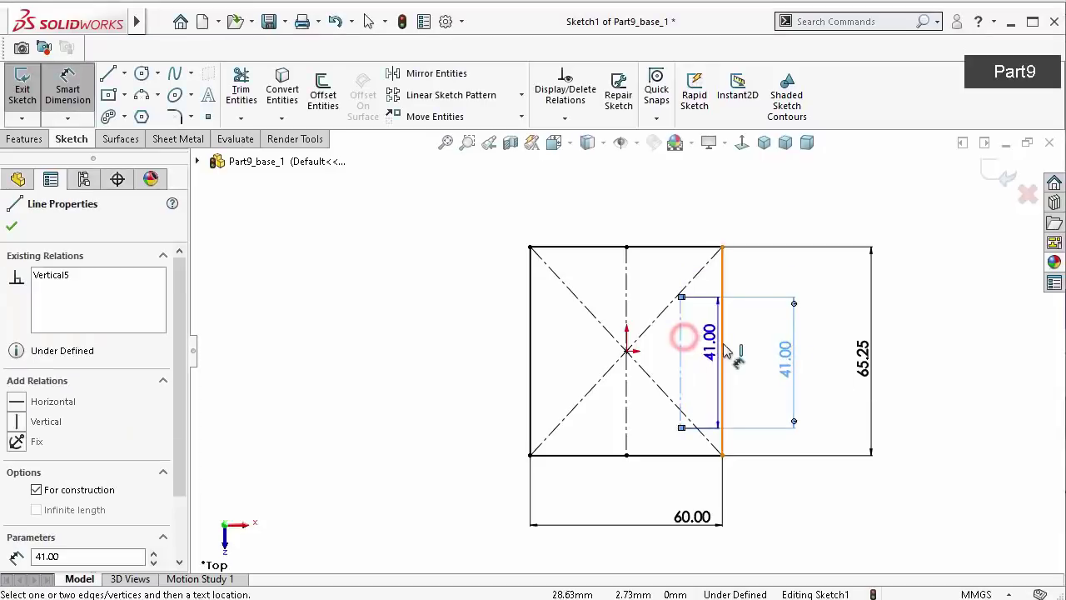
left_click(722, 344)
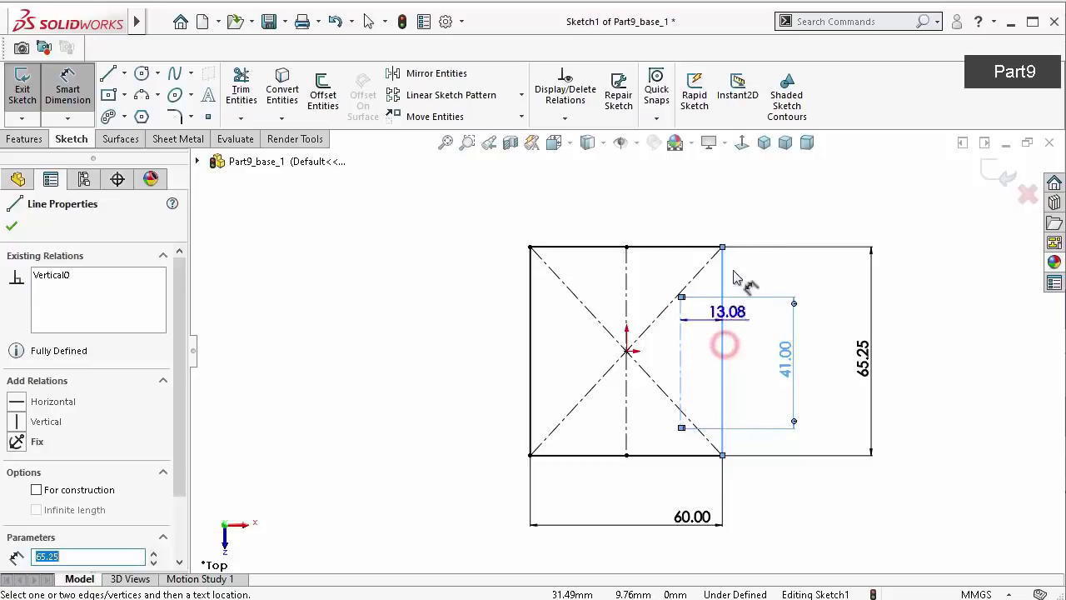
left_click(727, 203)
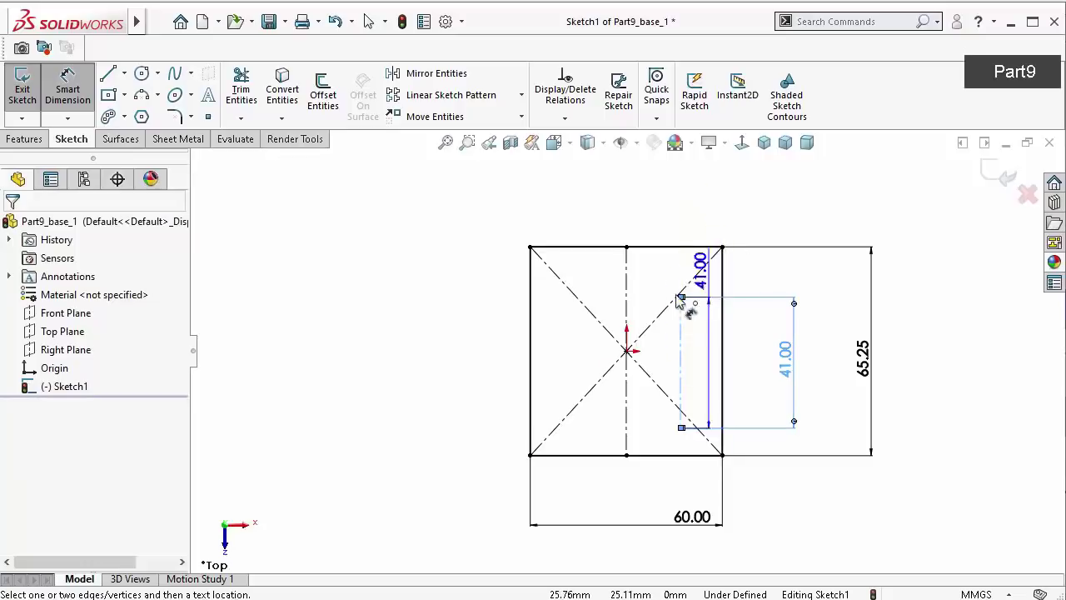
left_click(626, 312)
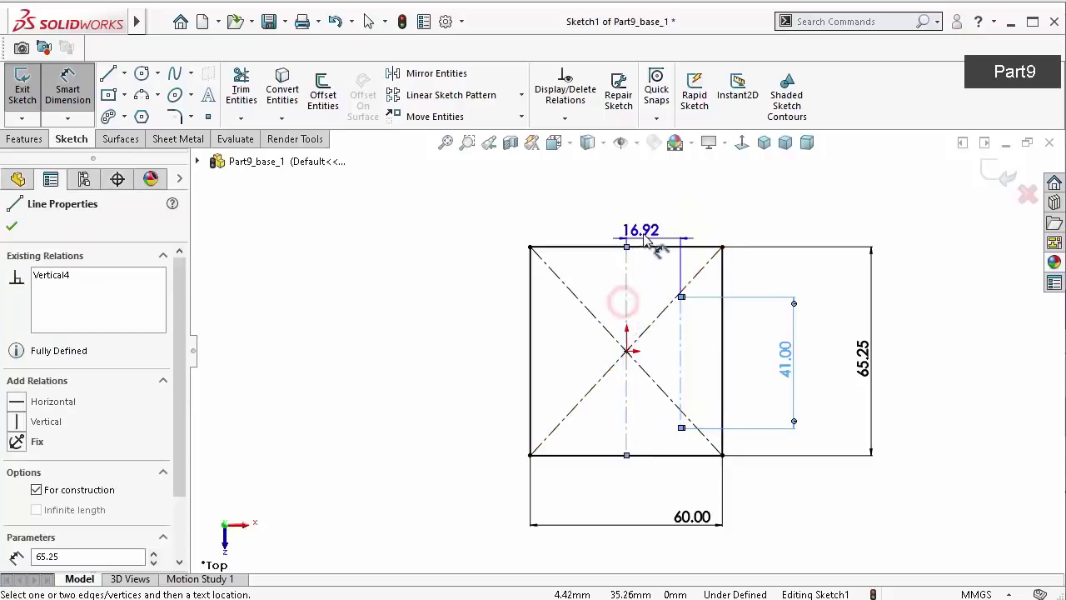
left_click(658, 209)
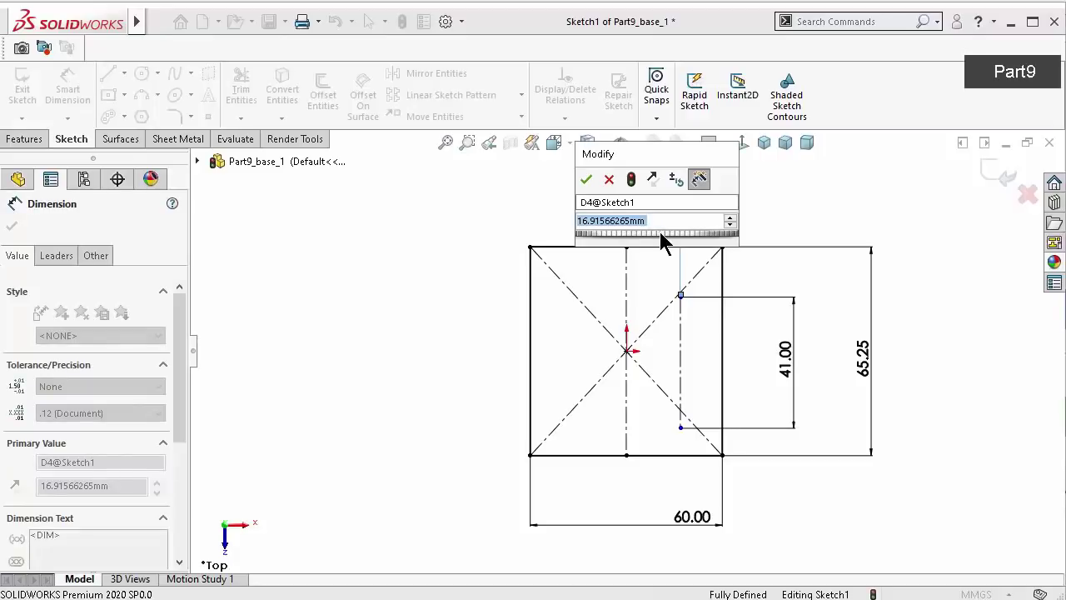
type("19")
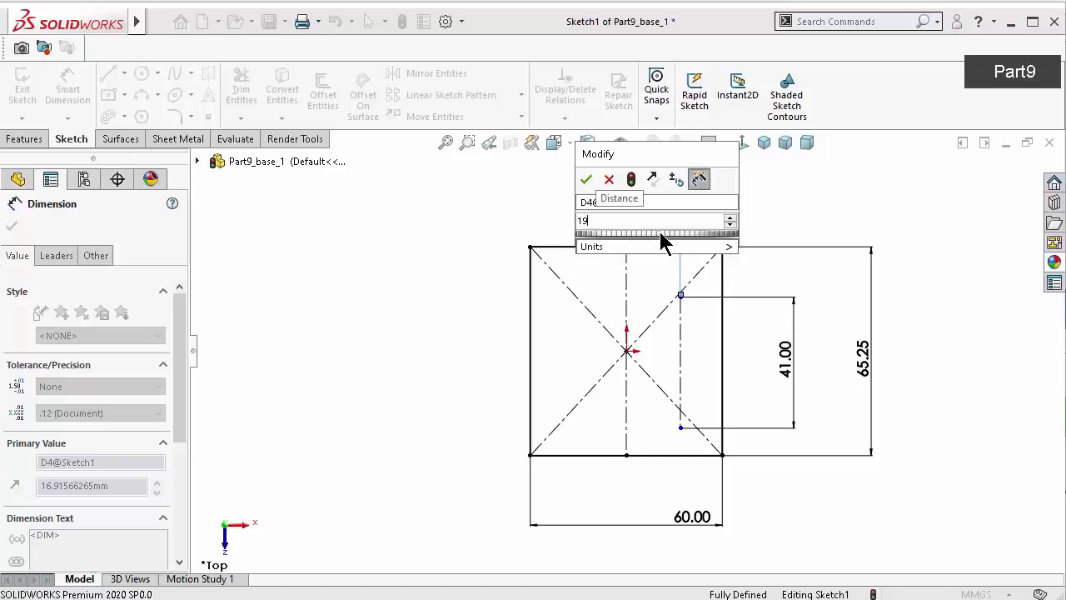
type(",24")
key("Return")
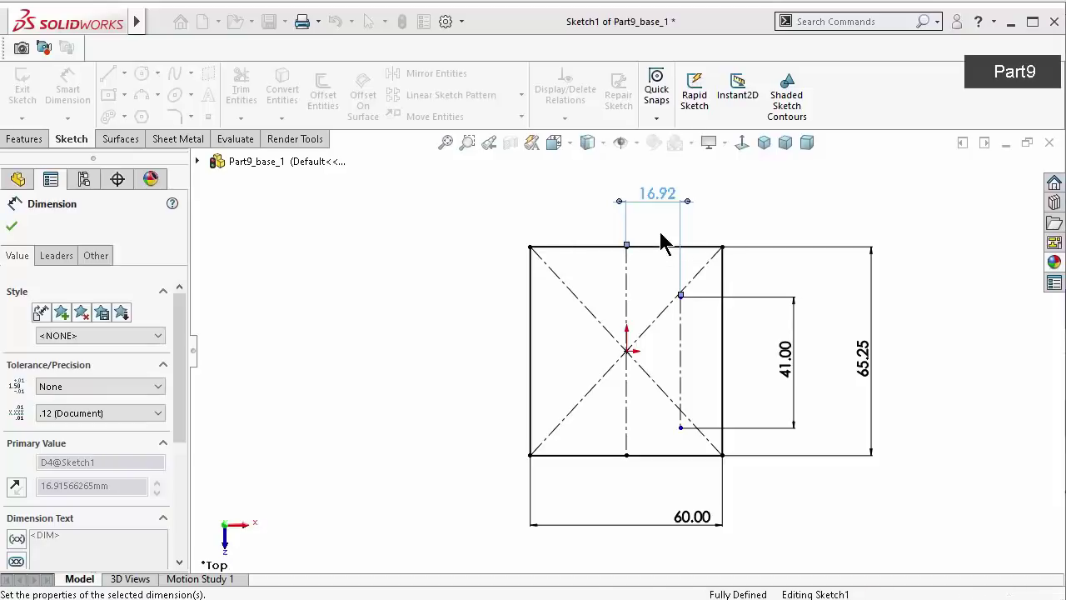
key("Escape")
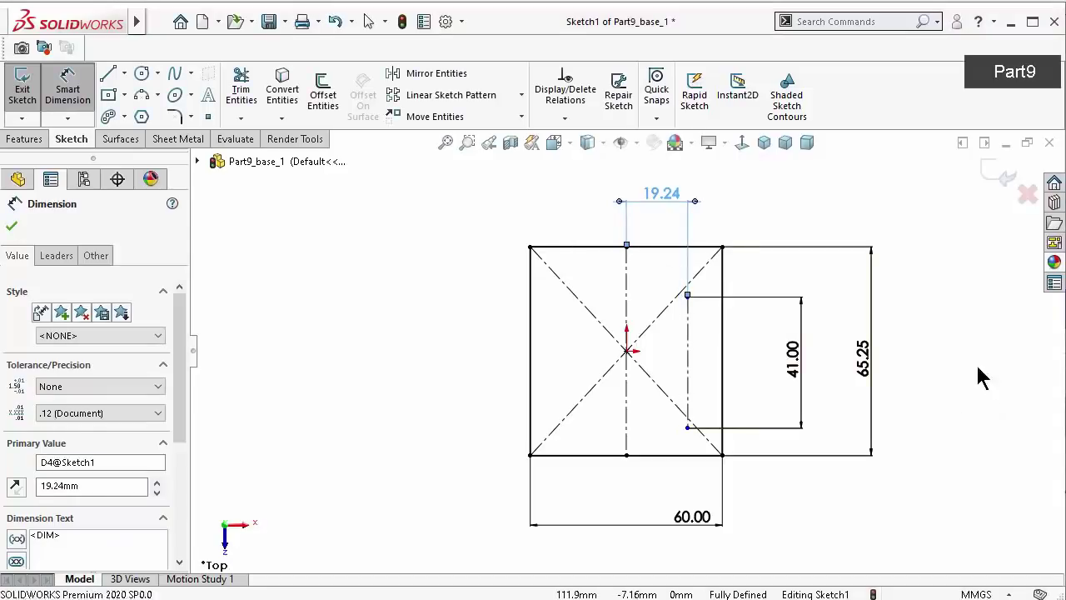
left_click(124, 73)
Draw a centreline from the origin to the construction line and make it horizontal
left_click(146, 112)
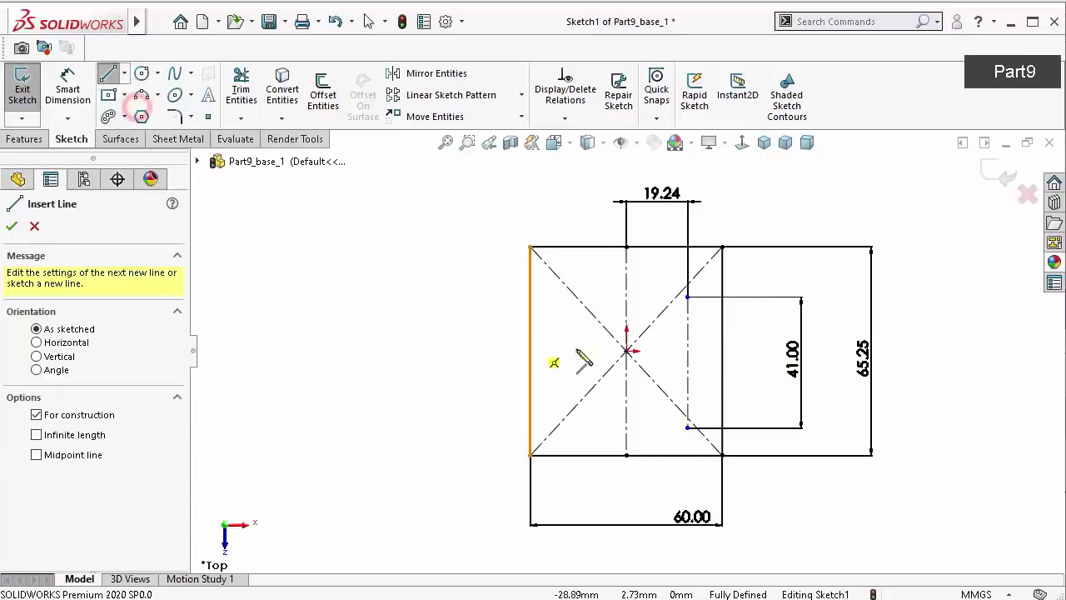
left_click(626, 352)
left_click(683, 361)
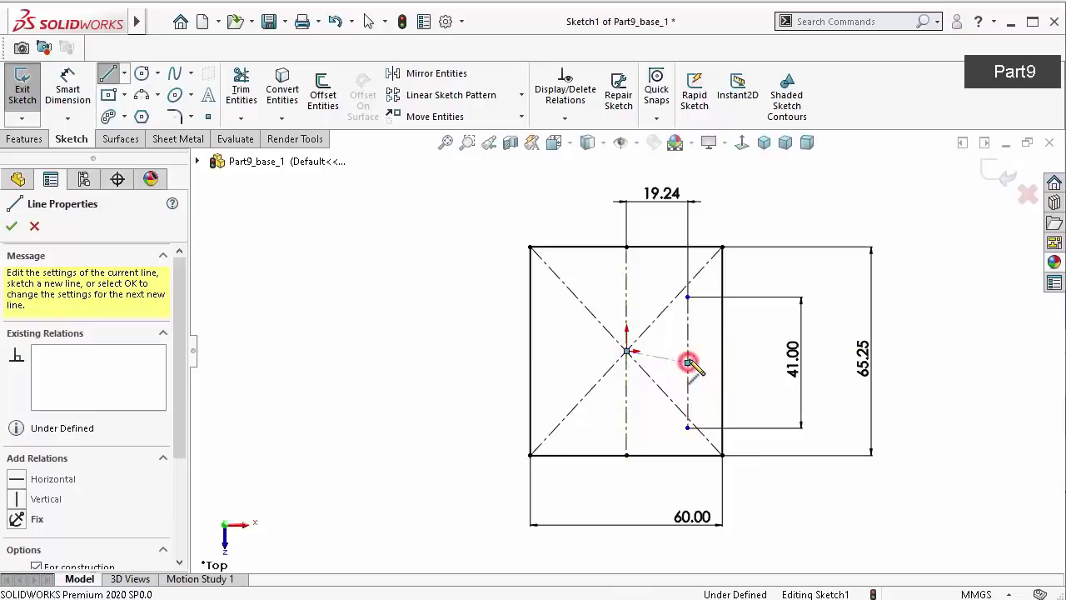
key("Escape")
left_click(678, 361)
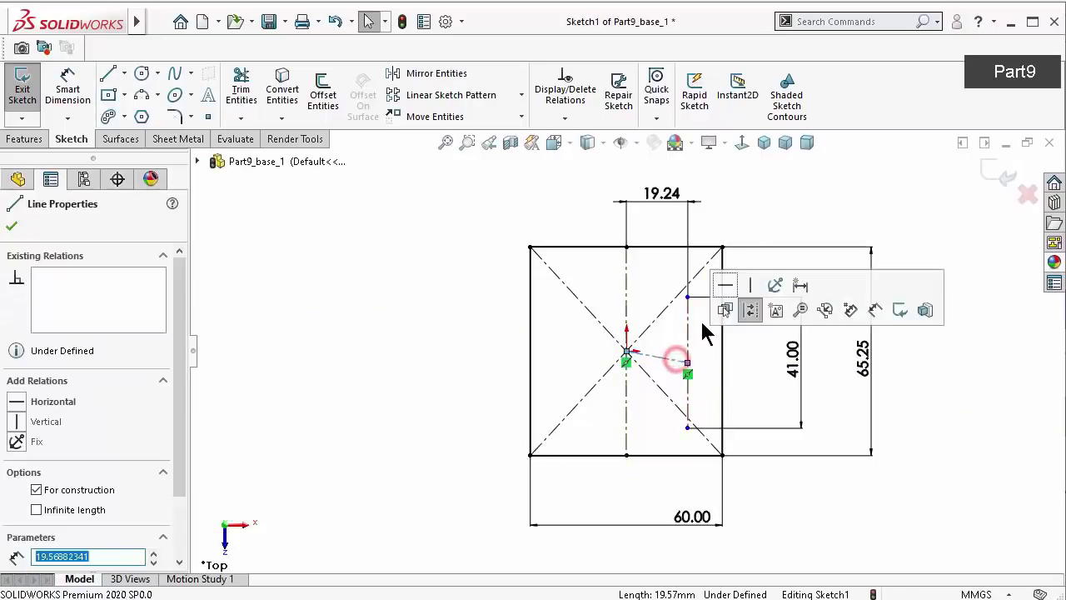
left_click(723, 293)
left_click(996, 381)
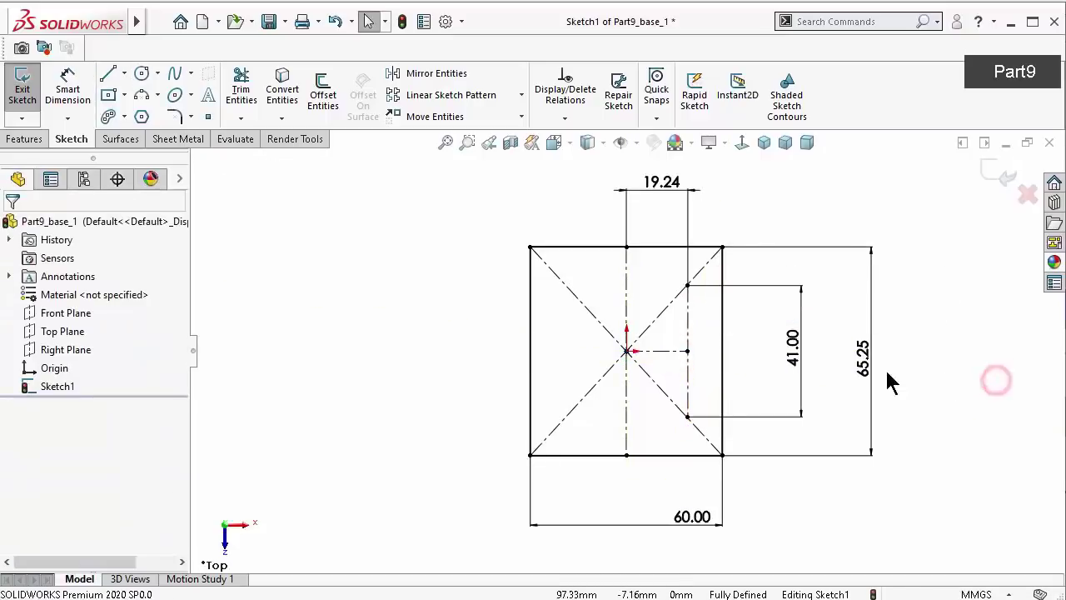
scroll(724, 375, "down", 3)
scroll(699, 342, "up", 1)
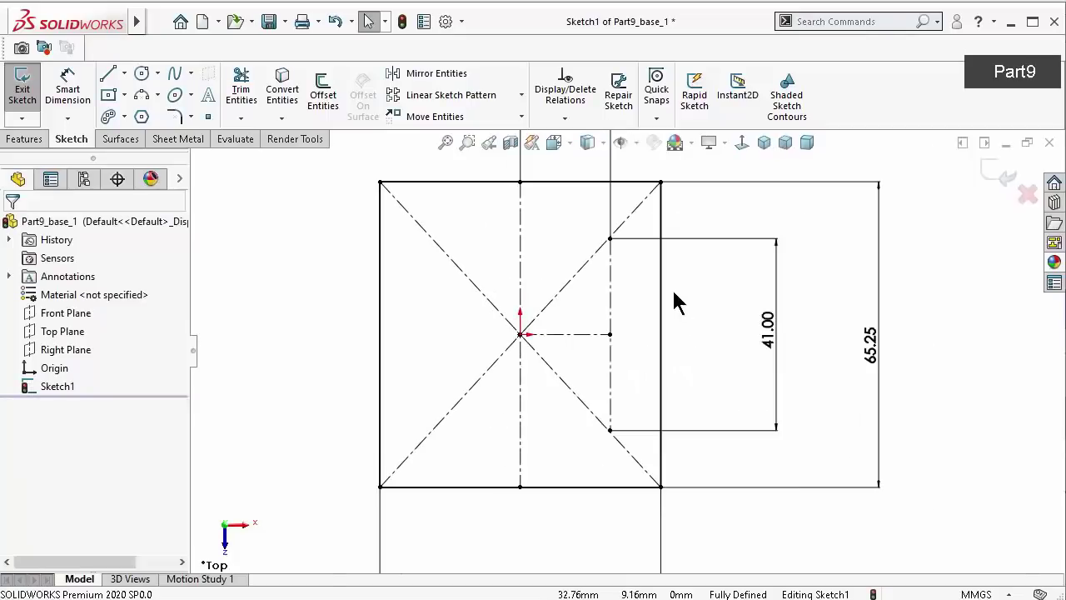
scroll(671, 291, "up", 1)
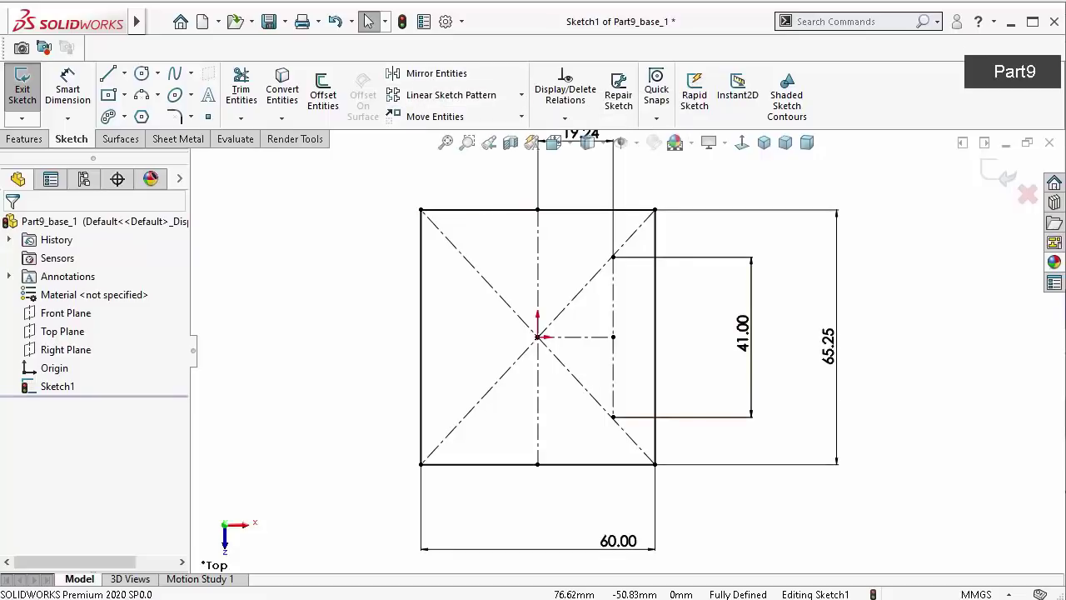
Mirror the 41.00 construction line (Line9) about the vertical centreline (Line7)
left_click(431, 73)
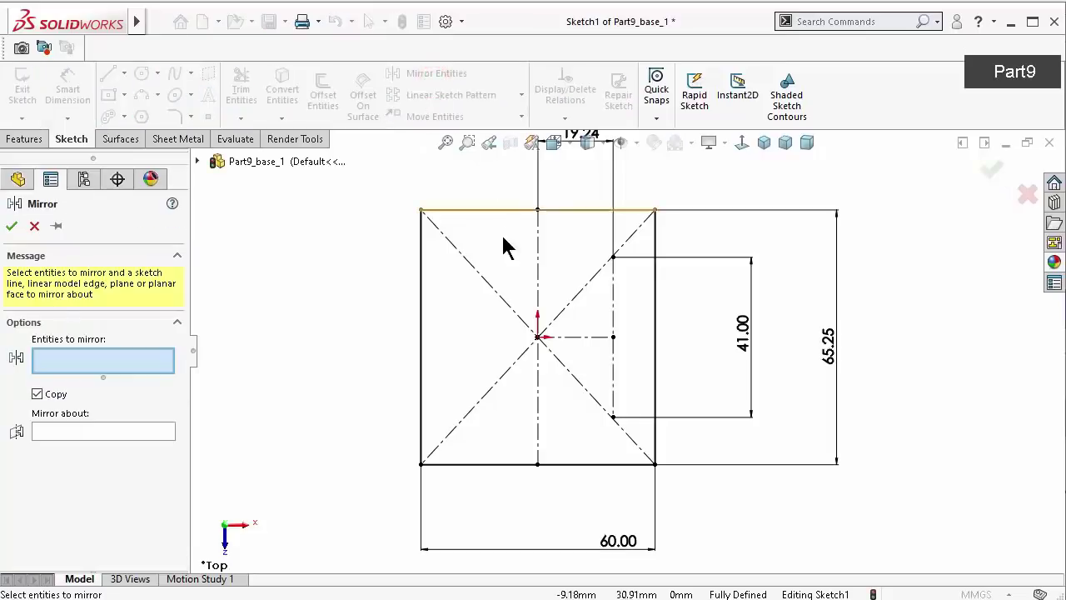
left_click(613, 288)
left_click(537, 267)
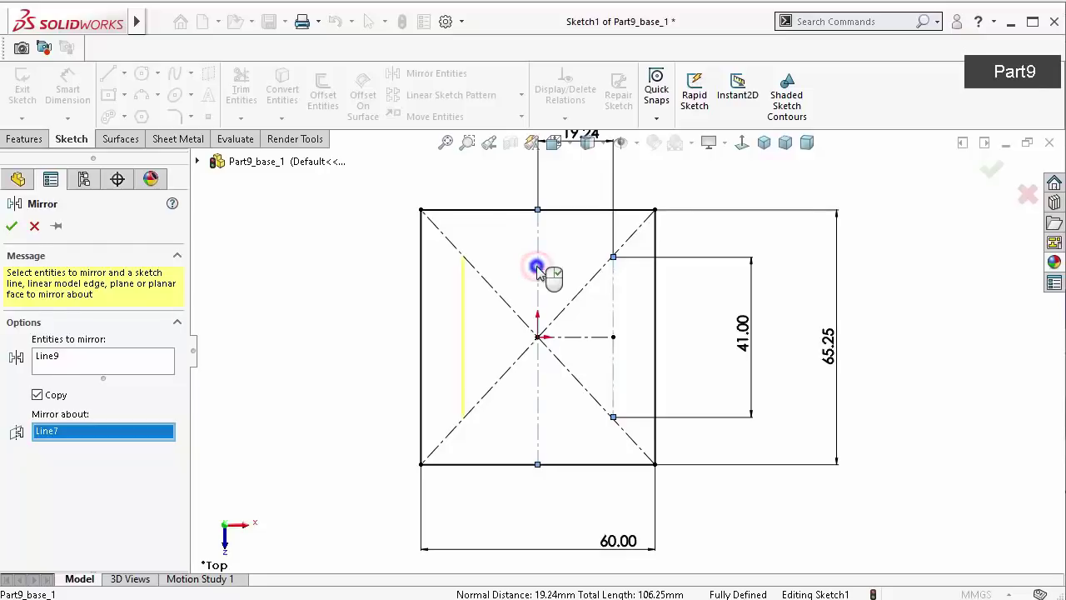
right_click(537, 267)
mouse_move(588, 440)
middle_mouse_down()
mouse_move(603, 329)
mouse_move(557, 239)
middle_mouse_up()
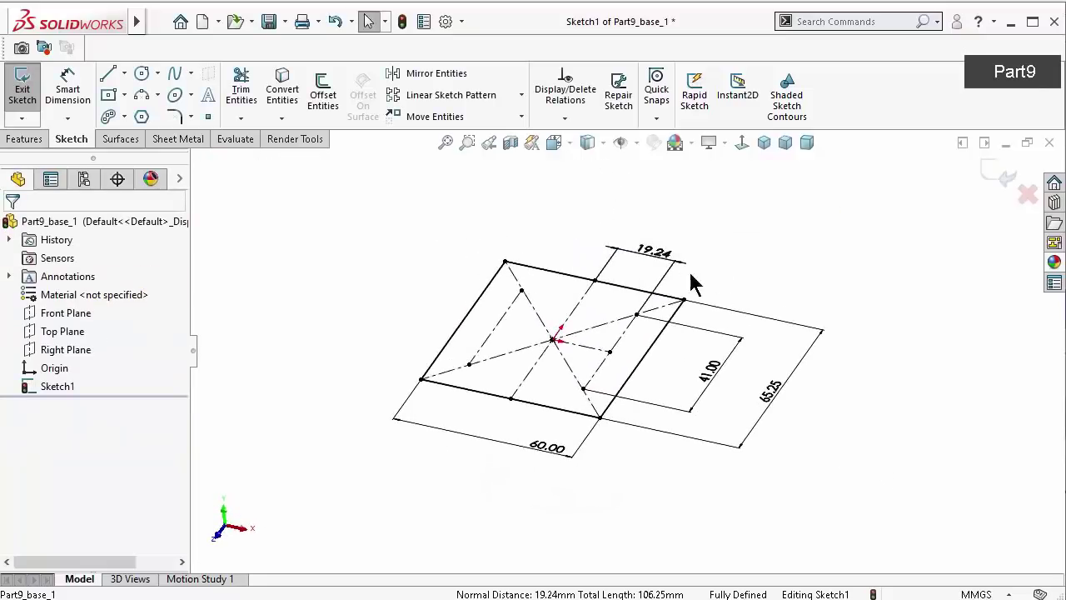
key("Return")
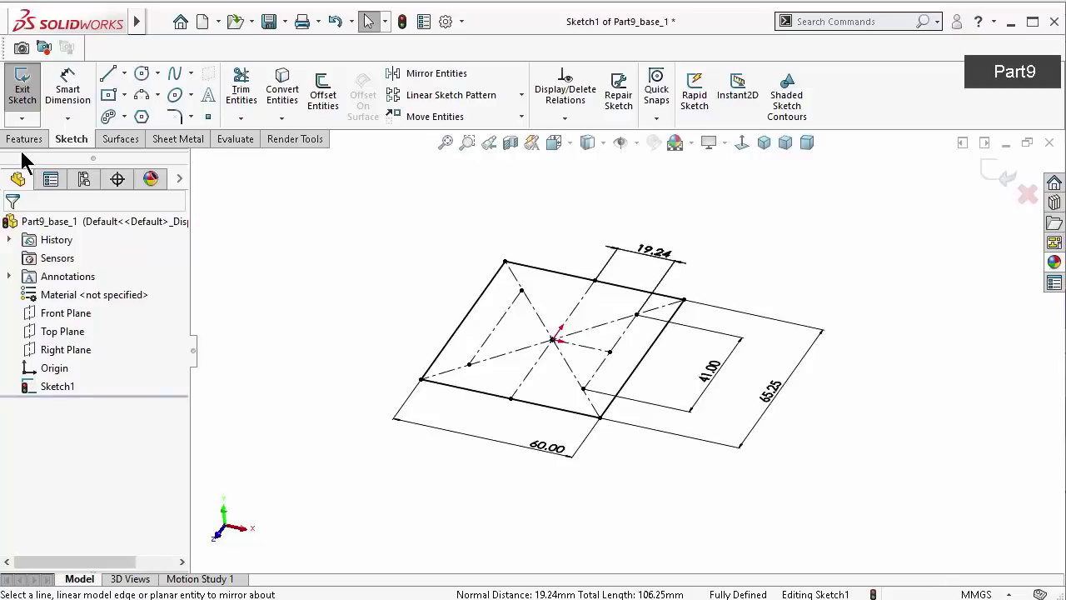
Extrude Sketch1 10 mm blind into a solid plate, then edit Boss-Extrude1 and reconfirm it
left_click(20, 138)
left_click(39, 102)
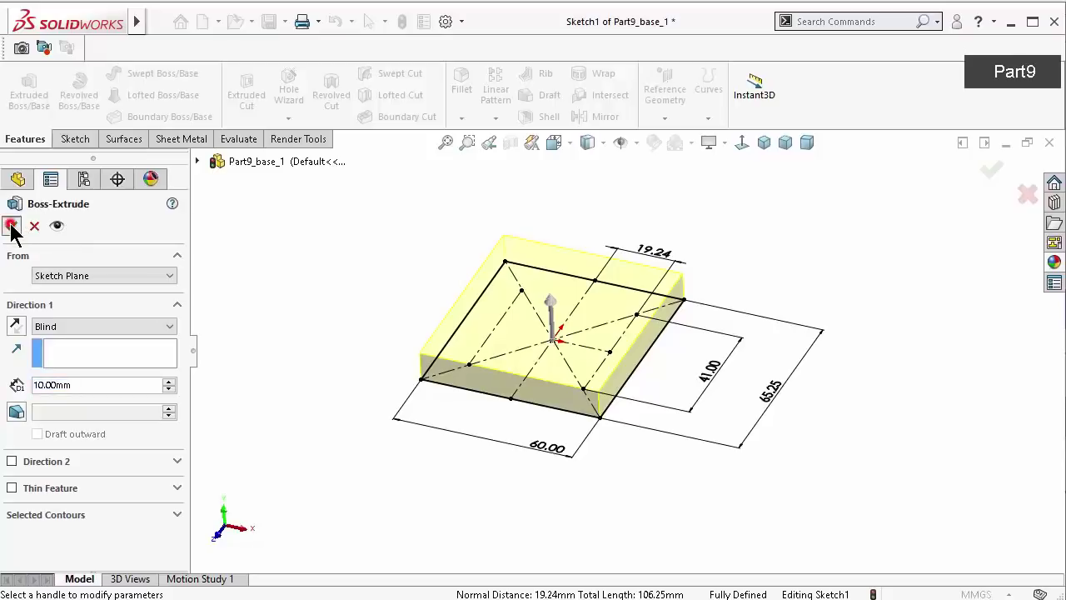
left_click(12, 225)
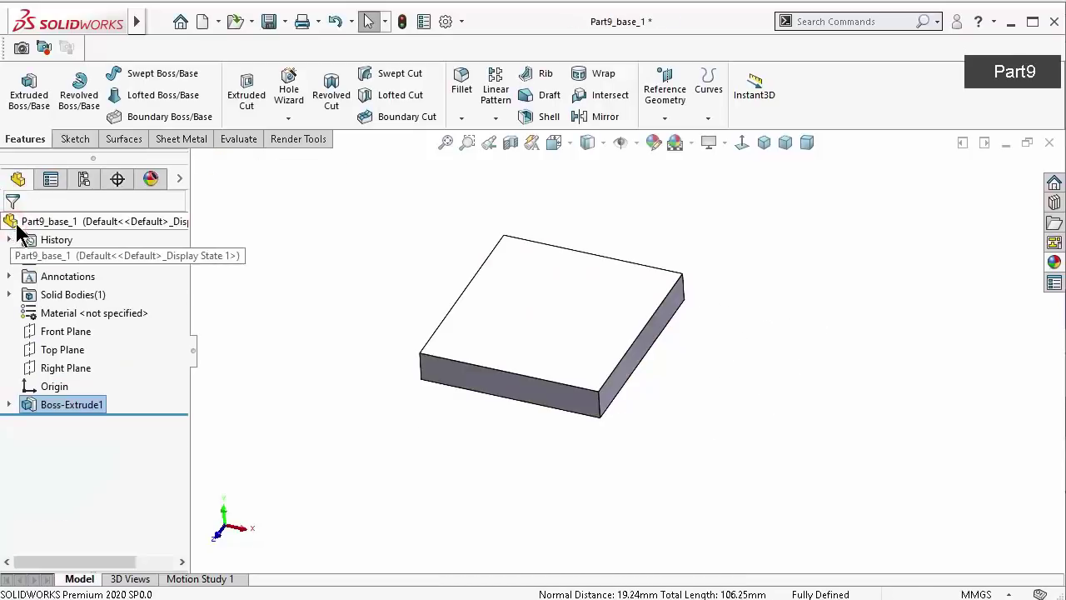
left_click(33, 405)
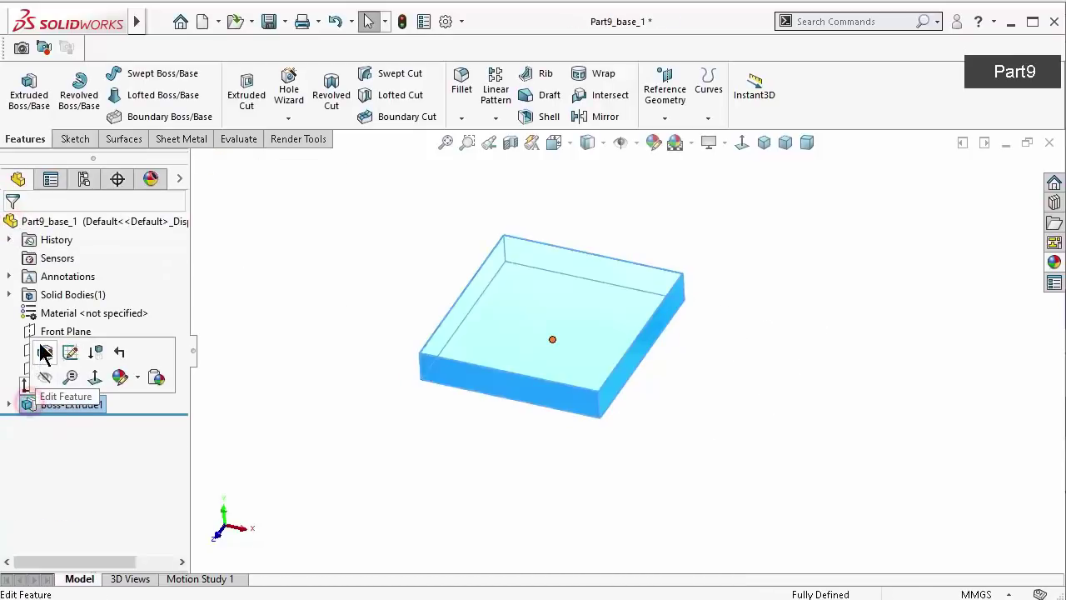
left_click(40, 351)
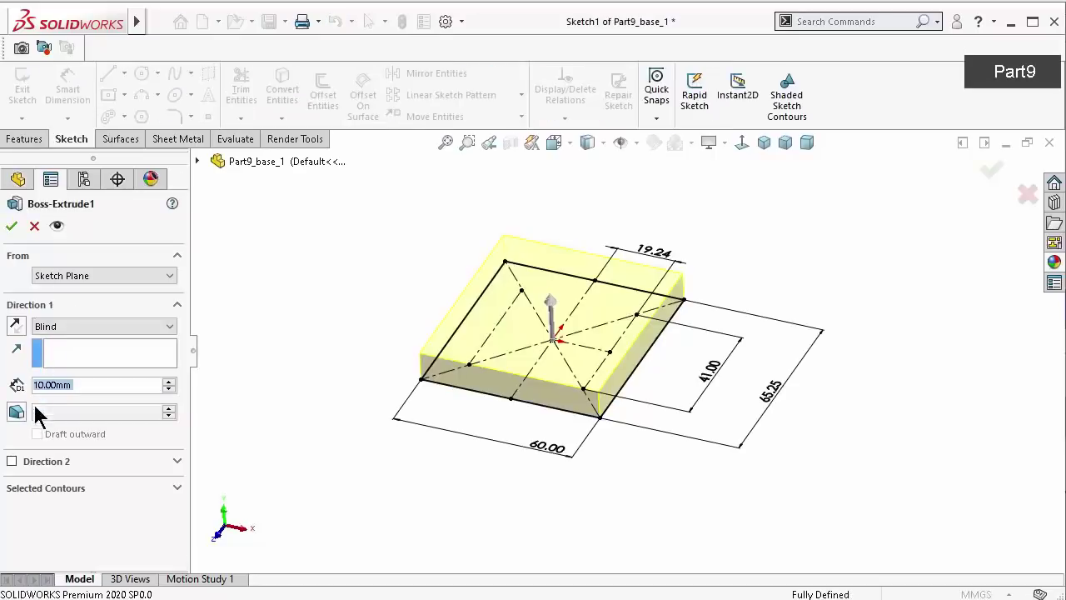
left_click(11, 226)
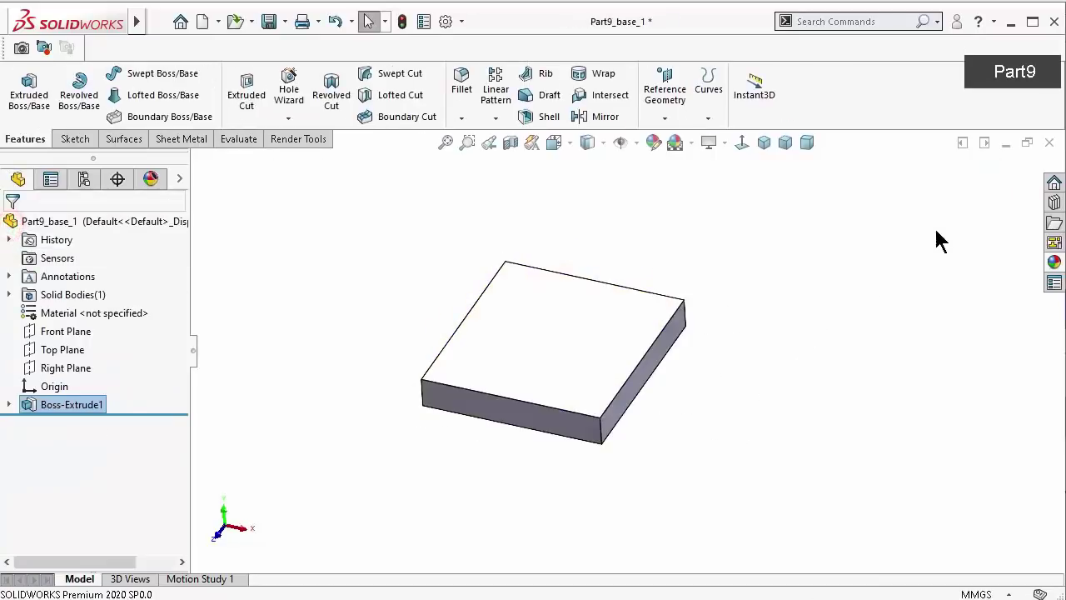
left_click(1054, 263)
Apply the polished beech 2d appearance from Organic > Wood to the whole plate
left_click(819, 192)
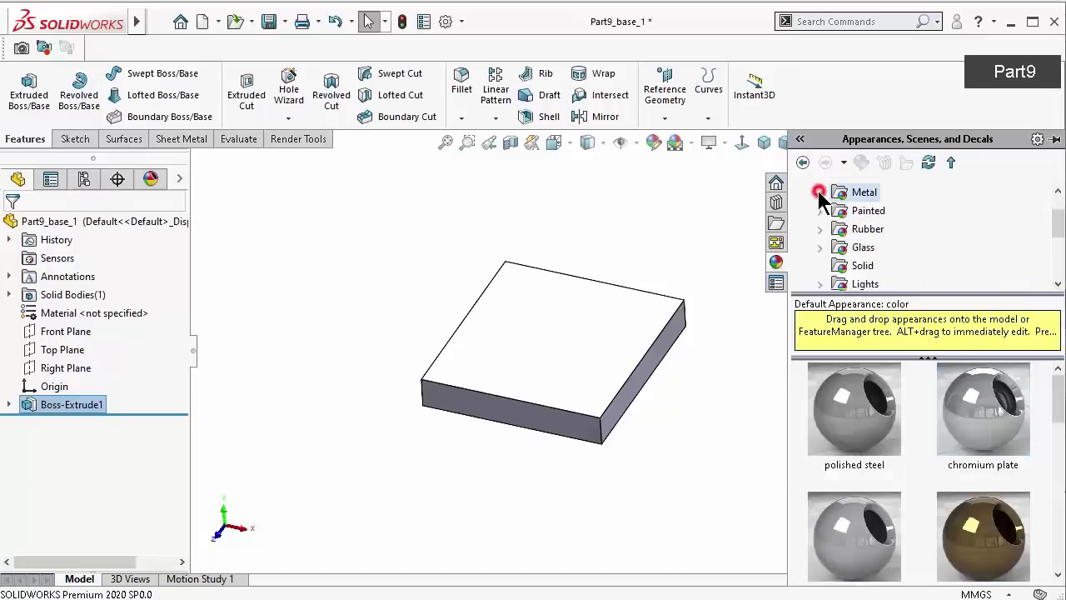
mouse_move(1054, 223)
left_mouse_down()
mouse_move(1060, 252)
mouse_move(1058, 239)
left_mouse_up()
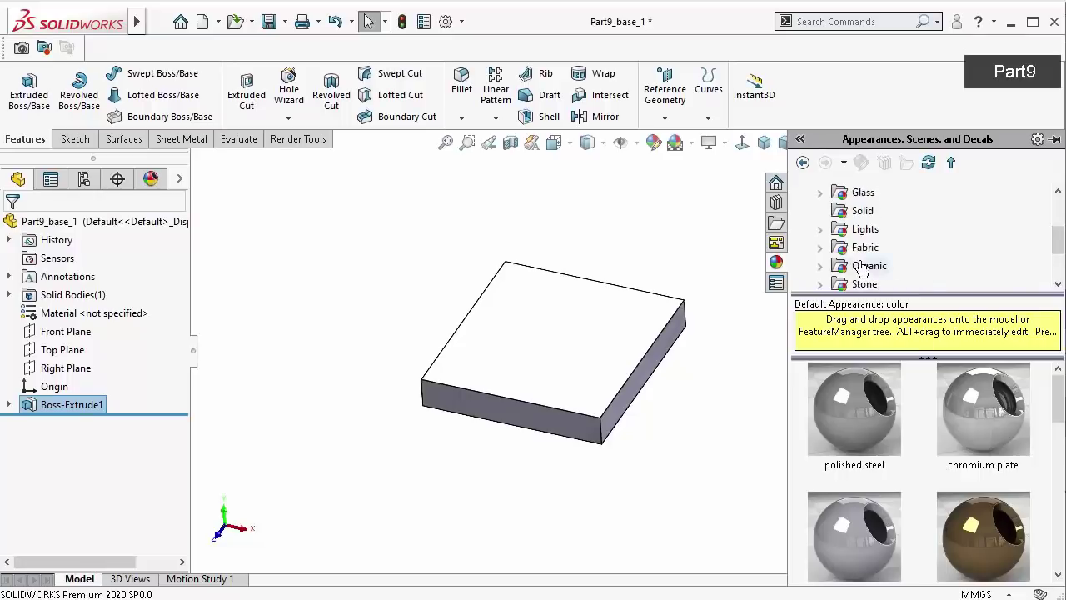
left_click(821, 266)
left_click(866, 216)
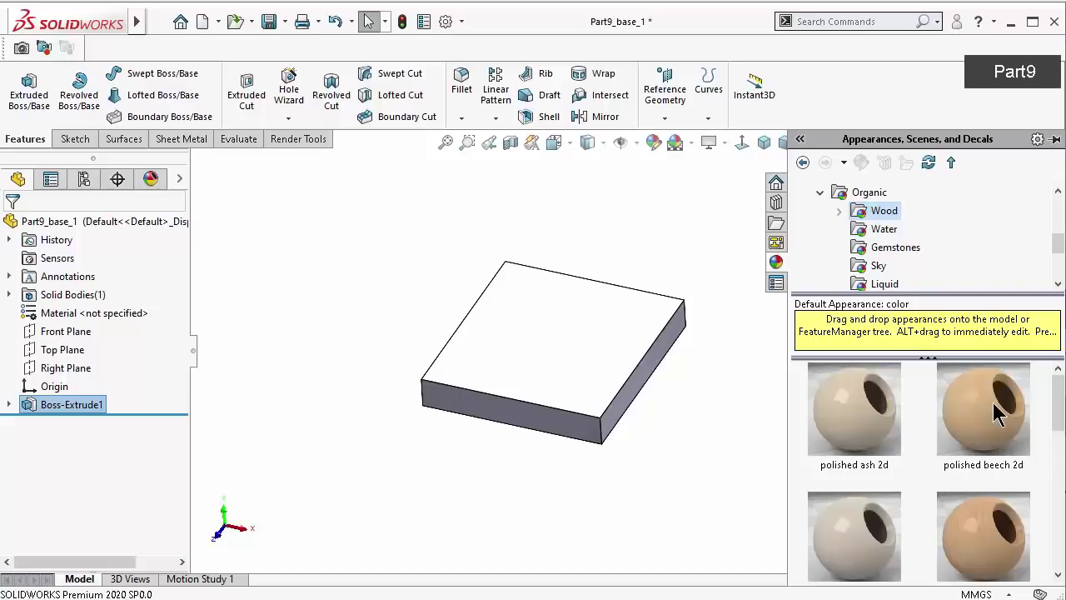
left_click(989, 413)
left_click(679, 472)
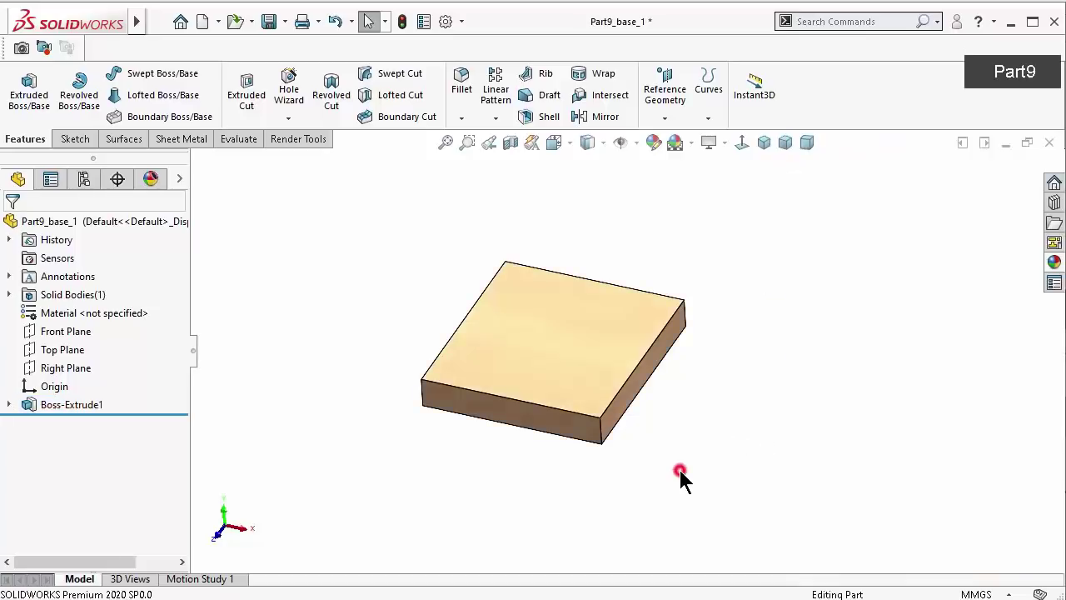
Save Part9_base_1 and select Sketch1 under Boss-Extrude1
key("ctrl+s")
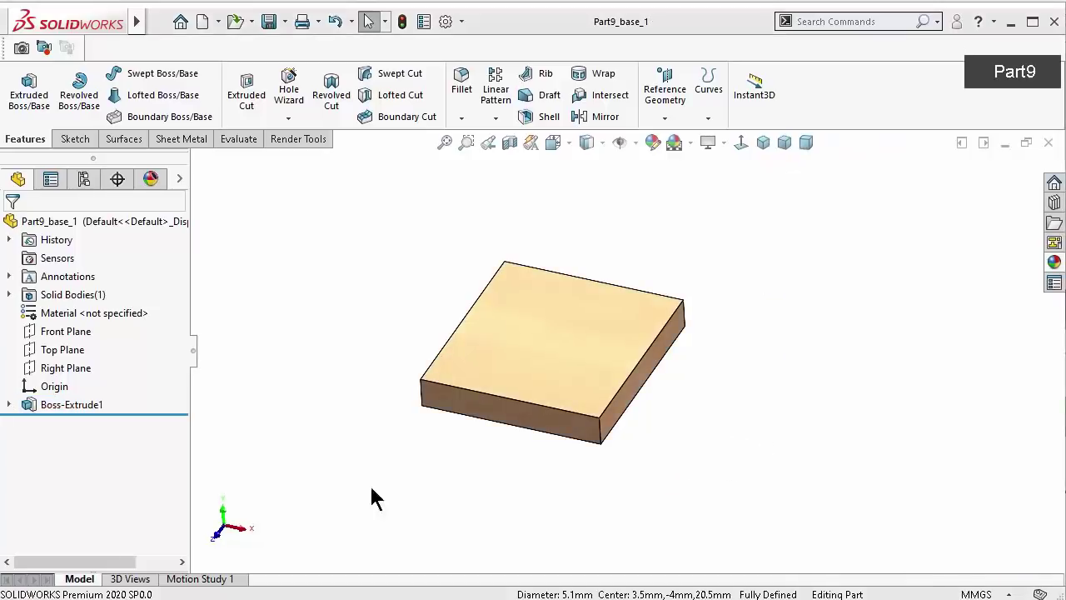
left_click(12, 406)
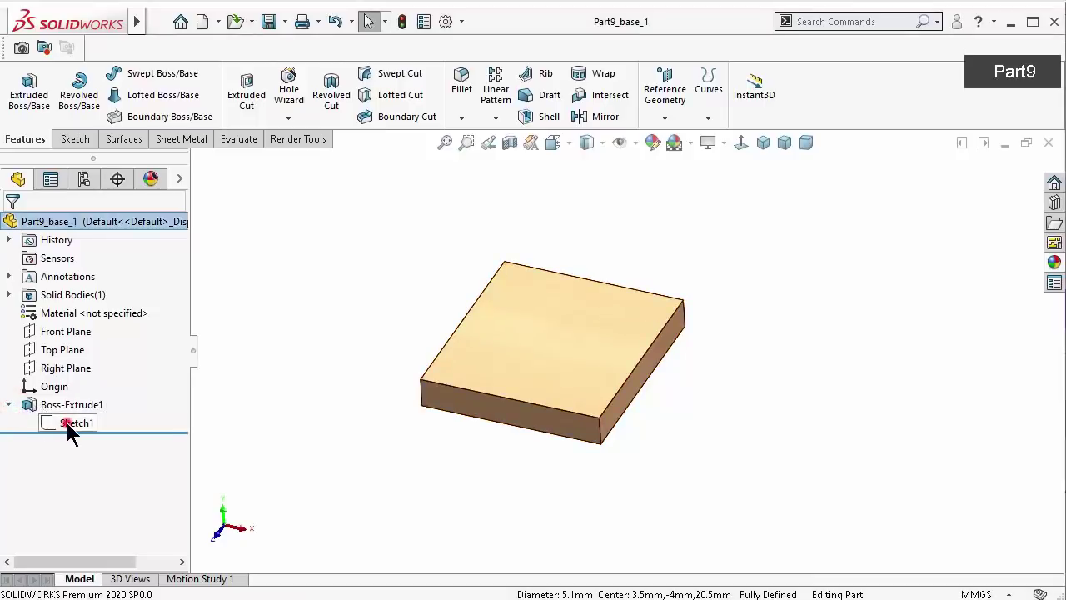
left_click(67, 422)
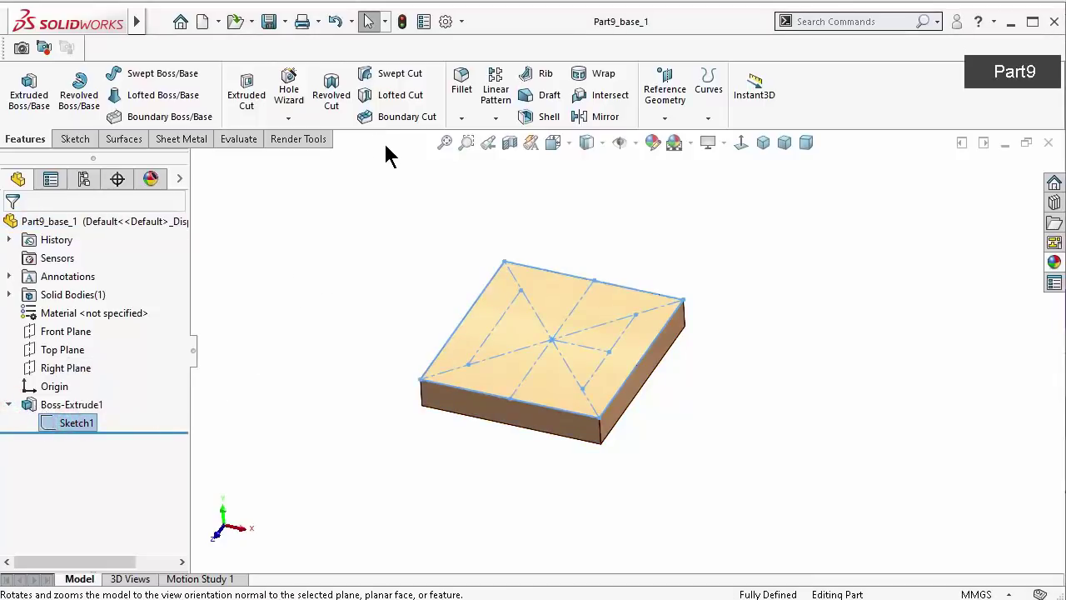
Start a Hole Wizard hole on the plate's top face, then cancel it
left_click(289, 88)
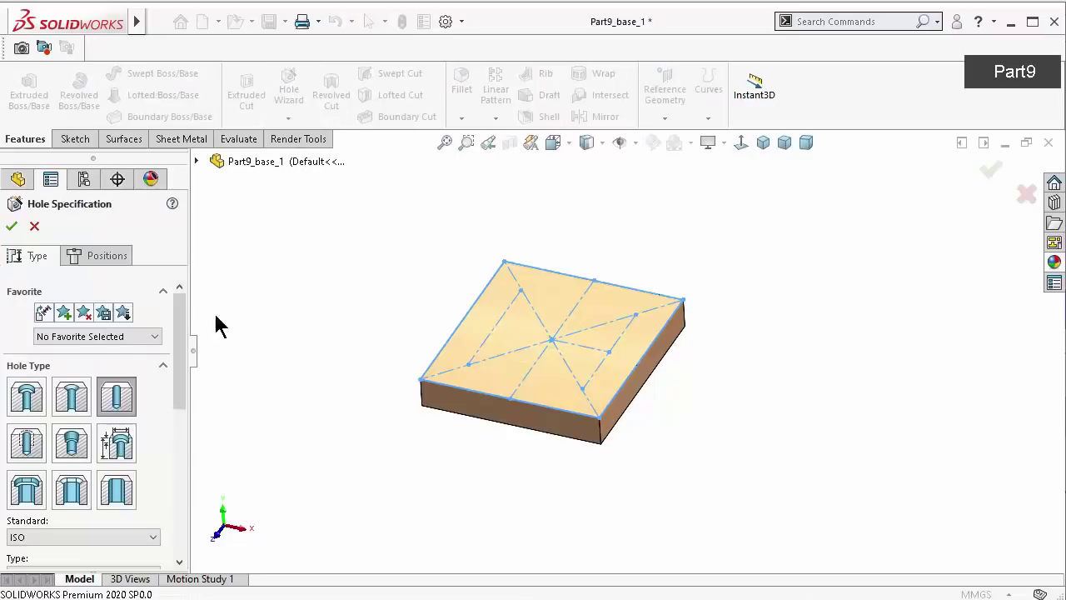
left_click(126, 392)
mouse_move(179, 366)
left_mouse_down()
mouse_move(175, 533)
mouse_move(174, 267)
left_mouse_up()
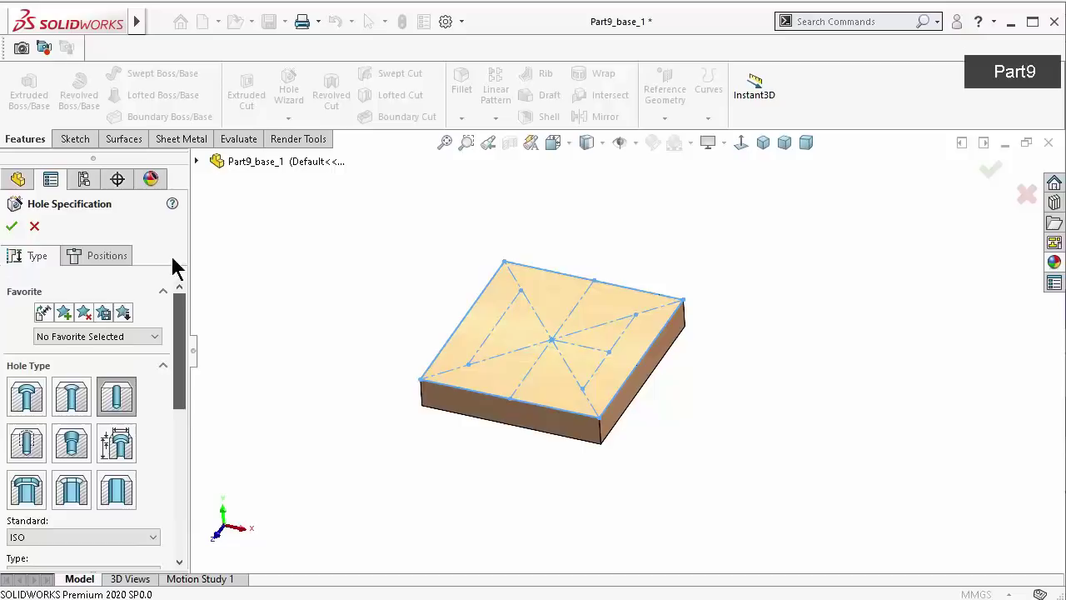
left_click(102, 258)
left_click(602, 306)
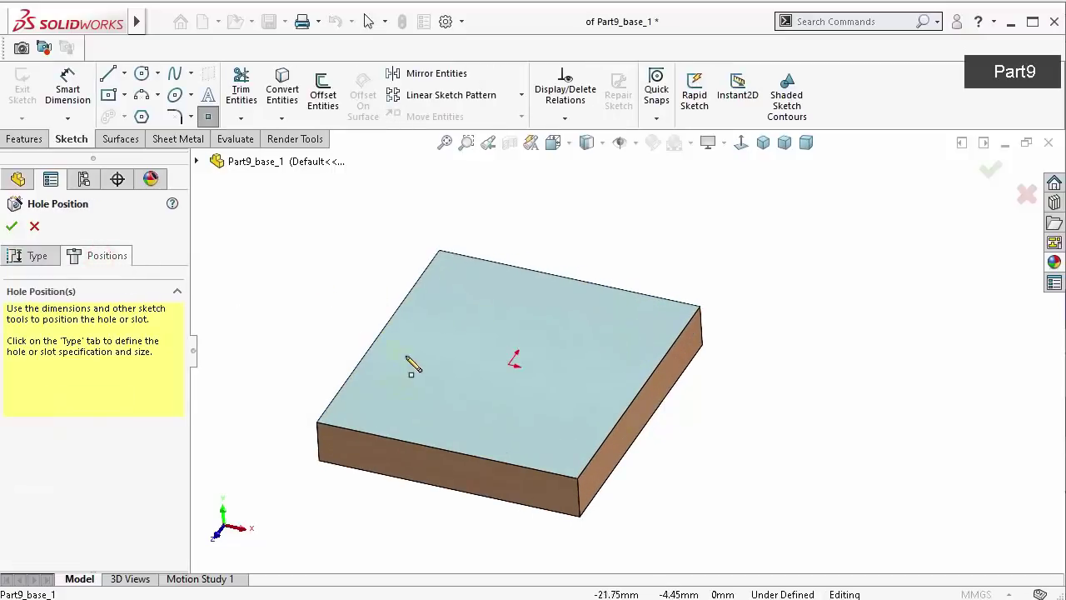
left_click(34, 226)
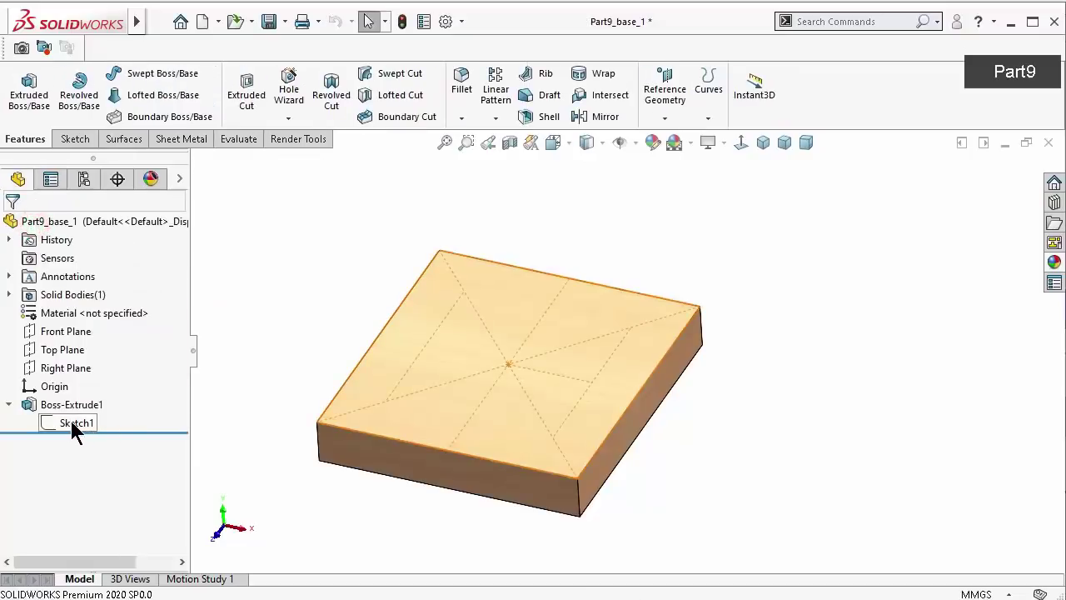
Show Sketch1 and start a Hole Wizard drilled hole sized Ø5.0
left_click(72, 423)
left_click(84, 398)
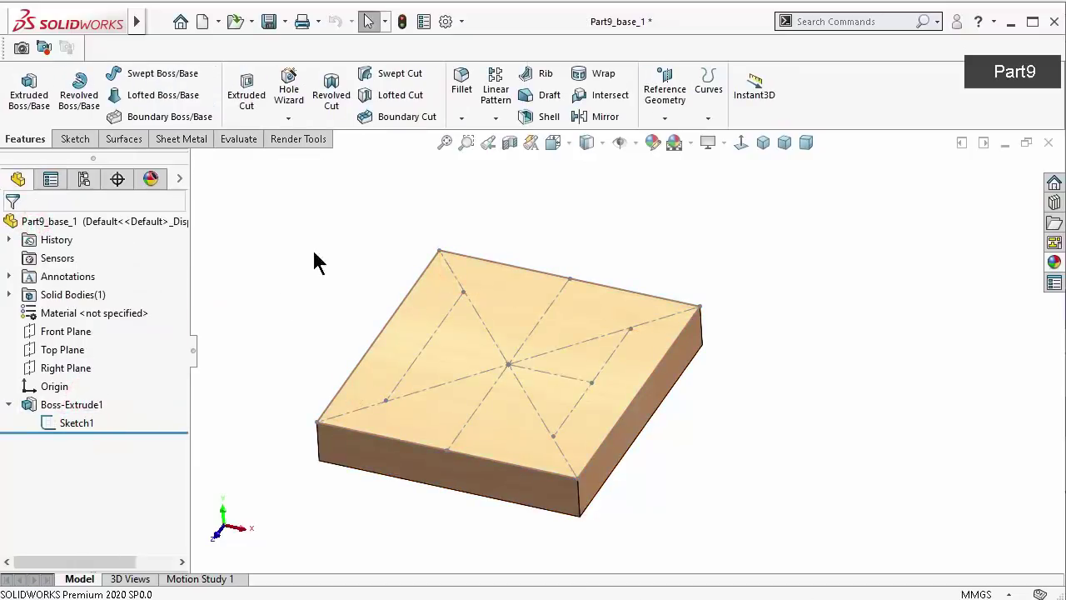
left_click(289, 90)
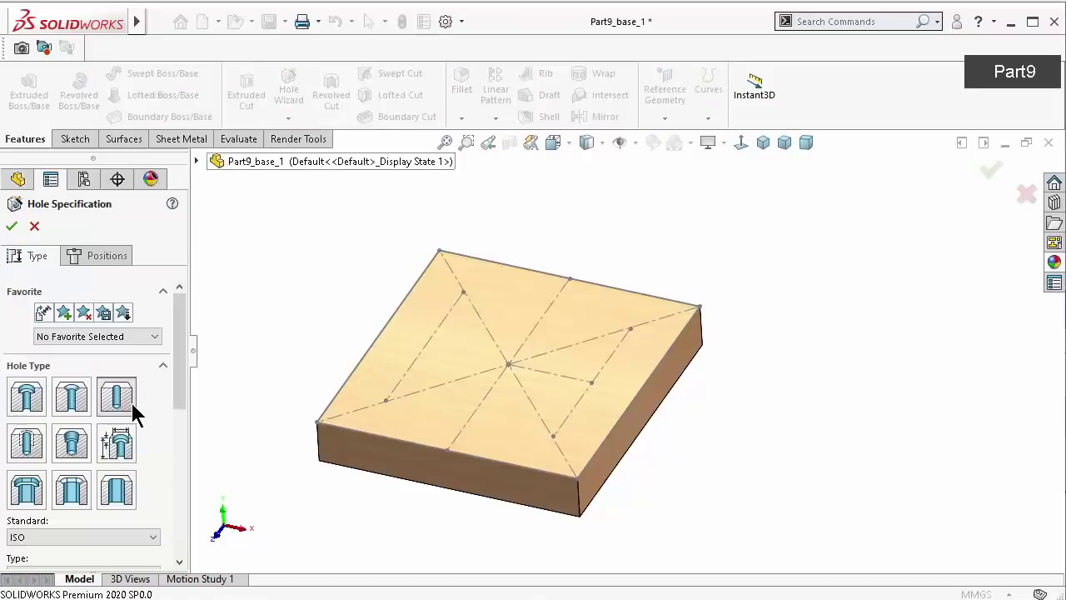
left_click(125, 398)
left_click_drag(177, 370, 180, 493)
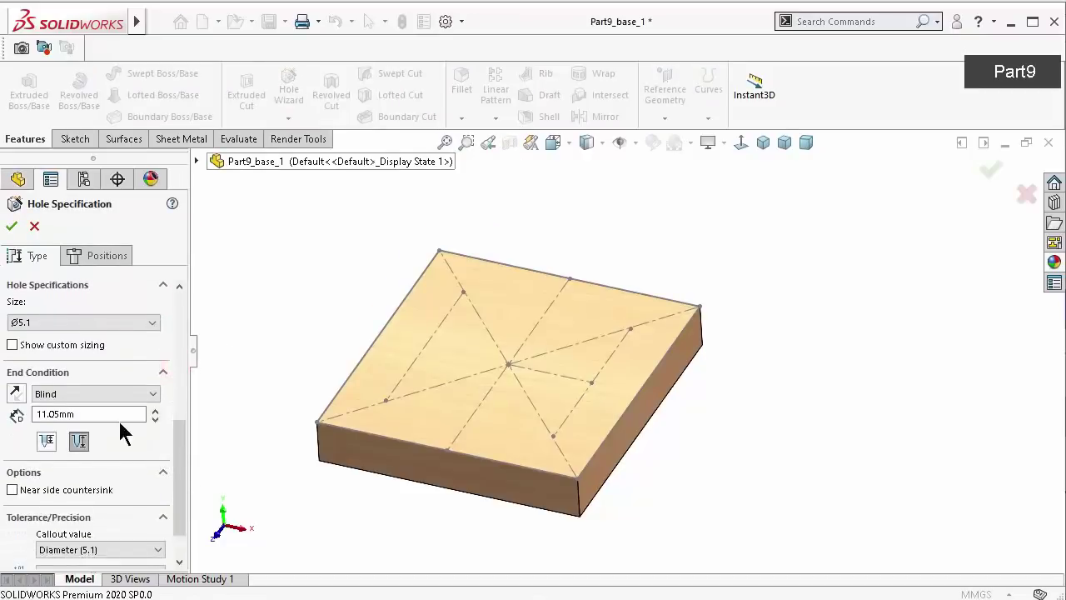
left_click(149, 322)
left_click(154, 339)
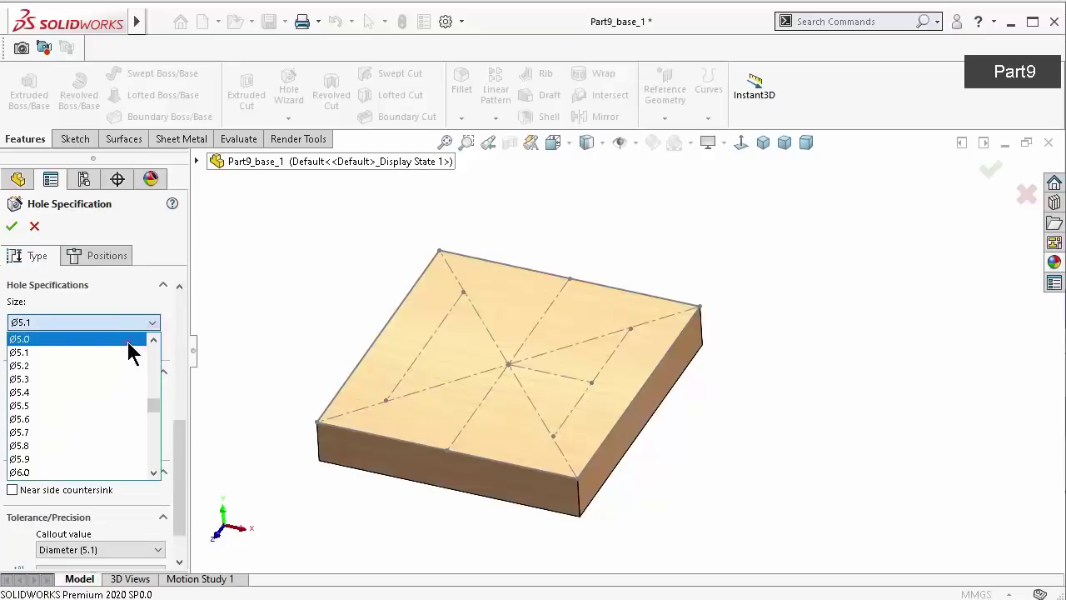
left_click(133, 338)
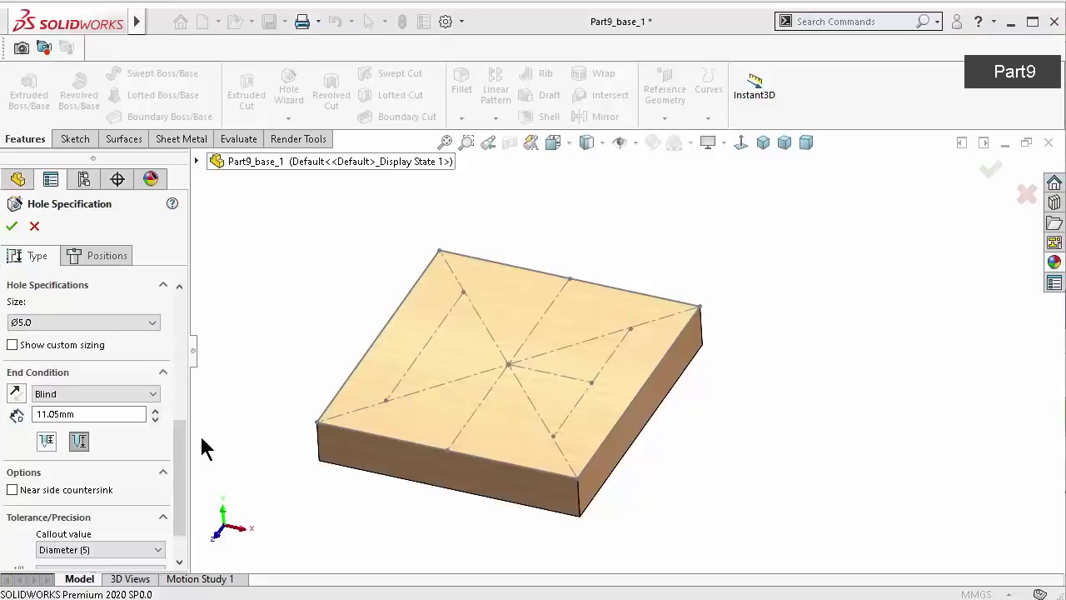
Place four hole points on the top face at the guide-line points
left_click_drag(179, 450, 177, 467)
scroll(158, 333, "up", 5)
left_click(107, 255)
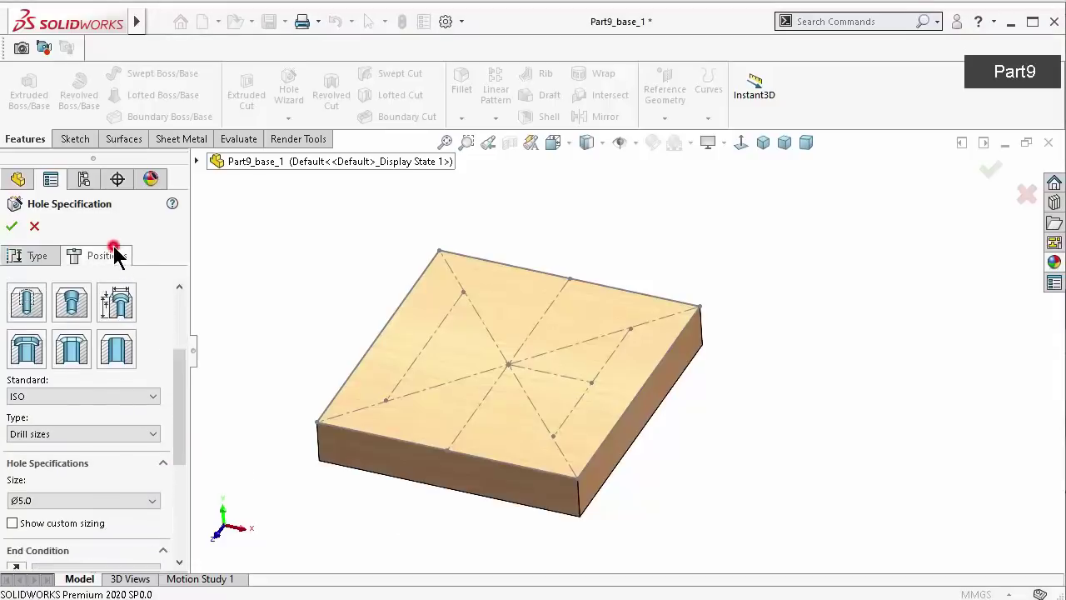
left_click(598, 299)
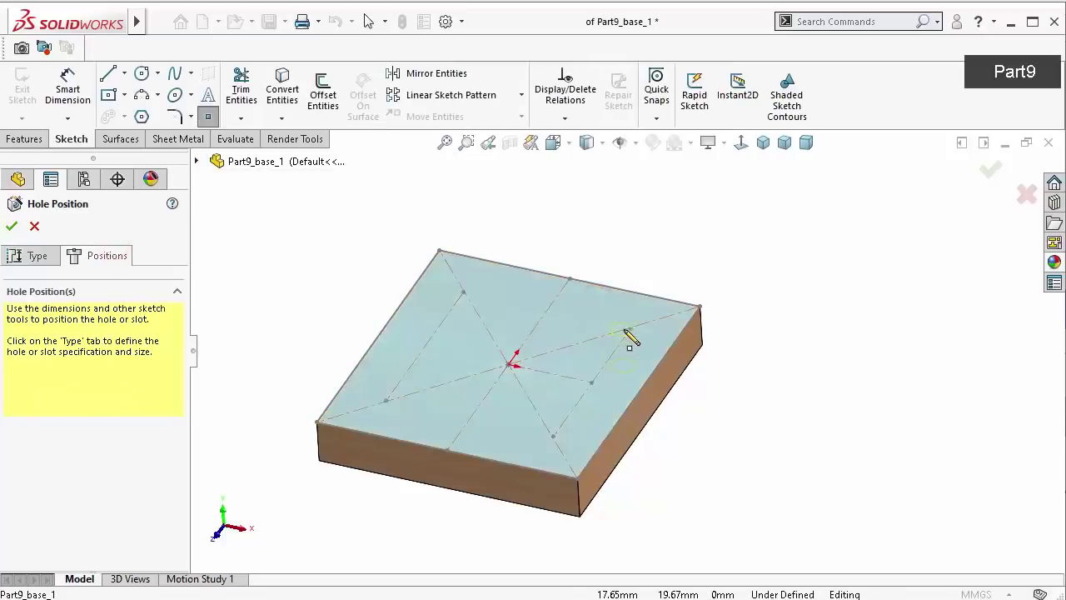
left_click(553, 435)
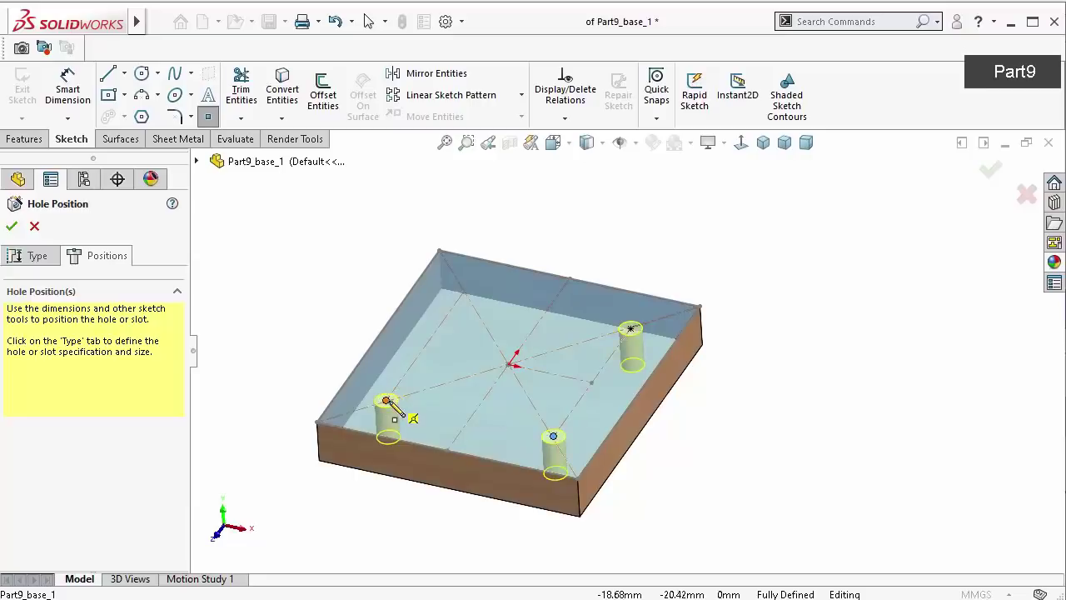
left_click(388, 402)
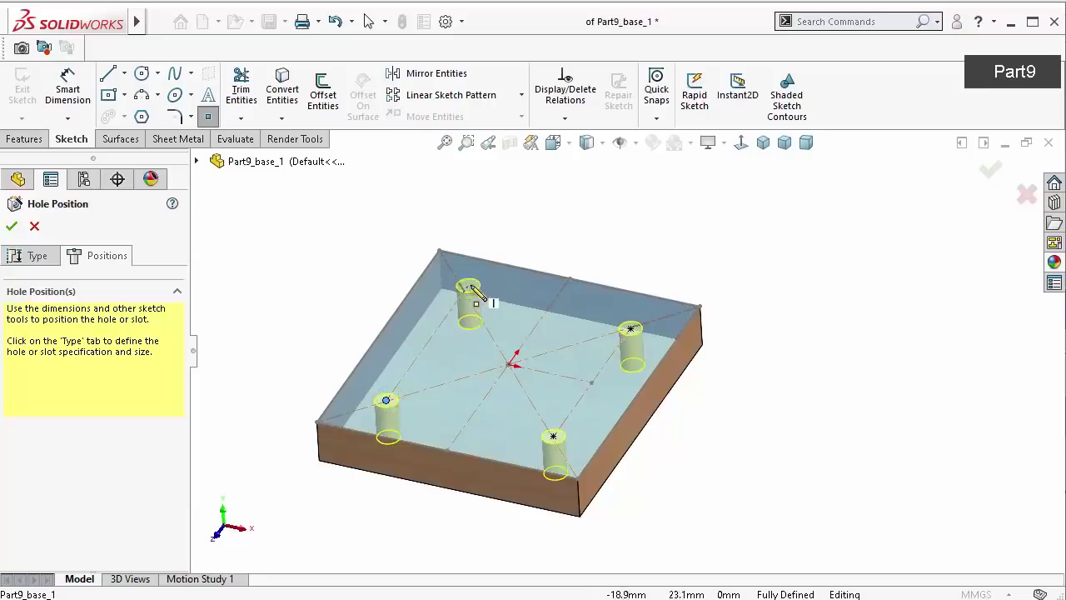
scroll(483, 307, "down", 3)
scroll(510, 314, "down", 3)
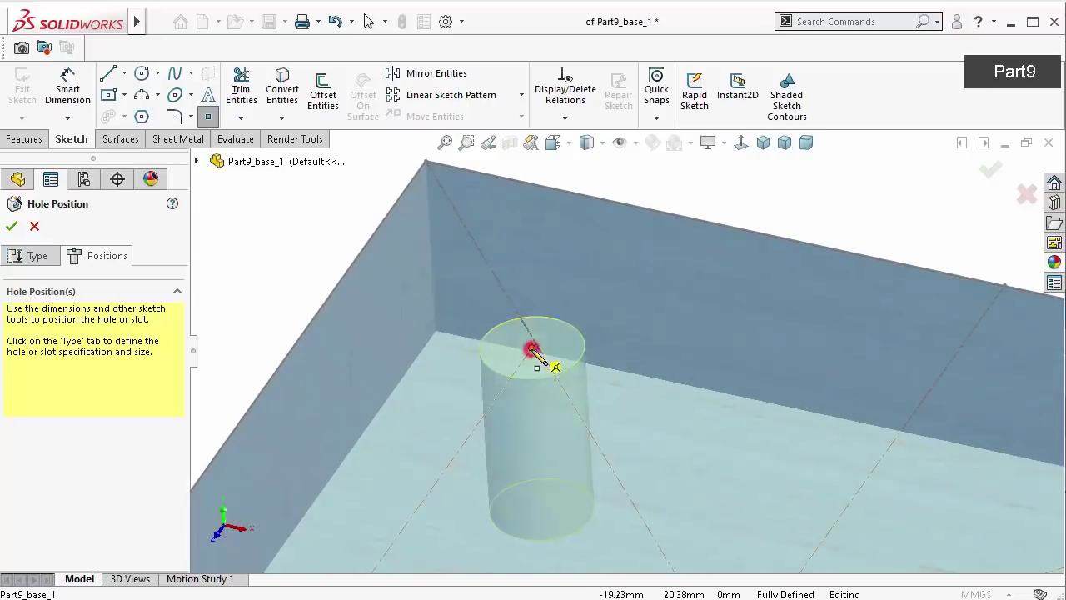
left_click(532, 348)
Finish the four-hole feature and hide the guide sketch
left_click(12, 226)
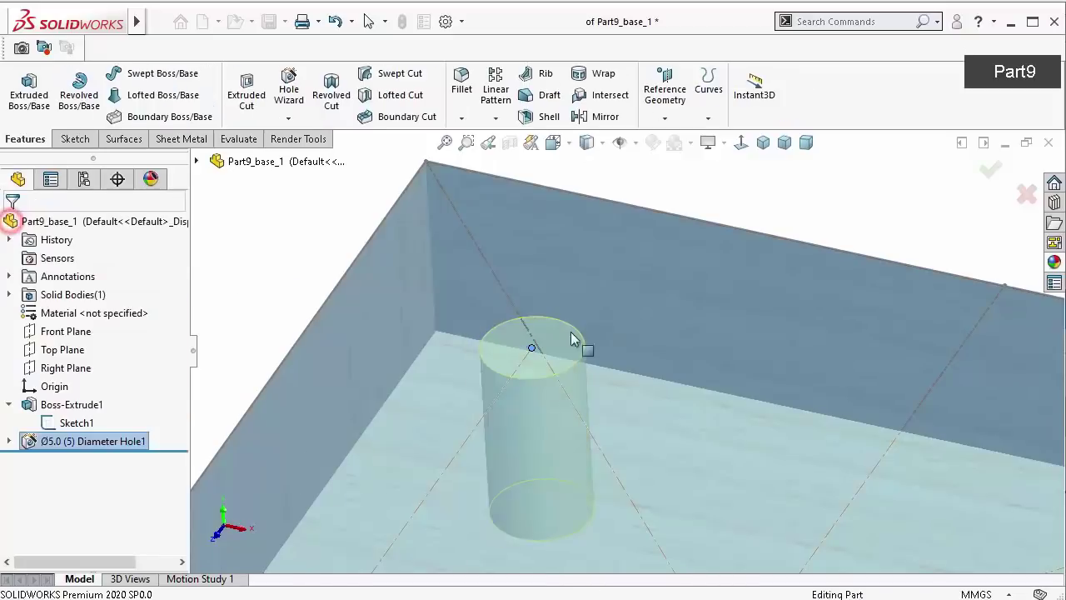
scroll(824, 333, "up", 3)
scroll(874, 317, "up", 3)
left_click(883, 242)
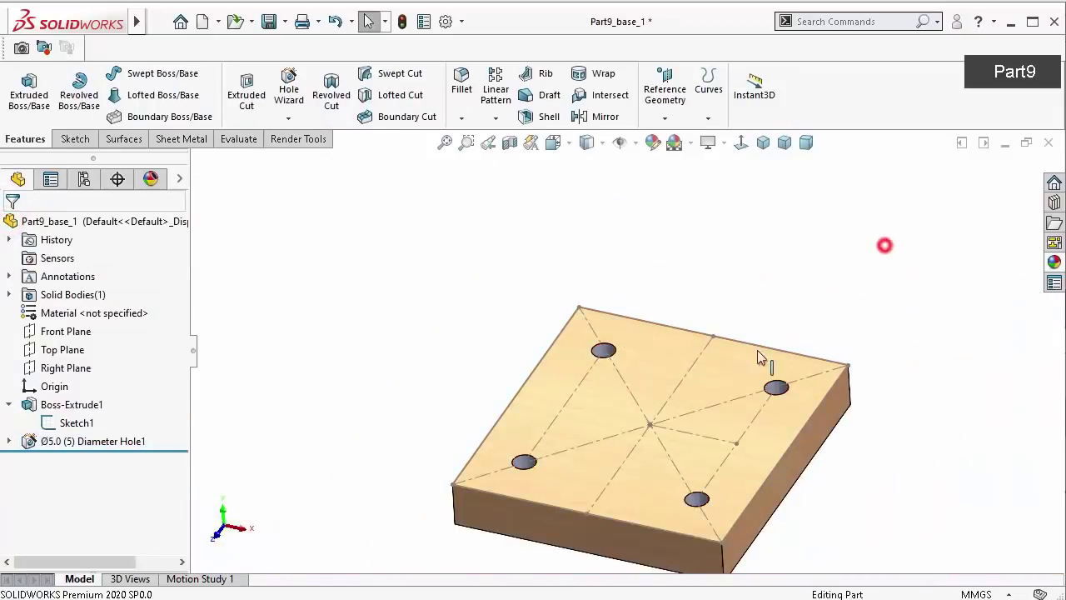
left_click(811, 348)
Show the plate in trimetric view with perspective and ambient occlusion turned on
mouse_move(793, 455)
middle_mouse_down()
mouse_move(802, 388)
mouse_move(785, 374)
mouse_move(743, 435)
mouse_move(784, 450)
mouse_move(719, 476)
middle_mouse_up()
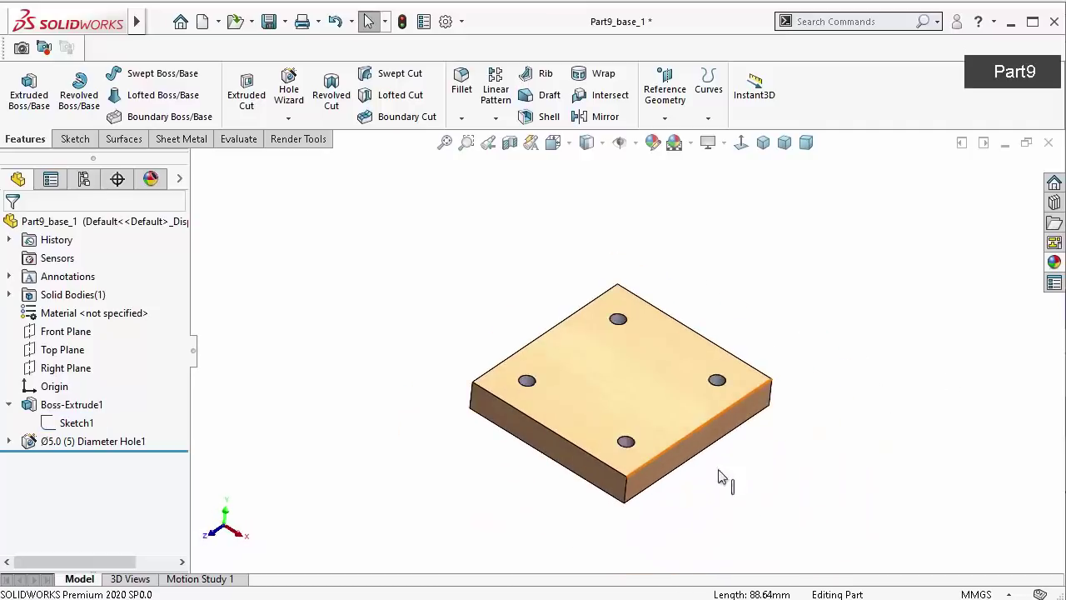
key("f")
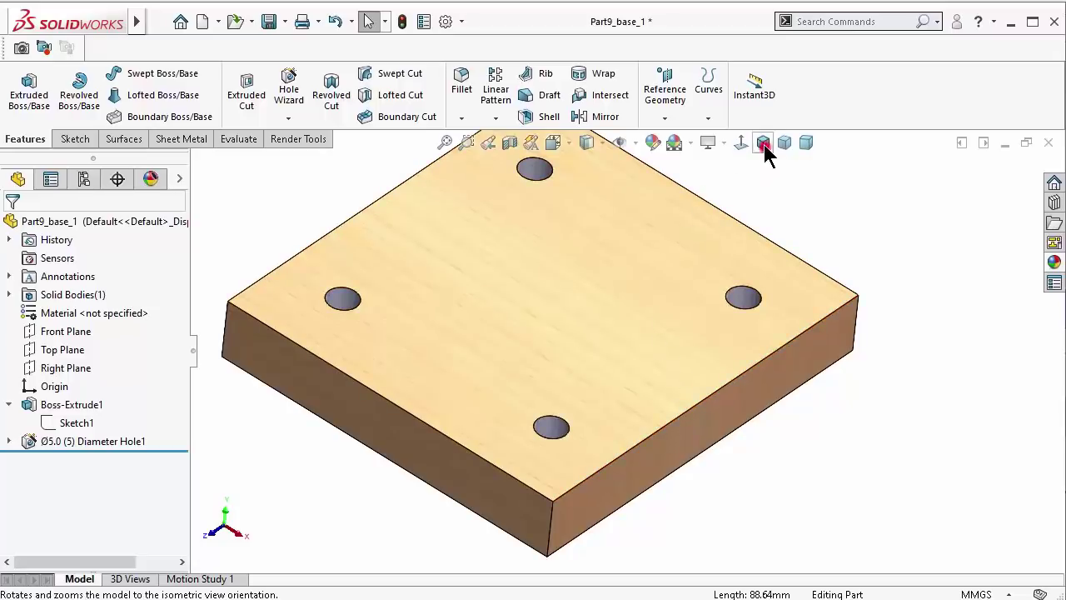
left_click(763, 143)
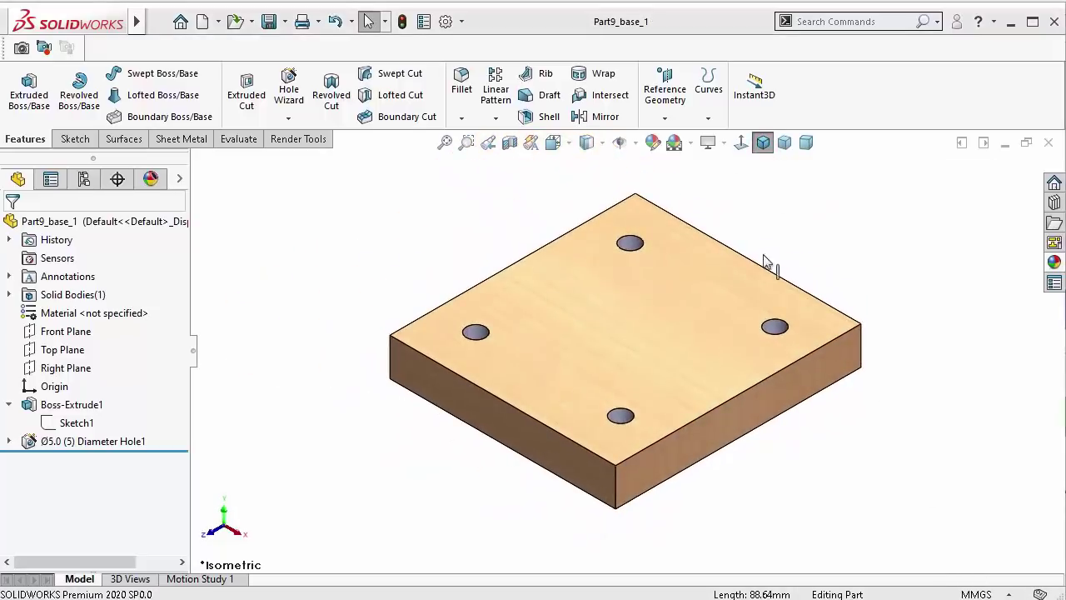
left_click(785, 143)
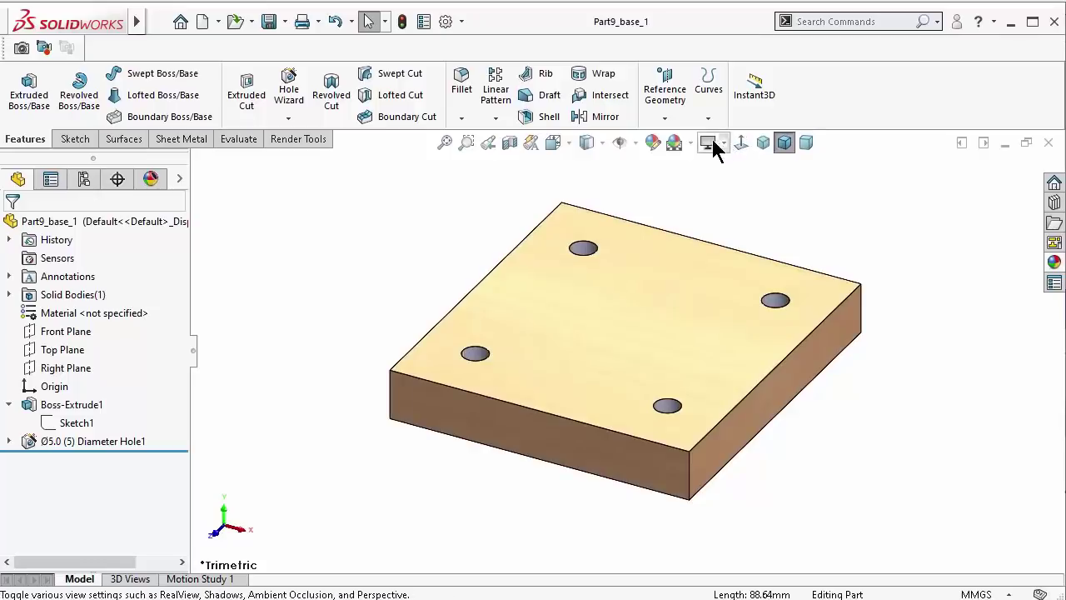
left_click(688, 141)
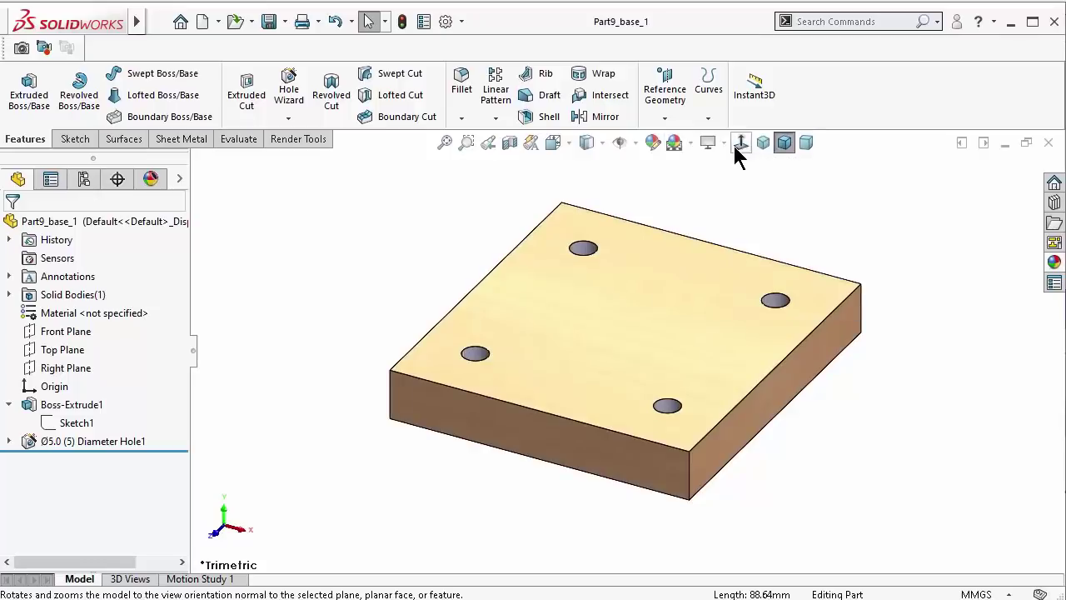
left_click(723, 143)
left_click(730, 225)
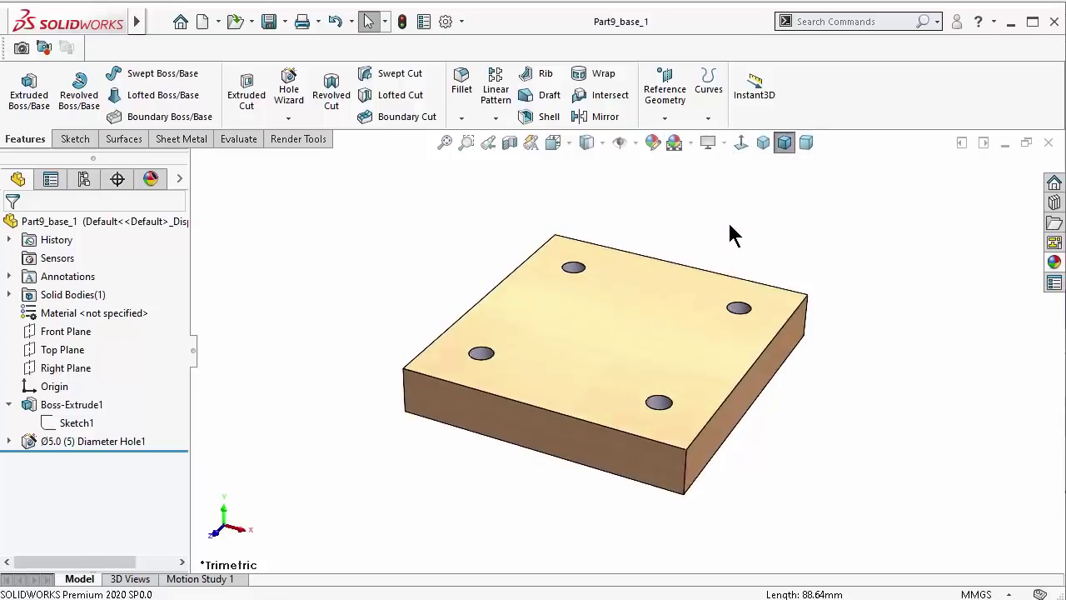
left_click(724, 143)
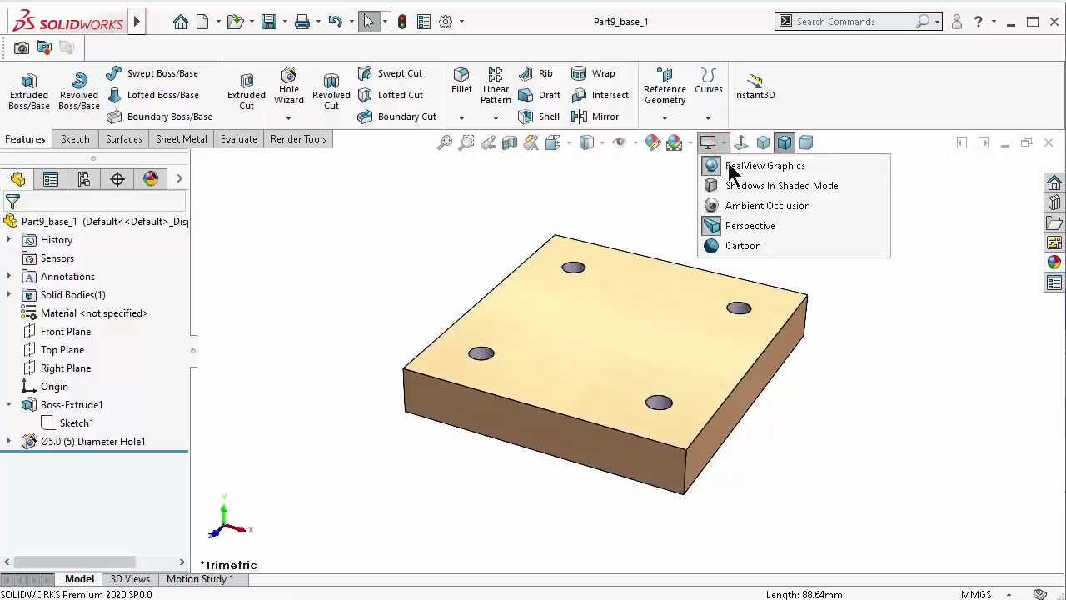
left_click(733, 204)
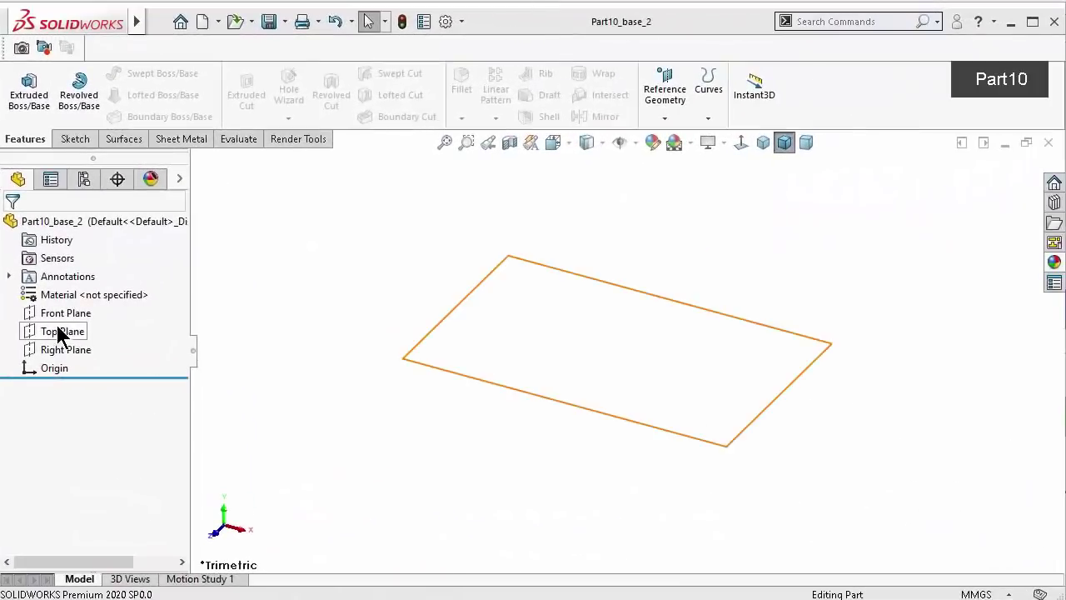
Start a sketch on Part10_base_2's Top Plane and draw a centre rectangle from the origin
left_click(62, 331)
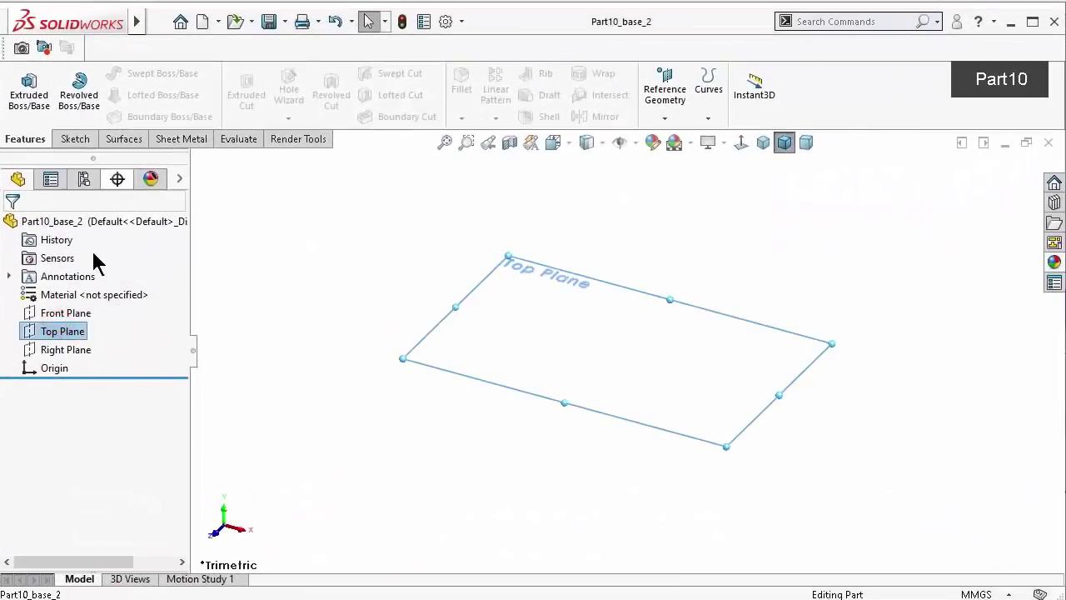
left_click(53, 333)
left_click(64, 300)
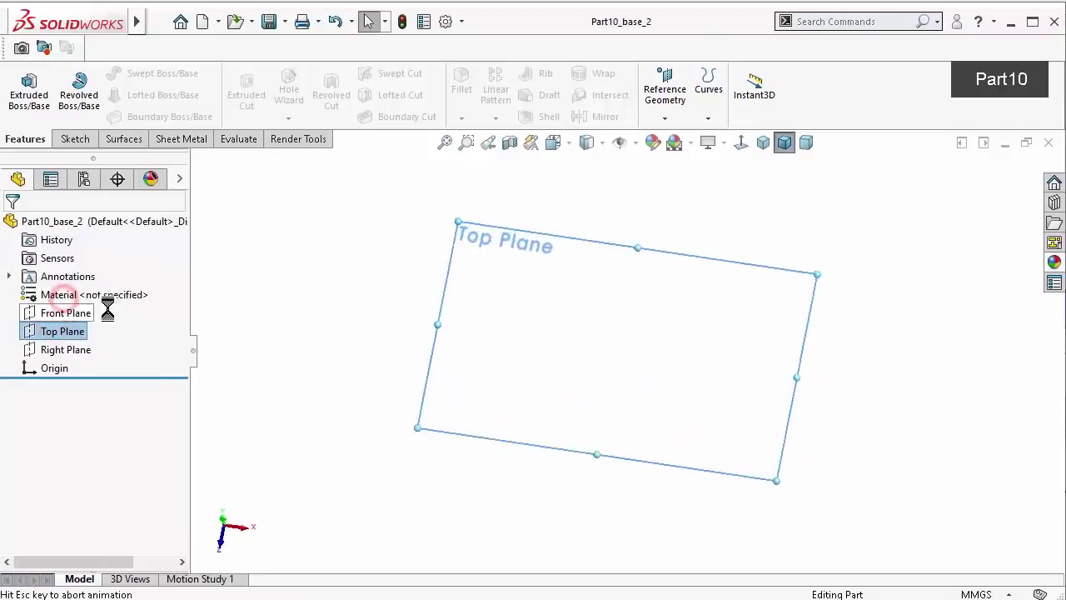
left_click(108, 94)
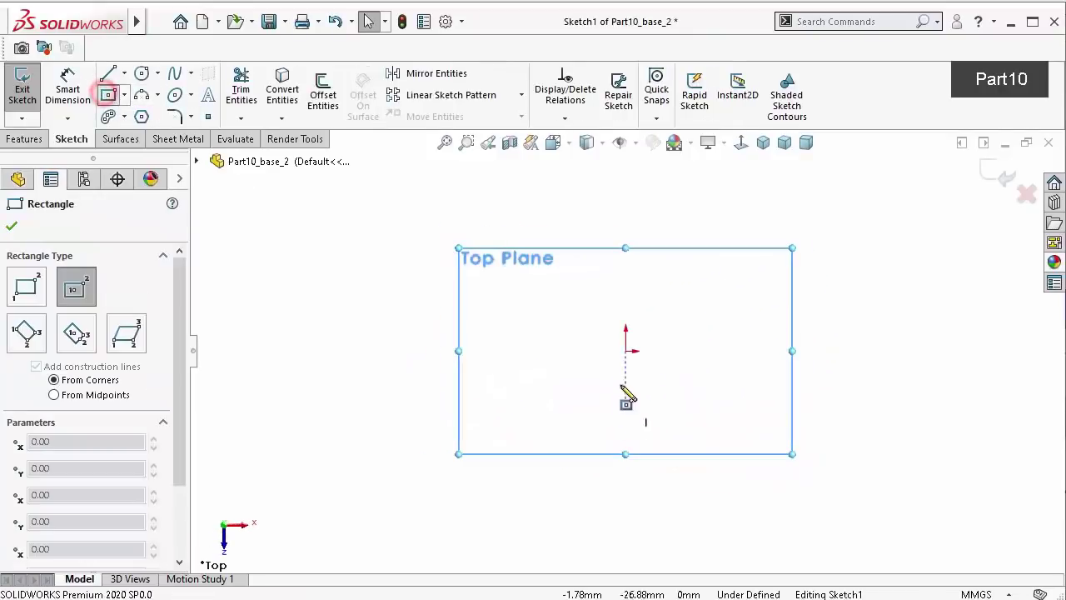
left_click(626, 350)
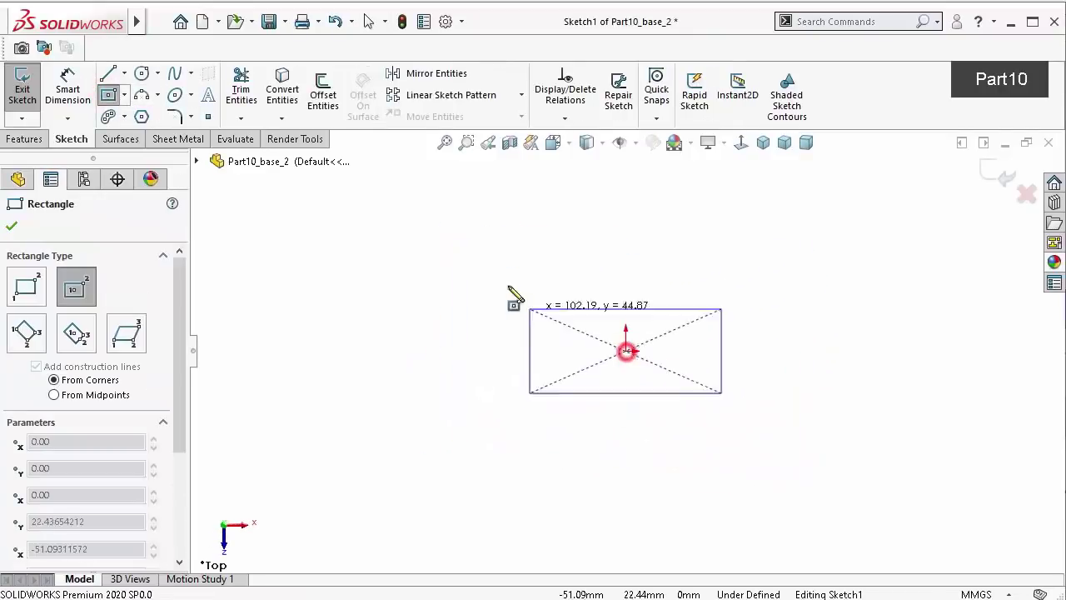
left_click(490, 212)
Dimension the rectangle 50 mm tall and 60 mm wide
right_click_drag(906, 494, 812, 296)
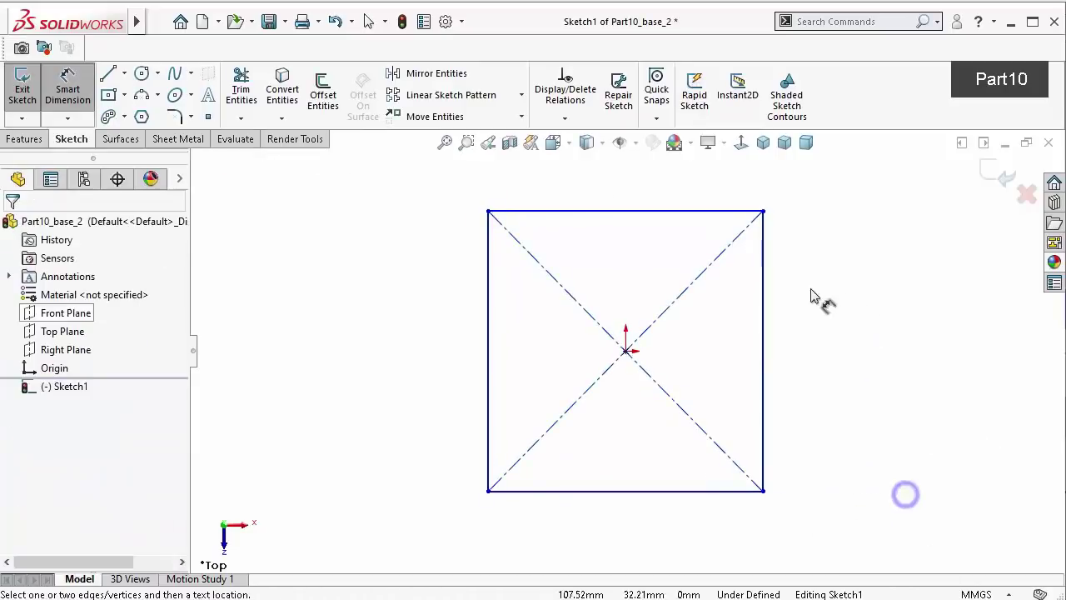
left_click(765, 368)
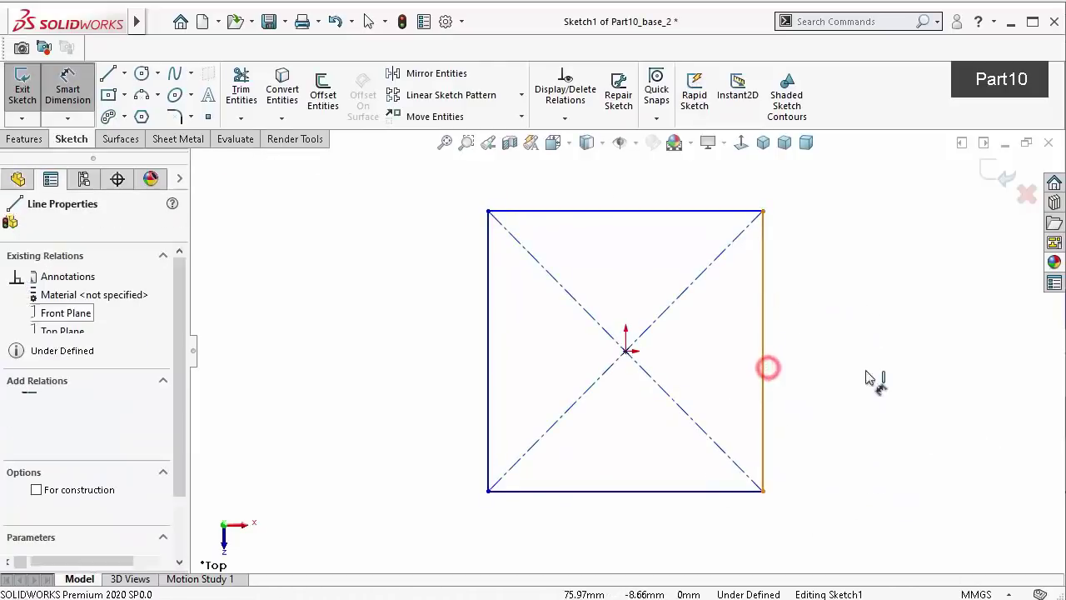
left_click(874, 373)
type("50")
key("Return")
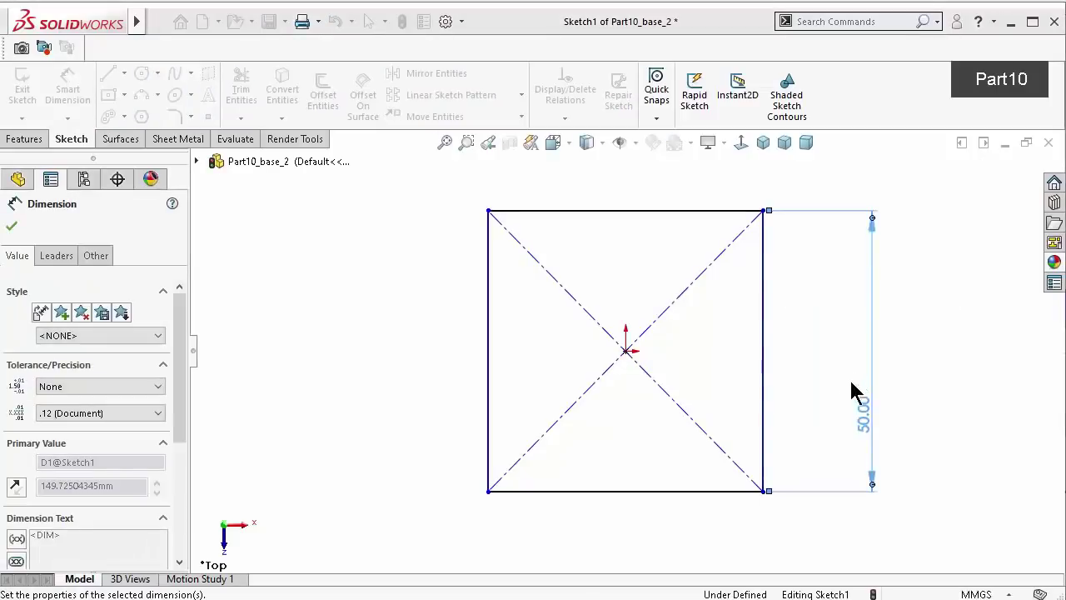
left_click(730, 493)
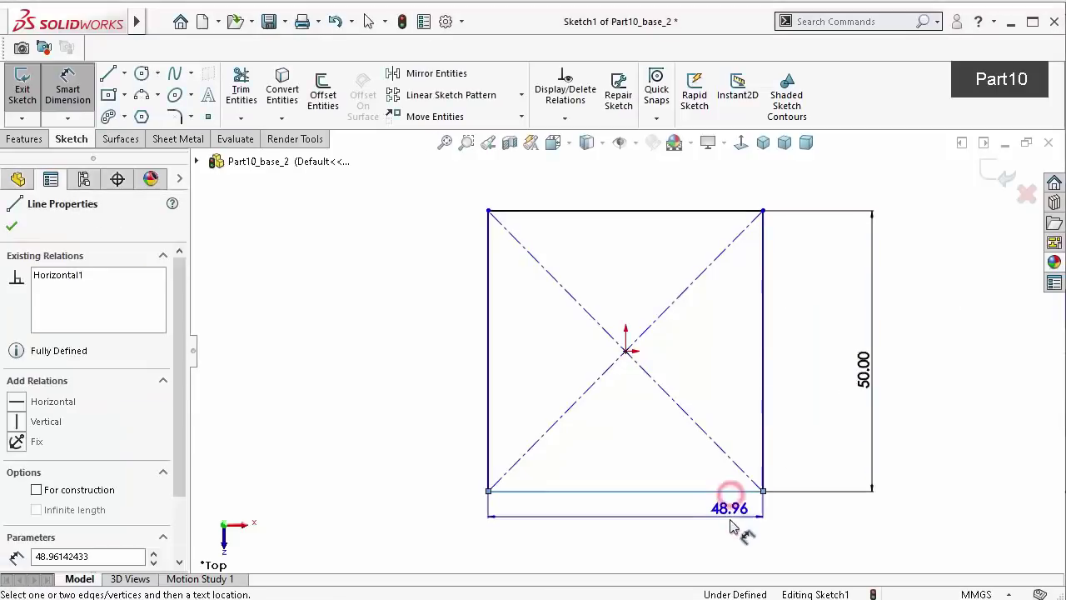
left_click(731, 523)
type("6")
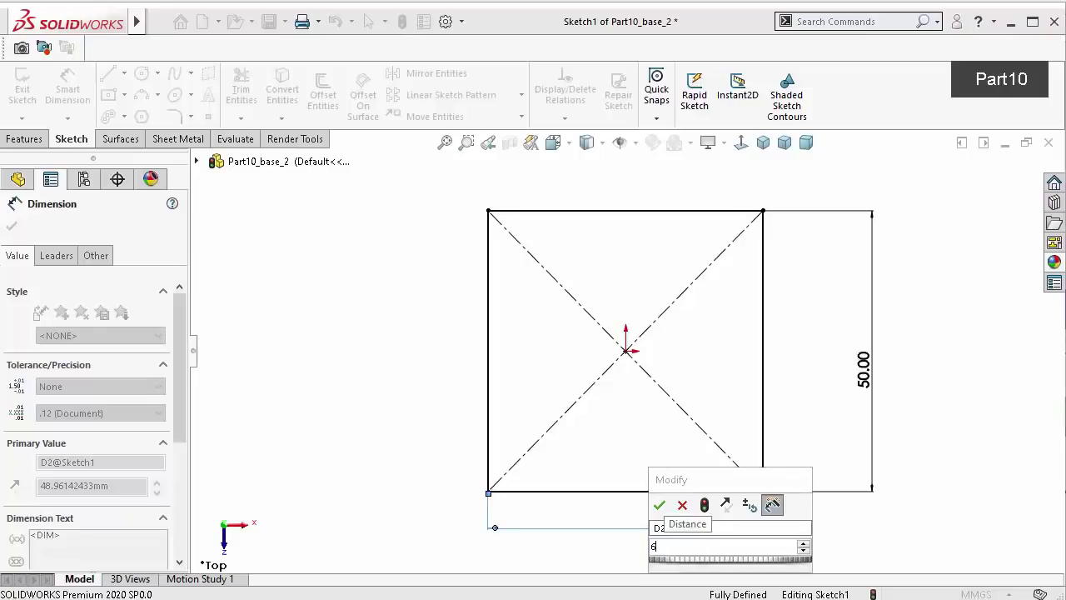
type("0")
key("Return")
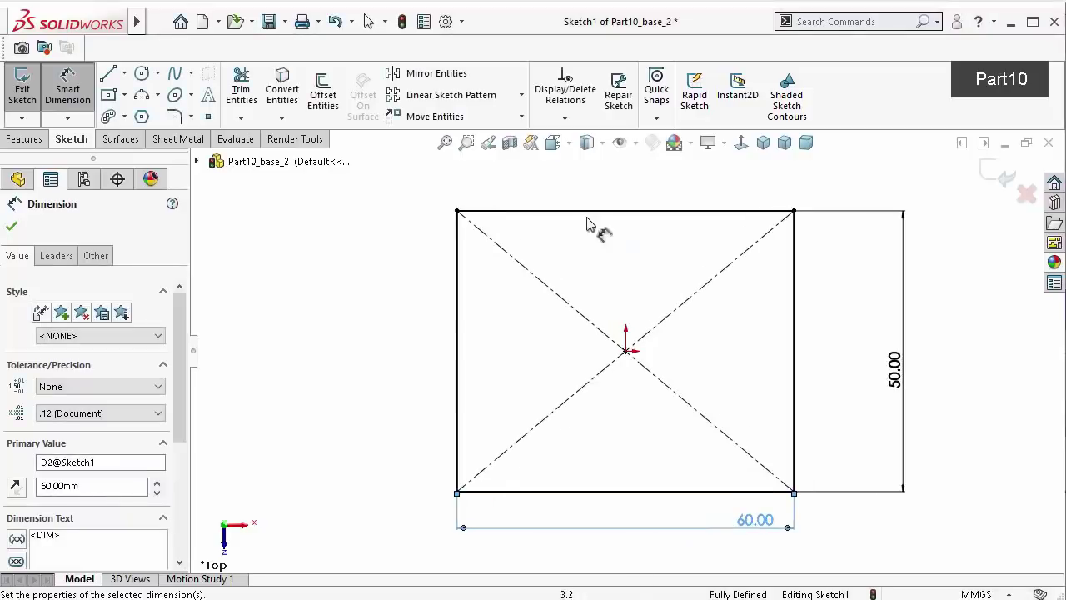
Draw a vertical centreline across the origin and dimension it 20 mm long
left_click(124, 73)
left_click(142, 109)
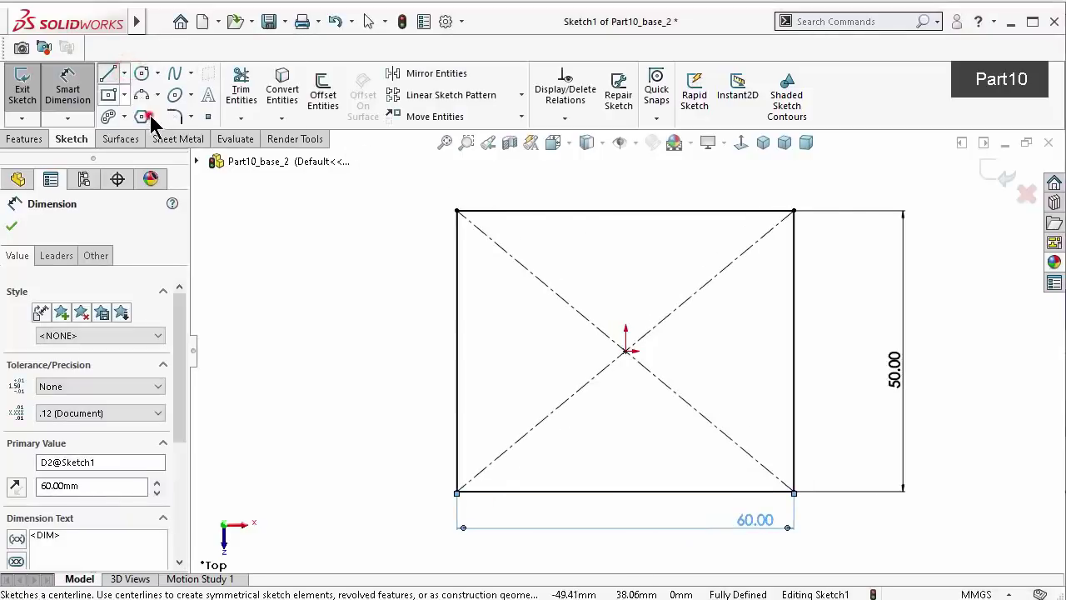
left_click(626, 263)
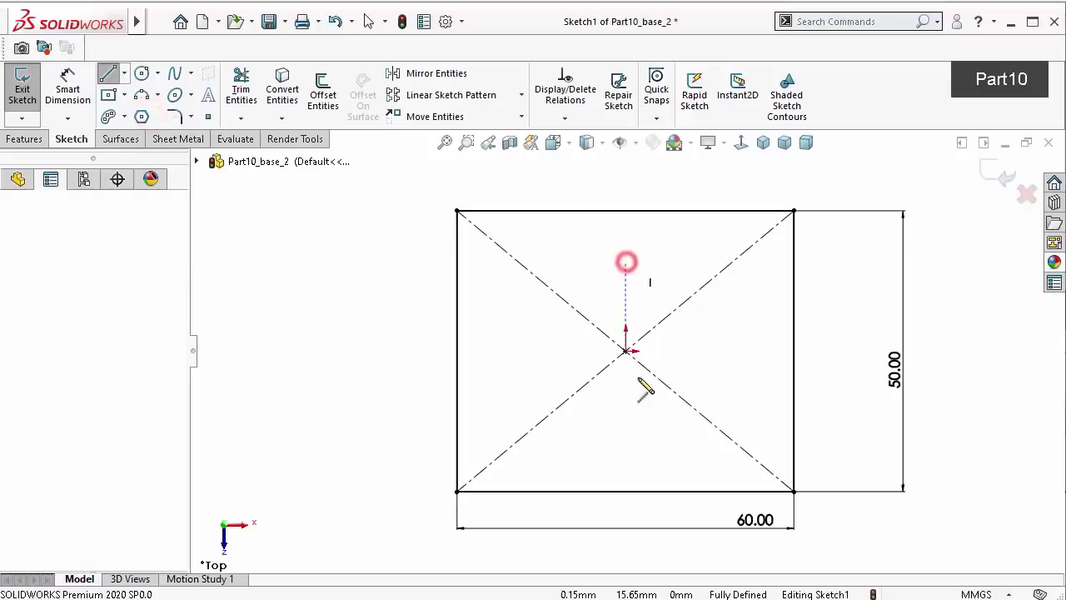
left_click(625, 430)
key("Escape")
right_click_drag(772, 374, 761, 285)
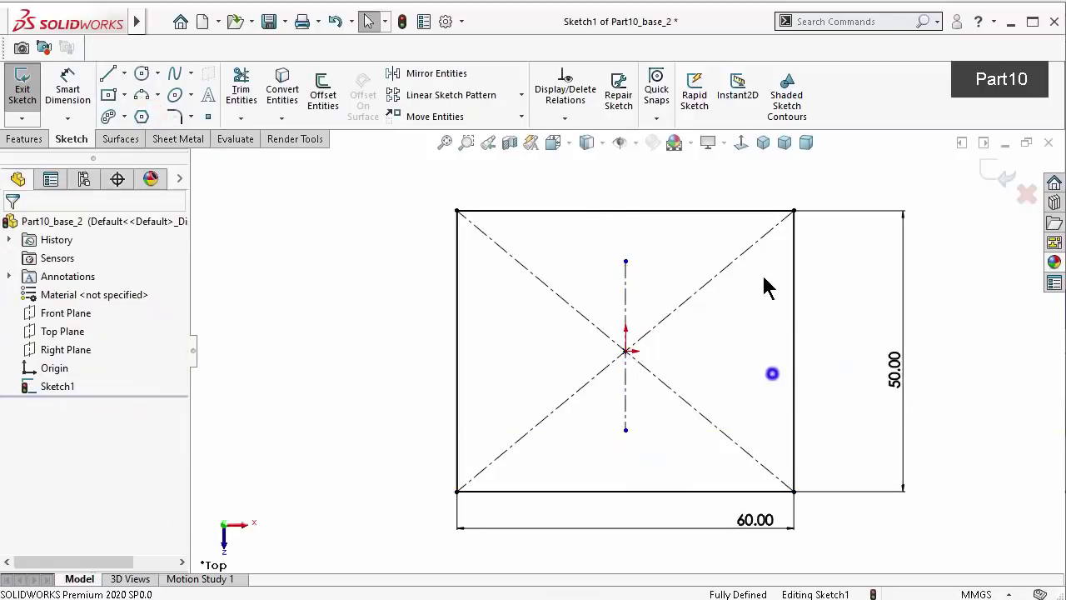
left_click(629, 283)
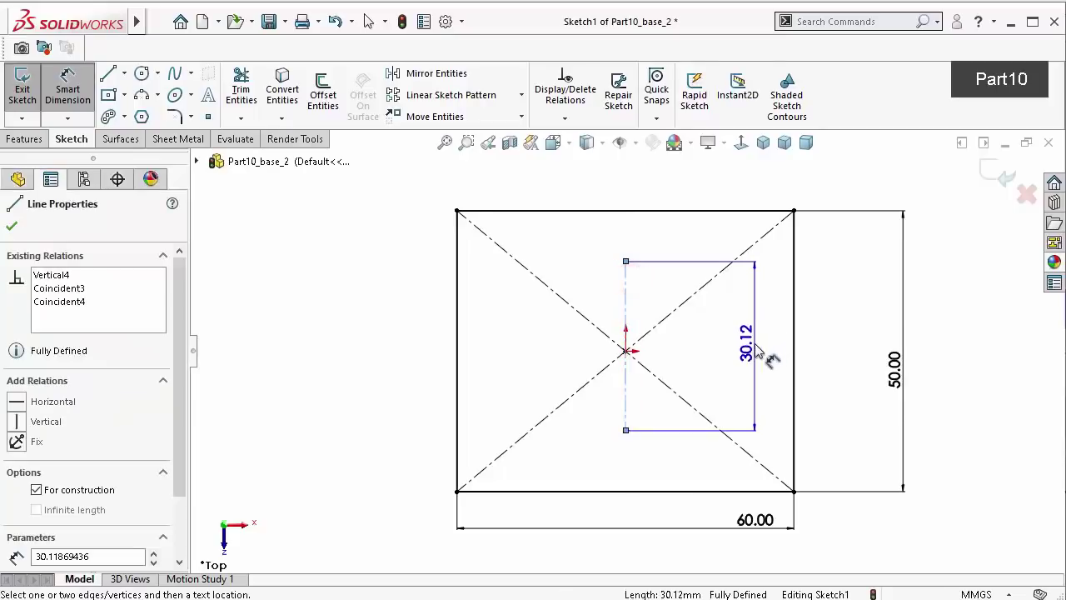
left_click(753, 348)
type("20")
key("Return")
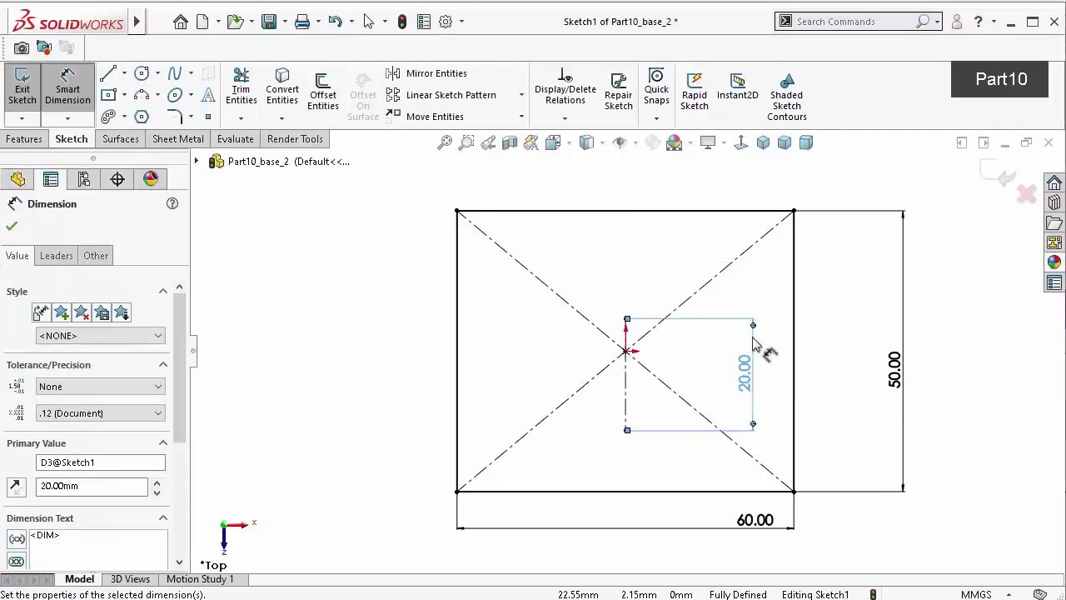
key("Escape")
Make the sketch origin the midpoint of the 20 mm centreline
left_click(629, 352)
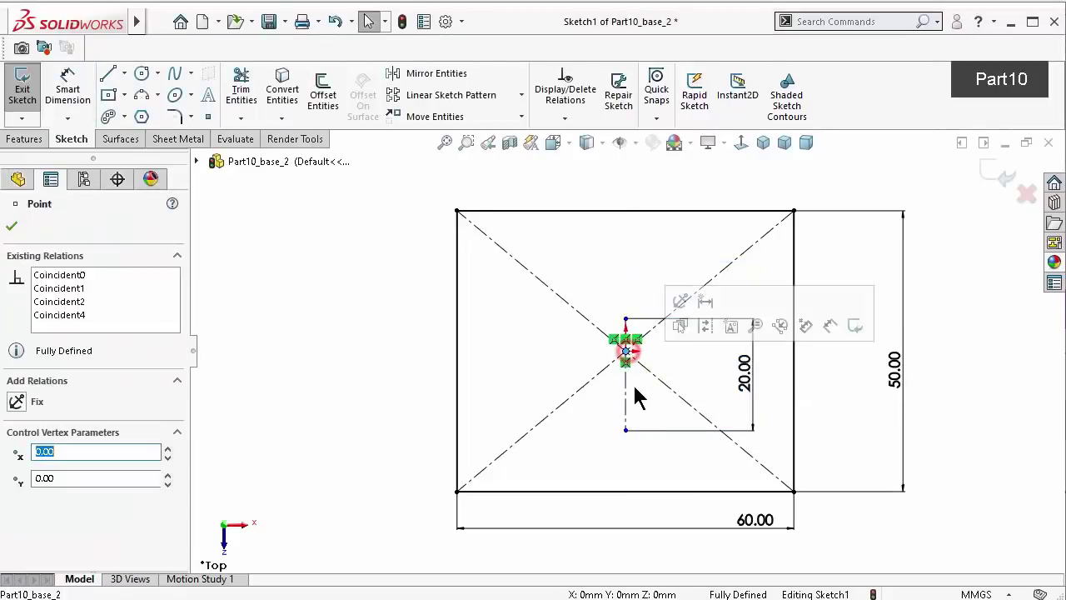
left_click(627, 403, "ctrl")
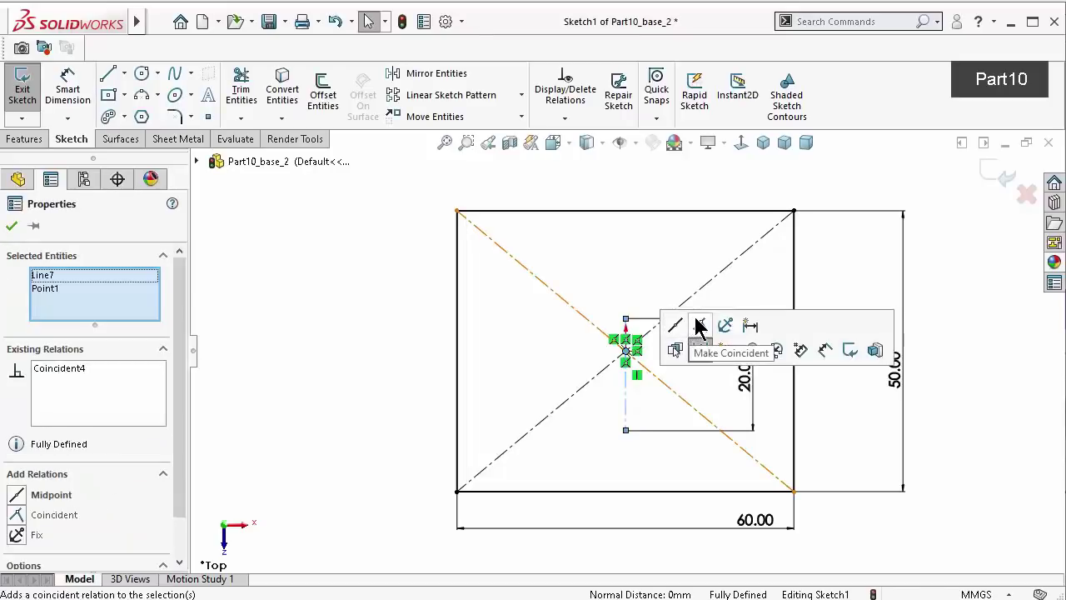
left_click(677, 327)
left_click(379, 325)
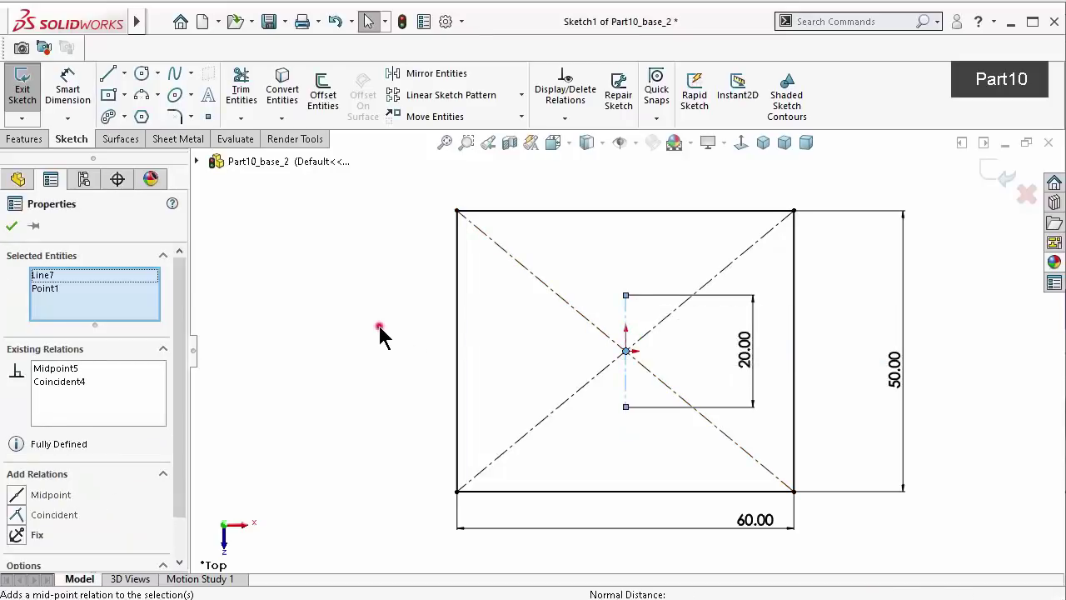
left_click(781, 142)
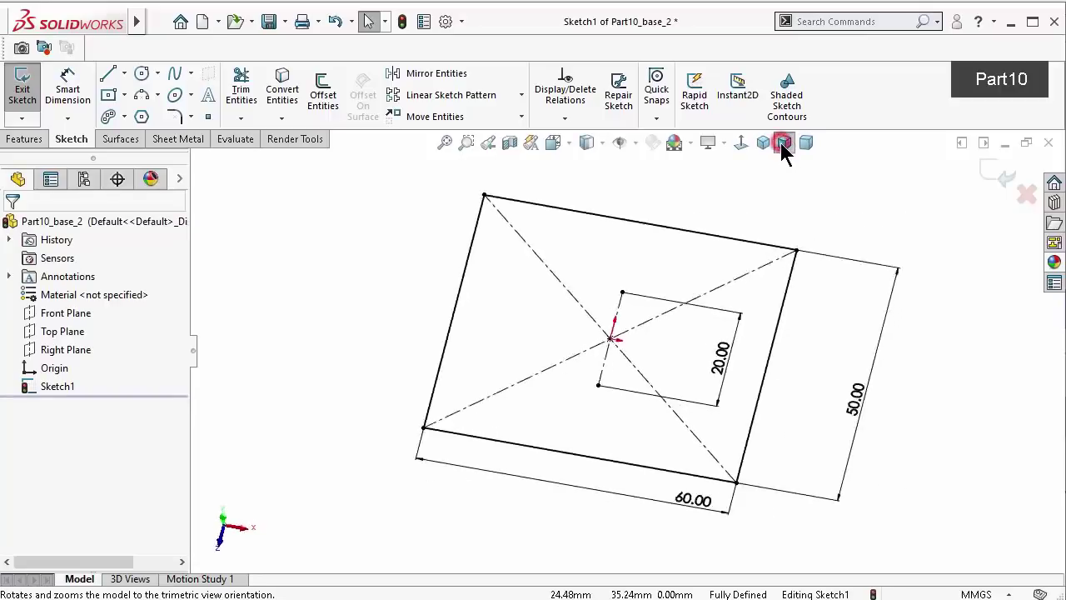
Extrude the sketch 10 mm downward into a solid block
left_click(23, 139)
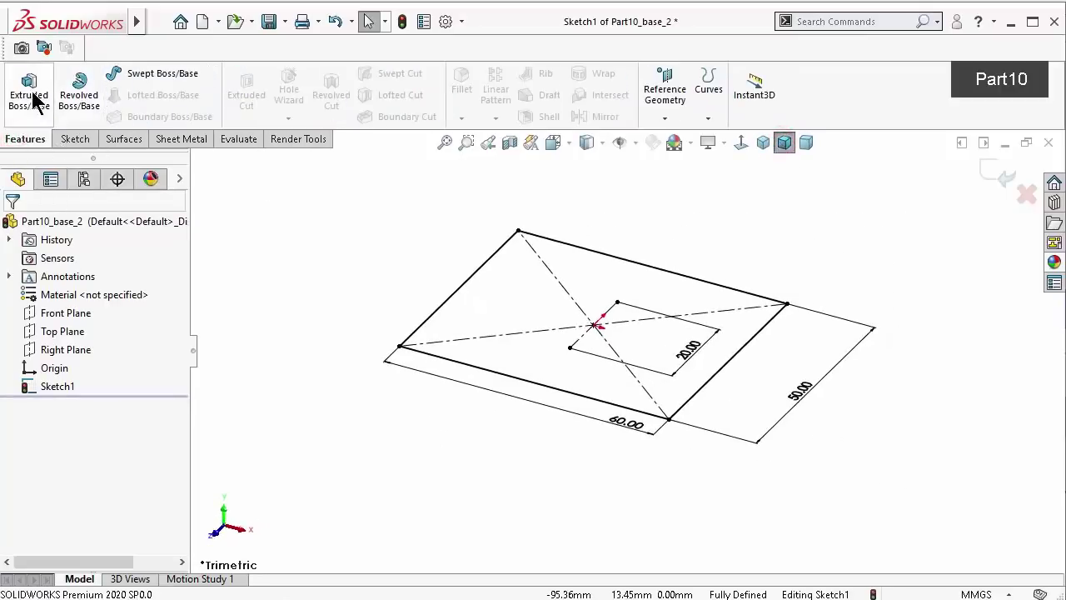
left_click(30, 98)
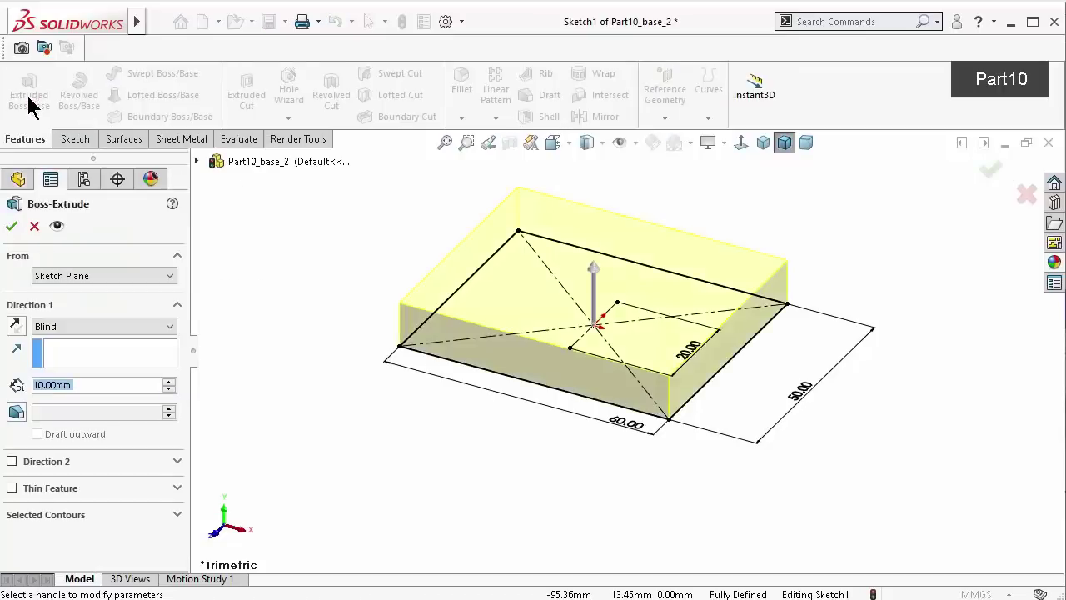
left_click(15, 328)
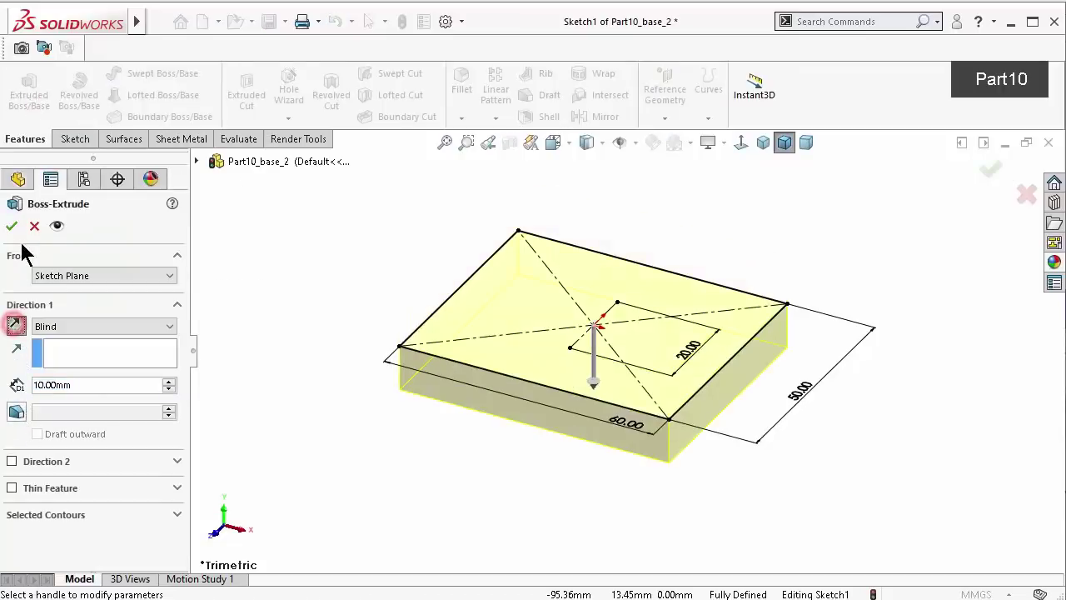
left_click(17, 225)
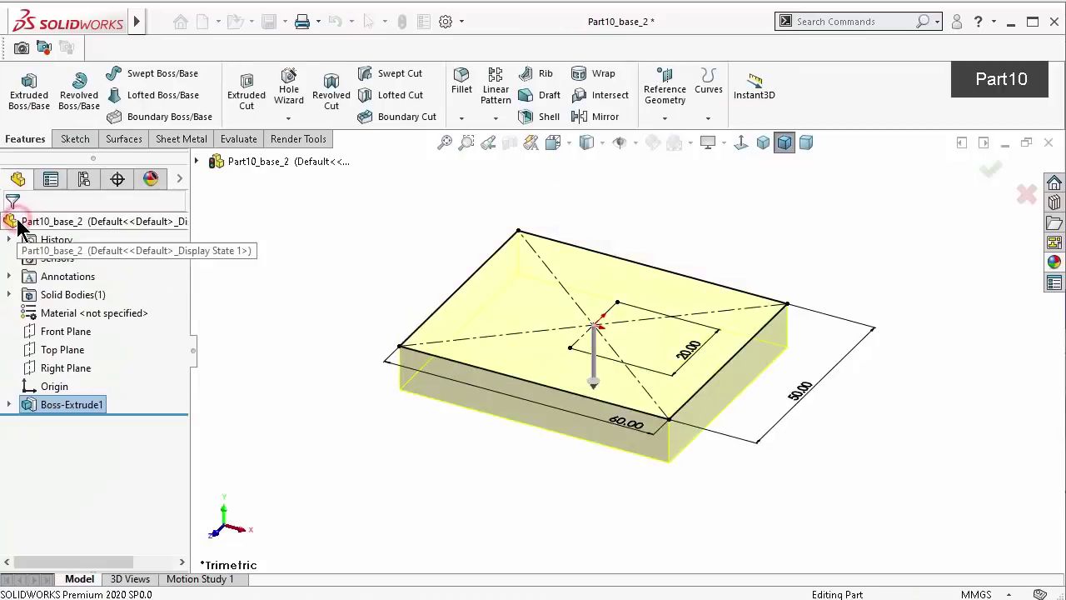
Apply the polished beech 2d wood appearance to the block
left_click(1054, 262)
double_click(991, 417)
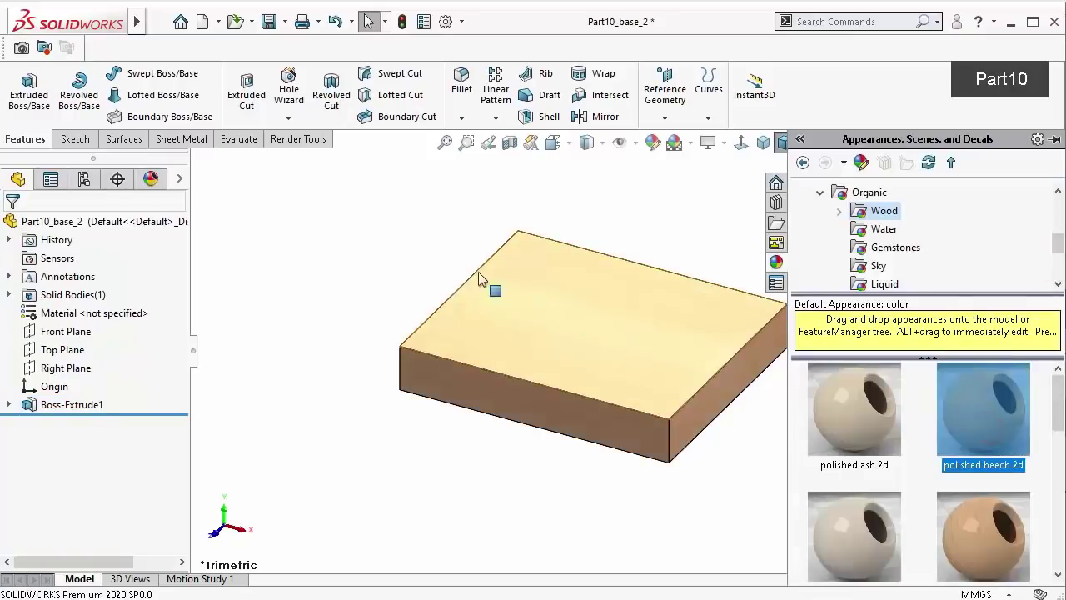
left_click_drag(479, 279, 481, 298)
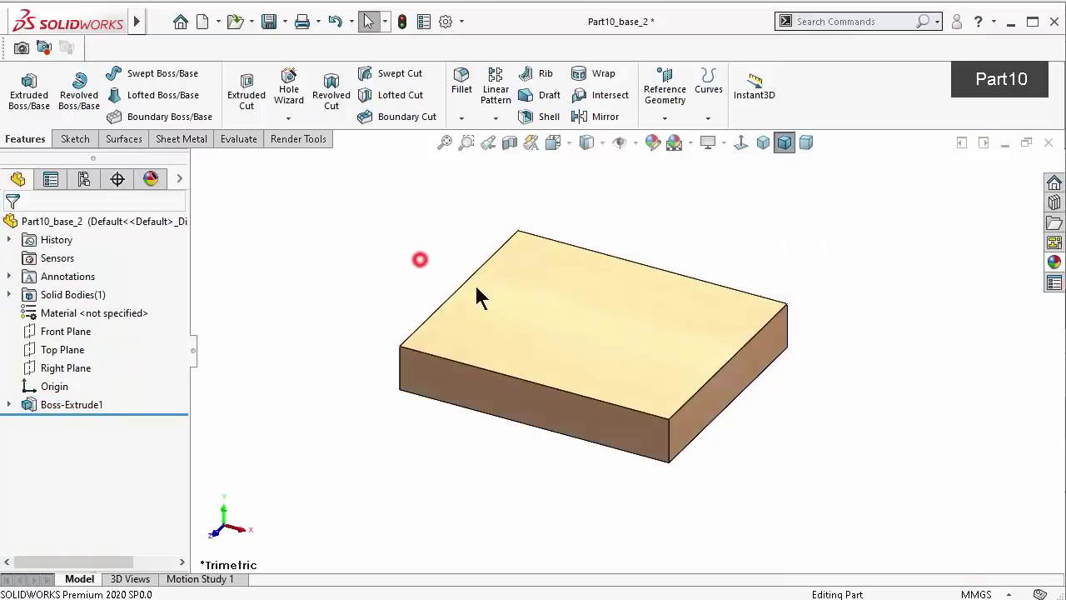
Show Sketch1 and drill two Ø5.0 holes at the ends of the 20 mm centreline
left_click(10, 405)
left_click(66, 422)
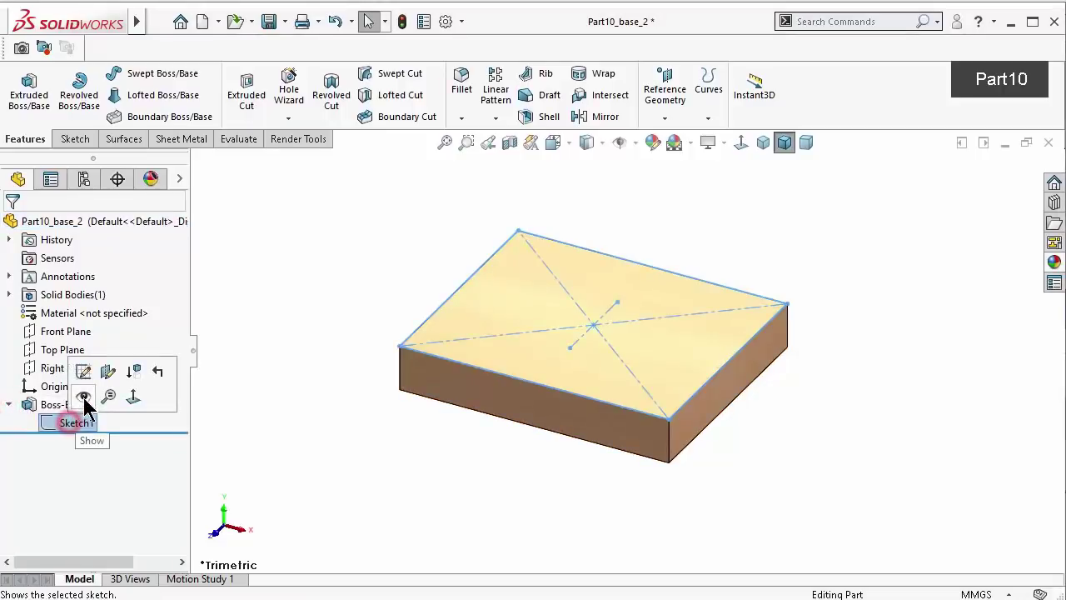
left_click(84, 397)
left_click(288, 98)
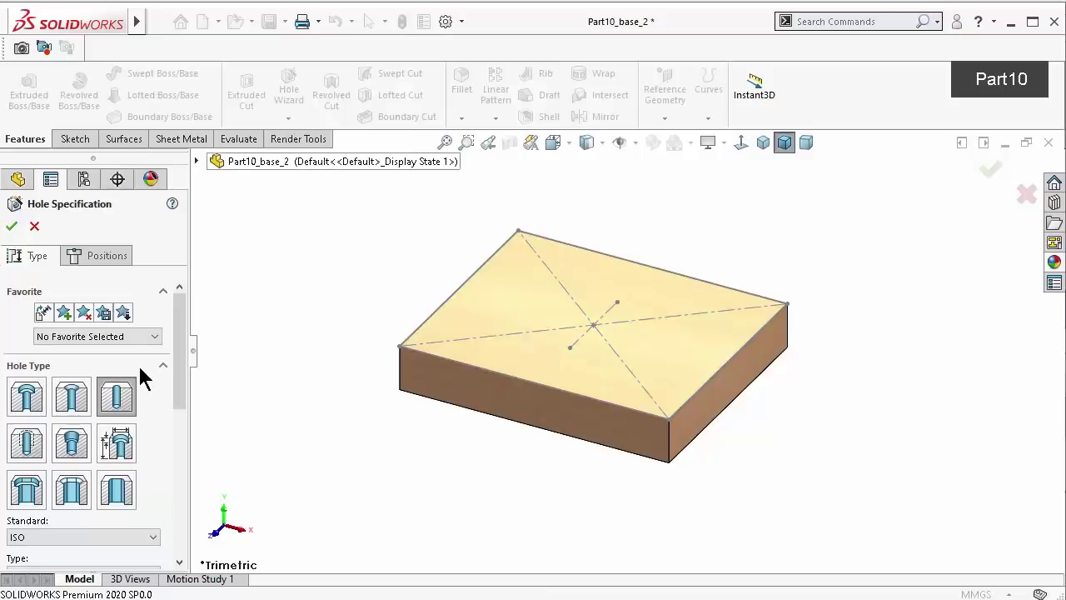
left_click_drag(182, 369, 177, 498)
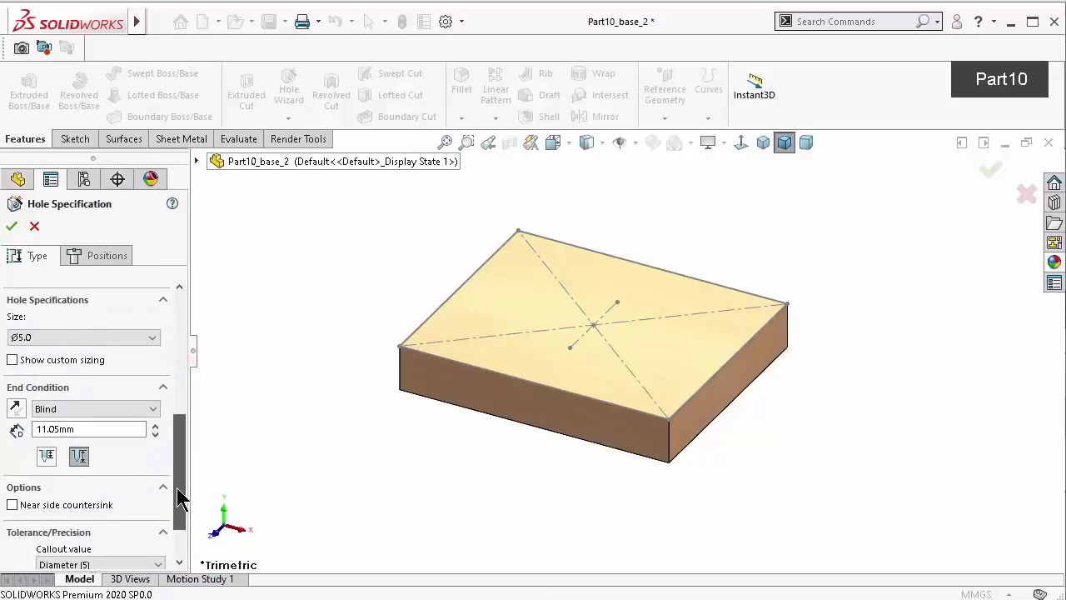
left_click(108, 252)
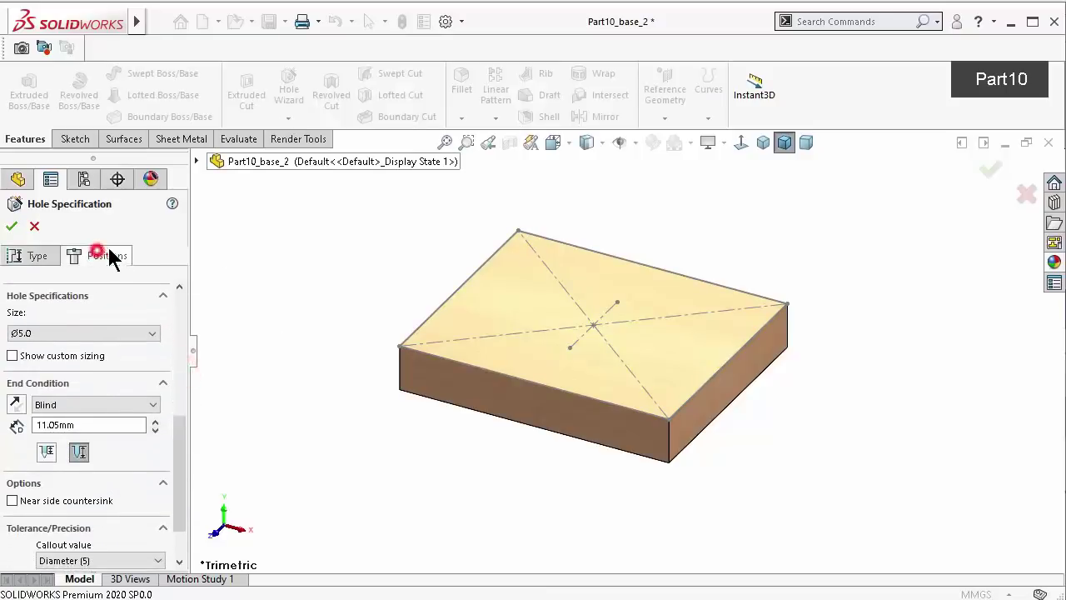
left_click(511, 294)
left_click(618, 302)
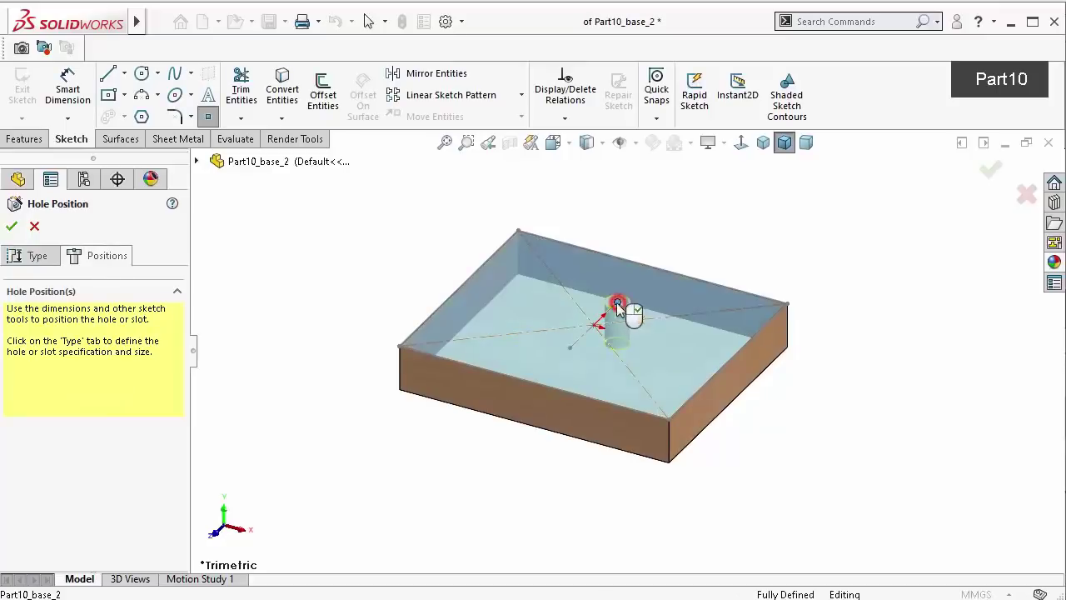
left_click(570, 348)
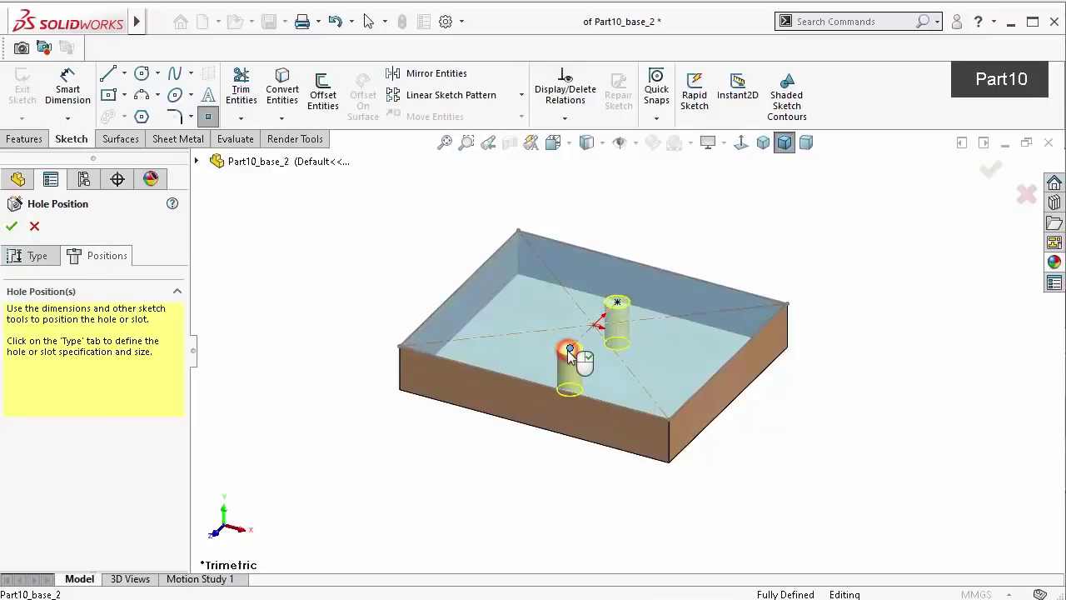
right_click(576, 350)
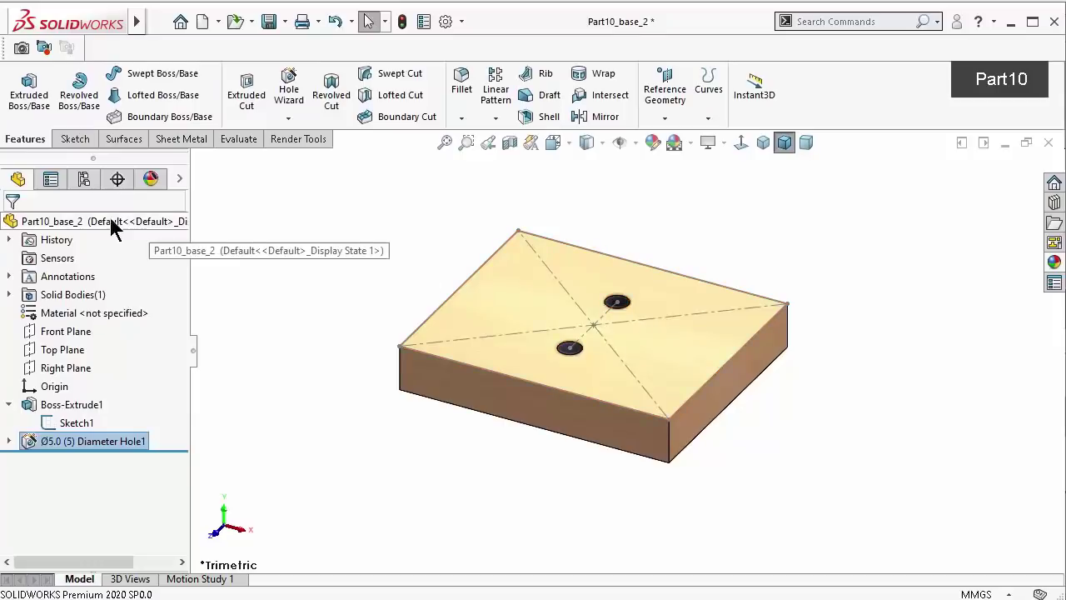
Hide the guide sketch on the base plate's top face
left_click(747, 209)
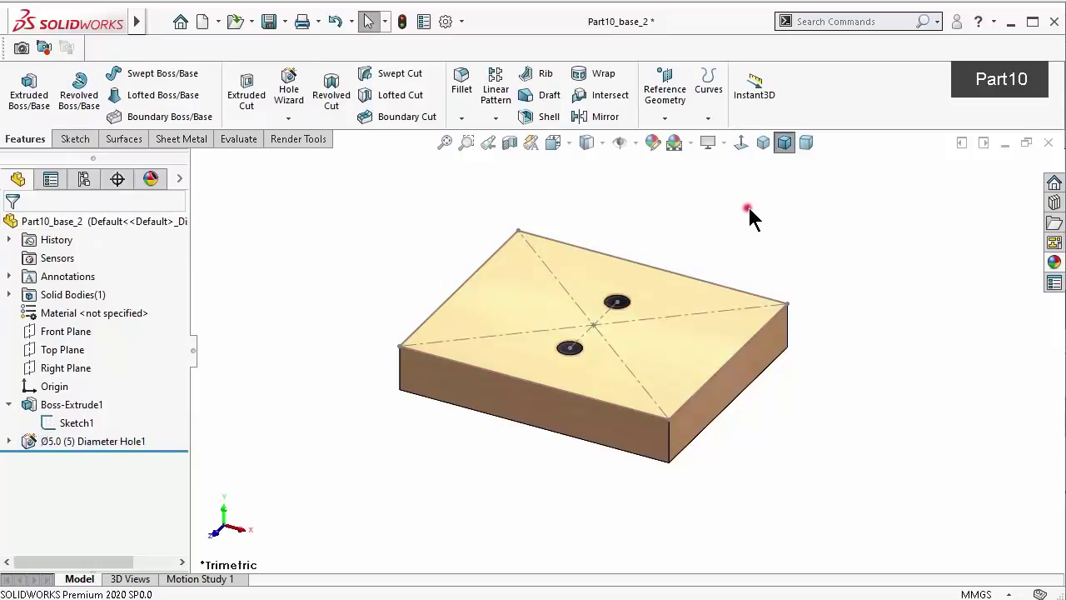
left_click(568, 294)
left_click(643, 245)
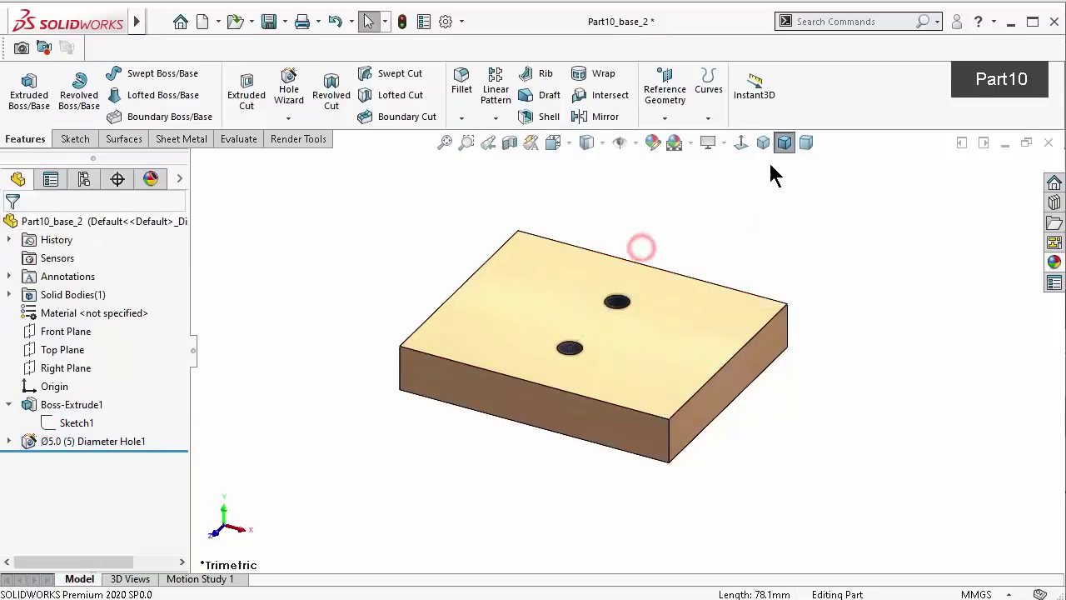
Show the drilled plate in perspective, zoomed in, from the Dimetric orientation
left_click(718, 145)
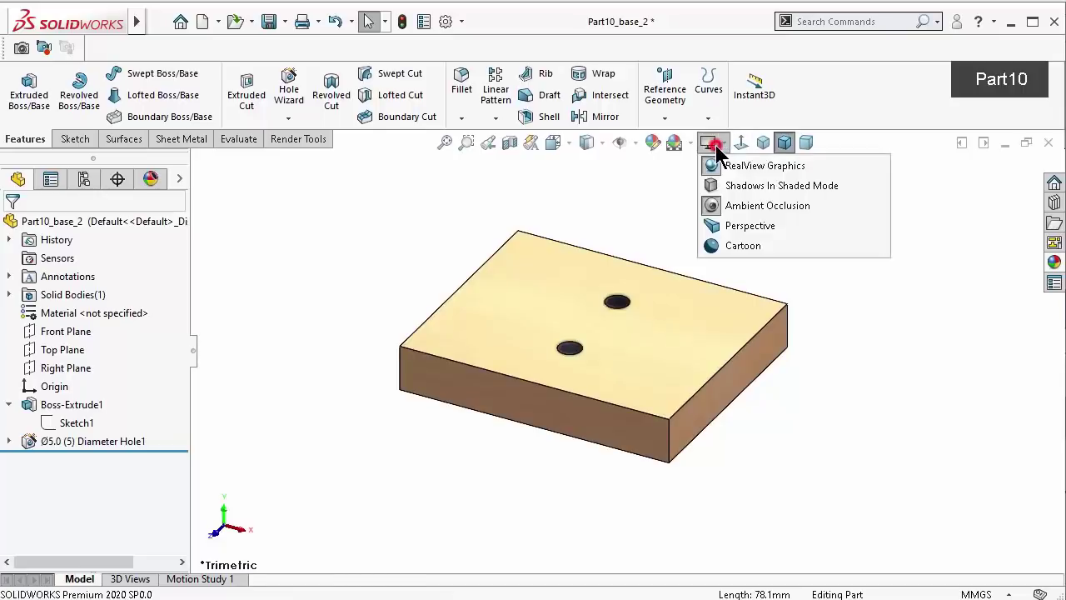
left_click(717, 225)
scroll(526, 262, "down", 2)
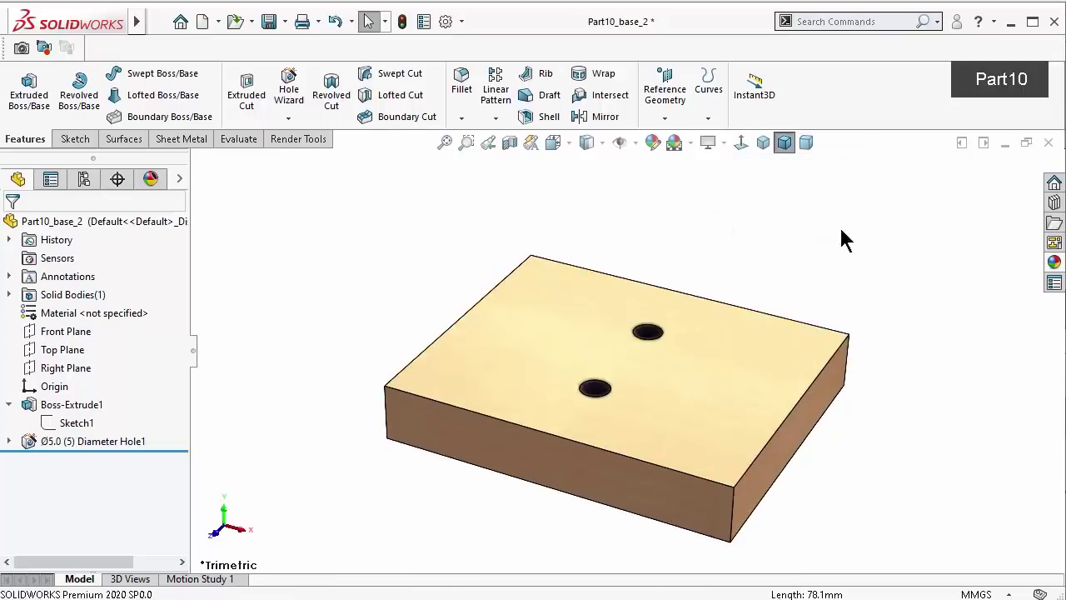
left_click(805, 144)
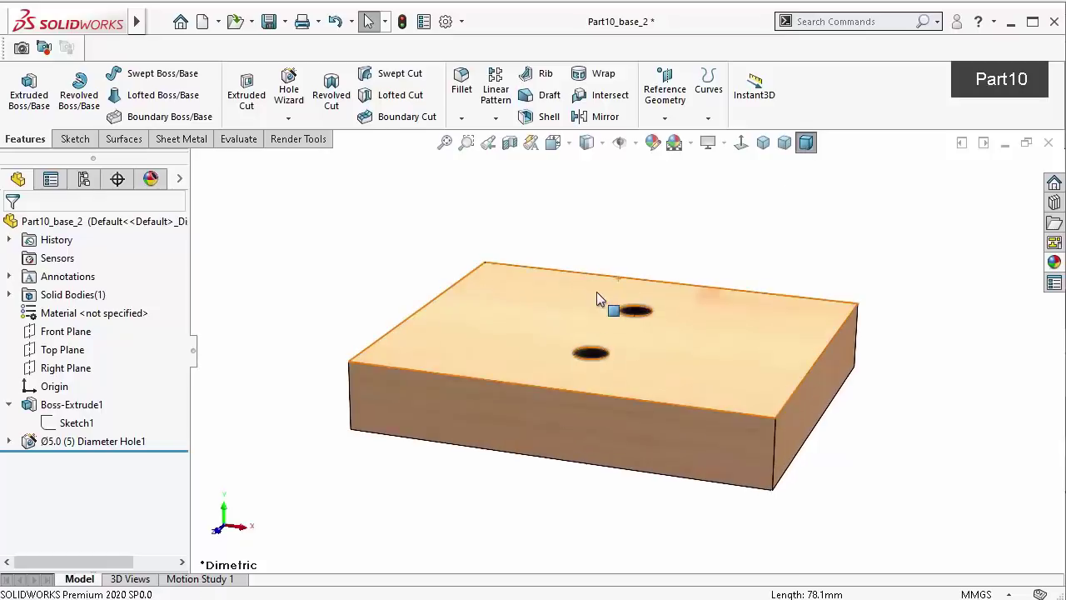
scroll(596, 292, "down", 1)
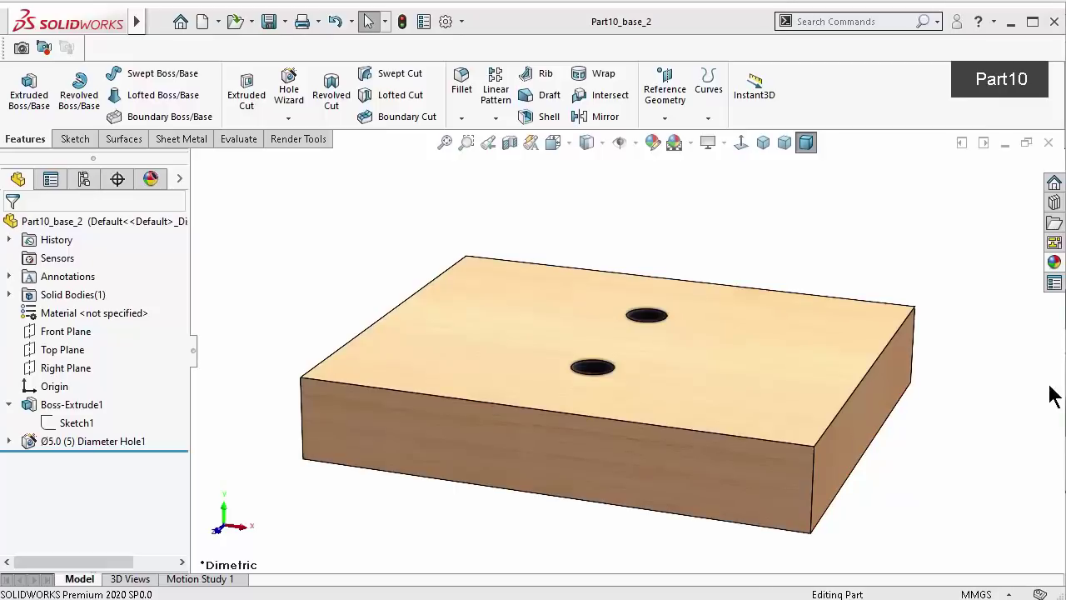
Apply the polished cherry 2d wood appearance to the base plate's block
left_click(1051, 269)
left_click(982, 521)
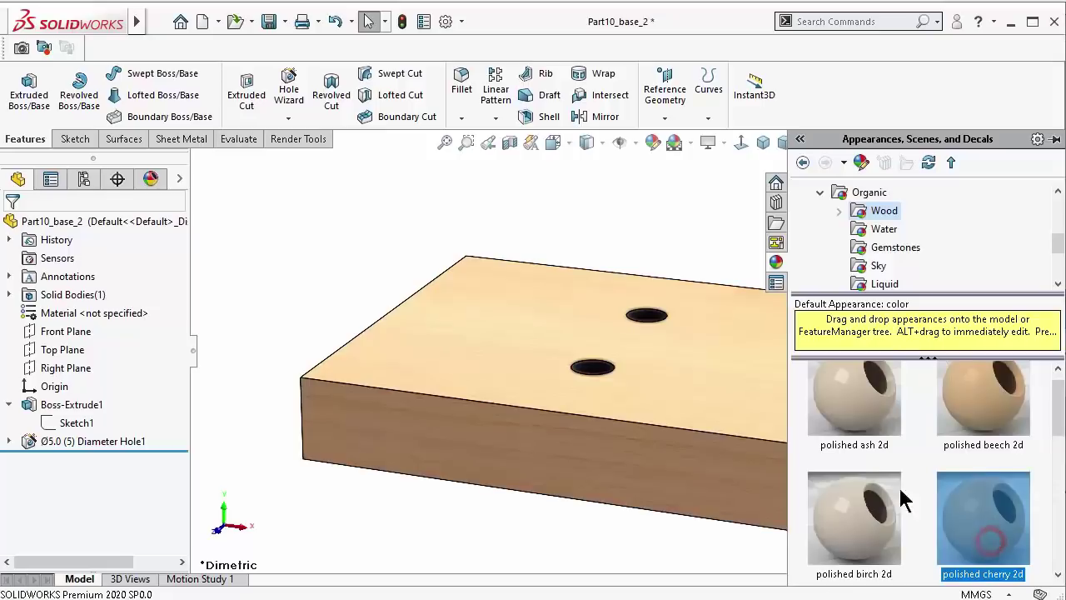
left_click(70, 404)
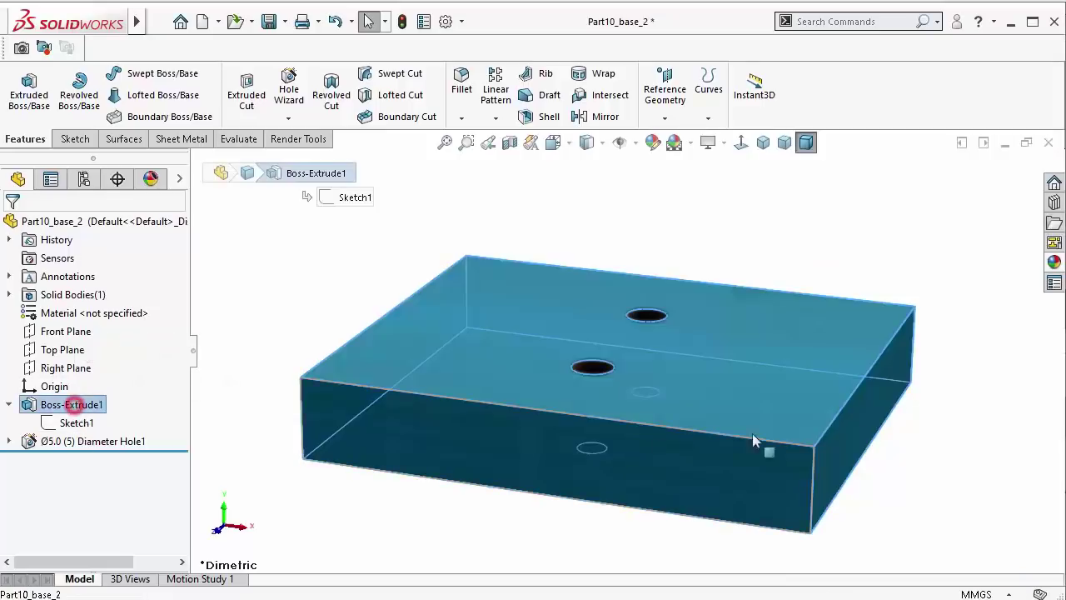
left_click(1054, 263)
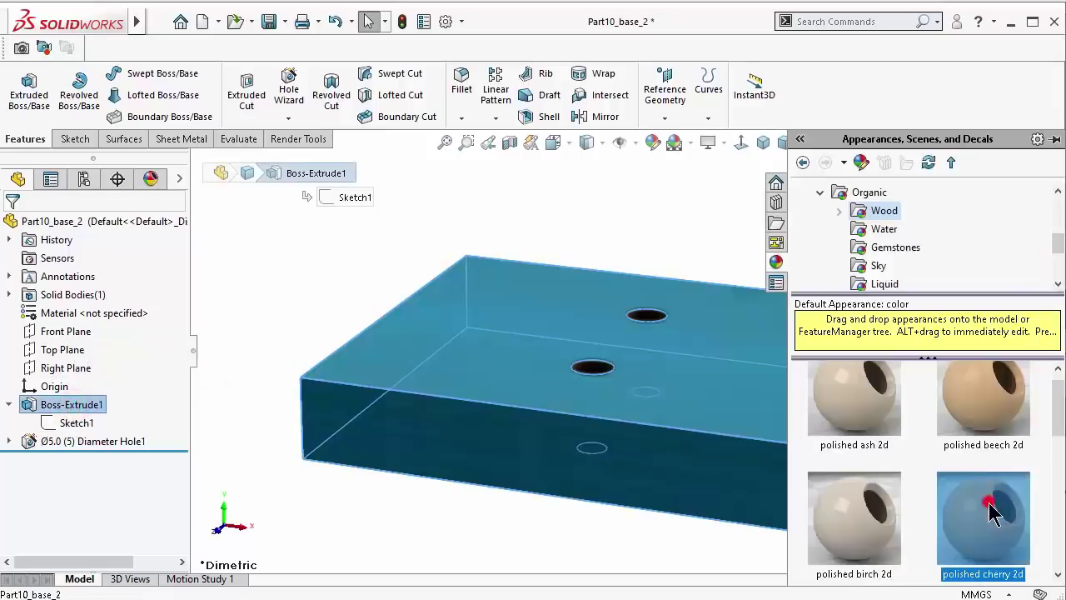
left_click_drag(982, 517, 594, 419)
left_click(314, 230)
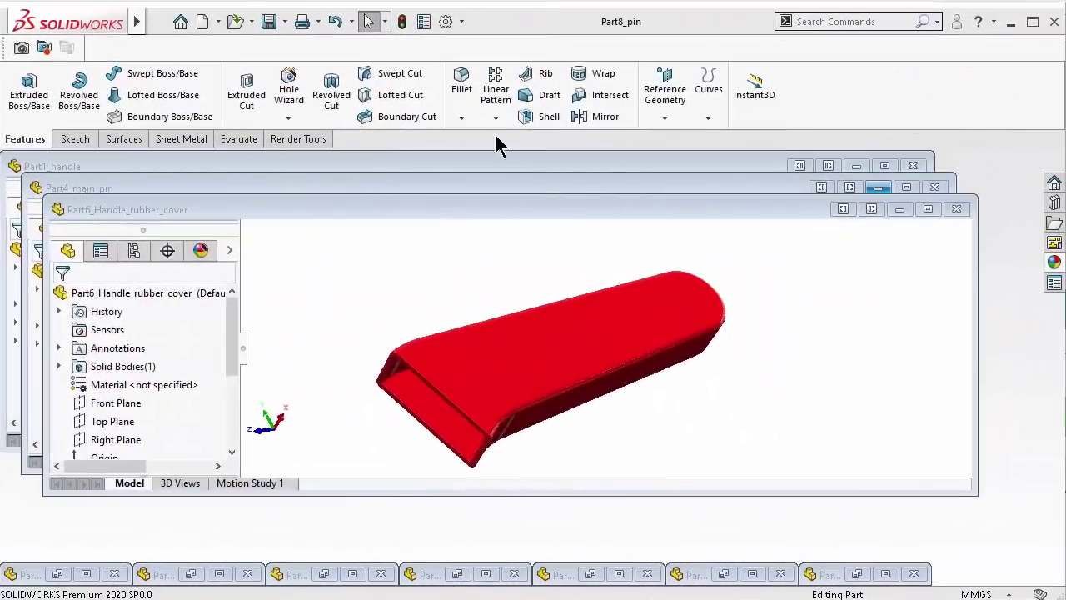
Create a new assembly document and maximize the Assem1 window
left_click(204, 20)
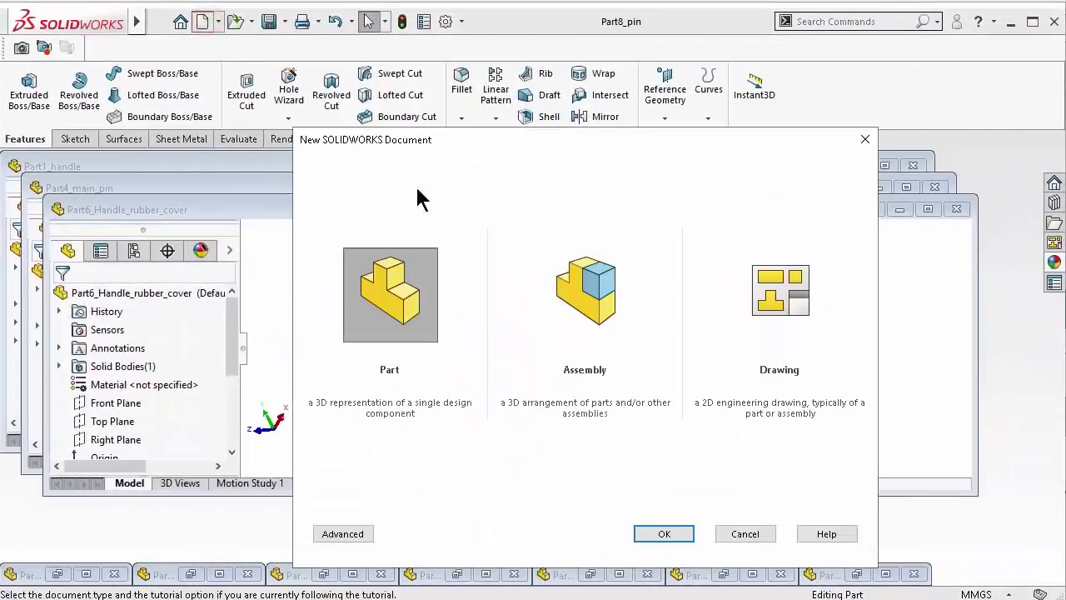
left_click(582, 291)
left_click(660, 534)
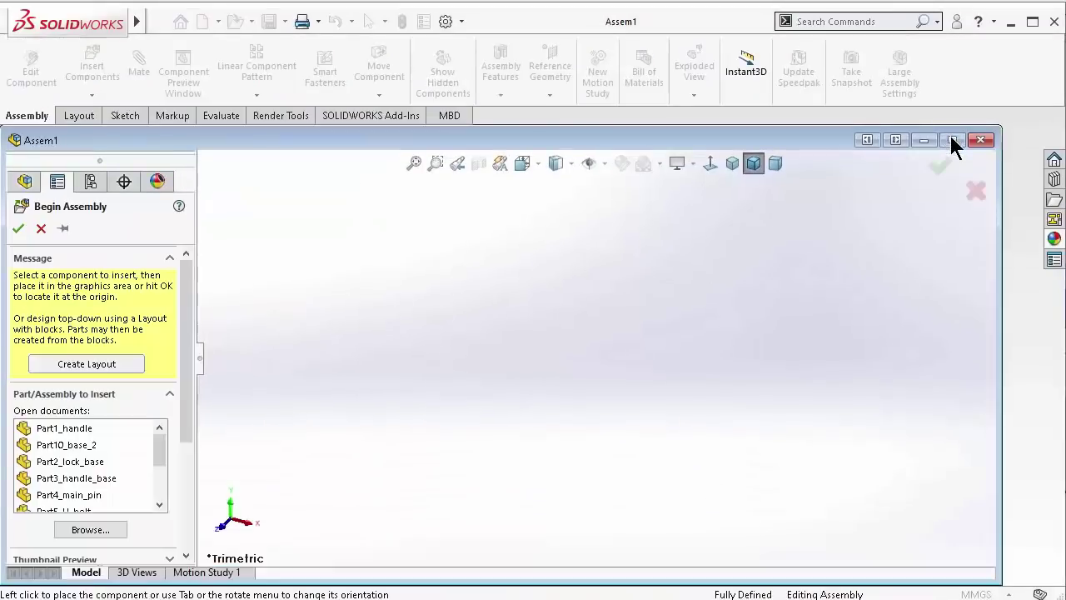
left_click(954, 140)
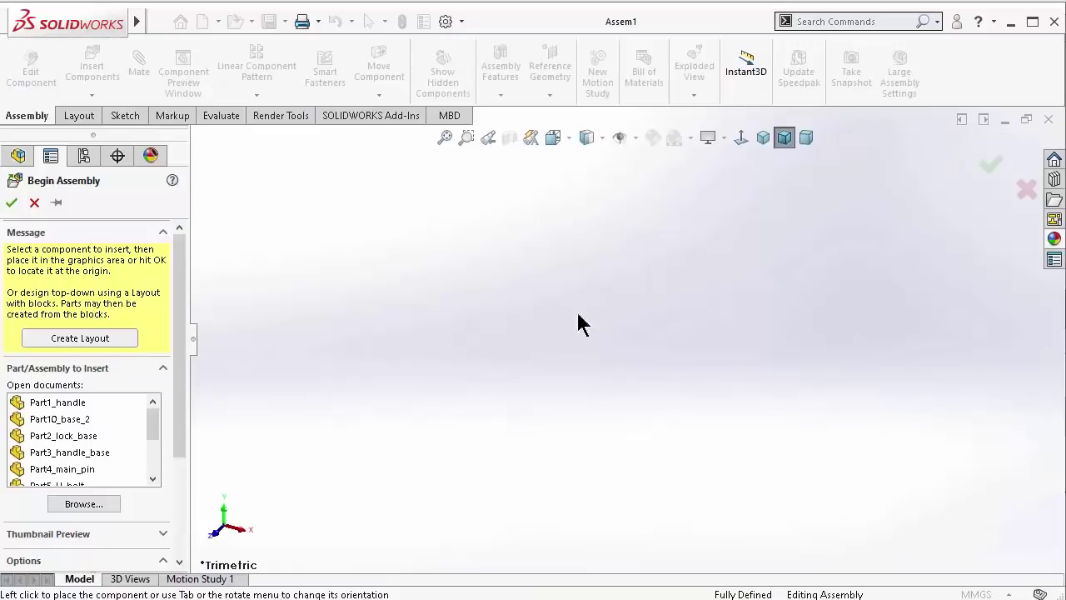
Insert Part9_base_1 as the first component, placed at the assembly origin
mouse_move(153, 429)
left_mouse_down()
mouse_move(151, 459)
mouse_move(153, 412)
left_mouse_up()
left_click(724, 135)
left_click(634, 138)
left_click_drag(153, 429, 150, 475)
left_click(55, 469)
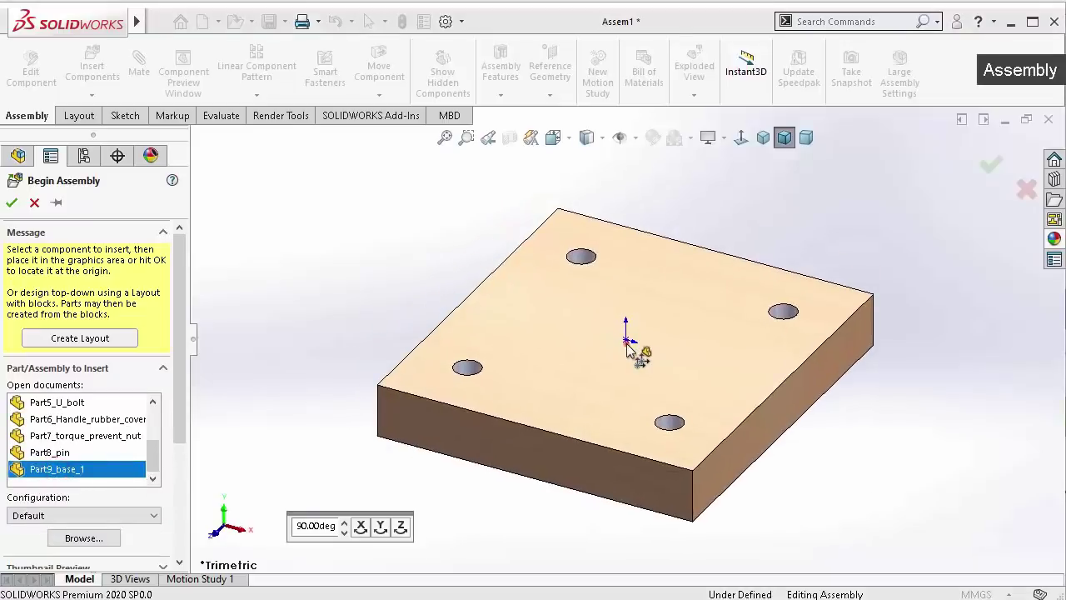
left_click(627, 343)
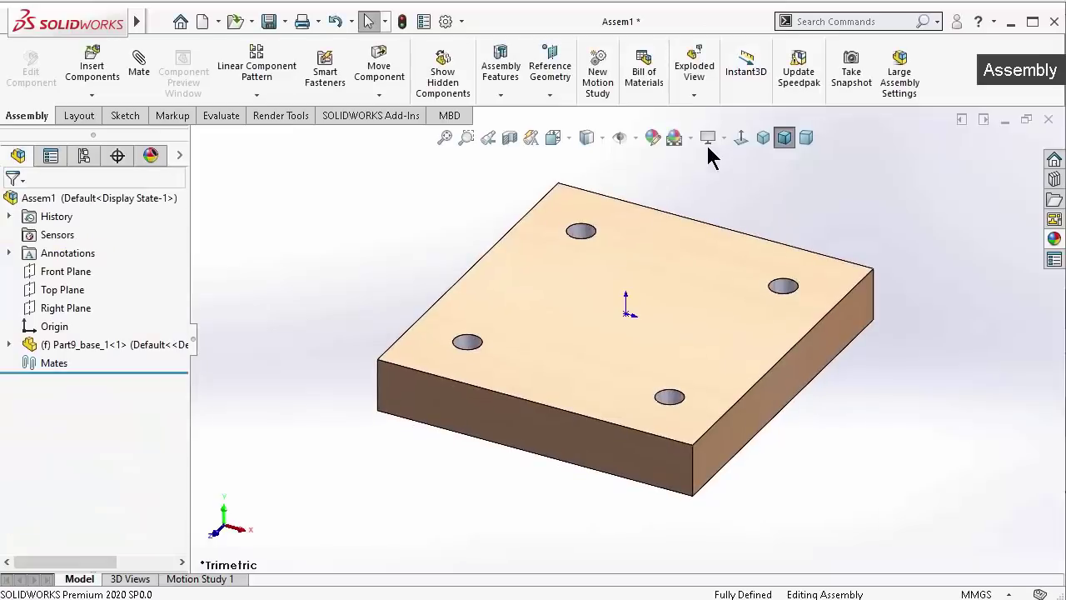
Switch to the Plain White scene and zoom to fit the plate
left_click(691, 139)
left_click(703, 182)
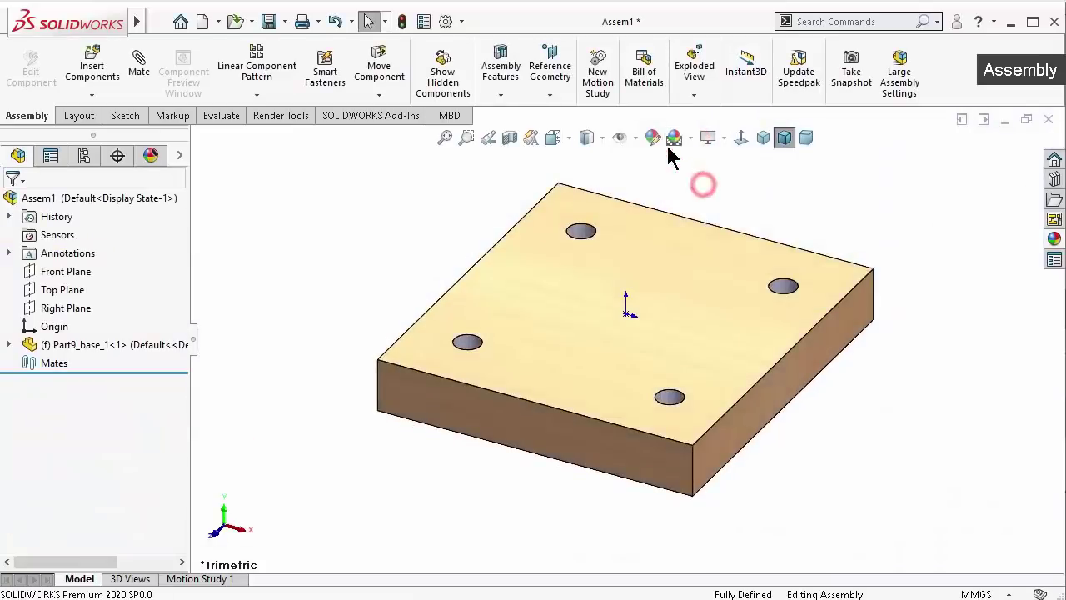
left_click(635, 138)
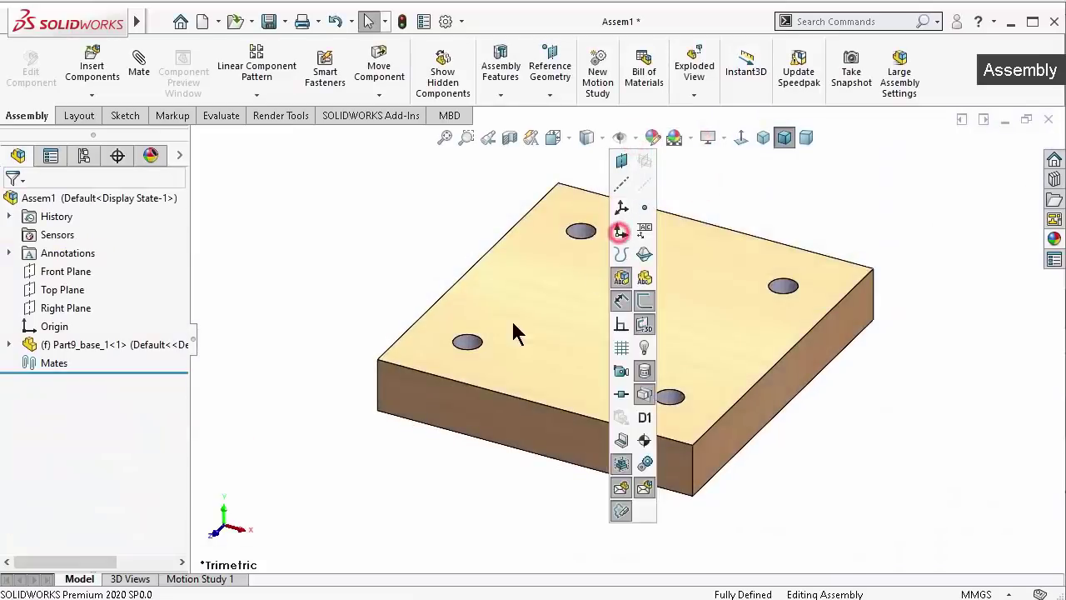
left_click(374, 268)
key("f")
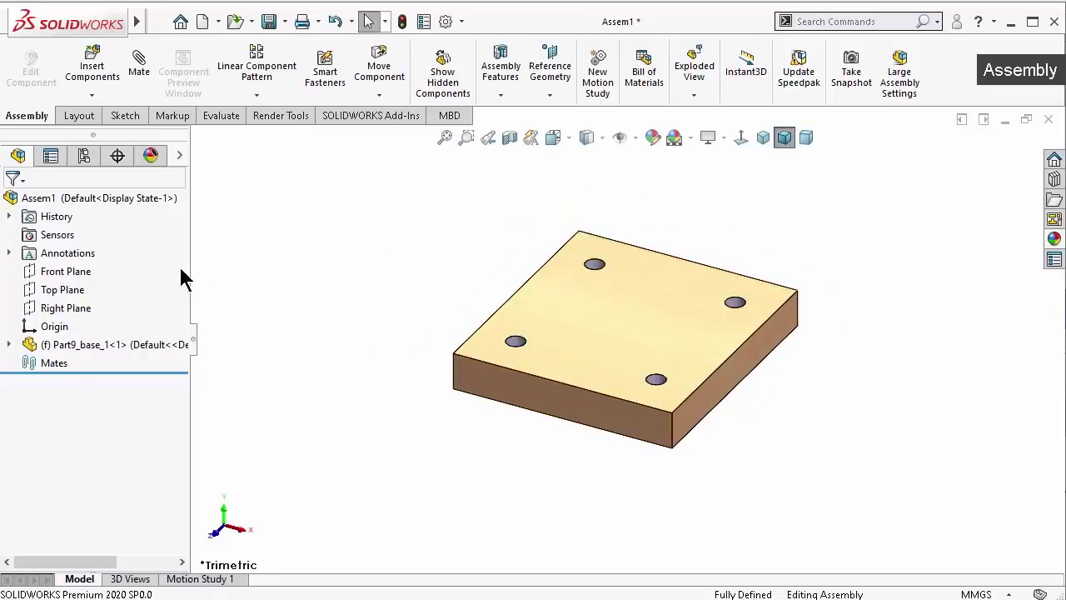
Insert Part2_lock_base and place it to the left of the first plate
left_click(90, 73)
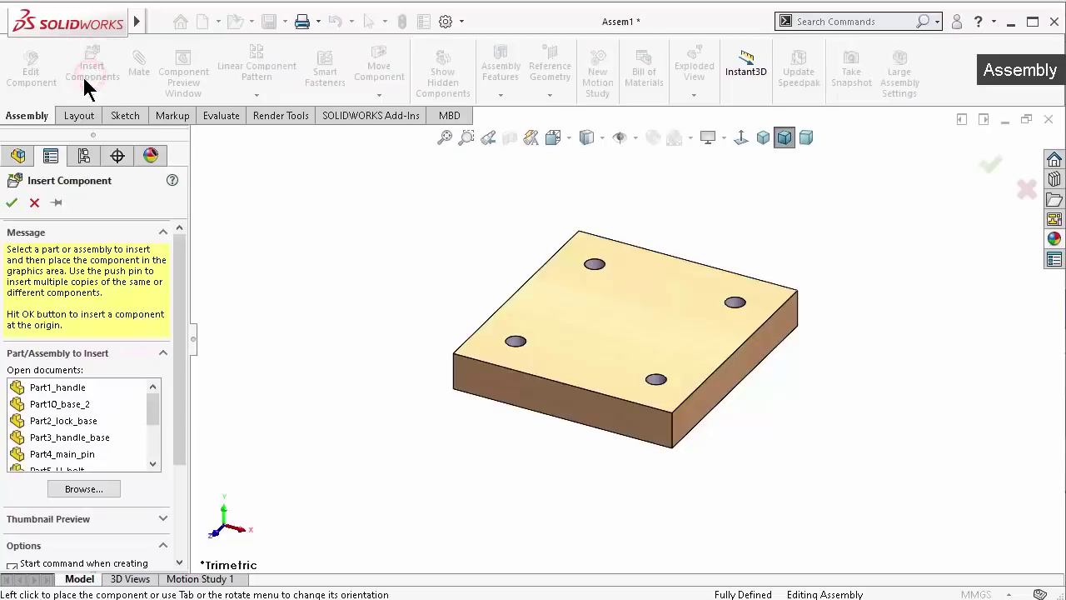
left_click(112, 448)
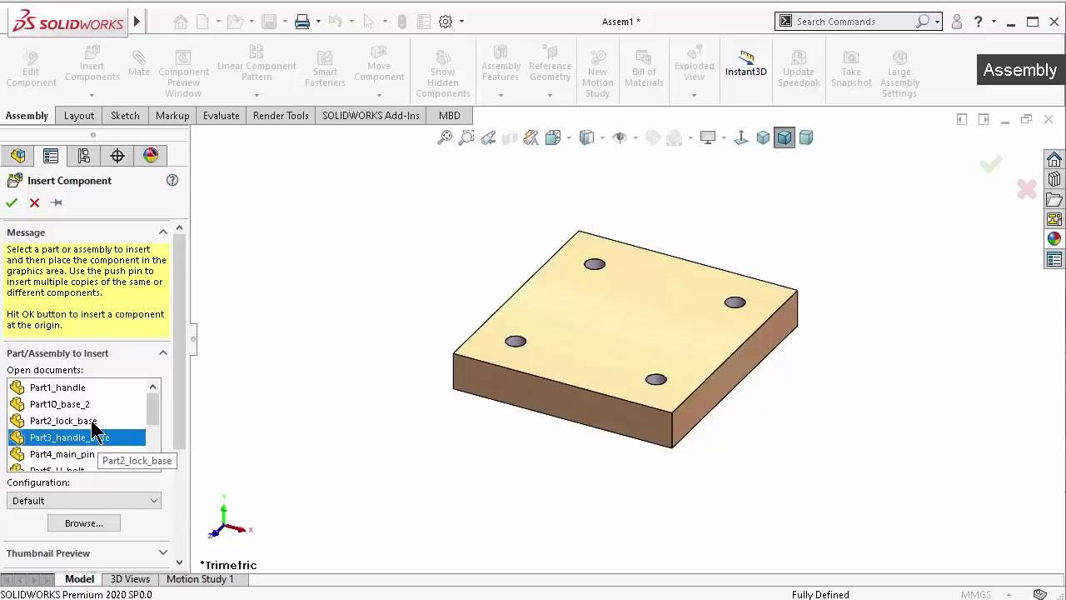
left_click(94, 422)
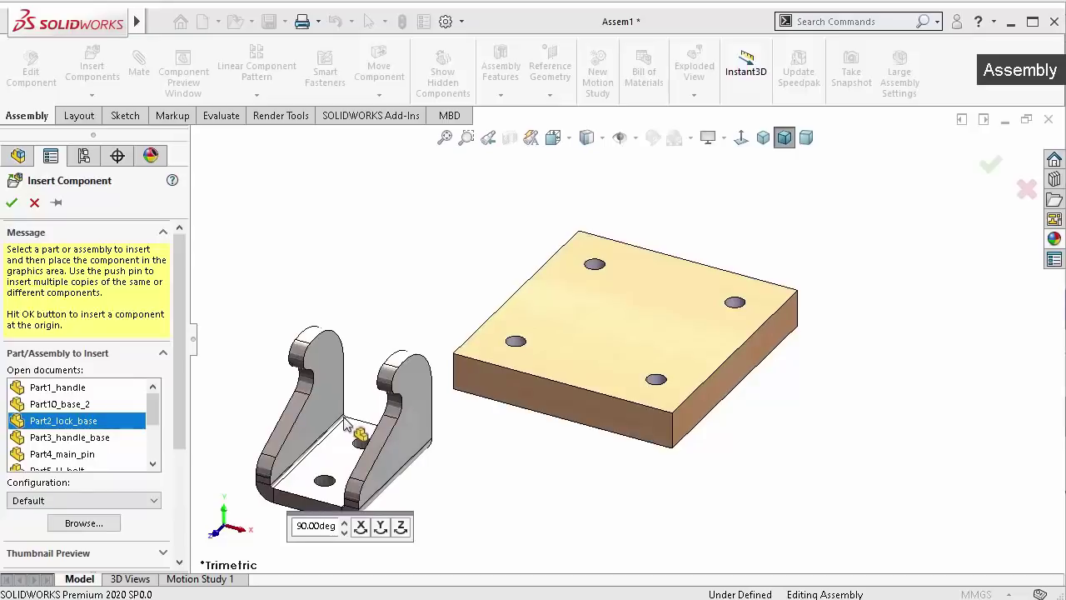
left_click(346, 418)
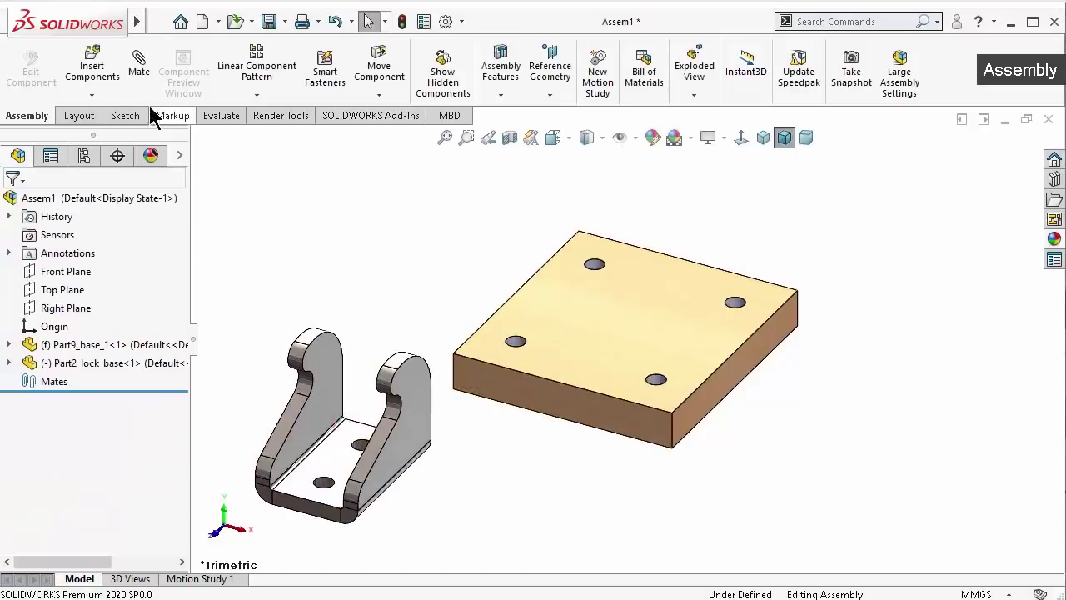
Insert Part10_base_2 beside the lock base and orbit to a low angle
left_click(94, 73)
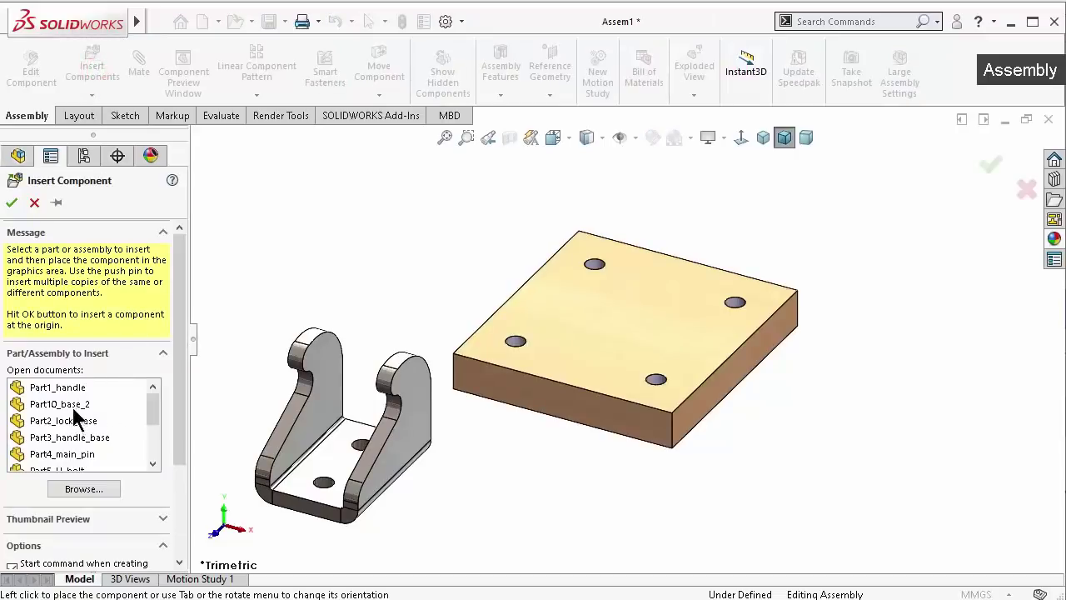
left_click(72, 405)
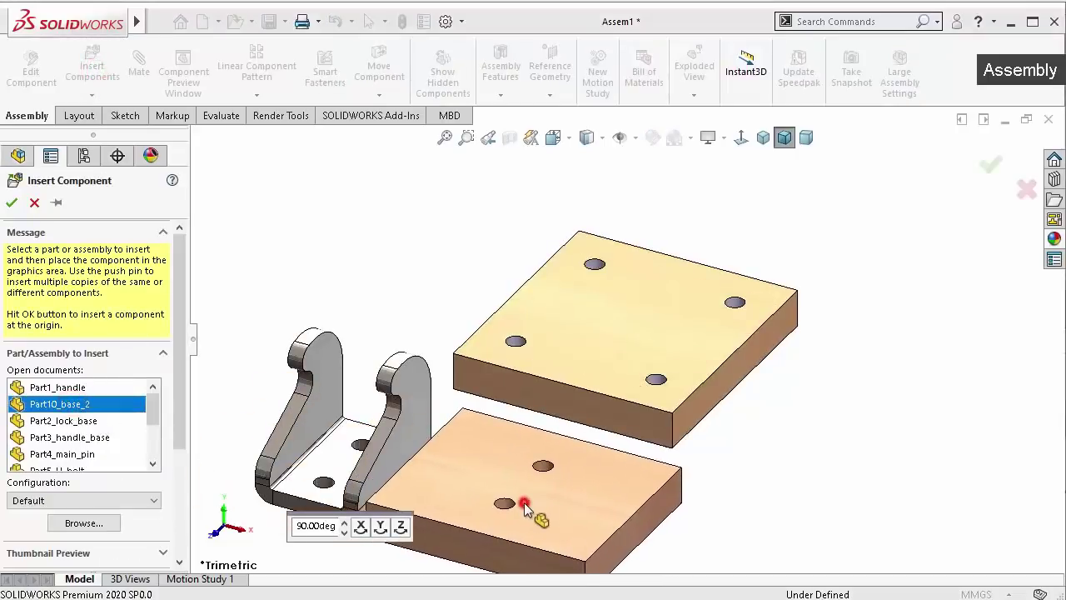
left_click(524, 502)
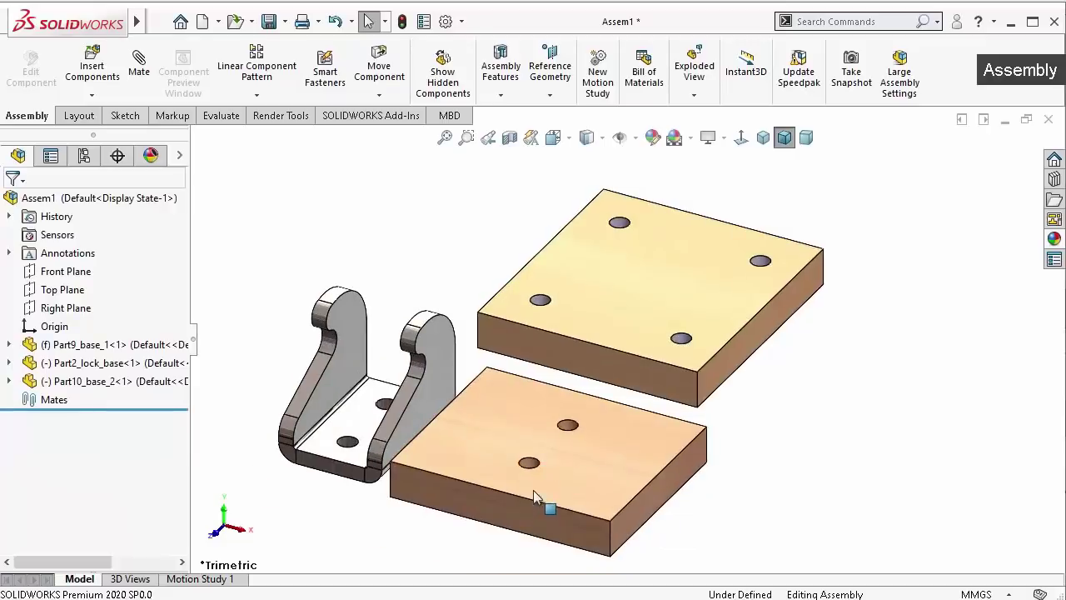
middle_click_drag(533, 493, 430, 473)
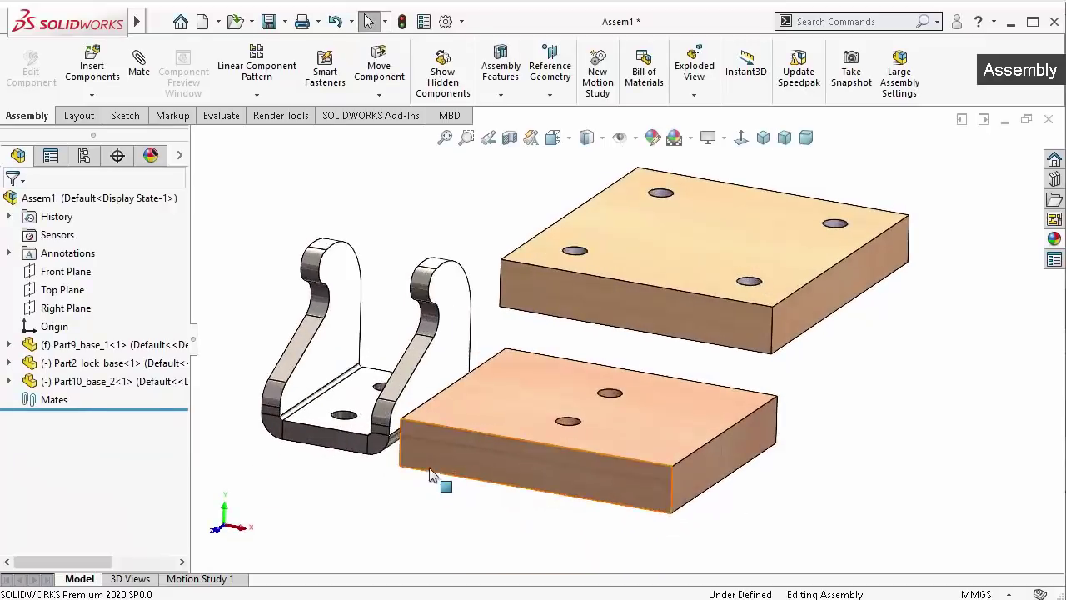
scroll(430, 473, "down", 3)
middle_click_drag(352, 464, 353, 500)
Make the lock base's underside coincident with the second plate's top face
left_click(349, 493)
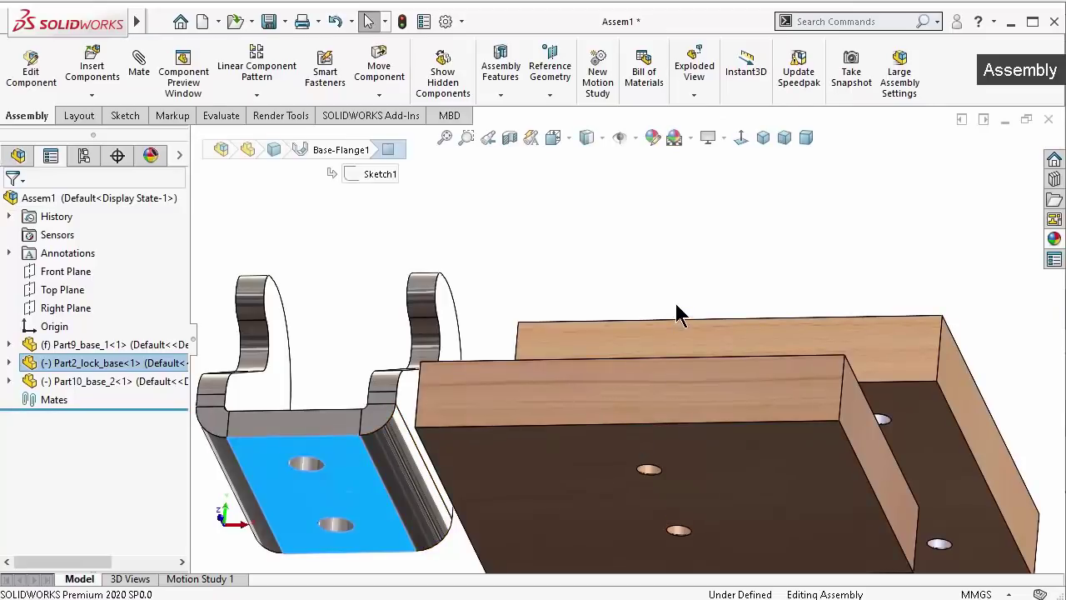
middle_click_drag(679, 314, 630, 440)
left_click(586, 476)
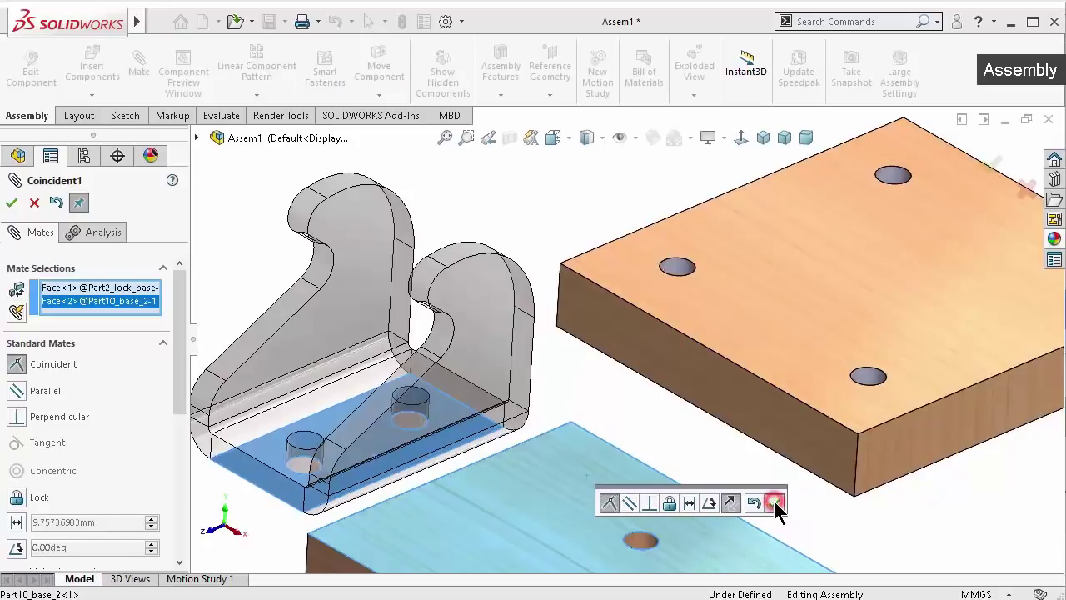
left_click(774, 503)
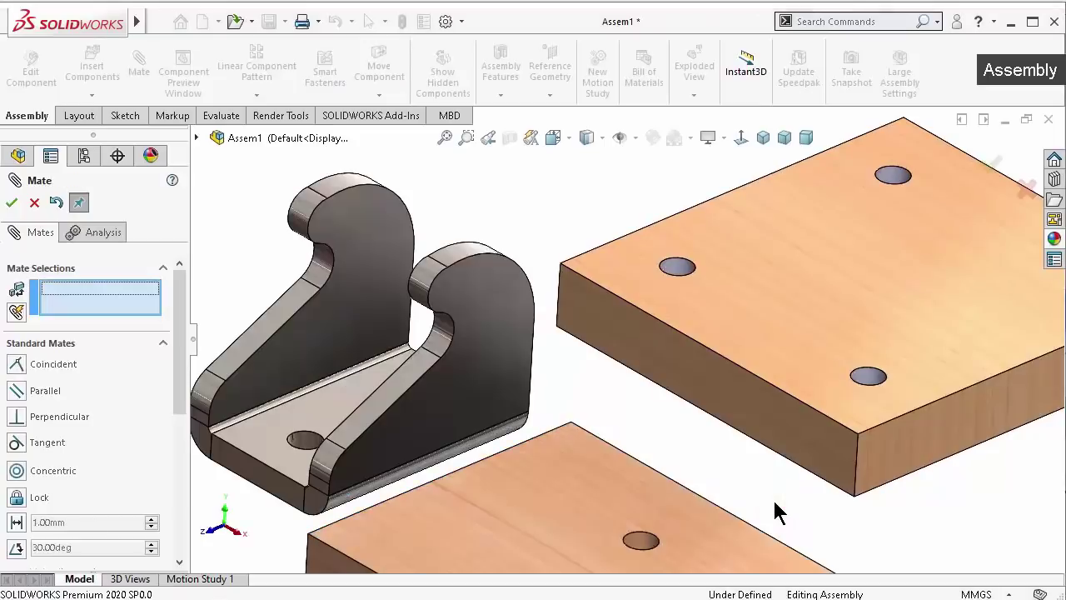
Add a concentric mate between a lock base hole and the second plate's hole
left_click(308, 443)
scroll(566, 519, "up", 3)
scroll(567, 520, "down", 3)
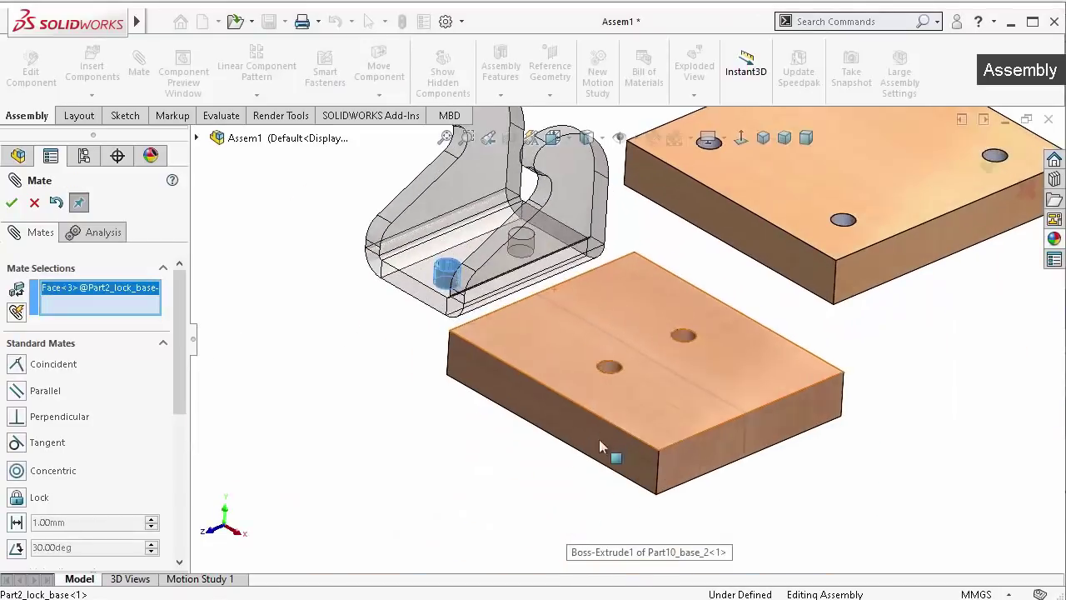
scroll(599, 439, "down", 2)
left_click(611, 356)
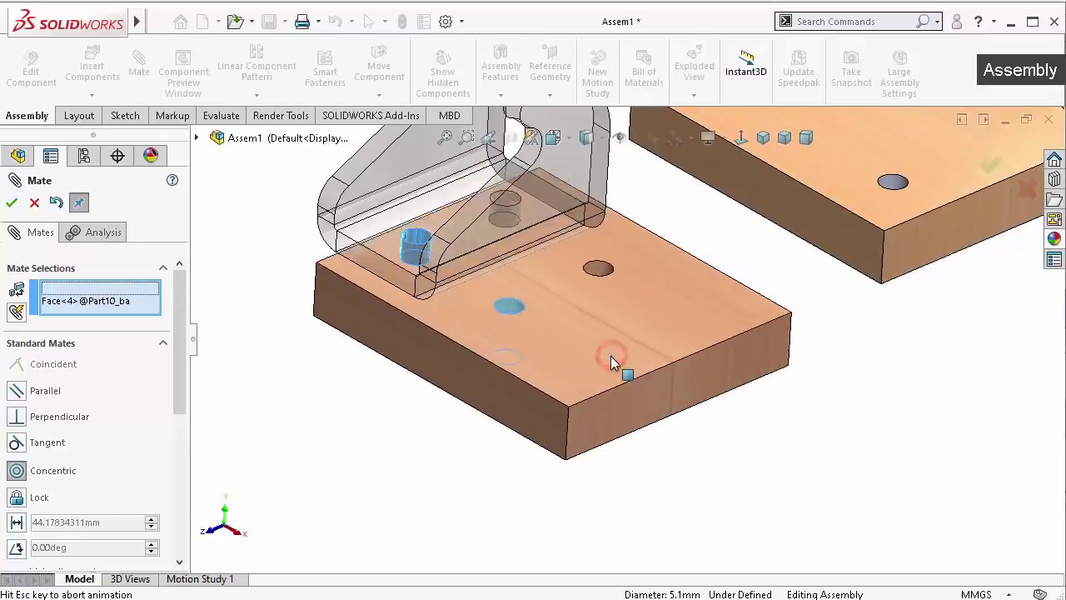
left_click(820, 381)
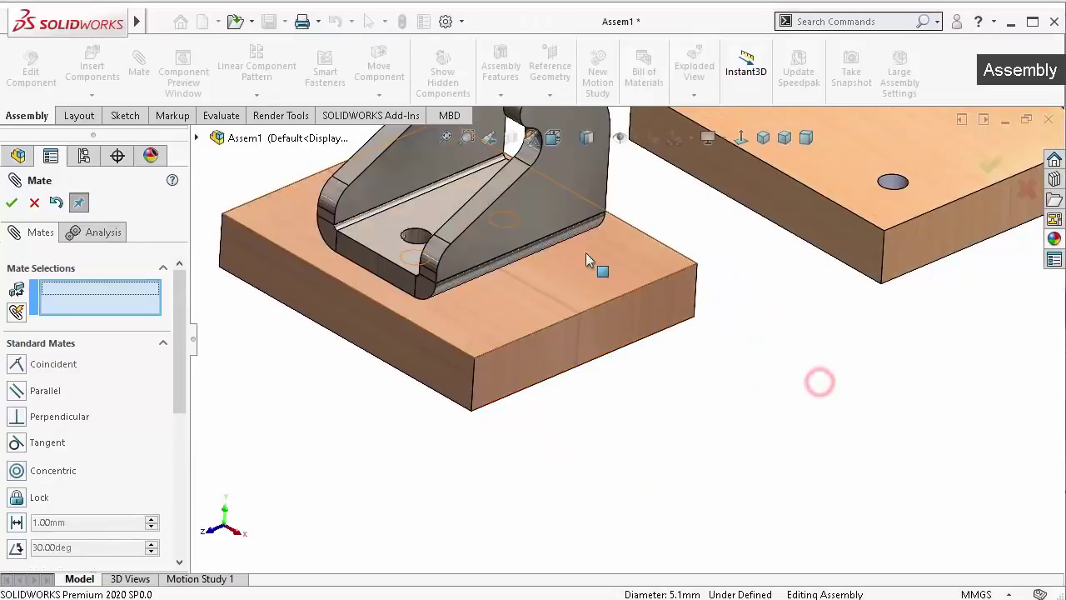
Add a second concentric mate between the board's lower hole and the lock base hole
middle_click_drag(595, 375, 577, 297)
middle_click_drag(568, 173, 615, 418)
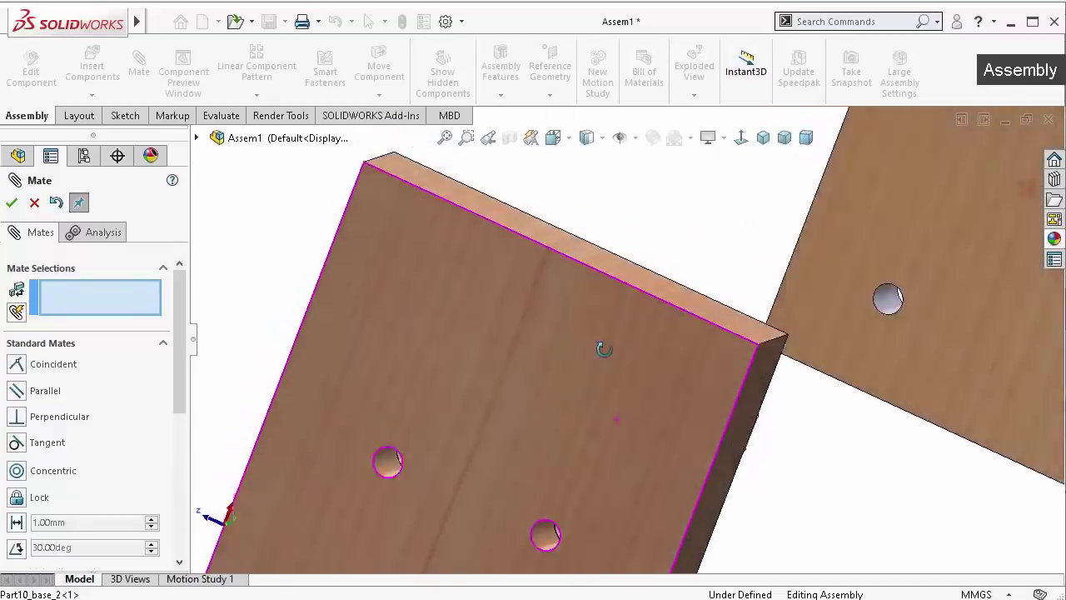
mouse_move(604, 349)
middle_mouse_down()
mouse_move(630, 311)
mouse_move(614, 341)
middle_mouse_up()
scroll(554, 533, "down", 3)
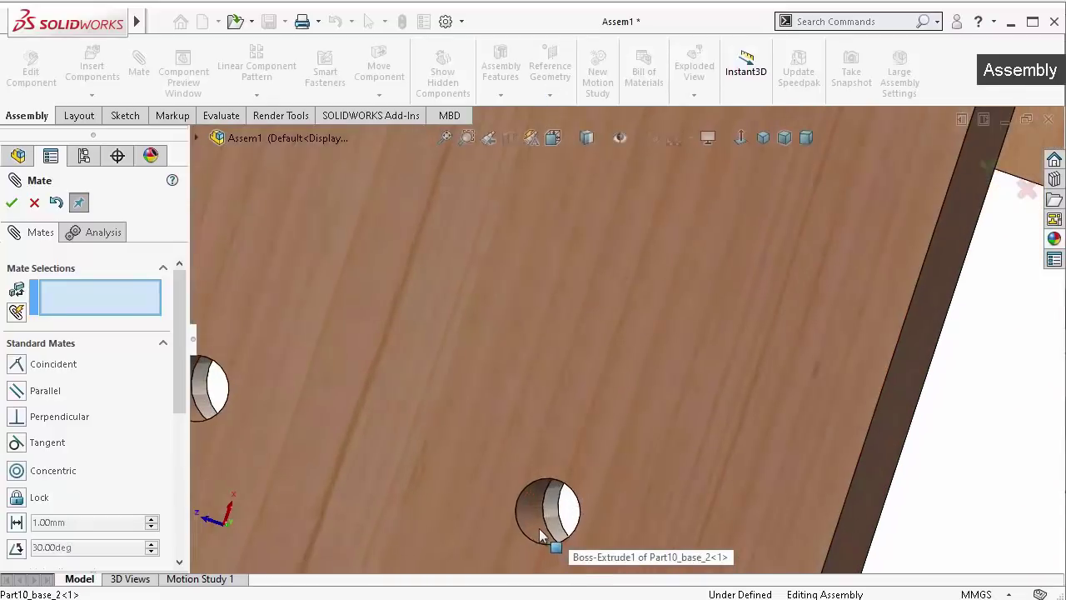
left_click(552, 527)
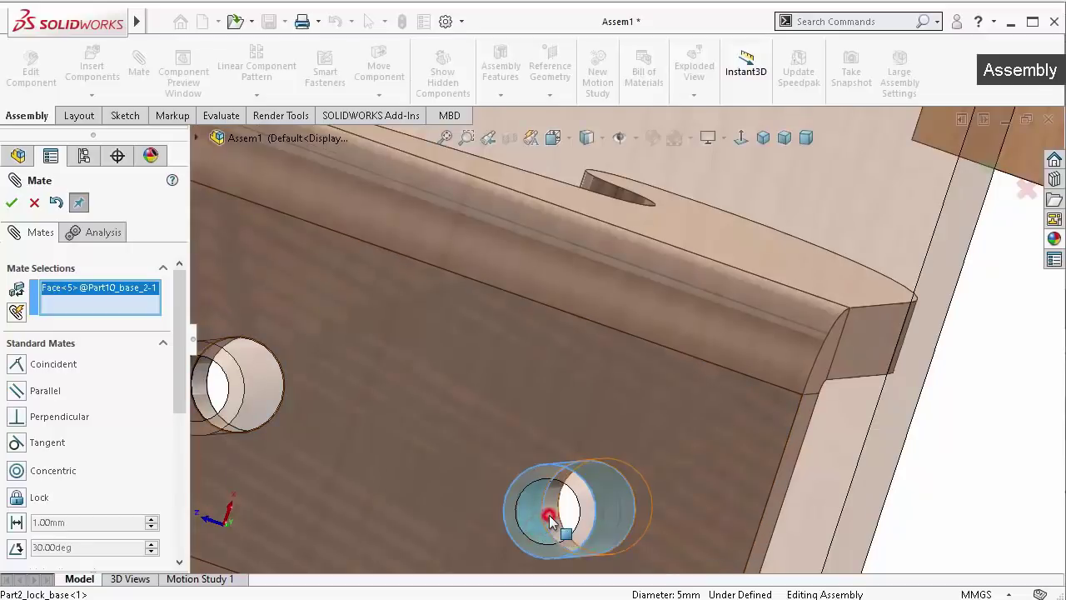
left_click(551, 522)
left_click(757, 535)
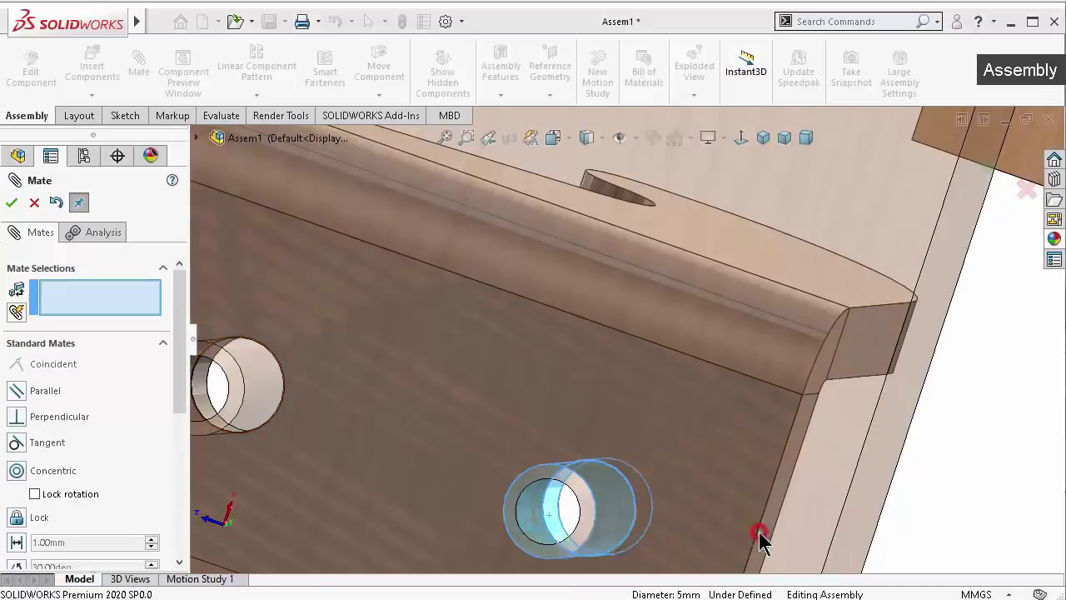
scroll(619, 315, "down", 3)
Close Mate, test the lock base's mates, then pick faces on both base plates
left_click(11, 205)
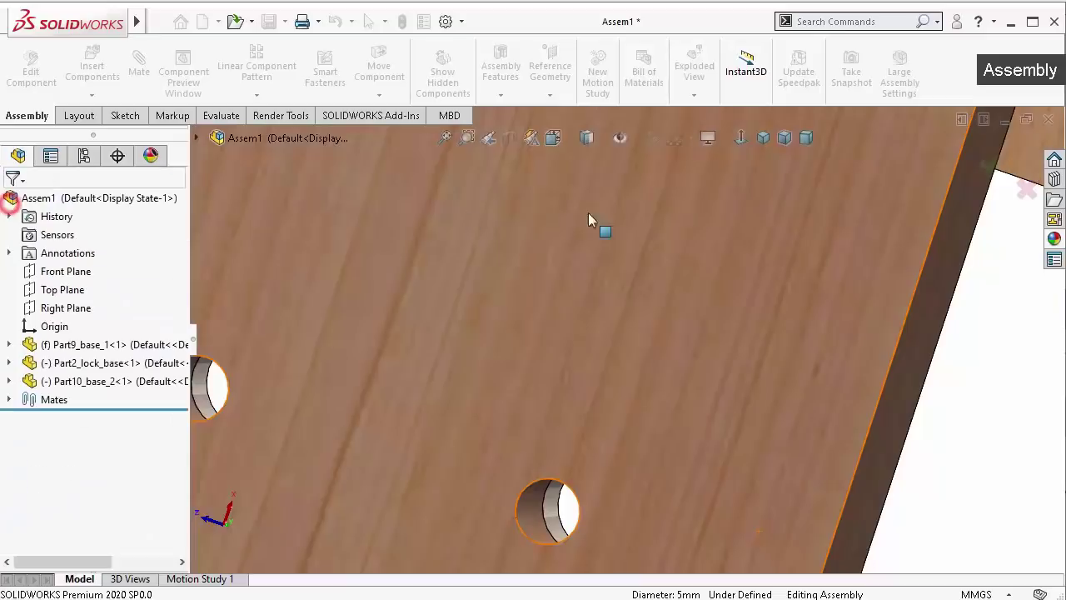
mouse_move(655, 229)
middle_mouse_down()
mouse_move(660, 246)
mouse_move(640, 285)
mouse_move(630, 261)
mouse_move(556, 226)
middle_mouse_up()
left_click_drag(518, 236, 853, 290)
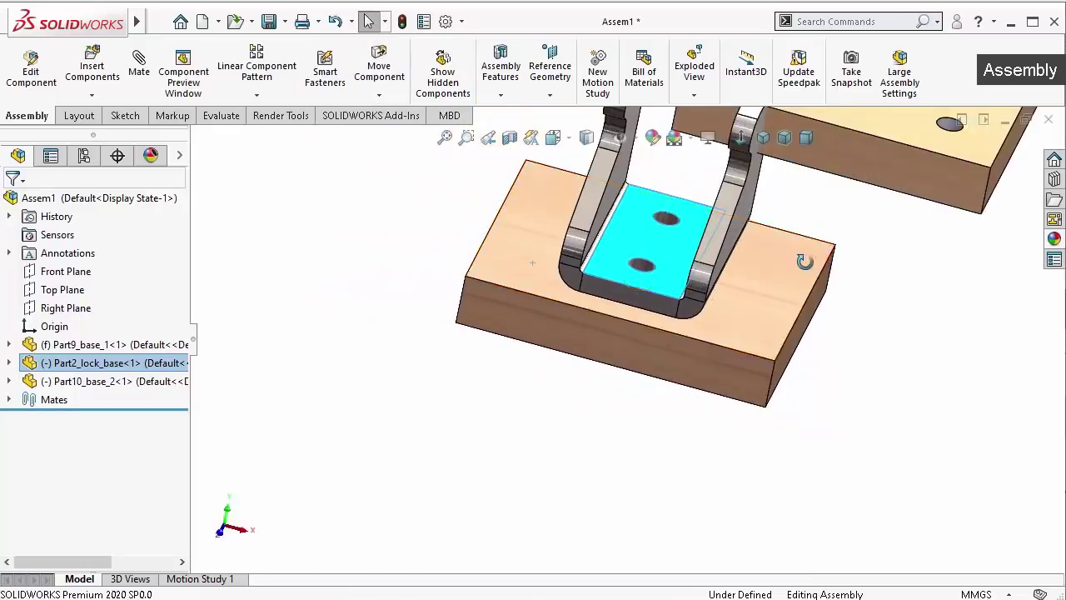
middle_click_drag(854, 289, 737, 155)
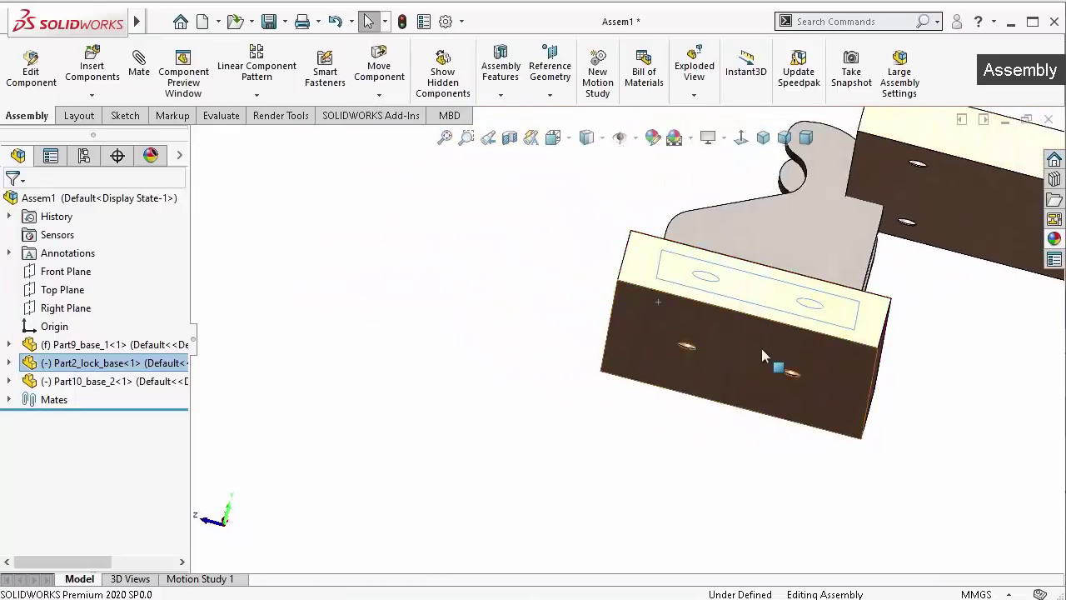
left_click(761, 347)
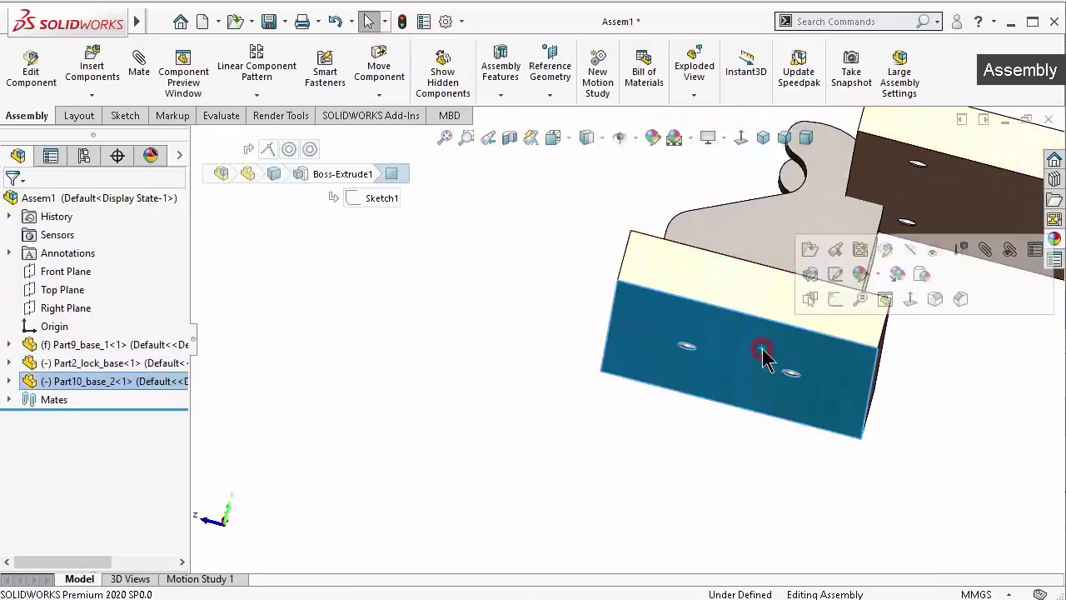
left_click(973, 205)
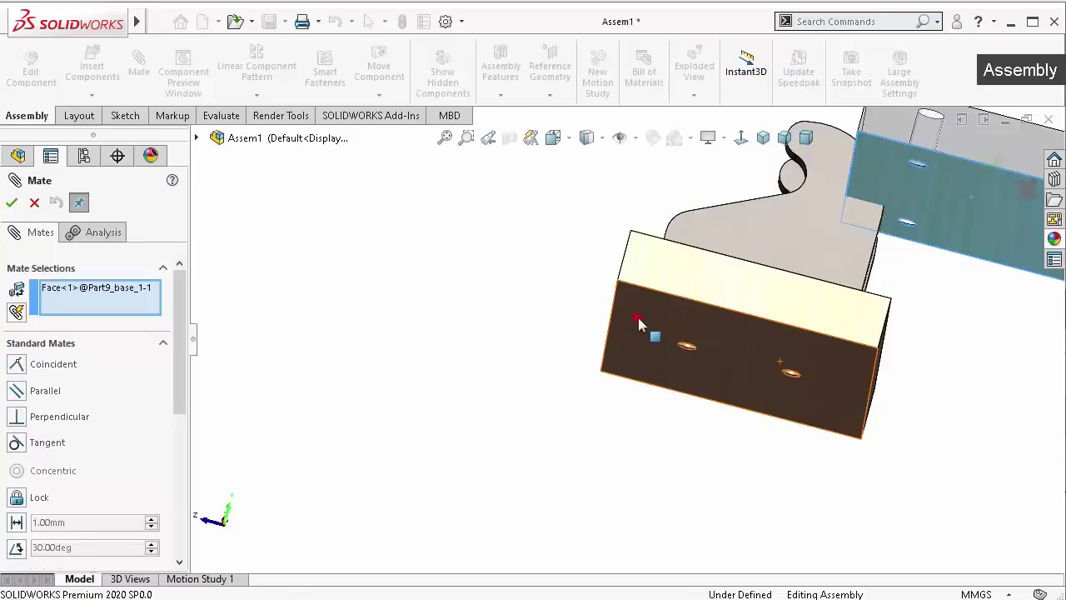
Make Face<2> of Part10_base_2 coincident with the first base plate
left_click(638, 317)
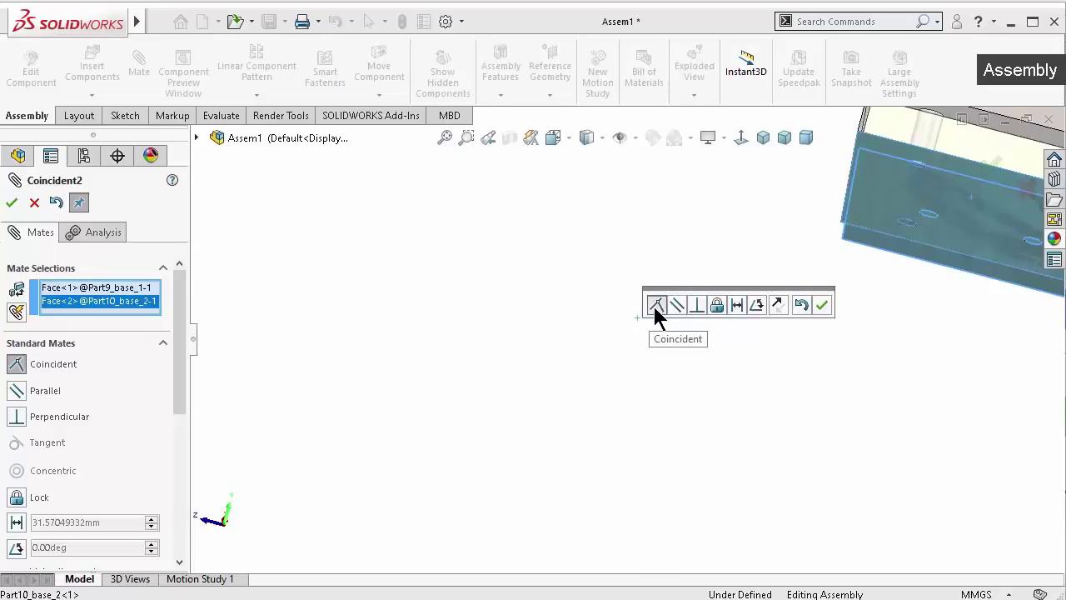
left_click(822, 309)
mouse_move(885, 238)
middle_mouse_down()
mouse_move(857, 348)
mouse_move(852, 424)
mouse_move(913, 349)
middle_mouse_up()
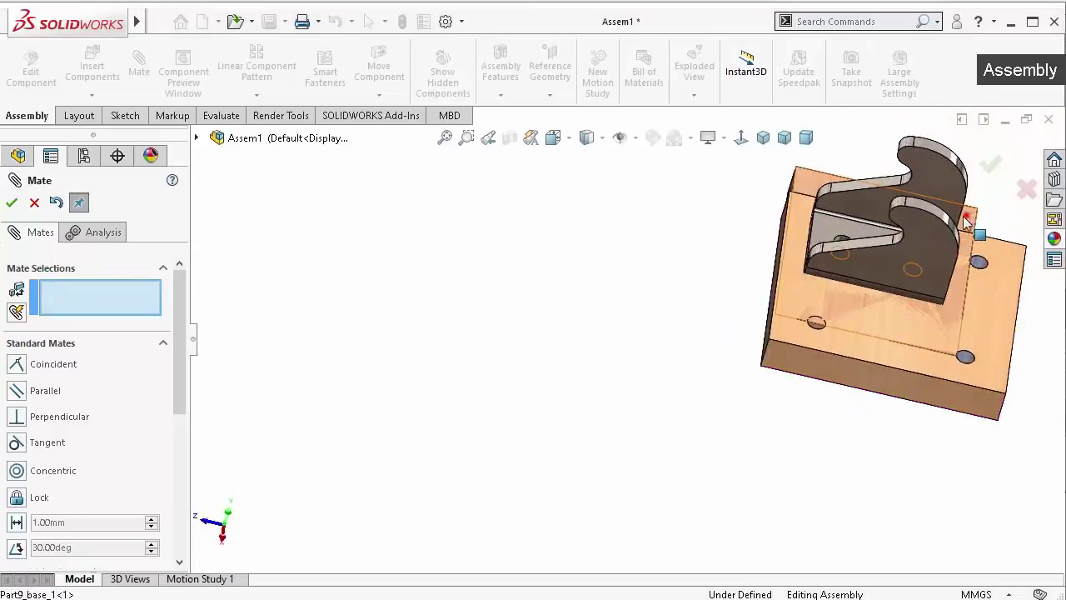
mouse_move(966, 218)
middle_mouse_down()
mouse_move(774, 305)
mouse_move(761, 381)
mouse_move(756, 202)
middle_mouse_up()
scroll(754, 308, "down", 3)
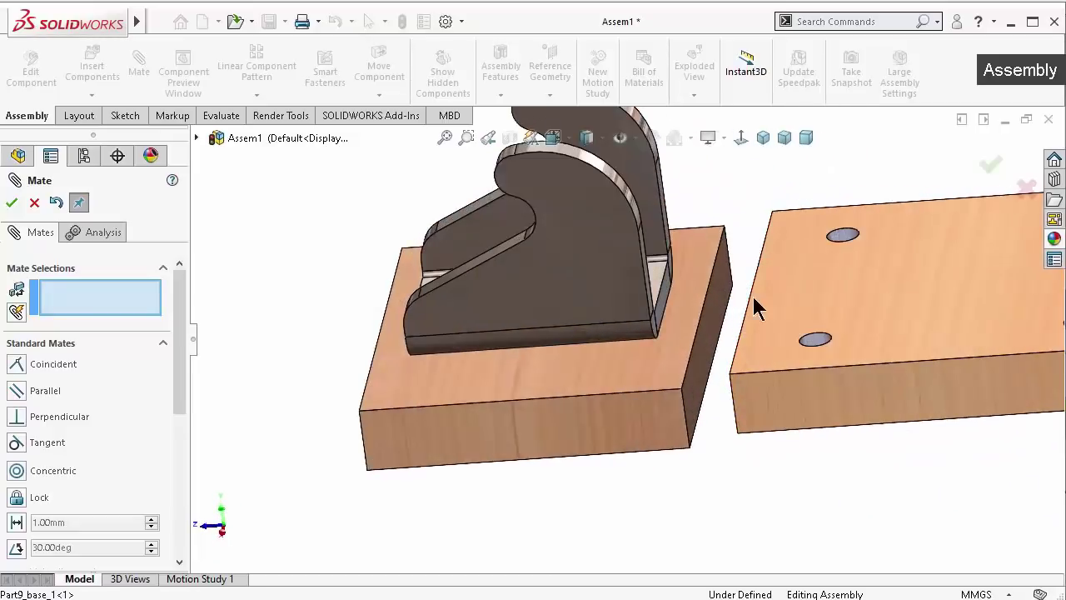
mouse_move(756, 346)
middle_mouse_down()
mouse_move(761, 328)
mouse_move(766, 351)
middle_mouse_up()
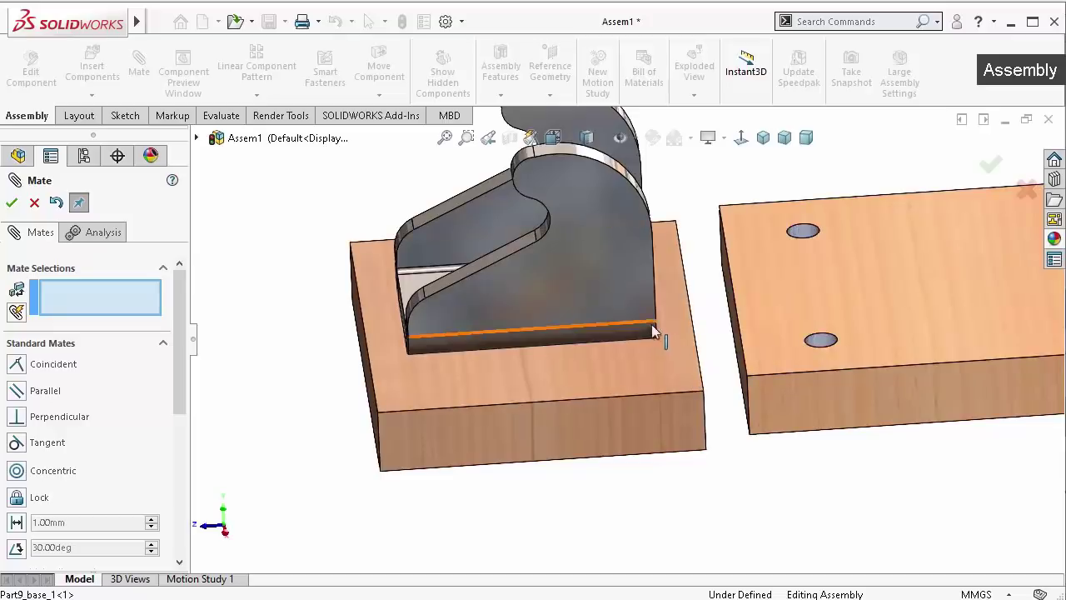
mouse_move(654, 406)
left_mouse_down()
mouse_move(714, 390)
mouse_move(609, 399)
mouse_move(634, 399)
left_mouse_up()
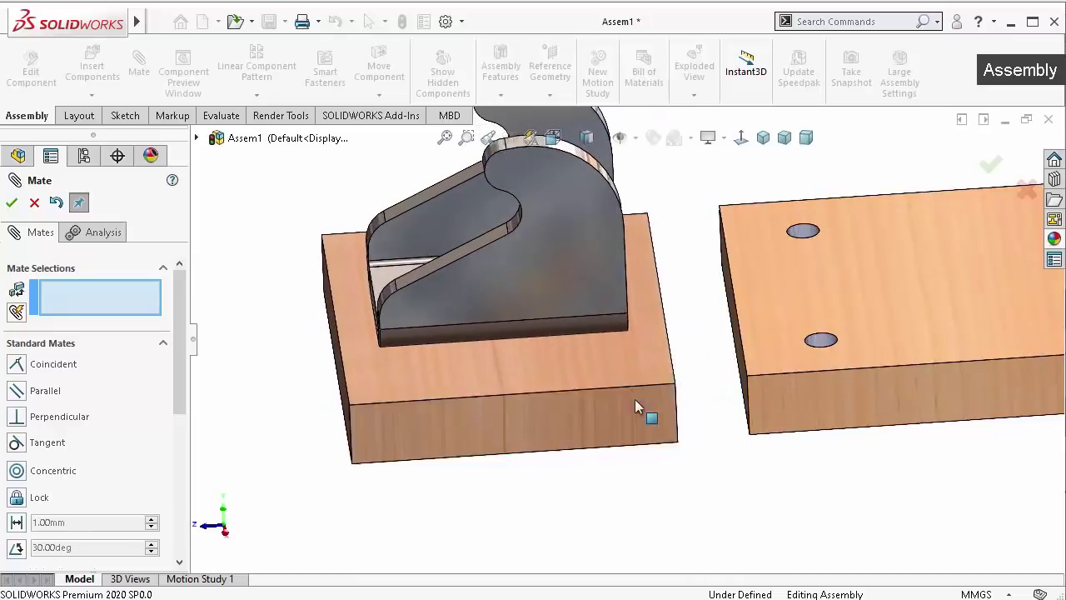
Close the Mate PropertyManager and drag Part10_base_2 clear of Part9_base_1
left_click(31, 206)
mouse_move(778, 308)
middle_mouse_down()
mouse_move(783, 469)
mouse_move(764, 241)
mouse_move(823, 278)
mouse_move(802, 241)
mouse_move(823, 331)
middle_mouse_up()
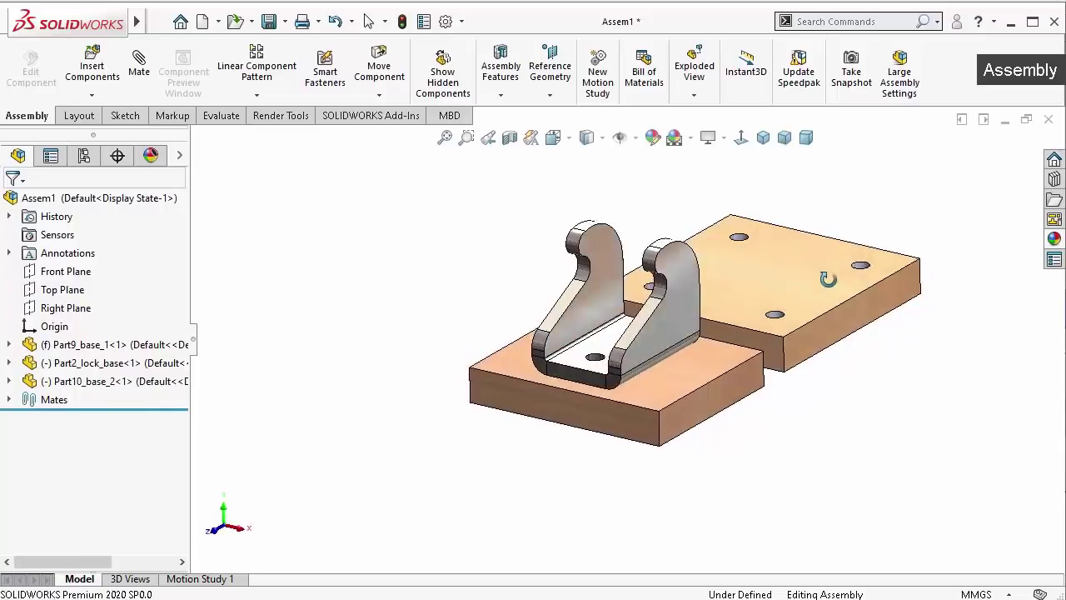
mouse_move(720, 399)
left_mouse_down()
mouse_move(640, 425)
mouse_move(554, 334)
mouse_move(666, 421)
mouse_move(701, 431)
mouse_move(680, 359)
mouse_move(647, 358)
mouse_move(642, 418)
mouse_move(575, 425)
mouse_move(654, 434)
mouse_move(647, 429)
left_mouse_up()
mouse_move(721, 439)
middle_mouse_down()
mouse_move(659, 358)
mouse_move(642, 369)
mouse_move(642, 388)
mouse_move(692, 433)
mouse_move(697, 459)
mouse_move(766, 314)
mouse_move(754, 281)
middle_mouse_up()
scroll(754, 281, "down", 1)
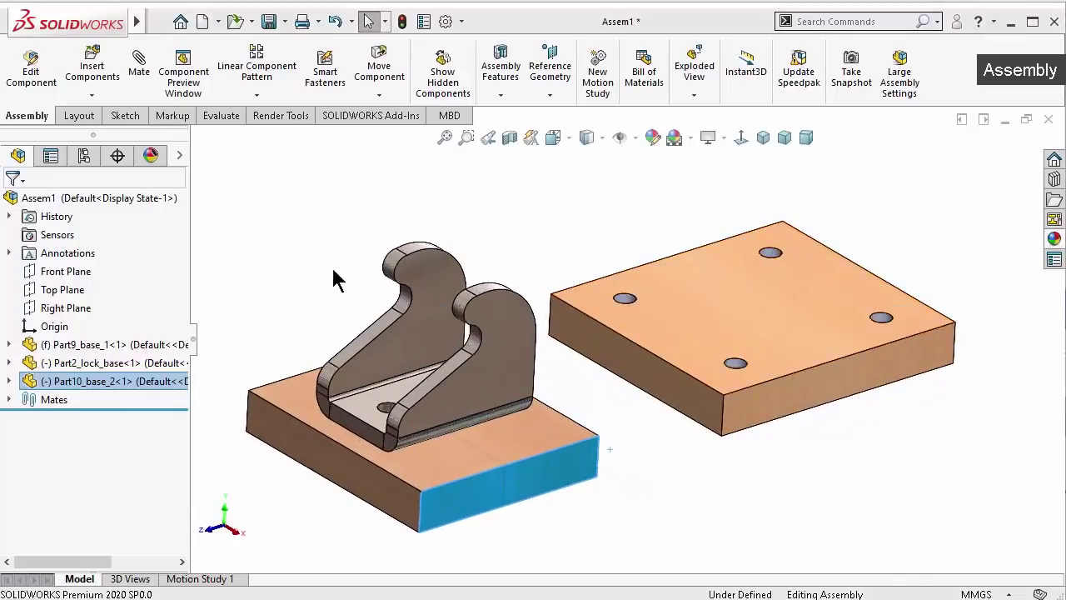
Insert Part3_handle_base and place it on the second plate
left_click(94, 73)
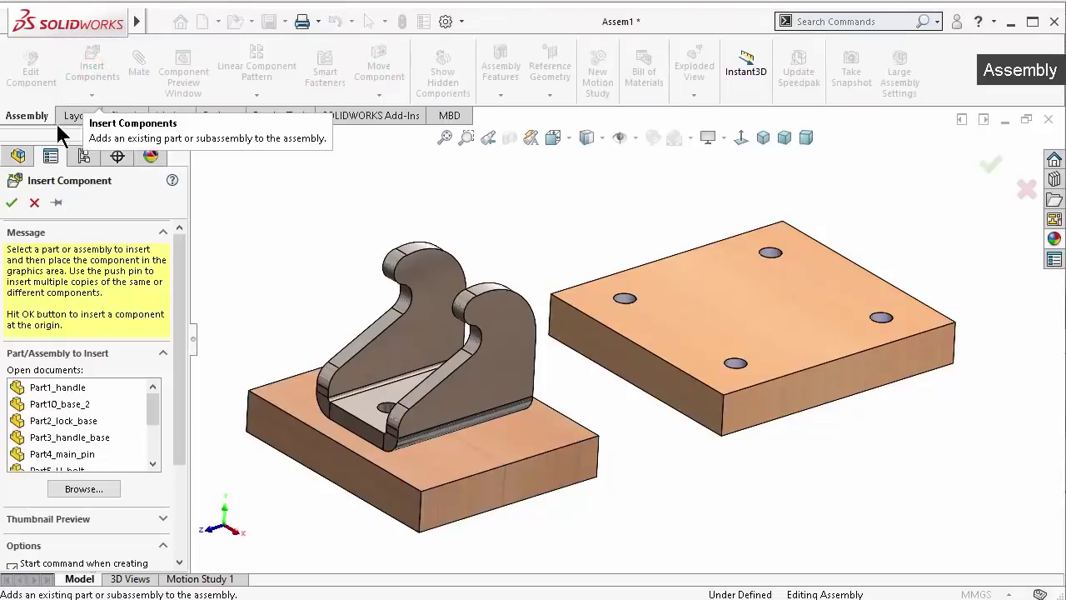
left_click(43, 436)
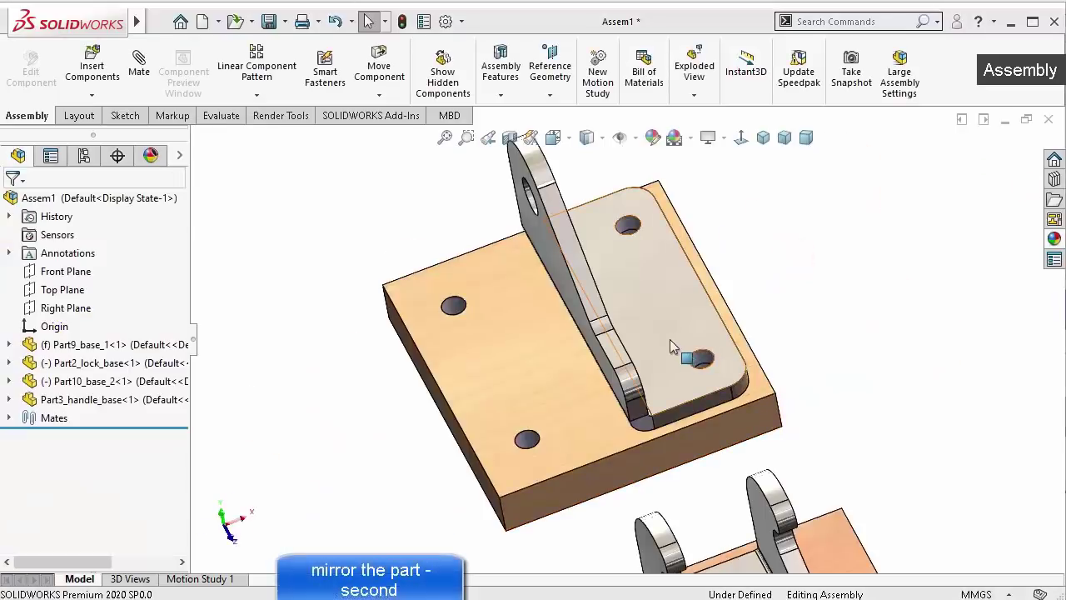
left_click(668, 334)
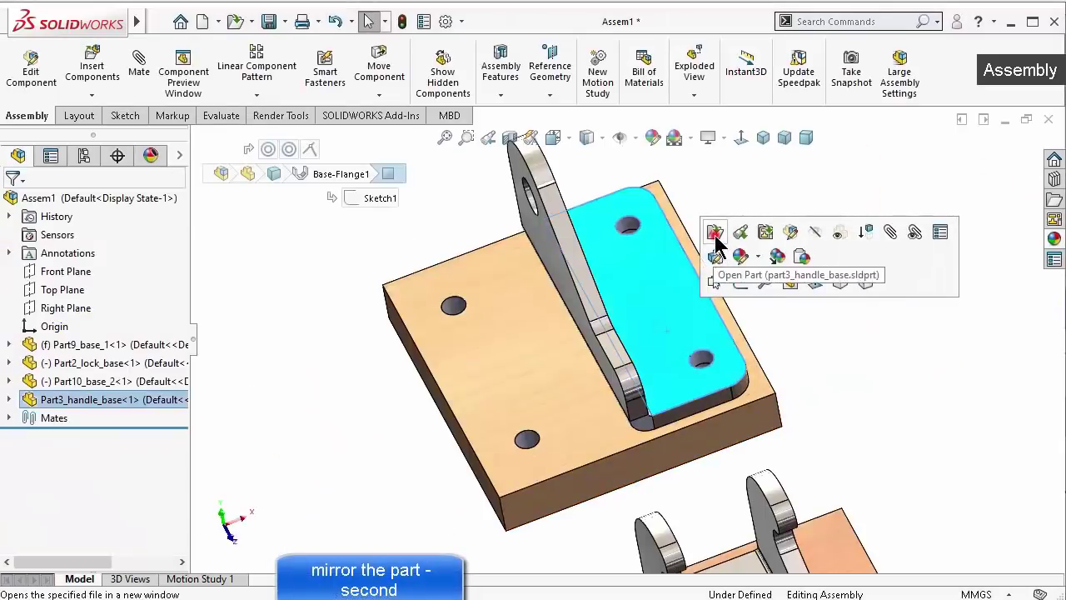
Open Part3_handle_base, select its flange face, and run Mirror Part via 'mi' search
left_click(713, 232)
mouse_move(552, 448)
middle_mouse_down()
mouse_move(531, 427)
mouse_move(590, 436)
mouse_move(474, 388)
middle_mouse_up()
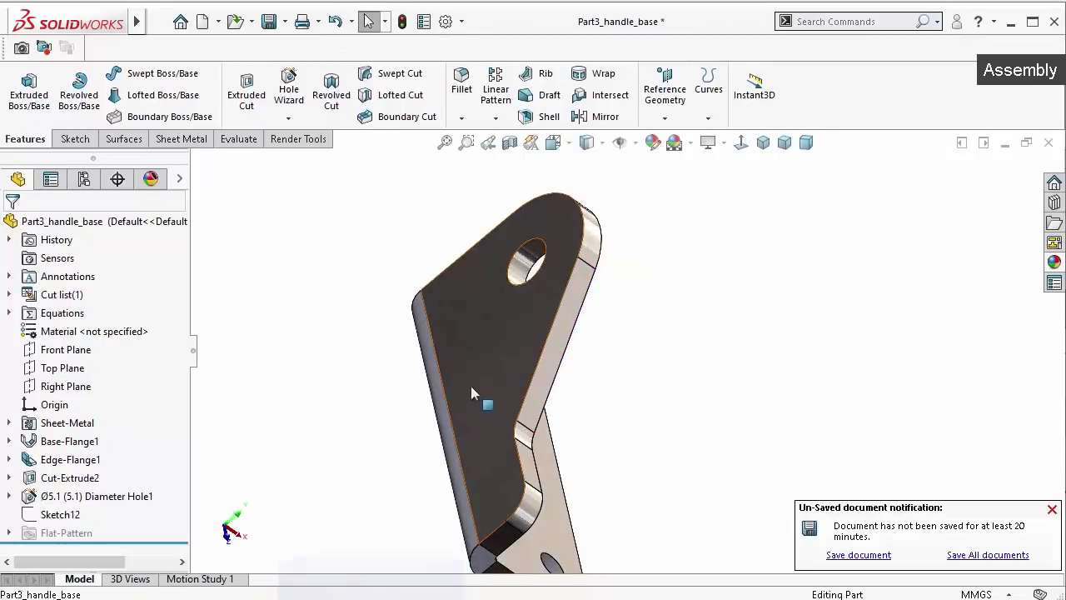
left_click(494, 376)
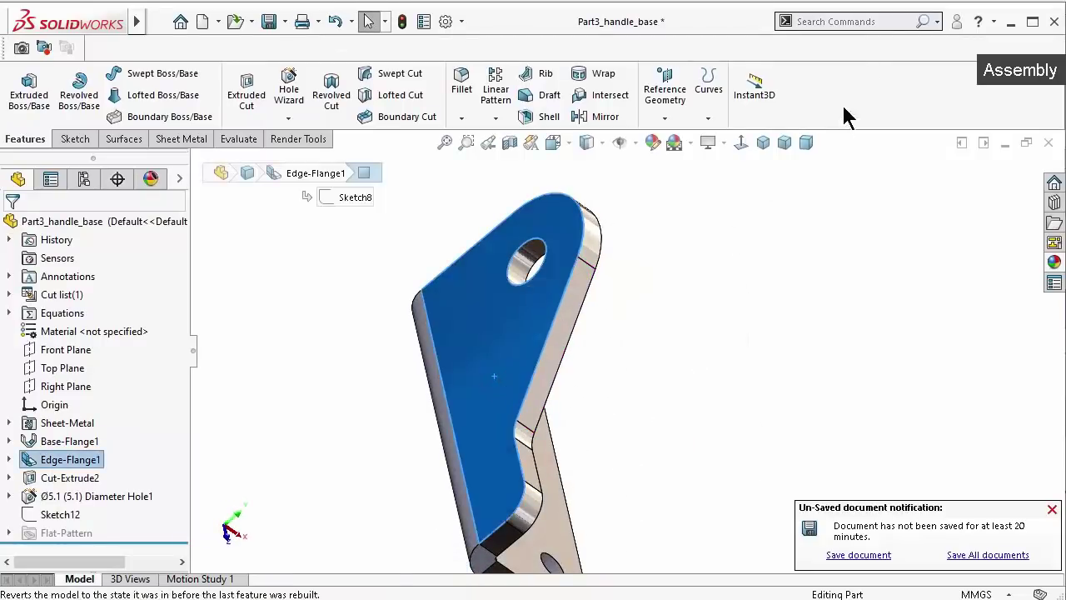
type("m")
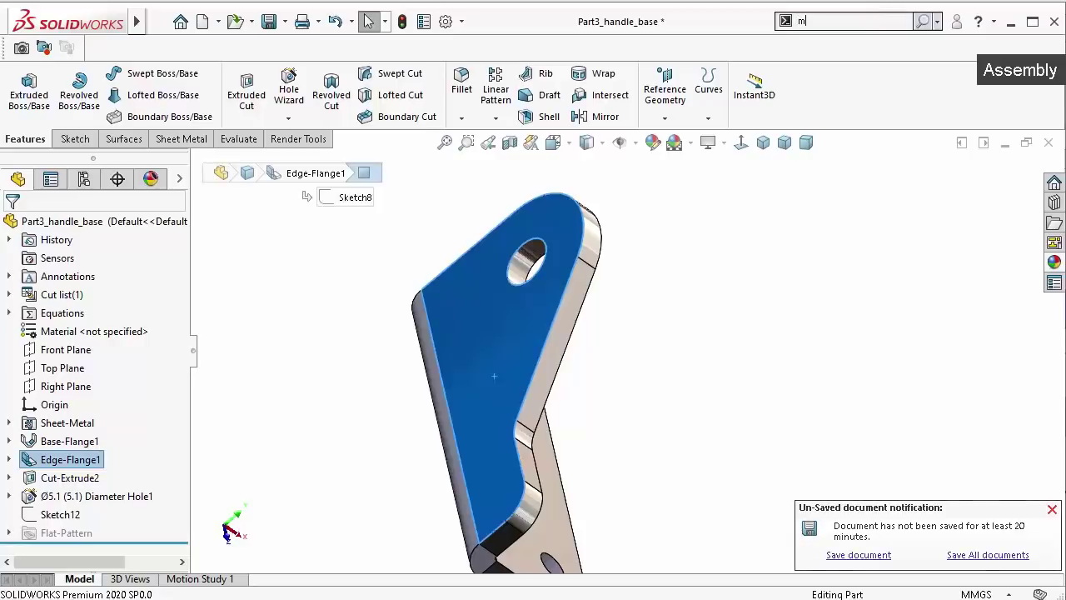
type("i")
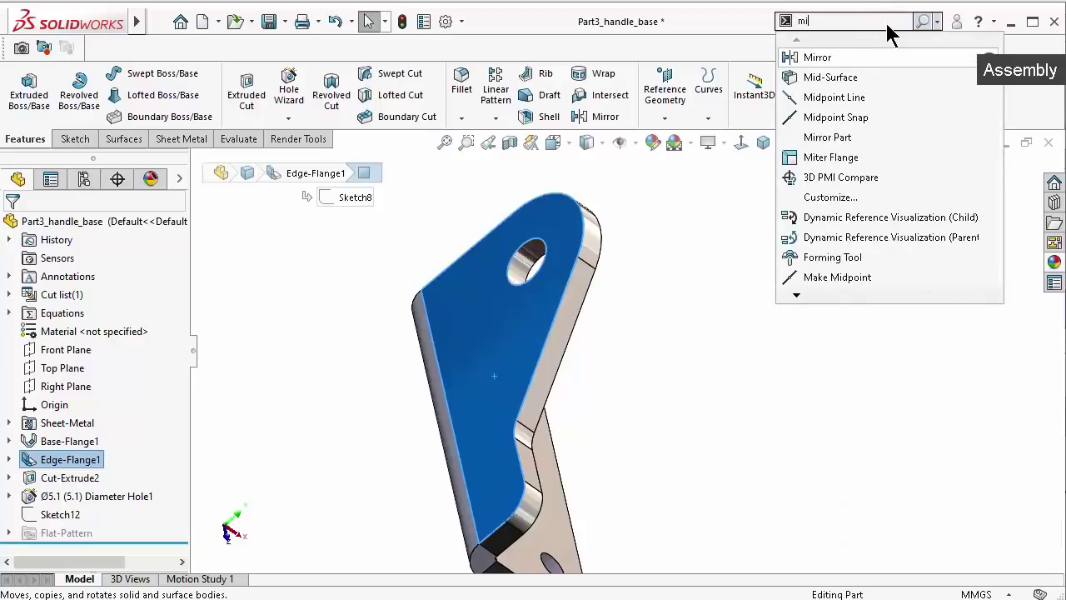
left_click(837, 138)
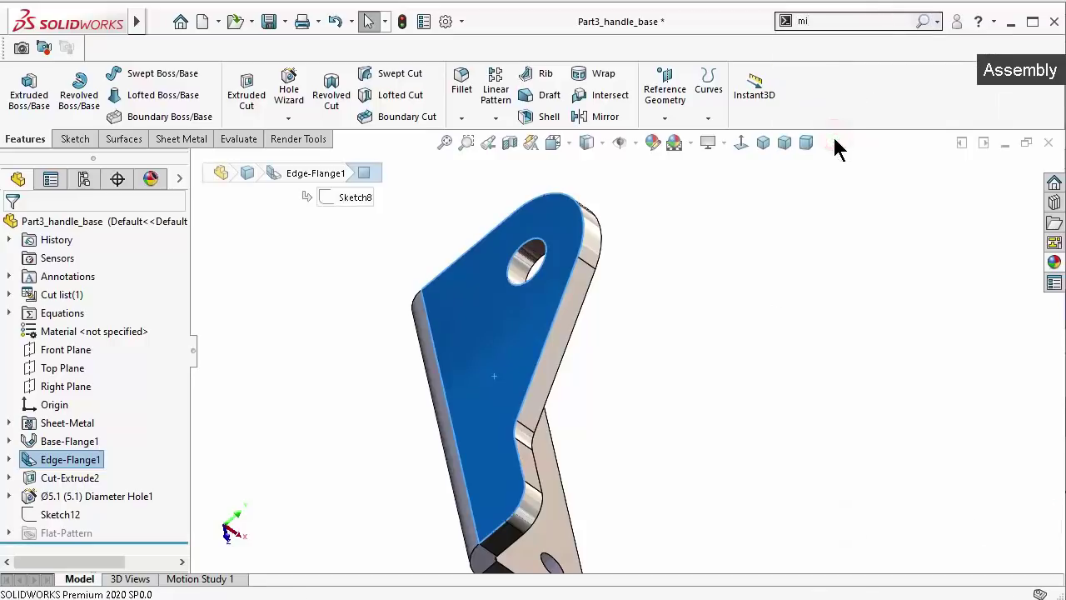
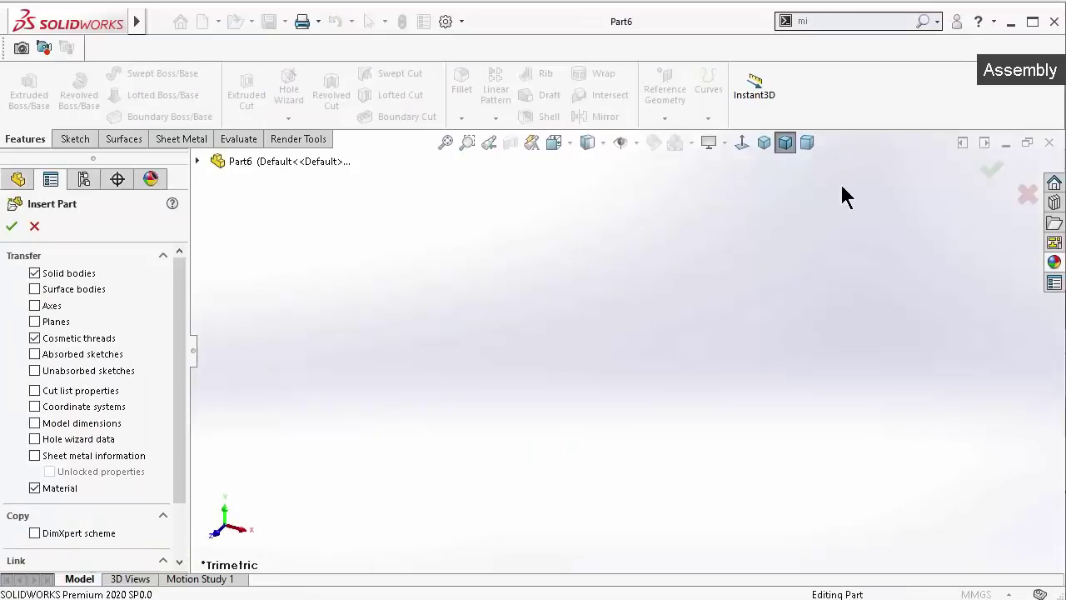
Finish the mirrored handle base in the base part's units and save it as Part3_mirrored
left_click(994, 174)
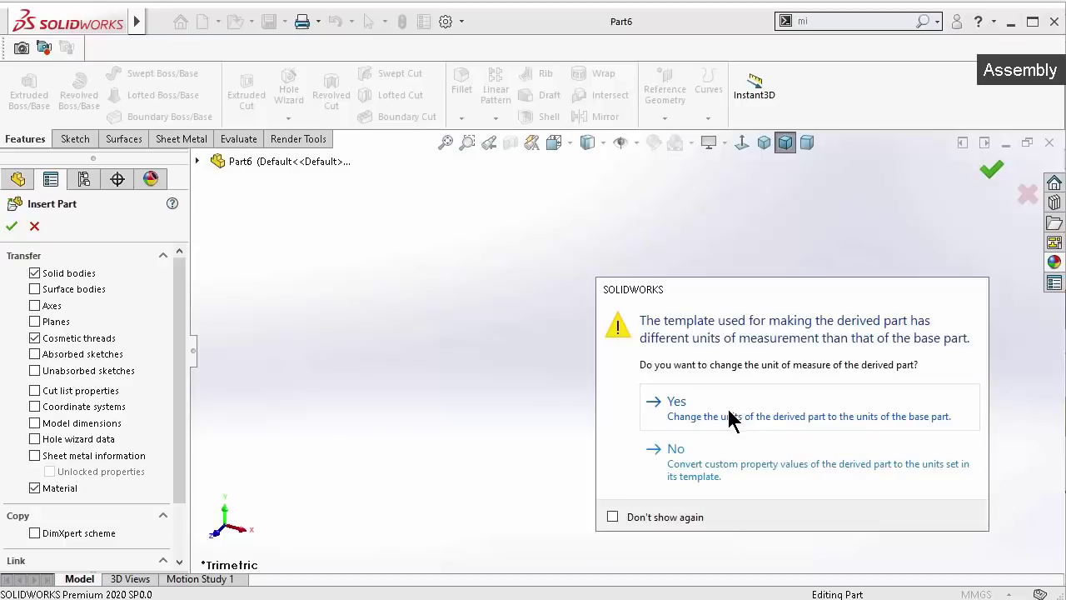
left_click(729, 417)
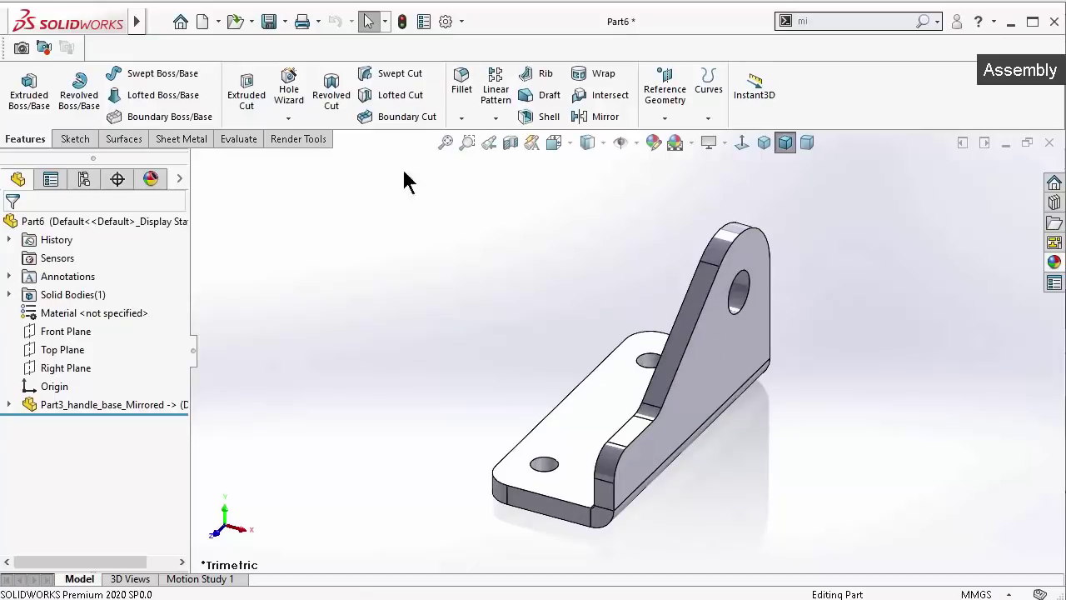
key("ctrl+s")
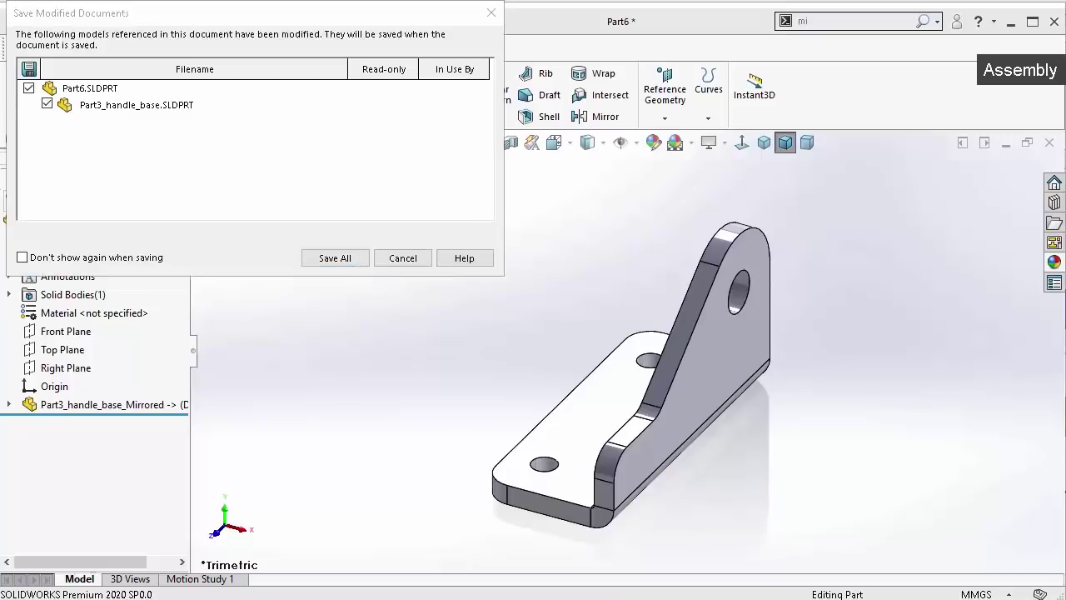
left_click(335, 258)
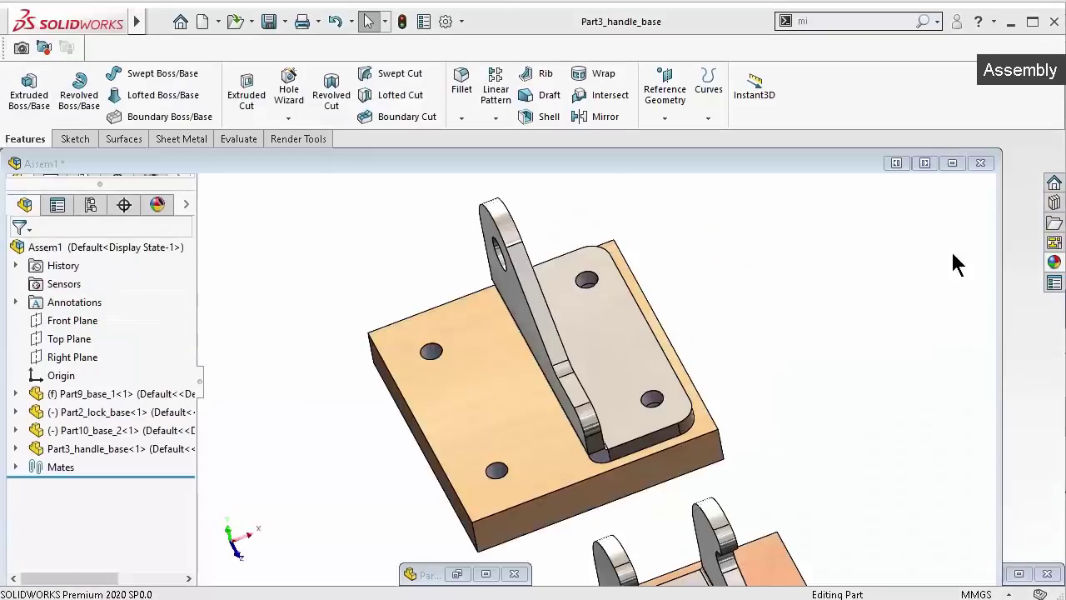
Insert Part3_handle_base and rotate it upright above the wooden base
left_click(952, 163)
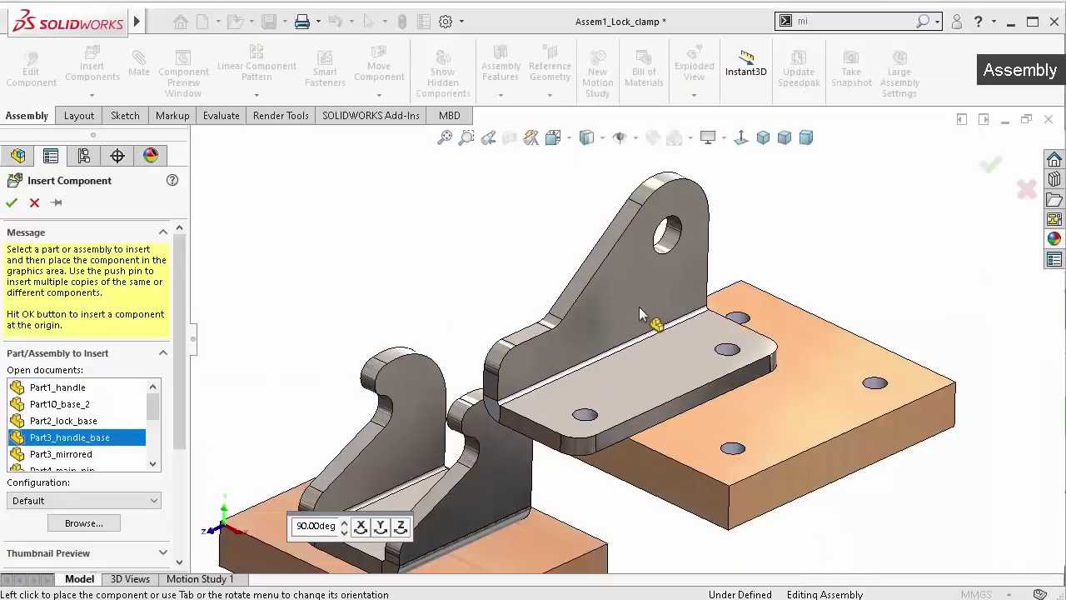
left_click(643, 278)
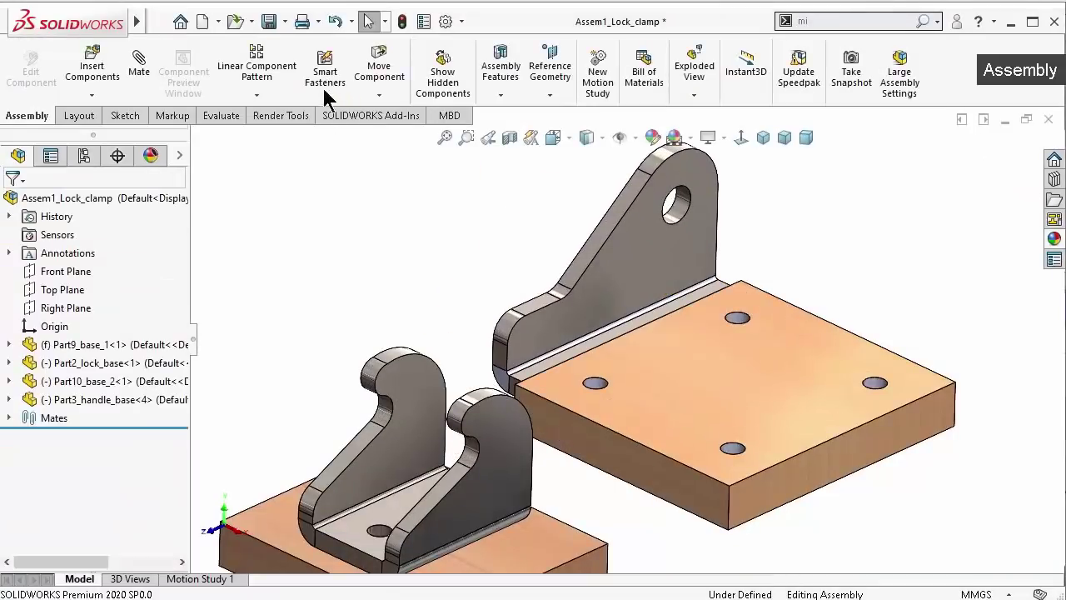
left_click(371, 98)
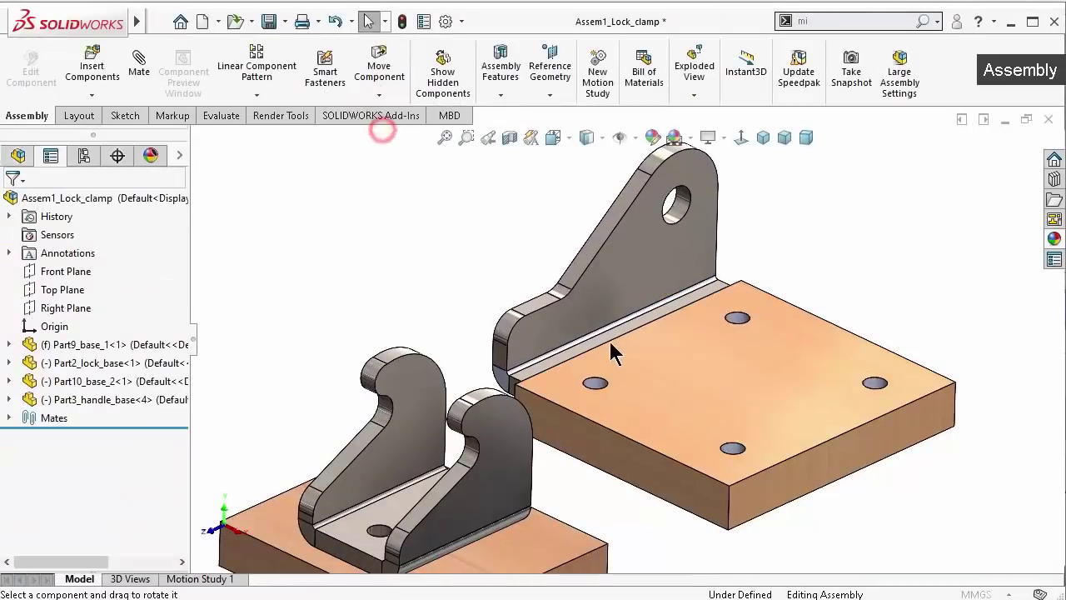
left_click_drag(571, 324, 795, 322)
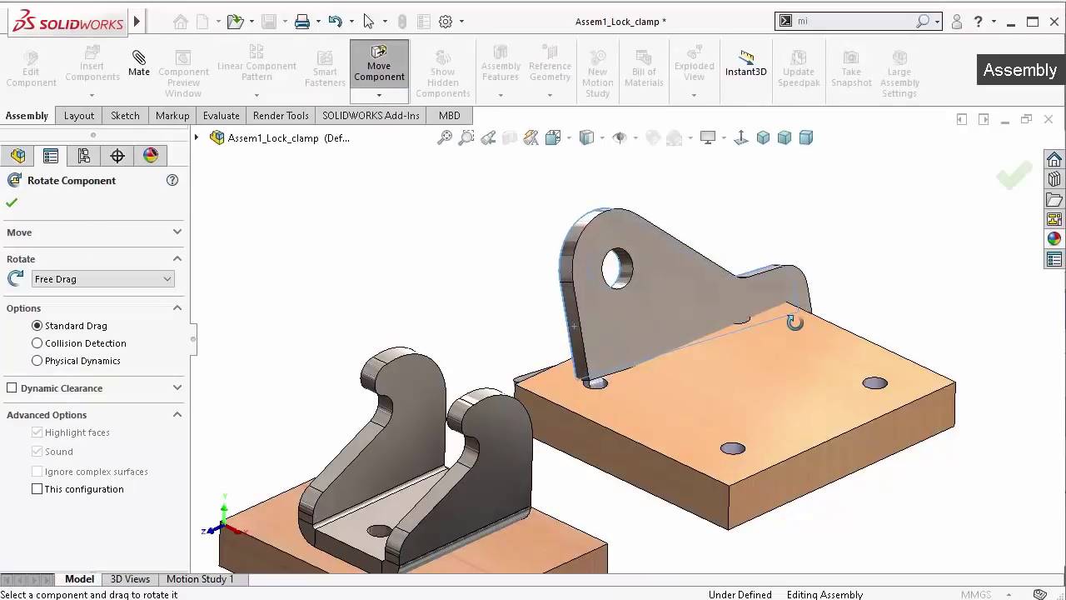
left_click(1018, 177)
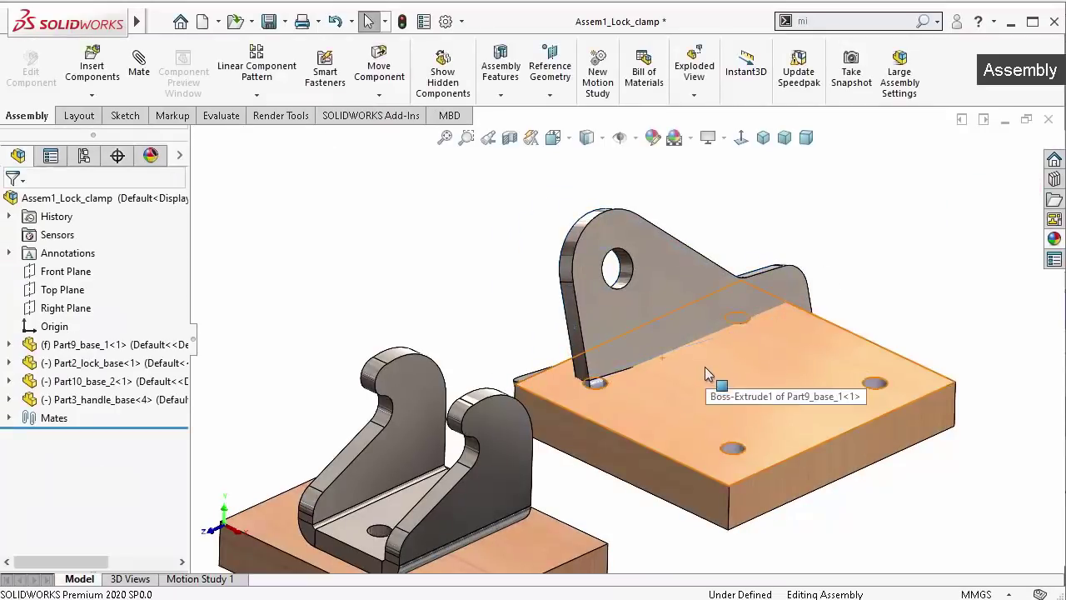
scroll(620, 382, "down", 2)
left_click_drag(620, 304, 559, 147)
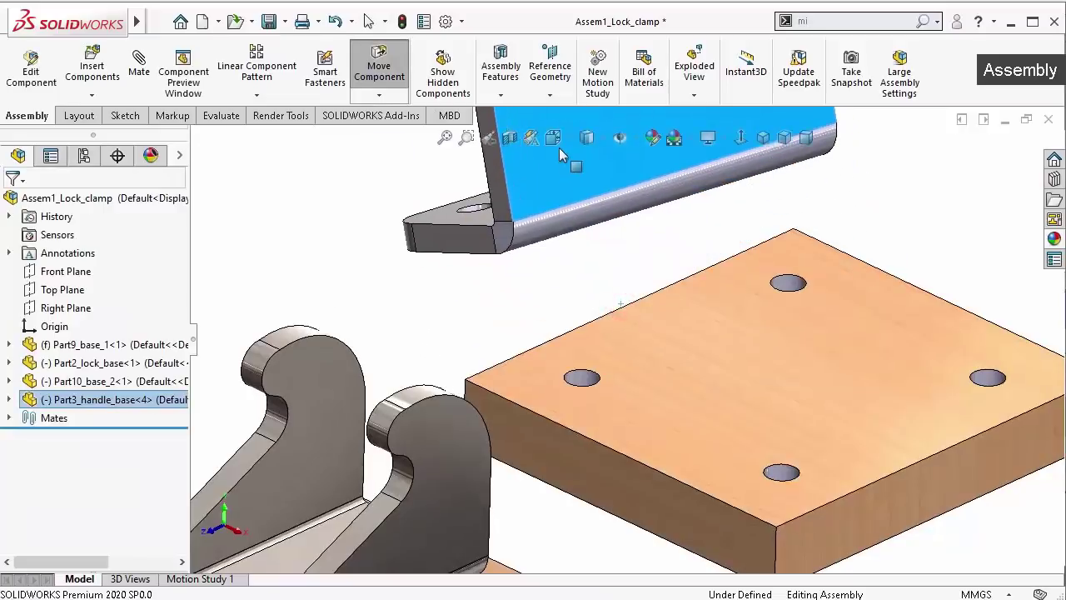
left_click(533, 306)
scroll(469, 212, "down", 3)
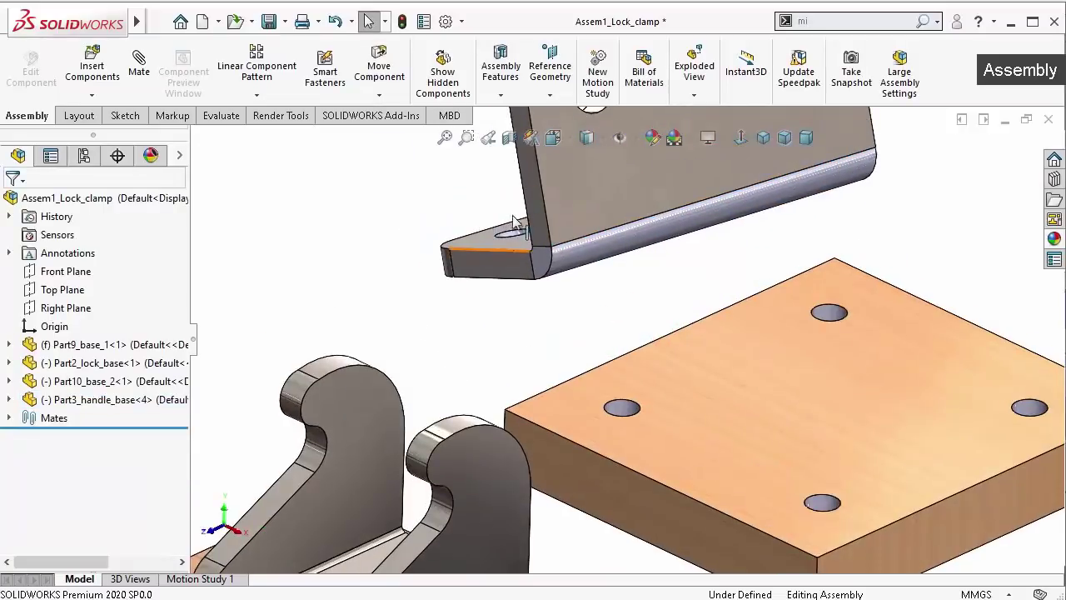
Mate the bracket's two holes concentric with the matching holes in the base
left_click(525, 256)
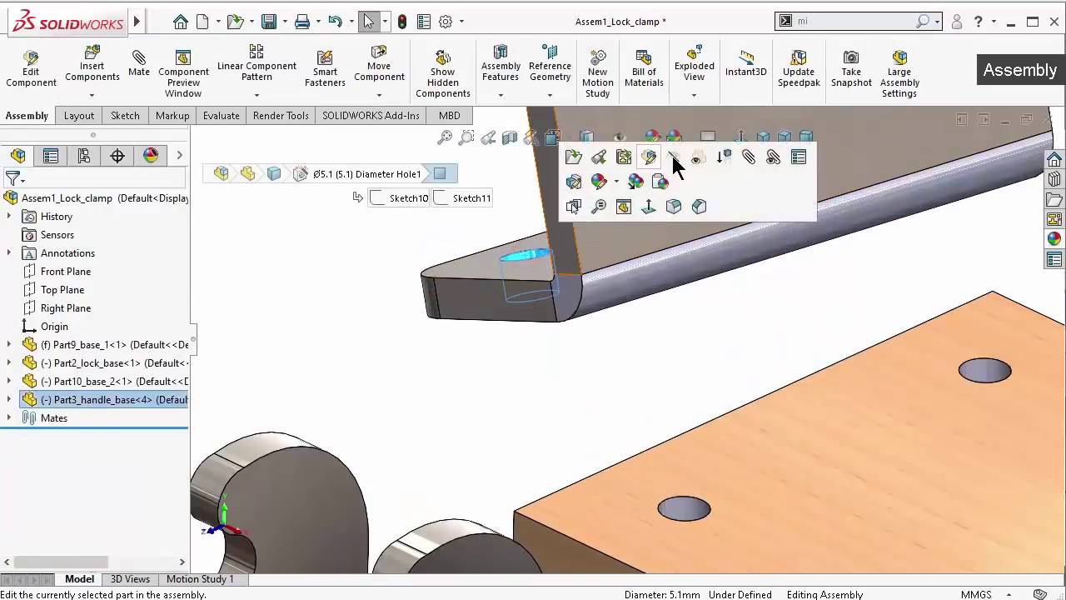
left_click(747, 160)
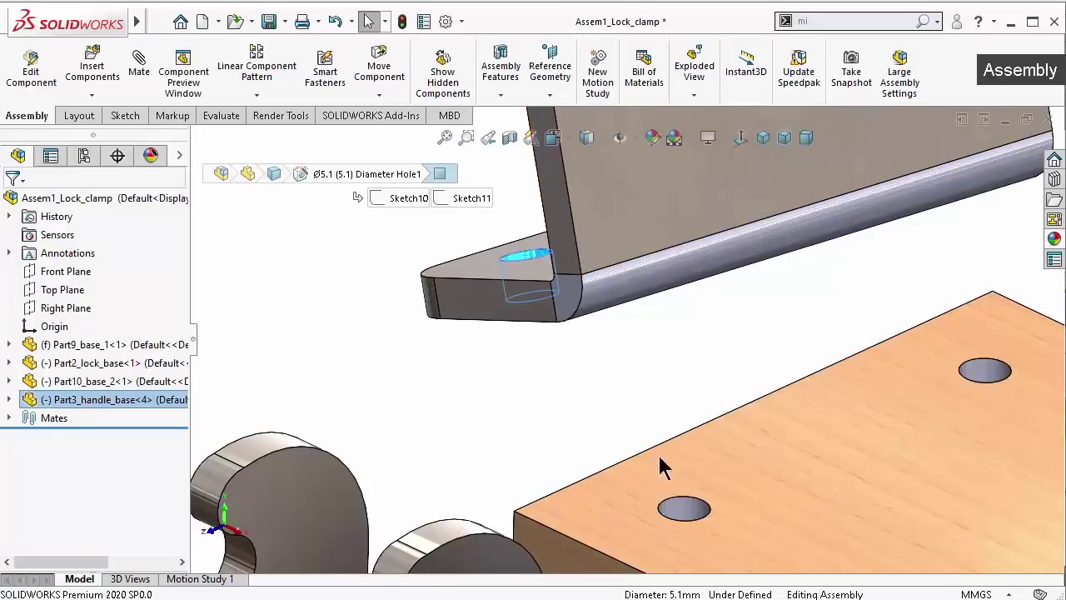
left_click(681, 510)
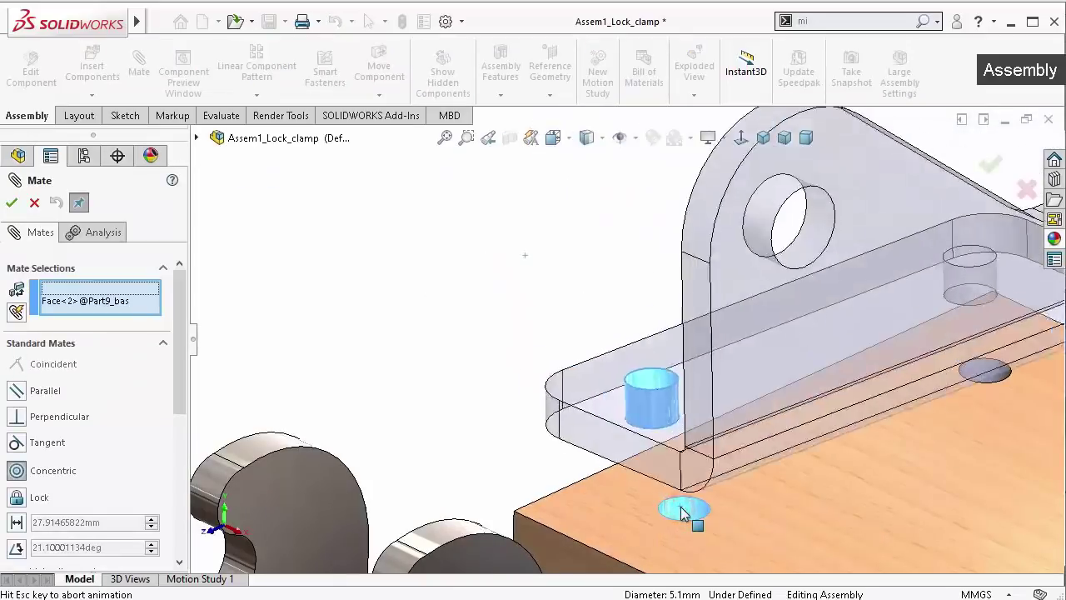
left_click(888, 533)
mouse_move(897, 405)
middle_mouse_down()
mouse_move(932, 356)
mouse_move(905, 439)
mouse_move(928, 271)
middle_mouse_up()
scroll(928, 272, "down", 3)
scroll(850, 230, "down", 3)
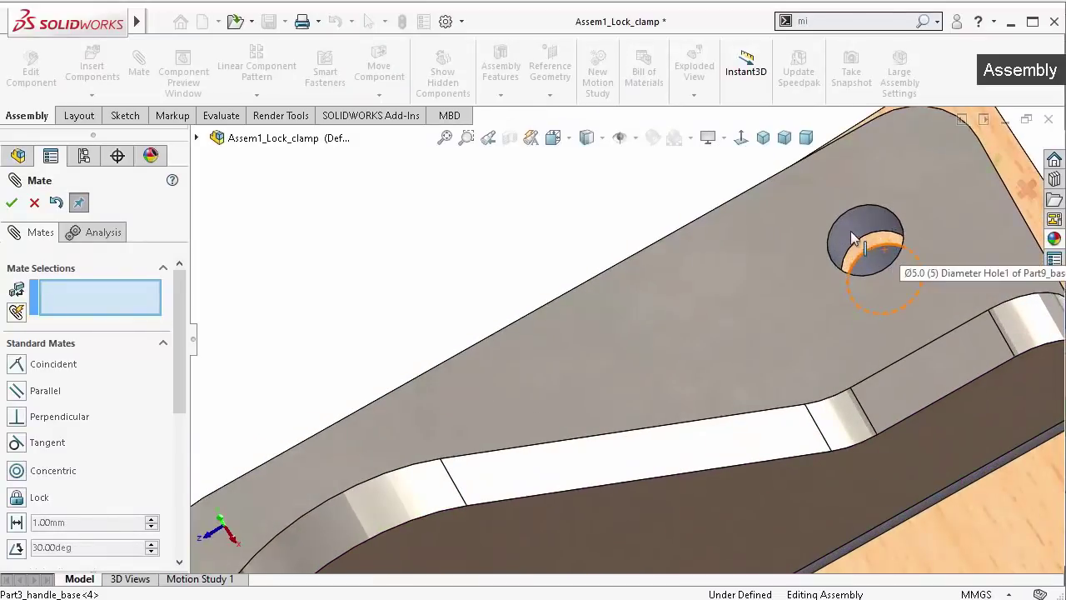
left_click(849, 233)
left_click(870, 262)
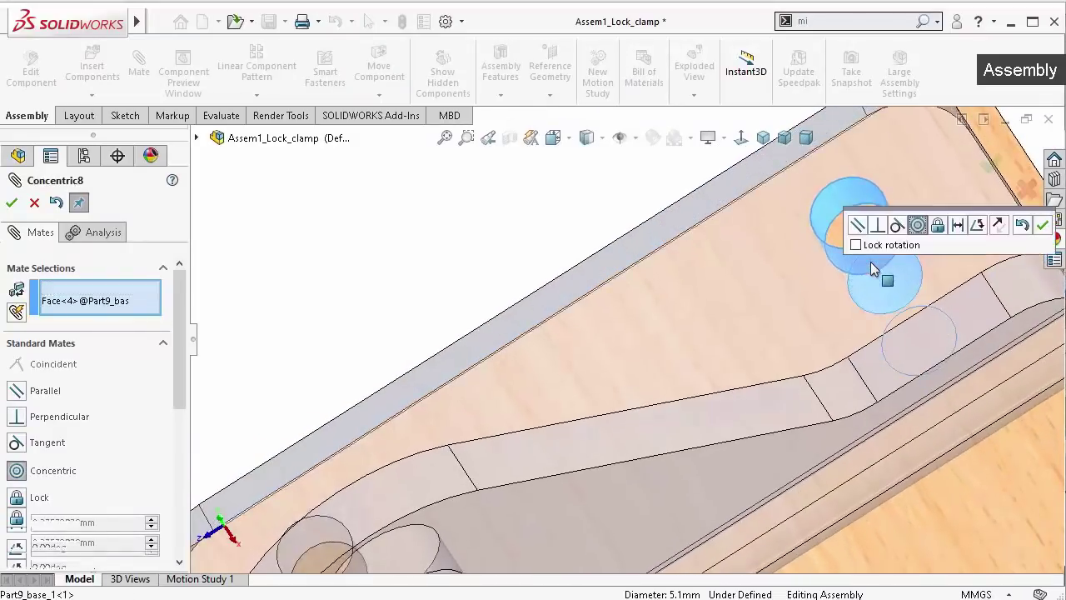
key("Return")
Make the bracket's bottom face coincident with the base's top face and close Mate
scroll(938, 333, "up", 3)
mouse_move(916, 349)
middle_mouse_down()
mouse_move(842, 357)
mouse_move(916, 352)
mouse_move(840, 301)
mouse_move(718, 291)
mouse_move(623, 318)
mouse_move(702, 338)
mouse_move(769, 278)
mouse_move(686, 368)
middle_mouse_up()
left_click(609, 331)
left_click(633, 403)
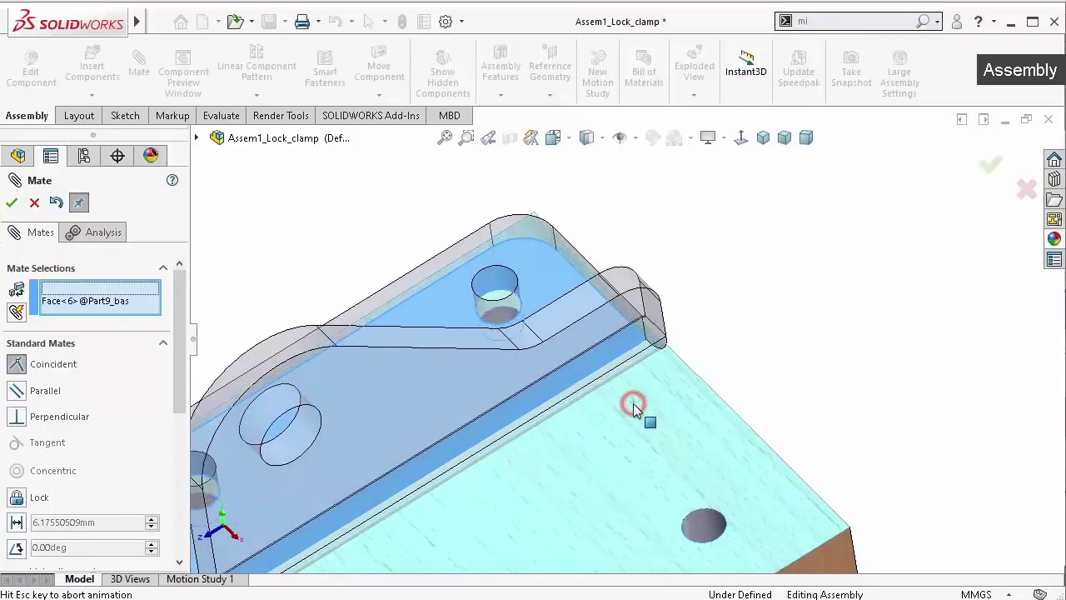
key("Return")
scroll(732, 365, "up", 3)
mouse_move(808, 356)
middle_mouse_down()
mouse_move(709, 411)
mouse_move(597, 399)
middle_mouse_up()
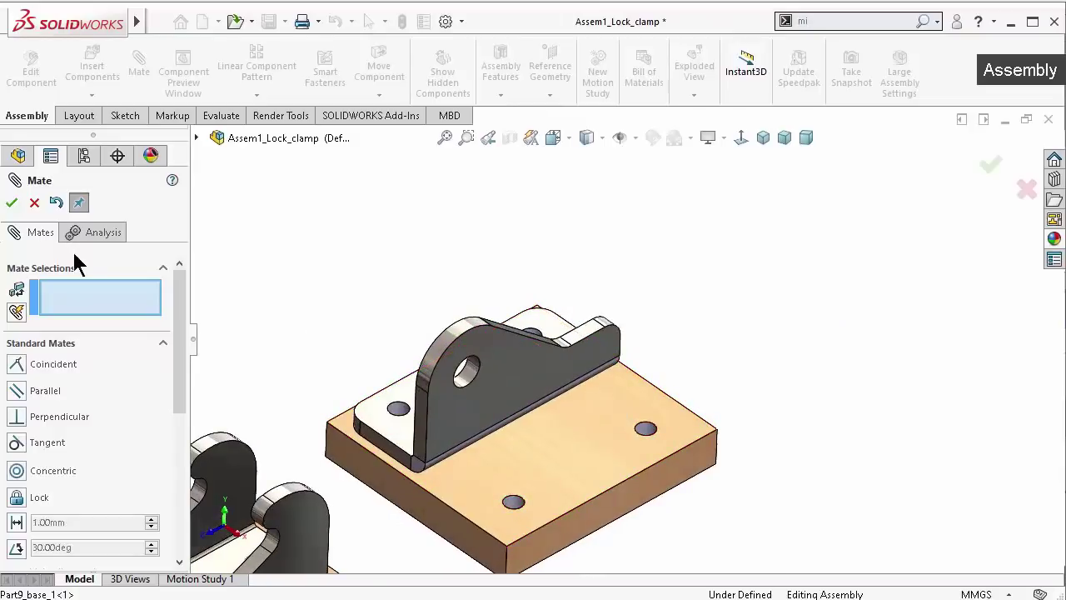
left_click(13, 203)
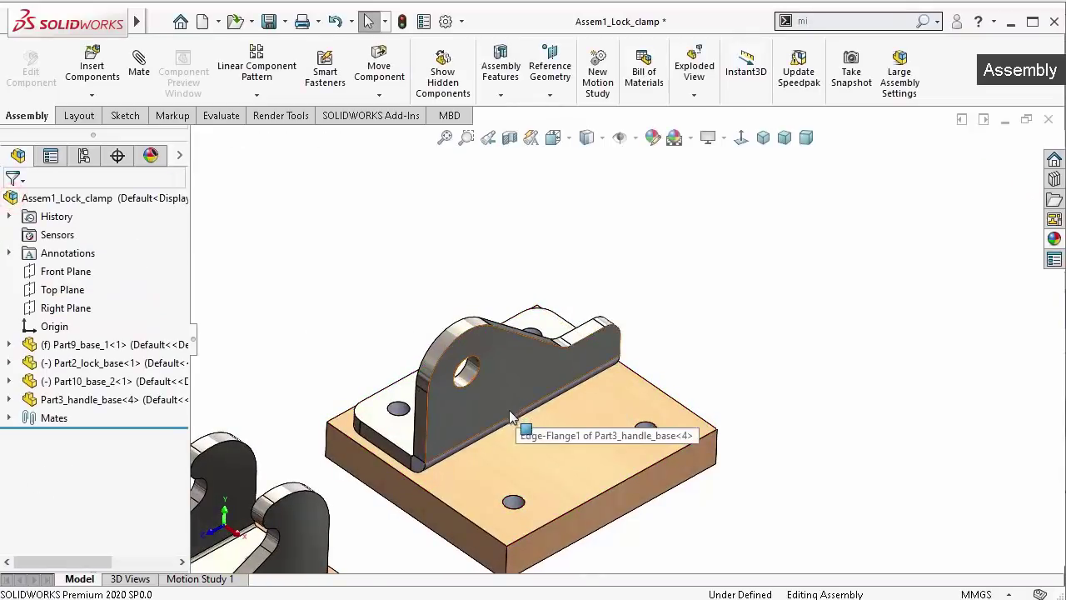
scroll(509, 409, "down", 2)
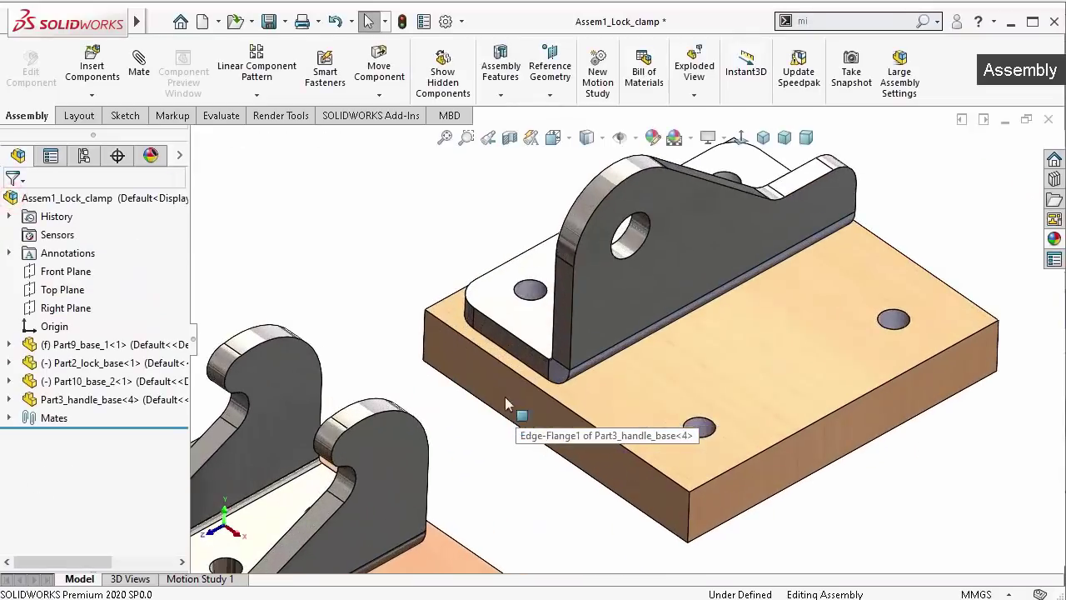
Insert the mirrored bracket Part3_mirrored and rotate it upright on the board
left_click(90, 75)
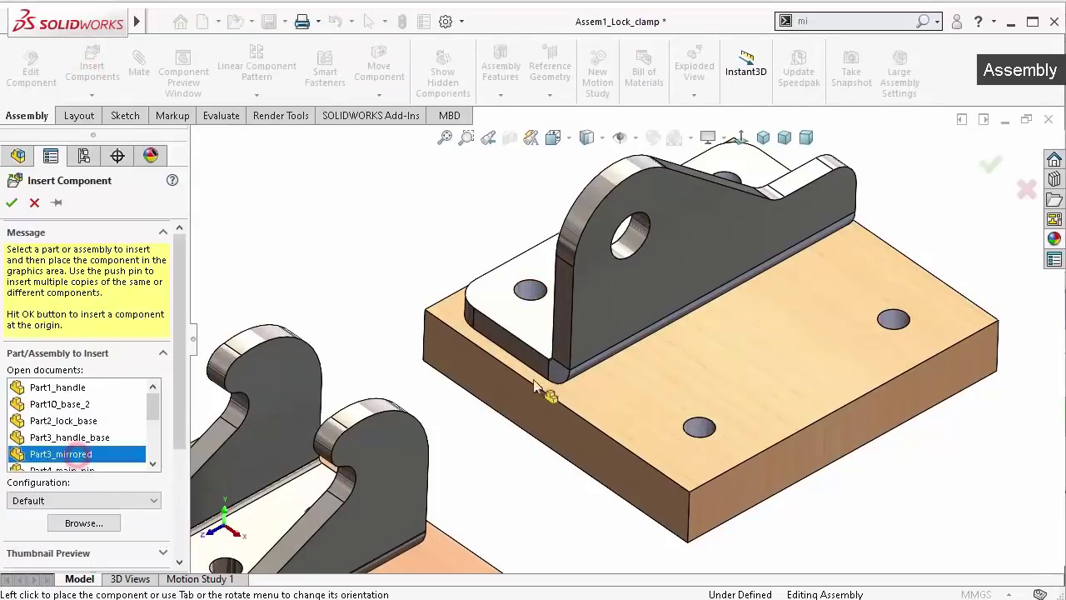
left_click(764, 307)
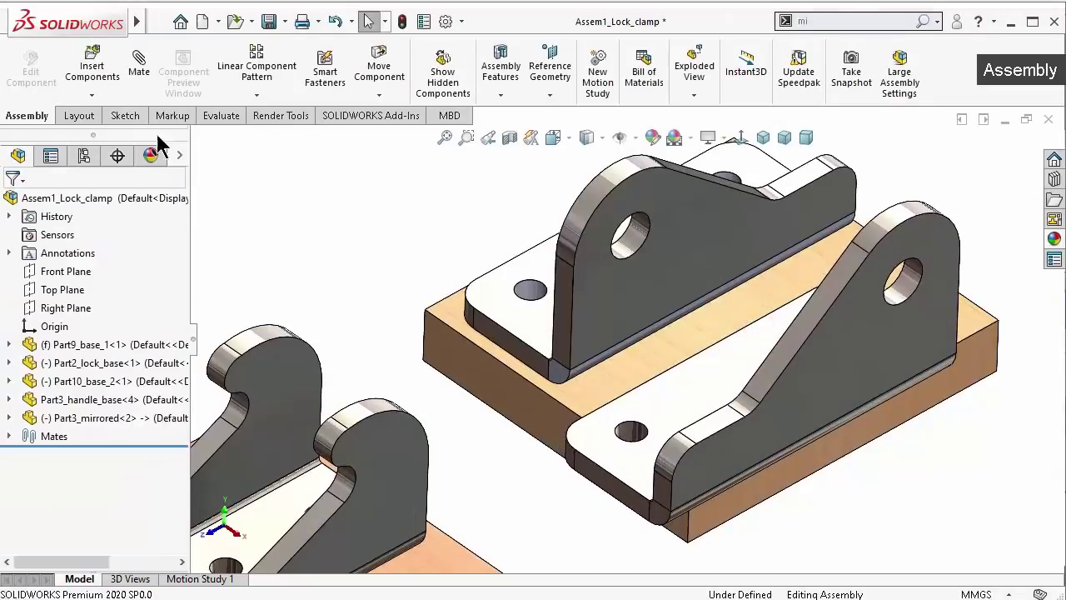
left_click(267, 95)
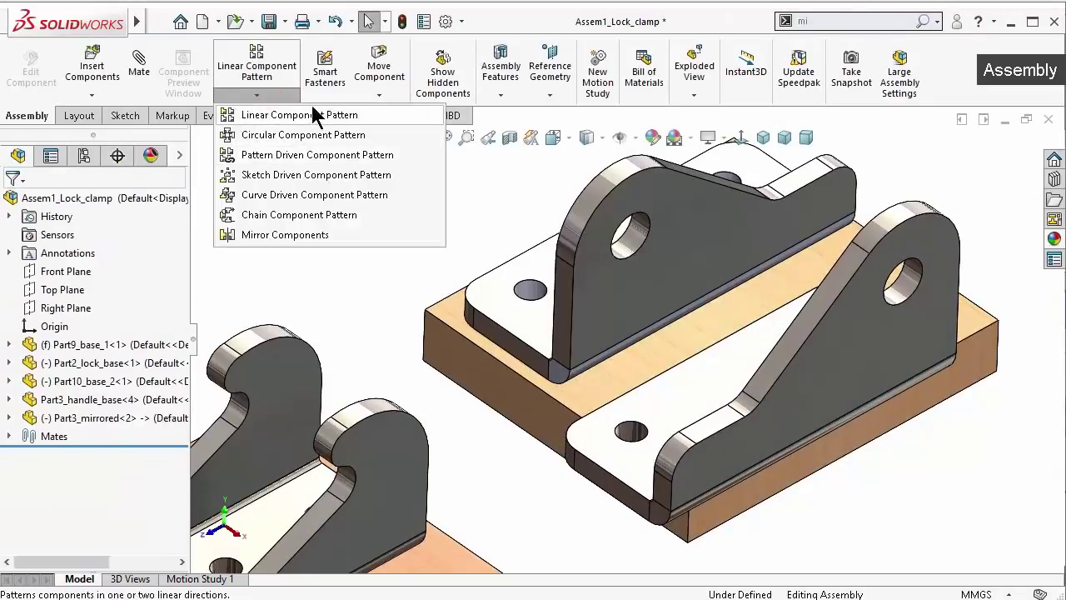
left_click(509, 200)
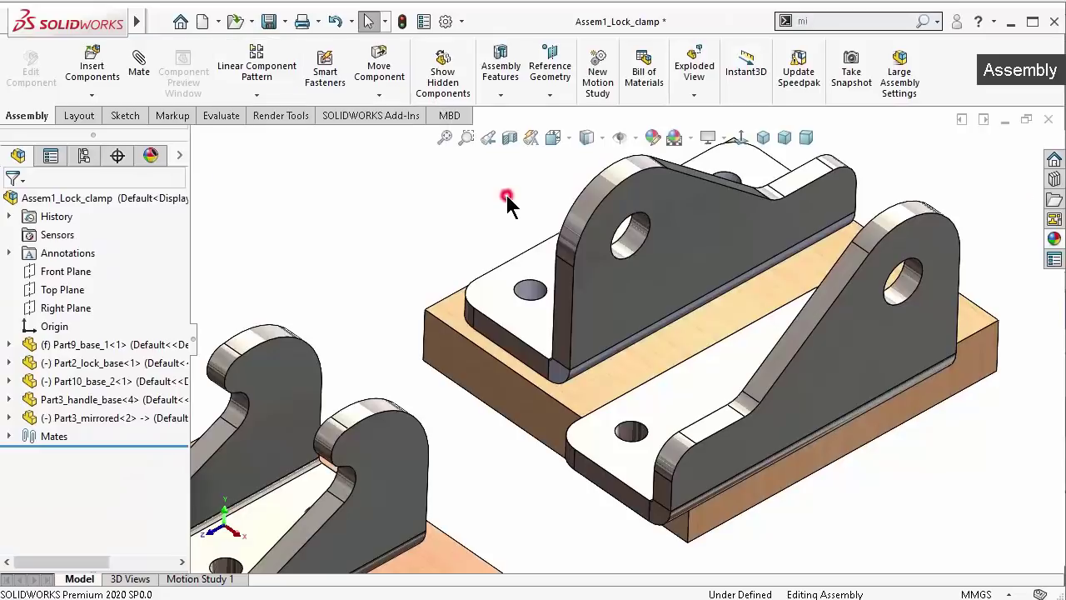
left_click(384, 97)
left_click(391, 133)
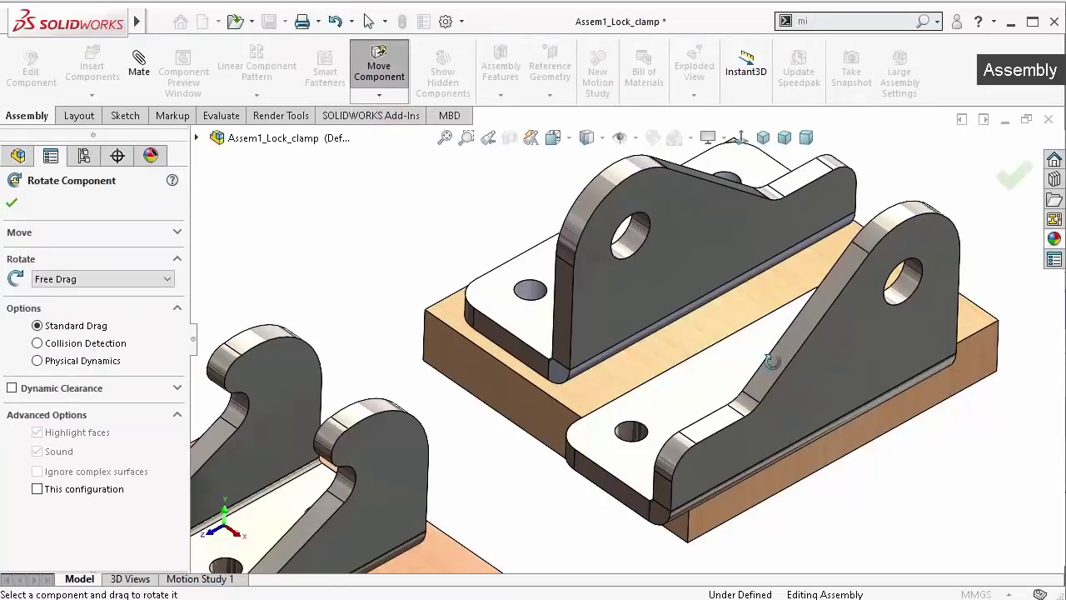
mouse_move(762, 376)
left_mouse_down()
mouse_move(1003, 442)
mouse_move(1028, 335)
left_mouse_up()
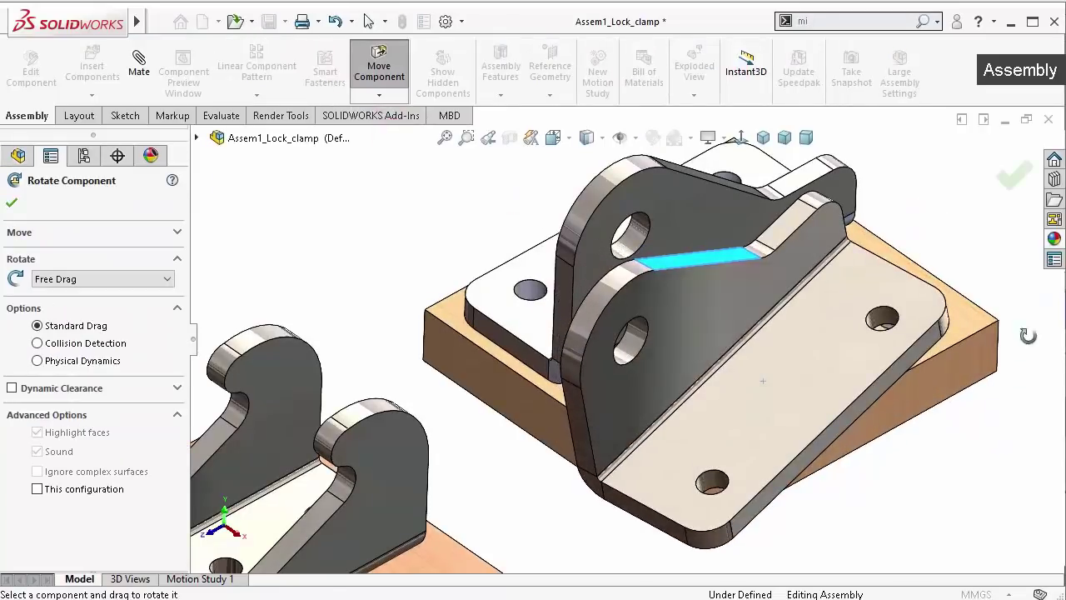
left_click(1015, 177)
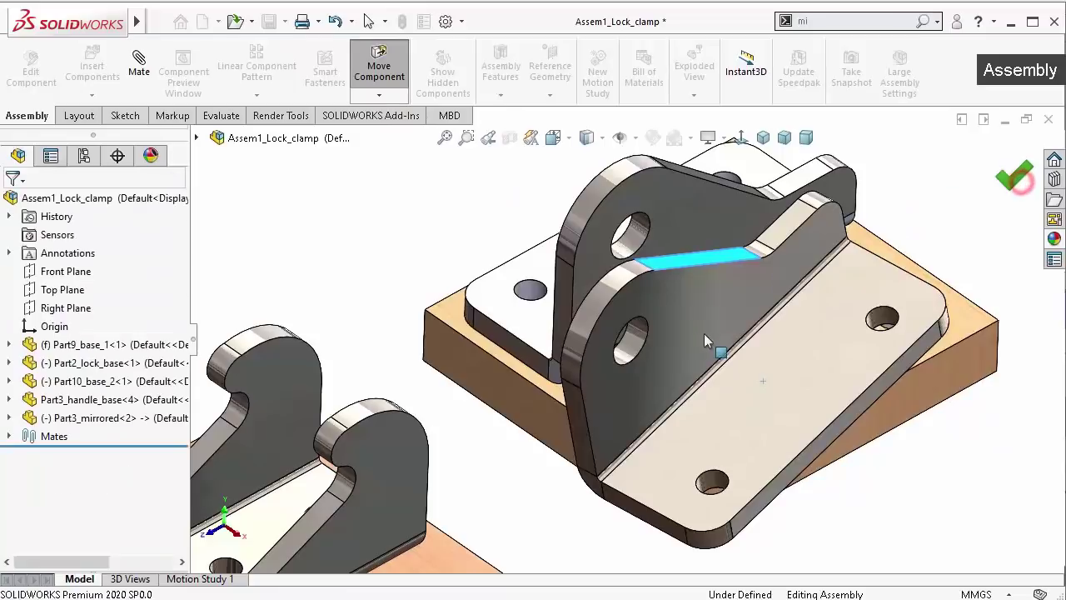
Mate the mirrored bracket concentric with the handle base's pivot hole and the base's hole
left_click(630, 342)
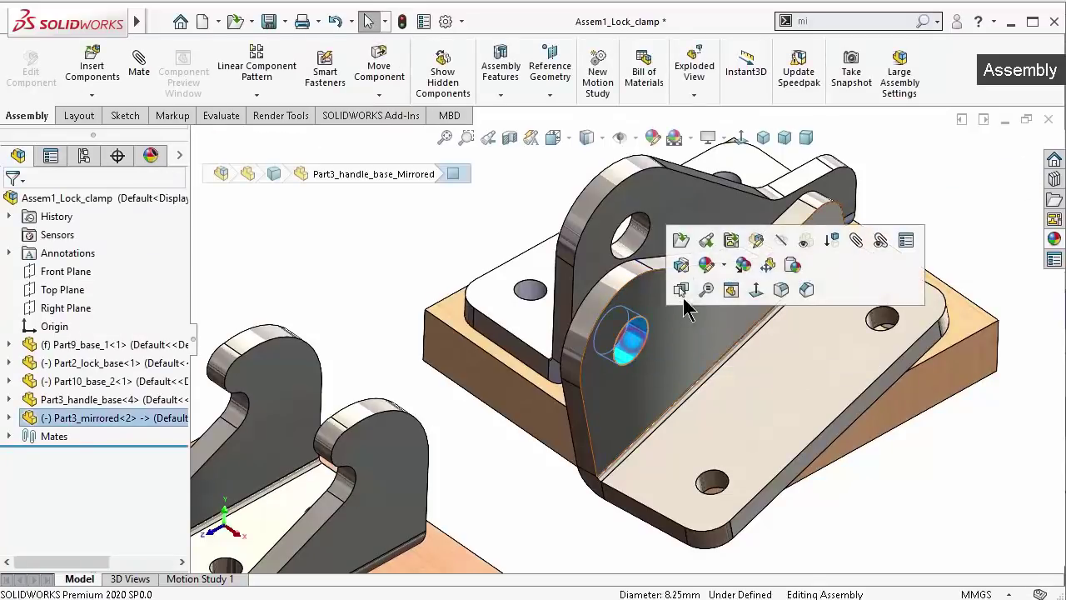
left_click(647, 243)
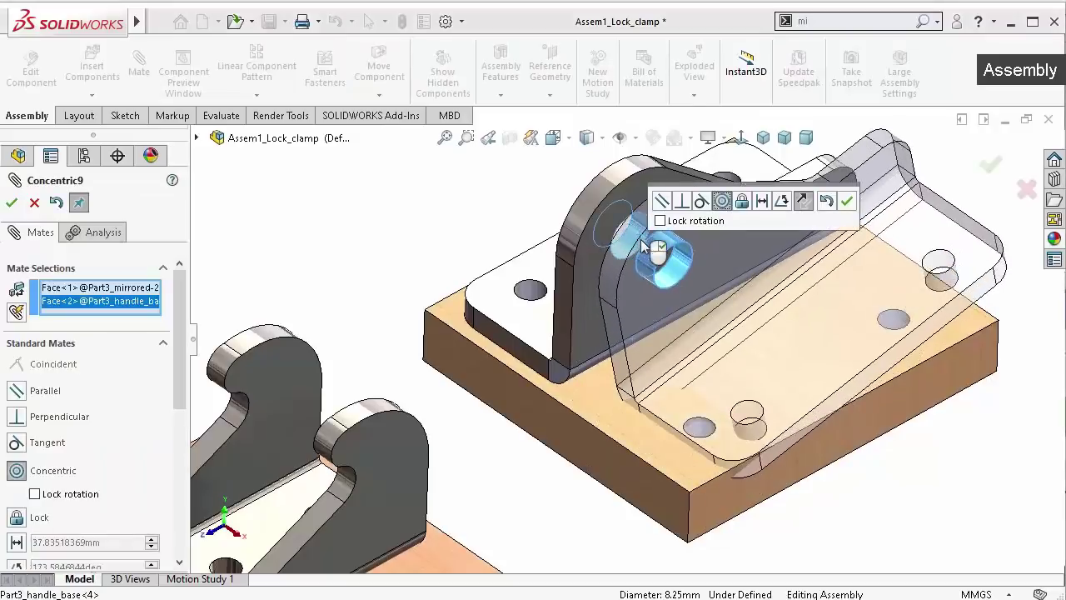
left_click(845, 200)
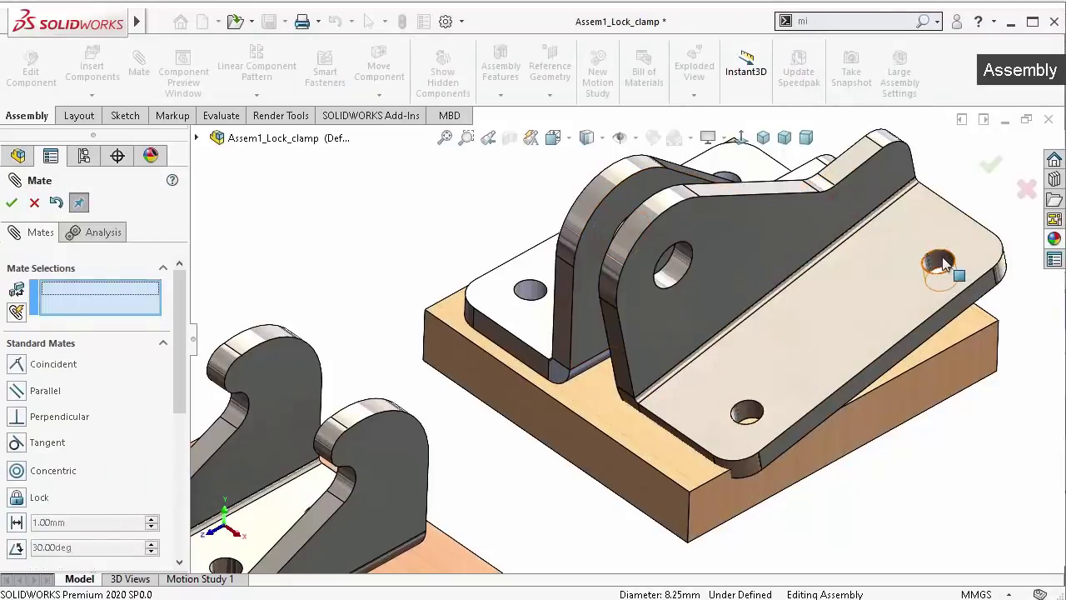
left_click(944, 263)
middle_click_drag(963, 409, 920, 335)
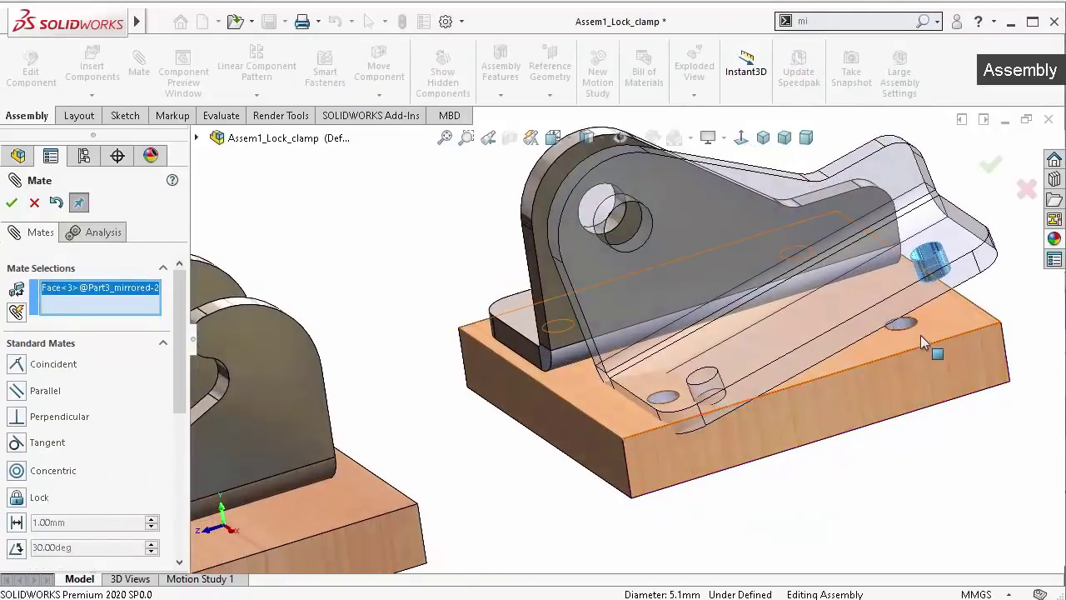
scroll(913, 329, "down", 2)
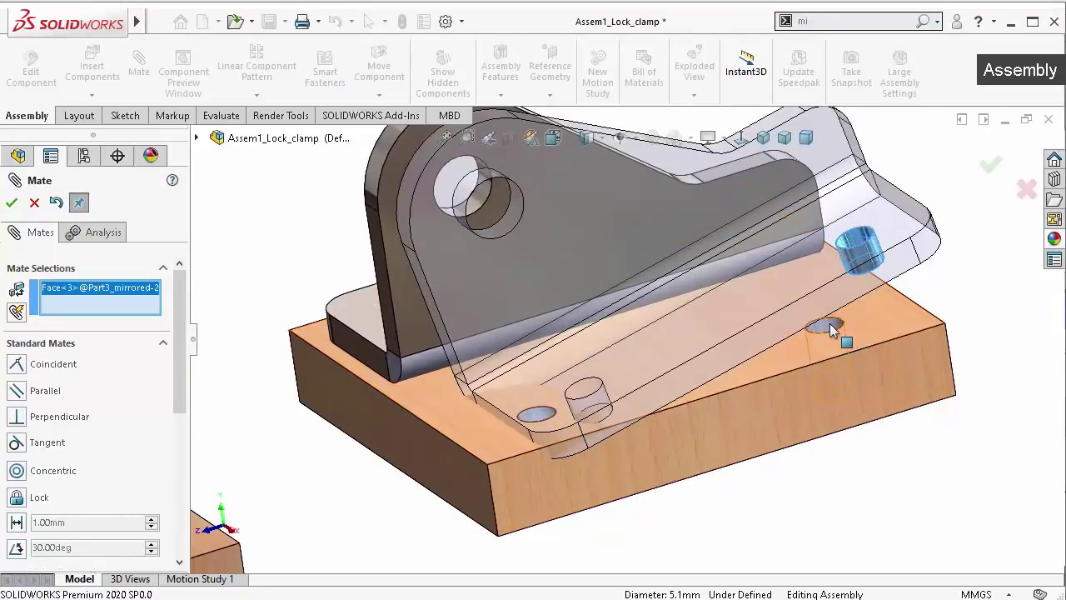
left_click(829, 324)
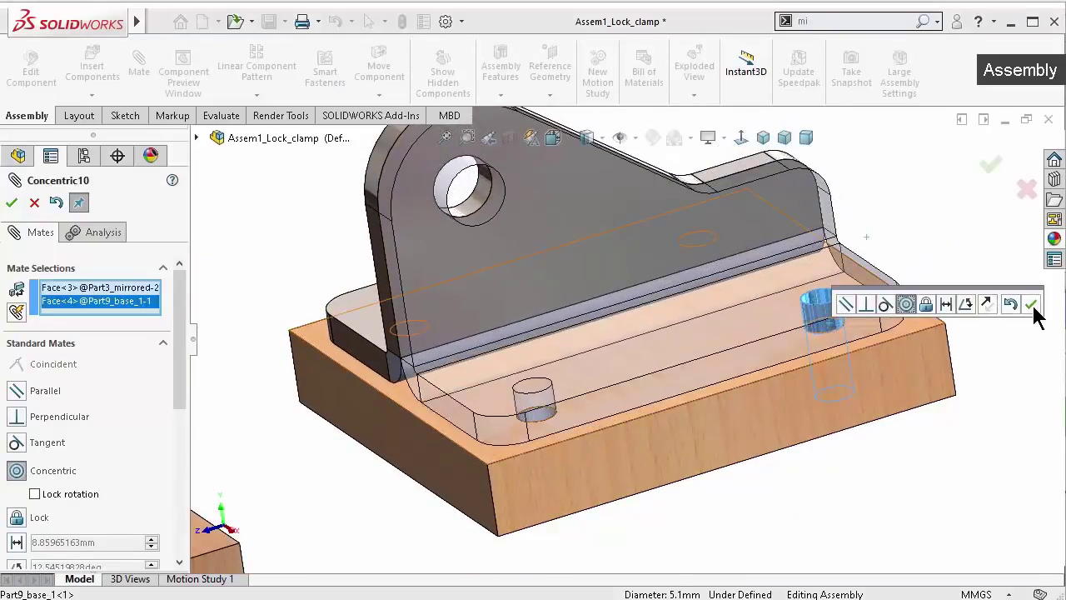
left_click(1031, 305)
middle_click_drag(840, 399, 865, 434)
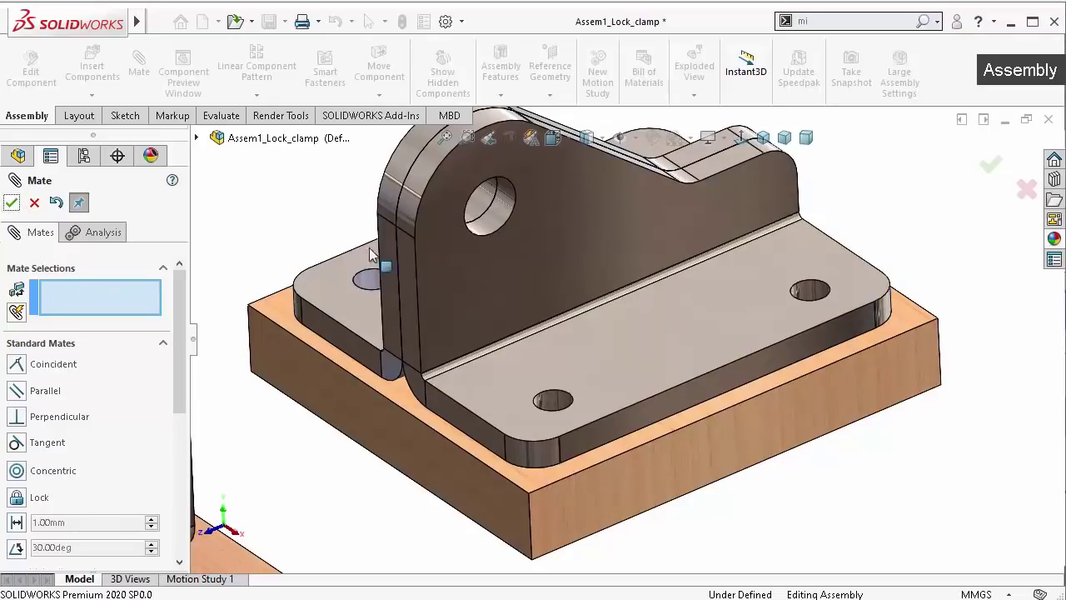
Close Mate, check that the handle base no longer moves, and begin inserting another component
left_click(12, 204)
scroll(569, 247, "down", 2)
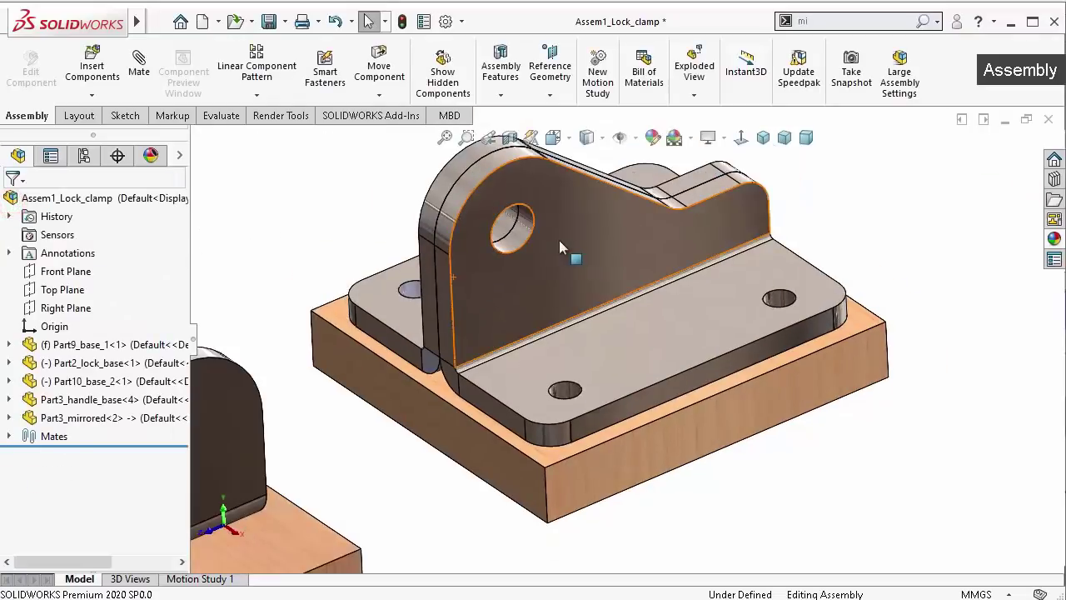
left_click(583, 247)
left_click(408, 350)
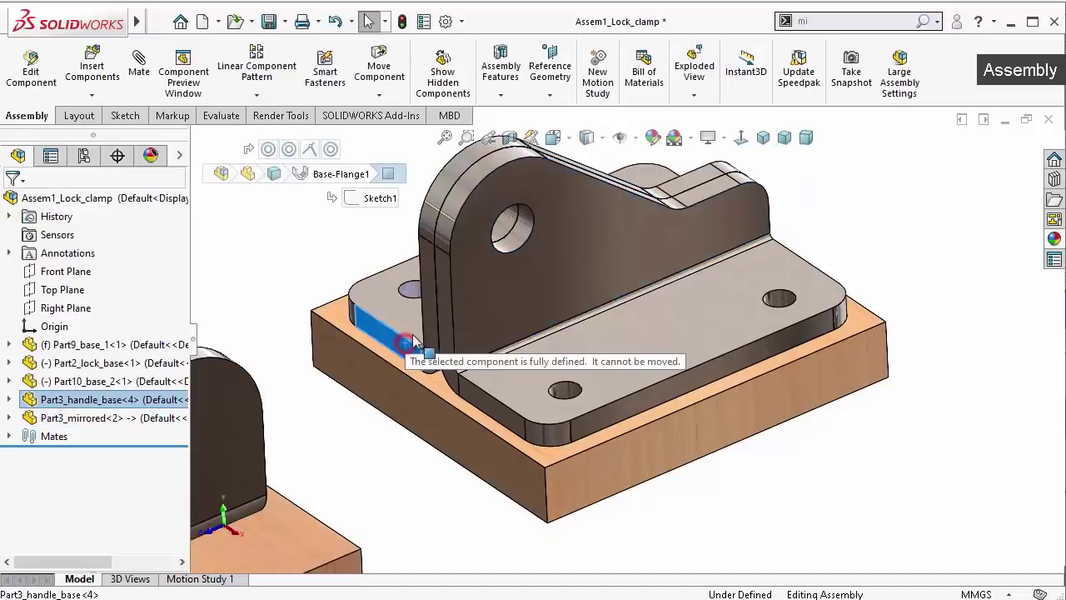
left_click(903, 363)
scroll(598, 354, "down", 3)
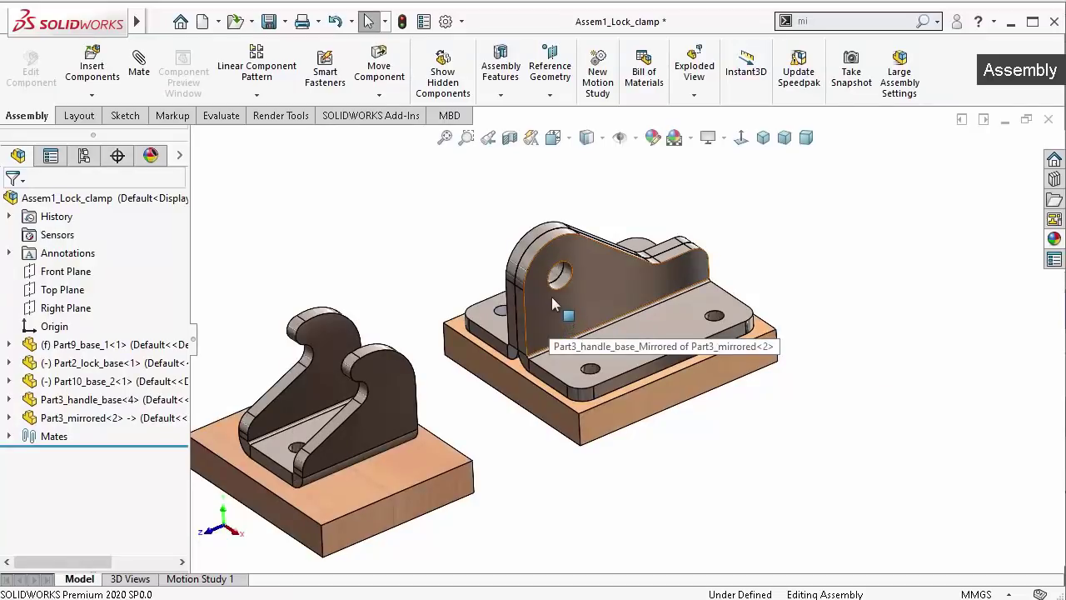
left_click(94, 82)
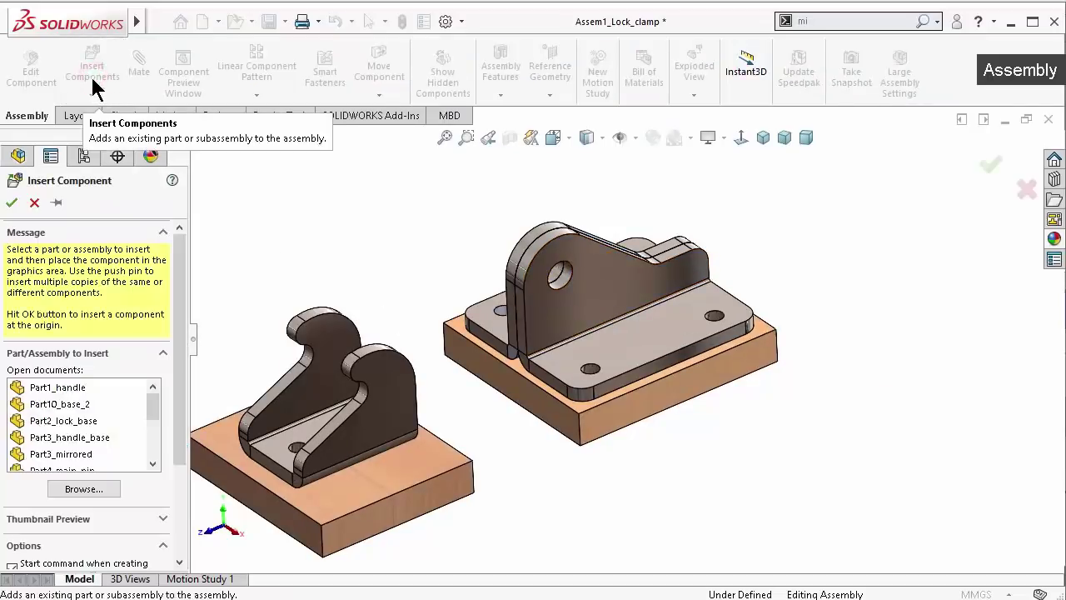
Insert Part1_handle and make its pivot hole concentric with the bracket's hole
left_click(74, 398)
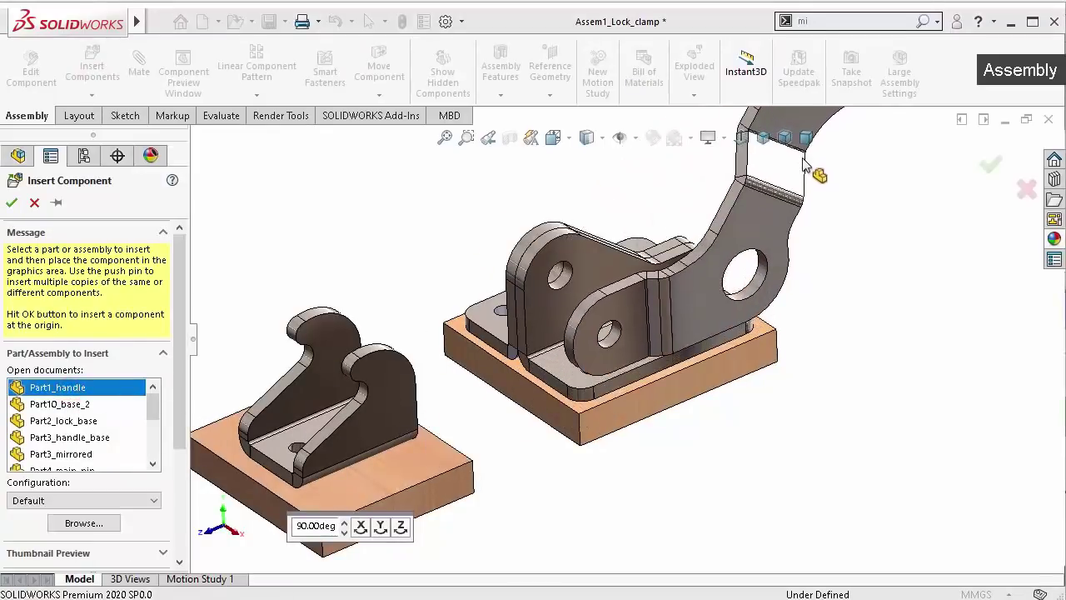
left_click(803, 158)
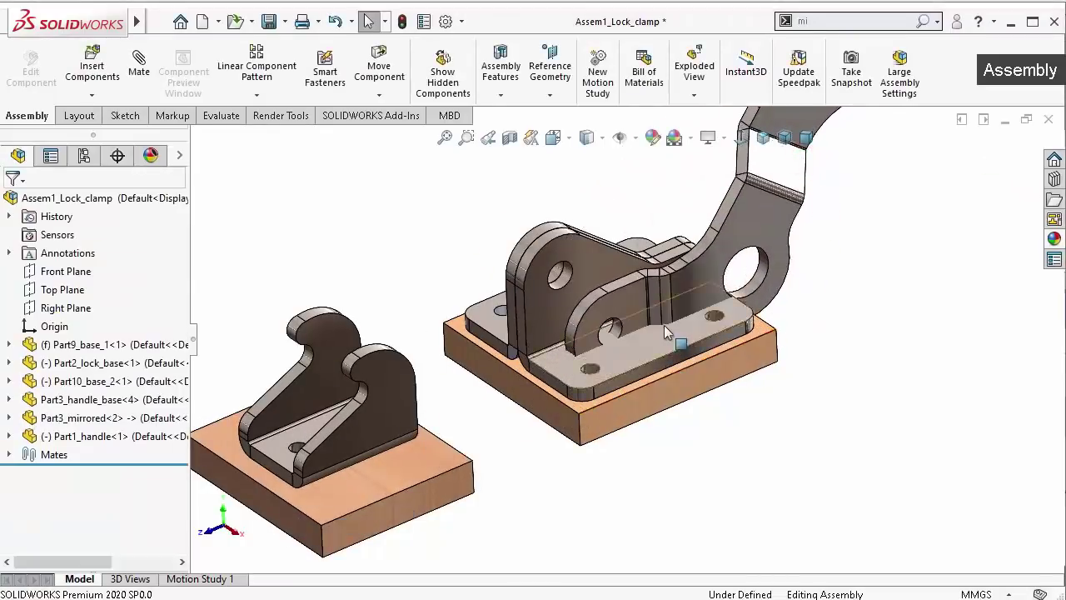
scroll(664, 325, "down", 3)
scroll(636, 303, "down", 3)
left_click(548, 354)
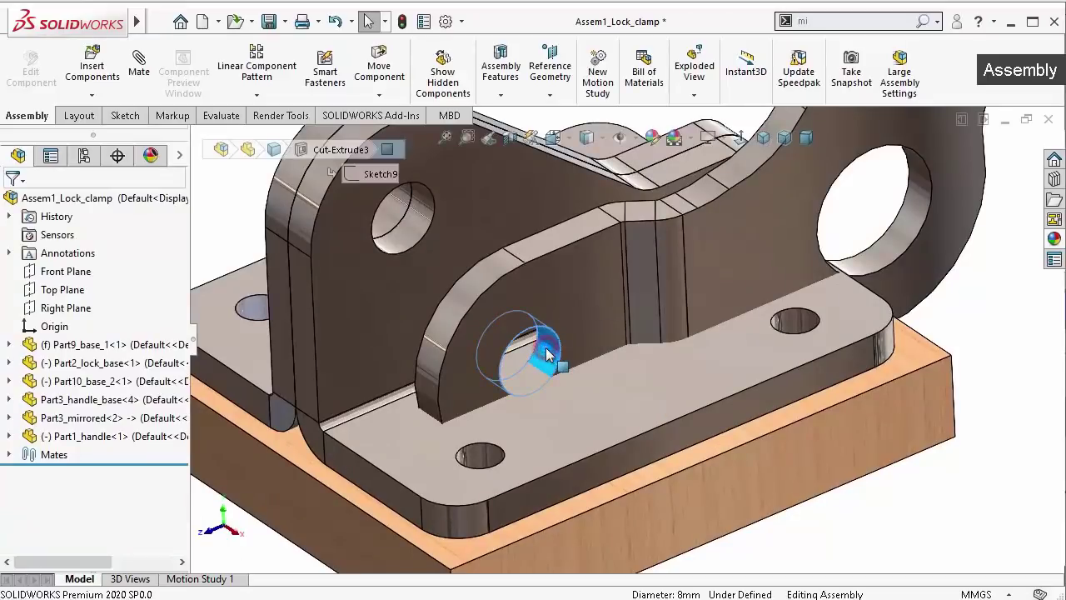
left_click(771, 250)
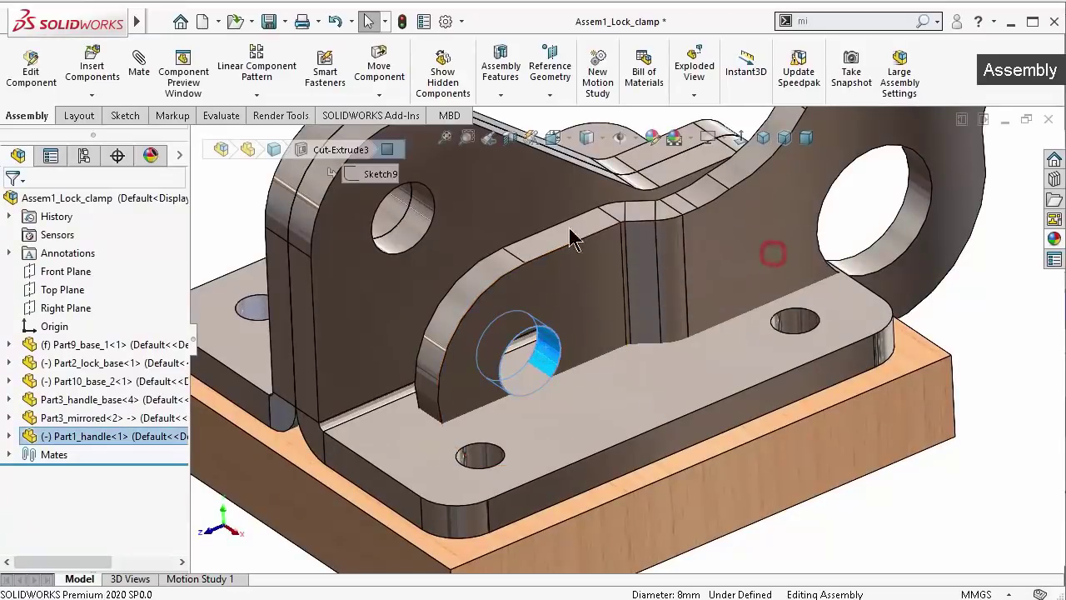
left_click(415, 220)
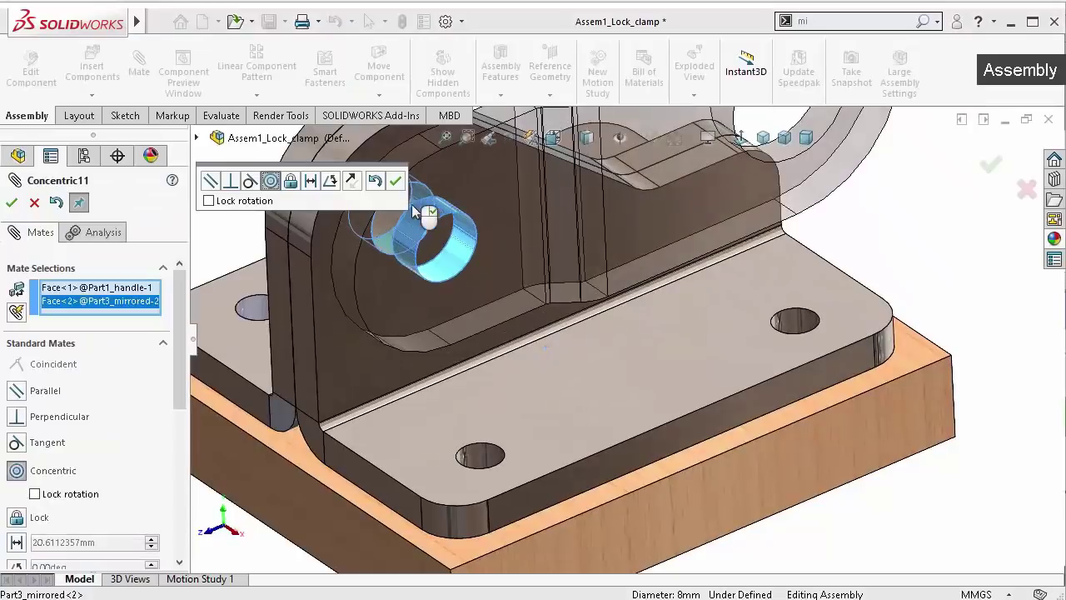
left_click(401, 188)
Make the handle's side face coincident with the bracket's side face
mouse_move(401, 188)
middle_mouse_down()
mouse_move(445, 217)
mouse_move(238, 275)
middle_mouse_up()
left_click(456, 200)
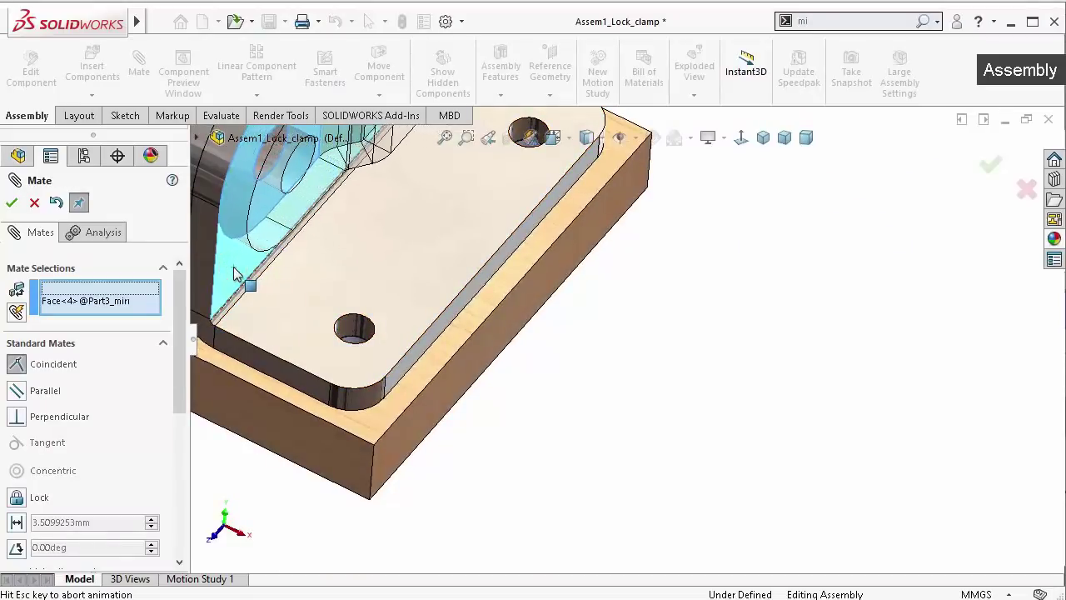
left_click(233, 268)
left_click(215, 230)
scroll(292, 232, "up", 5)
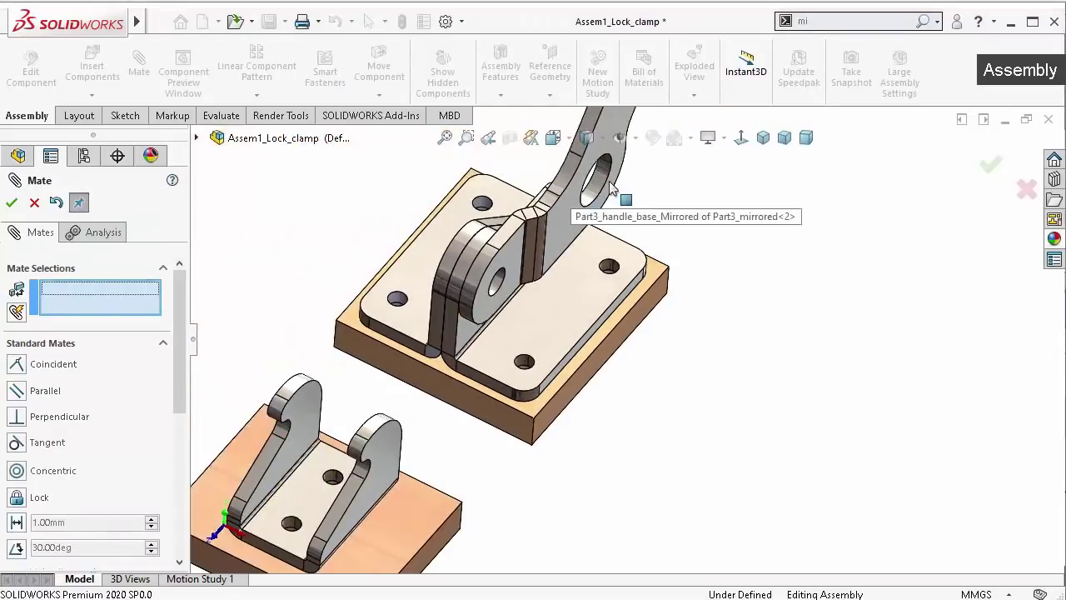
Mirror Part1_handle across the Right Plane with Mirror Components and inspect the result
key("Escape")
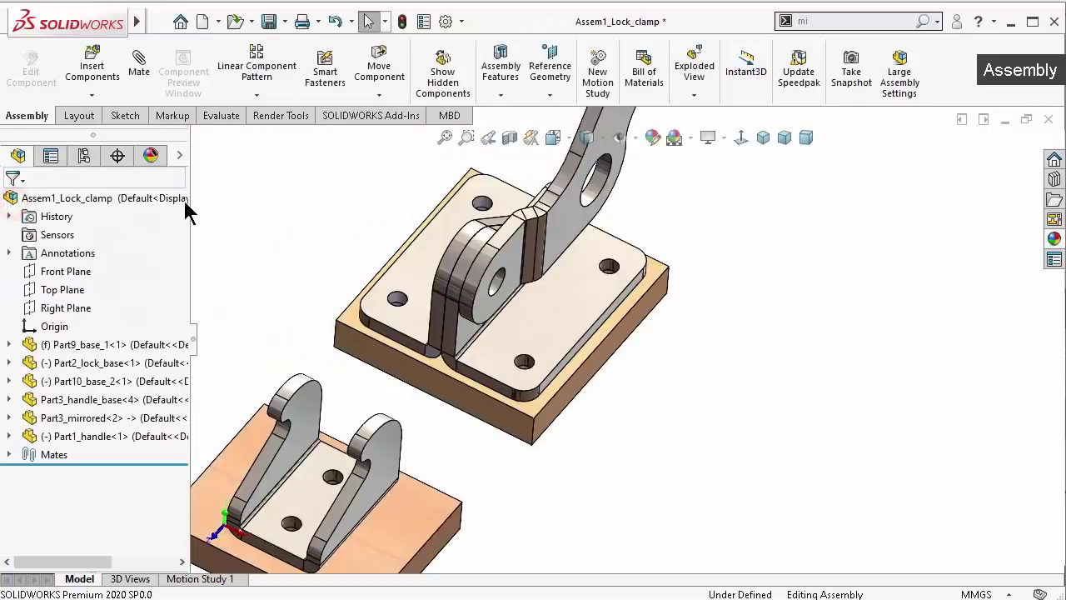
left_click(66, 308)
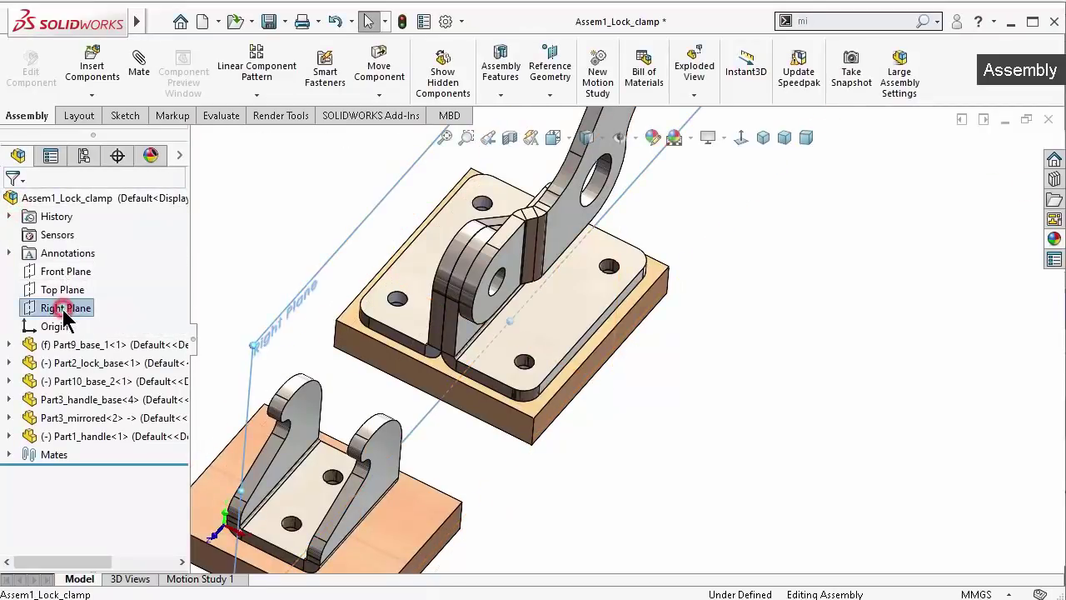
left_click(258, 95)
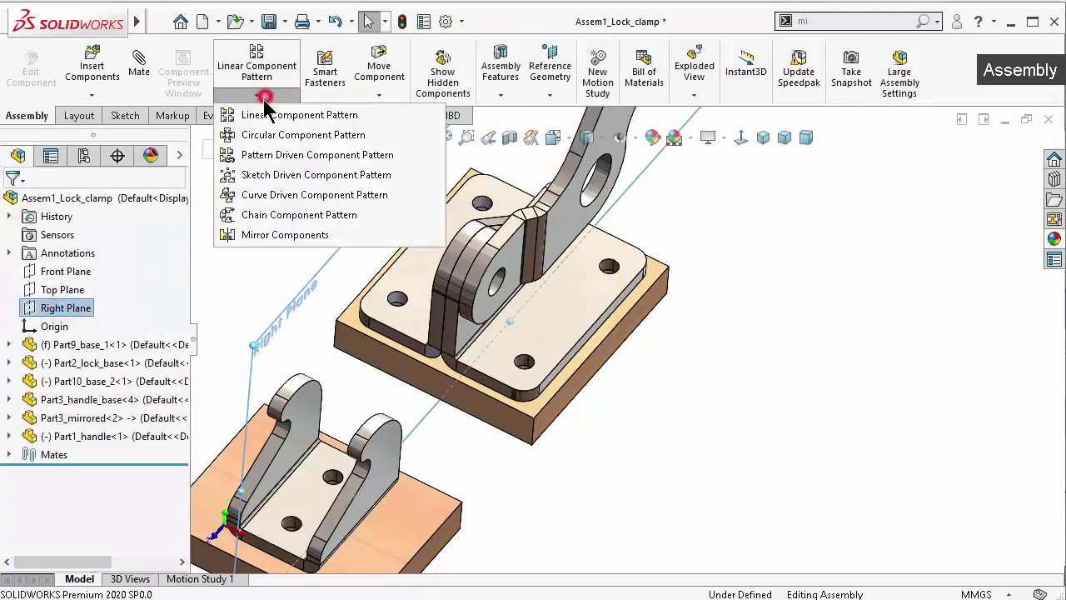
left_click(285, 235)
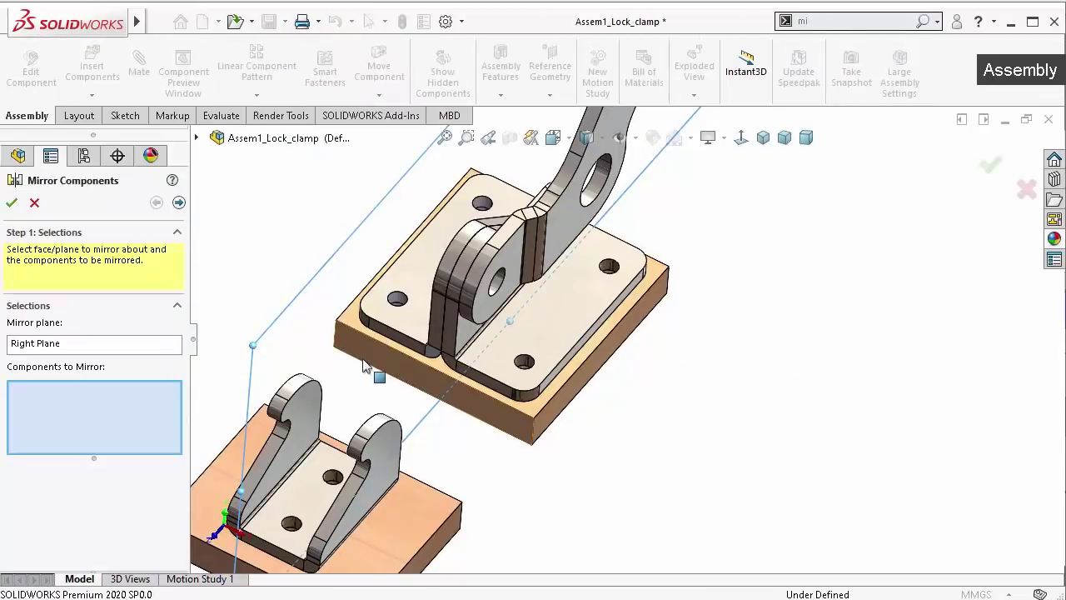
left_click(554, 225)
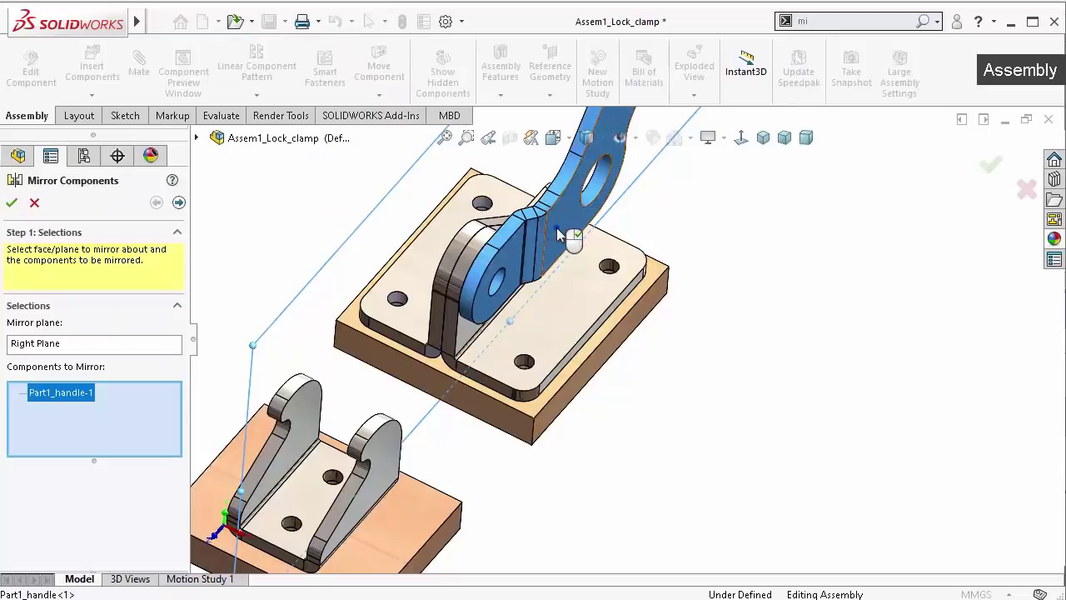
right_click(557, 227)
scroll(602, 189, "up", 3)
scroll(620, 192, "up", 2)
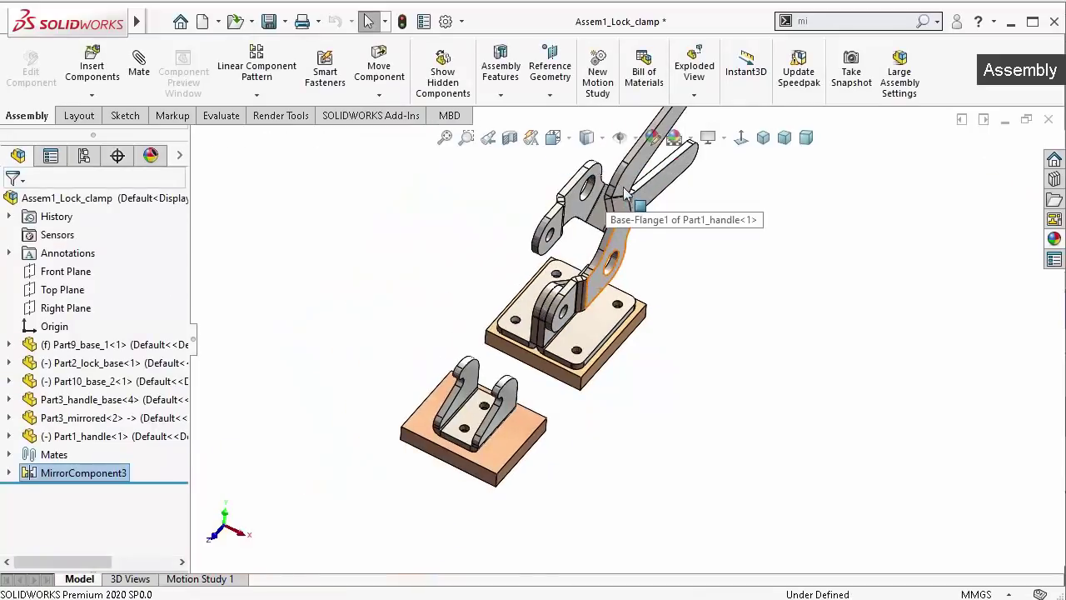
middle_click_drag(623, 193, 788, 397)
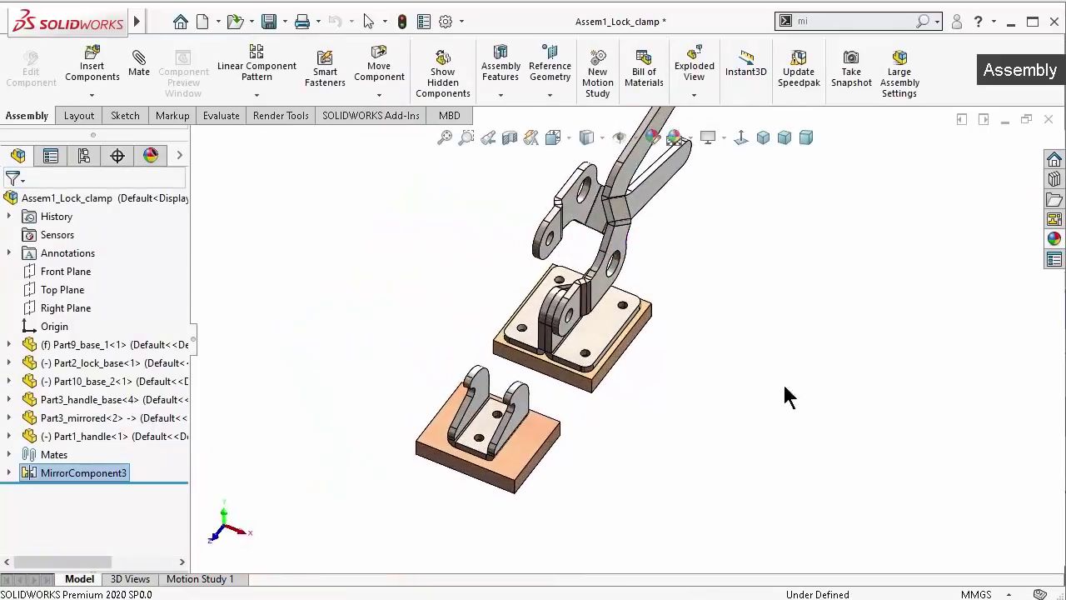
key("Escape")
Delete the mirrored handle and open Part1_handle on its own
key("Delete")
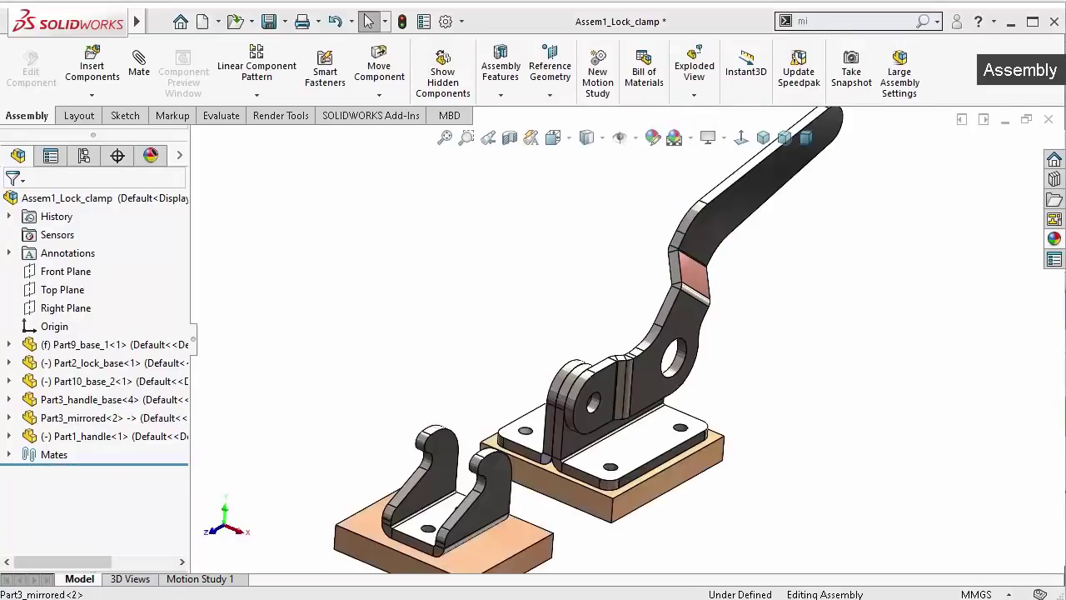
mouse_move(801, 382)
middle_mouse_down()
mouse_move(811, 445)
mouse_move(799, 395)
middle_mouse_up()
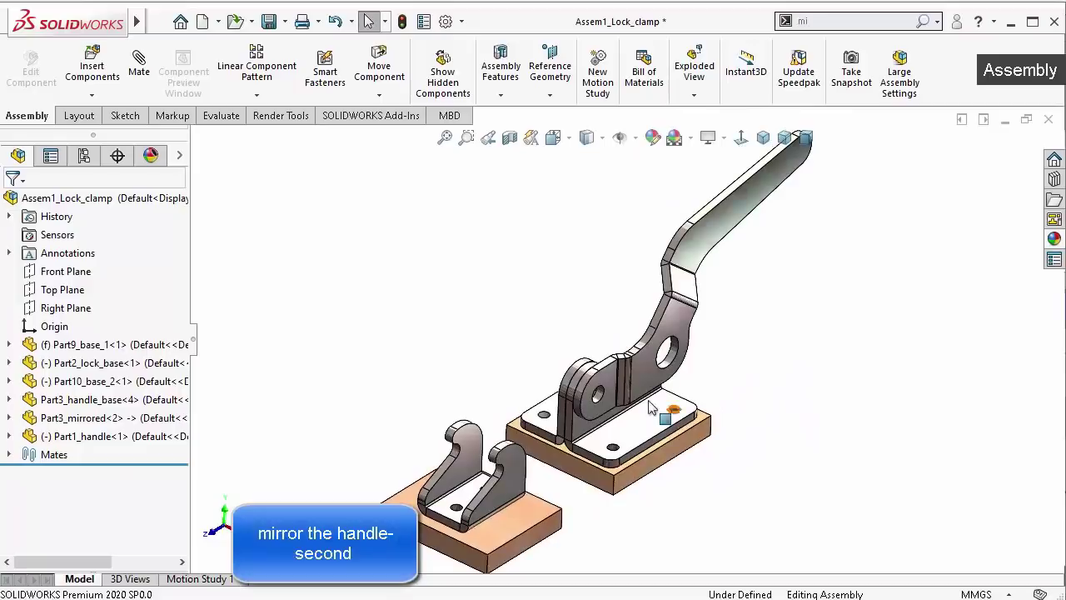
scroll(635, 398, "down", 3)
left_click(650, 342)
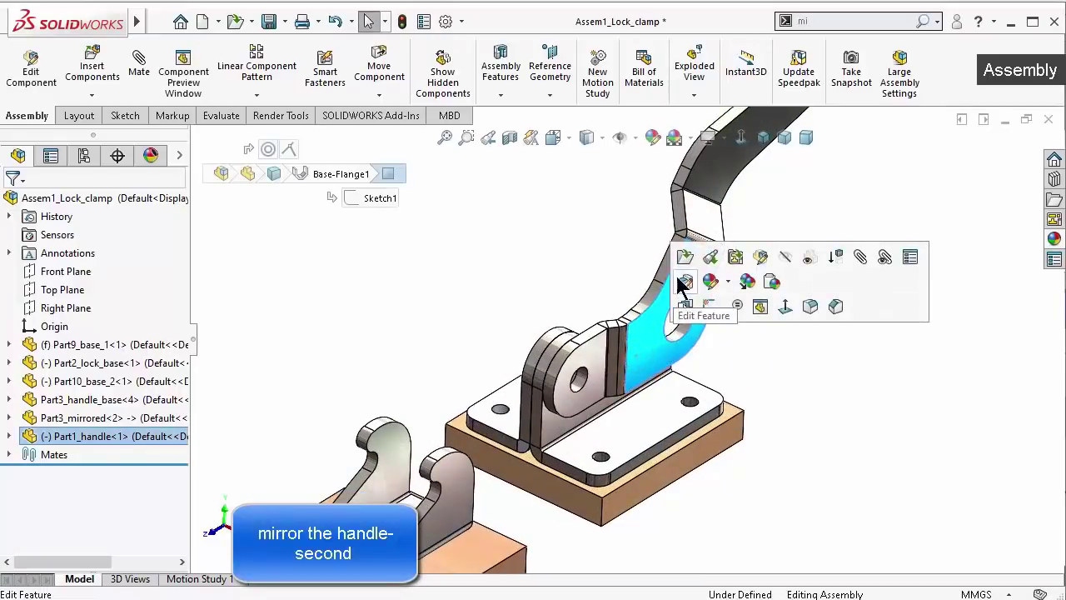
left_click(681, 257)
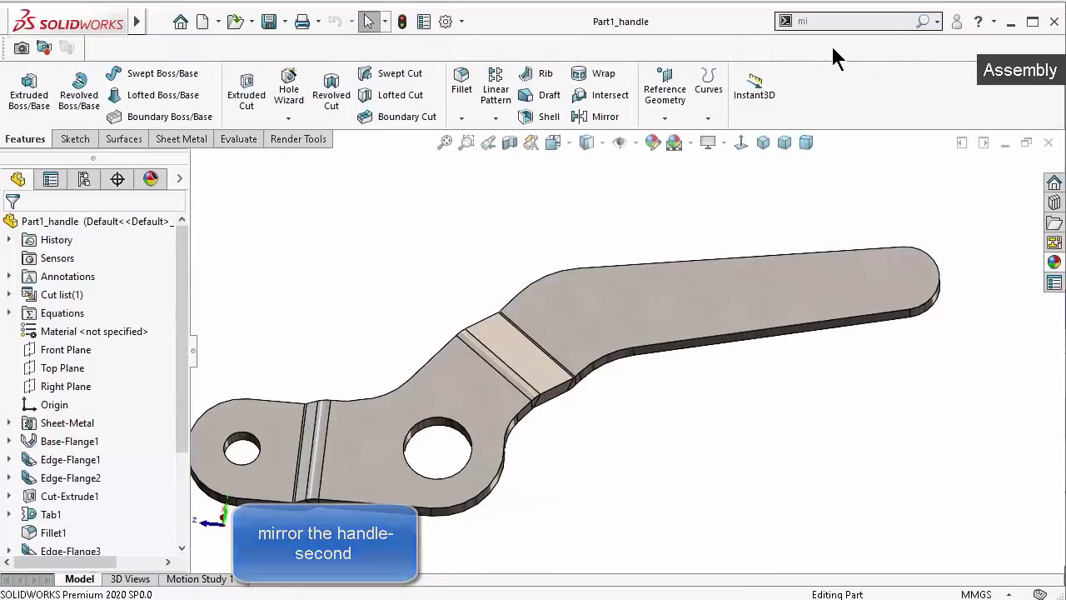
Create a mirrored derived copy of the handle across its Right Plane, then return to Assem1_Lock_clamp
left_click(833, 25)
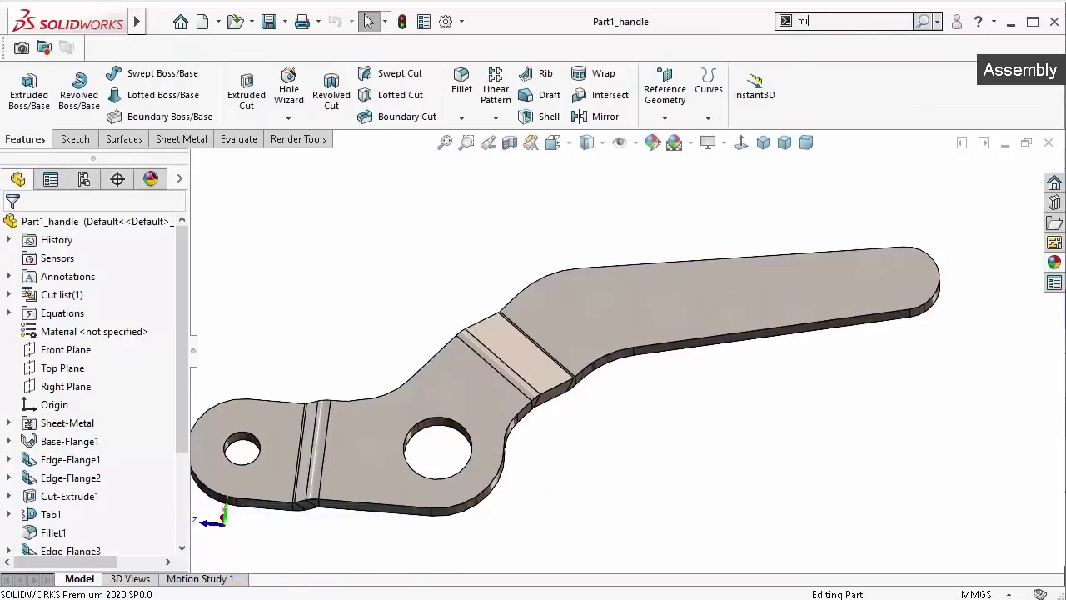
type("rr")
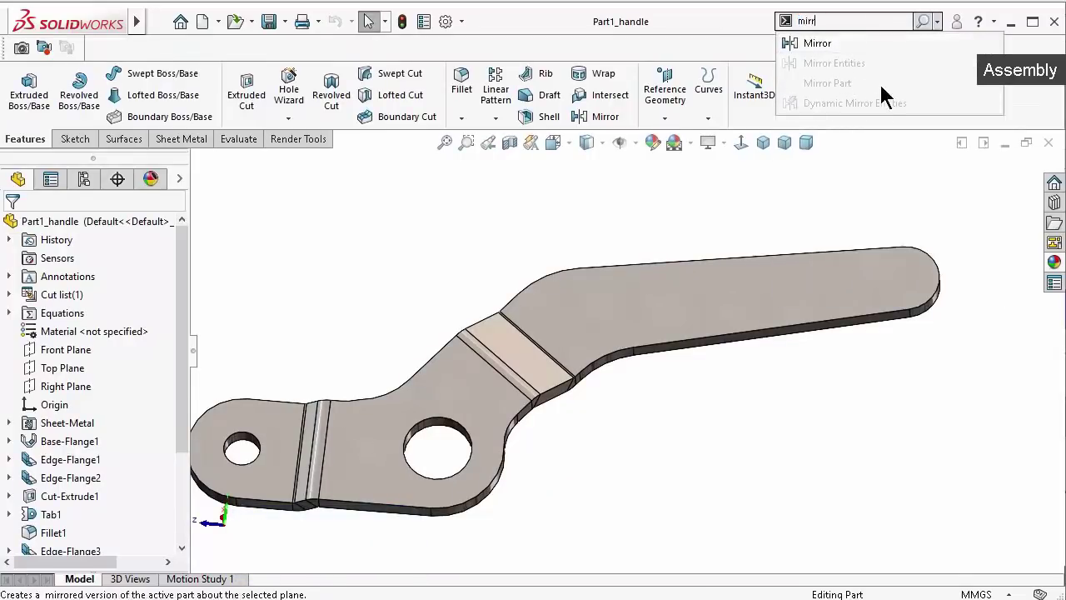
left_click(861, 208)
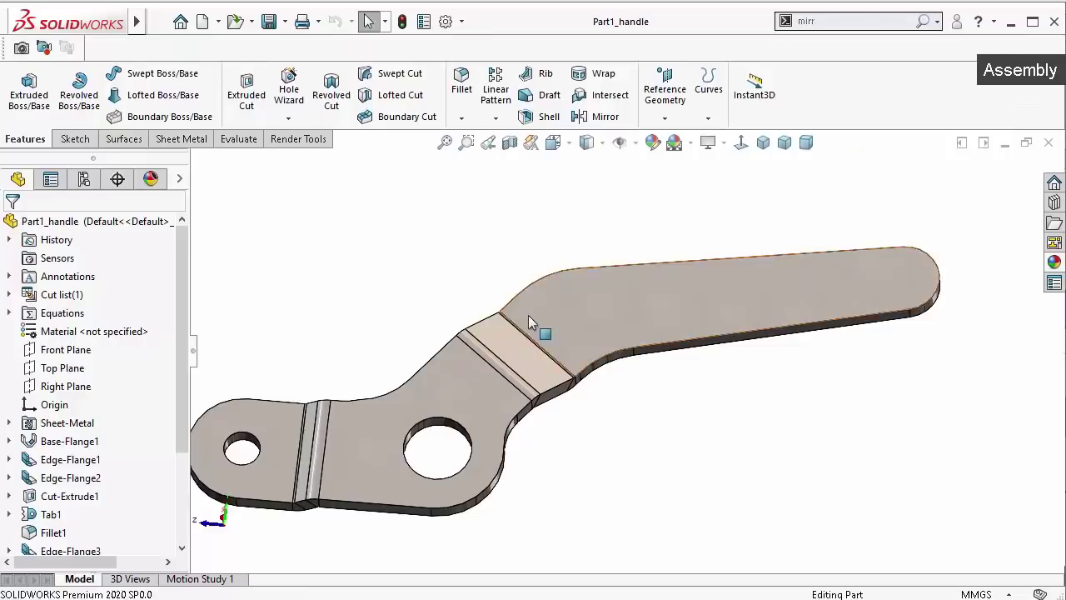
middle_click_drag(542, 336, 621, 476)
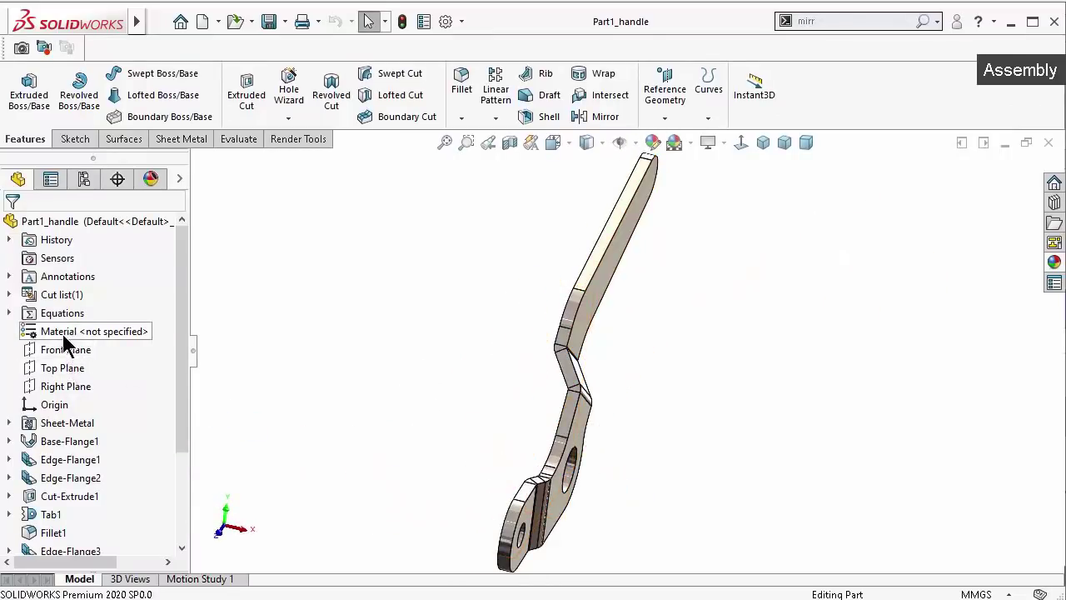
left_click(58, 385)
mouse_move(195, 352)
middle_mouse_down()
mouse_move(536, 297)
mouse_move(572, 242)
middle_mouse_up()
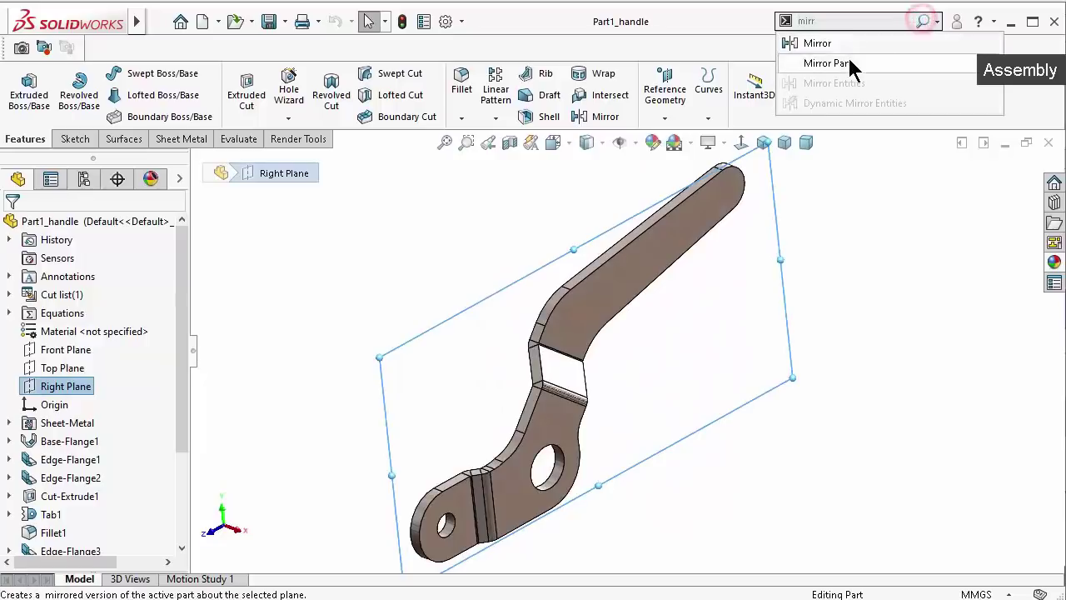
left_click(847, 63)
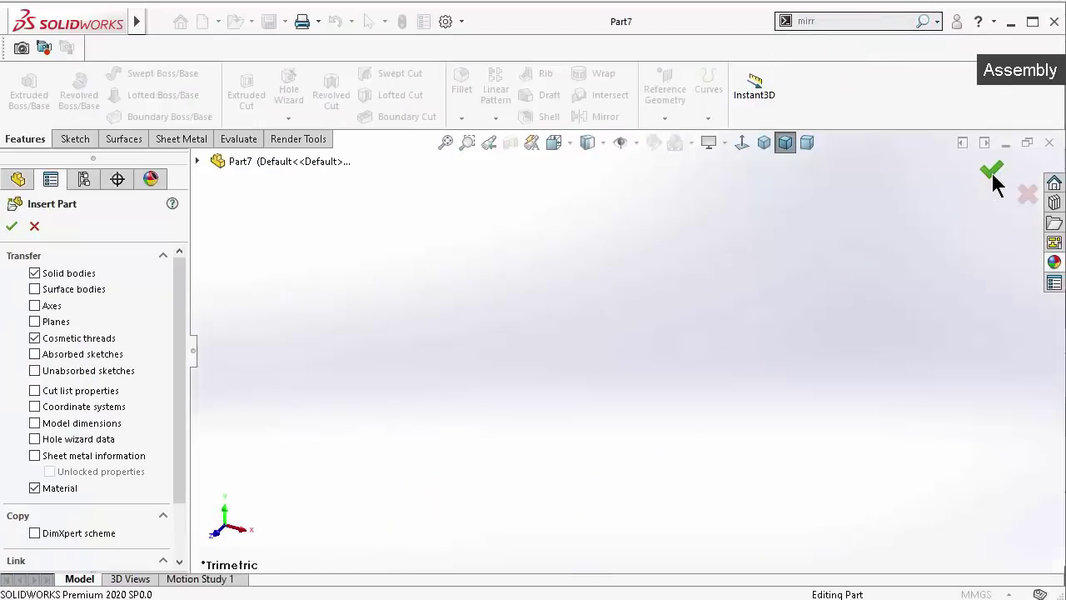
left_click(992, 173)
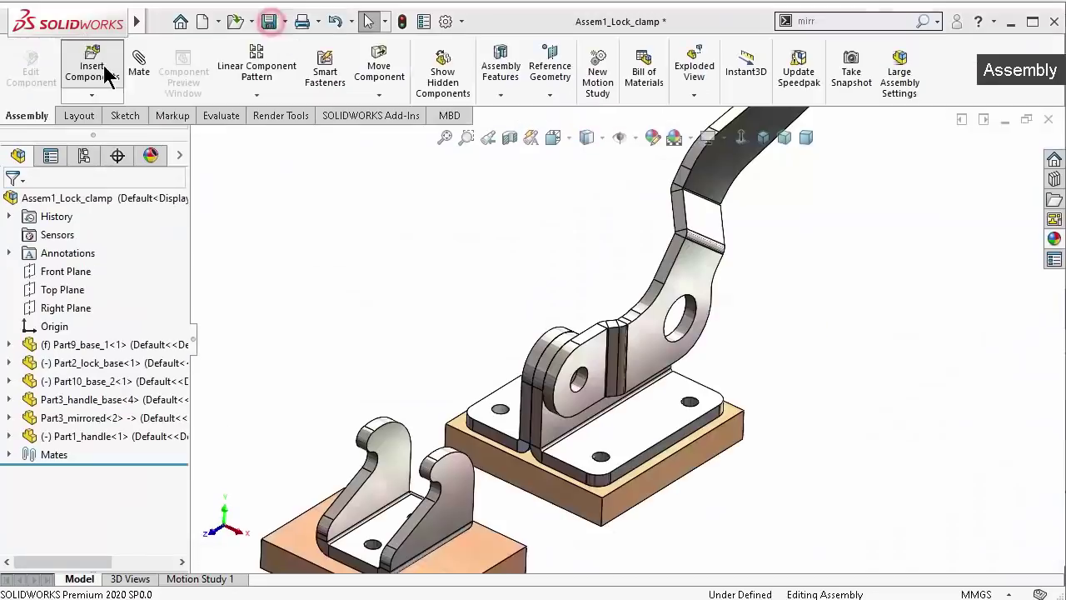
left_click(98, 68)
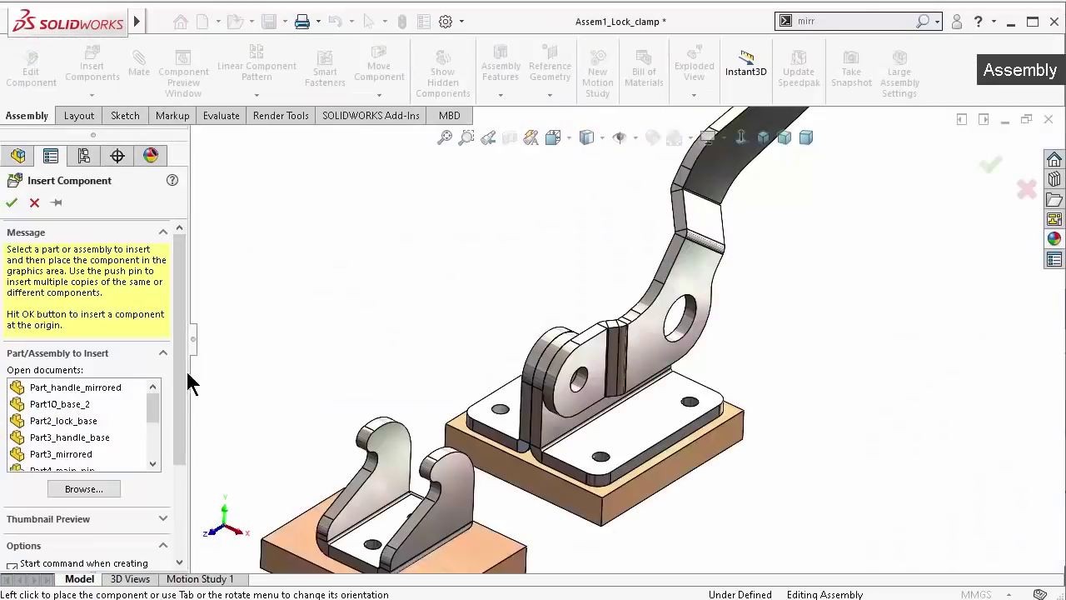
Insert Part_handle_mirrored and make its pivot hole concentric with the handle base hole
left_click(124, 387)
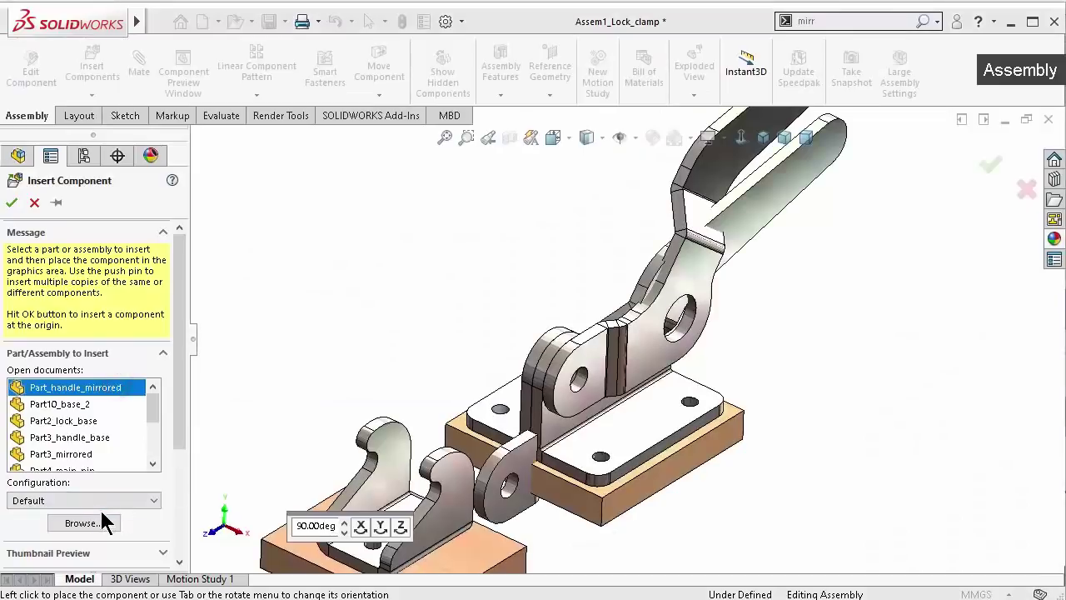
left_click(525, 285)
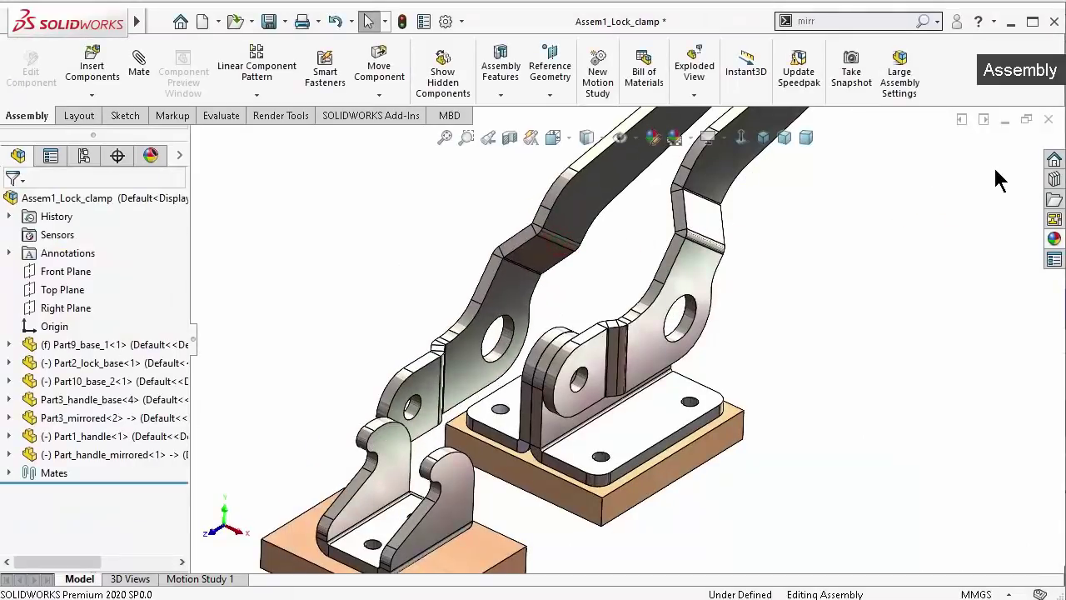
scroll(493, 407, "down", 3)
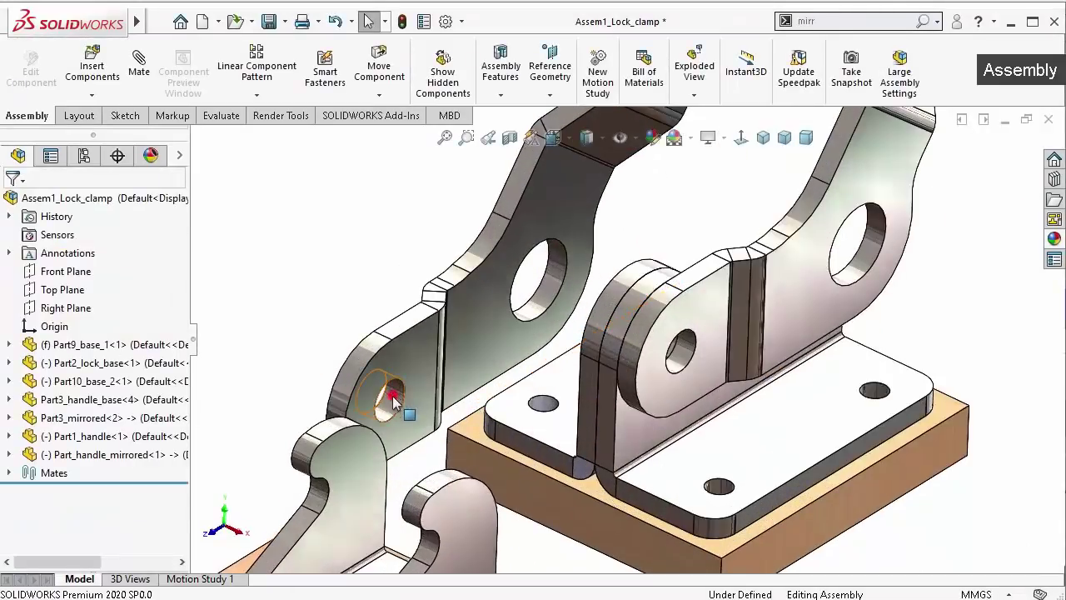
left_click(394, 402)
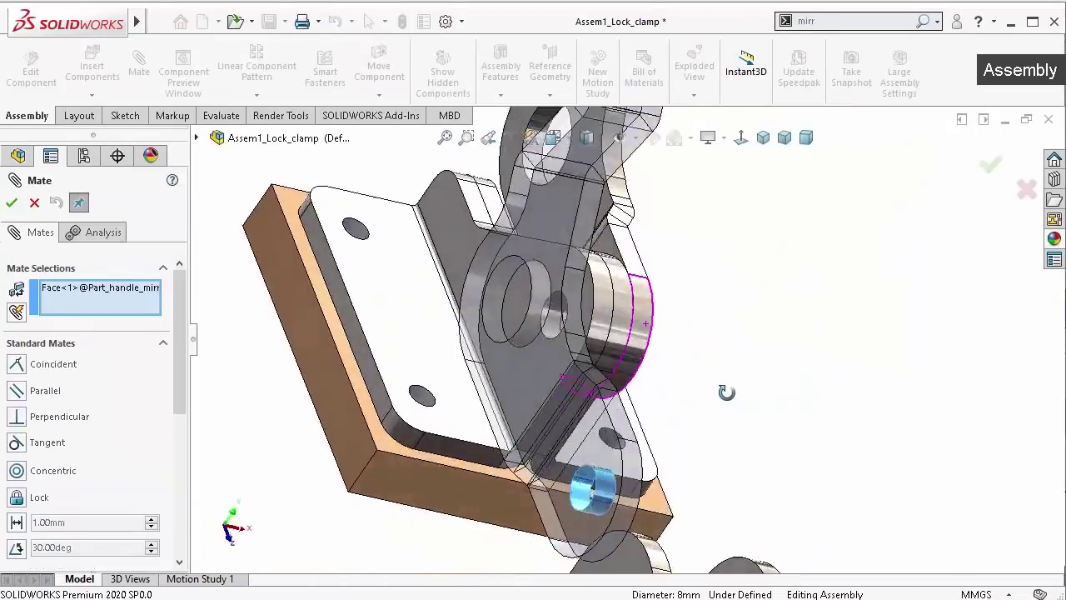
middle_click_drag(723, 342, 783, 487)
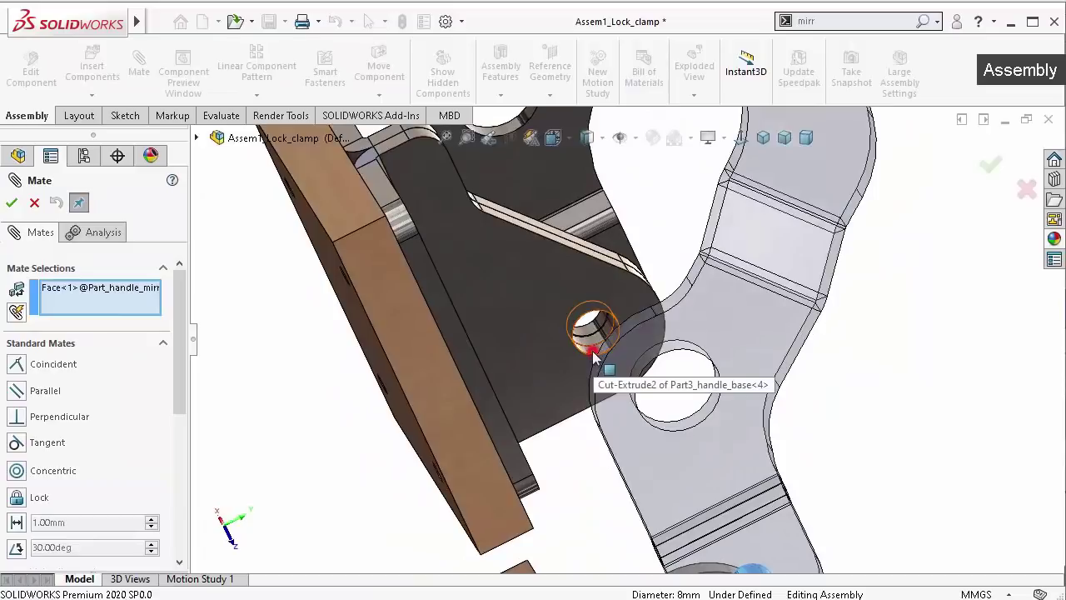
left_click(592, 354)
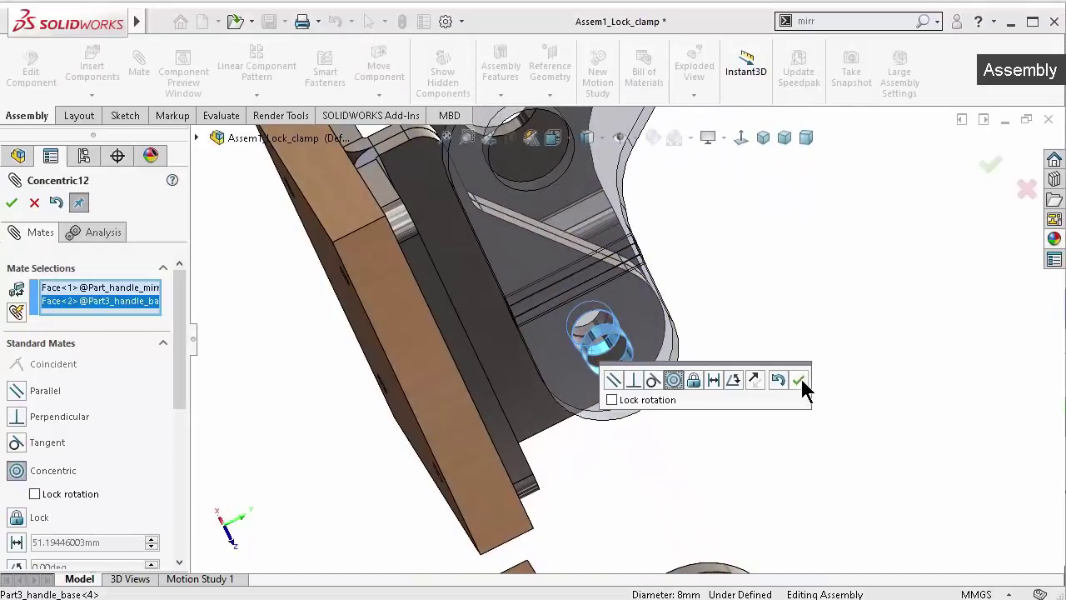
left_click(798, 381)
Make the mirrored handle's side face coincident with the handle base's side face
middle_click_drag(877, 409, 709, 340)
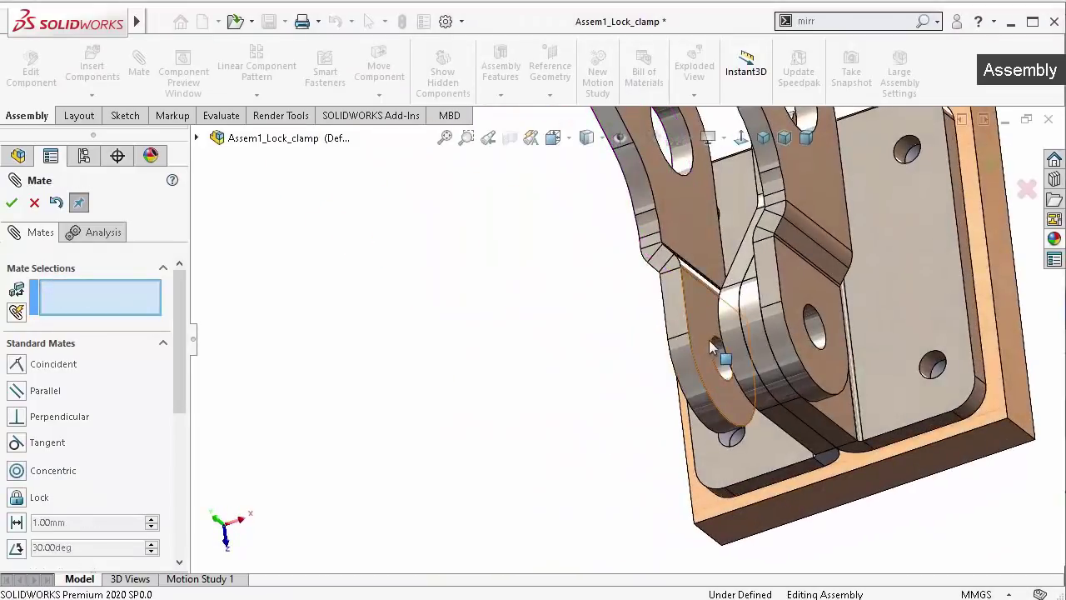
left_click(708, 316)
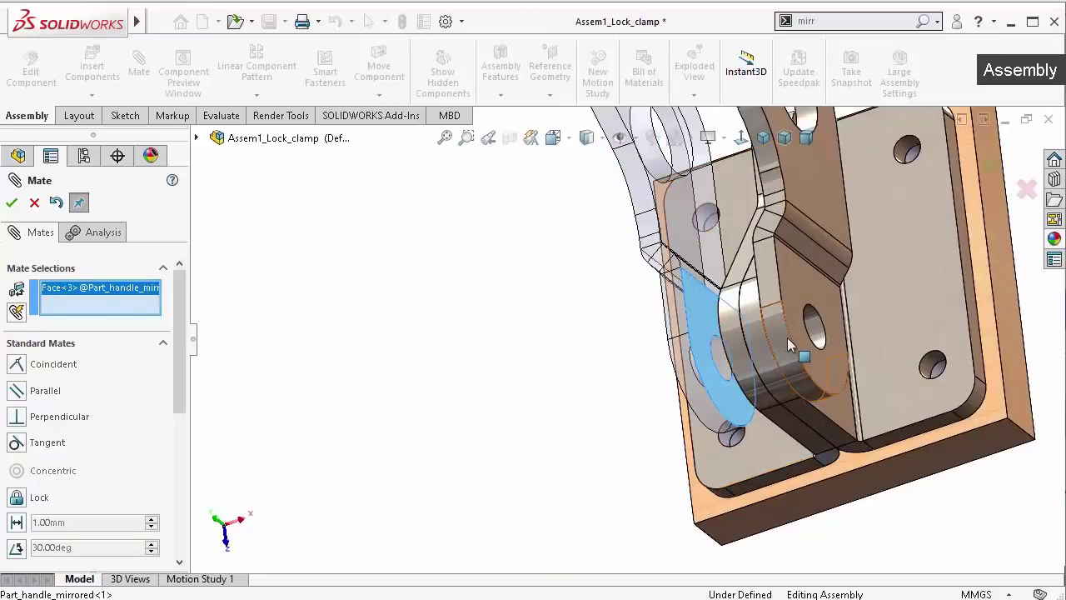
middle_click_drag(628, 359, 769, 297)
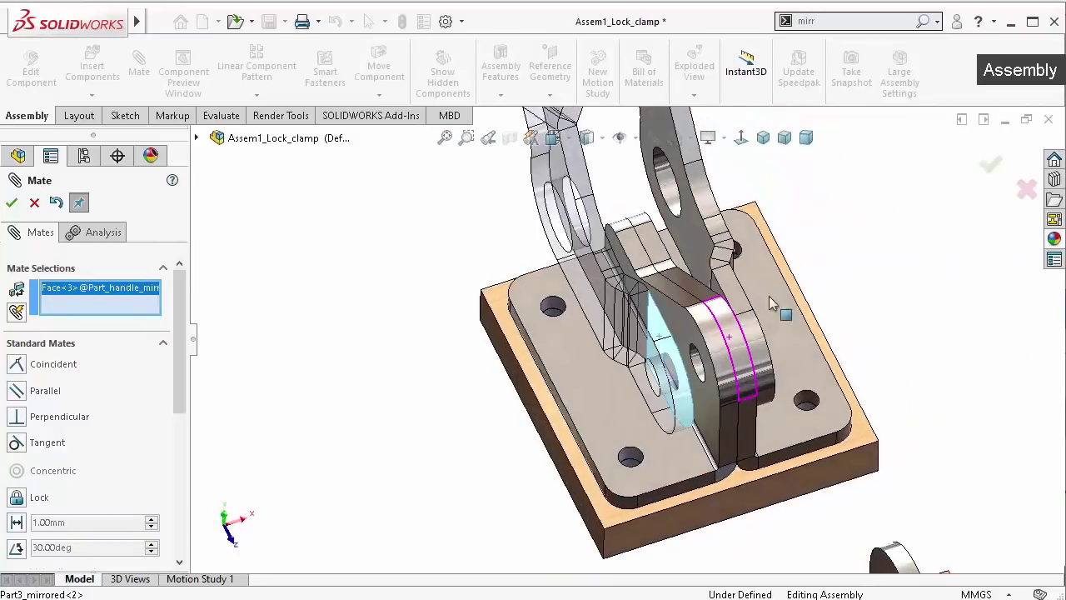
left_click(708, 426)
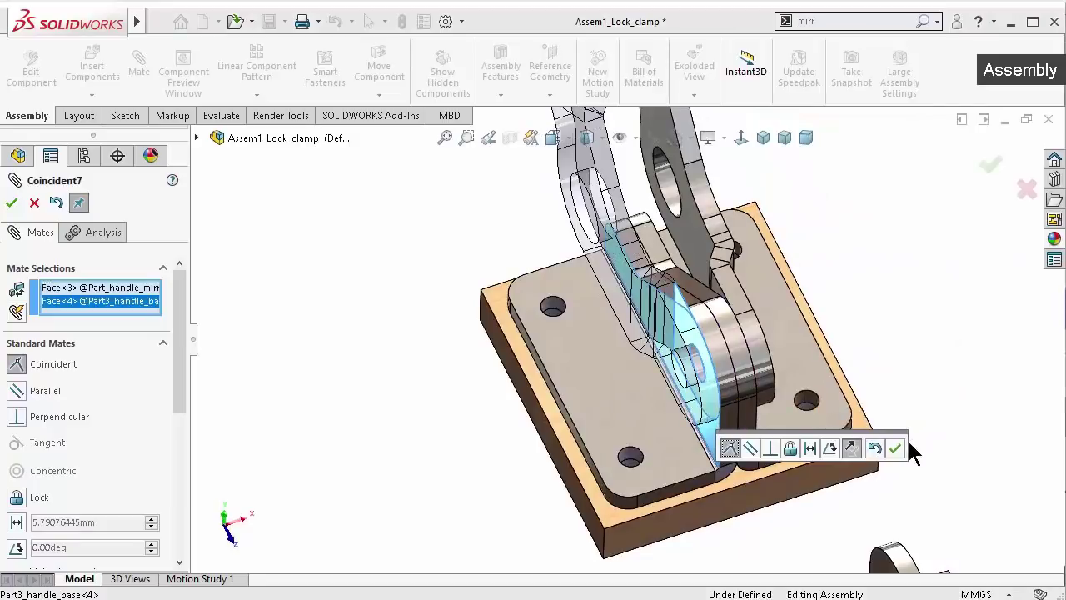
left_click(898, 447)
mouse_move(852, 340)
middle_mouse_down()
mouse_move(667, 172)
mouse_move(579, 307)
mouse_move(700, 466)
middle_mouse_up()
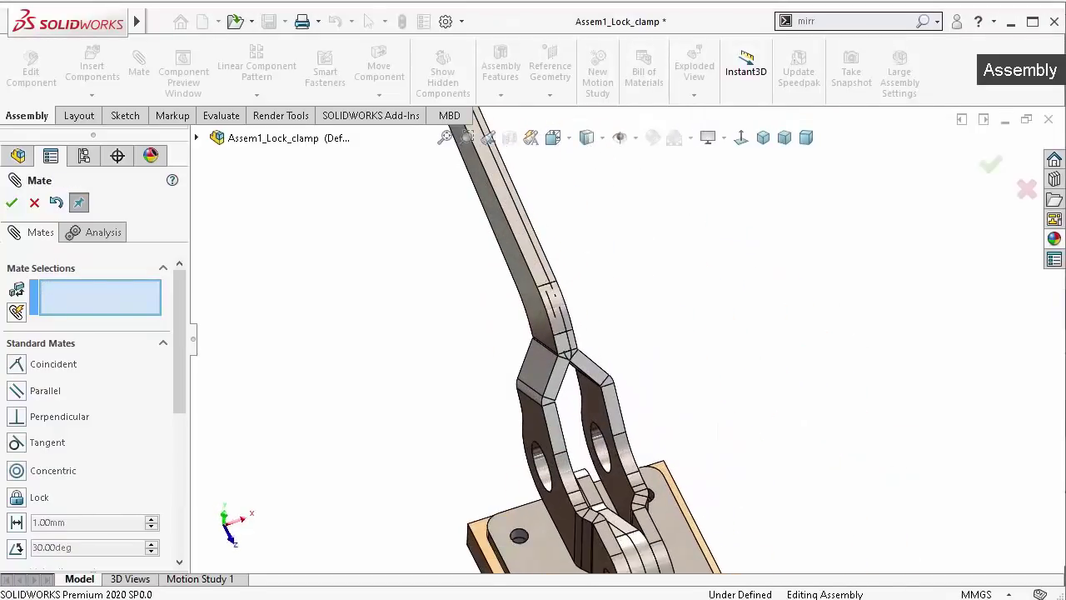
Delete the Coincident7 mate and swing the handle linkage to test its movement
left_click_drag(177, 371, 185, 528)
right_click(111, 408)
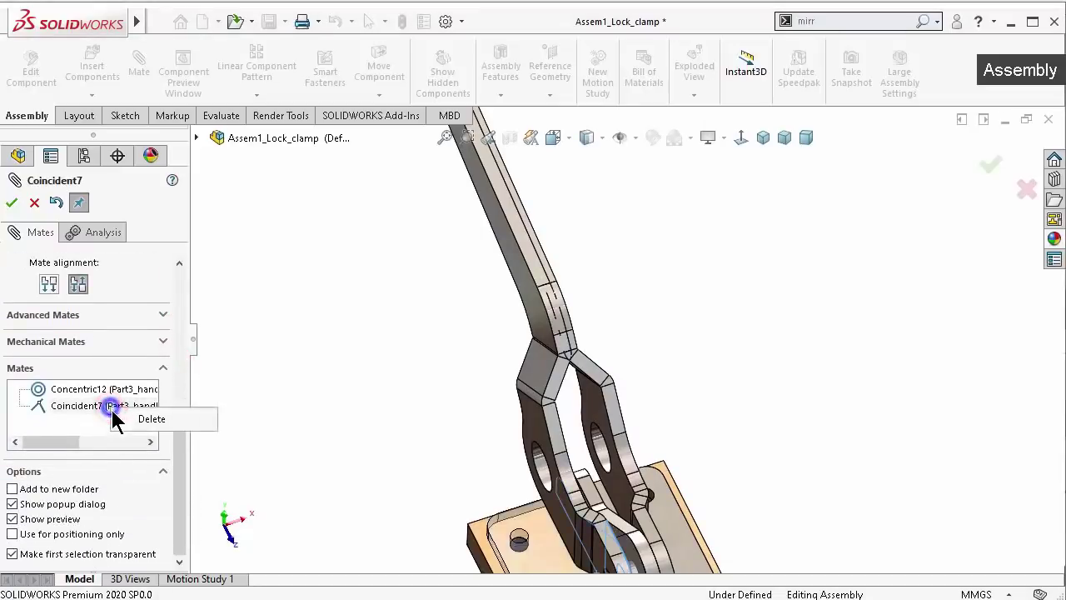
left_click(150, 419)
left_click_drag(563, 514, 679, 520)
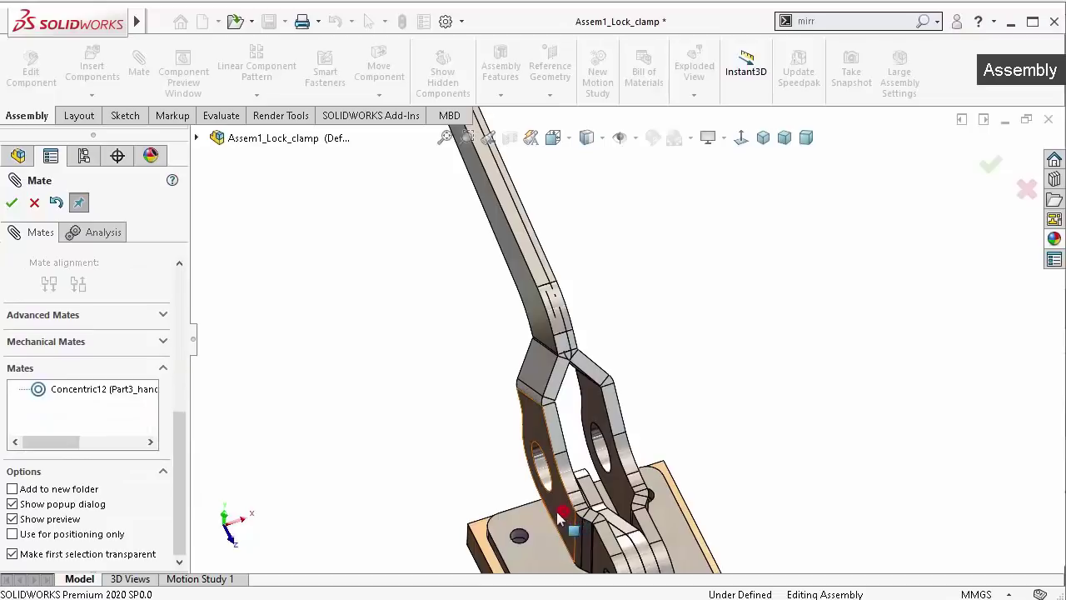
left_click_drag(791, 504, 625, 465)
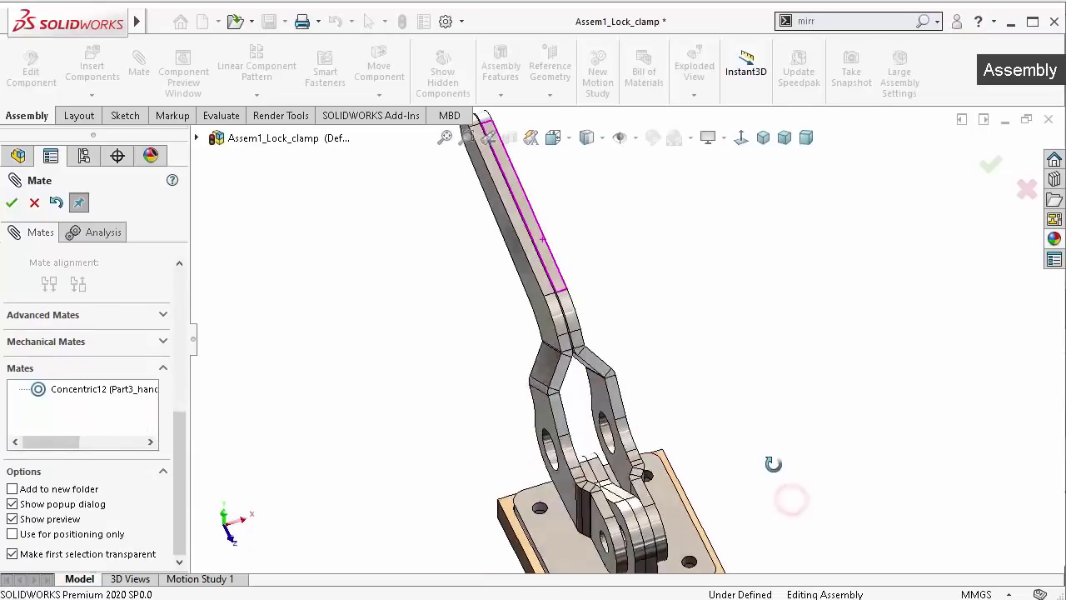
Delete the Coincident6 mate so the second handle sits beside the first
left_click(12, 202)
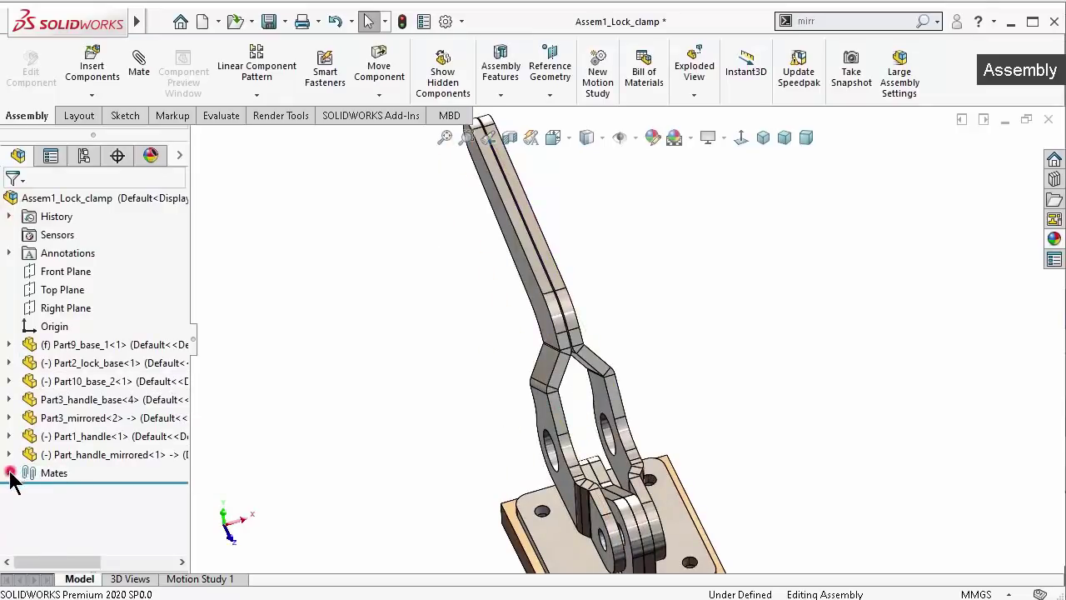
left_click(9, 473)
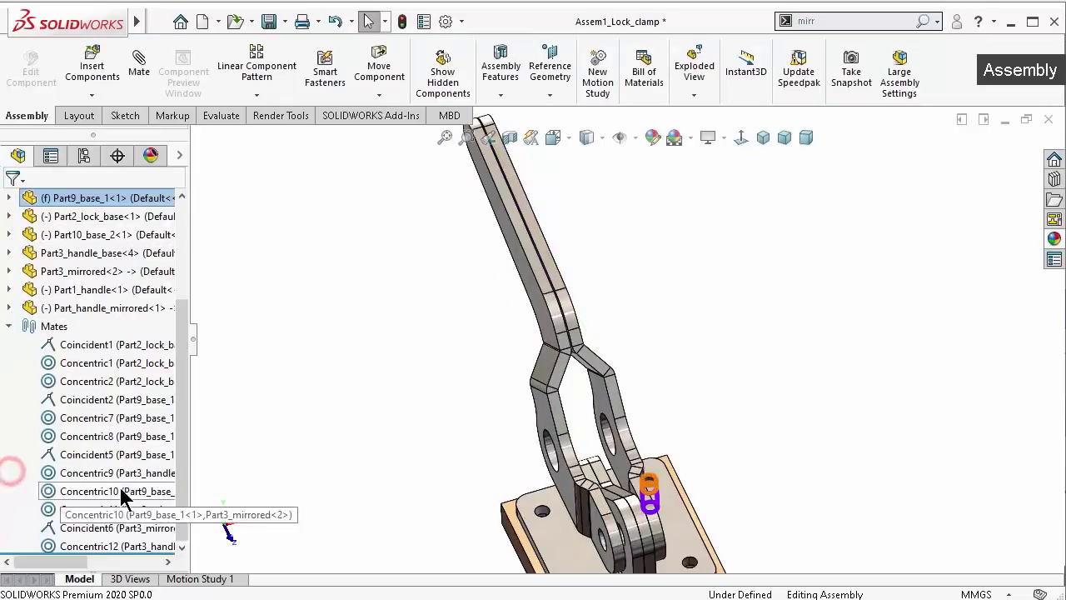
right_click(98, 528)
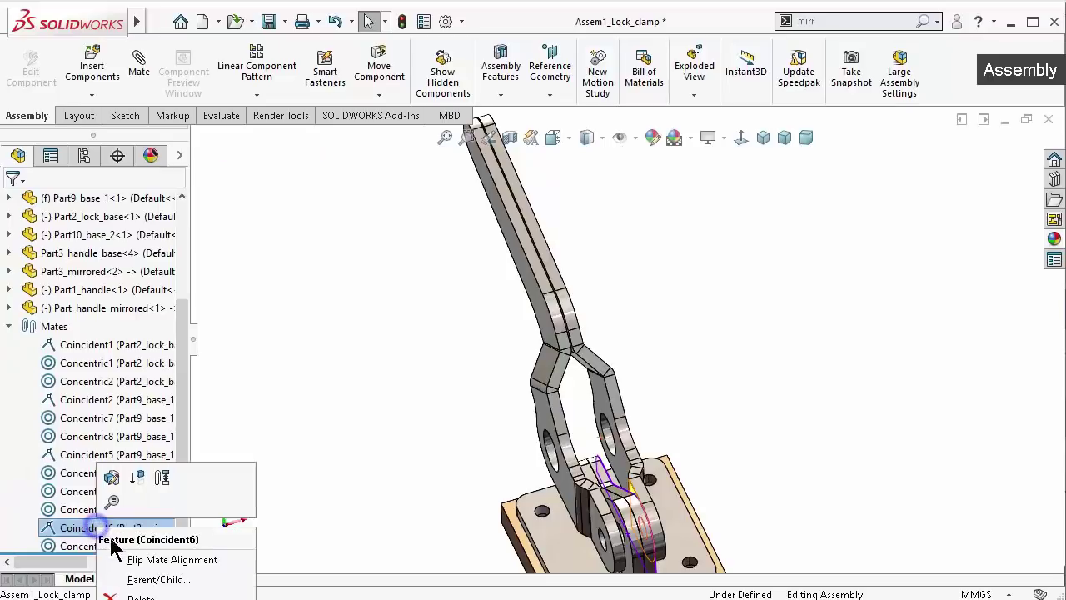
left_click(140, 596)
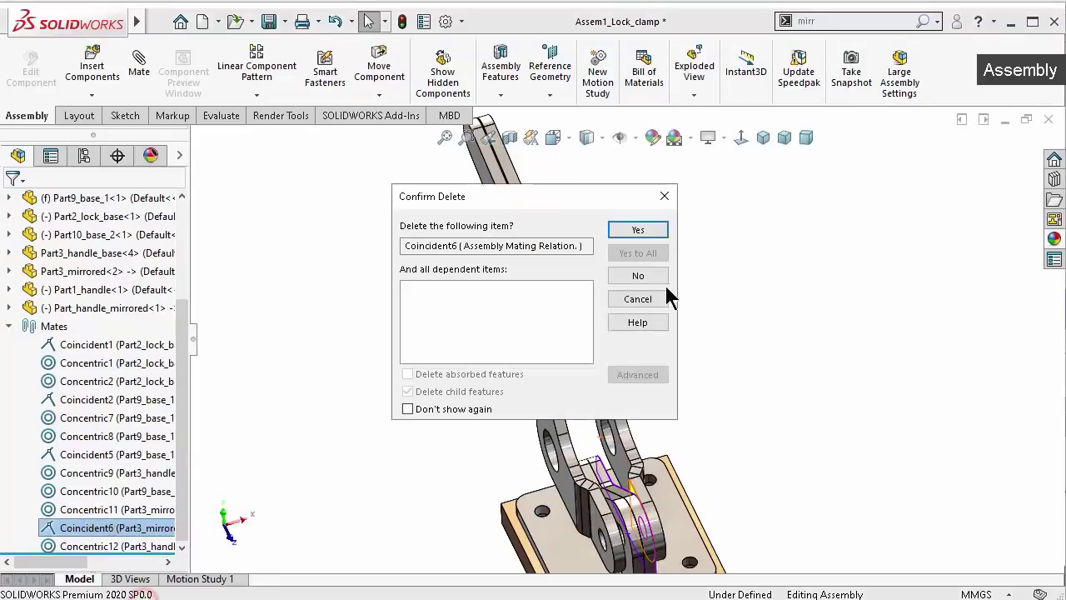
left_click(652, 232)
left_click_drag(637, 439, 651, 423)
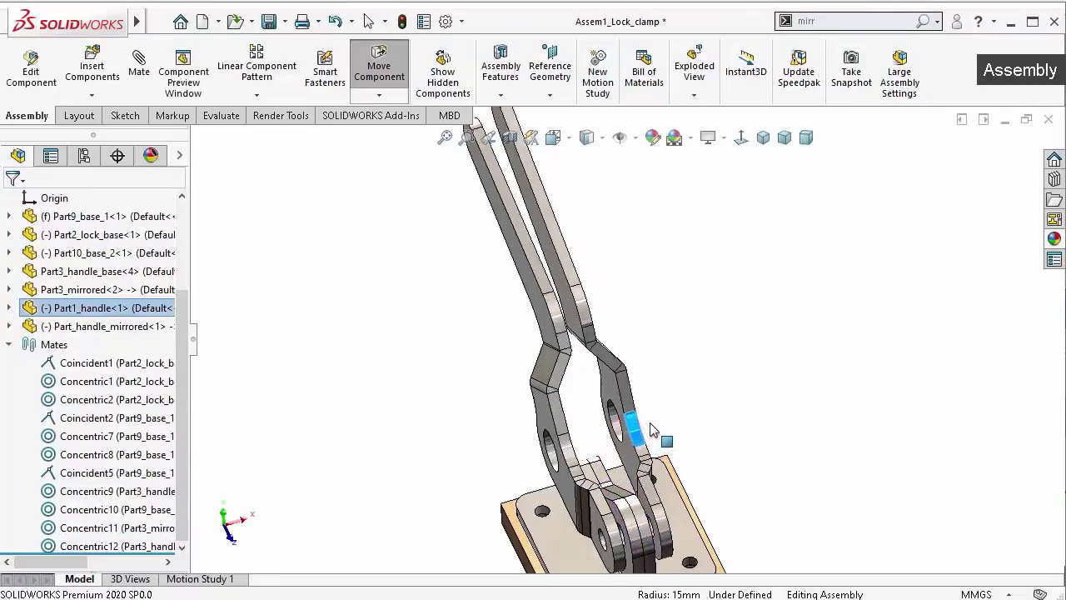
Mate the two handle arm faces coincident, orbiting to open the gap between the arms
left_click(676, 265)
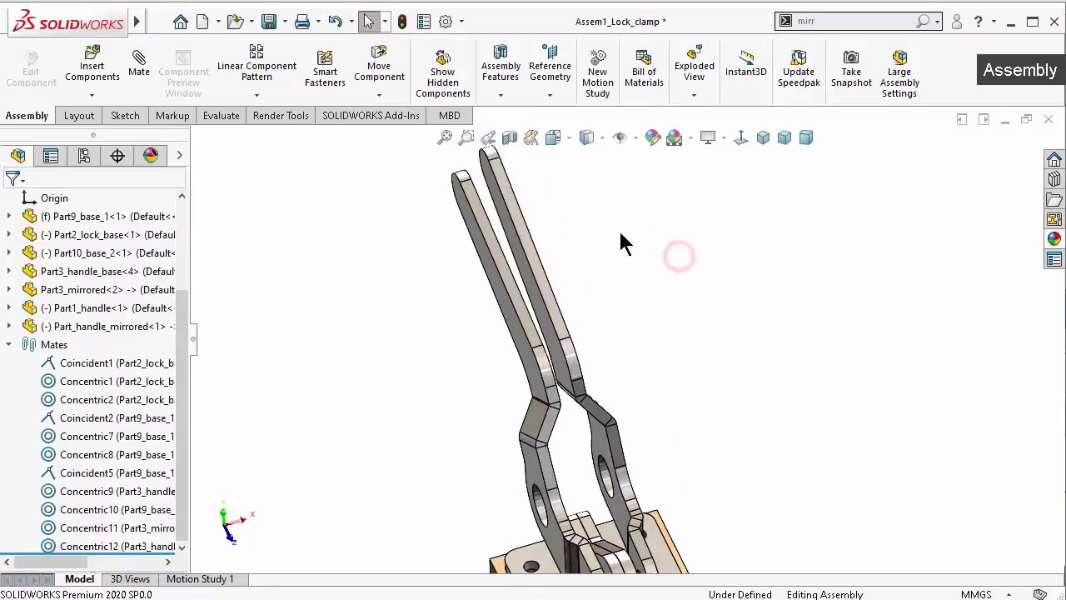
middle_click_drag(677, 265, 602, 235)
scroll(542, 347, "down", 3)
scroll(562, 367, "down", 3)
middle_click_drag(563, 367, 612, 376)
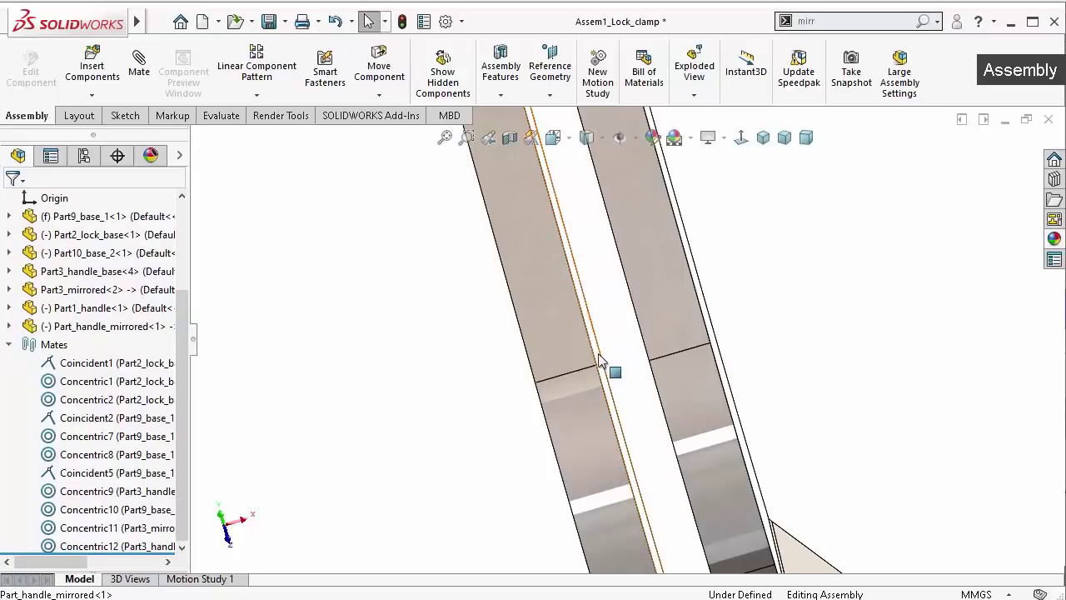
left_click(595, 360)
left_click(437, 348)
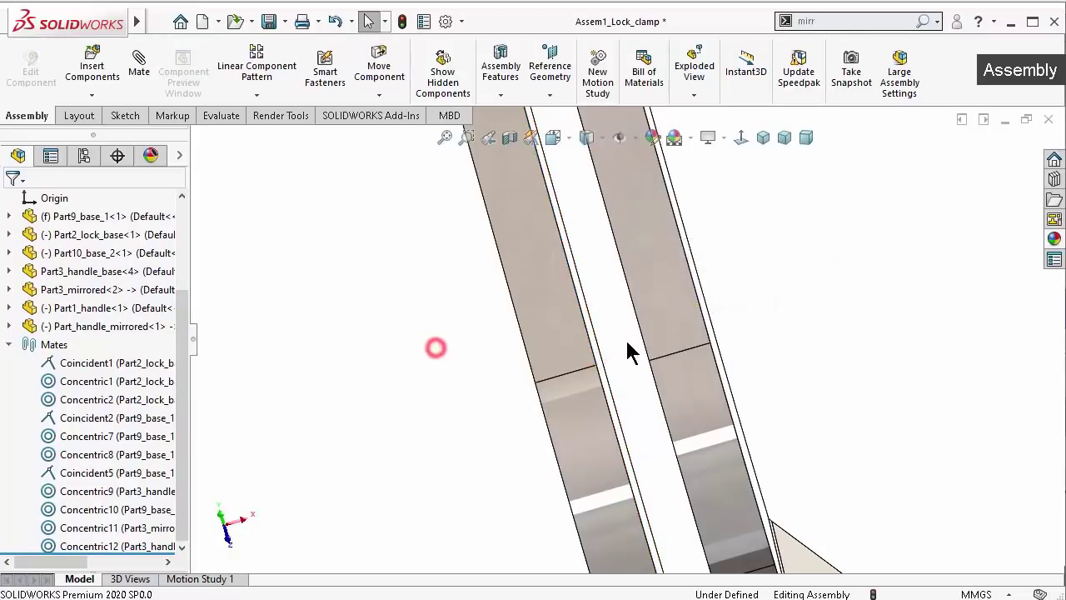
scroll(620, 383, "down", 2)
left_click(605, 428)
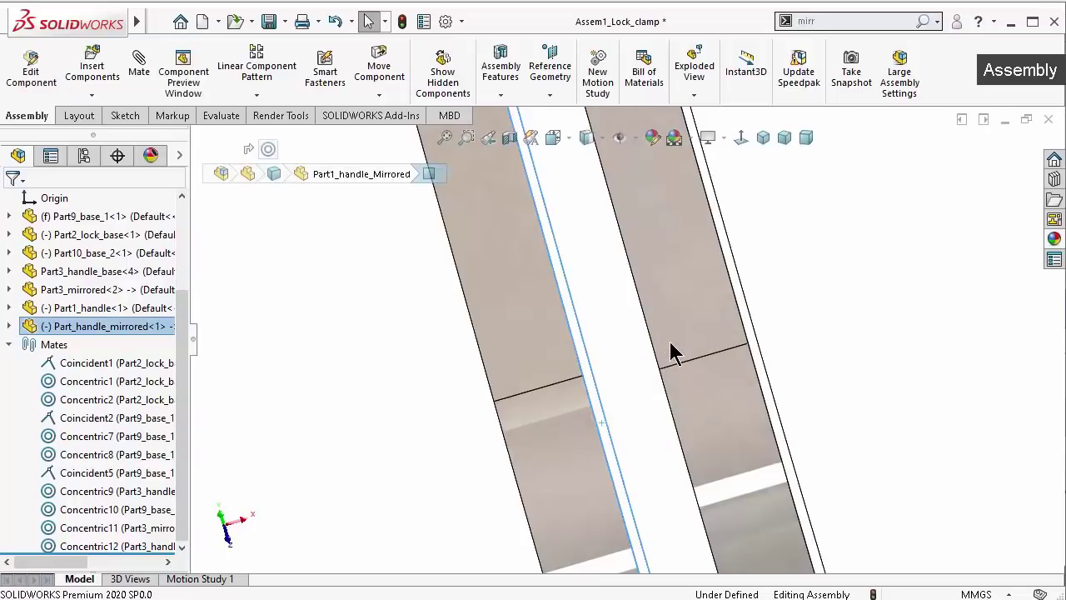
left_click(675, 338)
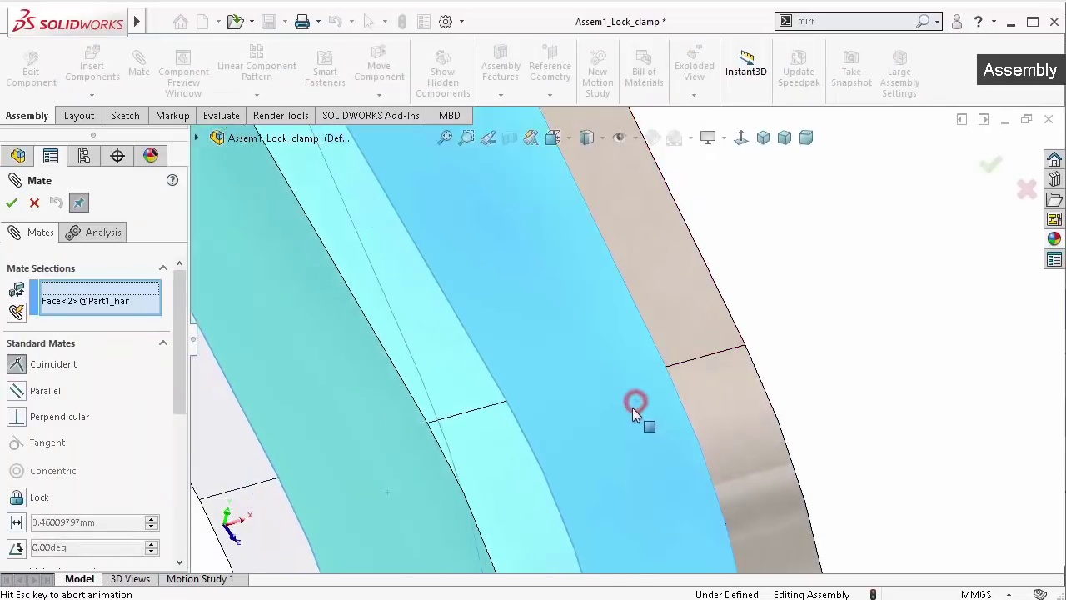
left_click(632, 407)
left_click(821, 436)
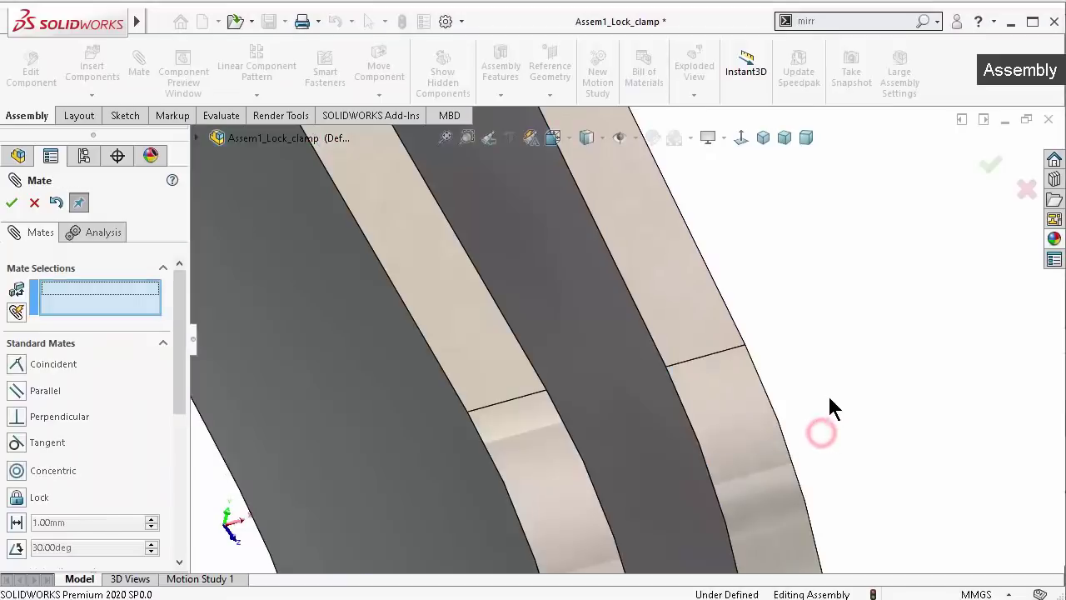
Add a coincident mate between Part1_handle's arm top face and the Part_handle_mirrored face
scroll(686, 452, "up", 5)
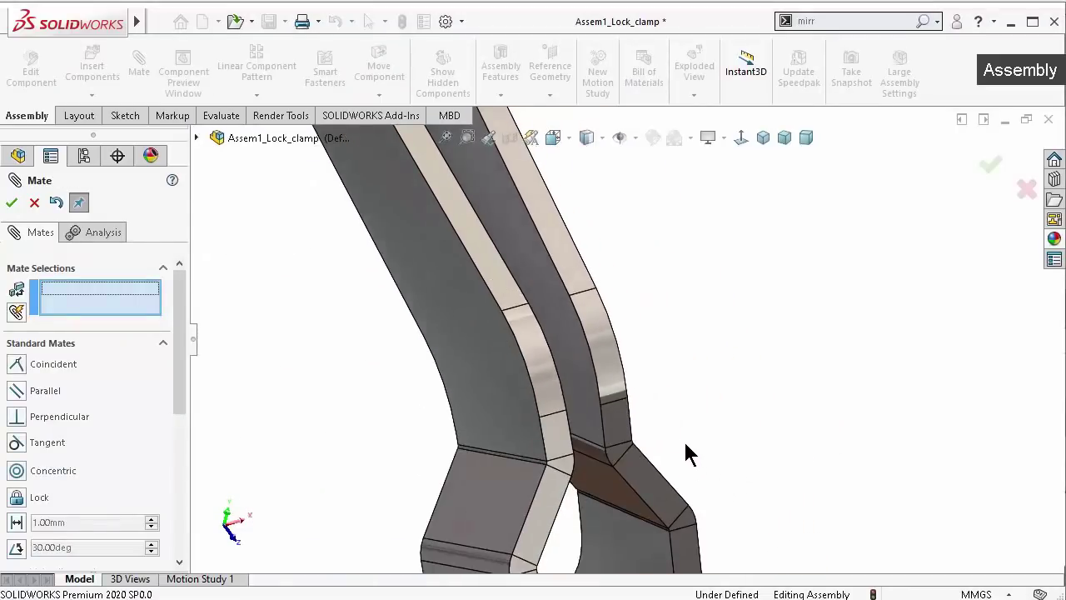
mouse_move(691, 447)
middle_mouse_down()
mouse_move(658, 423)
mouse_move(757, 356)
mouse_move(759, 438)
mouse_move(666, 412)
middle_mouse_up()
scroll(535, 357, "down", 5)
left_click(542, 334)
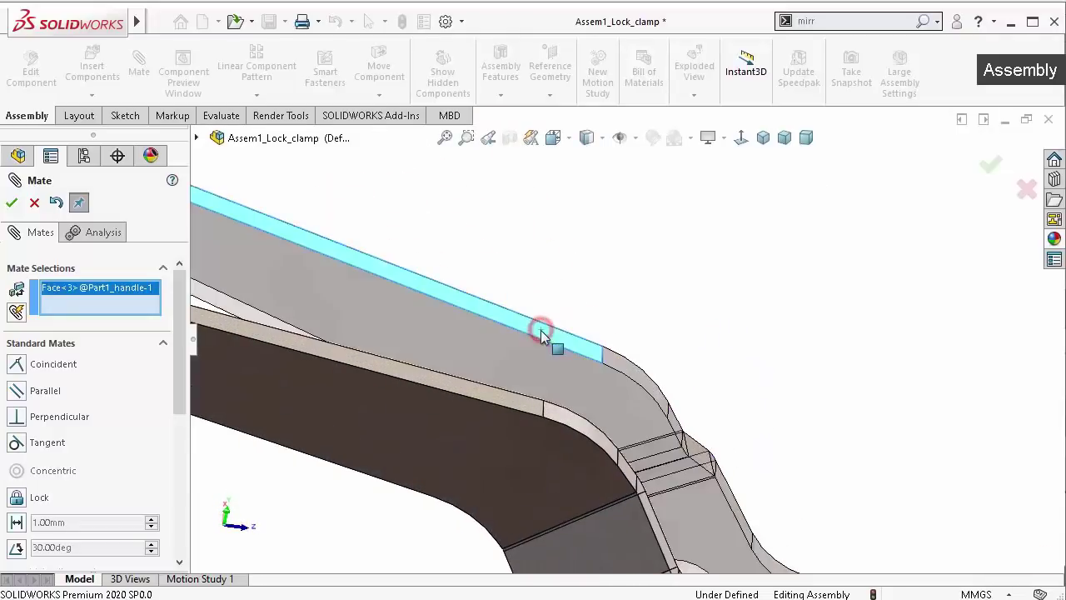
left_click(511, 403)
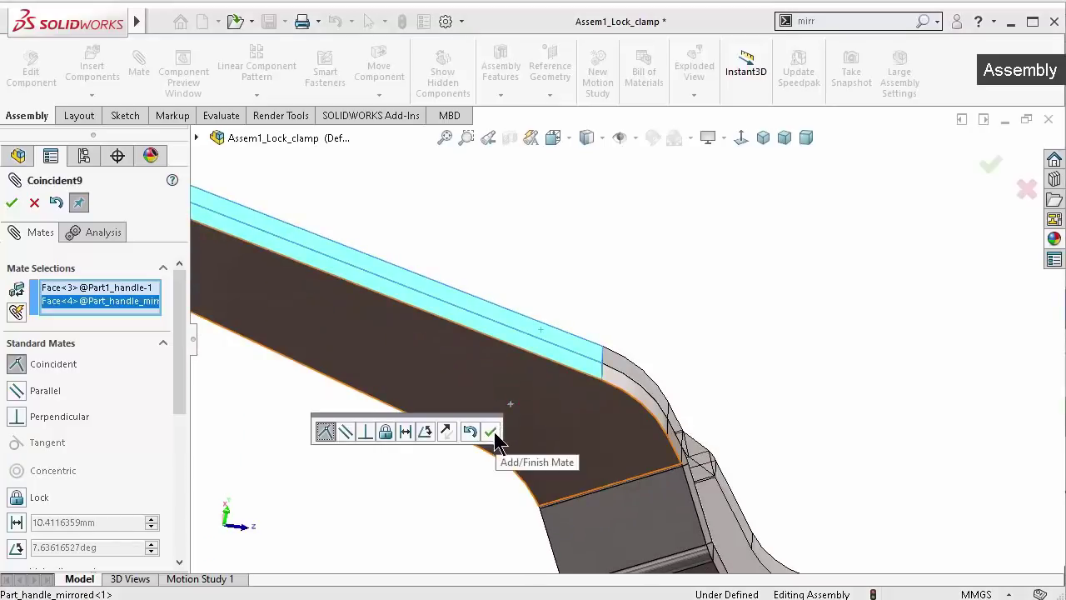
left_click(489, 431)
scroll(525, 407, "up", 3)
scroll(587, 408, "up", 2)
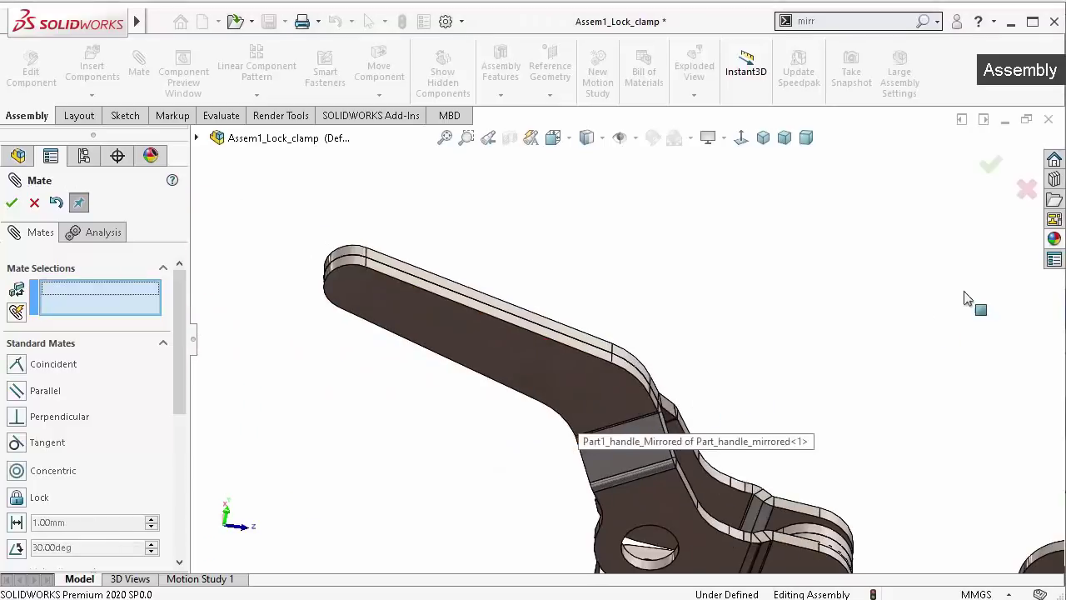
Close the Mate PropertyManager, orbit around the clamp base and pick a mirrored-handle face
left_click(991, 165)
scroll(875, 473, "up", 3)
middle_click_drag(862, 475, 733, 517)
scroll(733, 519, "down", 3)
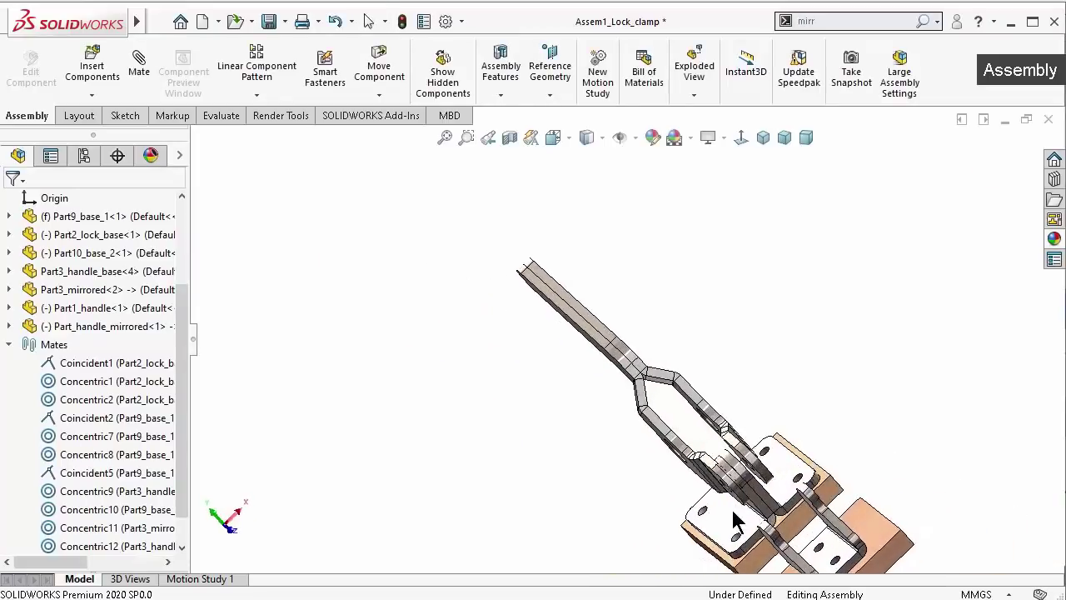
scroll(730, 454, "down", 2)
scroll(730, 454, "down", 3)
mouse_move(533, 300)
left_mouse_down()
mouse_move(523, 321)
mouse_move(457, 309)
left_mouse_up()
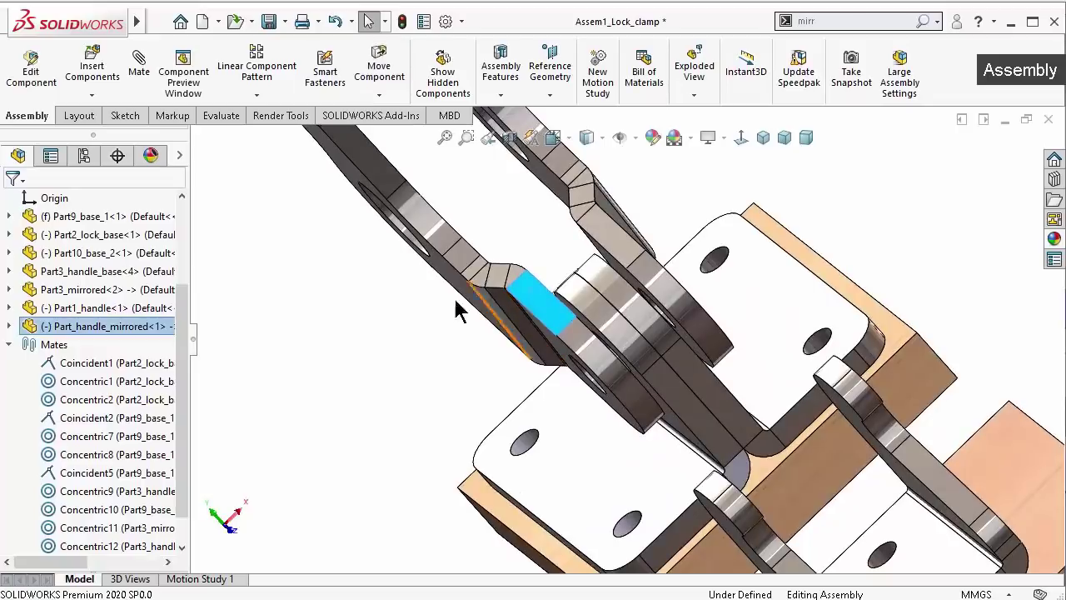
Start a fresh mate on a base side plate's inner face and choose the Width advanced mate
left_click(139, 71)
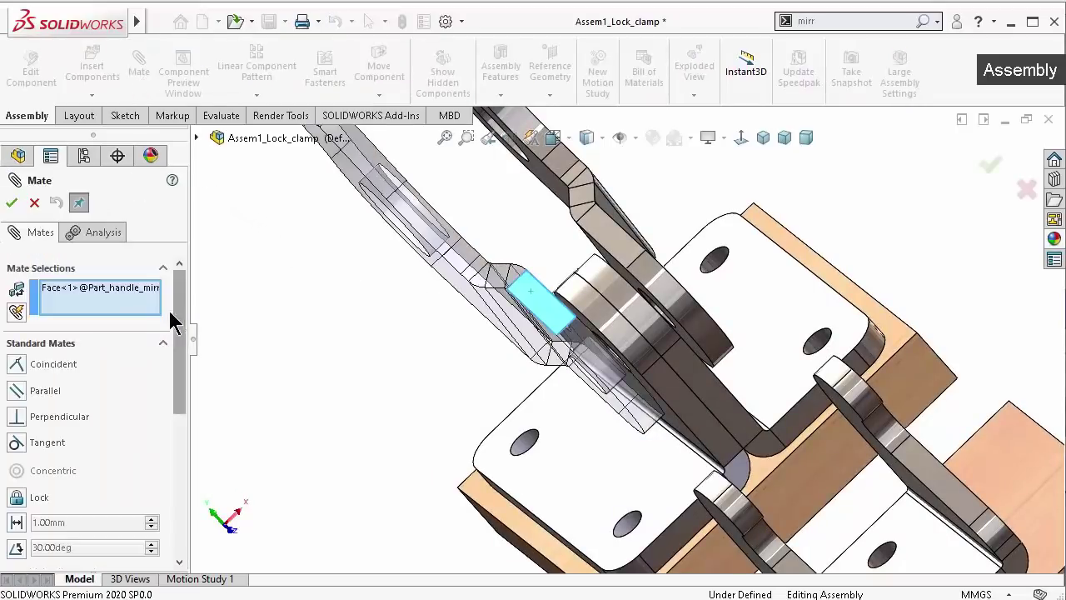
right_click(133, 316)
left_click(159, 309)
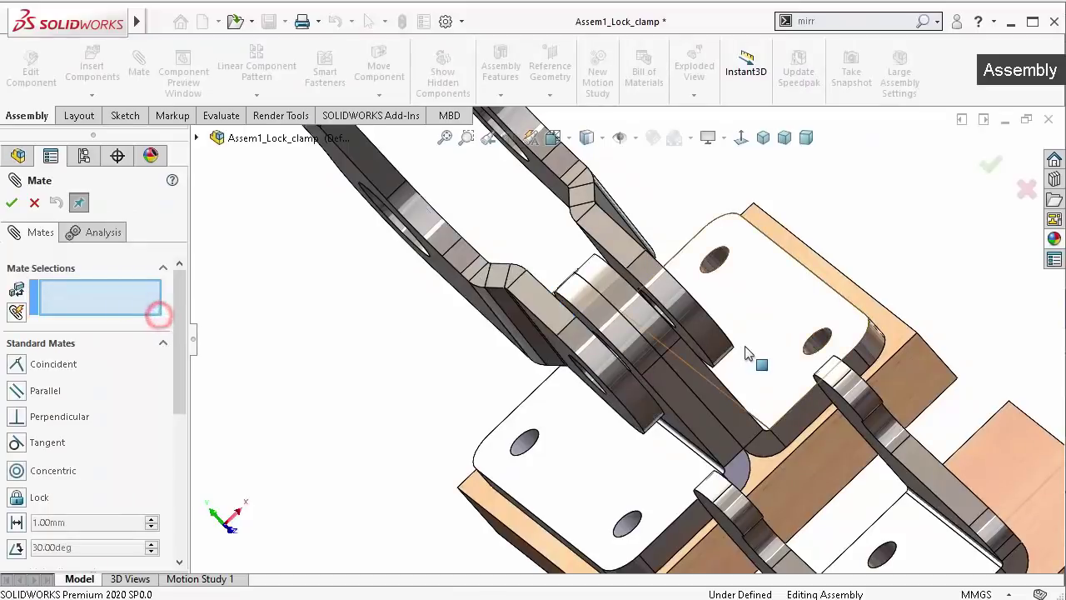
scroll(726, 388, "down", 3)
scroll(704, 426, "down", 3)
left_click(676, 405)
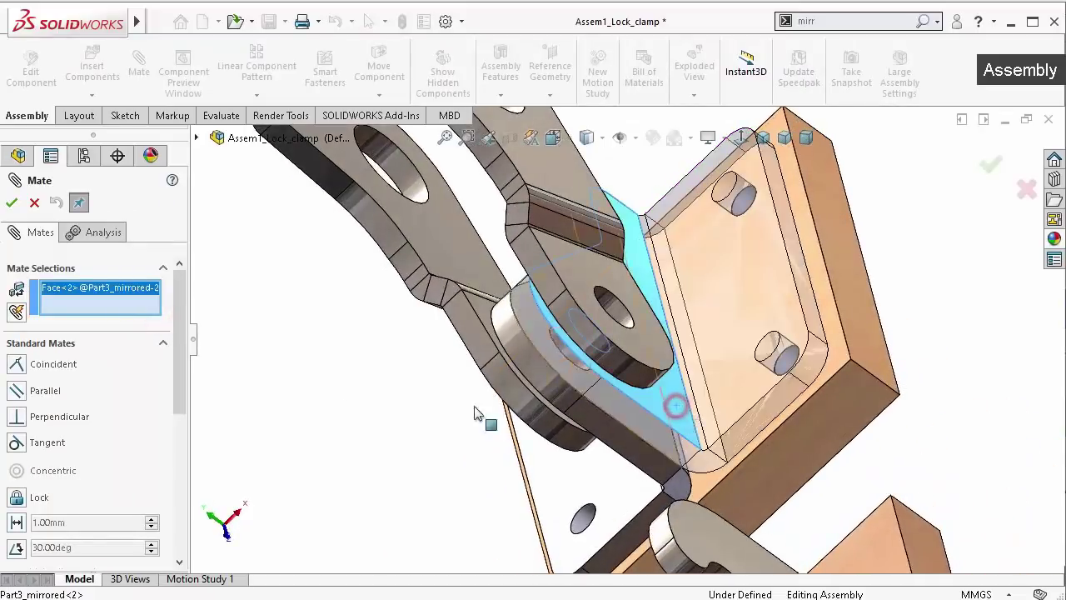
left_click_drag(185, 383, 183, 477)
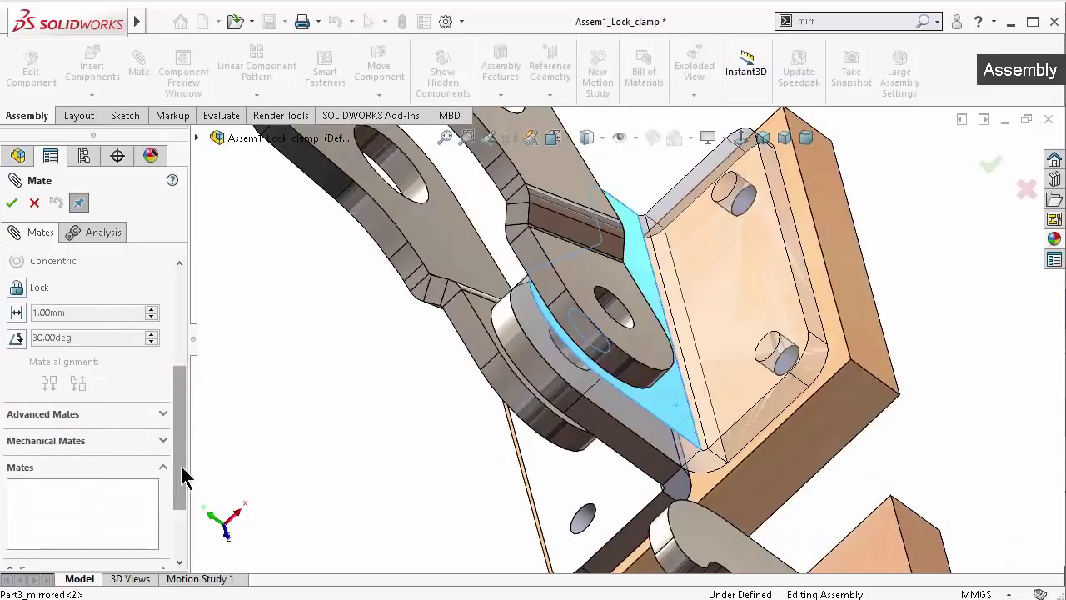
left_click(103, 416)
left_click_drag(183, 427, 177, 392)
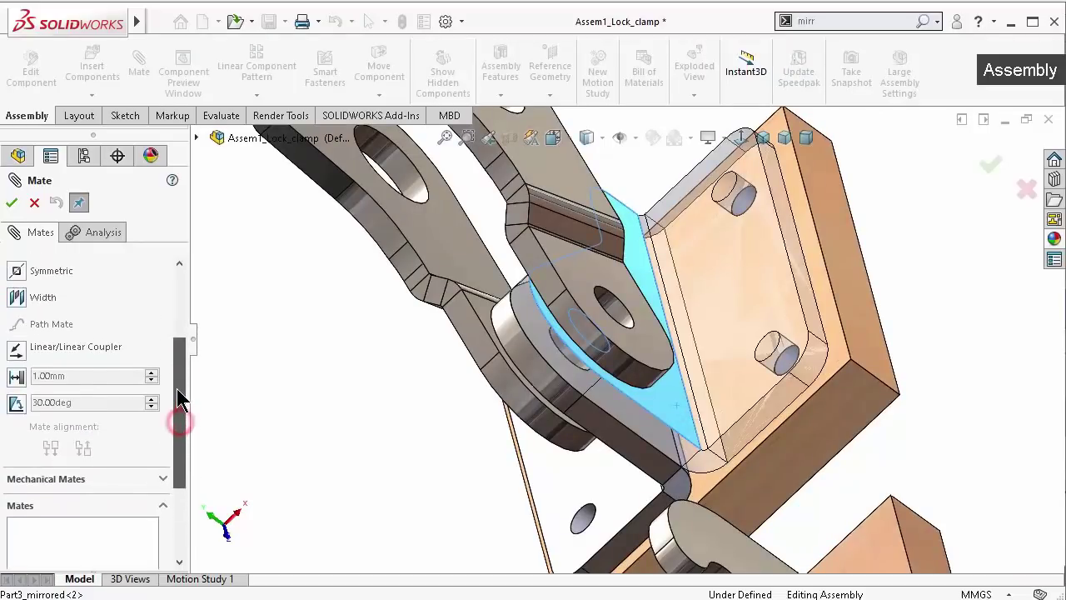
left_click(24, 302)
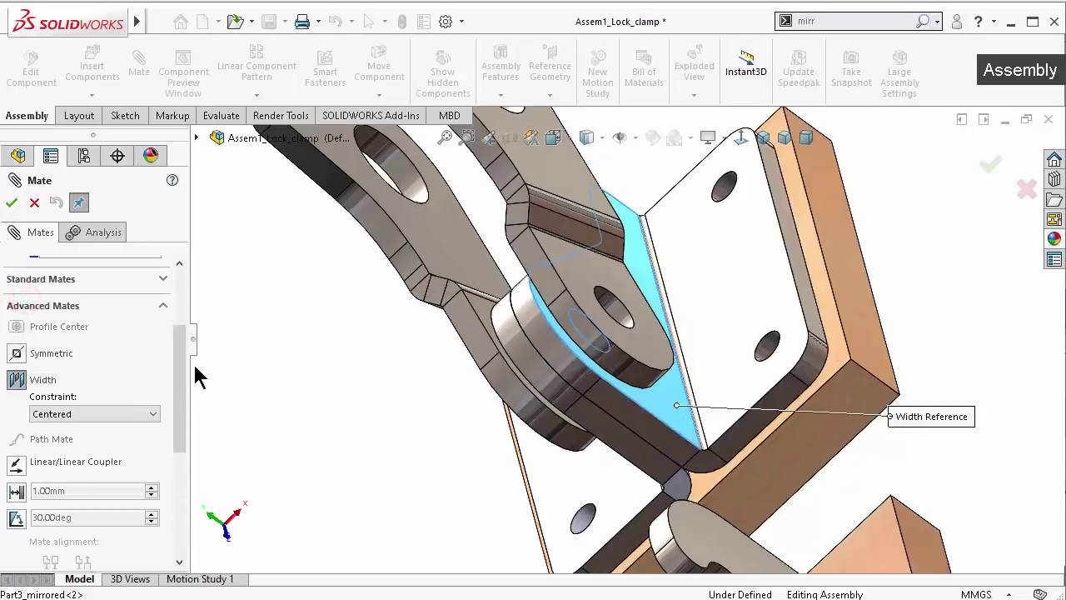
left_click_drag(181, 366, 185, 287)
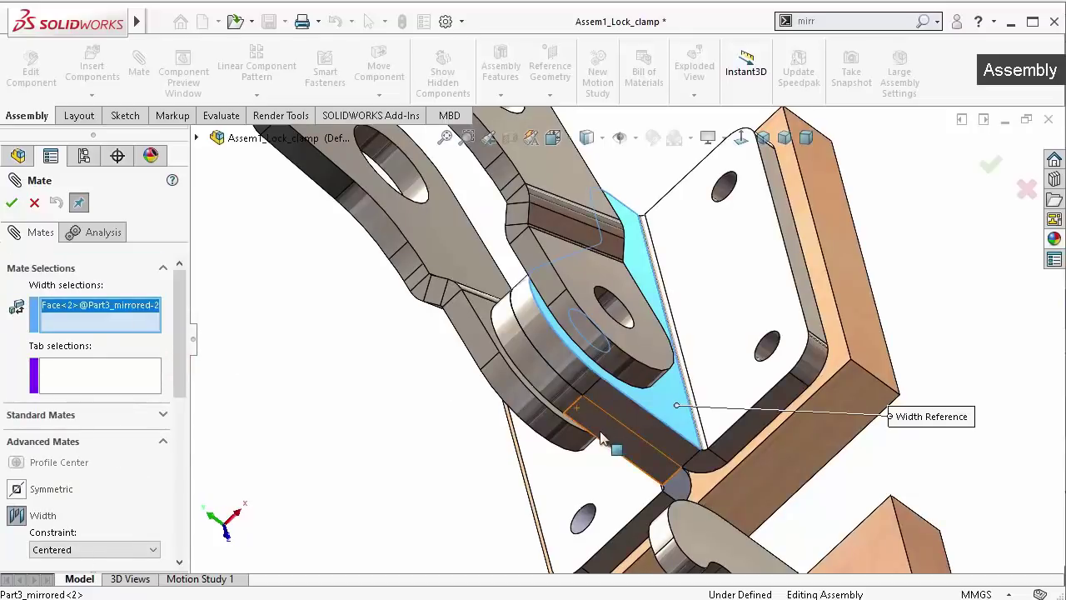
Add the opposite base plate face as width and both handle faces as tab, accepting Width1
middle_click_drag(602, 439, 679, 378)
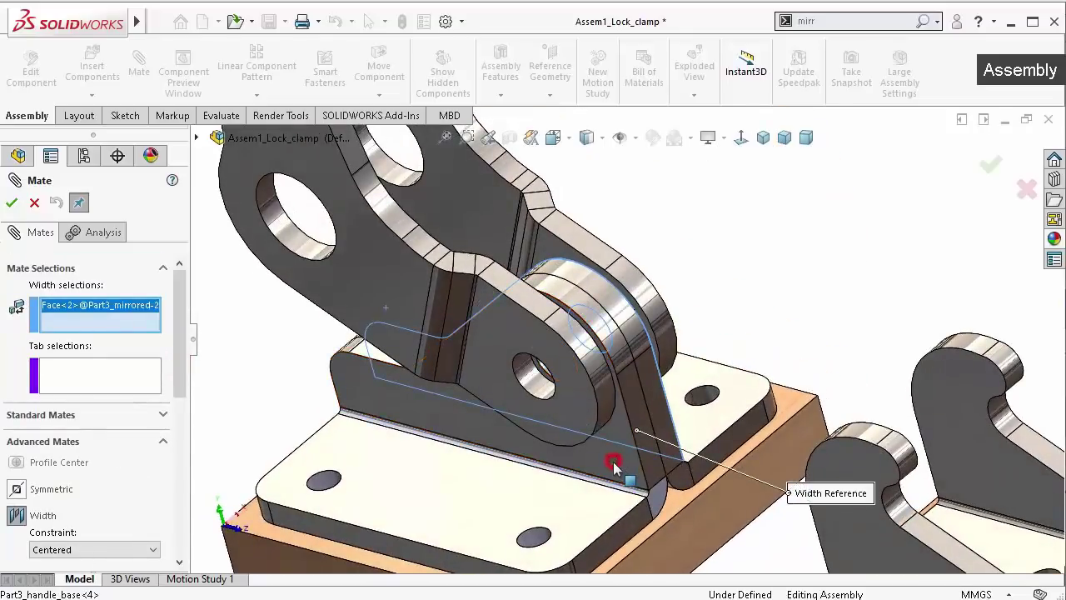
left_click(614, 460)
middle_click_drag(537, 318, 502, 360)
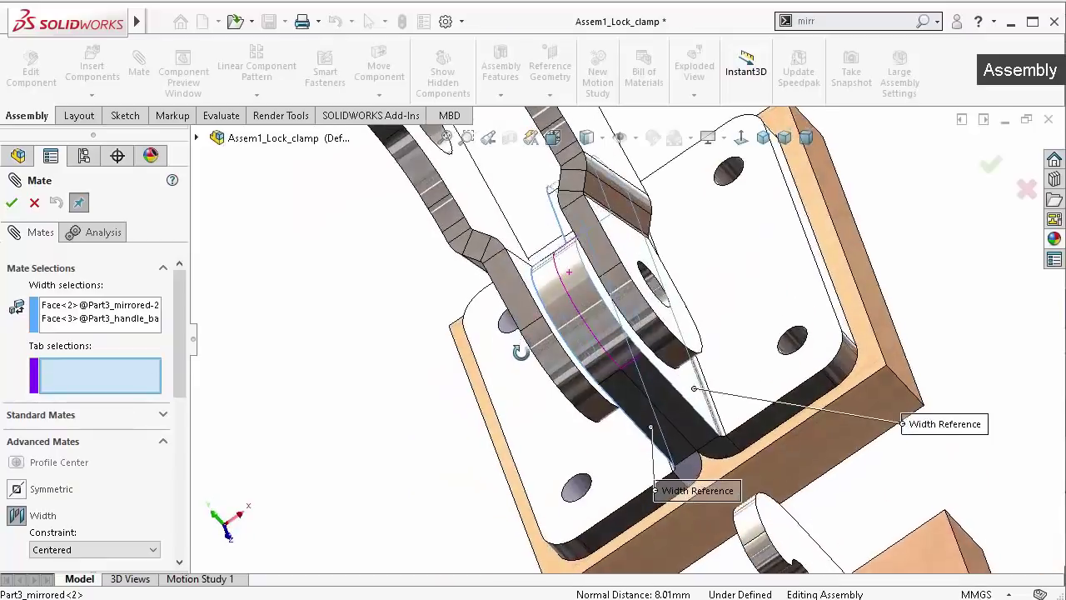
left_click(529, 262)
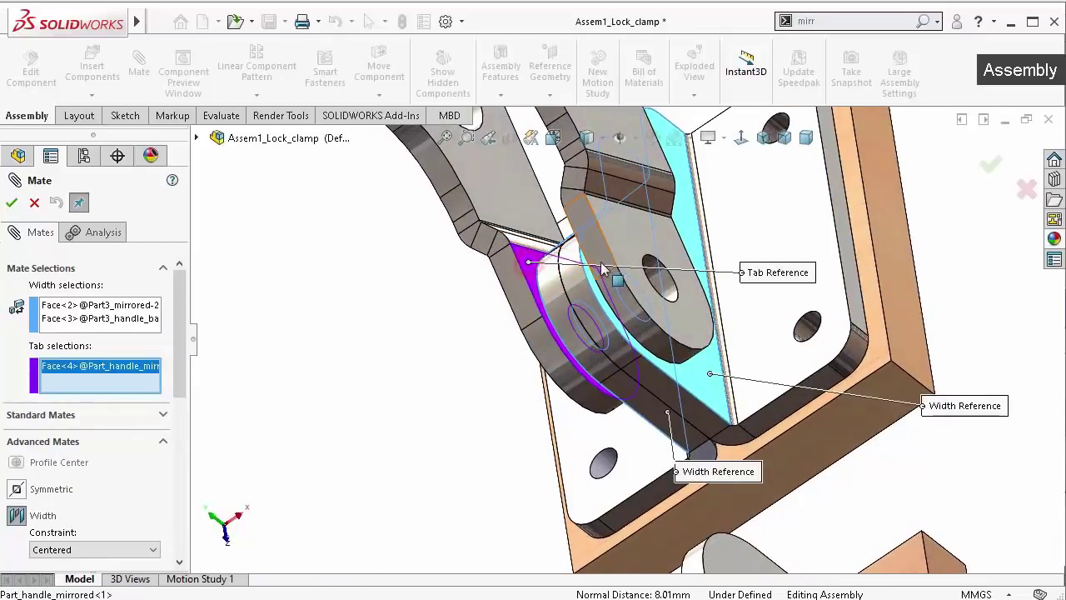
middle_click_drag(562, 249, 608, 254)
left_click(557, 242)
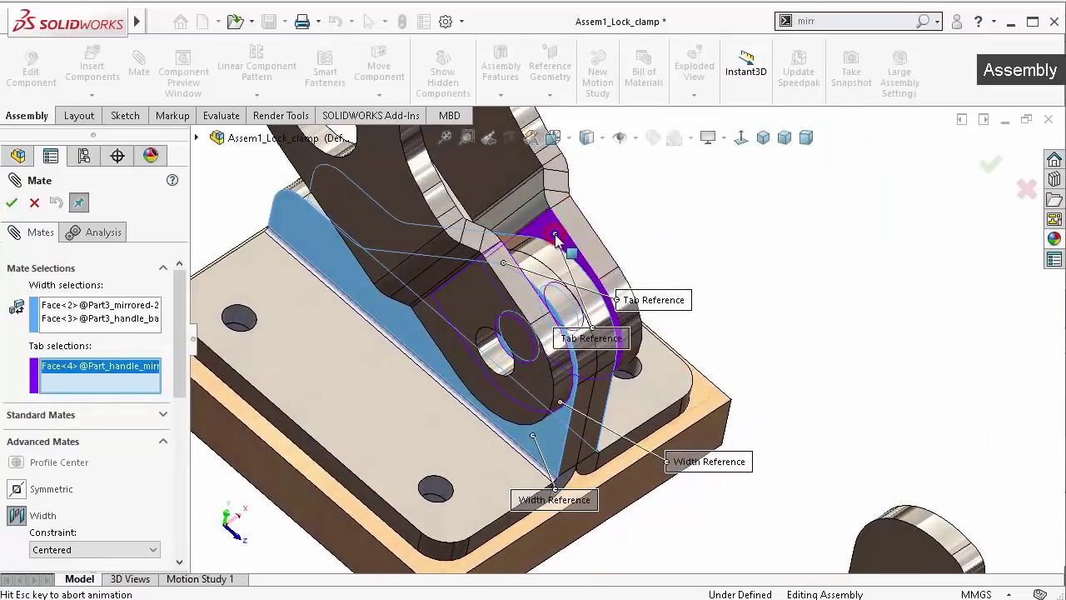
left_click(11, 203)
key("f")
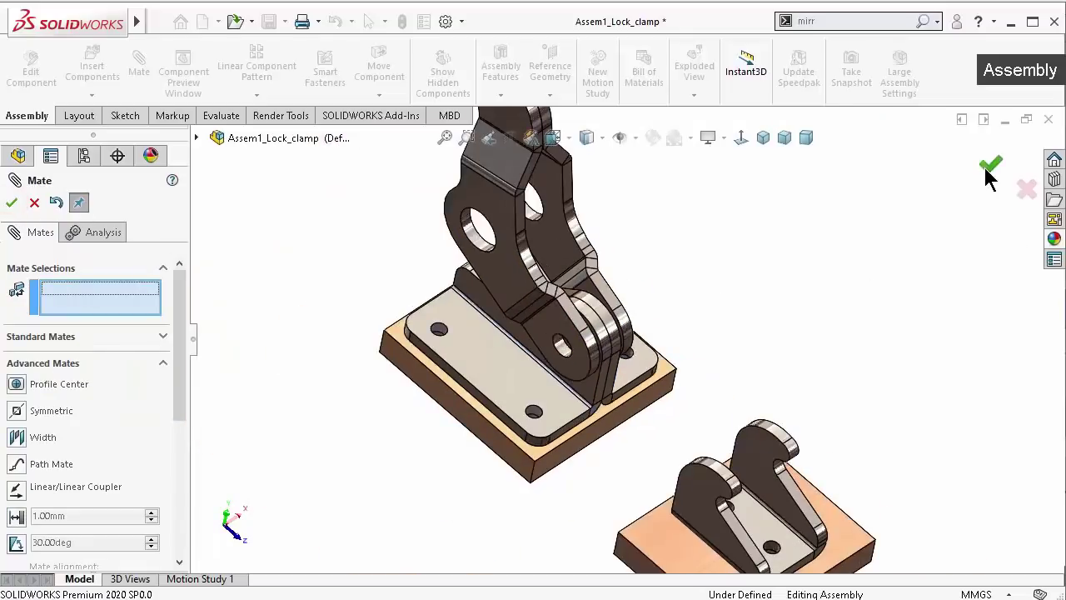
left_click(990, 167)
mouse_move(741, 294)
middle_mouse_down()
mouse_move(621, 200)
mouse_move(624, 267)
middle_mouse_up()
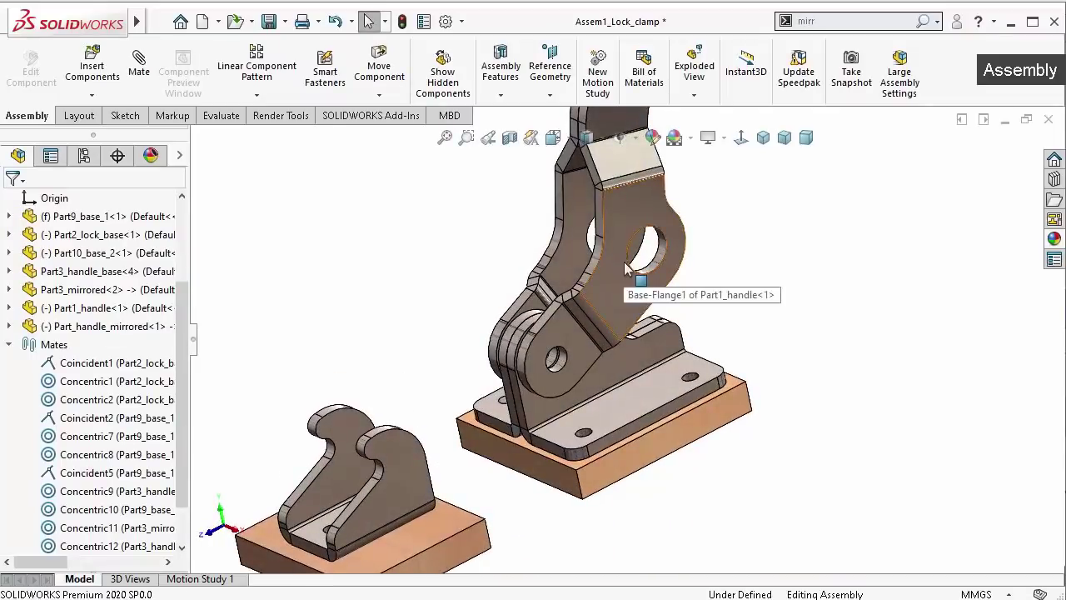
Swing the handle down and back up to test its motion
scroll(575, 267, "up", 3)
left_click_drag(626, 223, 450, 277)
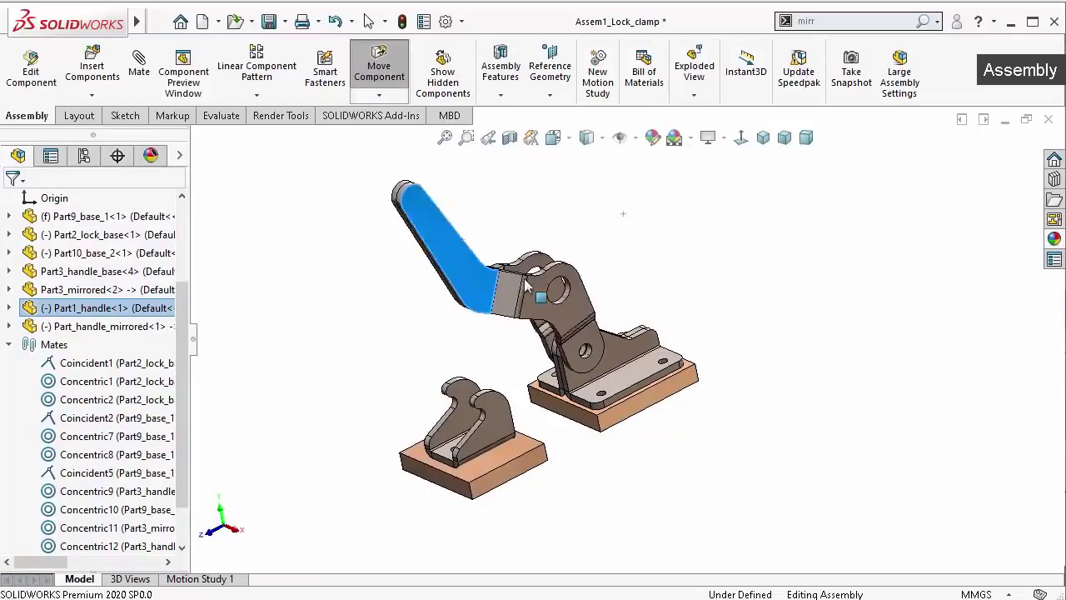
left_click_drag(451, 277, 760, 360)
key("Escape")
left_click(759, 349)
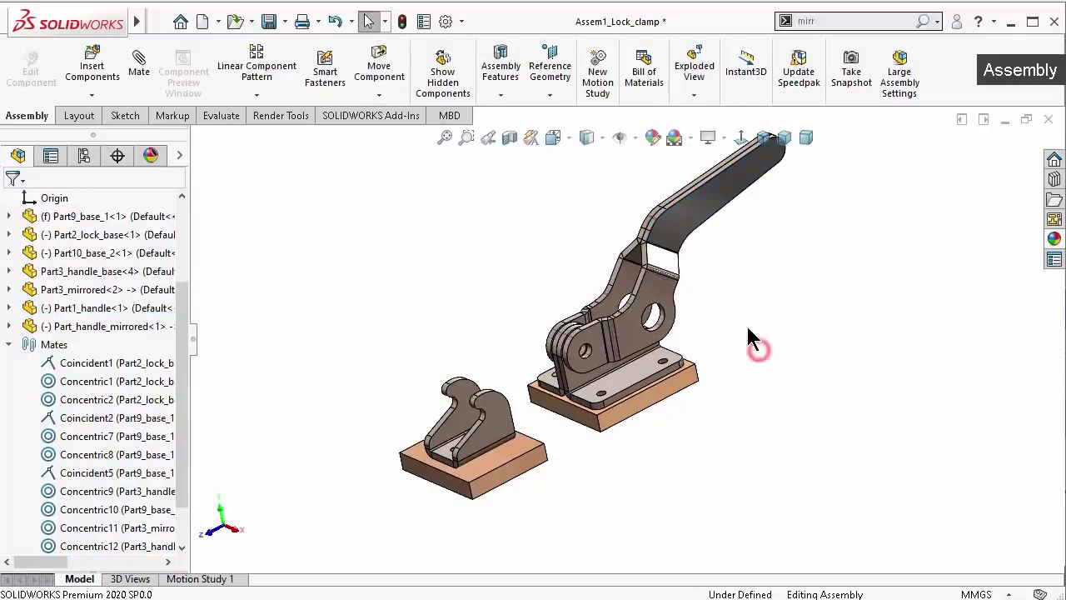
mouse_move(657, 342)
middle_mouse_down()
mouse_move(690, 291)
mouse_move(505, 247)
middle_mouse_up()
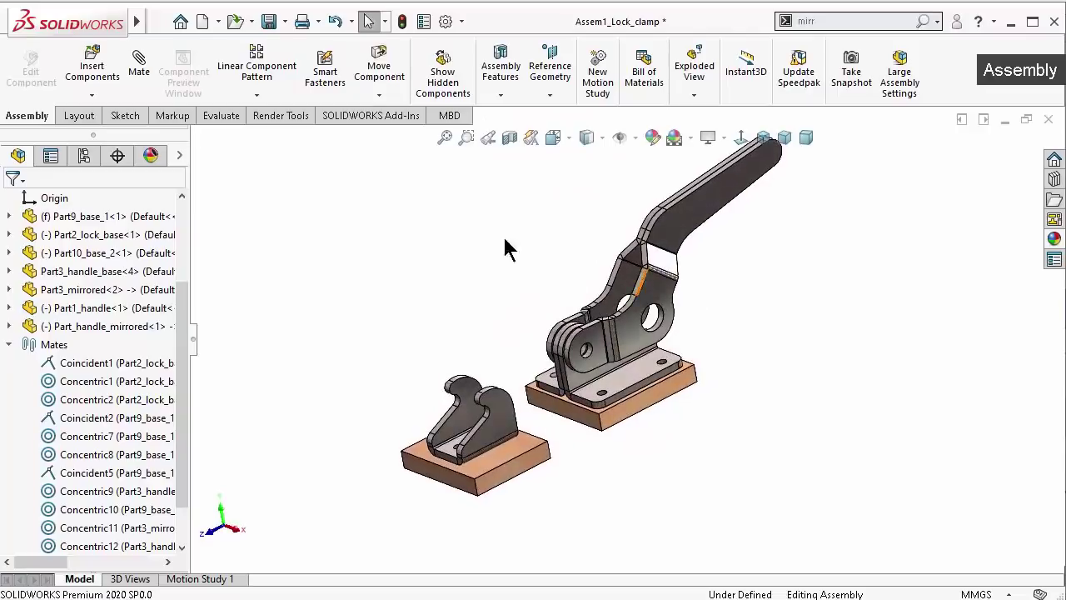
Insert Part8_pin beside the clamp pivot and select it
left_click(102, 76)
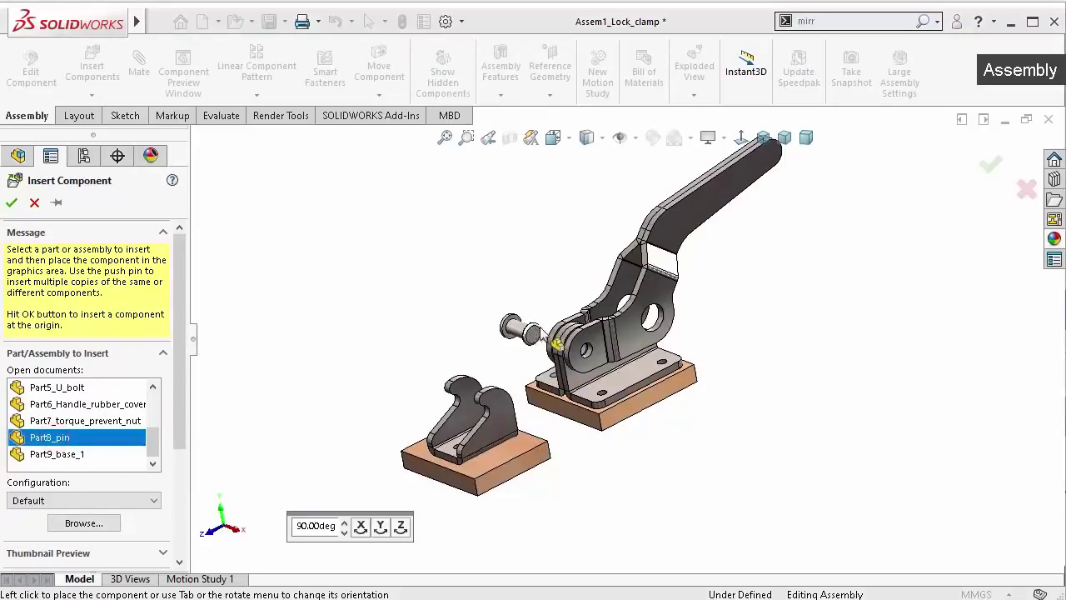
left_click(574, 341)
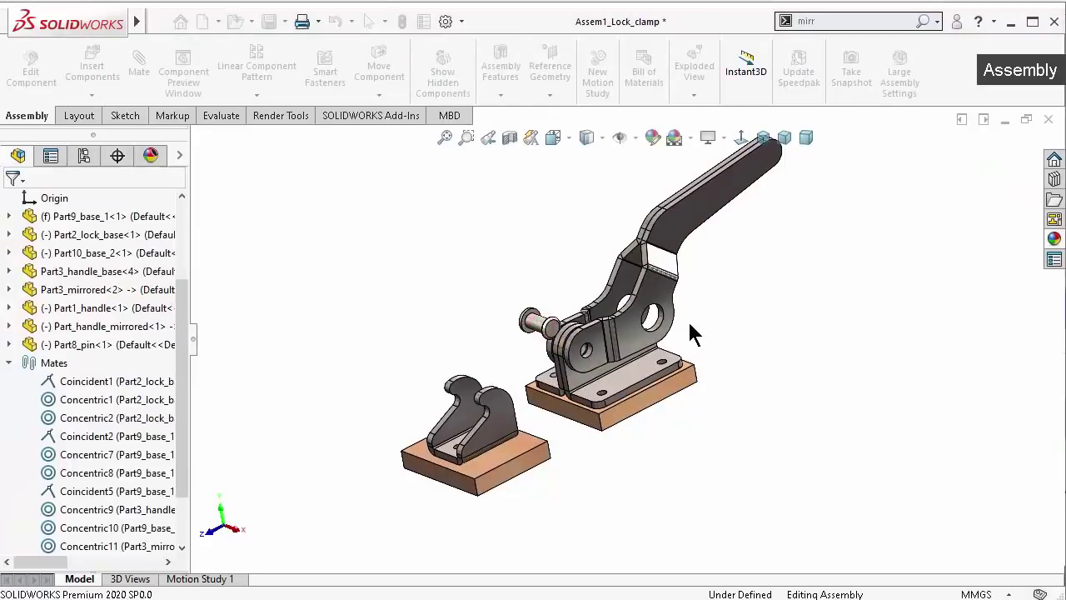
scroll(692, 330, "down", 5)
scroll(327, 341, "down", 2)
scroll(295, 336, "down", 2)
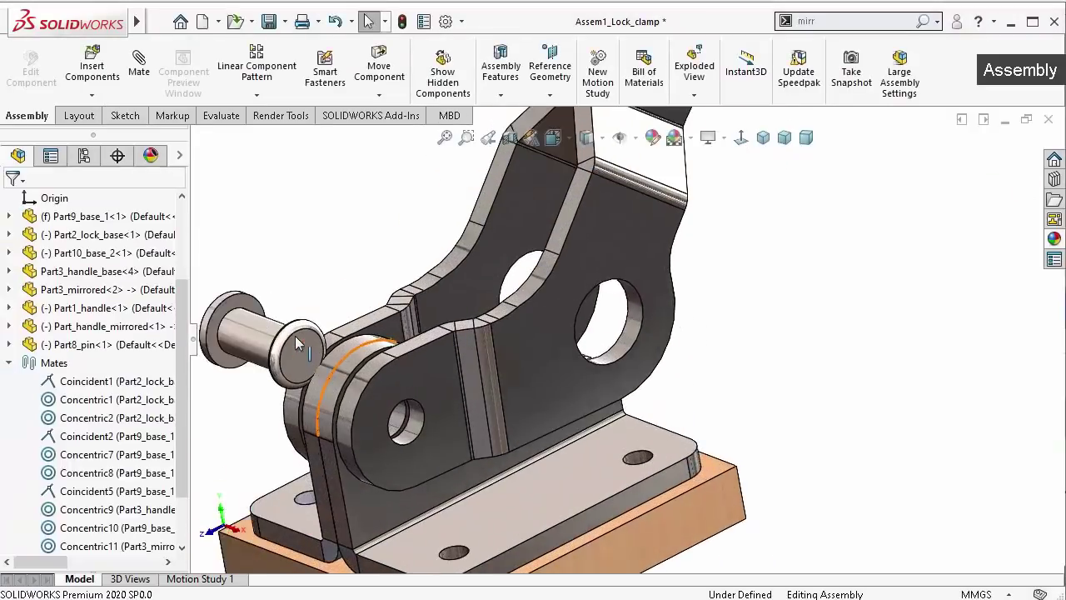
left_click(247, 348)
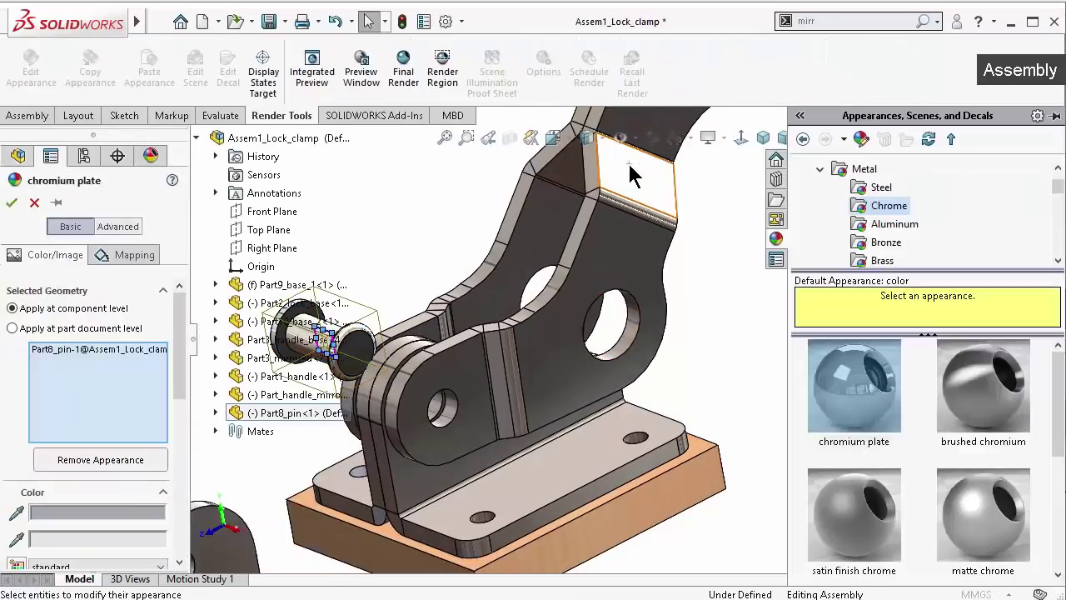
Apply a white chromium plate appearance to Part8_pin
left_click_drag(177, 398, 177, 478)
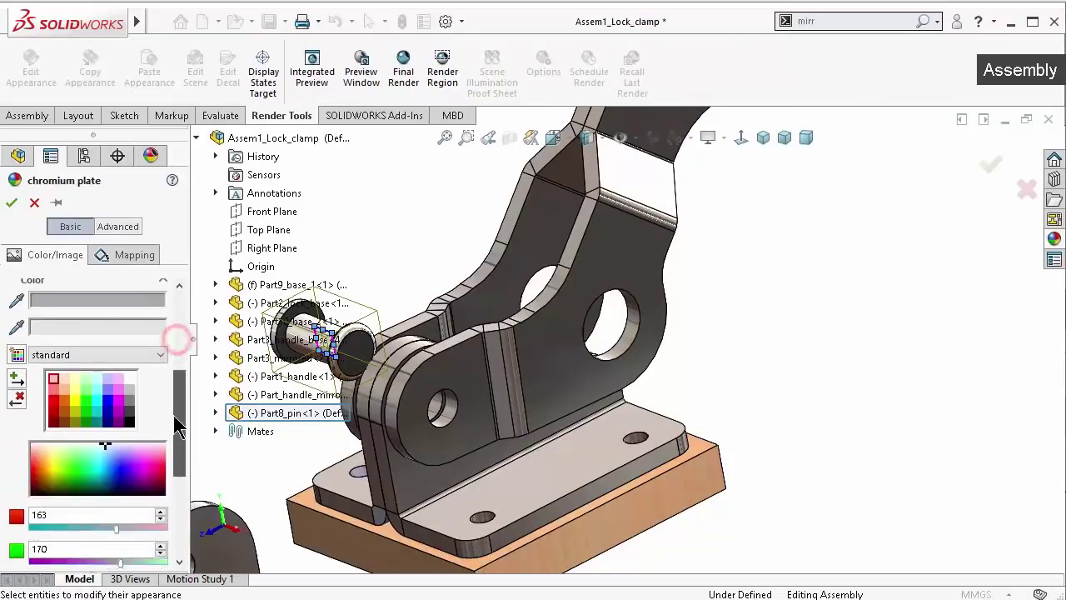
left_click(129, 377)
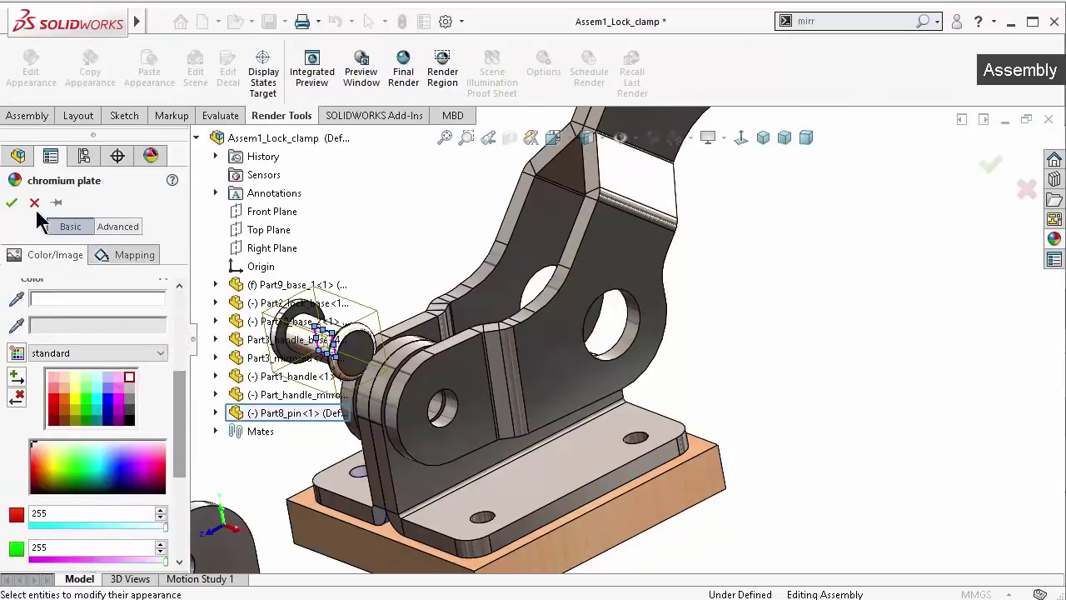
left_click(10, 202)
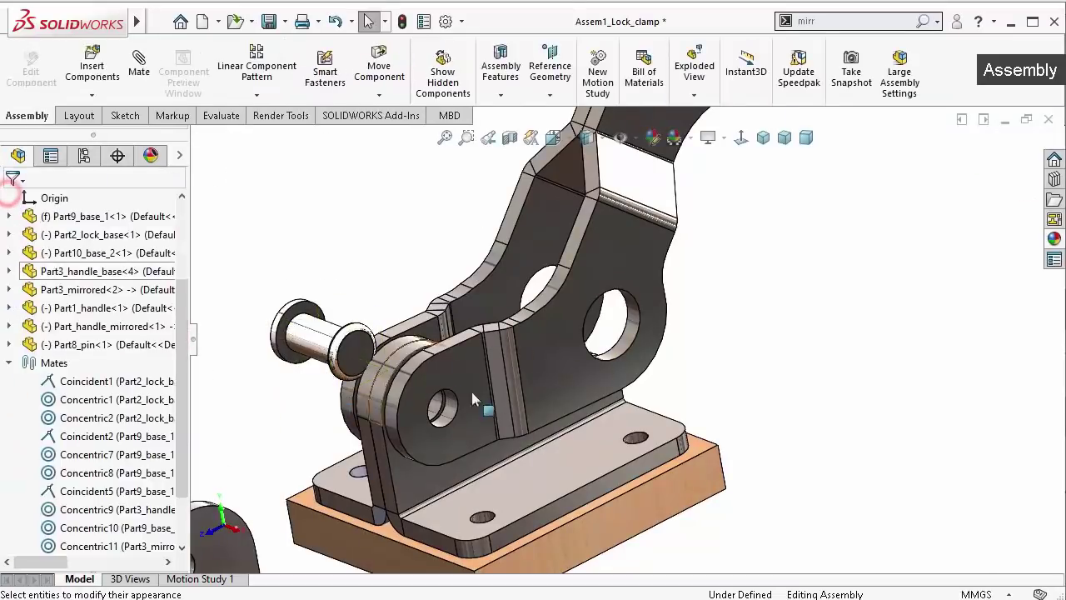
scroll(337, 351, "down", 2)
scroll(337, 350, "down", 2)
Make Part8_pin concentric with the Part3_mirrored pivot hole
left_click(335, 337)
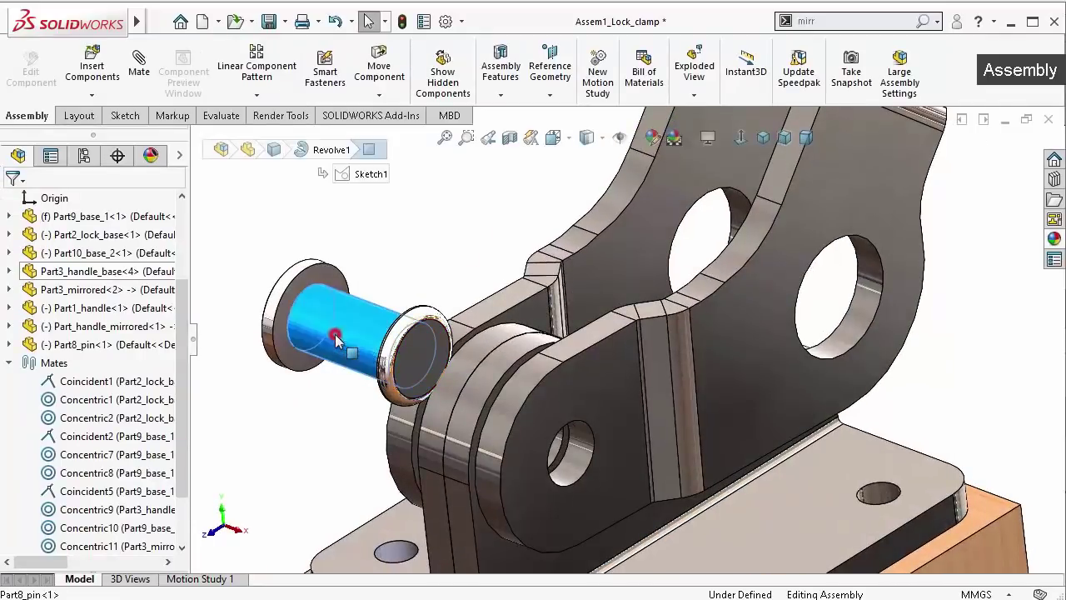
left_click(560, 237)
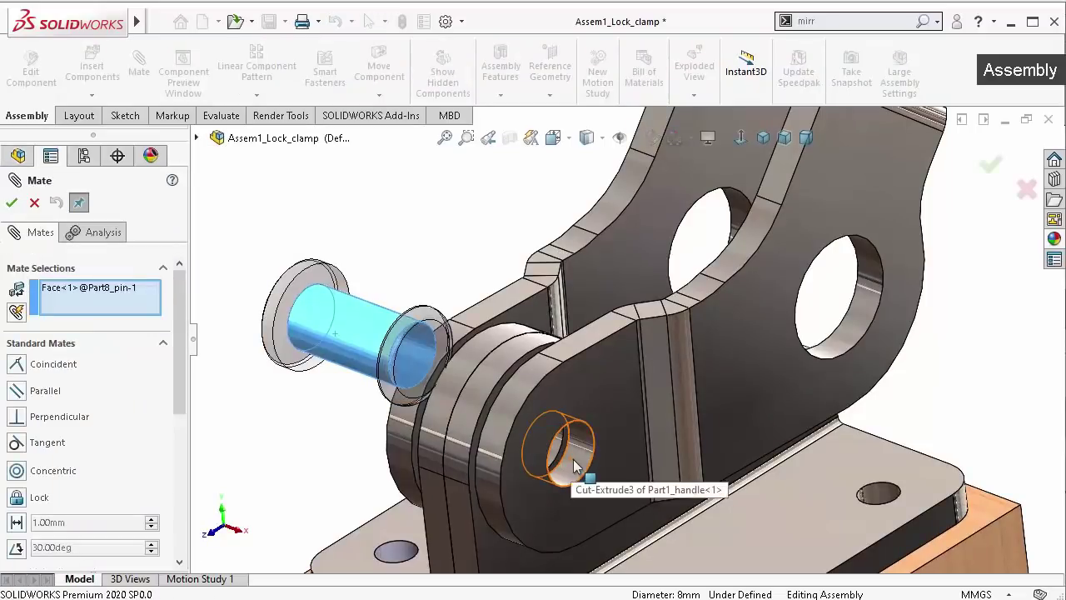
left_click(554, 450)
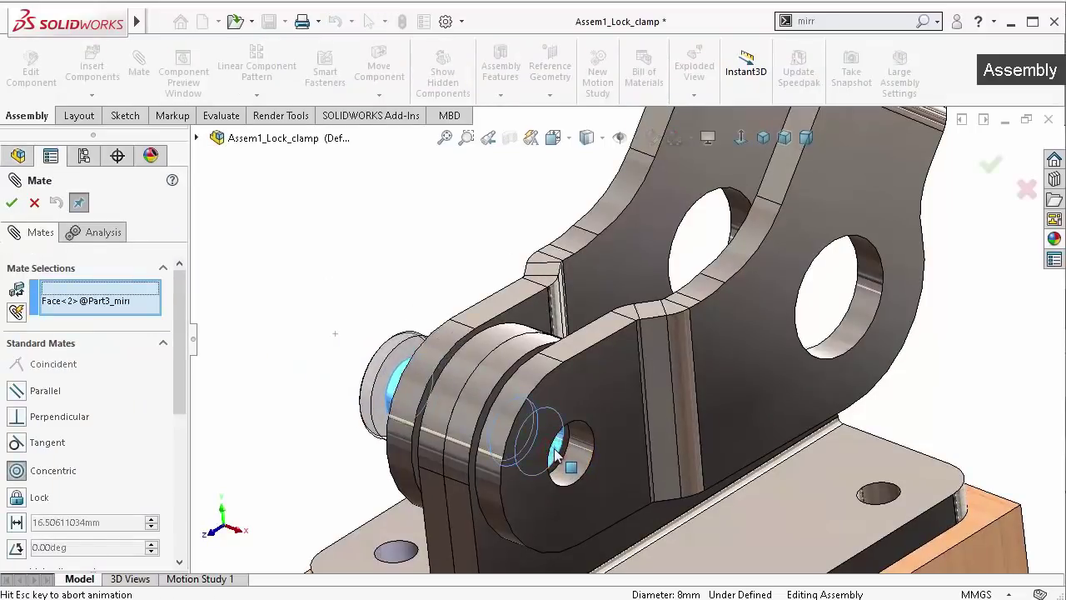
left_click(762, 476)
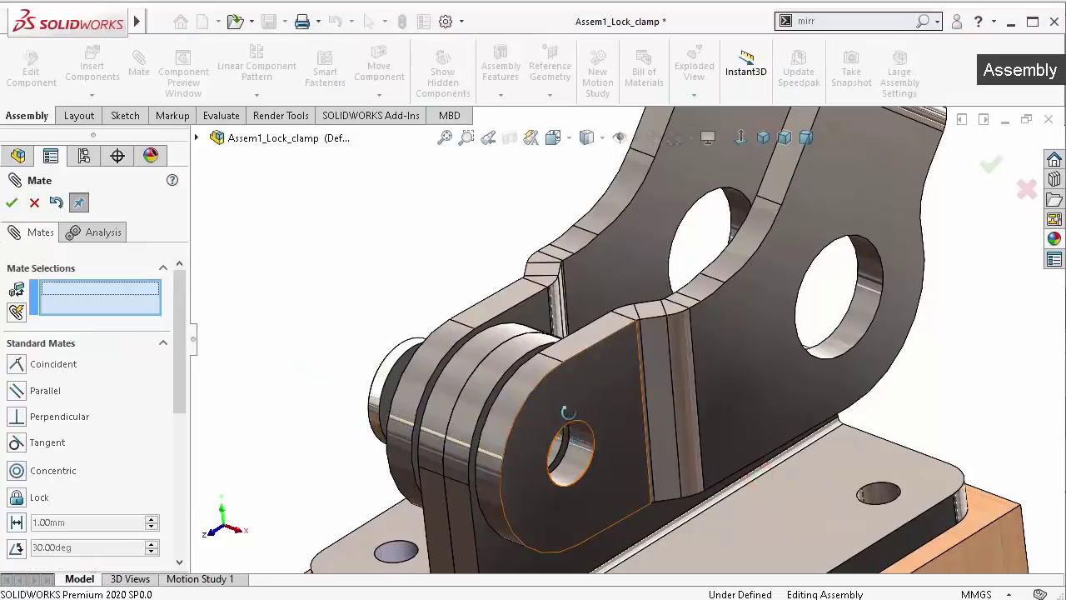
Expand Advanced Mates to show the advanced mate types
middle_click_drag(683, 466, 587, 427)
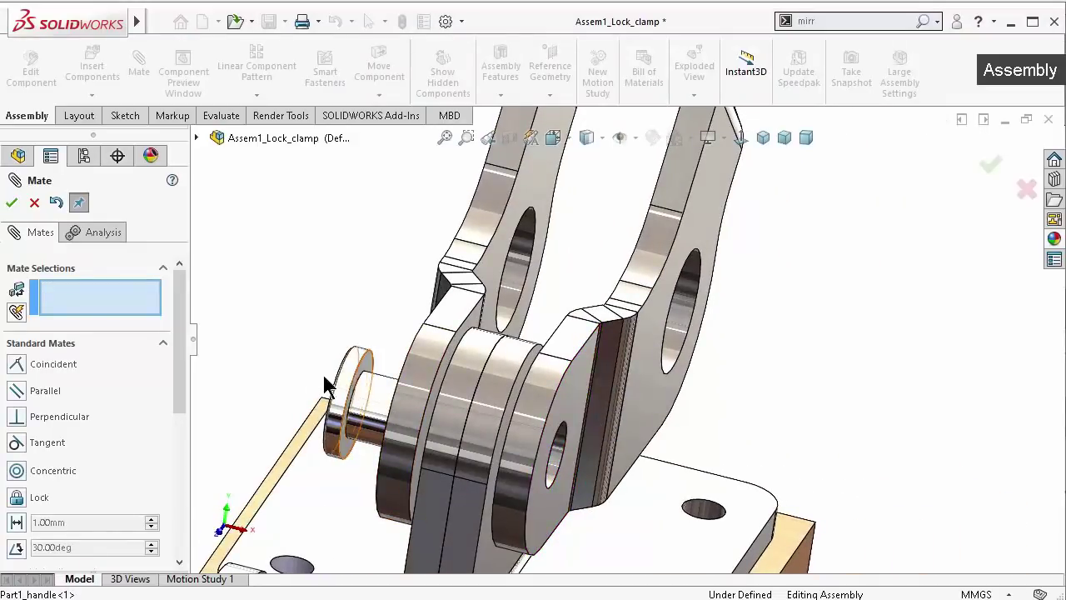
mouse_move(184, 367)
left_mouse_down()
mouse_move(176, 488)
mouse_move(181, 379)
mouse_move(200, 341)
mouse_move(176, 478)
left_mouse_up()
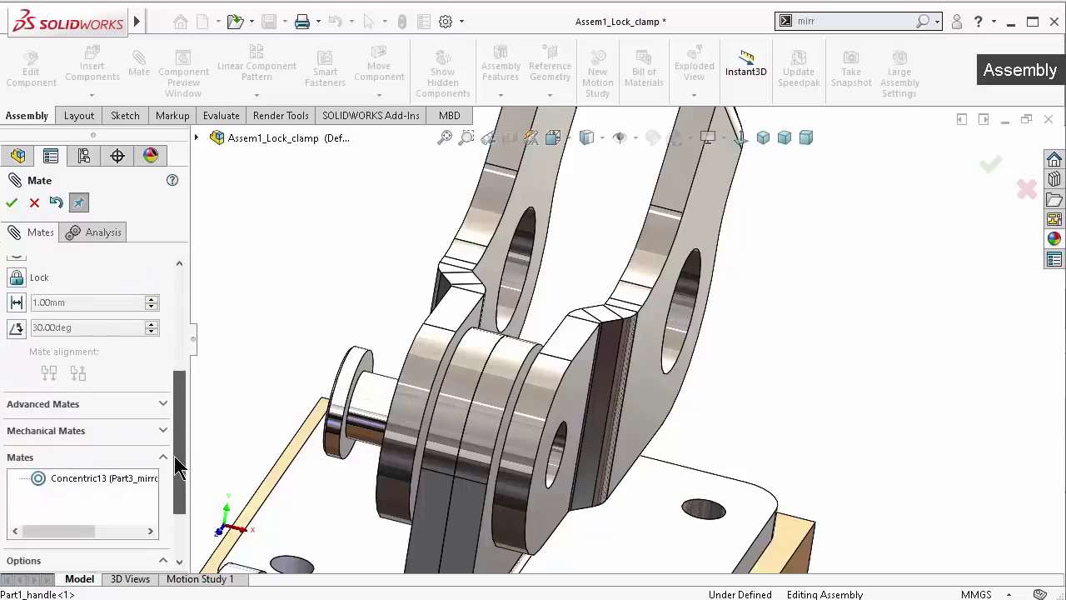
left_click(72, 401)
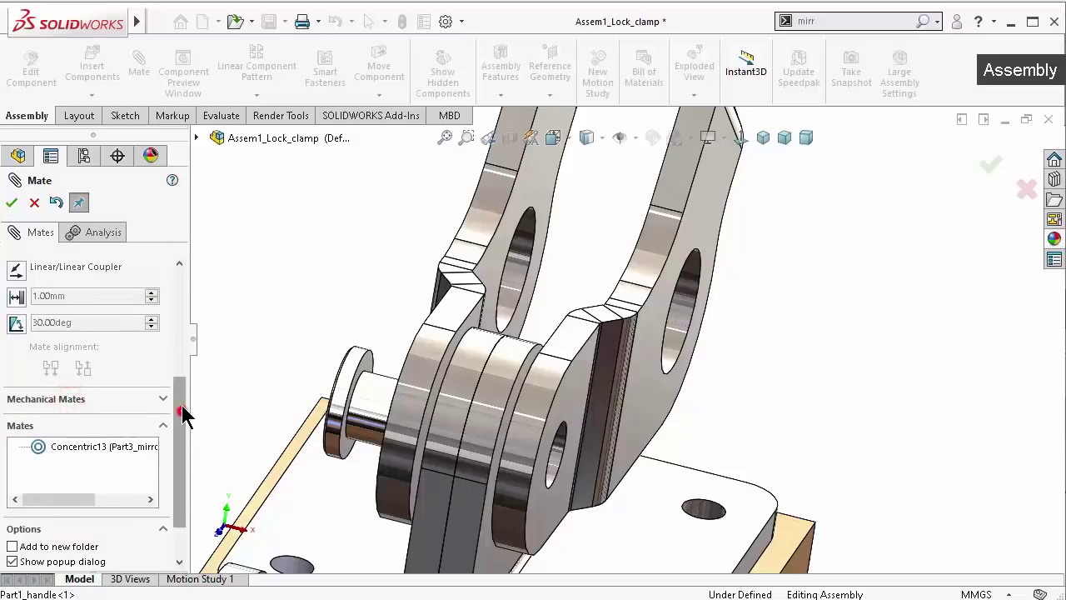
left_click_drag(183, 412, 182, 375)
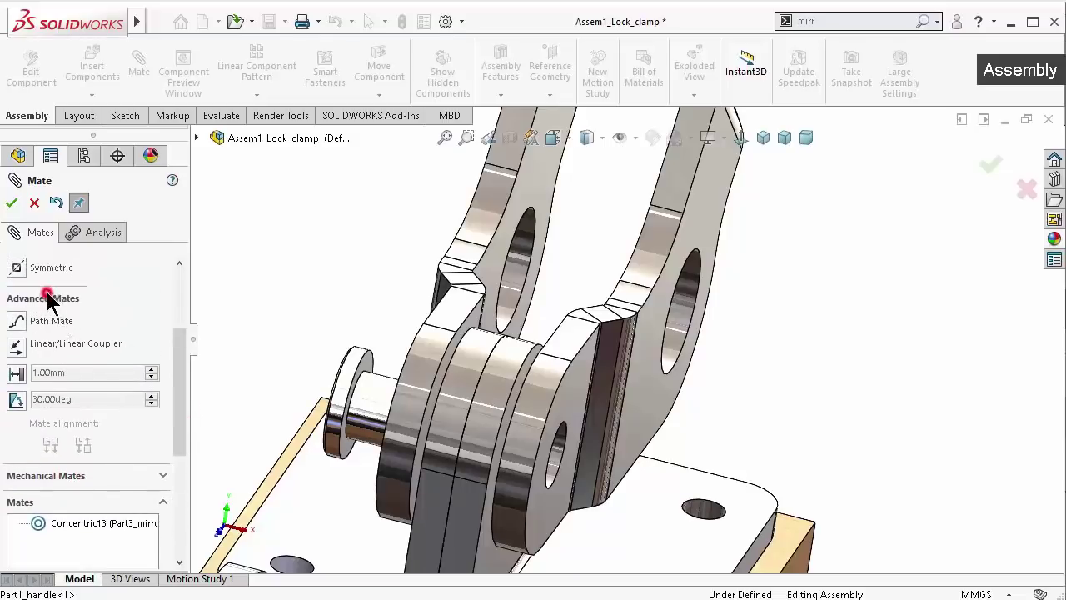
Choose the Width mate and select the pin's two end faces as width references
left_click(48, 297)
scroll(425, 373, "down", 2)
scroll(425, 372, "down", 2)
scroll(423, 366, "down", 2)
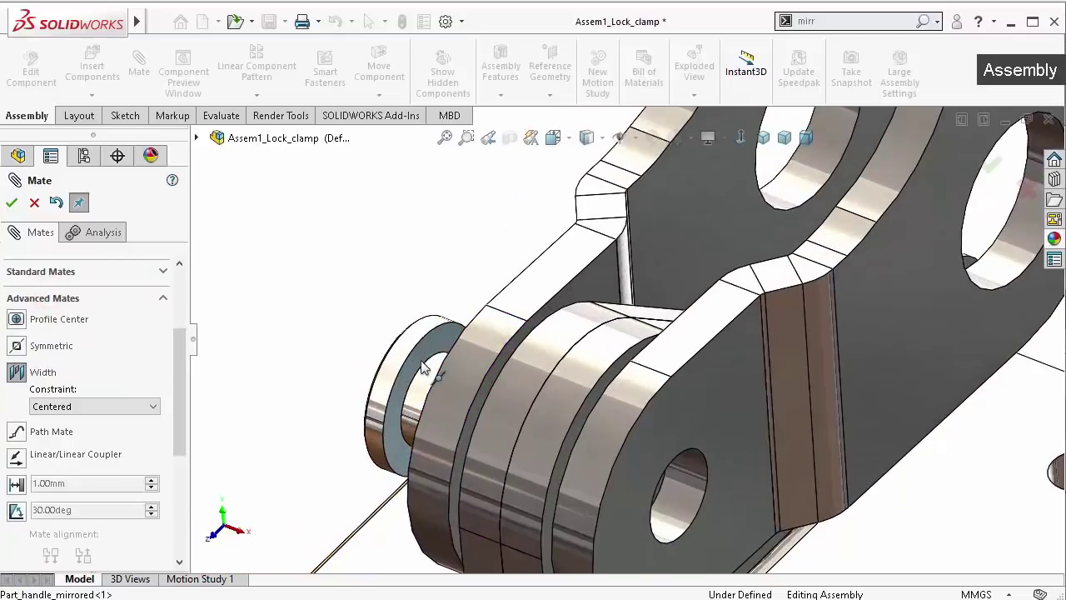
left_click(422, 364)
middle_click_drag(518, 412, 587, 408)
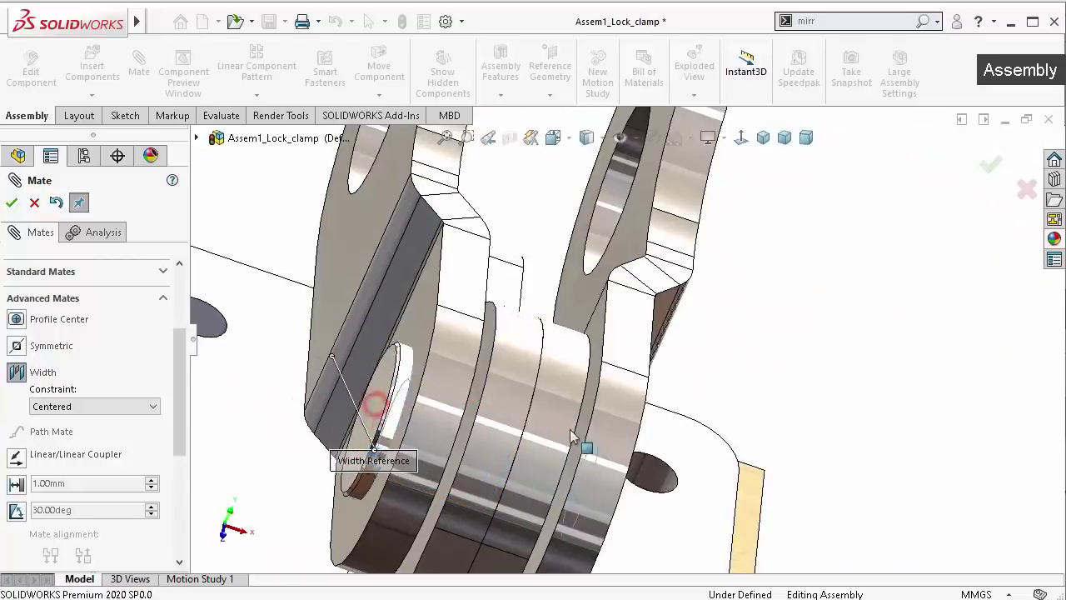
left_click(698, 470)
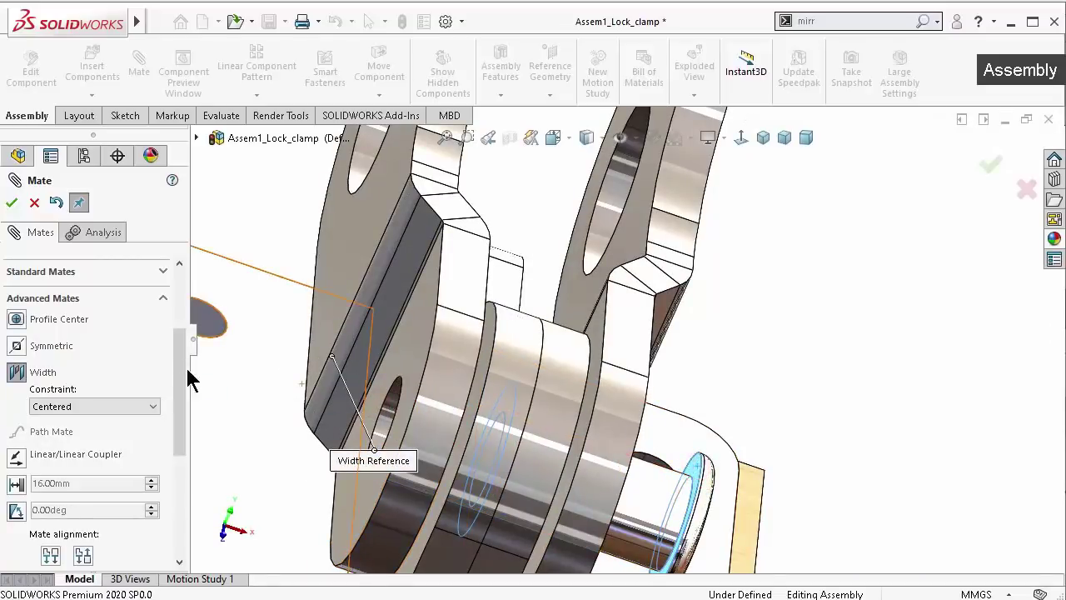
Select both handle plate faces as tab references, confirm Width2, and close Mate
scroll(187, 375, "up", 3)
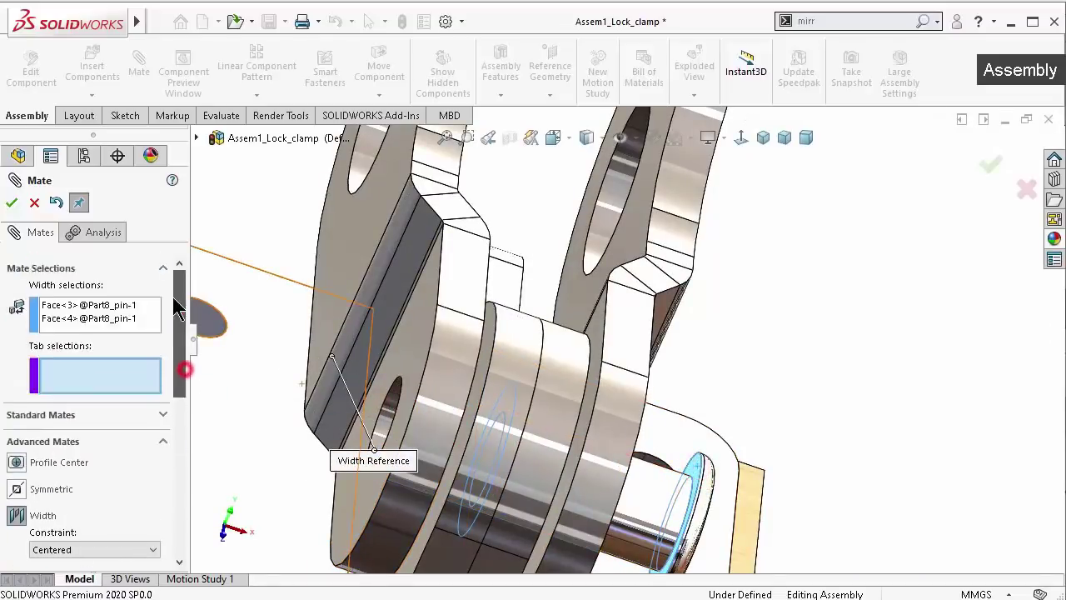
left_click(412, 350)
middle_click_drag(412, 351, 583, 373)
left_click(583, 375)
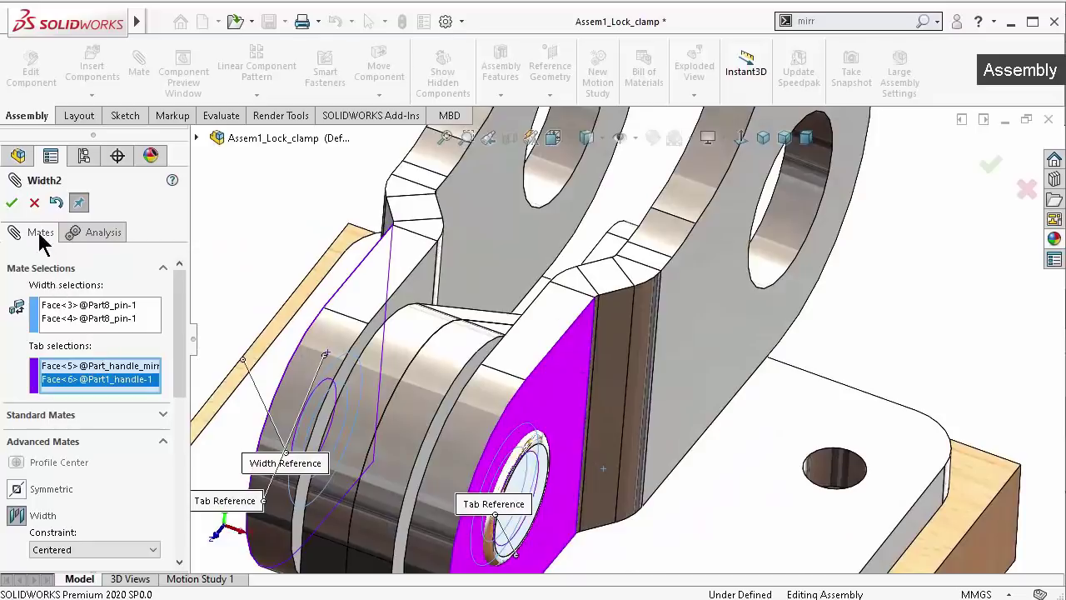
left_click(10, 204)
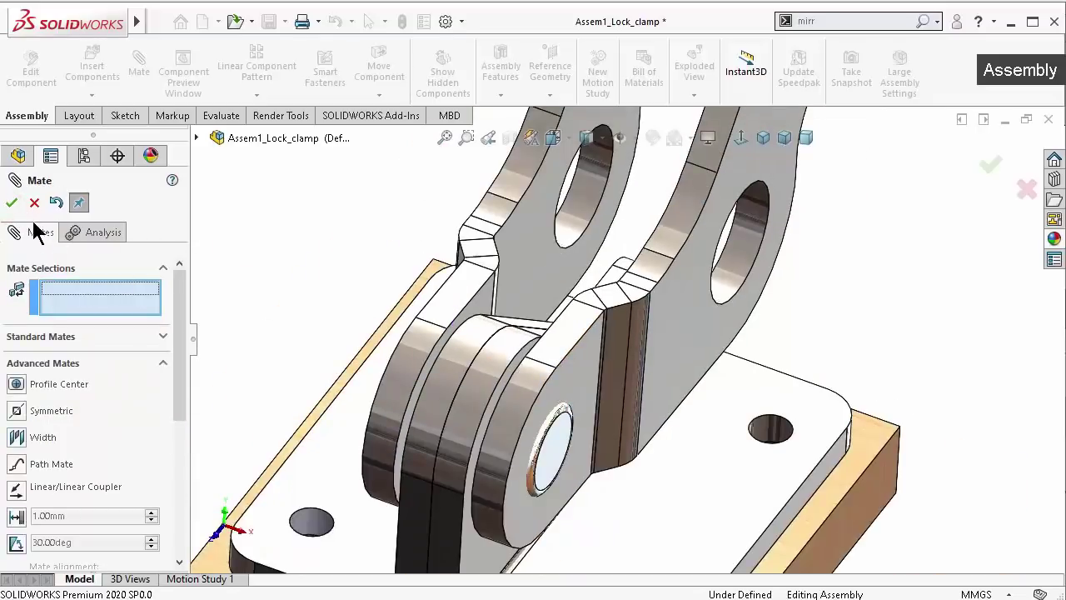
left_click(12, 204)
middle_click_drag(520, 390, 537, 374)
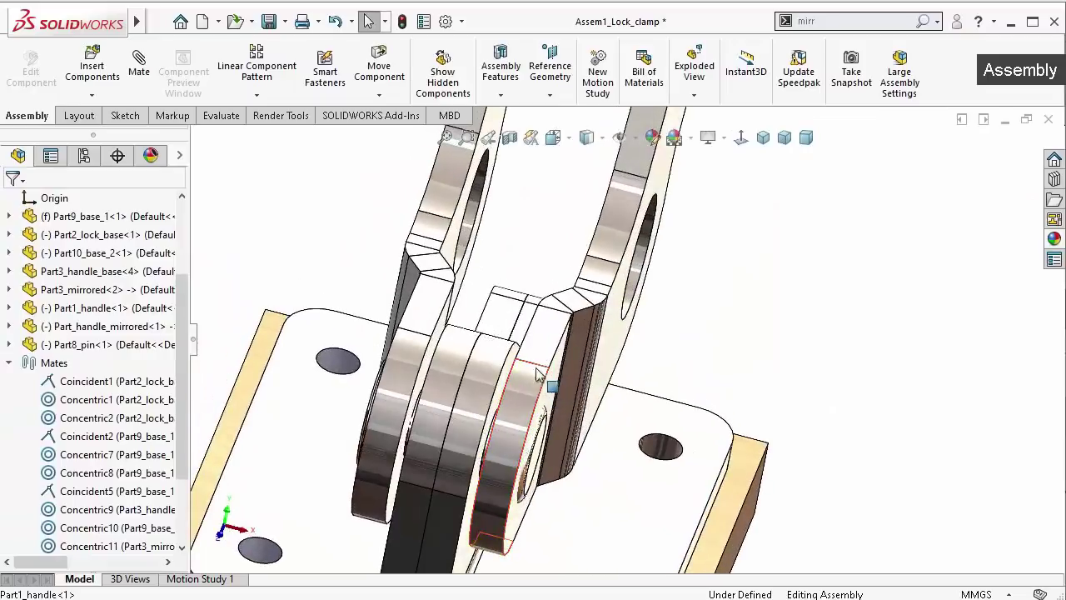
left_click(220, 117)
left_click(234, 65)
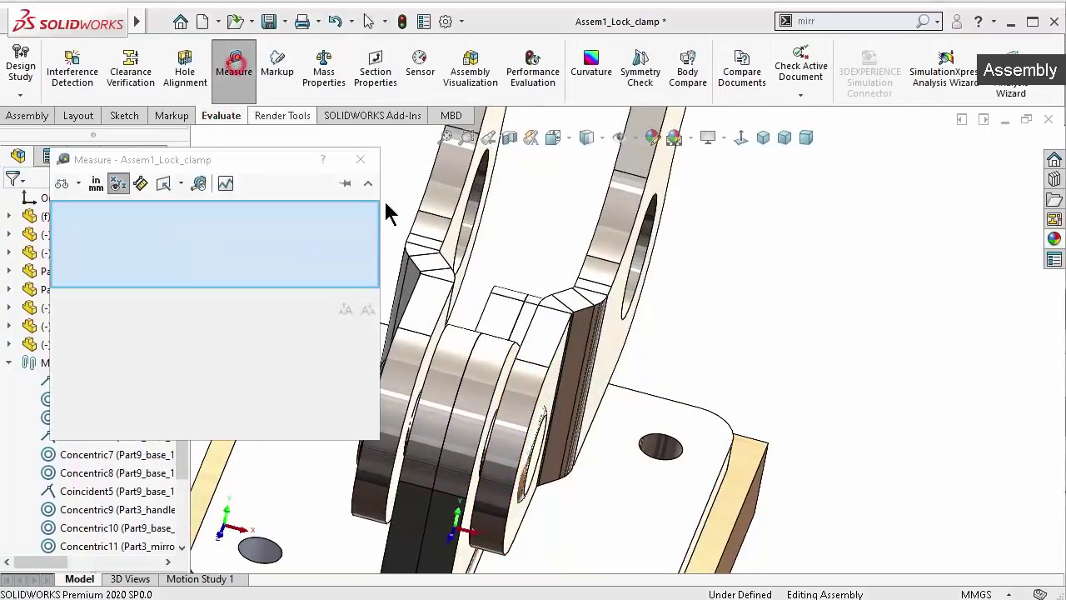
left_click(554, 374)
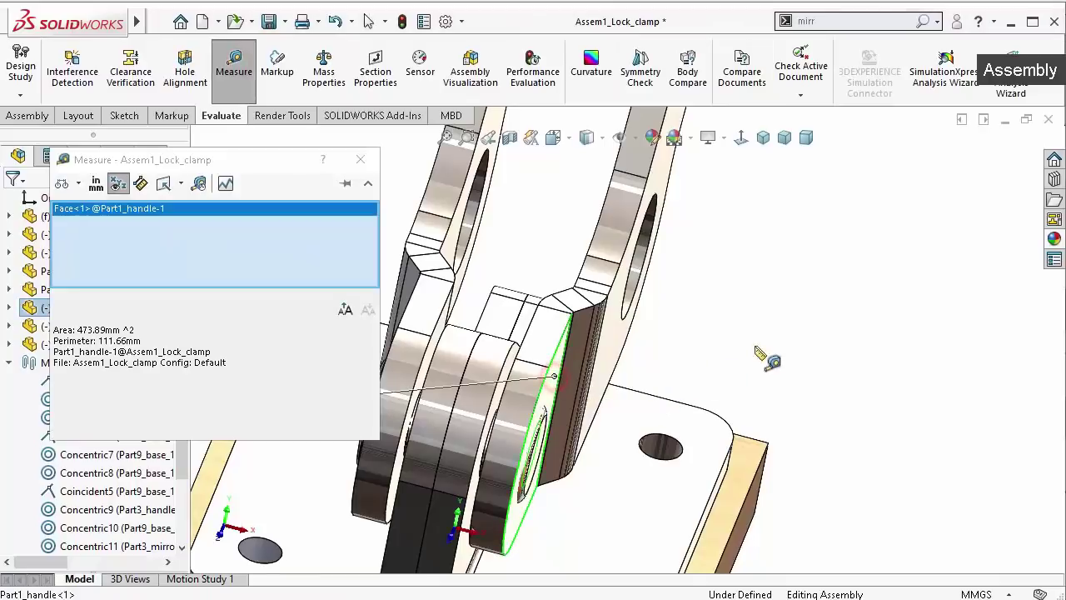
middle_click_drag(766, 358, 617, 364)
left_click(512, 343)
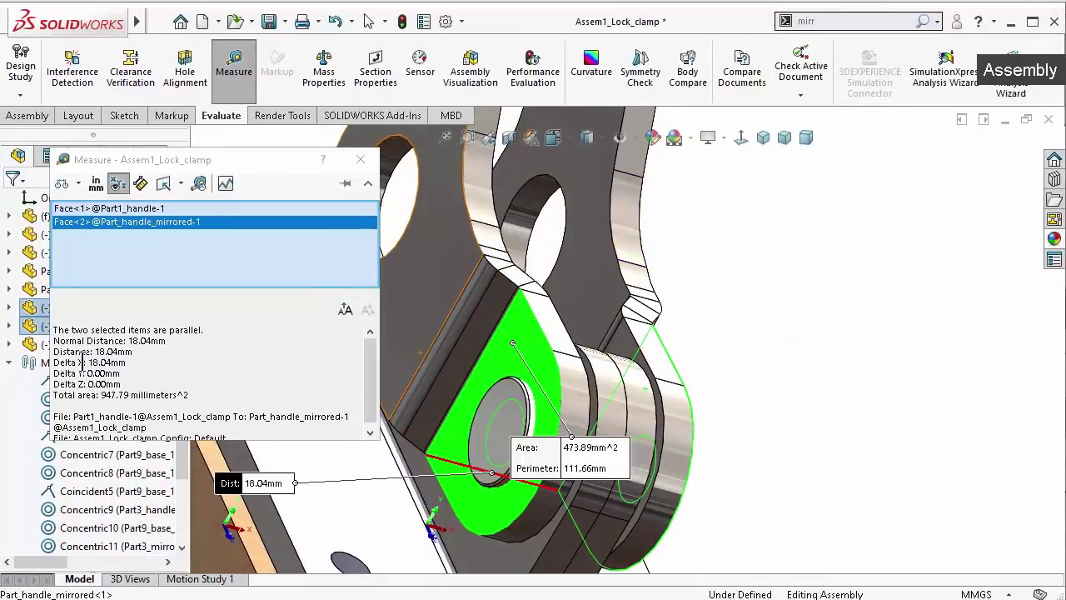
left_click(358, 159)
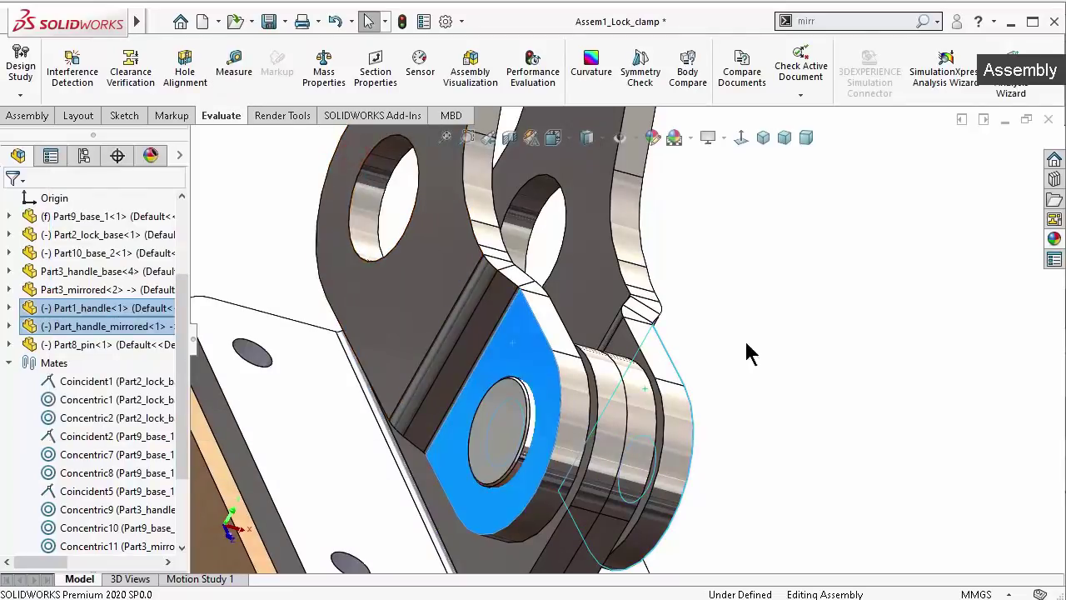
left_click(851, 351)
left_click(650, 429)
middle_click_drag(650, 429, 573, 418)
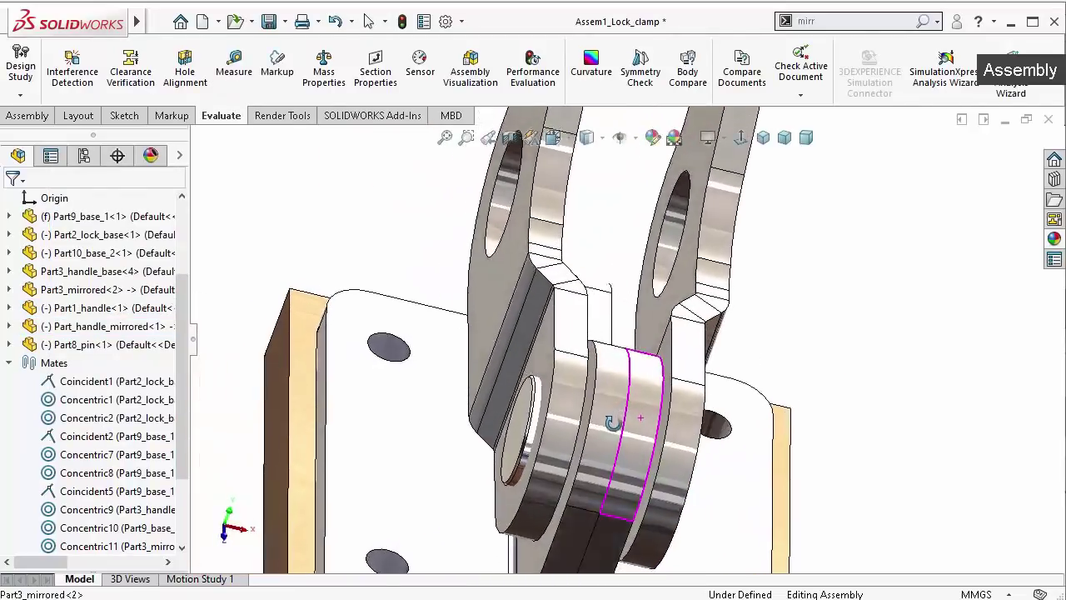
Open Part8_pin and change its Sketch1 shaft length from 16.00 to 18.1 mm
left_click(743, 471)
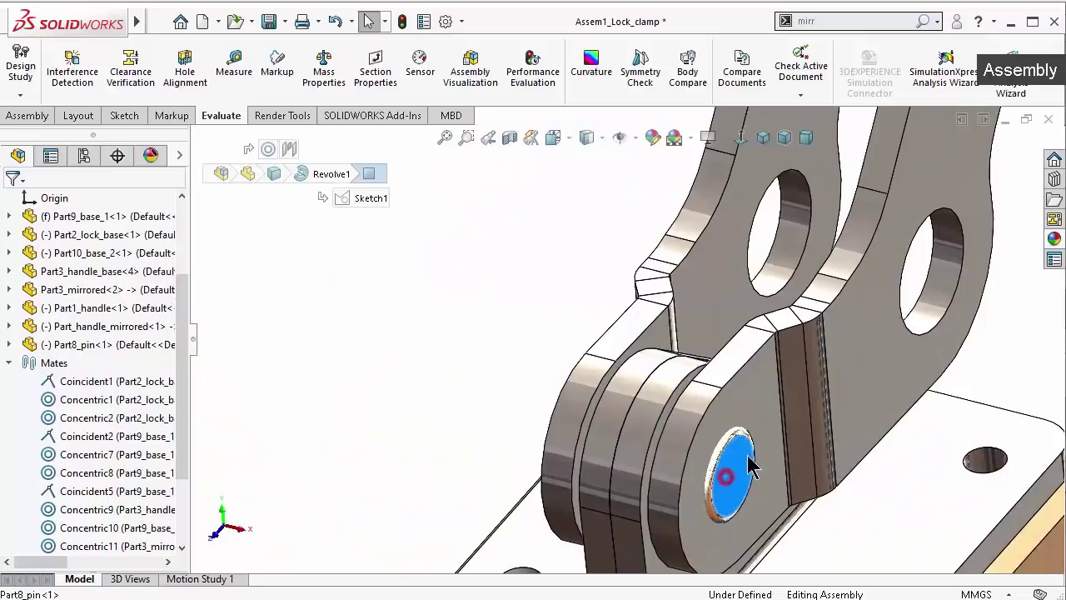
left_click(768, 383)
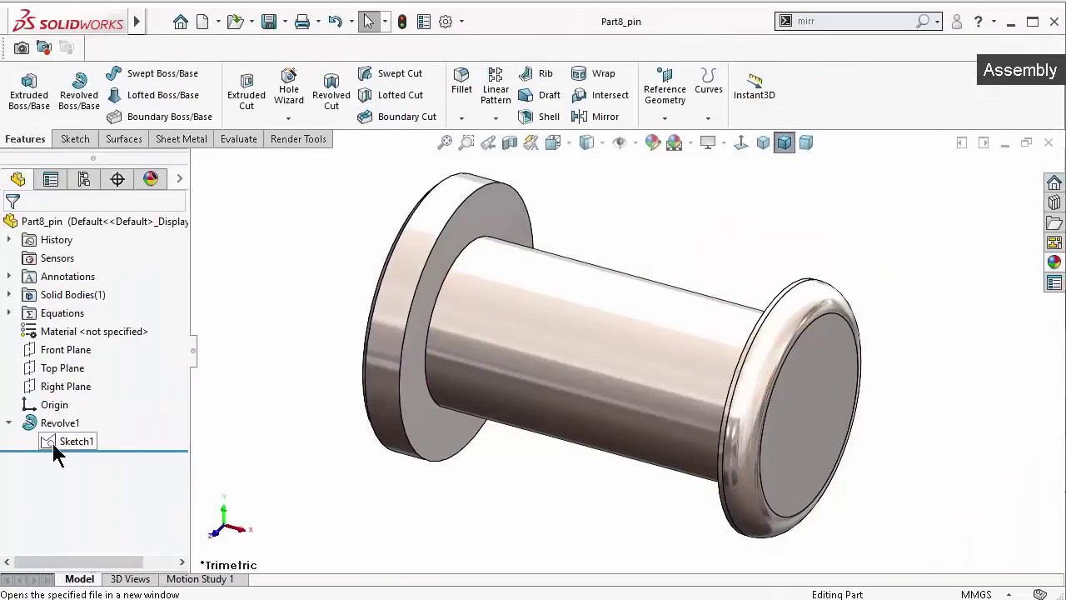
left_click(67, 441)
left_click(78, 408)
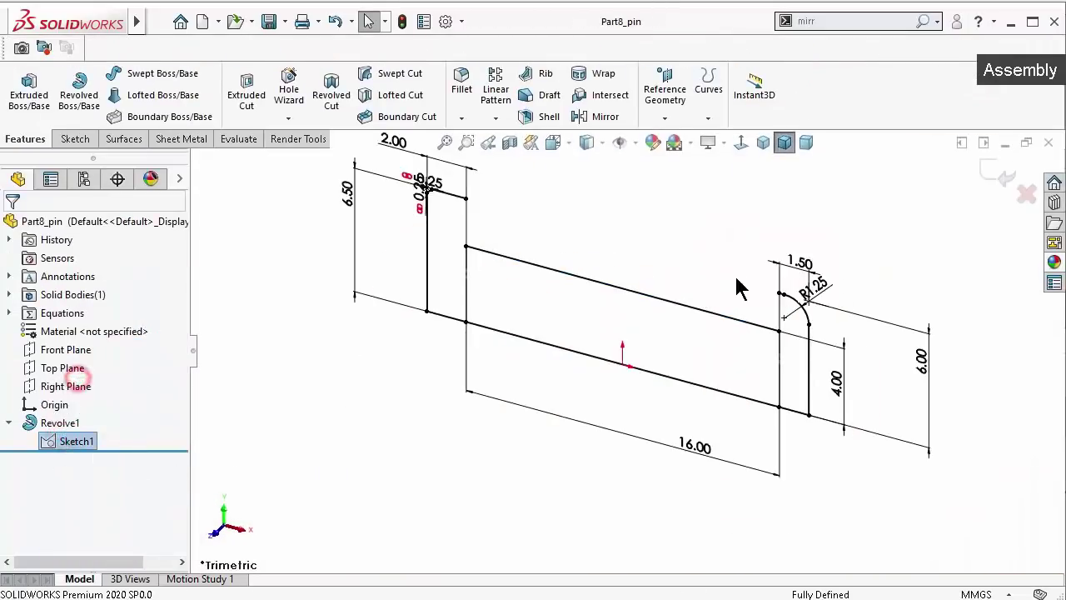
left_click(740, 144)
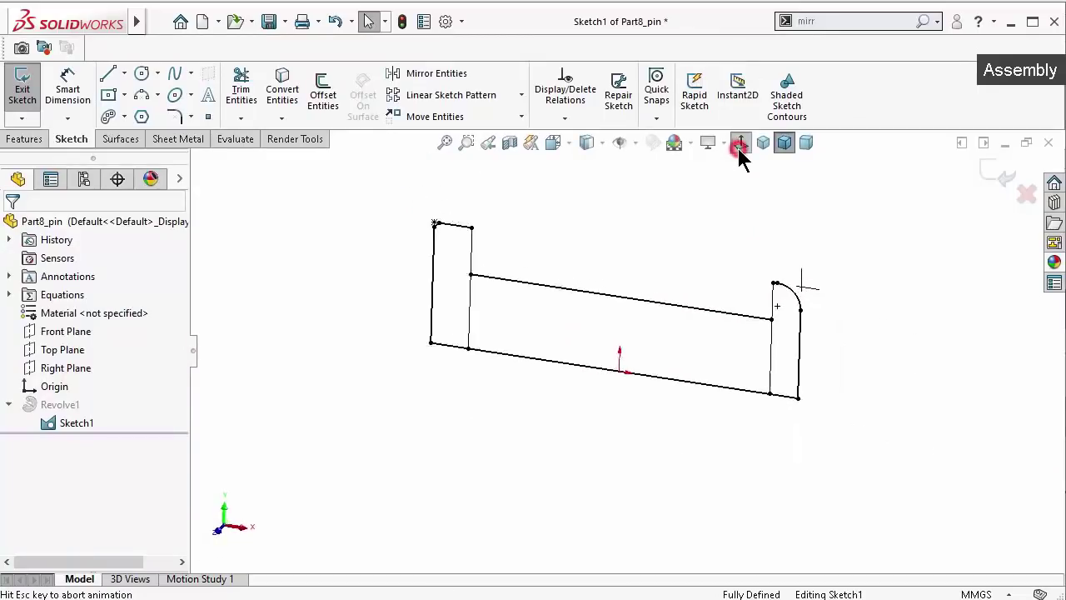
double_click(667, 433)
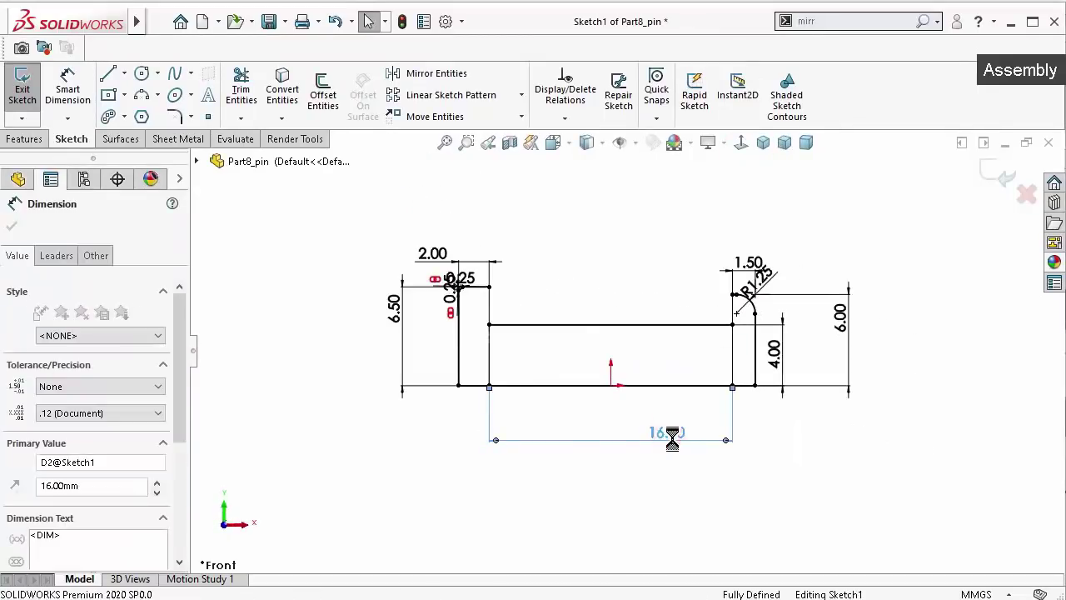
type("1")
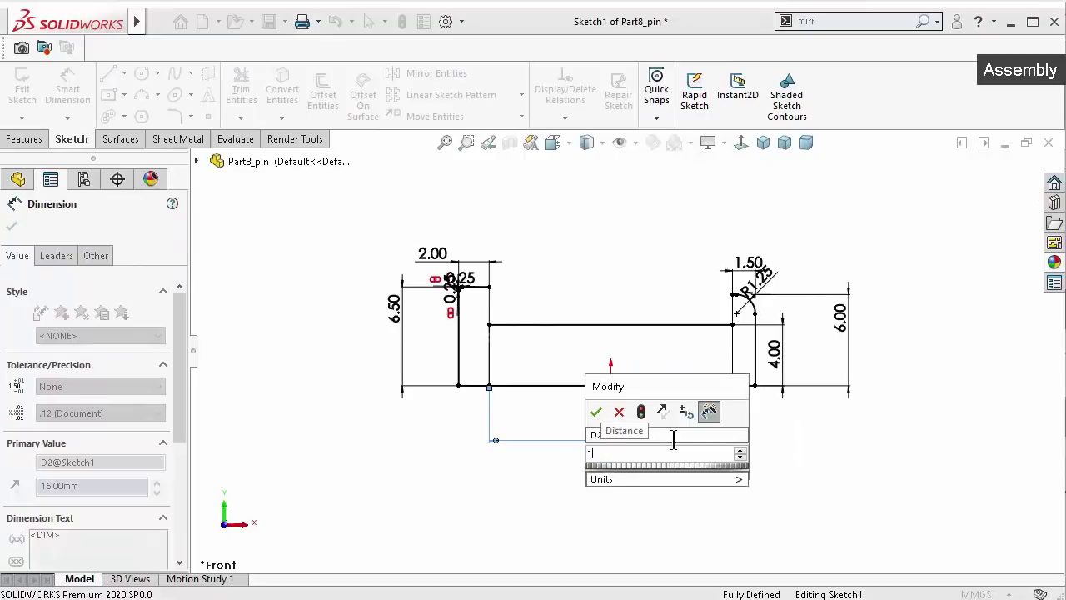
type("8.1")
key("Return")
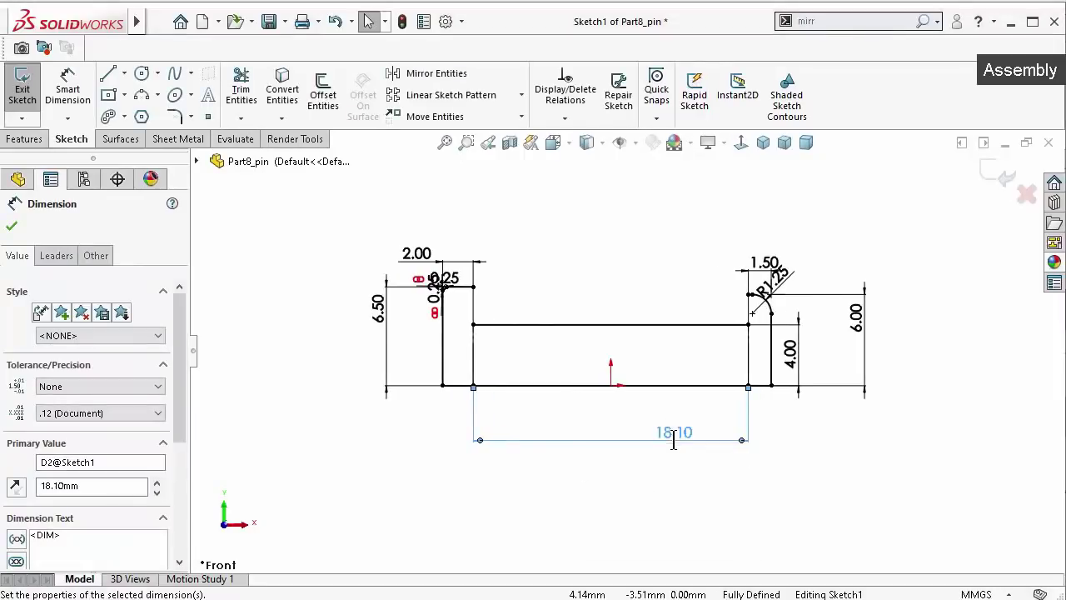
left_click(985, 171)
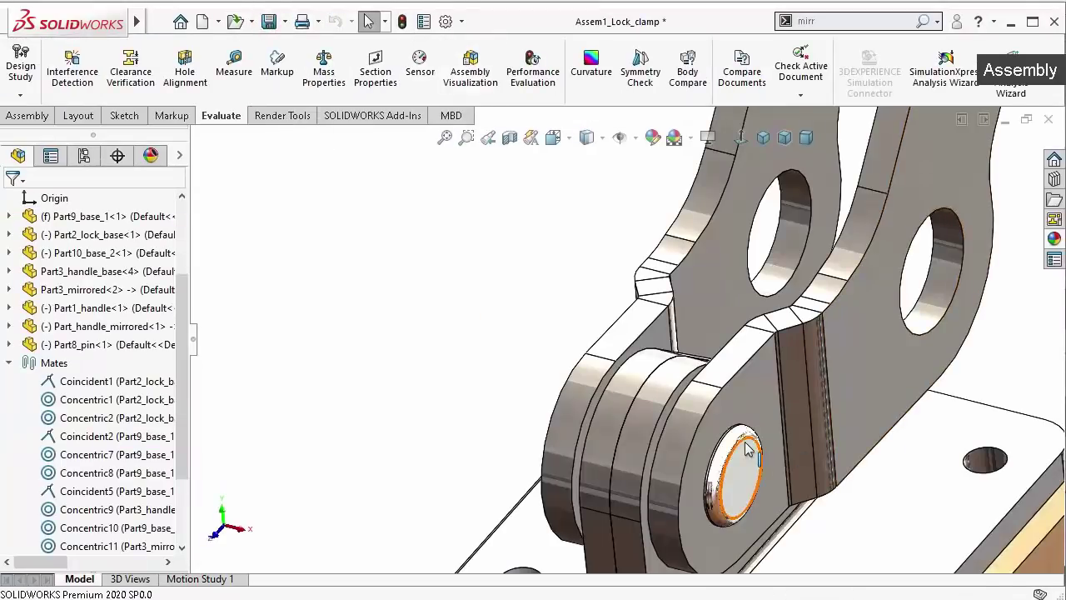
Orbit to check the lengthened pin, then show the clamp in trimetric view
mouse_move(712, 340)
middle_mouse_down()
mouse_move(778, 454)
mouse_move(722, 423)
middle_mouse_up()
scroll(779, 454, "down", 5)
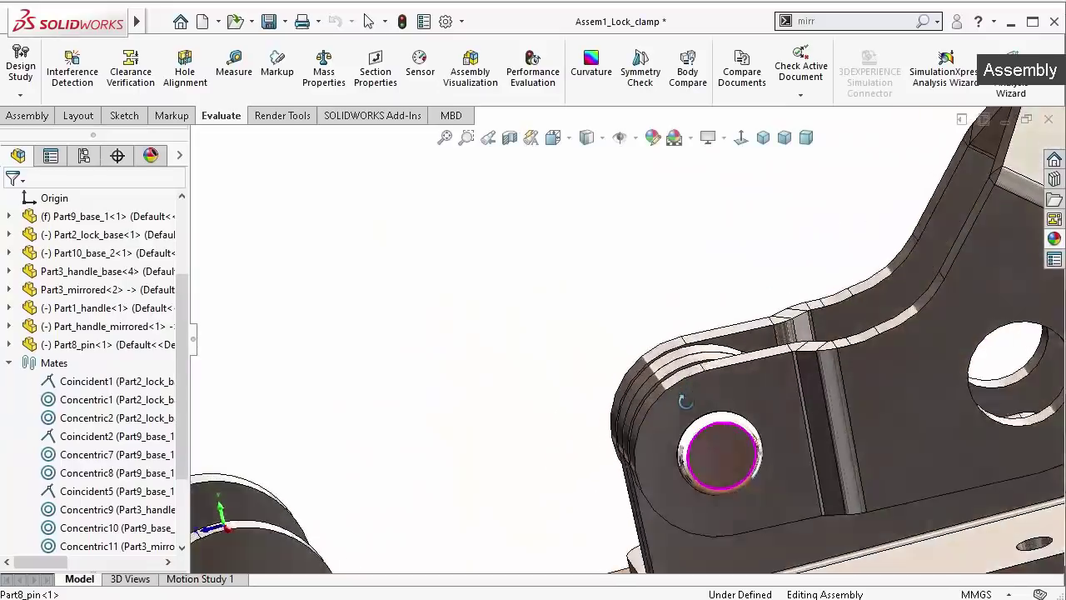
scroll(767, 415, "up", 5)
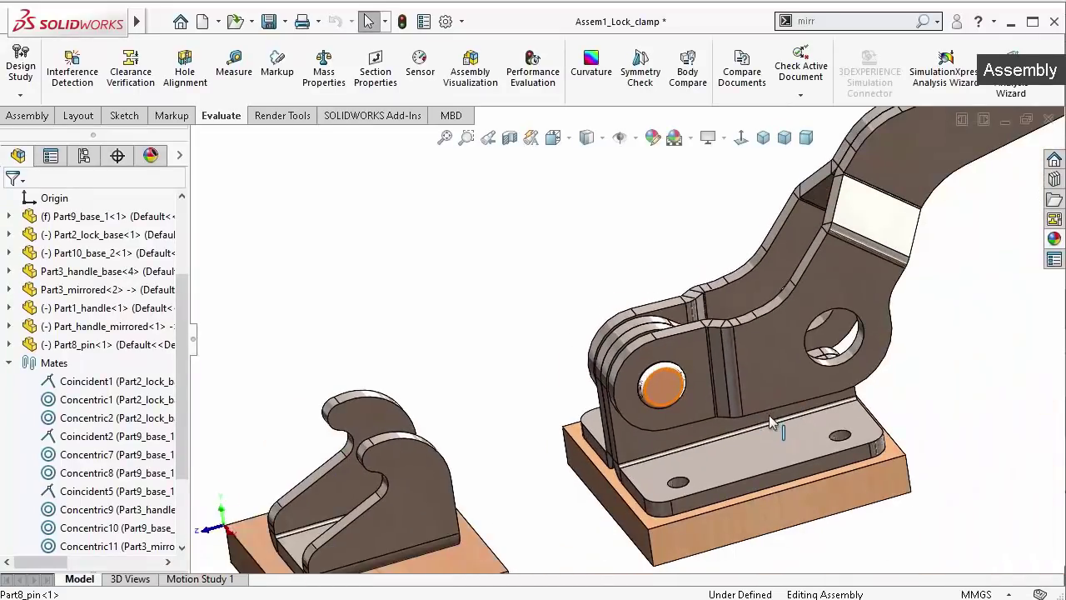
left_click(784, 139)
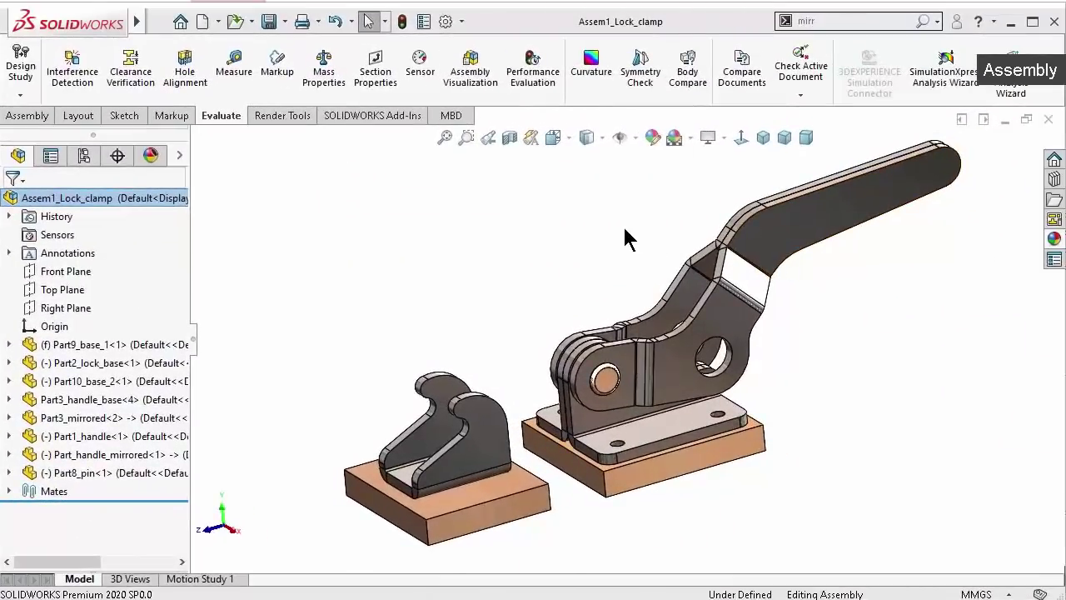
Insert Part6_Handle_rubber_cover into the assembly and turn the clamp to a near-front view
left_click(25, 115)
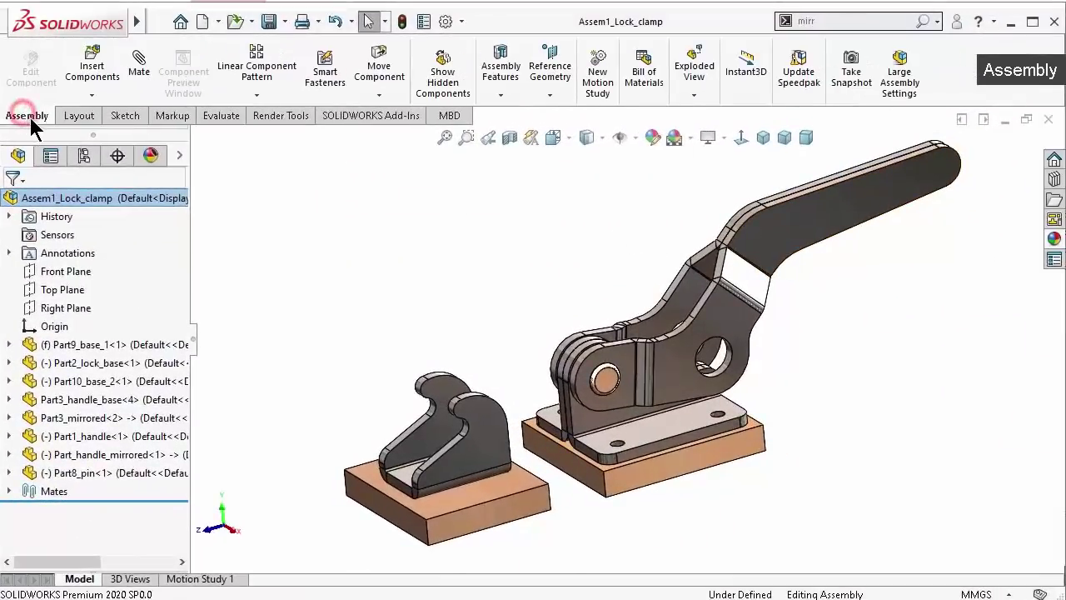
left_click(91, 62)
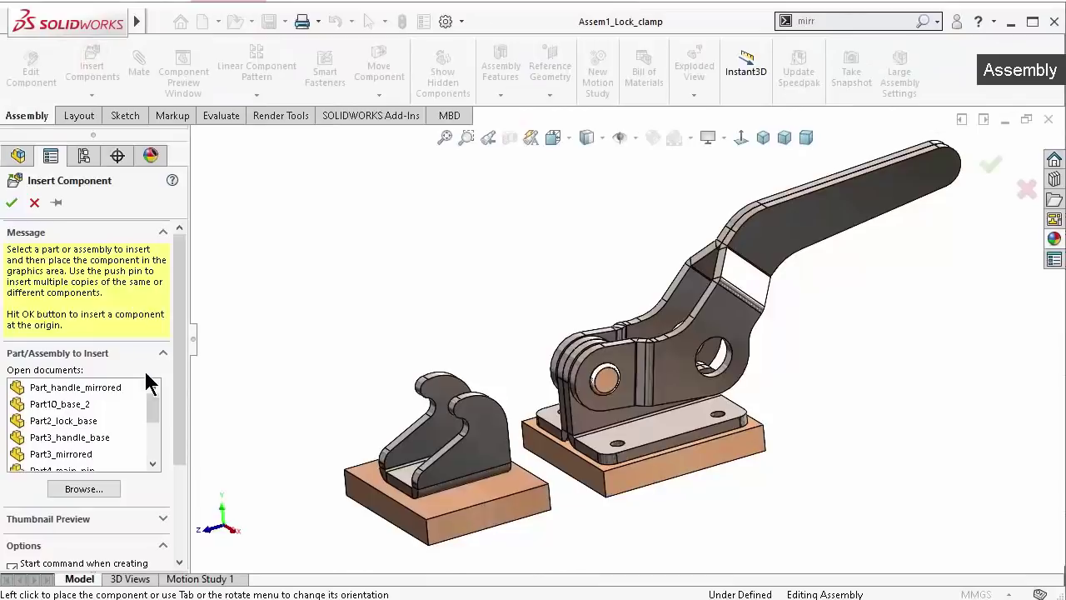
left_click_drag(154, 408, 147, 431)
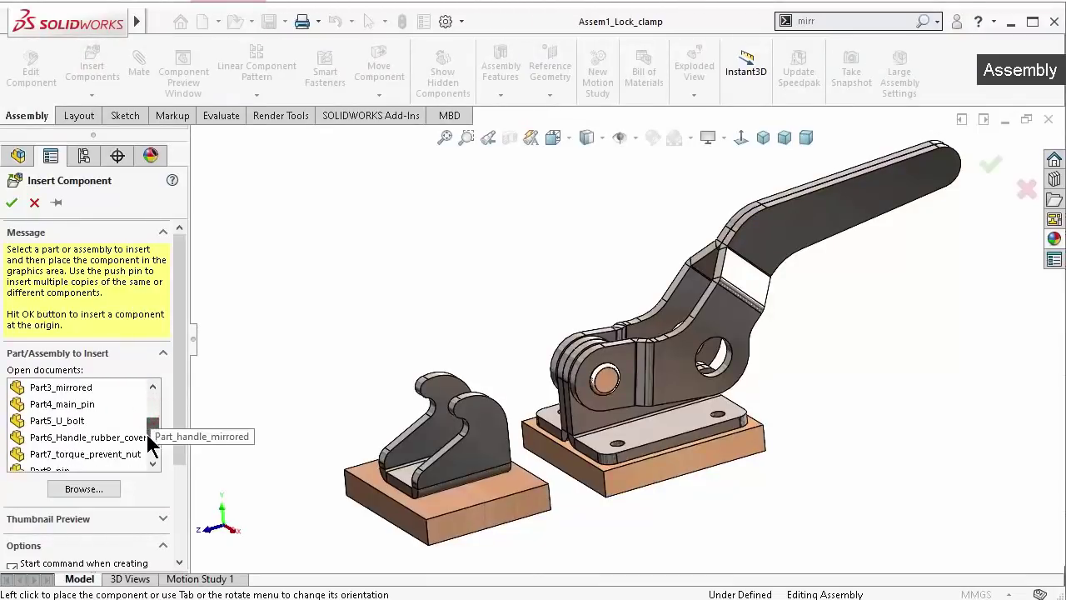
left_click(125, 436)
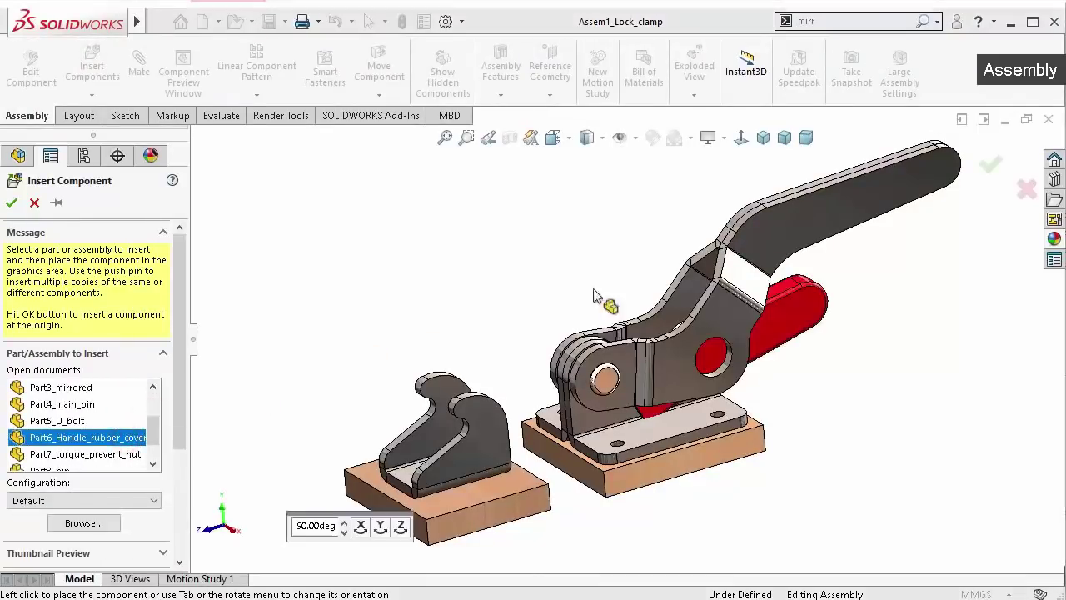
left_click(898, 225)
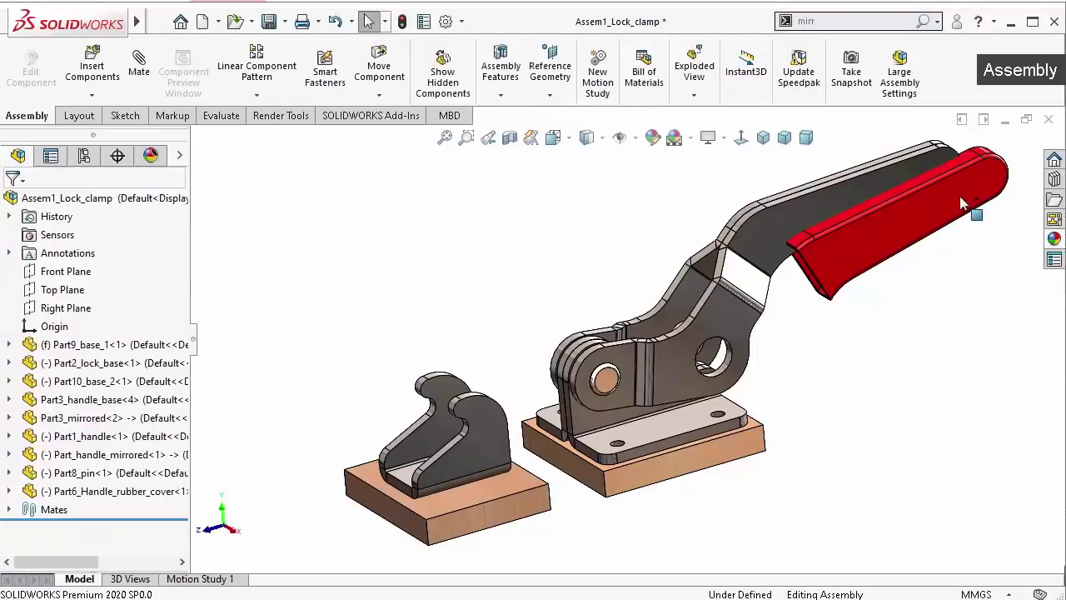
mouse_move(937, 239)
middle_mouse_down()
mouse_move(857, 316)
mouse_move(873, 304)
middle_mouse_up()
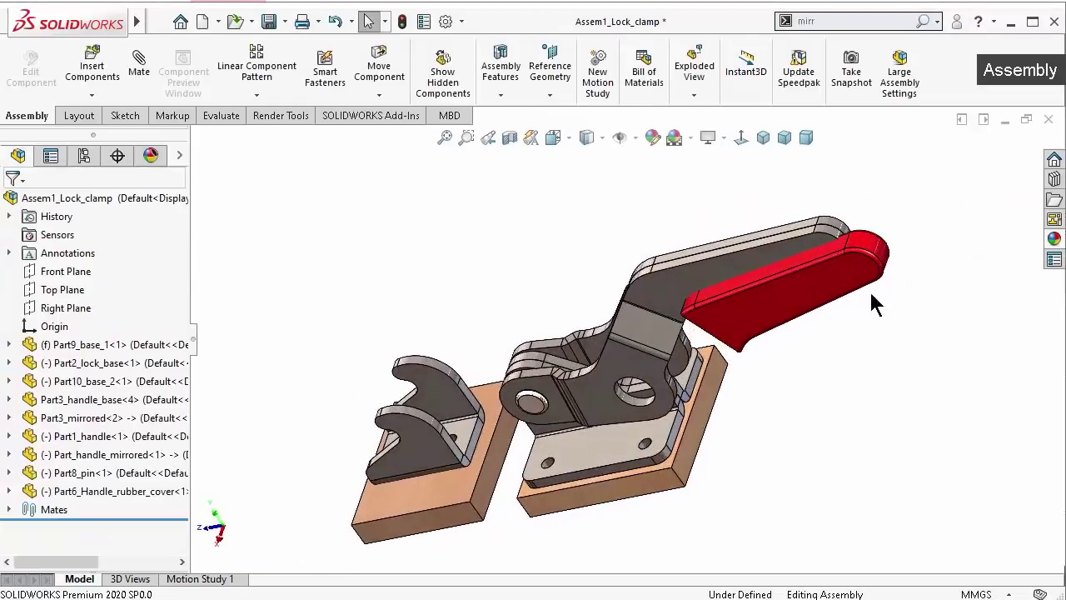
mouse_move(797, 288)
middle_mouse_down()
mouse_move(899, 136)
mouse_move(866, 145)
middle_mouse_up()
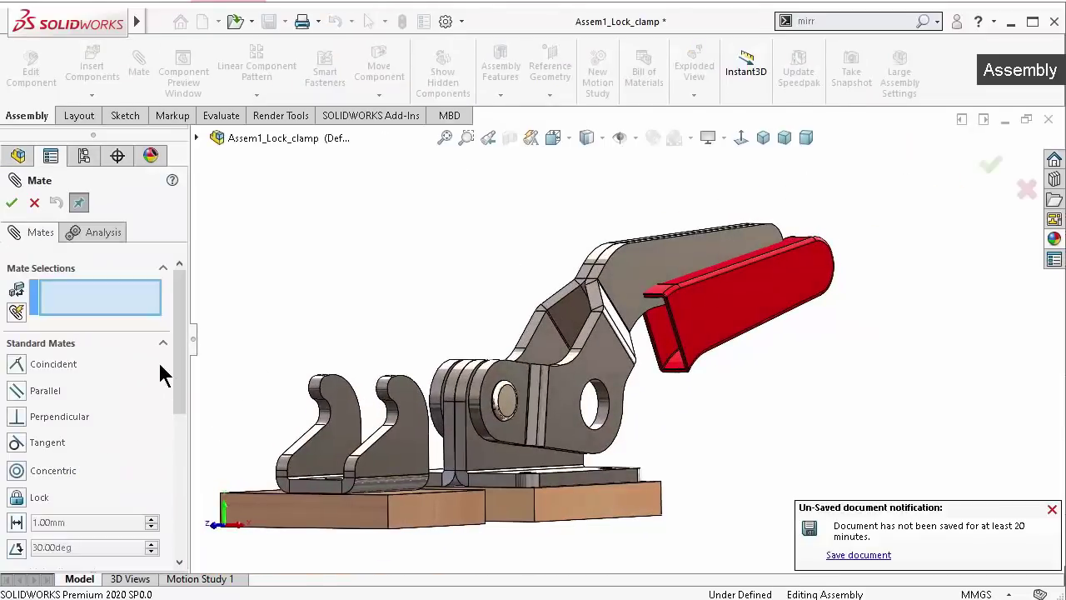
Choose the Width mate and pick the rubber cover's two inner side faces as width references
scroll(183, 462, "down", 4)
scroll(184, 464, "down", 1)
scroll(180, 464, "up", 1)
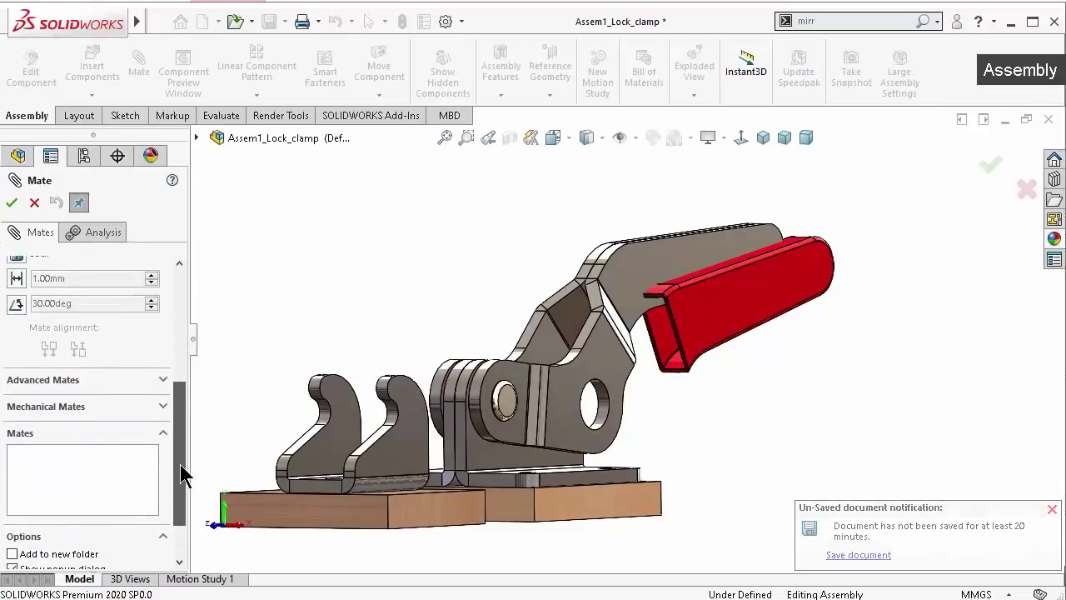
left_click(163, 381)
left_click_drag(179, 414, 191, 277)
left_click(16, 305)
middle_click_drag(680, 333, 552, 374)
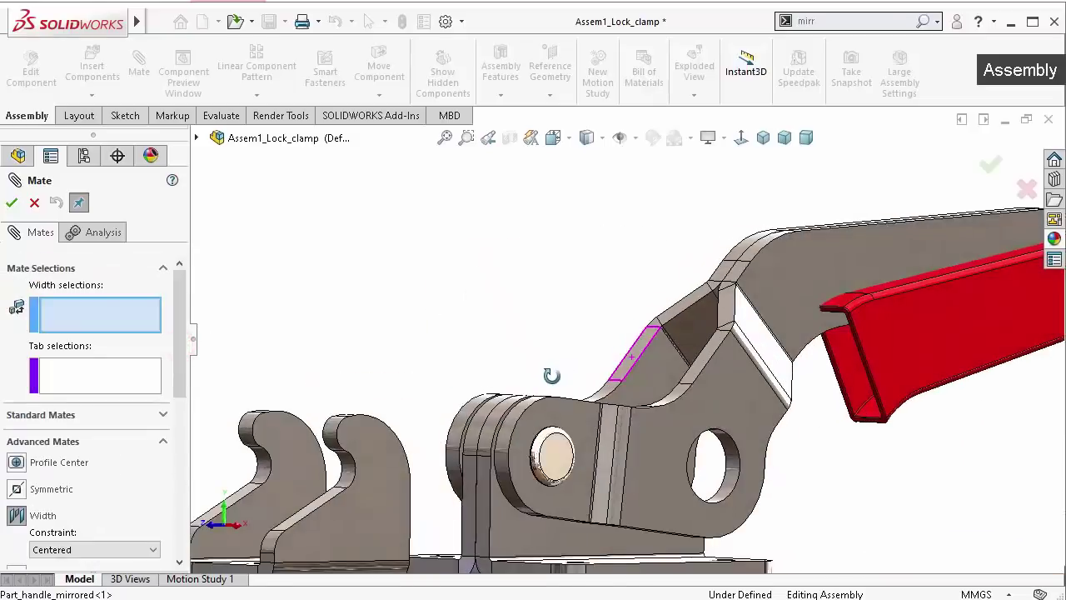
scroll(728, 381, "down", 3)
scroll(930, 398, "down", 1)
scroll(944, 359, "down", 1)
left_click(943, 359)
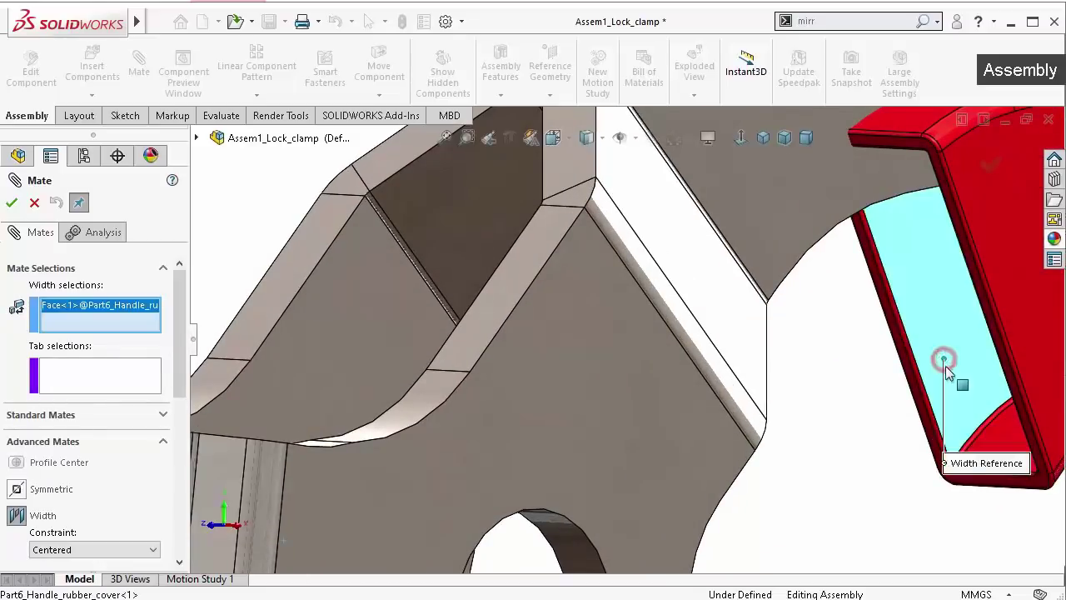
mouse_move(943, 359)
middle_mouse_down()
mouse_move(1046, 376)
mouse_move(1045, 398)
middle_mouse_up()
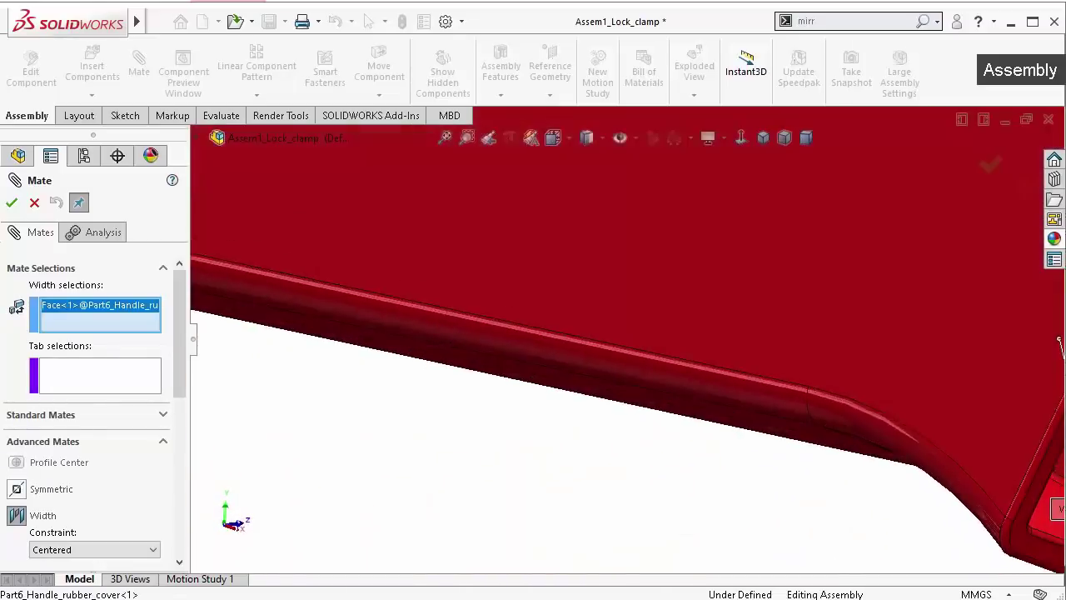
left_click(995, 380)
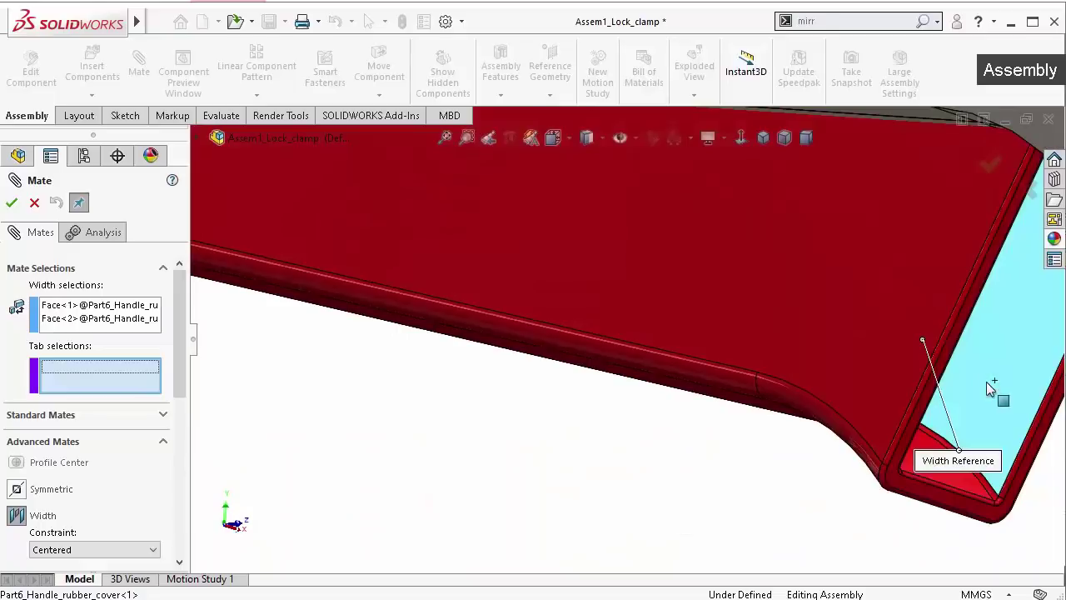
Pick both handle plates' outer faces as tab references and apply the Width3 mate
scroll(420, 387, "up", 5)
left_click(740, 206)
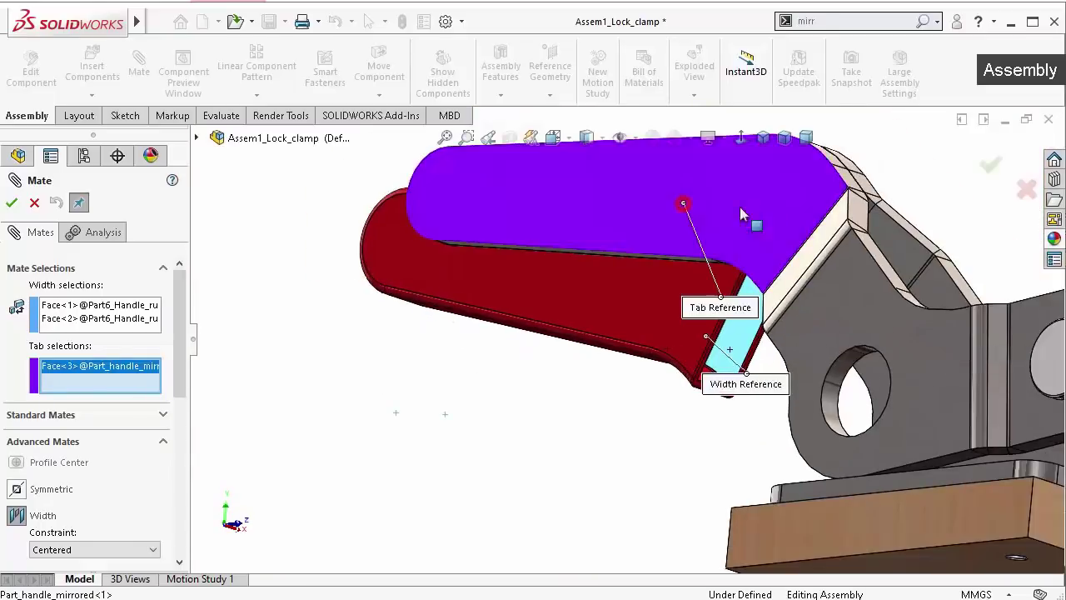
middle_click_drag(757, 236, 798, 206)
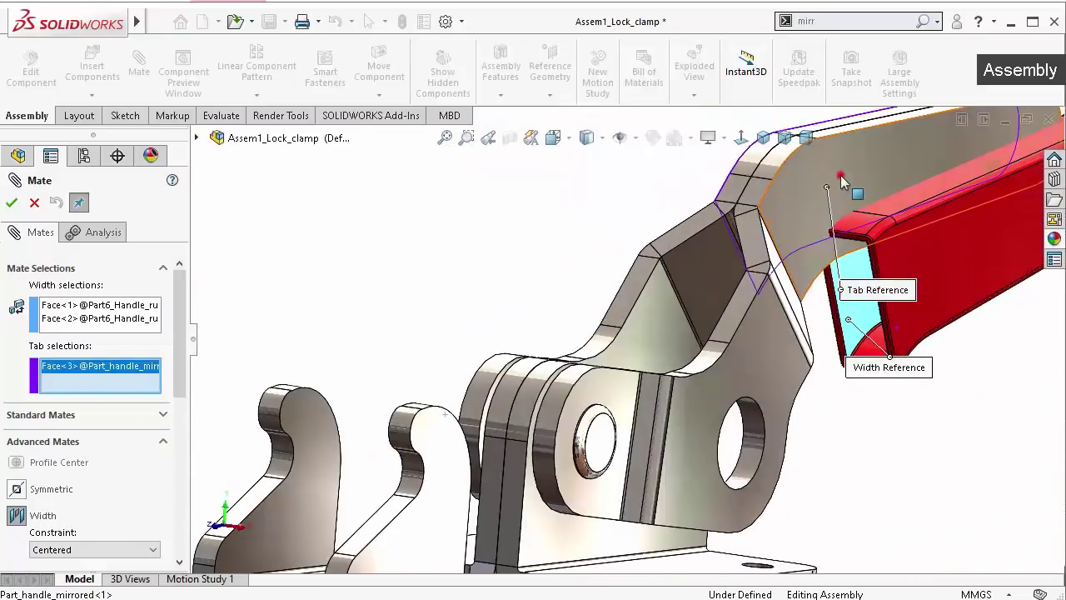
left_click(841, 178)
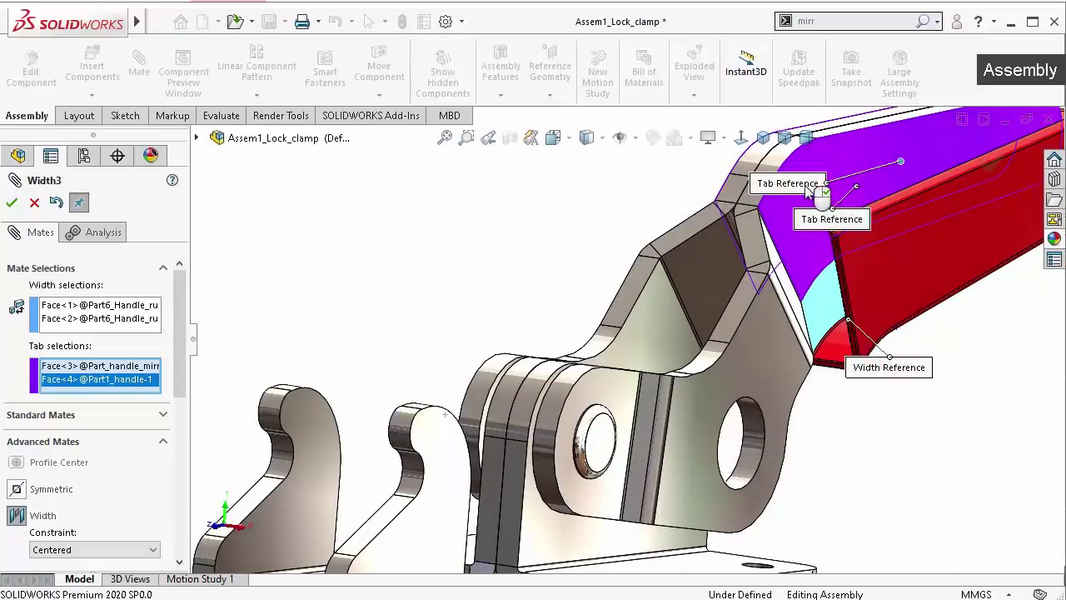
left_click(11, 202)
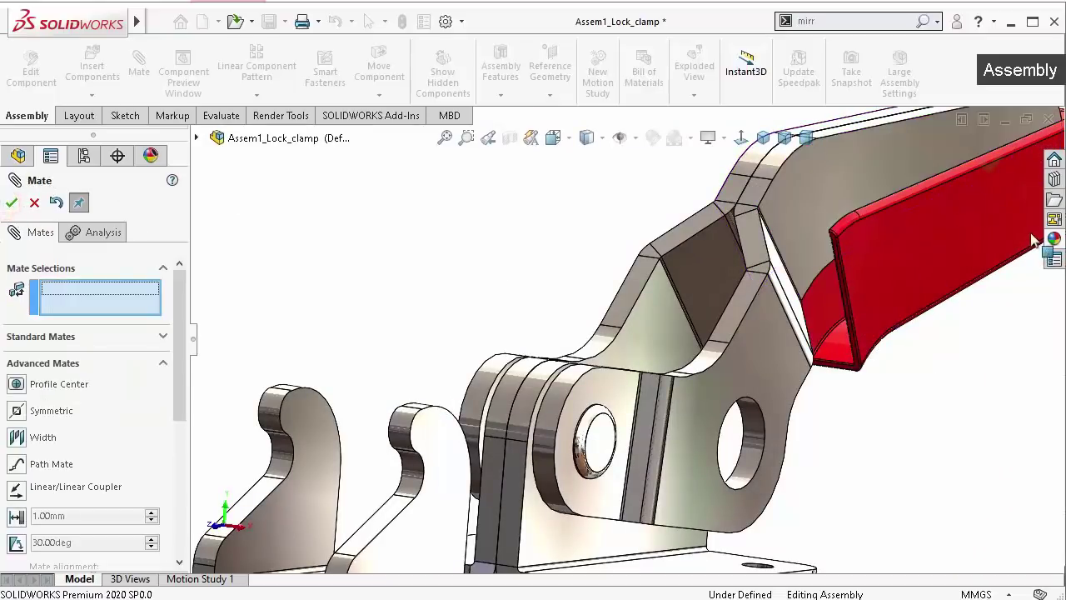
middle_click_drag(1049, 241, 895, 237)
Orbit to a side view and swing the red handle up and down to test its motion
middle_click_drag(747, 356, 784, 339)
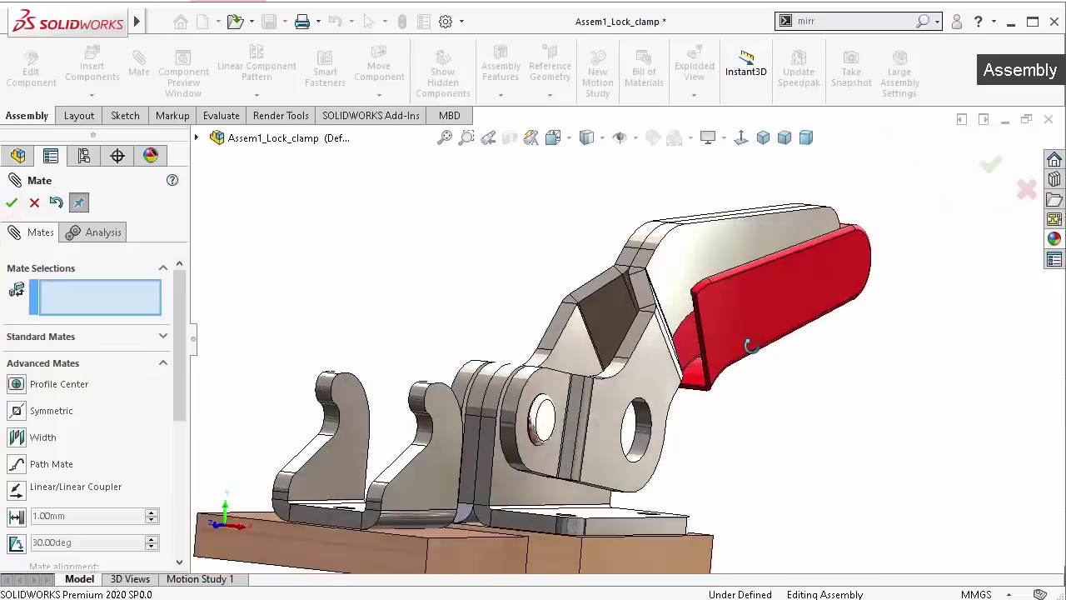
left_click_drag(784, 341, 976, 303)
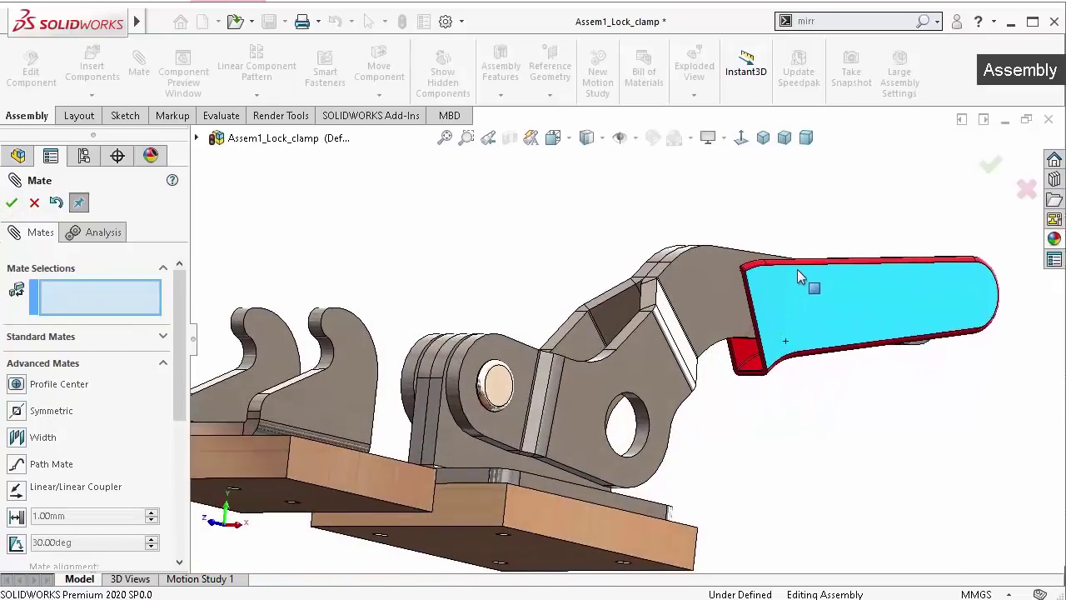
scroll(970, 341, "down", 3)
mouse_move(968, 358)
middle_mouse_down()
mouse_move(926, 361)
mouse_move(945, 354)
mouse_move(886, 320)
middle_mouse_up()
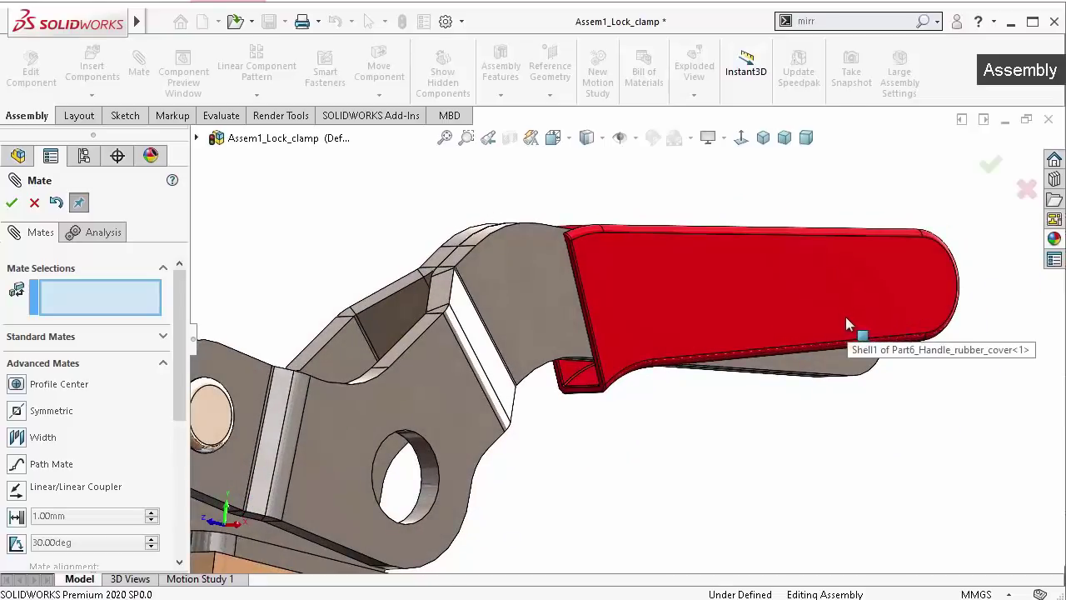
left_click_drag(846, 319, 861, 302)
mouse_move(880, 317)
middle_mouse_down()
mouse_move(908, 356)
mouse_move(885, 327)
mouse_move(924, 329)
middle_mouse_up()
scroll(916, 331, "down", 2)
scroll(837, 320, "down", 2)
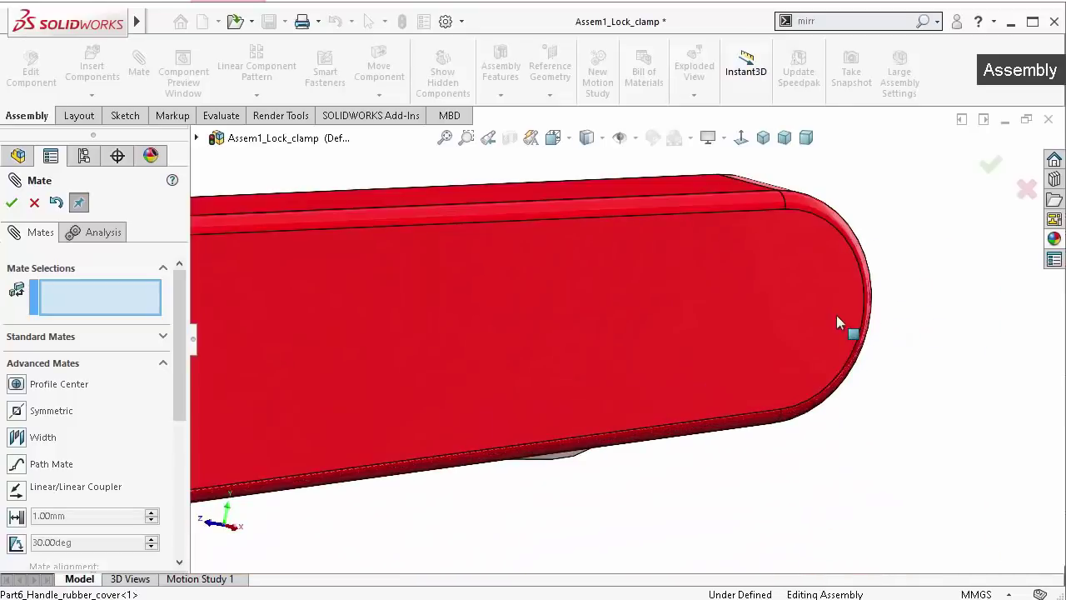
Pick the rubber cover's inner rounded face from the hidden-faces list
right_click(829, 309)
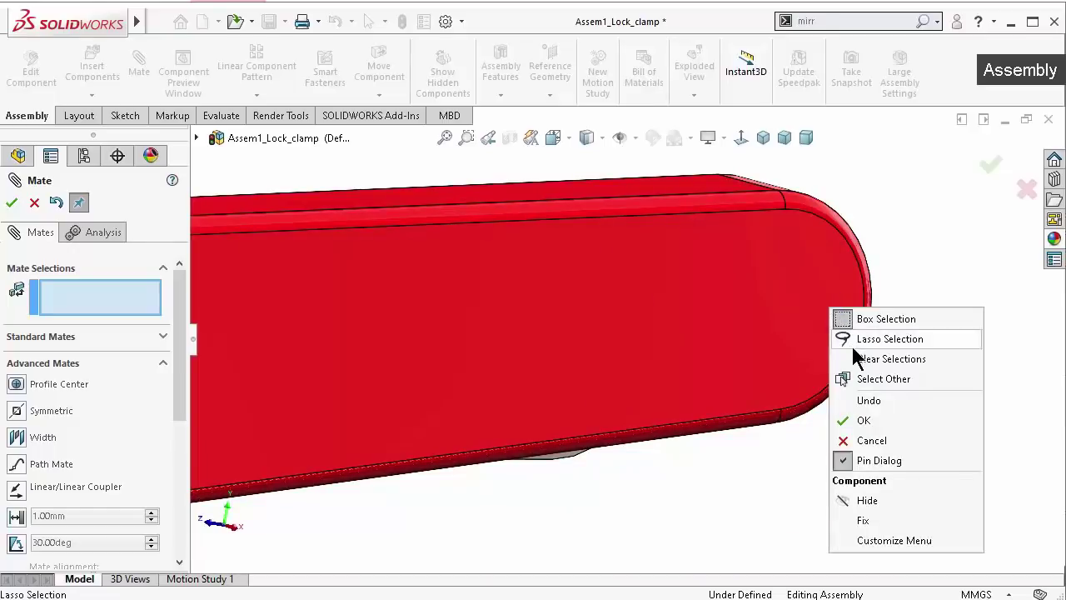
left_click(862, 380)
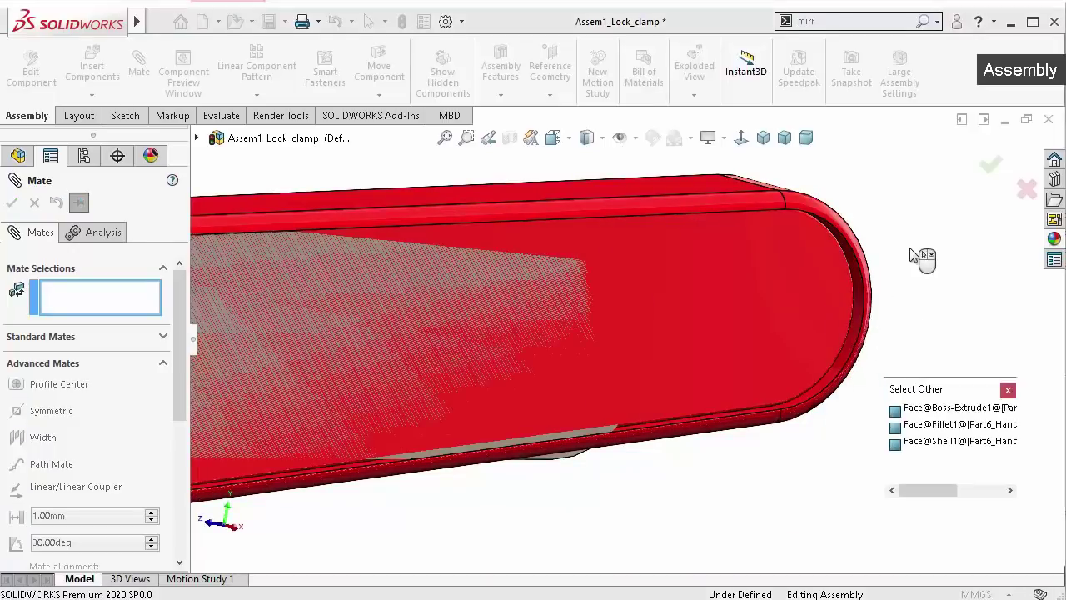
middle_click_drag(920, 257, 942, 258)
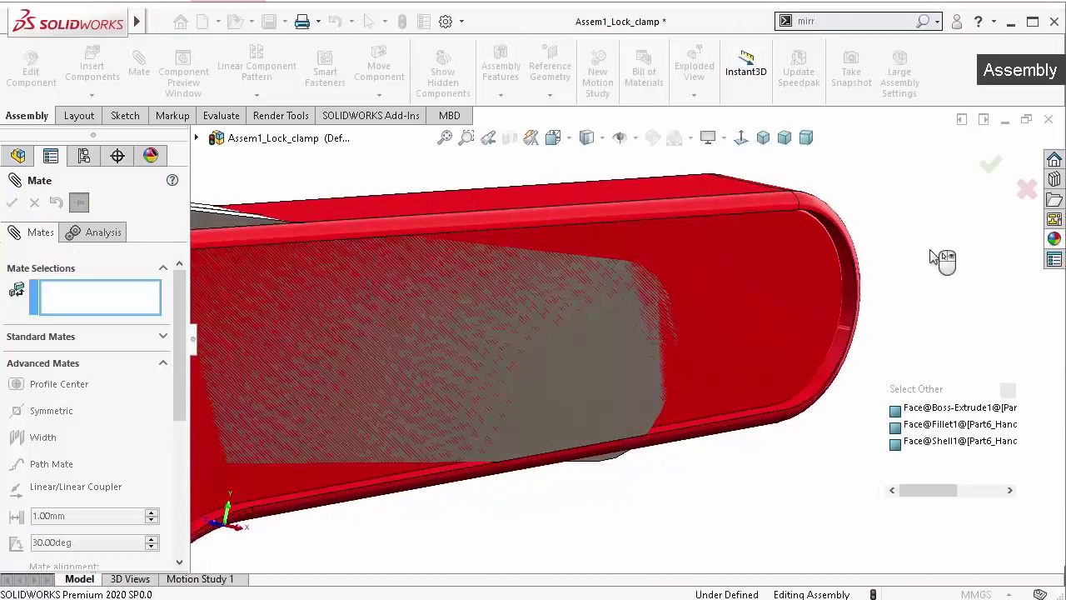
left_click(848, 286)
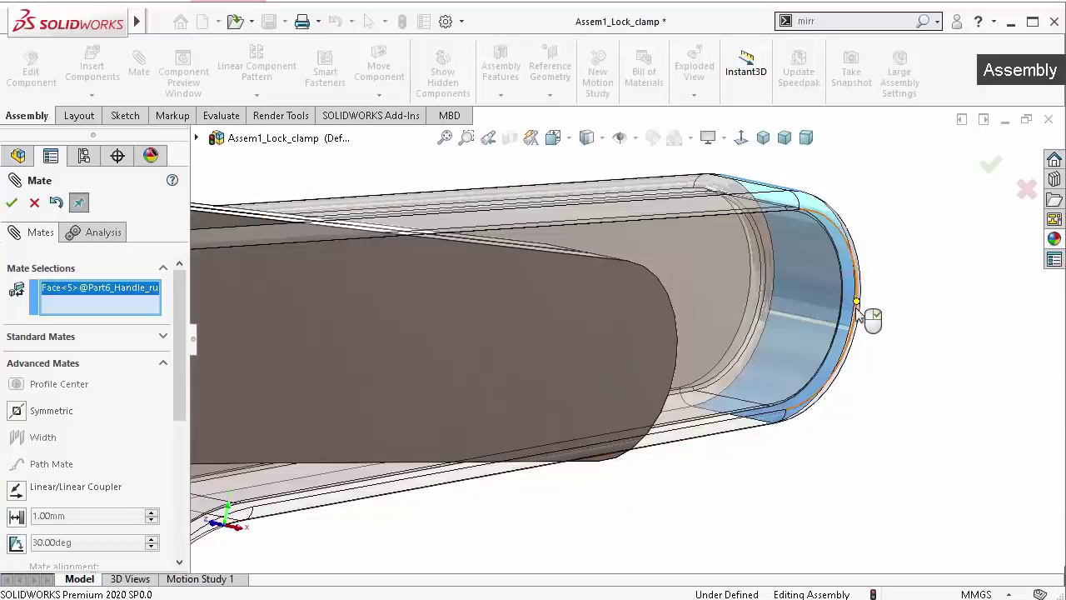
scroll(764, 325, "down", 3)
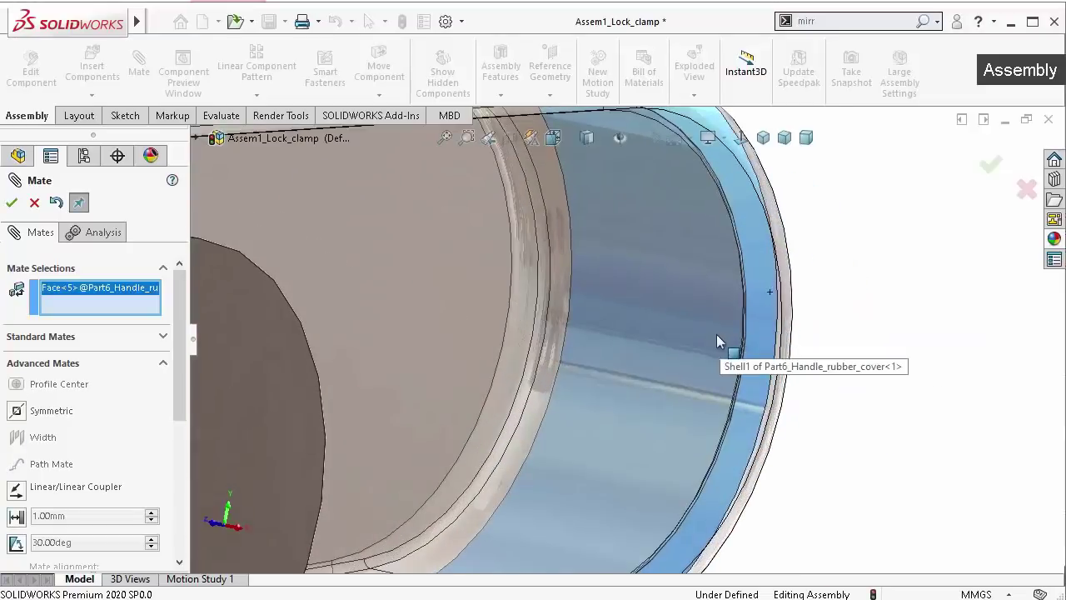
left_click(654, 306)
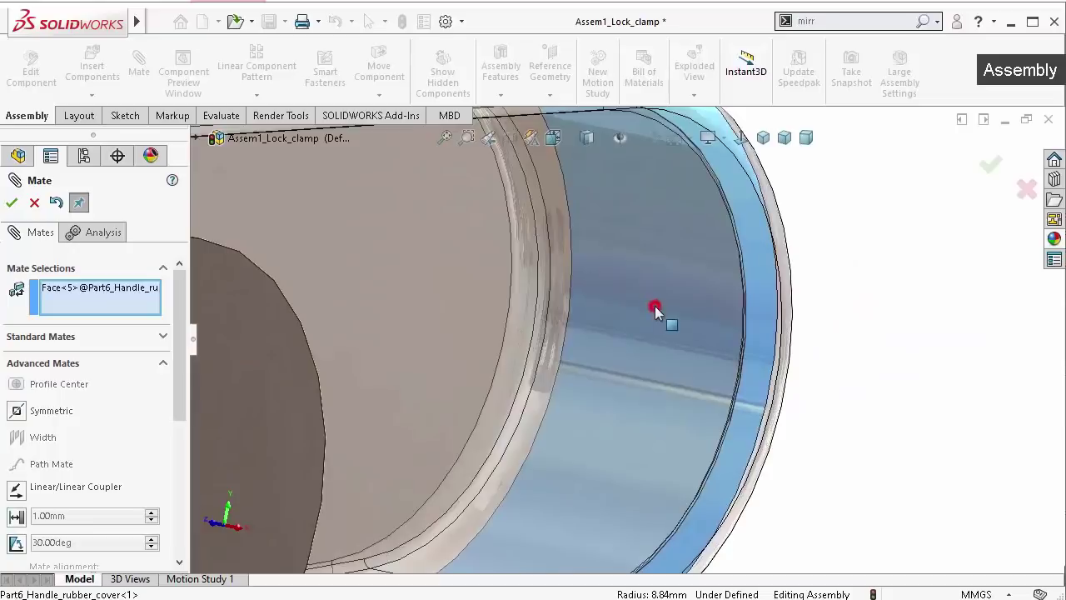
Clear the mate selections and re-pick the cover's inner rounded face
right_click(115, 311)
left_click(146, 315)
right_click(569, 318)
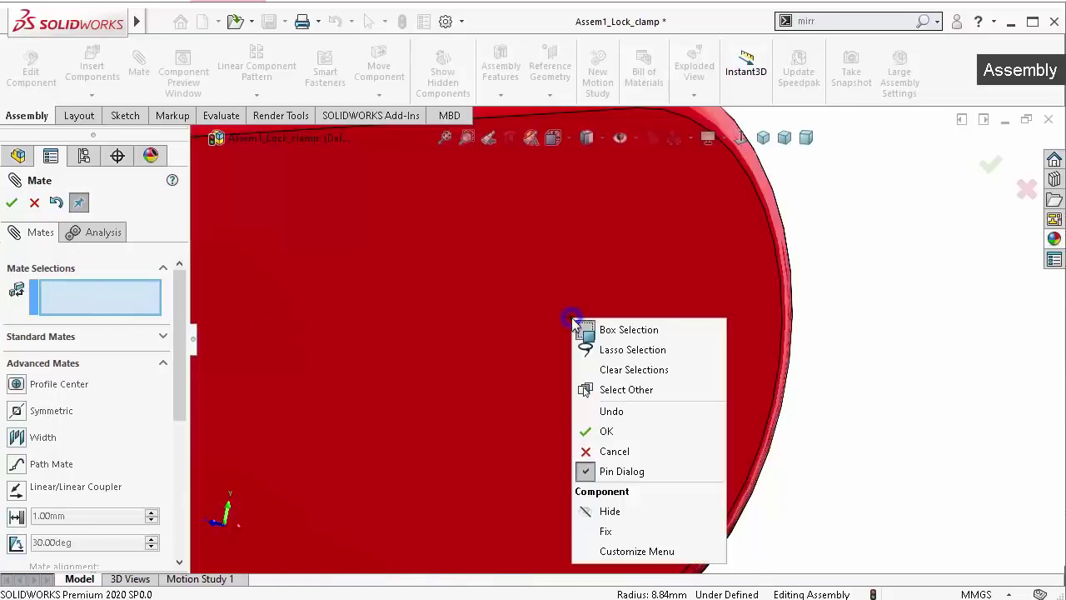
left_click(654, 391)
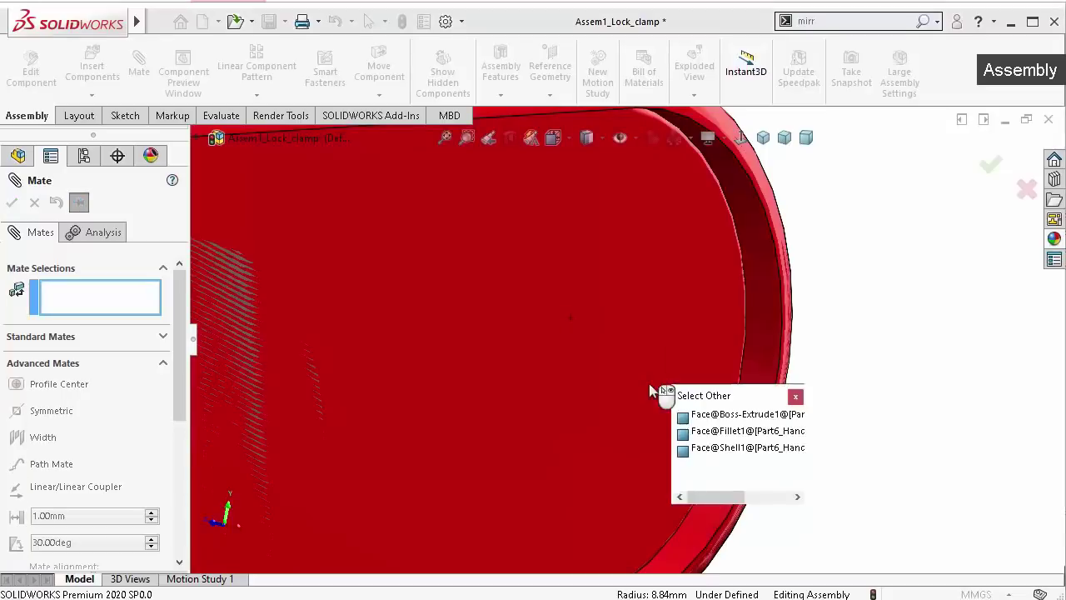
left_click(752, 285)
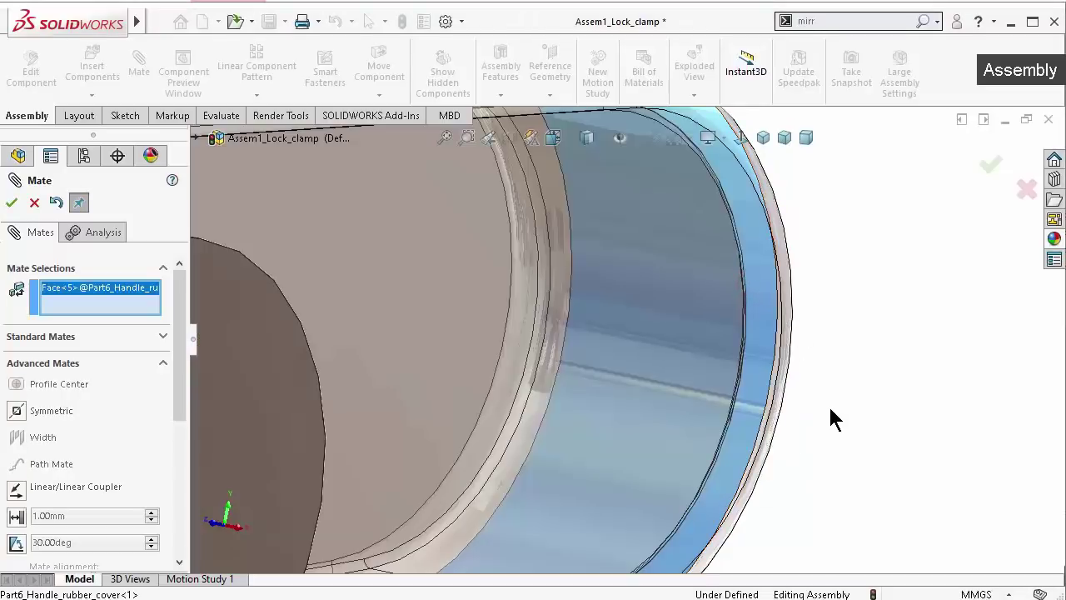
scroll(828, 404, "up", 2)
scroll(809, 393, "up", 2)
scroll(775, 399, "up", 3)
scroll(593, 380, "up", 2)
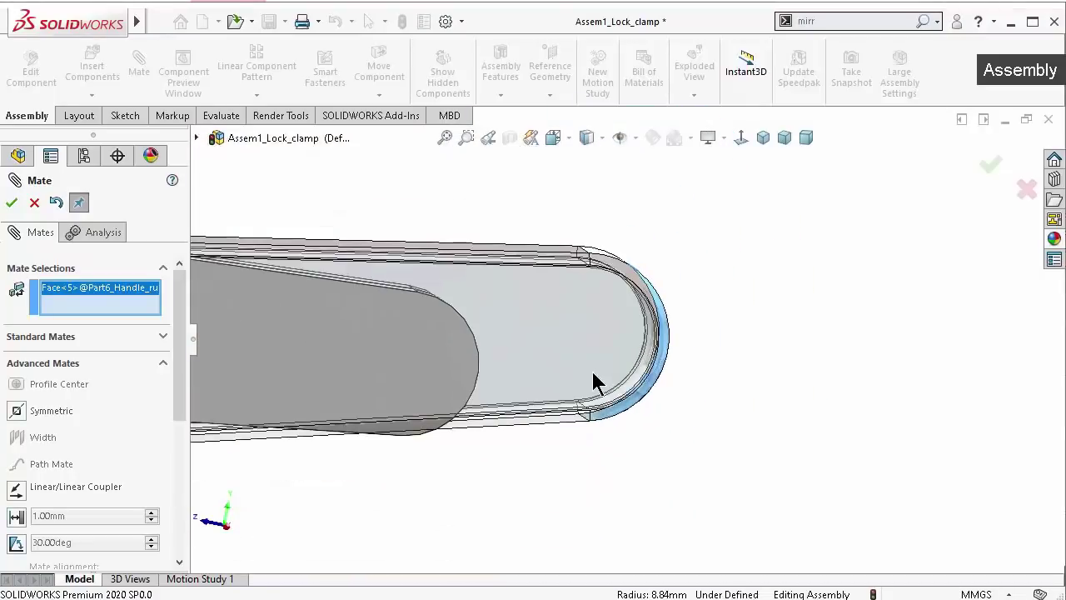
Mate the cover's rounded end concentric with the handle's rounded end face
mouse_move(525, 467)
middle_mouse_down()
mouse_move(483, 374)
mouse_move(479, 401)
middle_mouse_up()
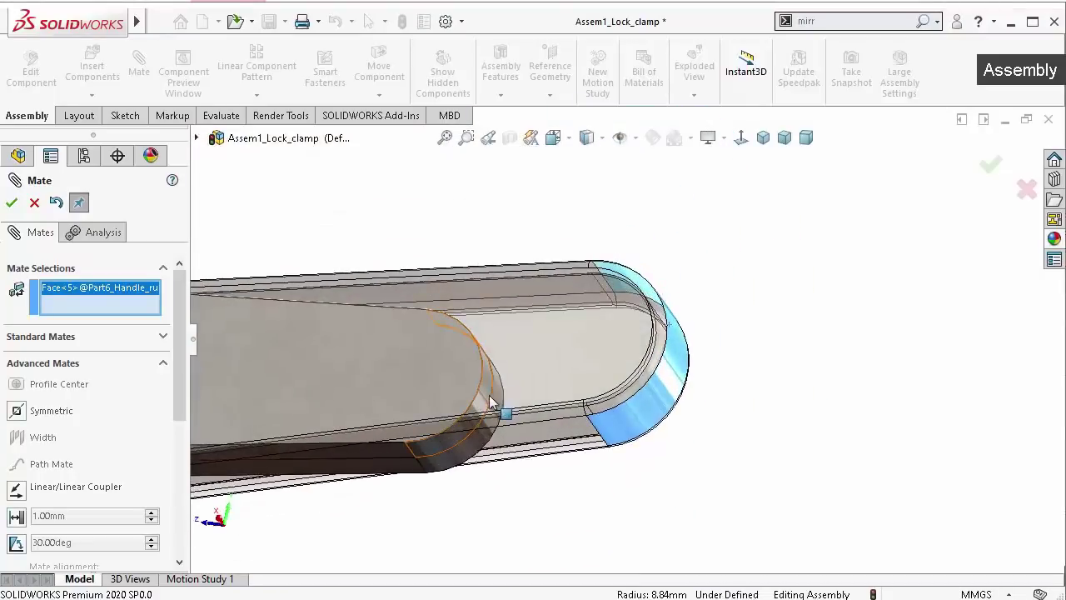
left_click(486, 401)
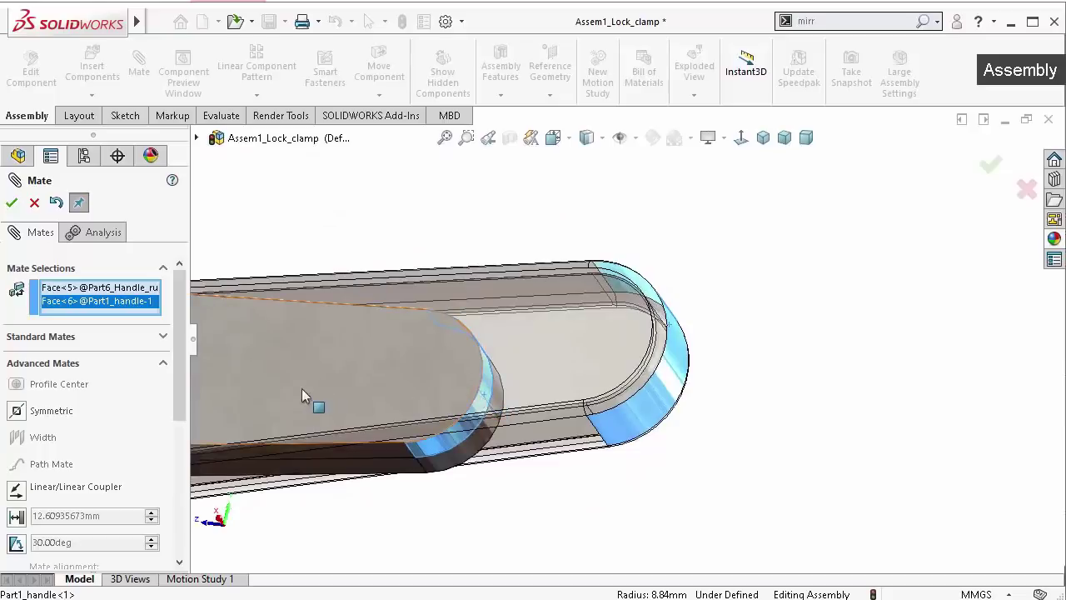
mouse_move(177, 374)
left_mouse_down()
mouse_move(186, 399)
mouse_move(190, 362)
left_mouse_up()
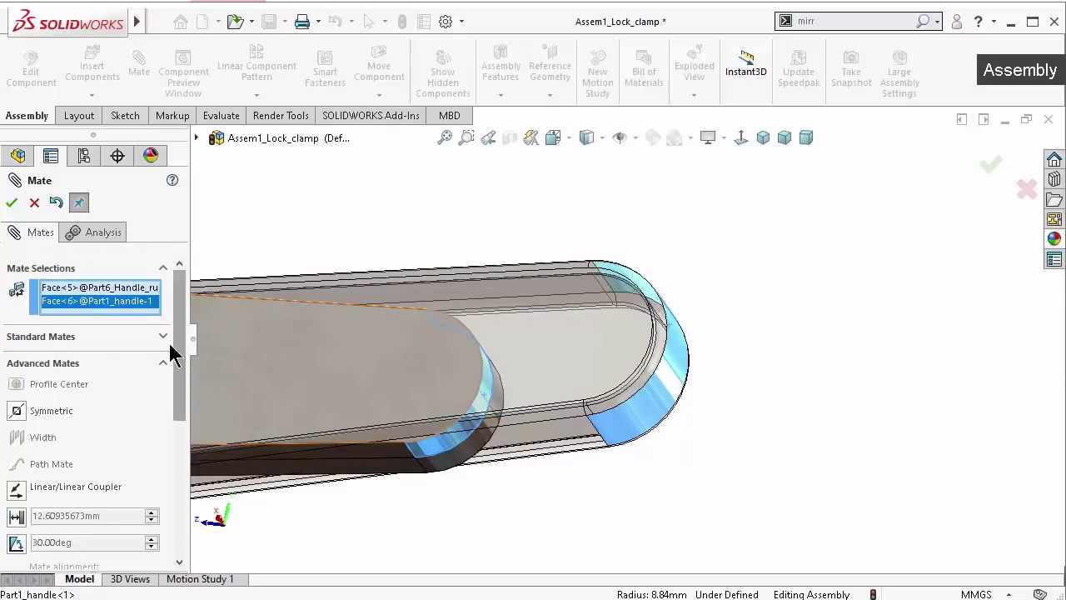
left_click(164, 339)
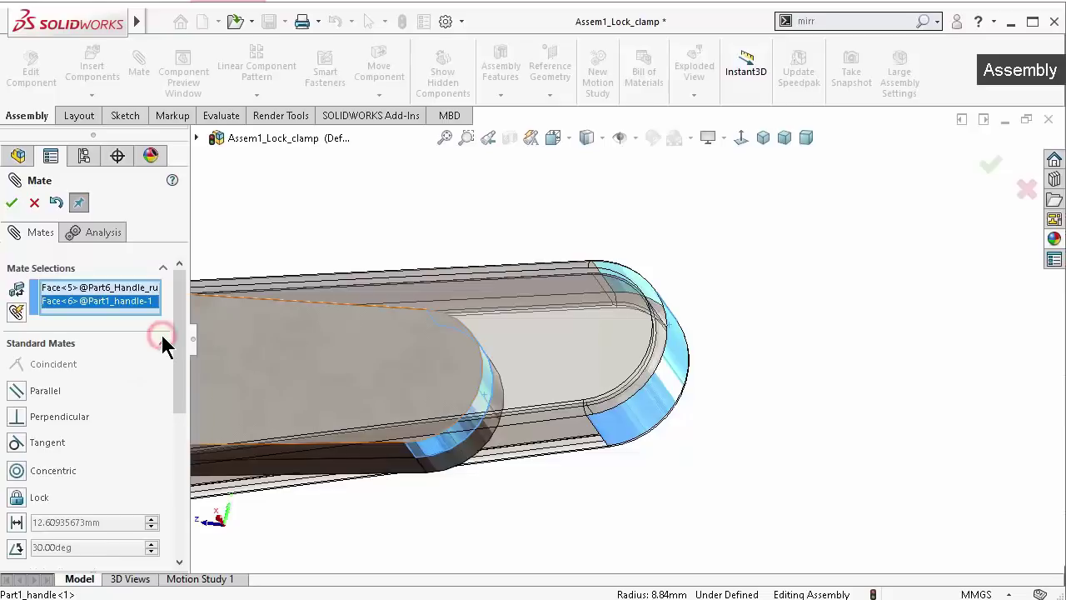
left_click(16, 471)
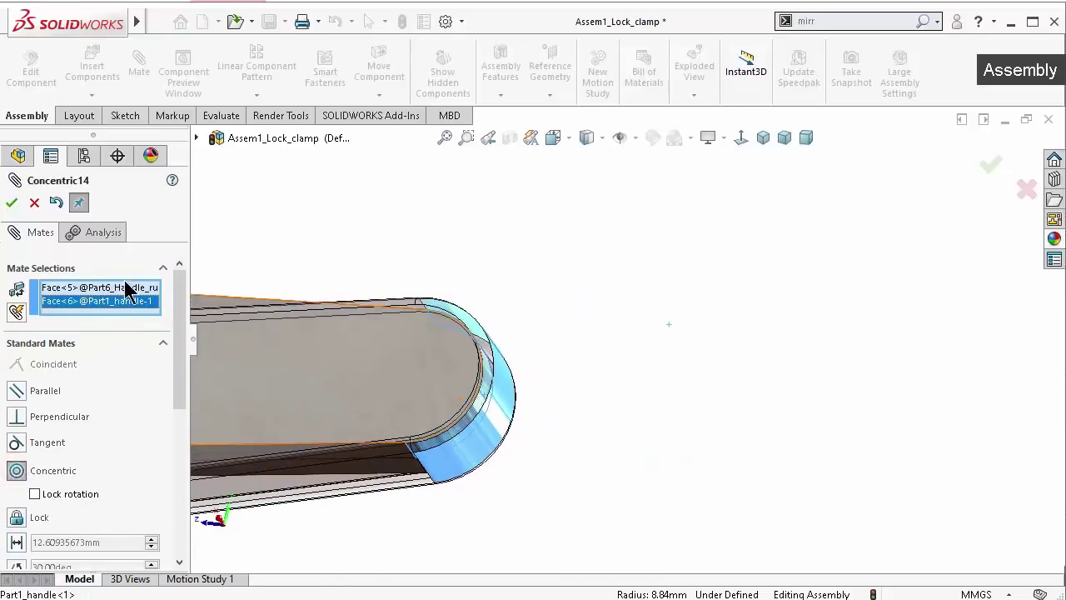
middle_click_drag(543, 370, 573, 438)
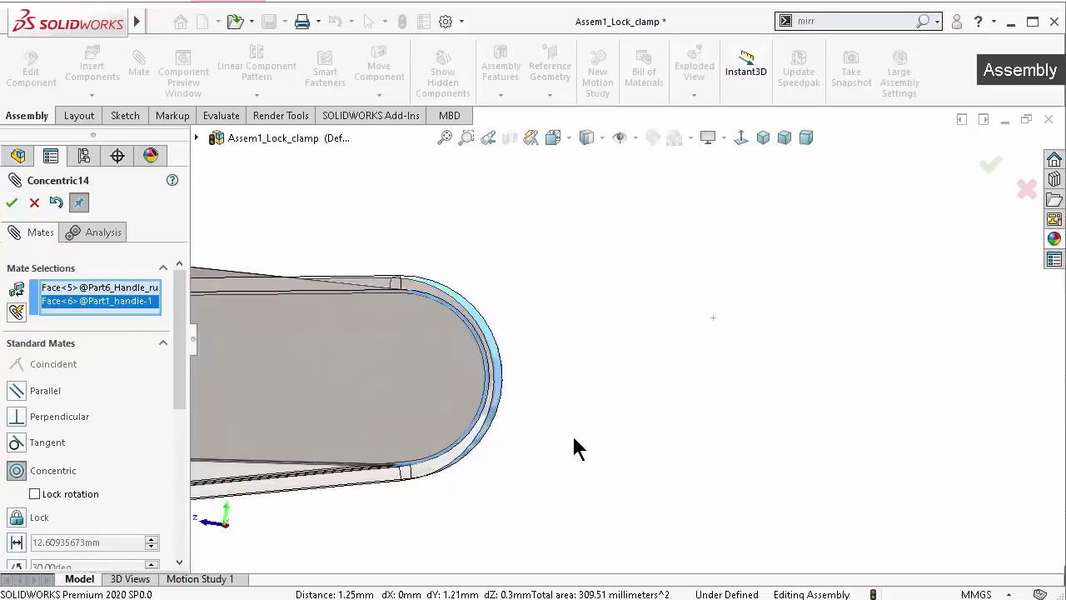
left_click(12, 202)
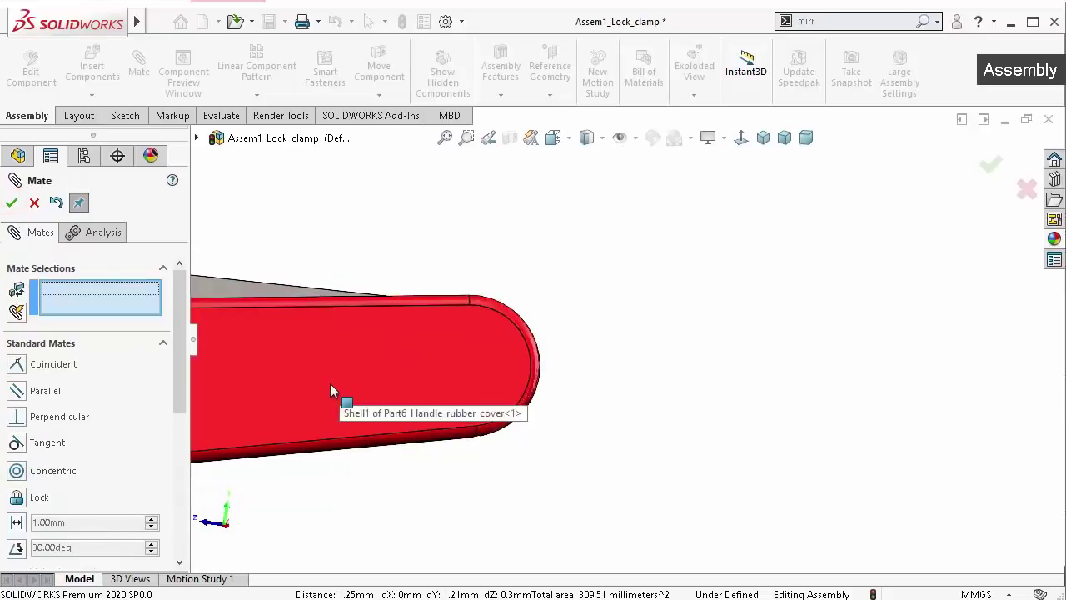
Make the face at the cover's open end parallel to the matching handle face
mouse_move(440, 400)
middle_mouse_down()
mouse_move(487, 402)
mouse_move(299, 404)
mouse_move(304, 307)
mouse_move(271, 275)
mouse_move(298, 274)
mouse_move(326, 293)
mouse_move(272, 301)
mouse_move(286, 429)
middle_mouse_up()
left_click(264, 314)
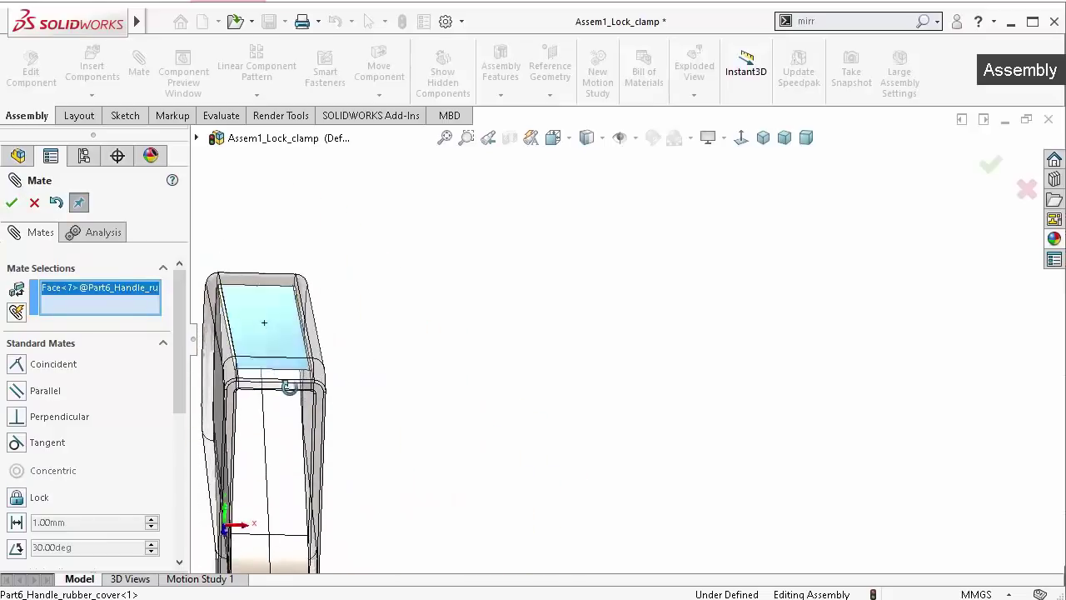
left_click(283, 434)
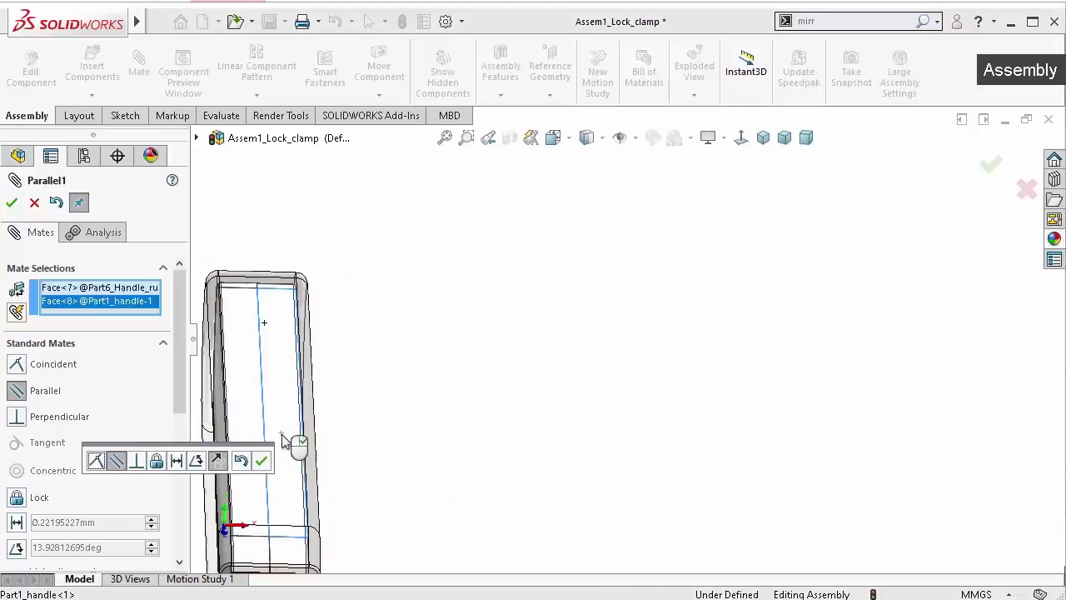
left_click(283, 450)
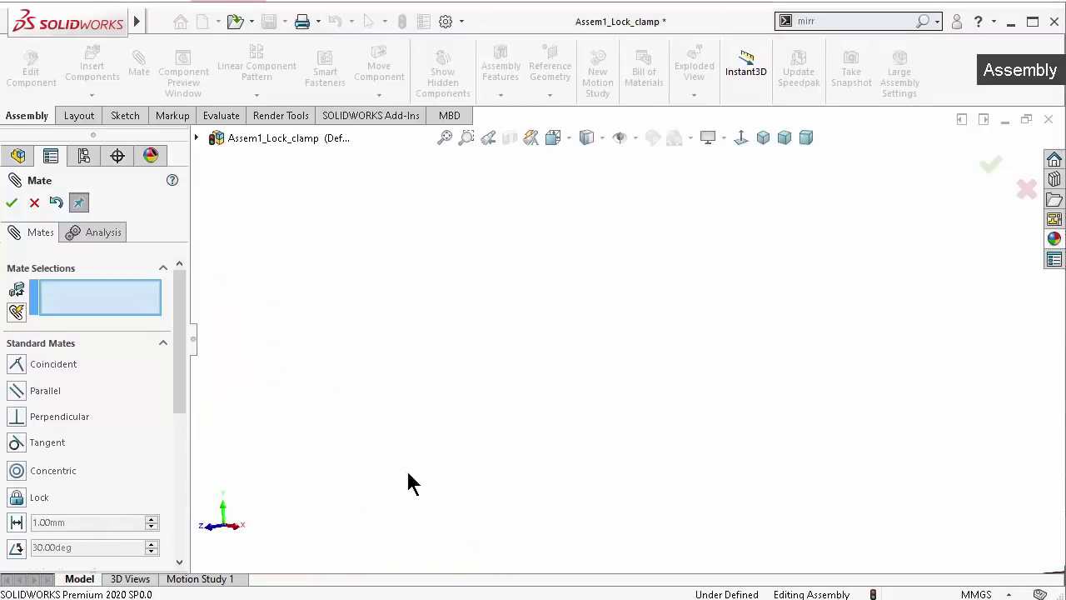
mouse_move(406, 468)
middle_mouse_down()
mouse_move(681, 528)
mouse_move(593, 455)
mouse_move(536, 457)
middle_mouse_up()
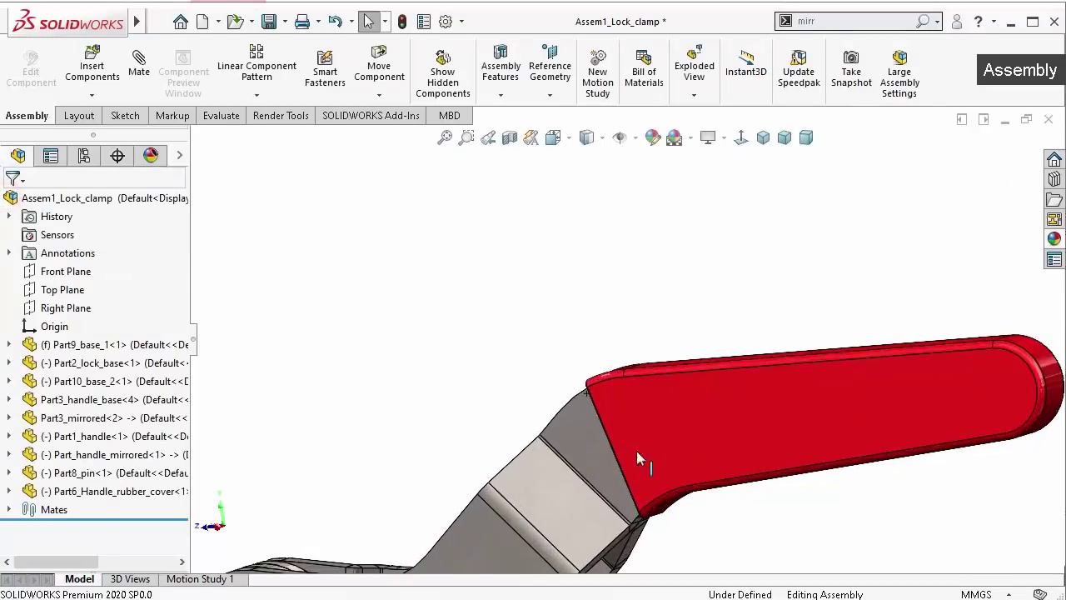
Set the red rubber cover's Component Display to plain Shaded
left_click(747, 372)
right_click(747, 379)
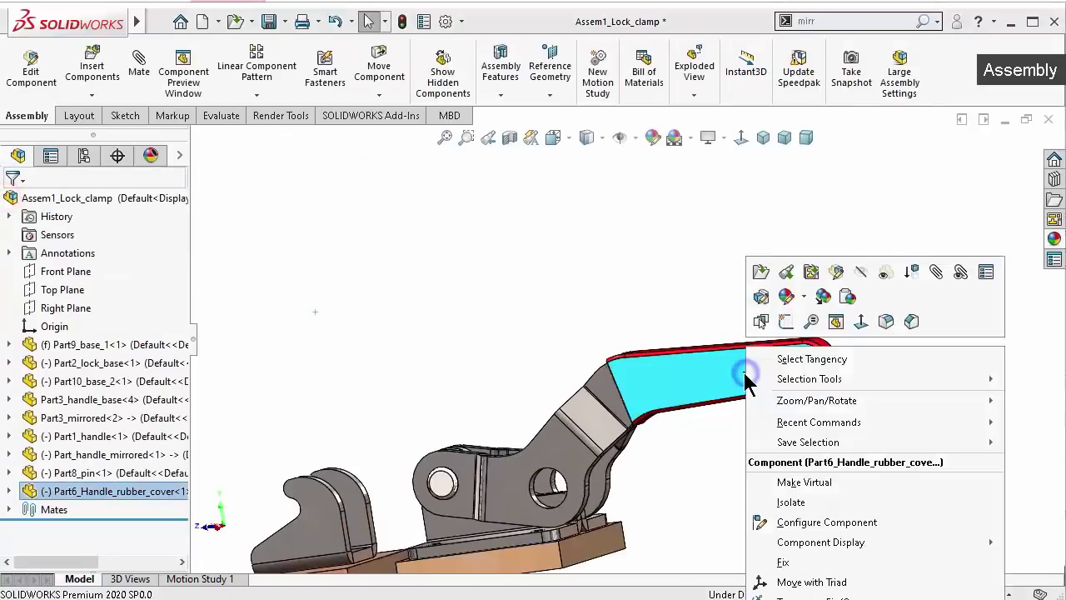
left_click(560, 287)
scroll(583, 299, "up", 2)
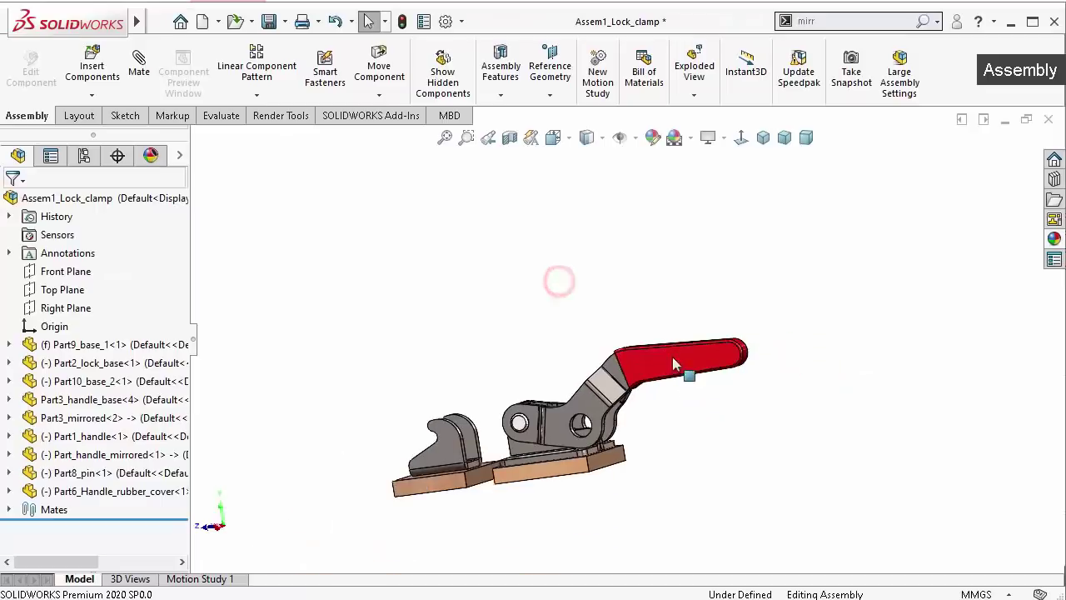
scroll(667, 392, "down", 3)
scroll(667, 393, "down", 1)
scroll(671, 407, "down", 1)
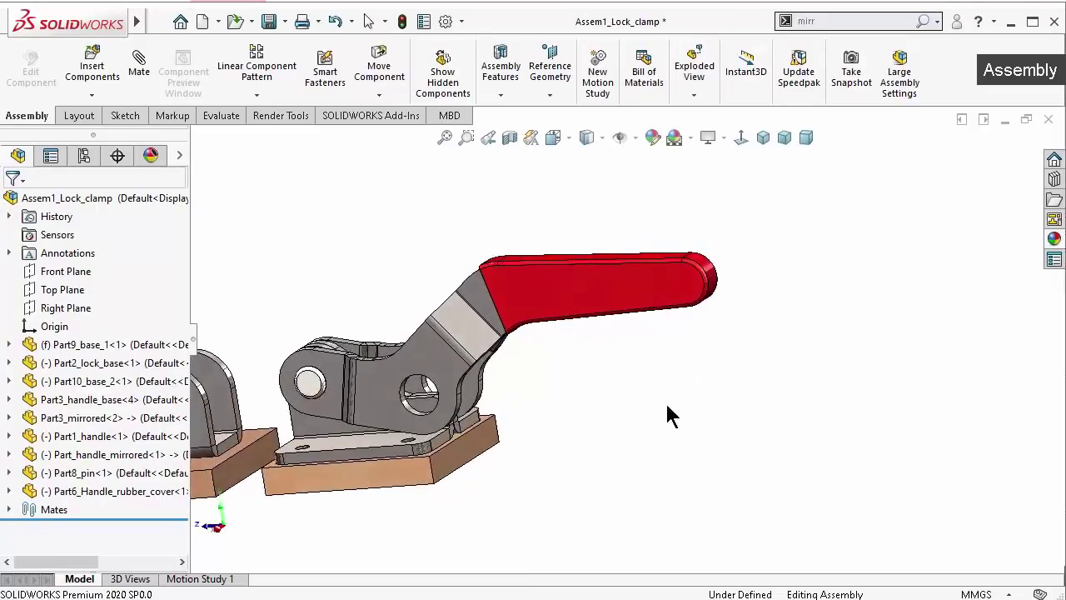
scroll(658, 400, "down", 1)
scroll(634, 373, "down", 1)
scroll(626, 363, "down", 2)
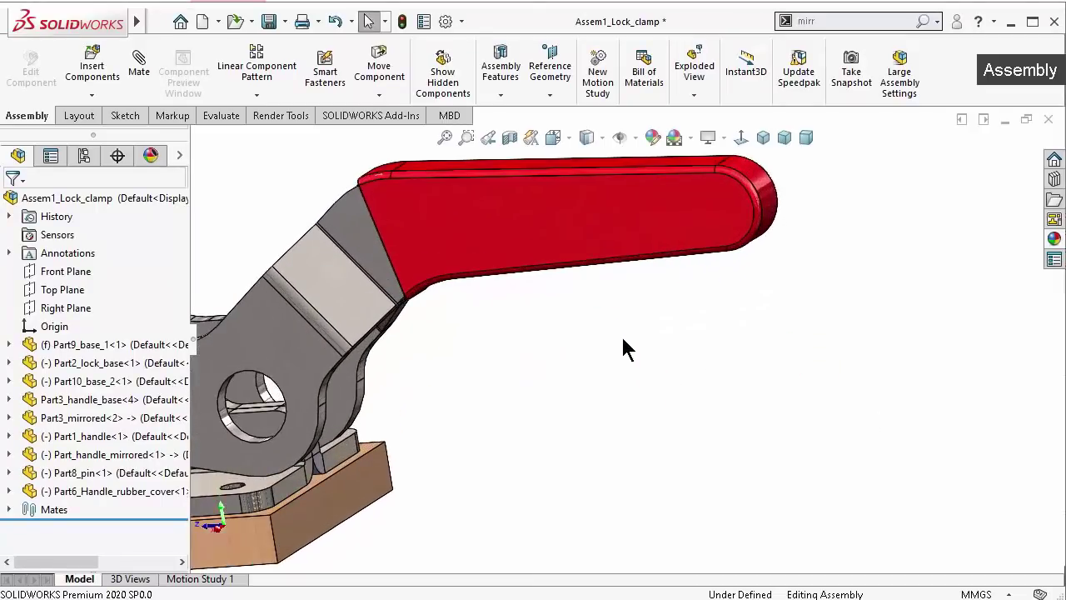
right_click(596, 195)
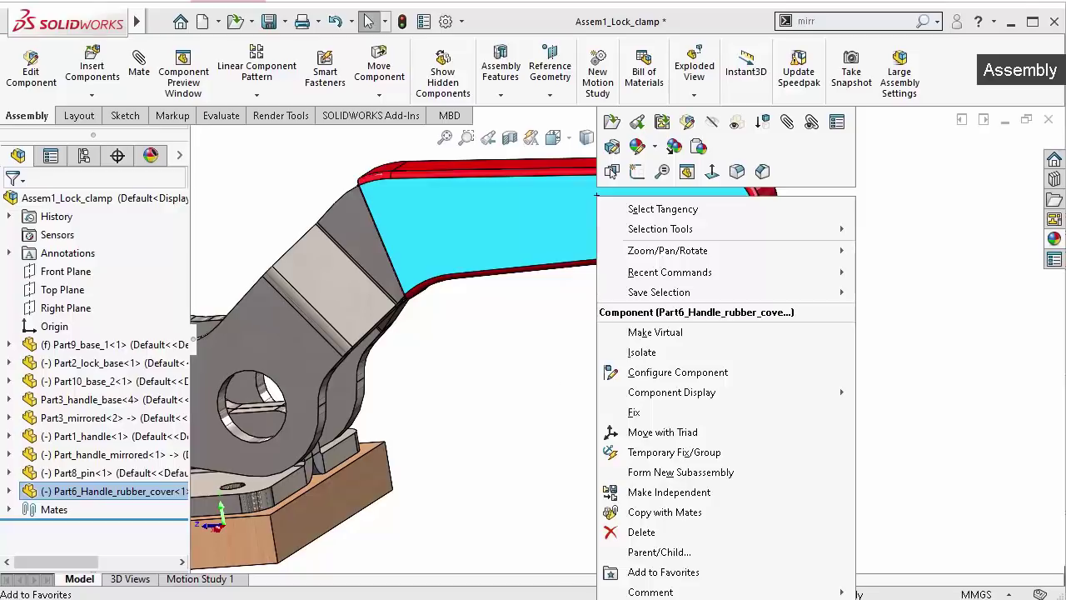
right_click(606, 260)
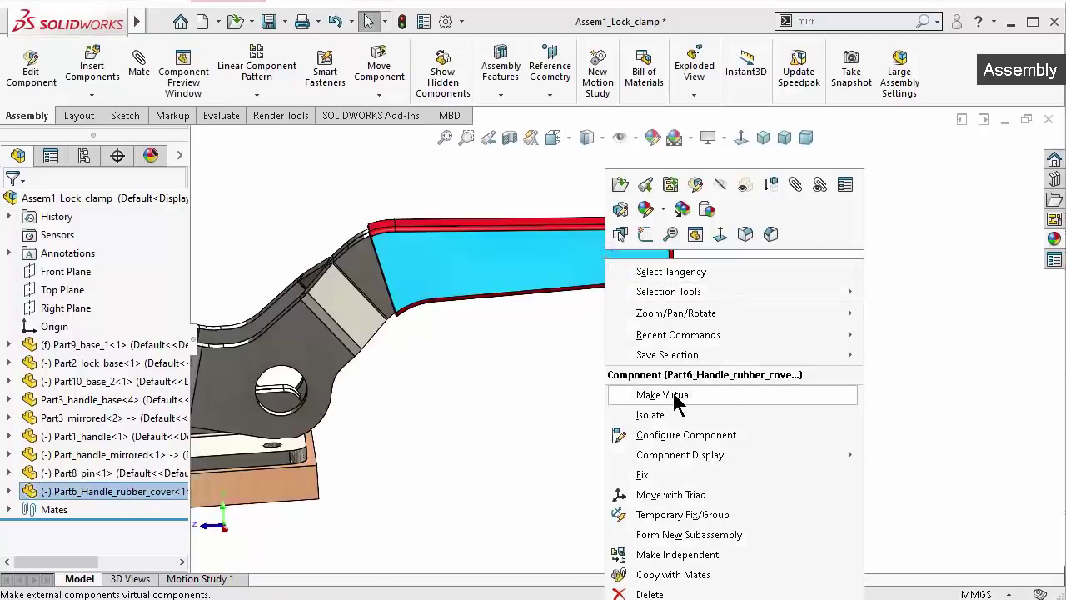
mouse_move(671, 393)
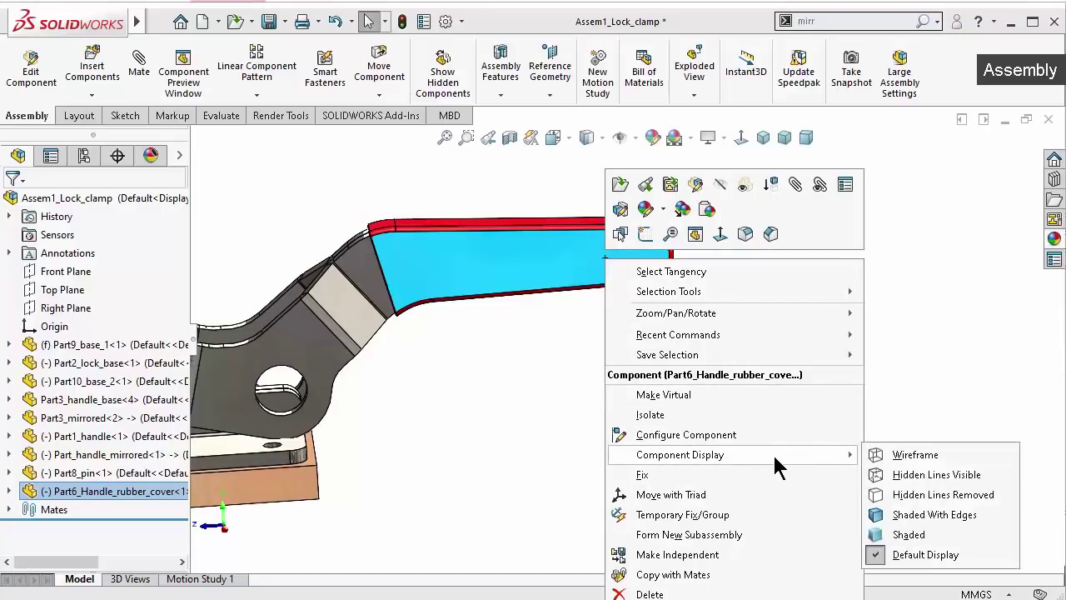
left_click(890, 543)
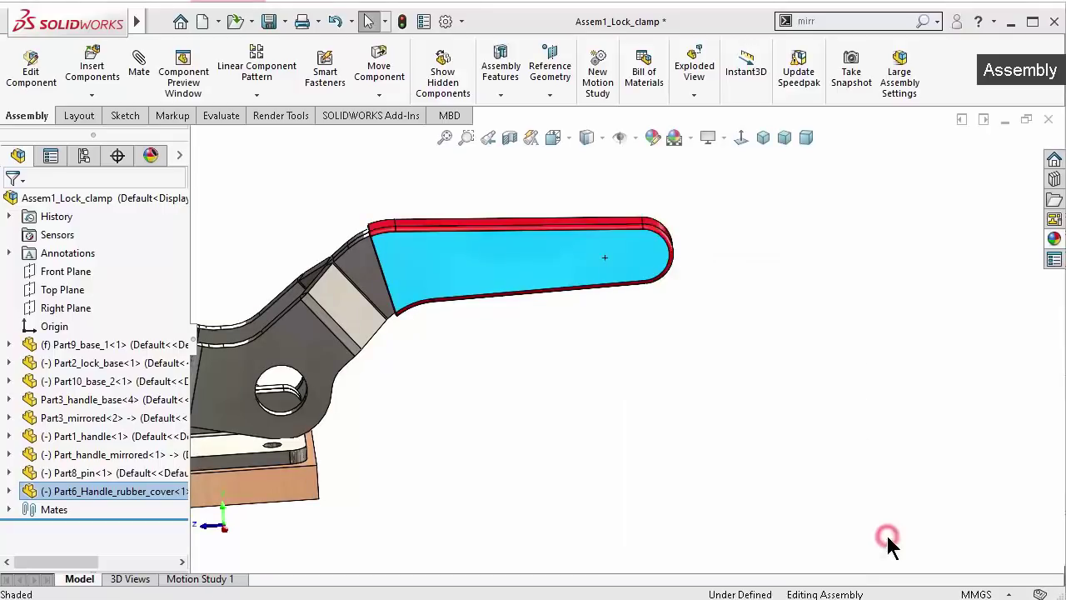
Orbit to a raised view of the bases and launch Insert Components
left_click(794, 403)
scroll(623, 423, "up", 2)
mouse_move(491, 418)
middle_mouse_down()
mouse_move(476, 385)
mouse_move(474, 300)
mouse_move(449, 323)
mouse_move(446, 351)
mouse_move(491, 190)
middle_mouse_up()
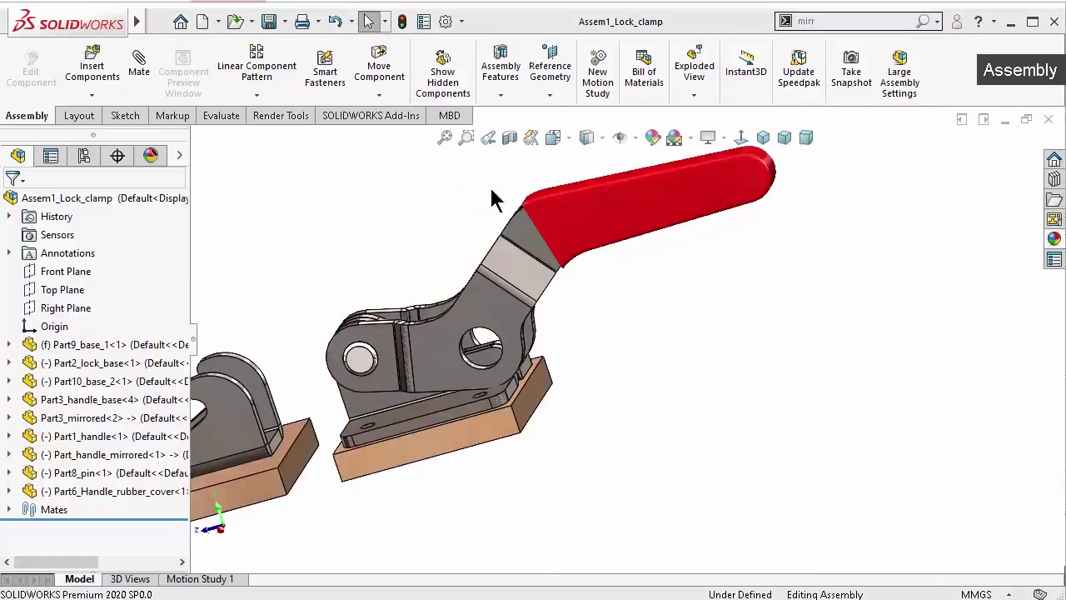
left_click(103, 60)
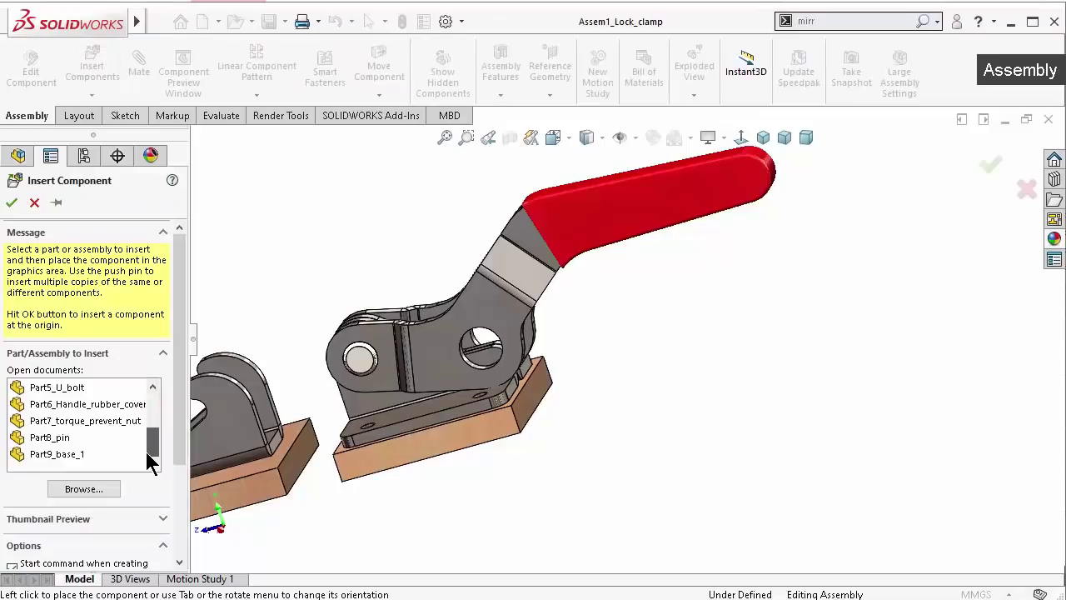
Insert Part4_main_pin and place it beside the clamp base
left_click(153, 387)
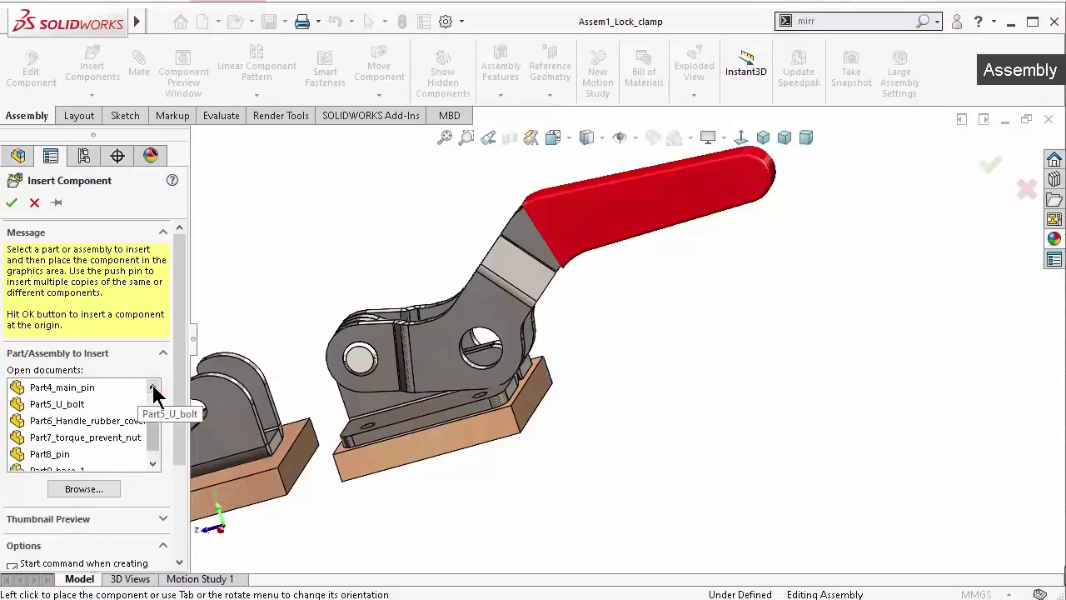
left_click(93, 388)
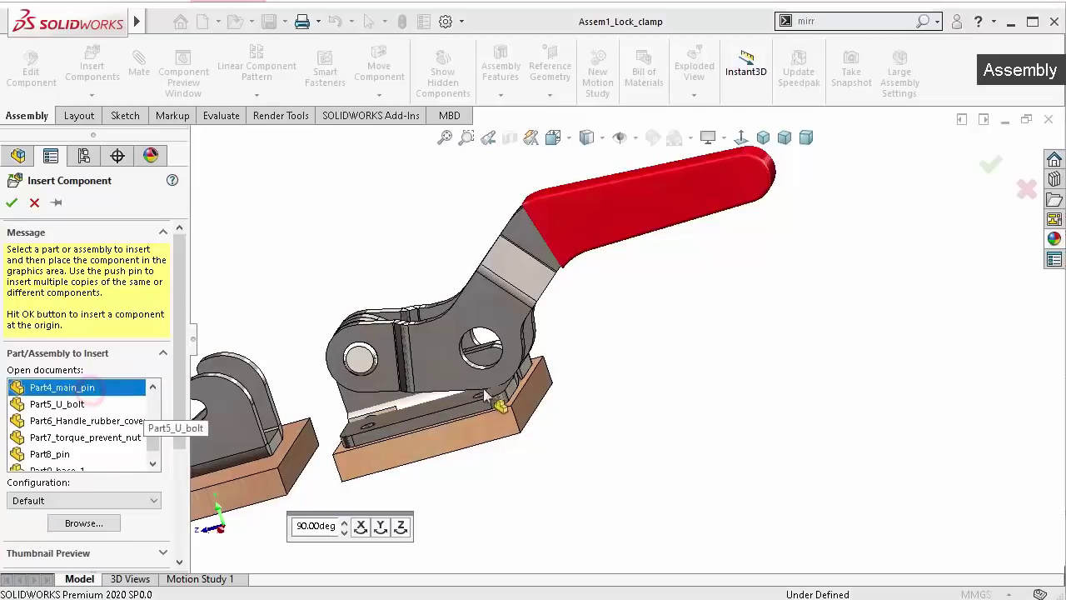
left_click(596, 395)
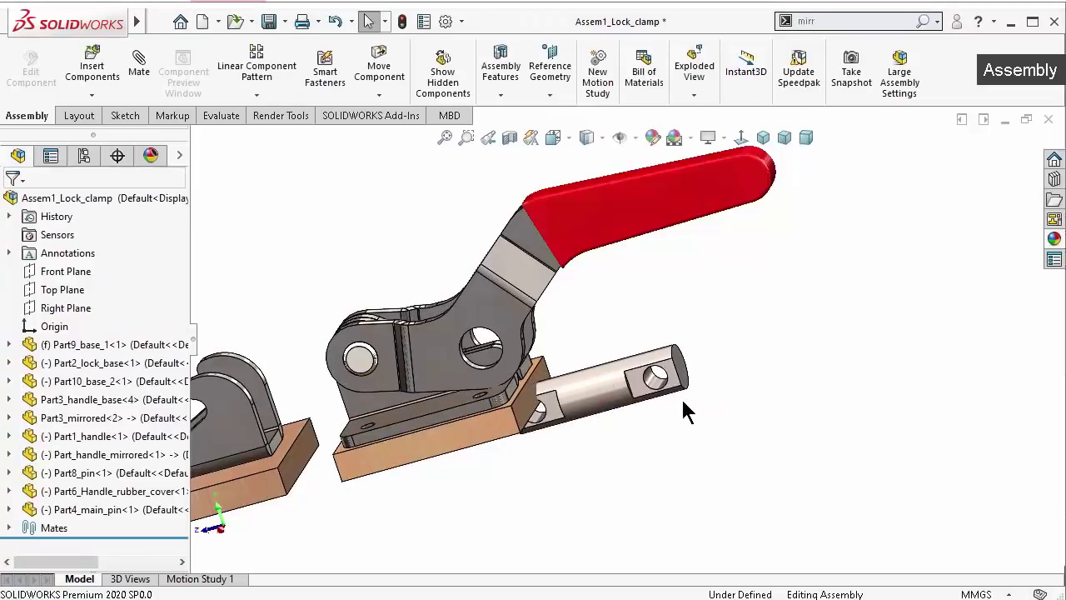
scroll(652, 412, "up", 3)
Select the main pin and start a mate from its cylindrical face
left_click(584, 382)
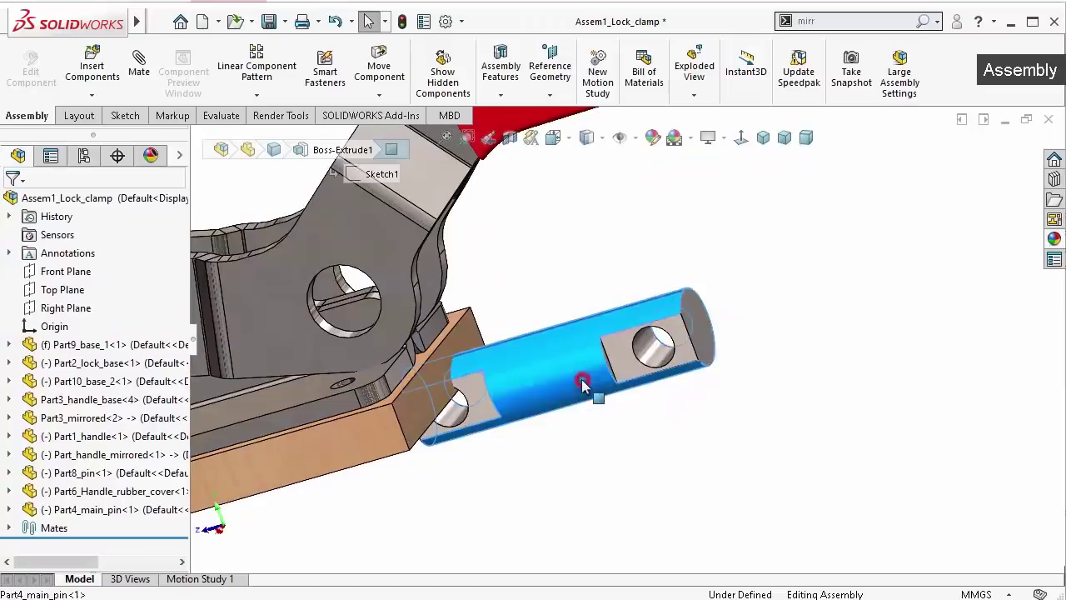
left_click(807, 280)
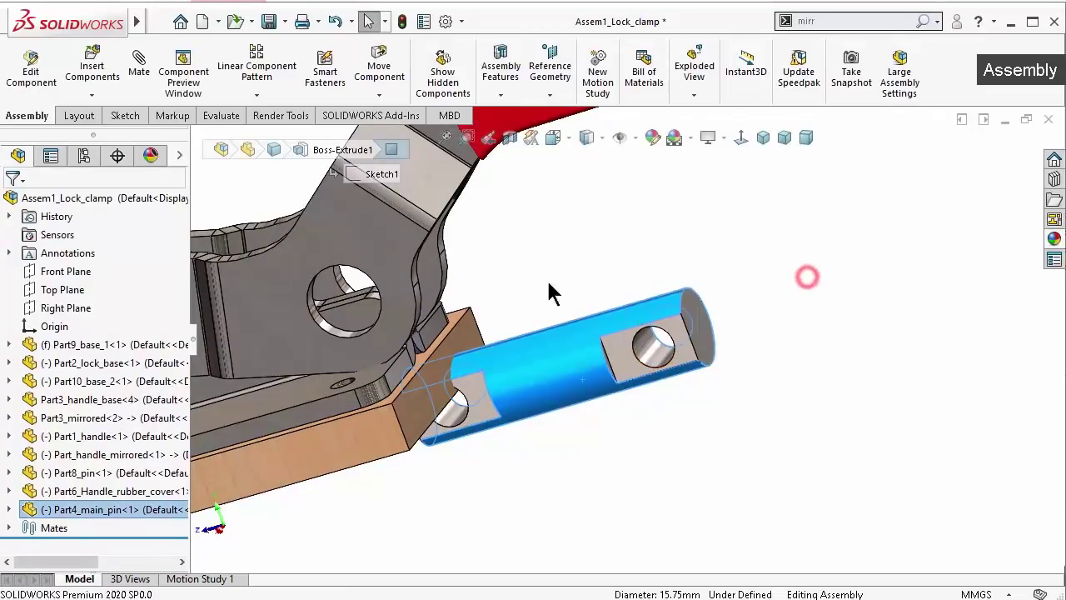
scroll(434, 307, "down", 2)
middle_click_drag(433, 307, 349, 345)
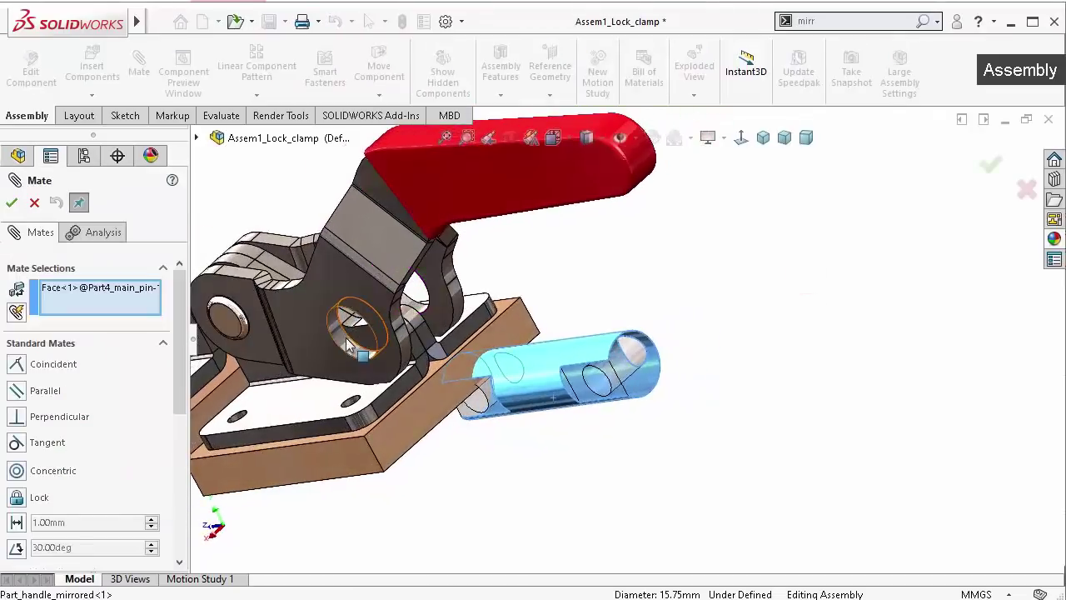
Seat the pin in the handle's pivot hole with Concentric15 and swing the handle to test
left_click(341, 336)
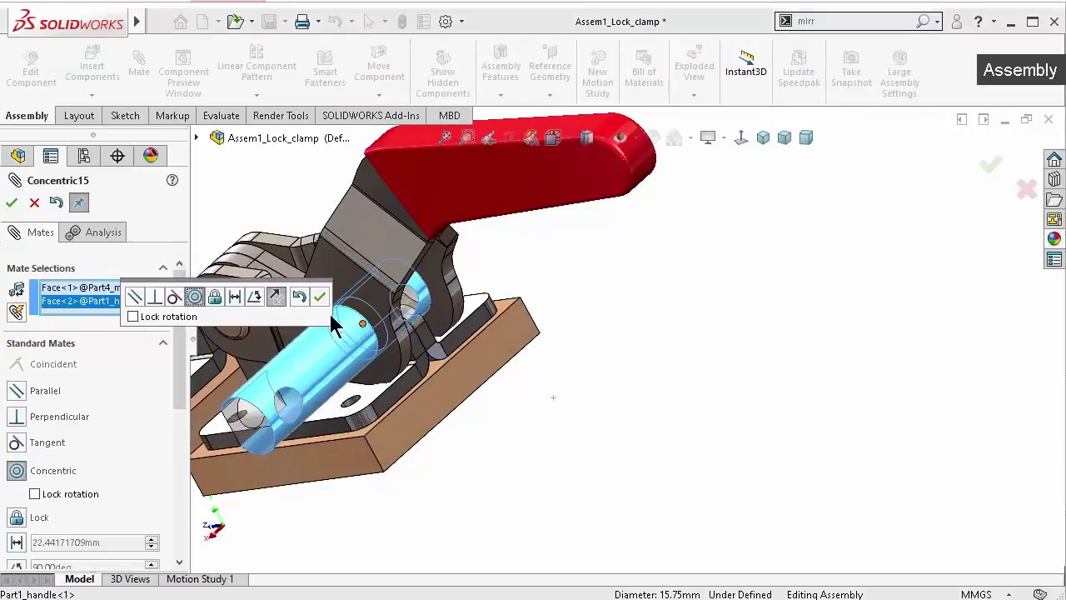
left_click(322, 297)
middle_click_drag(346, 375, 391, 328)
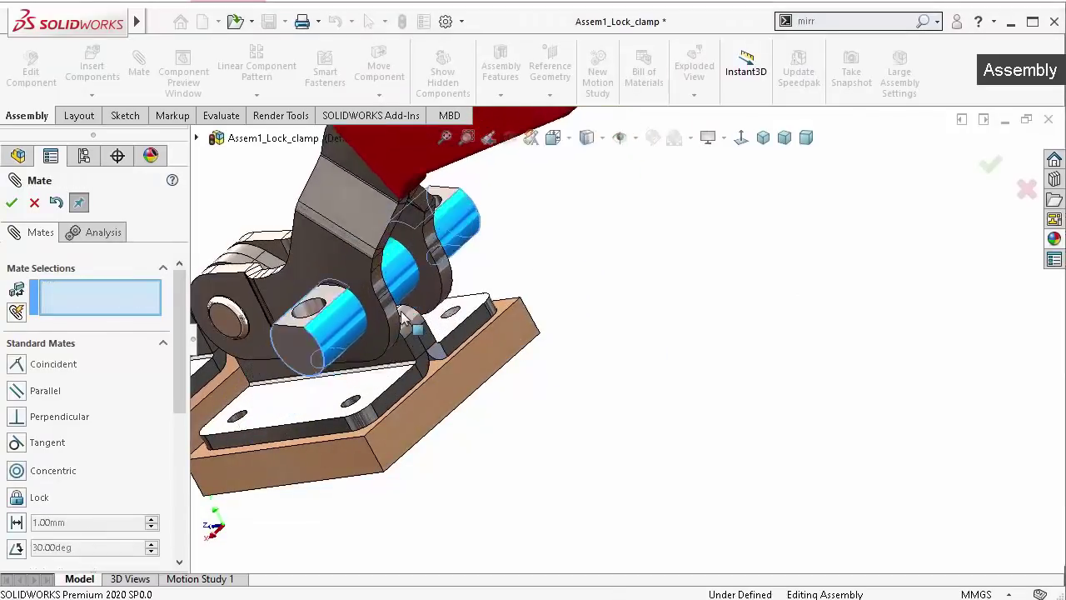
left_click_drag(392, 328, 452, 351)
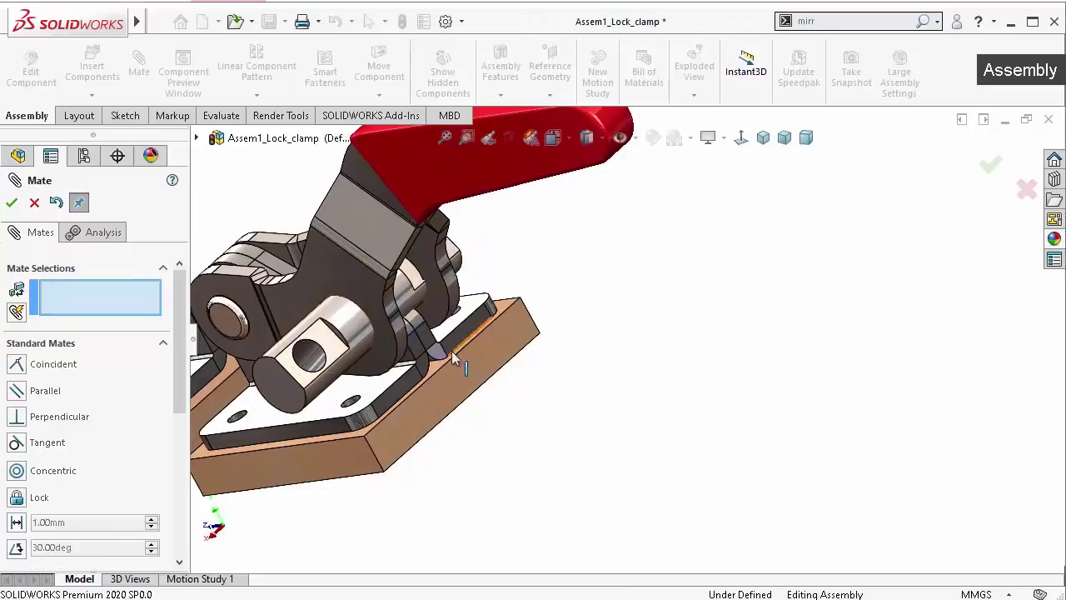
middle_click_drag(555, 335, 608, 339)
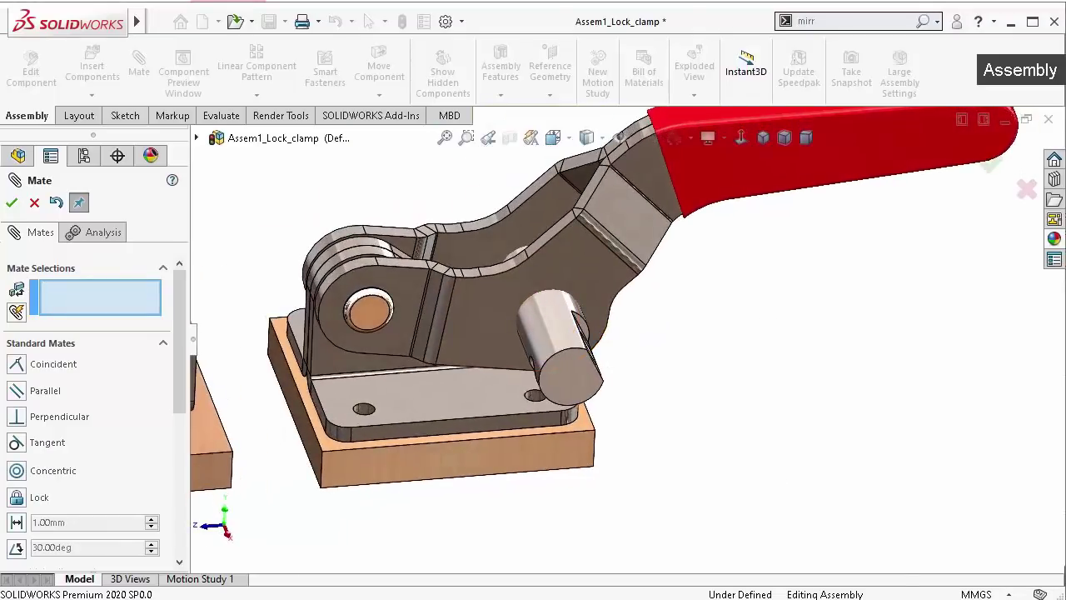
Close the mate session, look down on the clamp, and begin a new mate
key("Escape")
scroll(775, 363, "down", 3)
middle_click_drag(775, 364, 632, 333)
left_click(138, 65)
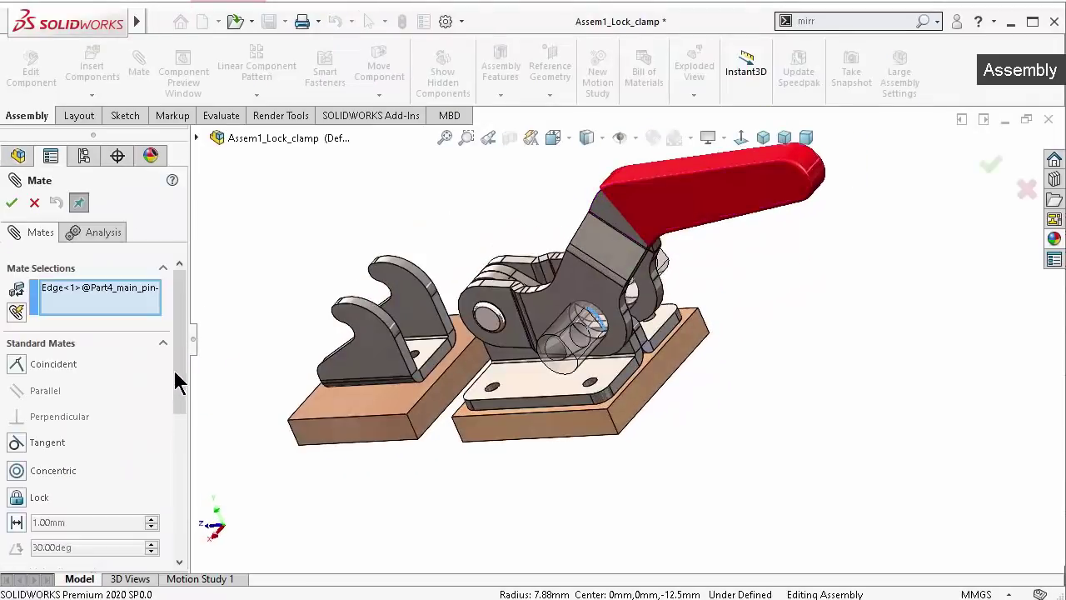
Clear the mate picks, select the main pin face, and switch to the Width mate type
right_click(136, 300)
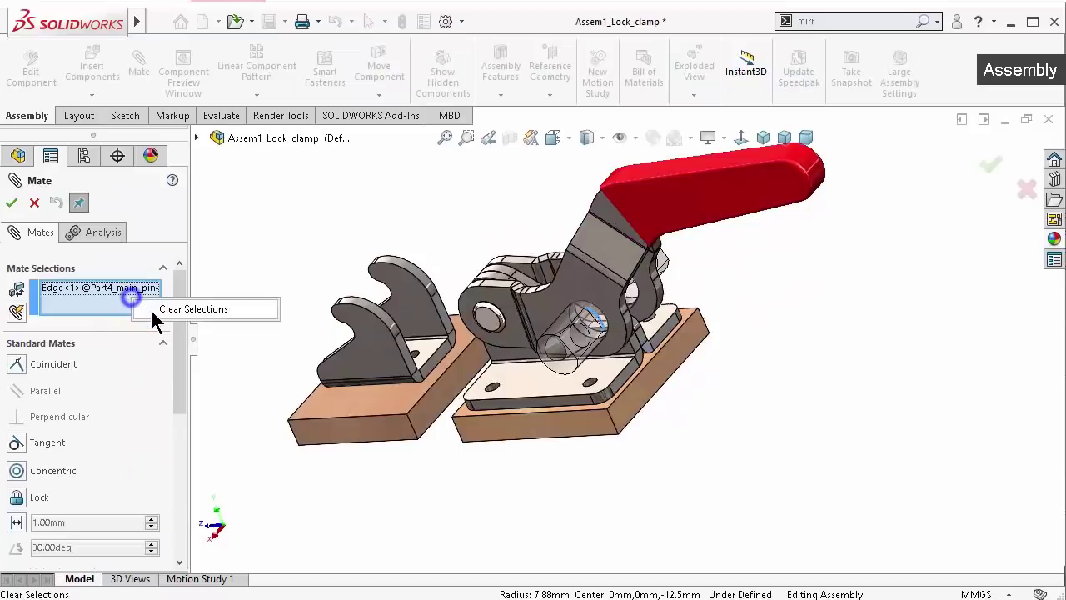
left_click(157, 306)
left_click(552, 360)
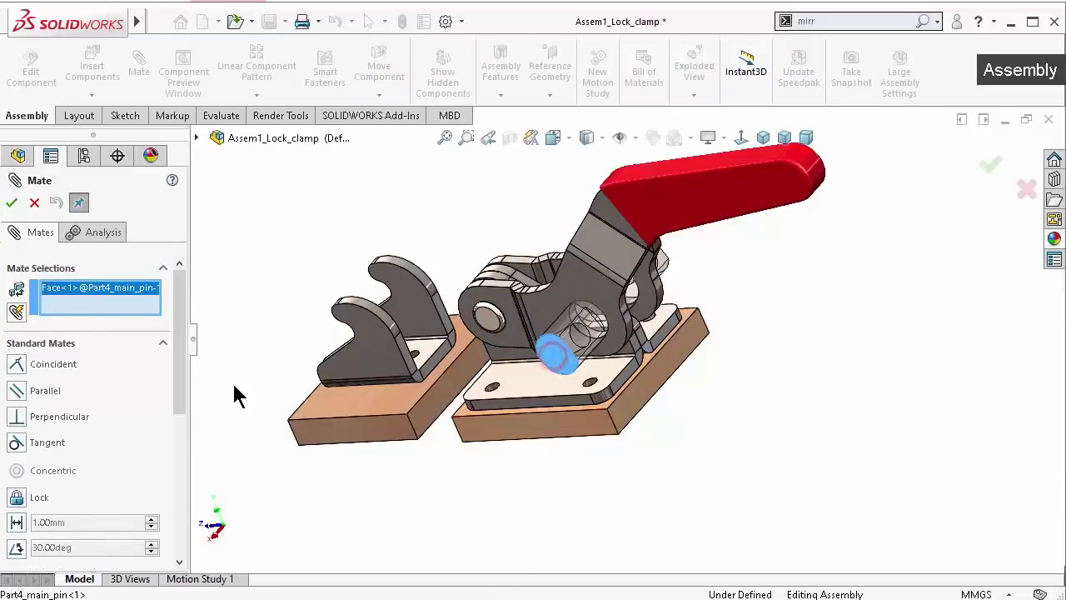
left_click_drag(185, 384, 193, 457)
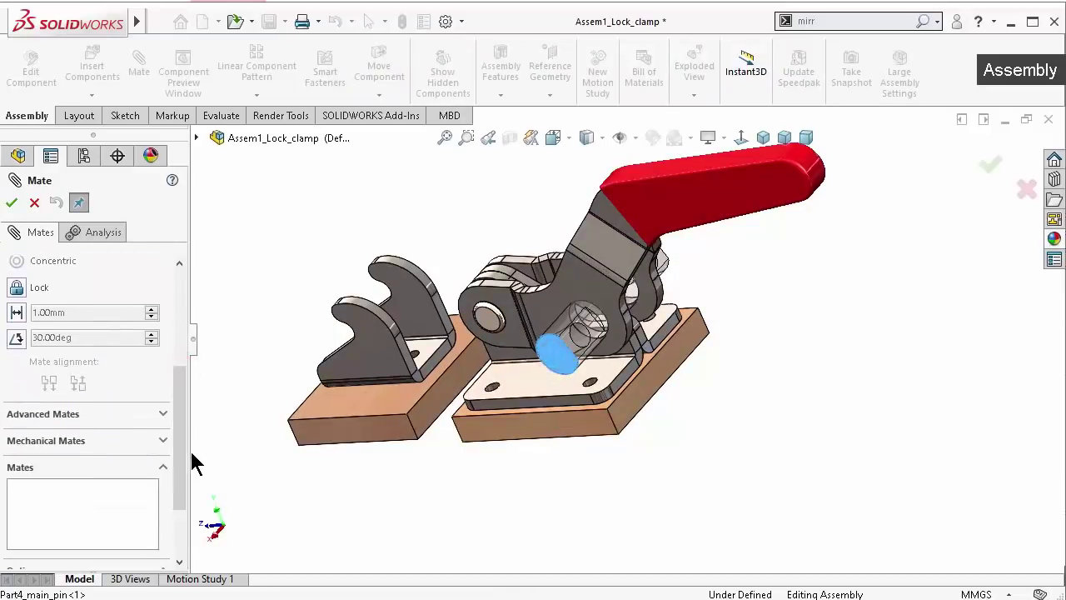
left_click(165, 411)
left_click_drag(179, 412, 171, 364)
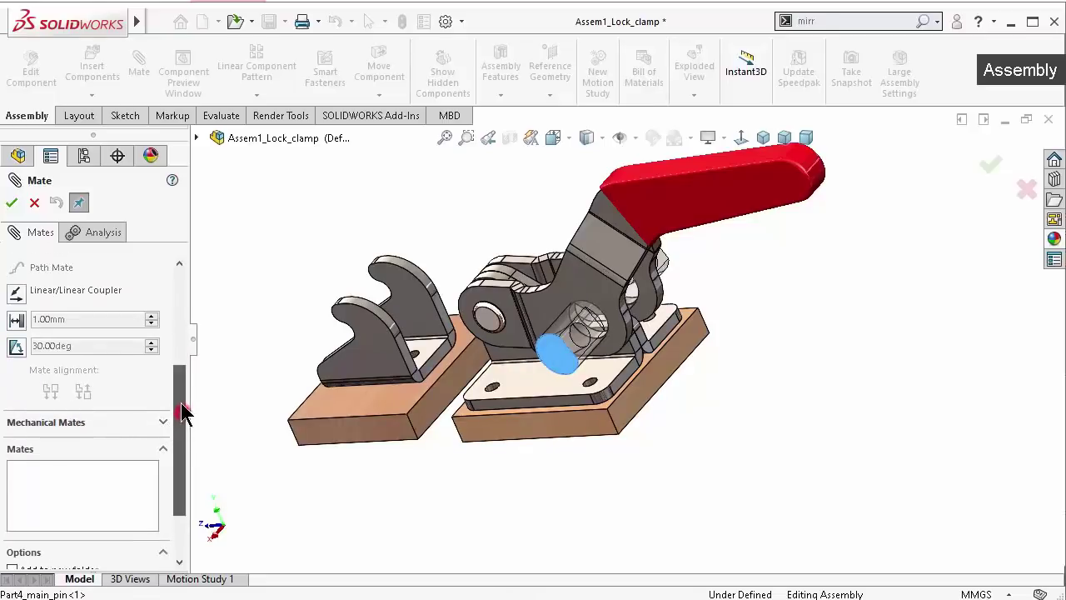
left_click(16, 331)
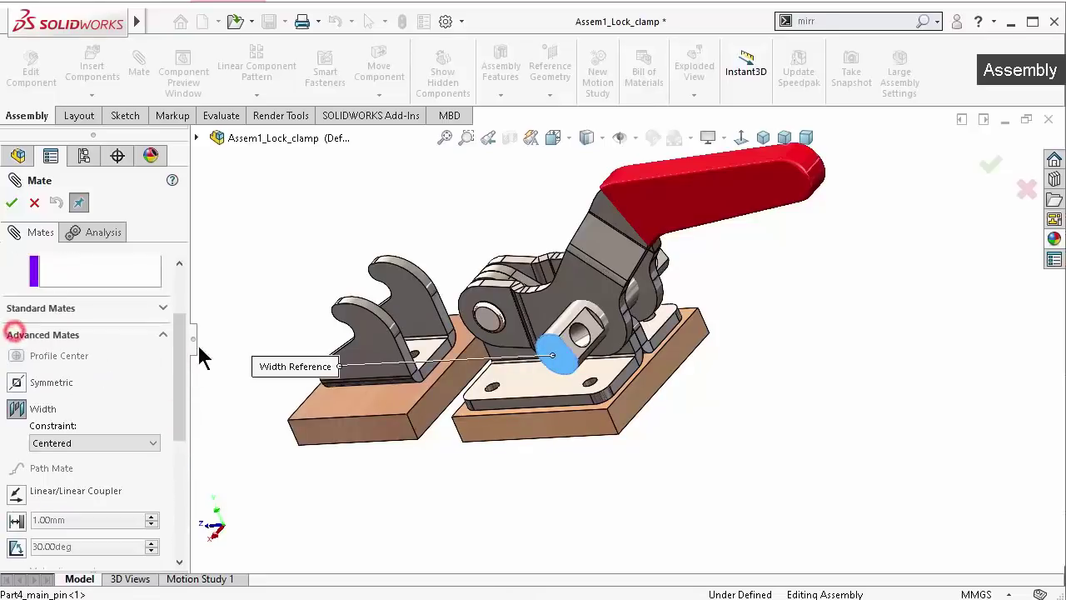
Center the pin between the two handle tab faces with a Width mate and close Mate
mouse_move(712, 316)
middle_mouse_down()
mouse_move(658, 405)
mouse_move(689, 269)
middle_mouse_up()
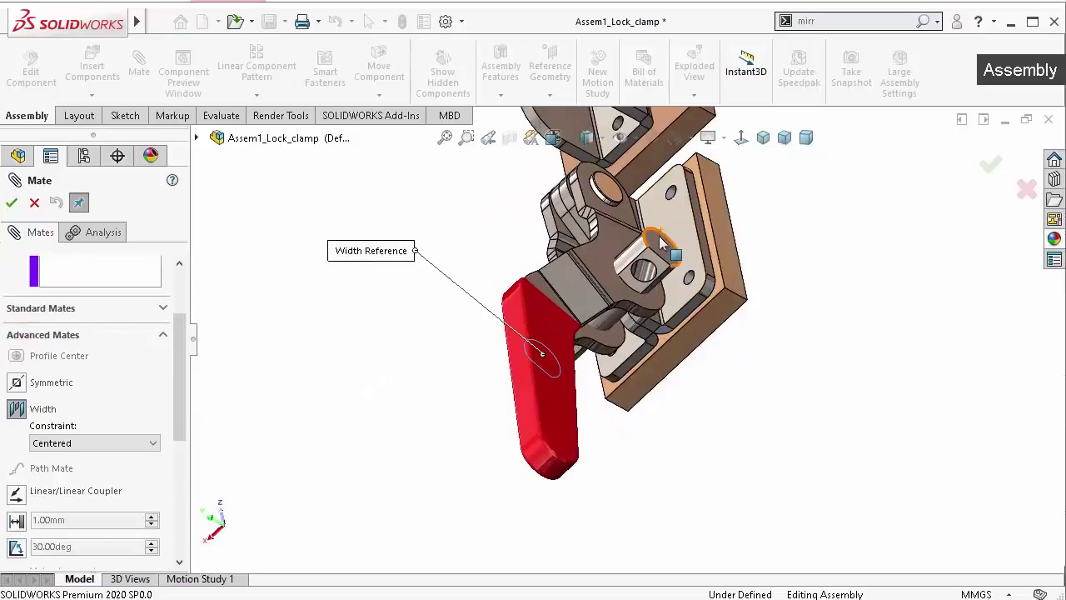
left_click(658, 243)
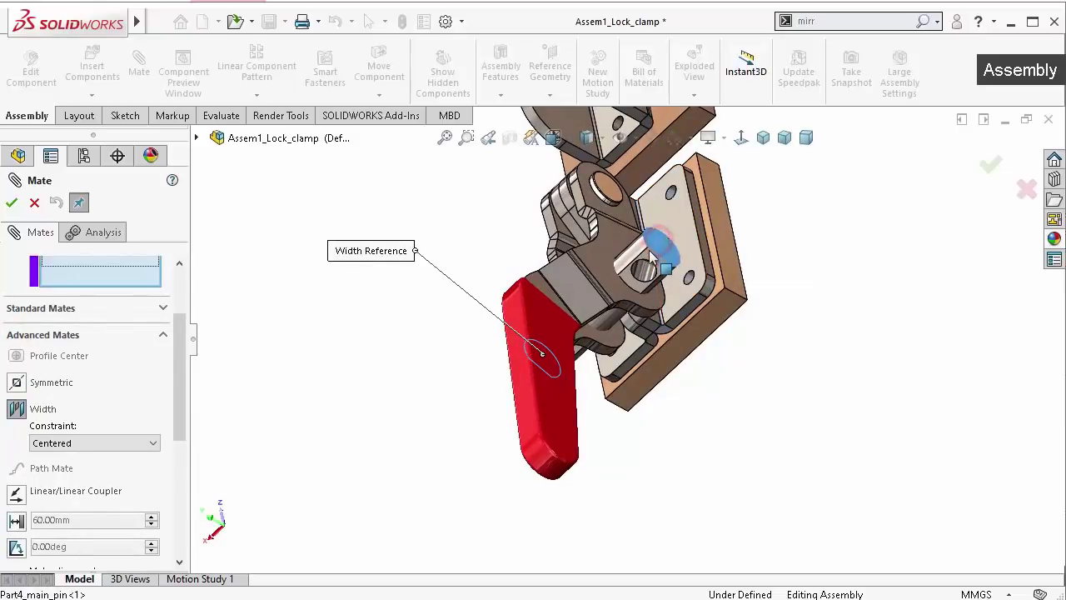
left_click(596, 265)
middle_click_drag(678, 416, 766, 319)
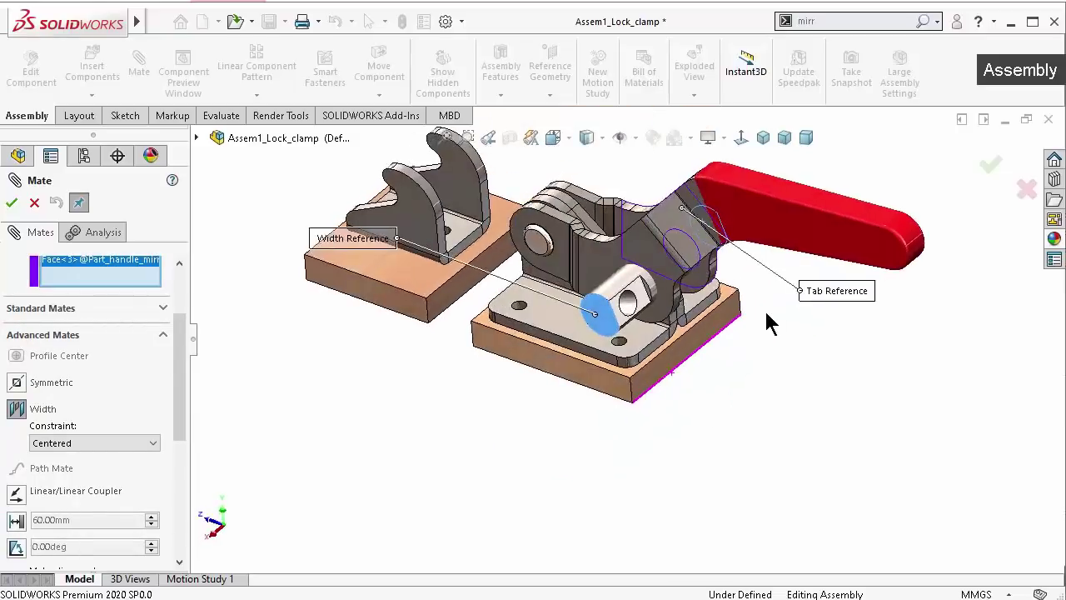
left_click(597, 259)
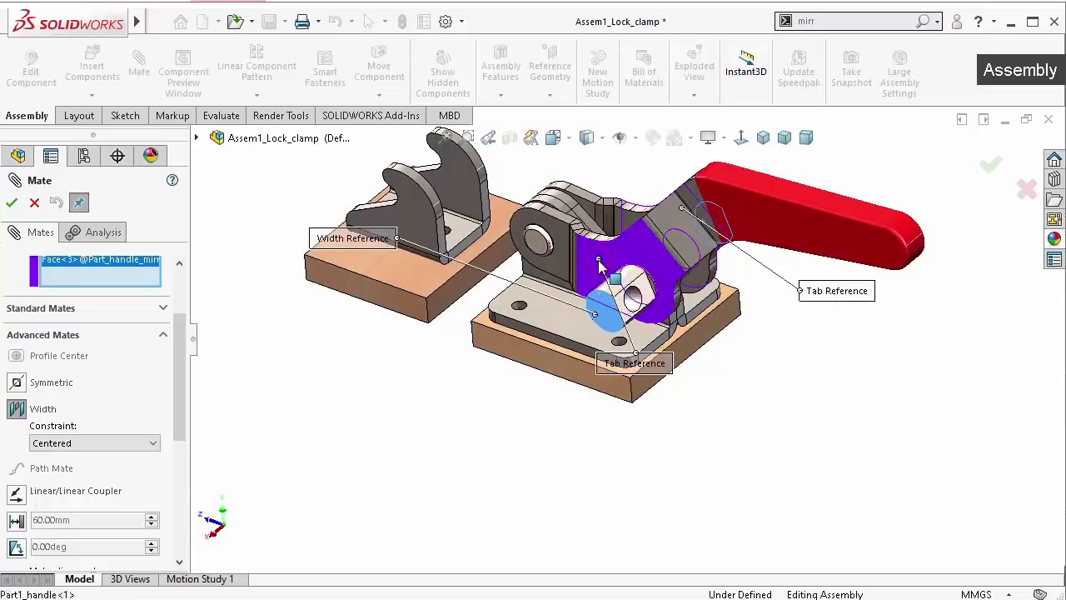
right_click(600, 267)
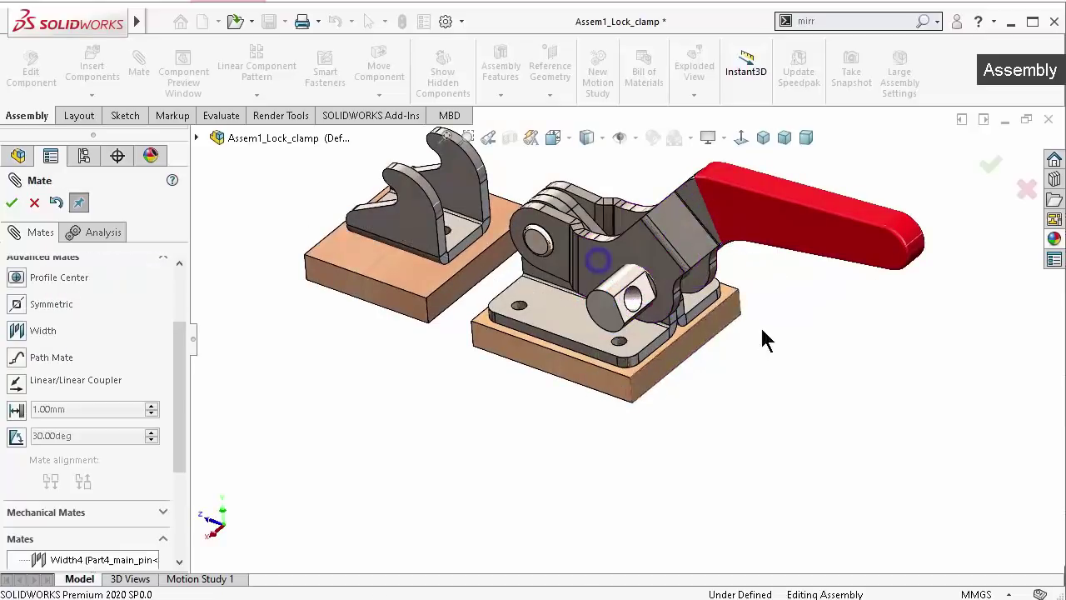
left_click(991, 175)
Swing the handle to confirm it still moves, then begin another mate
mouse_move(625, 280)
left_mouse_down()
mouse_move(612, 282)
mouse_move(621, 275)
left_mouse_up()
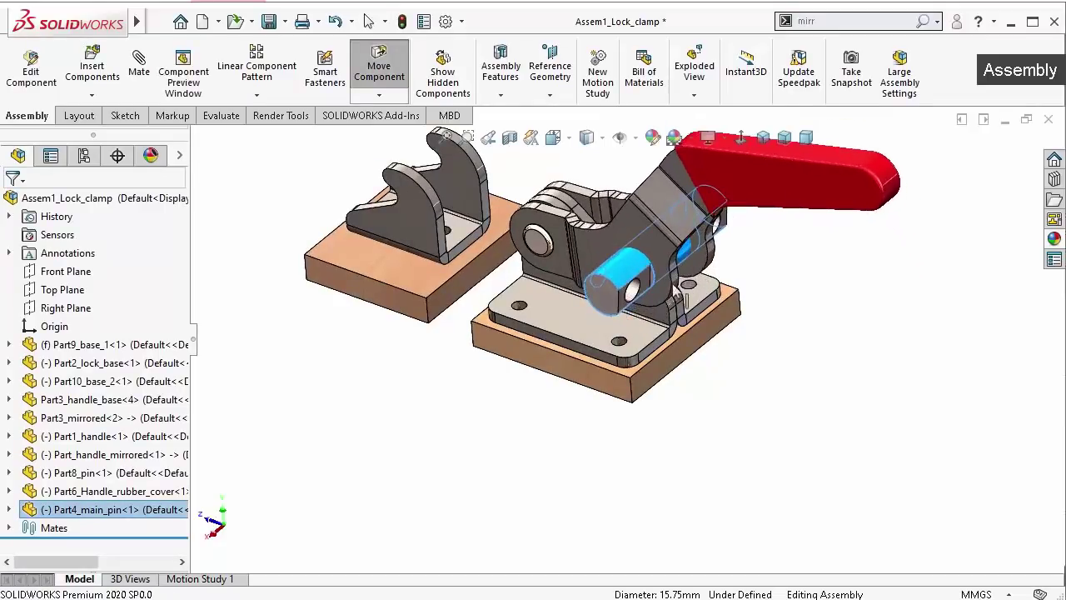
left_click(781, 316)
middle_click_drag(780, 317, 700, 267)
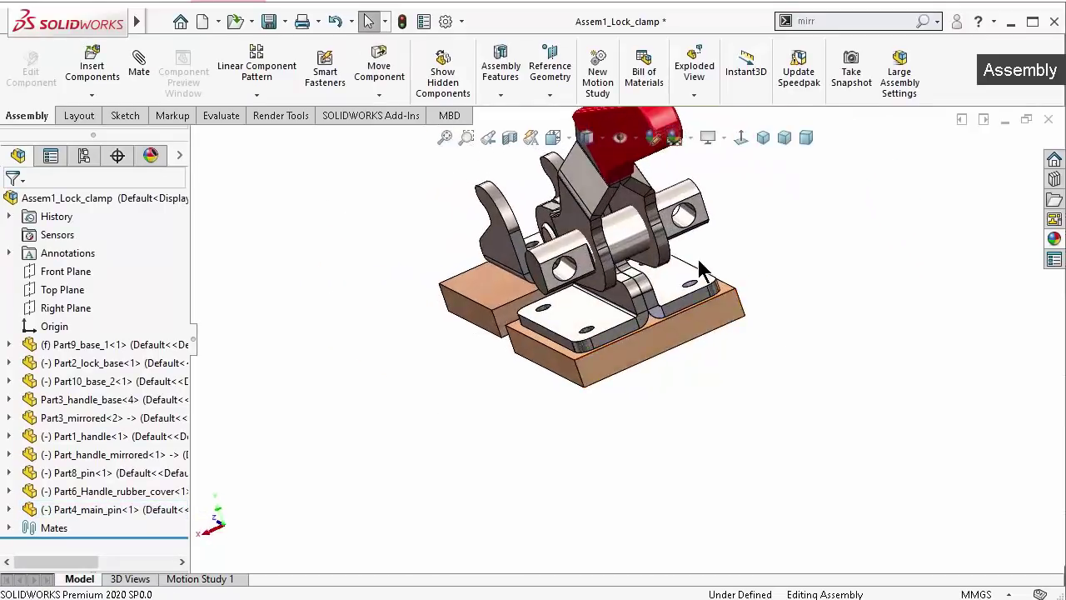
scroll(700, 266, "down", 3)
mouse_move(623, 238)
left_mouse_down()
mouse_move(629, 295)
mouse_move(670, 329)
left_mouse_up()
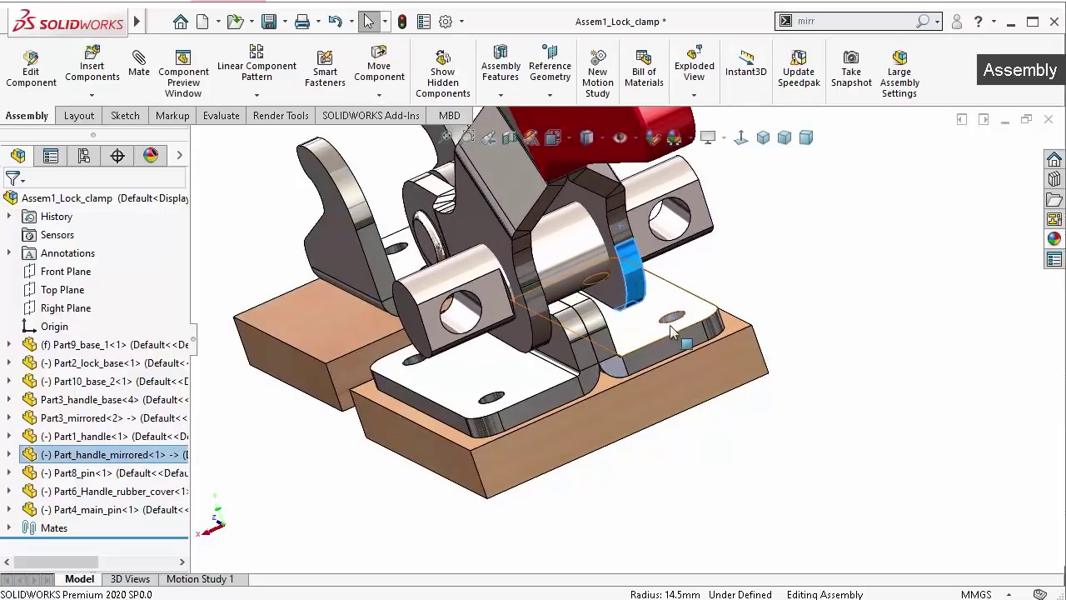
middle_click_drag(678, 406, 765, 286)
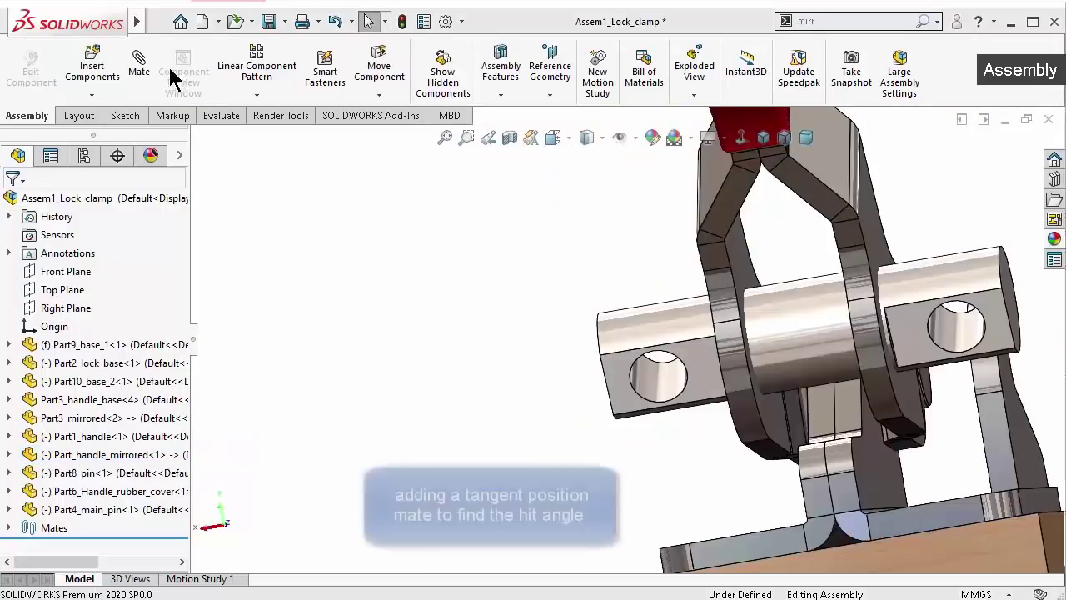
left_click(139, 62)
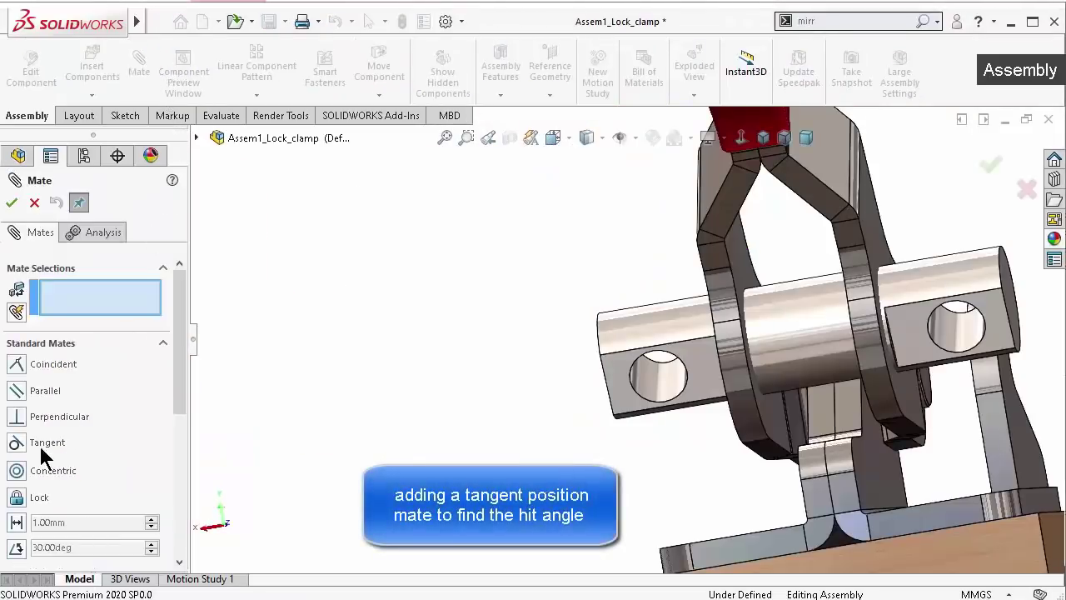
Make the main pin tangent to the Part3_handle_base face as a positioning-only Tangent1 mate
left_click(807, 366)
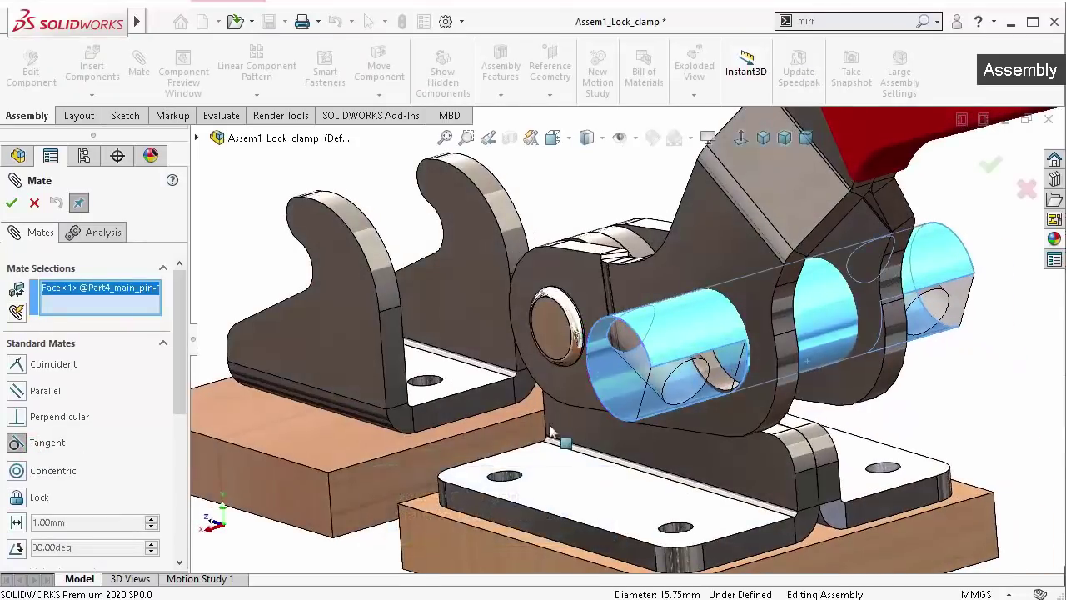
left_click_drag(179, 375, 193, 507)
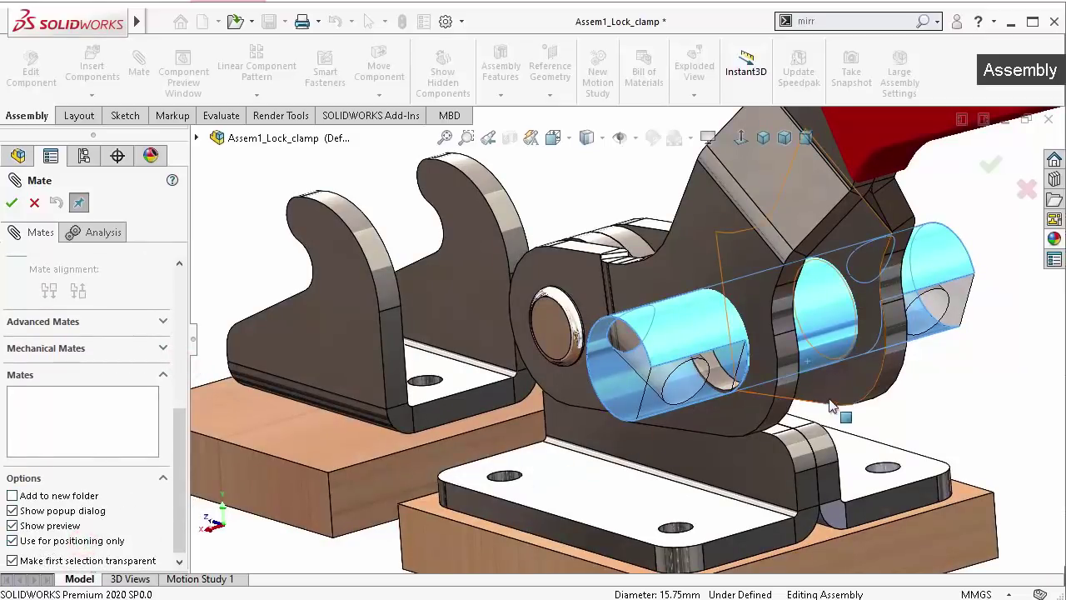
middle_click_drag(869, 431, 809, 451)
left_click(816, 423)
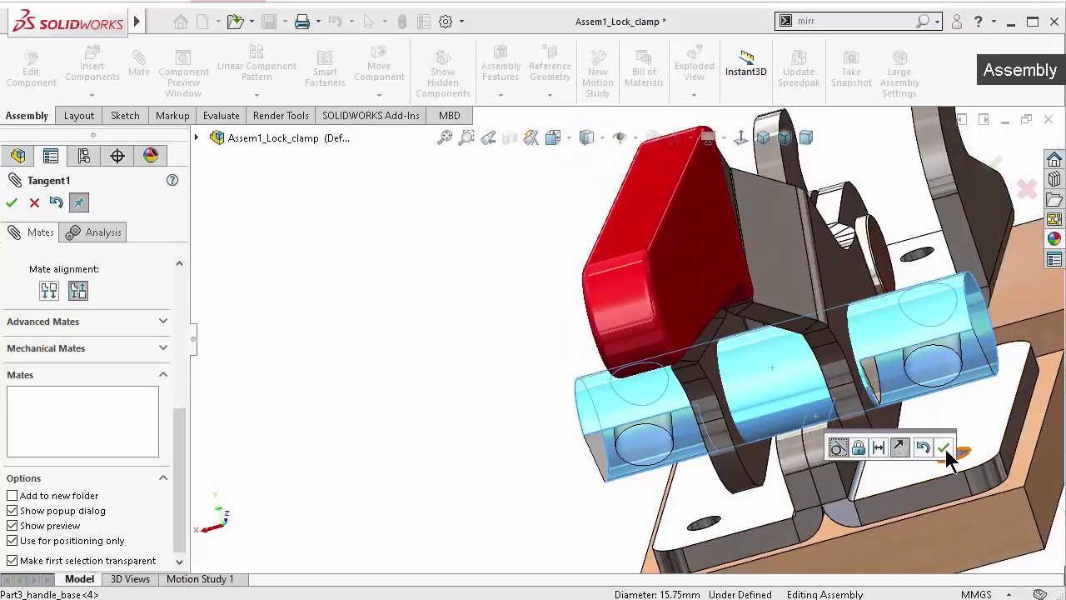
left_click(944, 447)
mouse_move(609, 448)
middle_mouse_down()
mouse_move(831, 300)
mouse_move(913, 391)
mouse_move(926, 363)
middle_mouse_up()
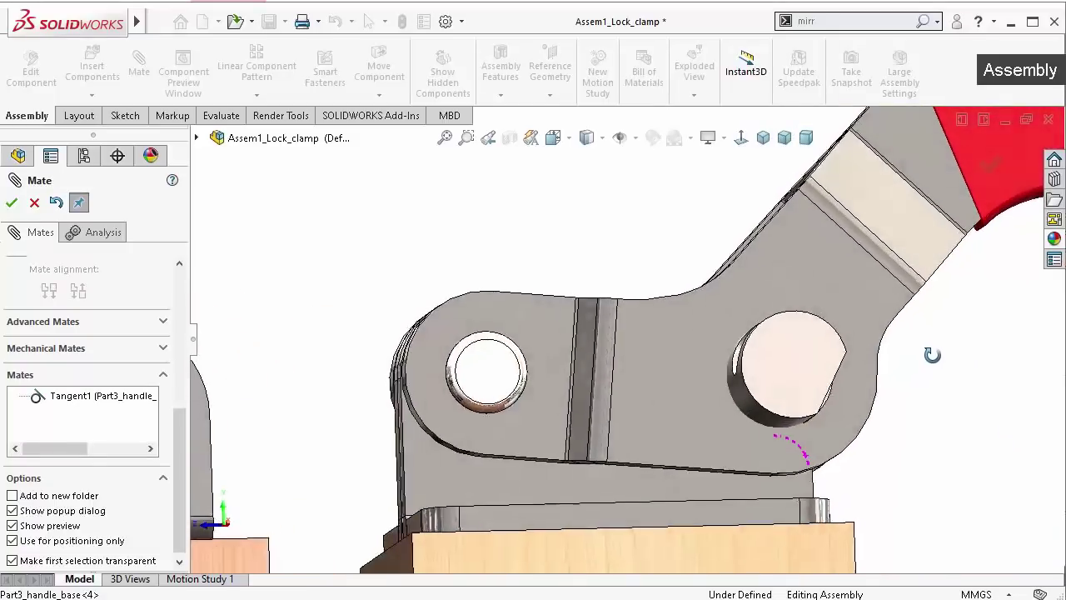
Measure the 5.37° angle between the handle's flange face and the base top face
left_click(13, 203)
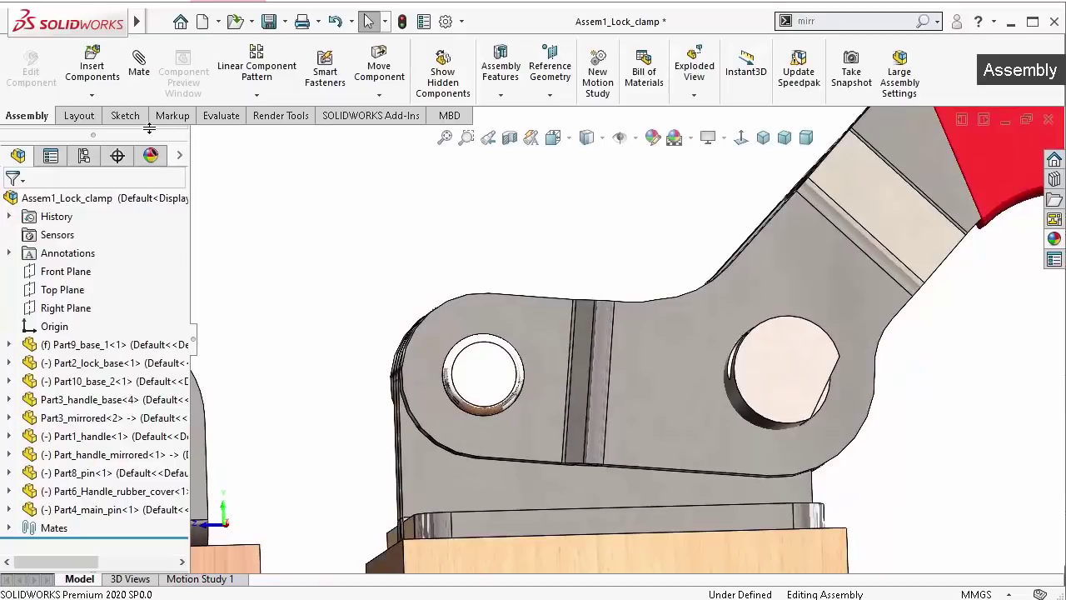
left_click(215, 123)
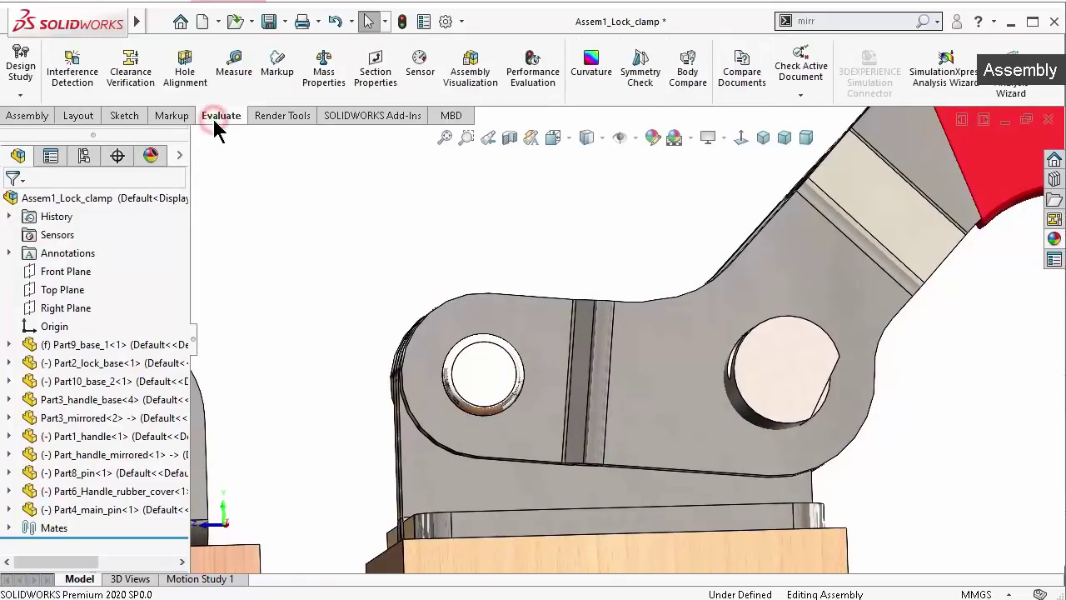
left_click(234, 71)
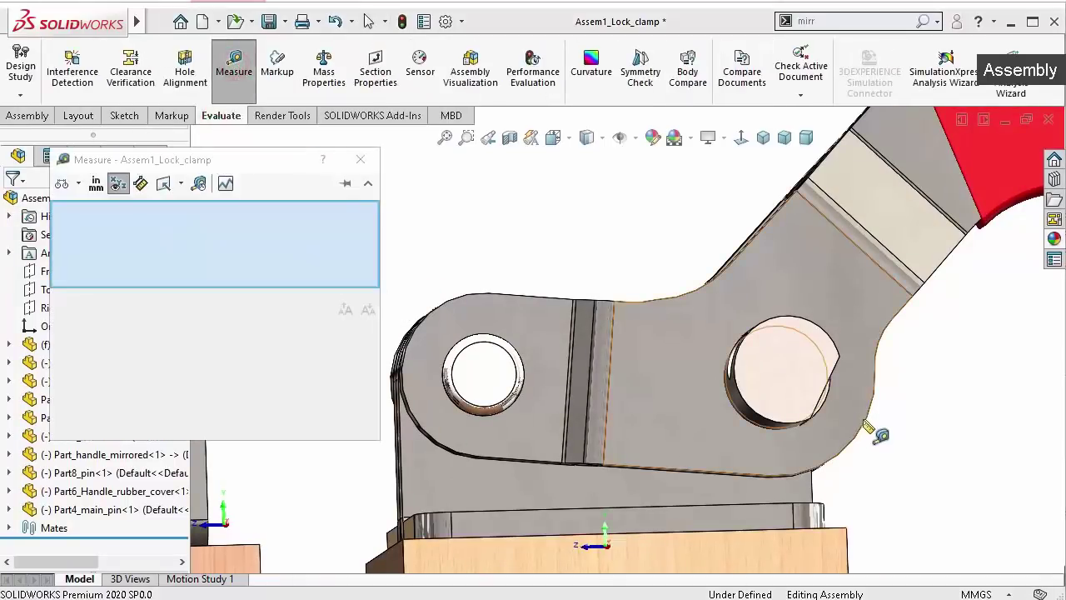
mouse_move(921, 494)
middle_mouse_down()
mouse_move(899, 537)
mouse_move(893, 502)
middle_mouse_up()
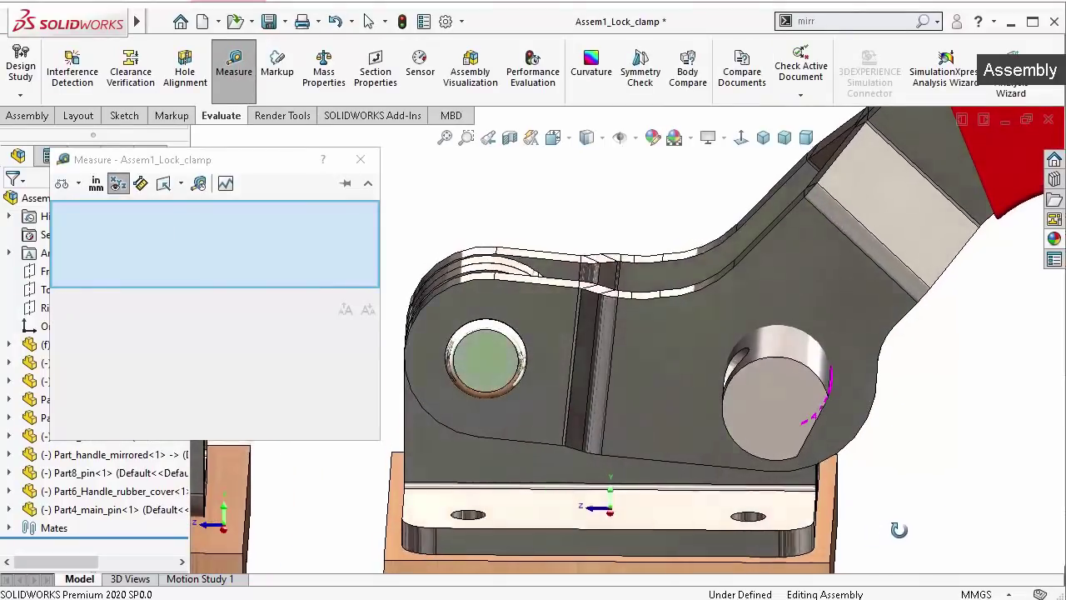
scroll(893, 502, "down", 3)
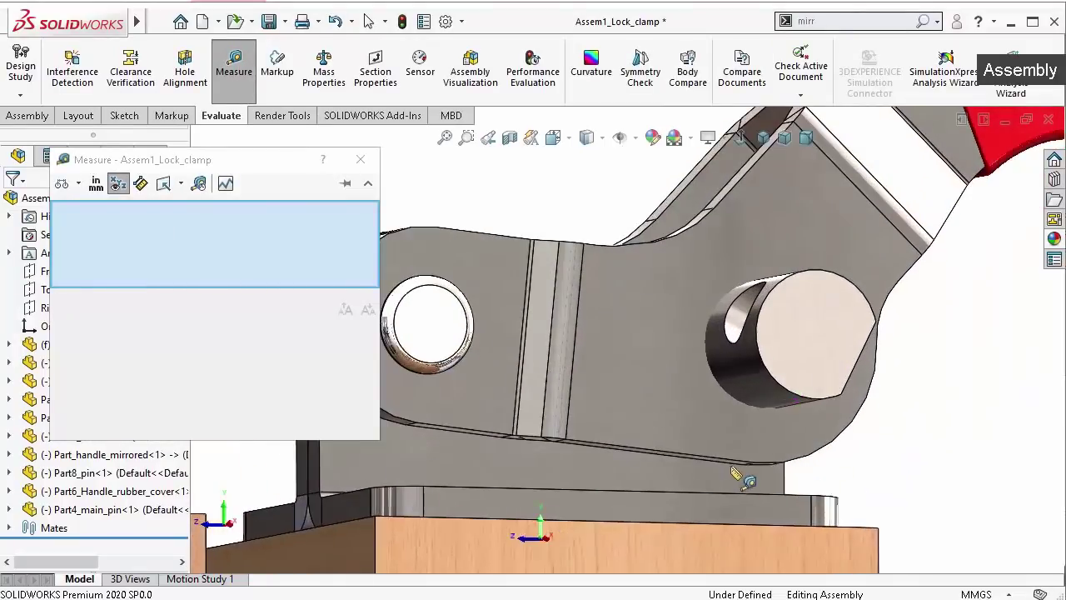
scroll(738, 476, "down", 3)
scroll(733, 462, "down", 2)
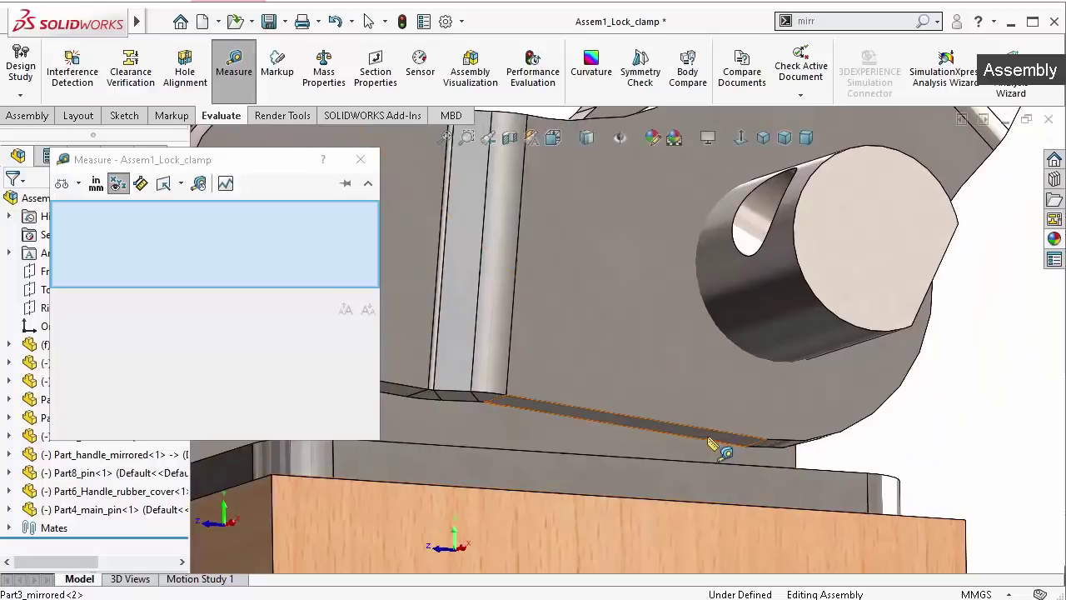
left_click(709, 443)
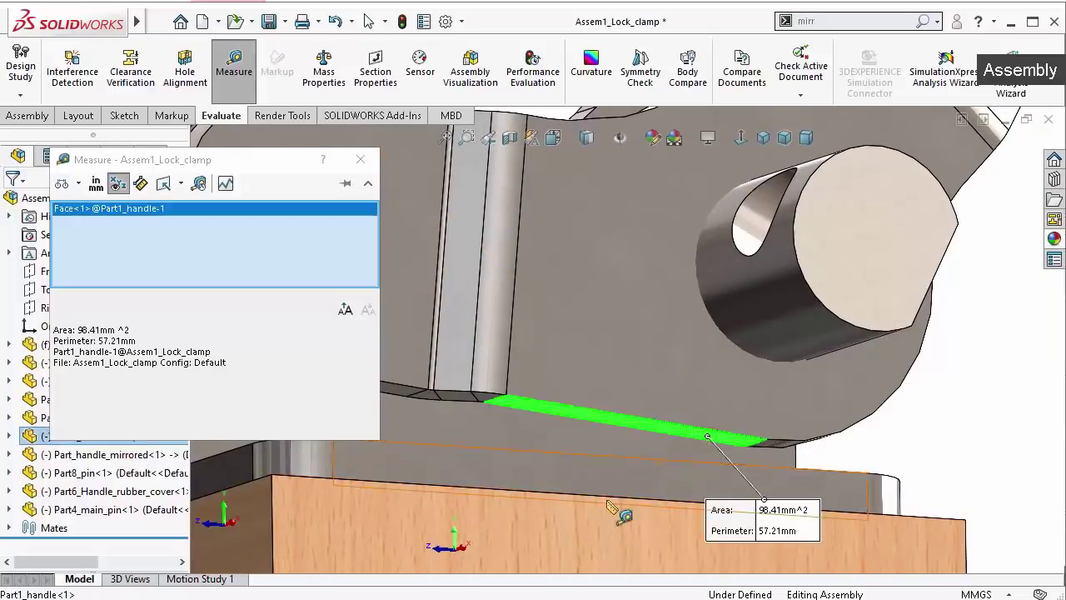
mouse_move(975, 409)
middle_mouse_down()
mouse_move(951, 431)
mouse_move(939, 463)
middle_mouse_up()
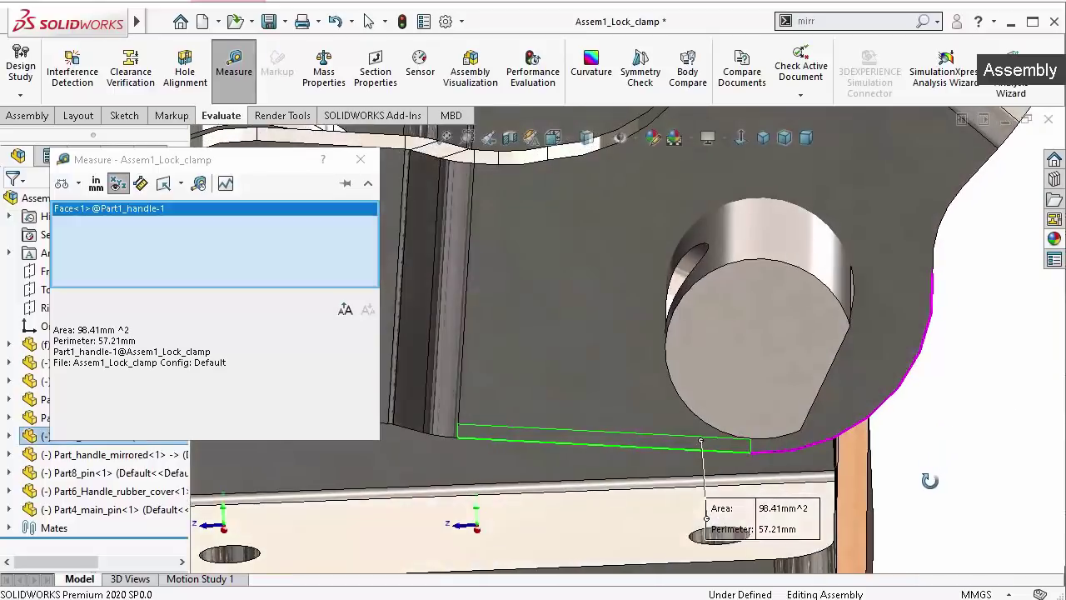
left_click(612, 520)
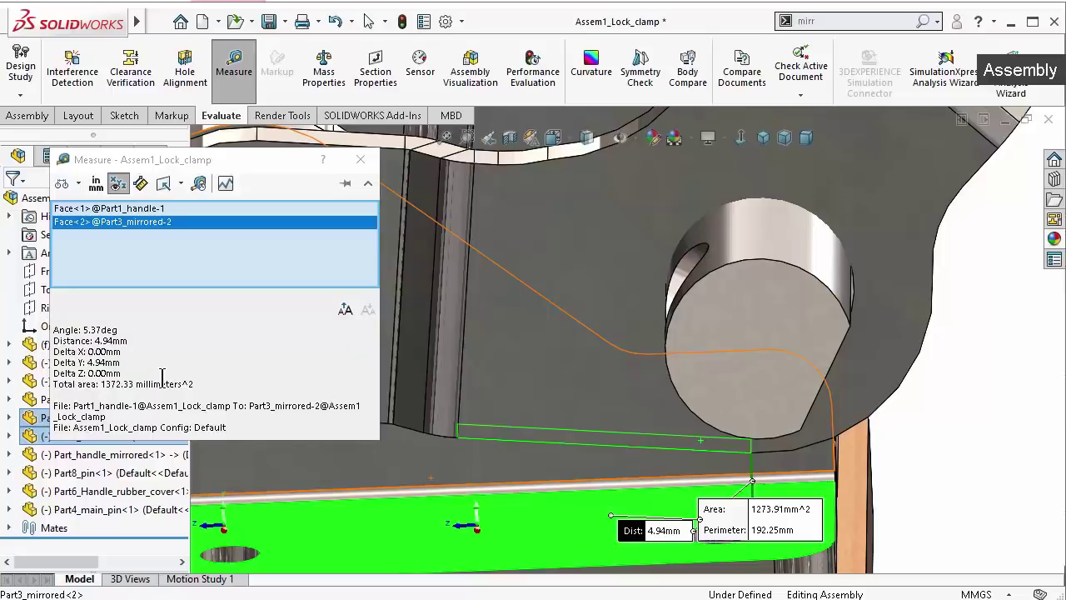
Close Measure and swing the red handle up to nearly upright
left_click(360, 159)
left_click(966, 425)
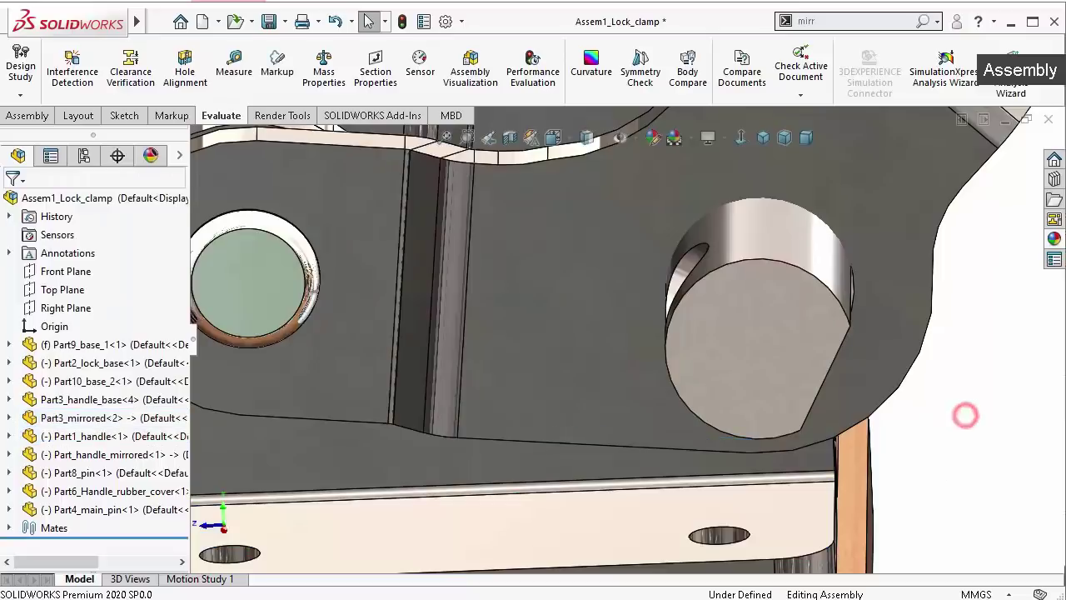
scroll(961, 510, "up", 3)
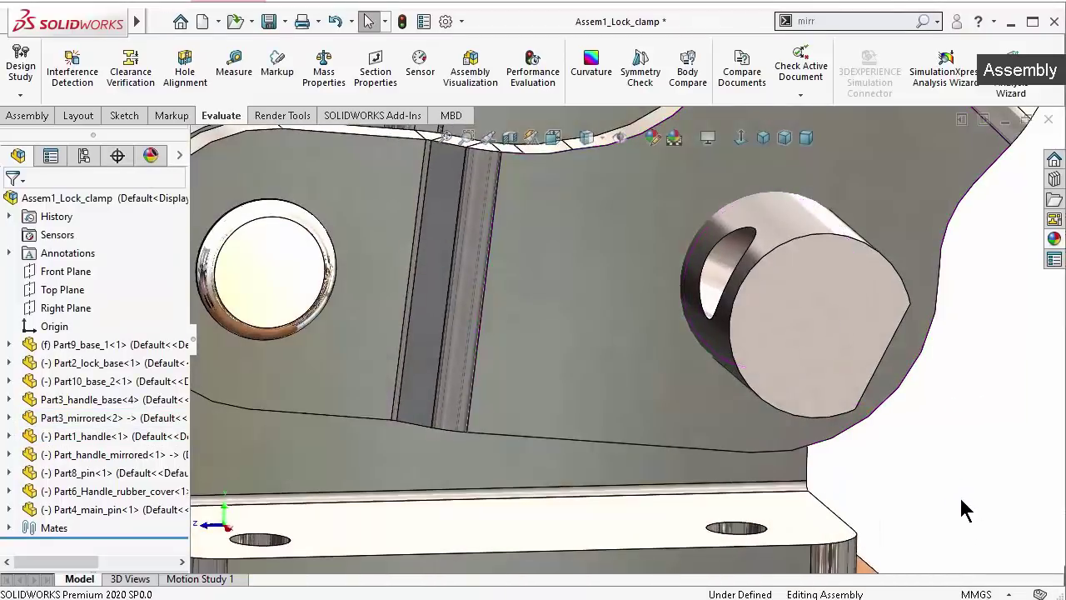
scroll(916, 500, "up", 3)
scroll(750, 433, "up", 3)
scroll(672, 396, "up", 3)
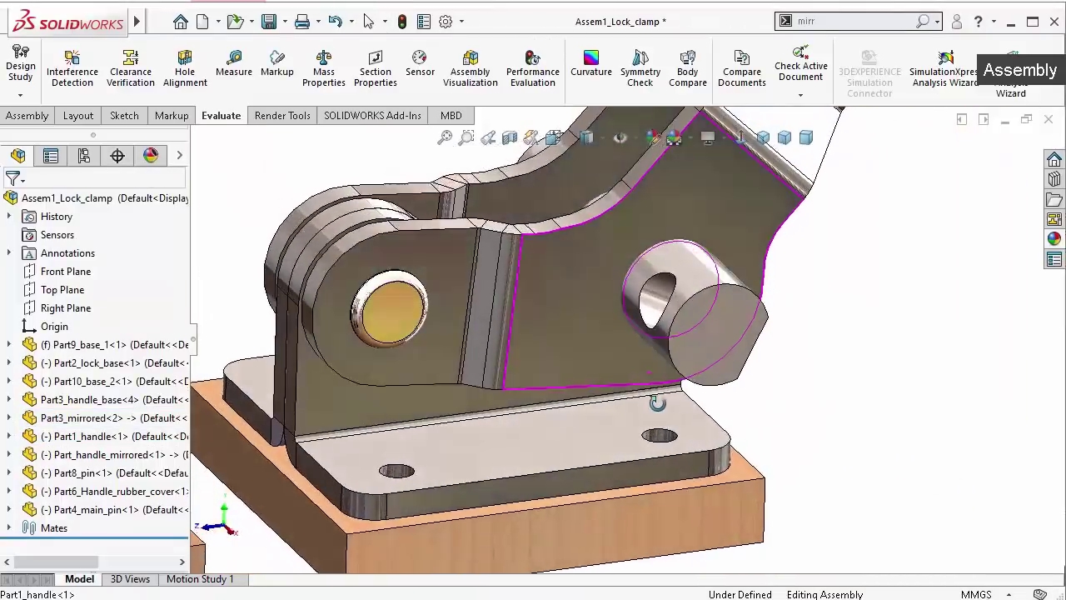
scroll(679, 342, "up", 3)
scroll(691, 275, "up", 3)
mouse_move(697, 229)
left_mouse_down()
mouse_move(476, 204)
mouse_move(583, 246)
mouse_move(546, 239)
mouse_move(567, 341)
left_mouse_up()
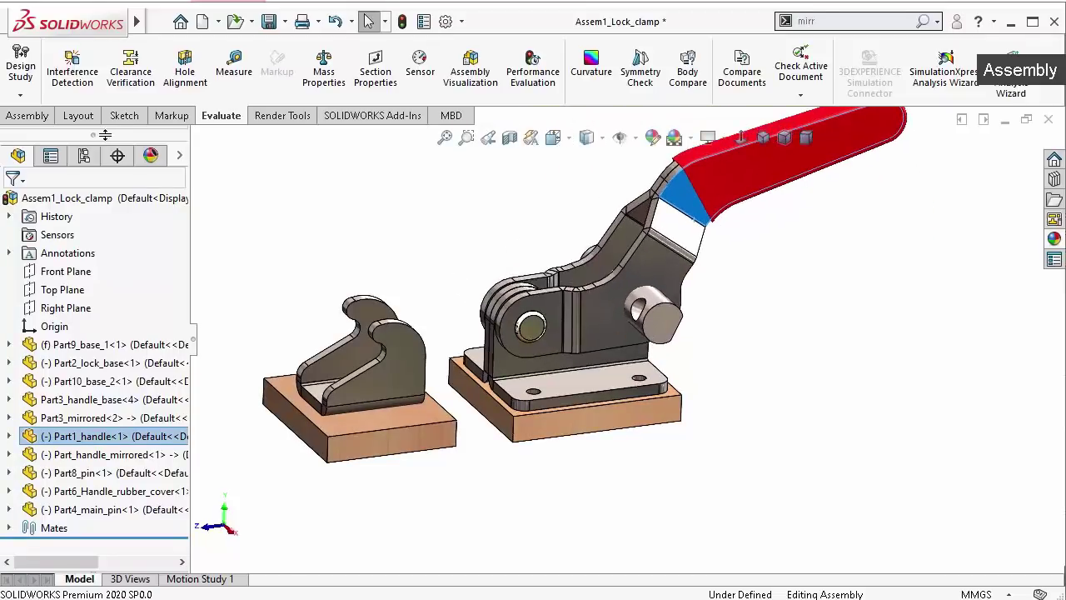
Start a new mate from the assembly tools and clear its existing selections
left_click(29, 116)
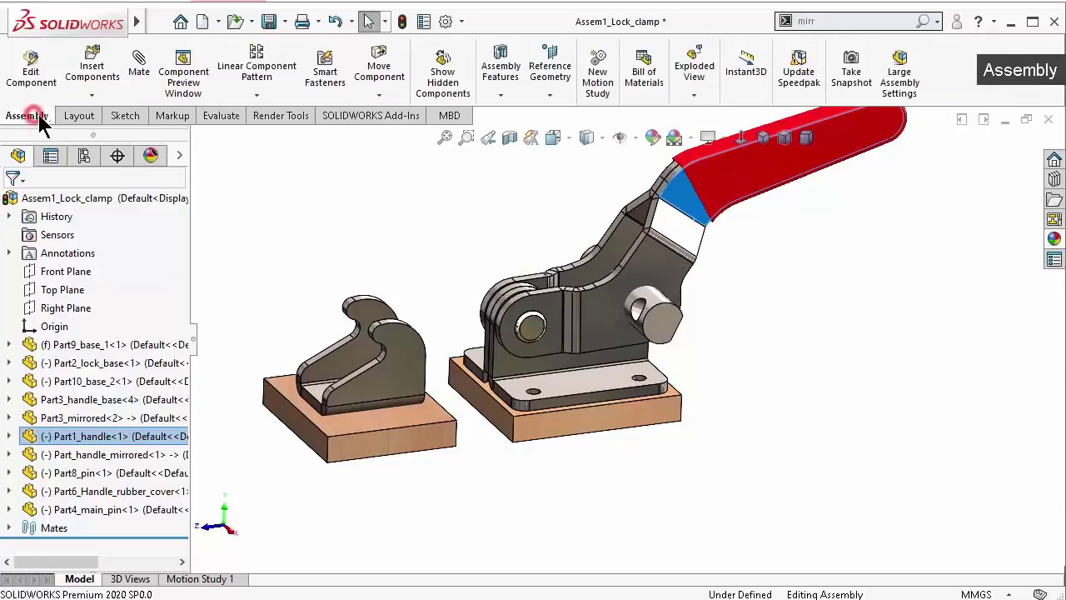
left_click(135, 67)
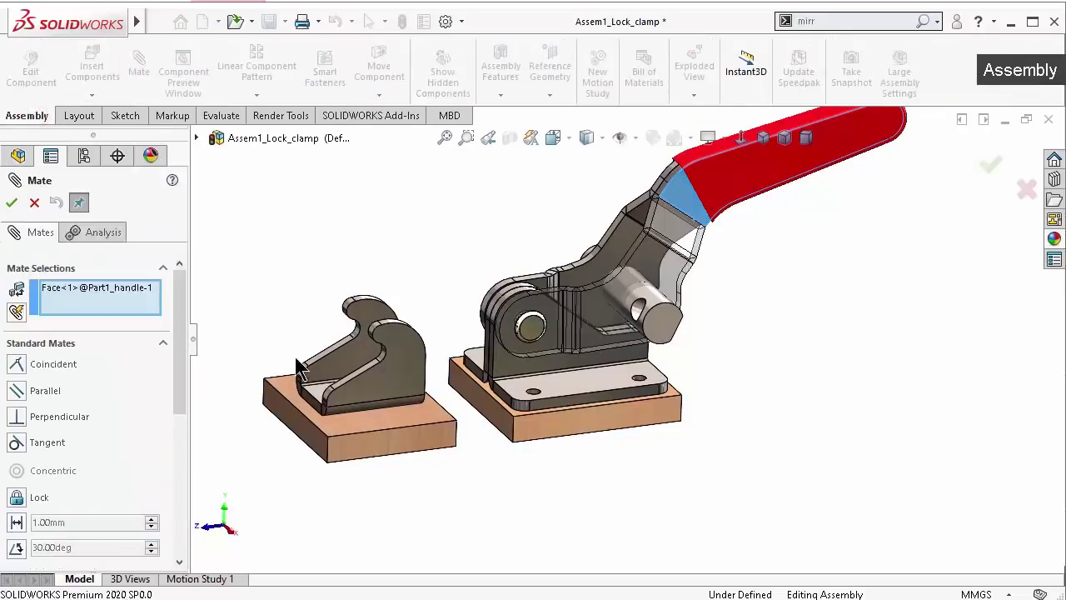
scroll(616, 337, "down", 1)
scroll(613, 341, "down", 2)
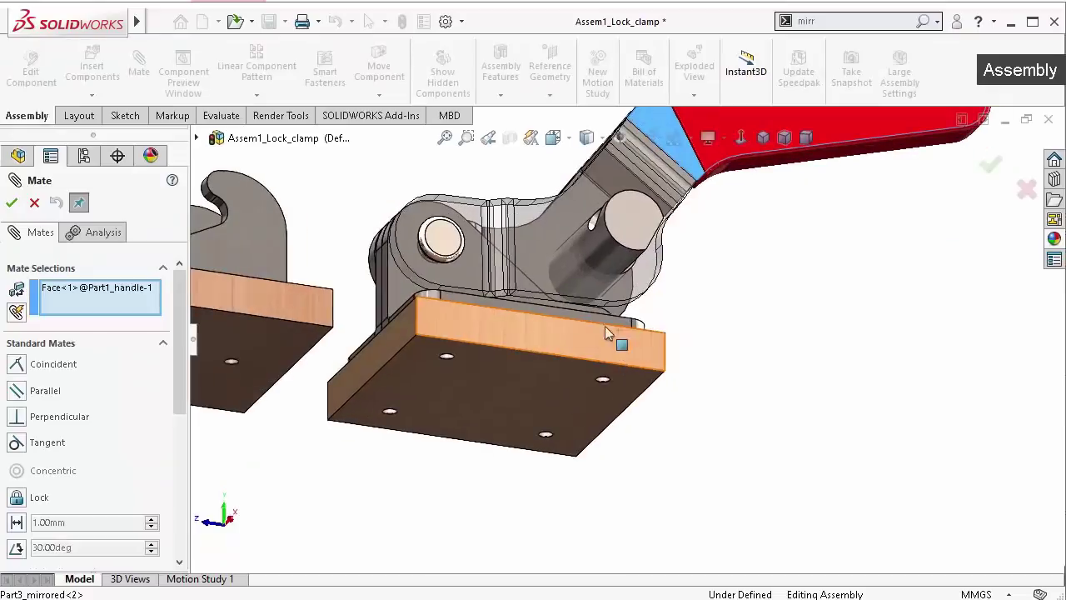
scroll(600, 334, "down", 2)
scroll(566, 331, "down", 2)
scroll(551, 330, "down", 3)
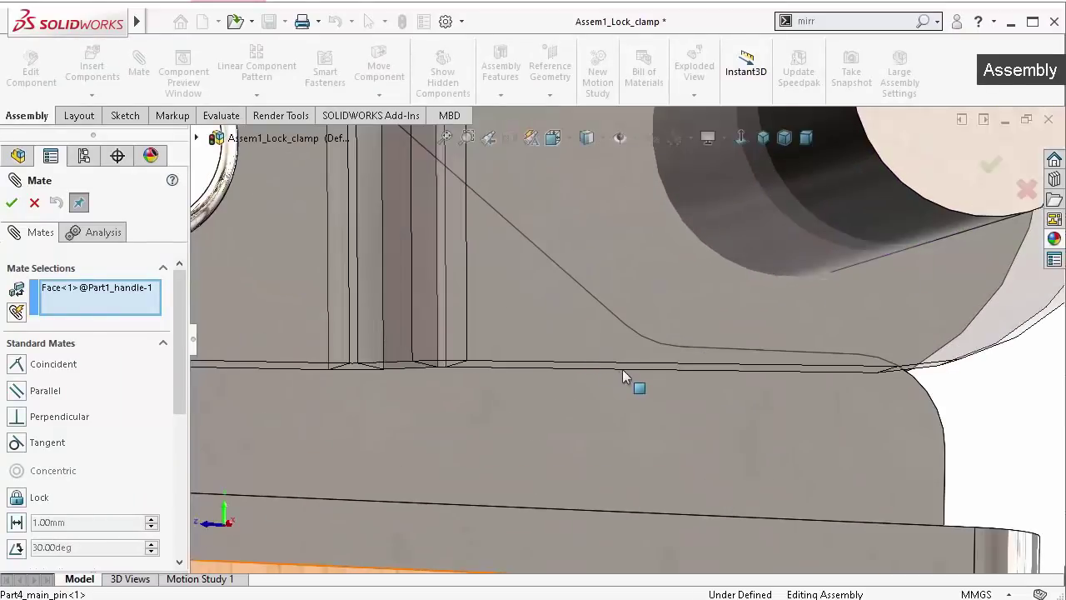
right_click(154, 297)
left_click(200, 305)
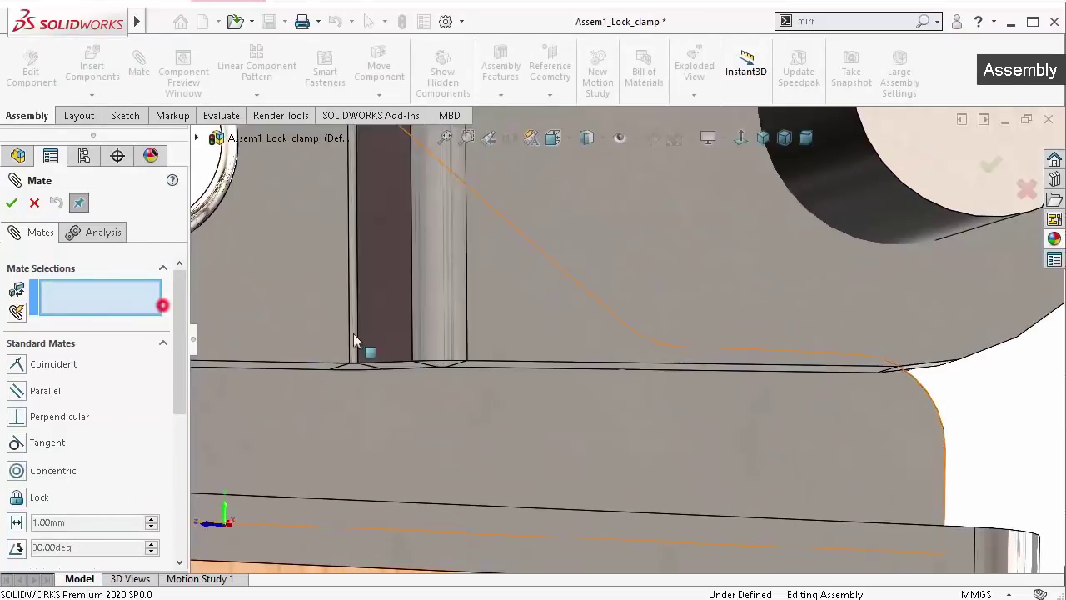
Pick the handle's flange face and the base plate's top face, then expand Advanced Mates
middle_click_drag(843, 375, 796, 339)
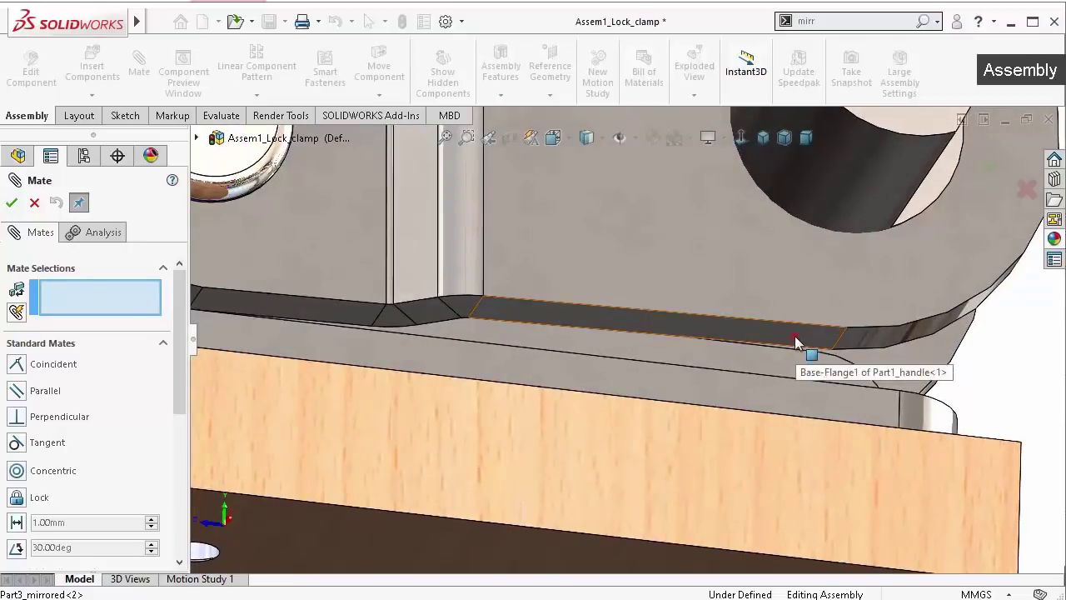
left_click(795, 336)
middle_click_drag(616, 262, 606, 372)
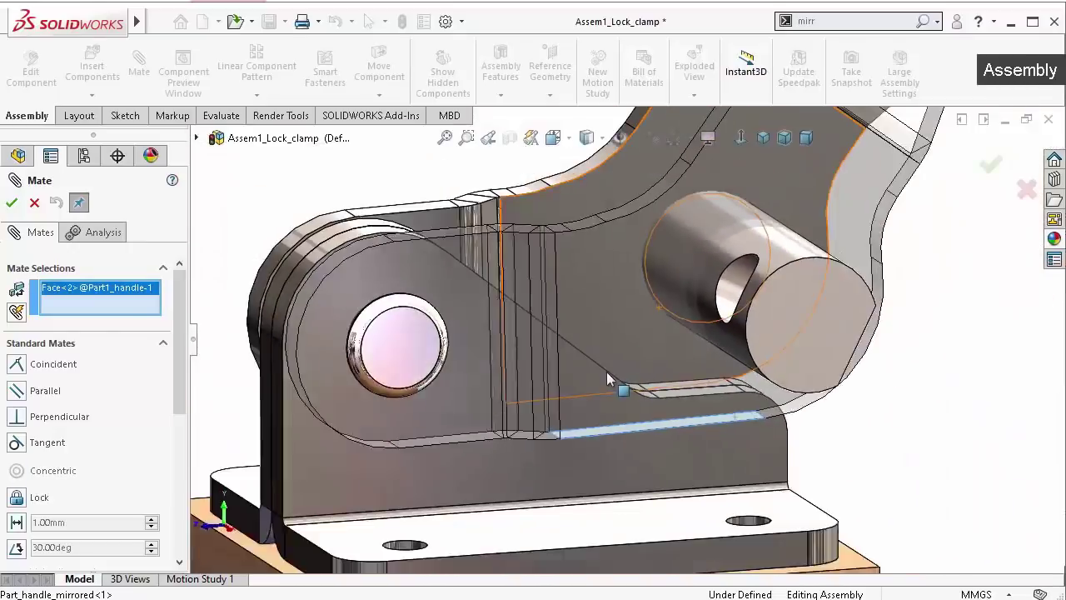
scroll(607, 380, "up", 2)
left_click(633, 497)
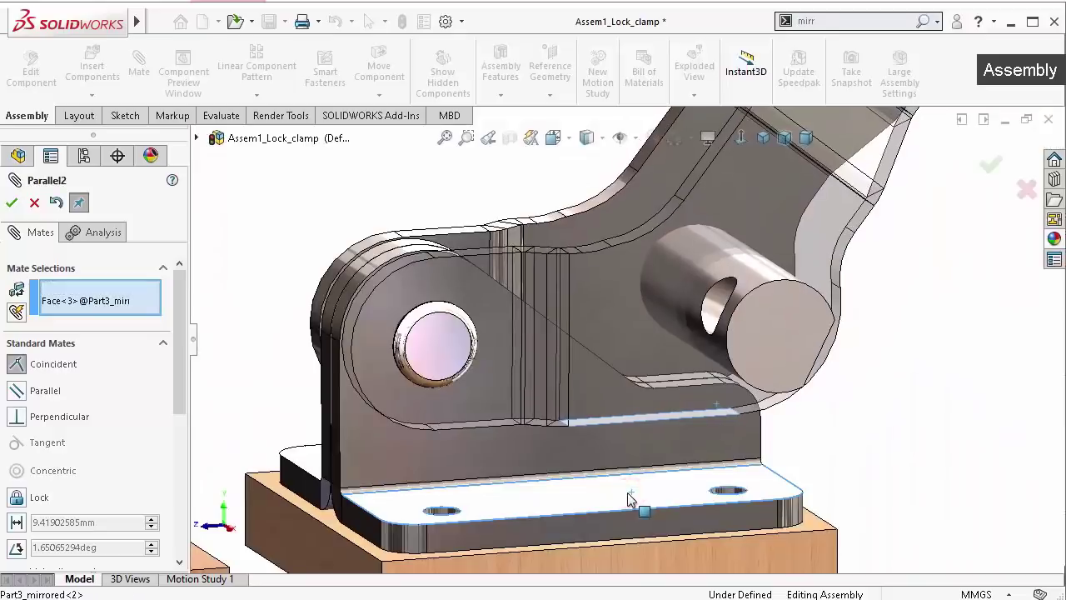
left_click_drag(181, 362, 179, 446)
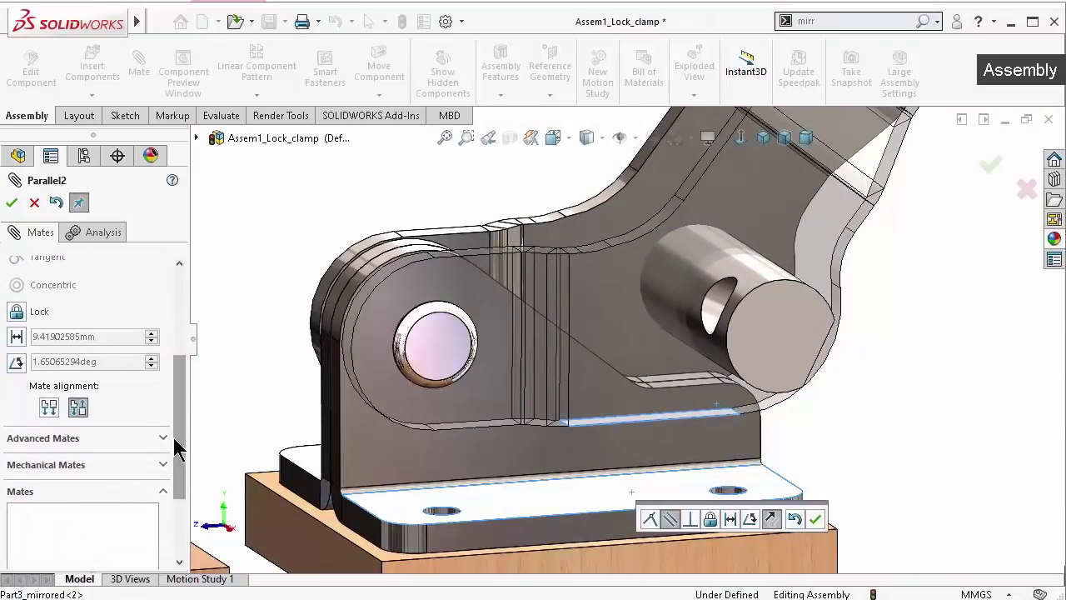
left_click(174, 437)
mouse_move(178, 450)
left_mouse_down()
mouse_move(177, 381)
mouse_move(178, 405)
left_mouse_up()
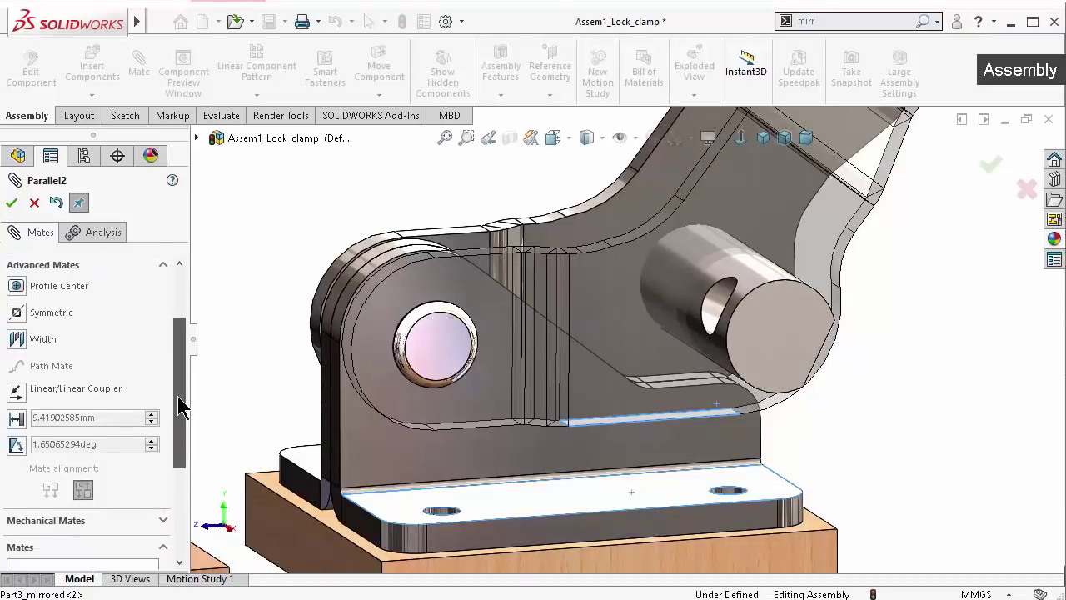
Choose the Angle advanced mate and set its minimum limit to -5.37°
left_click(16, 440)
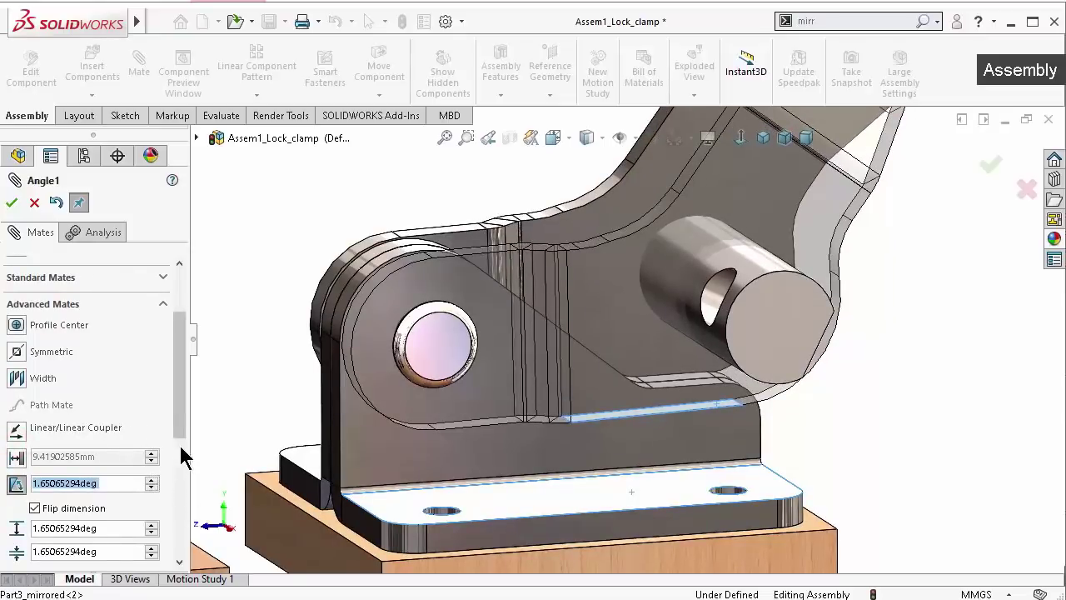
left_click_drag(183, 405, 182, 447)
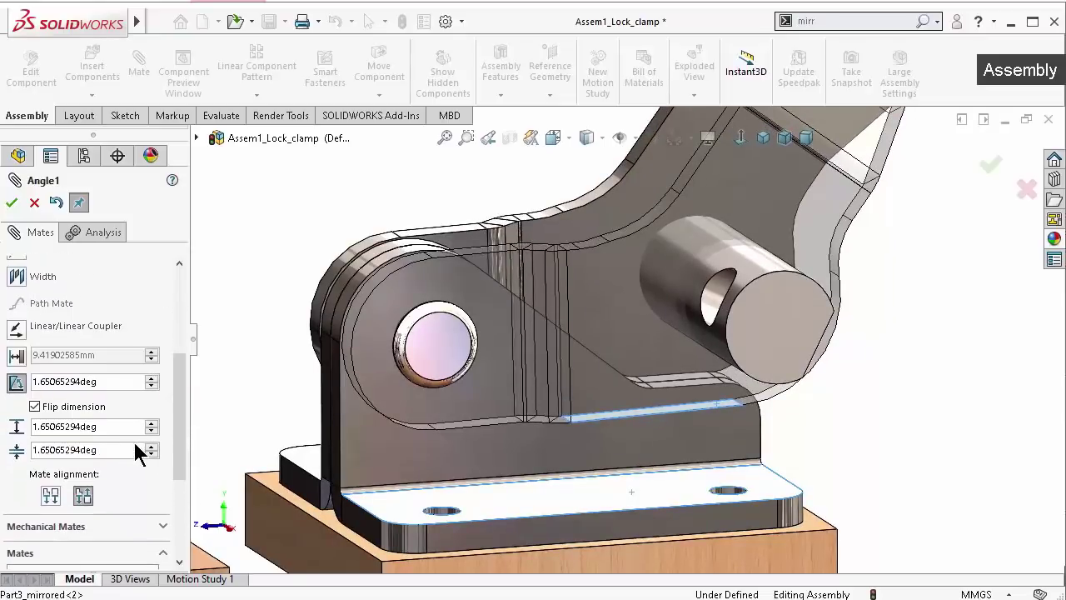
left_click(131, 448)
double_click(59, 449)
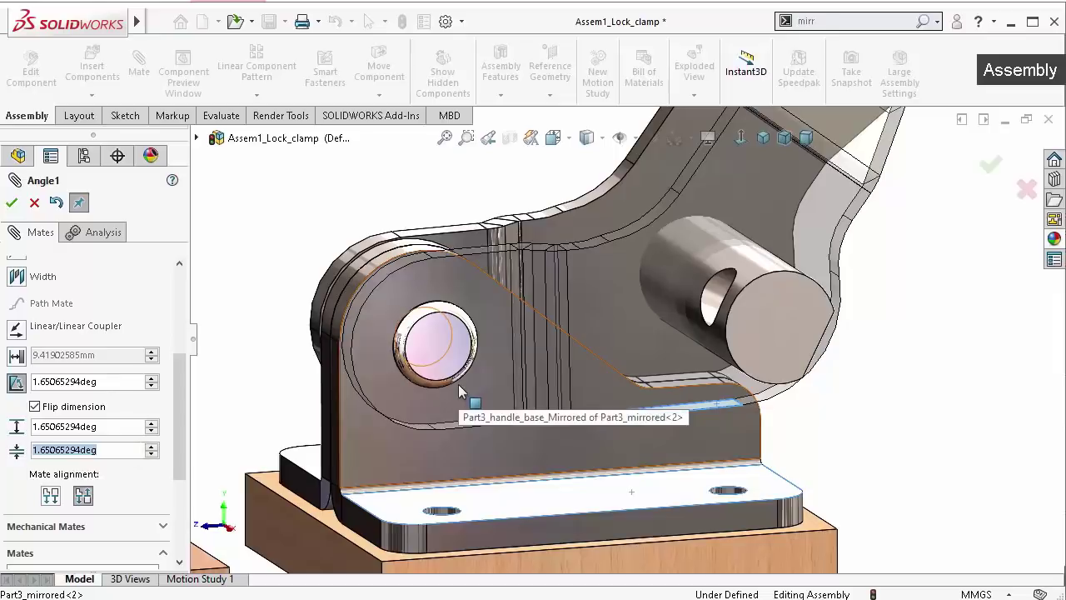
type("-")
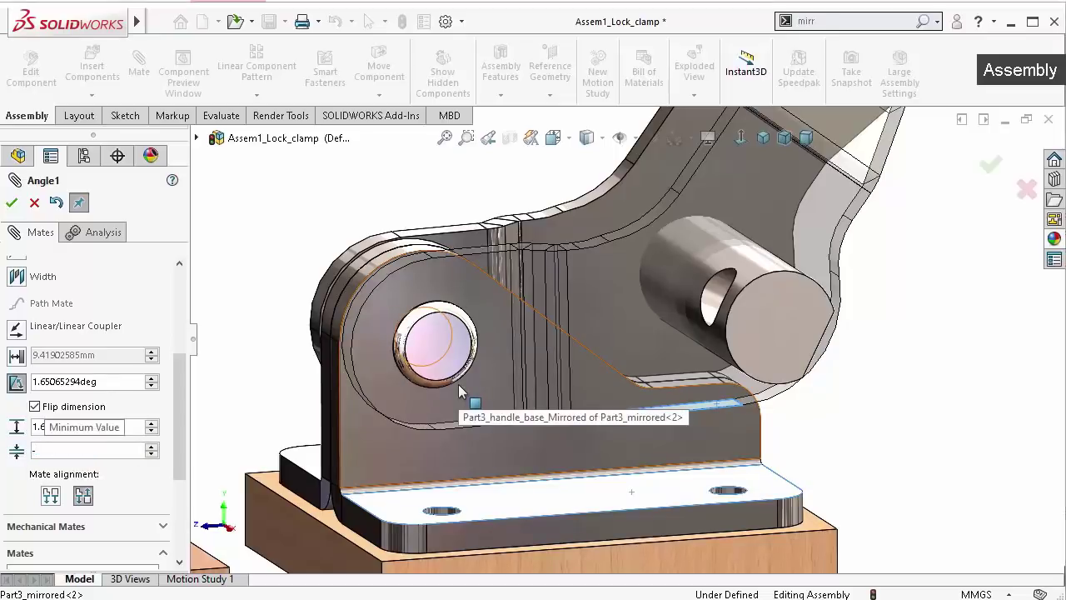
type("5,37")
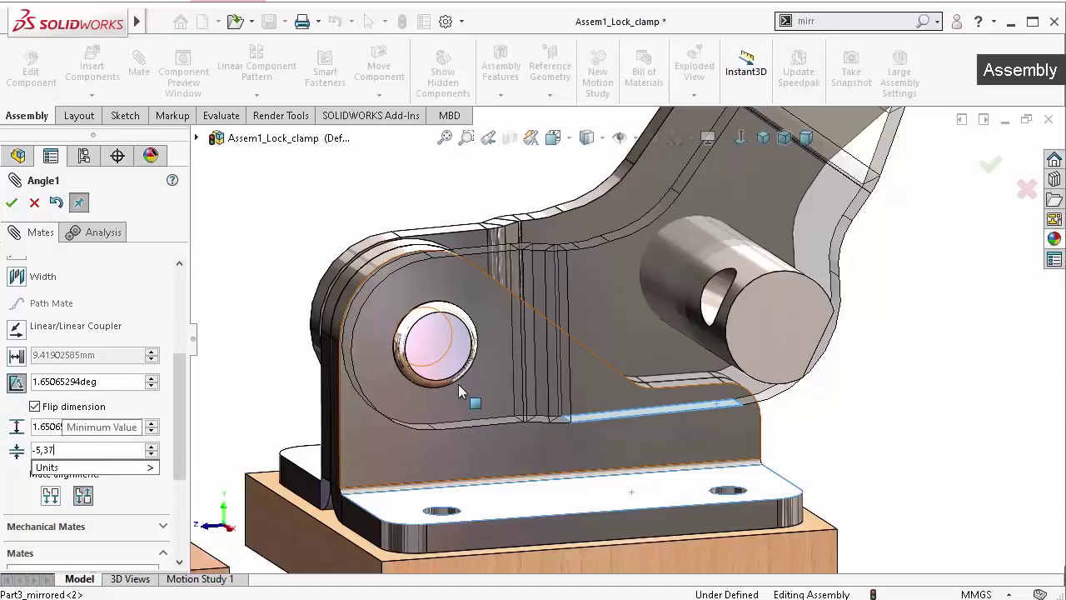
left_click(48, 428)
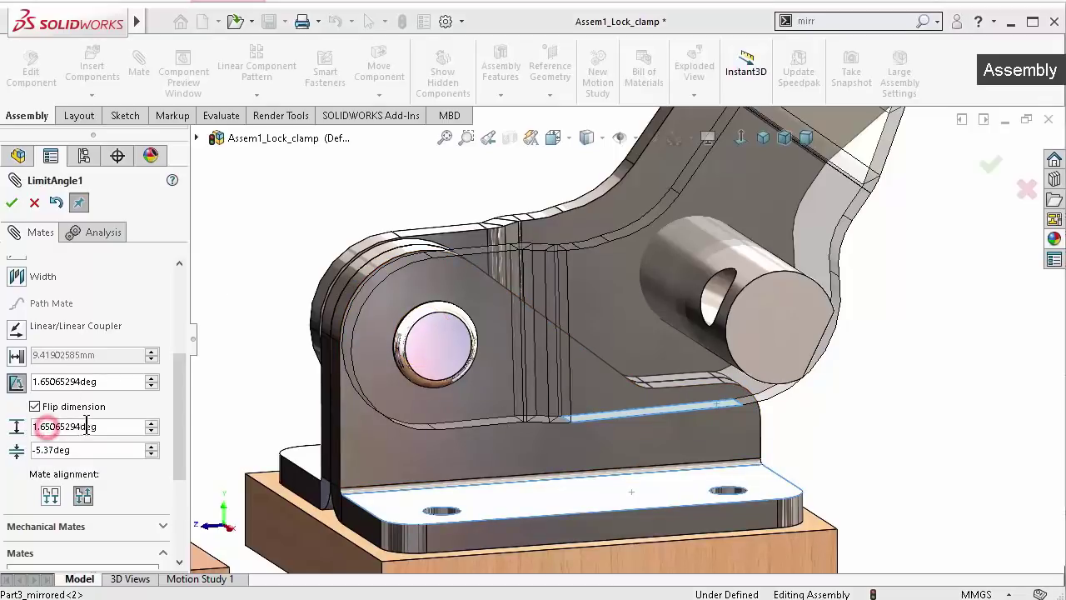
Set the maximum angle limit to 90° and apply the LimitAngle1 mate
left_click(113, 421)
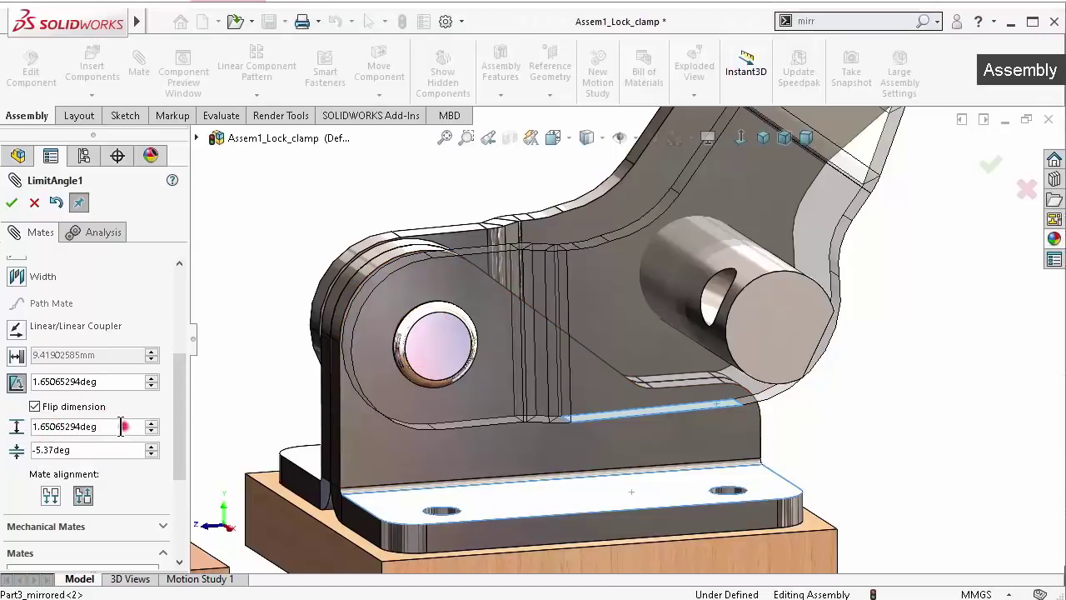
left_click_drag(122, 426, 14, 426)
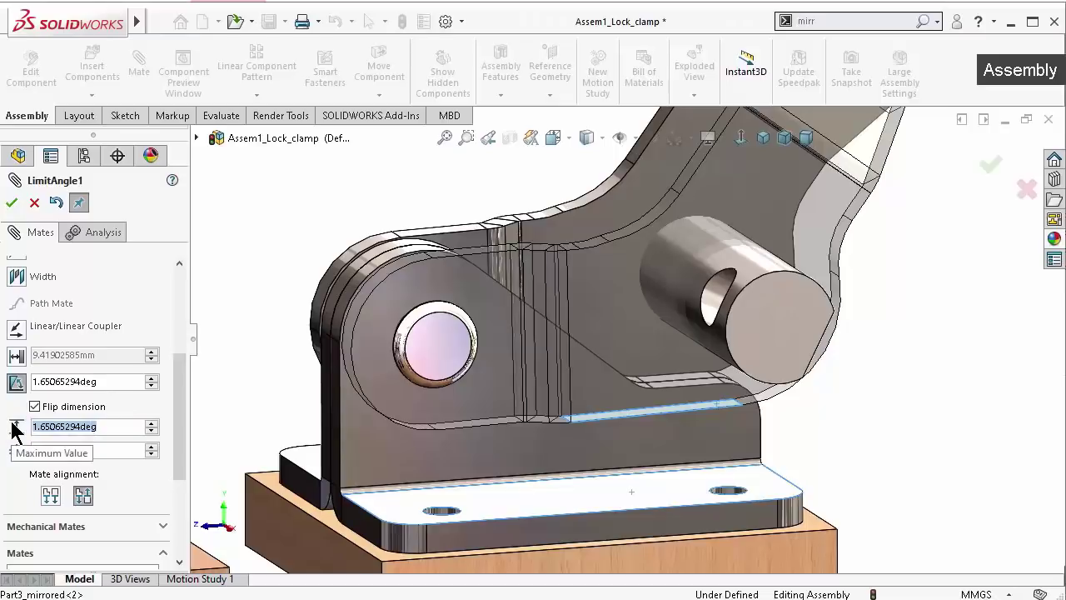
type("90")
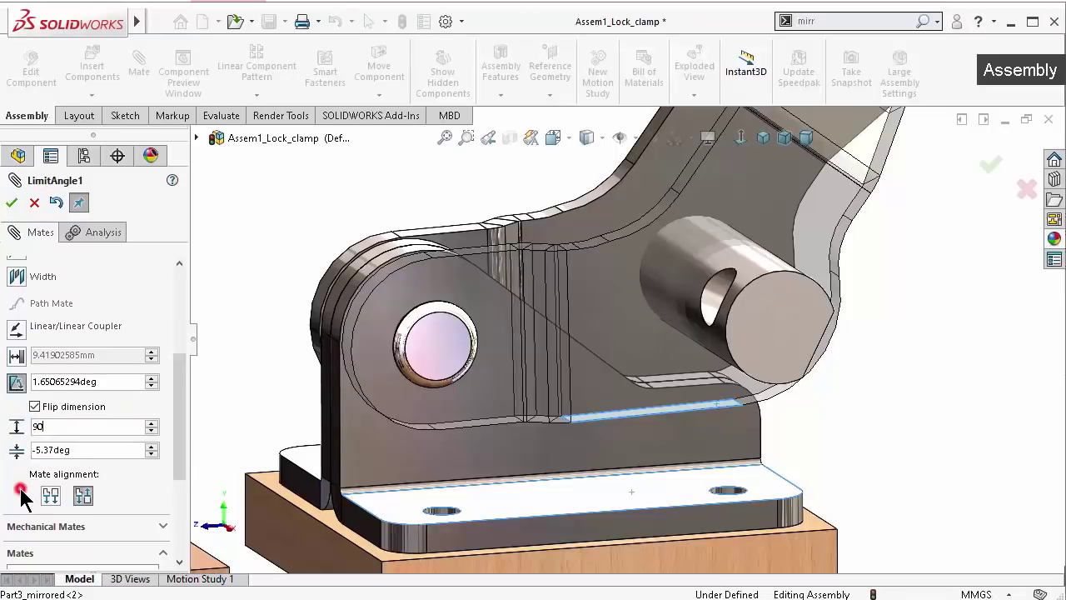
left_click(12, 203)
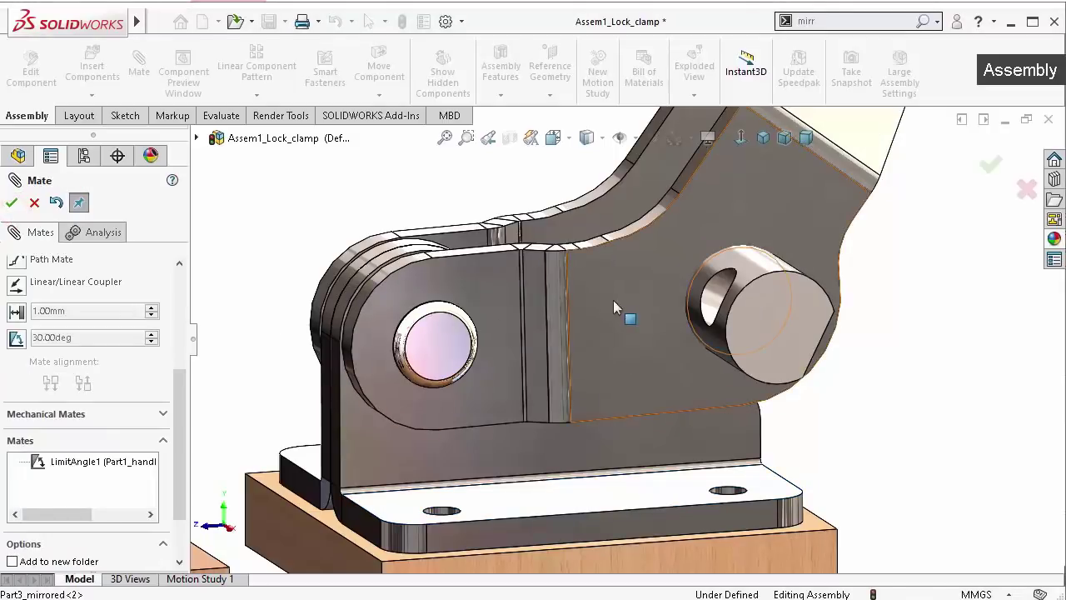
Rotate the handle upward to test its limit, then finish adding mates
mouse_move(636, 359)
left_mouse_down()
mouse_move(508, 237)
mouse_move(277, 332)
left_mouse_up()
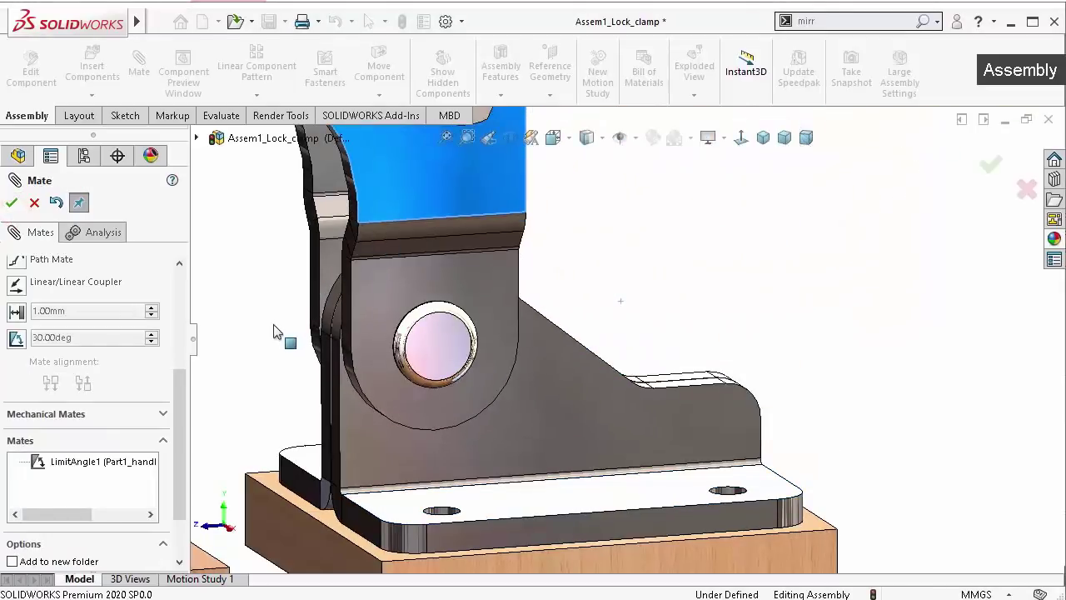
scroll(532, 325, "up", 3)
scroll(510, 315, "up", 2)
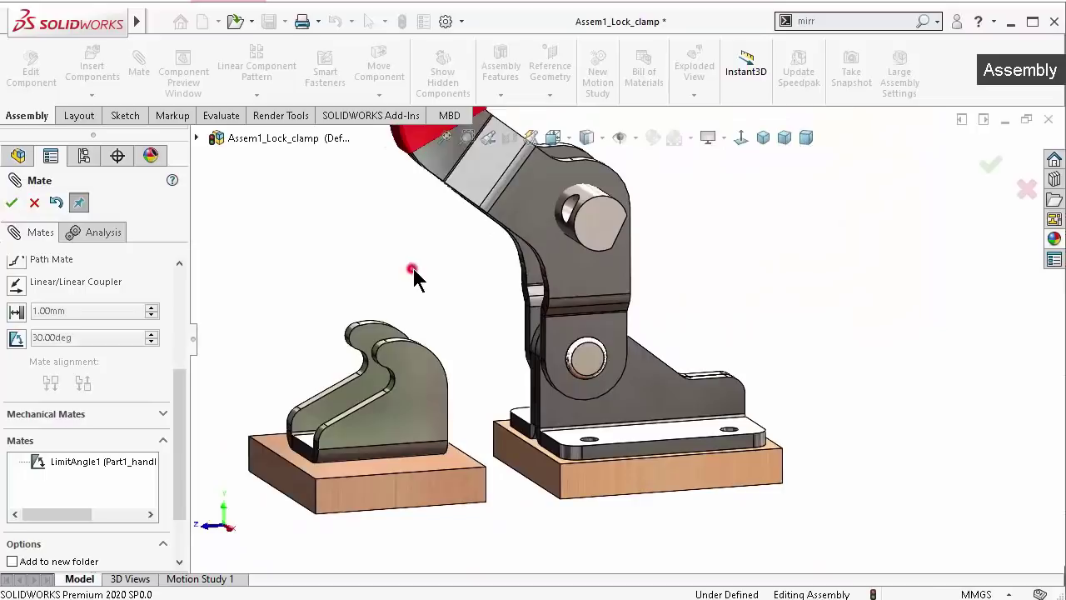
scroll(824, 279, "up", 2)
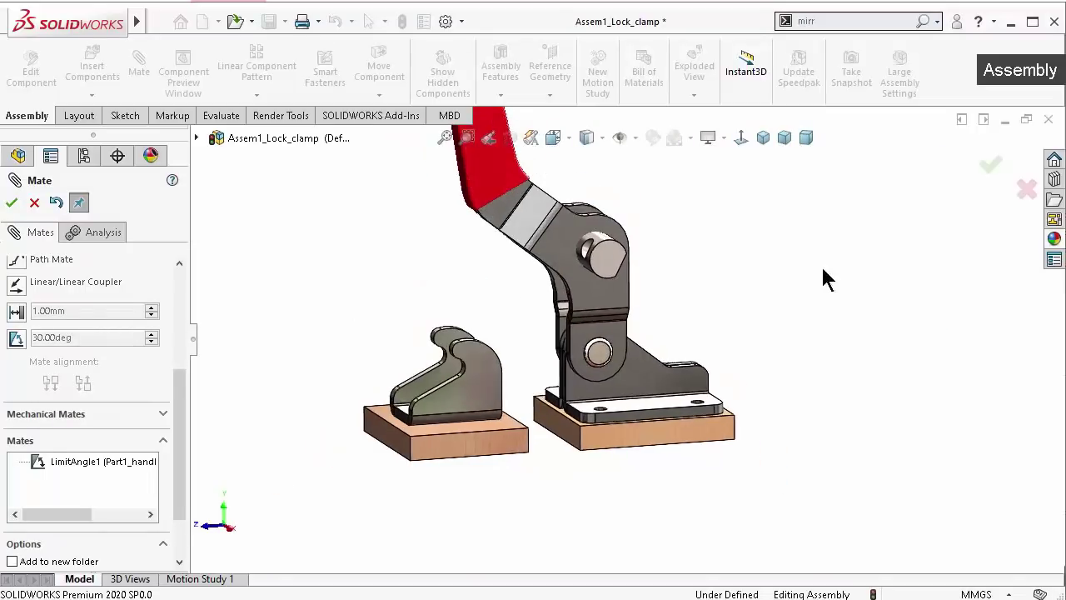
left_click(989, 165)
Swing the red-covered handle down, up to vertical and back to near-horizontal within its limits
mouse_move(591, 215)
left_mouse_down()
mouse_move(629, 248)
mouse_move(800, 300)
left_mouse_up()
key("Escape")
mouse_move(642, 326)
middle_mouse_down()
mouse_move(591, 329)
mouse_move(616, 330)
middle_mouse_up()
left_click_drag(771, 254, 552, 252)
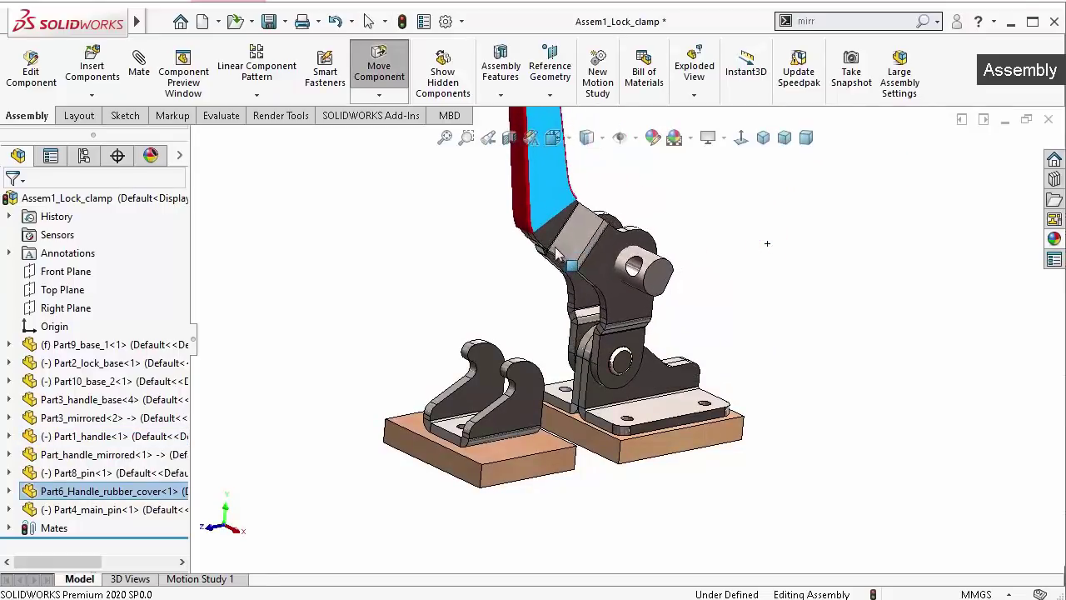
left_click_drag(569, 239, 702, 278)
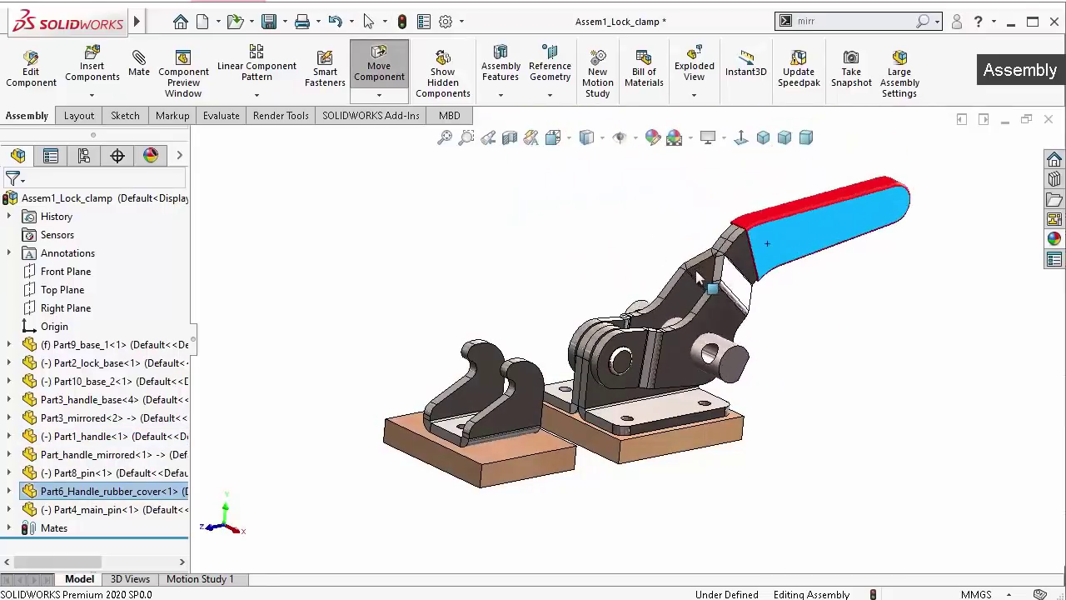
left_click(369, 21)
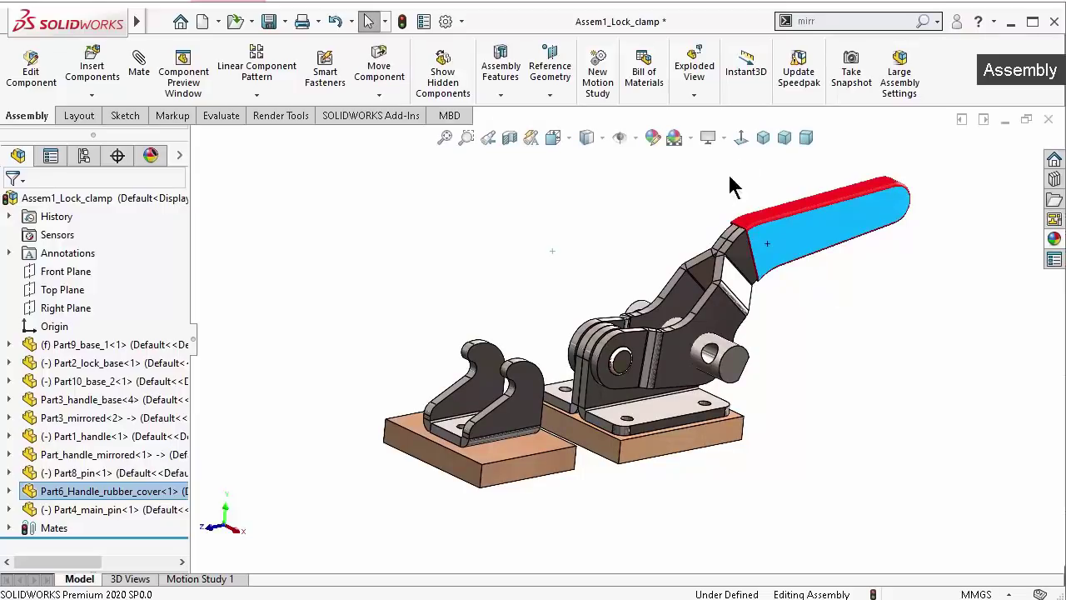
View the clamp in Trimetric, Dimetric, then Isometric orientation
left_click(785, 138)
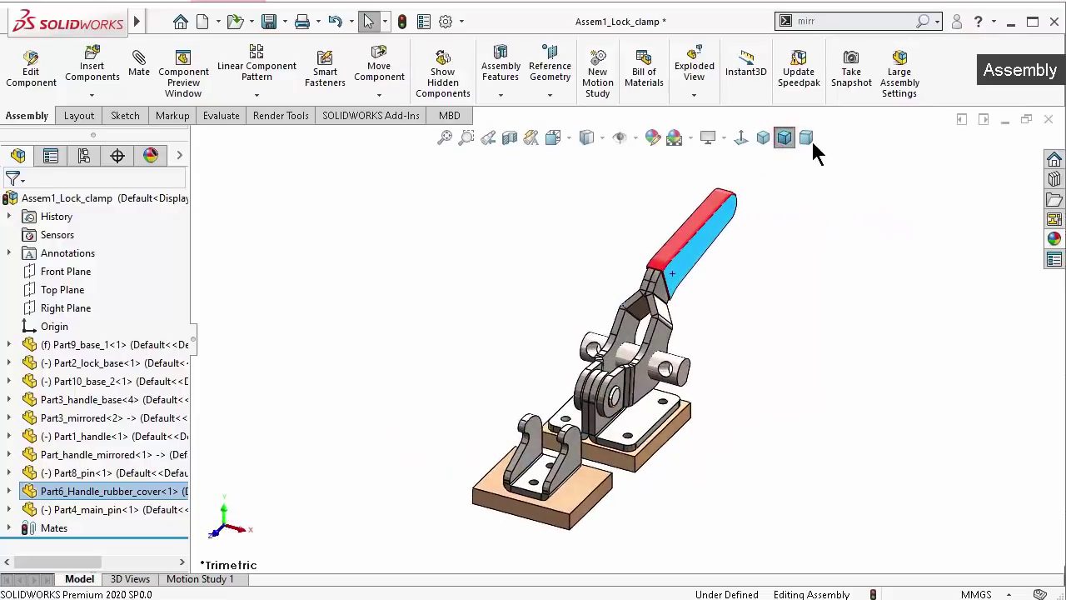
left_click(808, 139)
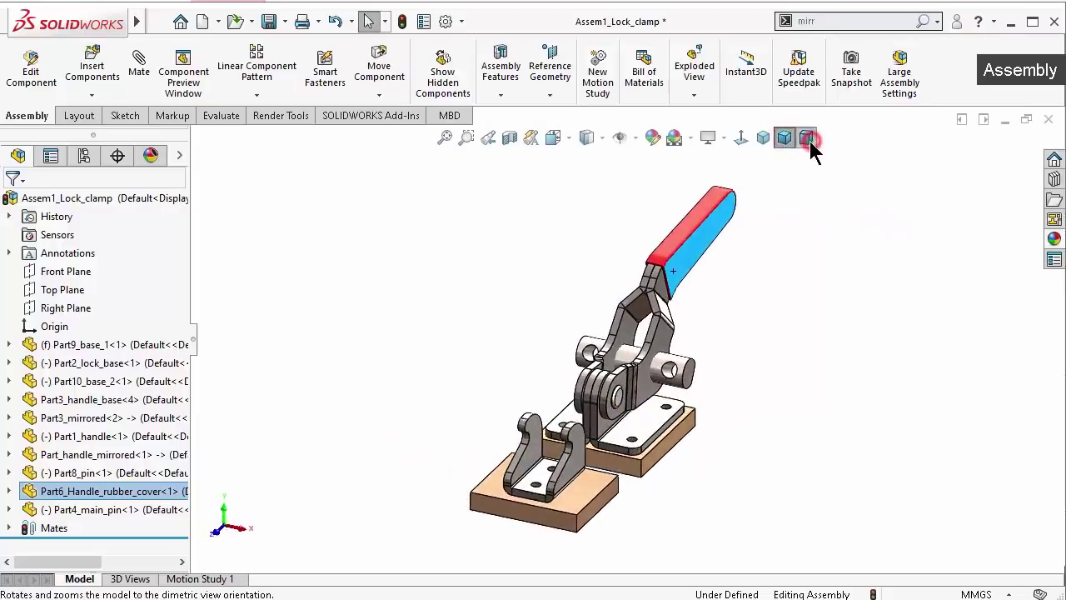
left_click(763, 137)
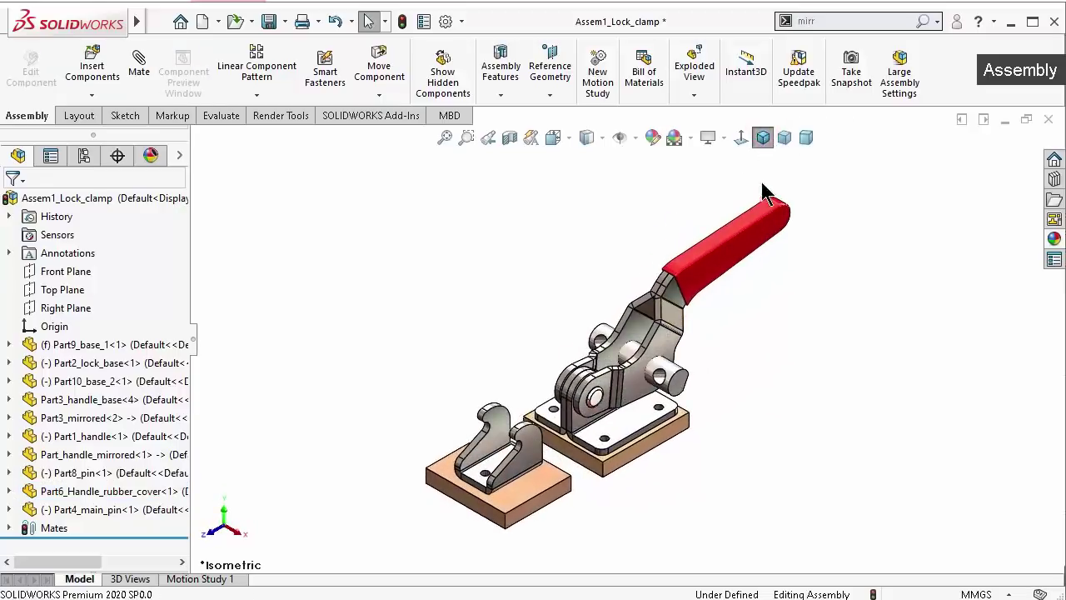
scroll(639, 353, "down", 2)
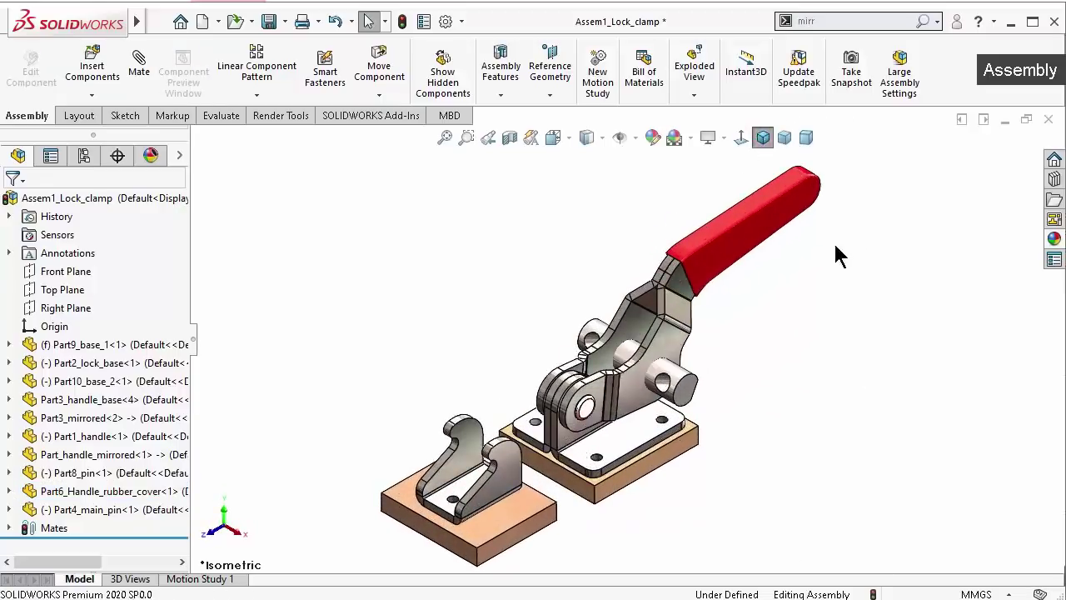
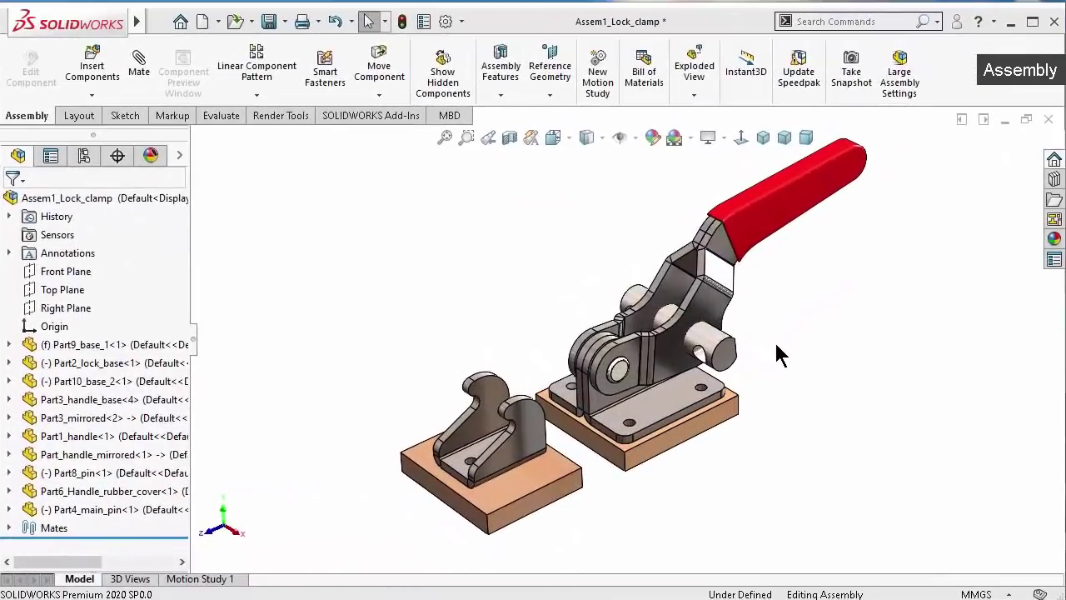
Insert Part5_U_bolt into the lock clamp assembly and dismiss the warning
left_click(88, 71)
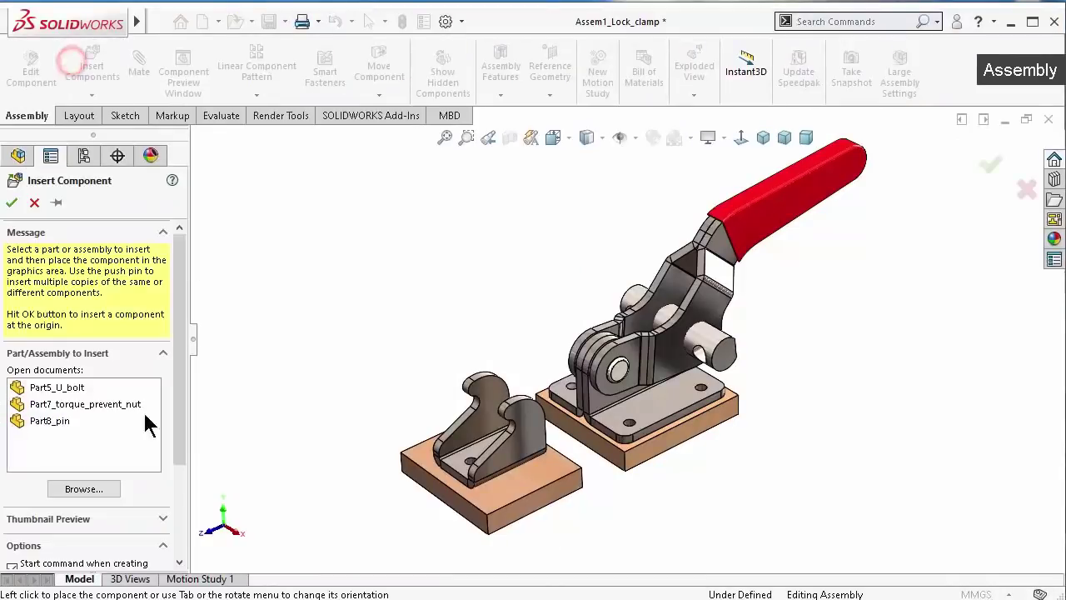
left_click(67, 388)
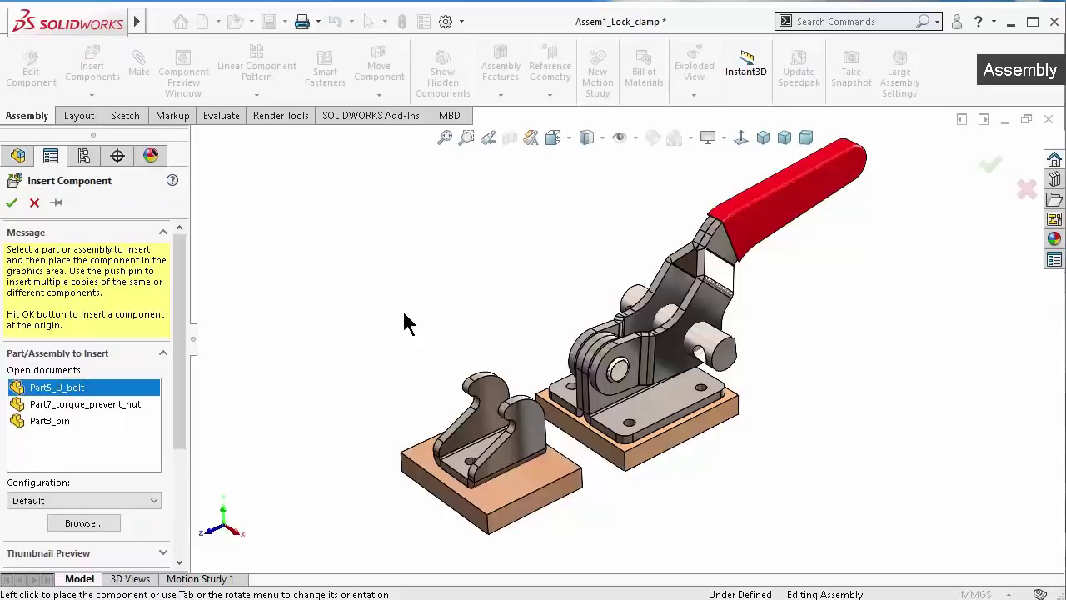
left_click(441, 319)
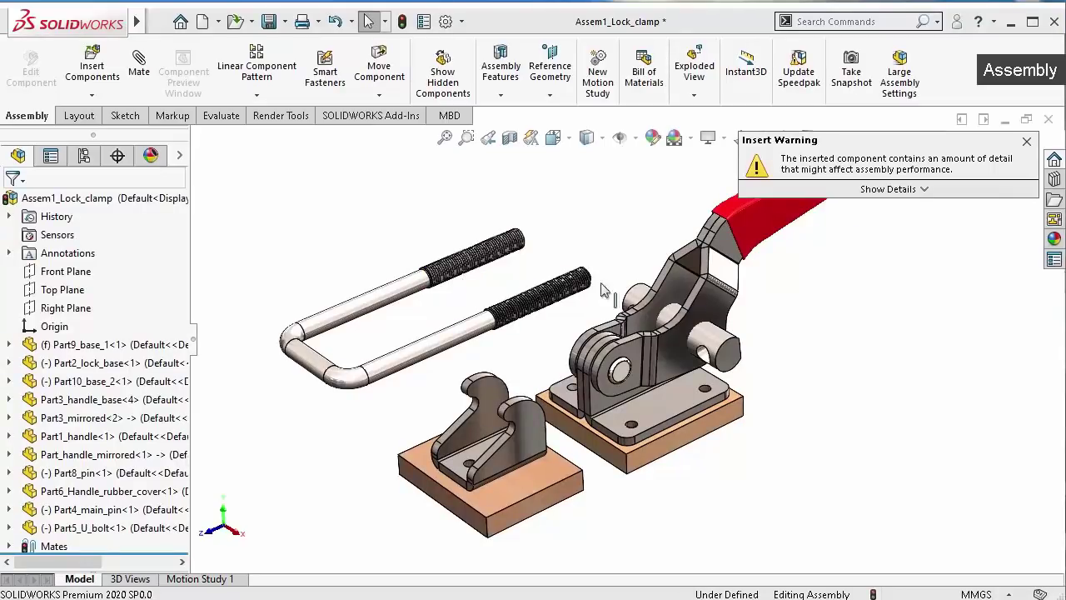
left_click(943, 335)
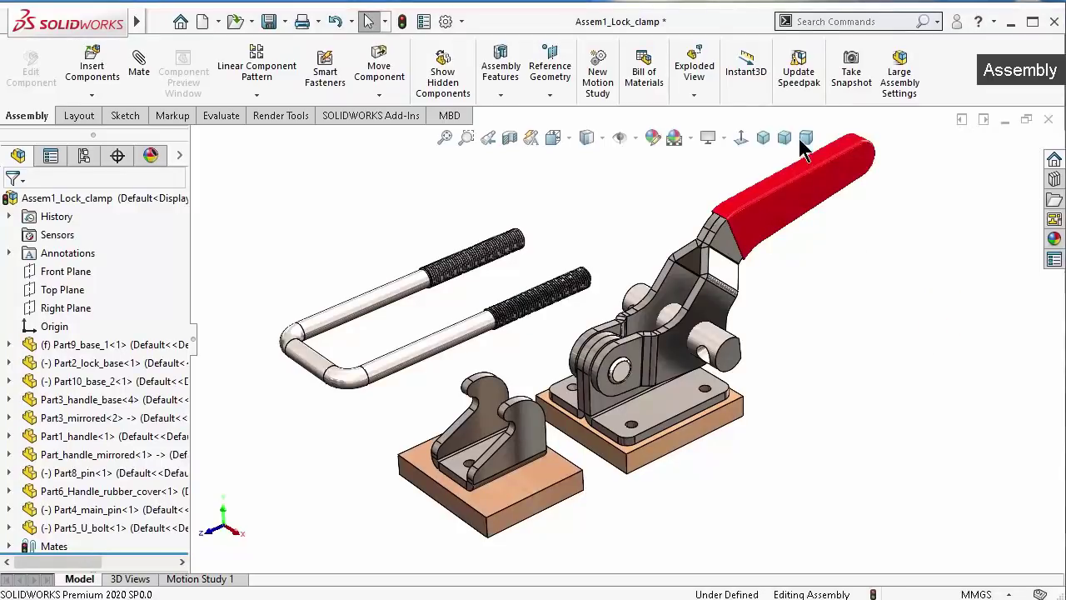
Turn on Perspective view and Large Assembly Settings, then drag the U-bolt onto the clamp
left_click(724, 138)
left_click(724, 139)
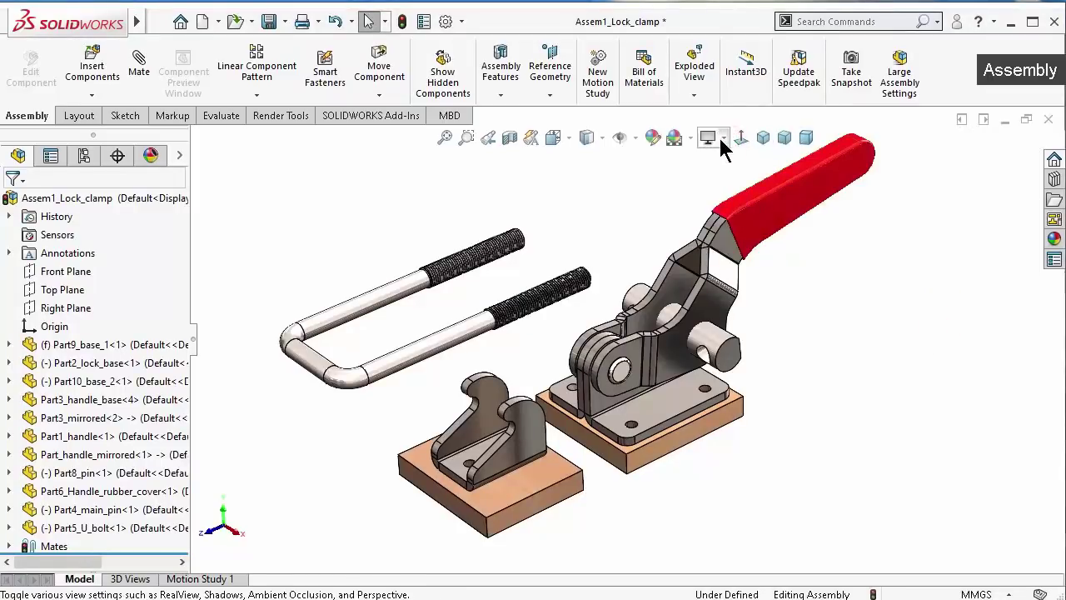
left_click(724, 140)
left_click(707, 217)
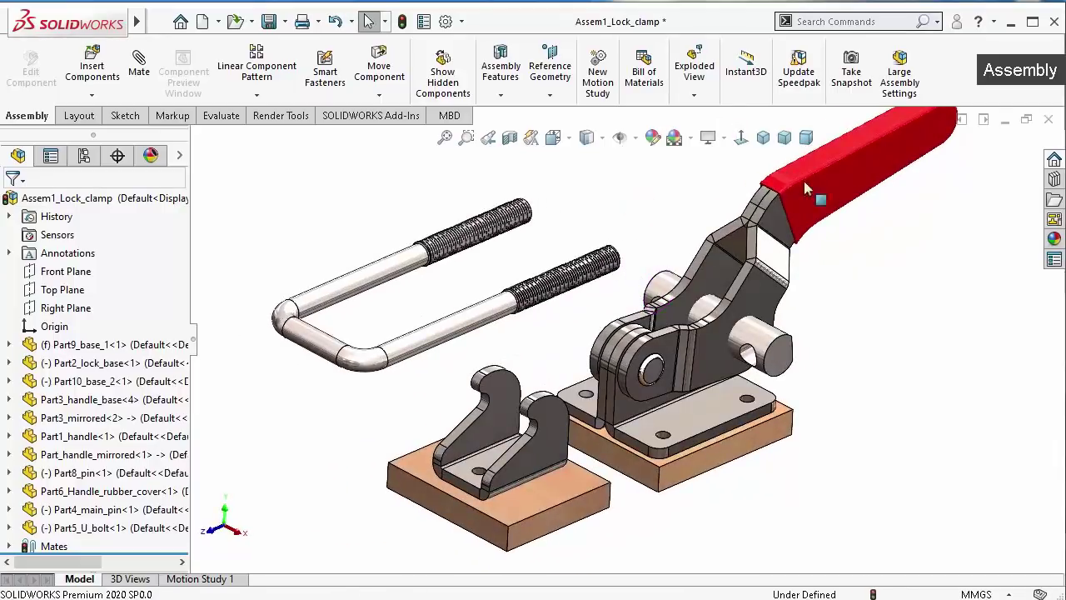
left_click(915, 82)
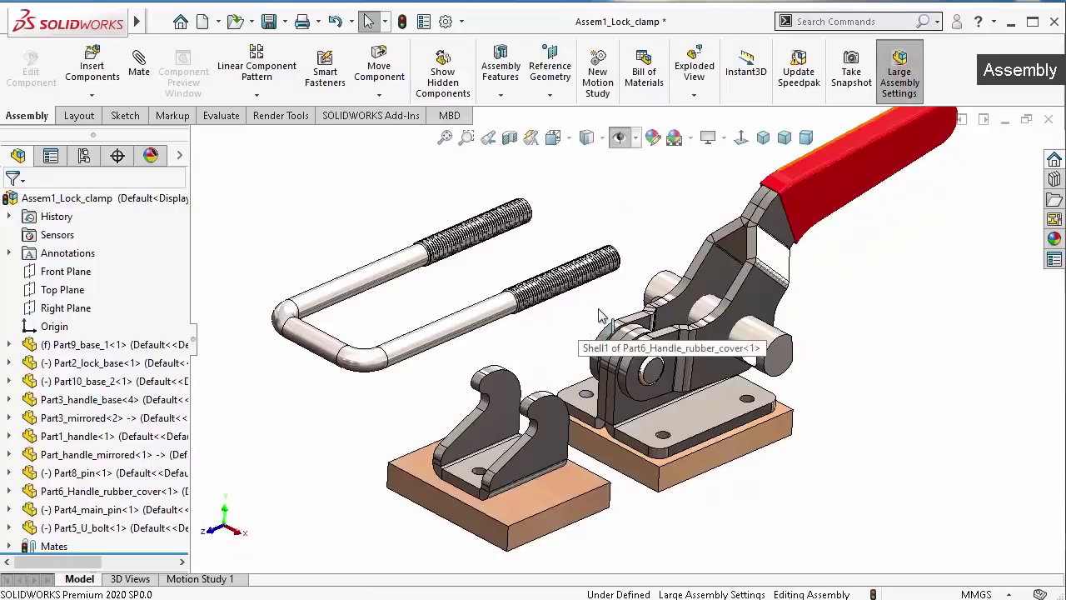
left_click_drag(481, 325, 489, 261)
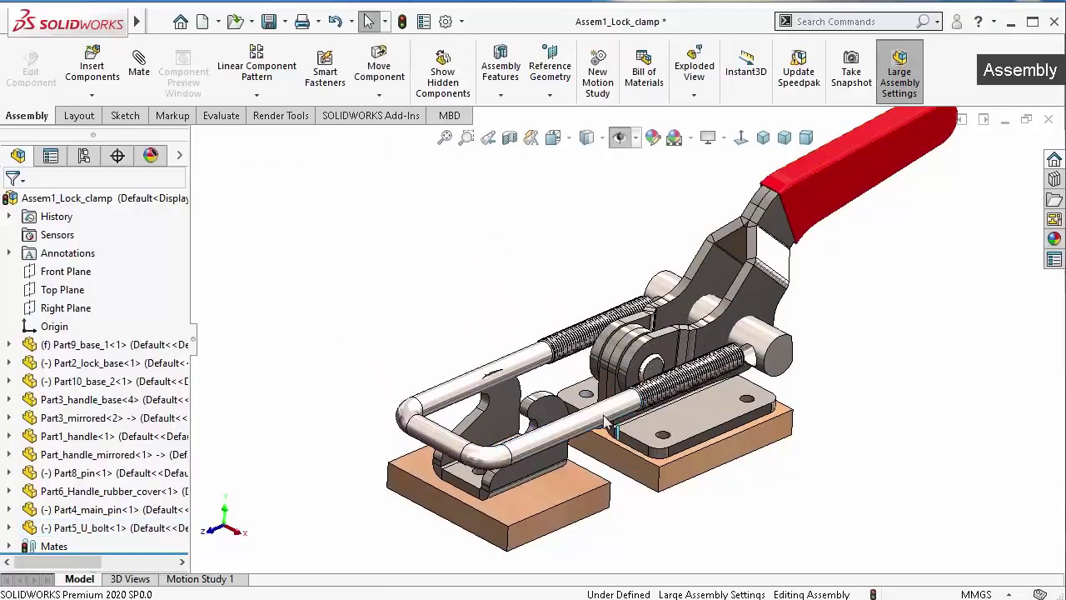
Mate the first U-bolt leg concentric with the main pin hole and slide it in
left_click(606, 421)
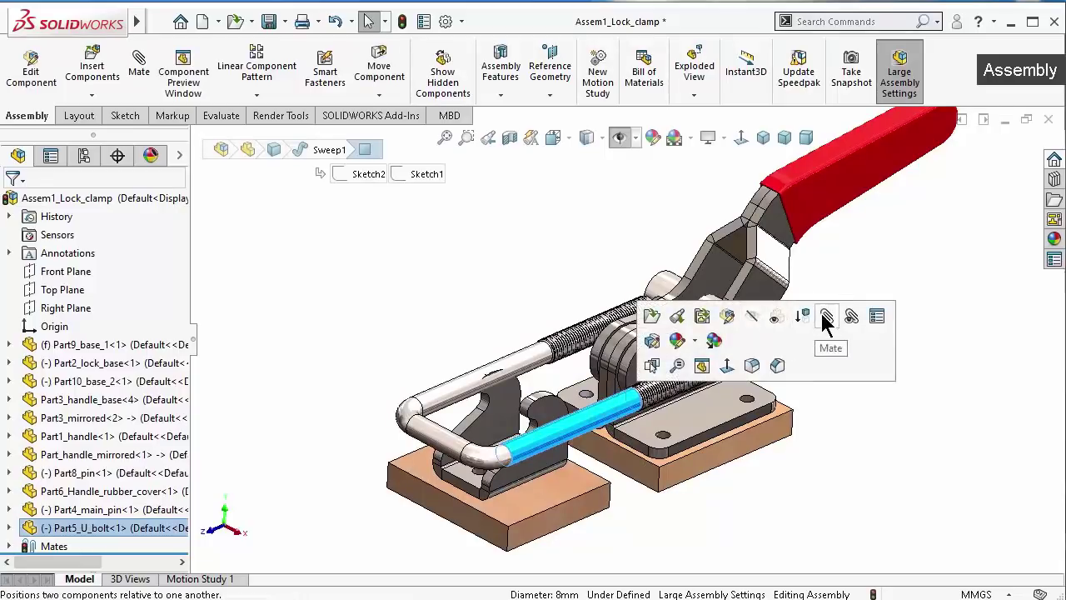
key("m")
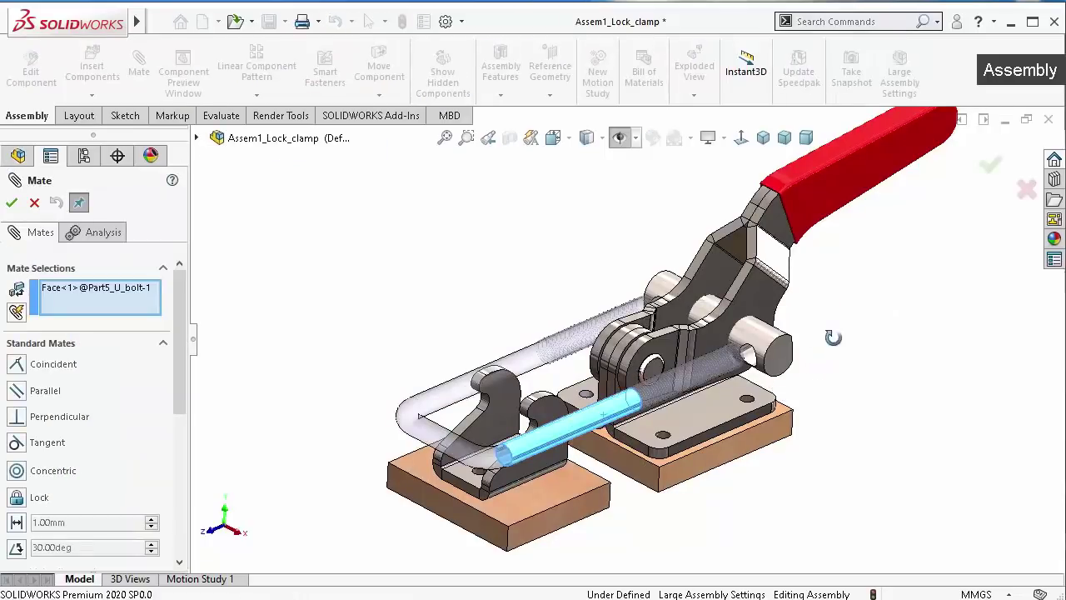
scroll(800, 350, "down", 2)
scroll(749, 356, "down", 3)
scroll(749, 356, "down", 3)
left_click(648, 377)
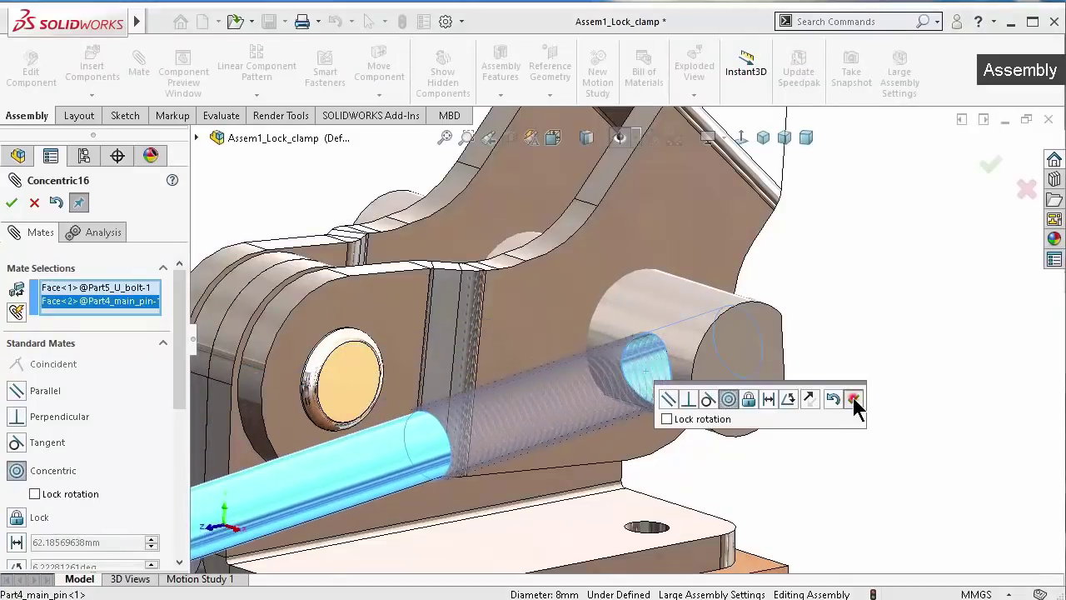
left_click(853, 399)
mouse_move(406, 447)
left_mouse_down()
mouse_move(641, 400)
mouse_move(377, 461)
mouse_move(428, 439)
left_mouse_up()
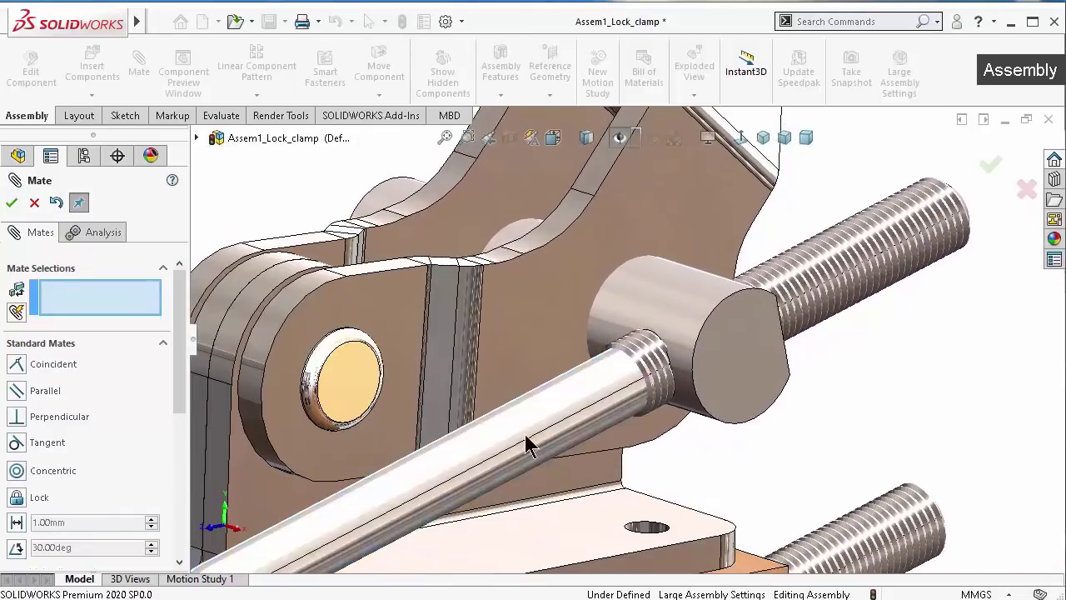
Mate the other U-bolt leg concentric with the pin's far end, then swing the U-bolt to test
mouse_move(525, 438)
middle_mouse_down()
mouse_move(604, 446)
mouse_move(500, 533)
middle_mouse_up()
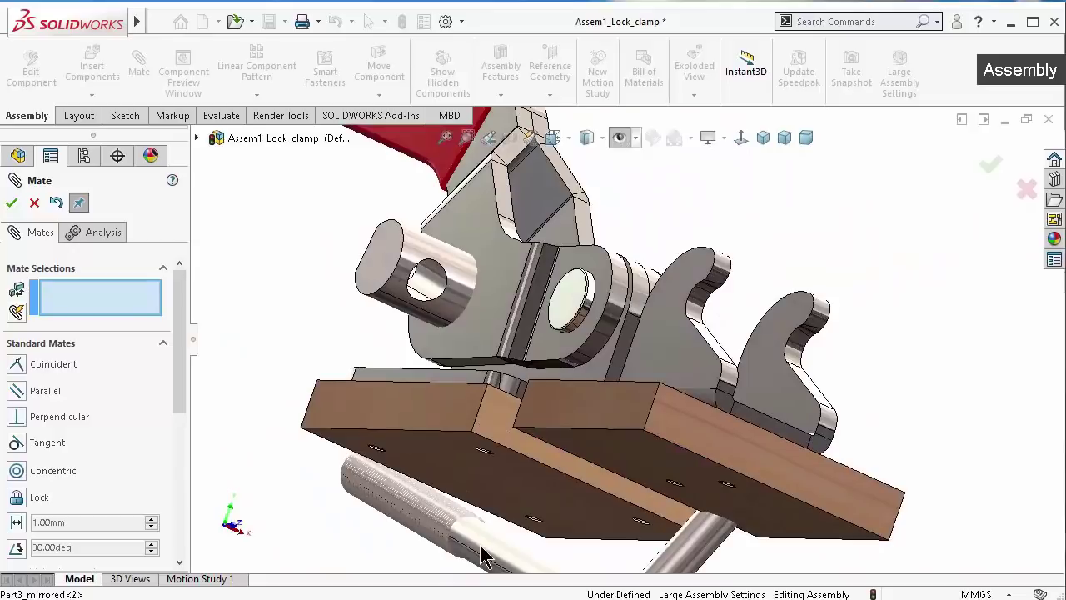
left_click(476, 545)
left_click(434, 292)
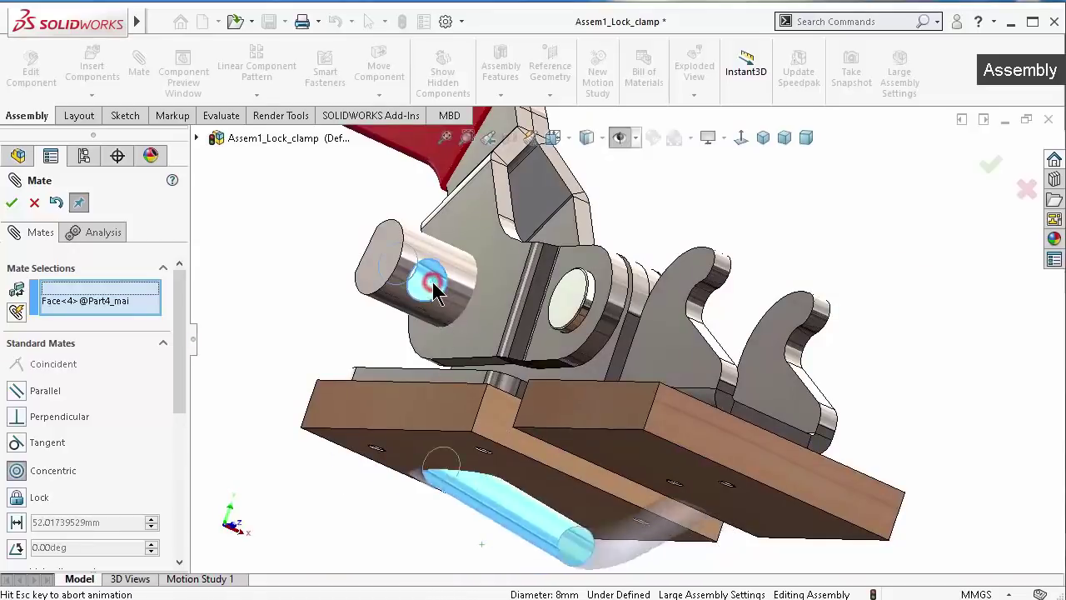
left_click(417, 246)
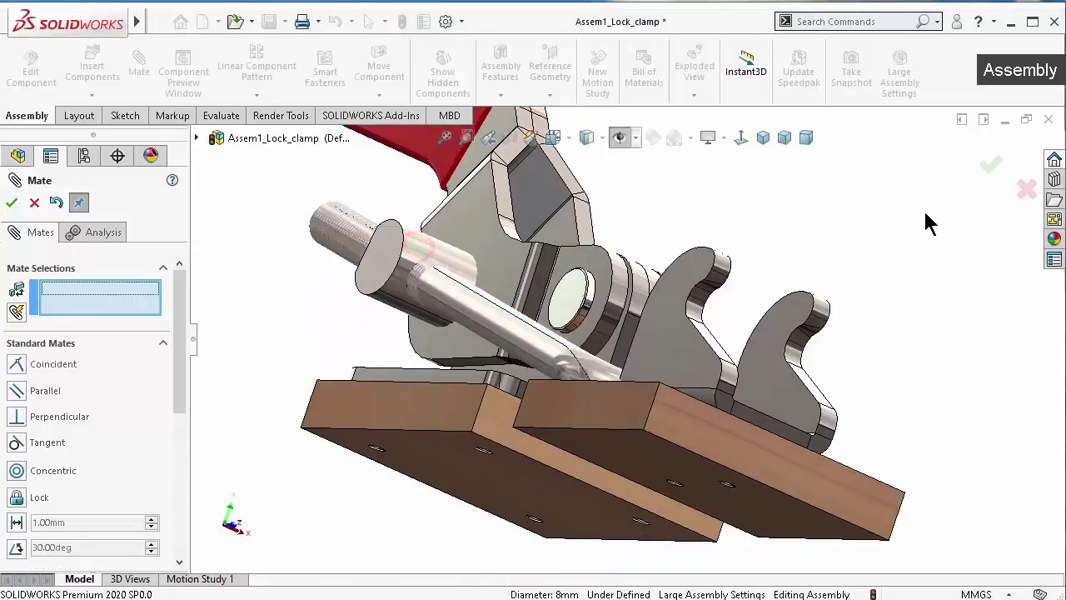
left_click(763, 138)
scroll(590, 458, "down", 4)
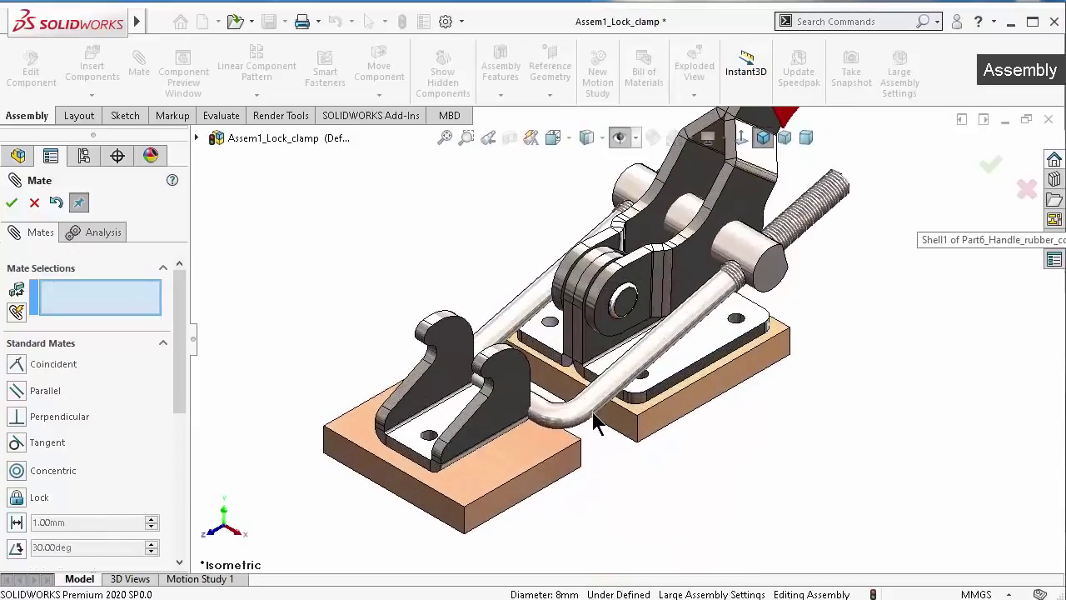
mouse_move(583, 405)
left_mouse_down()
mouse_move(571, 341)
mouse_move(542, 345)
mouse_move(550, 332)
left_mouse_up()
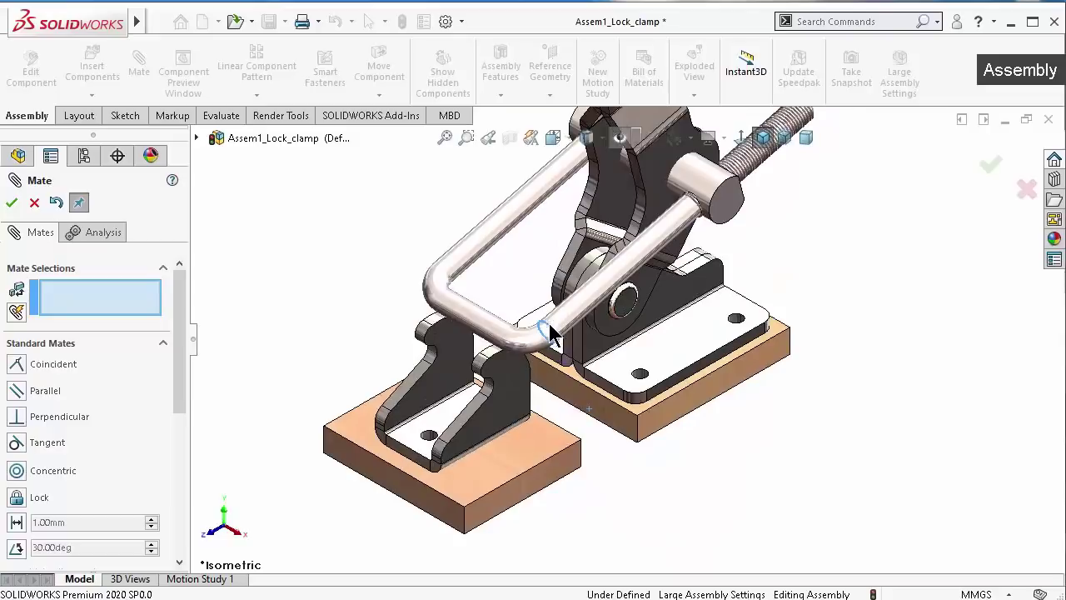
middle_click_drag(583, 456, 595, 435)
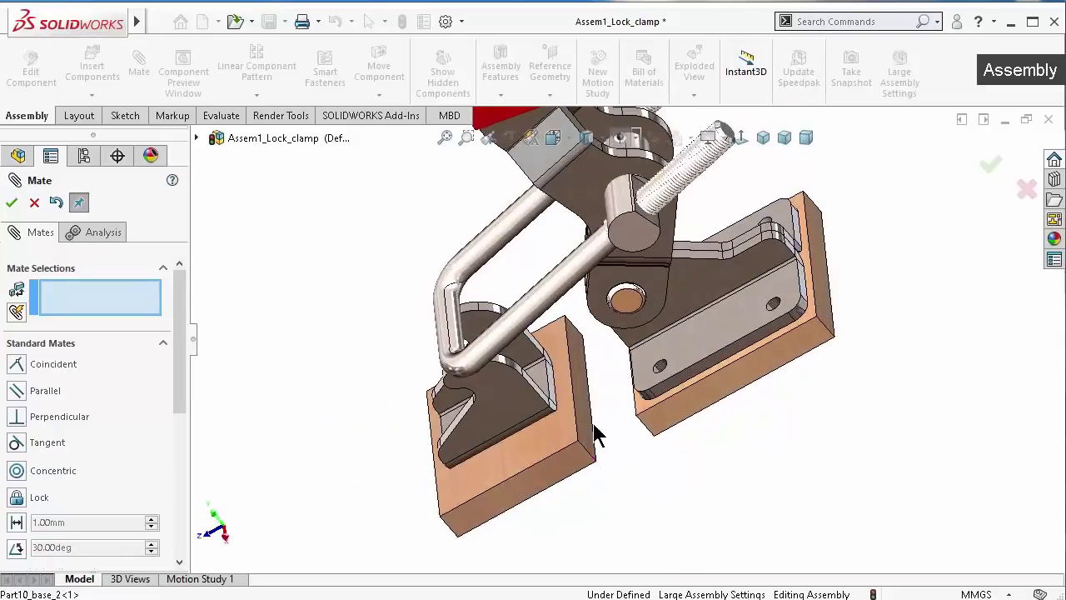
Make the side faces of the two base blocks coincident, used for positioning only
left_click(585, 436)
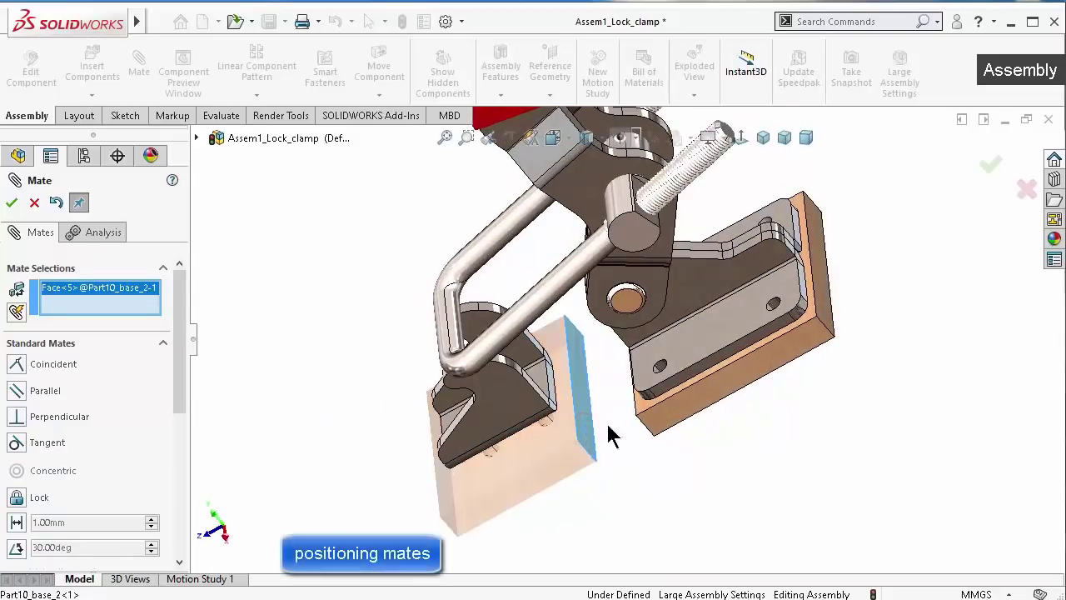
middle_click_drag(656, 482, 676, 416)
left_click(681, 401)
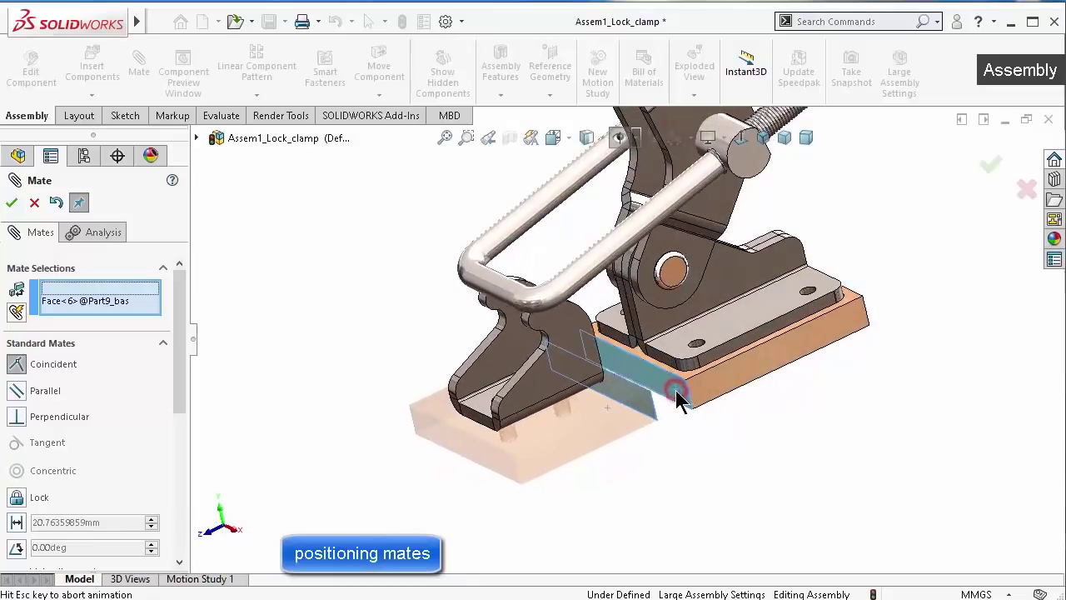
left_click_drag(179, 333, 193, 548)
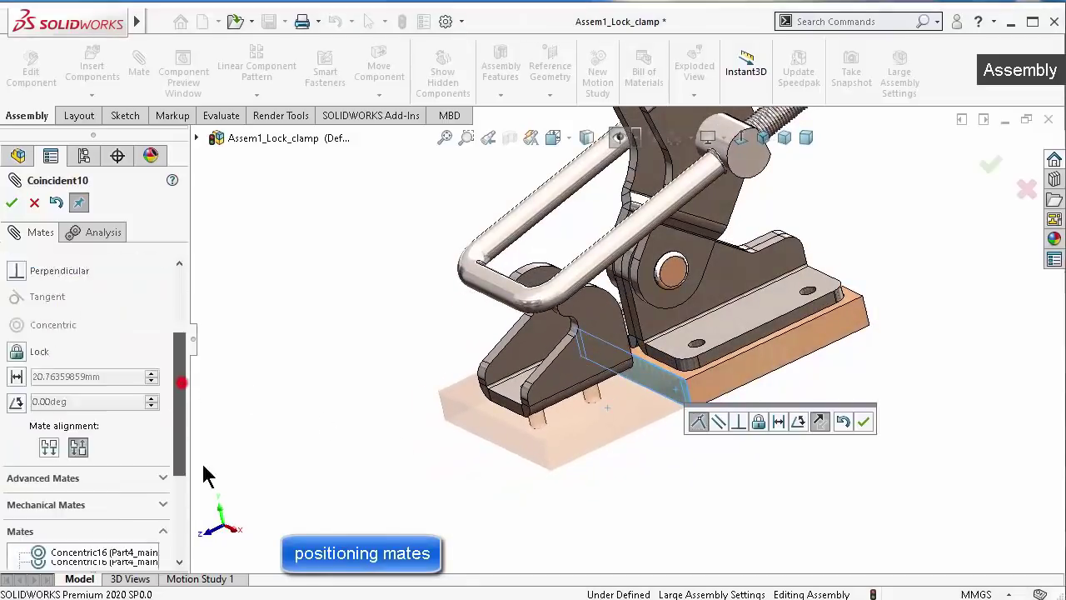
left_click(41, 533)
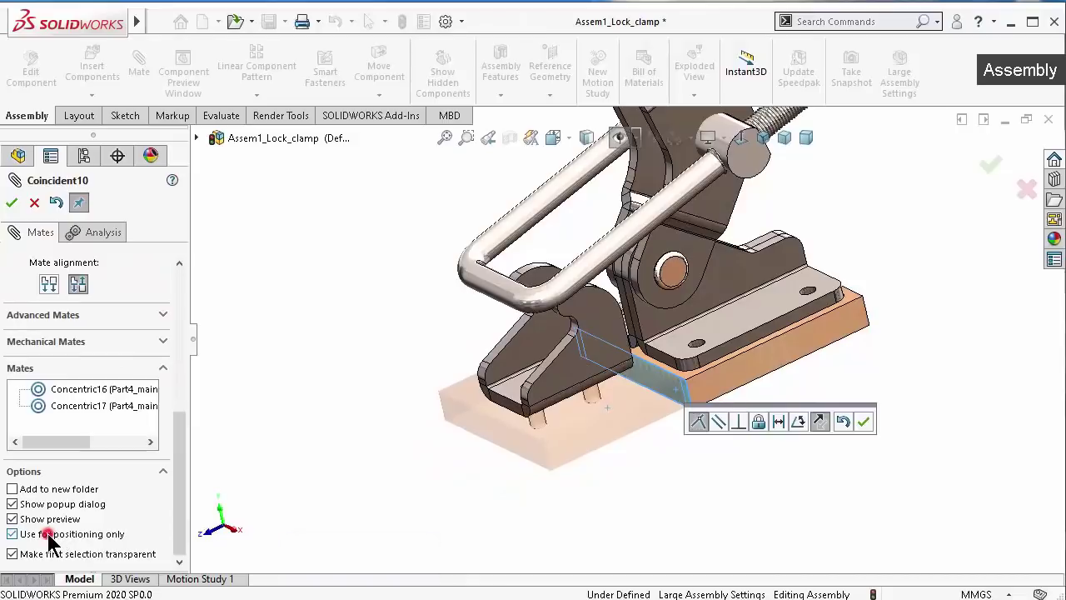
left_click_drag(181, 497, 200, 328)
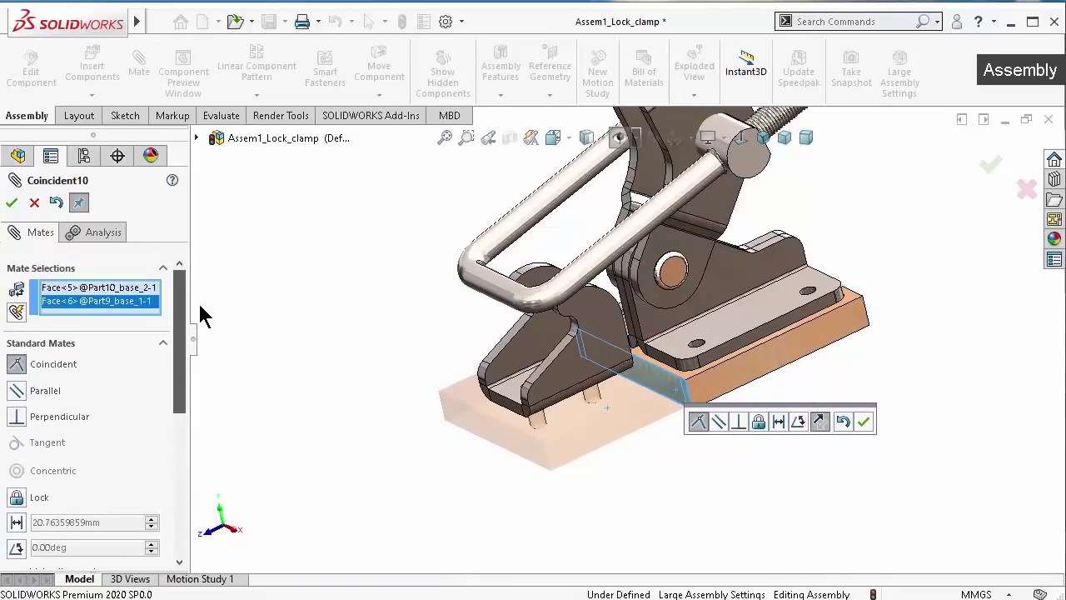
left_click(12, 203)
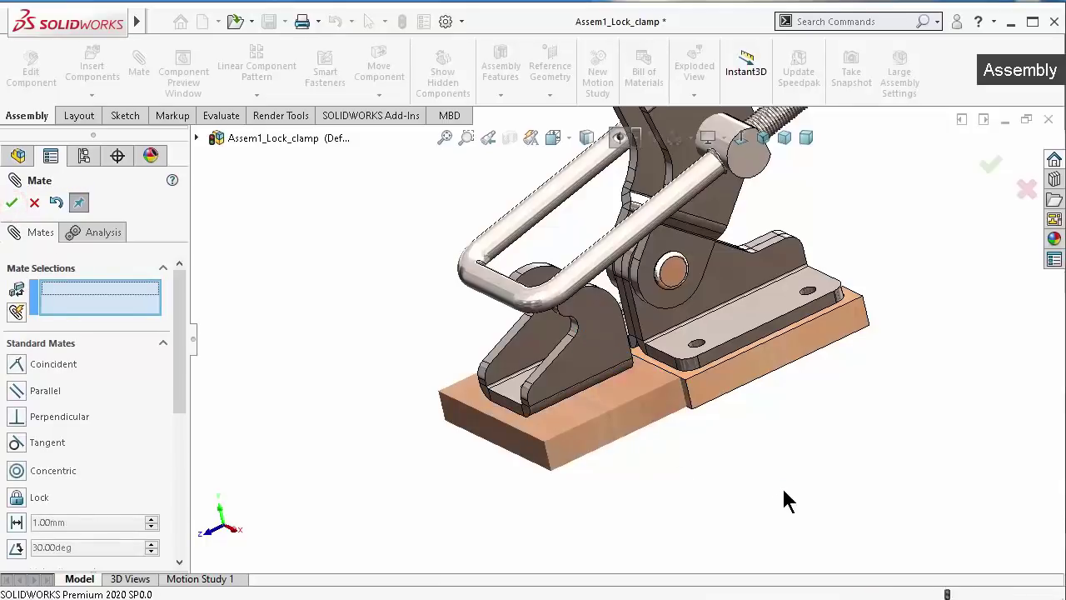
Make the front faces of both base blocks coincident to align them flush
middle_click_drag(785, 500, 678, 439)
left_click(656, 410)
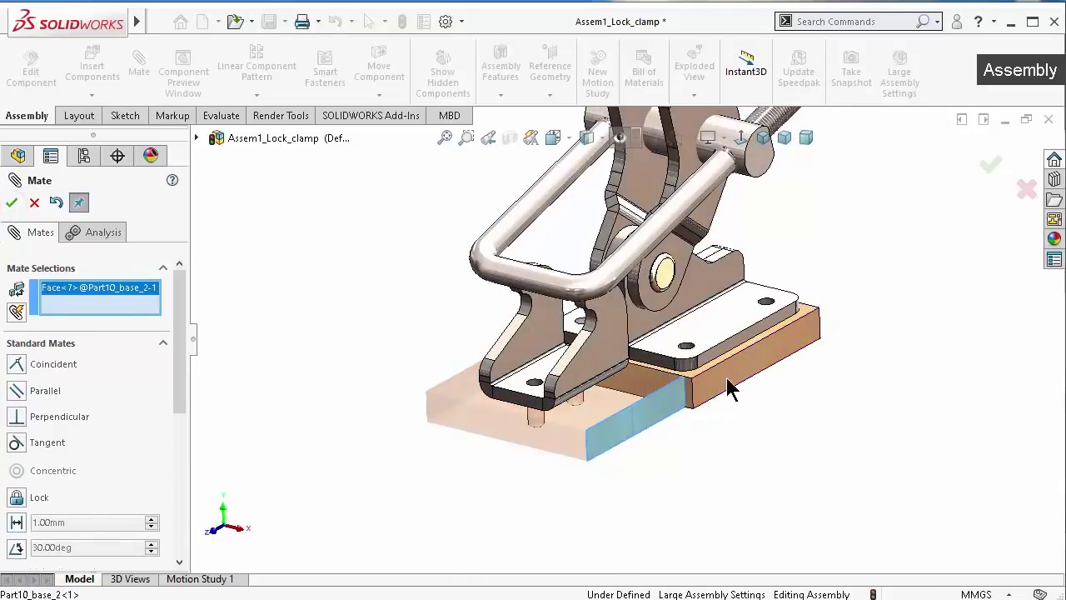
left_click(727, 378)
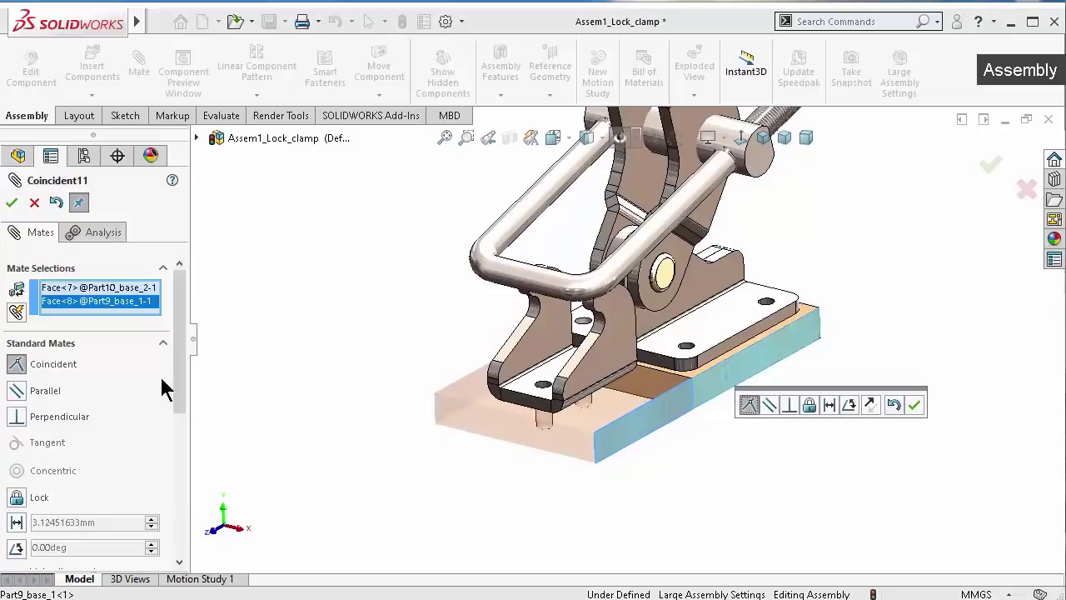
left_click_drag(179, 365, 178, 503)
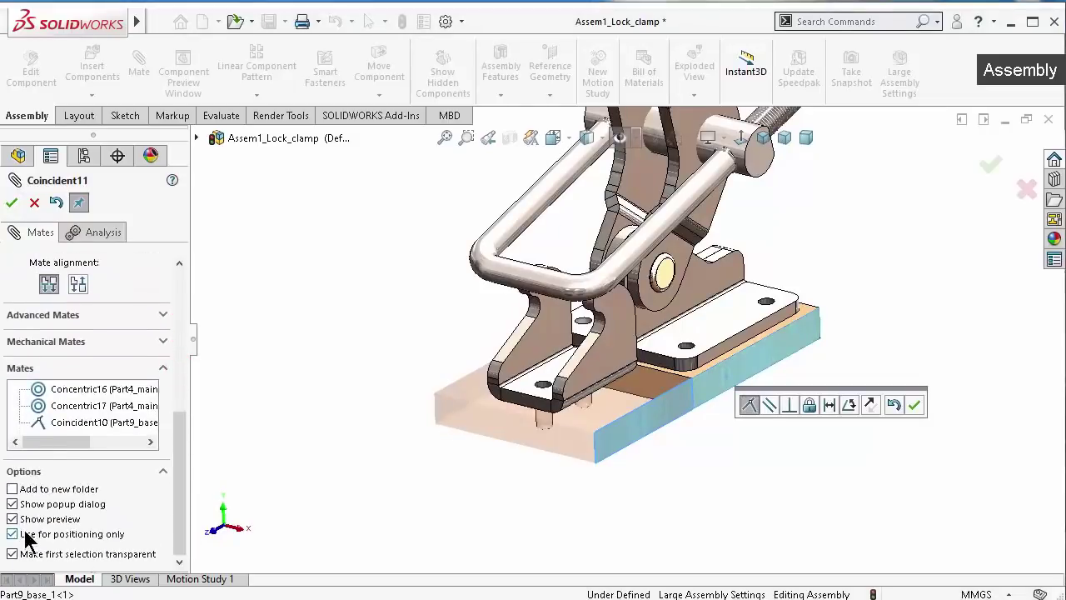
left_click(10, 202)
middle_click_drag(821, 369, 751, 404)
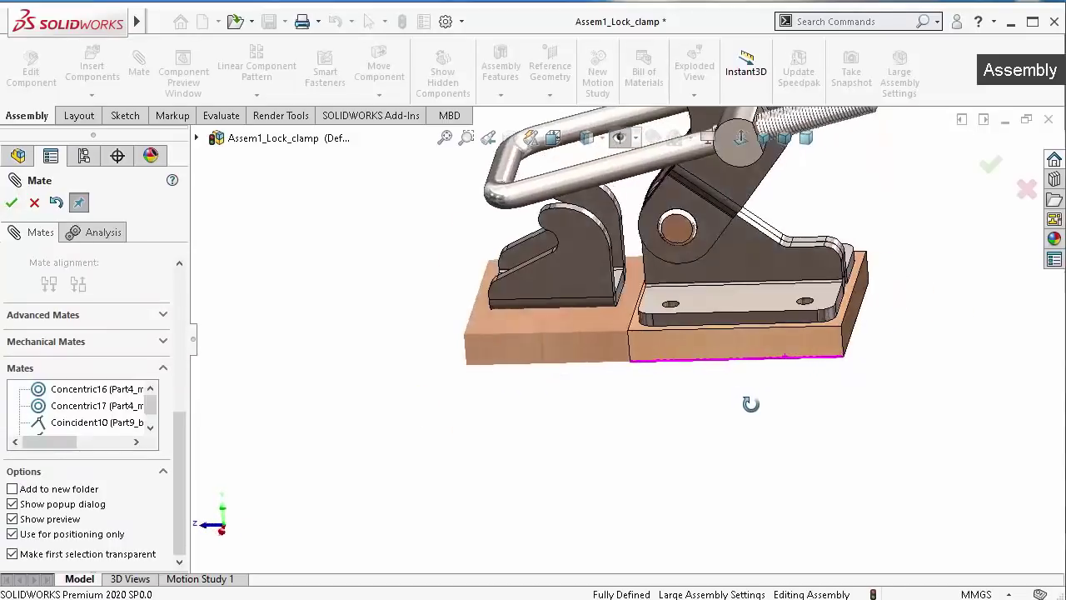
Swing the clamp handle down to check the linkage moves
scroll(788, 286, "up", 3)
scroll(658, 226, "up", 3)
mouse_move(659, 226)
middle_mouse_down()
mouse_move(685, 231)
mouse_move(583, 323)
middle_mouse_up()
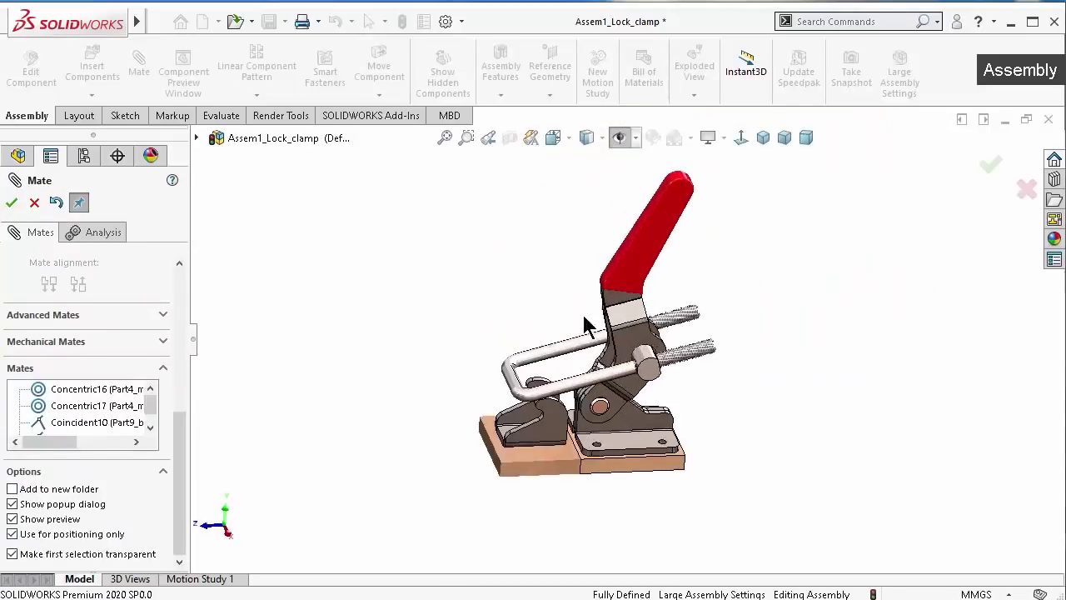
left_click(550, 402)
left_click_drag(550, 408, 569, 424)
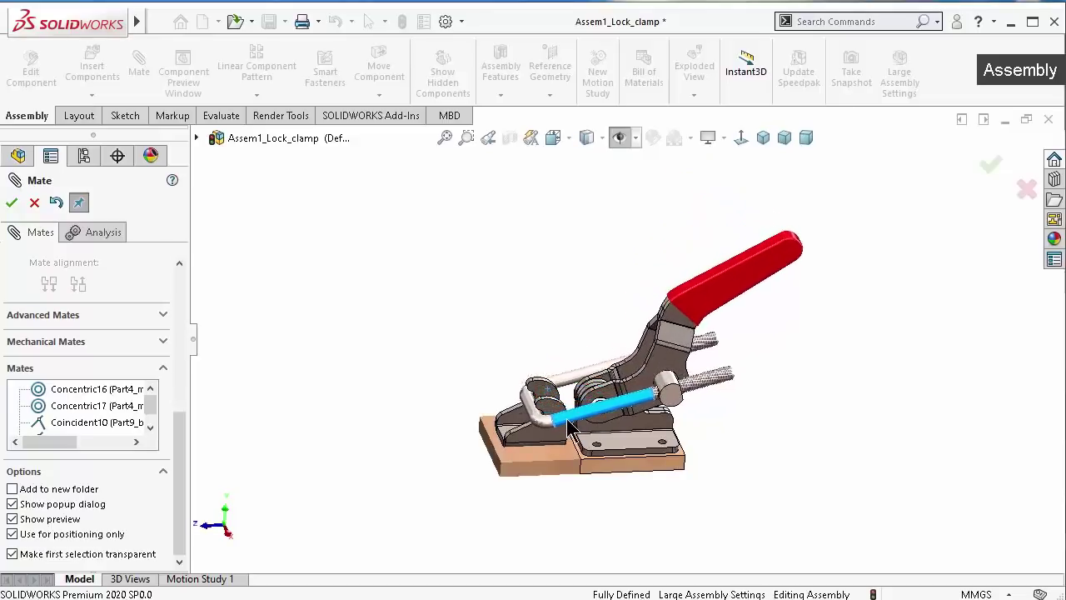
middle_click_drag(569, 424, 710, 382)
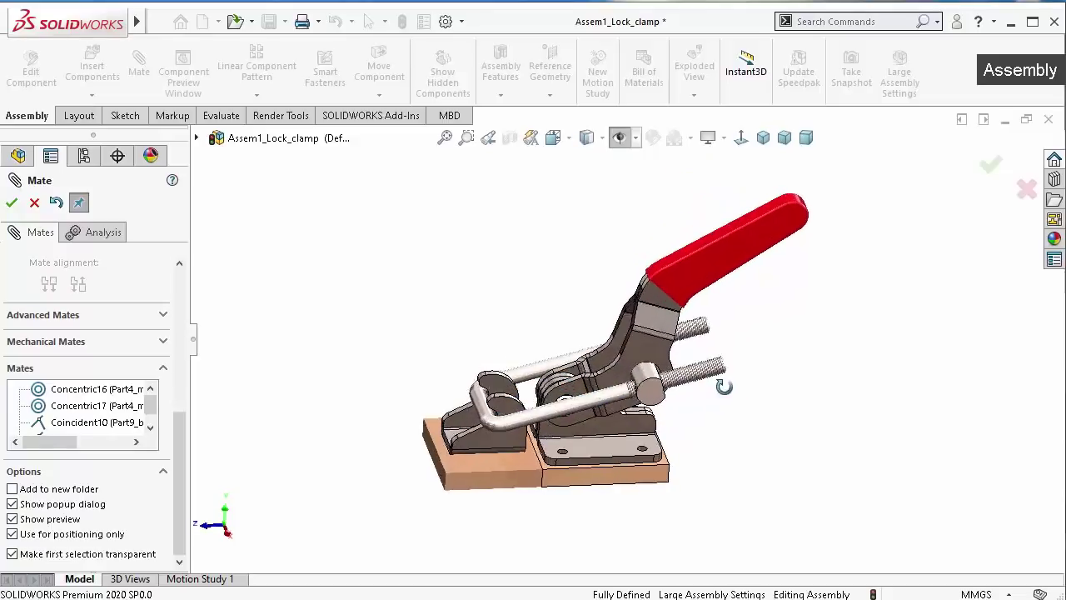
scroll(500, 391, "down", 2)
scroll(436, 369, "down", 3)
scroll(444, 447, "down", 5)
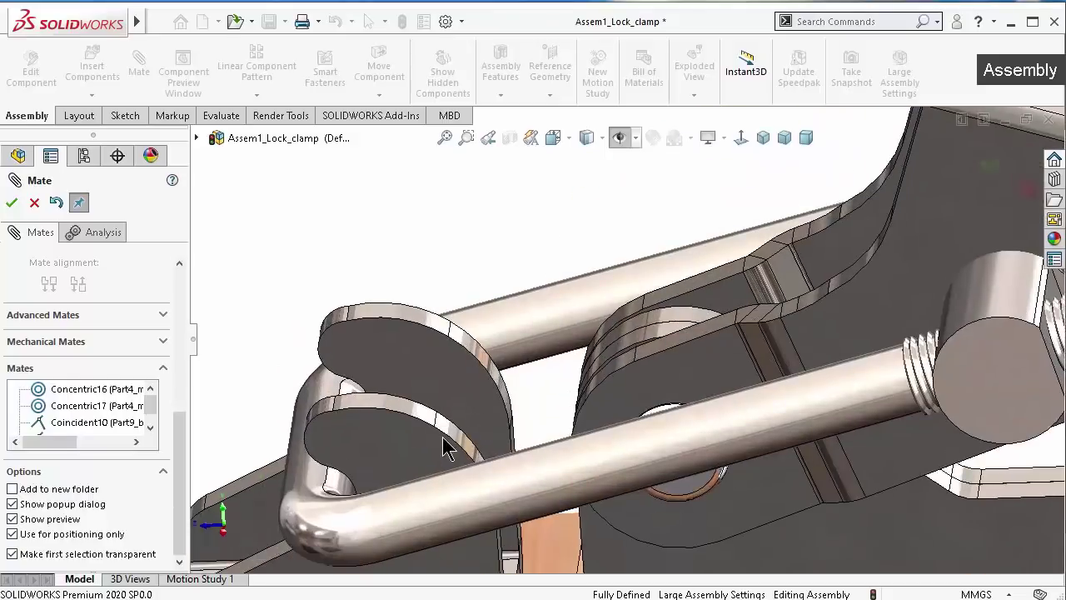
scroll(380, 469, "down", 2)
scroll(370, 409, "down", 2)
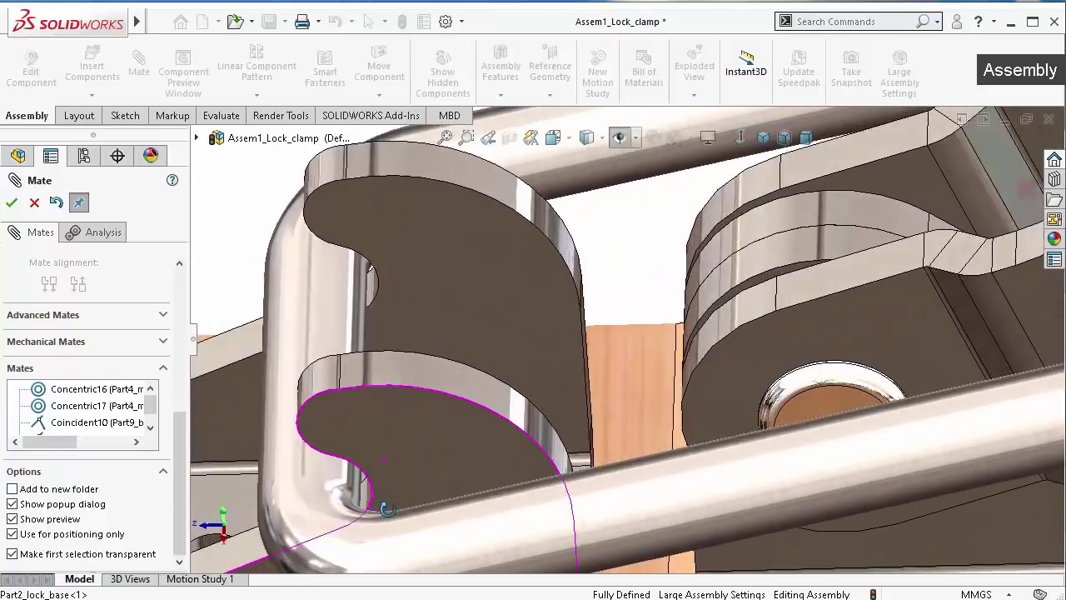
Add a Concentric mate between the U-bolt's bend and the lock base's curved hook face
left_click(355, 336)
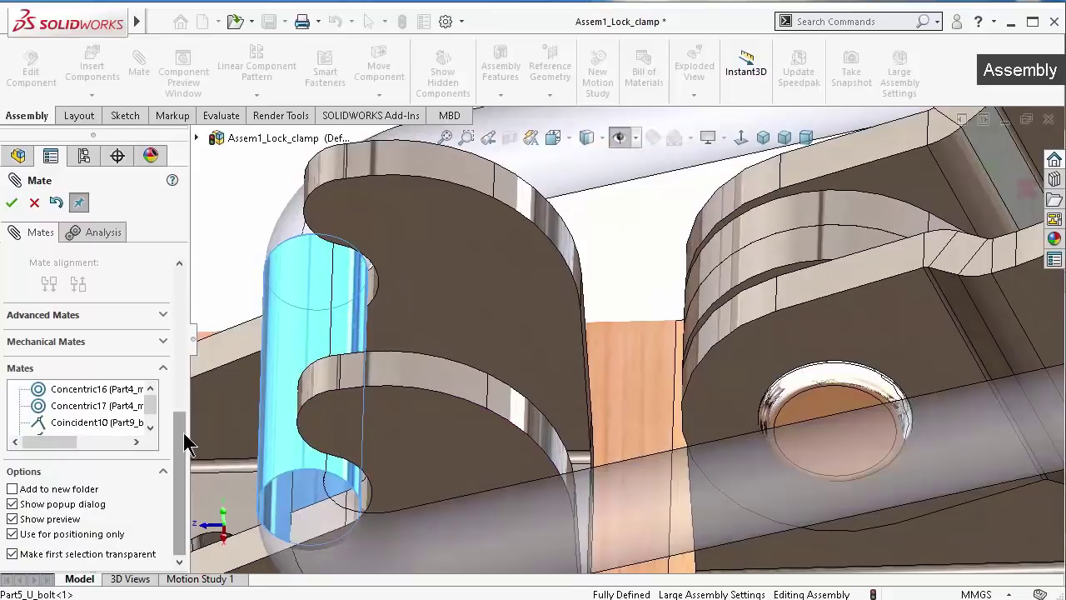
scroll(185, 436, "up", 5)
middle_click_drag(491, 296, 379, 246)
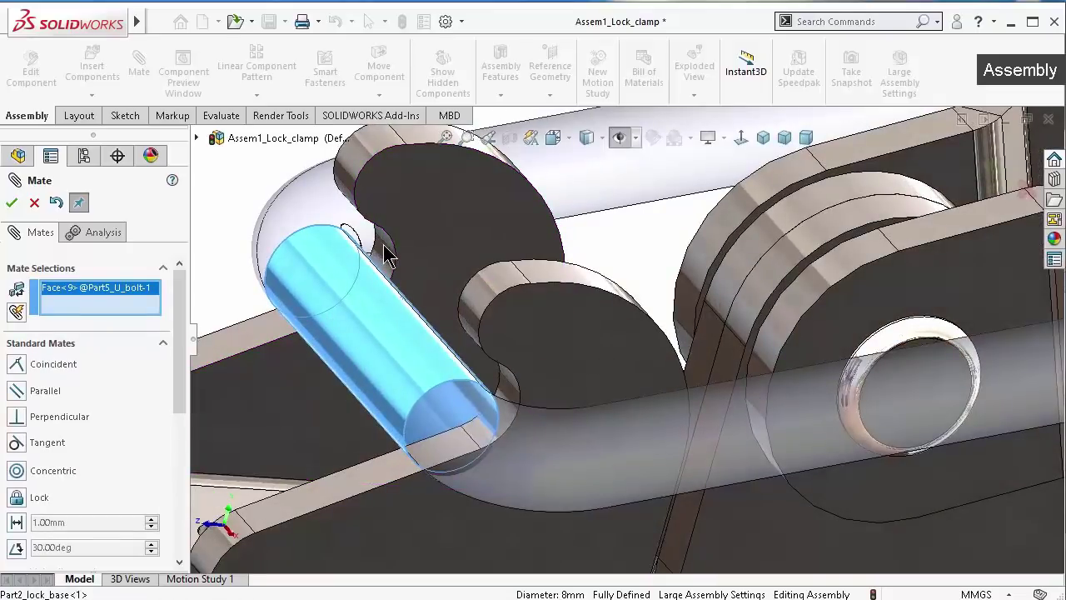
left_click(388, 255)
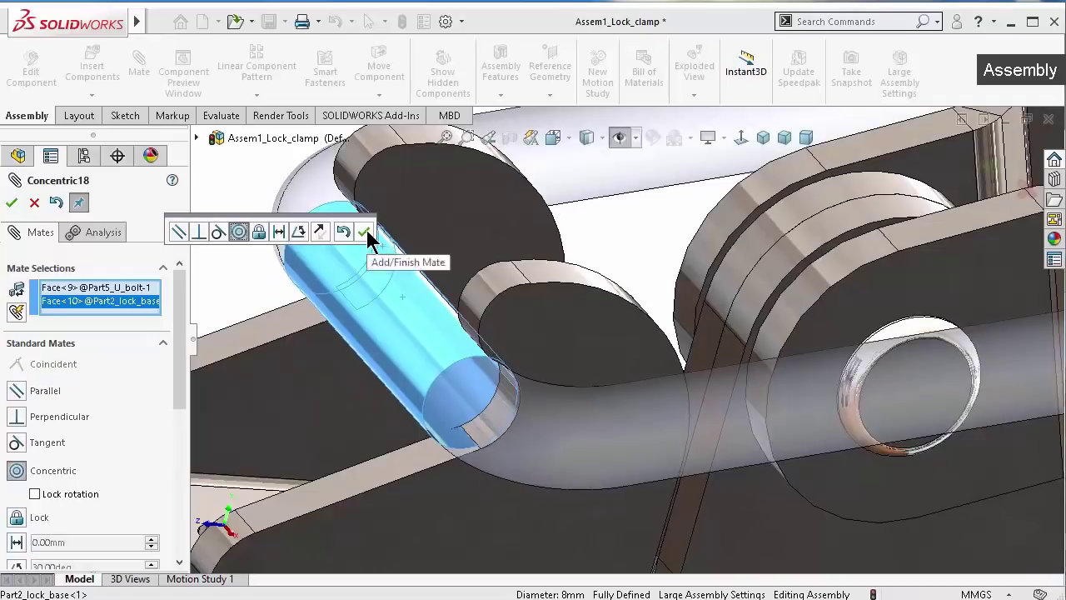
left_click(364, 233)
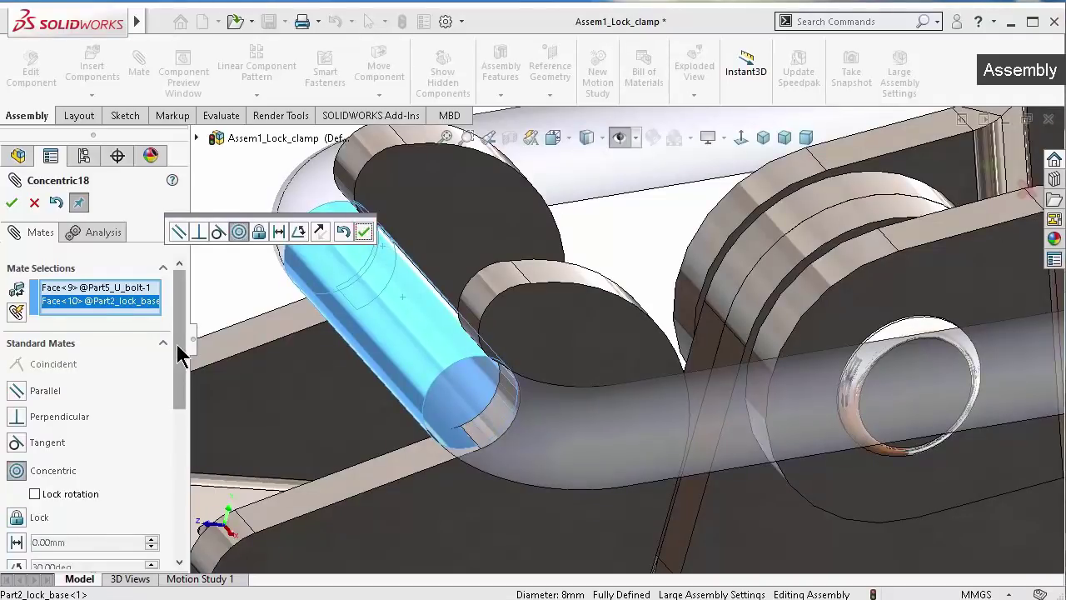
scroll(177, 351, "down", 5)
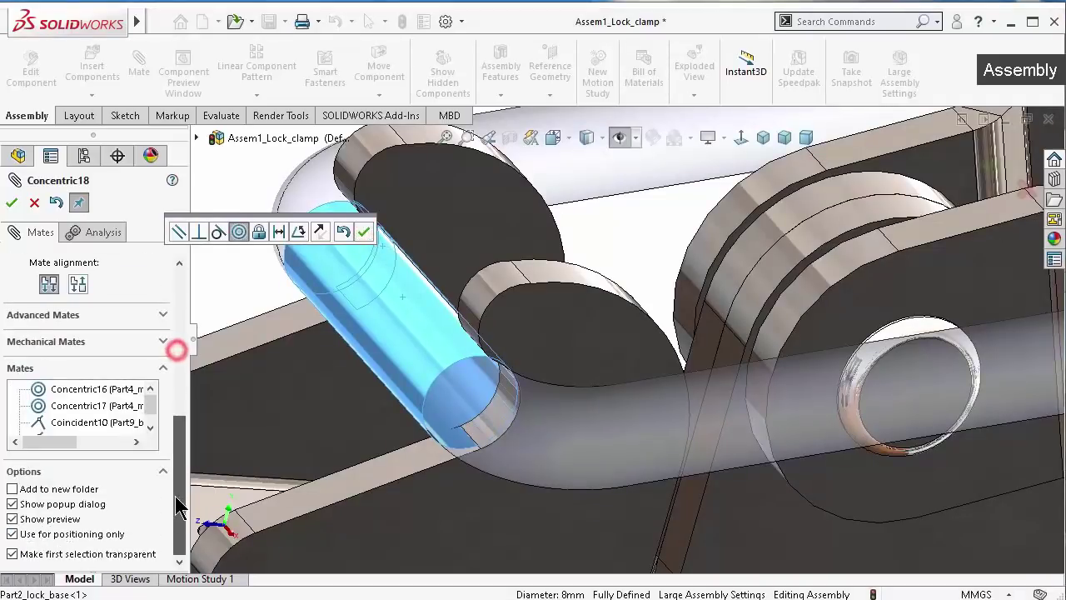
left_click(363, 232)
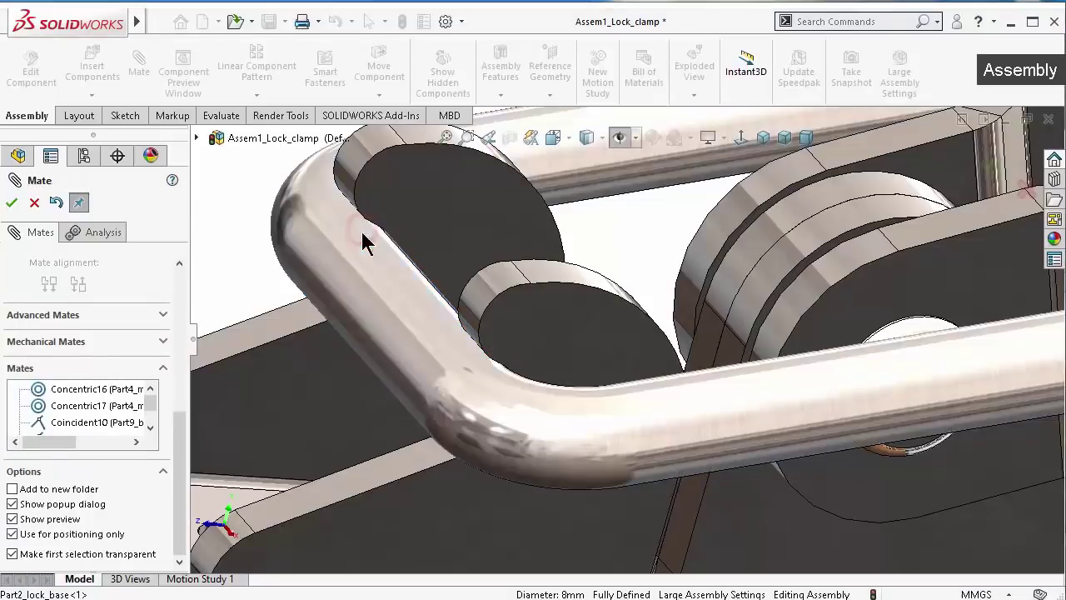
scroll(627, 316, "up", 3)
Swing the lever and the U-bolt around the lock base hook to test the mechanism
middle_click_drag(828, 376, 762, 333)
scroll(762, 333, "up", 1)
scroll(791, 342, "up", 2)
scroll(812, 352, "up", 1)
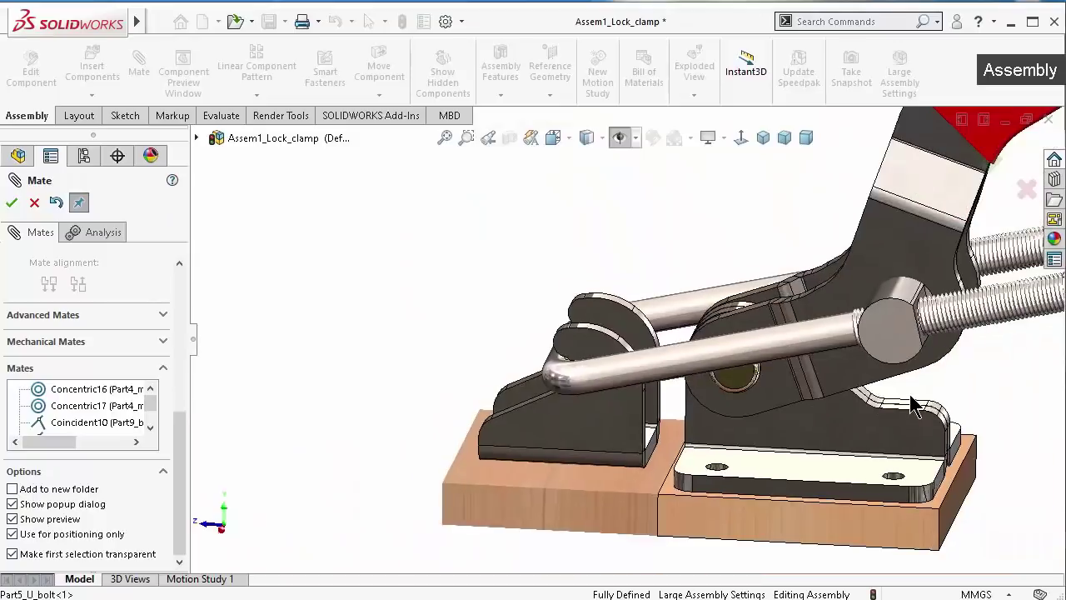
scroll(956, 341, "up", 1)
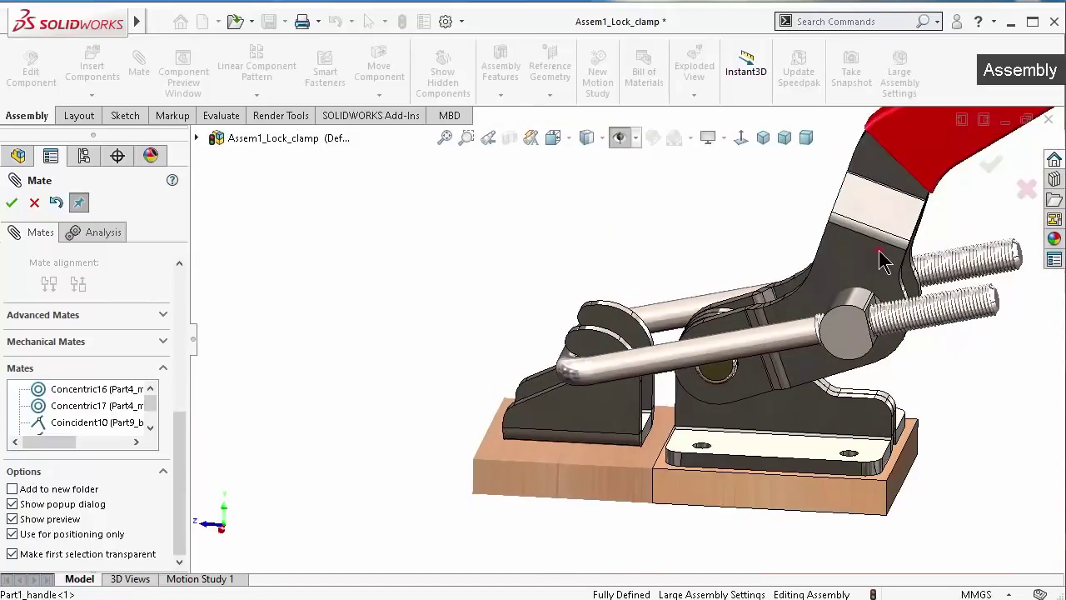
mouse_move(881, 257)
left_mouse_down()
mouse_move(887, 286)
mouse_move(873, 348)
mouse_move(855, 354)
left_mouse_up()
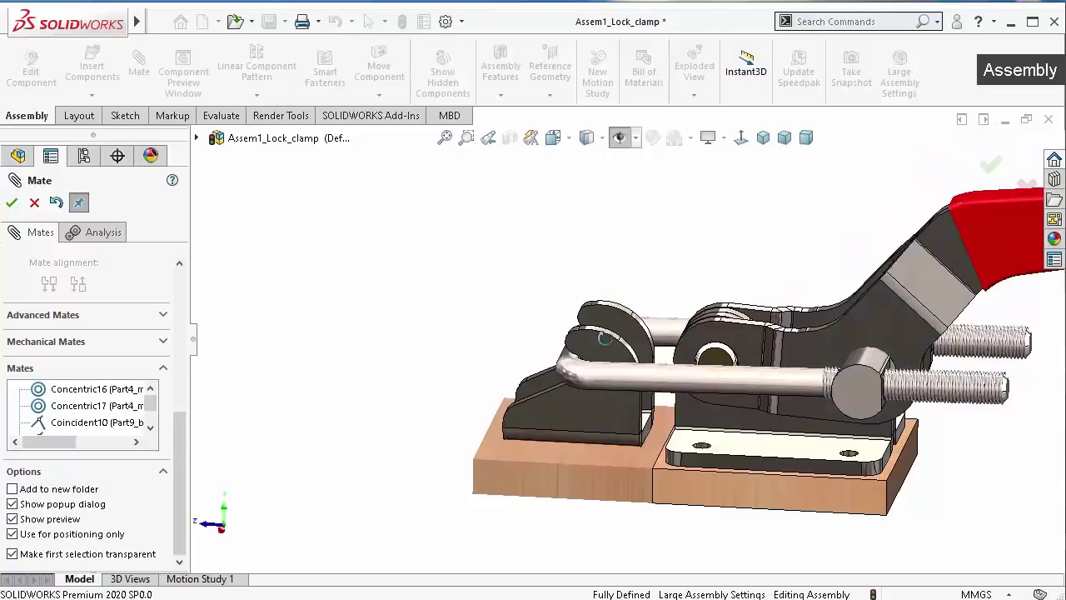
scroll(604, 337, "down", 3)
scroll(605, 366, "down", 3)
scroll(592, 335, "down", 3)
scroll(589, 316, "down", 2)
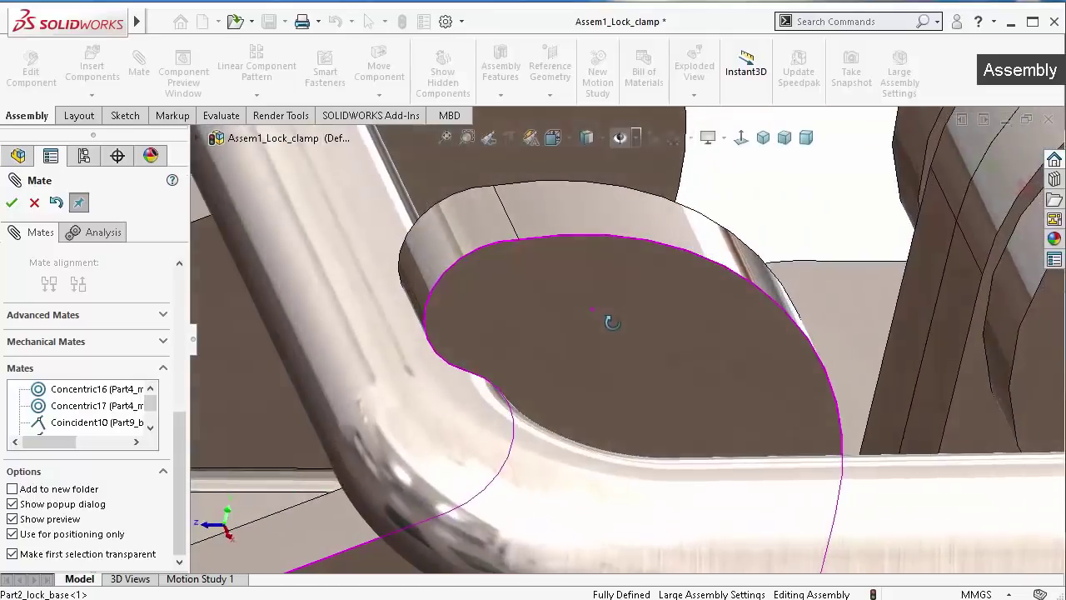
middle_click_drag(612, 322, 600, 297)
left_click(379, 349)
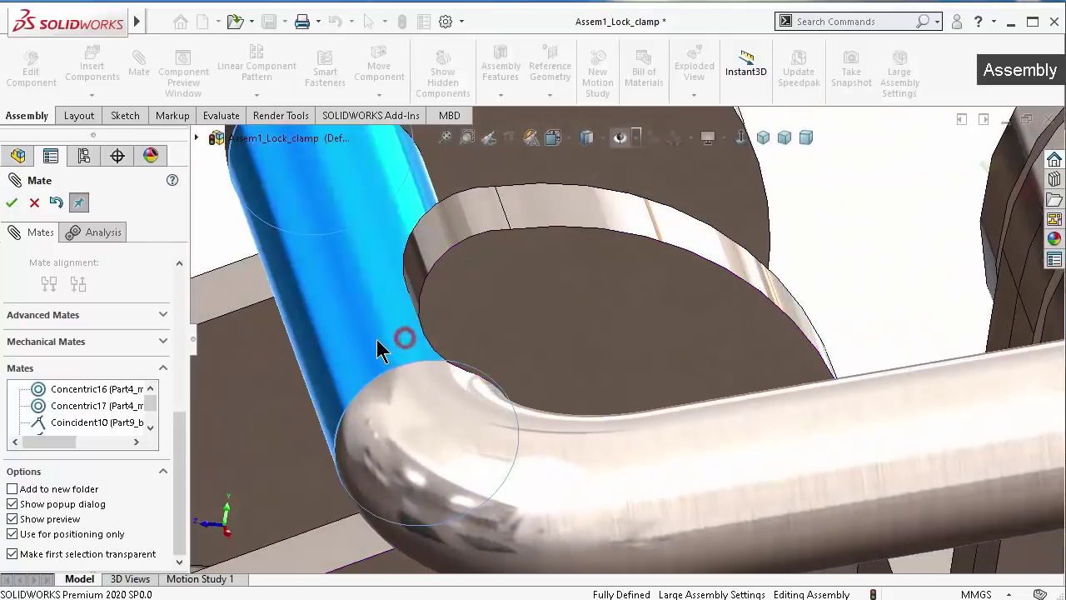
left_click_drag(378, 350, 414, 351)
Move the handle through its travel and leave it lowered in the closed position
scroll(480, 358, "up", 3)
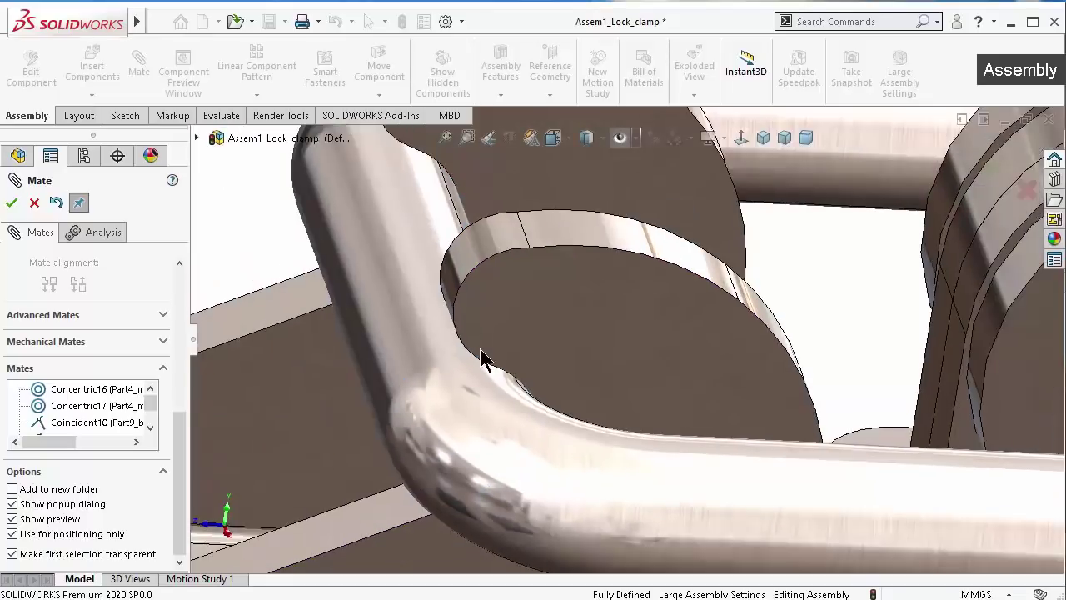
scroll(683, 435, "up", 2)
scroll(775, 399, "up", 3)
scroll(840, 372, "up", 2)
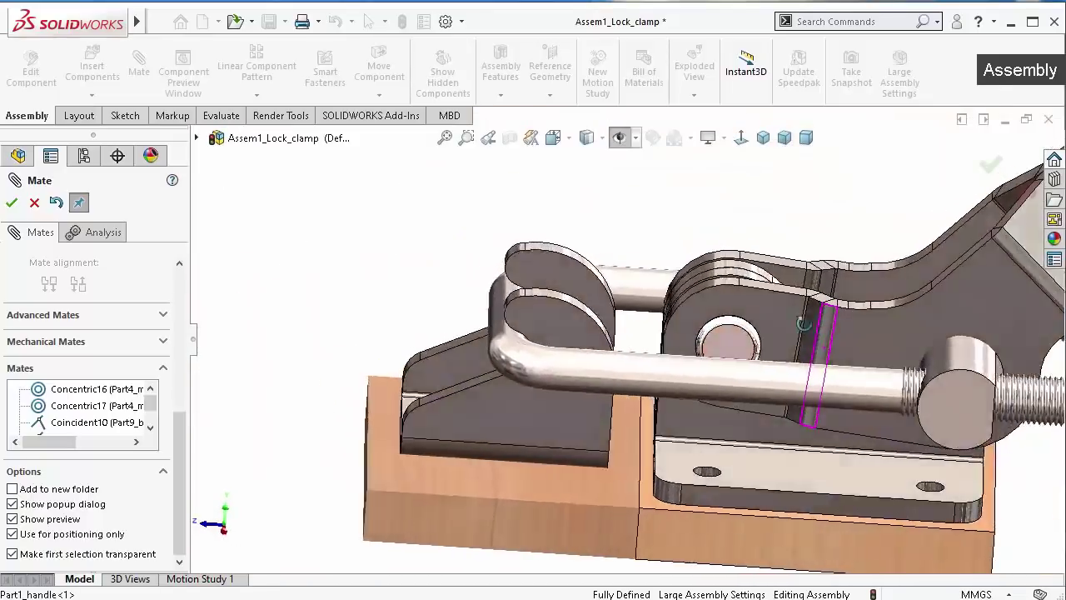
scroll(839, 366, "up", 2)
scroll(916, 341, "up", 2)
mouse_move(920, 310)
left_mouse_down()
mouse_move(899, 210)
mouse_move(914, 279)
mouse_move(910, 343)
left_mouse_up()
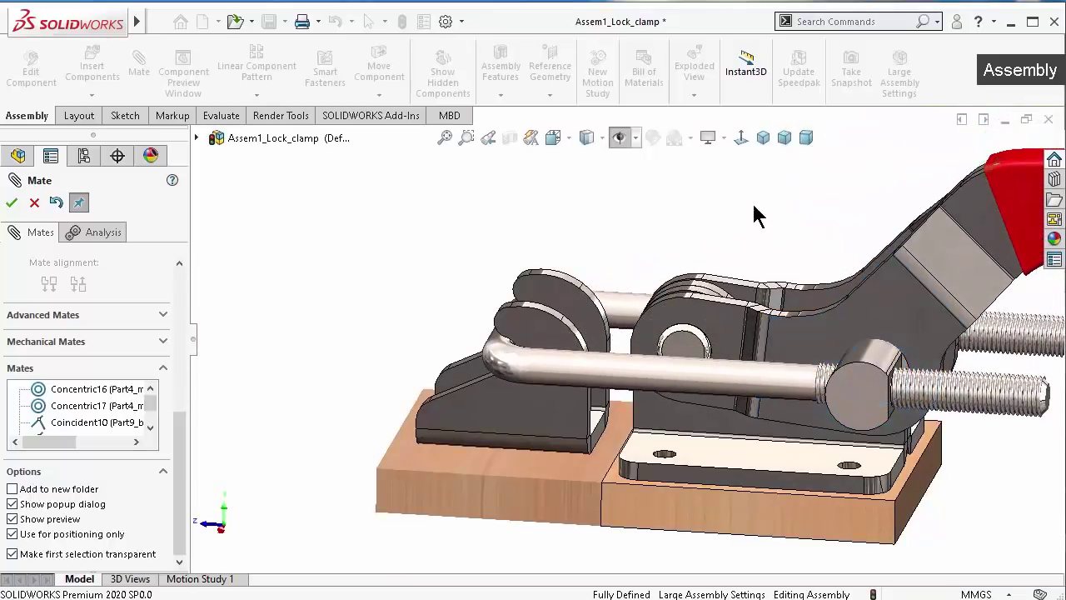
scroll(752, 204, "down", 3)
mouse_move(752, 204)
middle_mouse_down()
mouse_move(868, 403)
mouse_move(777, 232)
middle_mouse_up()
mouse_move(776, 231)
left_mouse_down()
mouse_move(738, 59)
mouse_move(624, 53)
mouse_move(571, 33)
left_mouse_up()
middle_click_drag(747, 275, 832, 275)
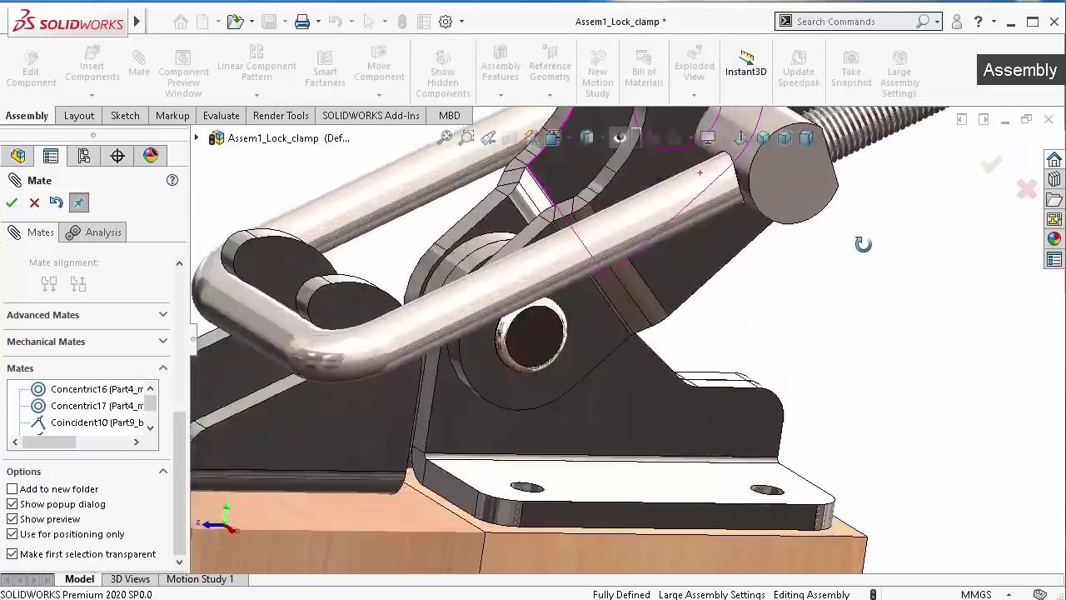
scroll(833, 278, "up", 2)
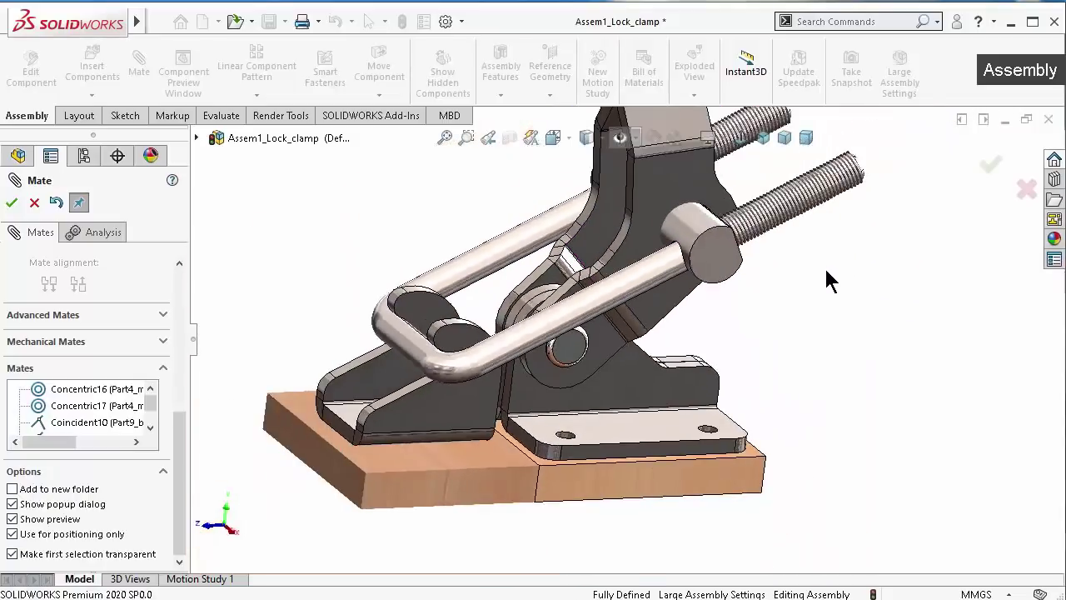
scroll(821, 268, "up", 1)
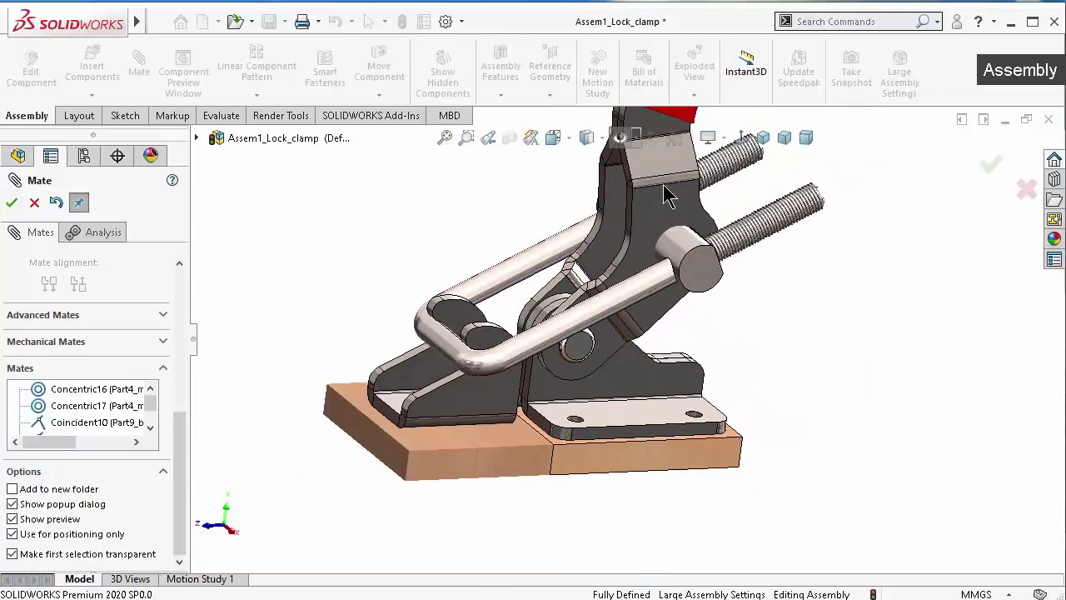
left_click_drag(655, 200, 787, 273)
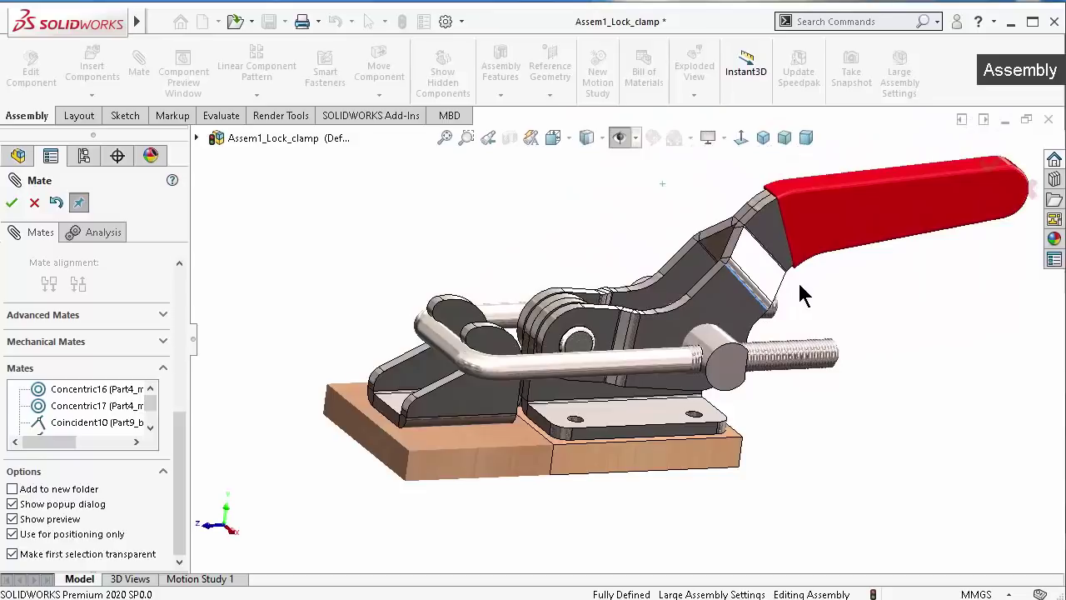
mouse_move(798, 280)
middle_mouse_down()
mouse_move(658, 356)
mouse_move(666, 376)
middle_mouse_up()
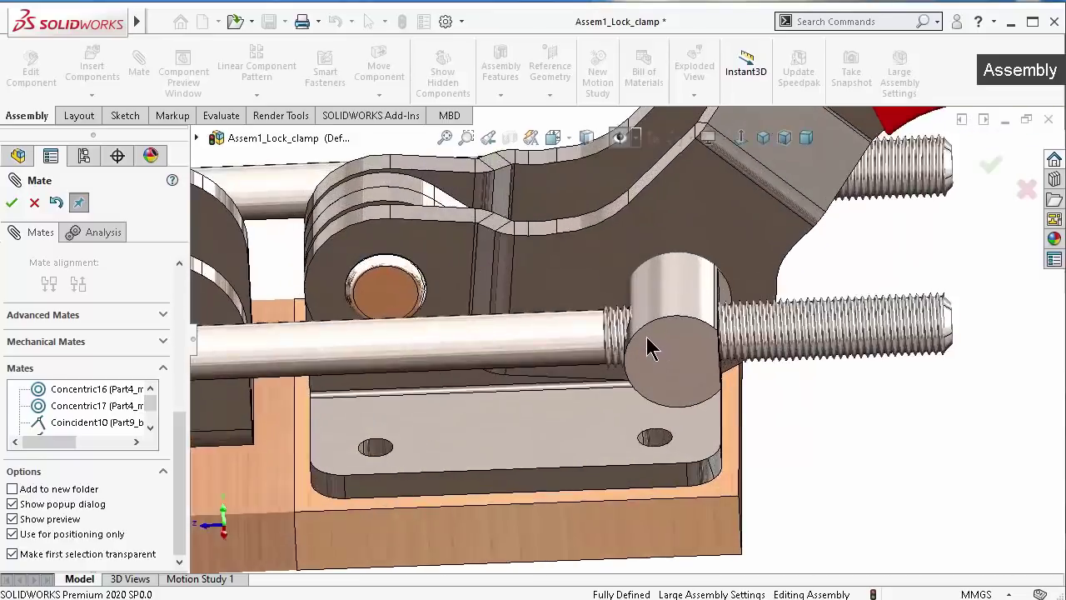
scroll(646, 337, "down", 3)
scroll(653, 336, "down", 2)
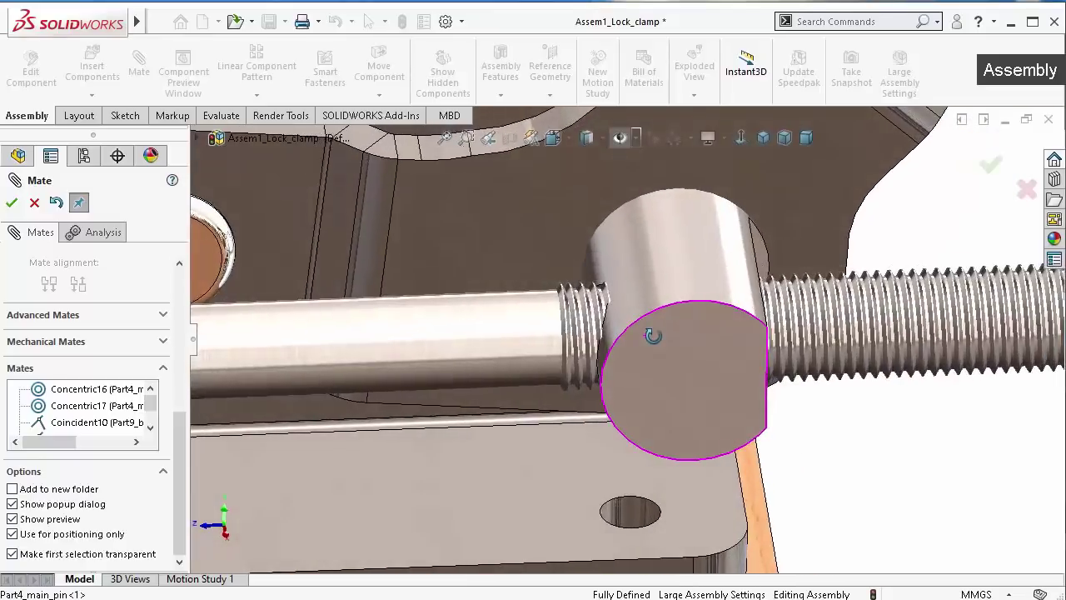
Drag Nut Style 2 from Toolbox > ISO > Hex Nuts - Prevailing Torque - Fine Pitch into the assembly
left_click(10, 205)
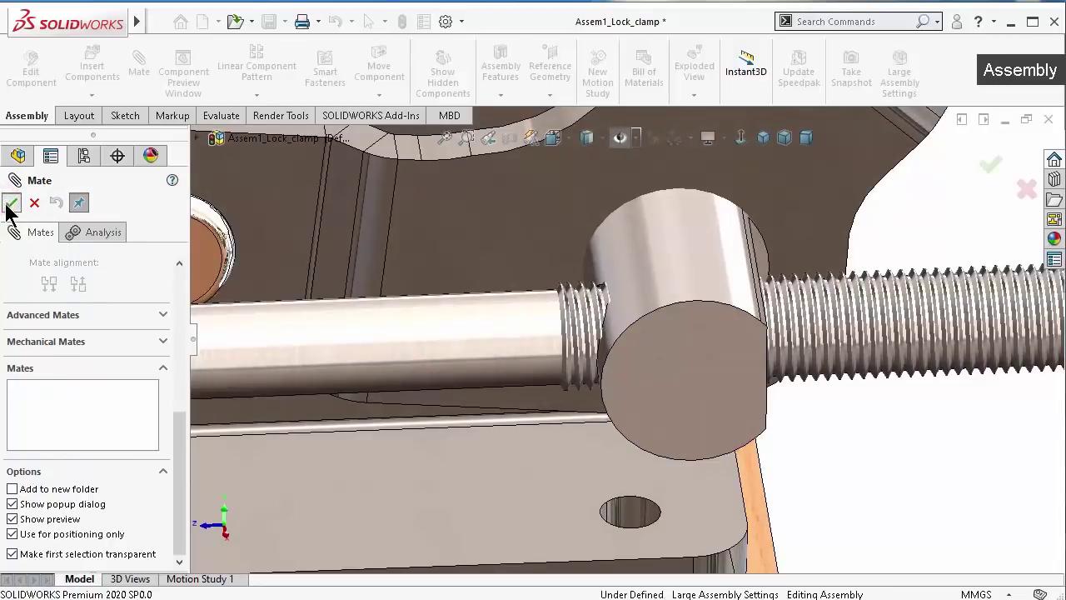
left_click(10, 204)
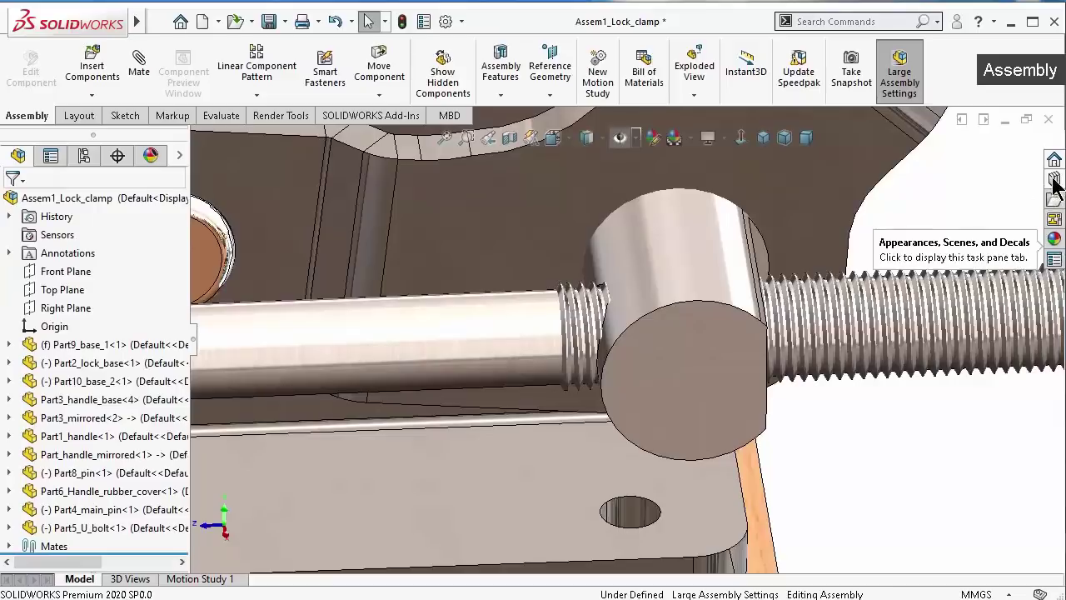
left_click(1052, 182)
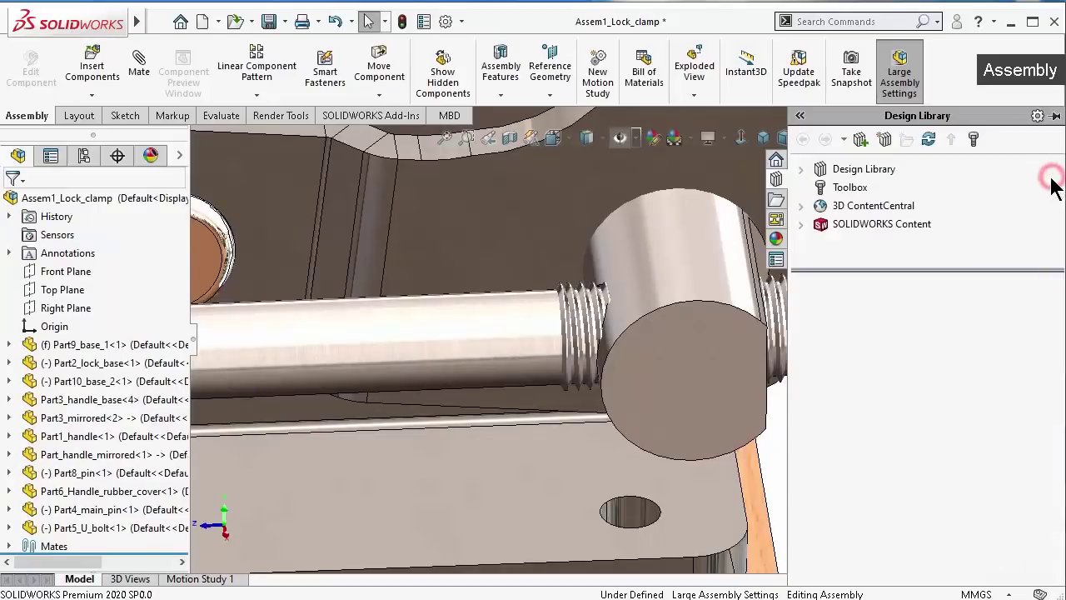
left_click(847, 189)
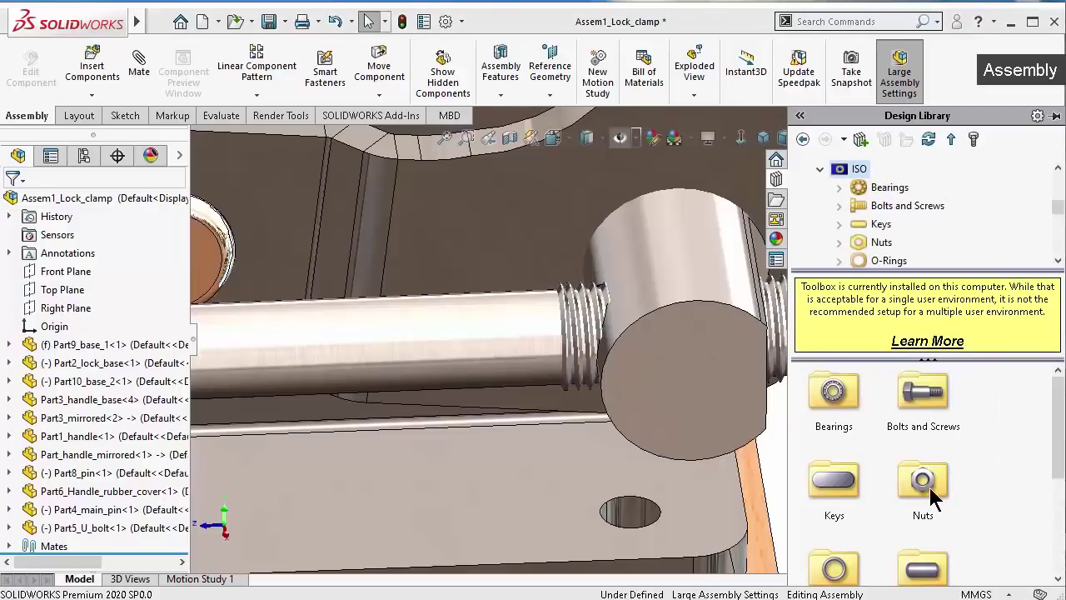
double_click(931, 498)
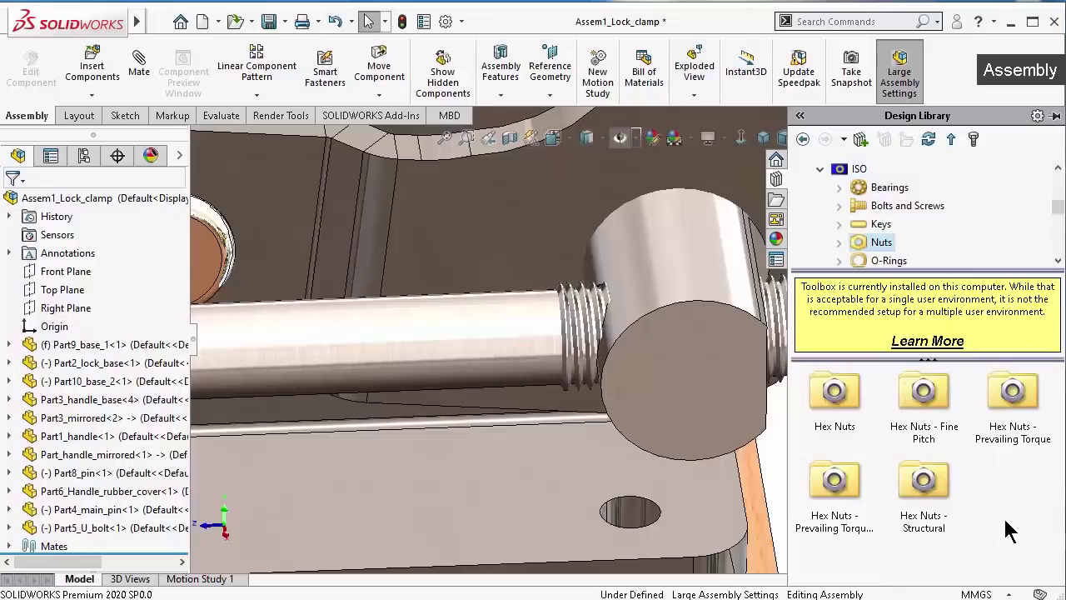
left_click(1016, 392)
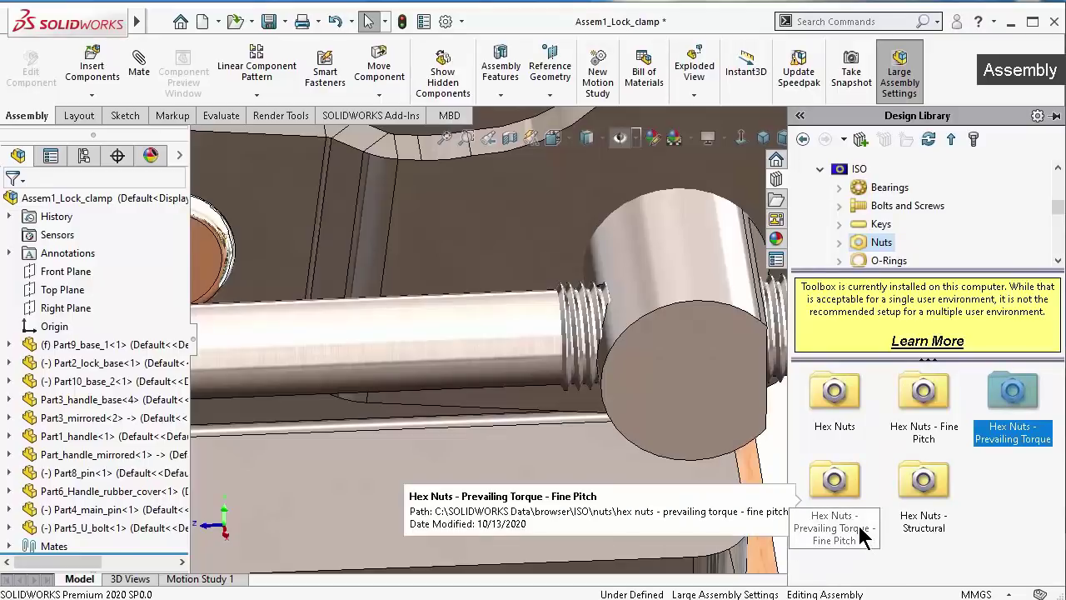
double_click(842, 493)
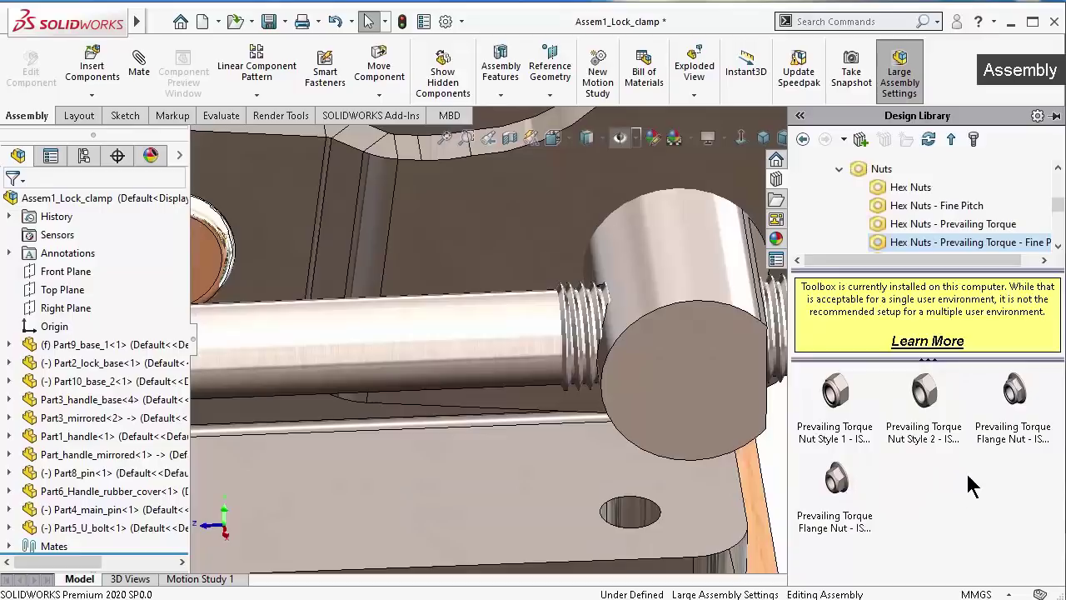
left_click_drag(922, 408, 598, 346)
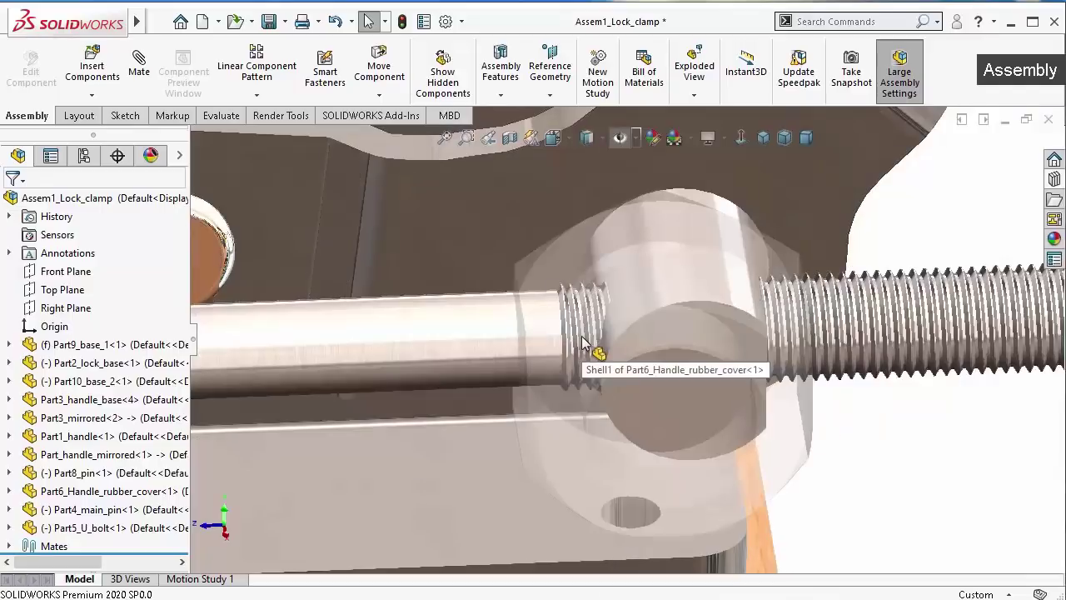
Place the nut on the threaded end as size M8 x 1.0 with Schematic thread display
mouse_move(580, 344)
left_mouse_down()
mouse_move(562, 342)
mouse_move(568, 333)
left_mouse_up()
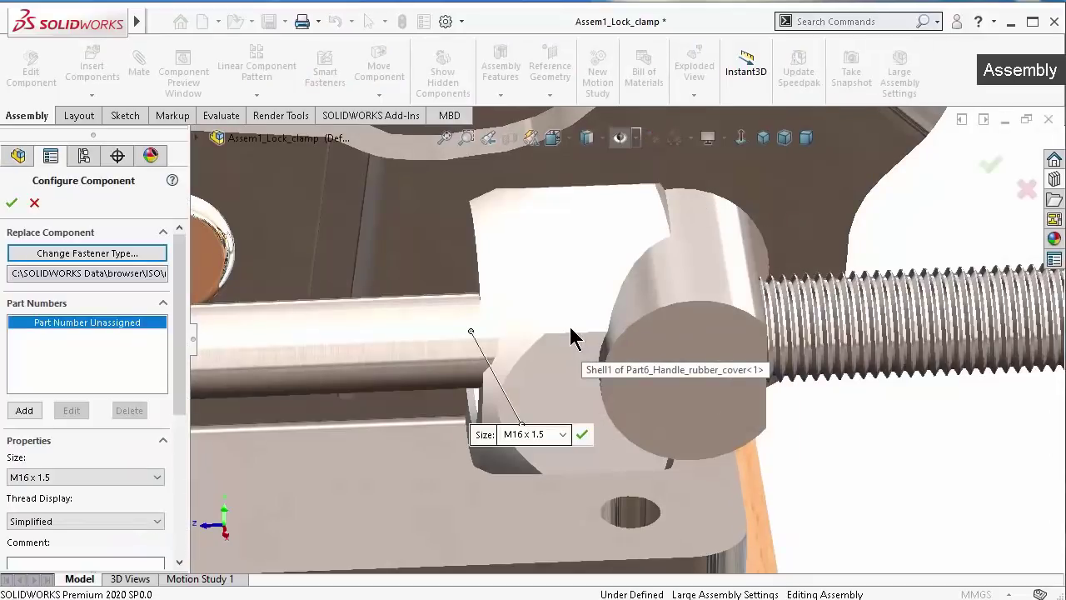
left_click(562, 436)
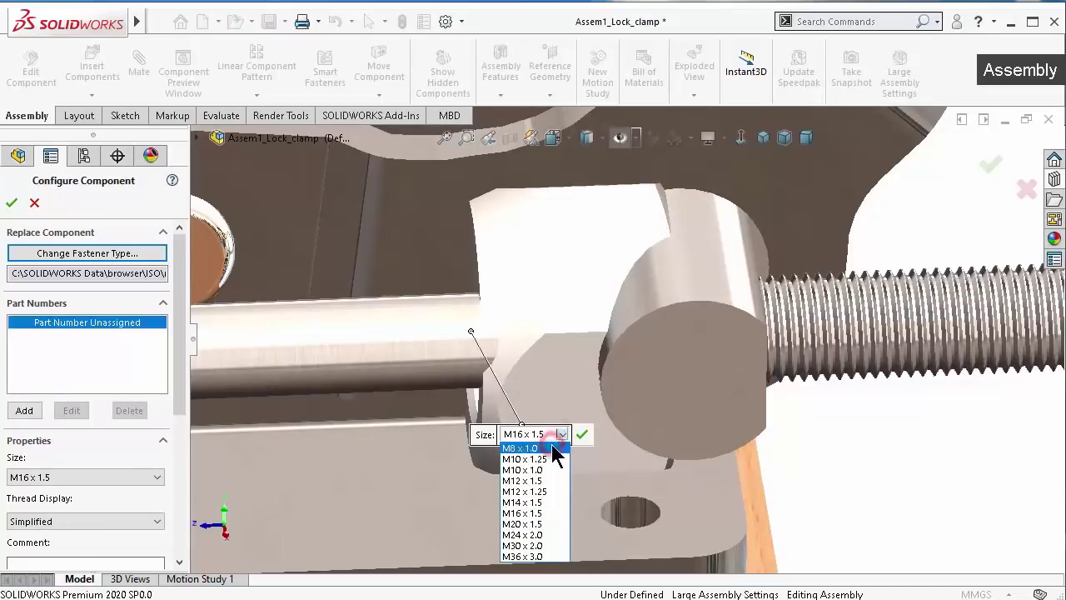
left_click(556, 450)
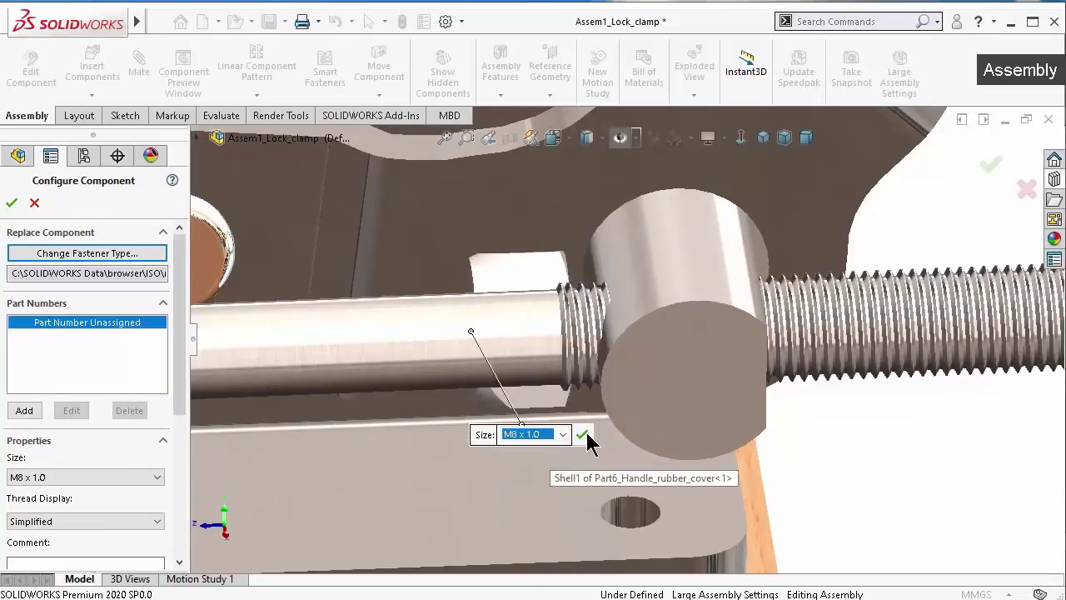
left_click(585, 435)
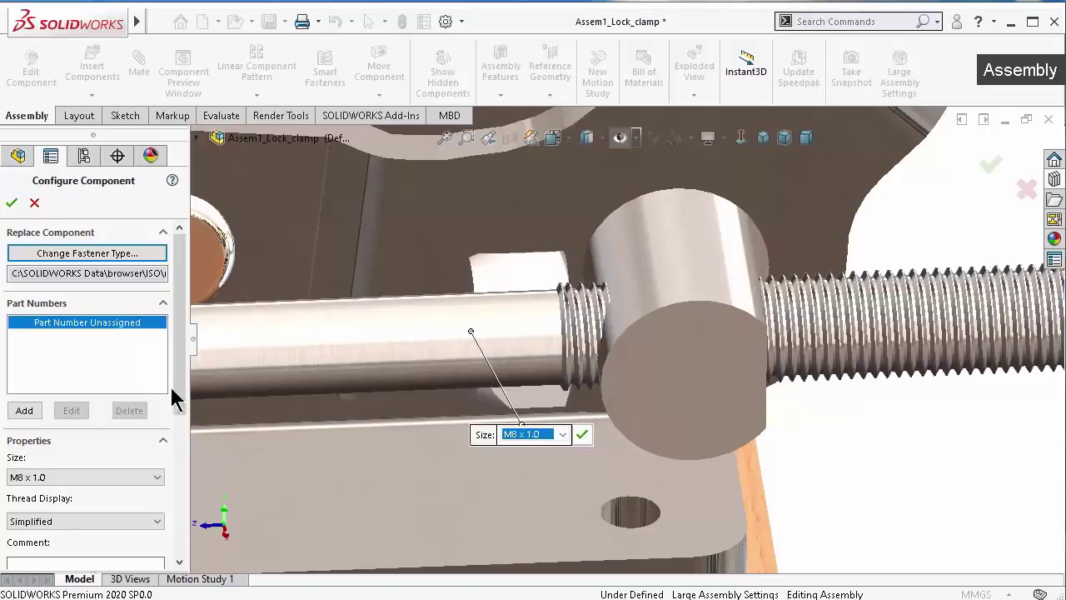
left_click_drag(175, 400, 196, 525)
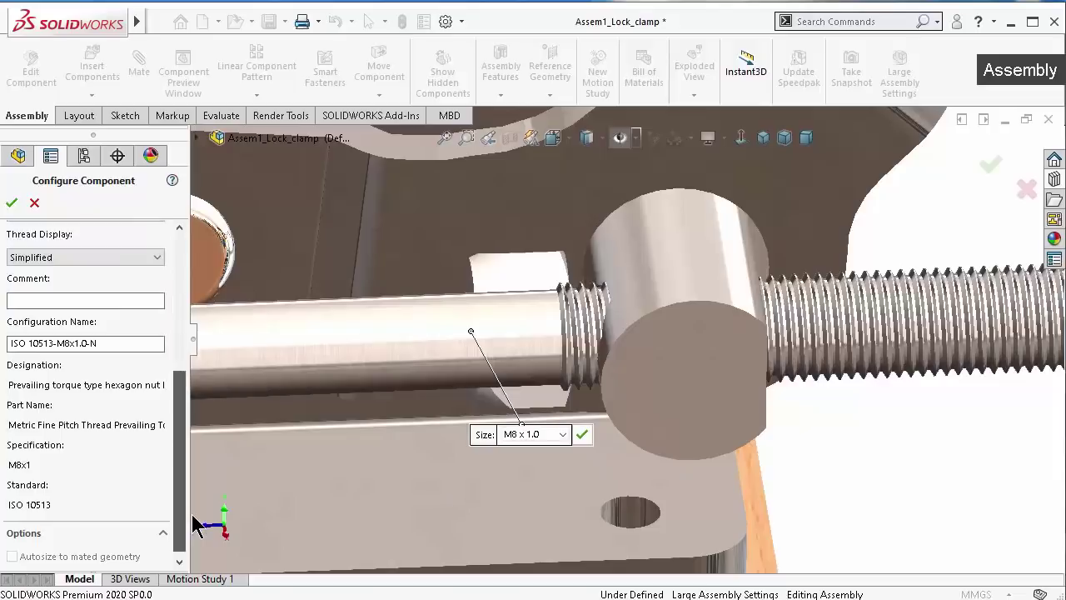
scroll(160, 425, "up", 3)
left_click(81, 379)
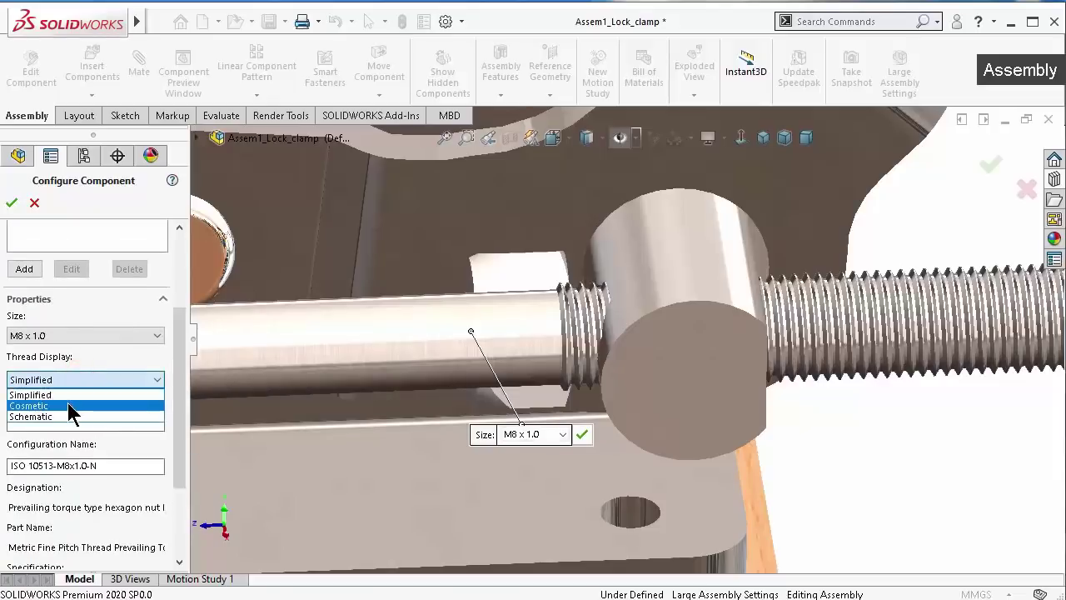
left_click(69, 404)
mouse_move(495, 315)
middle_mouse_down()
mouse_move(528, 325)
mouse_move(552, 388)
middle_mouse_up()
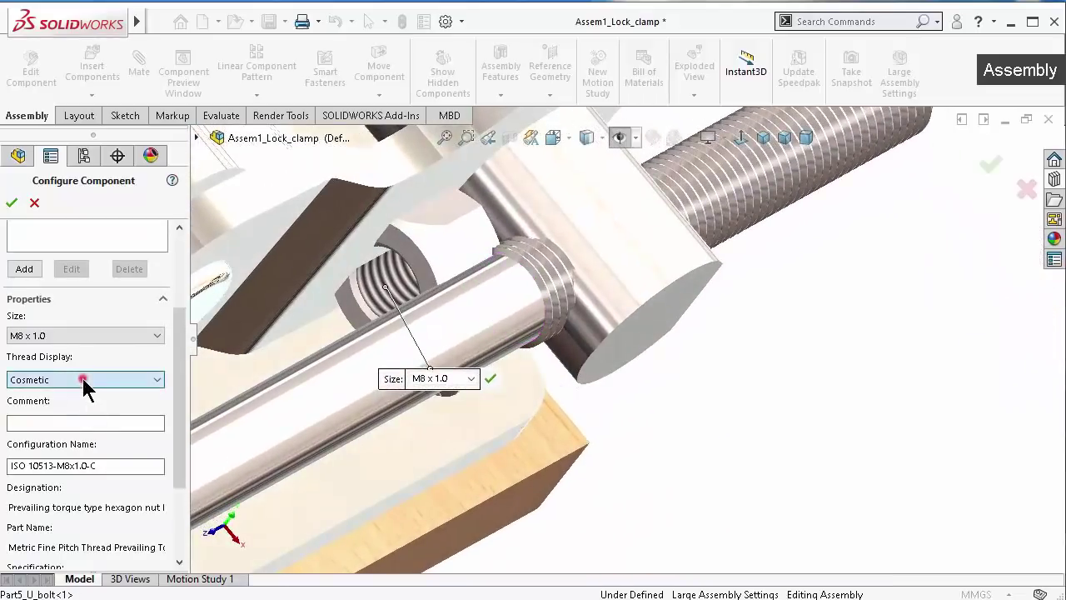
left_click(84, 379)
left_click(67, 419)
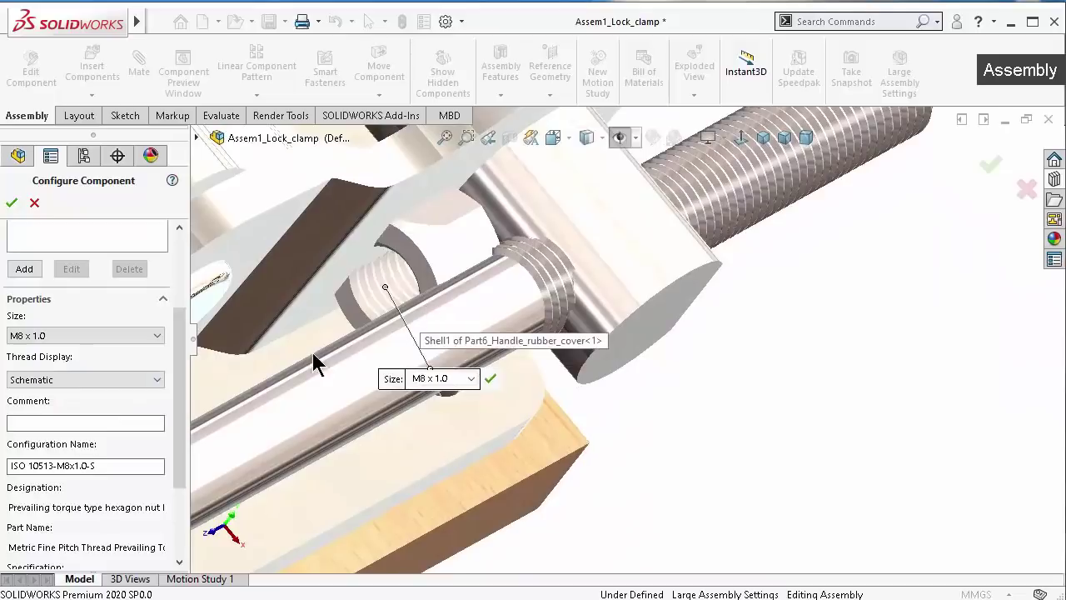
left_click(12, 204)
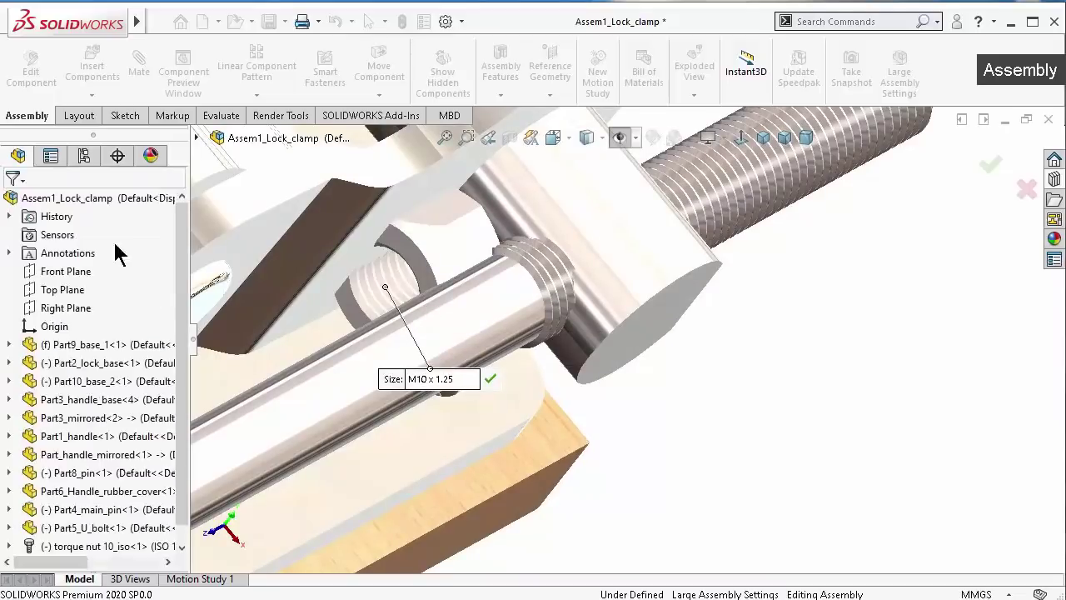
Drop a second nut copy onto the threaded rod end and finish inserting components
middle_click_drag(465, 314, 466, 255)
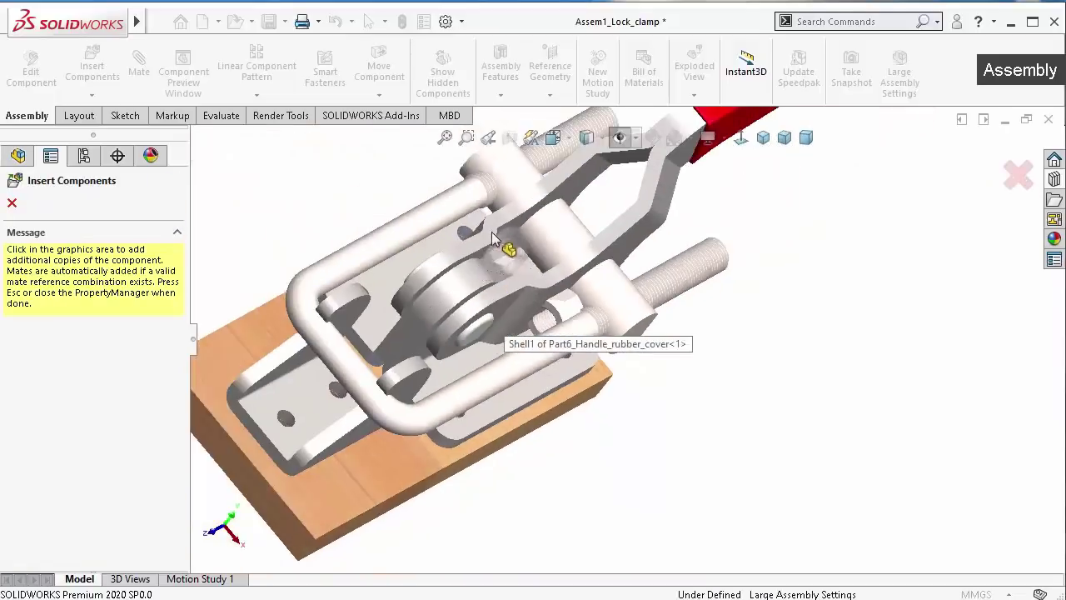
scroll(493, 237, "down", 3)
scroll(497, 231, "down", 3)
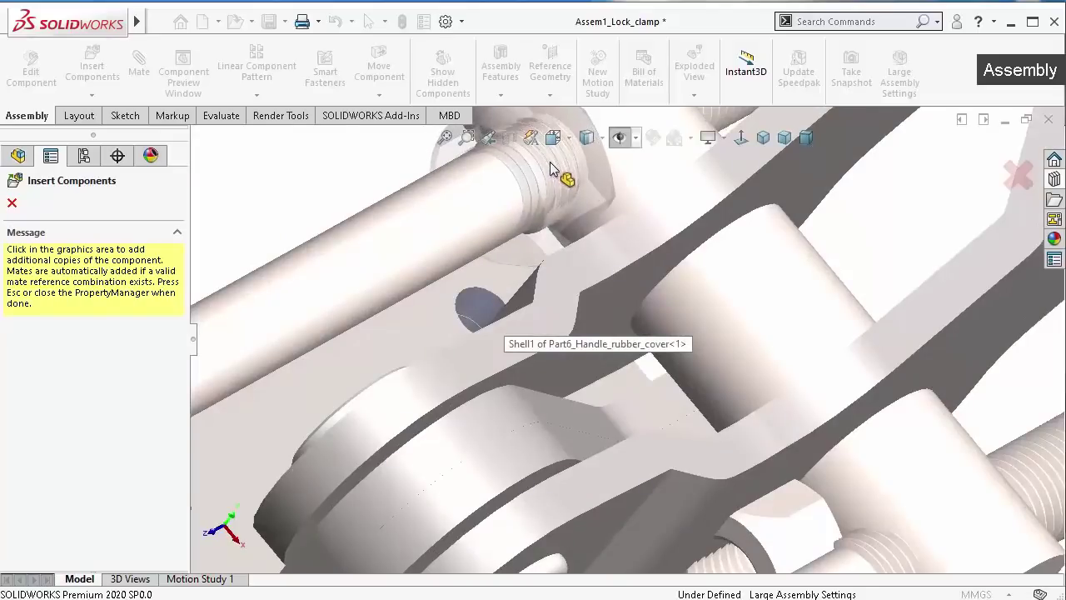
left_click(552, 161)
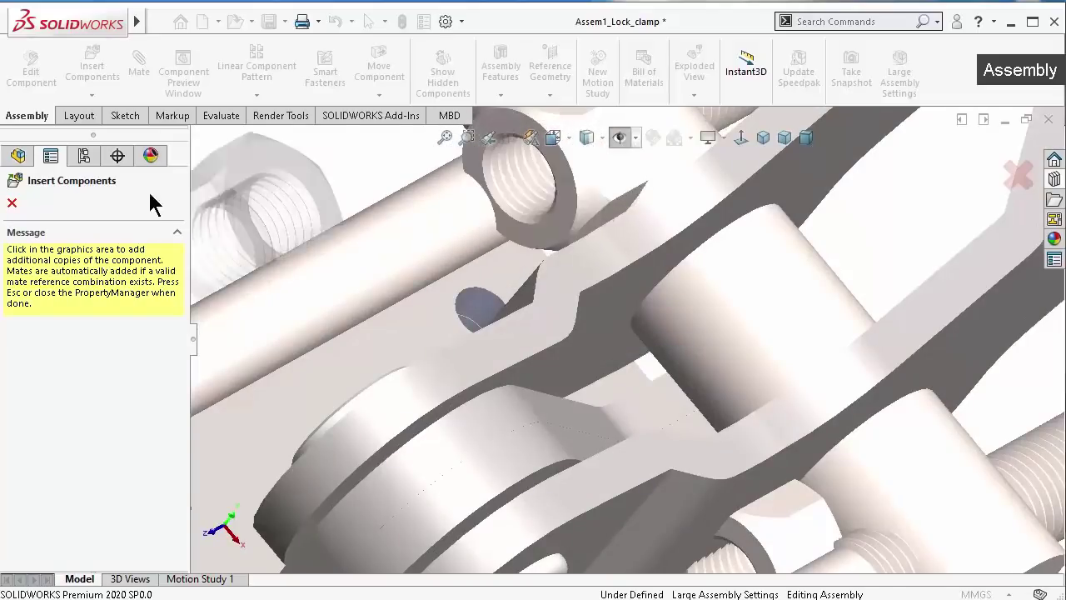
left_click(13, 202)
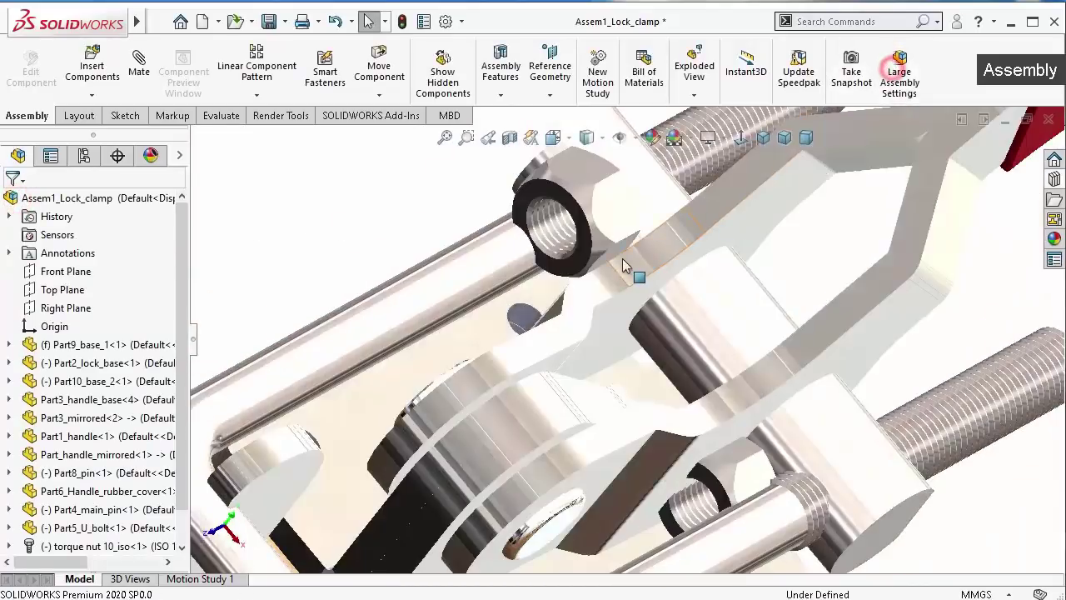
Switch the display style to Shaded With Edges
left_click(603, 139)
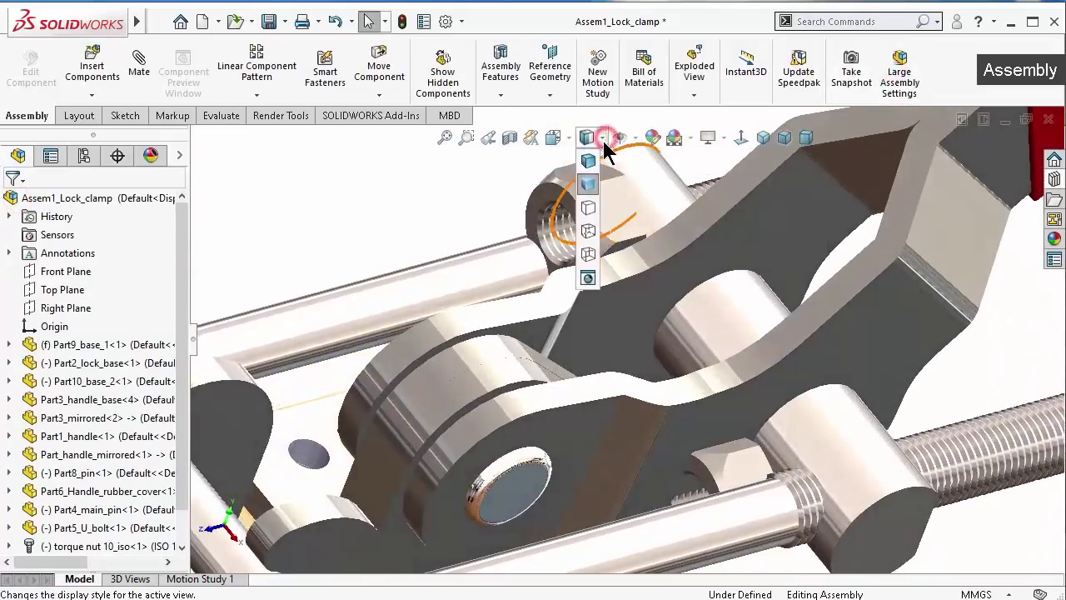
left_click(588, 160)
middle_click_drag(588, 162, 608, 220)
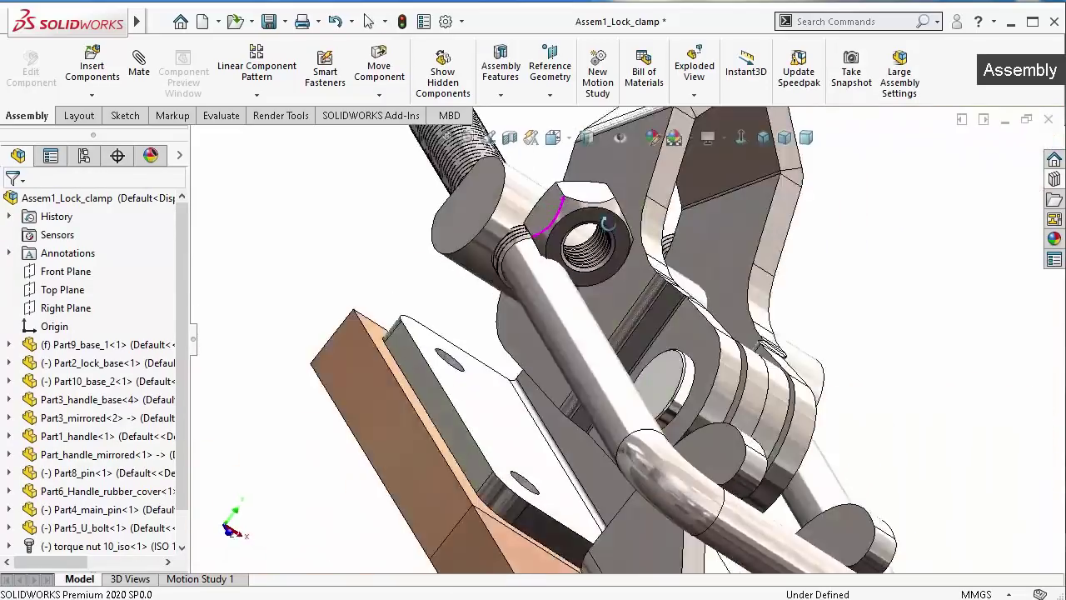
scroll(608, 221, "down", 2)
scroll(587, 262, "down", 2)
scroll(650, 374, "down", 4)
scroll(681, 461, "down", 3)
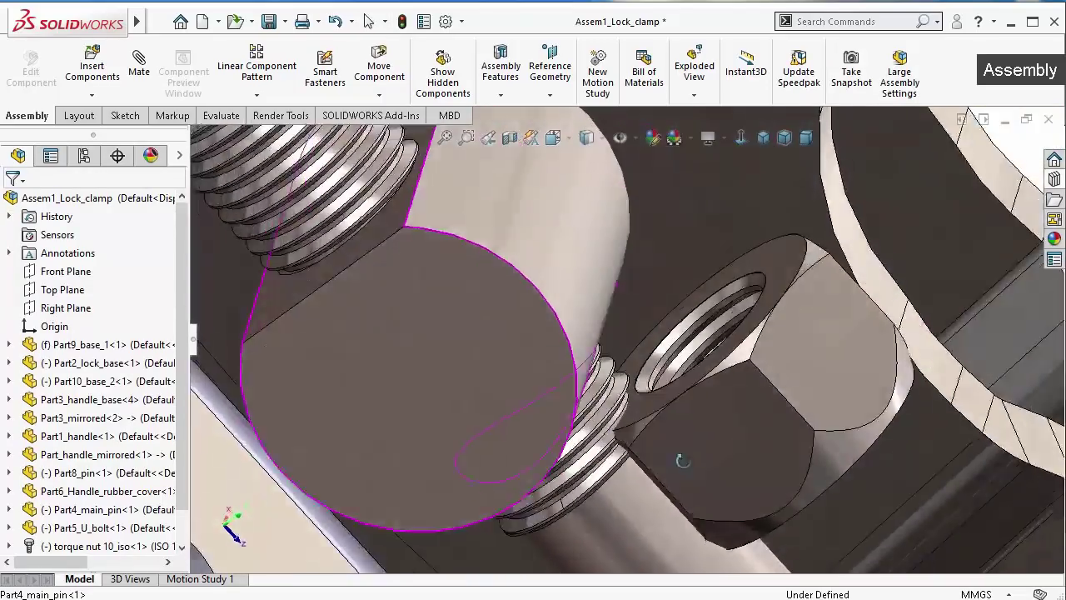
Select the second torque nut's end-chamfer face and start a mate from it
middle_click_drag(682, 461, 680, 446)
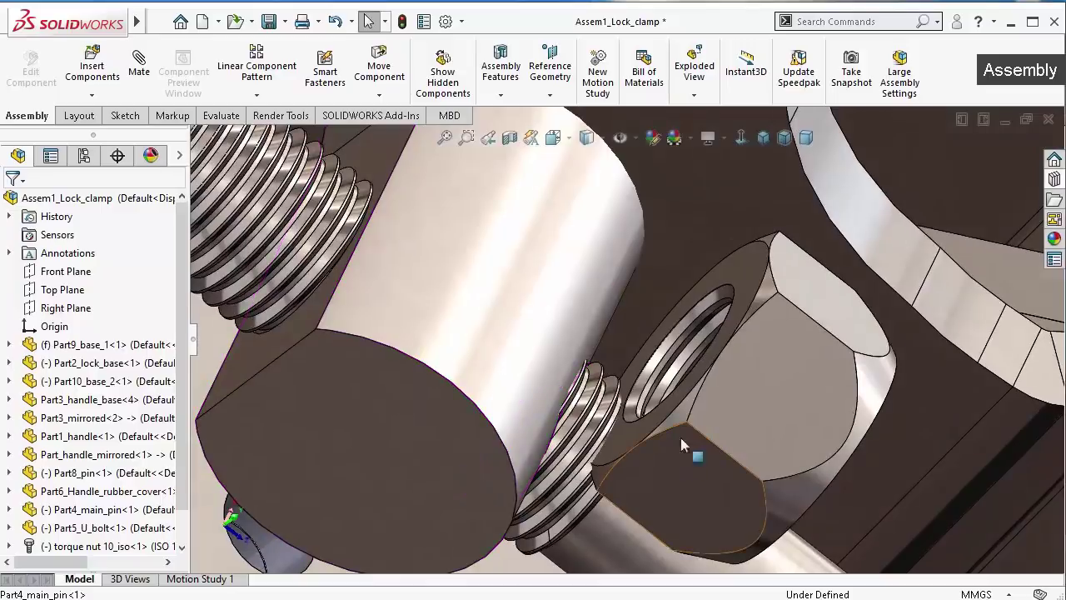
scroll(713, 351, "down", 1)
scroll(677, 286, "down", 3)
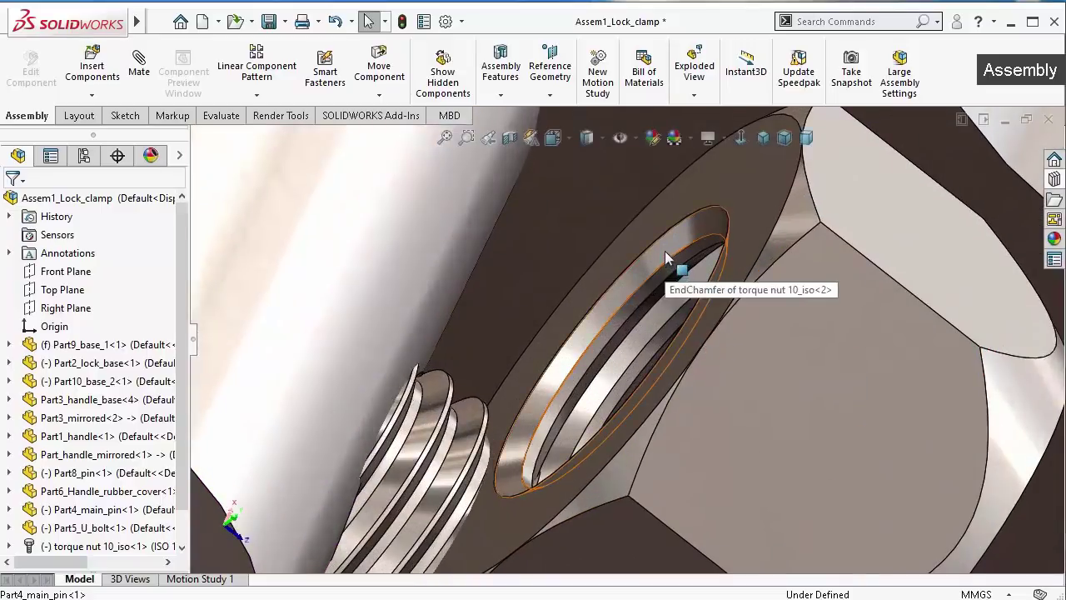
left_click(666, 256)
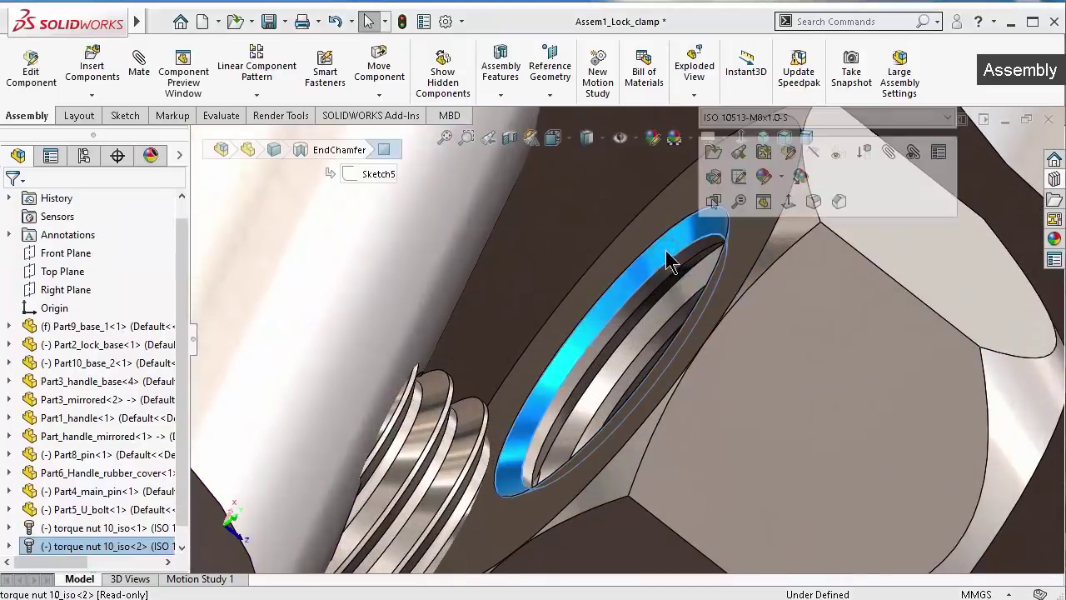
left_click(888, 152)
scroll(783, 365, "up", 2)
scroll(783, 365, "up", 3)
Mate the first torque nut concentric with the U-bolt shaft, with its alignment flipped
scroll(729, 408, "up", 3)
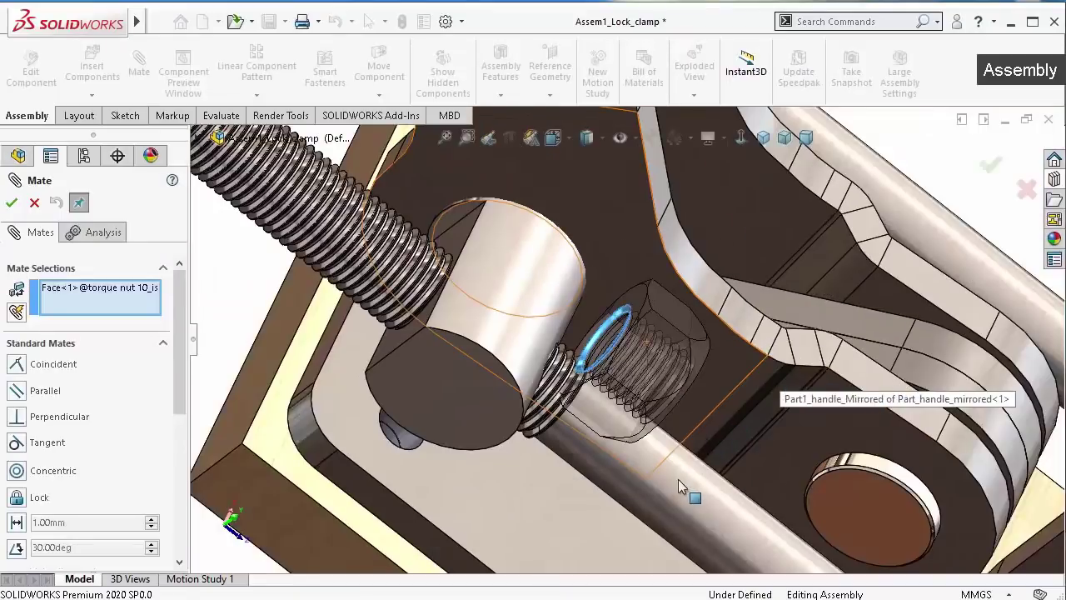
left_click(674, 495)
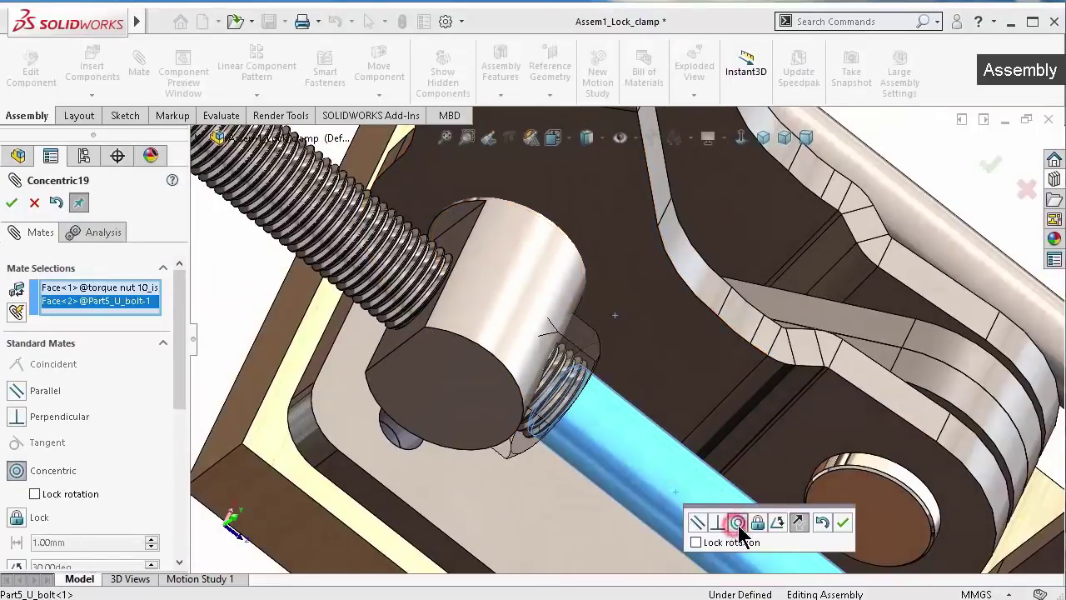
left_click(797, 522)
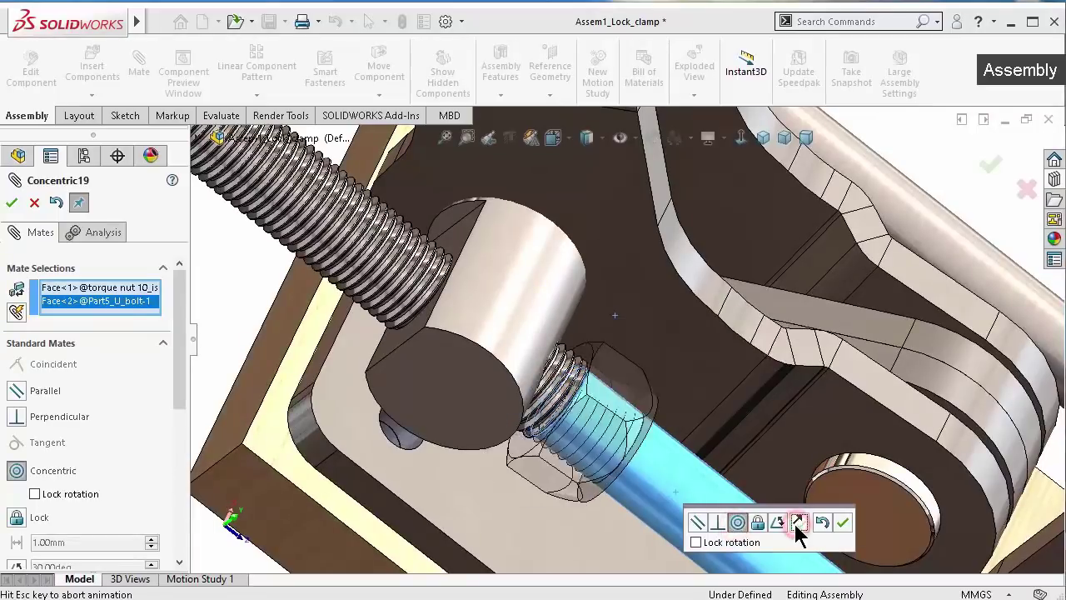
left_click(844, 523)
Make the first nut's back face tangent to the main pin's cylindrical face
scroll(614, 374, "down", 2)
scroll(613, 374, "down", 2)
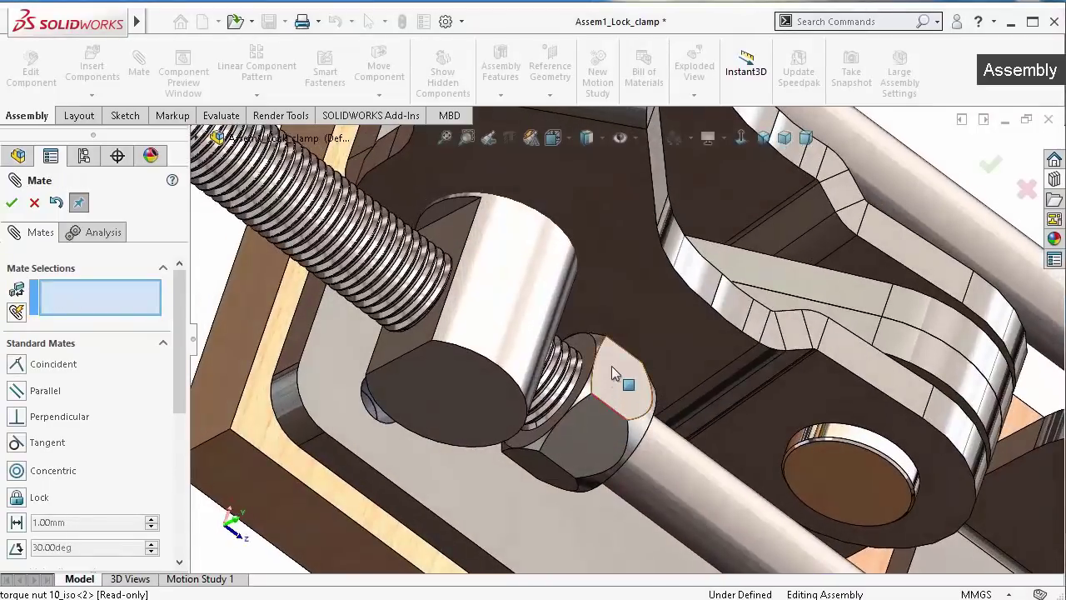
left_click(587, 350)
mouse_move(587, 350)
middle_mouse_down()
mouse_move(546, 336)
mouse_move(554, 329)
middle_mouse_up()
left_click(555, 327)
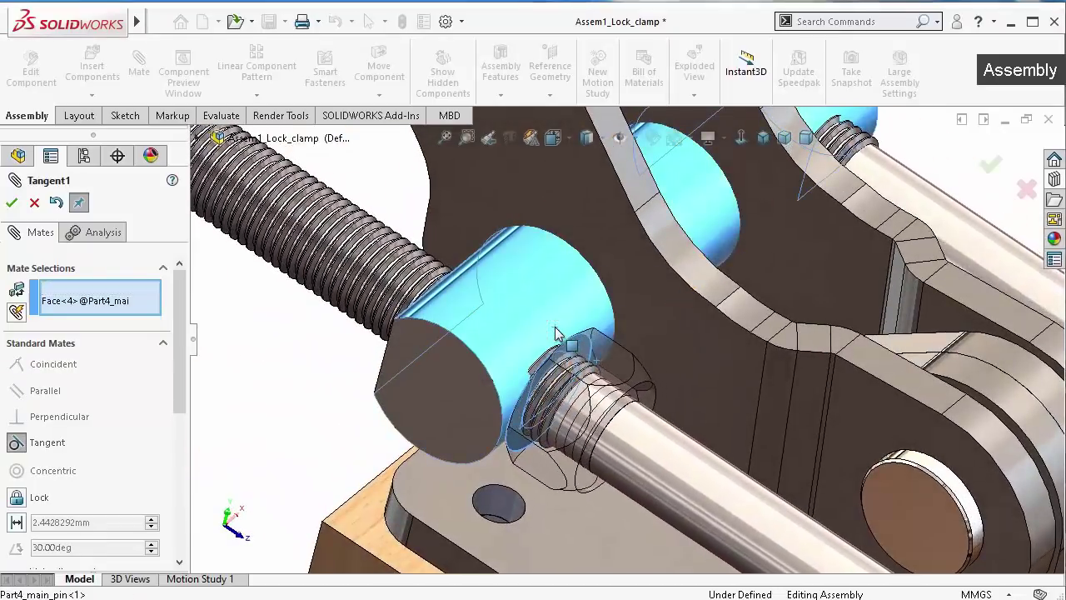
left_click(557, 333)
left_click(684, 290)
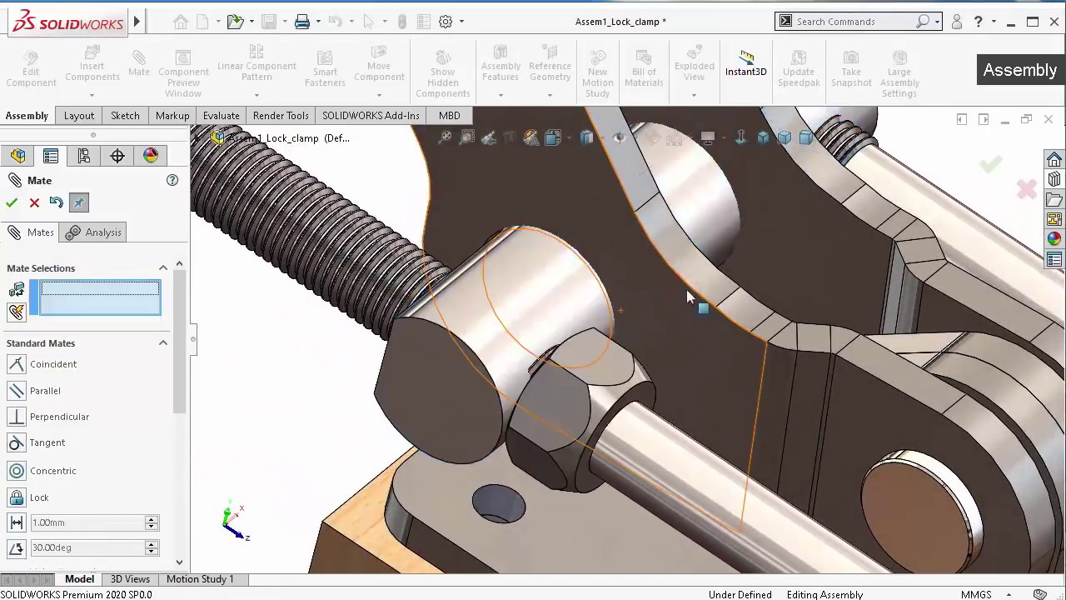
Mate the second torque nut concentric with the other U-bolt end, alignment flipped
mouse_move(695, 389)
middle_mouse_down()
mouse_move(693, 523)
mouse_move(808, 425)
mouse_move(570, 421)
middle_mouse_up()
left_click(587, 399)
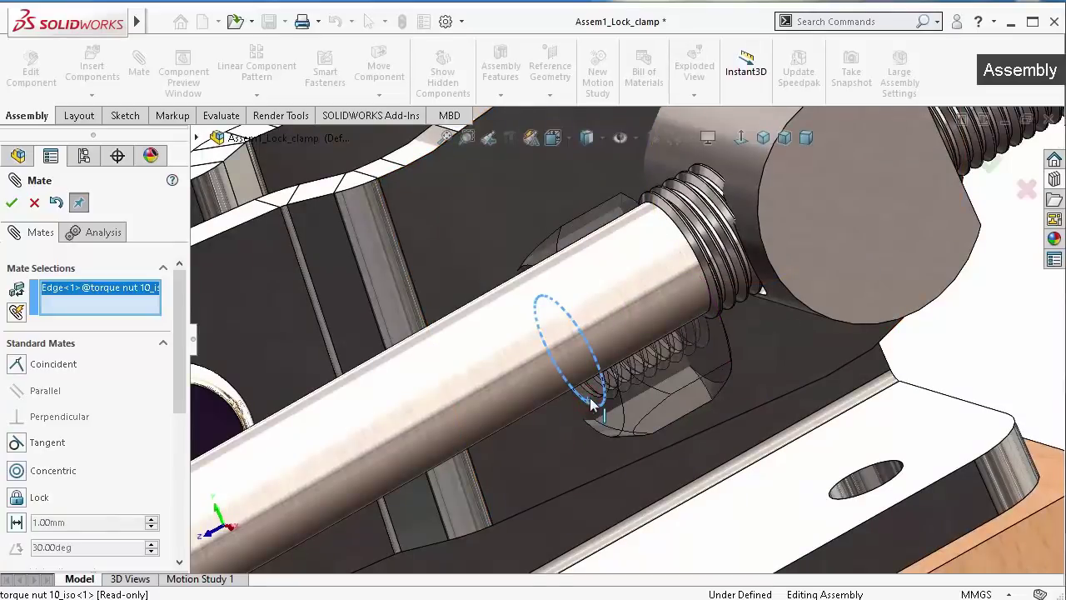
left_click(649, 304)
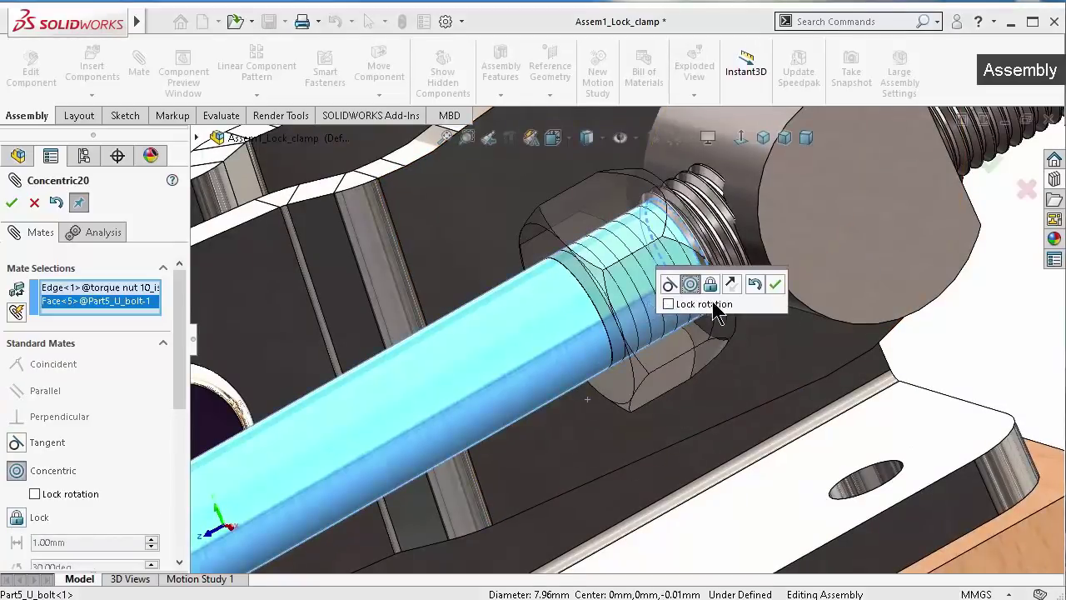
left_click(730, 284)
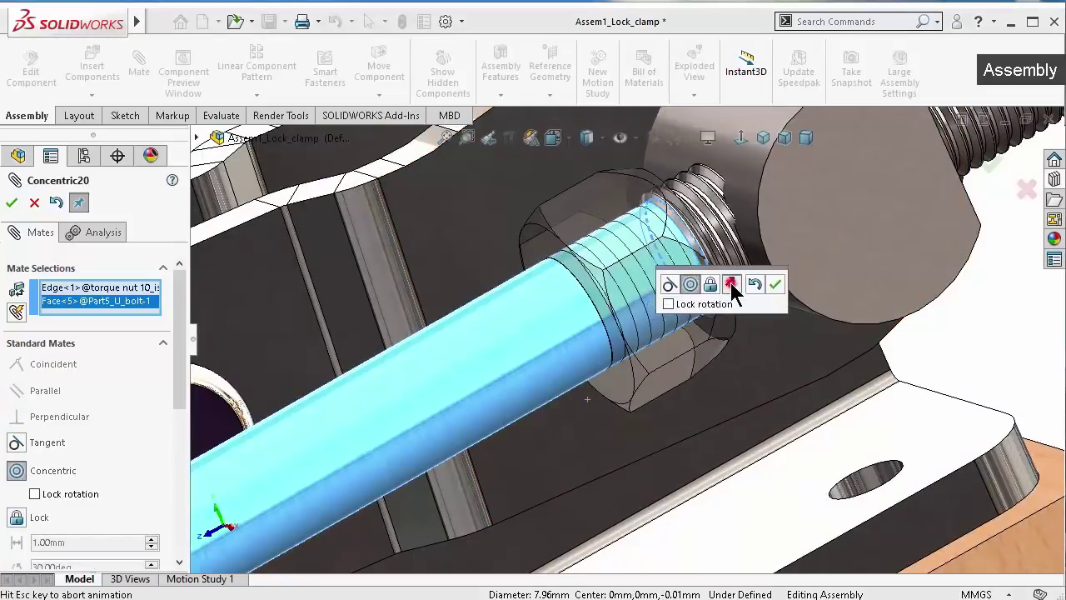
left_click(775, 286)
Make the second nut's face tangent to the main pin and close the Mate tool
scroll(550, 287, "up", 3)
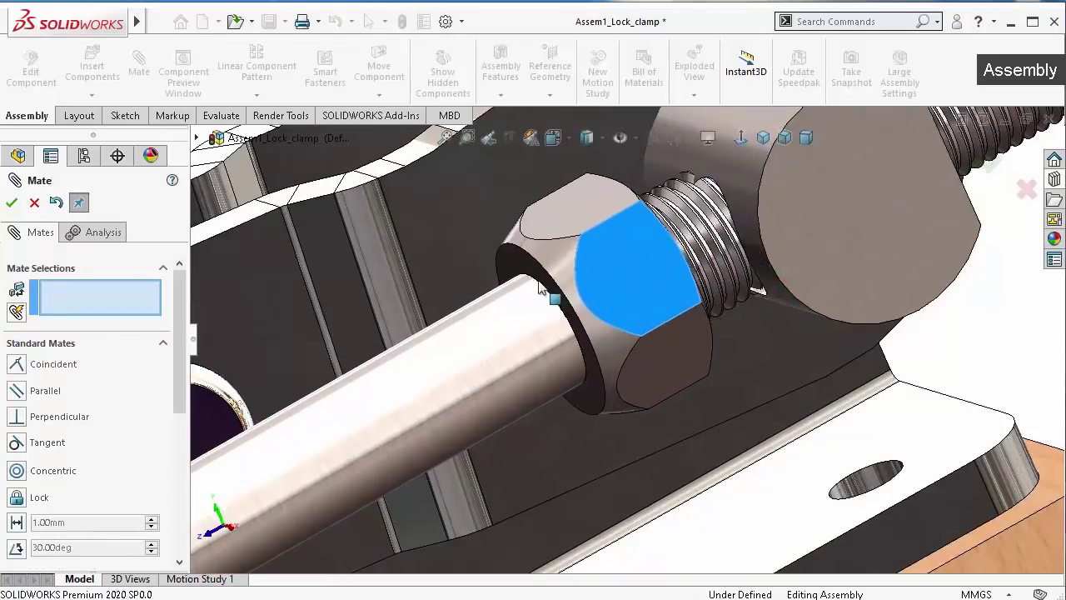
mouse_move(540, 287)
middle_mouse_down()
mouse_move(624, 321)
mouse_move(614, 388)
mouse_move(734, 277)
middle_mouse_up()
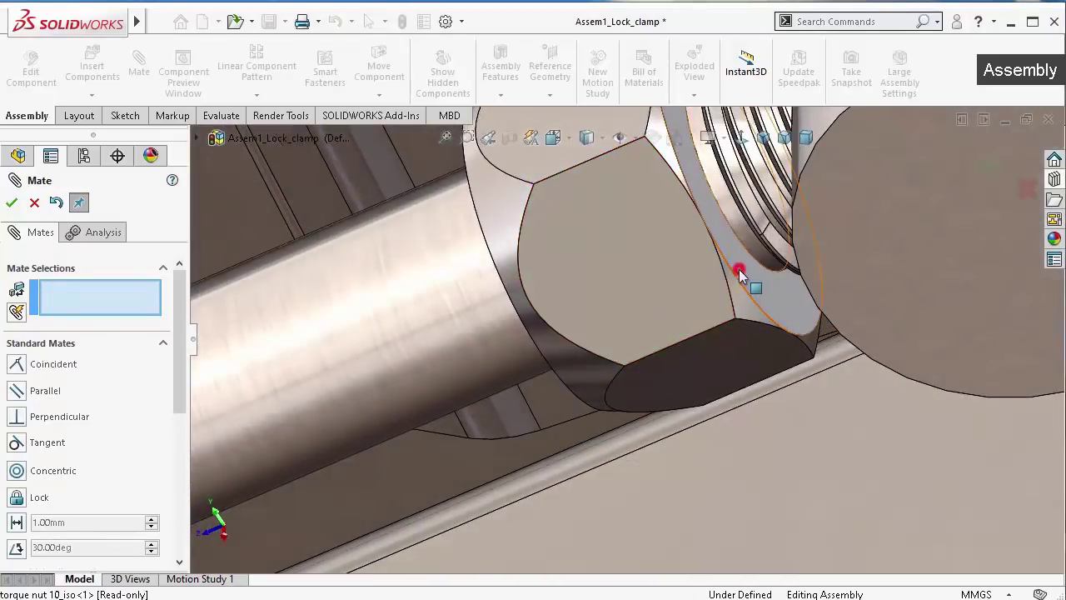
left_click(738, 275)
scroll(766, 291, "up", 3)
scroll(791, 275, "up", 3)
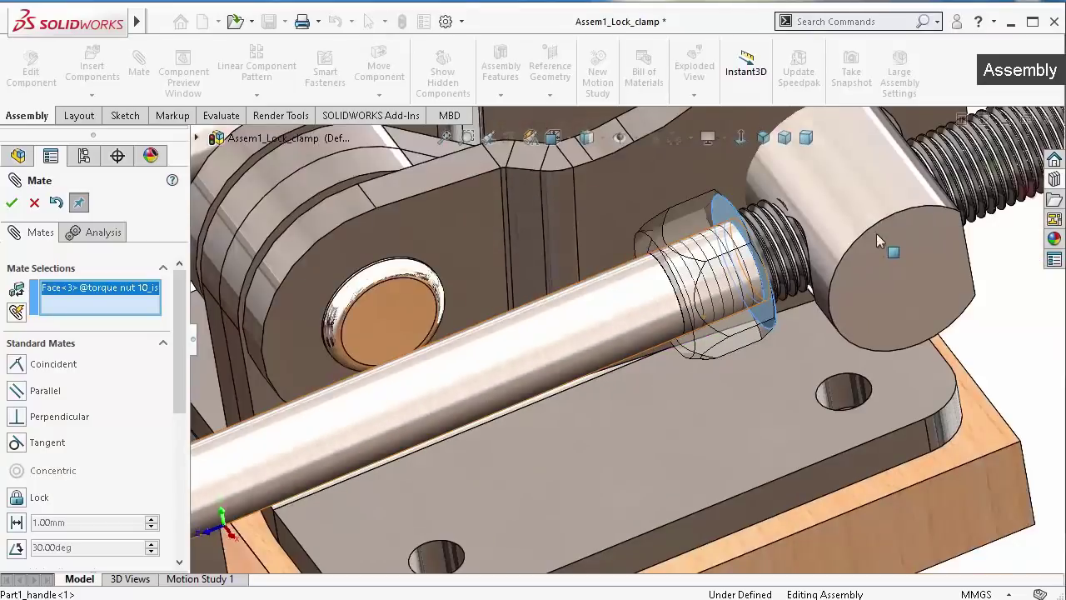
left_click(823, 242)
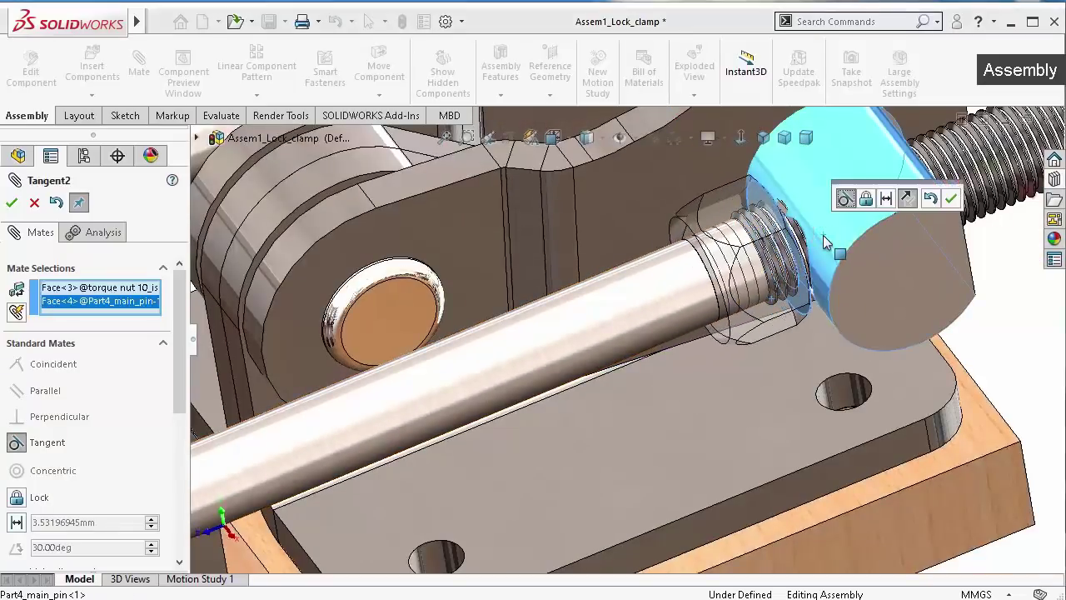
left_click(952, 198)
scroll(749, 250, "up", 2)
mouse_move(745, 239)
middle_mouse_down()
mouse_move(740, 285)
mouse_move(766, 266)
middle_mouse_up()
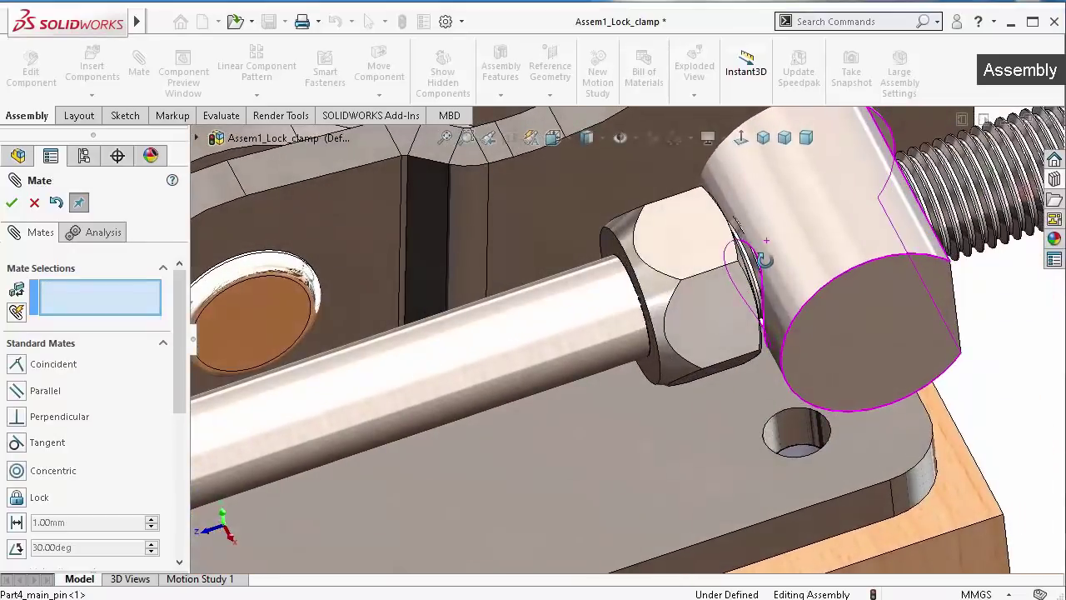
left_click(10, 205)
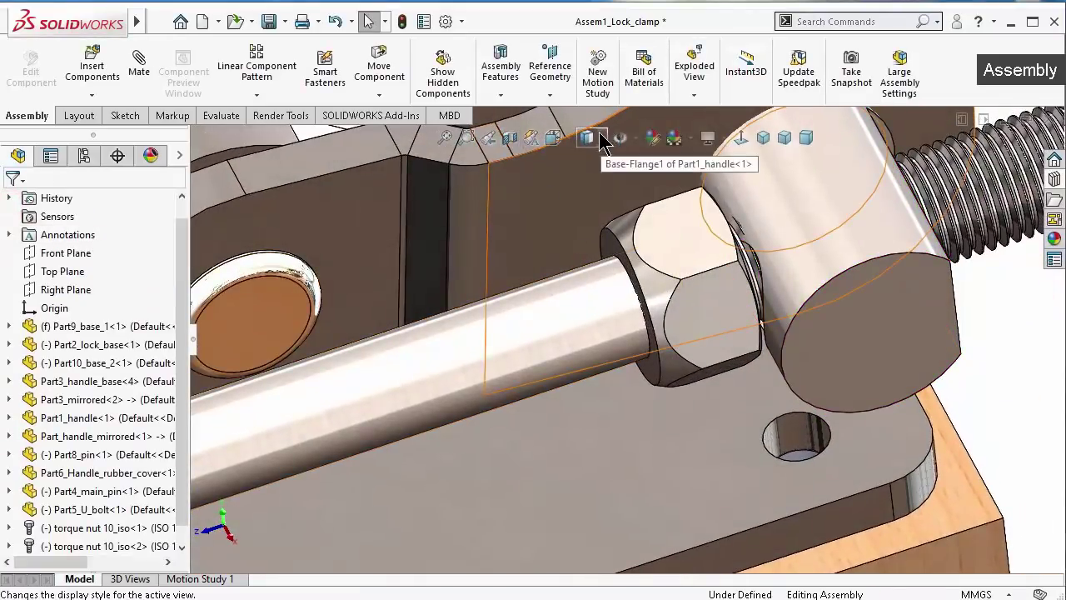
Switch the display style to Hidden Lines Visible and expand the U-bolt in the tree
scroll(766, 230, "up", 3)
mouse_move(766, 231)
middle_mouse_down()
mouse_move(797, 147)
mouse_move(754, 335)
mouse_move(737, 172)
mouse_move(754, 205)
middle_mouse_up()
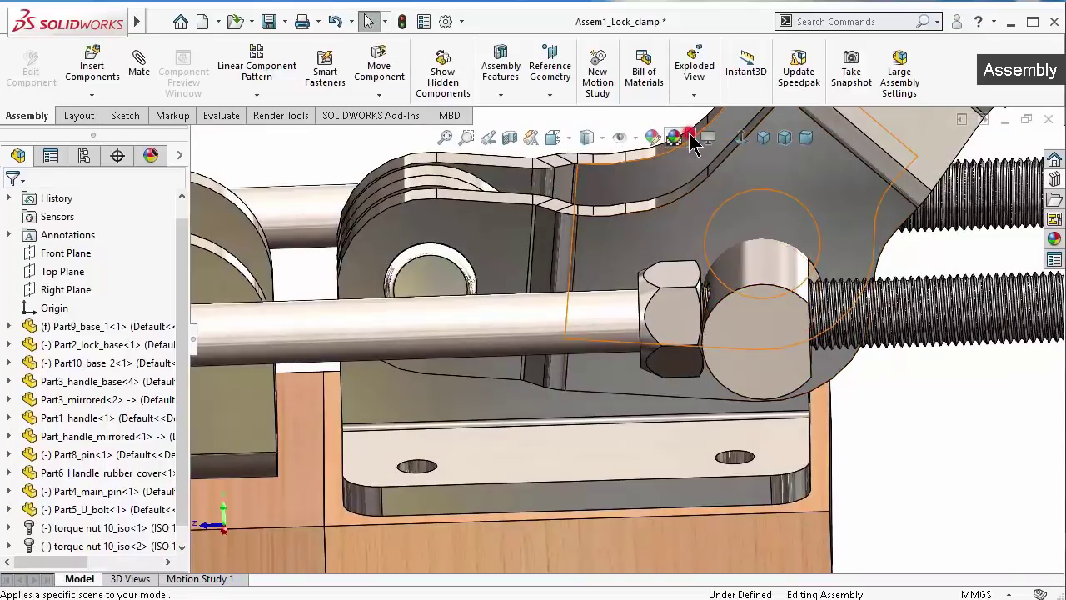
left_click(691, 135)
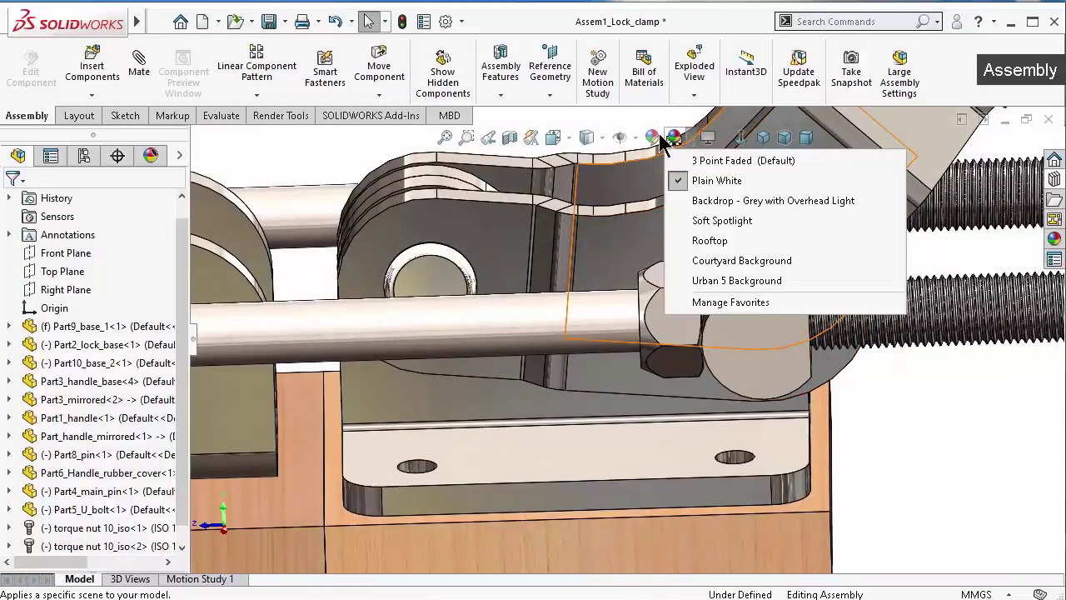
left_click(600, 135)
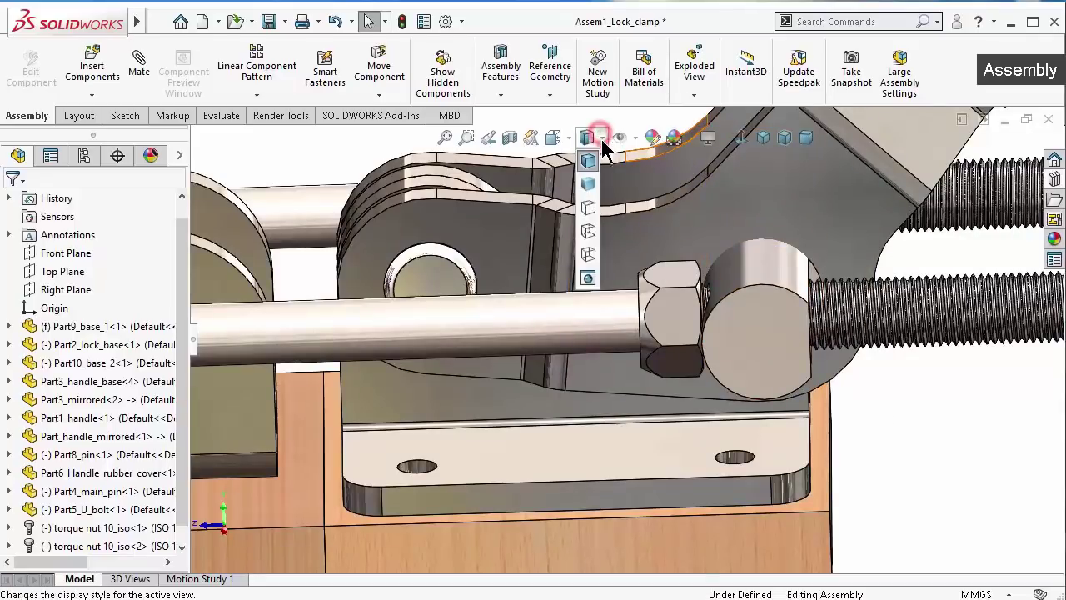
left_click(588, 230)
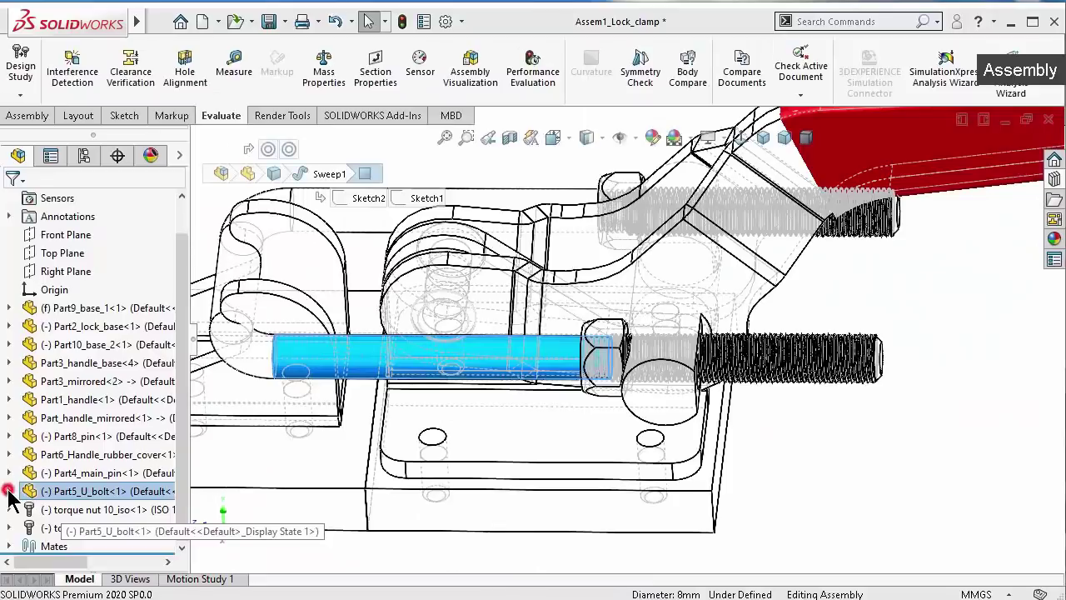
left_click(9, 492)
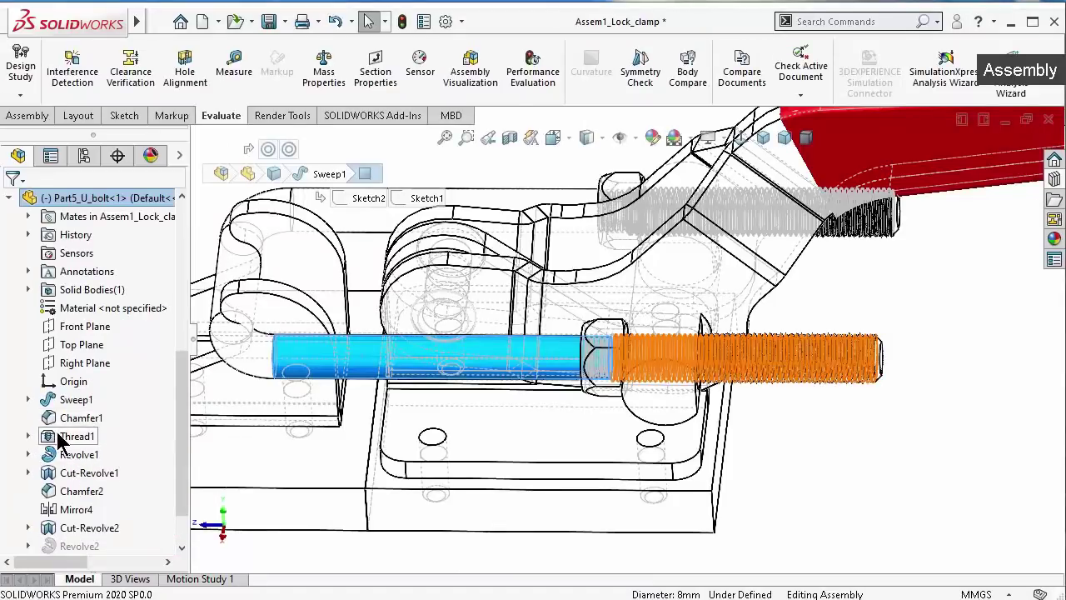
Open the U-bolt's Thread1 feature for editing
left_click(58, 435)
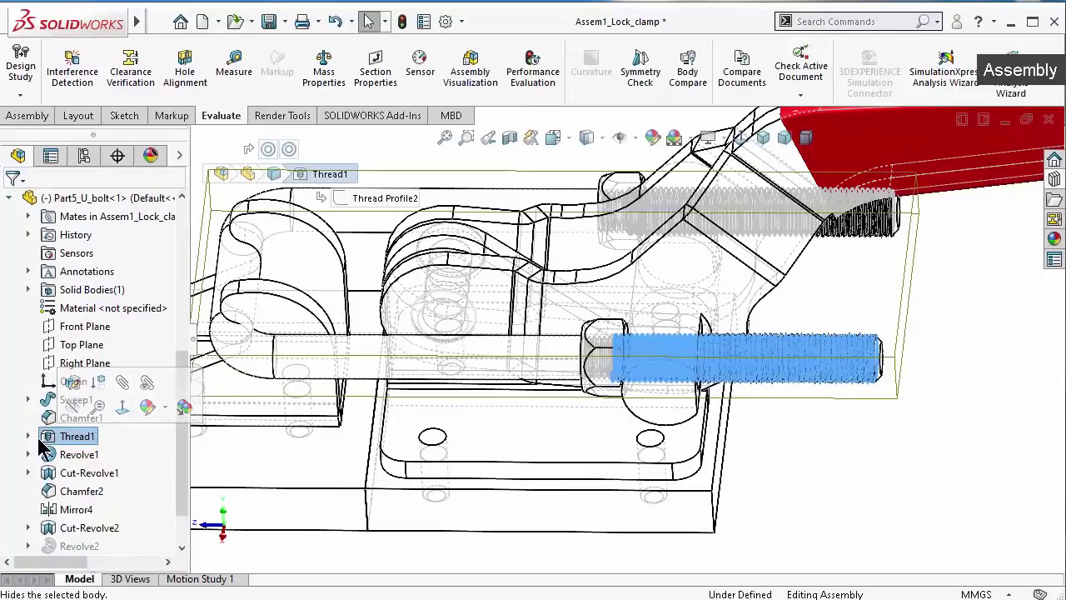
left_click(30, 436)
left_click(47, 436)
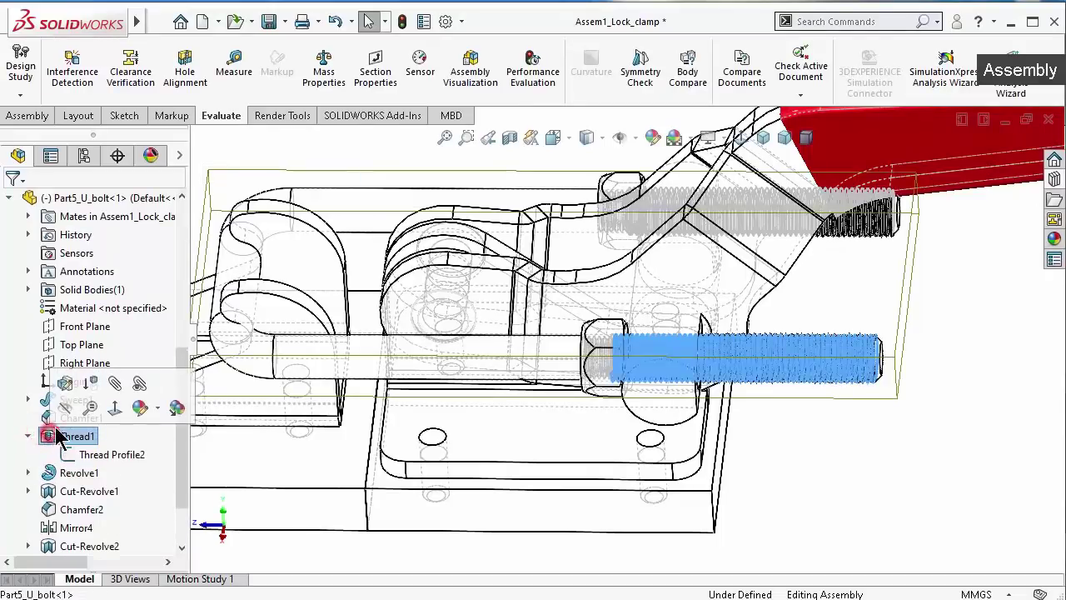
left_click(67, 383)
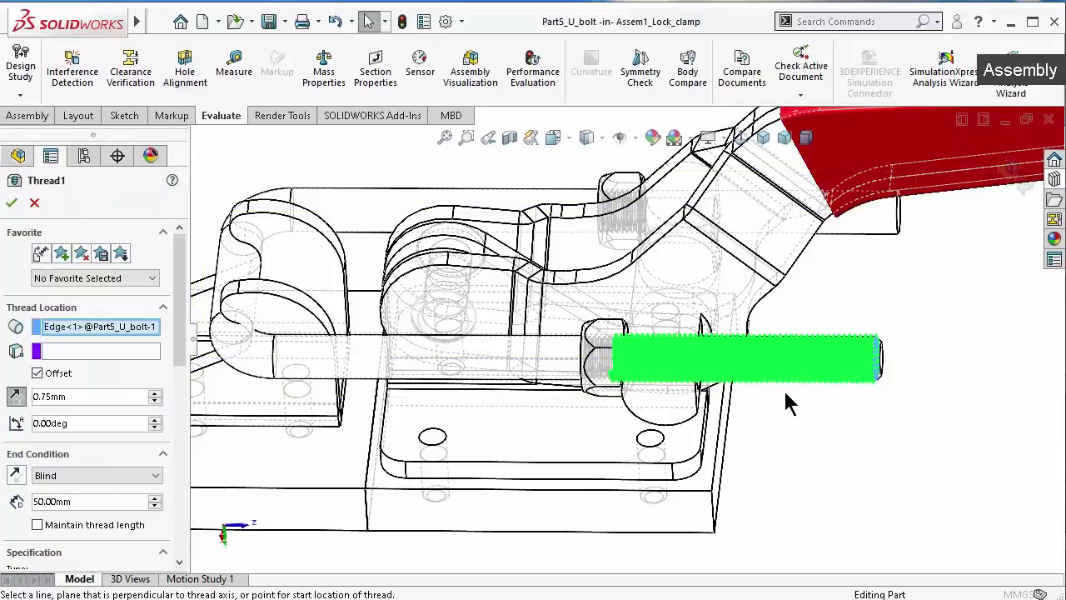
Set Thread1 to a reversed 55.00mm blind depth and accept the change
scroll(606, 400, "down", 2)
scroll(612, 383, "down", 2)
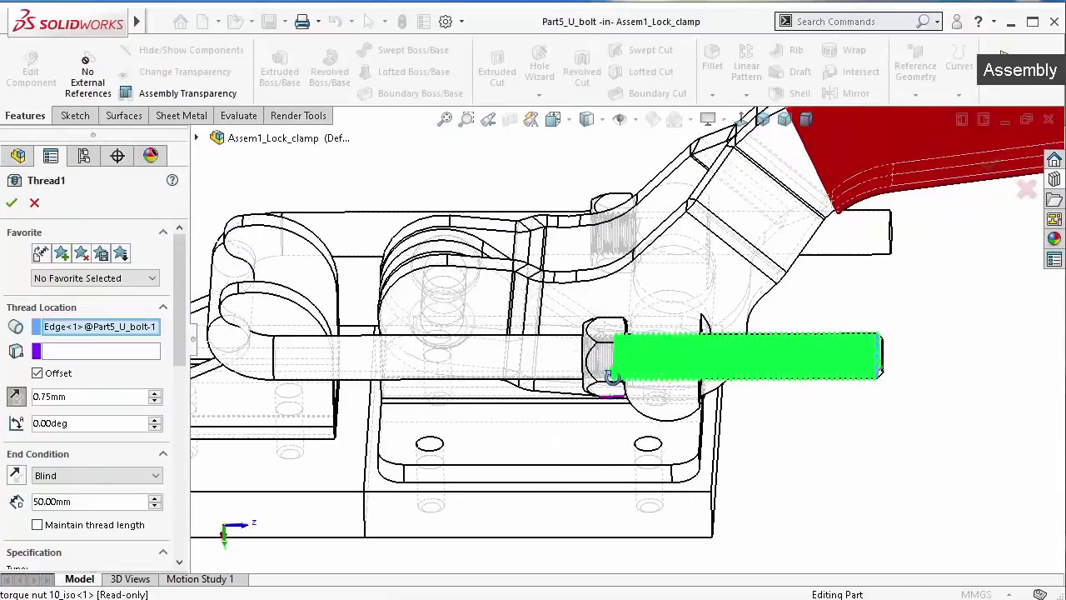
scroll(631, 369, "down", 3)
scroll(622, 335, "down", 2)
scroll(623, 335, "down", 1)
scroll(601, 329, "down", 2)
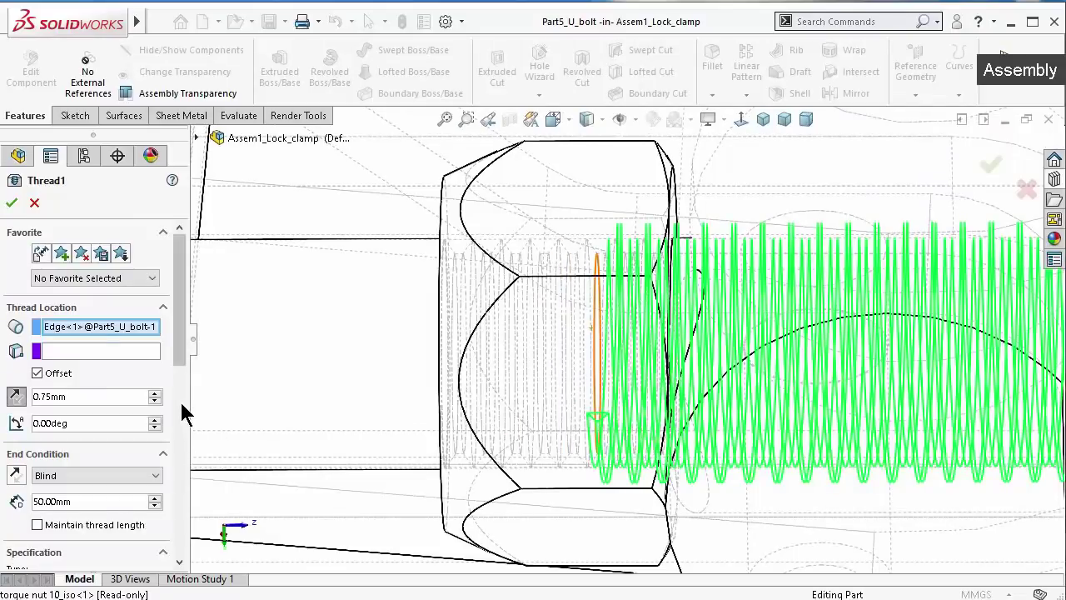
left_click(156, 499)
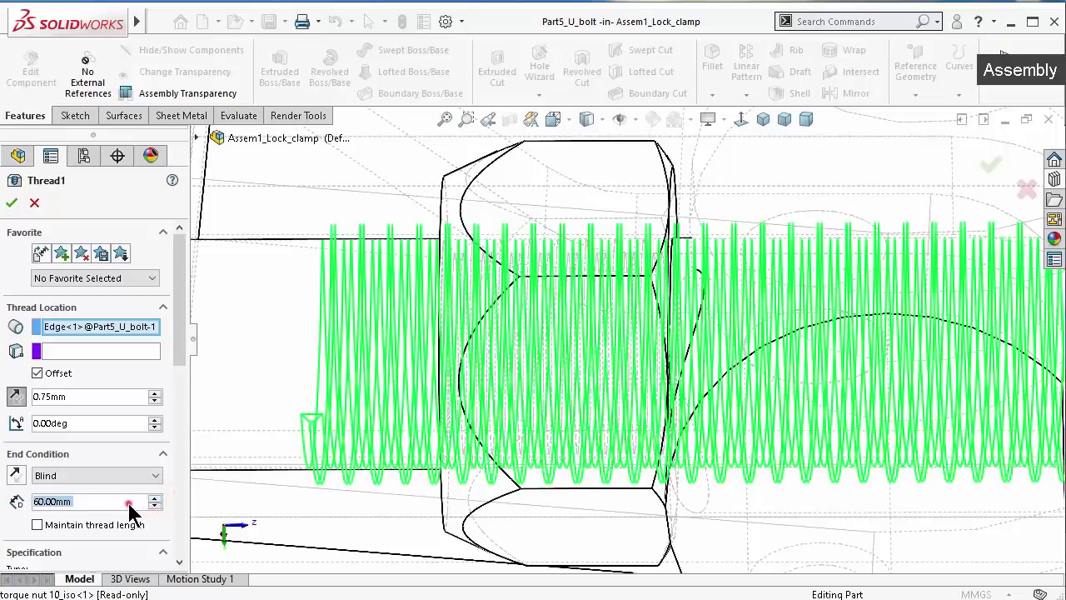
right_click(13, 479)
left_click(13, 479)
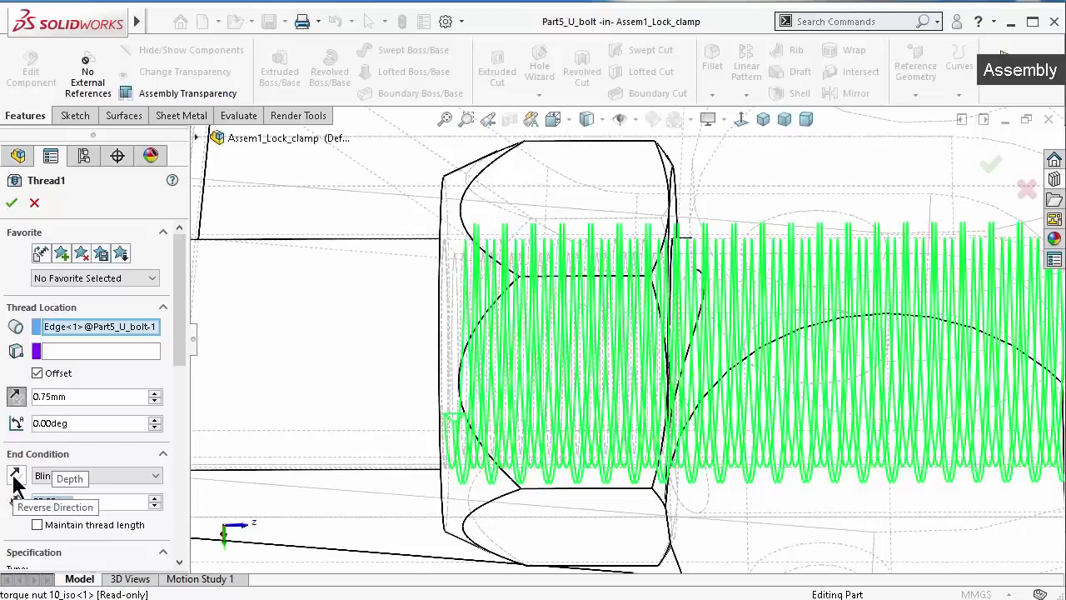
left_click(13, 205)
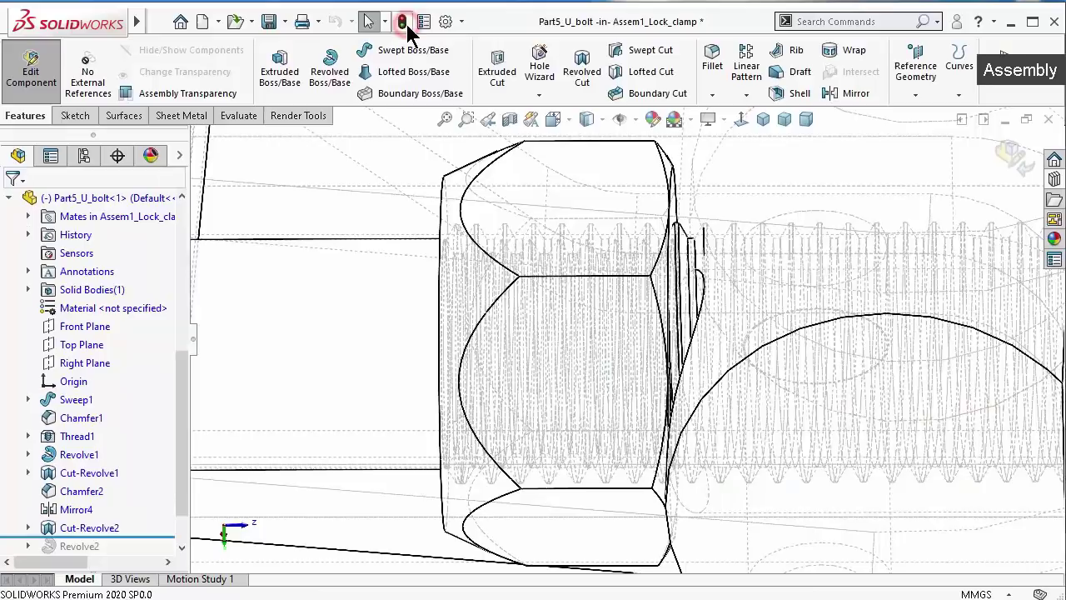
Zoom and orbit around the upper bolt's threads, then zoom to fit the whole clamp
scroll(658, 242, "up", 3)
scroll(658, 241, "up", 2)
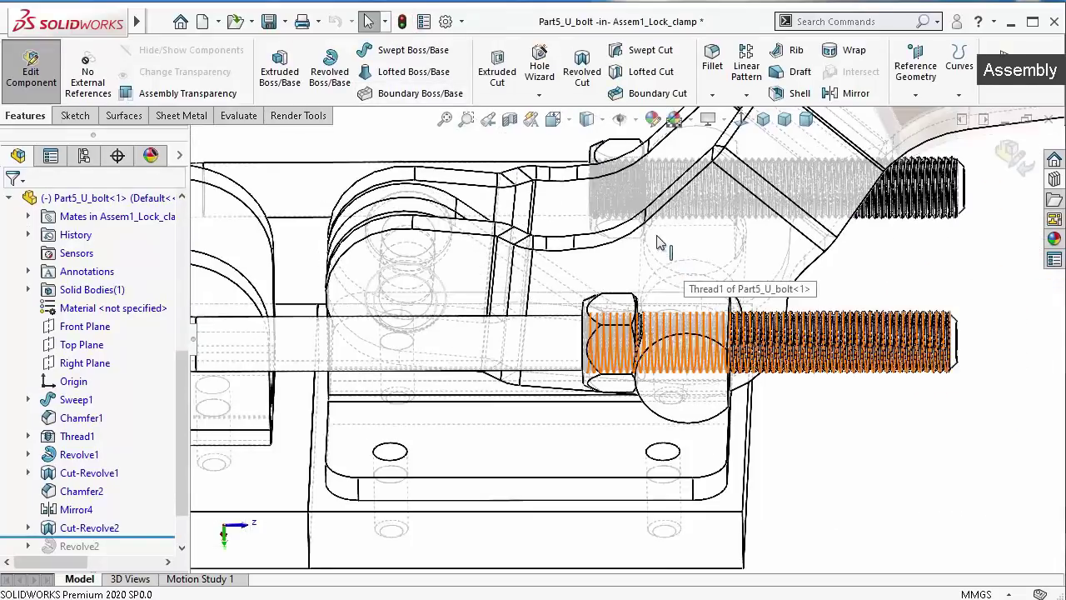
middle_click_drag(643, 196, 638, 182)
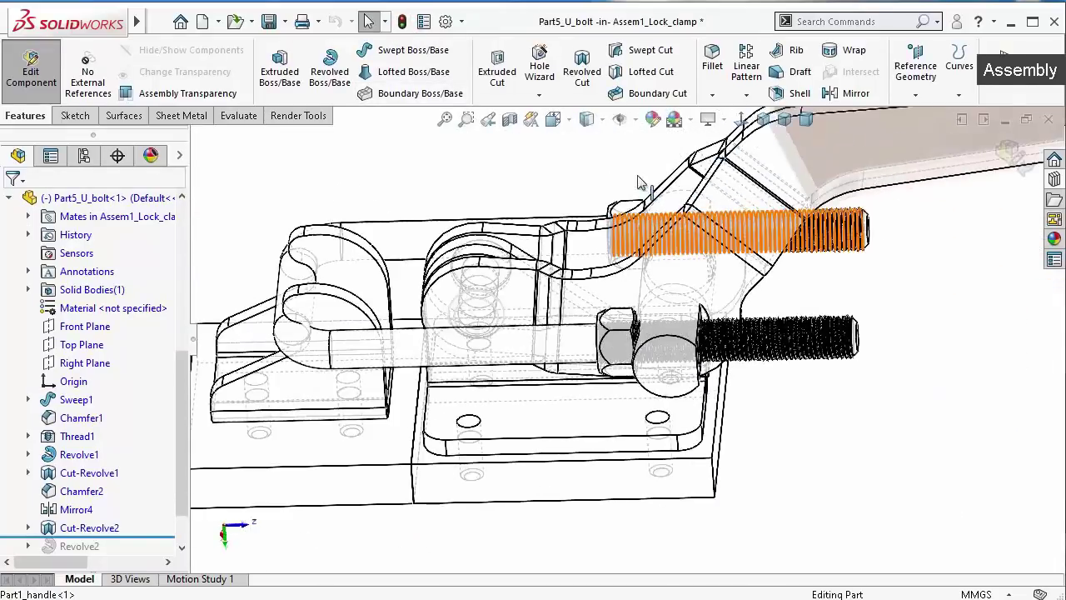
scroll(638, 182, "down", 5)
mouse_move(599, 294)
middle_mouse_down()
mouse_move(602, 328)
mouse_move(604, 241)
middle_mouse_up()
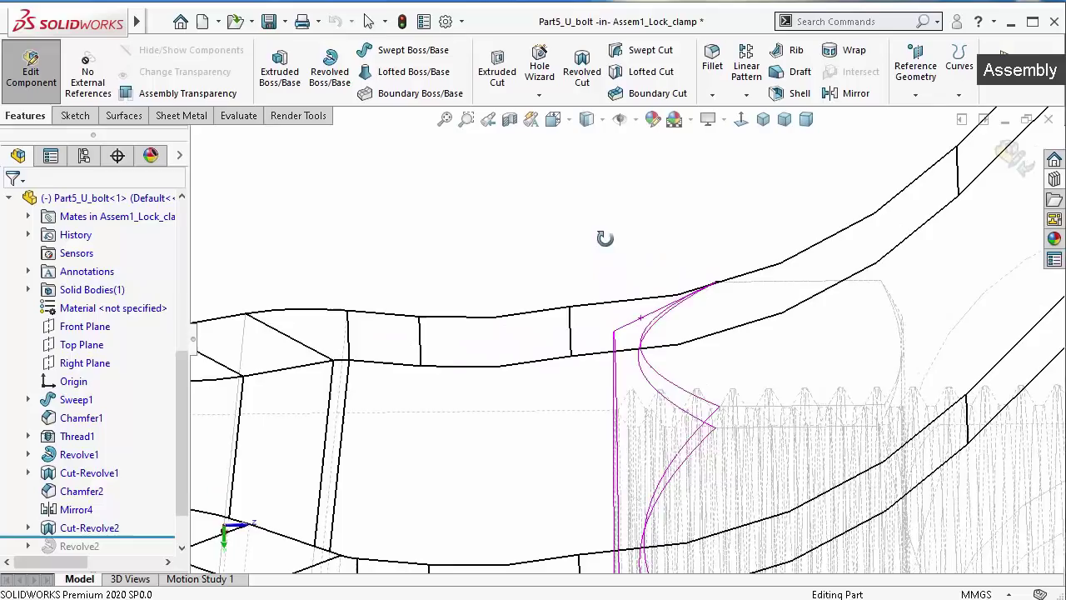
scroll(631, 309, "up", 2)
scroll(745, 459, "up", 2)
scroll(725, 428, "up", 2)
scroll(722, 452, "up", 1)
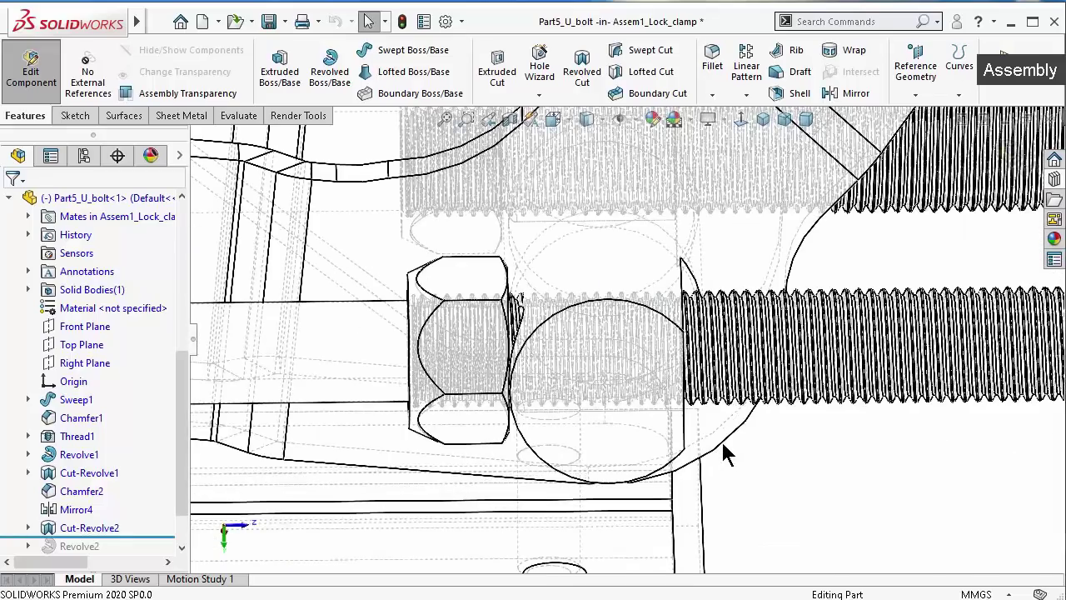
scroll(613, 331, "down", 2)
scroll(613, 330, "down", 2)
scroll(630, 254, "down", 1)
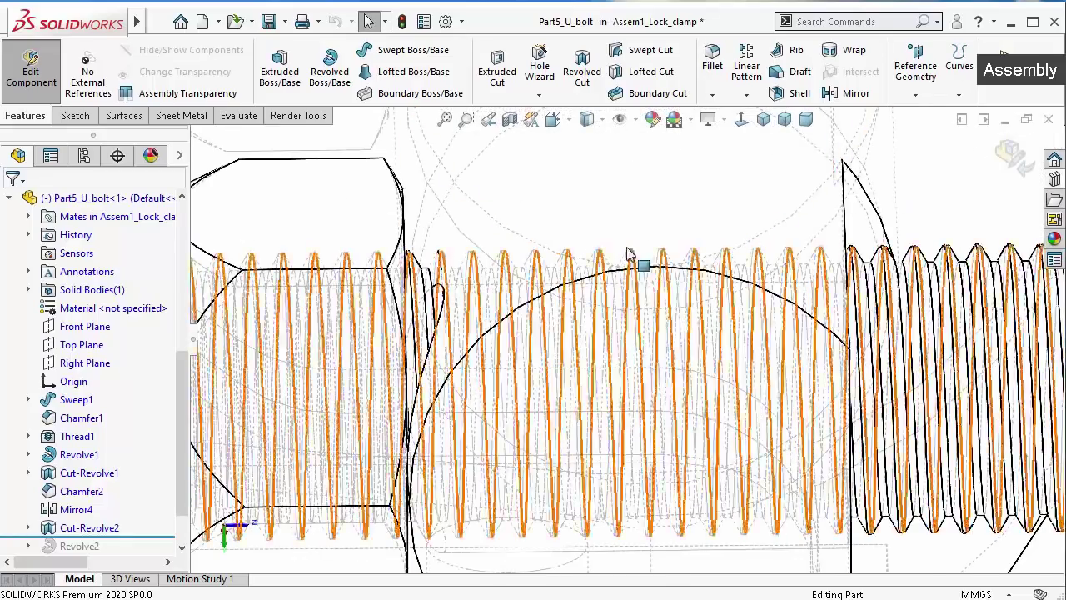
scroll(630, 254, "up", 3)
scroll(641, 253, "up", 1)
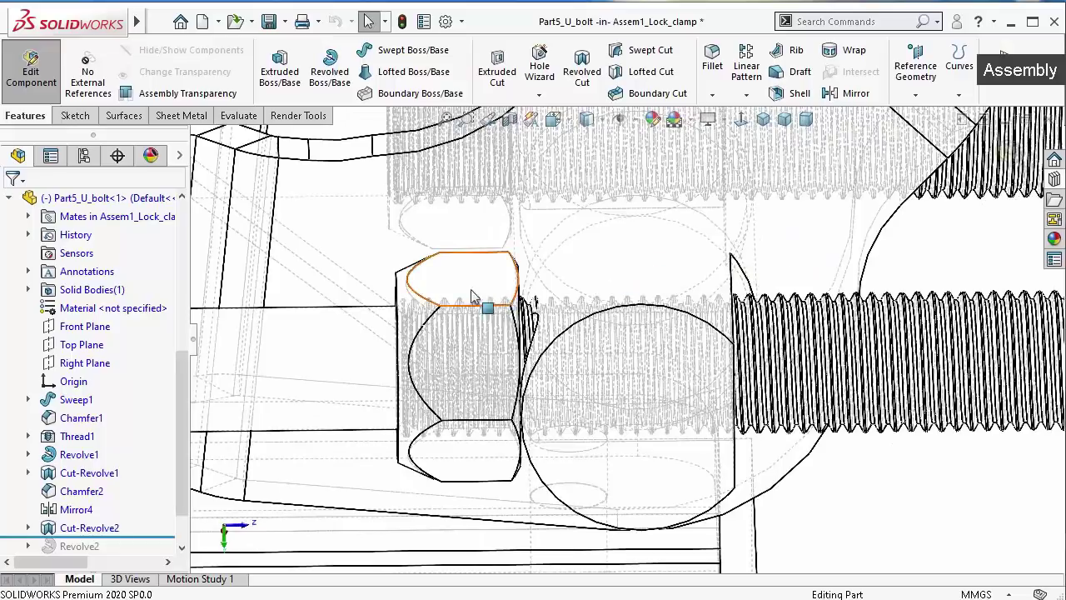
scroll(570, 348, "down", 3)
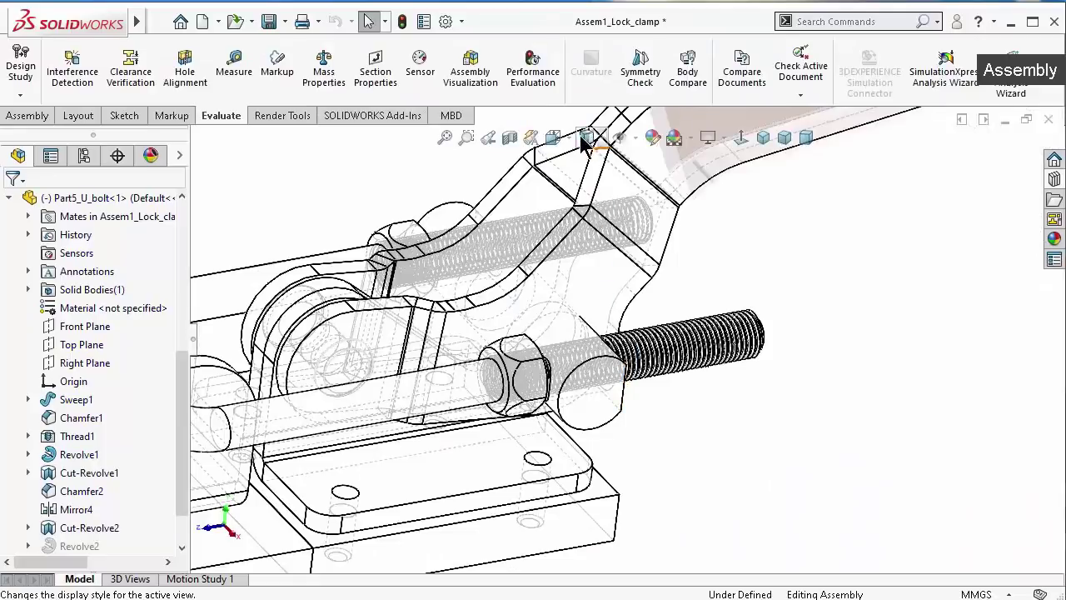
middle_click_drag(550, 316, 487, 351)
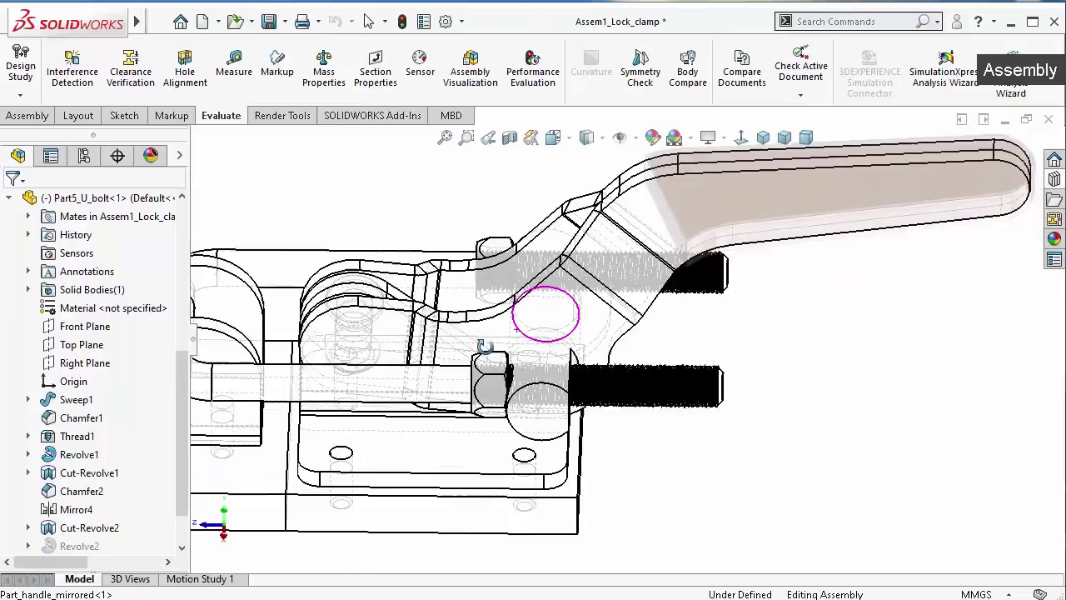
key("f")
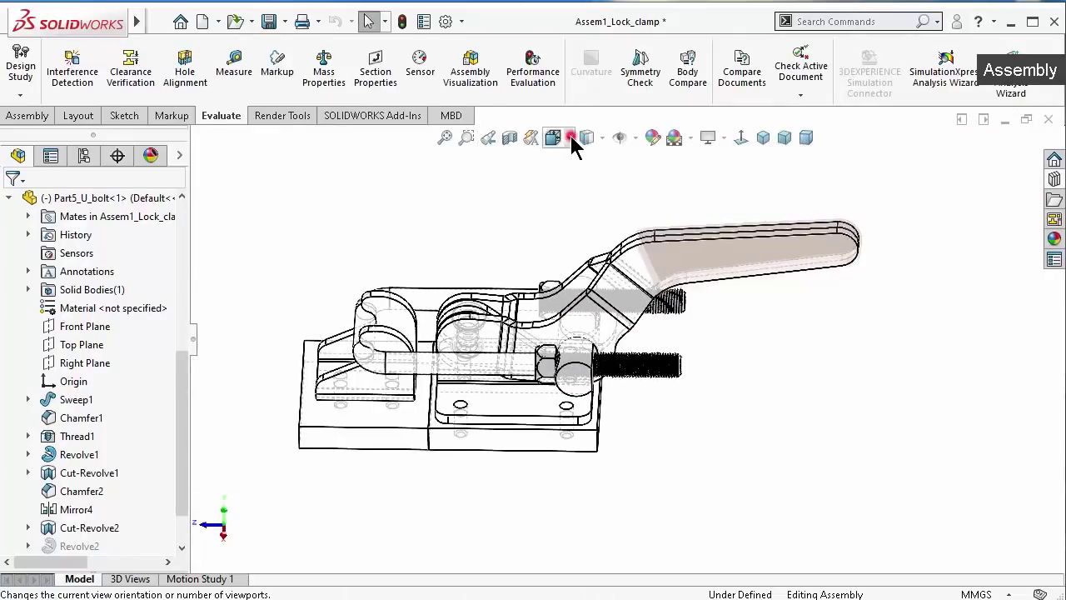
Switch to Shaded With Edges and zoom in on the threaded U-bolt ends by the pivot pin
left_click(601, 138)
left_click(593, 161)
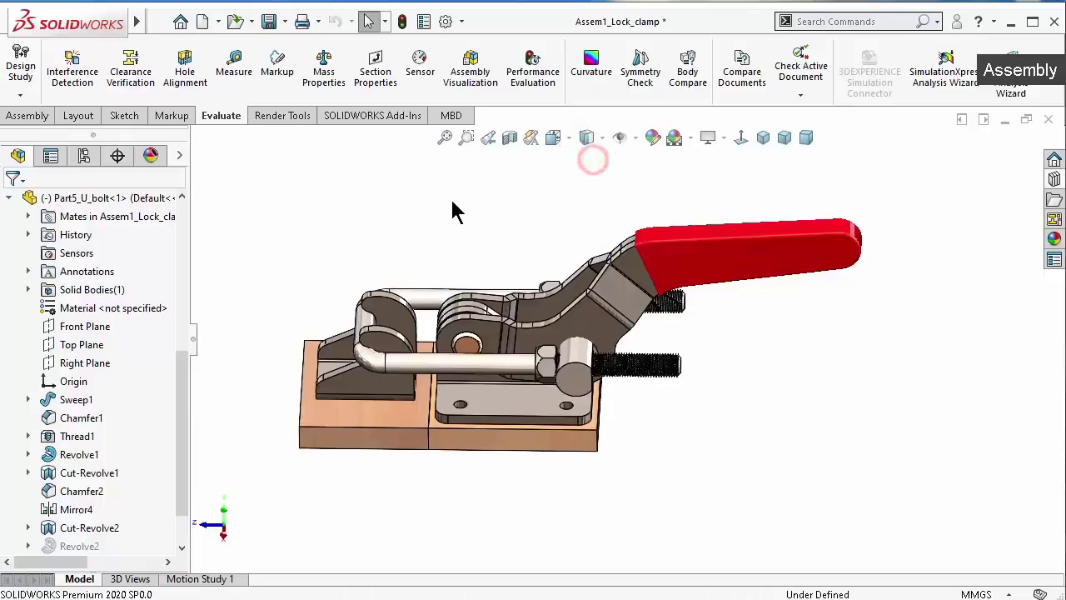
mouse_move(577, 279)
middle_mouse_down()
mouse_move(531, 325)
mouse_move(532, 590)
mouse_move(537, 520)
mouse_move(476, 593)
mouse_move(507, 371)
mouse_move(405, 344)
mouse_move(492, 492)
middle_mouse_up()
scroll(531, 326, "down", 2)
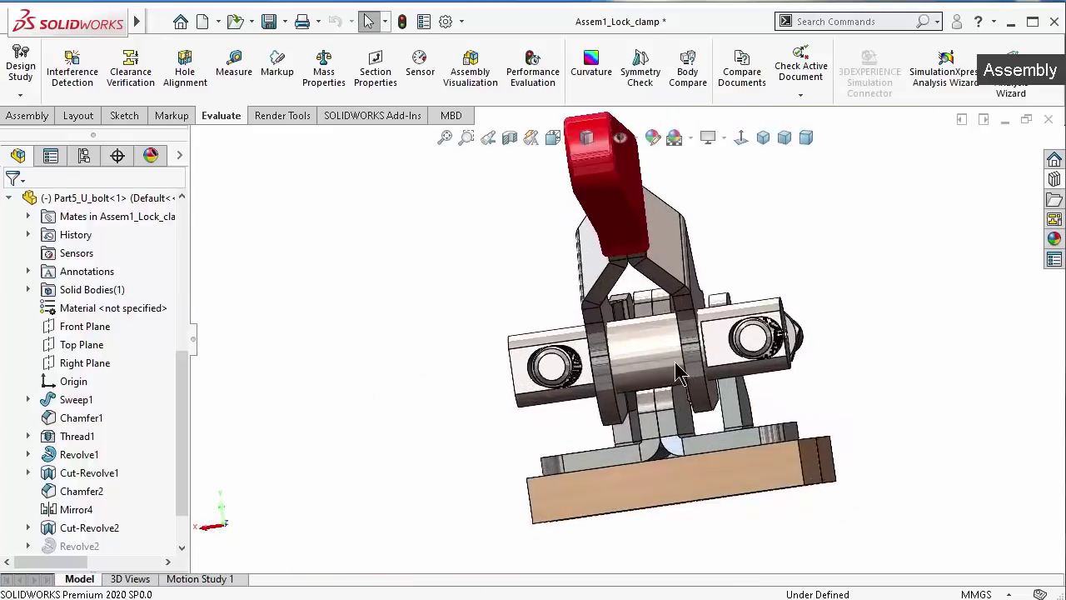
scroll(714, 334, "down", 5)
mouse_move(730, 317)
middle_mouse_down()
mouse_move(738, 309)
mouse_move(731, 460)
mouse_move(758, 325)
middle_mouse_up()
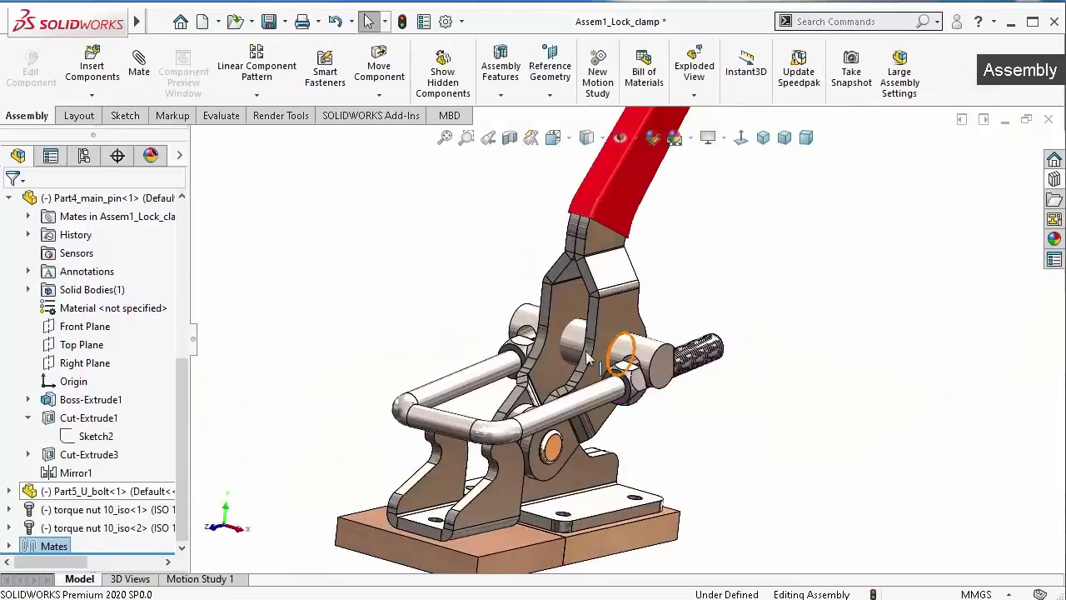
scroll(750, 392, "down", 3)
Select the pin's end face and drag the U-bolt with its nut to test sliding
scroll(738, 424, "down", 3)
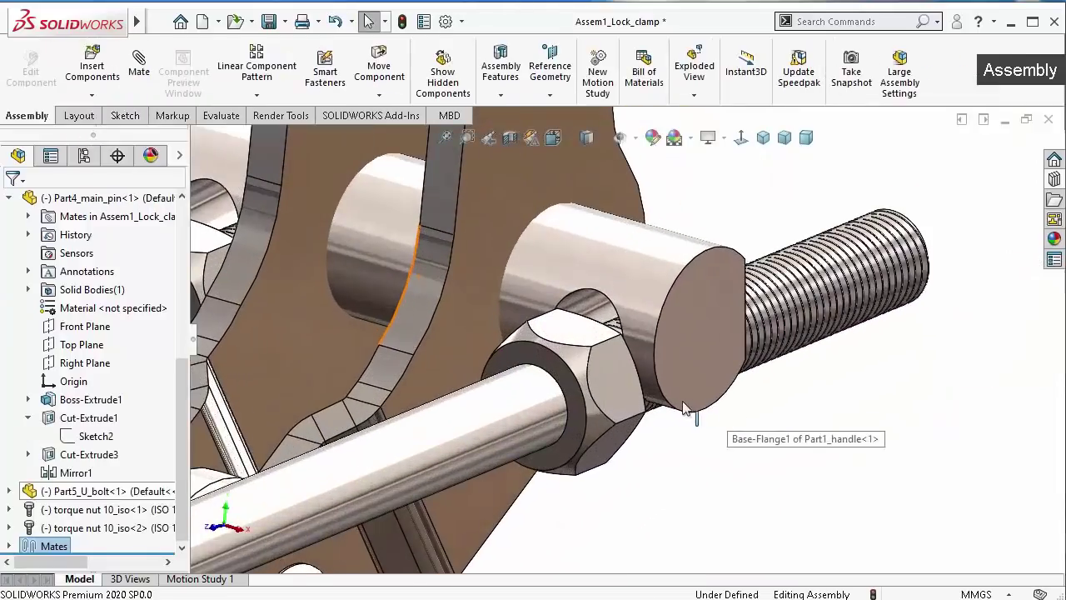
mouse_move(683, 408)
middle_mouse_down()
mouse_move(647, 469)
mouse_move(647, 447)
mouse_move(647, 500)
middle_mouse_up()
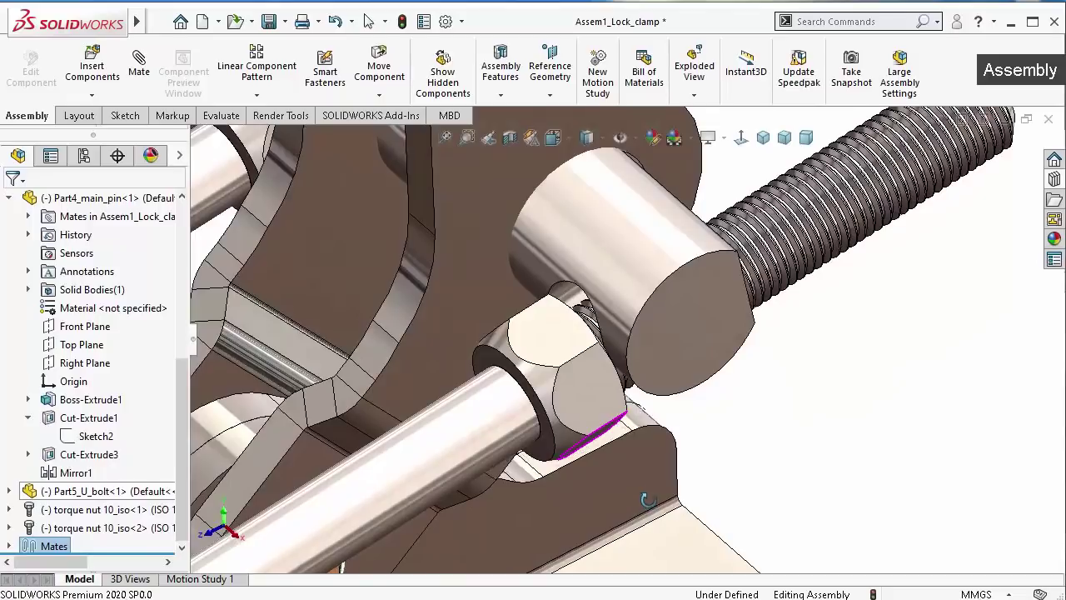
left_click(647, 336)
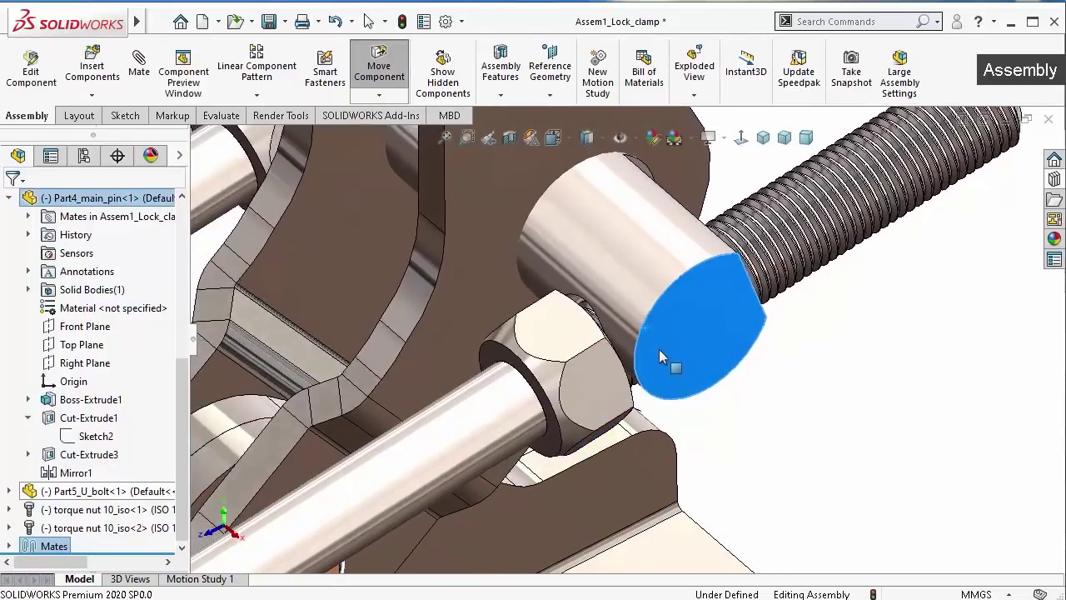
mouse_move(491, 444)
left_mouse_down()
mouse_move(451, 369)
mouse_move(457, 399)
mouse_move(455, 390)
left_mouse_up()
mouse_move(653, 393)
middle_mouse_down()
mouse_move(533, 426)
mouse_move(479, 391)
mouse_move(459, 359)
mouse_move(465, 408)
mouse_move(286, 238)
mouse_move(429, 388)
mouse_move(448, 459)
middle_mouse_up()
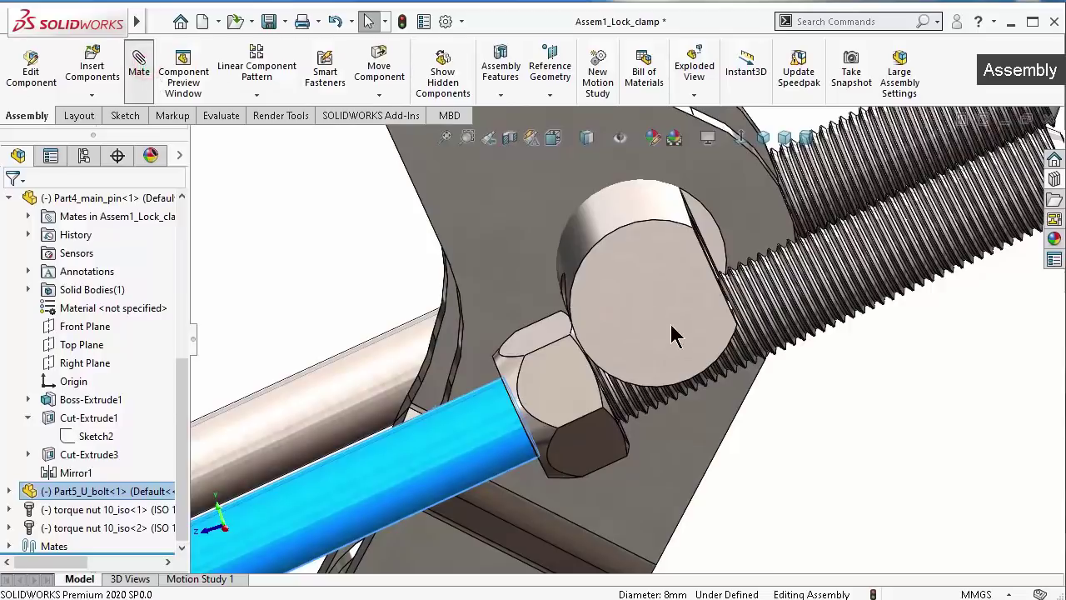
Accept a Concentric mate between the U-bolt and the main pin
scroll(759, 385, "down", 3)
scroll(759, 386, "down", 3)
scroll(762, 362, "down", 2)
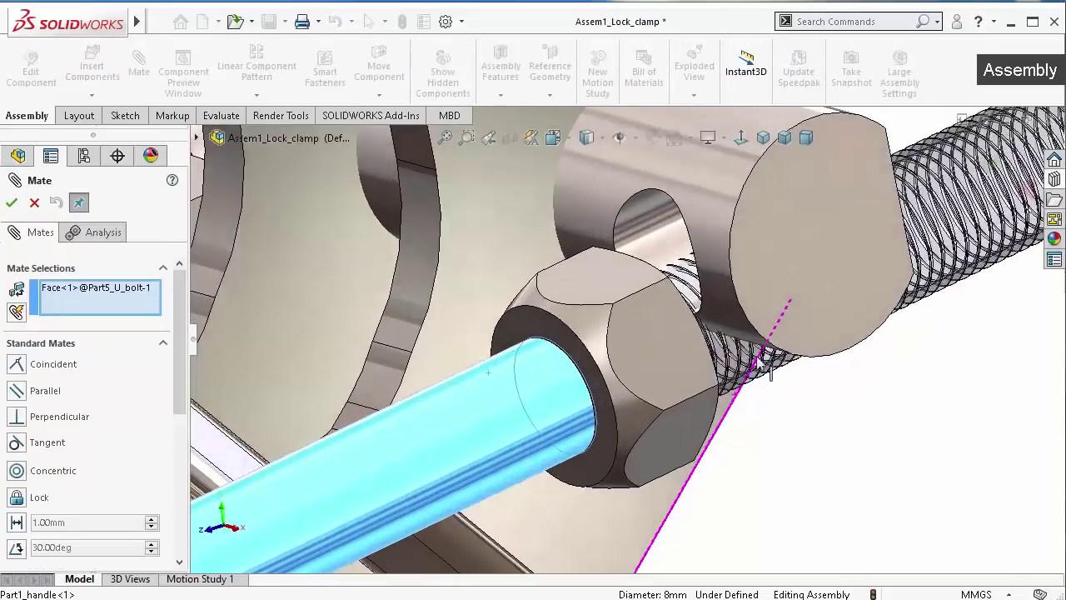
left_click(640, 227)
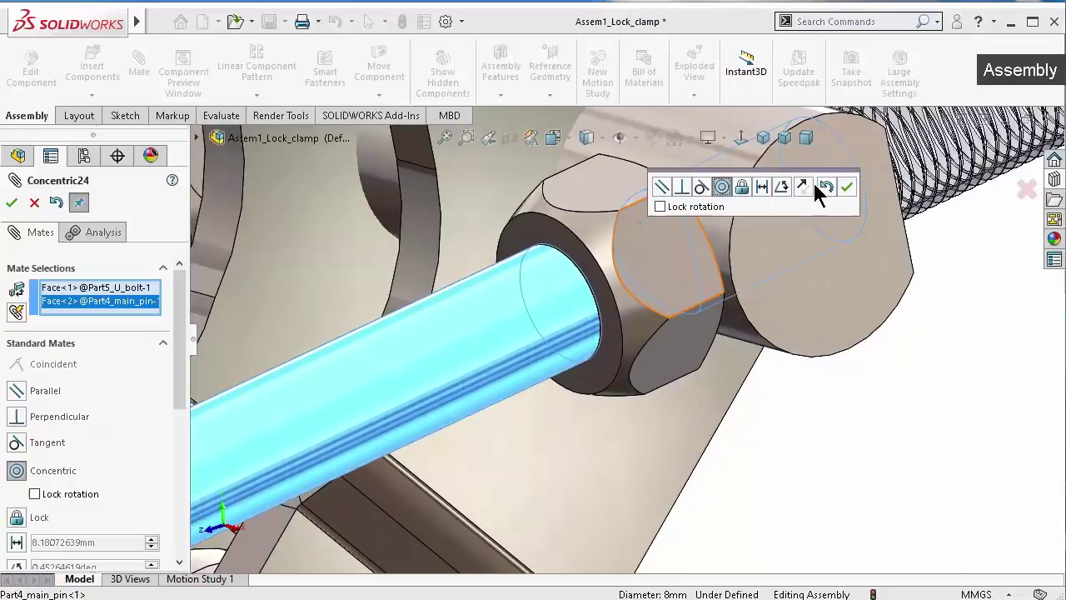
left_click(848, 185)
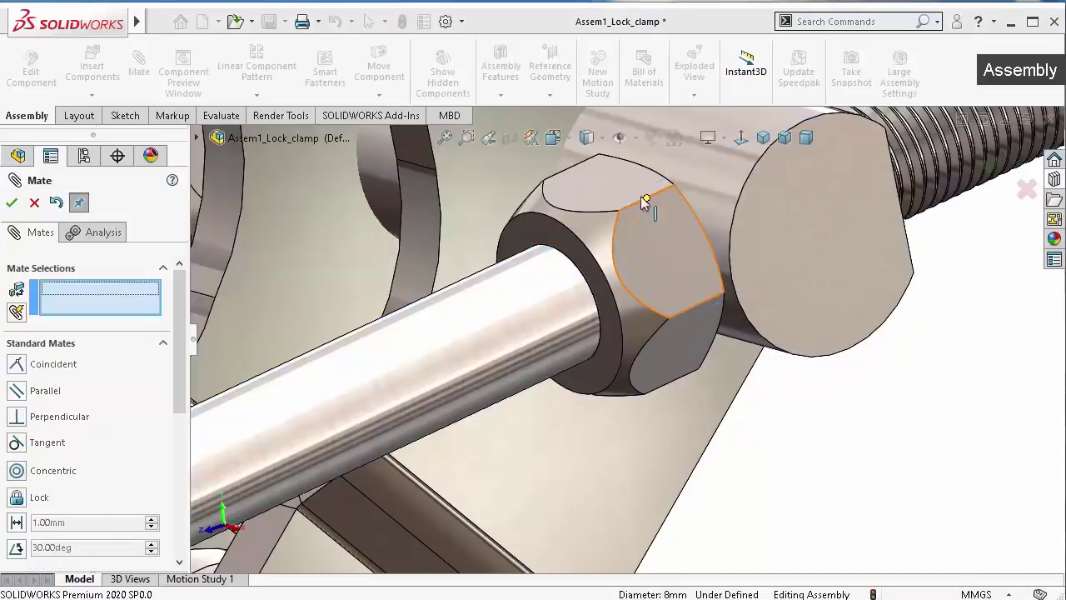
Make the U-bolt rod's face concentric with the main pin's hole, then close Mate
scroll(640, 195, "up", 3)
mouse_move(535, 200)
middle_mouse_down()
mouse_move(583, 210)
mouse_move(434, 280)
middle_mouse_up()
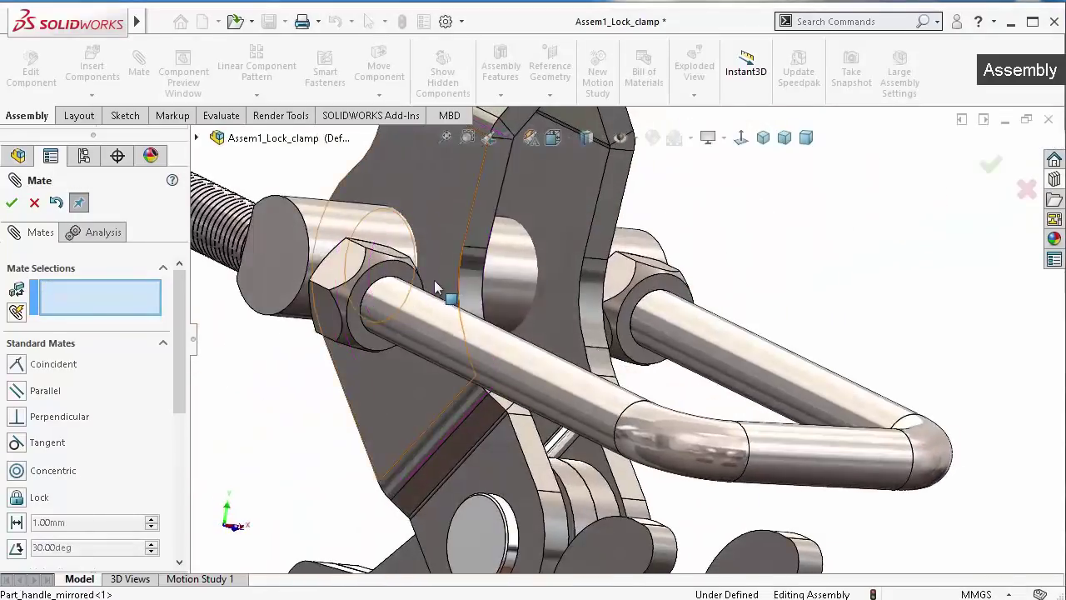
scroll(441, 329, "down", 4)
middle_click_drag(505, 351, 536, 387)
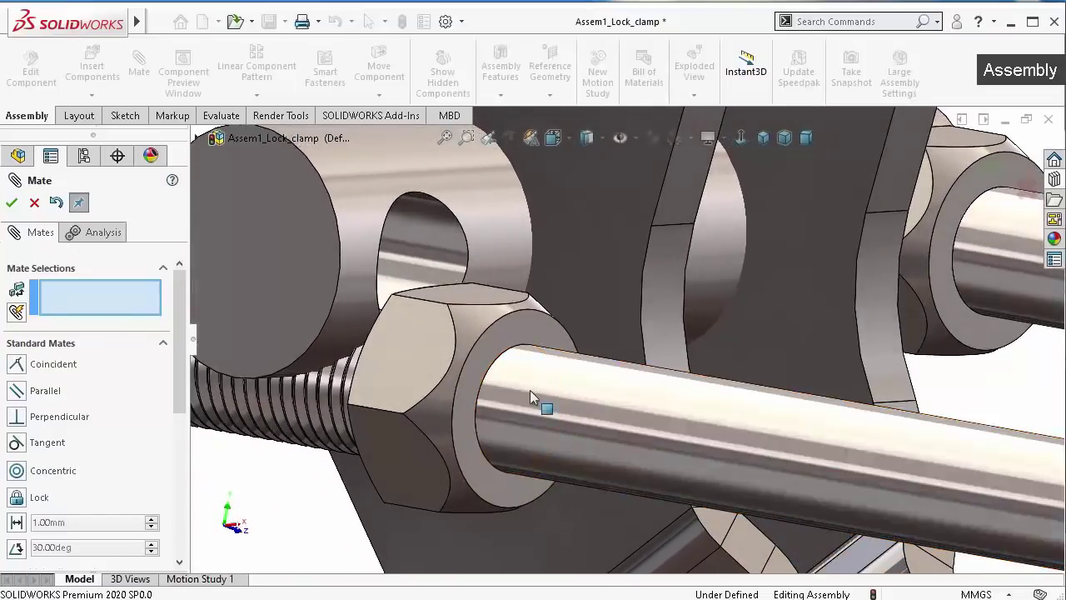
left_click(587, 388)
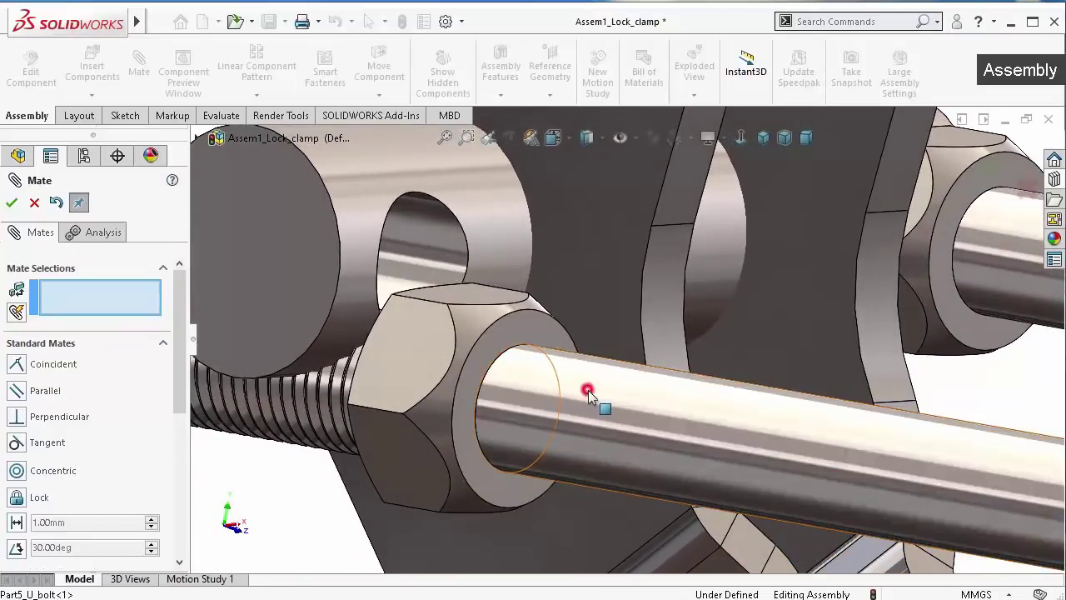
left_click(431, 241)
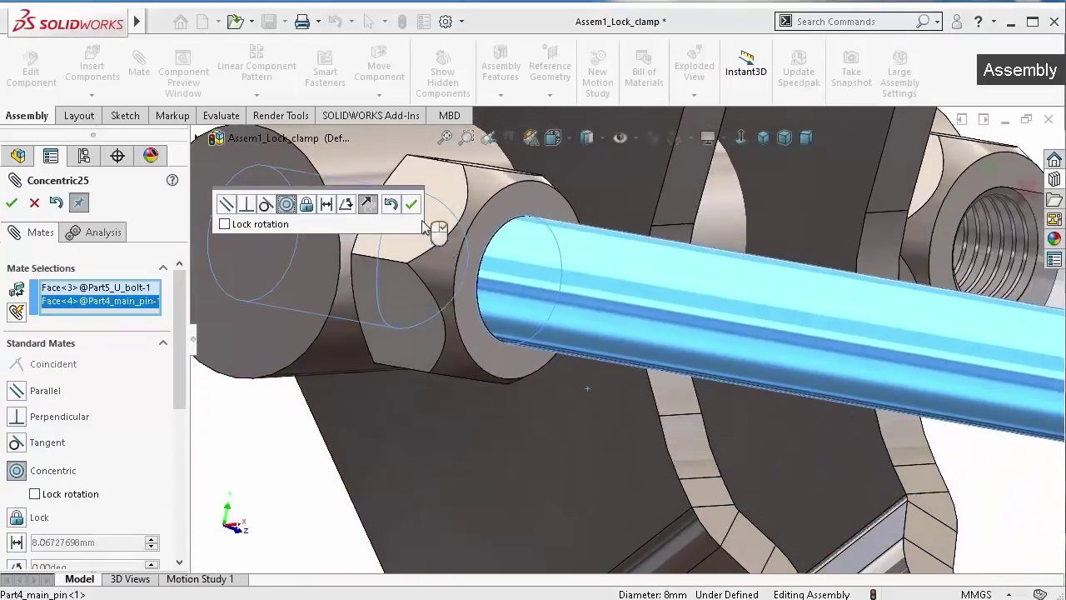
left_click(412, 205)
mouse_move(547, 245)
middle_mouse_down()
mouse_move(552, 269)
mouse_move(591, 238)
mouse_move(585, 340)
mouse_move(453, 203)
mouse_move(411, 219)
mouse_move(98, 203)
middle_mouse_up()
left_click(10, 203)
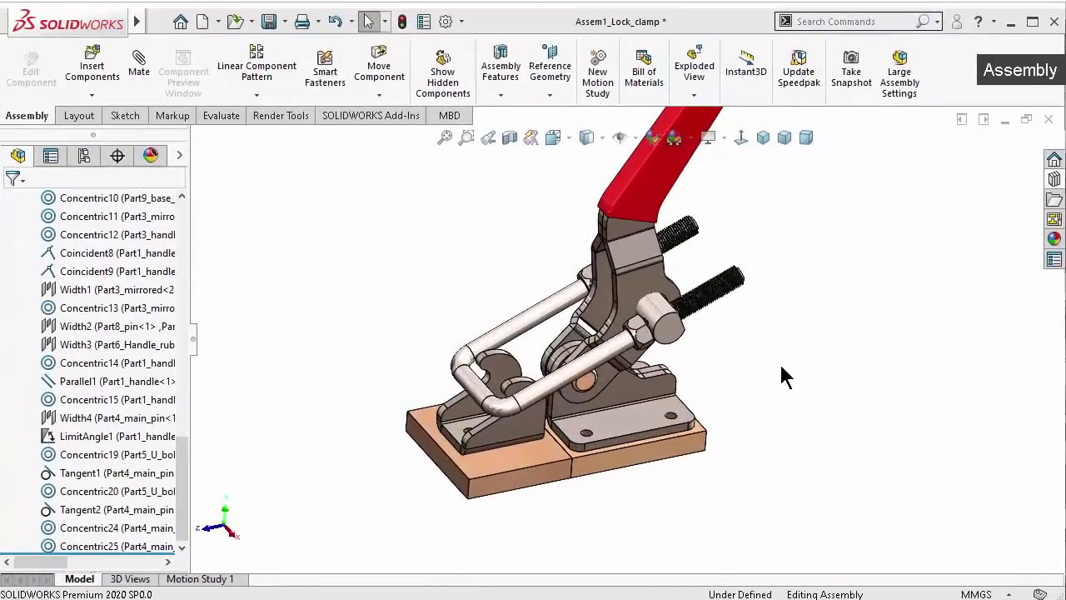
Collapse the main pin and mates folders in the design tree
mouse_move(782, 376)
middle_mouse_down()
mouse_move(818, 371)
mouse_move(702, 340)
middle_mouse_up()
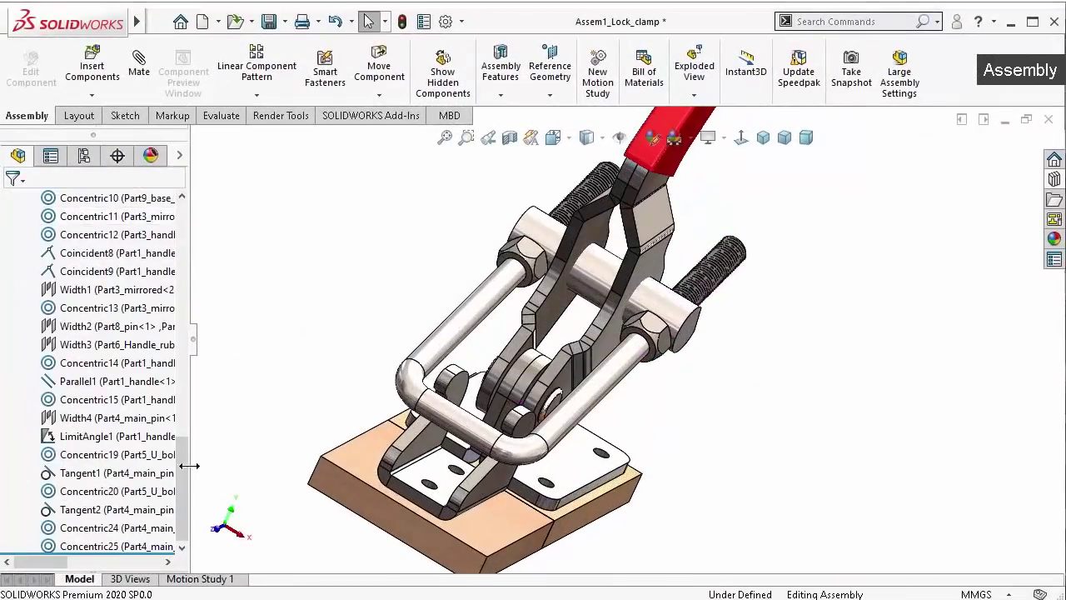
left_click_drag(181, 466, 184, 225)
scroll(28, 412, "down", 2)
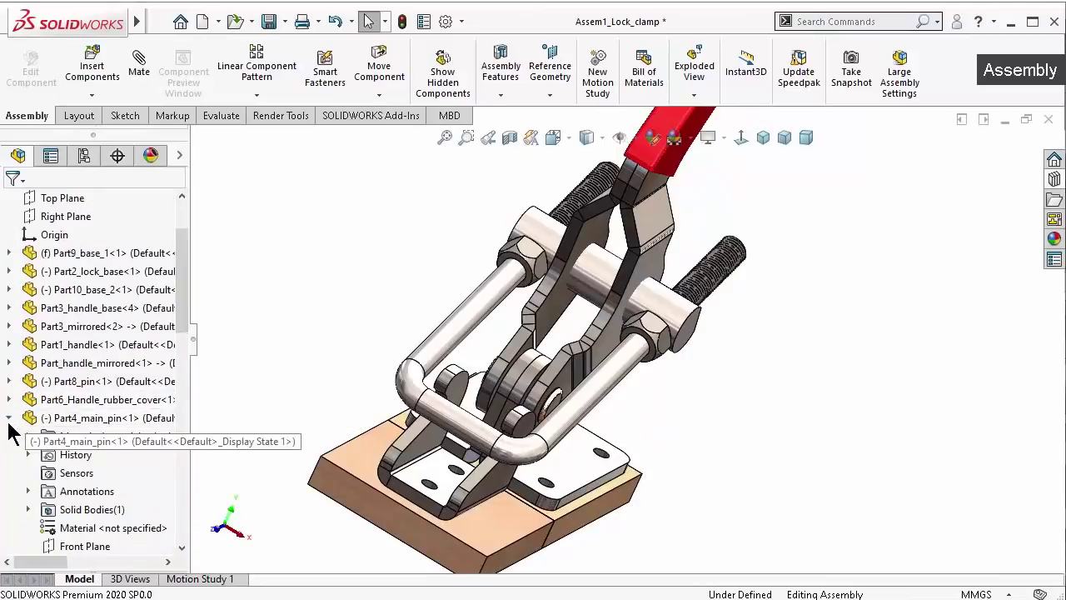
left_click(8, 418)
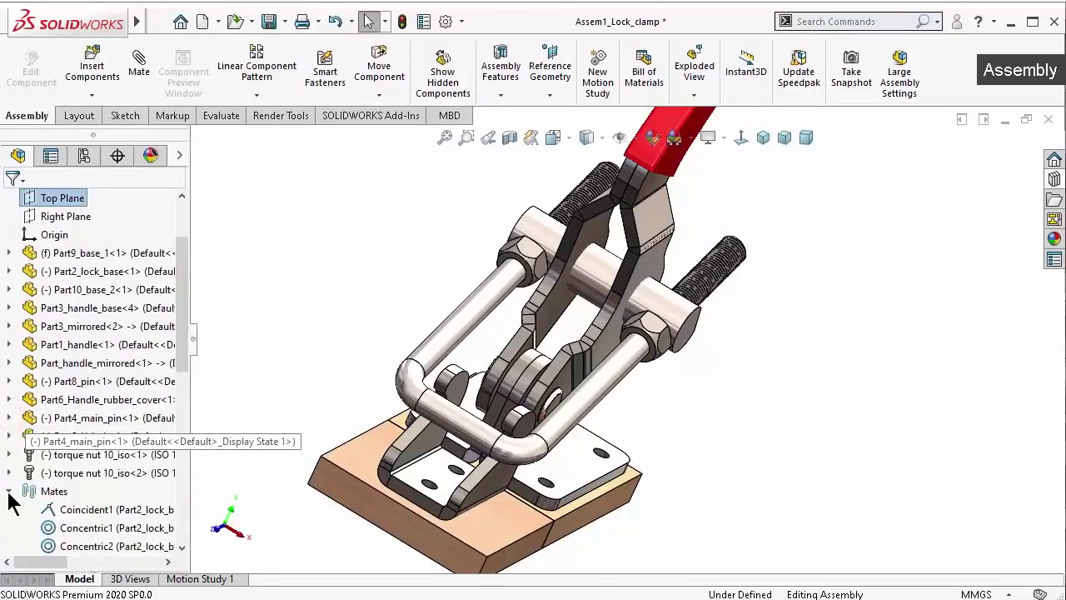
left_click(8, 491)
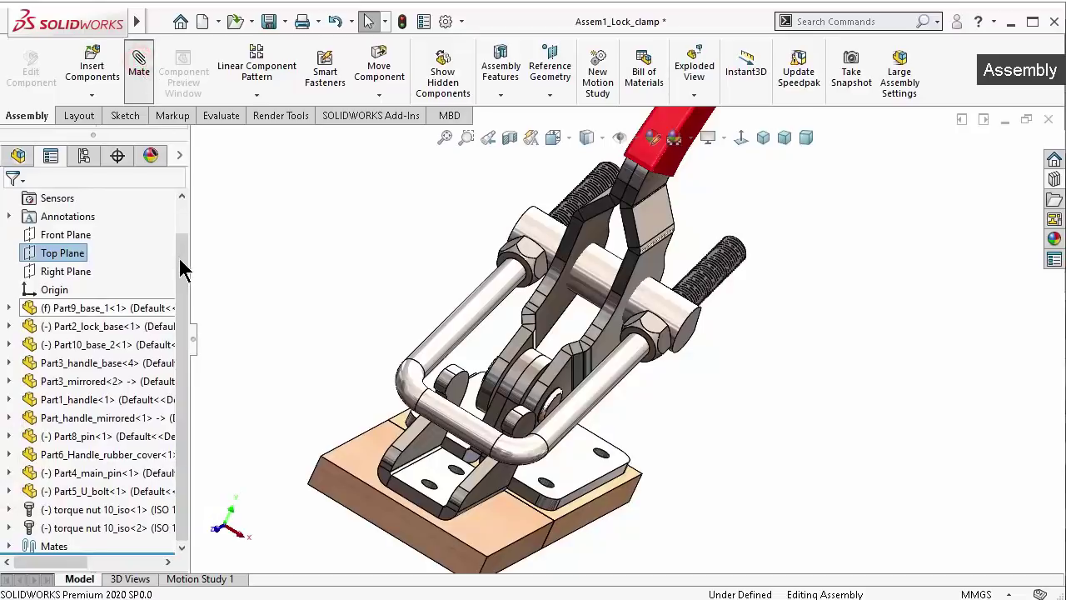
scroll(673, 314, "down", 3)
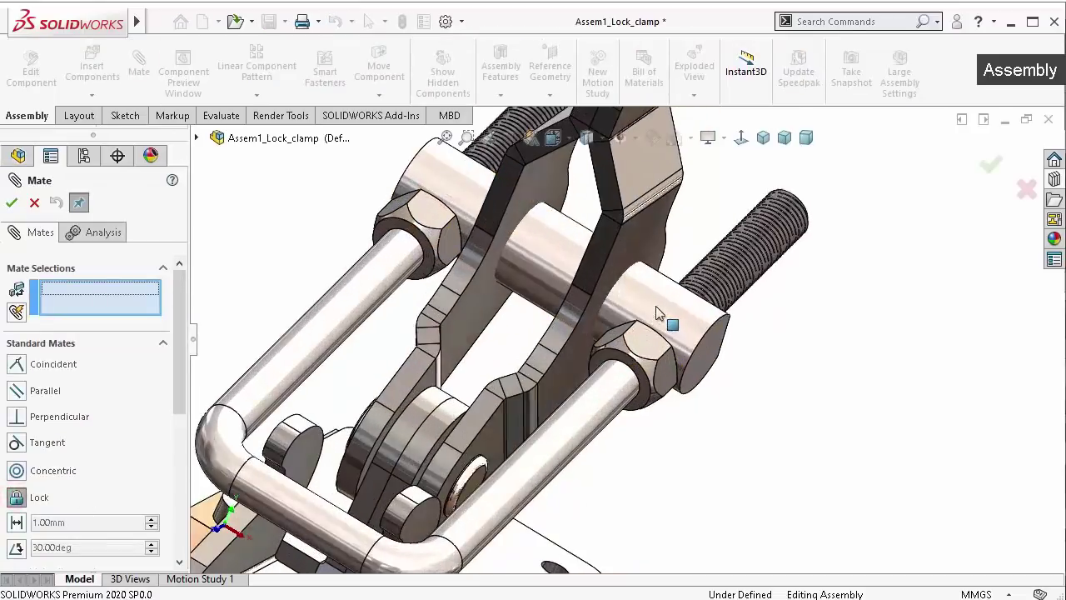
scroll(651, 355, "down", 3)
Add Lock mates fixing torque nut 1 and torque nut 2 to the U-bolt
left_click(639, 357)
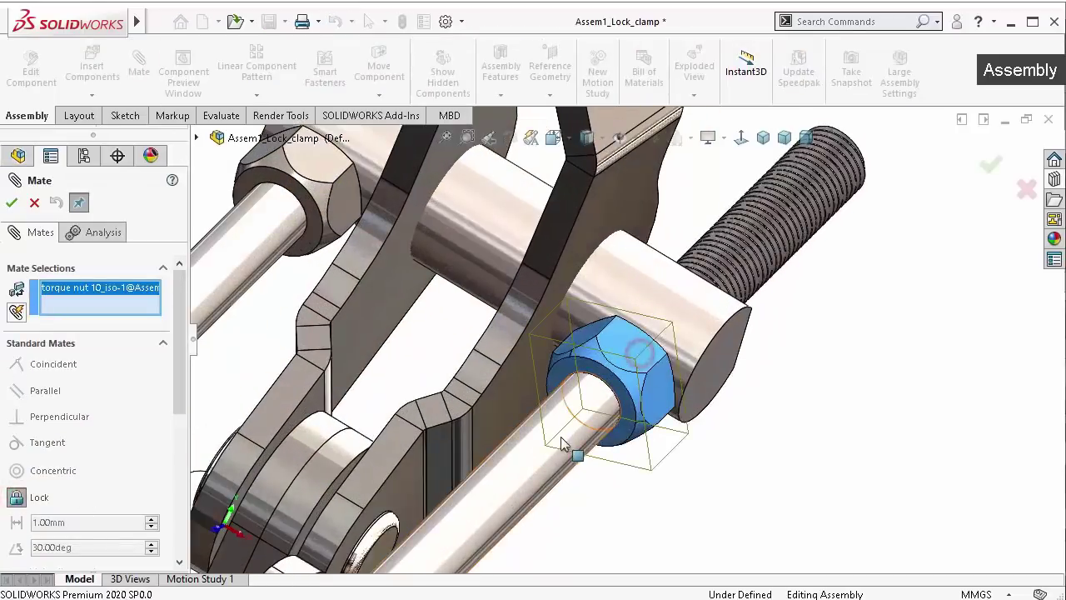
left_click(529, 468)
left_click(508, 498)
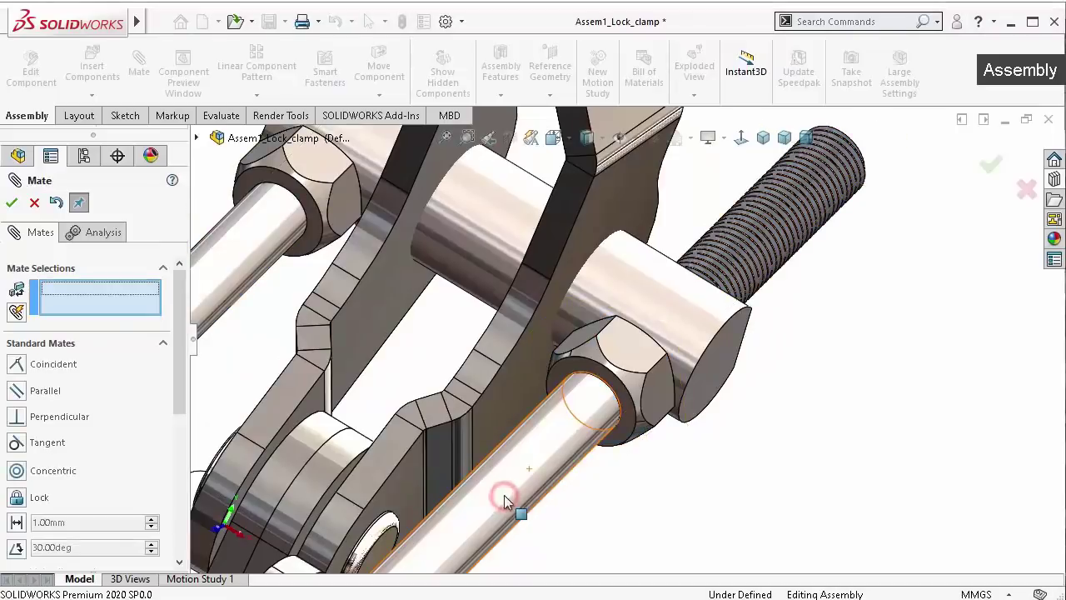
left_click(315, 166)
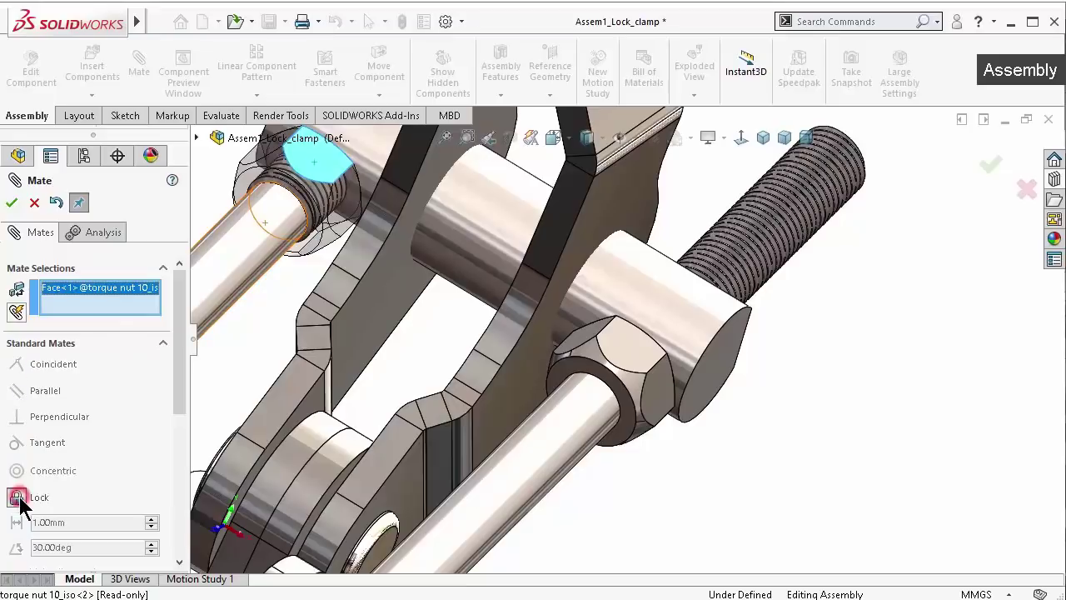
left_click(244, 229)
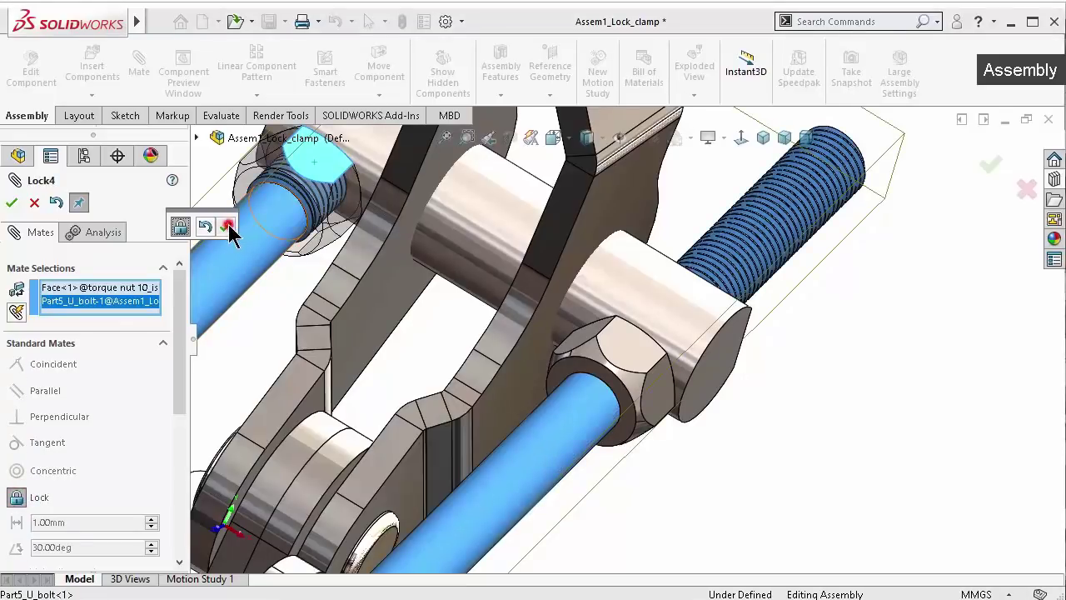
left_click(228, 224)
left_click(12, 203)
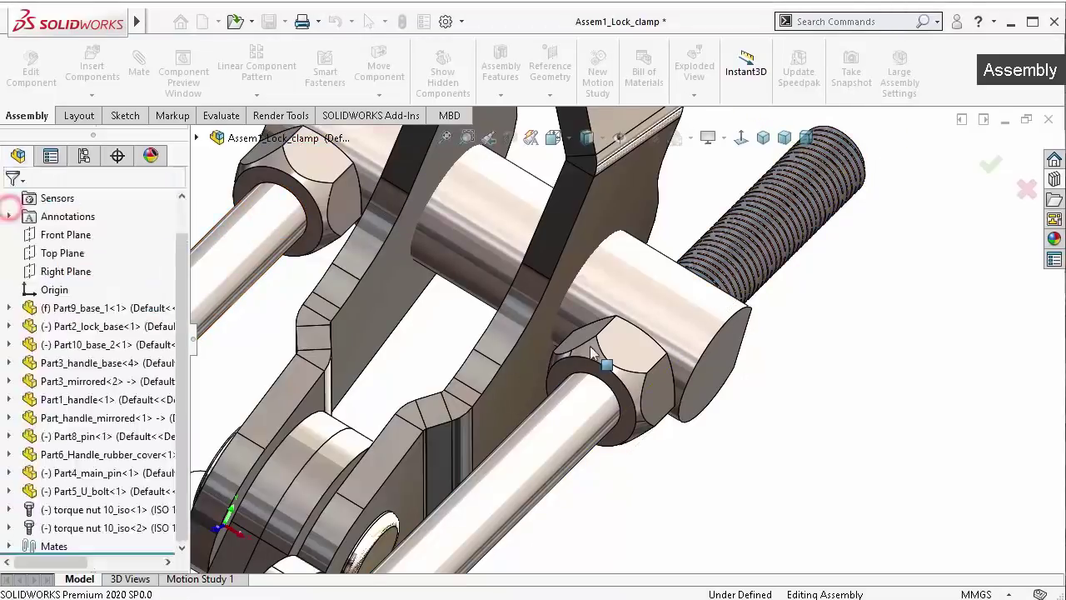
Drag the torque nut and handle to swing the clamp linkage and test motion
middle_click_drag(703, 394, 611, 354)
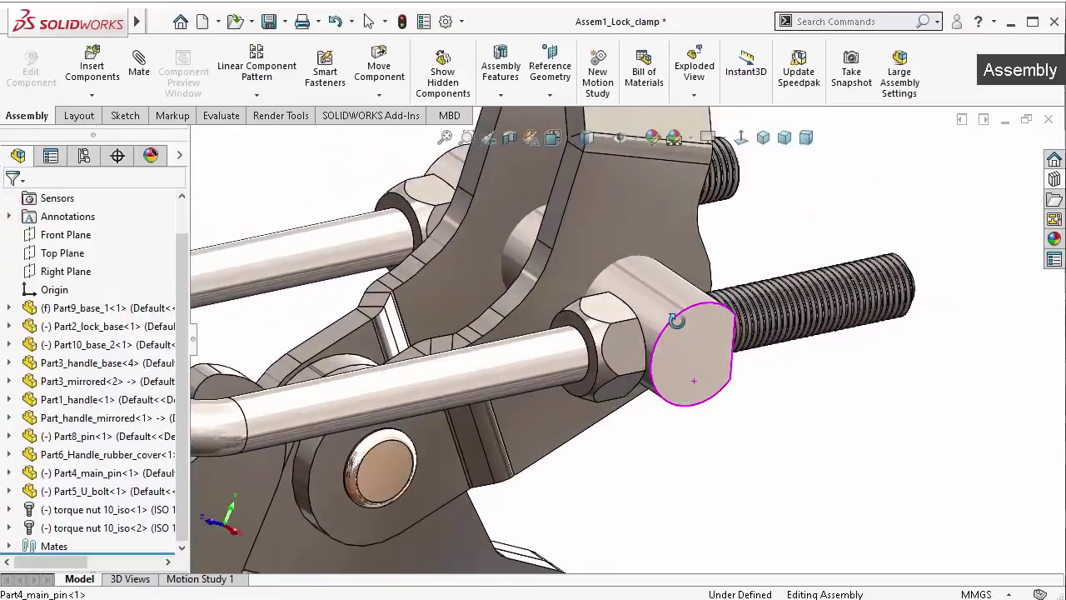
left_click(610, 354)
mouse_move(611, 354)
left_mouse_down()
mouse_move(527, 252)
mouse_move(575, 300)
left_mouse_up()
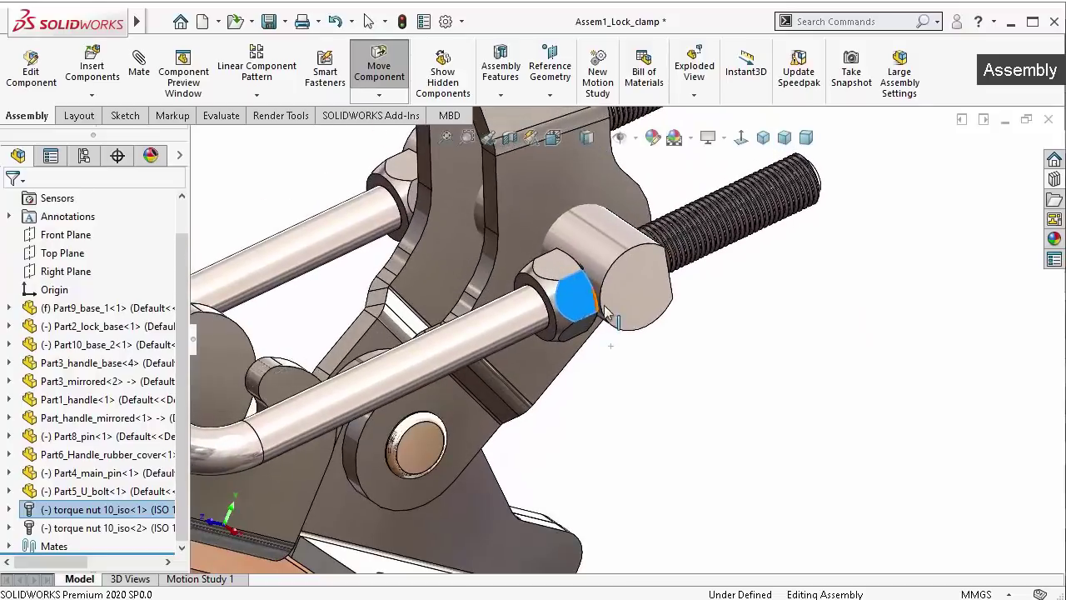
key("Escape")
mouse_move(575, 300)
middle_mouse_down()
mouse_move(603, 337)
mouse_move(573, 282)
middle_mouse_up()
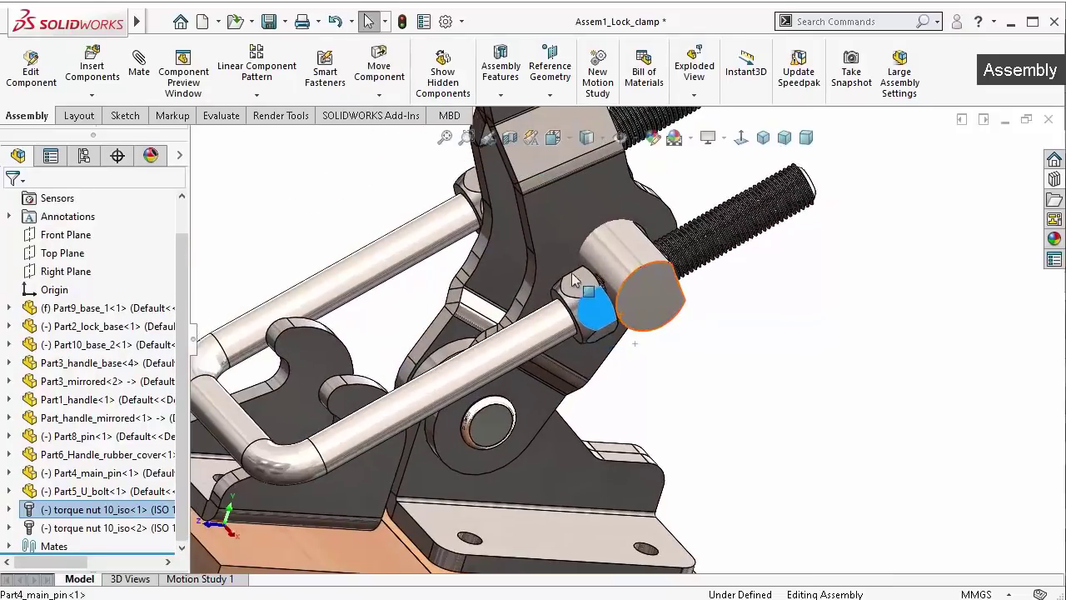
mouse_move(578, 255)
left_mouse_down()
mouse_move(663, 250)
mouse_move(573, 331)
left_mouse_up()
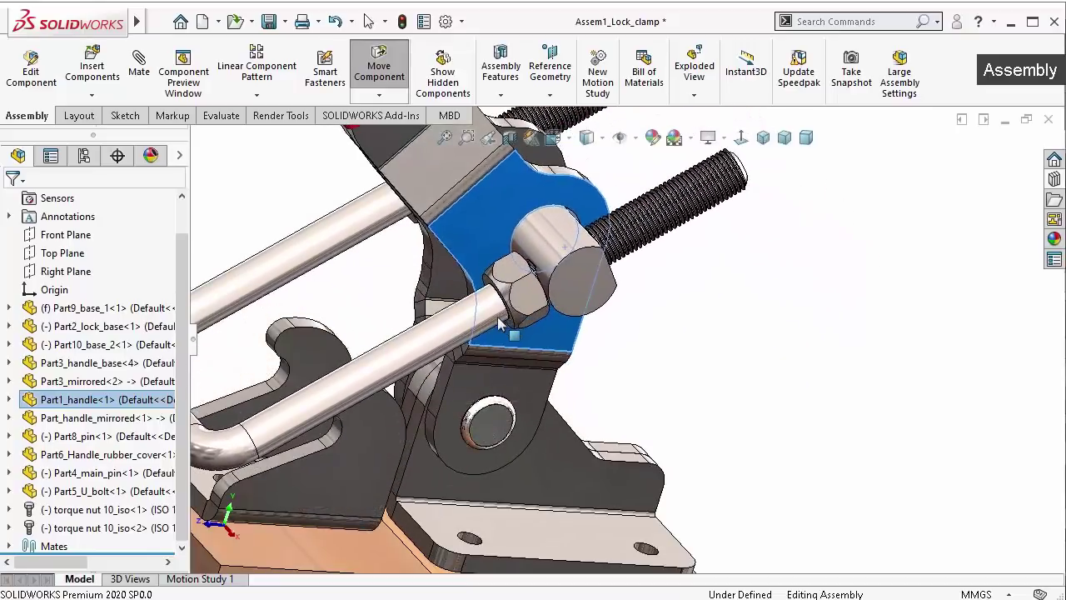
key("Escape")
Bring up Insert Components from the Assembly tab
scroll(573, 331, "up", 5)
mouse_move(573, 332)
middle_mouse_down()
mouse_move(555, 283)
mouse_move(575, 309)
middle_mouse_up()
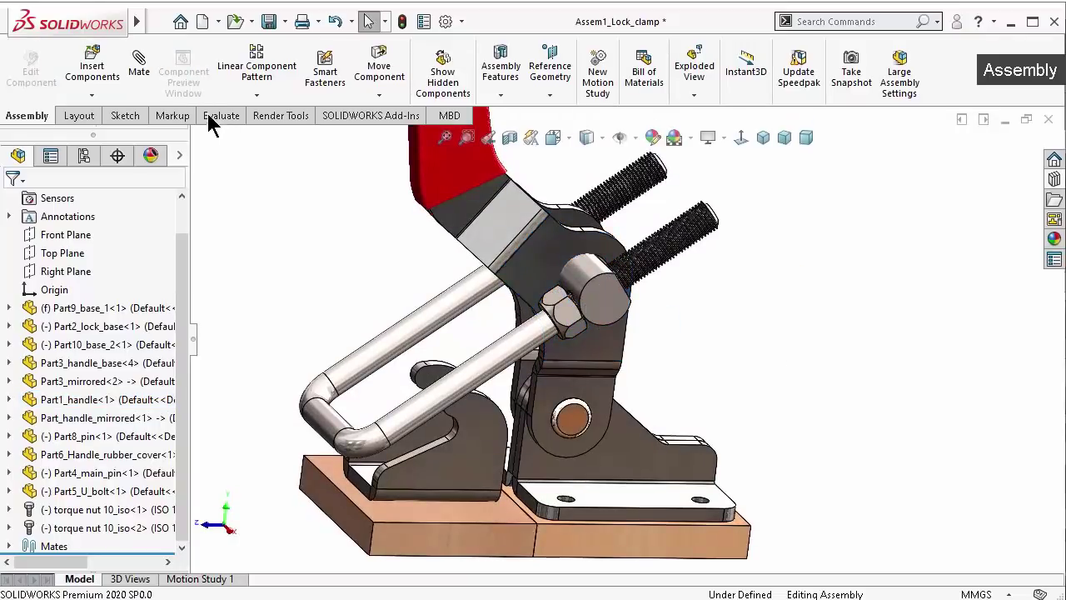
left_click(80, 61)
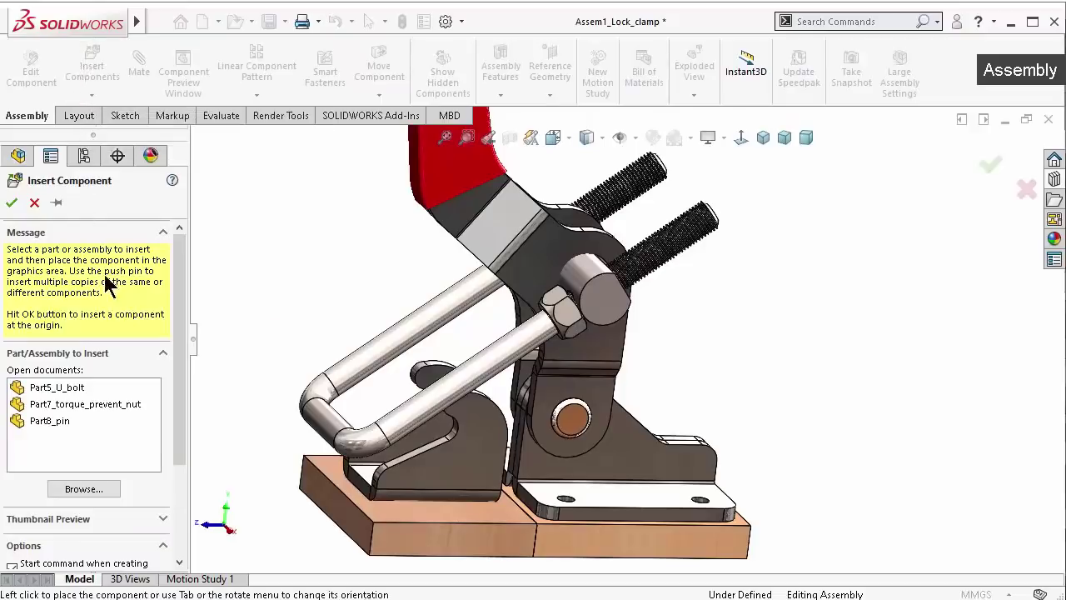
Place Part7_torque_prevent_nut right of the clamp, then cancel inserting a U-bolt
left_click(131, 408)
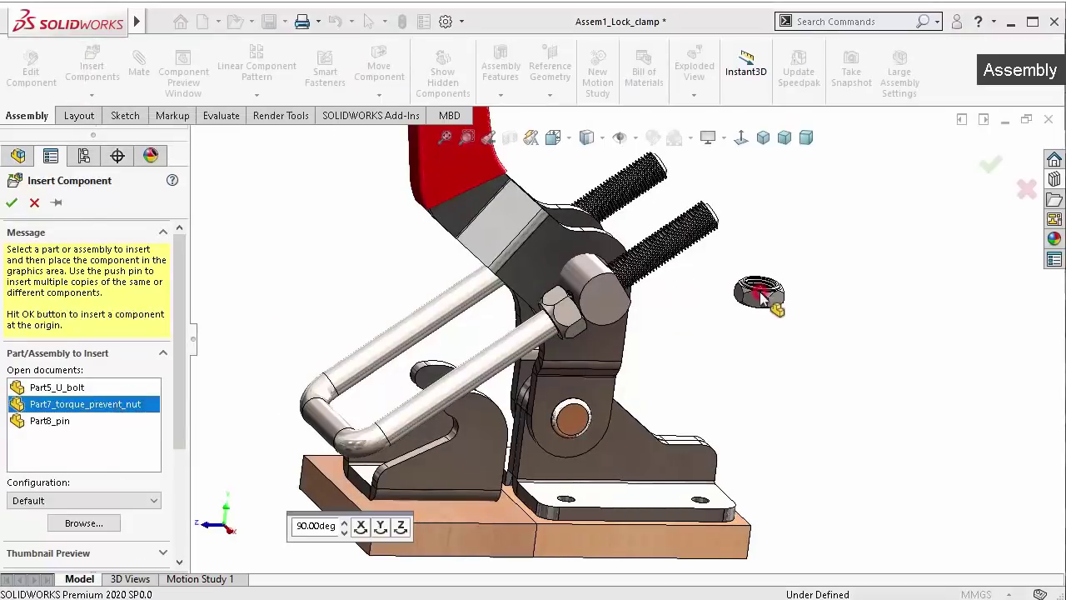
left_click(761, 293)
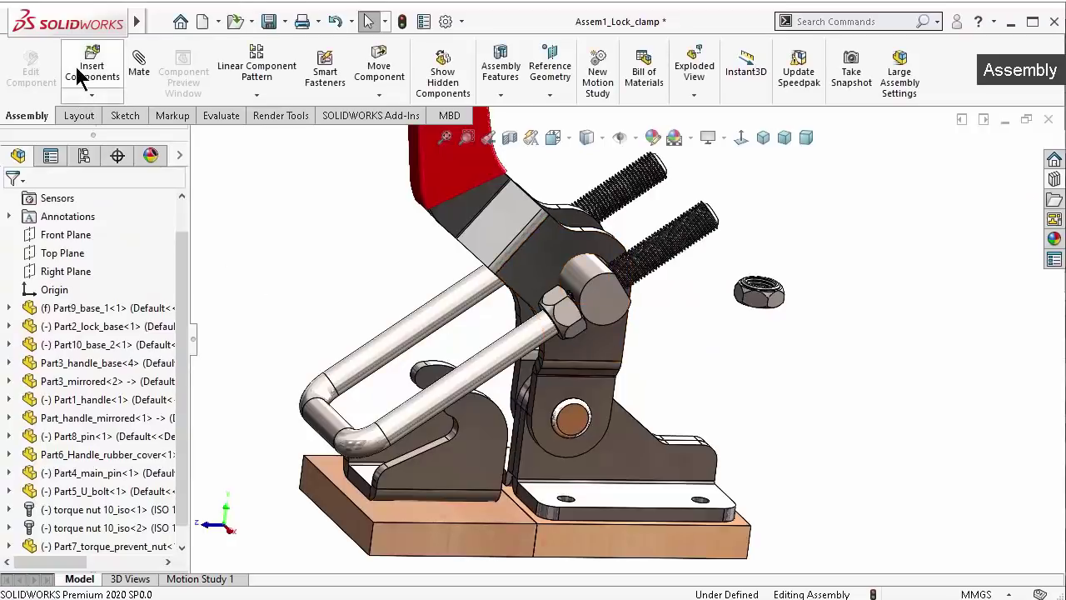
left_click(80, 73)
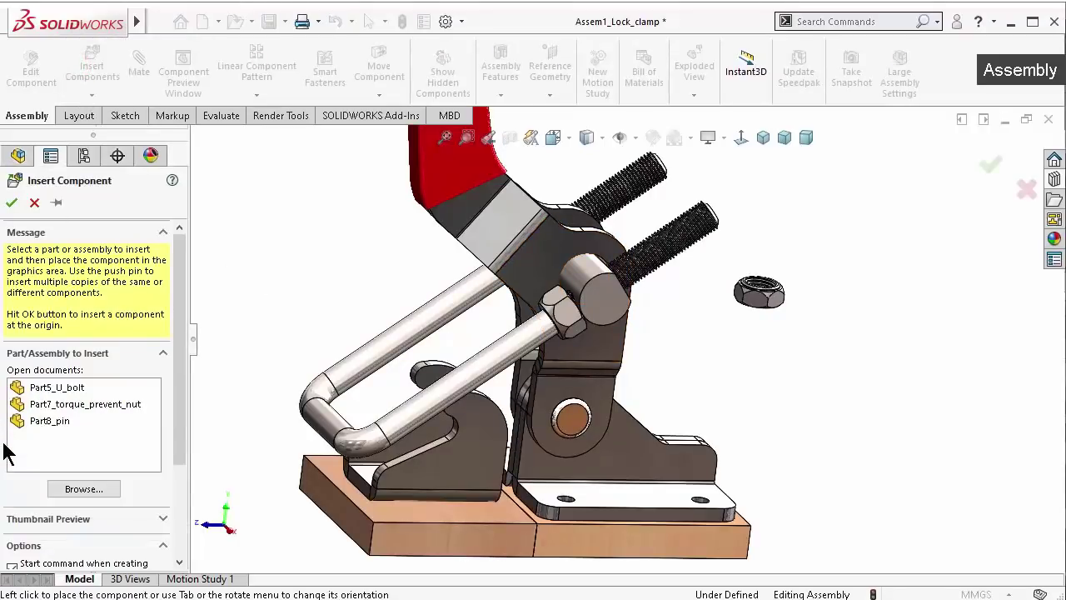
left_click(52, 389)
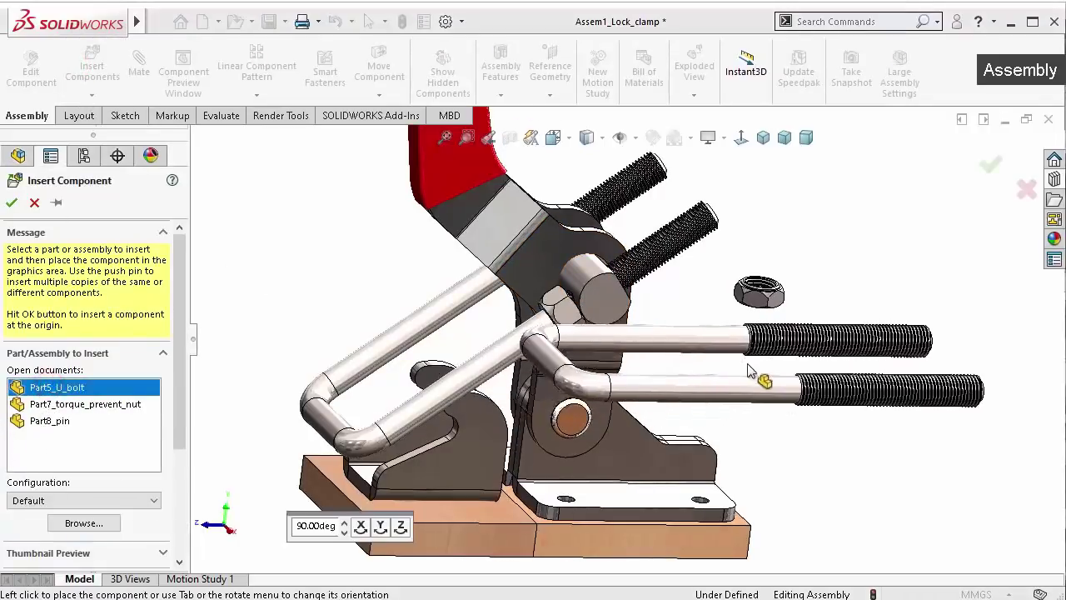
left_click(34, 203)
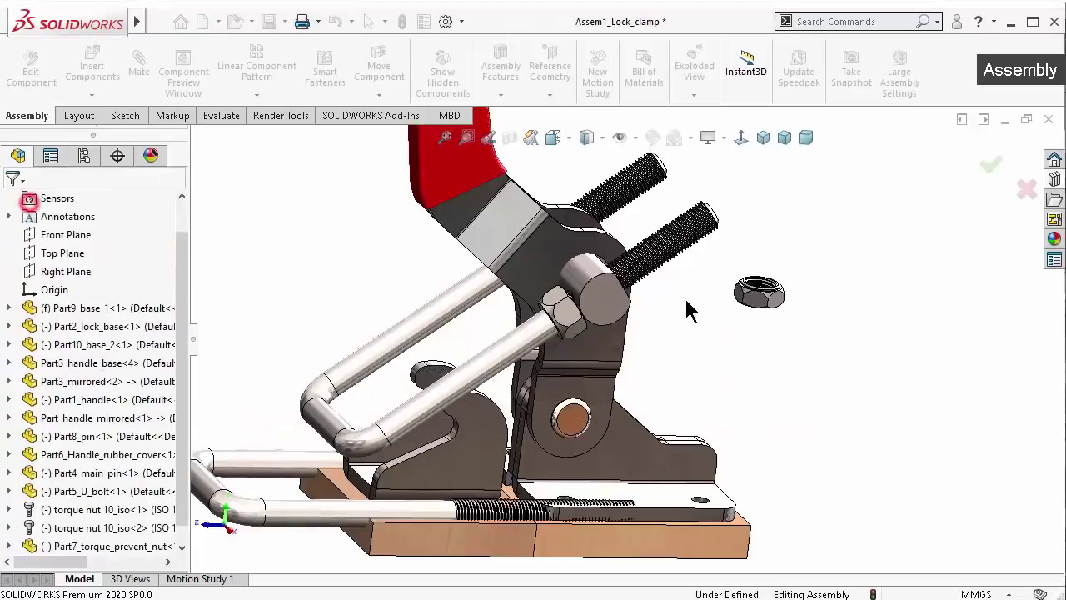
Move the nut further right and place a second nut copy below it
left_click(775, 307)
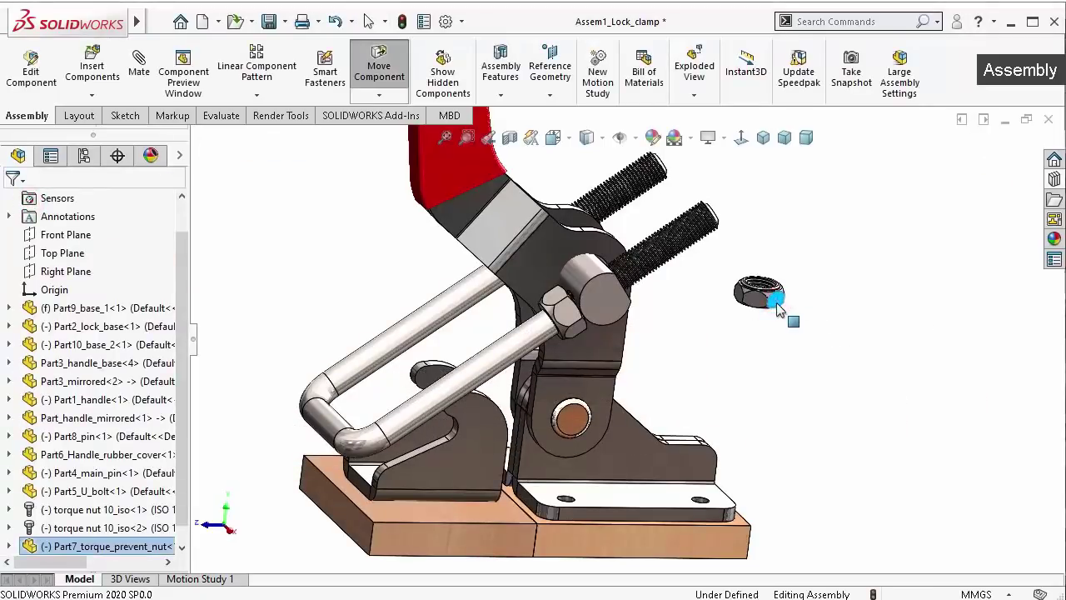
left_click_drag(775, 307, 875, 320)
left_click(823, 340)
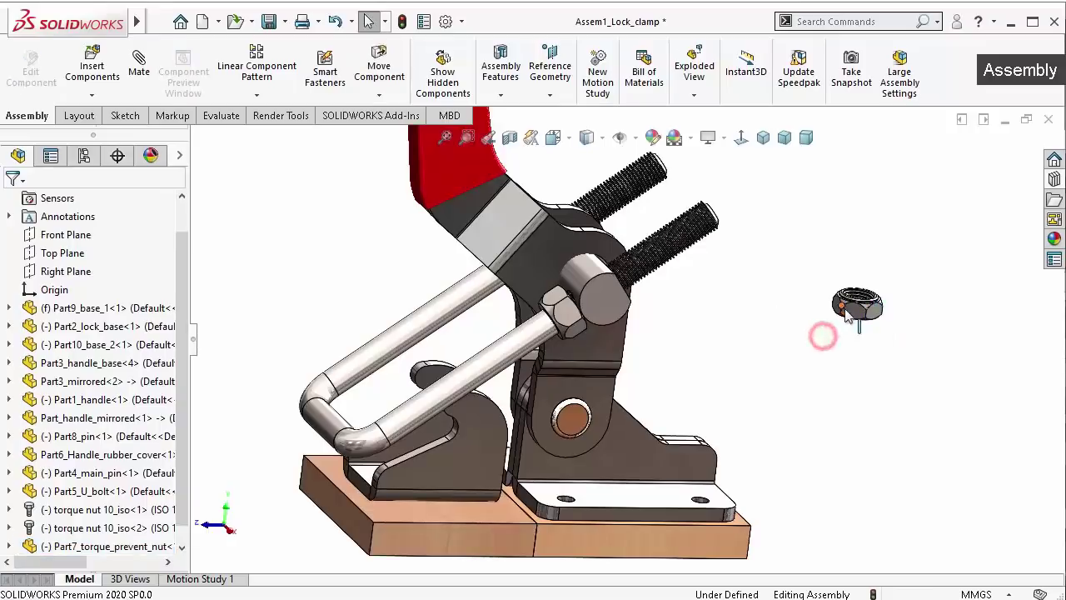
left_click(916, 368)
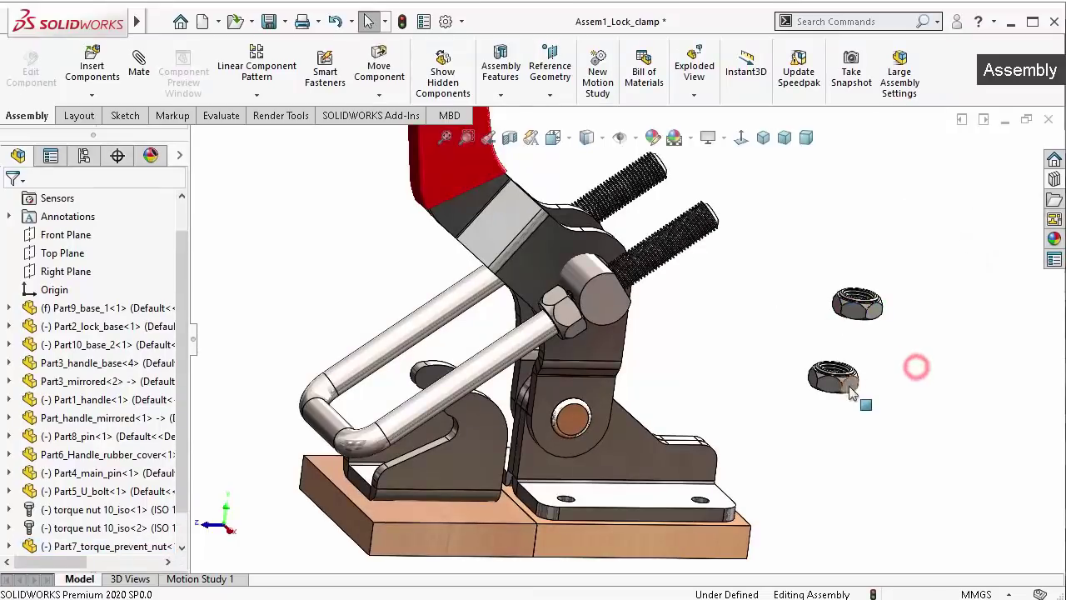
scroll(851, 391, "down", 2)
Mate the nut's circular edge concentric to the U-bolt end edge
scroll(825, 333, "down", 2)
scroll(829, 356, "down", 2)
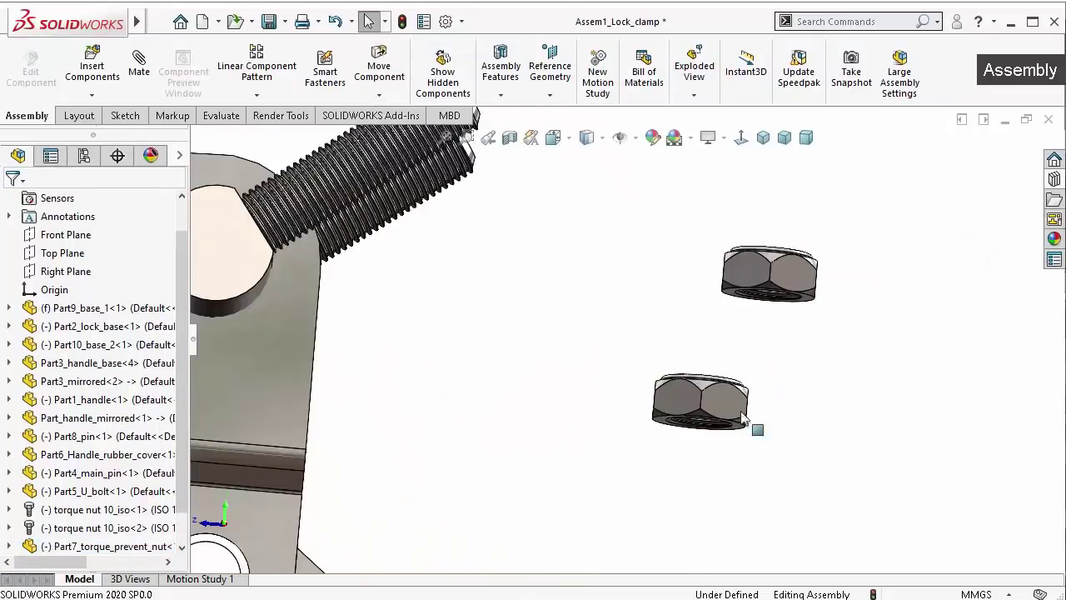
scroll(724, 426, "down", 2)
scroll(687, 367, "down", 2)
scroll(637, 450, "down", 2)
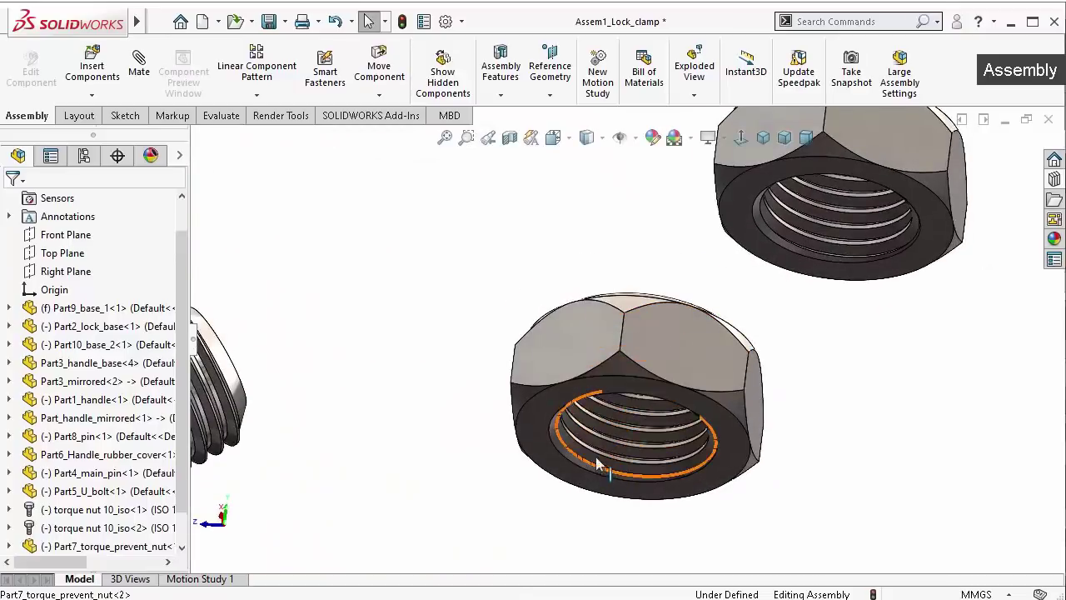
scroll(608, 433, "down", 1)
left_click(629, 358)
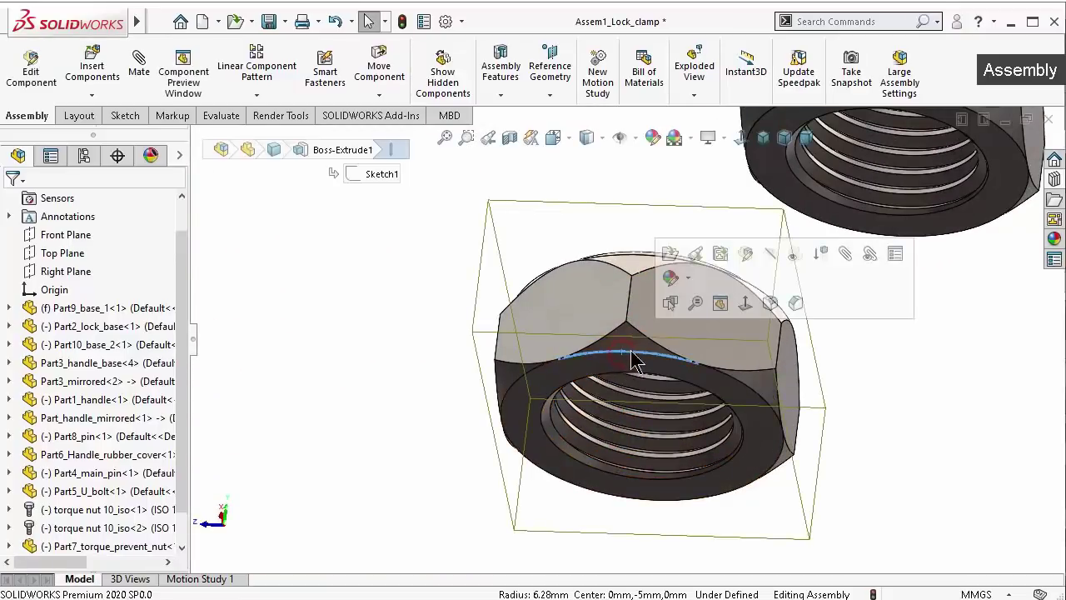
left_click(839, 254)
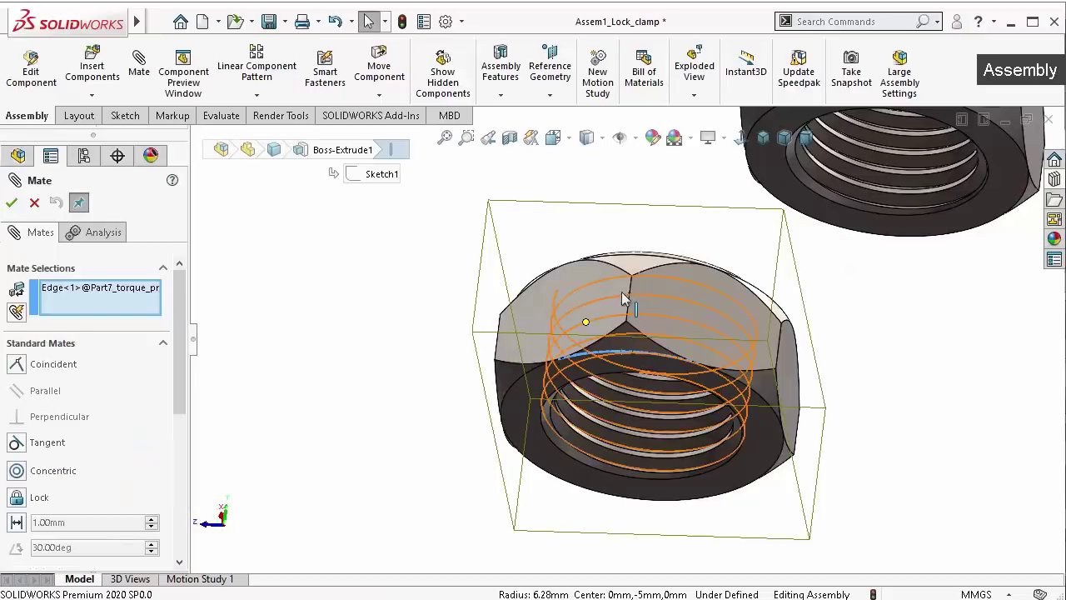
scroll(440, 295, "up", 3)
scroll(446, 308, "up", 2)
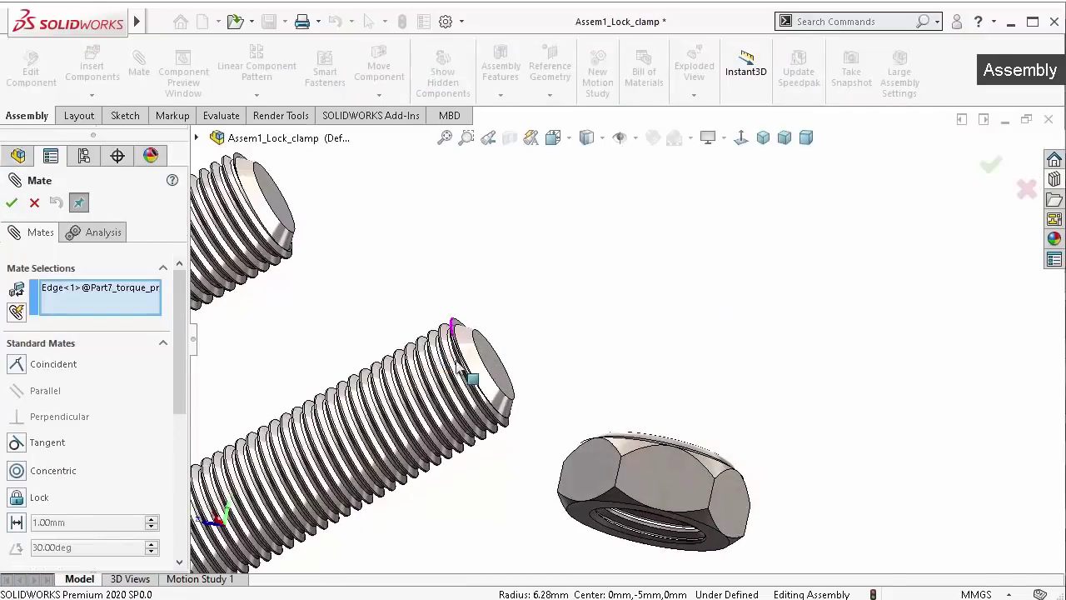
left_click(486, 369)
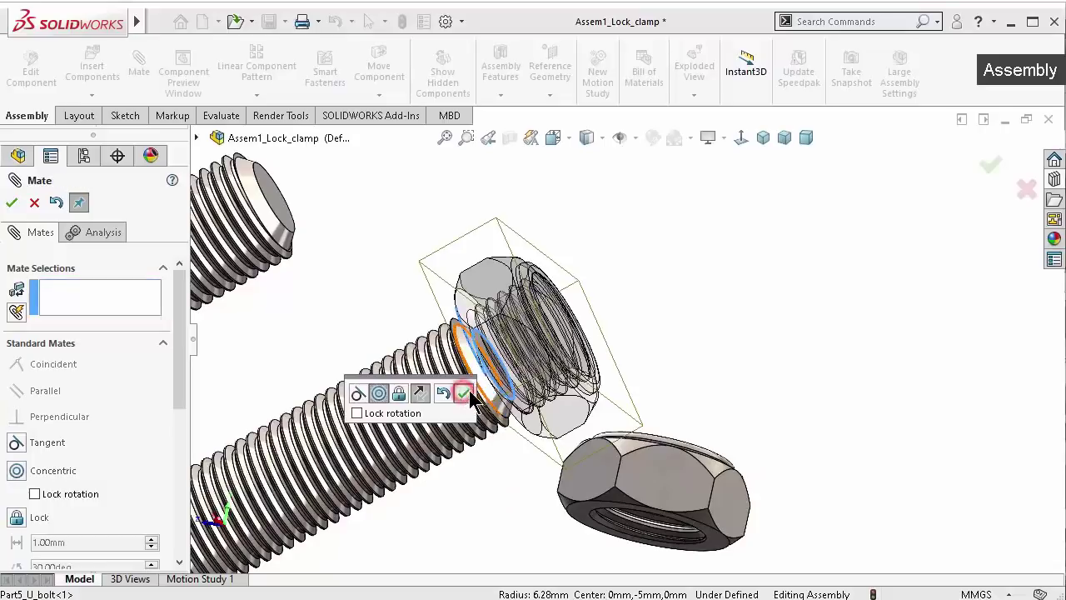
left_click(463, 393)
Add a Concentric mate between the nut's top edge and the U-bolt end, then exit Mate
scroll(742, 466, "down", 3)
scroll(746, 400, "down", 2)
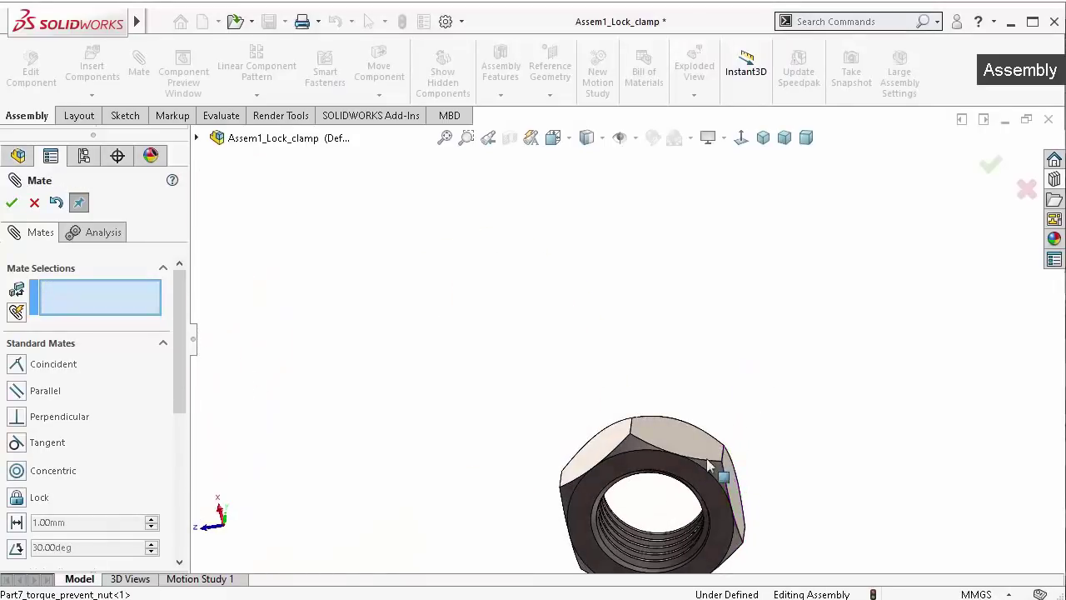
left_click(643, 455)
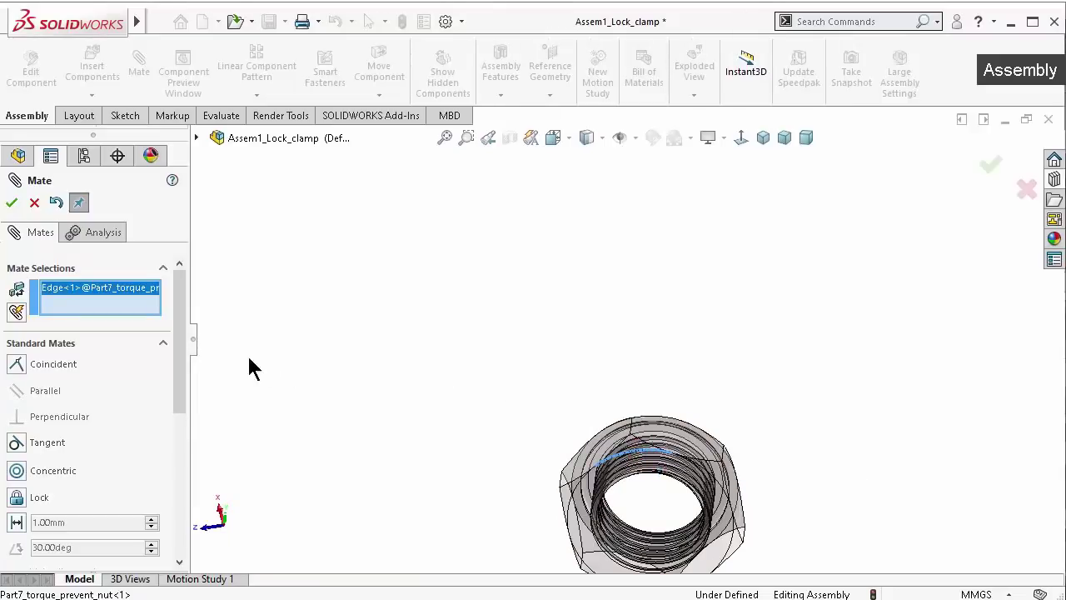
scroll(449, 374, "up", 2)
scroll(333, 408, "up", 1)
scroll(417, 412, "up", 2)
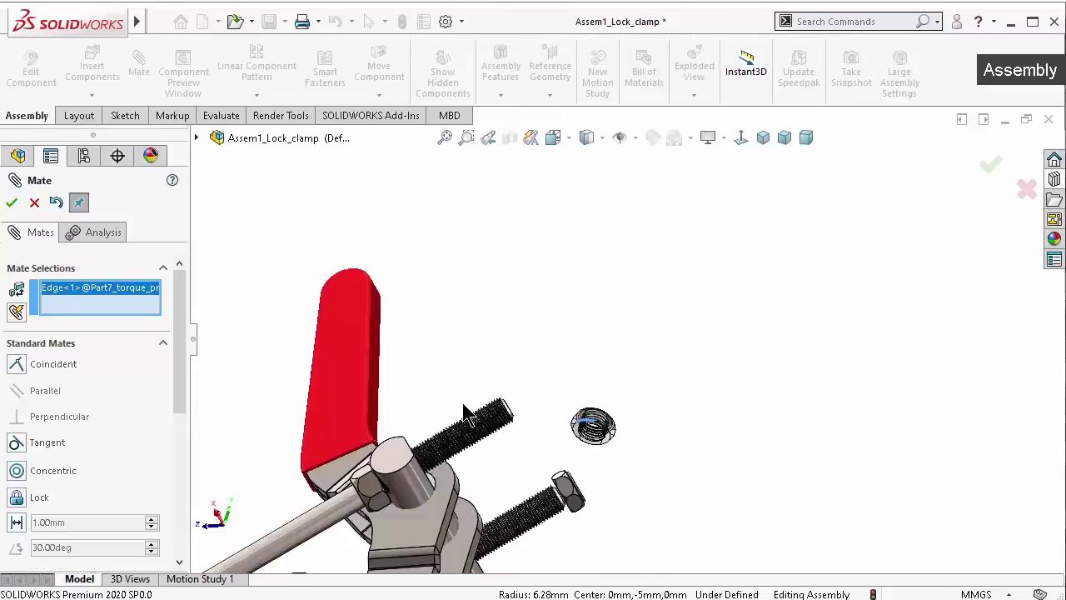
scroll(500, 416, "up", 2)
scroll(537, 414, "down", 2)
scroll(554, 391, "down", 2)
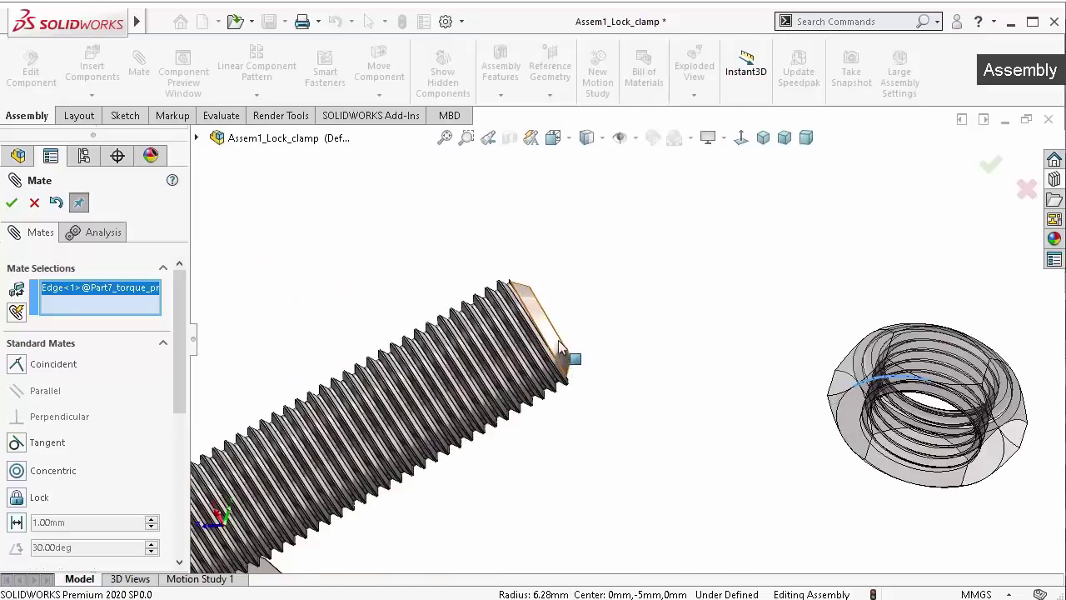
left_click(558, 339)
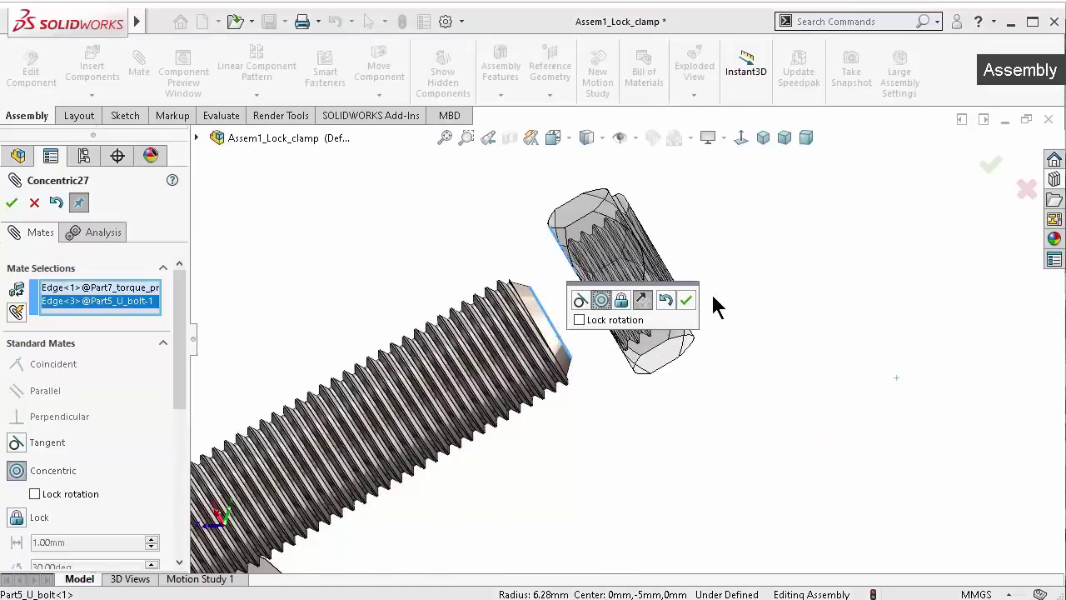
left_click(695, 301)
mouse_move(781, 392)
middle_mouse_down()
mouse_move(808, 440)
mouse_move(955, 221)
mouse_move(792, 417)
middle_mouse_up()
scroll(698, 473, "up", 3)
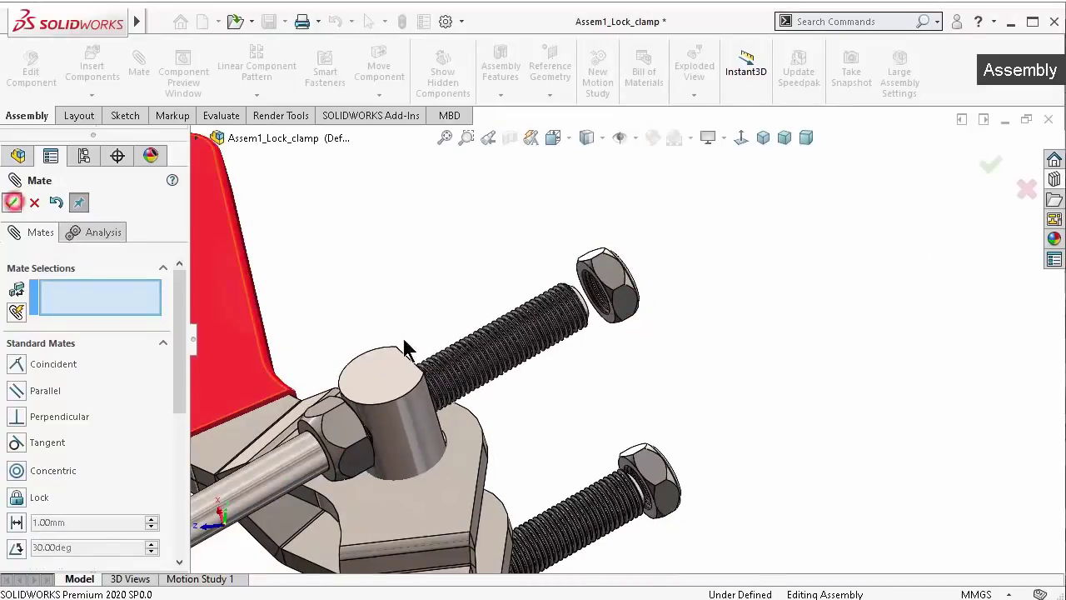
key("Escape")
Move the nut onto the bolt end and swing the clamp handle about the main pin
left_click_drag(621, 310, 574, 323)
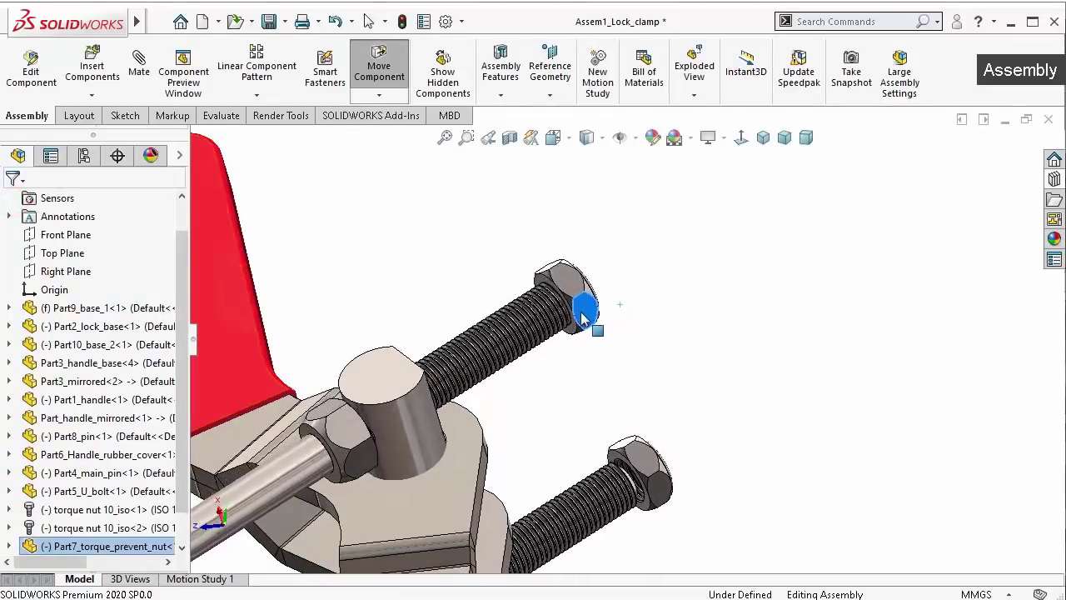
mouse_move(576, 324)
middle_mouse_down()
mouse_move(612, 308)
mouse_move(627, 356)
mouse_move(583, 424)
mouse_move(459, 414)
middle_mouse_up()
left_click(626, 356)
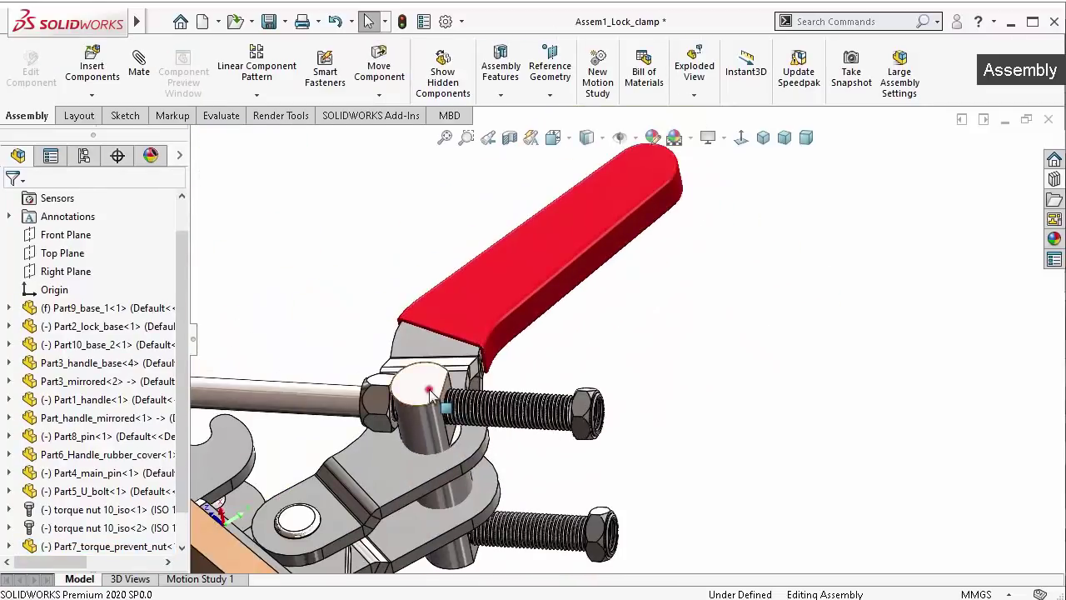
left_click(429, 391)
left_click(601, 339)
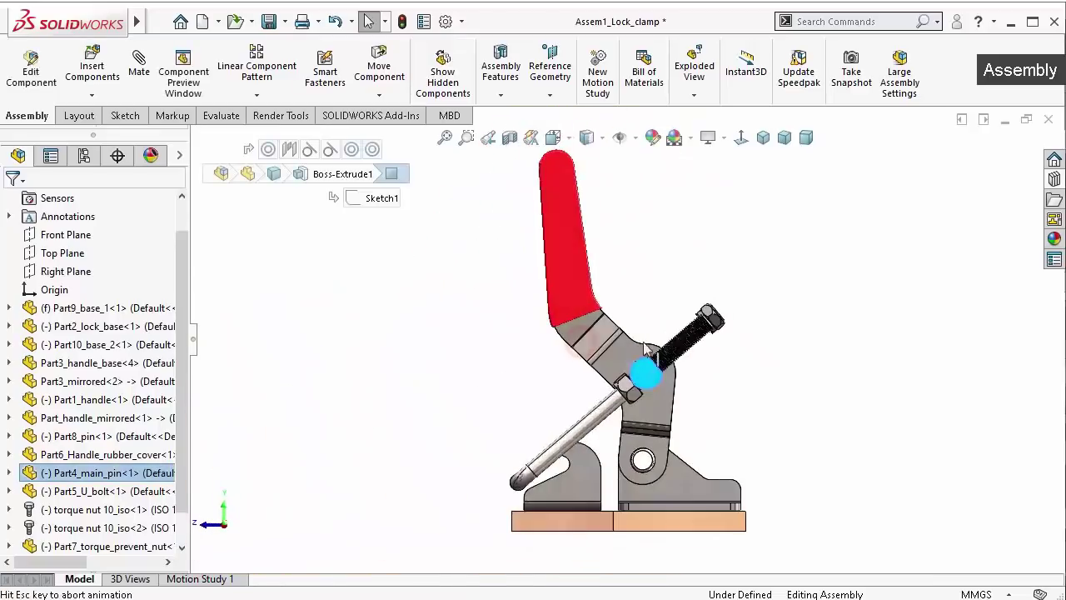
left_click(733, 329)
scroll(732, 329, "down", 4)
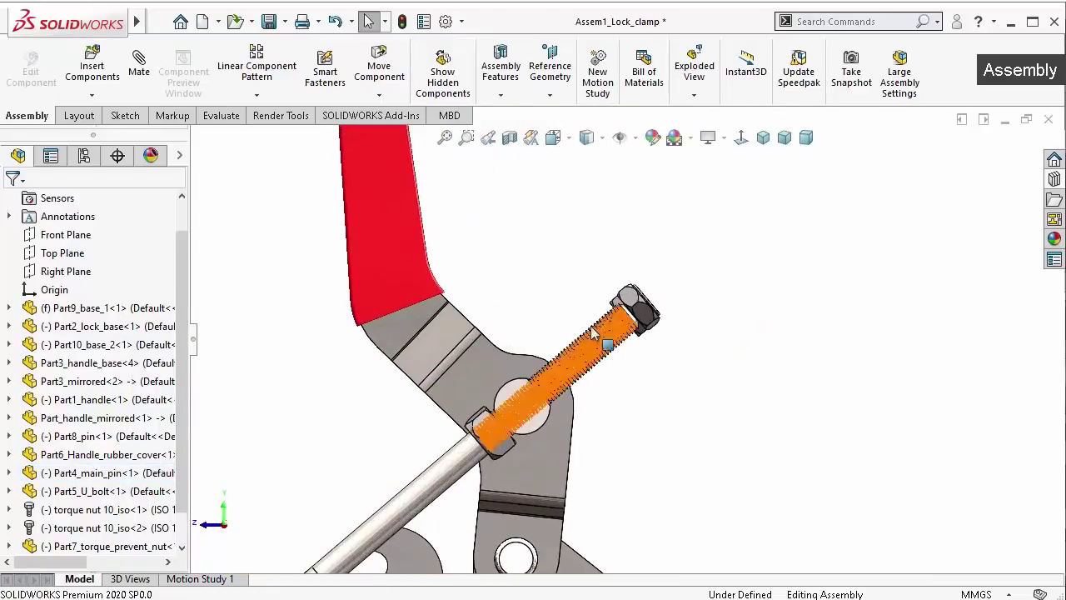
left_click(483, 360)
mouse_move(483, 360)
left_mouse_down()
mouse_move(539, 363)
mouse_move(515, 361)
mouse_move(552, 276)
left_mouse_up()
key("Escape")
Slide the torque-prevent nut down the U-bolt threads
scroll(684, 323, "down", 5)
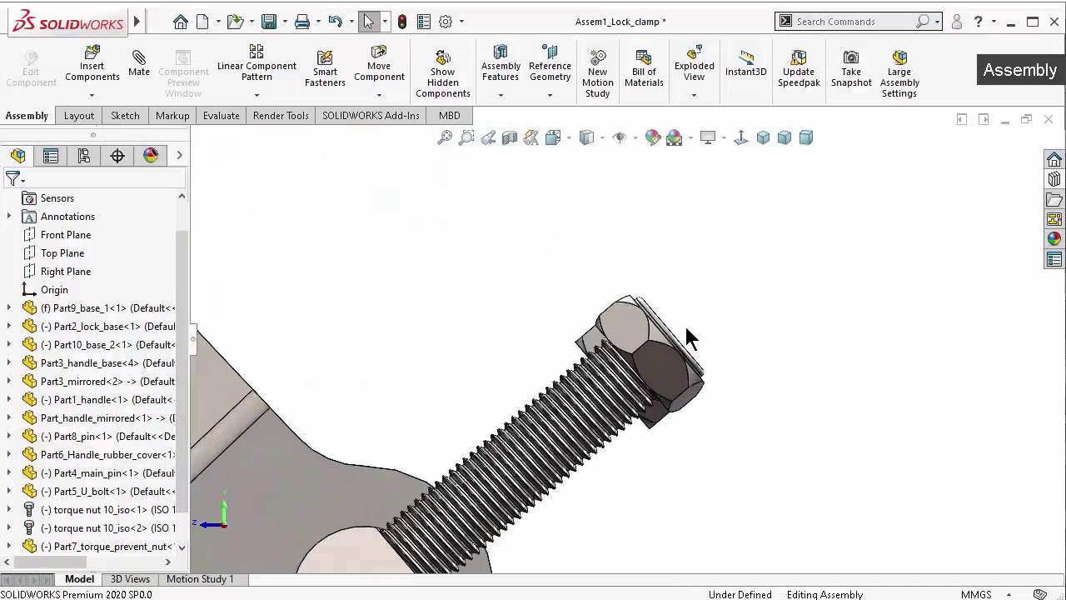
scroll(668, 370, "down", 3)
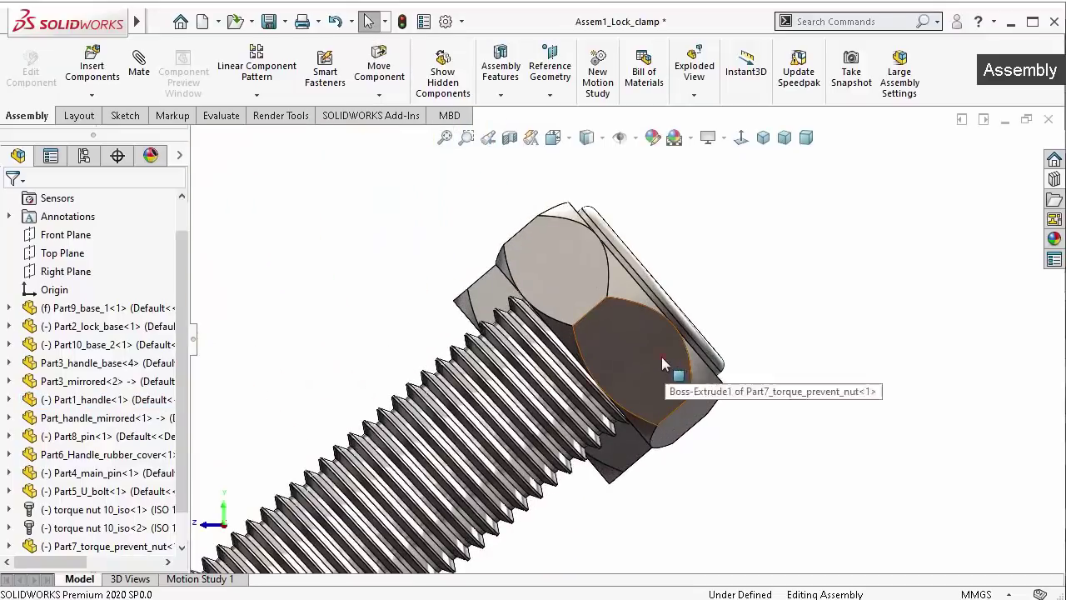
mouse_move(661, 357)
left_mouse_down()
mouse_move(438, 465)
mouse_move(327, 490)
left_mouse_up()
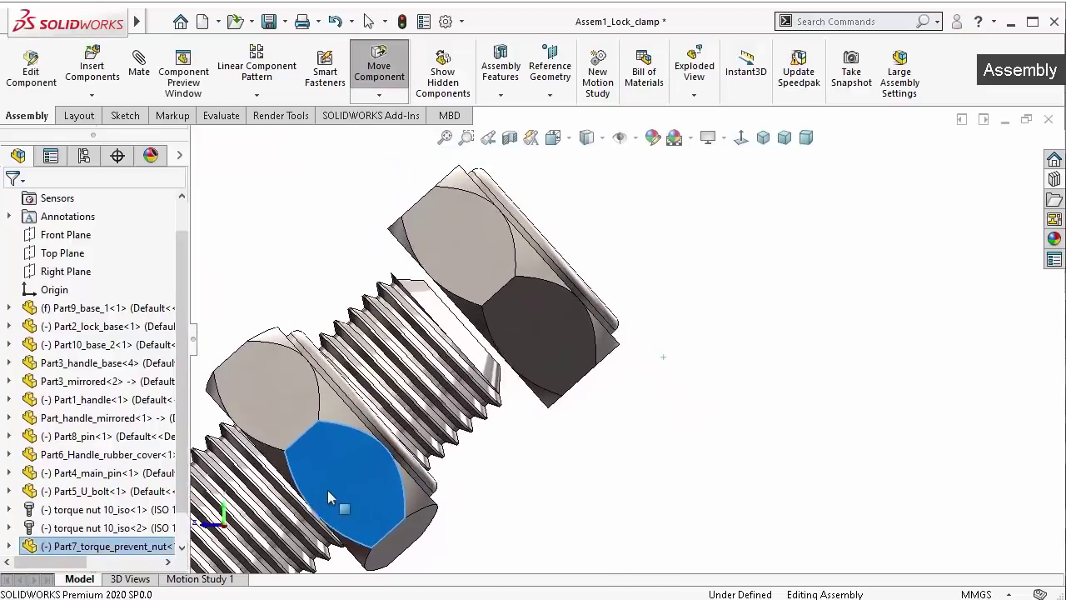
mouse_move(350, 467)
middle_mouse_down()
mouse_move(493, 414)
mouse_move(531, 418)
mouse_move(500, 416)
middle_mouse_up()
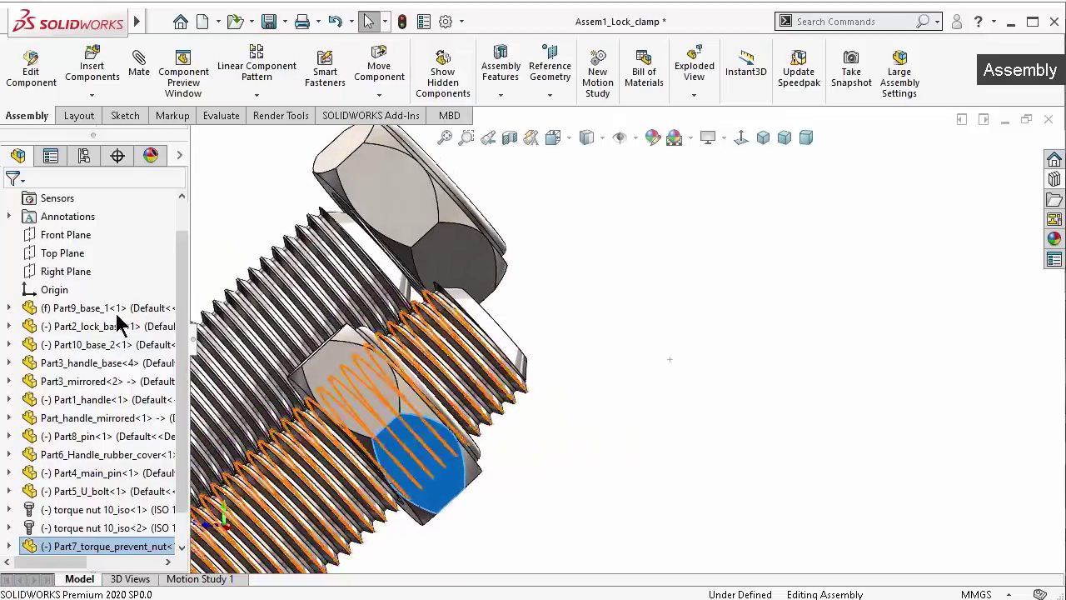
View the clamp normal to the Top Plane and switch the display to wireframe
left_click(62, 252)
key("ctrl+8")
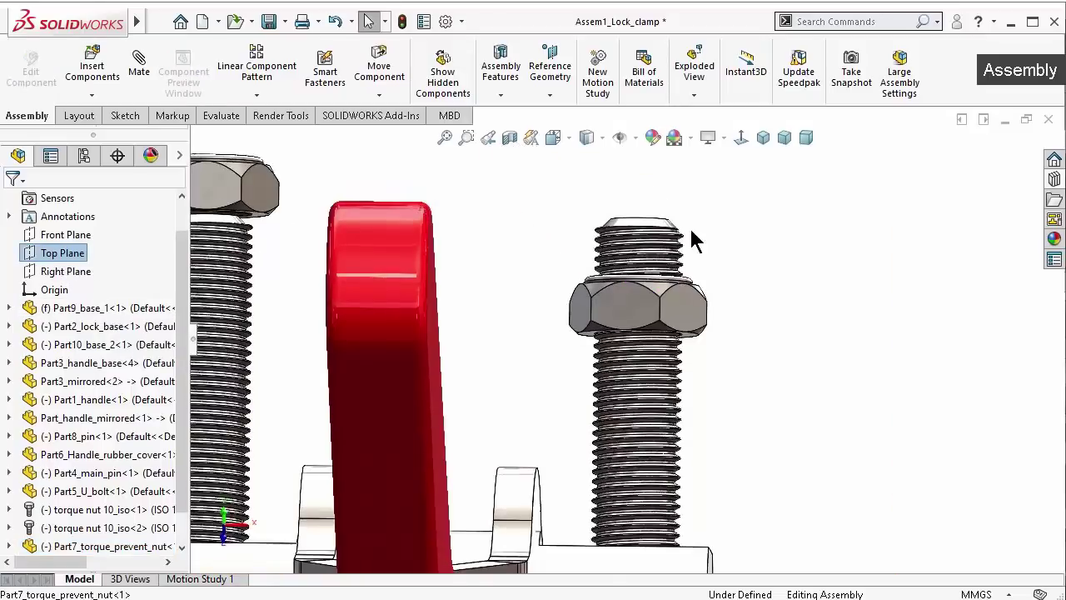
scroll(655, 341, "down", 1)
scroll(655, 340, "down", 3)
left_click(660, 310)
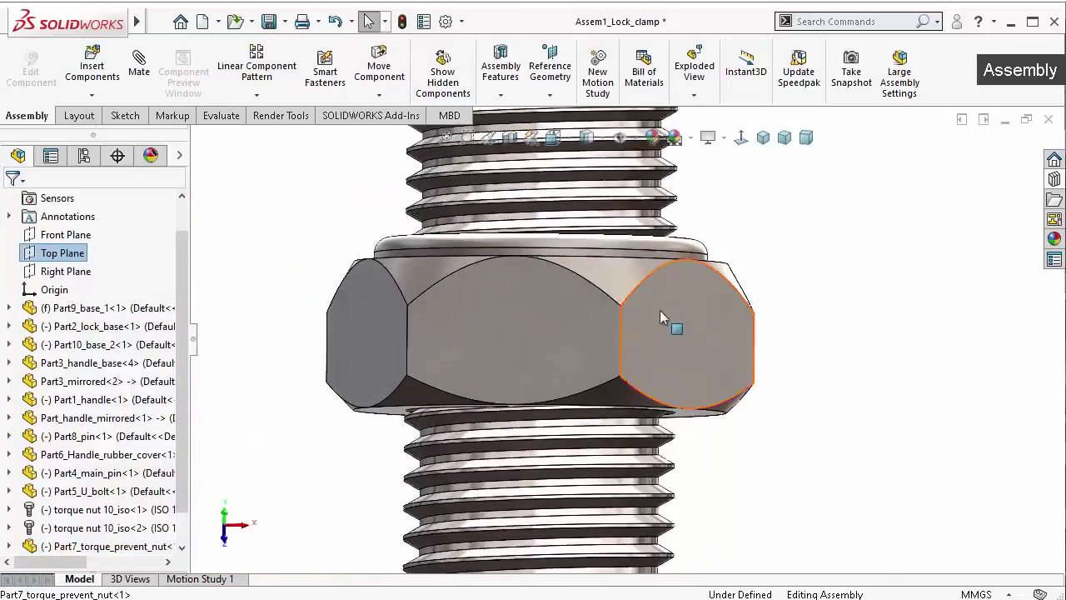
left_click(597, 142)
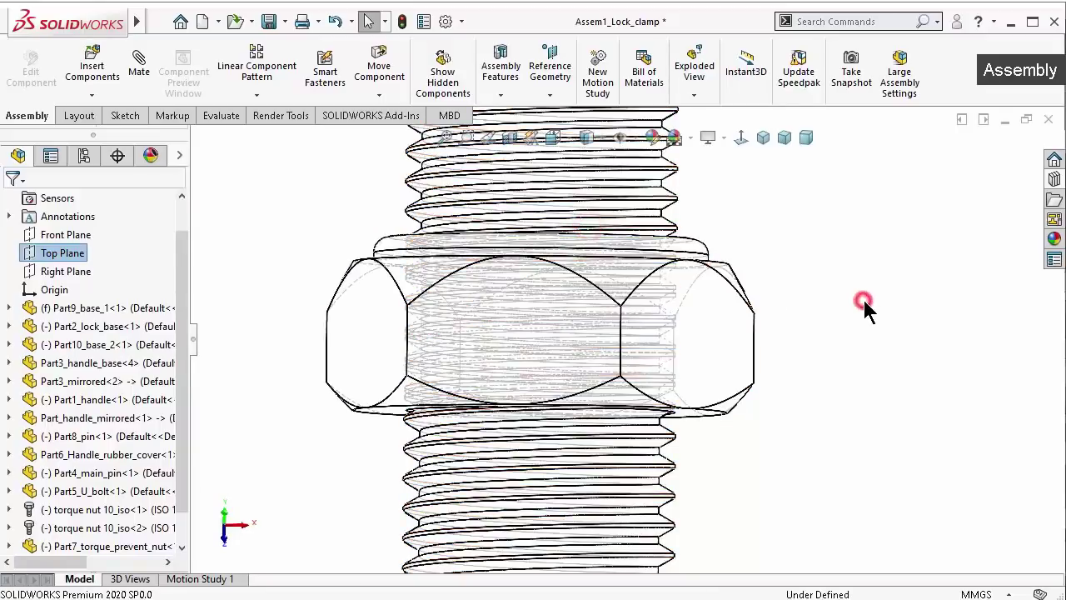
In wireframe, nudge the nut along the threads to just beneath the U-bolt collar, then zoom out
left_click_drag(735, 356, 733, 348)
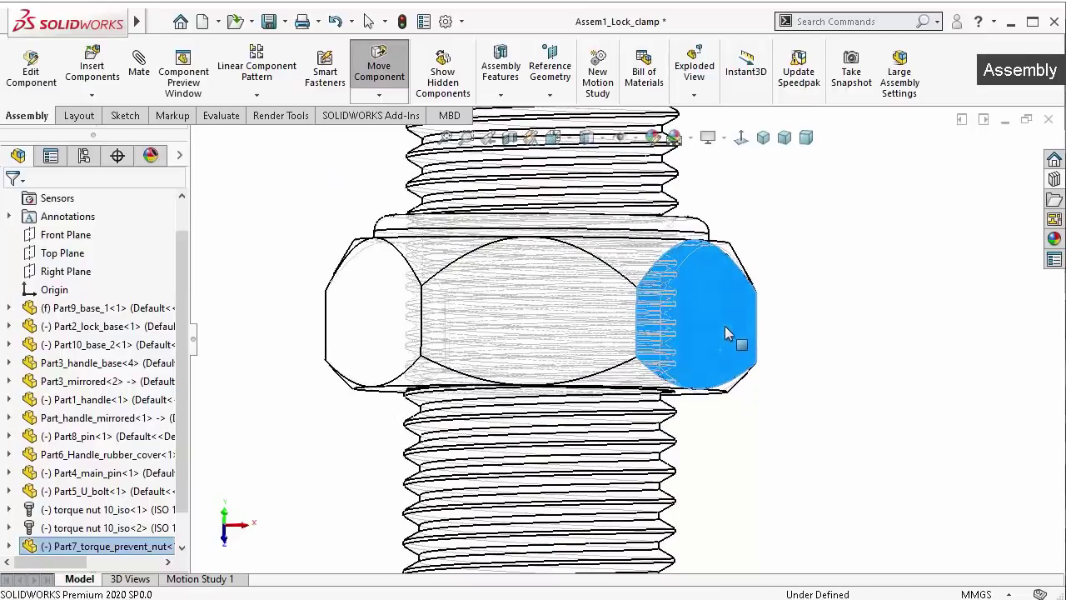
left_click(865, 301)
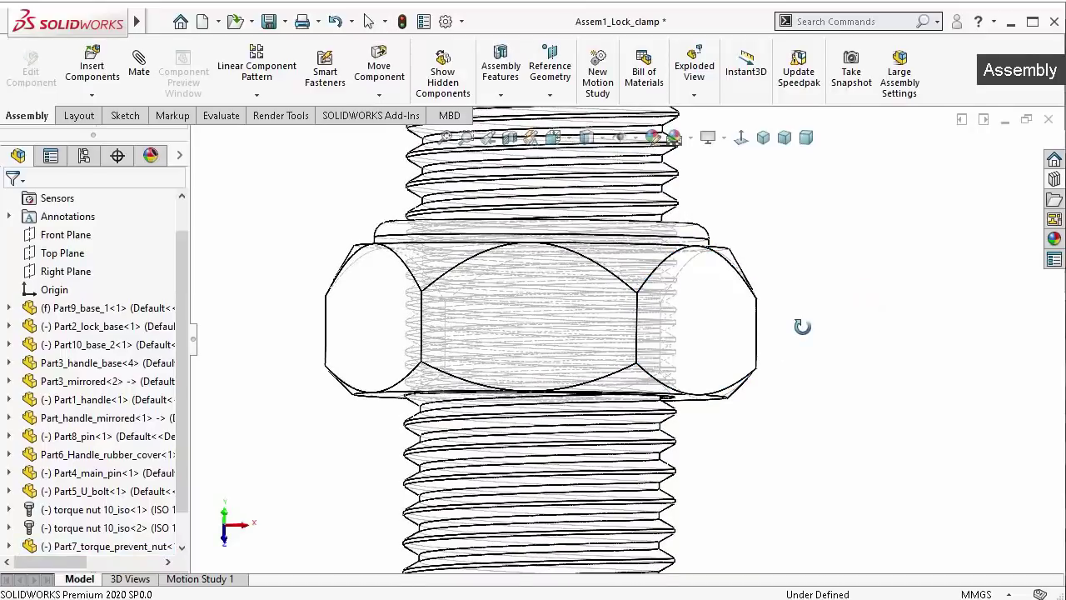
mouse_move(801, 325)
middle_mouse_down()
mouse_move(794, 333)
mouse_move(698, 289)
middle_mouse_up()
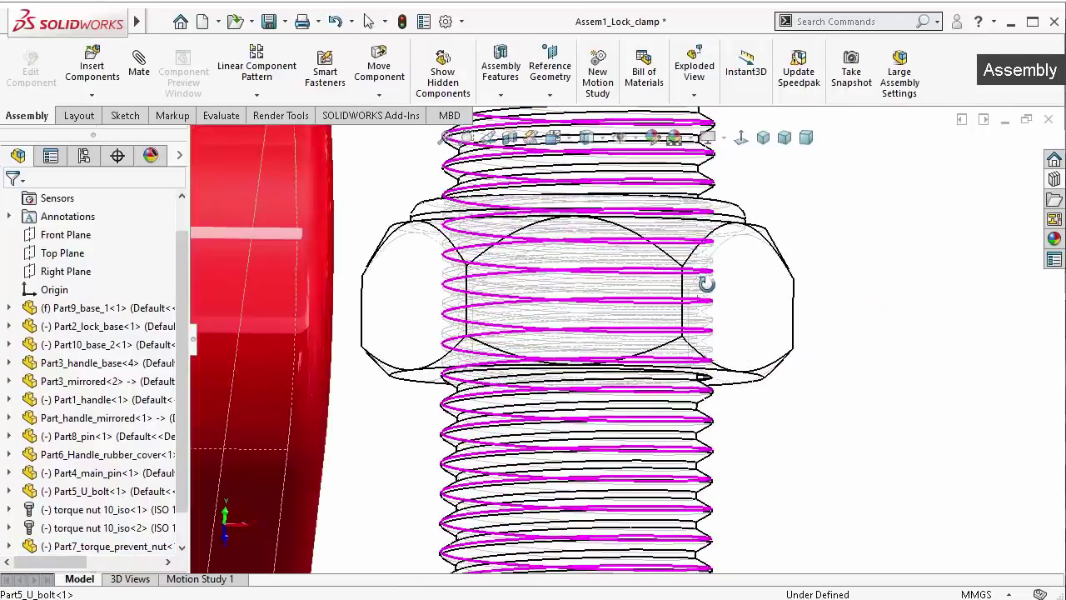
scroll(867, 301, "down", 3)
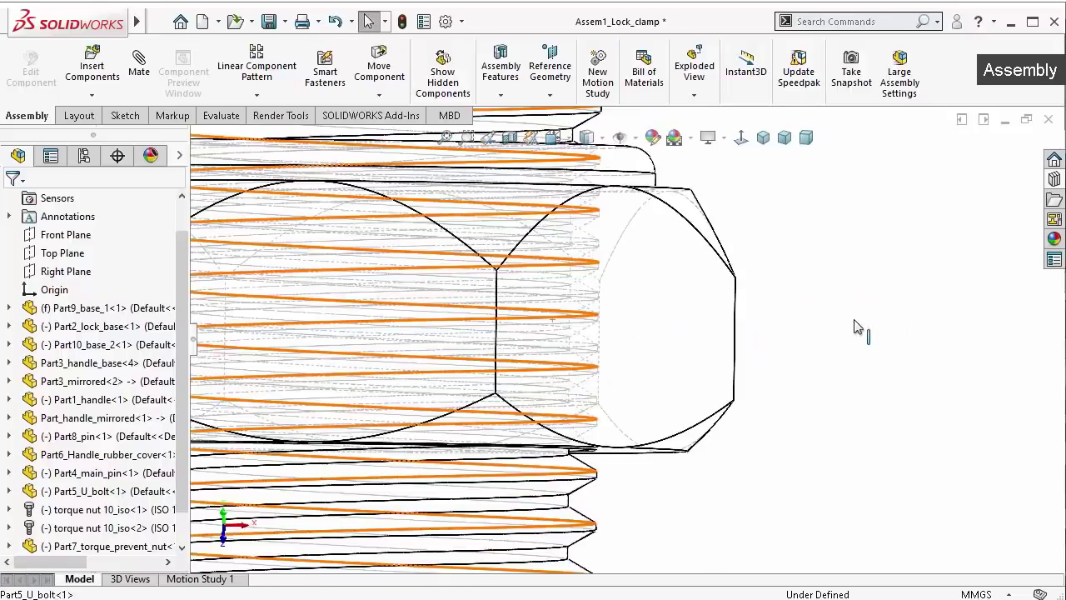
left_click(653, 349)
left_click_drag(648, 341, 652, 295)
key("Escape")
left_click(817, 280)
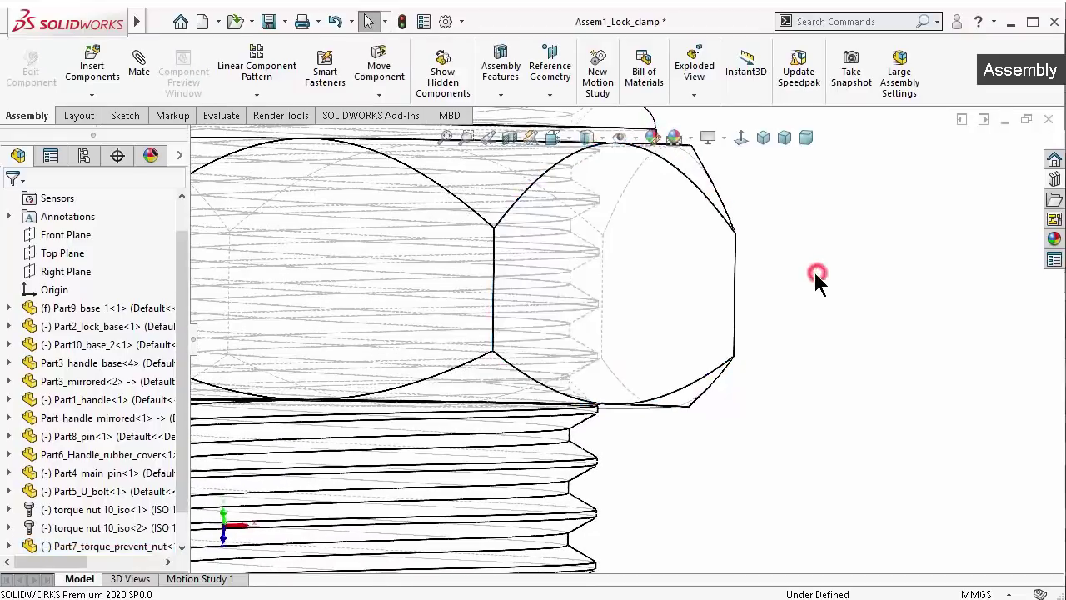
scroll(525, 298, "down", 3)
scroll(524, 288, "up", 2)
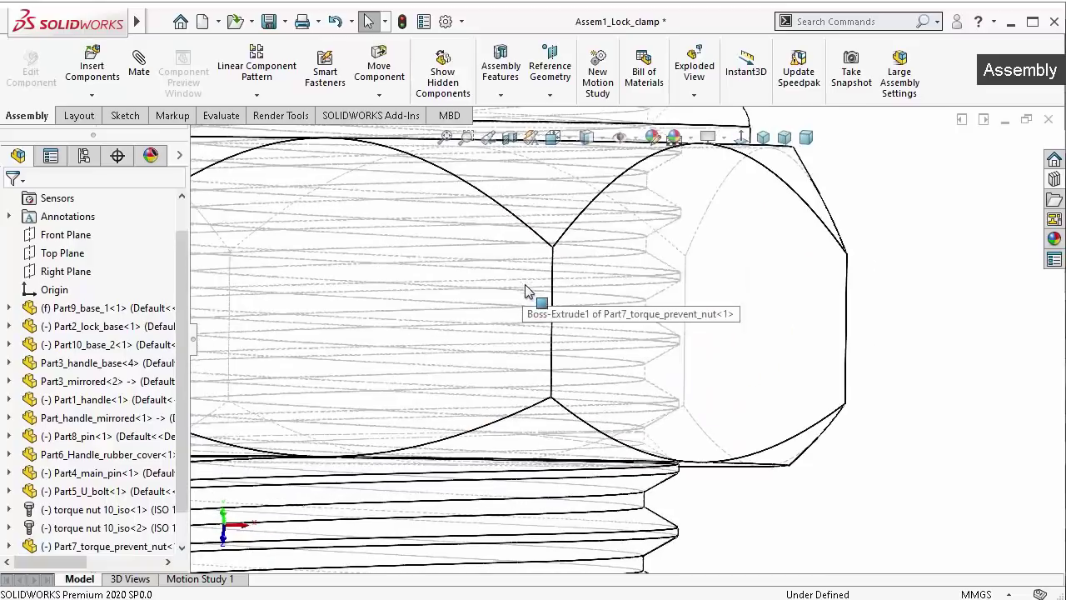
scroll(858, 421, "up", 1)
scroll(855, 413, "up", 3)
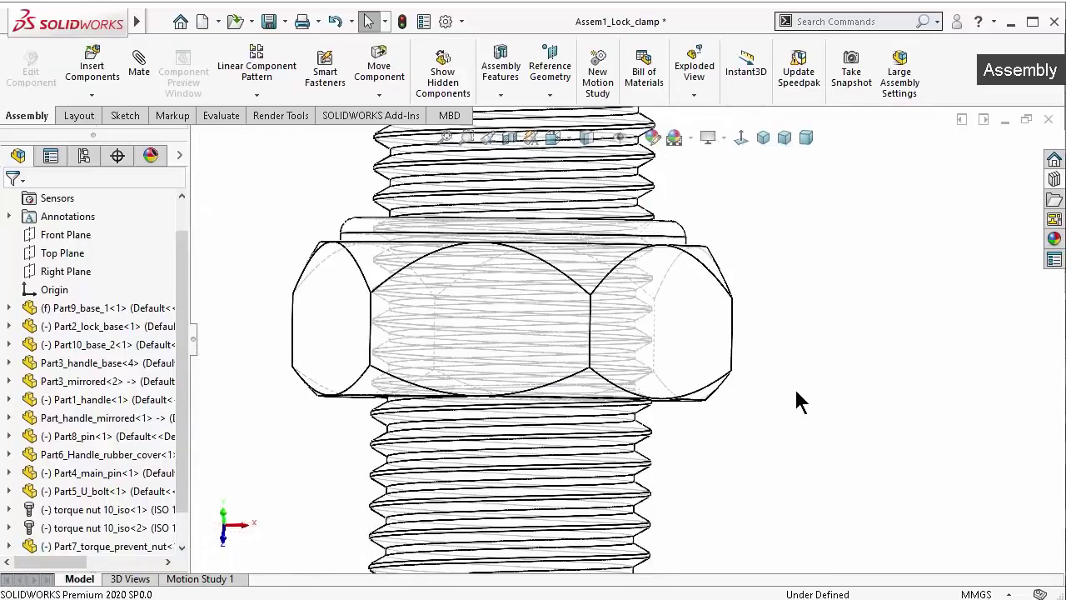
scroll(796, 396, "up", 1)
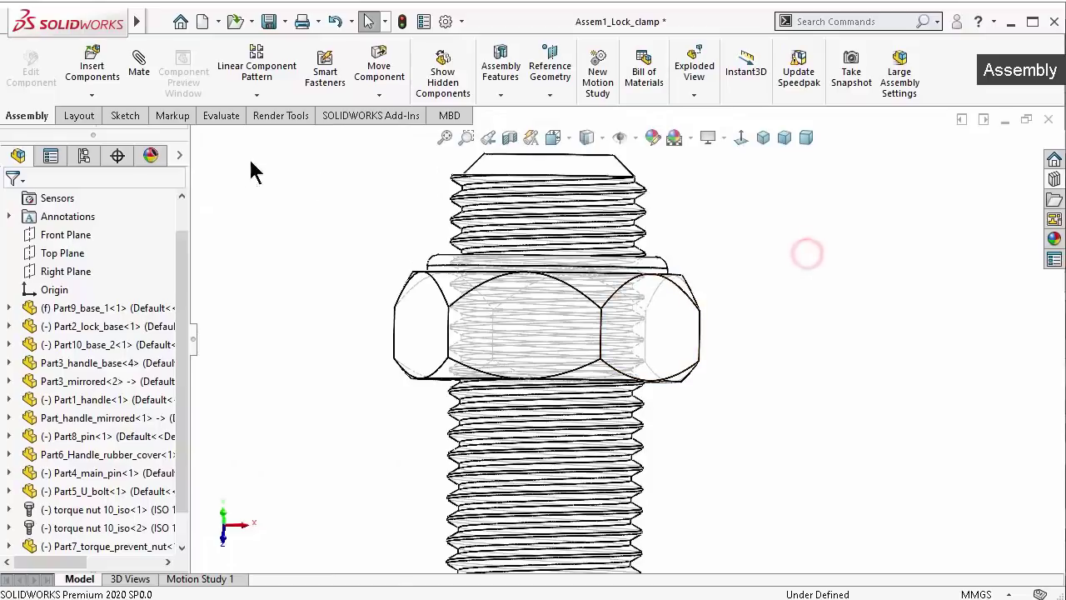
Restore shaded-with-edges display and attempt a Screw mate from the nut's inner edge, dismissing the error
left_click(138, 75)
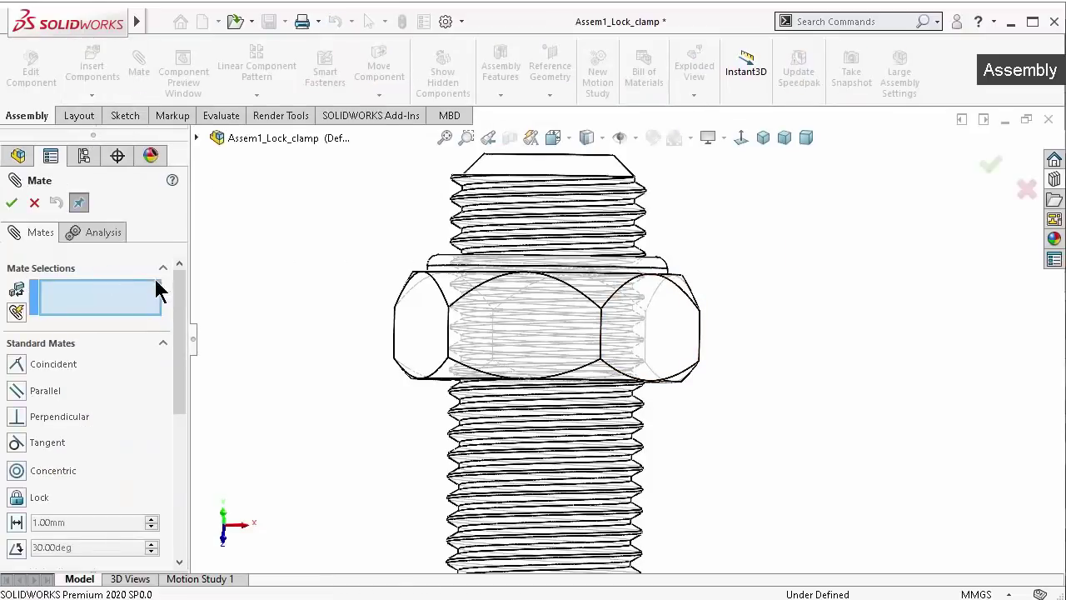
left_click(591, 153)
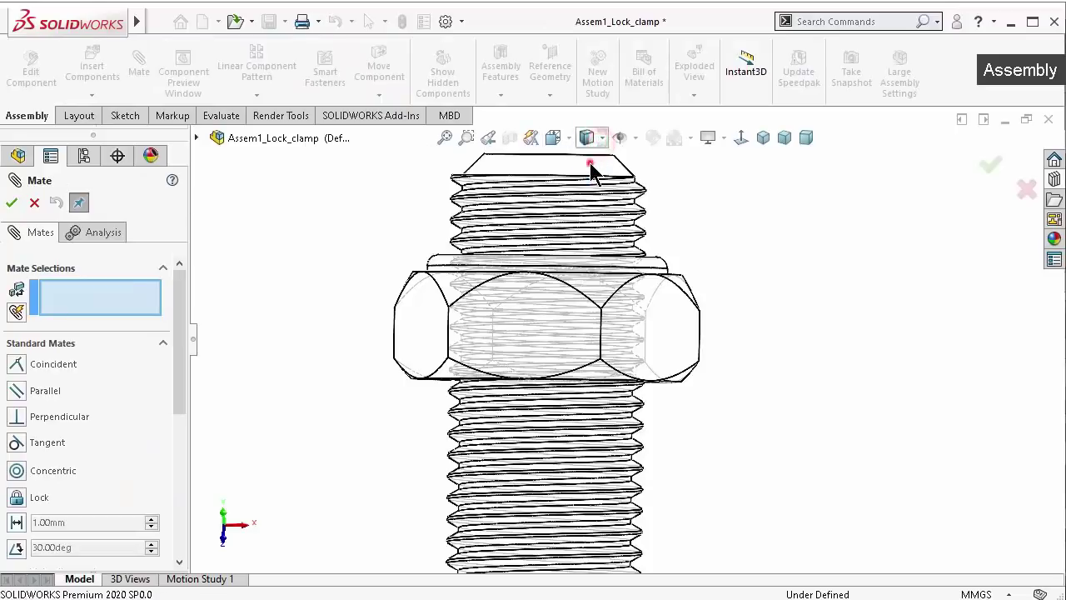
left_click_drag(182, 331, 143, 445)
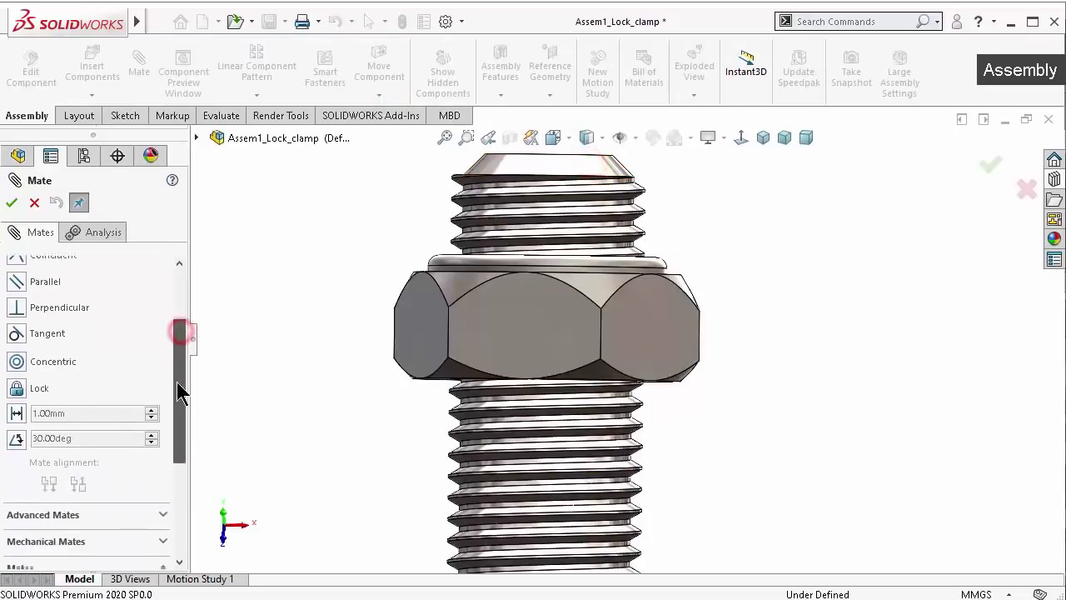
left_click(158, 465)
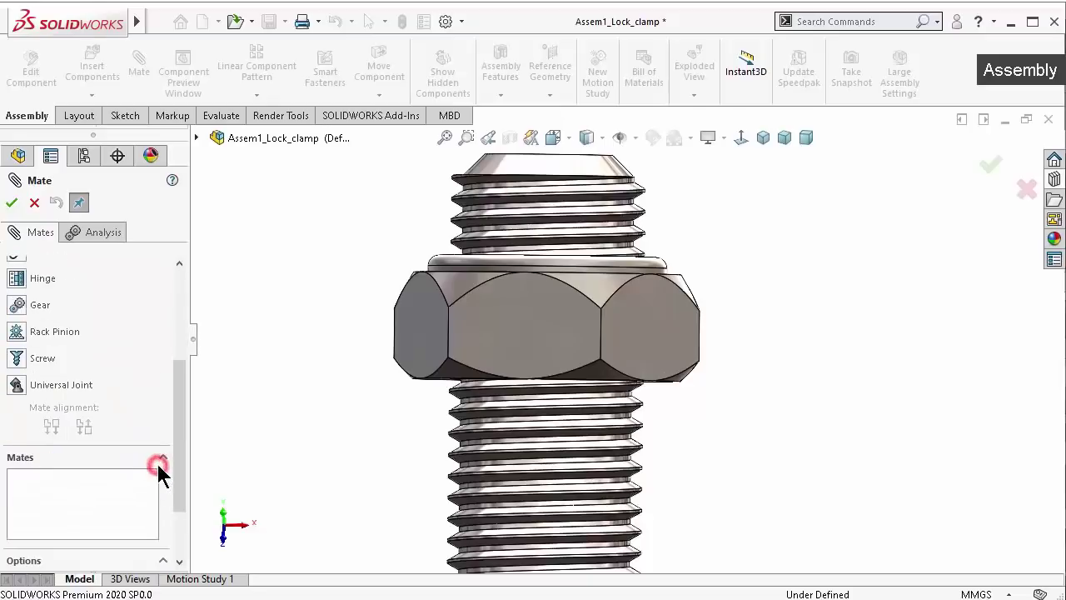
left_click(16, 359)
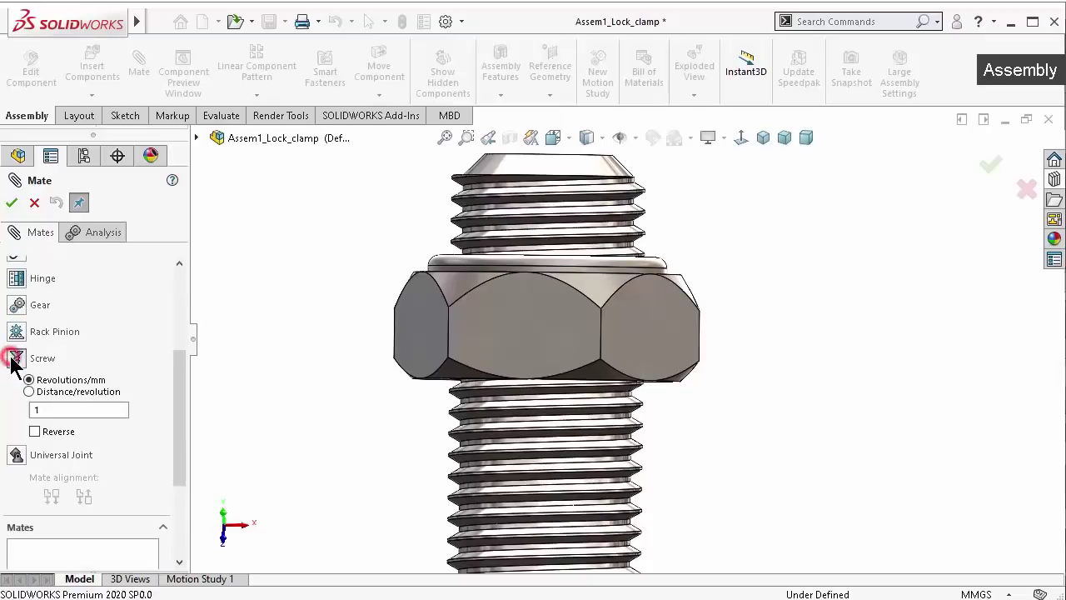
middle_click_drag(284, 299, 279, 347)
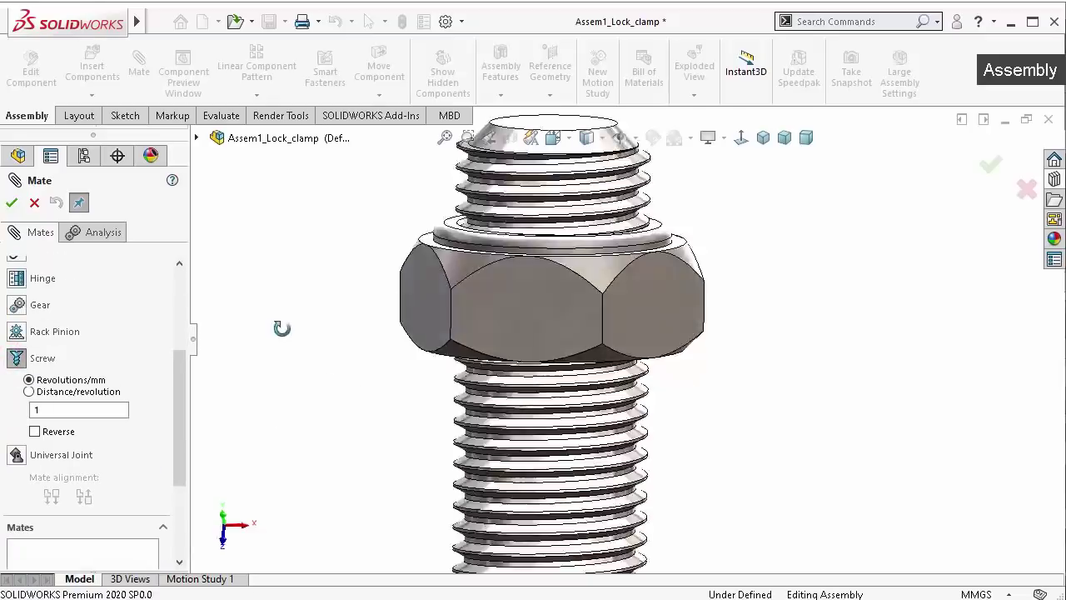
scroll(699, 216, "down", 5)
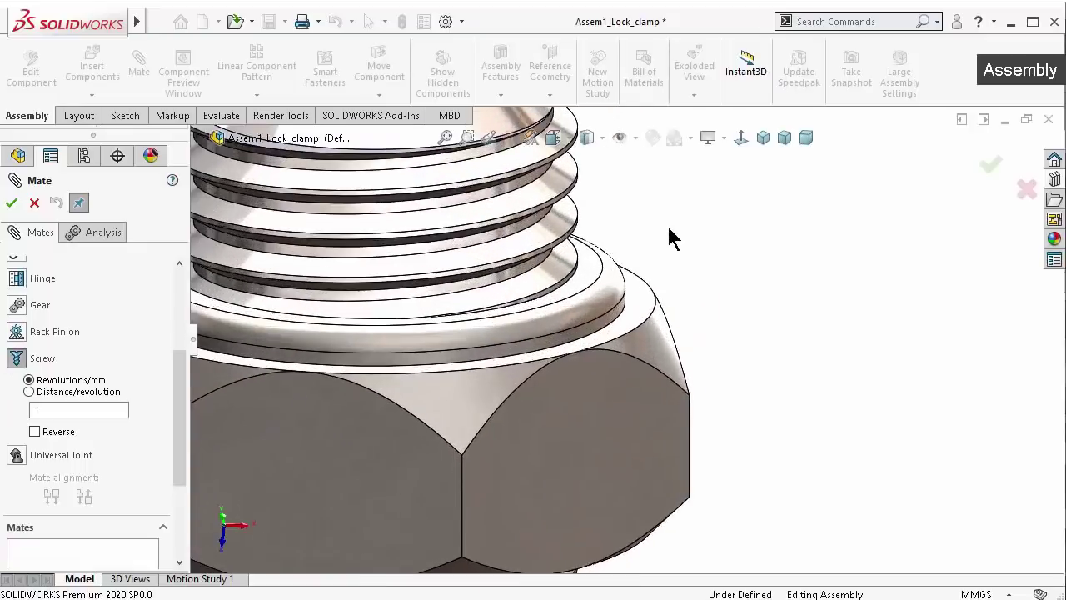
scroll(666, 241, "down", 5)
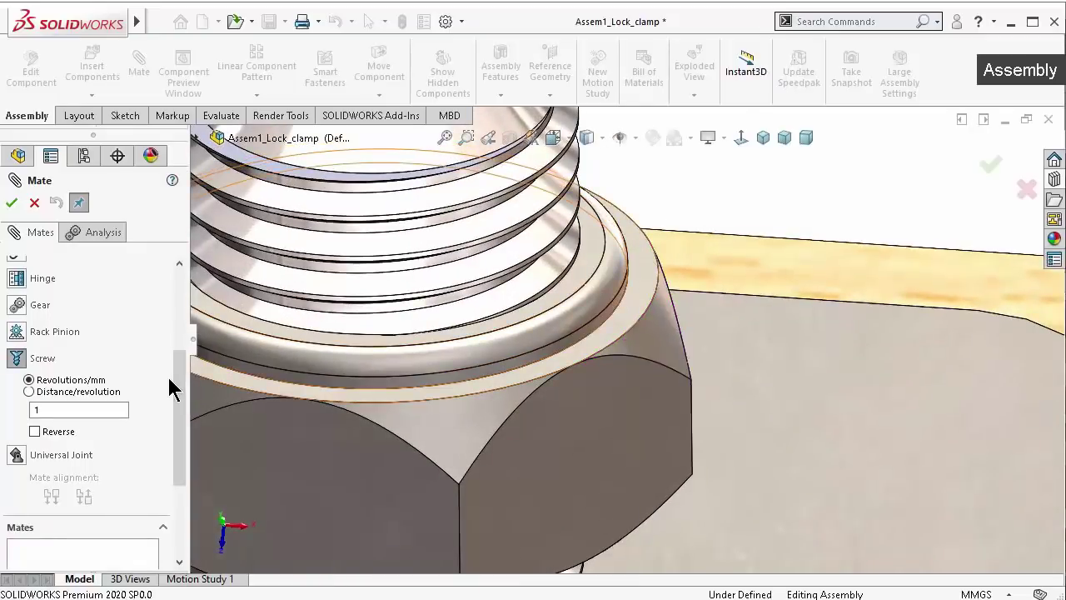
left_click_drag(177, 384, 172, 295)
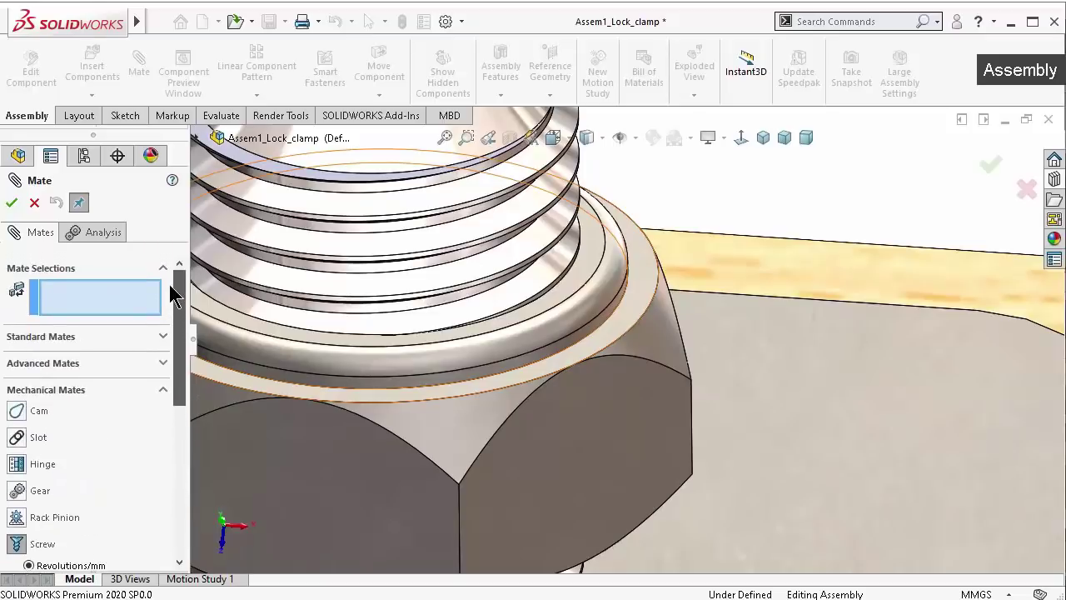
left_click(603, 309)
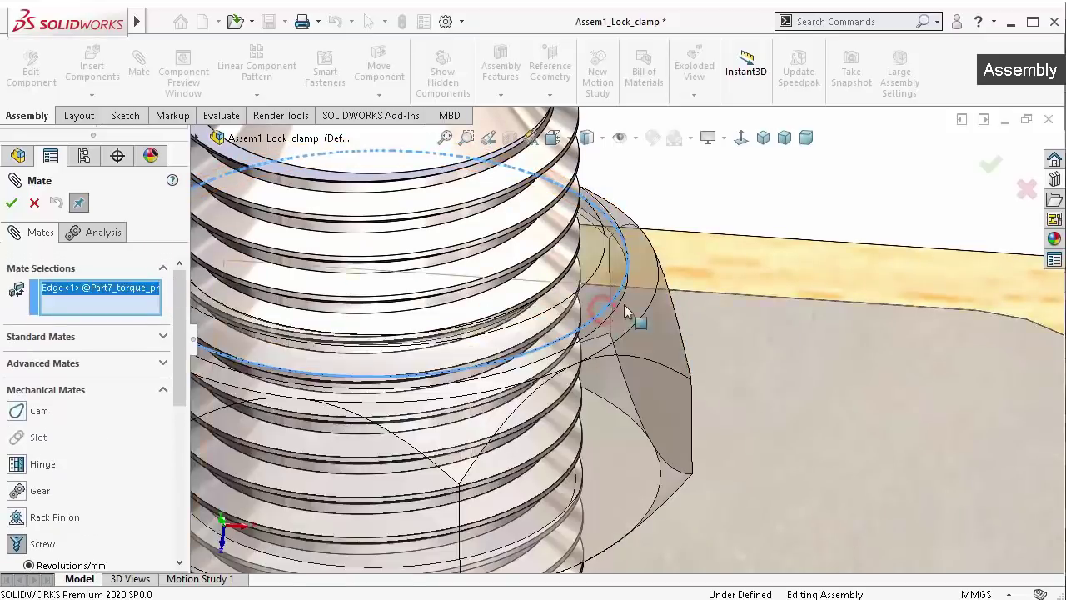
scroll(583, 267, "up", 3)
scroll(571, 227, "down", 3)
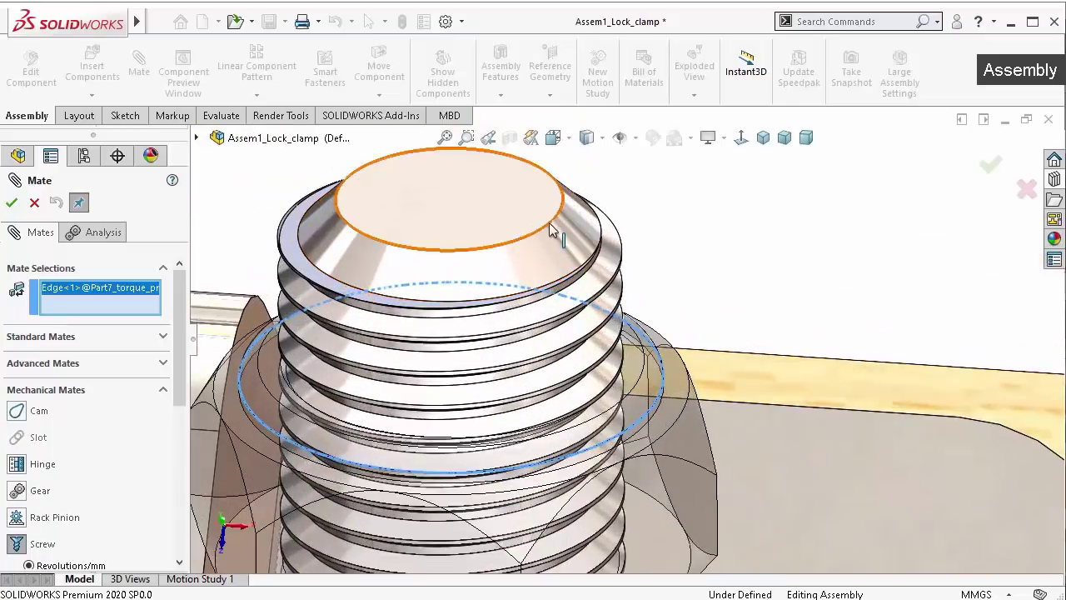
left_click(549, 221)
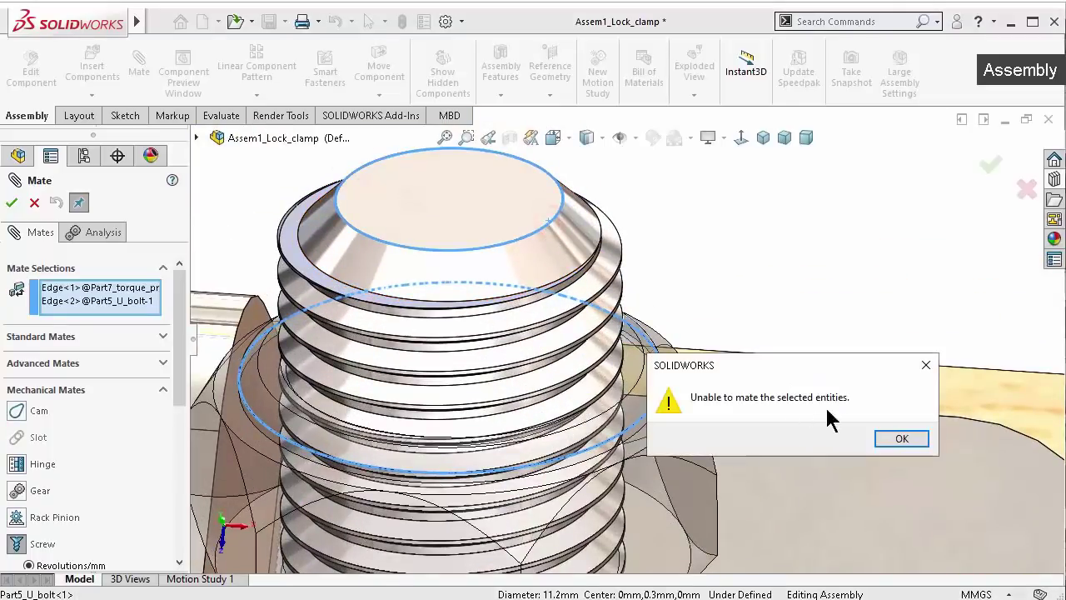
left_click(899, 439)
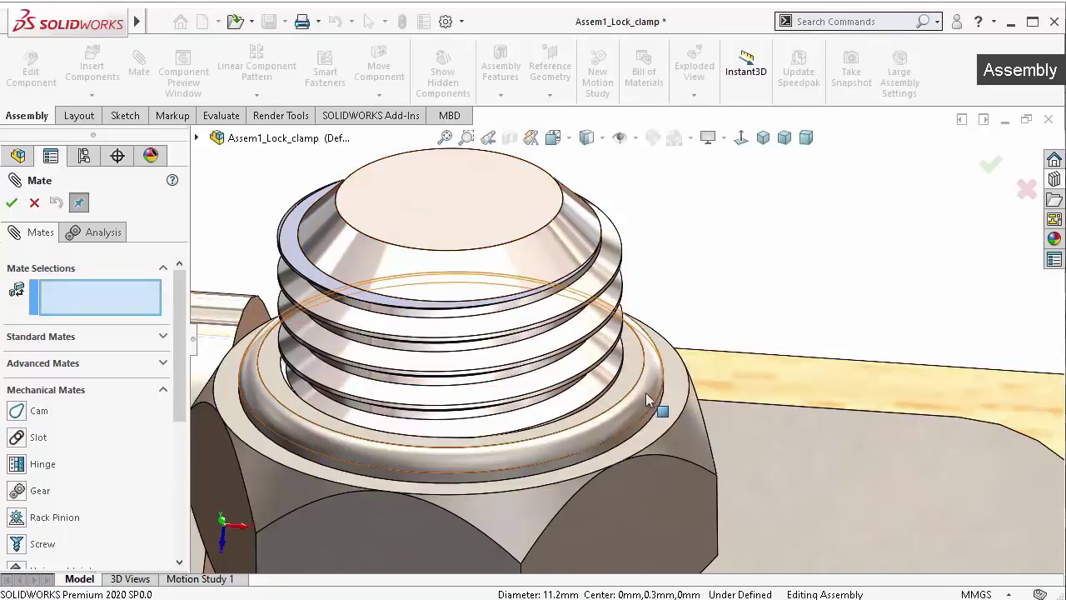
Screw-mate the nut's threaded face to the U-bolt's top edge at 1 revolution/mm, reversed
scroll(650, 422, "down", 2)
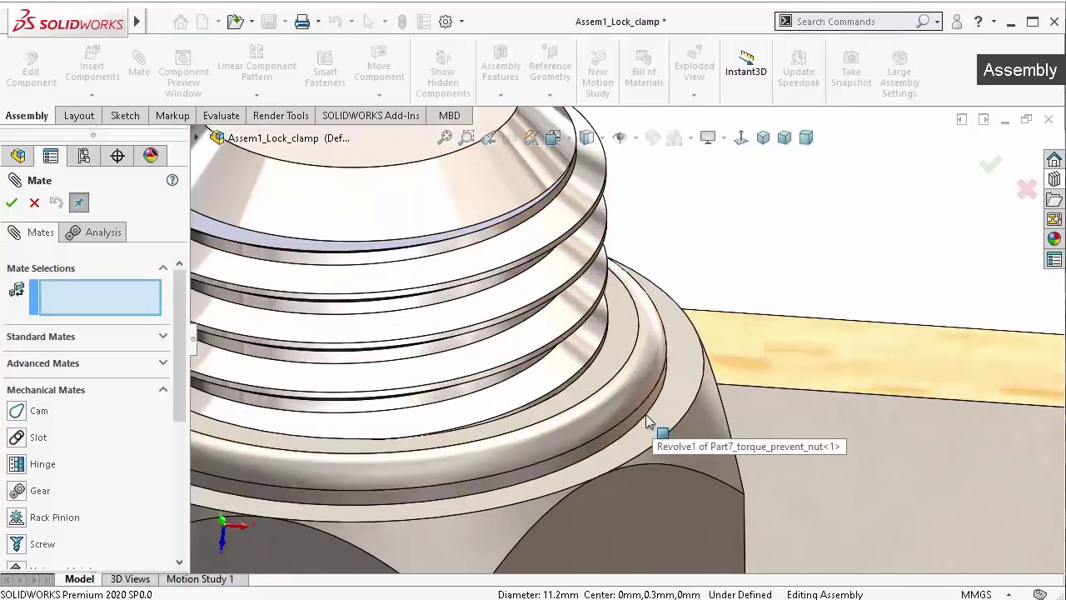
left_click(641, 417)
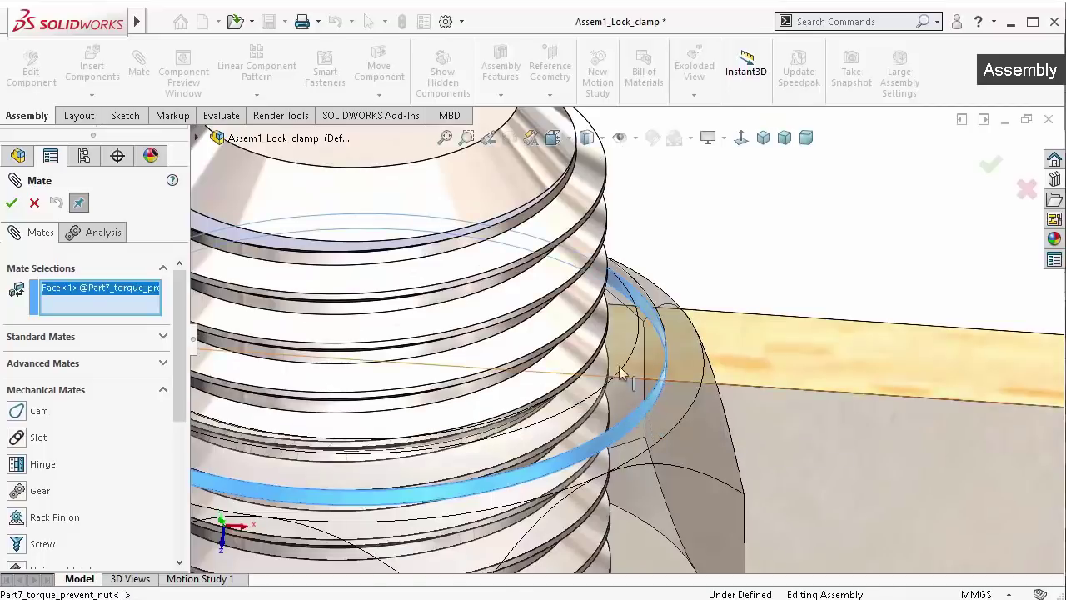
scroll(583, 283, "down", 2)
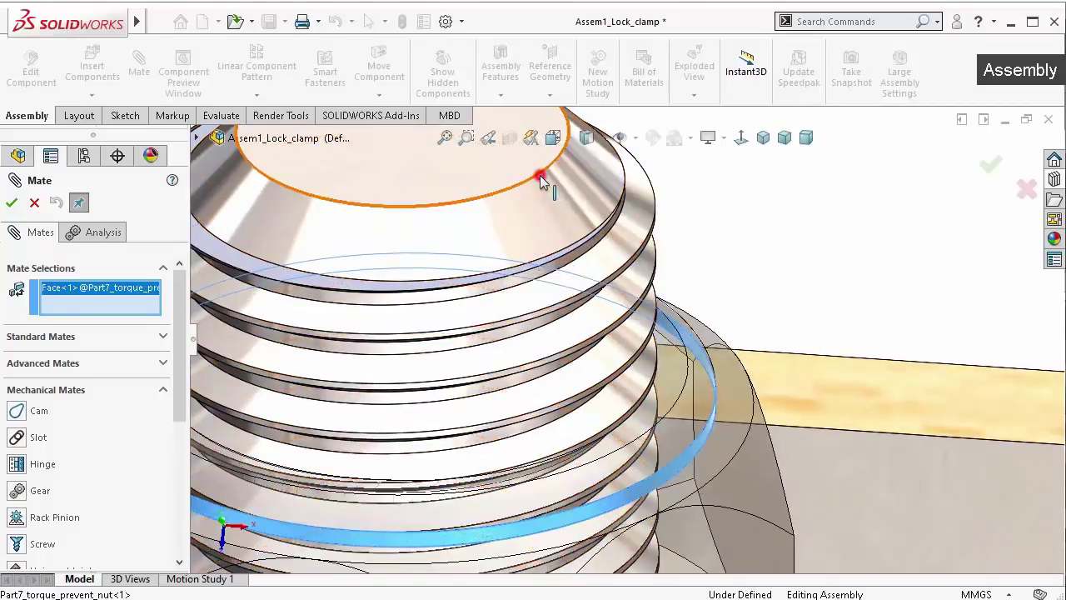
left_click(540, 178)
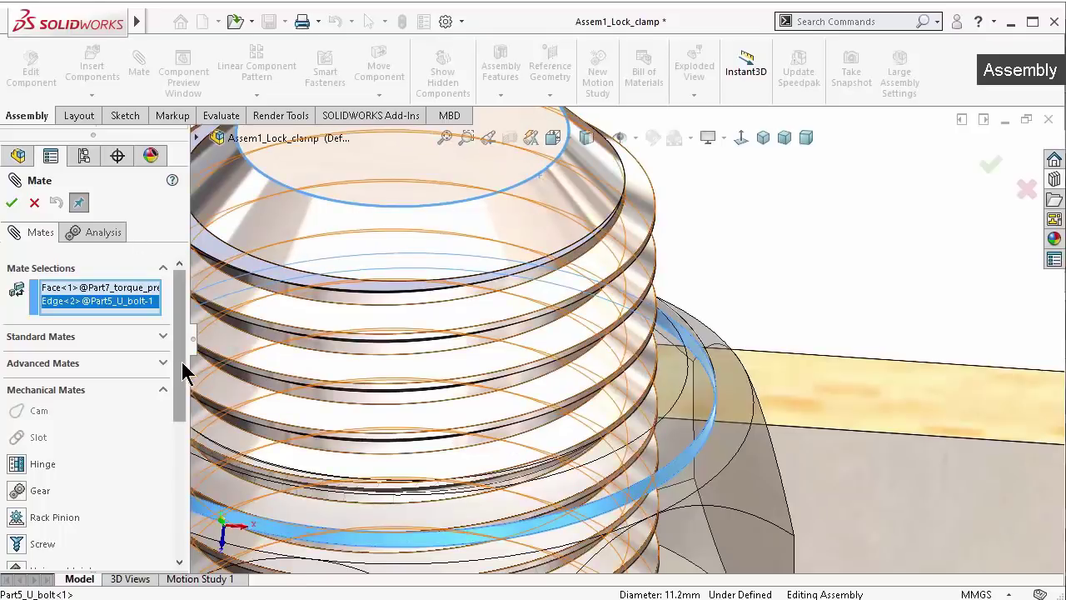
left_click_drag(181, 392, 180, 435)
left_click(18, 441)
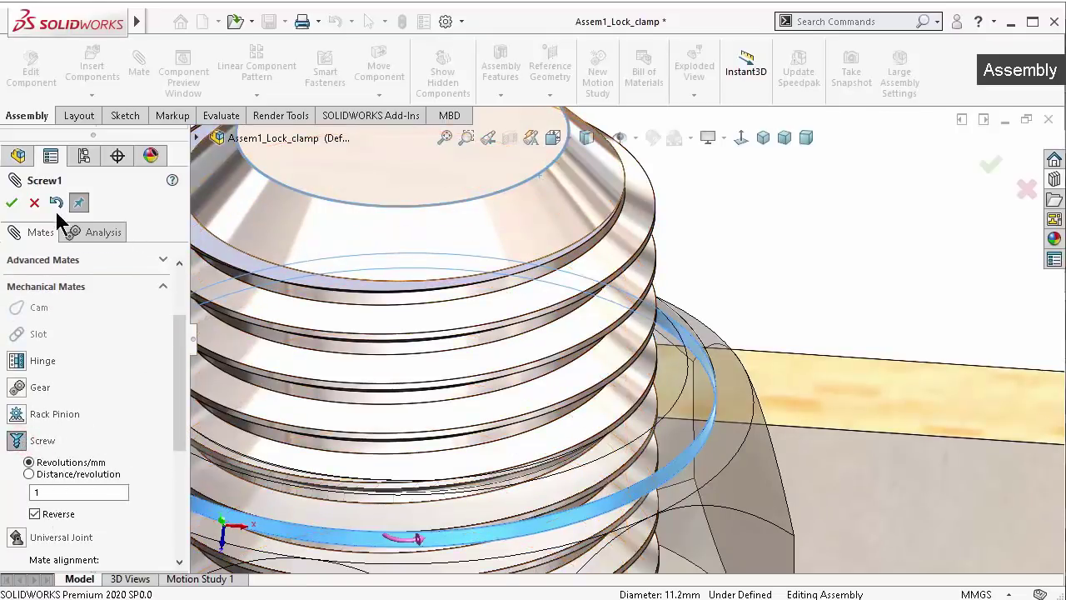
left_click(11, 202)
scroll(605, 312, "up", 5)
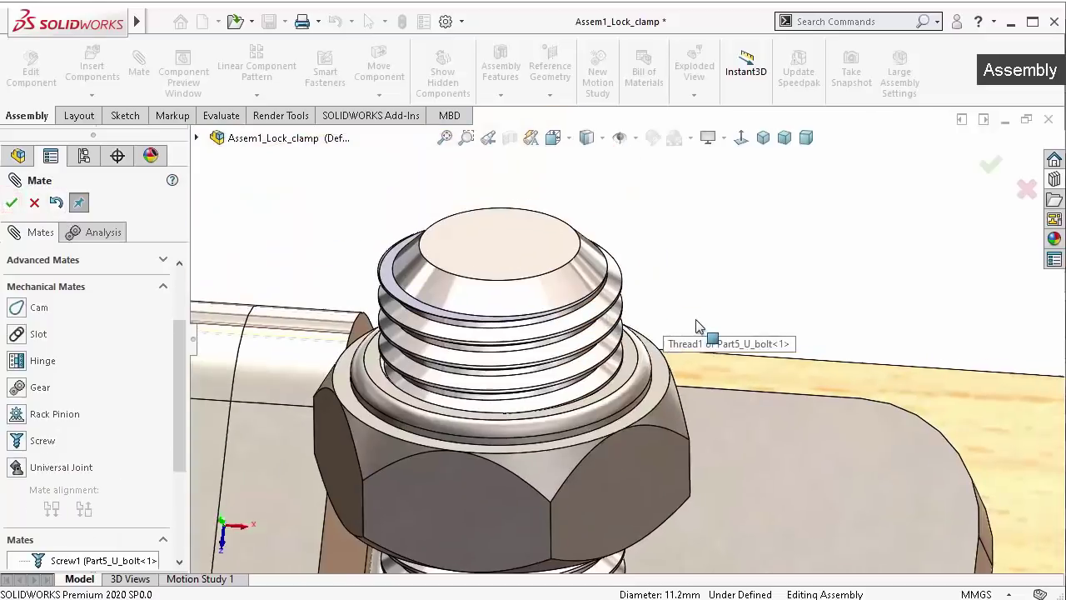
middle_click_drag(697, 330, 725, 307)
Close Mate, snap to a side view and set the display to Hidden Lines Visible
left_click(987, 173)
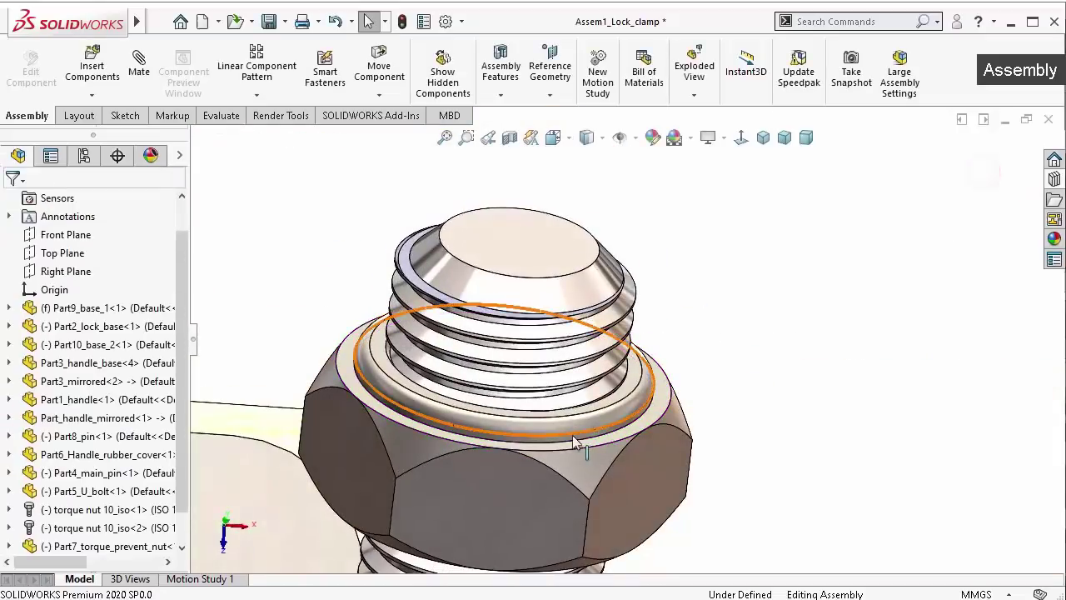
middle_click_drag(581, 447, 489, 463)
key("ctrl+1")
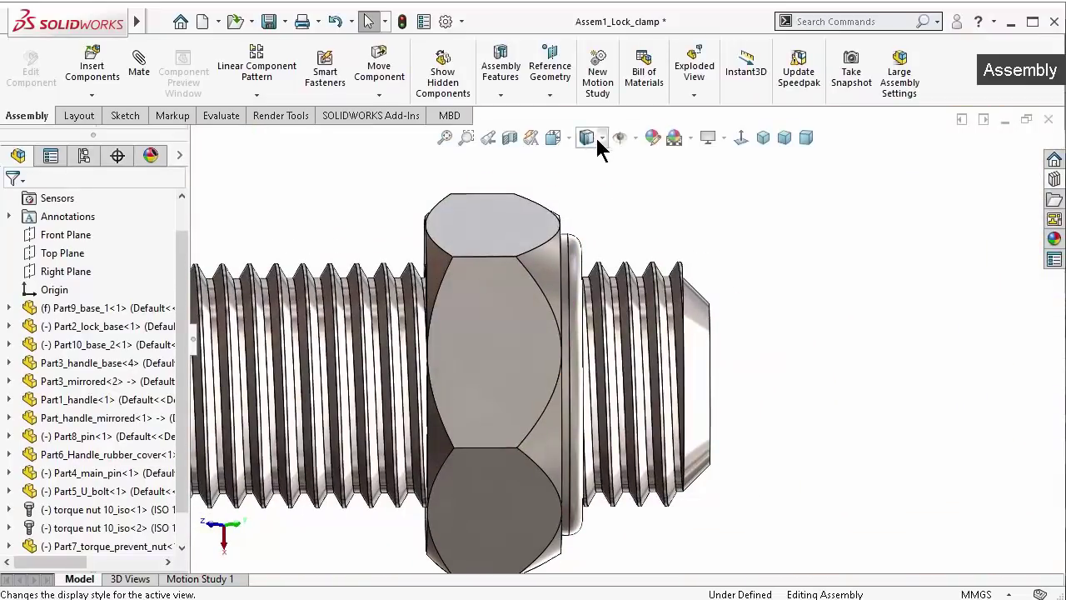
left_click(861, 257)
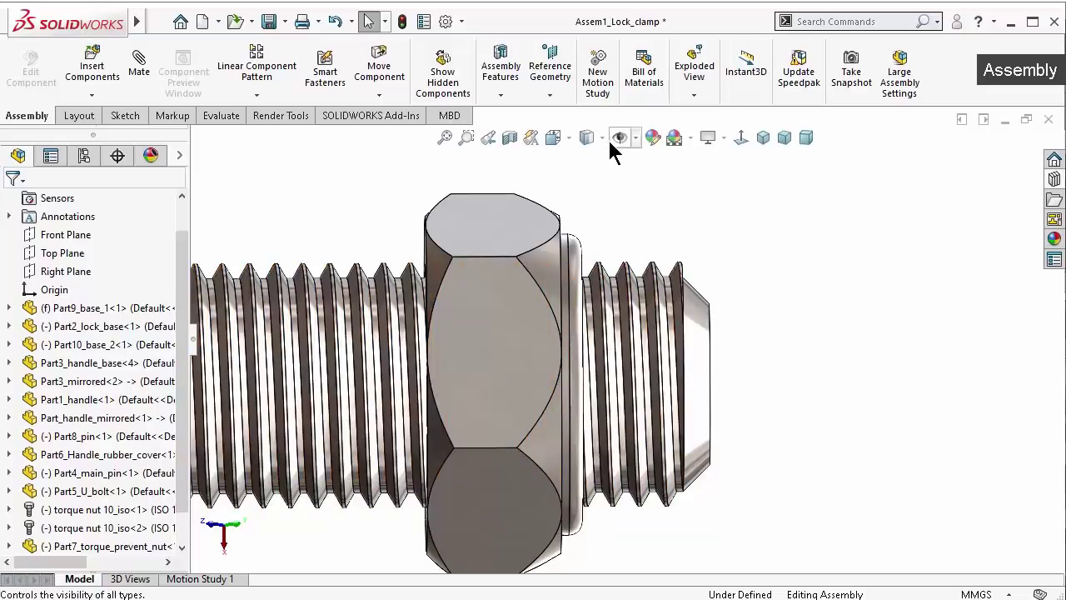
left_click(587, 233)
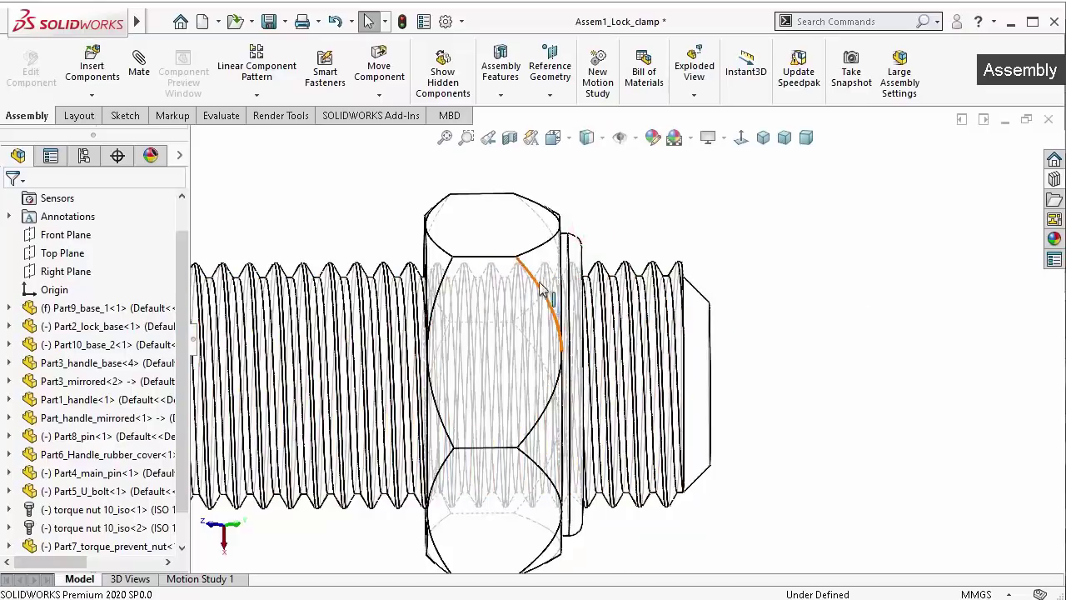
Turn the nut to test the screw mate and orbit to look down the bolt axis
left_click_drag(495, 233, 498, 278)
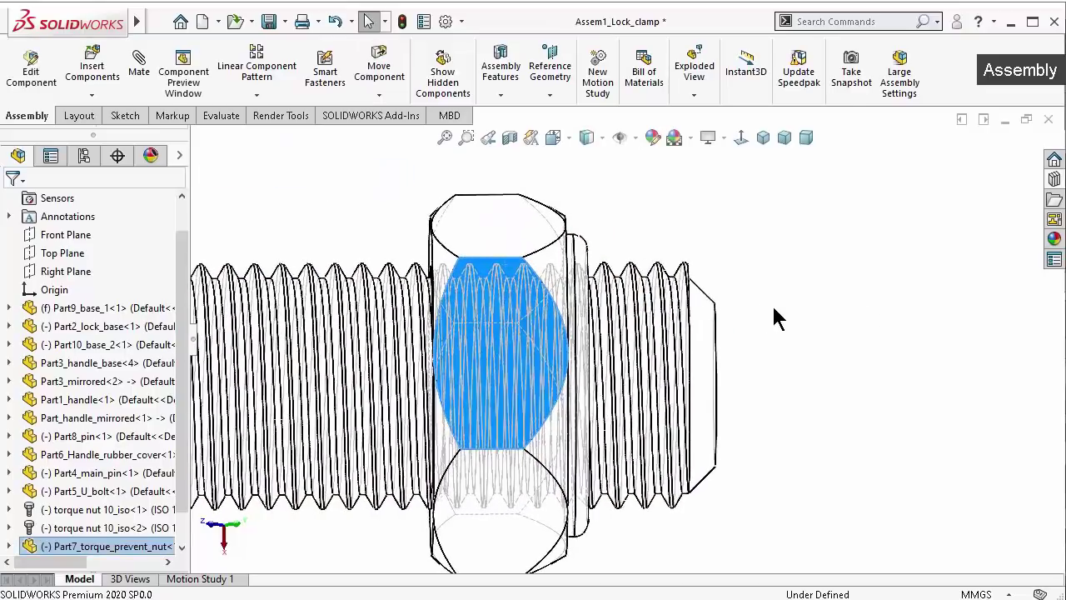
mouse_move(497, 278)
middle_mouse_down()
mouse_move(786, 321)
mouse_move(880, 369)
middle_mouse_up()
left_click(880, 363)
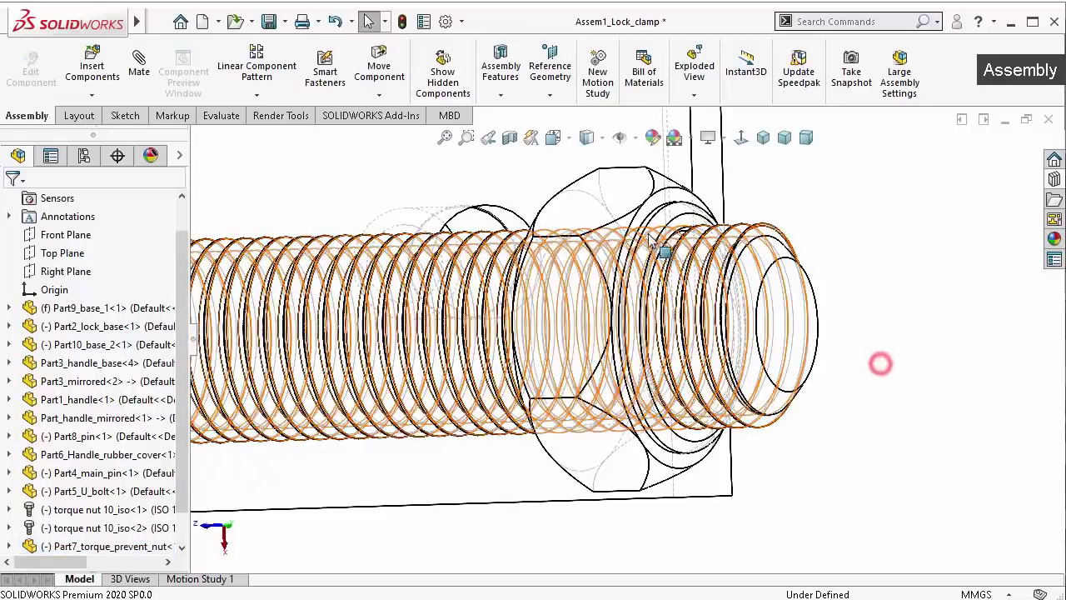
left_click(614, 209)
middle_click_drag(614, 209, 723, 272)
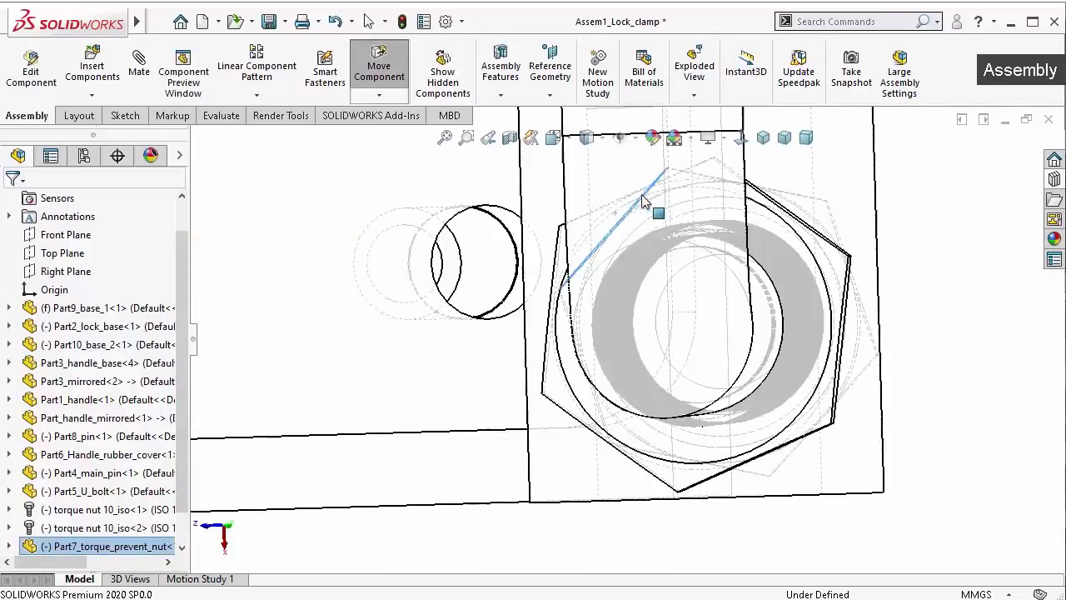
left_click(633, 138)
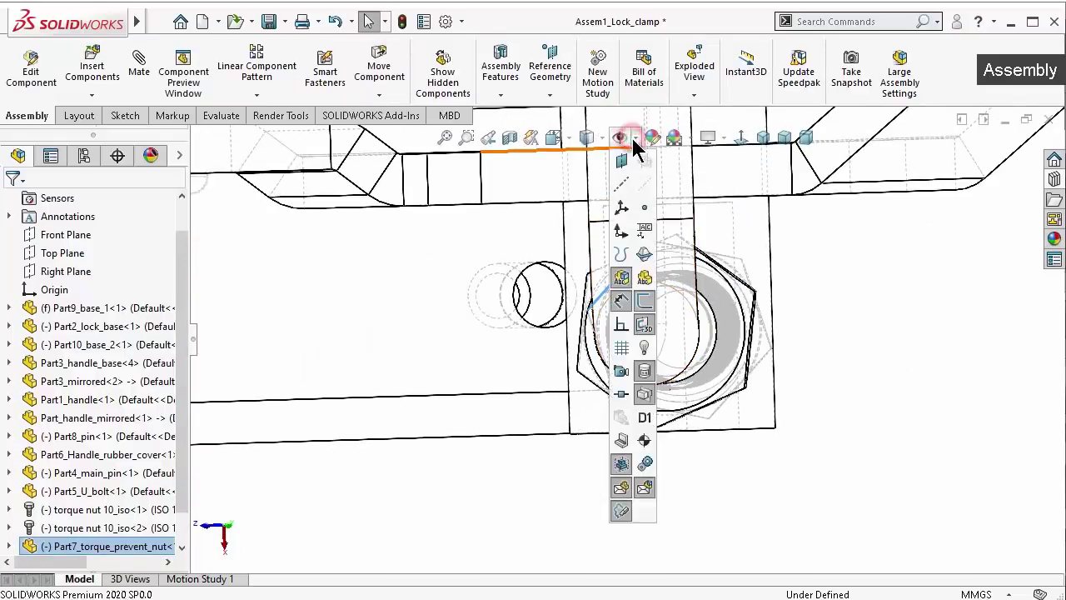
Return to shaded display and fix the threaded U-bolt in place
left_click(590, 136)
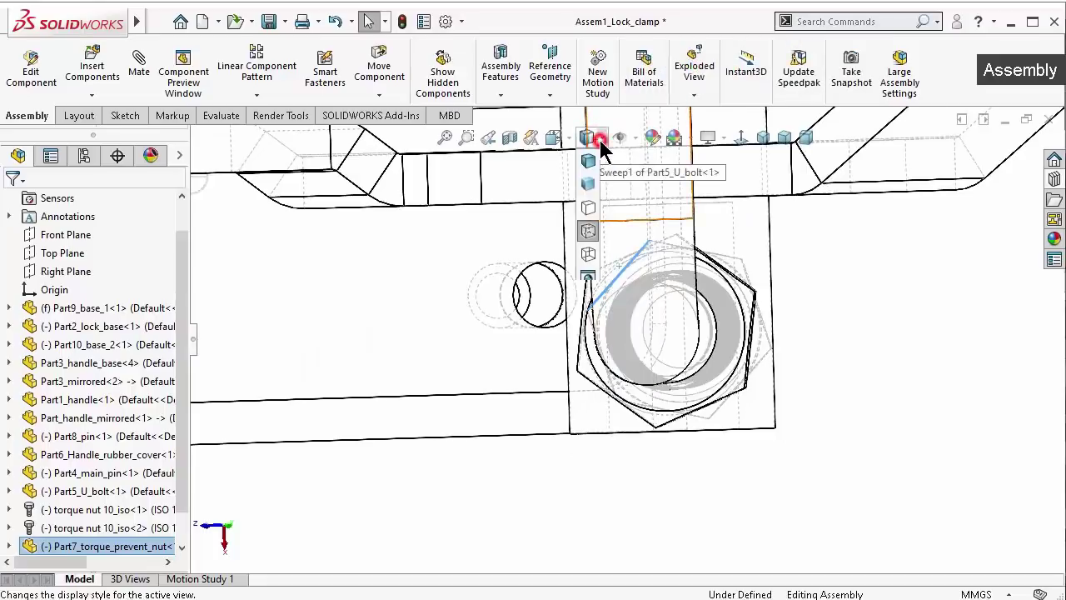
left_click(590, 162)
mouse_move(836, 380)
middle_mouse_down()
mouse_move(749, 290)
mouse_move(806, 291)
middle_mouse_up()
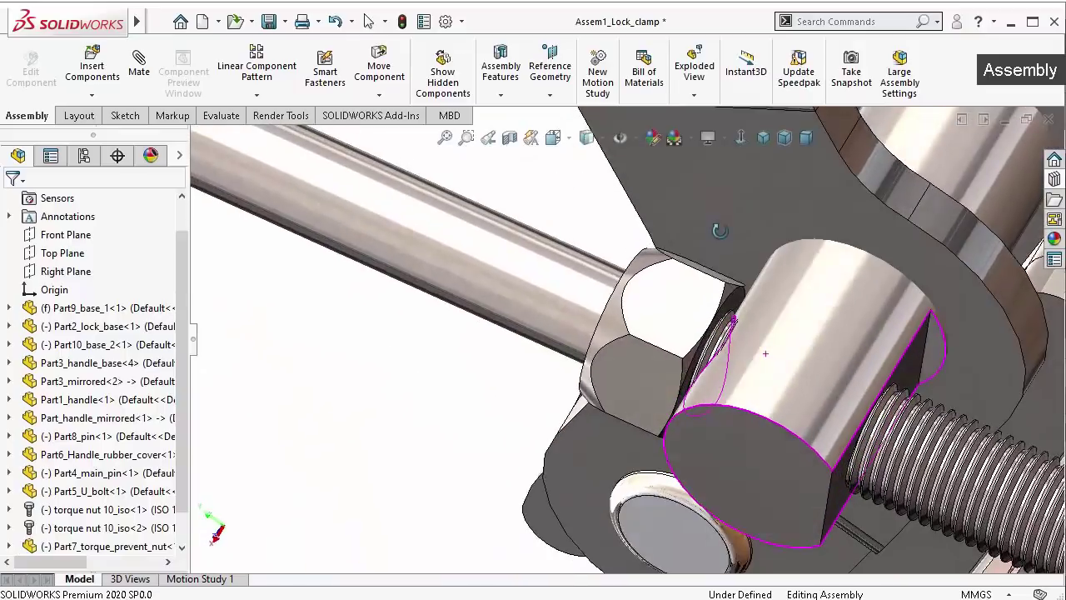
scroll(866, 376, "up", 1)
scroll(866, 376, "up", 1)
scroll(867, 375, "up", 1)
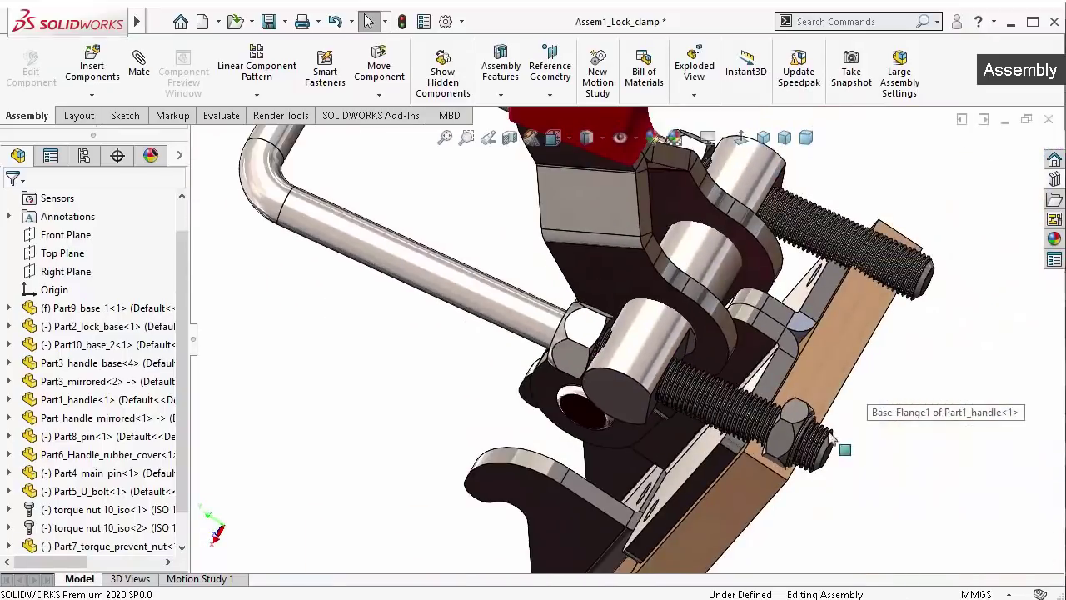
scroll(866, 375, "up", 1)
left_click(694, 391)
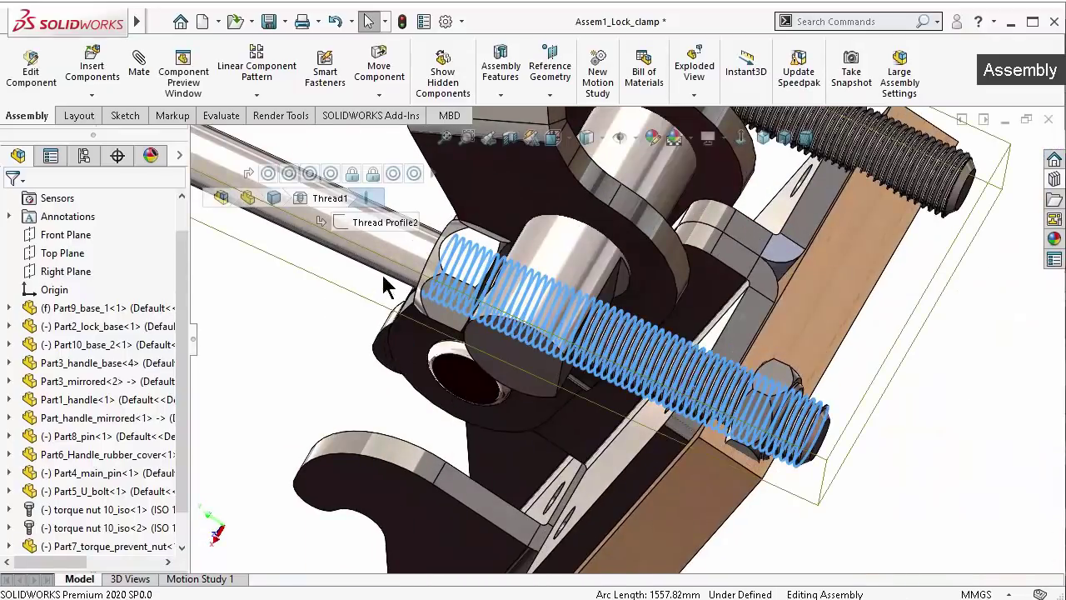
right_click(389, 272)
left_click(422, 482)
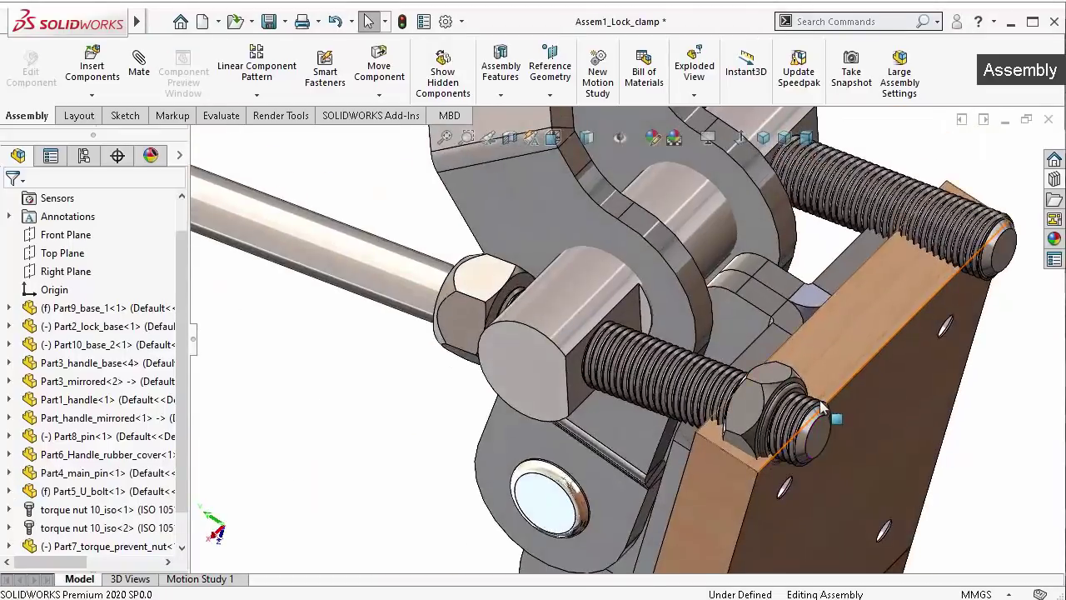
Turn the nut about the bolt axis, then snap to a side view of the bolt thread
scroll(630, 402, "down", 5)
left_click(640, 391)
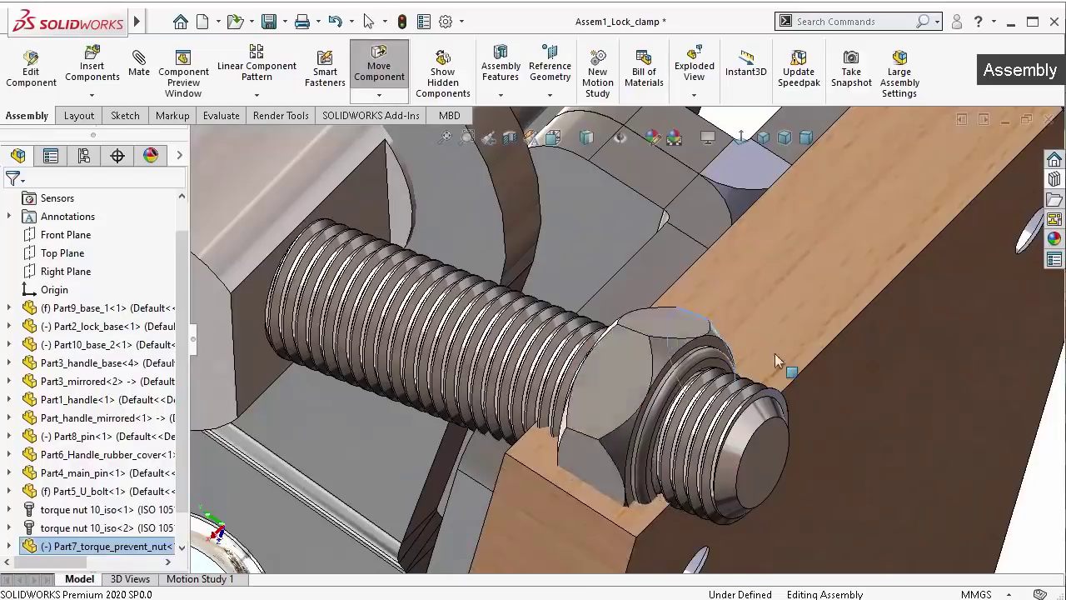
scroll(658, 395, "up", 5)
scroll(658, 396, "down", 3)
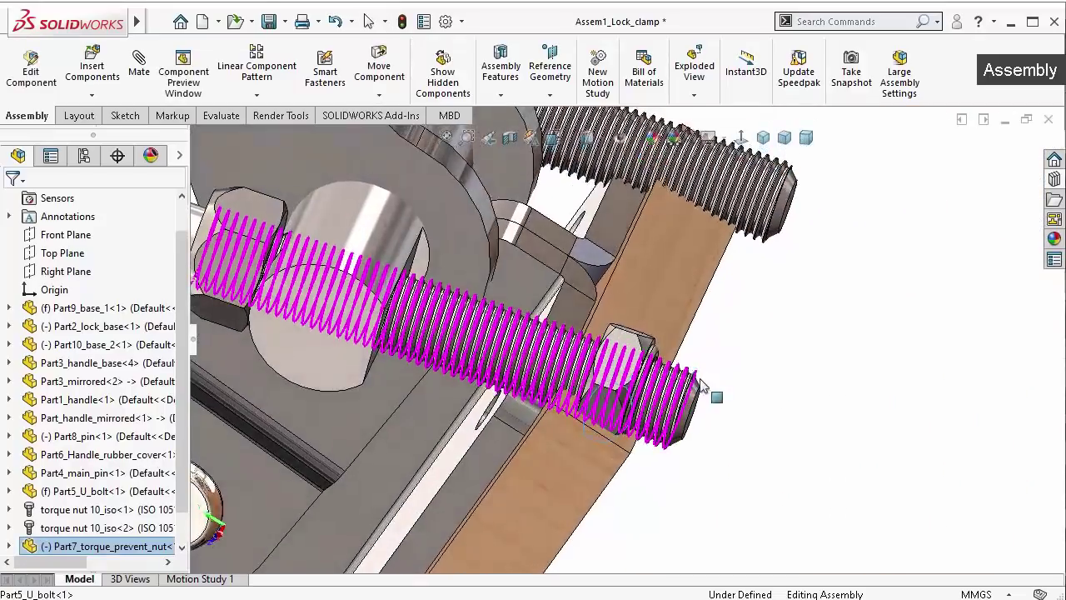
scroll(605, 388, "down", 2)
left_click_drag(531, 360, 569, 283)
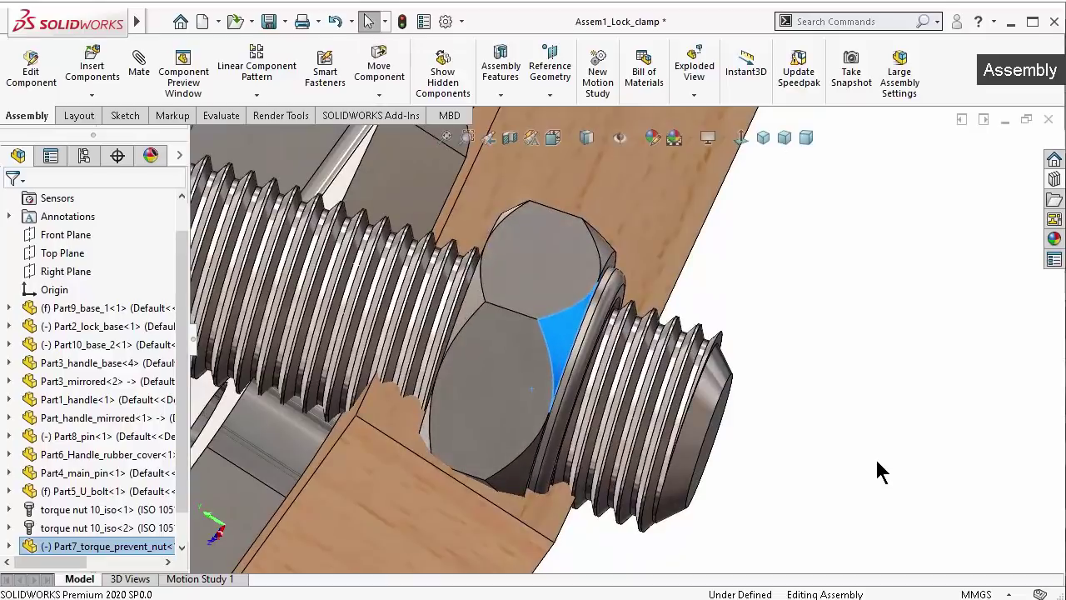
left_click(862, 364)
key("ctrl+shift+z")
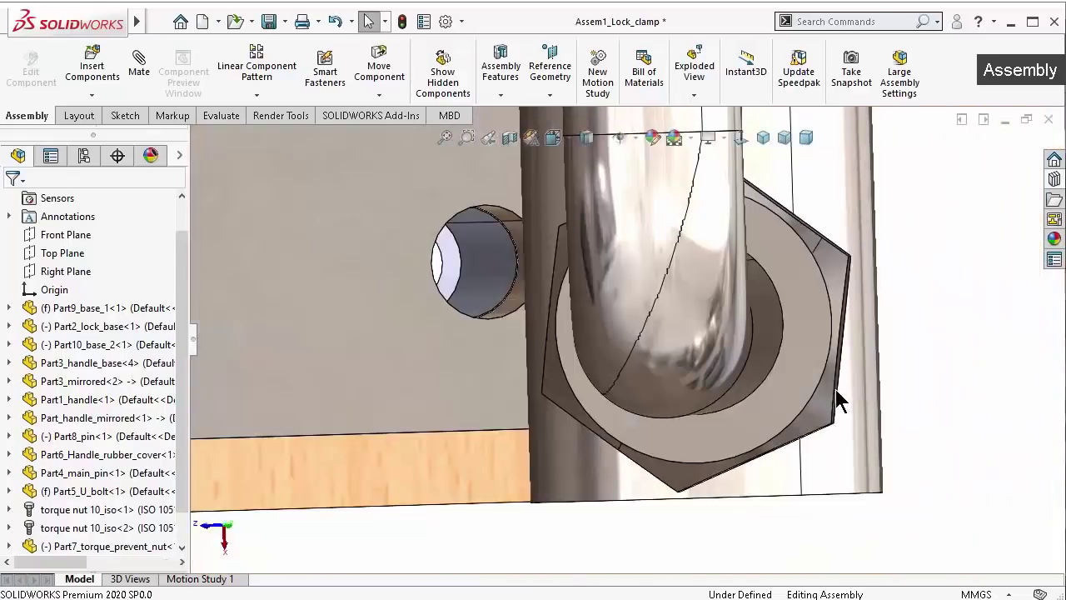
key("ctrl+shift+z")
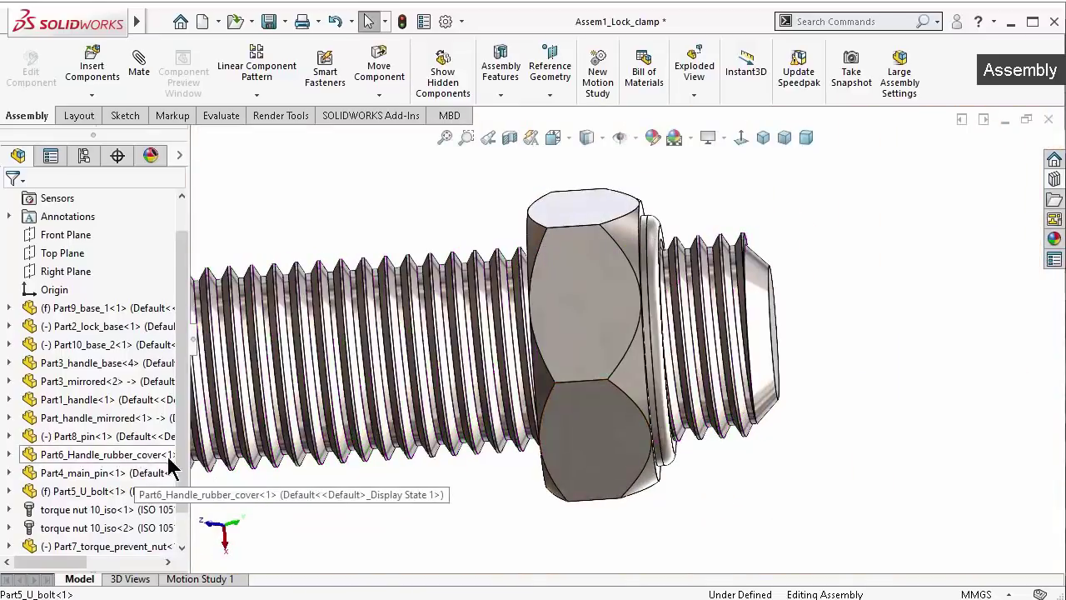
Expand the Mates folder in the FeatureManager tree
scroll(170, 471, "down", 1)
left_click(9, 546)
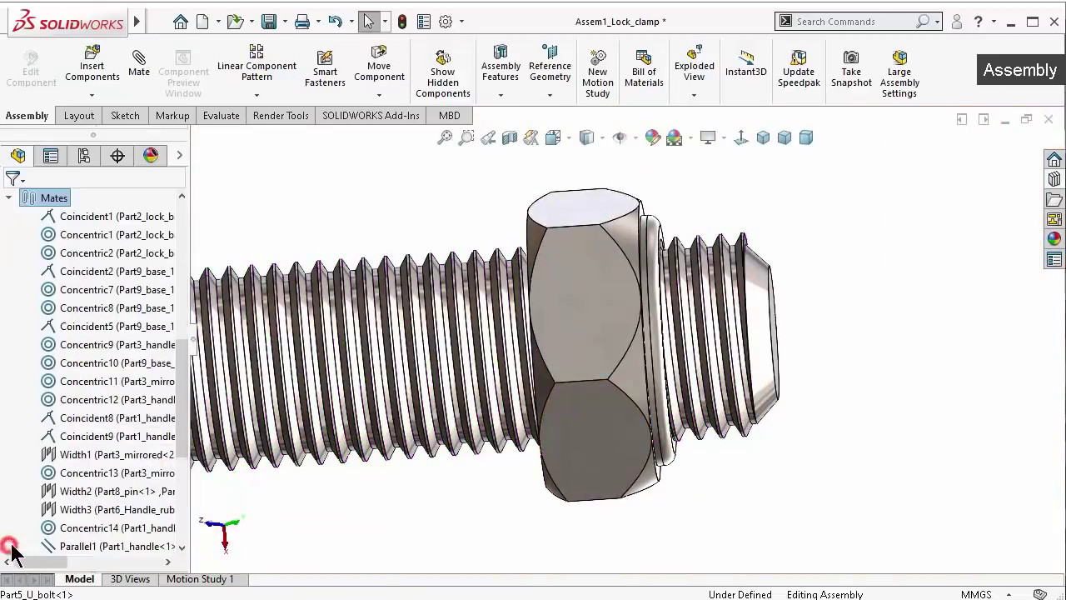
left_click_drag(182, 447, 198, 545)
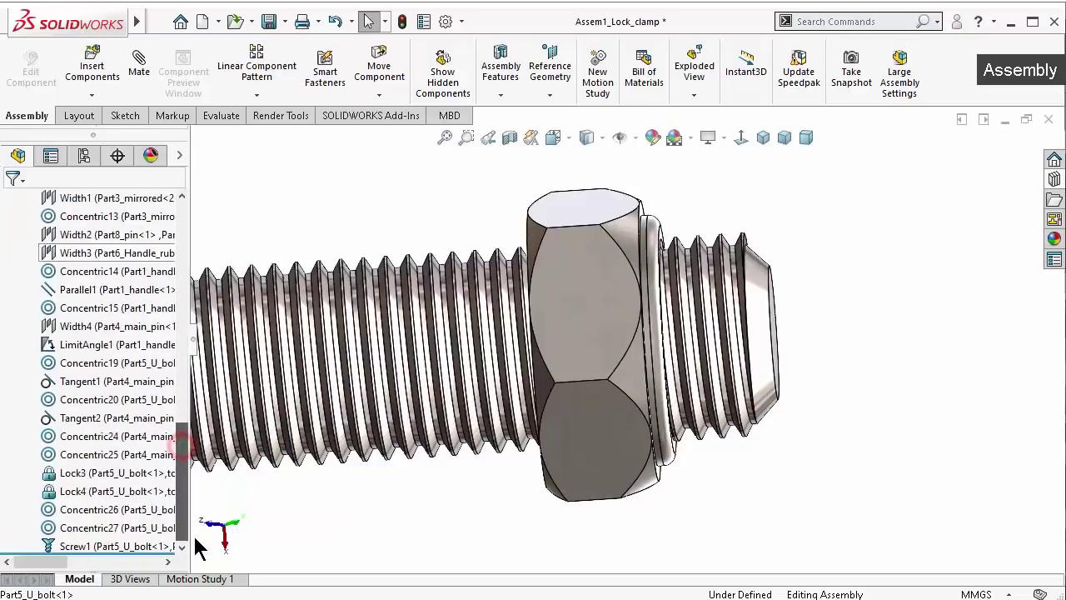
scroll(888, 398, "up", 2)
scroll(801, 404, "up", 2)
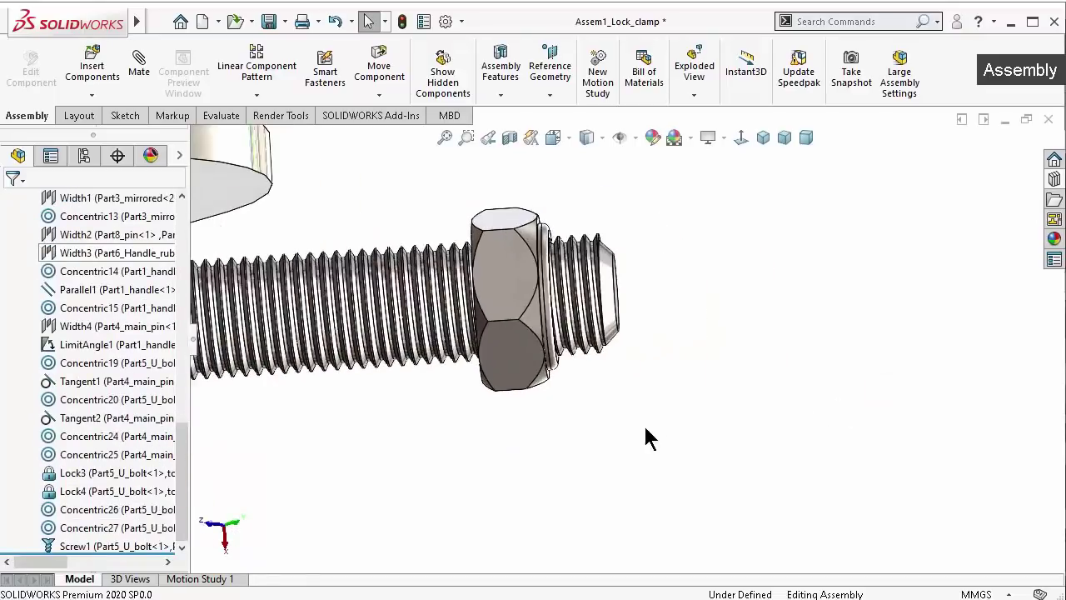
Float Part5_U_bolt, then set it back to Fixed
mouse_move(642, 423)
middle_mouse_down()
mouse_move(597, 358)
mouse_move(603, 281)
middle_mouse_up()
left_click(605, 276)
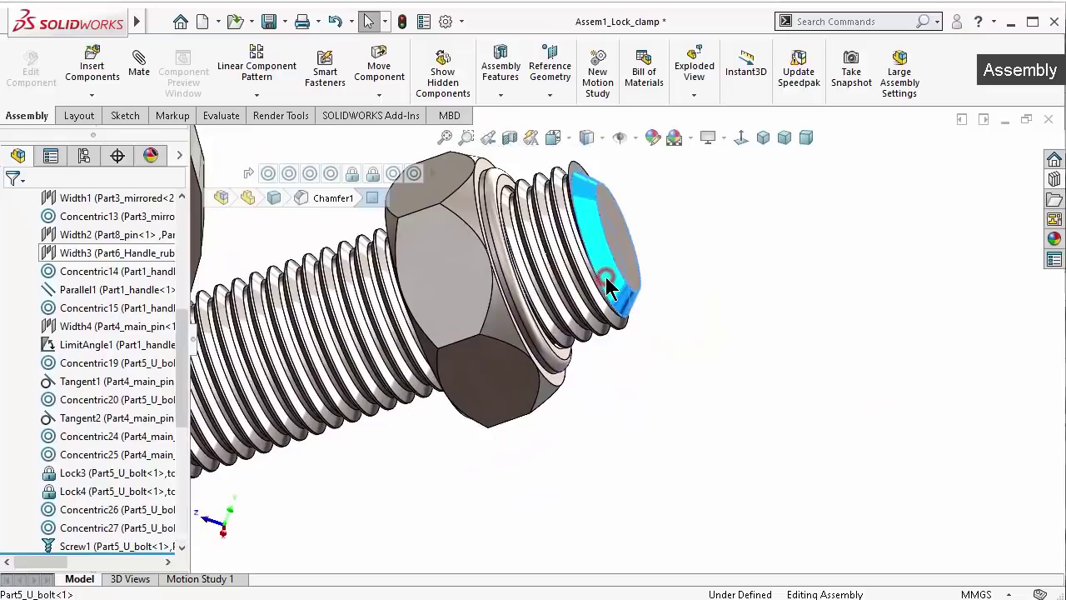
right_click(606, 283)
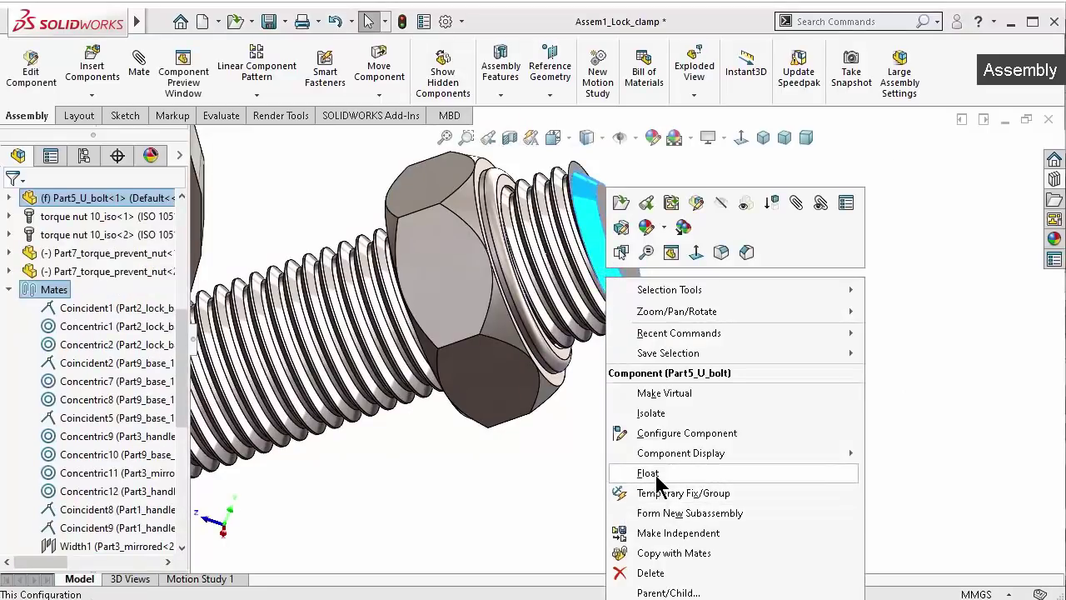
left_click(930, 341)
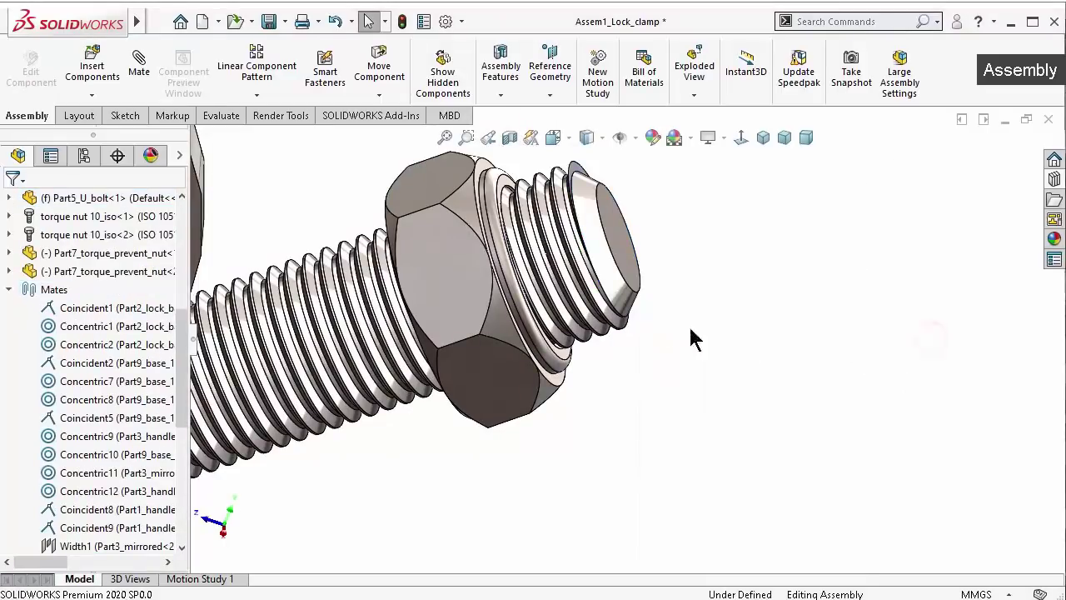
right_click(621, 298)
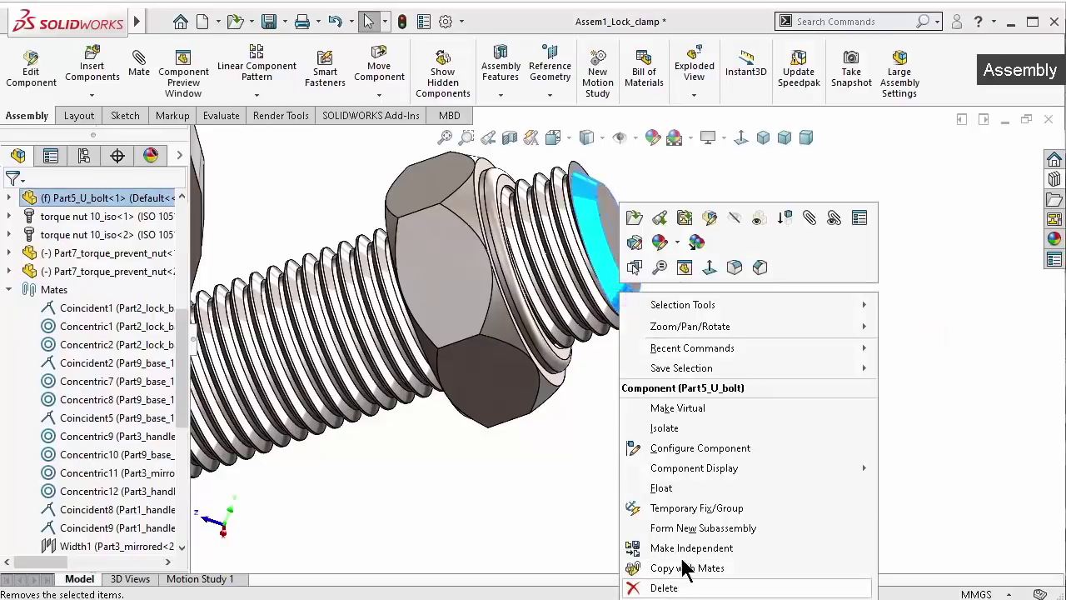
left_click(661, 487)
left_click(769, 271)
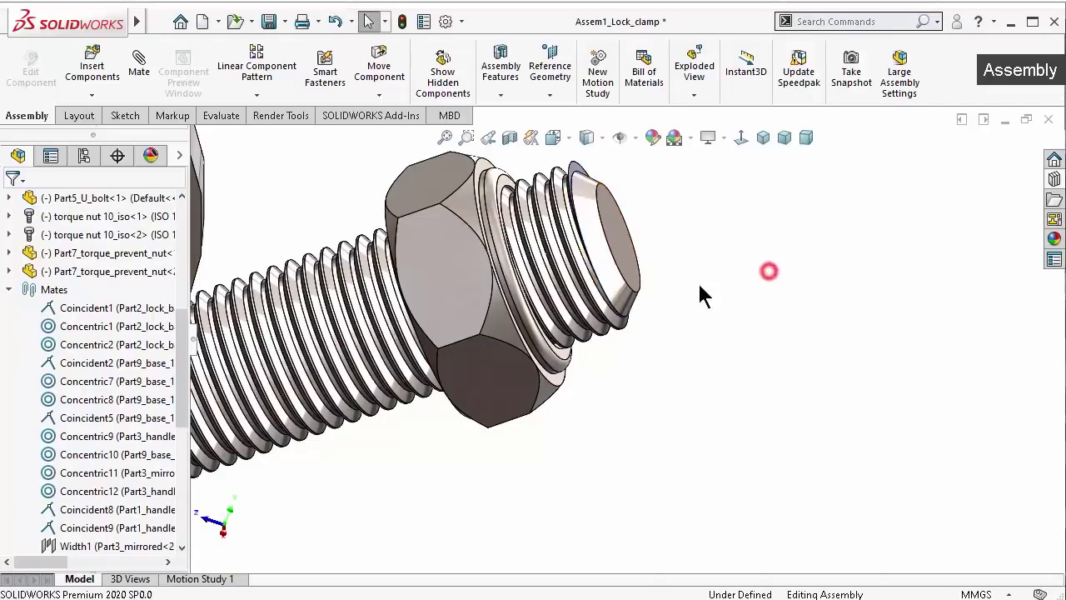
right_click(609, 288)
left_click(669, 481)
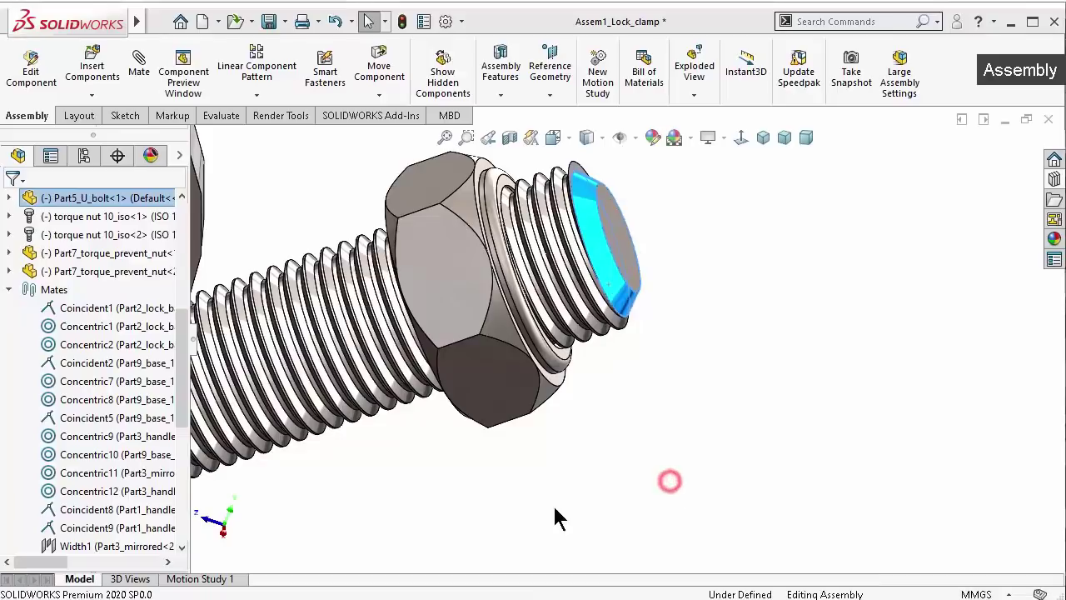
left_click(554, 502)
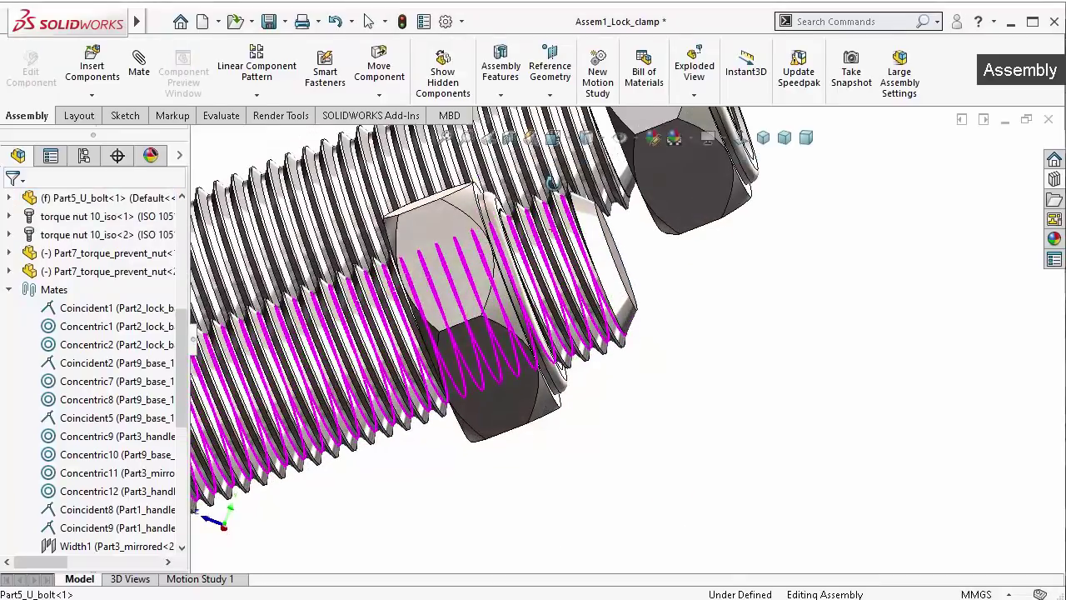
Orbit to show both bolts and switch the display style to Hidden Lines Visible
middle_click_drag(550, 183, 529, 241)
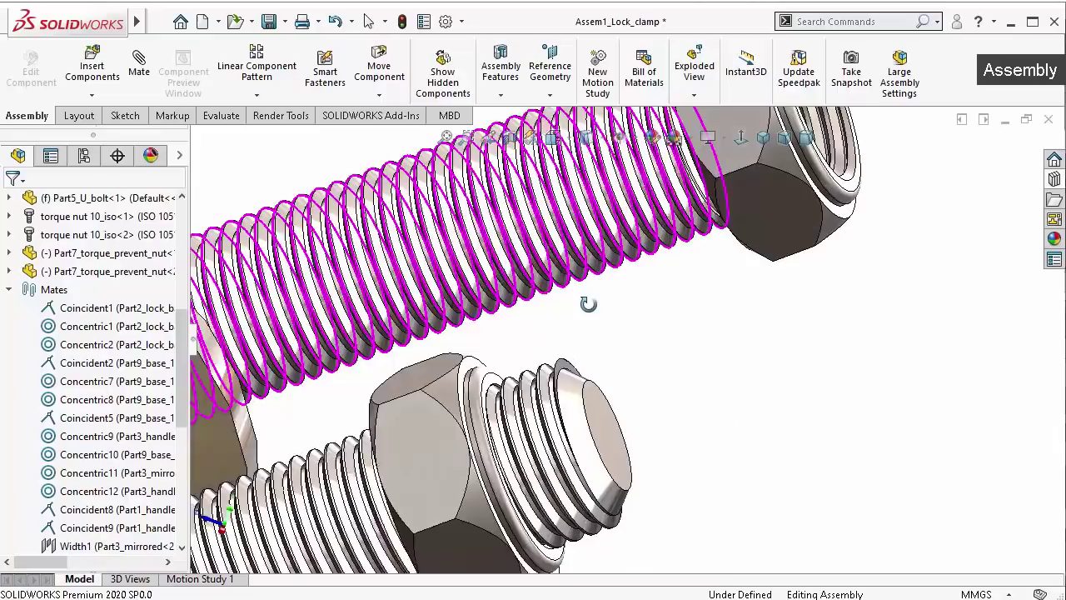
middle_click_drag(573, 143, 586, 163)
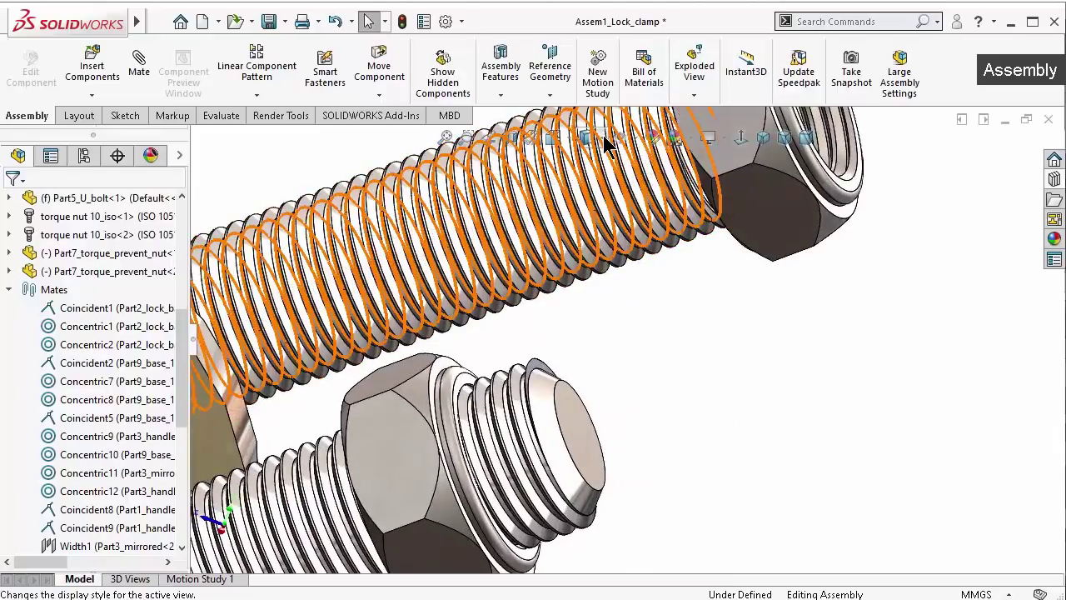
left_click(606, 143)
left_click(588, 231)
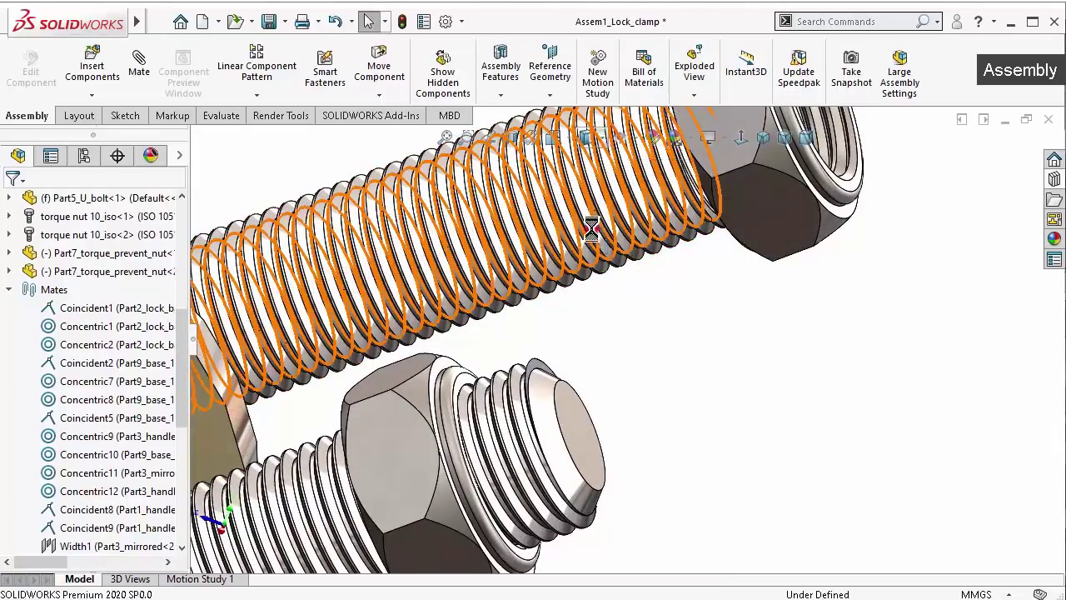
Zoom in on the bolt and select its thread to inspect it, then clear the selection
mouse_move(592, 229)
middle_mouse_down()
mouse_move(552, 316)
mouse_move(547, 447)
mouse_move(571, 405)
mouse_move(552, 381)
middle_mouse_up()
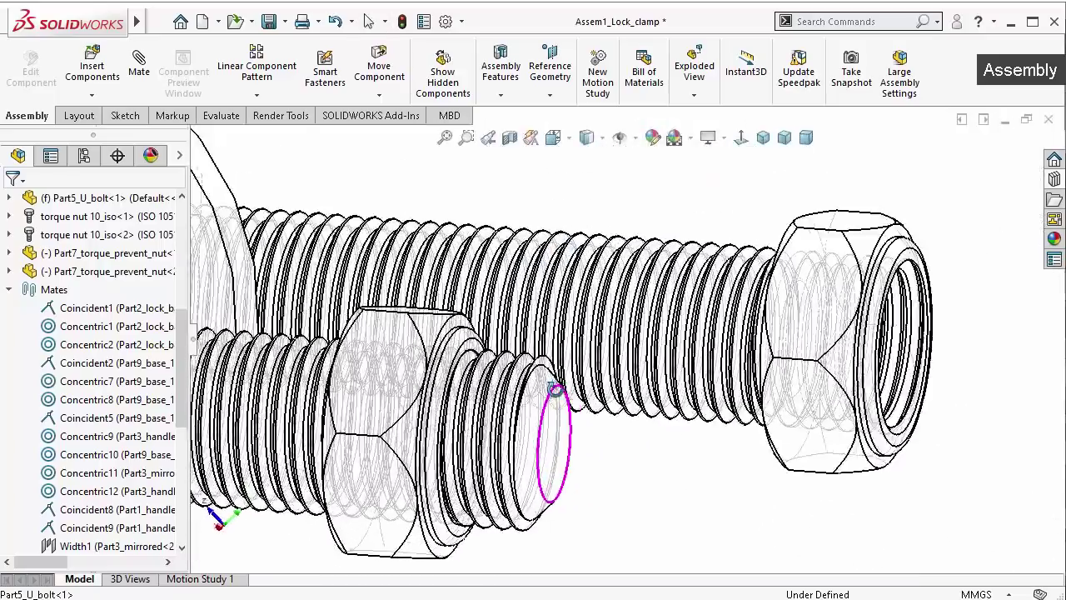
scroll(552, 380, "down", 3)
scroll(452, 334, "down", 3)
scroll(453, 334, "down", 2)
left_click(439, 243)
scroll(439, 243, "up", 2)
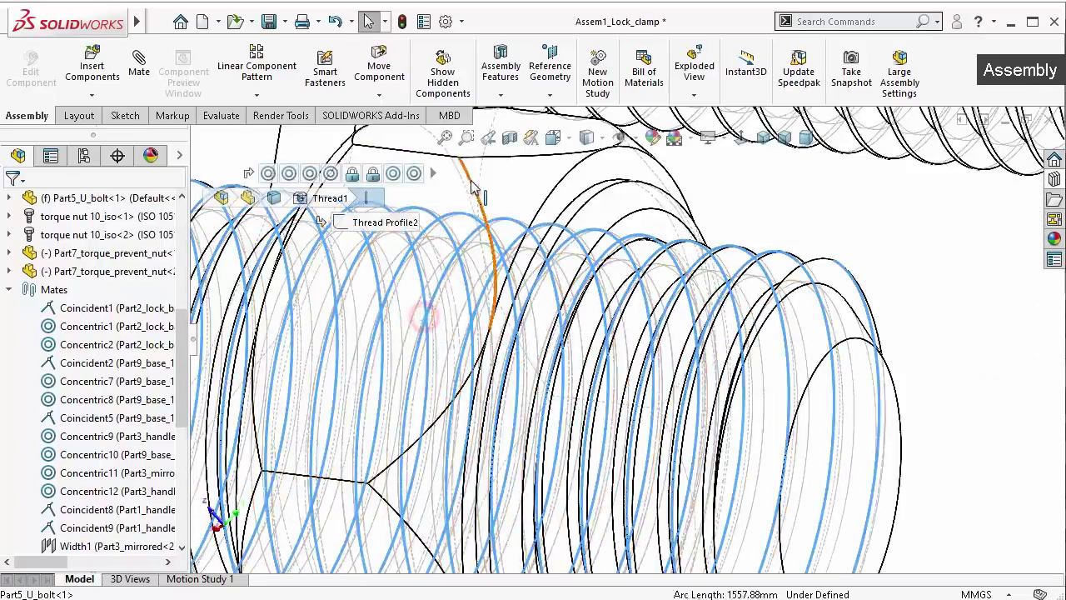
scroll(439, 243, "up", 3)
left_click(902, 457)
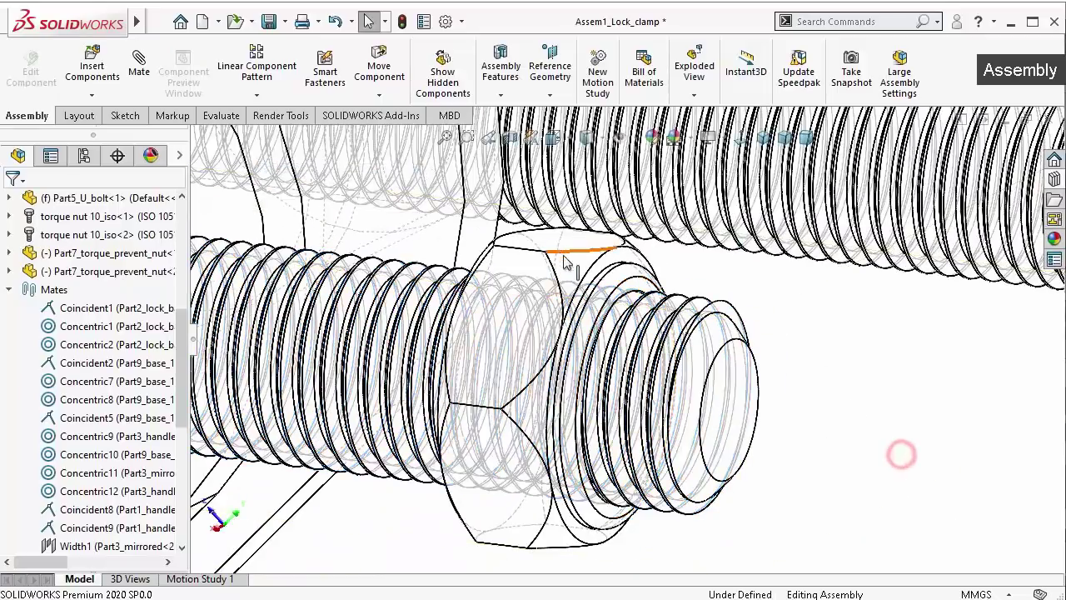
Drag the hex nut and washer around the bolt to check they screw along the thread
left_click_drag(588, 254, 497, 308)
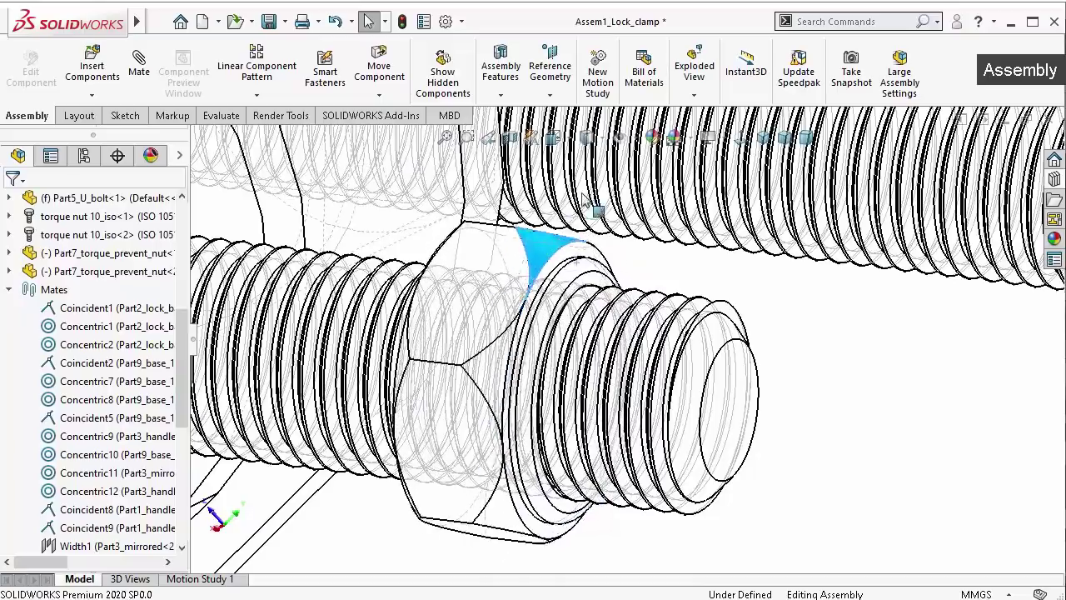
left_click_drag(727, 356, 456, 508)
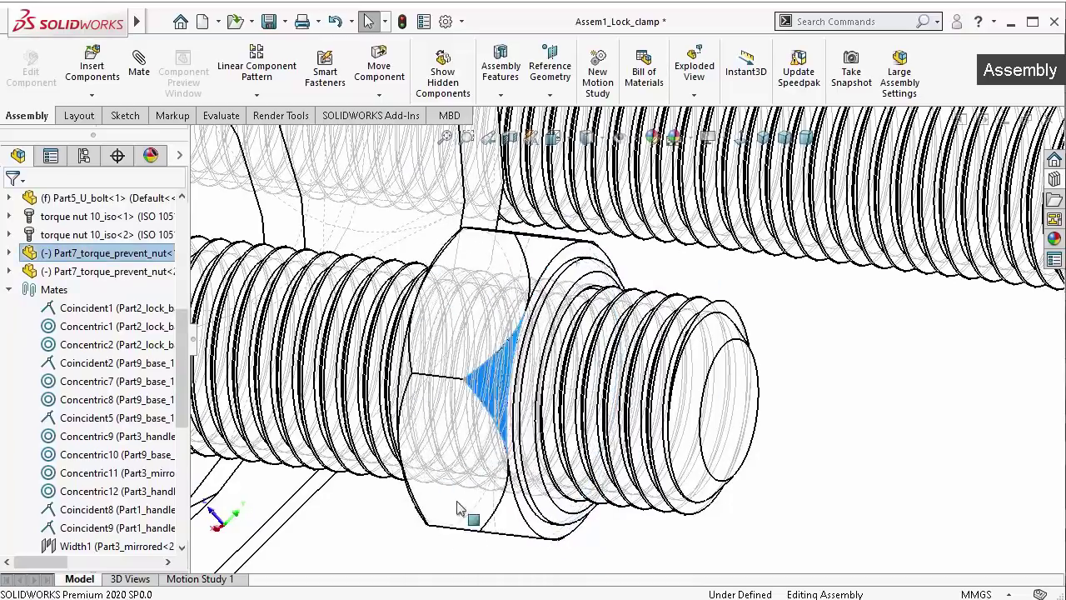
left_click_drag(659, 260, 783, 492)
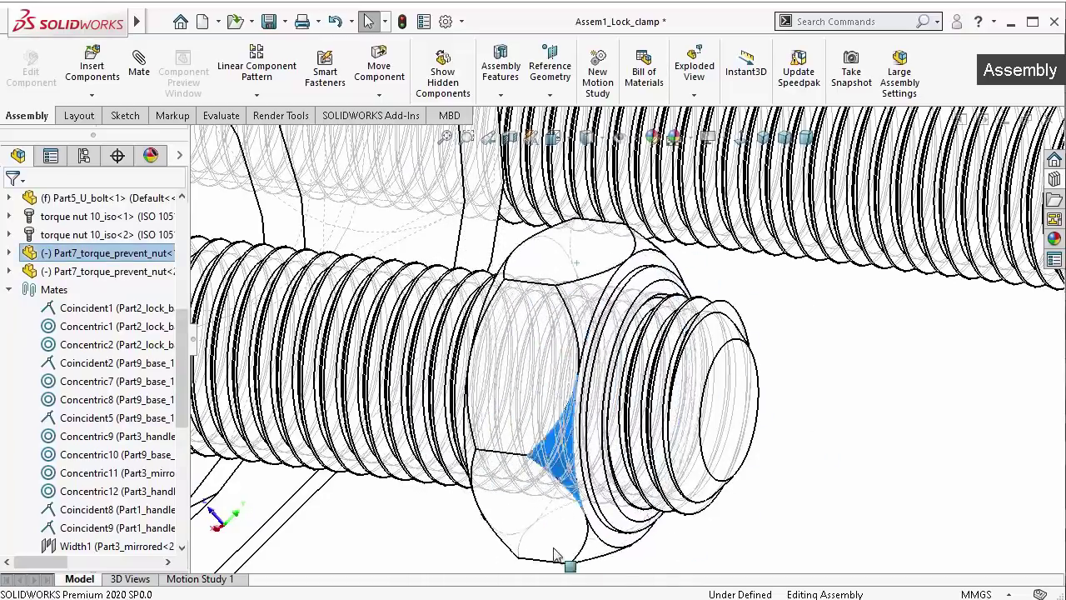
middle_click_drag(556, 557, 774, 464)
scroll(737, 381, "down", 2)
scroll(797, 408, "down", 2)
scroll(796, 408, "down", 2)
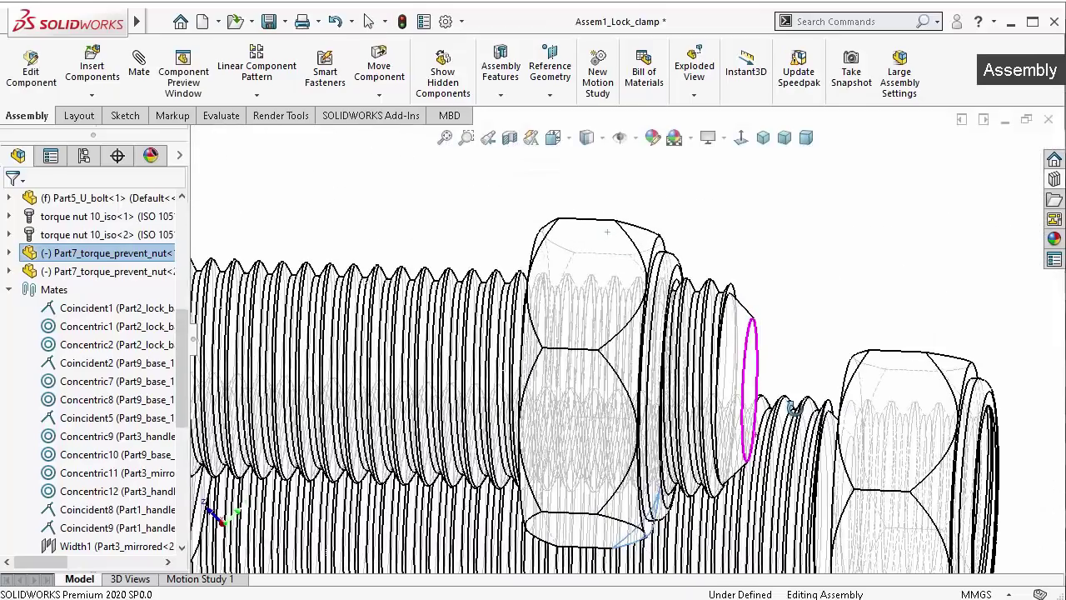
left_click_drag(650, 305, 641, 388)
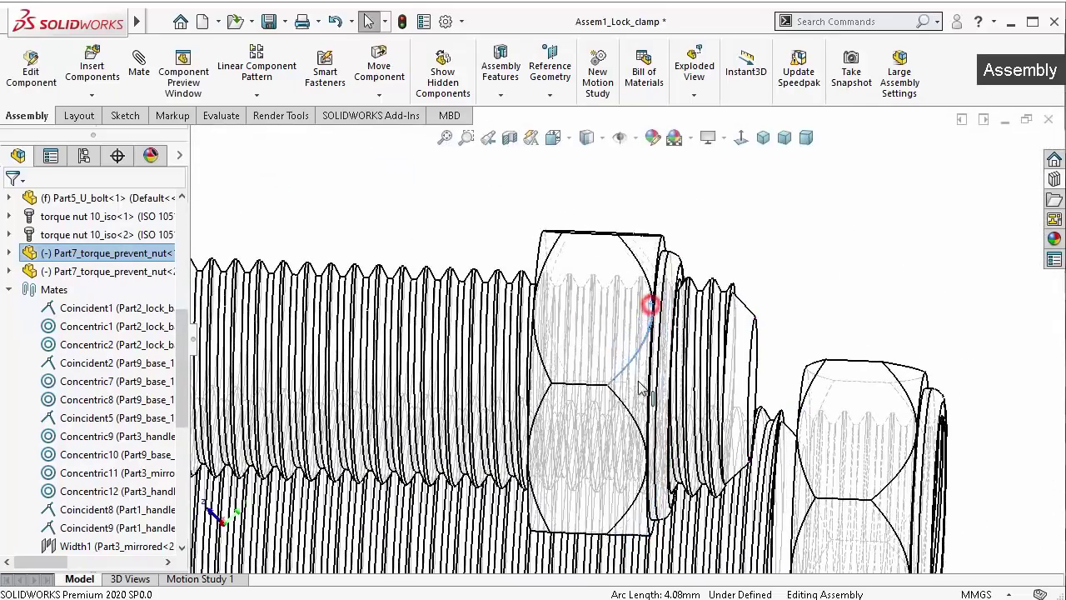
left_click_drag(631, 287, 609, 371)
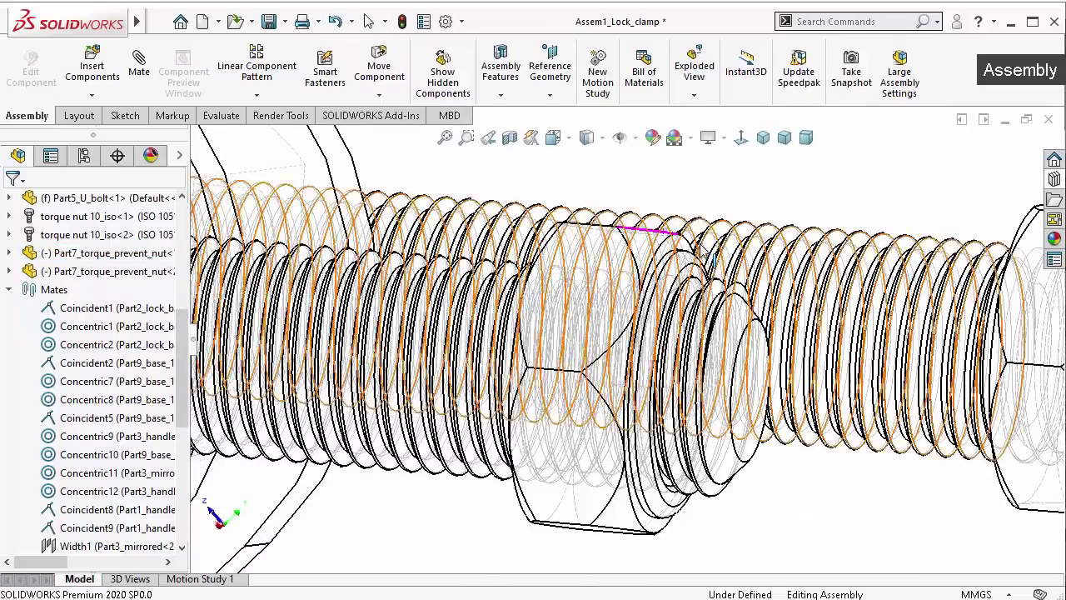
Slide the nut along the bolt and turn the torque-prevent nut together with the hex nut
middle_click_drag(712, 259, 799, 252)
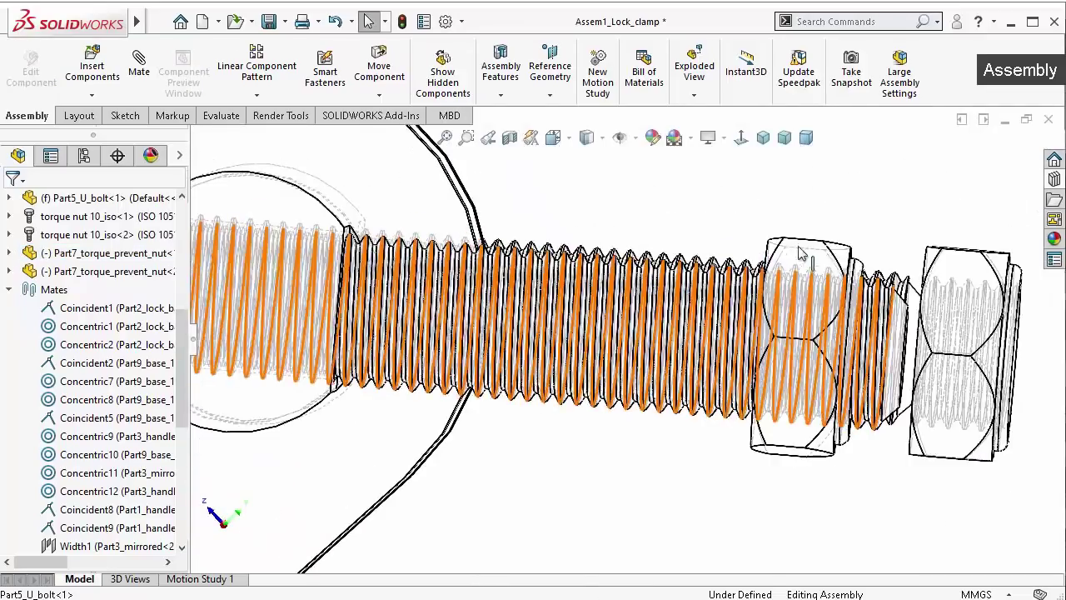
left_click_drag(801, 250, 783, 368)
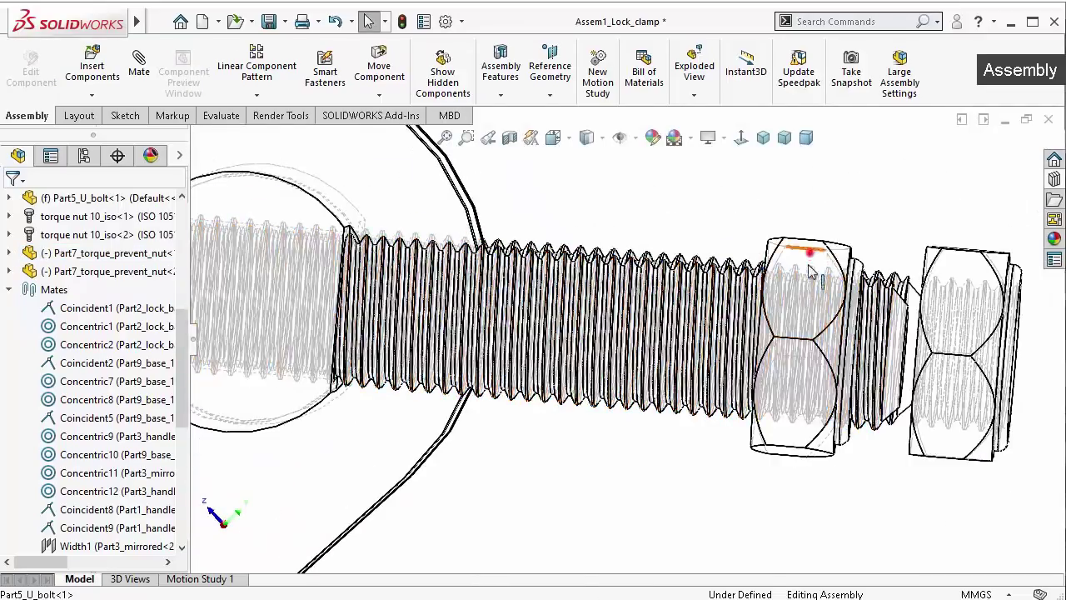
left_click_drag(773, 301, 783, 204)
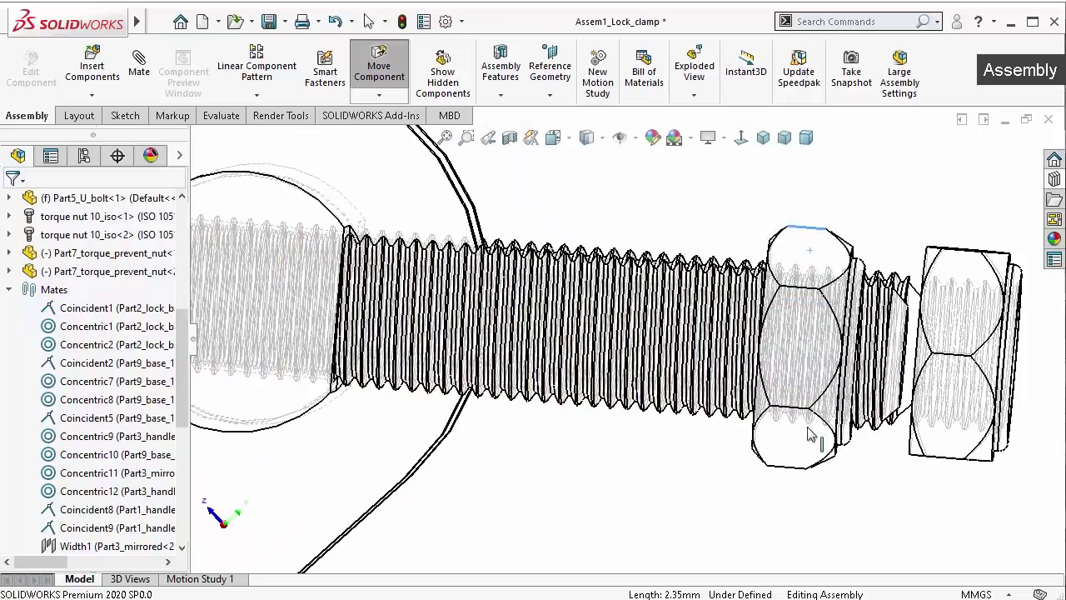
middle_click_drag(809, 435, 852, 284)
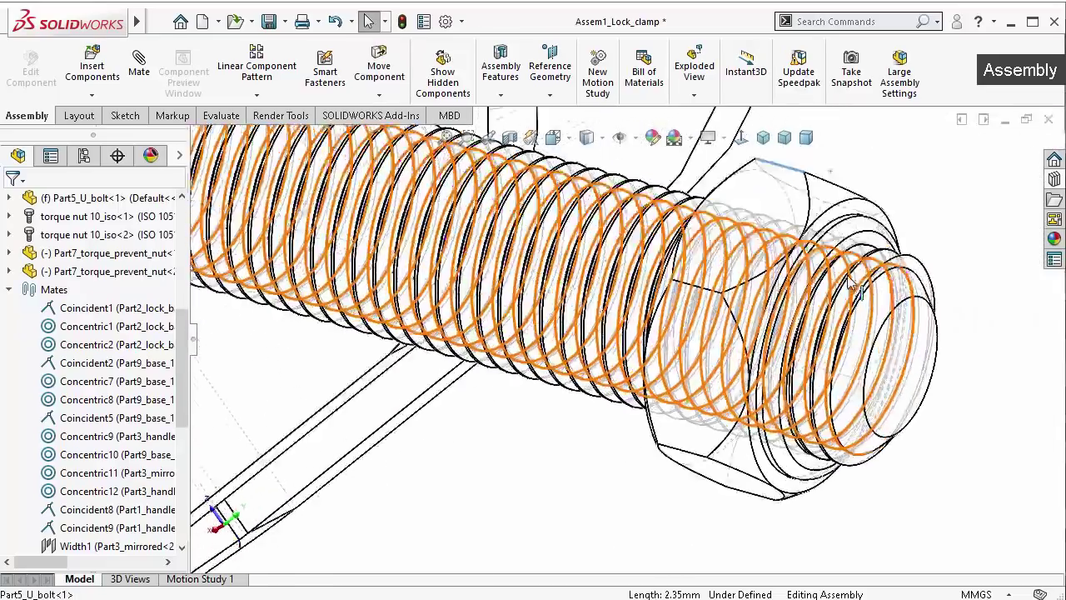
scroll(851, 283, "down", 3)
left_click(884, 237)
mouse_move(727, 260)
left_mouse_down()
mouse_move(955, 555)
mouse_move(600, 403)
mouse_move(891, 545)
mouse_move(537, 360)
mouse_move(876, 275)
left_mouse_up()
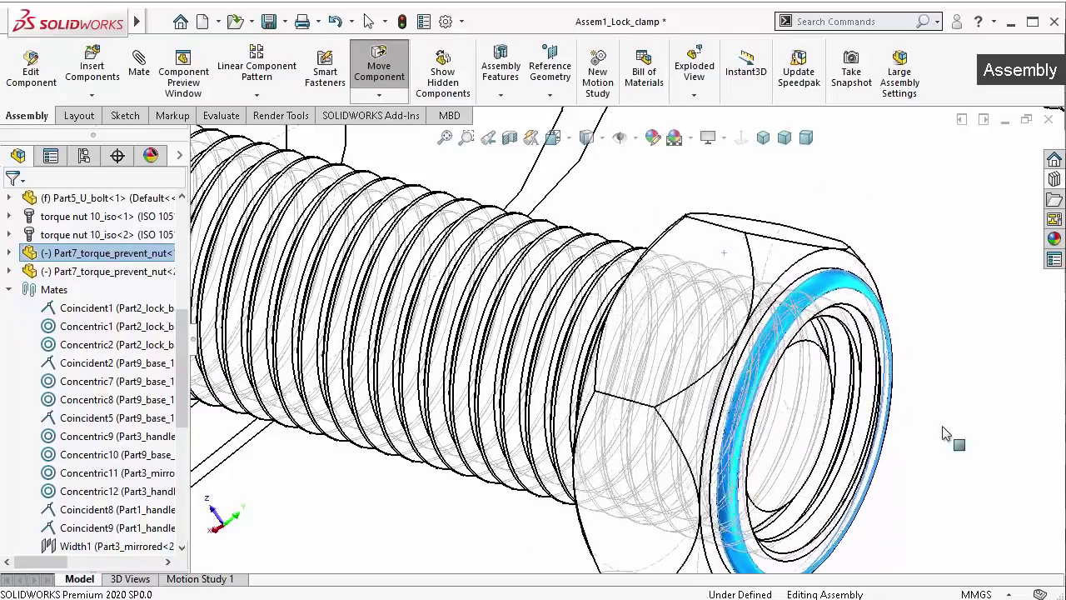
Screw the hex nut along the bolt's threaded end once more
key("Escape")
scroll(841, 325, "up", 3)
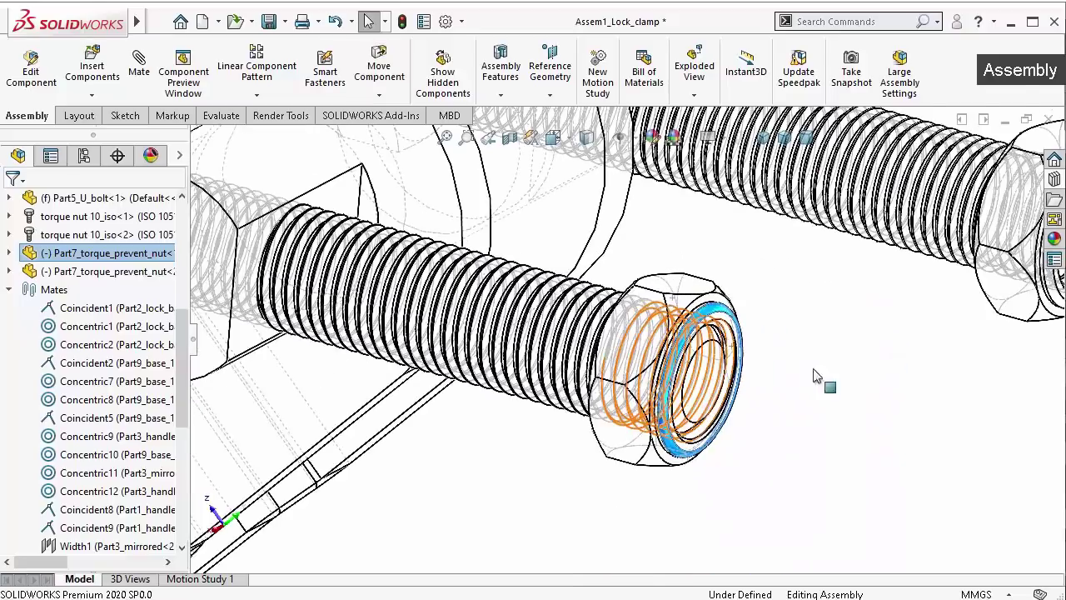
middle_click_drag(727, 455, 785, 435)
left_click(786, 438)
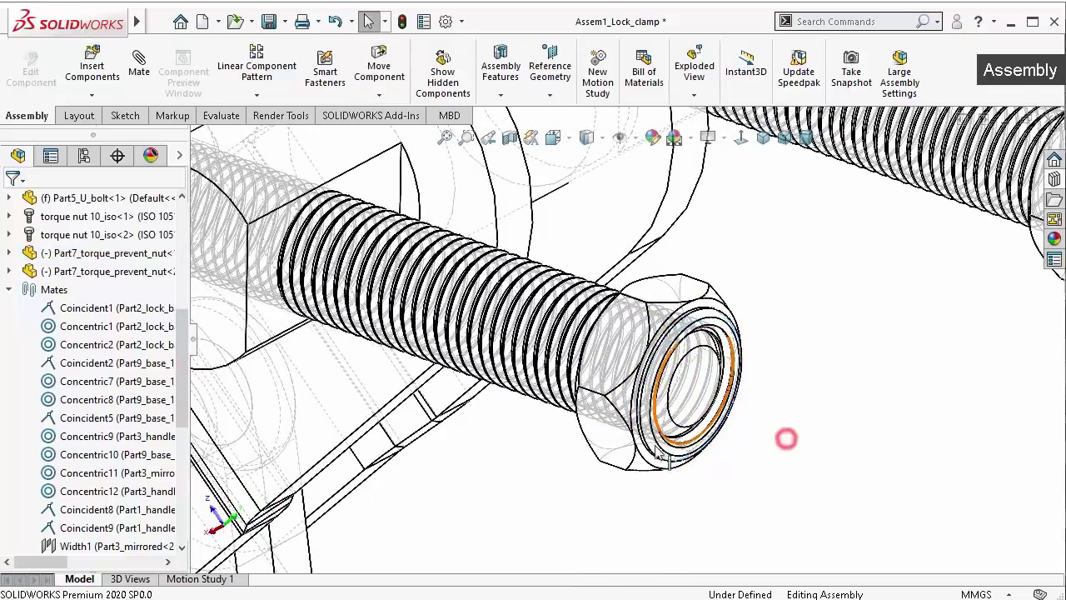
left_click_drag(630, 457, 561, 472)
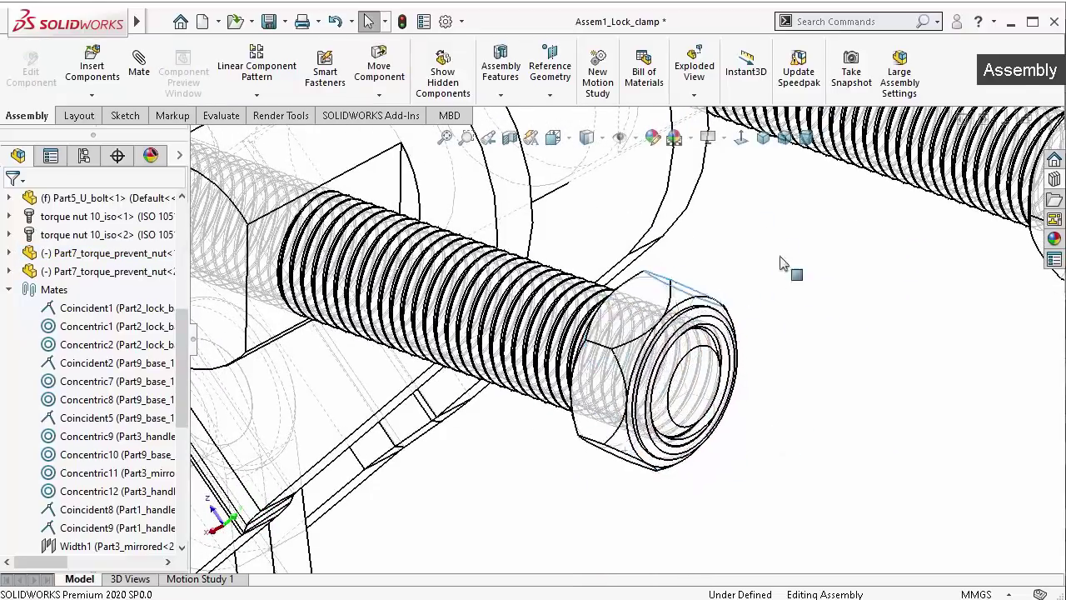
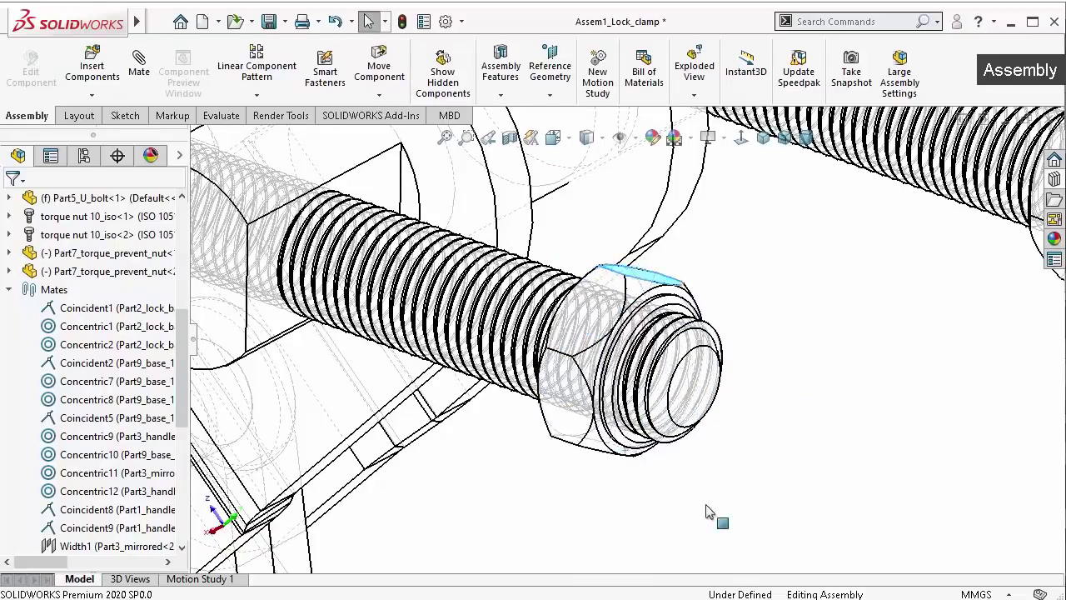
Slide the first torque-prevent nut farther along its bolt, checking it from another angle
left_click(540, 270)
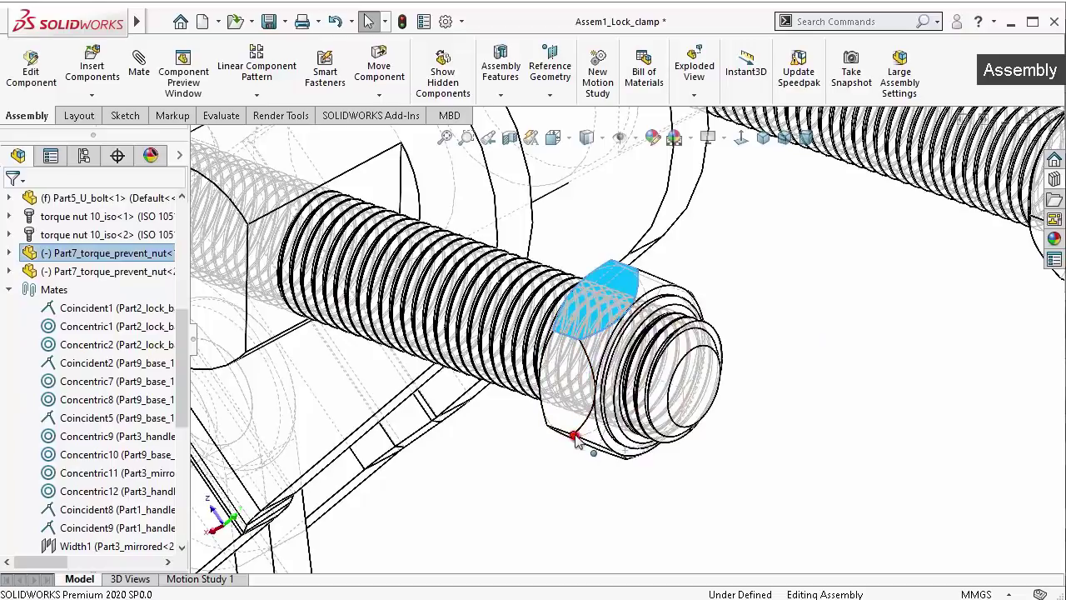
left_click_drag(575, 440, 631, 271)
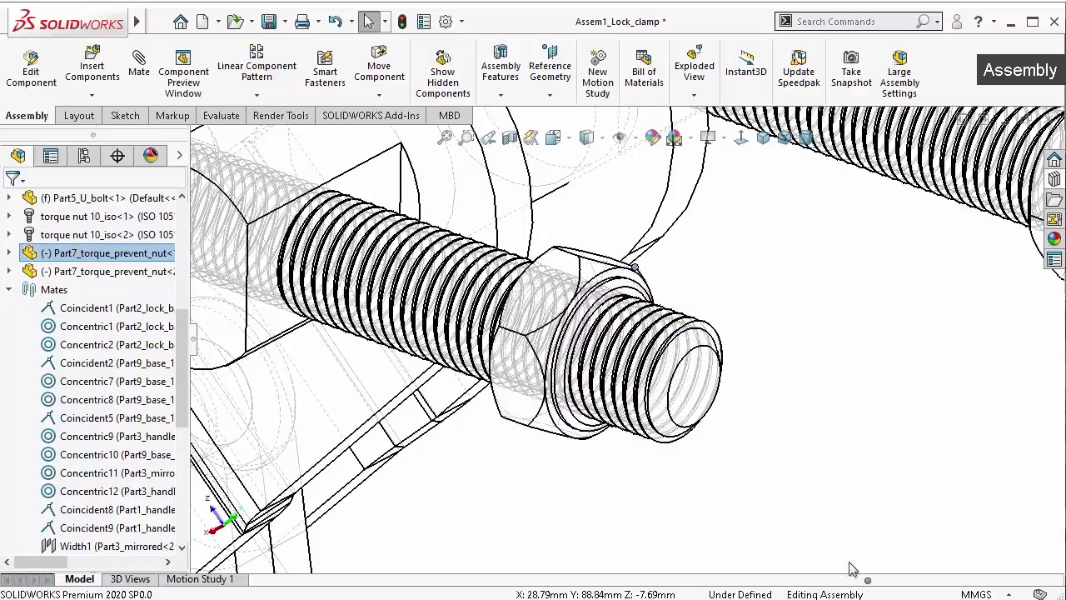
left_click(848, 331)
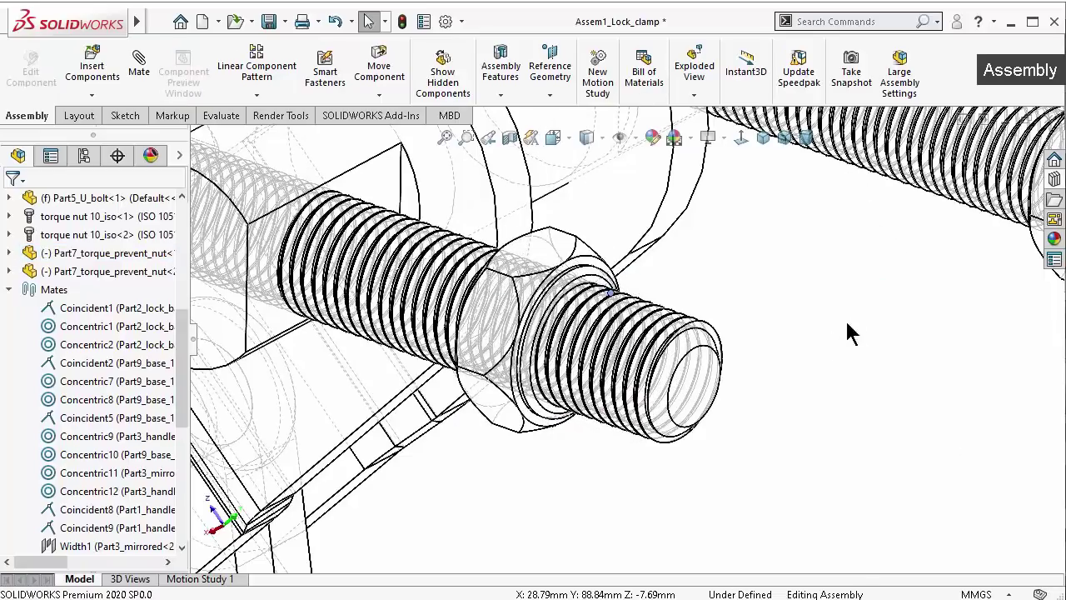
middle_click_drag(827, 312, 854, 275)
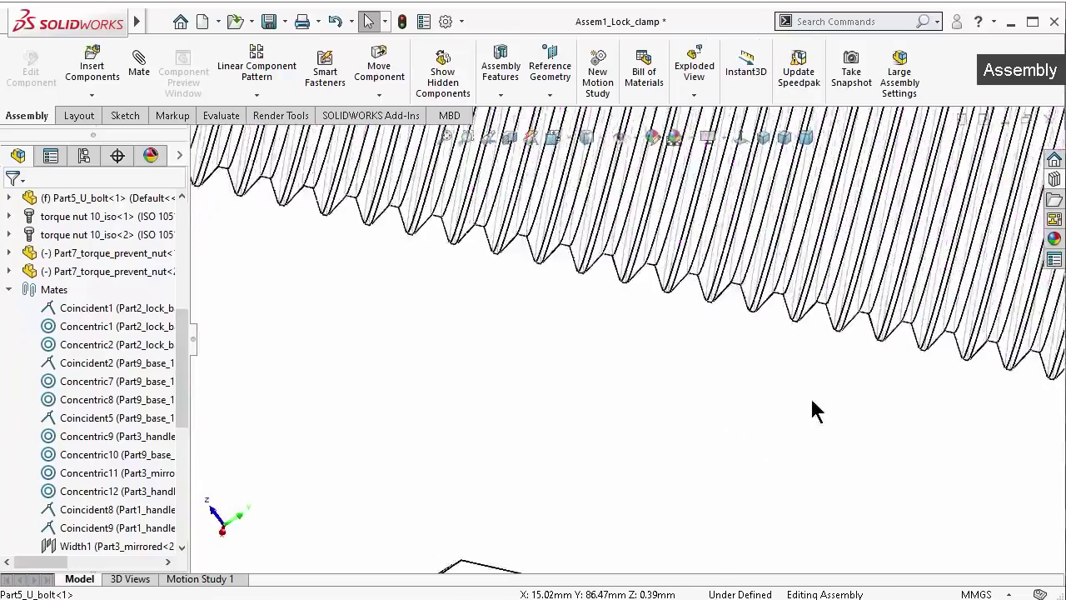
mouse_move(854, 275)
middle_mouse_down()
mouse_move(662, 497)
mouse_move(590, 369)
middle_mouse_up()
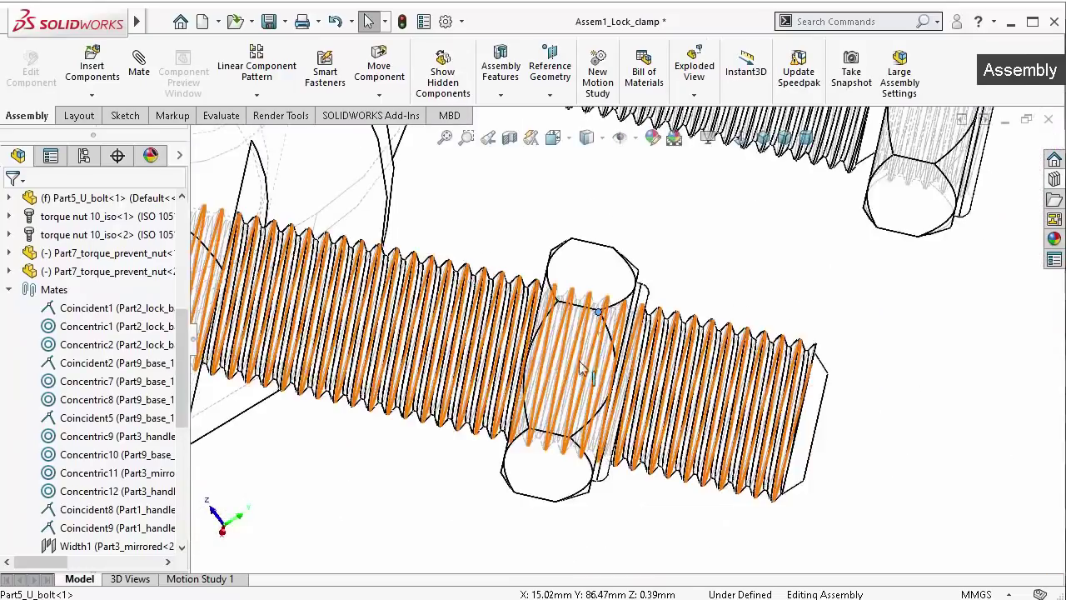
scroll(639, 308, "down", 5)
scroll(533, 283, "down", 1)
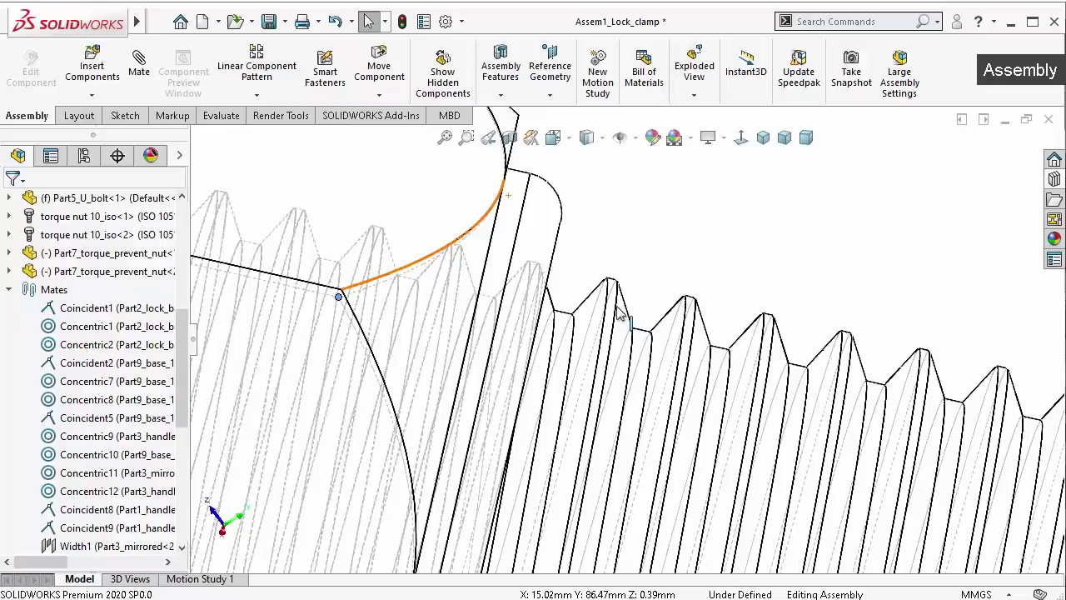
left_click(367, 225)
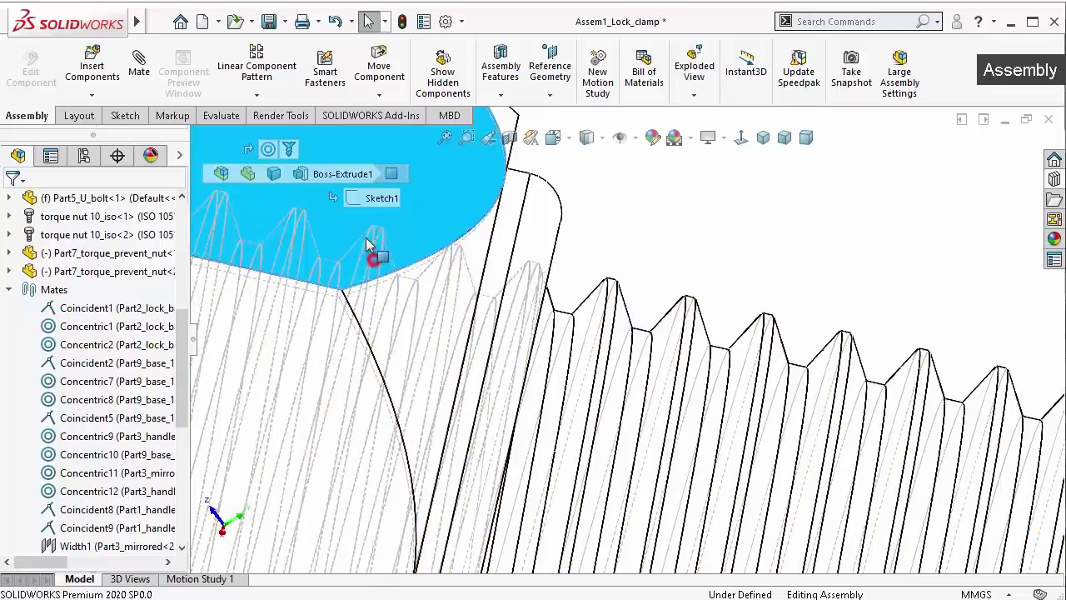
left_click_drag(362, 225, 366, 233)
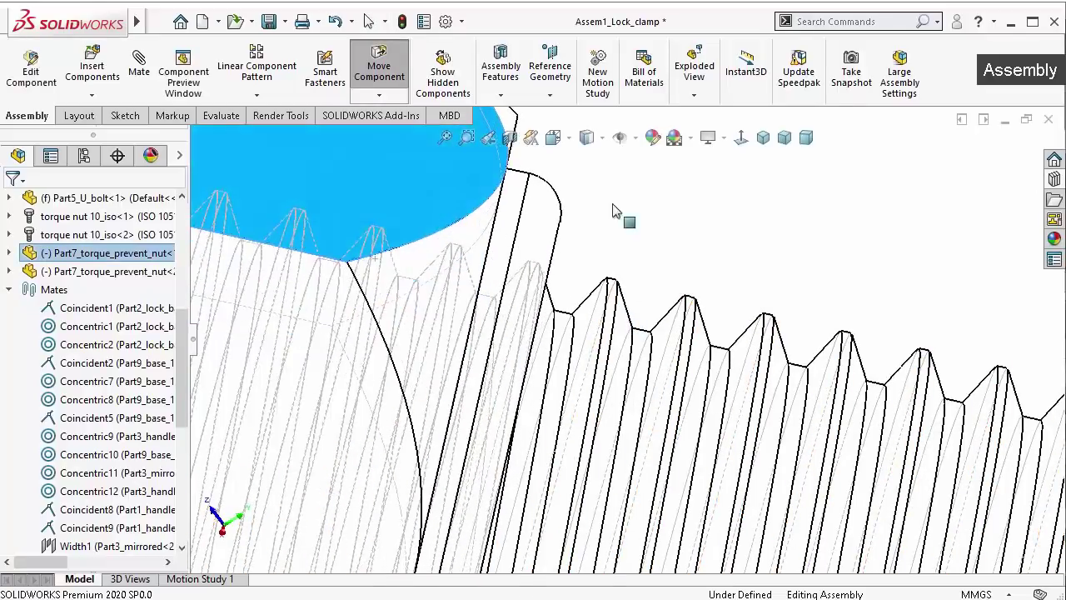
left_click(686, 208)
Adjust the zoom on the nut and start the Mate tool
scroll(691, 229, "up", 1)
scroll(675, 200, "up", 2)
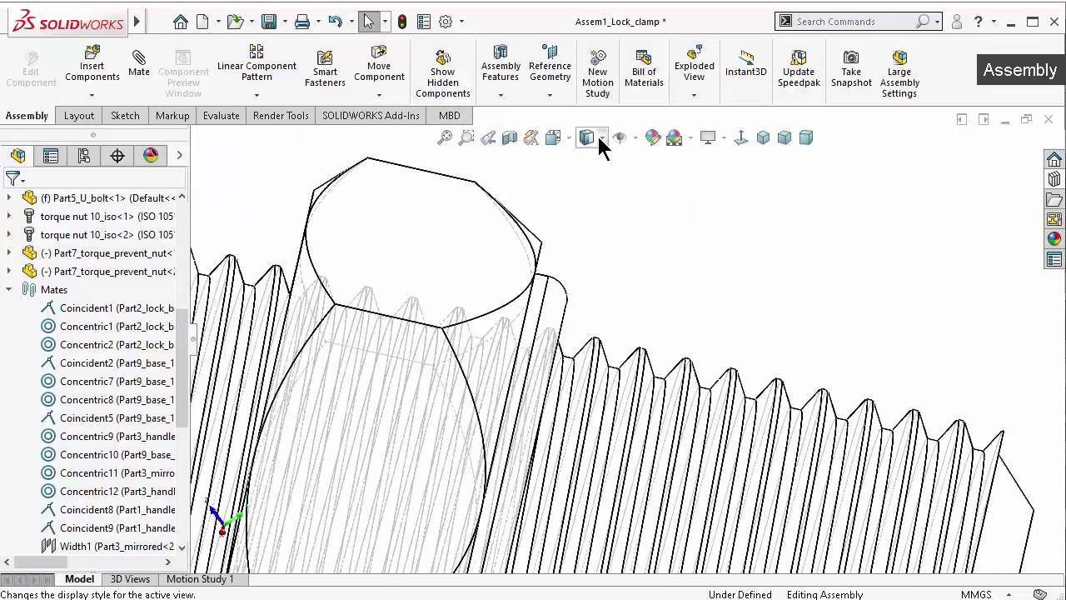
scroll(702, 244, "up", 3)
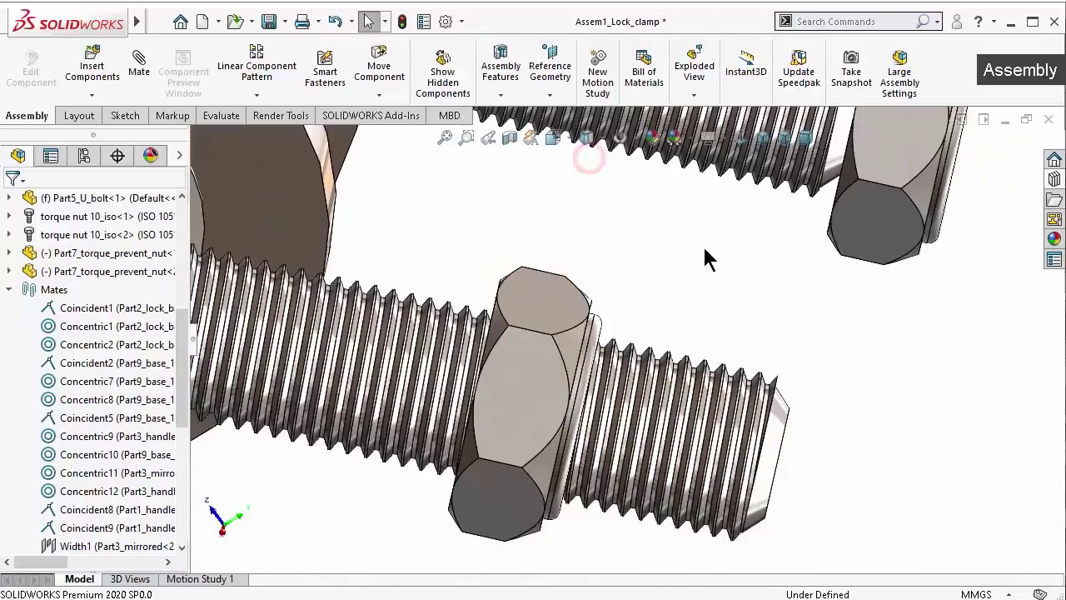
scroll(708, 283, "up", 2)
scroll(708, 283, "down", 1)
scroll(658, 246, "down", 2)
scroll(658, 246, "down", 2)
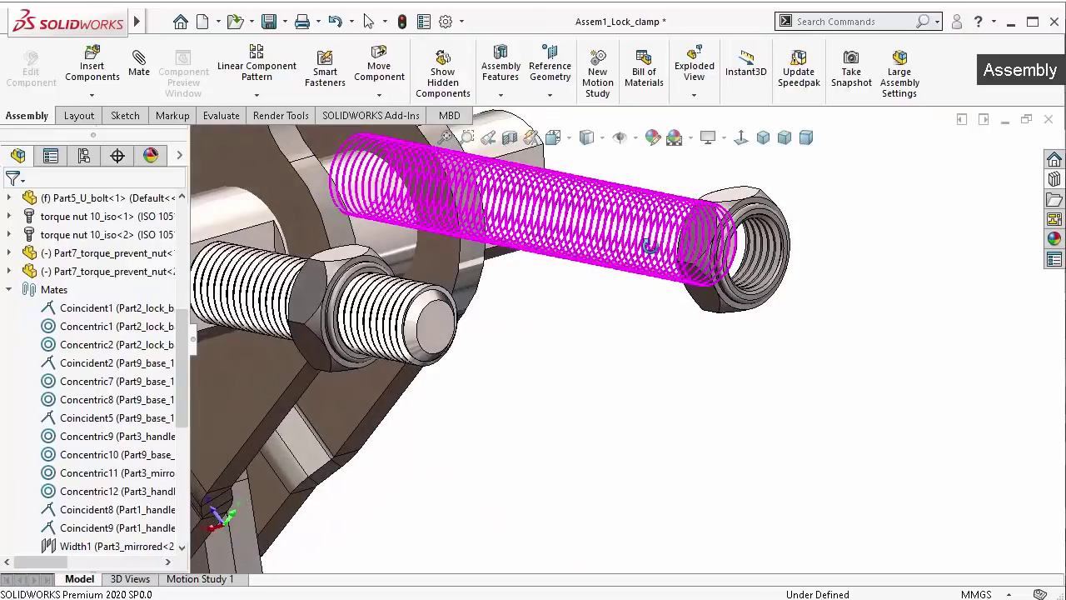
scroll(675, 254, "down", 2)
scroll(700, 271, "down", 2)
scroll(715, 283, "down", 2)
scroll(728, 271, "down", 2)
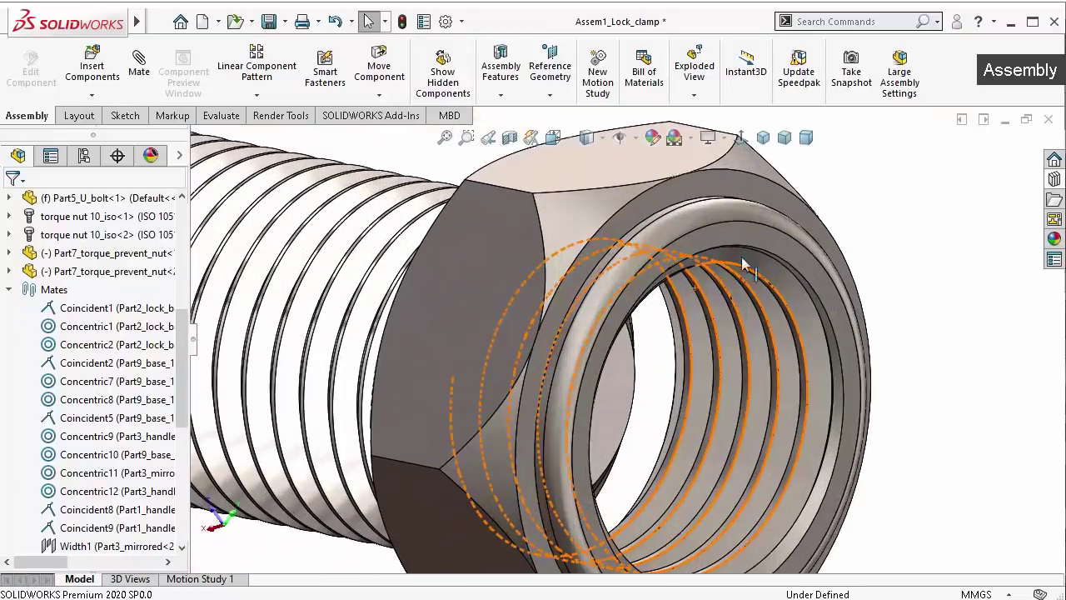
scroll(749, 262, "down", 2)
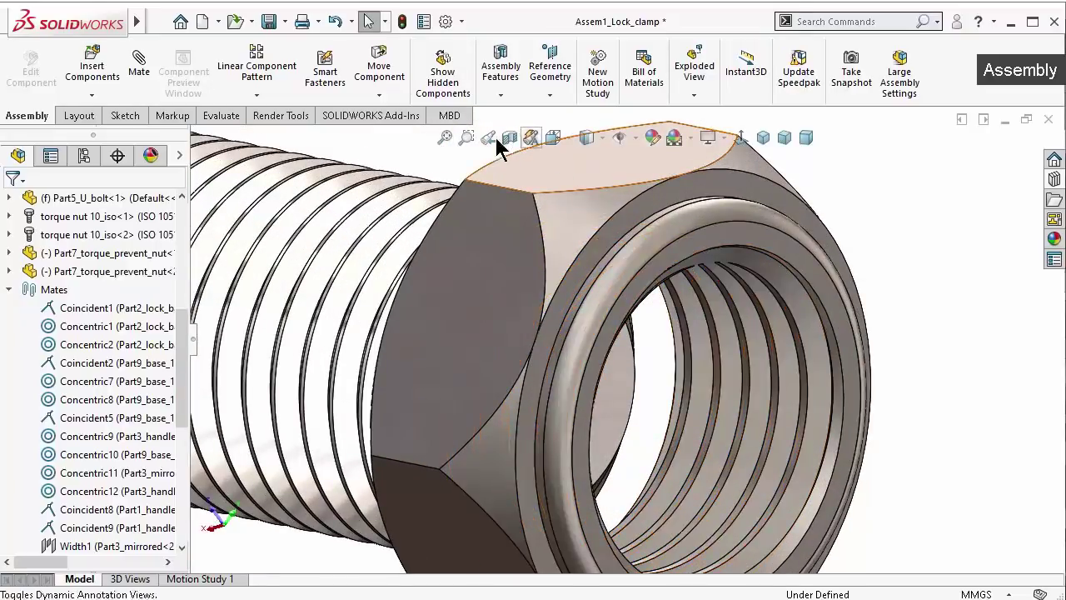
left_click(137, 63)
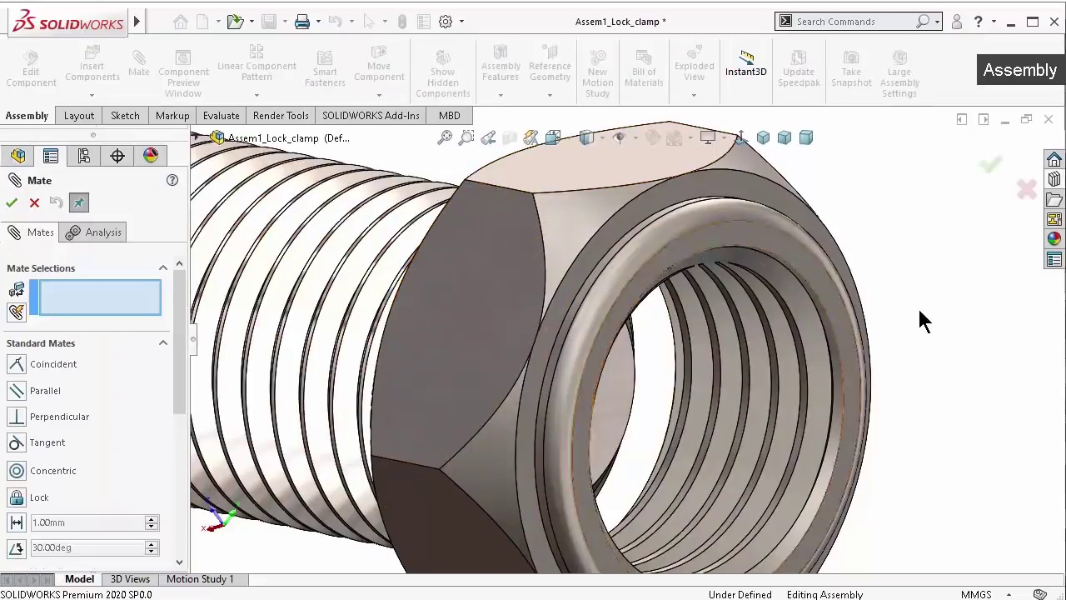
Cancel the mate and slide the second torque-prevent nut slightly along its bolt
left_click(1027, 190)
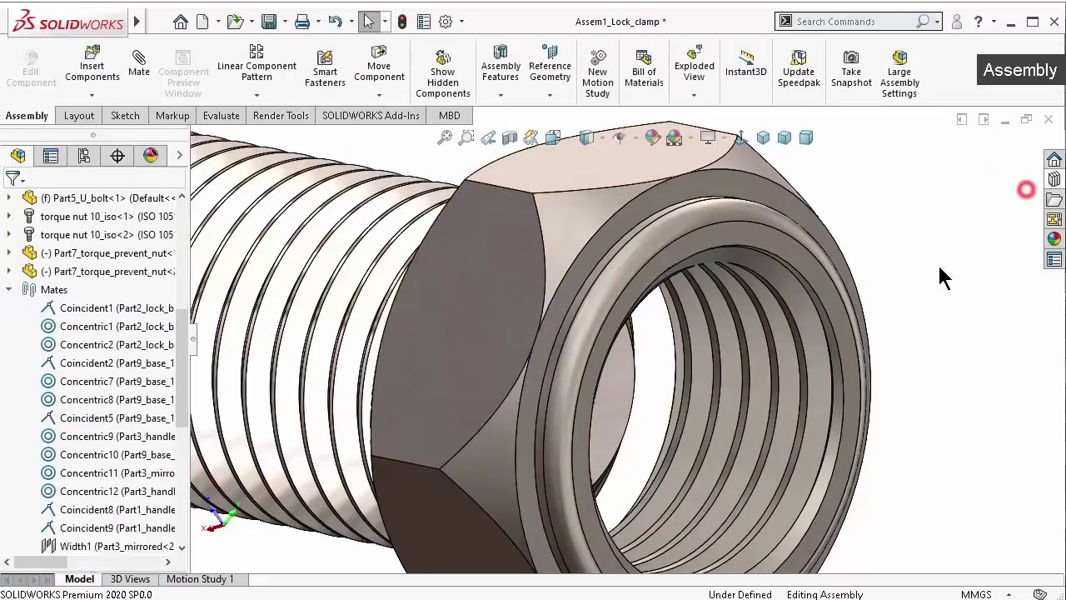
mouse_move(940, 276)
middle_mouse_down()
mouse_move(910, 298)
mouse_move(847, 312)
middle_mouse_up()
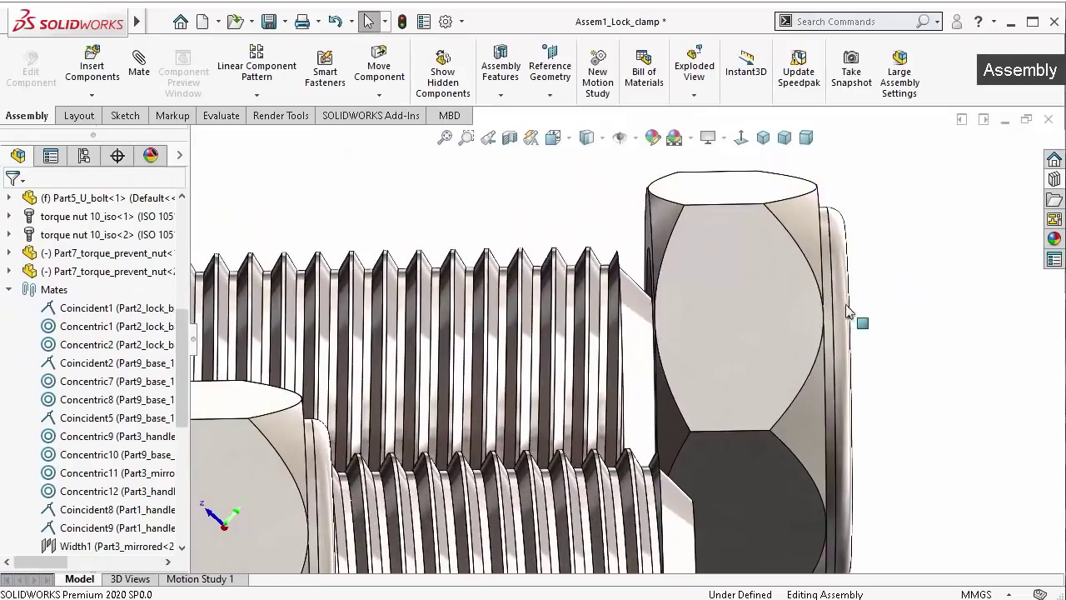
mouse_move(783, 348)
middle_mouse_down()
mouse_move(773, 361)
mouse_move(786, 369)
mouse_move(784, 345)
mouse_move(780, 358)
mouse_move(775, 349)
middle_mouse_up()
left_click(686, 319)
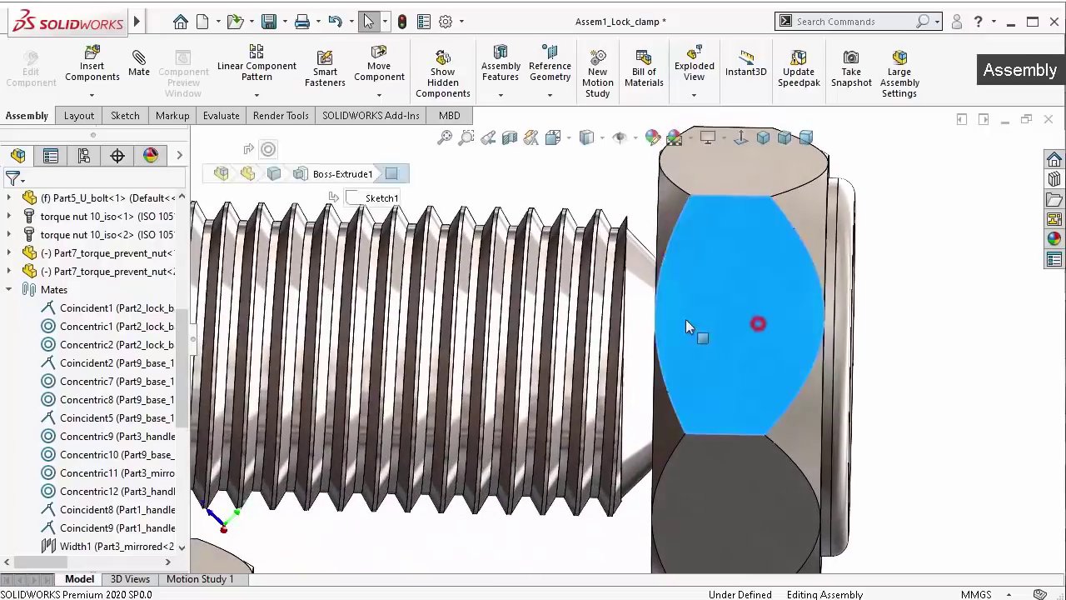
middle_click_drag(686, 319, 444, 312, "ctrl")
left_click_drag(444, 313, 554, 195)
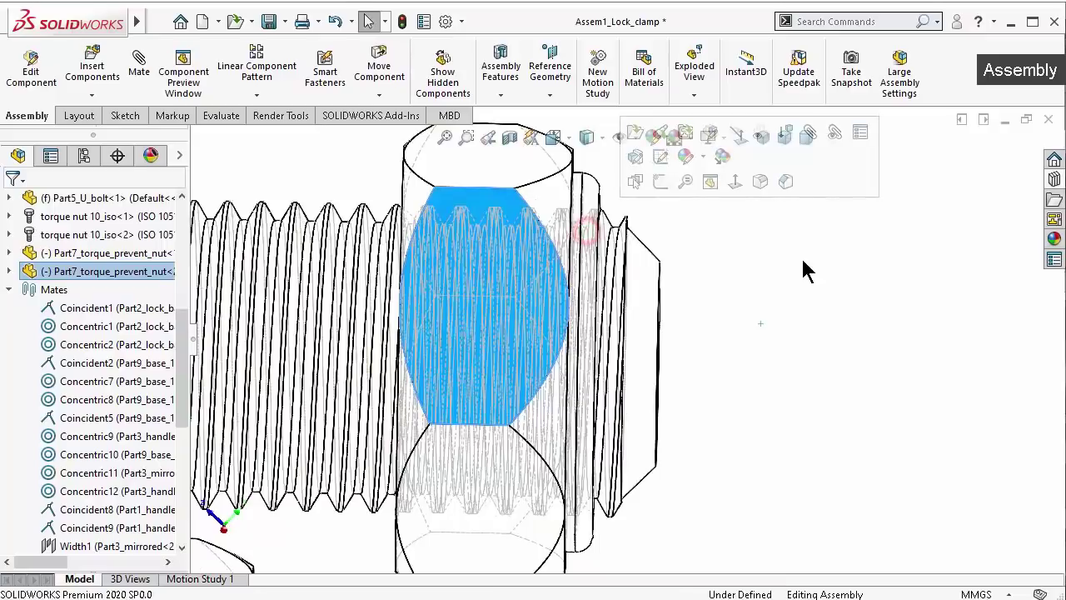
In Hidden Lines Visible display, nudge the nut further left along the bolt
left_click(802, 266)
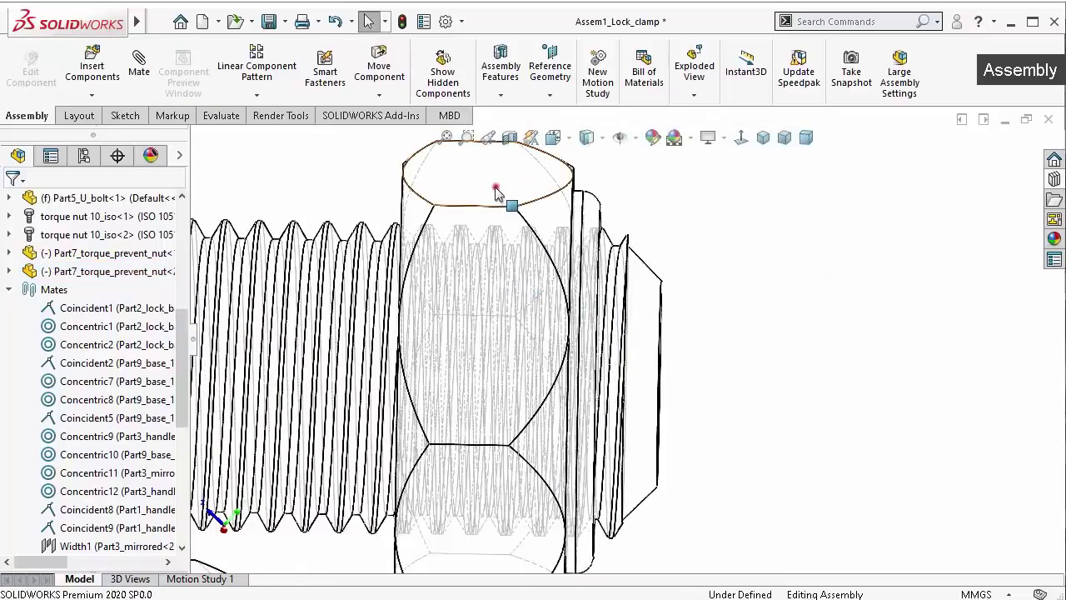
left_click_drag(496, 191, 462, 189)
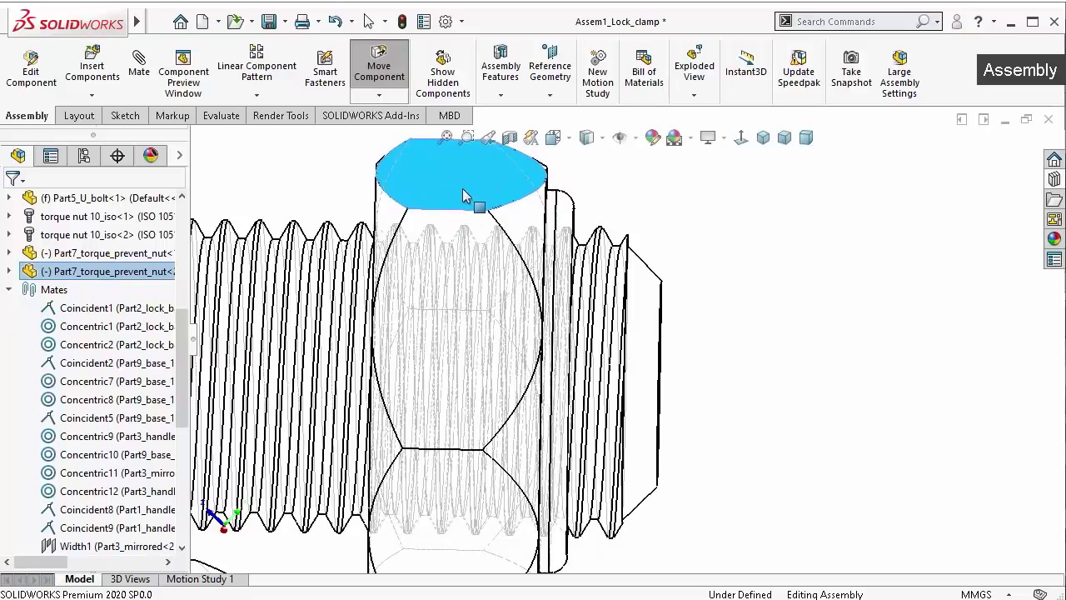
left_click(792, 281)
scroll(792, 281, "up", 3)
scroll(525, 254, "down", 3)
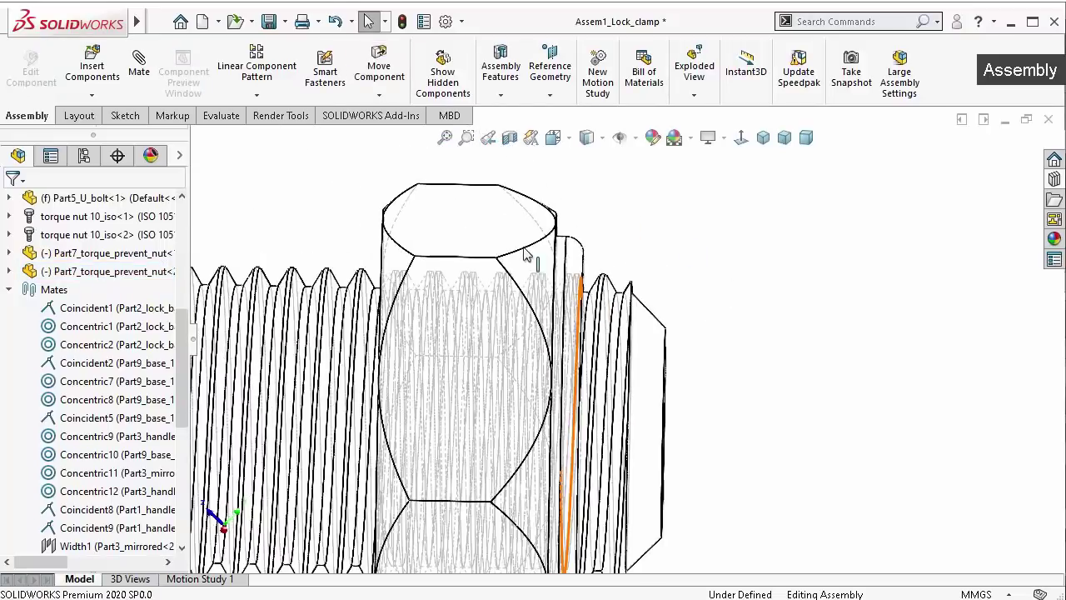
middle_click_drag(468, 256, 666, 281)
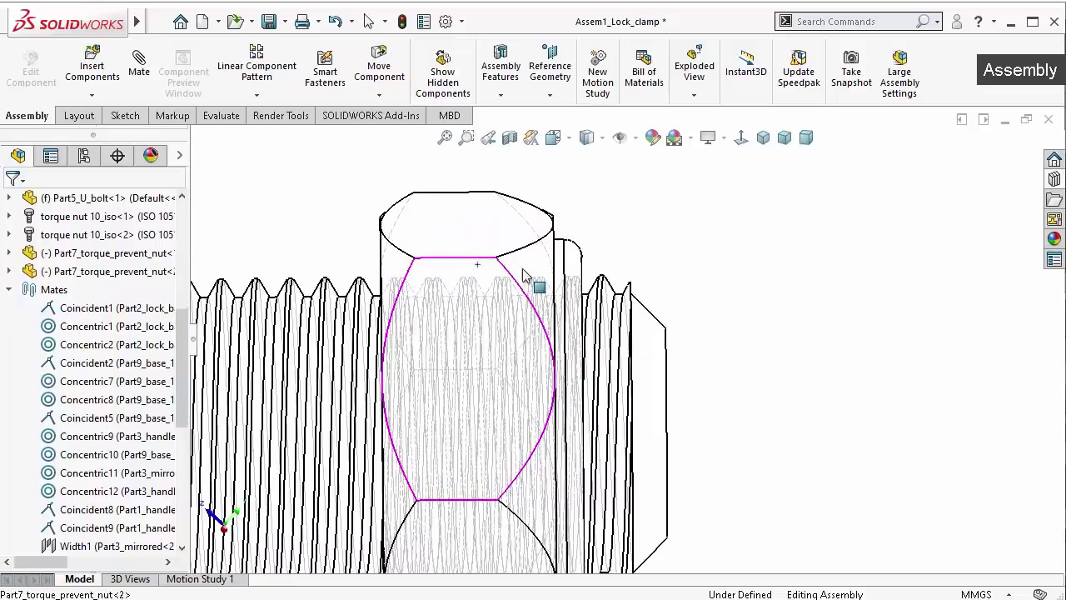
scroll(666, 280, "down", 2)
left_click_drag(469, 269, 448, 258)
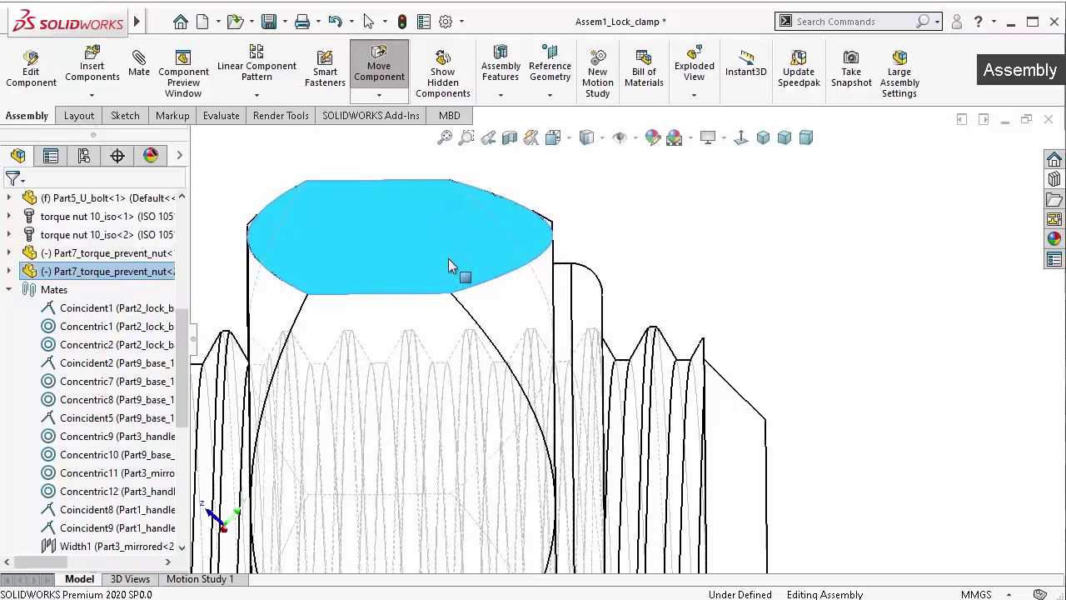
key("Escape")
left_click(820, 290)
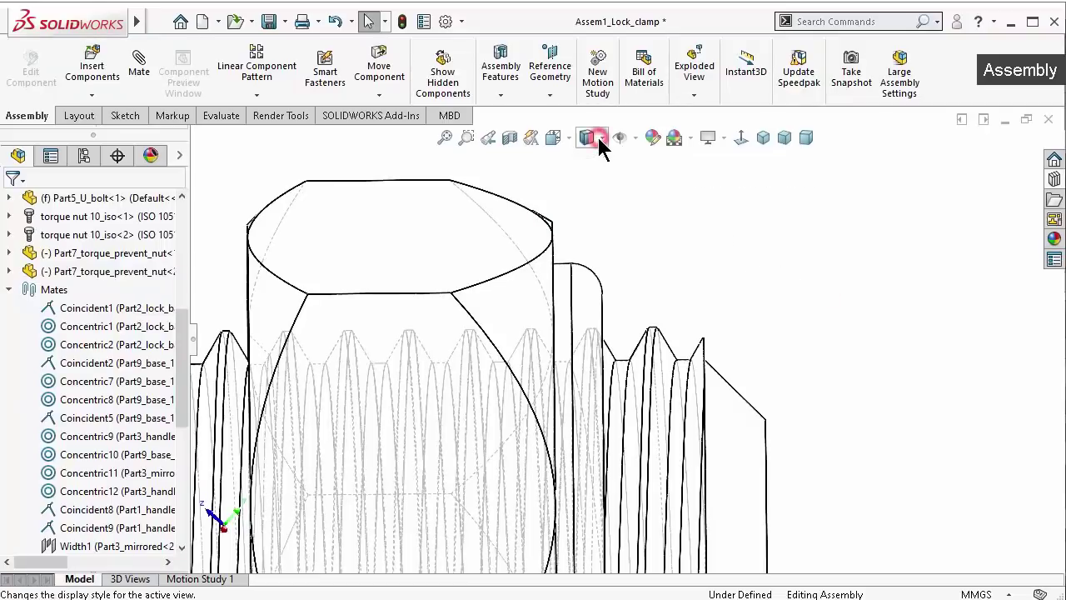
Return the display to Shaded With Edges and view the bolt and nut at an angle
left_click(587, 160)
mouse_move(814, 269)
middle_mouse_down()
mouse_move(790, 274)
mouse_move(895, 283)
middle_mouse_up()
scroll(619, 198, "down", 2)
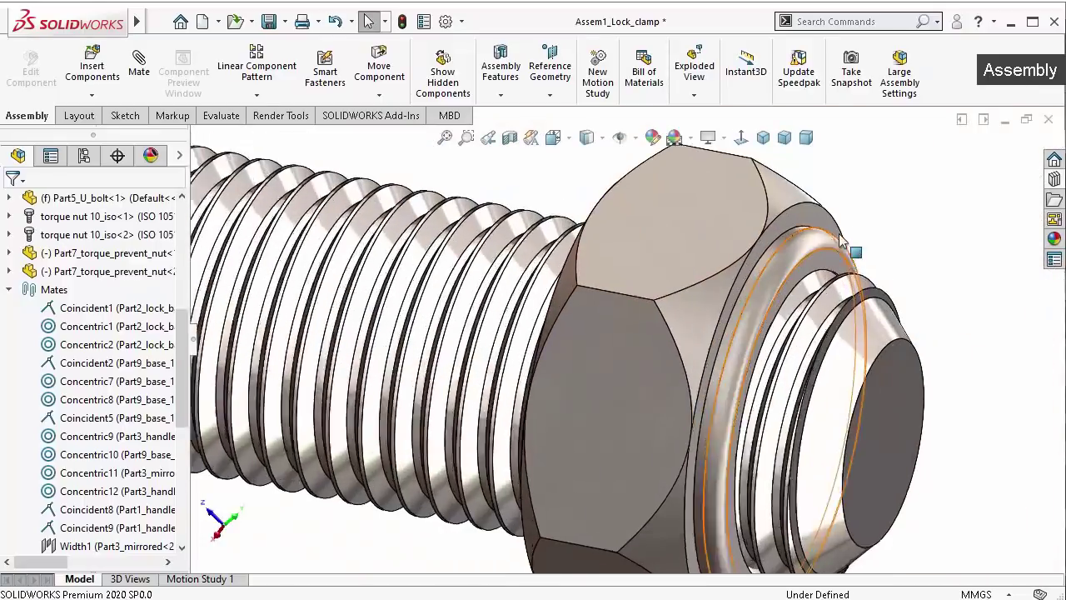
scroll(743, 241, "down", 2)
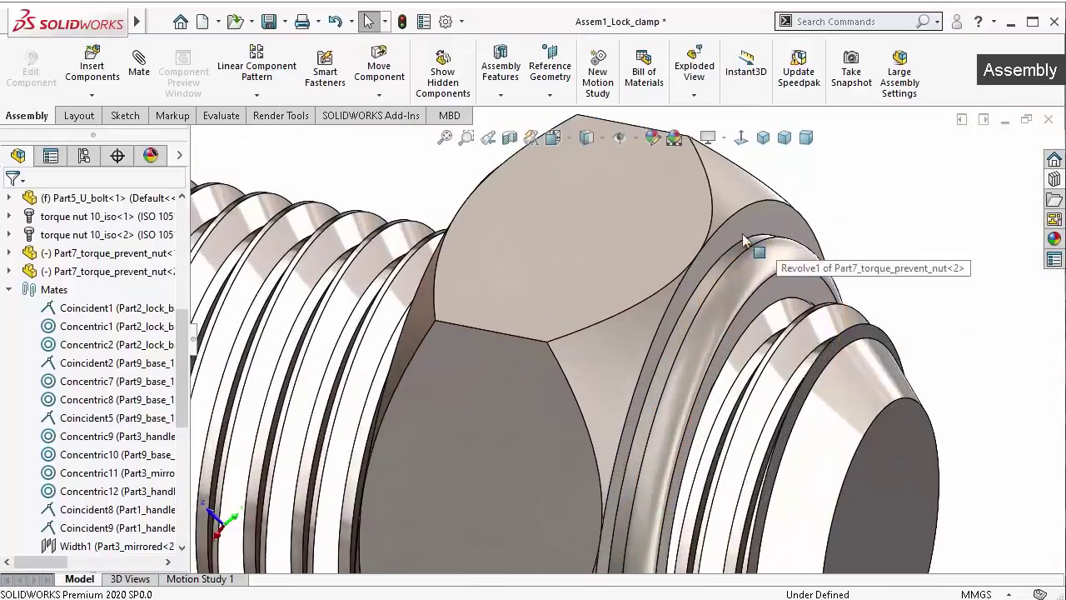
Add a Screw mate at 1 revolution/mm using the nut's circular edge and the bolt
left_click(138, 63)
mouse_move(183, 364)
left_mouse_down()
mouse_move(176, 496)
mouse_move(161, 458)
left_mouse_up()
left_click(160, 438)
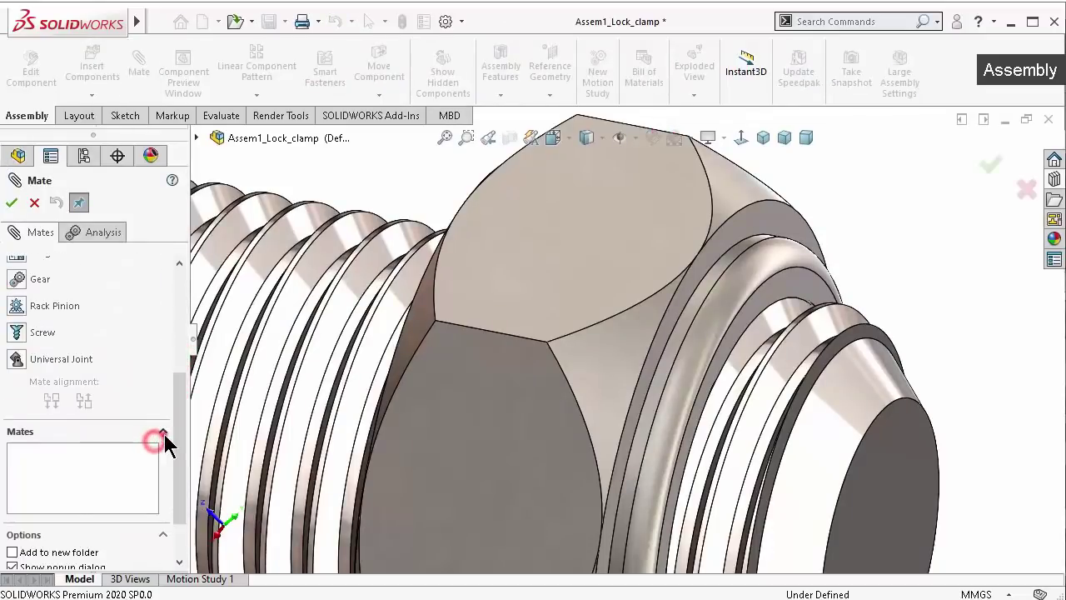
left_click(38, 345)
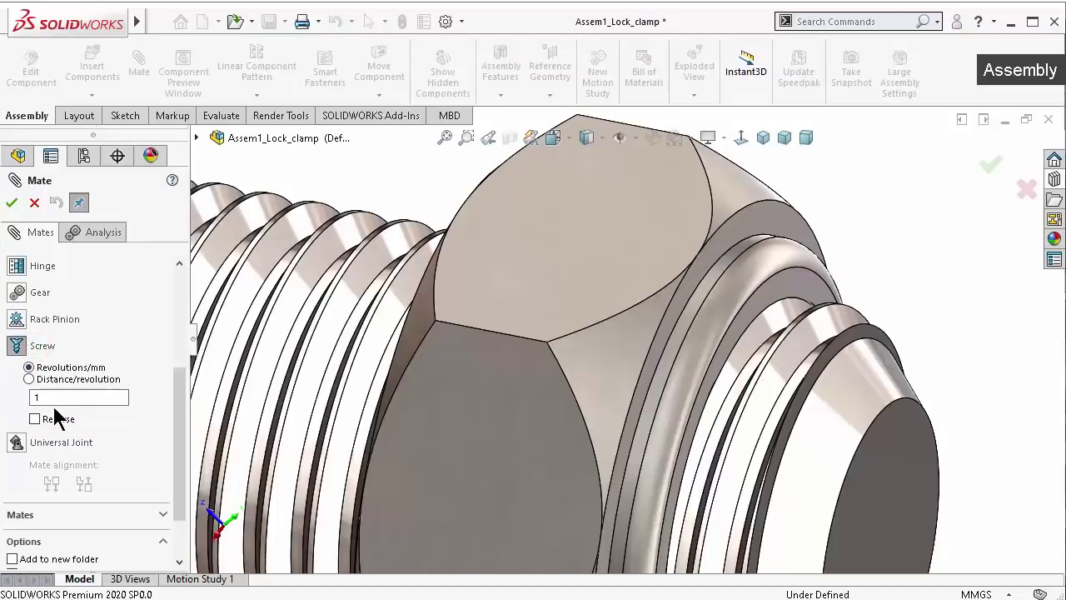
scroll(724, 266, "down", 2)
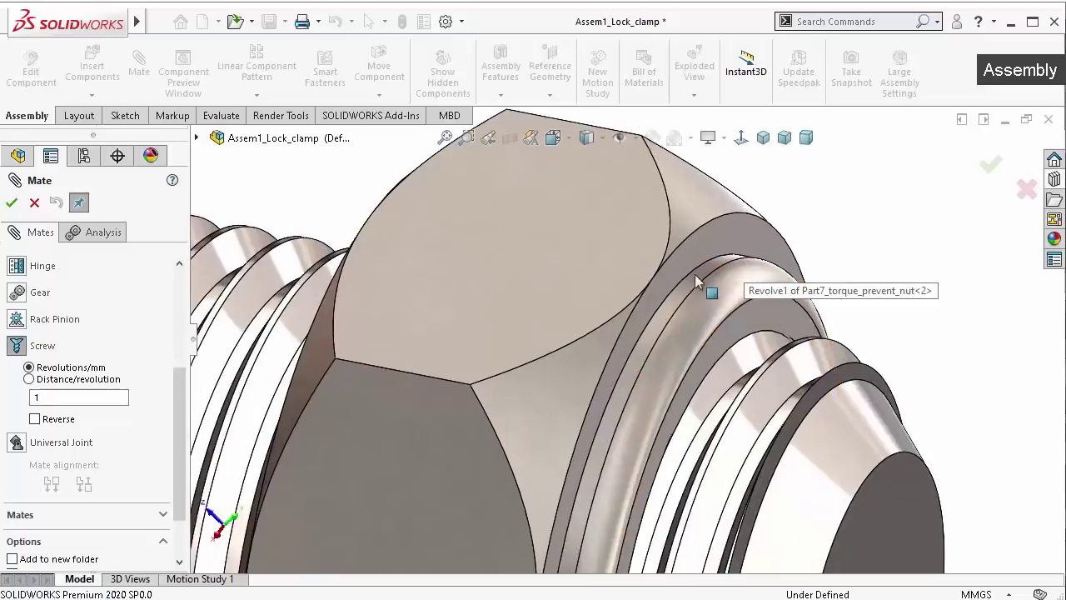
left_click(685, 289)
scroll(889, 385, "up", 3)
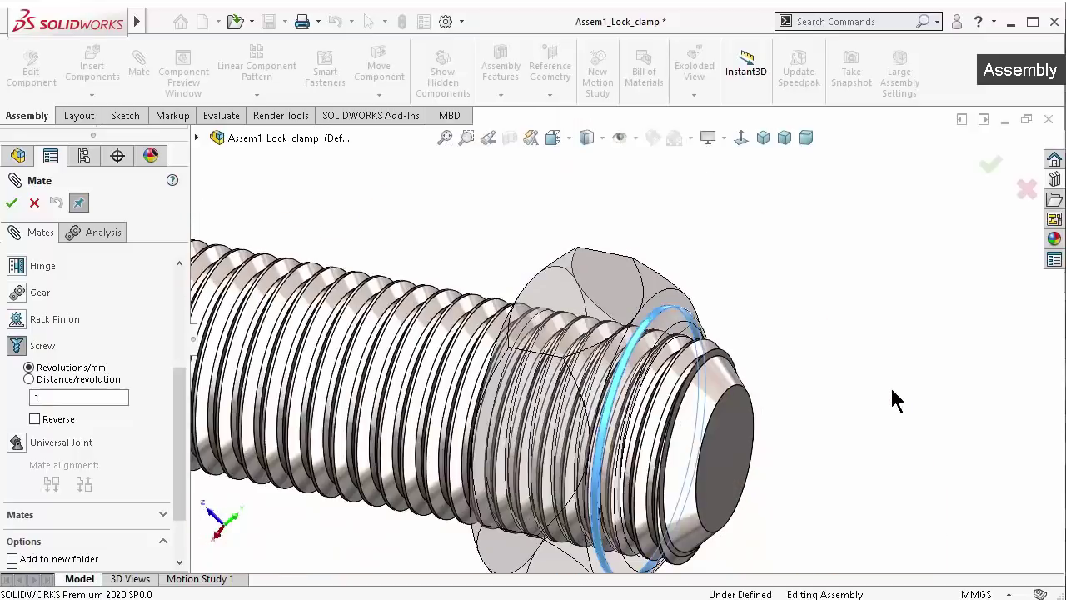
scroll(752, 428, "down", 2)
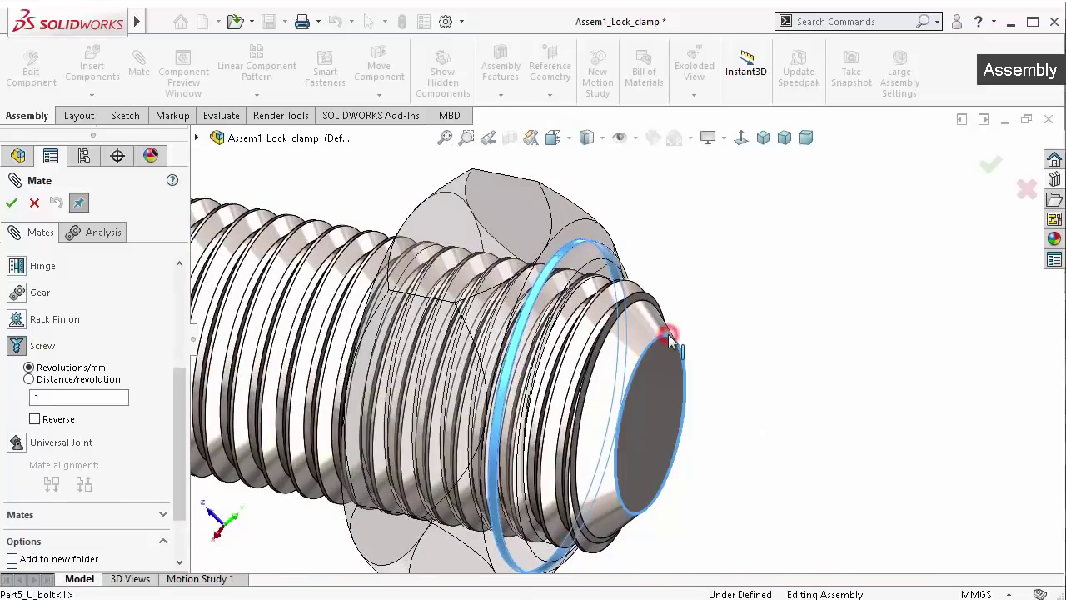
left_click(991, 165)
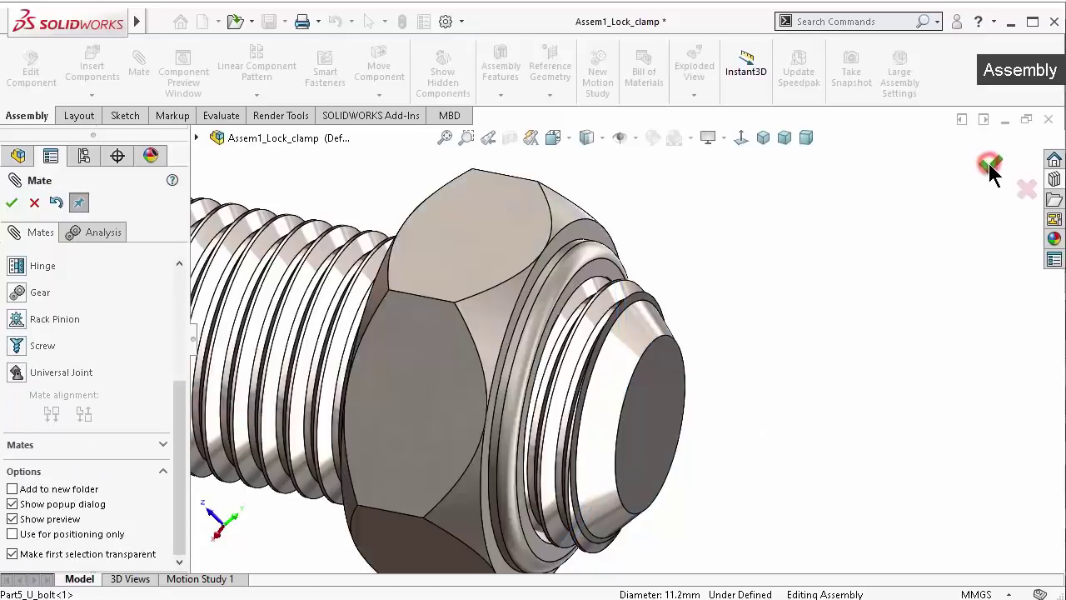
Close the Mate PropertyManager and turn the nut along the bolt threads
left_click(11, 202)
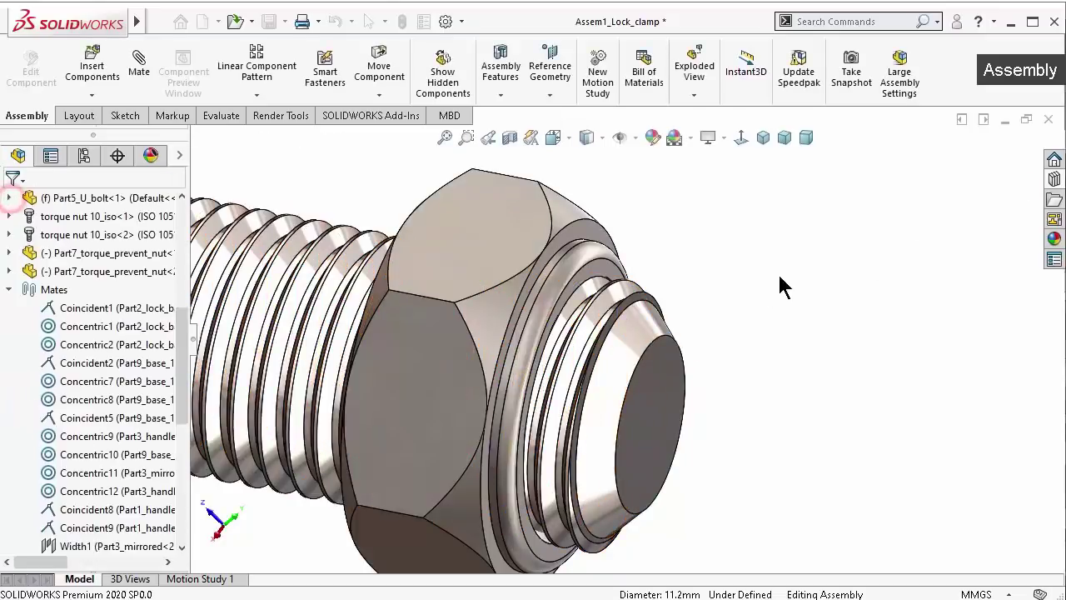
scroll(678, 333, "up", 2)
mouse_move(645, 252)
left_mouse_down()
mouse_move(528, 398)
mouse_move(406, 225)
left_mouse_up()
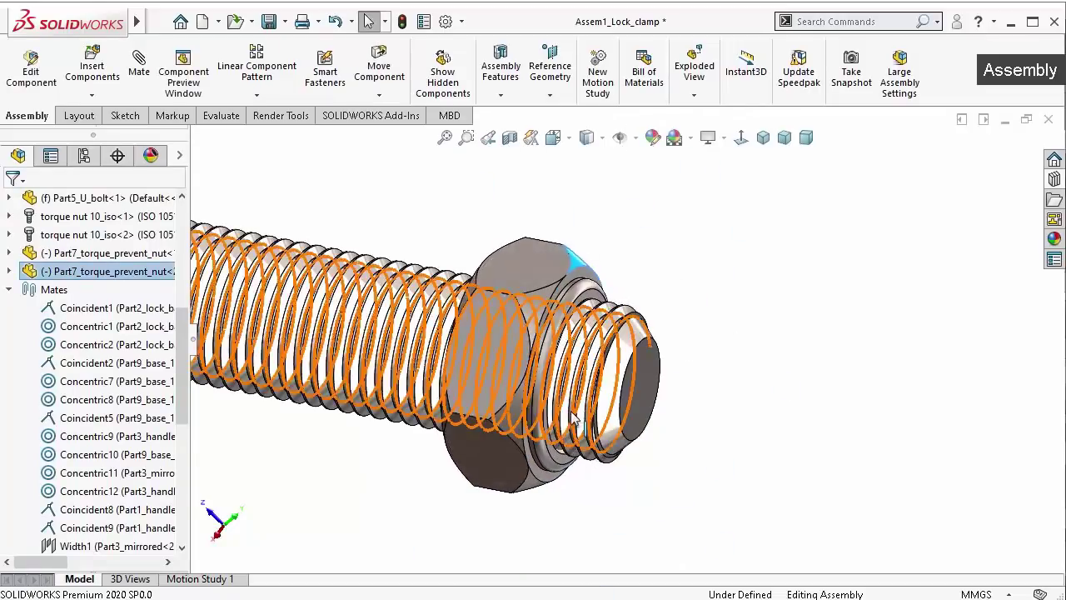
middle_click_drag(405, 225, 743, 328)
left_click(744, 329)
mouse_move(554, 285)
left_mouse_down()
mouse_move(353, 446)
mouse_move(775, 281)
mouse_move(419, 201)
mouse_move(407, 167)
mouse_move(562, 255)
left_mouse_up()
middle_click_drag(561, 255, 530, 288)
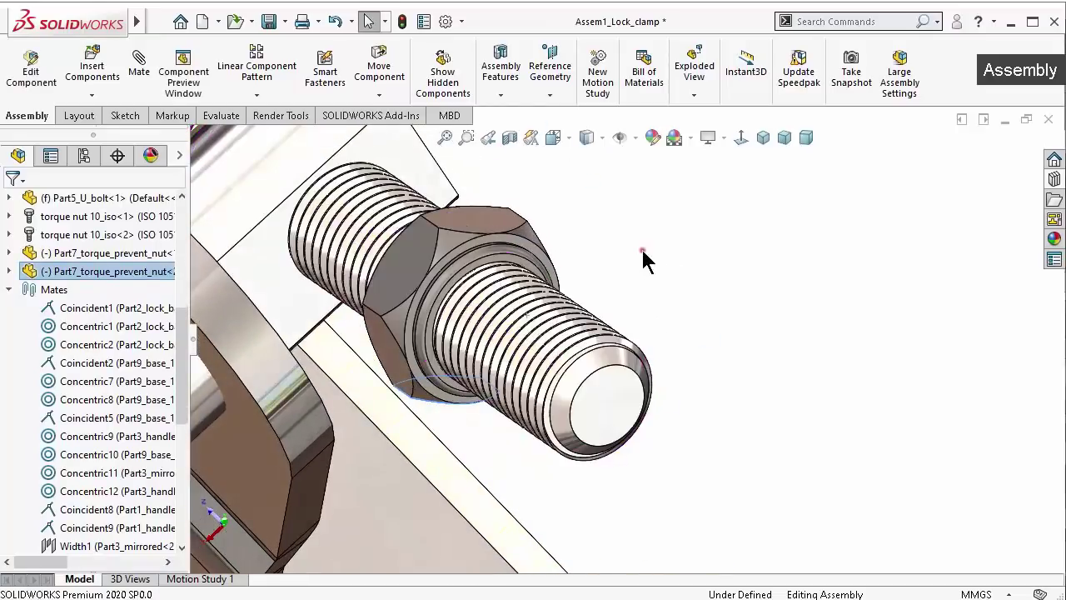
left_click(640, 252)
Rotate the nut further around the bolt axis to confirm it advances along the thread
left_click_drag(377, 283, 706, 292)
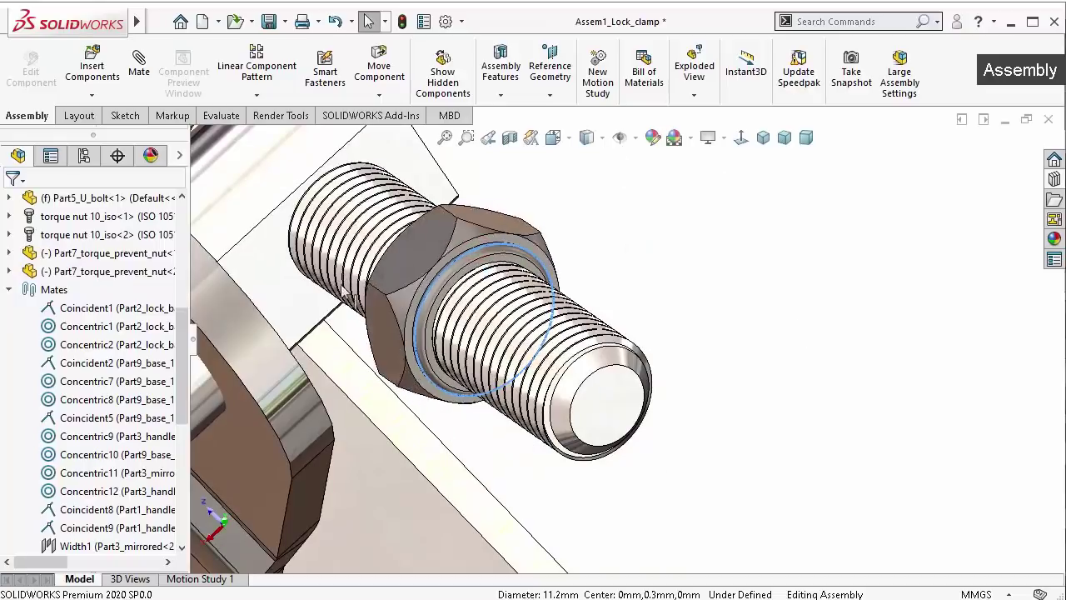
mouse_move(385, 290)
left_mouse_down()
mouse_move(721, 249)
mouse_move(305, 272)
mouse_move(545, 354)
mouse_move(663, 221)
left_mouse_up()
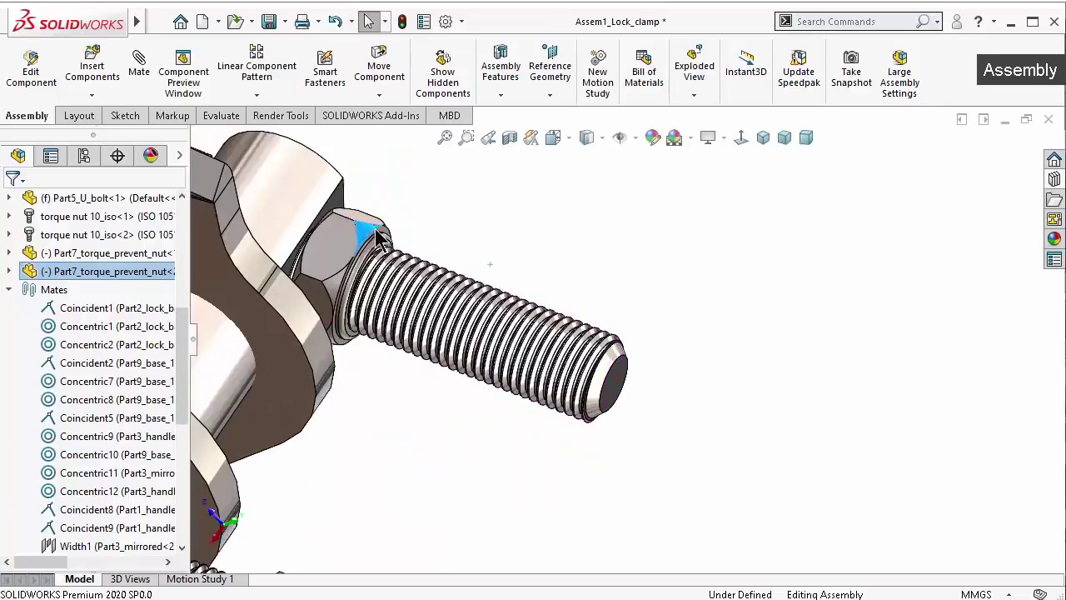
scroll(395, 270, "down", 3)
mouse_move(439, 277)
left_mouse_down()
mouse_move(400, 404)
mouse_move(587, 266)
mouse_move(428, 435)
mouse_move(339, 361)
mouse_move(391, 267)
mouse_move(654, 292)
left_mouse_up()
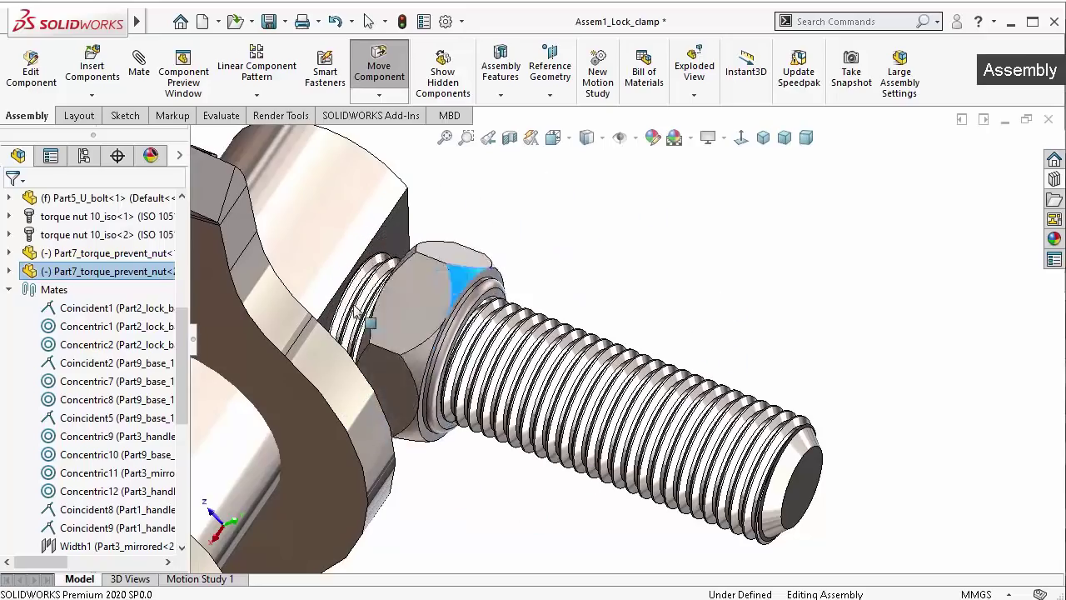
left_click(653, 283)
mouse_move(578, 226)
middle_mouse_down()
mouse_move(453, 206)
mouse_move(757, 304)
middle_mouse_up()
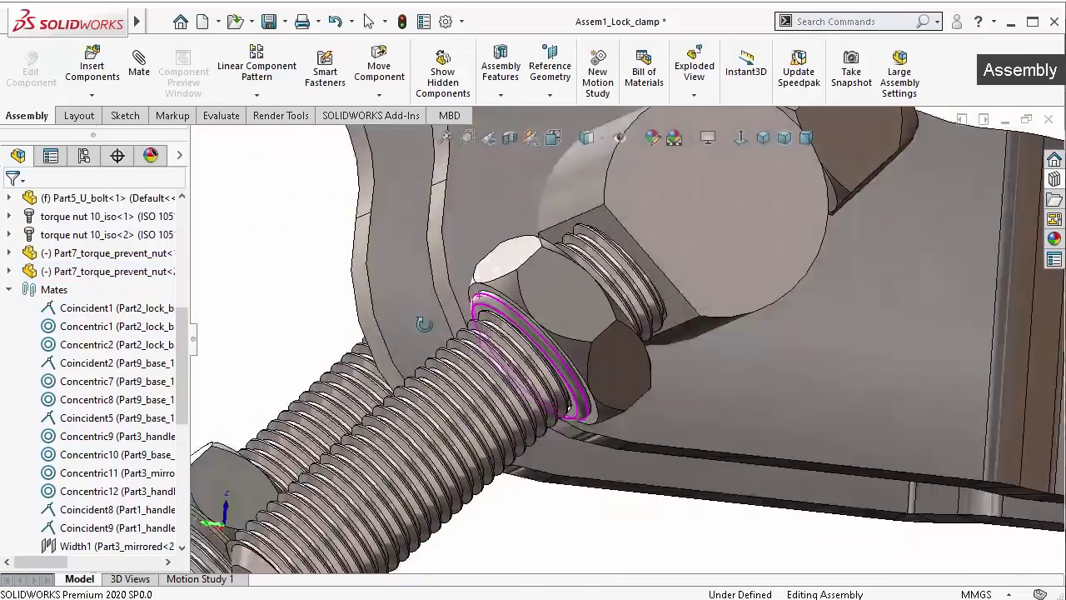
scroll(756, 303, "down", 3)
From the main pin face, set up a Limit Distance mate with a 0 mm minimum
left_click(756, 303)
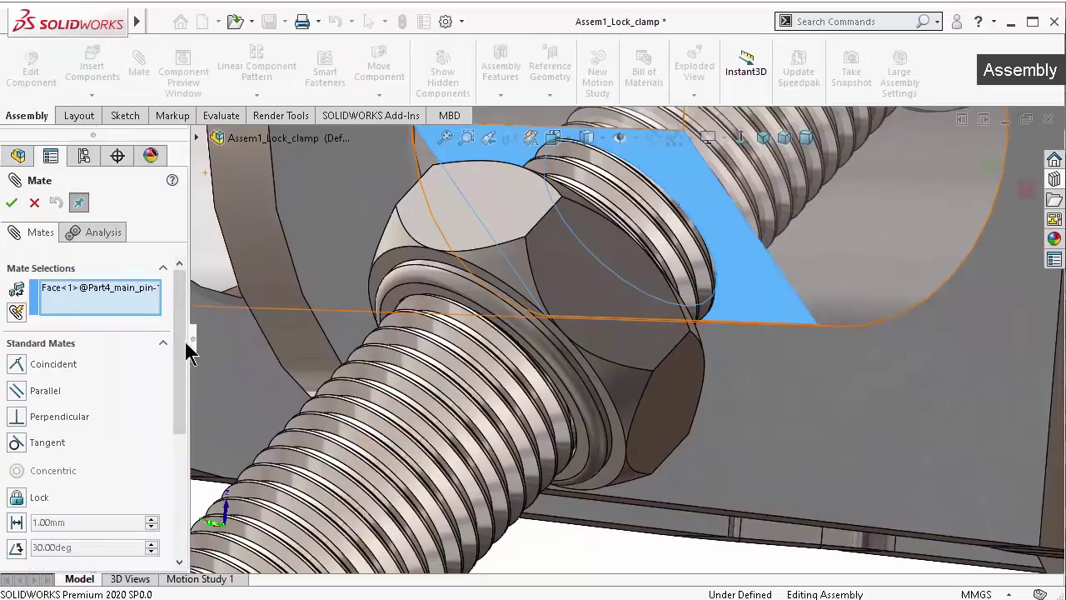
left_click_drag(185, 374, 175, 499)
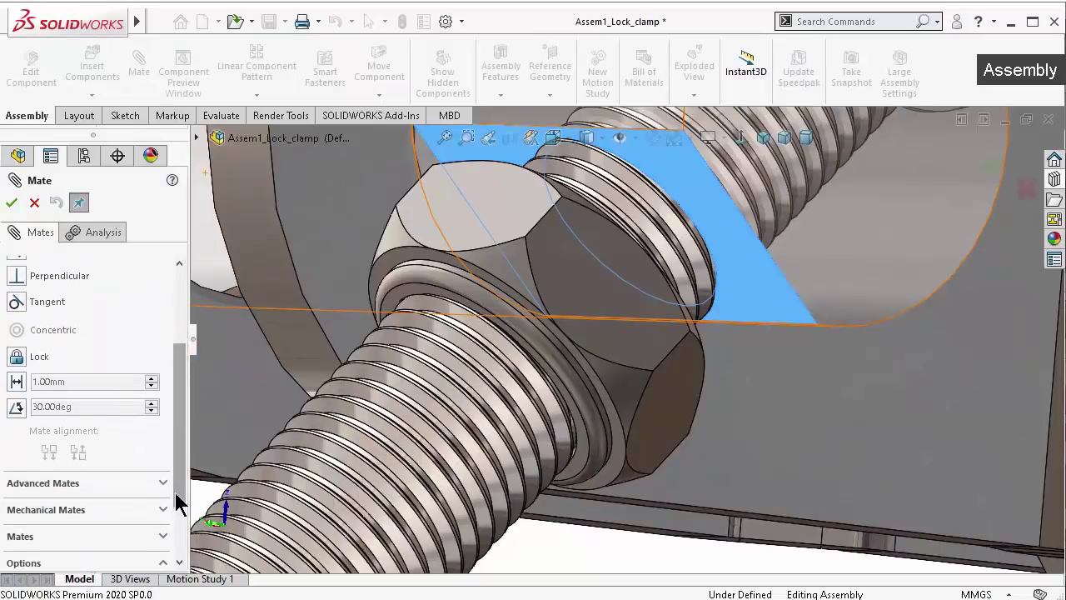
left_click(164, 485)
left_click_drag(179, 481, 177, 468)
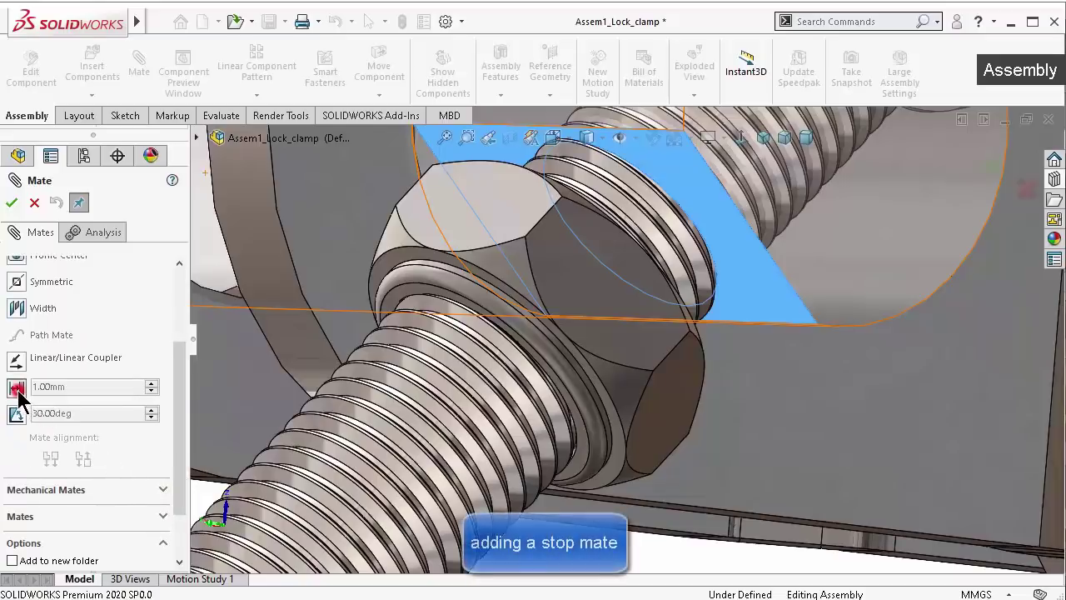
left_click(17, 387)
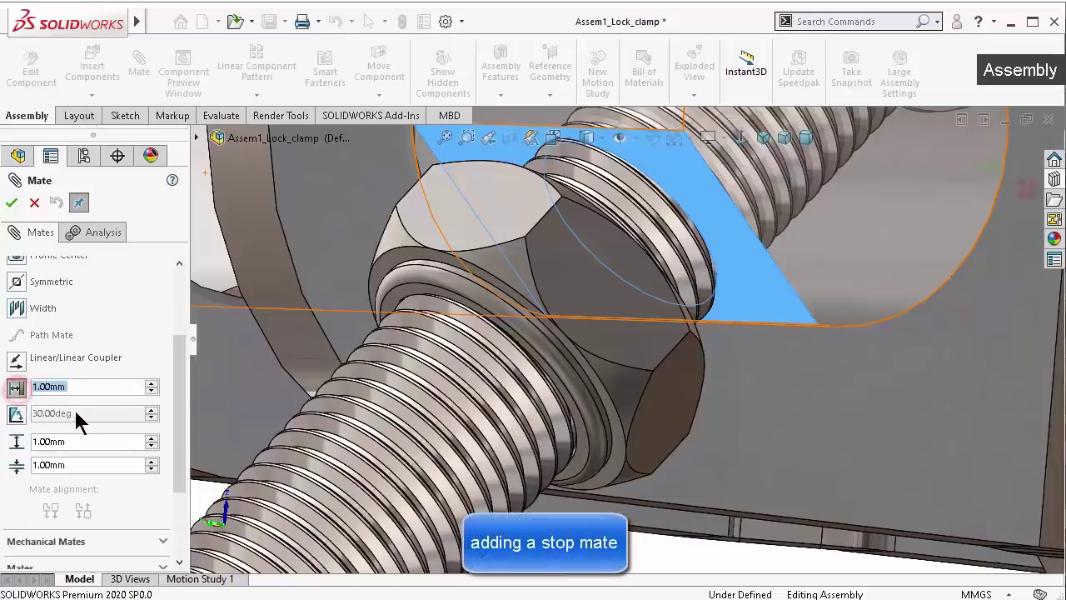
left_click(97, 465)
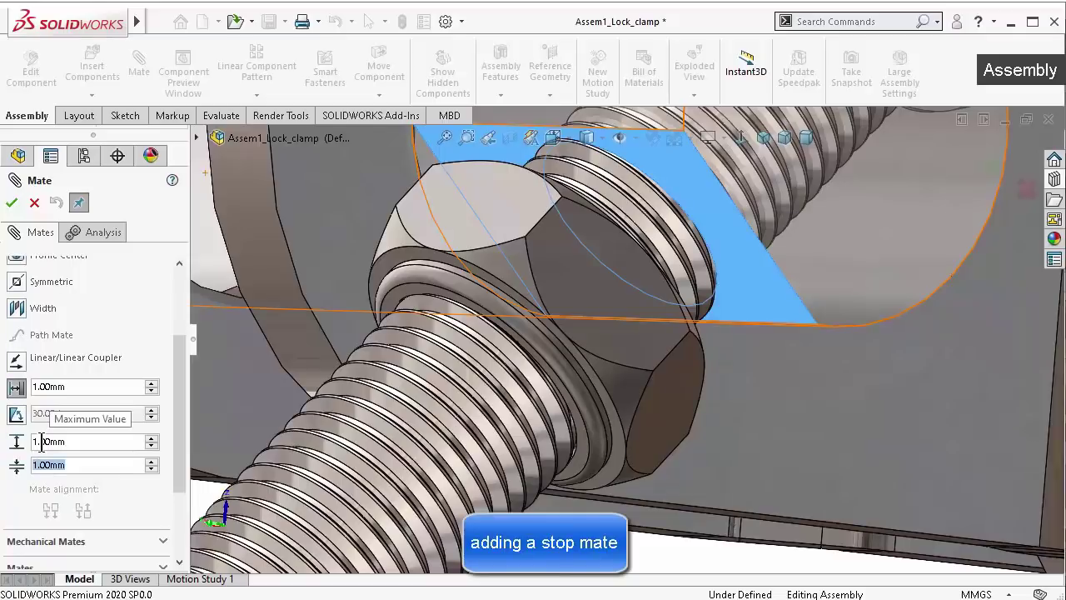
type("0")
key("Return")
type("61")
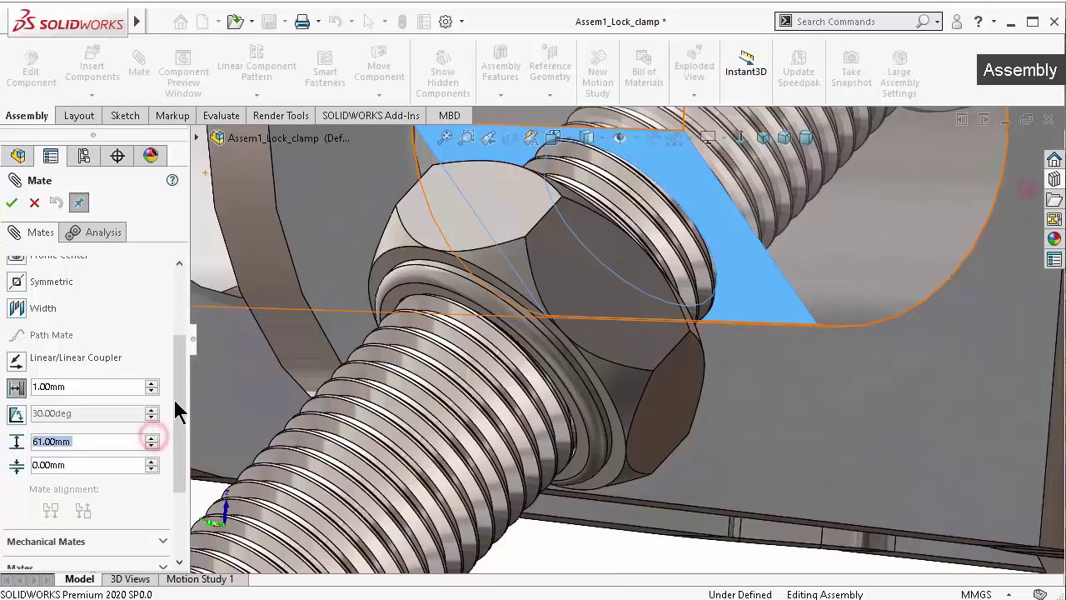
Pick the nut face as the second reference for the 0–61 mm limit
left_click(10, 204)
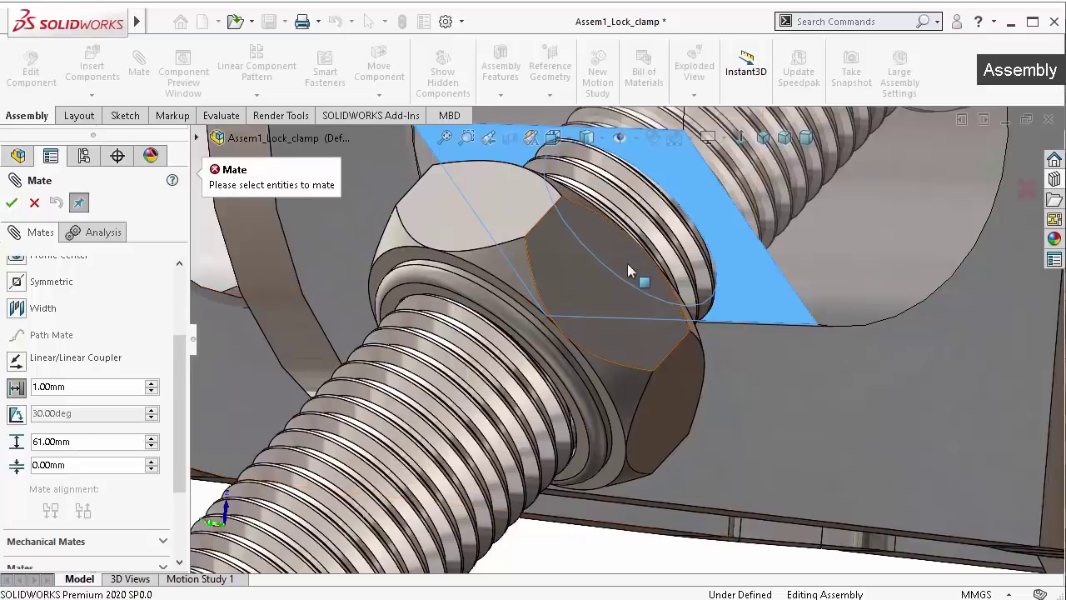
middle_click_drag(629, 271, 743, 308)
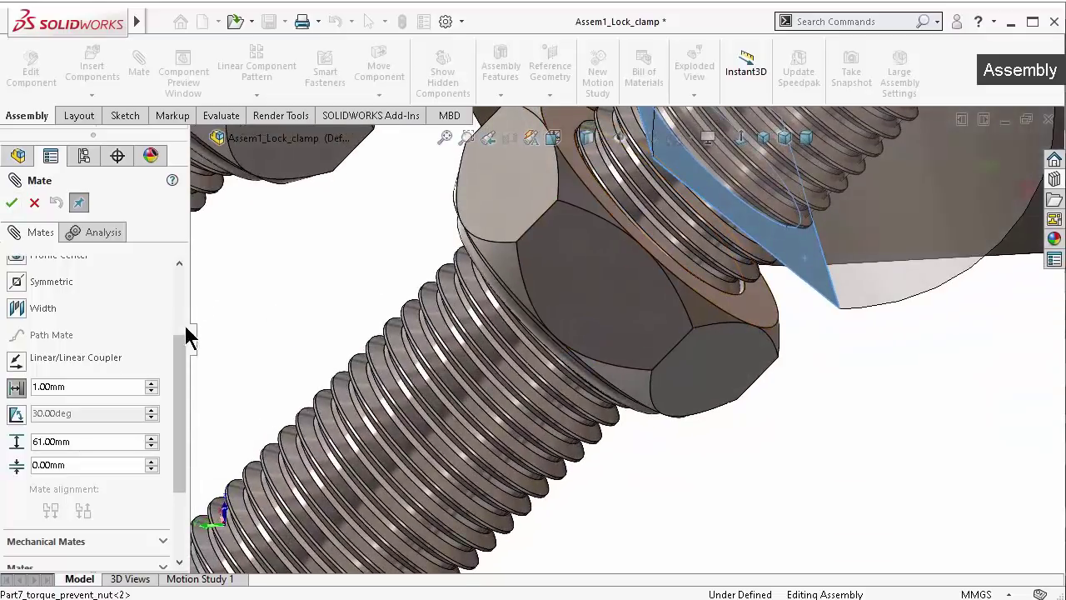
left_click_drag(187, 337, 178, 255)
left_click(764, 306)
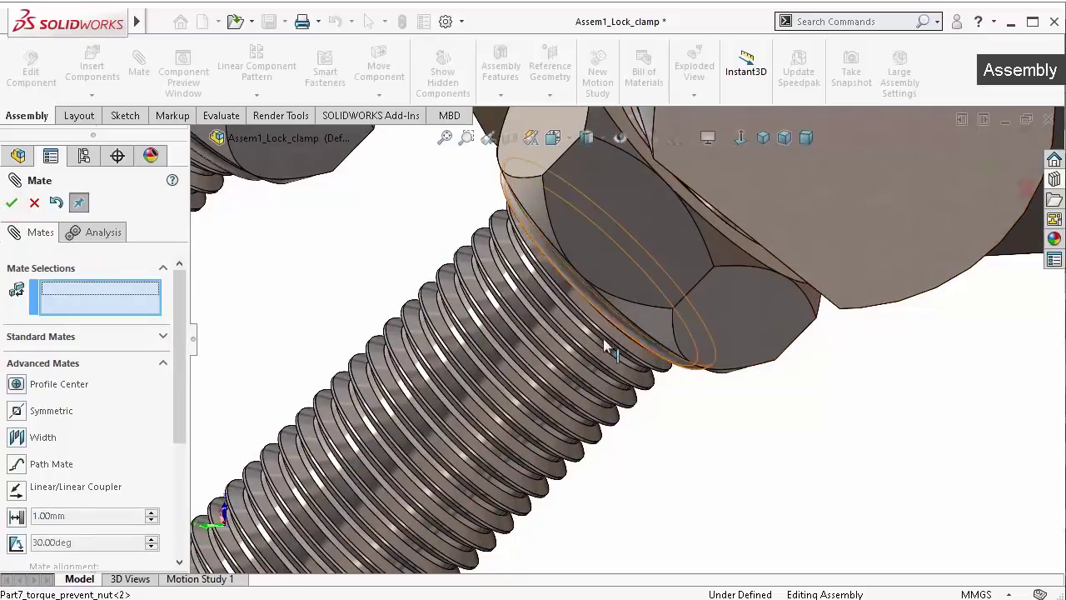
mouse_move(716, 364)
middle_mouse_down()
mouse_move(775, 237)
mouse_move(749, 275)
middle_mouse_up()
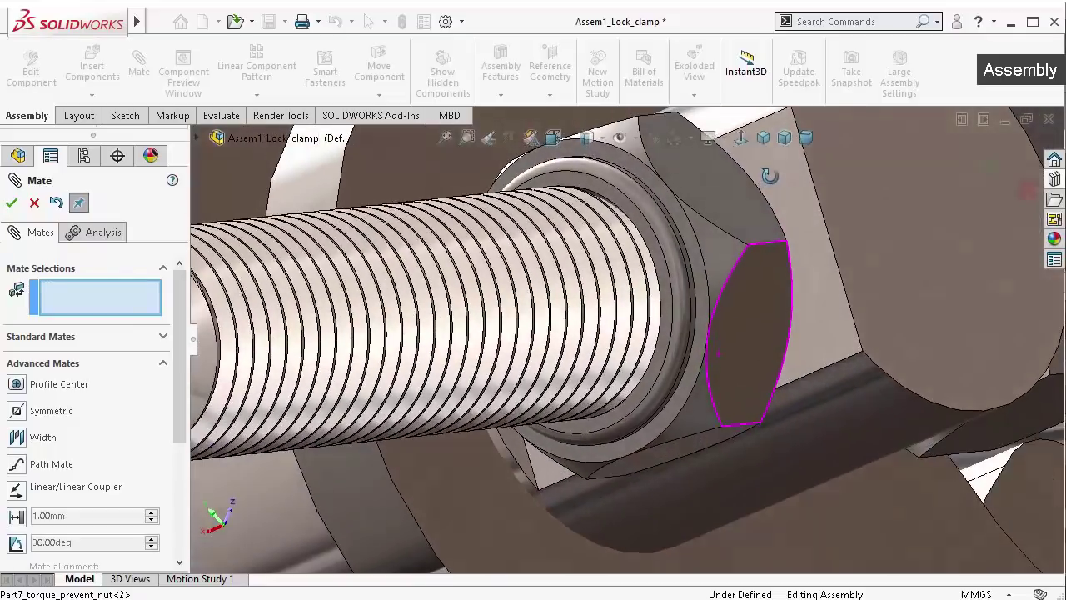
Accept the limit distance mate and rotate the nut on the bolt to test the stop
left_click(11, 202)
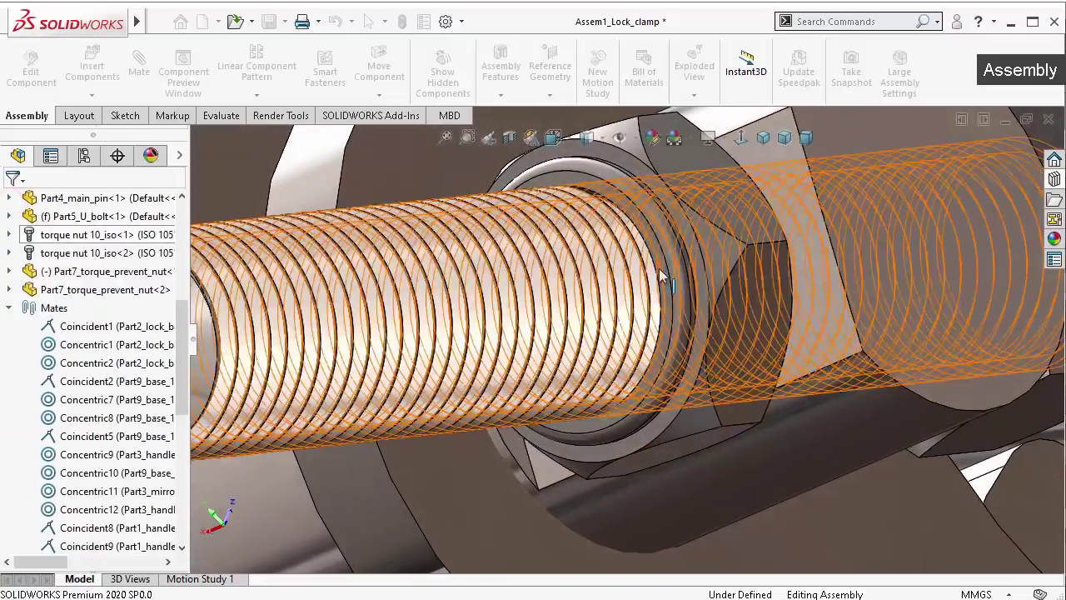
middle_click_drag(760, 295, 664, 303)
left_click_drag(659, 362, 678, 377)
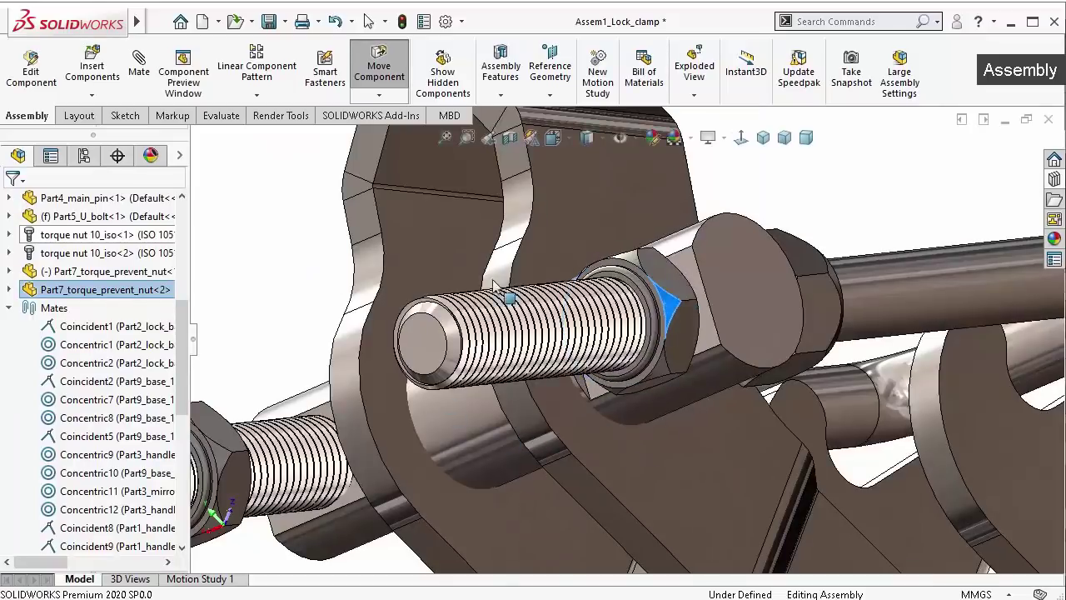
scroll(666, 366, "down", 3)
left_click(639, 293)
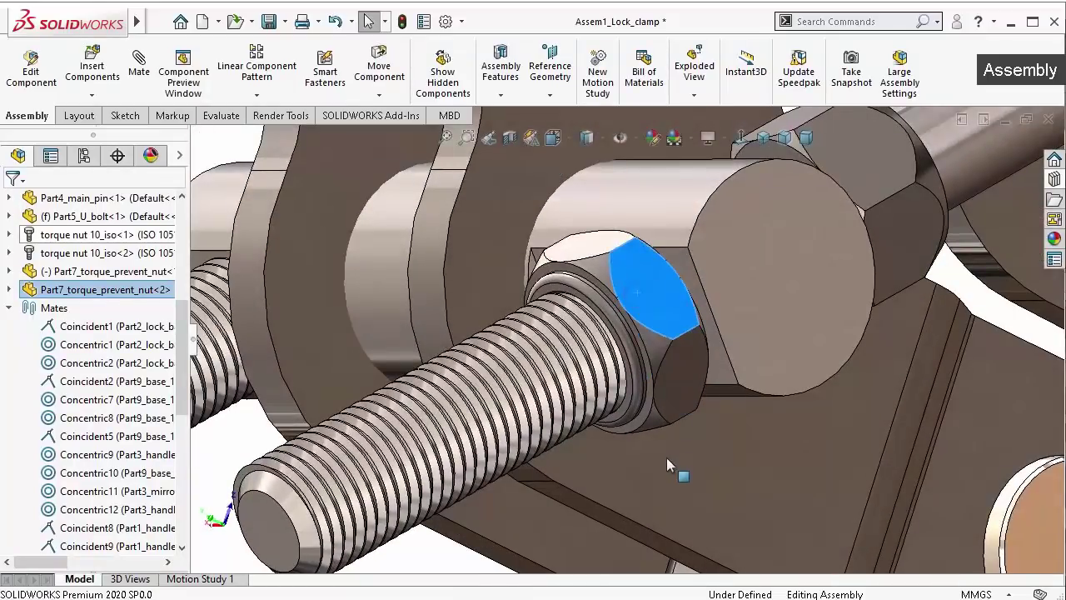
mouse_move(664, 374)
left_mouse_down()
mouse_move(355, 186)
mouse_move(117, 319)
left_mouse_up()
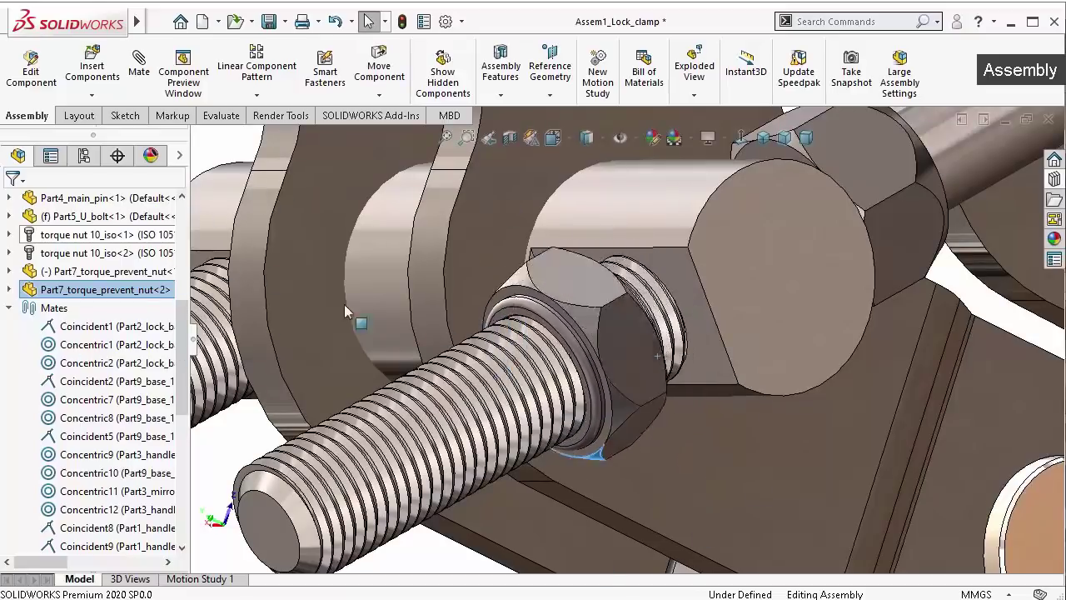
Slide the nut down along the bolt while viewing from a top-down angle
middle_click_drag(362, 323, 646, 409)
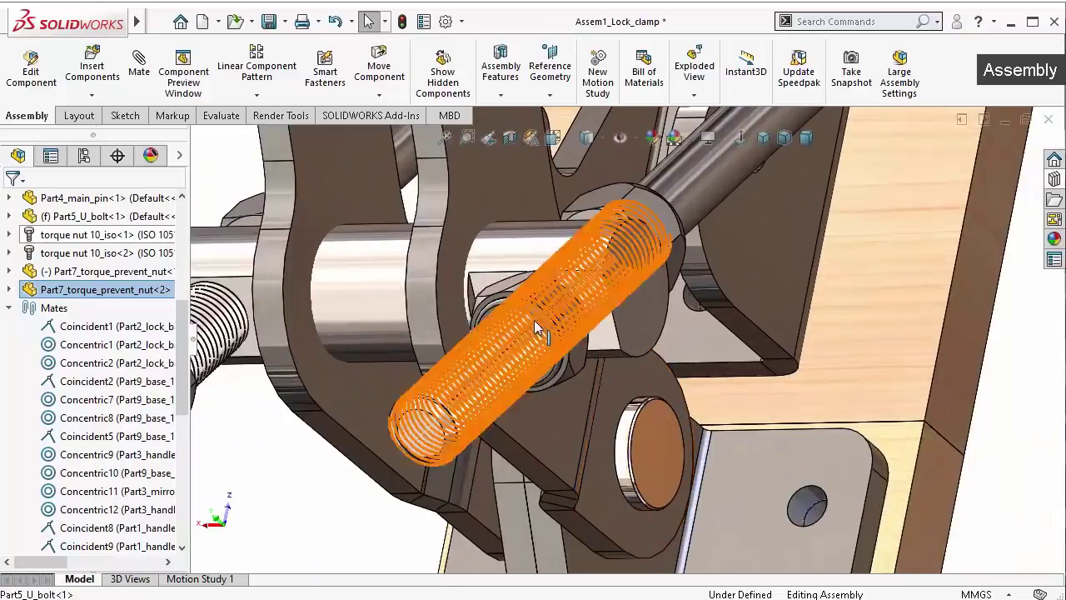
mouse_move(524, 305)
left_mouse_down()
mouse_move(606, 350)
mouse_move(379, 392)
left_mouse_up()
mouse_move(380, 391)
middle_mouse_down()
mouse_move(419, 375)
mouse_move(464, 460)
middle_mouse_up()
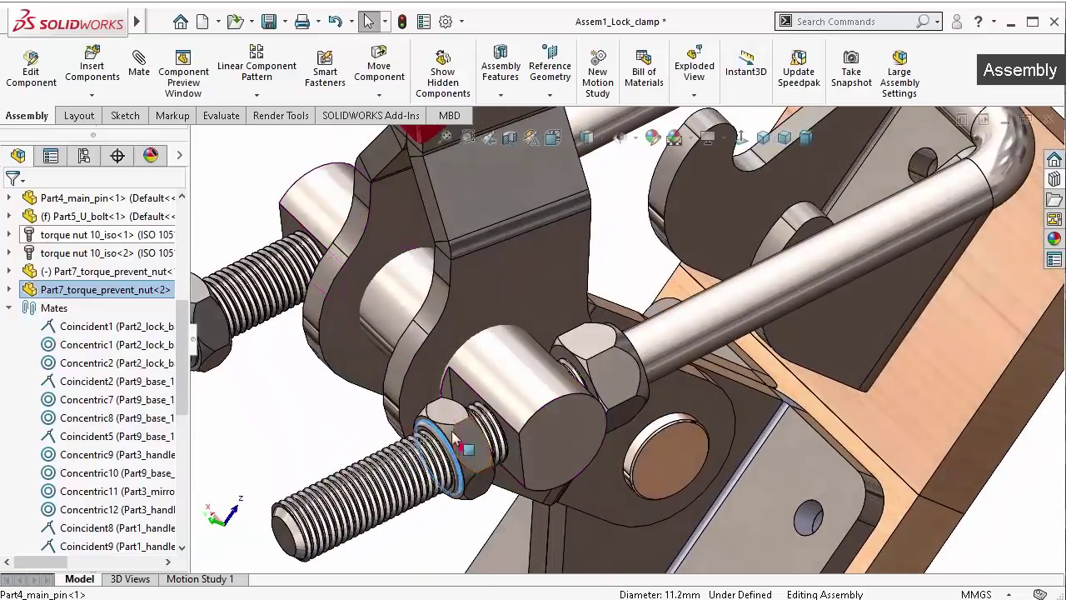
left_click_drag(454, 439, 281, 483)
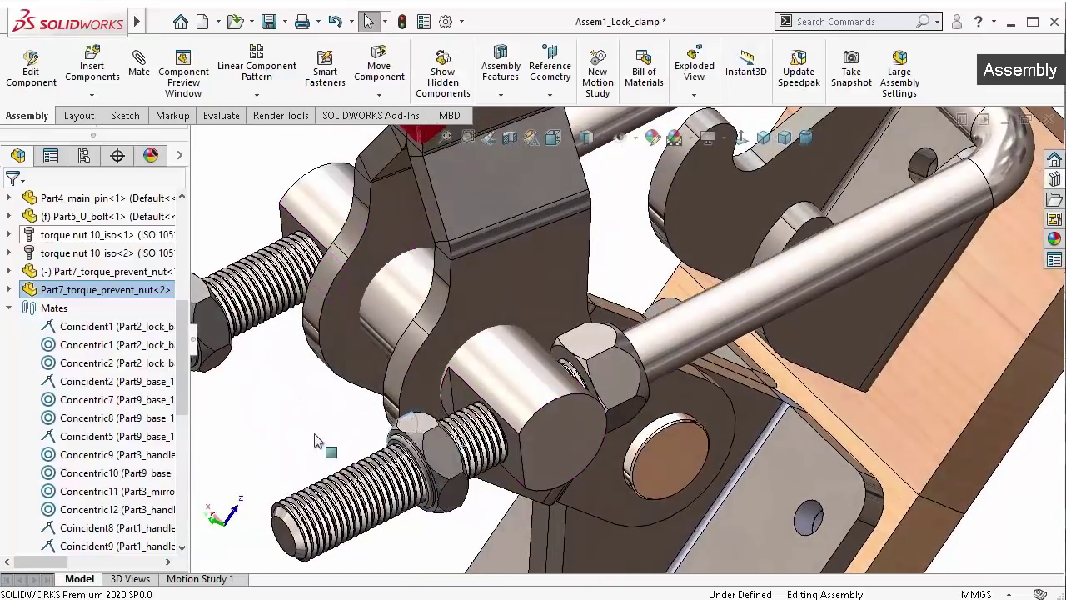
left_click_drag(281, 484, 463, 454)
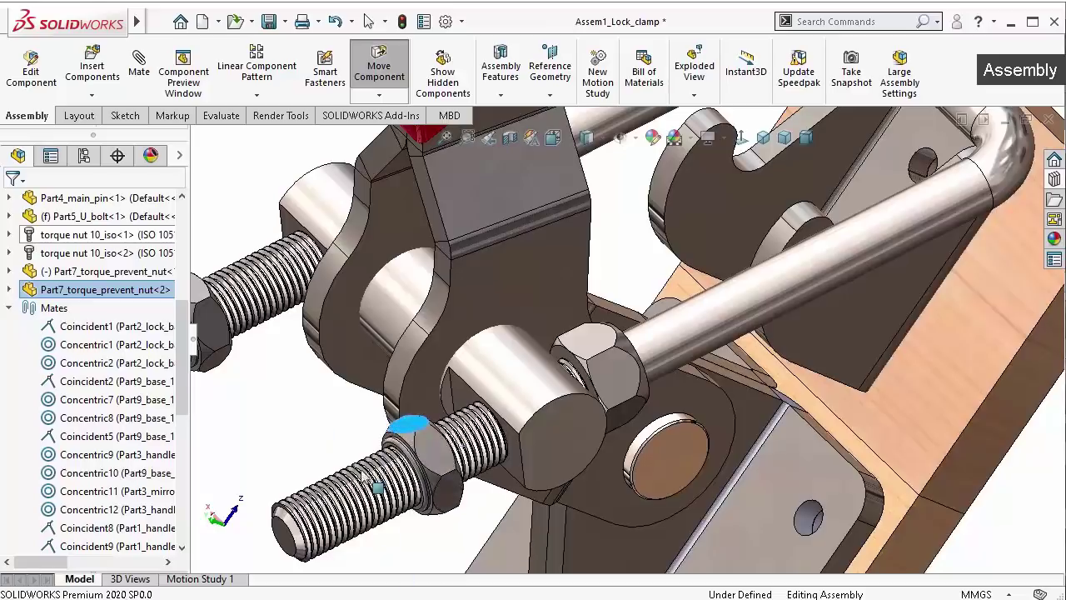
key("Escape")
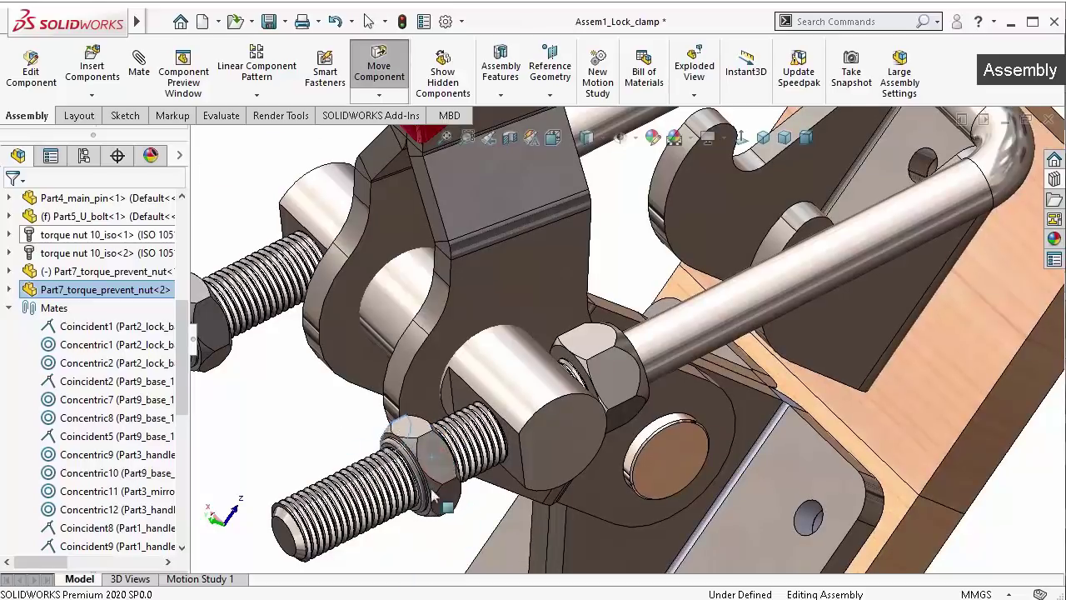
Slide the nut back toward the bracket and select its washer face side-on
mouse_move(469, 511)
middle_mouse_down()
mouse_move(592, 439)
mouse_move(483, 476)
mouse_move(647, 335)
middle_mouse_up()
left_click(747, 273)
left_click(627, 289)
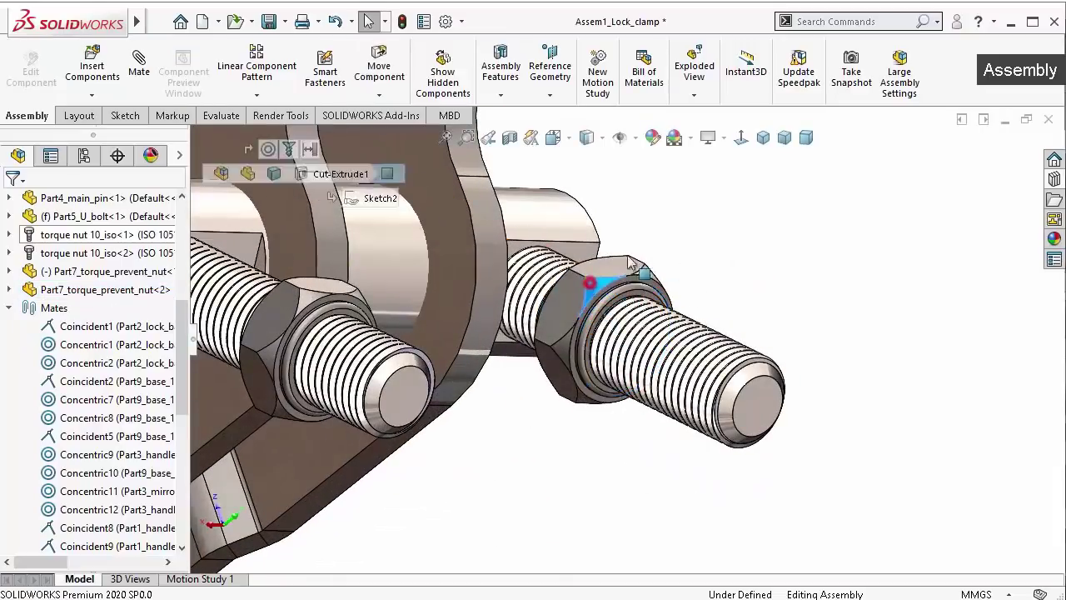
mouse_move(594, 306)
left_mouse_down()
mouse_move(631, 231)
mouse_move(677, 295)
mouse_move(575, 362)
left_mouse_up()
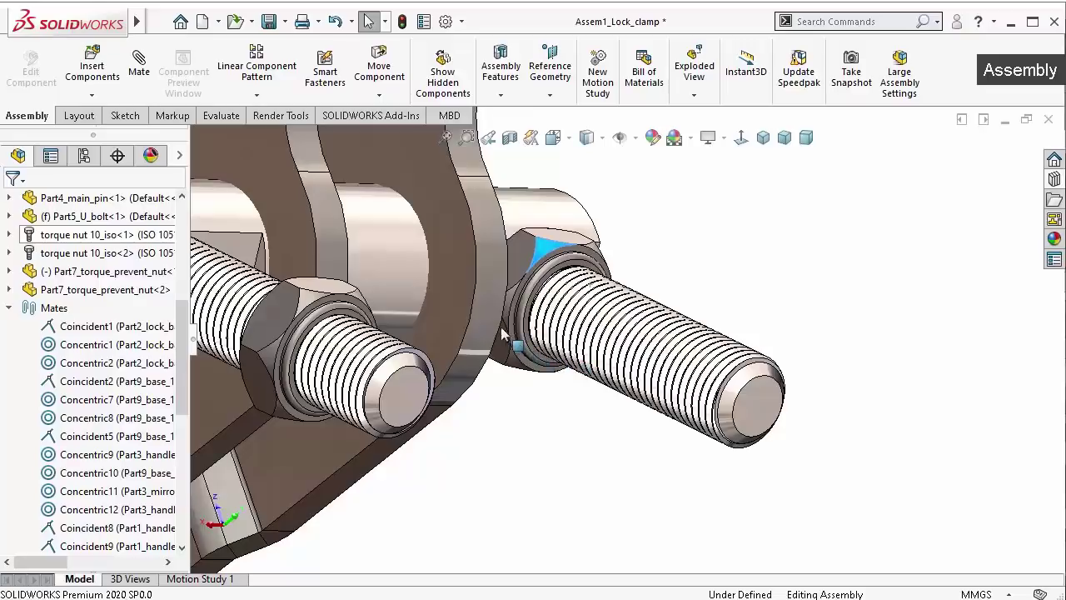
mouse_move(725, 266)
middle_mouse_down()
mouse_move(576, 227)
mouse_move(564, 260)
mouse_move(589, 273)
middle_mouse_up()
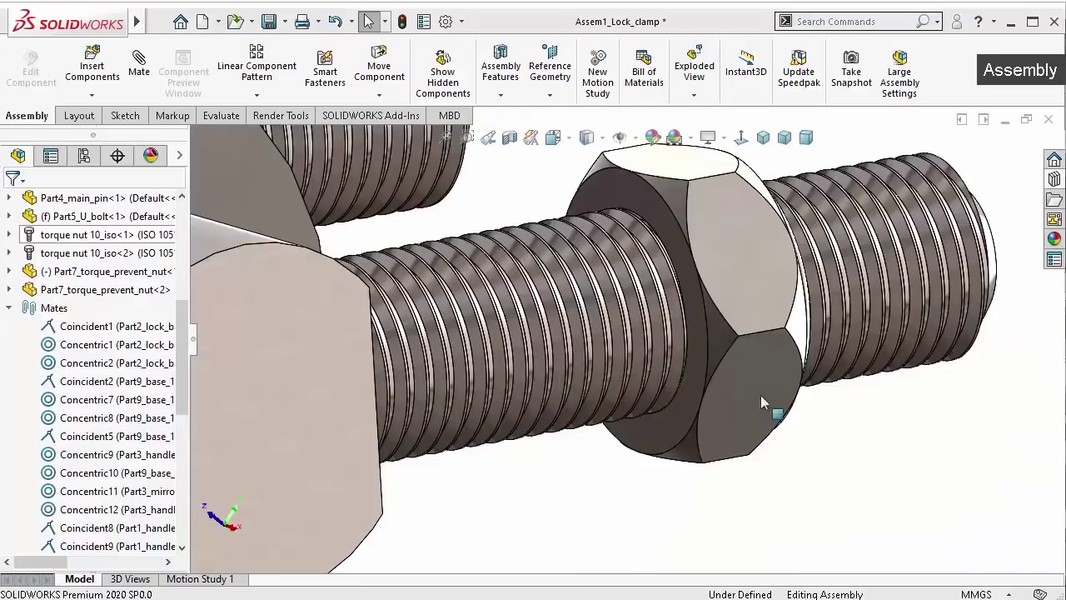
left_click(650, 208)
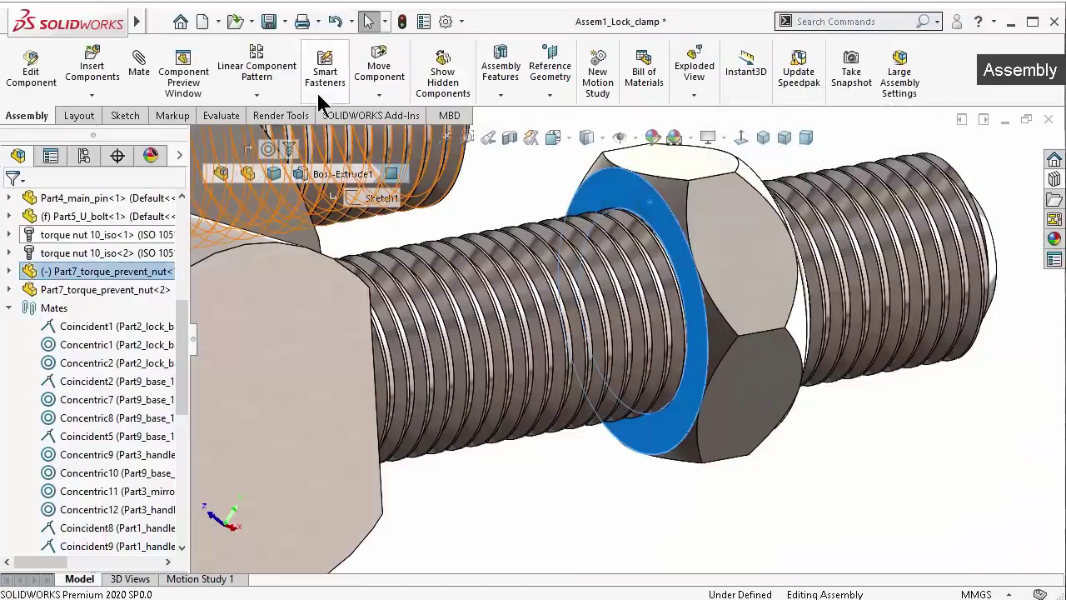
Start a Limit Distance mate from the nut's washer face with a 61 mm maximum
left_click(138, 60)
left_click_drag(185, 348, 145, 447)
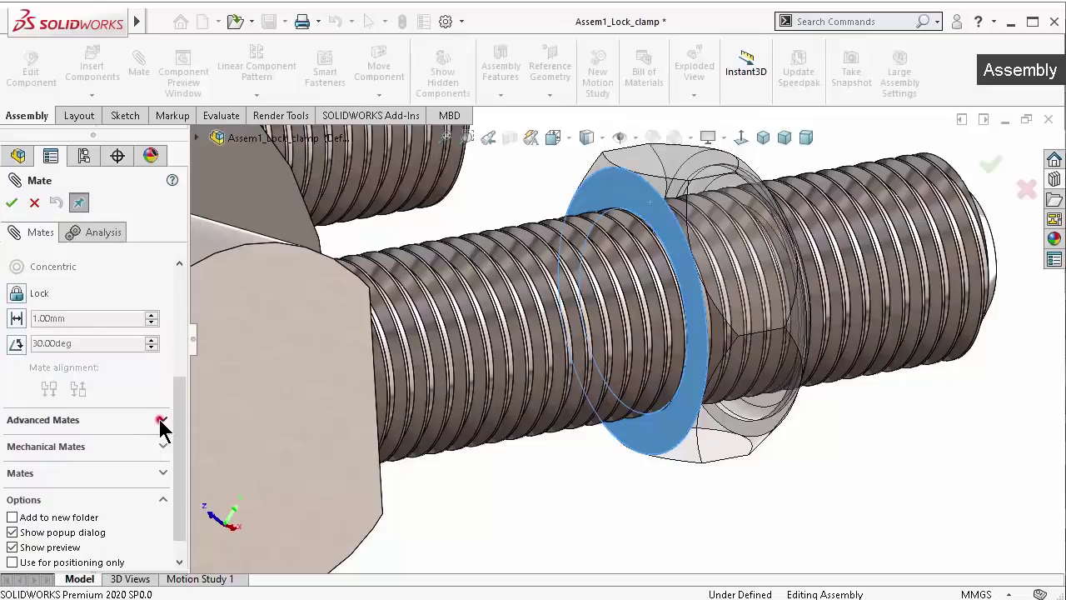
left_click(162, 421)
scroll(175, 425, "up", 2)
left_click(16, 377)
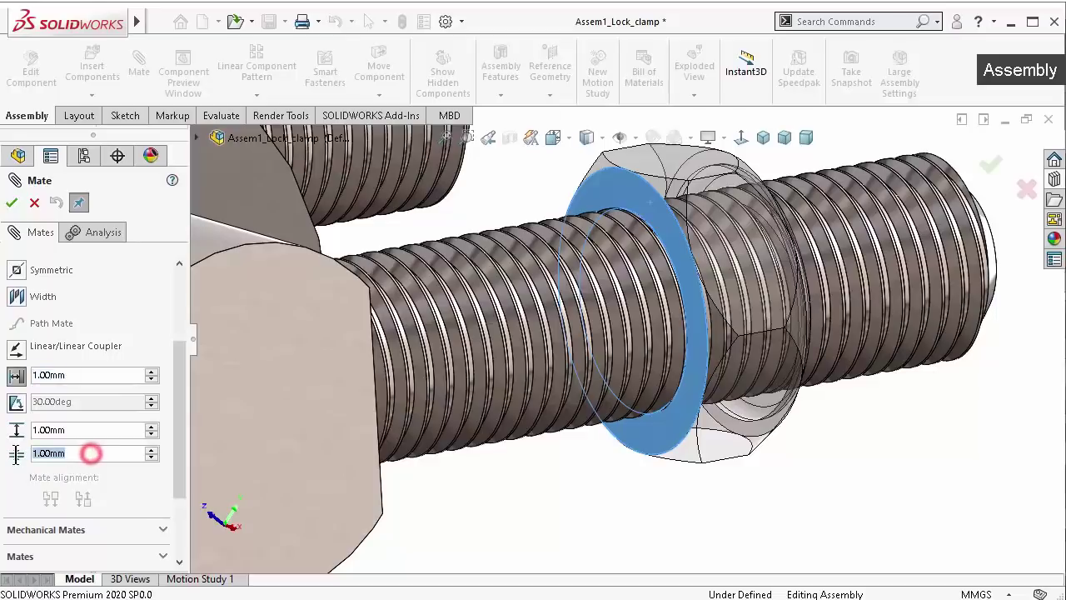
type("0")
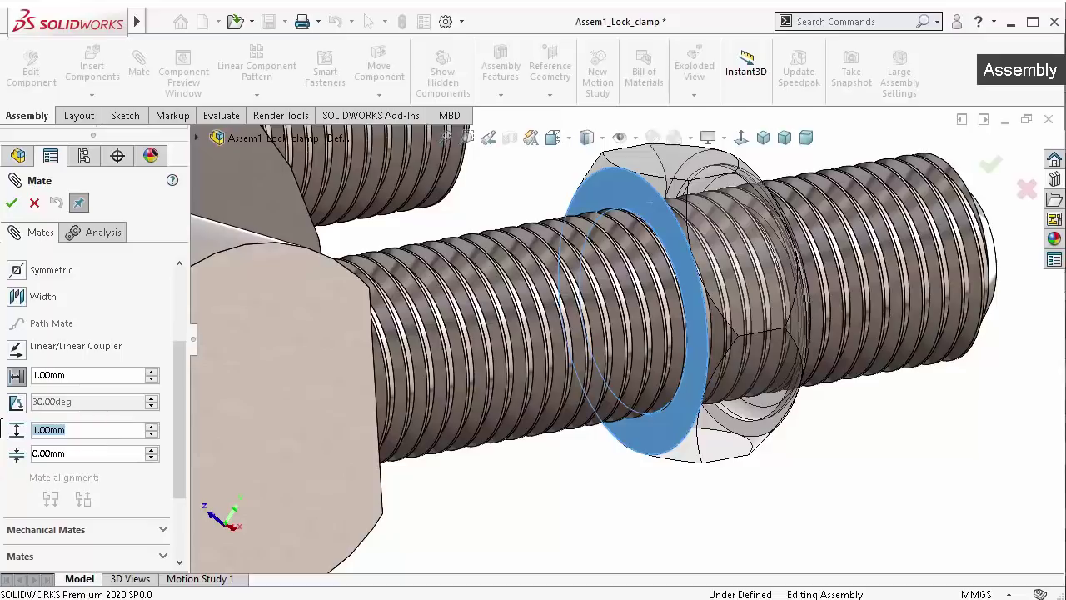
type("61")
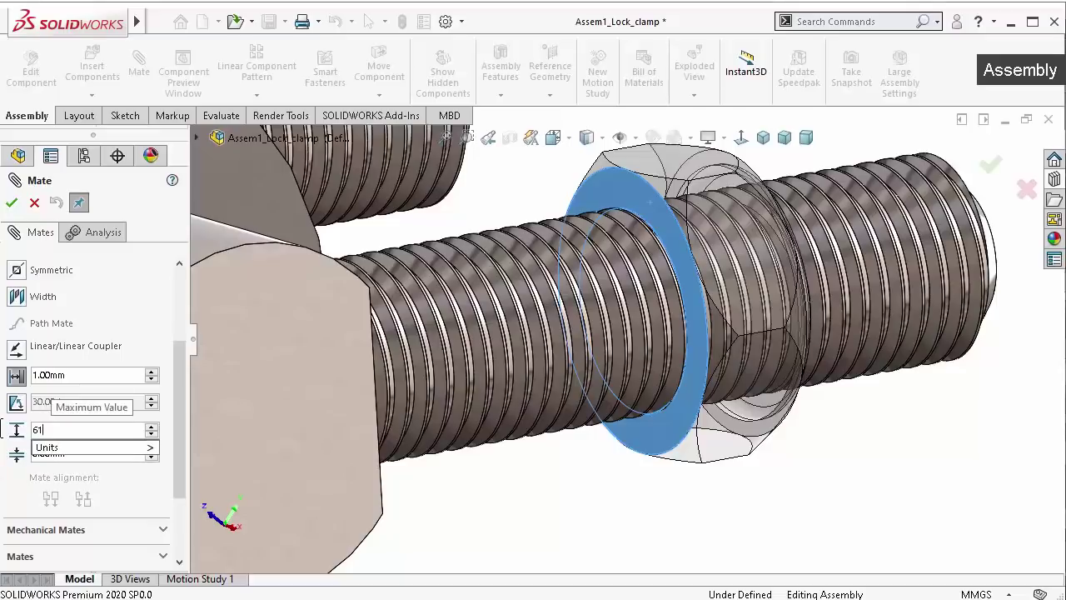
left_click(21, 481)
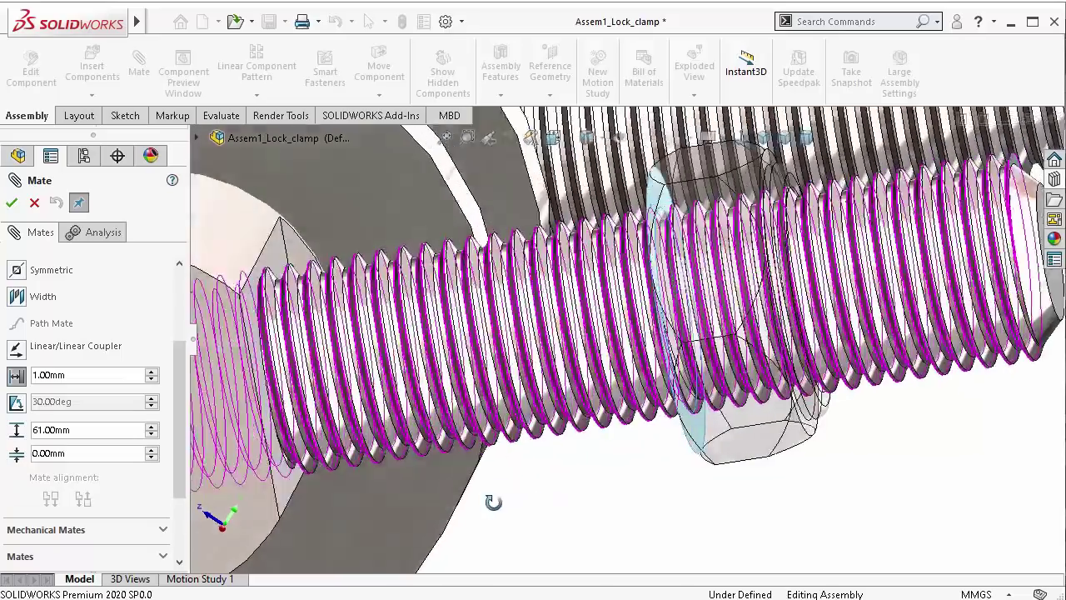
Pick the main pin face as the second reference and confirm the 0–61 mm limit
middle_click_drag(525, 504, 208, 329)
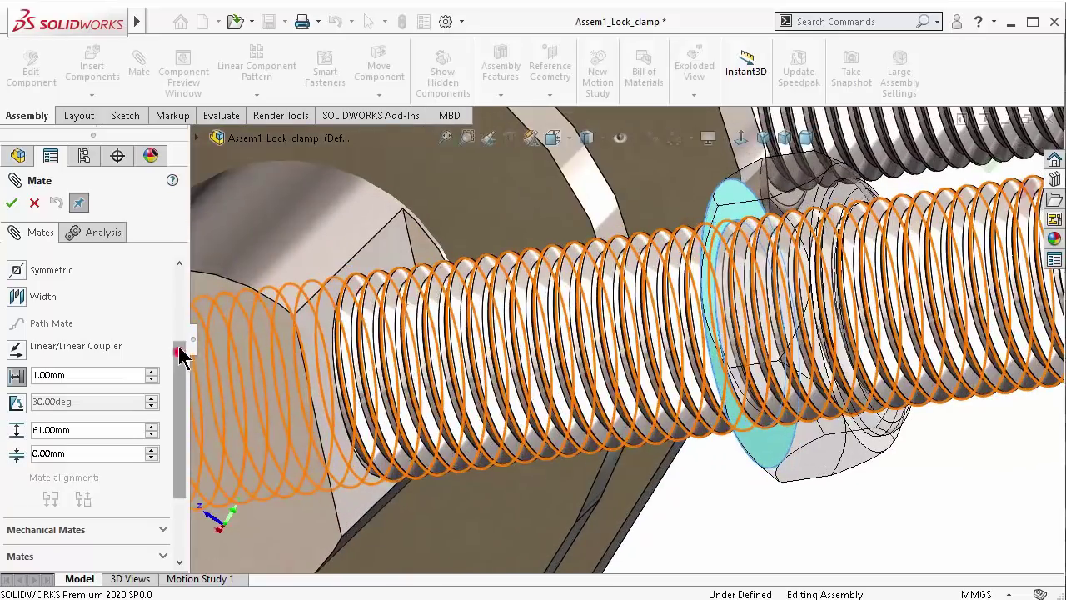
left_click_drag(179, 345, 179, 258)
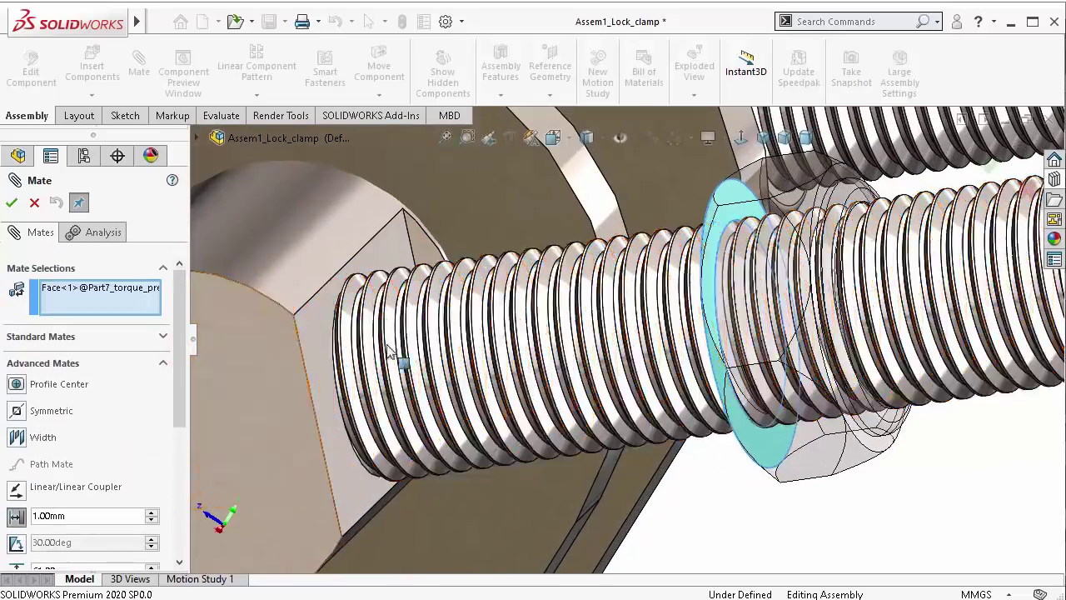
left_click(355, 503)
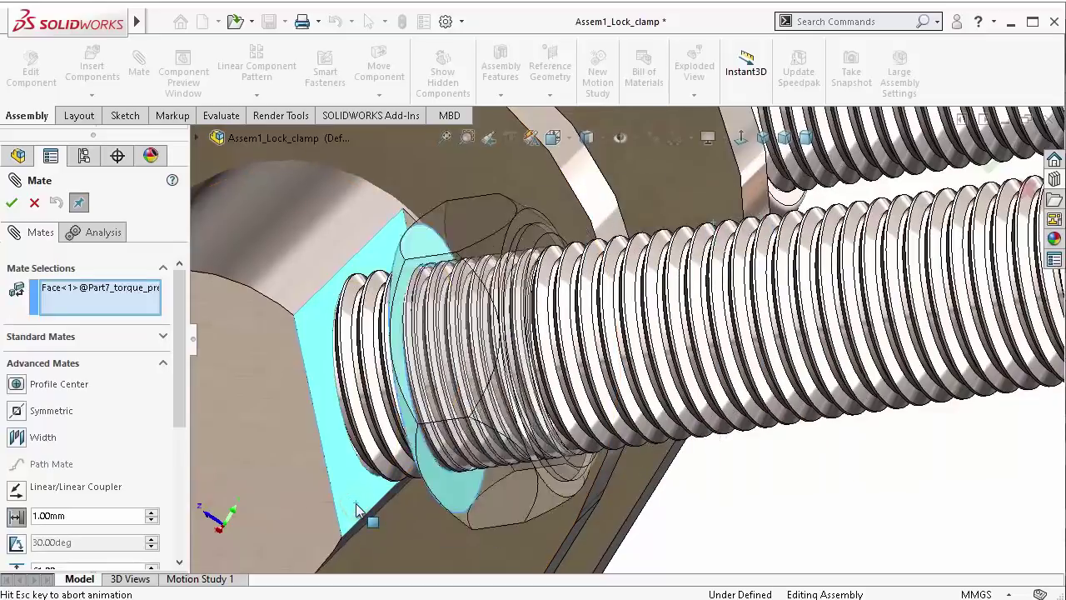
left_click(12, 203)
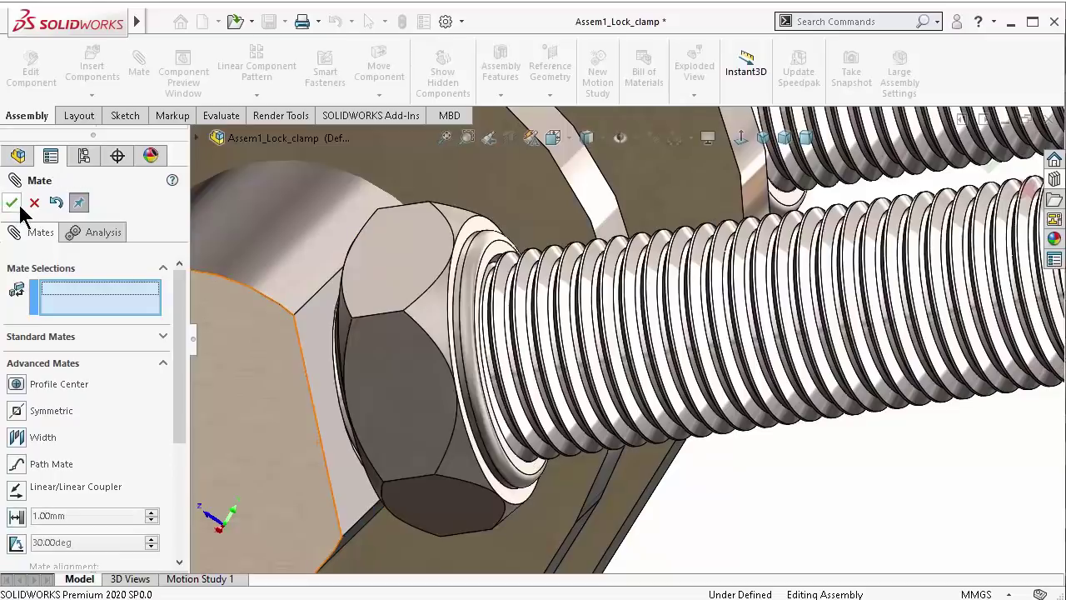
key("Escape")
Spin the nut around the bolt to test the distance limit
scroll(583, 350, "down", 3)
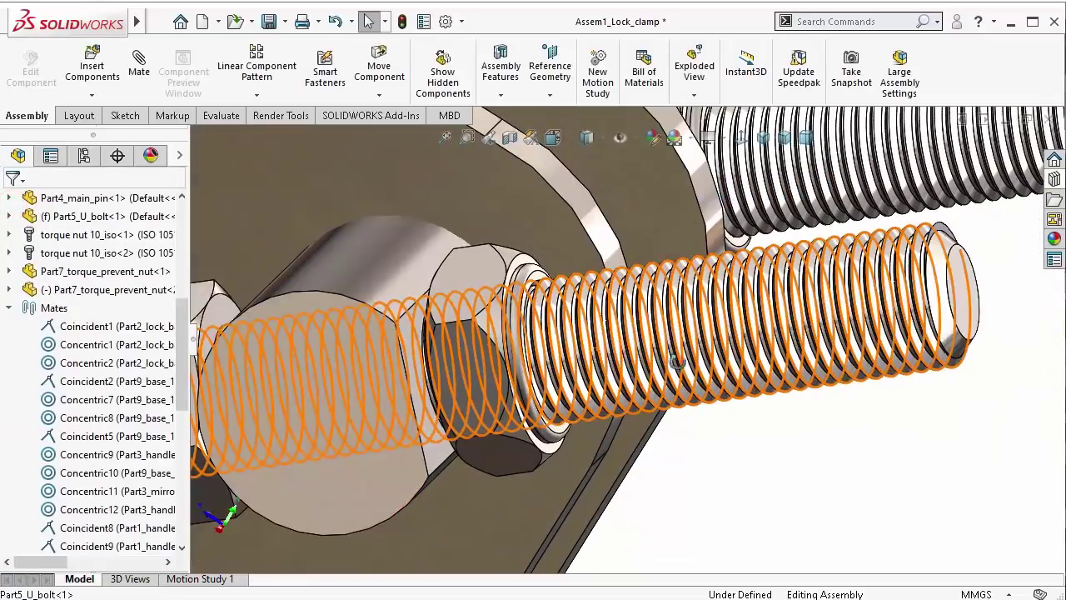
mouse_move(583, 350)
middle_mouse_down()
mouse_move(673, 377)
mouse_move(658, 454)
middle_mouse_up()
left_click(659, 466)
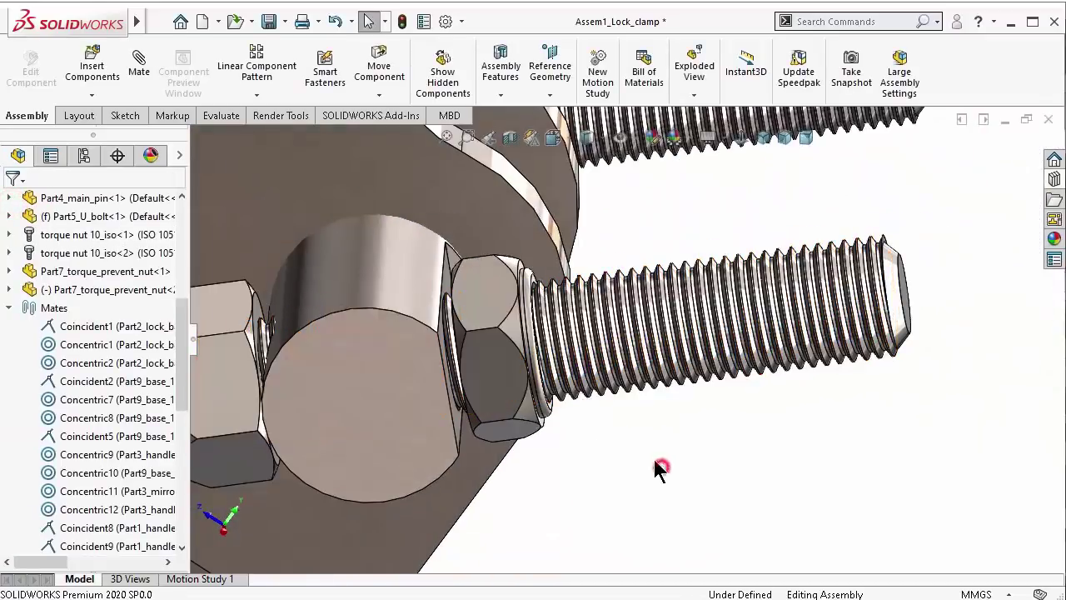
left_click_drag(507, 399, 581, 360)
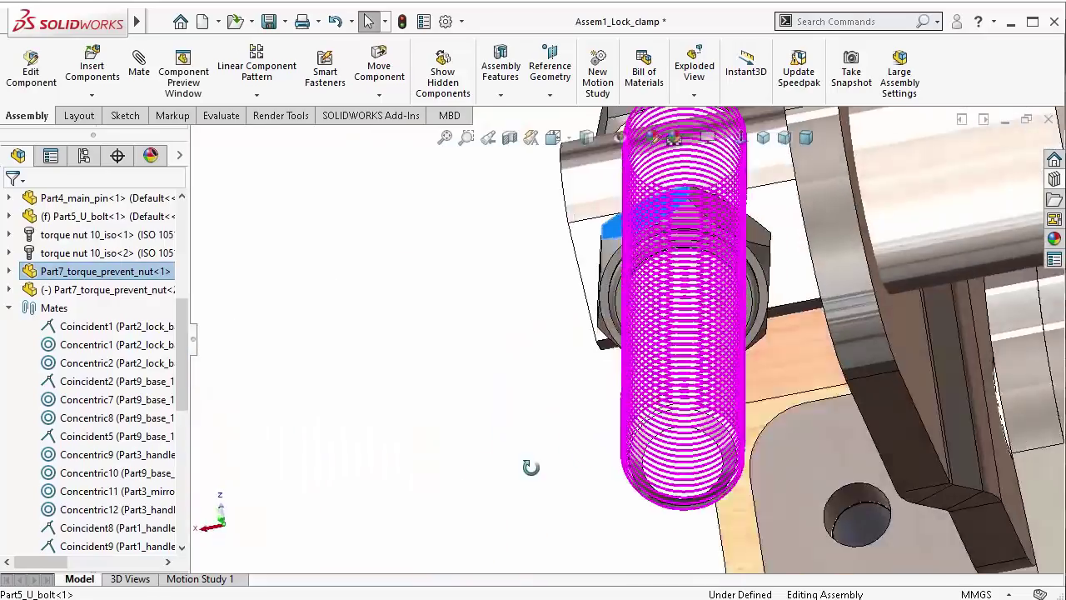
middle_click_drag(581, 363, 347, 401)
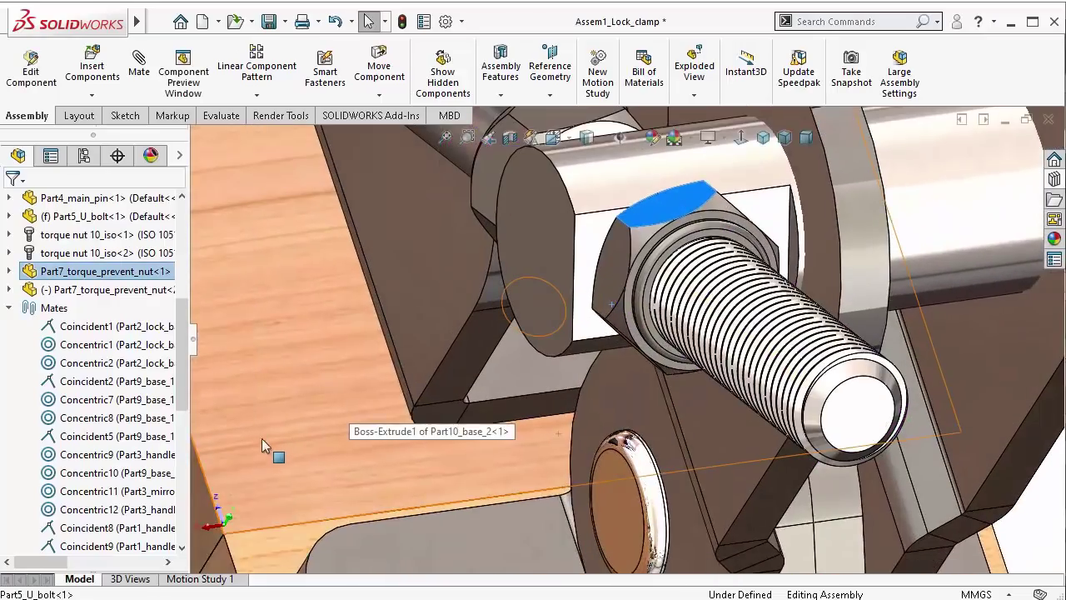
scroll(261, 439, "up", 3)
left_click(268, 438)
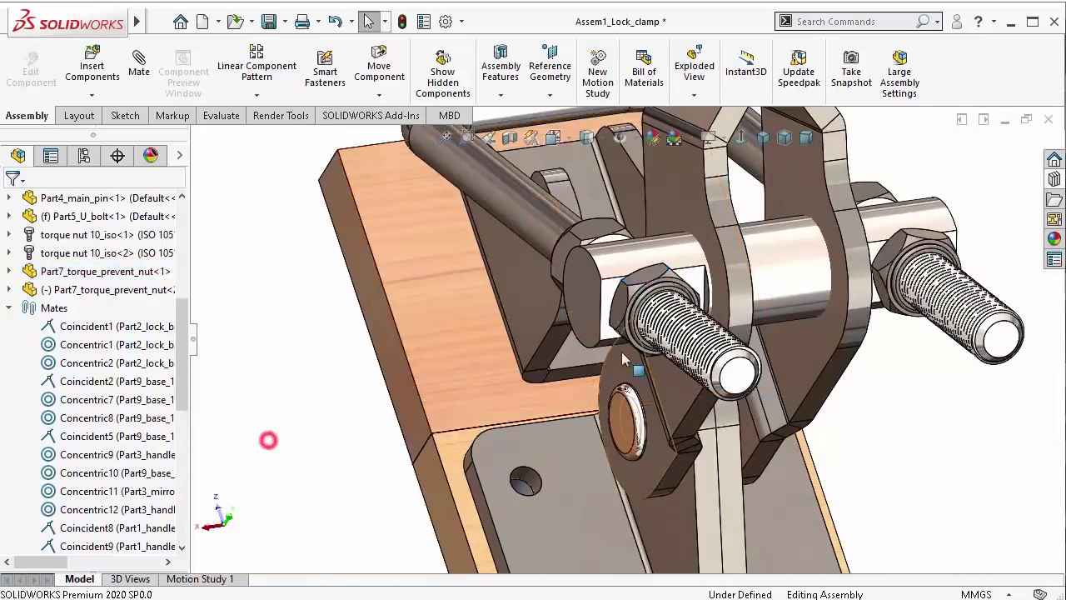
scroll(622, 351, "down", 3)
Turn the nut further around the bolt and swing the clamp handle down to close it
left_click_drag(727, 213, 858, 260)
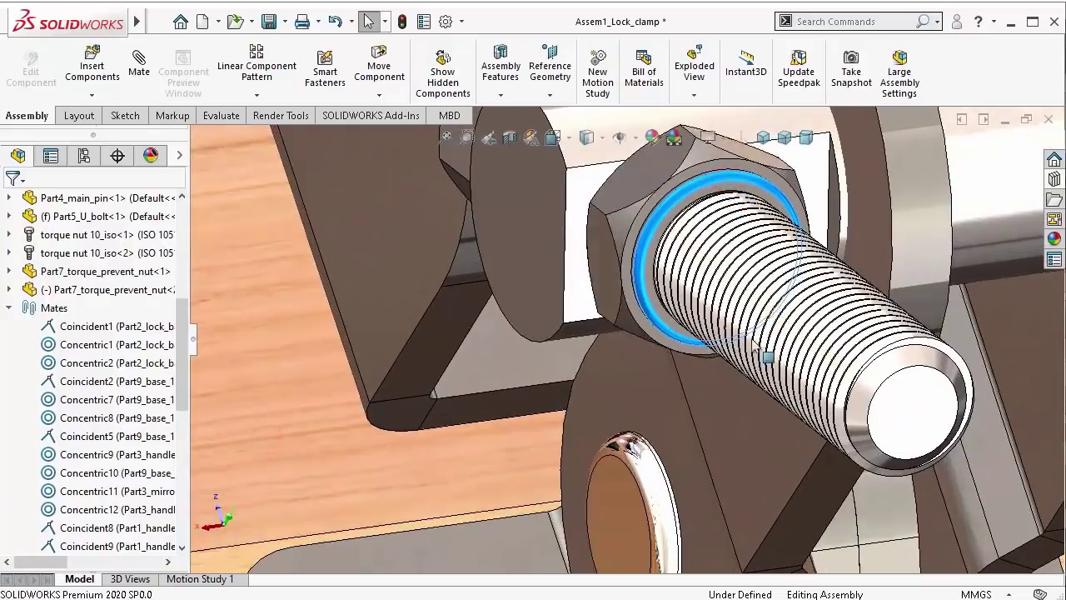
left_click_drag(858, 260, 819, 213)
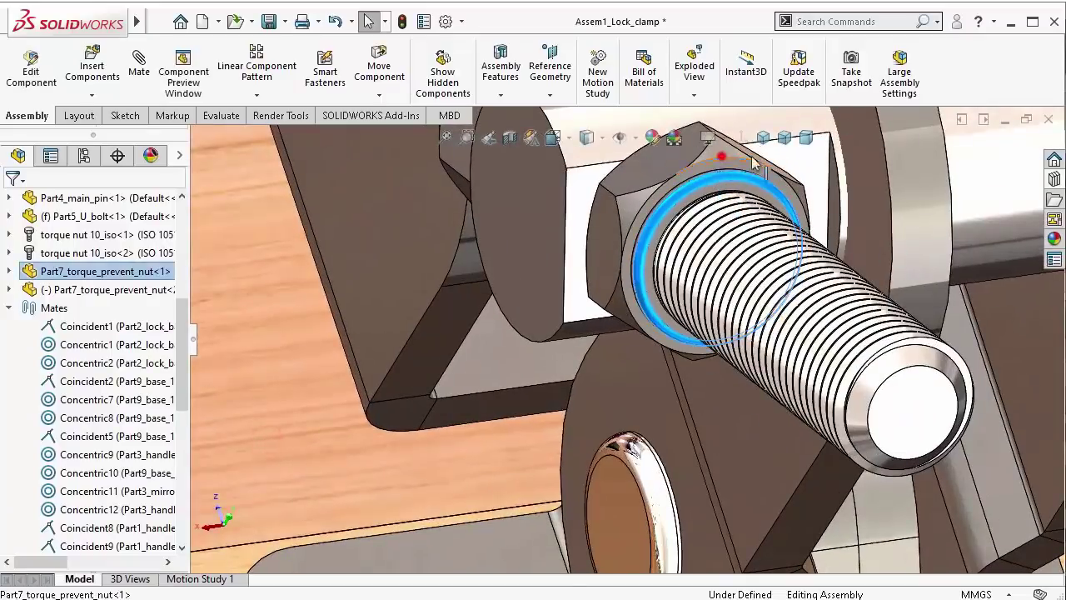
scroll(899, 435, "up", 2)
scroll(899, 436, "up", 2)
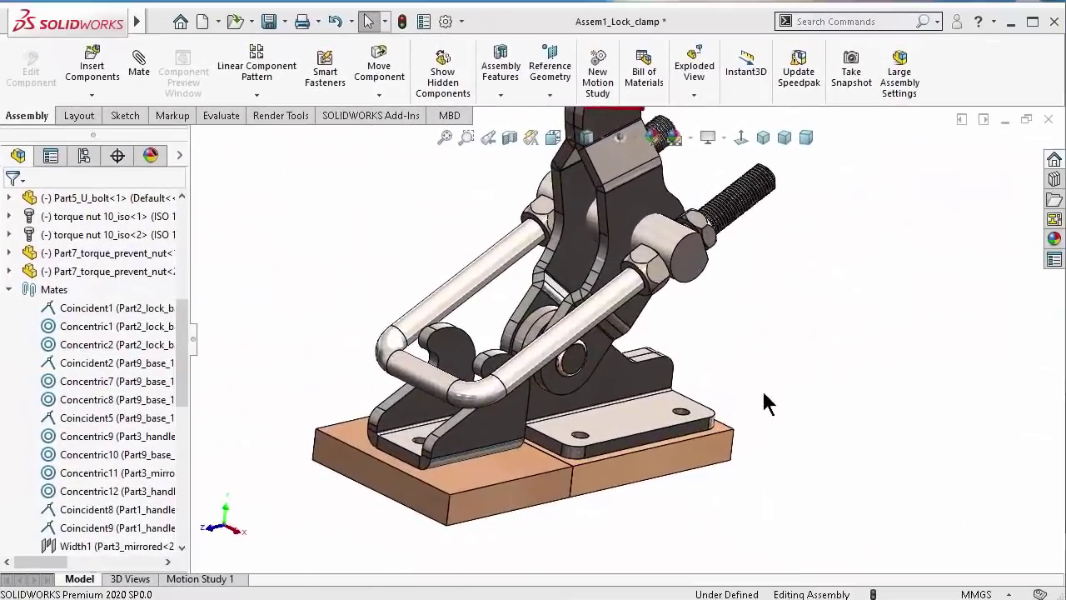
left_click_drag(716, 274, 736, 345)
scroll(354, 385, "down", 5)
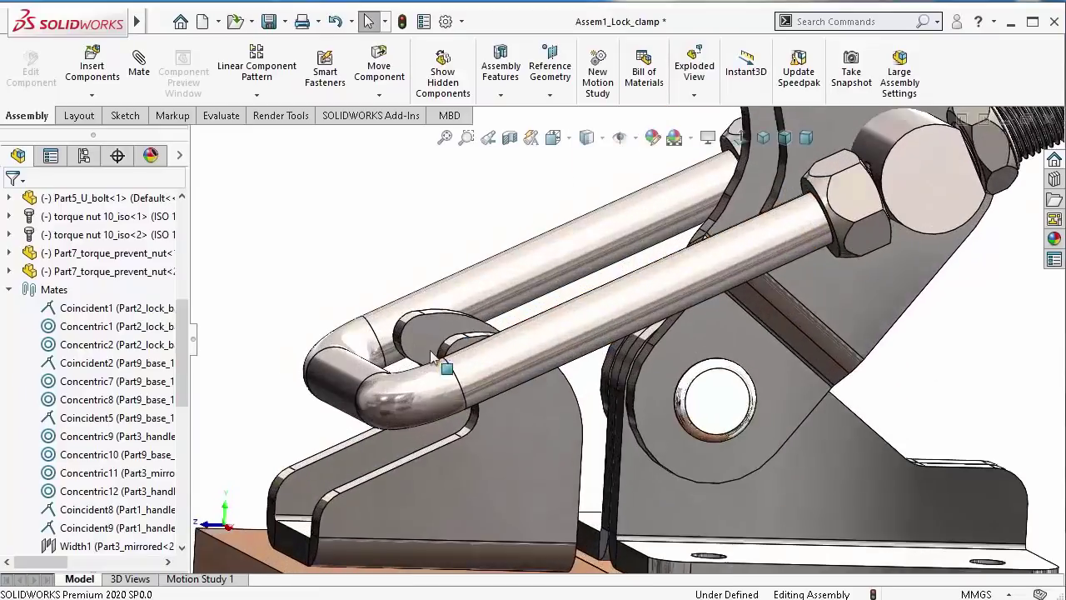
Mate the U-bolt bend face concentric with the lock base hook
left_click(349, 387)
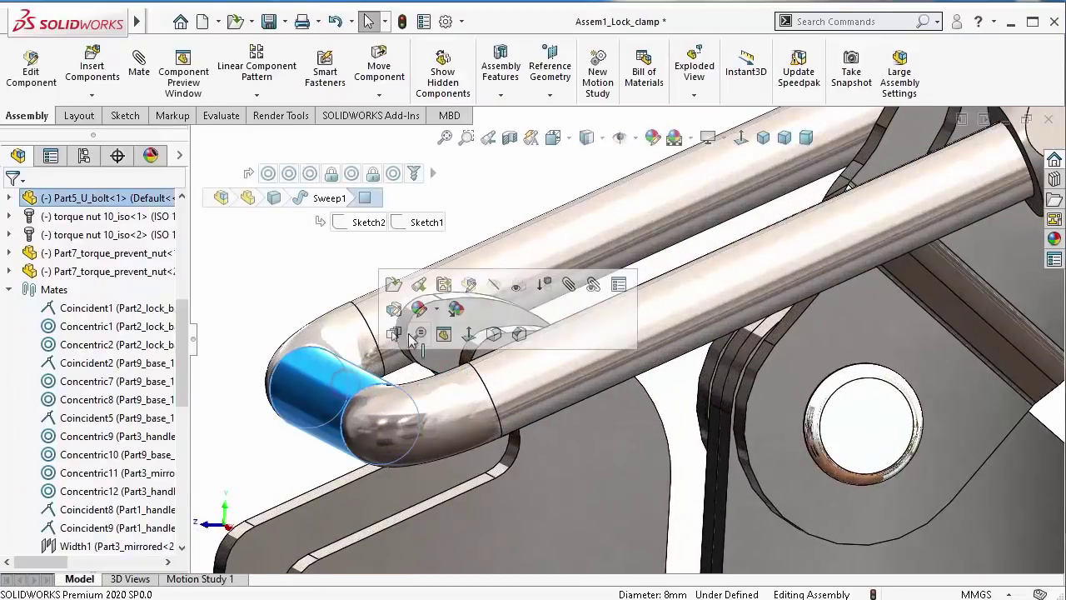
left_click(574, 290)
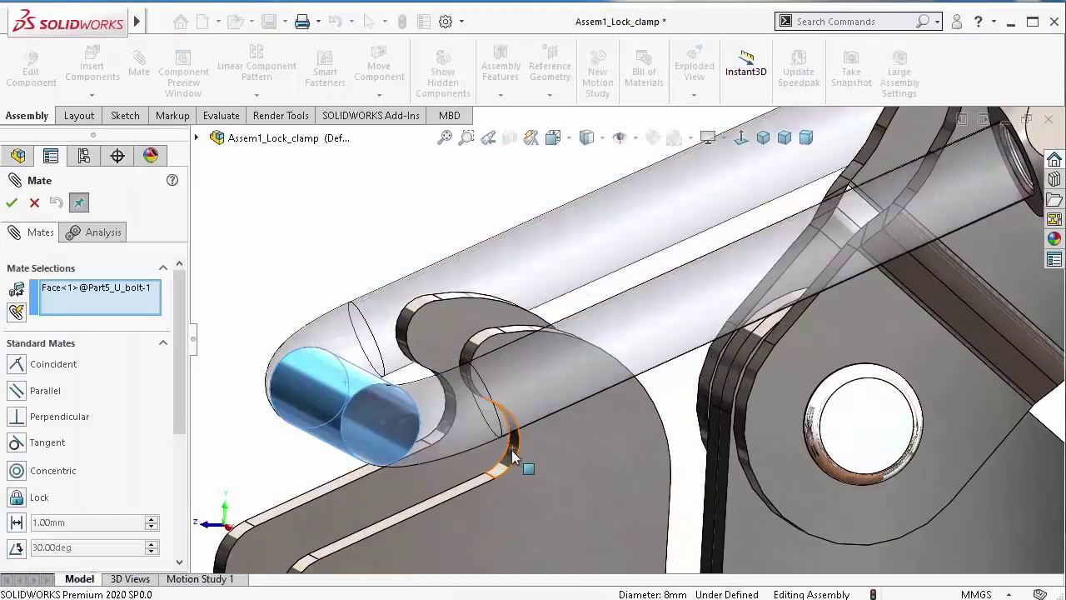
left_click(511, 450)
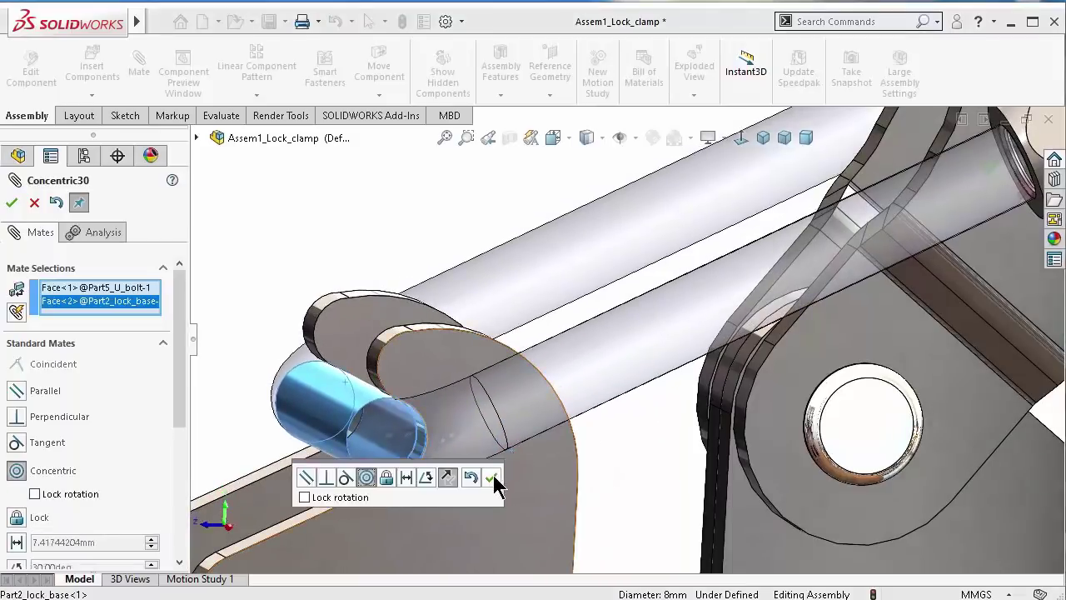
left_click(491, 477)
Select the facing sides of the two base blocks for a new mate
scroll(566, 479, "up", 2)
scroll(645, 483, "up", 2)
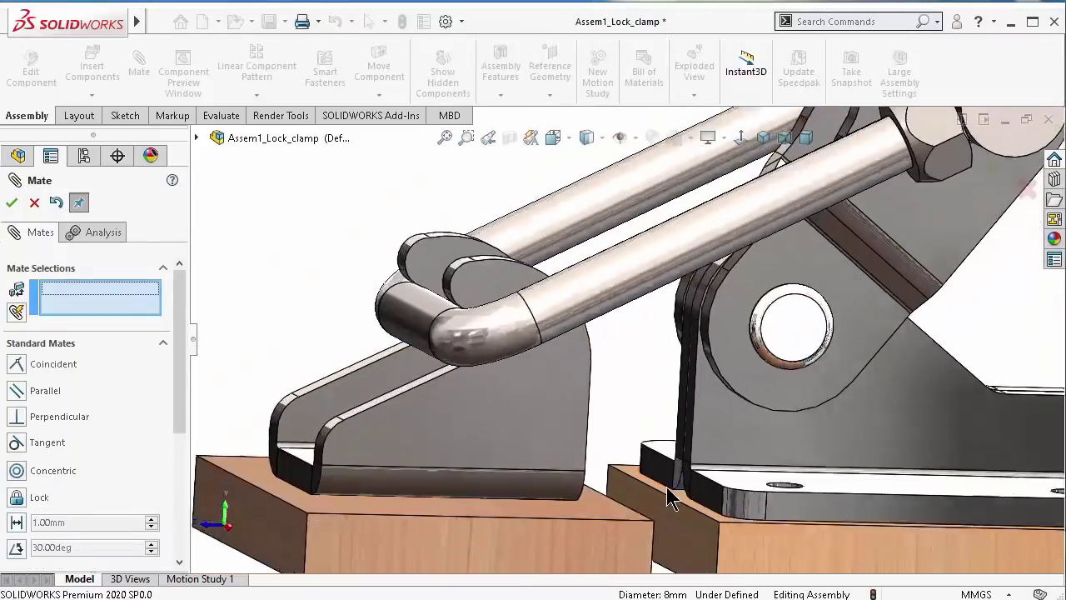
scroll(671, 498, "up", 2)
left_click(668, 515)
middle_click_drag(668, 514, 620, 520)
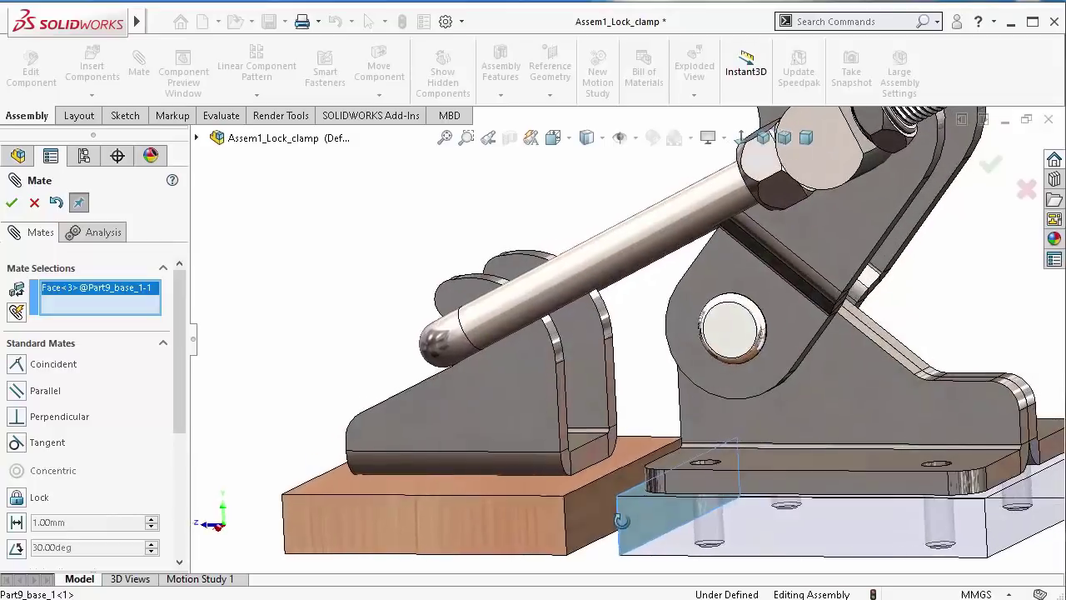
left_click(584, 517)
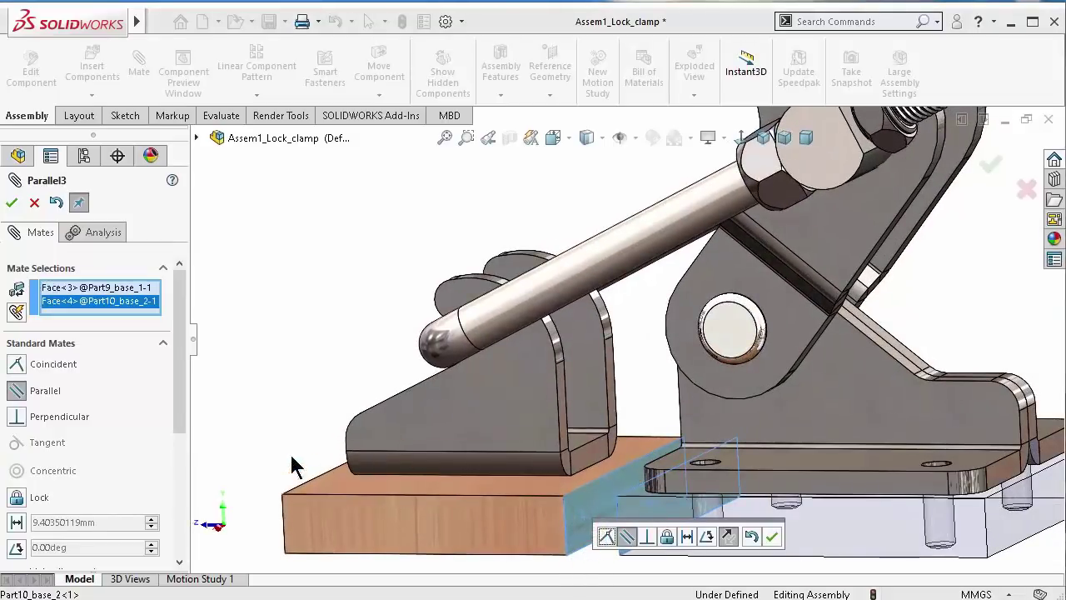
Make the base-block mate a limit distance of 0 mm minimum and 50 mm maximum
left_click_drag(185, 410, 181, 477)
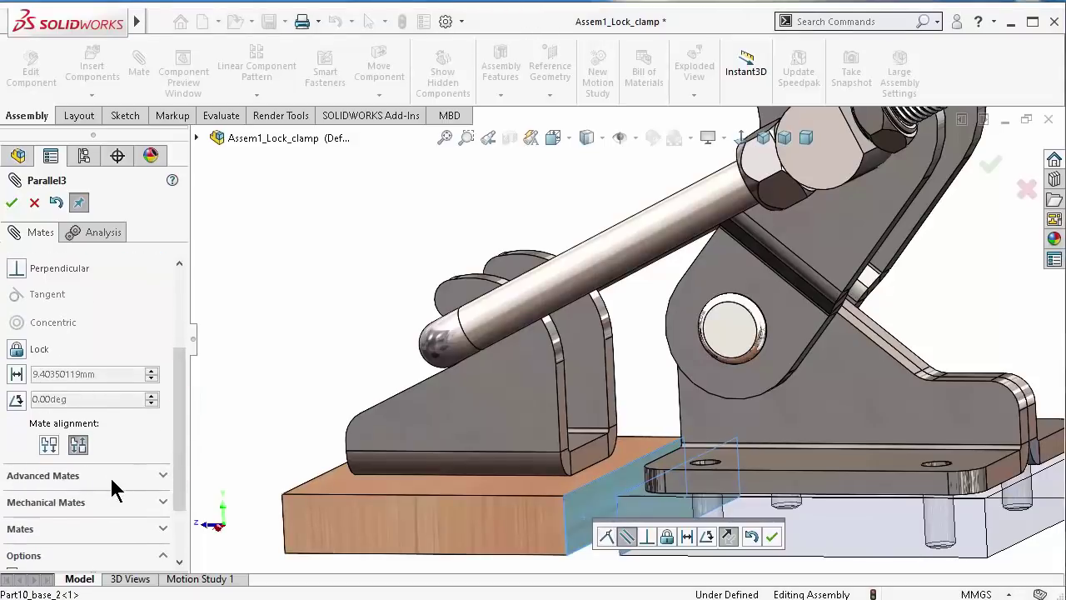
left_click(164, 475)
mouse_move(183, 443)
left_mouse_down()
mouse_move(183, 484)
mouse_move(183, 435)
left_mouse_up()
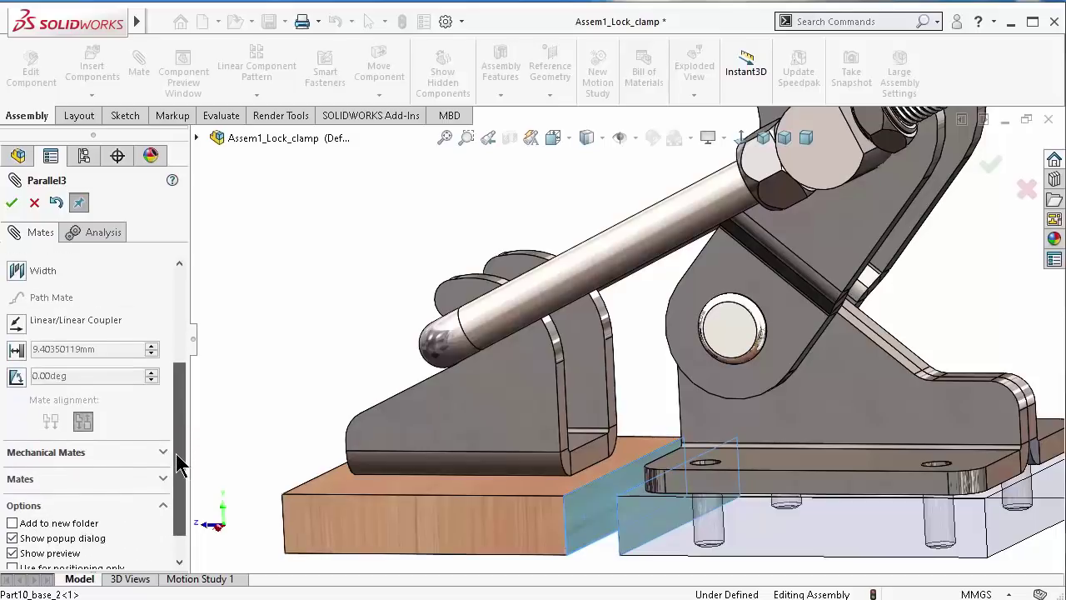
left_click(18, 348)
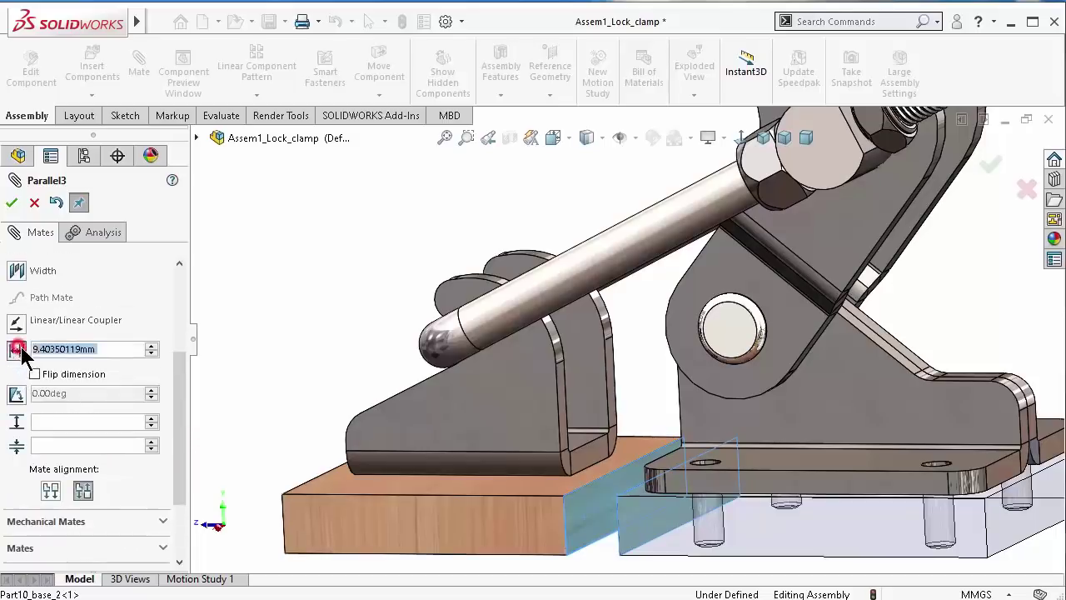
left_click(111, 444)
type("0")
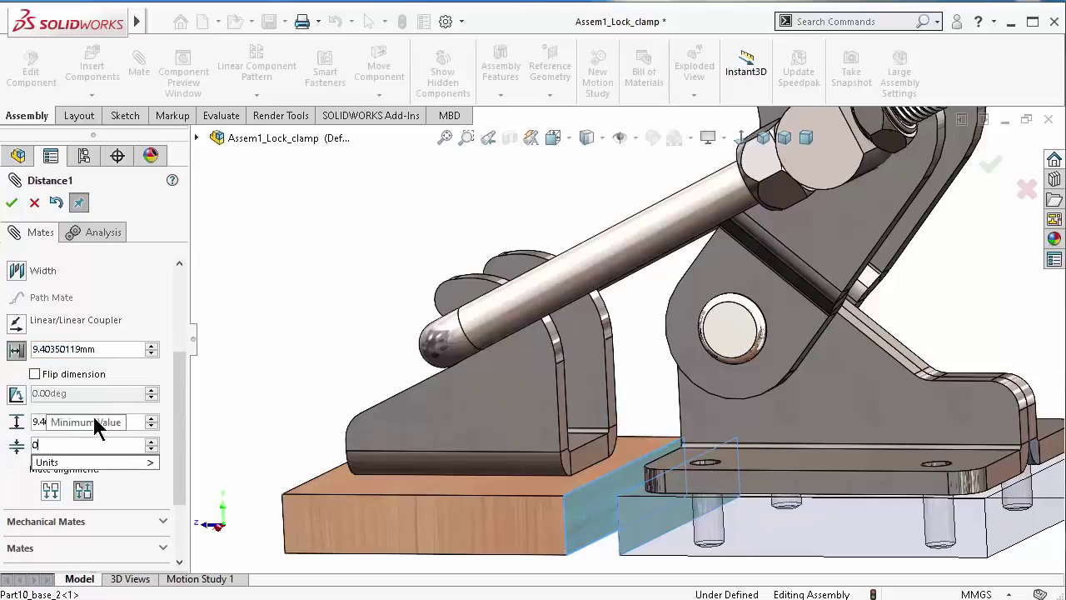
left_click(110, 415)
left_click(103, 420)
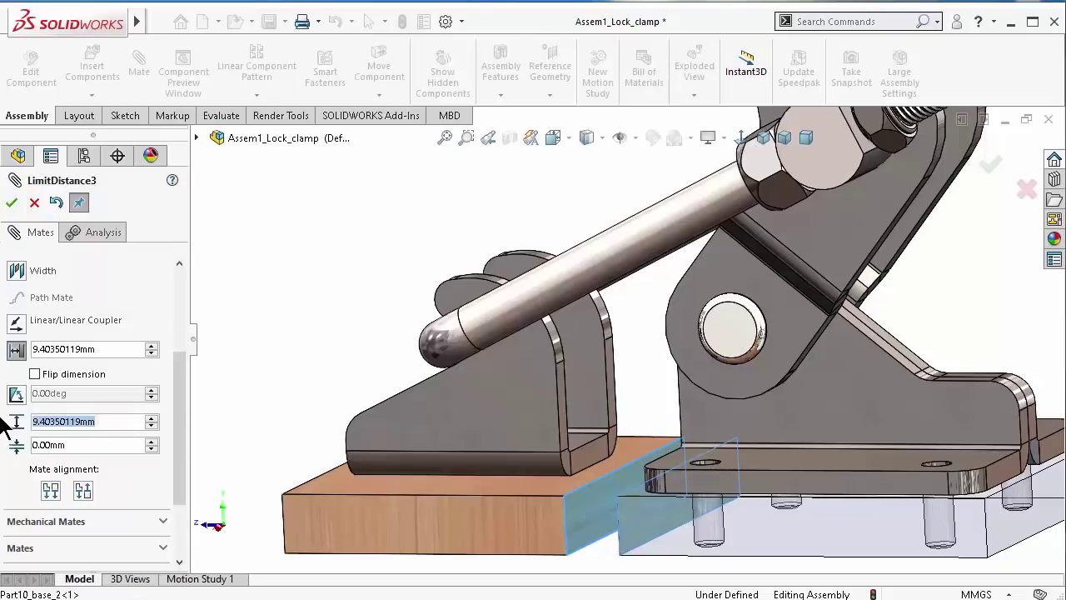
type("50.00mm")
left_click(12, 203)
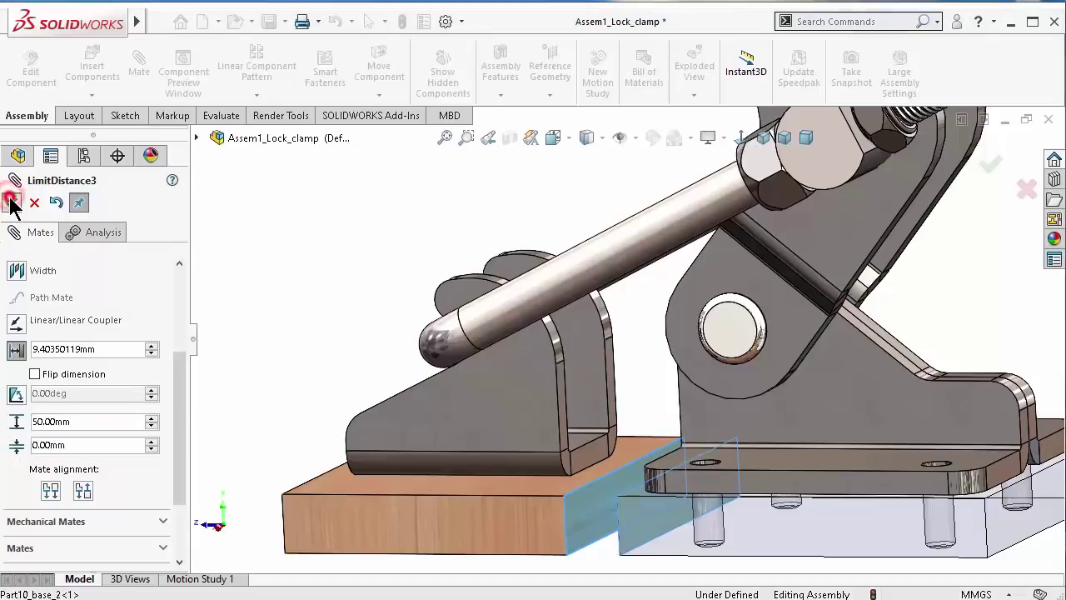
Slide the left base block over toward the right base block
mouse_move(481, 362)
middle_mouse_down()
mouse_move(536, 346)
mouse_move(541, 474)
mouse_move(509, 488)
mouse_move(382, 488)
middle_mouse_up()
mouse_move(383, 488)
left_mouse_down()
mouse_move(411, 511)
mouse_move(564, 502)
left_mouse_up()
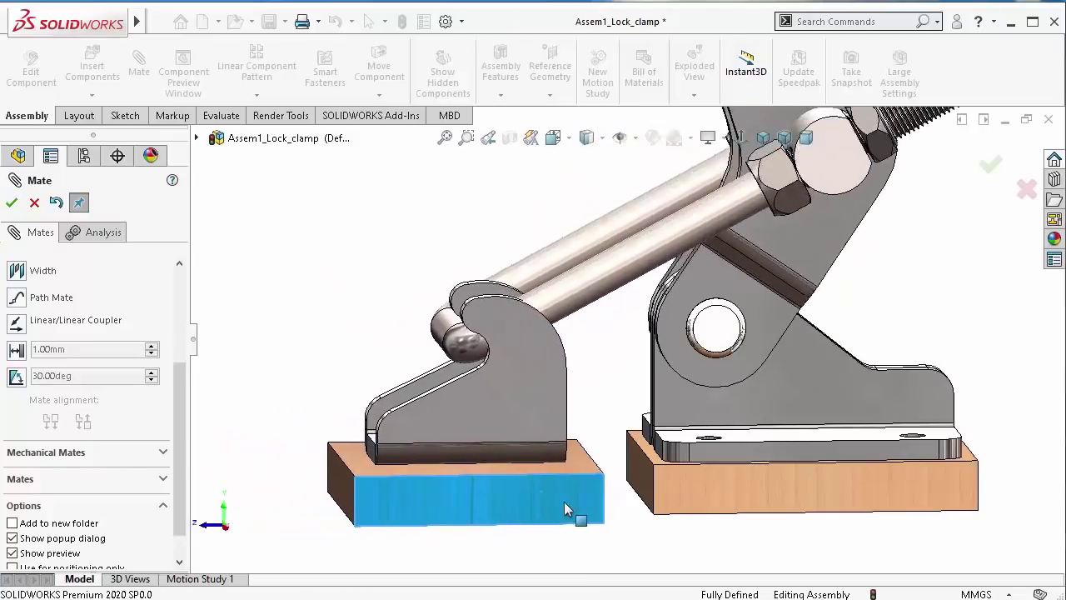
mouse_move(563, 502)
middle_mouse_down()
mouse_move(468, 431)
mouse_move(421, 413)
mouse_move(394, 419)
mouse_move(417, 388)
middle_mouse_up()
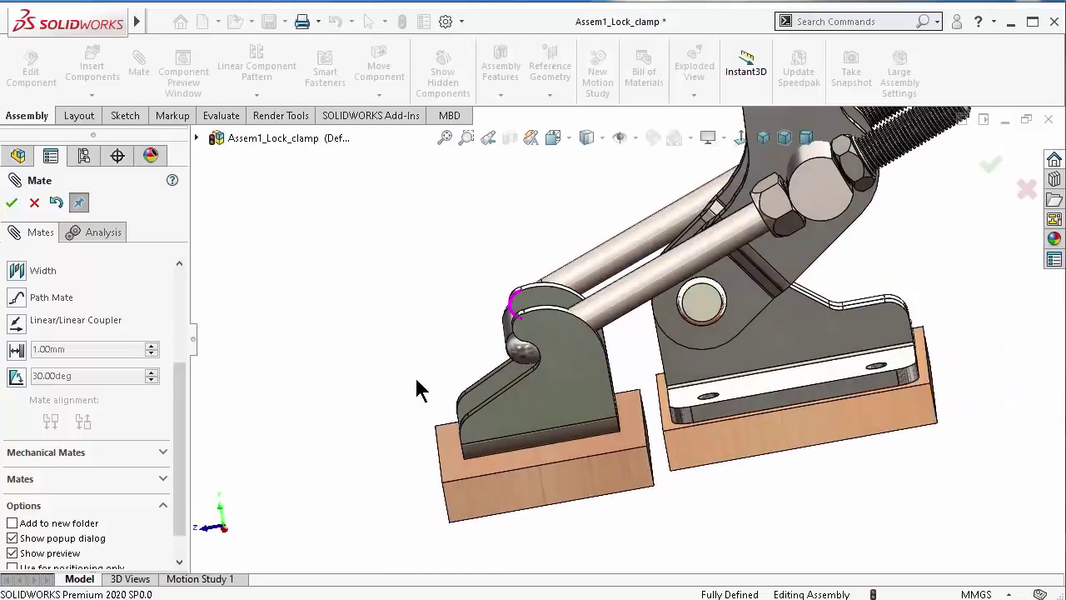
Mate the front faces of both base blocks coincident and close the Mate manager
left_click(552, 486)
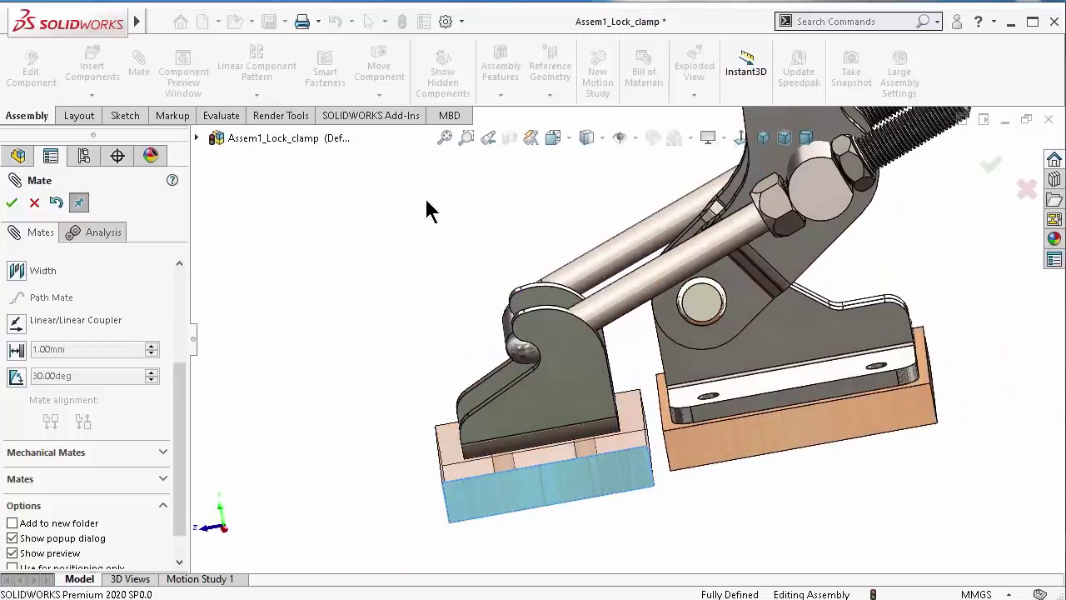
left_click(717, 447)
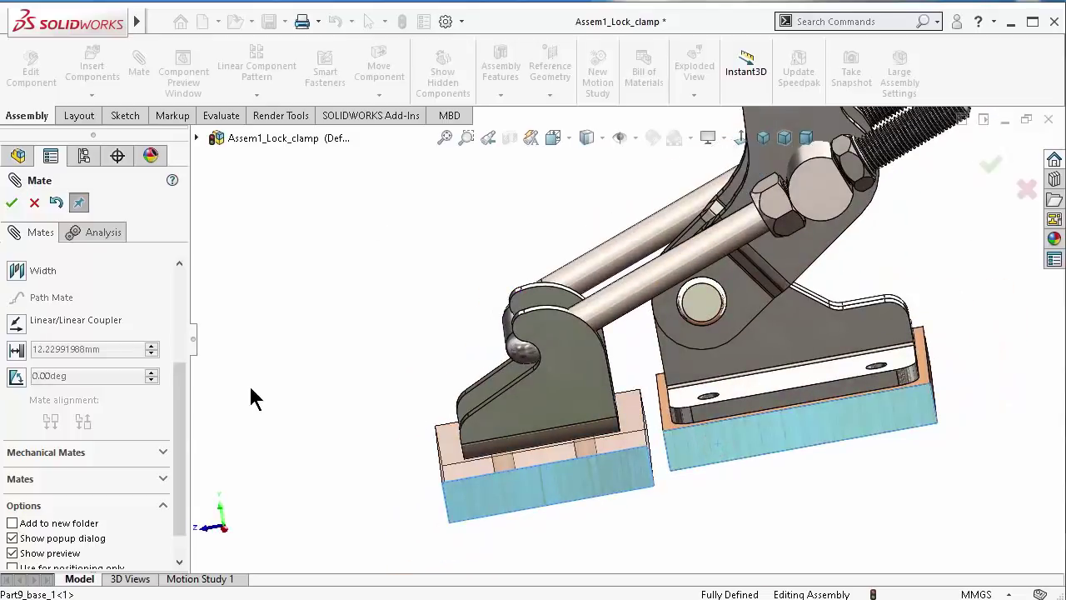
left_click_drag(181, 429, 174, 333)
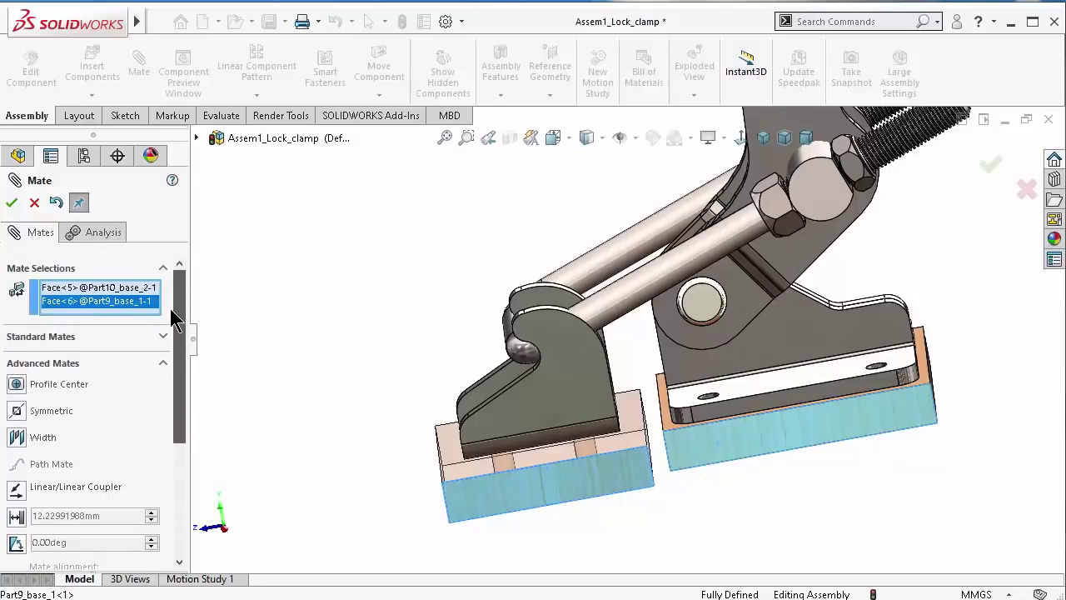
left_click(160, 337)
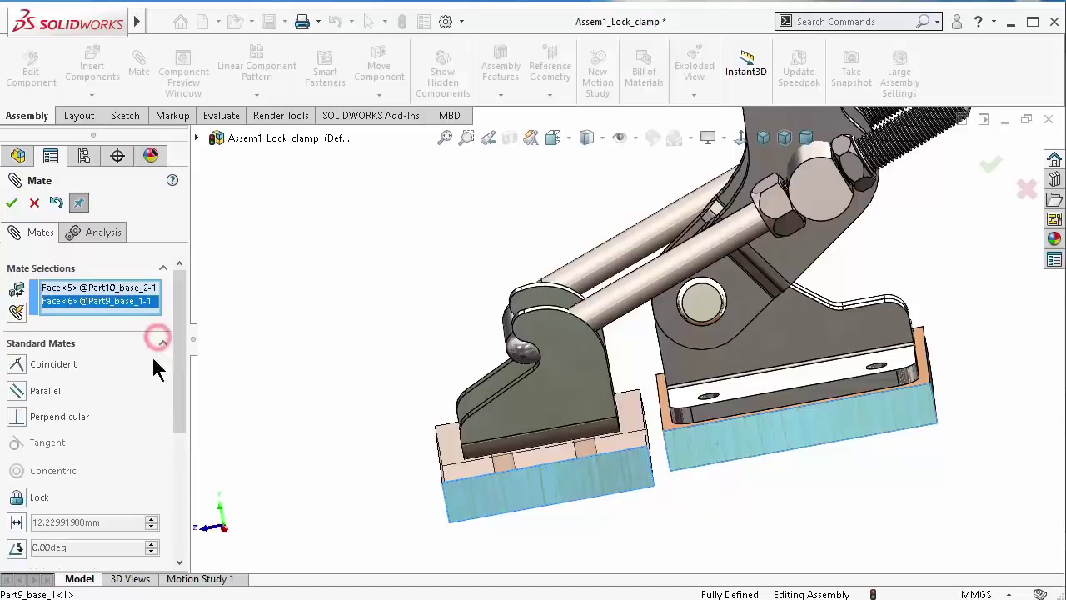
left_click(51, 364)
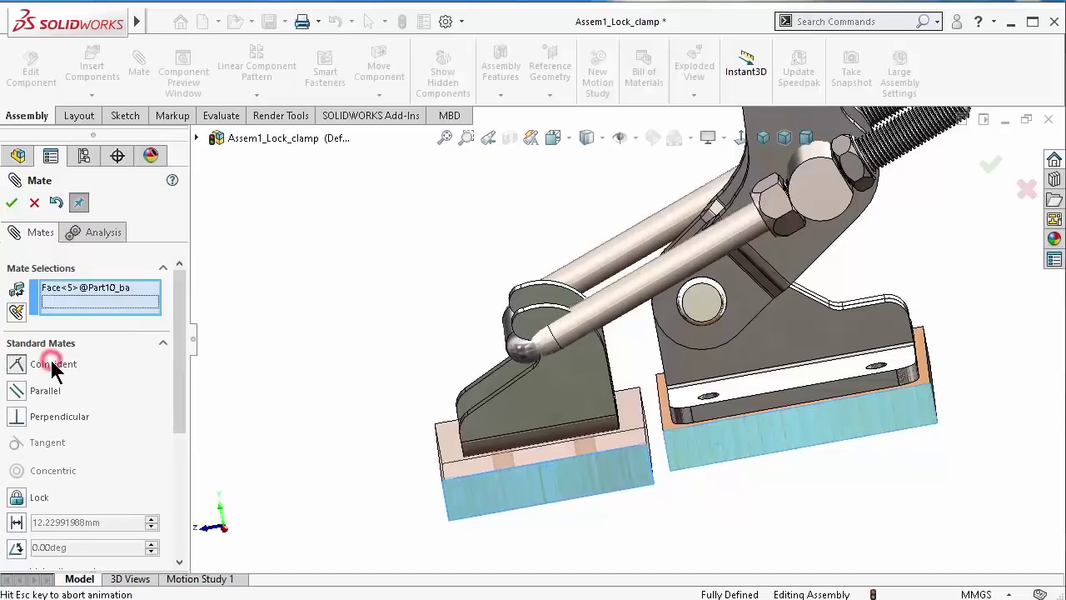
left_click(11, 203)
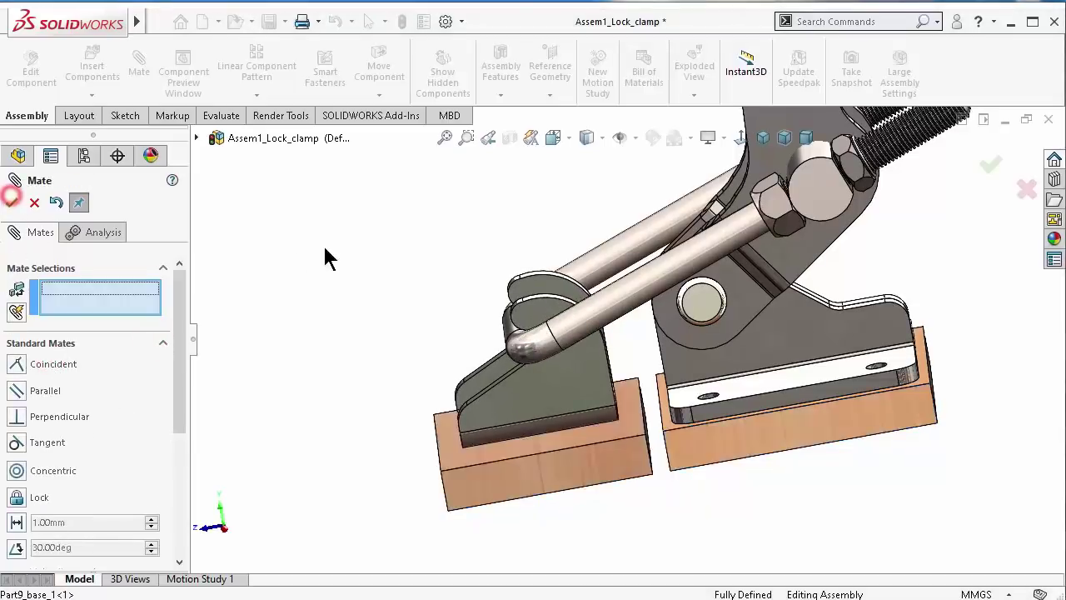
left_click(12, 202)
middle_click_drag(302, 266, 432, 327)
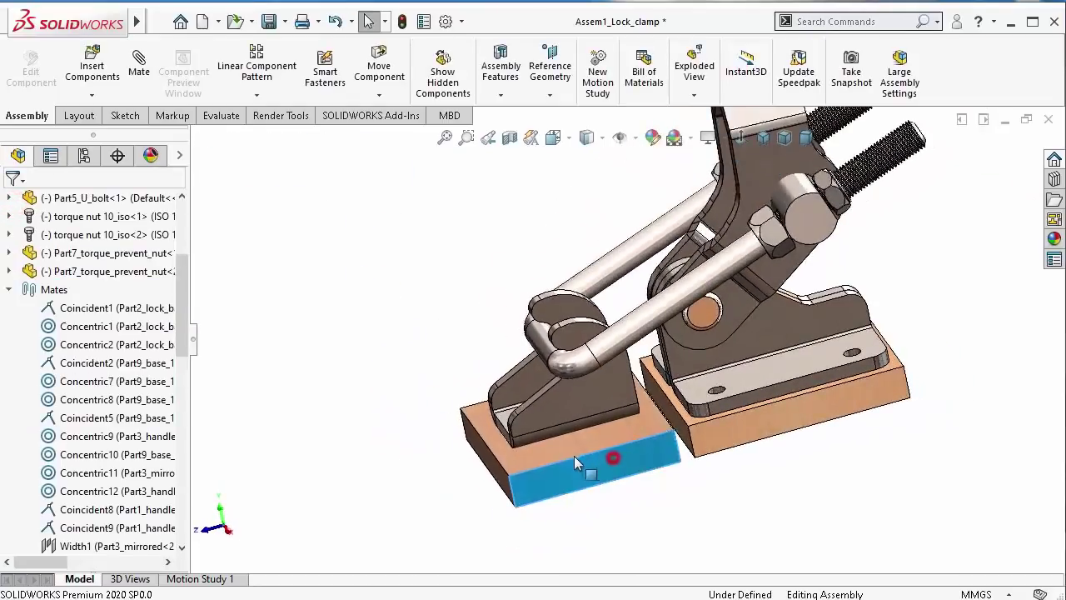
Test the left block's freedom and swing the clamp handle down in isometric view
mouse_move(574, 455)
left_mouse_down()
mouse_move(499, 468)
mouse_move(546, 451)
left_mouse_up()
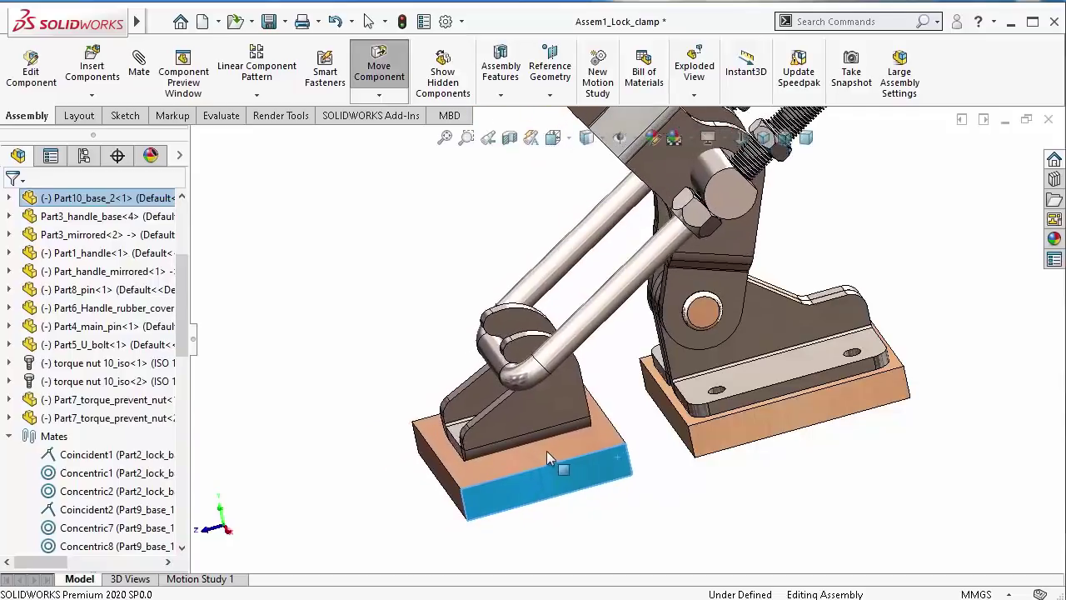
key("Escape")
scroll(780, 342, "down", 2)
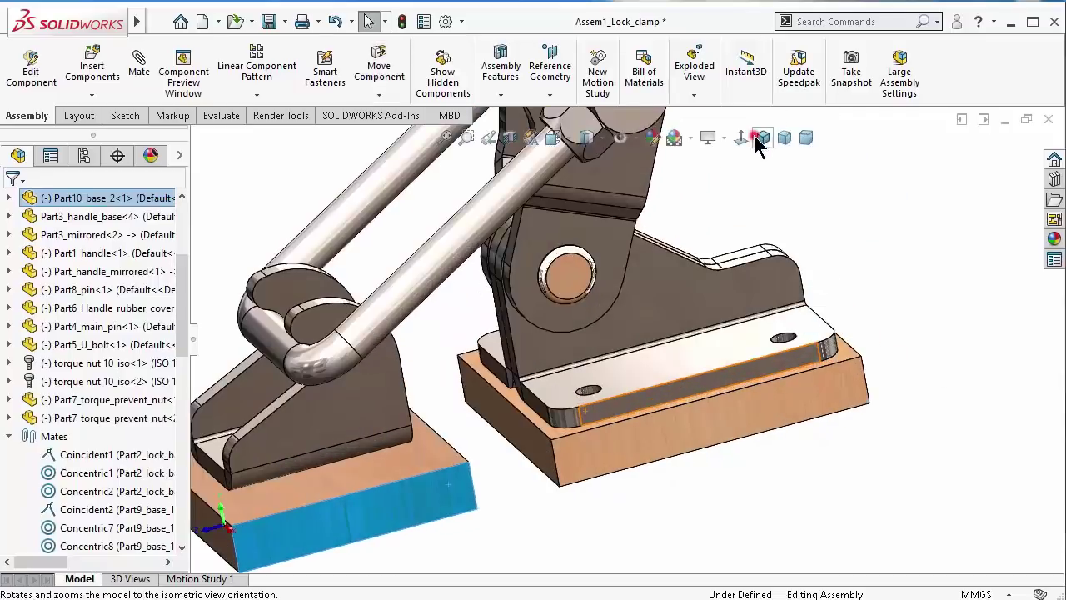
left_click(758, 139)
left_click_drag(628, 288, 790, 324)
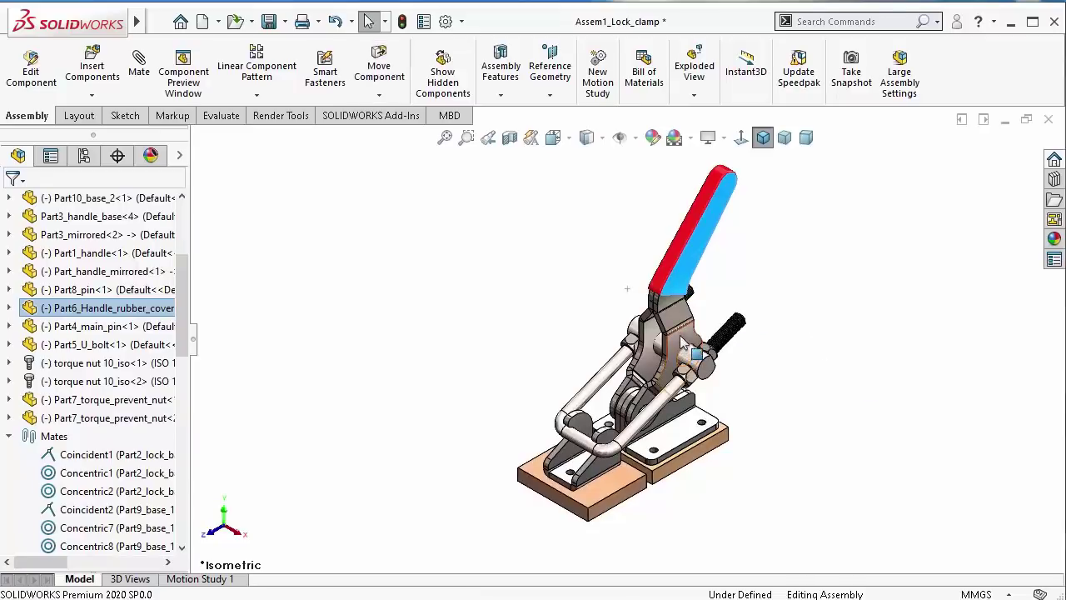
left_click_drag(693, 344, 735, 402)
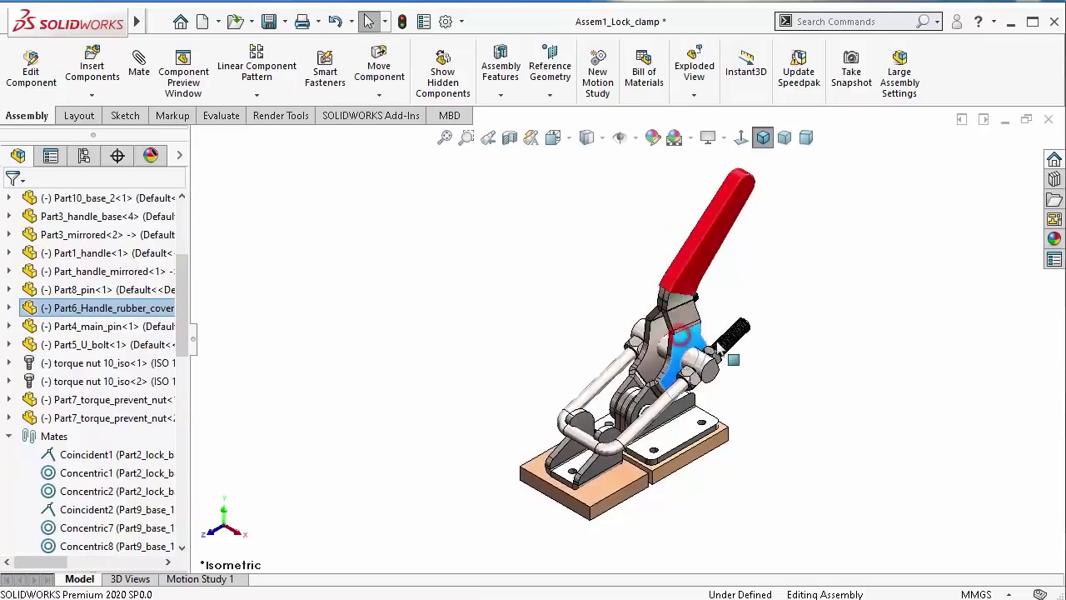
key("Escape")
left_click(766, 465)
Orbit to an angled side view and show the Design Library pane
mouse_move(636, 511)
middle_mouse_down()
mouse_move(549, 378)
mouse_move(598, 392)
middle_mouse_up()
scroll(664, 380, "down", 5)
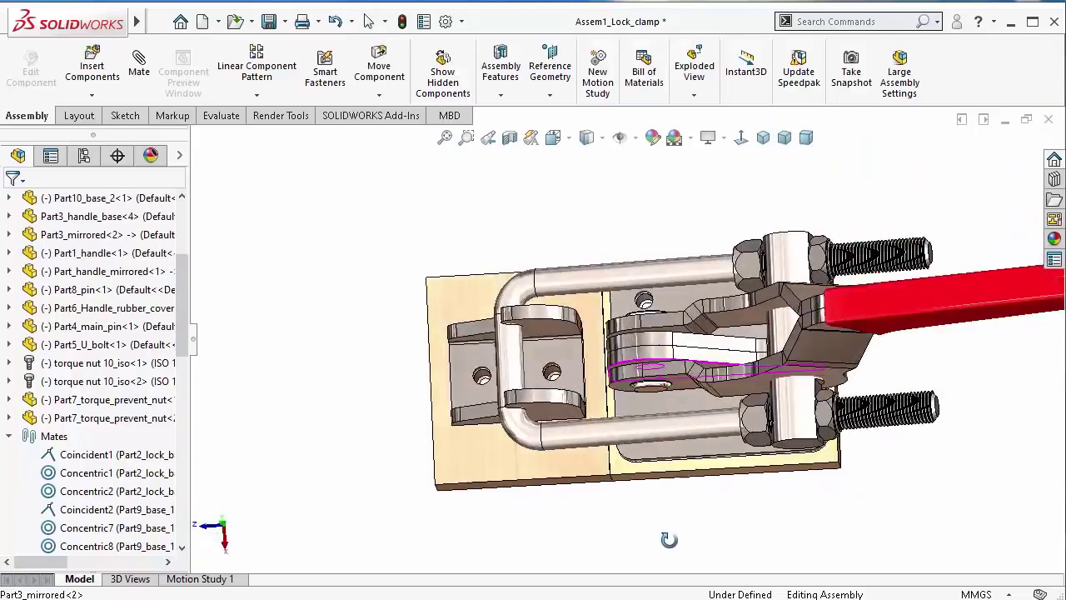
mouse_move(669, 540)
middle_mouse_down()
mouse_move(687, 346)
mouse_move(581, 245)
middle_mouse_up()
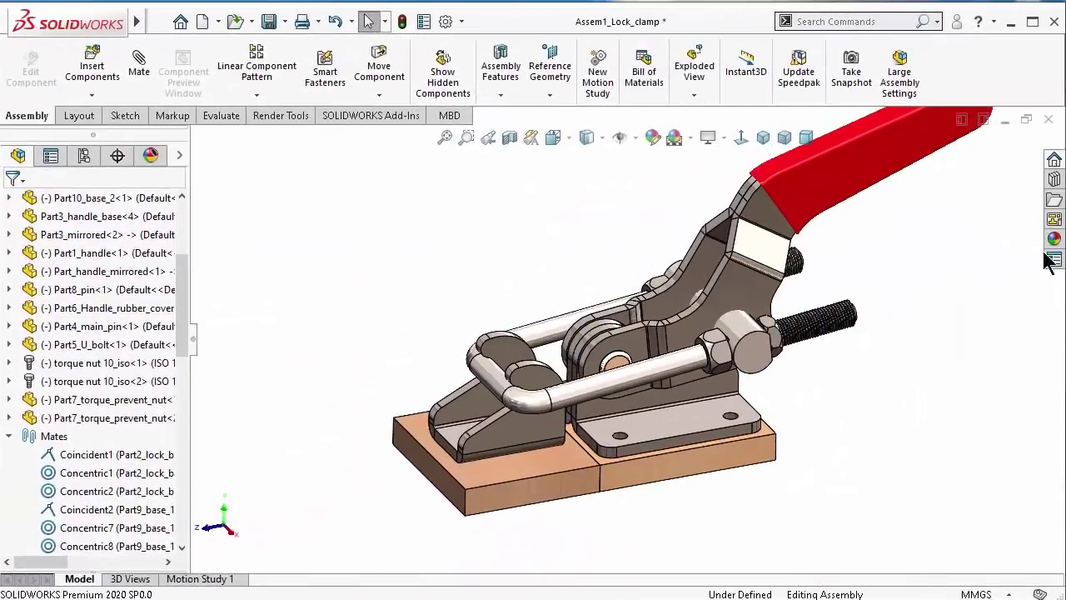
left_click(1051, 180)
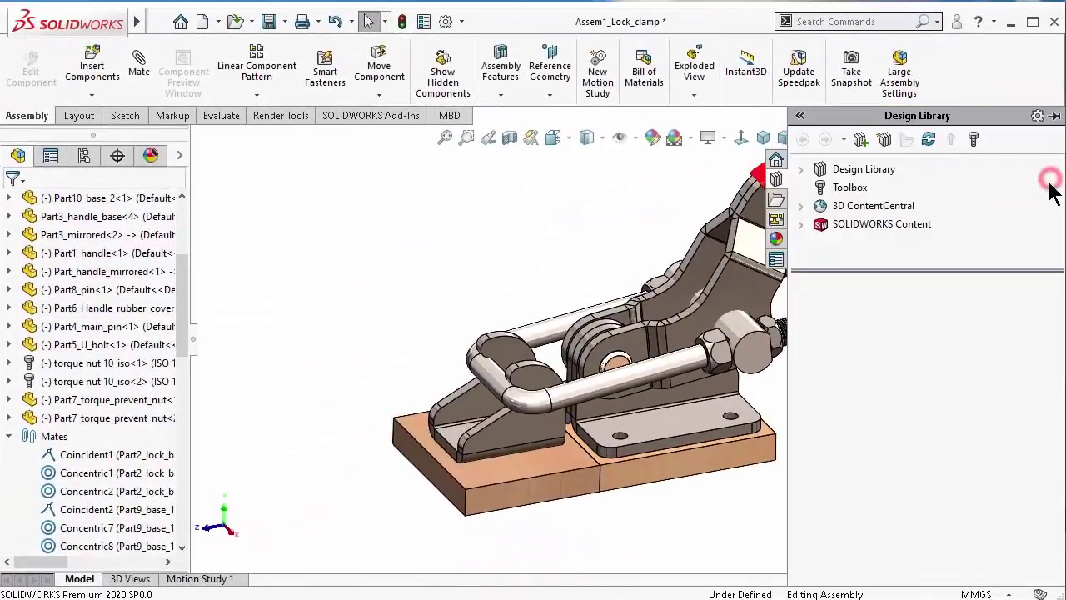
Browse Toolbox > ISO > Bolts and Screws to the Hex Bolts and Screws parts
left_click(851, 190)
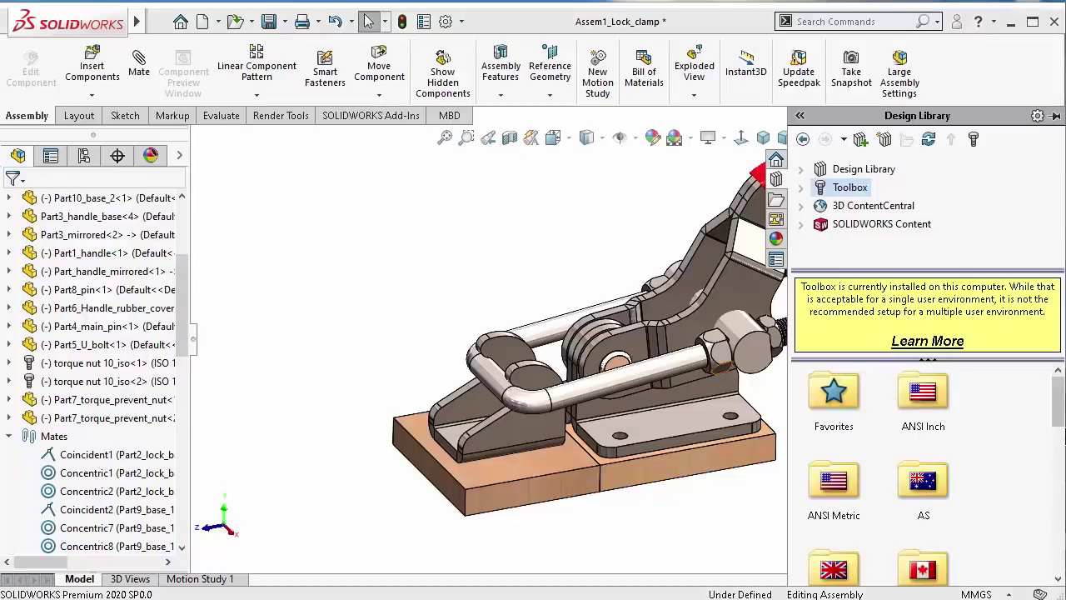
left_click_drag(1059, 414, 1058, 473)
double_click(940, 491)
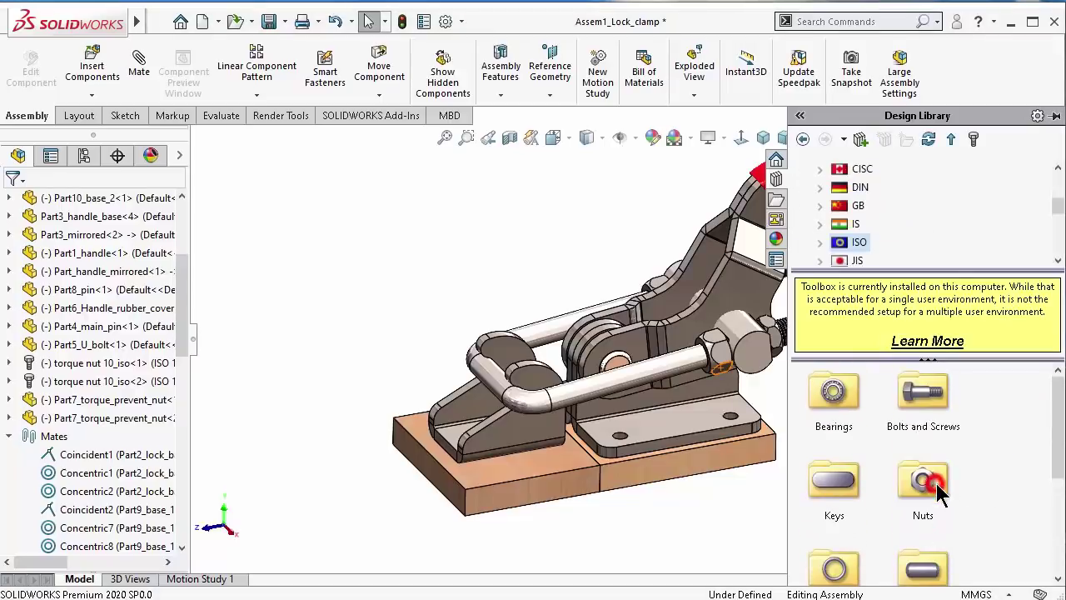
double_click(921, 397)
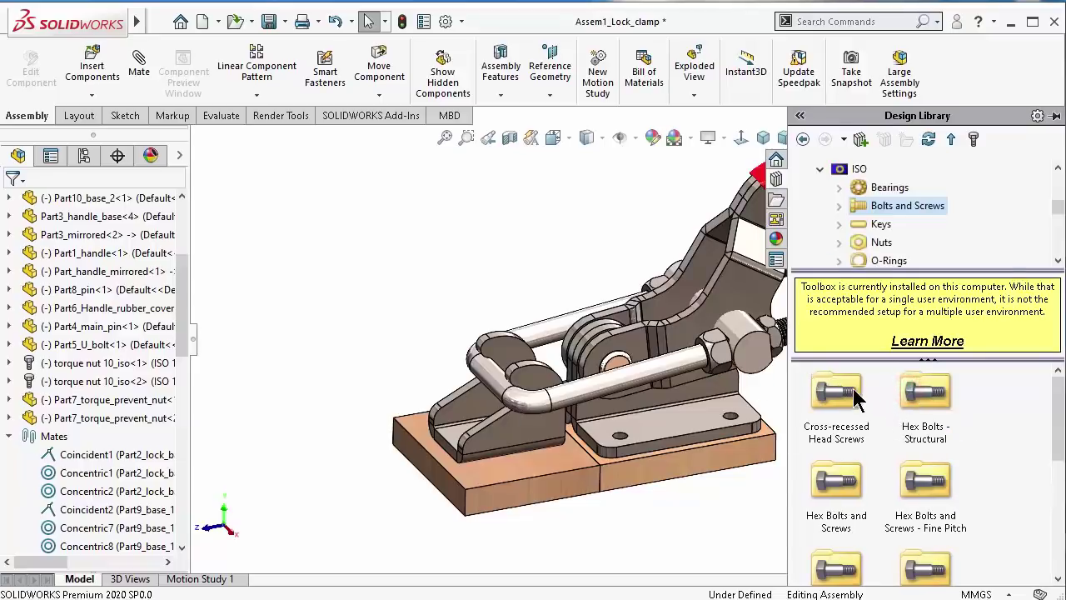
double_click(841, 393)
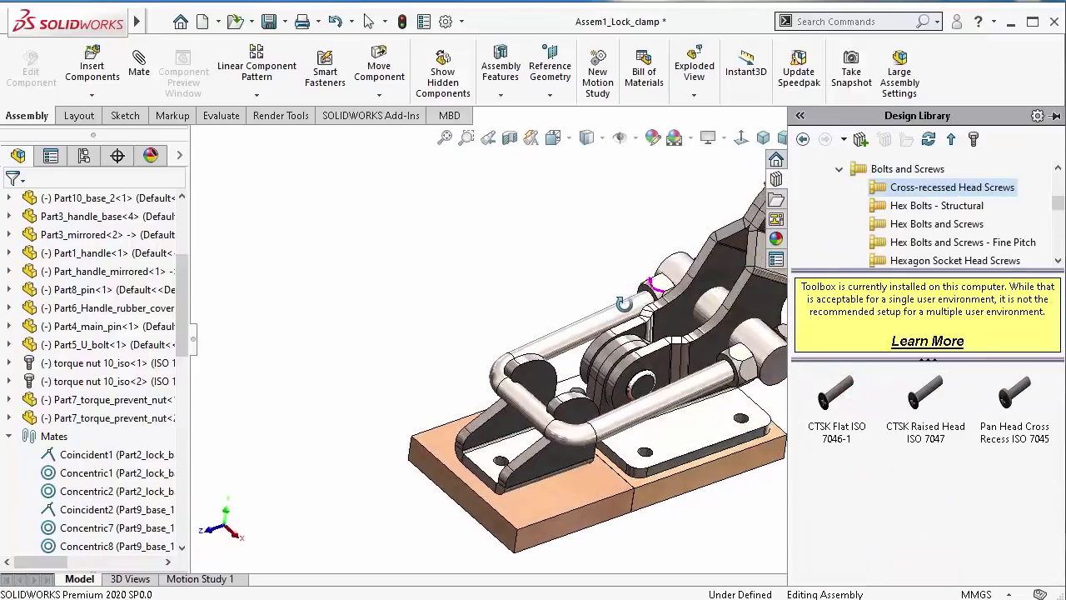
left_click(891, 210)
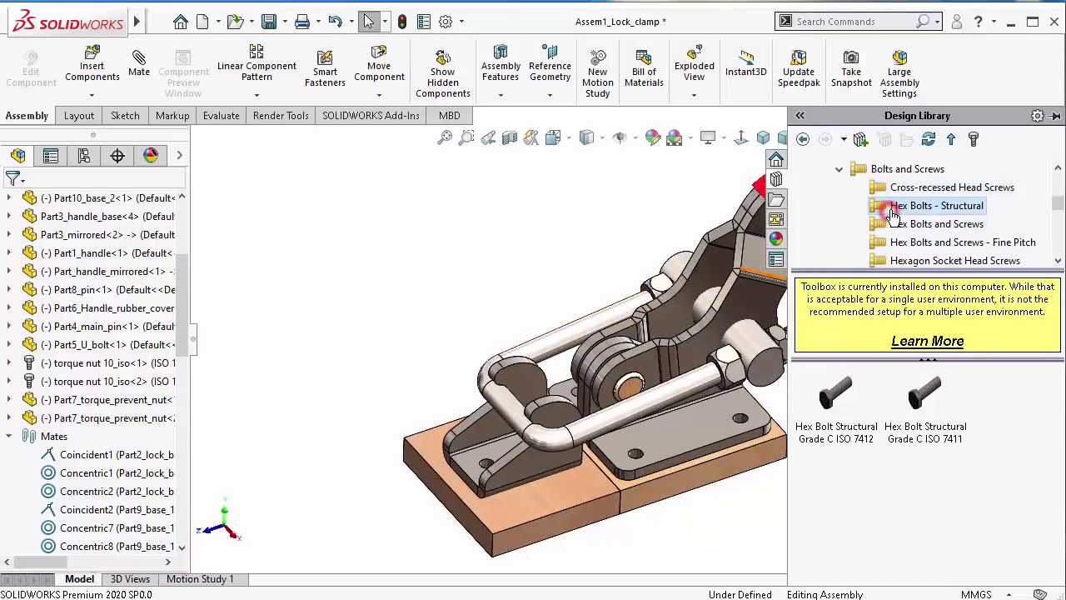
scroll(774, 401, "down", 3)
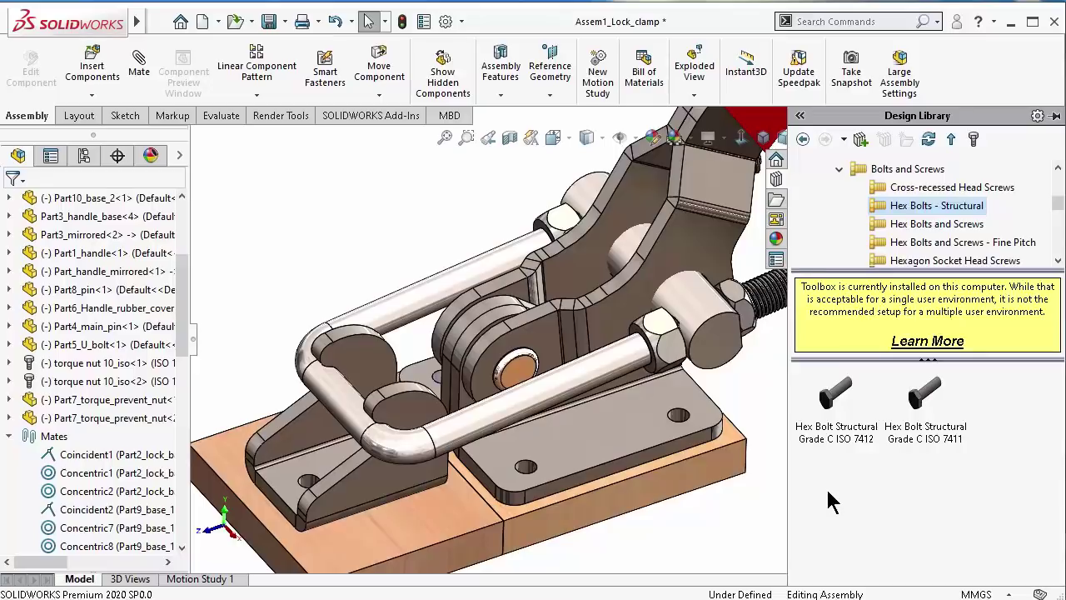
left_click(914, 224)
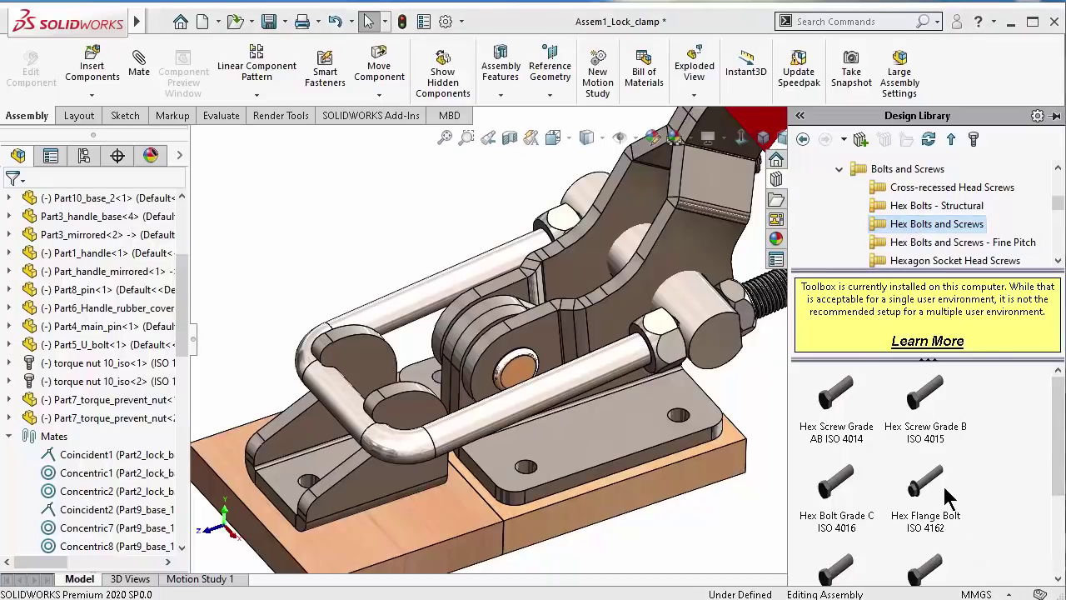
Drag the Hex Flange Bolt ISO 4162 over the base plate hole
mouse_move(950, 495)
left_mouse_down()
mouse_move(563, 408)
mouse_move(670, 458)
left_mouse_up()
scroll(563, 408, "down", 3)
left_click_drag(916, 498, 520, 516)
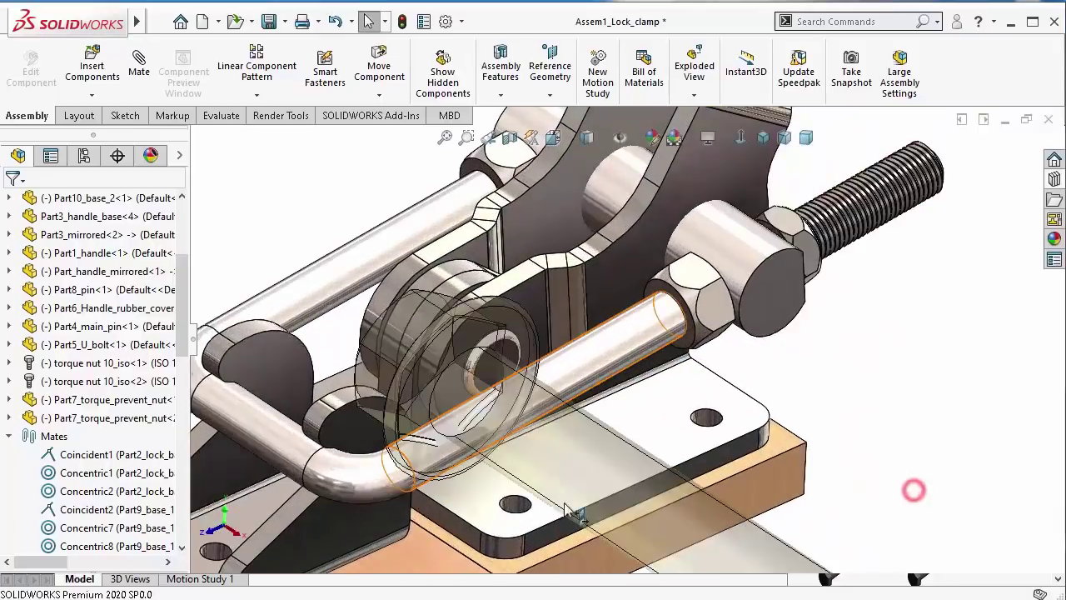
Drop the first hex flange bolt into the plate hole with Schematic thread display
left_click(516, 504)
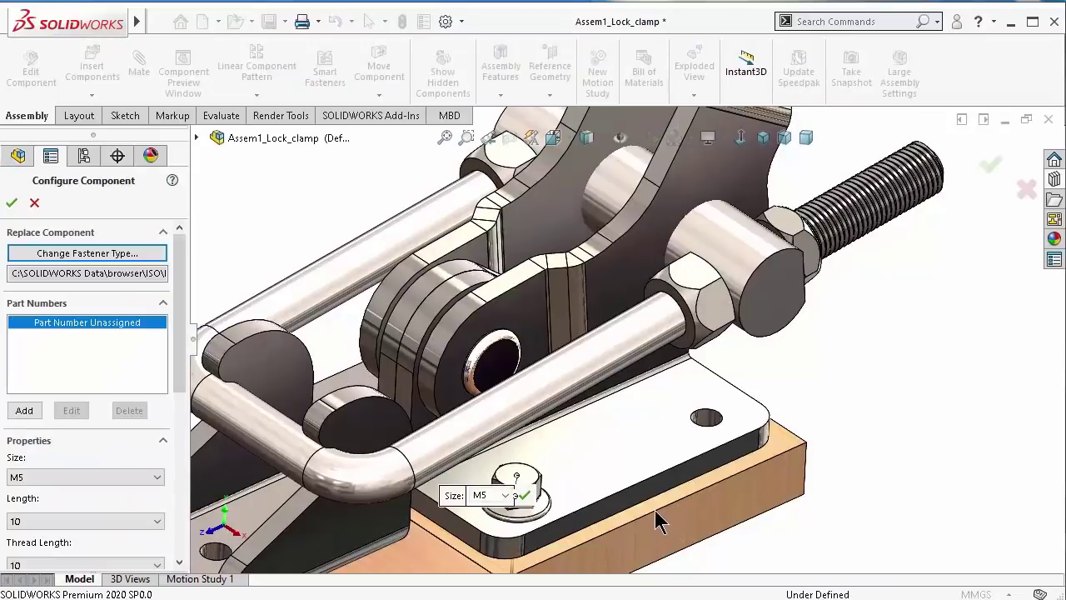
scroll(177, 350, "down", 3)
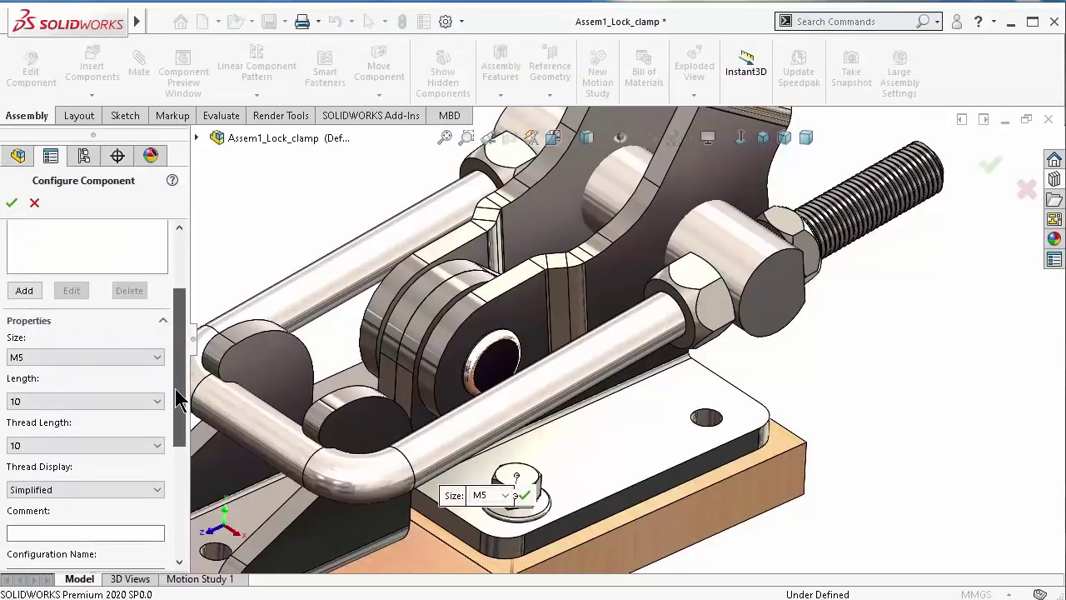
mouse_move(625, 496)
middle_mouse_down()
mouse_move(593, 285)
mouse_move(547, 381)
mouse_move(566, 450)
mouse_move(590, 483)
mouse_move(587, 443)
mouse_move(575, 536)
mouse_move(580, 509)
mouse_move(573, 518)
middle_mouse_up()
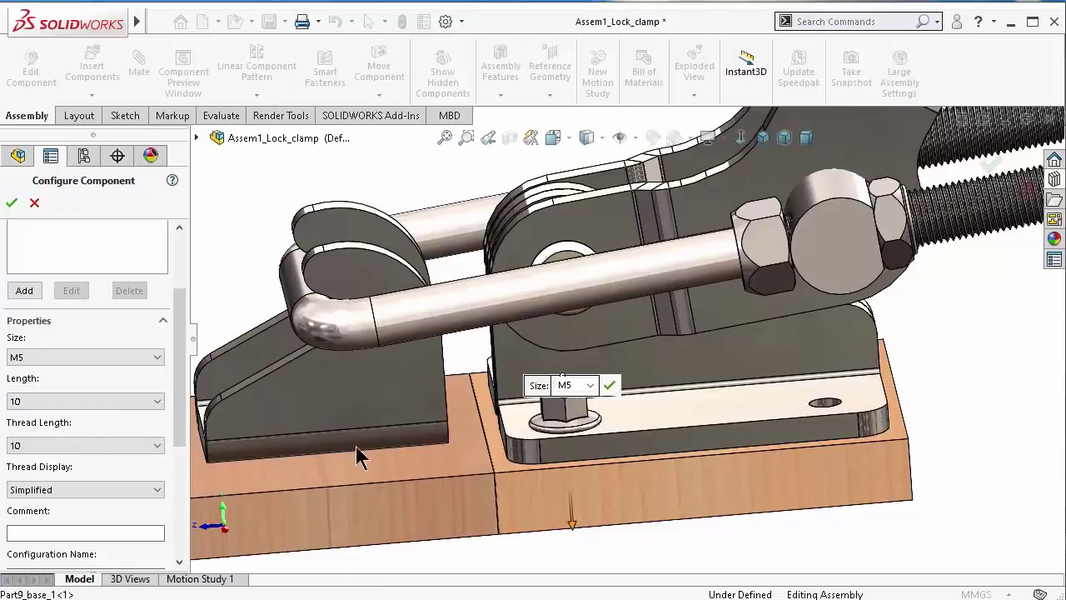
middle_click_drag(356, 447, 350, 439)
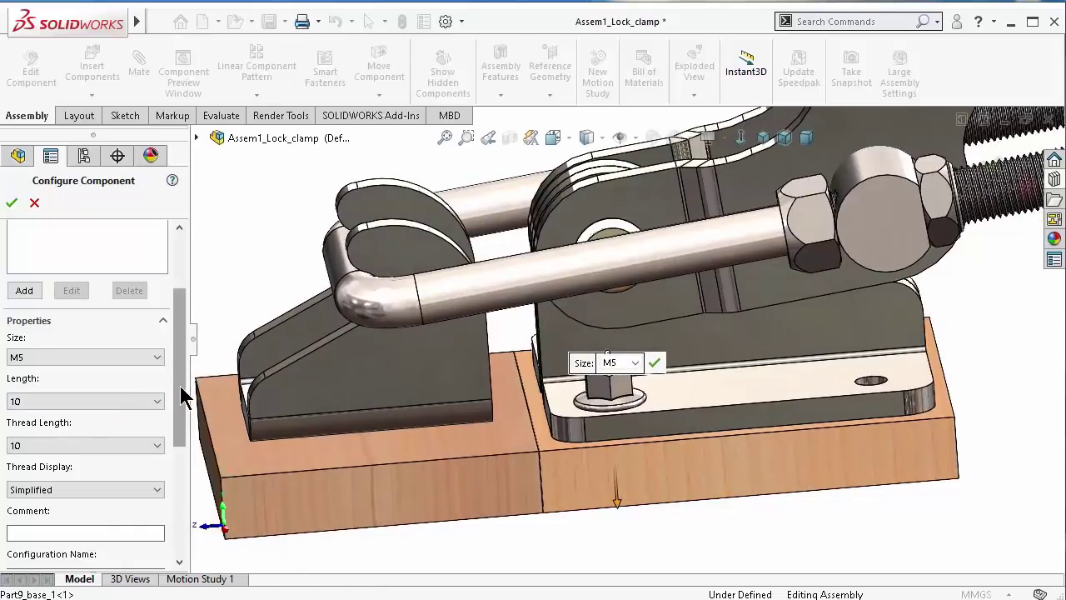
left_click_drag(181, 387, 180, 429)
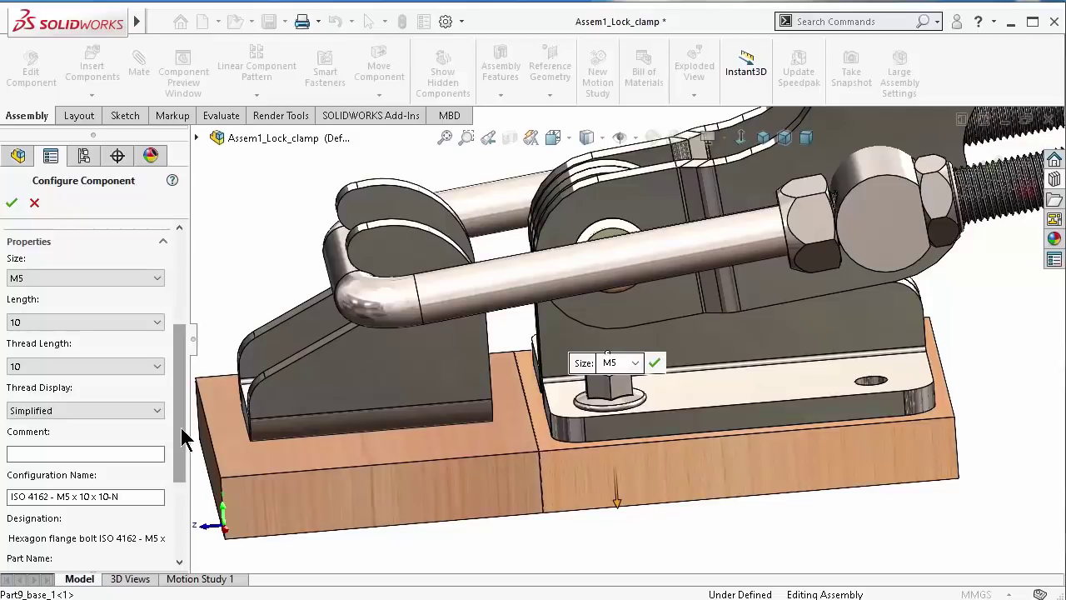
left_click(145, 409)
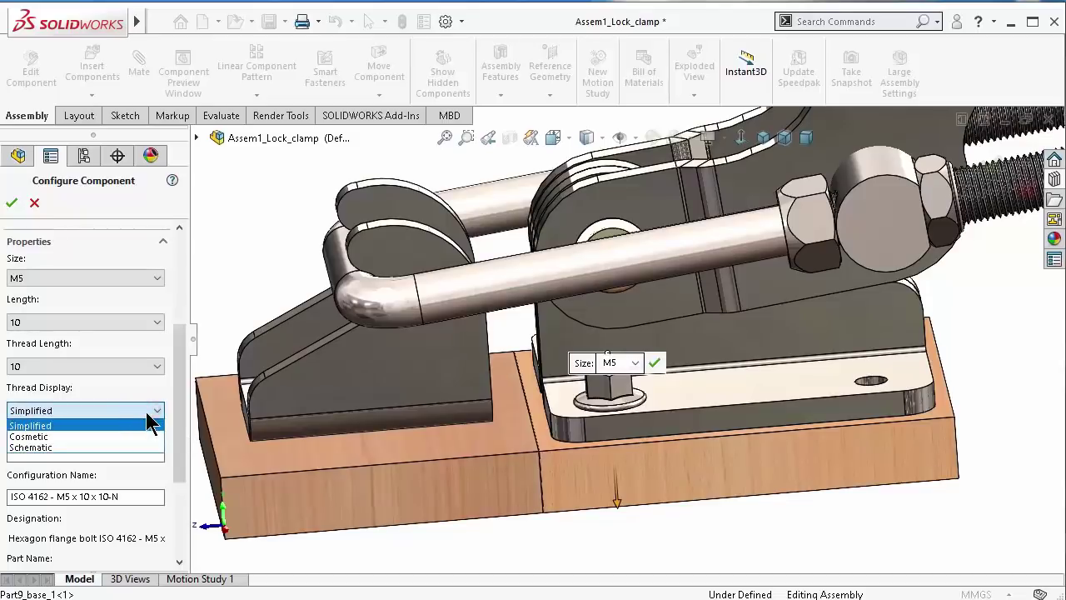
left_click(126, 446)
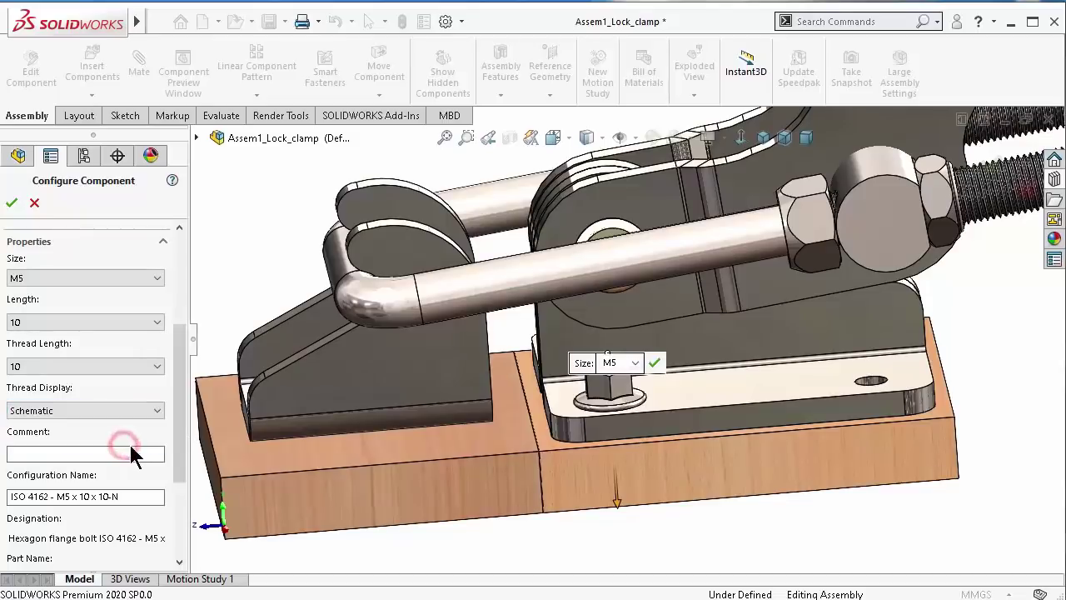
scroll(654, 364, "down", 3)
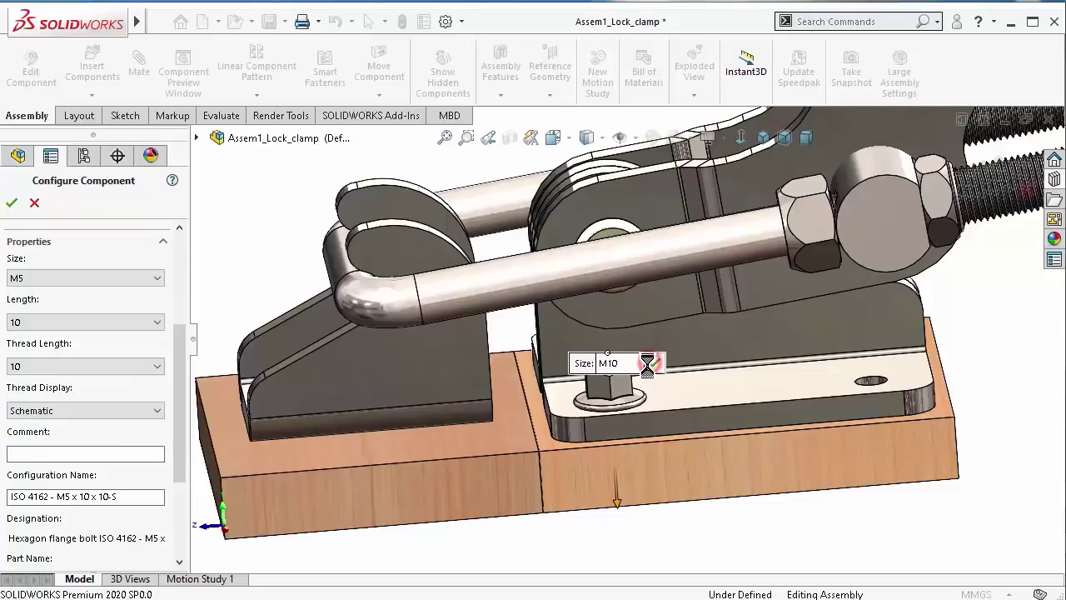
left_click(654, 362)
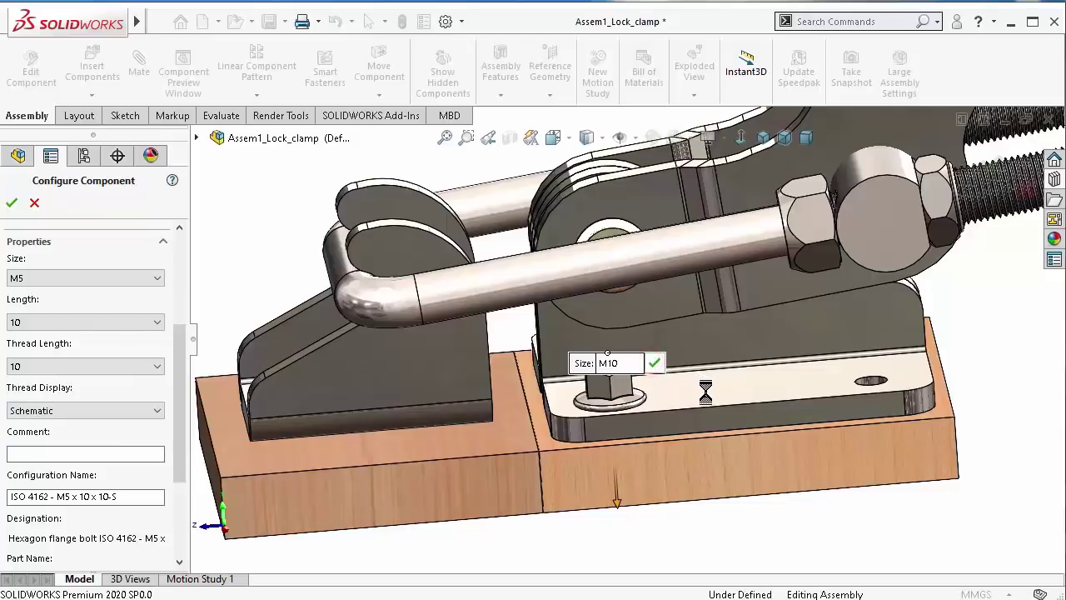
Insert hex flange bolts into the right, left, upper and lower plate holes
left_click(882, 383)
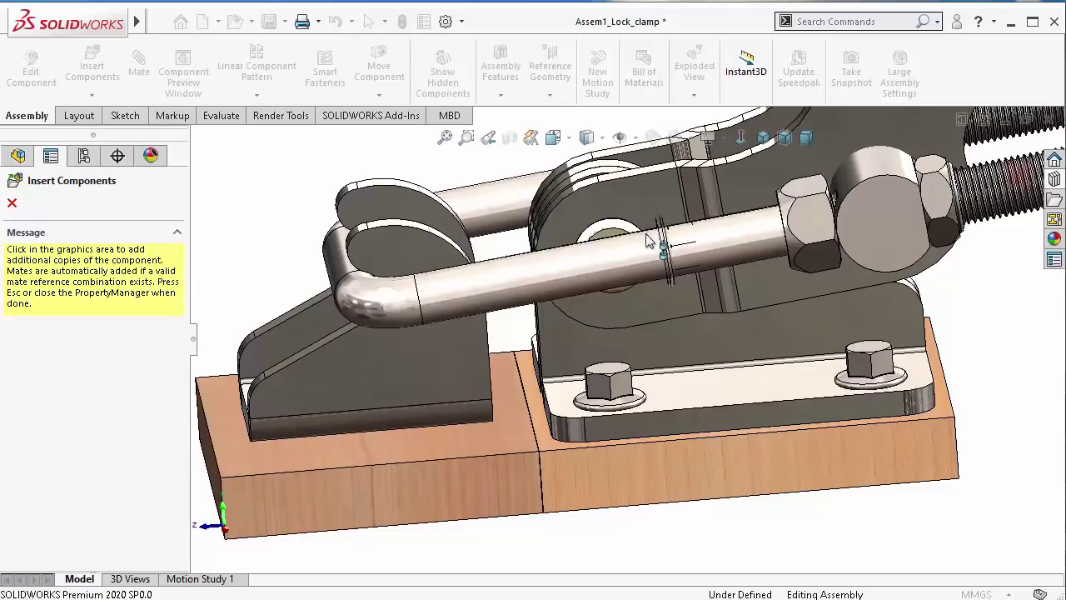
mouse_move(661, 244)
middle_mouse_down()
mouse_move(744, 273)
mouse_move(797, 350)
mouse_move(756, 316)
mouse_move(670, 347)
middle_mouse_up()
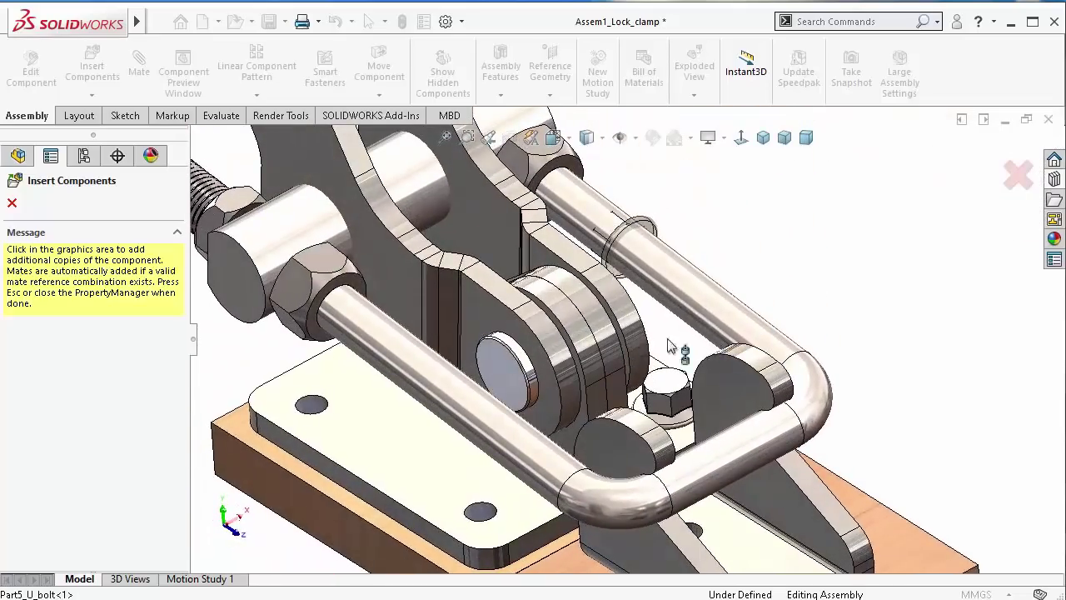
left_click(316, 403)
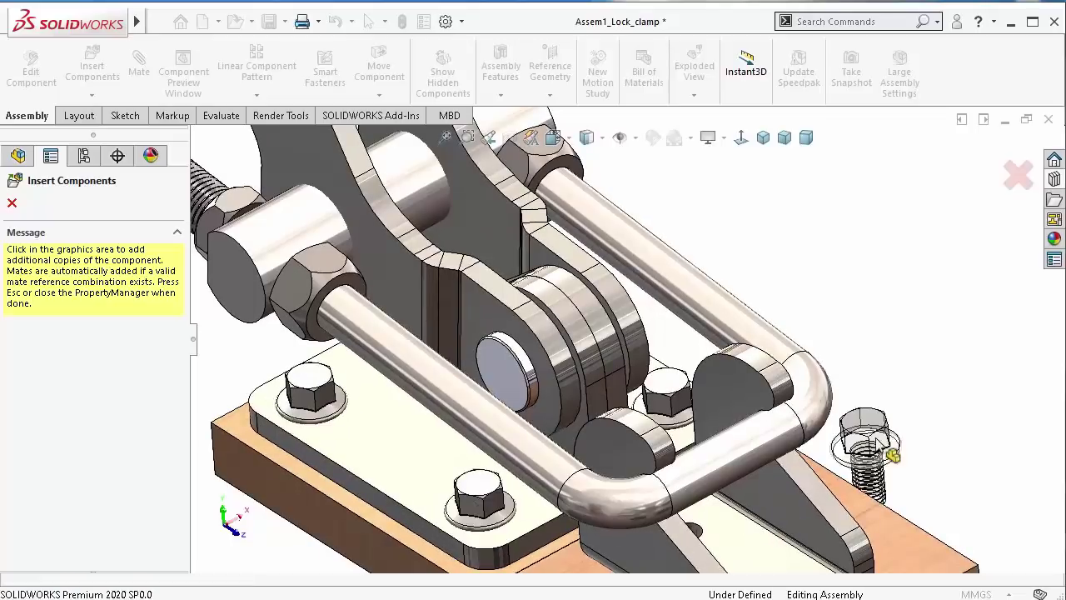
mouse_move(861, 428)
middle_mouse_down()
mouse_move(874, 393)
mouse_move(841, 391)
middle_mouse_up()
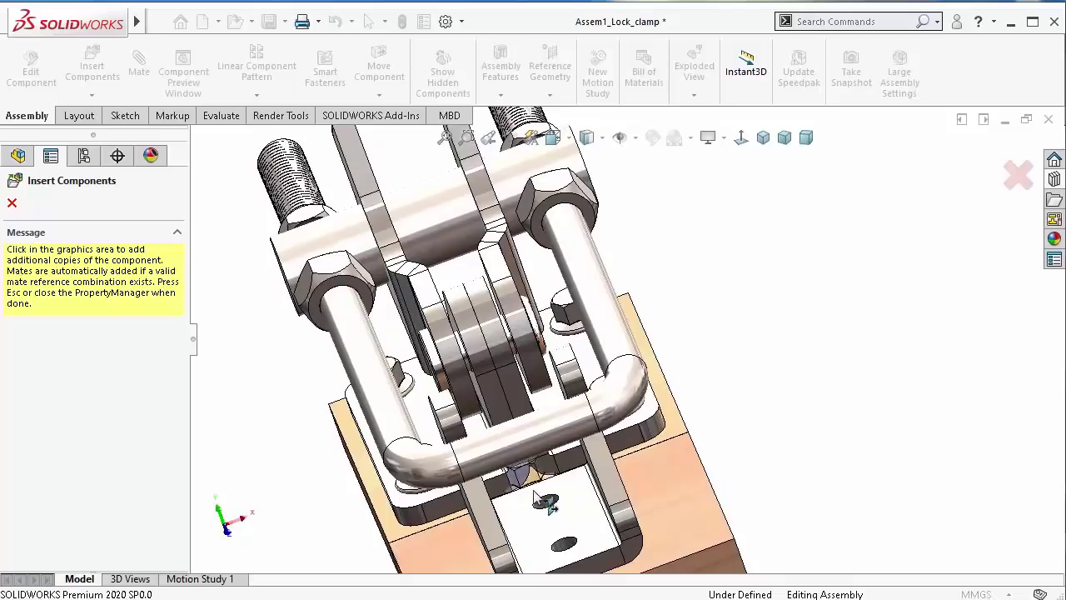
left_click(561, 563)
left_click(564, 543)
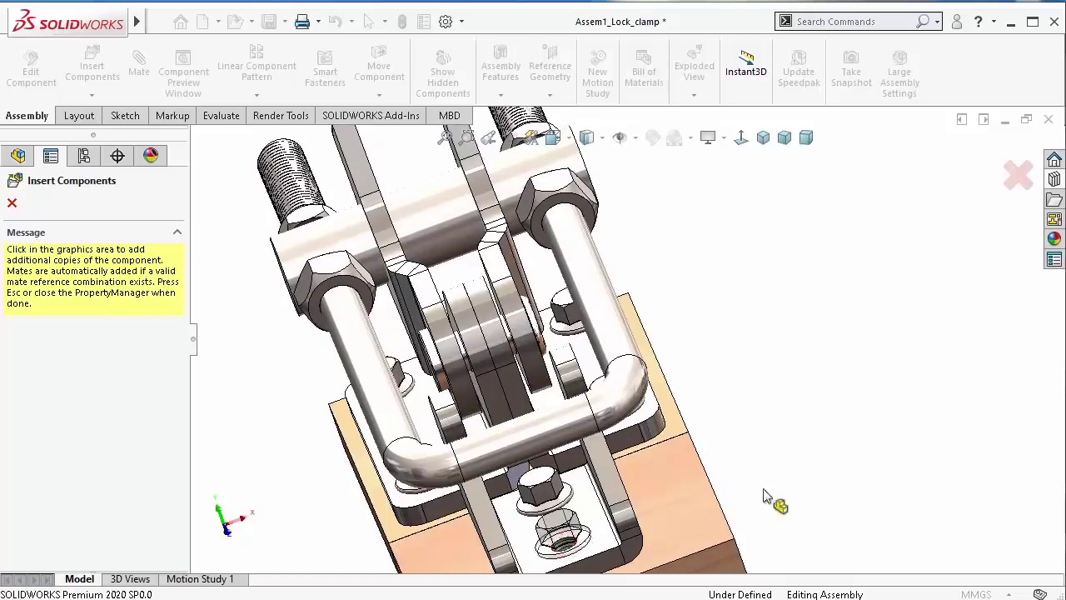
Finish bolt insertion, snap to isometric, and show the model with hidden lines visible
left_click(1016, 176)
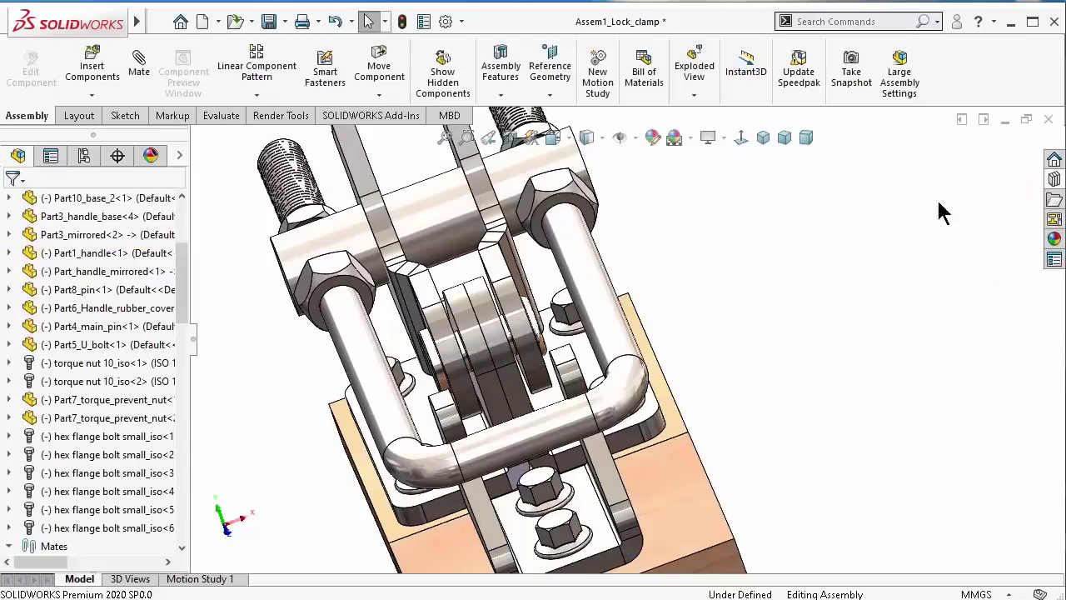
mouse_move(938, 209)
middle_mouse_down()
mouse_move(687, 290)
mouse_move(654, 273)
mouse_move(519, 354)
mouse_move(529, 386)
middle_mouse_up()
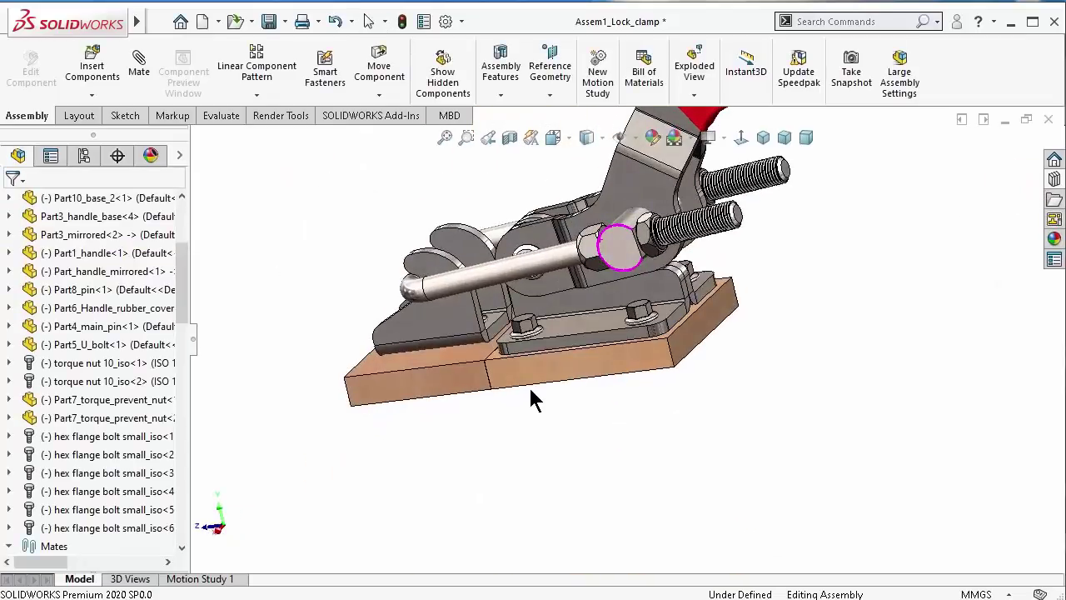
left_click(763, 137)
scroll(562, 463, "down", 3)
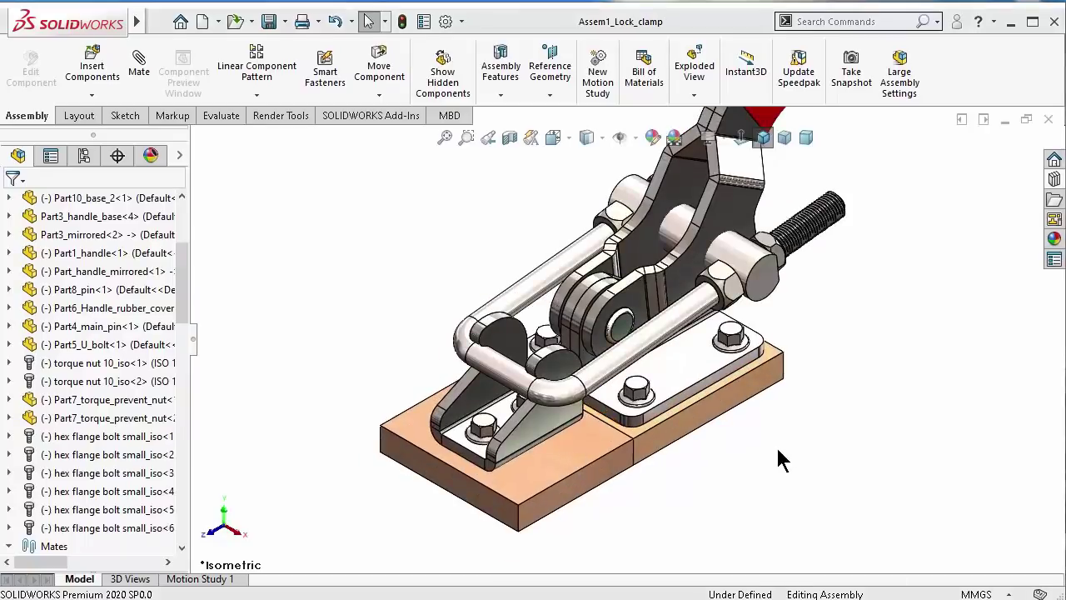
mouse_move(775, 445)
middle_mouse_down()
mouse_move(697, 213)
mouse_move(684, 103)
mouse_move(689, 465)
mouse_move(676, 452)
mouse_move(683, 391)
mouse_move(696, 433)
mouse_move(698, 392)
middle_mouse_up()
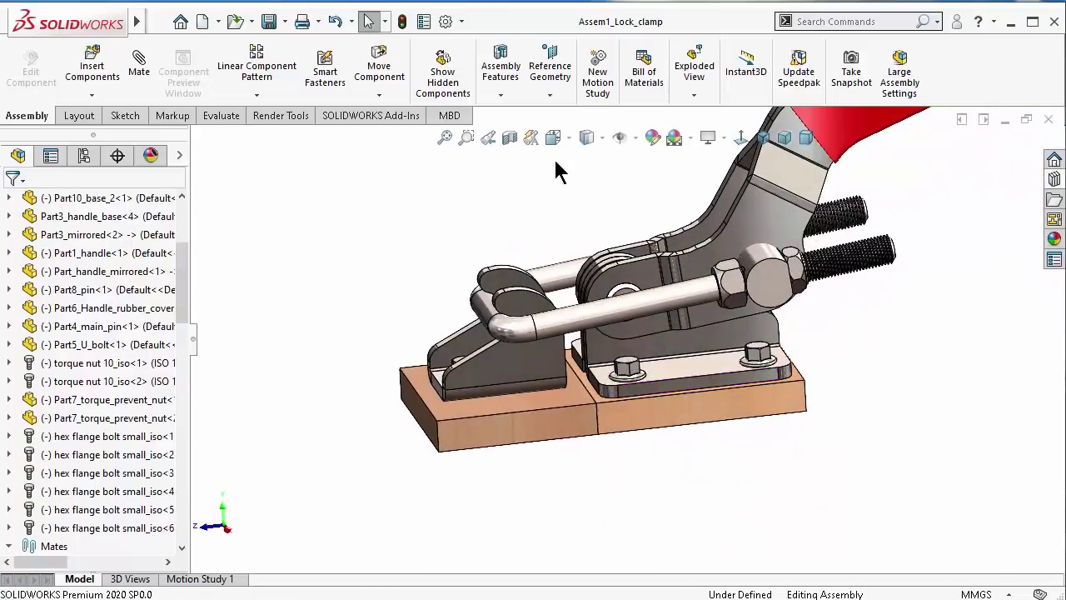
left_click(596, 137)
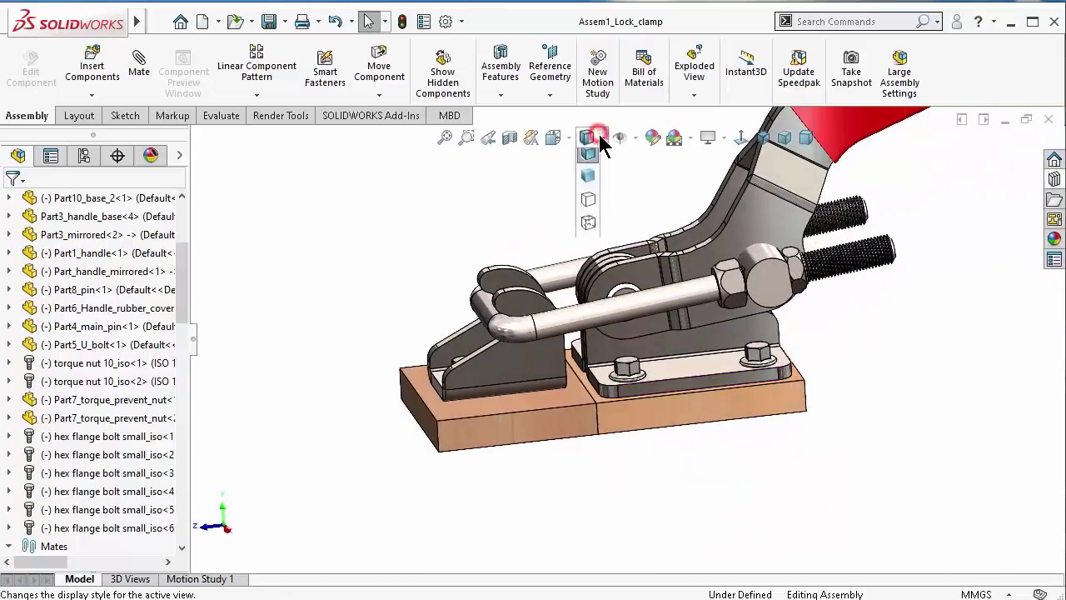
left_click(589, 233)
Return to a zoomed-to-fit isometric view with Shaded With Edges display
mouse_move(754, 412)
middle_mouse_down()
mouse_move(757, 336)
mouse_move(941, 479)
mouse_move(737, 325)
mouse_move(718, 208)
middle_mouse_up()
scroll(720, 259, "up", 2)
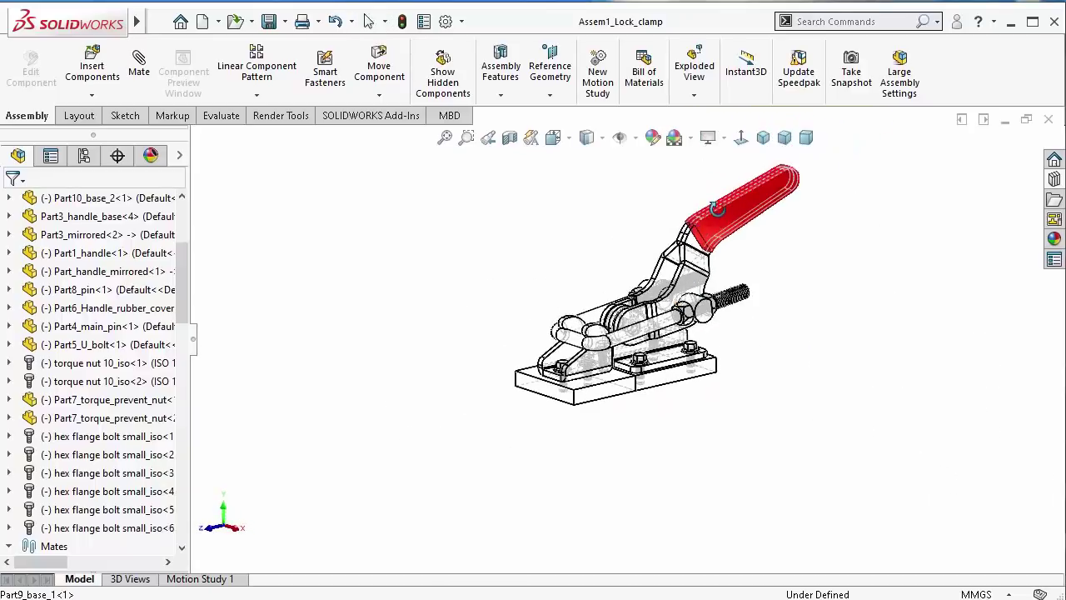
left_click(763, 138)
key("f")
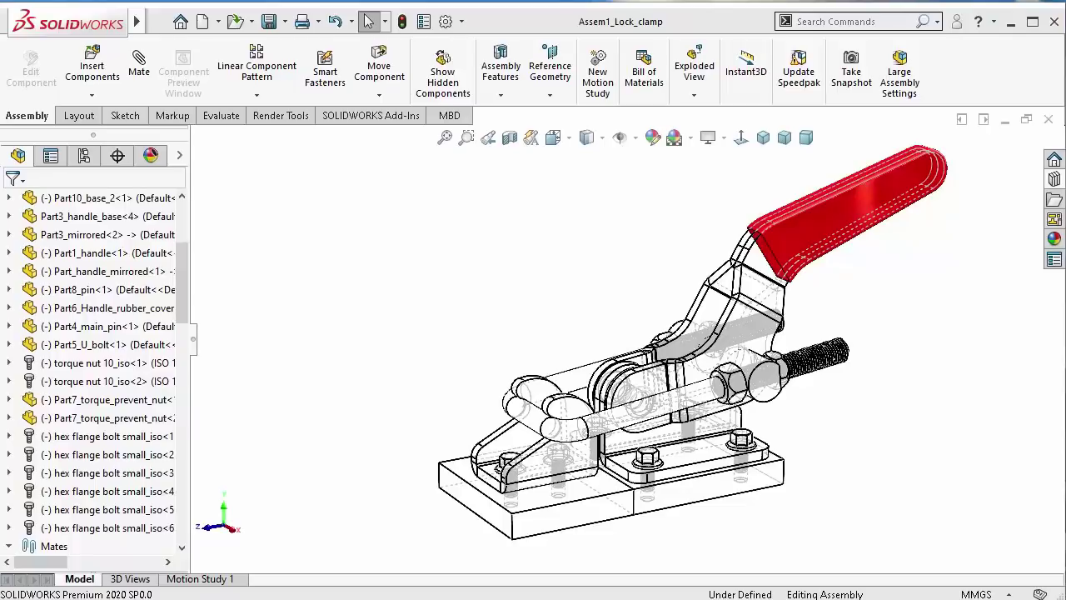
left_click(690, 137)
left_click(586, 137)
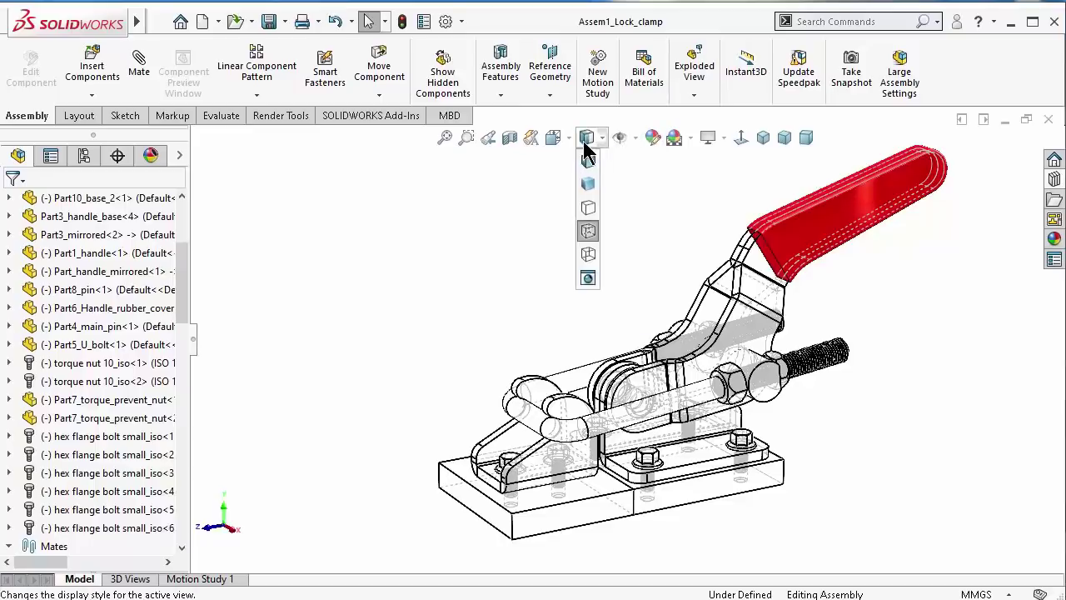
left_click(589, 164)
left_click(537, 242)
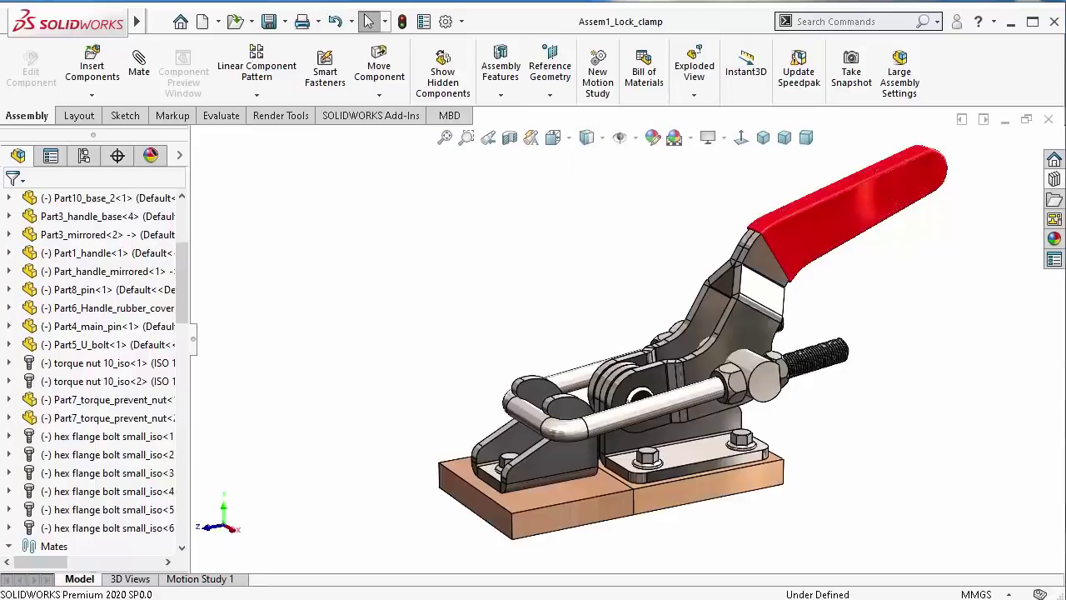
Swing the red handle and compare trimetric, dimetric and isometric orientations
left_click(784, 138)
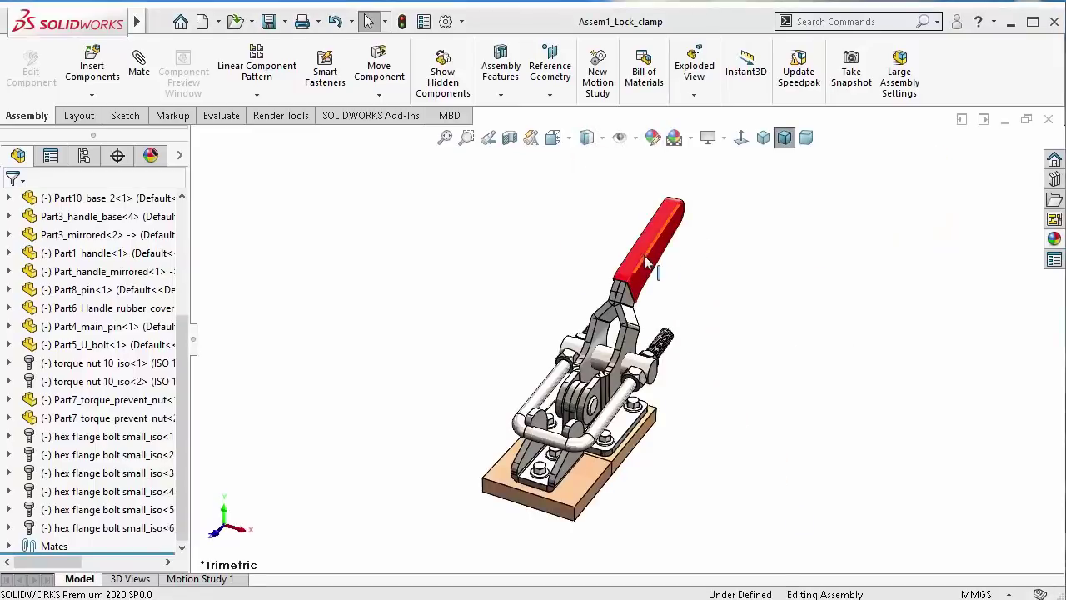
left_click_drag(645, 263, 682, 278)
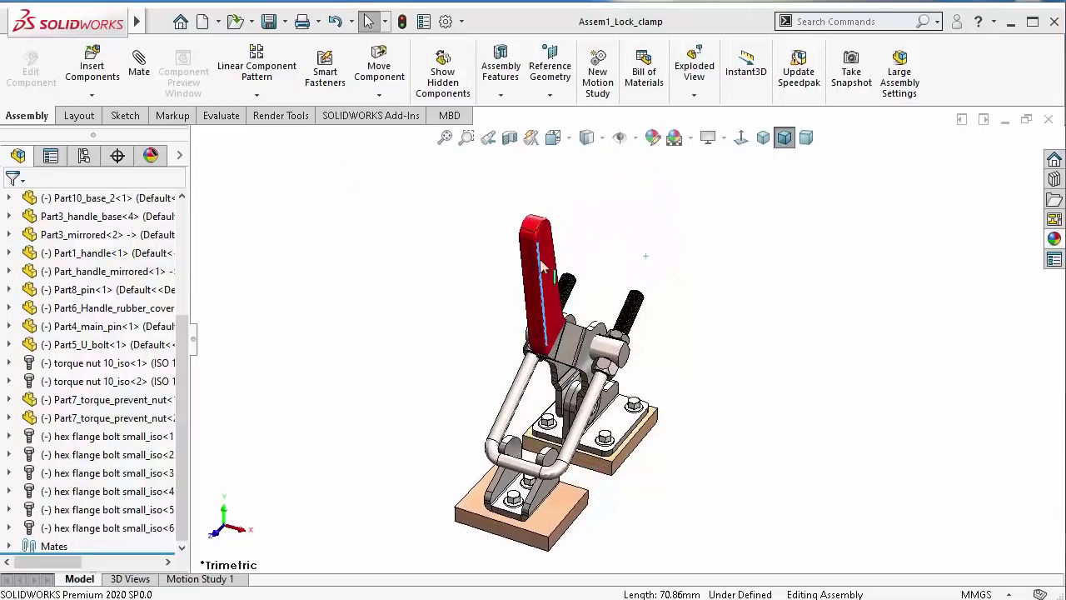
left_click(806, 137)
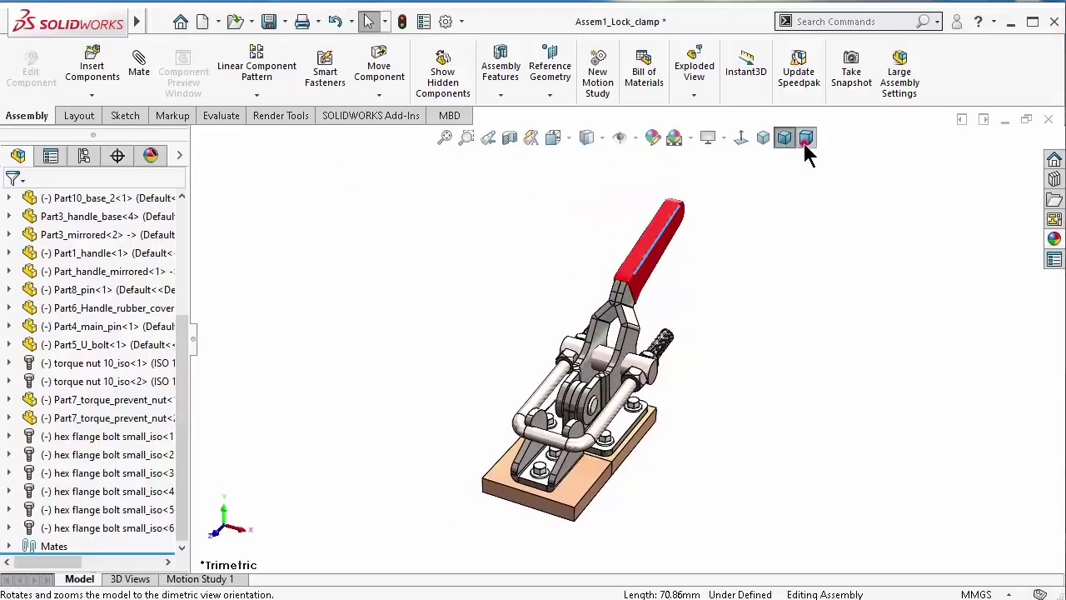
left_click(763, 138)
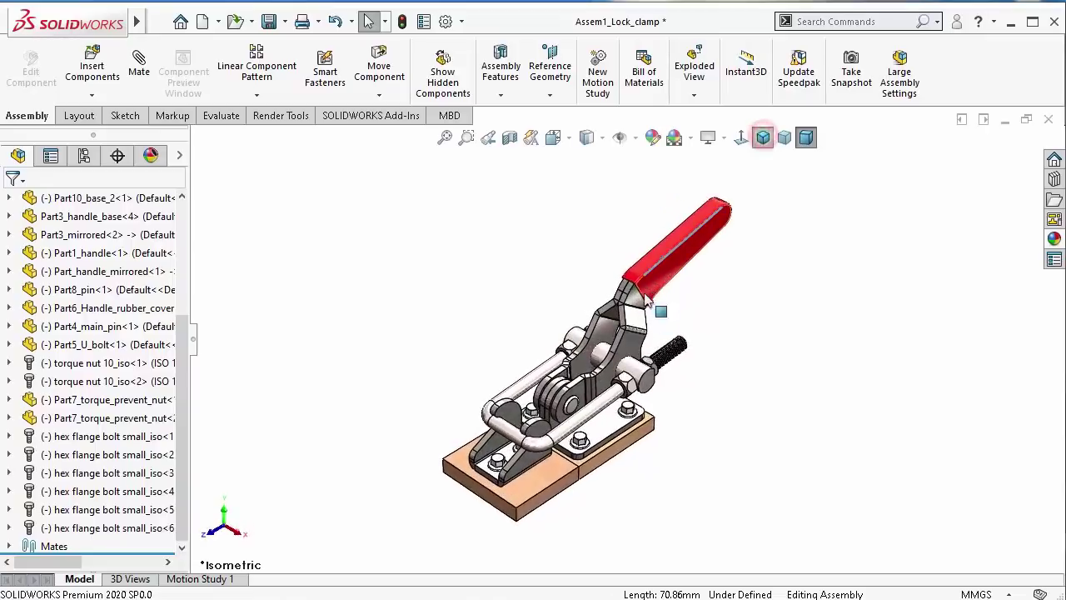
Play the Motion Study 1 animation from a low side view
scroll(533, 250, "down", 5)
mouse_move(533, 250)
middle_mouse_down()
mouse_move(568, 209)
mouse_move(537, 337)
middle_mouse_up()
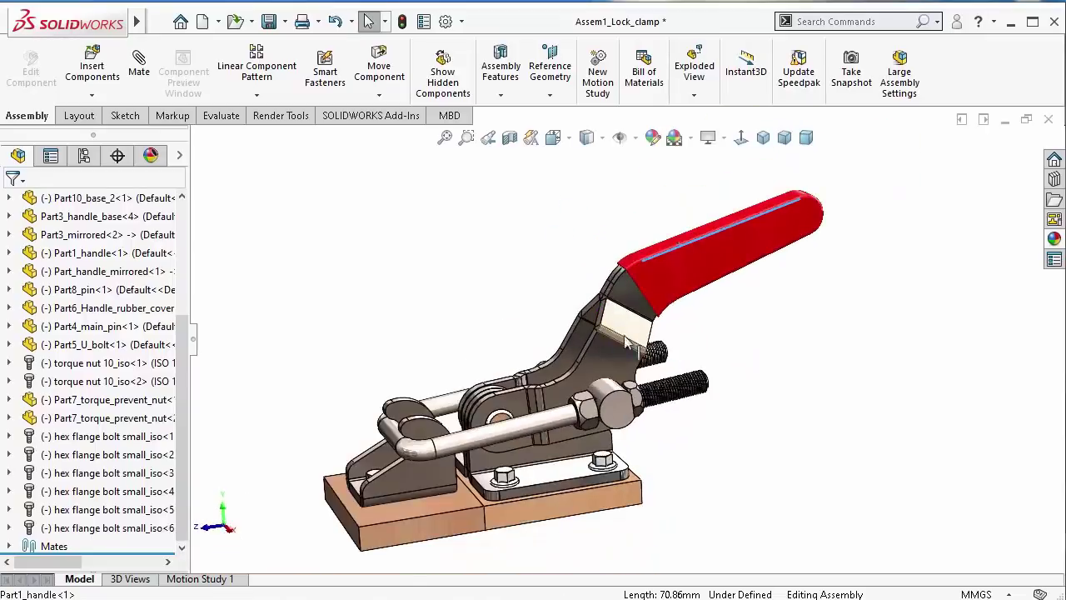
scroll(488, 420, "down", 3)
scroll(488, 420, "up", 2)
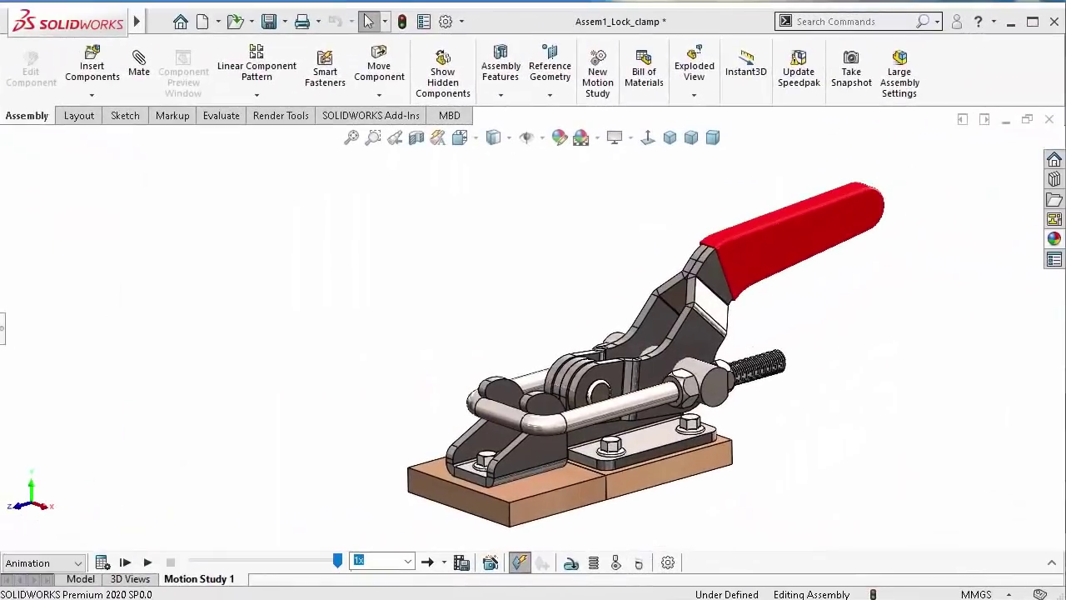
left_click(148, 562)
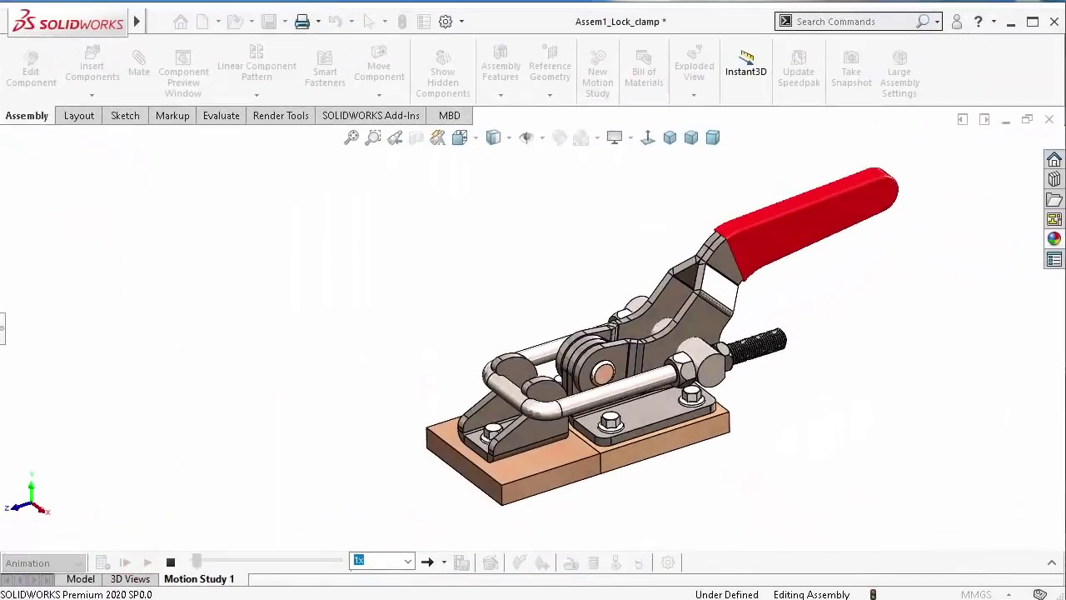